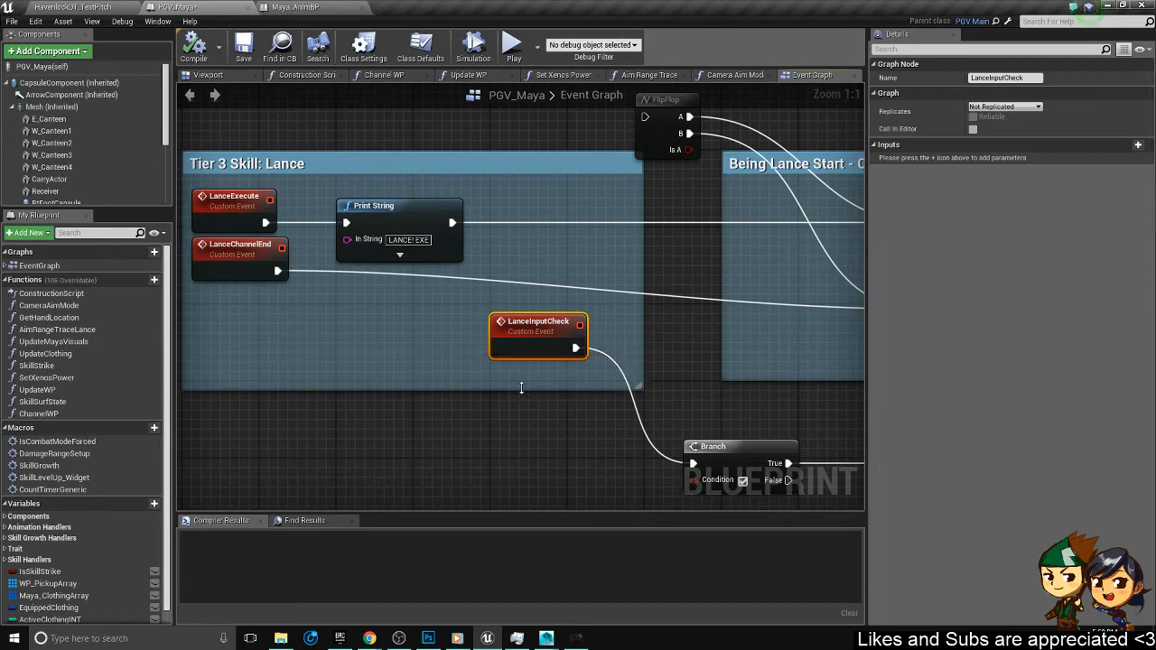
- Move the LanceInputCheck event out of the Tier 3 Skill: Lance comment and line it up with its Branch node
scroll(442, 289, down, 5)
scroll(443, 289, up, 5)
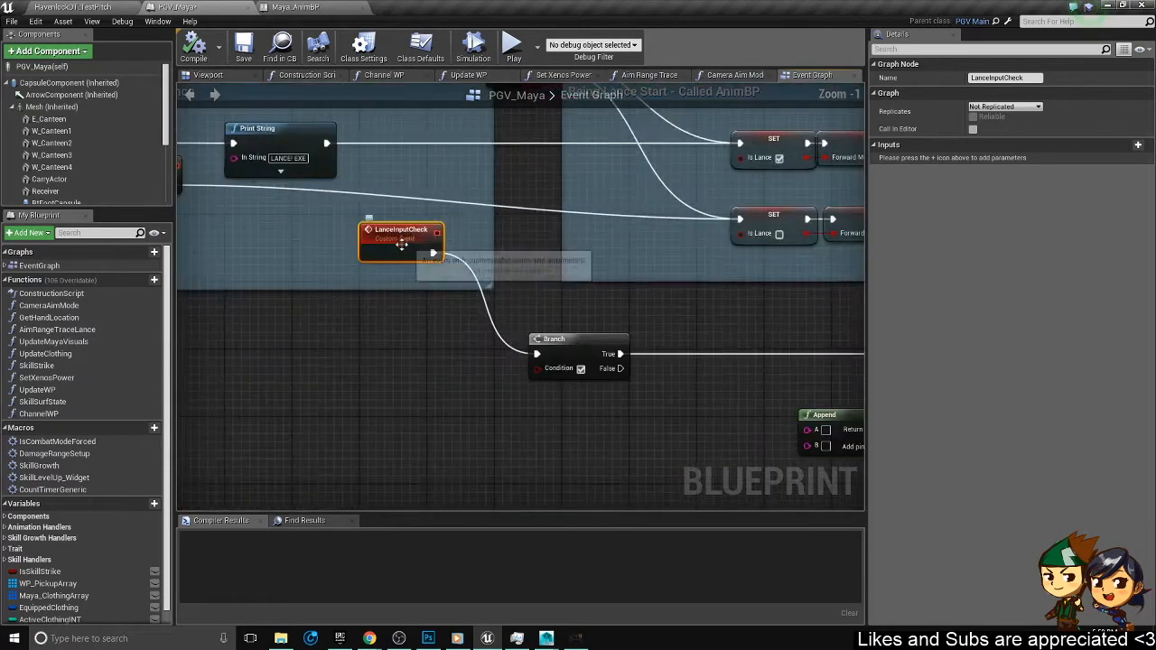
drag(400, 247, 398, 353)
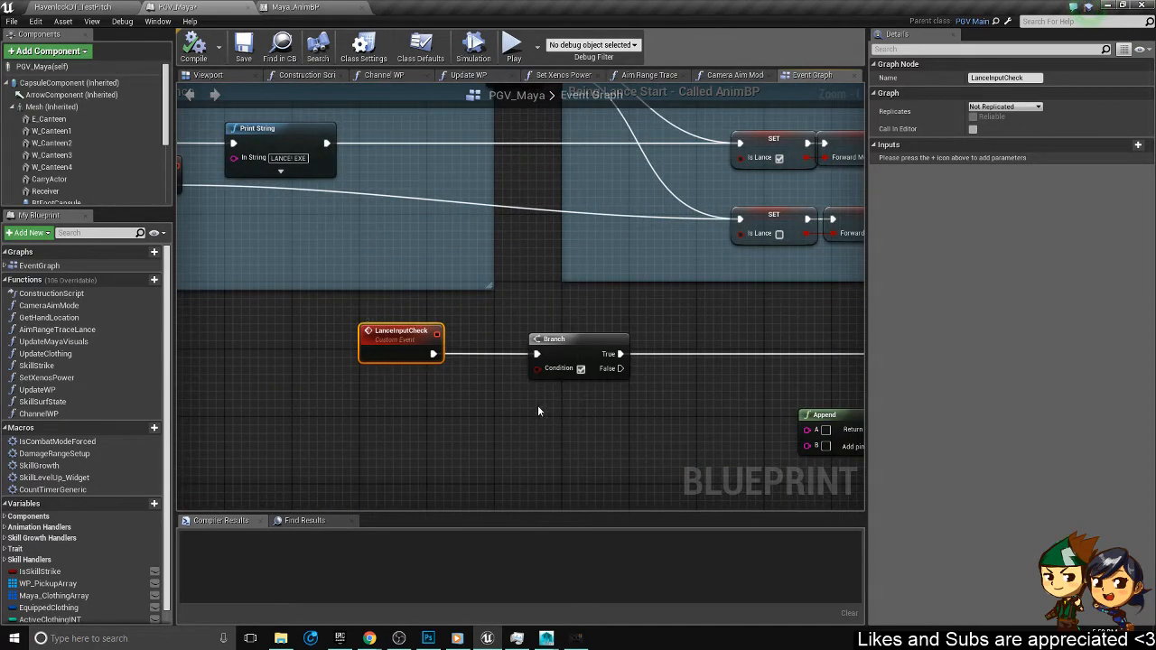
- Find references to the AnimNotify_LanceCheck event in the Maya_AnimBP event graph, and clear the search text
click(304, 6)
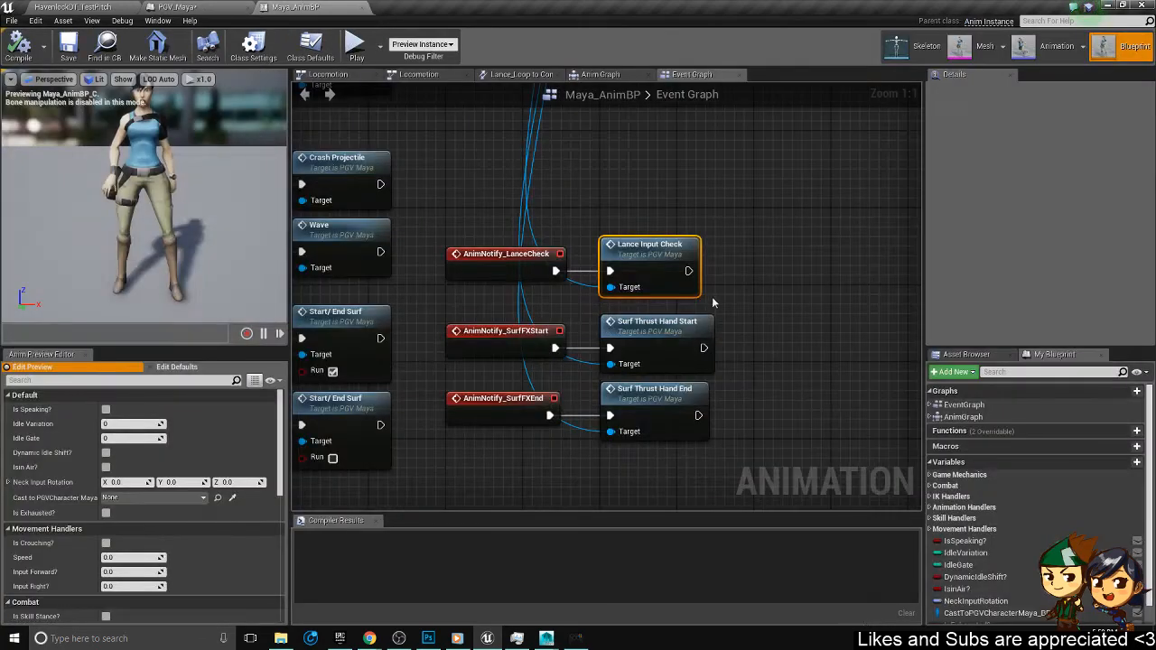
right_click(500, 261)
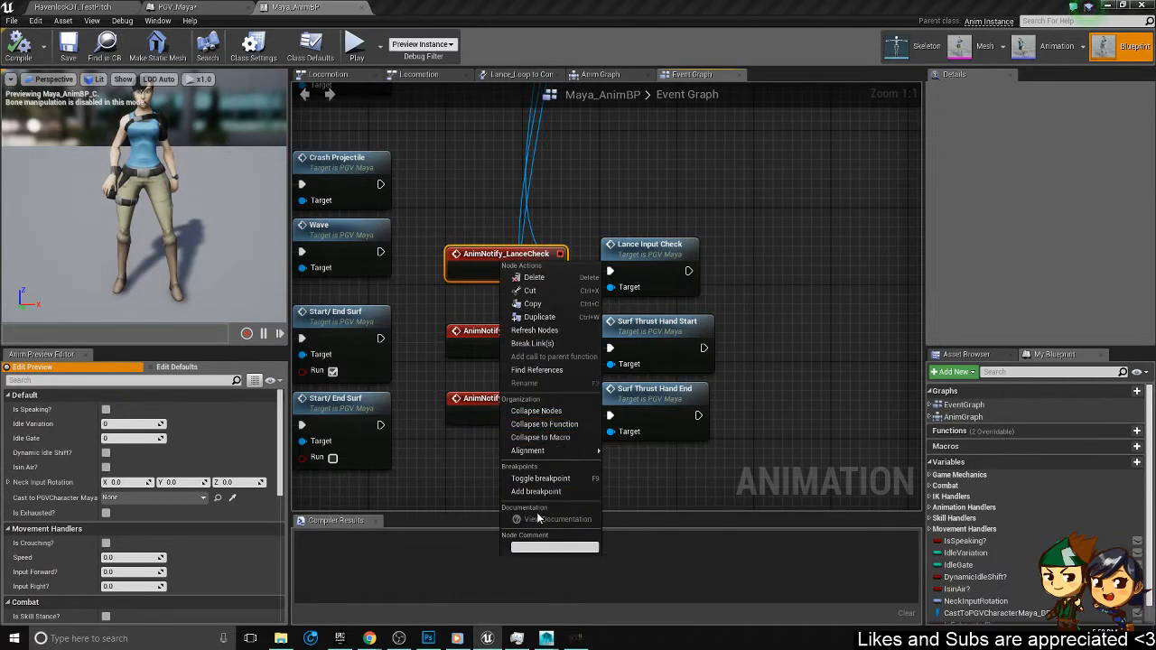
click(553, 369)
click(620, 211)
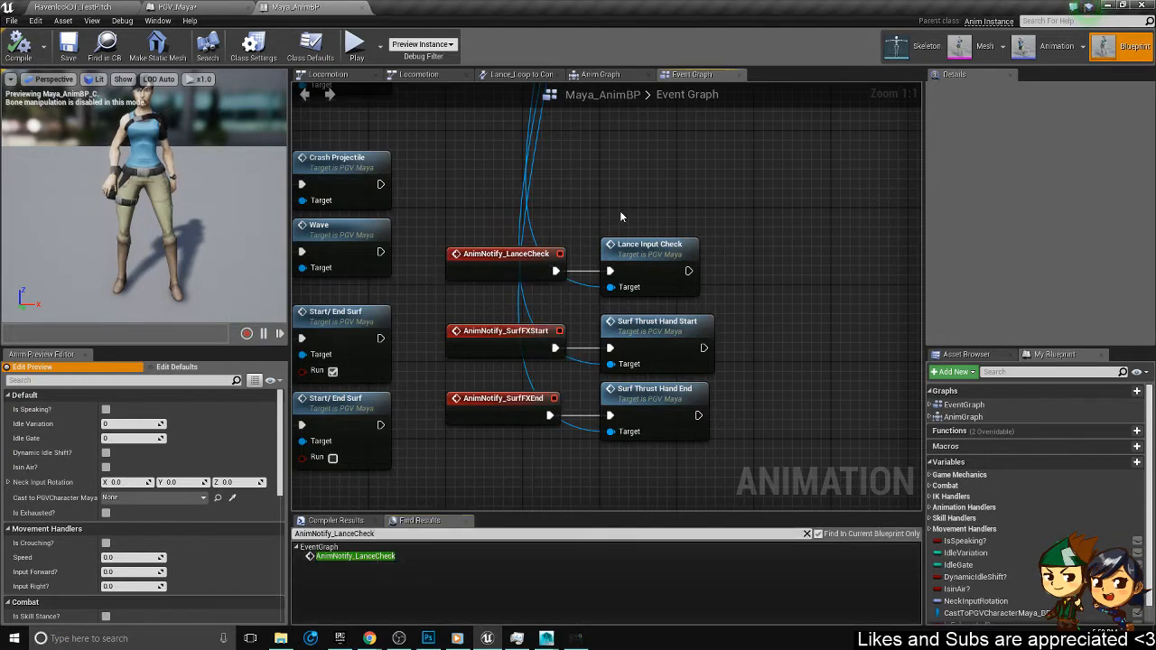
click(806, 534)
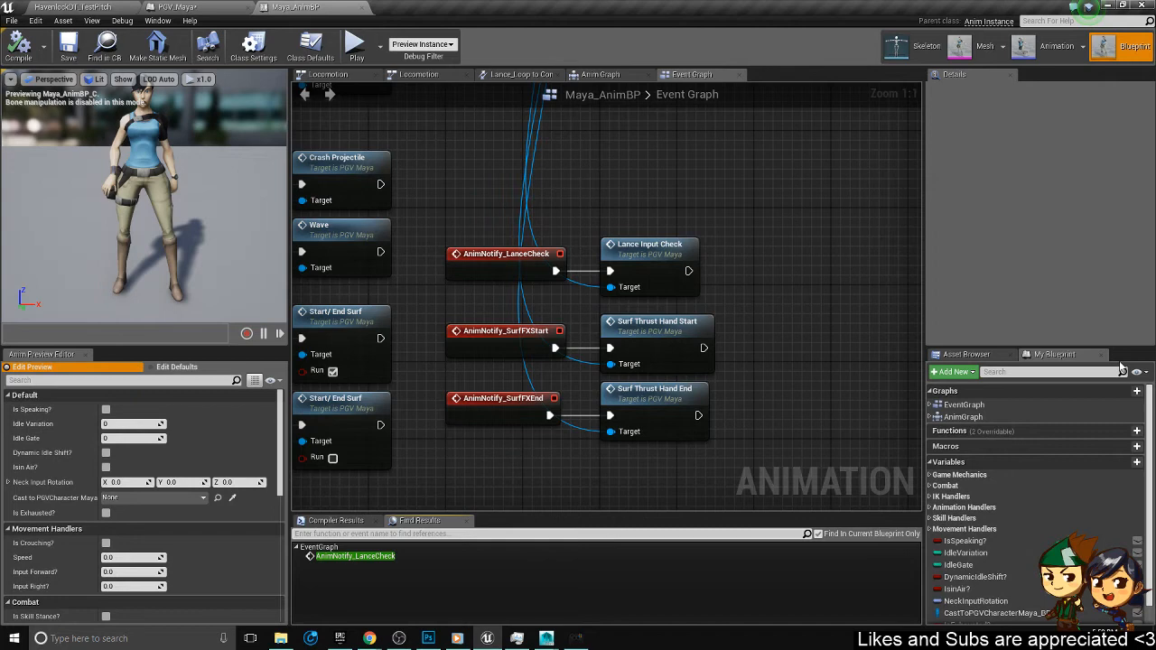
- Switch to animation editing, filter the assets by "lance" and open Maya_Anim_LanceStart
click(1055, 50)
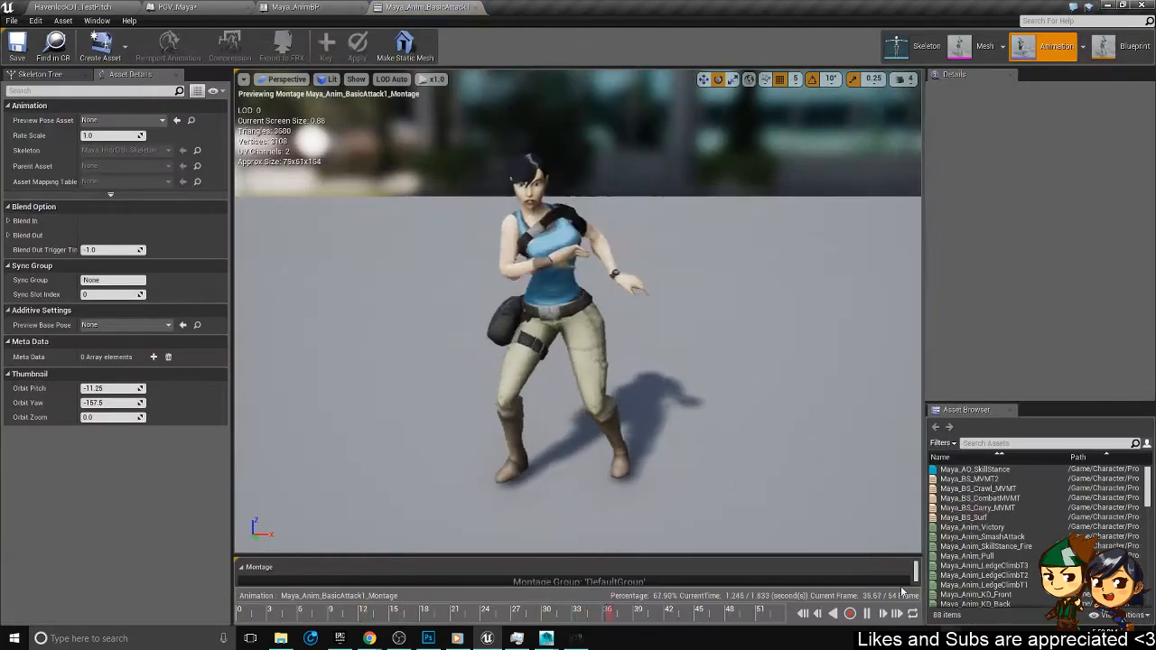
click(866, 614)
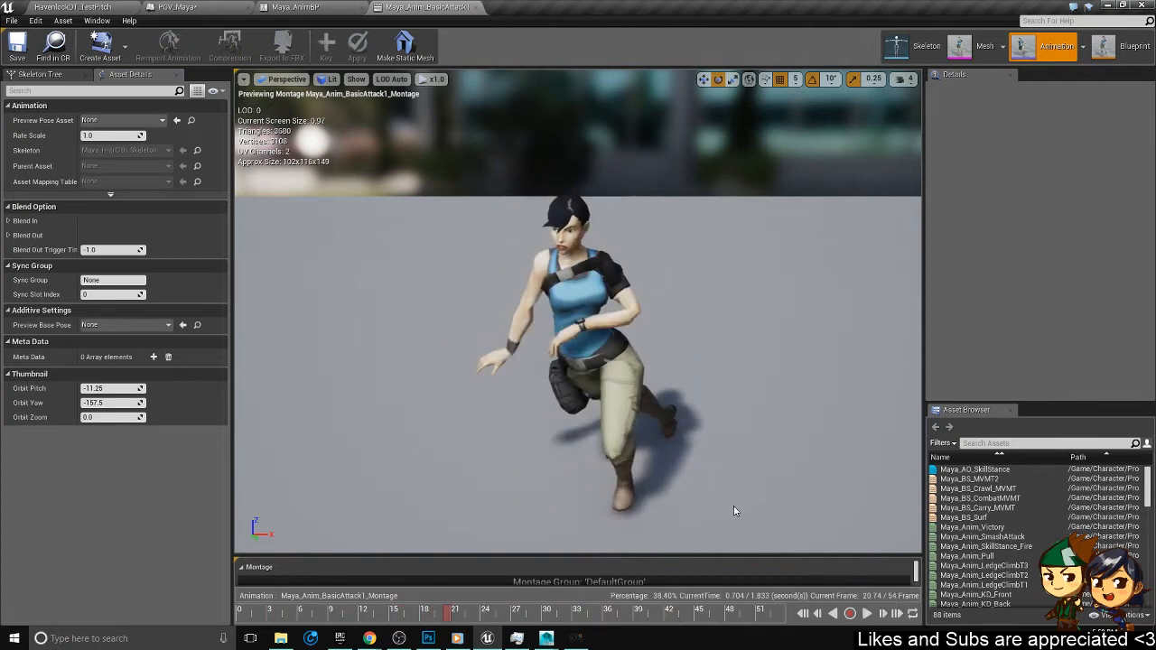
click(993, 443)
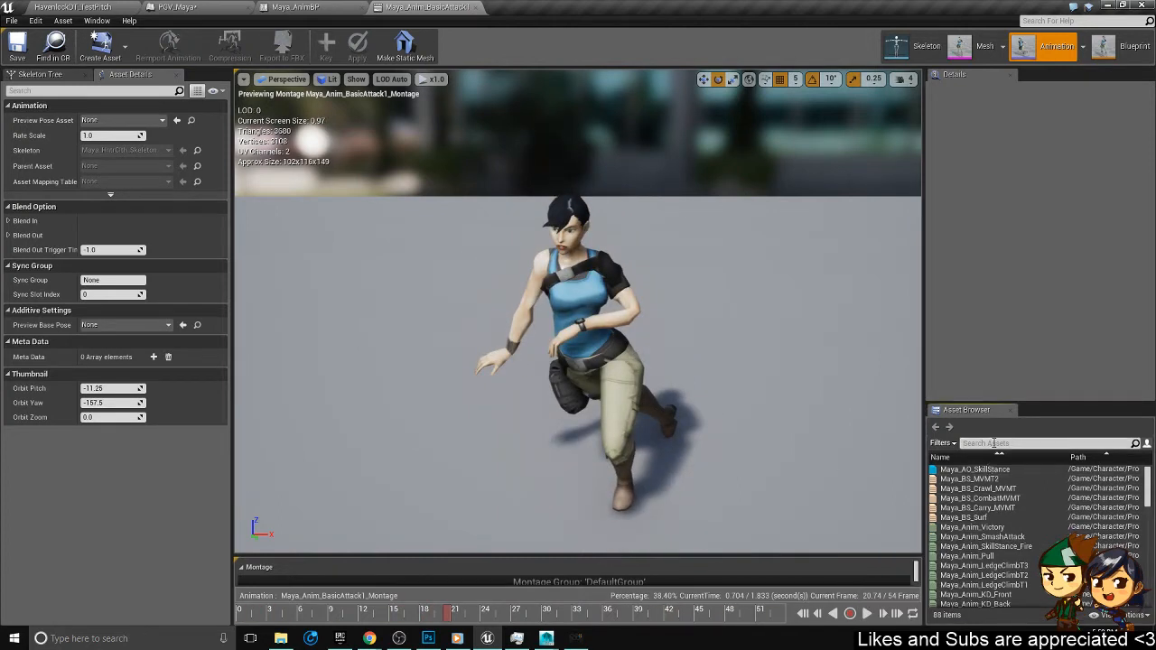
text(i)
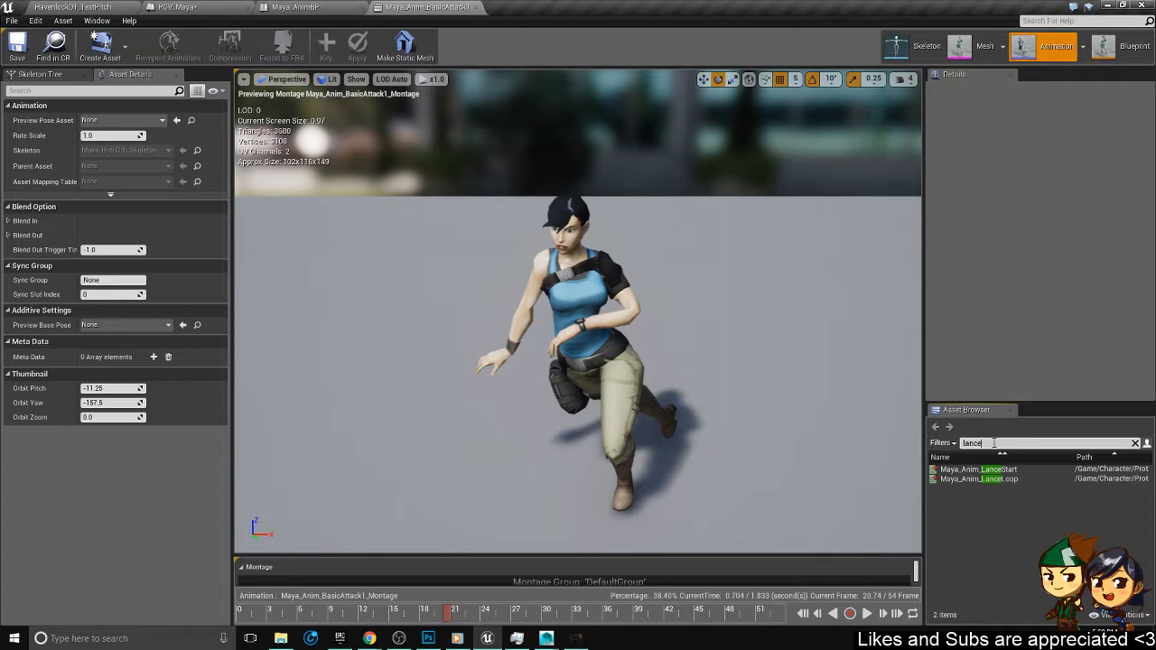
double_click(978, 470)
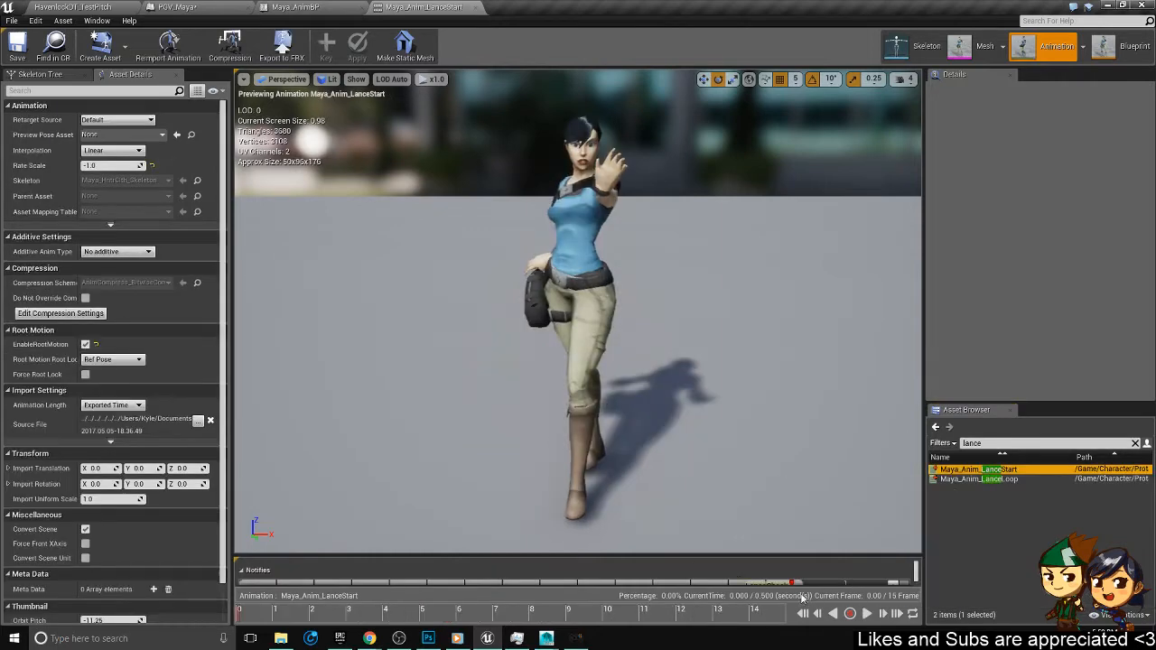
- Examine the LanceStart pose from the side and enlarge the Notifies track to inspect the LanceCheck notify
alt+drag(556, 198, 722, 242)
scroll(555, 198, down, 2)
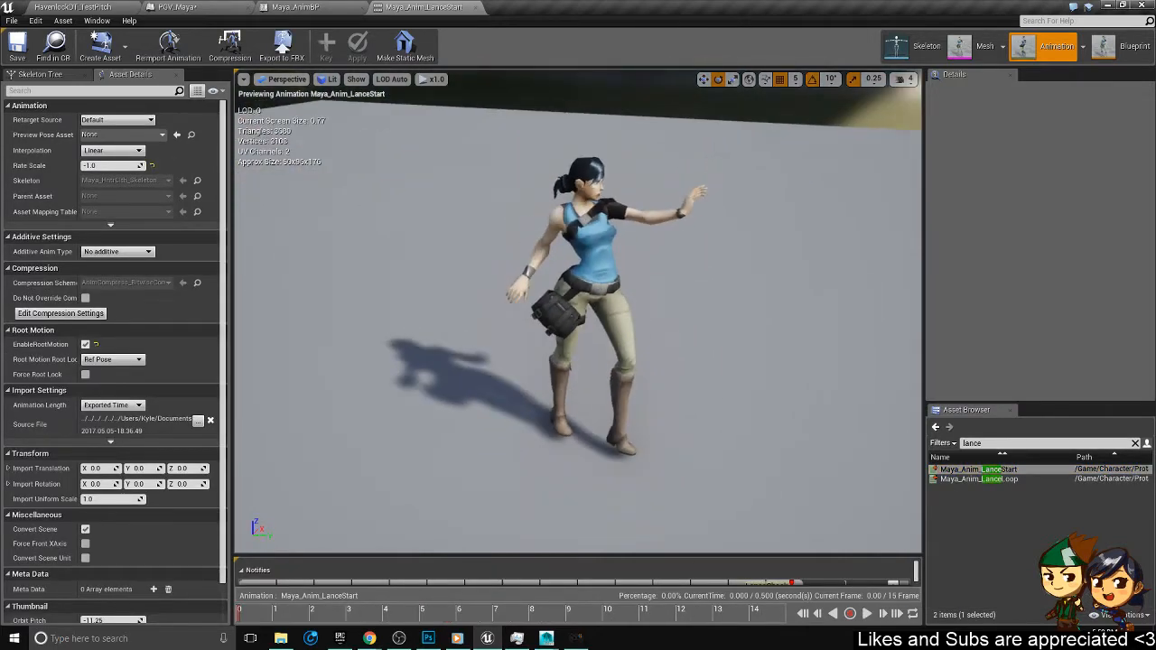
scroll(793, 542, down, 1)
drag(794, 556, 798, 308)
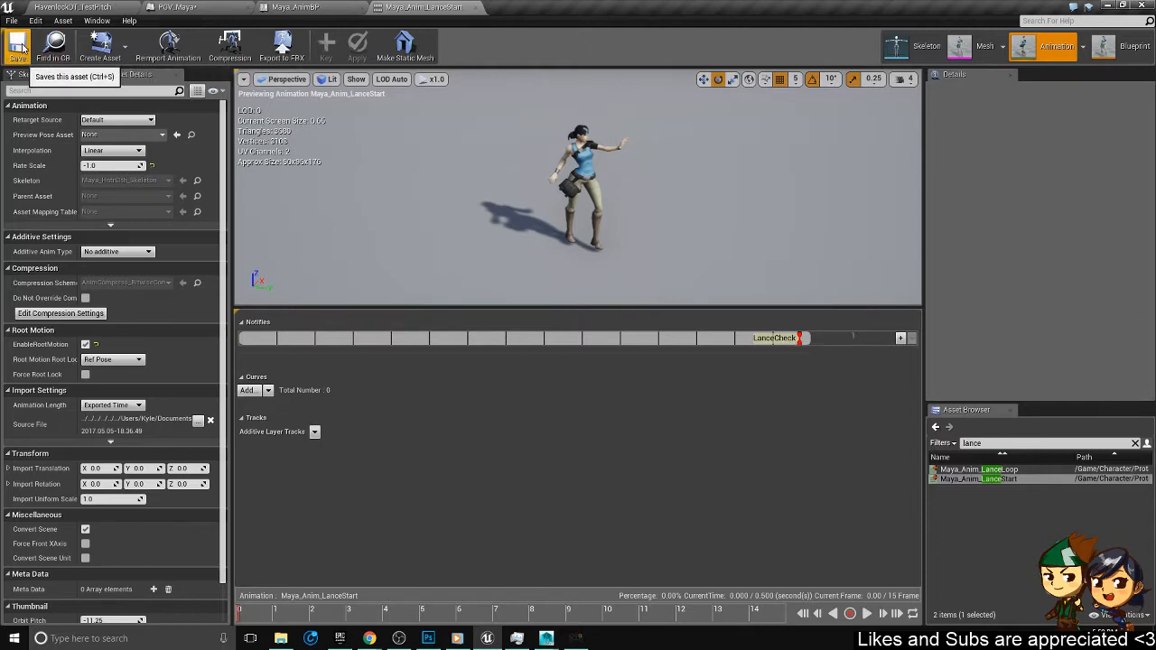
- Return to the PGV_Maya event graph and move the InputAction FaceButtonTop event away from its Branch at the Smash Attack comment
click(217, 7)
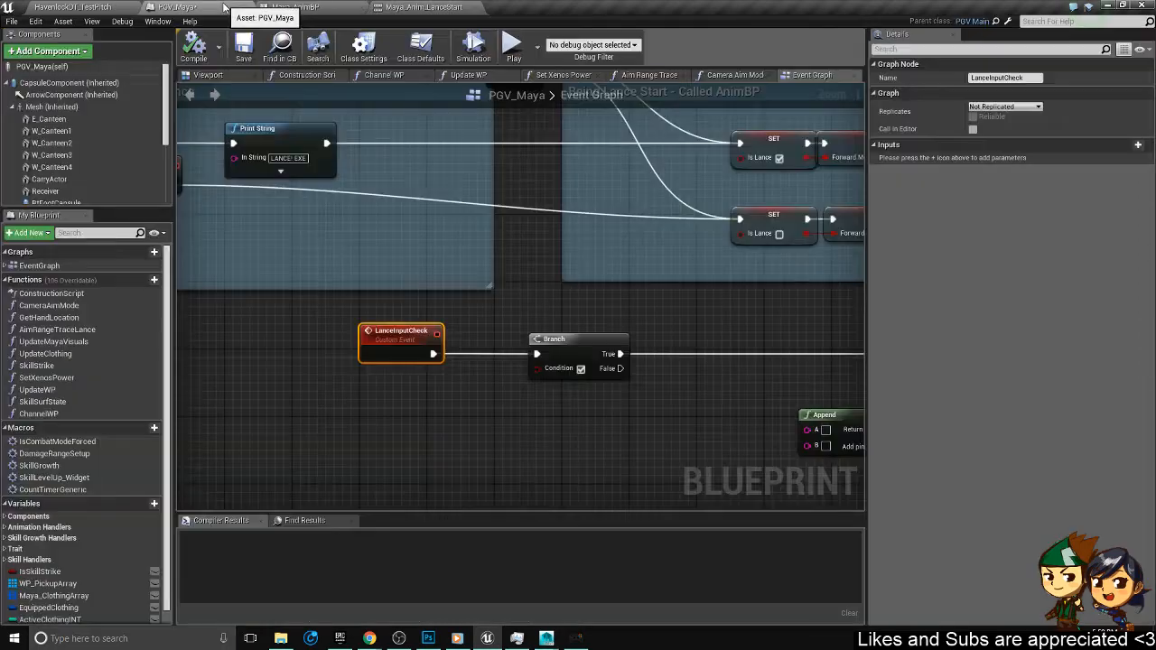
mouse_move(752, 314)
right_down()
mouse_move(396, 323)
mouse_move(759, 320)
right_up()
scroll(455, 323, down, 3)
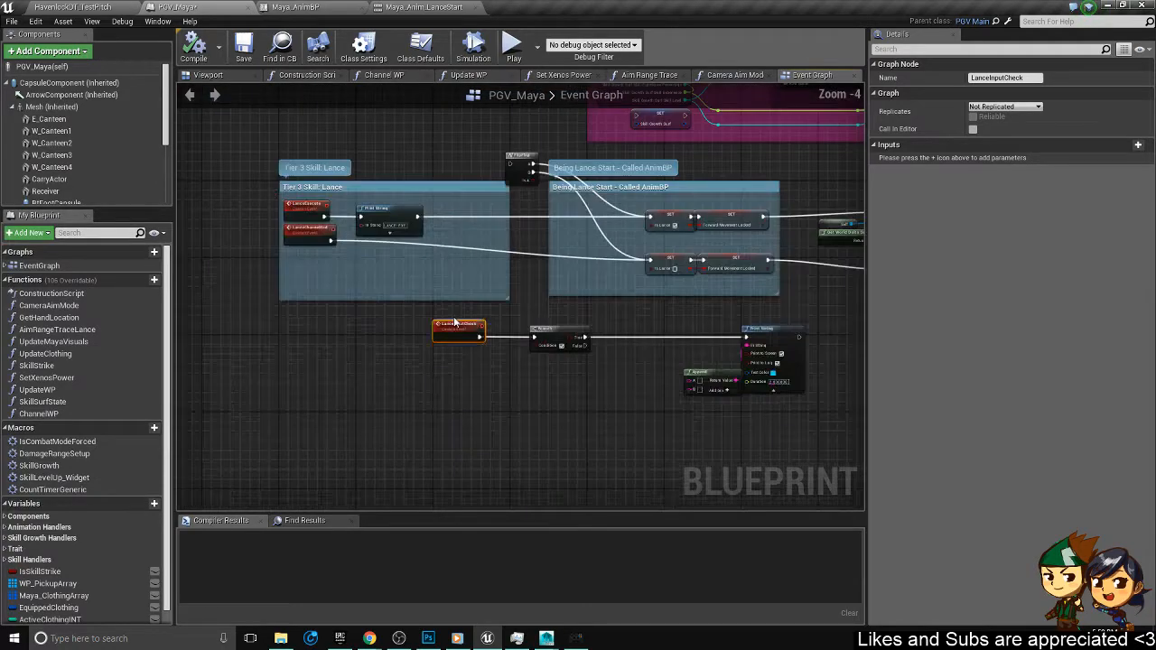
scroll(632, 351, up, 4)
right_drag(632, 351, 652, 325)
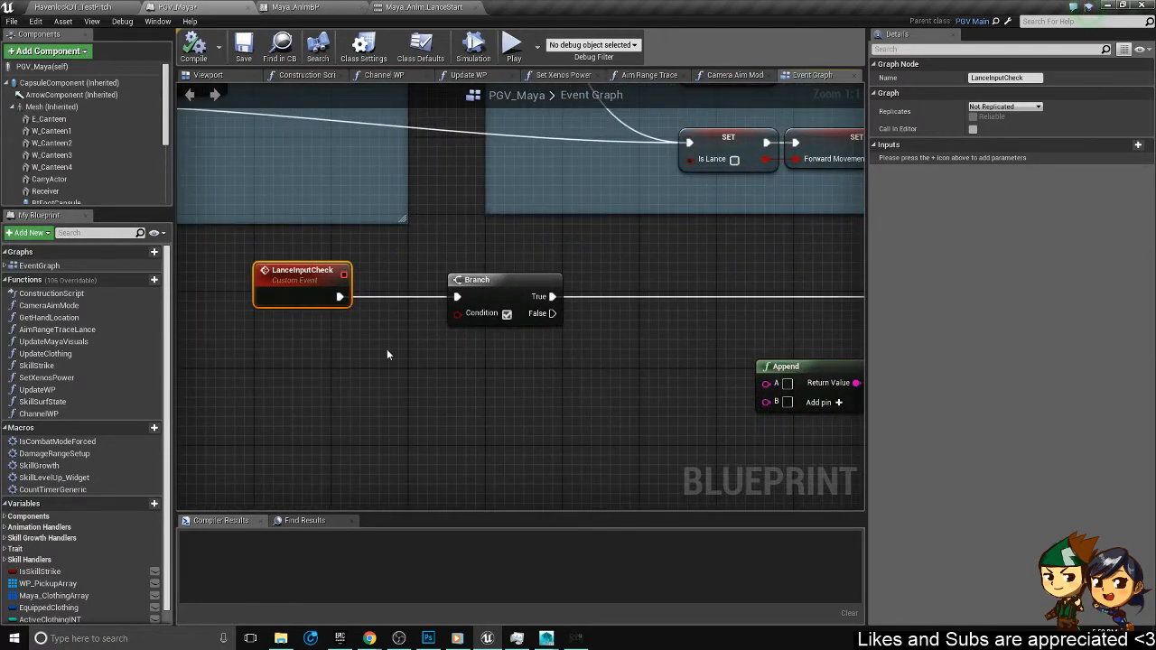
scroll(387, 354, down, 10)
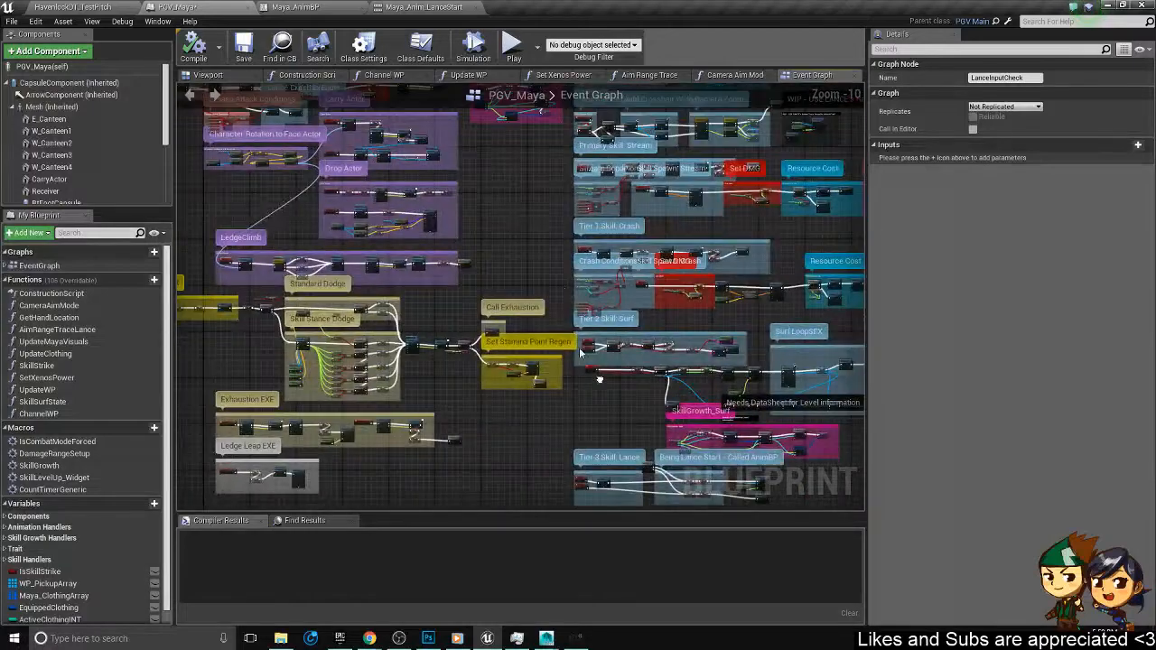
right_drag(599, 380, 637, 390)
right_drag(507, 345, 642, 356)
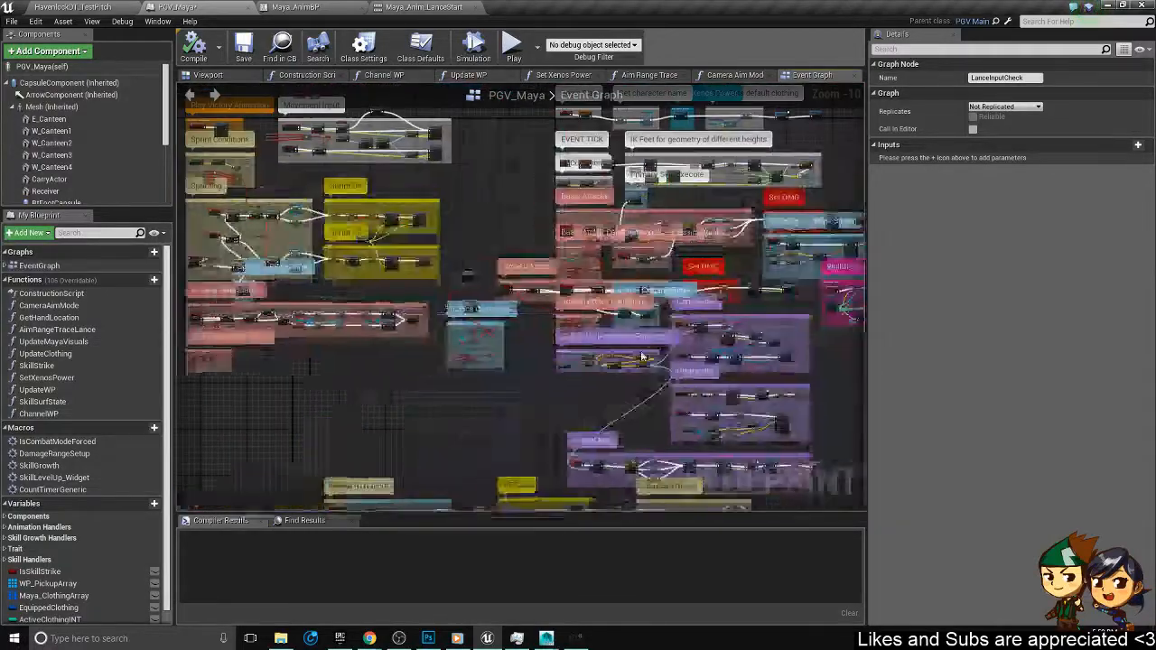
scroll(517, 306, up, 9)
scroll(513, 284, down, 4)
right_drag(515, 287, 472, 254)
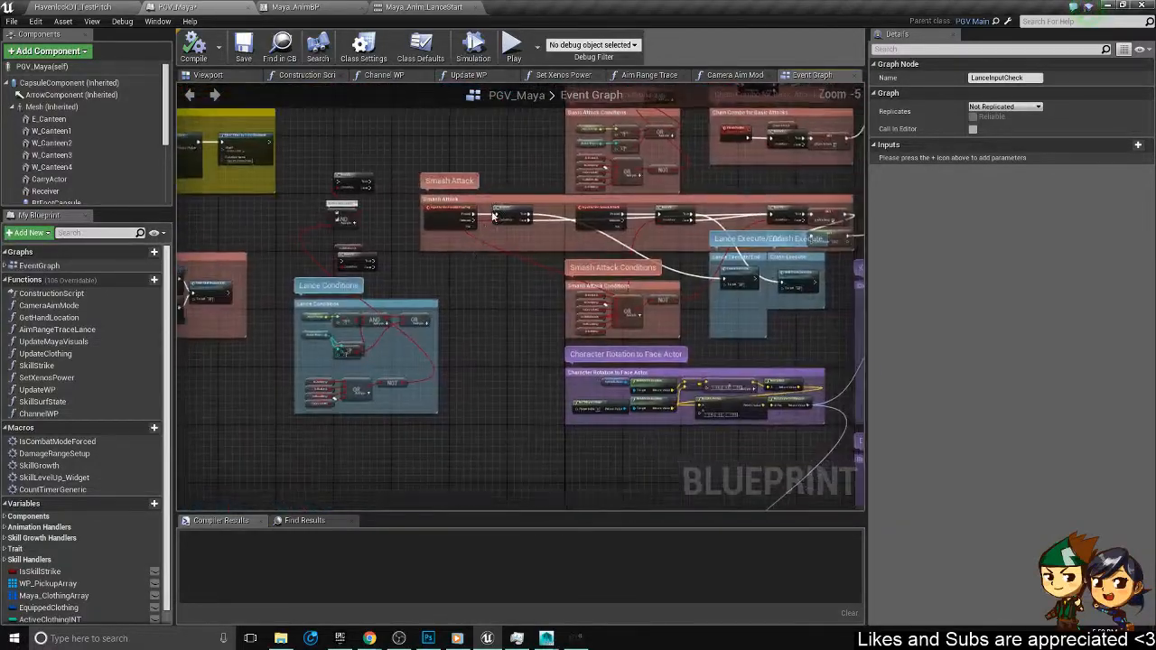
scroll(493, 215, up, 5)
right_drag(493, 215, 732, 279)
drag(633, 282, 509, 262)
- Create a Boolean variable named IsLanceInput and place it in the Skill Handlers category
scroll(682, 357, down, 1)
right_drag(682, 357, 619, 194)
scroll(495, 253, down, 1)
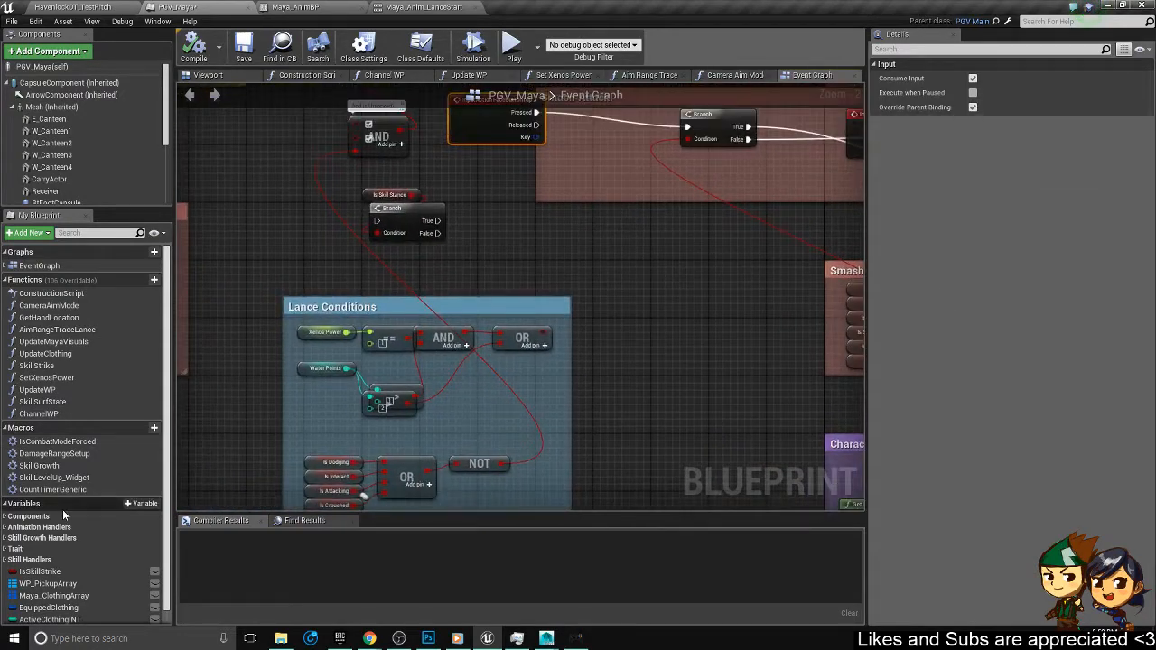
click(27, 559)
scroll(27, 559, down, 1)
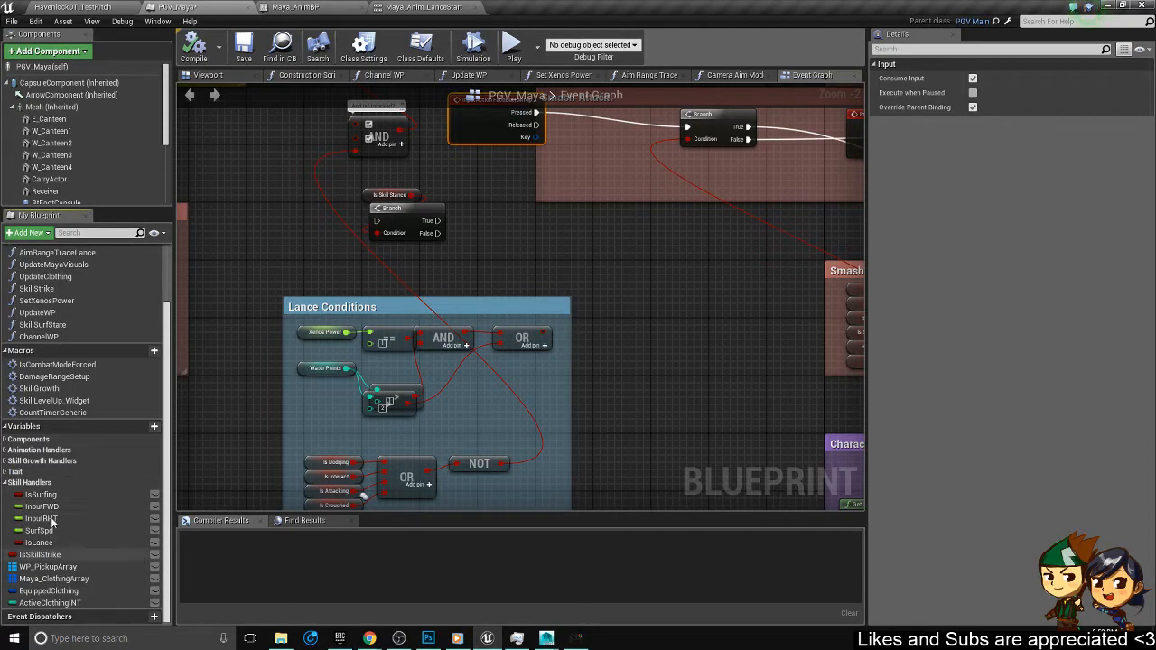
click(59, 483)
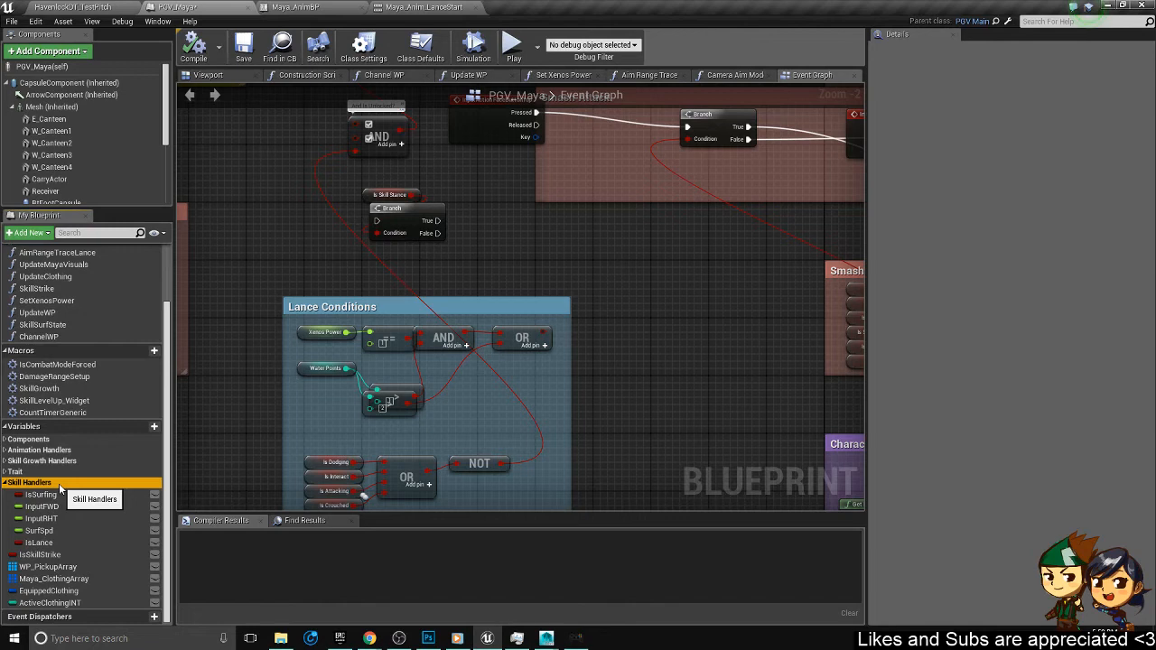
click(156, 431)
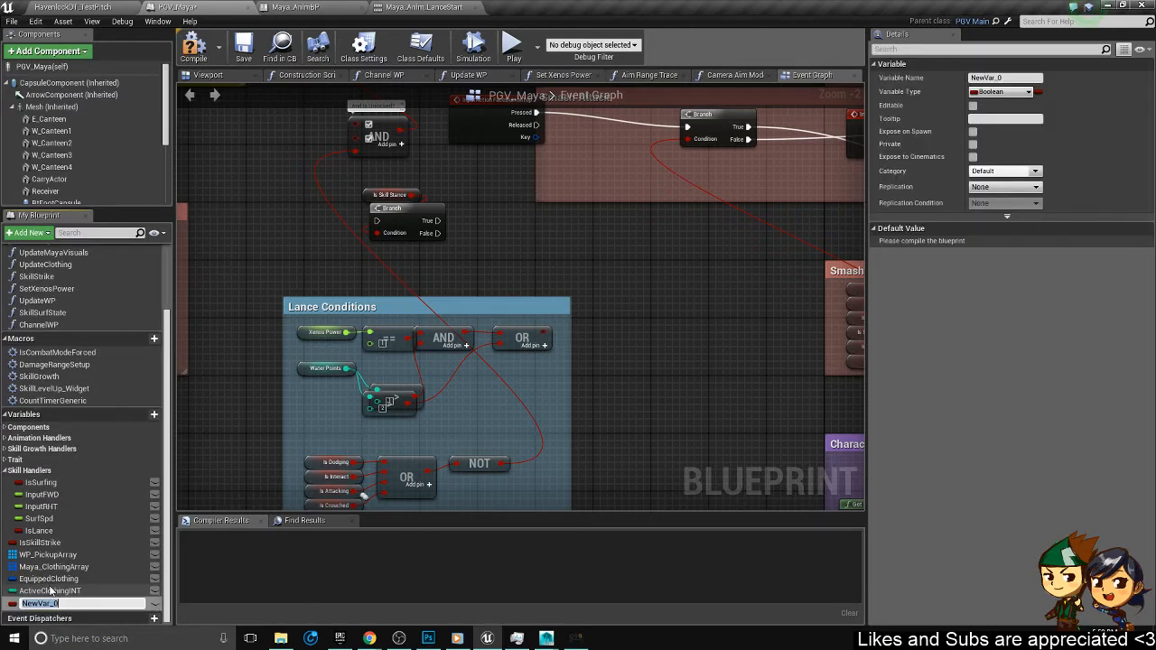
text(IsLance)
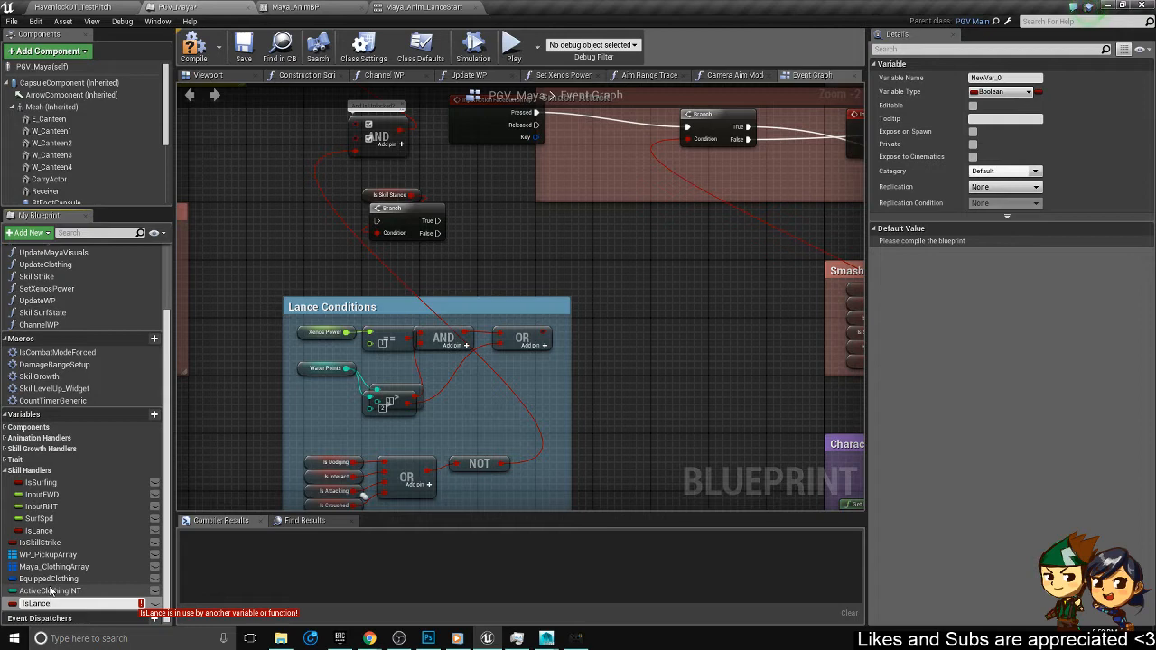
key(BackSpace)
key(BackSpace)
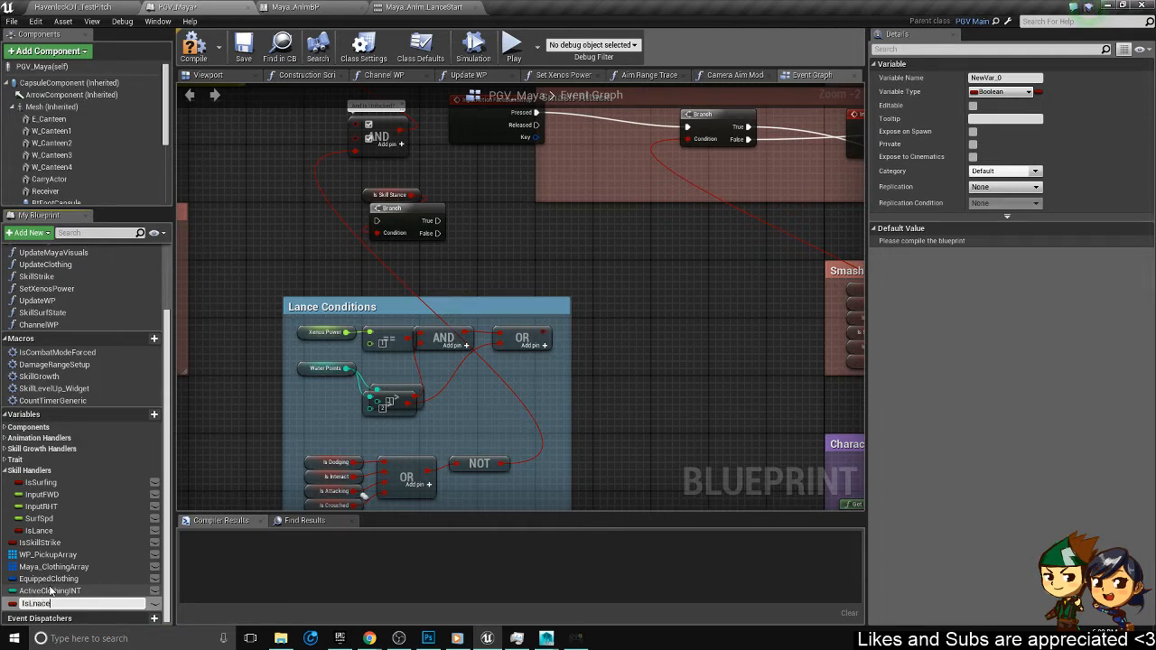
text(ceInput)
drag(45, 611, 27, 471)
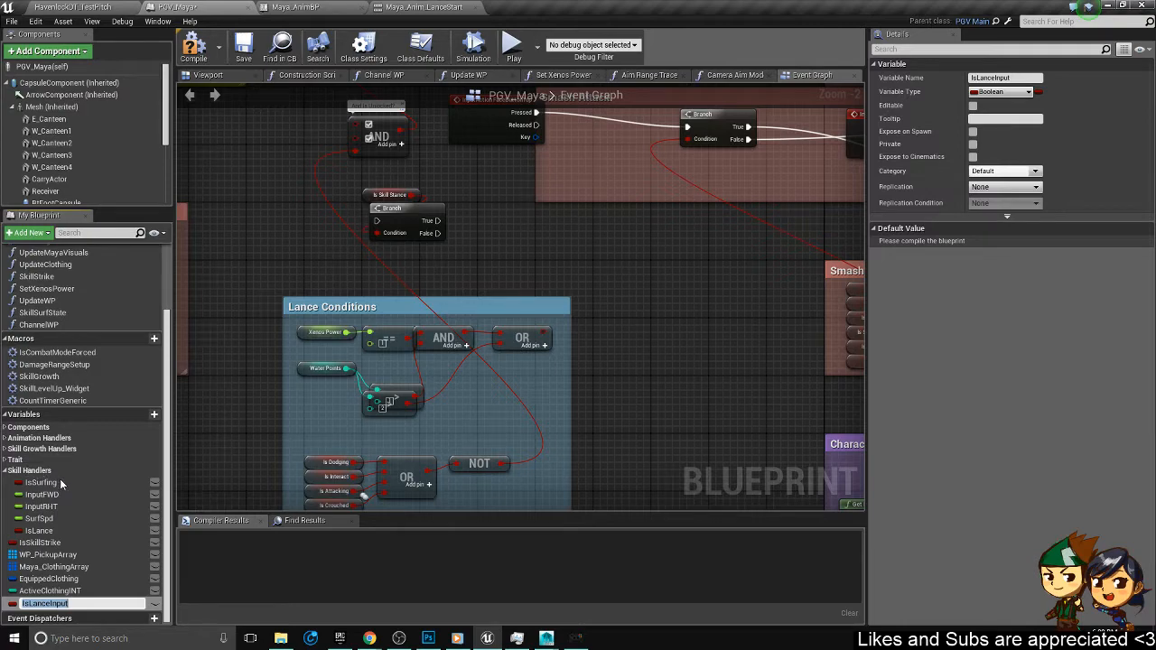
- Add a Set Is Lance Input node between the FaceButtonTop event and the Smash Attack Branch, shifting the event to make room
alt+drag(70, 544, 524, 199)
scroll(573, 311, up, 2)
drag(460, 263, 407, 262)
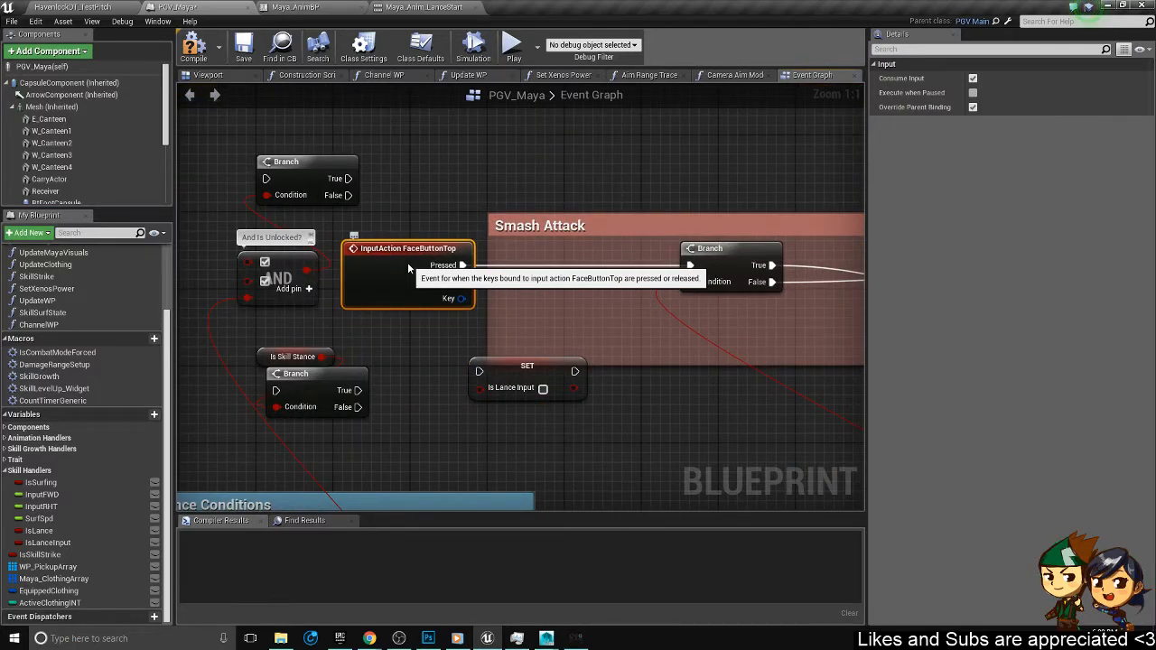
drag(527, 375, 565, 260)
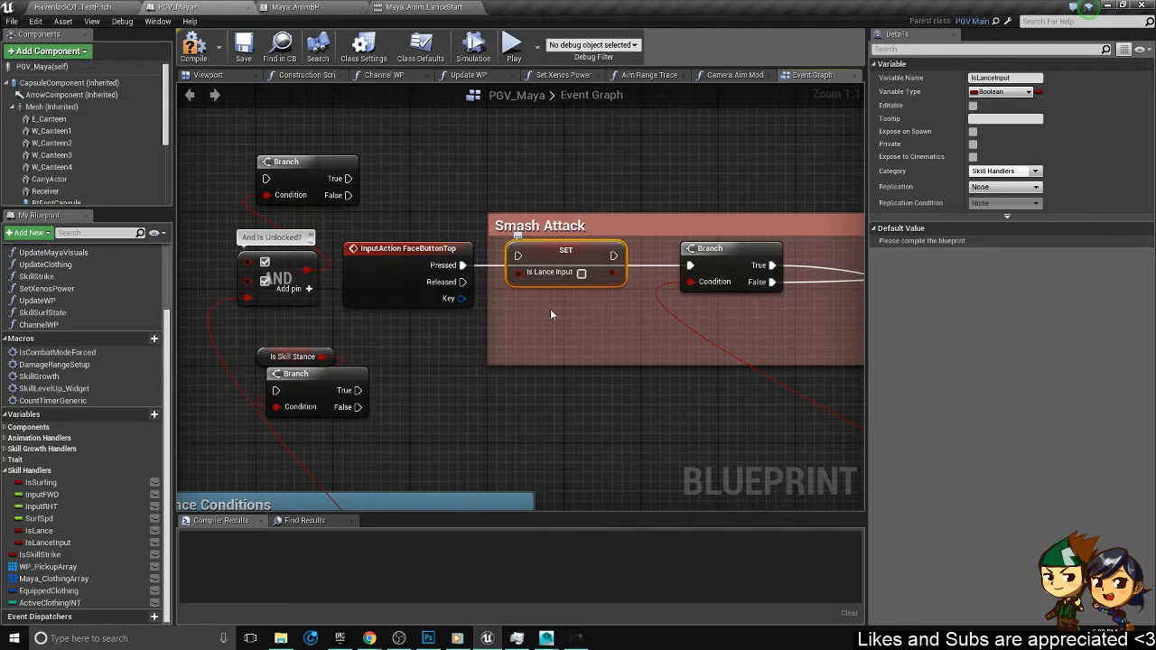
- Duplicate the Set Is Lance Input node directly below the original and enable the value on the upper one
key(ctrl+v)
right_click(545, 309)
click(516, 386)
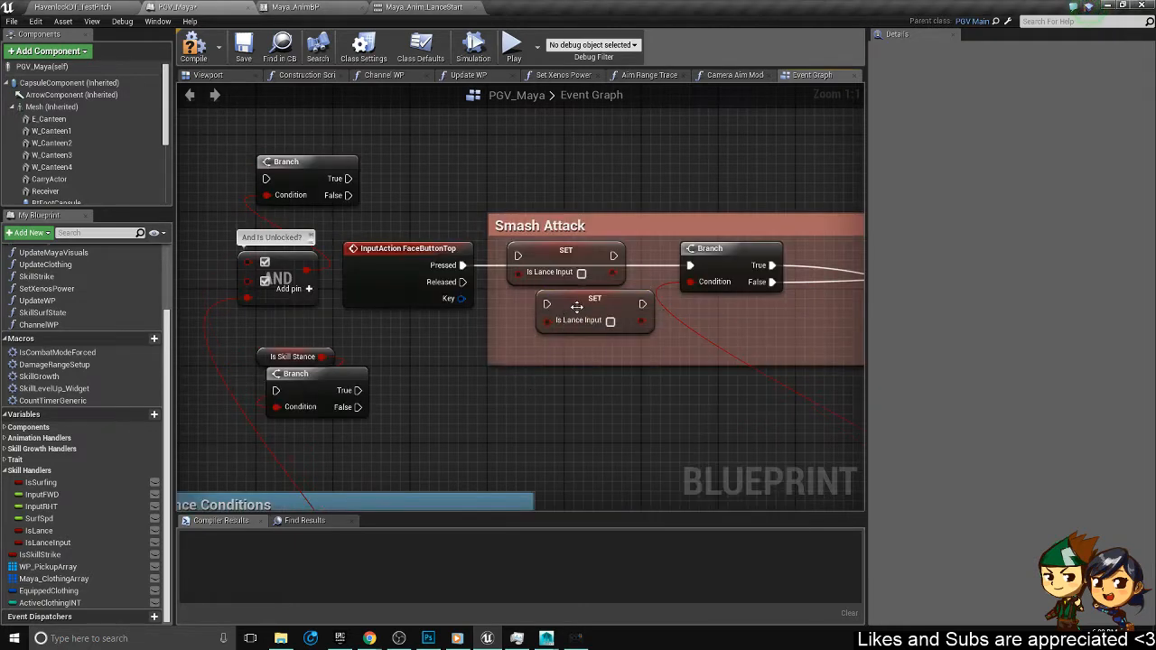
drag(575, 307, 552, 308)
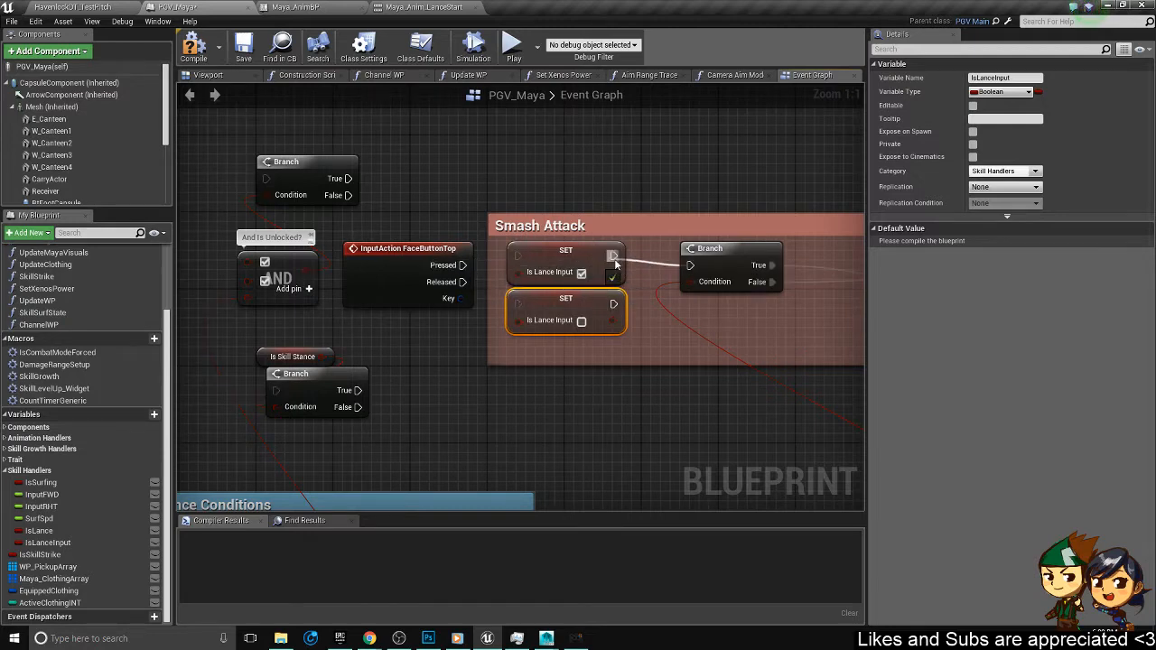
- Wire Pressed through the enabled Is Lance Input setter to the Branch and Released to the disabled setter, straightening both nodes
drag(461, 267, 518, 305)
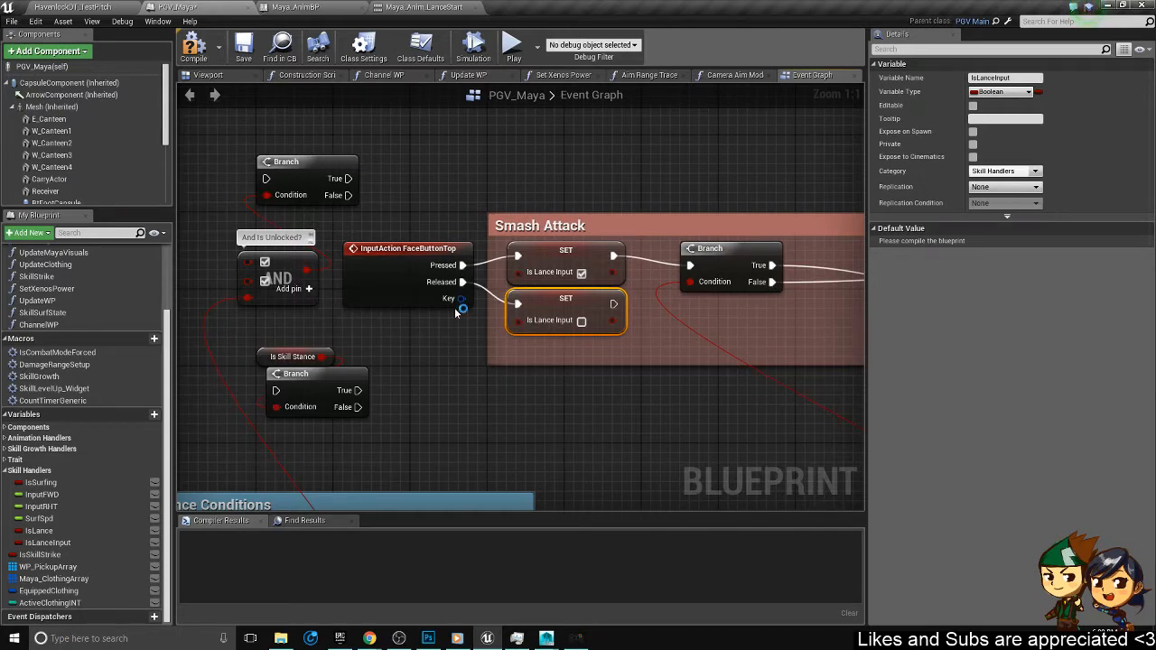
drag(572, 390, 556, 299)
click(555, 307)
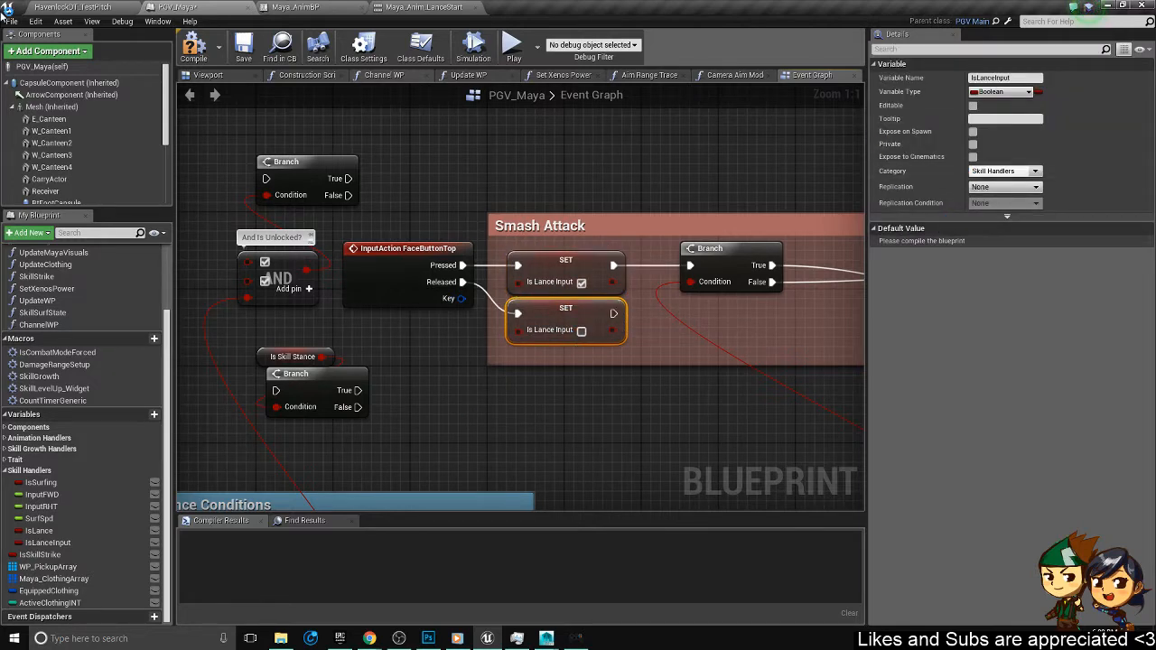
- Compile and save the PGV_Maya blueprint, and switch to the level editor
click(244, 47)
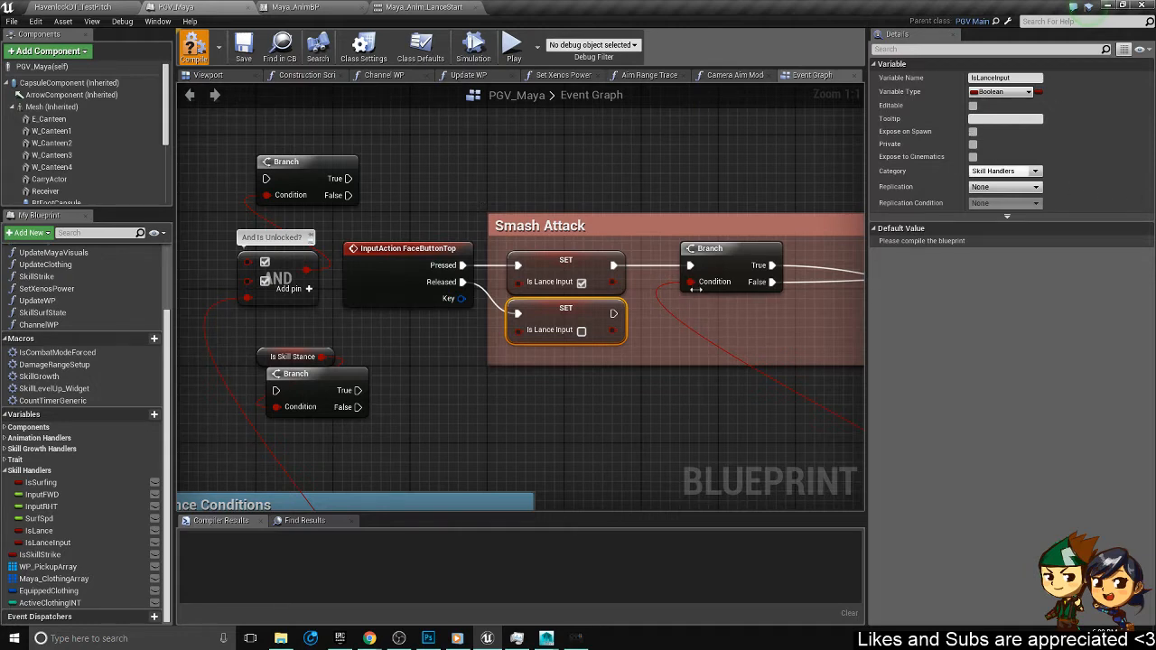
scroll(696, 289, down, 4)
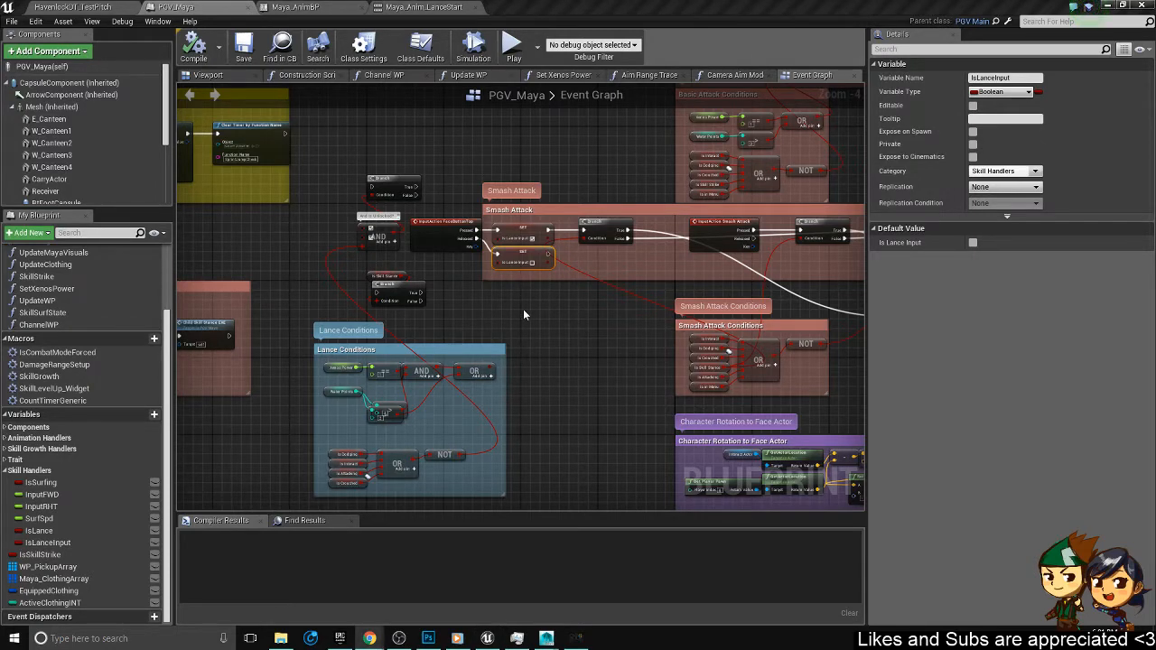
click(91, 9)
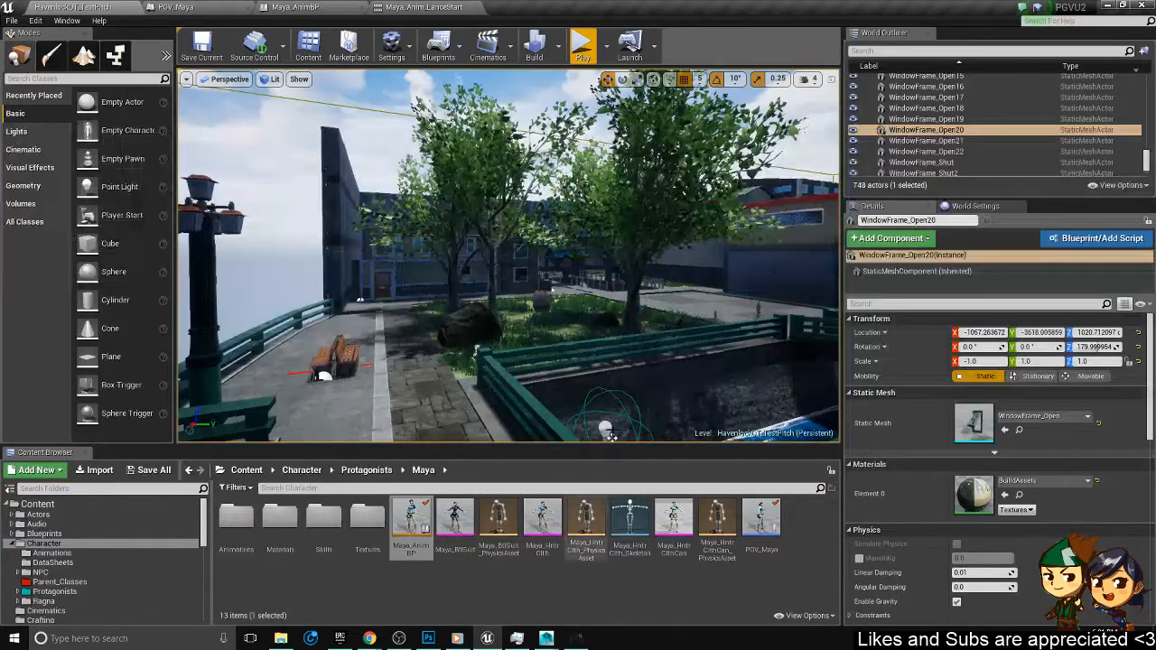
- In the PGV_Maya event graph, connect an Is Lance Input getter to the LanceInputCheck Branch condition and place it above the Branch
click(305, 7)
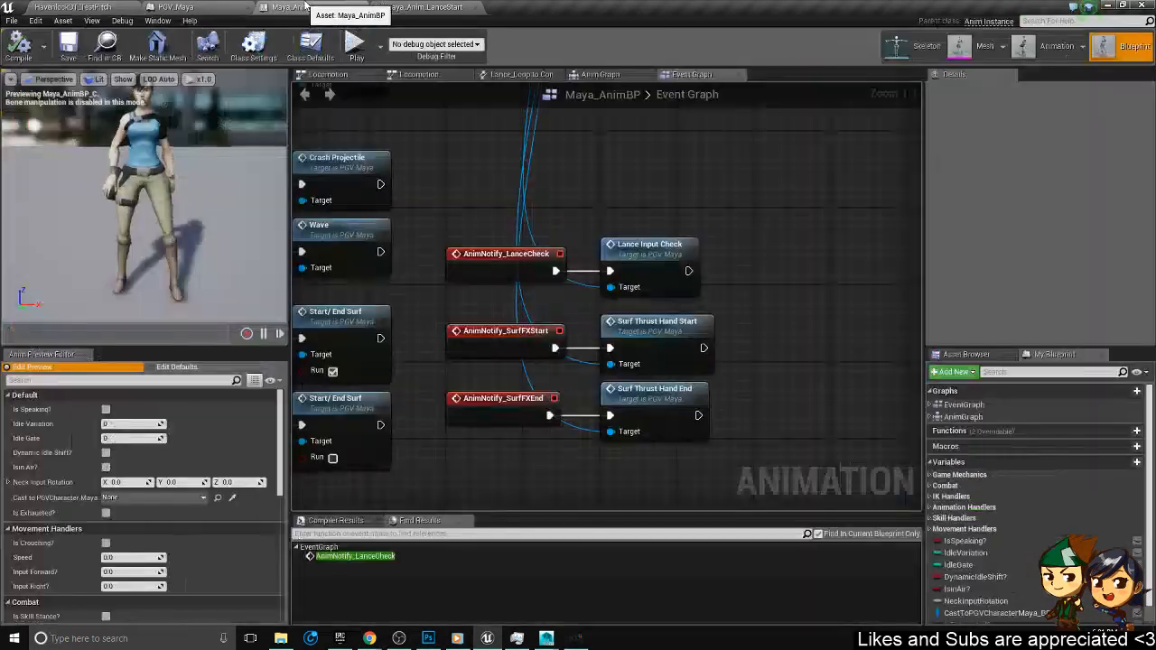
click(176, 7)
scroll(412, 261, down, 6)
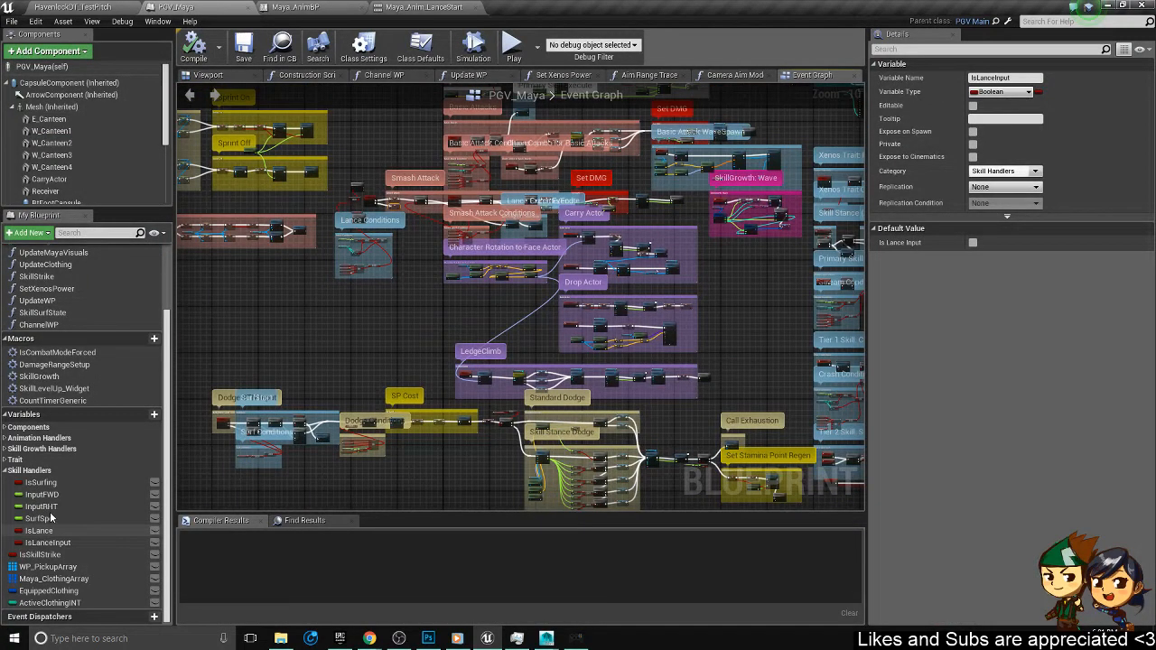
double_click(47, 542)
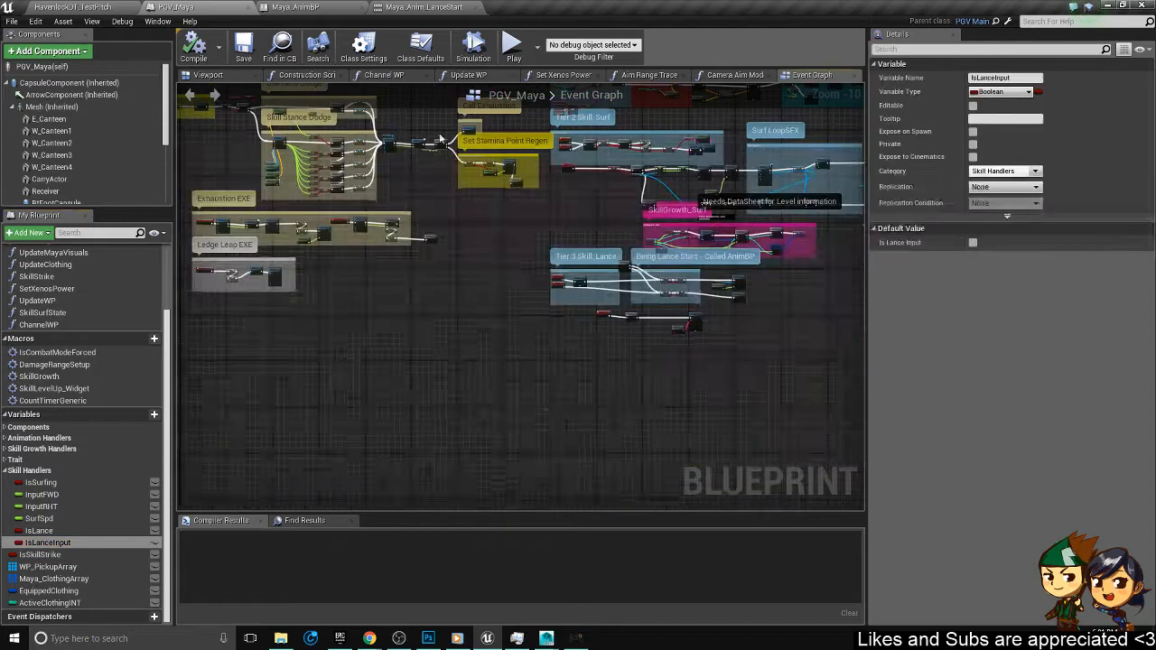
scroll(635, 307, up, 9)
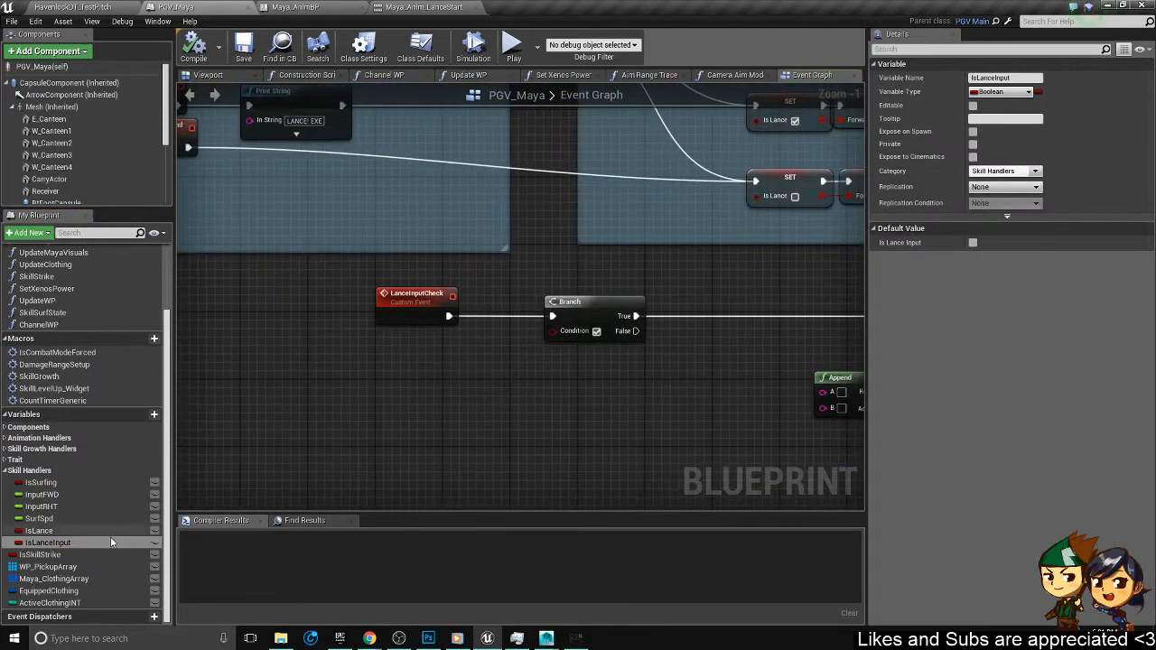
drag(65, 546, 561, 330)
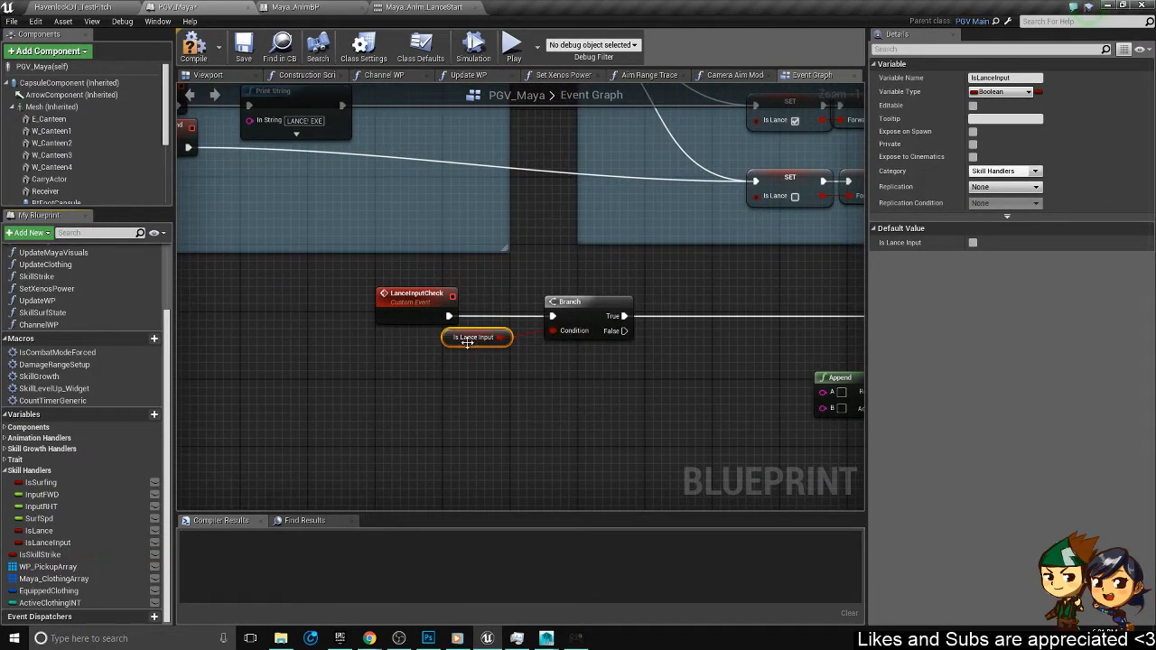
drag(472, 340, 573, 295)
- Wire the Branch's False output to Print String as well, and set the Append node's A text to "Lance Input"
right_drag(690, 400, 475, 324)
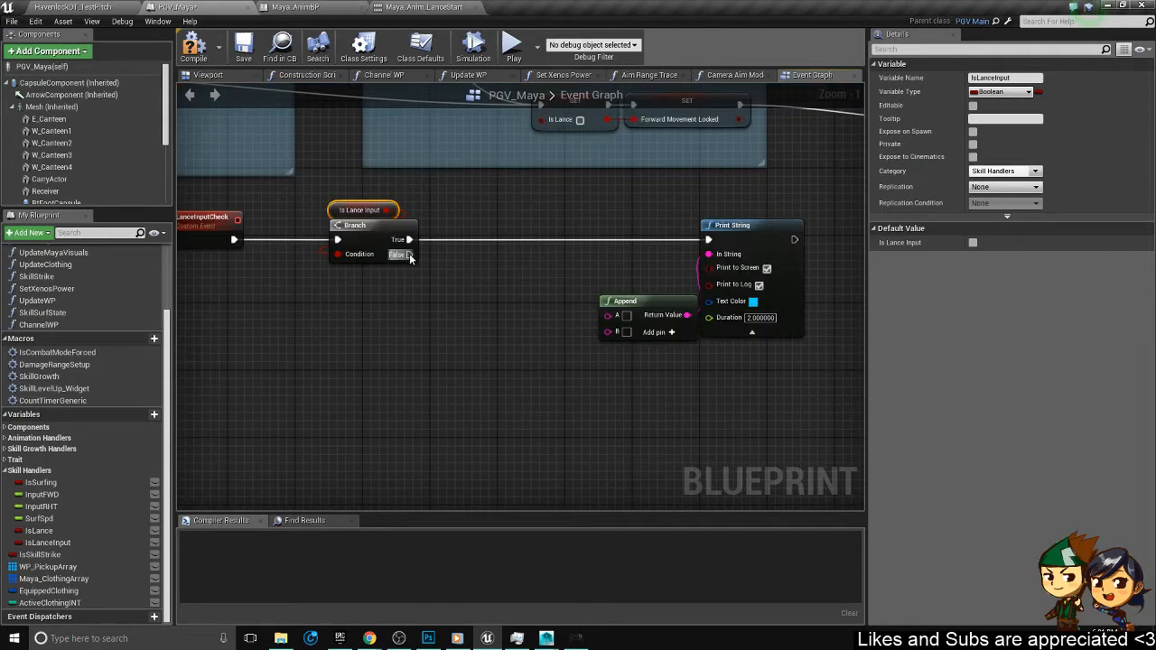
drag(409, 254, 709, 239)
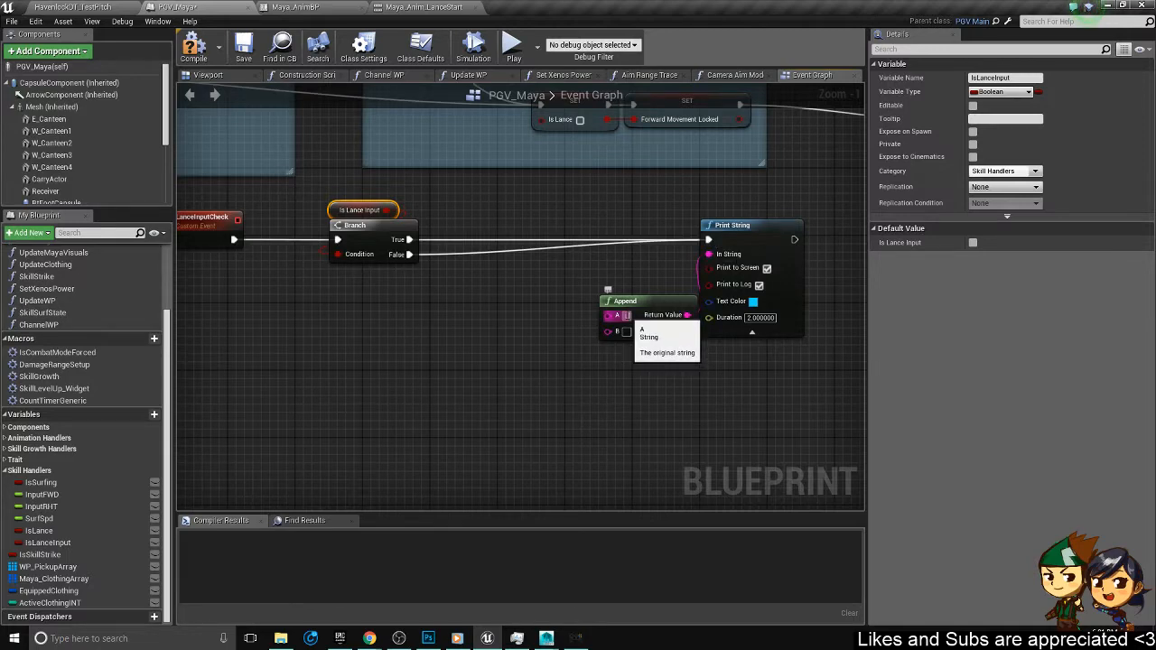
text(Lance Input)
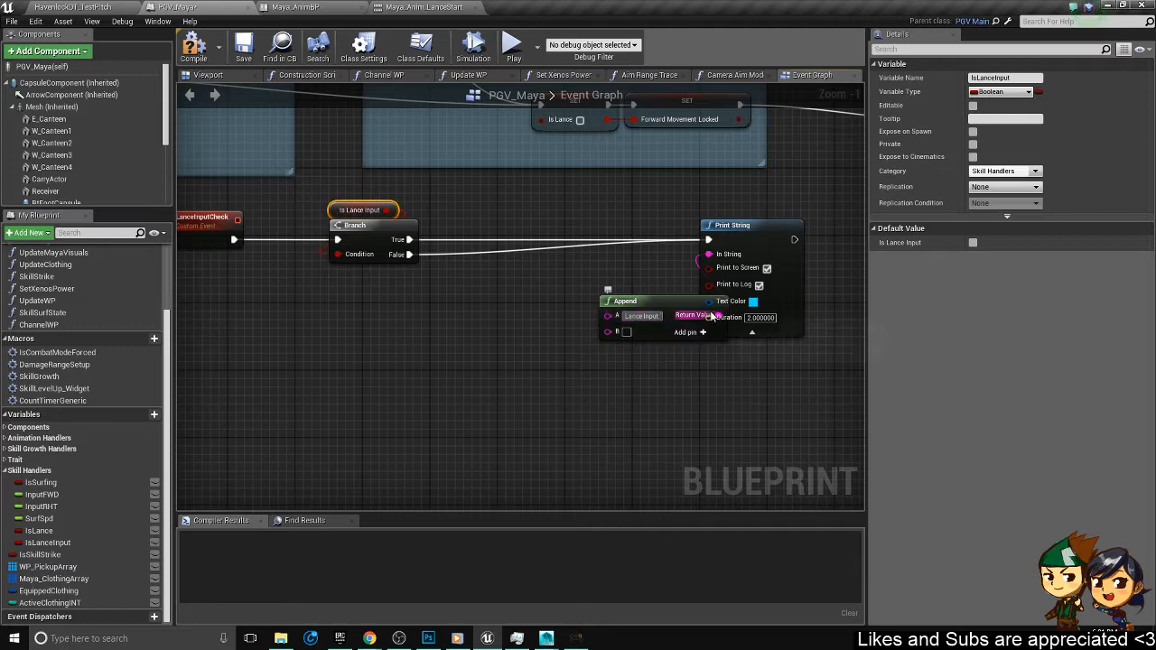
- Feed Is Lance Input into the Append node's B pin through a string conversion node, arranging both nodes before Print String
drag(679, 302, 609, 293)
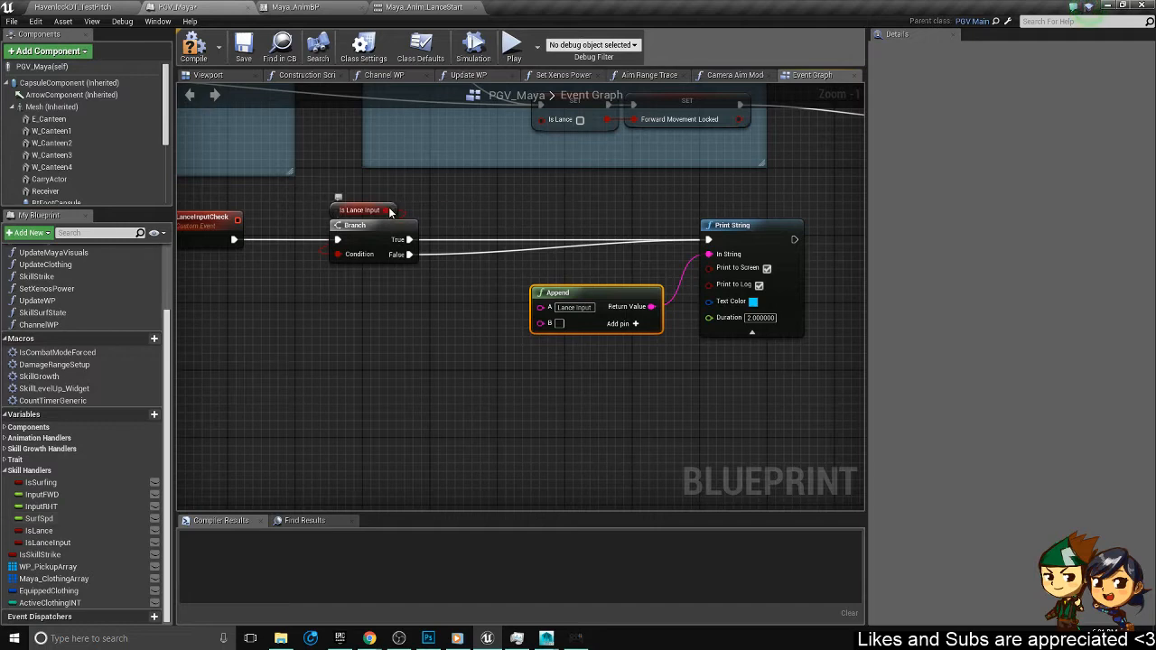
drag(387, 210, 542, 323)
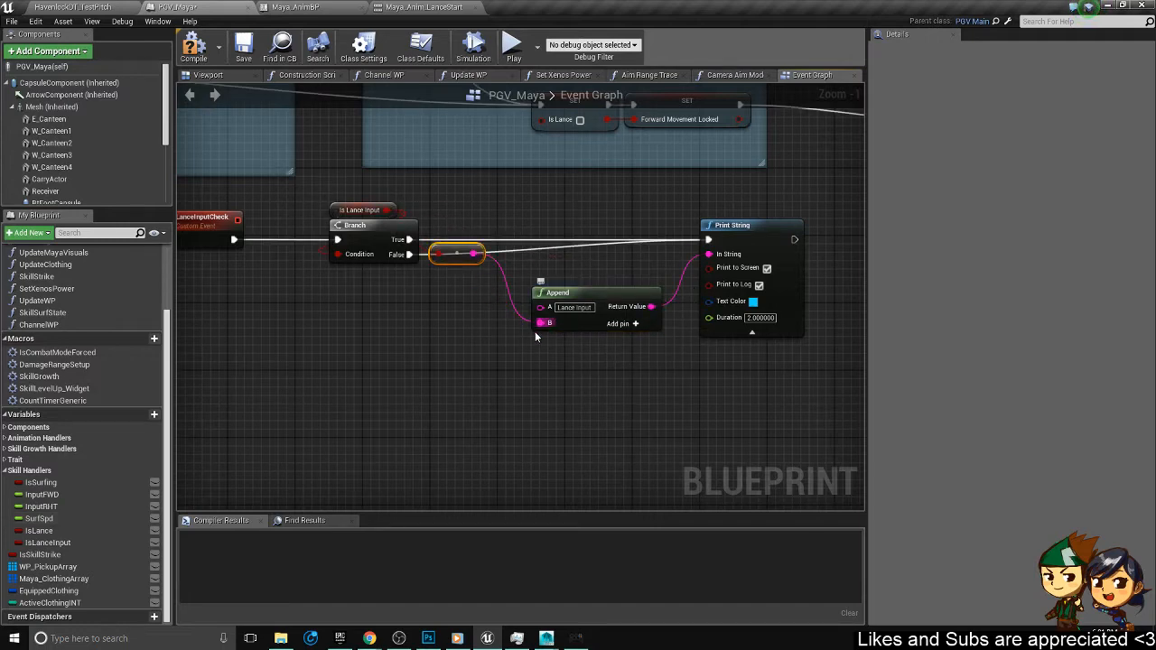
drag(464, 252, 500, 320)
- Move the conversion, Append and Print String nodes together farther away from the LanceInputCheck Branch
drag(817, 360, 518, 253)
scroll(540, 285, down, 2)
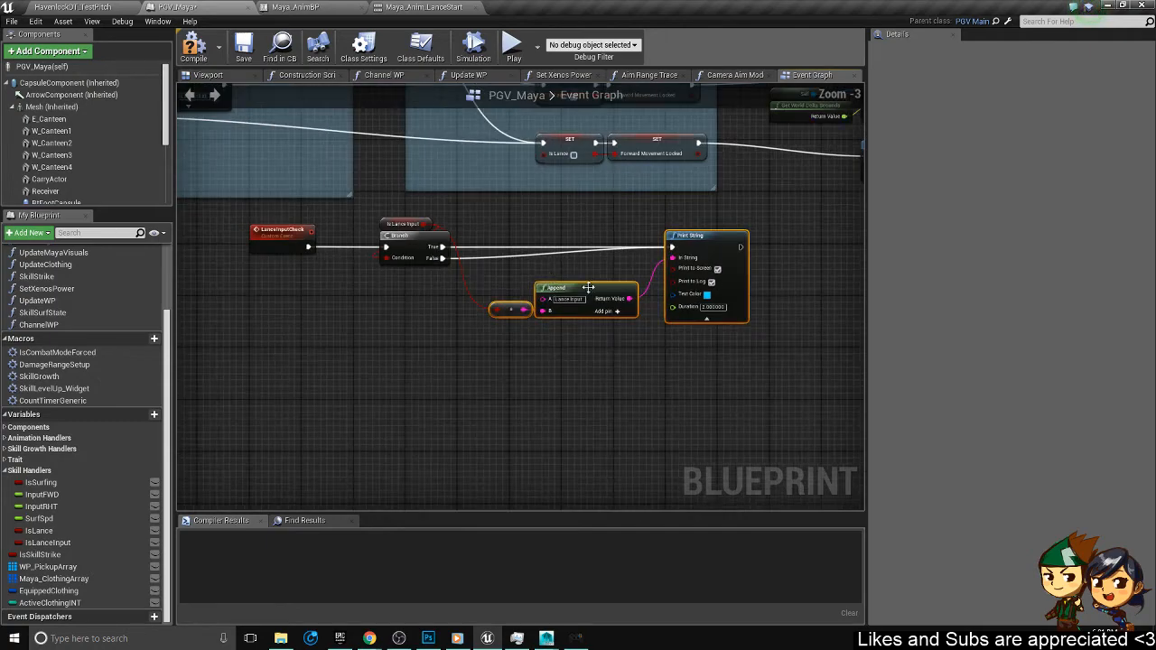
right_drag(603, 296, 475, 305)
scroll(533, 239, up, 2)
scroll(475, 305, down, 4)
drag(508, 295, 635, 304)
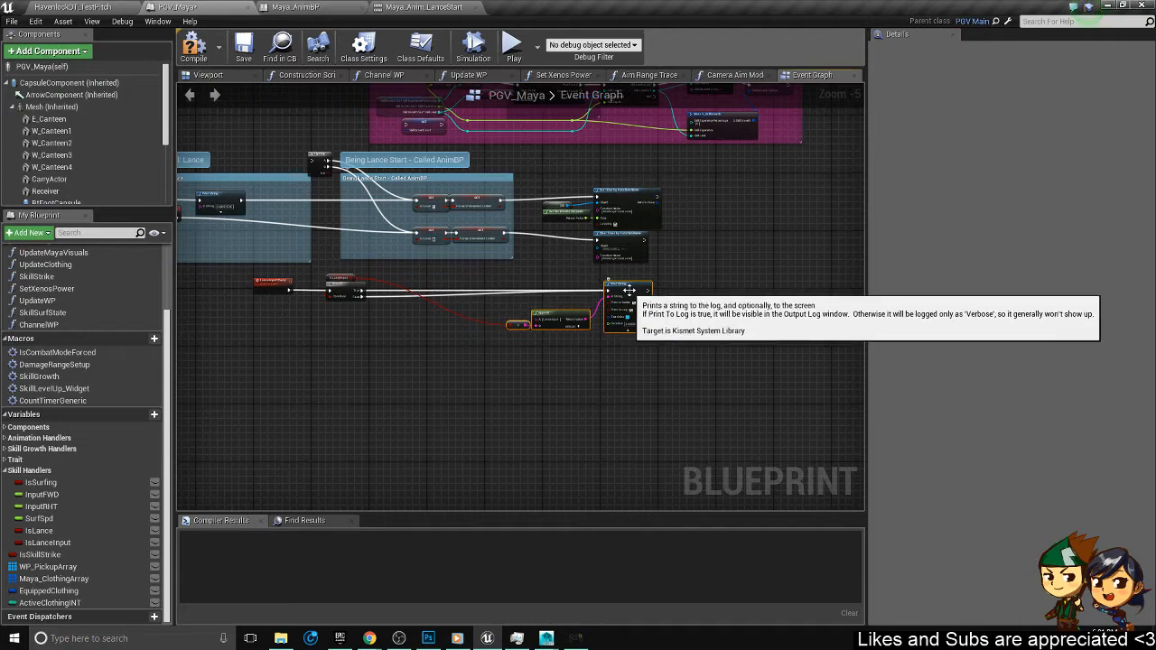
scroll(643, 307, up, 4)
right_drag(452, 419, 580, 368)
click(499, 322)
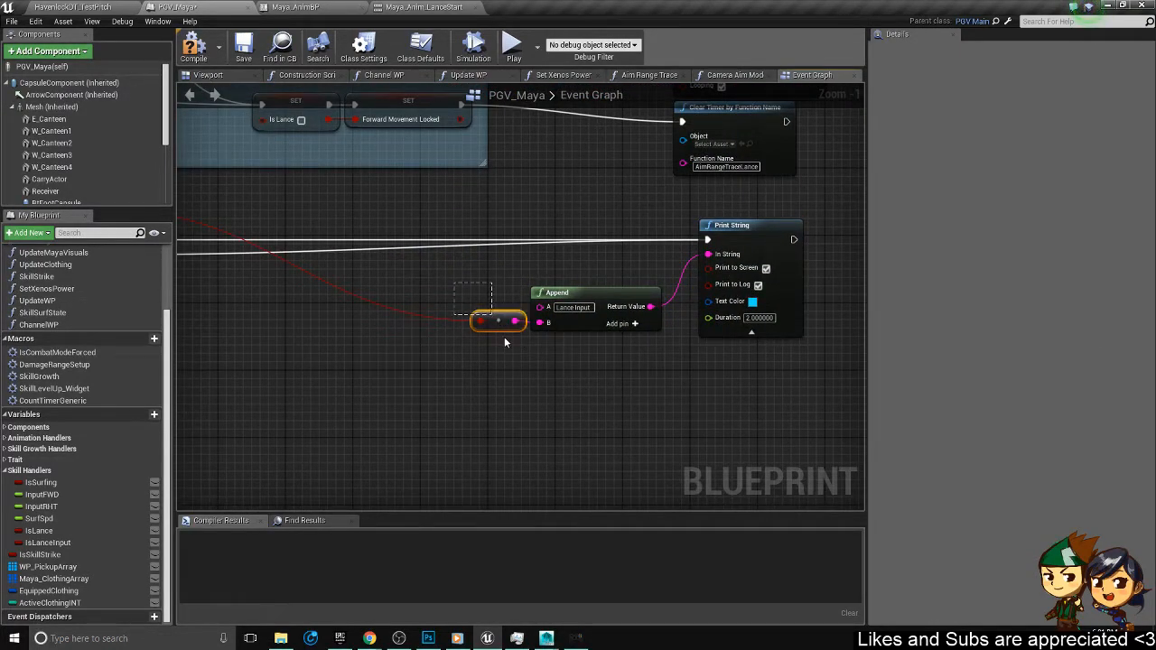
drag(504, 338, 404, 330)
right_drag(404, 331, 644, 365)
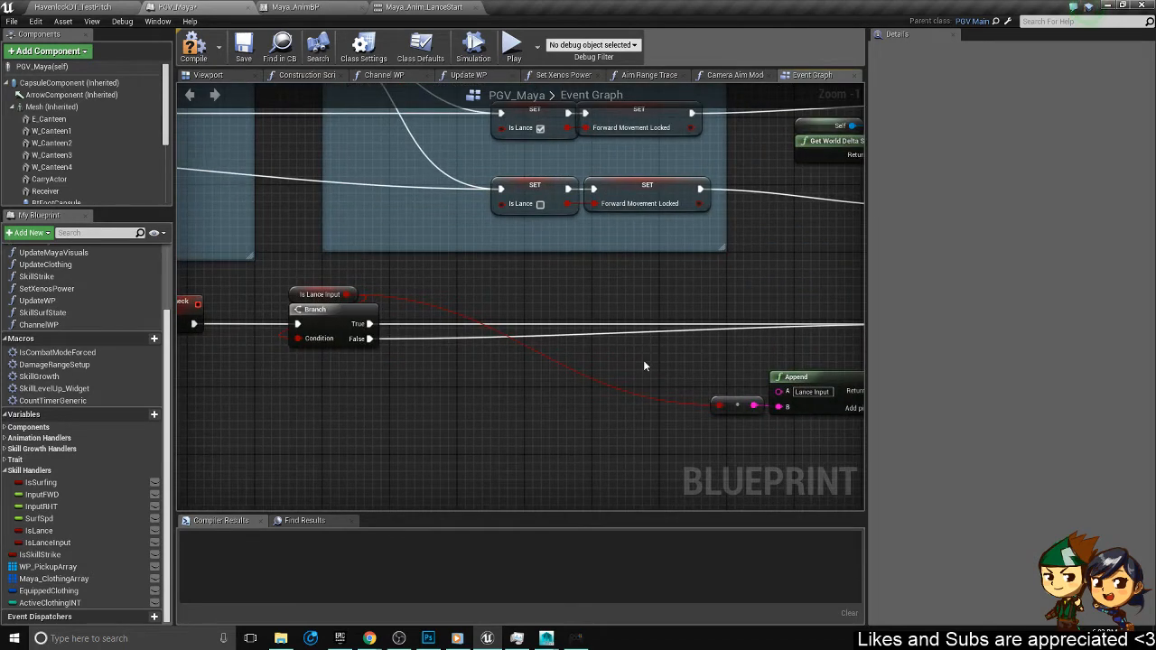
- Rewire the LanceInputCheck Branch's False output from Print String to the disabled Is Lance setter
right_drag(644, 361, 664, 376)
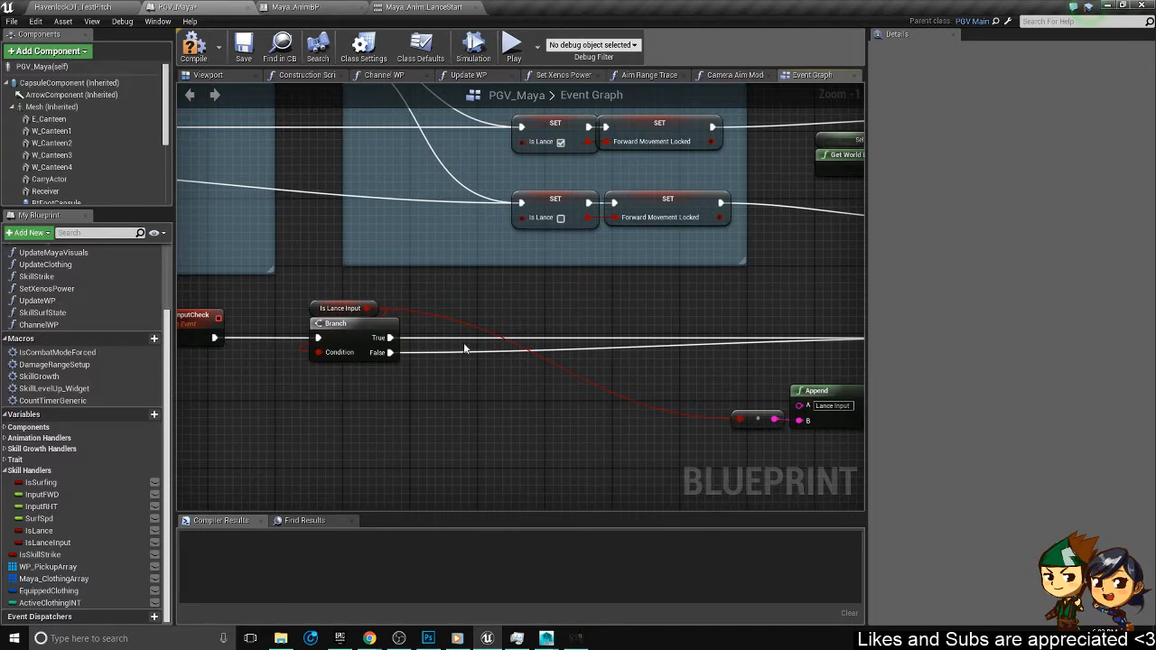
right_click(522, 330)
right_drag(585, 289, 477, 250)
scroll(560, 274, down, 1)
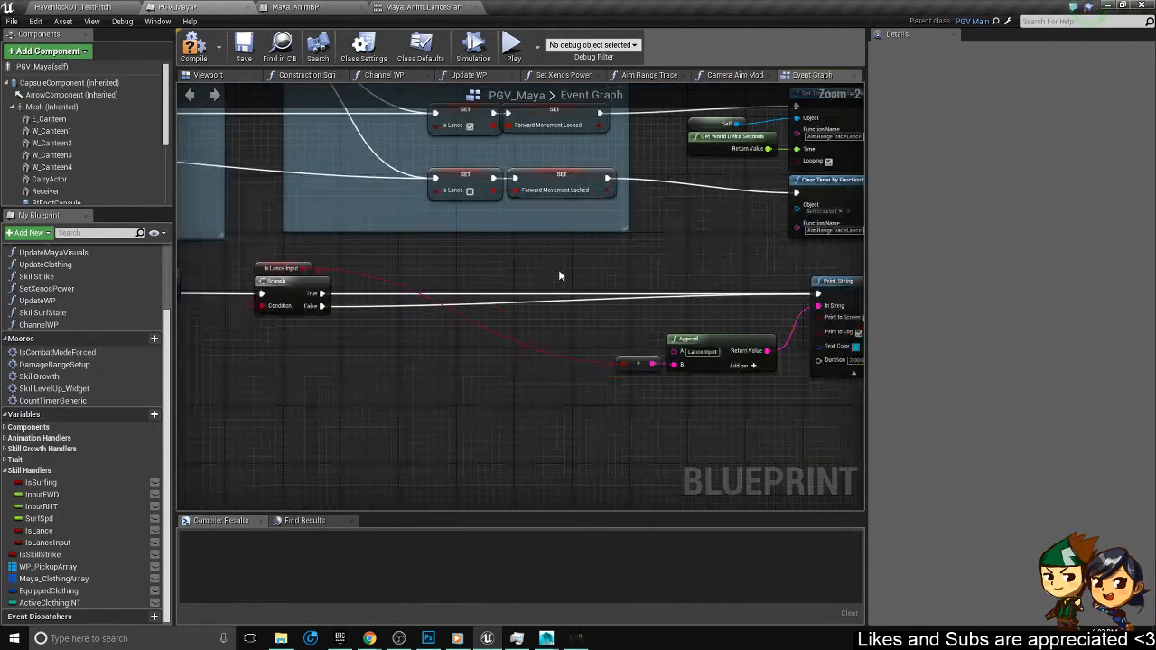
right_drag(281, 274, 451, 280)
right_drag(621, 274, 572, 308)
scroll(364, 321, down, 2)
scroll(443, 284, up, 2)
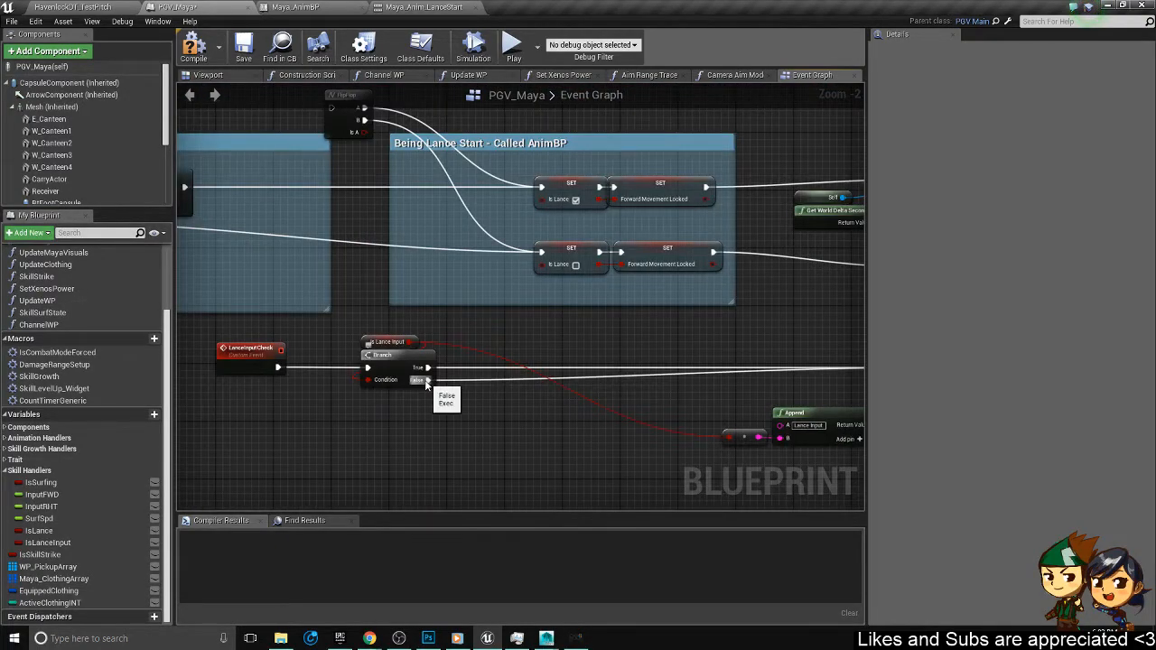
drag(429, 381, 546, 257)
- Delete the FlipFlop node above the two Is Lance setters
right_drag(486, 241, 585, 264)
scroll(585, 264, down, 1)
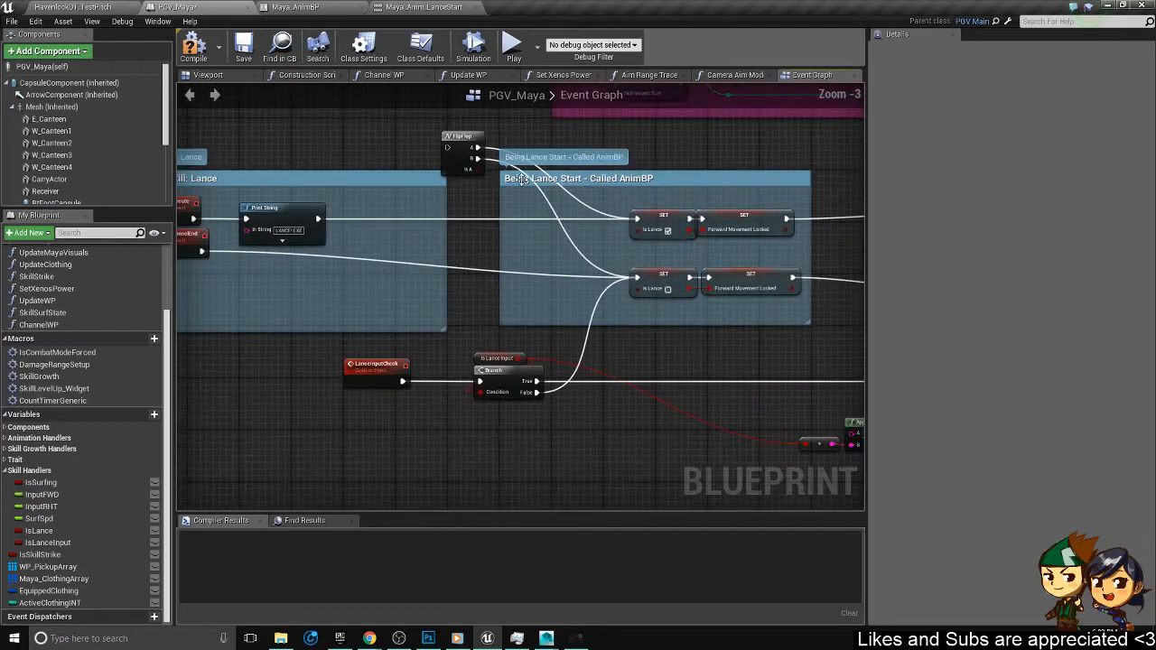
click(474, 161)
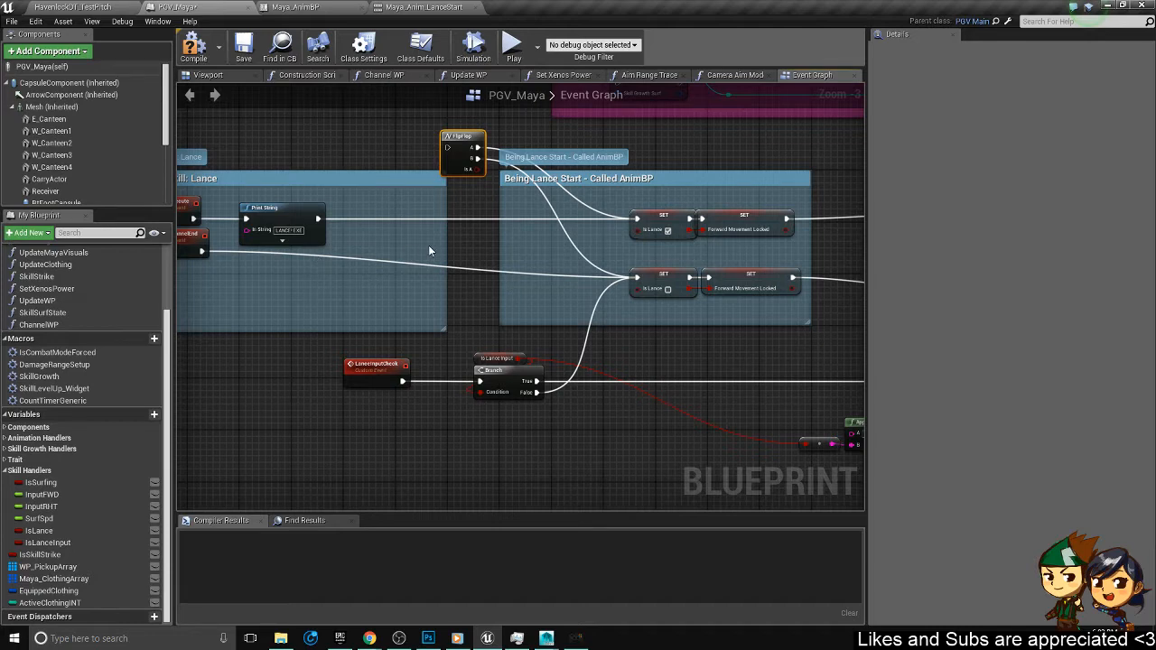
key(Delete)
- Disconnect the LanceChannelEnd event from the Is Lance setter and place it below LanceExecute inside the Tier 3 Skill: Lance comment
right_drag(399, 265, 497, 275)
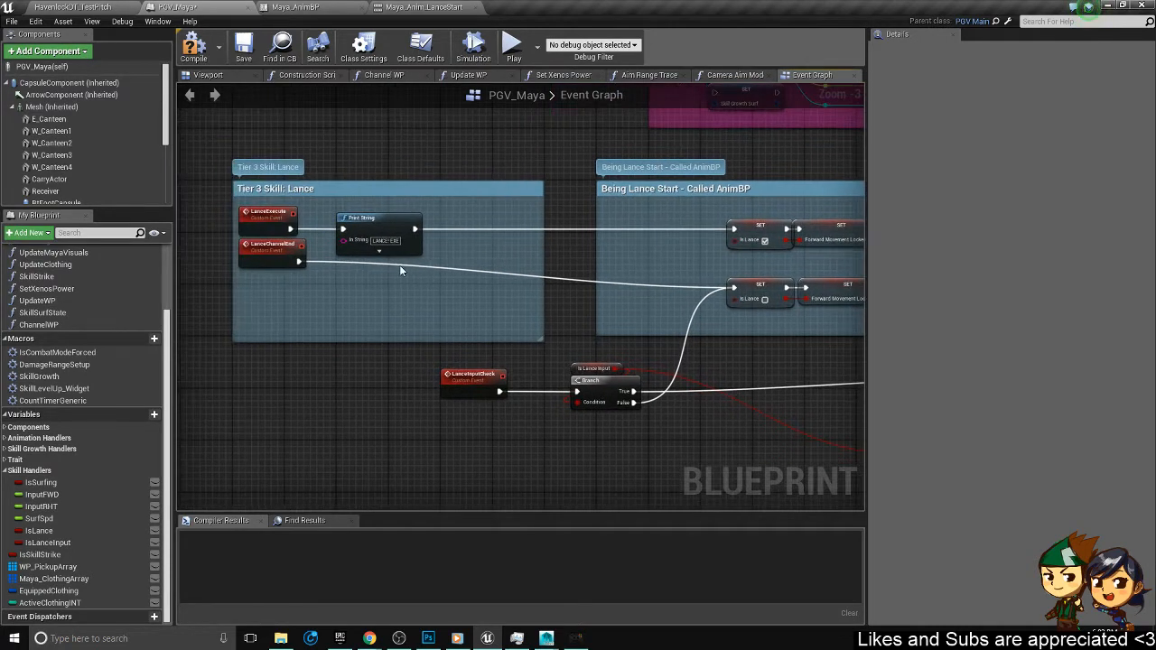
alt+click(297, 262)
drag(272, 260, 279, 418)
right_drag(396, 408, 466, 348)
scroll(353, 352, up, 3)
scroll(392, 303, down, 3)
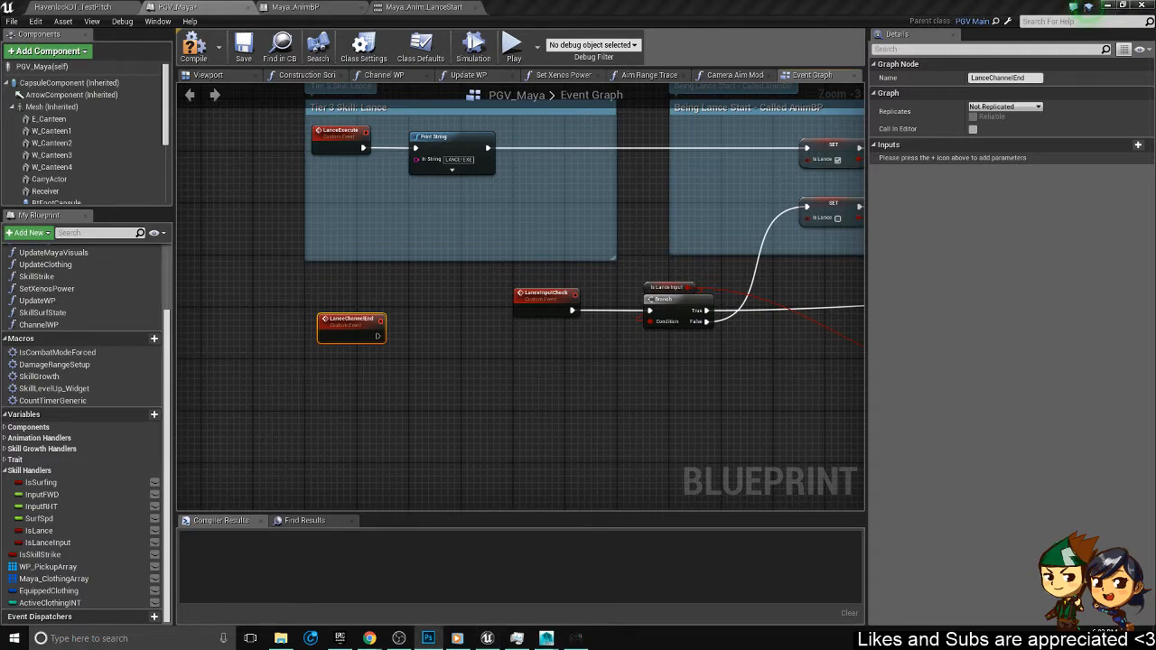
drag(645, 0, 1155, 379)
right_drag(483, 293, 396, 318)
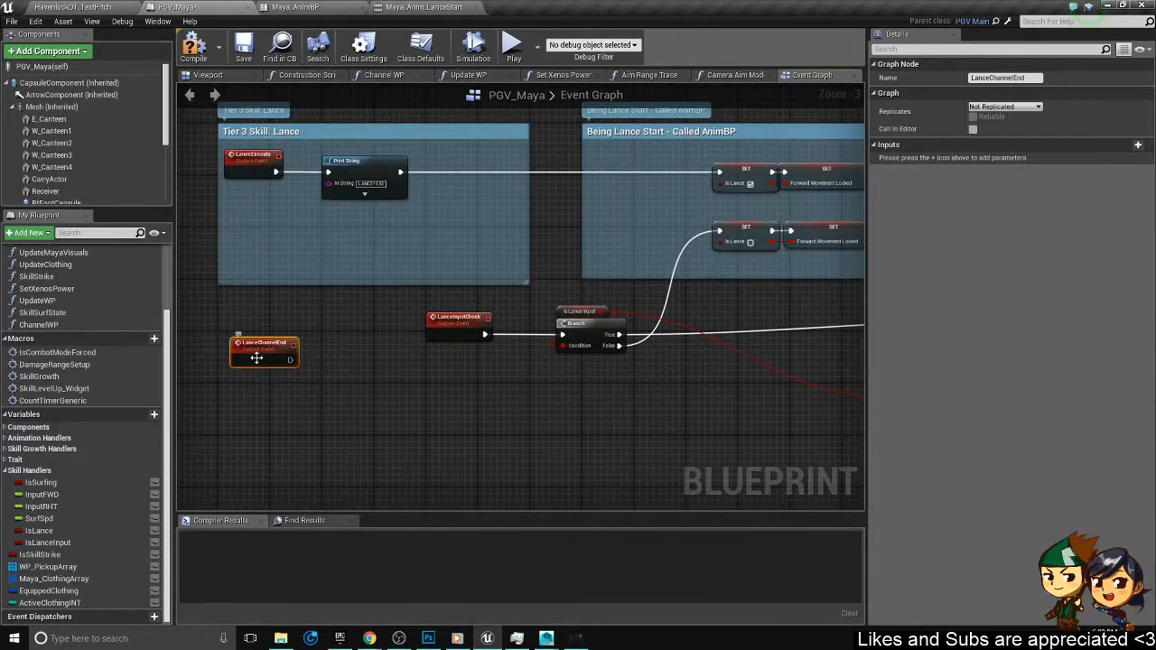
drag(255, 348, 265, 260)
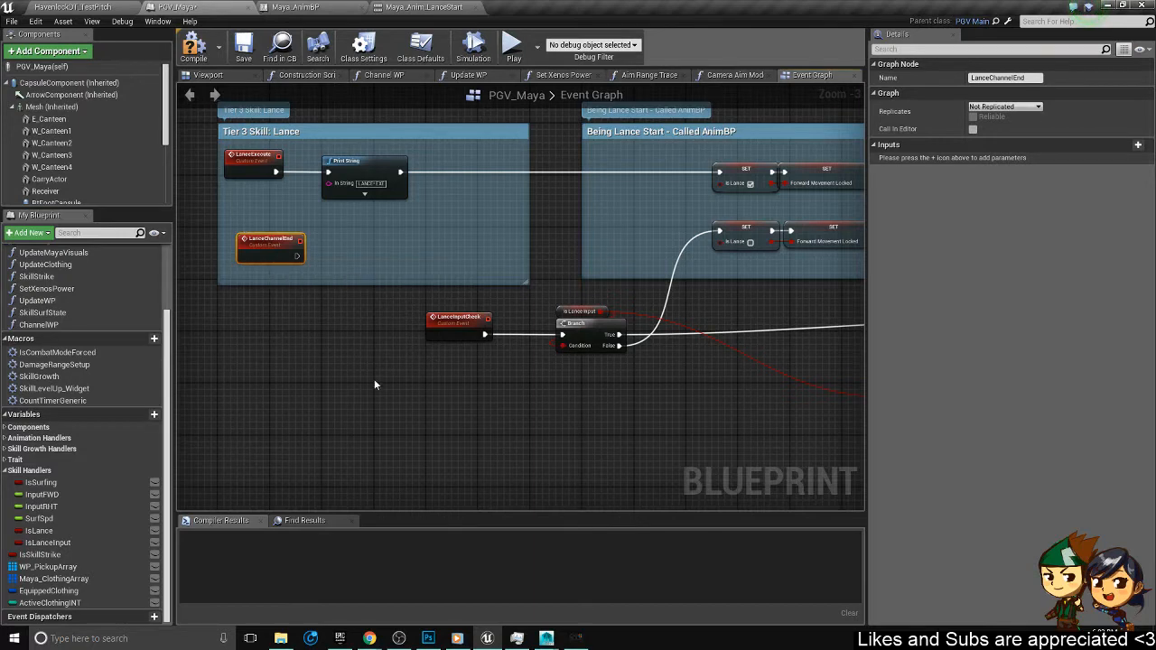
- Shift the four SET nodes within the Being Lance Start comment and narrow the comment box around them
right_drag(408, 377, 224, 346)
scroll(537, 245, down, 1)
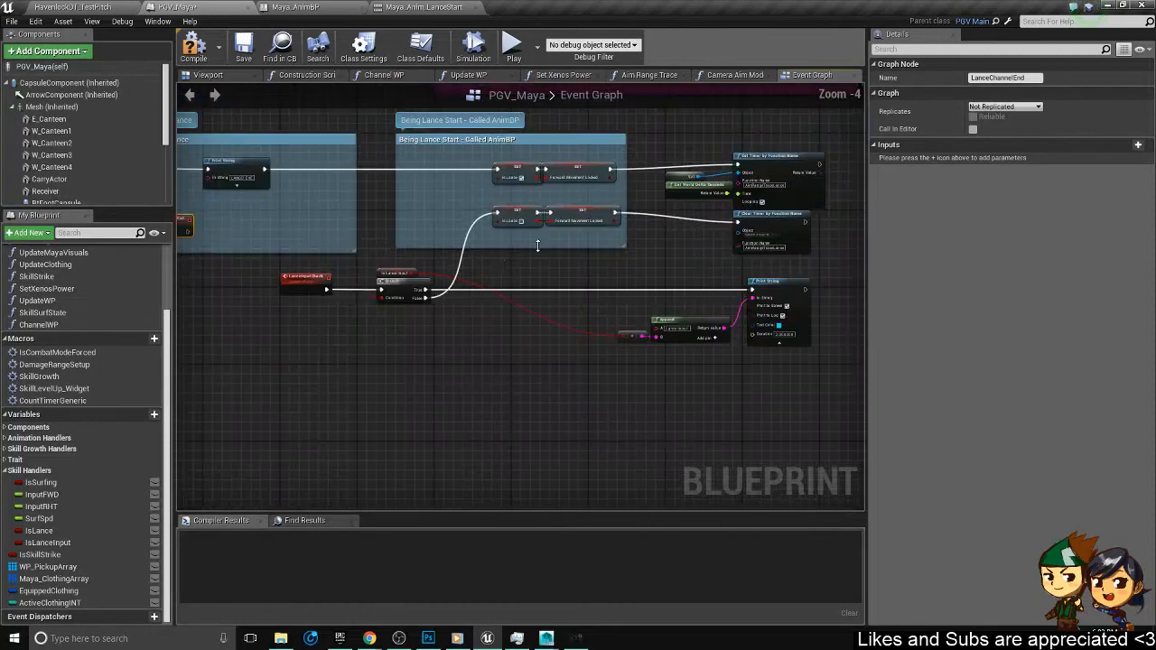
right_drag(502, 253, 526, 262)
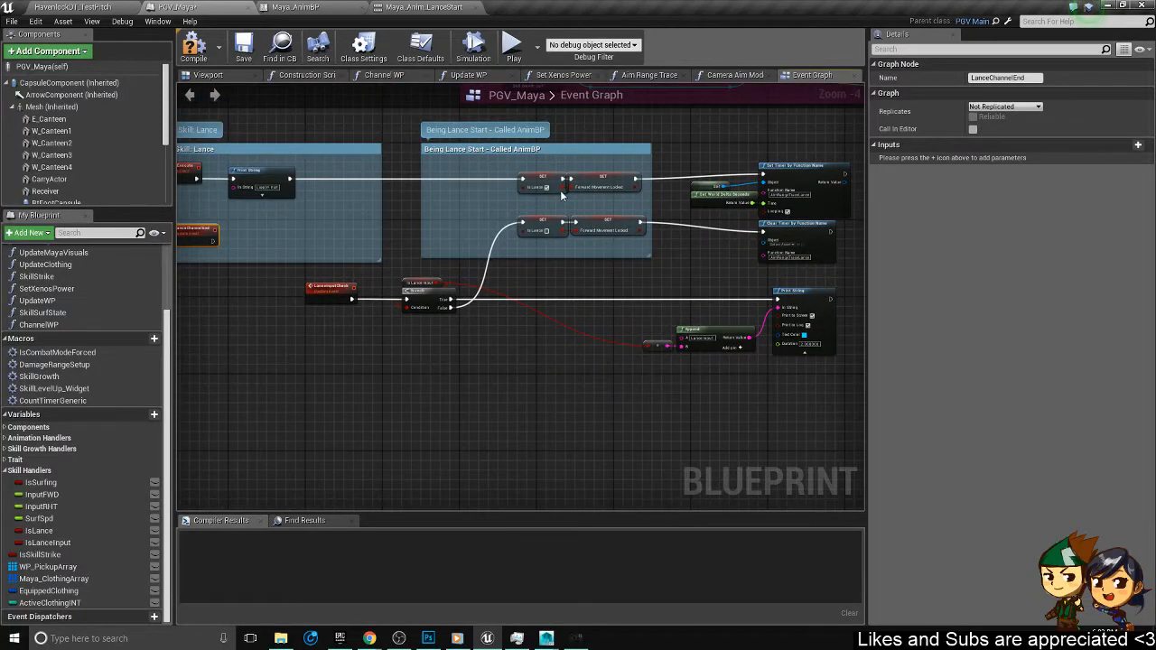
scroll(561, 194, up, 1)
drag(604, 285, 409, 175)
drag(473, 202, 421, 203)
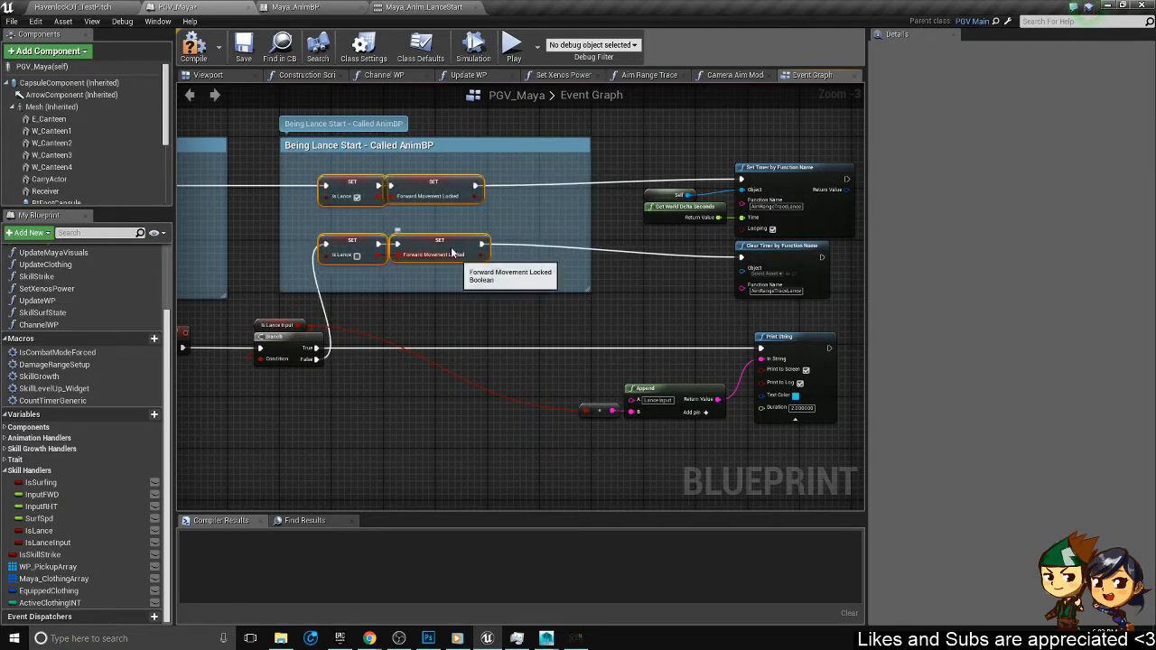
drag(280, 217, 370, 217)
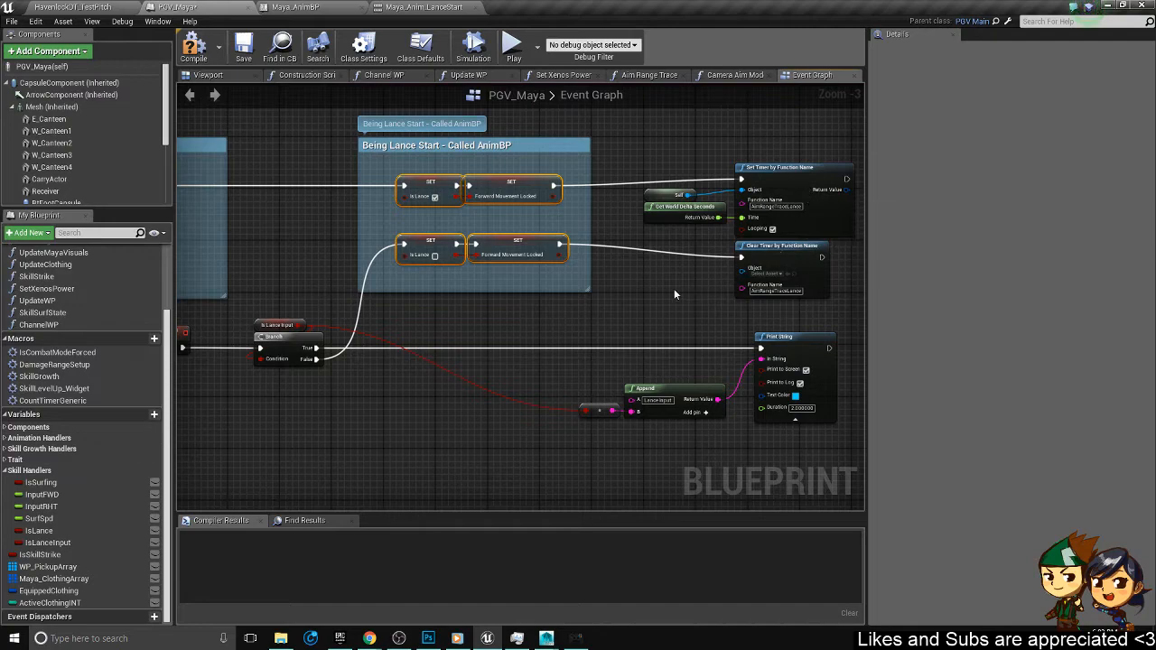
- Select the disabled Is Lance setter with its Forward Movement Locked setter, and save the PGV_Maya blueprint
right_drag(674, 288, 578, 267)
scroll(749, 217, down, 1)
scroll(583, 268, up, 2)
click(436, 235)
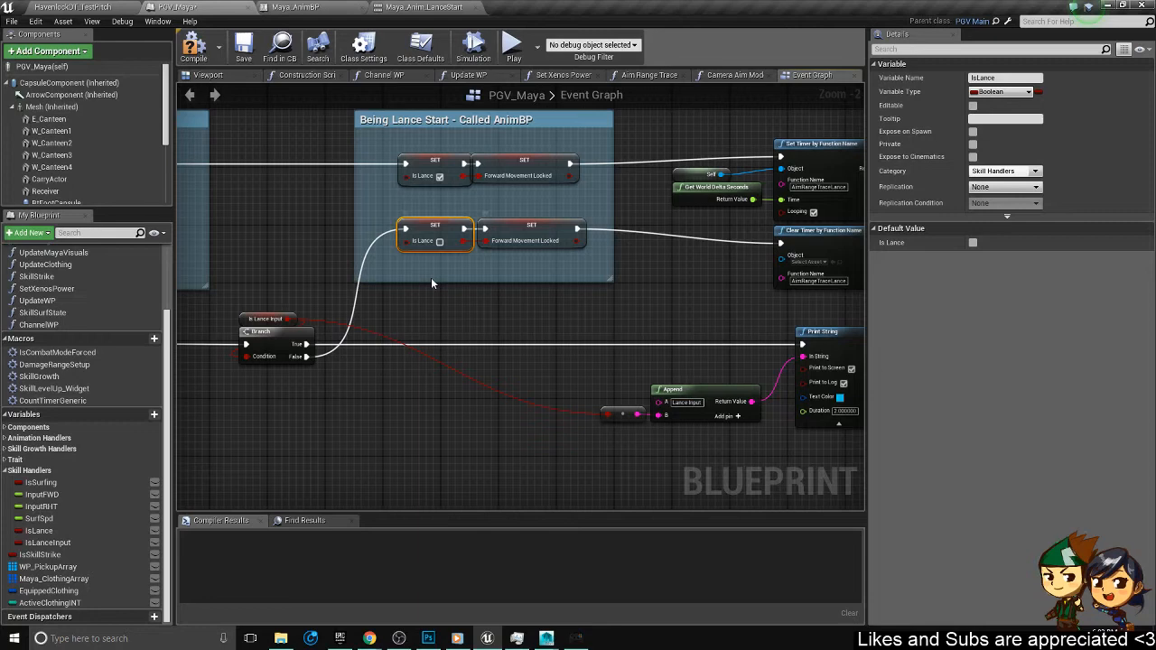
drag(431, 278, 506, 230)
click(244, 47)
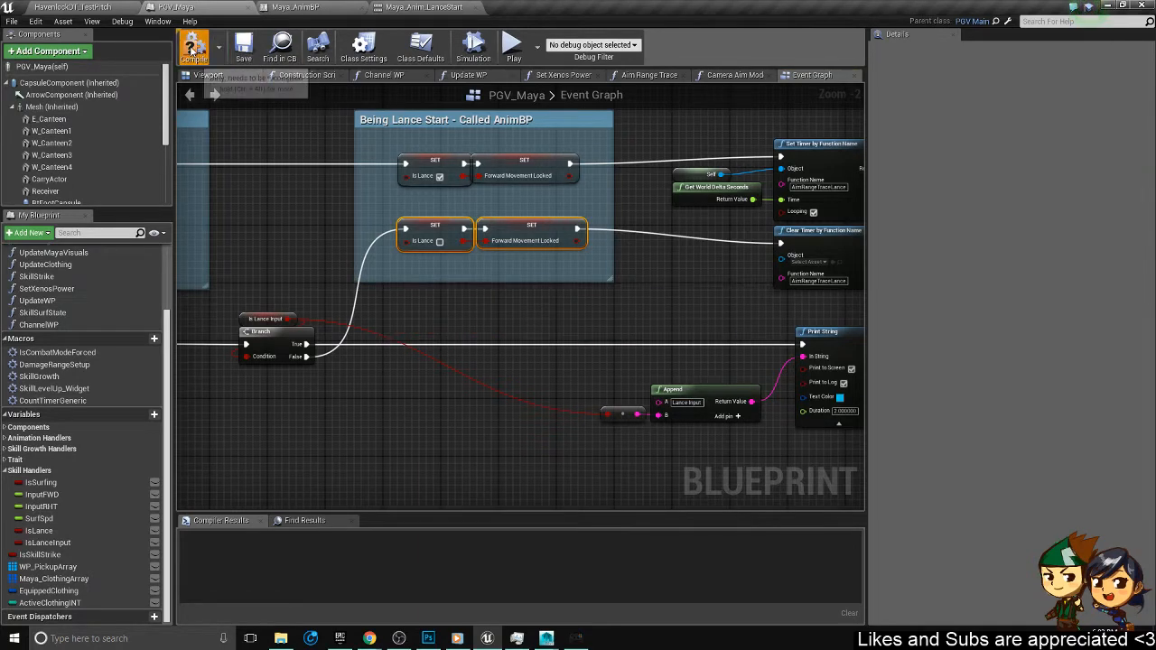
right_click(466, 303)
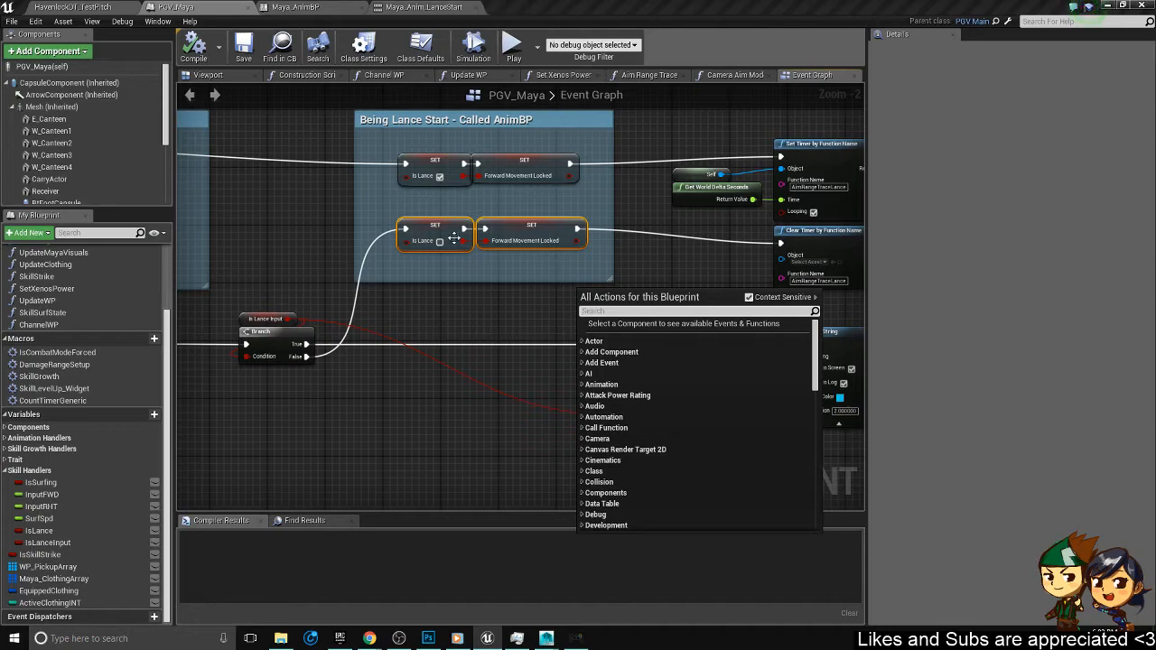
- Switch to the Maya_AnimBP Locomotion state machine and examine the Lance_Start state and its transitions
click(343, 7)
click(343, 8)
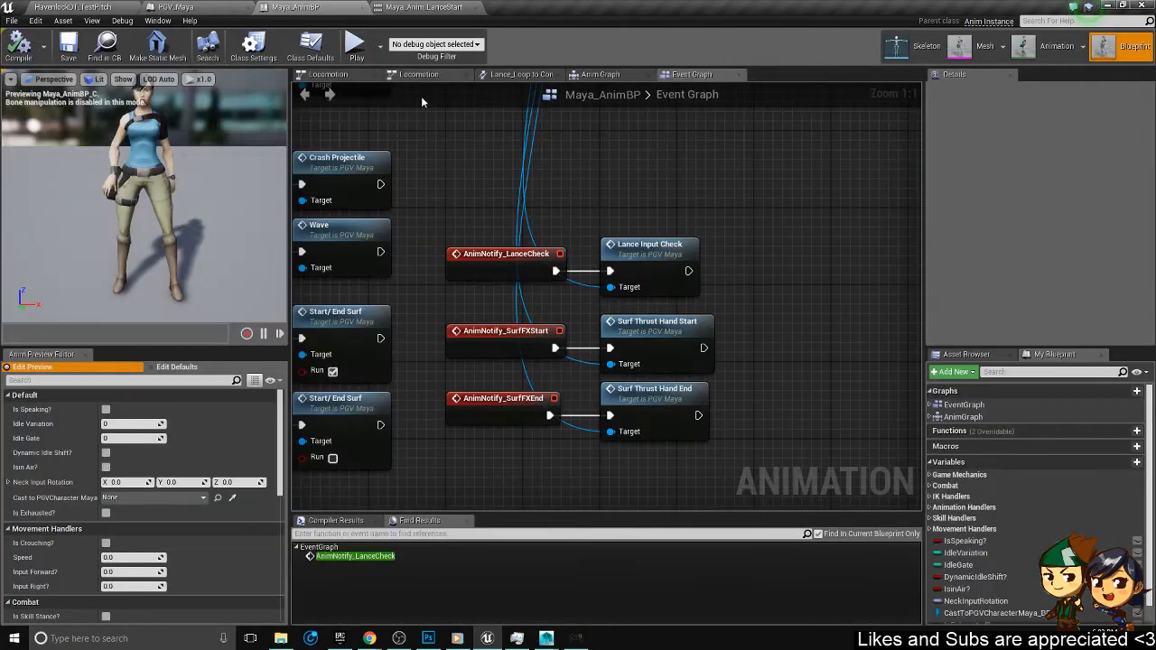
click(424, 75)
right_drag(505, 287, 600, 333)
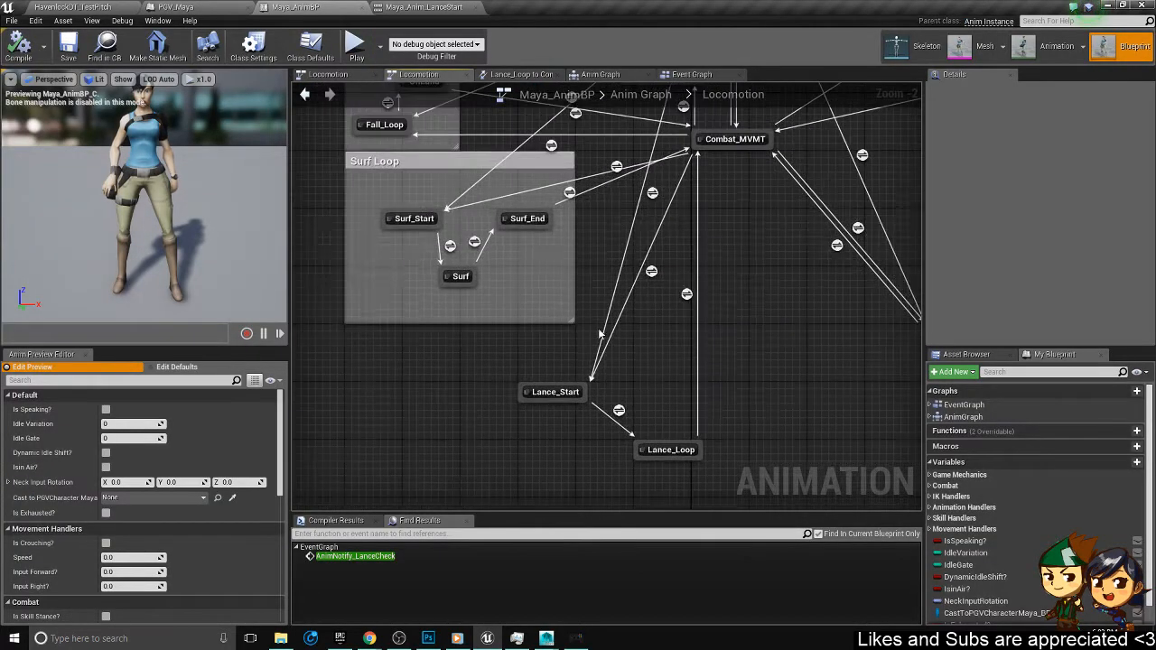
right_drag(658, 130, 601, 267)
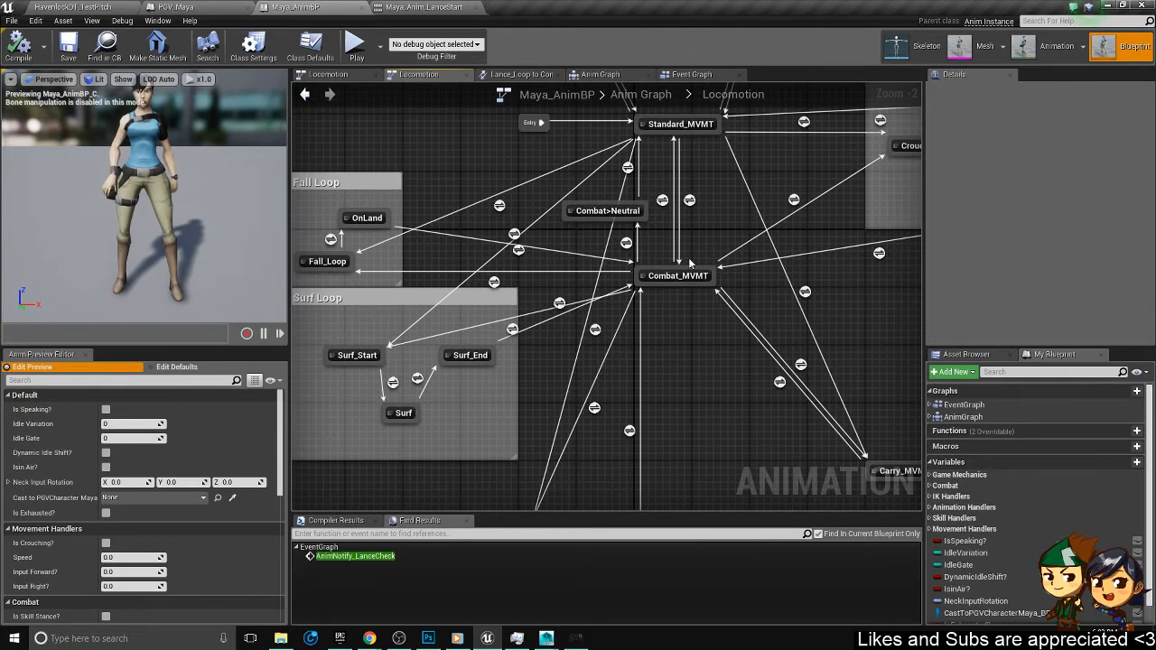
drag(668, 315, 637, 107)
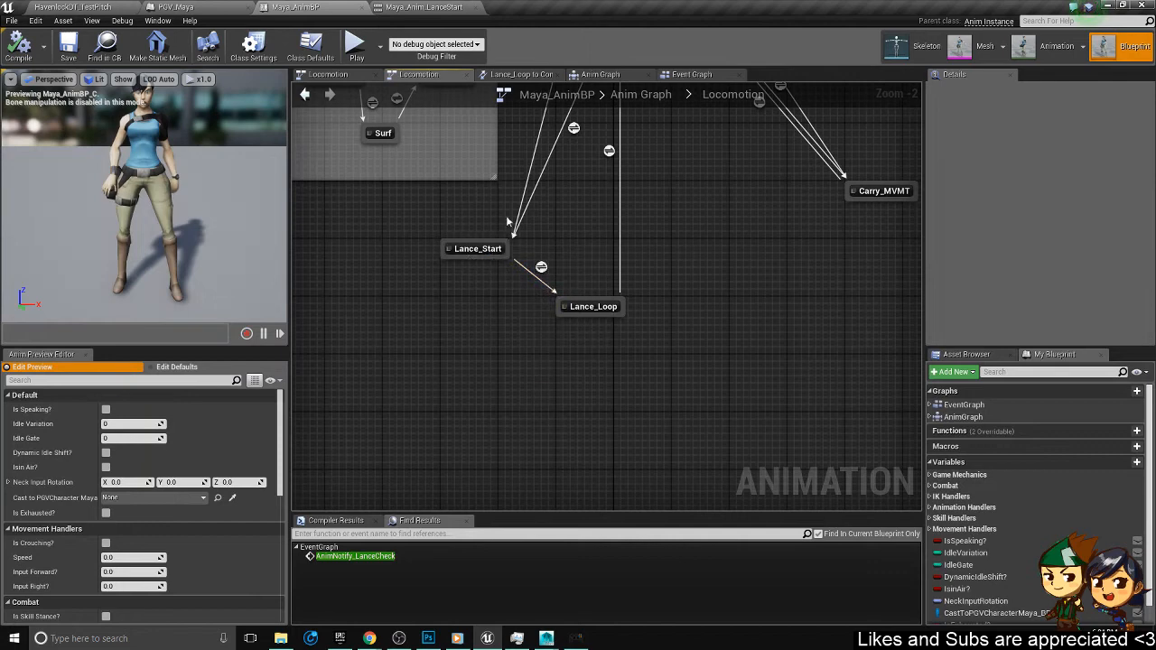
click(475, 249)
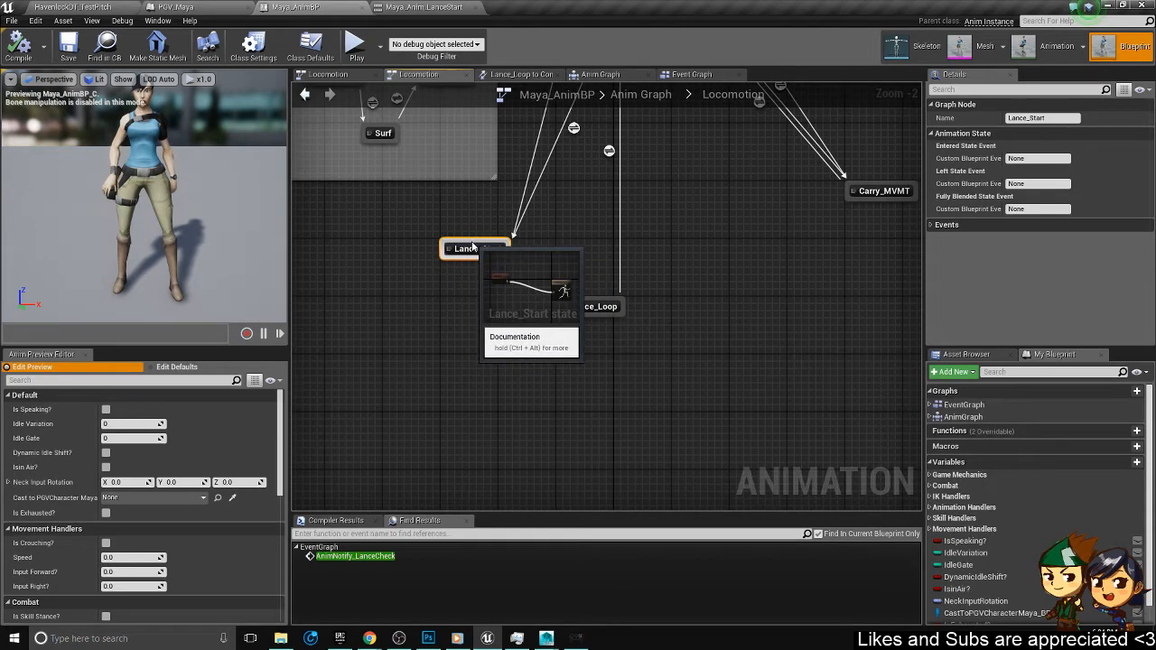
- Examine the transitions linking Lance_Start, Lance_Loop and Combat_MVMT in the Locomotion state machine
right_drag(472, 246, 438, 279)
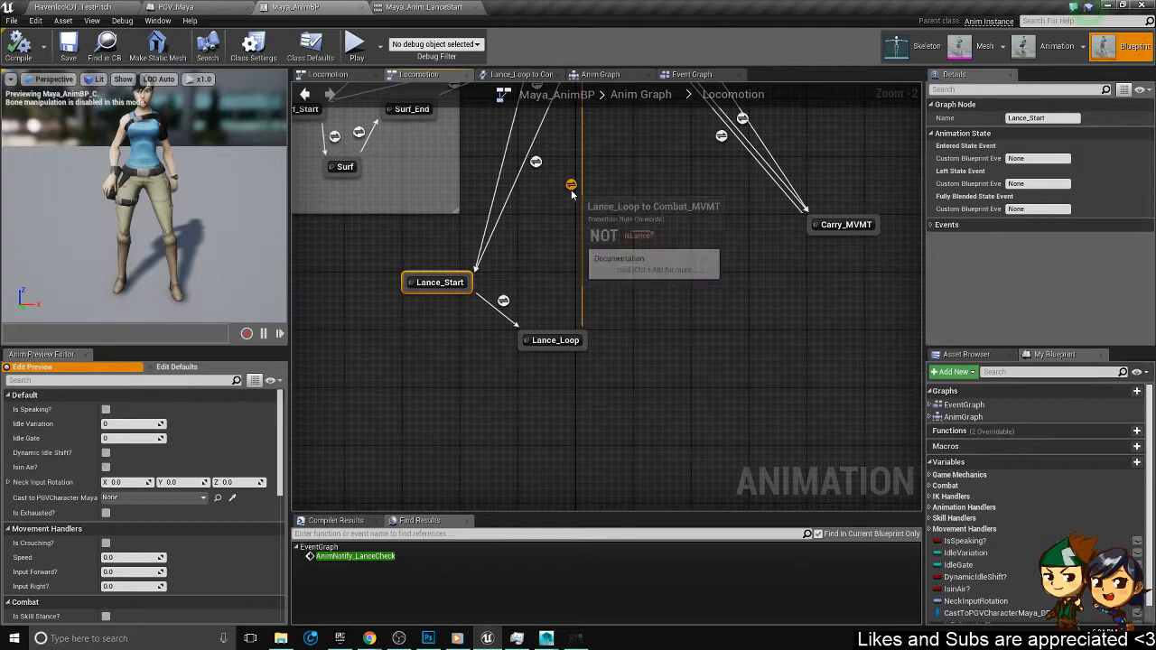
right_drag(567, 194, 522, 343)
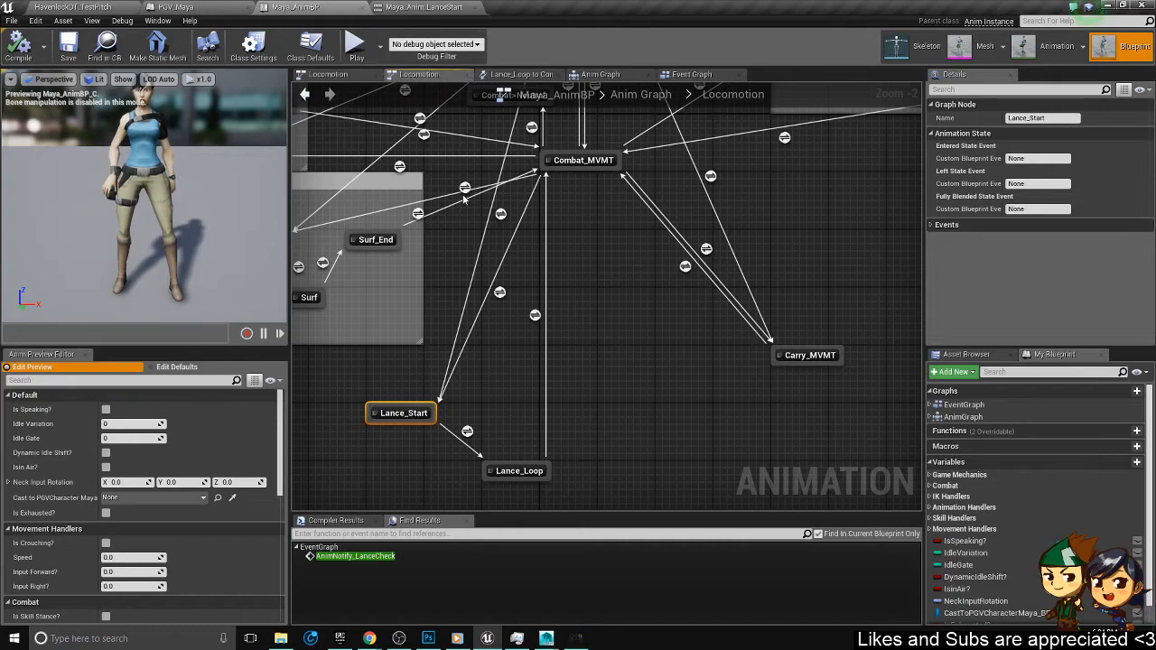
right_drag(530, 443, 609, 352)
click(176, 6)
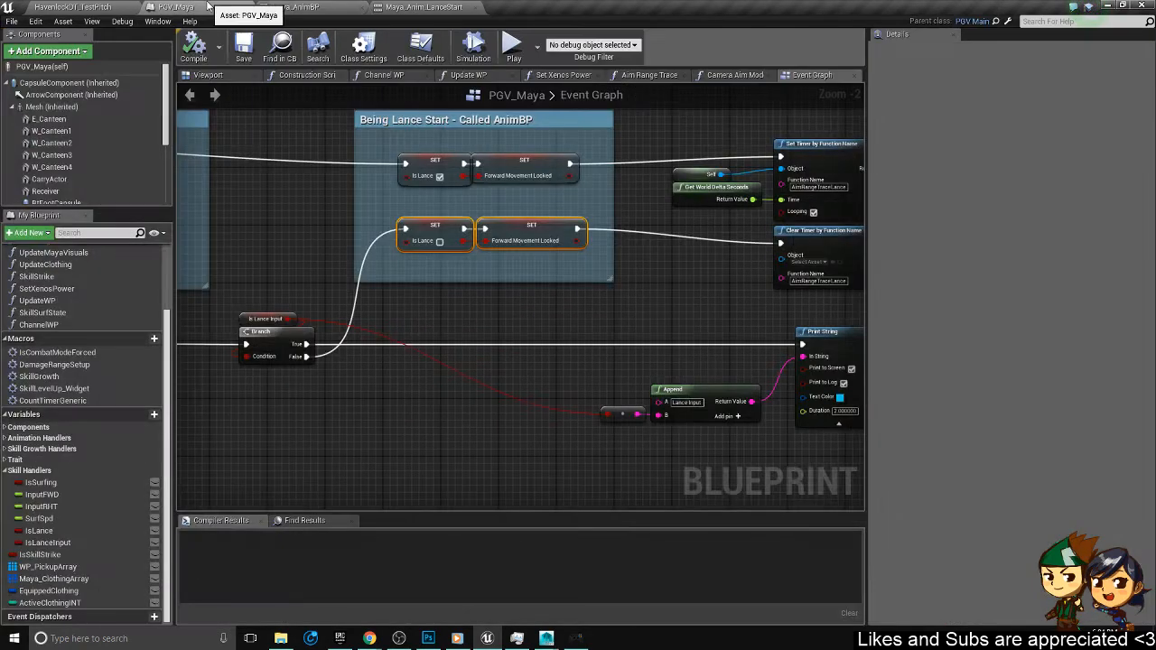
click(310, 6)
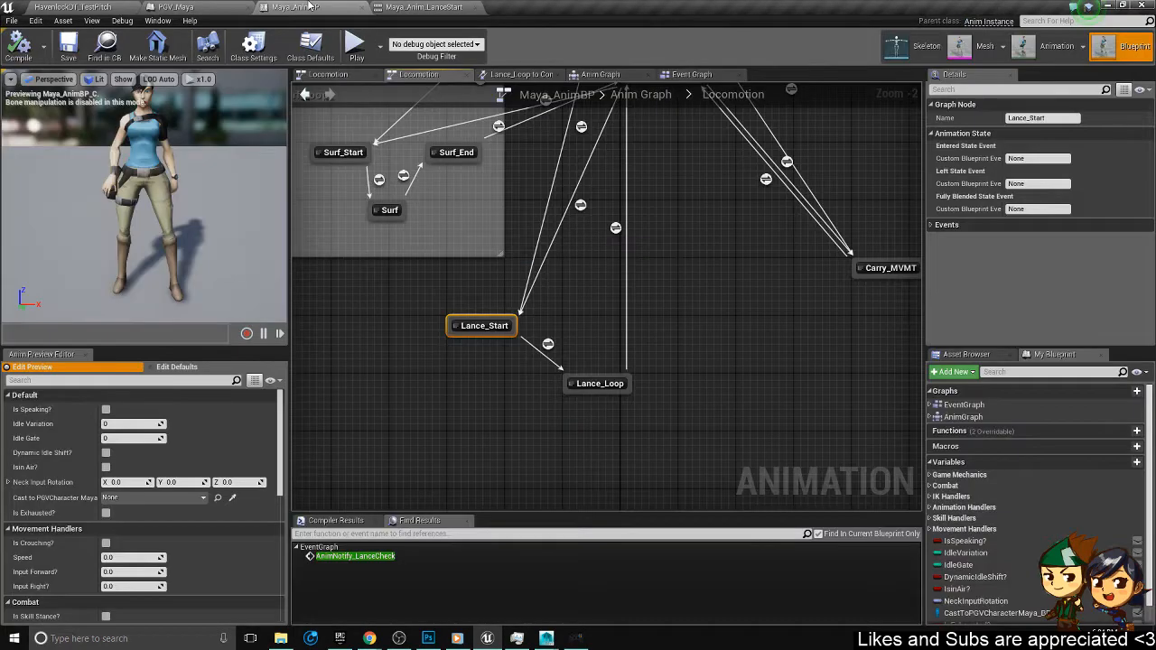
- Disconnect the Is Lance? setter's incoming execution links in the Maya_AnimBP Event Graph, and save and compile the blueprint
click(691, 74)
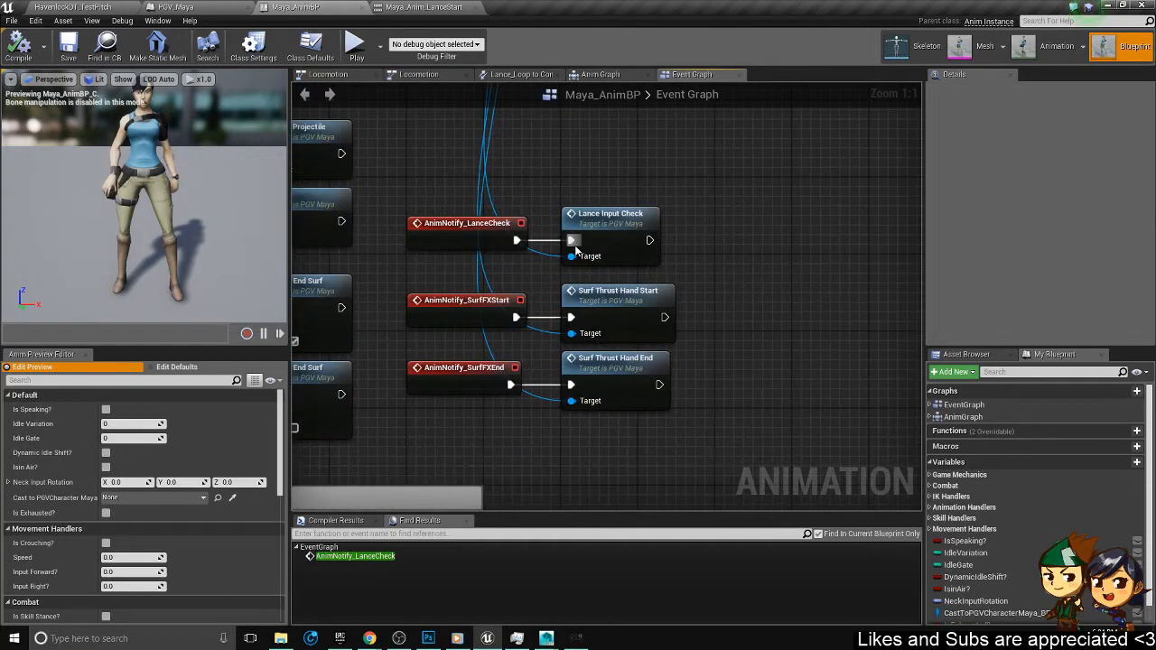
scroll(628, 138, down, 4)
right_drag(628, 140, 346, 330)
right_drag(669, 355, 472, 353)
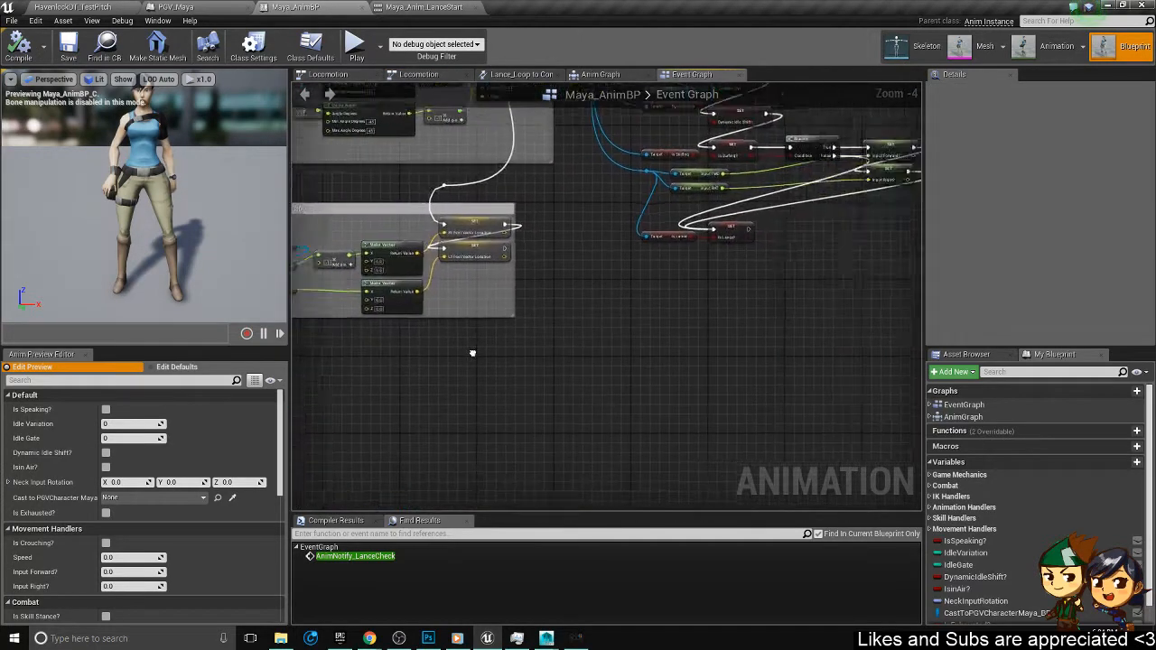
right_drag(747, 254, 492, 353)
scroll(566, 292, up, 4)
right_drag(557, 327, 642, 375)
drag(682, 408, 413, 356)
right_drag(588, 353, 447, 399)
right_drag(383, 382, 479, 408)
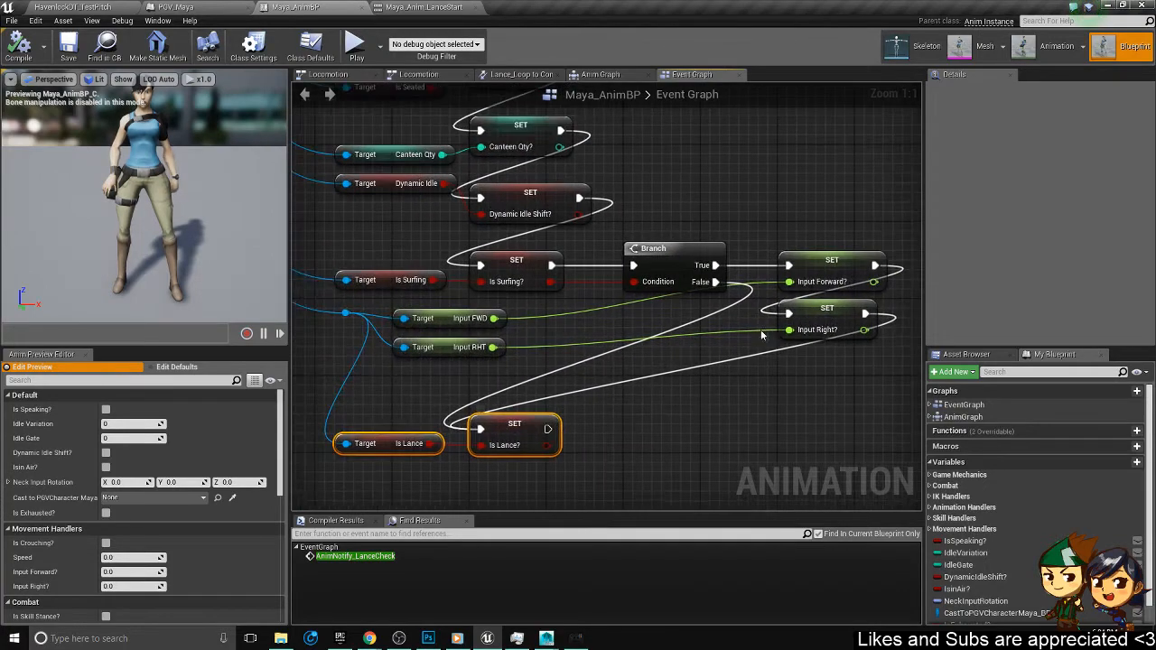
alt+click(485, 435)
key(ctrl+s)
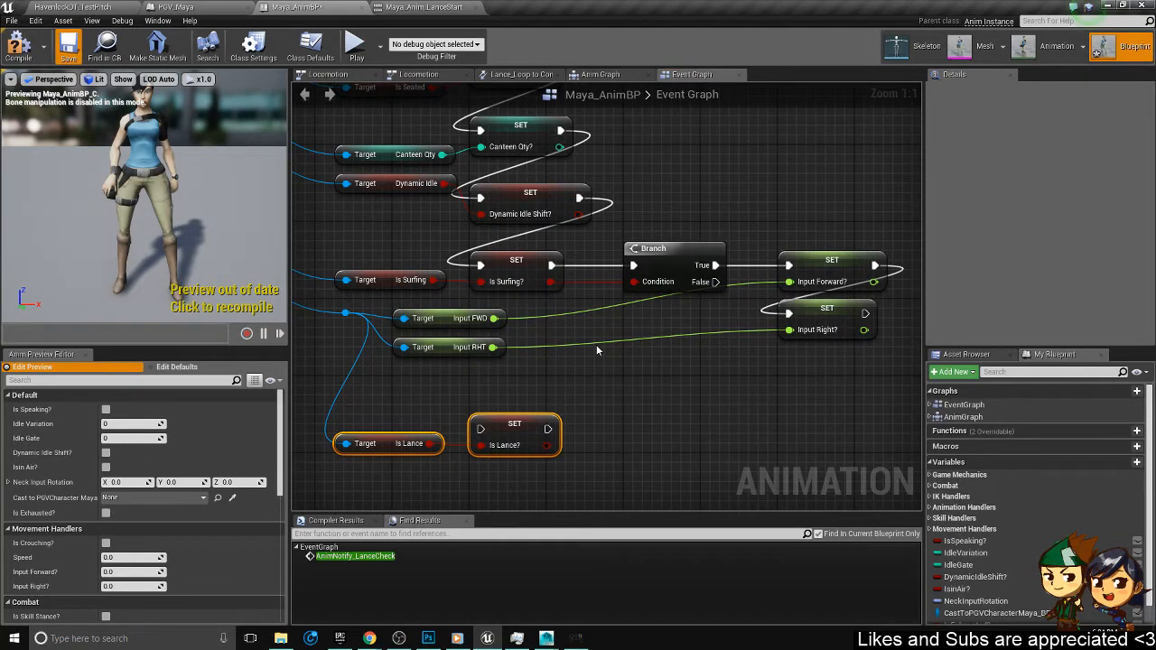
key(F7)
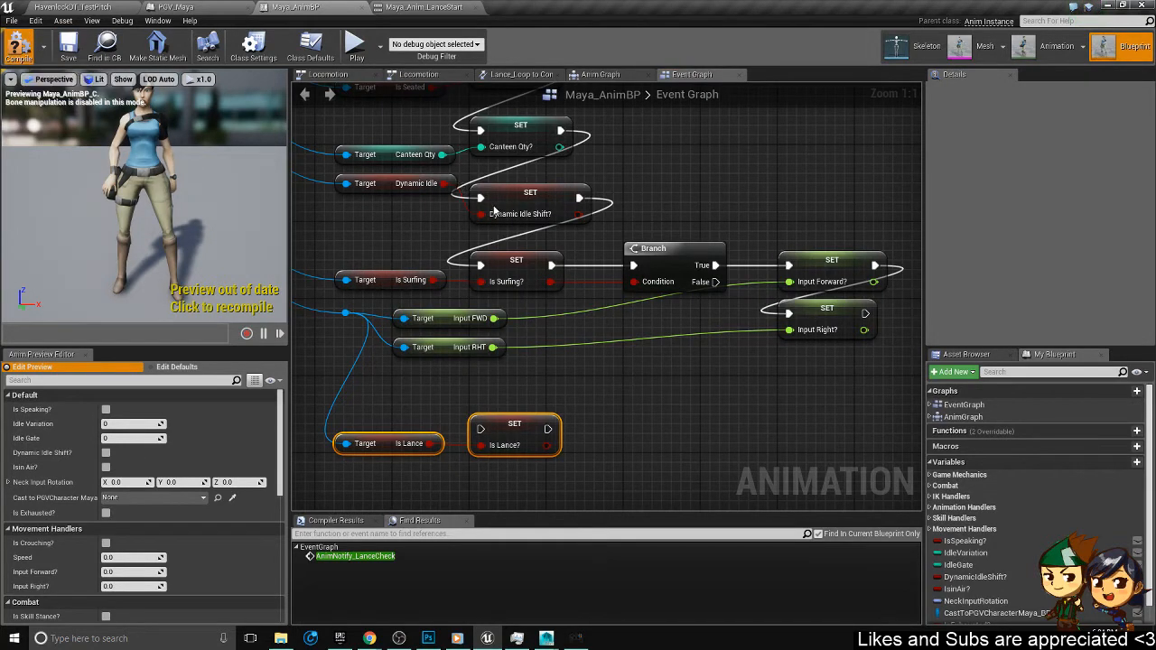
- In PGV_Maya, shift both Is Lance setters away from the Forward Movement Locked setters and align them within the Being Lance Start comment
click(185, 7)
right_drag(508, 274, 473, 324)
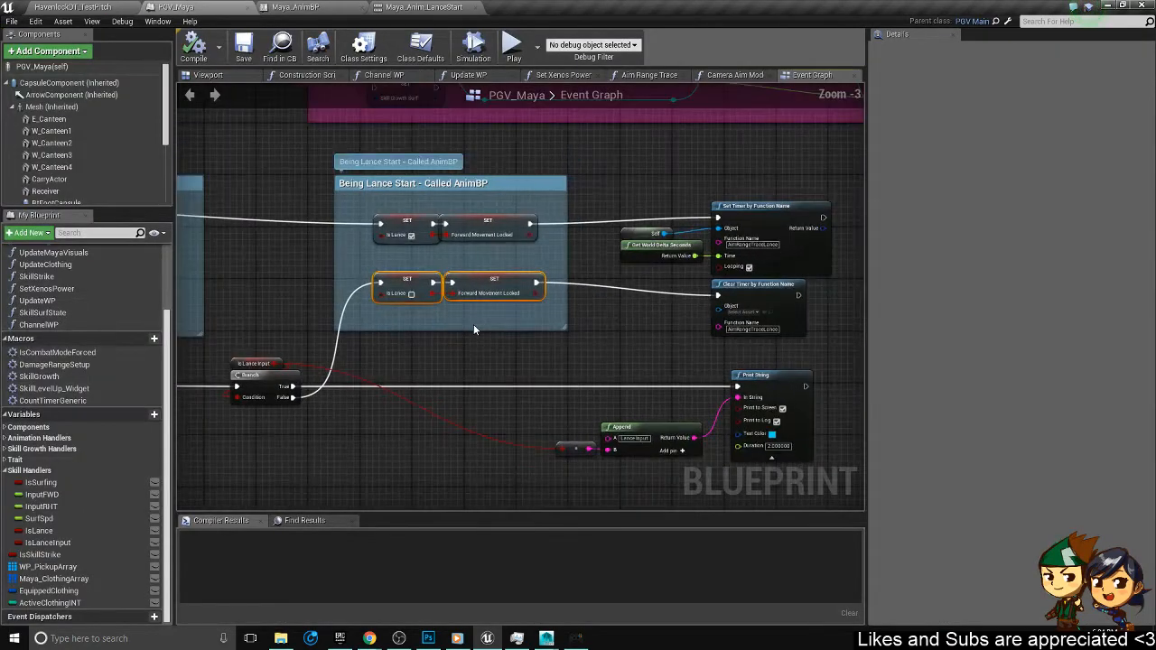
scroll(474, 324, up, 1)
scroll(517, 302, down, 2)
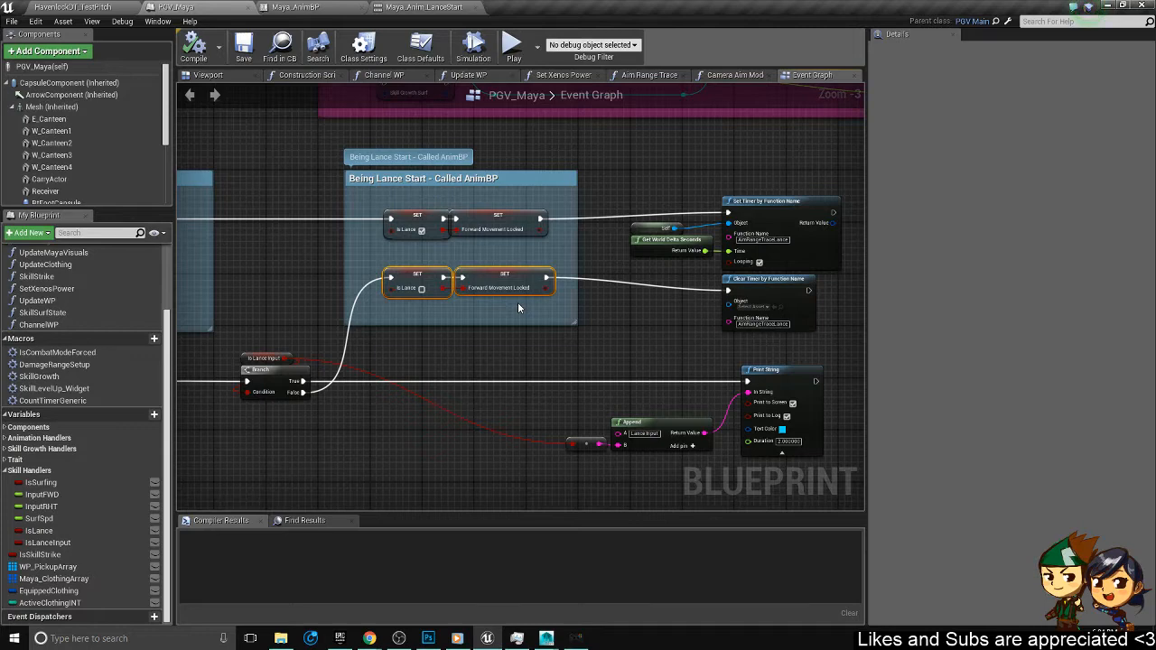
scroll(388, 194, up, 3)
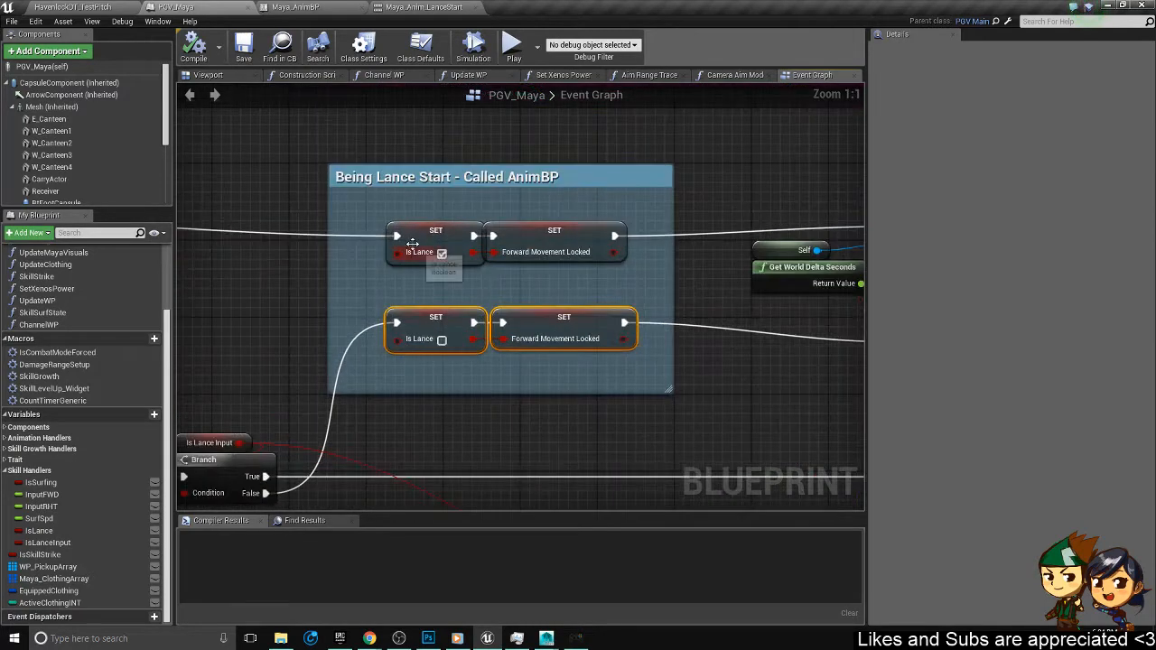
click(434, 231)
drag(433, 231, 414, 230)
click(422, 253)
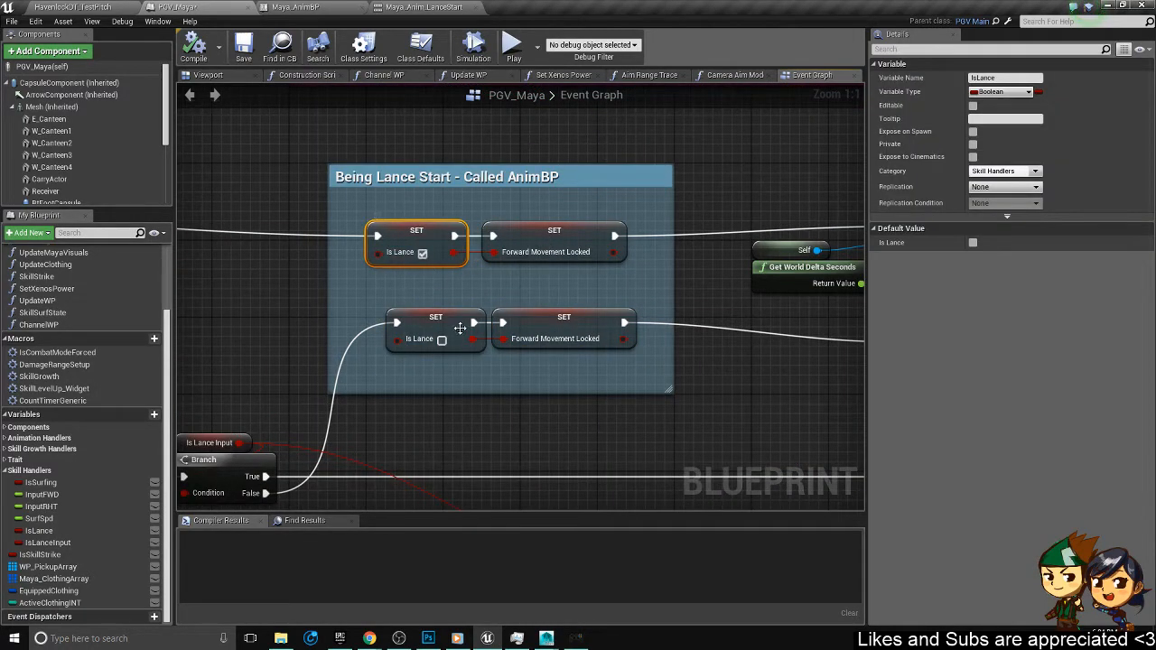
drag(451, 321, 439, 321)
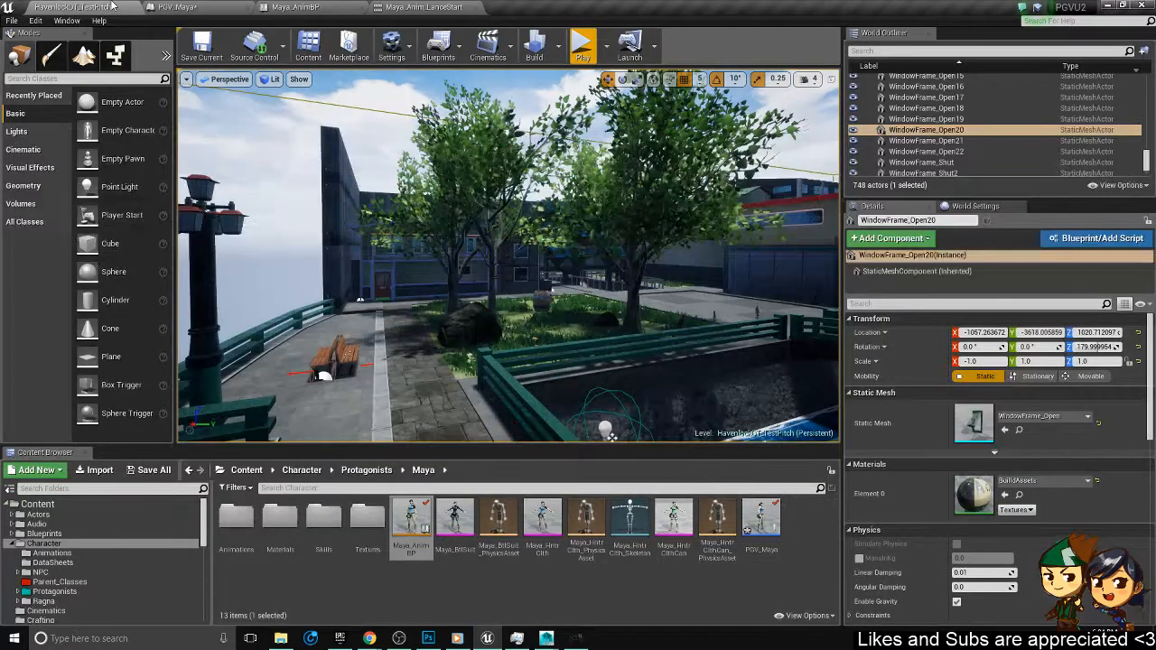
- Create an AnimMontage from Maya_Anim_LanceStart in Maya's Animations folder, keep the default name and save it
double_click(236, 517)
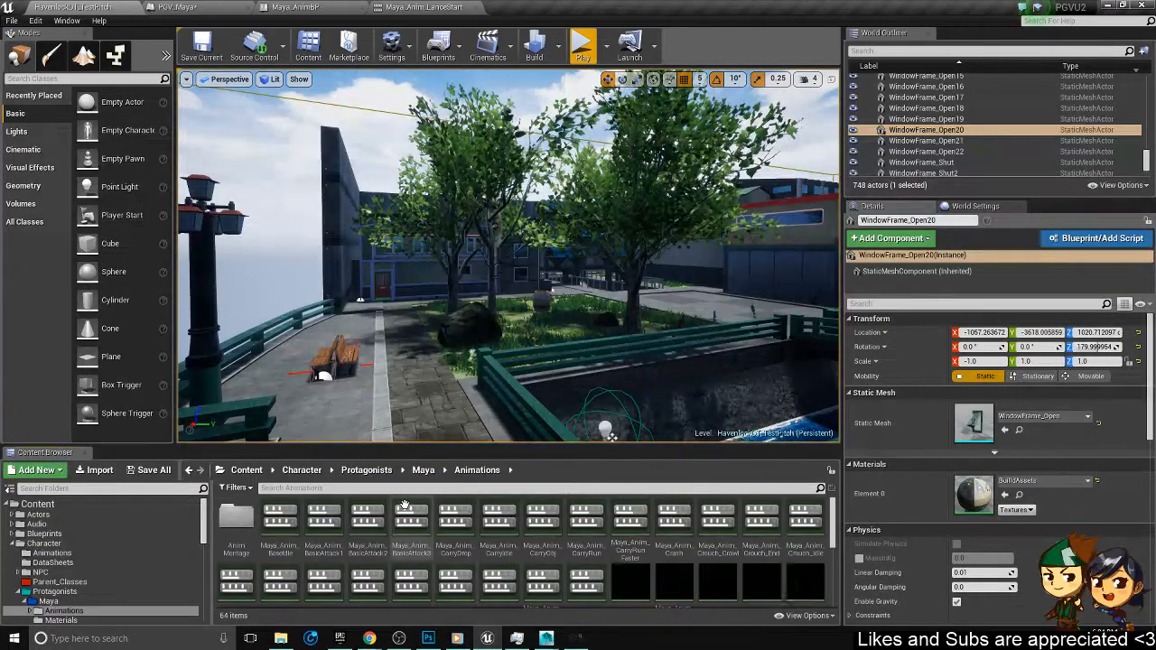
scroll(570, 529, down, 2)
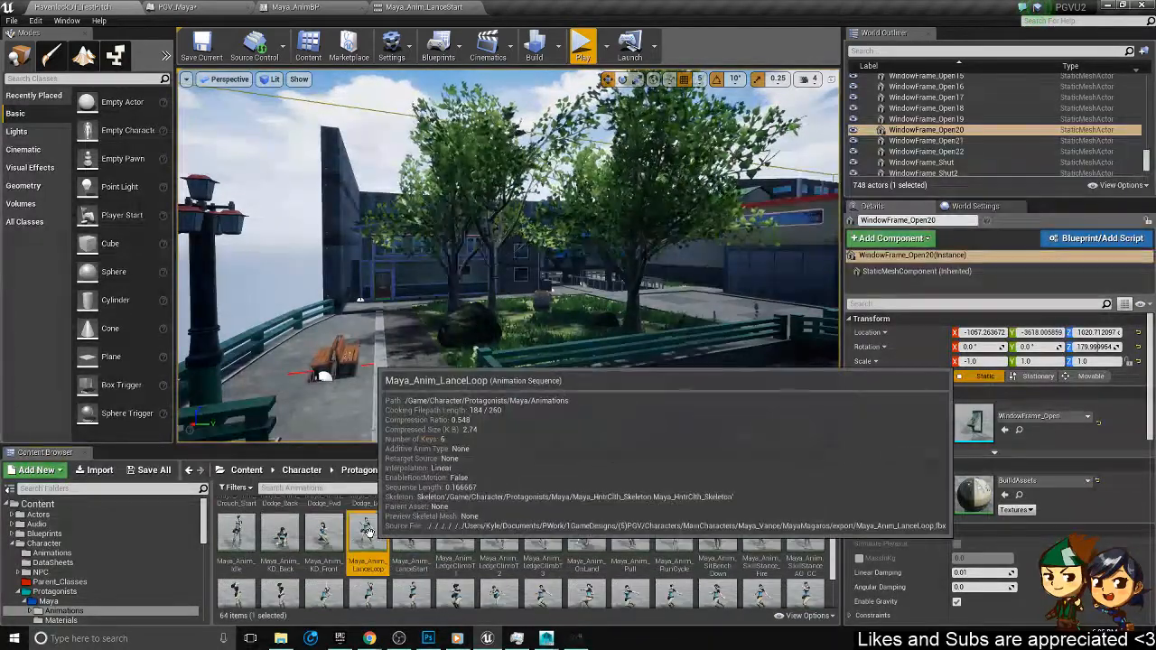
click(402, 540)
right_click(404, 541)
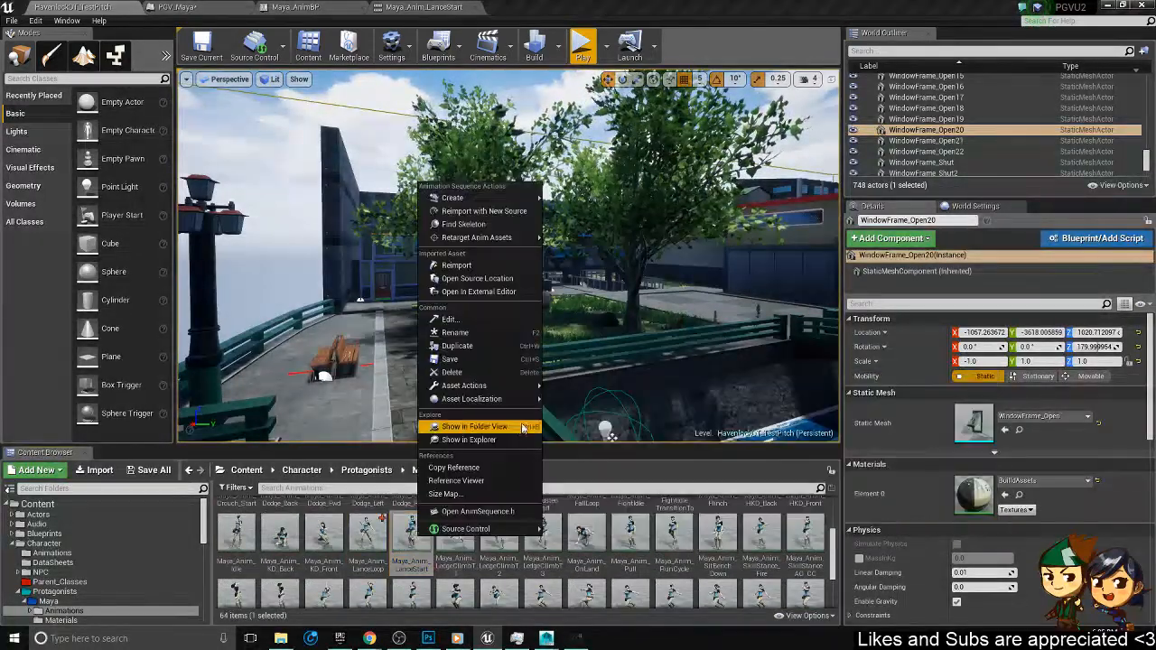
mouse_move(458, 535)
mouse_move(476, 199)
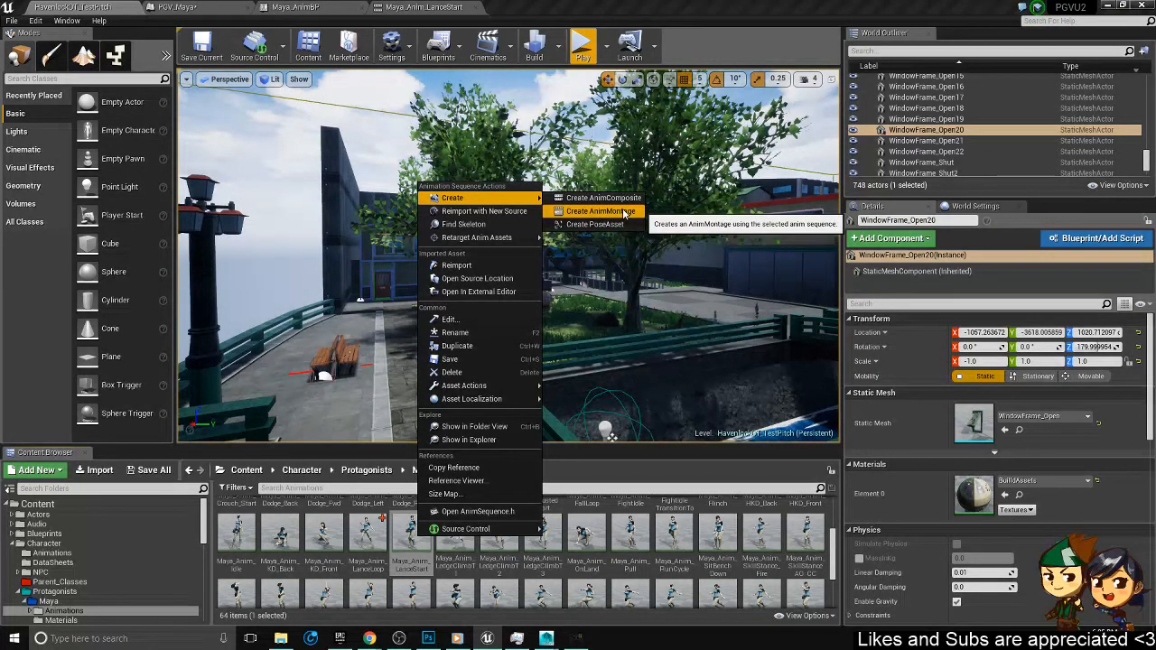
click(624, 213)
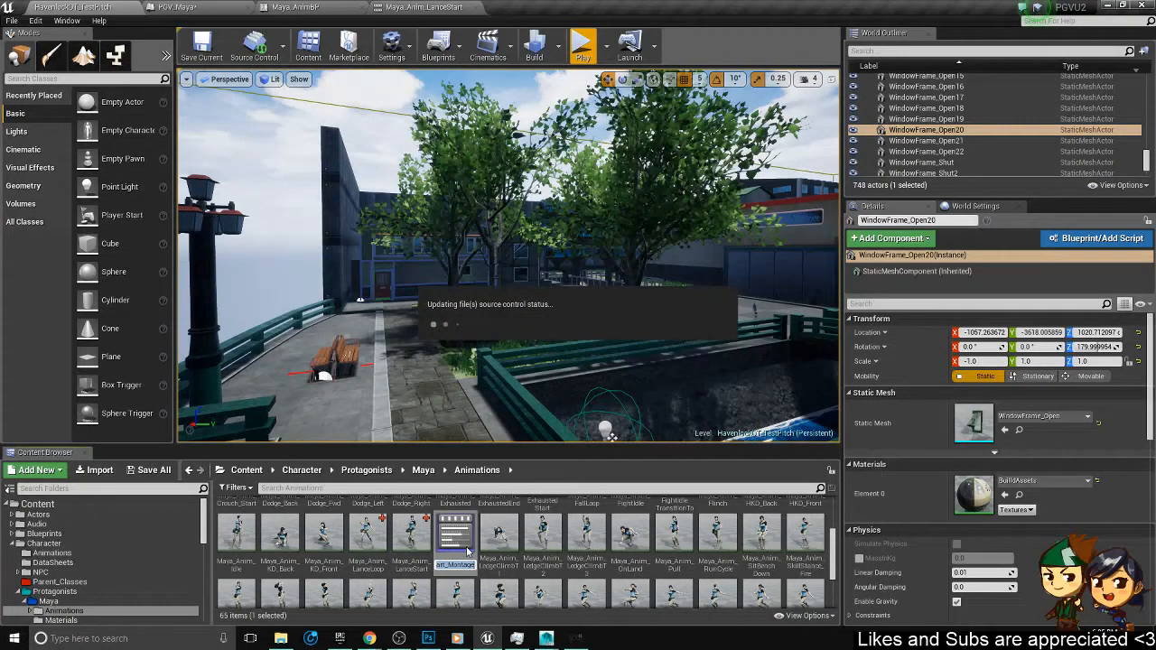
right_click(456, 550)
key(ctrl+s)
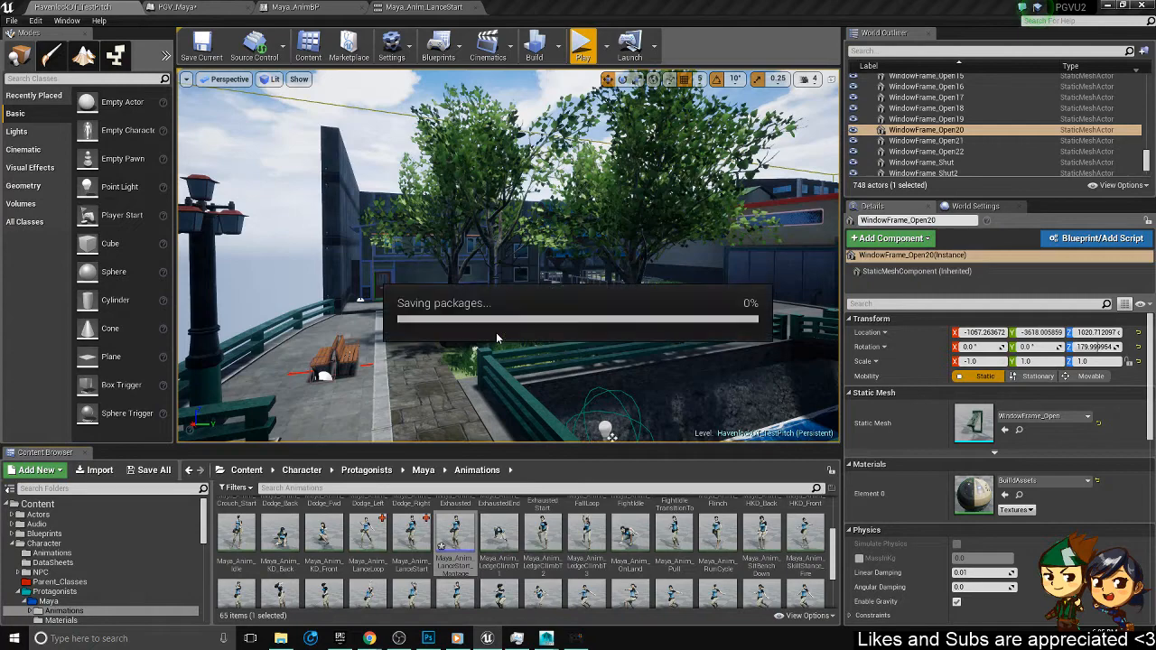
- Move the Set Timer and Clear Timer by Function Name nodes, with their inputs, farther from the Being Lance Start comment in PGV_Maya
click(400, 7)
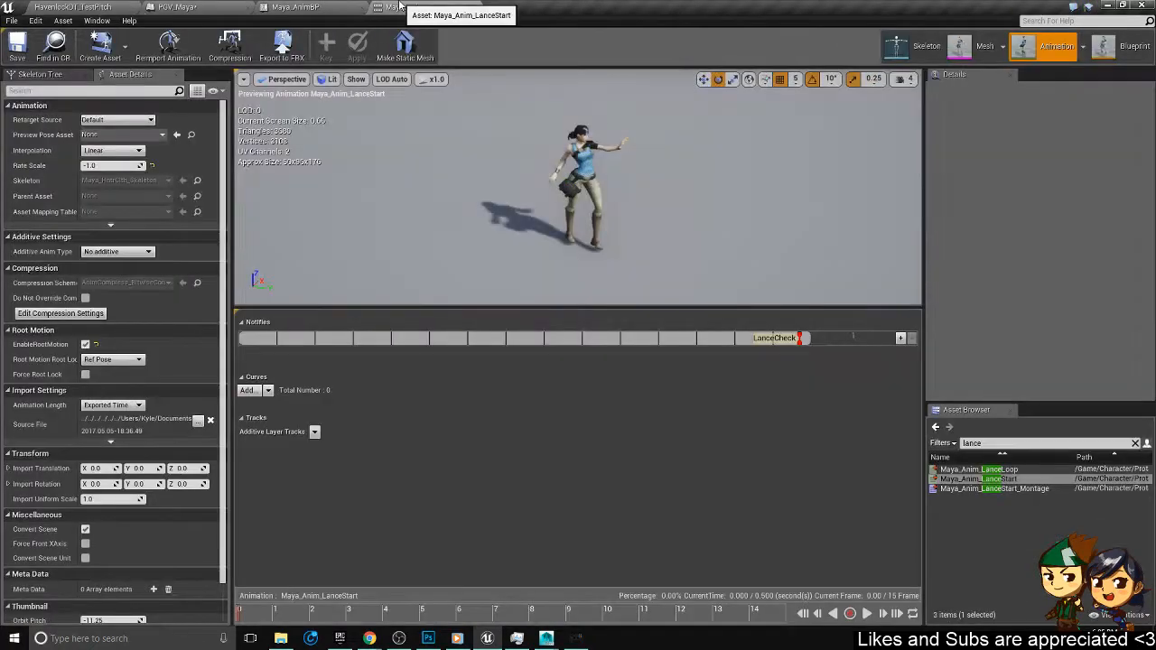
click(177, 7)
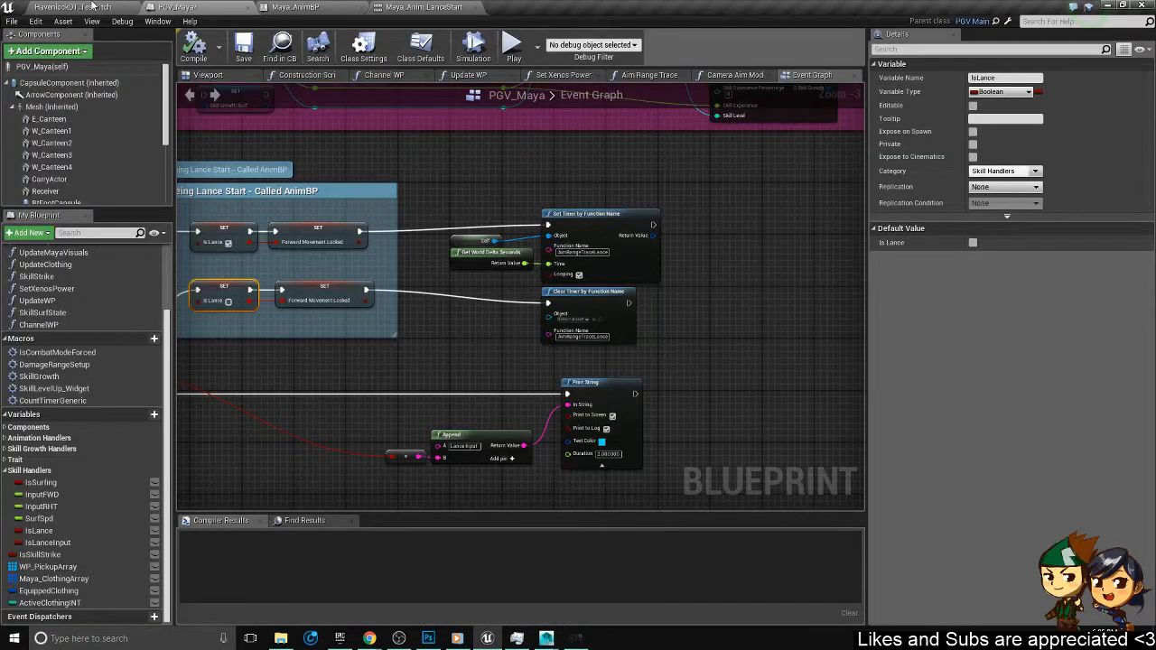
drag(738, 366, 447, 204)
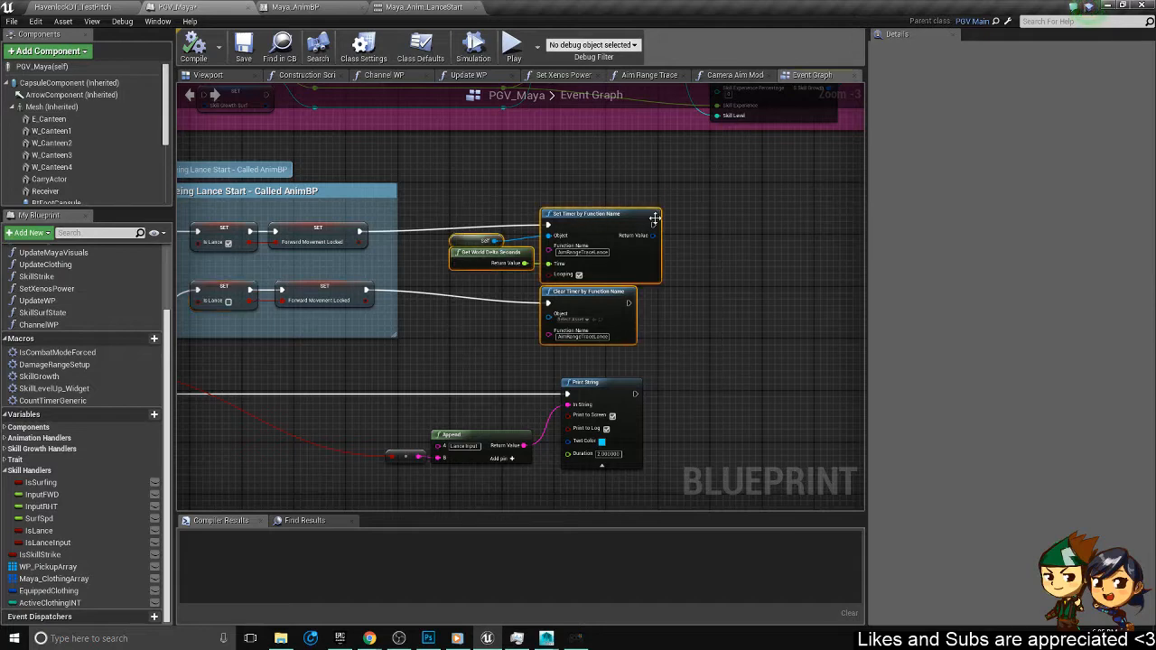
drag(655, 217, 759, 211)
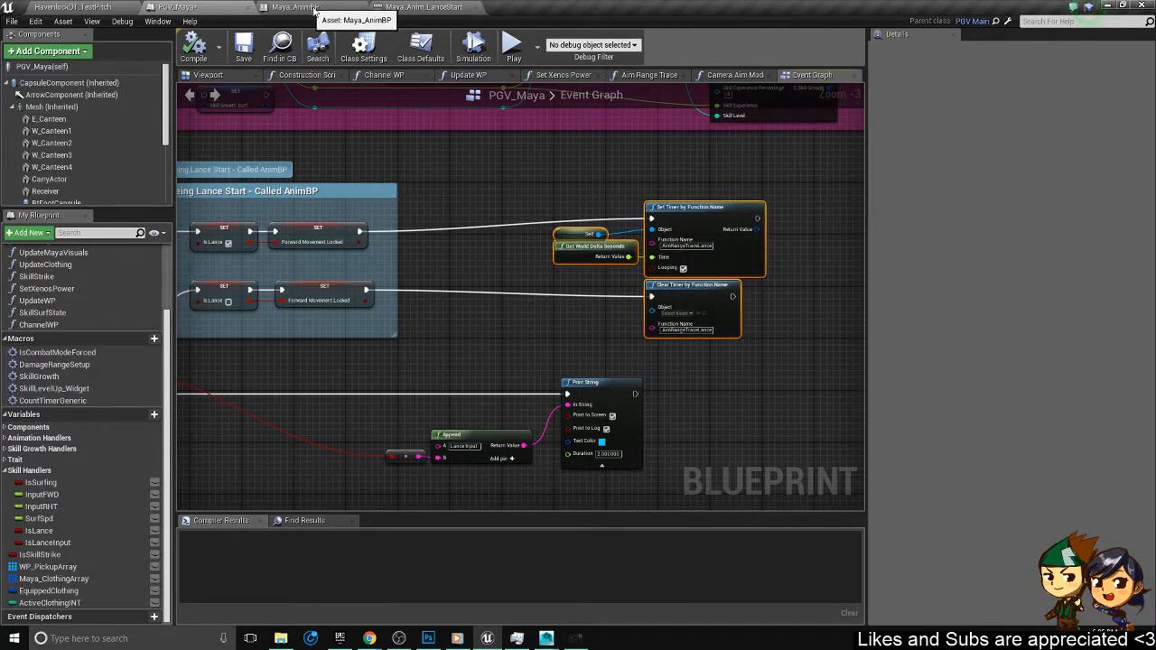
- Open Maya_Anim_LanceStart_Montage, assign its track to the DefaultGroup.MayaSkillAttacks slot and pause the preview
click(423, 6)
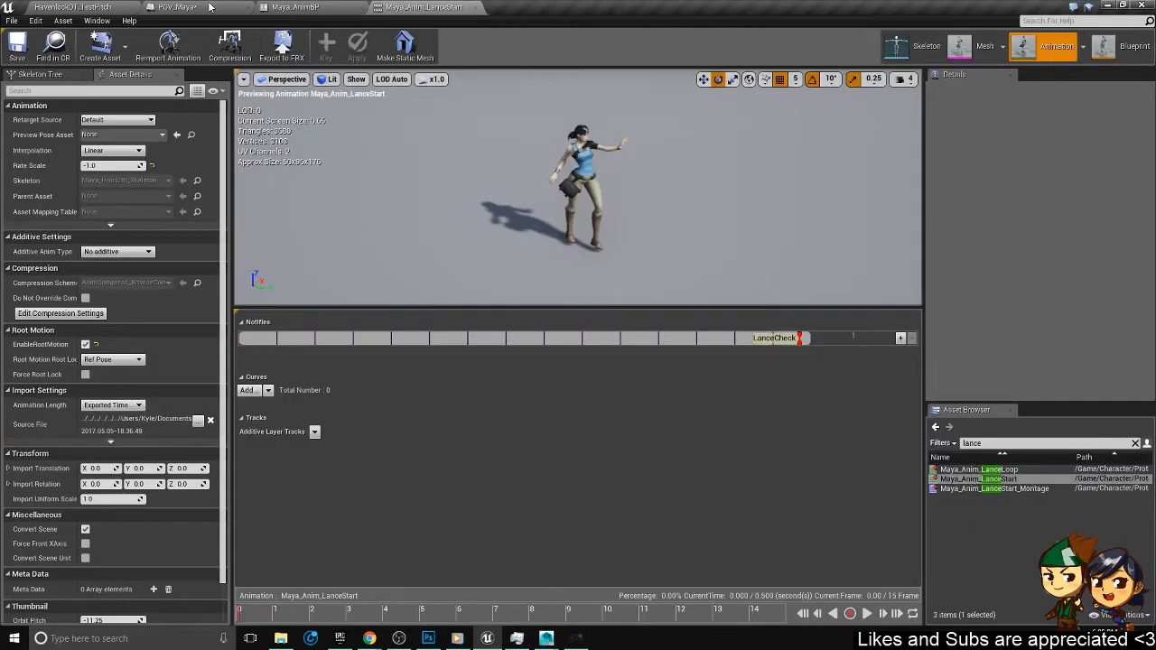
double_click(994, 489)
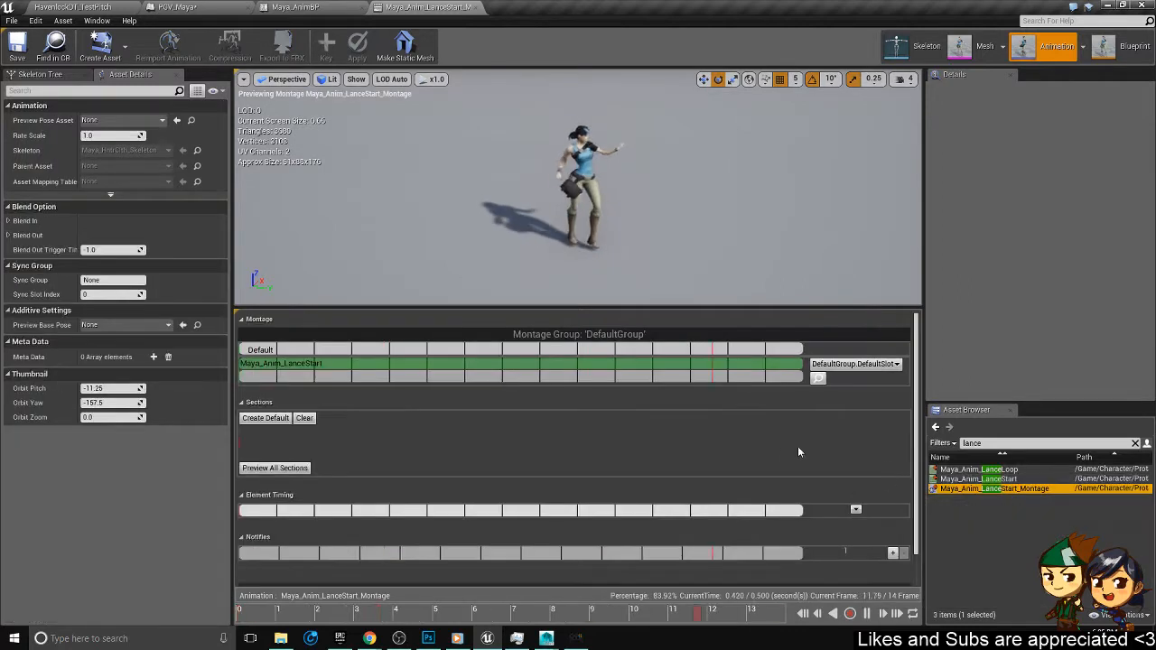
click(857, 364)
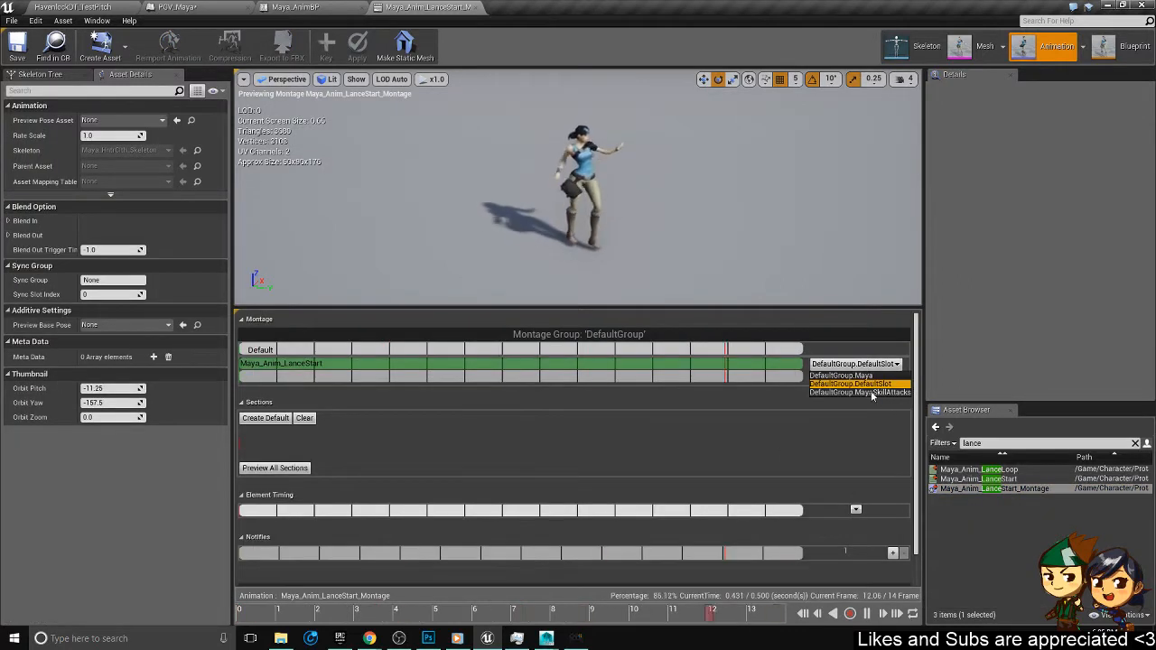
click(856, 385)
click(864, 616)
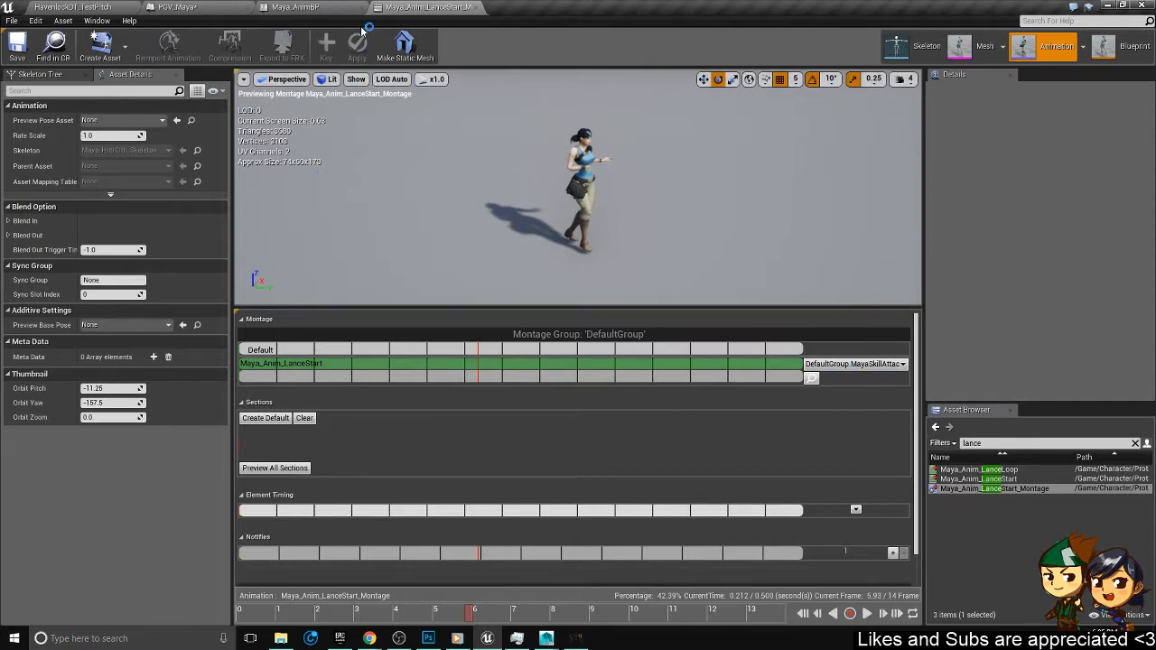
- Return to PGV_Maya and move the Set Timer by Function Name node with its inputs beyond the Clear Timer node
click(101, 6)
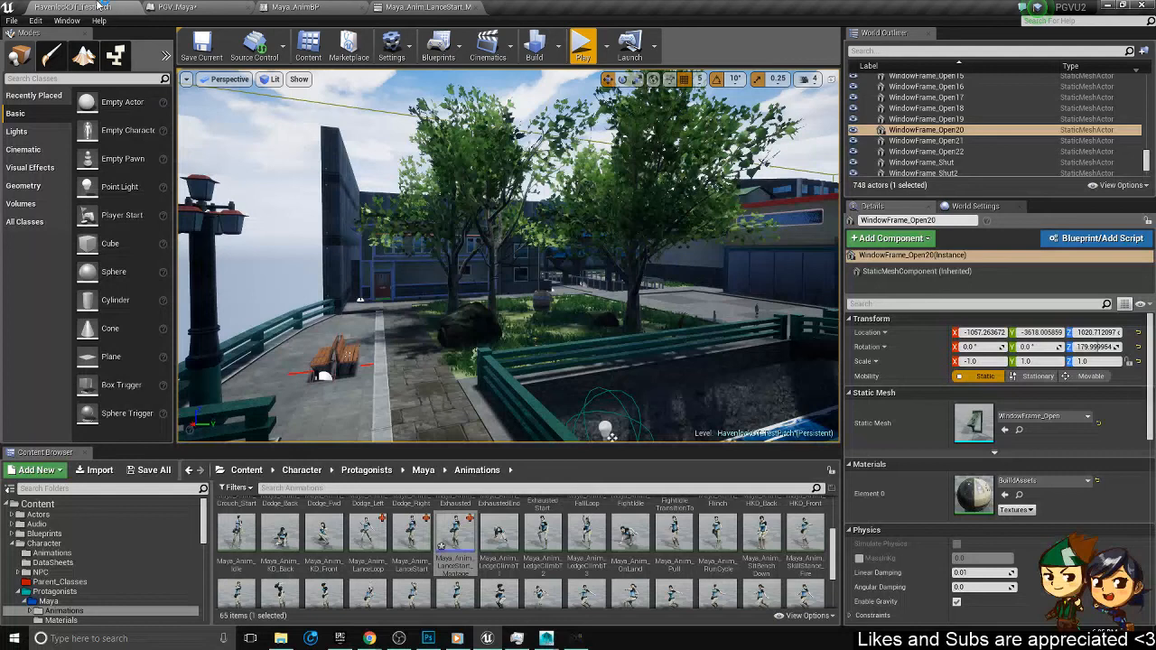
click(177, 7)
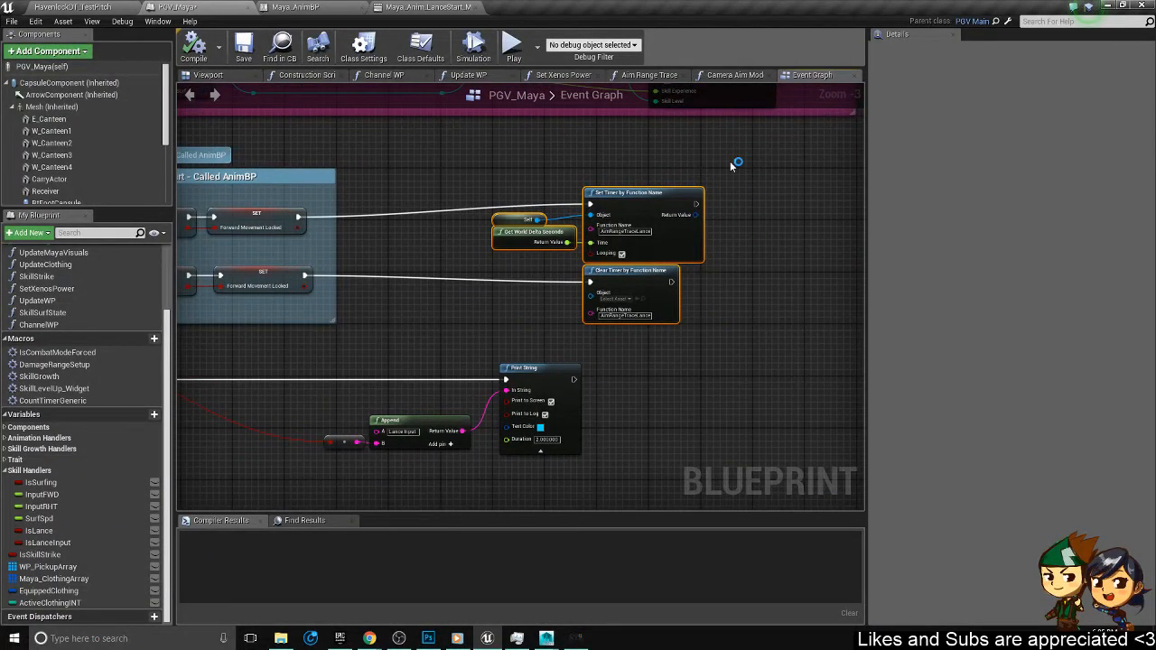
ctrl+click(658, 271)
drag(670, 195, 748, 198)
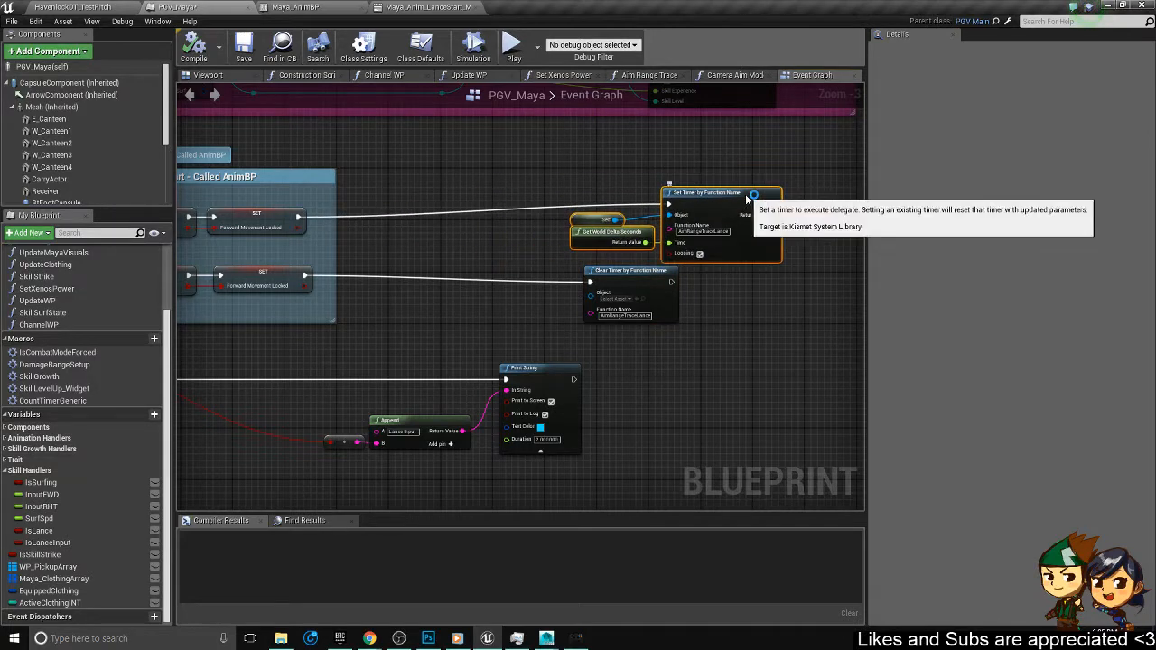
- Insert a Play Anim Montage node after the upper Forward Movement Locked setter, before the Set Timer by Function Name node
right_drag(466, 283, 740, 277)
right_drag(436, 217, 697, 257)
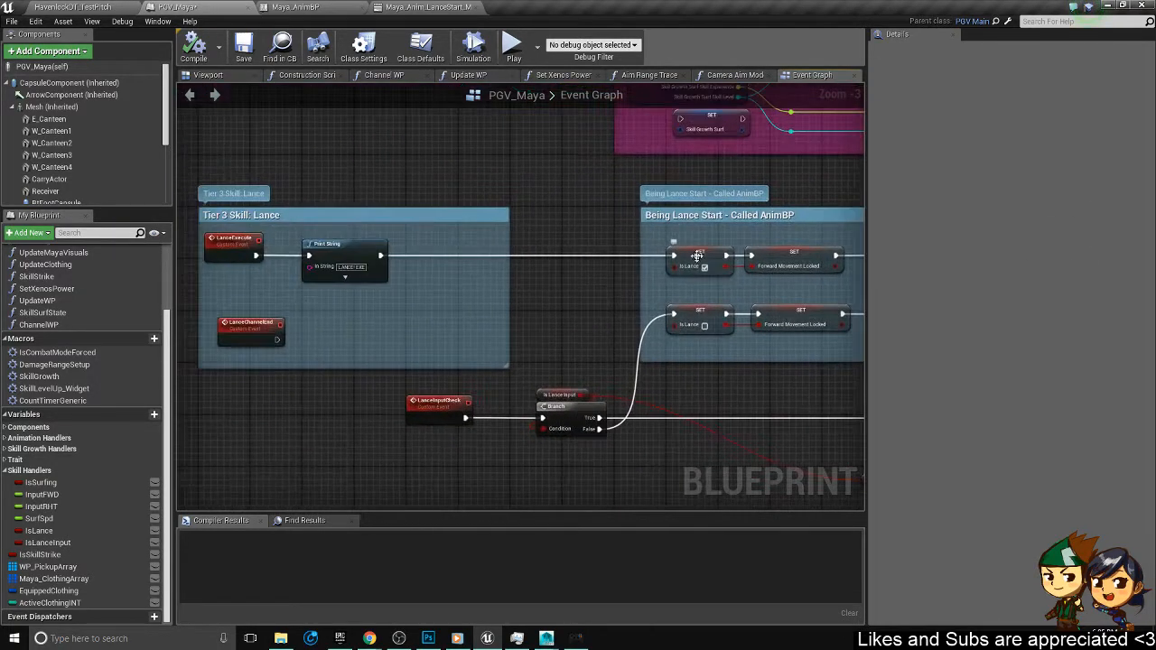
right_drag(561, 244, 179, 226)
scroll(450, 218, up, 2)
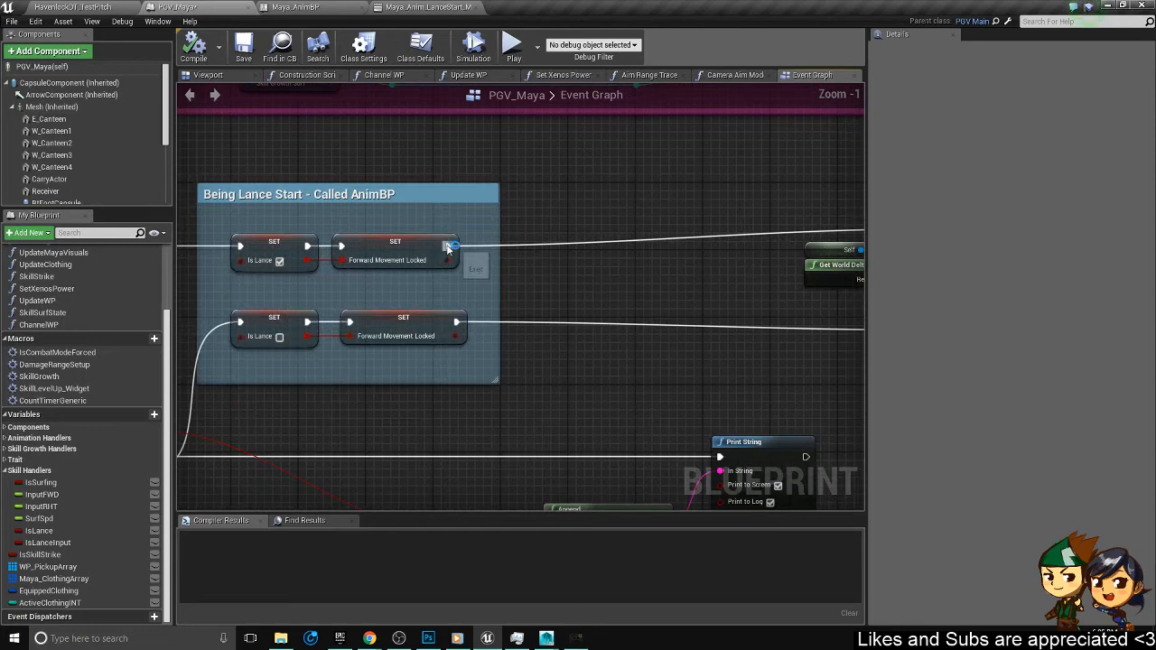
drag(448, 246, 535, 251)
text(play)
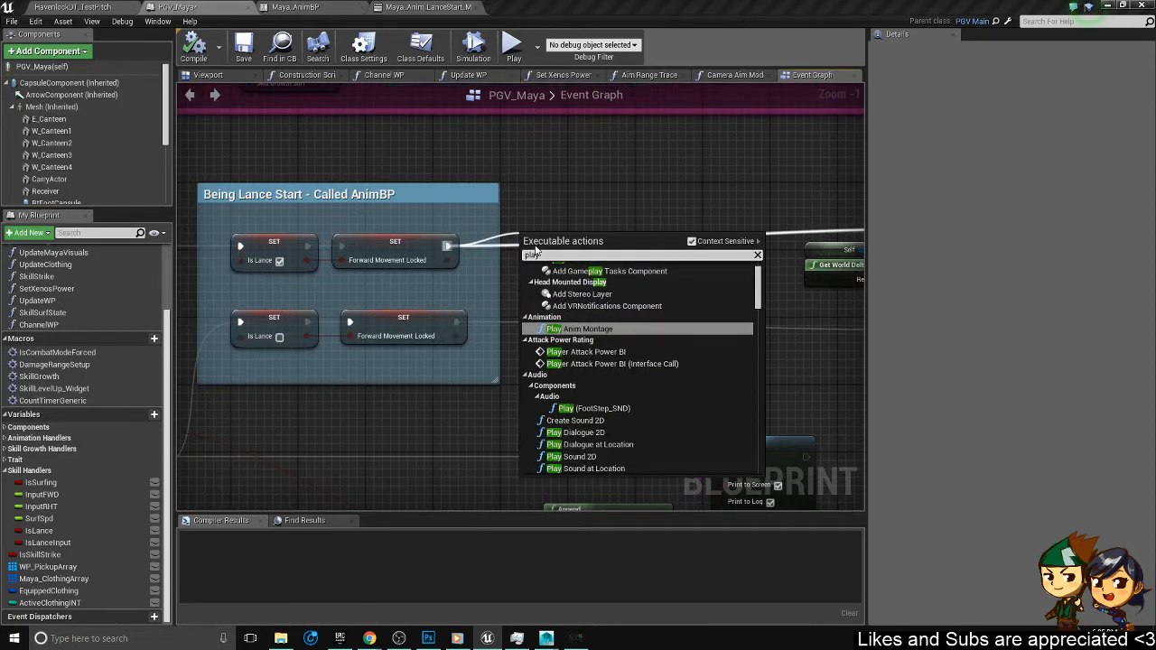
click(579, 329)
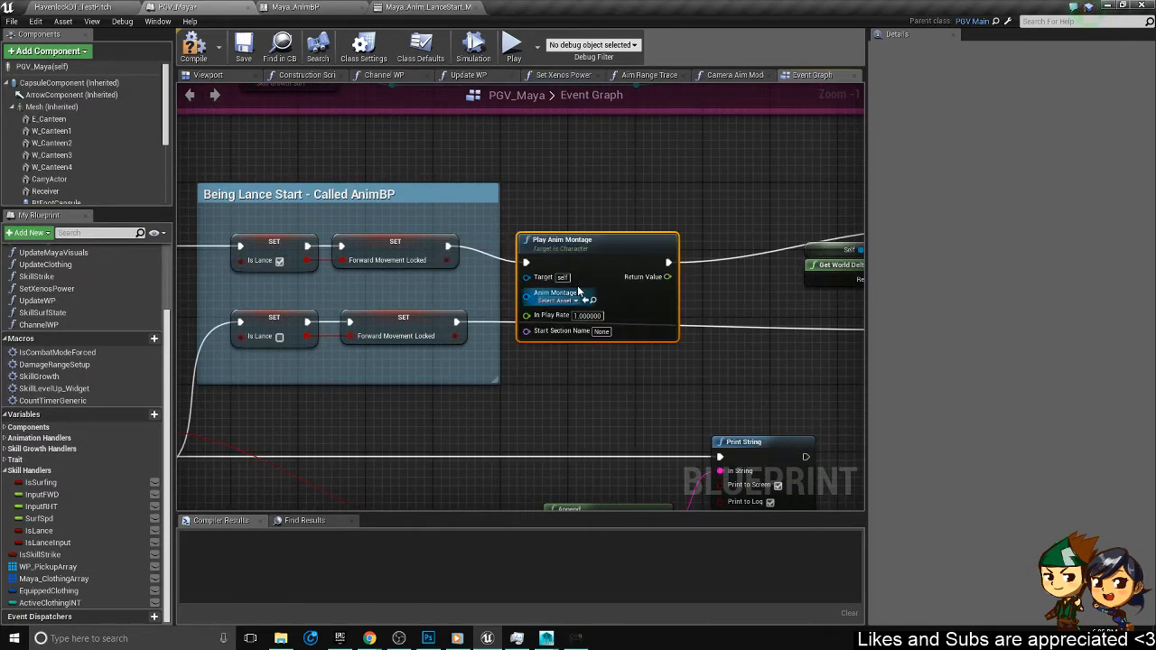
- Assign Maya_Anim_LanceStart_Montage to the Play Anim Montage node and align the node with the upper Forward Movement Locked setter
drag(582, 253, 652, 228)
click(645, 275)
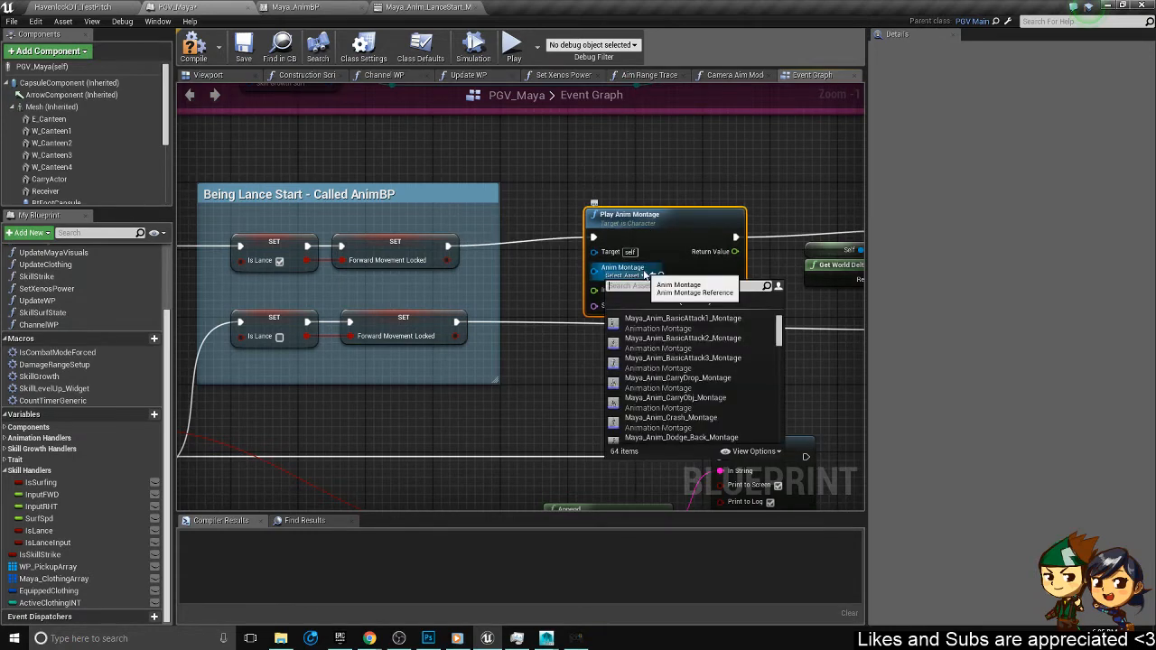
click(644, 275)
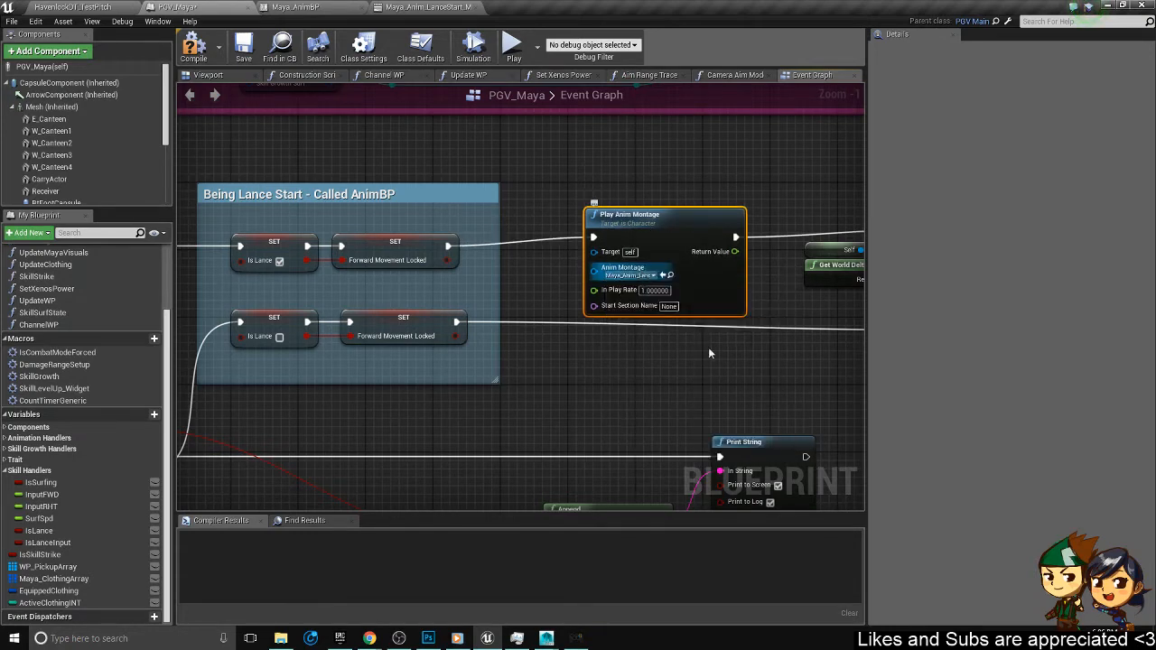
drag(653, 232, 644, 240)
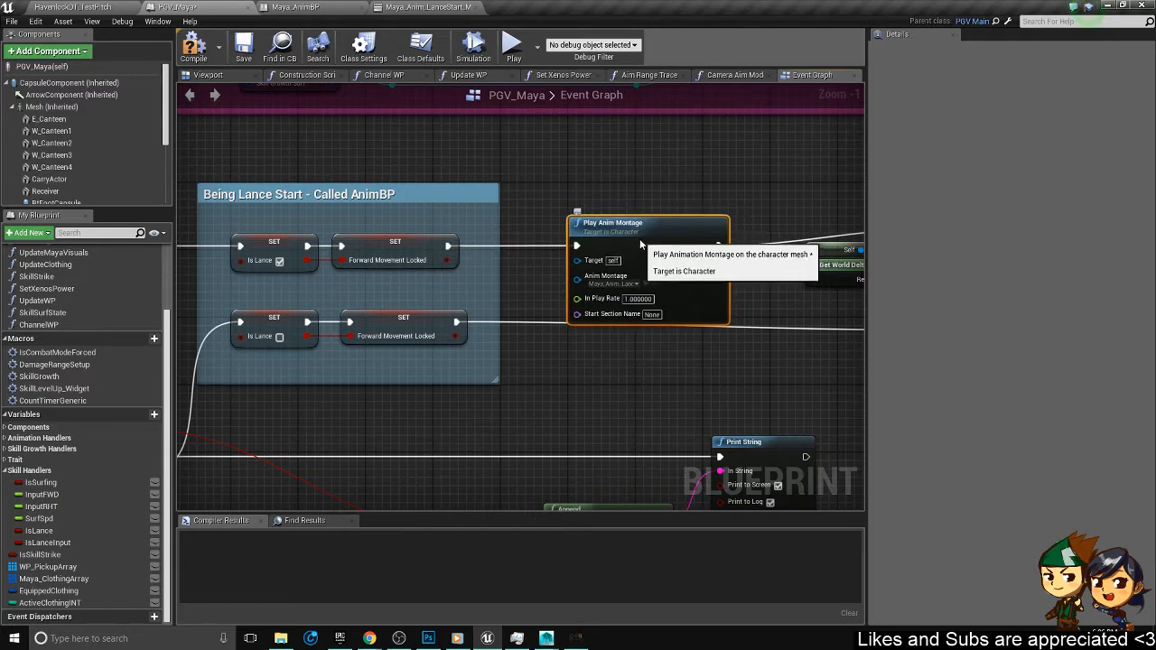
- Move the Set Timer by Function Name node, with its Self and Get World Delta Seconds inputs, closer to the Play Anim Montage node
right_drag(843, 308, 666, 305)
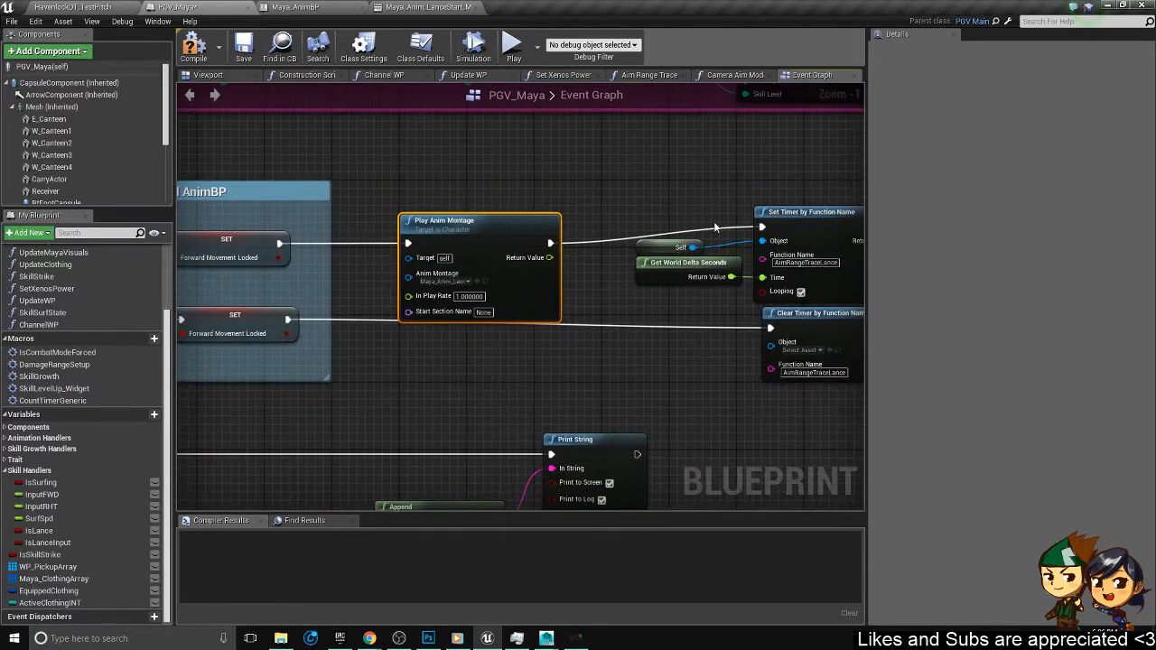
right_drag(621, 194, 548, 240)
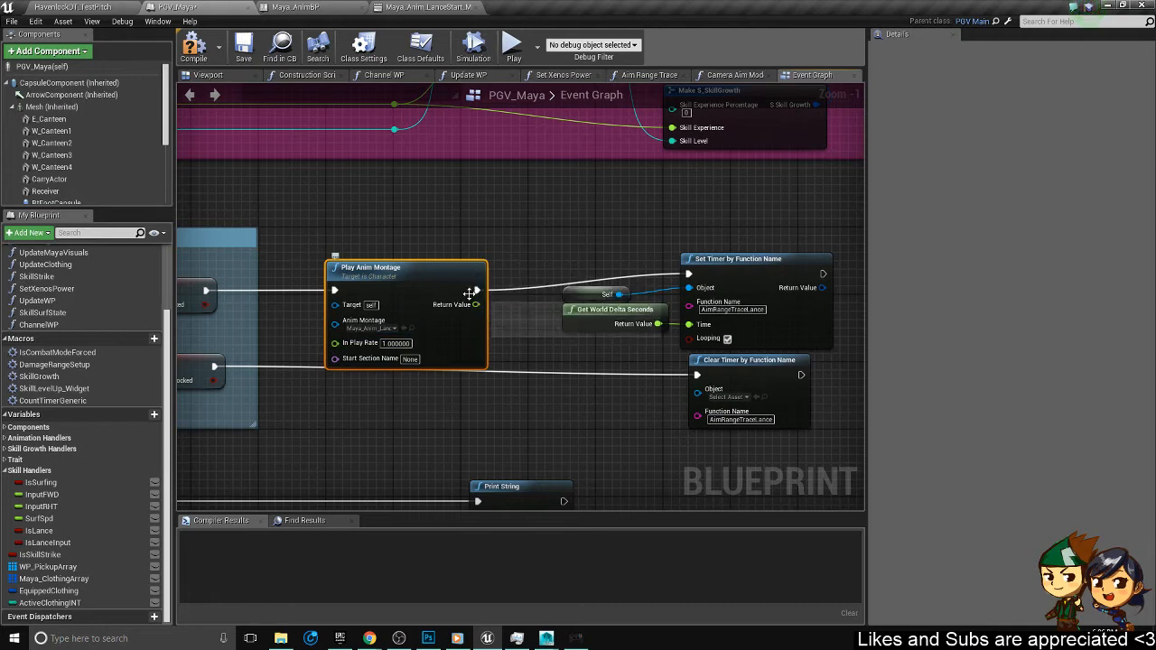
drag(757, 237, 560, 334)
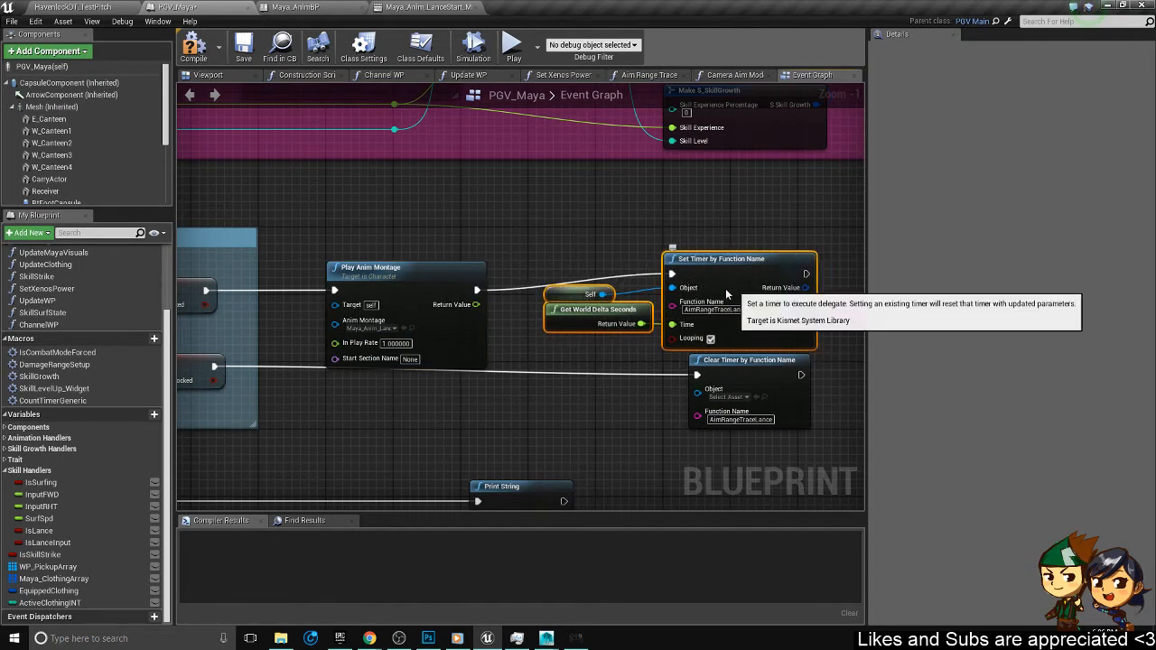
drag(725, 289, 683, 298)
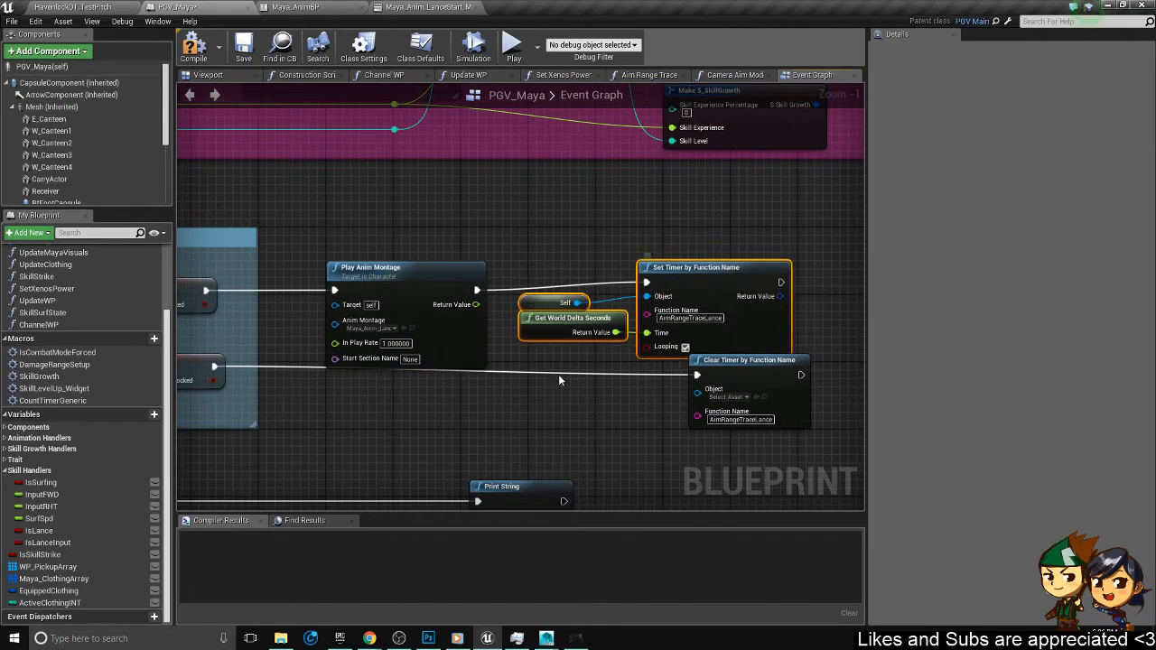
- Review the lance input check nodes in PGV_Maya, and compile and save the blueprint
right_drag(558, 380, 607, 342)
scroll(567, 348, down, 1)
right_drag(526, 298, 564, 271)
scroll(728, 253, down, 2)
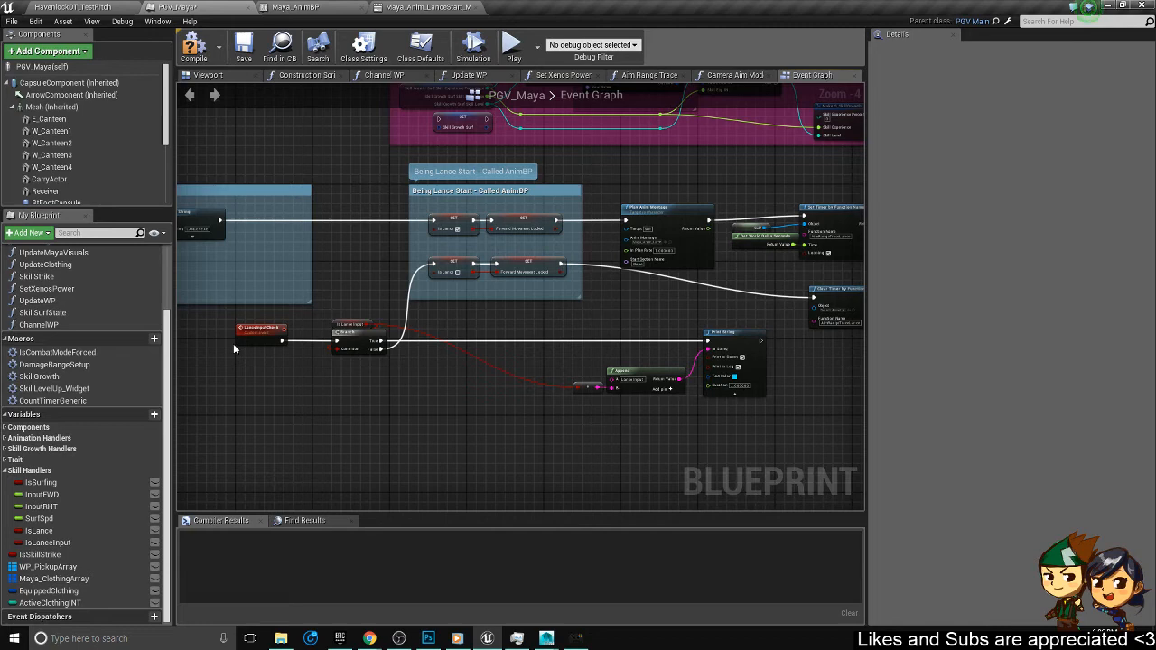
scroll(384, 334, up, 4)
scroll(615, 335, down, 1)
right_drag(616, 335, 344, 286)
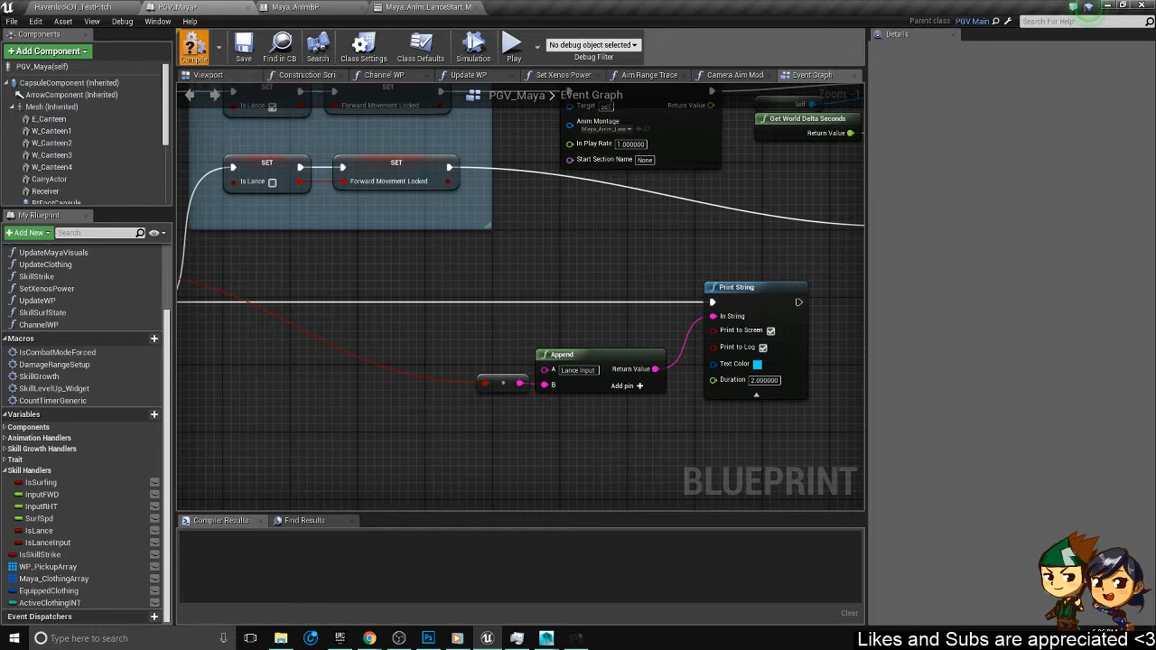
click(193, 46)
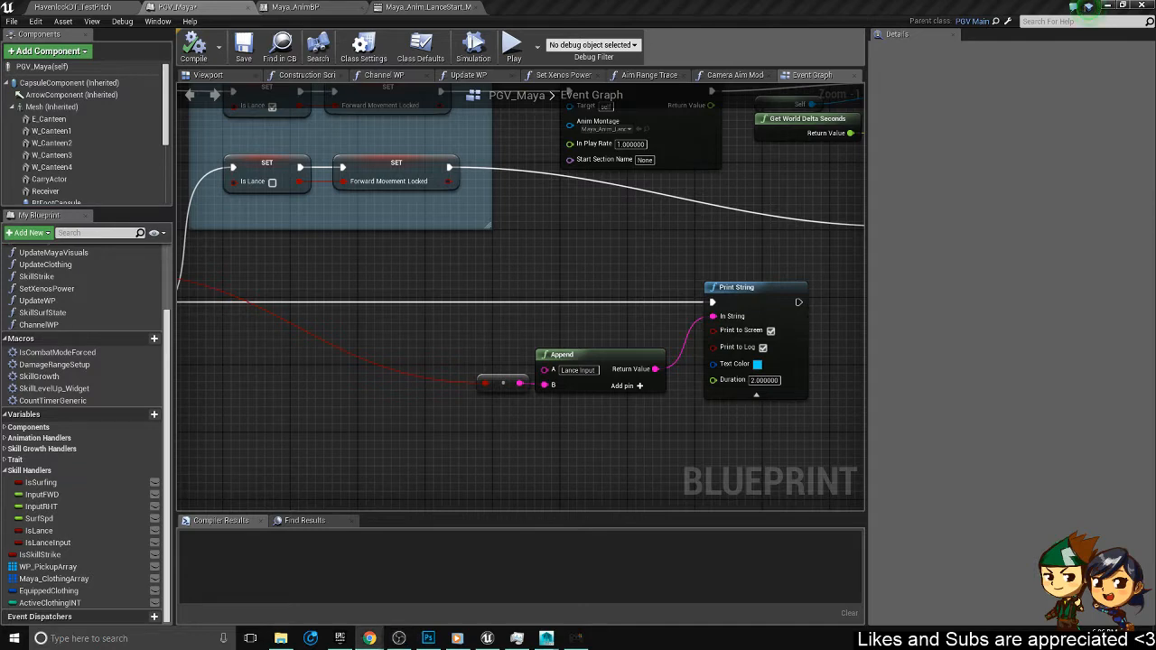
click(251, 49)
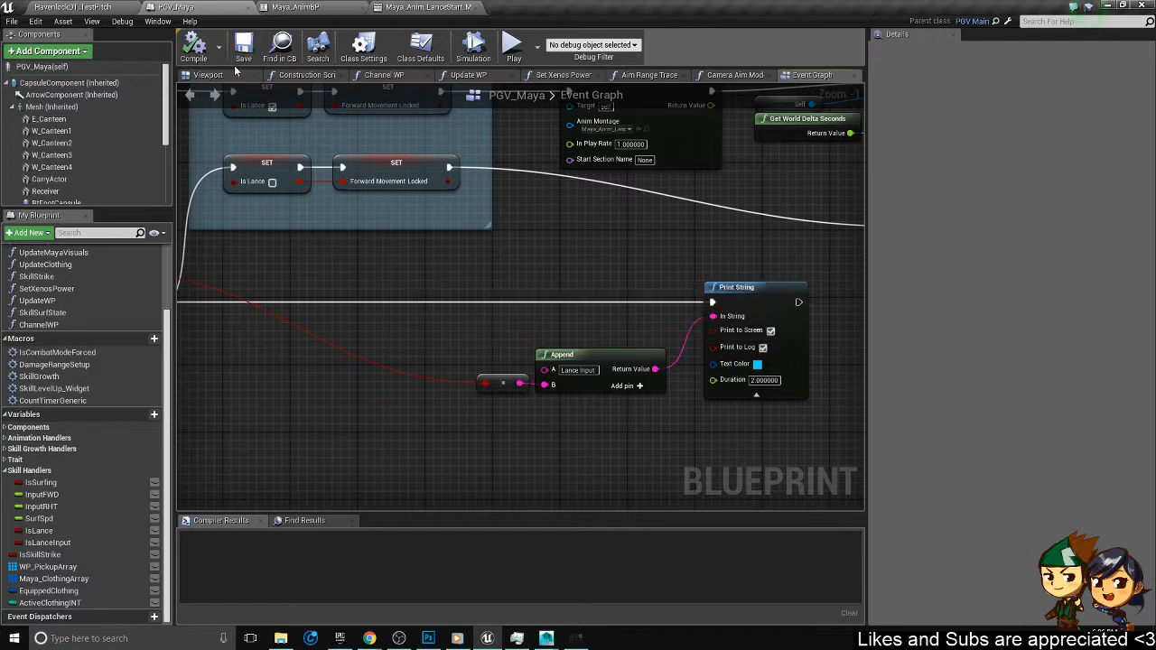
- Play the HavenlockDT_TestPitch level in the editor as Maya, and open and close the Item page of the main menu
click(96, 6)
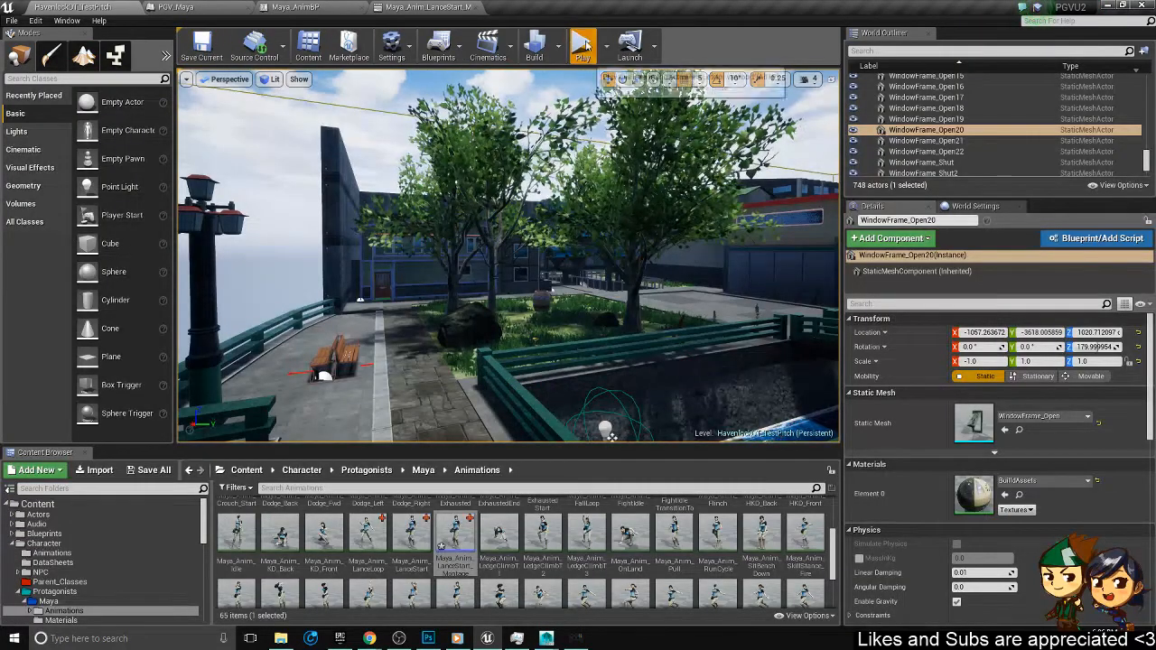
click(582, 47)
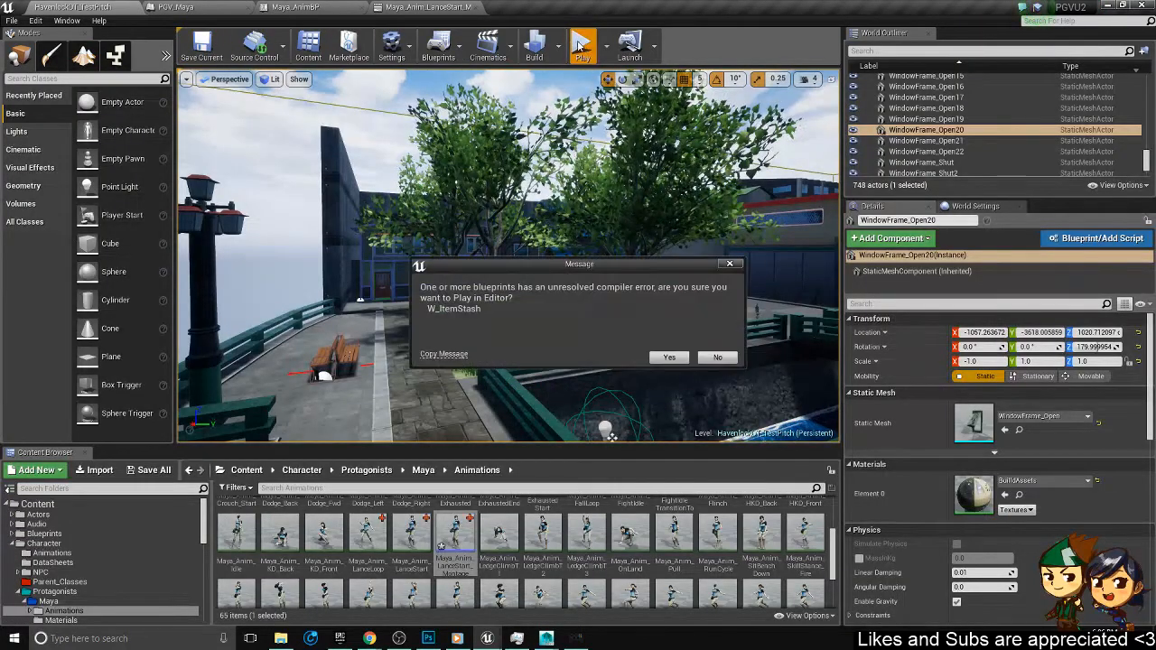
click(667, 357)
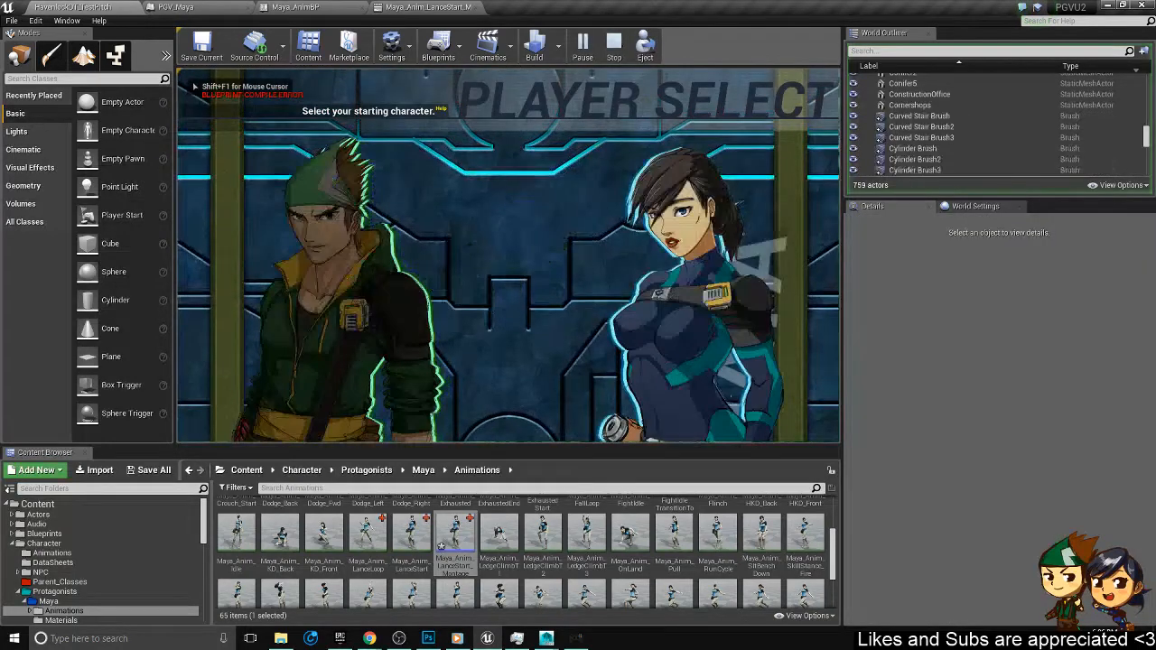
key(Return)
key(Tab)
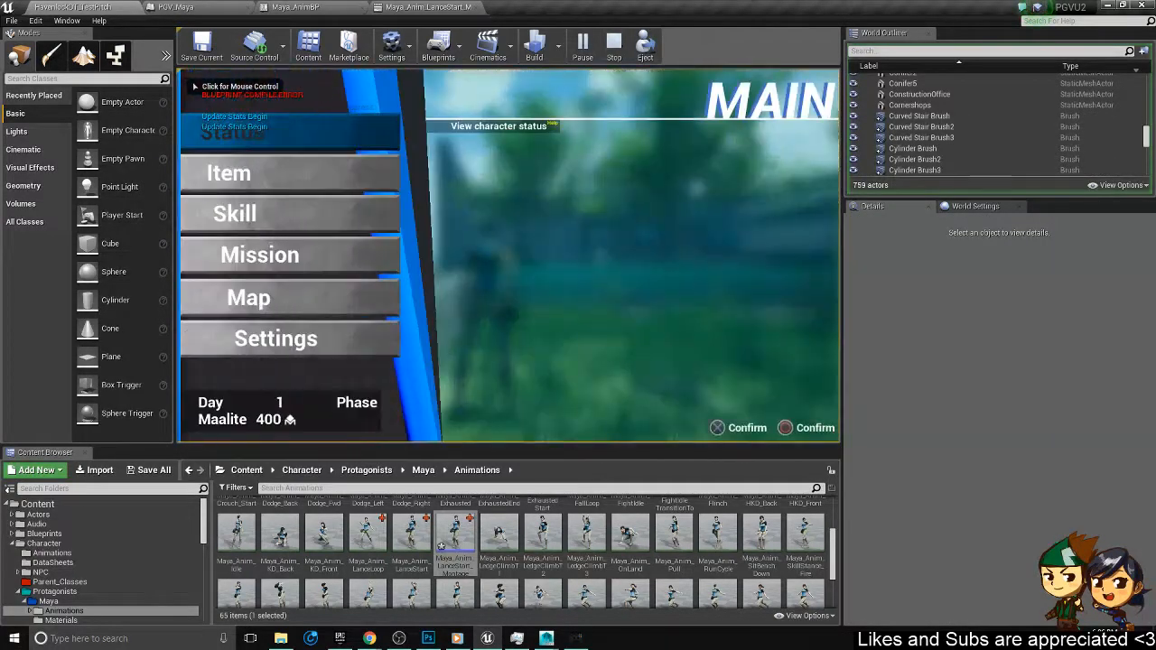
key(Down)
key(Return)
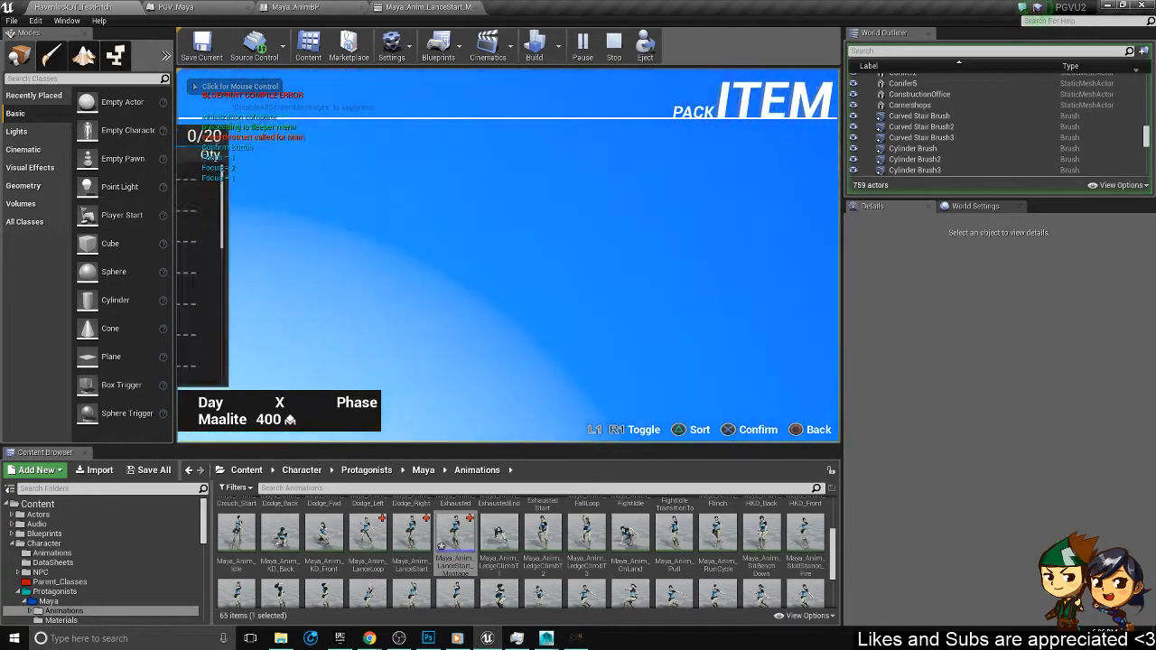
key(BackSpace)
key(BackSpace)
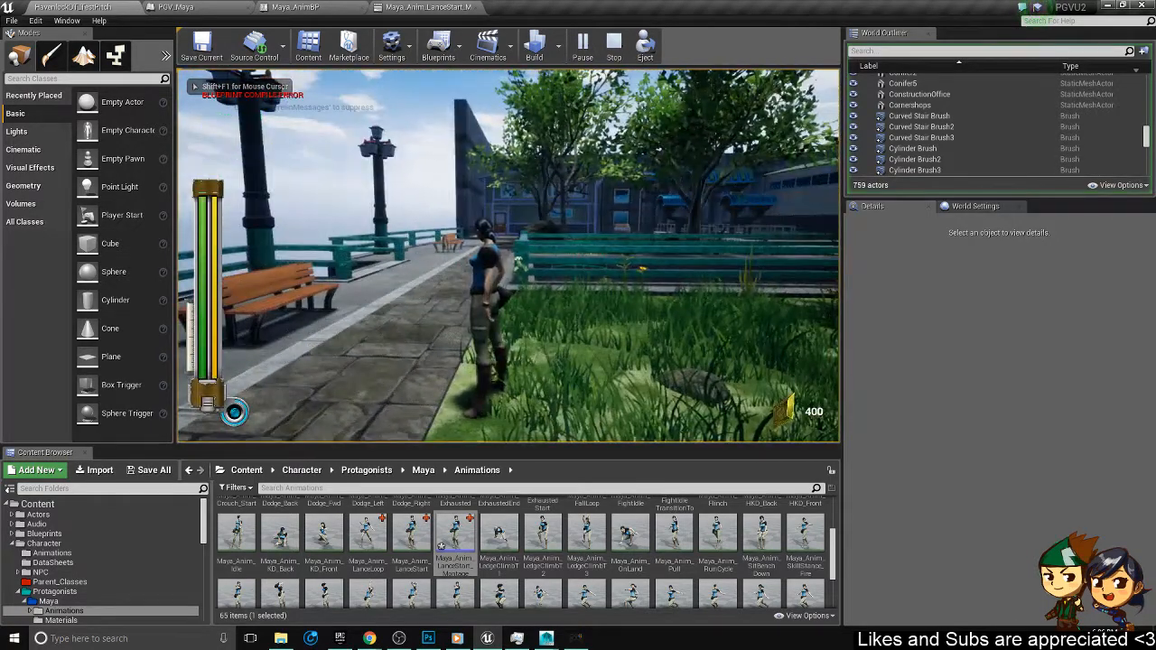
- Test the lance skill along the stone path by walking, aiming and firing repeatedly, and end the play session
key(w)
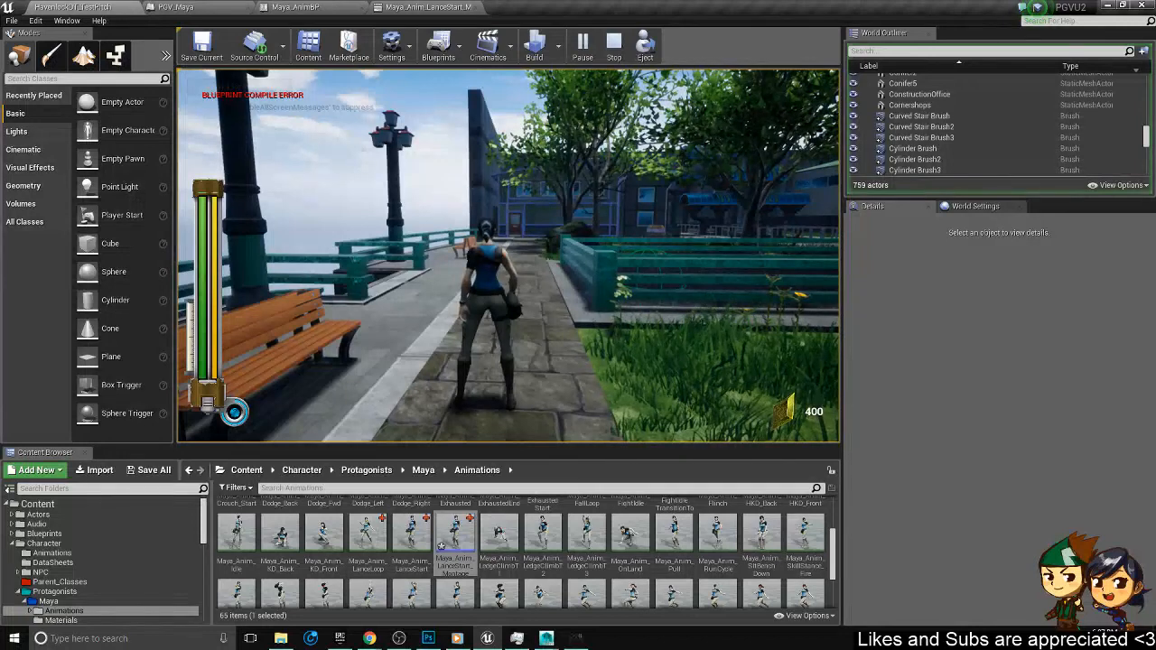
right_click(509, 256)
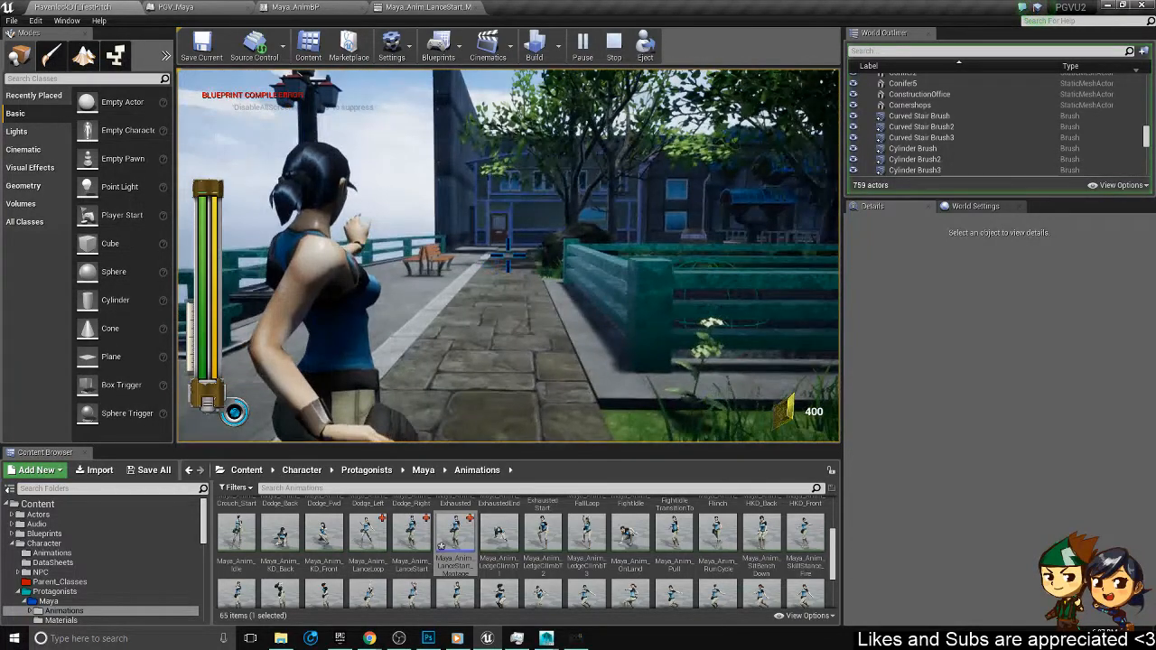
click(509, 255)
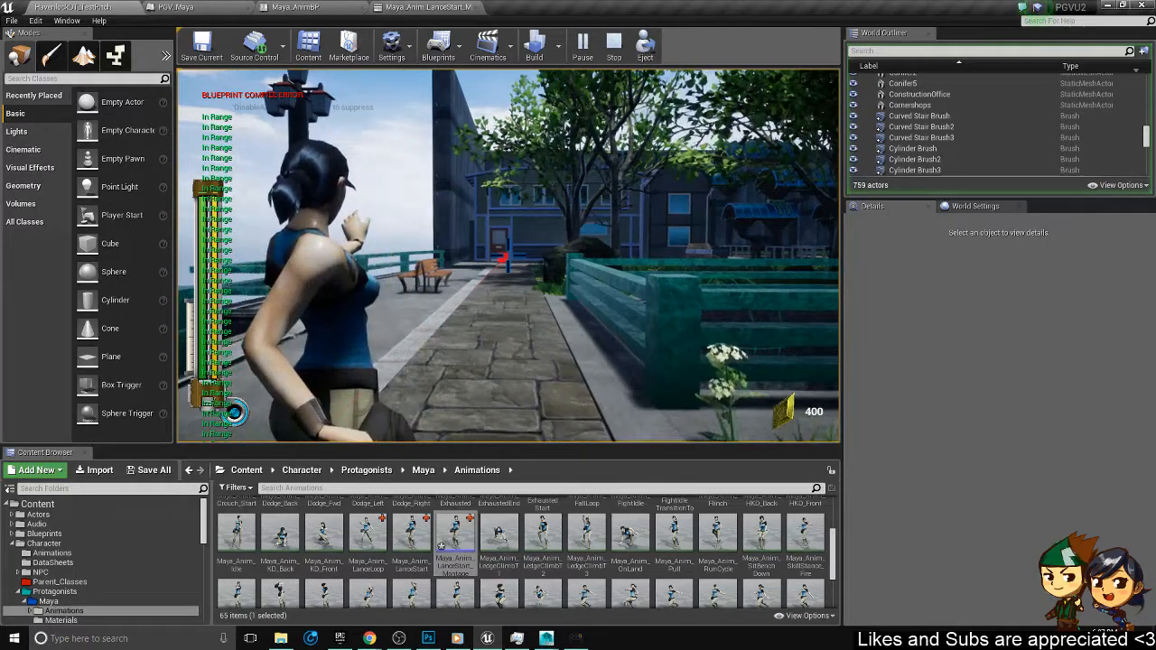
right_click(508, 255)
click(509, 256)
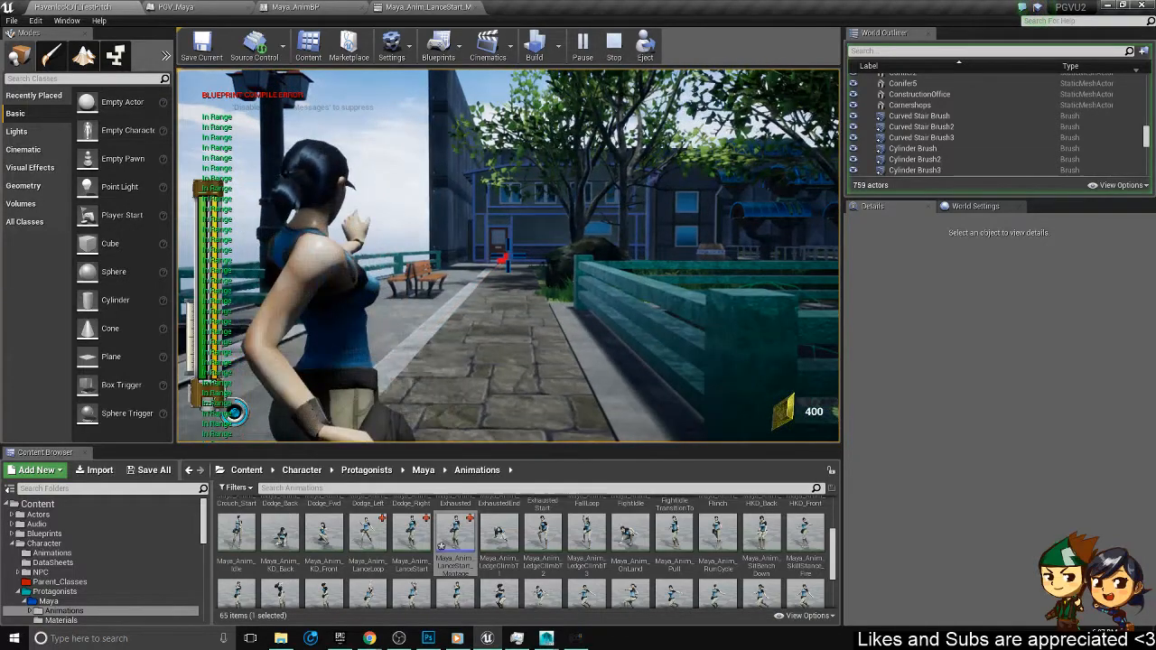
key(w)
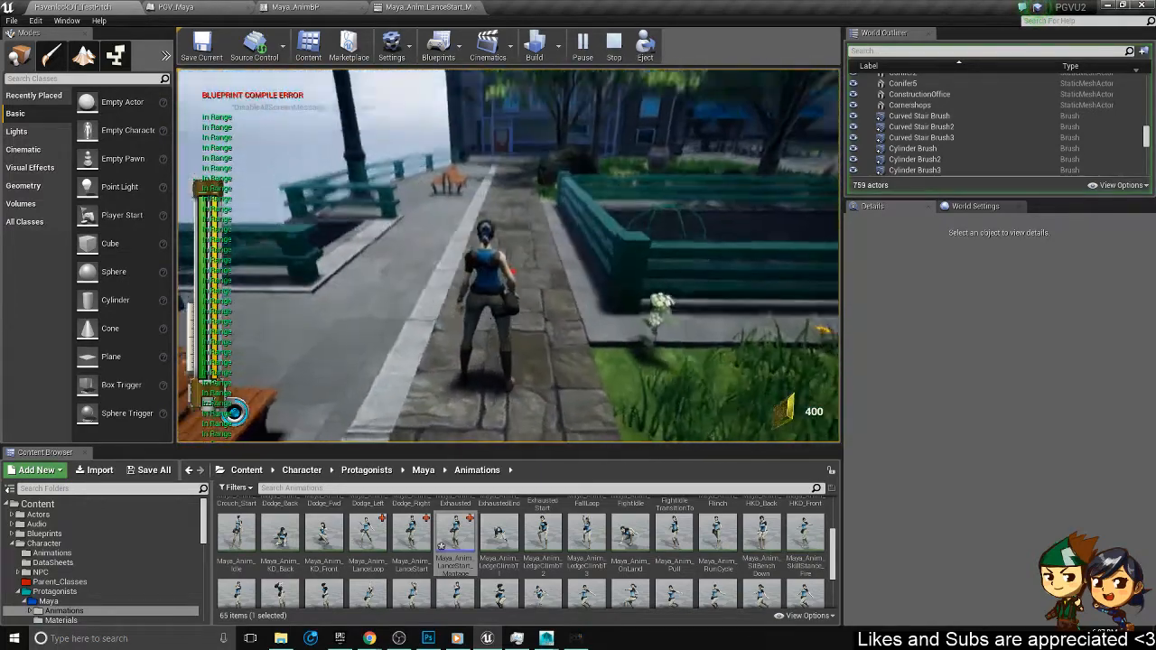
right_click(507, 257)
click(508, 257)
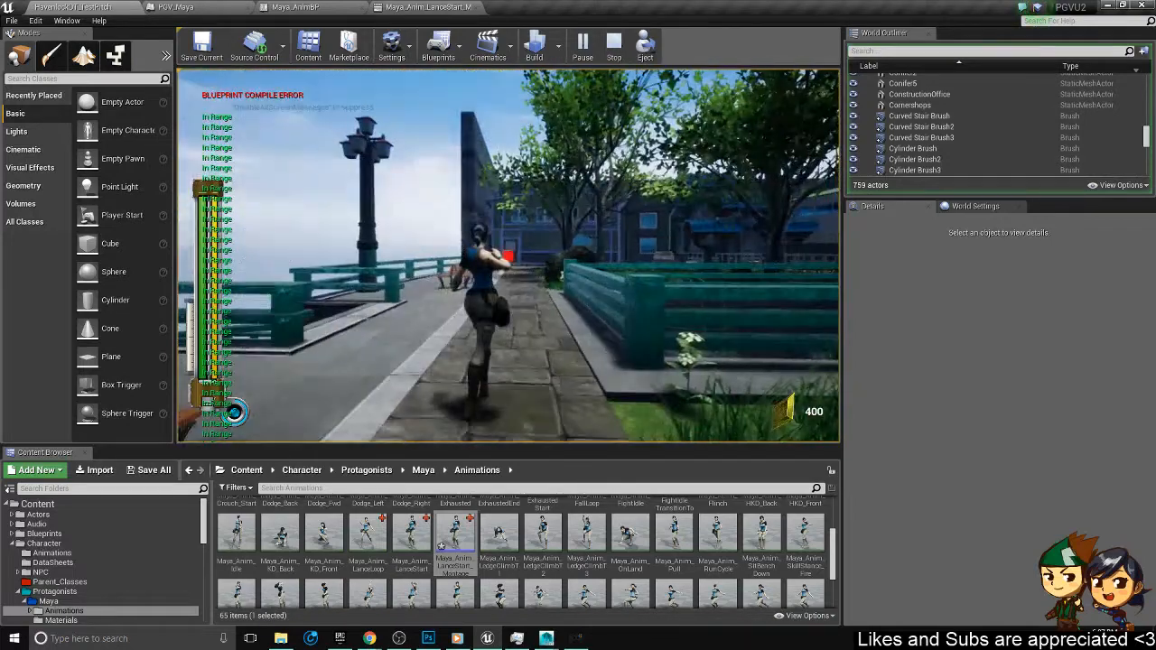
key(Escape)
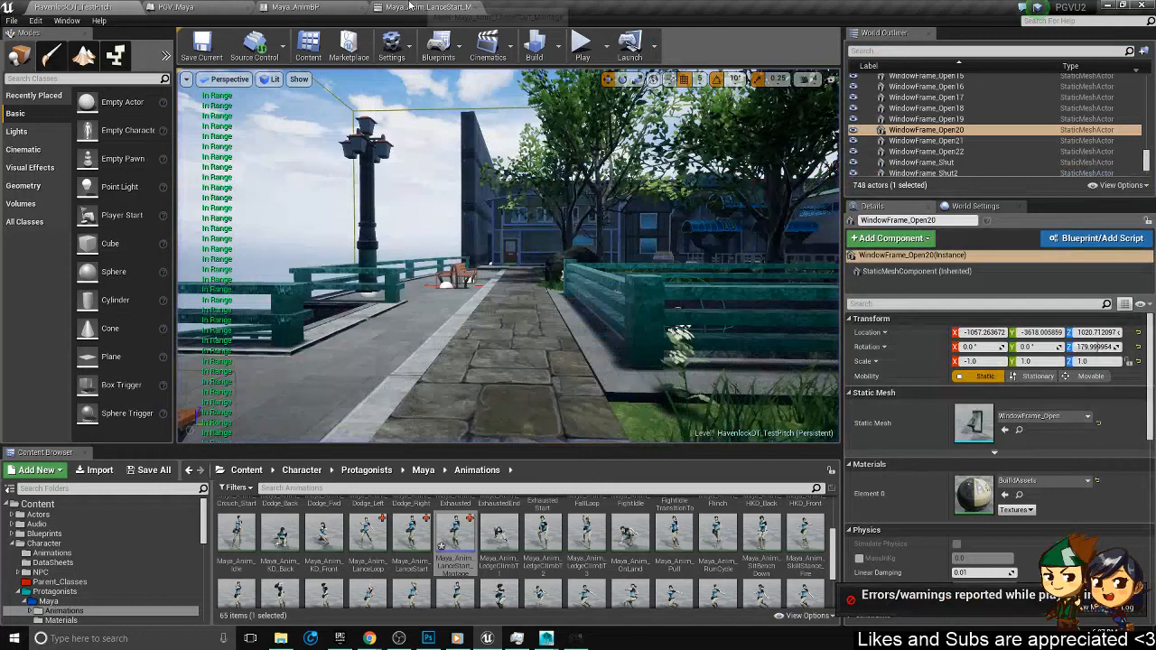
- Set both the Blend In and Blend Out times of Maya_Anim_LanceStart_Montage to 0 and save the montage
click(415, 6)
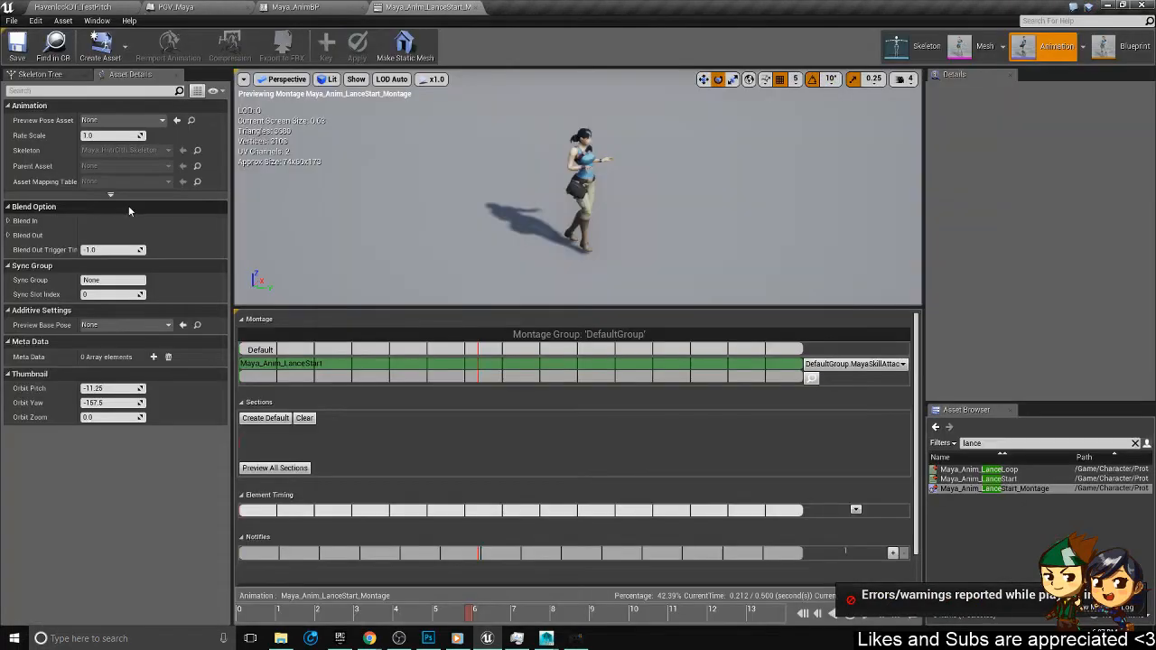
click(981, 489)
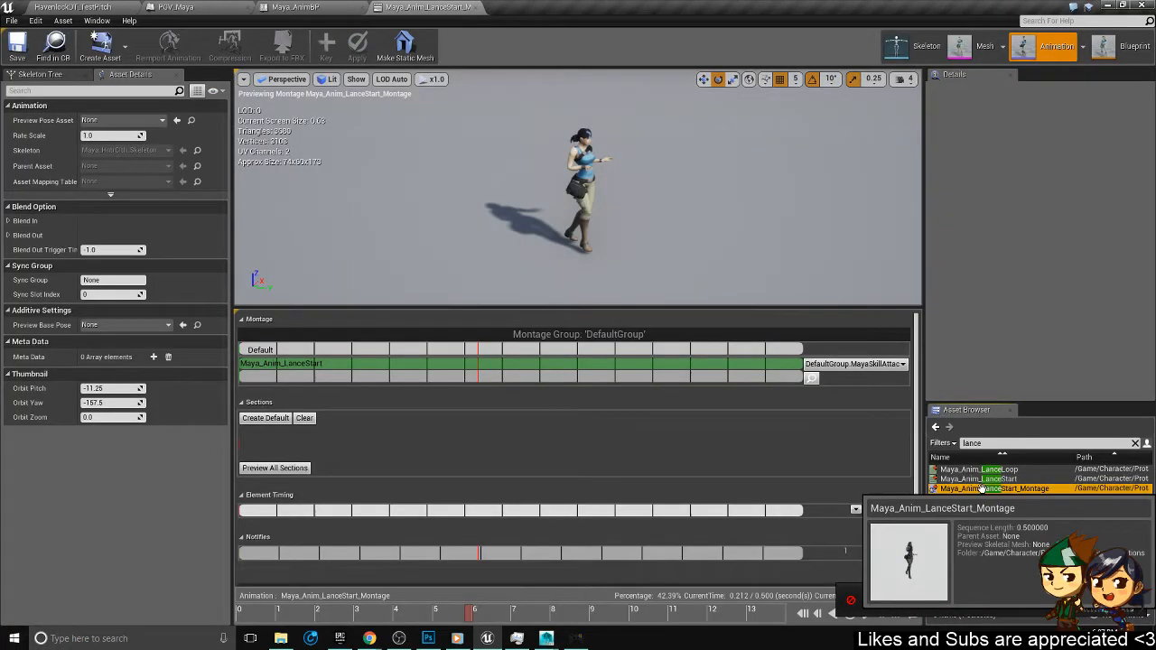
click(9, 224)
click(10, 281)
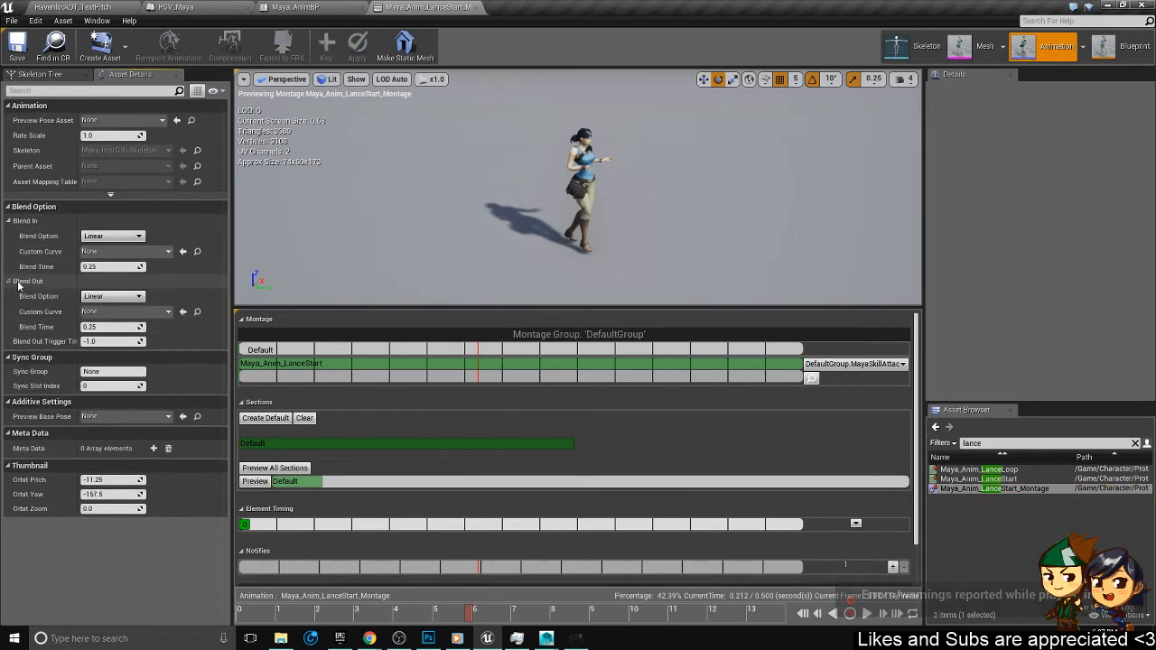
click(104, 327)
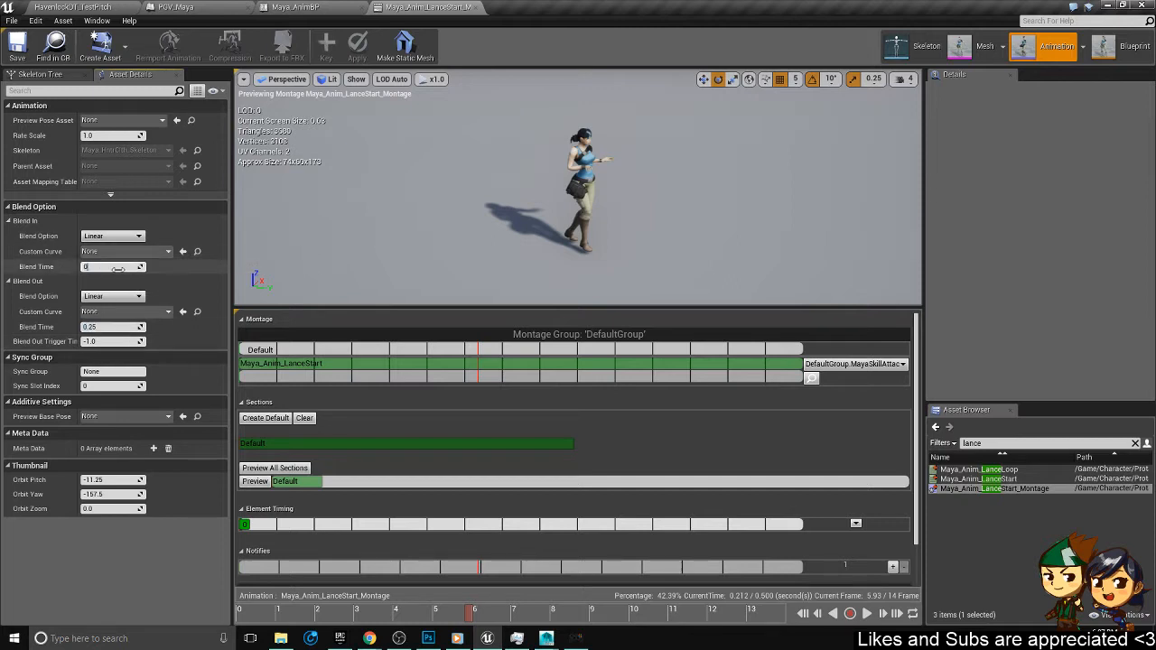
key(Return)
click(114, 326)
text(0)
key(Return)
click(26, 50)
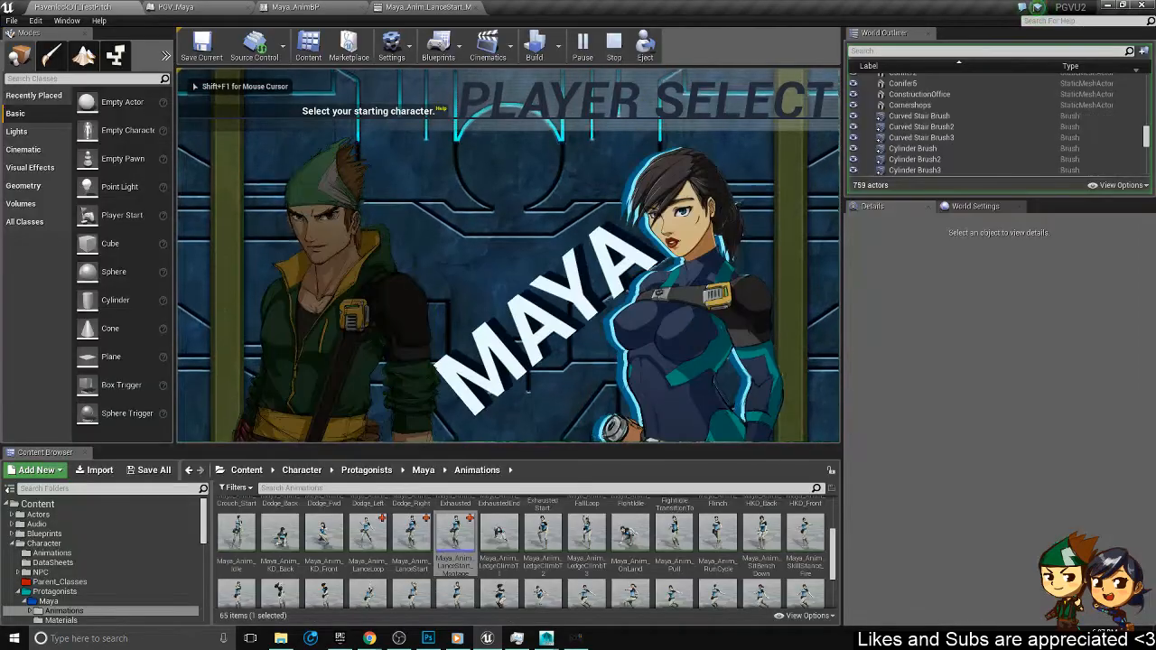
- Replay the level as Maya, fire the lance to check the start animation without blending, and stop the session
click(591, 311)
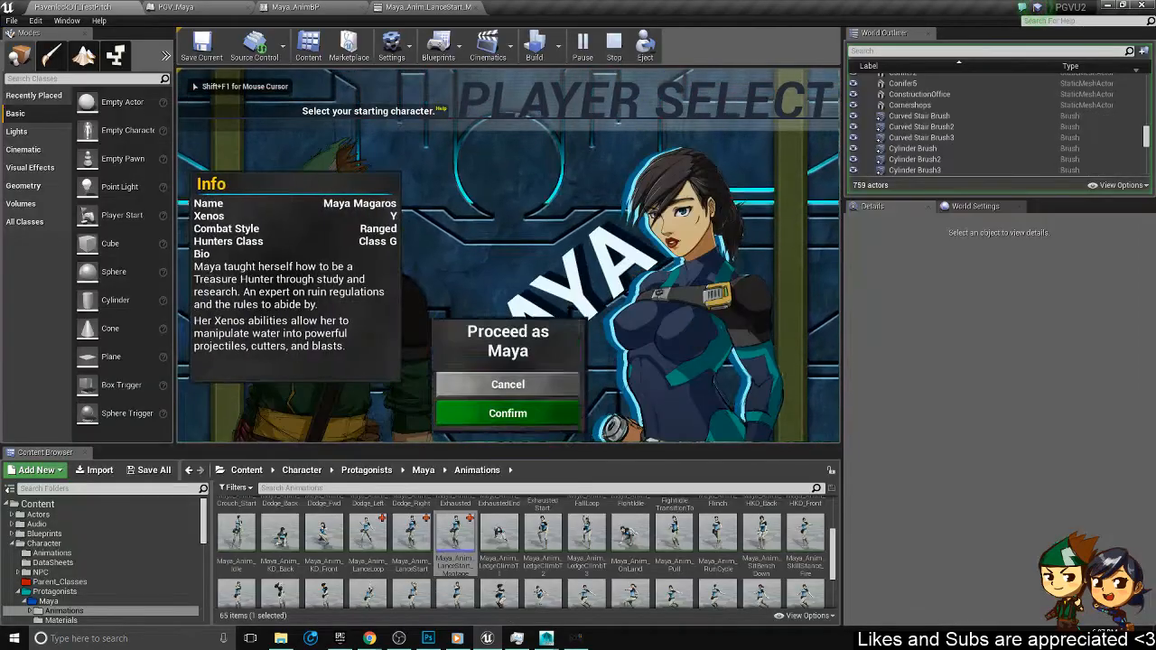
key(Return)
key(Tab)
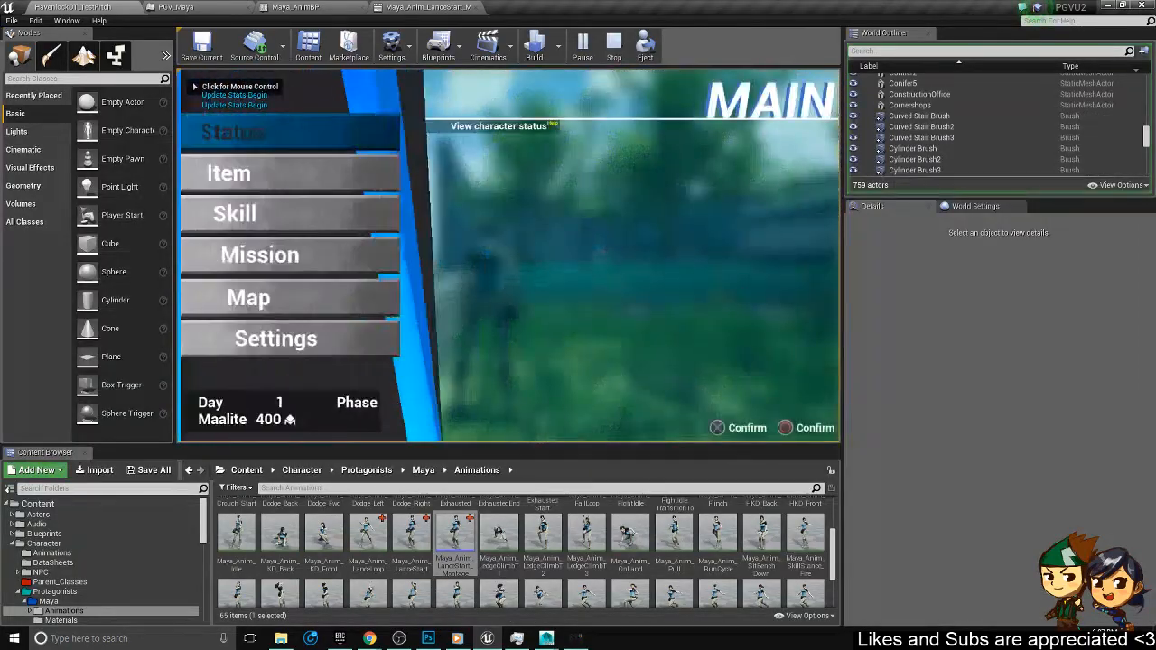
key(Return)
key(w)
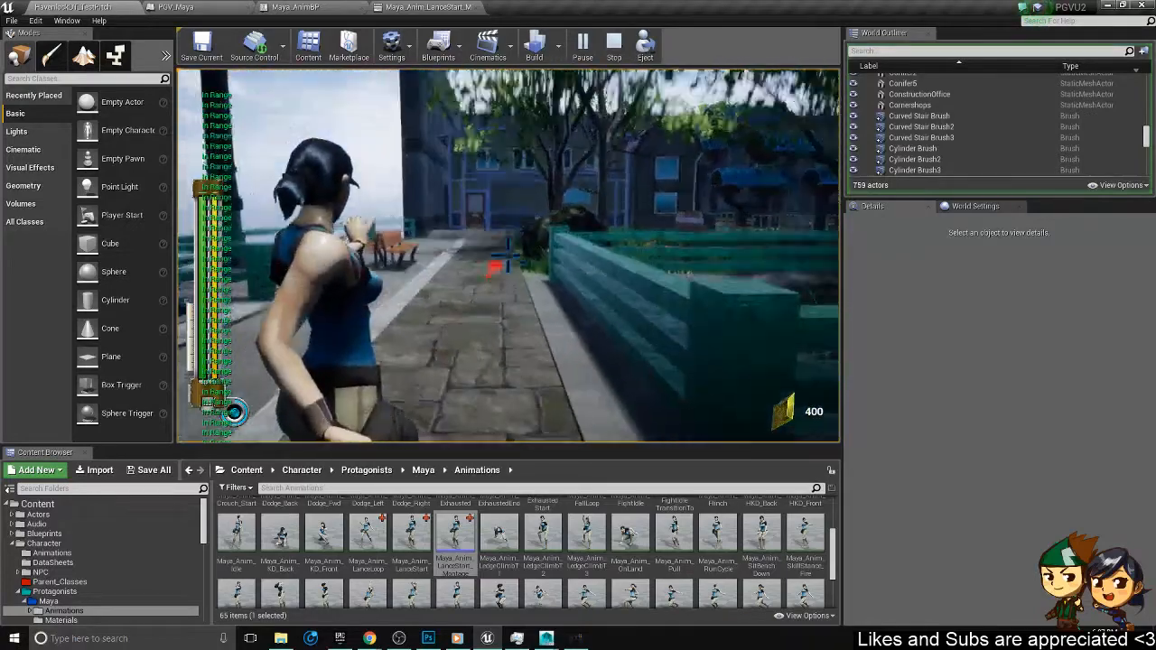
click(508, 257)
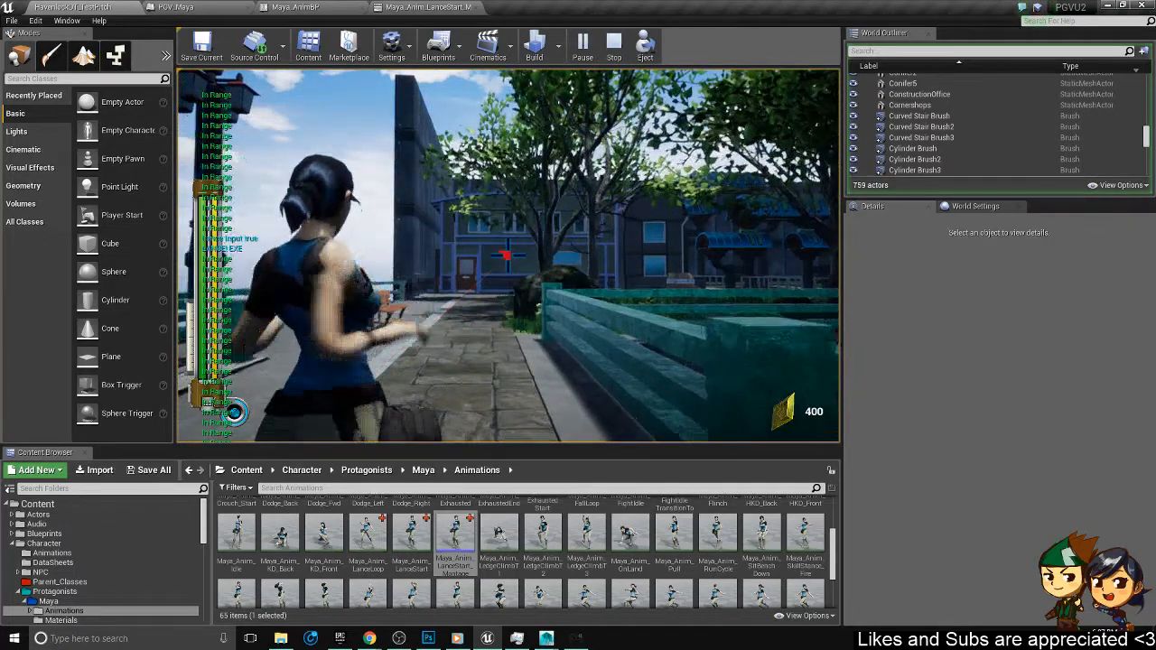
key(Escape)
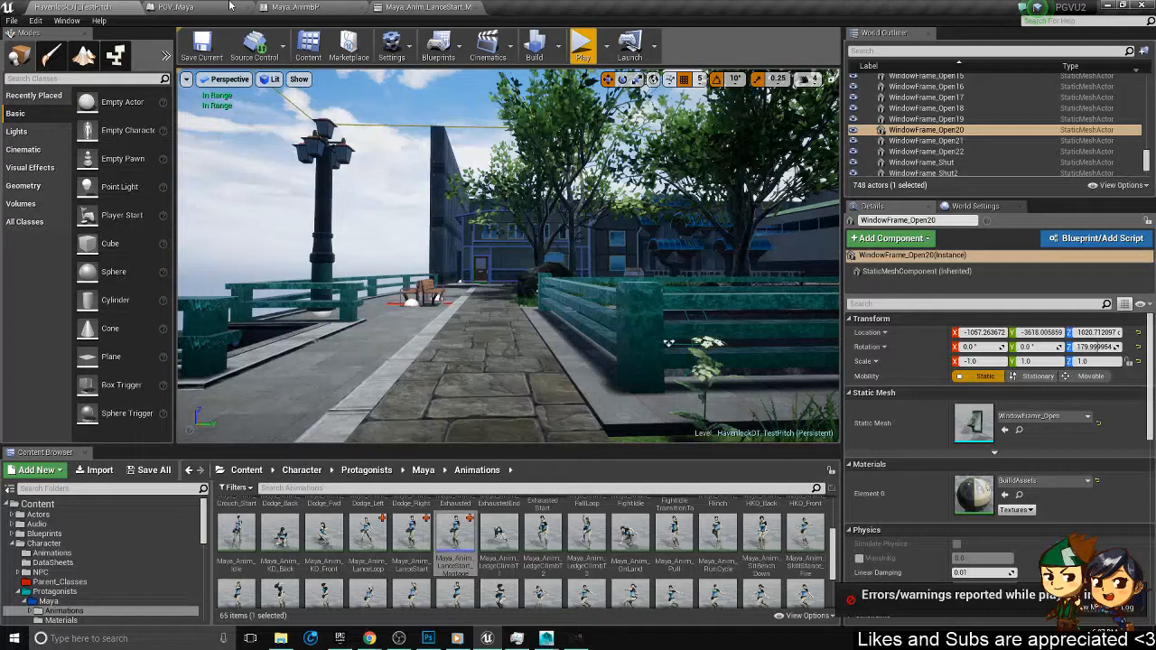
- Assign the track of Maya_Anim_LanceStart_Montage to the DefaultGroup.Maya slot and save the montage
drag(296, 7, 396, 6)
click(200, 6)
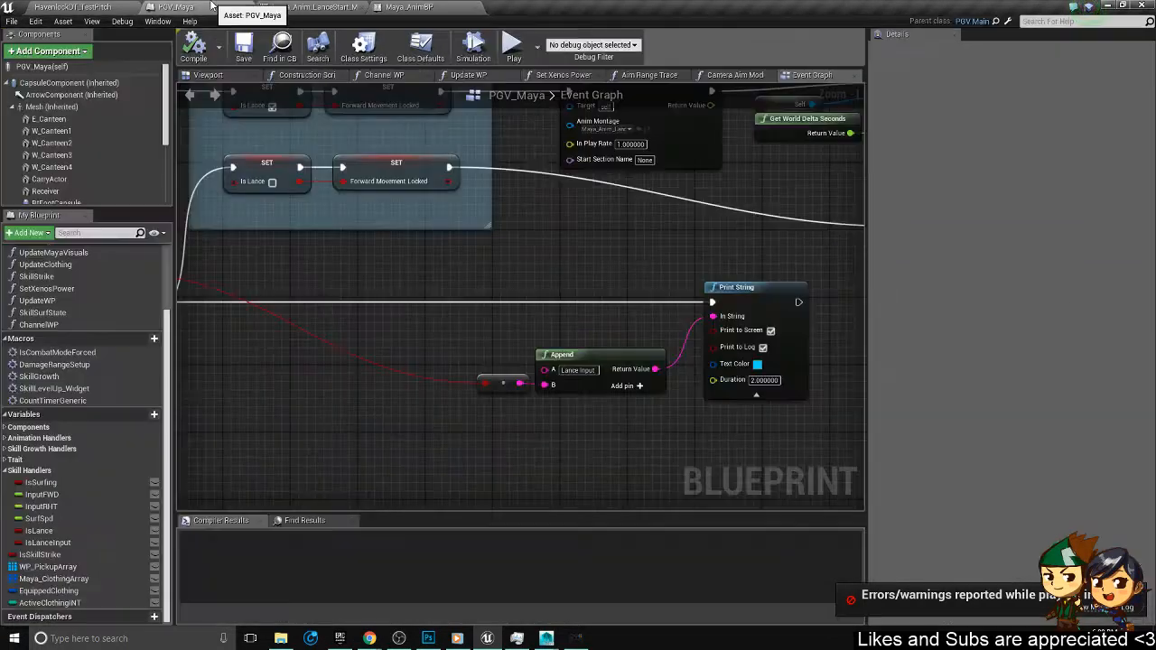
click(328, 7)
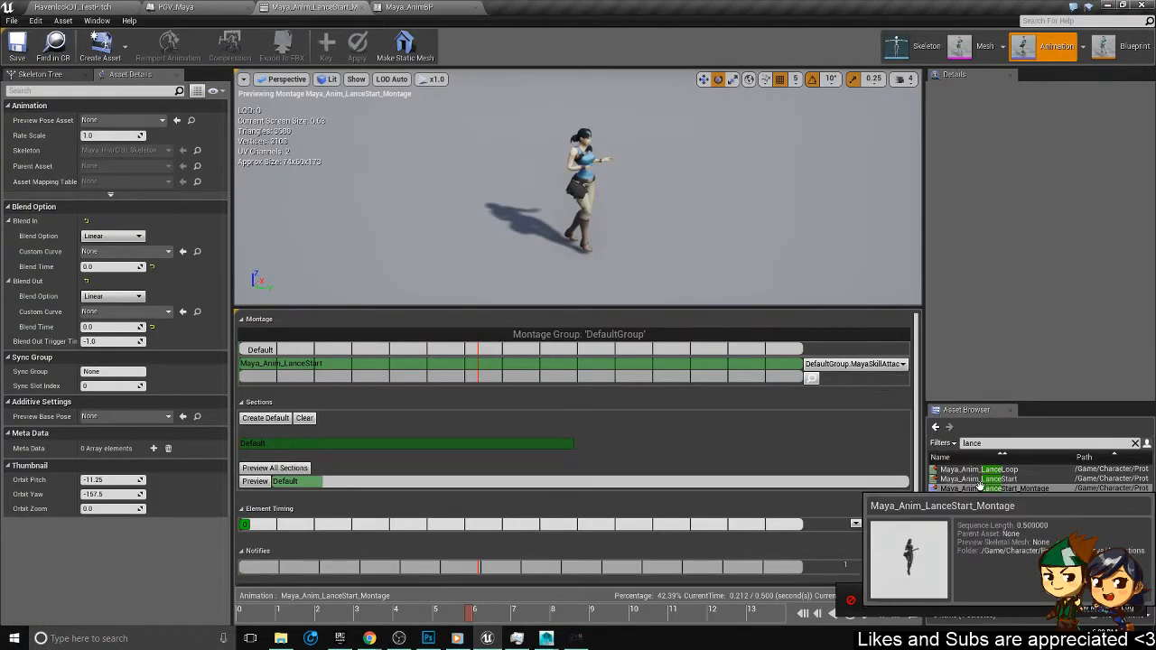
click(862, 365)
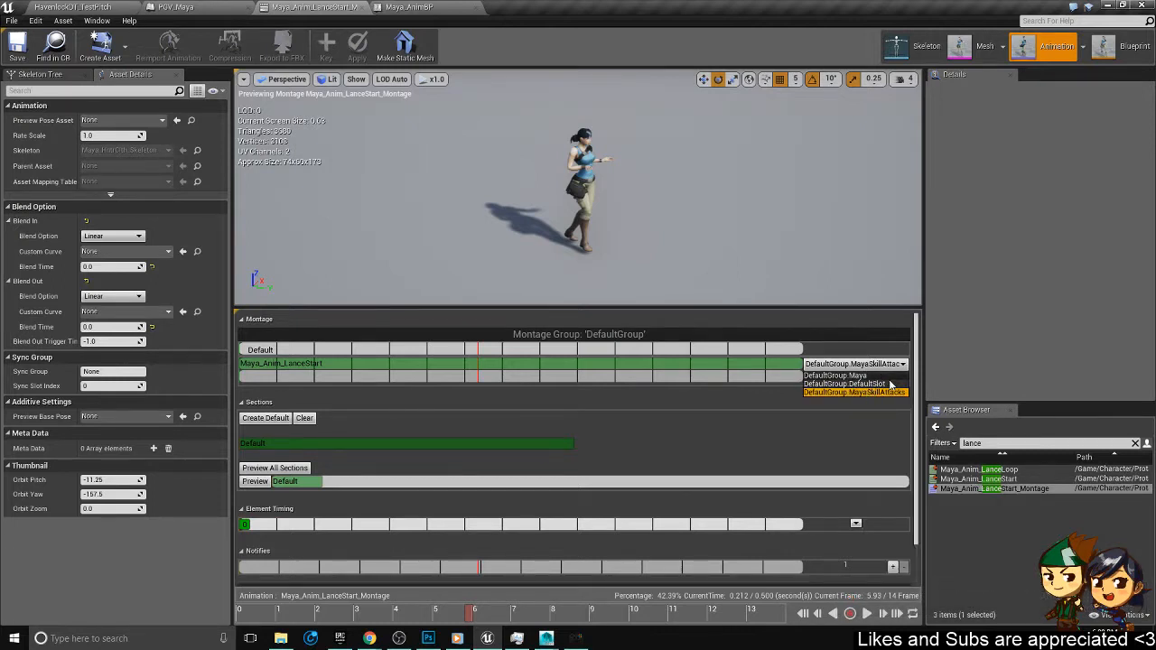
click(836, 375)
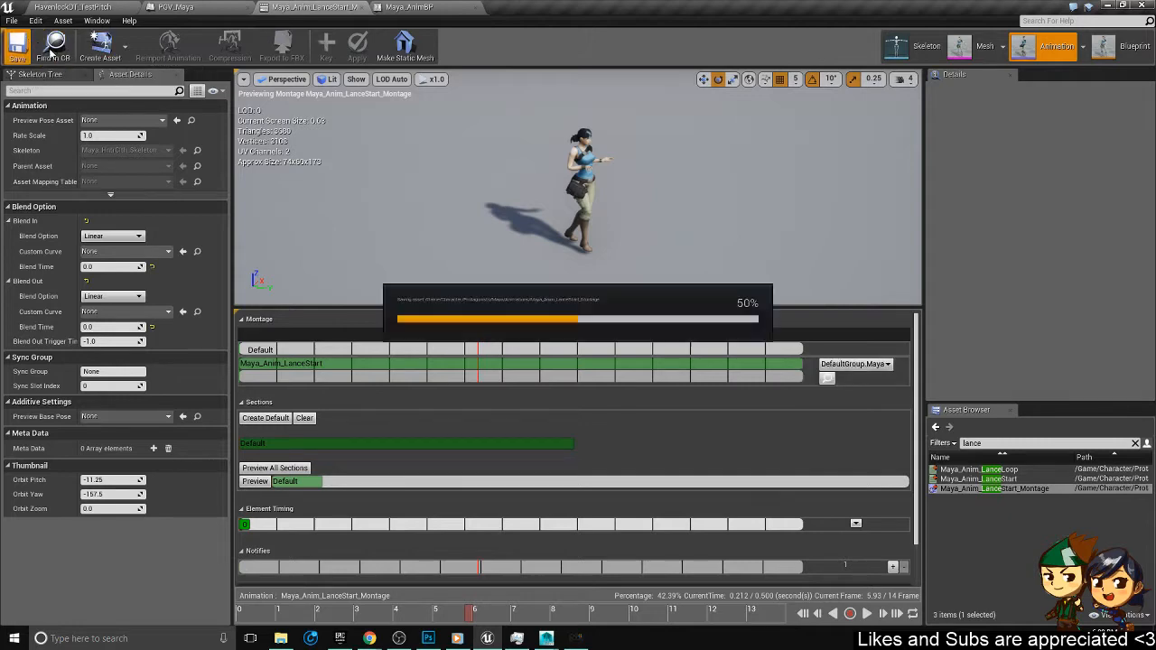
- Play the HavenlockDT_TestPitch level as Maya, test the lance start with the DefaultGroup.Maya slot, and stop the session
click(47, 6)
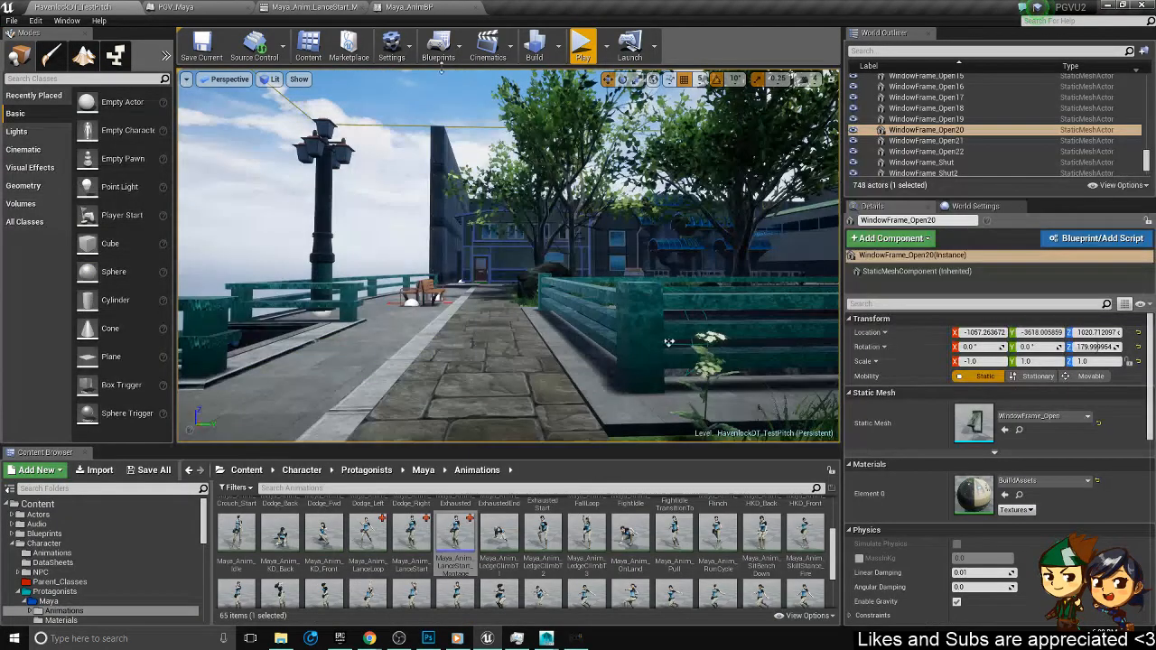
click(584, 47)
key(Right)
key(Return)
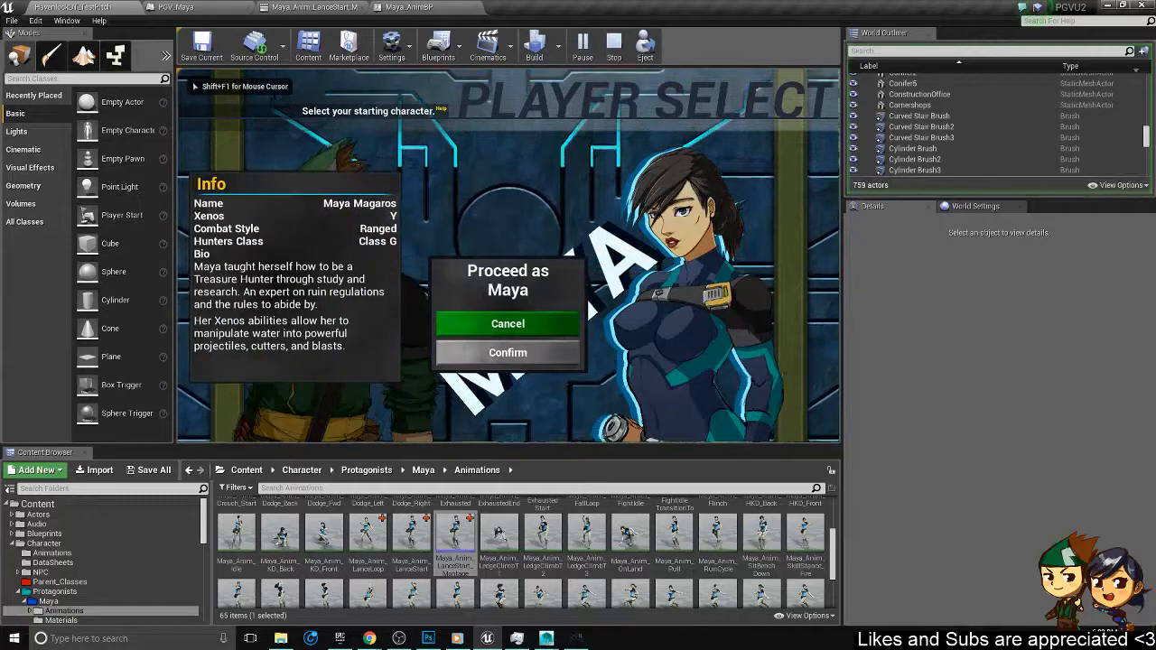
key(Down)
key(Return)
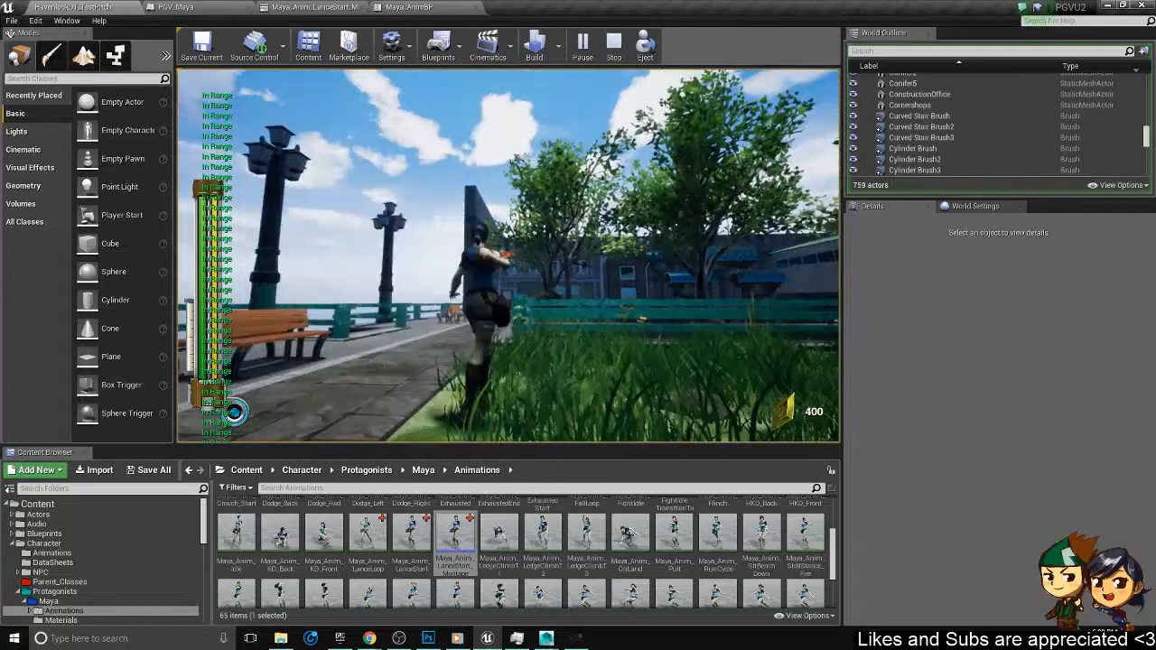
key(shift+F1)
key(Escape)
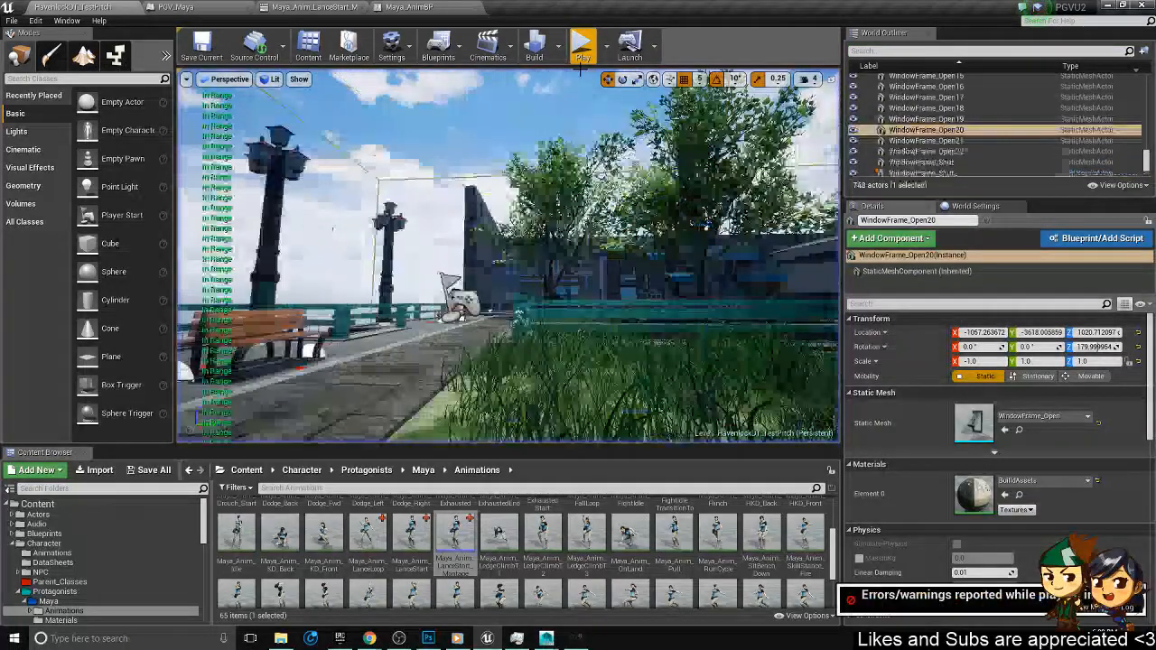
- Examine the lance and skill stance sections of Maya_AnimBP's Anim Graph and detach the blueprint into its own window
click(312, 6)
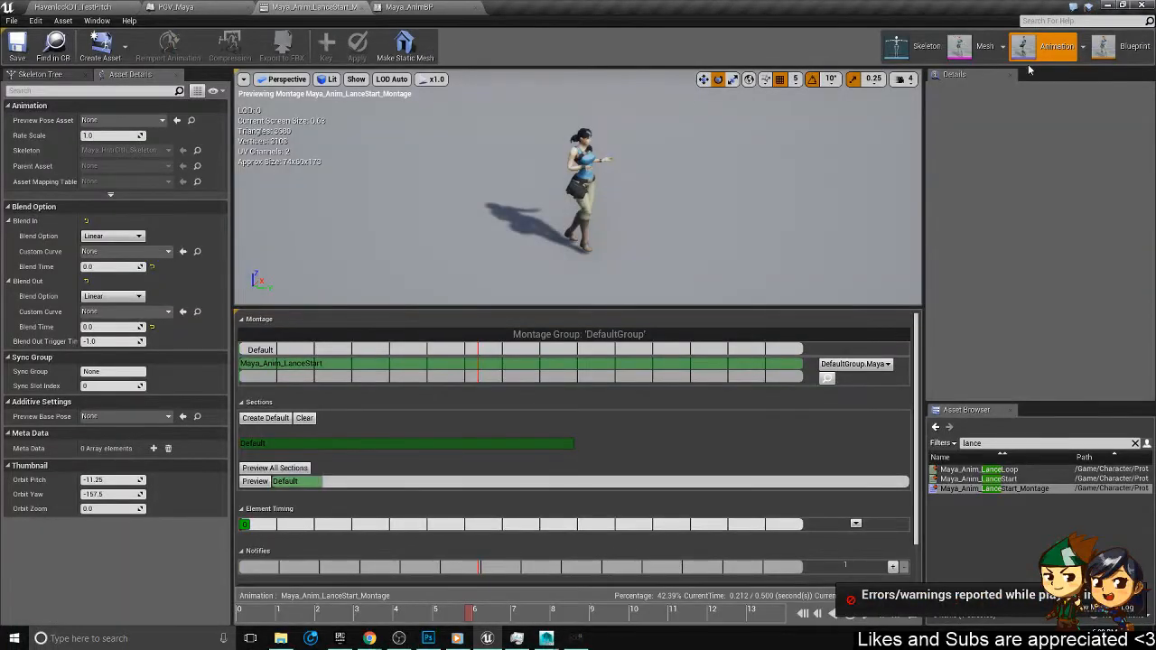
click(1116, 46)
scroll(587, 457, down, 4)
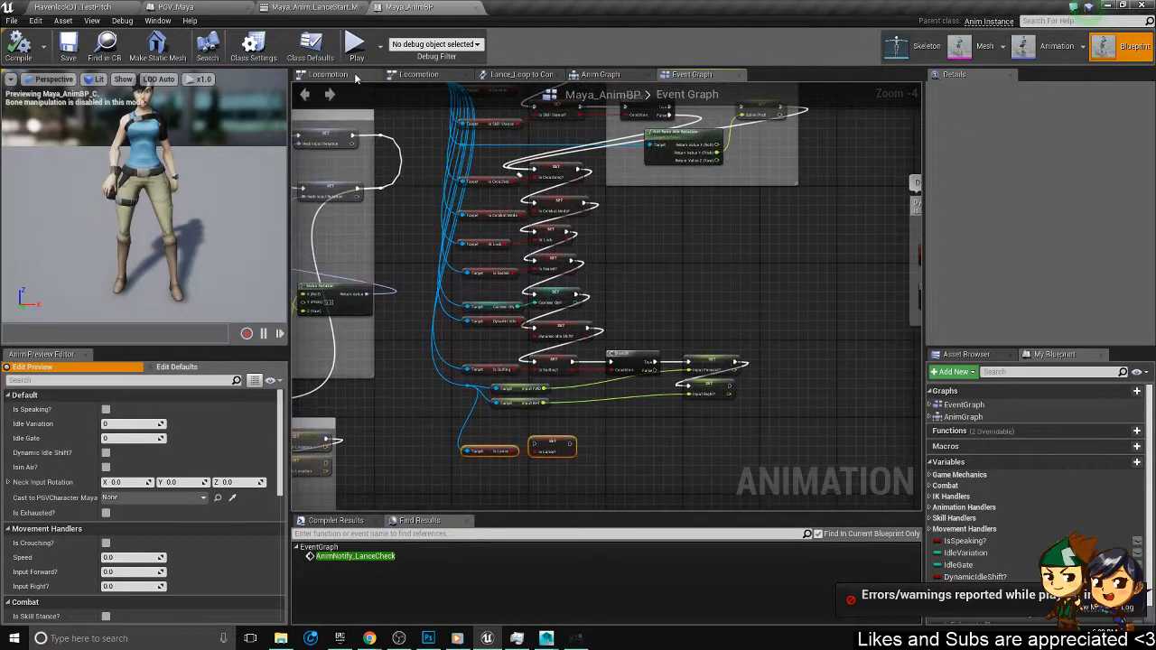
click(354, 74)
click(643, 95)
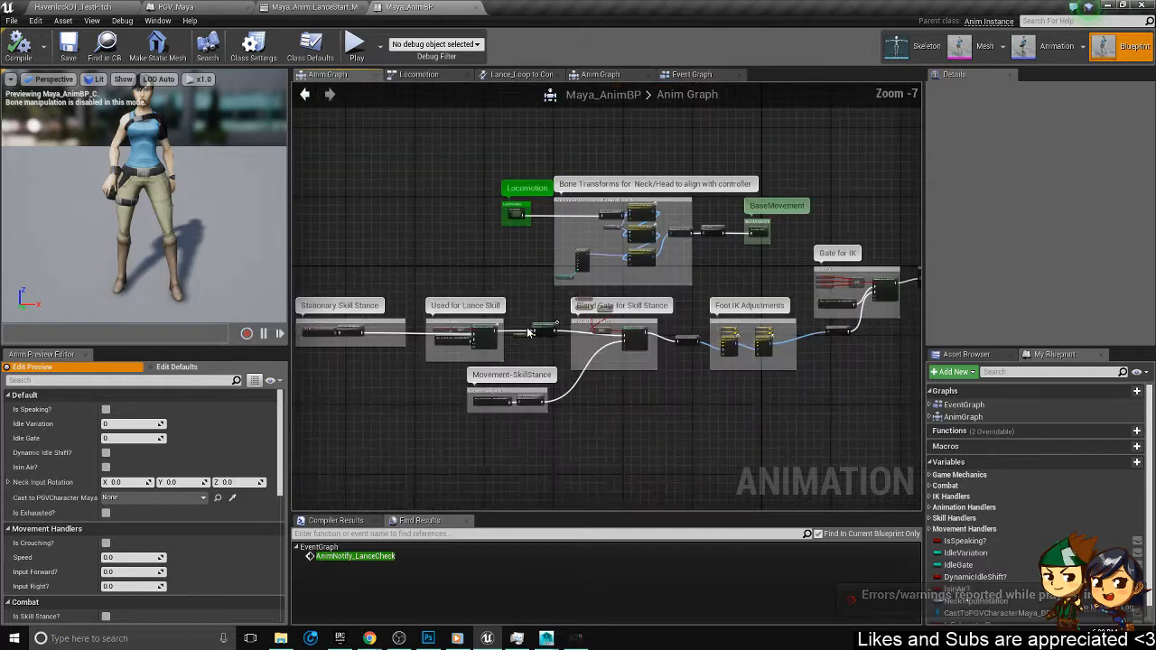
middle_click(415, 6)
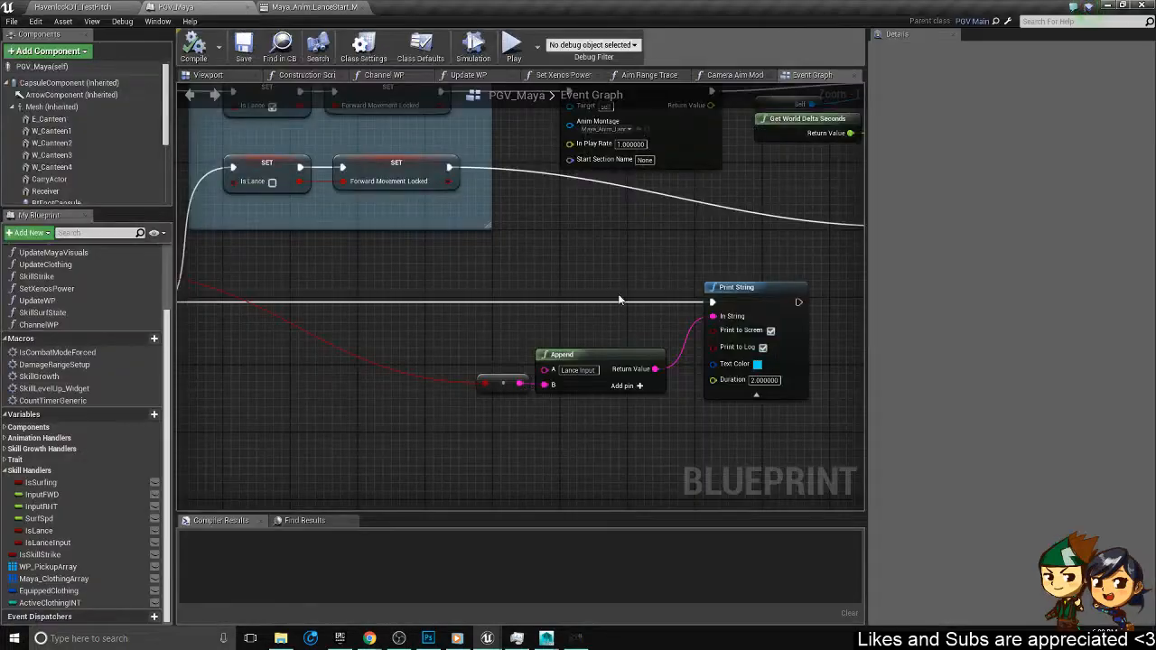
- Examine the inputs of the Play Anim Montage node in PGV_Maya's Event Graph
scroll(507, 300, down, 5)
scroll(506, 300, up, 3)
scroll(506, 295, up, 2)
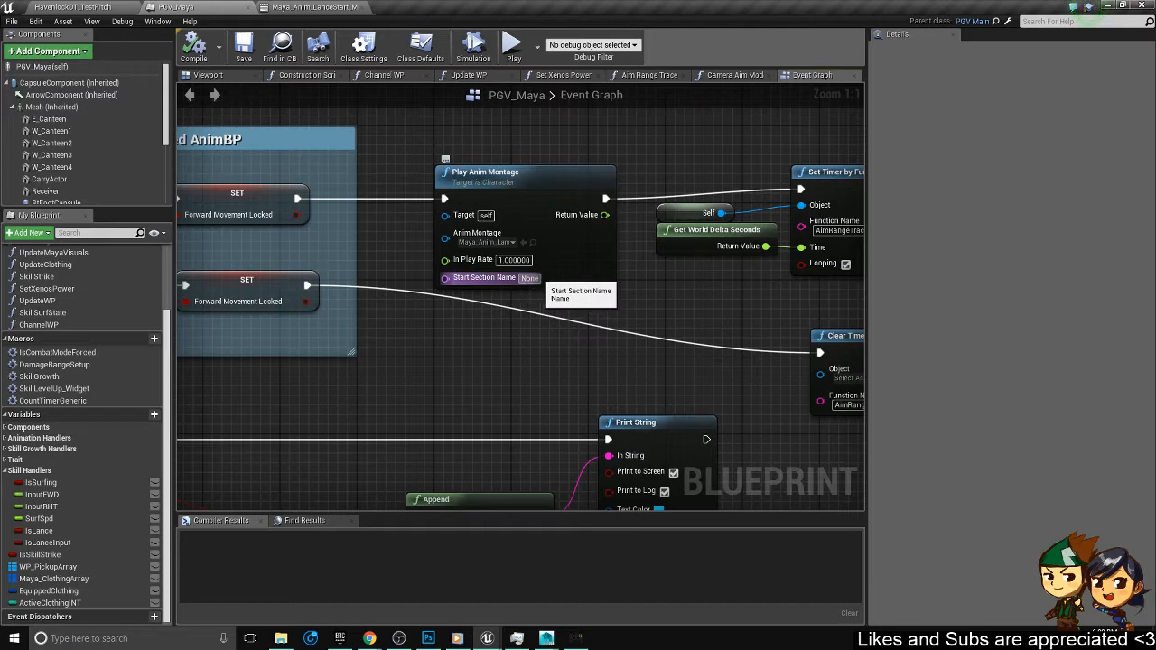
- Assign the track of Maya_Anim_LanceStart_Montage to the DefaultGroup.MayaSkillAttacks slot
click(317, 7)
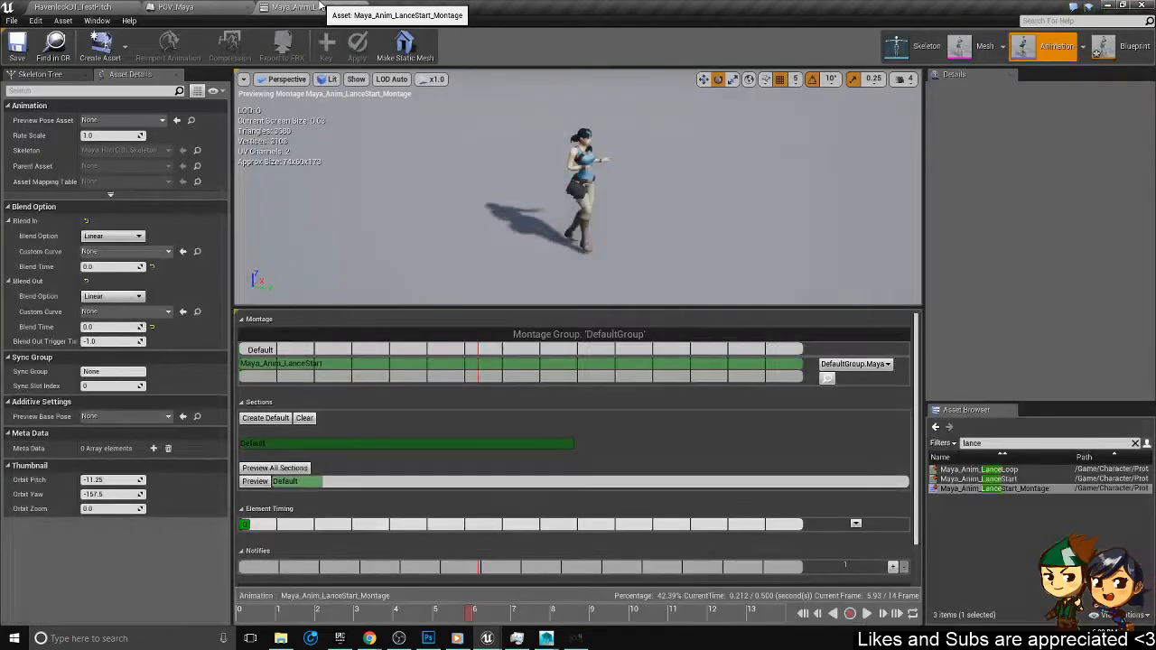
click(824, 364)
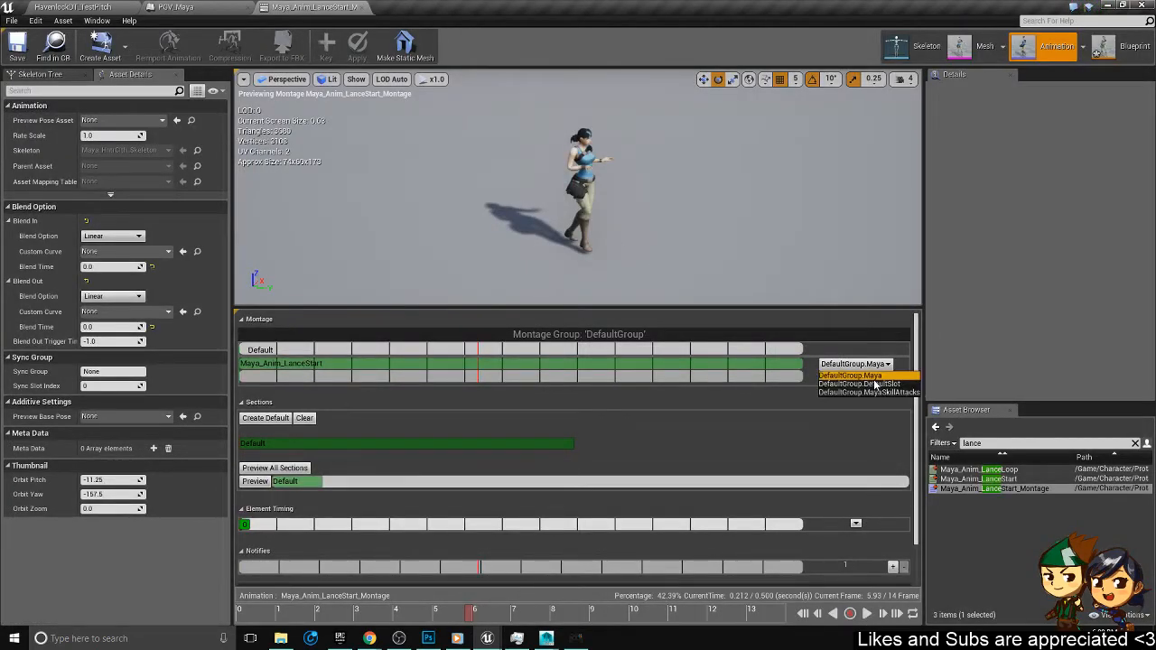
click(874, 384)
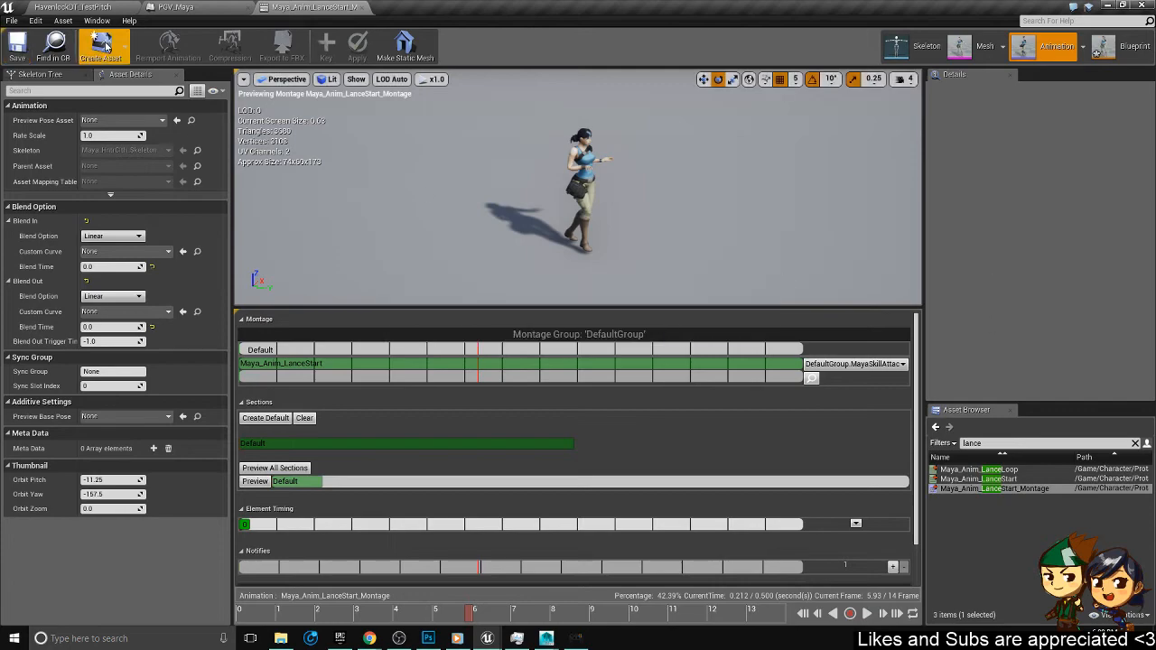
- Start a play session of the test level as Maya and walk her over to the stone path
click(68, 6)
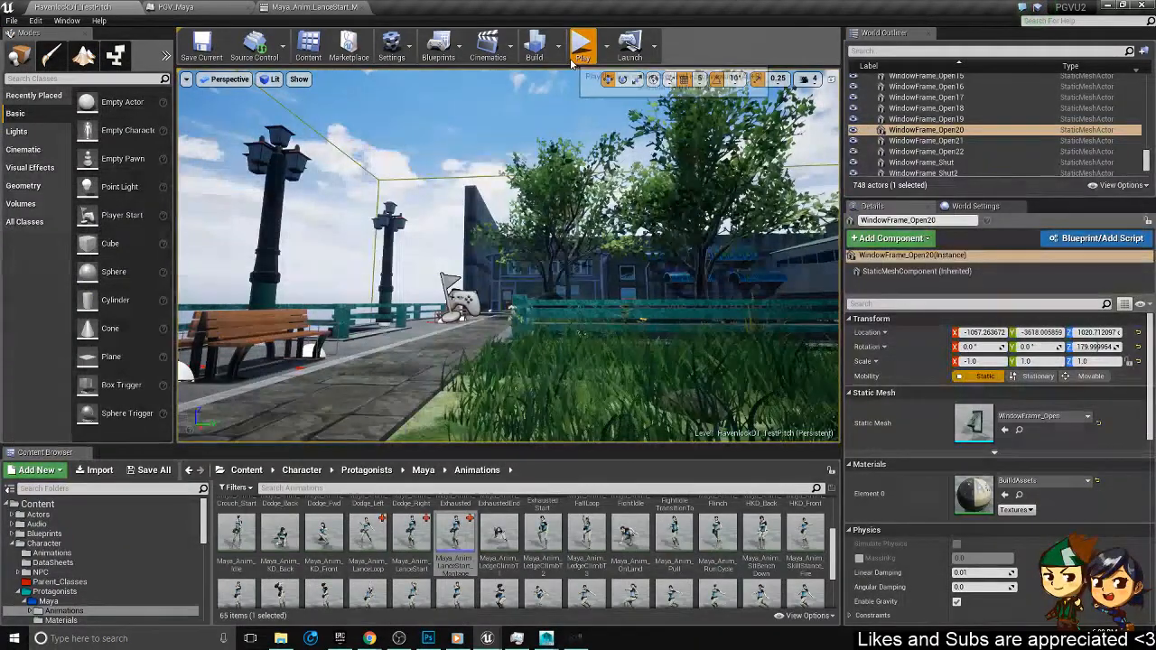
click(581, 47)
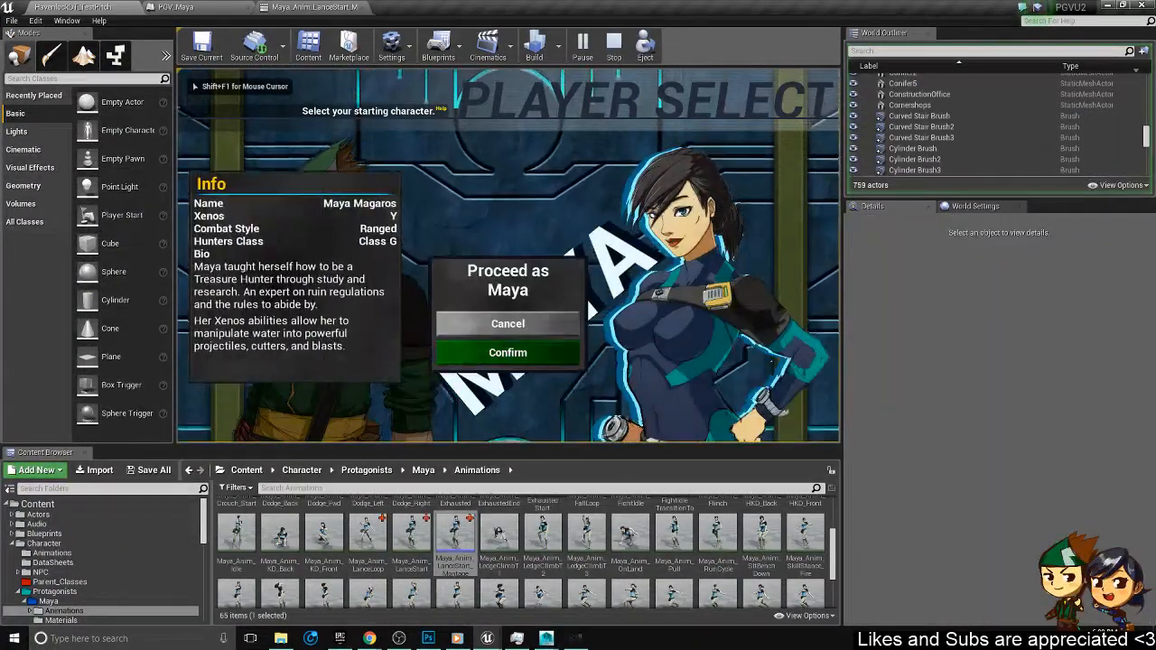
key(alt+Tab)
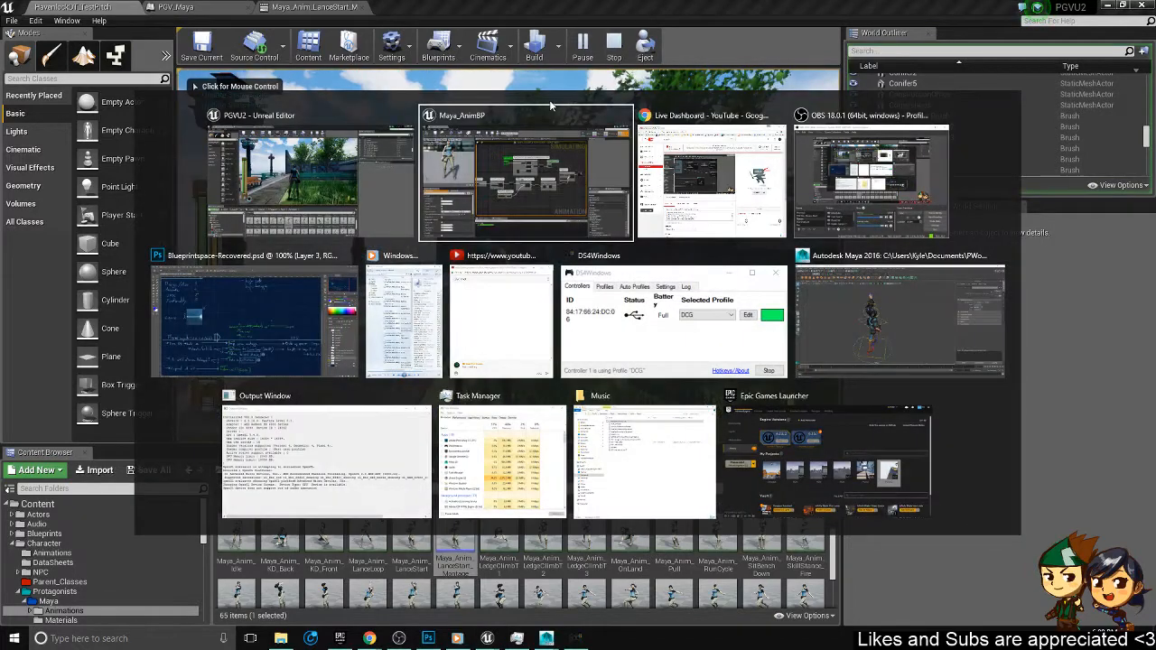
key(Escape)
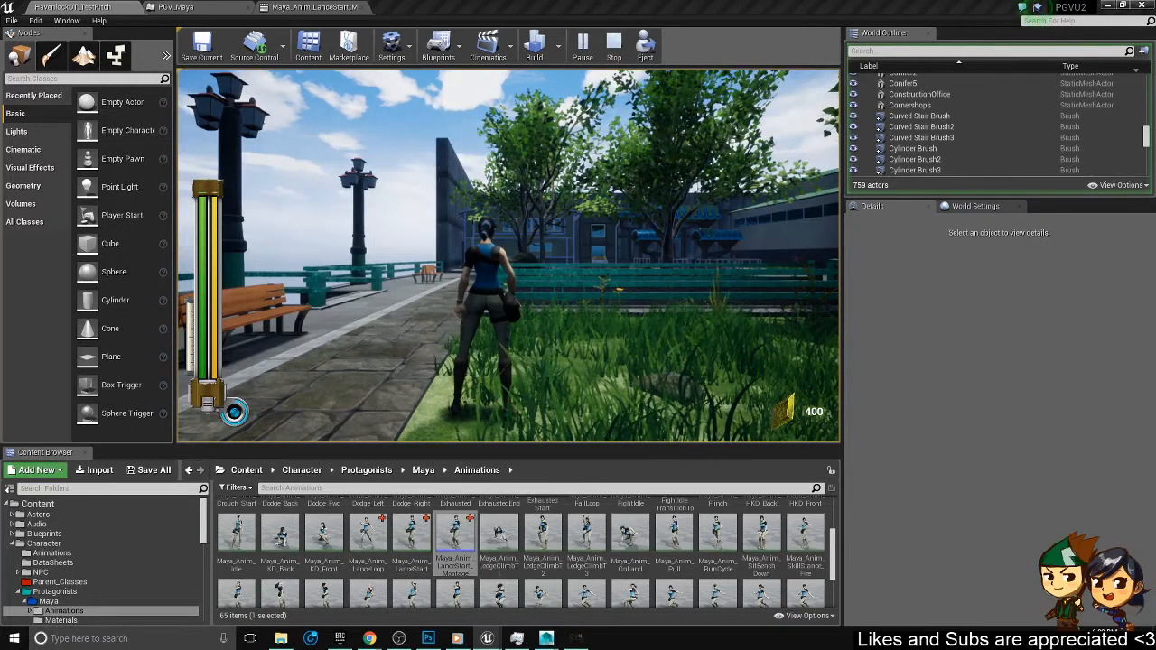
click(524, 369)
key(w)
key(a)
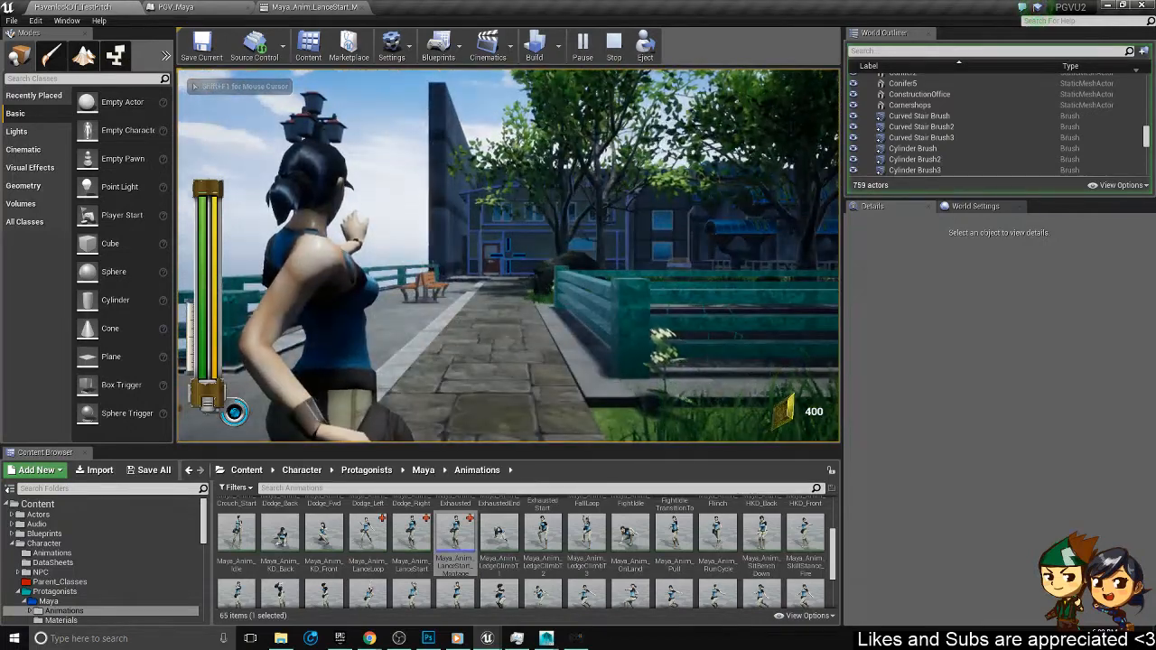
- Test the lance skill repeatedly on the stone path, check the aiming stance and jump, and end the play session
key(e)
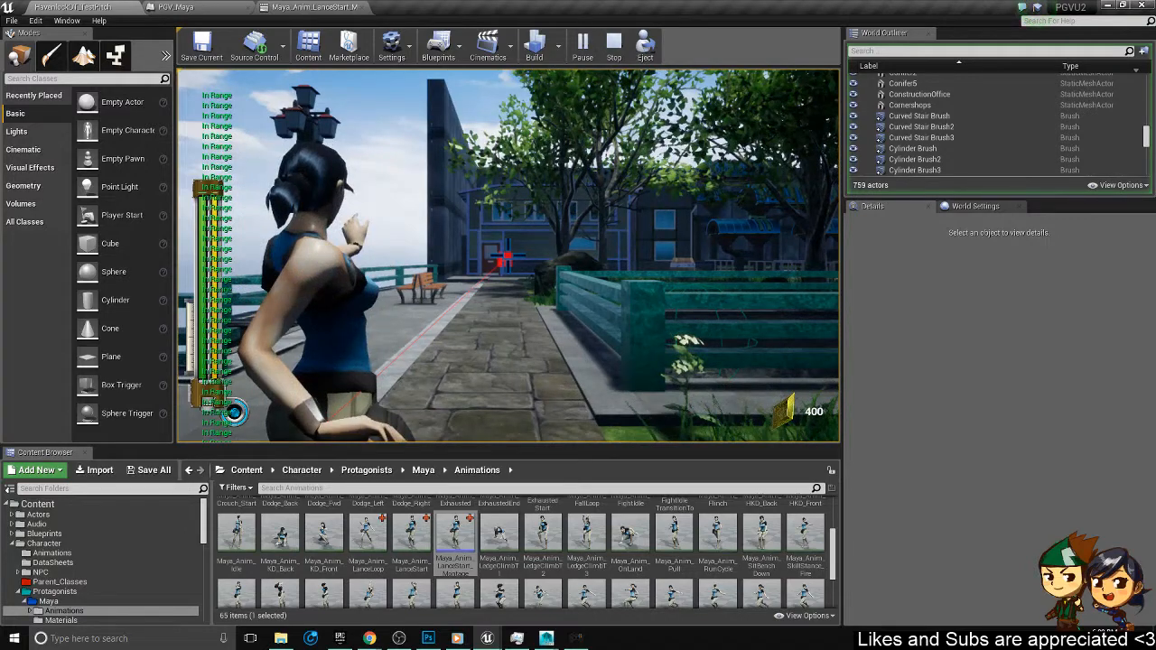
key(e)
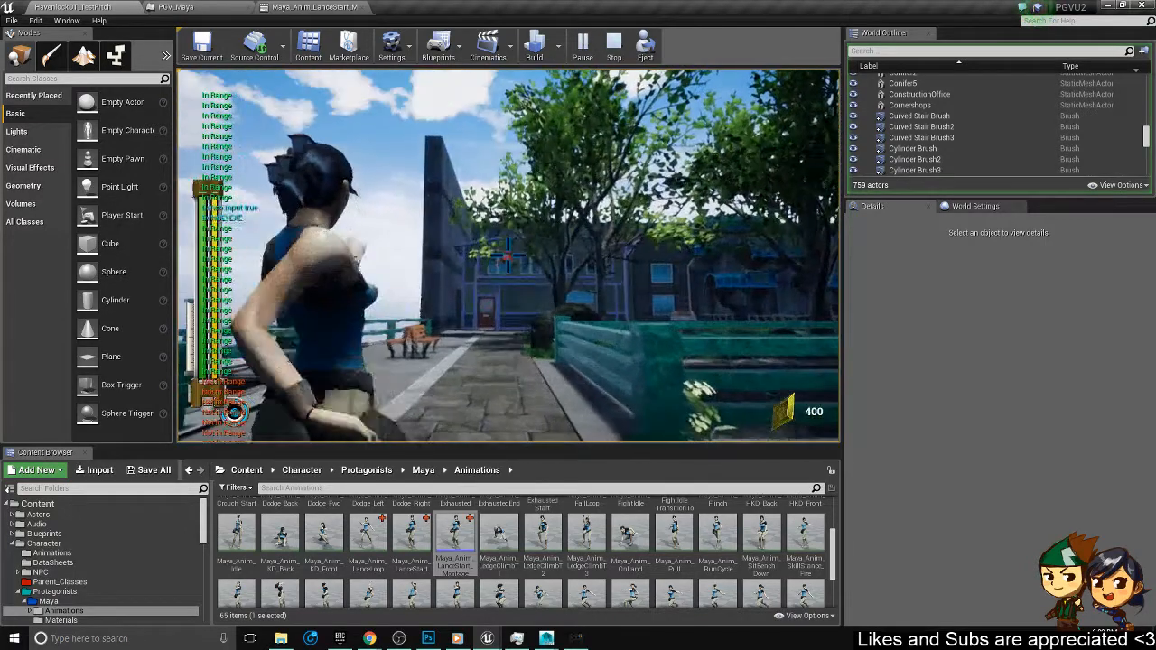
key(e)
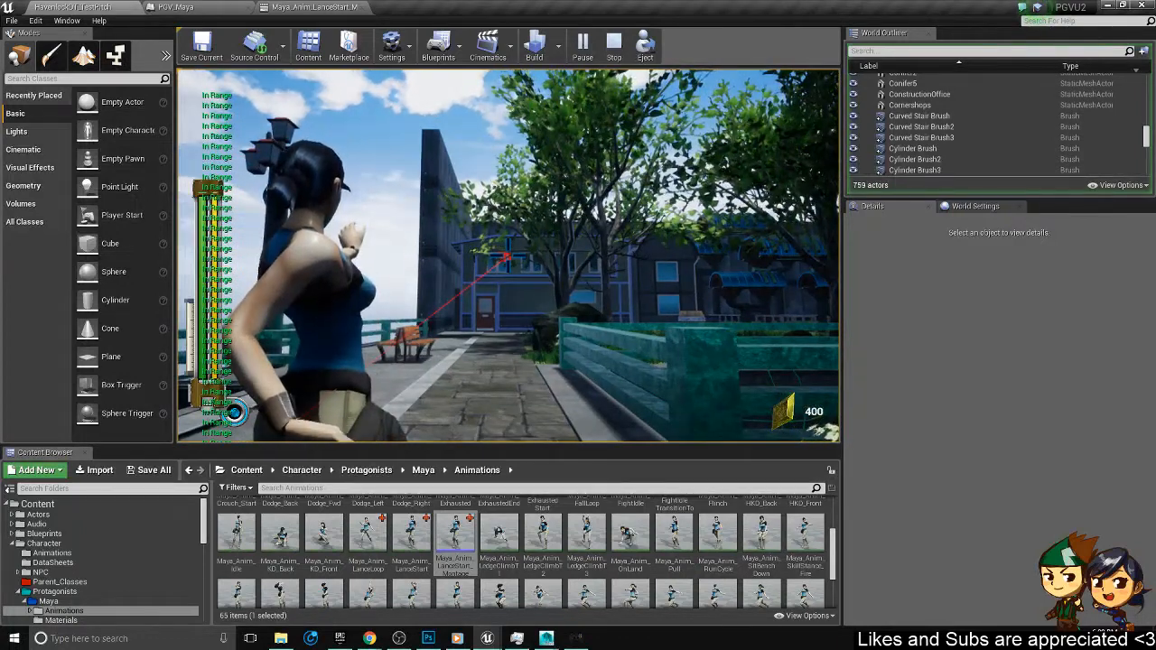
key(space)
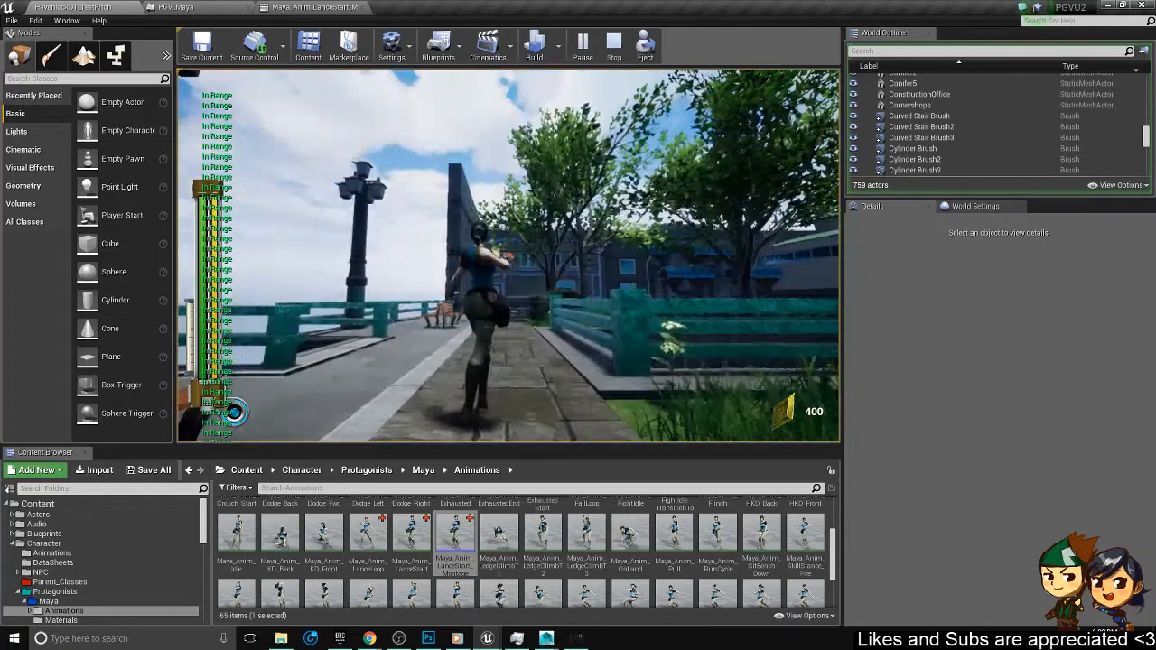
right_click(507, 256)
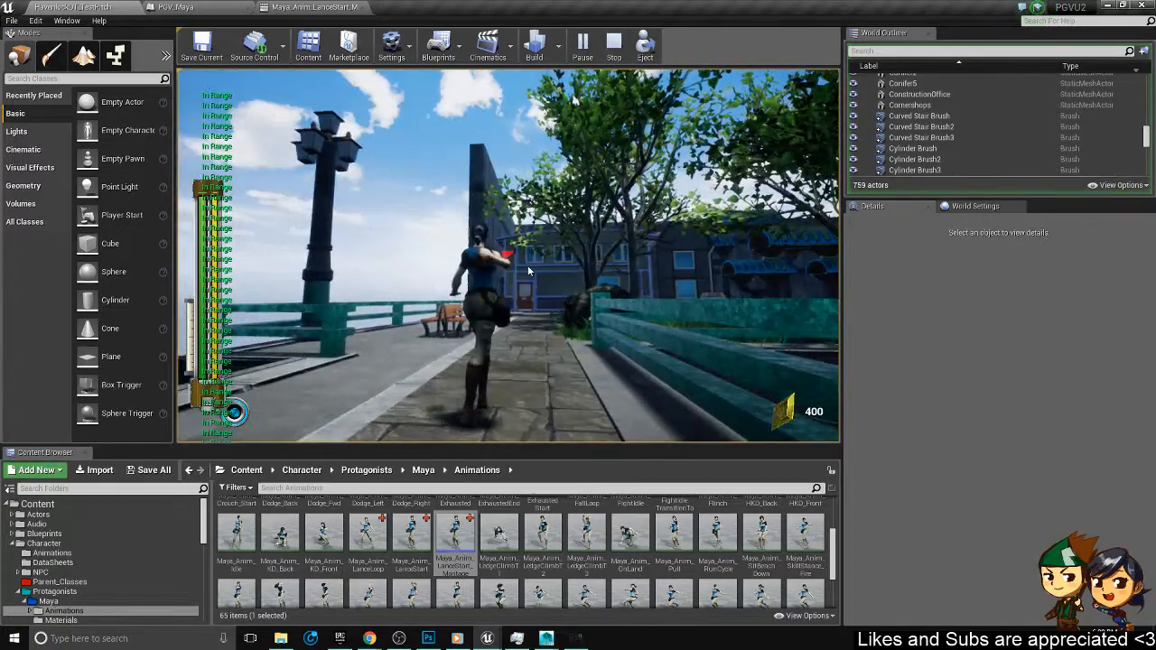
key(Escape)
- Move the Speed equality comparison further above the Blend Gate for Skill Stance in Maya_AnimBP's Anim Graph
click(316, 8)
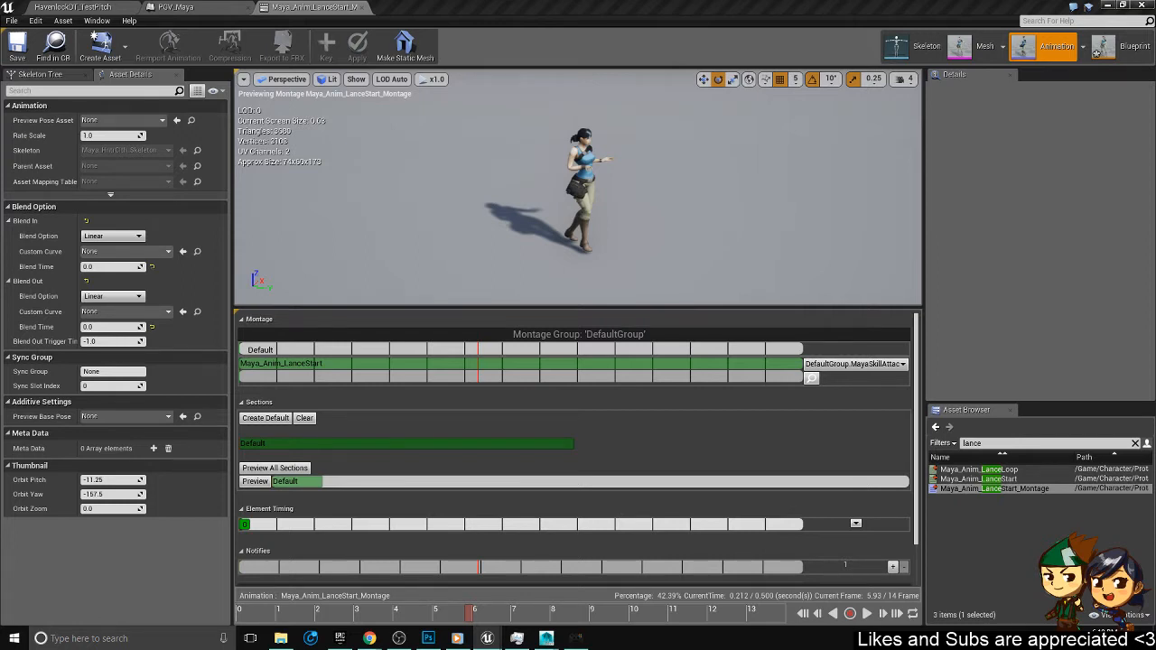
drag(978, 217, 498, 64)
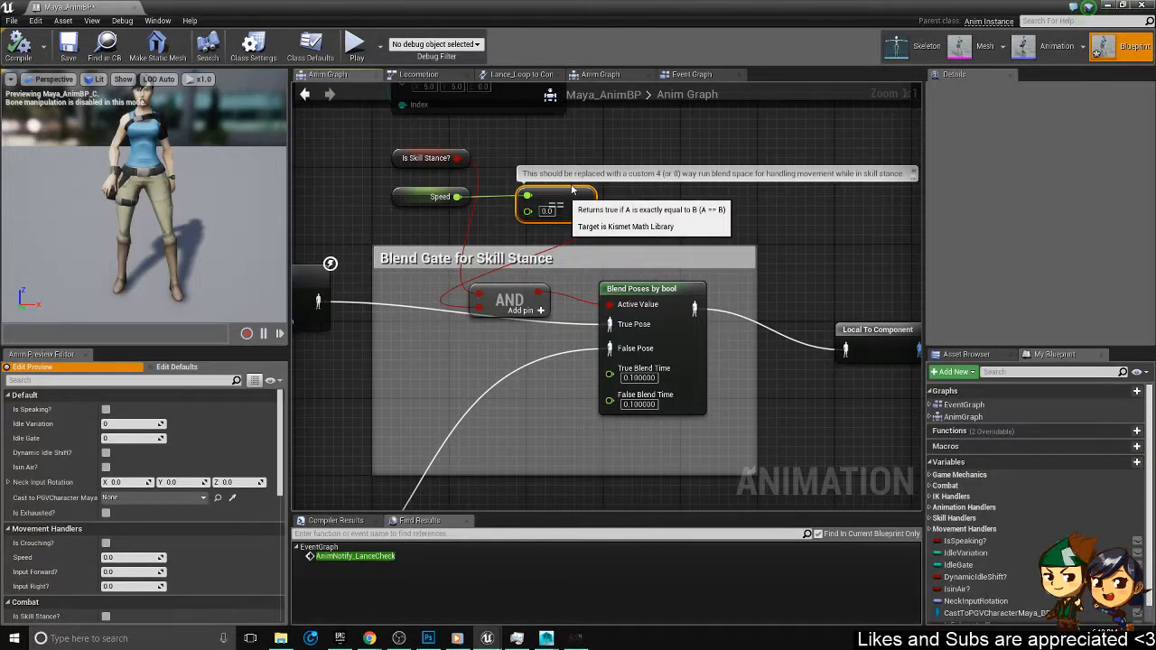
drag(559, 196, 595, 147)
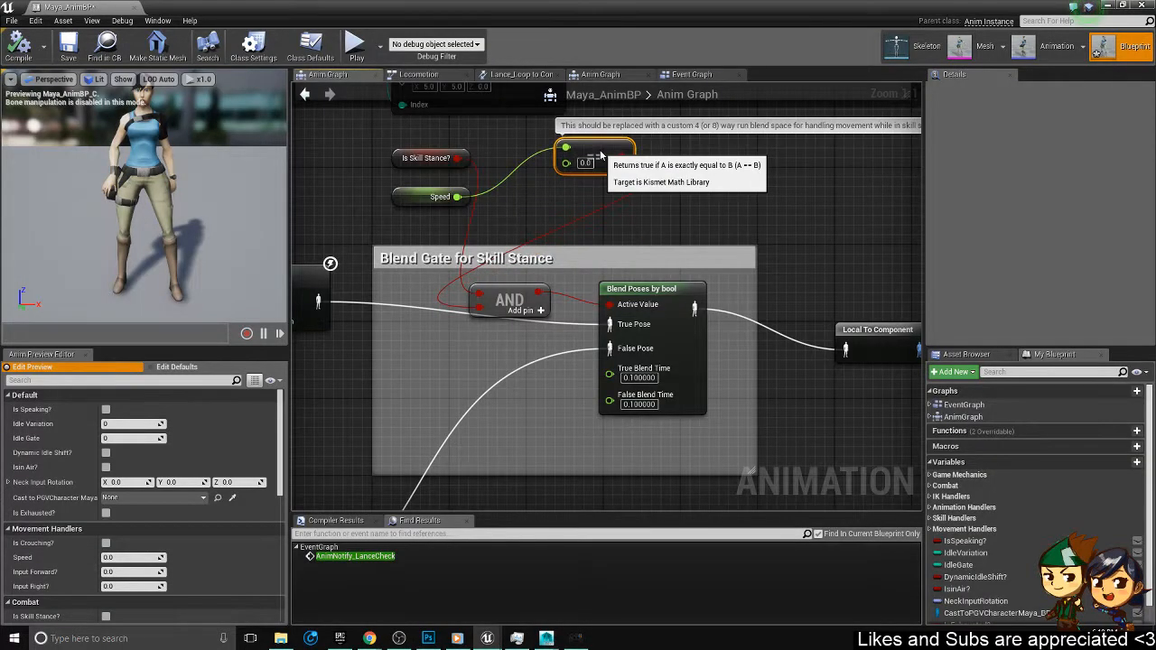
- Add a float > float comparison fed by the Speed variable near the Blend Gate for Skill Stance
drag(458, 197, 515, 244)
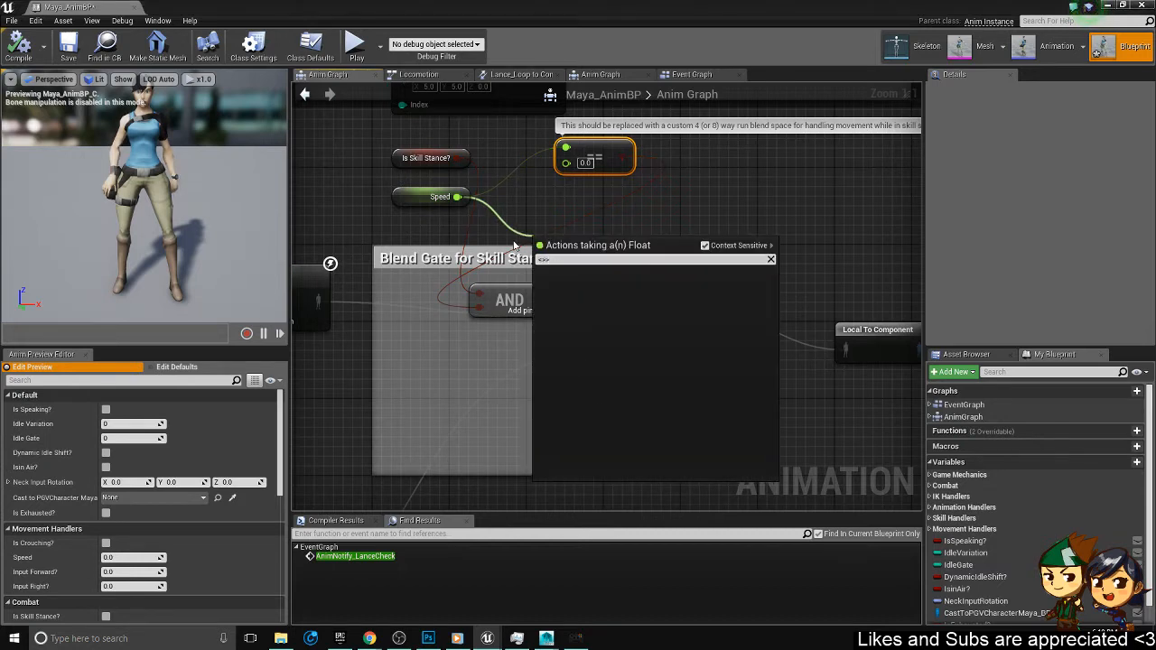
key(BackSpace)
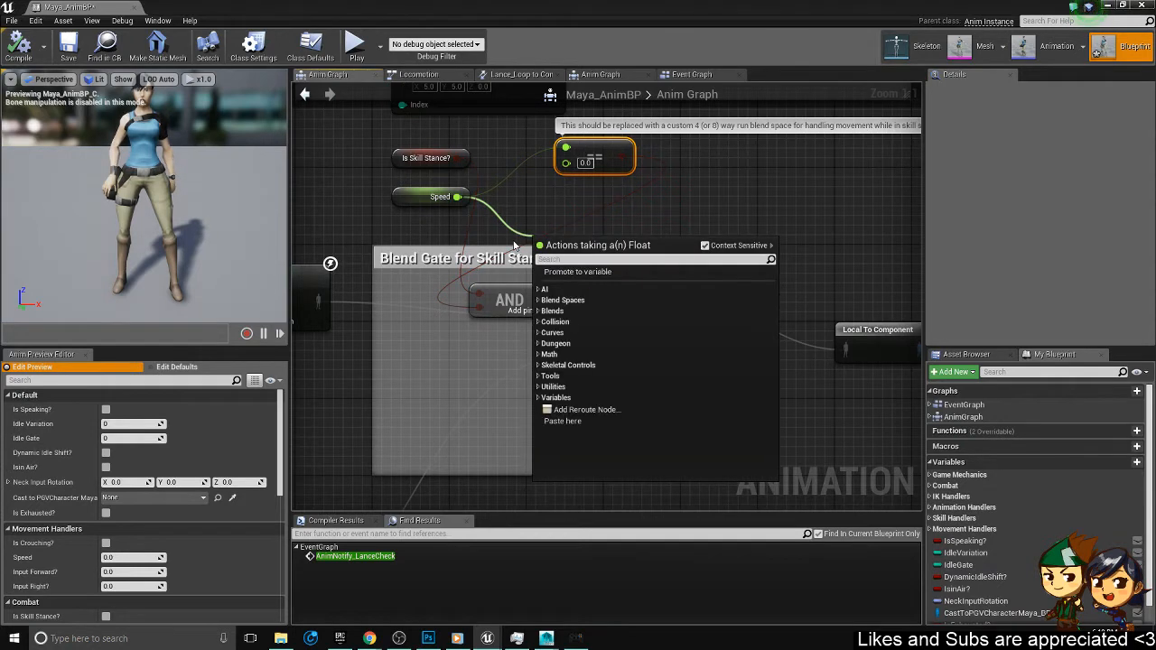
text(>)
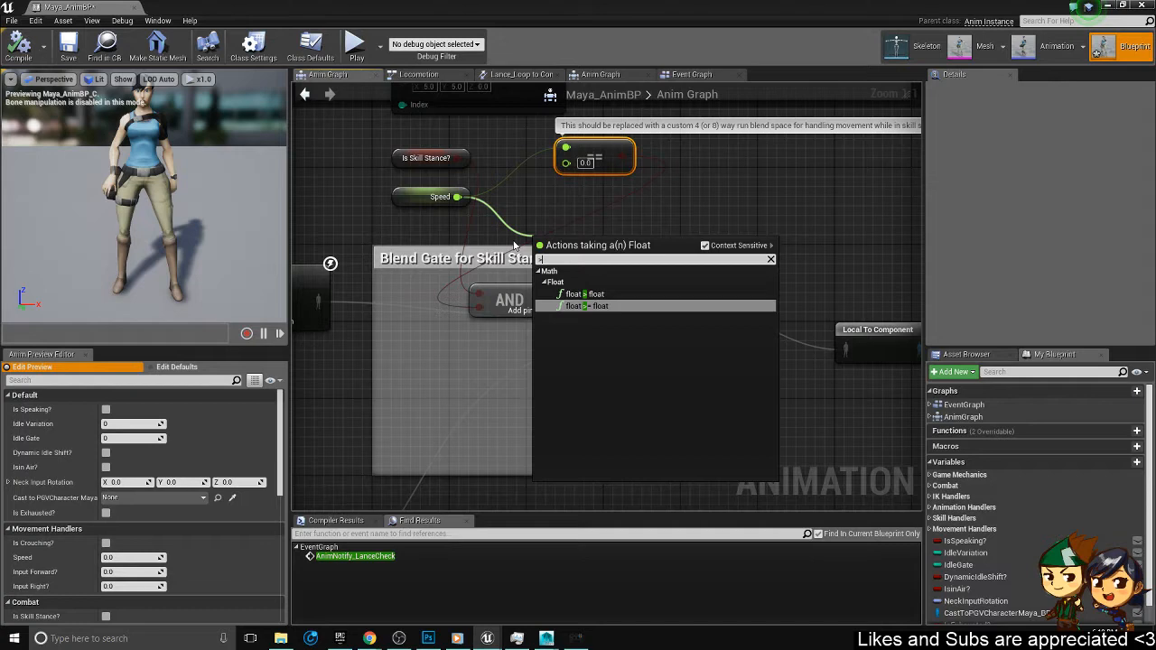
text(100)
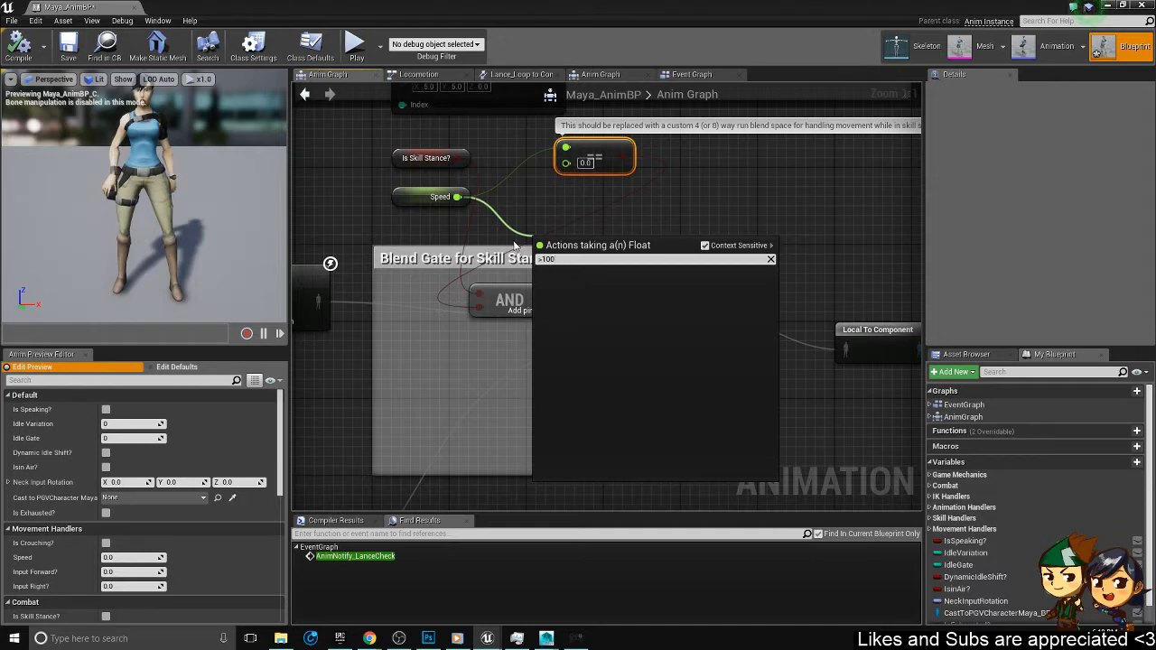
key(BackSpace)
key(BackSpace)
key(BackSpace)
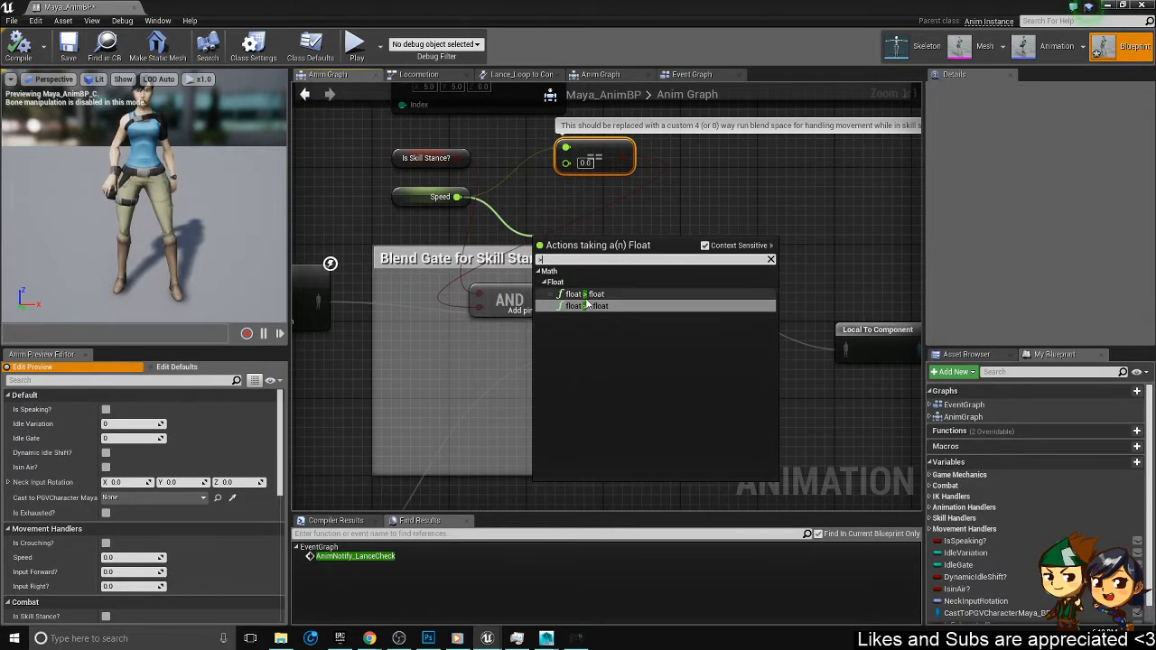
click(589, 295)
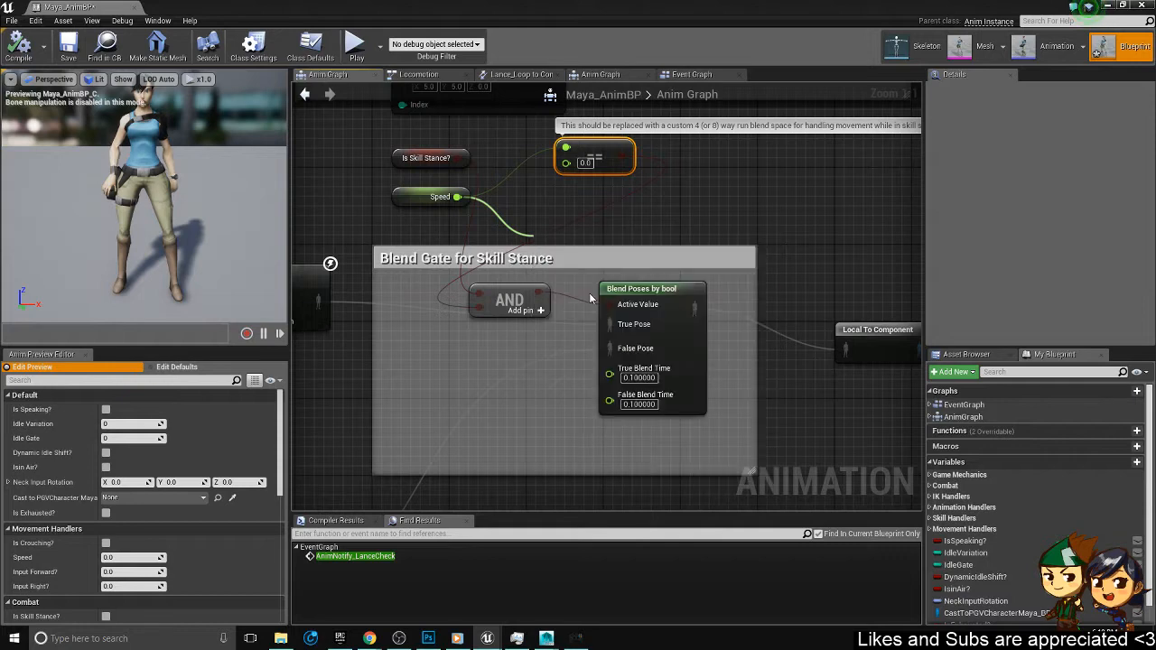
- Place the Speed > comparison above the Blend Gate for Skill Stance, preview a higher Speed value on the character, and reset it
drag(596, 240, 584, 191)
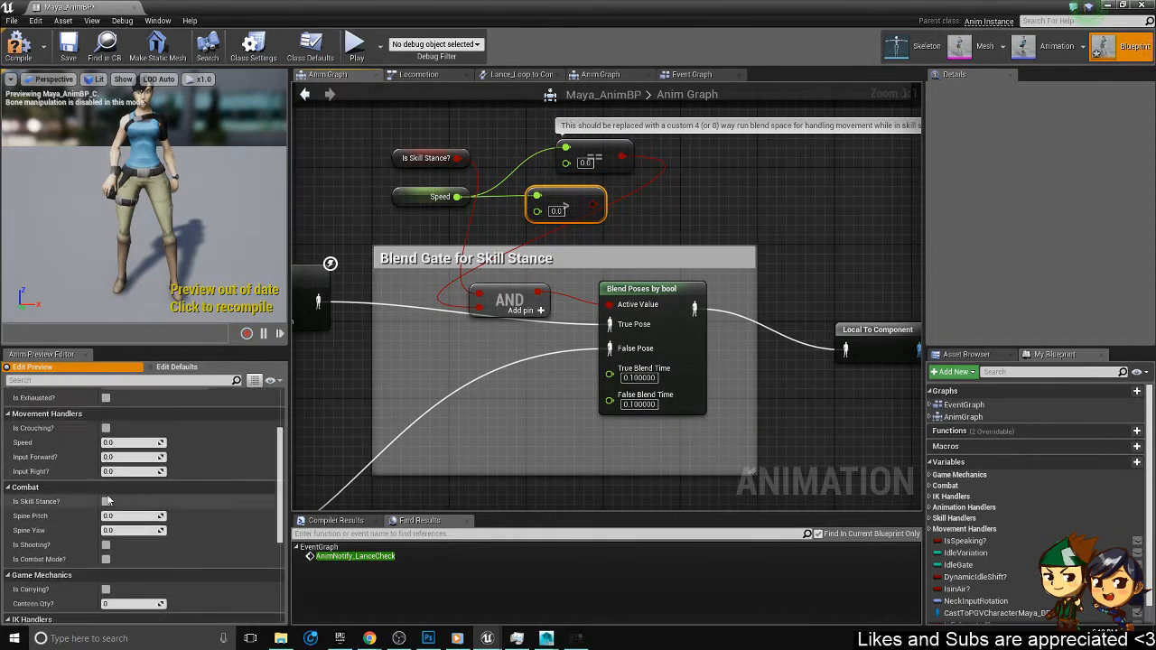
scroll(112, 487, down, 3)
scroll(112, 487, down, 2)
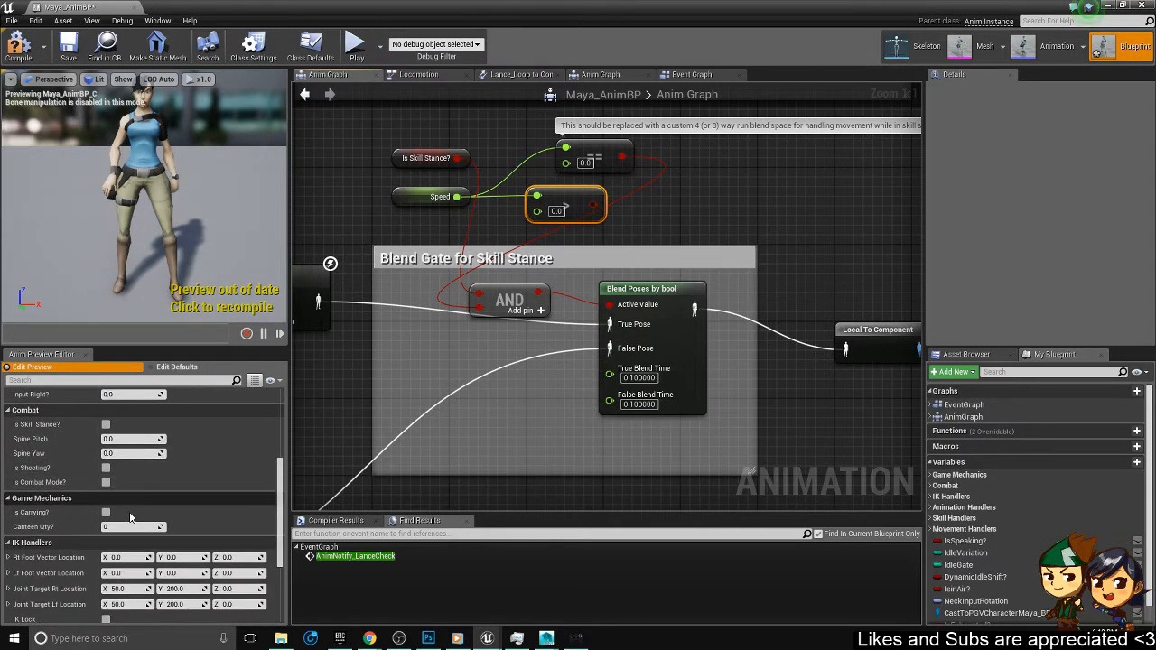
scroll(130, 516, up, 4)
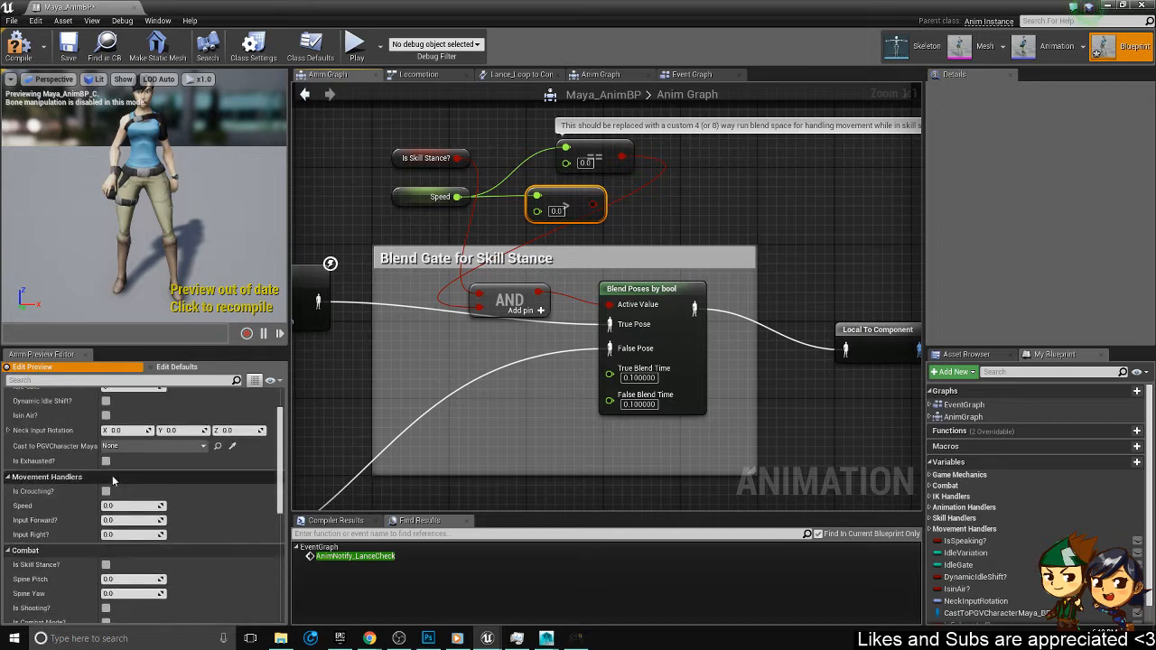
mouse_move(119, 508)
mouse_down()
mouse_move(156, 507)
mouse_move(98, 511)
mouse_up()
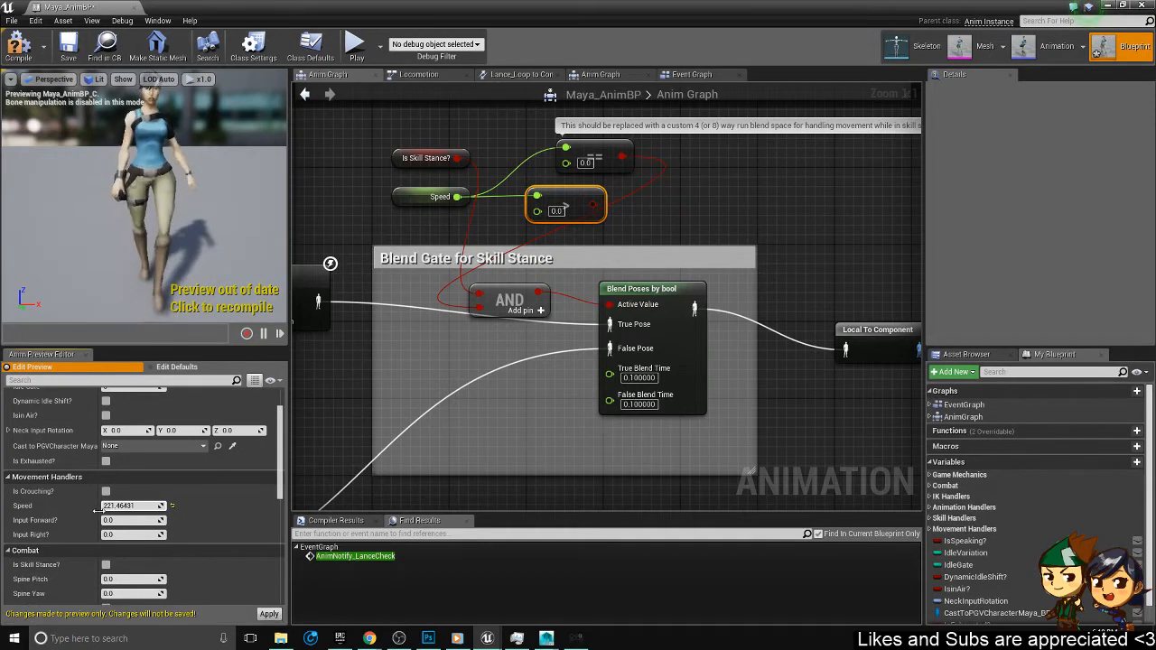
click(172, 506)
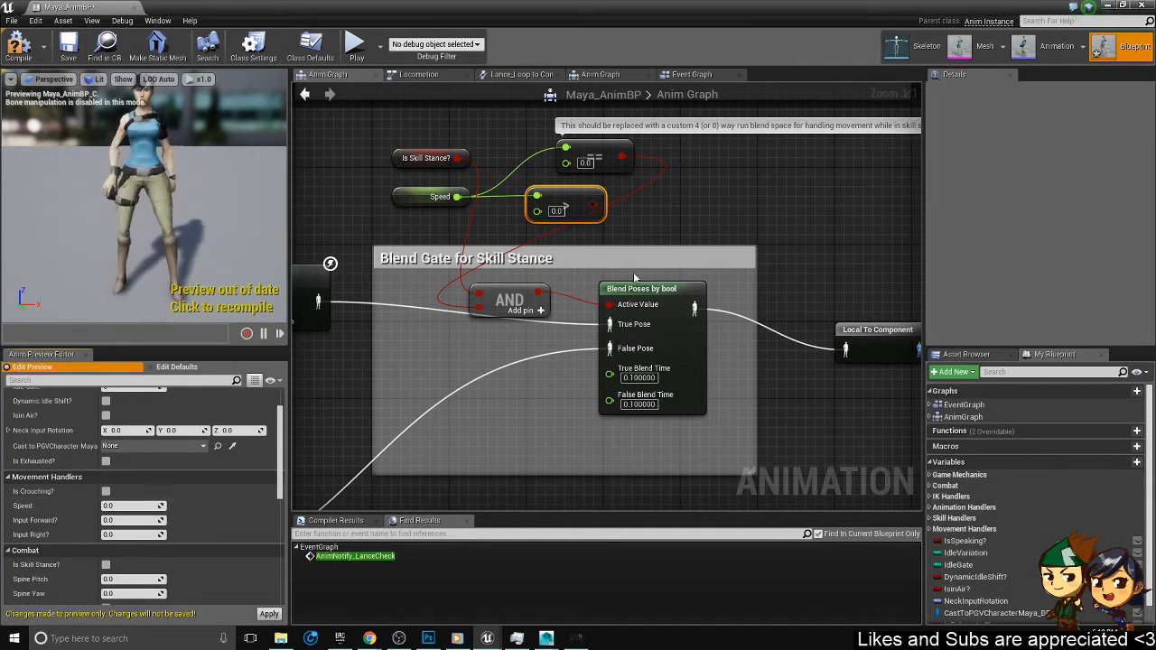
- Set the > comparison's threshold to 100, feed its result into the AND node in place of the equality check, and compile Maya_AnimBP
click(556, 211)
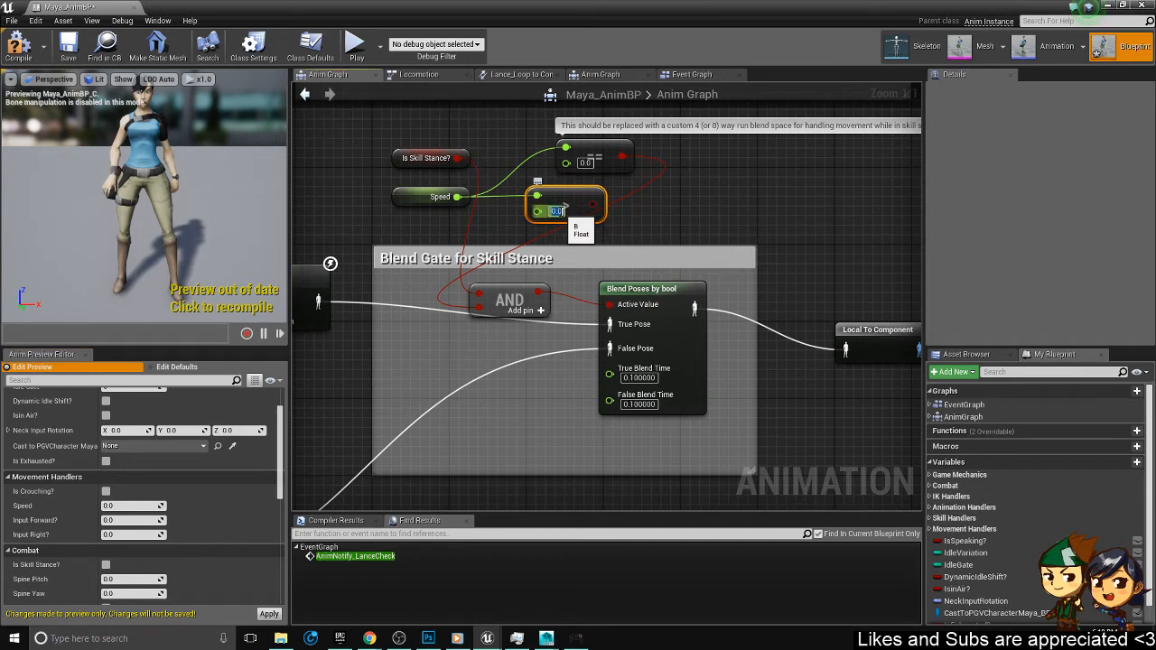
text(100)
key(Return)
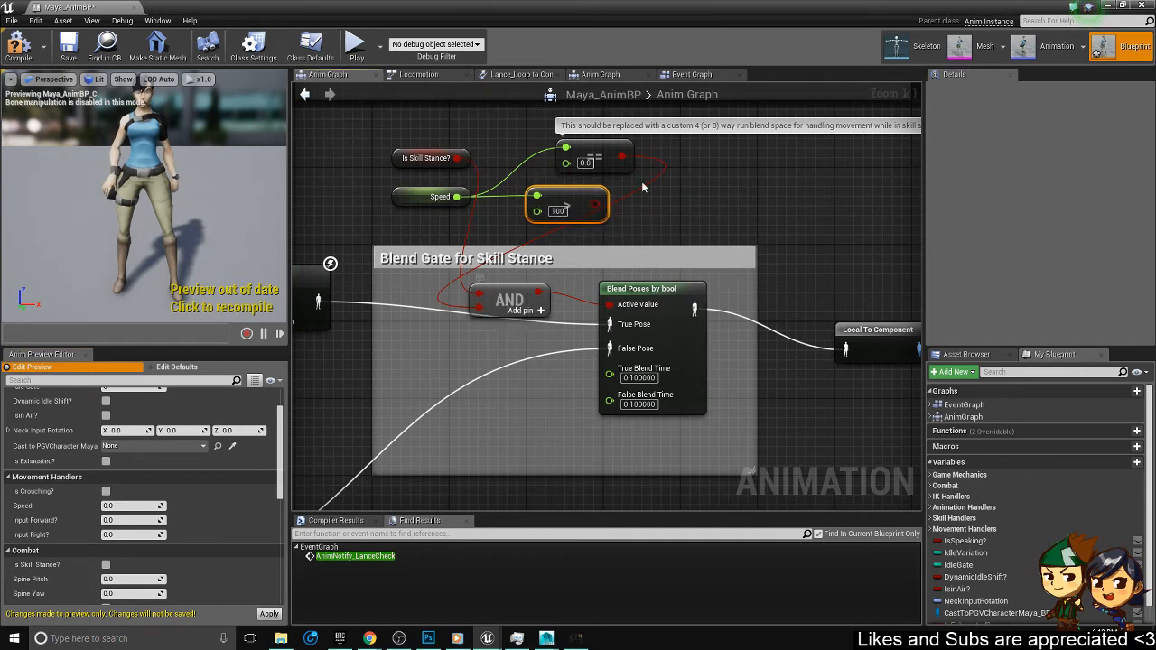
drag(594, 208, 563, 201)
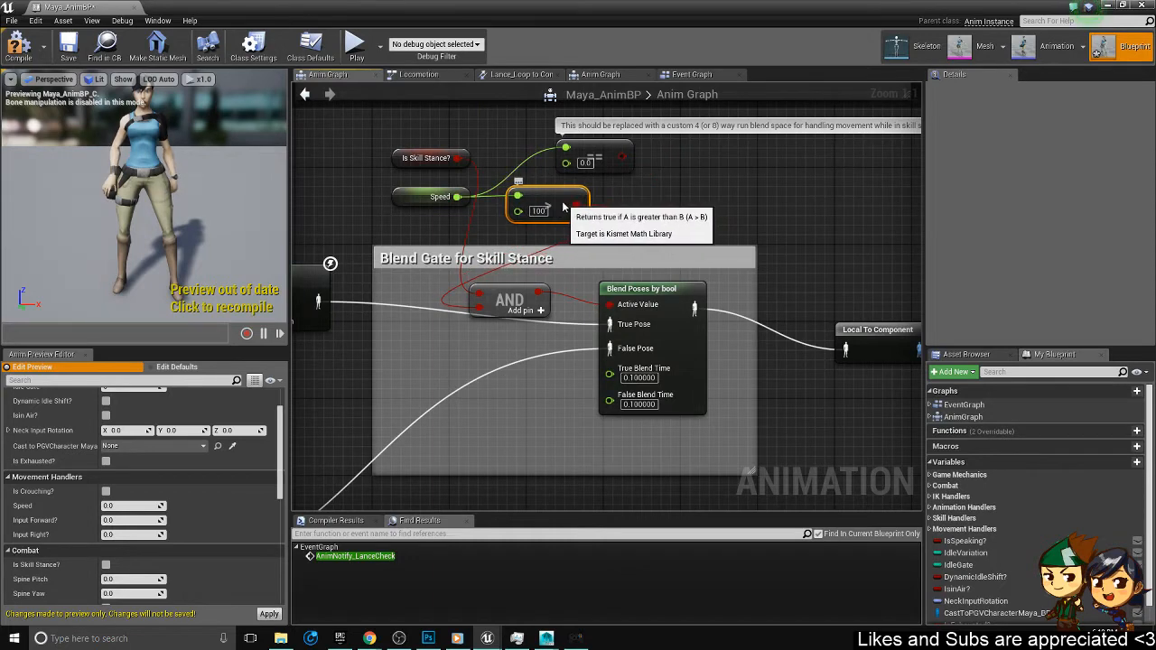
click(16, 47)
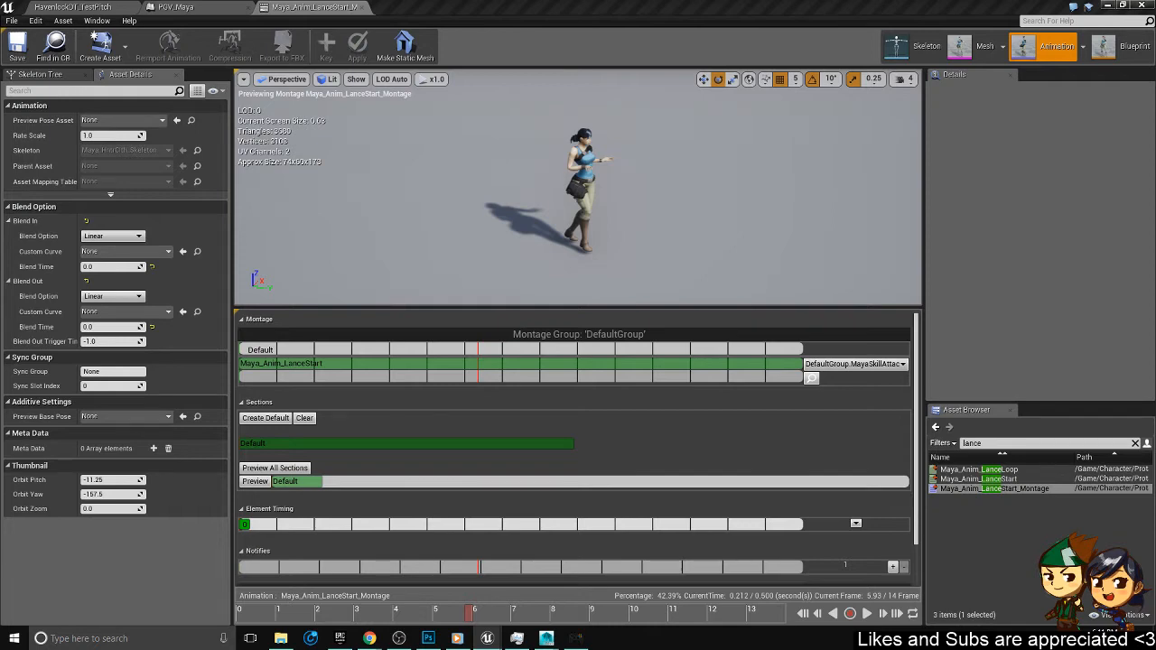
- Start a play session of the HavenlockDT_TestPitch level with Maya as the character and move her forward
click(72, 7)
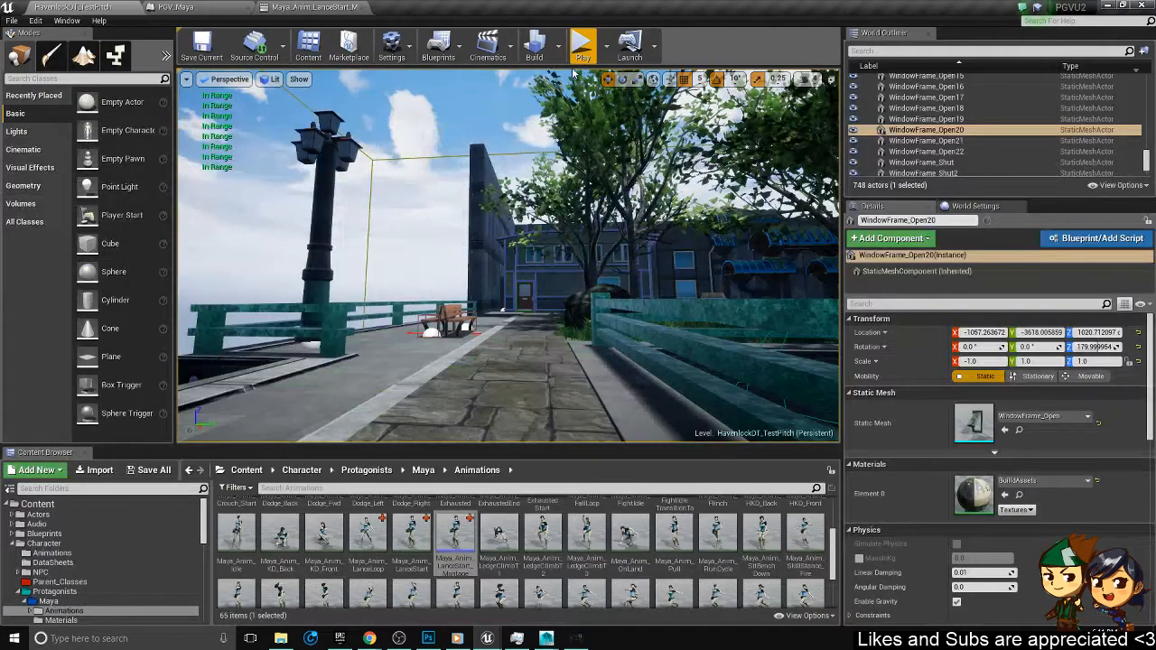
click(581, 50)
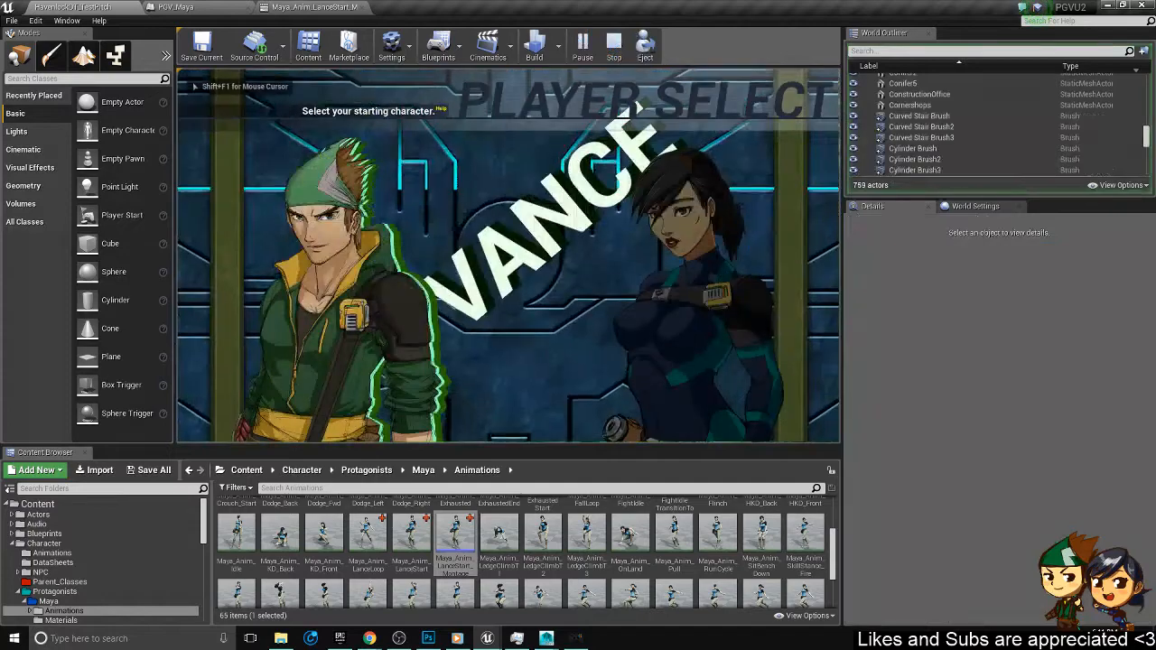
key(Right)
key(Return)
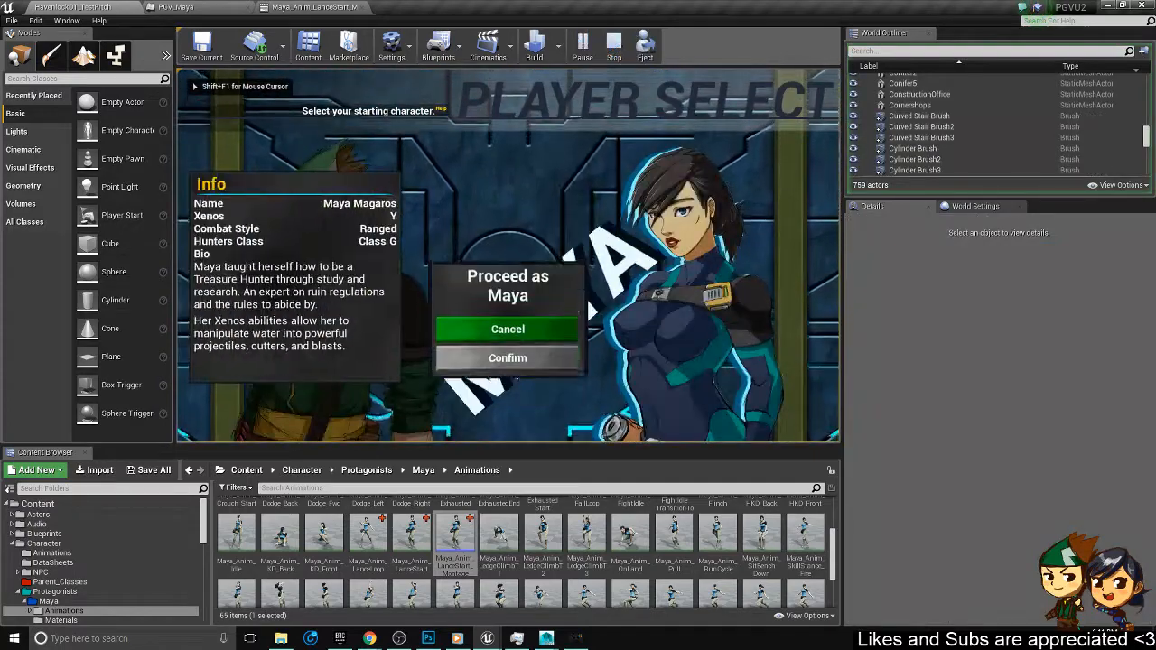
key(Down)
key(Return)
key(w)
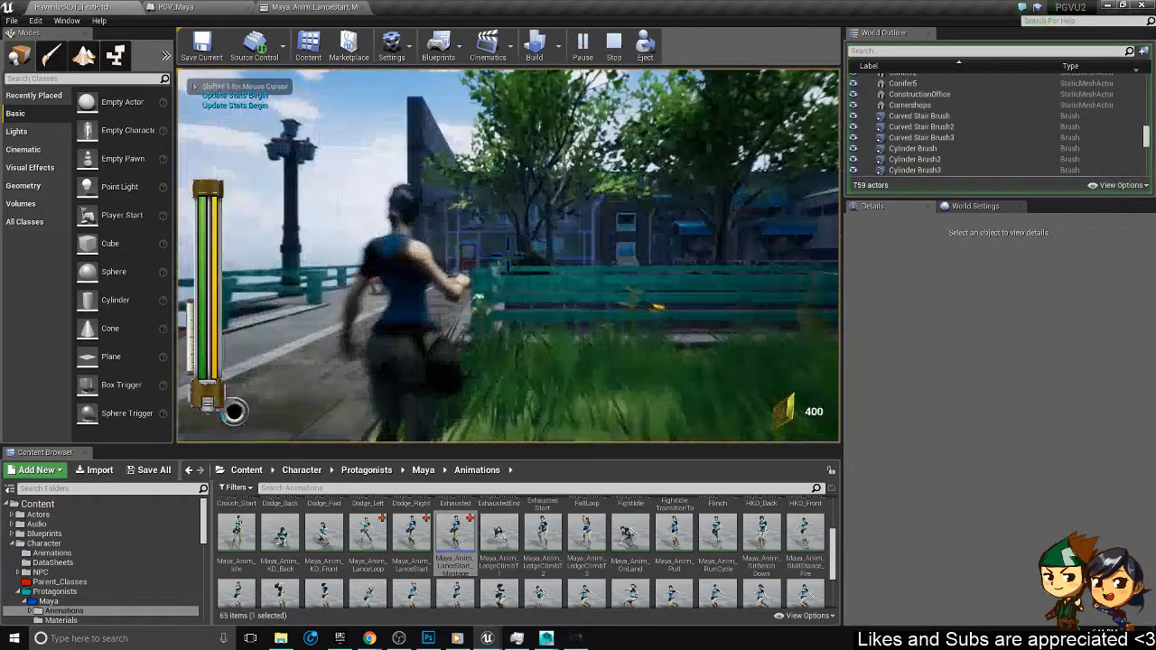
- Test Maya's skill stance and lance attack on the stone path, and leave the stance
key(q)
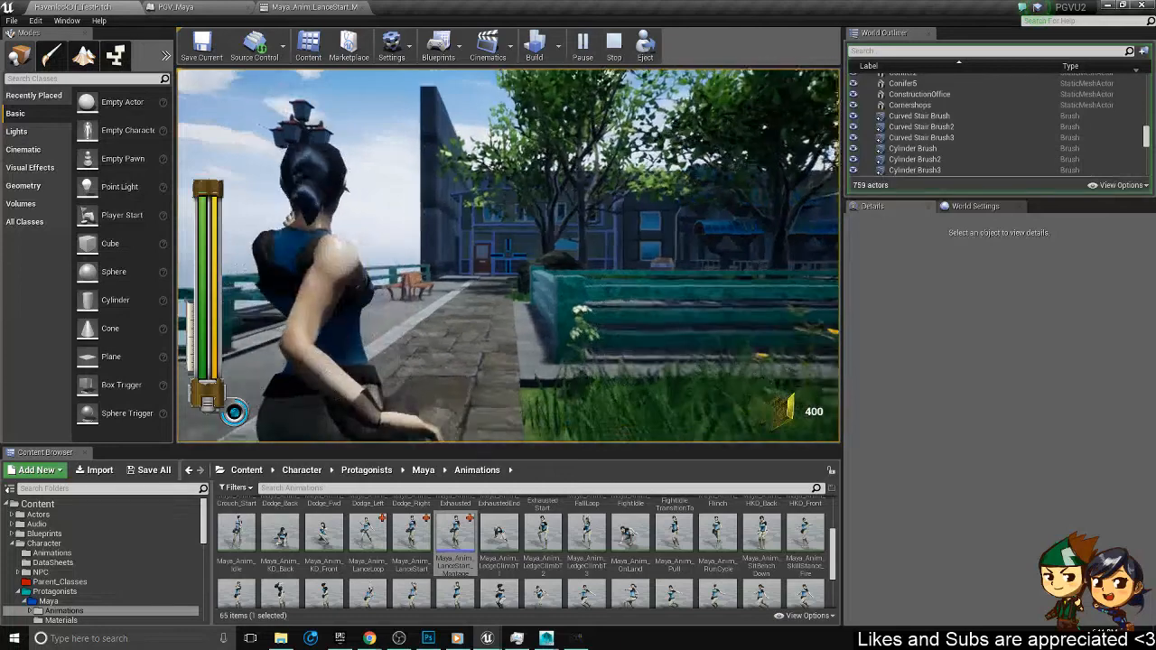
key(e)
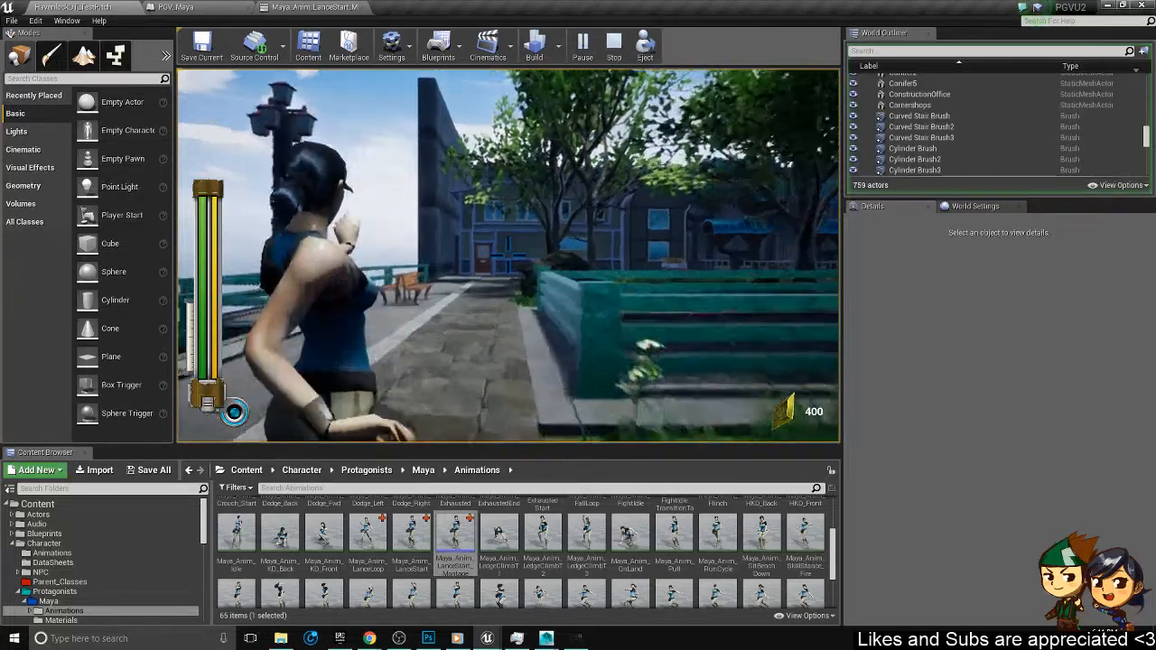
key(e)
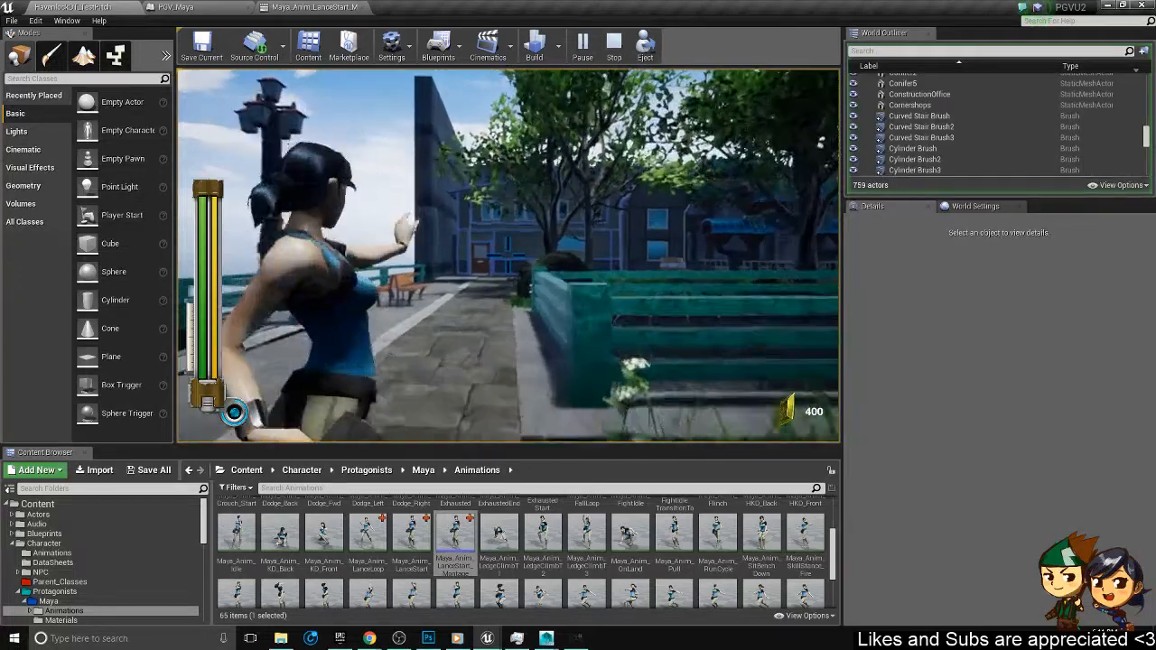
key(q)
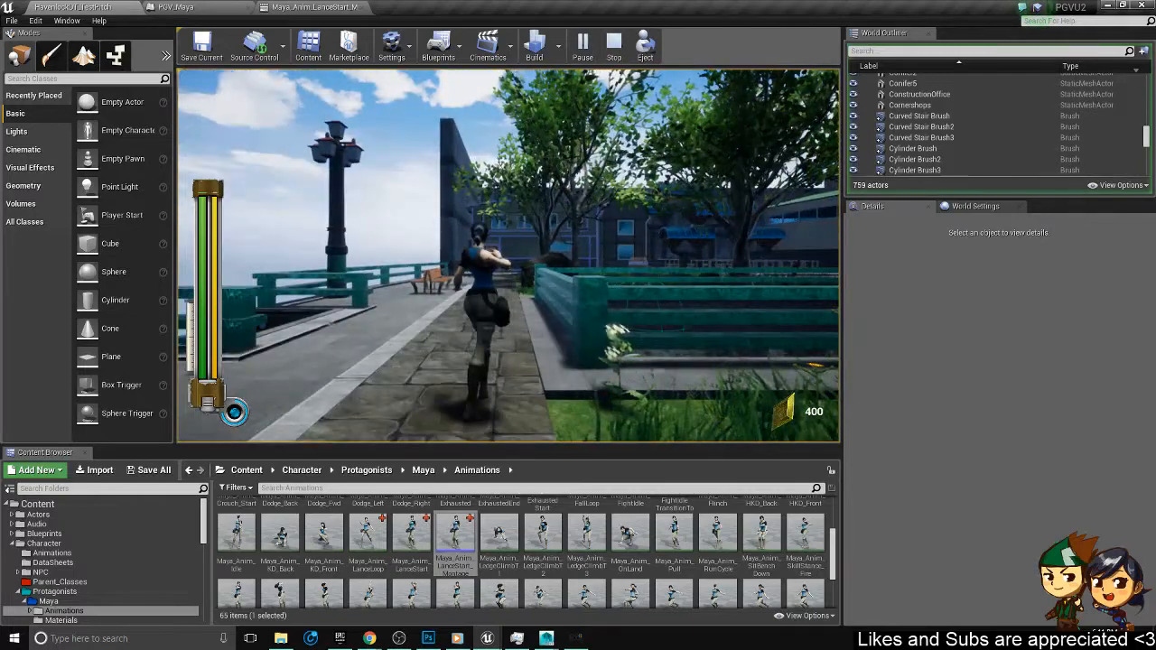
key(alt+Tab)
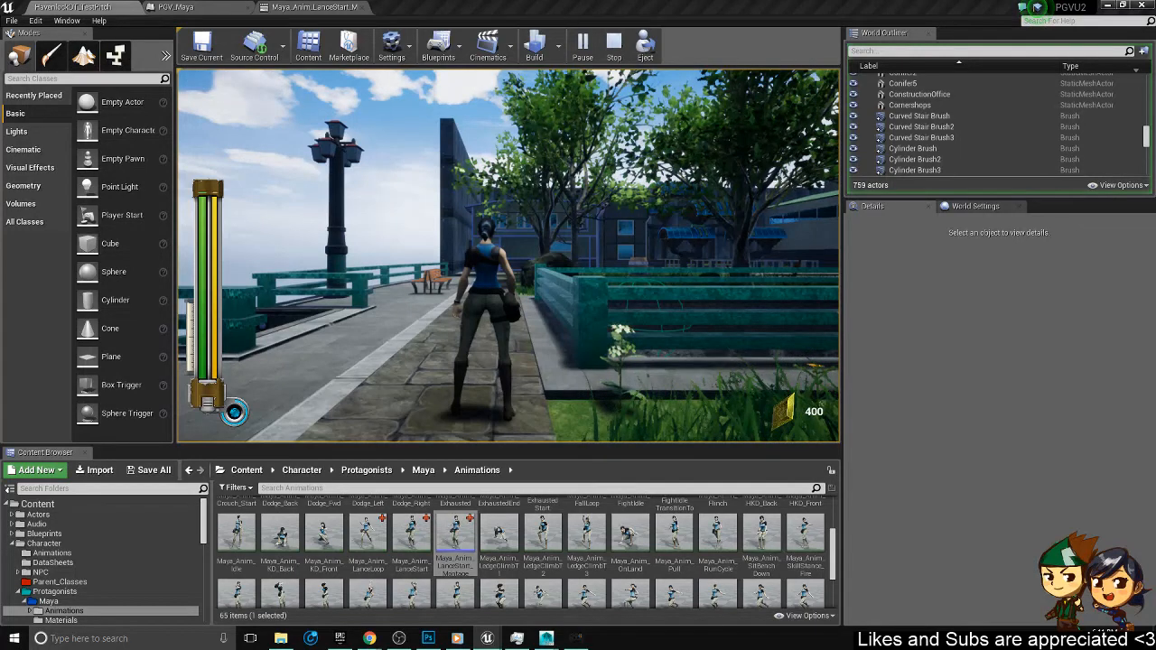
- Toggle the skill stance repeatedly while standing and moving to check the blending, and end the play session
click(509, 255)
key(q)
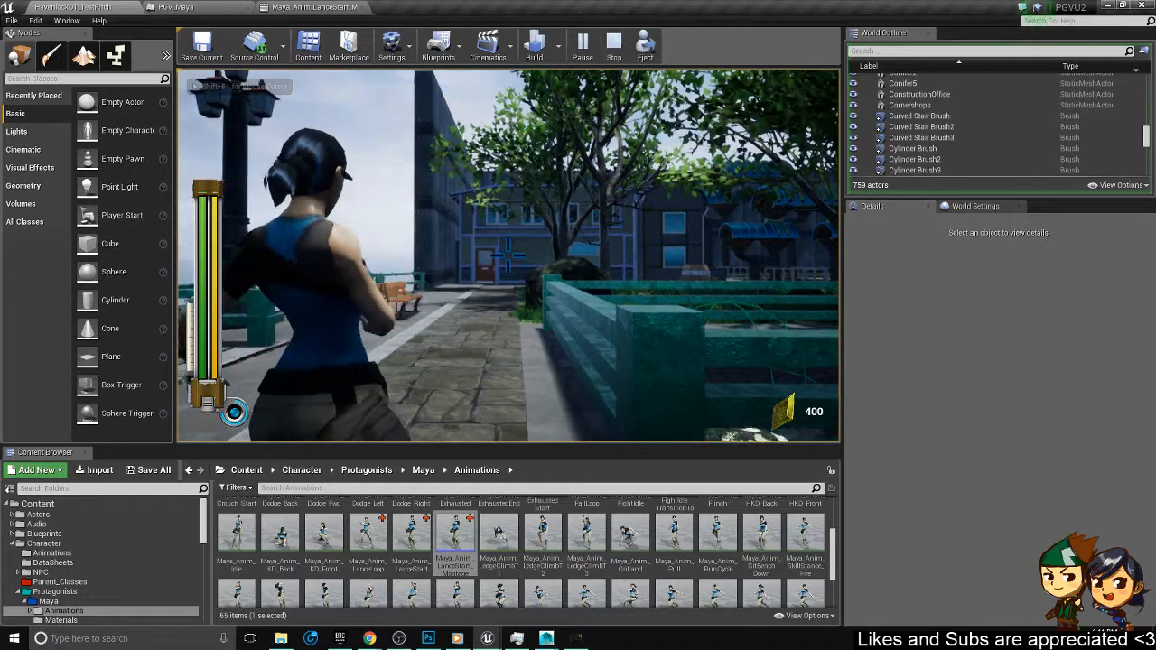
key(q)
key(q)
key(q)
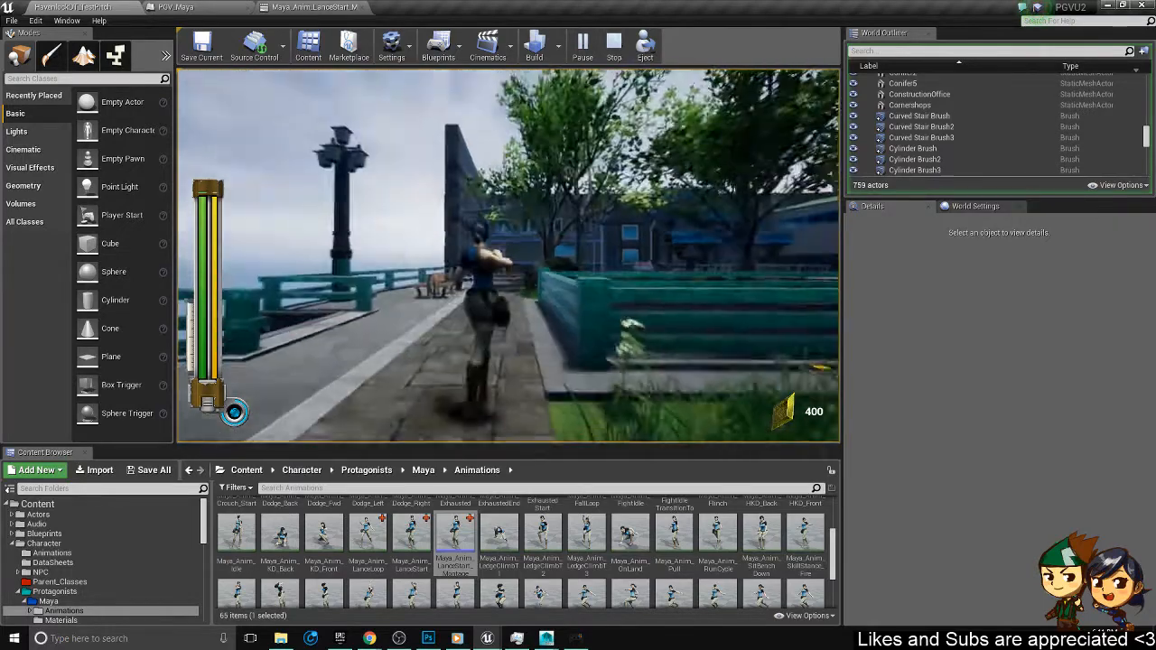
key(q)
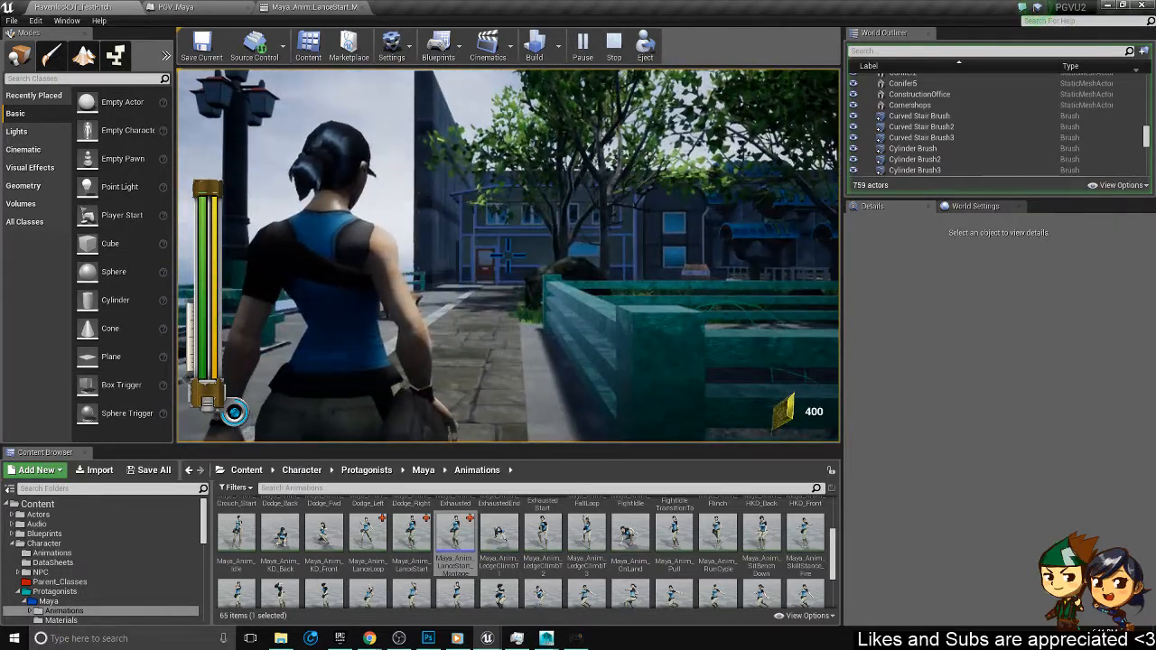
key(q)
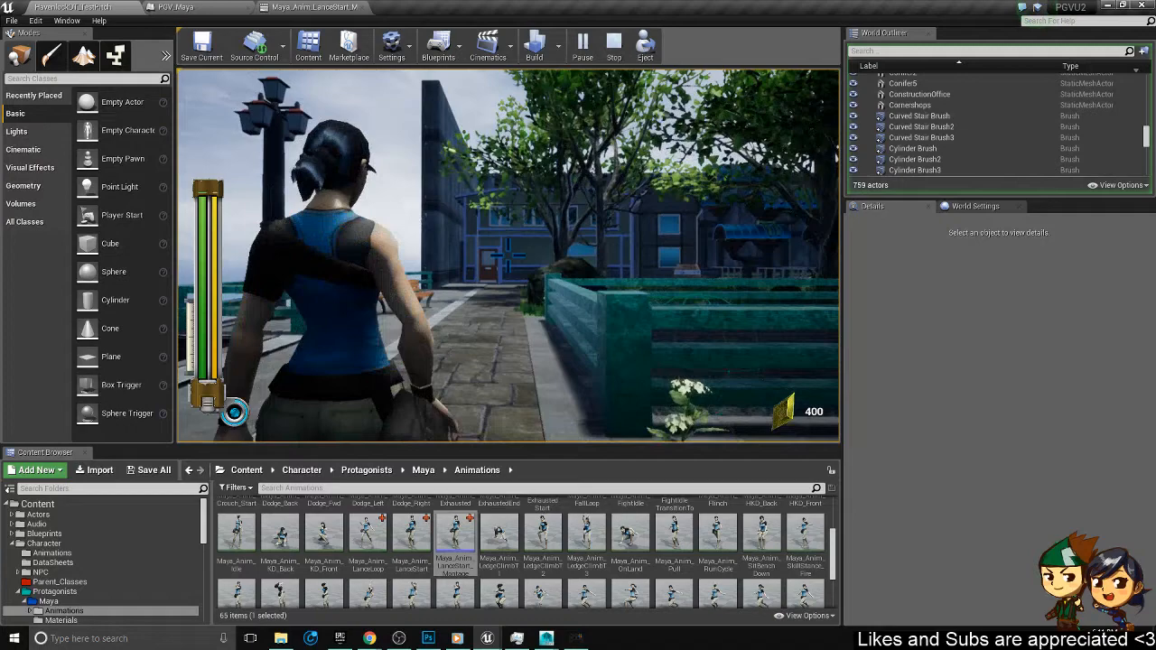
key(w)
key(q)
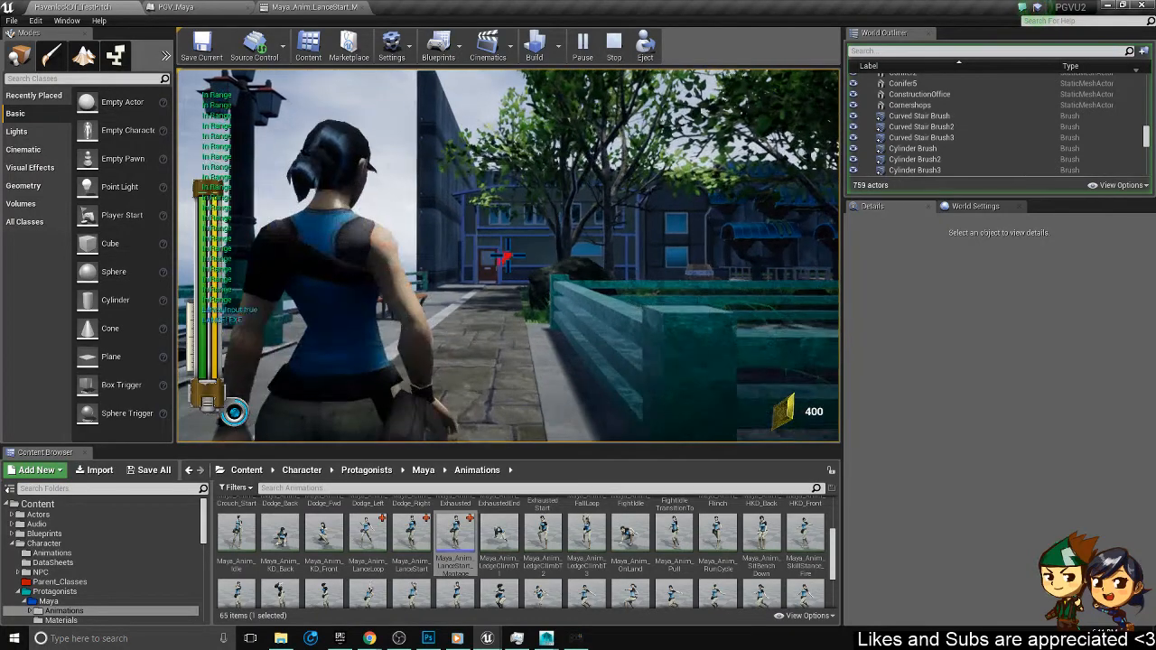
key(q)
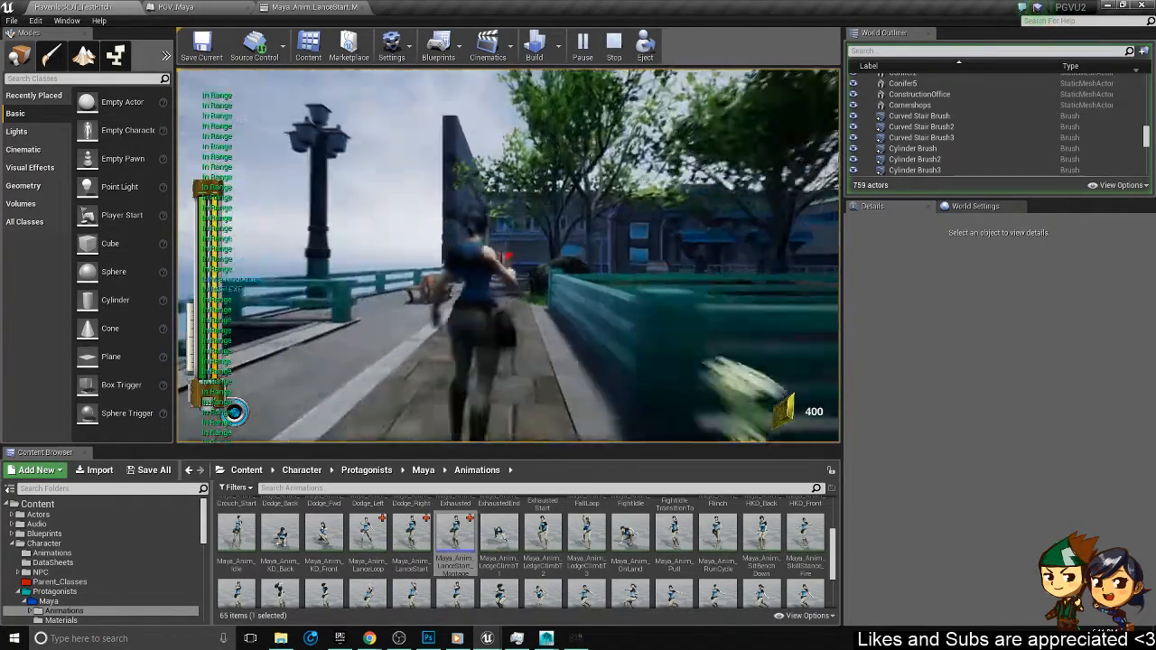
key(Escape)
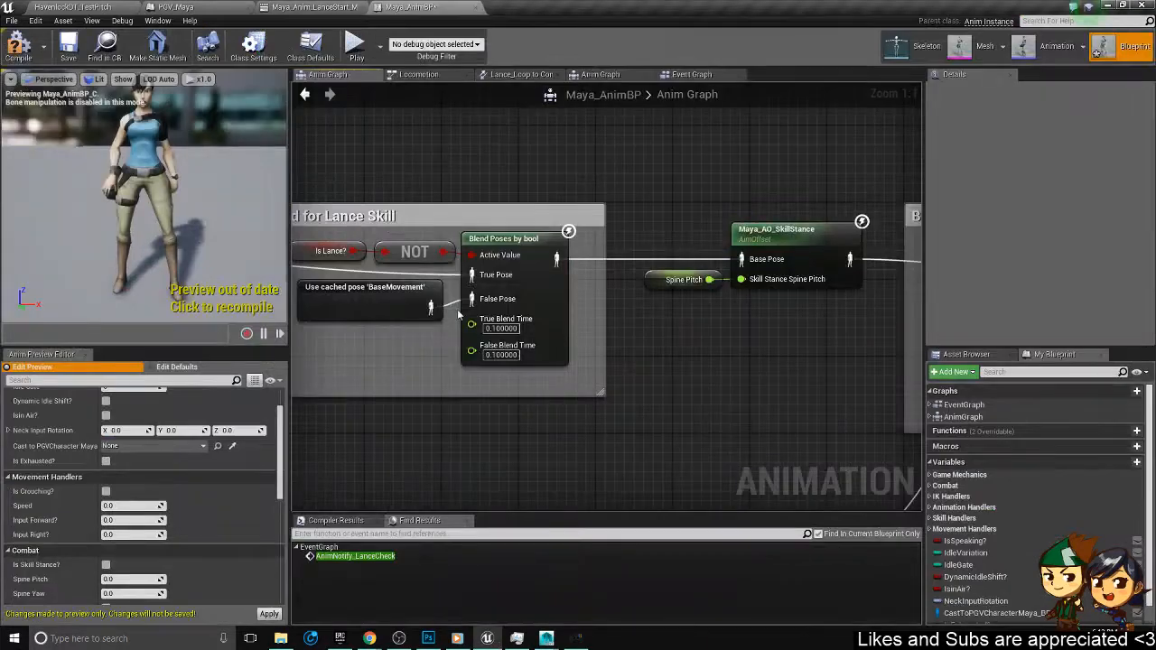
- Examine the Used for Lance Skill group in Maya_AnimBP's Anim Graph, including its Is Lance? and NOT nodes
scroll(605, 298, down, 1)
scroll(466, 210, up, 3)
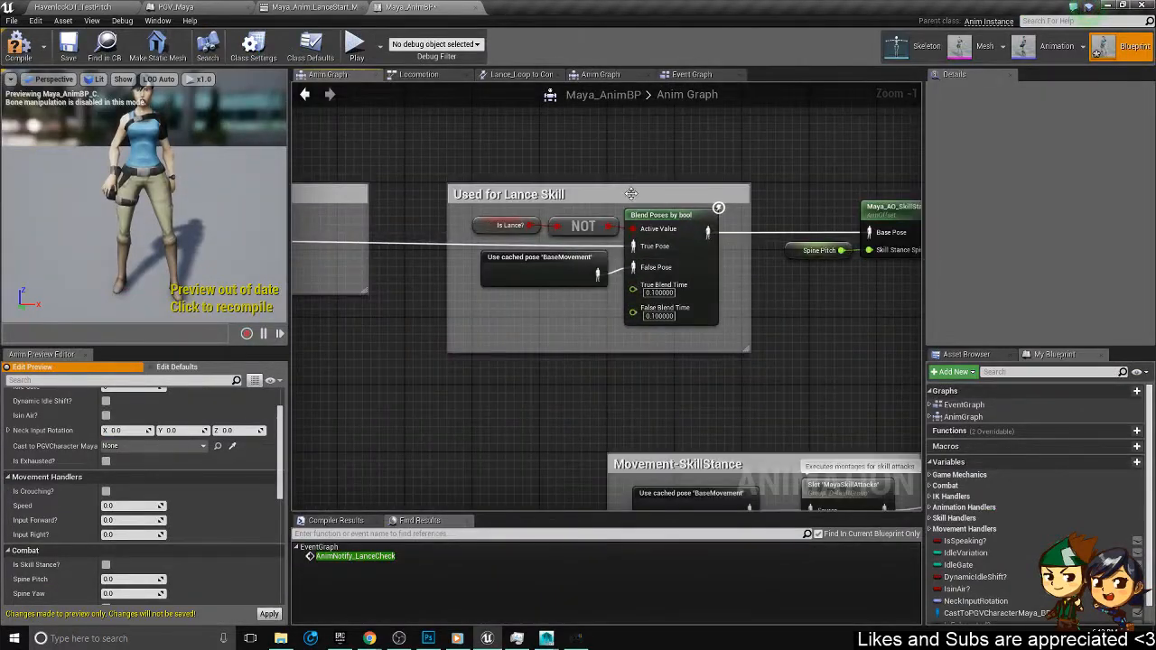
click(631, 193)
scroll(624, 198, down, 4)
scroll(617, 202, up, 5)
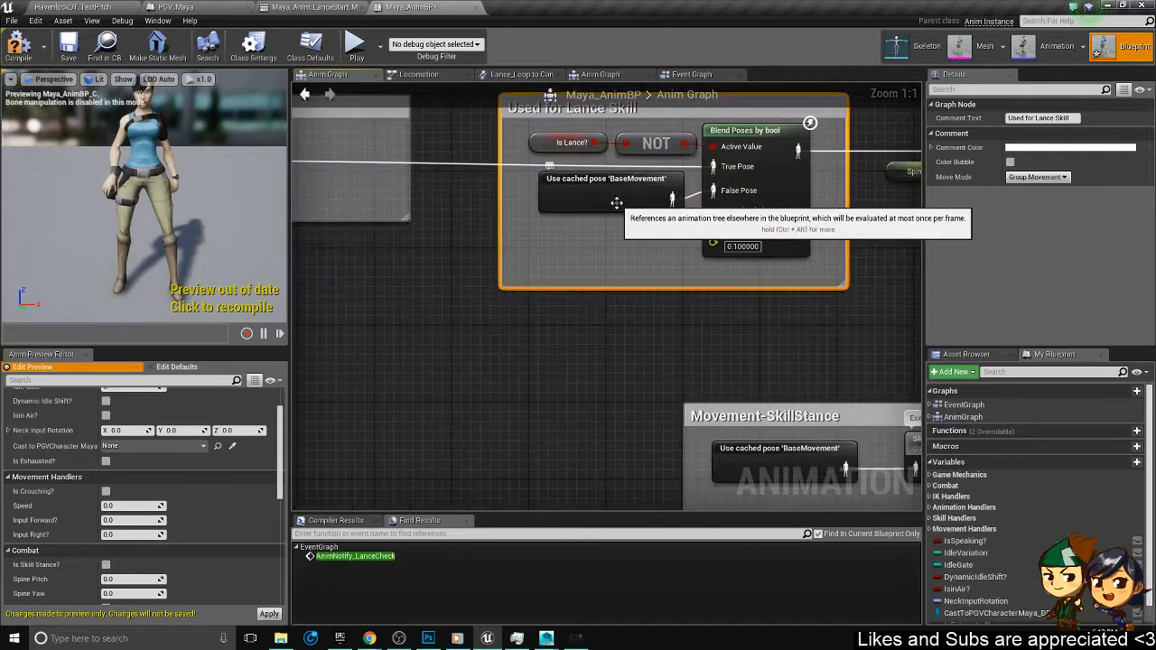
scroll(617, 202, down, 2)
scroll(613, 182, up, 2)
right_drag(579, 199, 561, 338)
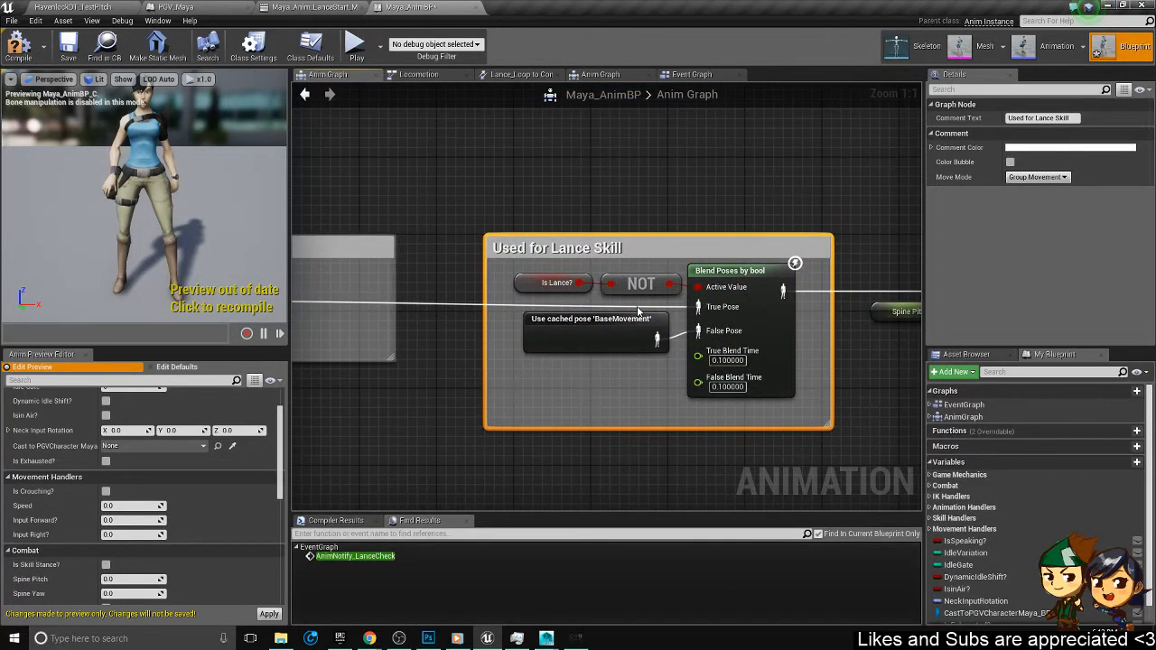
drag(638, 311, 557, 289)
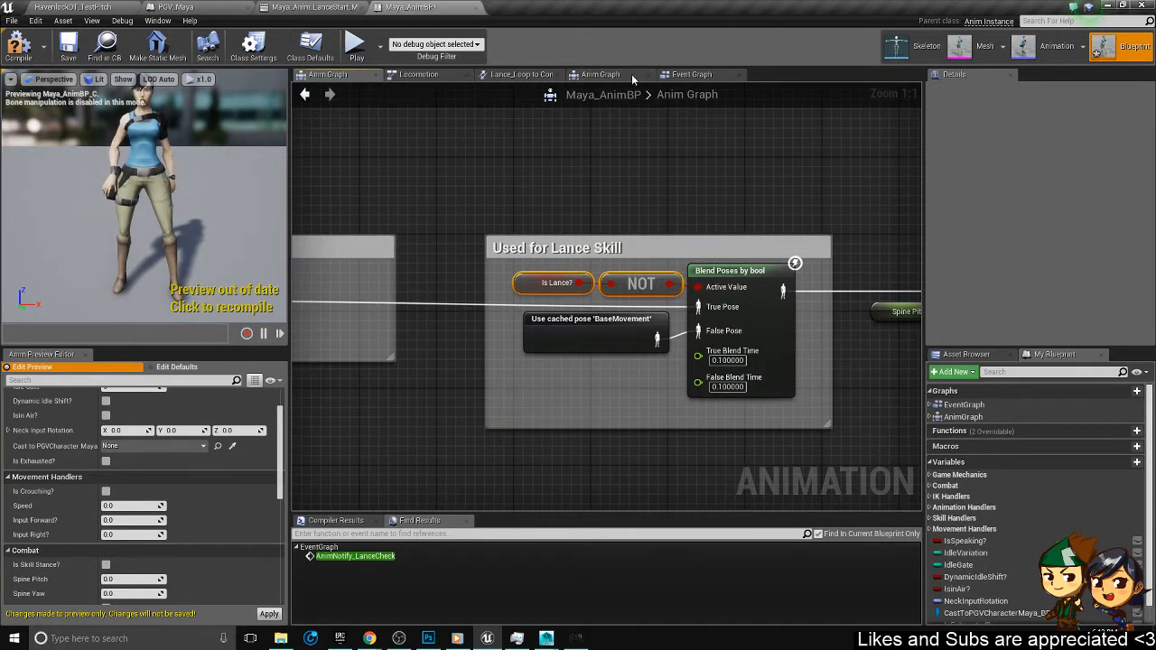
- In the Event Graph, wire the execution outputs of SET Input Right? and the surfing Branch's False into SET Is Lance?
drag(632, 79, 727, 81)
scroll(728, 171, up, 4)
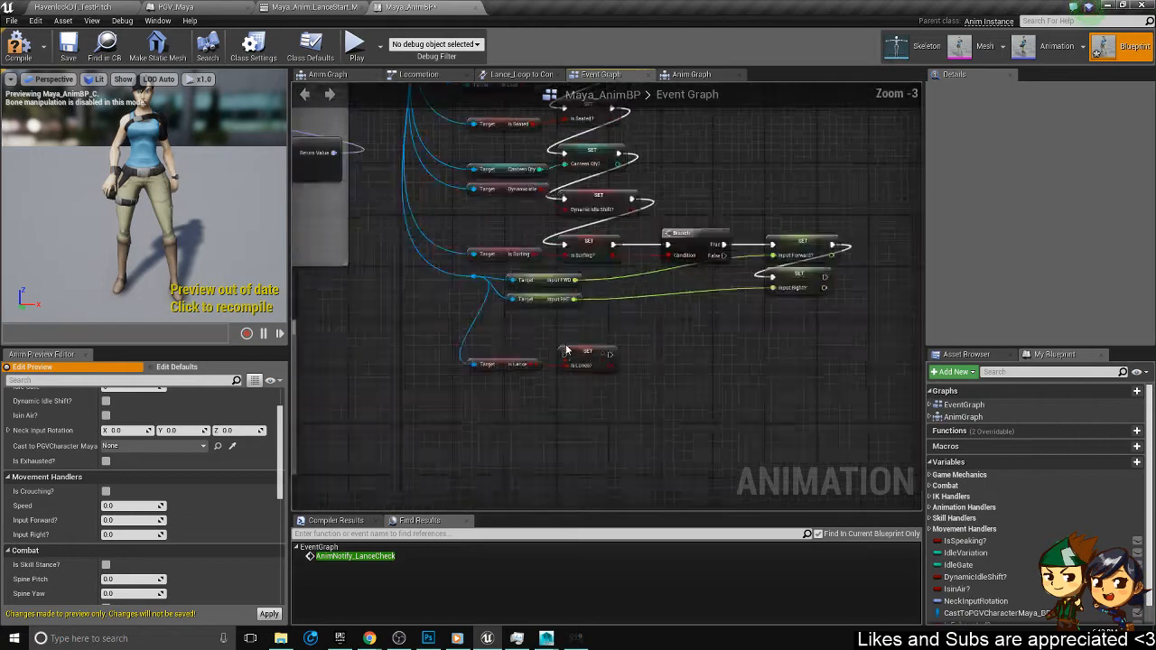
drag(710, 217, 762, 335)
right_drag(786, 316, 641, 346)
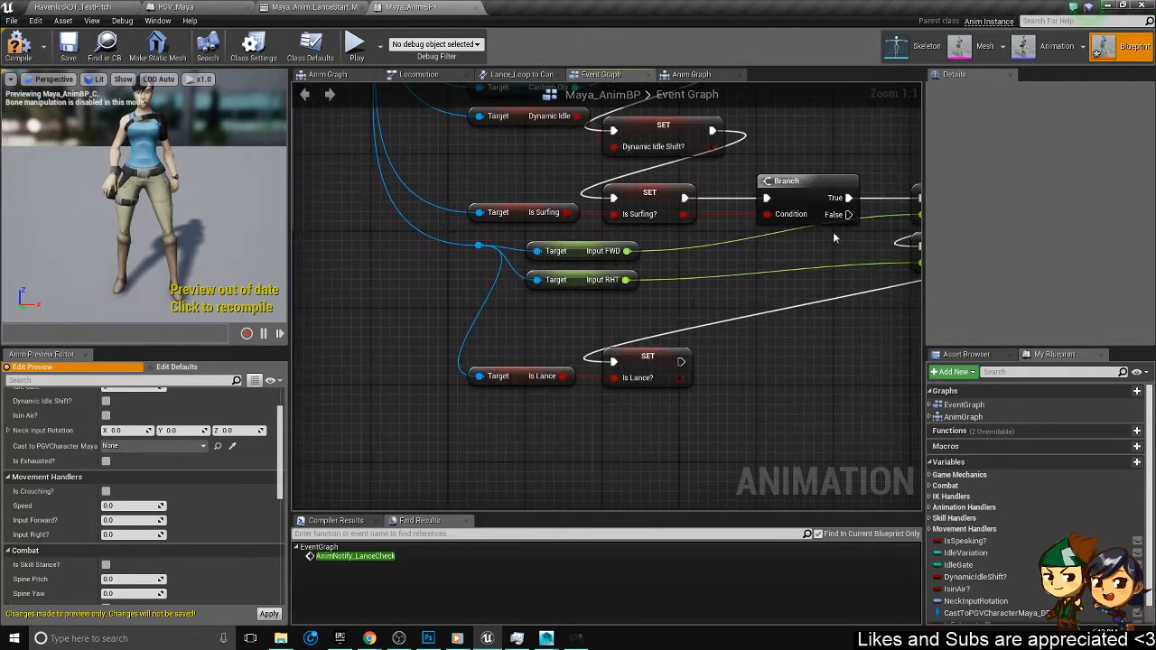
drag(849, 218, 616, 363)
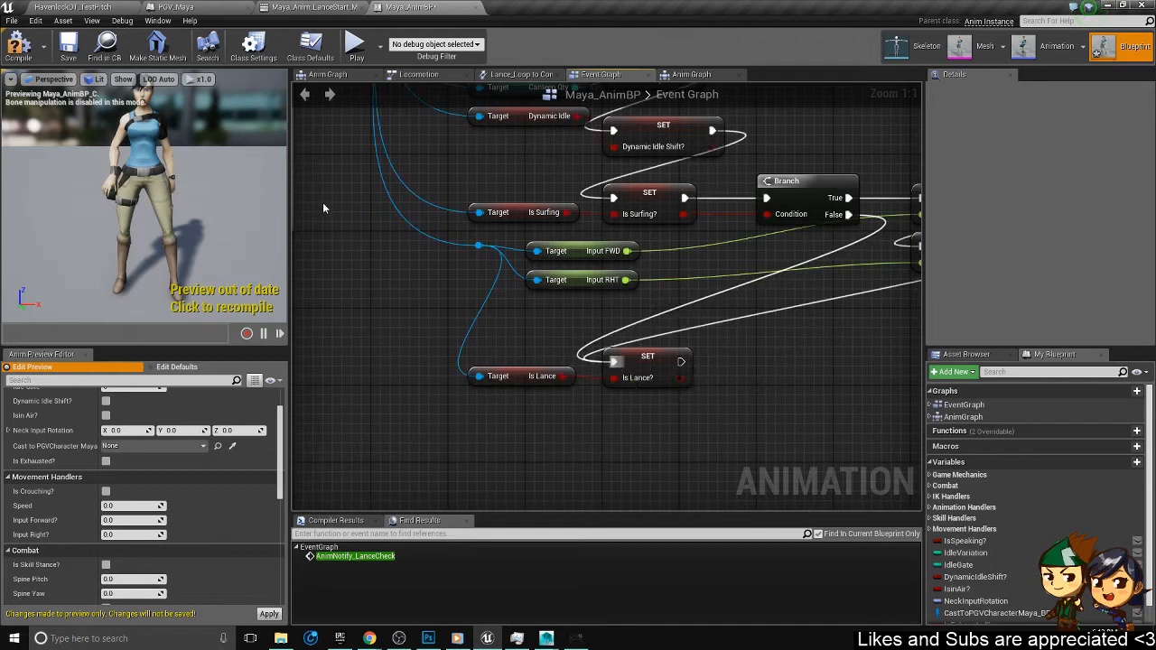
- Save and compile Maya_AnimBP, and close it to return to the level editor
click(68, 45)
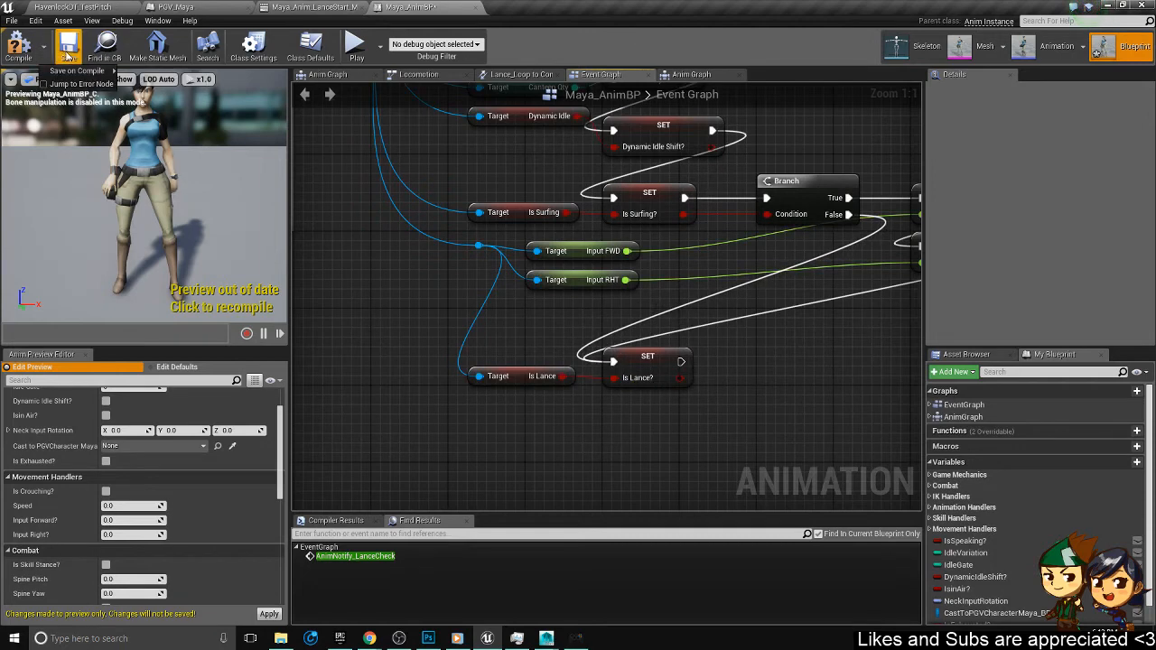
click(18, 45)
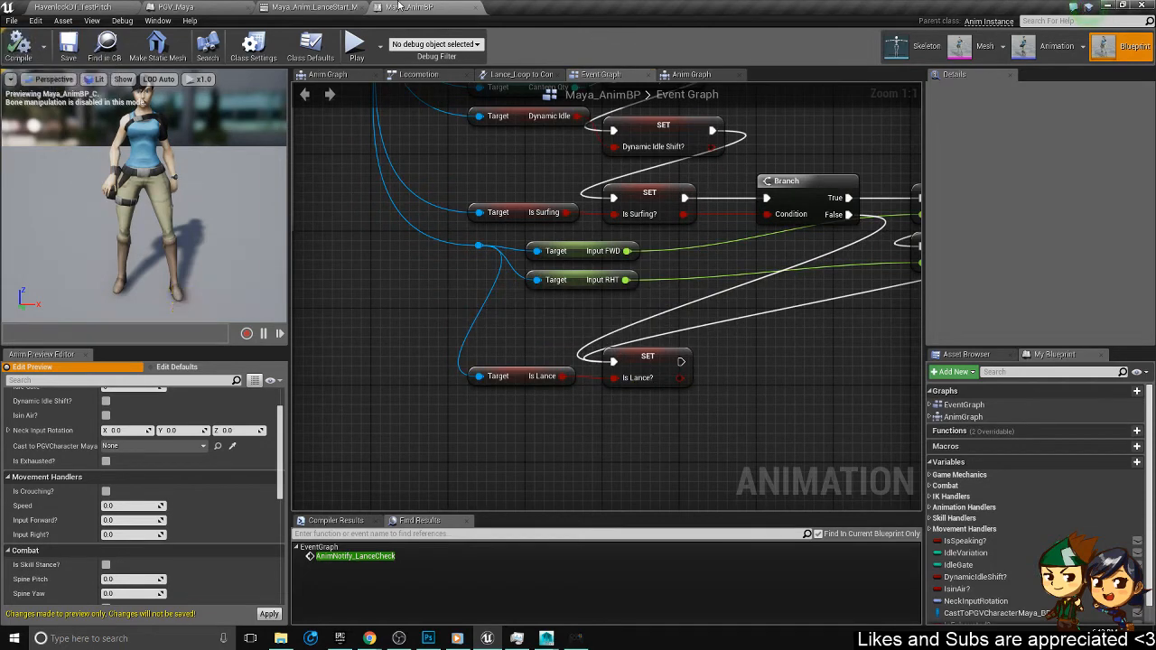
middle_click(438, 8)
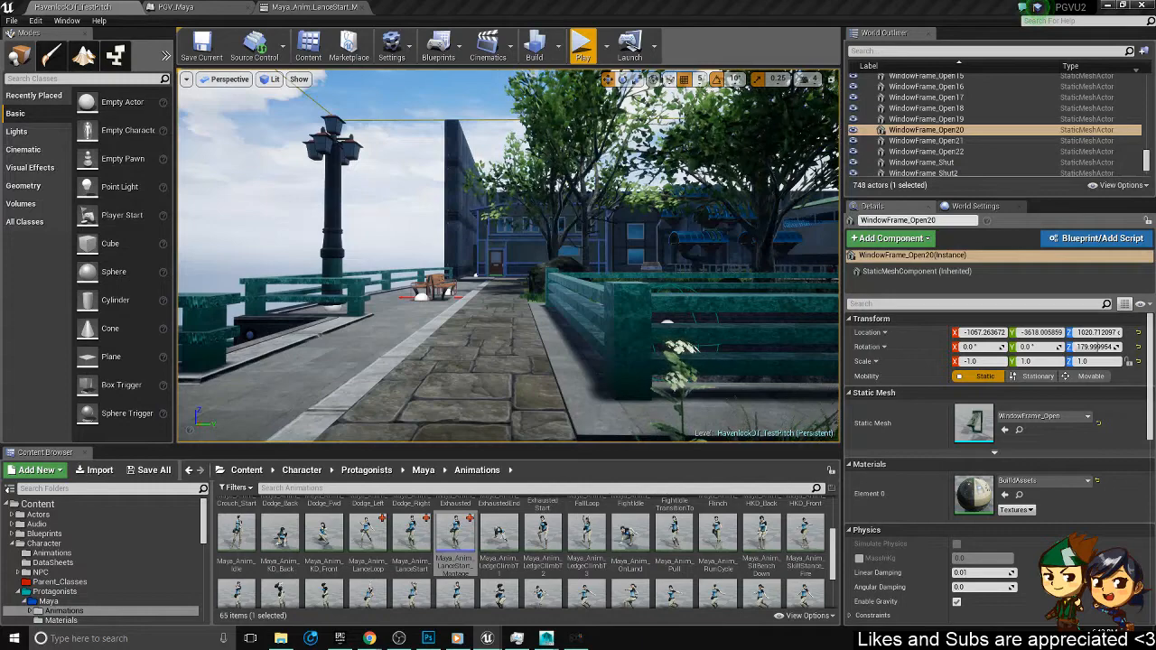
- Play the level with Maya as the chosen character and move her forward along the path
click(582, 56)
click(592, 310)
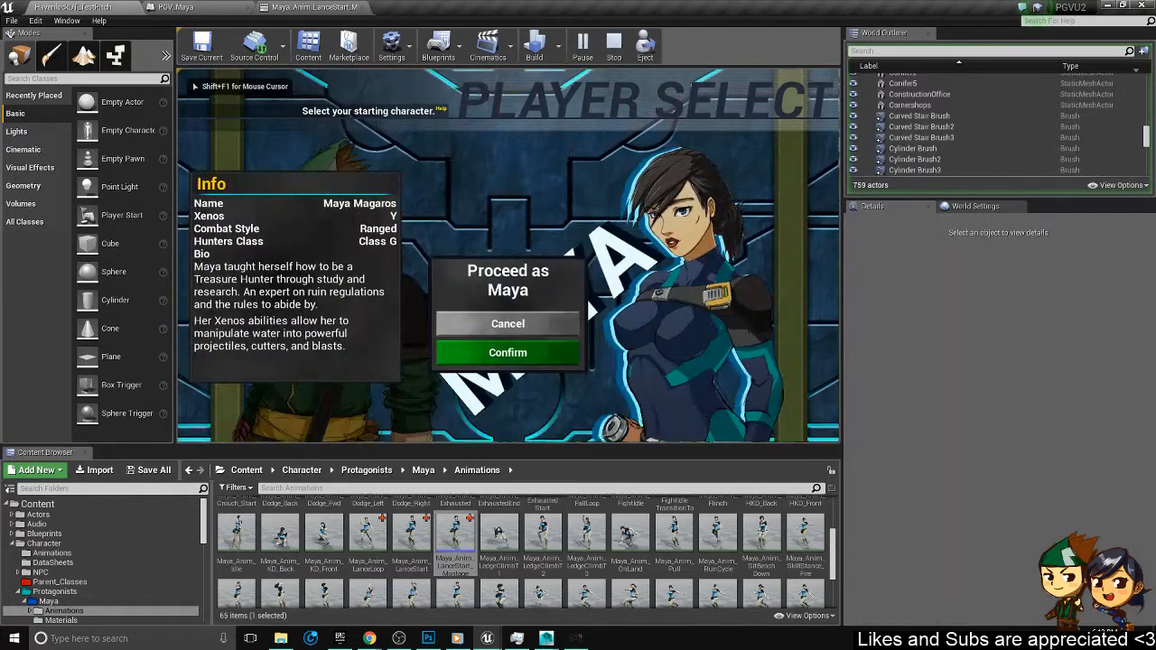
click(508, 353)
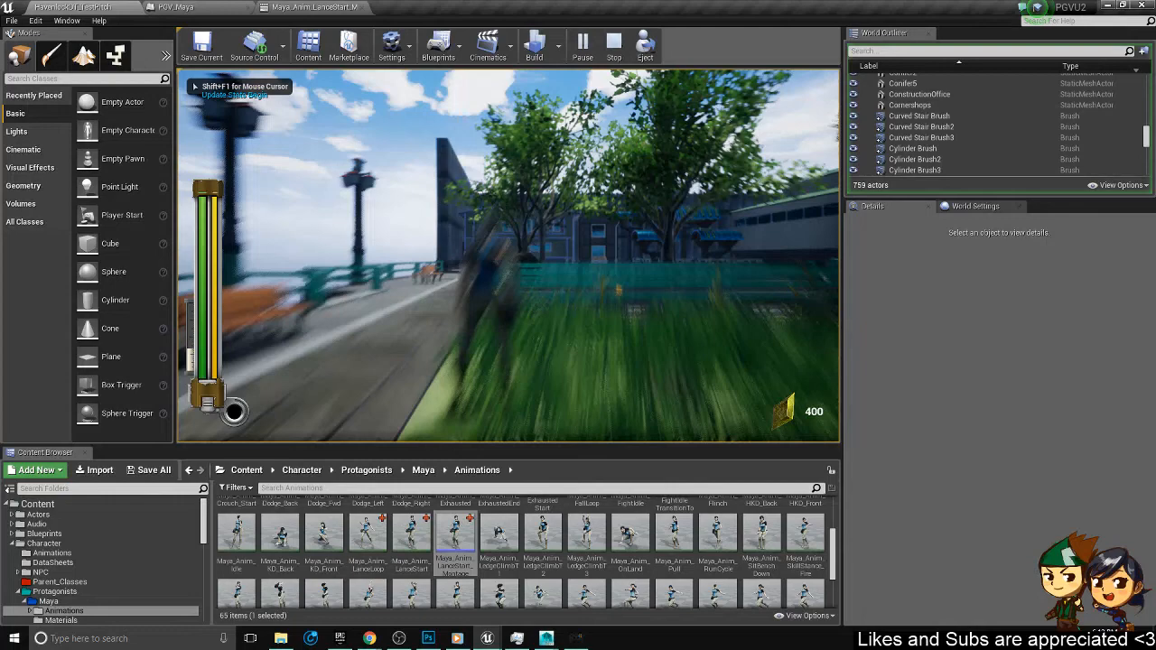
key(w)
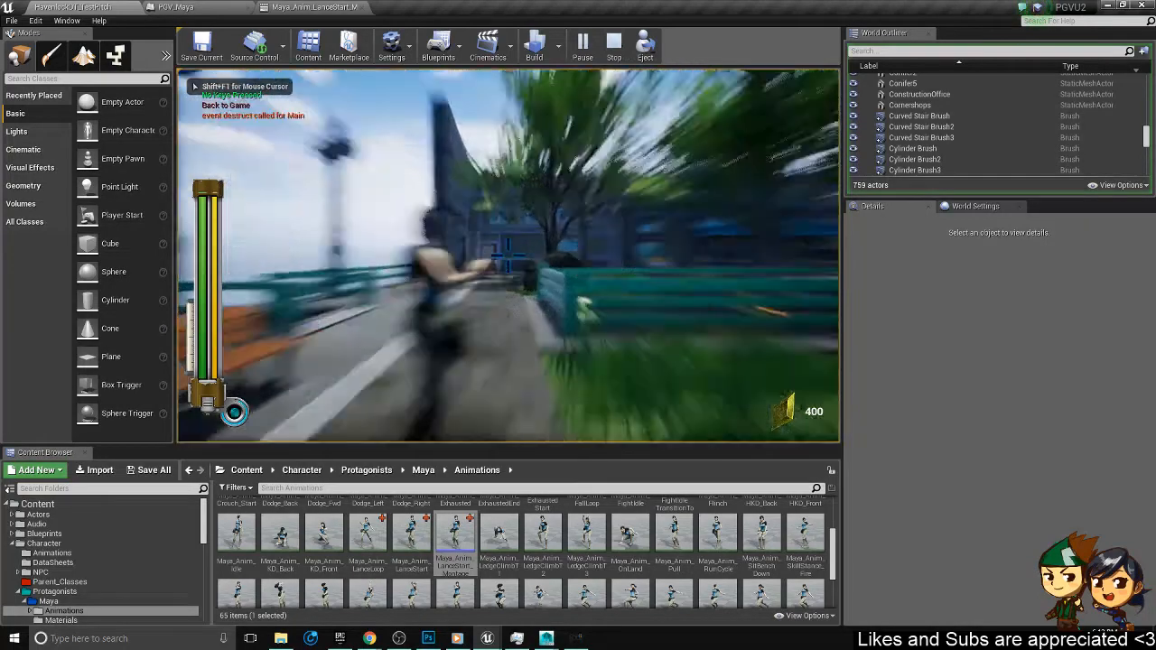
key(w)
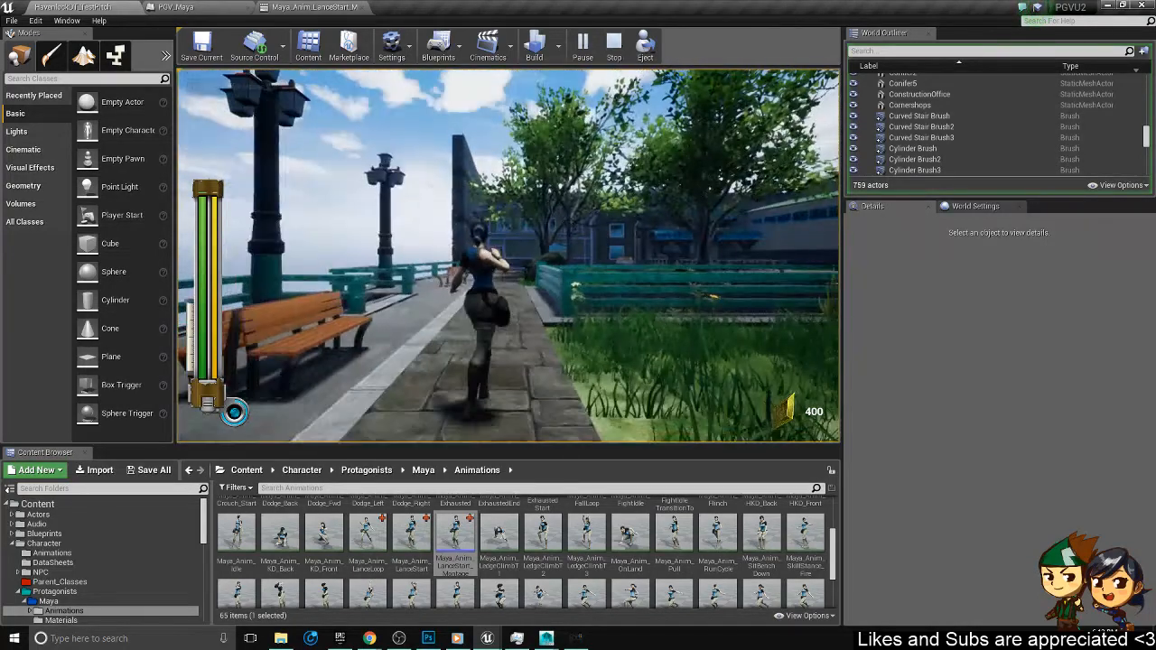
- Trigger Maya's lance and skill stance repeatedly while standing and moving in different directions to check the animation blending
key(e)
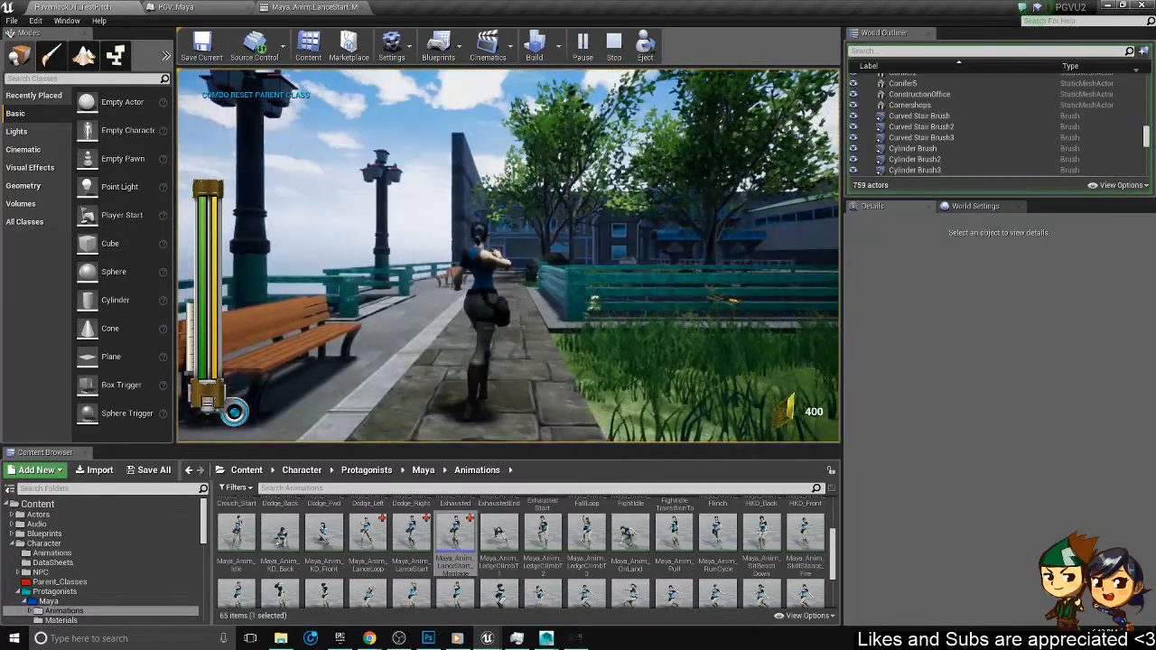
key(e)
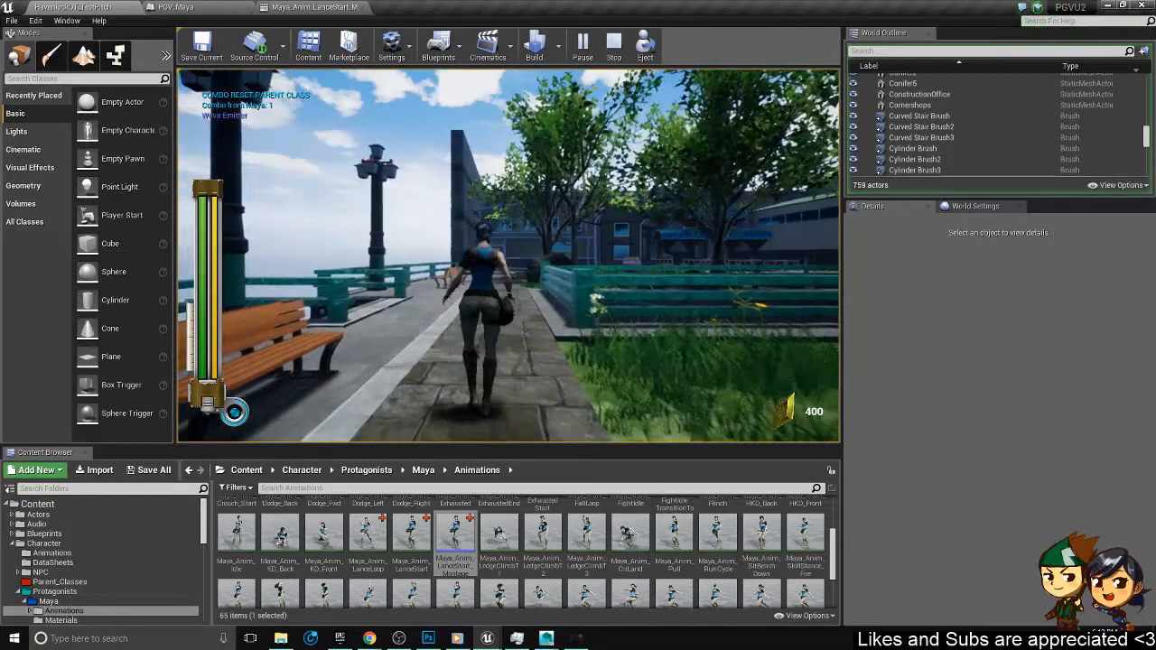
key(s)
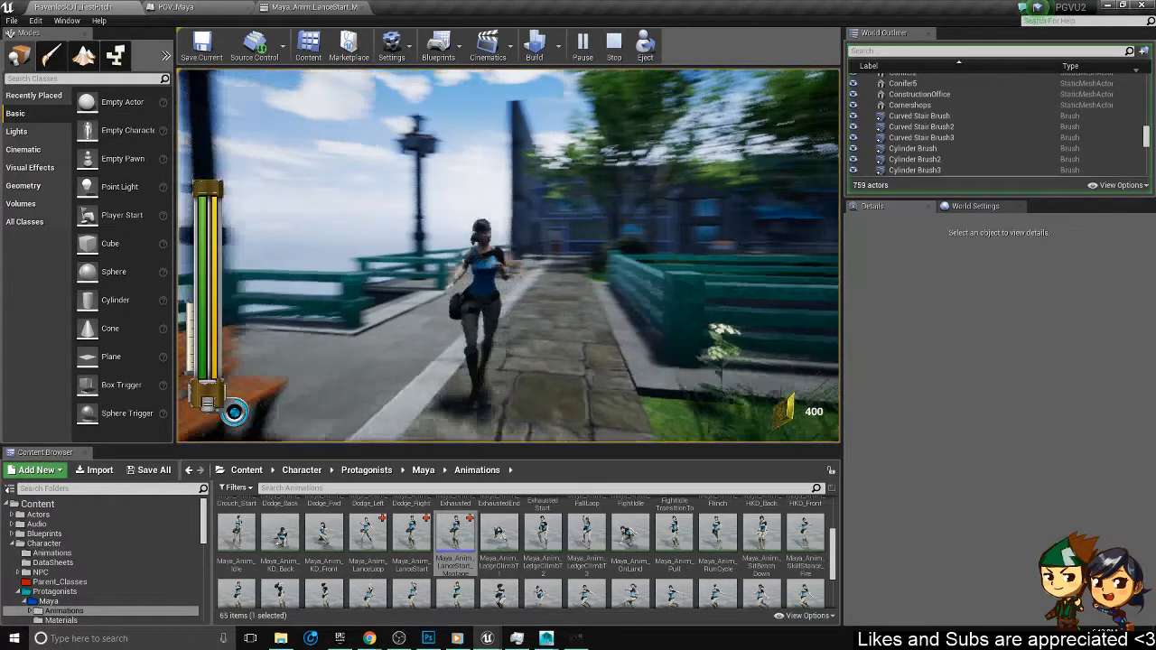
key(e)
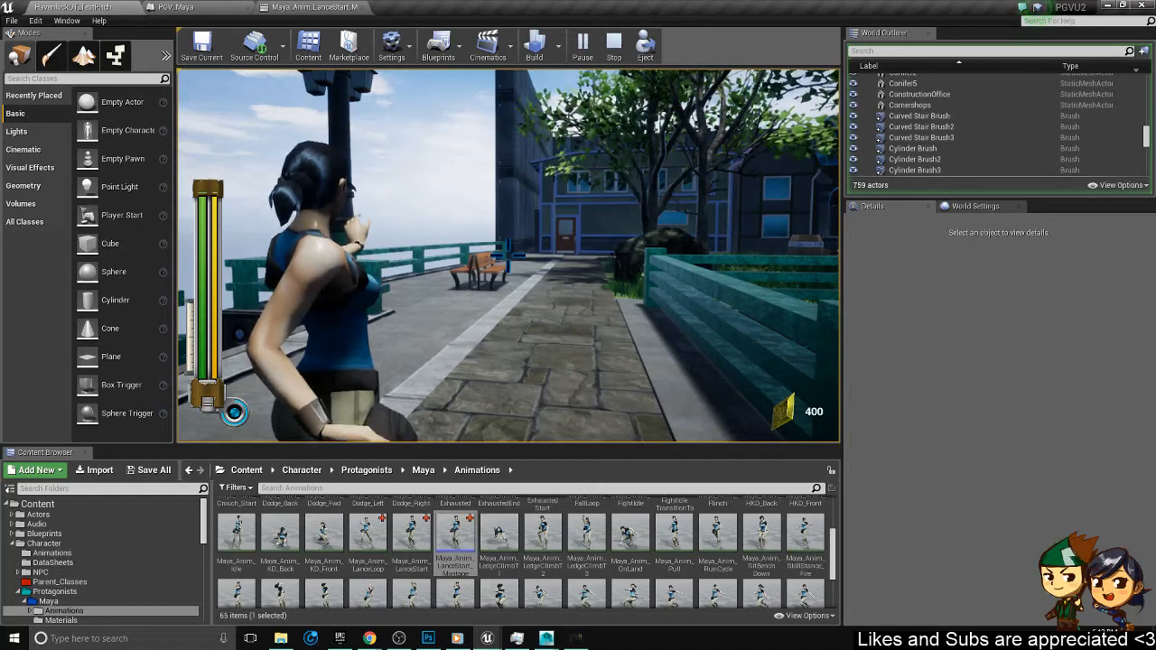
key(d)
key(a)
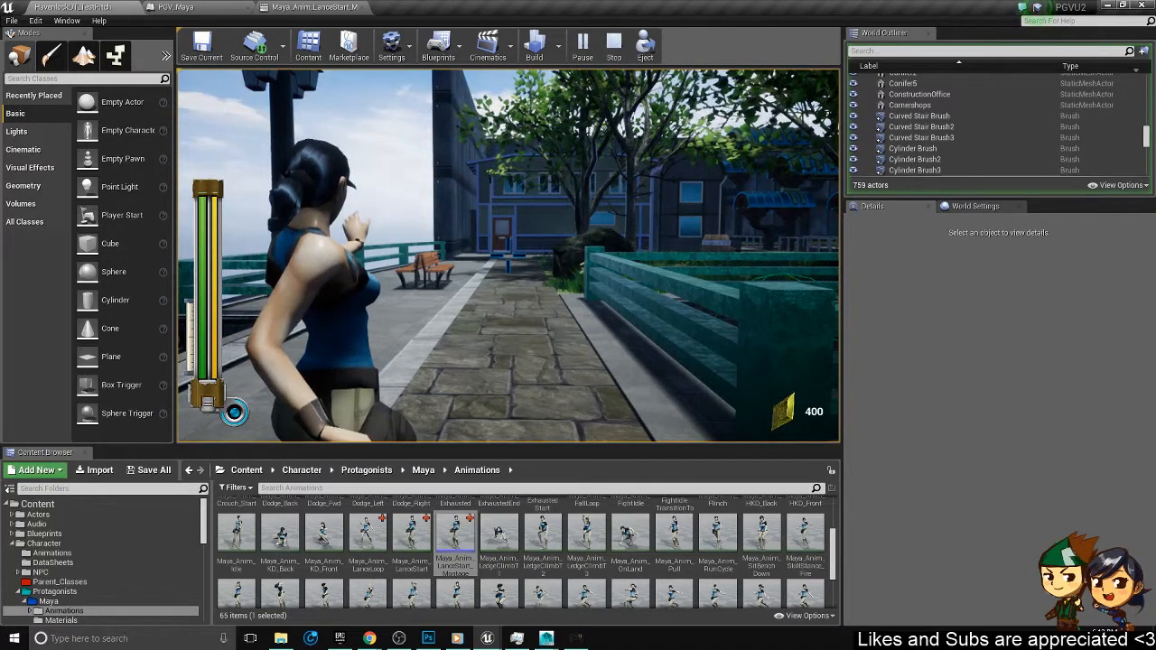
key(e)
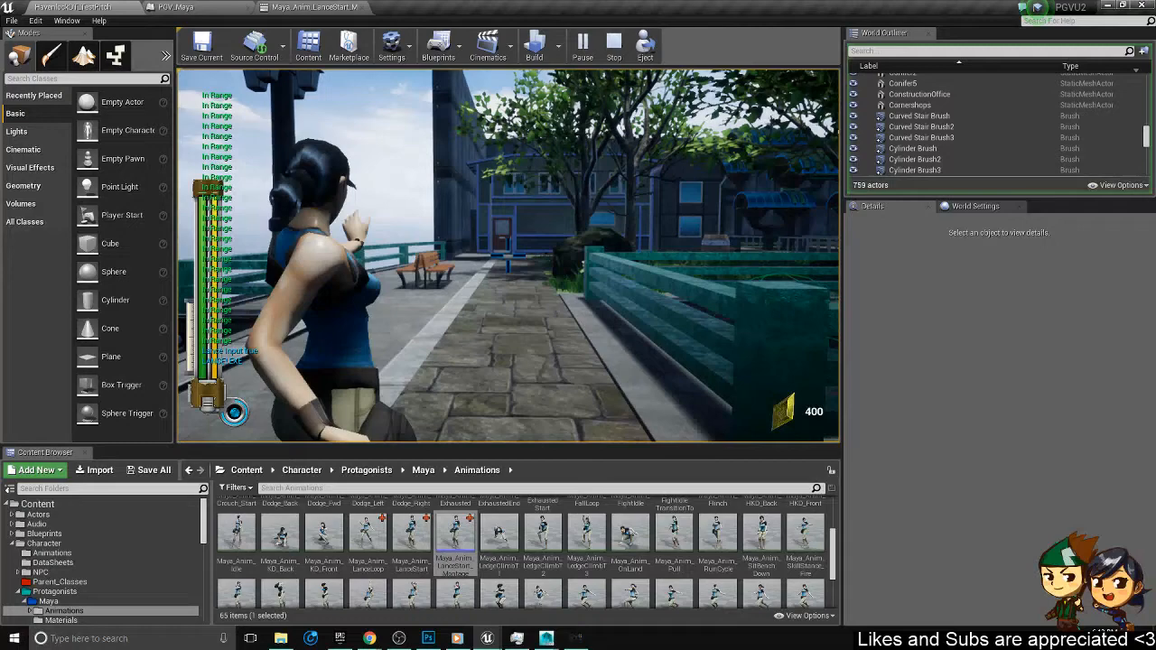
key(w)
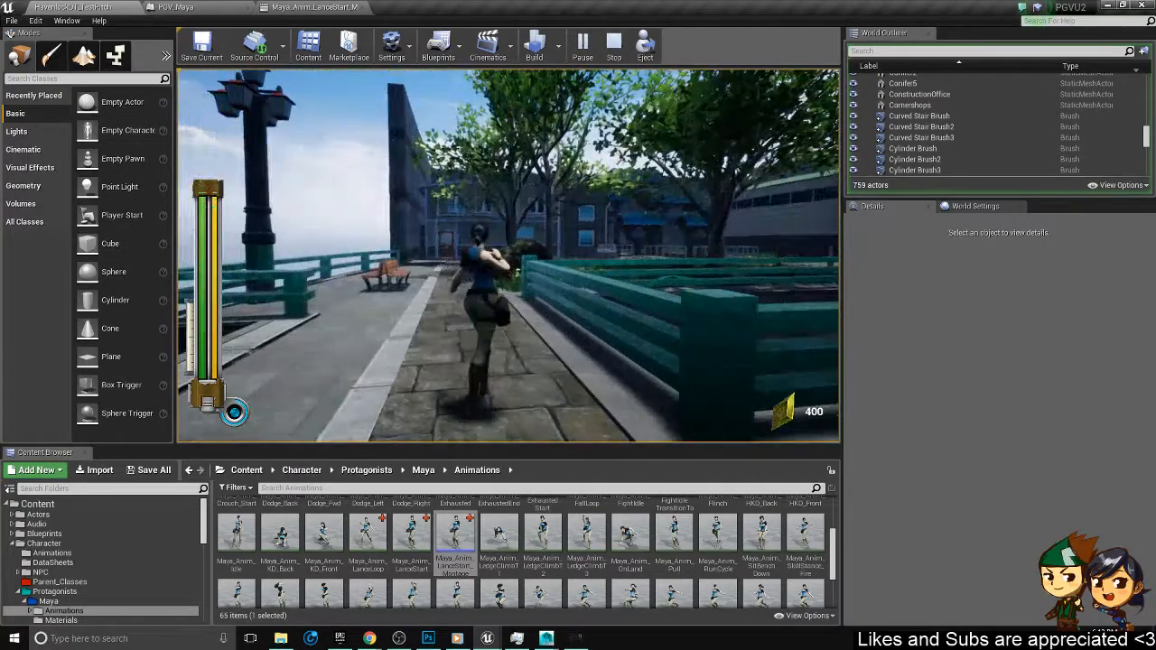
- Return to the running game, check Maya's skill stance and forward movement once more, and end the play session
key(alt+Tab)
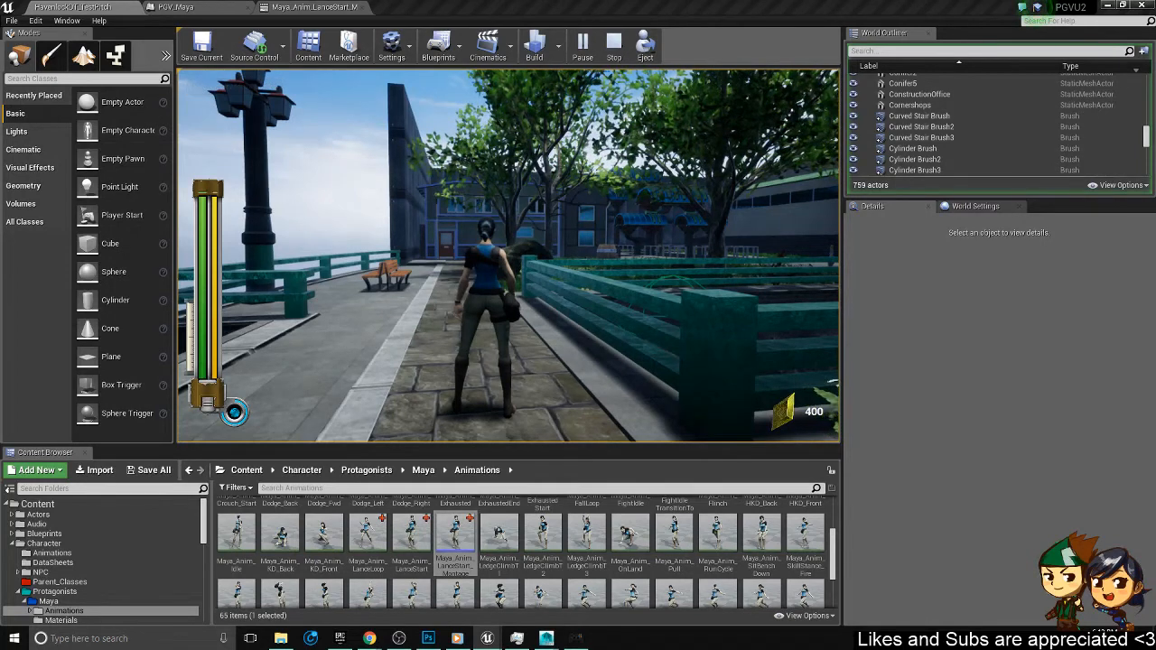
click(743, 276)
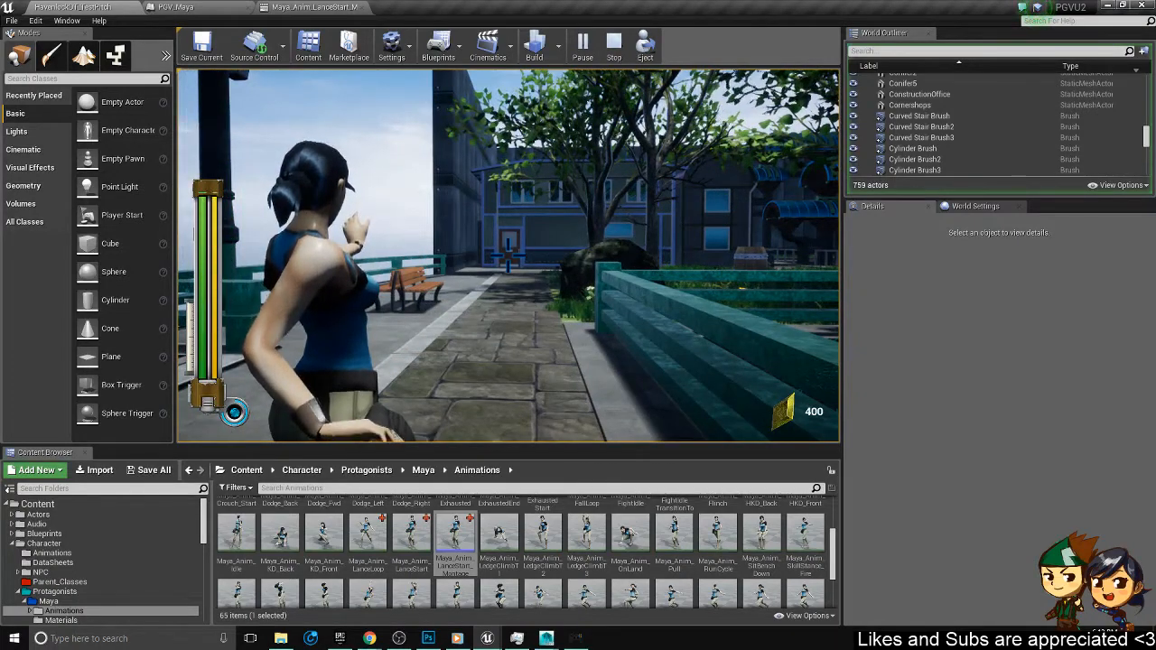
key(w)
key(Escape)
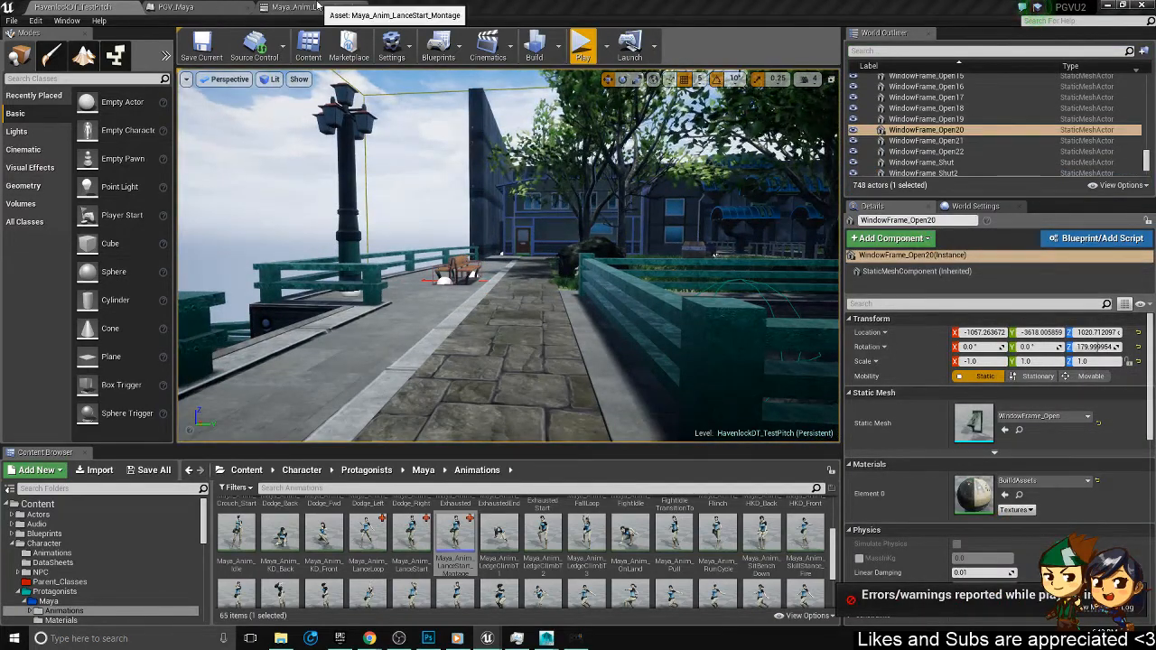
- From PGV_Maya, run a standalone preview as Maya, test the lance animation with forward movement, and end the preview
click(180, 7)
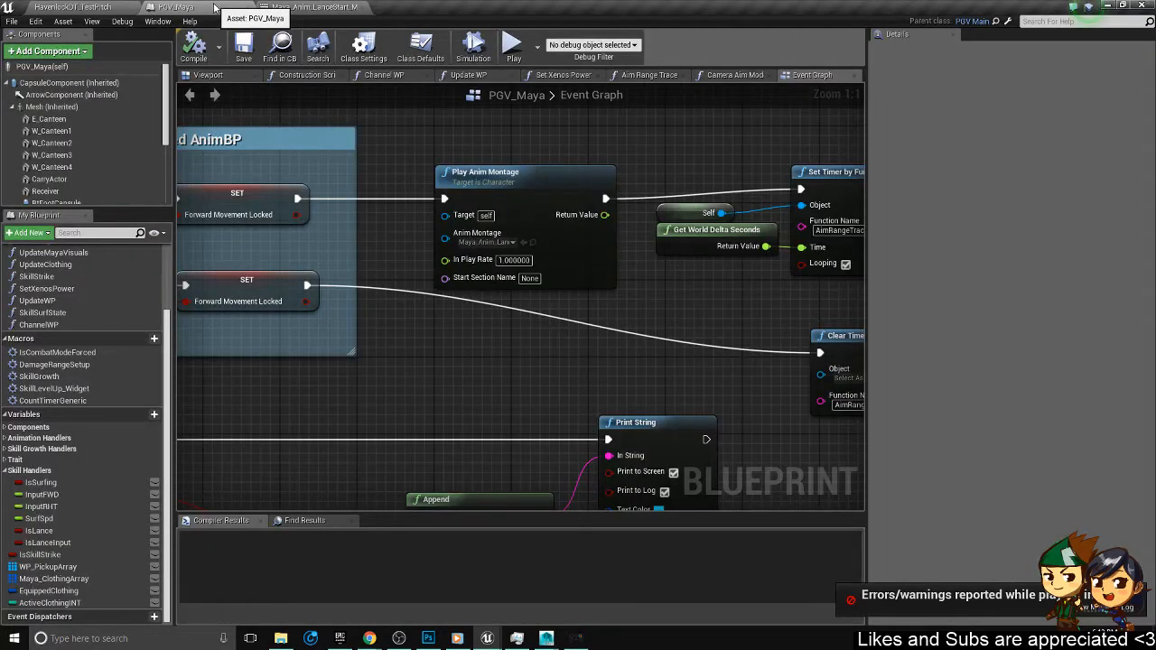
click(77, 8)
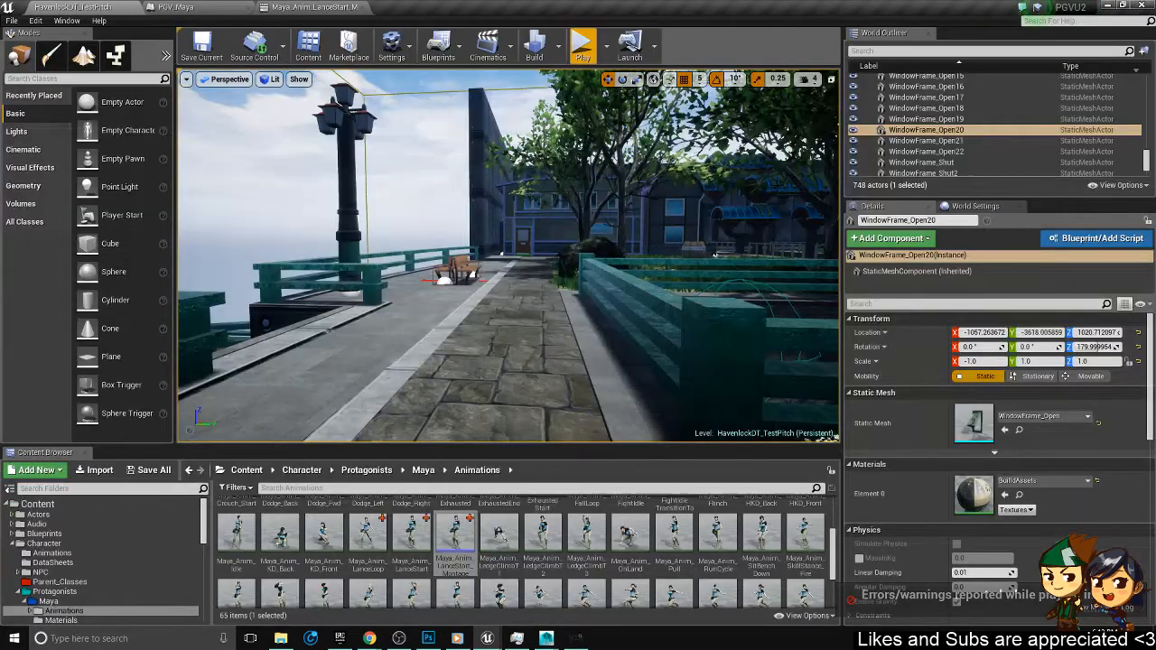
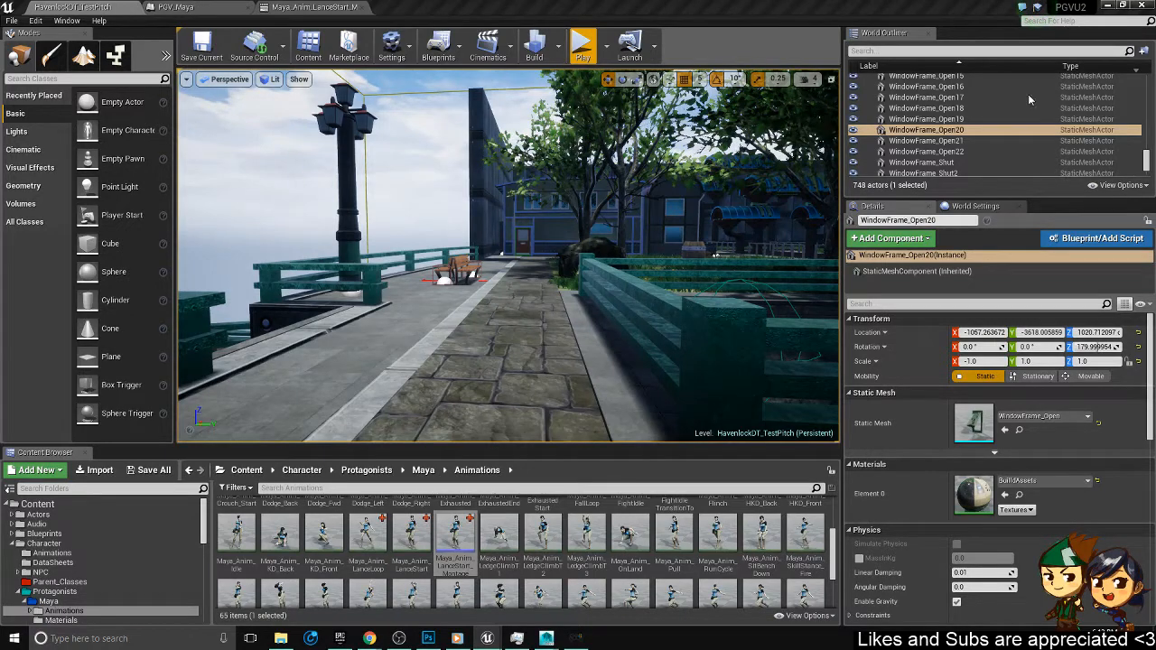
click(176, 7)
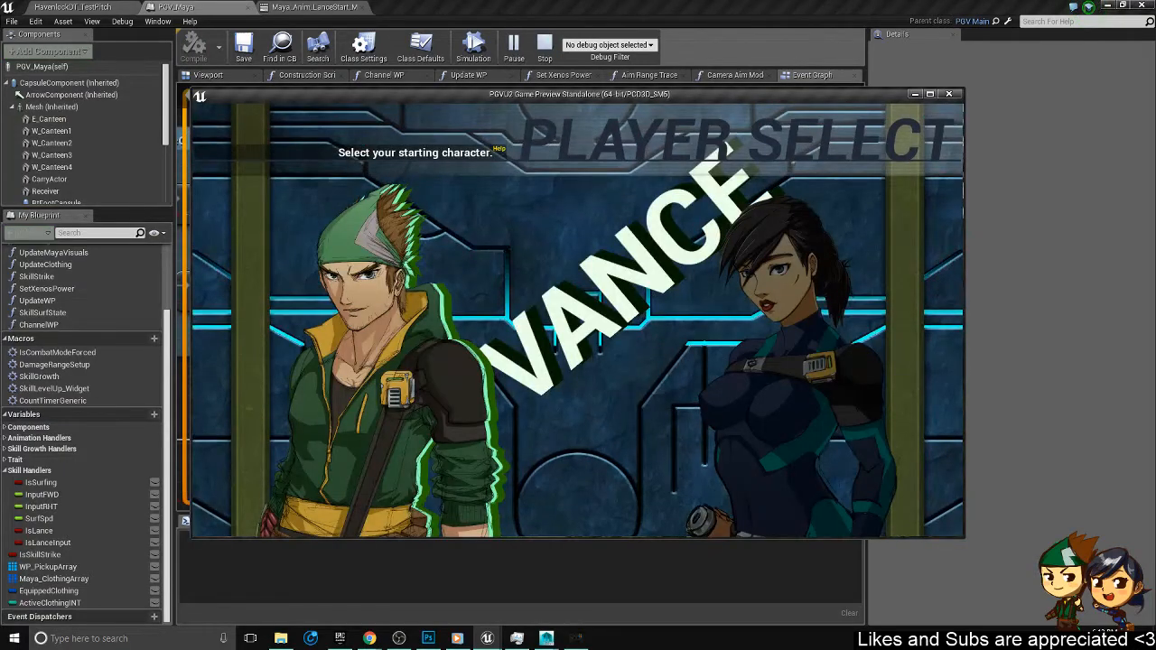
key(Right)
key(Return)
key(Return)
key(w)
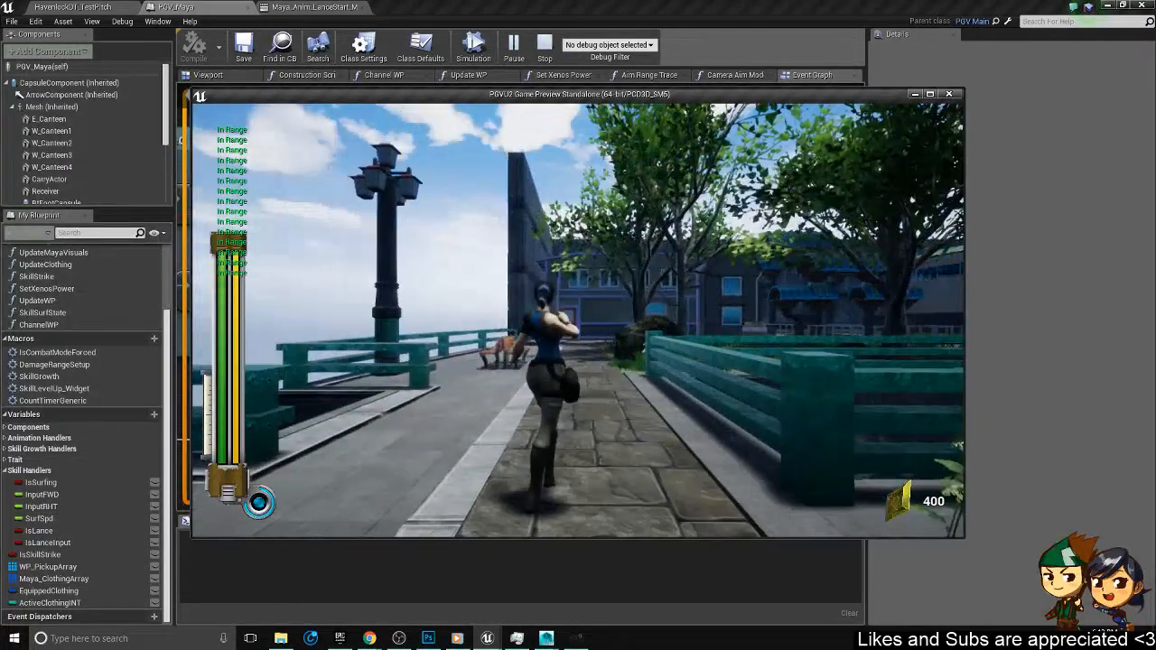
key(Escape)
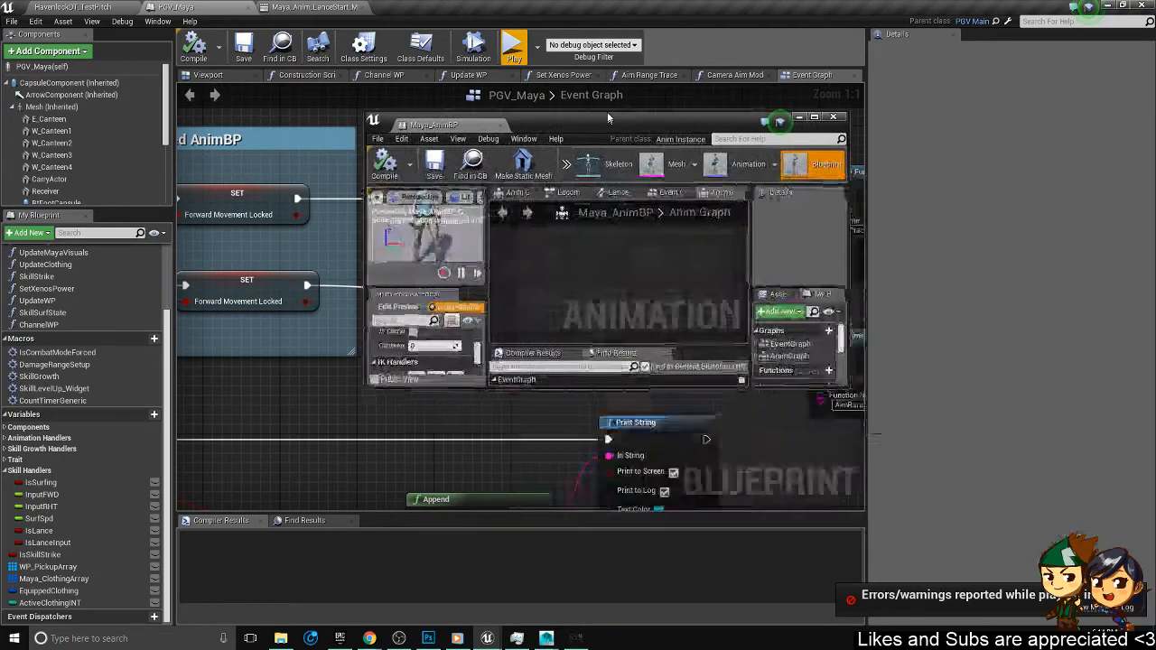
- Maximize the Maya_AnimBP window and open its Locomotion state machine
drag(607, 112, 608, 88)
double_click(608, 88)
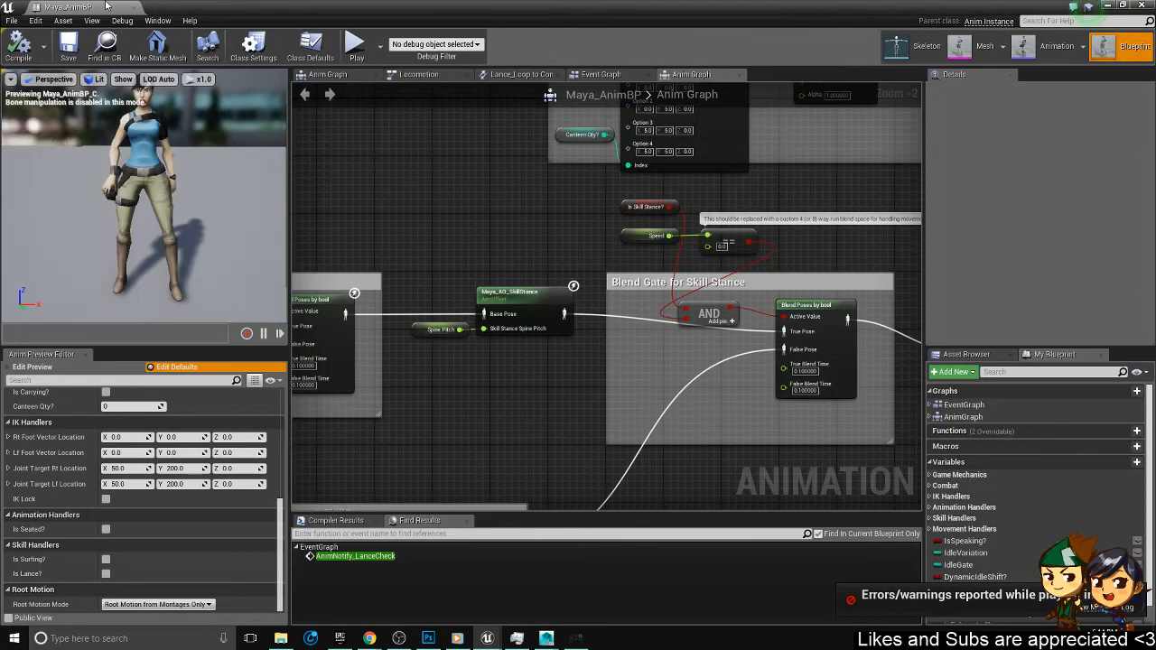
click(511, 76)
click(443, 76)
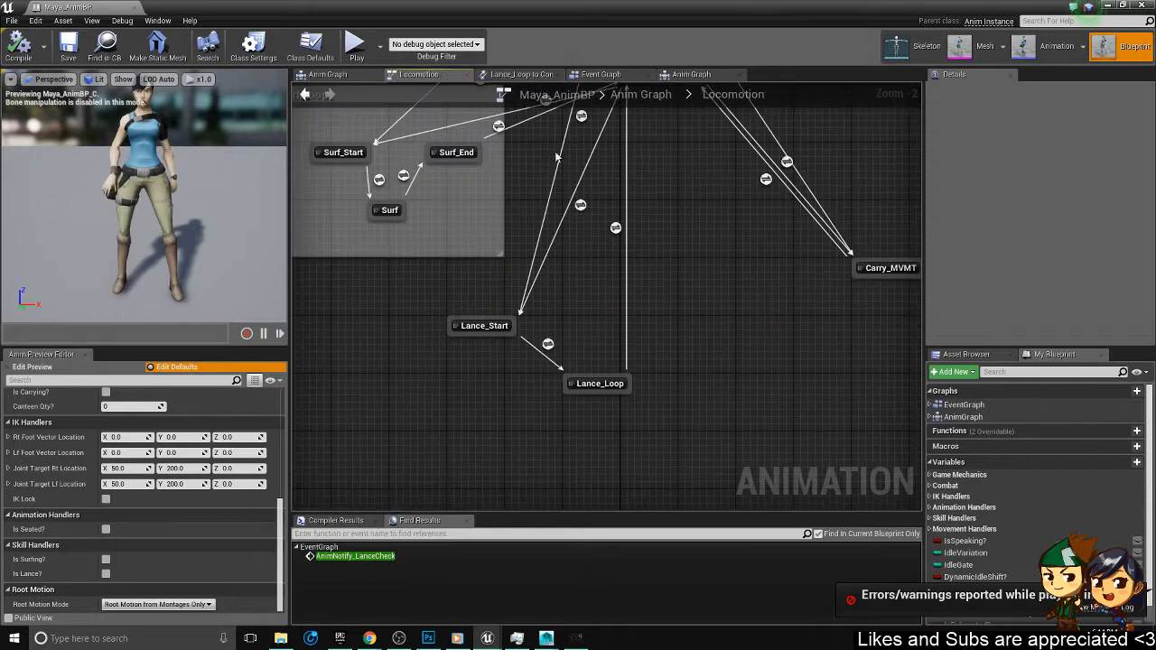
- Delete the Lance_Start and Lance_Loop states with their transitions from the Locomotion state machine, and compile and save Maya_AnimBP
scroll(578, 325, up, 1)
right_drag(548, 291, 436, 441)
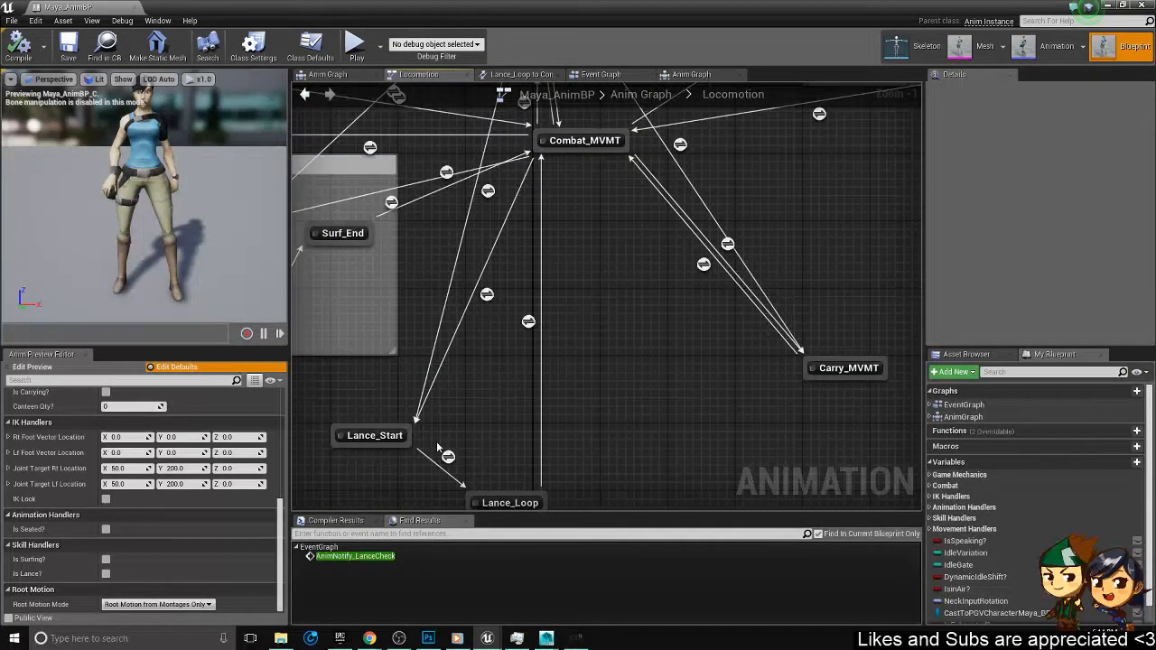
right_drag(576, 323, 617, 245)
click(558, 423)
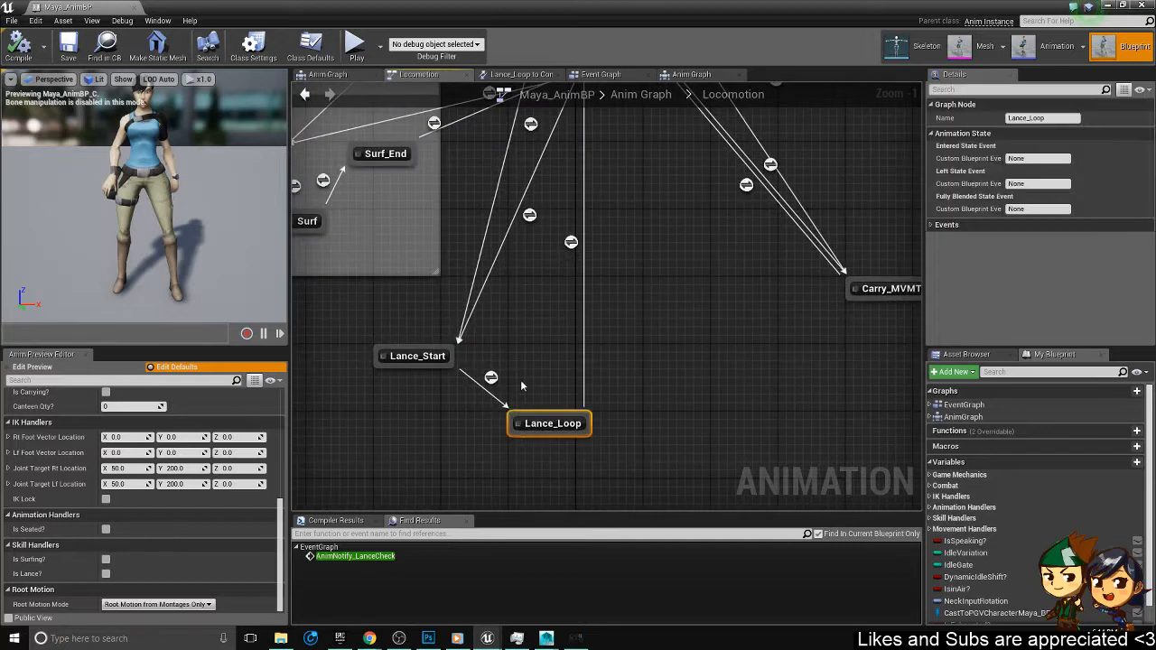
right_drag(551, 327, 585, 386)
drag(585, 390, 451, 485)
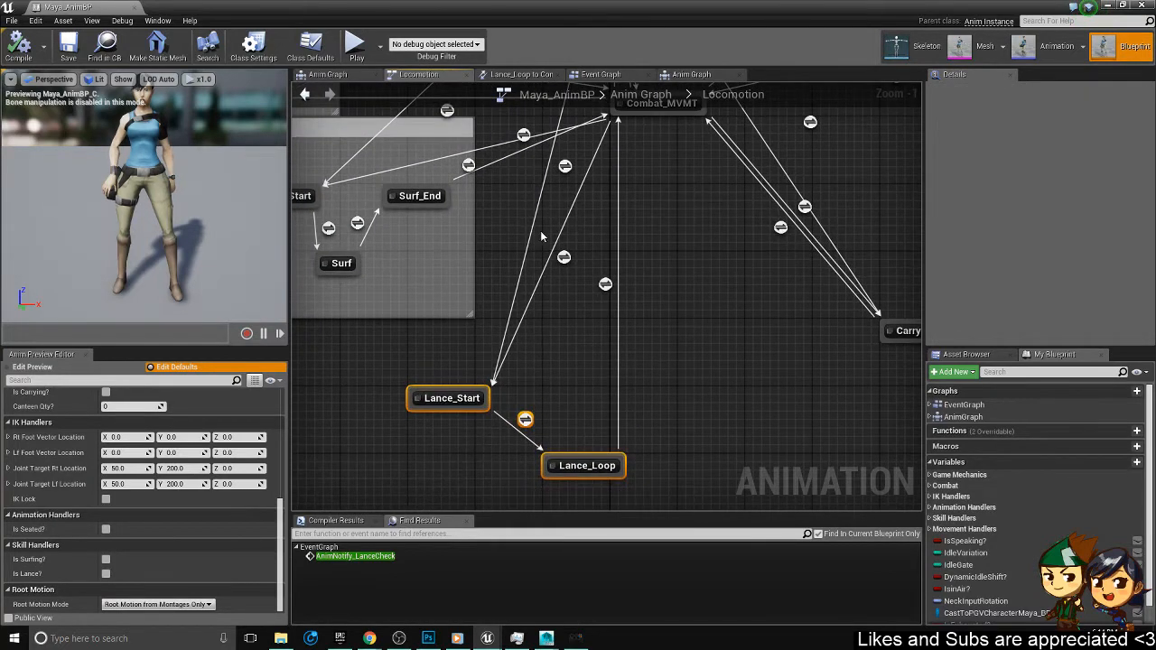
key(Delete)
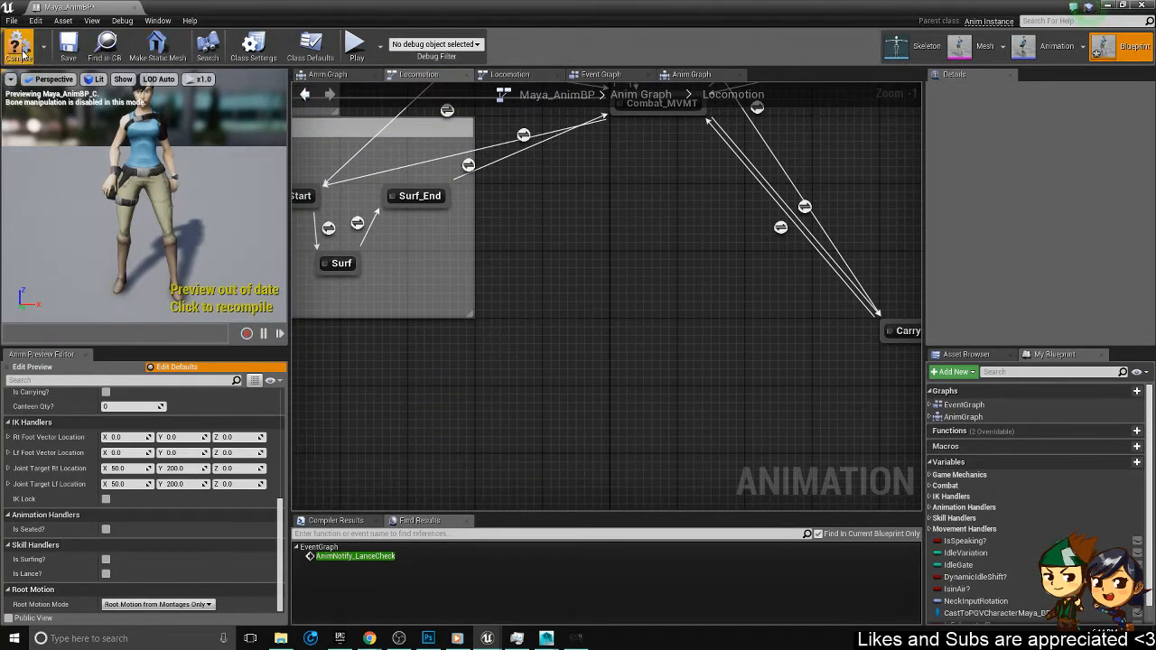
click(67, 53)
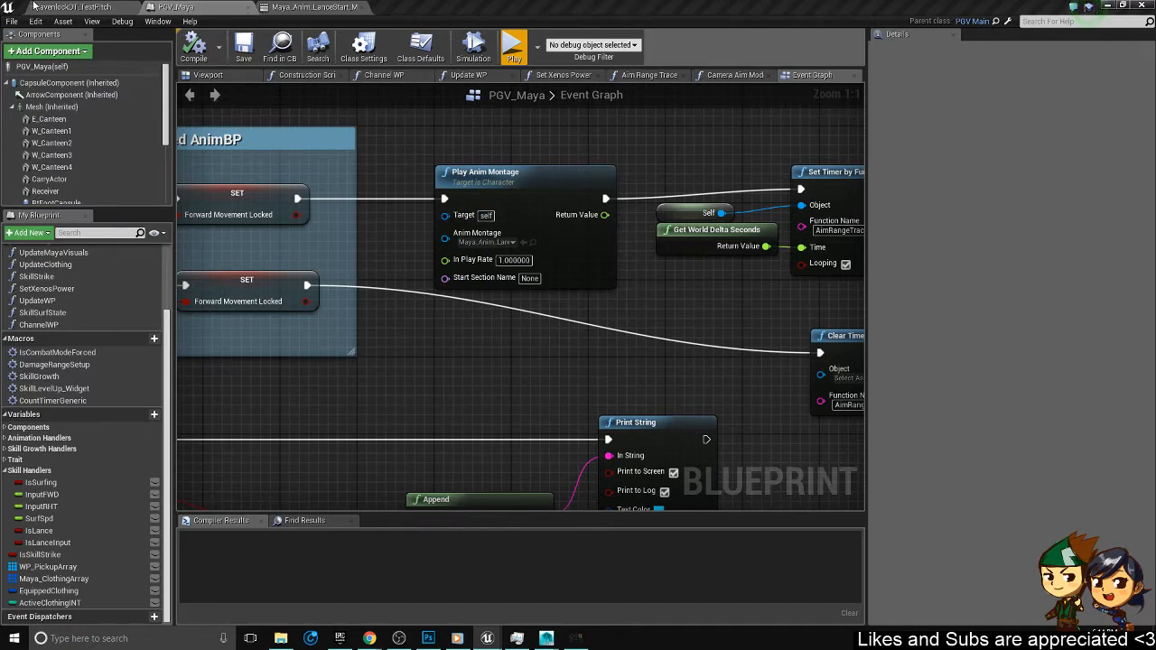
- Play the level as Maya again to test the lance without its Locomotion states, and end the play session
click(99, 6)
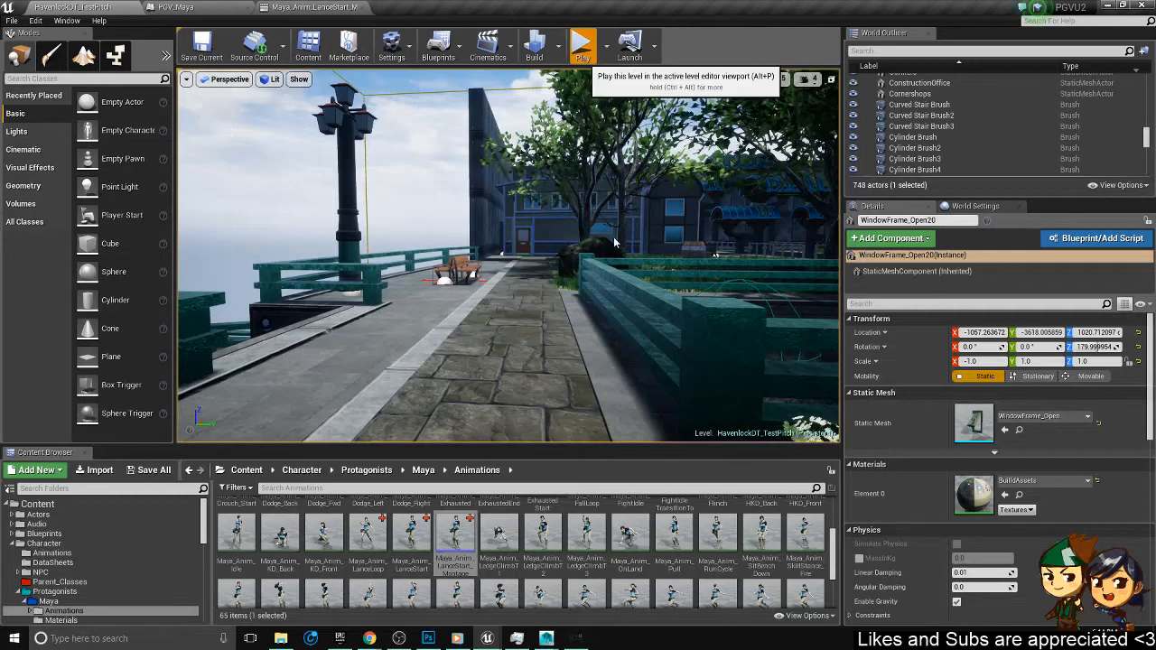
click(583, 40)
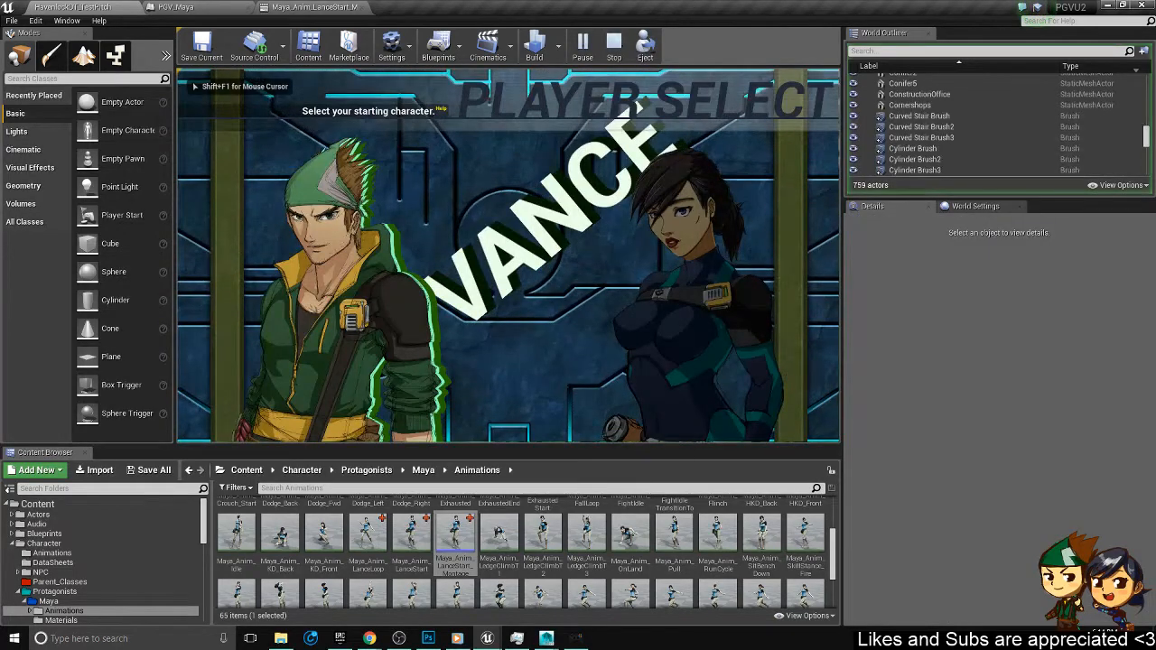
key(Right)
key(Return)
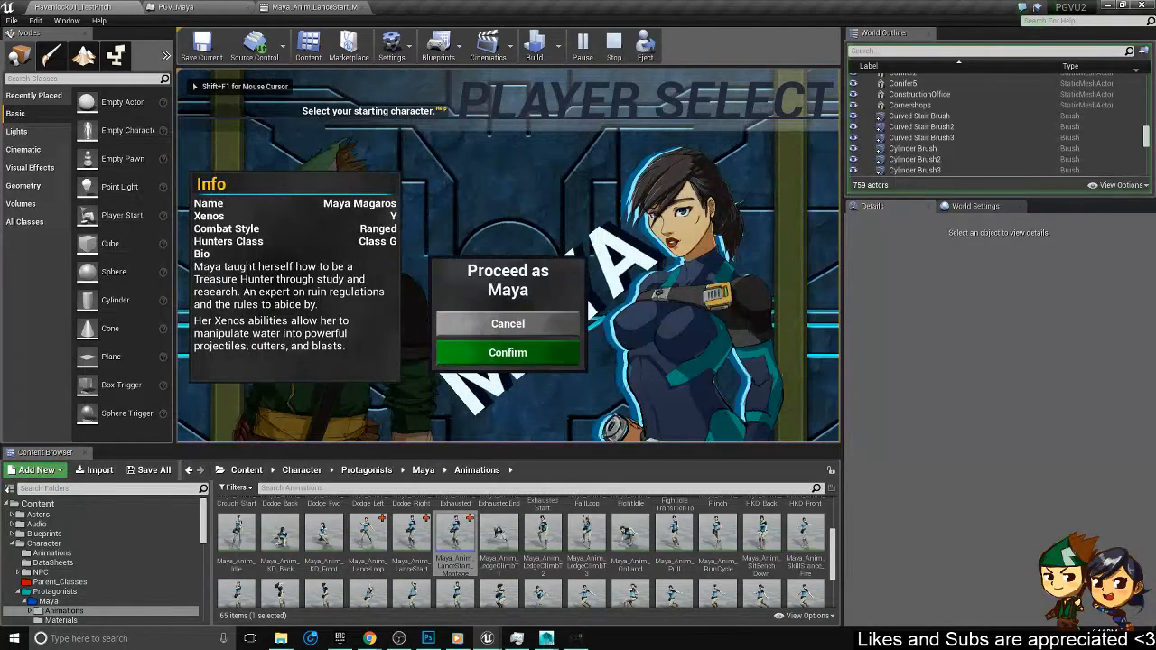
key(Return)
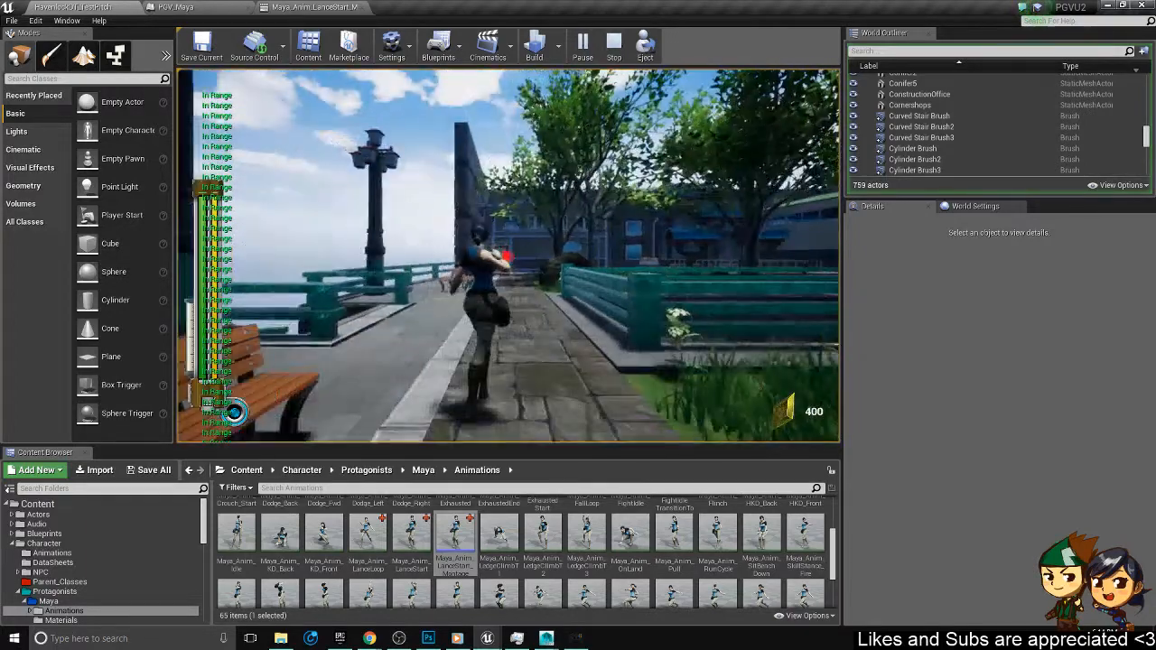
key(Escape)
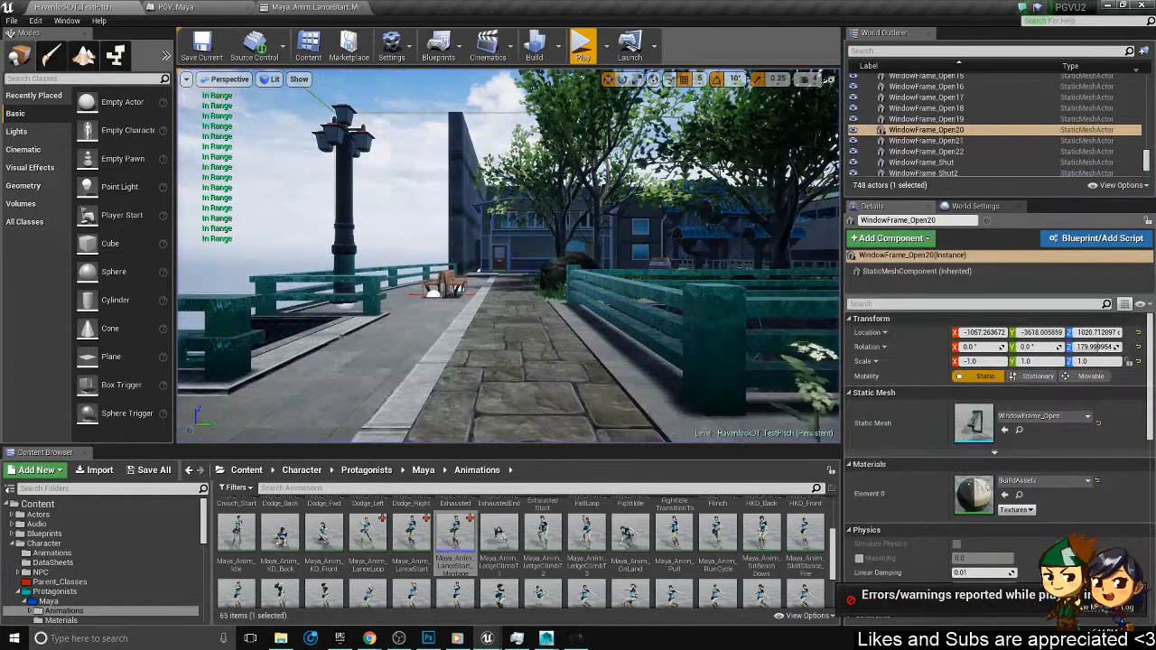
- Examine the Play Anim Montage and AimRangeTraceLance timer nodes in PGV_Maya's Event Graph
click(216, 7)
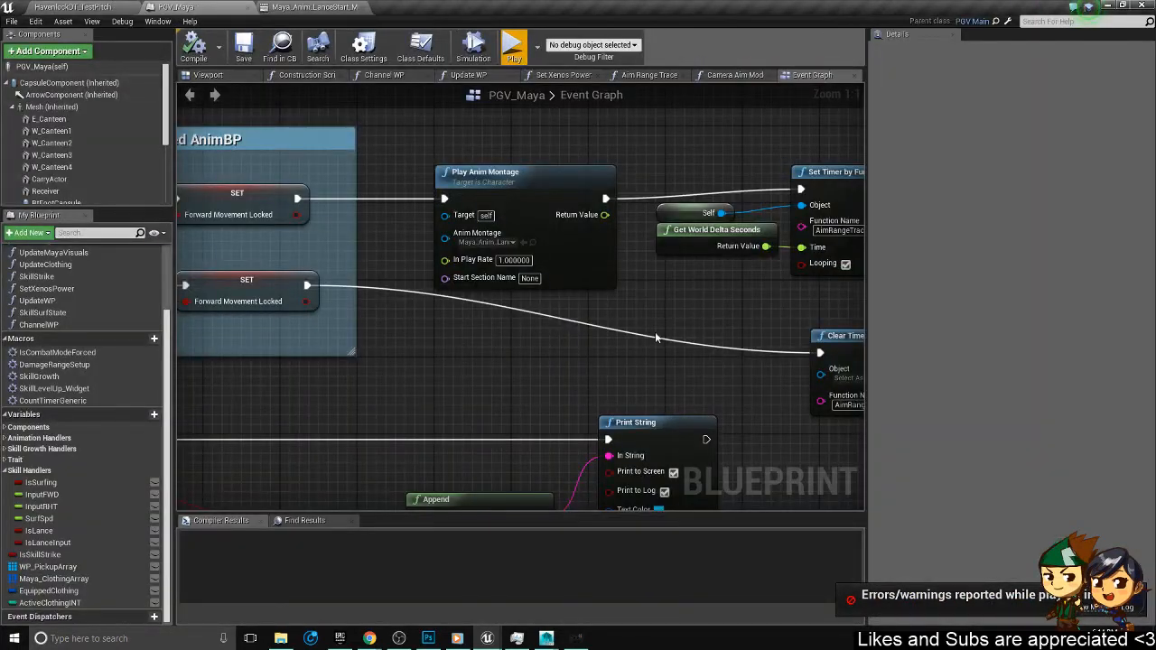
scroll(569, 321, down, 2)
scroll(568, 320, up, 2)
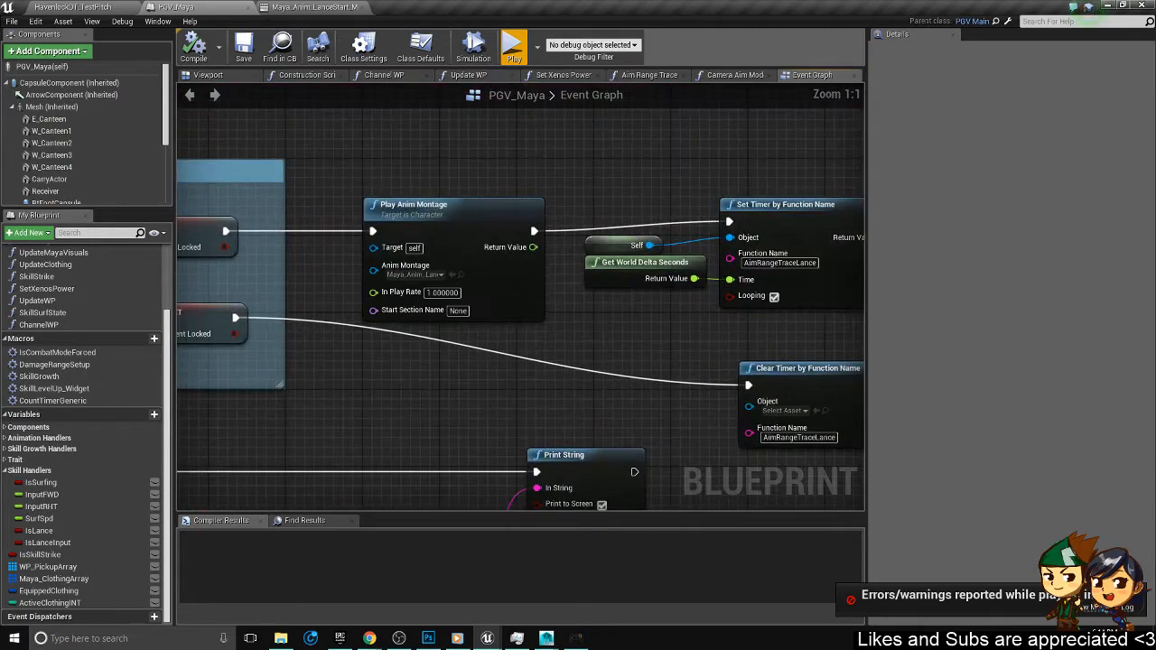
scroll(572, 320, down, 3)
scroll(572, 320, down, 1)
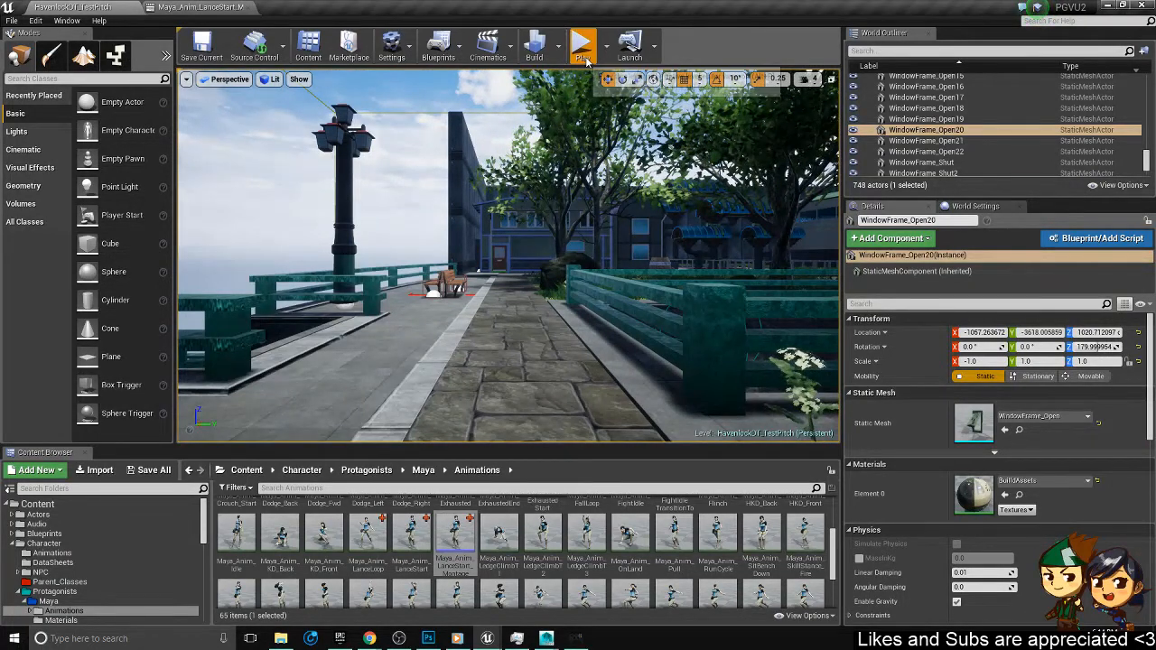
- Play the level as Maya, try the lance while running along the walkway, and end the play session
key(Return)
key(Return)
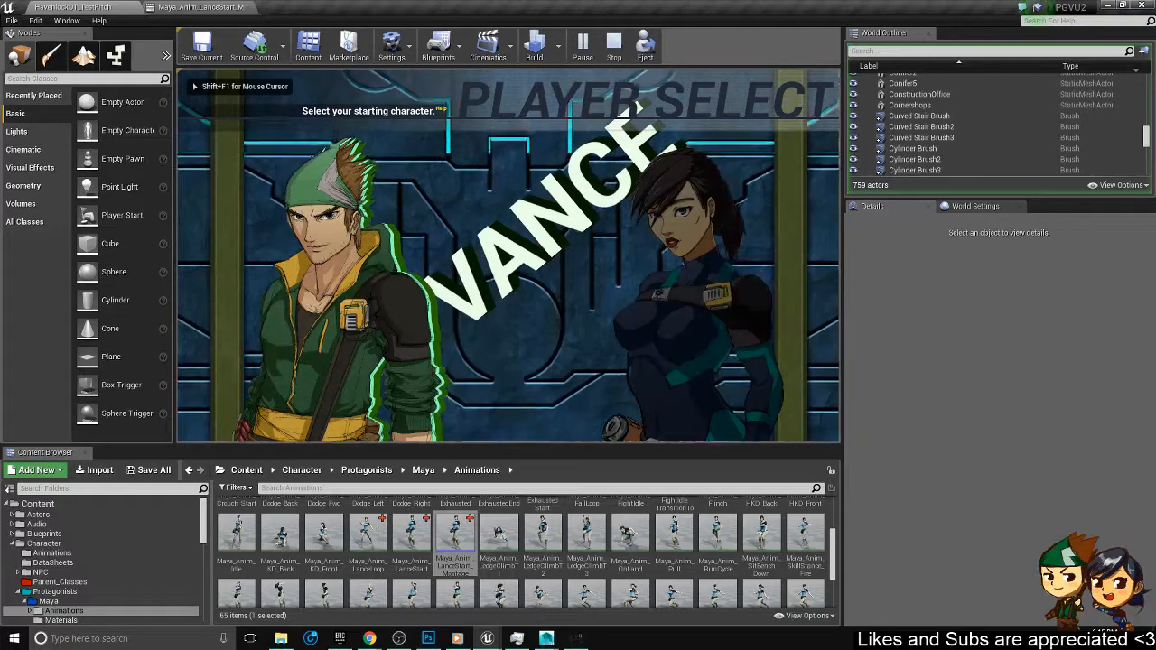
key(Right)
key(Return)
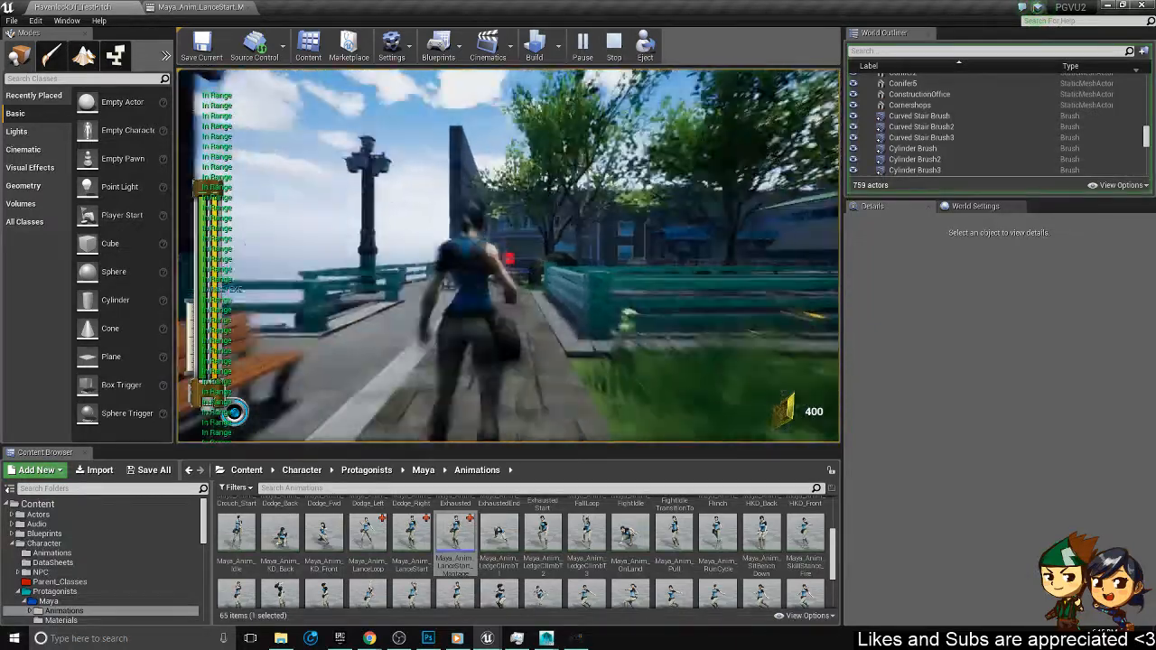
key(w)
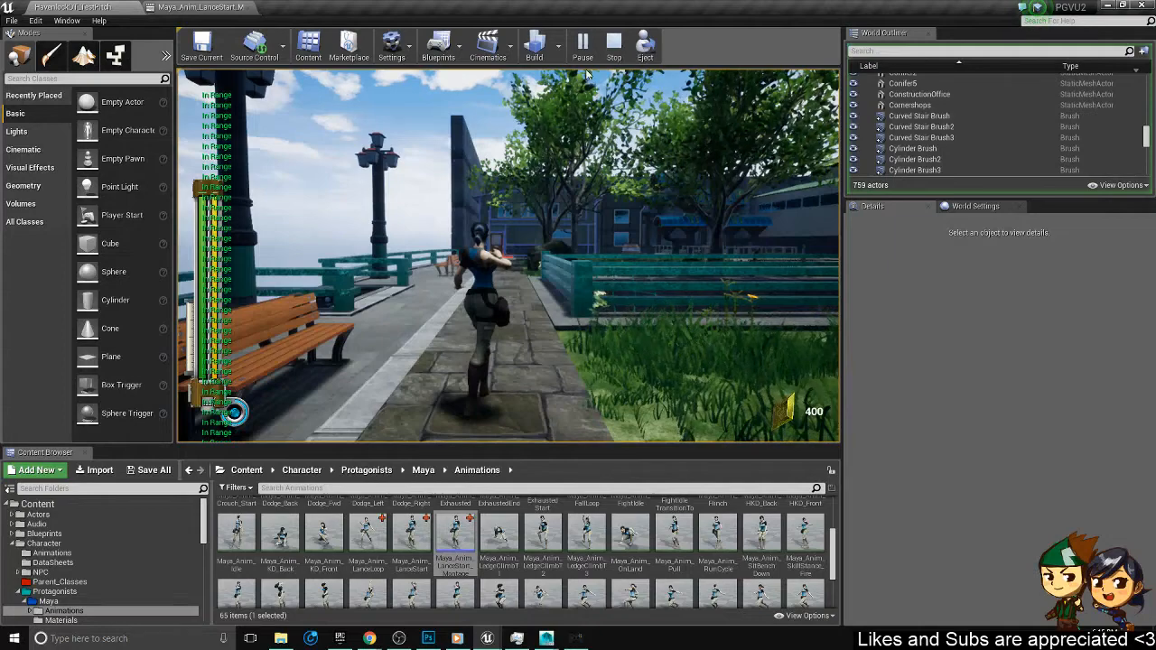
click(614, 45)
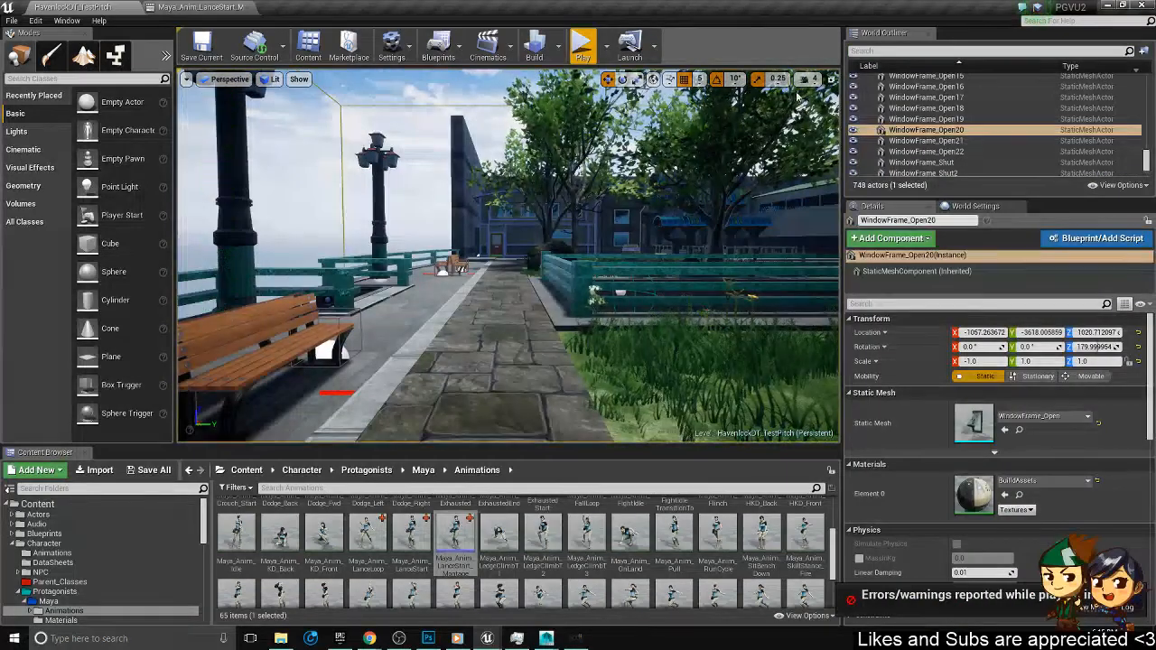
- Start a new play session in the level and confirm Maya as the starting character
click(581, 49)
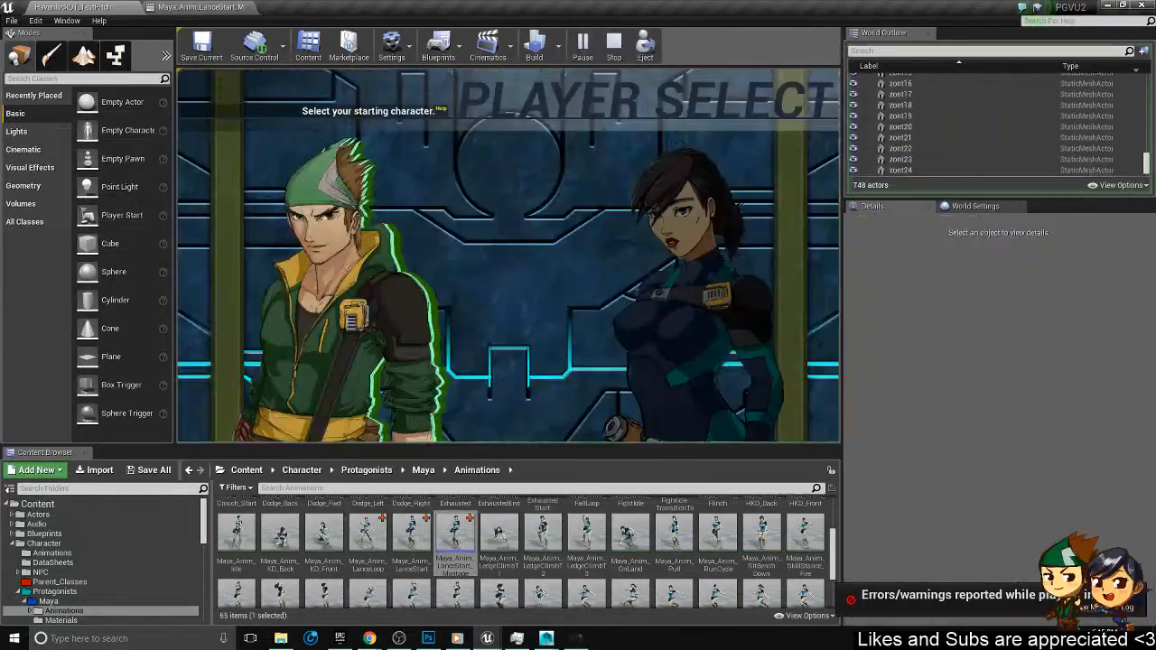
key(alt+Tab)
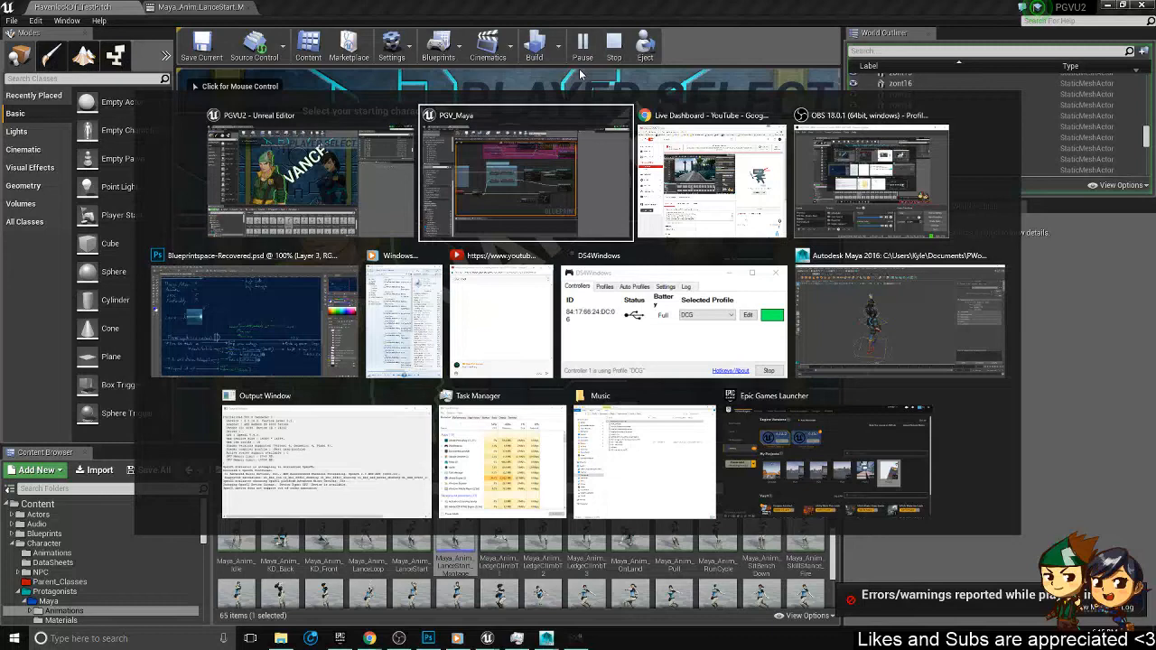
click(581, 74)
key(Return)
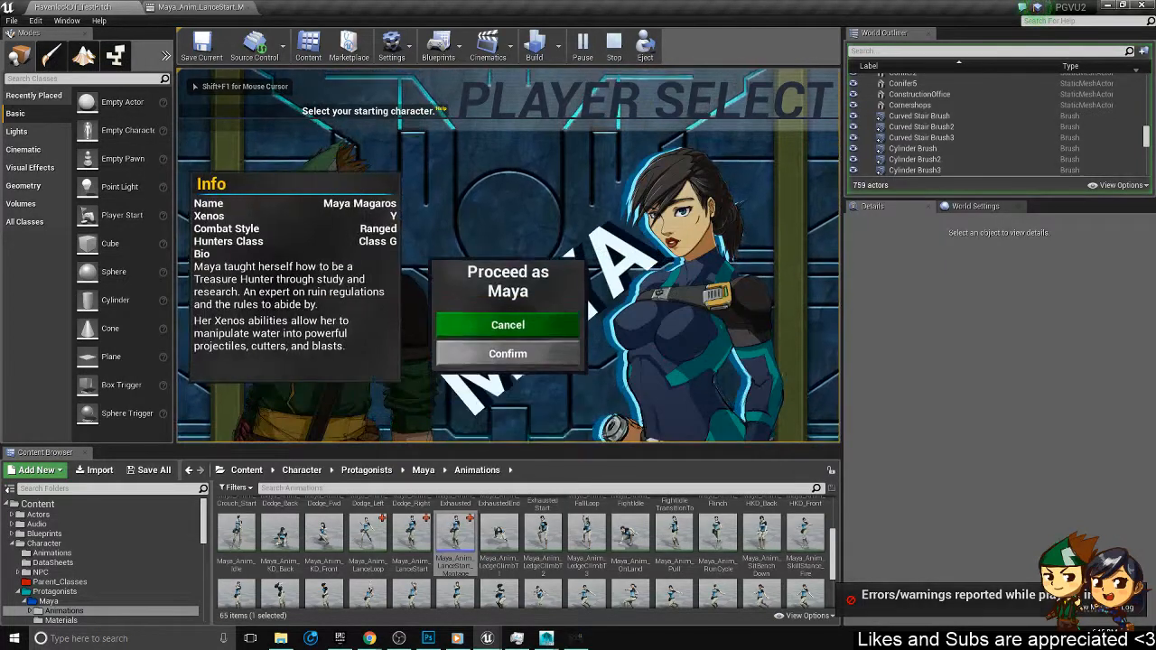
key(Down)
key(Return)
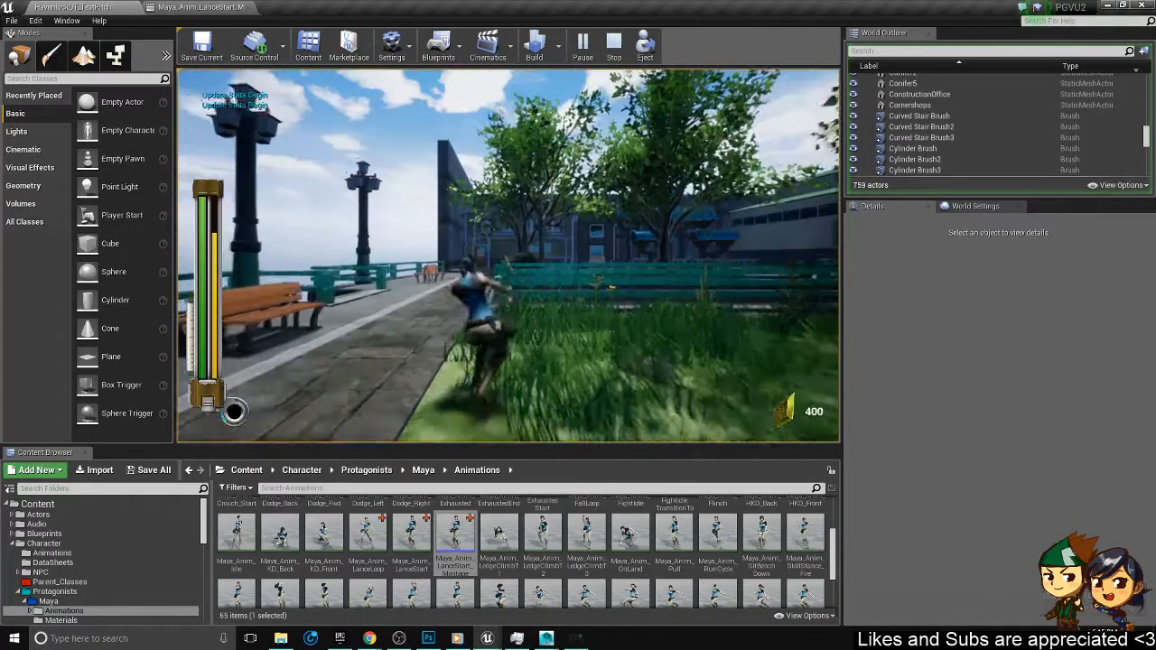
key(alt+Tab)
key(alt+Tab)
key(alt+shift+Tab)
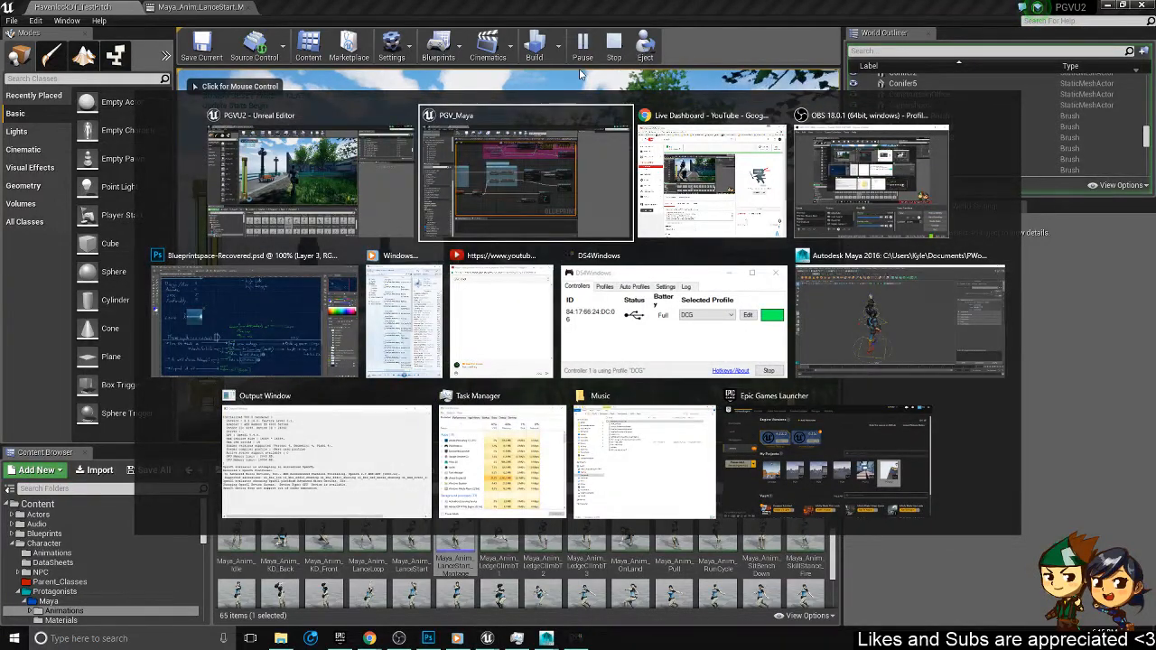
key(alt+Tab)
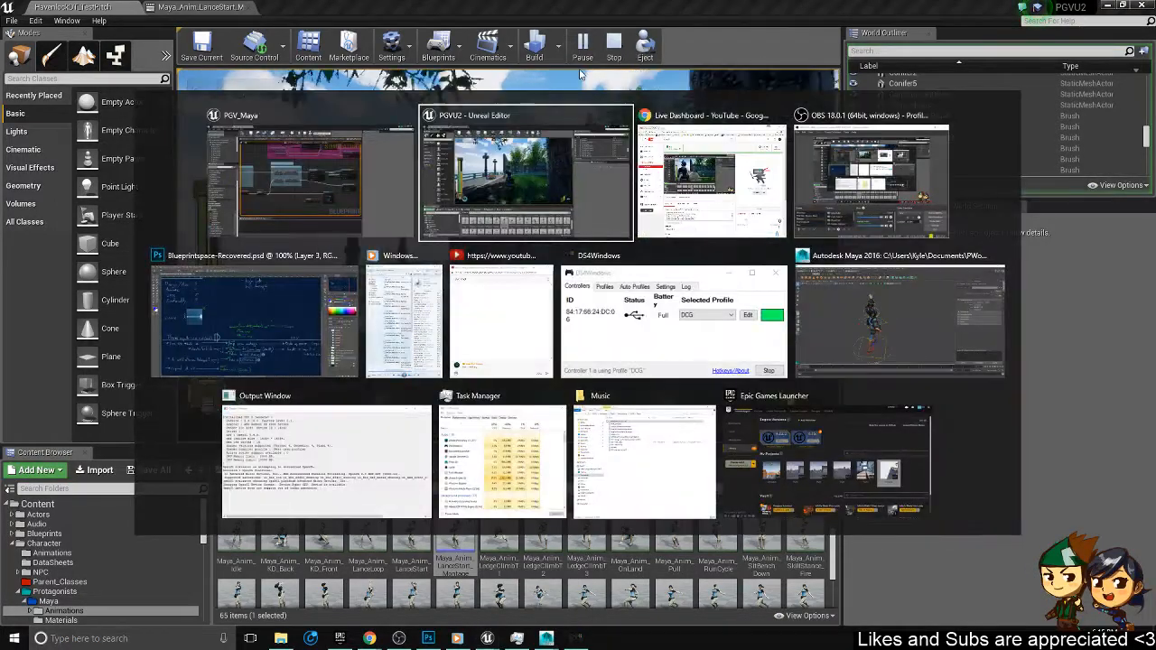
key(alt+Tab)
key(alt+Tab)
key(alt+shift+Tab)
key(alt+shift+Tab)
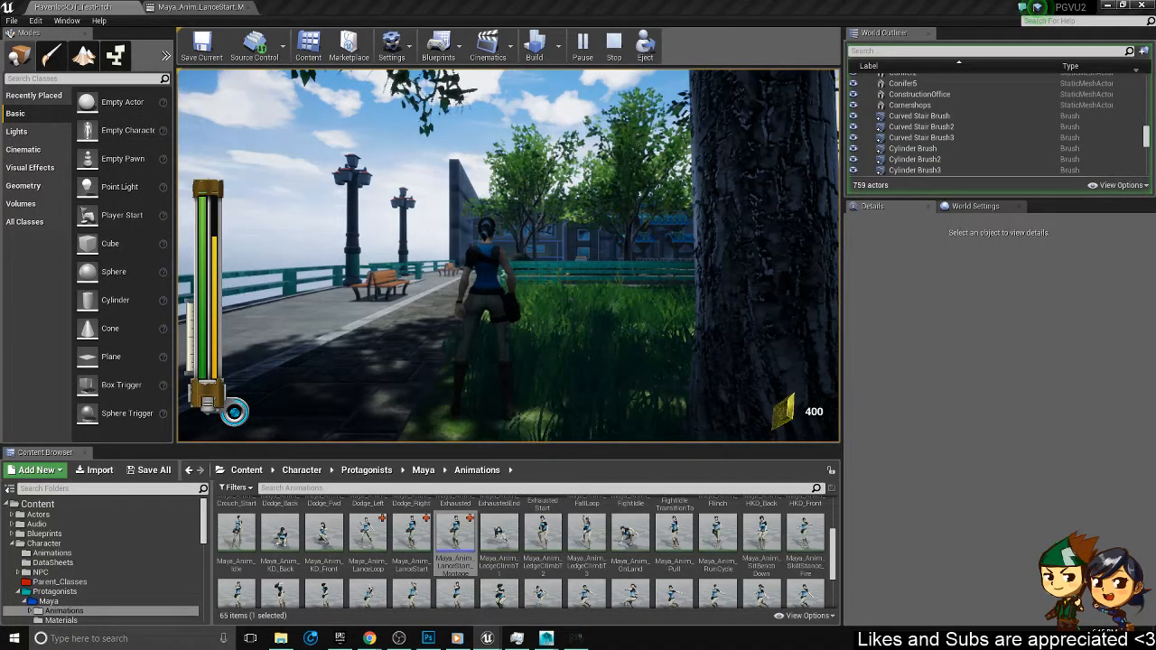
- Return to the running game and test Maya's lance aim while moving onto the stone path
click(664, 267)
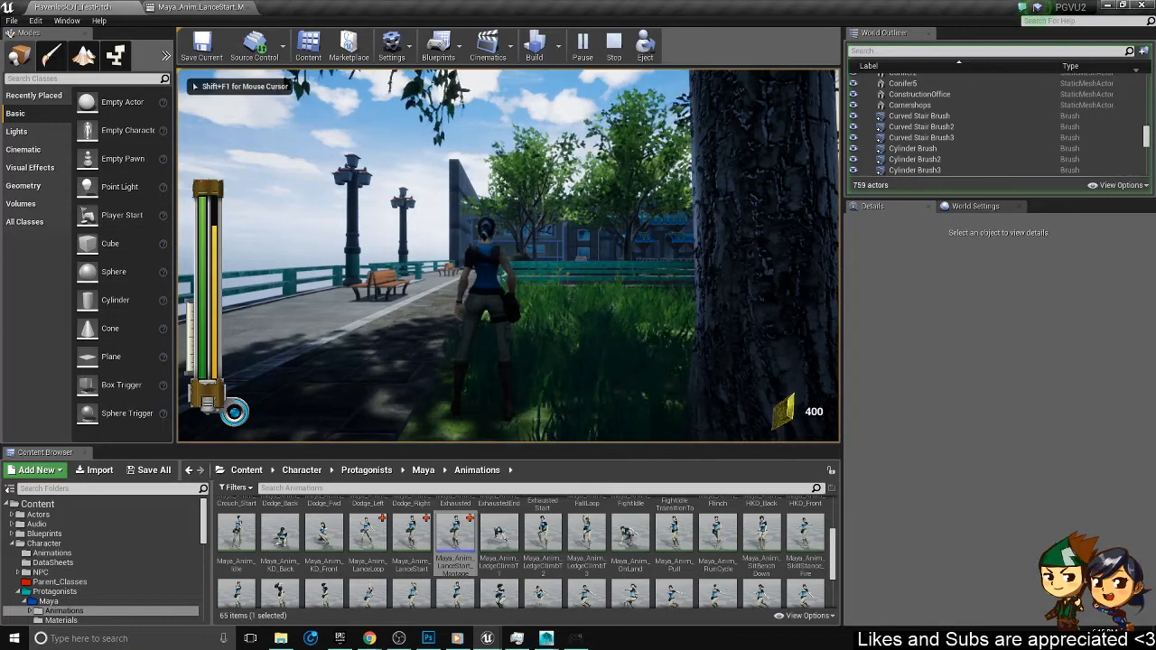
key(w)
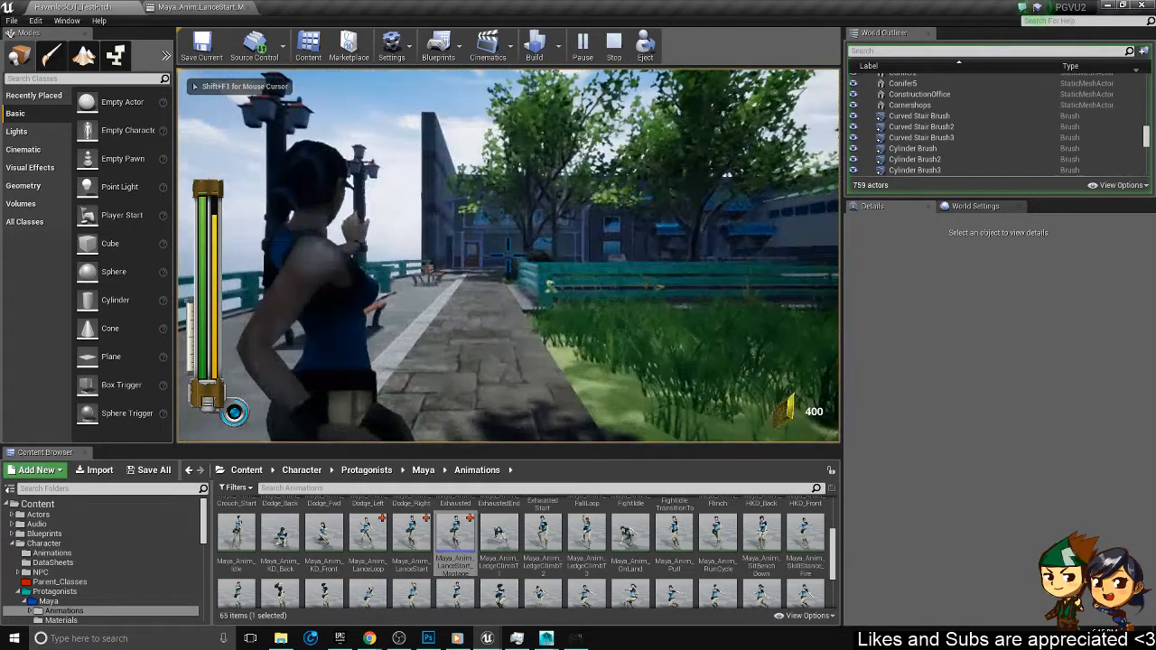
right_click(508, 261)
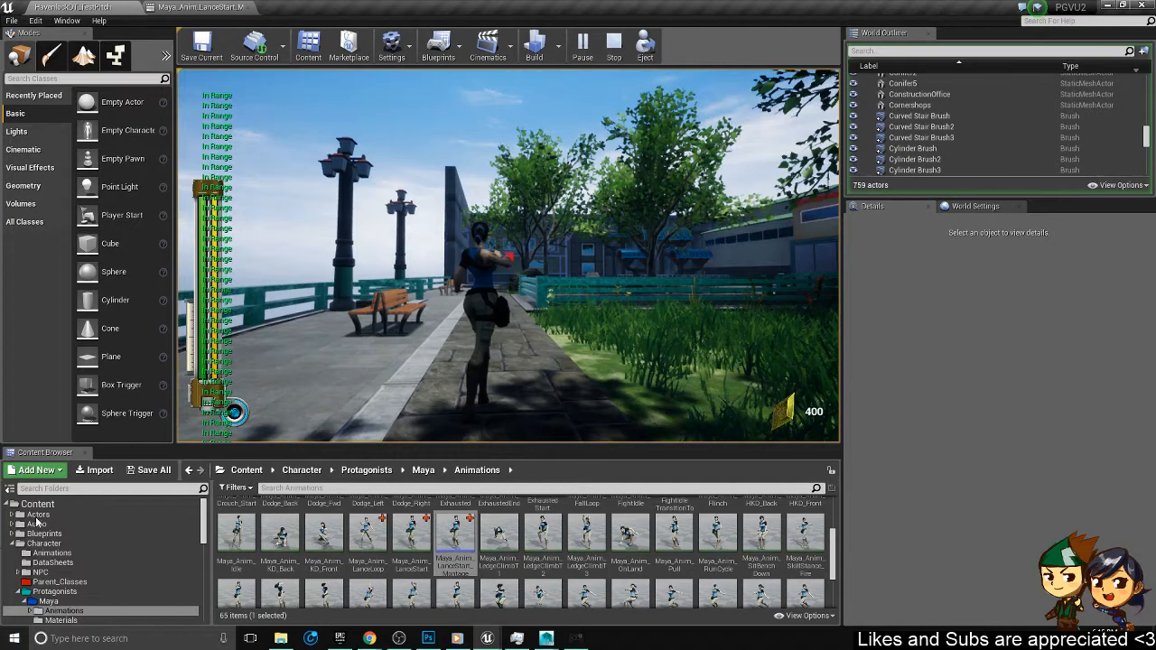
- Open the Maya_Anim_LanceStart animation and set its Rate Scale to 1.0
click(206, 7)
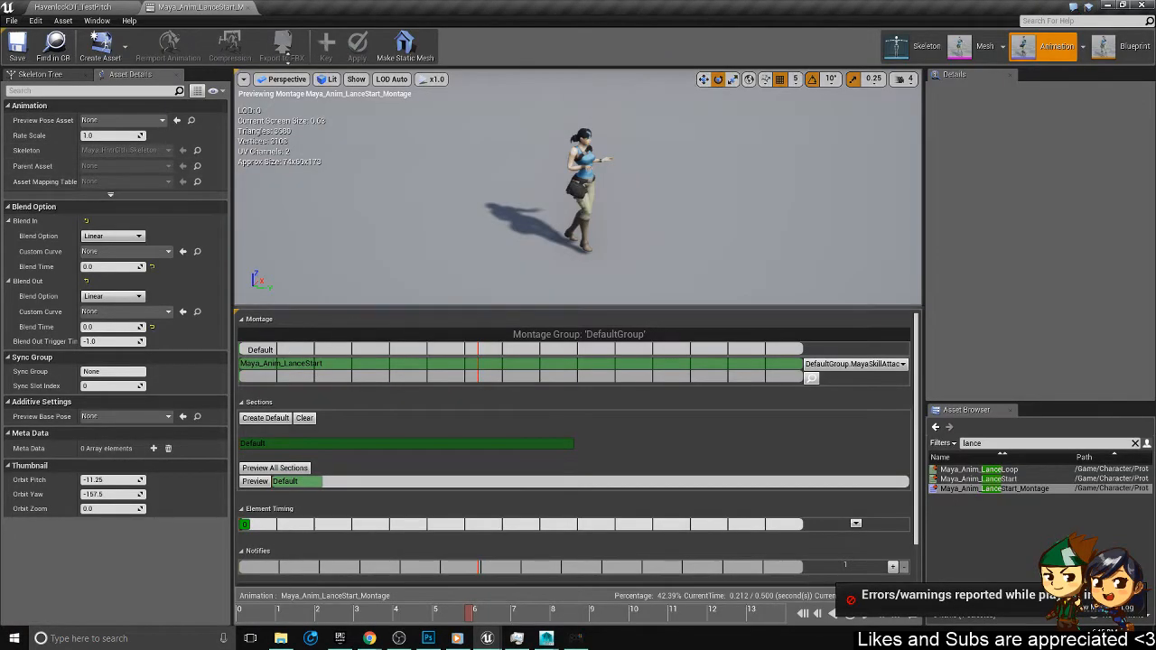
double_click(983, 479)
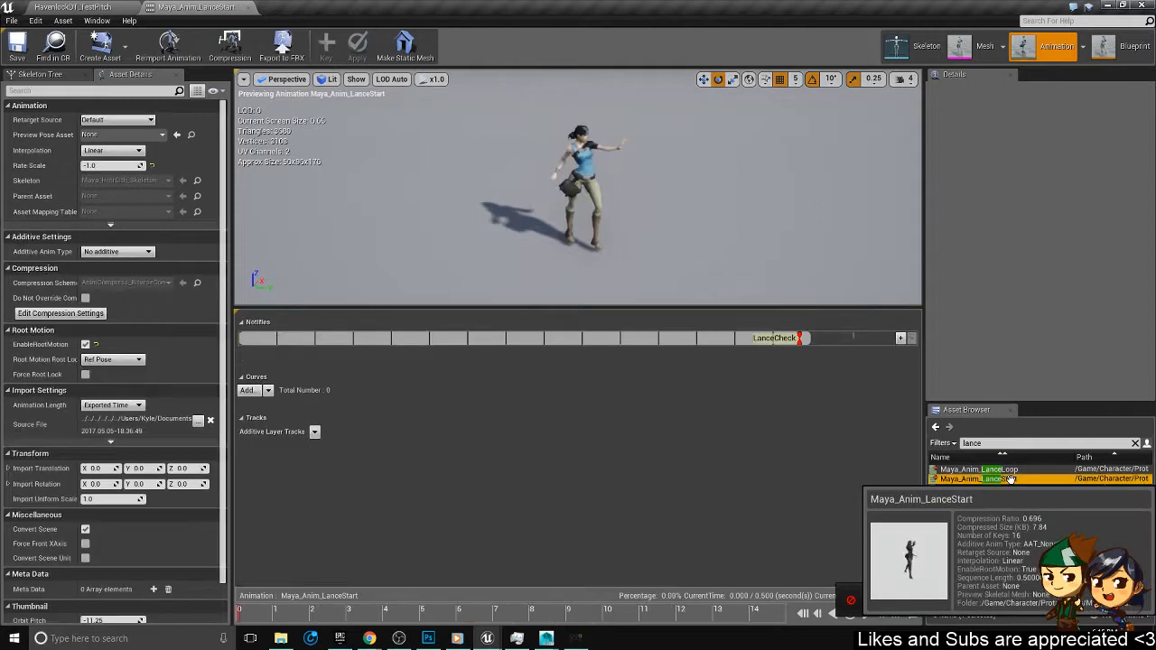
click(116, 167)
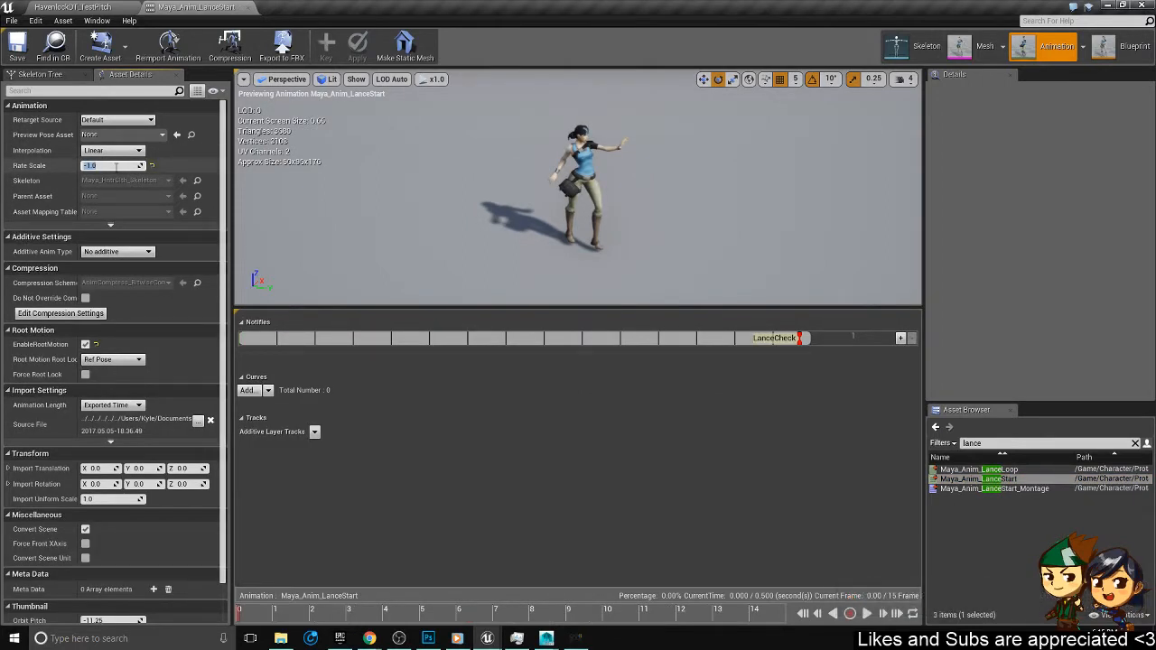
text(1)
key(Return)
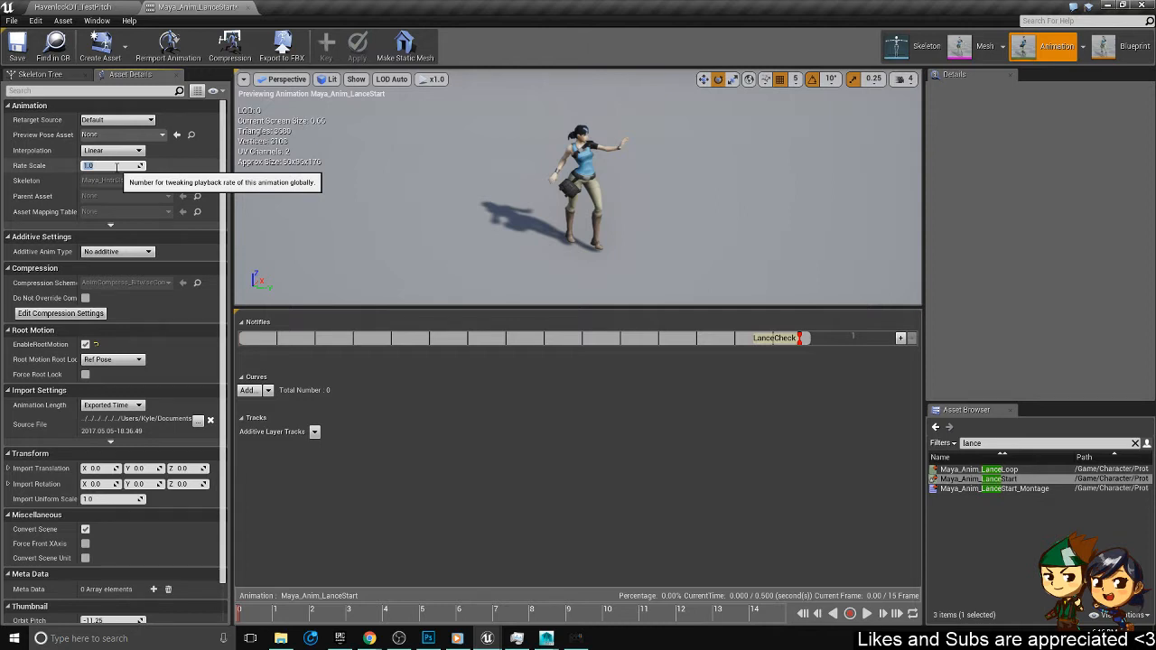
key(BackSpace)
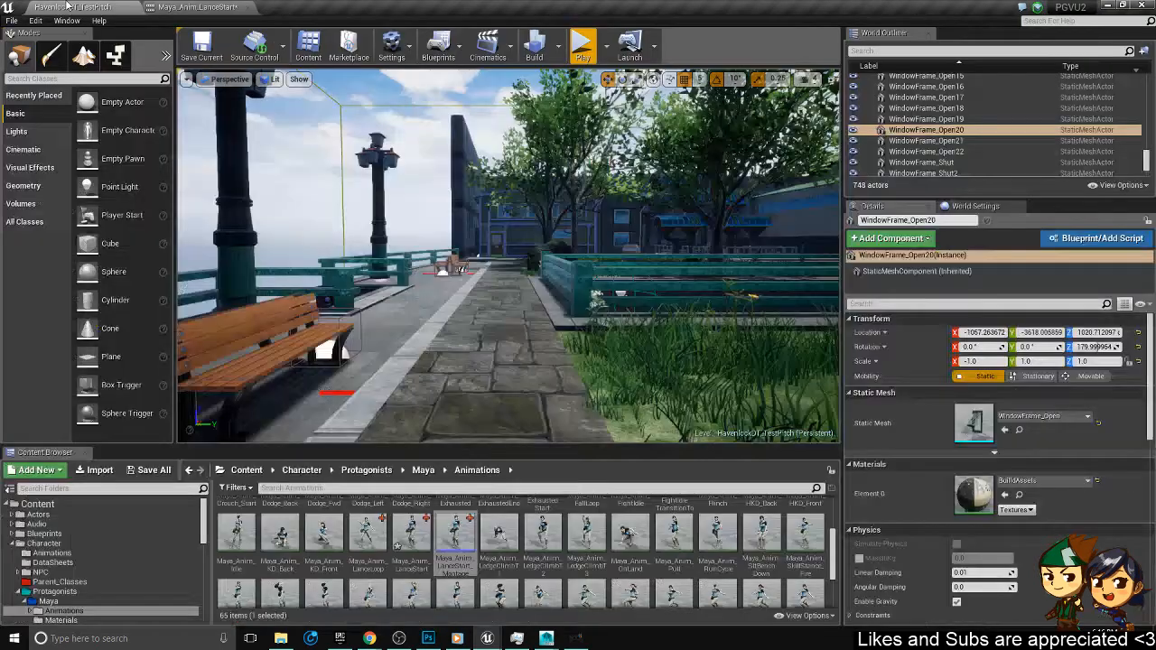
- Return to the HavenlockDT_TestPitch level and start playing it as Maya with the changed LanceStart animation
click(77, 7)
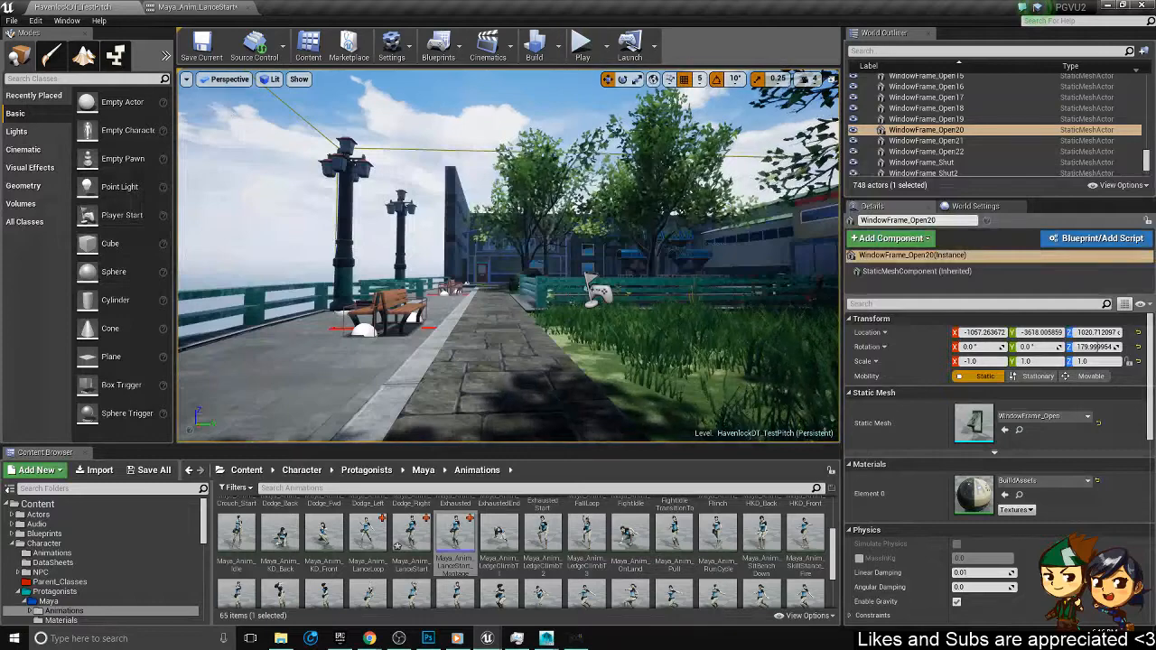
click(582, 42)
key(Right)
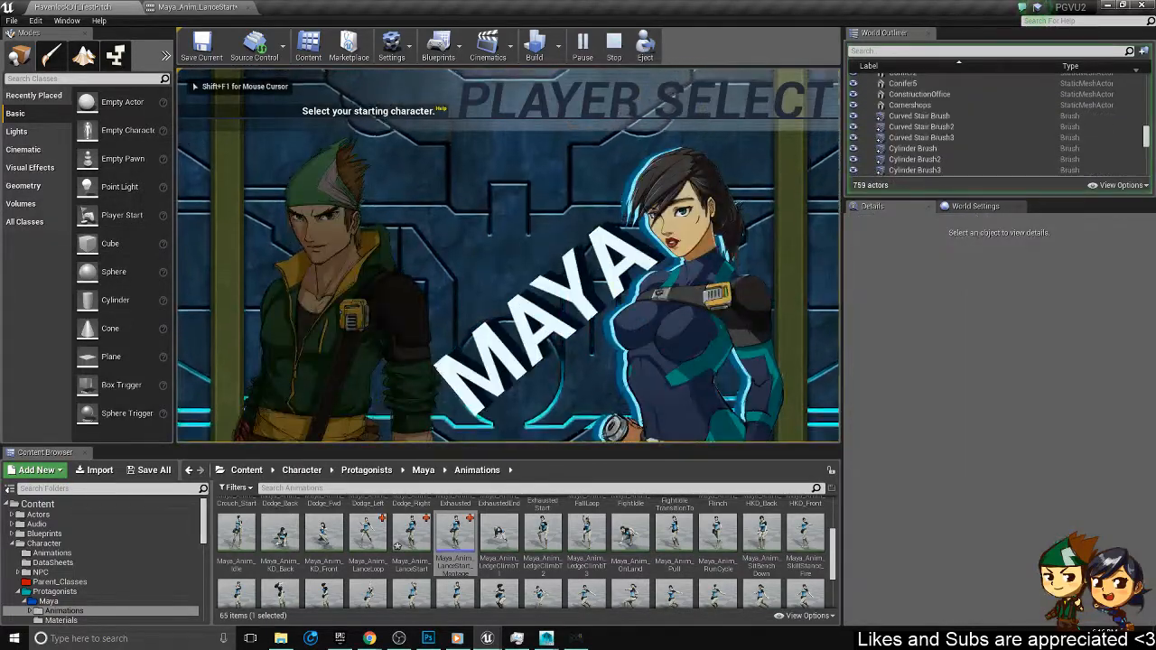
key(Return)
key(Down)
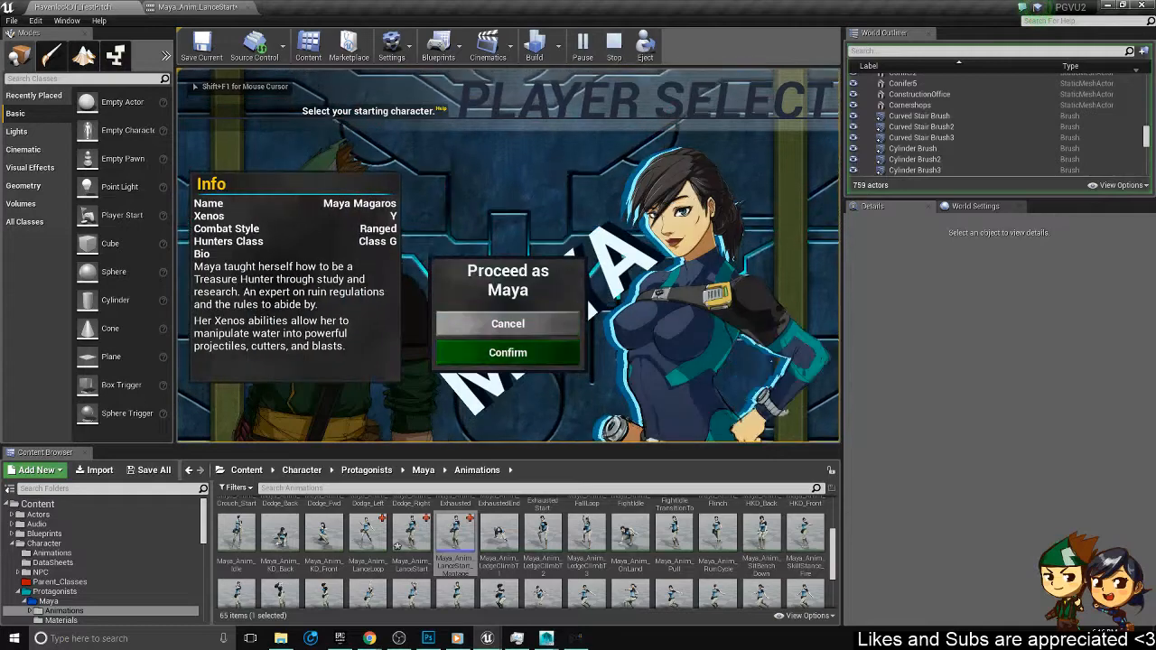
key(Return)
- Test aiming and triggering Maya's lance repeatedly while moving along the stone path, and end the play session
key(w)
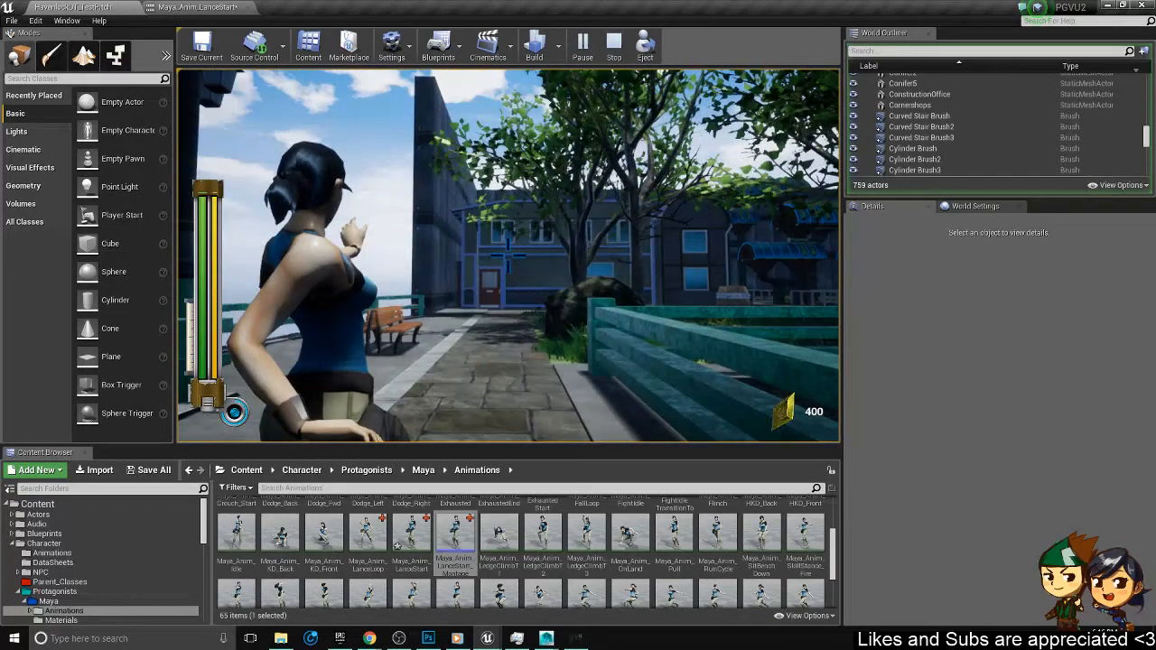
key(w)
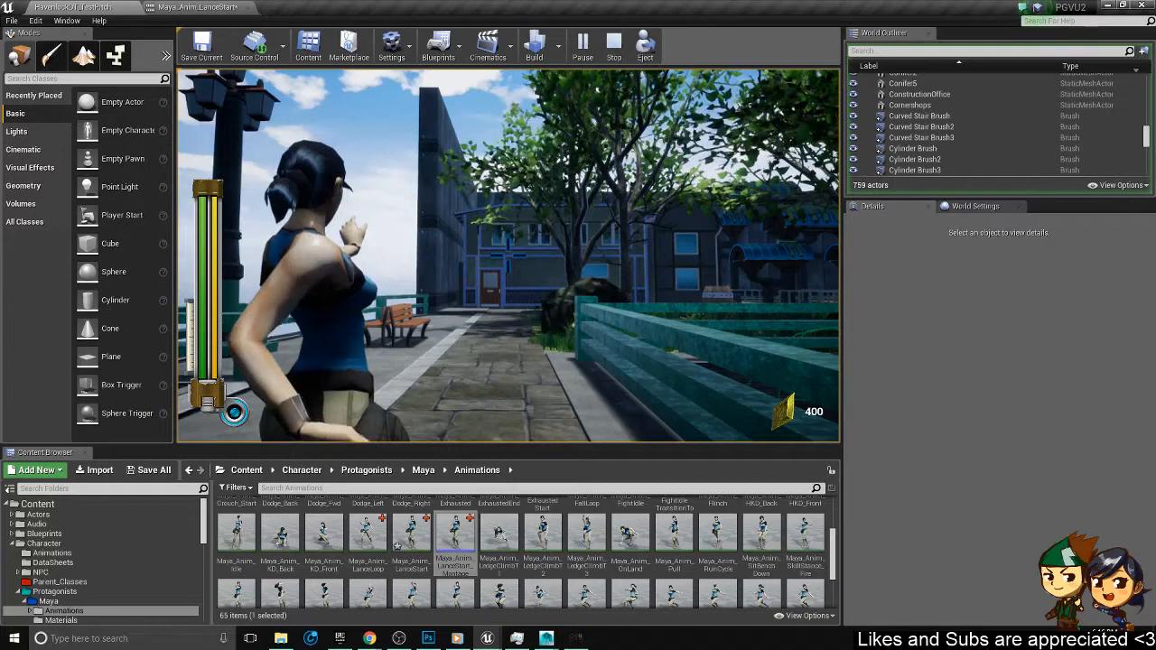
key(e)
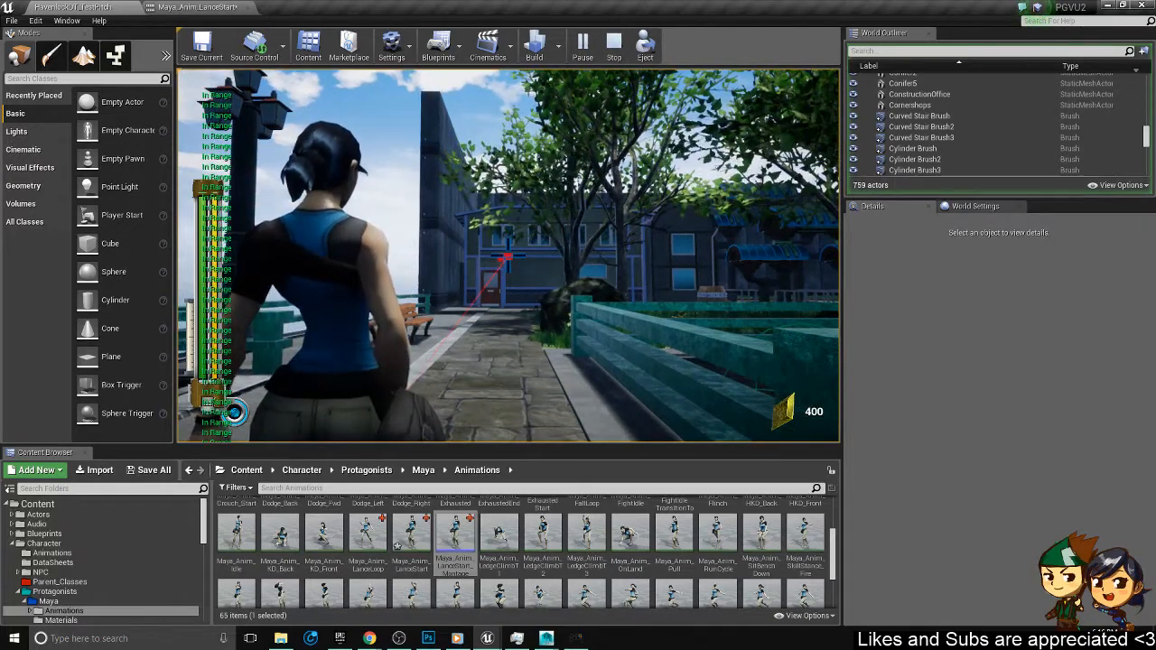
key(w)
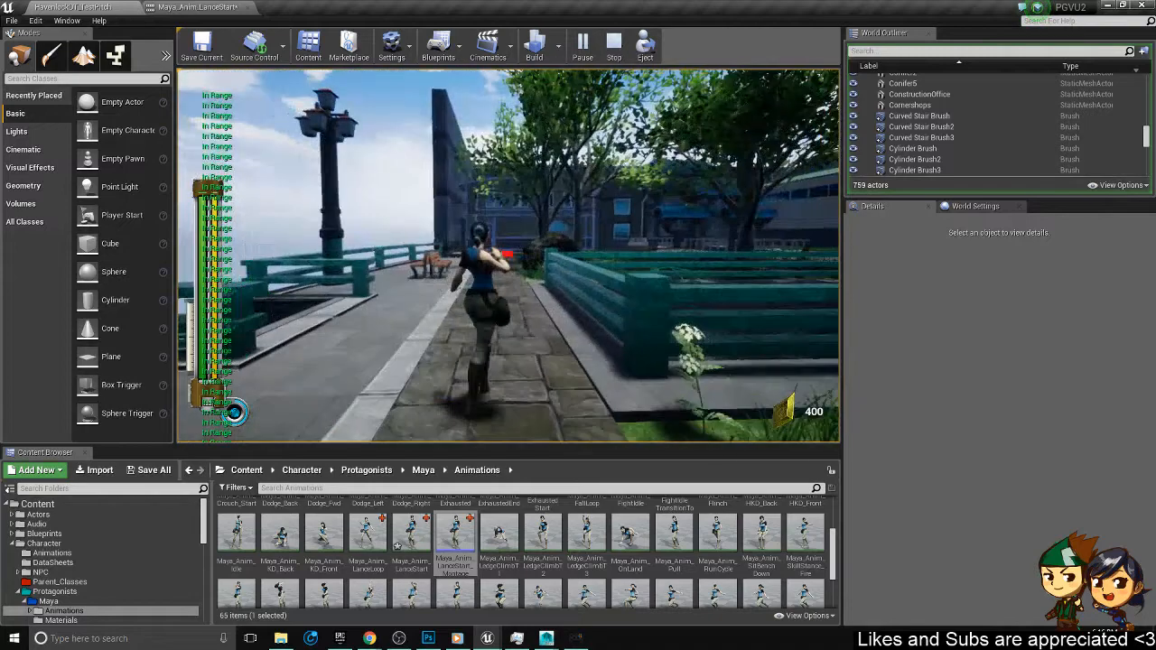
right_click(508, 255)
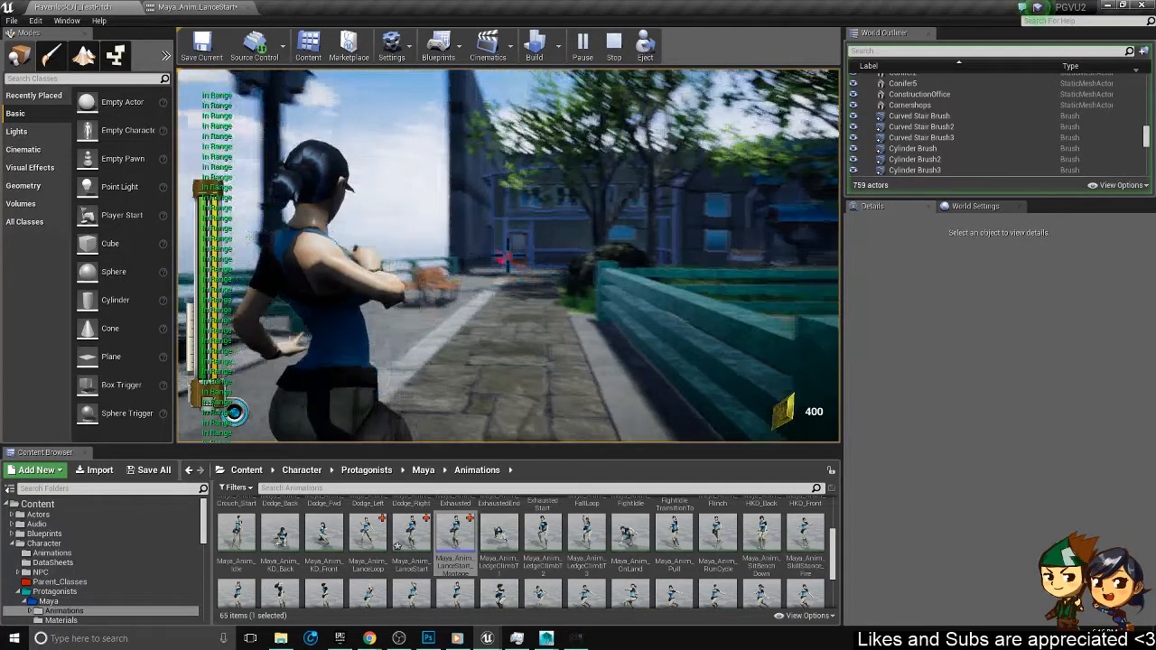
key(w)
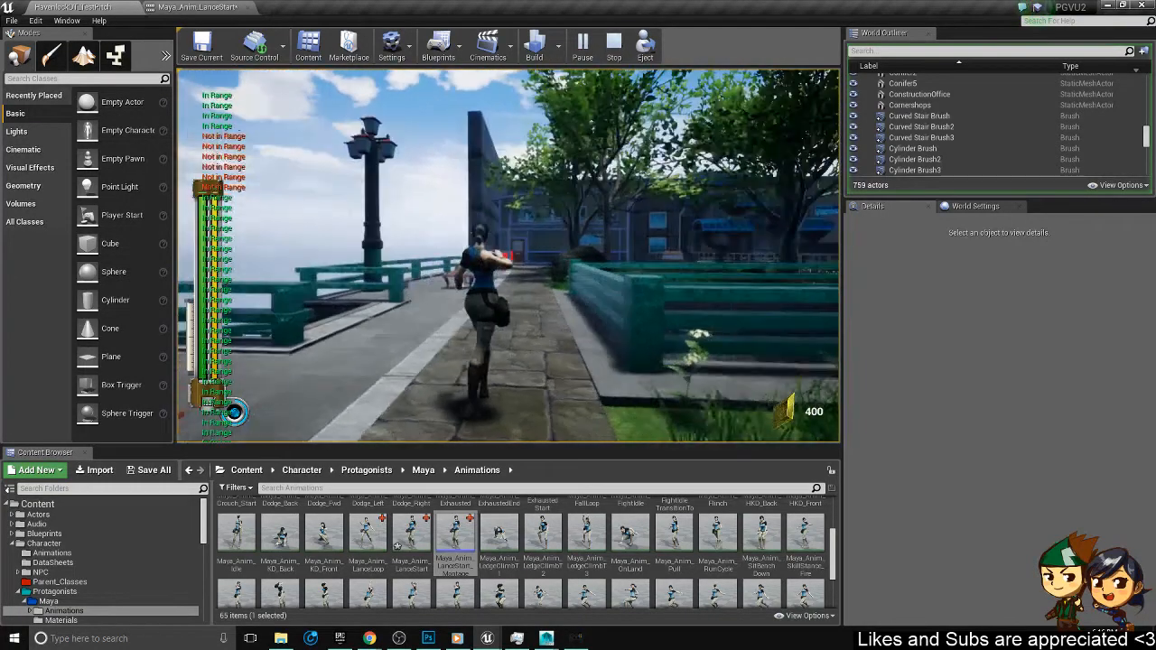
right_click(507, 256)
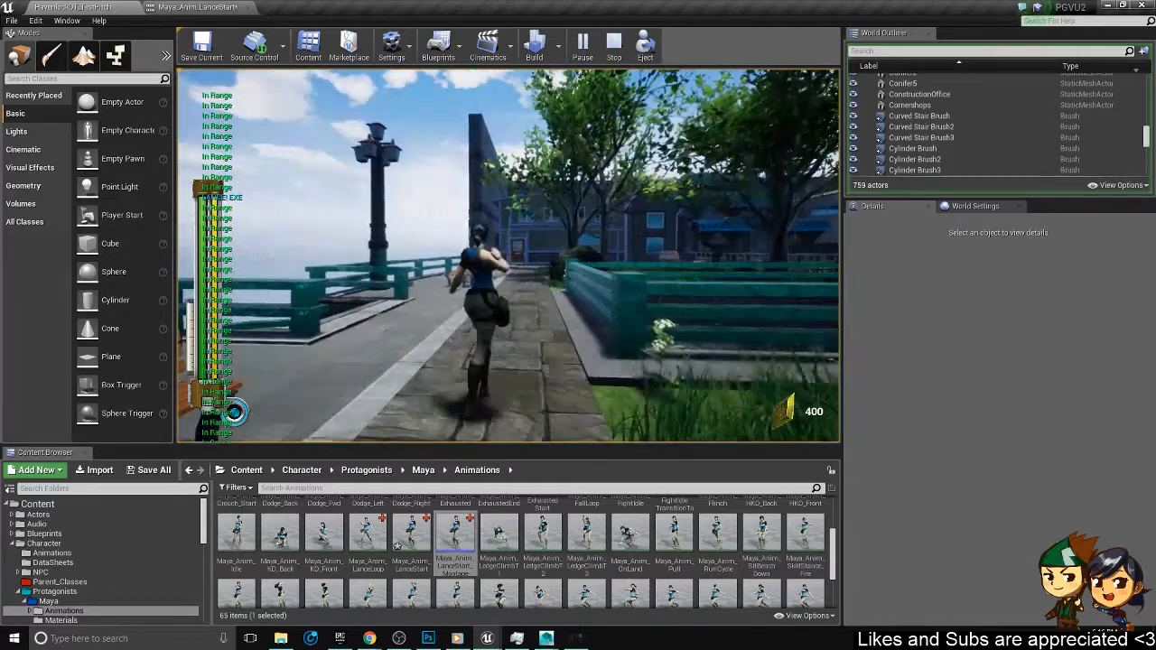
key(w)
right_click(508, 256)
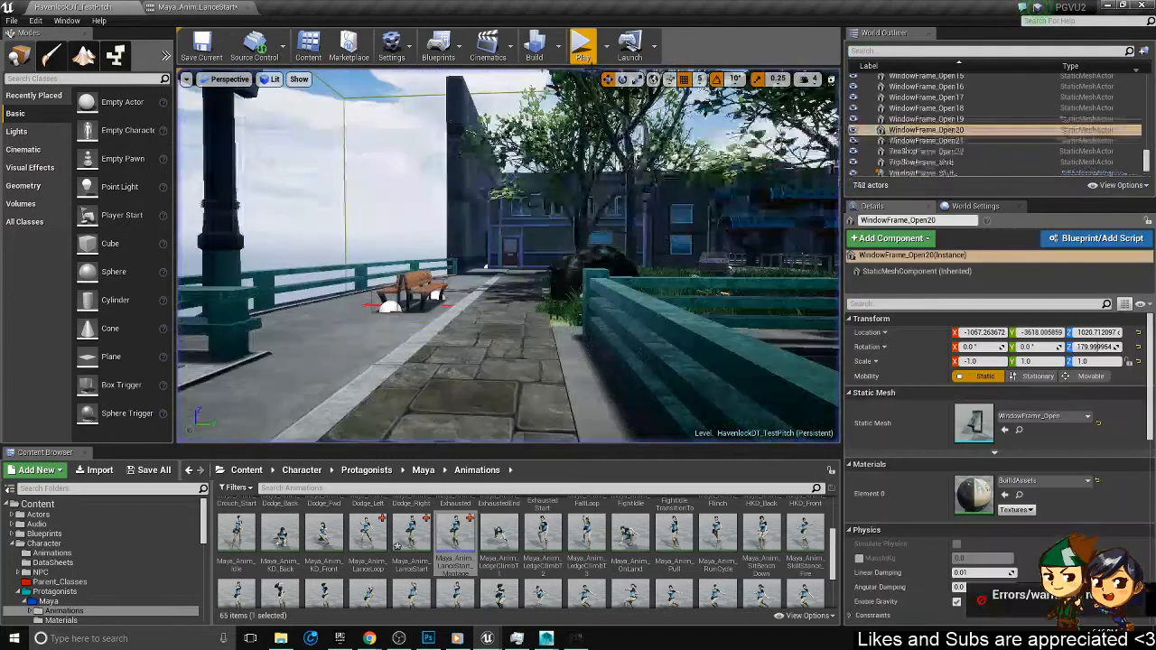
key(Escape)
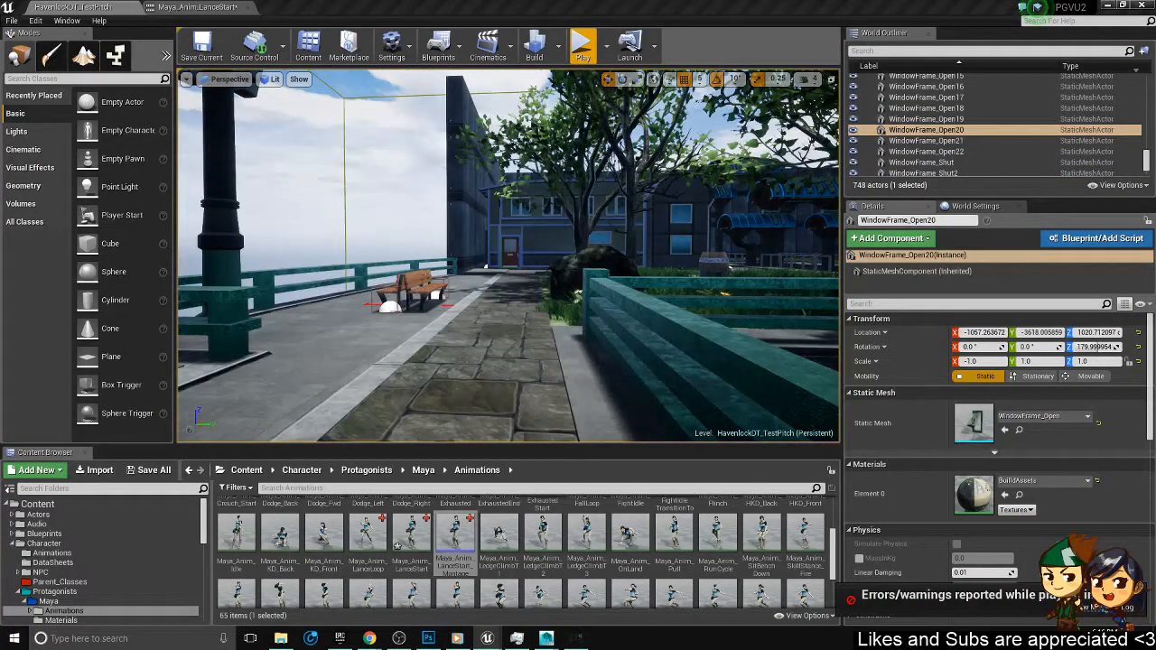
- Bring the PGV_Maya blueprint window back, maximize it, and open the AimRangeTraceLance function graph
drag(1155, 161, 495, 89)
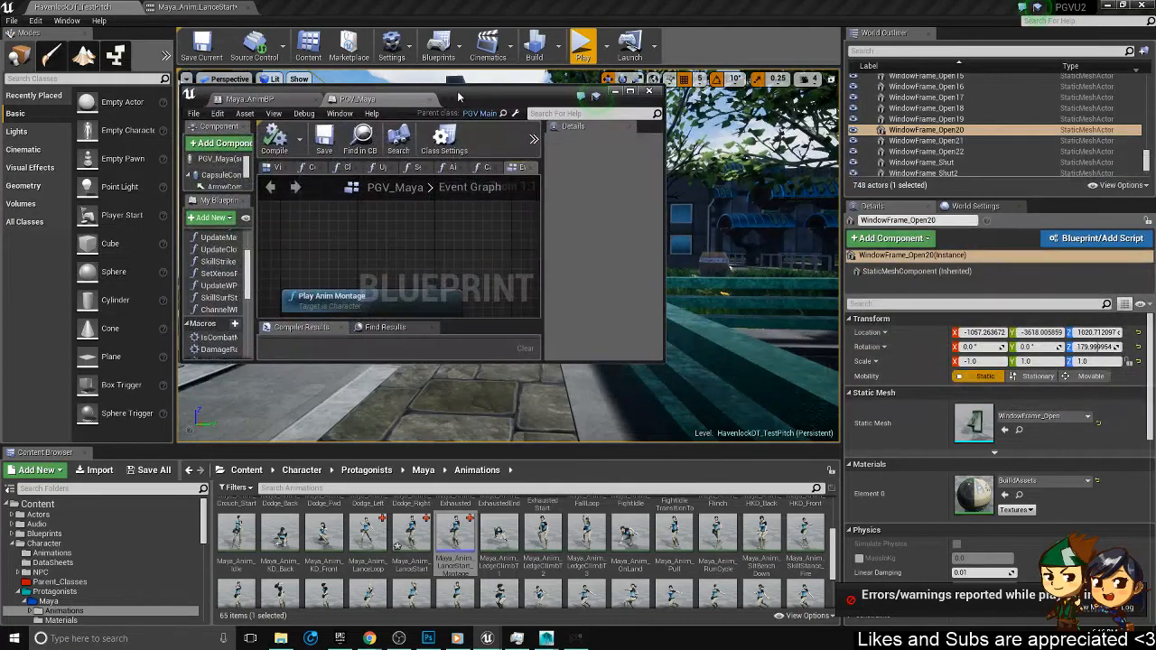
double_click(495, 88)
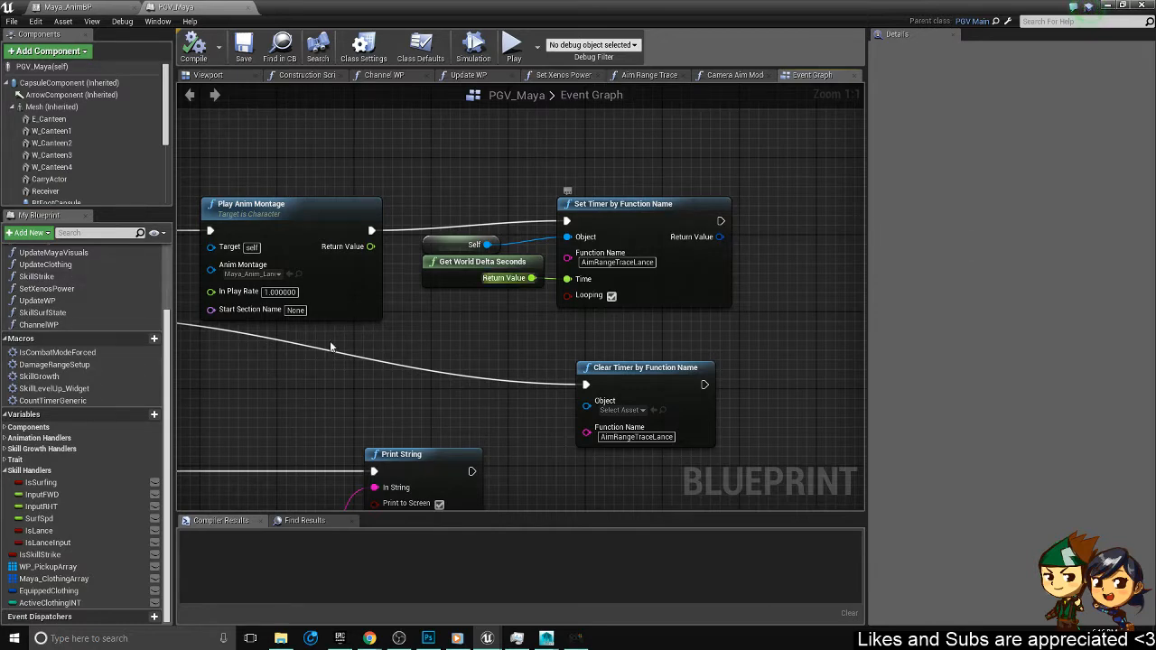
scroll(41, 318, up, 1)
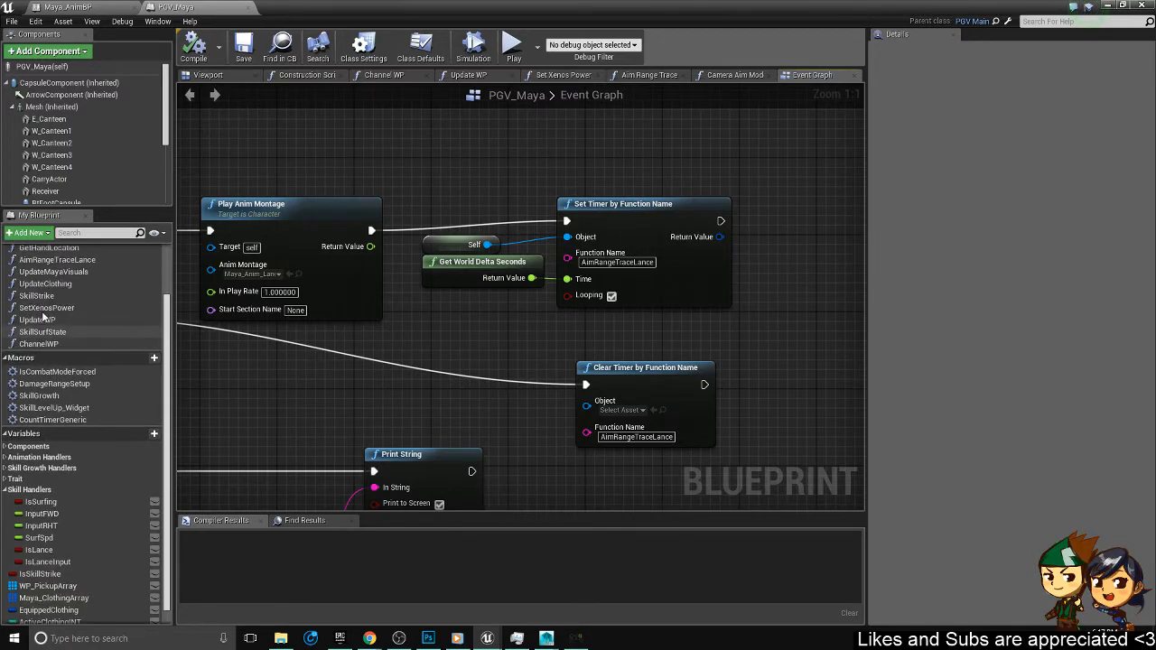
scroll(45, 316, up, 4)
click(78, 330)
double_click(78, 331)
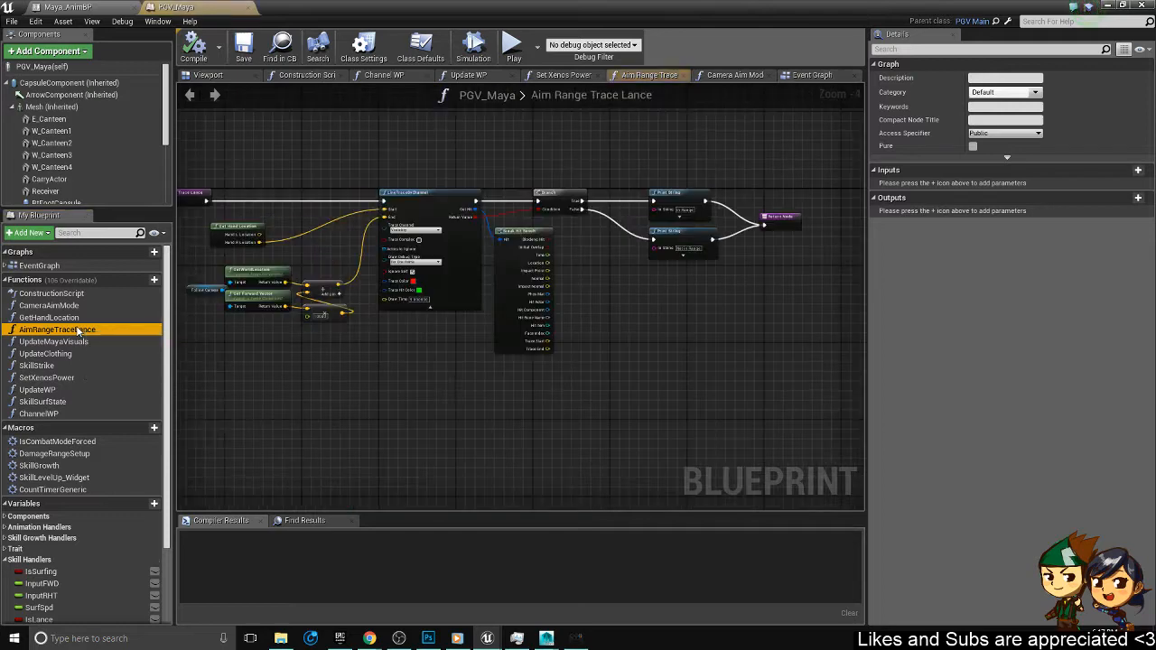
- Bypass both Print String nodes by wiring the Branch's True and False outputs straight to the Return Node, and save and compile the blueprint
scroll(705, 191, up, 4)
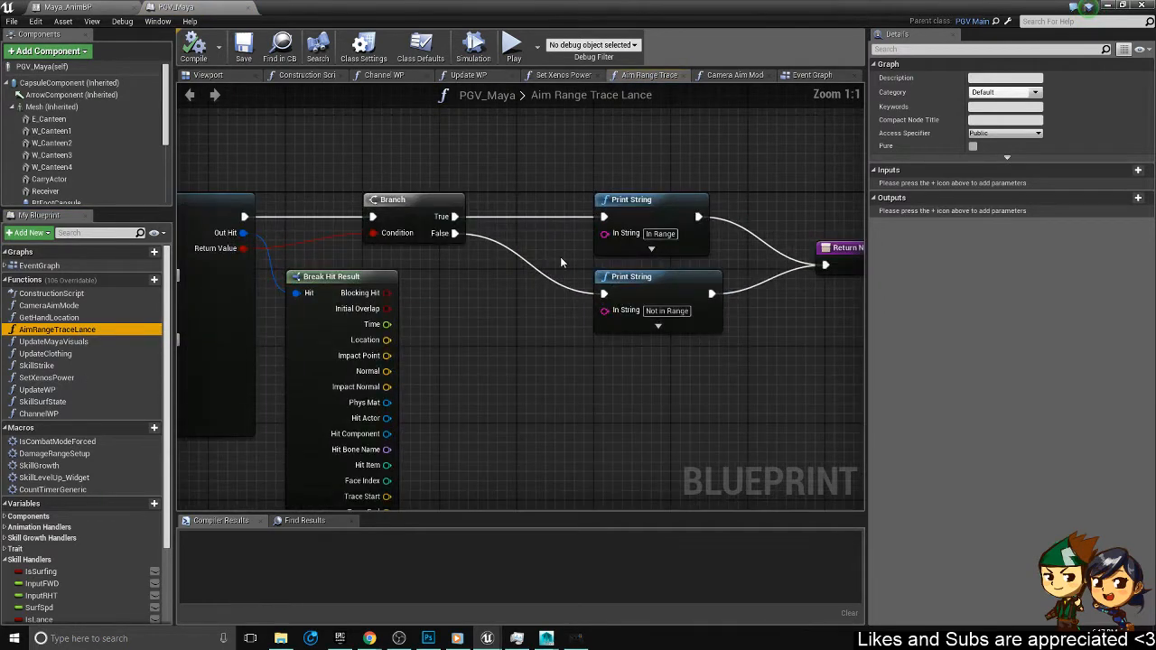
right_drag(561, 259, 405, 268)
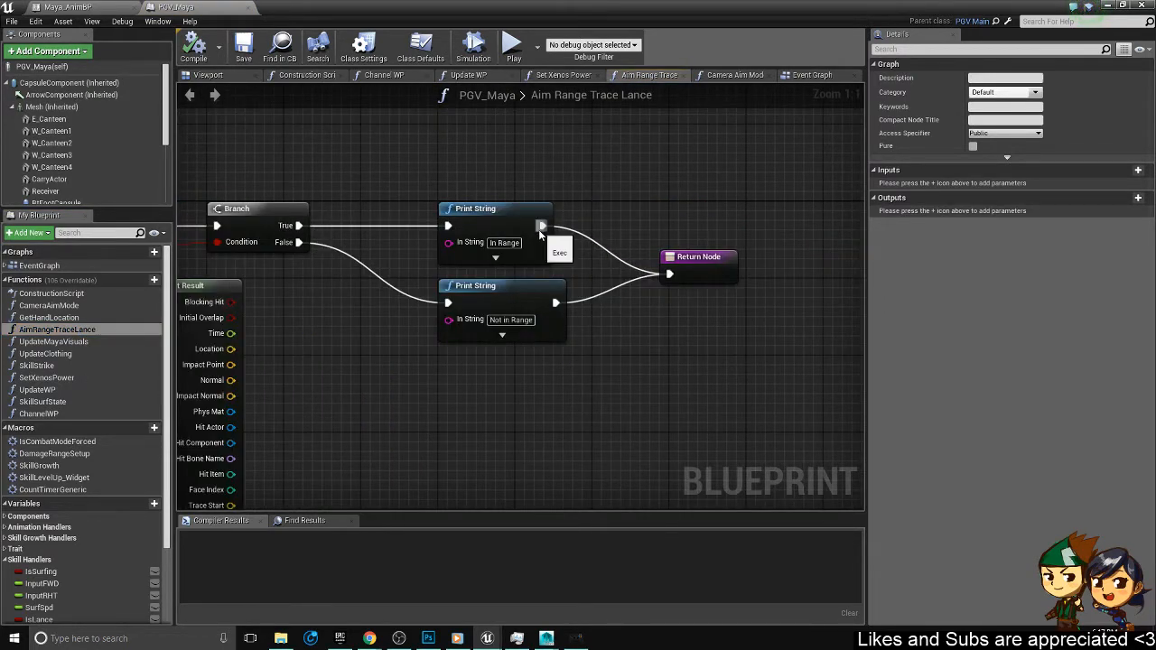
ctrl+drag(542, 229, 299, 225)
ctrl+drag(557, 305, 296, 242)
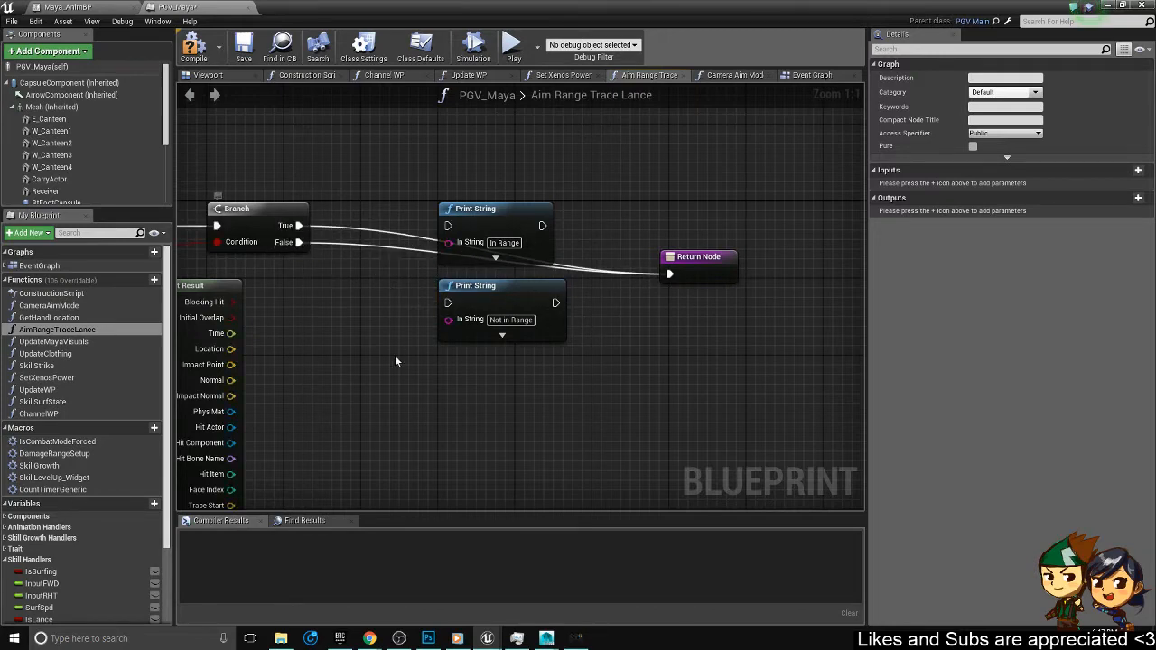
right_drag(315, 315, 488, 333)
right_drag(548, 372, 486, 328)
click(244, 45)
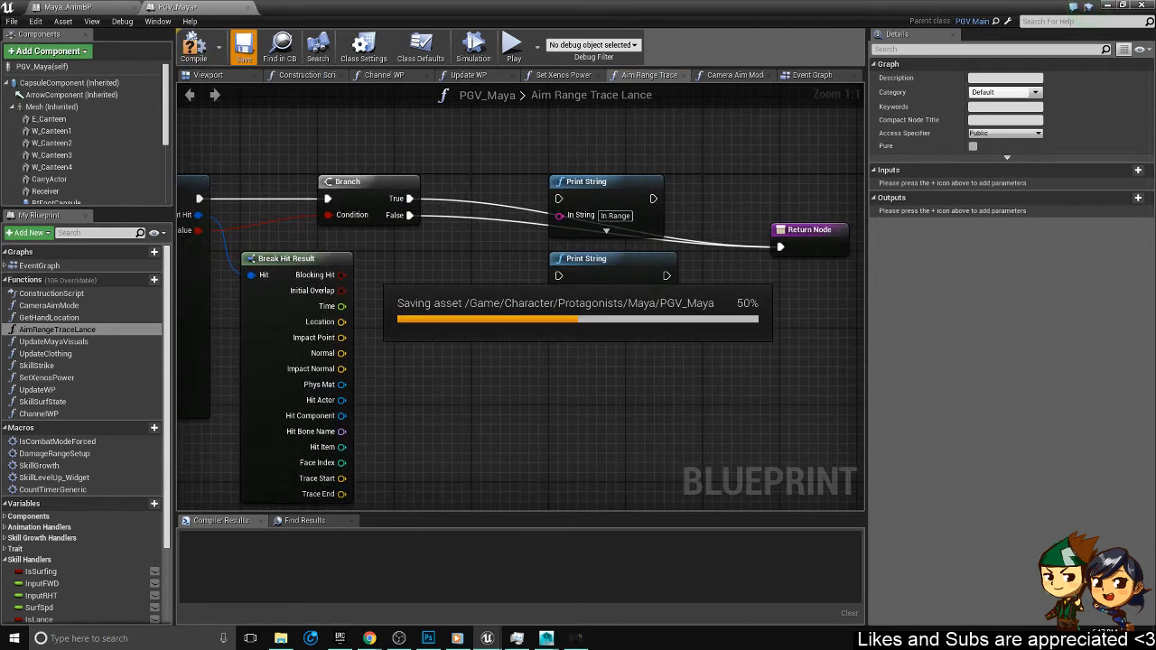
click(193, 49)
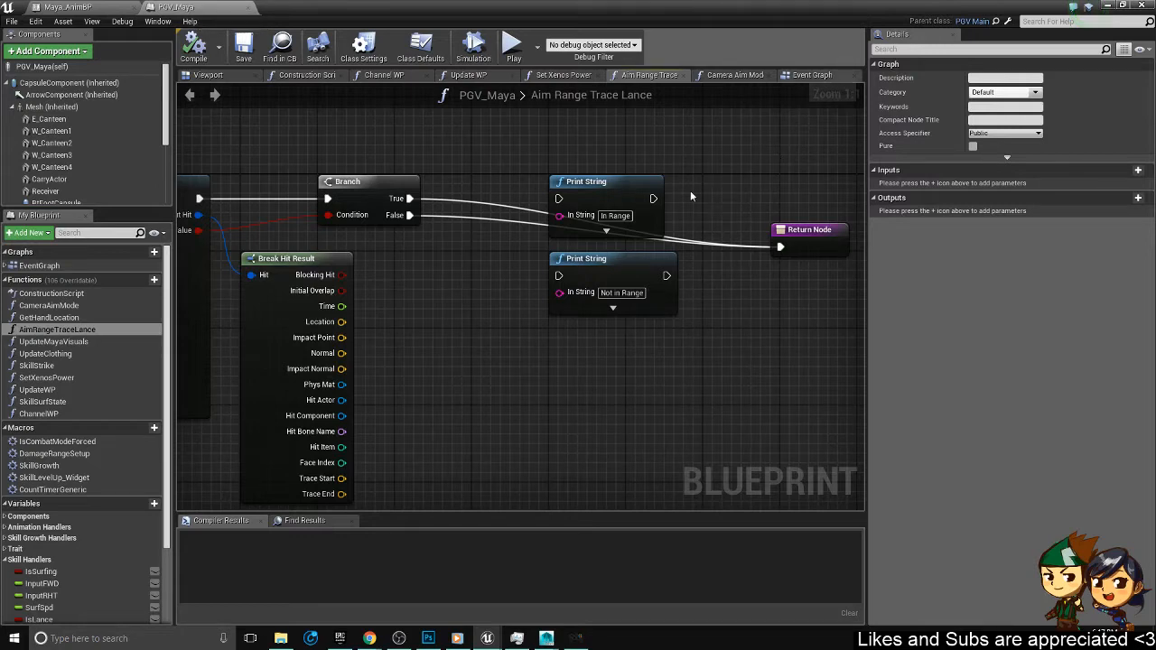
- In the Event Graph, set the text color of the Lance Input Print String to orange
click(821, 78)
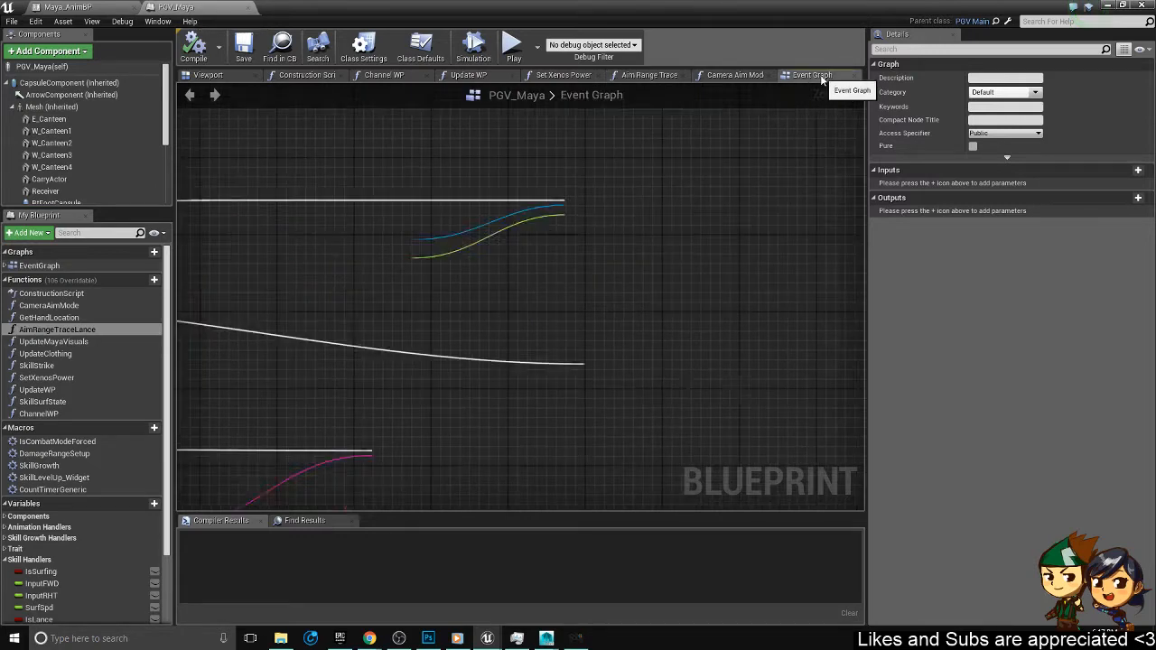
right_drag(658, 365, 763, 110)
scroll(603, 229, down, 1)
right_drag(602, 233, 570, 366)
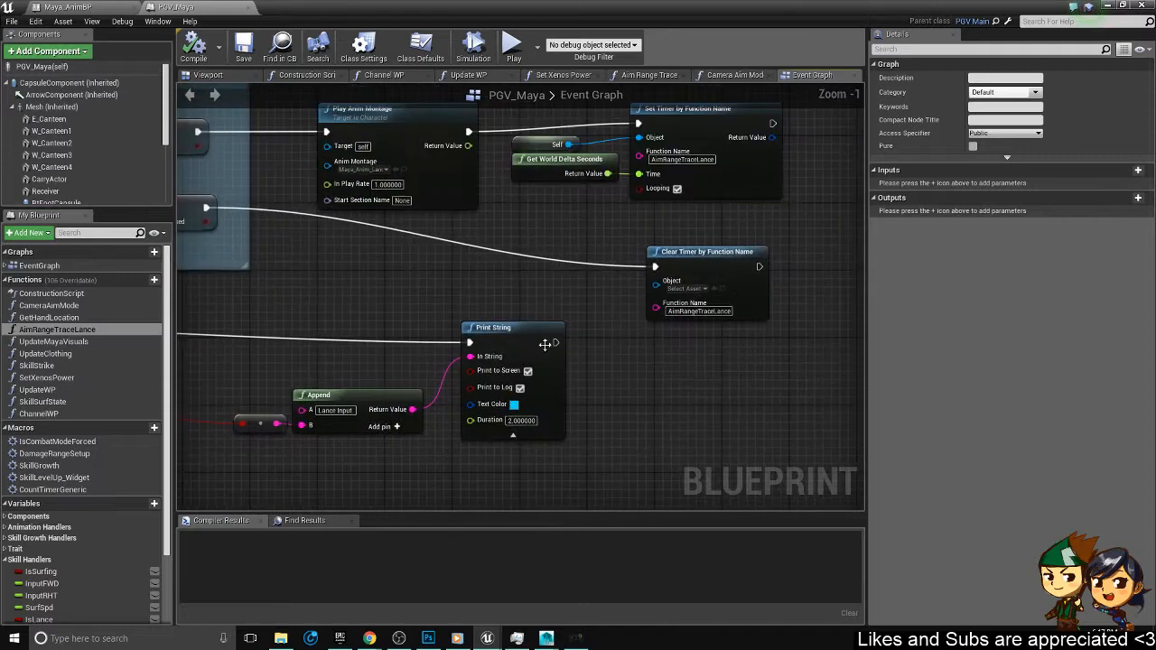
click(511, 404)
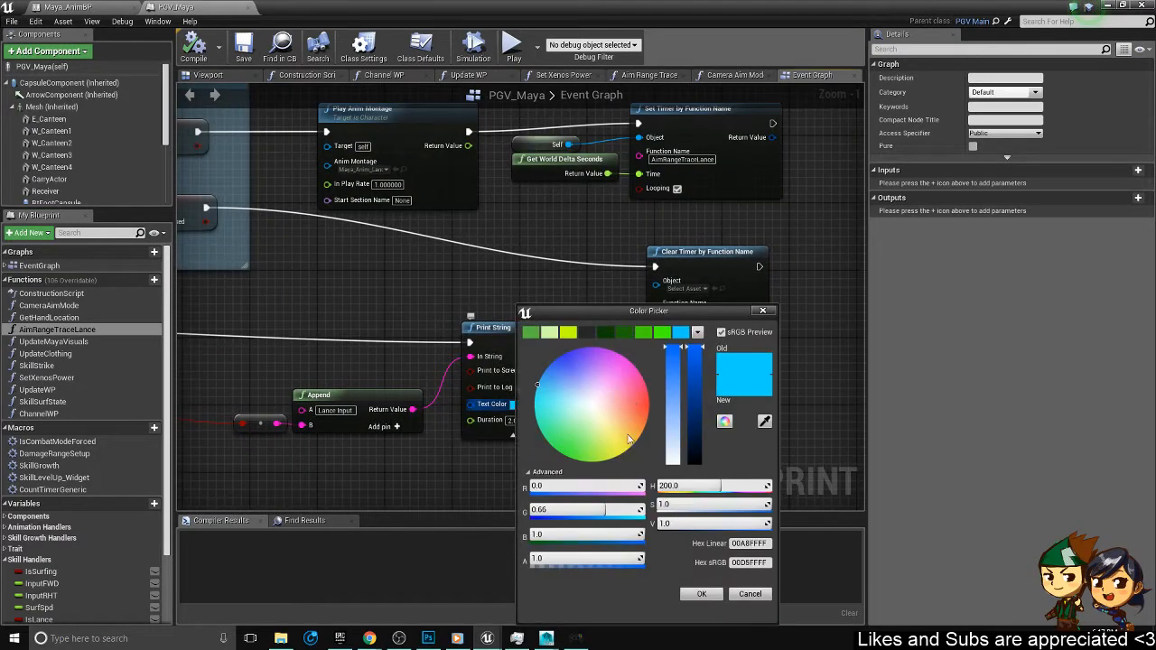
click(647, 406)
click(701, 594)
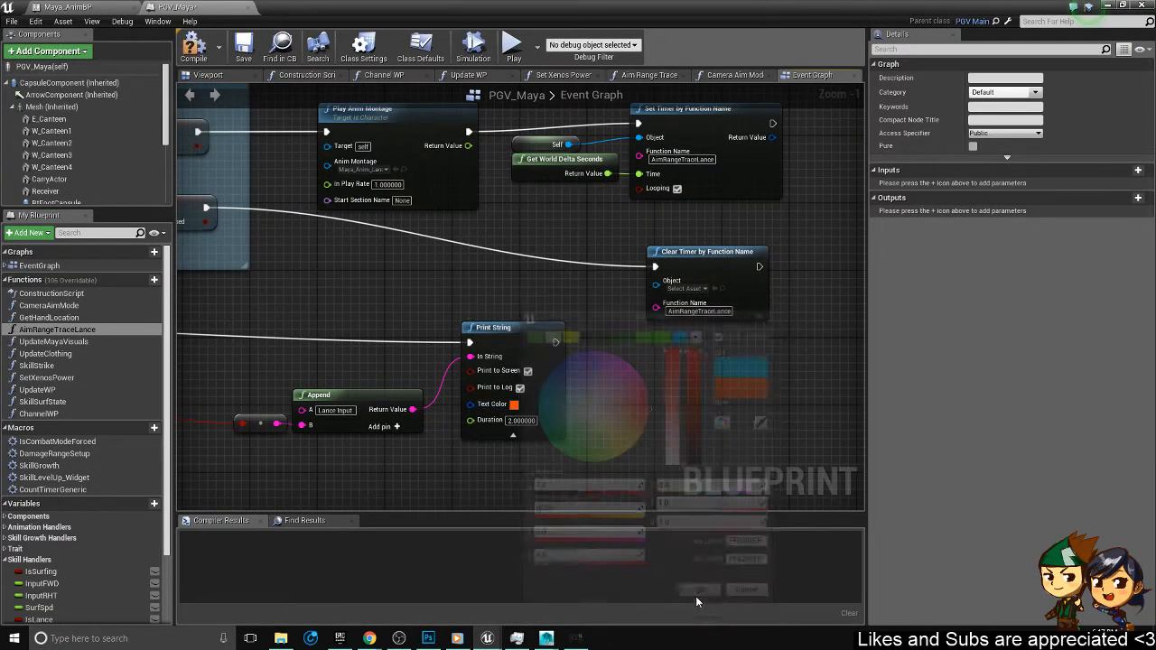
- Move the Lance Input conversion, Append and Print String nodes together closer to the Is Lance Input Branch
scroll(620, 345, down, 1)
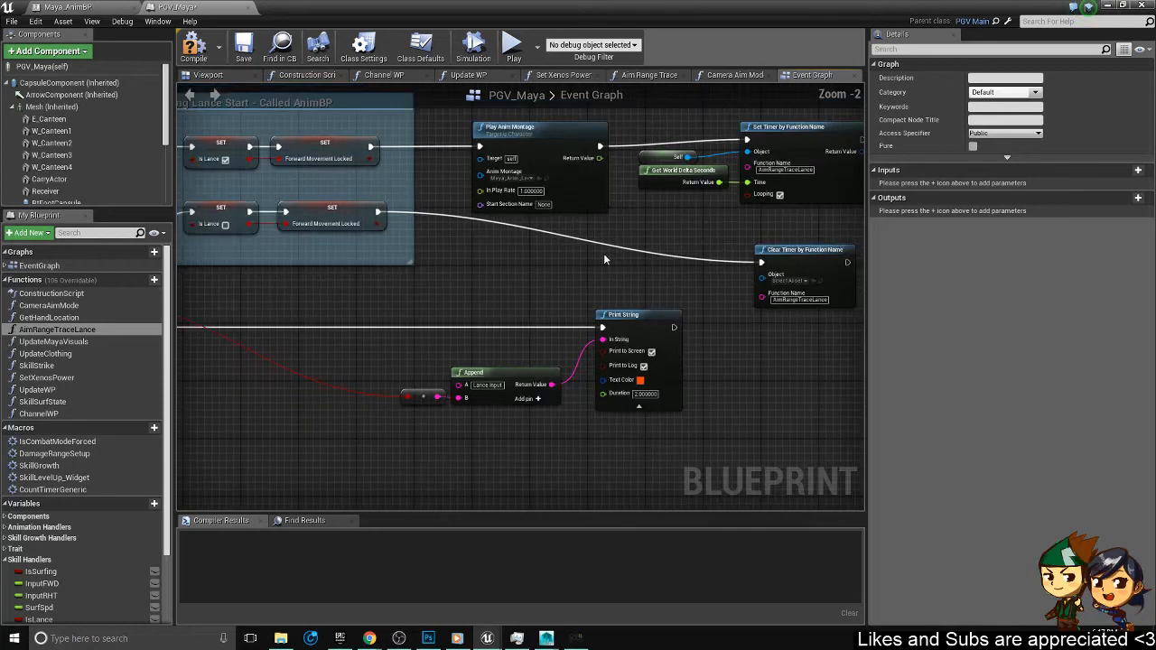
scroll(603, 253, down, 1)
right_drag(604, 253, 344, 310)
right_drag(448, 339, 642, 304)
drag(705, 433, 507, 336)
drag(711, 301, 479, 315)
scroll(343, 323, up, 3)
right_drag(343, 325, 475, 315)
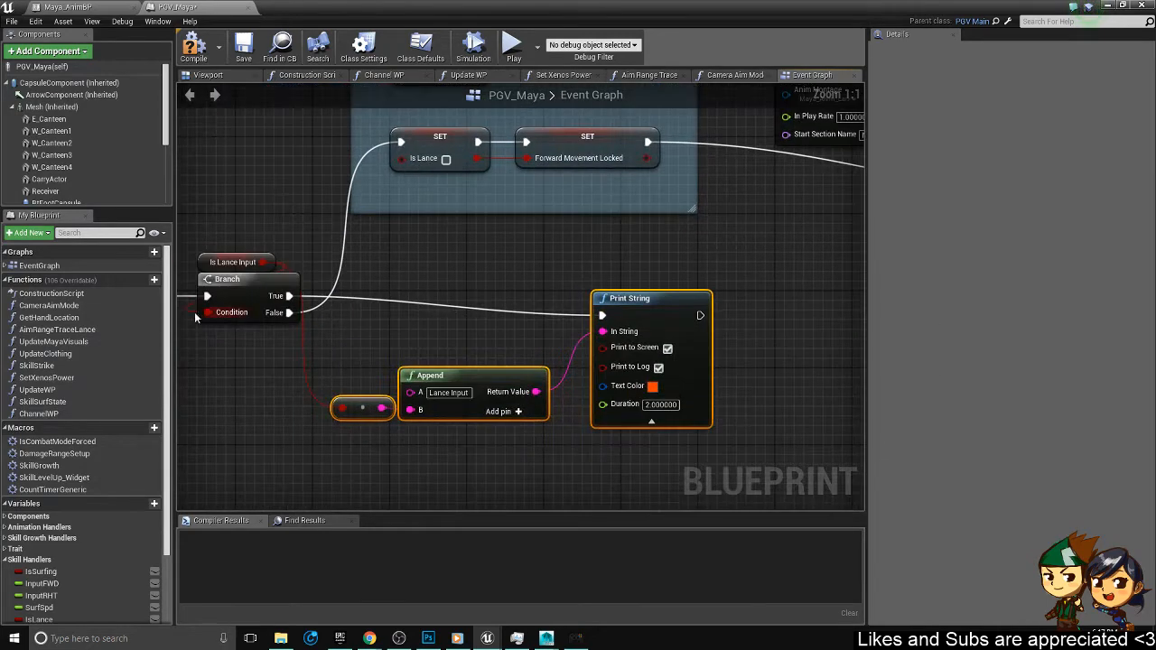
- Collapse the Print String's advanced options and shift the Lance Input debug nodes lower, clear of the comment box
right_drag(694, 320, 605, 375)
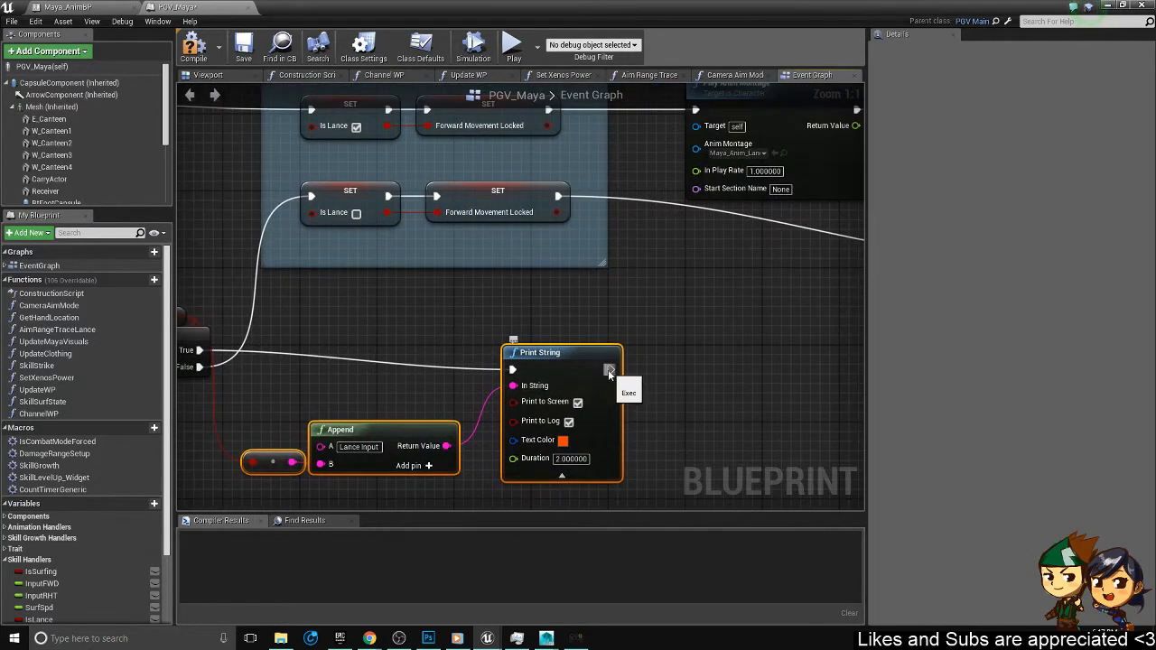
scroll(550, 335, down, 2)
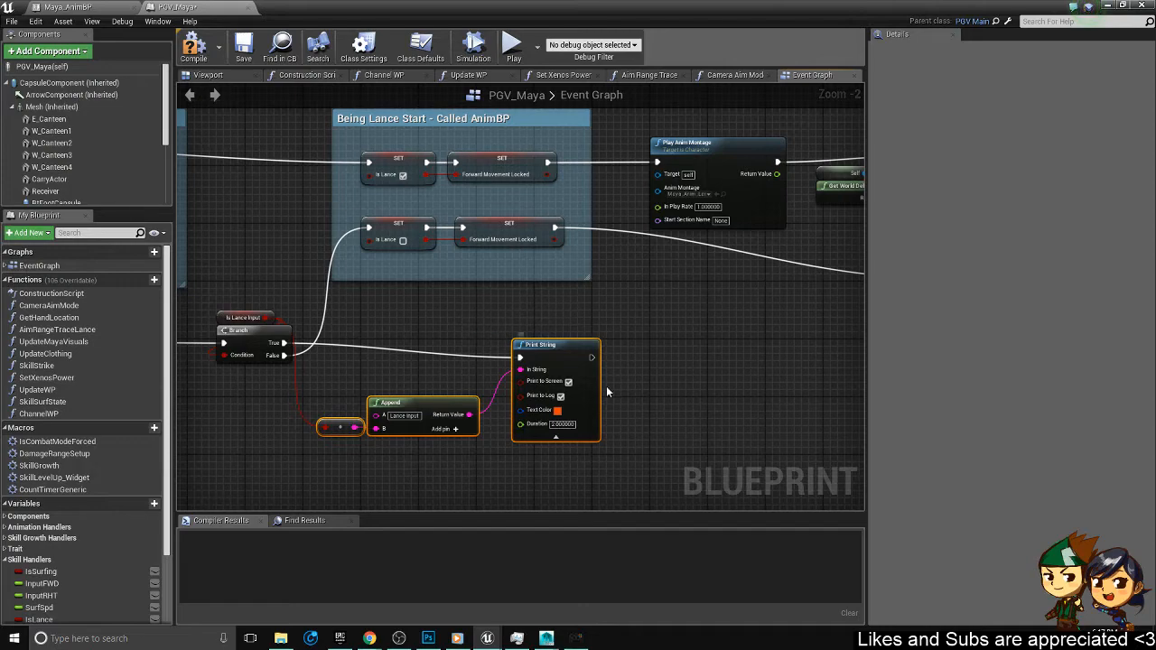
right_drag(541, 347, 475, 318)
click(499, 409)
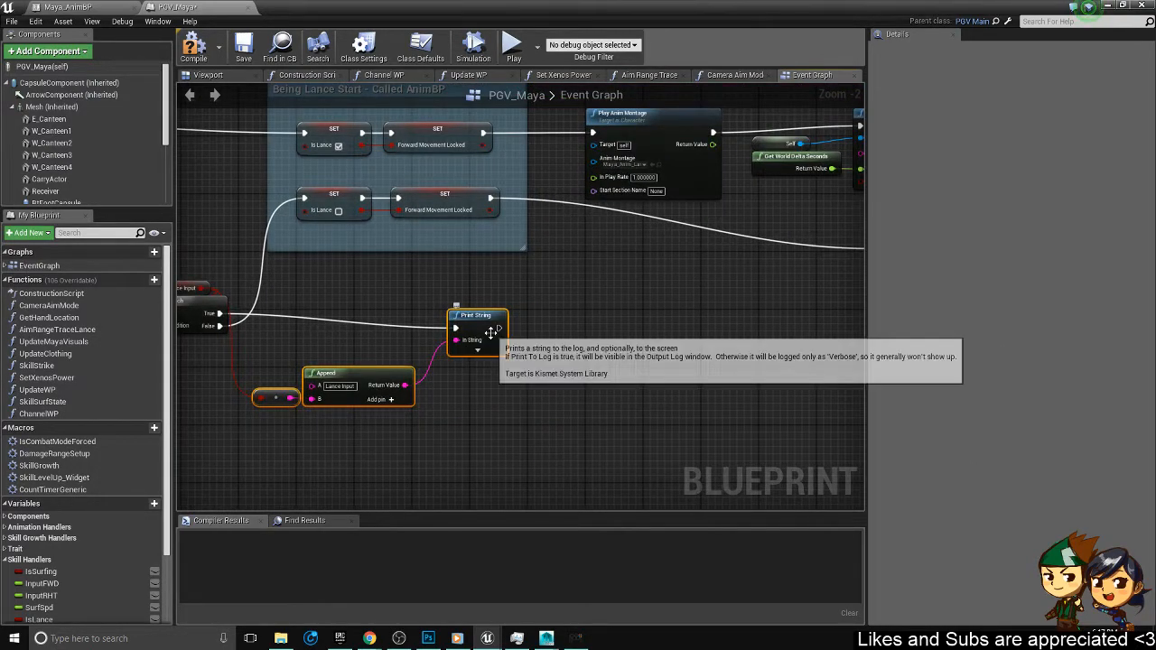
drag(490, 333, 520, 384)
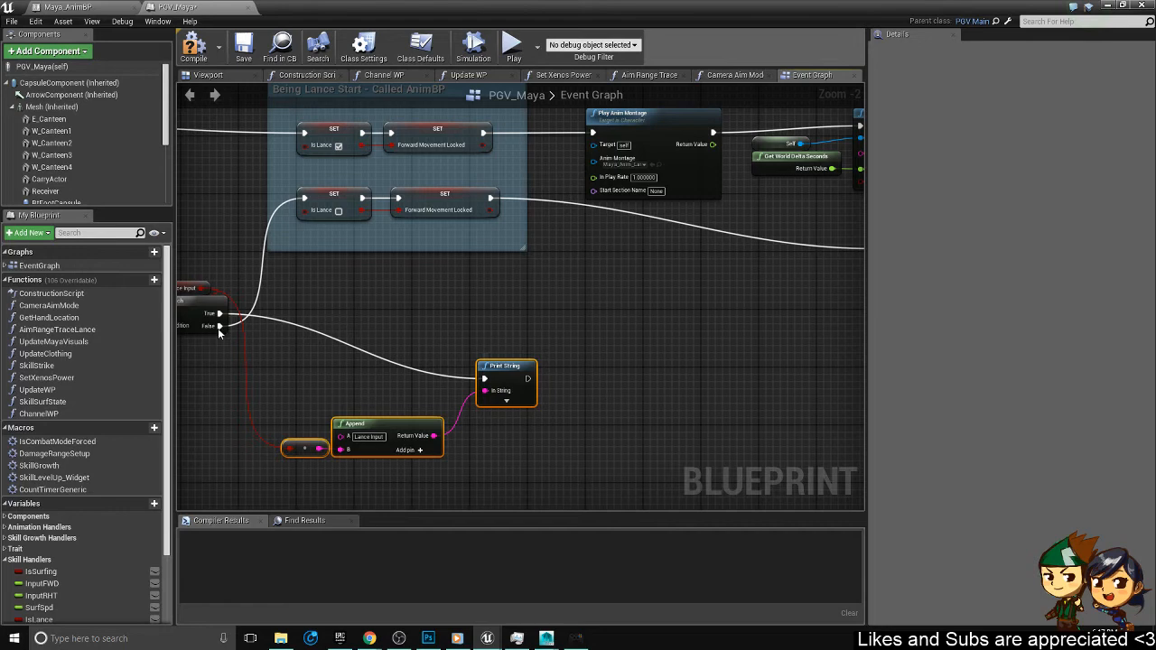
- Duplicate the Lance Input debug nodes, delete the copied Append and conversion, and place the spare Print String beneath the comment box
key(ctrl+w)
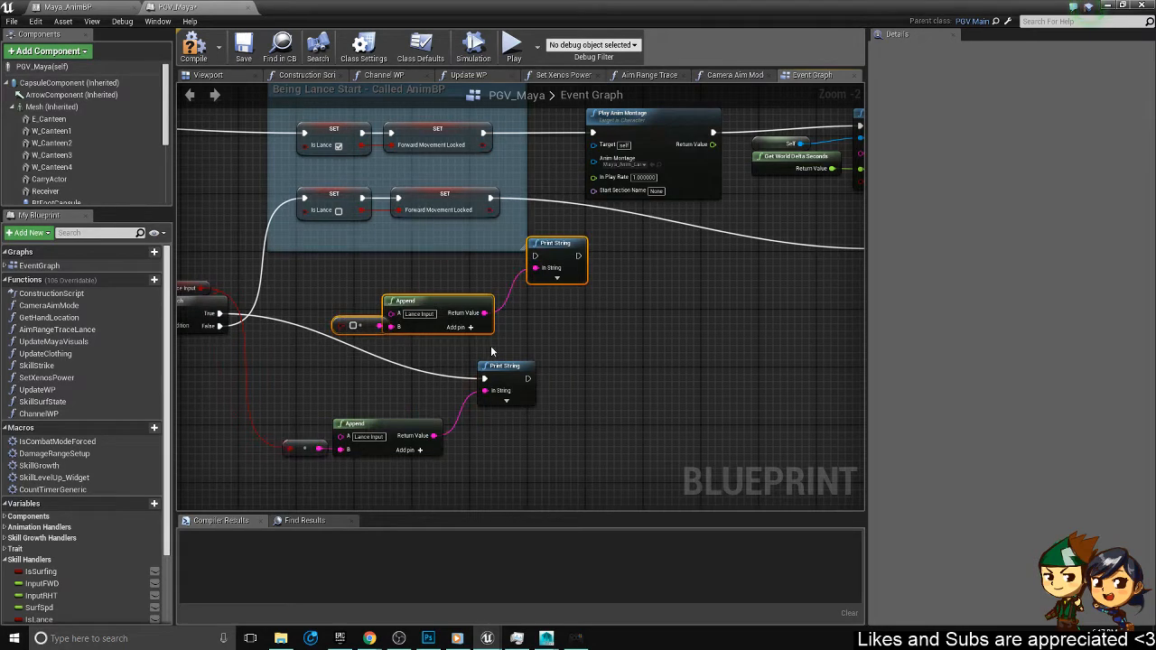
drag(492, 352, 355, 279)
key(Delete)
drag(554, 249, 403, 285)
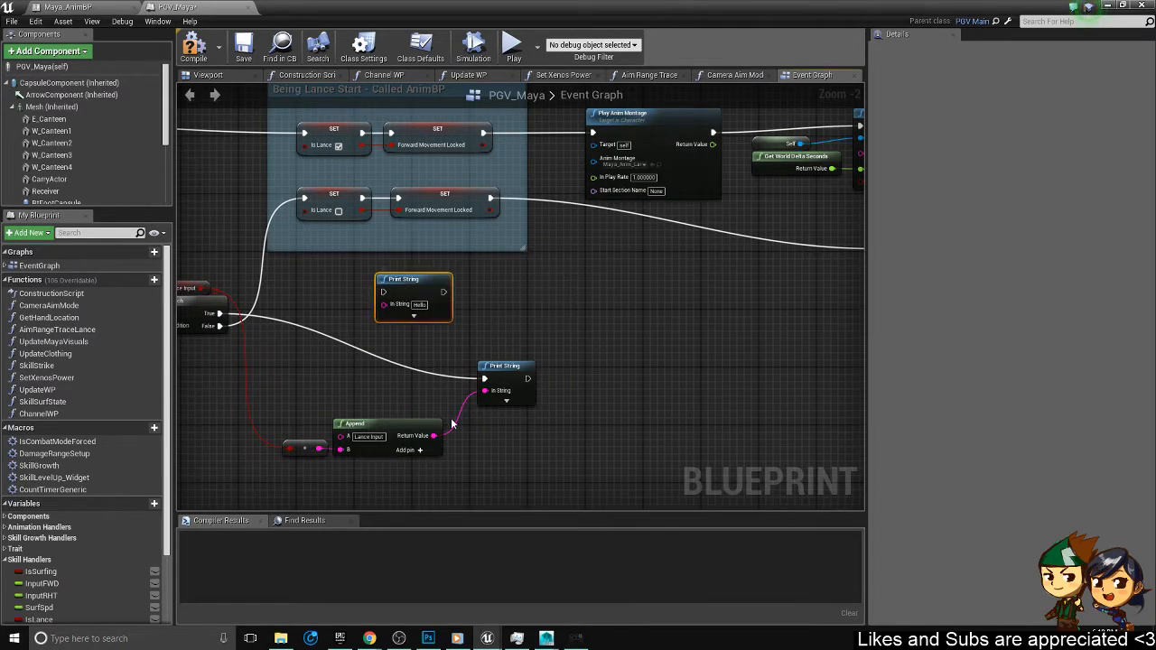
- Feed the Append result into the new Print String and insert it between the Branch's False output and the unchecked Is Lance setter
drag(434, 436, 384, 305)
drag(220, 325, 307, 202)
right_drag(432, 269, 569, 254)
drag(541, 266, 456, 237)
right_drag(723, 429, 620, 397)
- Select the conversion, Append and lower Print String nodes and move them closer beneath the Branch
click(552, 434)
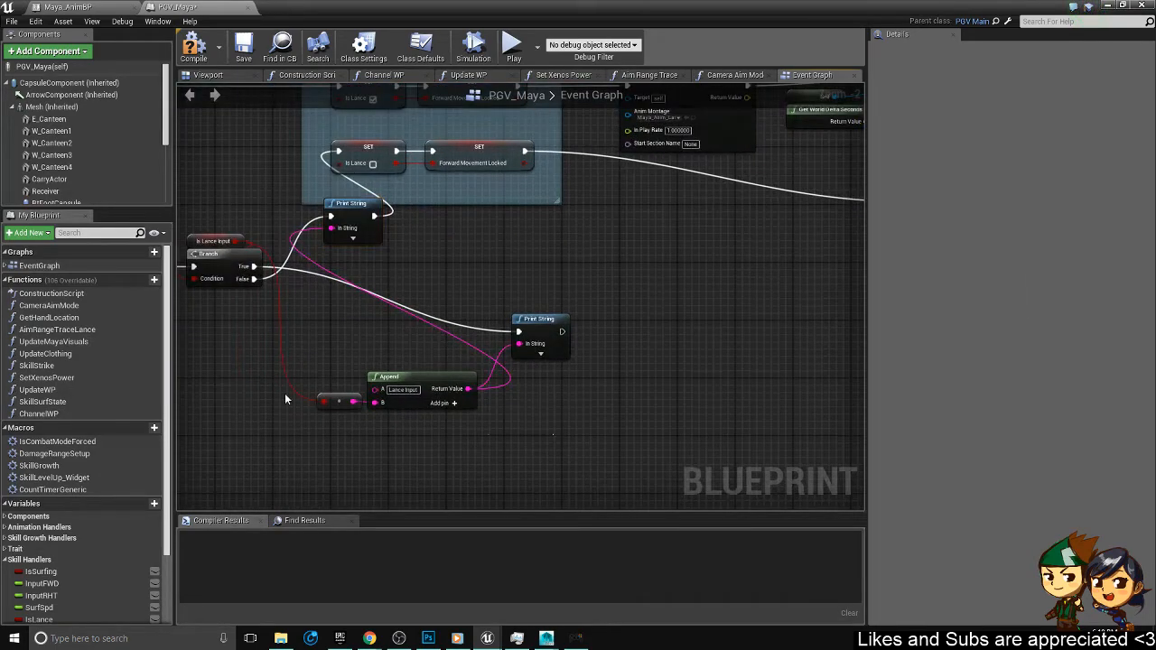
drag(284, 395, 291, 335)
right_drag(542, 298, 609, 293)
drag(609, 318, 442, 311)
right_drag(493, 325, 543, 341)
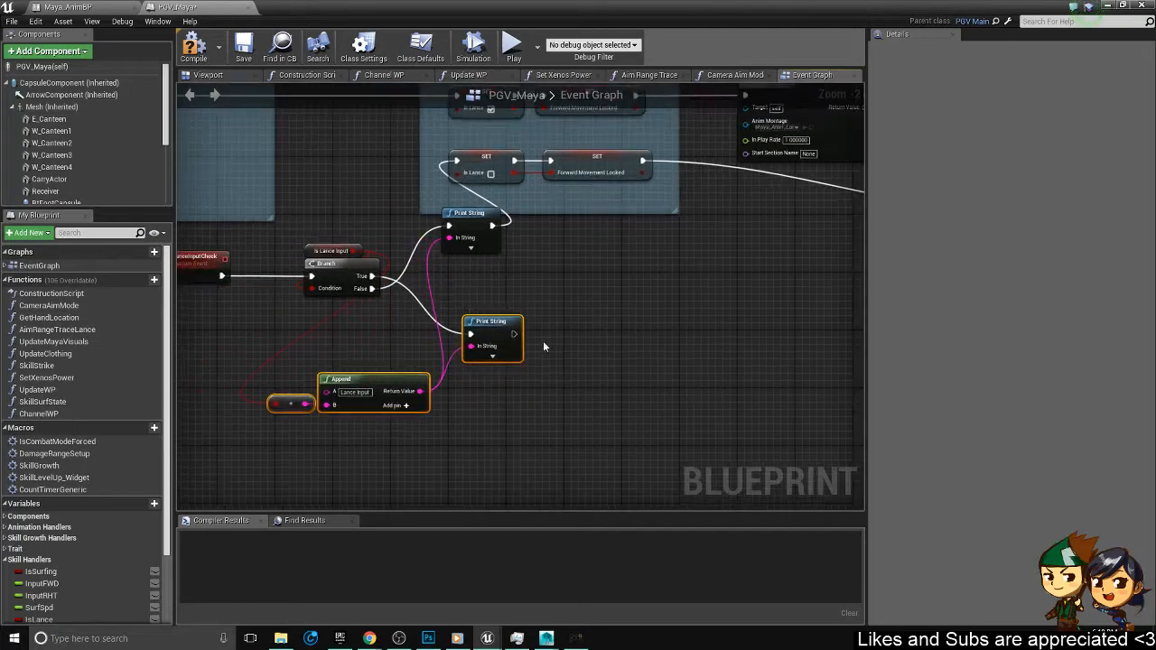
- Add a Delay of 2 seconds after the lower Print String, connect its completion to the unchecked Is Lance setter, and save
drag(514, 334, 601, 329)
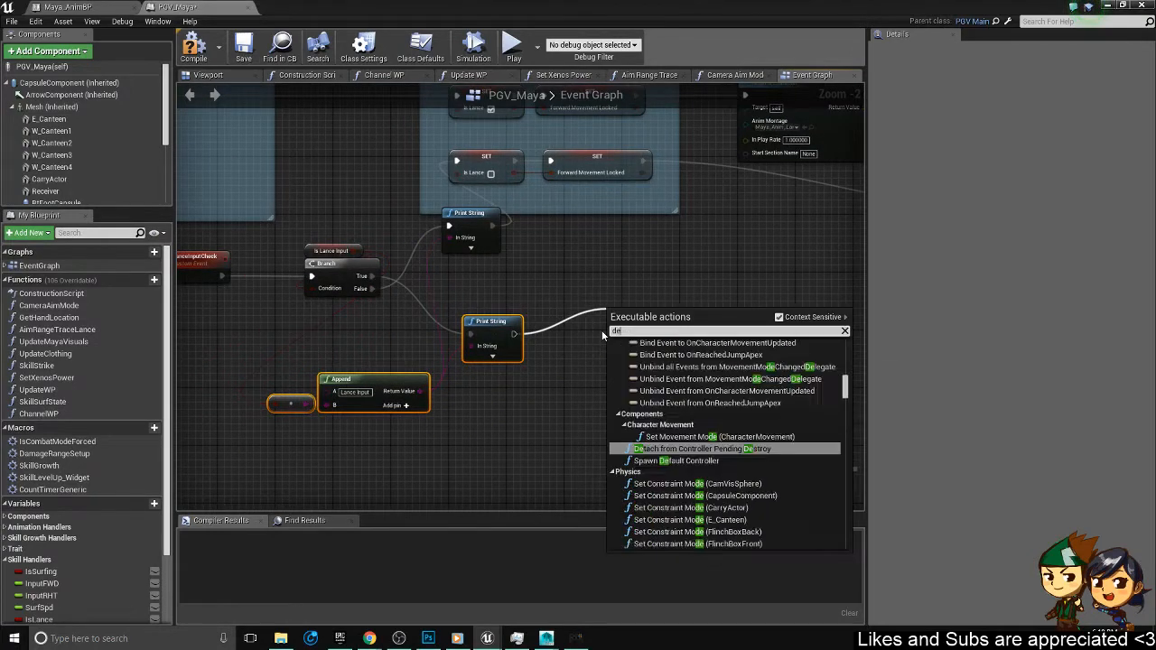
text(delay)
key(Return)
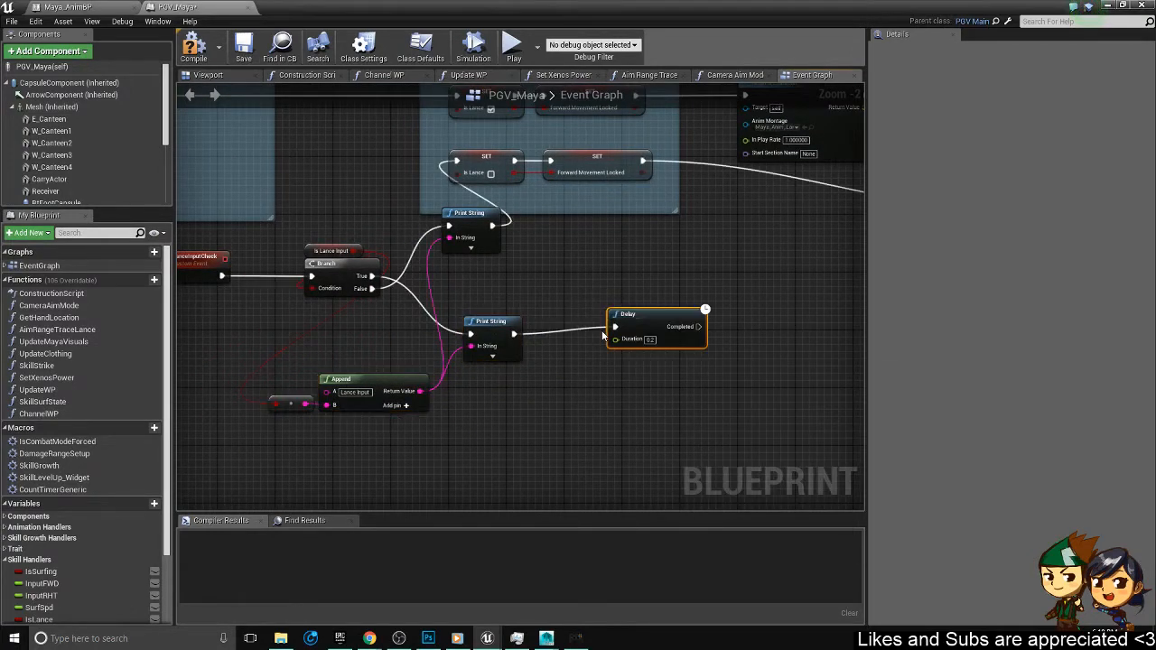
click(650, 339)
text(2)
key(Return)
drag(695, 326, 465, 166)
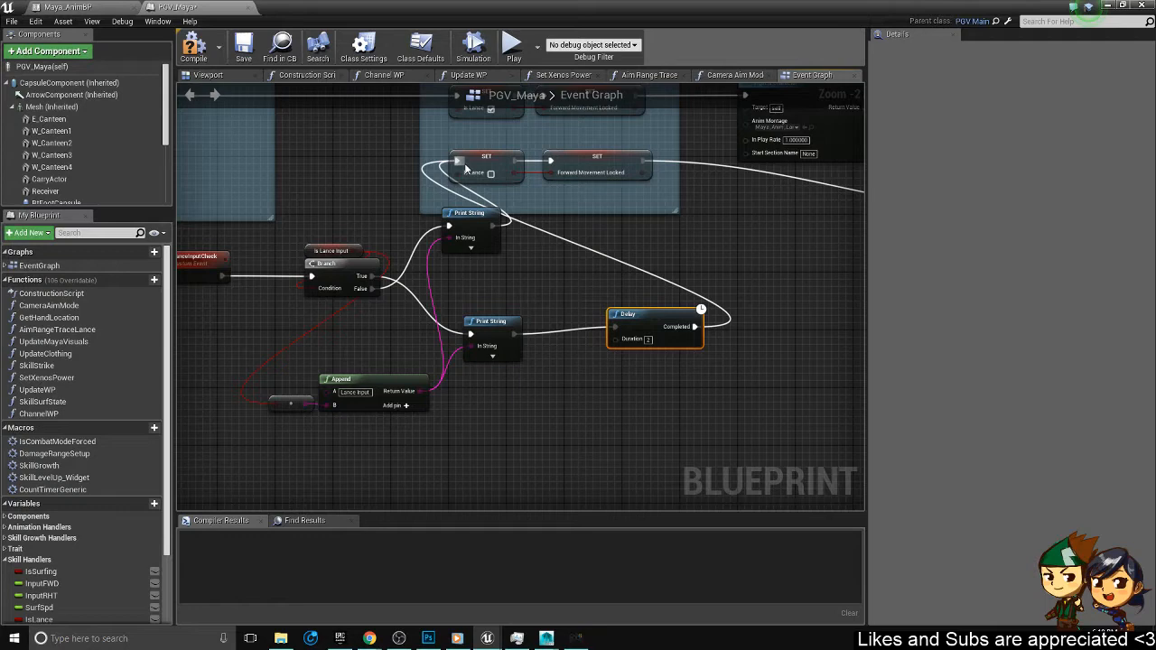
click(244, 47)
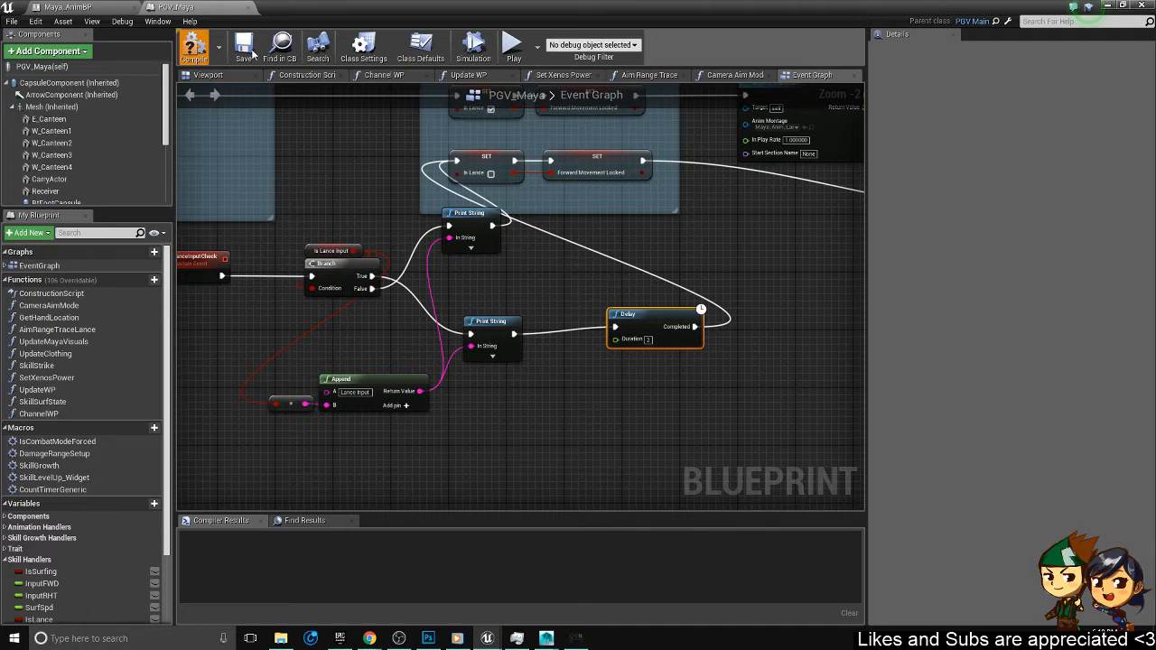
- Switch to Autodesk Maya, scrub the LanceStart animation from frame 0 to 15 in side view, and minimize the window
click(547, 637)
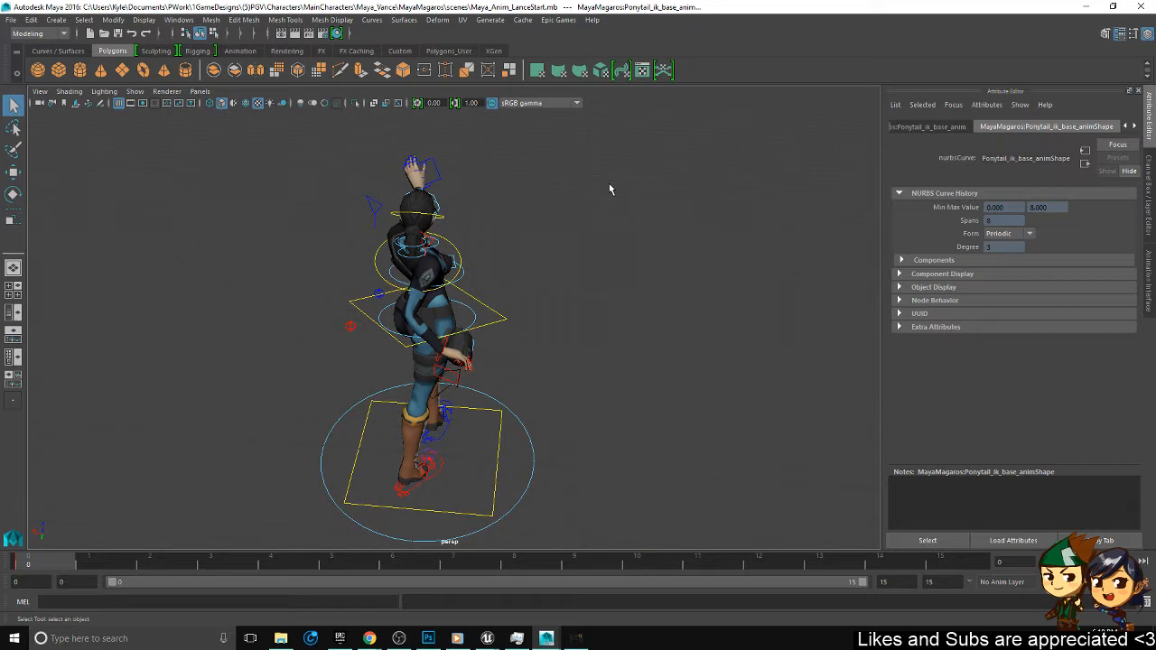
alt+drag(677, 273, 548, 276)
scroll(553, 271, down, 4)
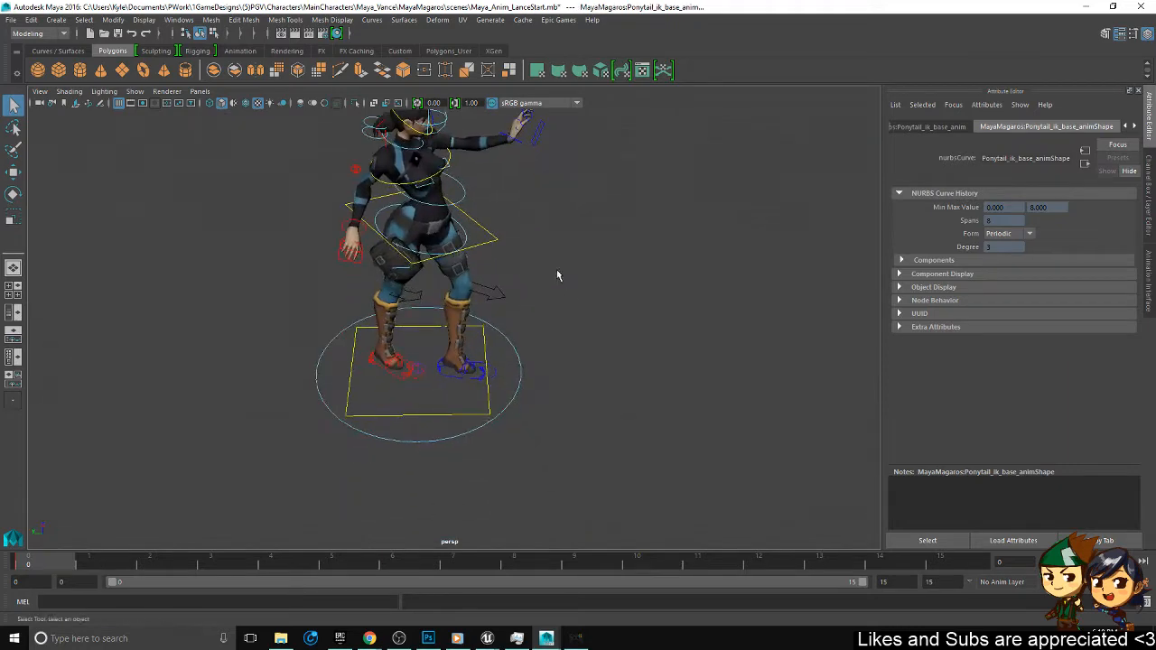
drag(30, 554, 1048, 542)
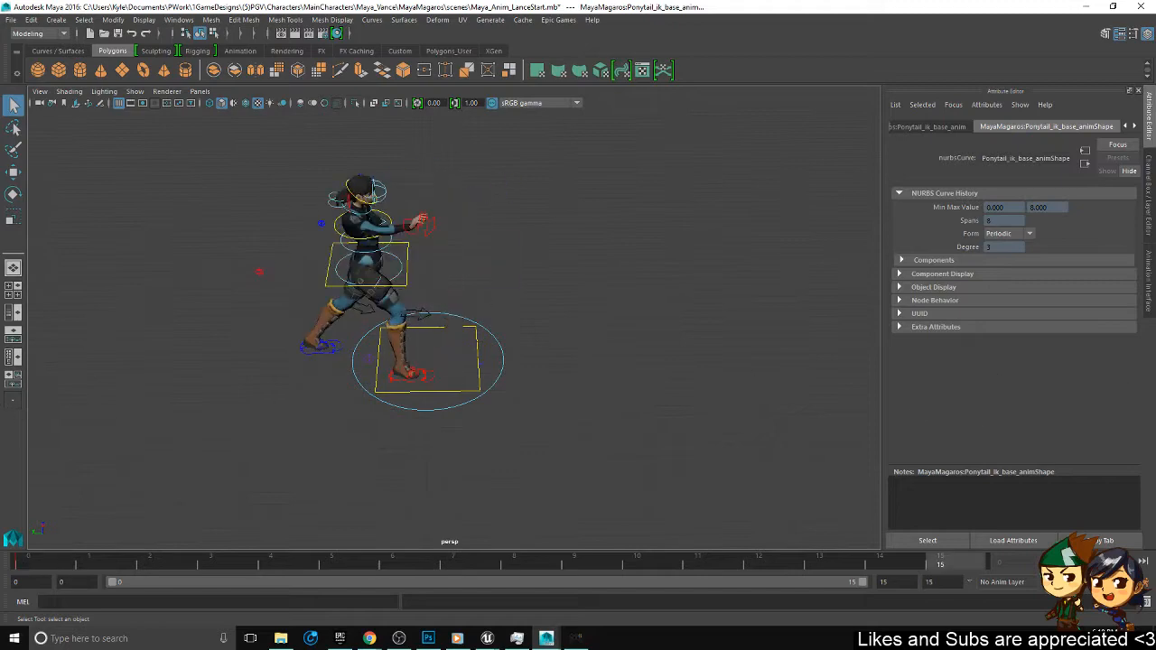
click(1086, 7)
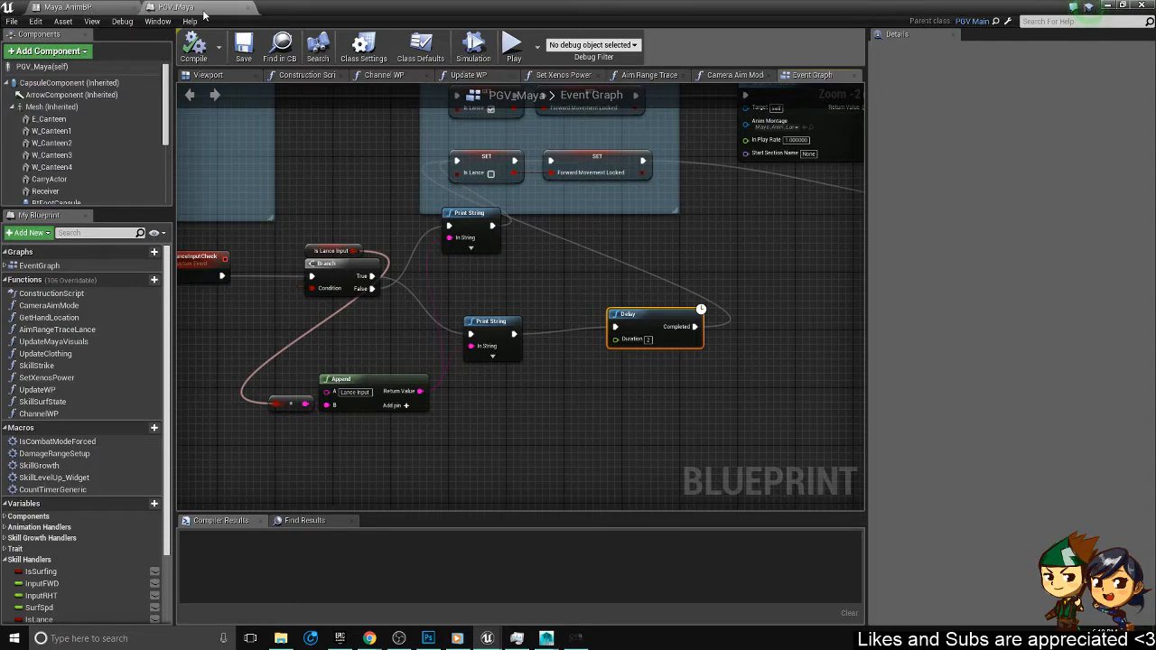
- Tidy the PGV_Maya event graph by repositioning the Delay, the unchecked Is Lance setter pair and the upper Print String, and save
click(72, 6)
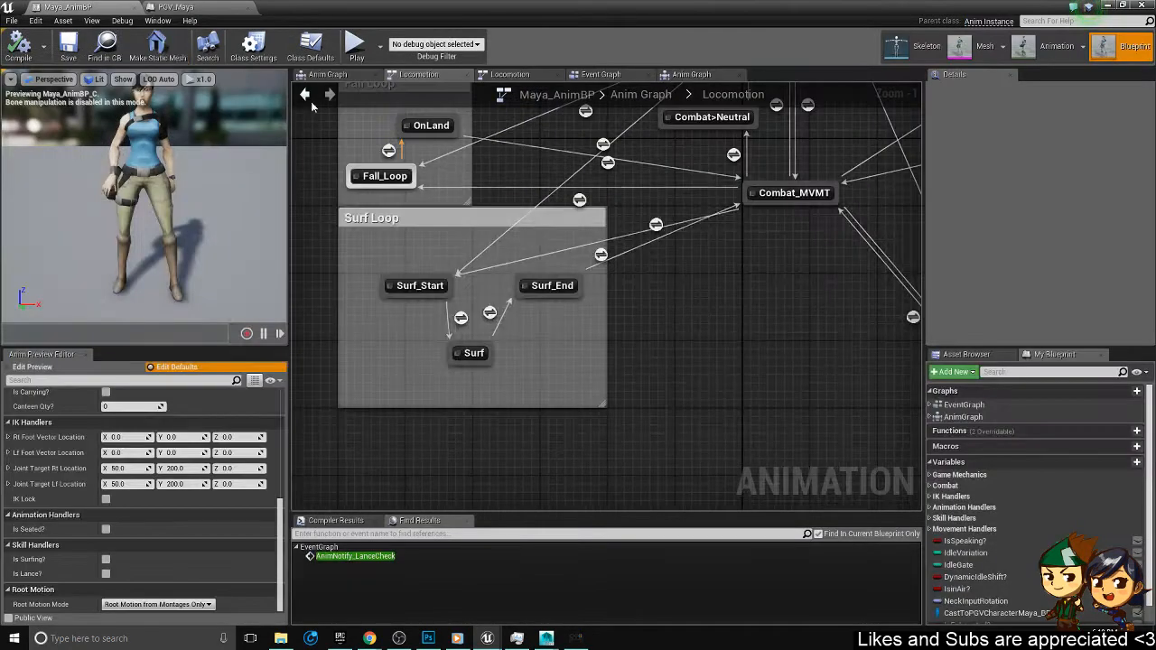
click(175, 8)
right_drag(549, 156, 308, 234)
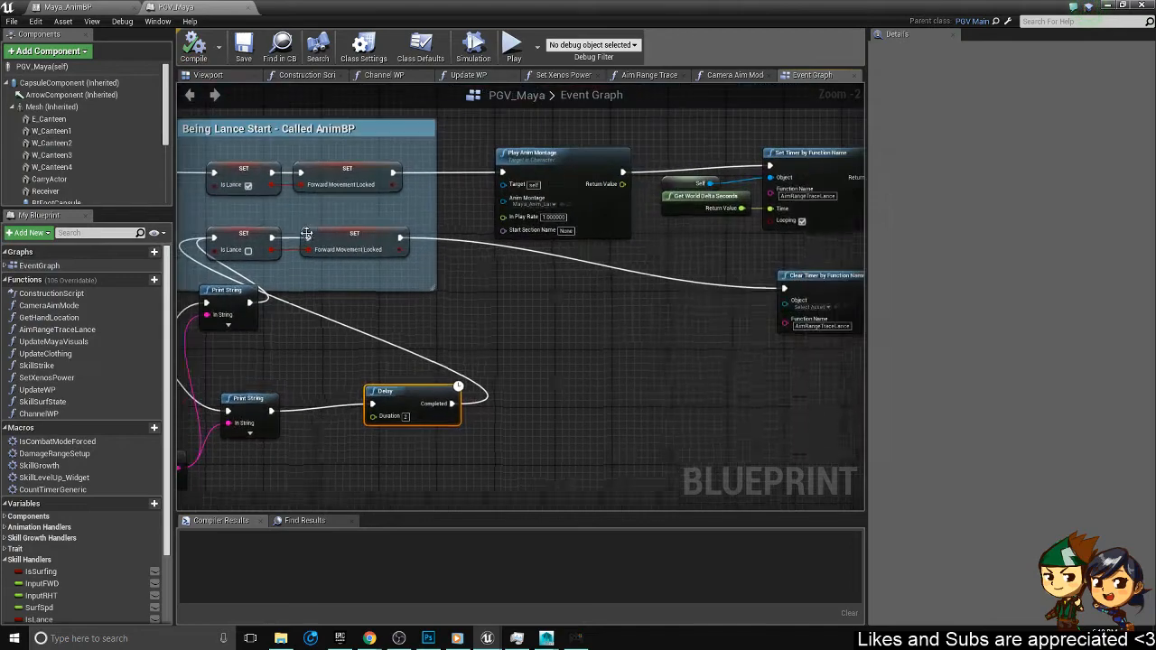
right_drag(443, 321, 578, 232)
drag(547, 315, 506, 259)
right_drag(521, 163, 597, 208)
drag(597, 207, 422, 174)
drag(486, 190, 509, 198)
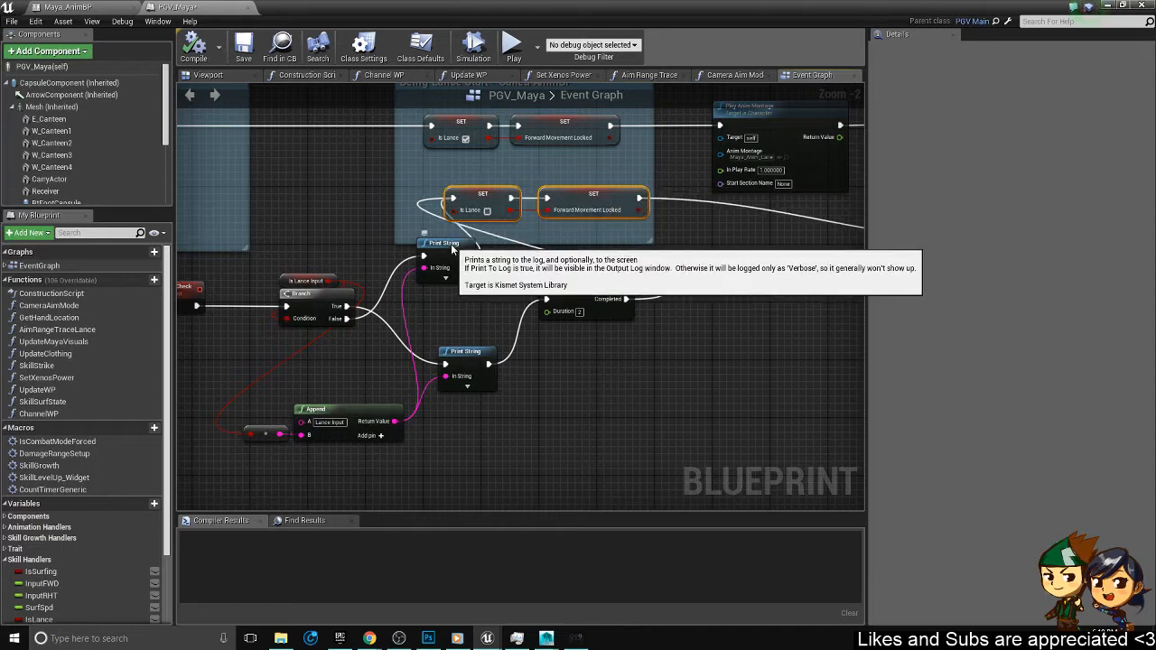
mouse_move(449, 246)
mouse_down()
mouse_move(360, 194)
mouse_move(372, 190)
mouse_move(356, 197)
mouse_move(461, 263)
mouse_up()
right_drag(591, 384, 493, 352)
click(244, 48)
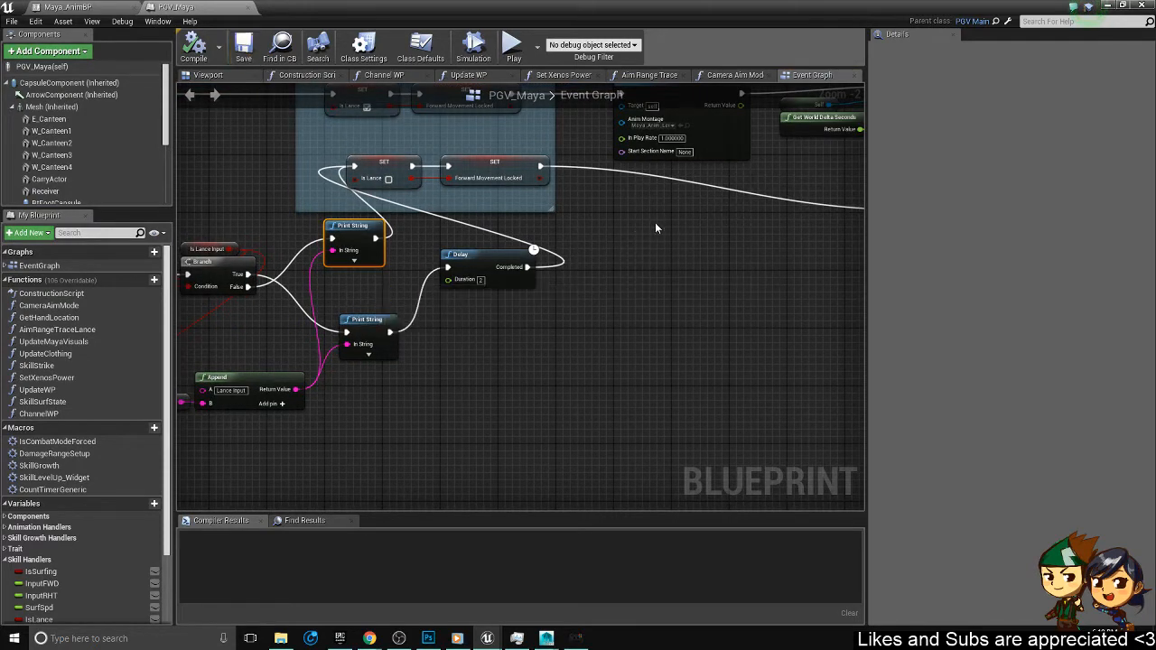
- Restore down the window holding Maya_AnimBP and PGV_Maya and dock its tabs into the main level editor window
right_drag(664, 220, 446, 277)
scroll(452, 272, down, 1)
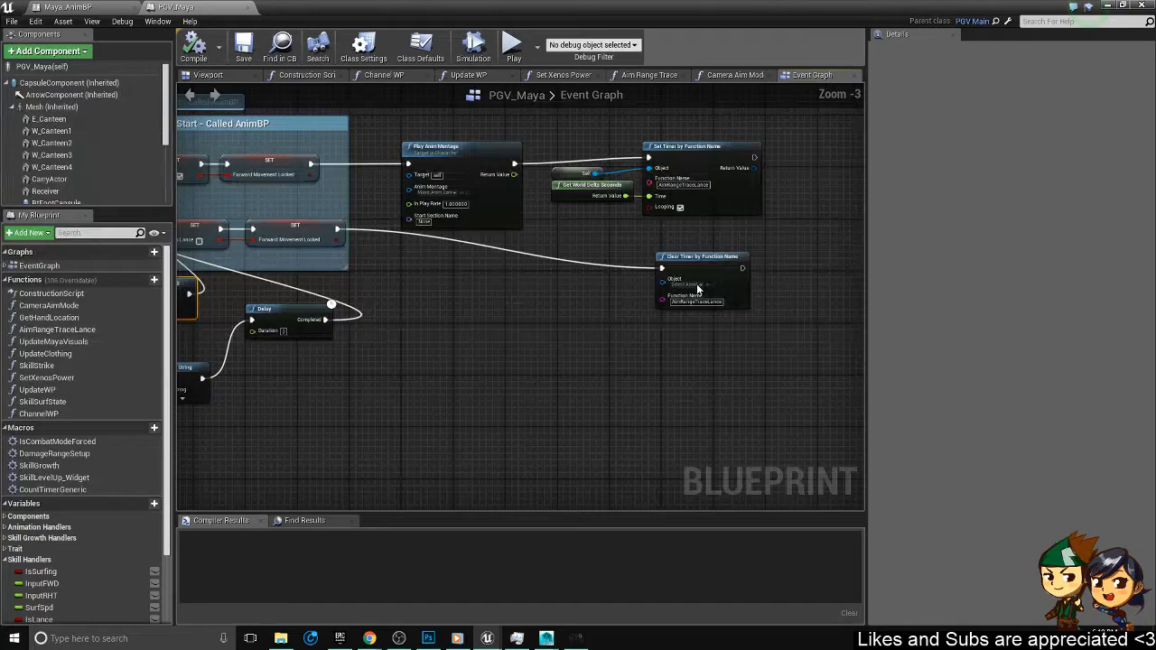
click(68, 6)
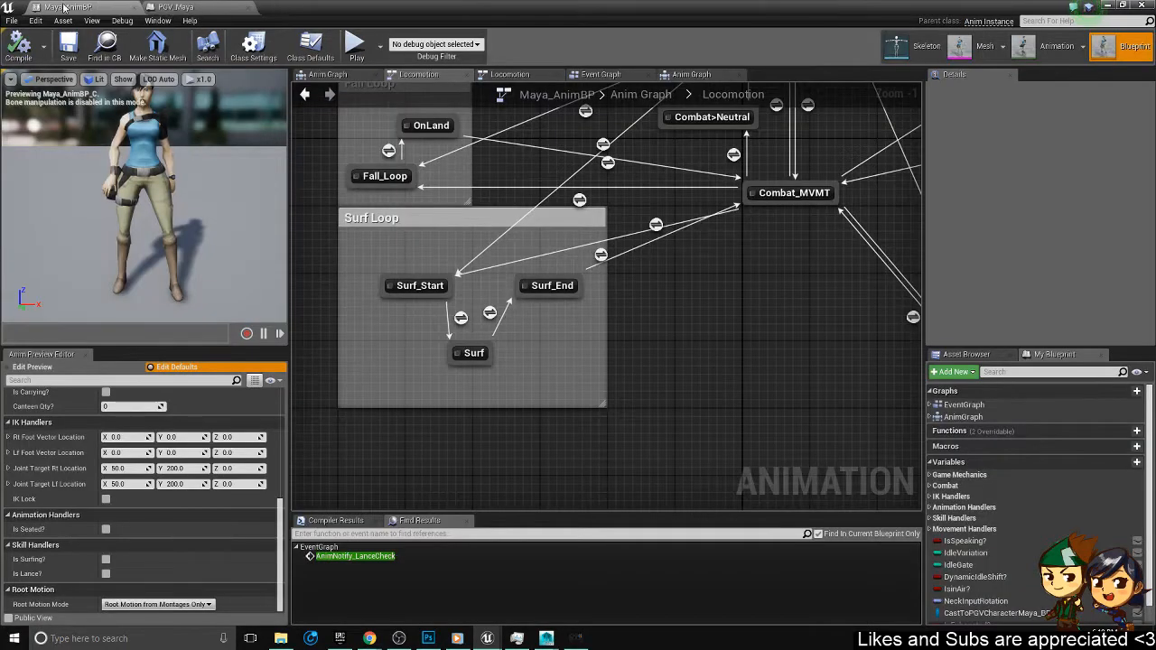
double_click(284, 7)
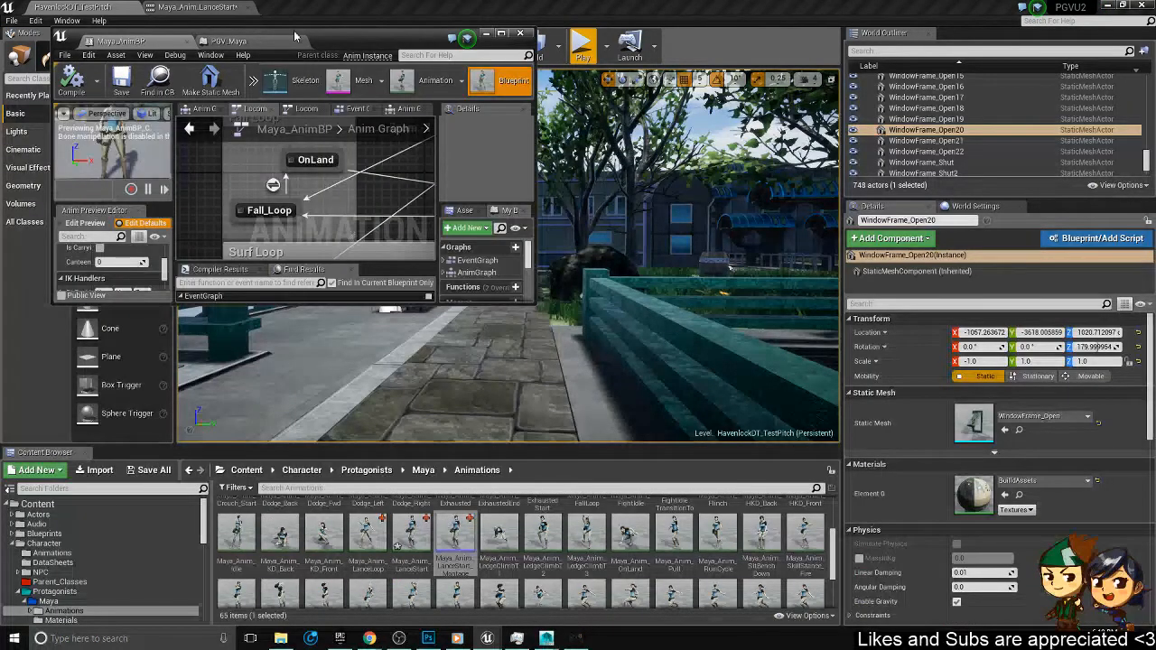
drag(295, 36, 305, 41)
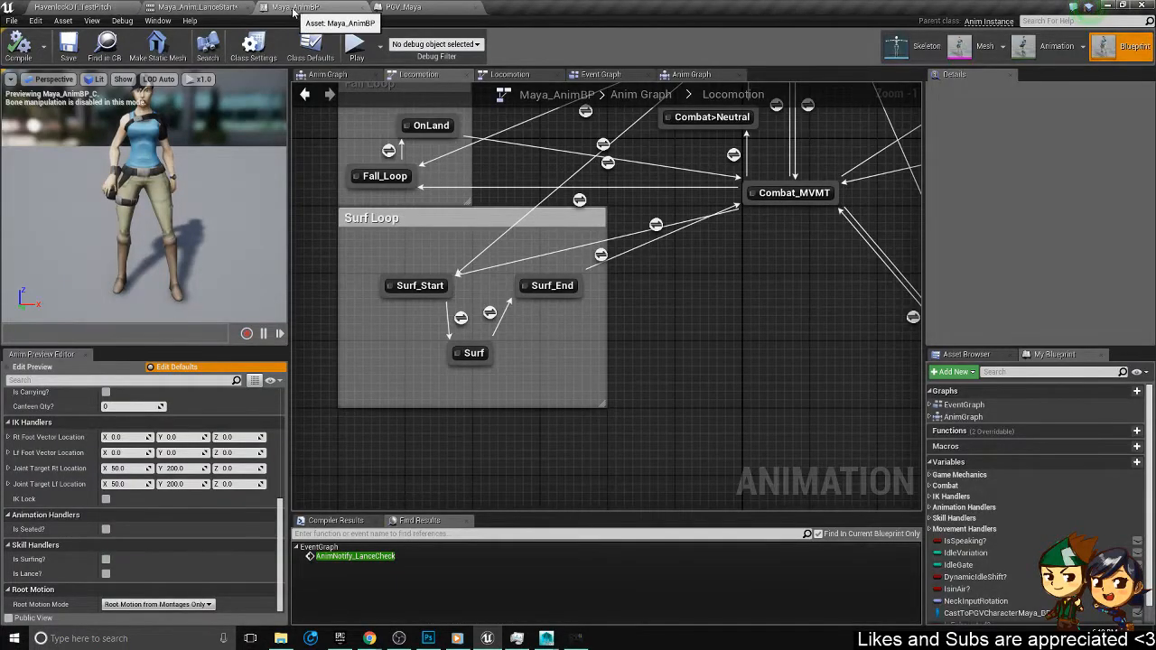
- Start a play session in the HavenlockDT_TestPitch level despite the compiler error and confirm Maya as the starting character
click(63, 6)
click(581, 54)
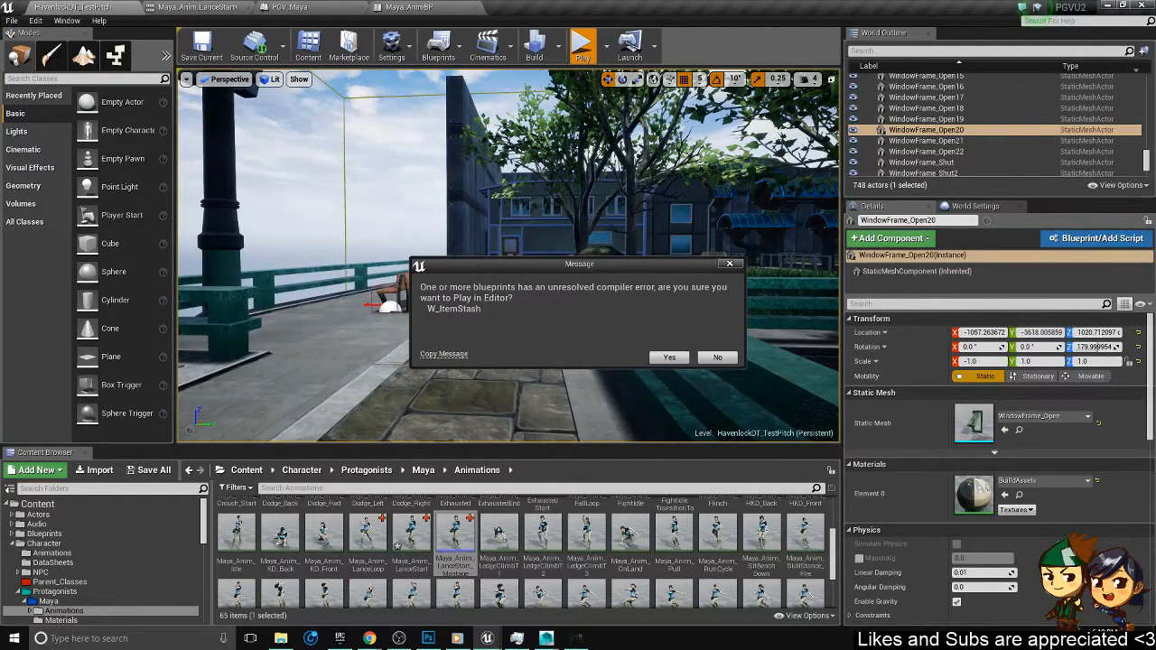
click(672, 358)
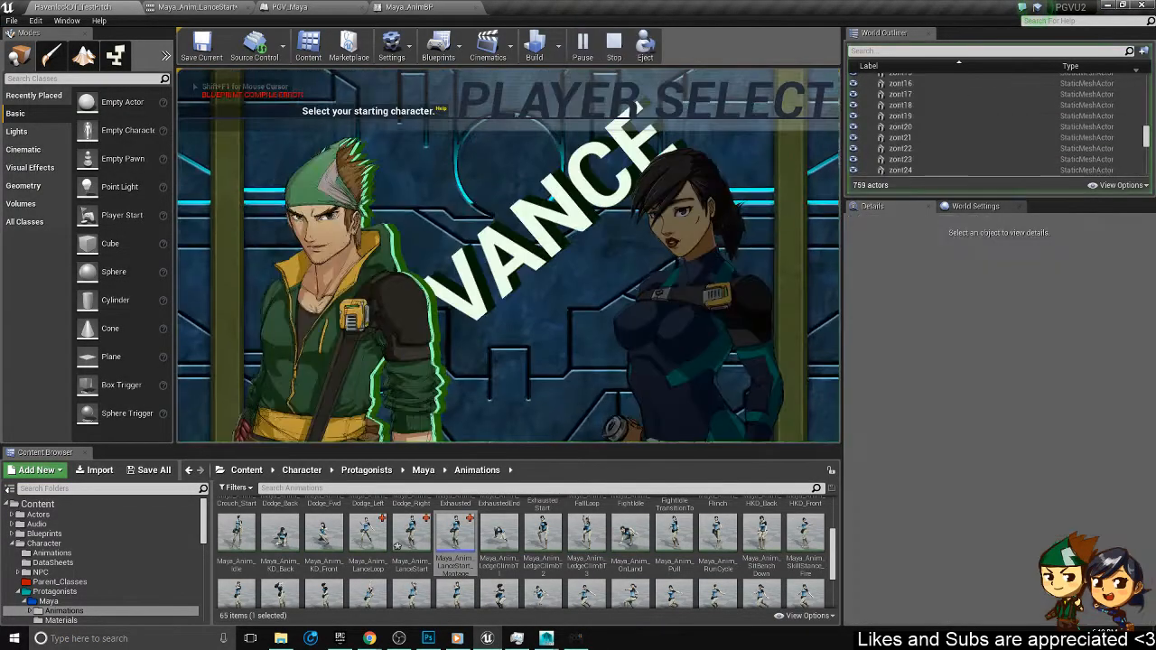
key(Right)
key(Return)
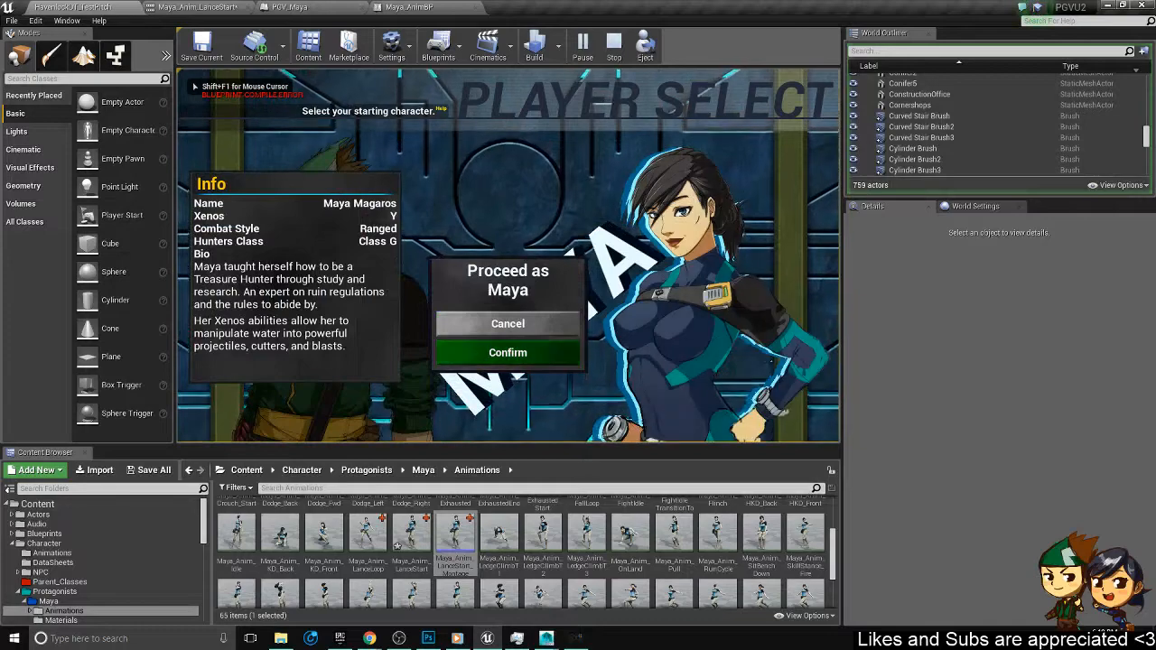
key(Return)
key(a)
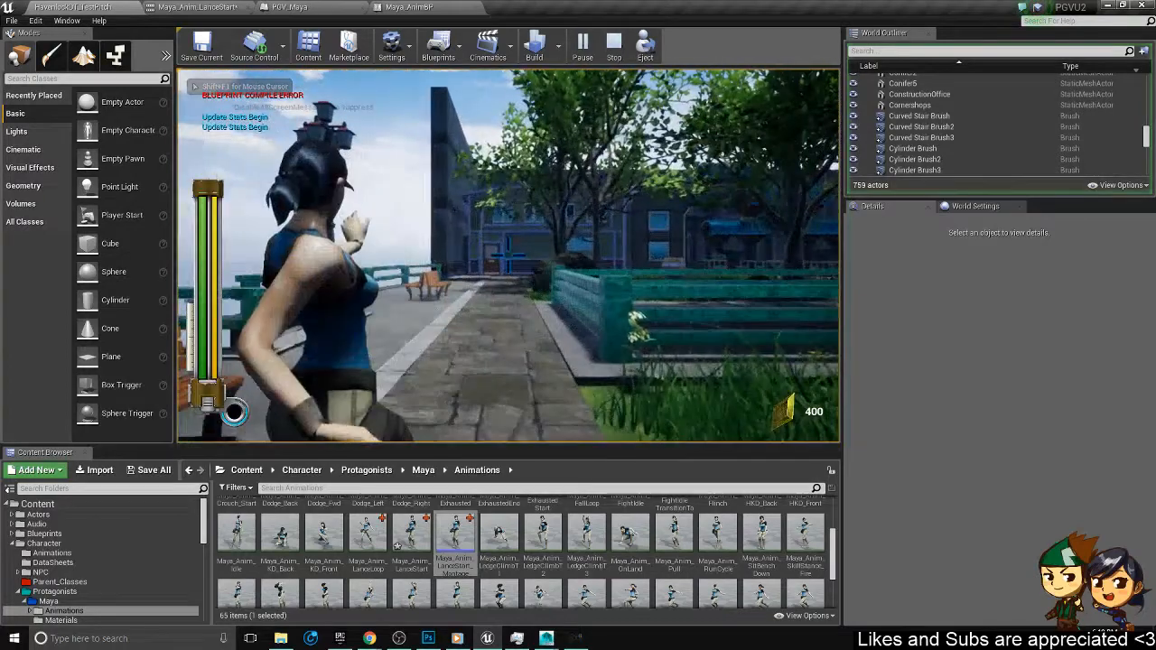
- Trigger Maya's lance skill several times while aiming along the path, and stop the play session
key(e)
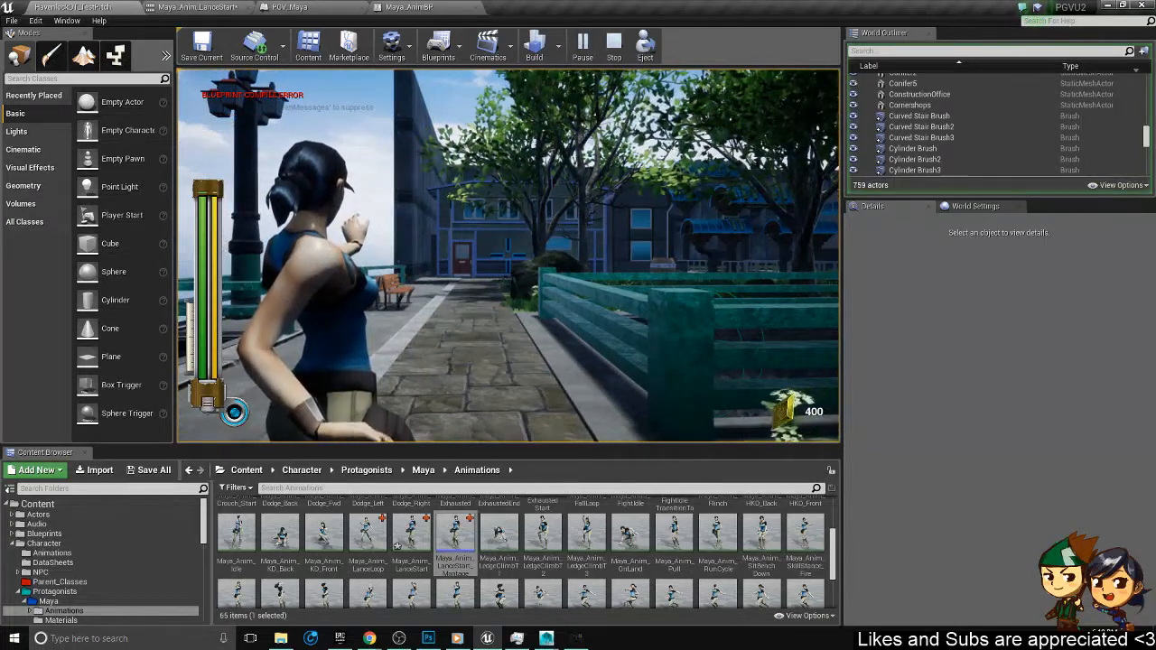
key(e)
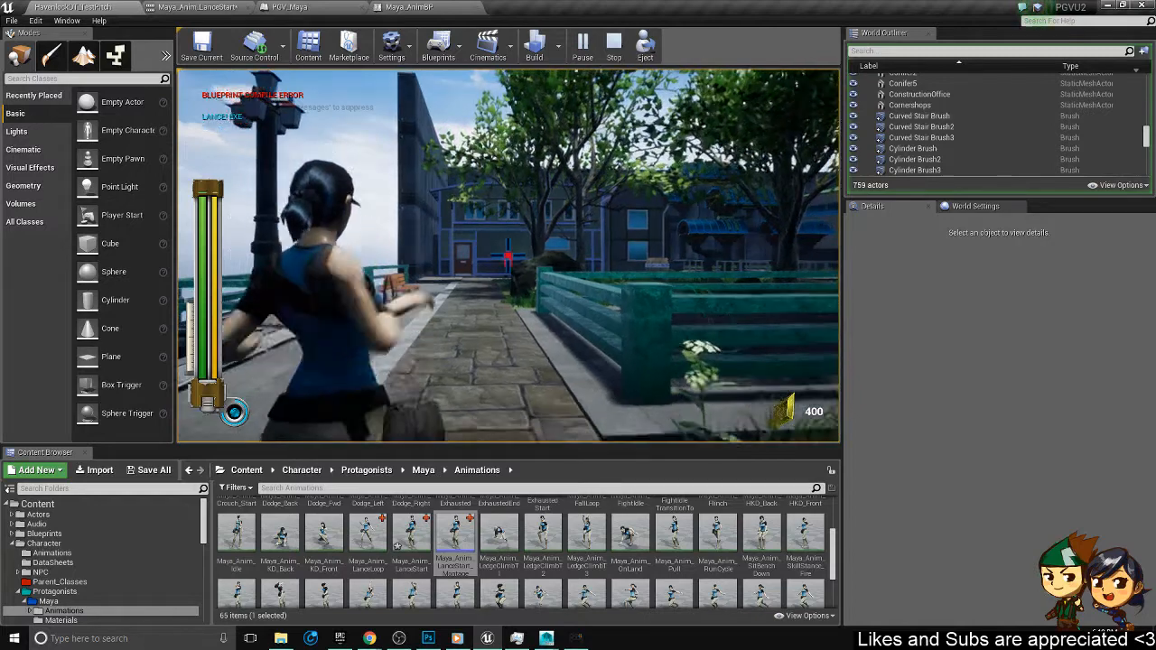
key(e)
key(e)
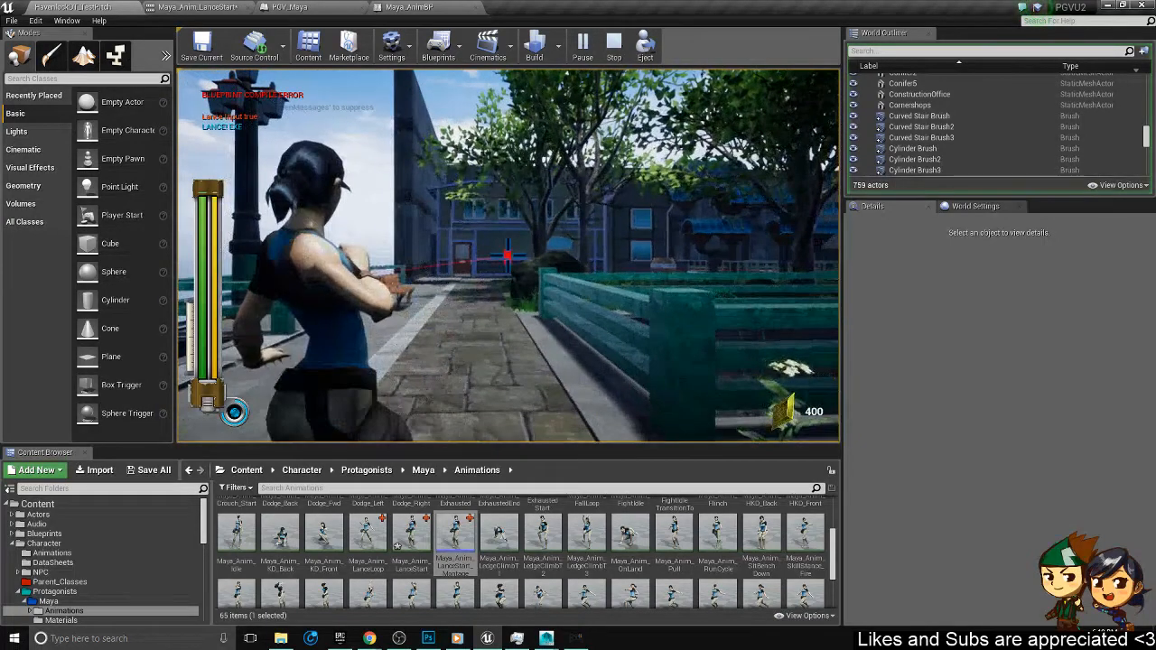
key(s)
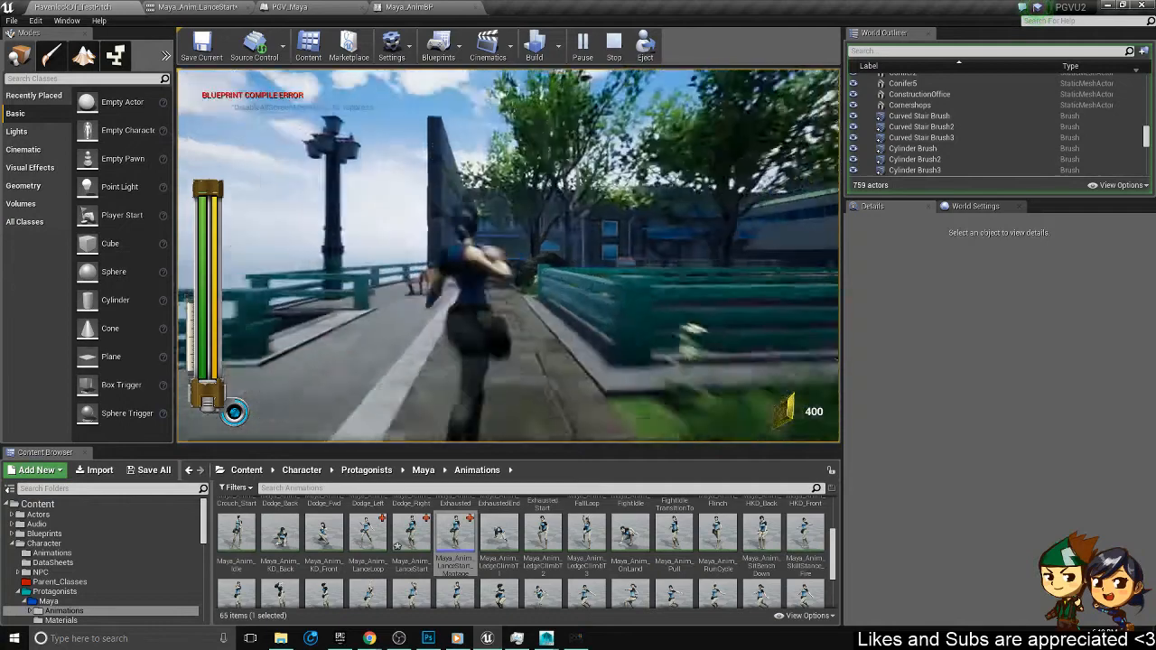
key(Escape)
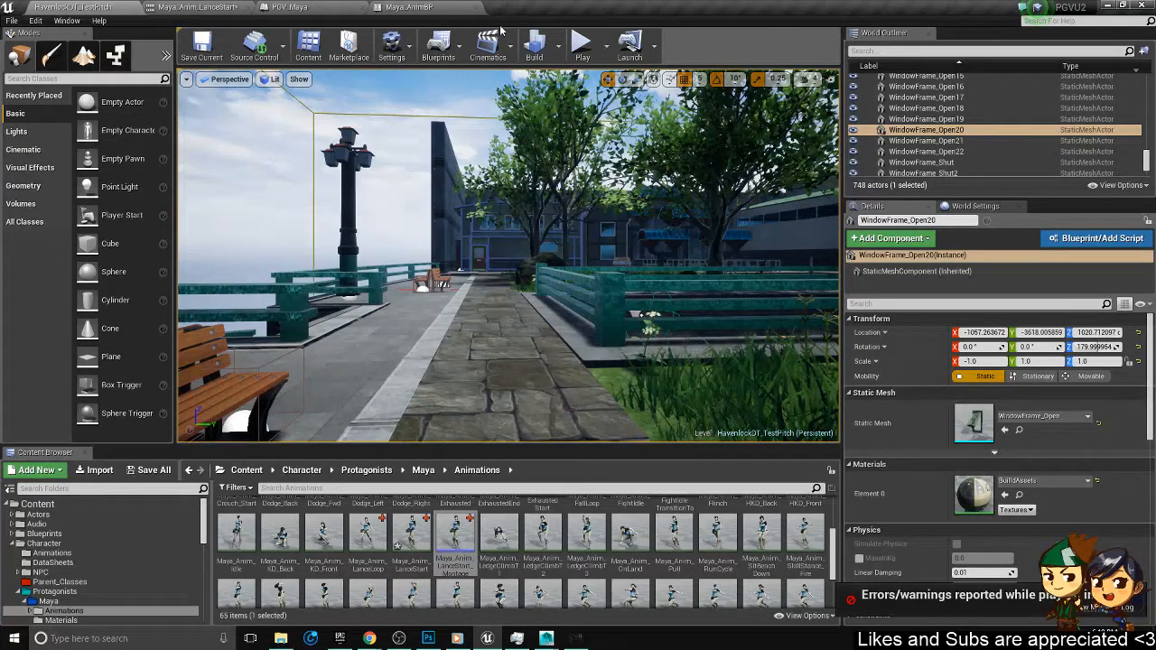
- Start another play session in the level and proceed with Maya as the starting character
click(445, 8)
click(98, 6)
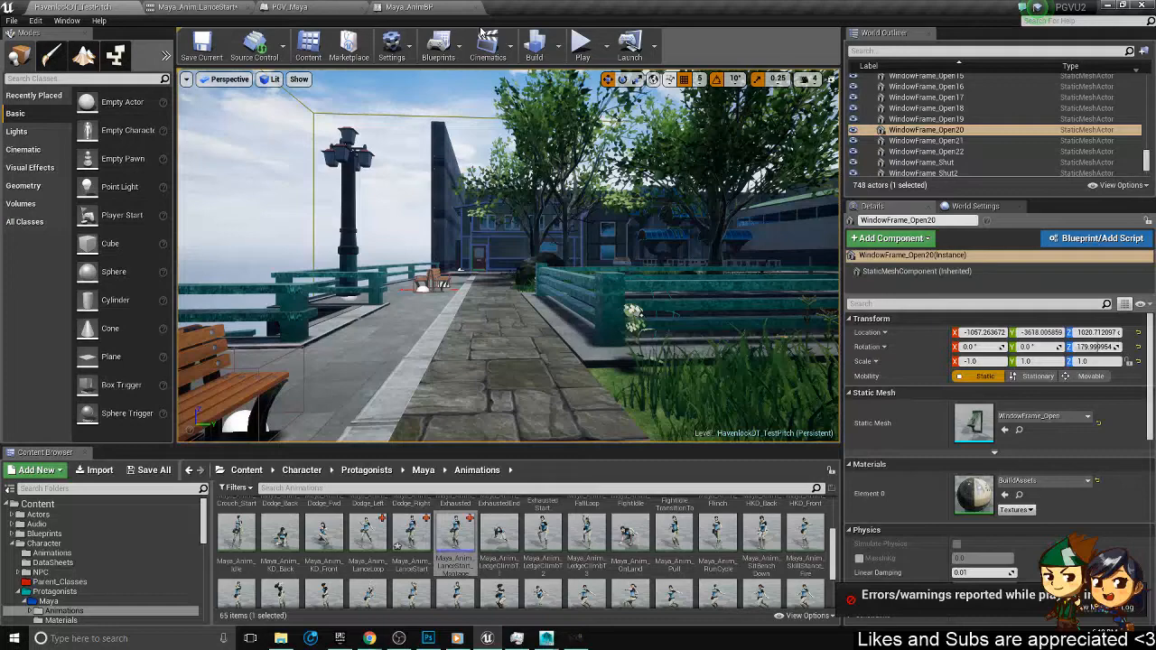
click(583, 43)
key(Right)
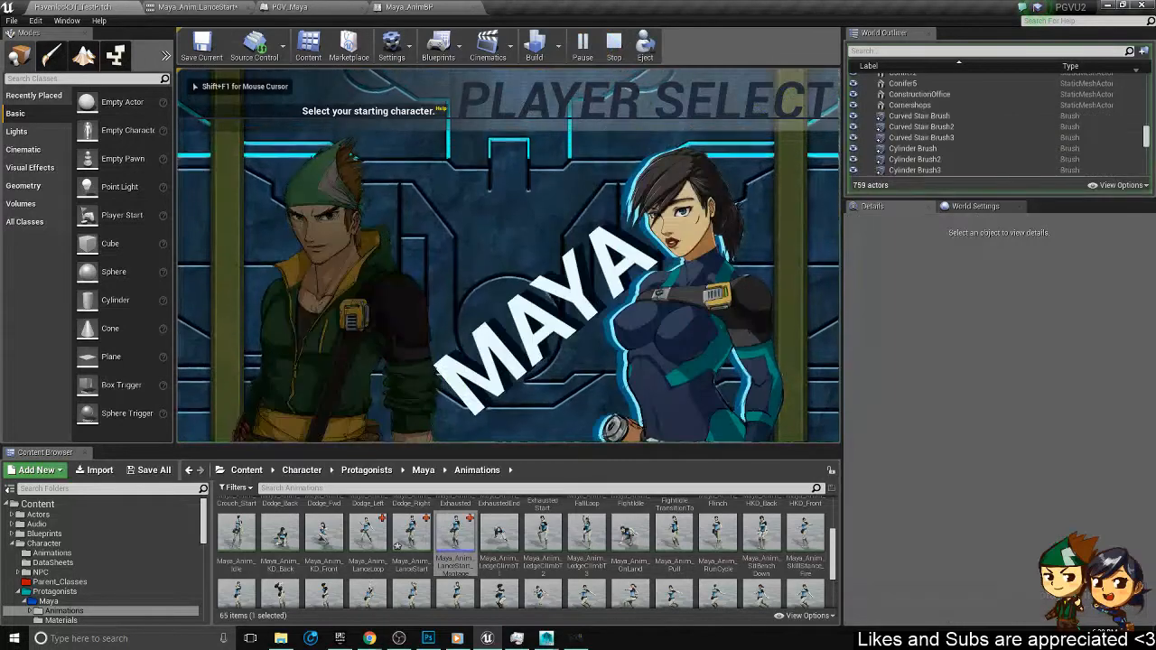
key(Return)
key(Return)
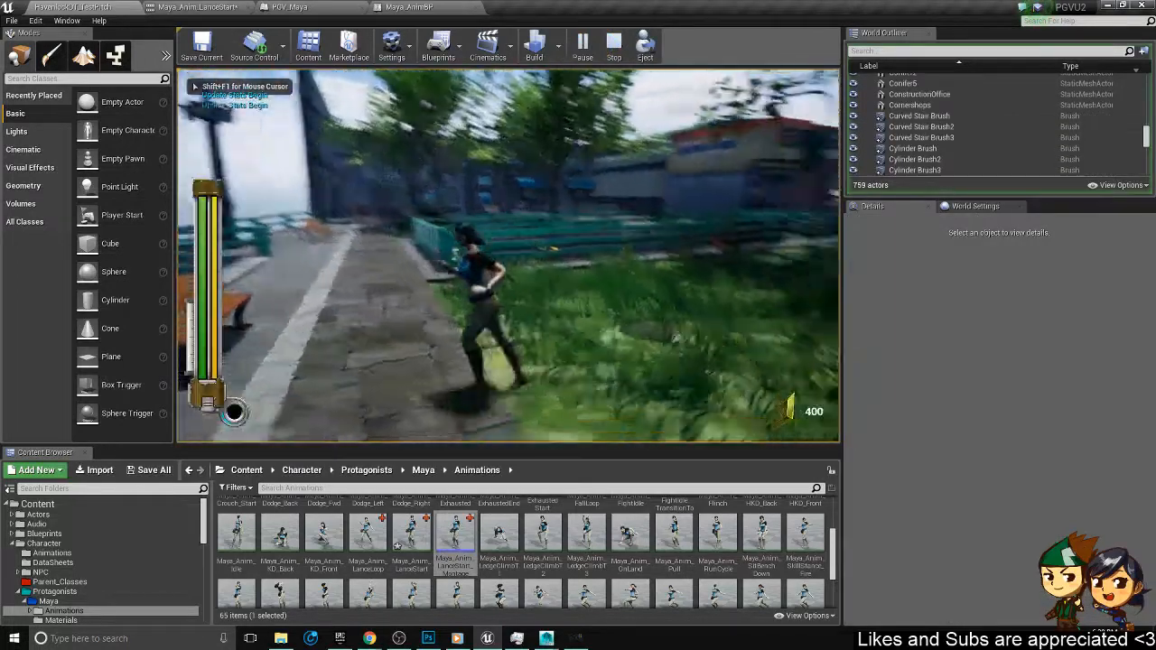
- Run Maya to the fenced water pool, test an aimed attack along the stone path, and stop the play session
key(w)
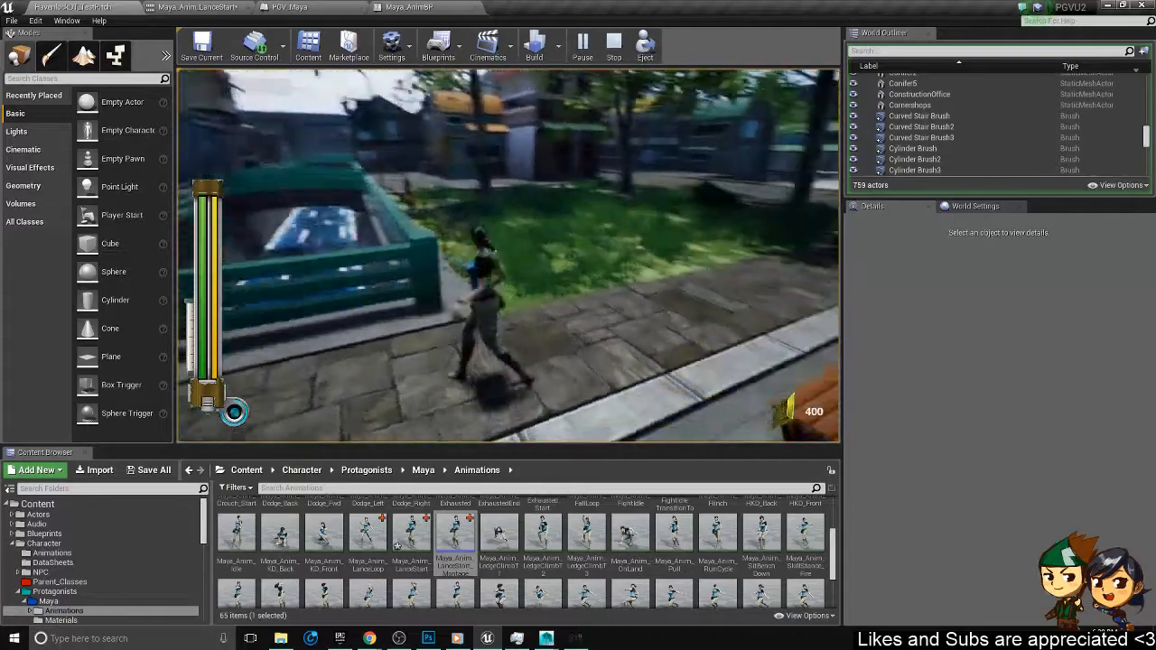
key(w)
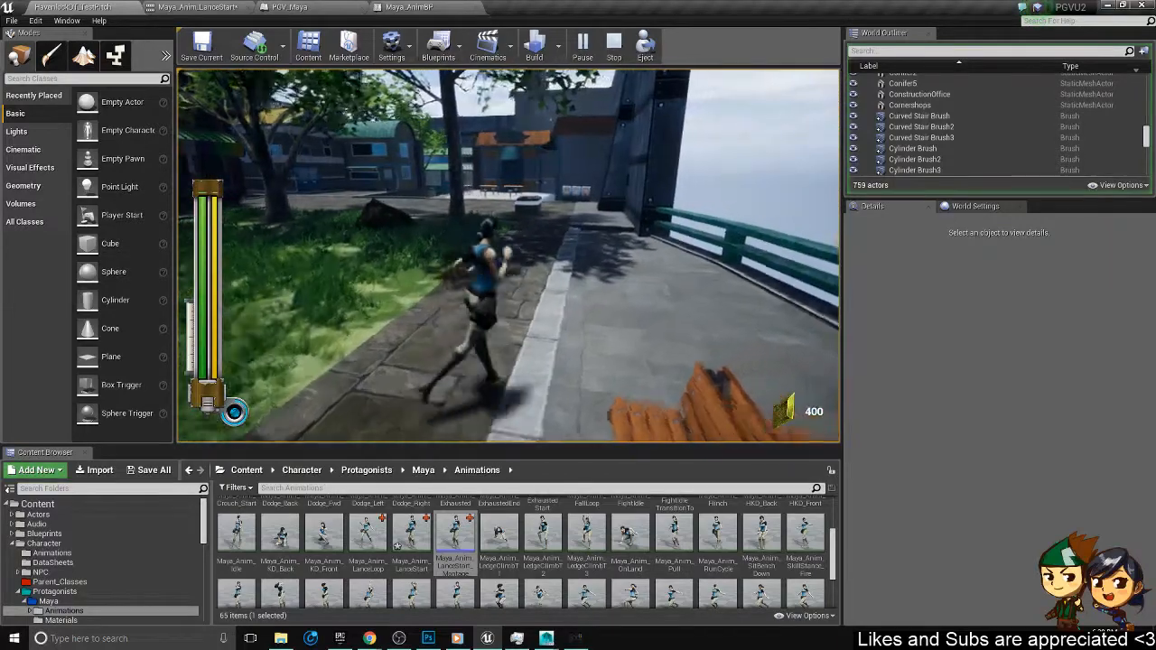
key(shift)
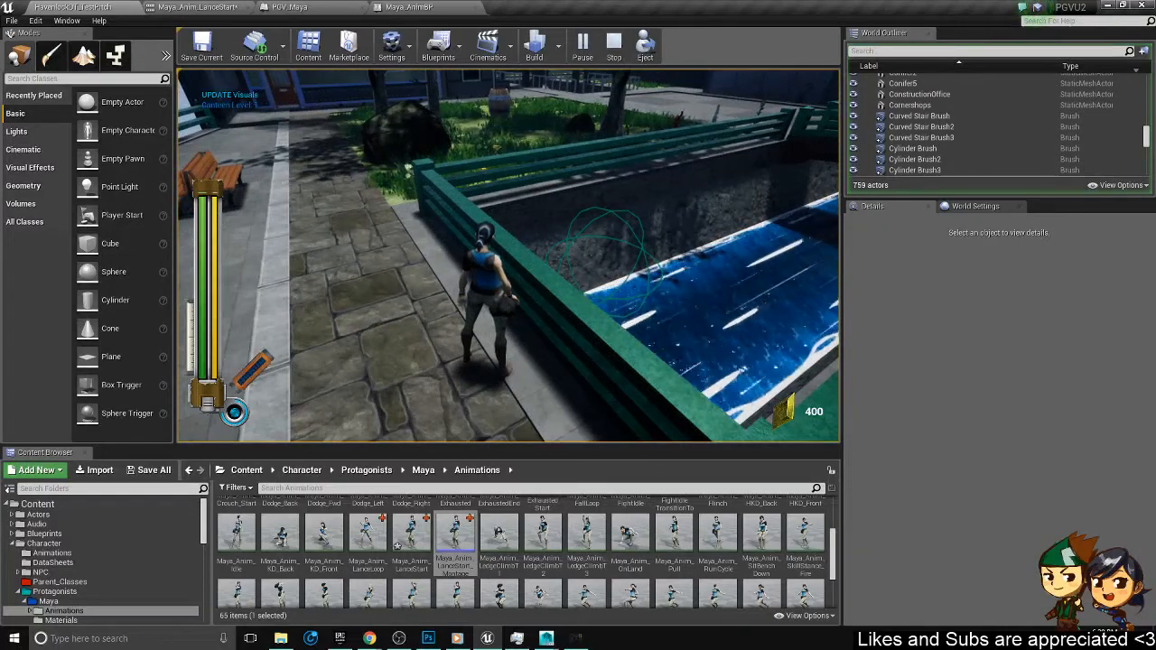
right_click(508, 255)
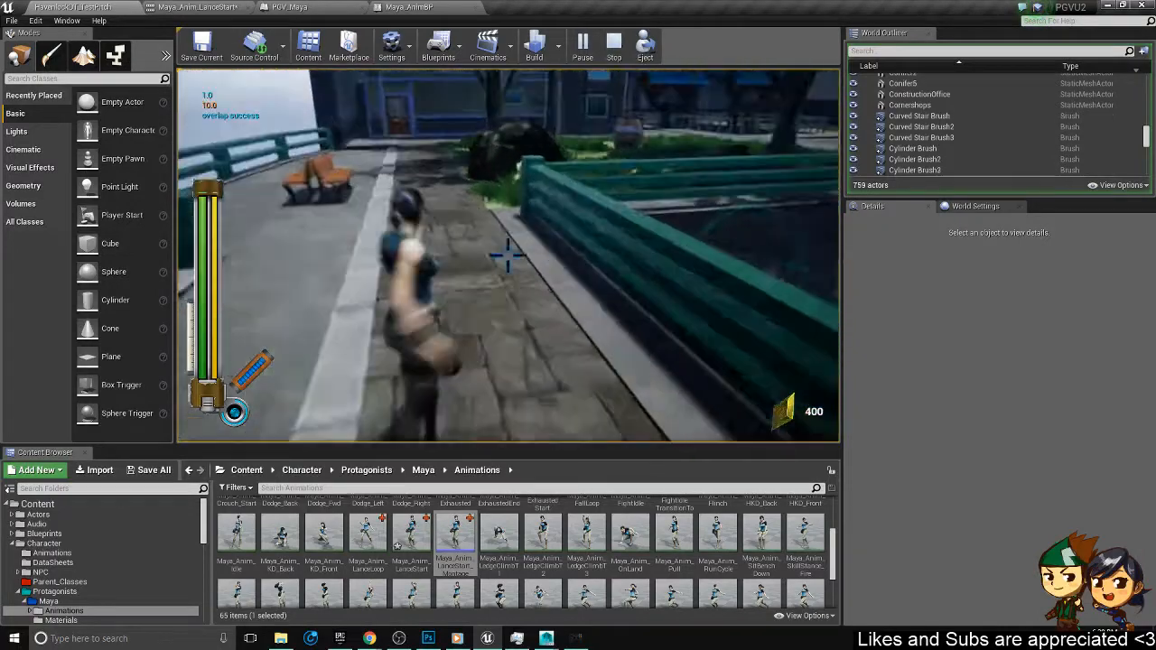
click(508, 256)
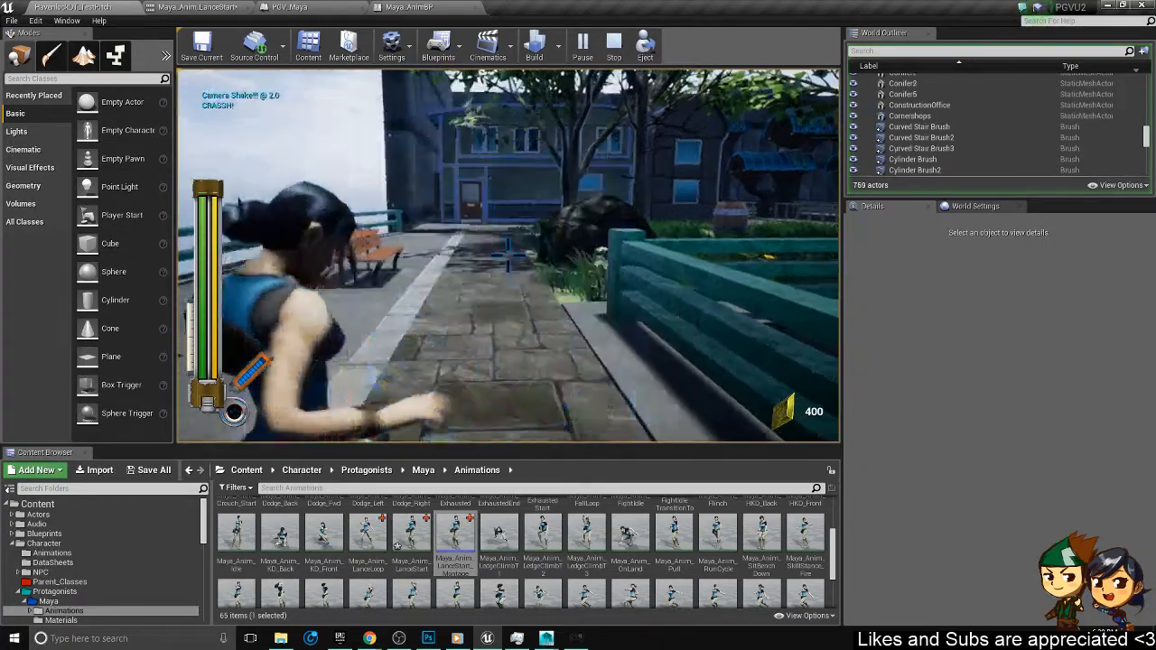
key(w)
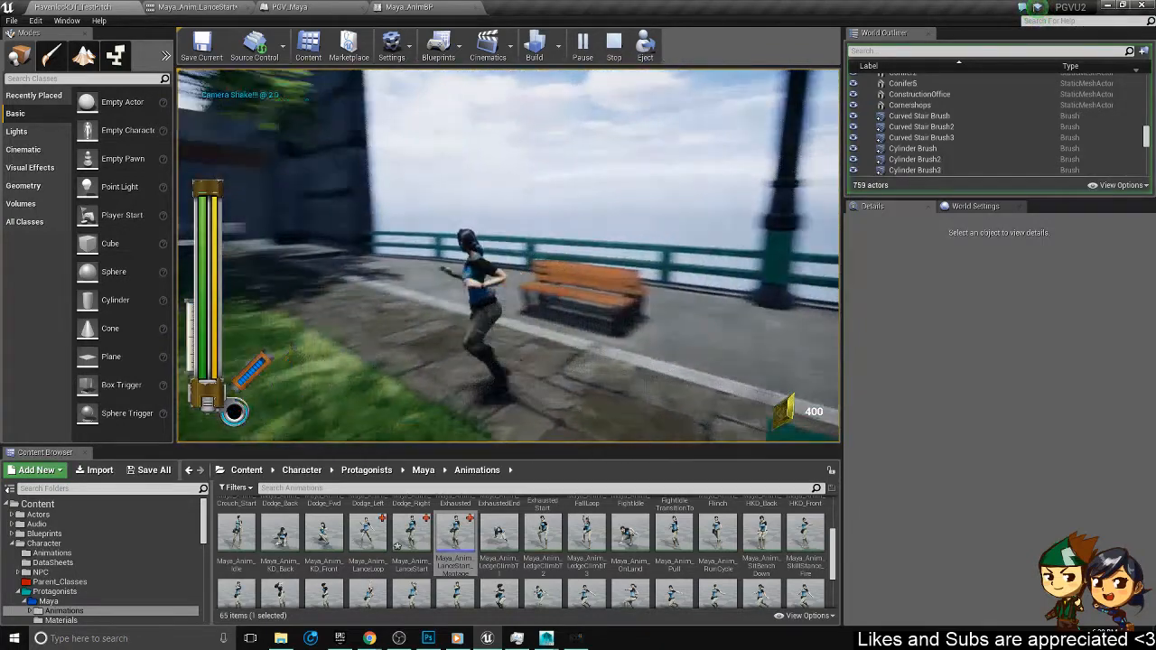
right_click(508, 255)
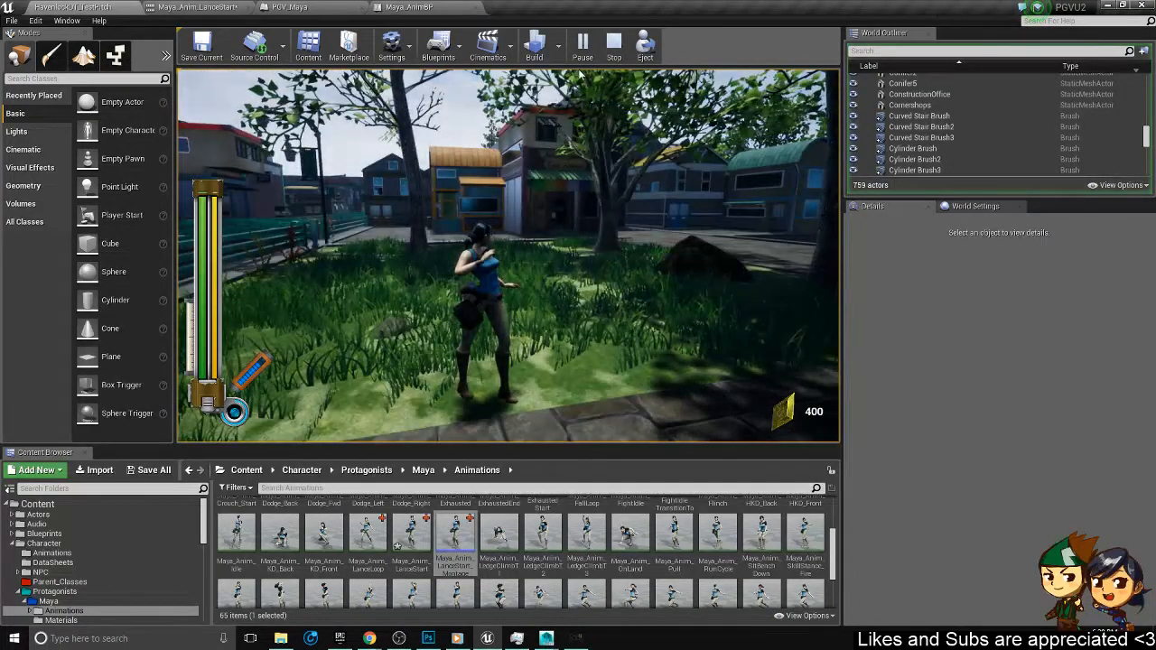
key(Escape)
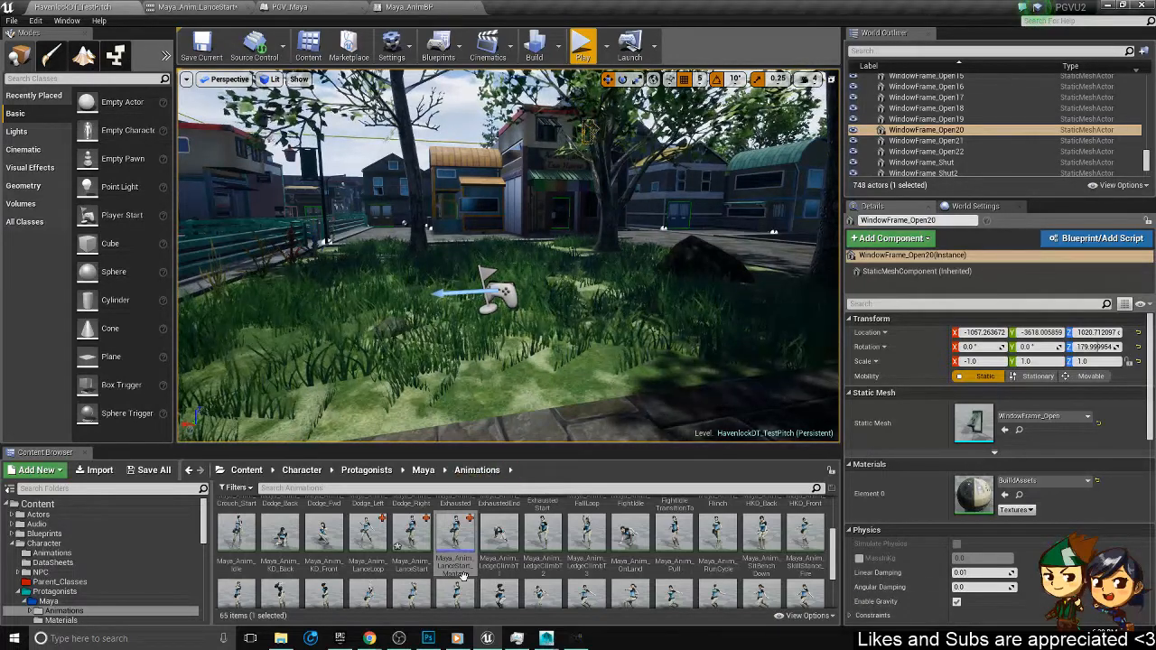
- Save the Maya_Anim_LanceStart animation and move Maya_Anim_LanceStart_Montage into the AnimMontage folder under Maya's Animations
right_click(415, 551)
click(470, 377)
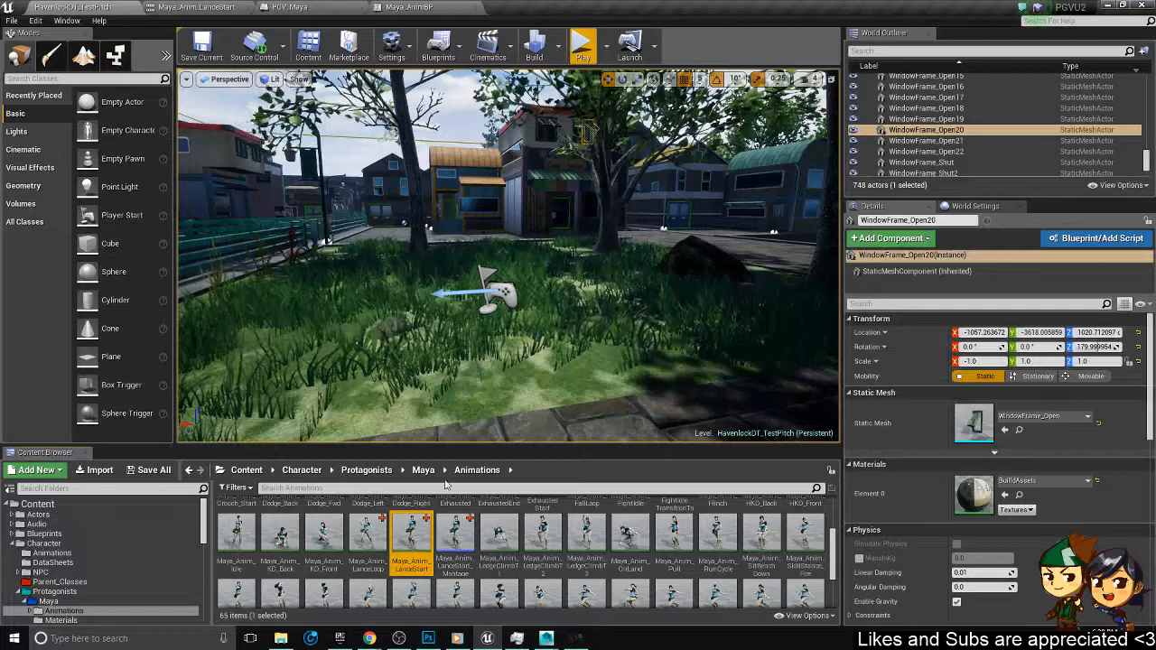
click(458, 529)
scroll(478, 542, up, 2)
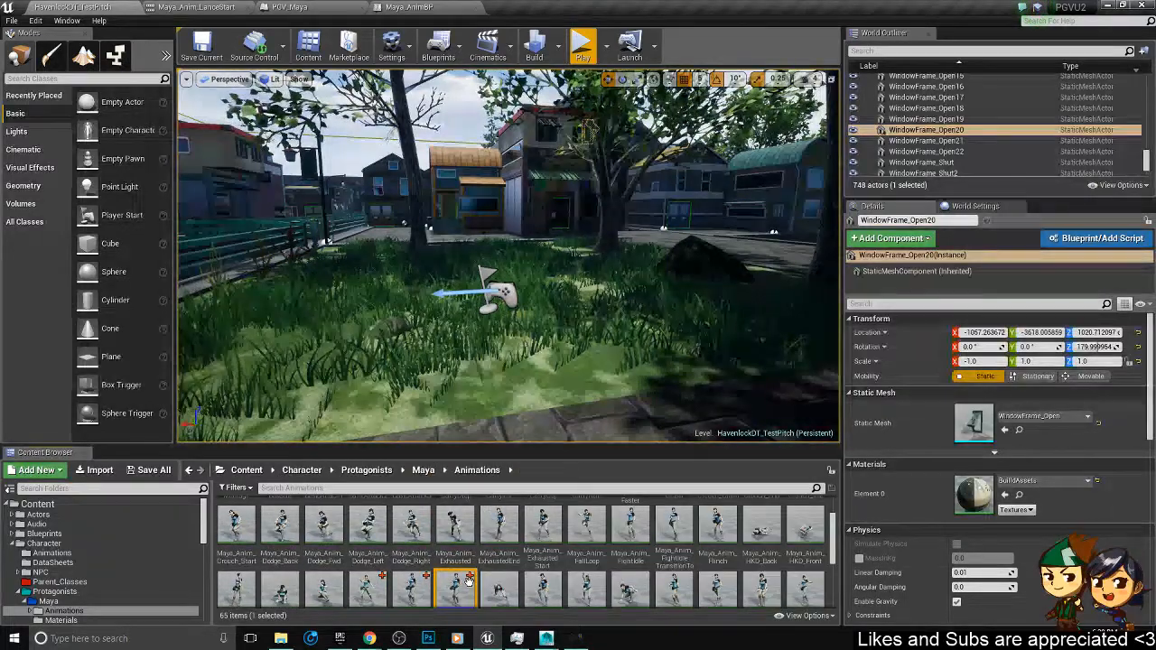
drag(469, 581, 89, 612)
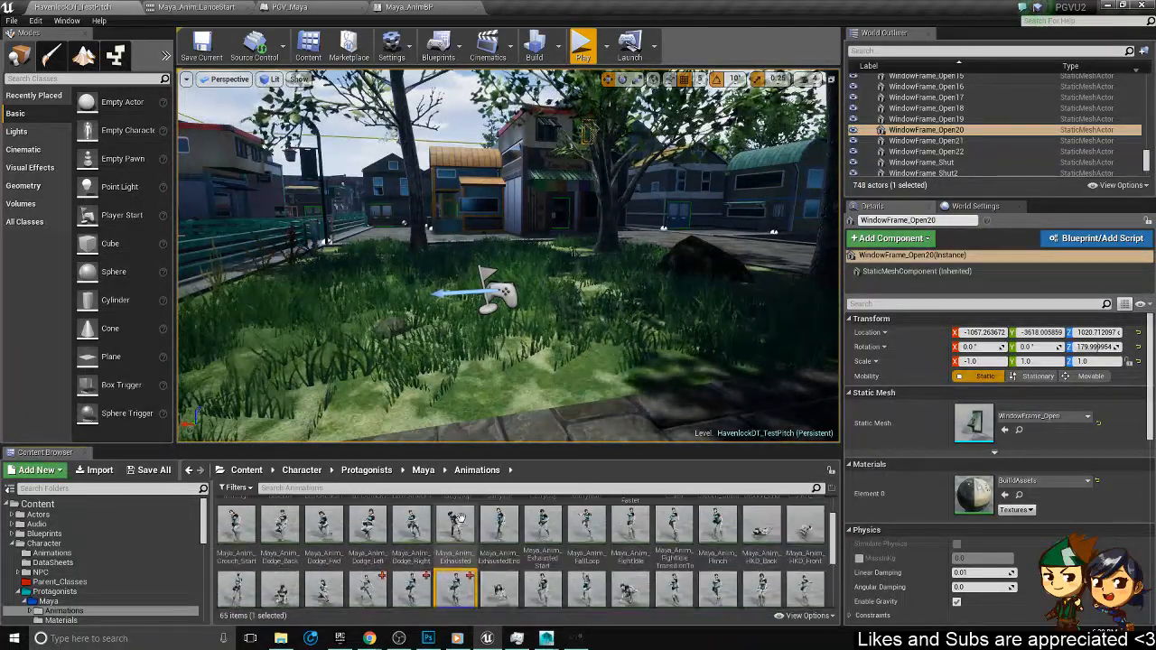
scroll(461, 527, up, 1)
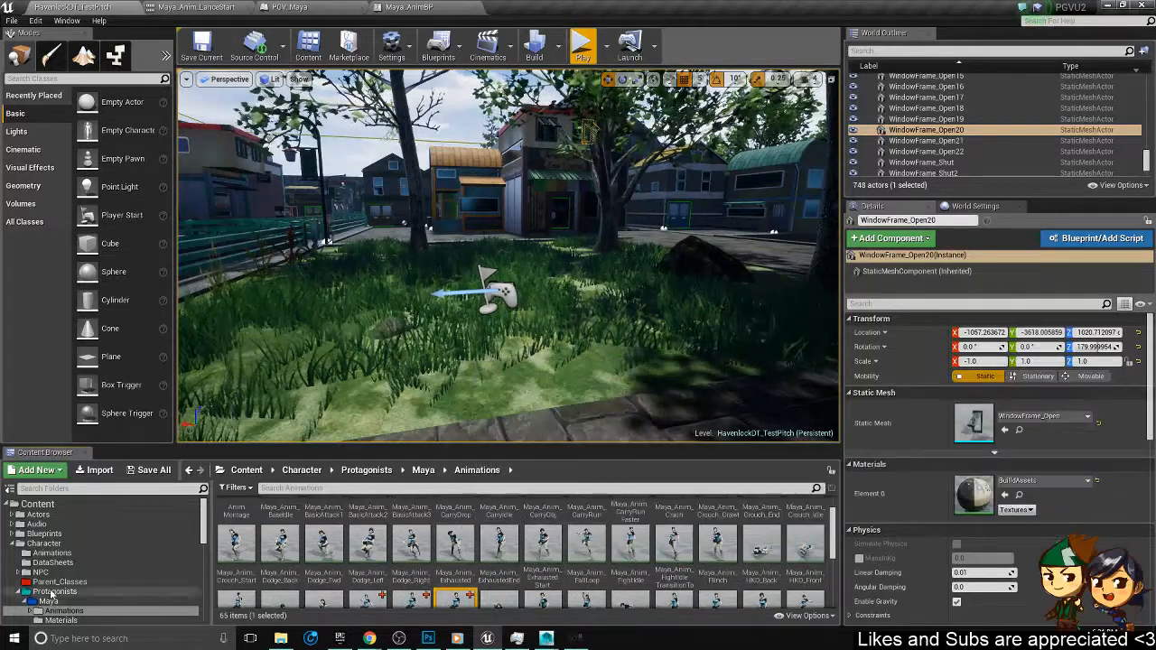
click(30, 611)
scroll(64, 579, down, 2)
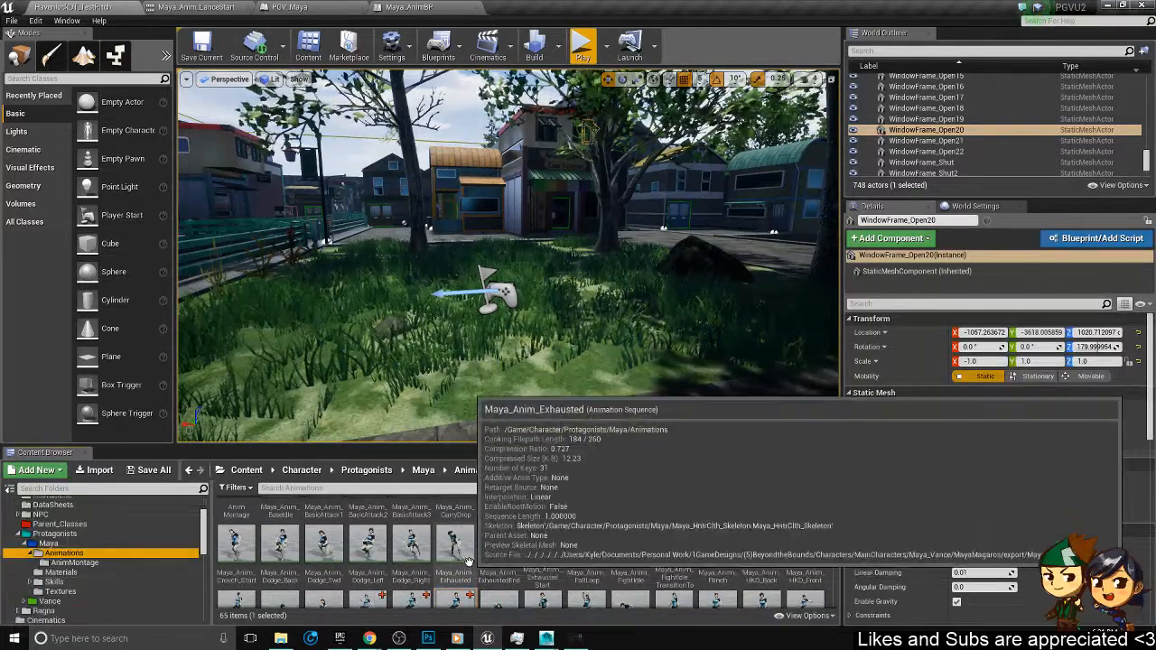
scroll(445, 572, down, 2)
drag(444, 571, 95, 563)
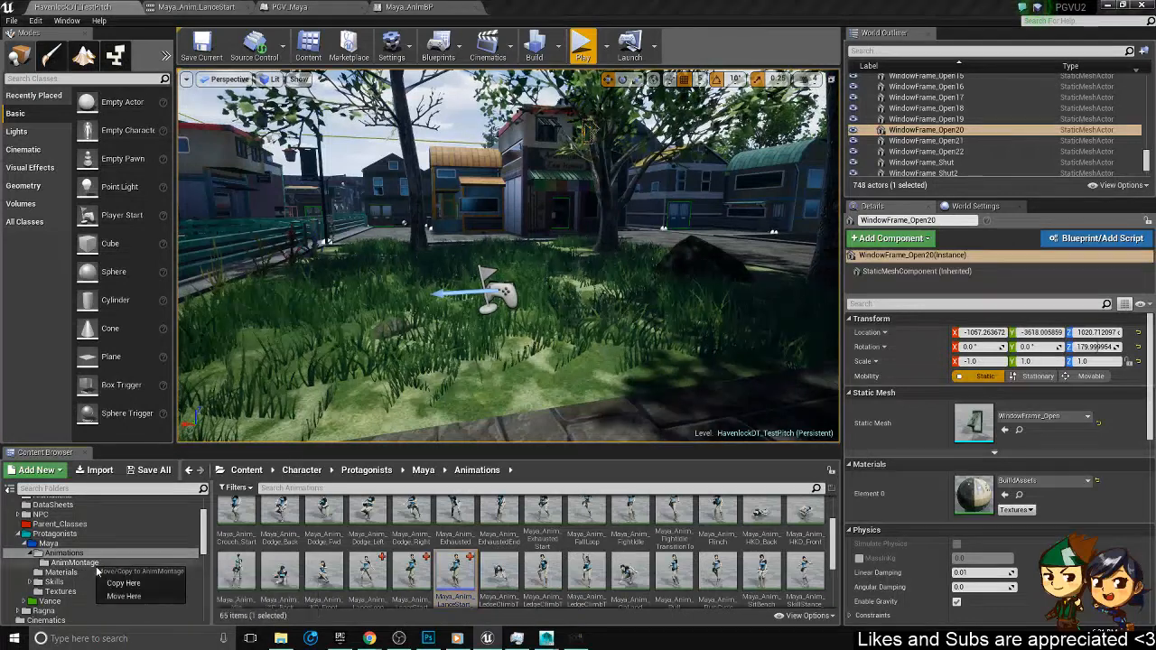
click(140, 592)
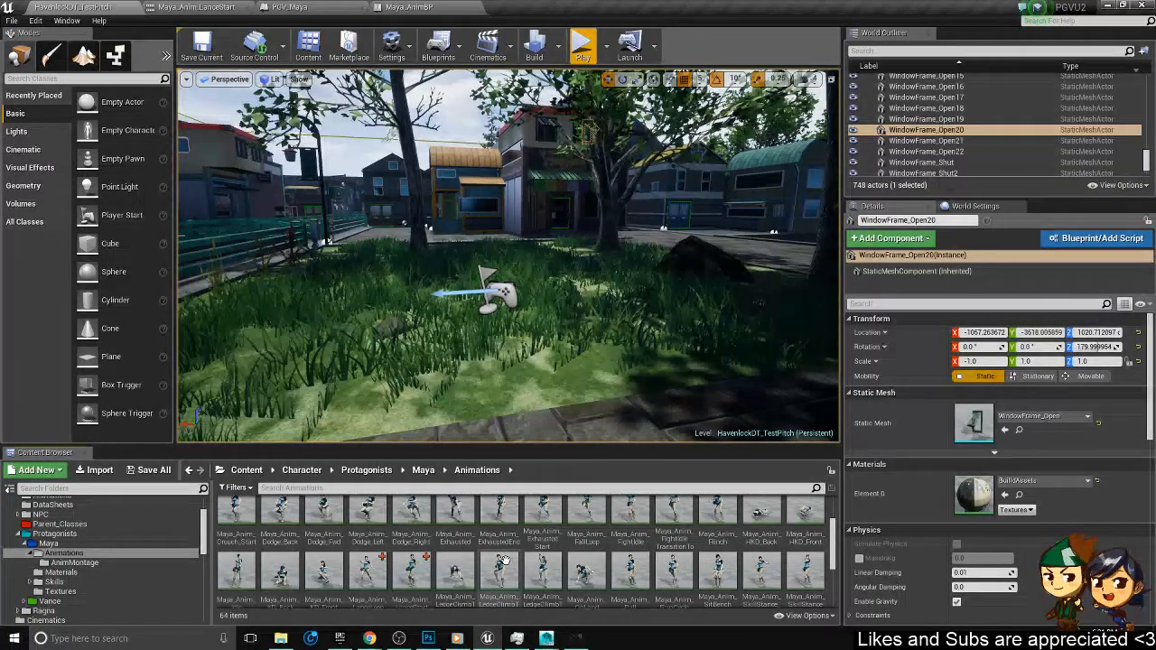
- Open Maya_Anim_LanceStart_Montage from the AnimMontage folder and examine its preview
scroll(502, 560, up, 3)
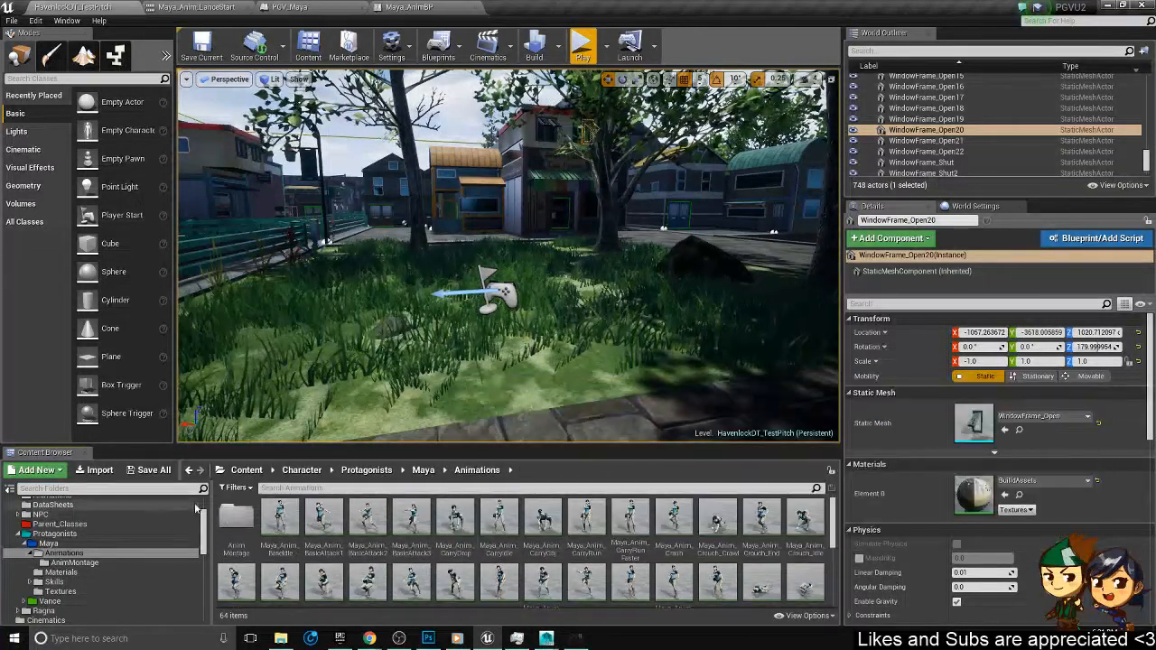
click(248, 524)
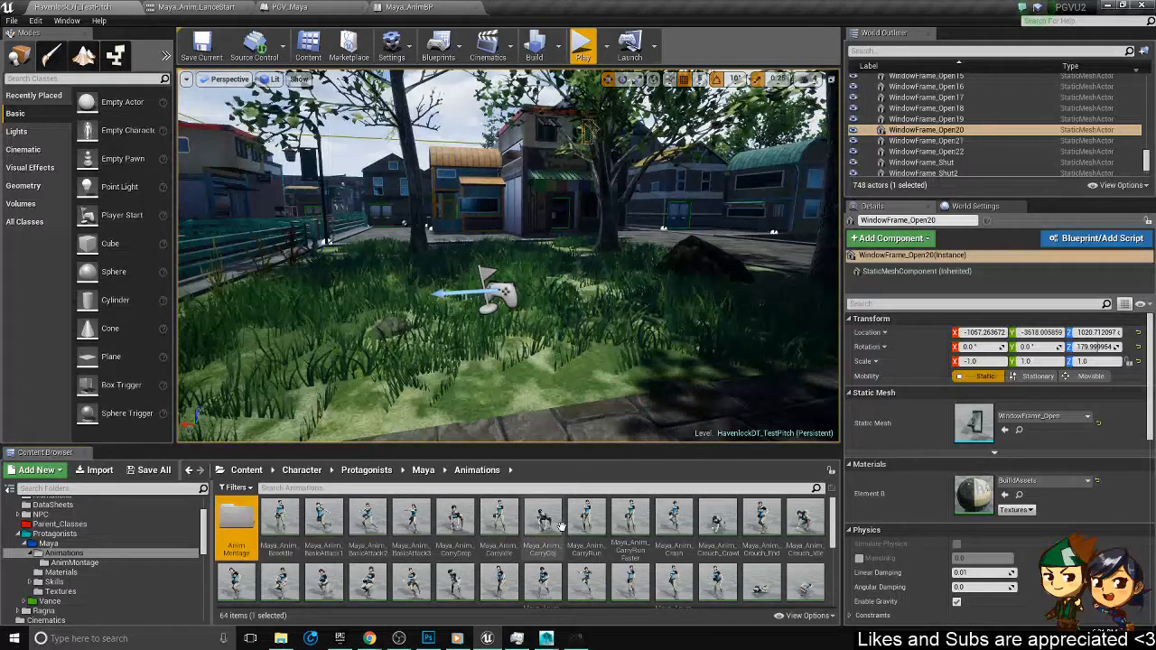
mouse_move(519, 549)
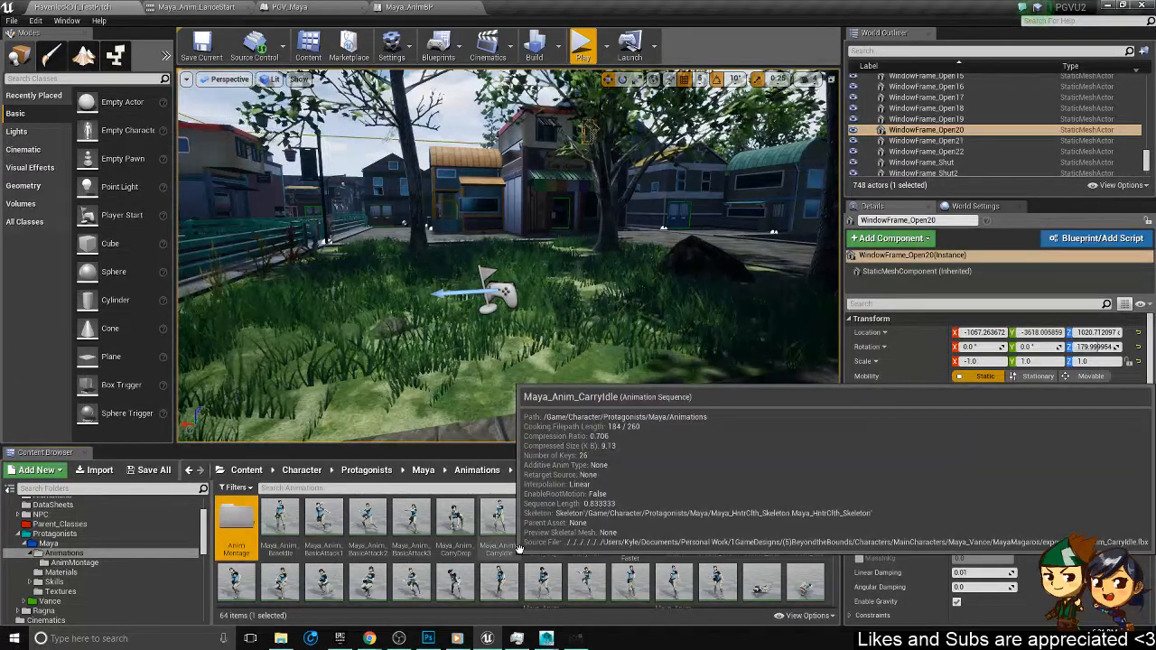
double_click(228, 515)
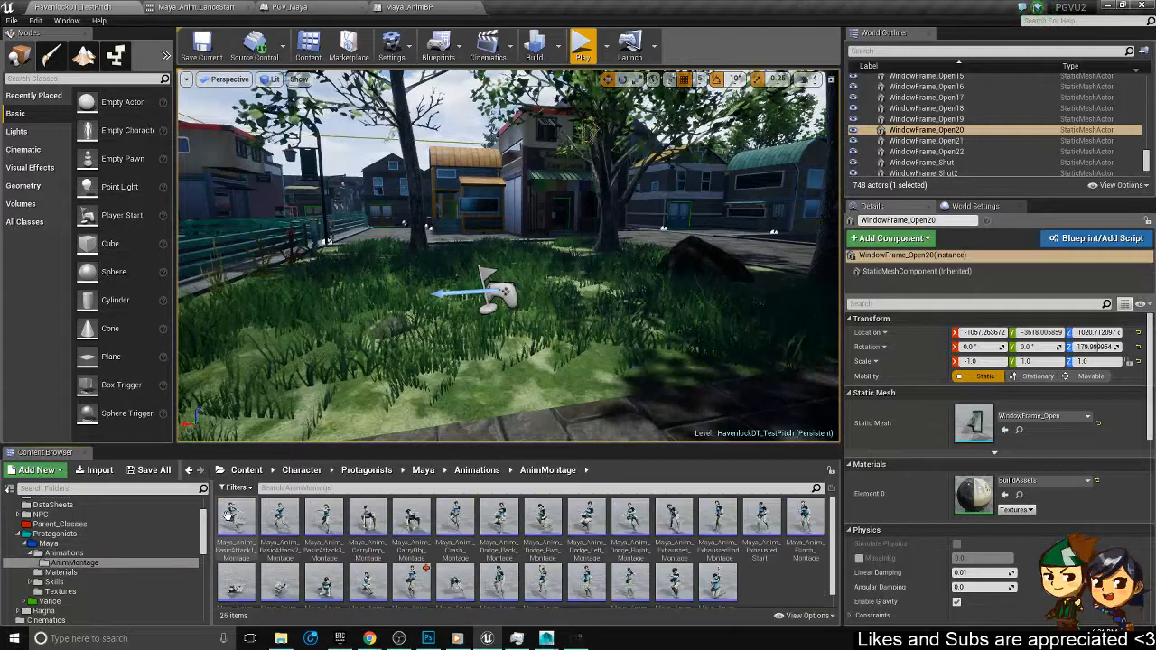
double_click(411, 581)
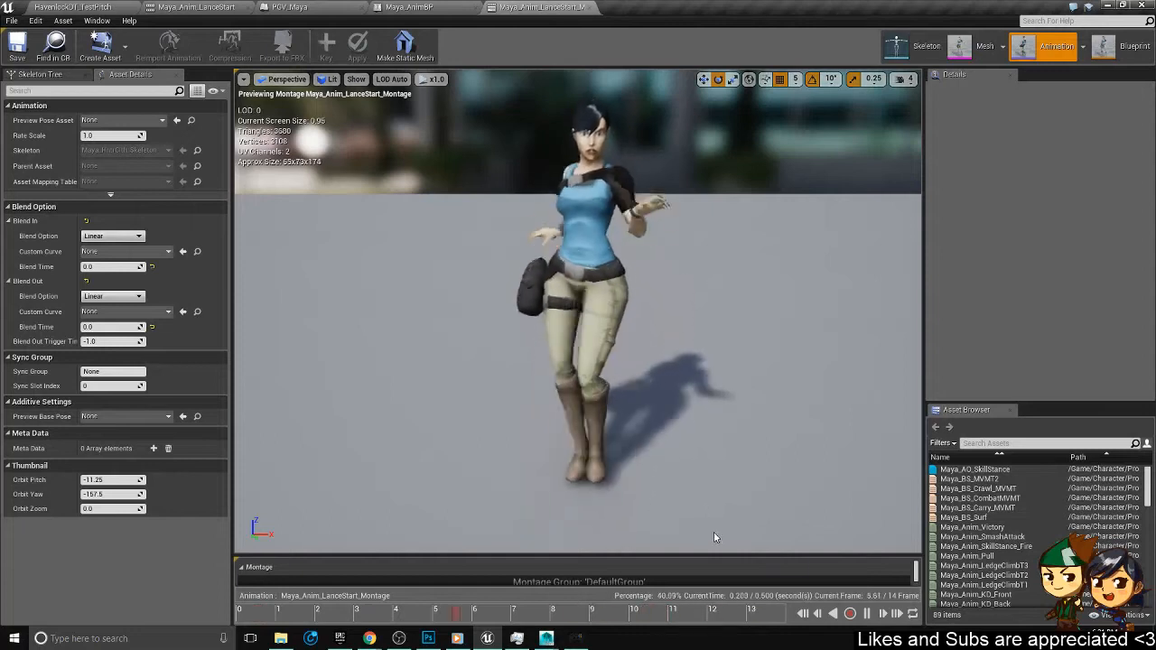
drag(447, 309, 656, 503)
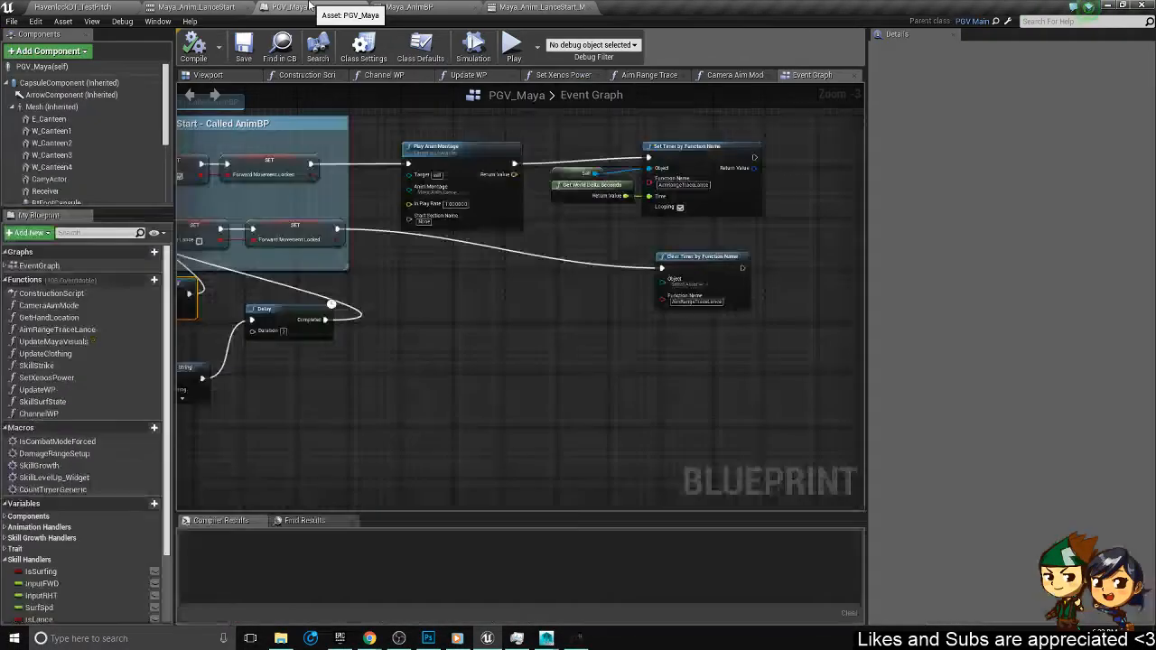
- Place the PGV_Maya tab directly after the level tab and move the Print String and Delay nodes lower in the Event Graph
drag(334, 6, 213, 6)
right_drag(431, 251, 734, 259)
scroll(356, 313, up, 2)
drag(444, 389, 371, 337)
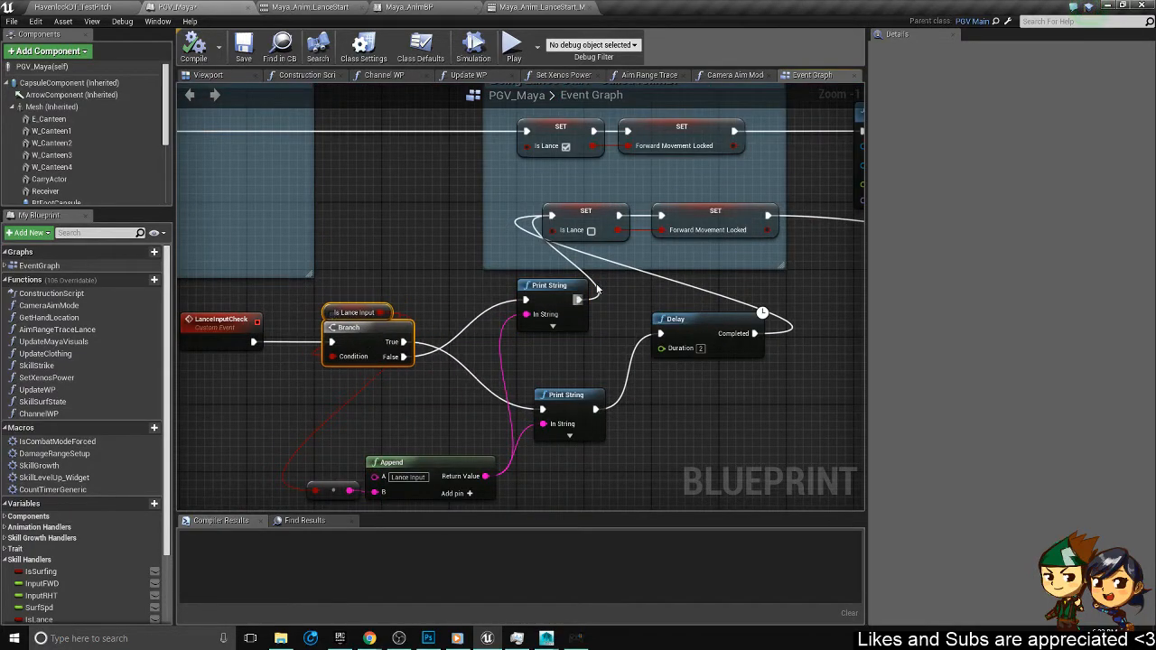
right_drag(770, 415, 694, 316)
drag(694, 345, 411, 208)
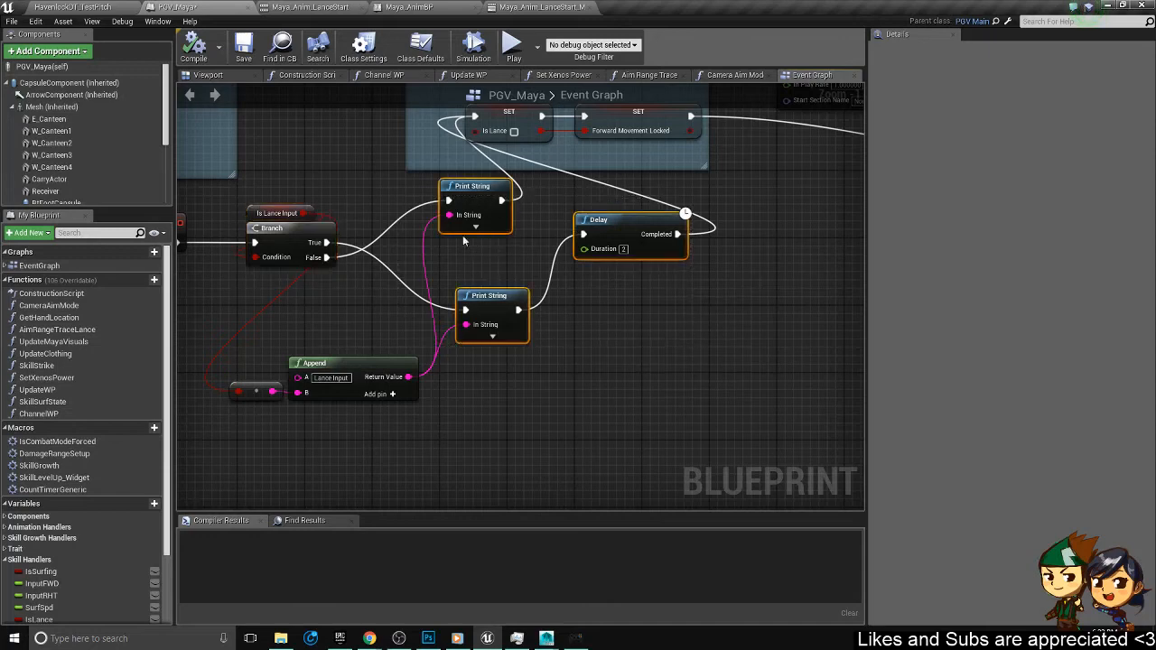
drag(645, 396, 394, 229)
drag(473, 187, 468, 324)
scroll(440, 260, down, 2)
right_drag(452, 227, 618, 351)
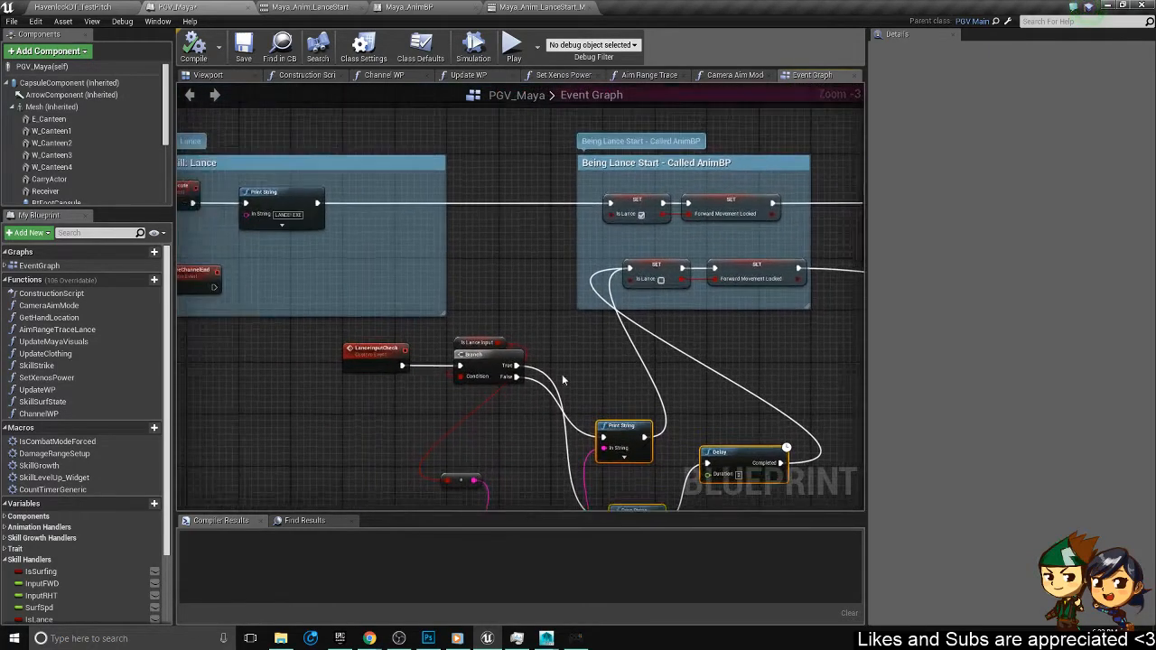
- Move the LanceInputCheck event with its Branch and Is Lance Input nodes beneath the Tier 3 Skill: Lance comment box
drag(524, 403, 328, 342)
right_drag(330, 343, 488, 273)
drag(639, 288, 485, 336)
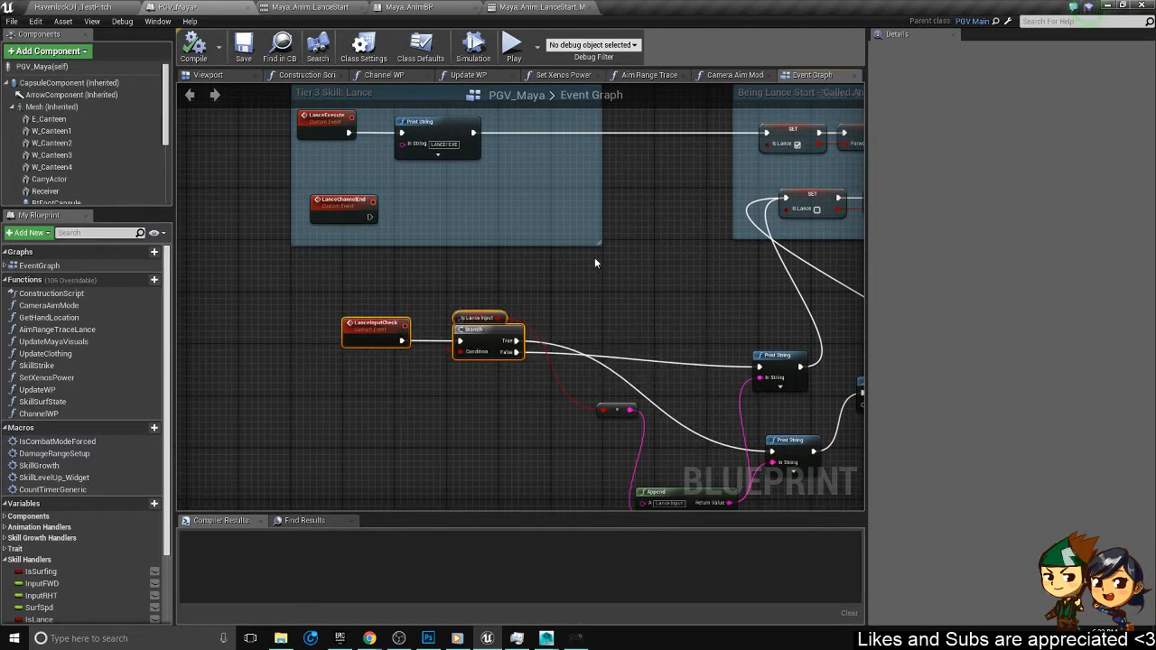
right_drag(632, 259, 558, 298)
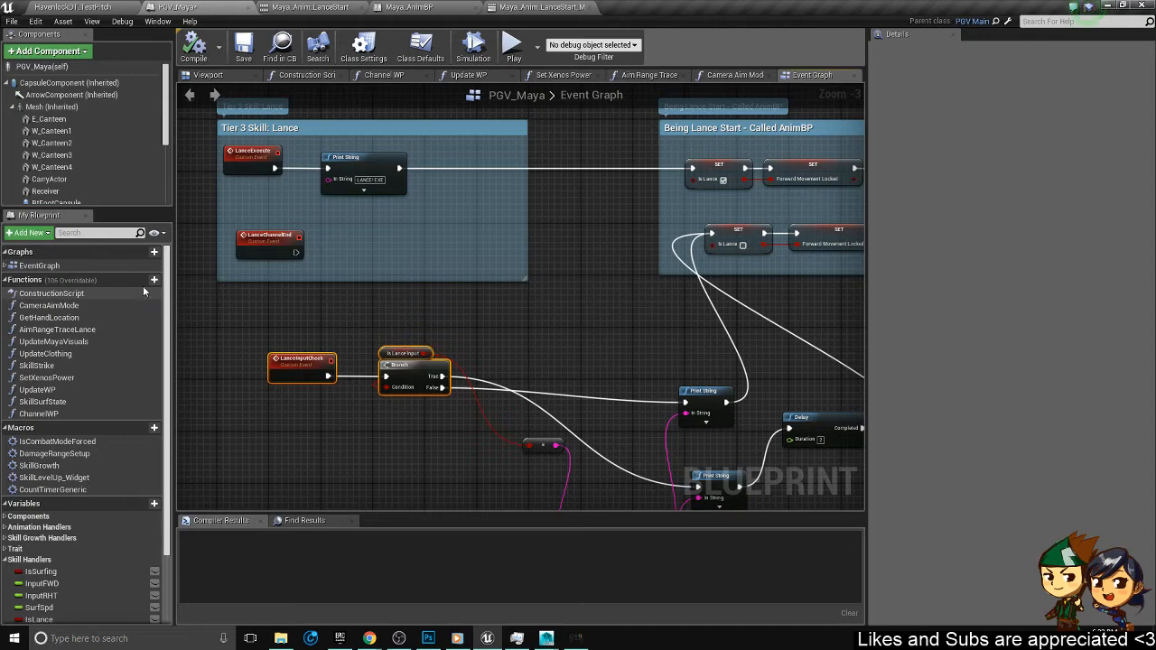
- Add a new function to the blueprint and name it LanceInputCheckFctn
mouse_move(155, 286)
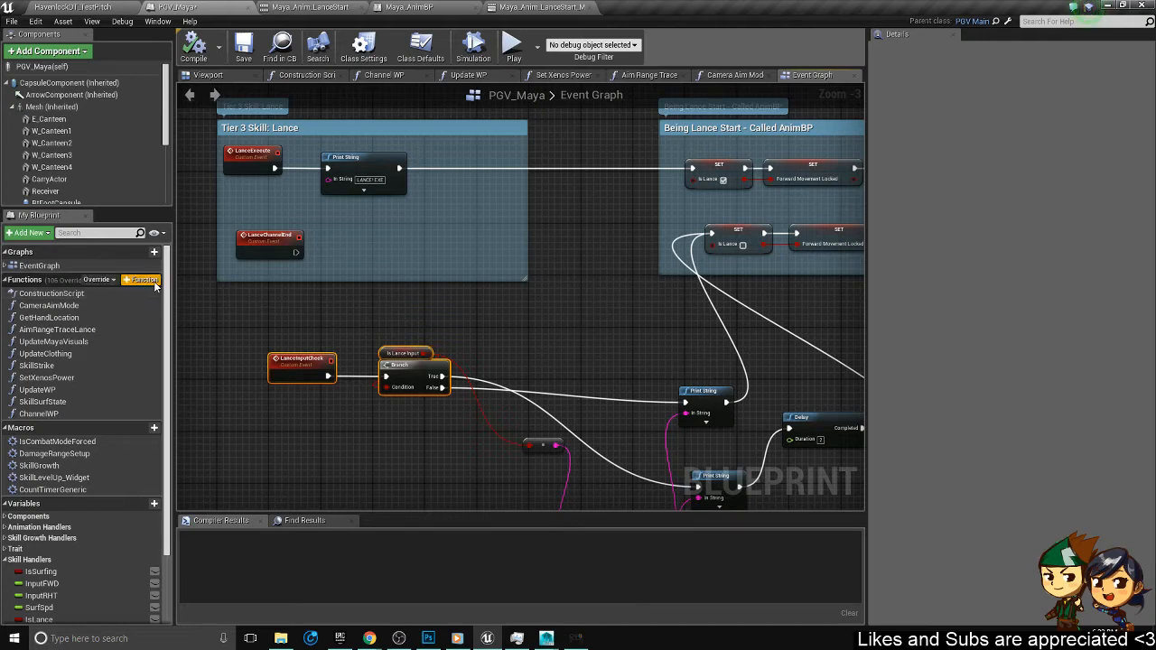
click(155, 285)
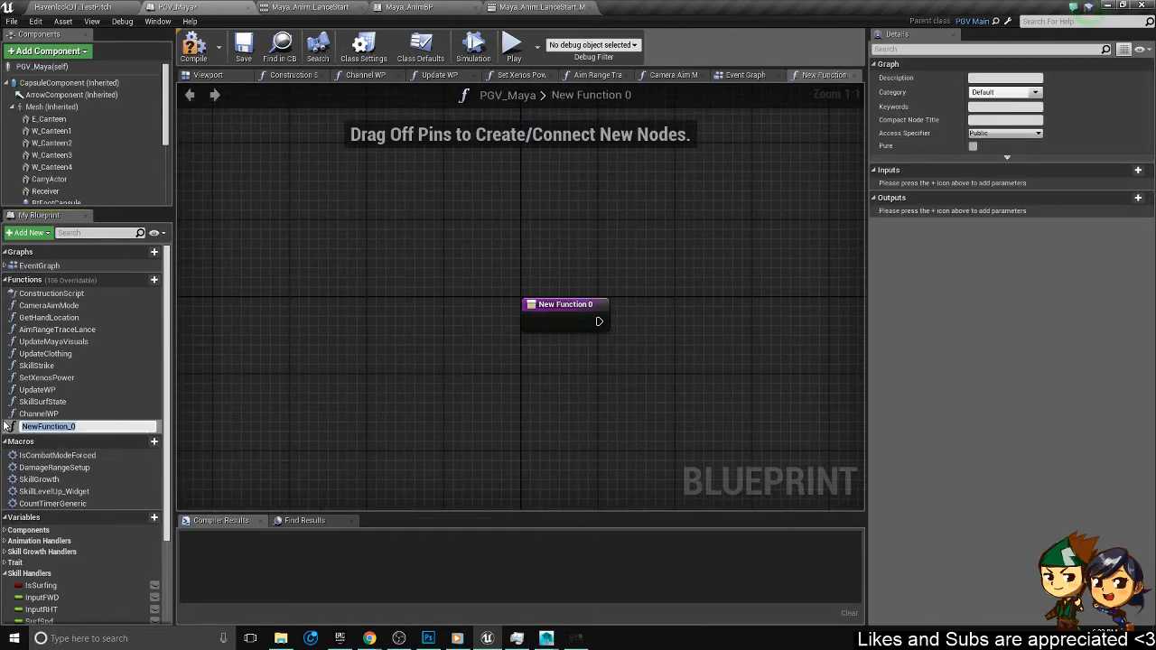
text(Lnac)
text(nce)
key(BackSpace)
key(BackSpace)
key(BackSpace)
key(BackSpace)
text(CheckFctn)
key(Return)
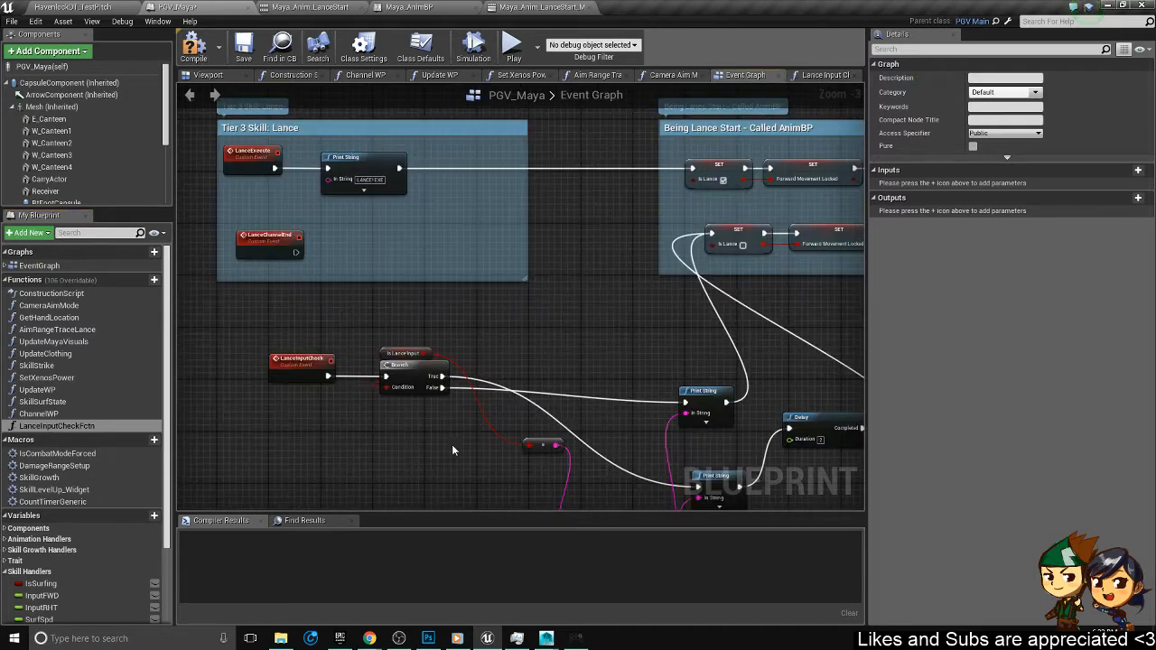
- Align the LanceInputCheck event and its Branch nodes with the left edge of the Tier 3 Skill: Lance comment box
drag(452, 445, 273, 336)
right_drag(440, 366, 524, 291)
drag(513, 304, 445, 315)
right_drag(523, 237, 335, 300)
right_drag(435, 229, 549, 239)
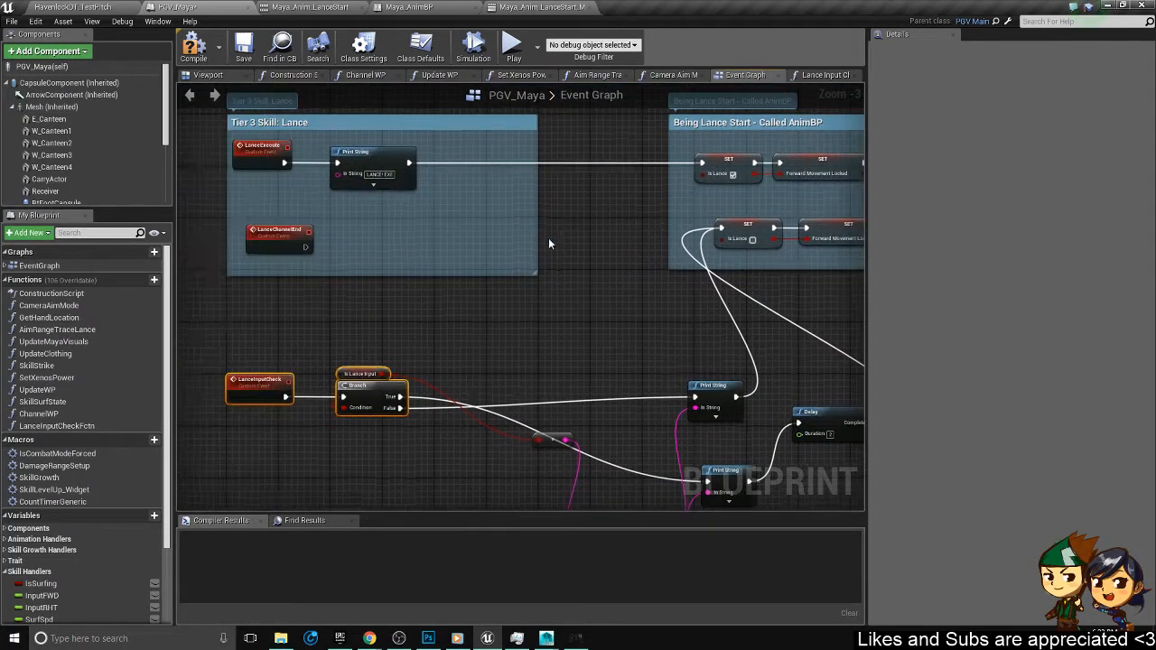
- Duplicate the Play Anim Montage node and place the copy below the original
right_drag(378, 260, 293, 271)
right_drag(408, 323, 395, 288)
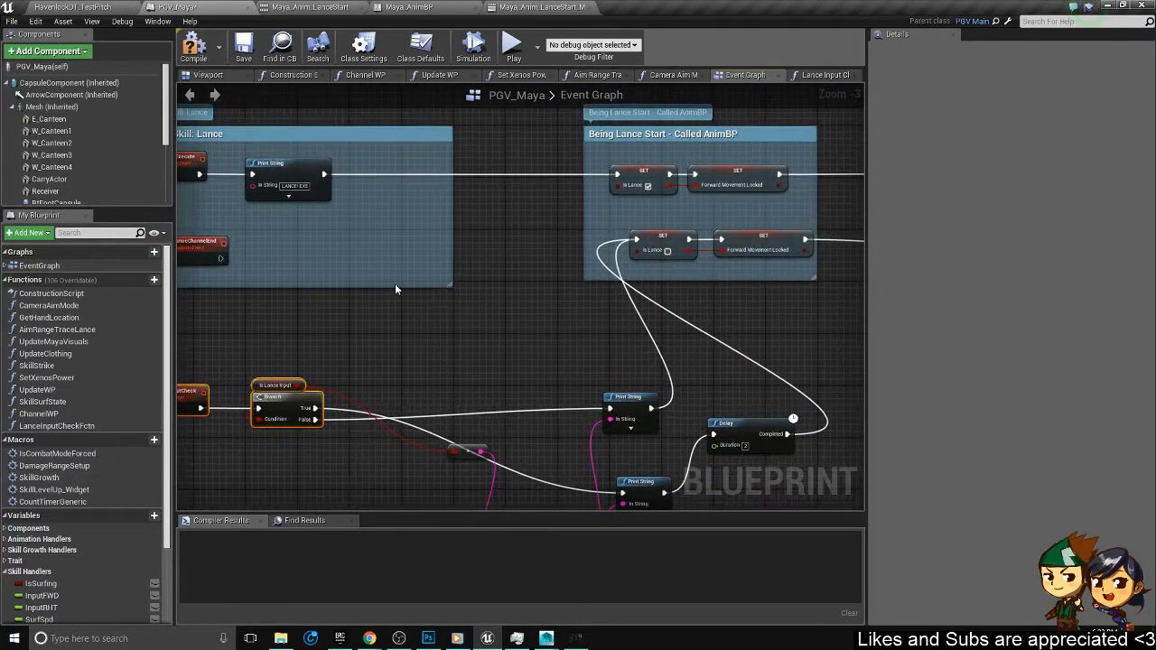
right_drag(274, 269, 390, 295)
right_drag(474, 270, 406, 207)
right_drag(513, 280, 653, 342)
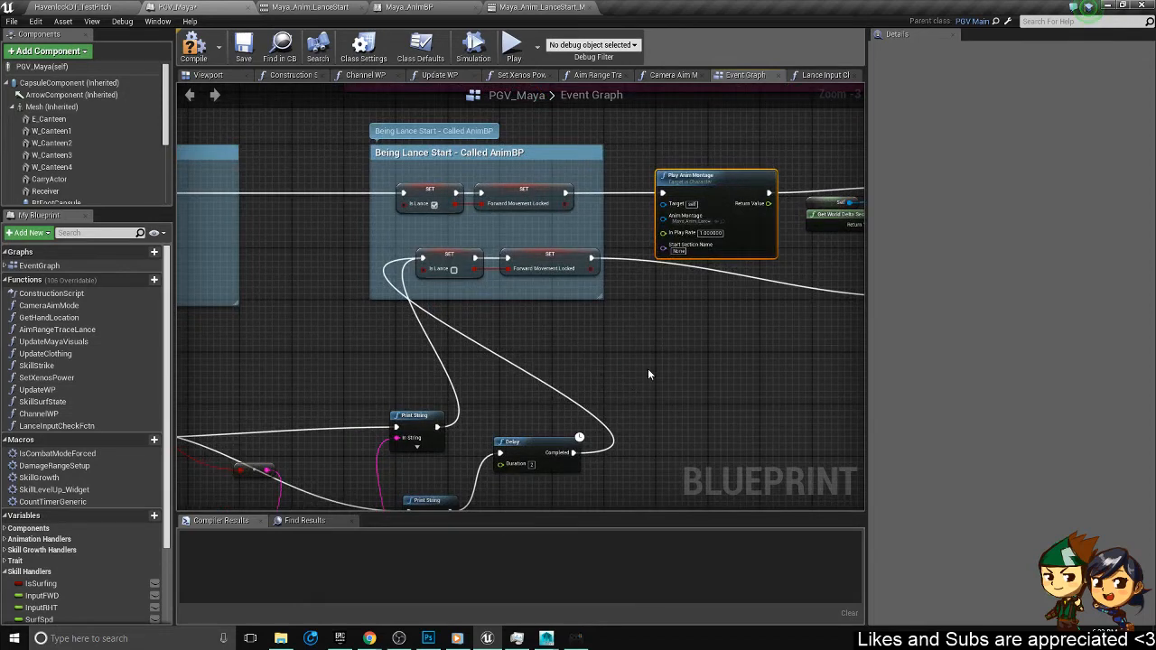
key(ctrl+v)
right_drag(743, 360, 849, 343)
drag(839, 326, 812, 277)
- Set the copied Play Anim Montage node's In Play Rate to -1 and position it closely under the original node
right_drag(765, 302, 579, 296)
scroll(578, 317, up, 3)
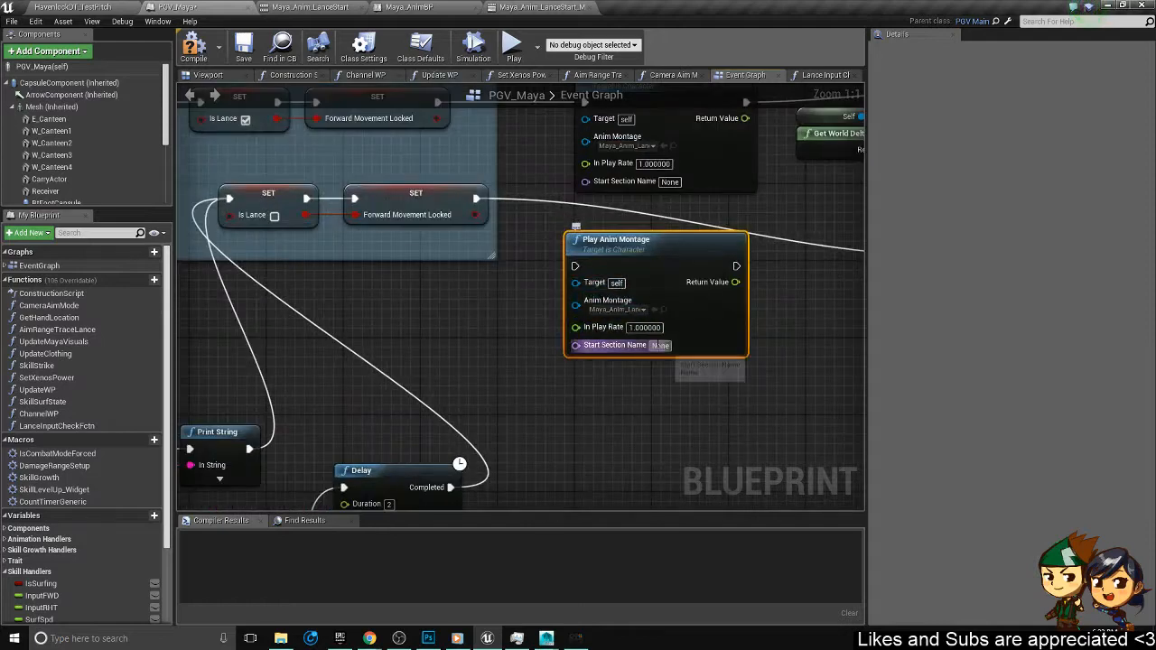
click(643, 327)
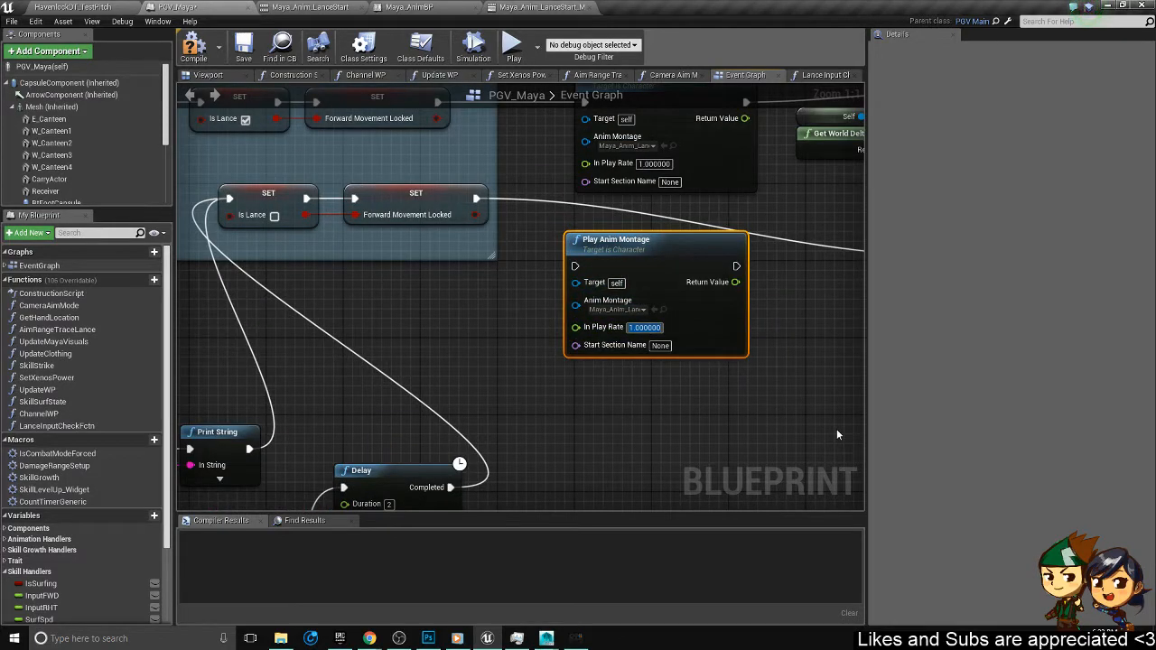
text(-1)
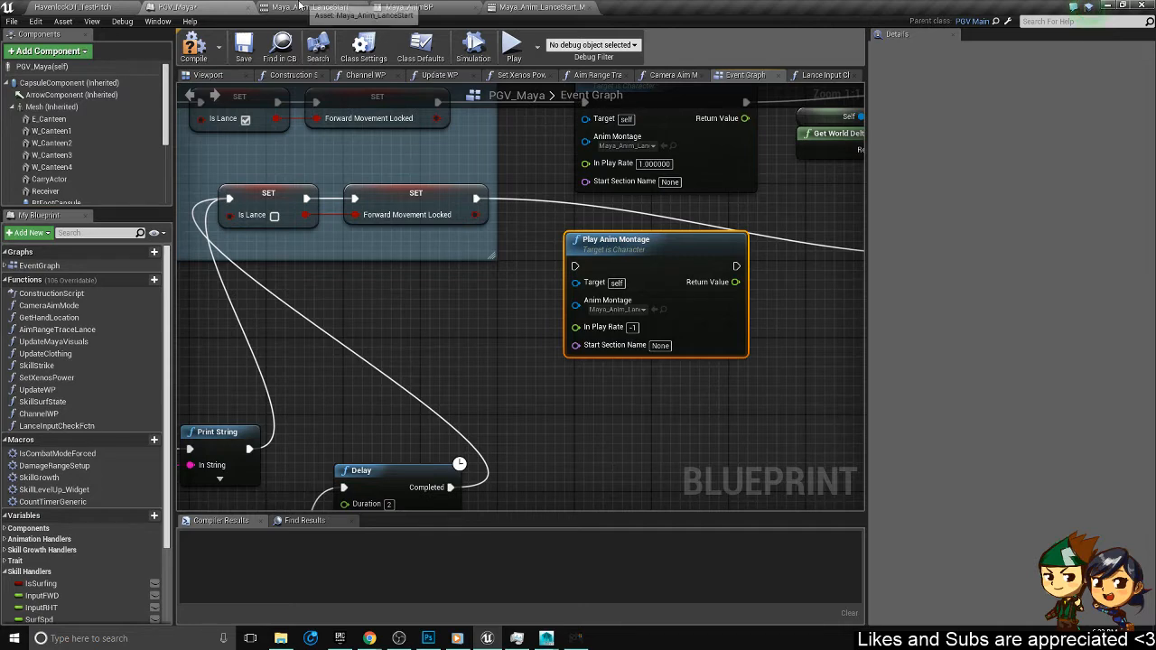
right_drag(535, 341, 624, 339)
right_drag(707, 256, 599, 357)
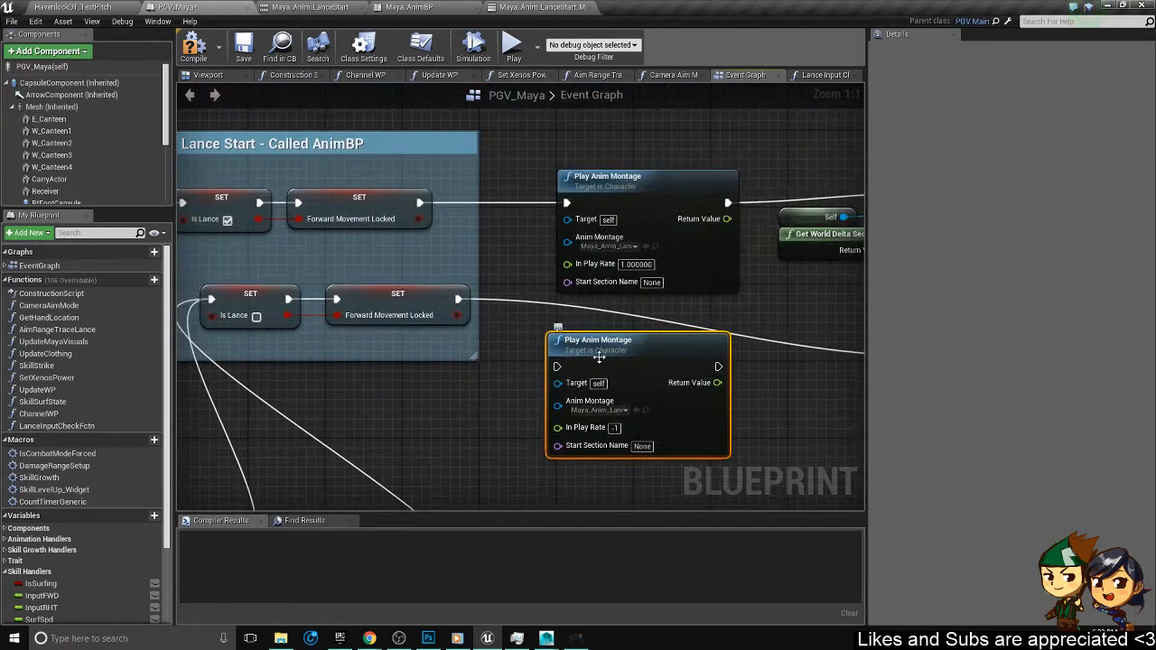
mouse_move(600, 358)
mouse_down()
mouse_move(632, 338)
mouse_move(594, 336)
mouse_move(604, 336)
mouse_up()
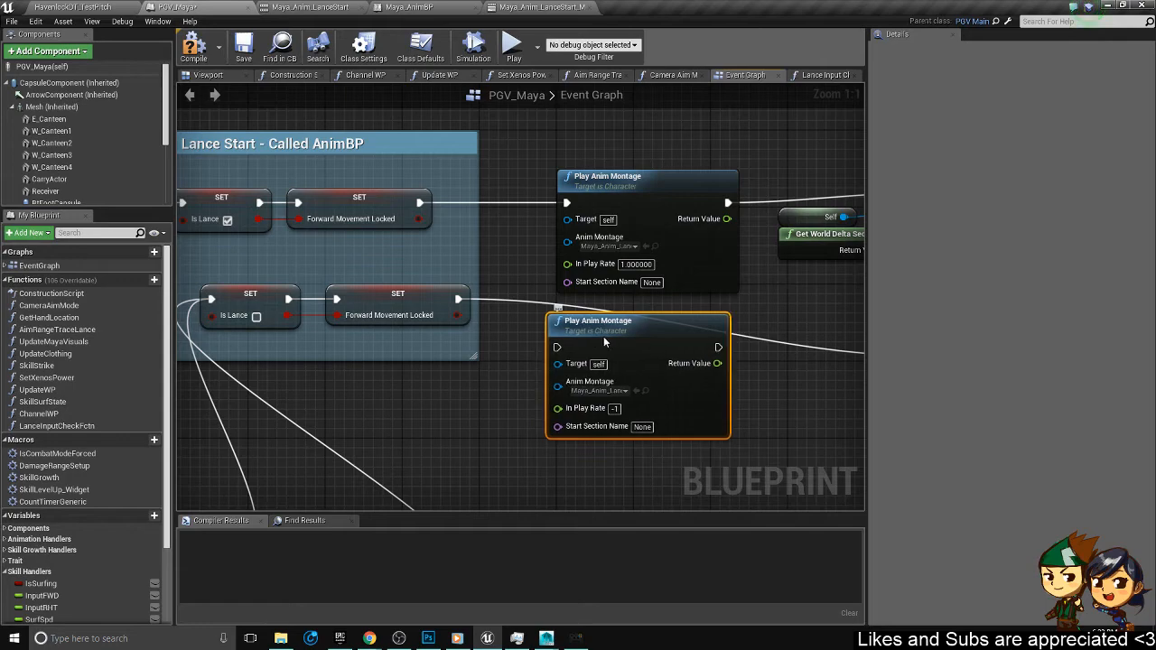
- Disconnect the execution wires of the Set Timer and Clear Timer by Function Name nodes and move Clear Timer directly beneath Set Timer
scroll(603, 336, down, 2)
scroll(604, 337, down, 1)
right_drag(604, 337, 748, 273)
right_drag(454, 277, 687, 276)
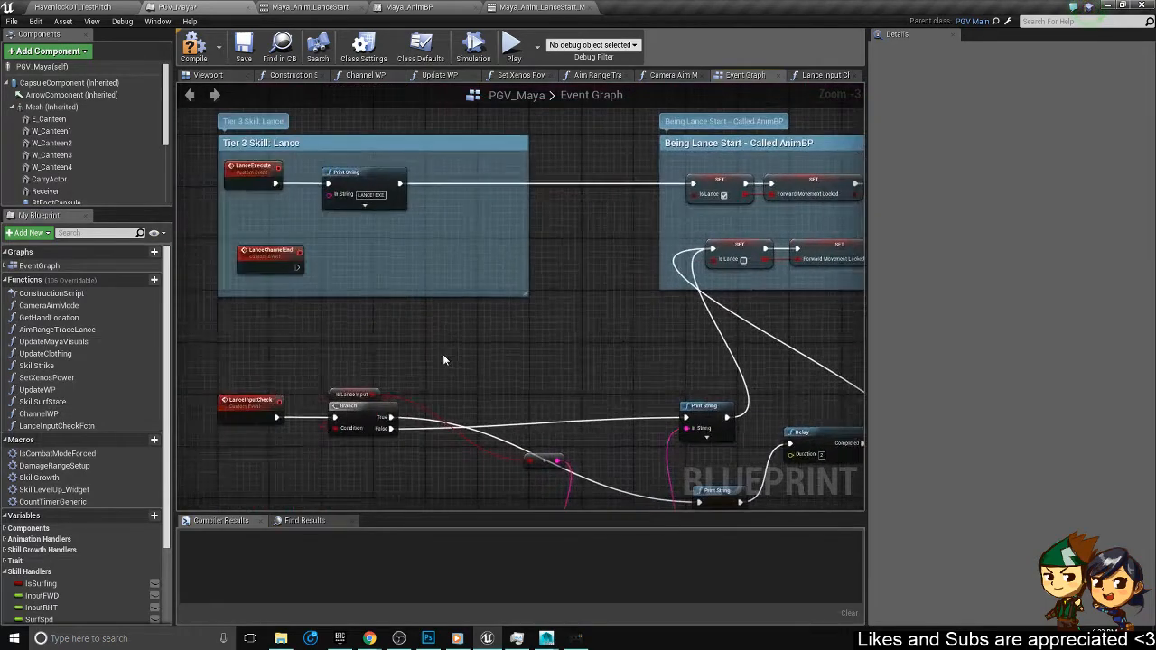
right_drag(443, 352, 200, 310)
right_drag(296, 296, 357, 319)
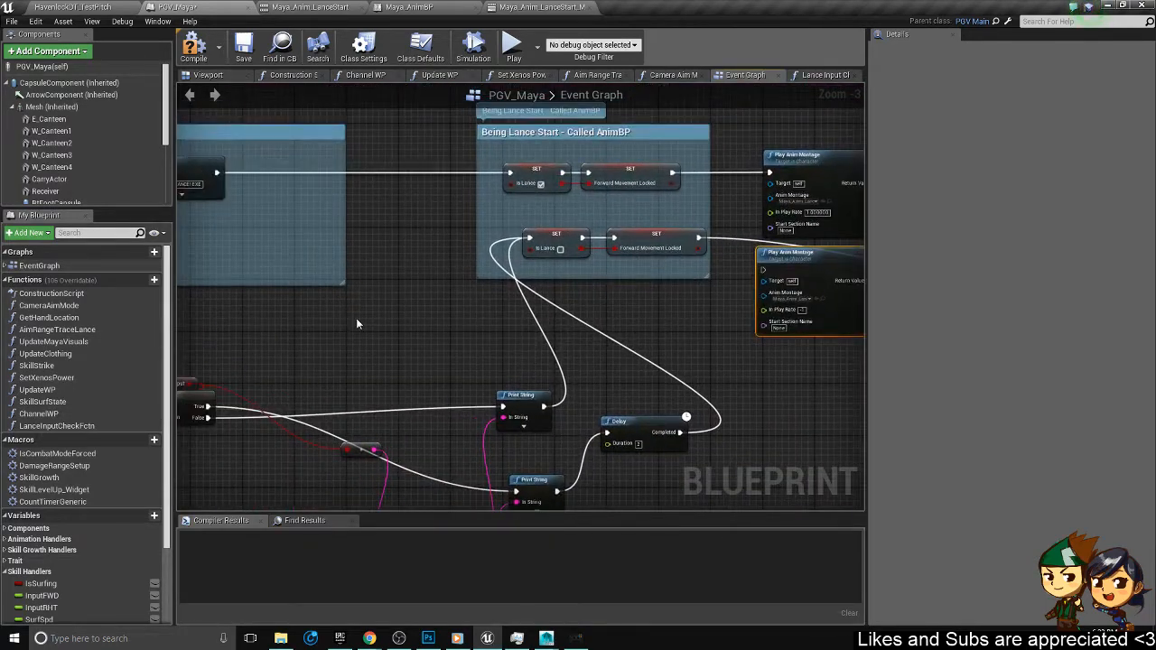
right_drag(464, 275, 102, 337)
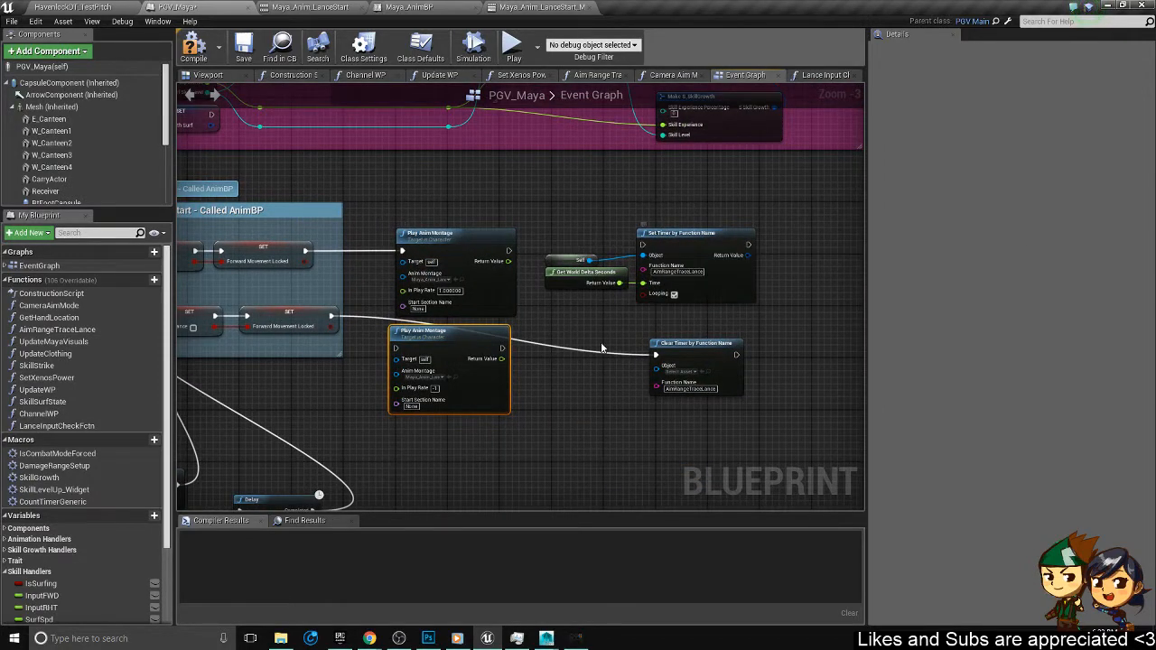
right_drag(601, 347, 569, 316)
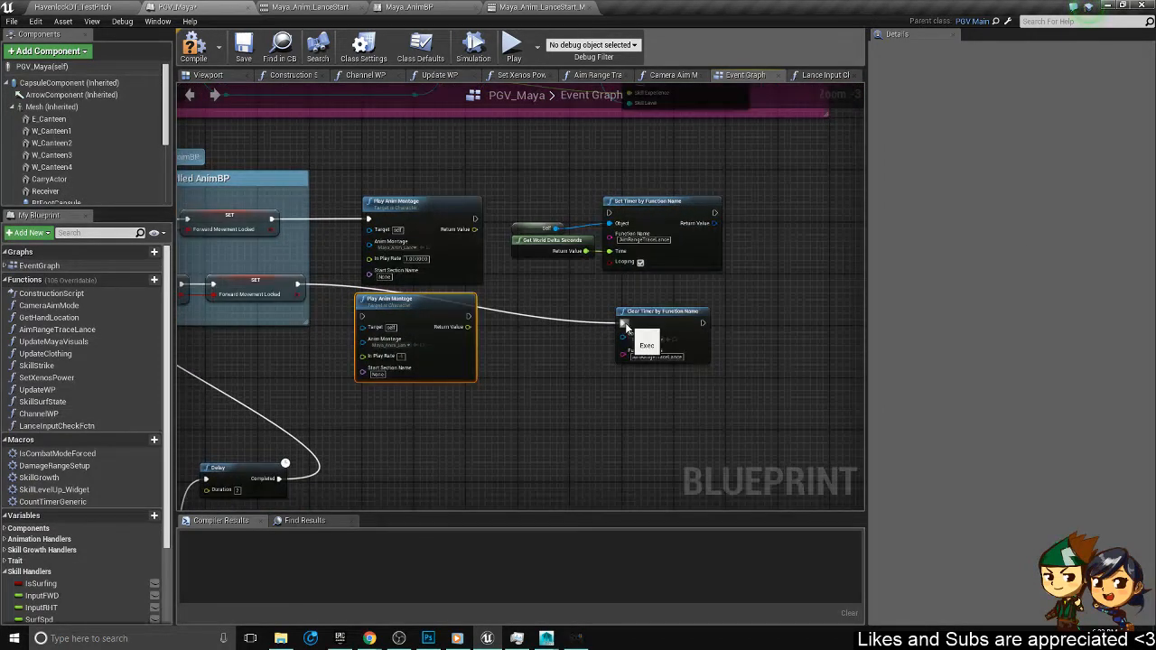
alt+click(625, 325)
drag(662, 313, 648, 276)
- Examine the lance node chain from the LanceExecute event through the Play Anim Montage and timer nodes
scroll(648, 287, down, 1)
right_drag(646, 325, 752, 294)
drag(753, 337, 553, 250)
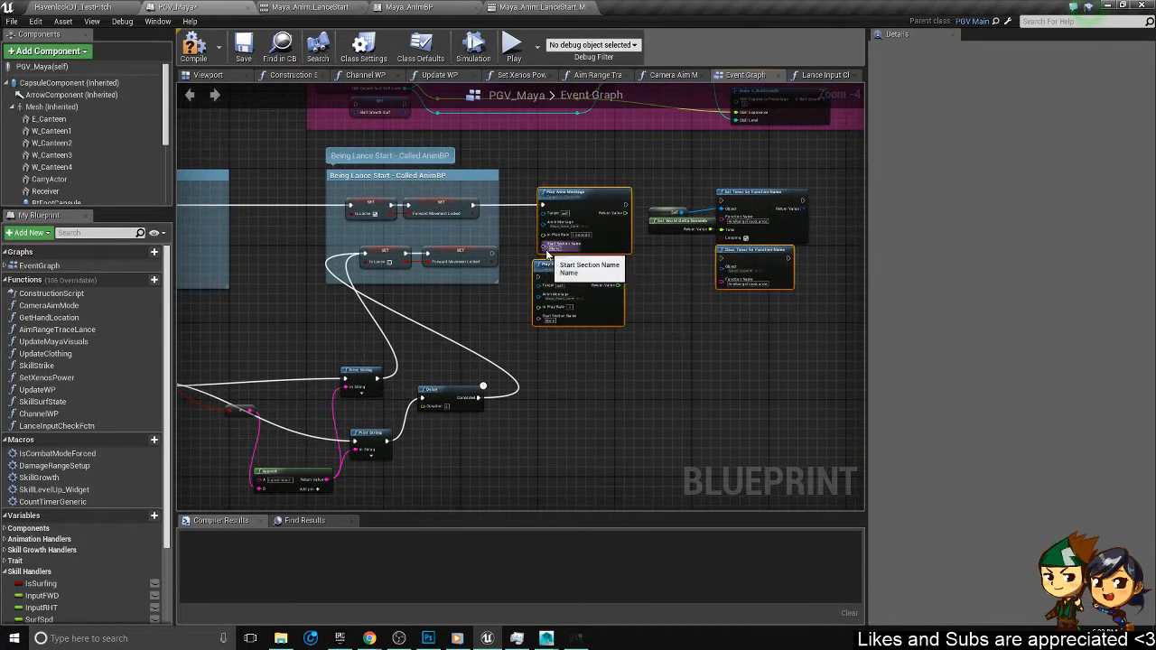
click(740, 347)
click(605, 316)
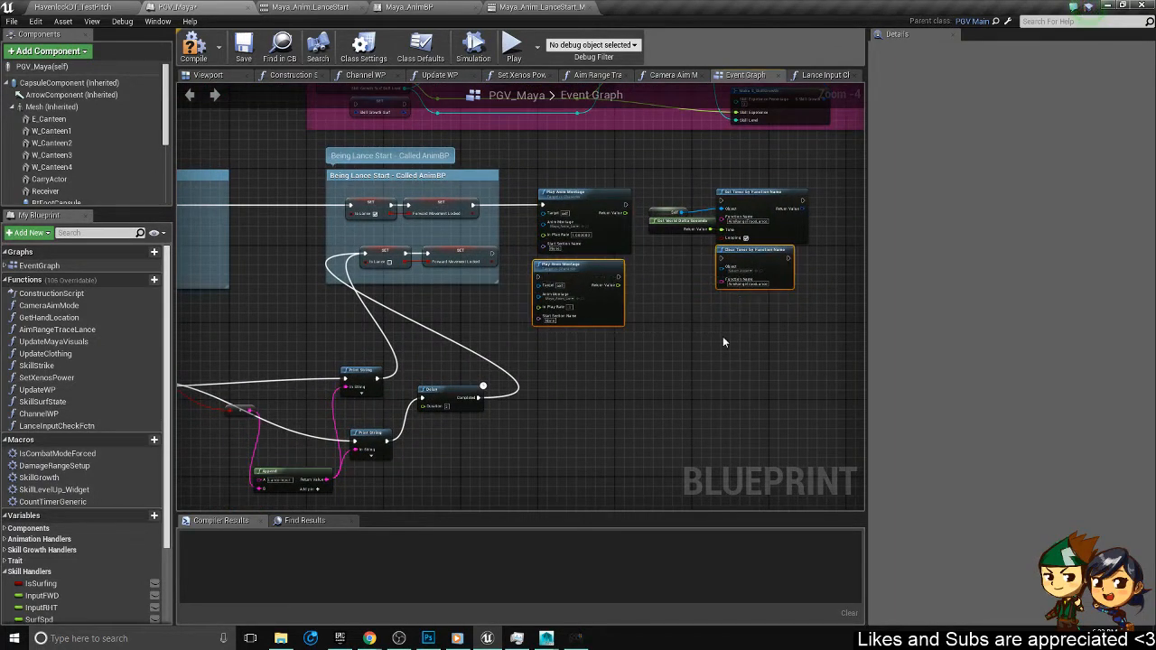
right_drag(608, 321, 918, 349)
scroll(439, 291, up, 3)
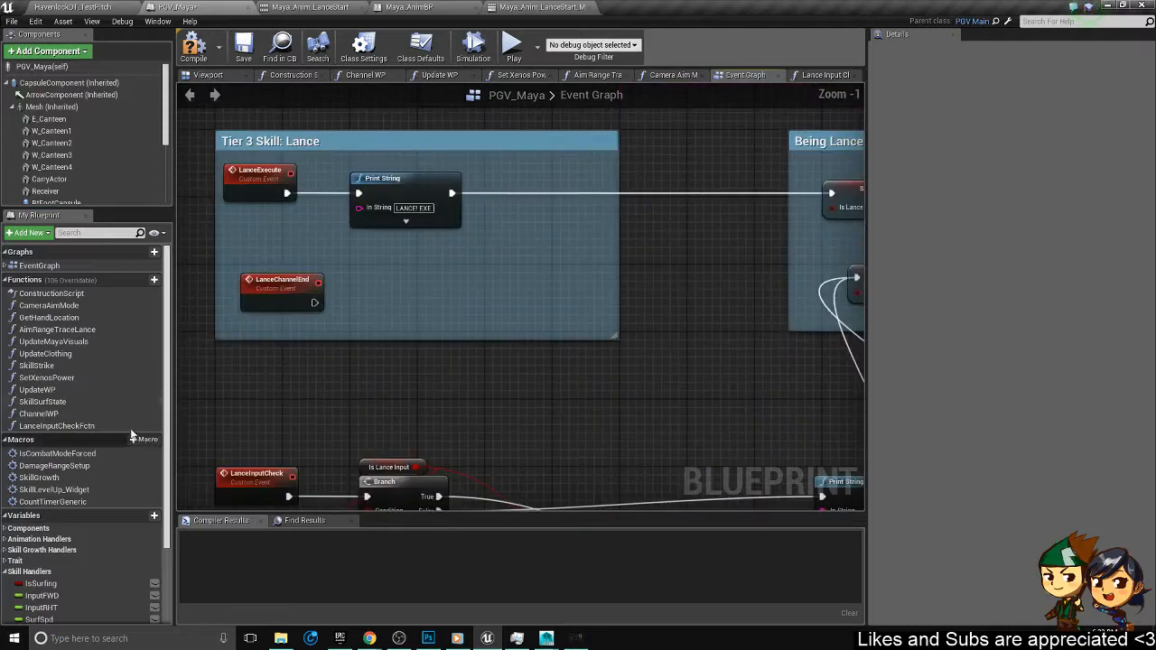
right_drag(687, 291, 227, 289)
click(775, 217)
scroll(772, 217, down, 3)
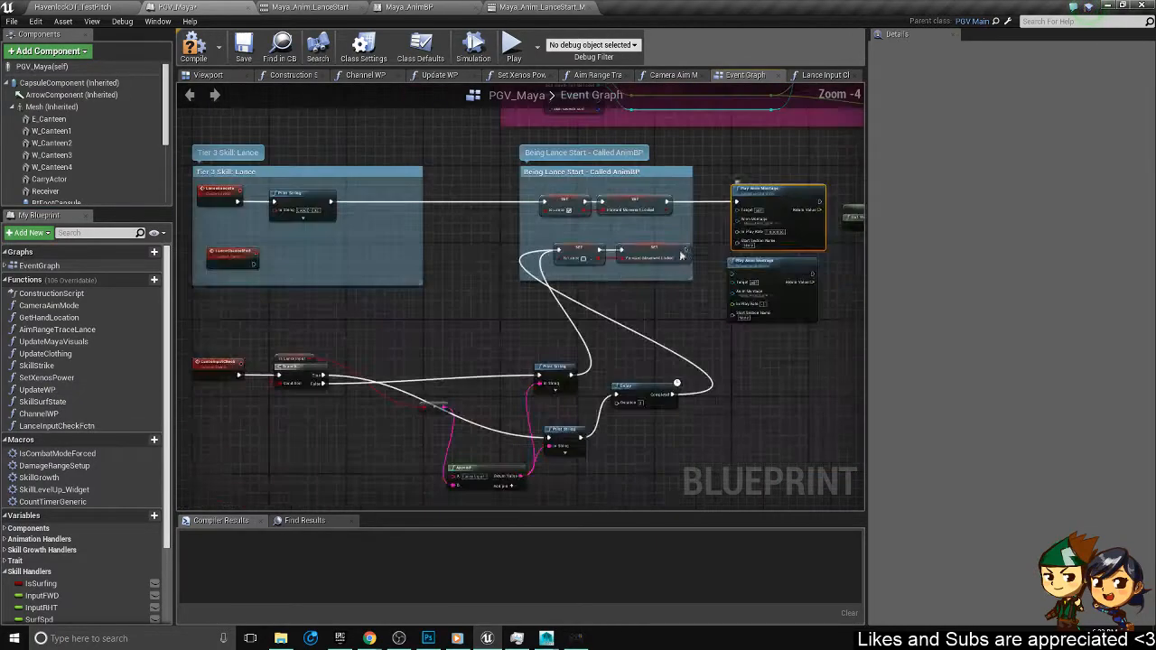
right_drag(511, 260, 711, 271)
right_drag(666, 240, 338, 270)
scroll(691, 246, up, 4)
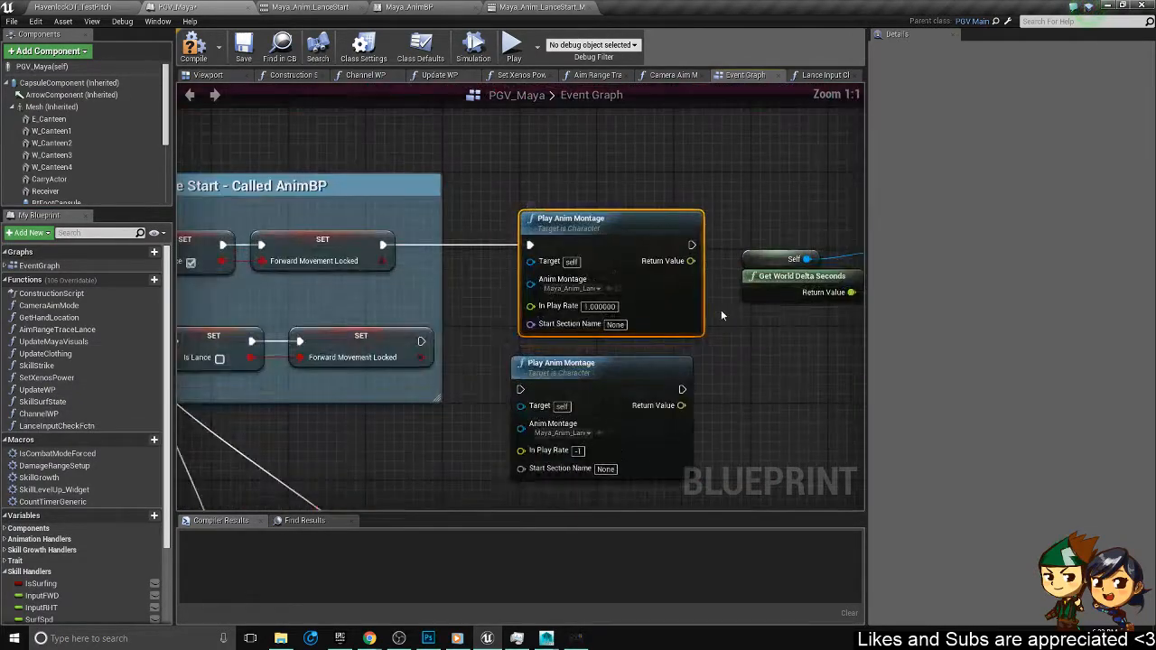
right_drag(721, 309, 434, 316)
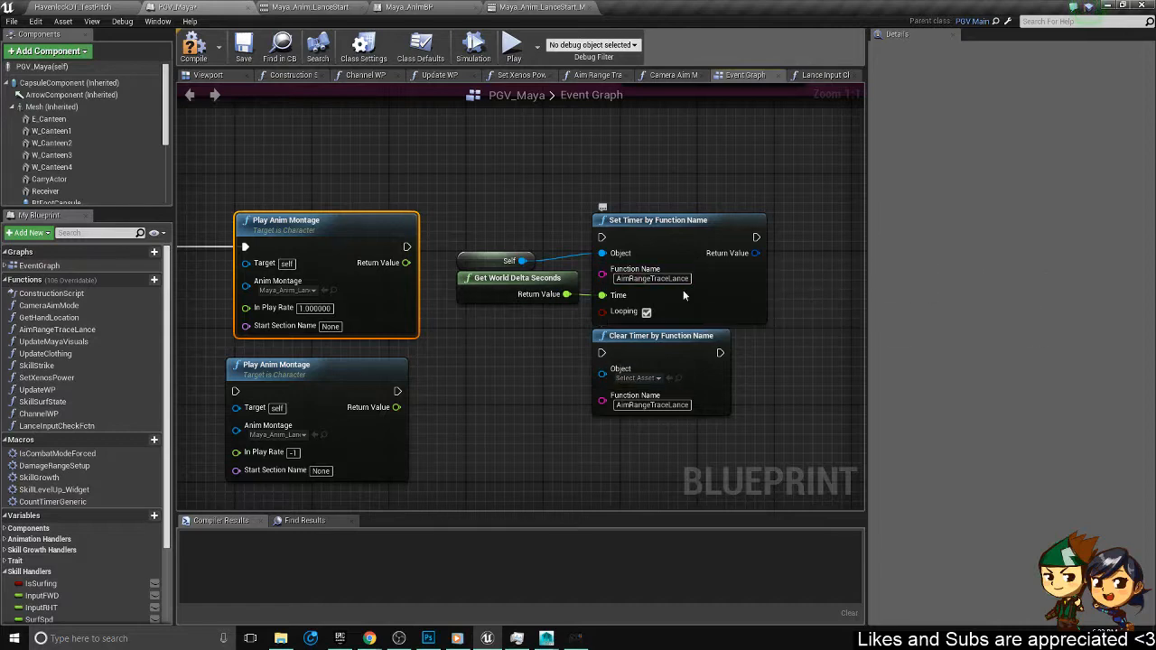
- Move the Set Timer, Clear Timer, Self and Get World Delta Seconds nodes lower, away from the Play Anim Montage nodes
scroll(696, 300, down, 1)
right_drag(697, 301, 588, 219)
scroll(588, 219, down, 3)
drag(642, 307, 495, 205)
drag(496, 207, 516, 342)
scroll(591, 281, up, 2)
- Duplicate the Set Timer by Function Name and Get World Delta Seconds nodes and run the copy from the original Play Anim Montage node
drag(592, 281, 492, 390)
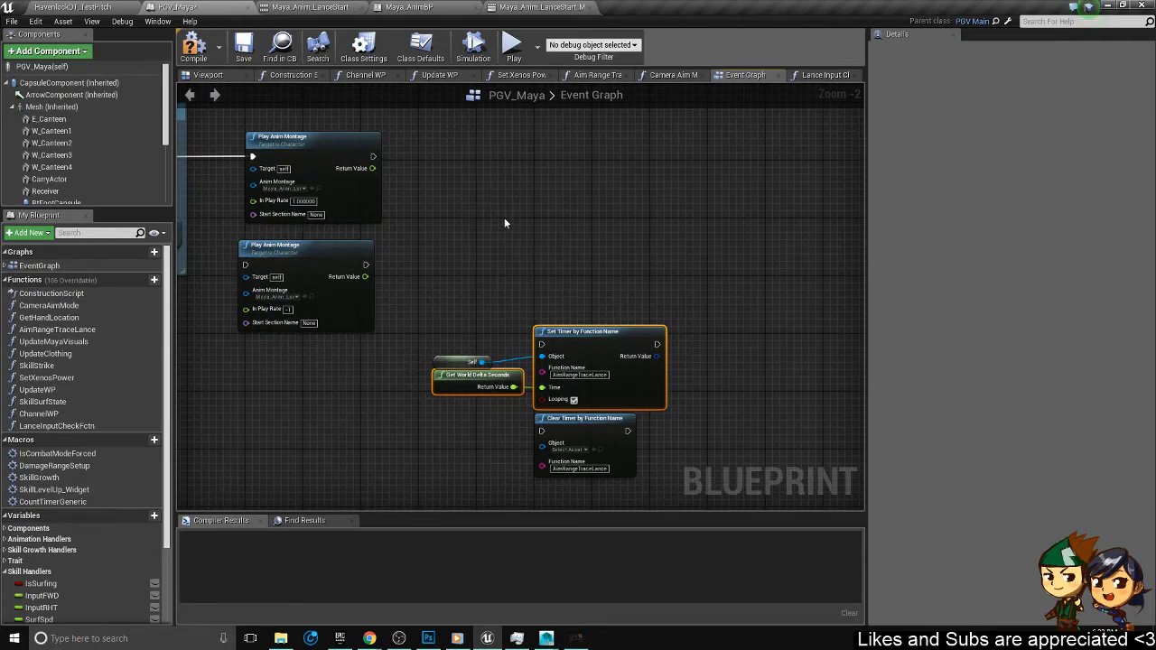
key(ctrl+v)
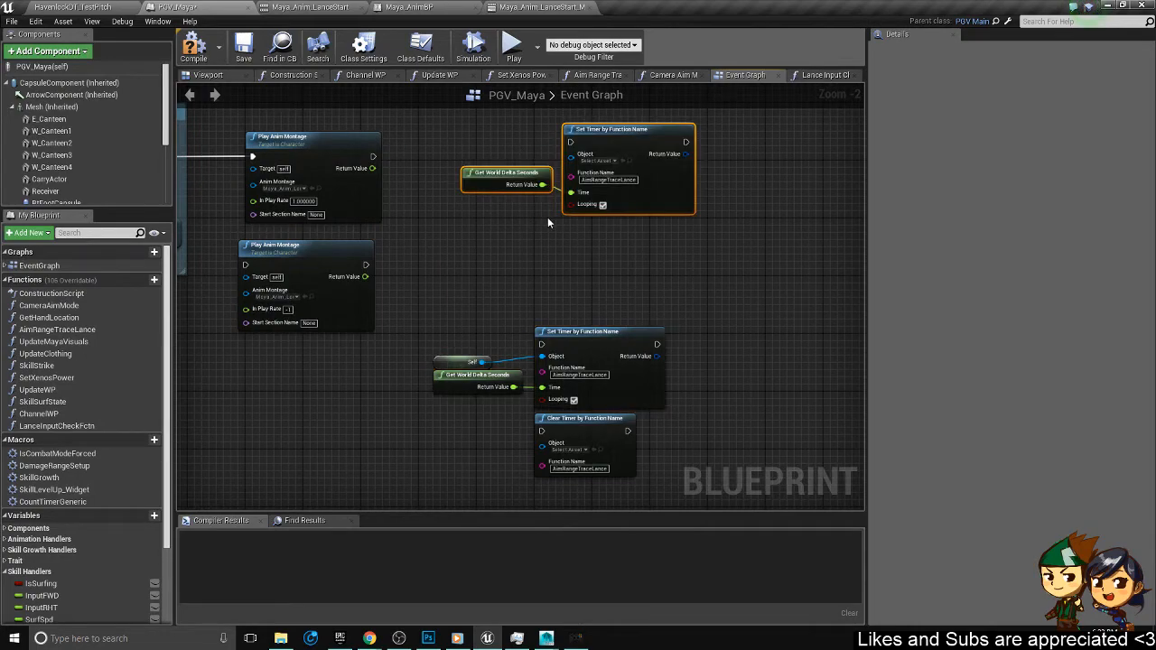
right_drag(548, 217, 550, 307)
scroll(551, 307, up, 2)
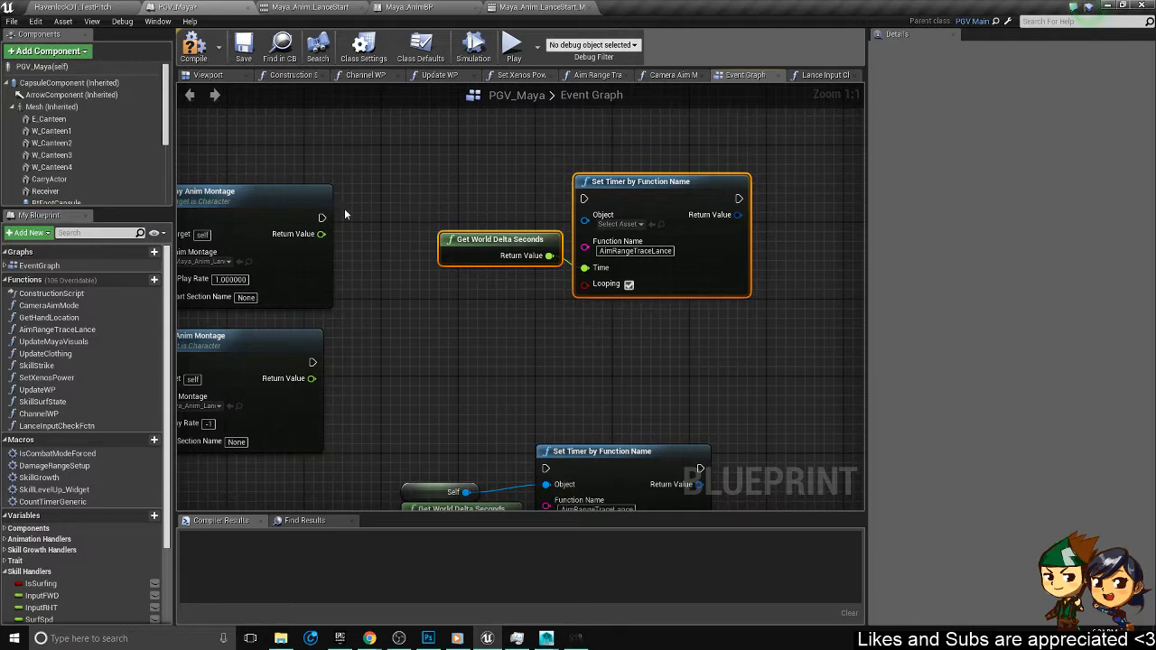
drag(323, 219, 583, 200)
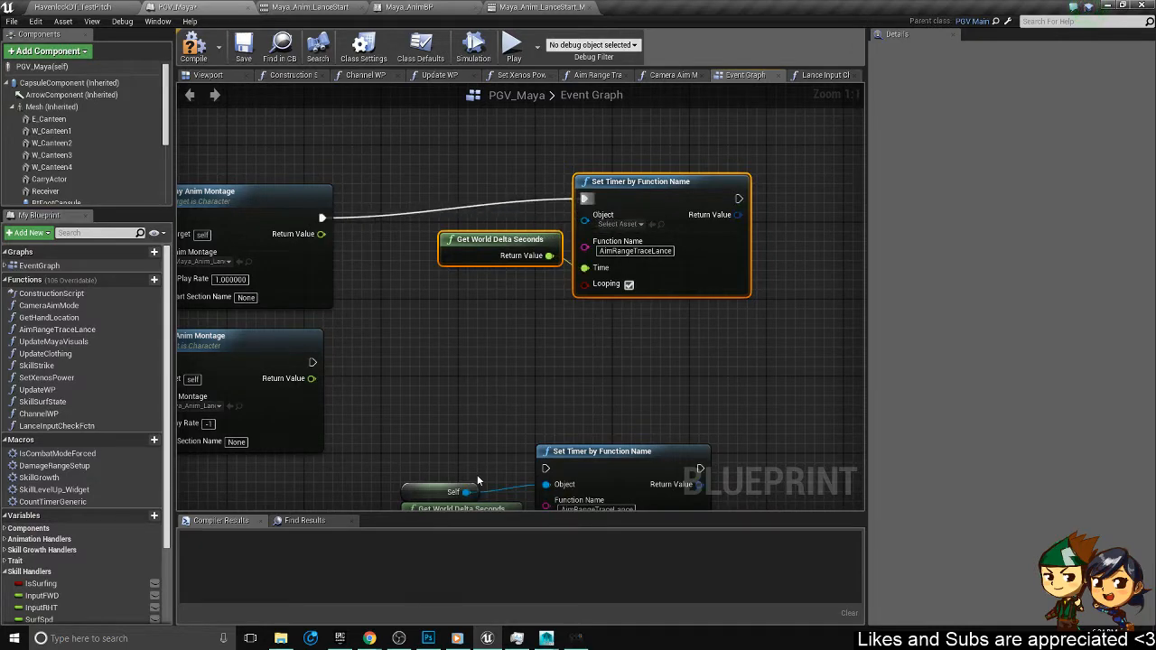
- Connect Self to the copied Set Timer's Object input and line the node group up with the Play Anim Montage execution wire
drag(467, 493, 585, 218)
drag(434, 489, 606, 162)
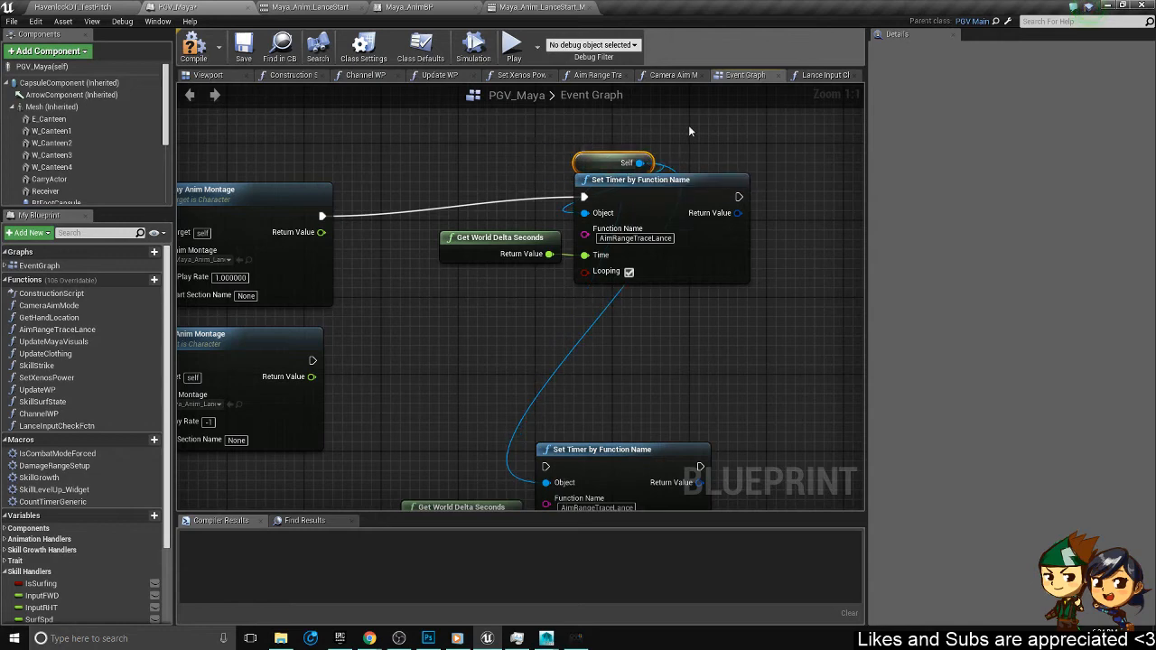
drag(688, 127, 492, 287)
drag(632, 180, 593, 198)
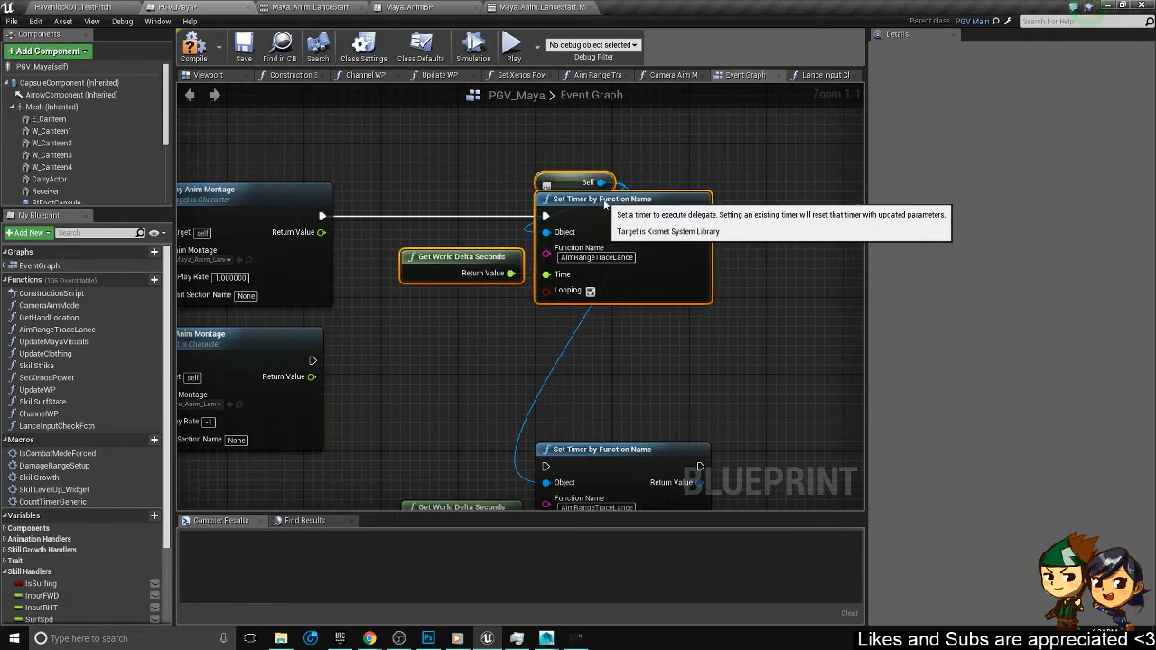
- Set the function name of the upper Set Timer by Function Name node to LanceInputCheckFctn
click(694, 167)
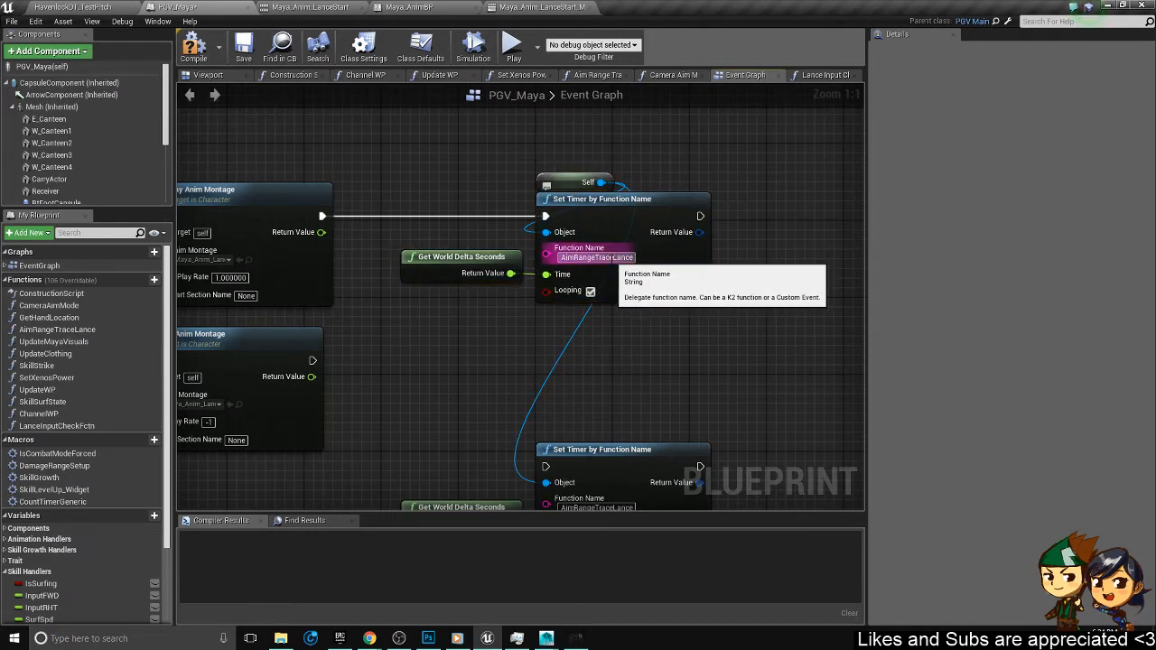
click(603, 257)
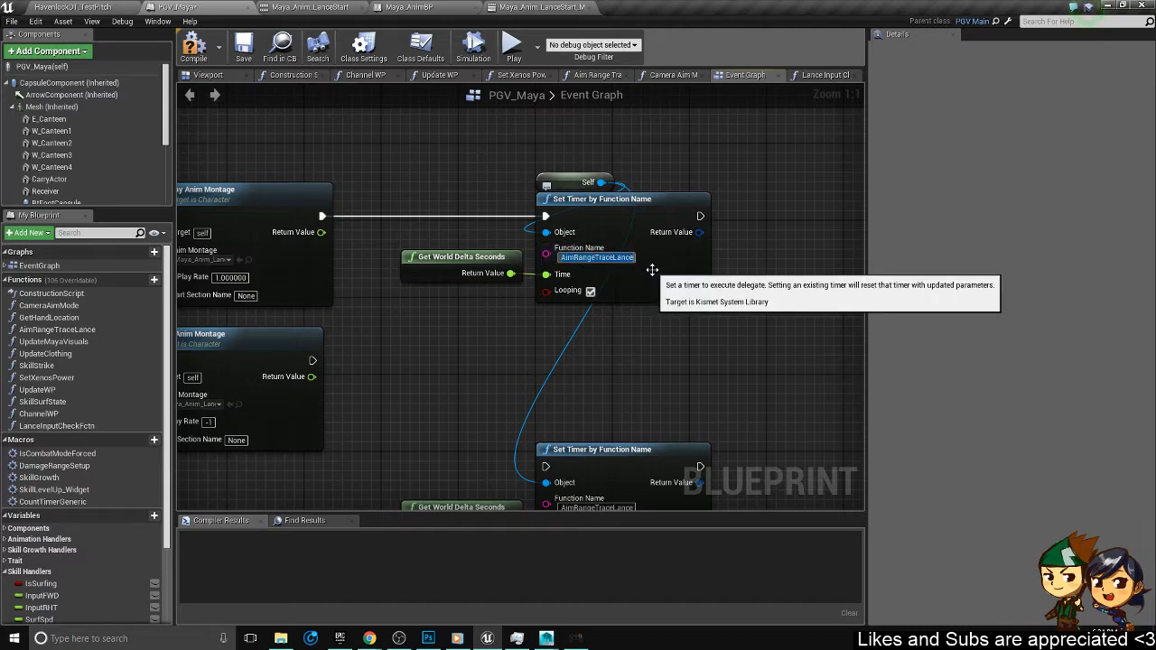
text(LanceInputF)
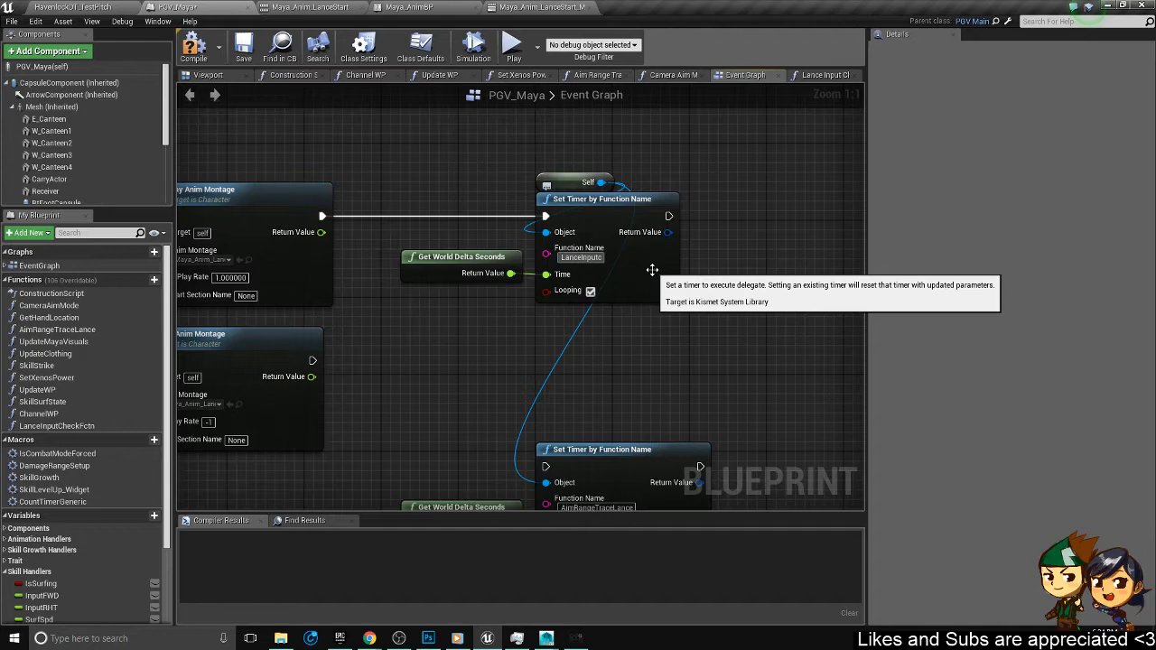
text(heckF)
key(BackSpace)
key(BackSpace)
key(BackSpace)
key(BackSpace)
key(BackSpace)
key(BackSpace)
text(CheckFctn)
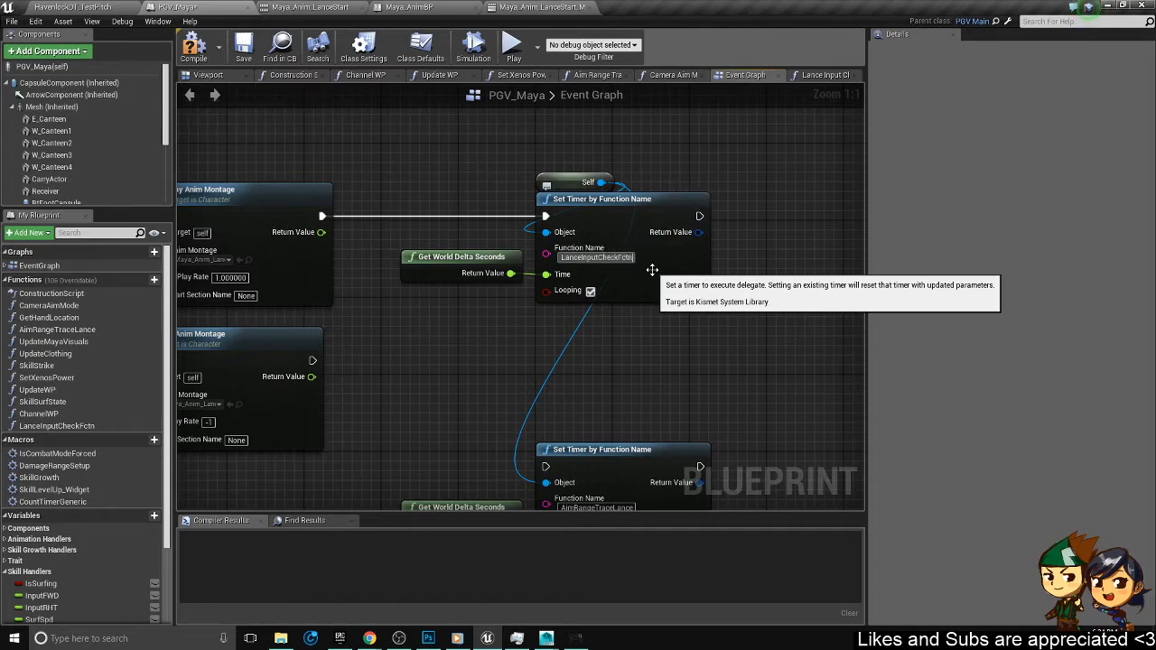
key(Return)
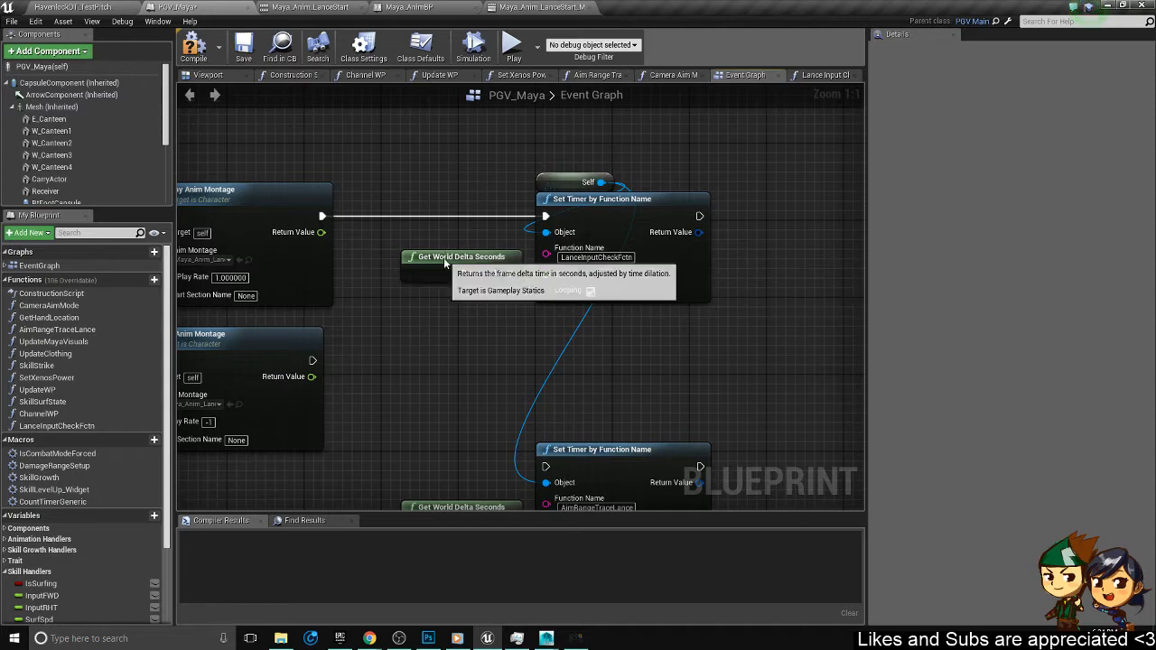
- Replace the upper timer's Get World Delta Seconds input with a fixed Time of .1 and save the blueprint
click(468, 271)
key(Delete)
click(581, 275)
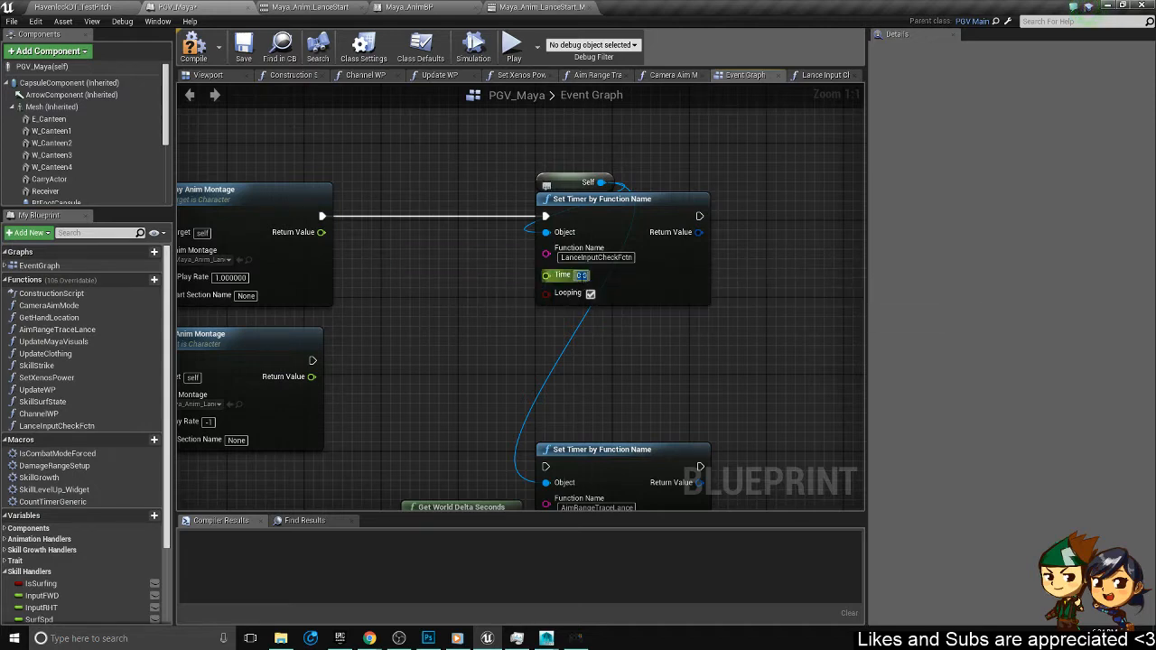
text(.1)
key(Return)
right_drag(515, 347, 584, 347)
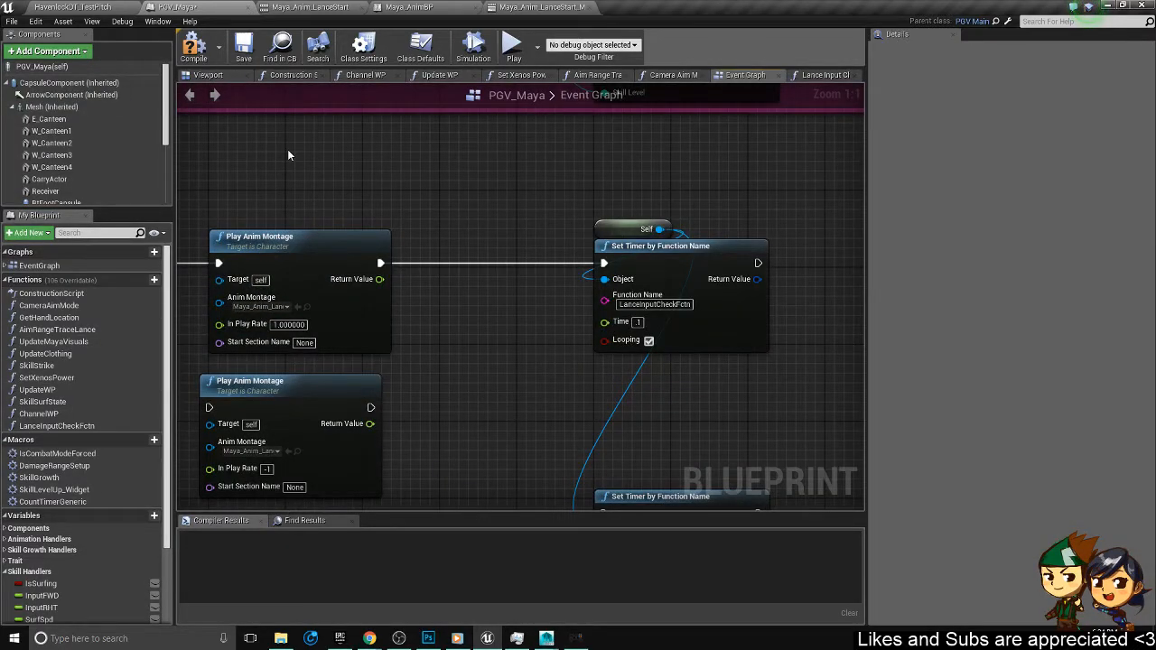
key(ctrl+s)
- Open the LanceInputCheckFctn function graph and view its entry node
scroll(625, 281, down, 1)
right_drag(516, 260, 630, 195)
scroll(688, 207, down, 2)
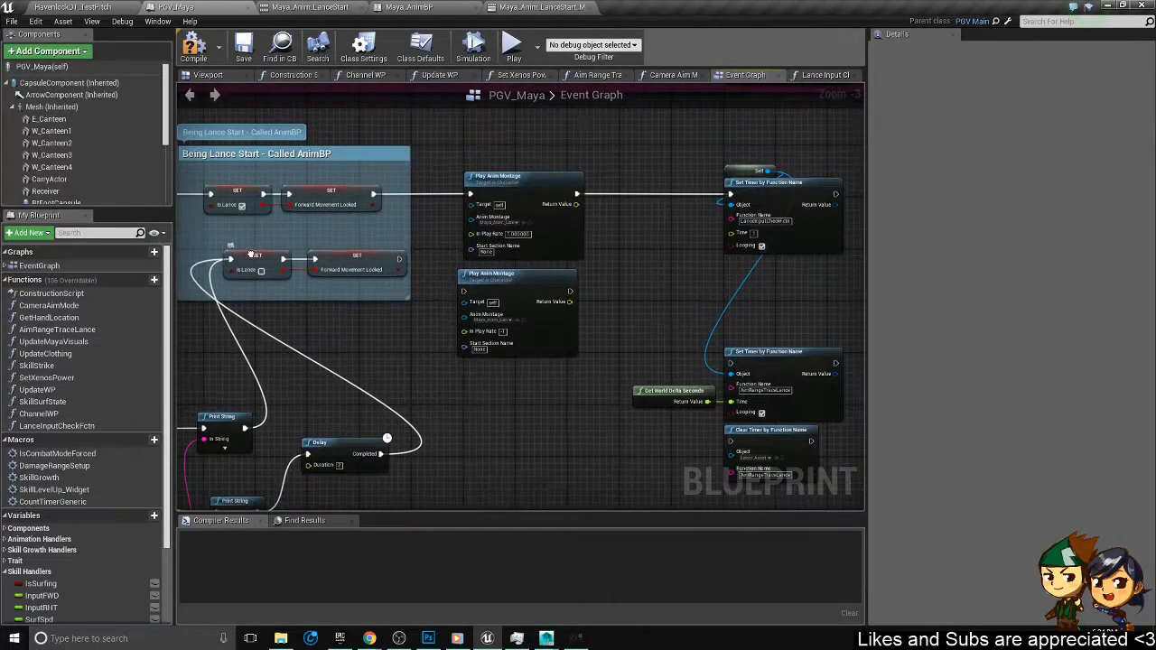
click(72, 428)
double_click(71, 428)
right_drag(625, 253, 449, 215)
scroll(449, 215, down, 2)
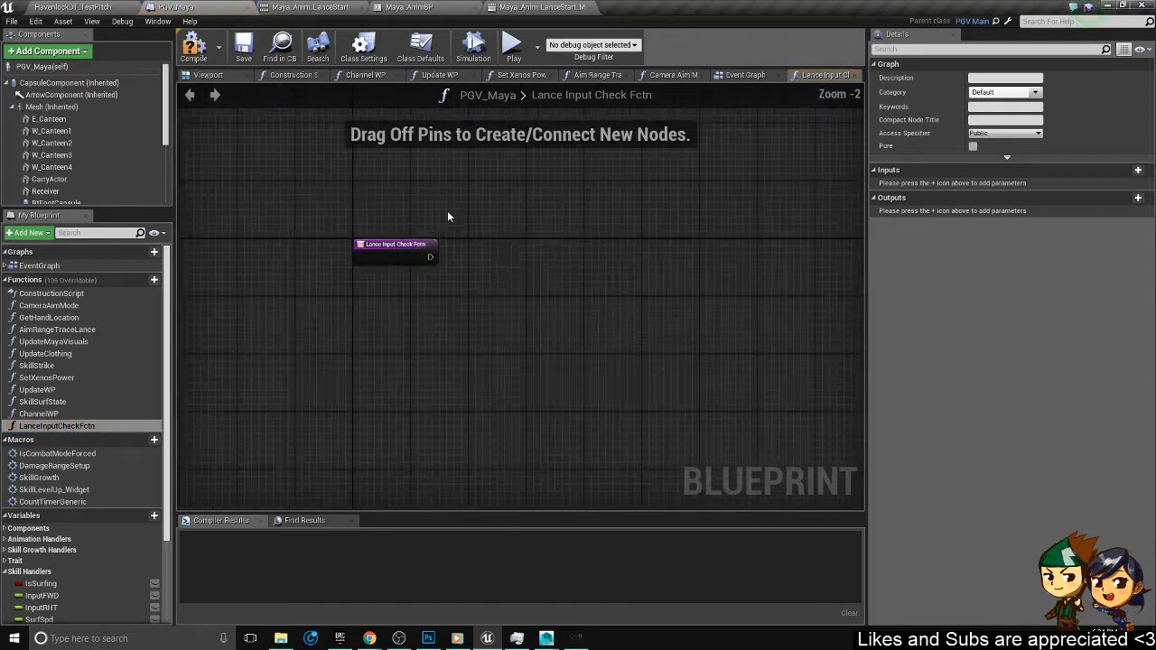
right_drag(571, 225, 440, 245)
- Cut the Branch node and its Is Lance Input variable from the LanceInputCheck event in the Event Graph
click(743, 77)
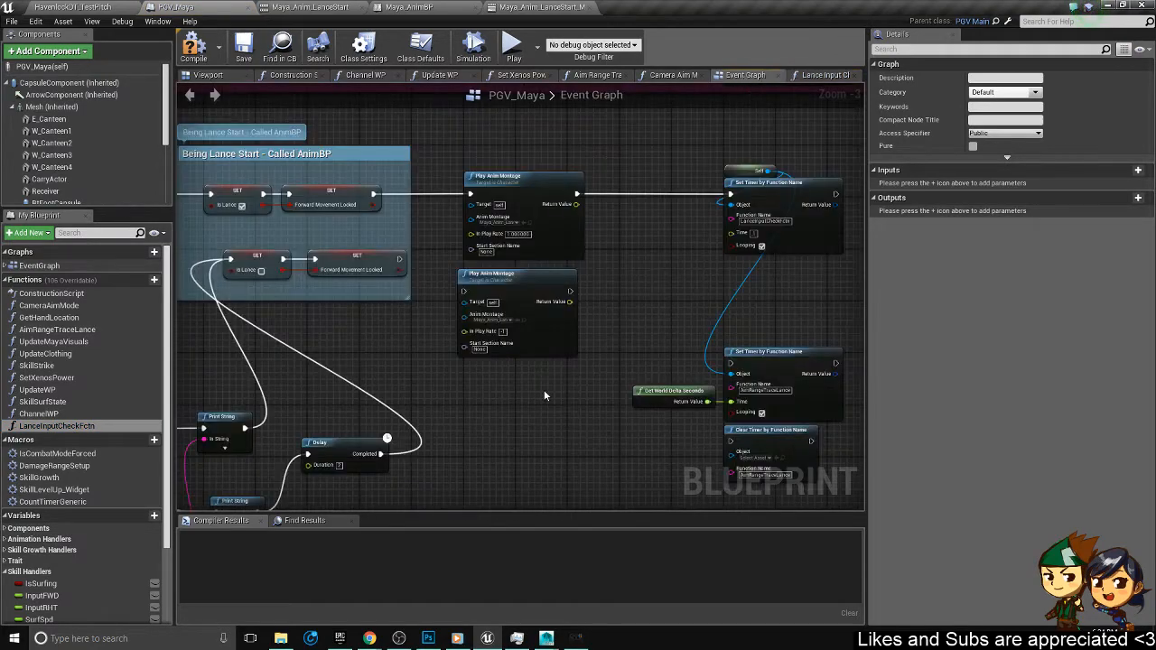
right_drag(303, 444, 649, 372)
right_drag(435, 250, 639, 179)
drag(488, 380, 400, 210)
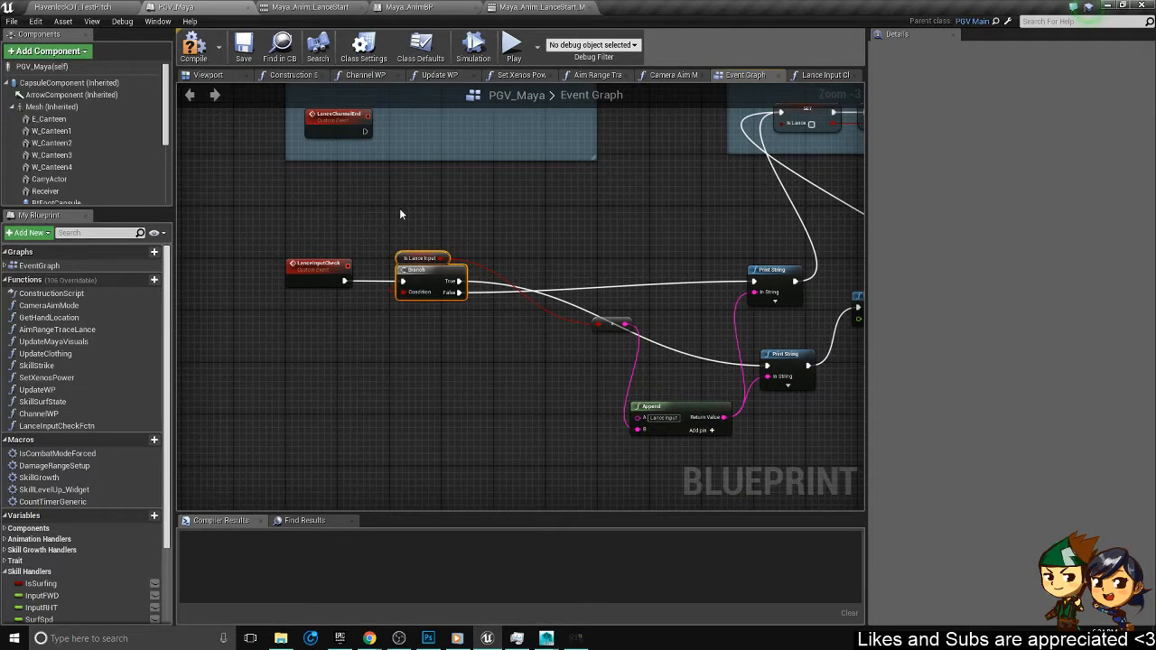
key(ctrl+x)
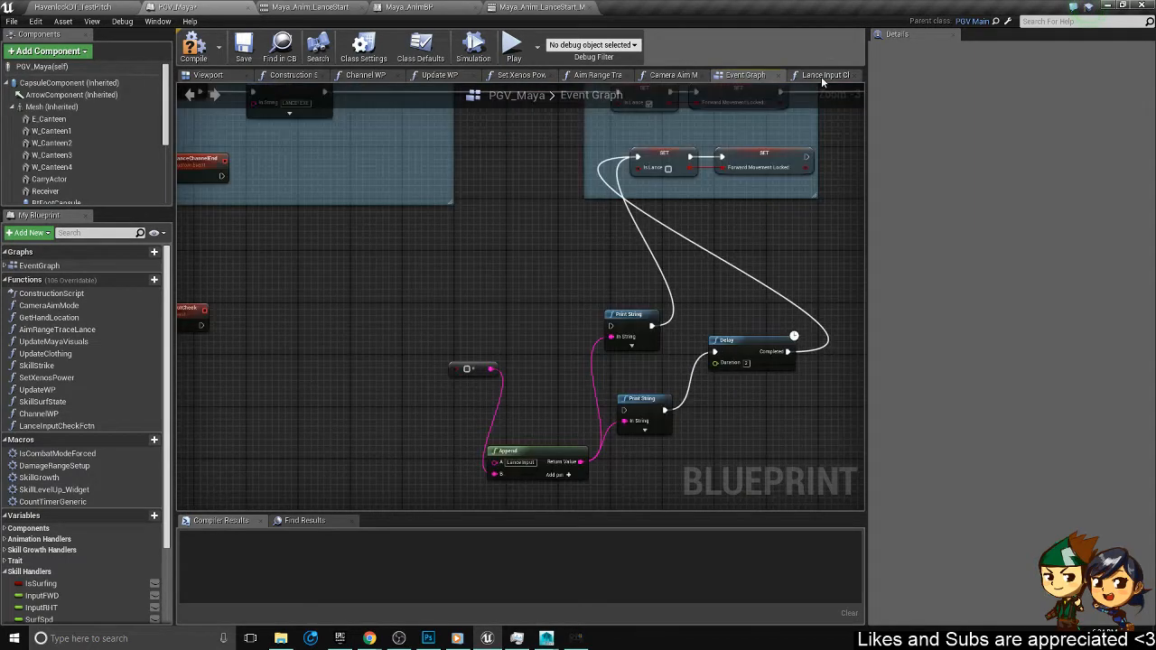
- Paste the Branch with Is Lance Input into the LanceInputCheckFctn graph and connect the function entry to it
click(824, 78)
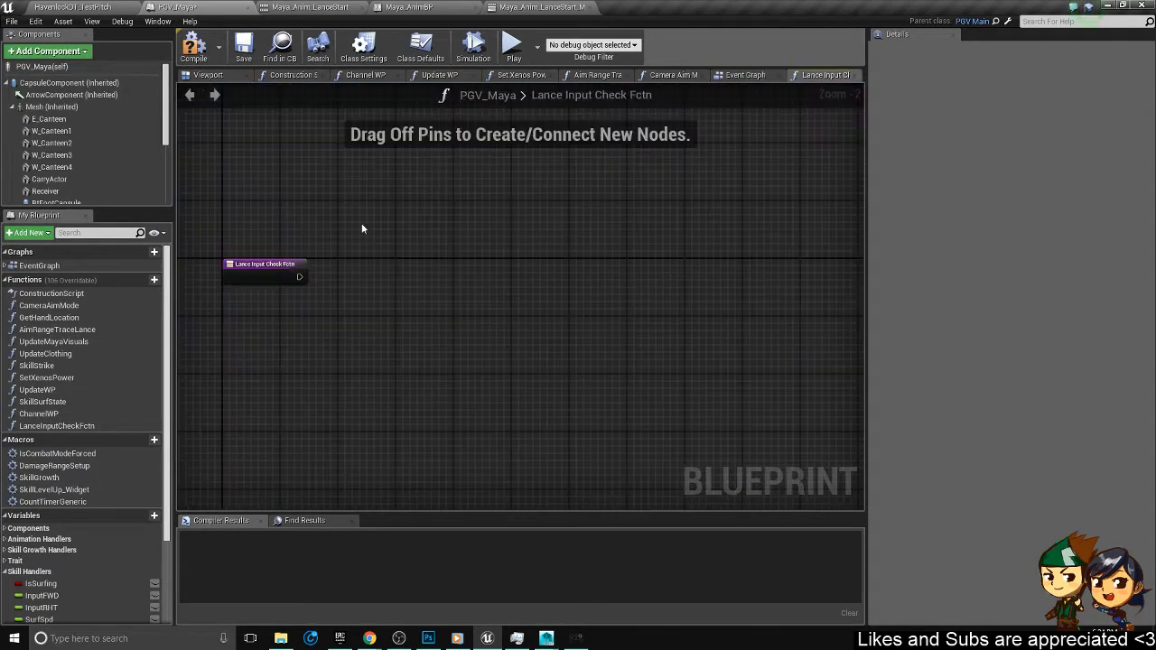
right_drag(301, 278, 209, 250)
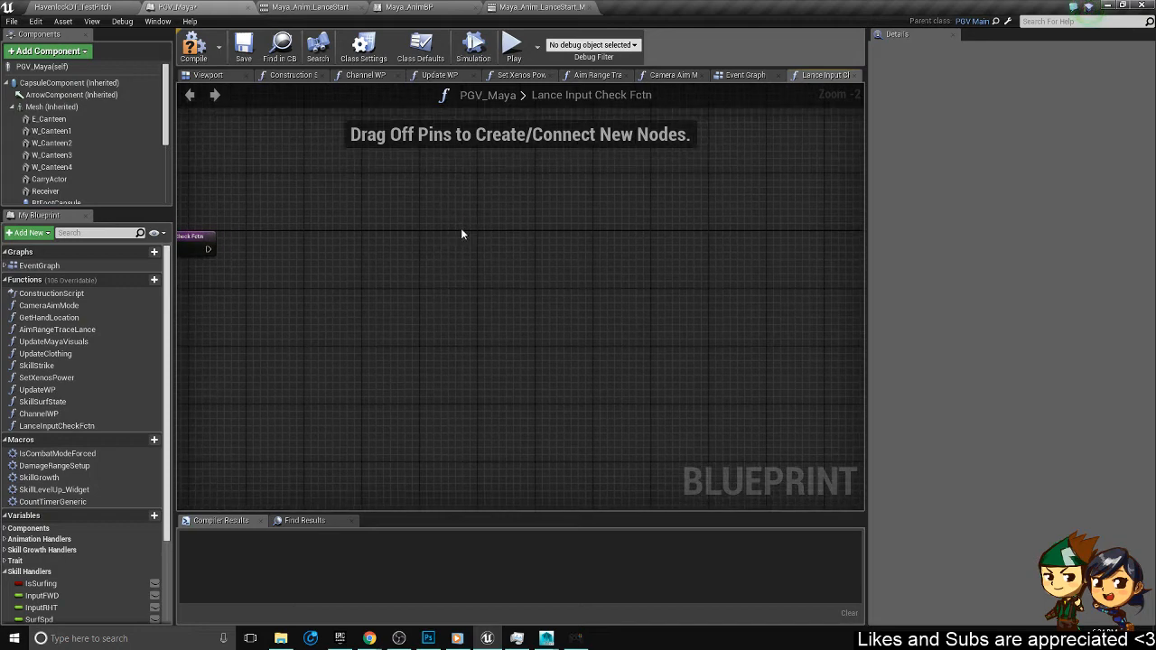
key(ctrl+v)
drag(209, 249, 409, 261)
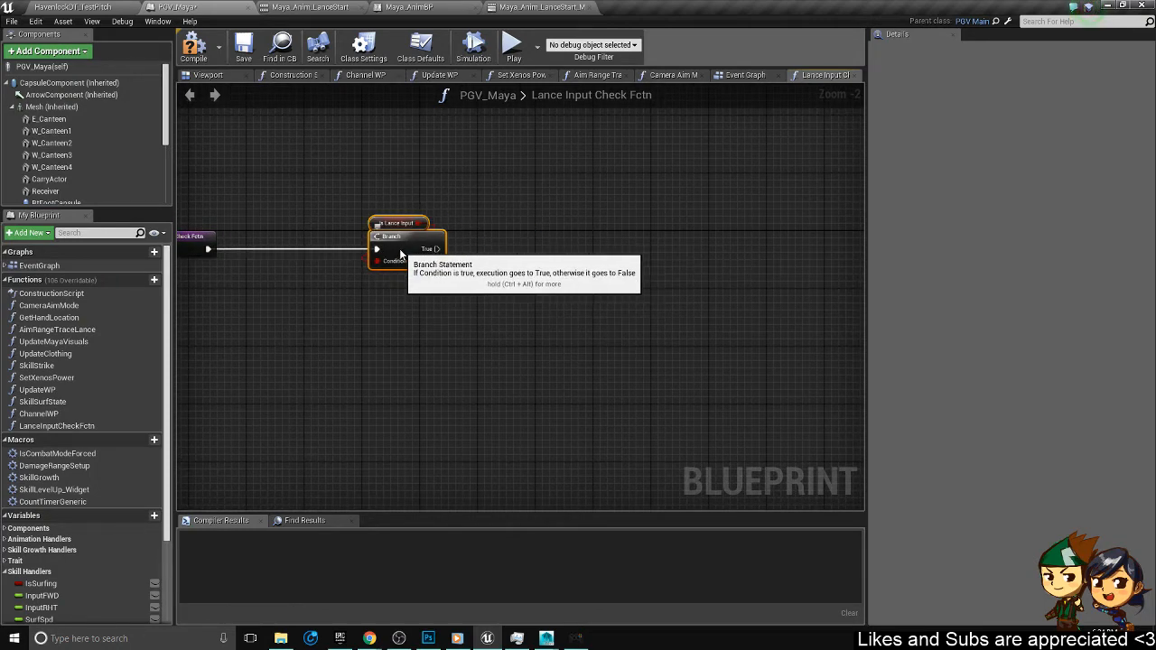
right_drag(359, 279, 518, 312)
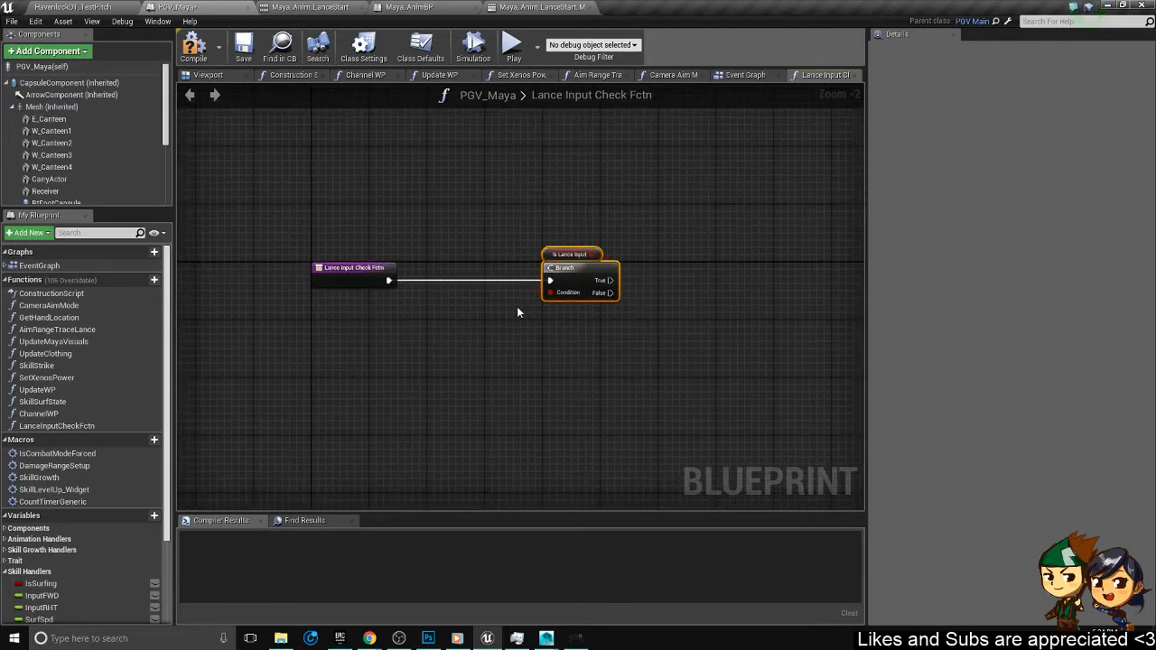
right_drag(727, 283, 491, 299)
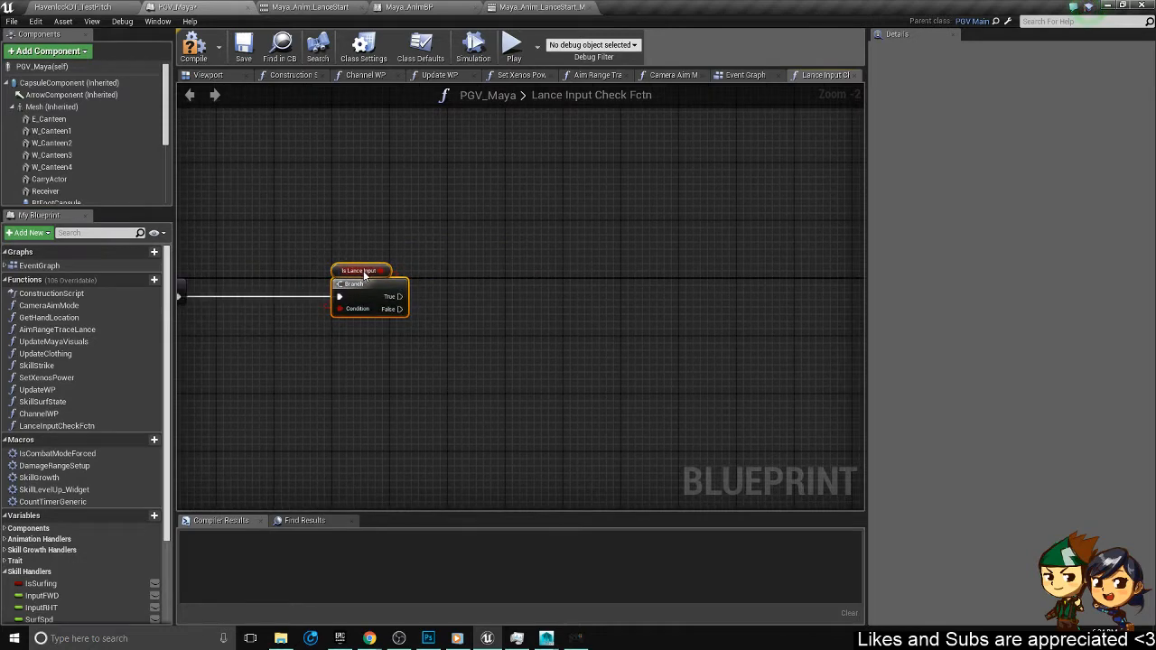
drag(322, 267, 387, 289)
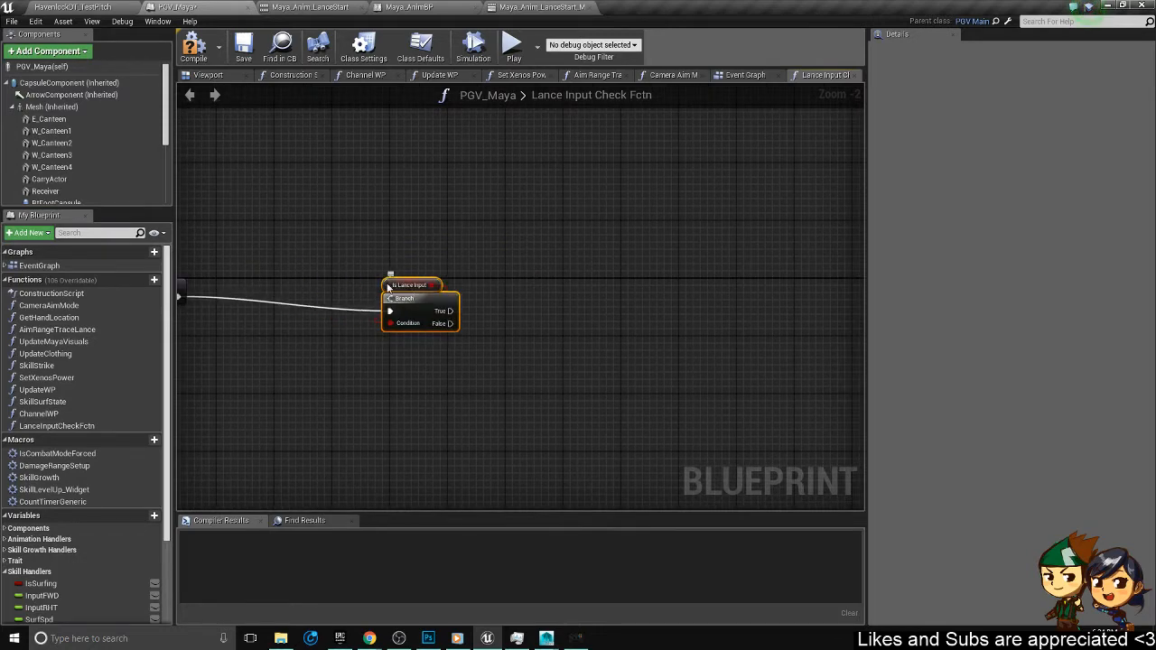
right_drag(388, 287, 399, 247)
click(510, 241)
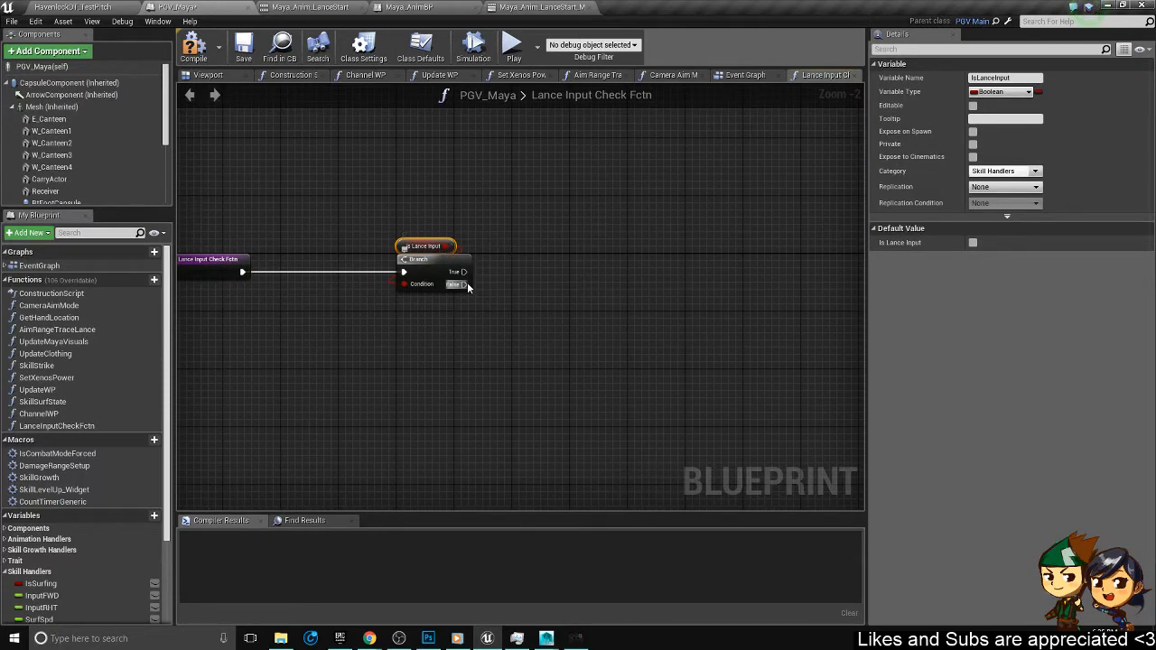
- Cut the unchecked Is Lance and Forward Movement Locked SET nodes and the -1 rate Play Anim Montage from the Event Graph
click(746, 75)
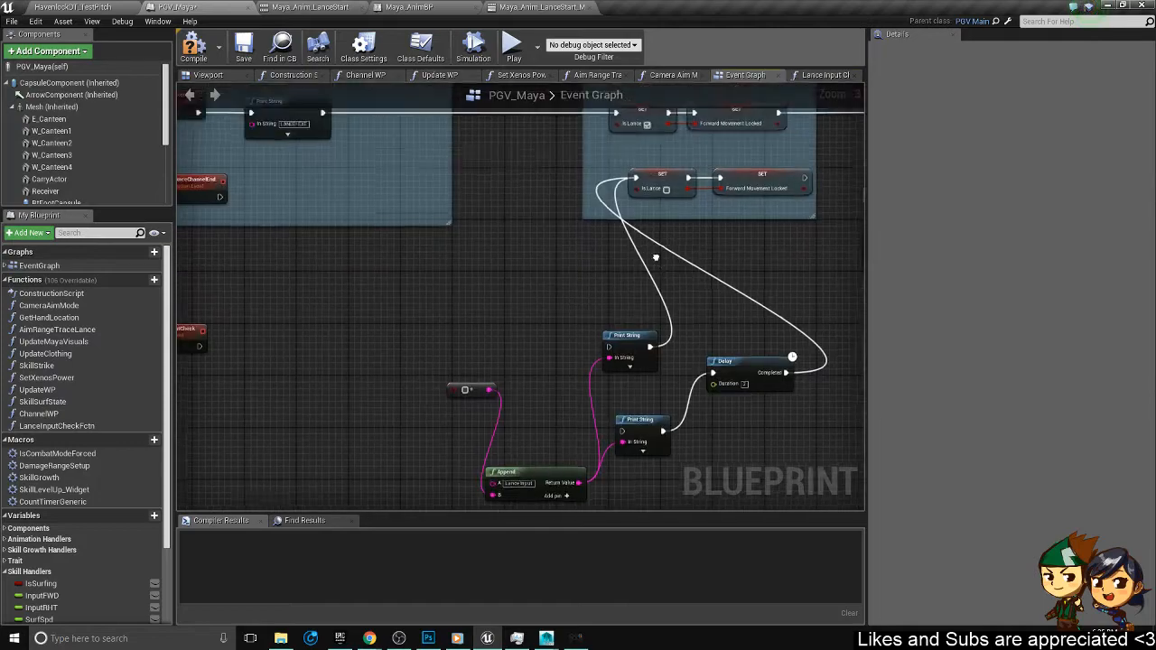
right_drag(655, 258, 618, 373)
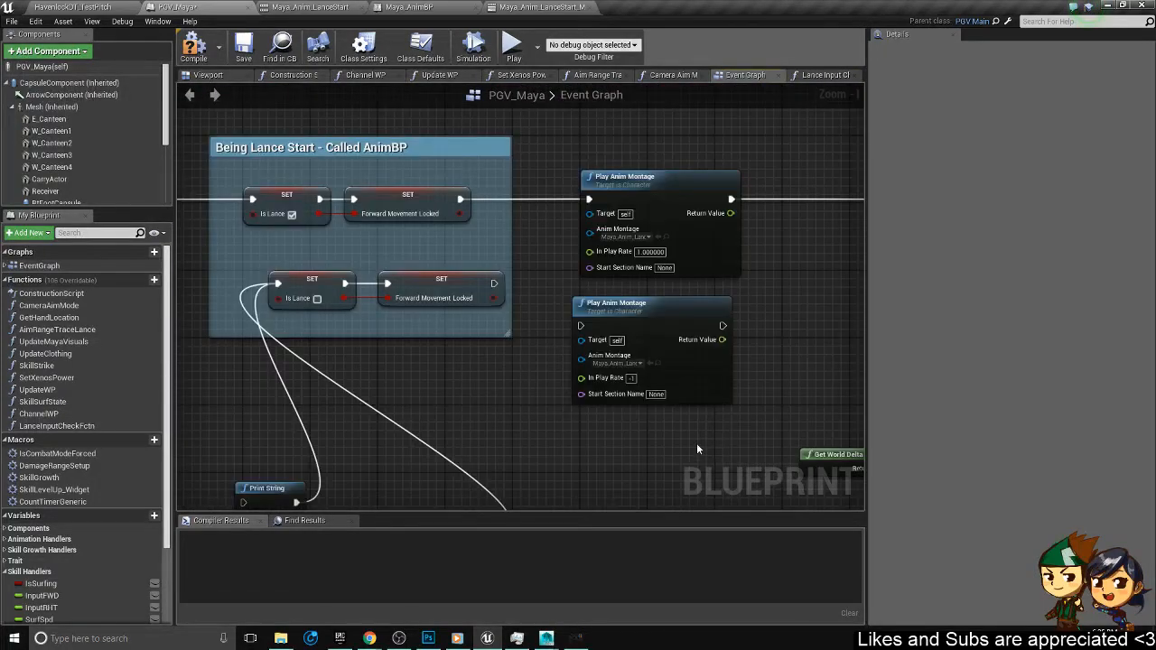
drag(696, 442, 330, 305)
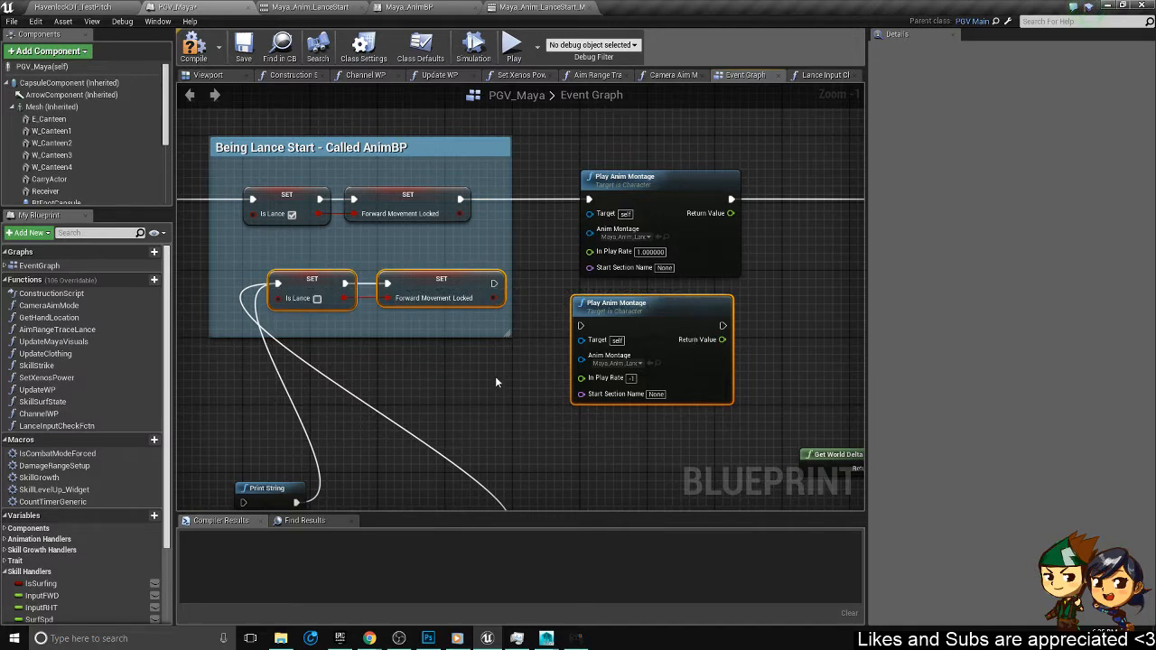
scroll(495, 377, down, 2)
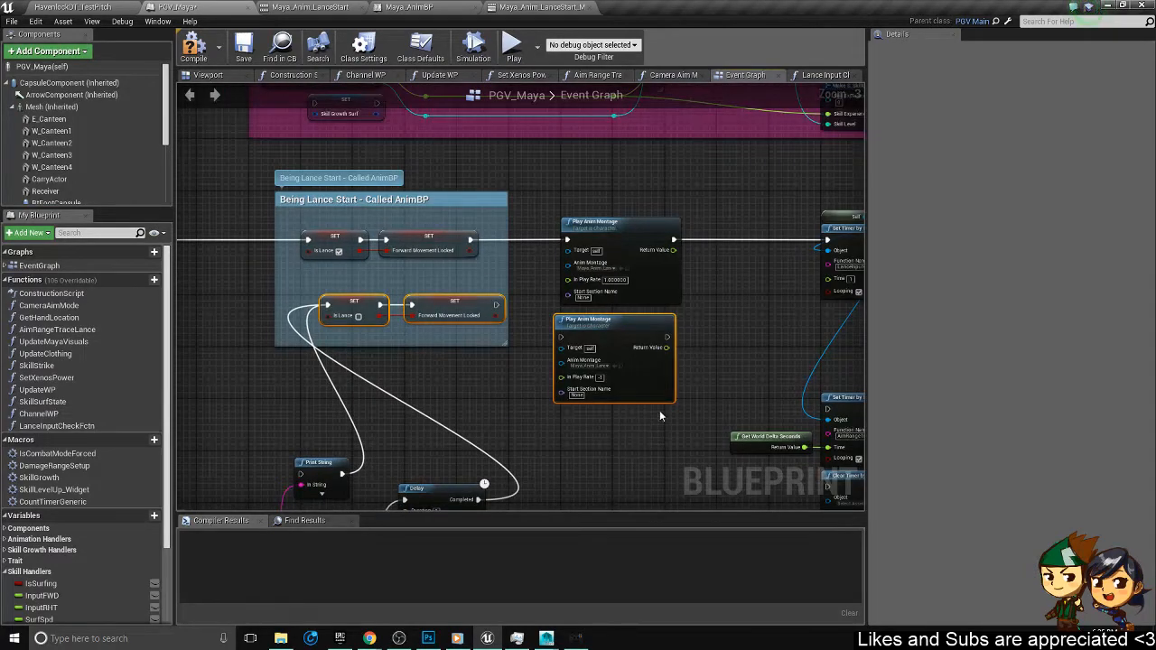
click(512, 386)
drag(329, 300, 329, 299)
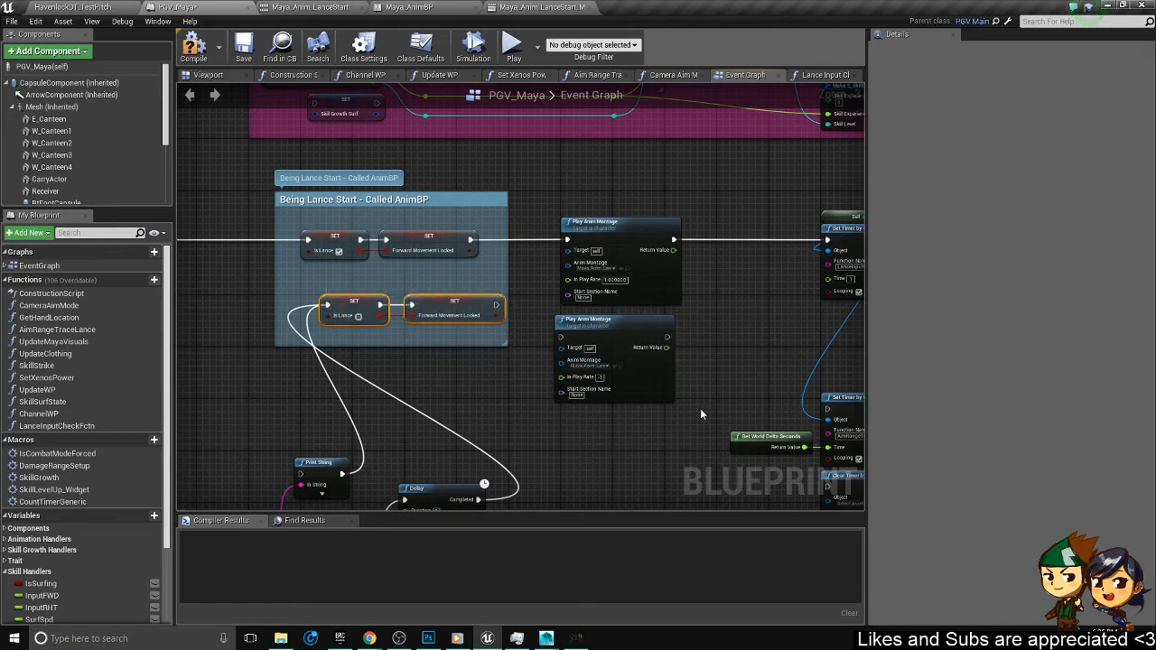
drag(700, 427, 331, 318)
click(444, 336)
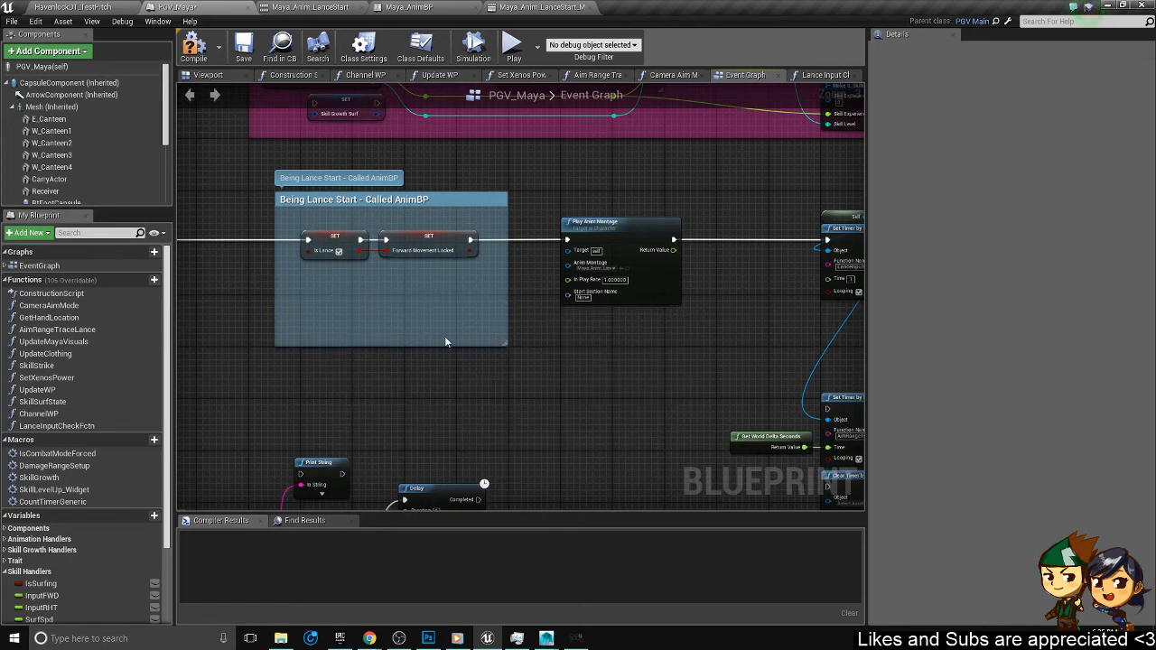
- Paste the cut nodes into the LanceInputCheckFctn graph and move Play Anim Montage above the SET nodes
click(816, 75)
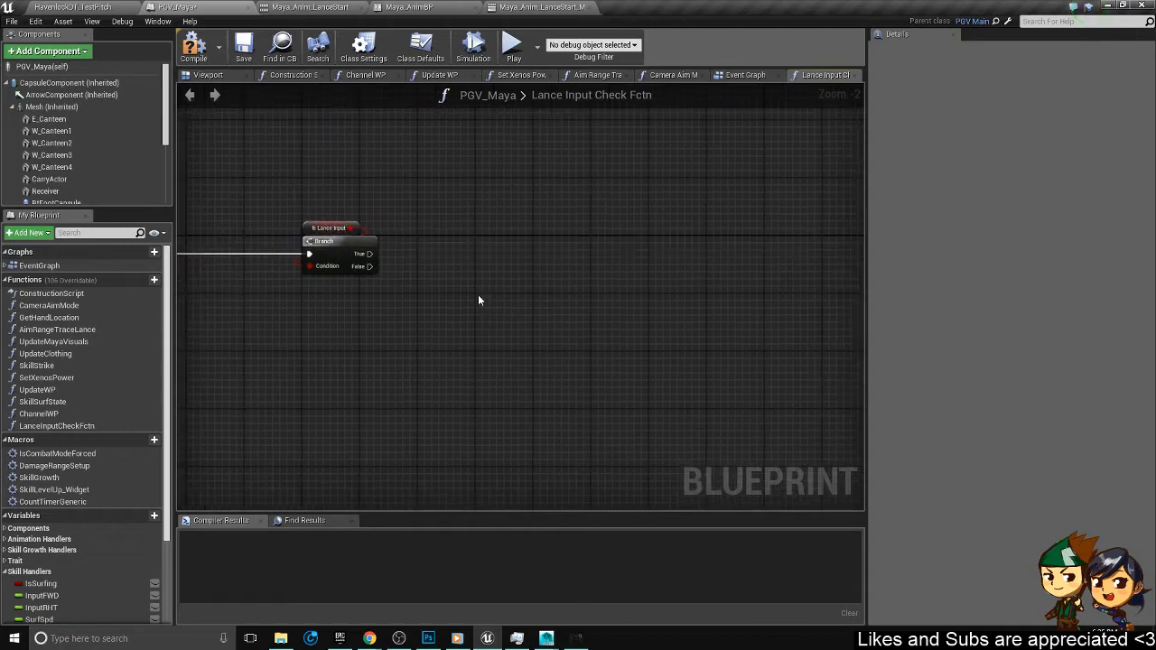
key(ctrl+v)
drag(628, 325, 492, 153)
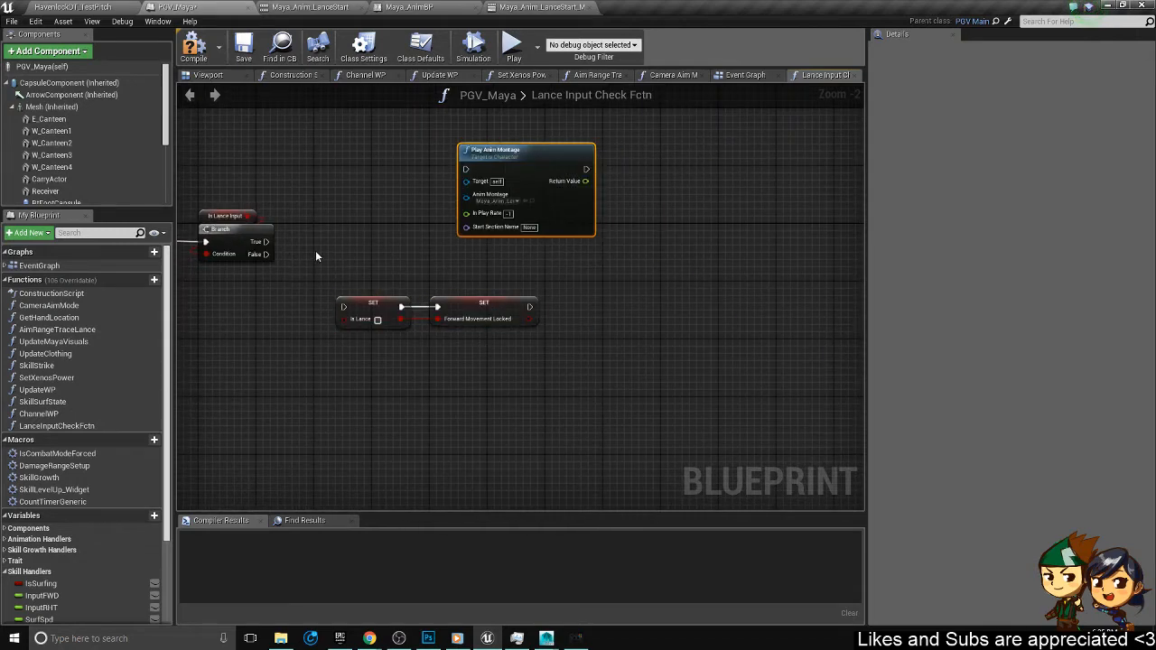
- Add a DoOnce node from the Branch's False output and place it beside the Branch
drag(270, 255, 392, 251)
text(doonce)
key(Return)
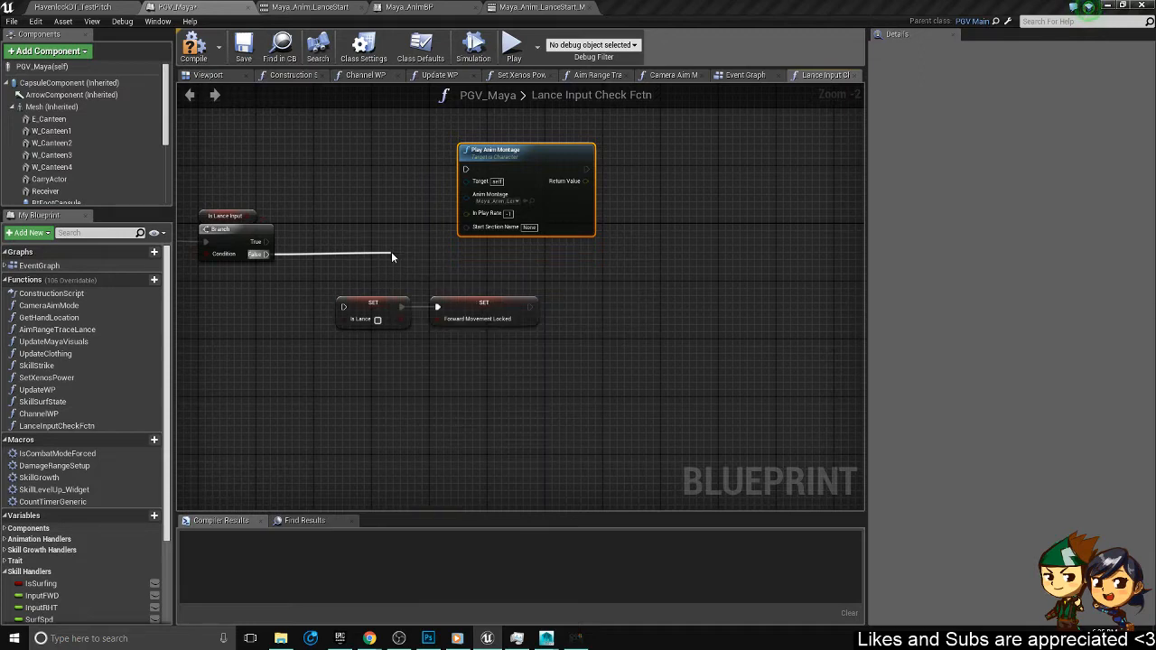
drag(425, 262, 348, 248)
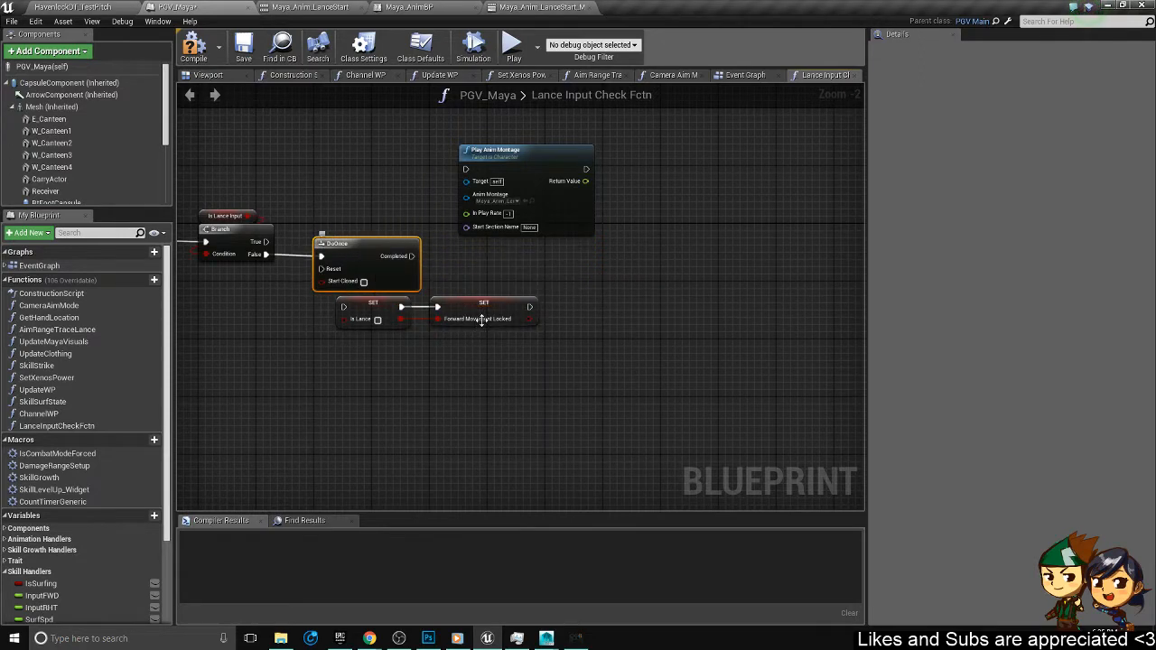
- Move the two SET nodes and the Play Anim Montage node farther away from DoOnce to make room
drag(553, 400, 365, 329)
drag(464, 321, 558, 421)
drag(541, 169, 670, 305)
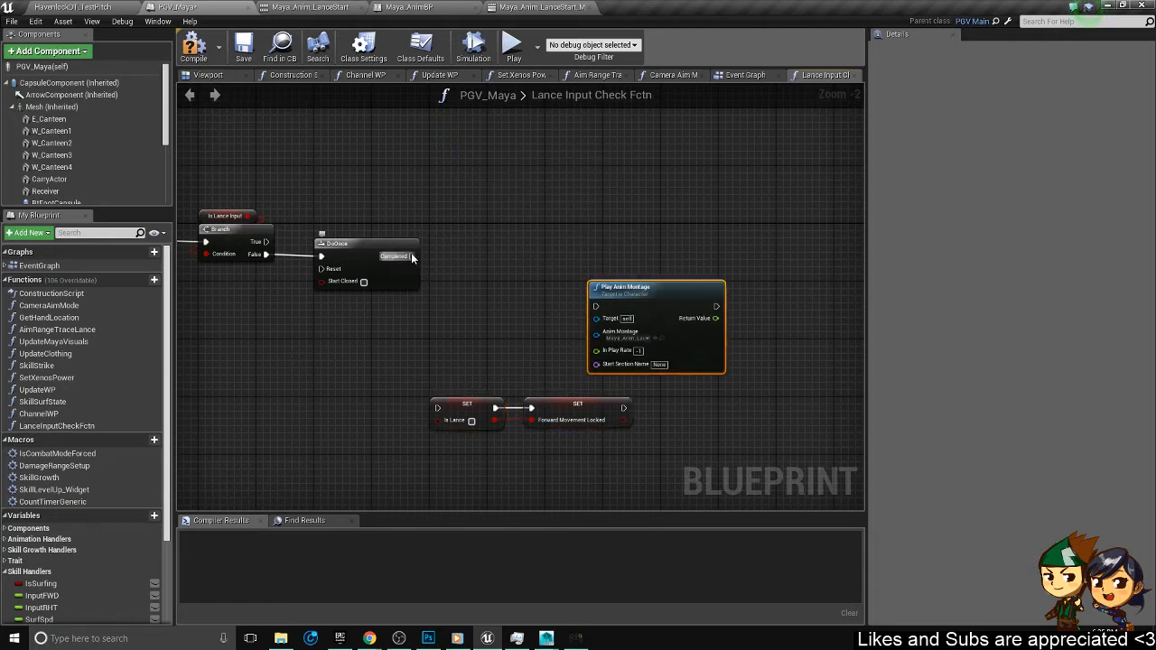
- Add a Clear Timer by Function Name node from DoOnce's Completed output
drag(412, 257, 537, 236)
text(clear timer)
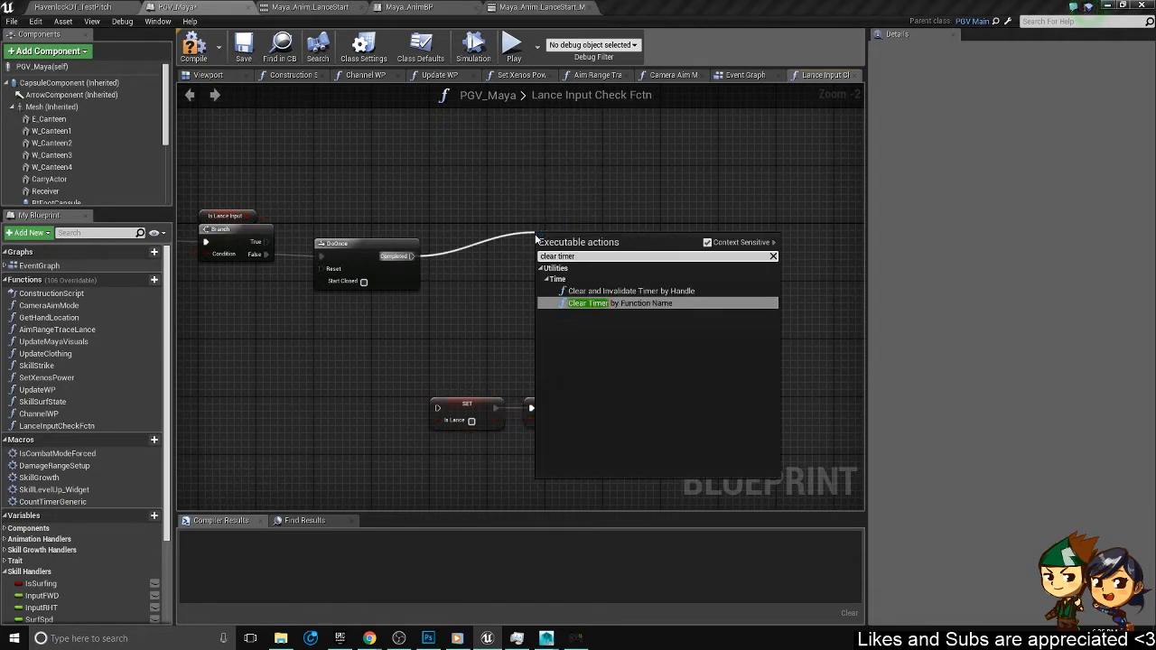
key(Down)
key(Return)
scroll(542, 237, up, 2)
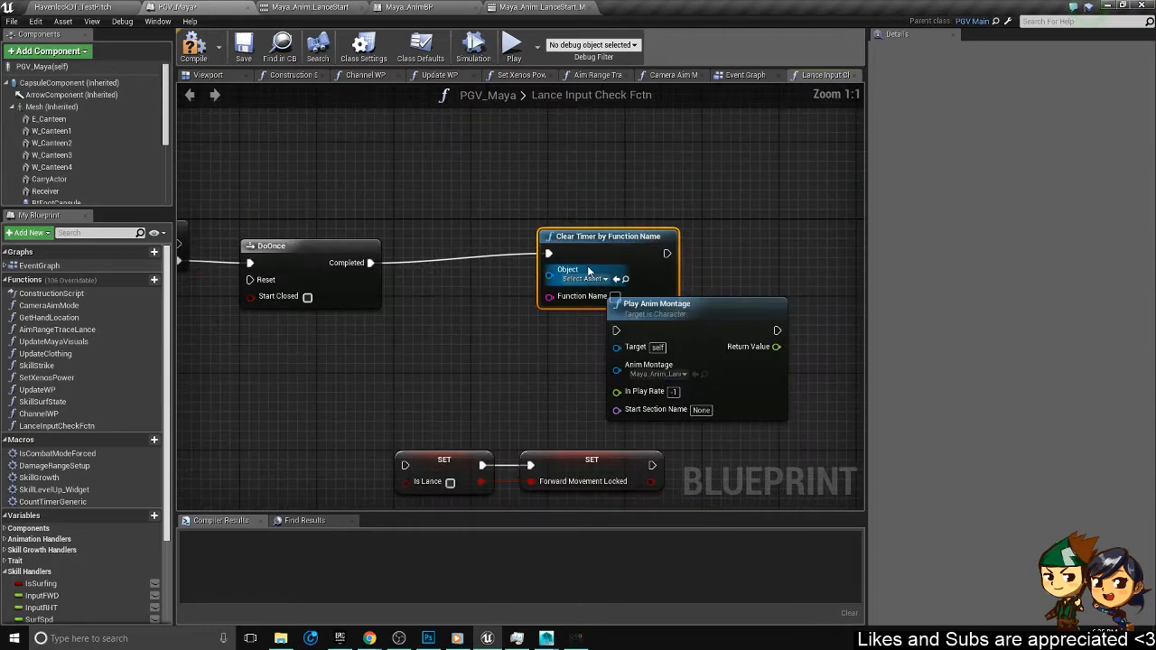
- Place the Clear Timer by Function Name node beside DoOnce and set its Function Name to LanceInputCheckFctn
drag(549, 275, 484, 294)
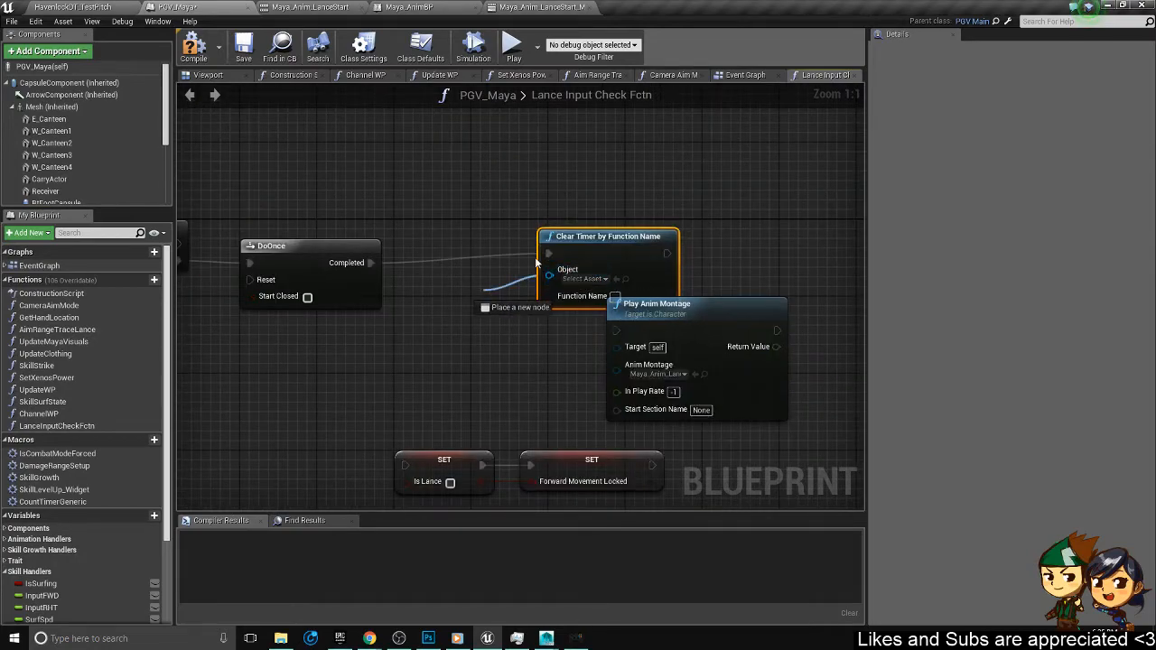
drag(556, 237, 412, 247)
right_drag(408, 208, 650, 205)
right_drag(526, 196, 467, 184)
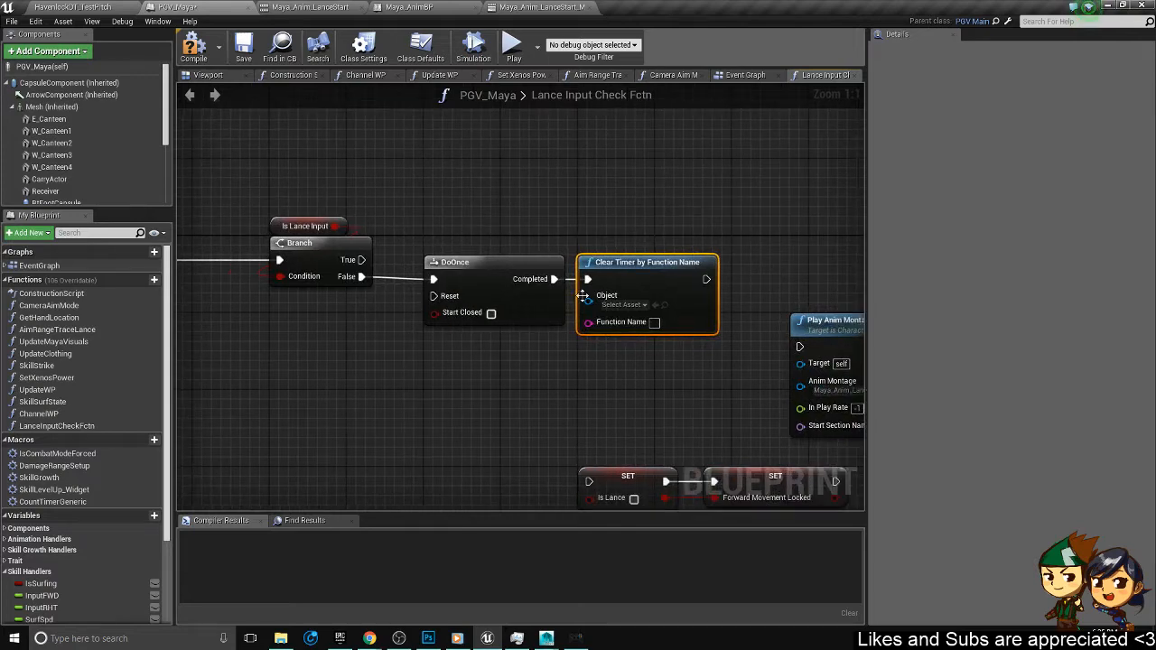
click(640, 308)
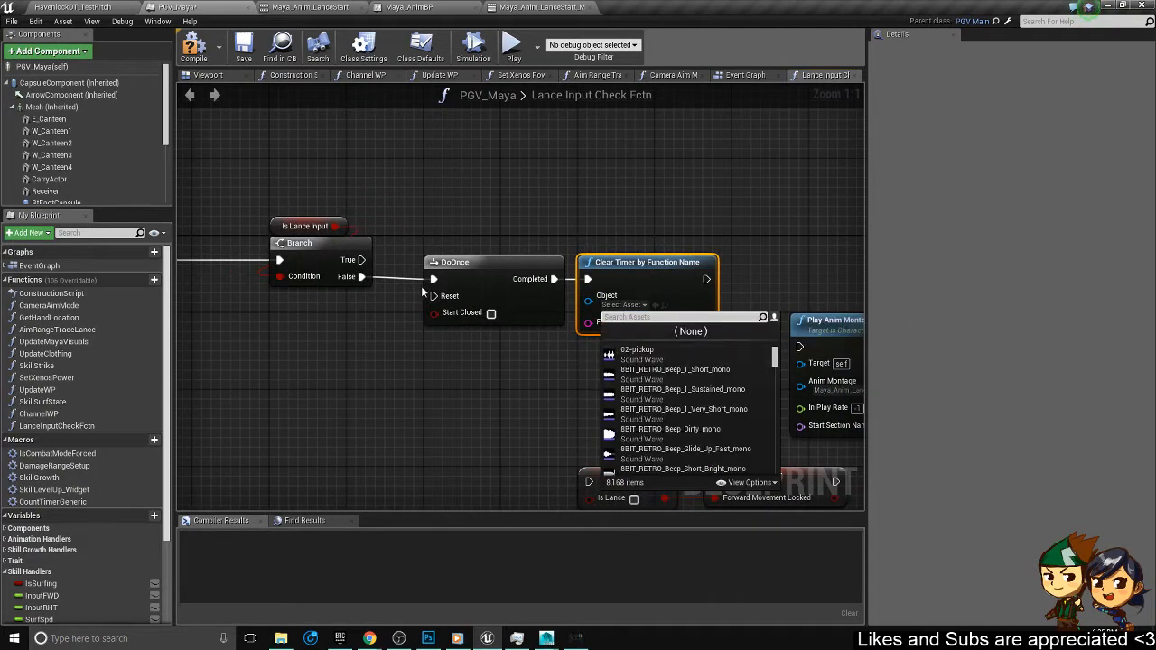
click(631, 197)
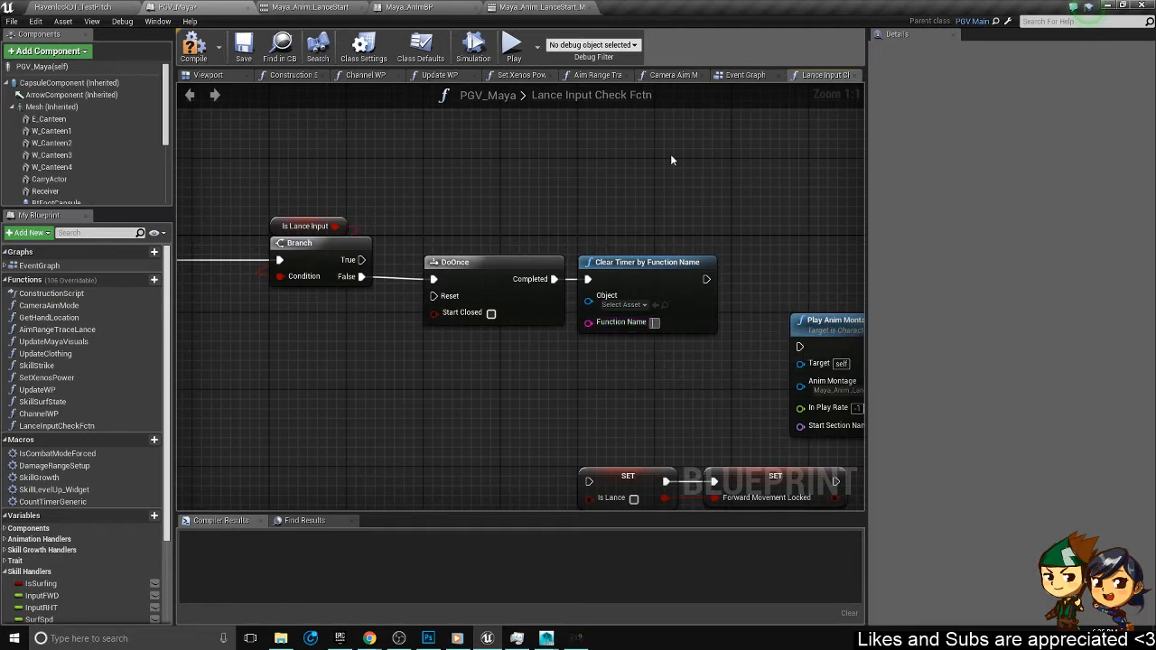
text(LanceInput)
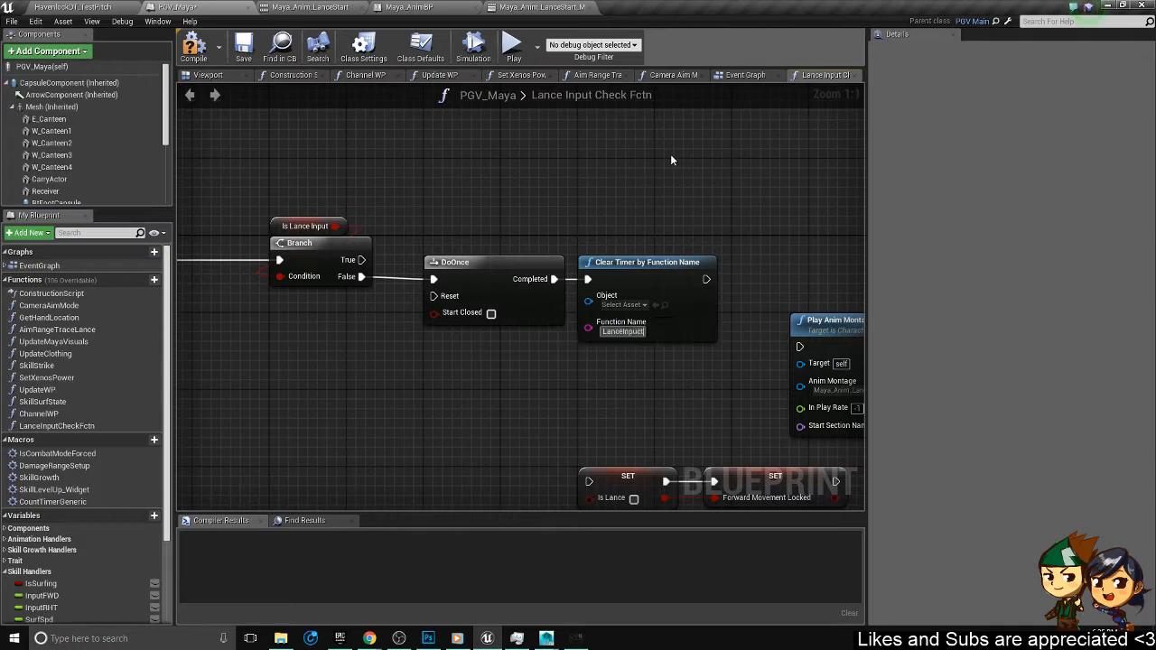
text(CheckFctn)
key(Return)
- Connect Clear Timer by Function Name to Play Anim Montage, place them side by side and bring the two SET nodes closer
right_drag(711, 280, 432, 252)
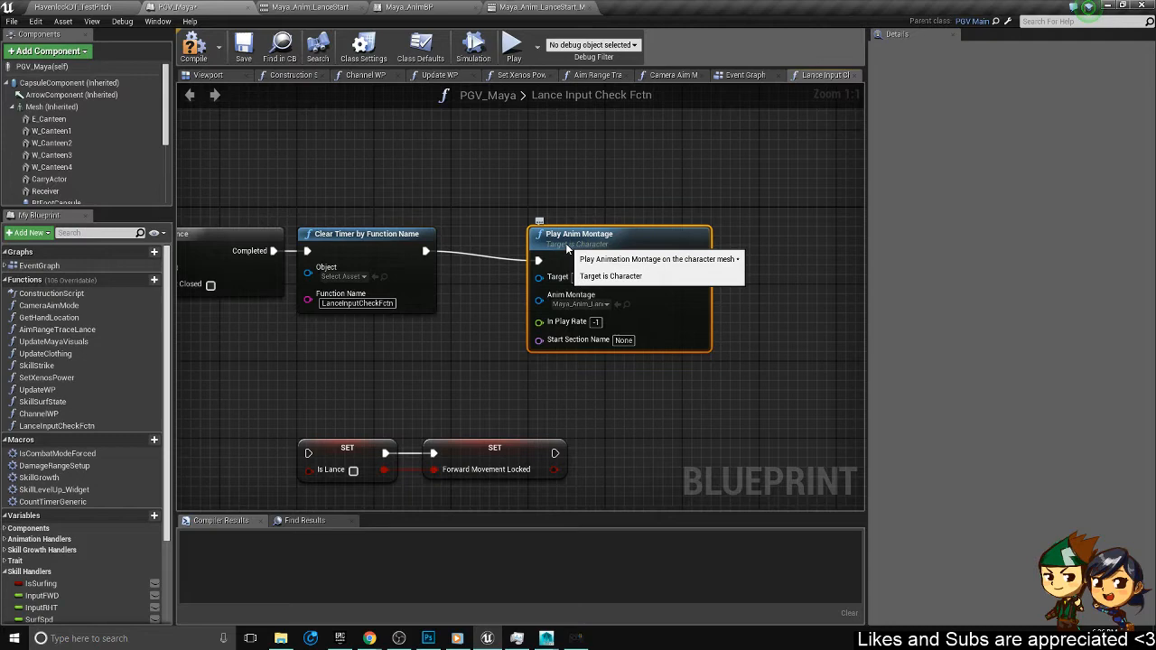
right_drag(485, 375, 386, 320)
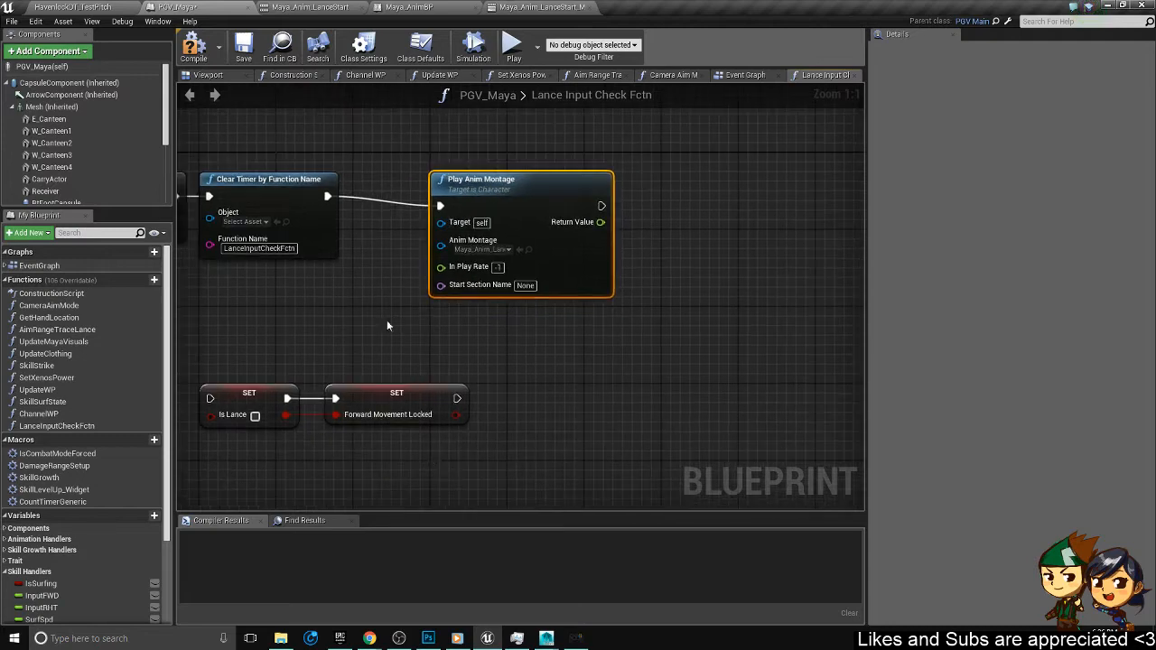
drag(432, 464, 665, 330)
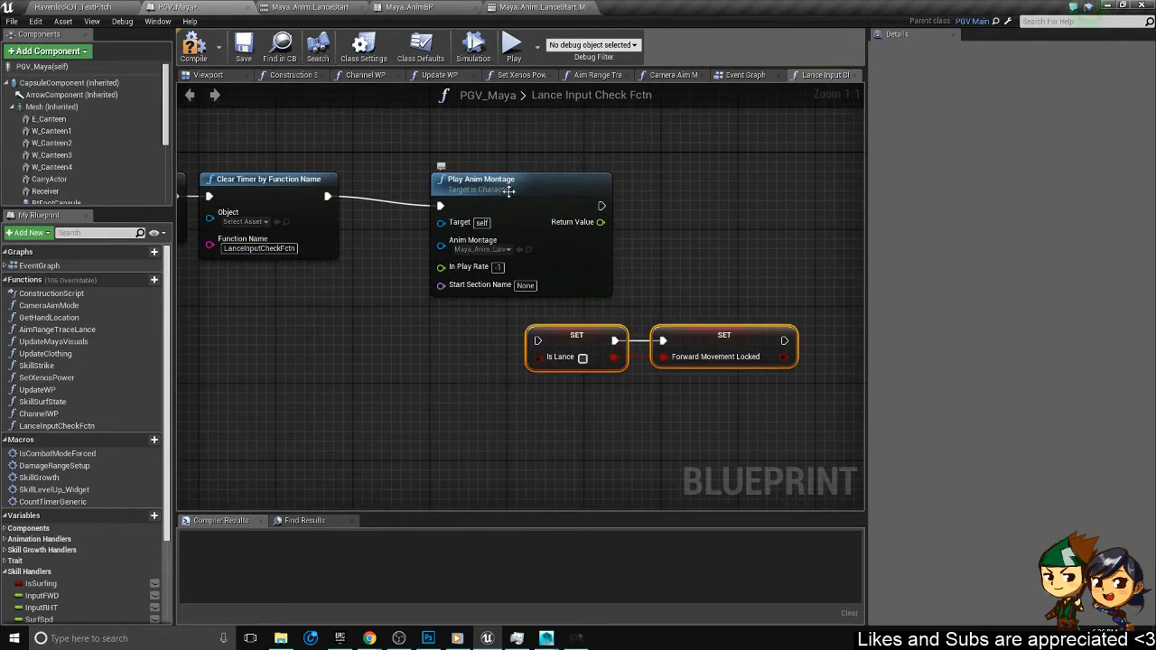
drag(506, 188, 445, 187)
drag(524, 213, 712, 193)
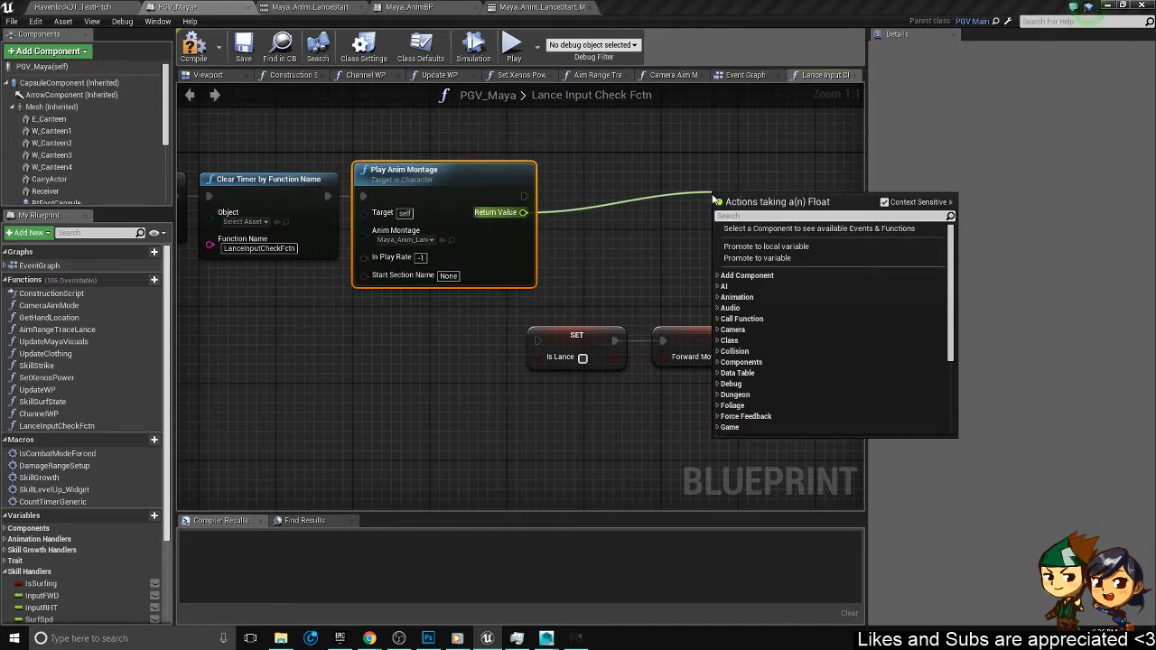
text(delay)
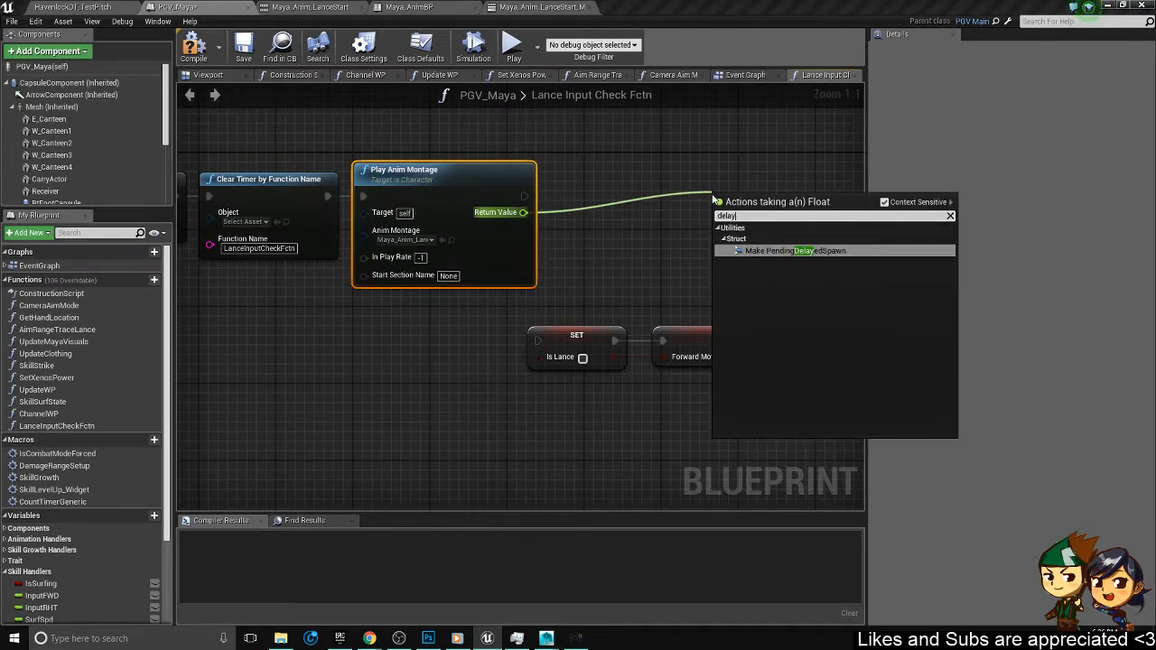
key(Escape)
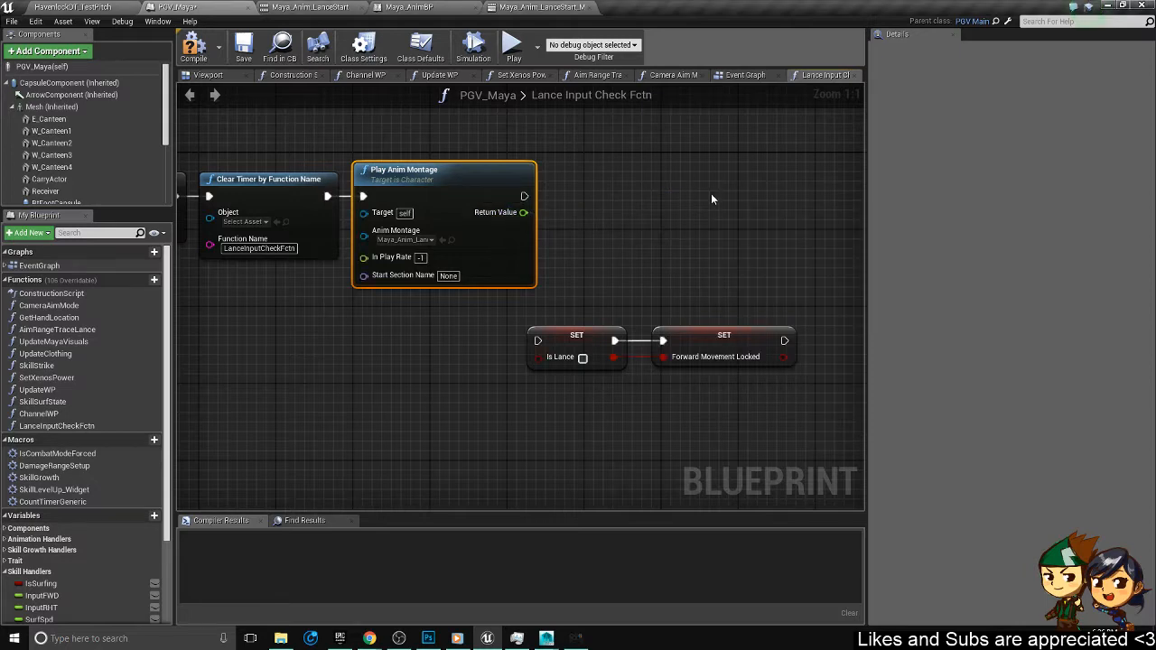
- Align the two SET nodes after Play Anim Montage and connect its execution output to the Is Lance SET node
scroll(634, 405, down, 2)
drag(720, 276, 589, 380)
scroll(589, 380, up, 2)
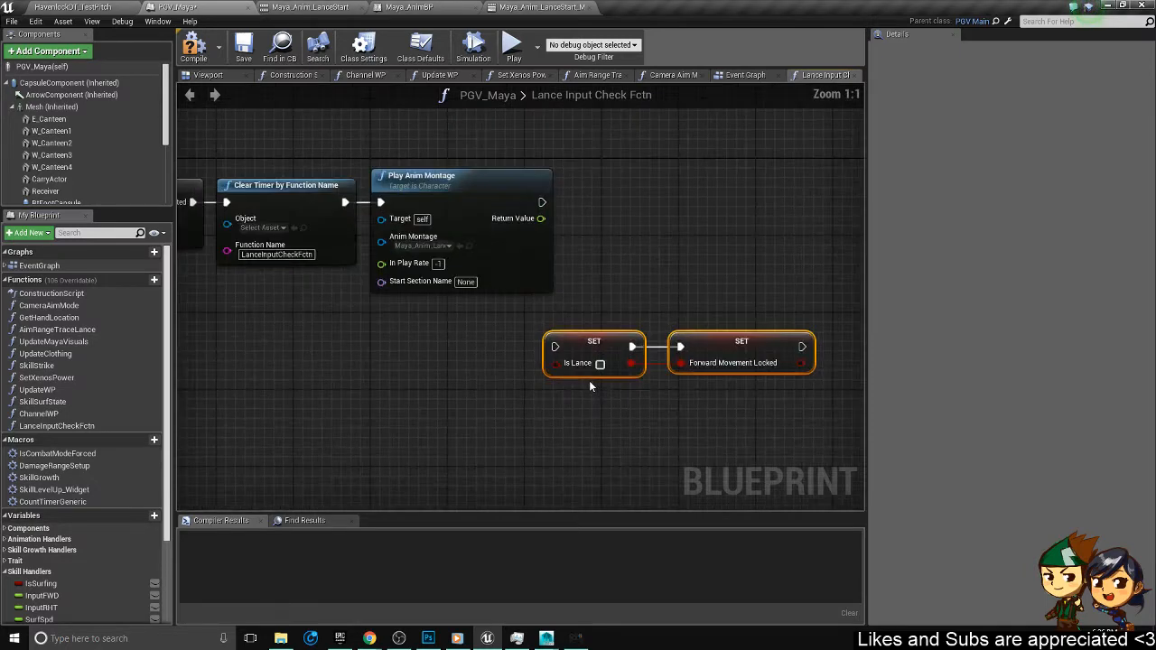
drag(561, 341, 619, 215)
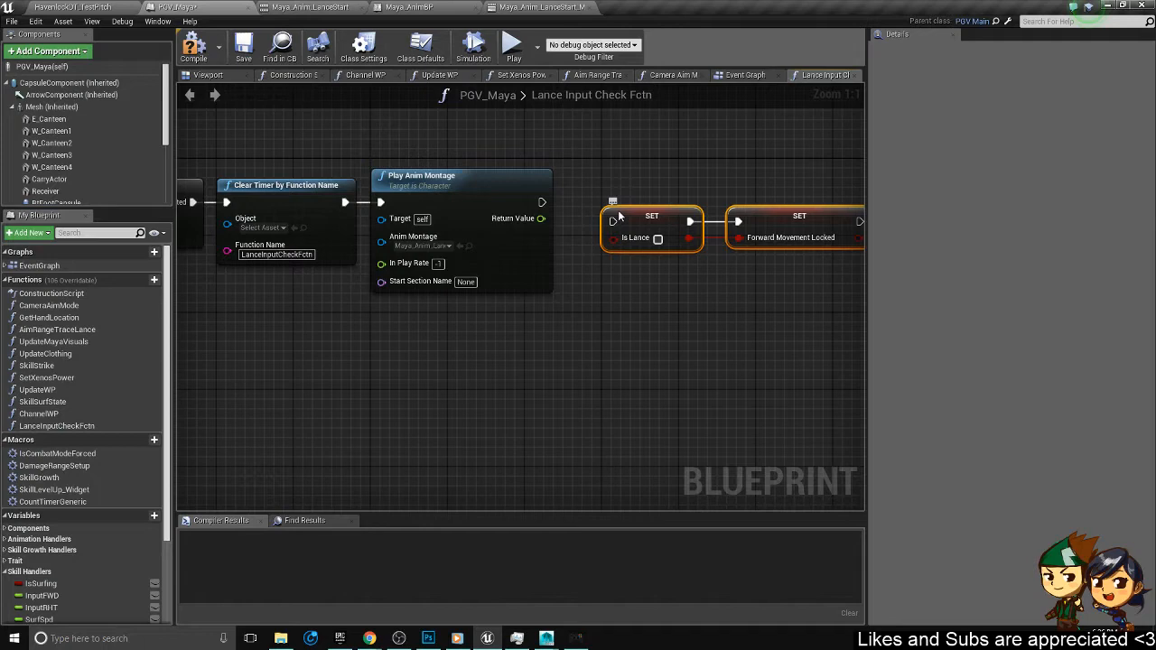
drag(542, 202, 611, 219)
scroll(621, 237, down, 2)
right_drag(668, 289, 536, 297)
drag(628, 294, 495, 213)
scroll(511, 233, down, 1)
right_drag(511, 233, 741, 344)
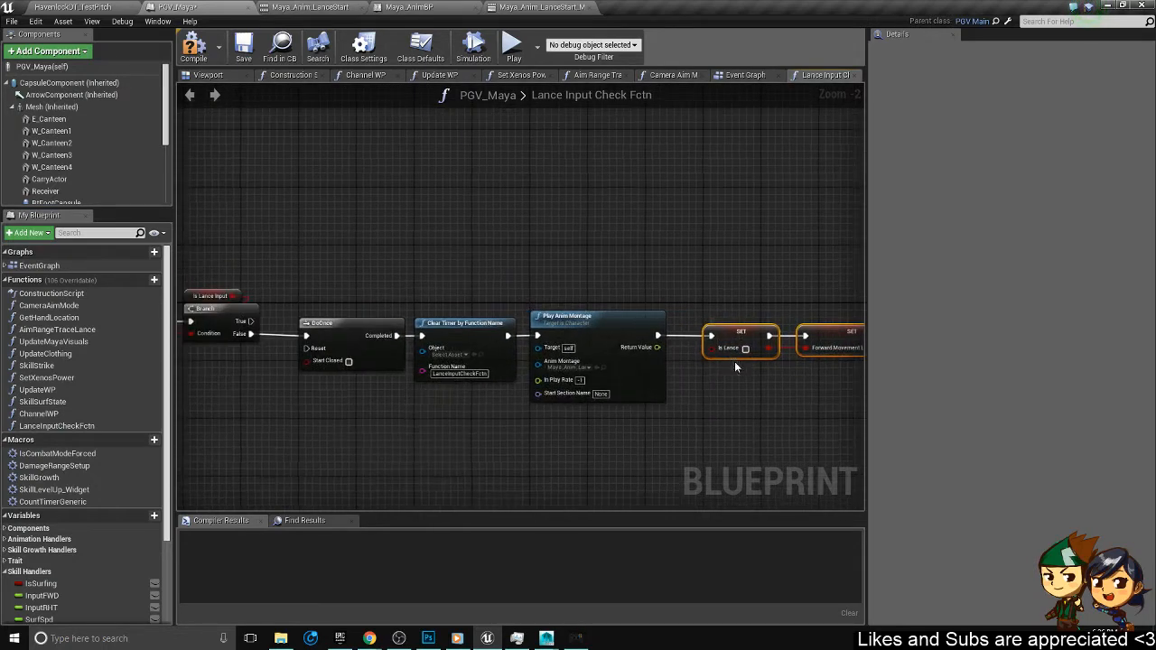
- Review the finished LanceInputCheckFctn node chain and save the PGV_Maya blueprint
mouse_move(465, 271)
right_down()
mouse_move(660, 238)
mouse_move(655, 227)
mouse_move(467, 261)
right_up()
scroll(570, 237, down, 2)
scroll(570, 237, up, 2)
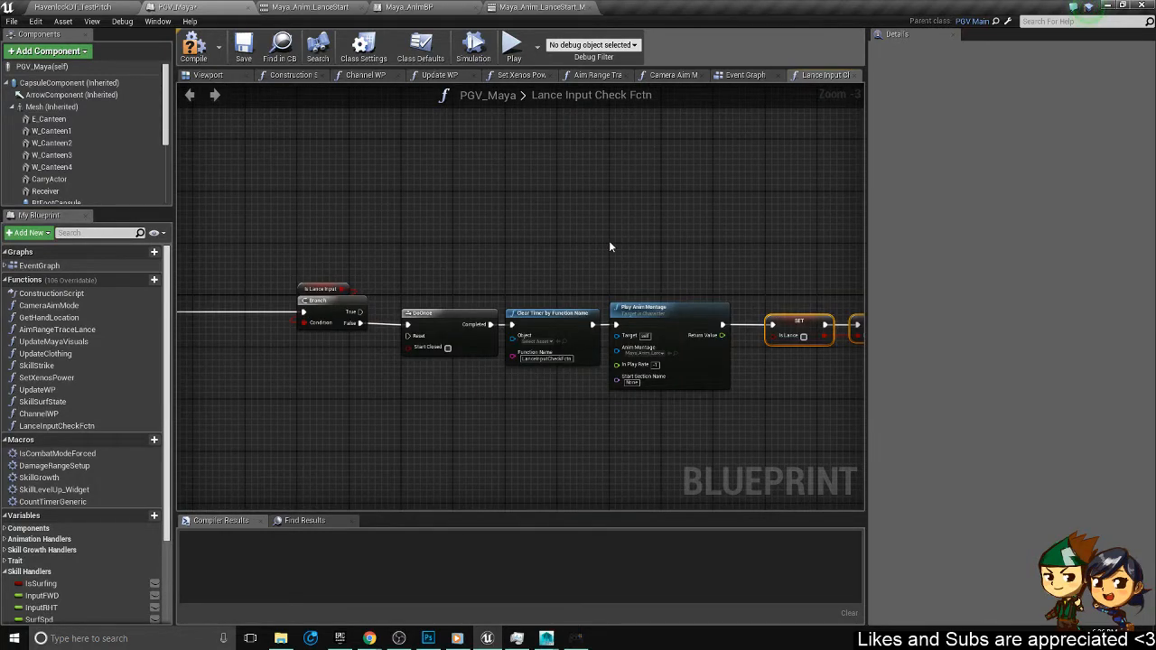
right_drag(608, 245, 536, 215)
right_drag(492, 143, 298, 123)
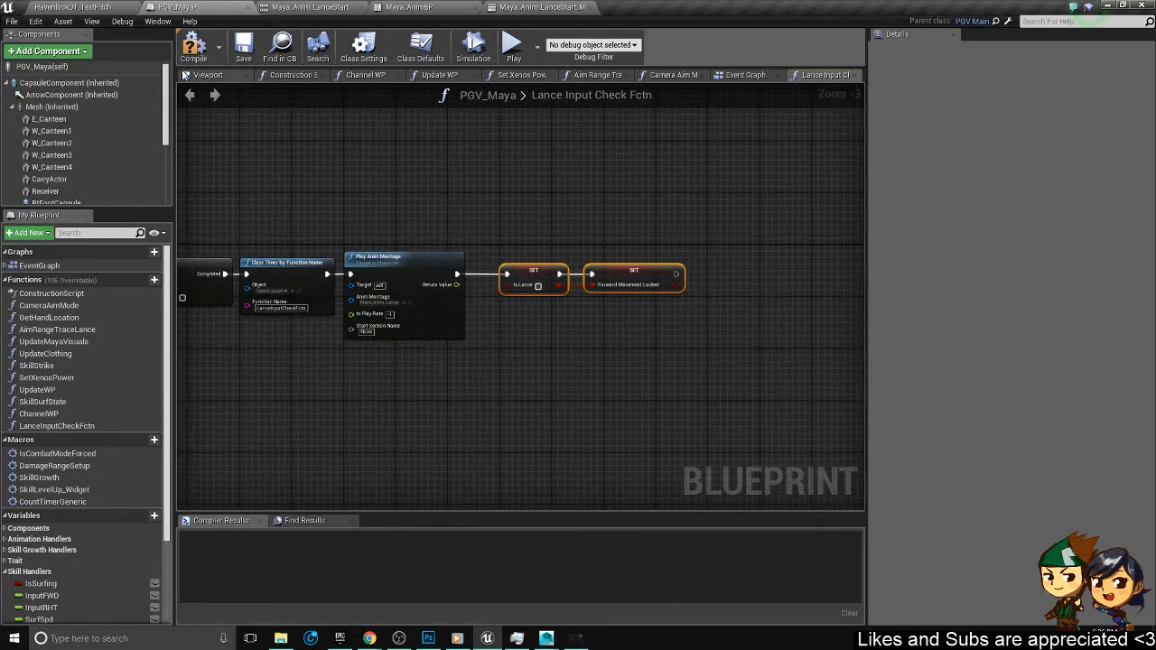
click(244, 50)
- Copy the Clear Timer by Function Name node into the Event Graph and connect it to the LanceInputCheck event
click(312, 298)
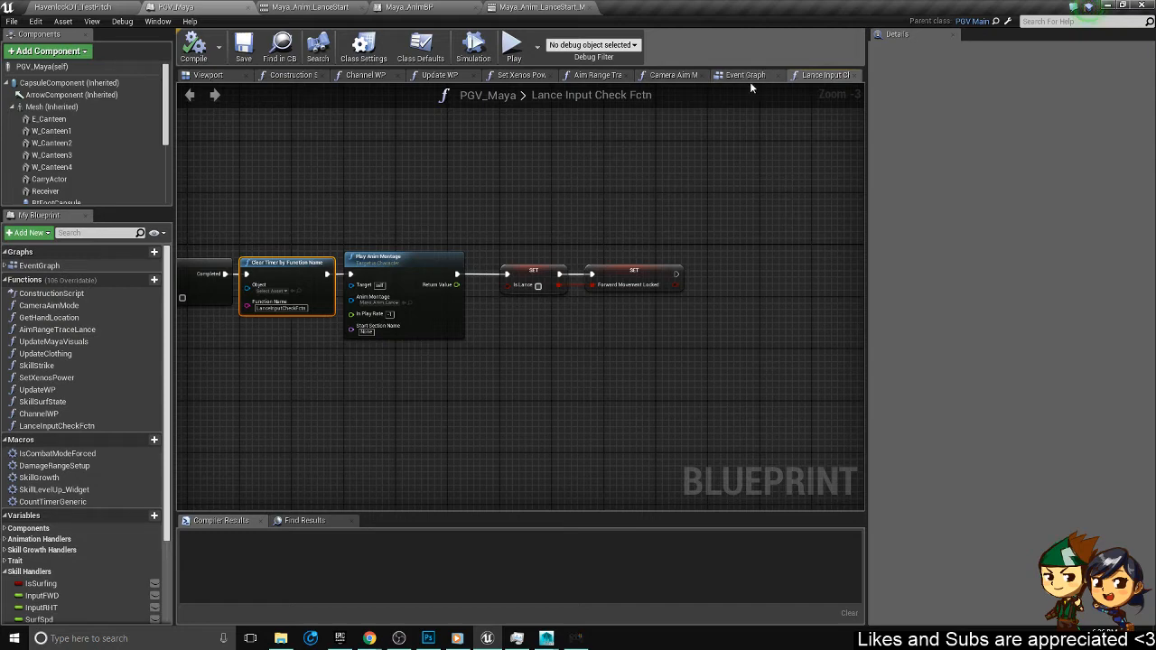
click(746, 76)
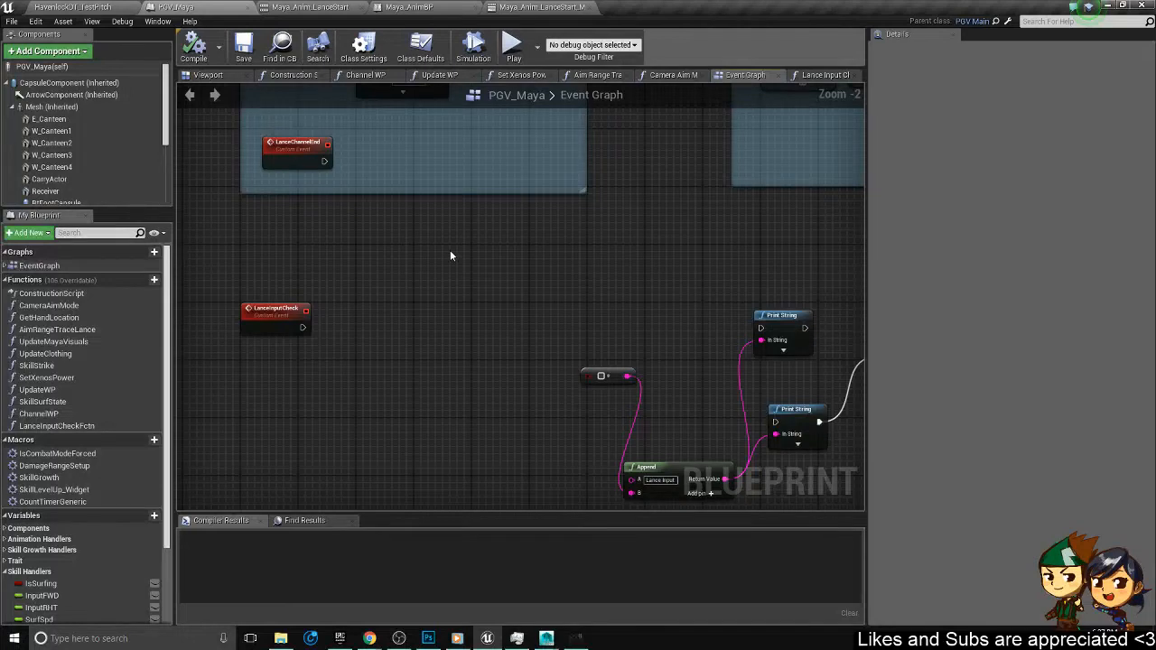
key(ctrl+z)
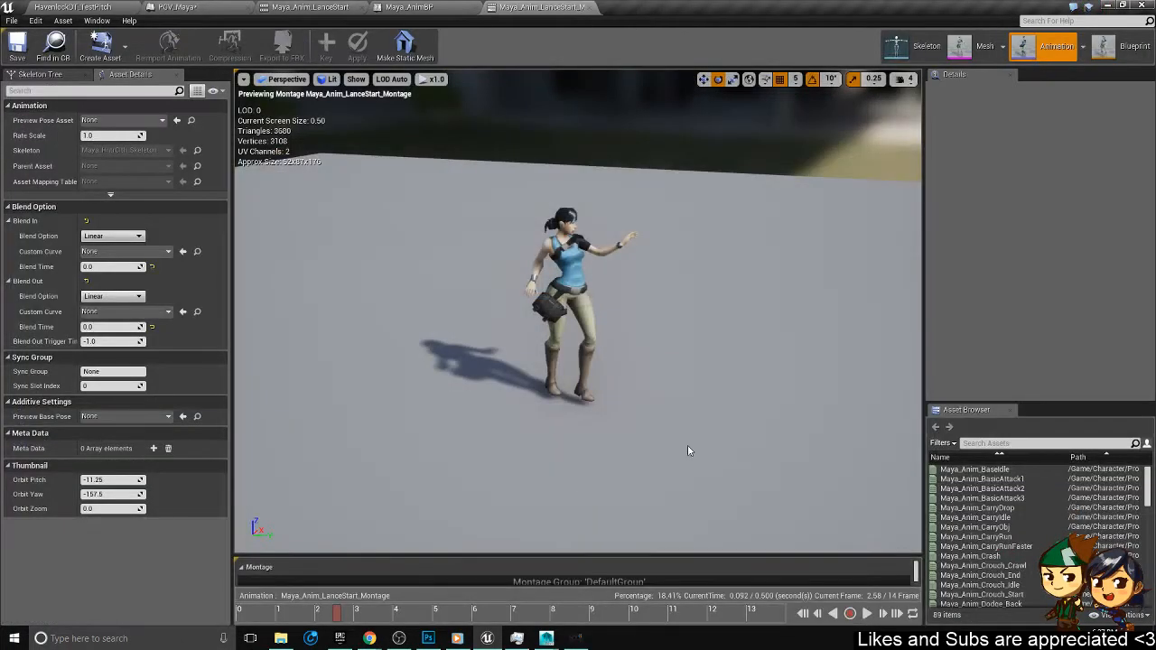
- Enlarge the montage timeline of Maya_Anim_LanceStart_Montage and filter the asset browser by "lance"
drag(609, 555, 608, 421)
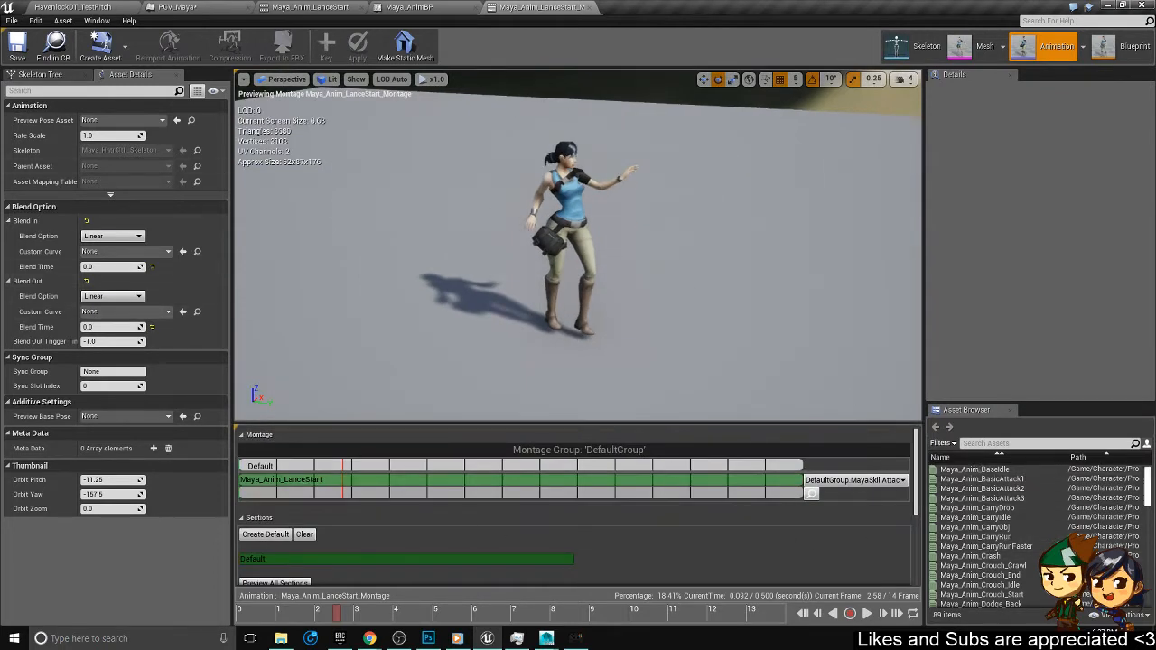
drag(1148, 483, 1148, 586)
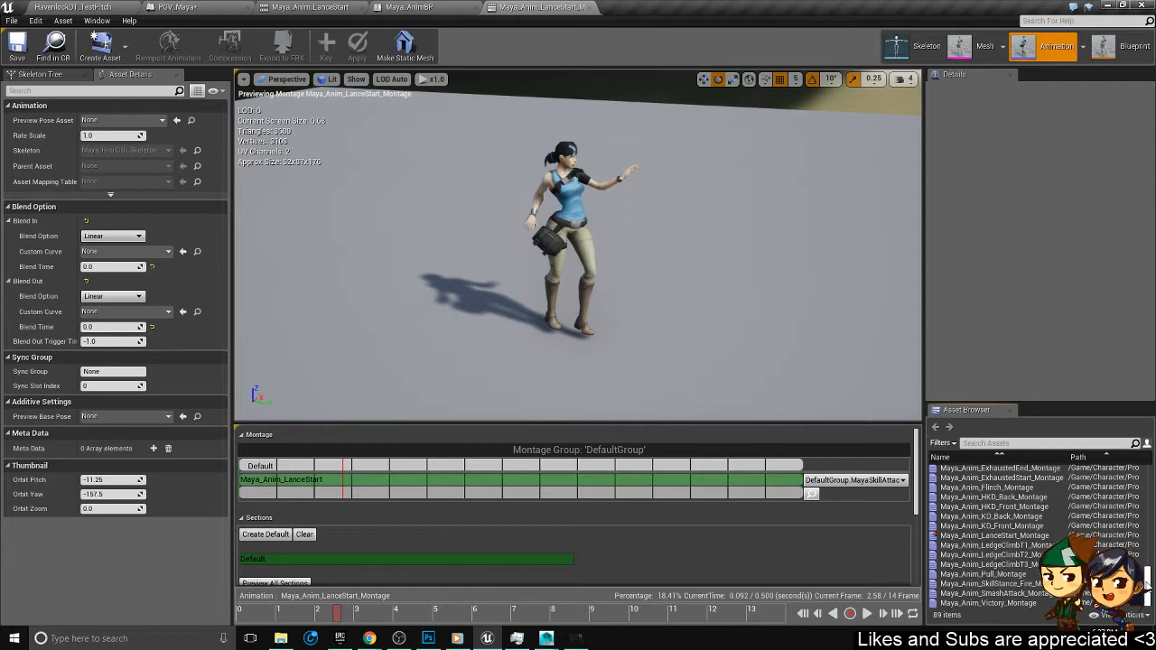
click(1025, 535)
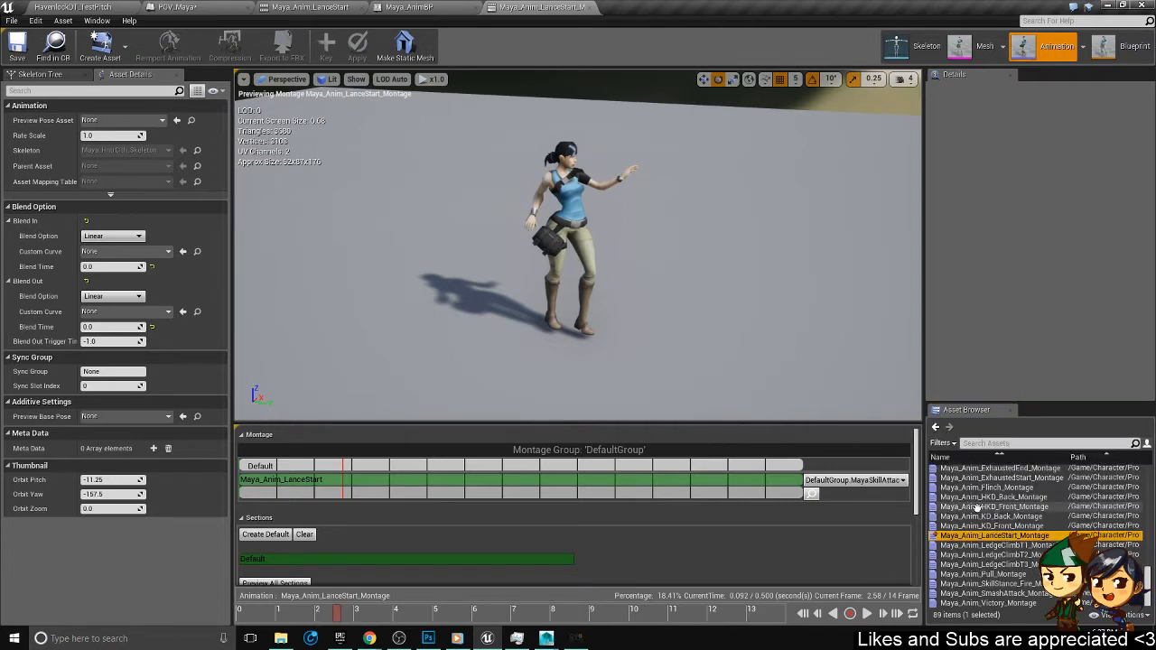
scroll(1018, 493, up, 3)
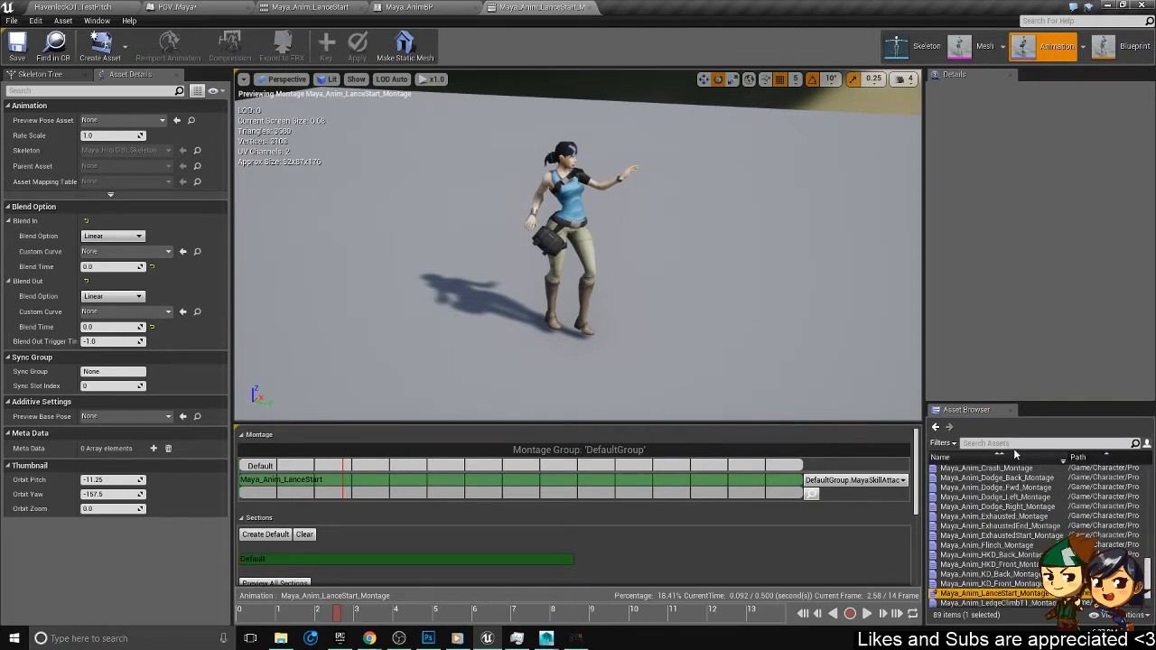
click(1009, 442)
text(lance)
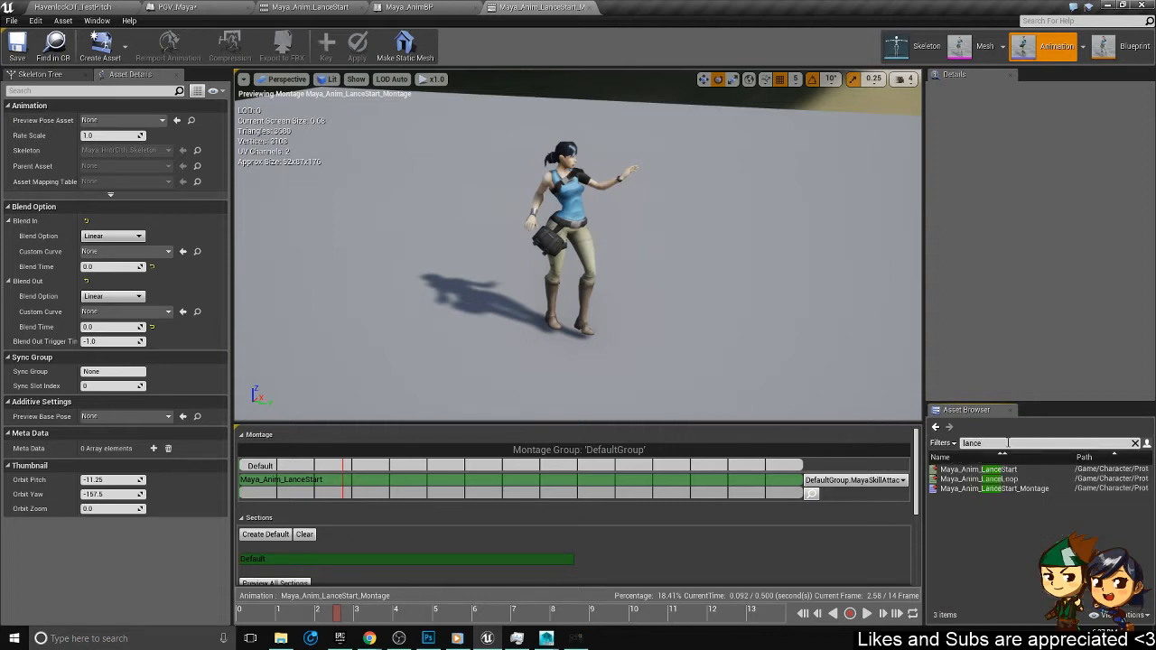
- Open the Maya_Anim_LanceStart animation and shift its LanceCheck notify slightly toward the end of the track
click(978, 470)
click(777, 454)
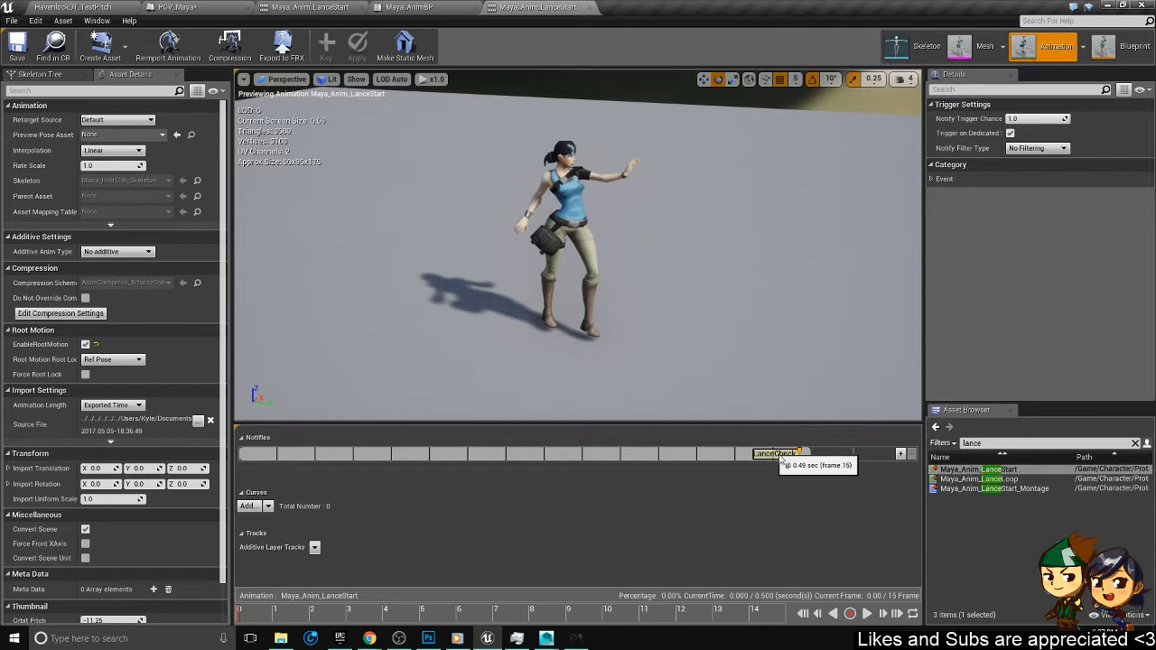
drag(782, 459, 785, 466)
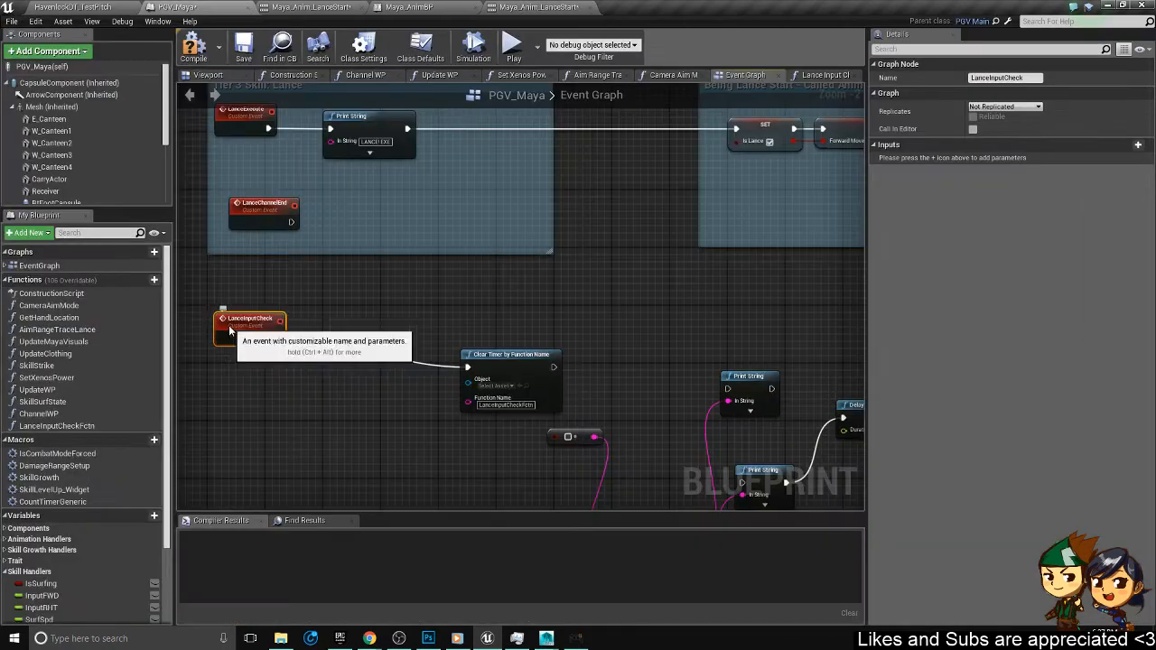
- Move the LanceInputCheck event and its Clear Timer by Function Name node together to just below the Tier 3 Skill Lance comment box
drag(511, 364, 376, 337)
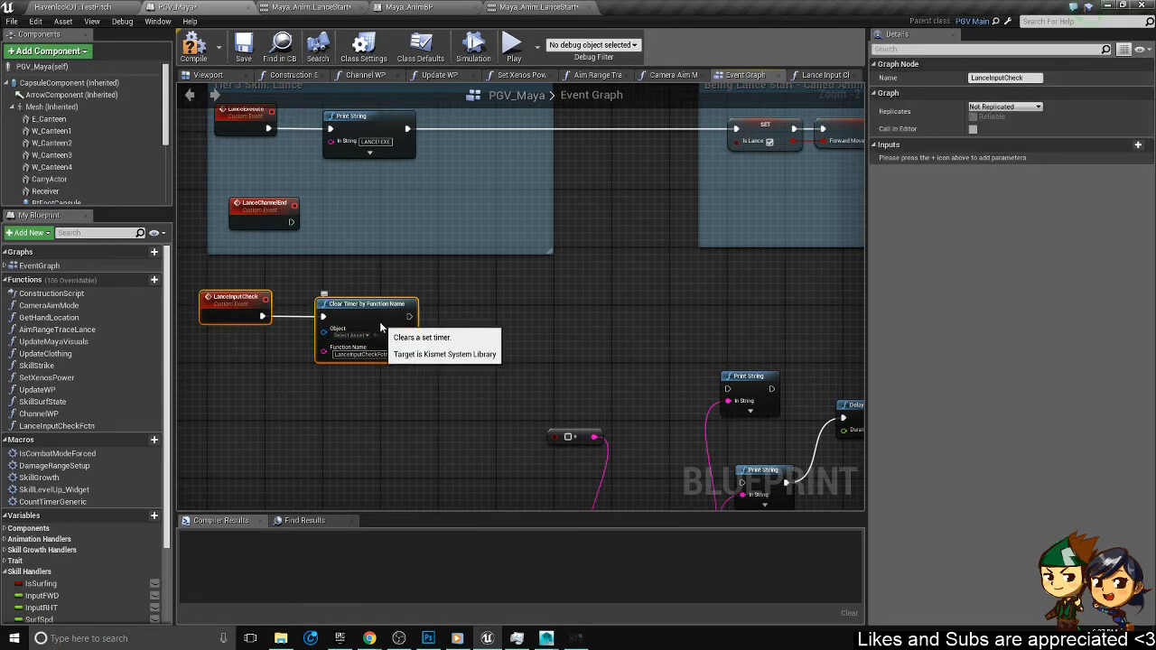
drag(380, 323, 384, 320)
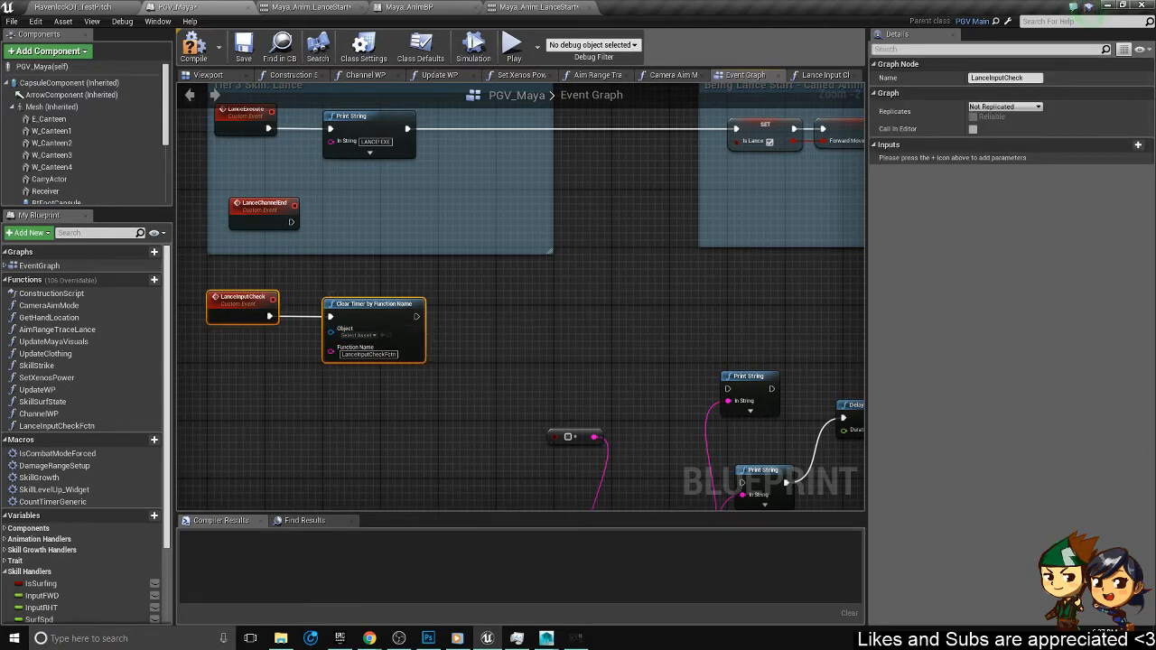
right_drag(525, 334, 529, 286)
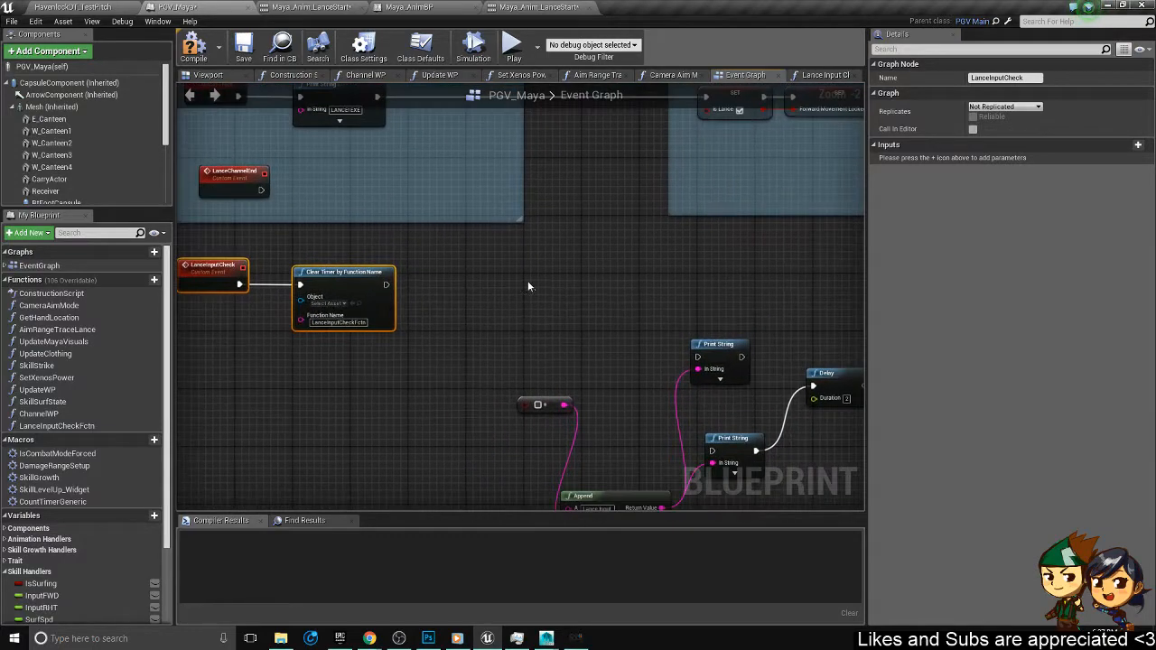
click(428, 305)
right_drag(428, 305, 403, 296)
- Open Maya_Anim_LanceLoop, play it to examine the looping pose from another angle, and return to the HavenlockDT_TestPitch level
click(428, 8)
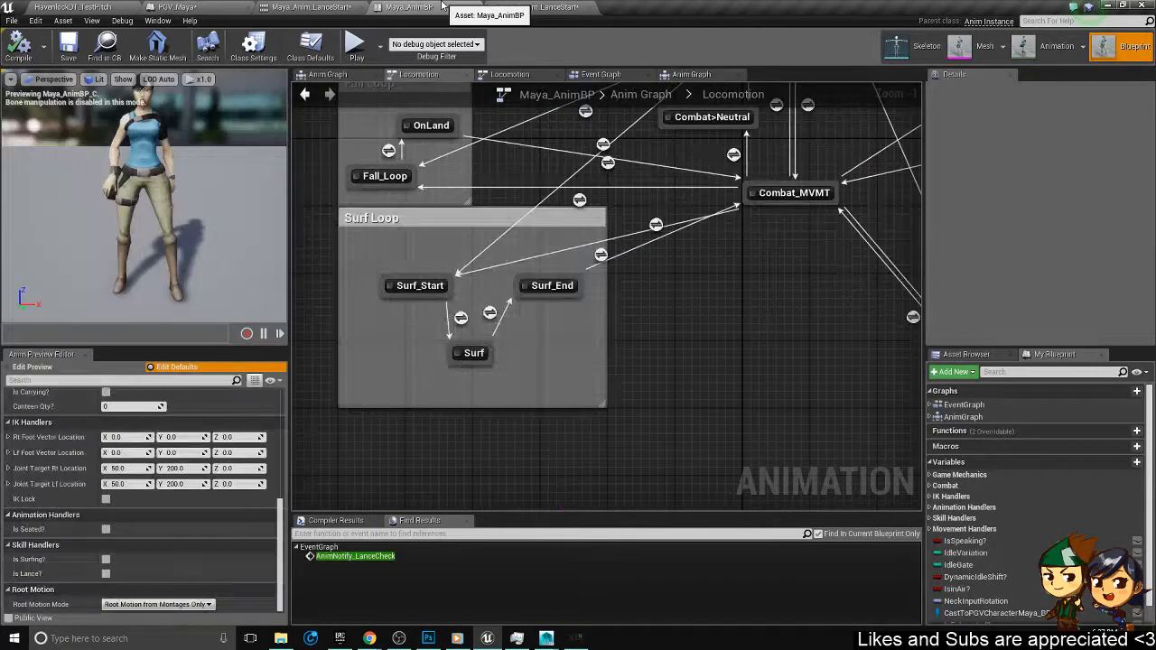
click(302, 7)
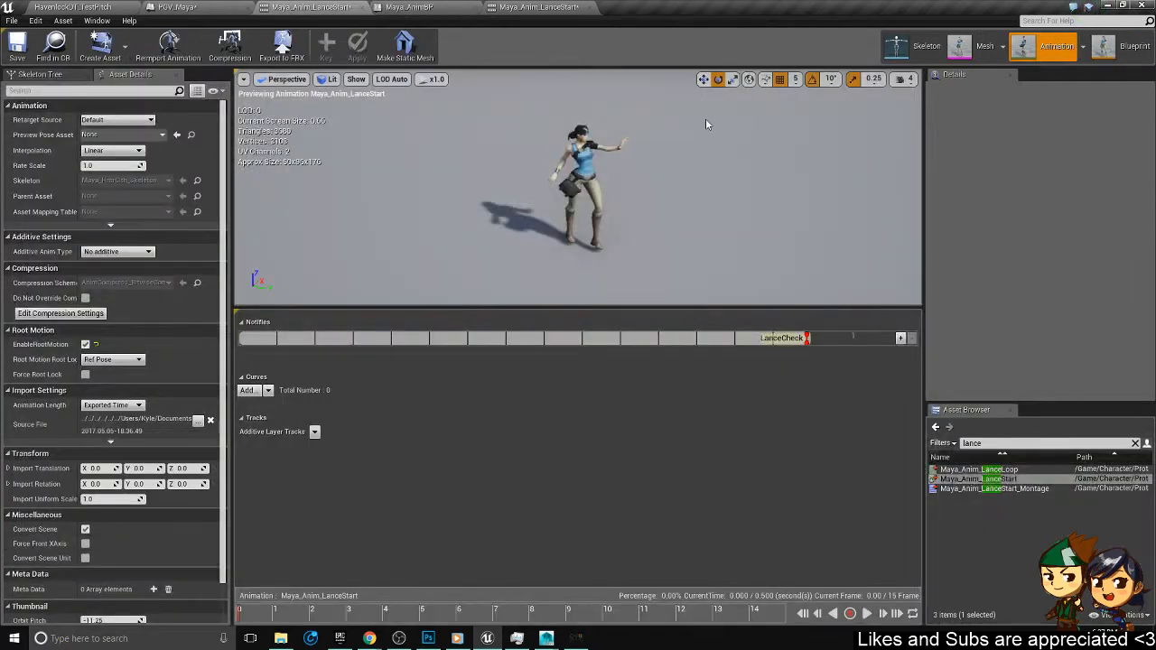
double_click(1010, 470)
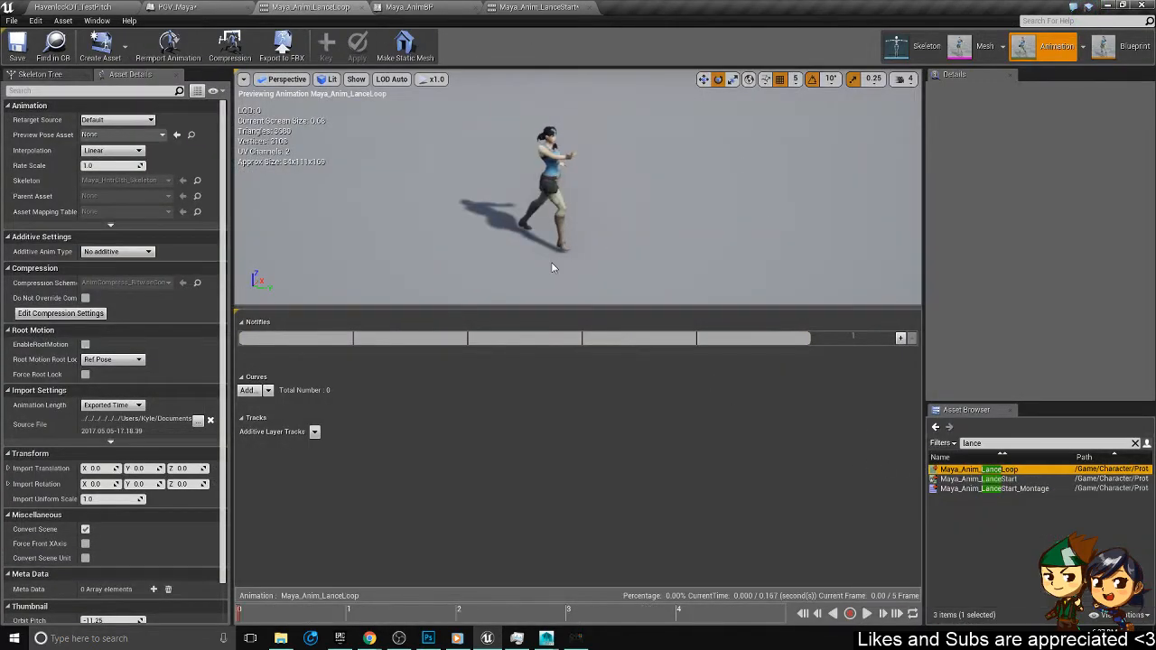
click(867, 614)
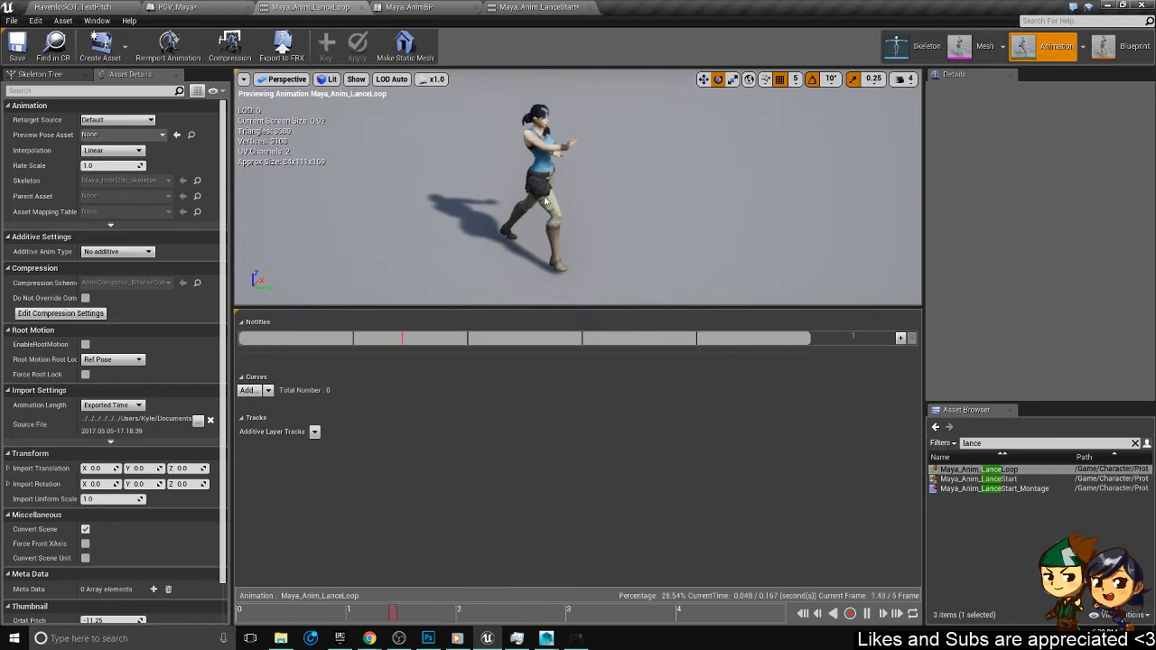
right_drag(492, 173, 491, 173)
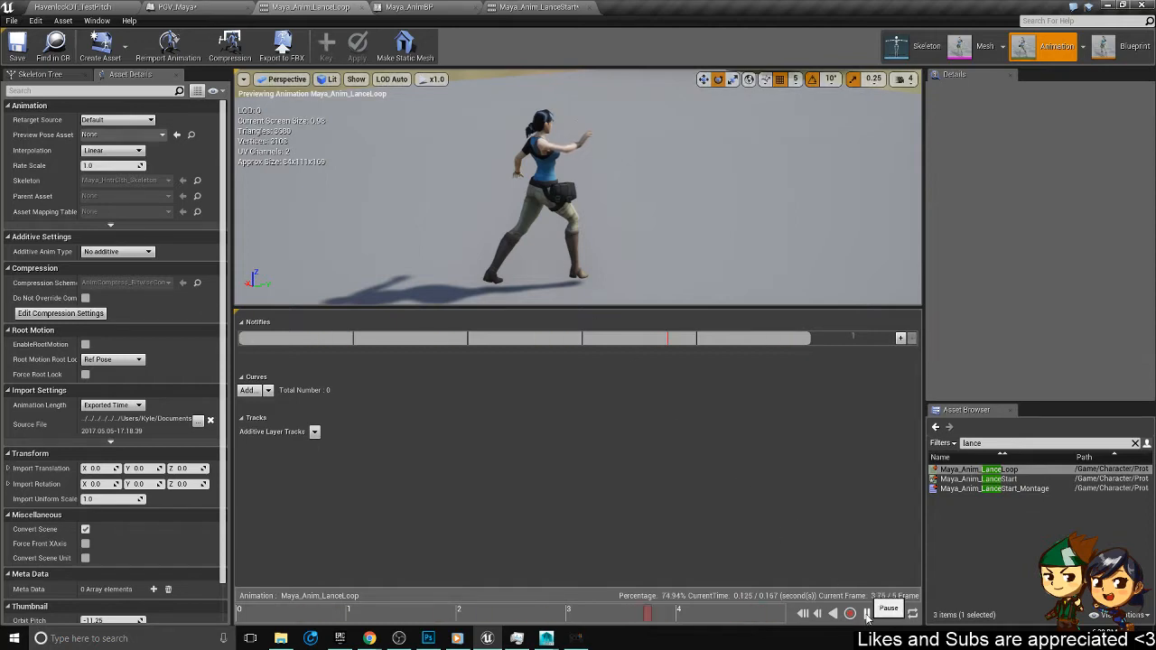
click(79, 7)
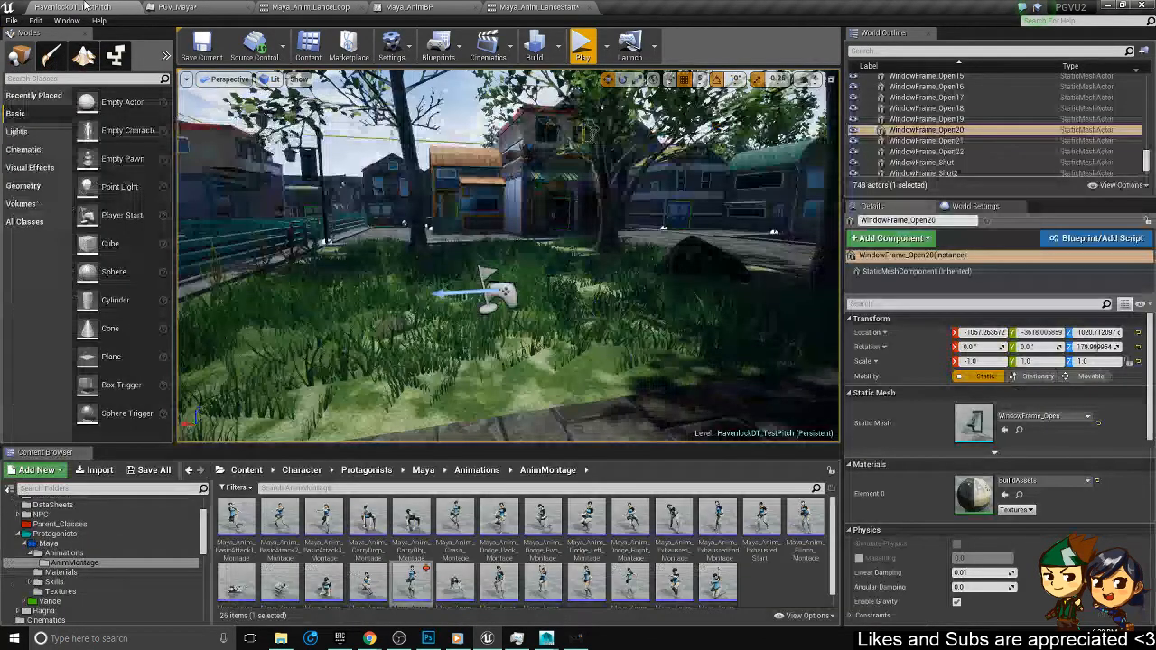
- Switch to PGV_Maya's event graph and delete the "Being Lance Start - Called AnimBP" comment box, keeping the nodes inside it
click(177, 7)
right_drag(647, 291, 500, 309)
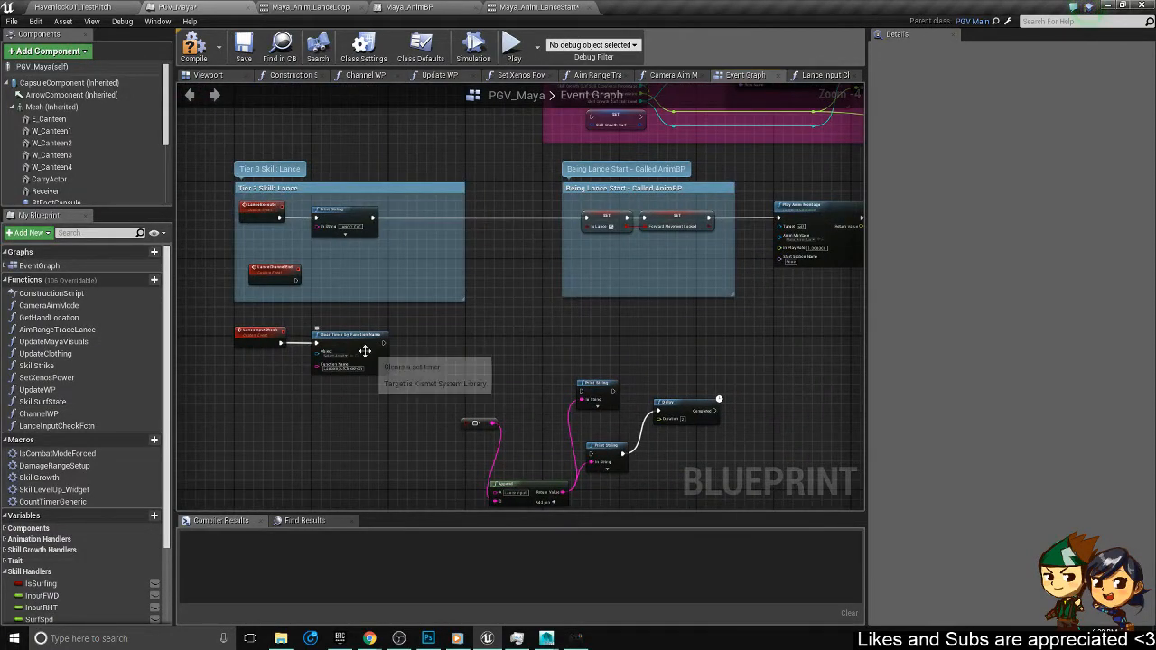
scroll(431, 360, up, 2)
scroll(433, 362, down, 3)
right_drag(378, 354, 427, 337)
scroll(565, 312, down, 3)
scroll(556, 327, up, 4)
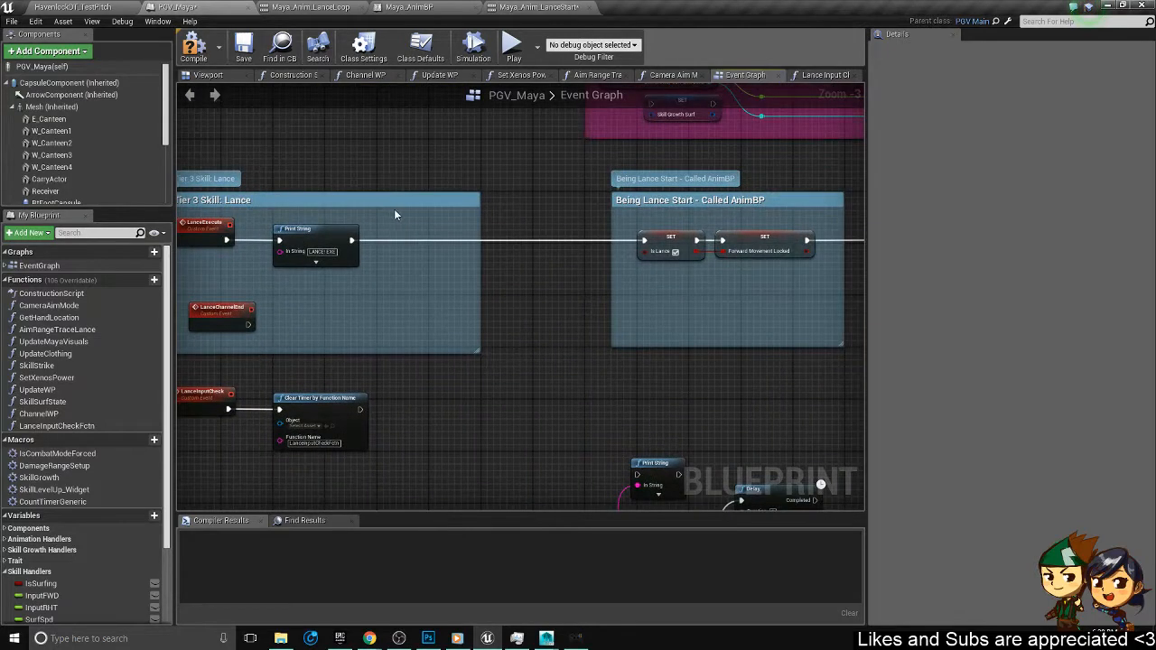
right_drag(559, 237, 403, 256)
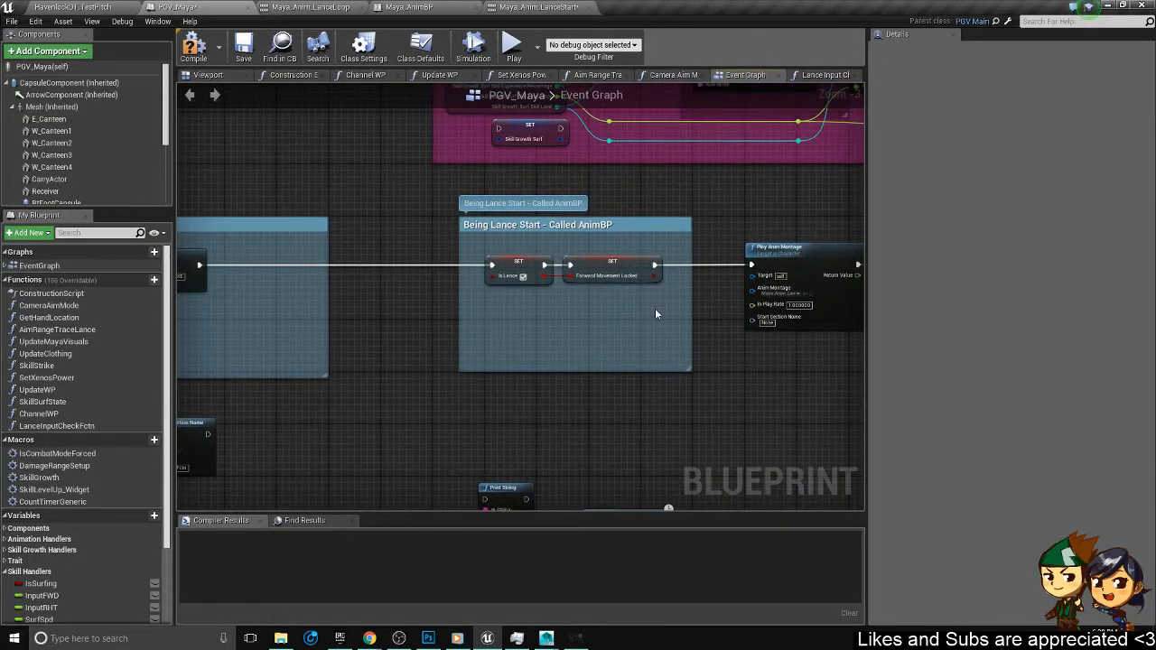
right_click(479, 349)
right_drag(519, 303, 587, 281)
click(635, 200)
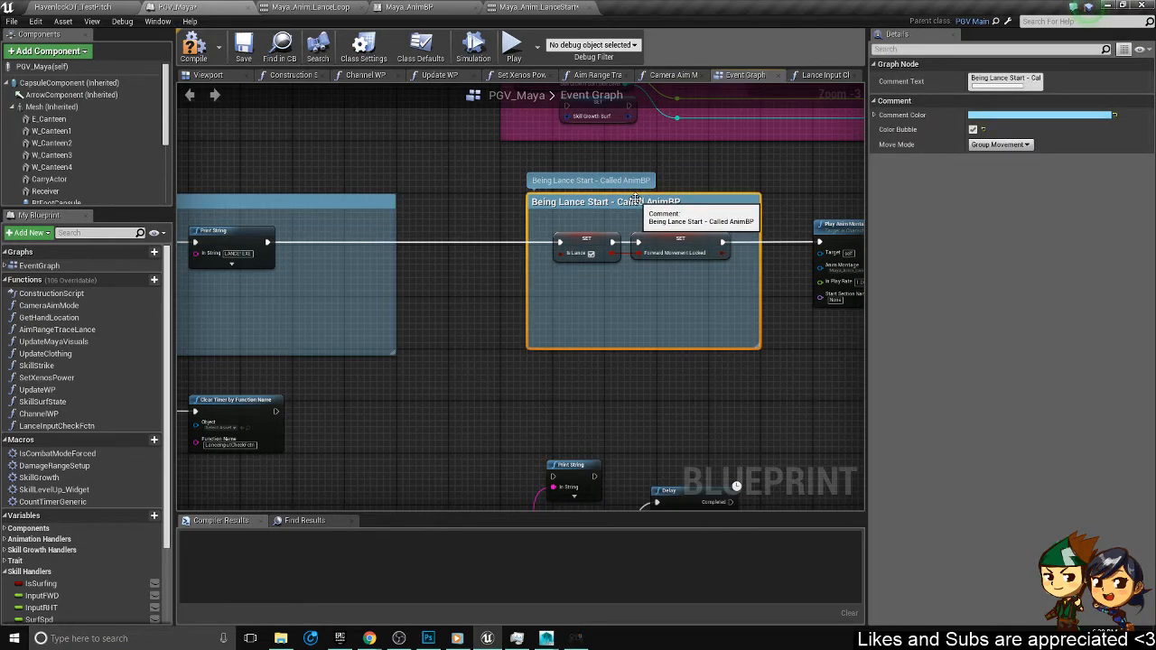
key(Delete)
- Disconnect Self from the AimRangeTraceLance timer and move the LanceInputCheckFctn timer with its Self node beside Play Anim Montage
scroll(671, 266, down, 2)
right_drag(795, 304, 615, 303)
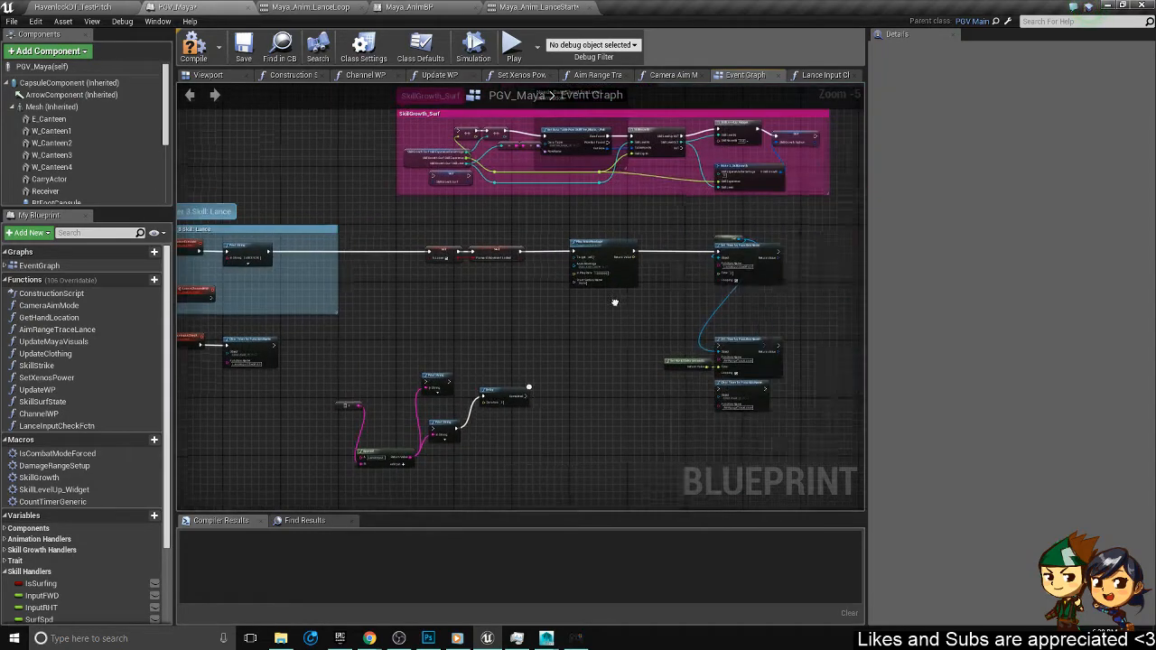
scroll(722, 262, up, 4)
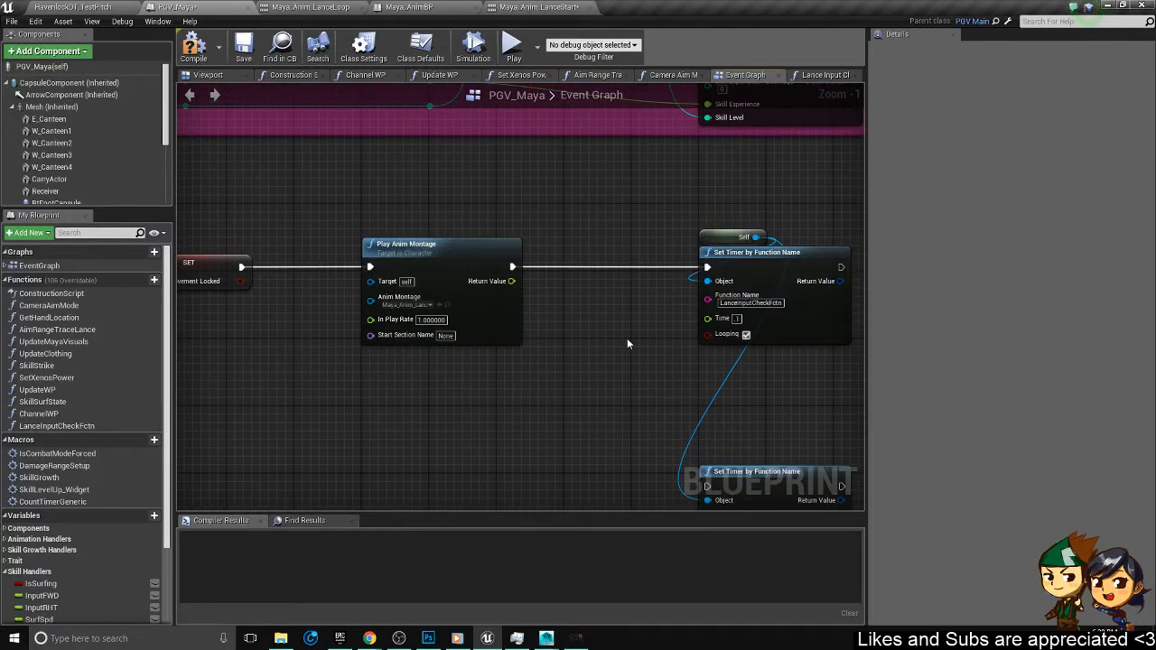
scroll(627, 337, down, 1)
drag(749, 356, 408, 260)
right_drag(682, 339, 574, 267)
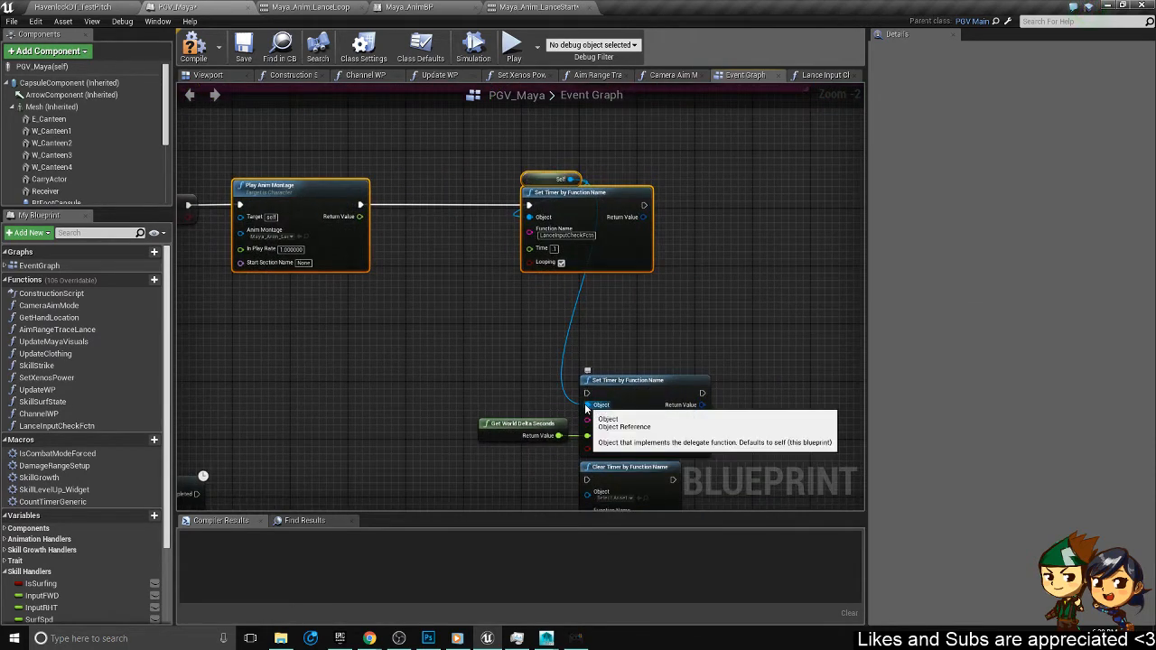
alt+click(586, 406)
drag(671, 297, 400, 184)
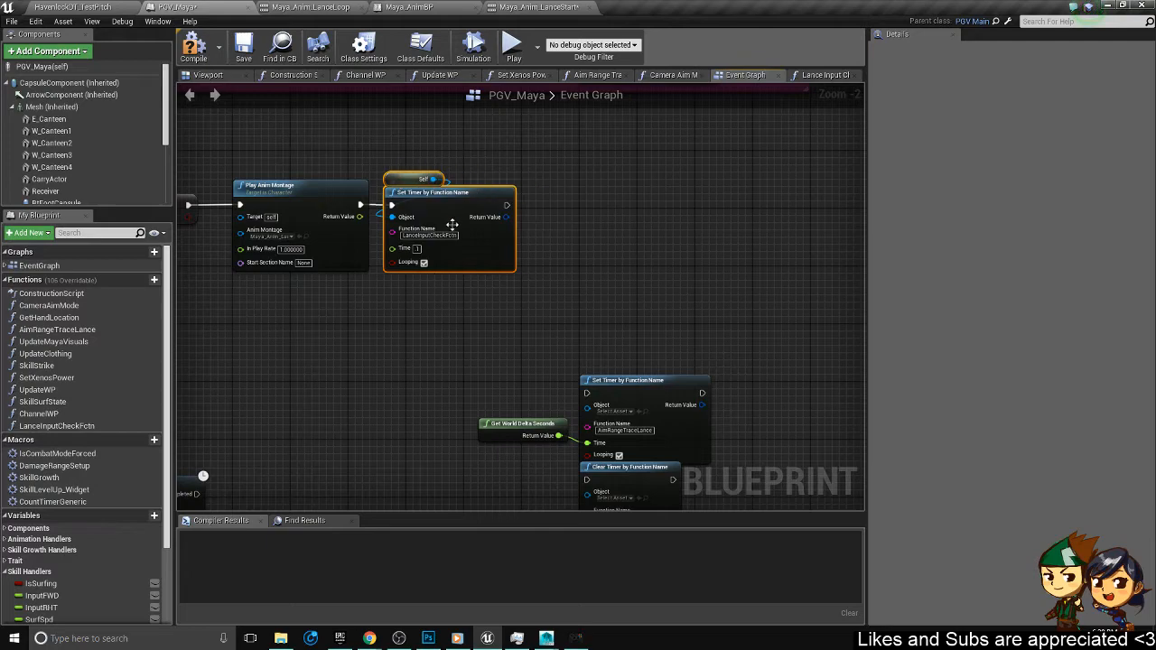
- Shift the Is Lance and Forward Movement Locked setters, Play Anim Montage and the timer left toward LanceExecute's Print String, and save the blueprint
scroll(452, 225, down, 2)
right_drag(452, 228, 758, 256)
drag(773, 308, 395, 258)
key(Left)
key(Left)
key(Left)
key(Left)
key(Left)
key(Left)
key(Left)
key(Left)
key(Left)
key(Left)
key(Left)
key(Left)
key(Left)
key(Left)
key(Left)
key(Left)
key(Left)
key(Left)
key(Left)
key(Left)
right_drag(390, 275, 536, 288)
click(650, 391)
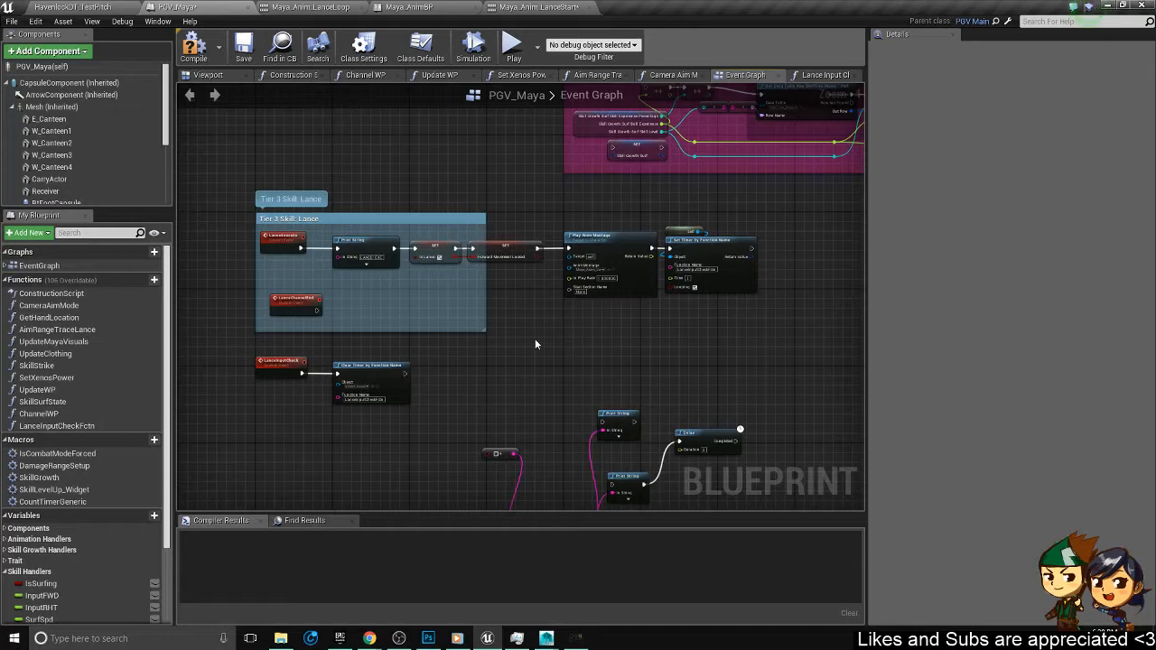
scroll(500, 263, up, 2)
click(243, 45)
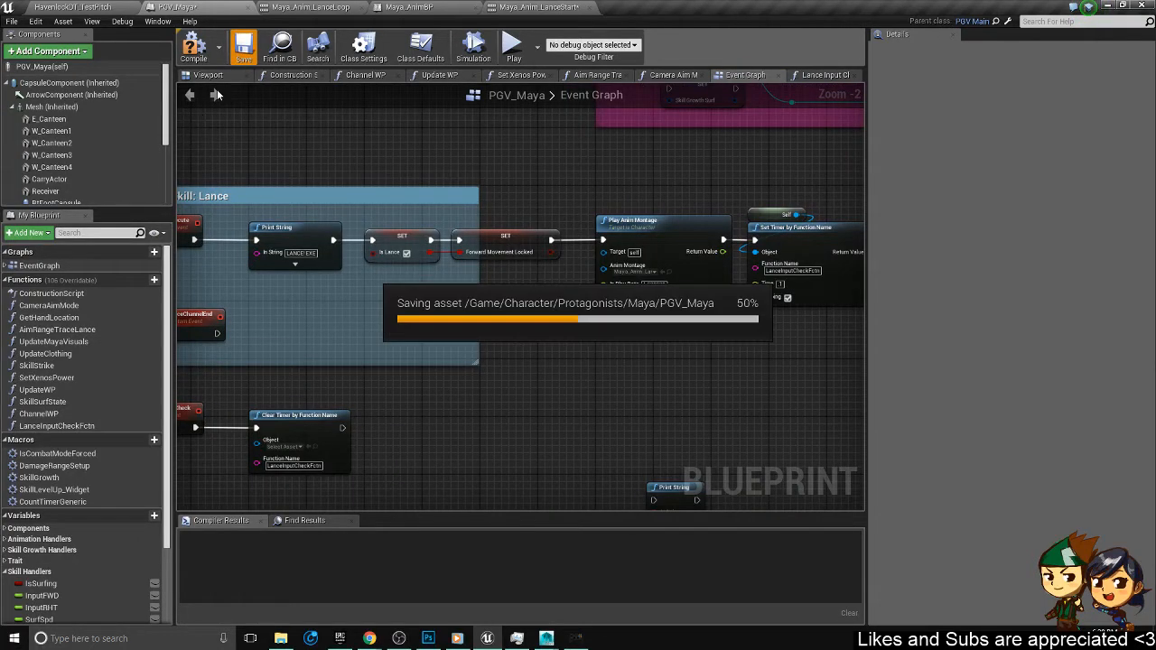
- Copy the boolean-to-string, Append and lower Print String nodes from the event graph into the Lance Input Check Fctn graph
right_drag(314, 291, 315, 147)
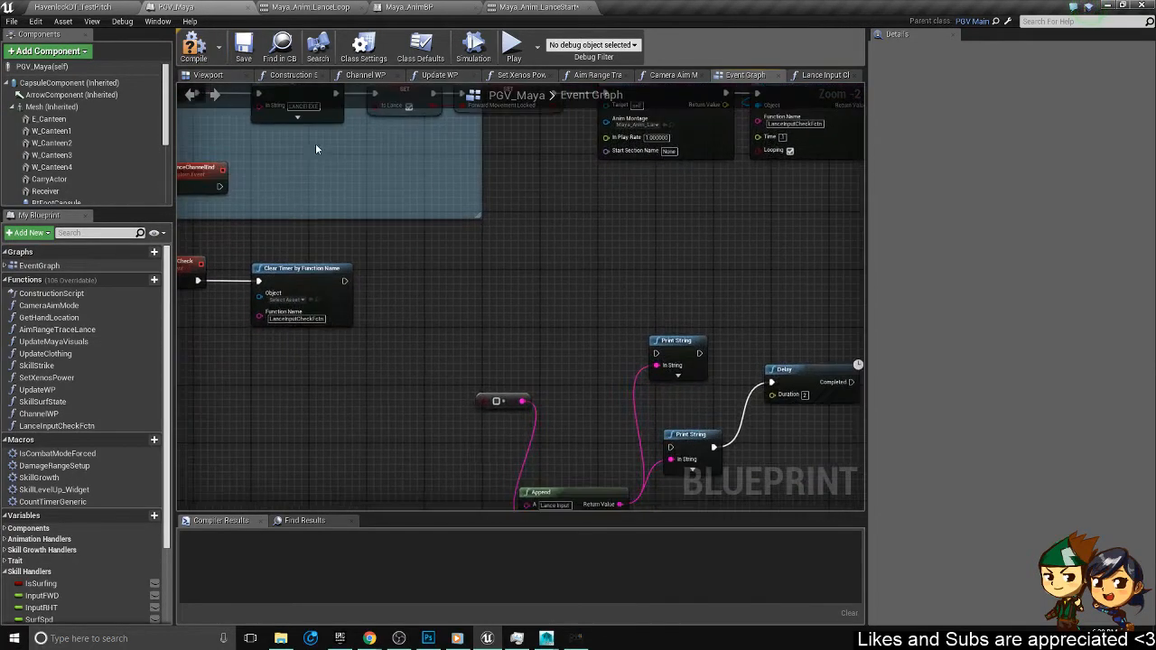
scroll(380, 237, down, 2)
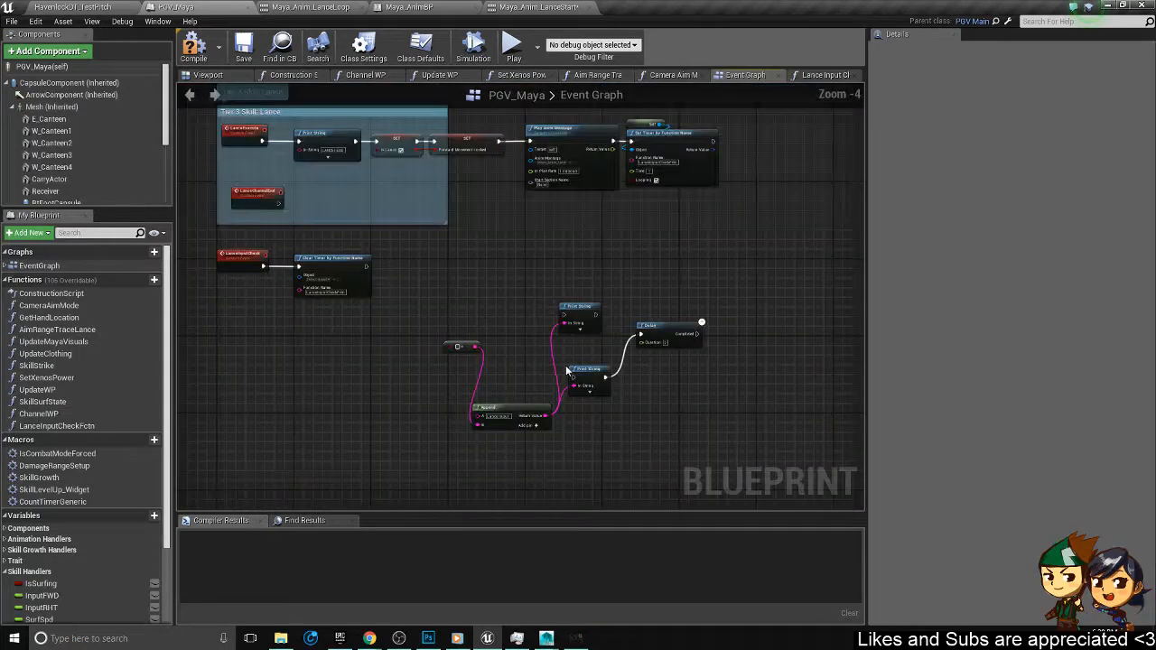
scroll(596, 381, up, 1)
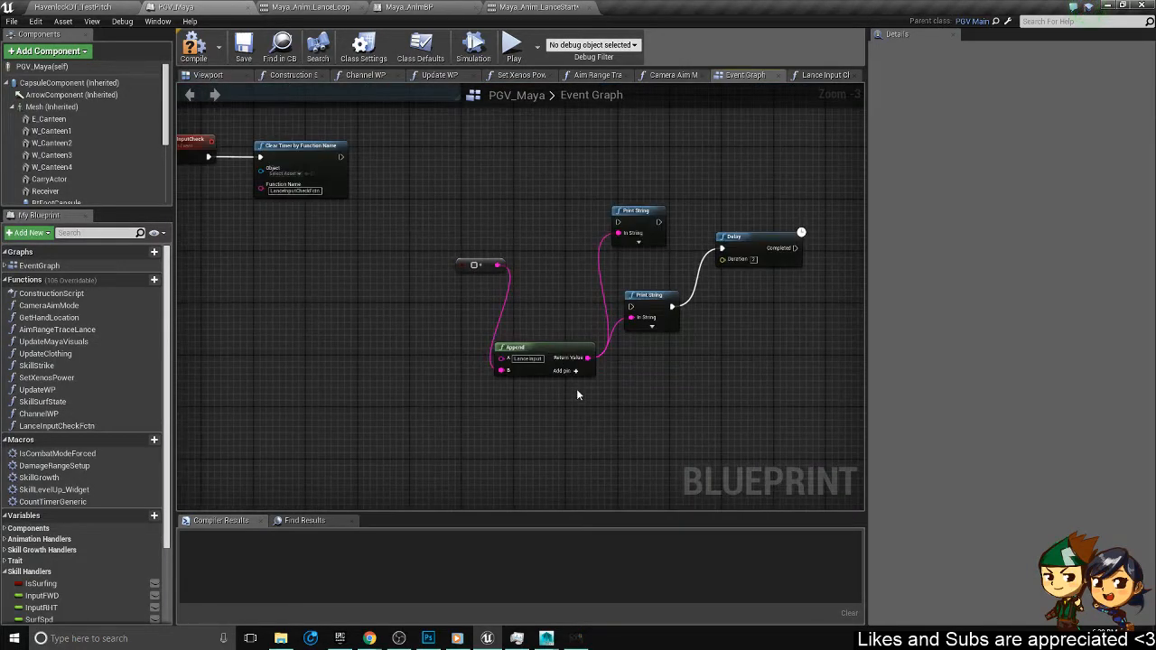
right_drag(554, 309, 520, 329)
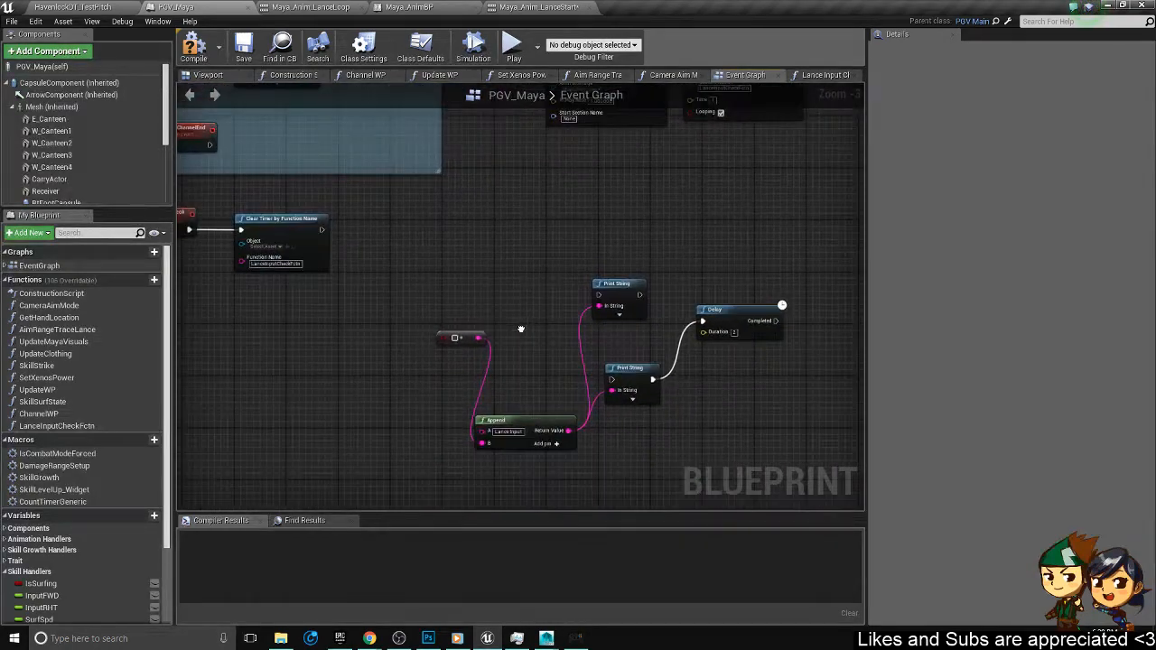
click(632, 401)
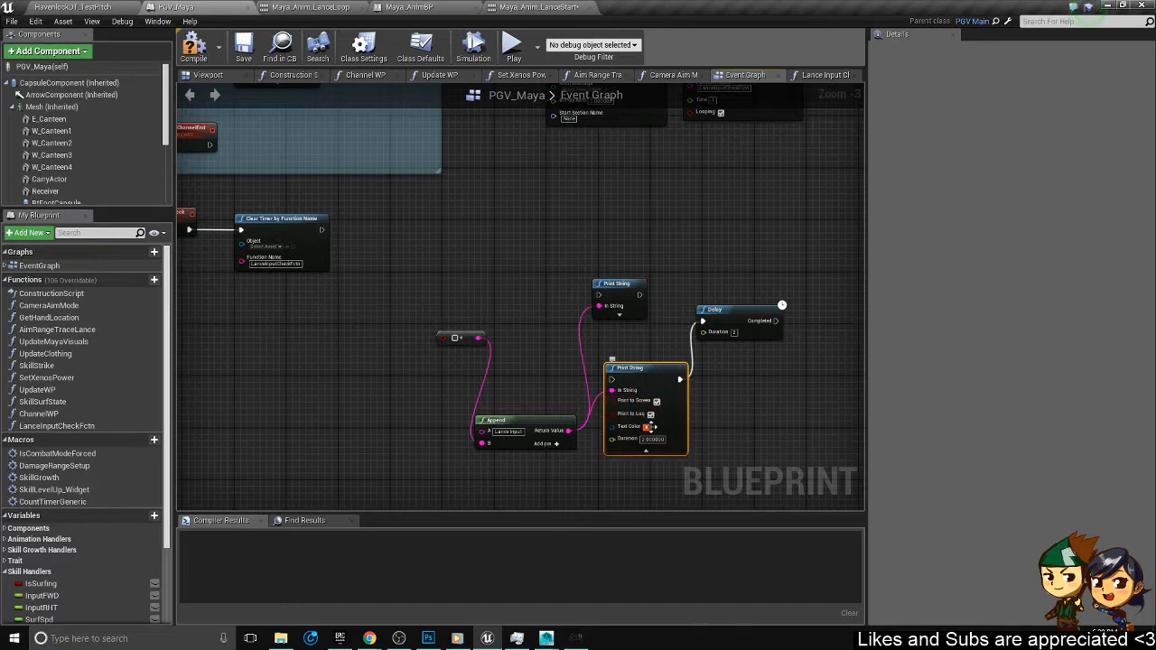
click(592, 447)
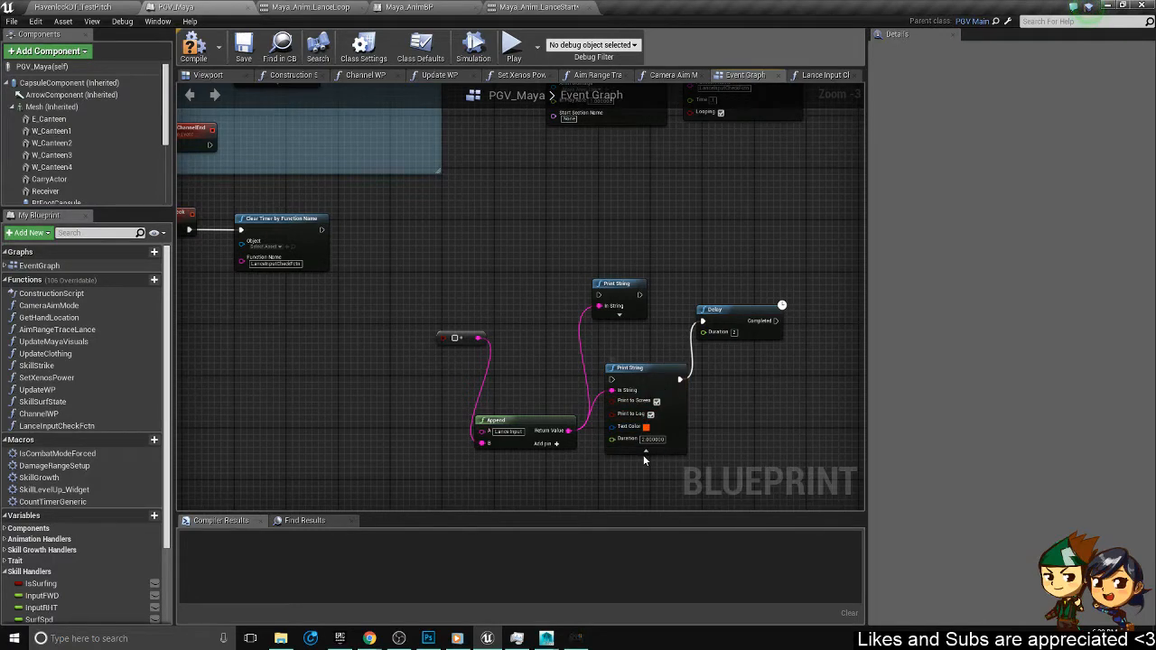
click(644, 454)
drag(620, 452, 411, 329)
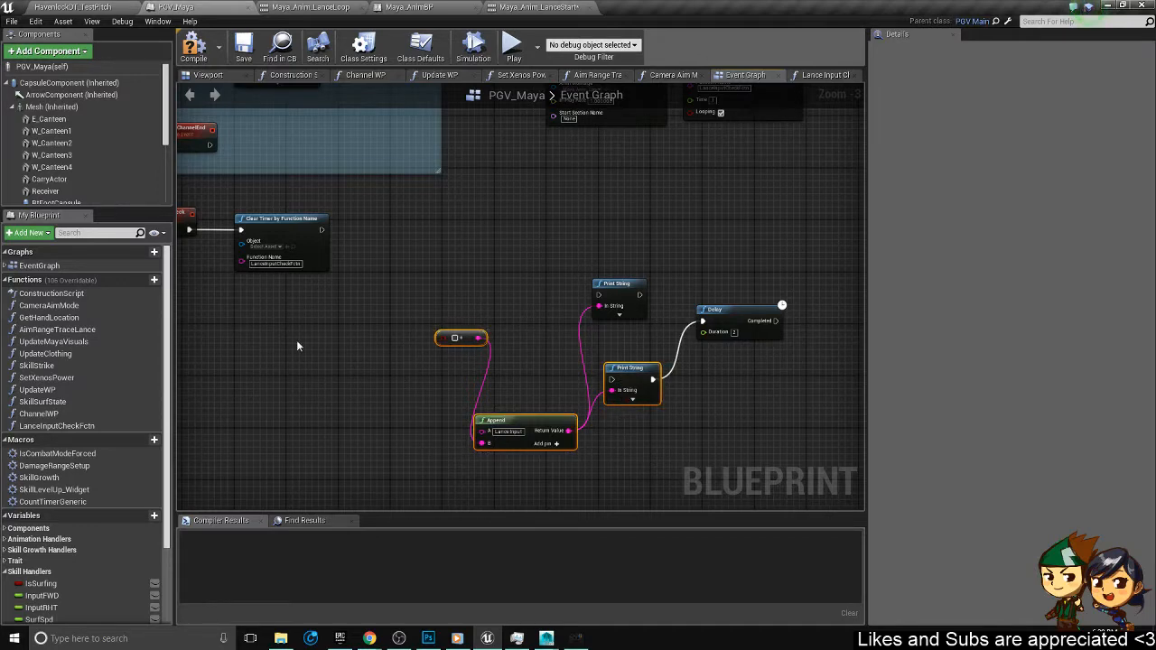
click(298, 227)
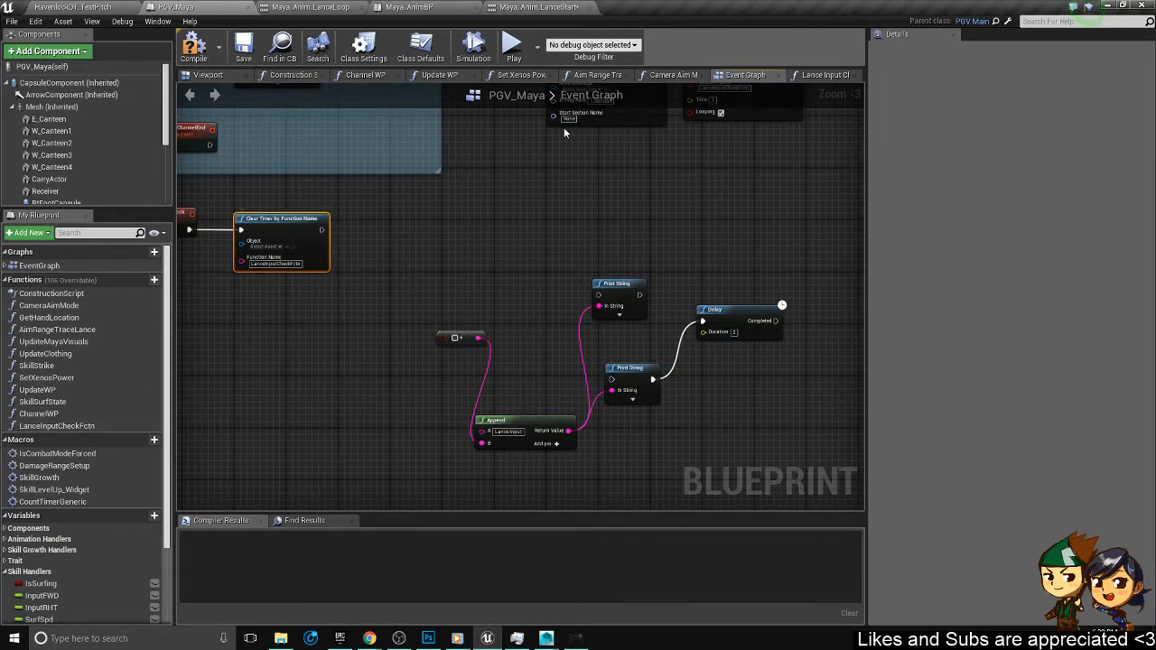
click(811, 76)
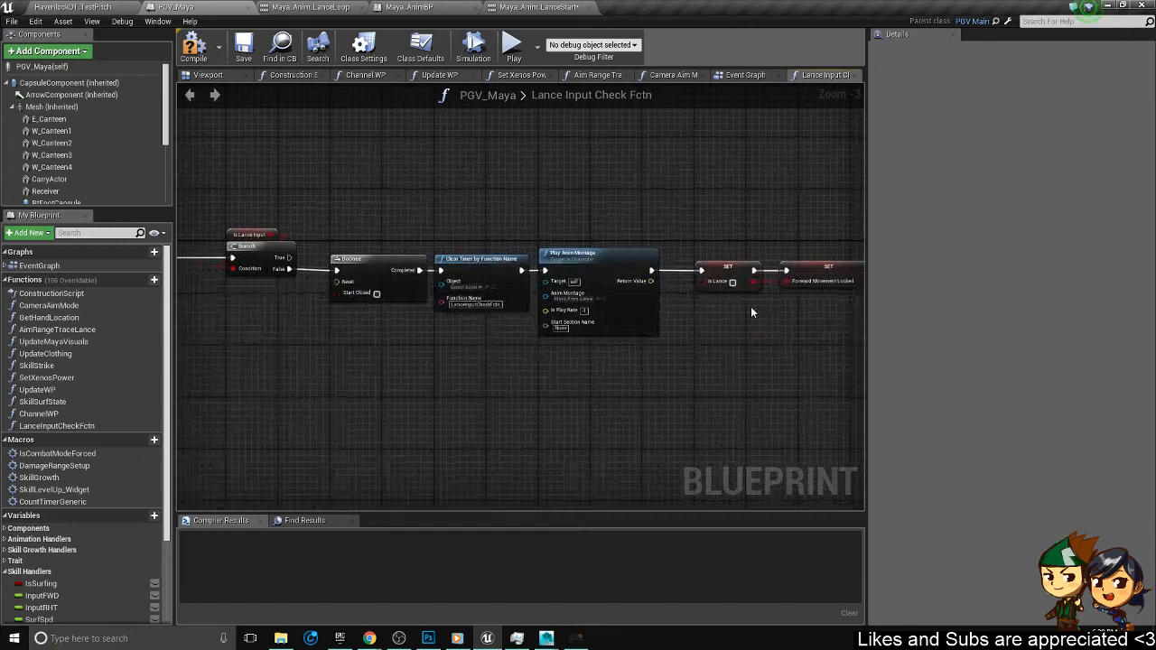
scroll(752, 310, down, 1)
key(ctrl+v)
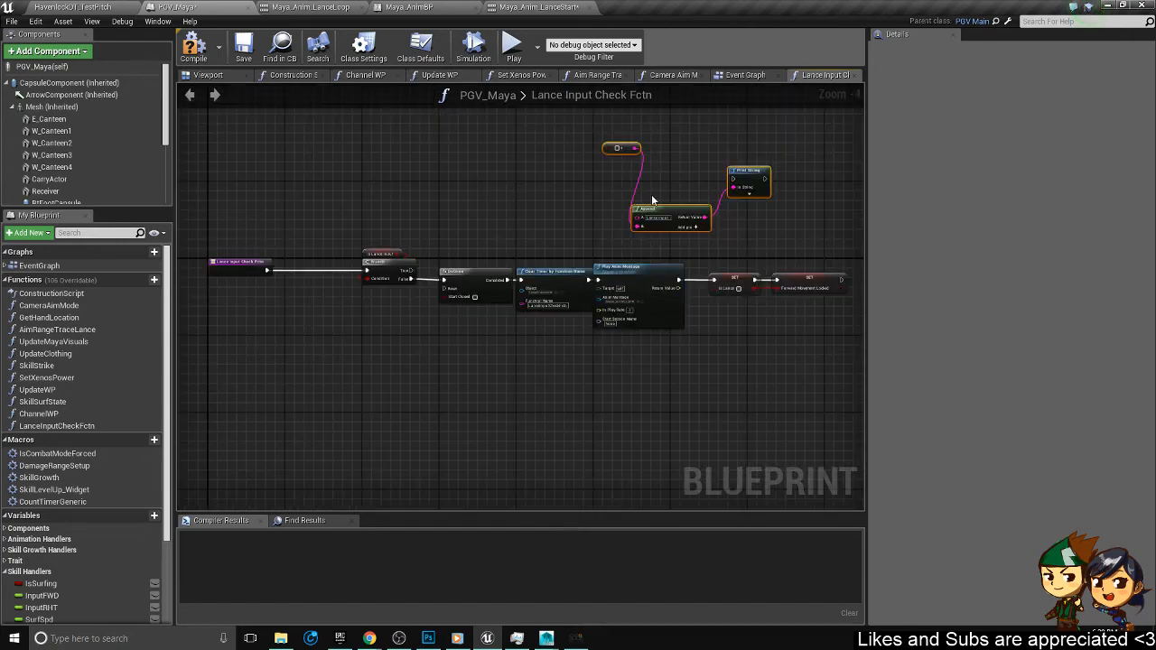
- Place the pasted boolean-to-string, Append and Print String nodes above the Branch node
scroll(549, 210, up, 1)
drag(651, 208, 385, 218)
right_drag(432, 194, 661, 209)
click(511, 197)
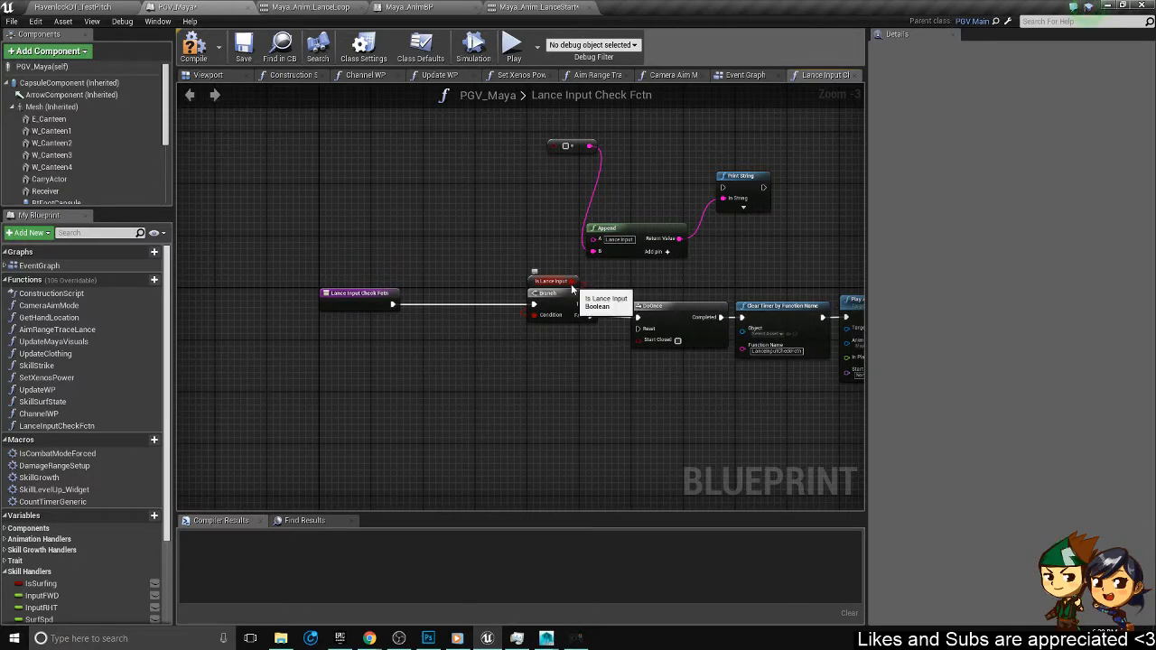
- Feed Is Lance Input into the boolean-to-string node and connect the Branch's True output to the expanded Print String
click(743, 207)
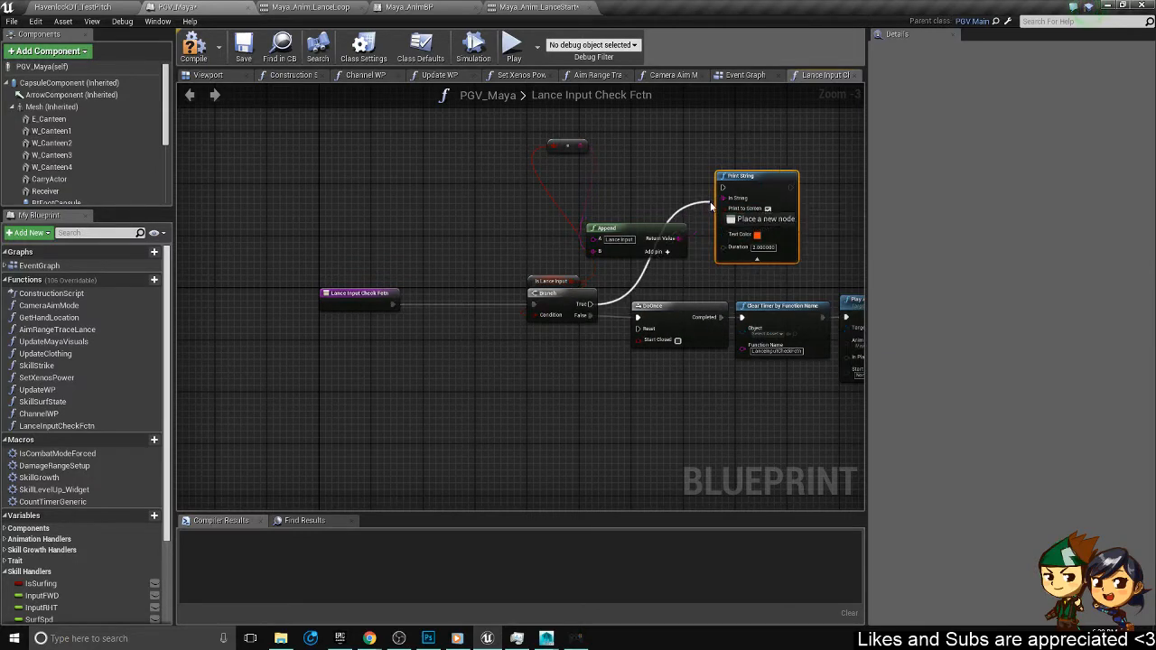
drag(590, 304, 729, 189)
right_drag(757, 179, 631, 165)
drag(631, 163, 669, 142)
drag(678, 205, 671, 206)
scroll(670, 206, down, 1)
right_drag(669, 206, 511, 222)
- Duplicate the expanded Print String, move the DoOnce chain lower, and place the copy below the Branch
drag(506, 220, 670, 172)
key(ctrl+c)
key(ctrl+v)
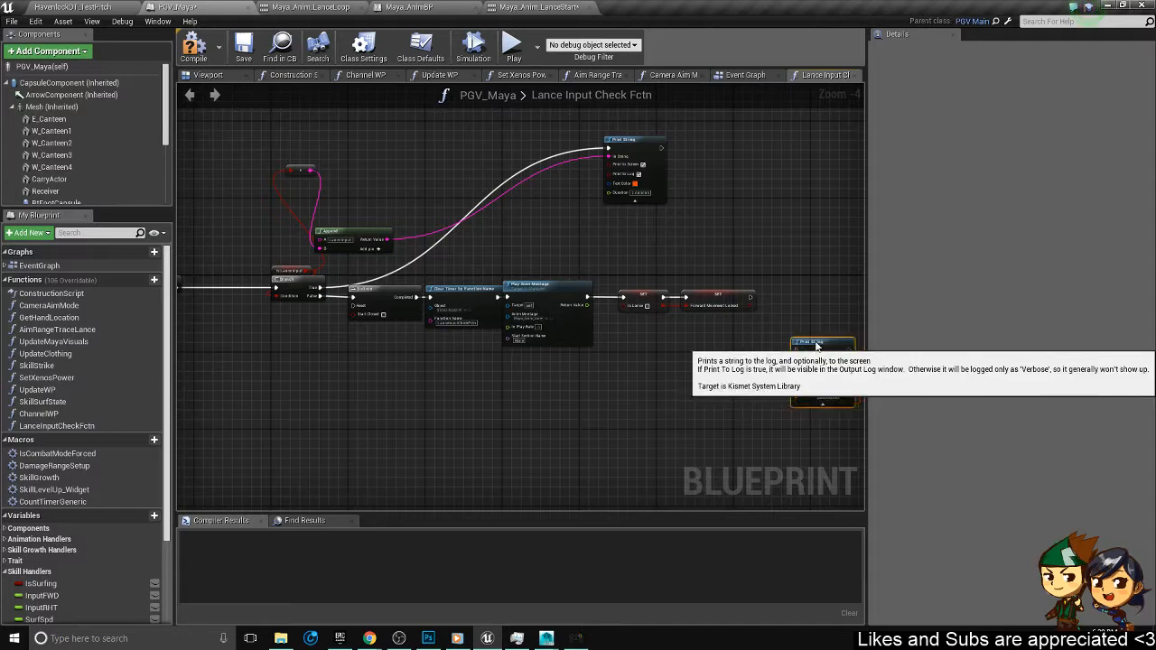
drag(833, 345, 481, 214)
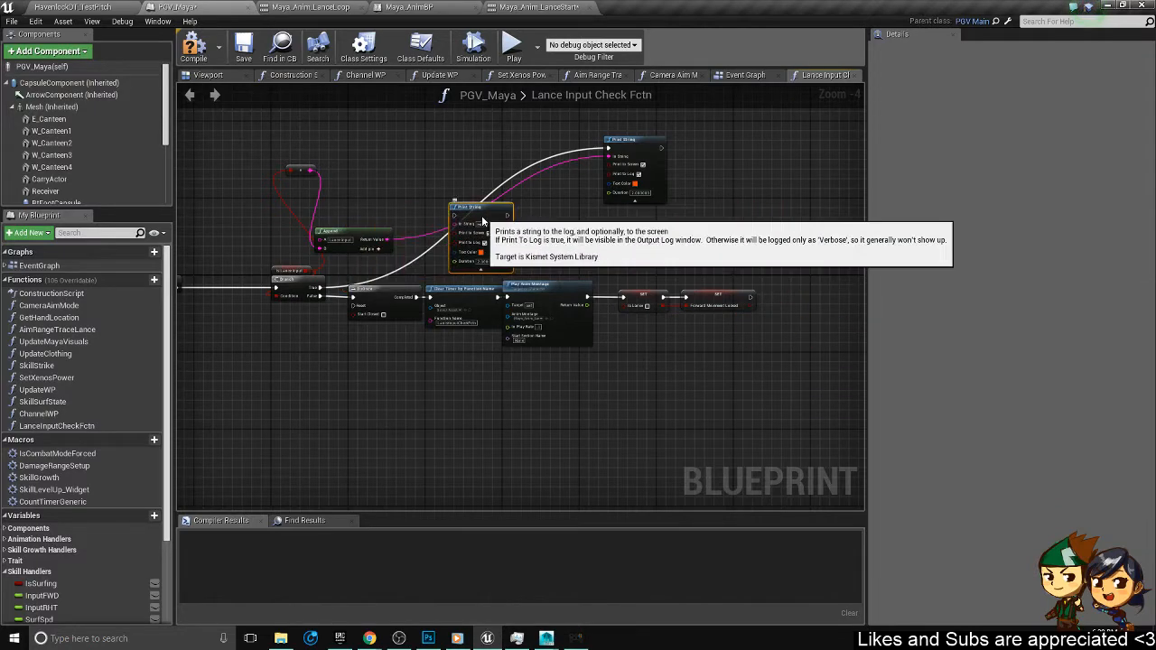
drag(771, 399, 603, 421)
drag(468, 271, 371, 455)
- Wire the duplicated Print String between the Branch's False output and DoOnce, with Append's return value as its In String
scroll(427, 375, up, 2)
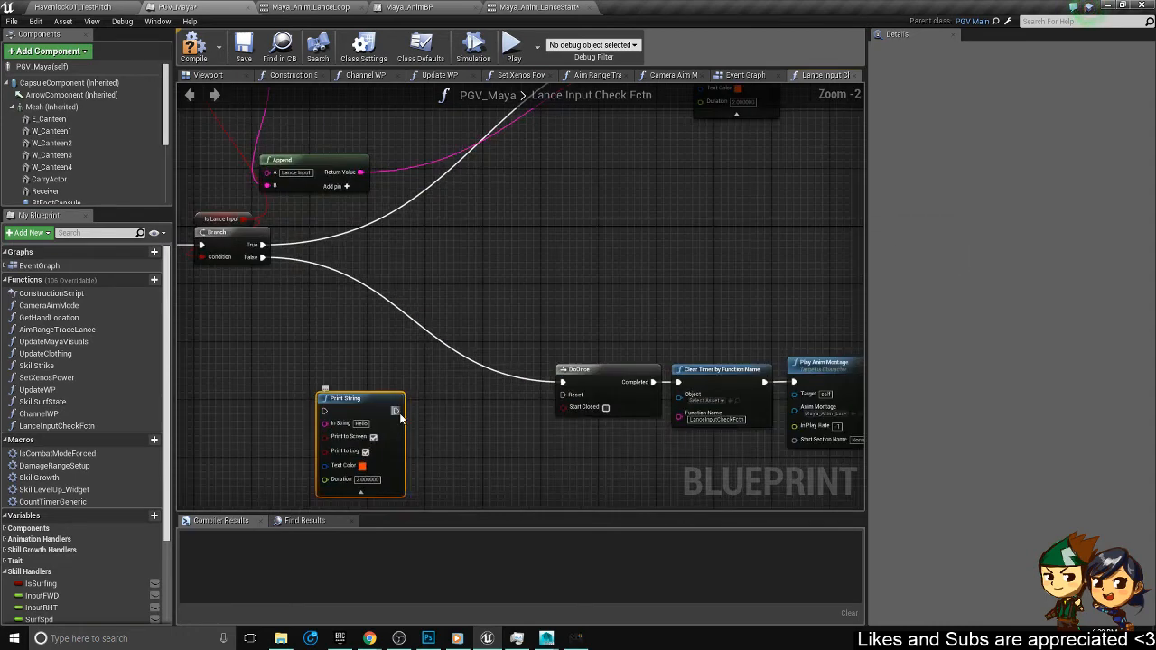
drag(396, 413, 262, 257)
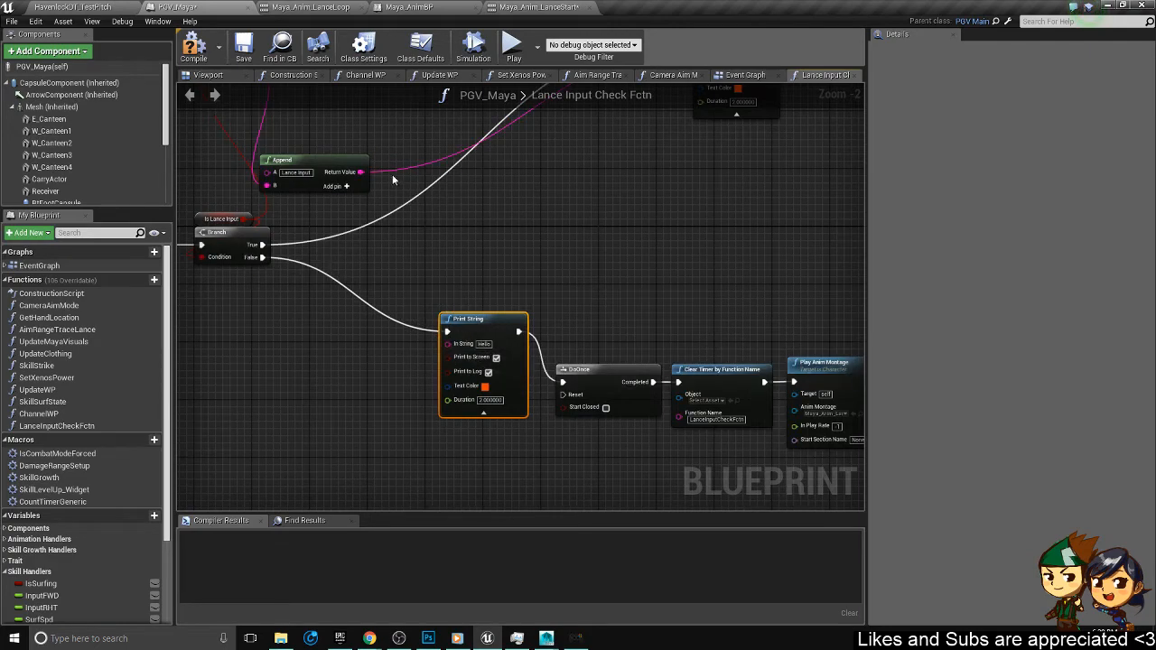
drag(359, 172, 448, 344)
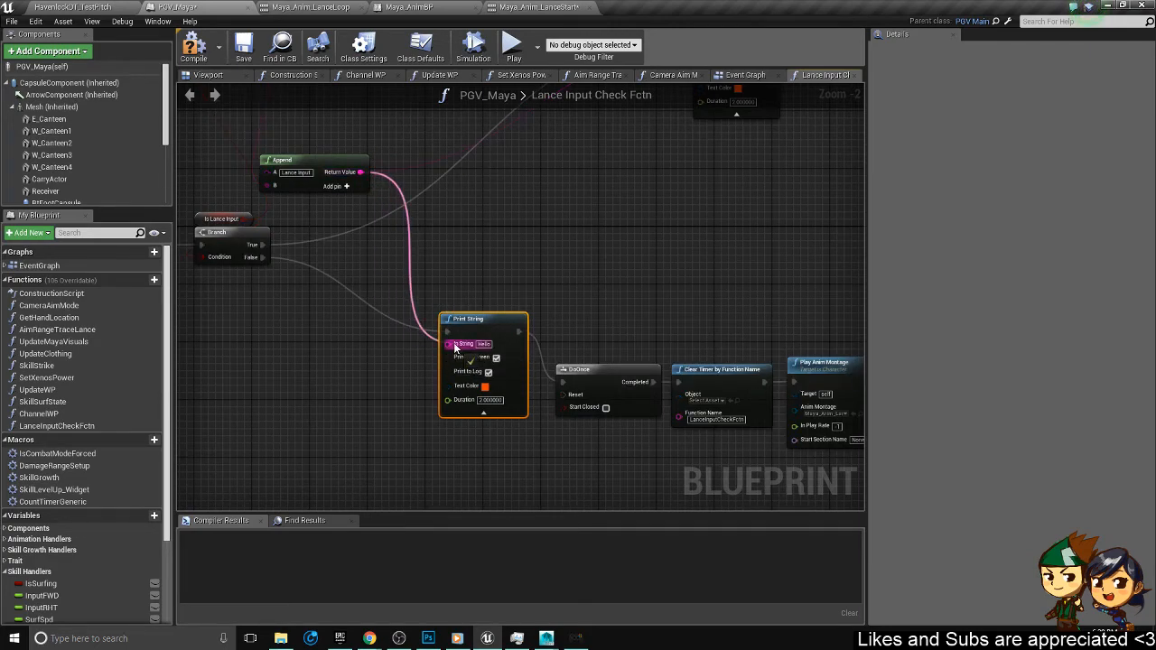
- Move the True branch's Print String closer to the Branch and set its text color to green
right_drag(499, 196, 529, 316)
drag(747, 155, 580, 249)
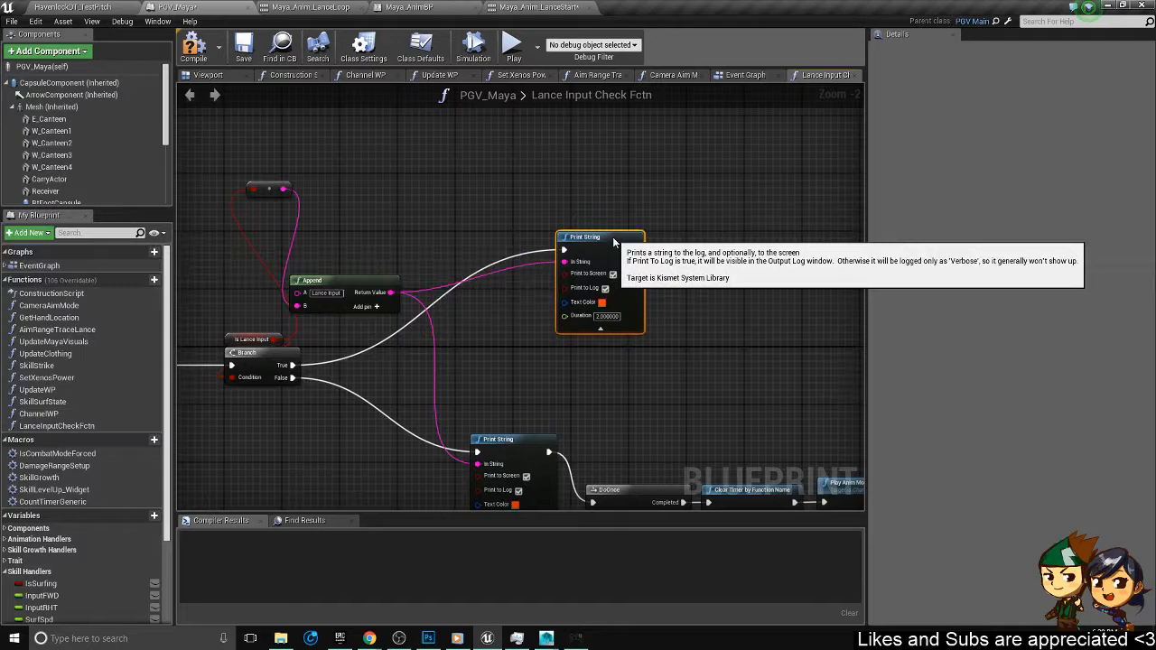
click(603, 302)
drag(682, 448, 588, 467)
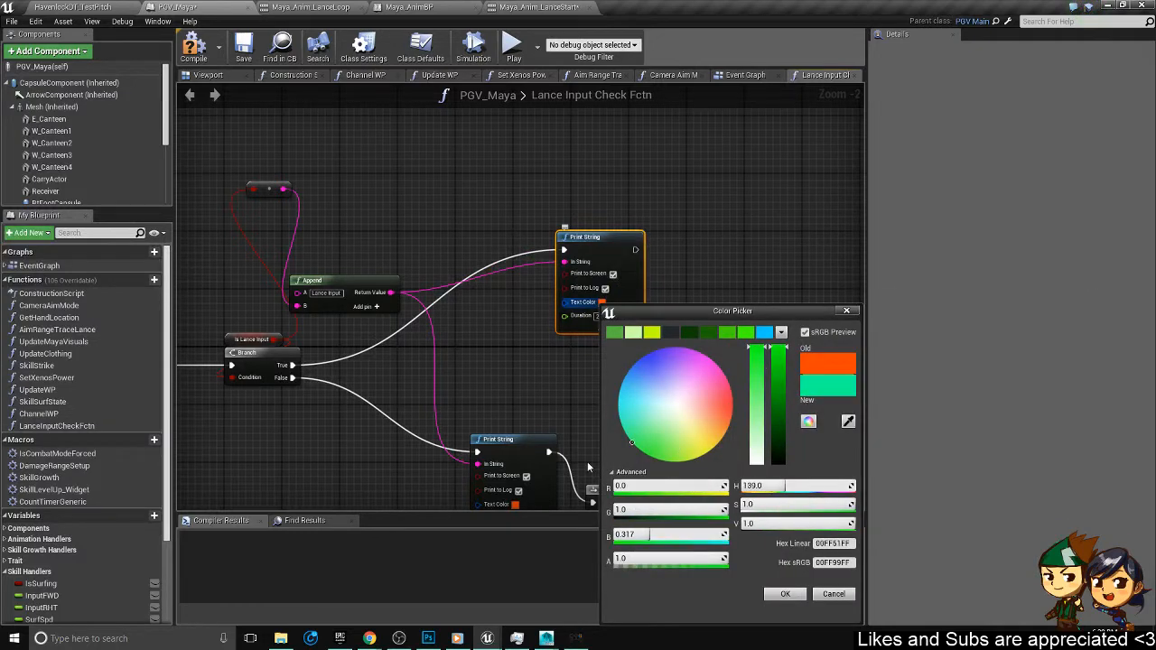
click(785, 593)
right_drag(629, 322, 650, 221)
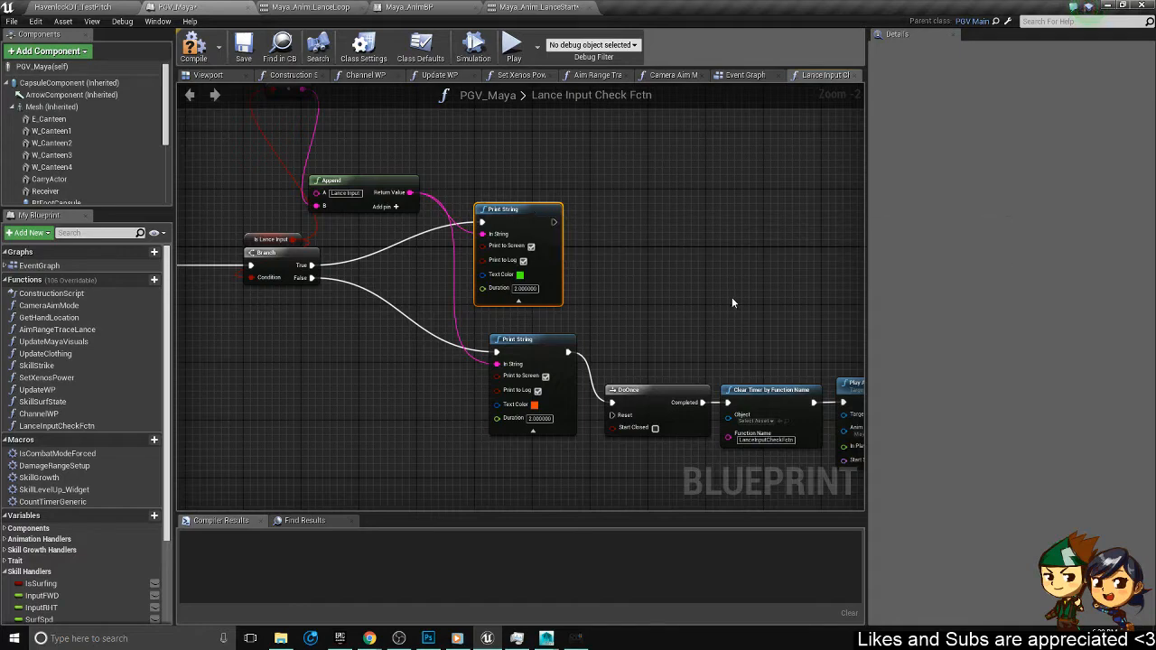
right_drag(732, 297, 542, 181)
scroll(548, 202, down, 1)
scroll(436, 214, down, 3)
scroll(536, 175, up, 2)
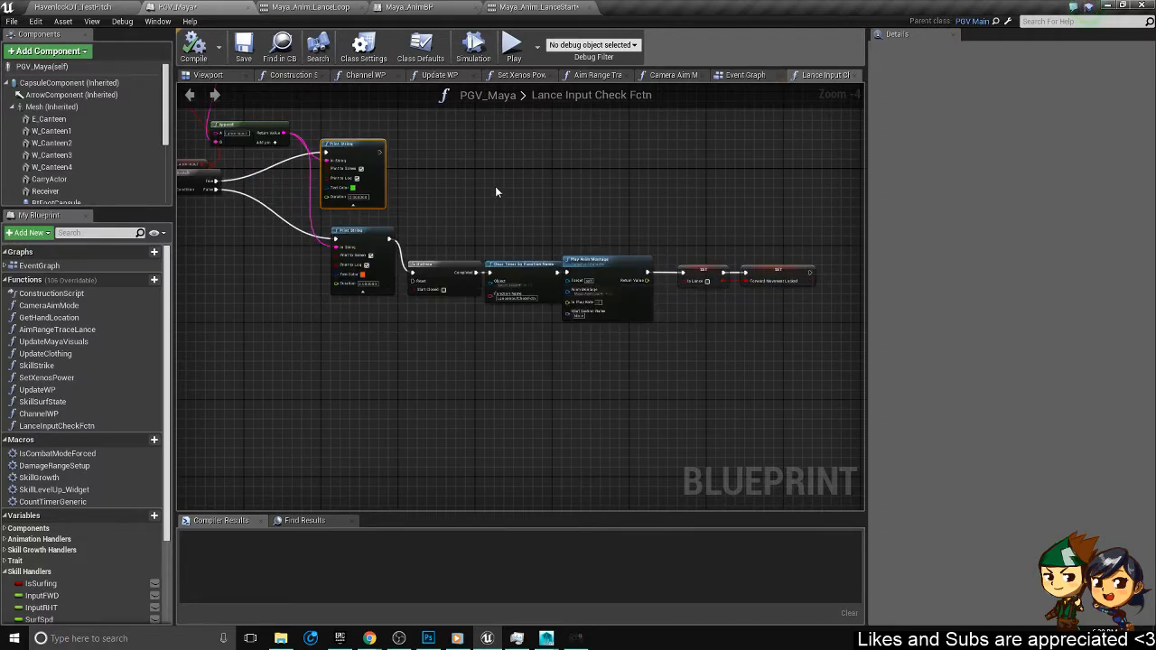
- Return to the event graph, expand the upper loose Print String near the Append node, and set its text color to green
click(746, 75)
right_drag(683, 245, 542, 297)
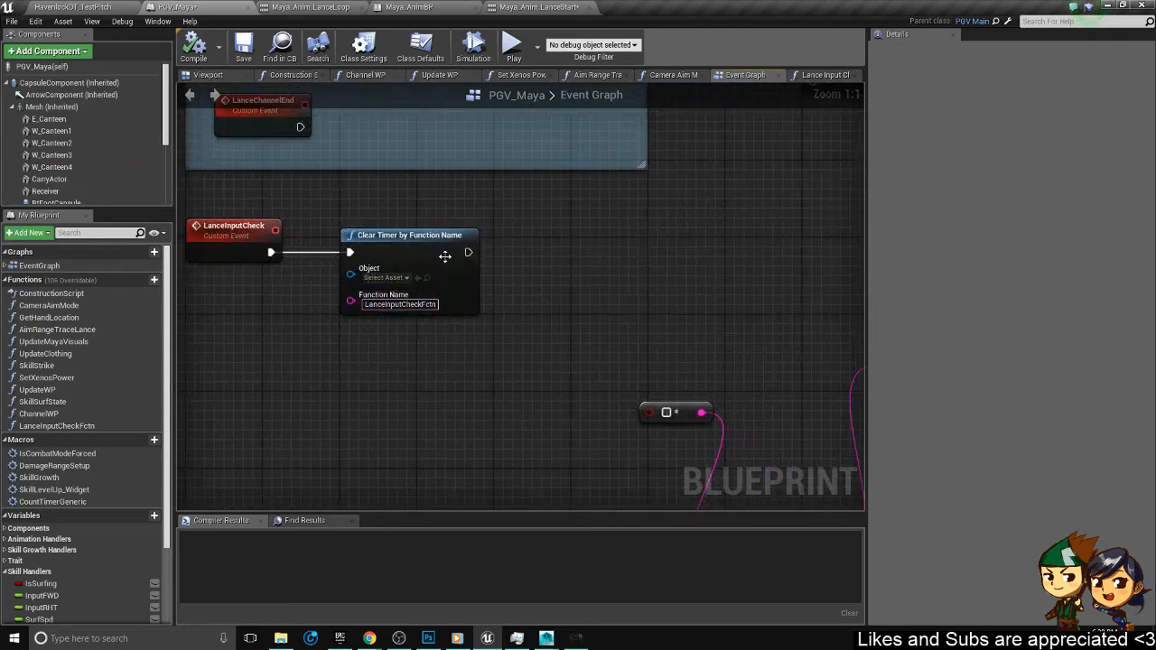
right_drag(694, 316, 482, 191)
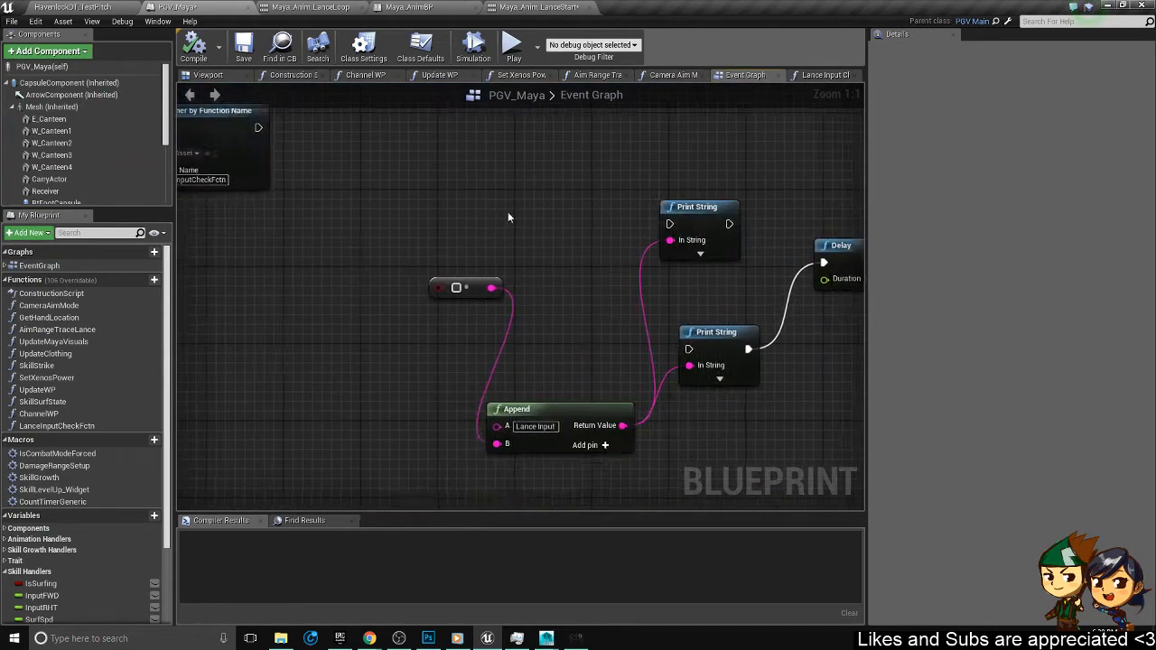
scroll(508, 212, down, 1)
click(676, 248)
click(694, 284)
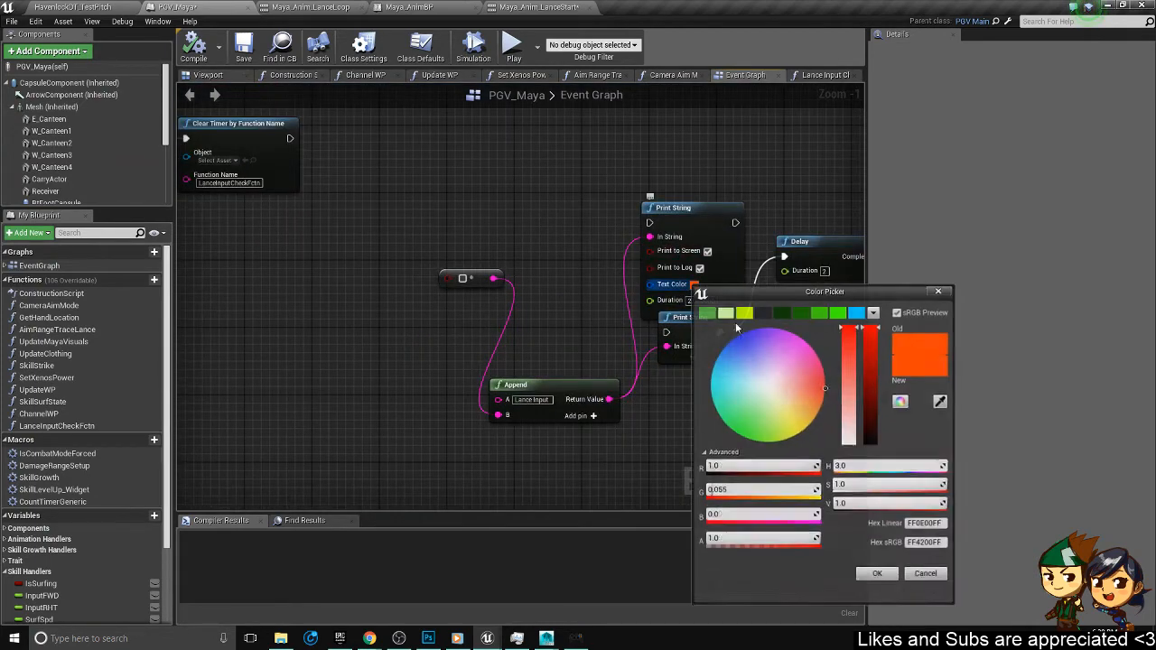
click(780, 403)
click(838, 314)
click(878, 574)
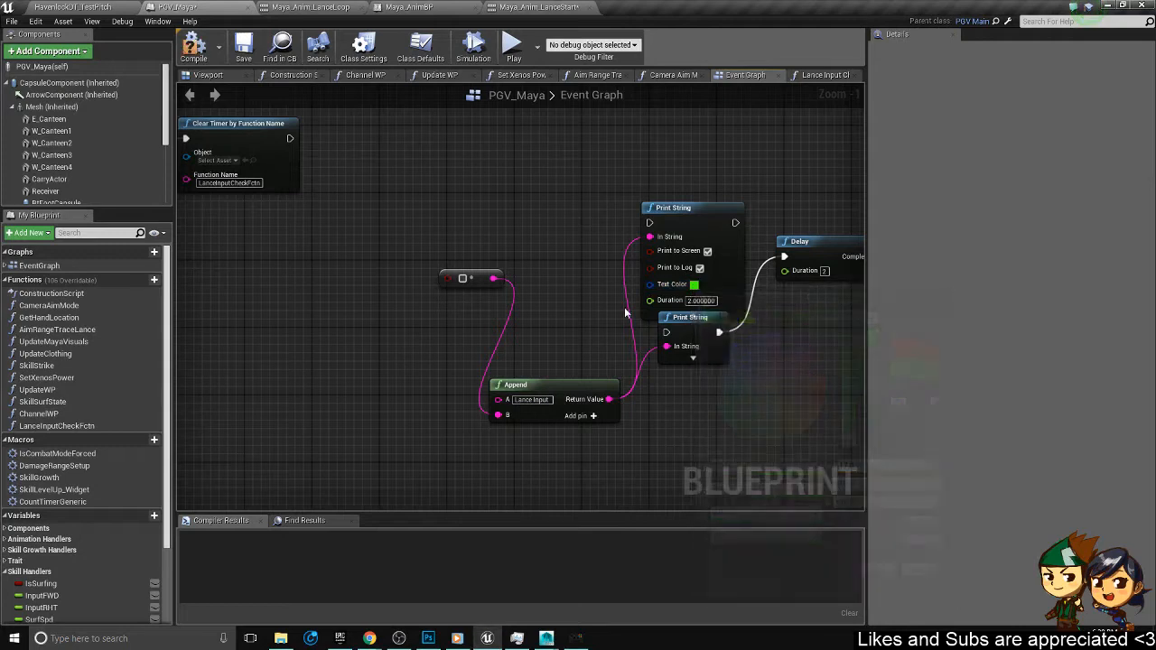
- Connect Clear Timer by Function Name's execution output to the green Print String and break that node's In String link from Append
right_drag(365, 174, 418, 237)
drag(356, 206, 607, 192)
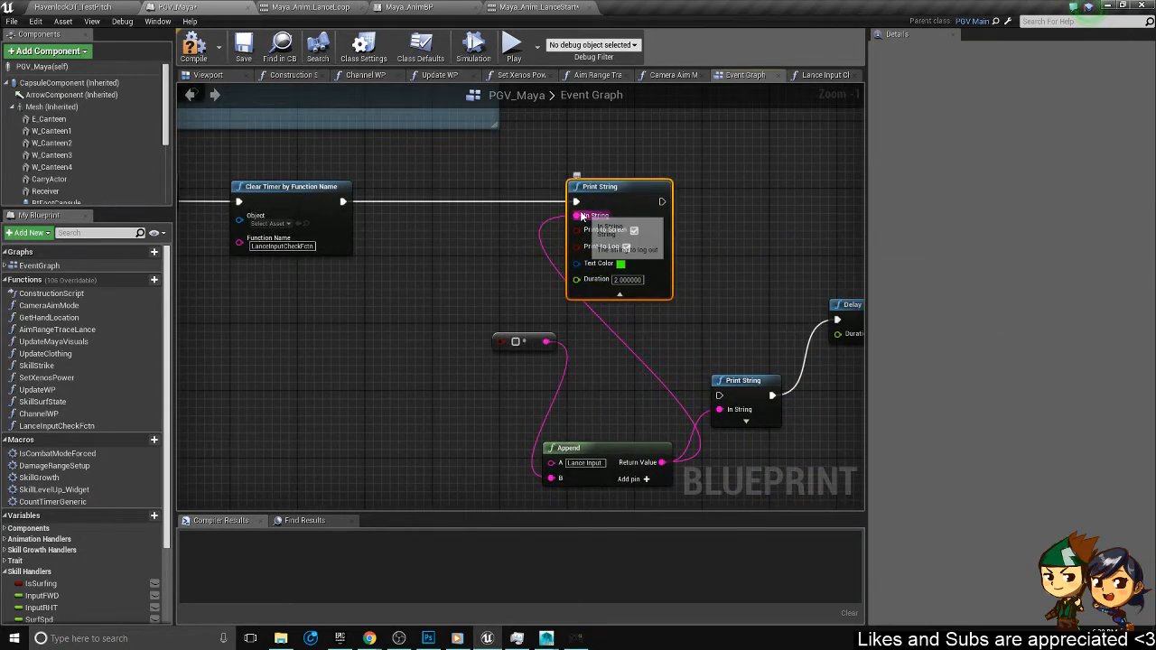
alt+click(578, 216)
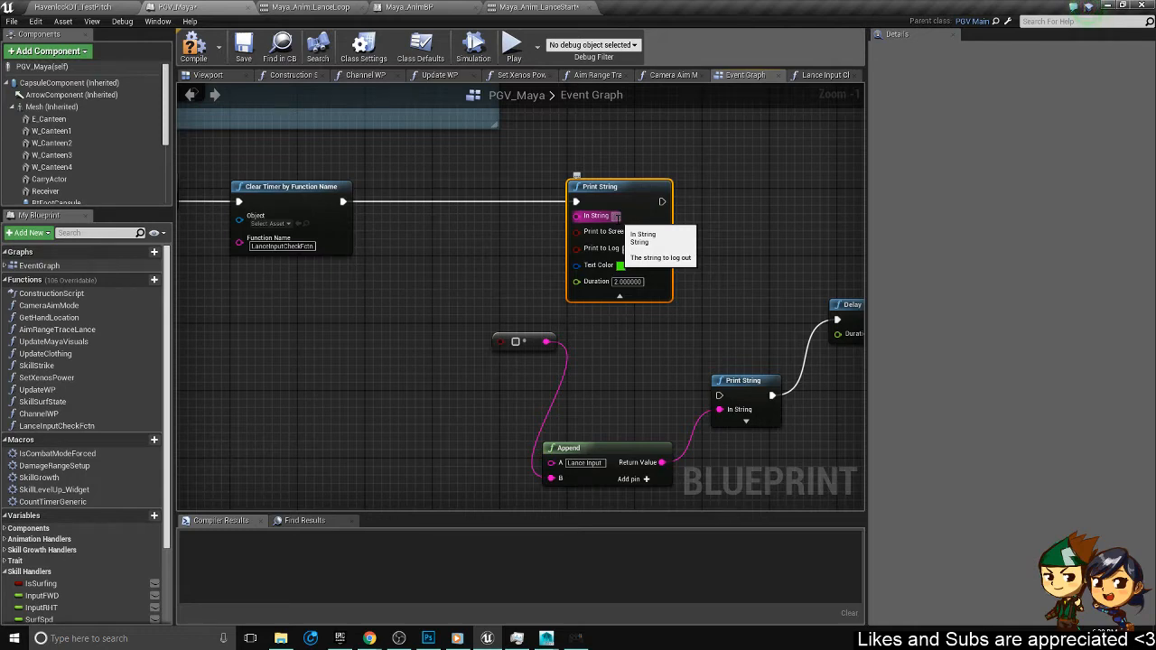
- Set the green Print String's In String to "Anim Finished.", place it directly beside Clear Timer by Function Name, and compile and save the Blueprint
text(Anim Finished)
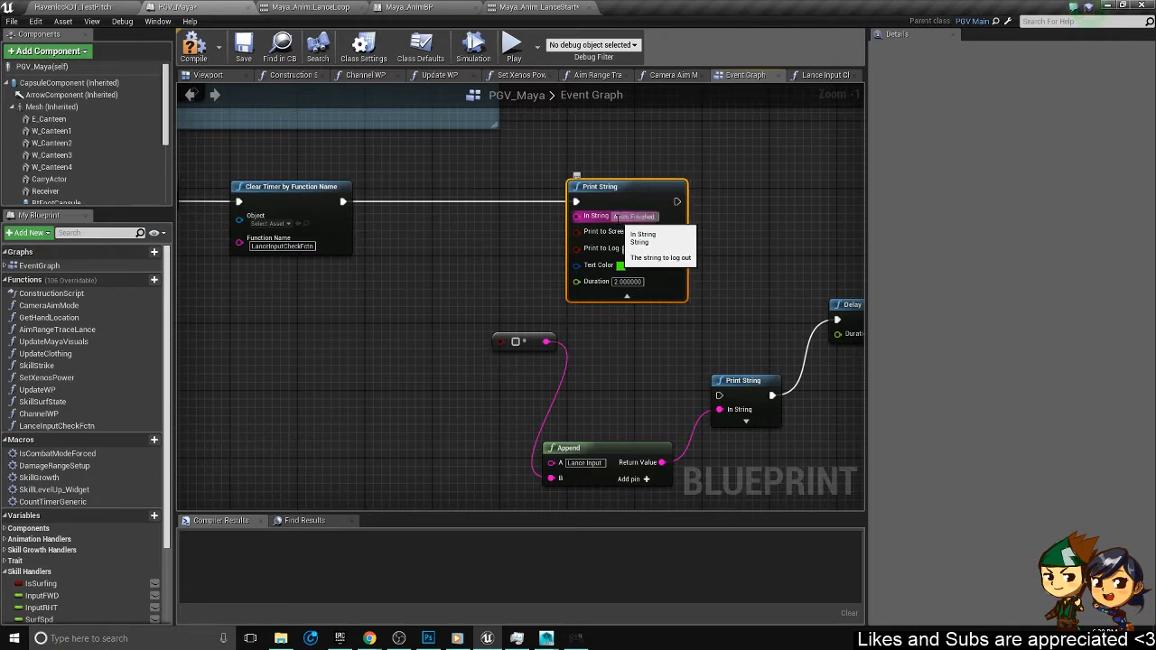
text(.)
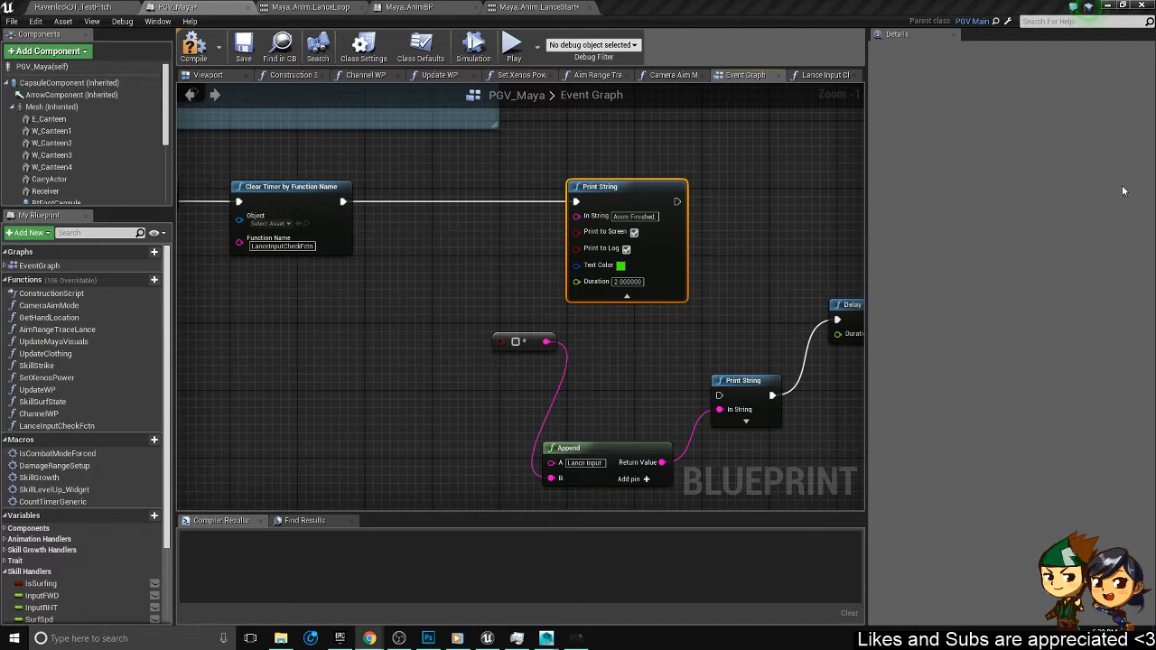
drag(598, 186, 396, 186)
click(573, 168)
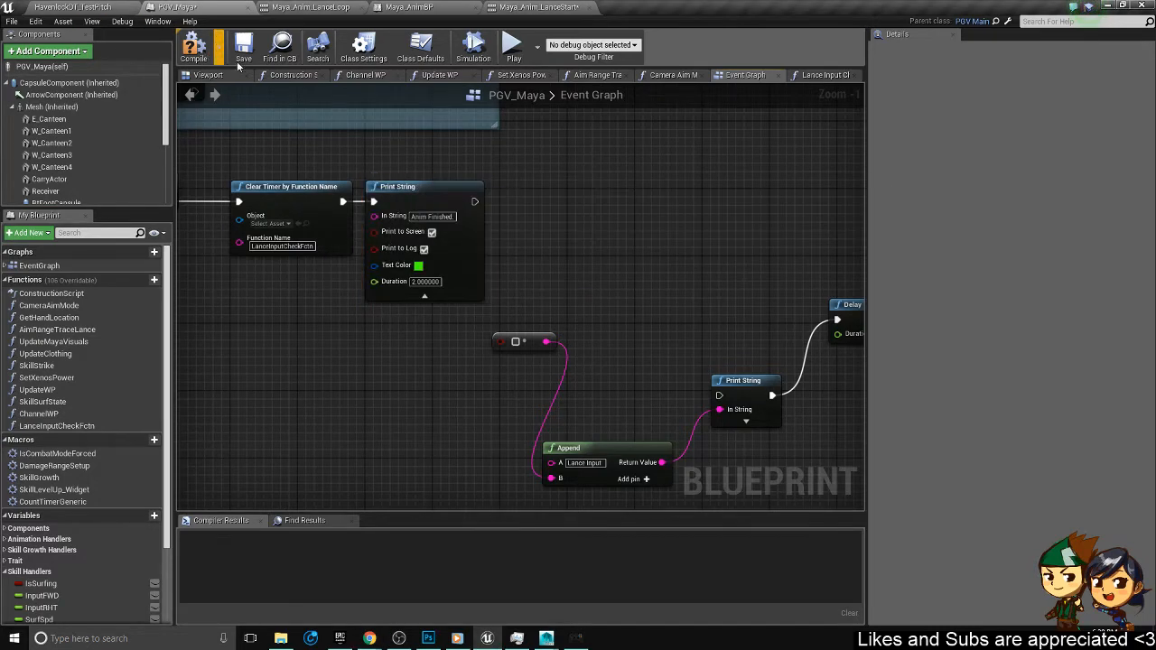
click(246, 52)
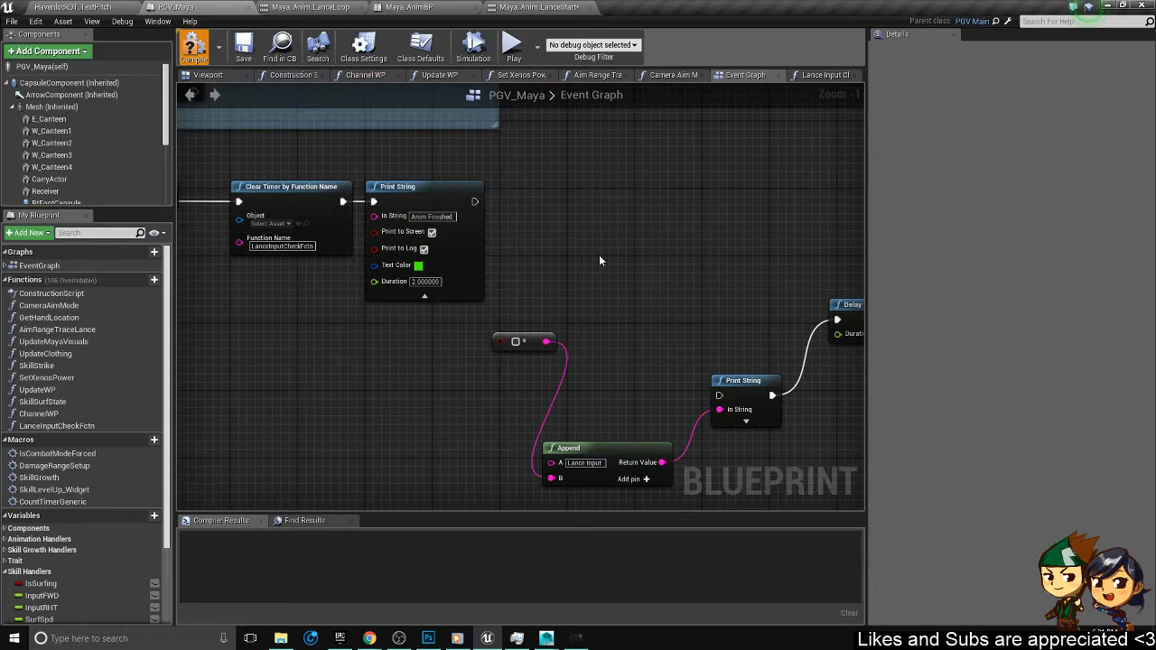
- Review the LanceInputCheck event chain and the Lance Input Check function's nodes from DoOnce through Play Anim Montage to the SET nodes
right_click(557, 181)
right_drag(557, 181, 718, 296)
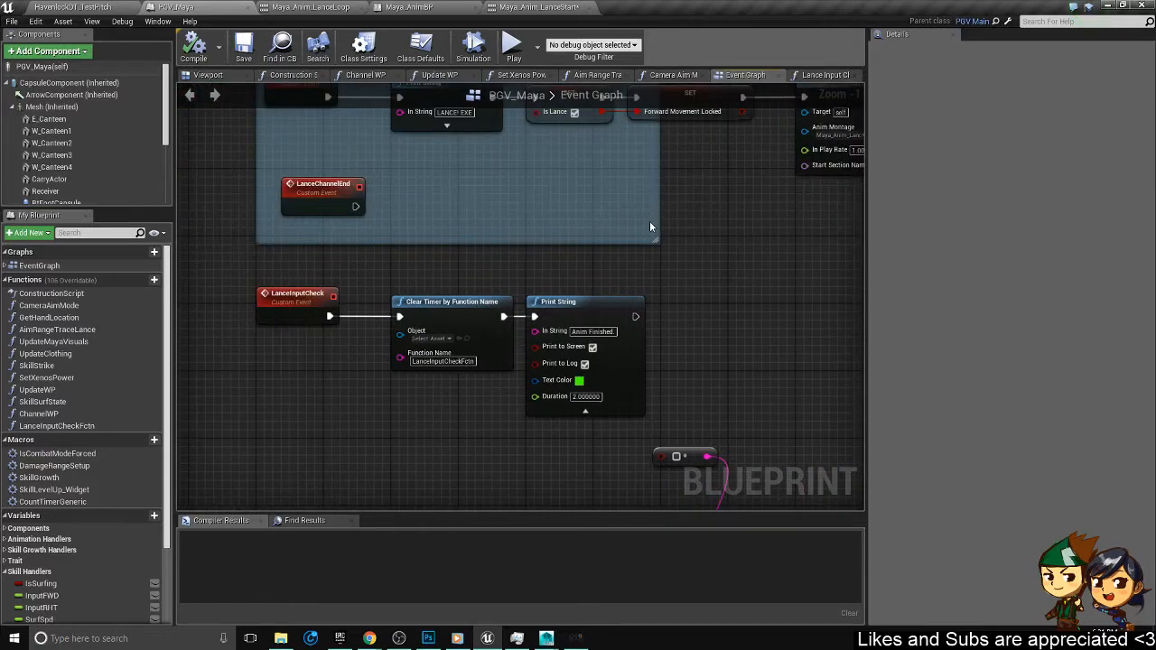
click(826, 75)
scroll(633, 222, up, 2)
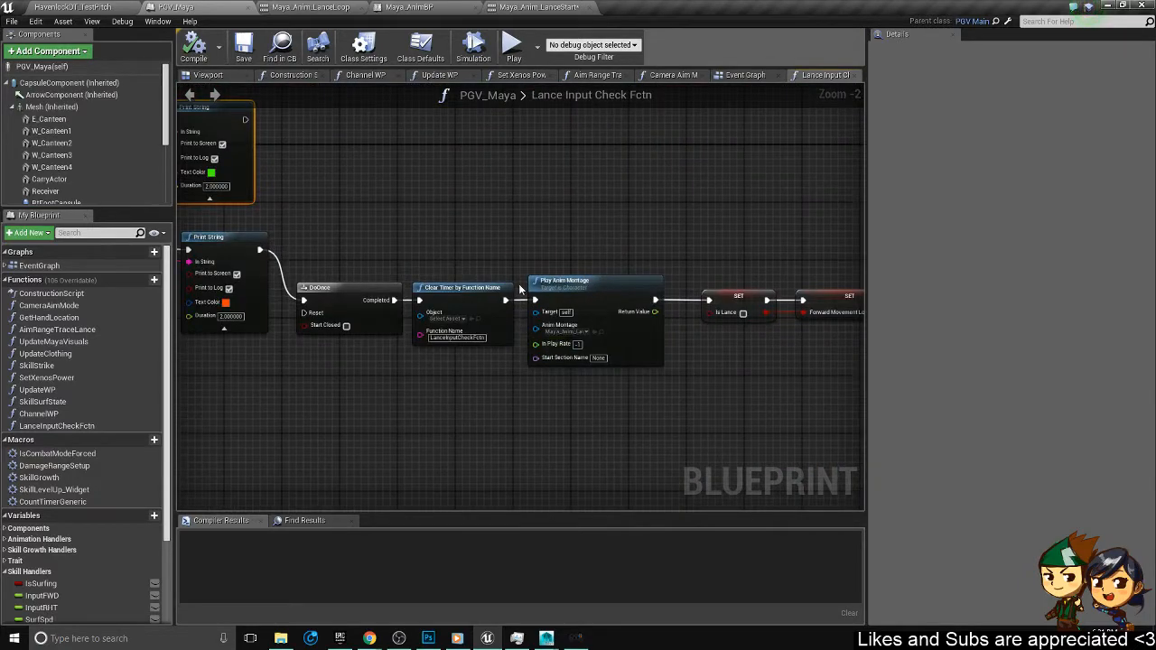
right_drag(679, 314, 615, 296)
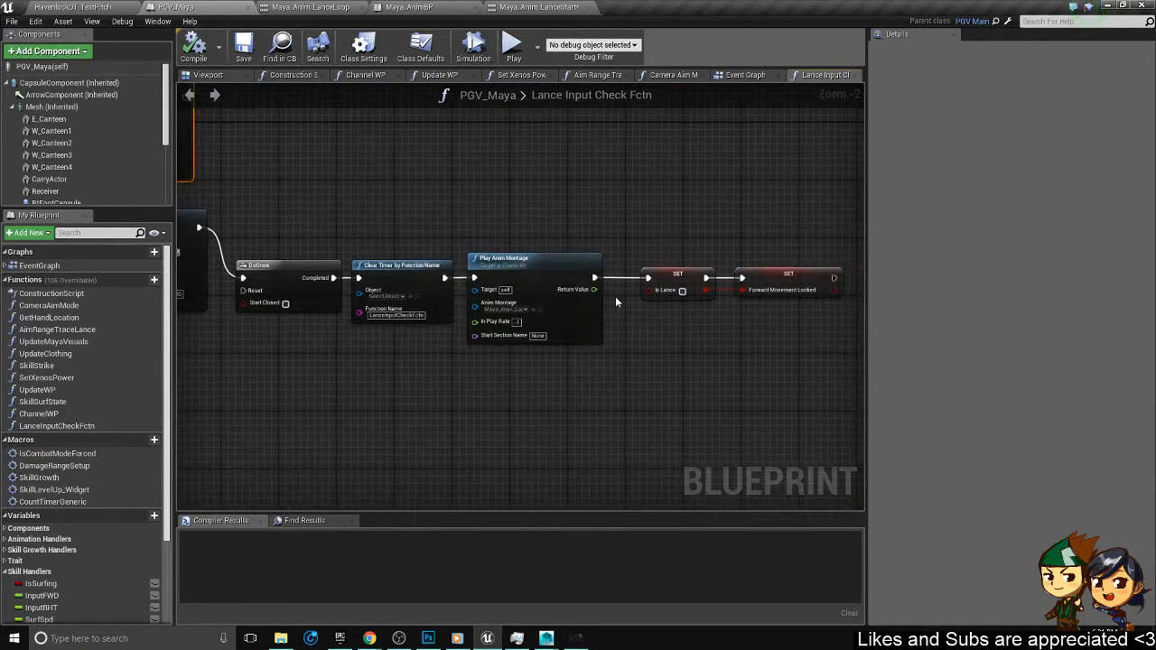
scroll(620, 303, down, 1)
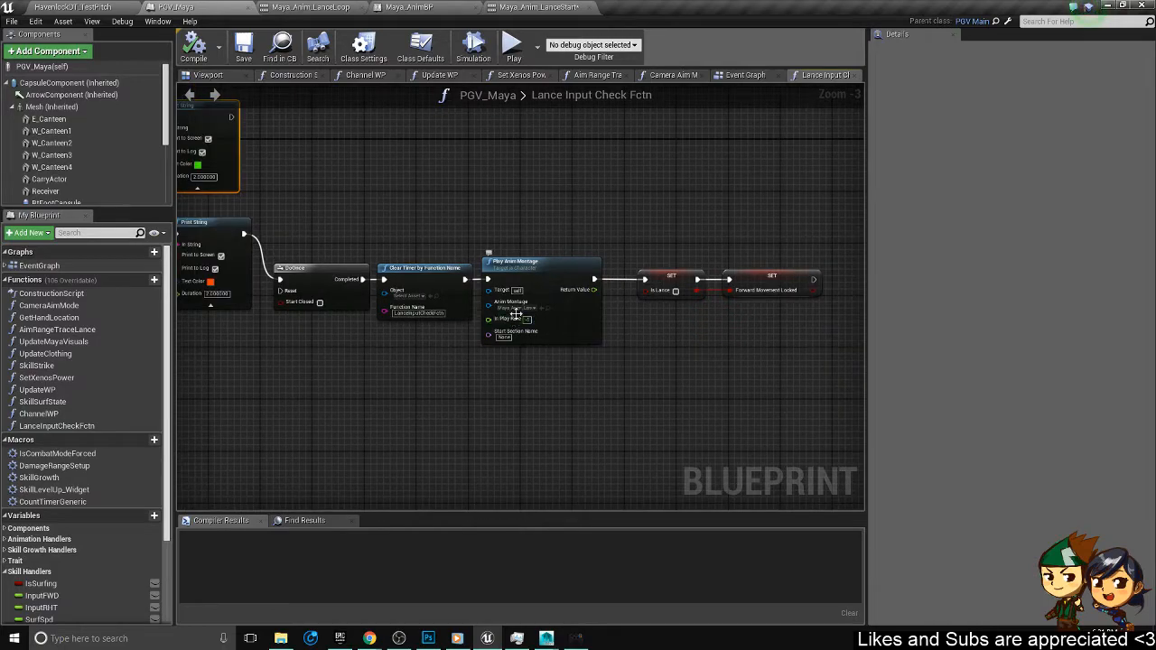
scroll(533, 311, up, 3)
scroll(569, 320, down, 1)
click(569, 321)
scroll(569, 320, down, 2)
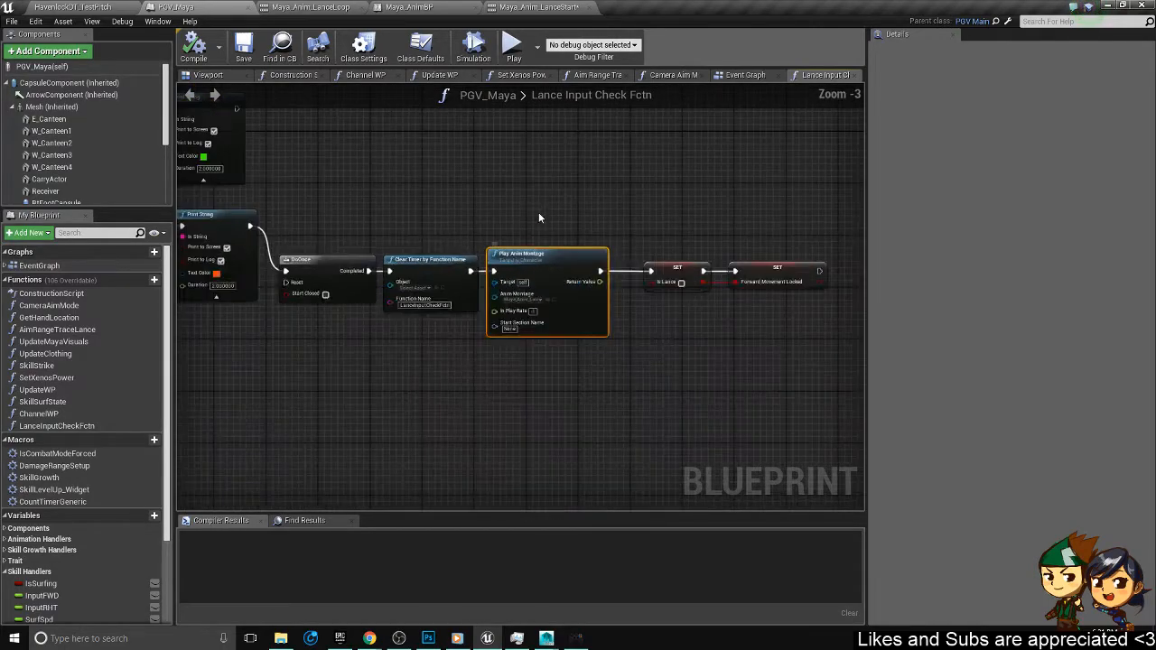
right_drag(570, 219, 538, 269)
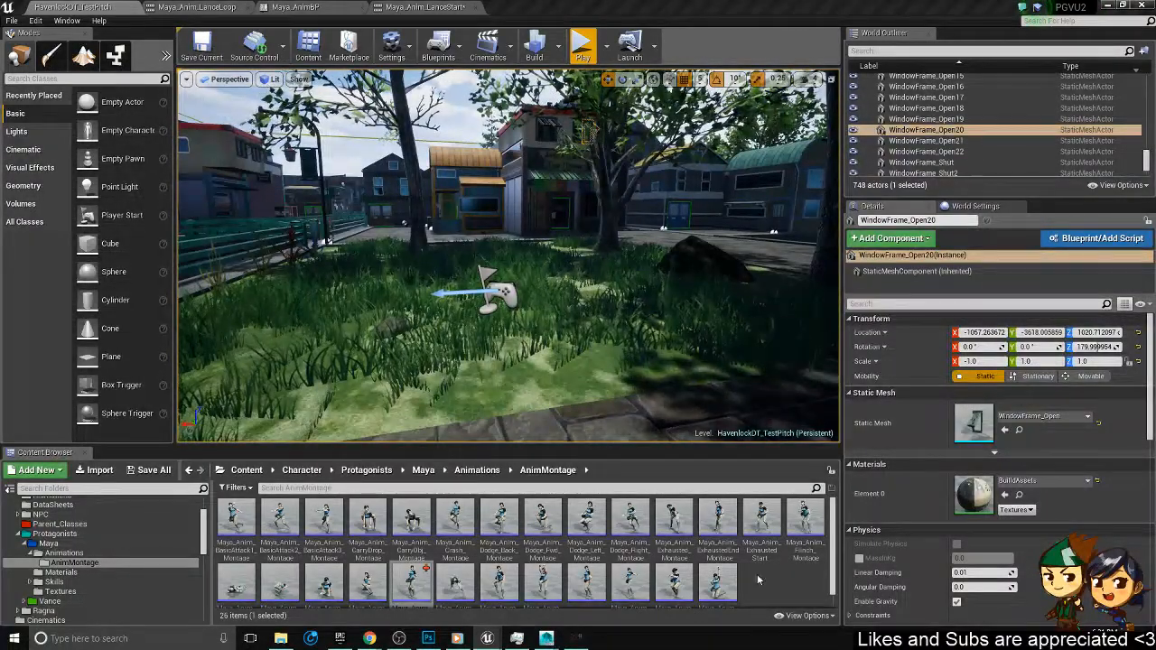
- Start a play session of the HavenlockDT_TestPitch level despite the compiler error and proceed as Maya
click(583, 45)
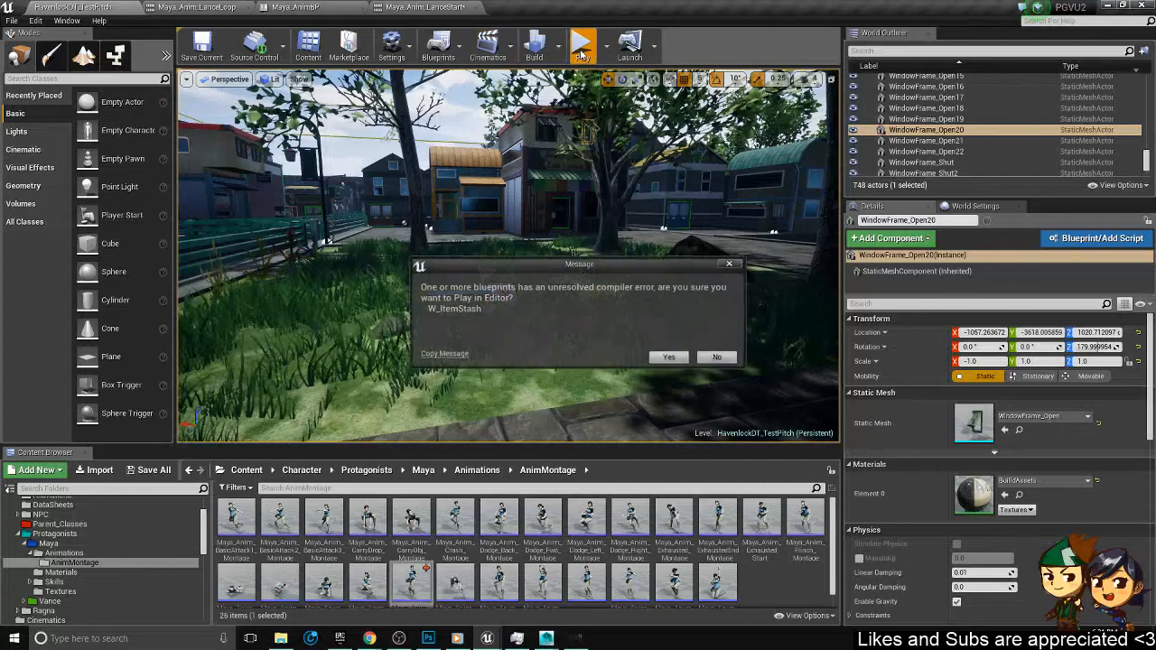
click(669, 356)
key(Return)
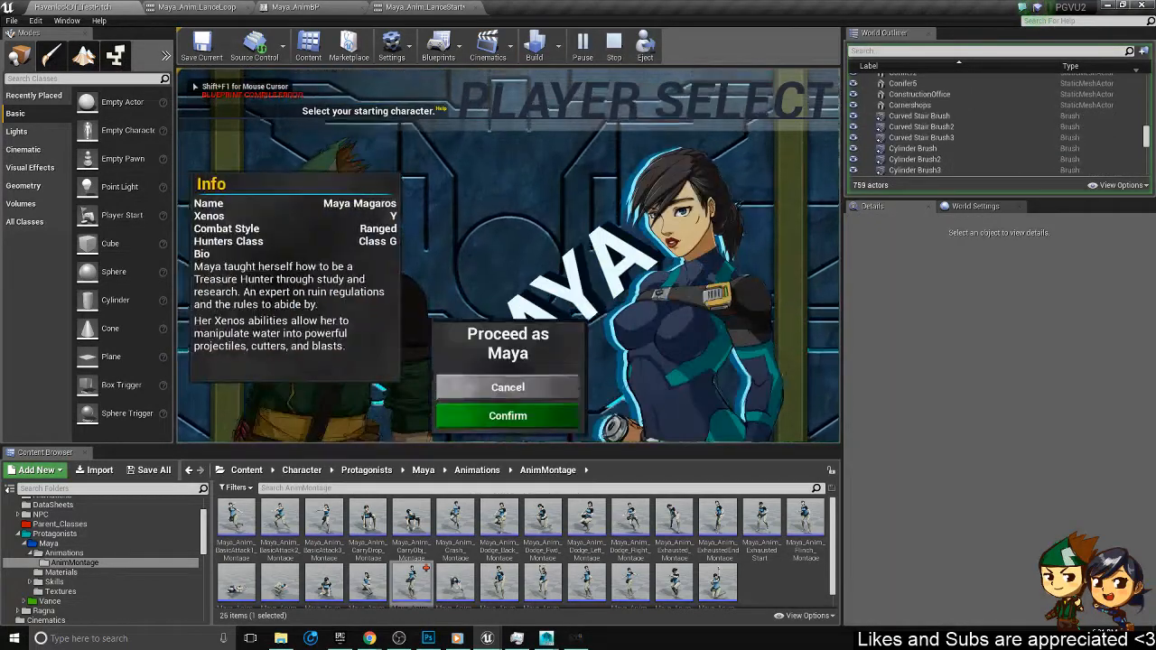
key(Return)
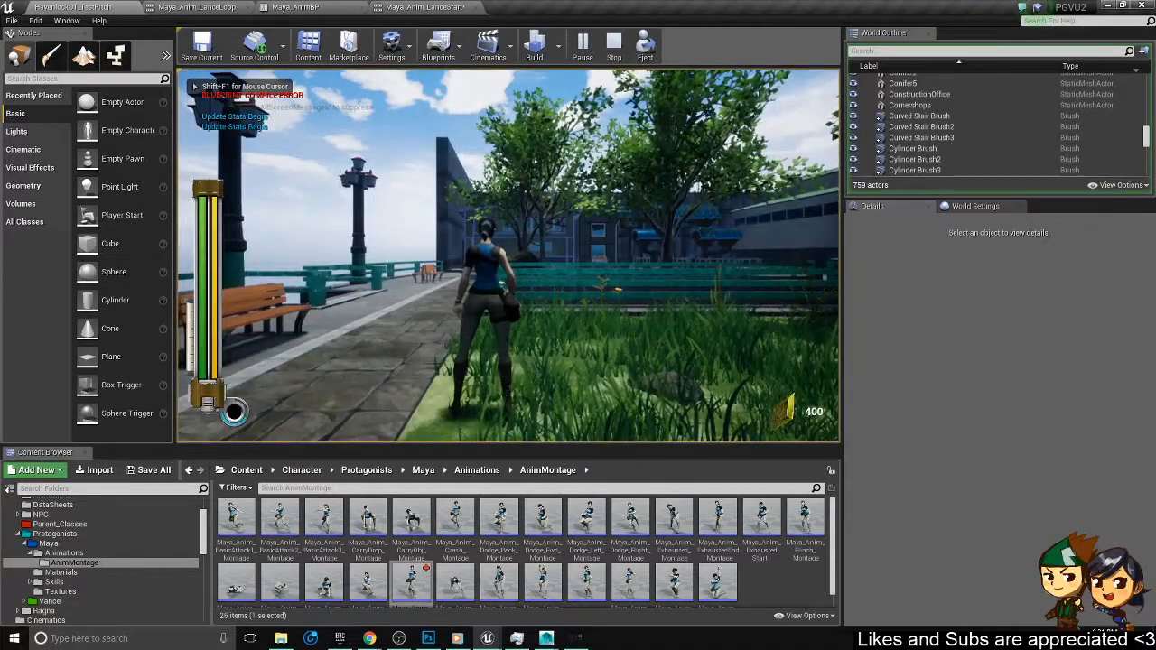
key(shift+F1)
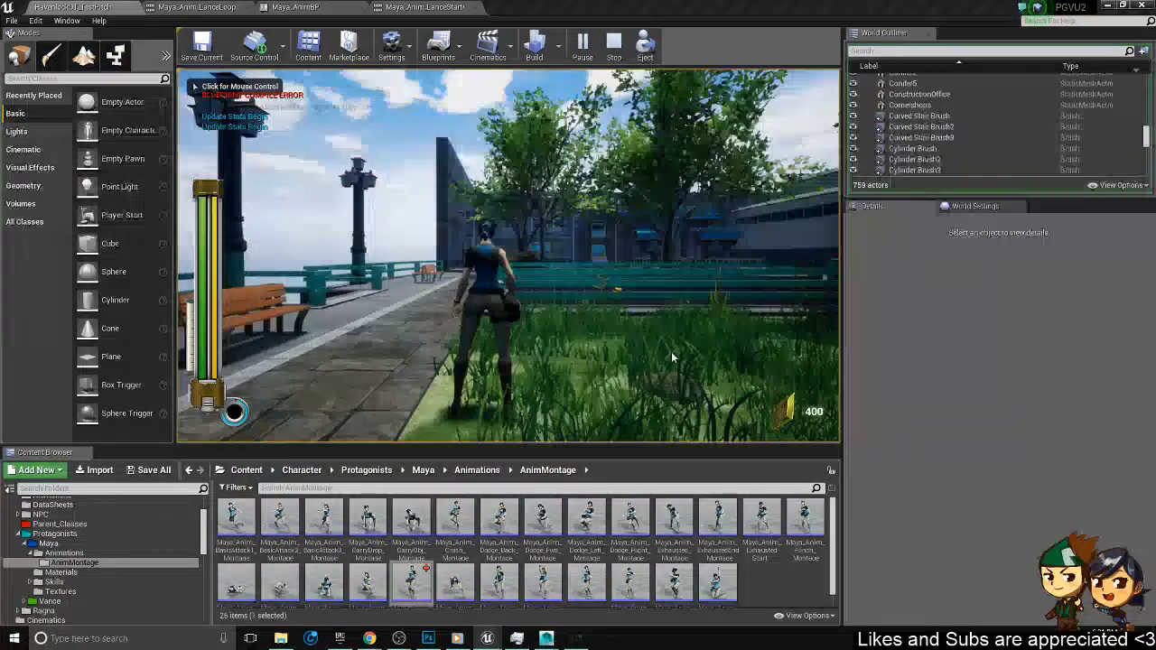
click(671, 358)
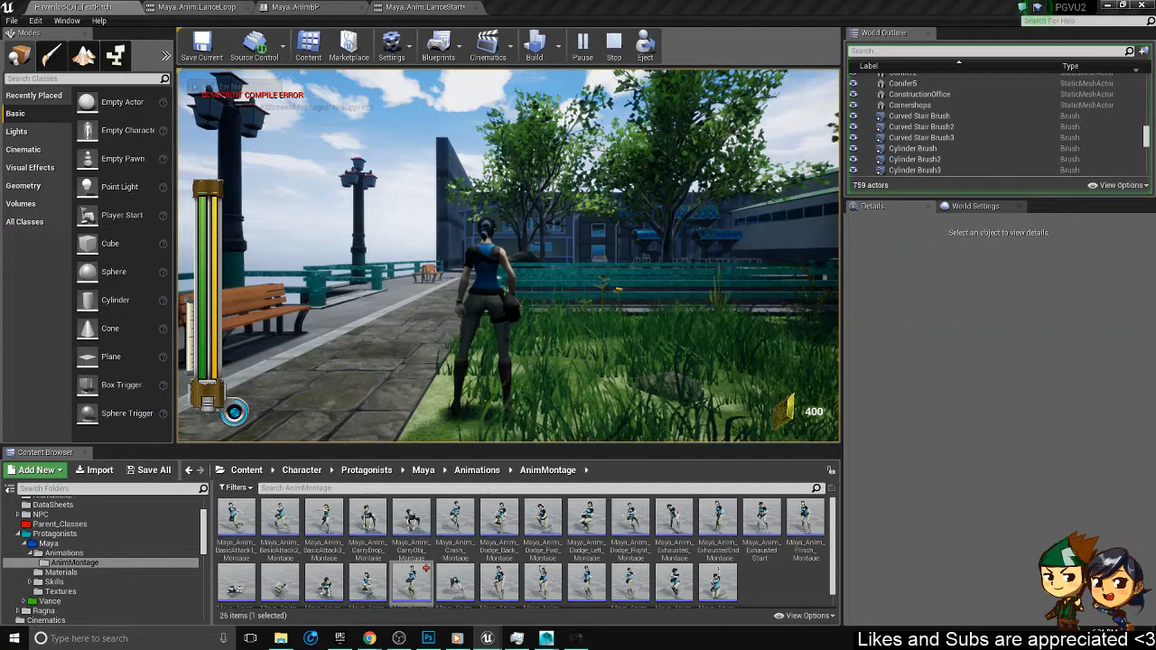
- Run Maya forward while aiming and performing the lance, and check the Lance Input and Anim Finished debug messages
click(414, 289)
right_click(414, 289)
key(w)
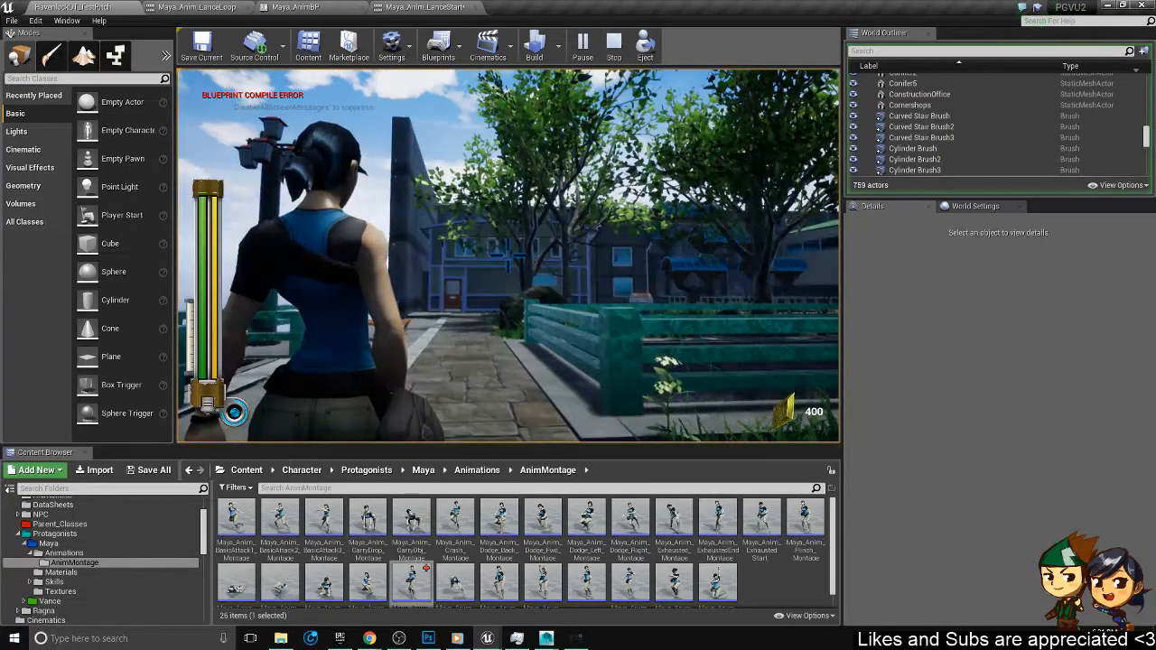
key(w)
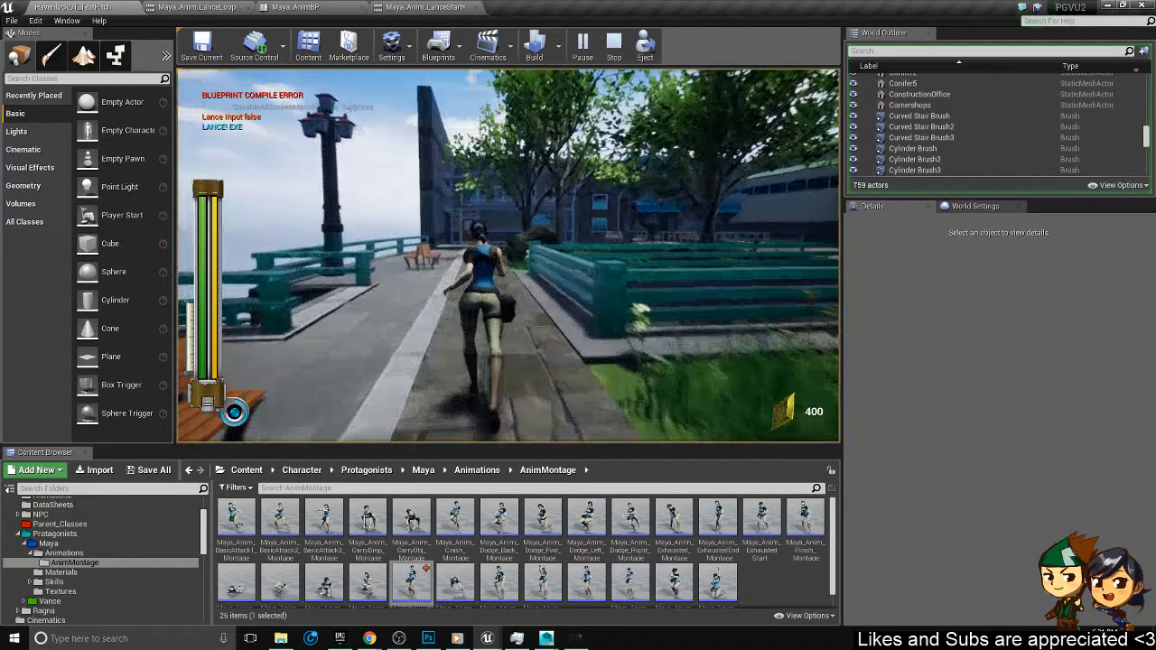
key(w)
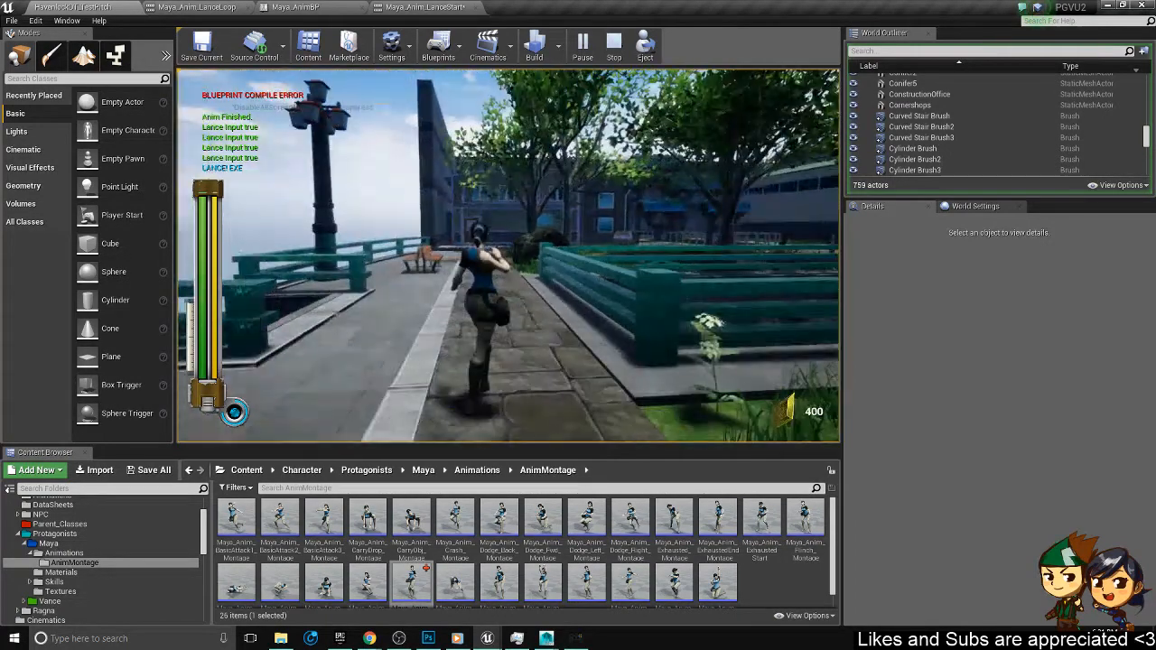
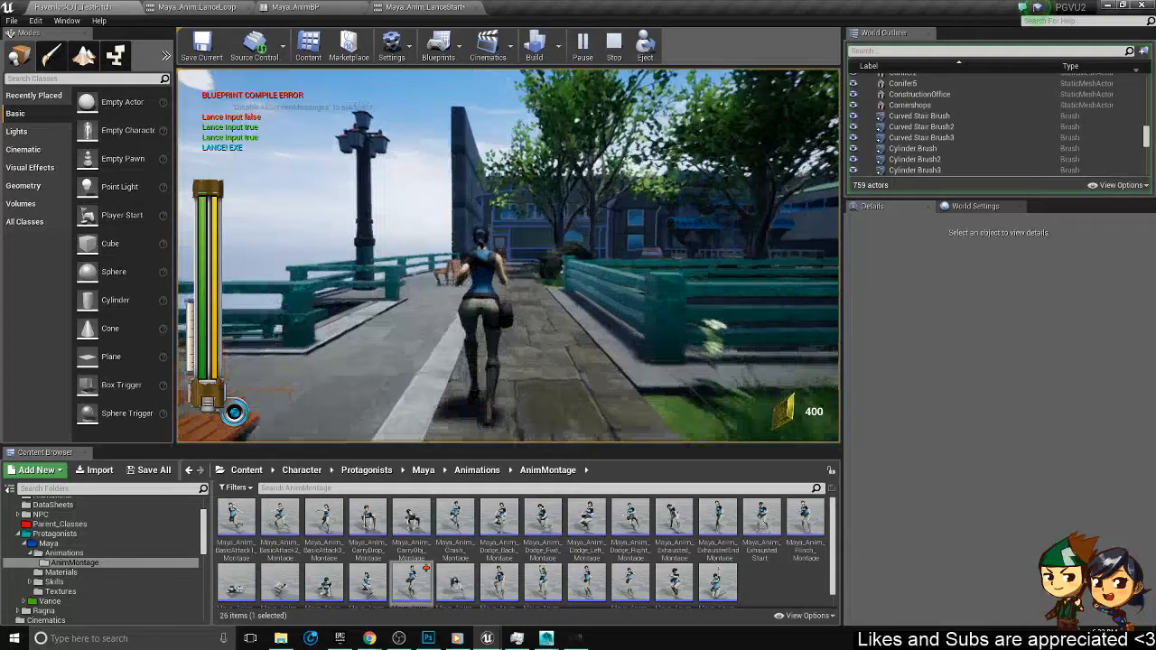
key(w)
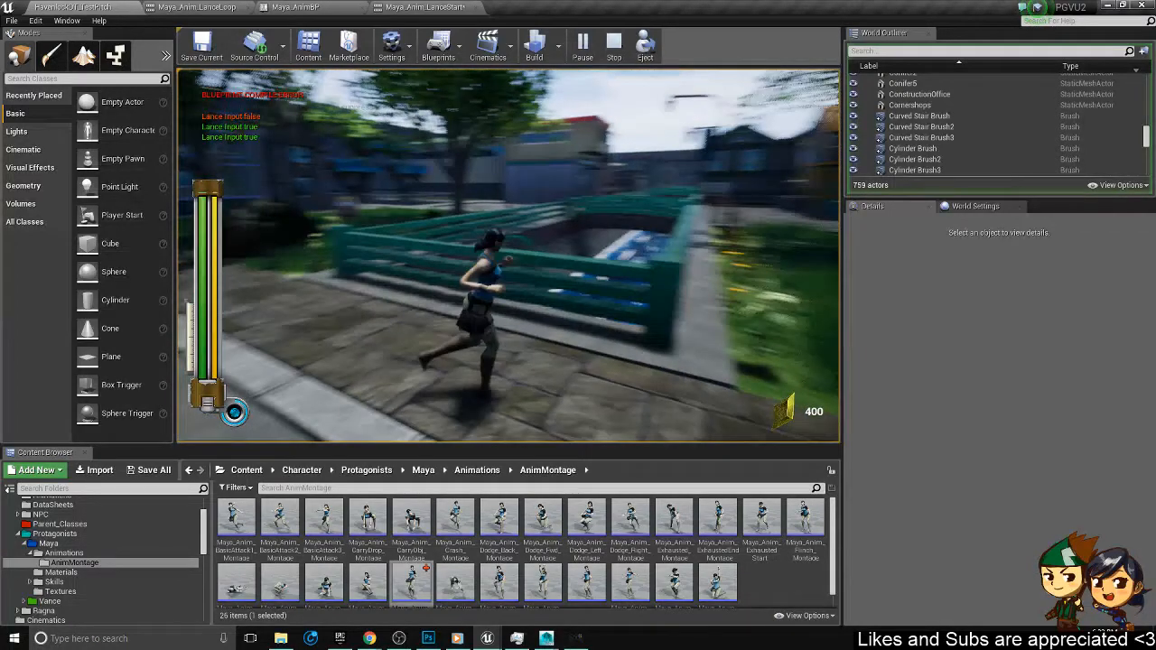
key(w)
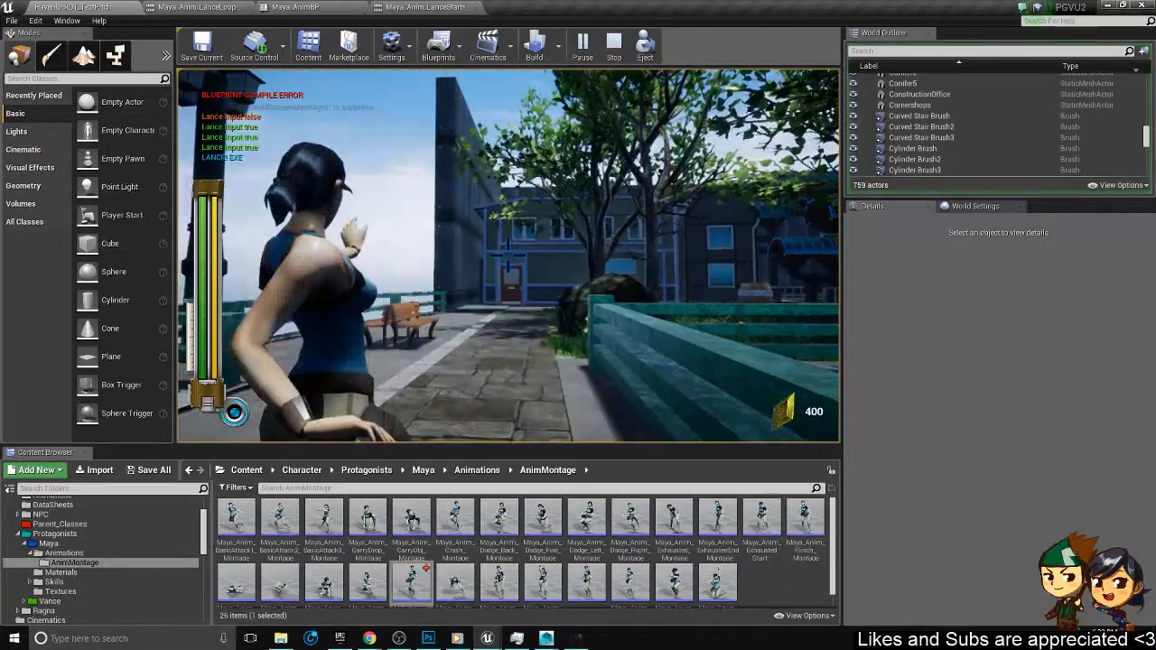
- Trigger the lance repeatedly while aiming to compare the order of the debug messages, and end the play session
click(508, 256)
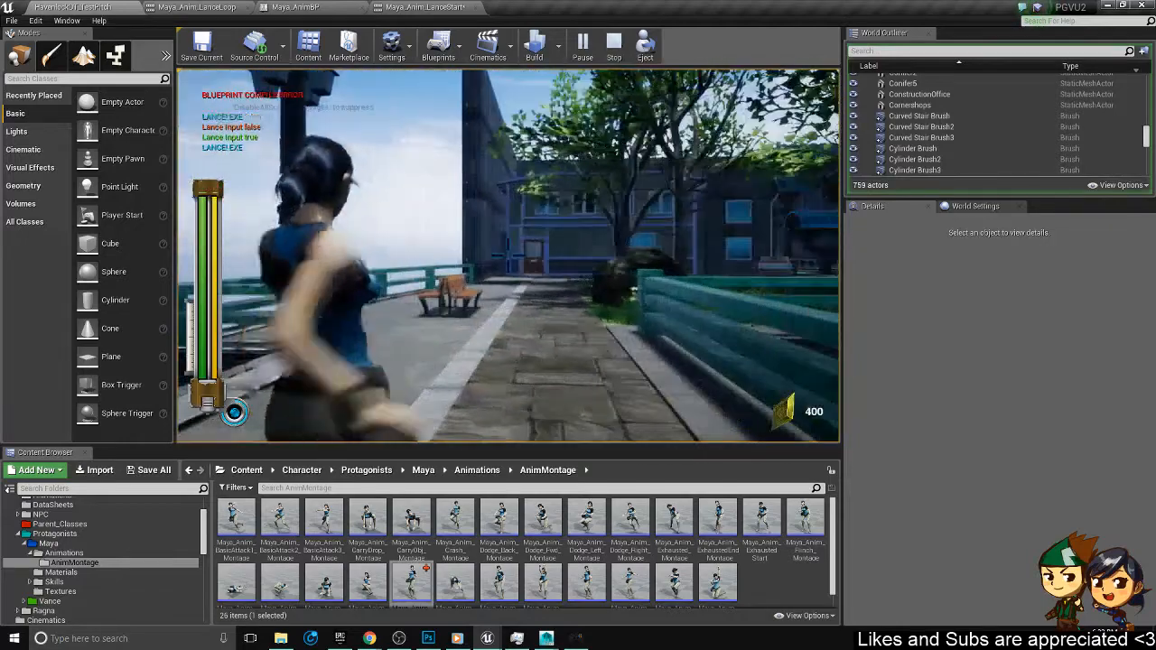
click(508, 256)
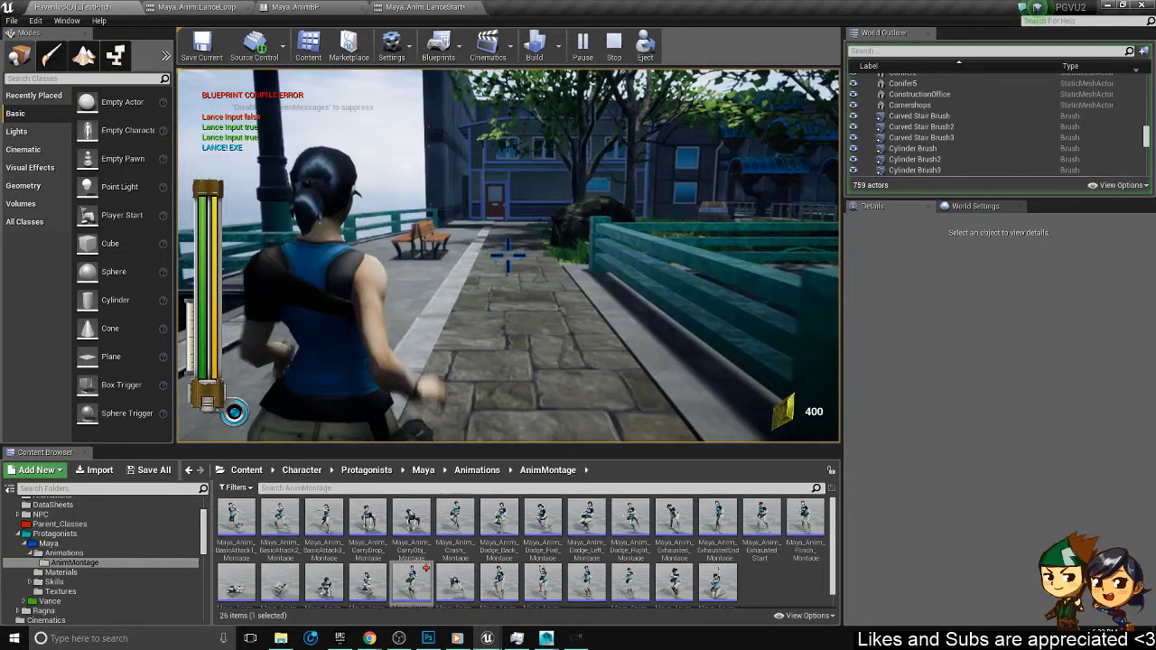
click(507, 255)
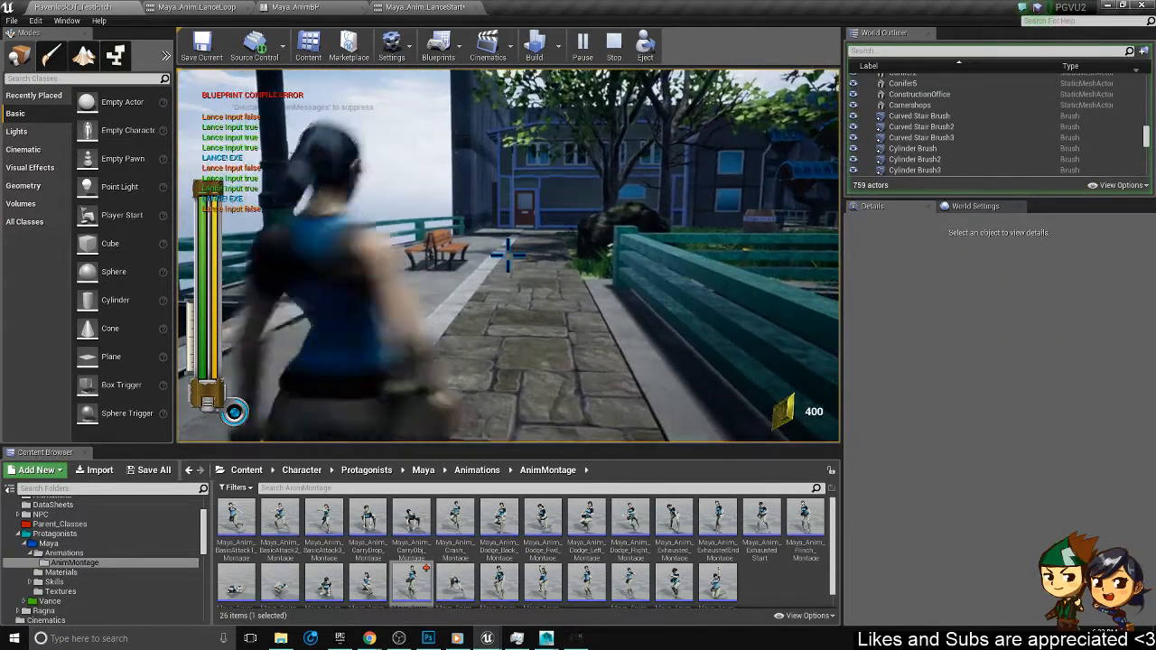
click(507, 256)
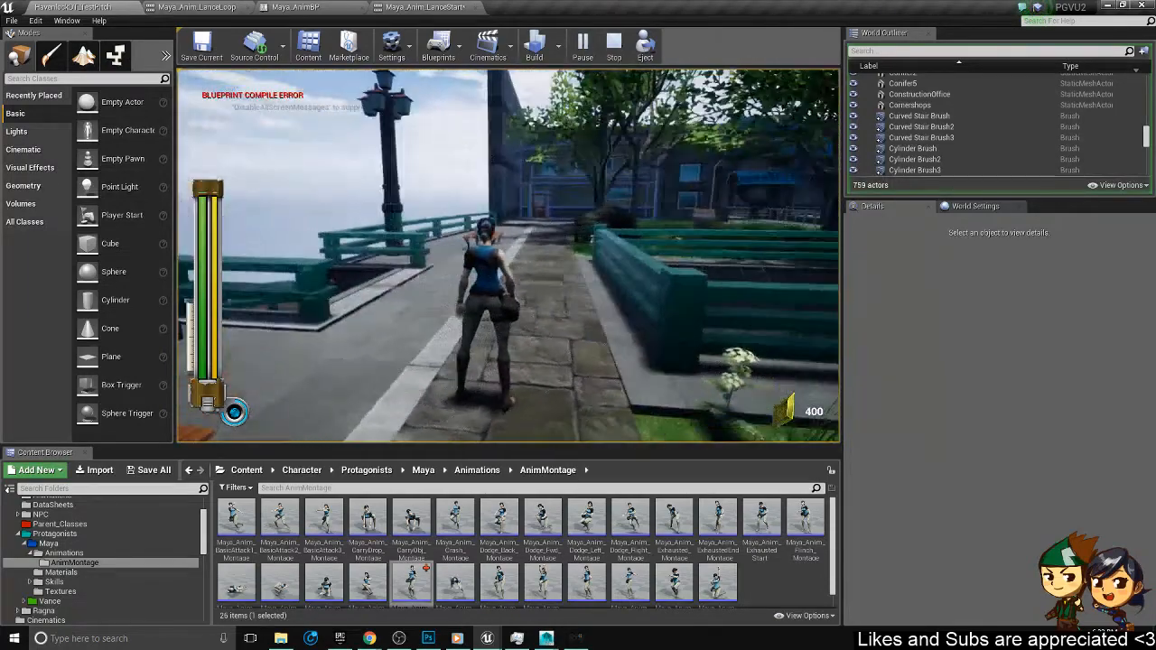
right_click(508, 256)
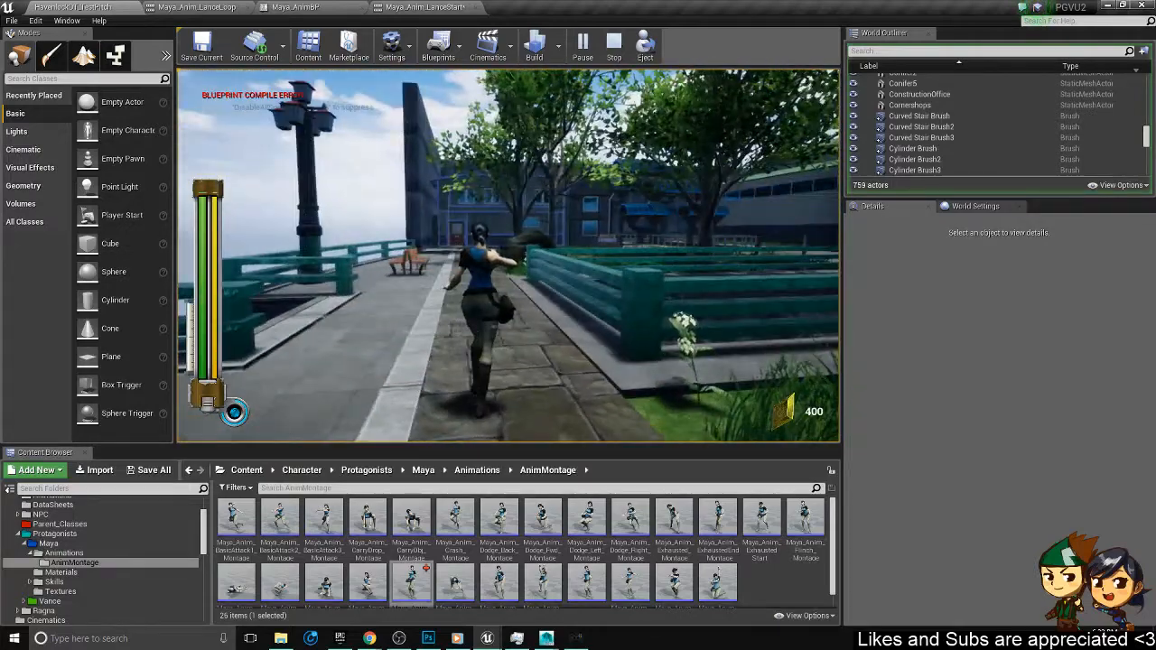
right_click(508, 255)
click(508, 255)
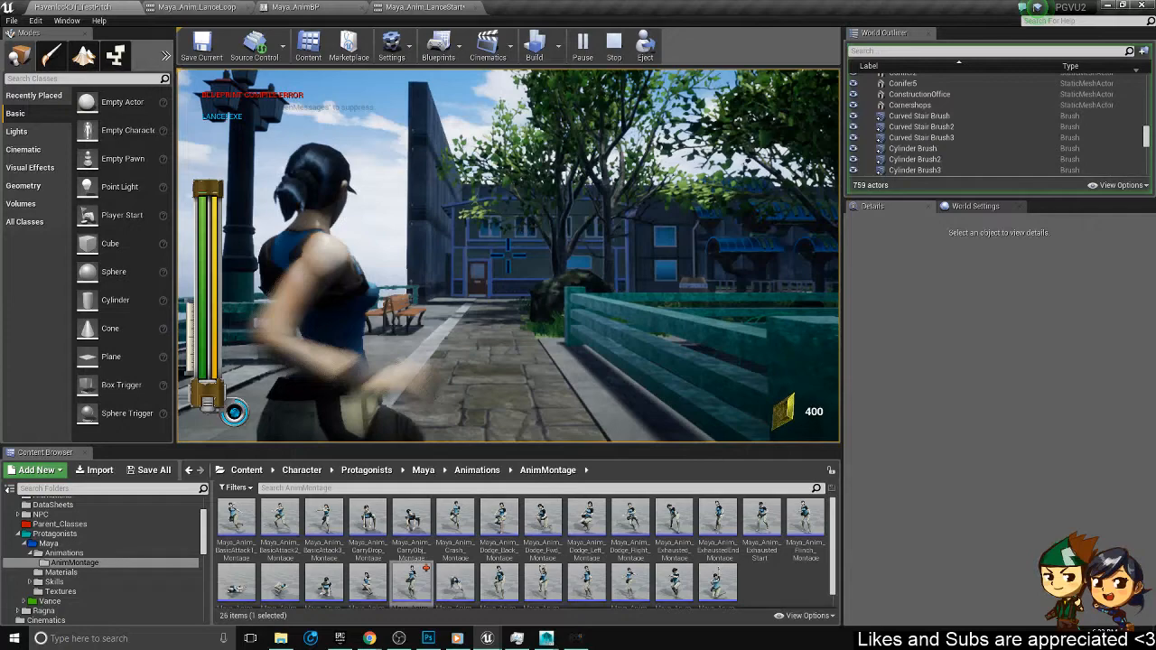
right_click(507, 256)
click(507, 255)
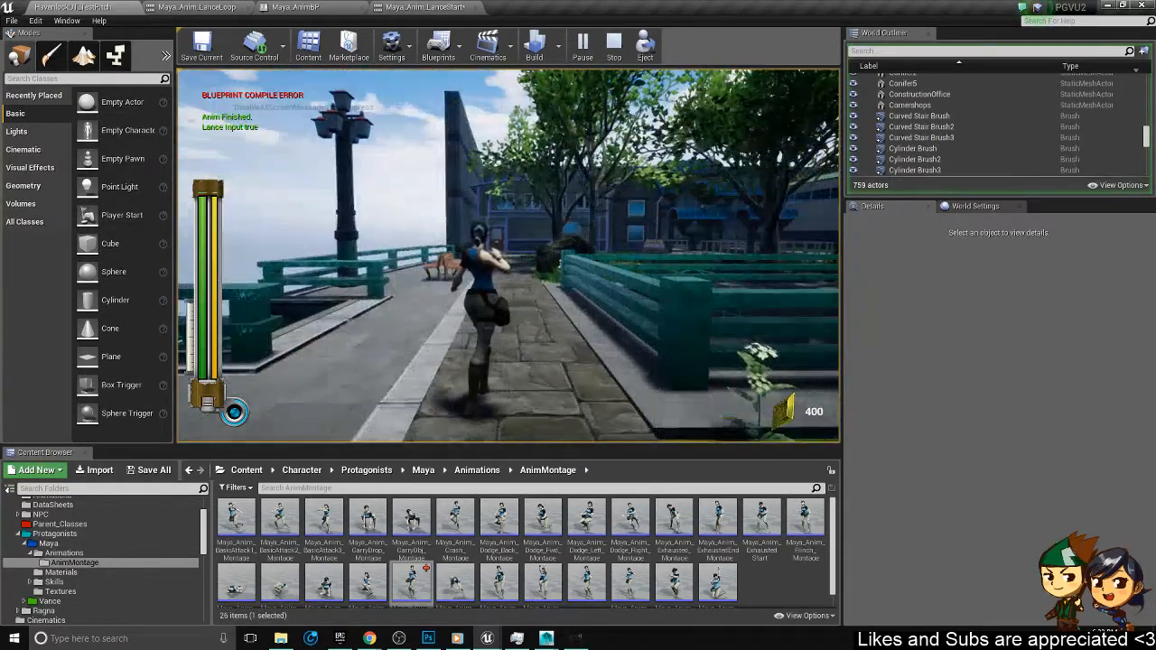
key(shift+F1)
key(Escape)
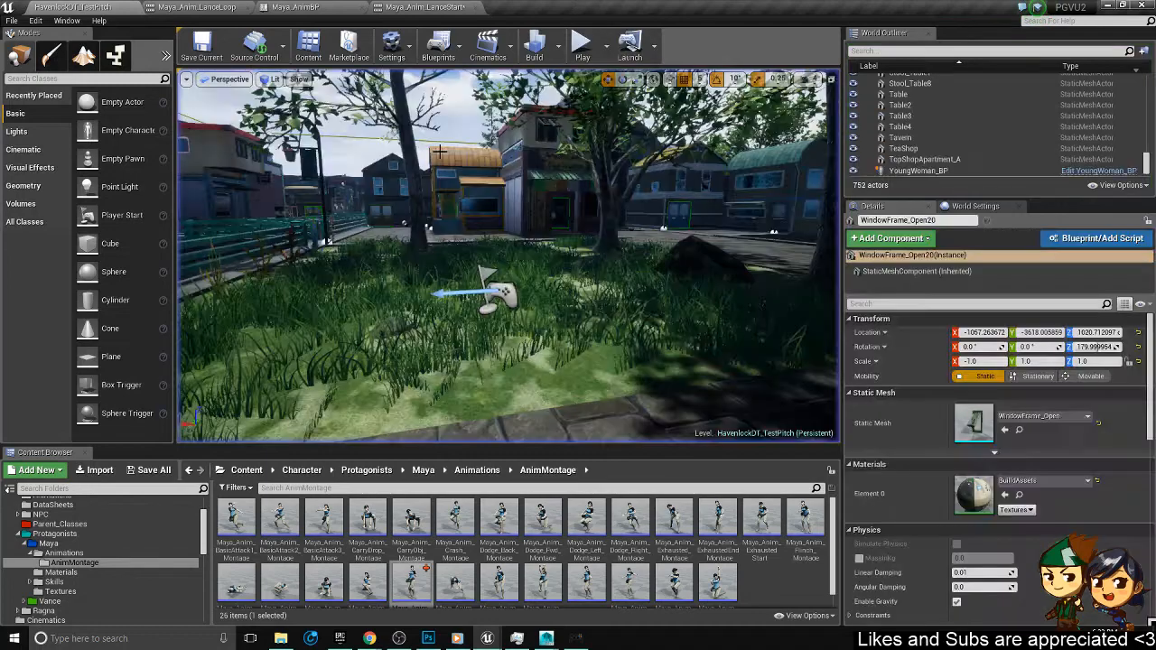
- Look over the LanceCheck notify in Maya_Anim_LanceStart, the AnimMontage folder and Maya_AnimBP, and return to the level
click(409, 7)
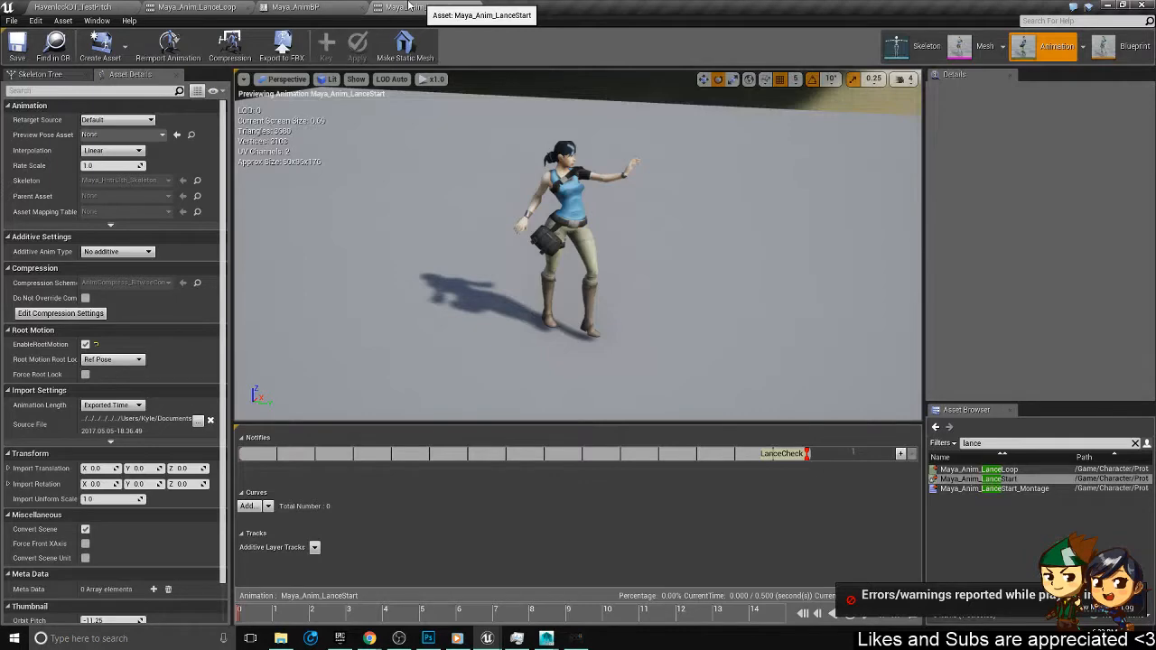
click(74, 7)
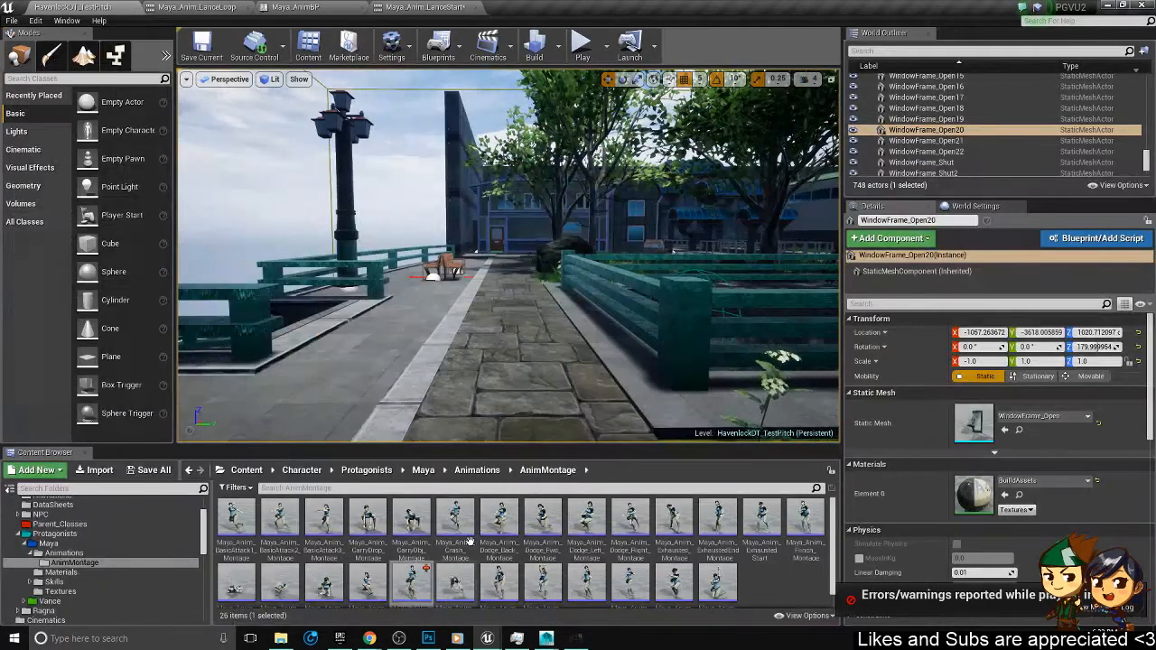
scroll(440, 569, down, 1)
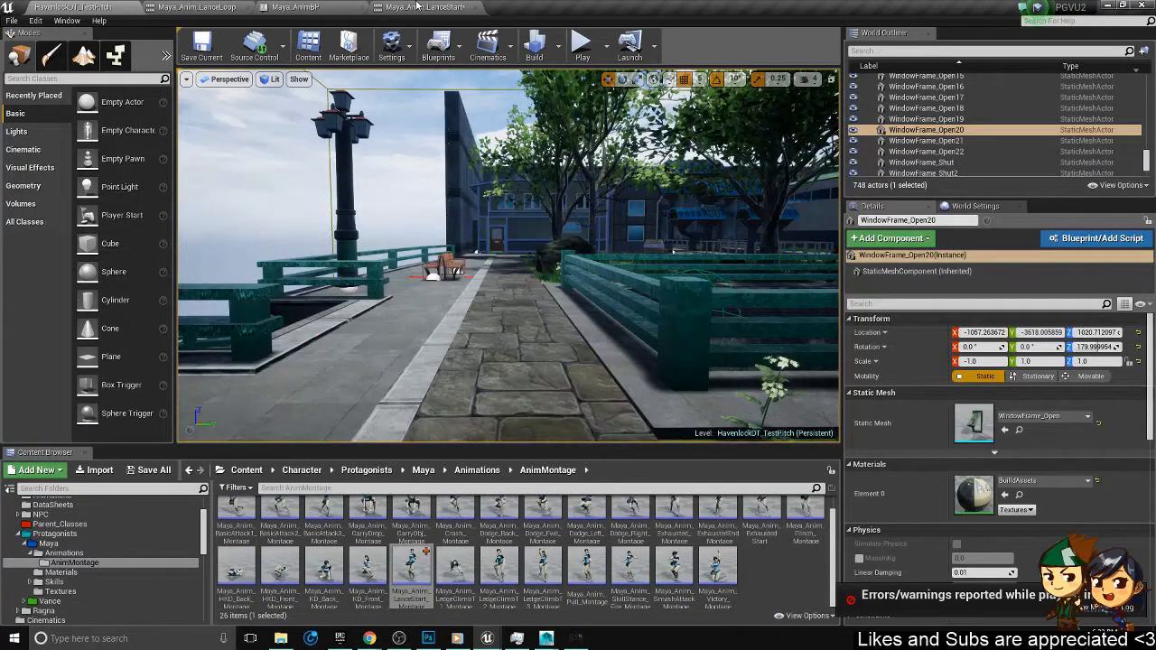
click(298, 7)
click(88, 7)
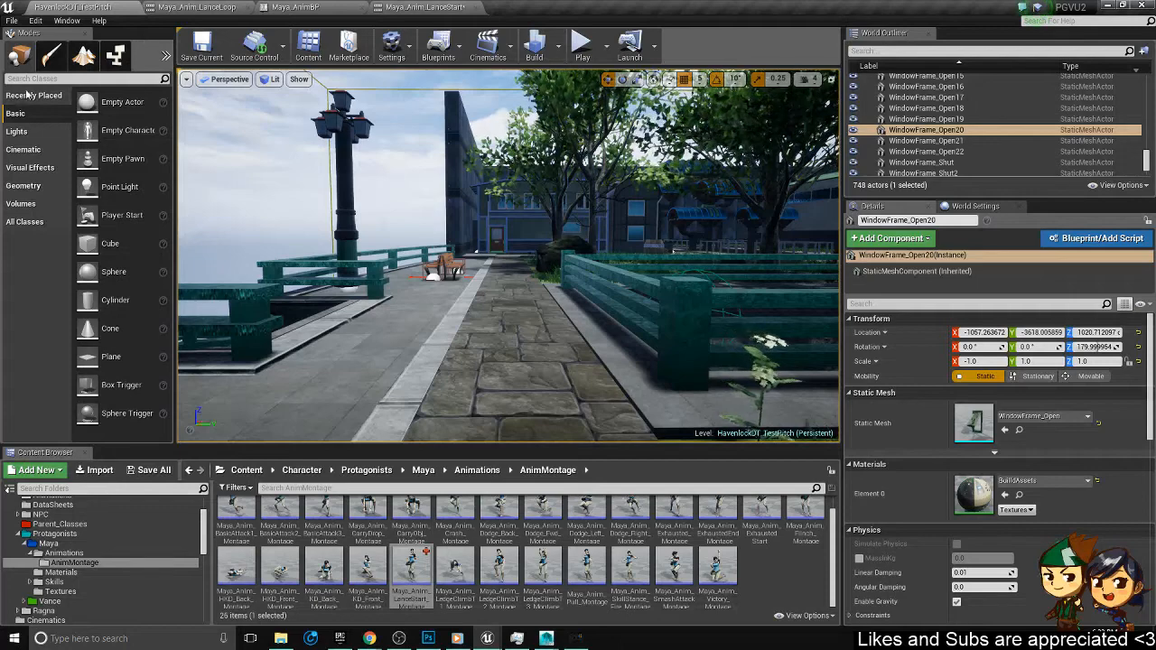
- Look over the Maya_Anim_LanceLoop animation and the Surf Loop states in Maya_AnimBP's Locomotion graph, and return to the level
click(258, 6)
click(203, 6)
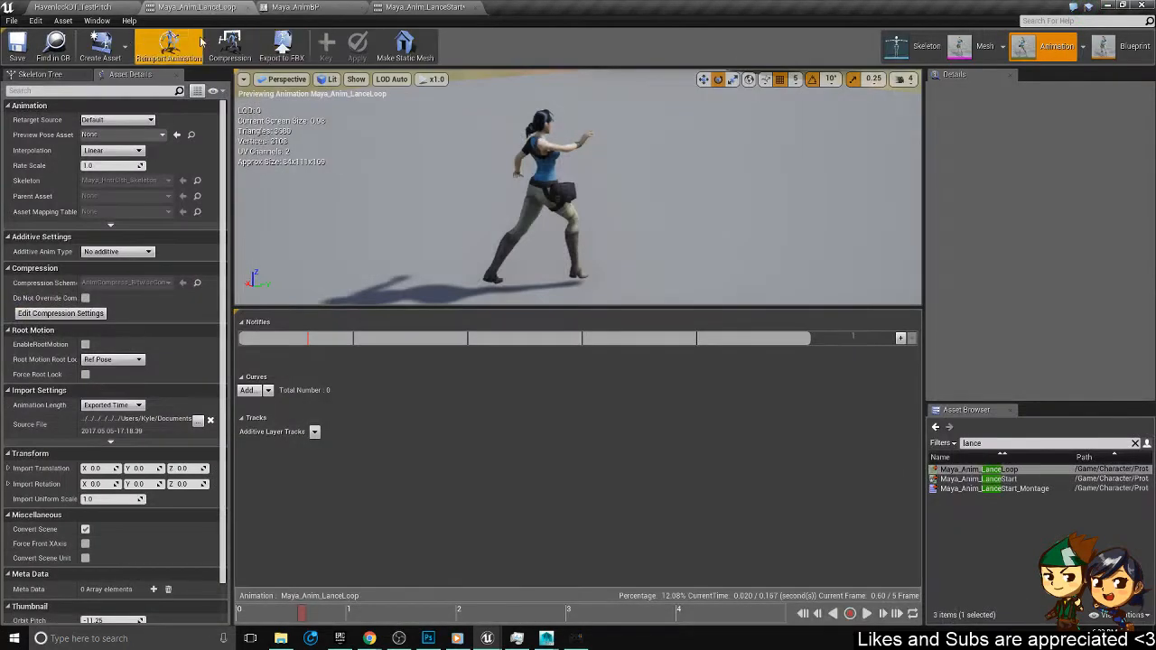
alt+drag(599, 184, 681, 193)
scroll(677, 208, down, 2)
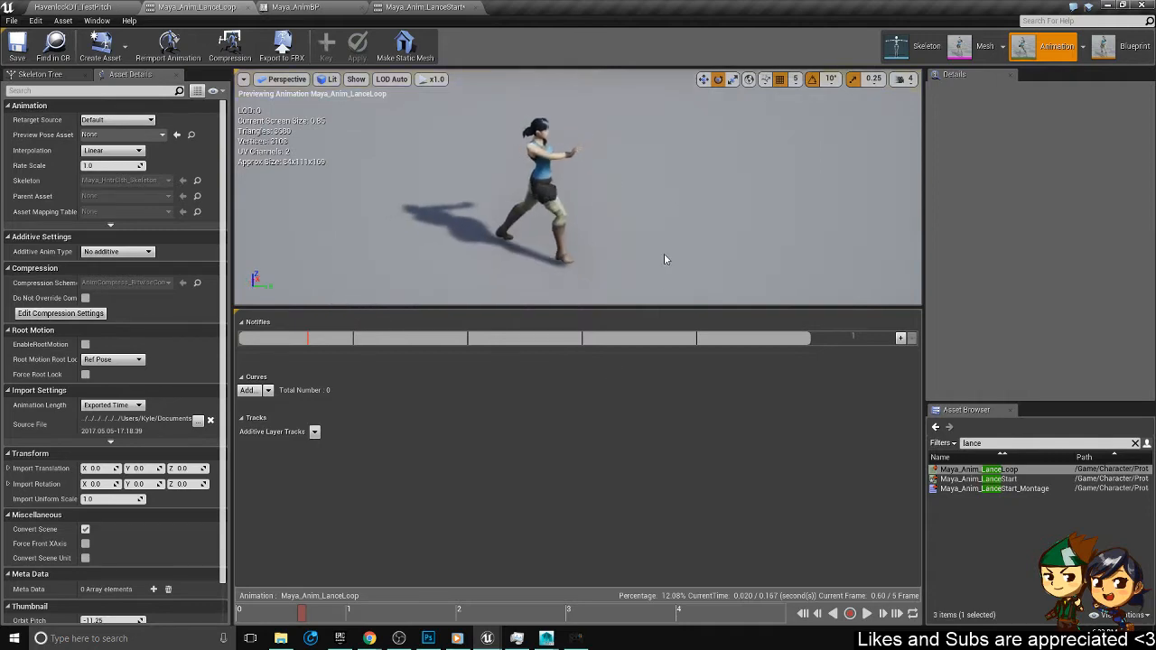
click(90, 6)
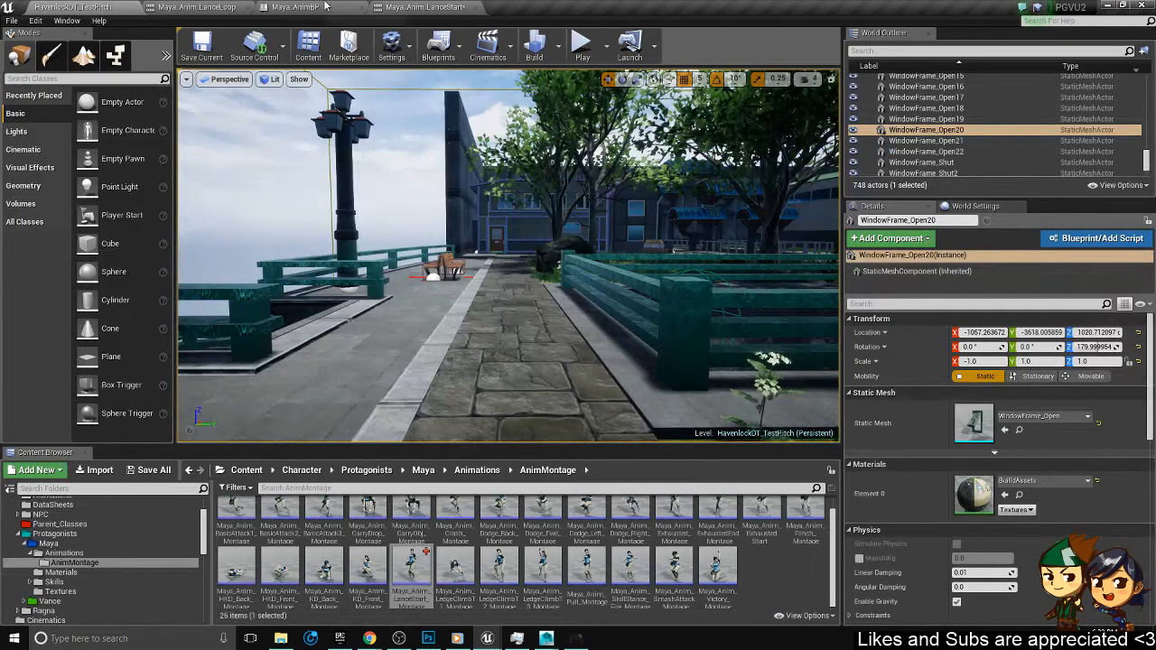
click(428, 6)
click(299, 7)
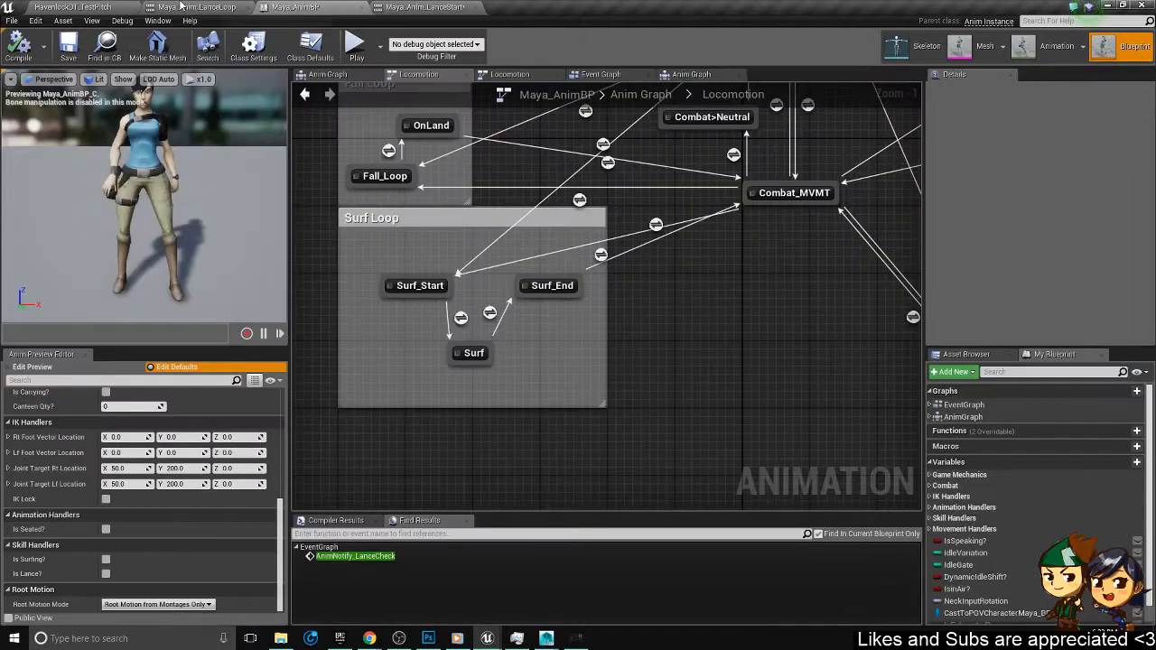
right_drag(565, 271, 468, 217)
scroll(567, 291, down, 2)
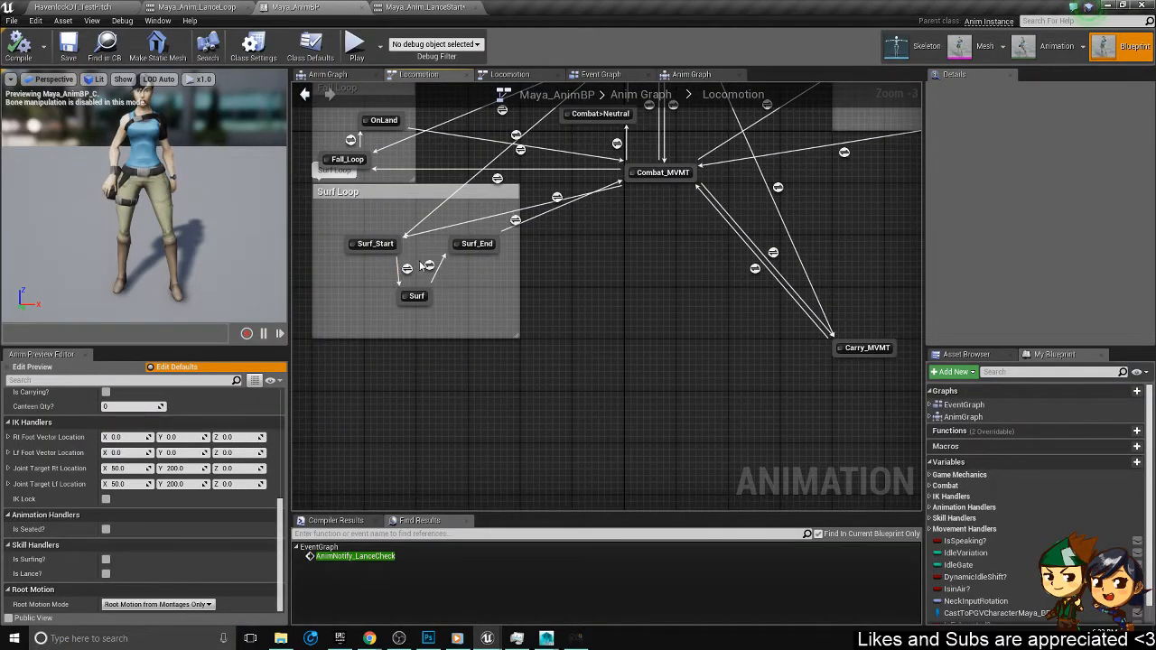
click(214, 7)
click(294, 6)
click(199, 6)
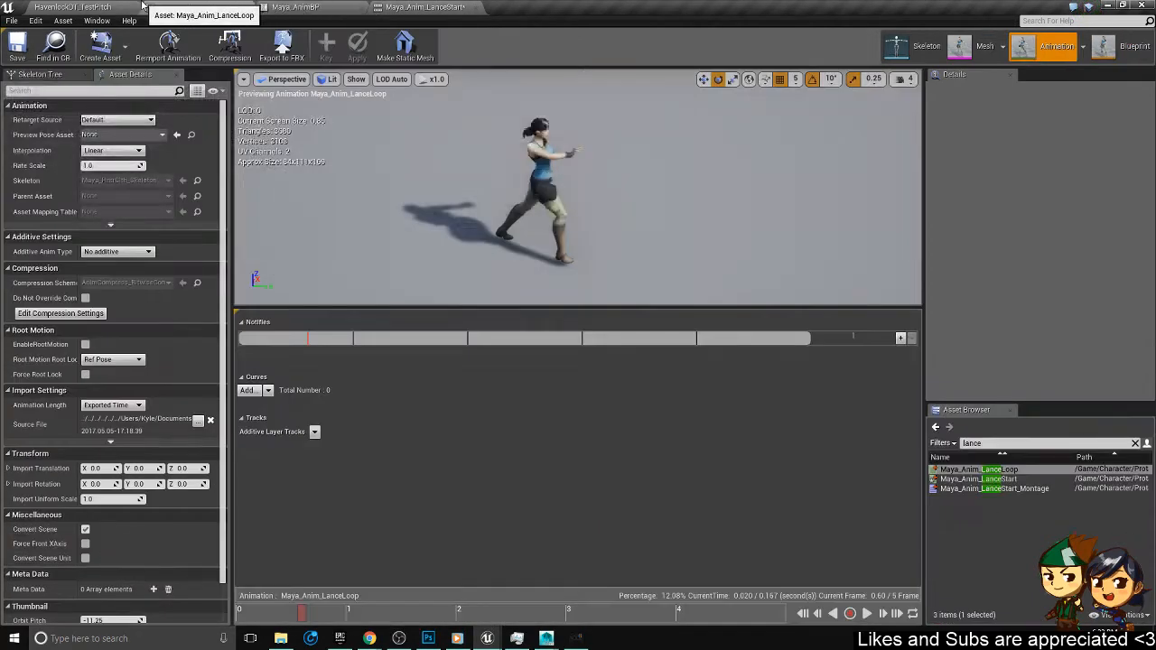
click(116, 7)
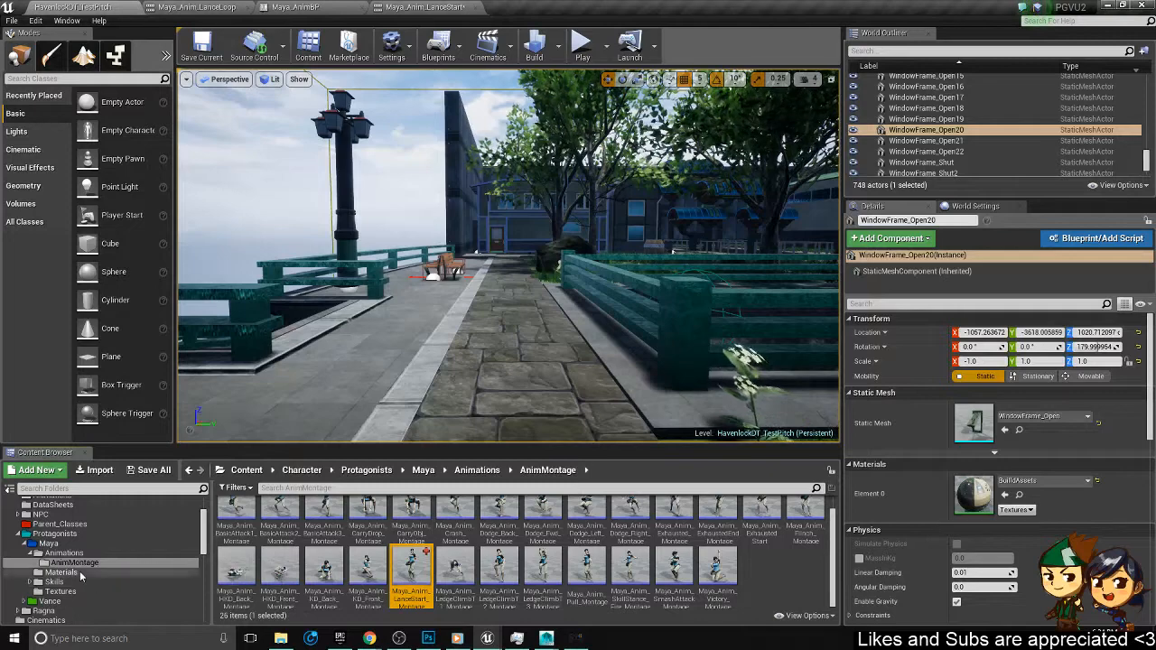
- Compare the asset details of Maya_Anim_LanceLoop and Maya_Anim_LanceStart in Maya's Animations folder, and disable EnableRootMotion on Maya_Anim_LanceStart
click(71, 560)
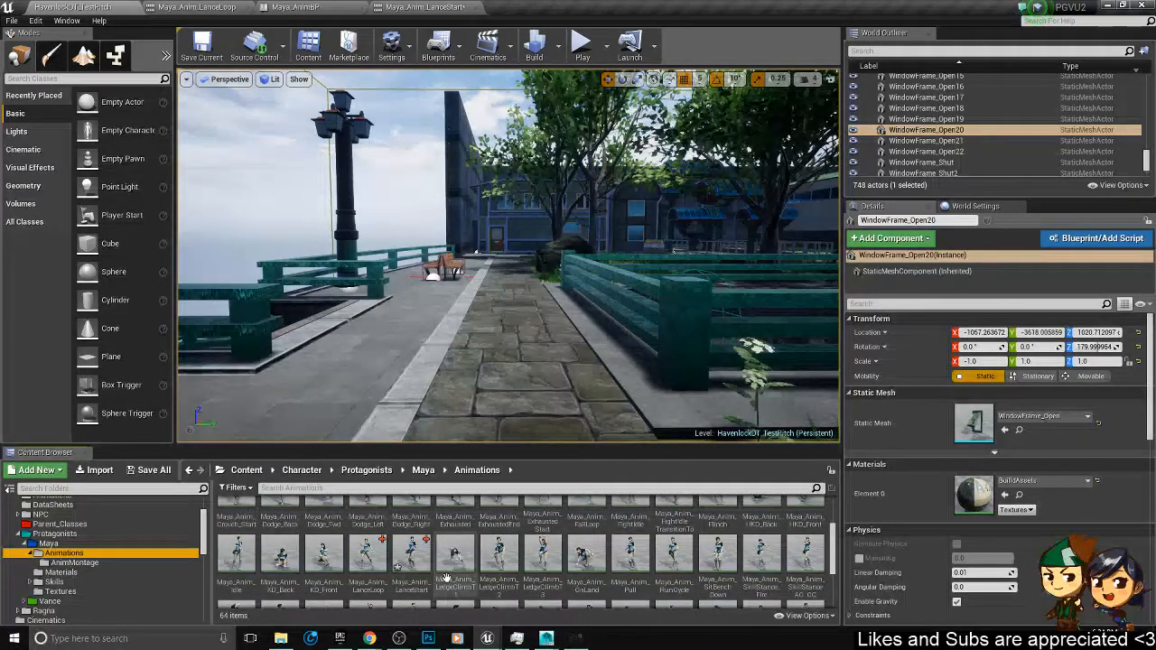
click(411, 556)
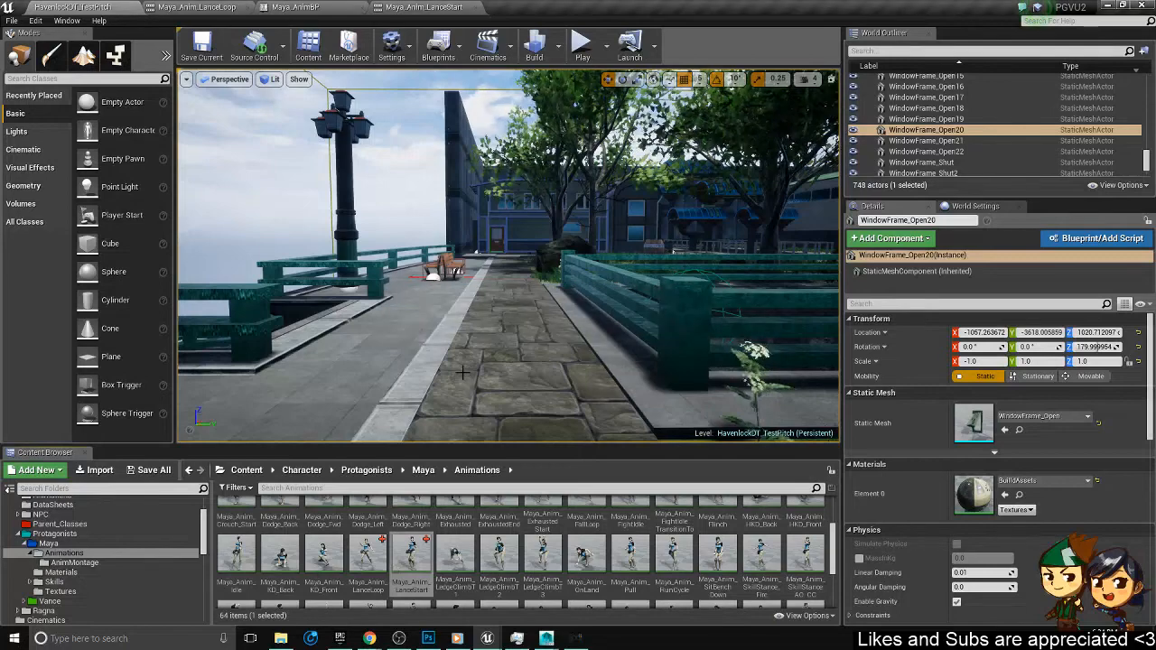
click(456, 553)
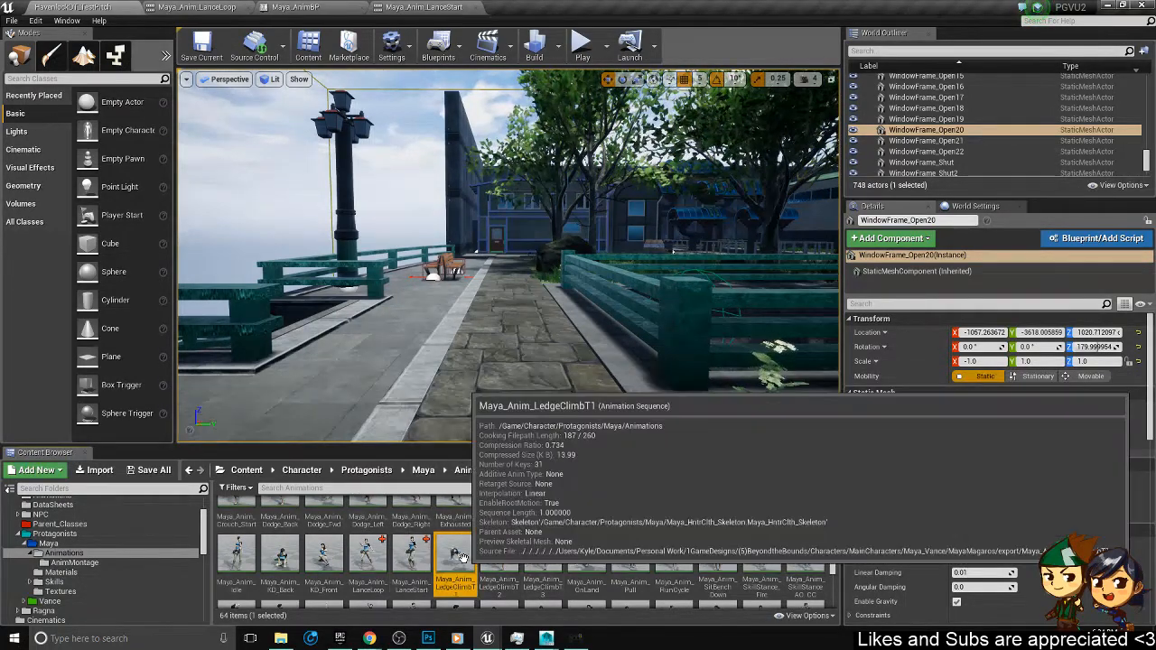
mouse_move(387, 557)
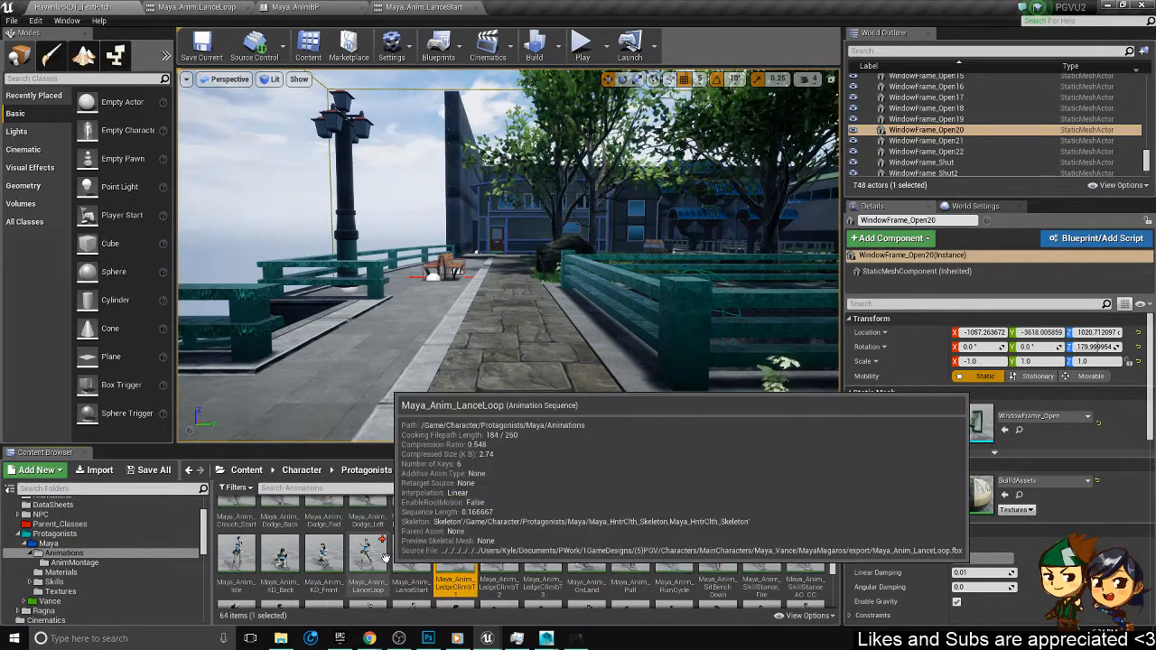
click(386, 557)
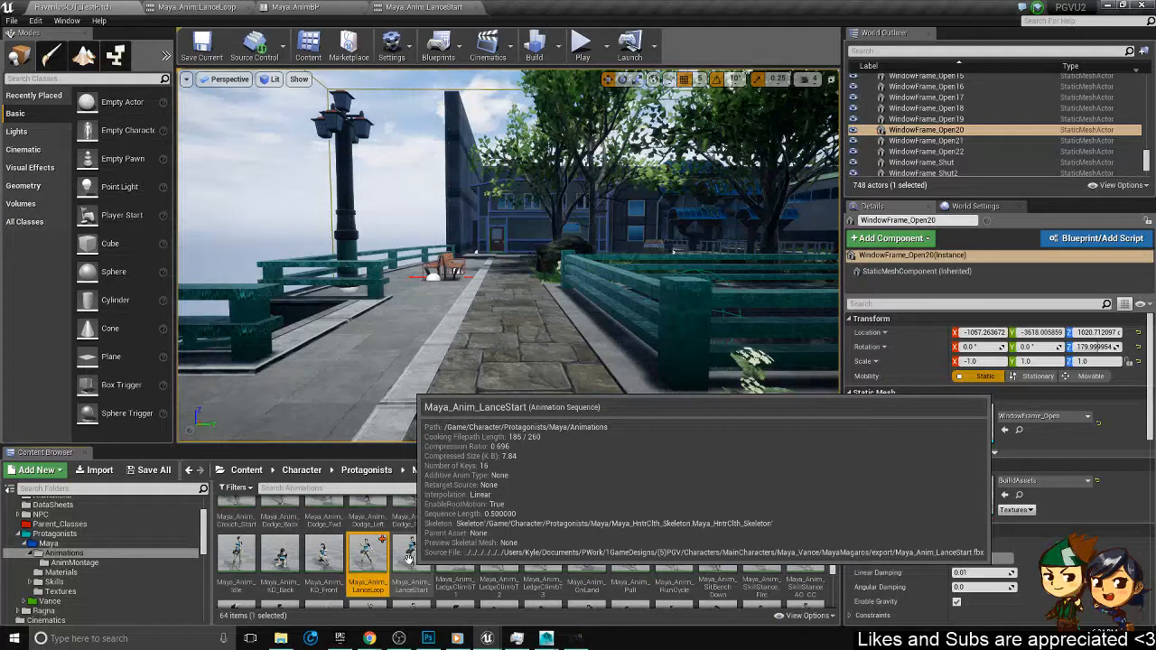
mouse_move(379, 540)
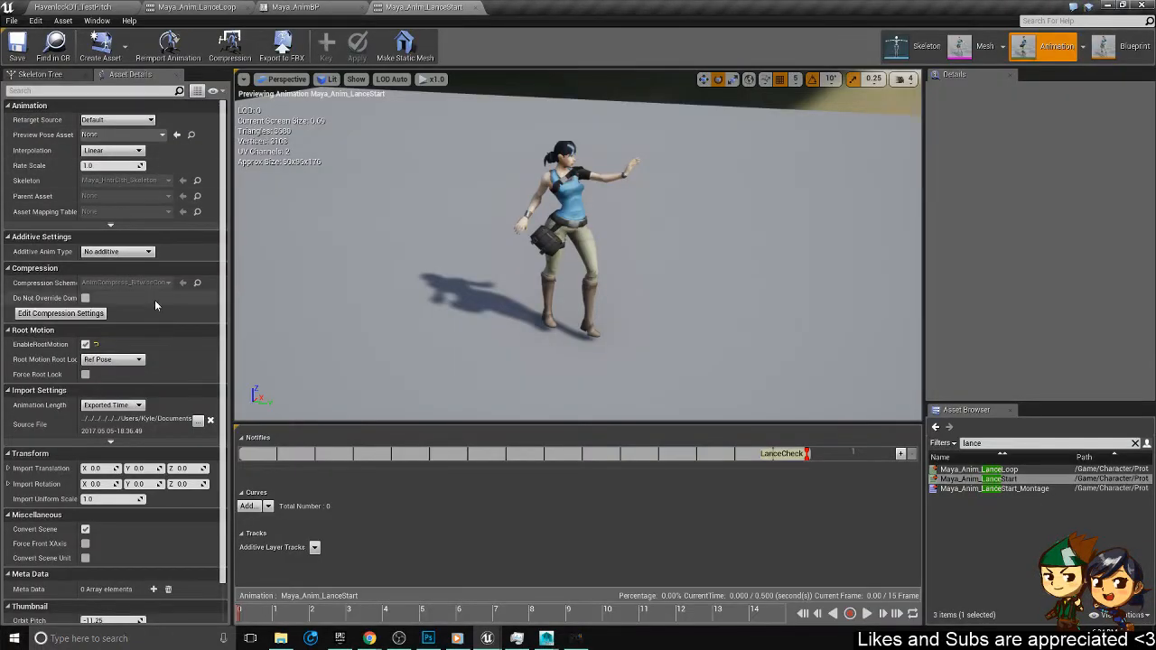
click(84, 344)
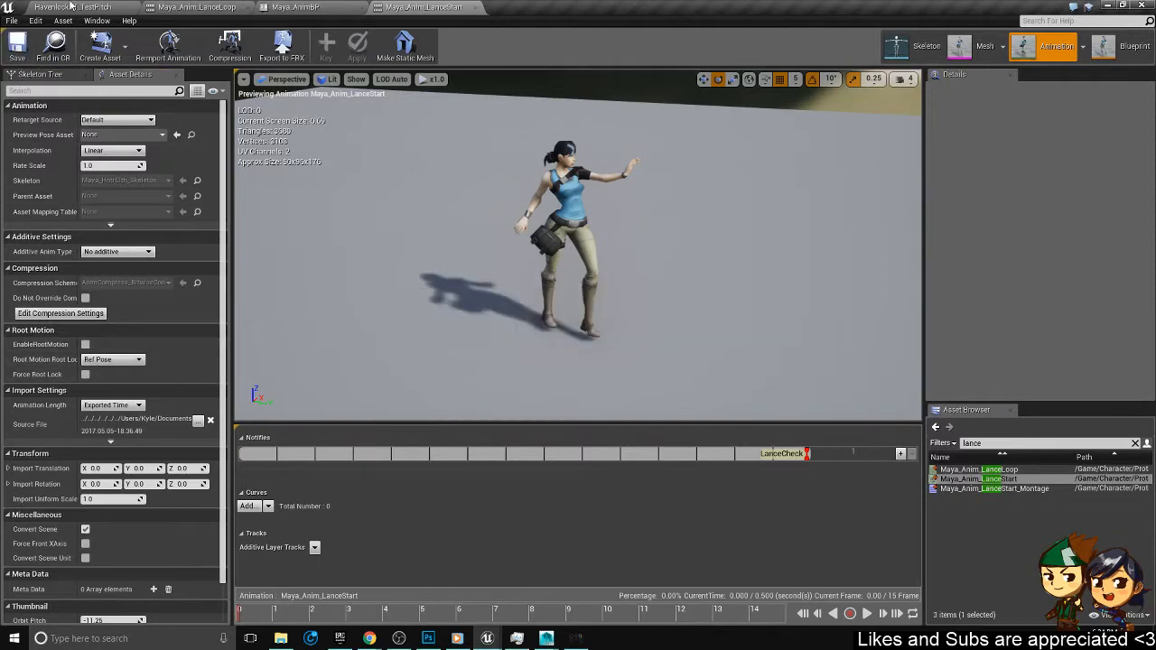
- Start a play session of the HavenlockDT_TestPitch level and proceed as Maya
click(70, 6)
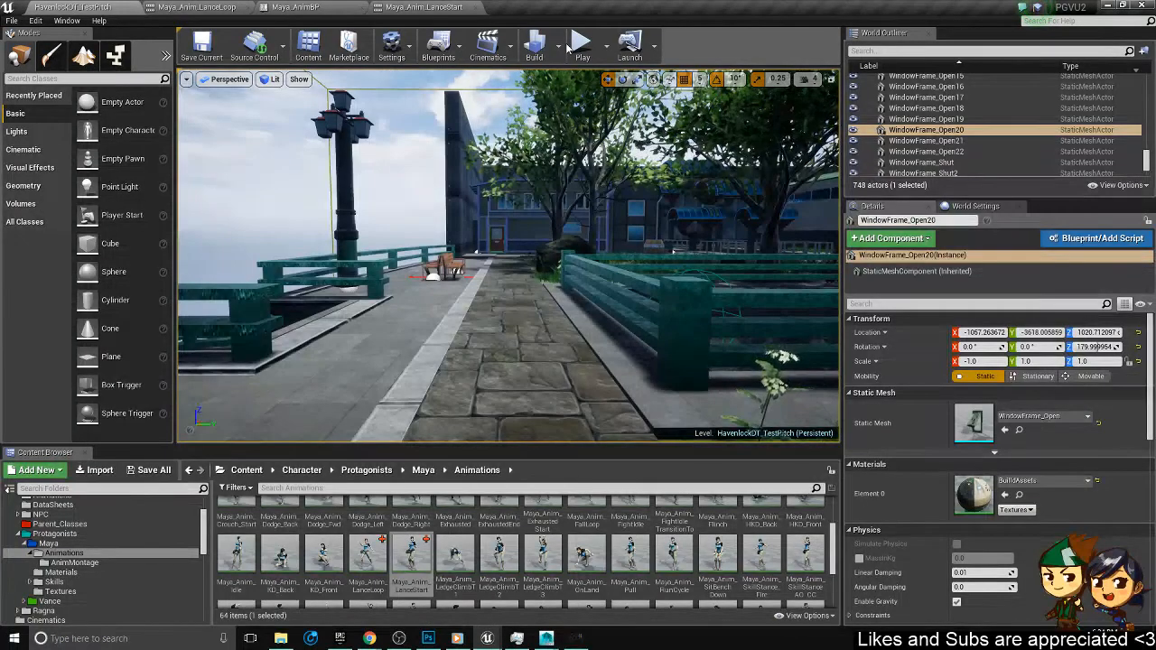
click(606, 47)
click(581, 45)
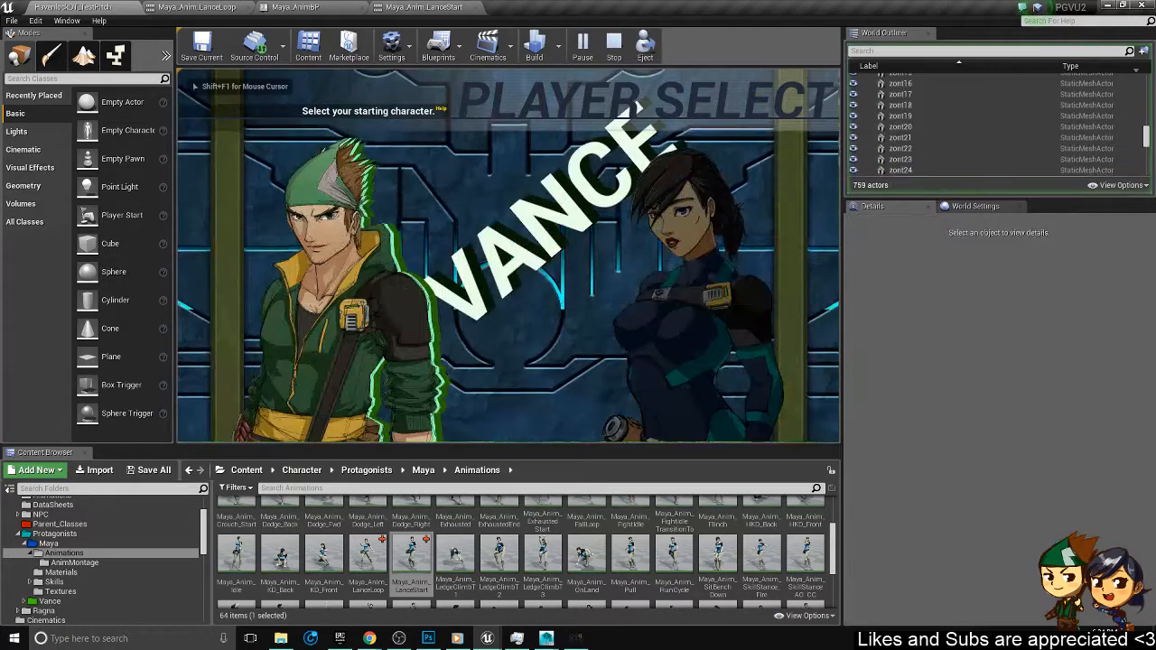
key(Right)
key(Return)
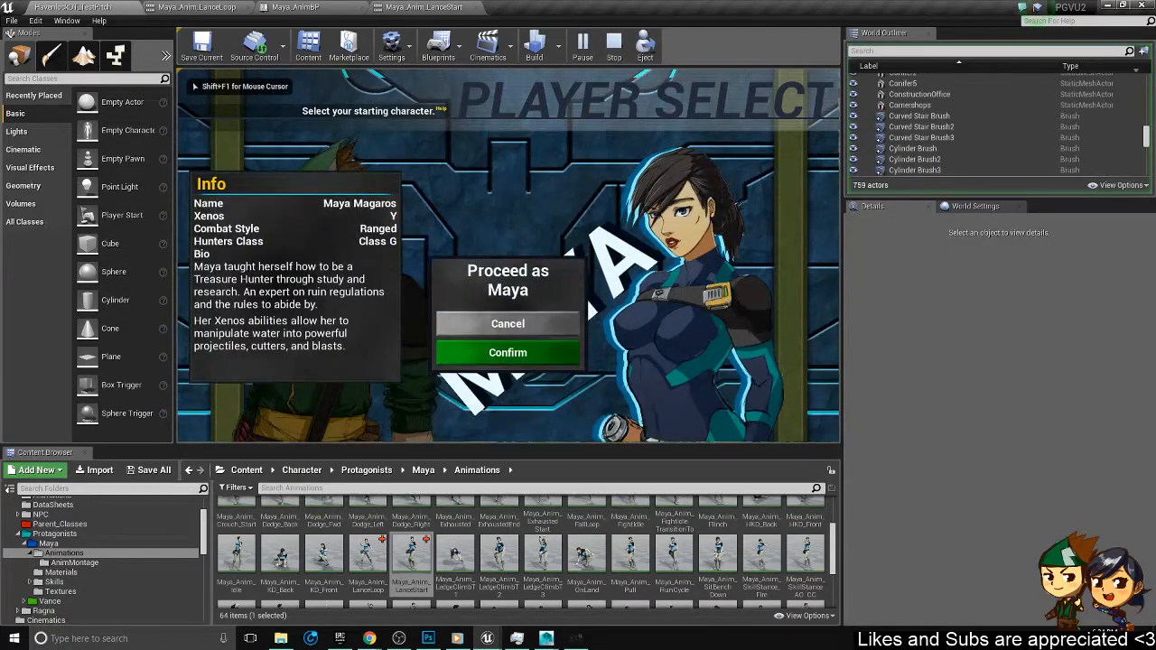
key(Return)
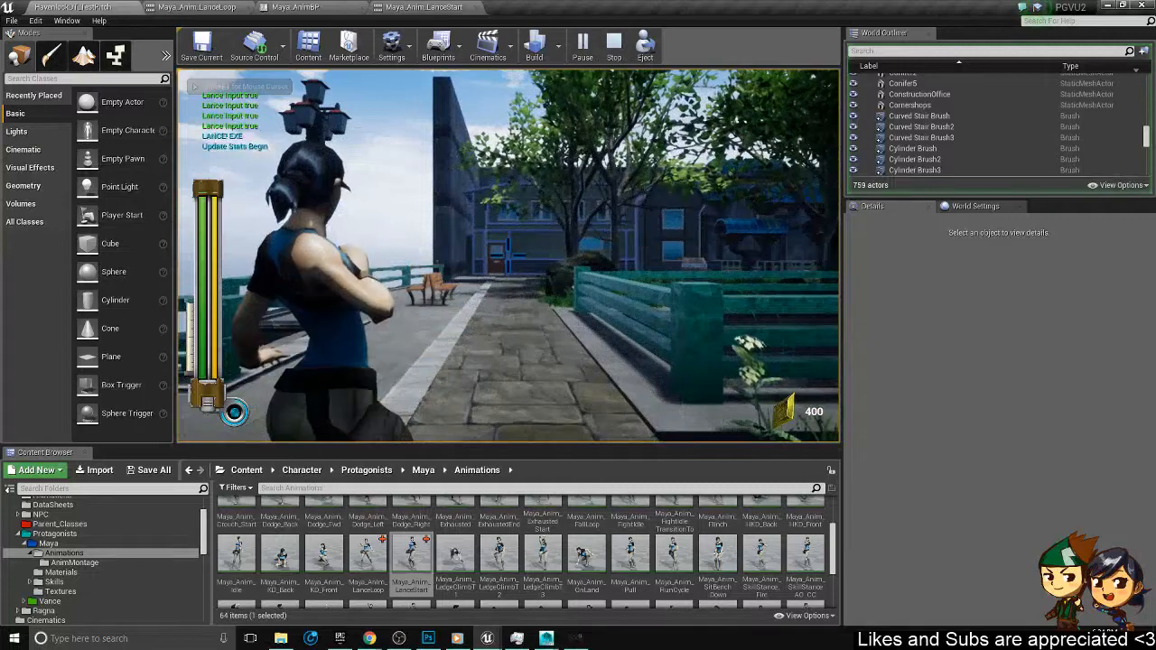
- Trigger Maya's lance repeatedly while aiming, and check the Lance Input and LANCE! EXE debug messages
key(e)
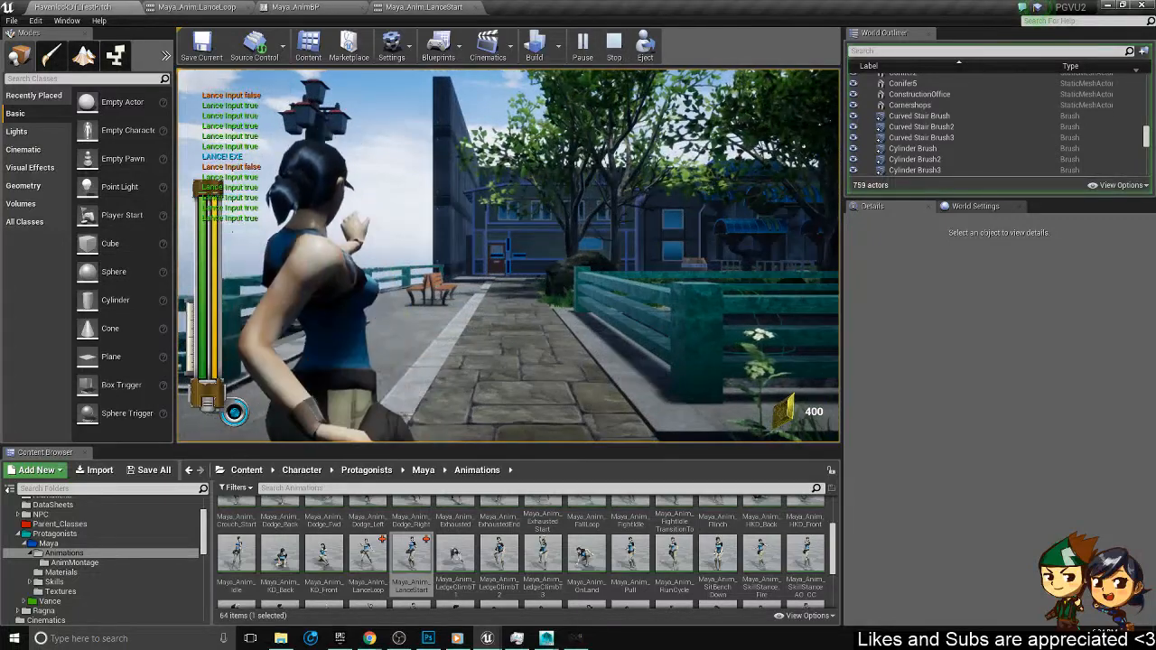
key(e)
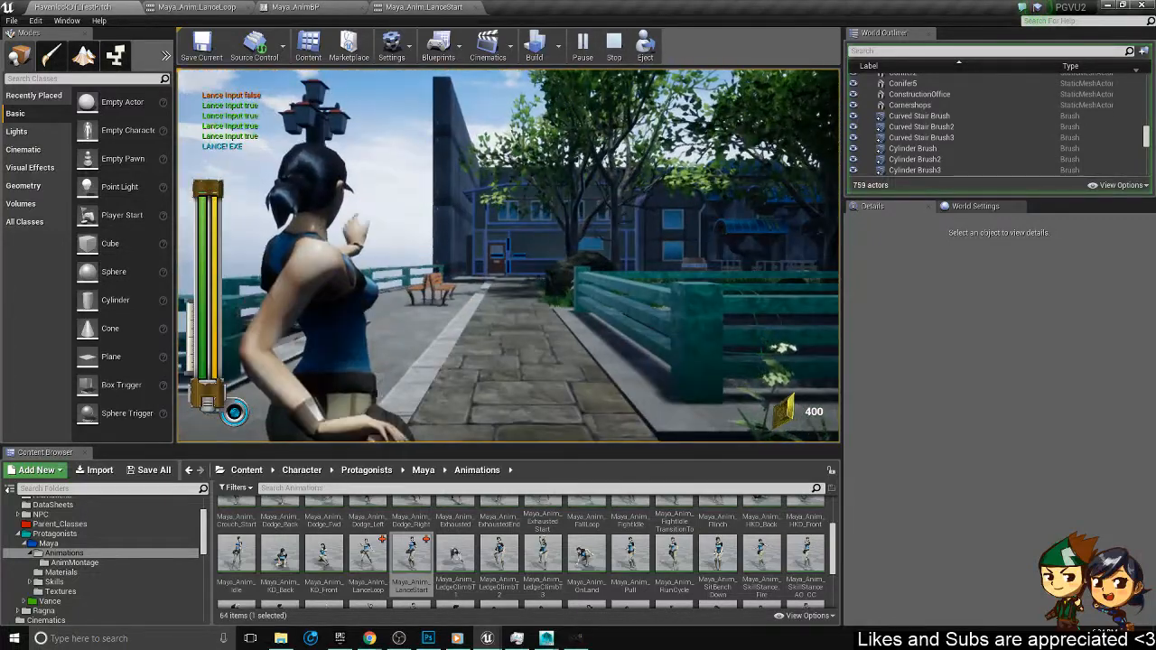
key(e)
key(e)
key(e)
key(e)
key(e)
key(e)
key(e)
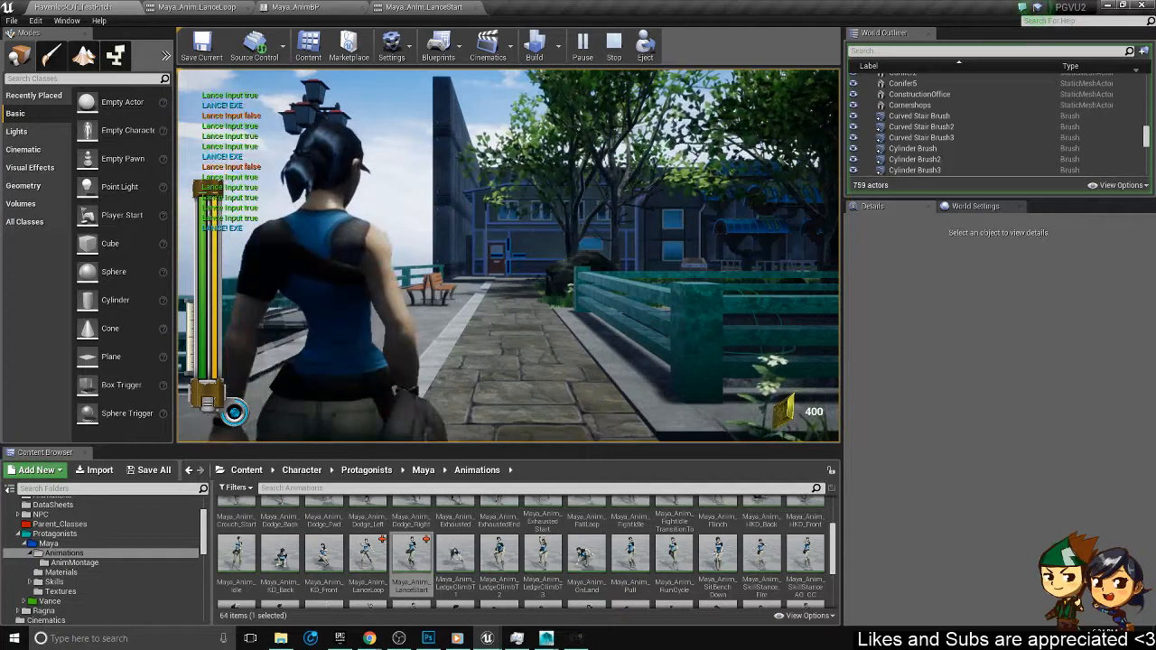
- Move Maya along the path with further lance attempts to check the animation and input messages, and end the play session
key(e)
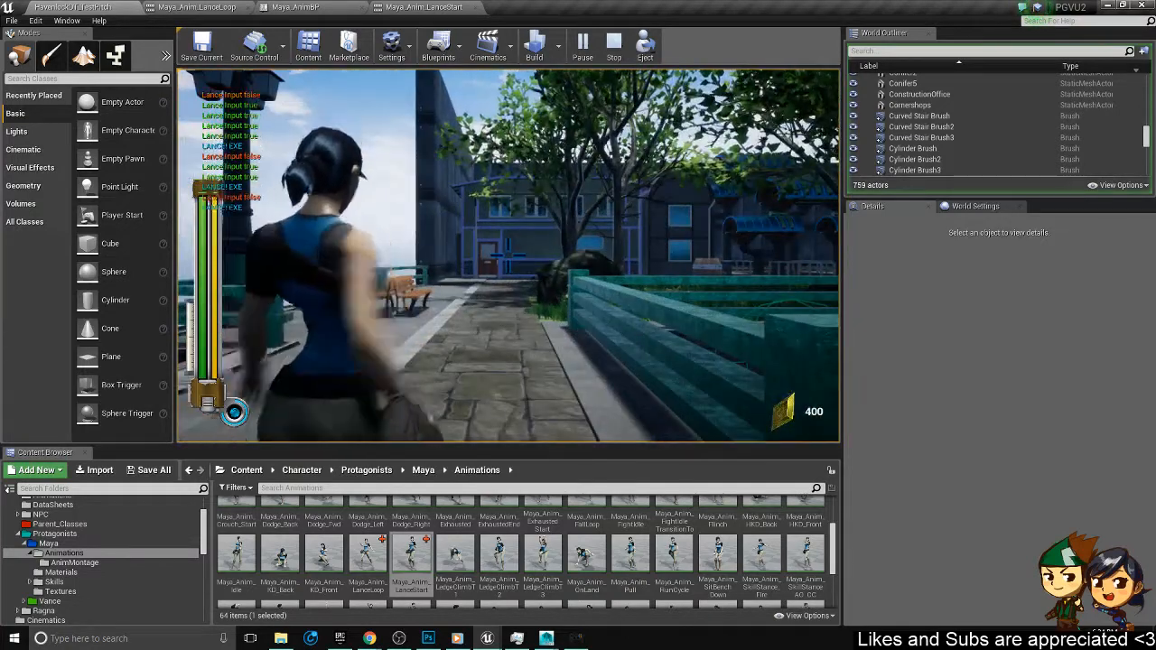
key(e)
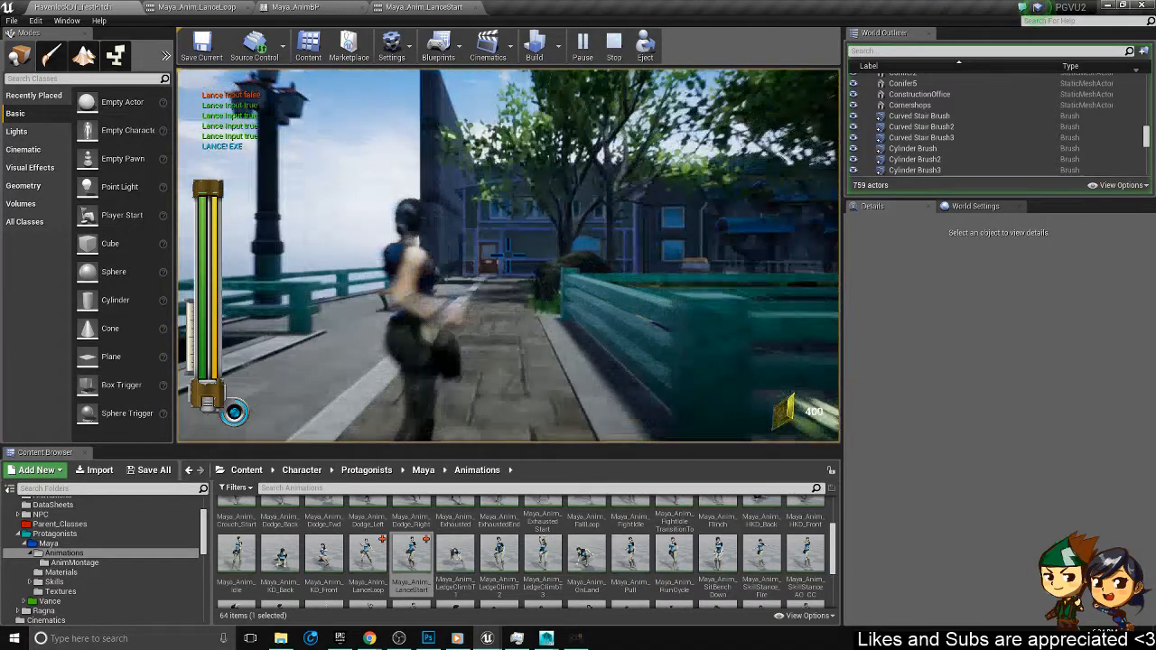
key(e)
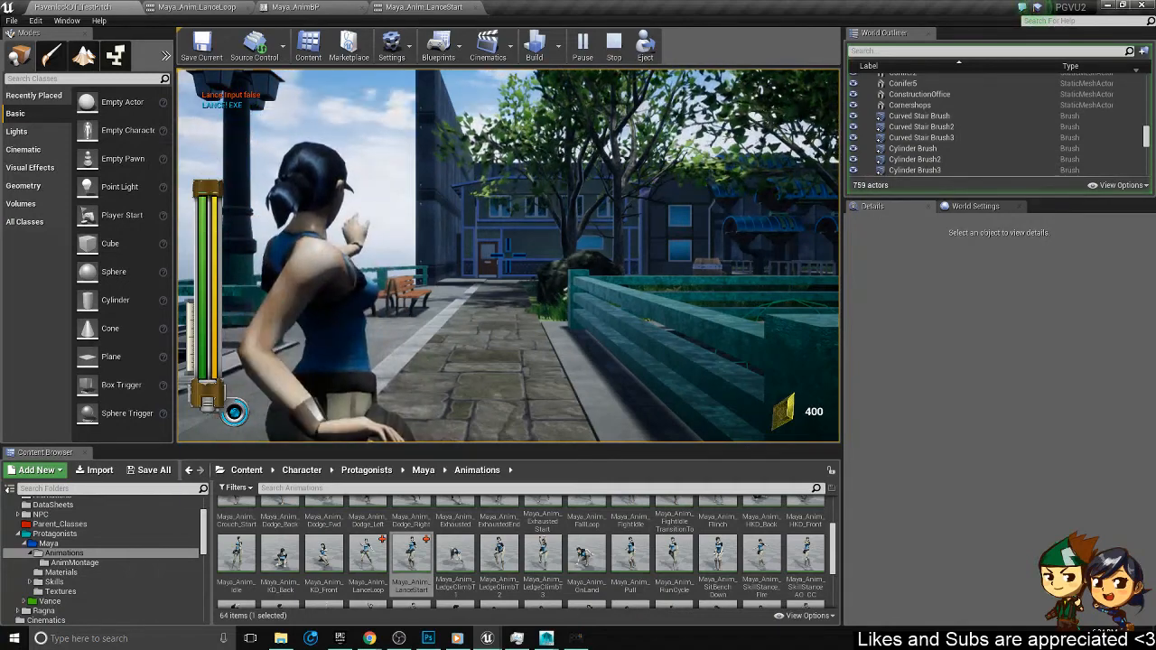
key(e)
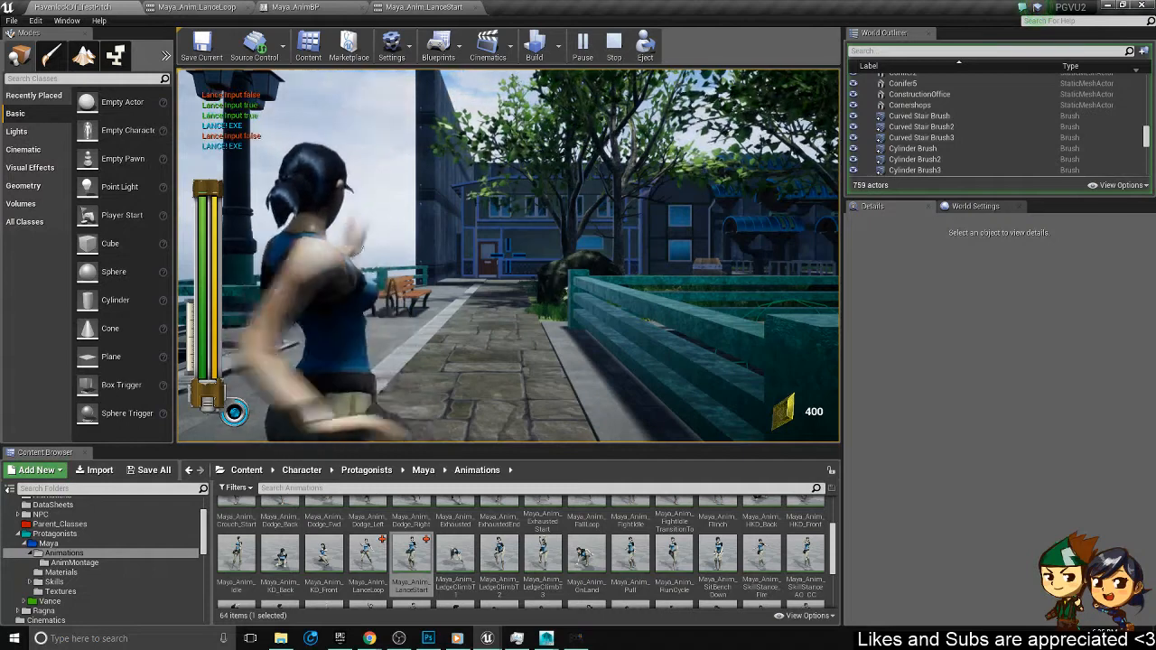
key(e)
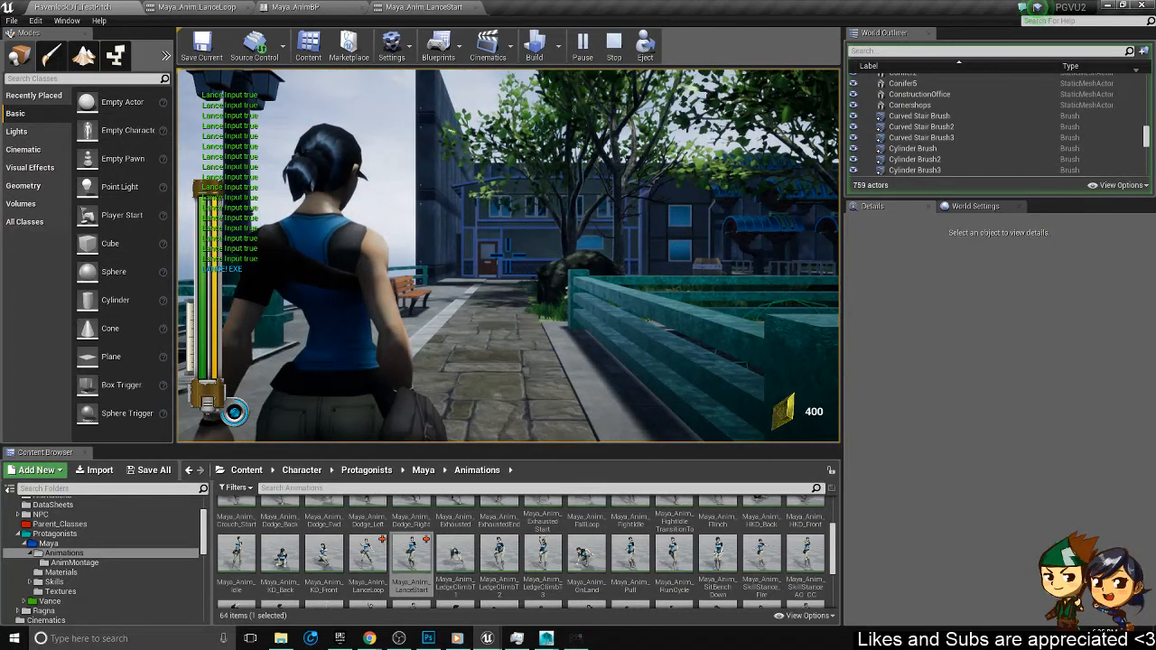
key(e)
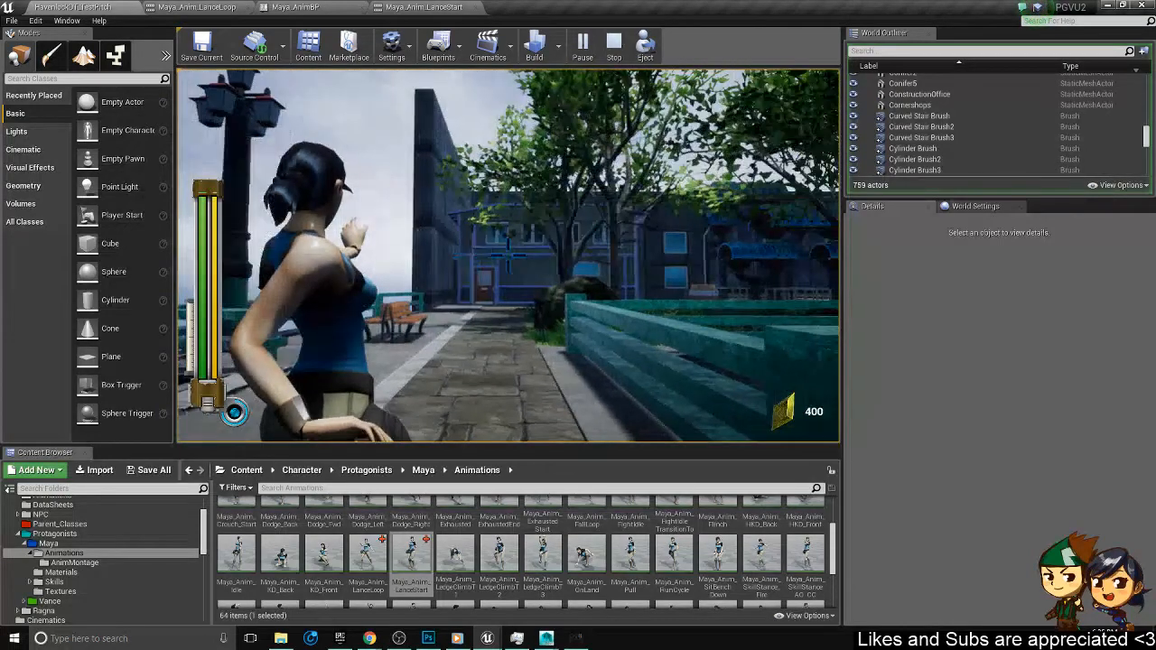
key(e)
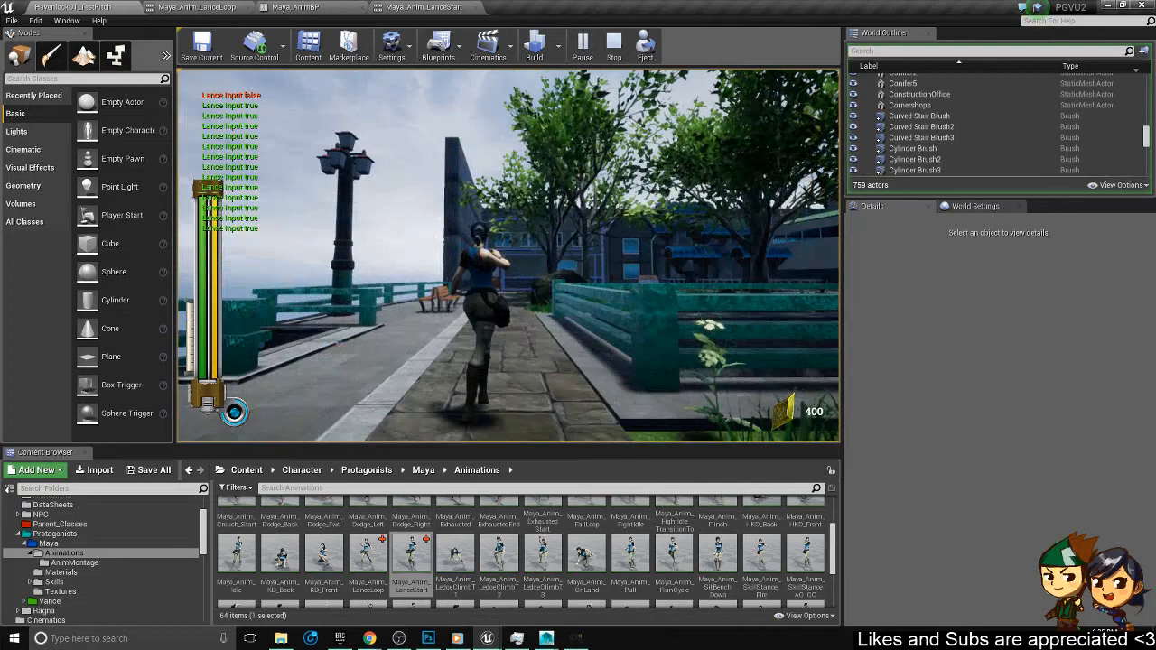
key(Escape)
- Enable EnableRootMotion on the Maya_Anim_LanceLoop animation
click(294, 7)
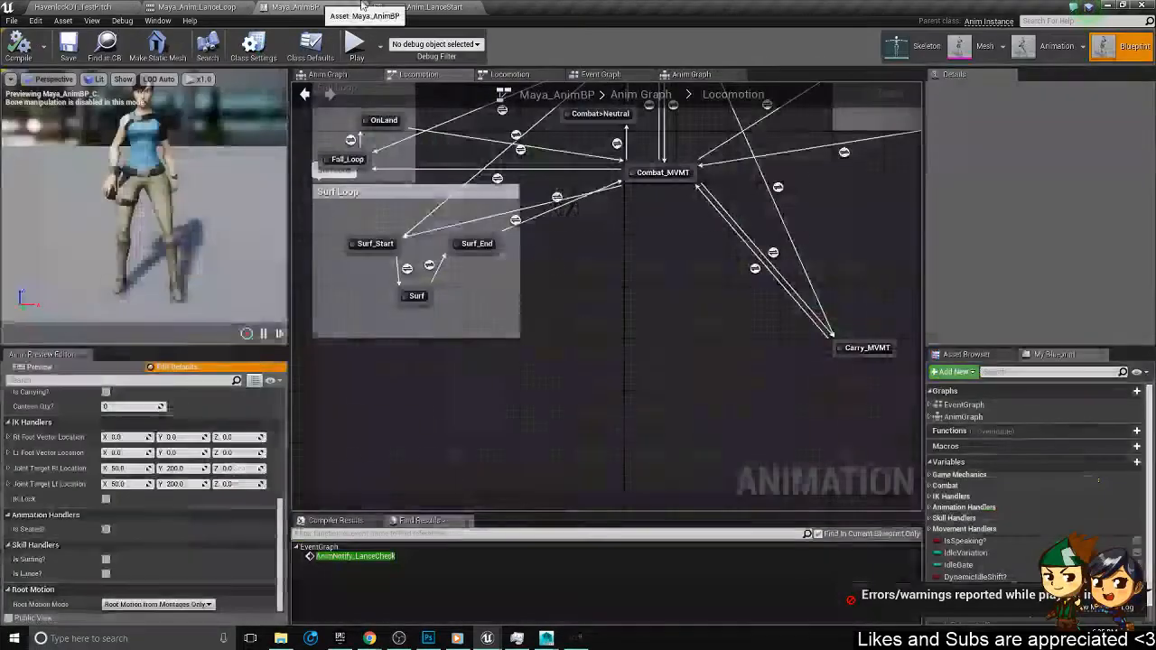
click(197, 7)
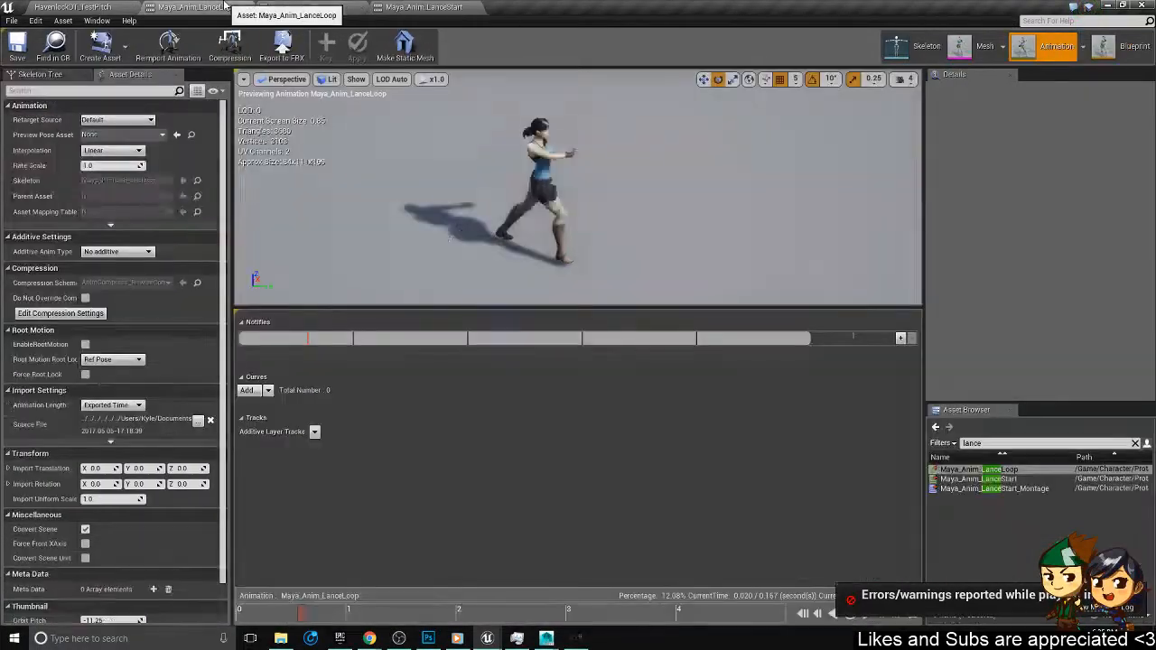
click(86, 344)
click(17, 45)
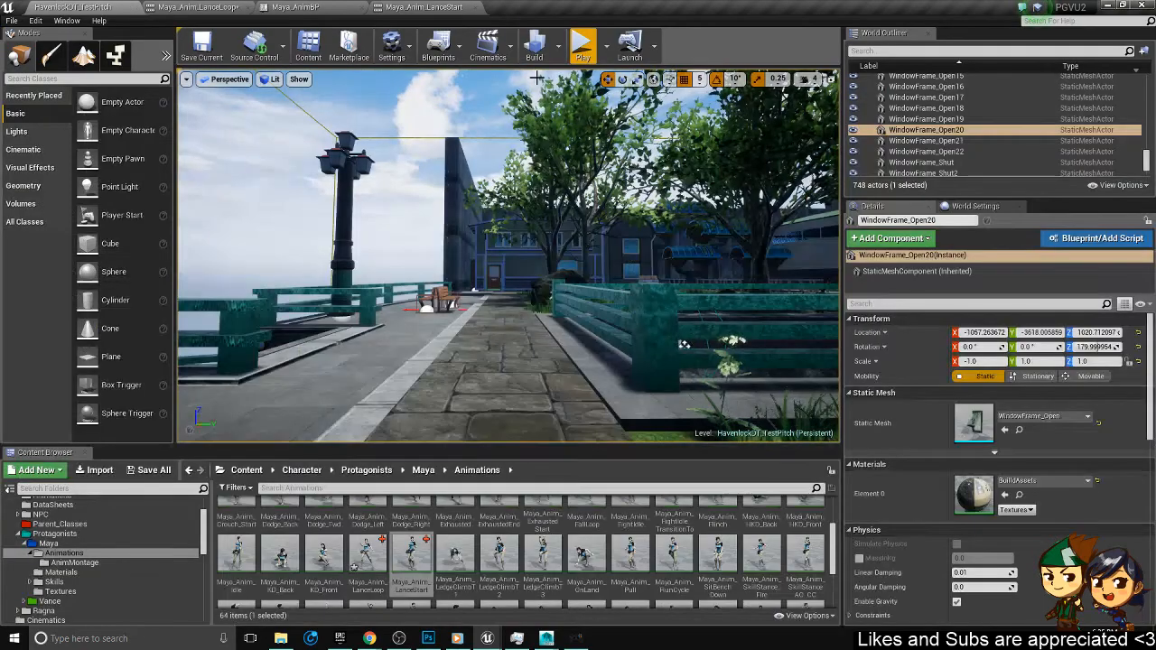
- Start another play session as Maya and perform the lance to test the looping animation with root motion
click(582, 56)
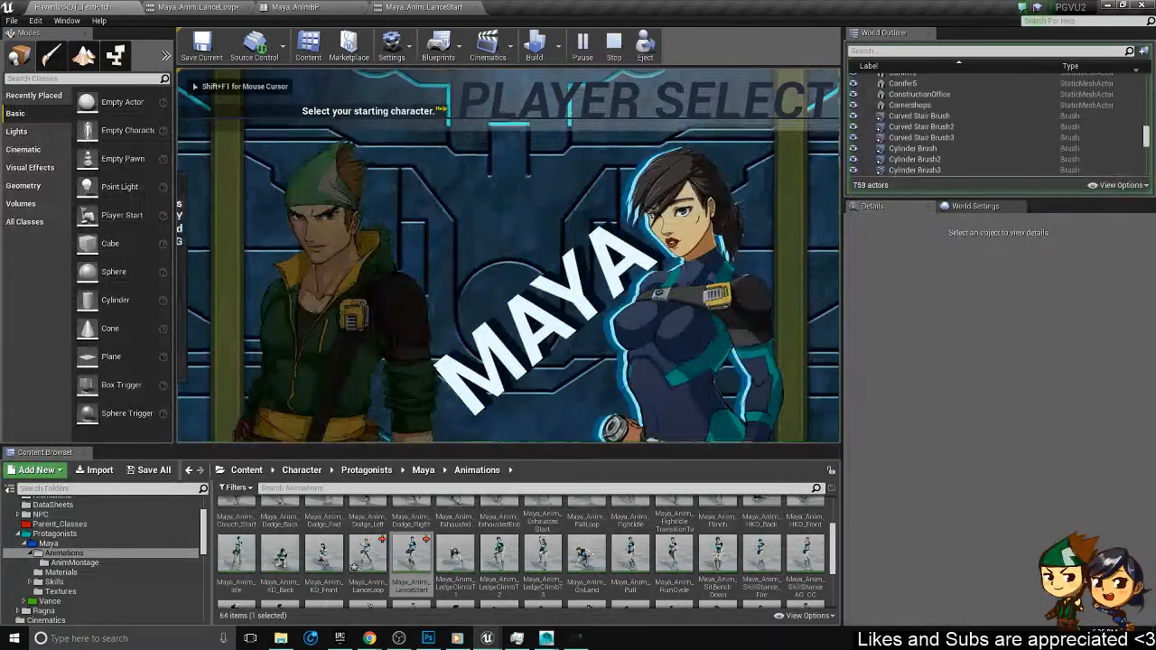
click(507, 353)
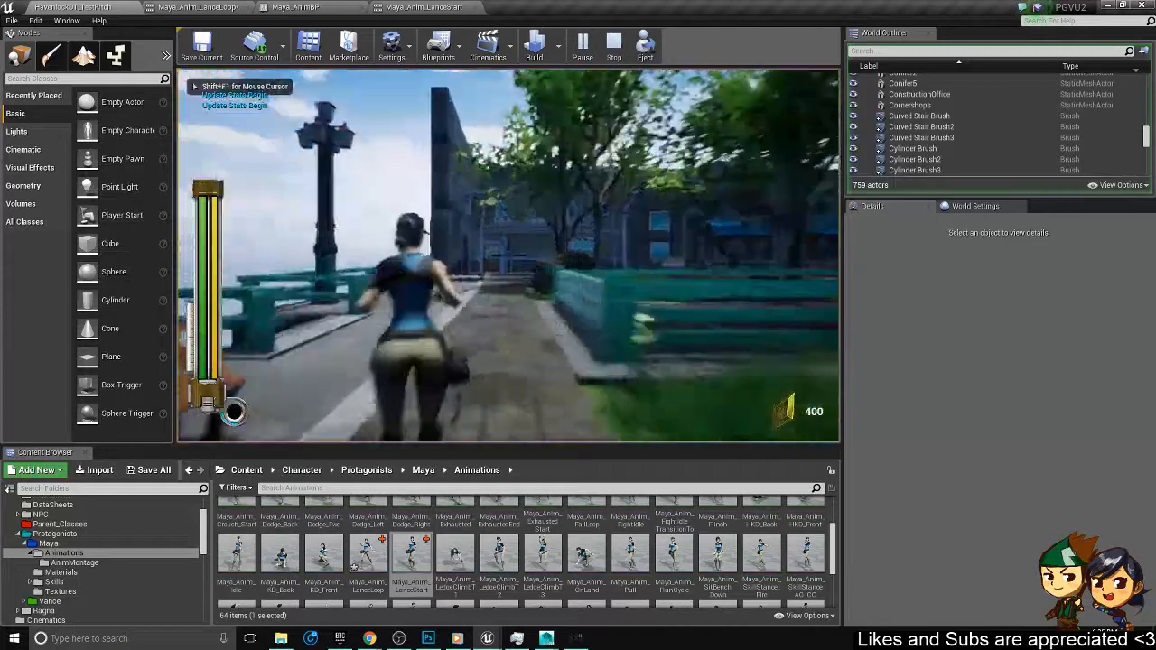
key(e)
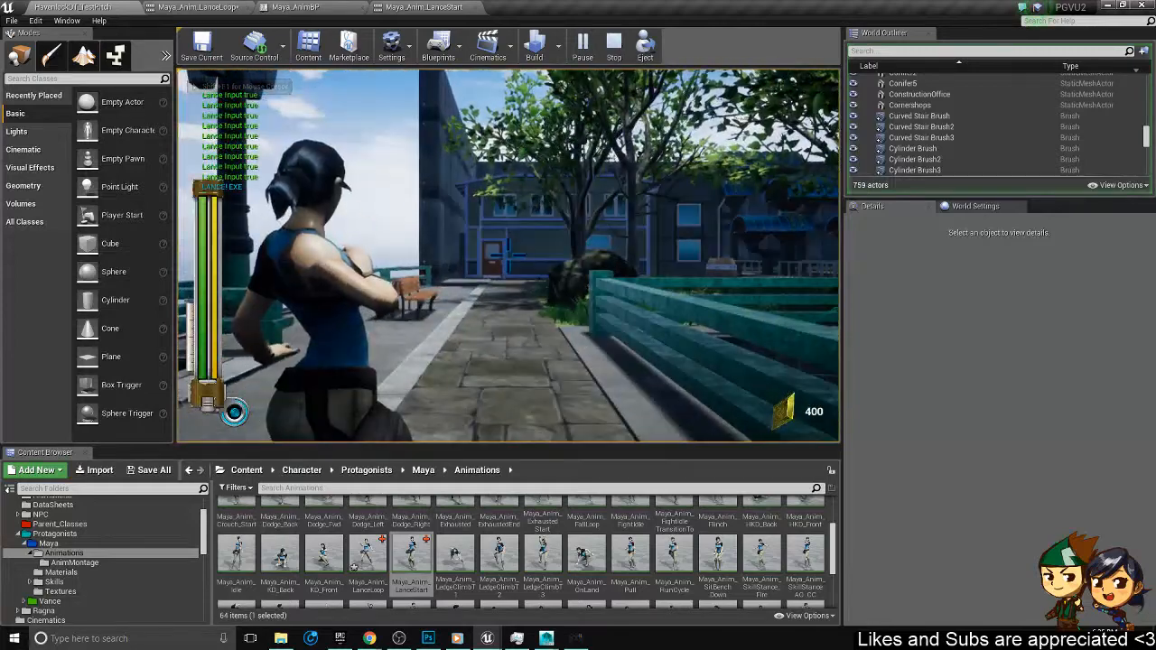
key(e)
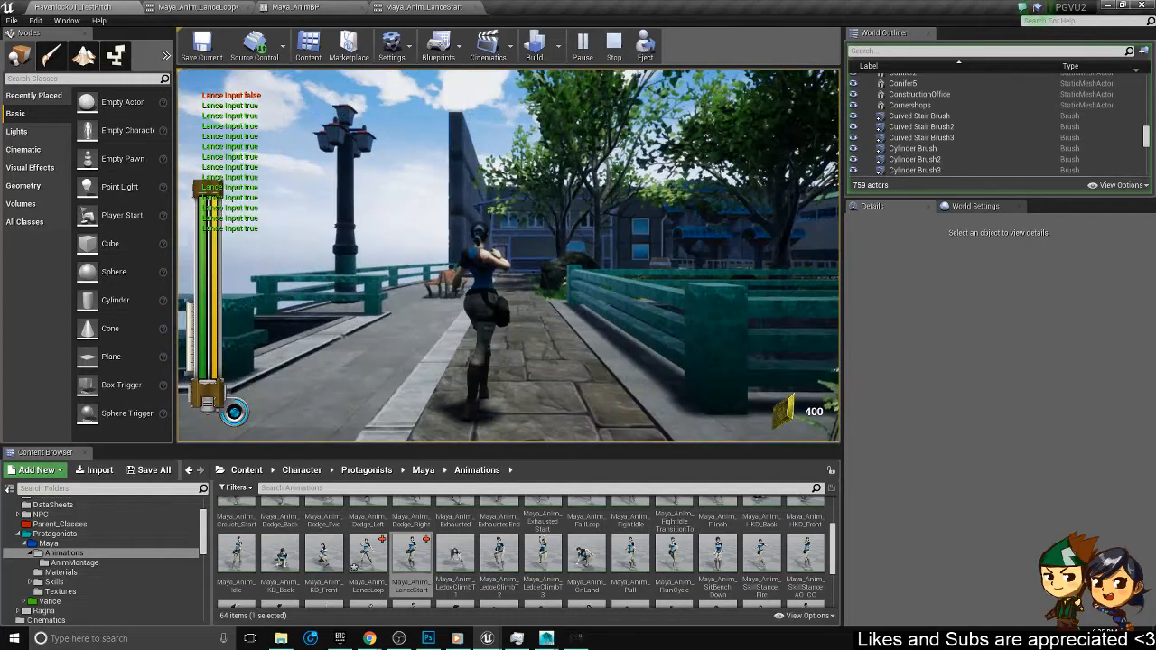
- End the play session and disable EnableRootMotion and Force Root Lock on the Maya_Anim_LanceLoop animation
key(shift+F1)
click(614, 45)
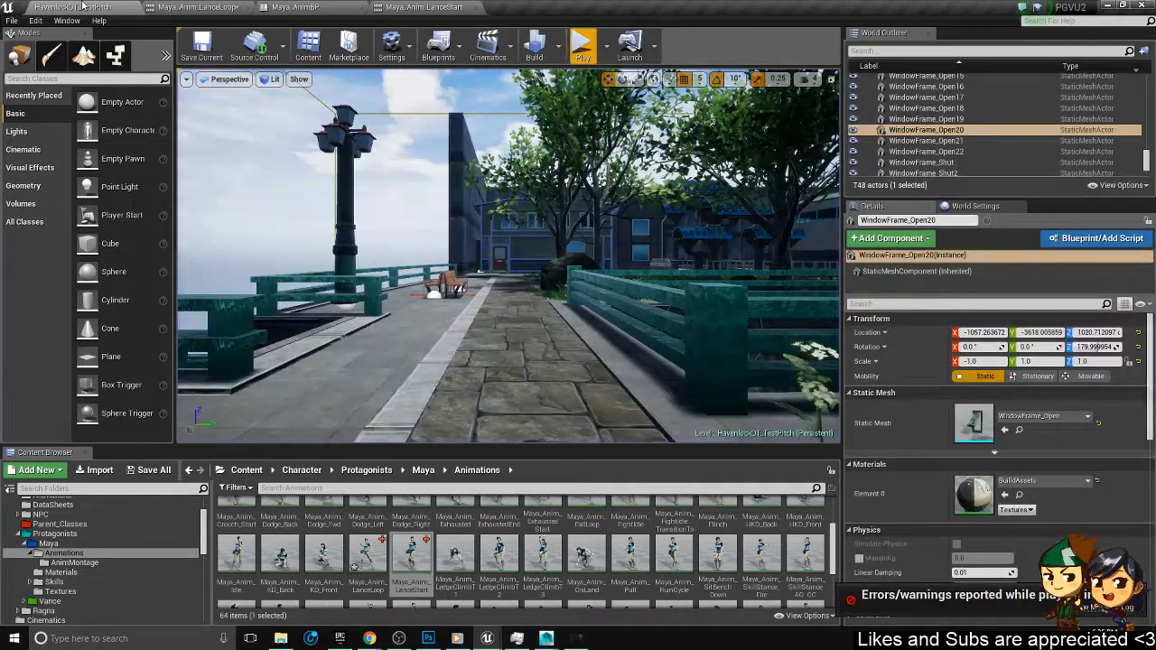
click(220, 5)
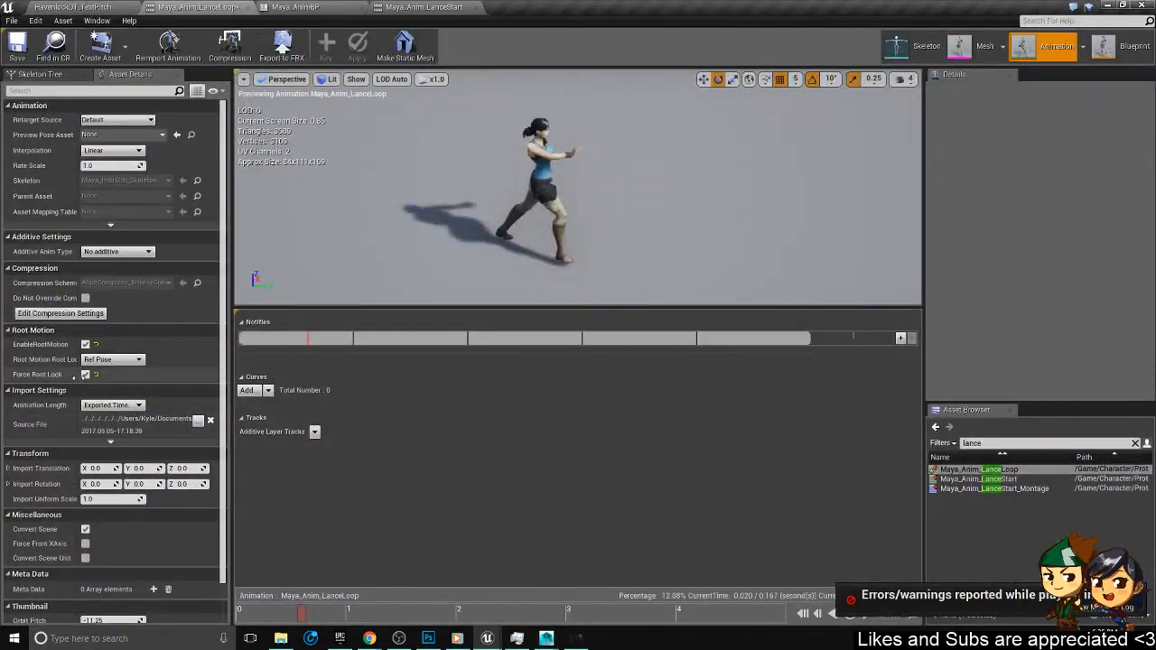
click(127, 361)
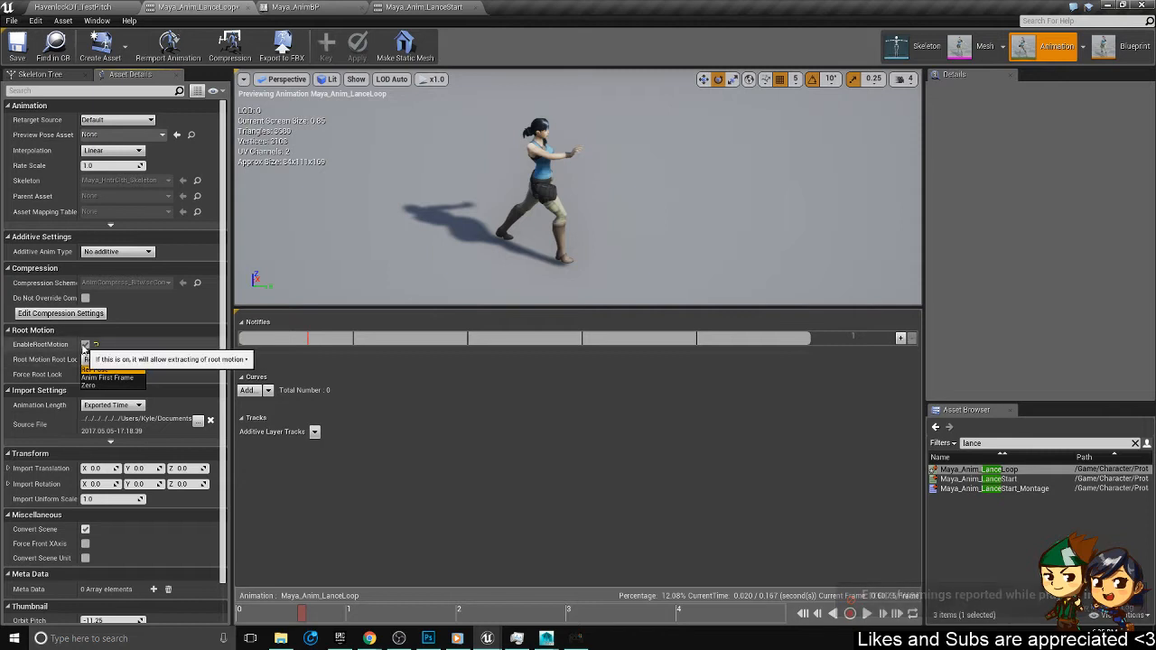
click(136, 391)
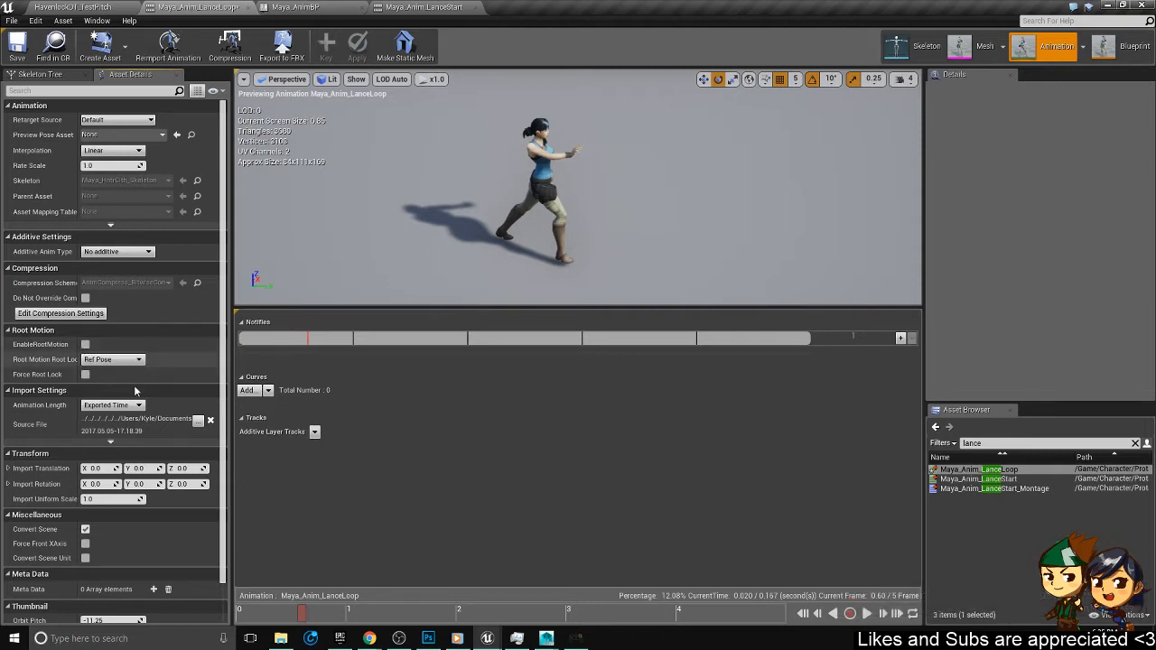
- Enable EnableRootMotion on the Maya_Anim_LanceStart animation
double_click(981, 479)
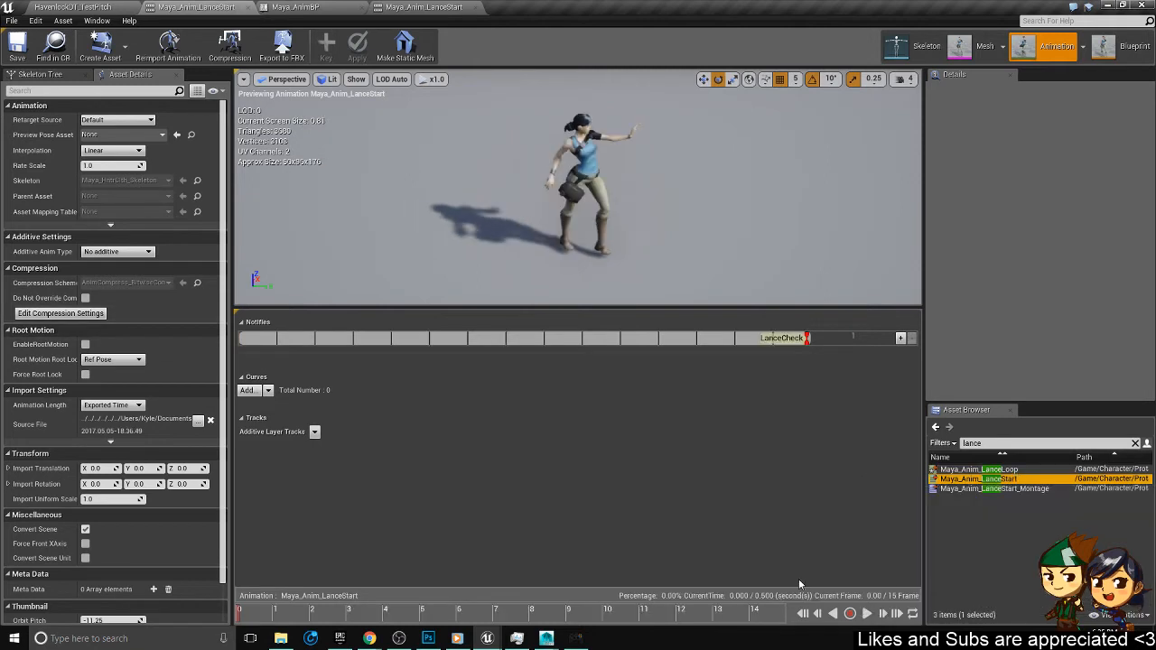
double_click(1002, 489)
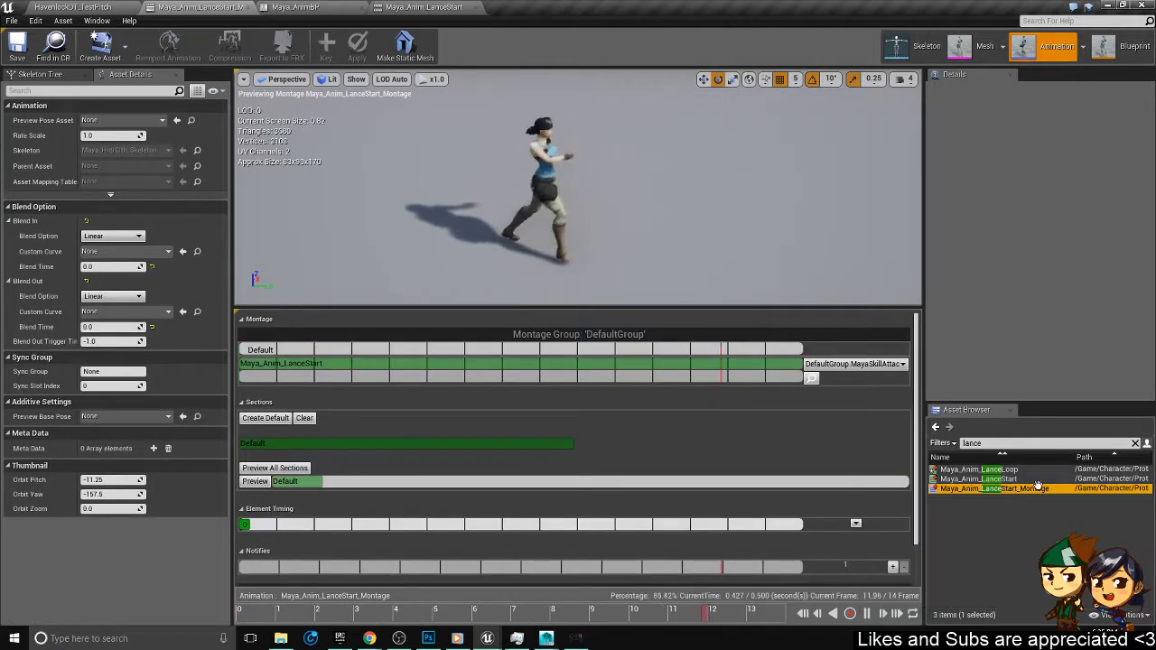
double_click(994, 479)
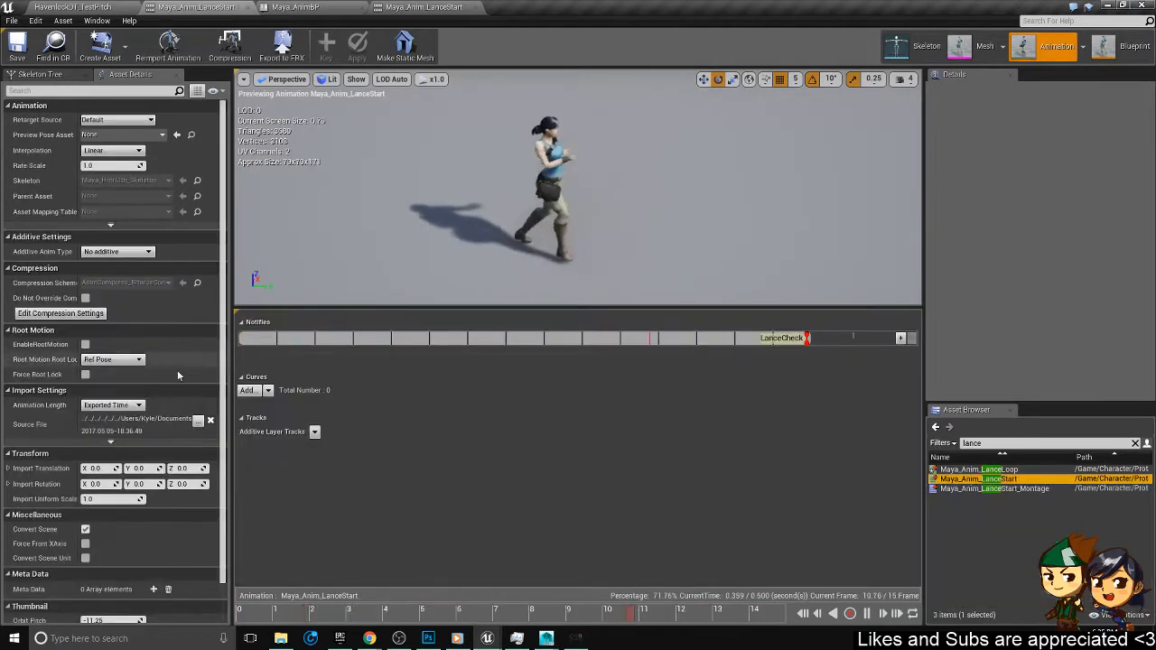
click(86, 344)
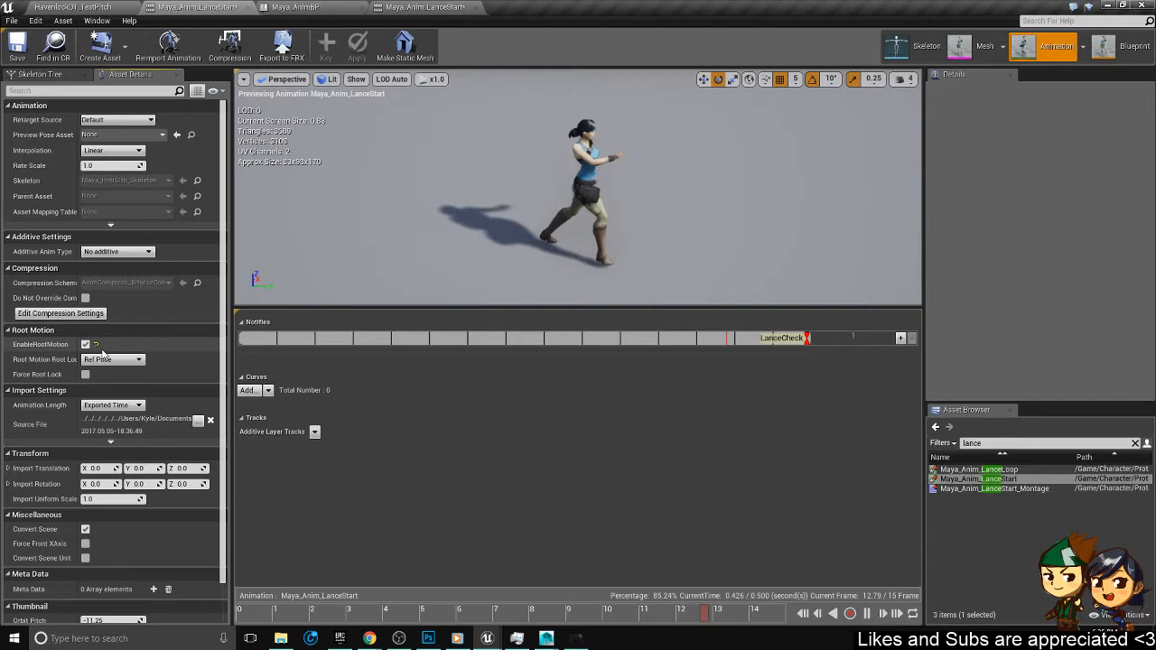
- Start a new play session in the HavenlockDT_TestPitch level with Maya as the starting character
click(66, 8)
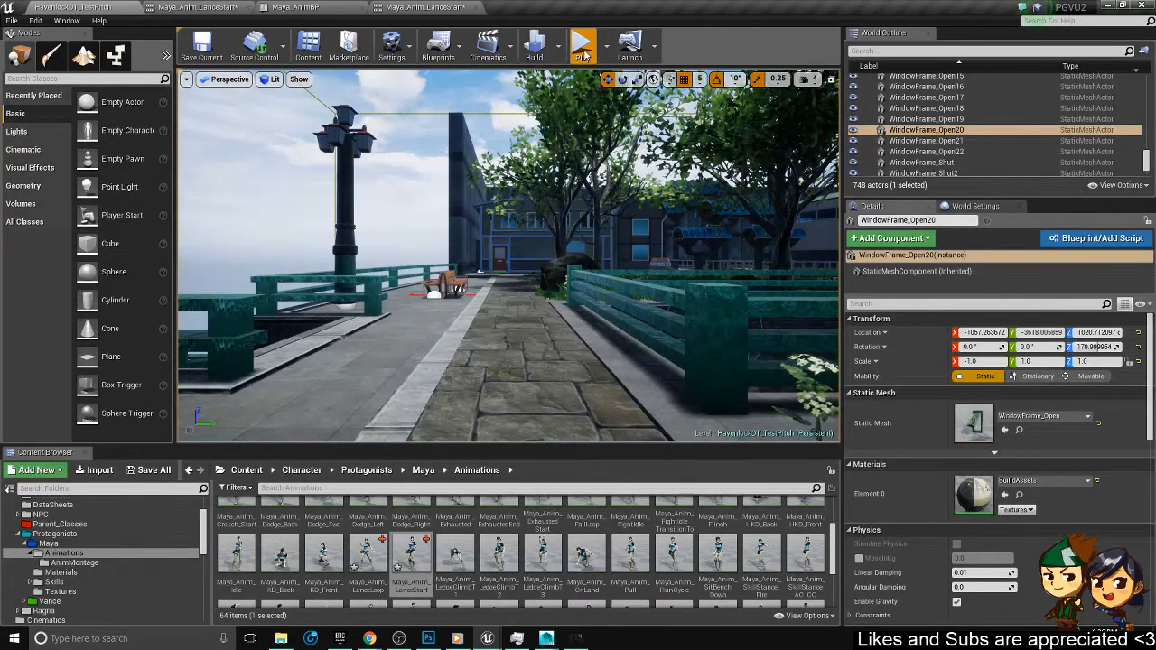
click(582, 45)
click(592, 310)
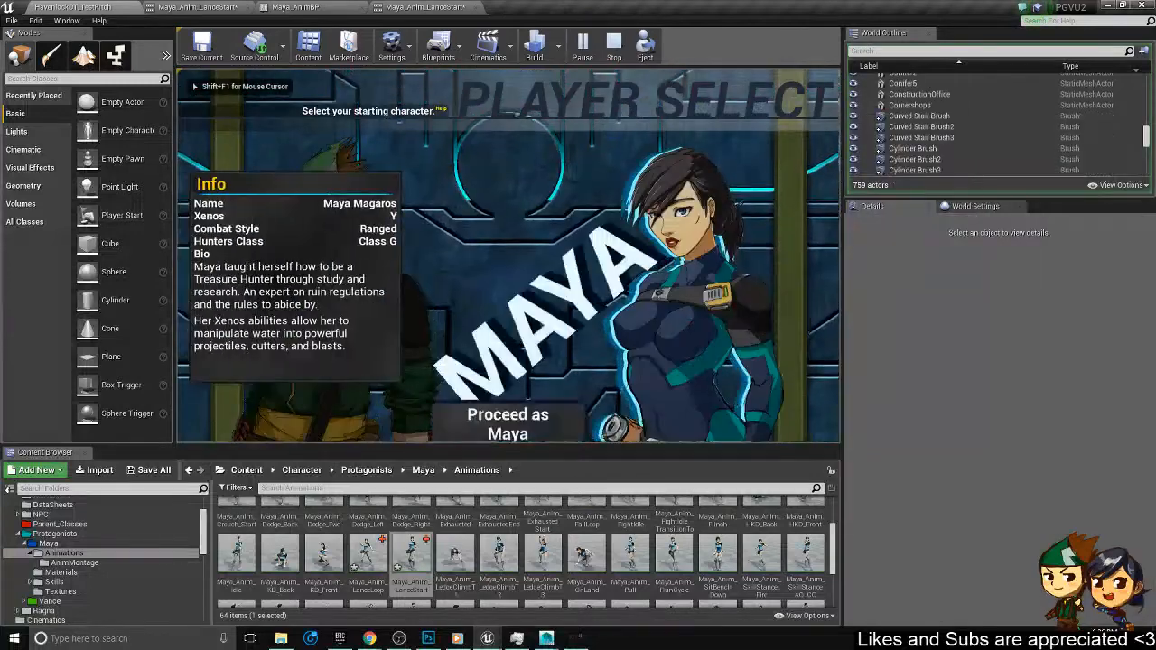
click(542, 354)
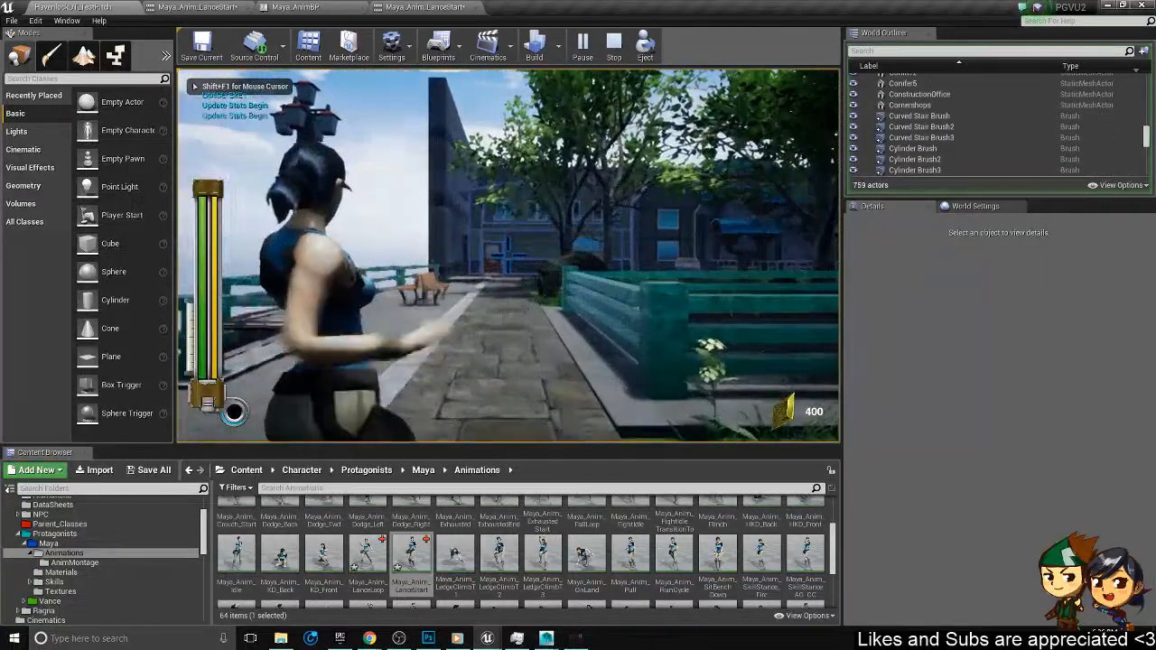
- Run Maya along the path and perform the lance repeatedly to test LanceStart with root motion enabled
key(w)
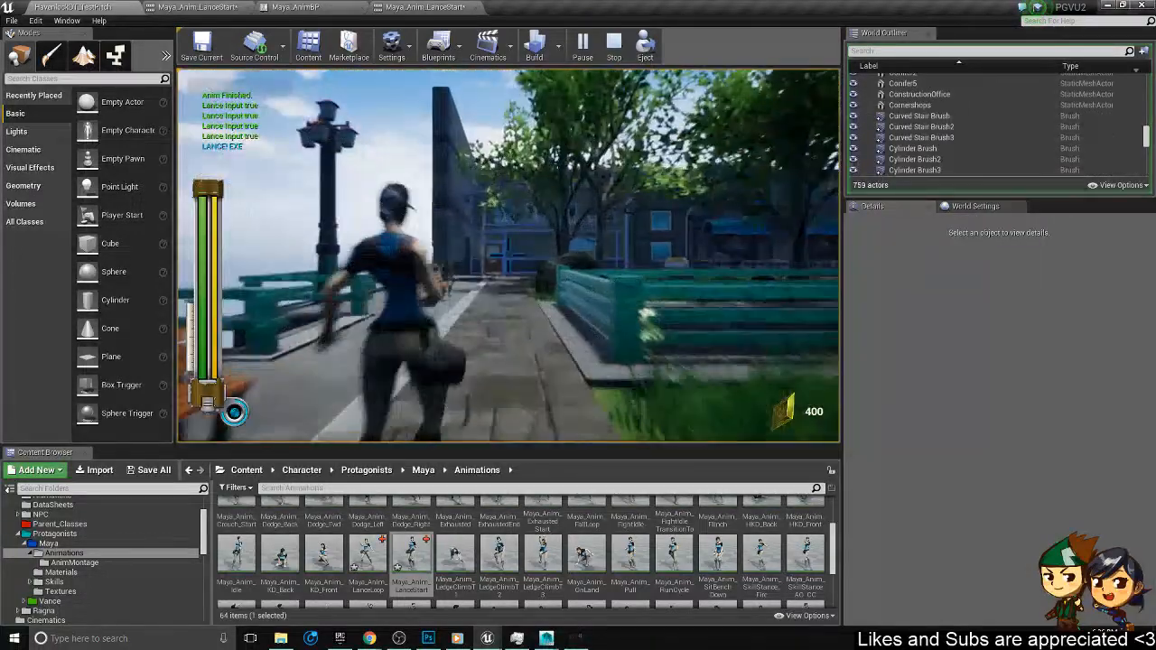
key(e)
key(e)
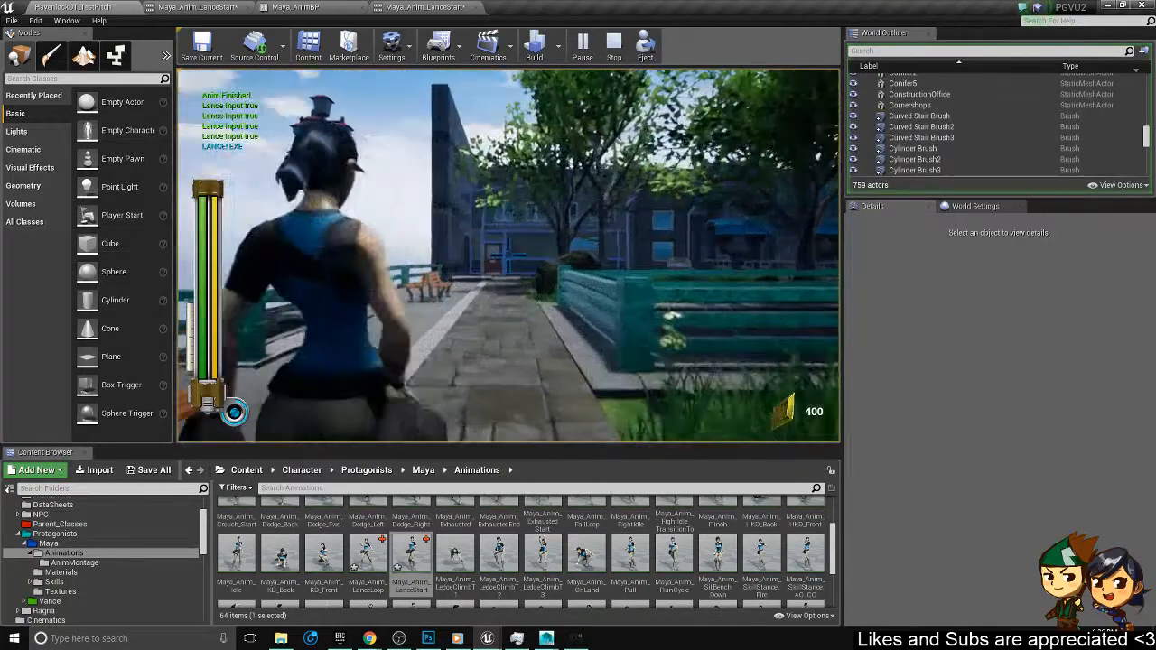
key(e)
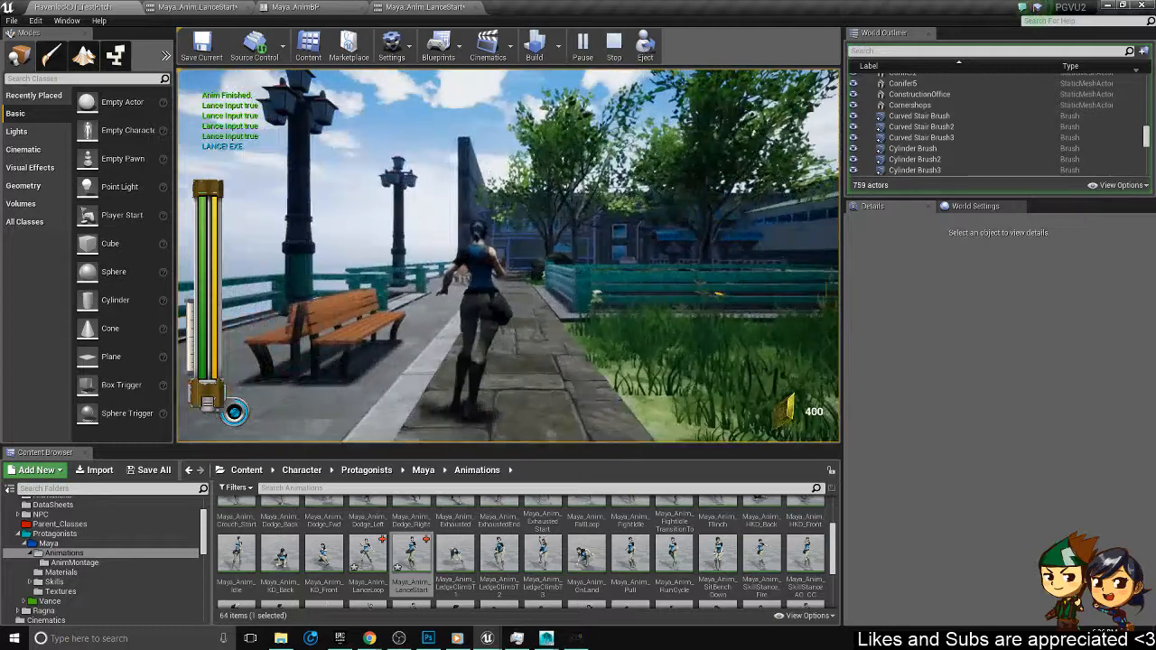
key(e)
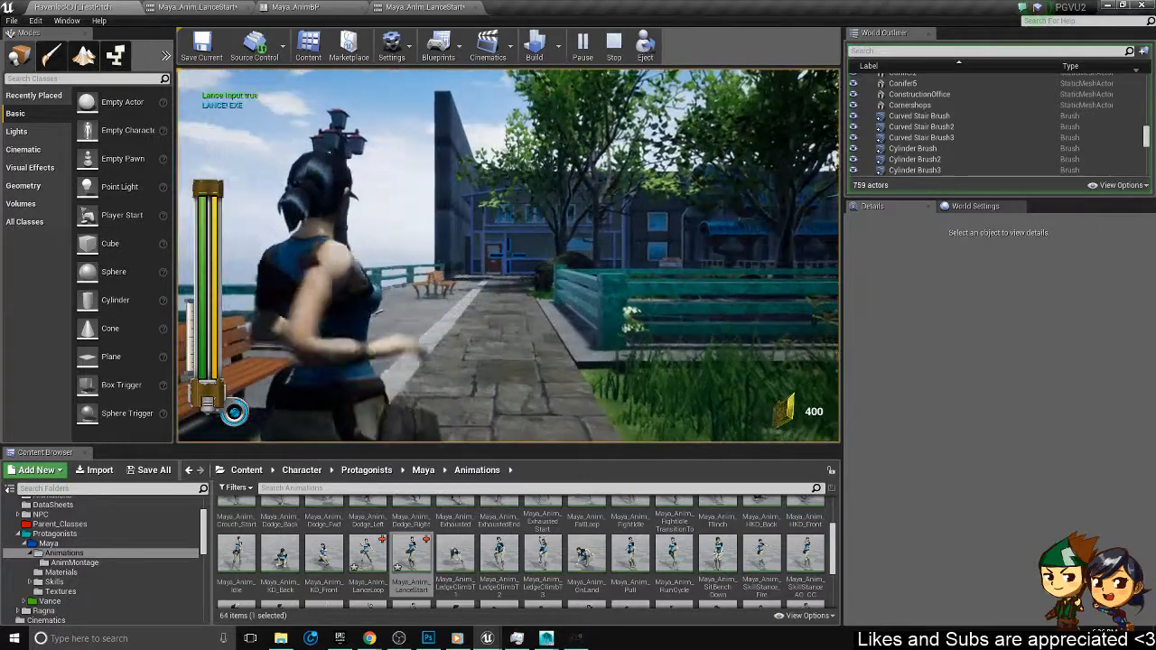
key(e)
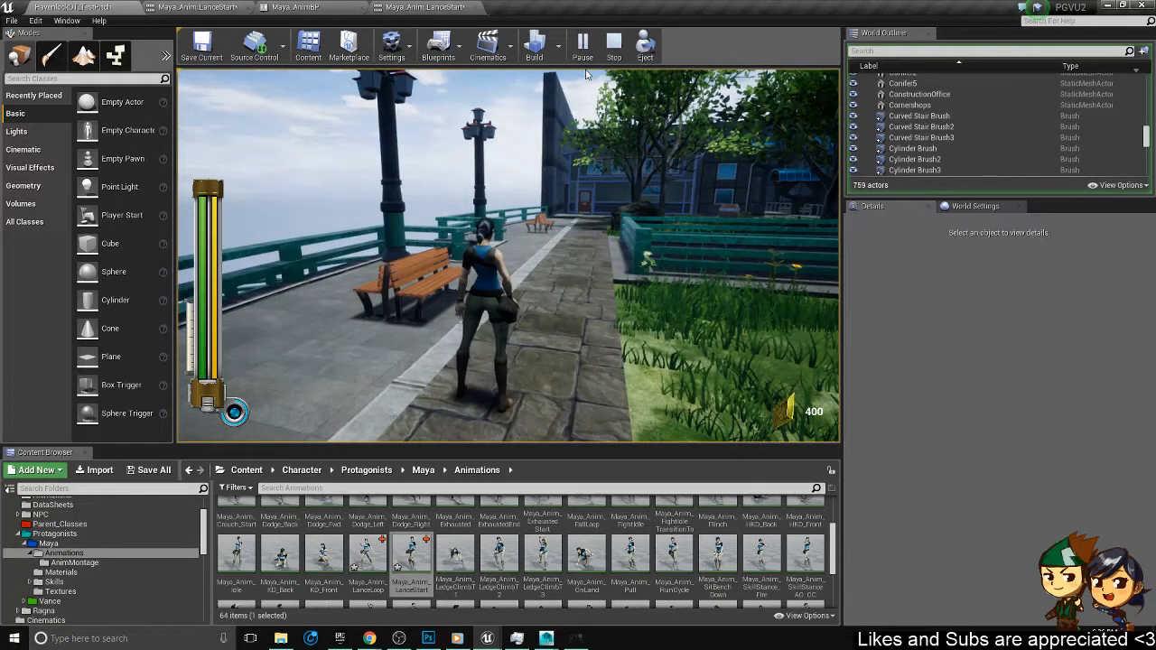
- Examine the Locomotion state machine in Maya_AnimBP and compare it with the Maya_Anim_LanceStart root motion settings
click(236, 8)
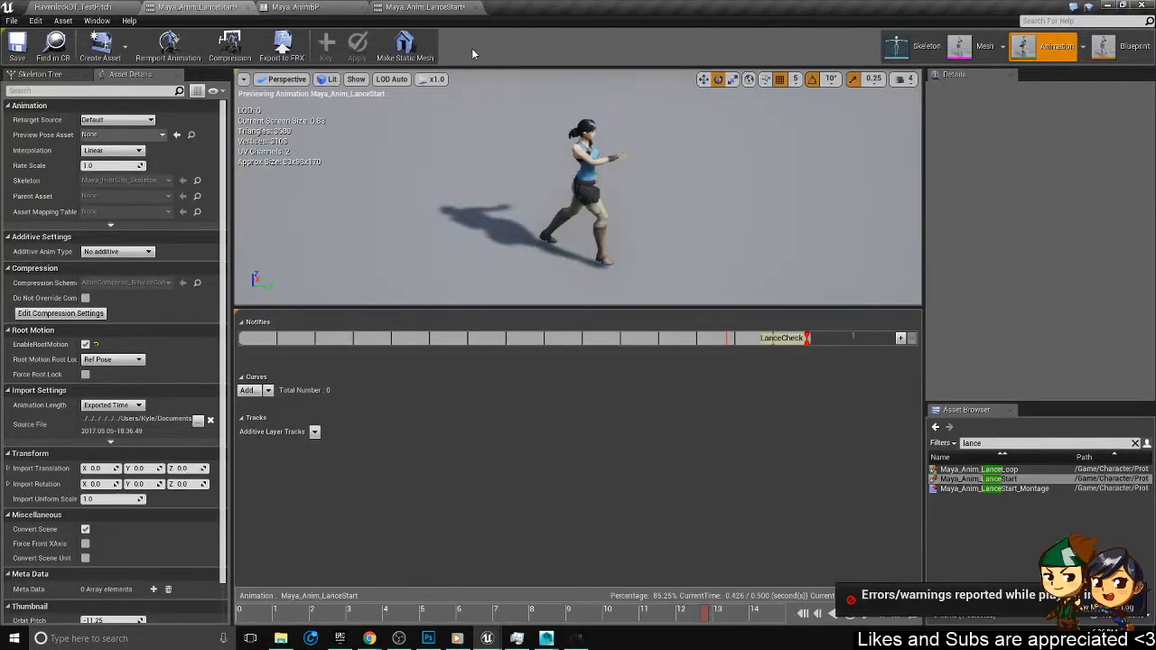
click(83, 7)
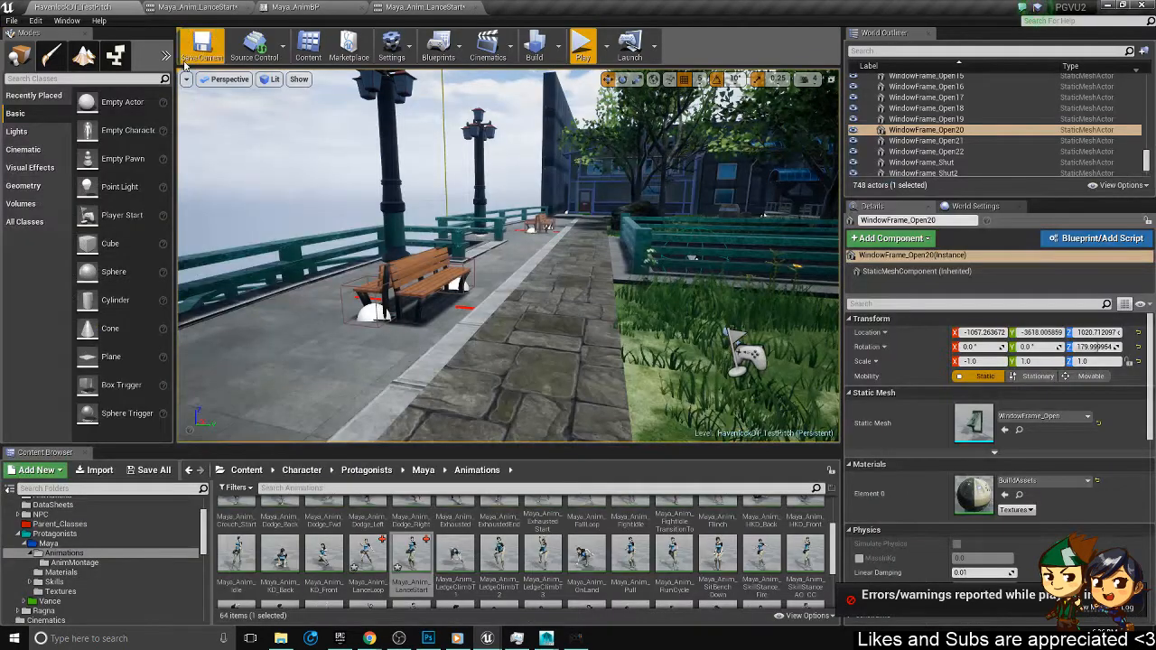
click(194, 7)
click(322, 7)
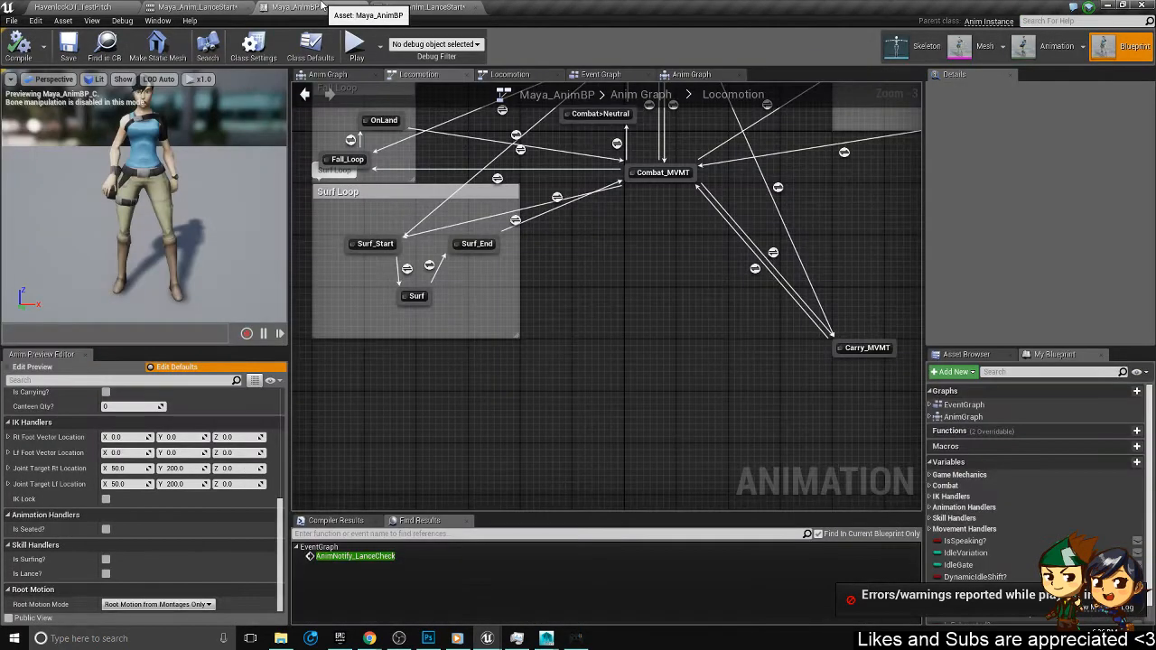
right_drag(823, 190, 624, 405)
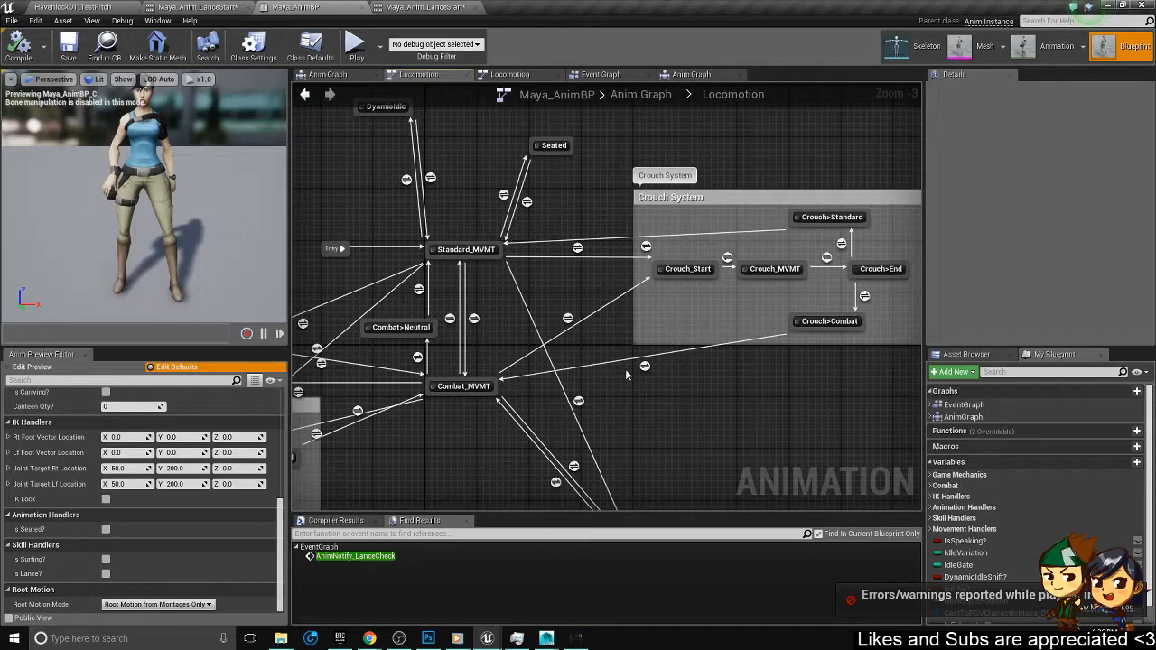
scroll(628, 374, down, 2)
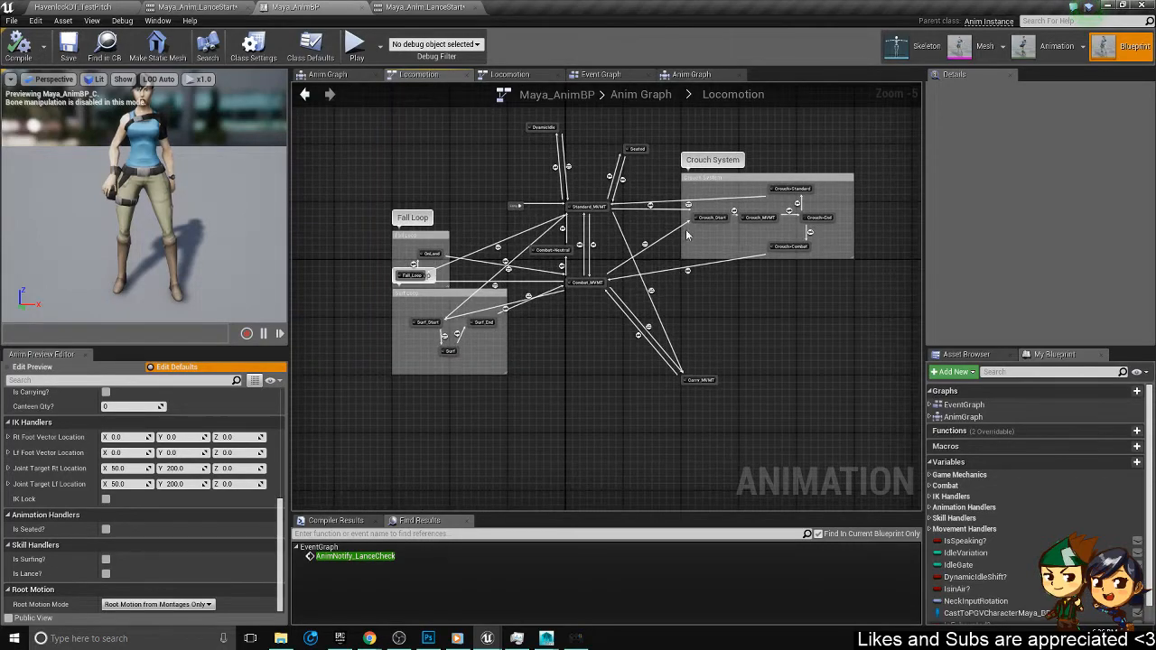
scroll(663, 182, up, 3)
scroll(544, 276, down, 1)
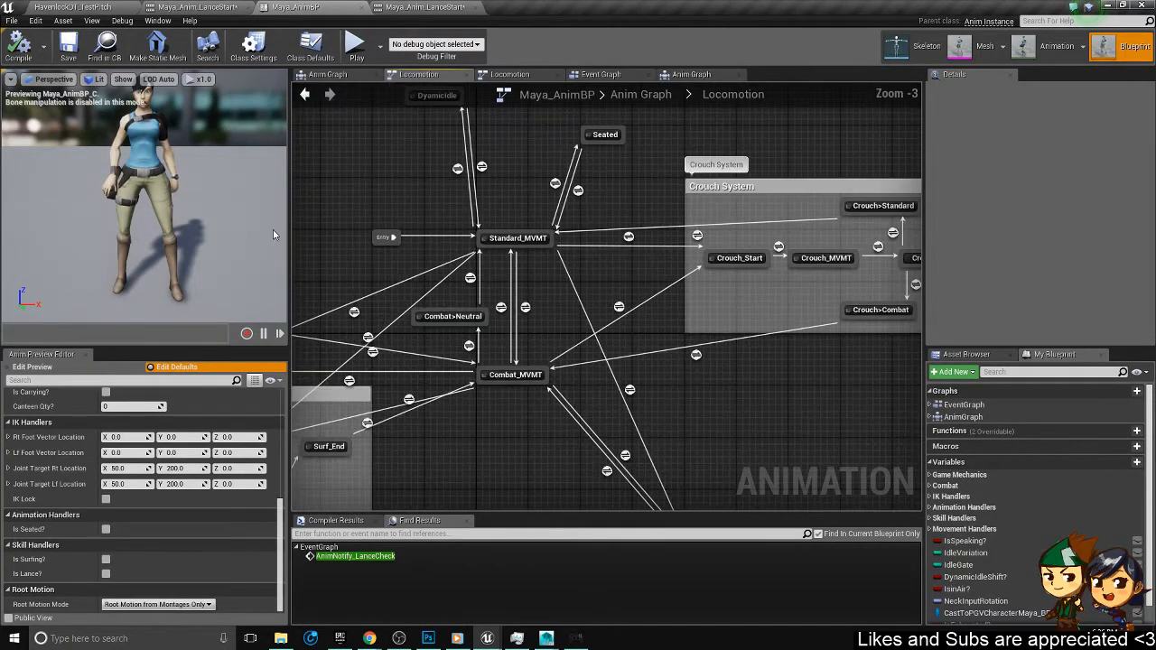
click(44, 6)
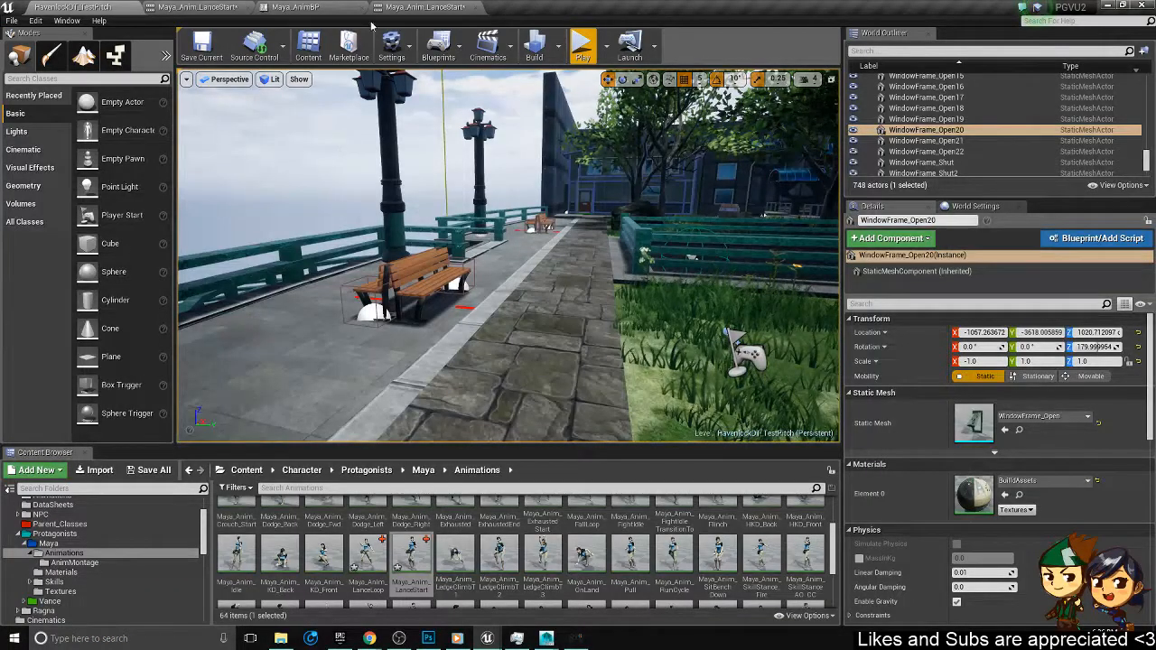
click(310, 5)
right_drag(502, 280, 623, 169)
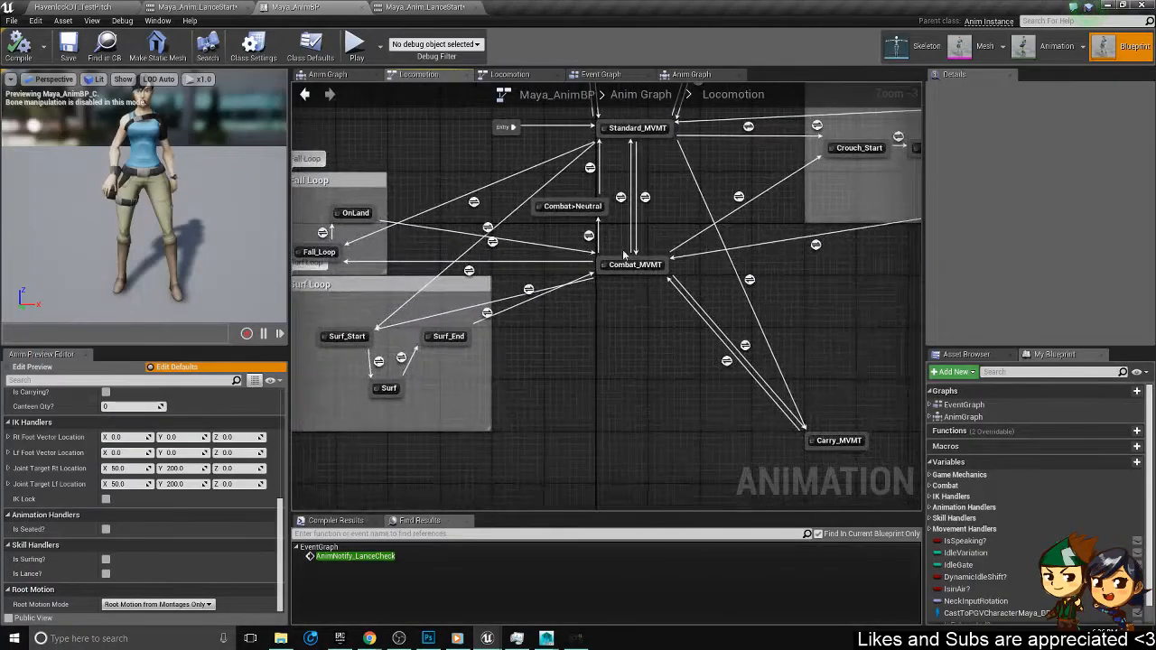
click(197, 6)
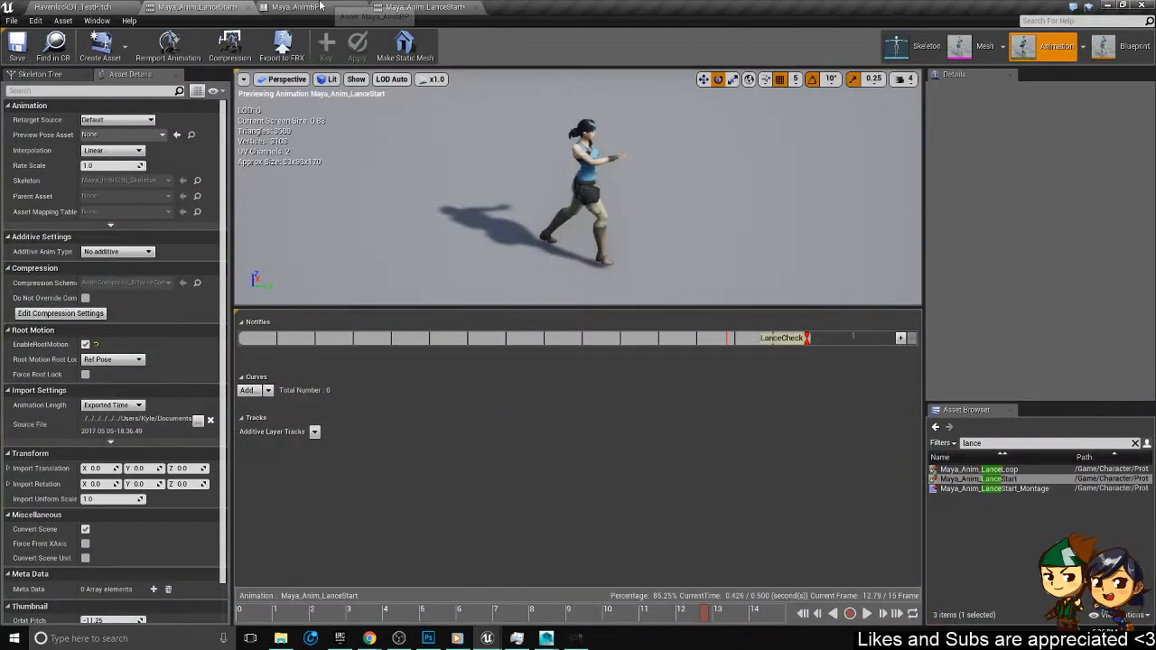
click(319, 6)
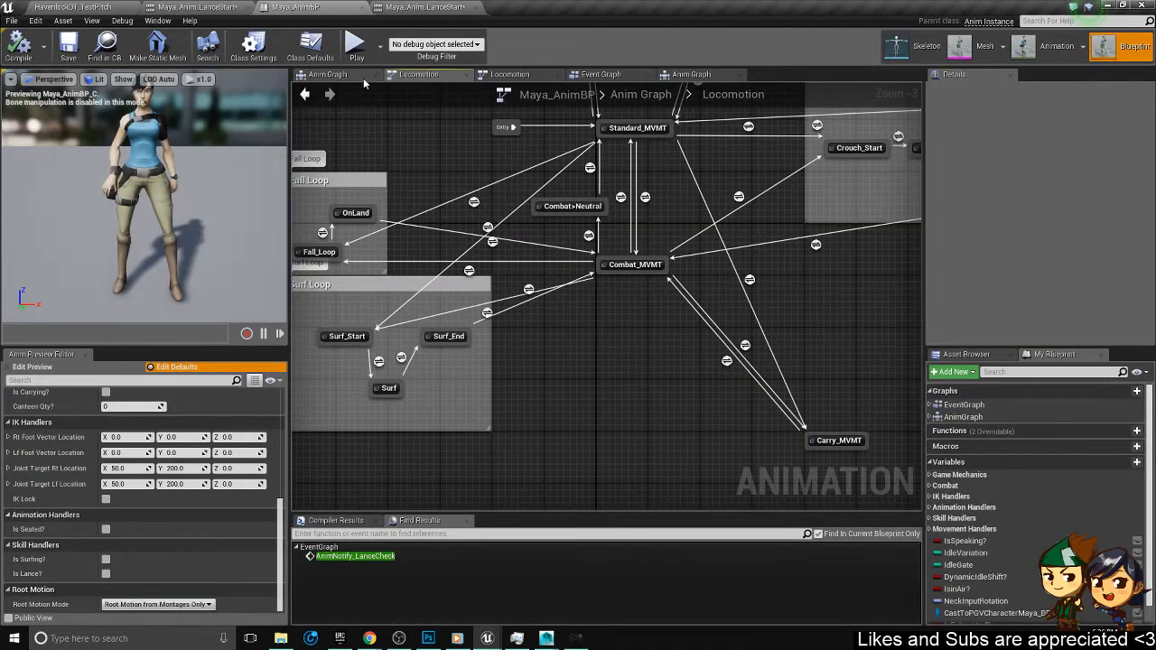
- Show the Anim Graph of Maya_AnimBP with its lance skill nodes and detach the blueprint editor into its own window
click(358, 80)
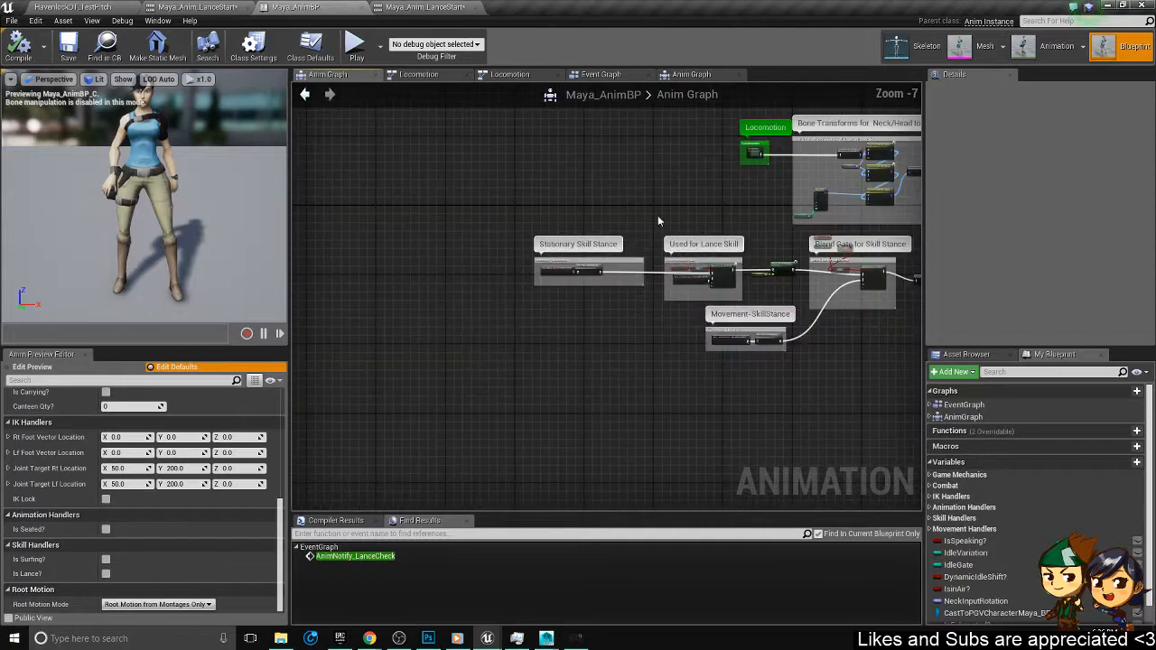
right_drag(450, 217, 415, 234)
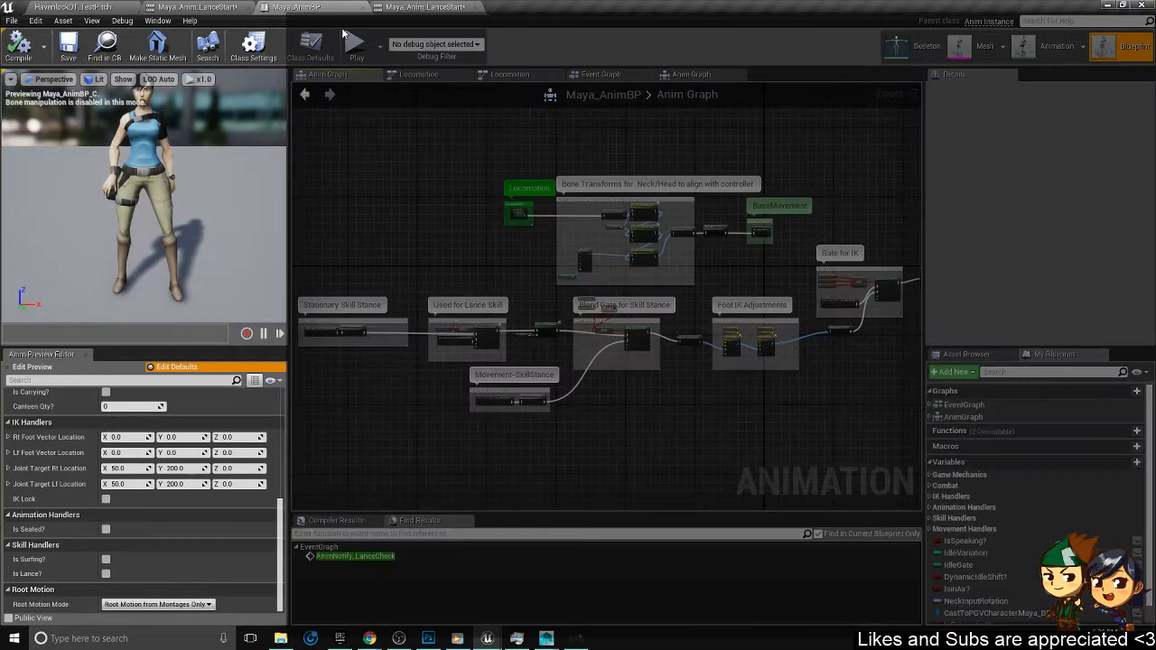
drag(339, 7, 1155, 180)
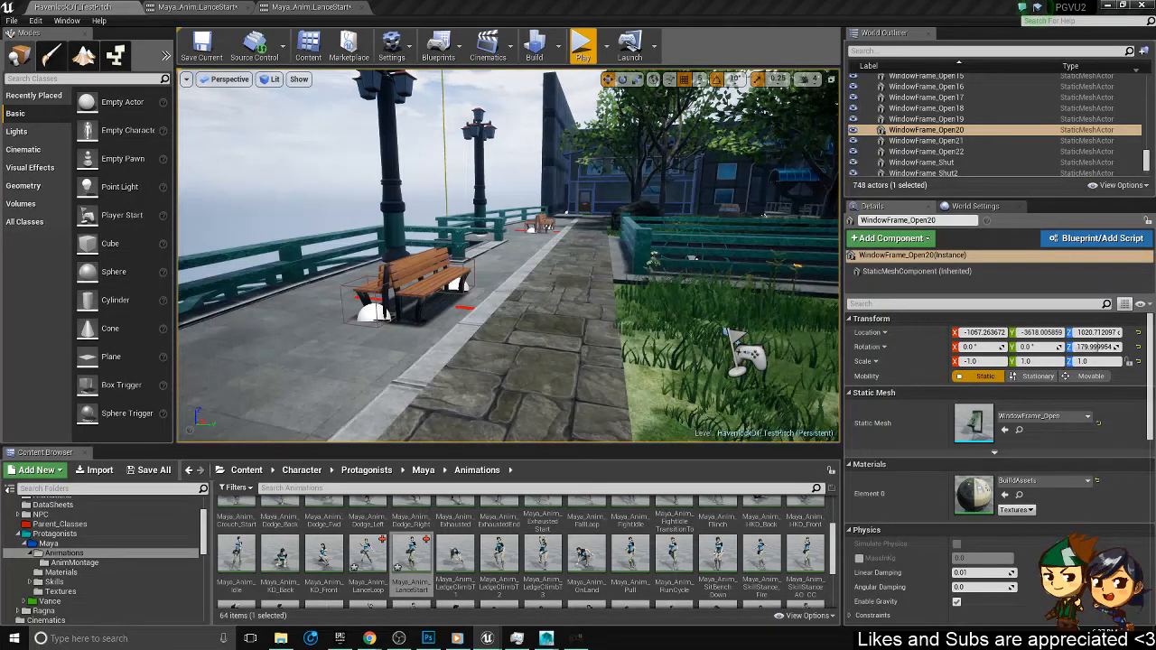
- Start another play session from the level editor with Maya as the starting character
click(582, 45)
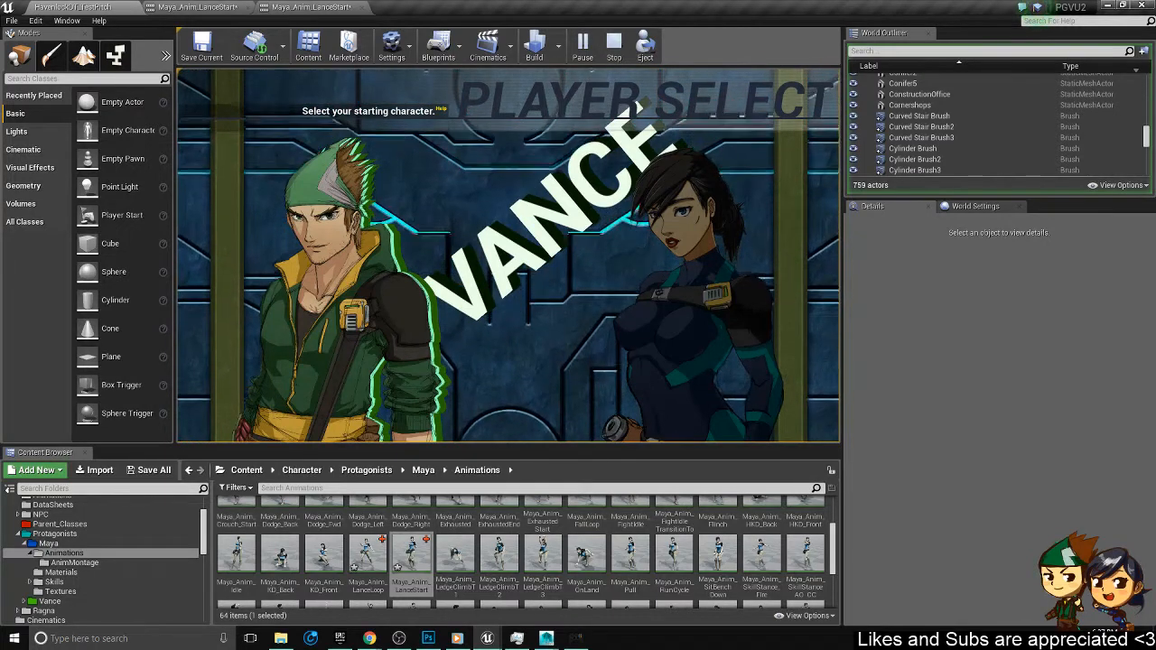
key(Right)
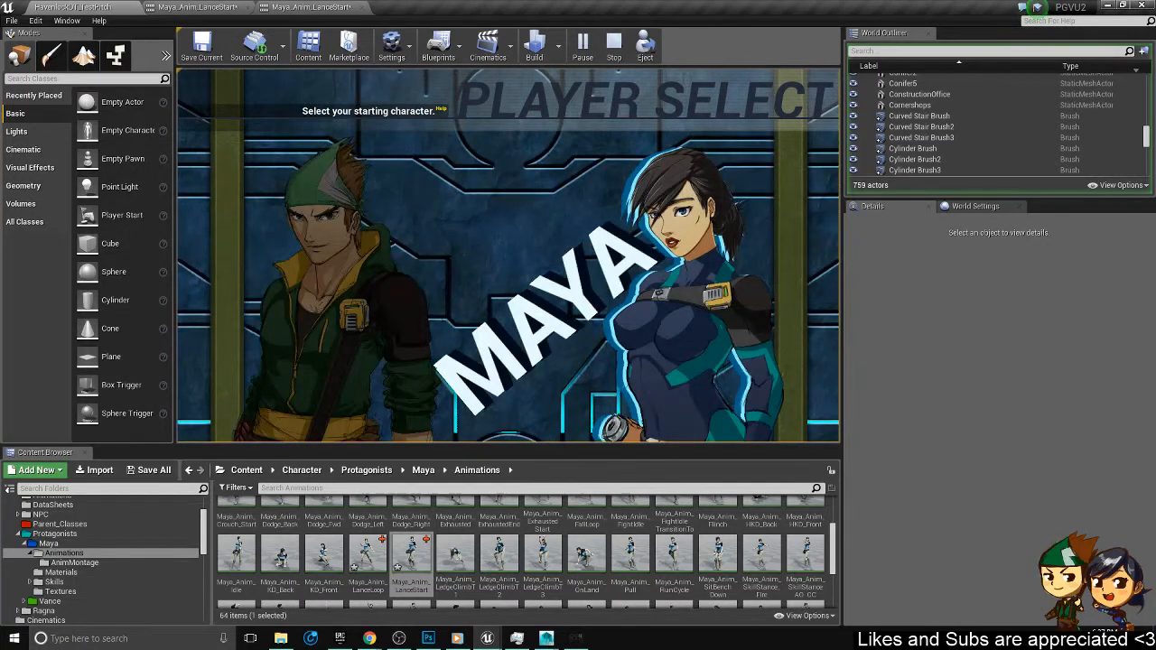
key(Left)
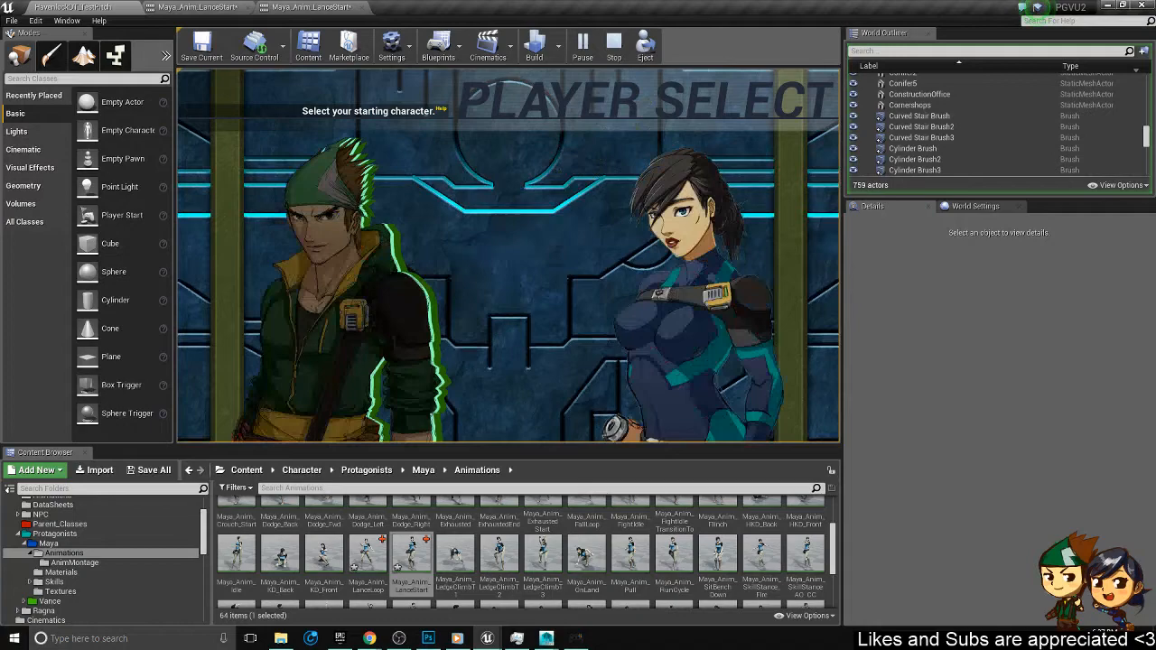
key(Return)
key(Return)
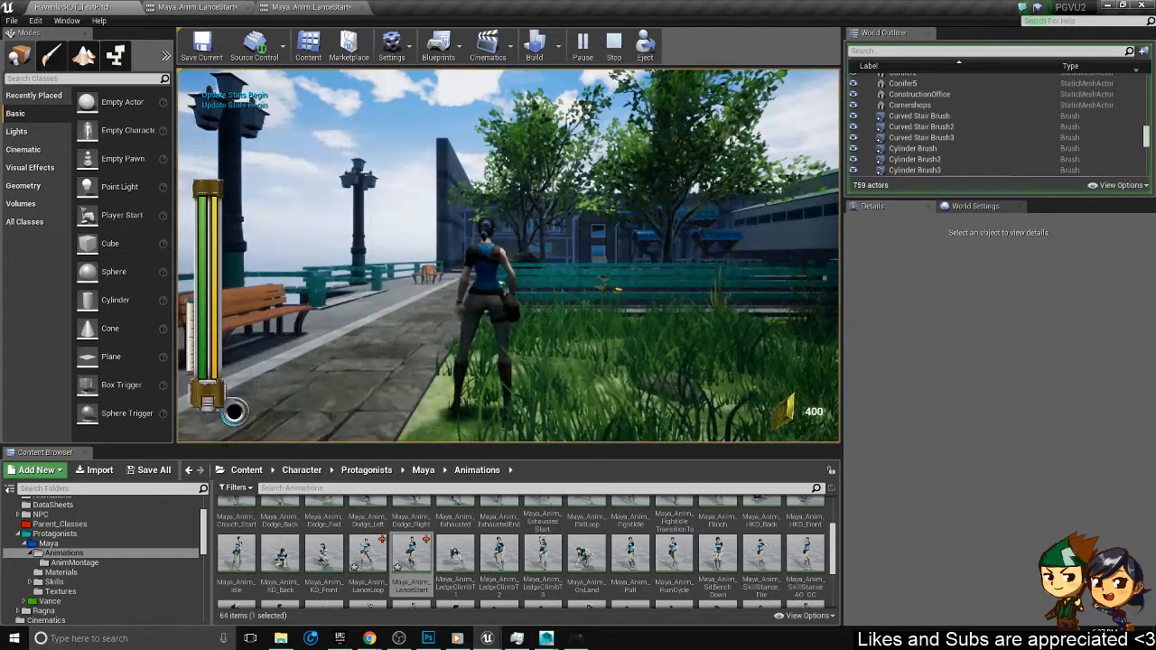
key(alt+Tab)
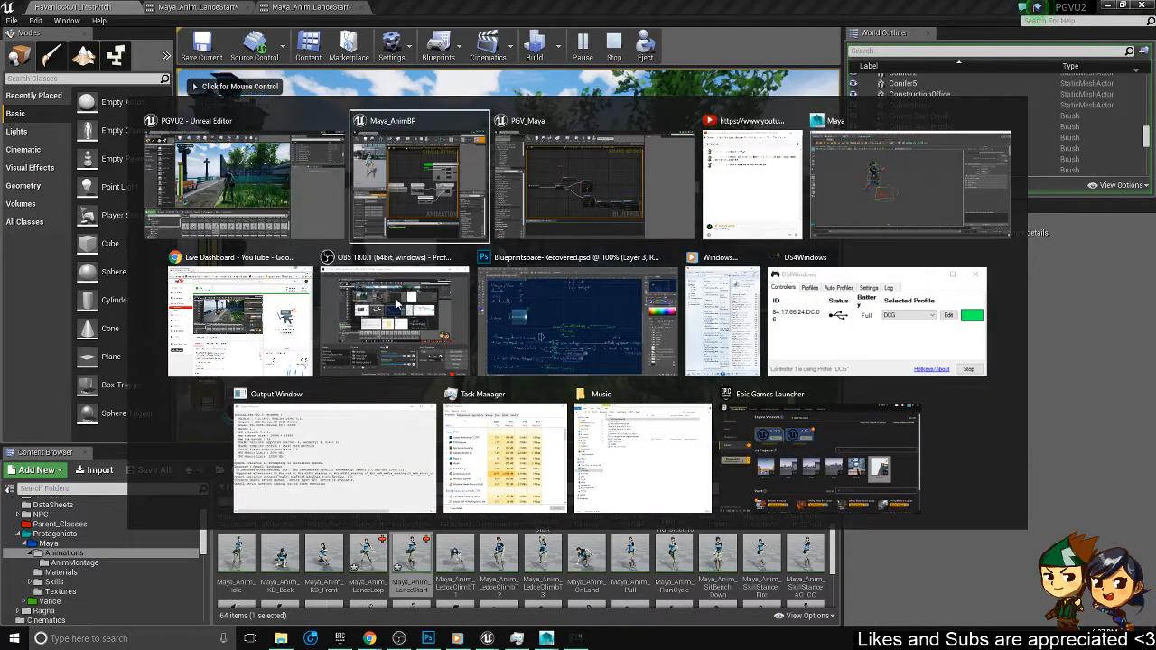
key(alt+shift+Tab)
key(alt+shift+Tab)
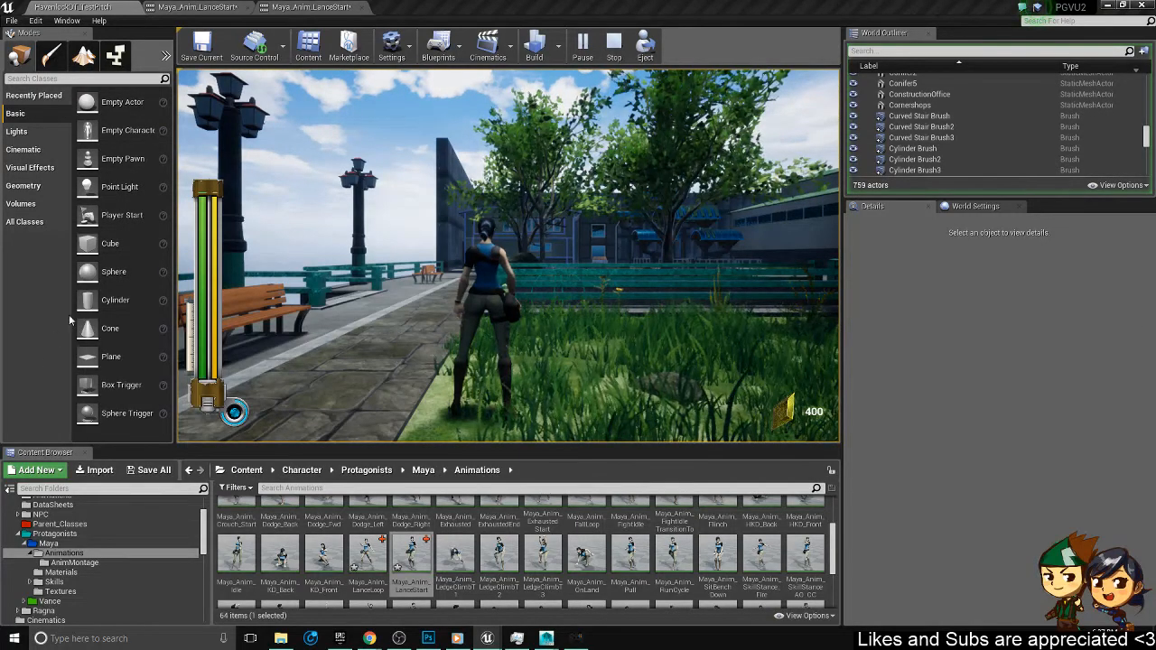
- Walk Maya along the stone path, trigger the lance skill to test it, and end the play session
click(351, 212)
right_drag(508, 255, 507, 219)
key(w)
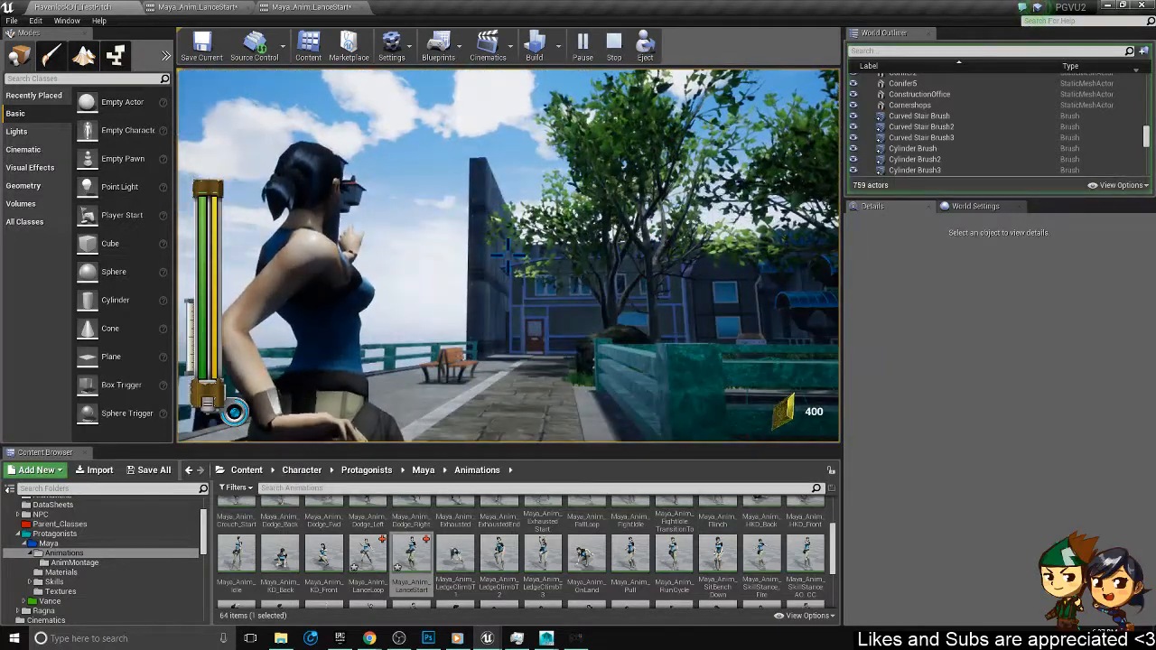
right_drag(508, 255, 508, 293)
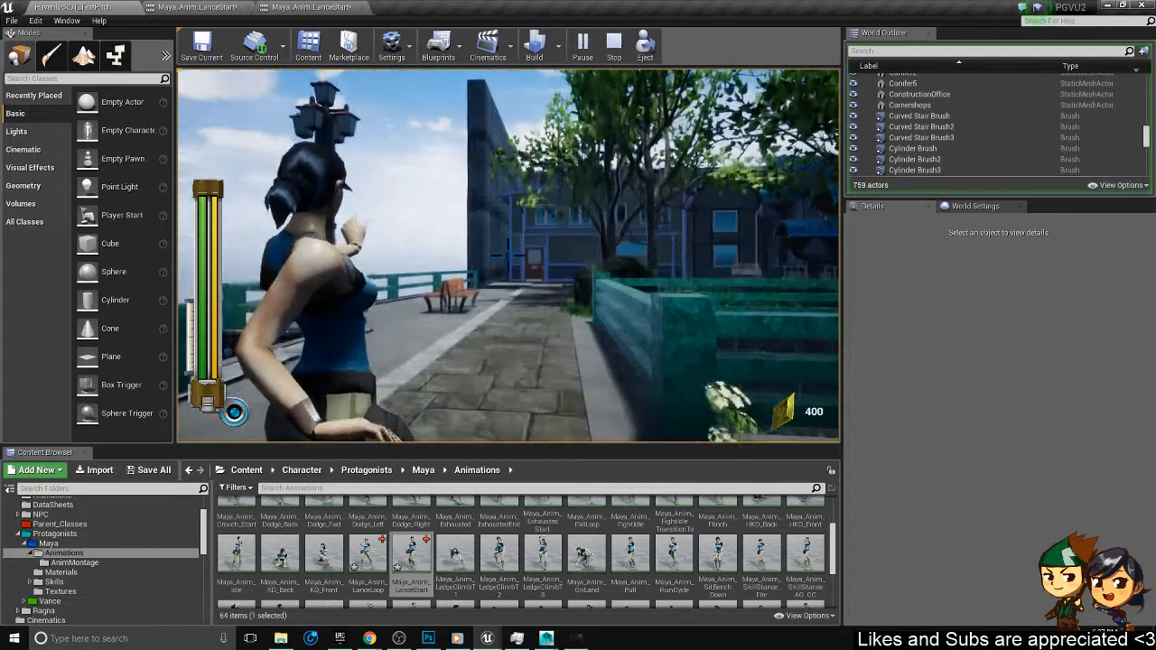
key(e)
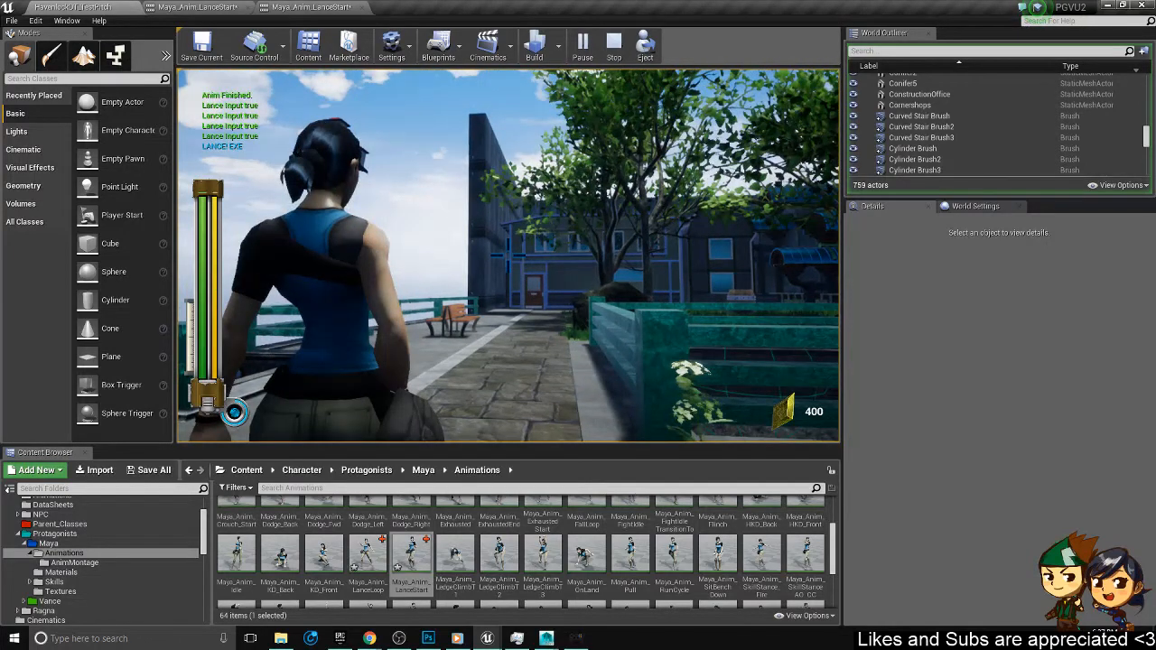
key(Escape)
- Dock the Maya_AnimBP editor back among the other editors and place a copy of the Stationary Skill Stance comment box above the original
drag(1155, 18, 569, 8)
scroll(516, 383, up, 6)
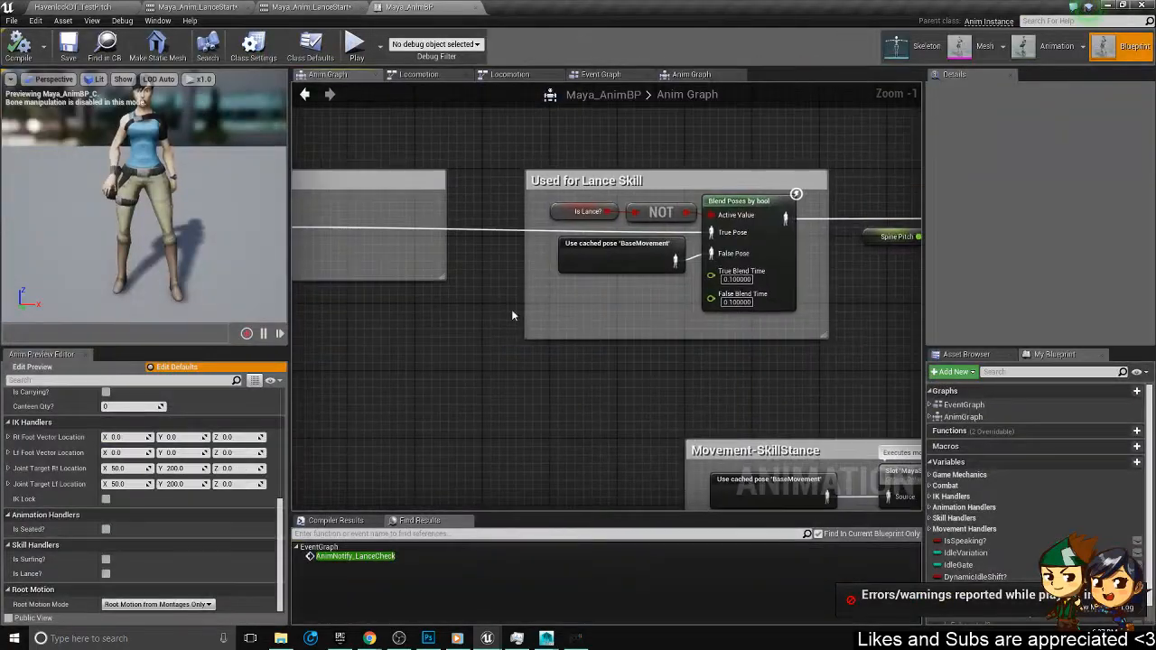
click(432, 285)
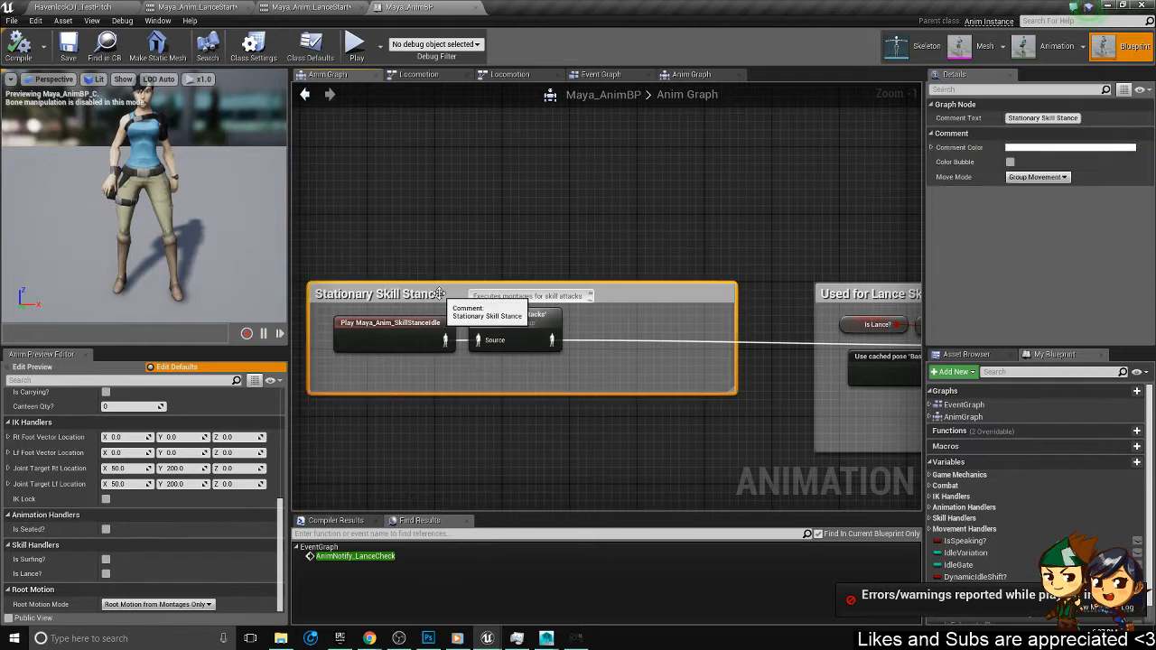
key(ctrl+c)
key(ctrl+v)
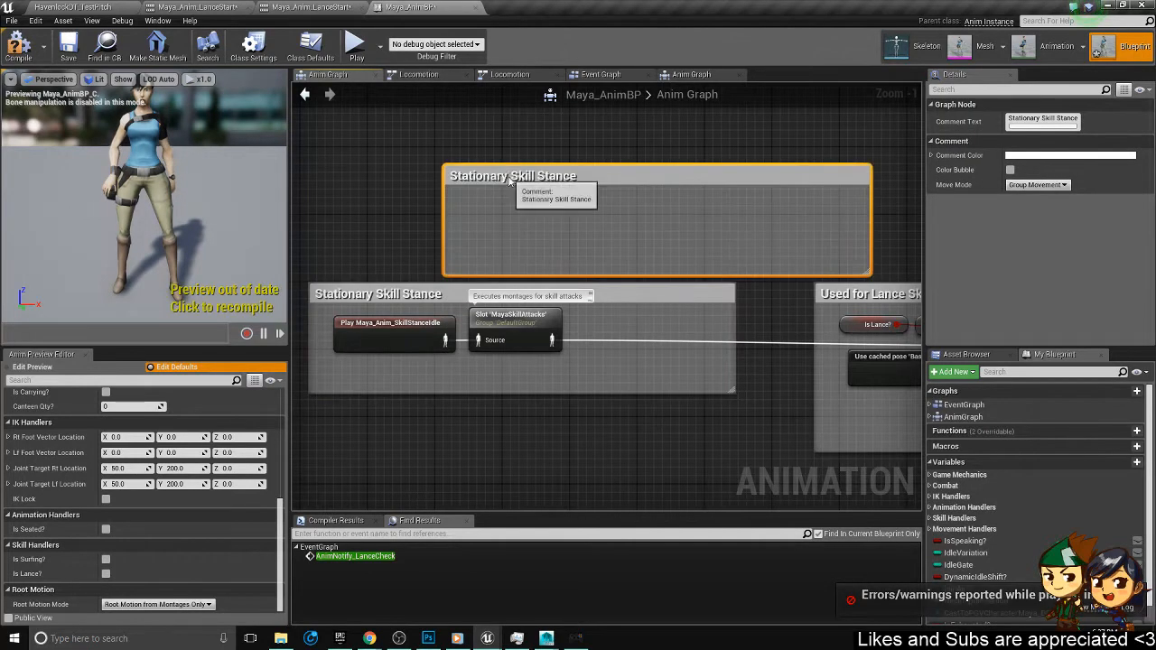
drag(502, 175, 382, 119)
right_drag(509, 150, 596, 212)
click(596, 212)
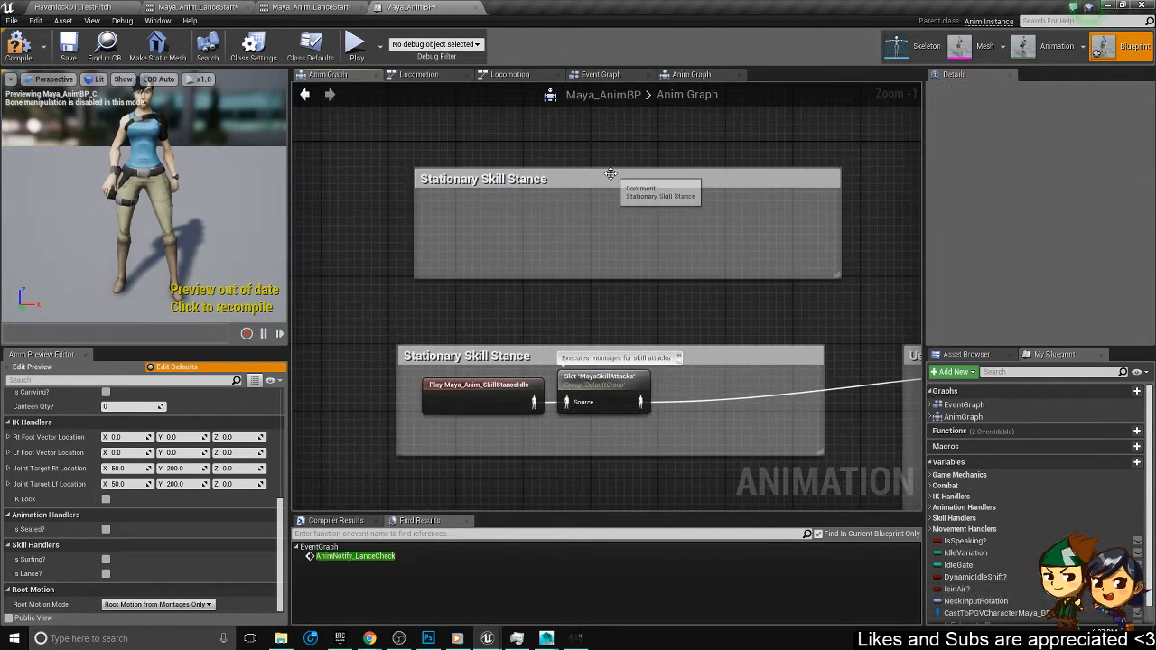
drag(612, 175, 586, 150)
- Rename the copied comment box to "Stationary Lance Stance"
double_click(495, 156)
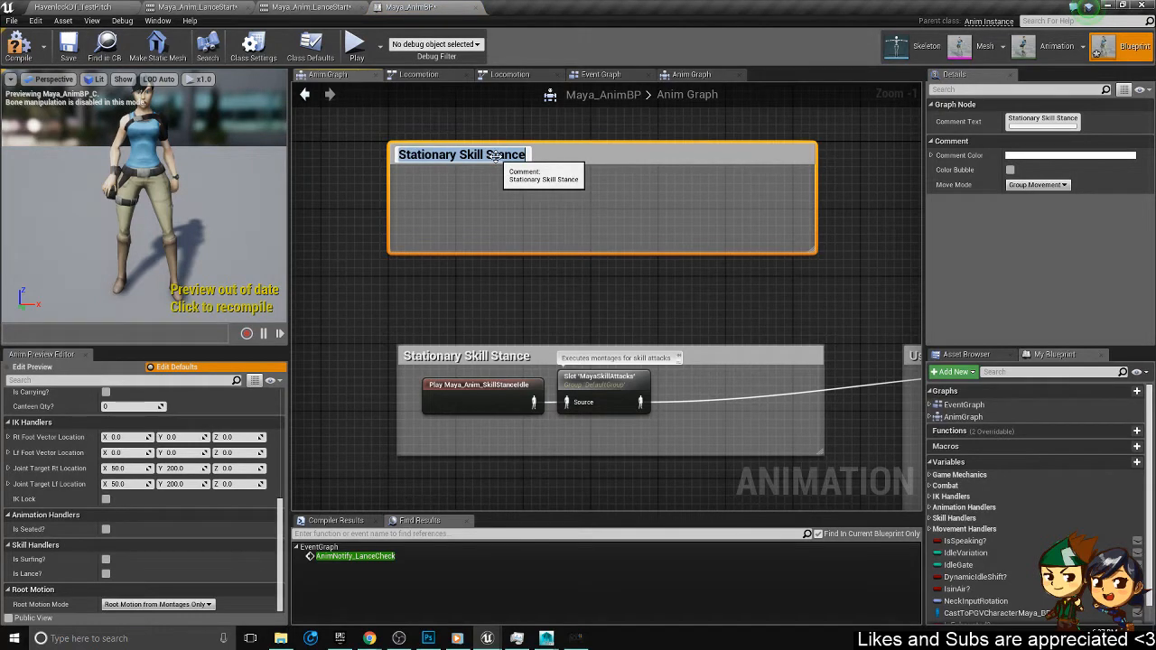
text(Stationary Lance)
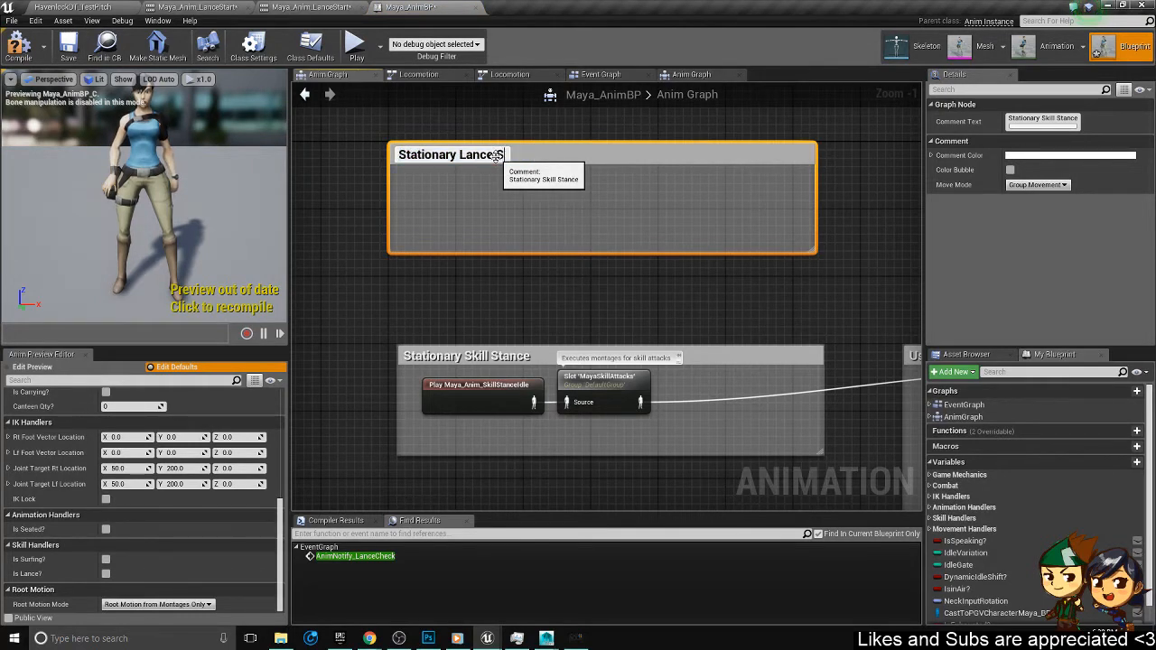
text( Stance)
key(Return)
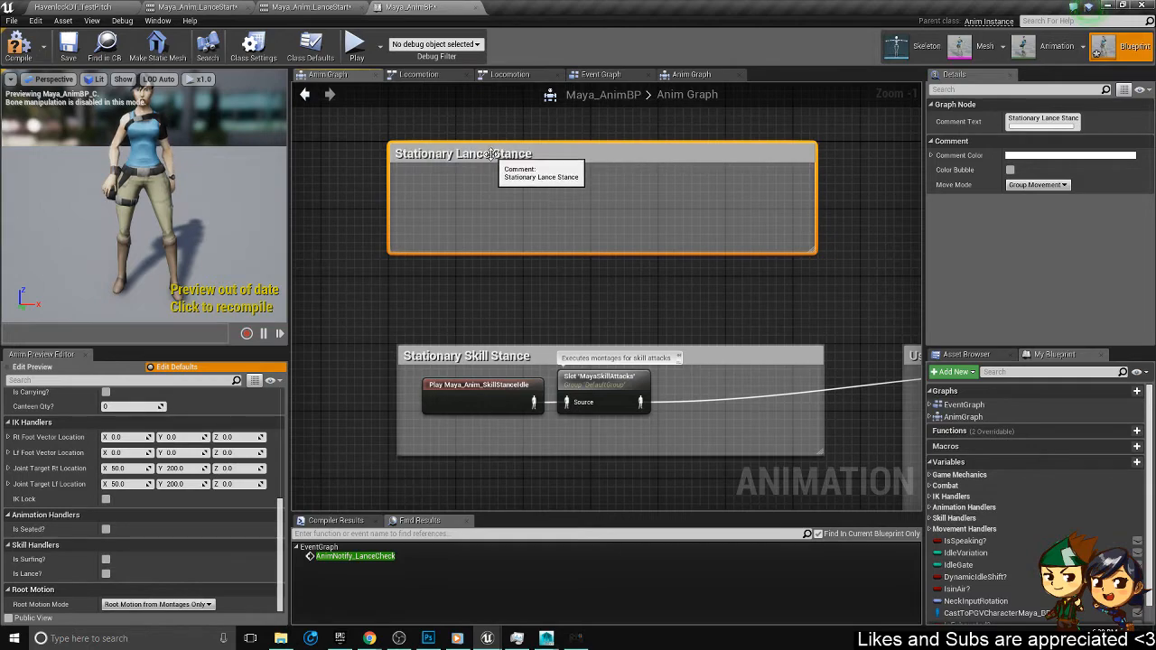
- Search the animation assets for "lance" and add Maya_Anim_LanceLoop as a sequence player inside the Stationary Lance Stance comment
right_drag(611, 274, 347, 206)
scroll(680, 253, down, 2)
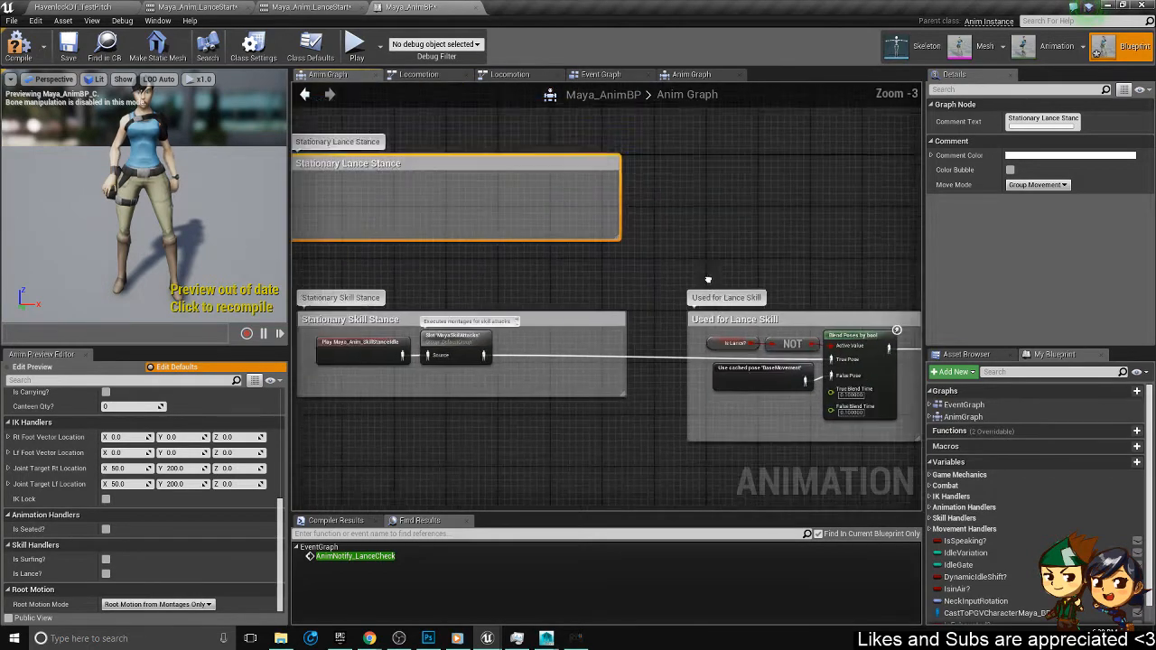
click(735, 334)
right_drag(789, 295, 715, 259)
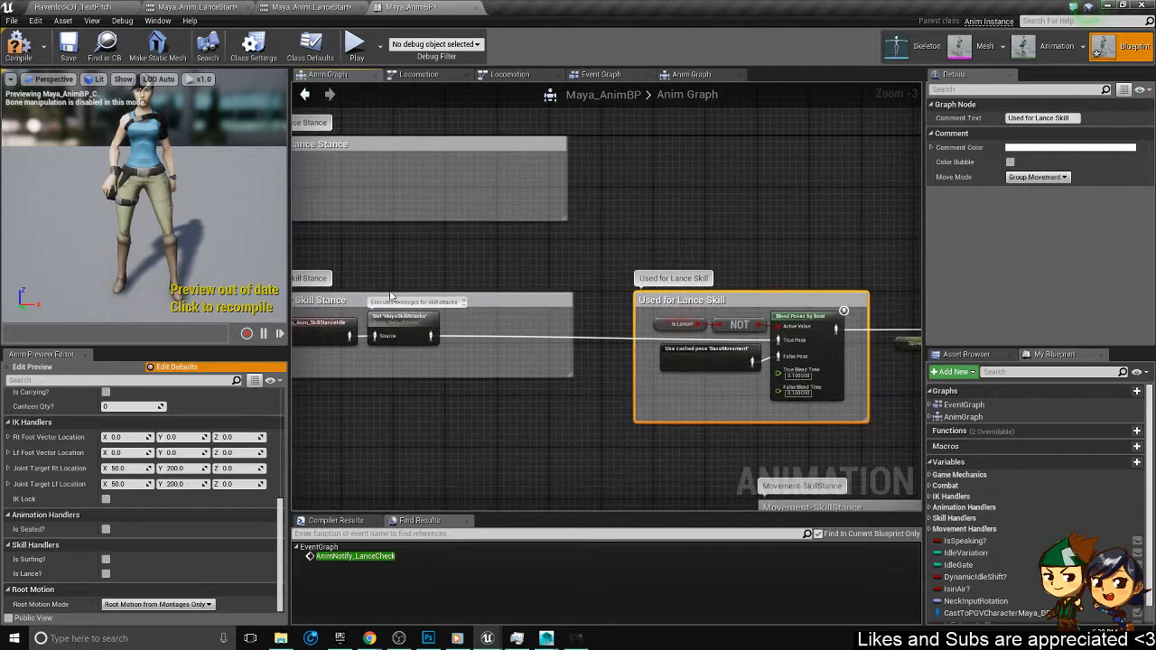
right_drag(455, 294, 548, 303)
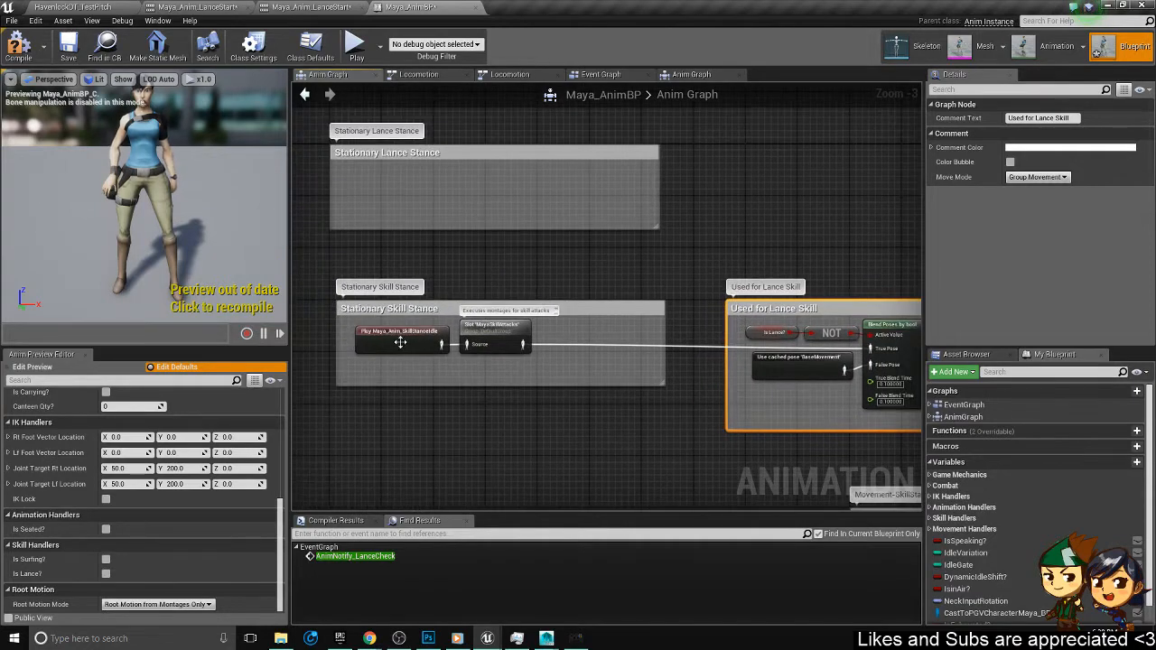
click(964, 354)
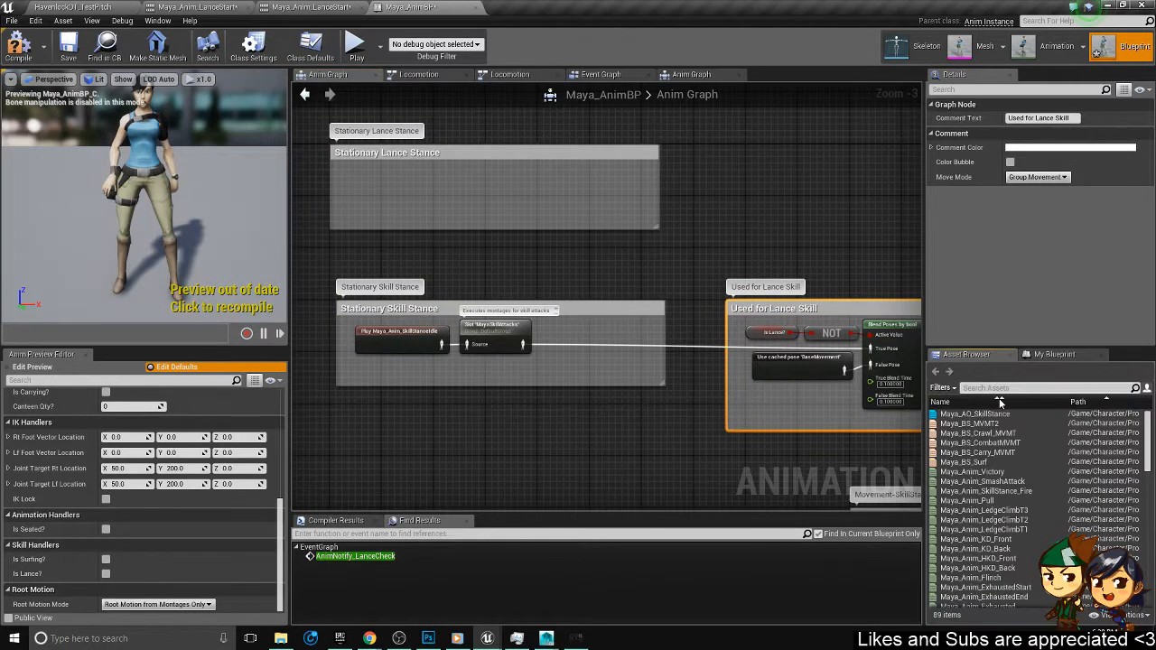
click(1000, 402)
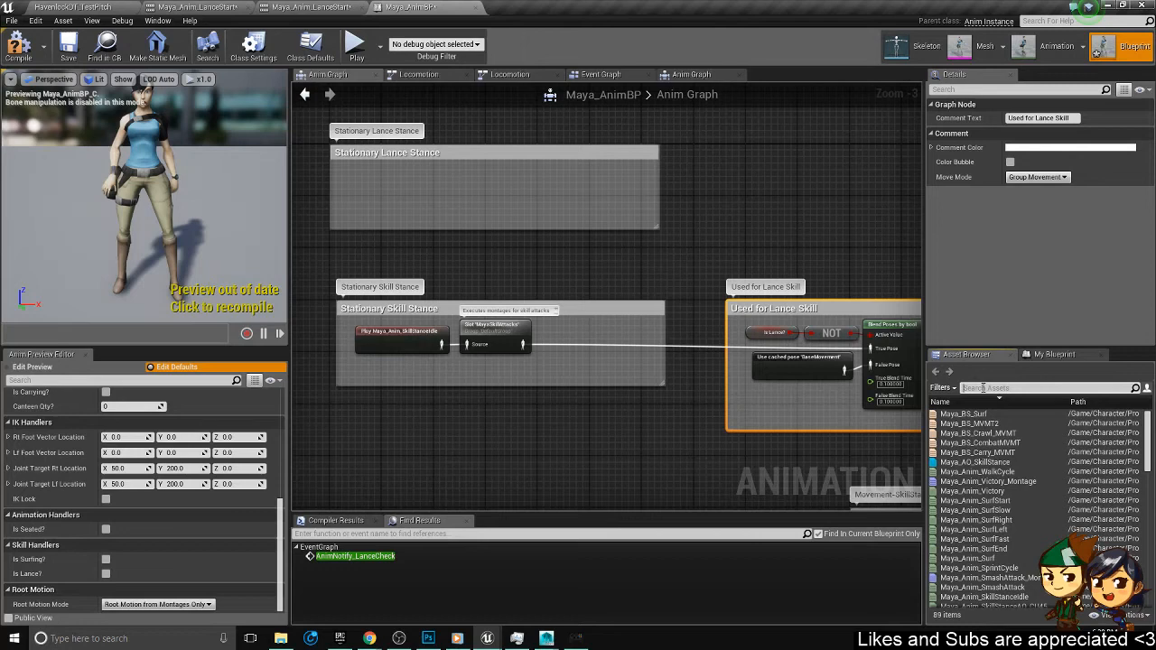
text(lance)
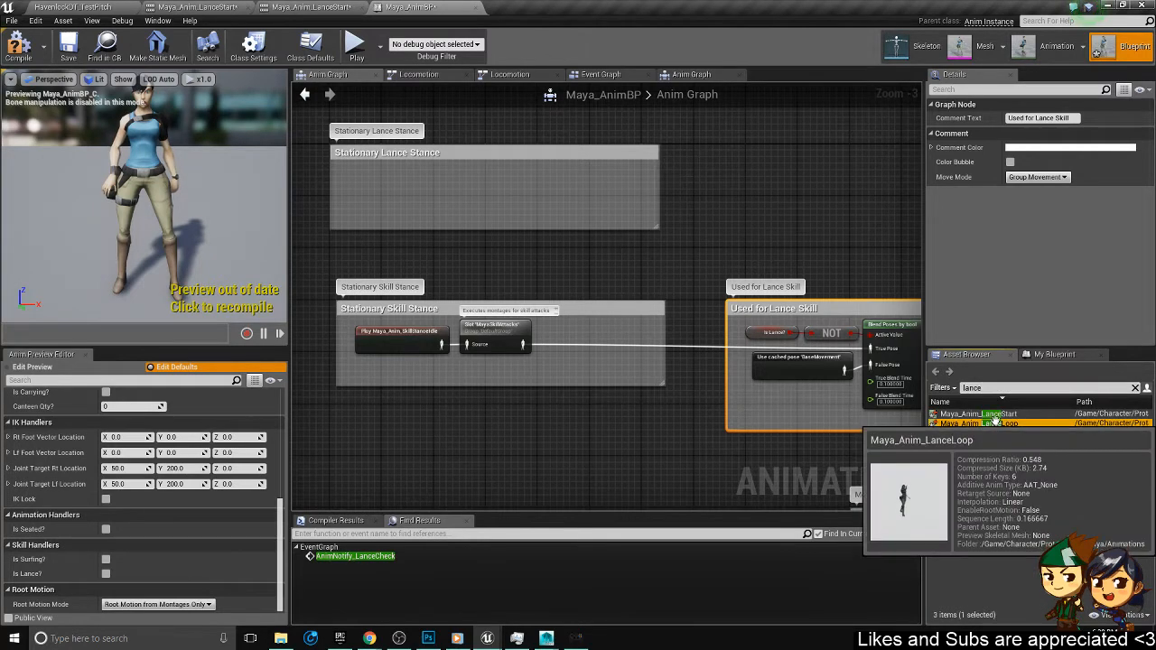
drag(1008, 424, 561, 191)
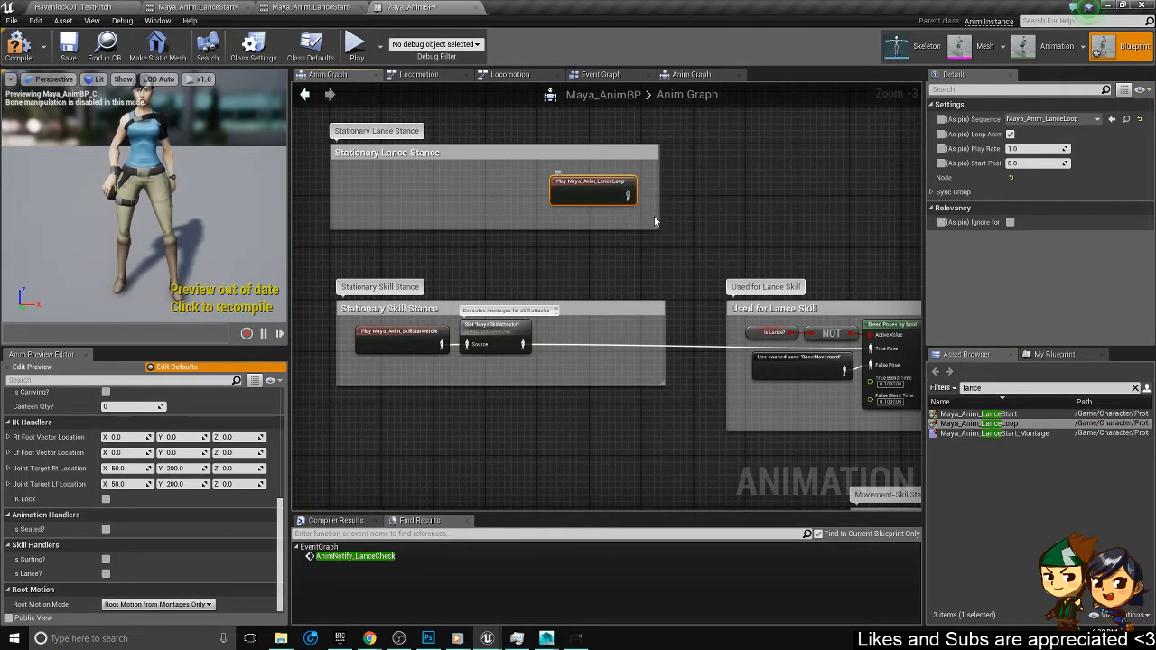
- Rename the "Used for Lance Skill" comment to "Checks If Lance"
click(562, 330)
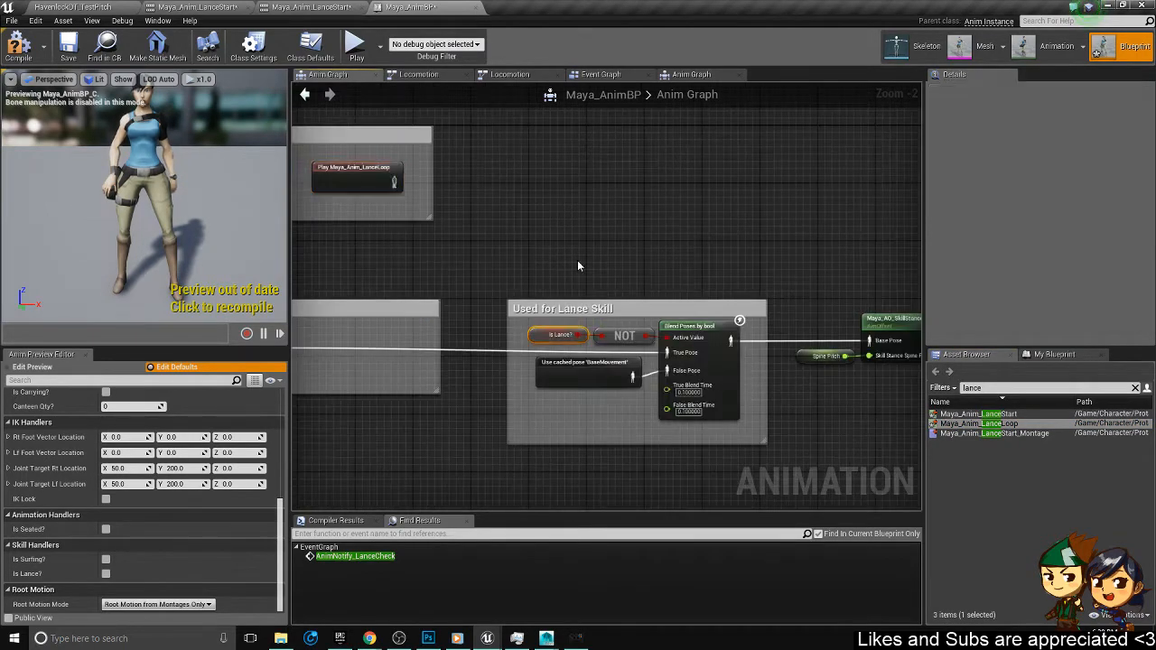
right_drag(603, 208, 715, 204)
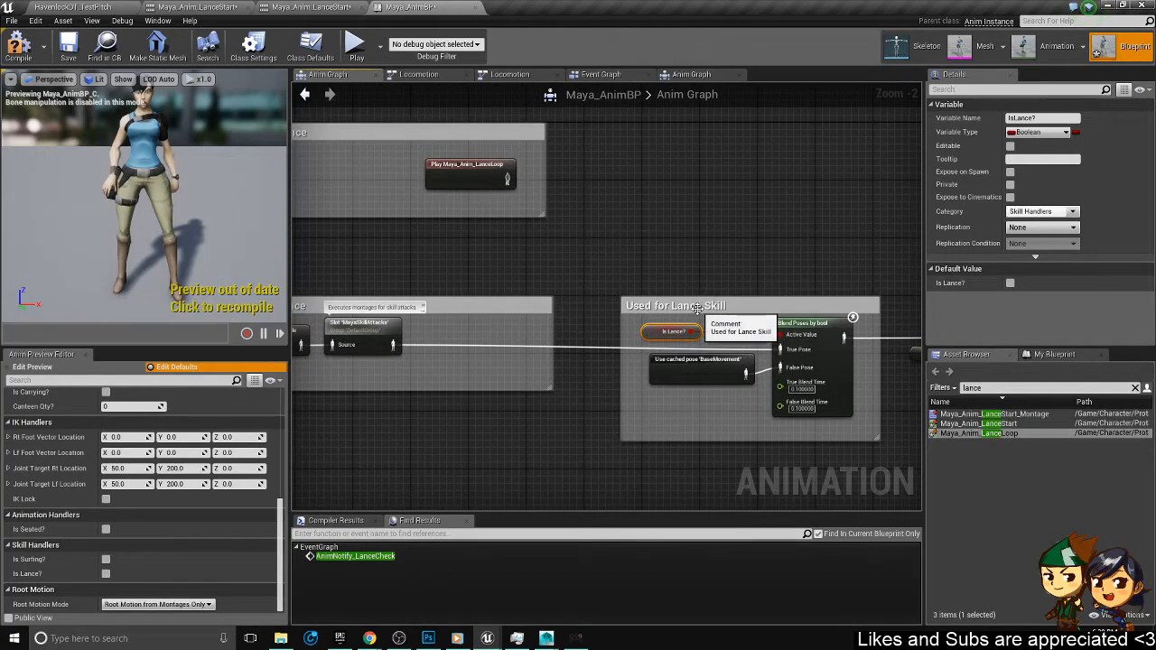
right_drag(697, 308, 589, 224)
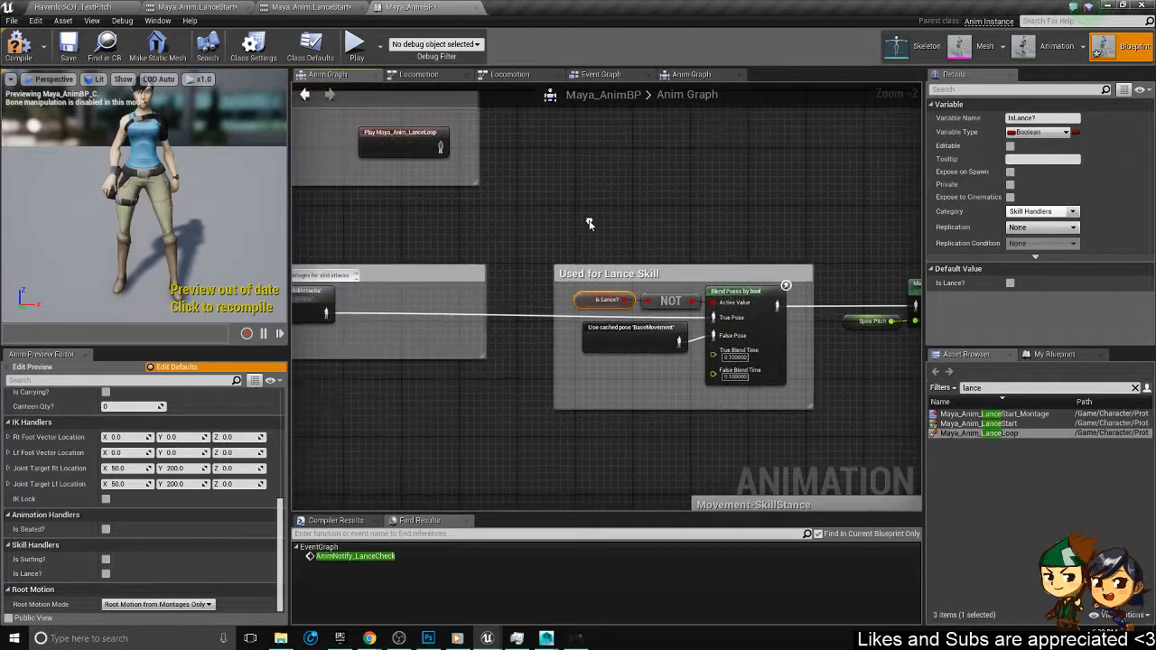
click(604, 276)
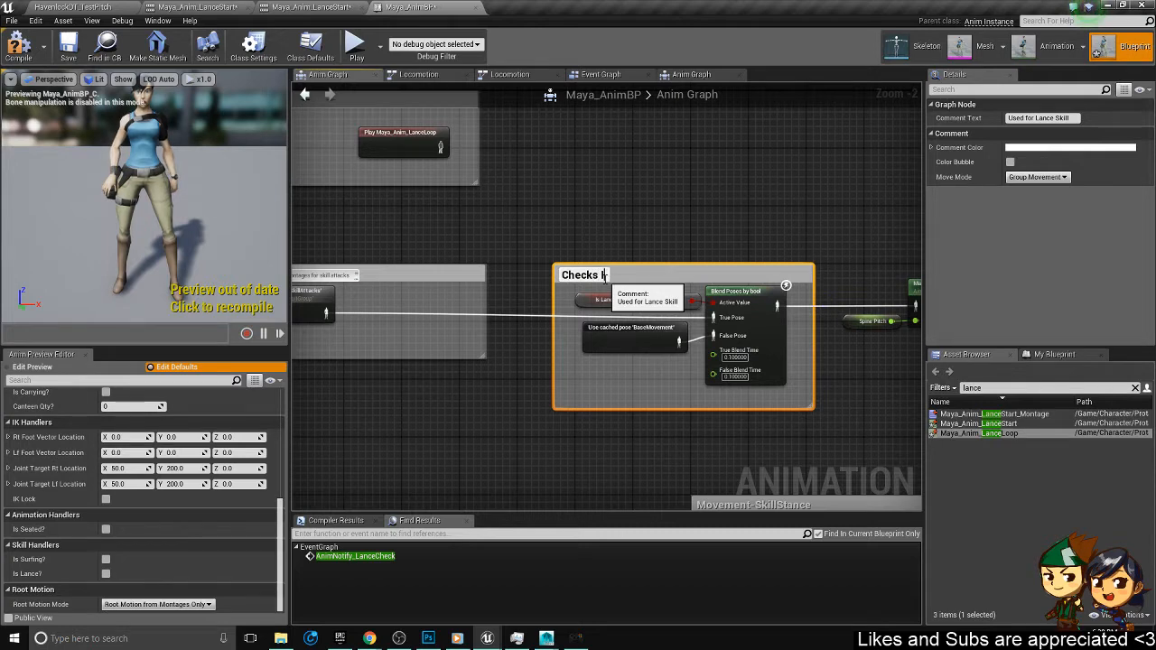
text(ce)
key(Return)
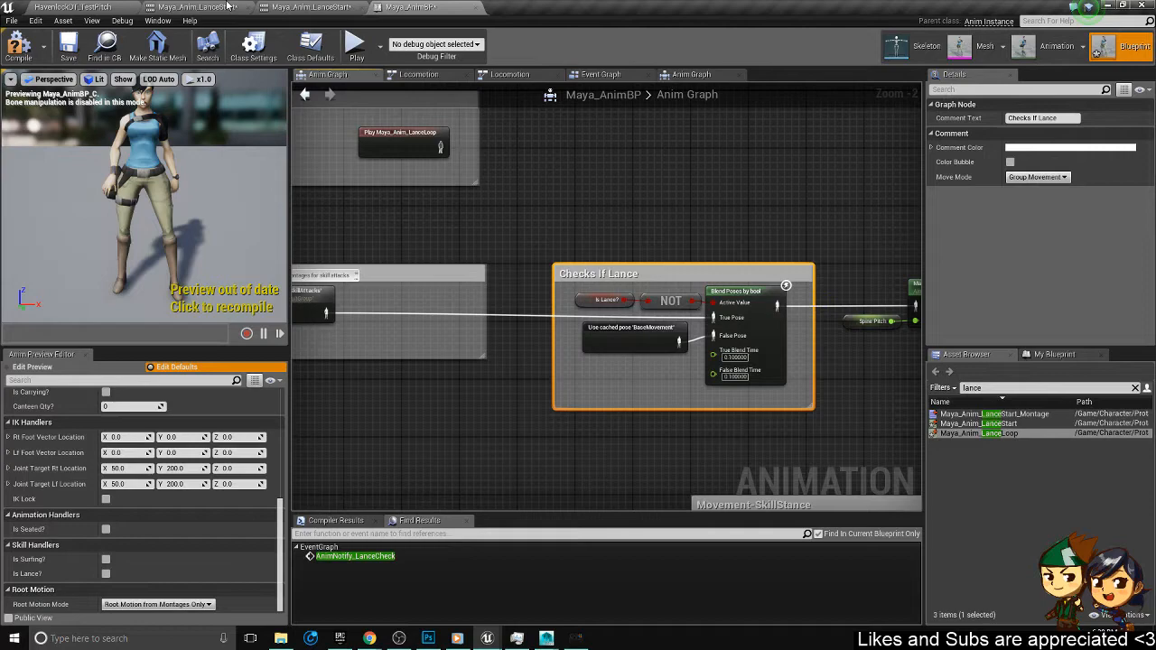
- Examine where the Event Graph sets Is Lance? and how the Anim Graph's Checks If Lance blend feeds the skill stance blend gate
click(601, 75)
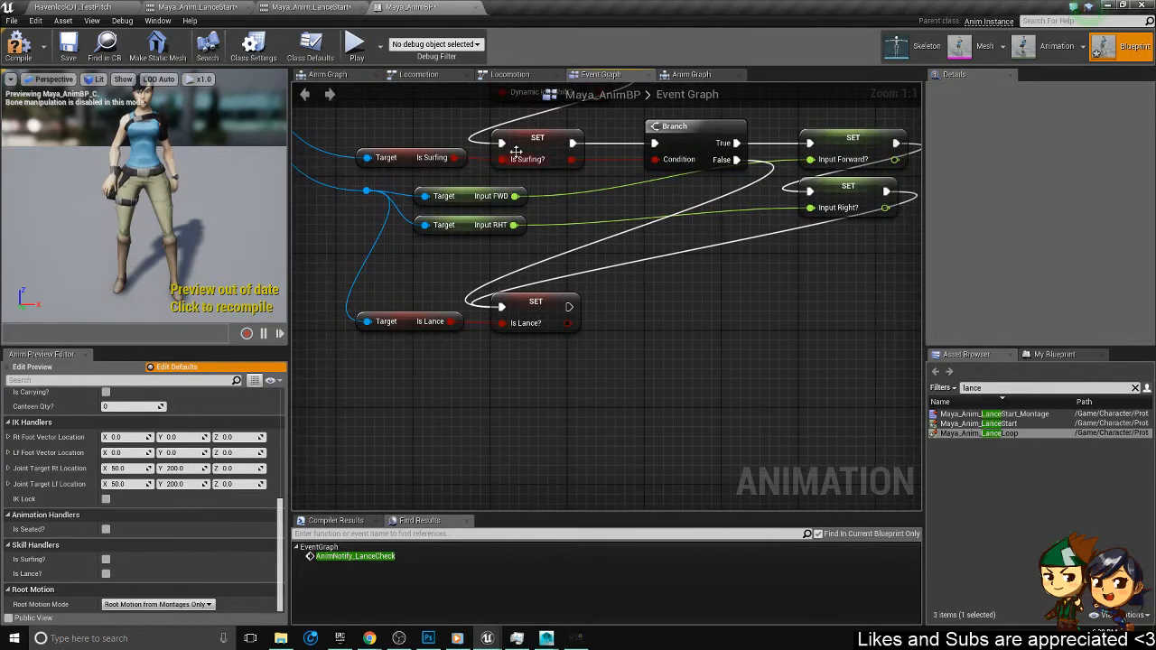
mouse_move(516, 152)
right_down()
mouse_move(620, 206)
mouse_move(496, 147)
right_up()
click(693, 75)
scroll(537, 264, up, 2)
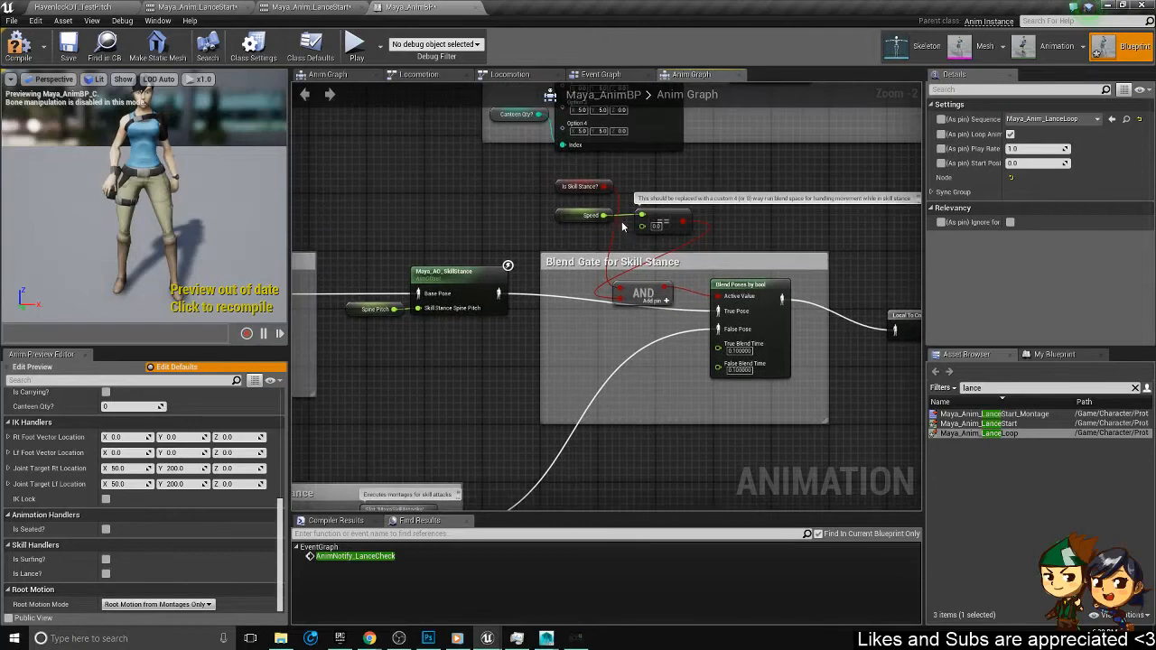
right_drag(581, 331, 704, 324)
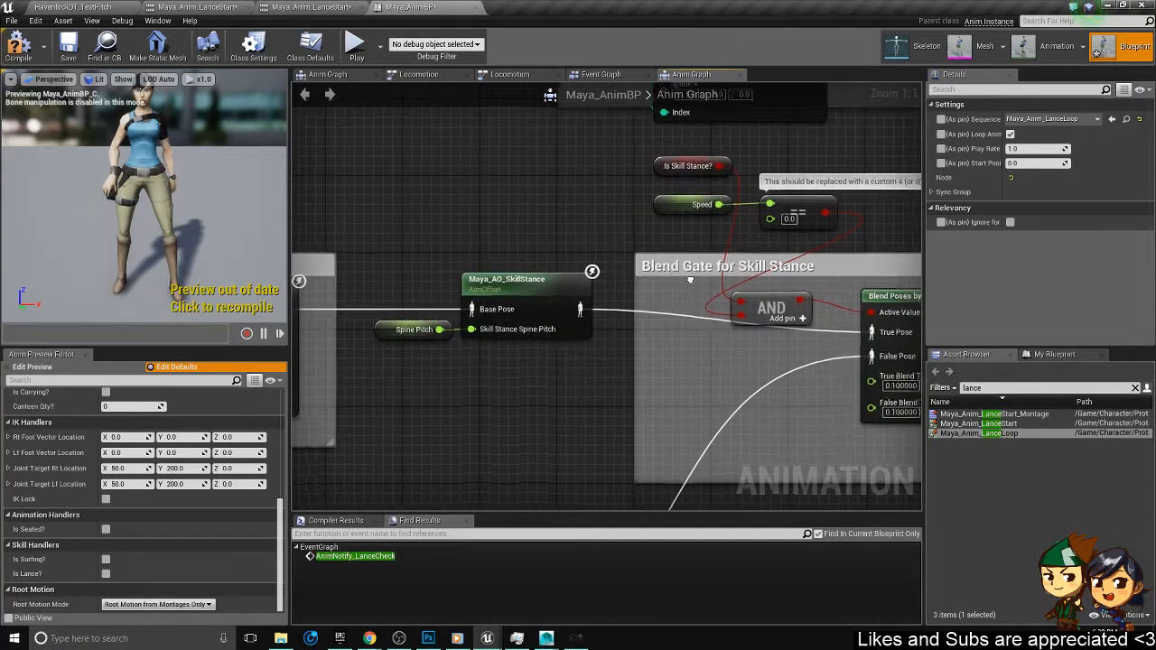
scroll(705, 324, down, 3)
right_drag(332, 325, 650, 337)
scroll(574, 284, up, 3)
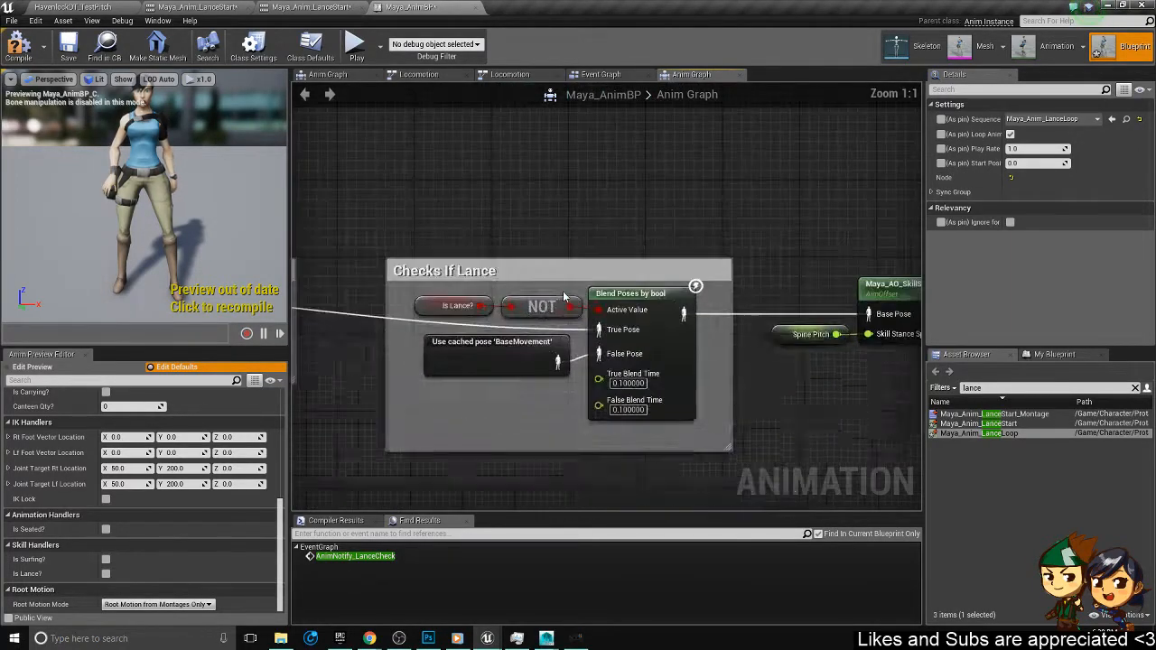
right_drag(491, 317, 633, 309)
scroll(634, 308, down, 2)
right_drag(547, 333, 366, 297)
right_drag(827, 324, 618, 319)
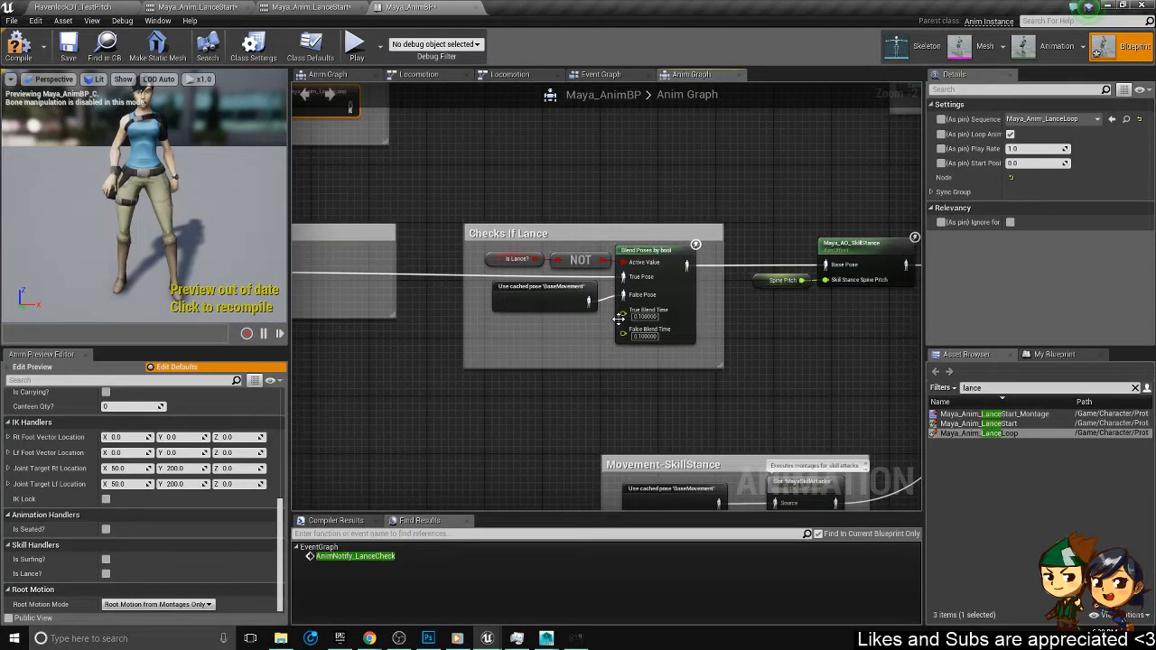
right_drag(307, 104, 509, 227)
scroll(508, 226, up, 2)
right_drag(698, 350, 561, 281)
scroll(564, 282, down, 1)
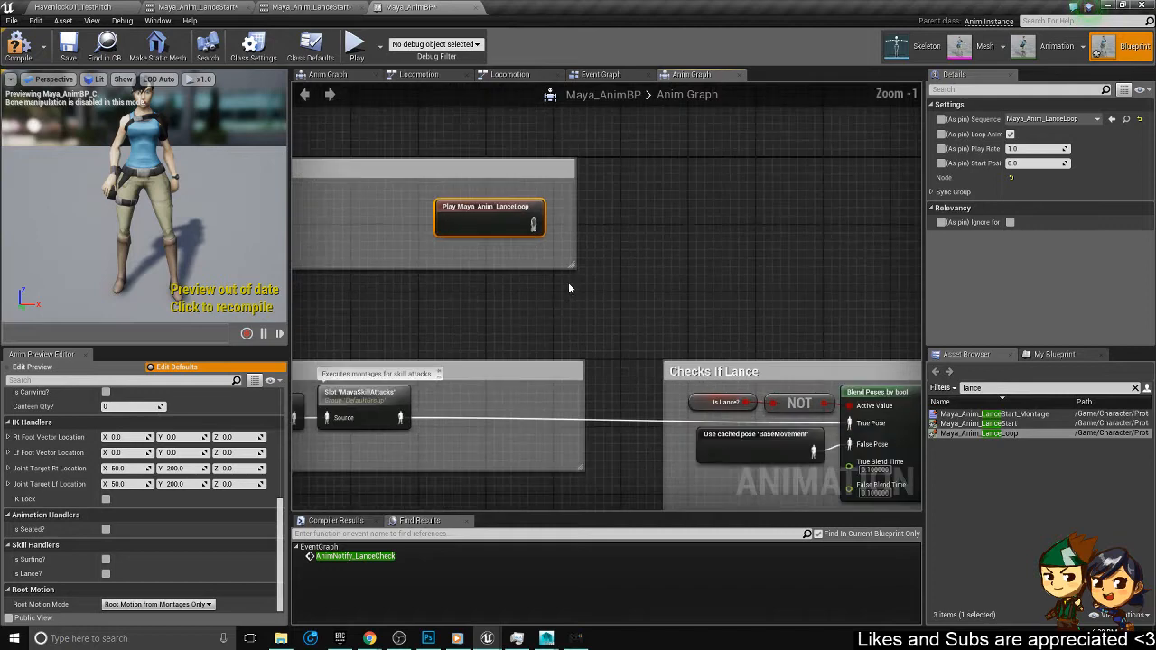
- Connect Maya_Anim_LanceLoop to the False Pose of the Checks If Lance blend in place of the cached BaseMovement pose
right_drag(783, 394, 633, 314)
right_drag(668, 349, 702, 356)
right_drag(602, 346, 647, 320)
scroll(730, 405, down, 4)
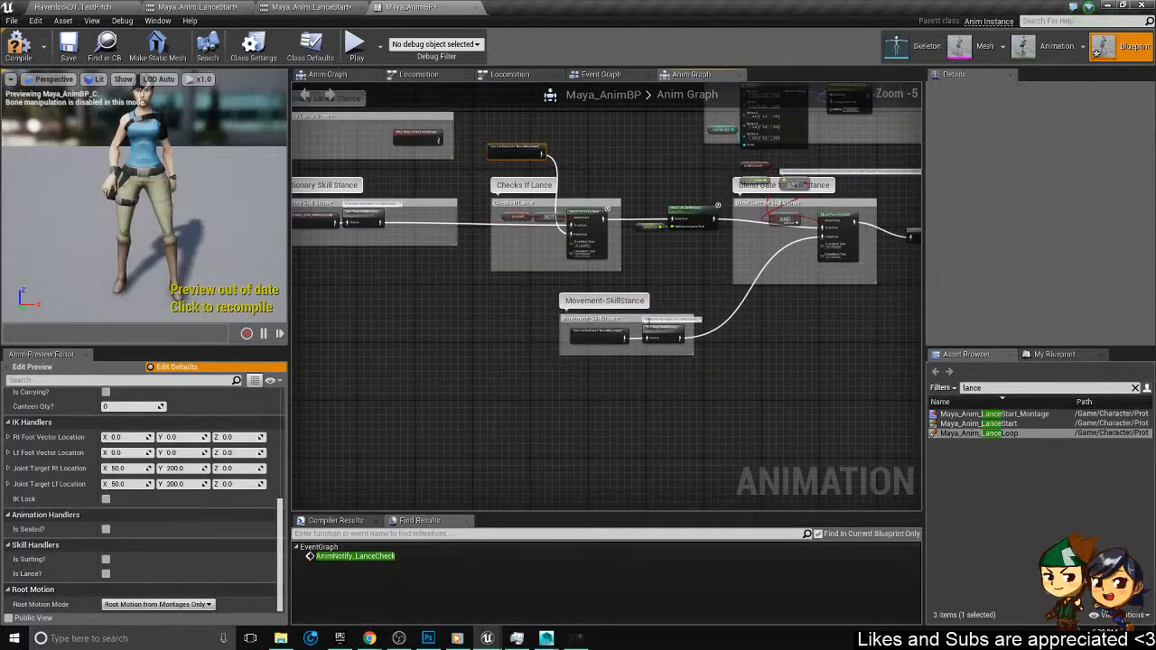
scroll(564, 178, up, 4)
right_drag(464, 164, 640, 274)
drag(443, 200, 759, 419)
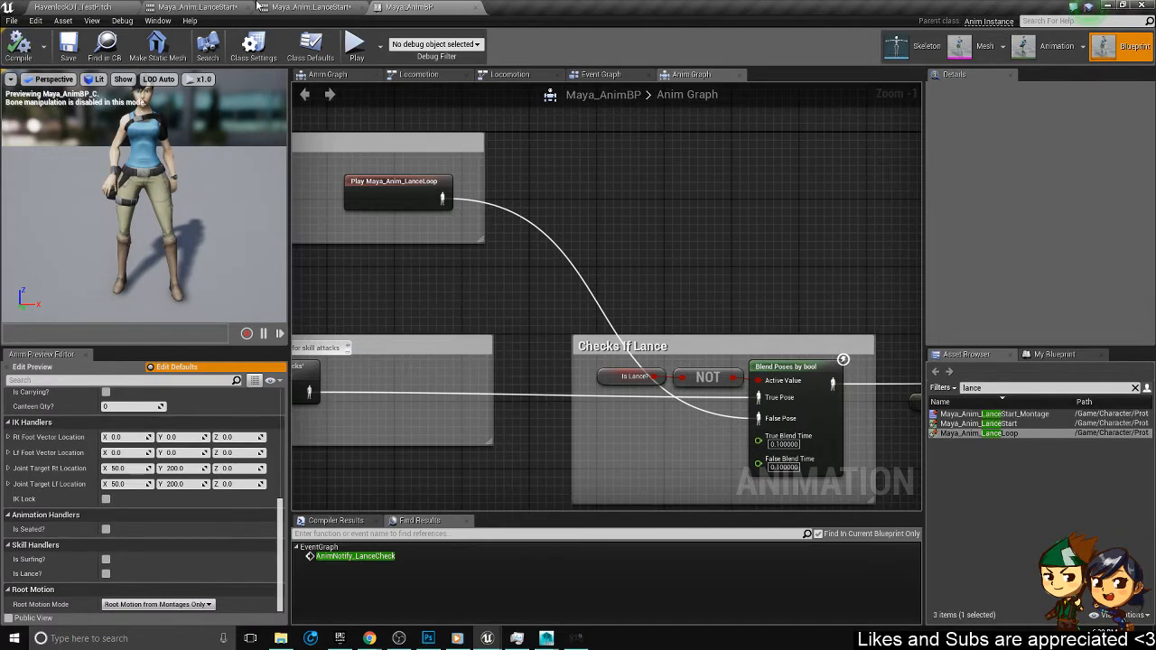
- Check the Maya_Anim_LanceStart animation, and show the Tier 3 Skill: Lance events in PGV_Maya's Event Graph
click(312, 7)
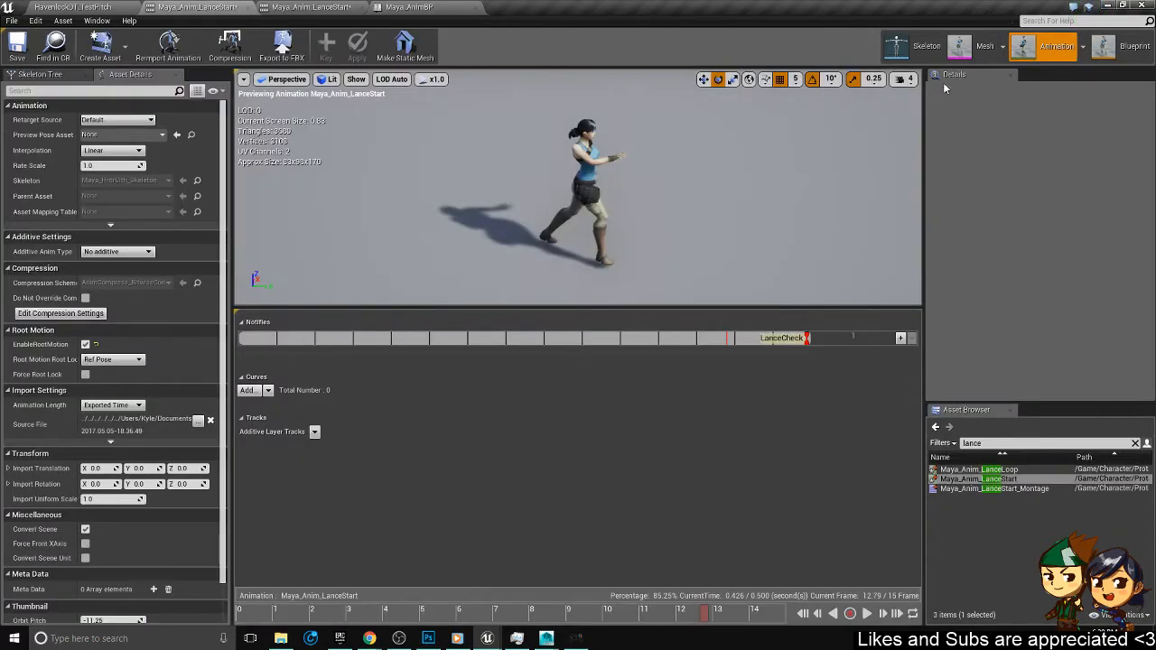
click(57, 7)
click(409, 7)
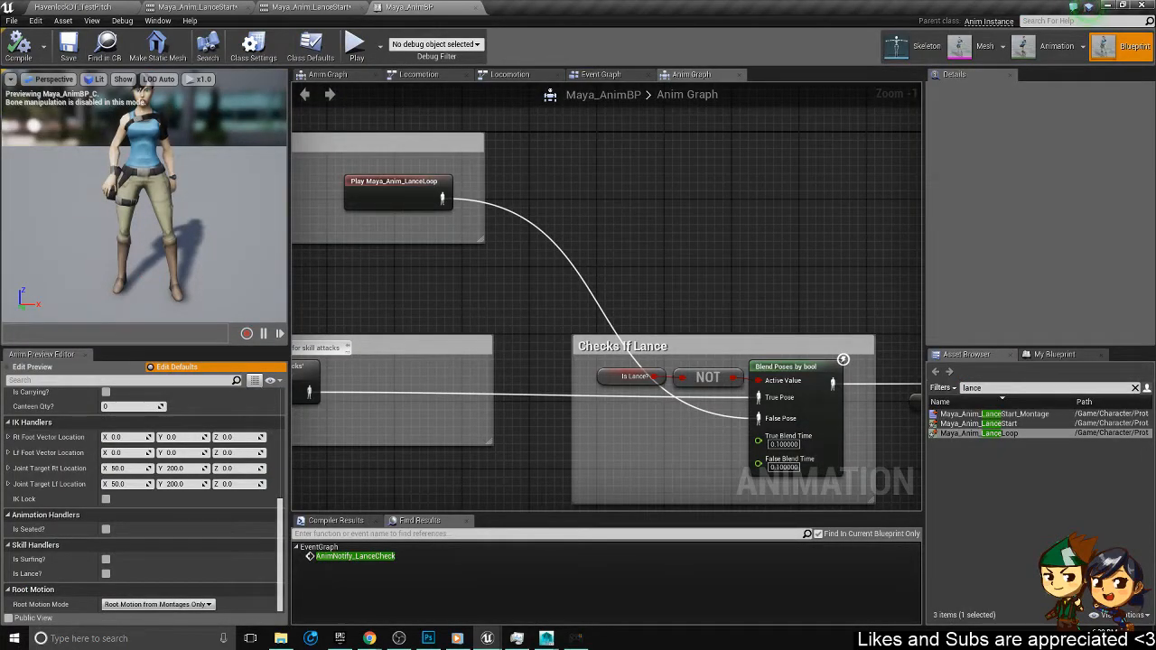
drag(425, 169, 327, 110)
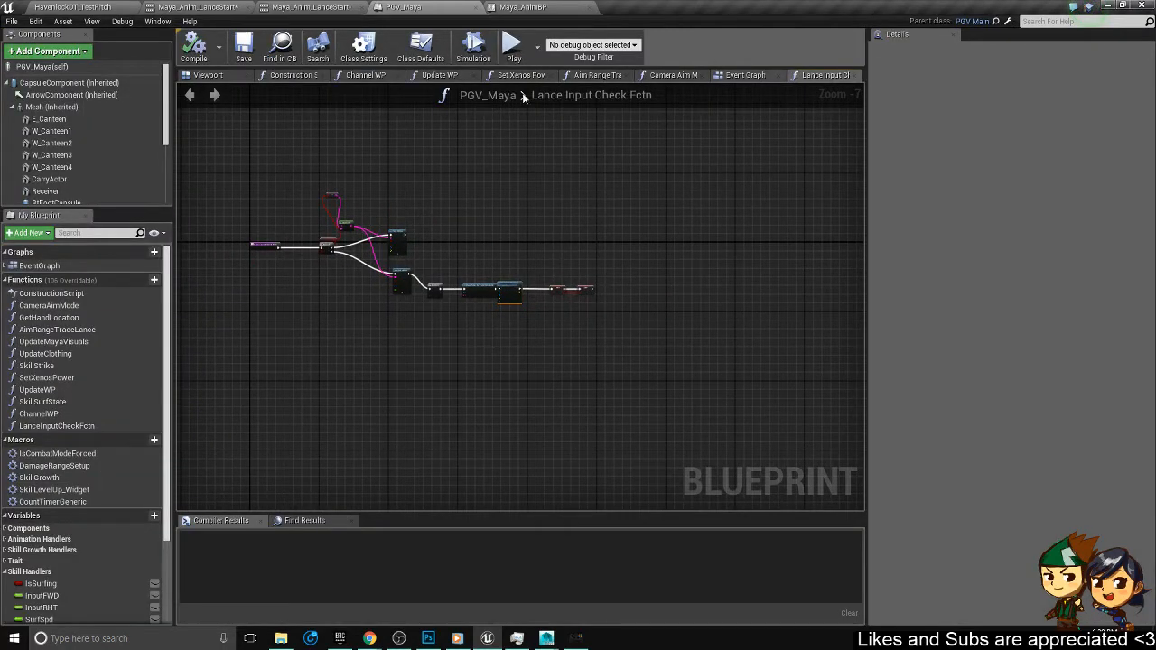
click(745, 75)
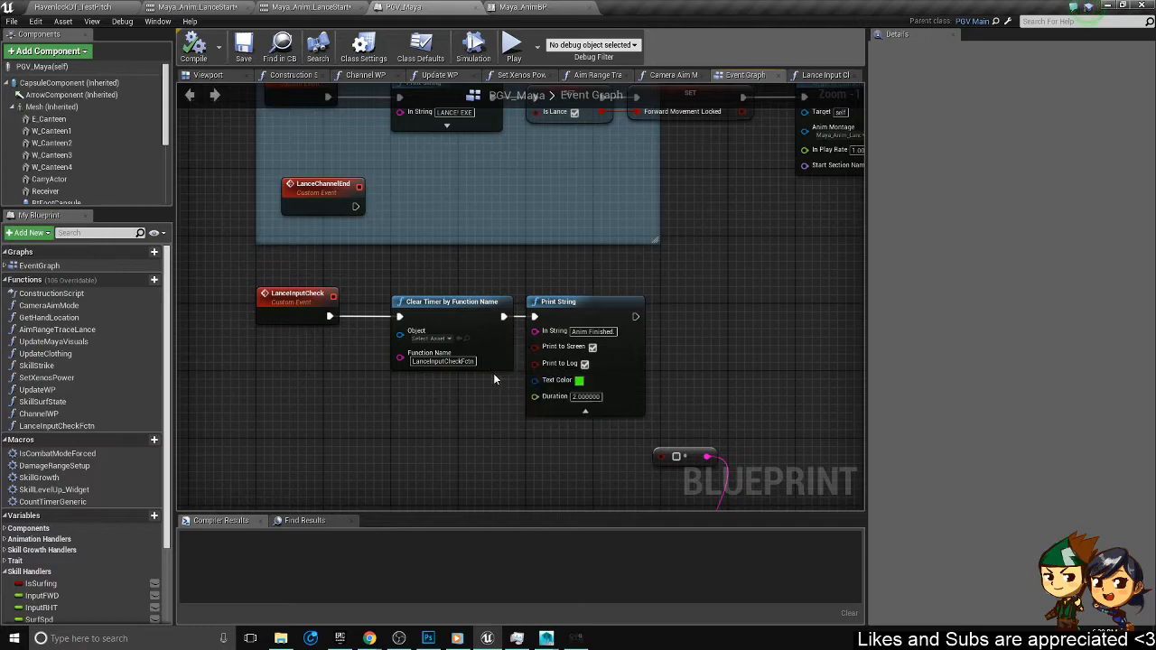
scroll(534, 250, down, 3)
scroll(558, 348, up, 3)
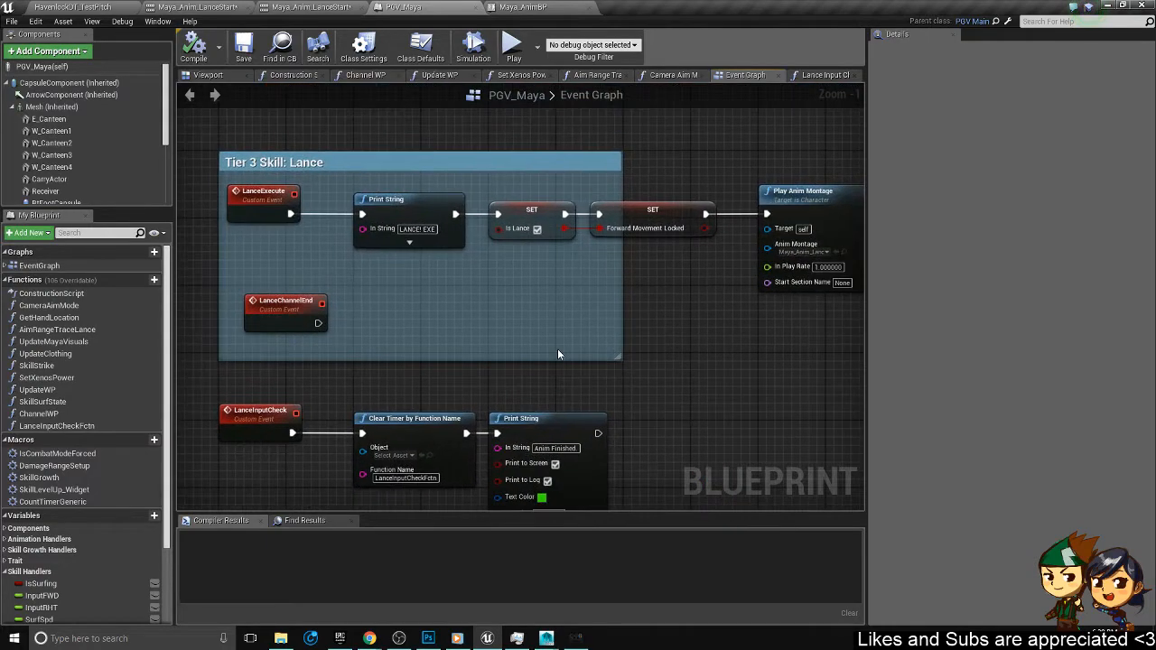
- Move the Is Lance setter out of the LanceExecute chain and connect its Print String directly to the Forward Movement Locked setter
right_drag(557, 294, 560, 465)
scroll(444, 302, up, 1)
click(421, 263)
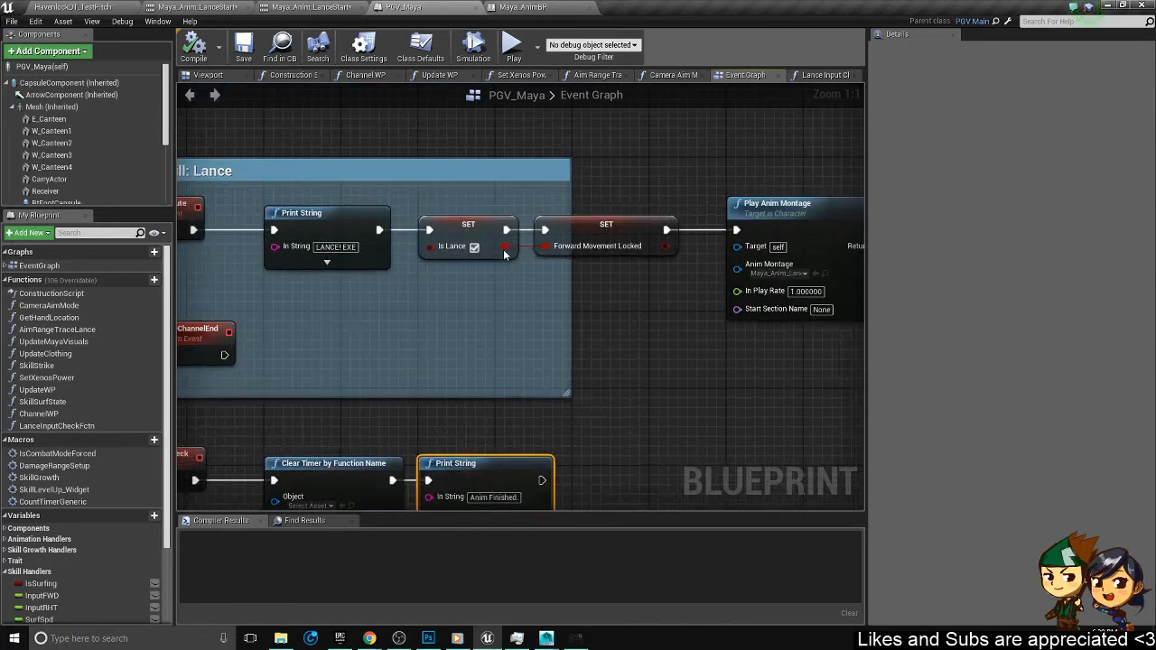
drag(378, 232, 542, 235)
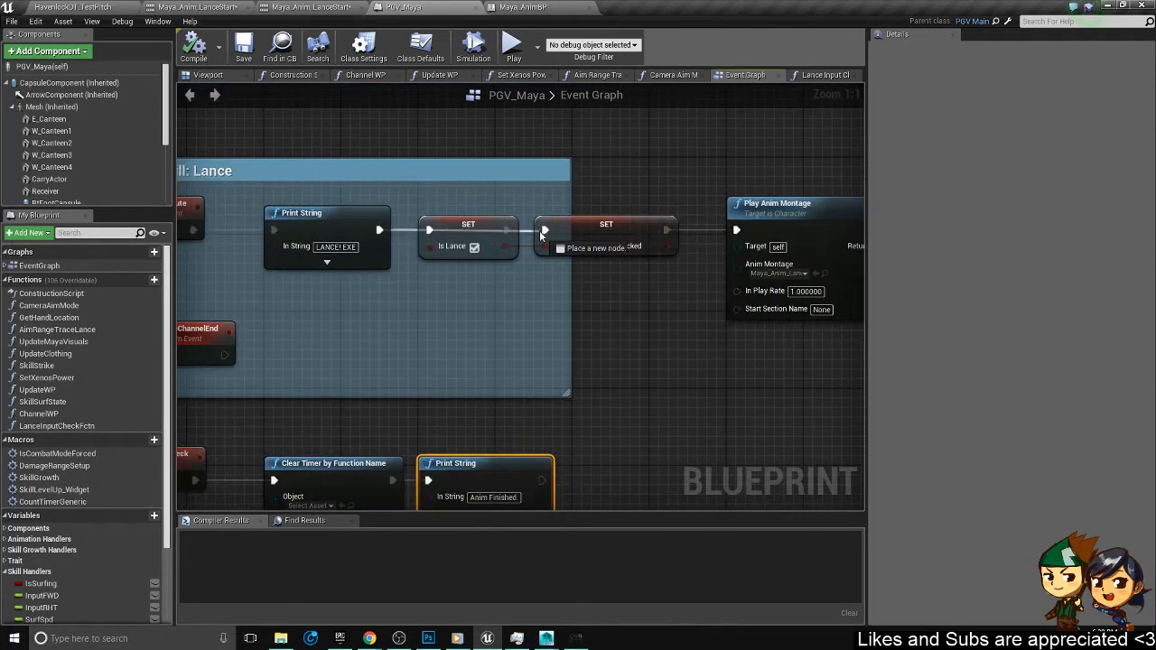
click(430, 210)
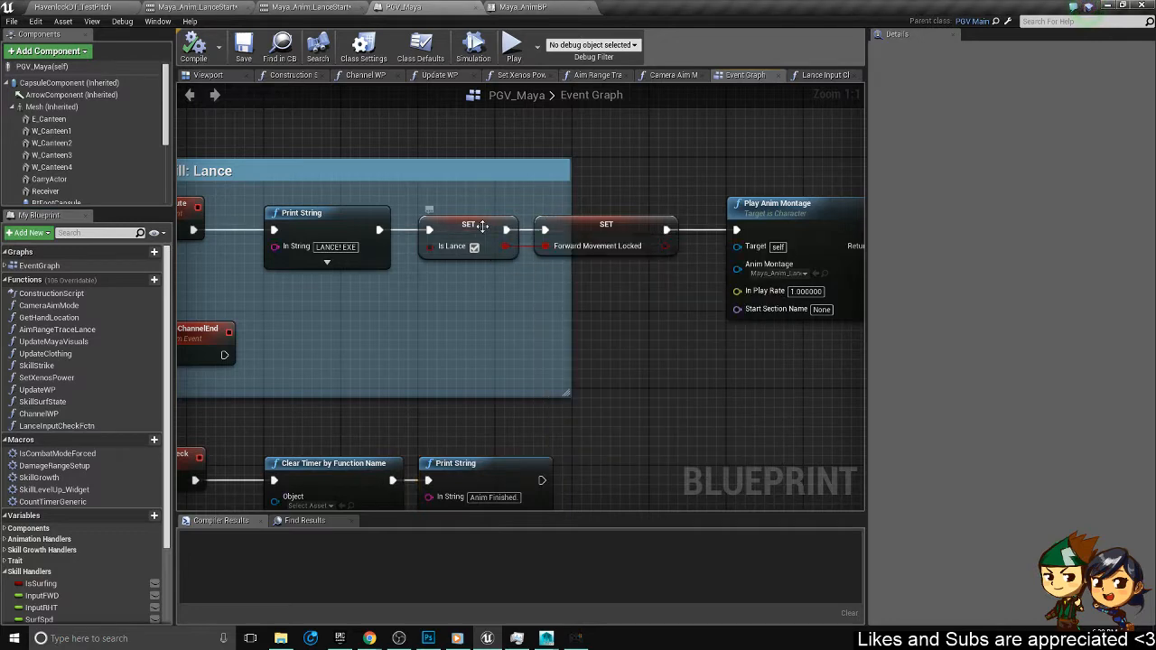
click(482, 226)
drag(482, 226, 531, 332)
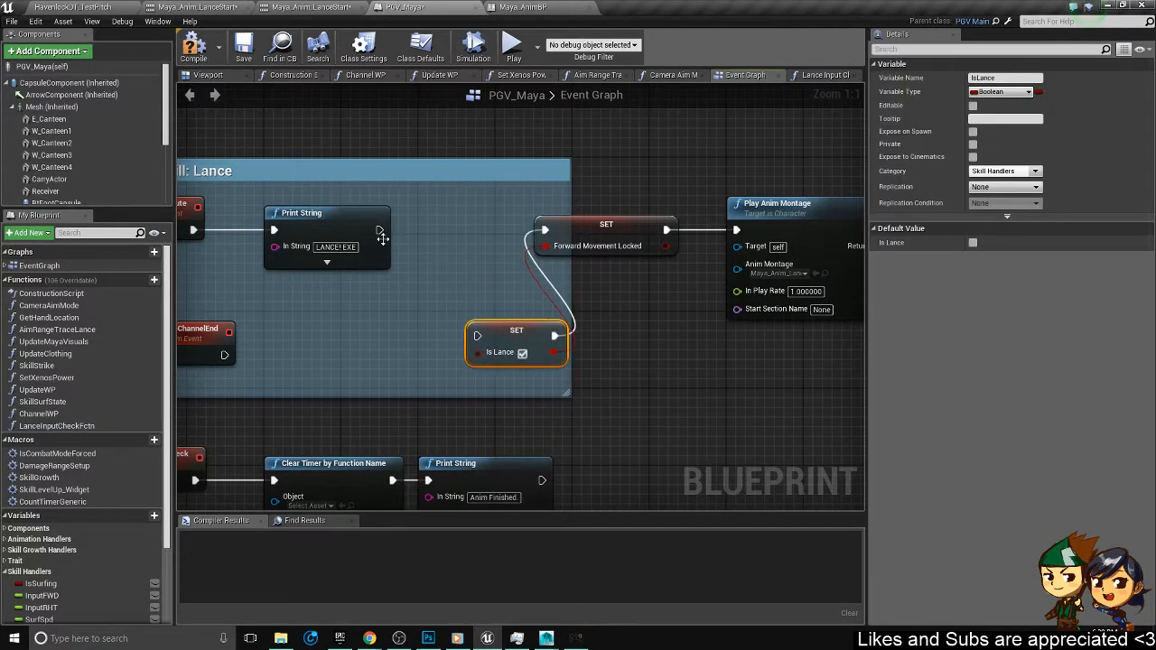
click(383, 237)
drag(380, 230, 545, 232)
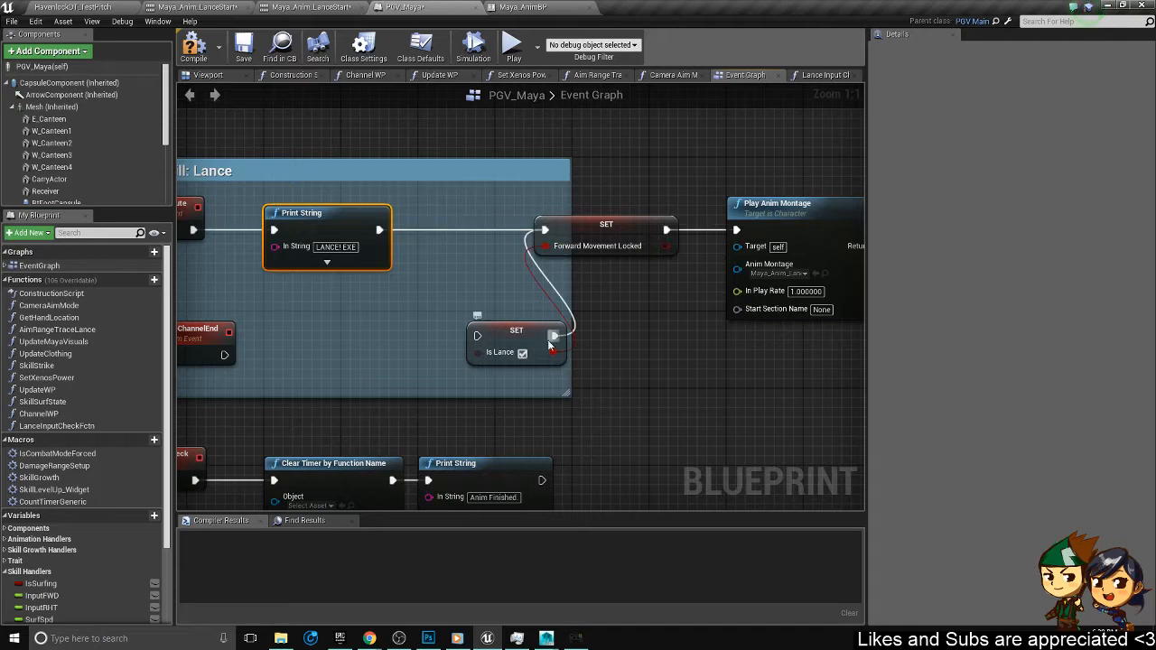
- Detach the Is Lance setter's execution output and attach the node after the "Anim Finished." Print String of LanceInputCheck
click(548, 344)
right_drag(553, 347, 425, 224)
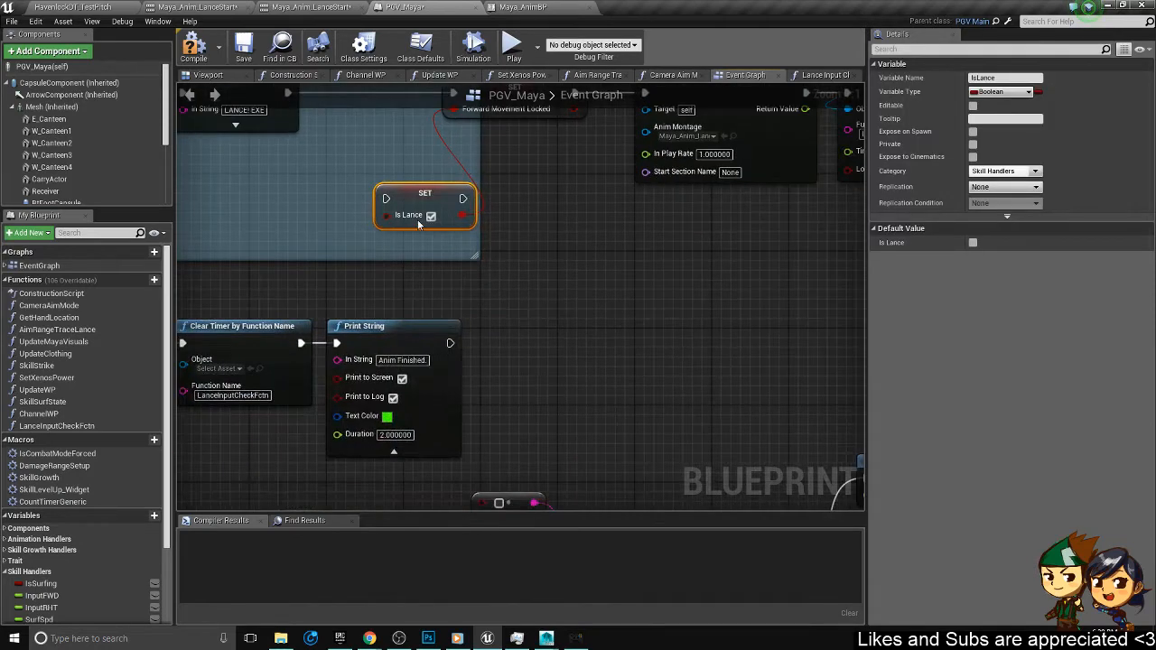
drag(418, 224, 547, 366)
drag(450, 343, 512, 341)
scroll(595, 350, down, 2)
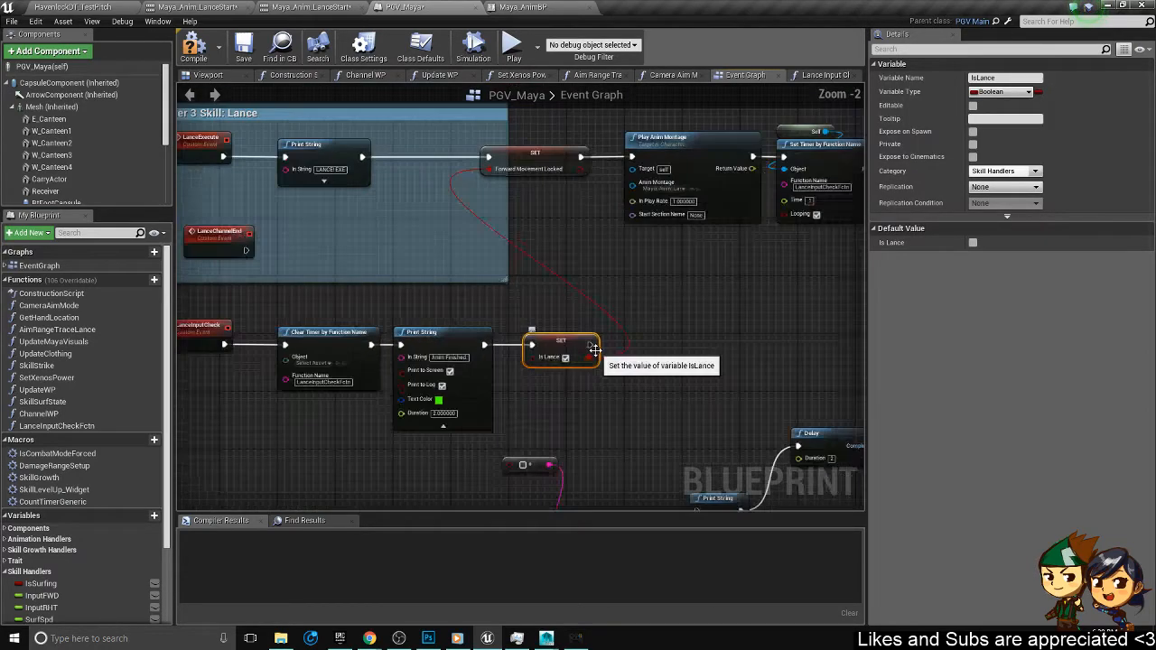
- Bring the AimRangeTraceLance timer nodes beside the Is Lance setter and connect the setter to Set Timer by Function Name
right_drag(595, 351, 372, 291)
right_drag(451, 239, 515, 321)
scroll(411, 343, down, 4)
scroll(492, 378, up, 3)
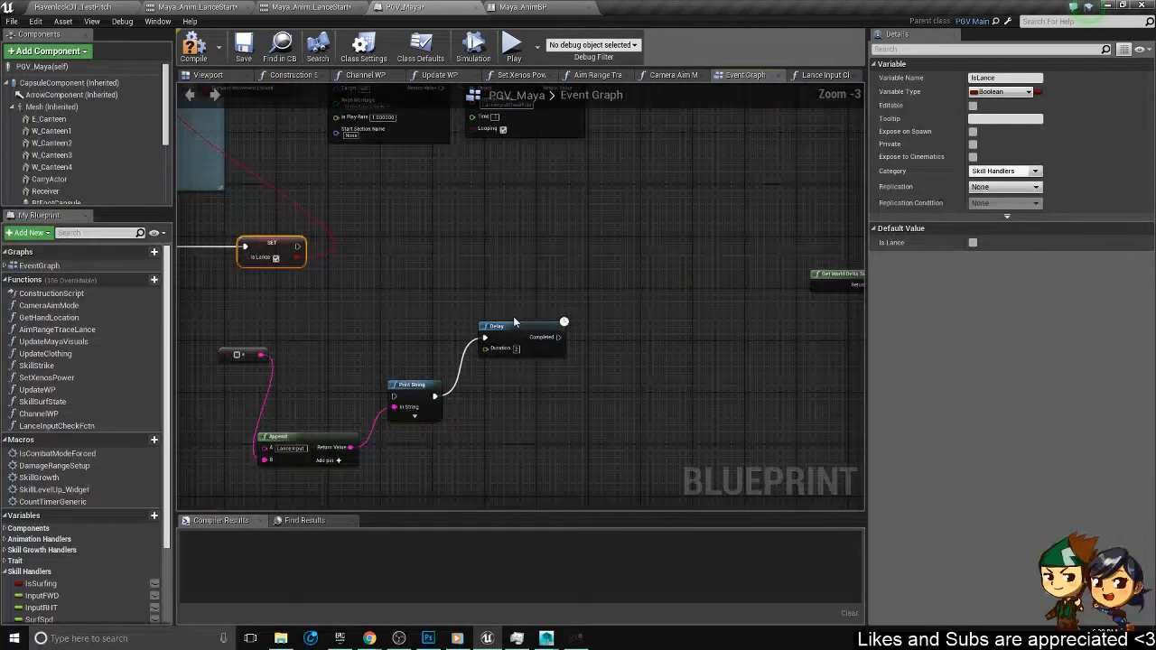
drag(515, 324, 500, 427)
right_drag(500, 426, 250, 402)
drag(782, 358, 490, 193)
scroll(560, 204, down, 2)
right_drag(560, 204, 704, 242)
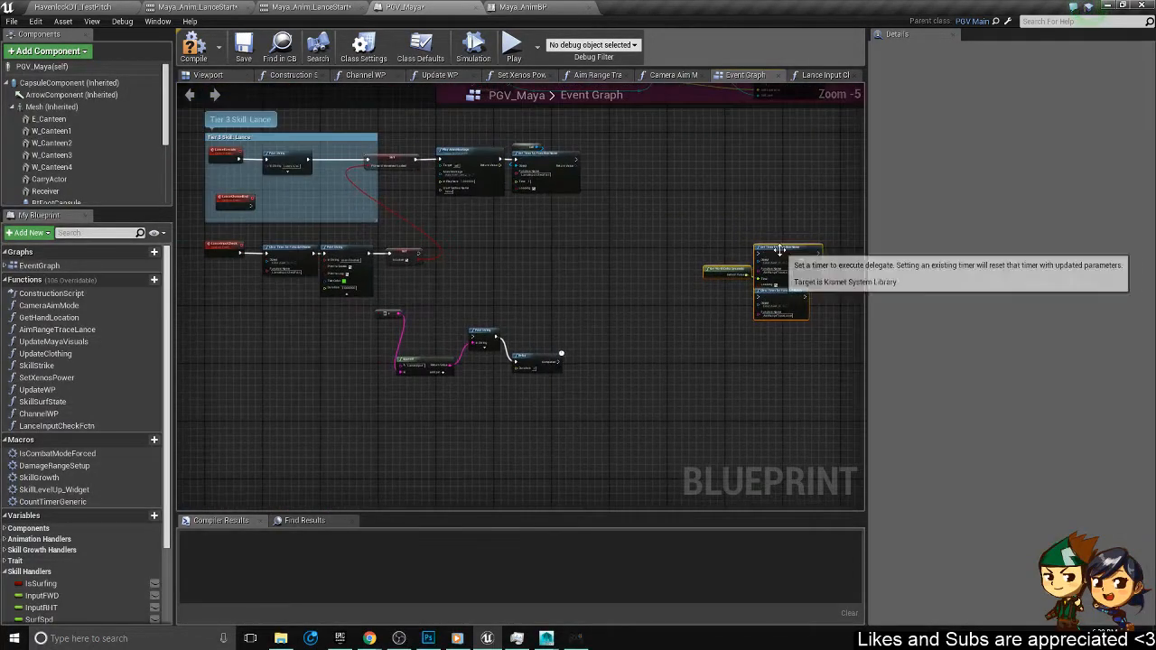
drag(774, 250, 520, 247)
scroll(461, 259, up, 3)
drag(377, 254, 513, 248)
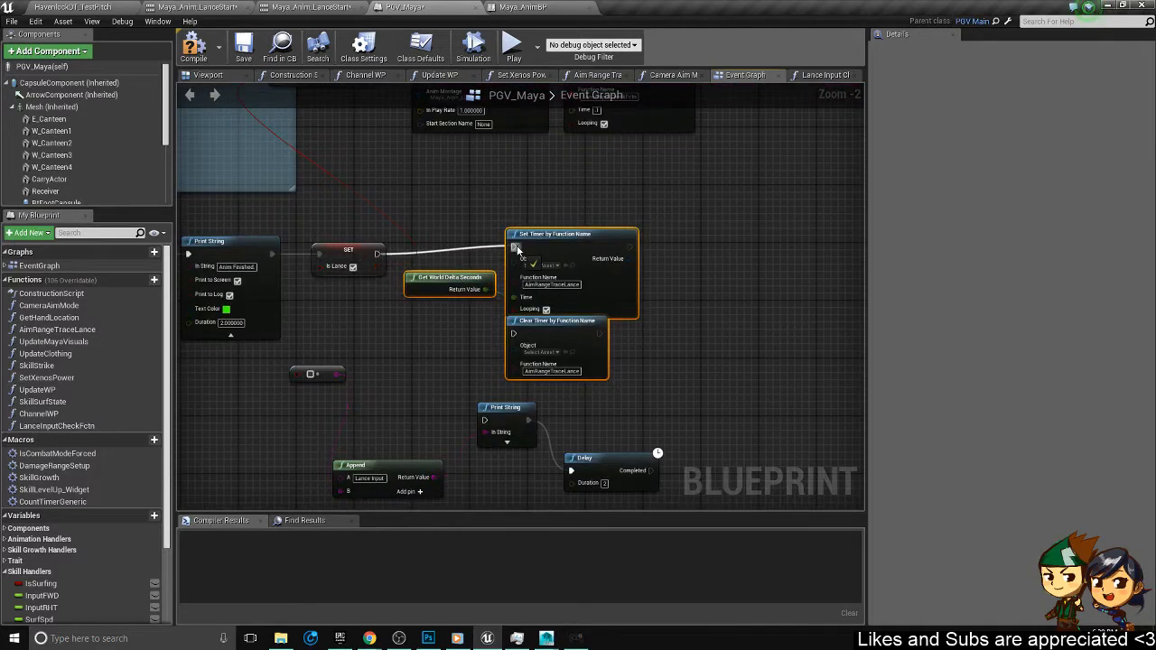
- Separate the Clear Timer node from the AimRangeTraceLance Set Timer node, and align Set Timer and Get World Delta Seconds with the execution chain
click(572, 328)
drag(572, 328, 659, 365)
right_drag(543, 312, 608, 344)
drag(612, 359, 553, 325)
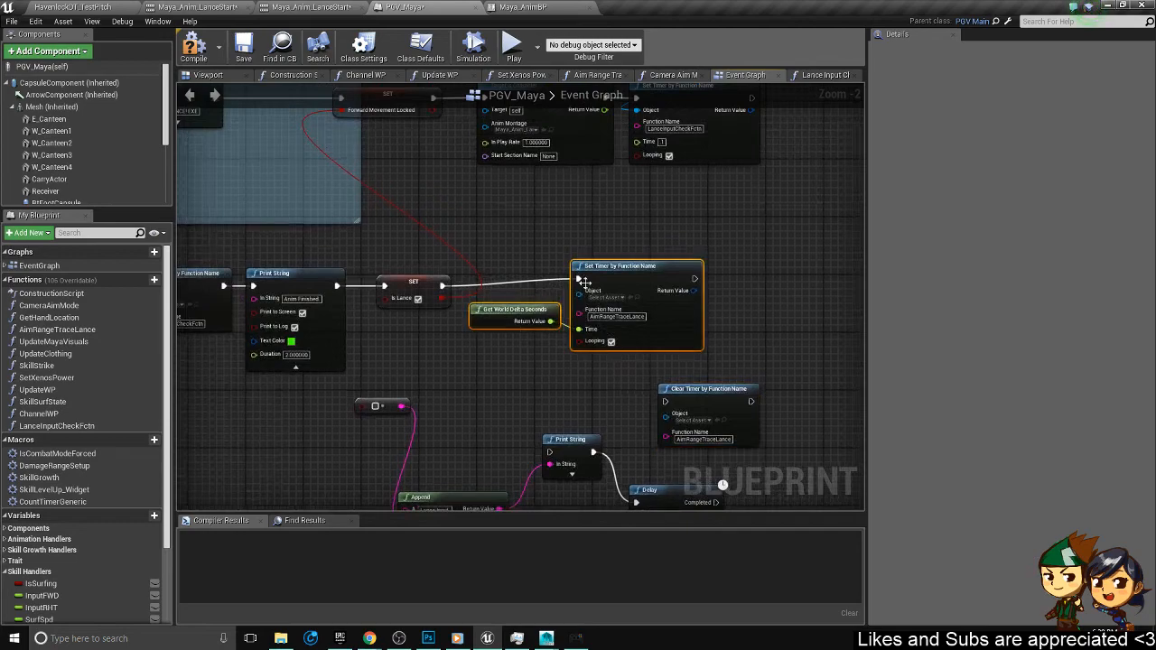
drag(611, 279, 632, 285)
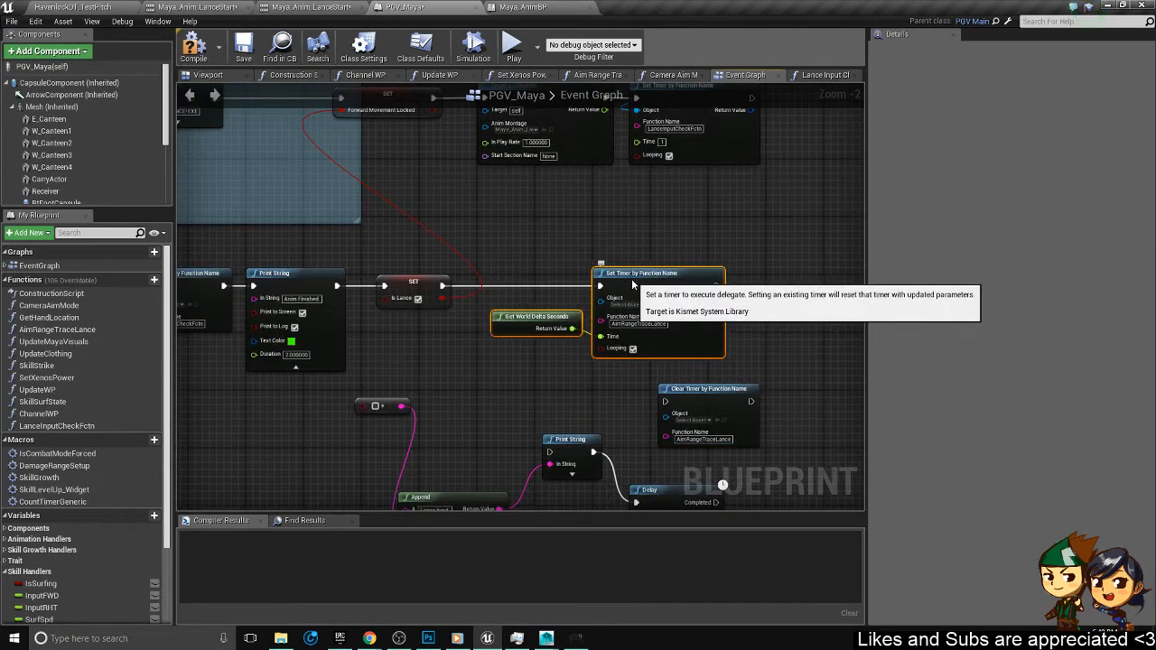
- Find the references to IsLance and go through them to its setter in Lance Input Check Fctn
right_drag(452, 199, 538, 286)
right_drag(427, 259, 613, 252)
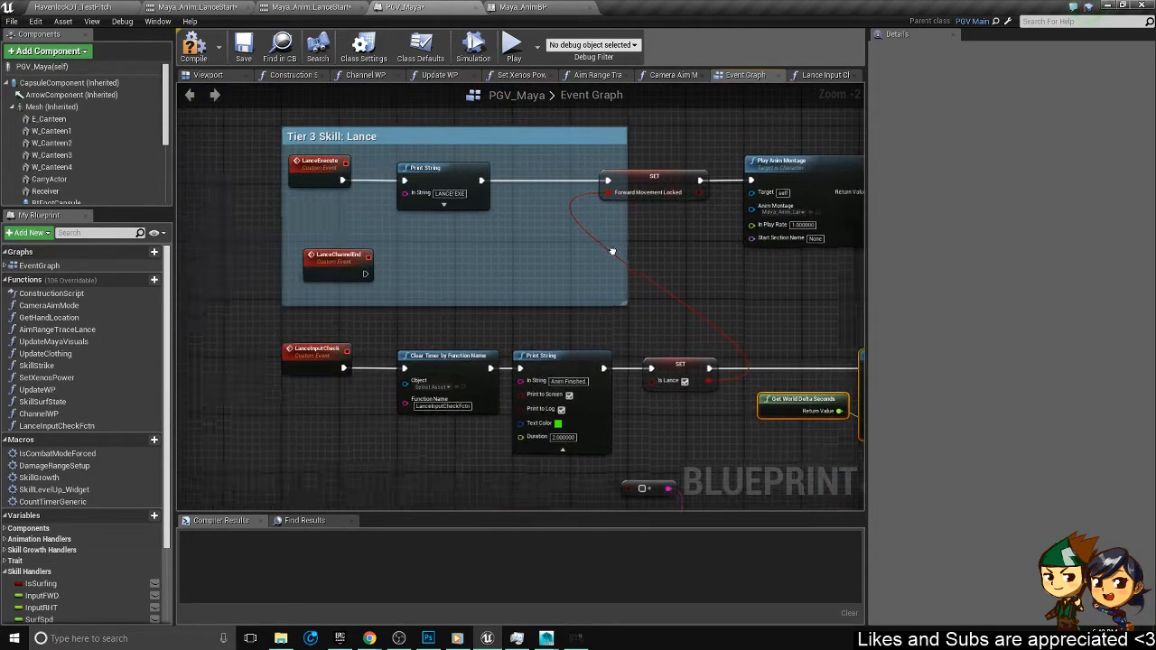
right_click(673, 380)
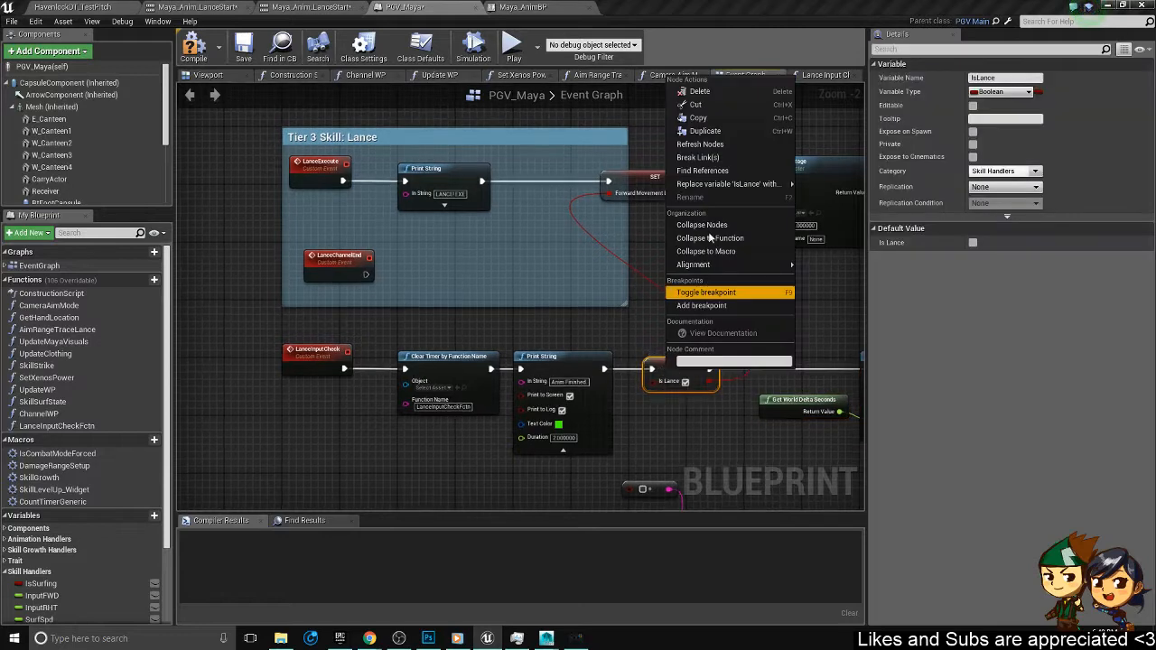
click(727, 173)
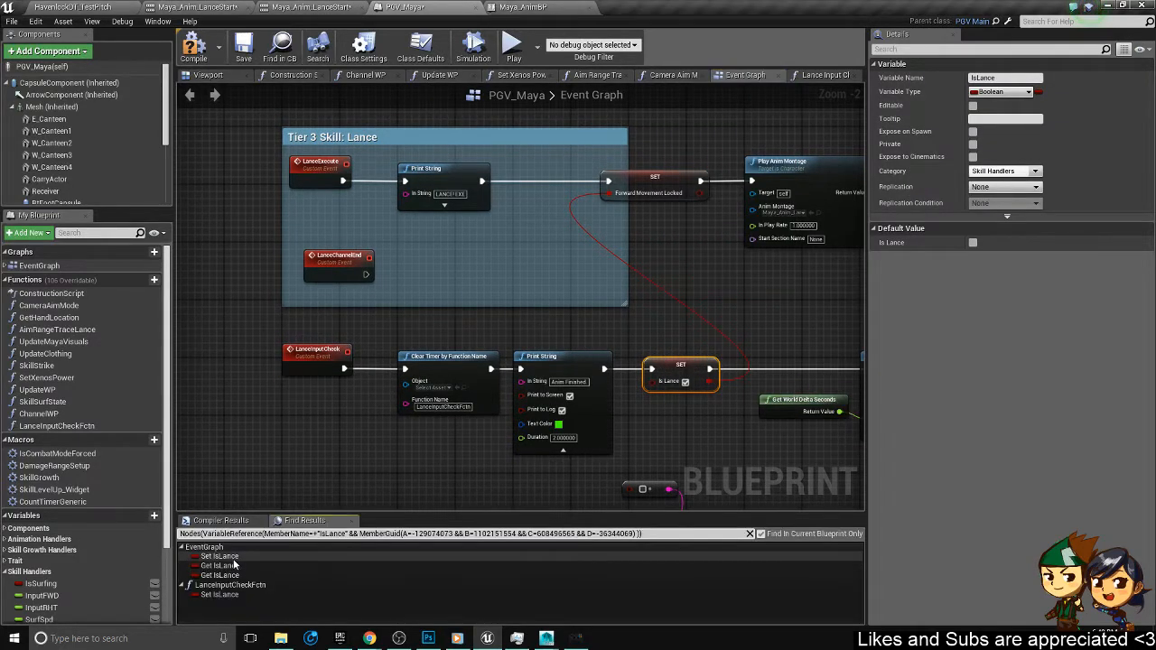
click(233, 557)
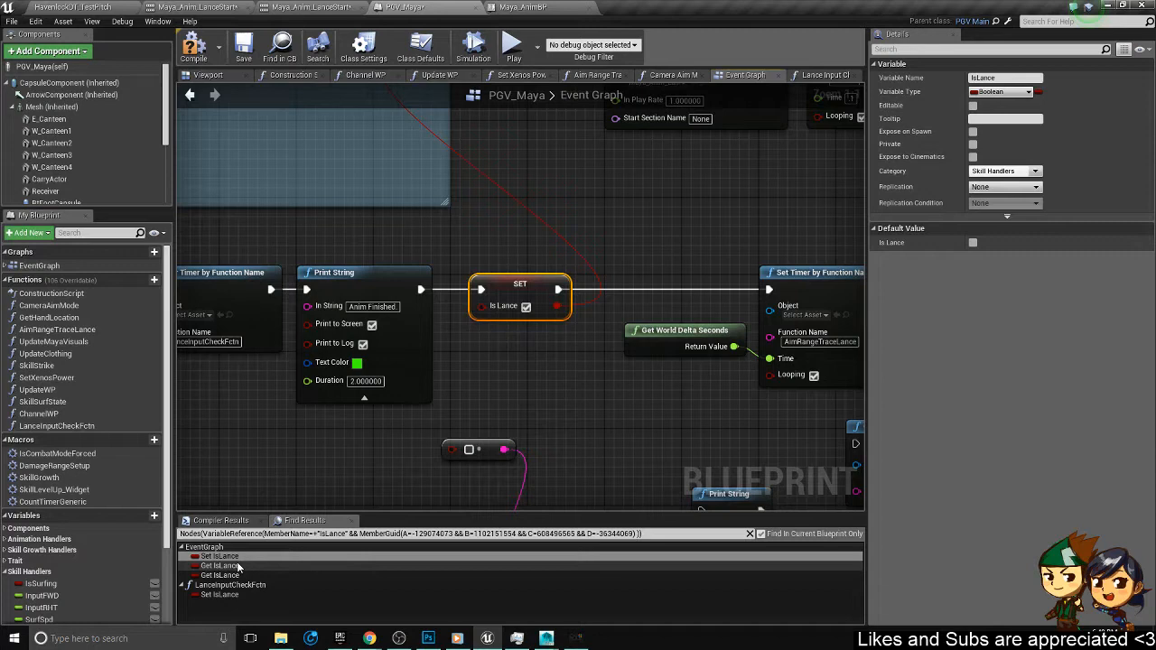
click(240, 566)
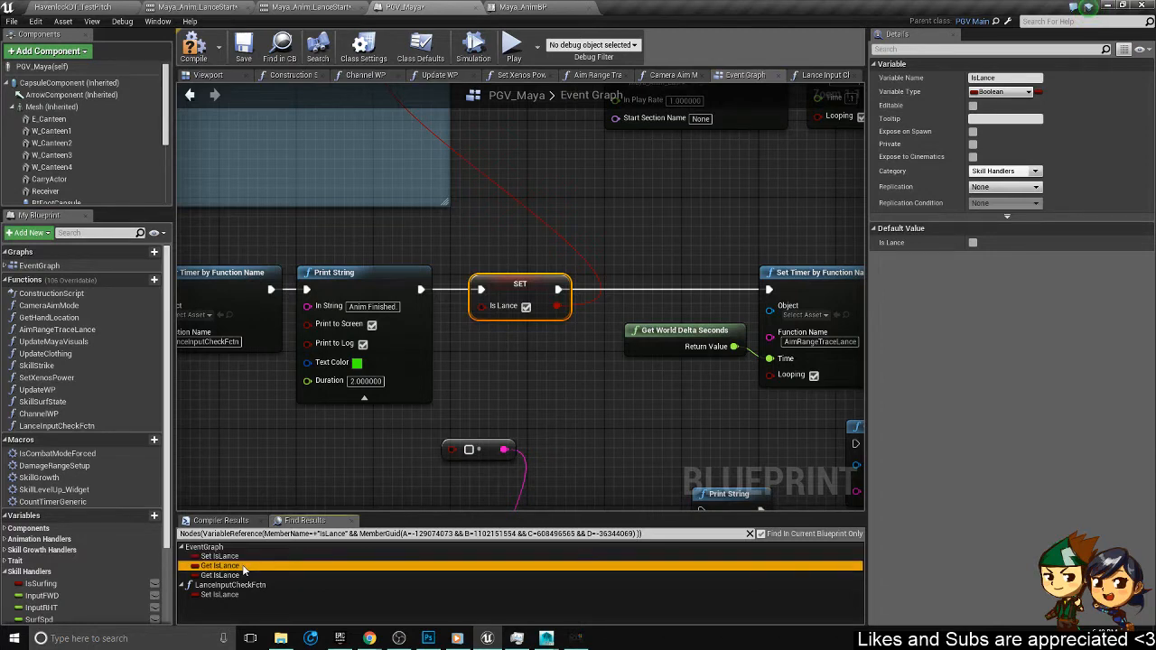
scroll(638, 401, down, 4)
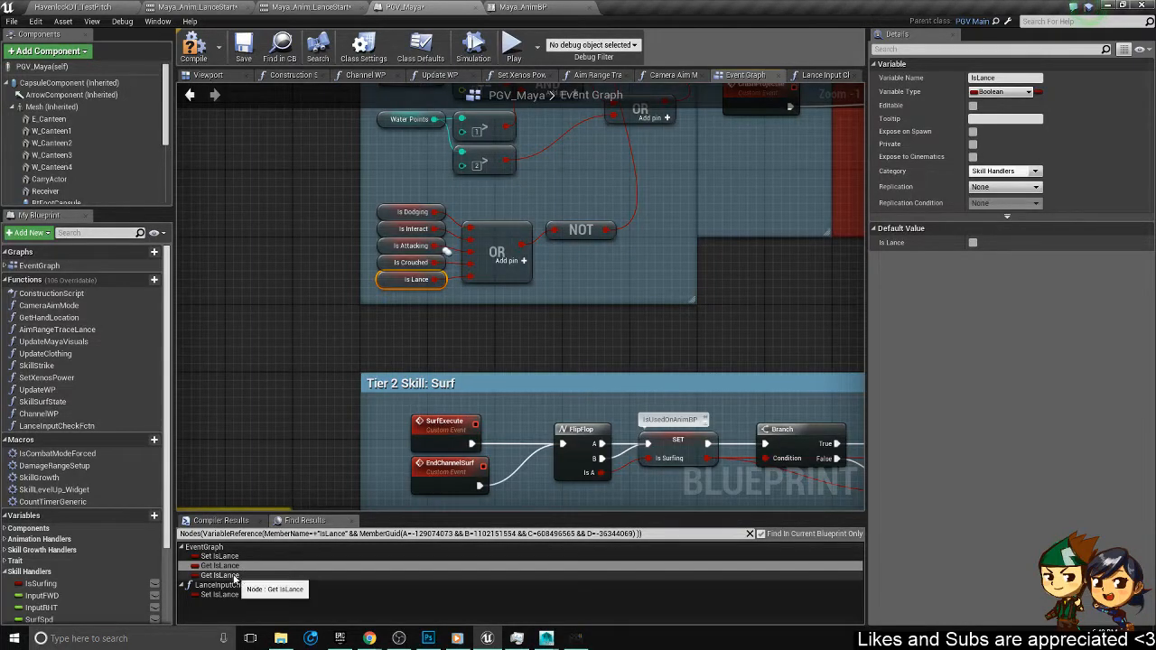
click(228, 595)
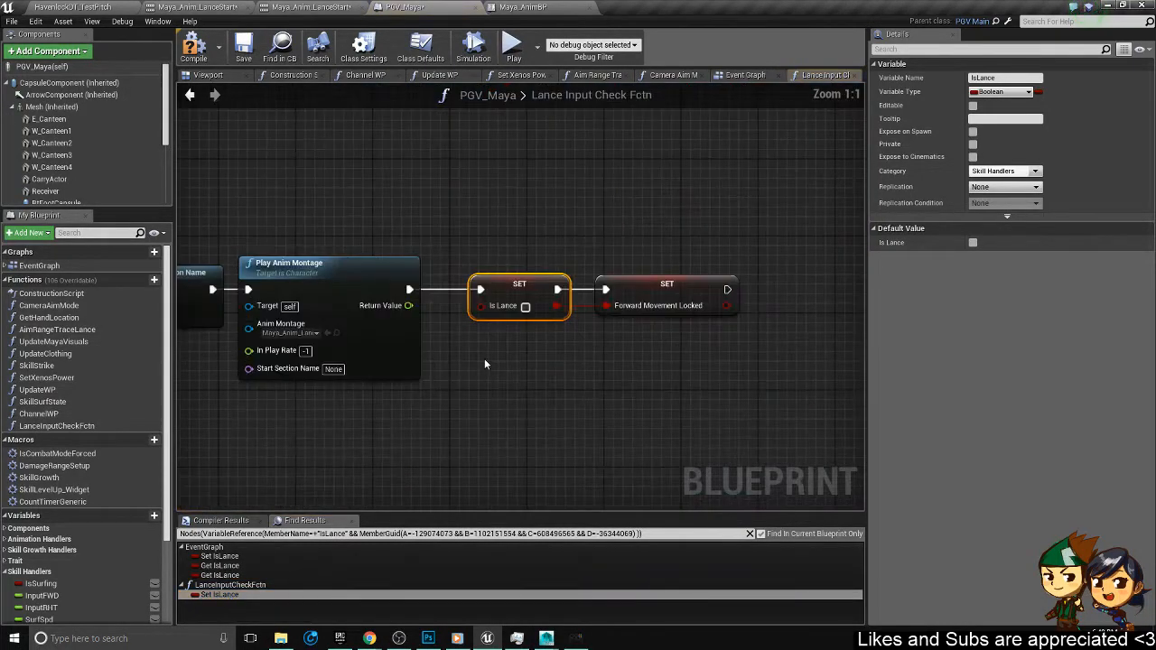
- Disconnect the Is Lance value from the Forward Movement Locked setter in Lance Input Check Fctn so it sets false
scroll(522, 329, down, 3)
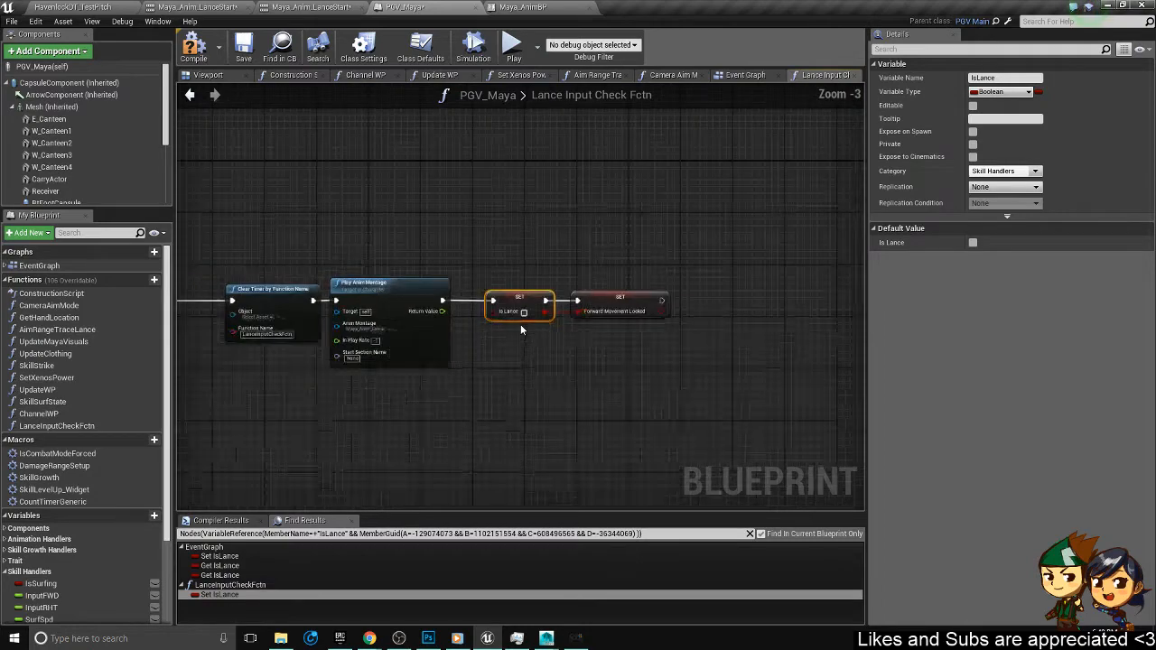
scroll(522, 326, down, 1)
right_drag(470, 378, 622, 367)
scroll(669, 271, up, 2)
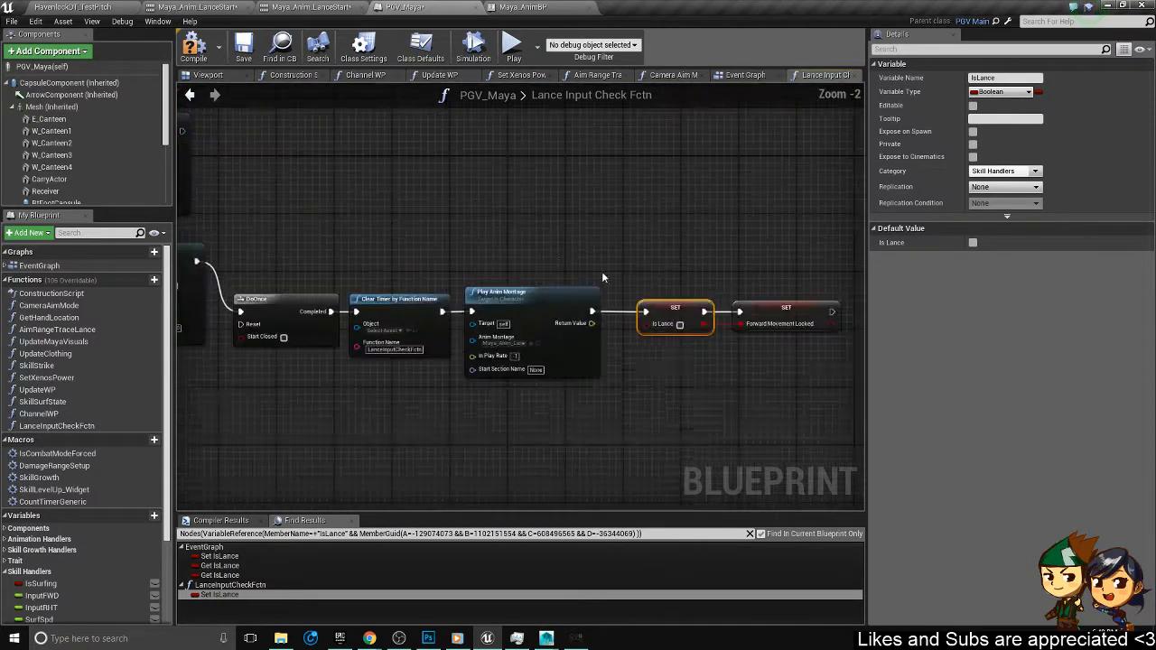
right_drag(556, 254, 859, 326)
scroll(784, 302, down, 1)
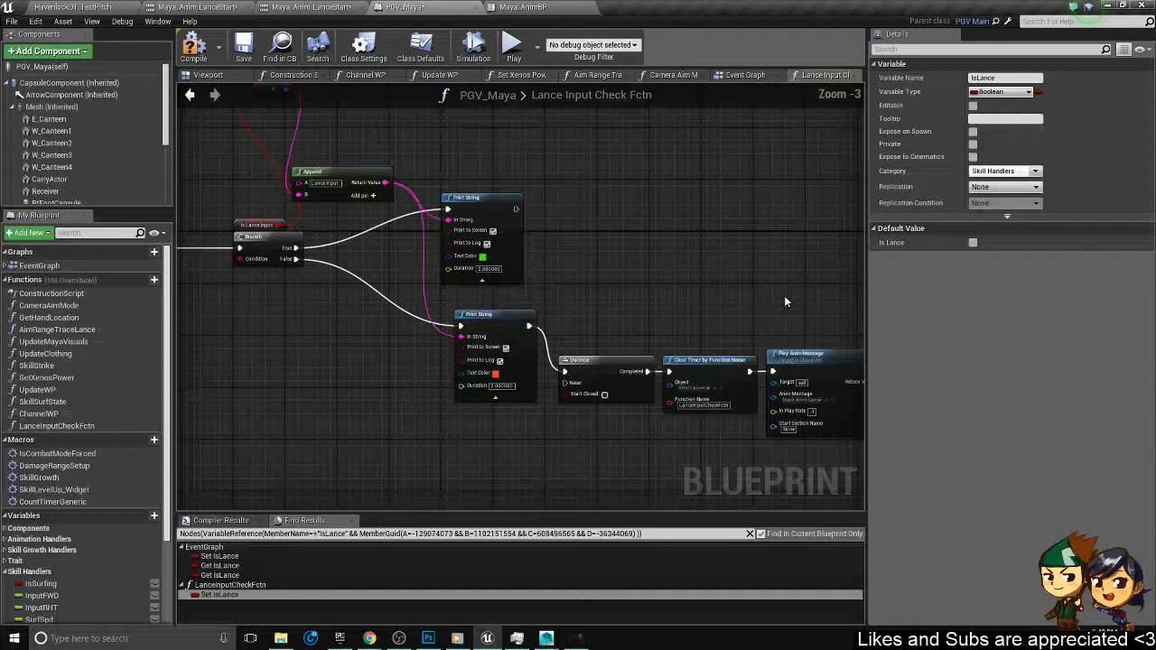
scroll(784, 302, down, 1)
right_drag(760, 294, 423, 258)
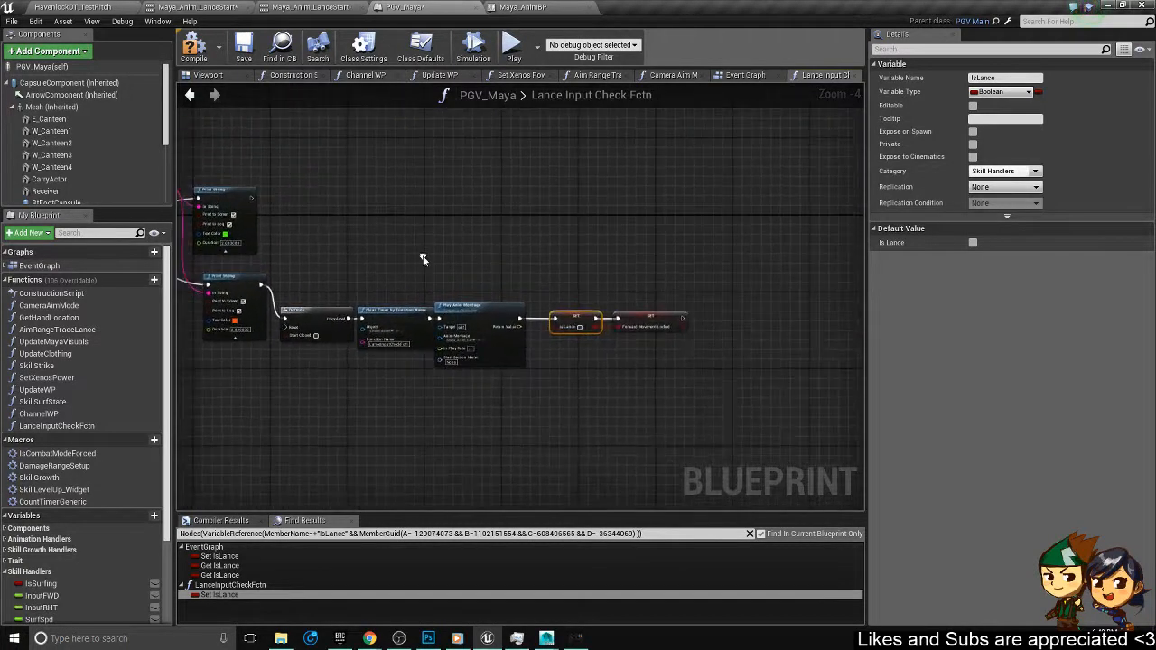
scroll(626, 334, up, 3)
alt+click(554, 299)
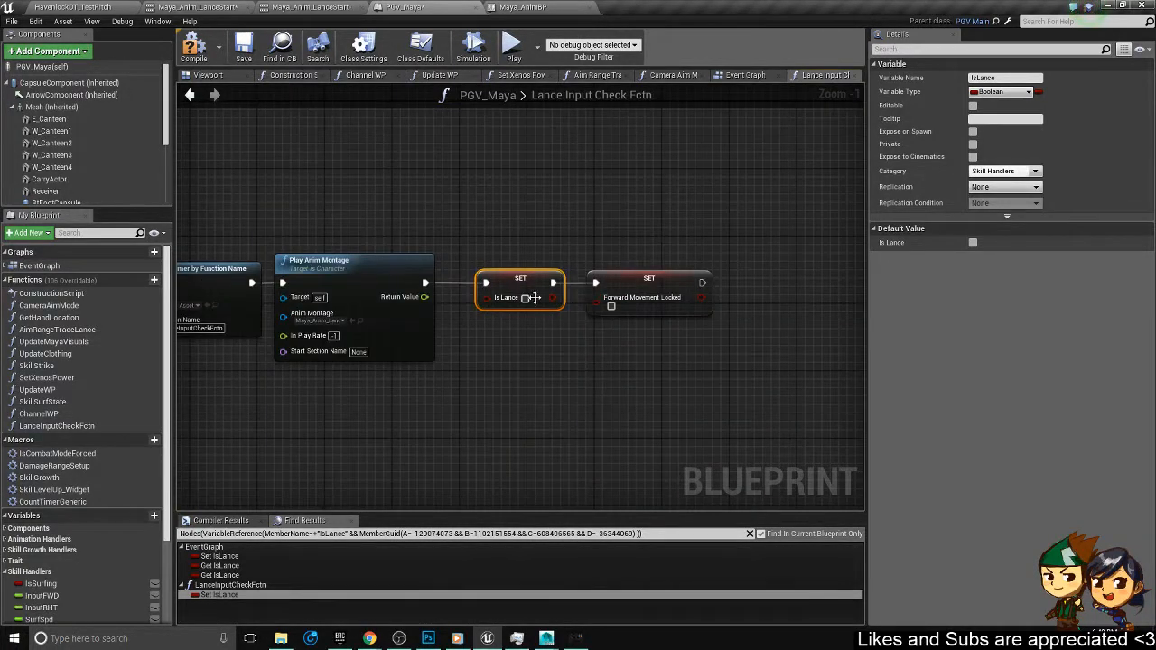
- Connect Play Anim Montage directly to the Forward Movement Locked setter in Lance Input Check Fctn, bypassing the Is Lance setter
scroll(488, 285, down, 4)
right_drag(390, 259, 786, 353)
scroll(606, 315, up, 3)
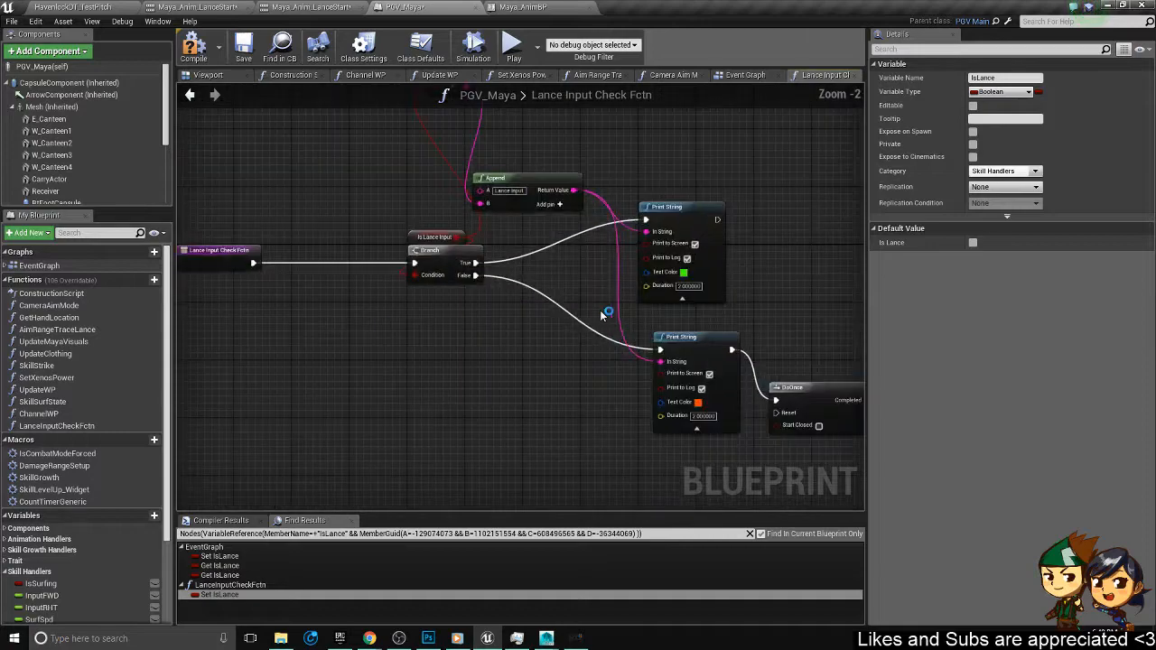
right_drag(606, 316, 451, 324)
scroll(451, 323, down, 1)
right_drag(573, 330, 109, 262)
scroll(549, 335, up, 3)
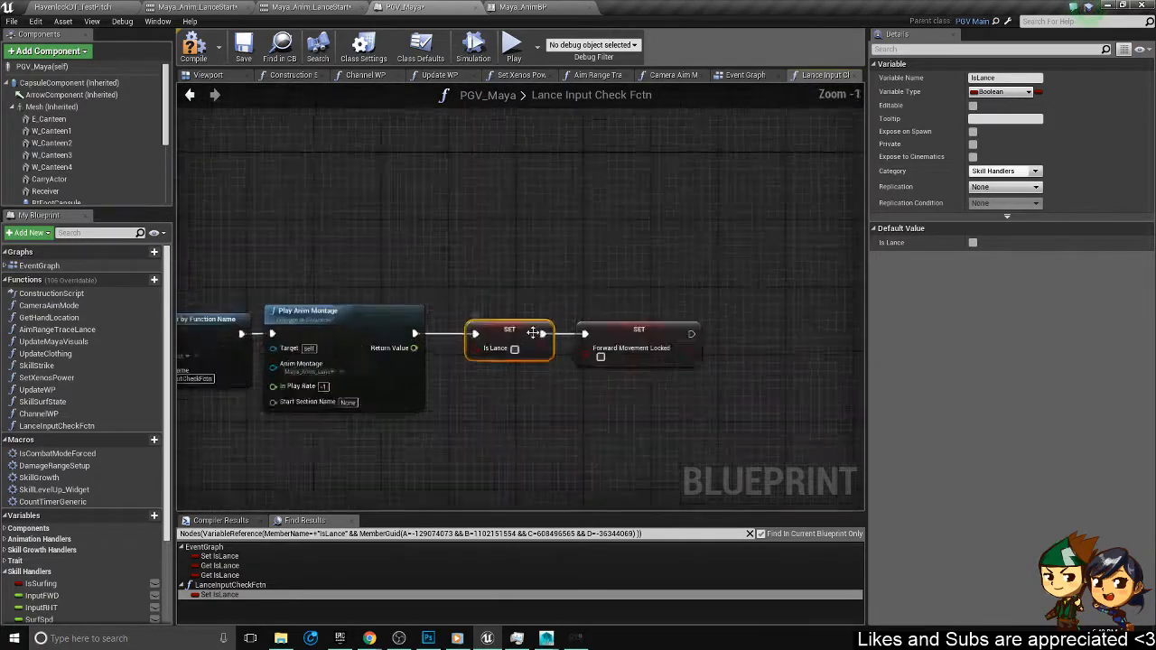
drag(396, 334, 595, 340)
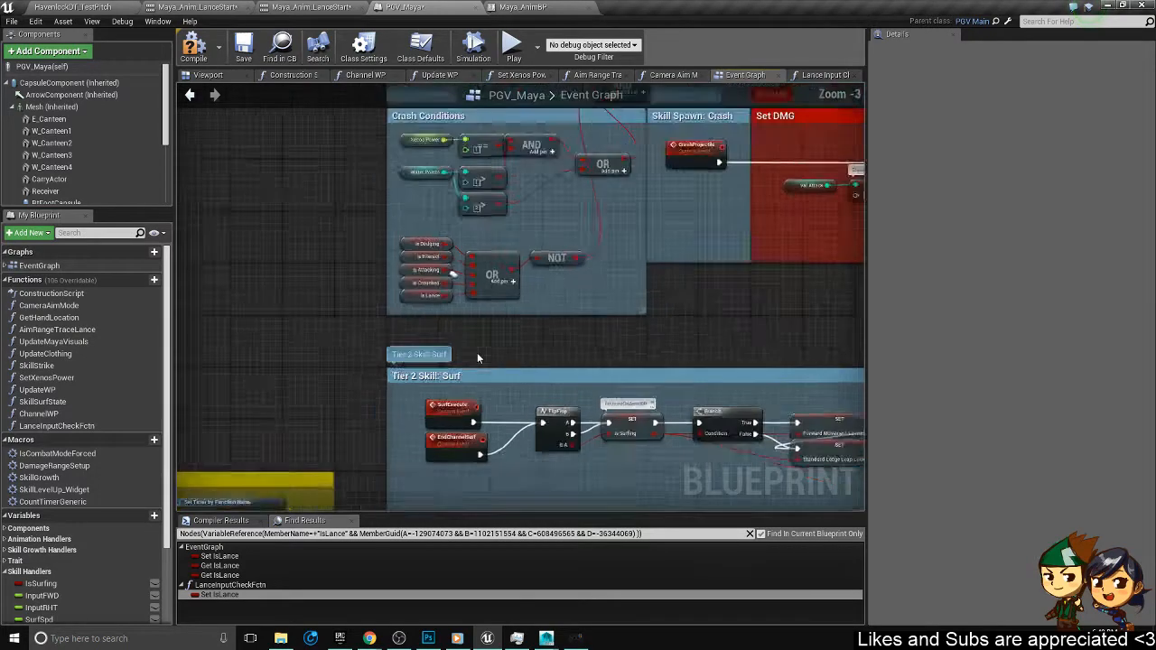
- Place the Delay node in the Event Graph after the AimRangeTraceLance Set Timer node and connect its execution to it
scroll(477, 357, down, 1)
right_drag(524, 385, 294, 220)
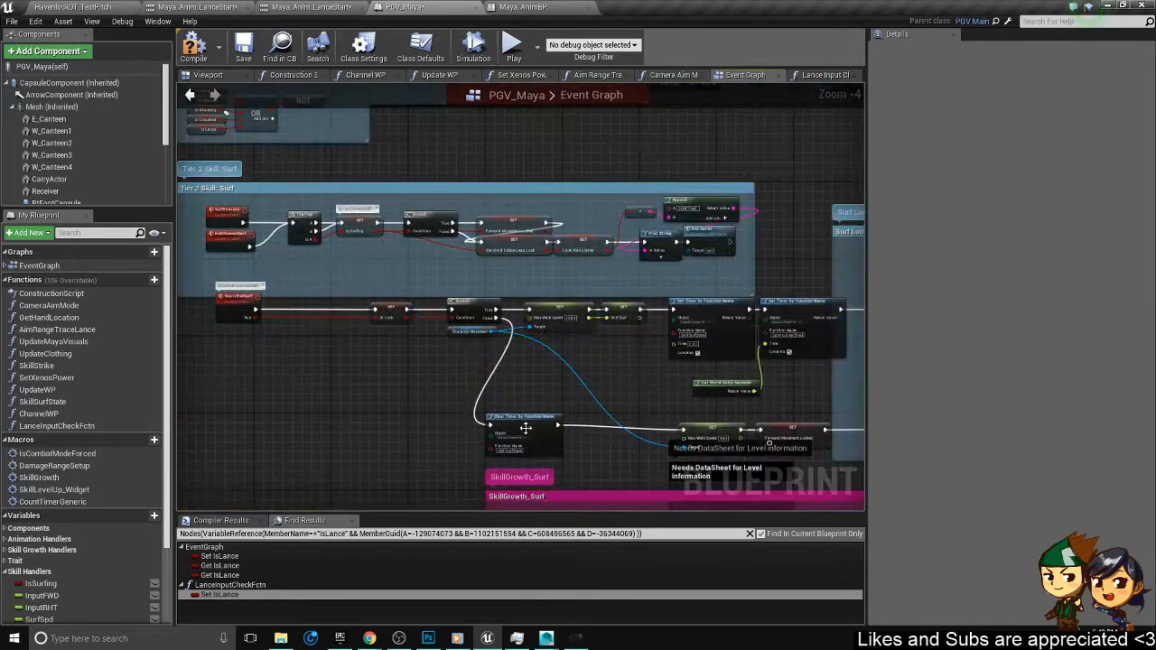
scroll(526, 427, down, 1)
right_drag(526, 427, 368, 277)
scroll(382, 337, down, 3)
right_drag(367, 490, 315, 370)
scroll(315, 370, up, 5)
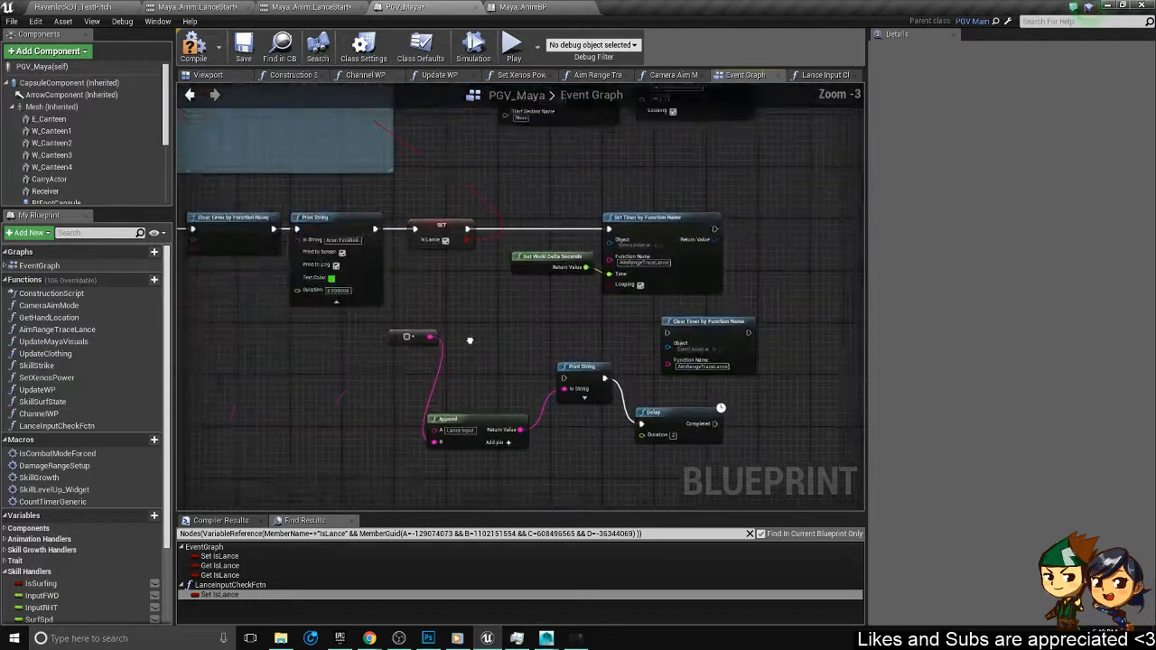
right_drag(469, 340, 349, 329)
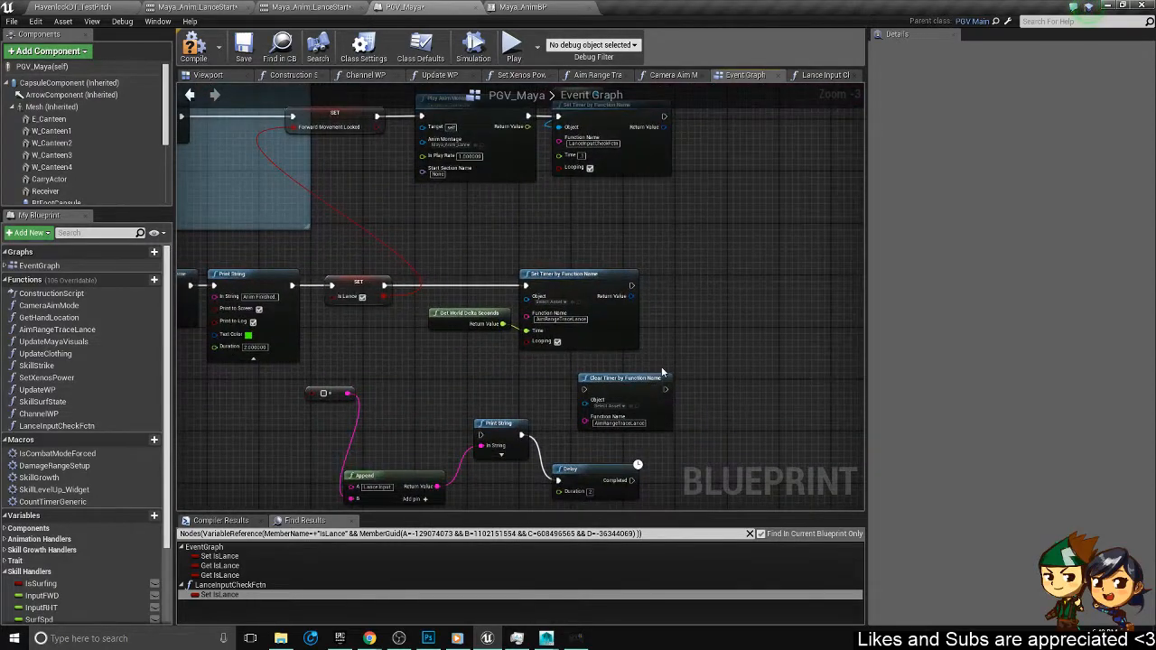
right_drag(662, 372, 570, 321)
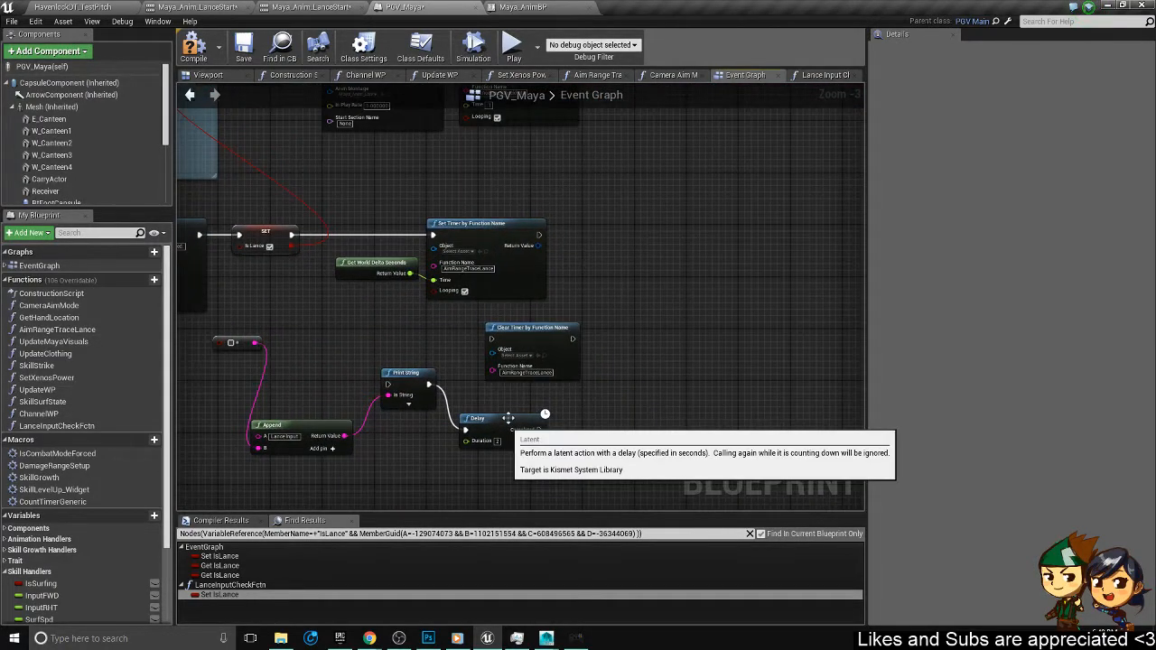
drag(539, 235, 648, 257)
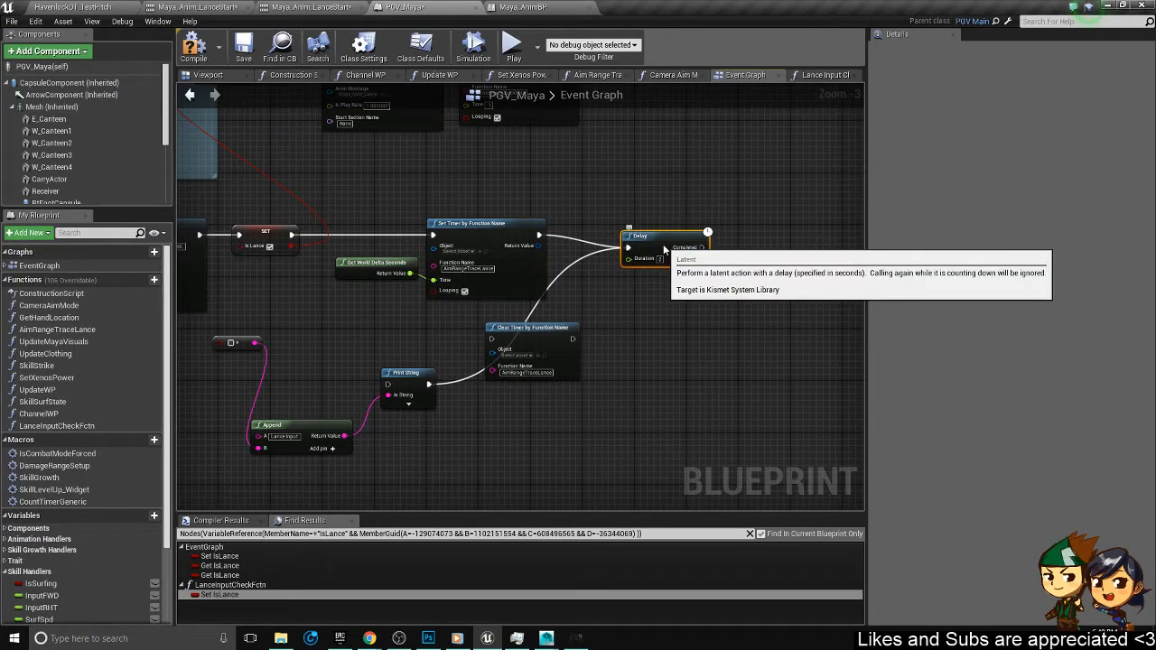
- Paste an unchecked Is Lance setter after the Delay and connect it to the Completed output
scroll(388, 385, up, 1)
right_drag(389, 385, 406, 477)
click(290, 312)
right_drag(787, 359, 604, 311)
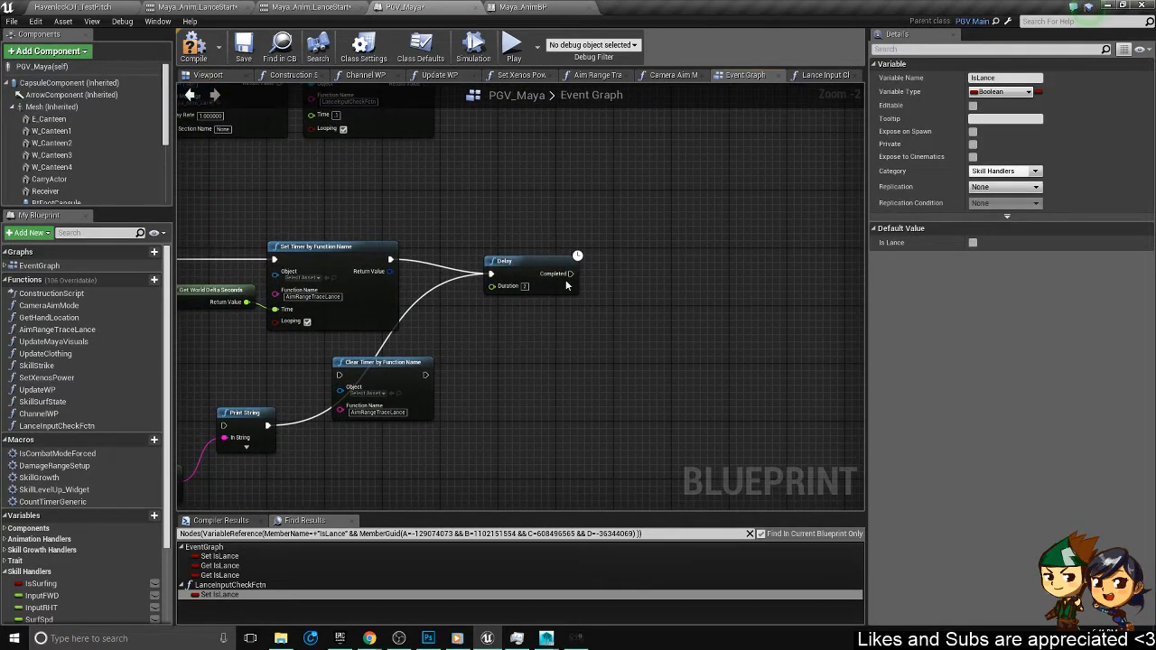
scroll(605, 315, up, 2)
key(ctrl+v)
drag(571, 269, 664, 303)
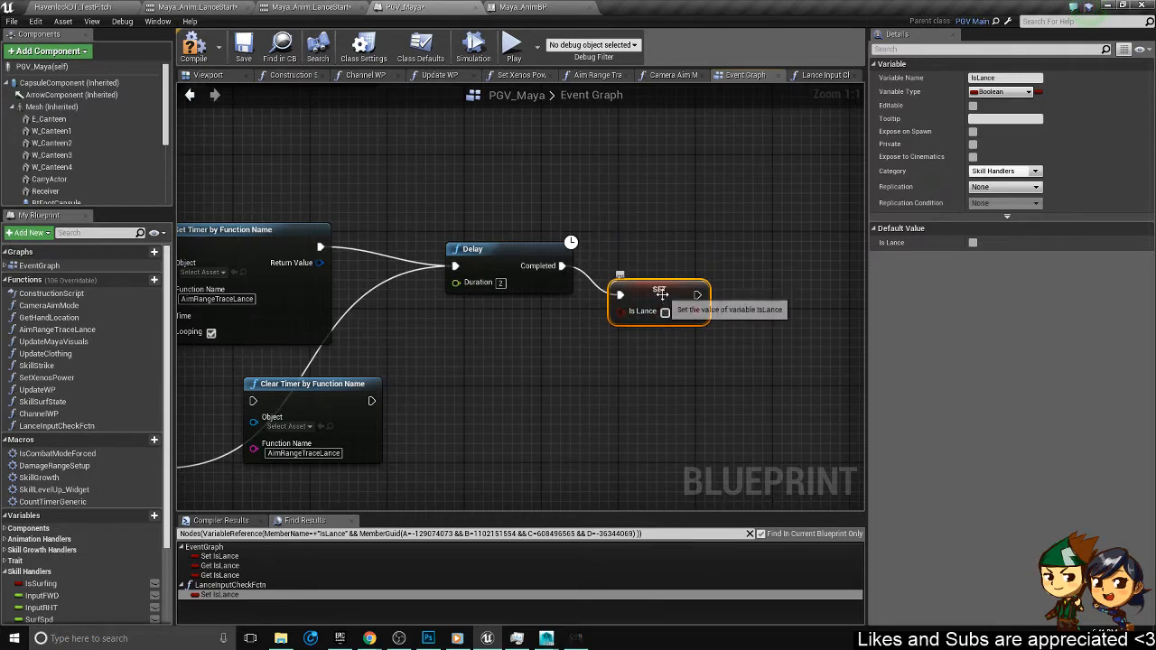
scroll(664, 301, down, 1)
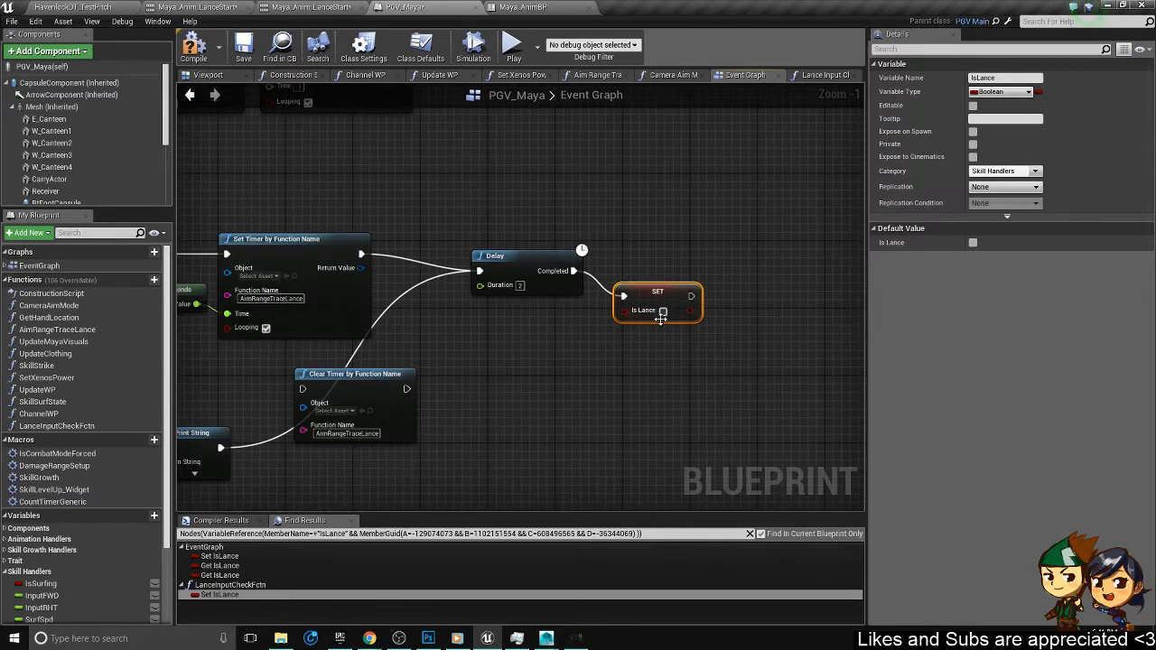
- Add an unchecked Forward Movement Locked setter after the Is Lance setter that follows the Delay, and place it close beside it
drag(692, 295, 782, 279)
text(movevment)
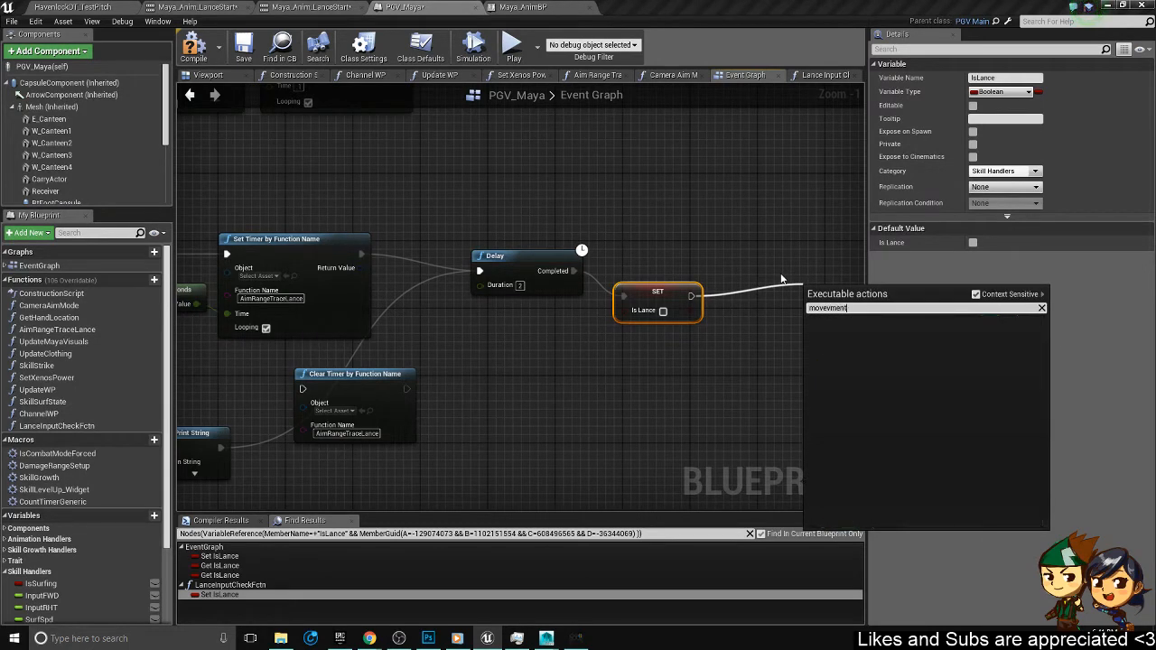
key(BackSpace)
key(BackSpace)
key(BackSpace)
key(BackSpace)
text(ment loc)
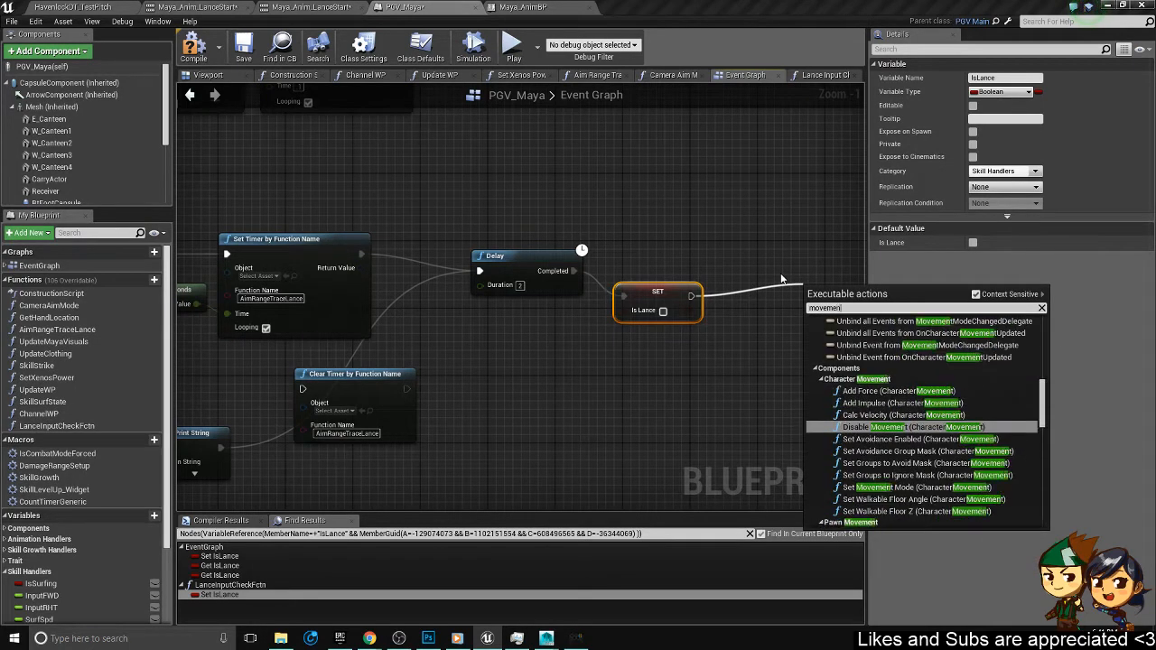
text(k)
key(Return)
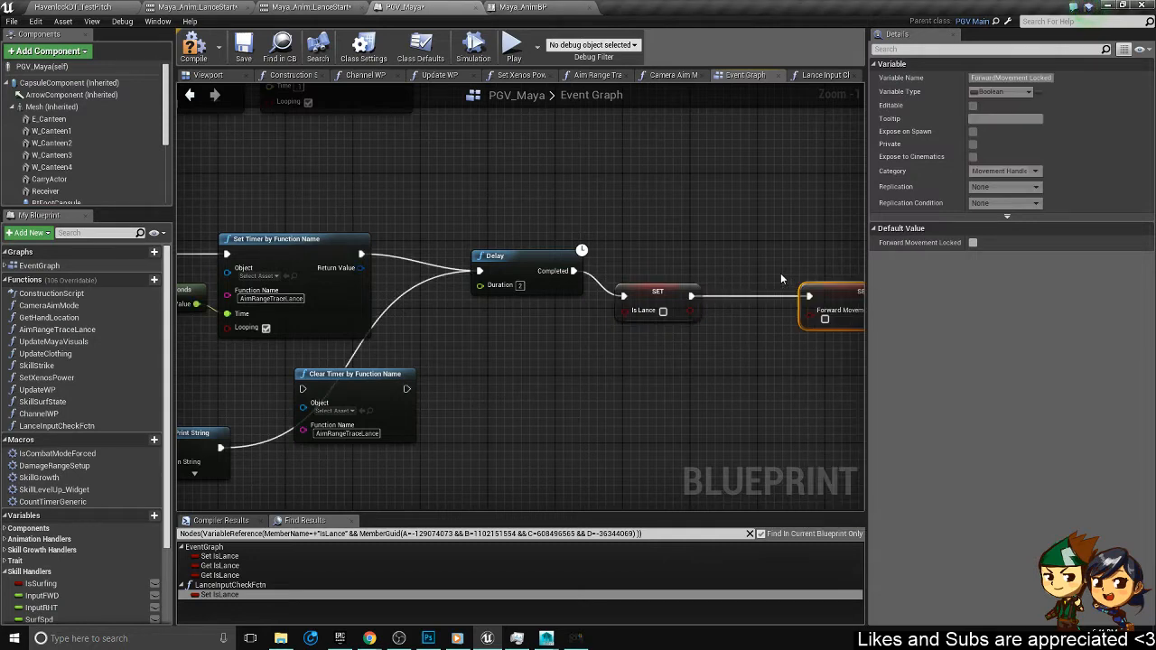
right_drag(779, 273, 596, 264)
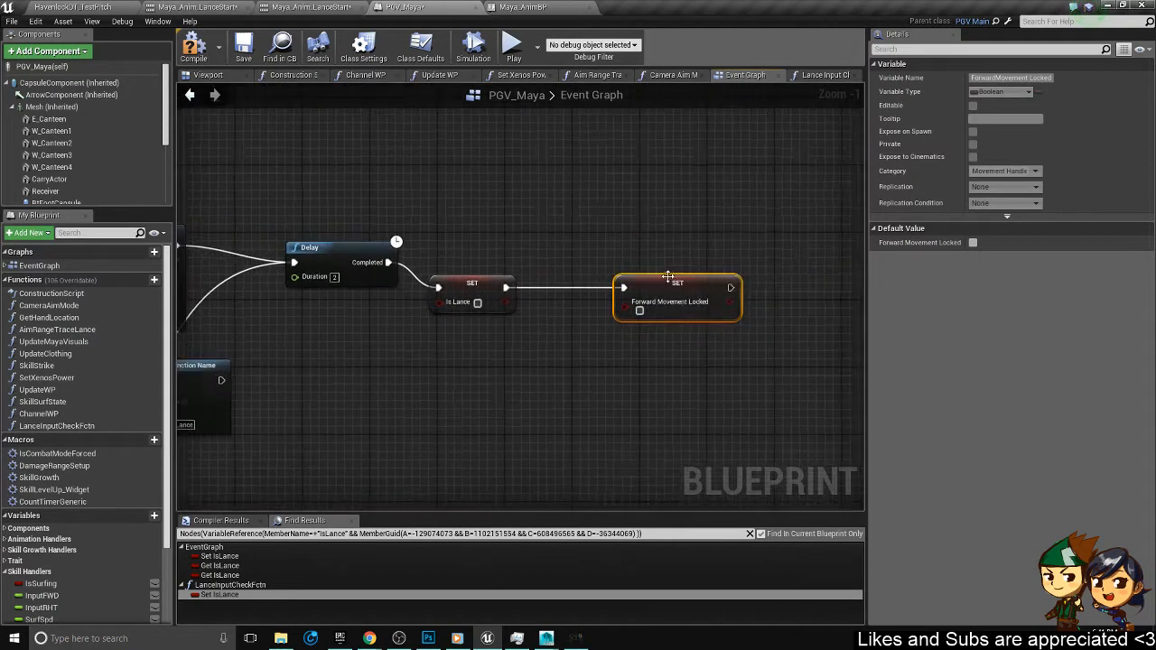
drag(688, 297, 620, 297)
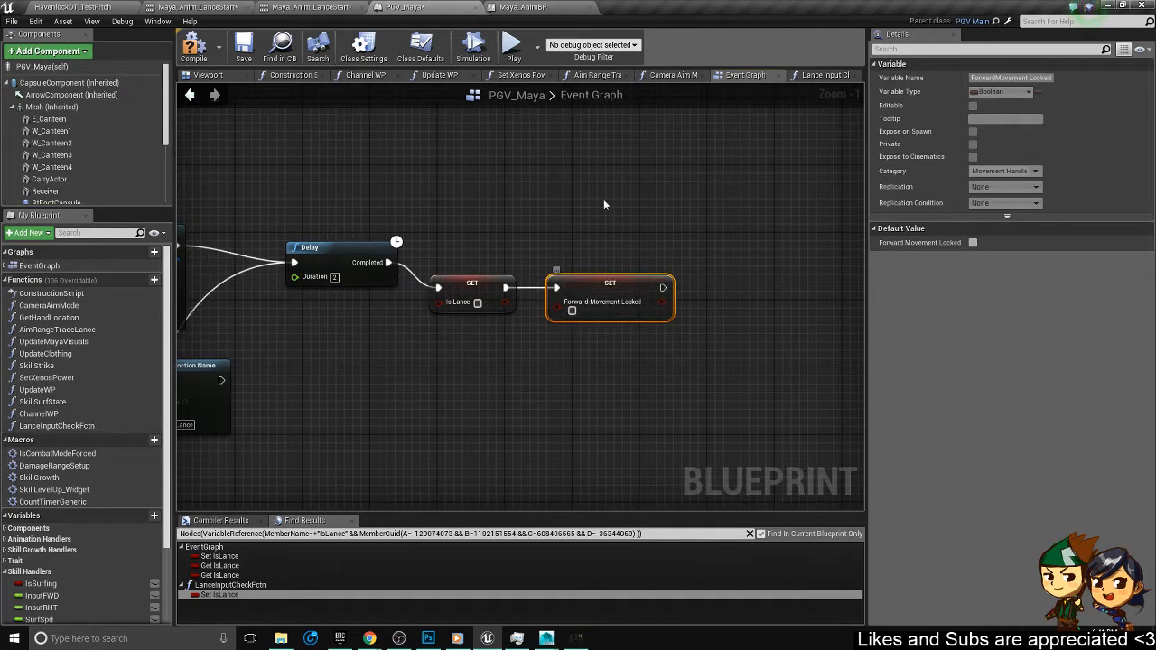
right_drag(603, 200, 715, 255)
drag(769, 293, 713, 363)
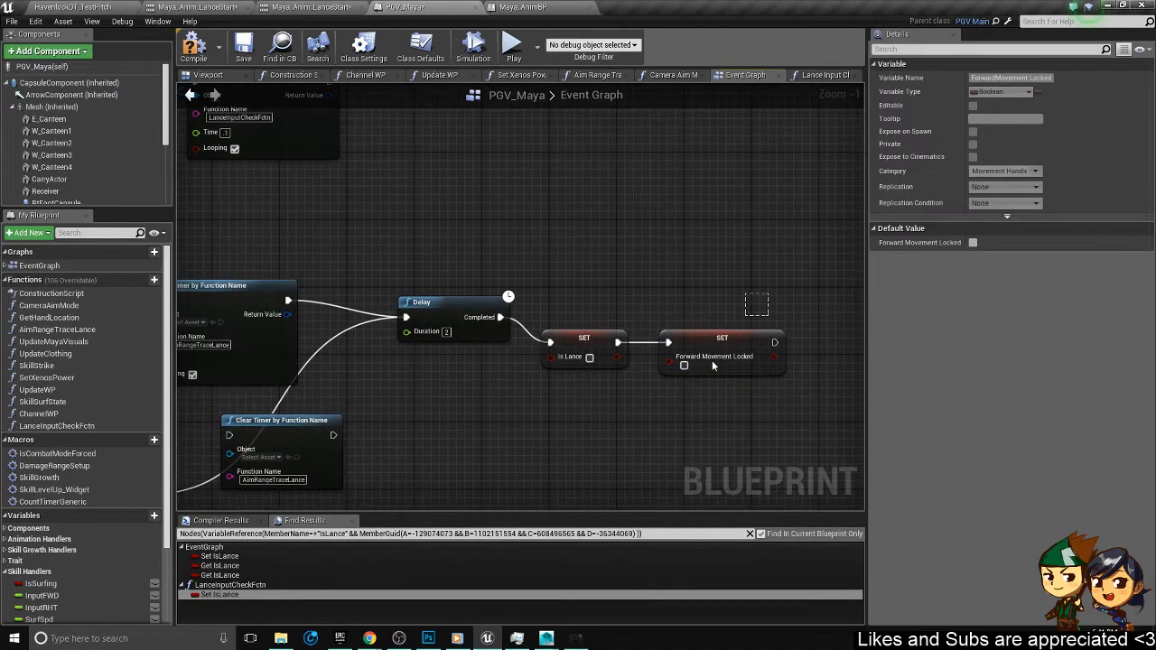
click(711, 361)
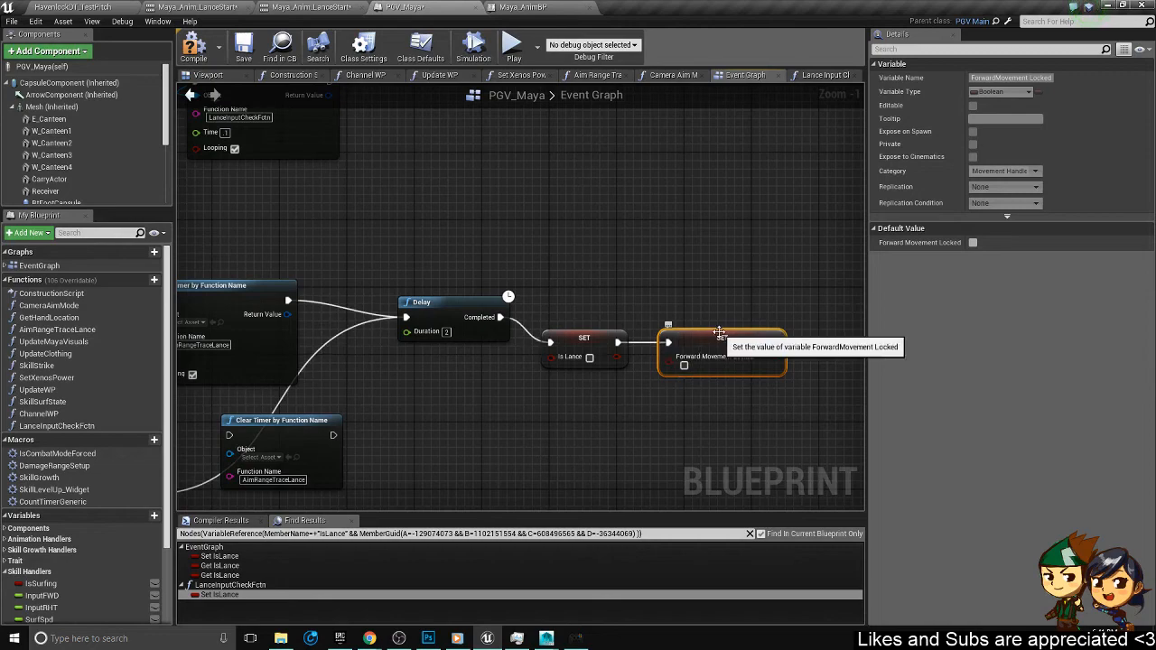
- Break the execution link between the Is Lance and Forward Movement Locked setters after the Delay
scroll(691, 257, down, 3)
right_drag(661, 236, 505, 217)
scroll(549, 289, up, 3)
alt+click(503, 300)
- Disconnect the Is Lance value from the Forward Movement Locked setter that follows the LanceExecute Print String
right_drag(318, 250, 635, 343)
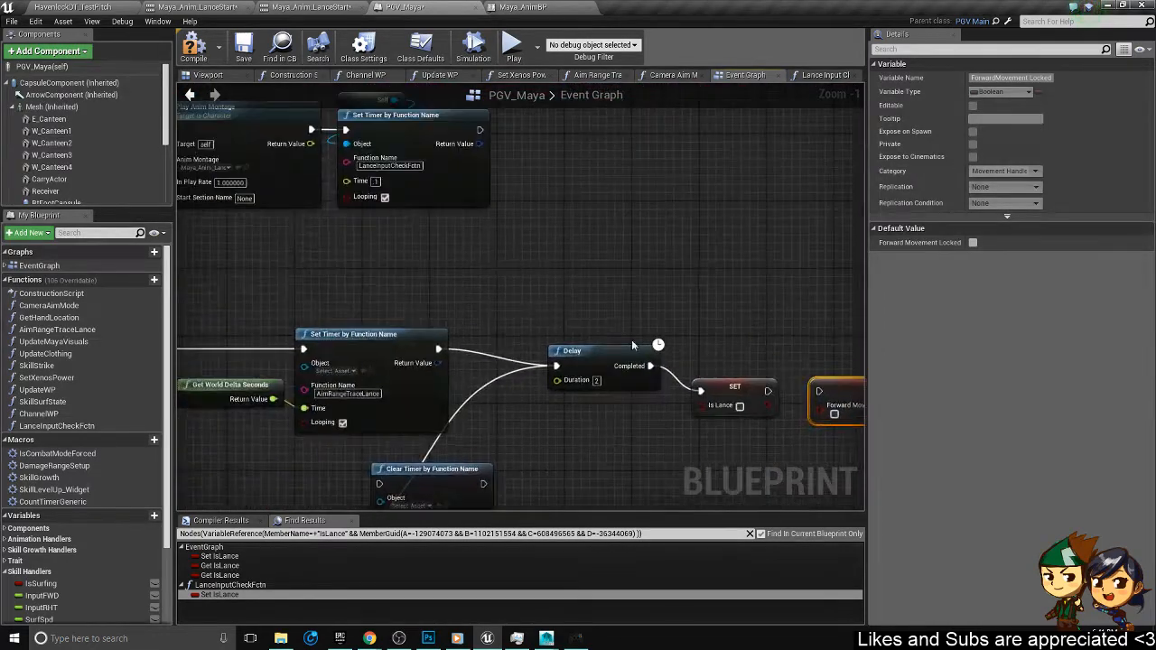
right_drag(236, 246, 578, 338)
right_drag(342, 268, 517, 280)
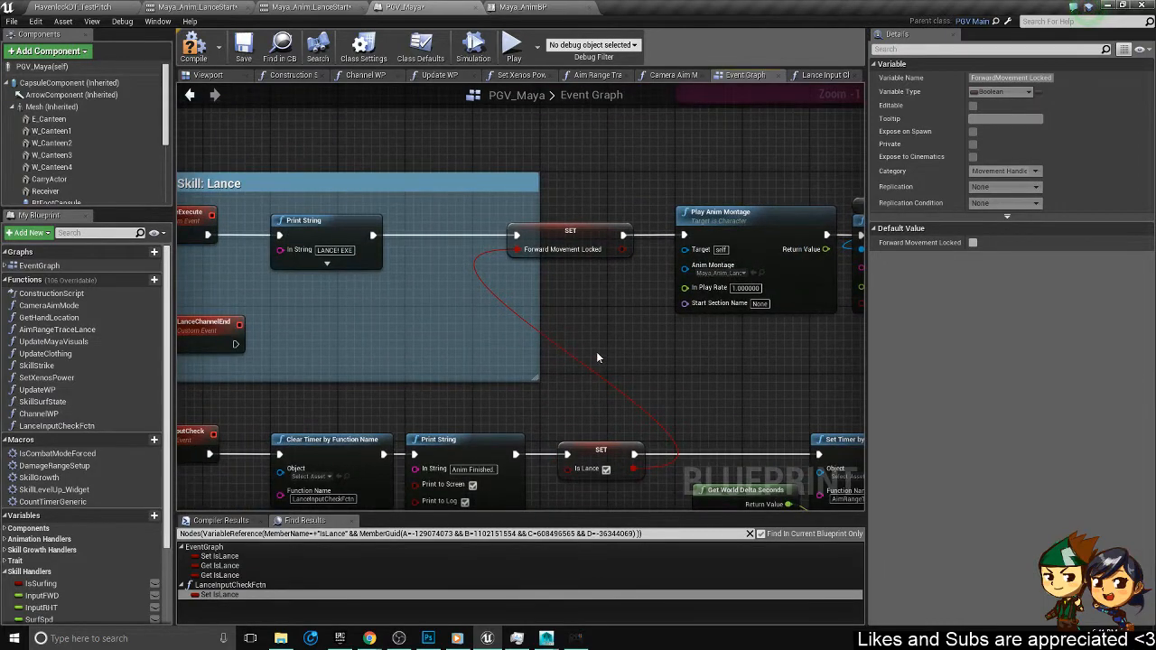
right_drag(597, 358, 624, 321)
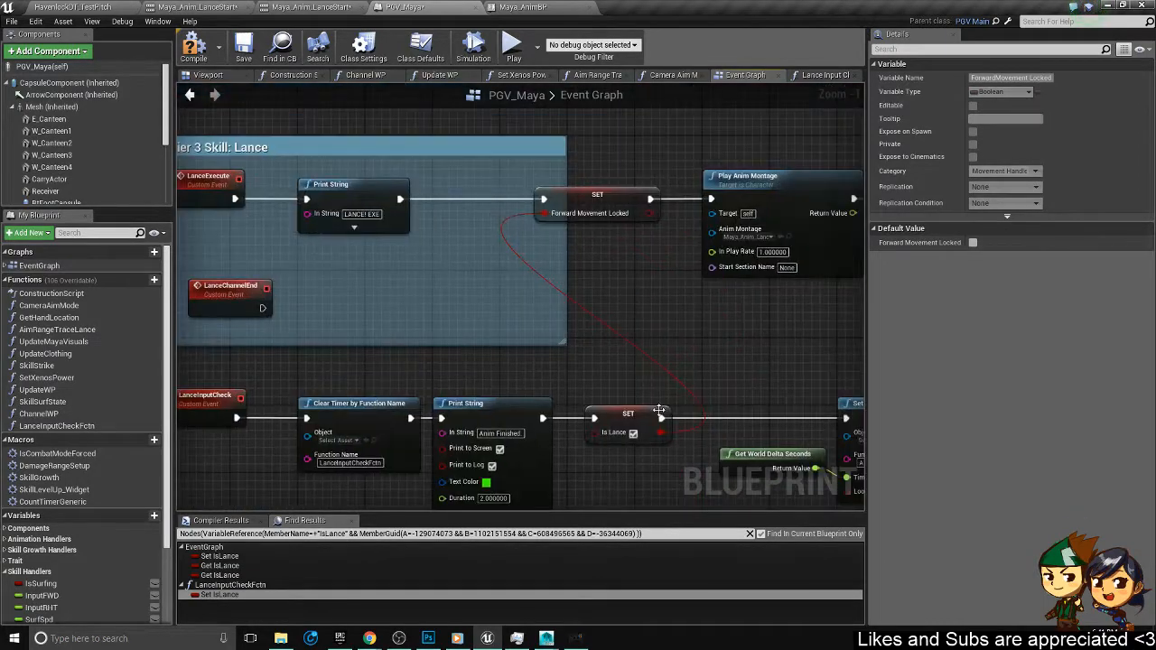
alt+click(660, 432)
- Insert a checked Is Attacking setter between the LanceExecute Print String and Play Anim Montage, replacing the Forward Movement Locked setter
right_drag(509, 224, 555, 246)
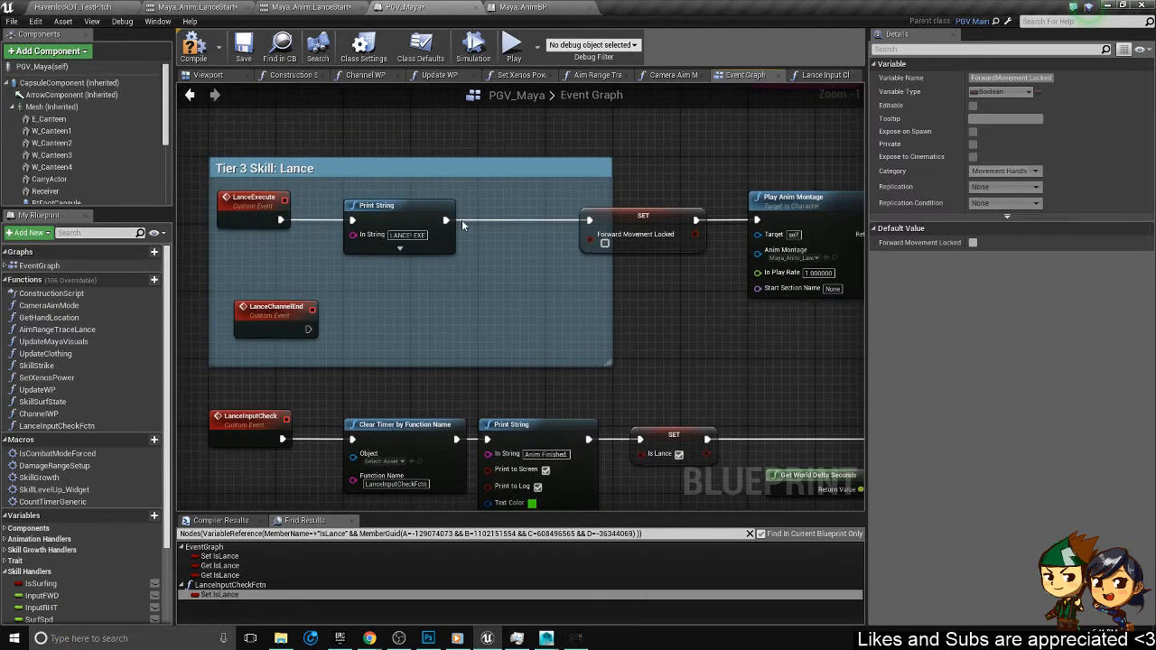
ctrl+drag(448, 219, 575, 276)
text(is attack)
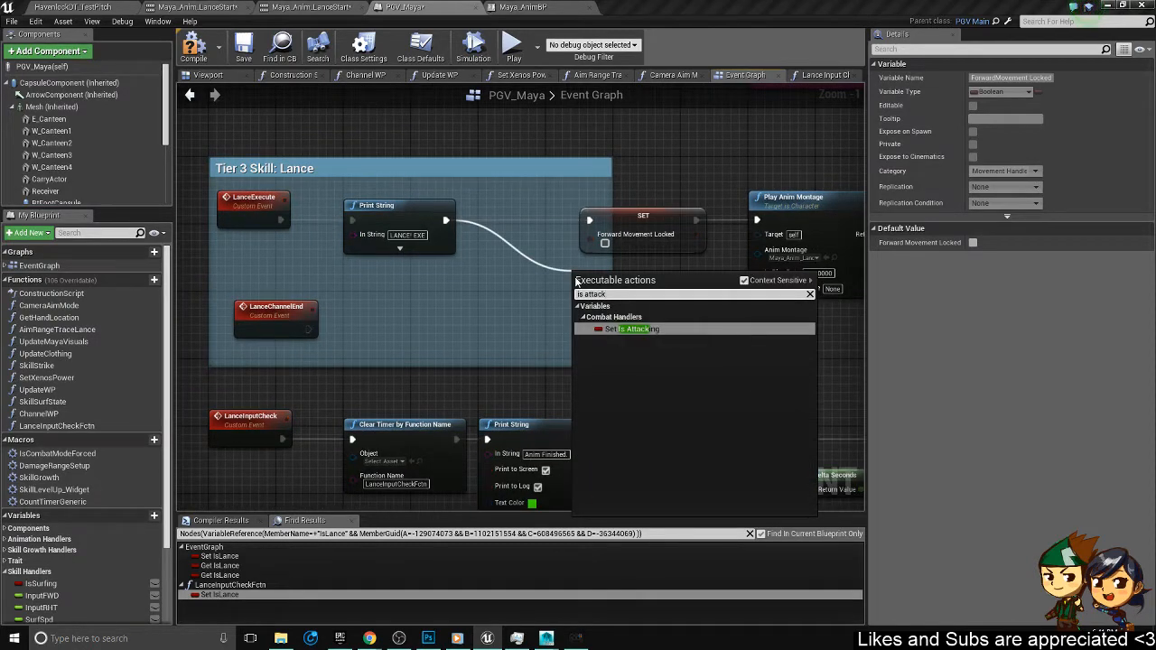
key(Return)
drag(620, 237, 654, 143)
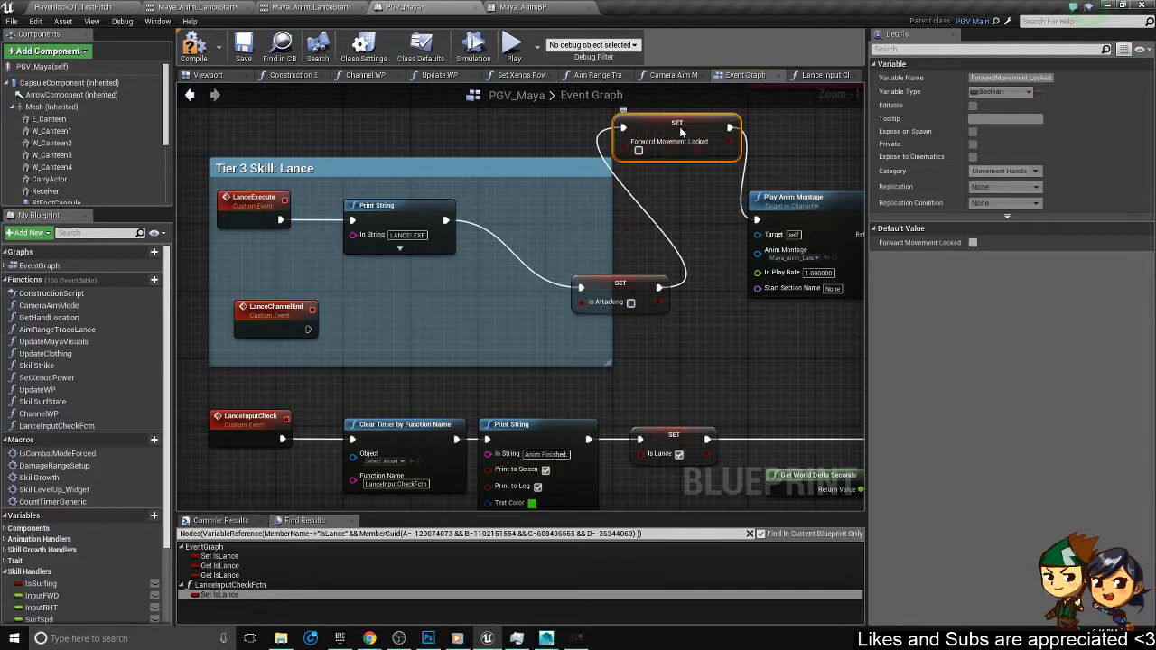
drag(623, 286, 757, 220)
right_drag(700, 253, 613, 286)
click(592, 170)
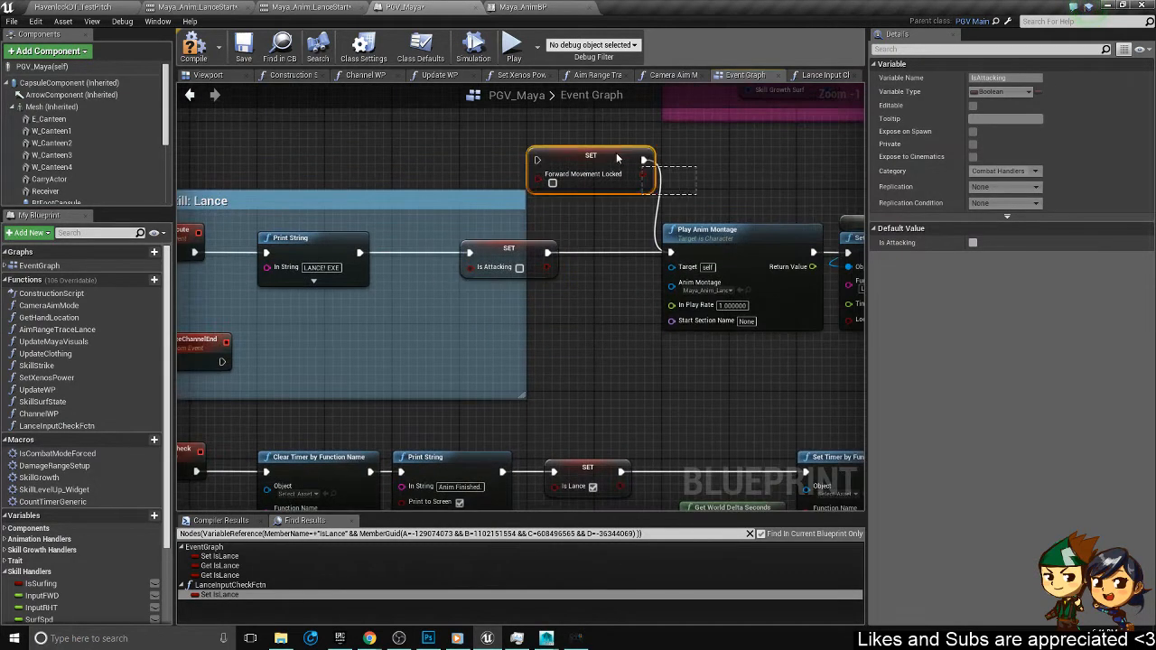
scroll(595, 171, down, 2)
click(705, 312)
- Paste an Is Attacking setter after the Delay's Is Lance setter, connect its execution and value, and move the unused Forward Movement Locked setter aside
right_drag(771, 311, 530, 261)
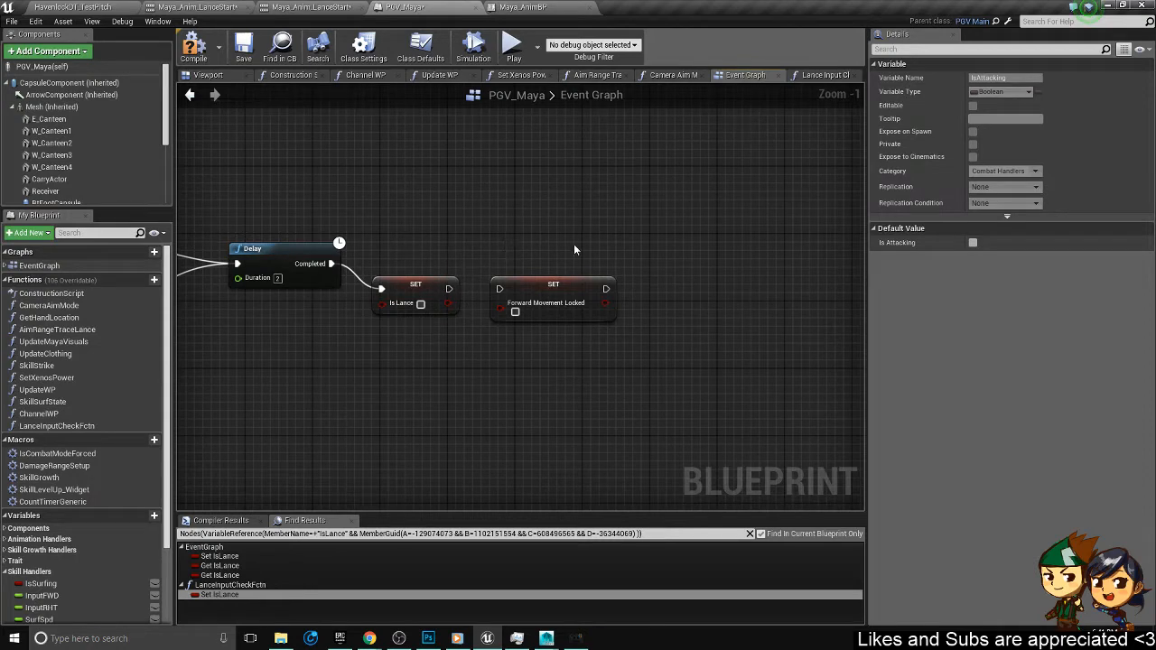
key(ctrl+v)
drag(449, 303, 525, 226)
drag(449, 289, 508, 205)
drag(553, 314, 578, 423)
- Wrap the final Is Lance and Is Attacking setters in a comment box titled "ends Lance"
right_drag(579, 304, 674, 317)
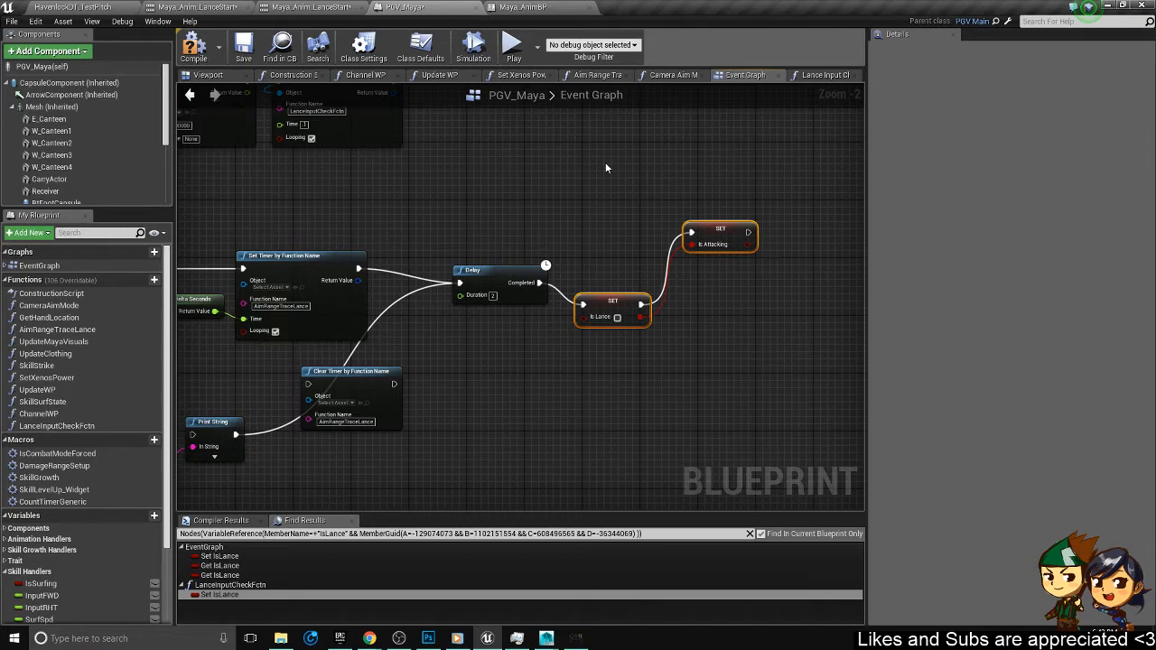
text(cends cuntio)
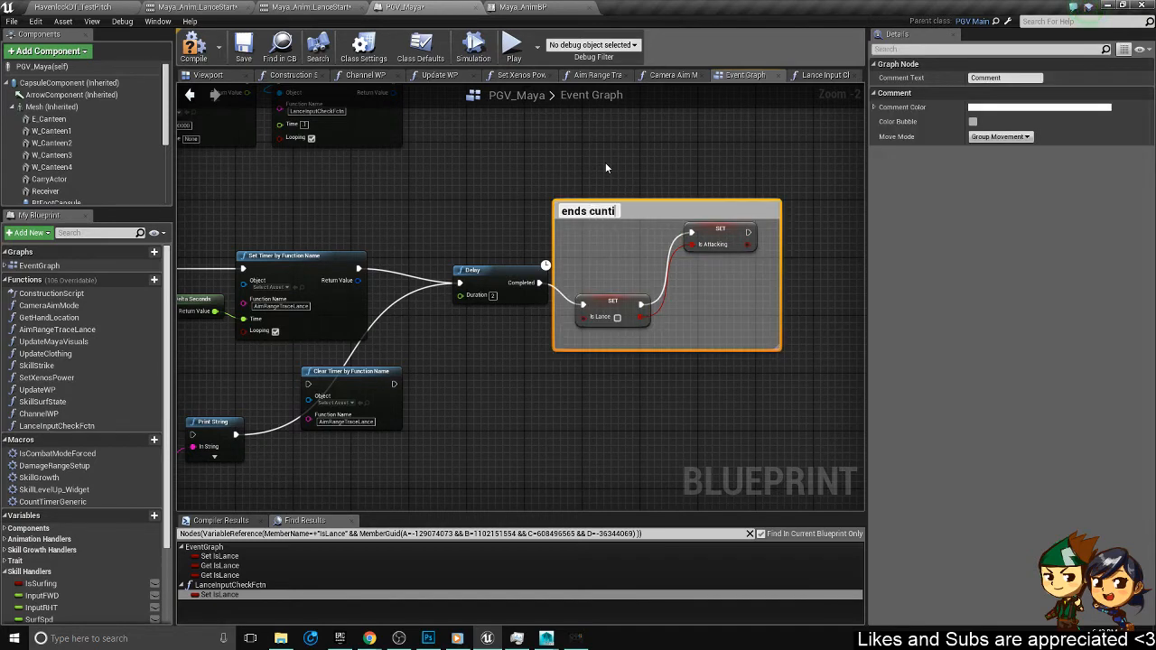
key(BackSpace)
key(BackSpace)
key(BackSpace)
key(BackSpace)
key(BackSpace)
key(BackSpace)
key(BackSpace)
text(Lance)
key(Return)
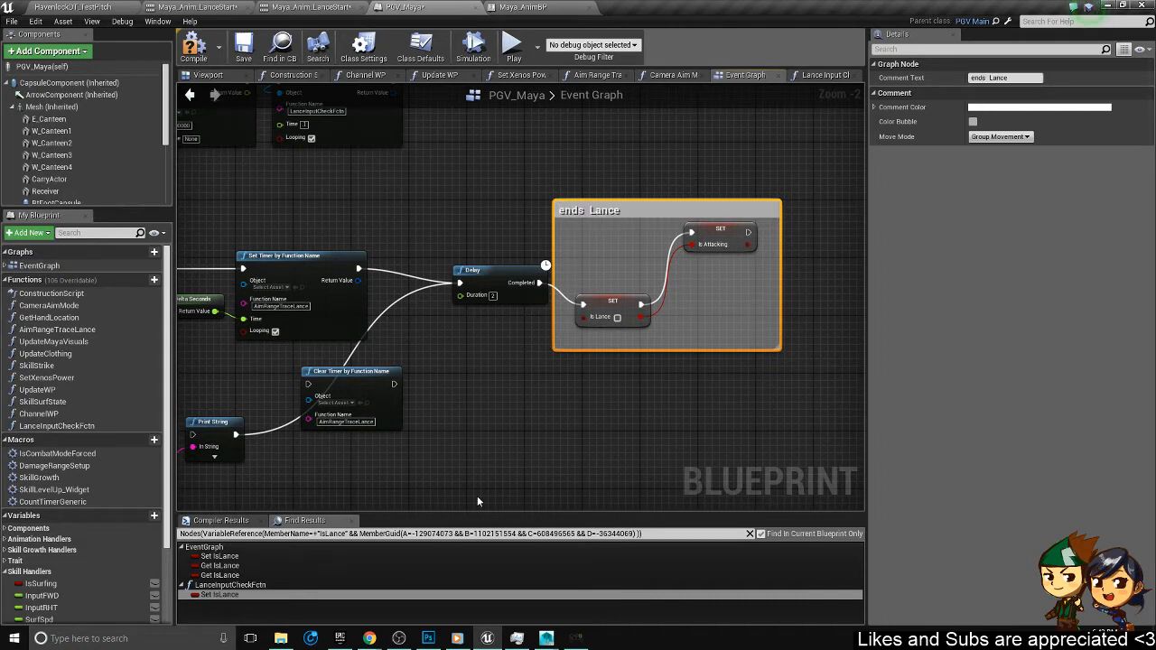
- Move the AimRangeTraceLance Clear Timer by Function Name node beside the "ends Lance" setters and connect it after the Is Attacking setter
right_drag(477, 498, 462, 466)
click(333, 353)
right_drag(327, 350, 408, 299)
drag(406, 298, 855, 217)
right_drag(735, 232, 433, 291)
scroll(433, 291, up, 2)
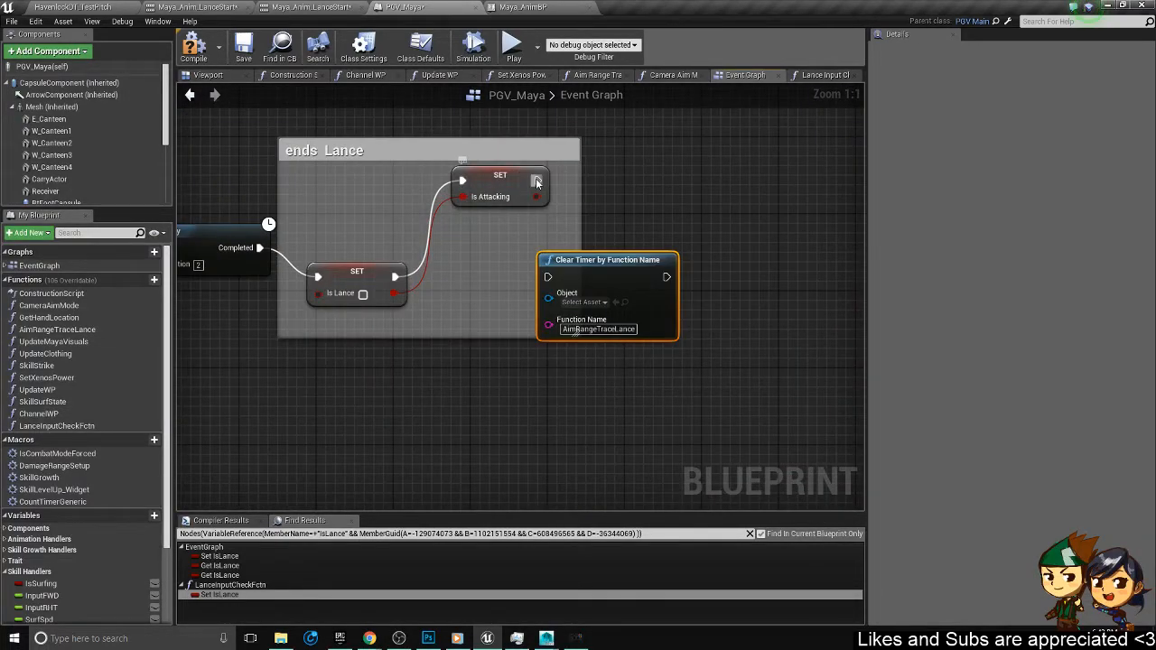
drag(537, 182, 548, 277)
- Review the LanceExecute and LanceInputCheck node chains in the Event Graph
right_drag(404, 323, 709, 339)
scroll(709, 340, down, 5)
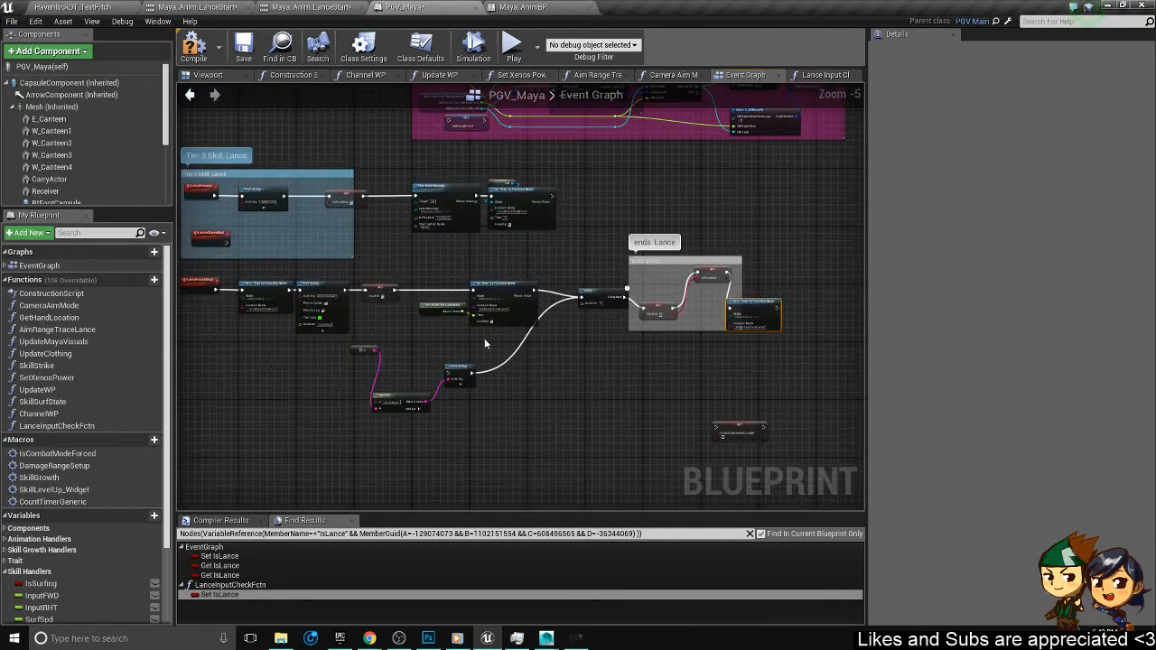
scroll(597, 316, up, 4)
right_drag(621, 343, 548, 343)
scroll(506, 341, down, 4)
right_drag(253, 385, 559, 361)
scroll(474, 290, up, 4)
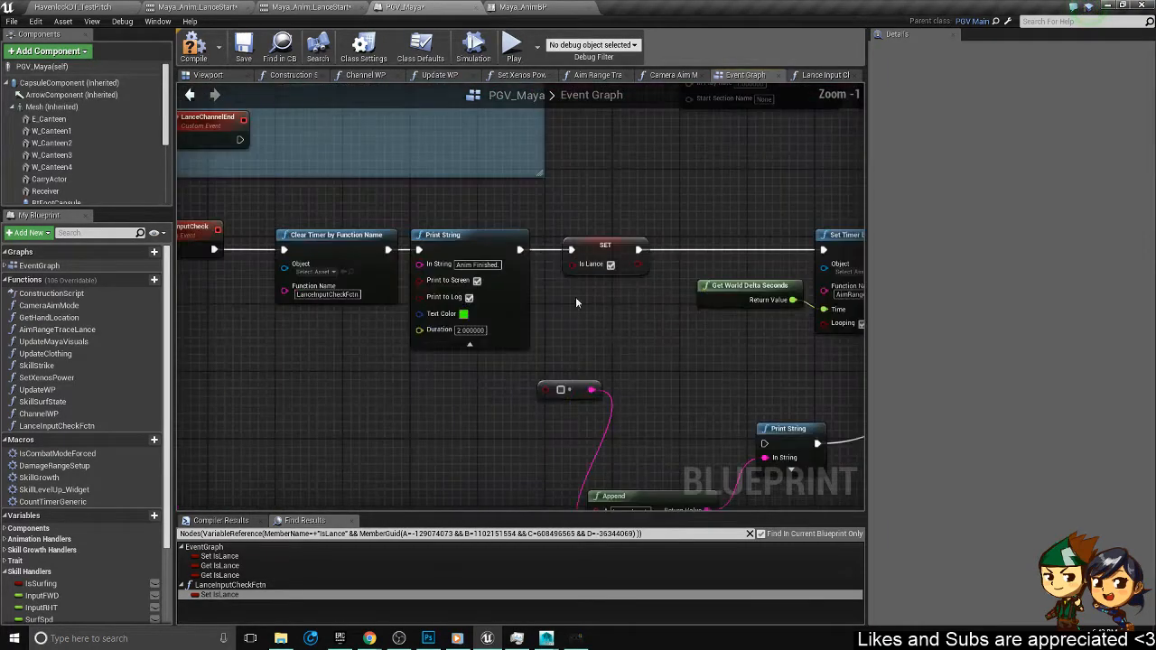
right_drag(614, 300, 543, 365)
right_drag(626, 233, 500, 333)
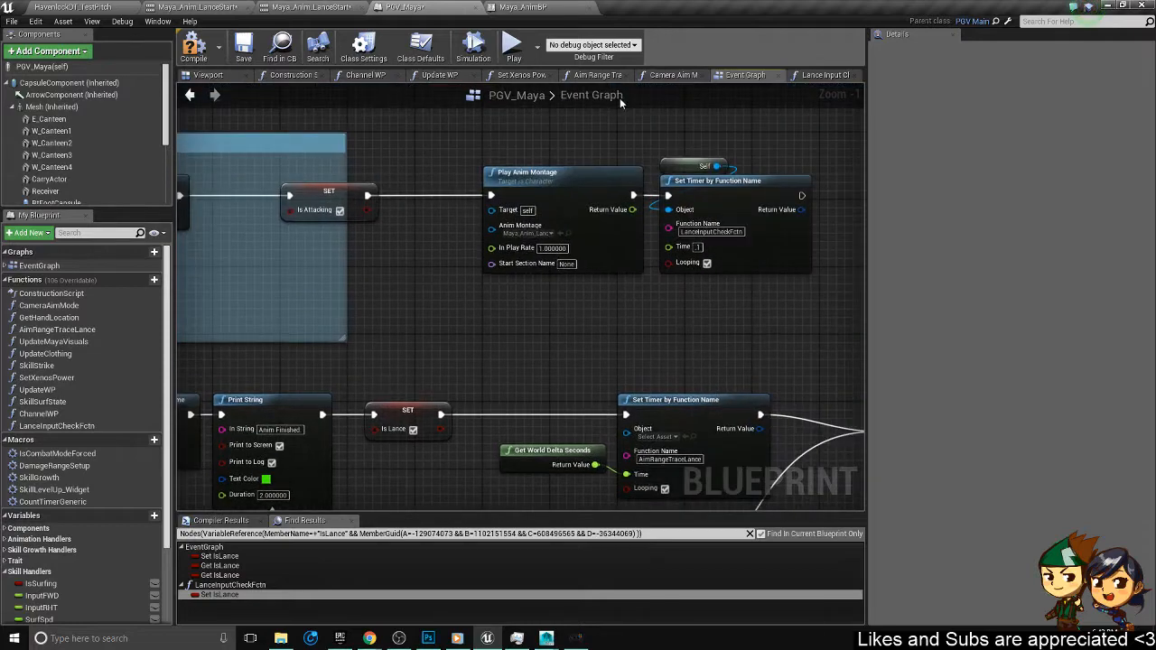
- In Lance Input Check Fctn, connect Play Anim Montage to a new unchecked Is Attacking setter and delete the old Forward Movement Locked setter
click(824, 75)
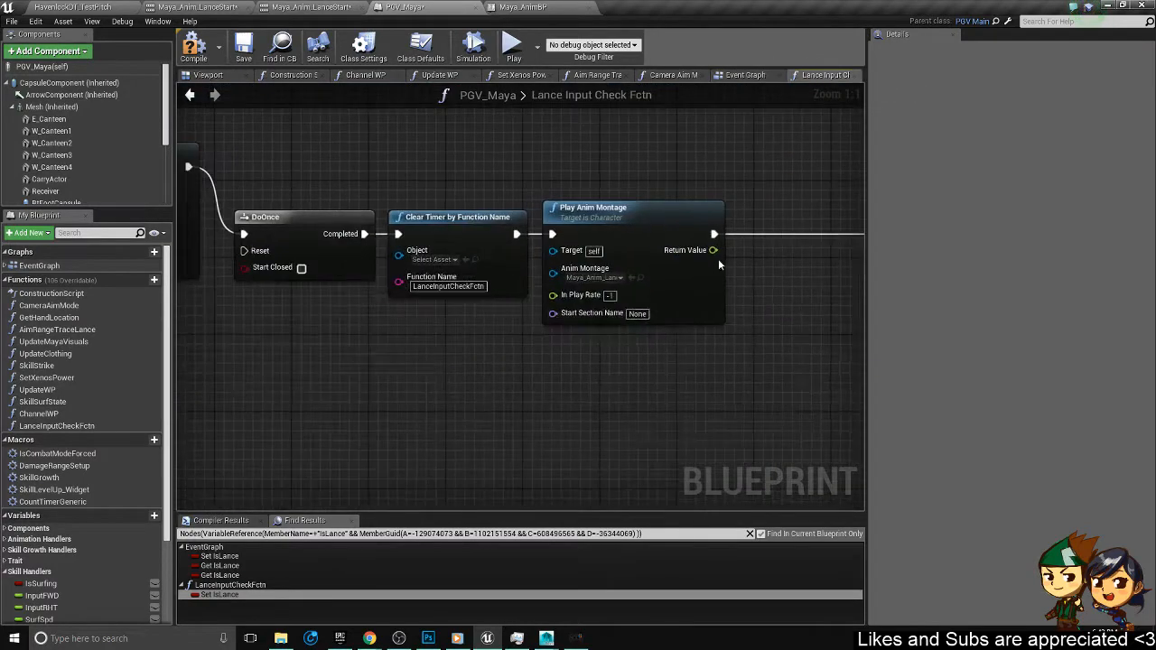
right_drag(413, 329, 549, 353)
scroll(585, 348, down, 2)
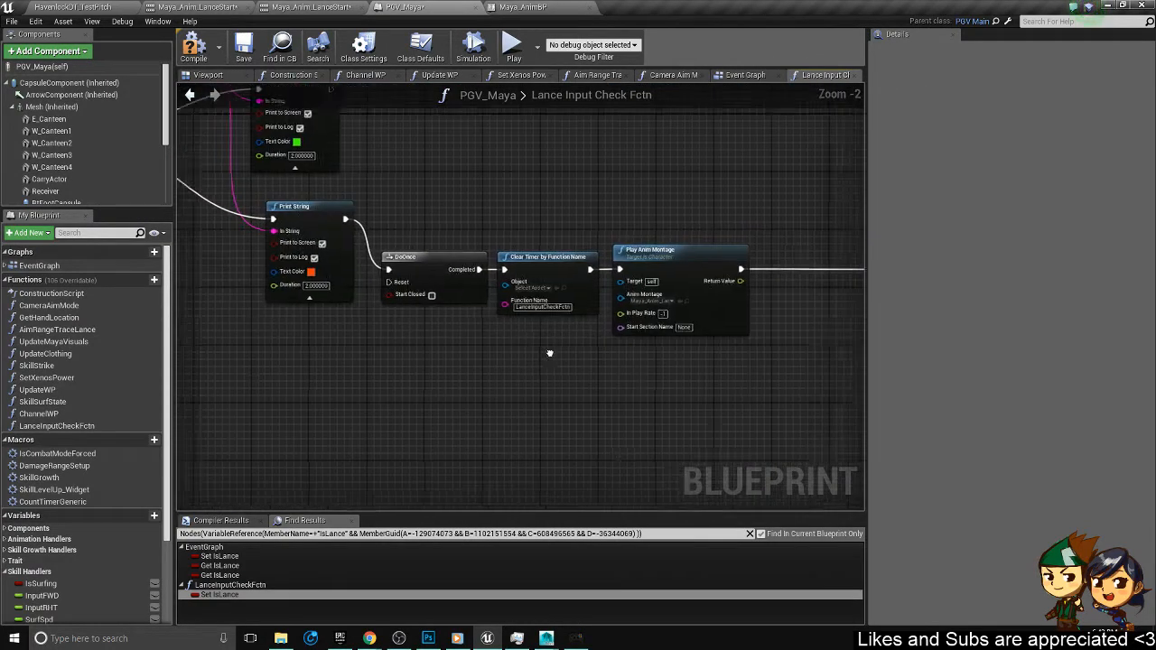
right_drag(737, 290, 567, 325)
drag(568, 305, 702, 248)
text(is)
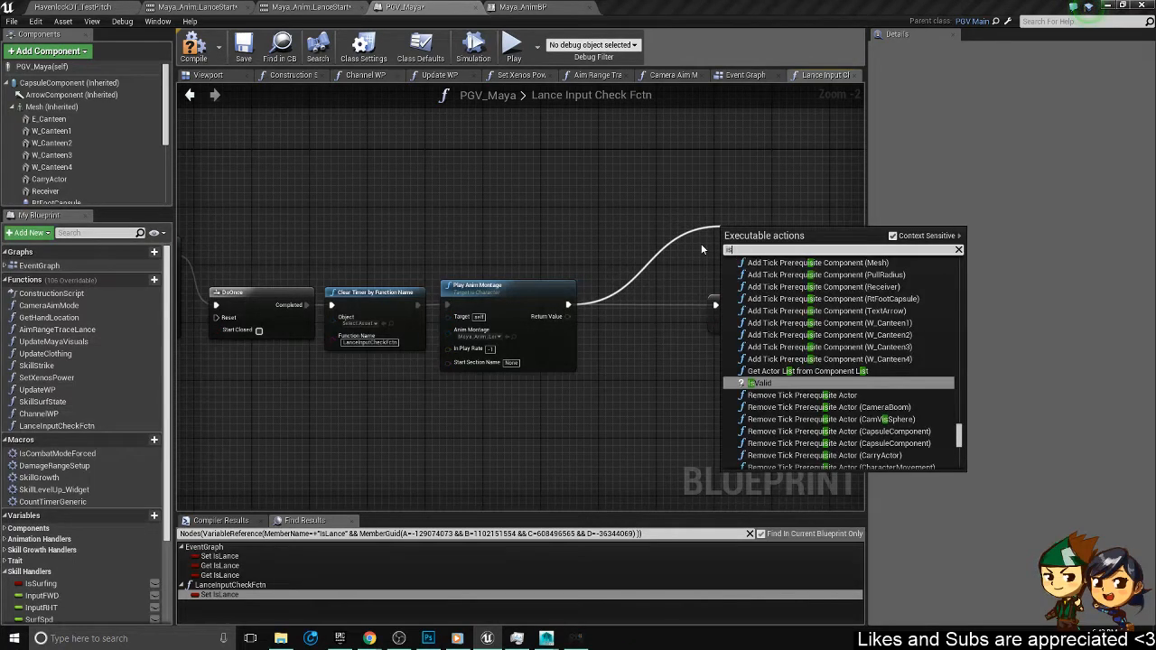
text(att)
key(Return)
drag(794, 412, 701, 313)
key(Delete)
- Save and compile the PGV_Maya blueprint
click(244, 47)
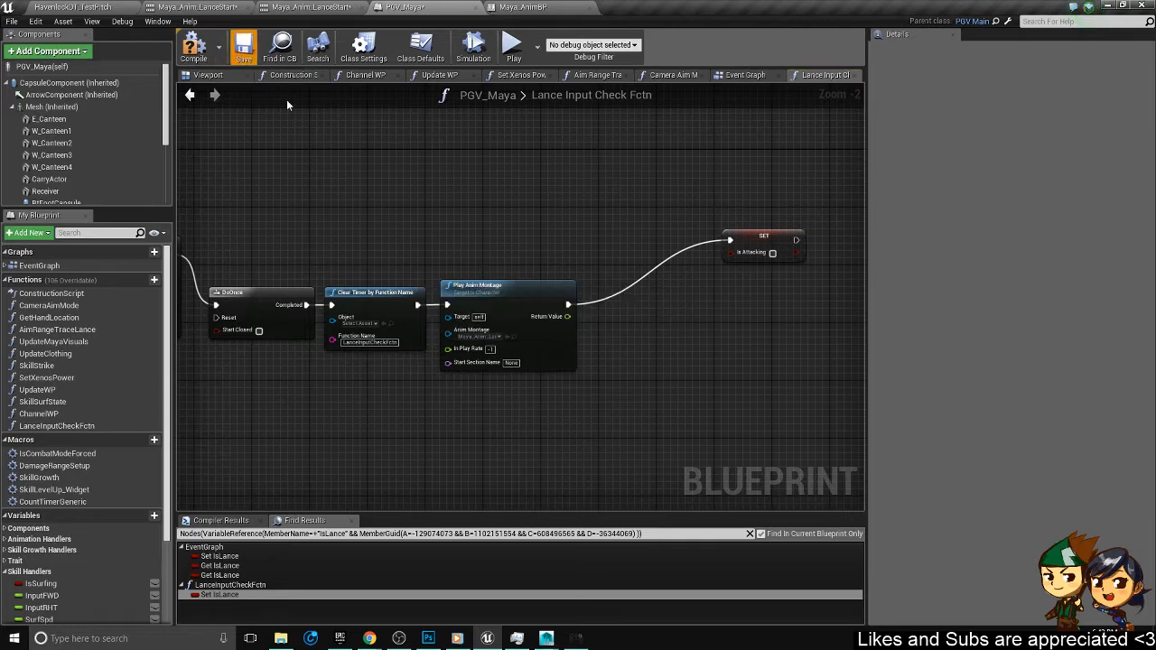
click(199, 57)
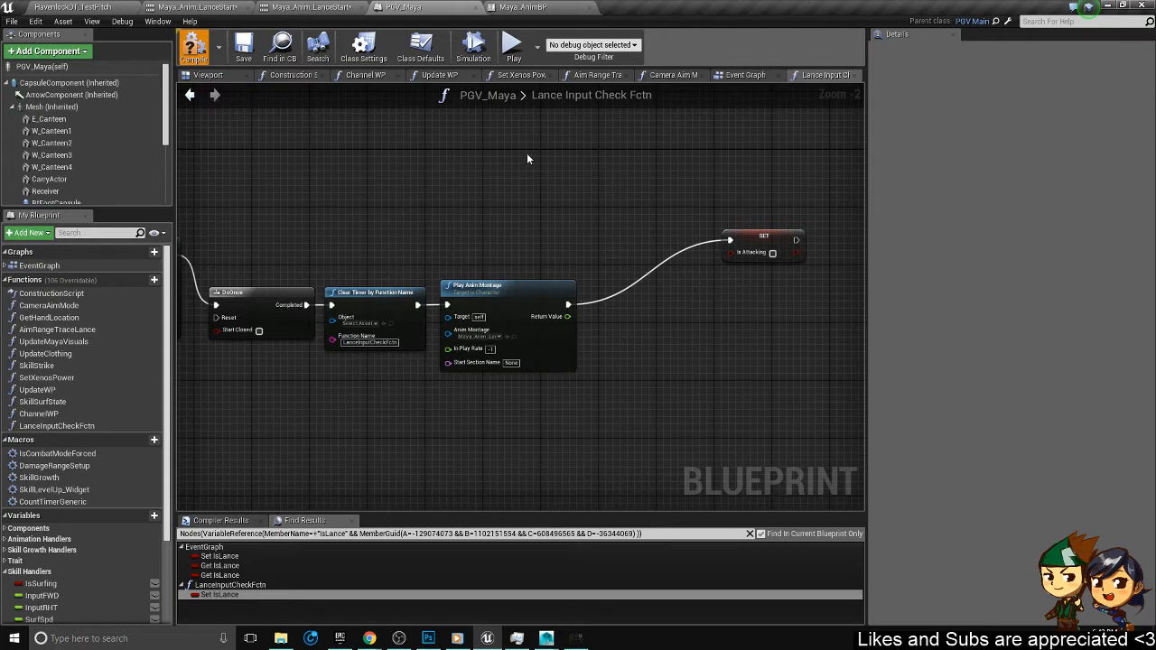
right_drag(528, 159, 457, 179)
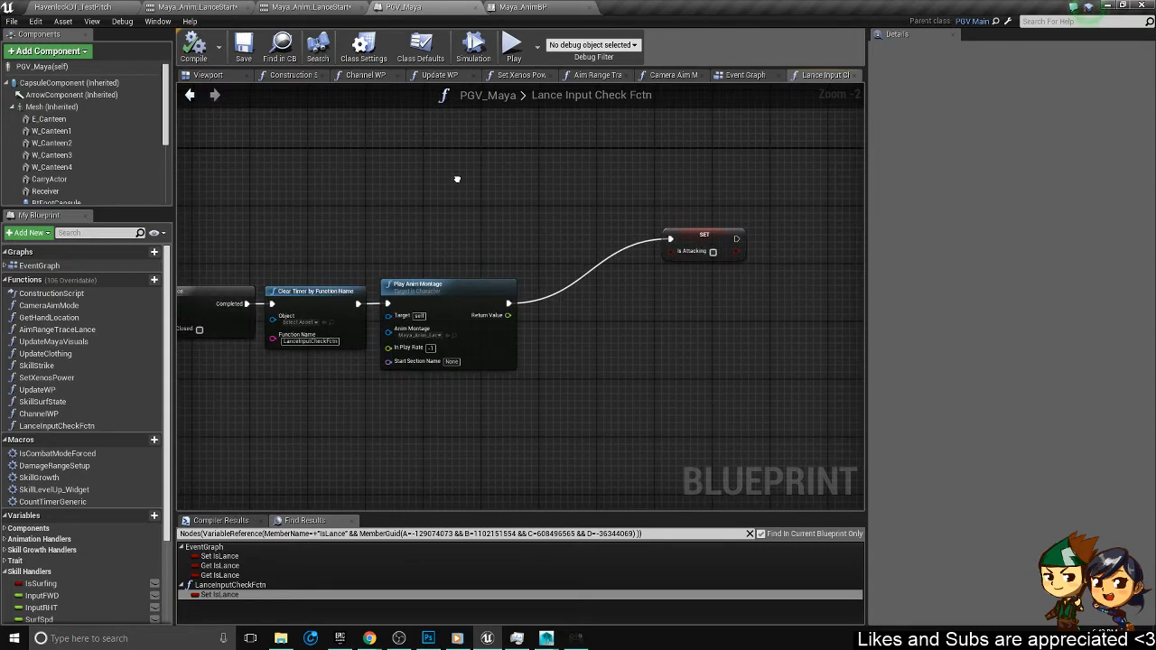
- Play the level despite the compiler error prompt, run Maya forward, and test her attack, aim and lance skill
click(513, 45)
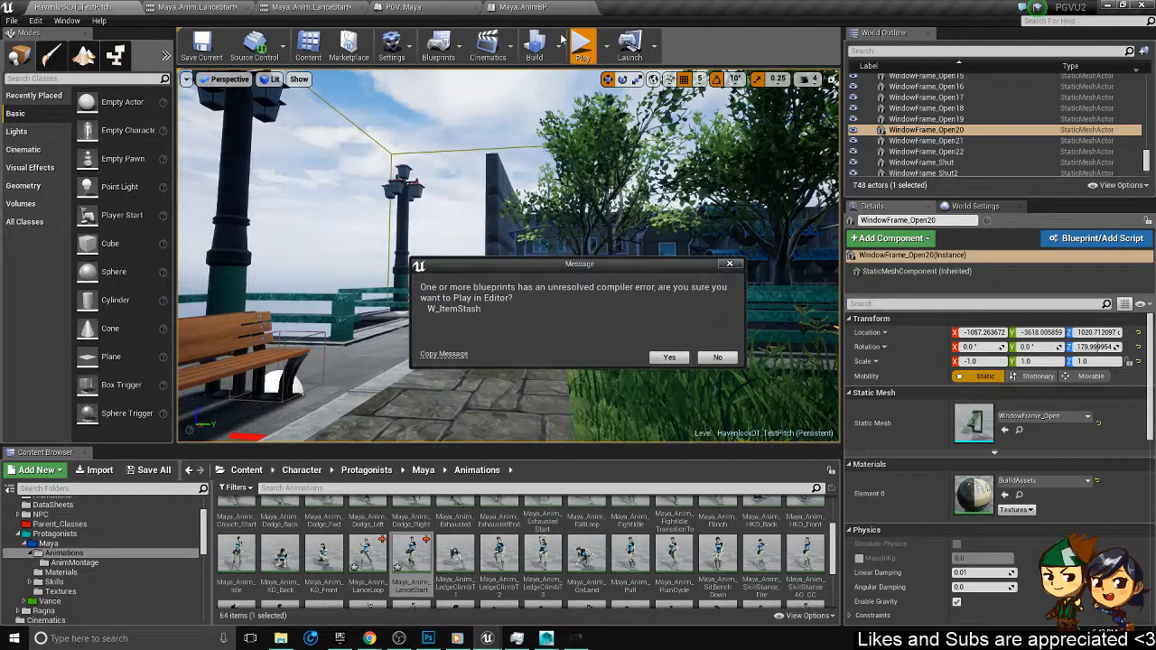
click(669, 357)
click(509, 421)
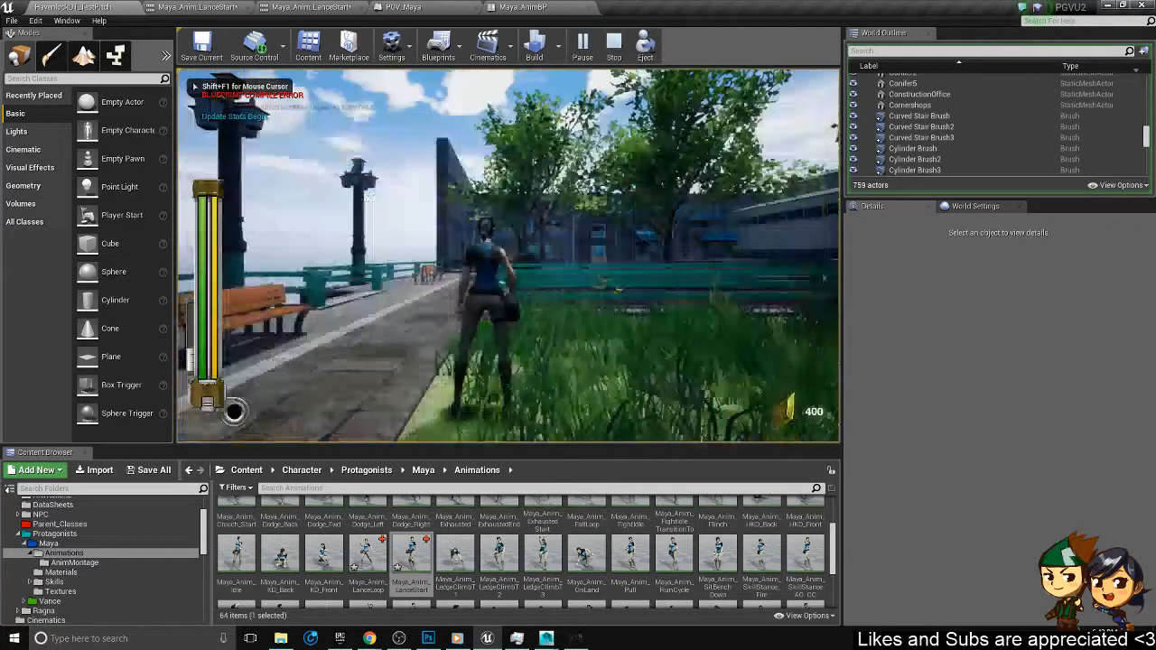
key(w)
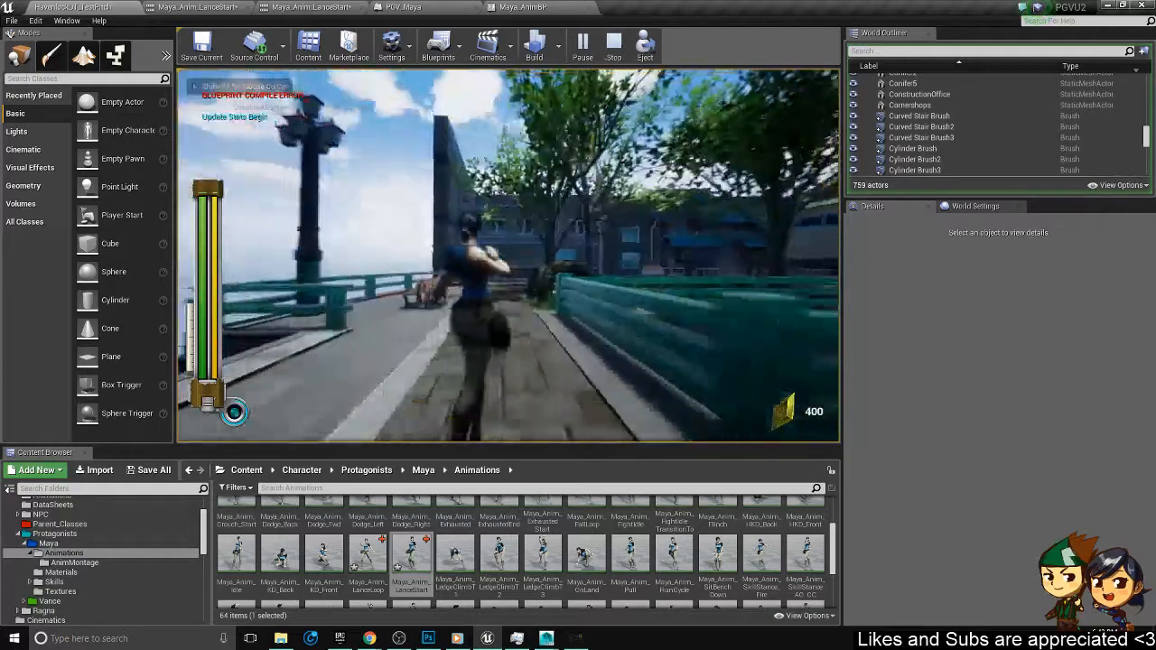
key(w)
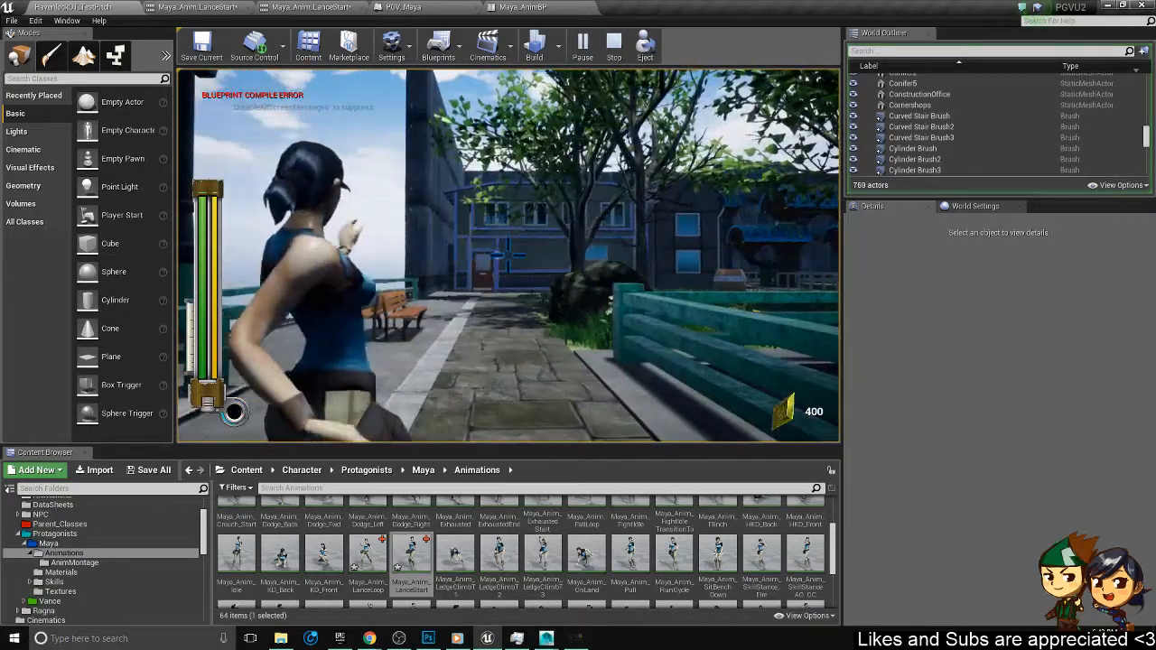
click(509, 256)
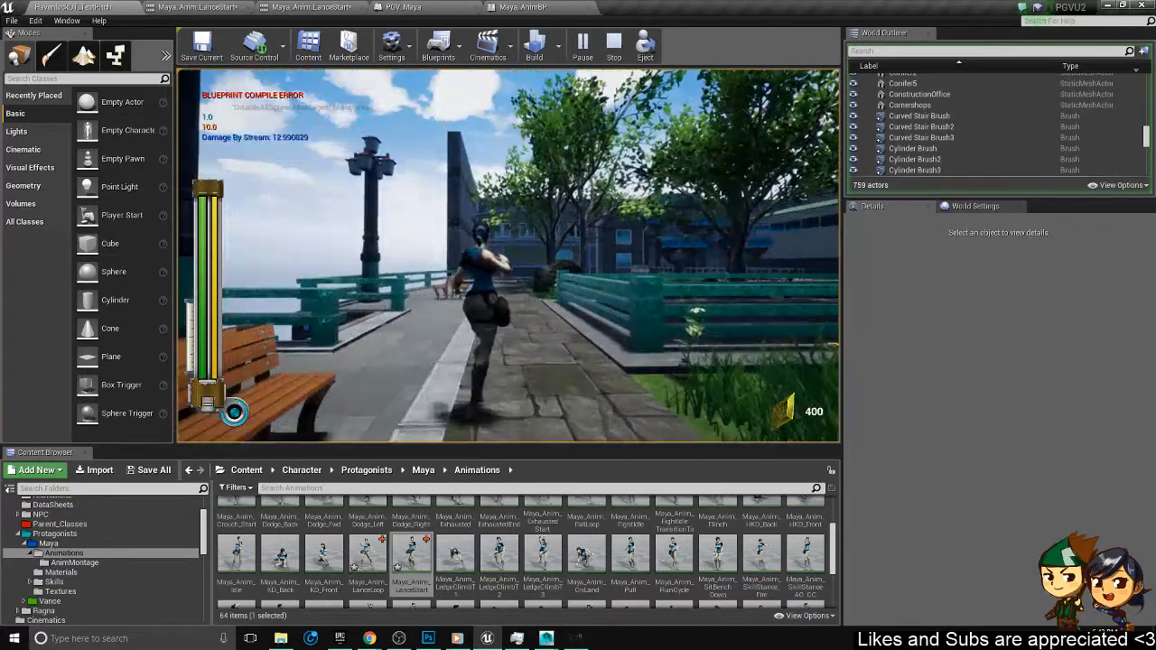
click(508, 256)
right_click(509, 256)
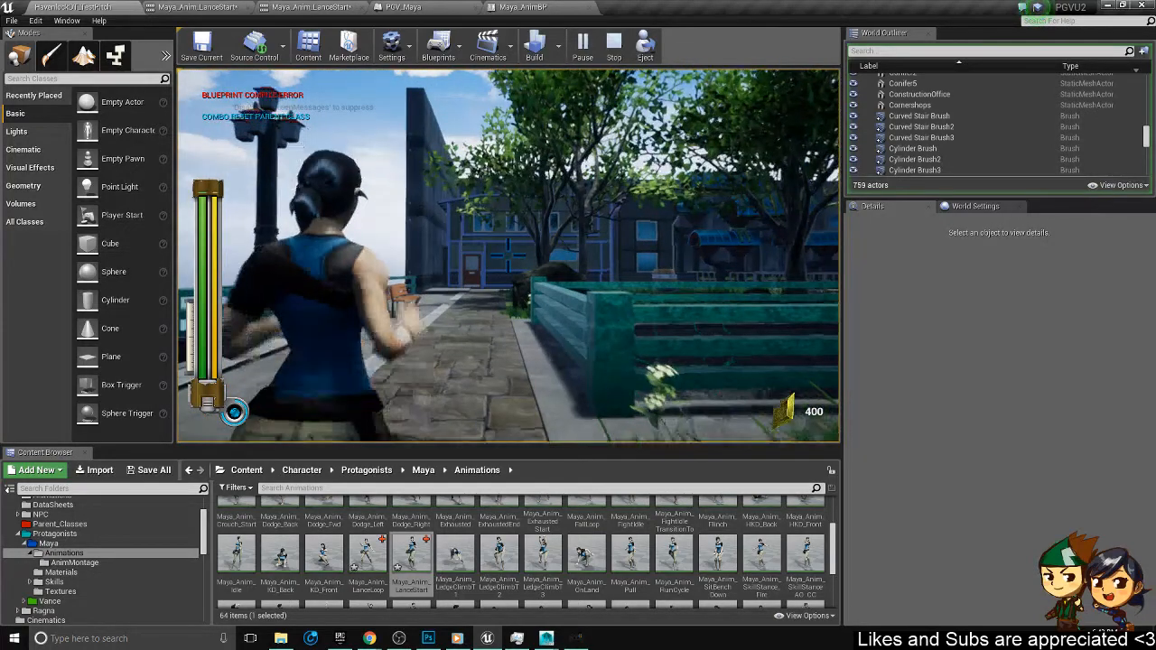
click(508, 256)
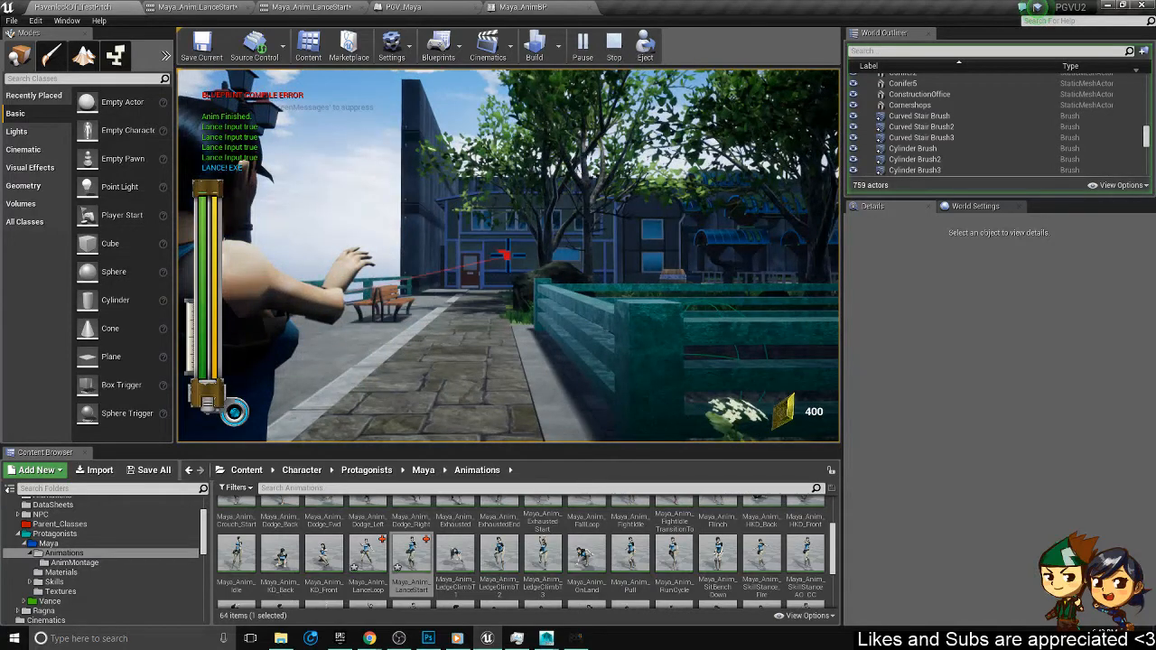
- Test Maya's lance skill, forward run and aim mode in the running level, and stop the play session
click(508, 256)
click(509, 255)
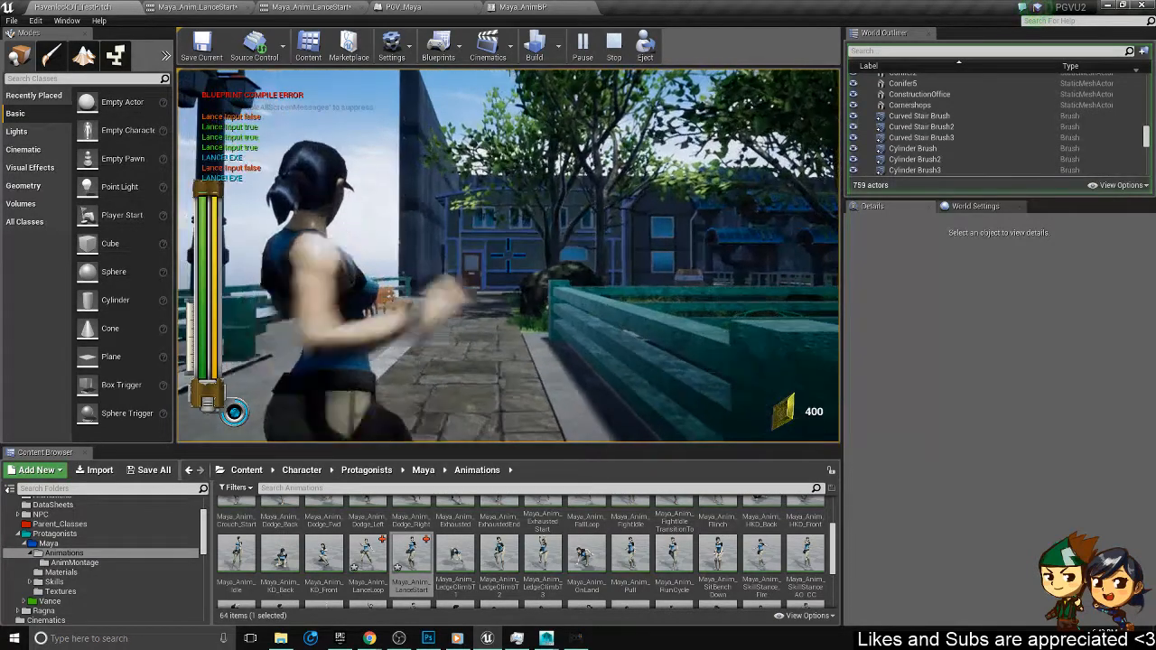
click(509, 256)
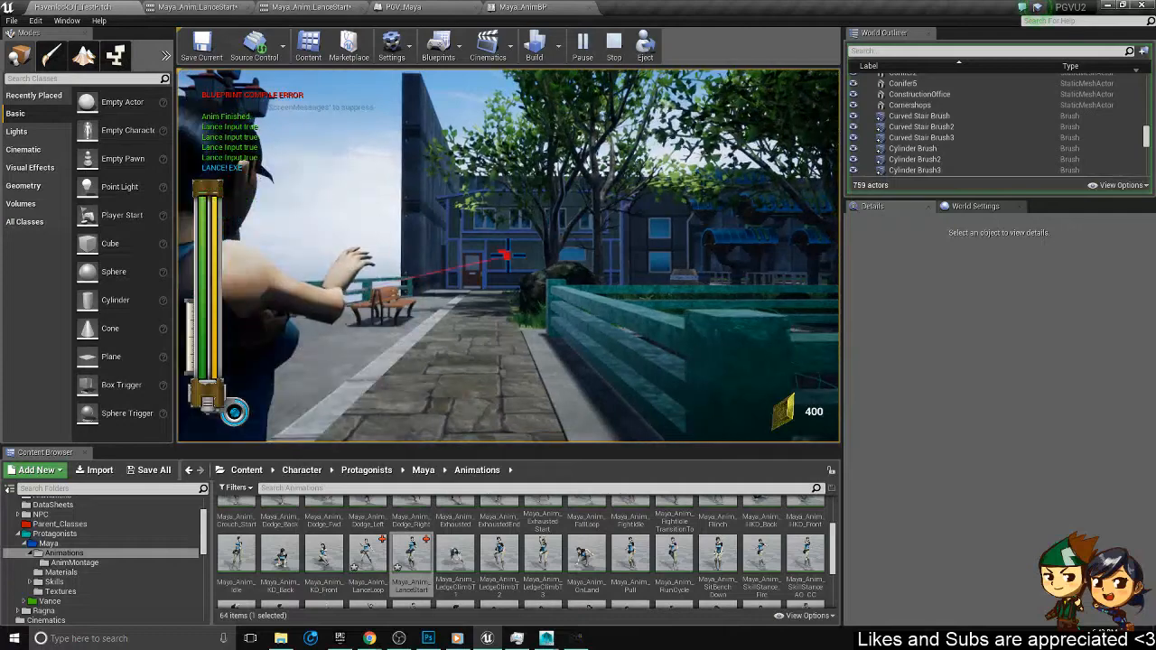
key(w)
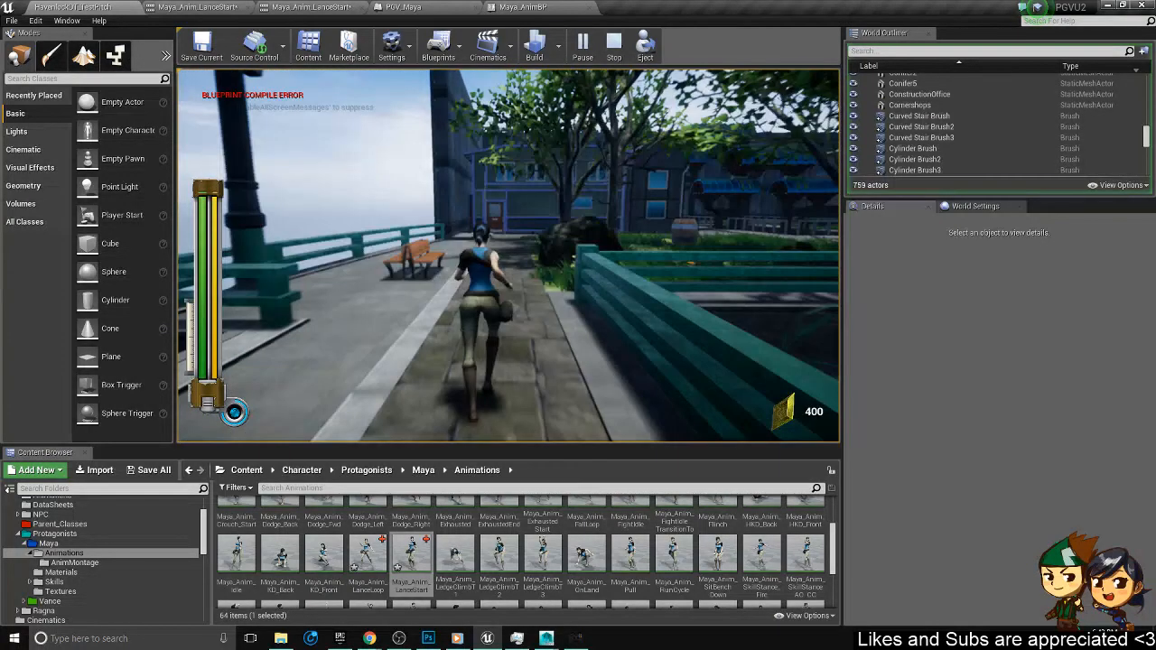
right_click(509, 256)
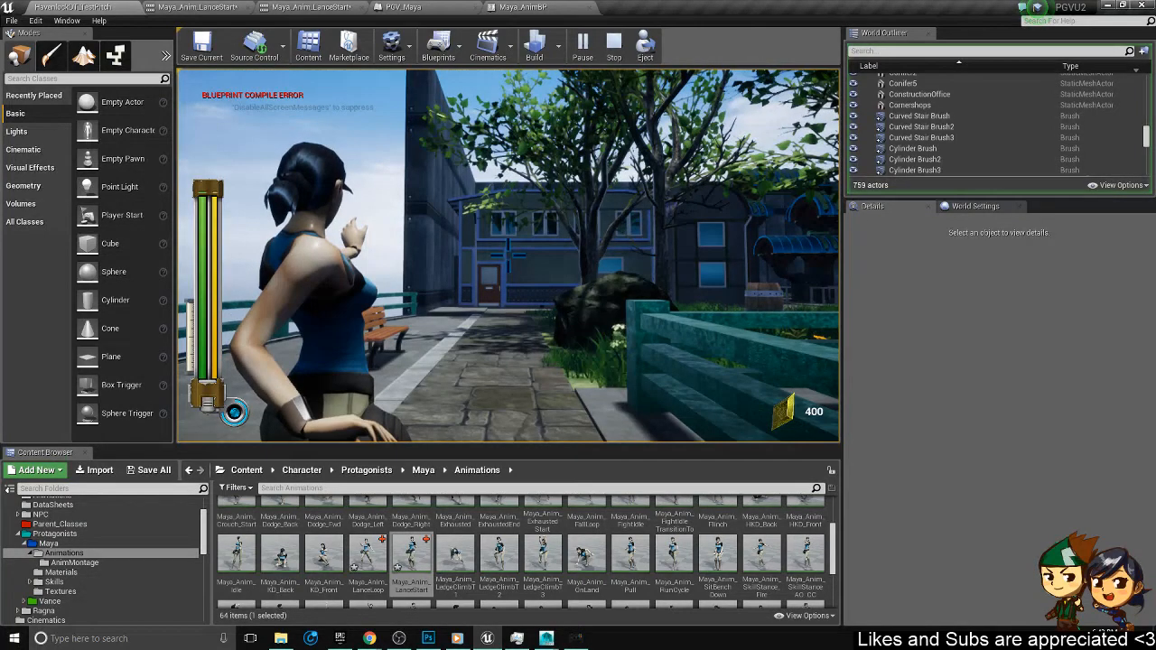
click(509, 256)
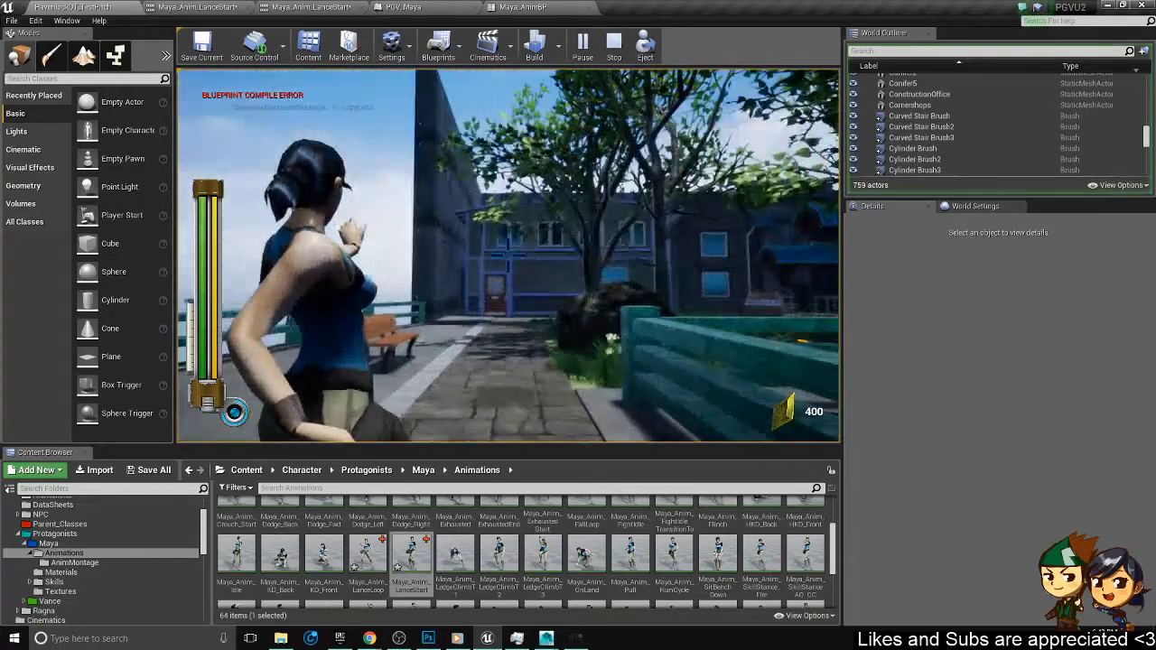
click(508, 255)
click(509, 256)
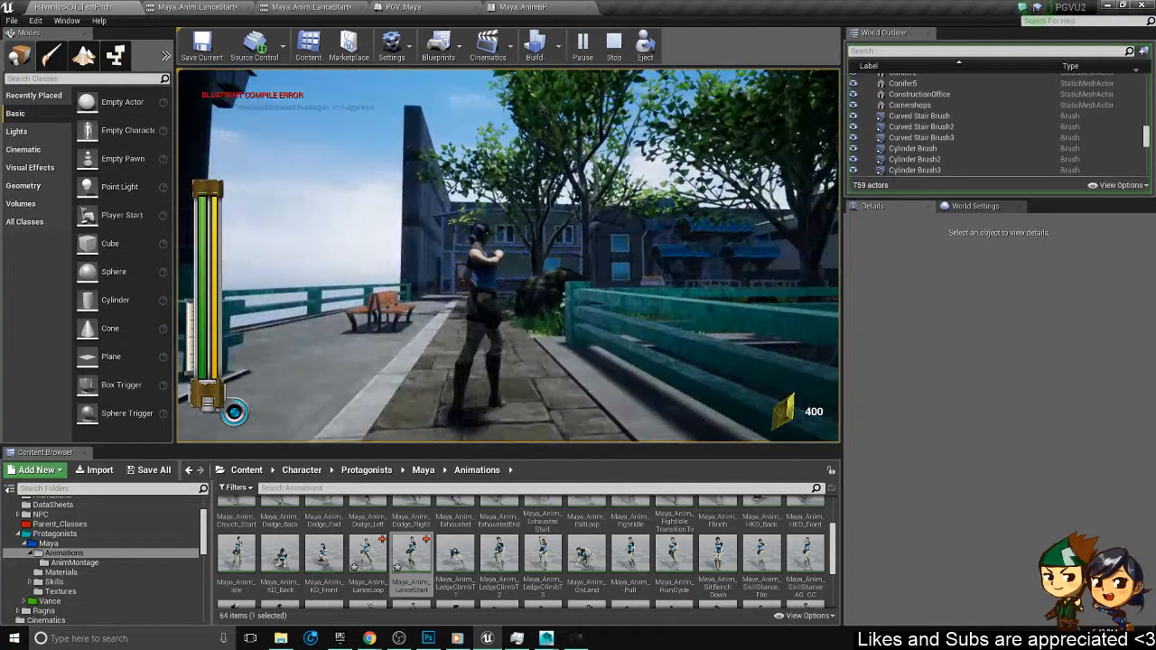
key(shift+F1)
key(Escape)
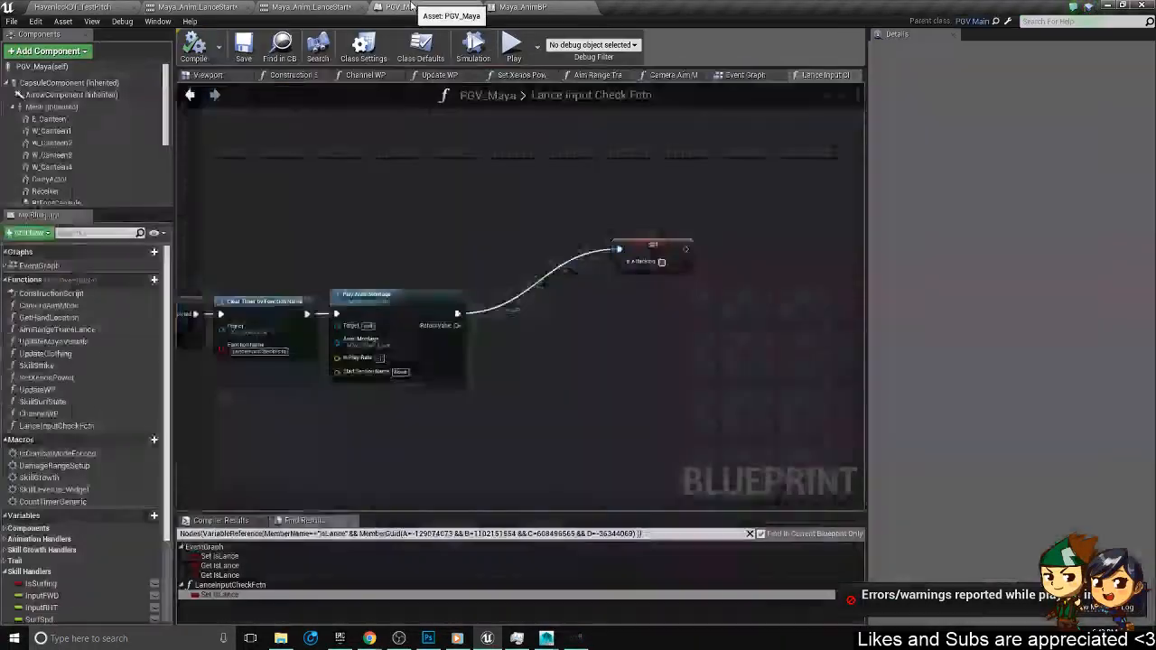
- Examine the end of the Lance Input Check Fctn chain and the LanceExecute and LanceInputCheck chains in PGV_Maya
mouse_move(441, 240)
right_down()
mouse_move(688, 209)
mouse_move(591, 315)
mouse_move(405, 262)
right_up()
scroll(405, 262, down, 3)
scroll(504, 295, up, 5)
right_drag(504, 294, 532, 214)
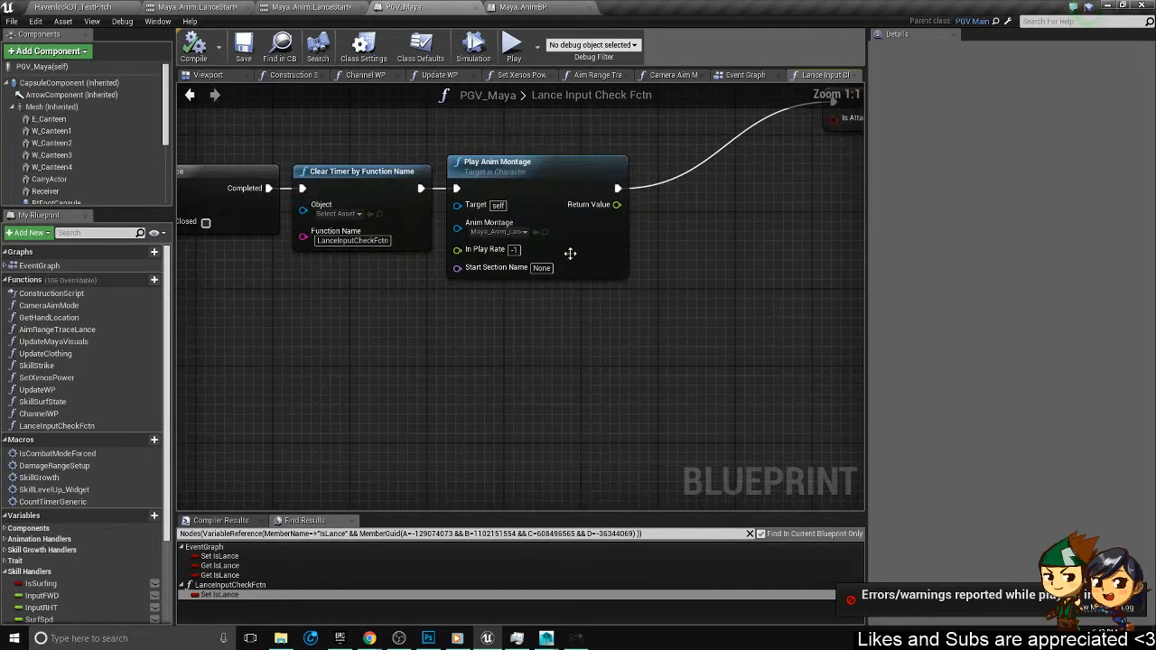
right_drag(594, 255, 449, 339)
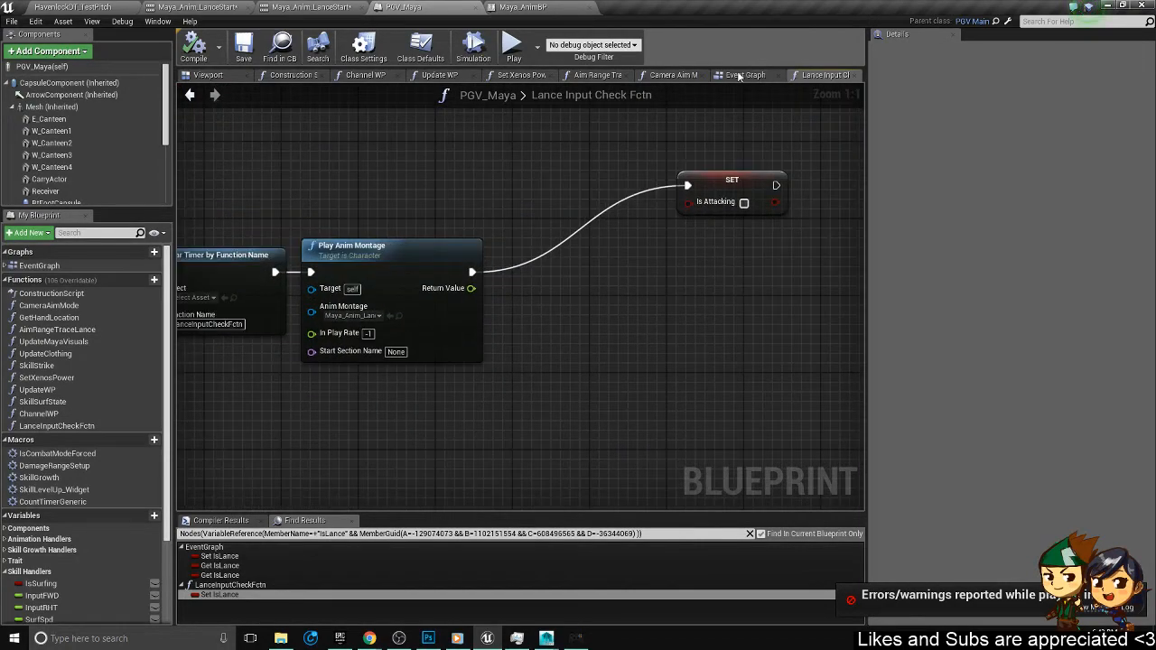
click(739, 76)
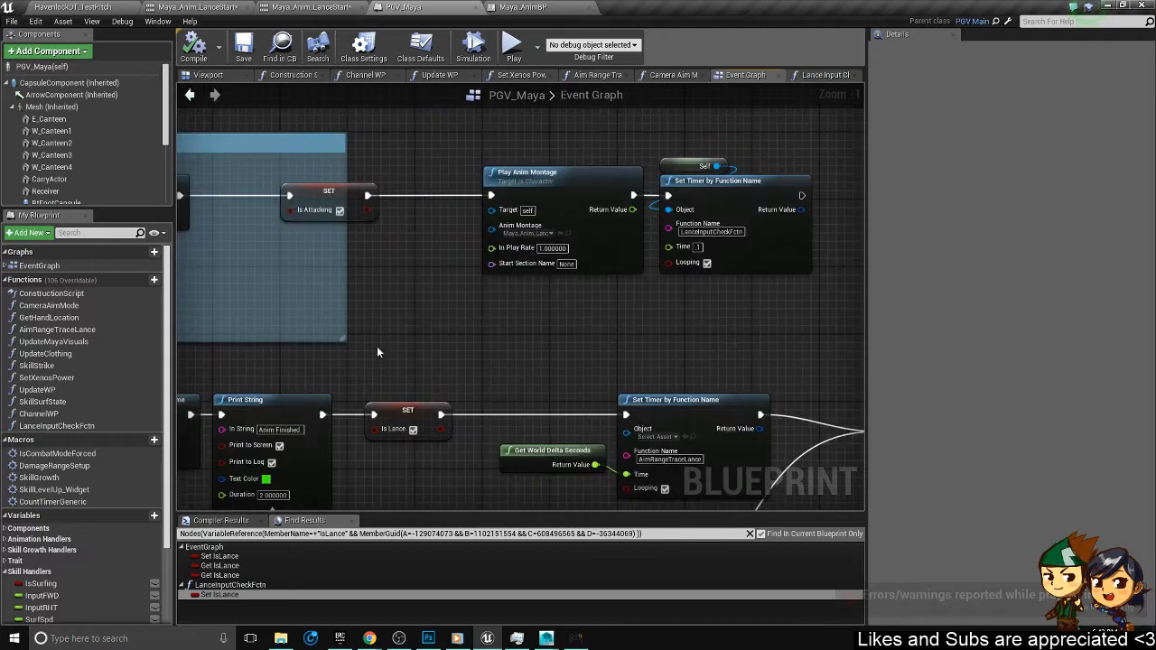
right_drag(446, 353, 602, 204)
right_drag(516, 359, 605, 441)
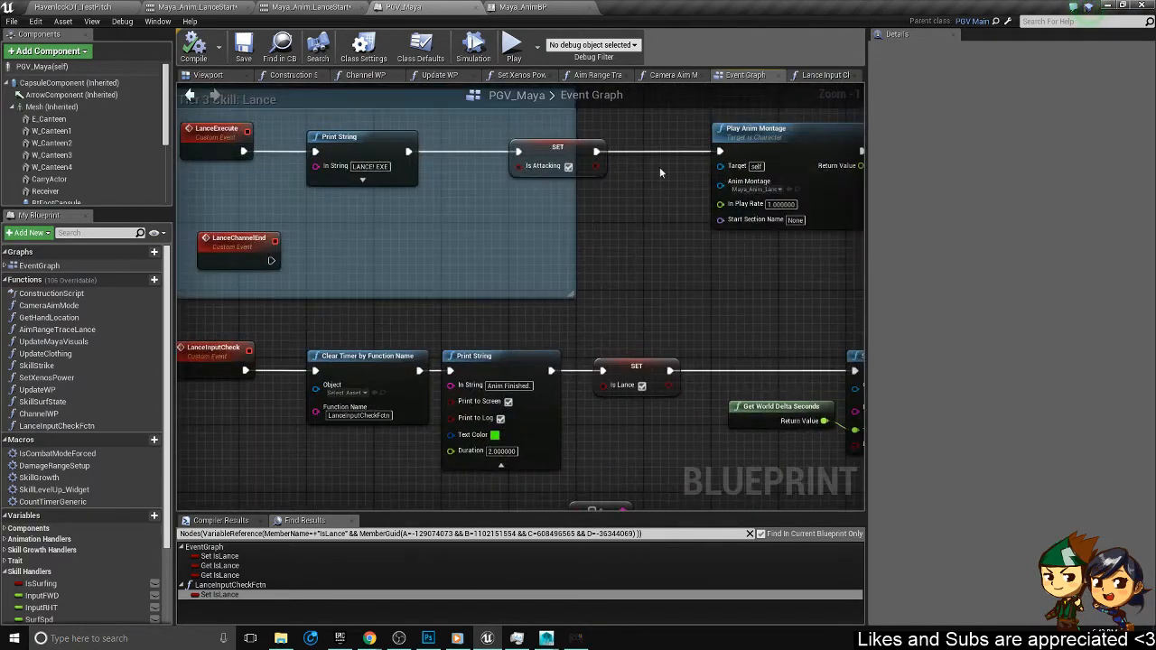
- In Lance Input Check Fctn, set the Play Anim Montage In Play Rate to -.5 and save the blueprint
click(824, 75)
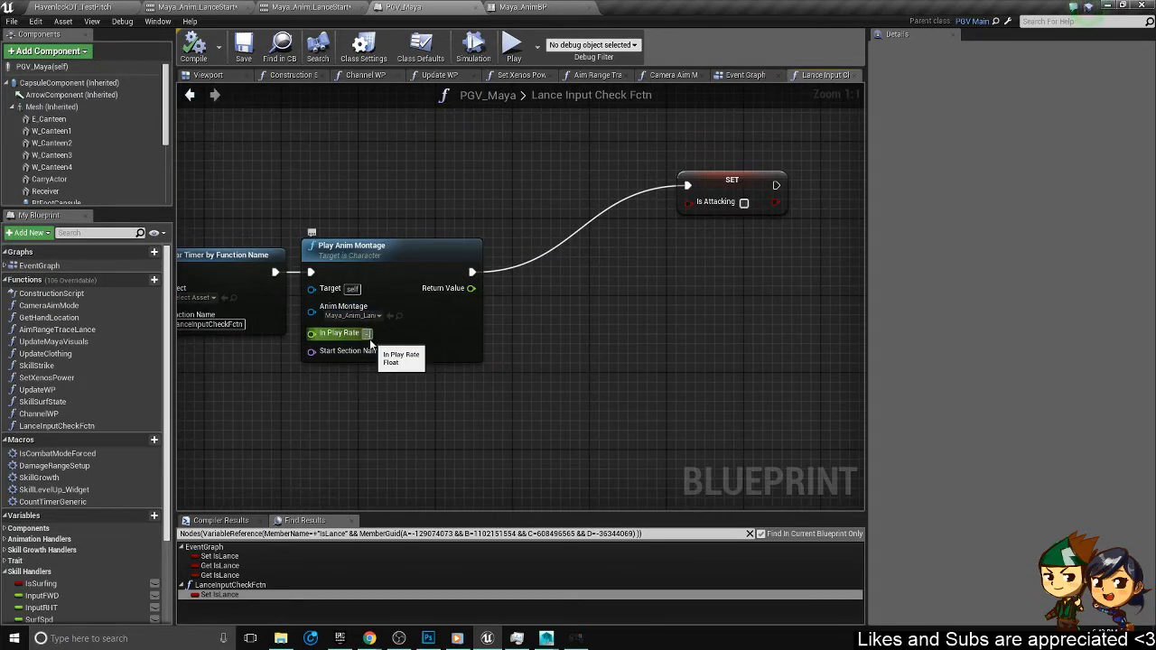
key(Return)
key(BackSpace)
text(5)
key(Return)
click(243, 47)
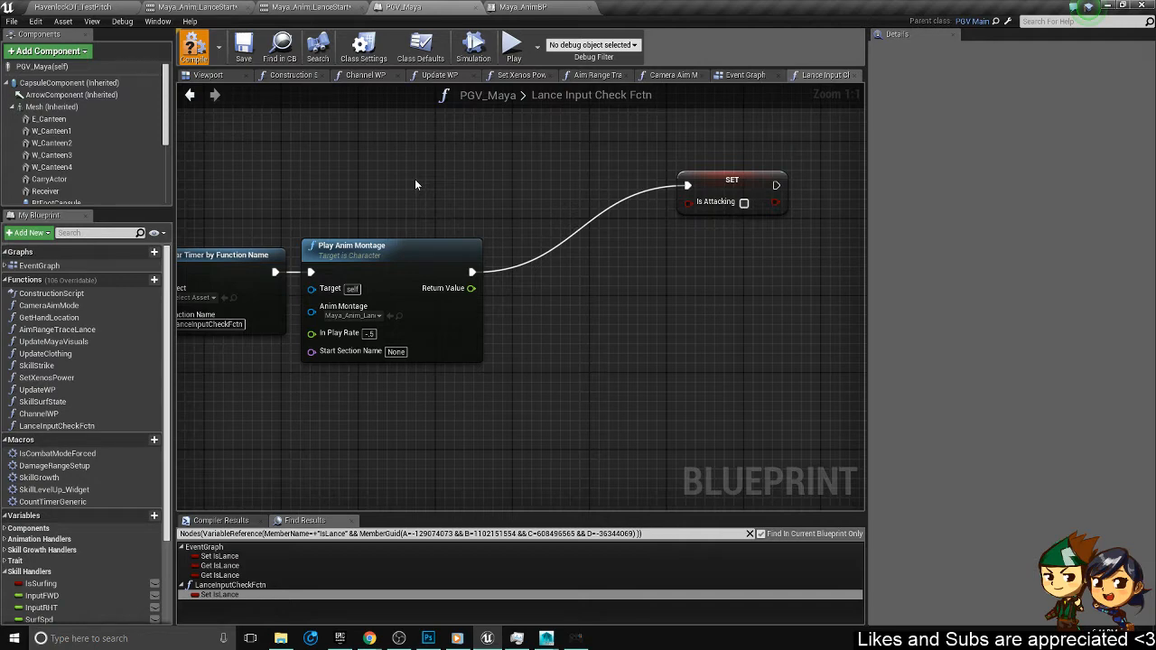
- In the Event Graph's ends Lance section, line up the Is Lance setter and the AimRangeTraceLance Clear Timer node with the Is Attacking setter
scroll(415, 179, down, 4)
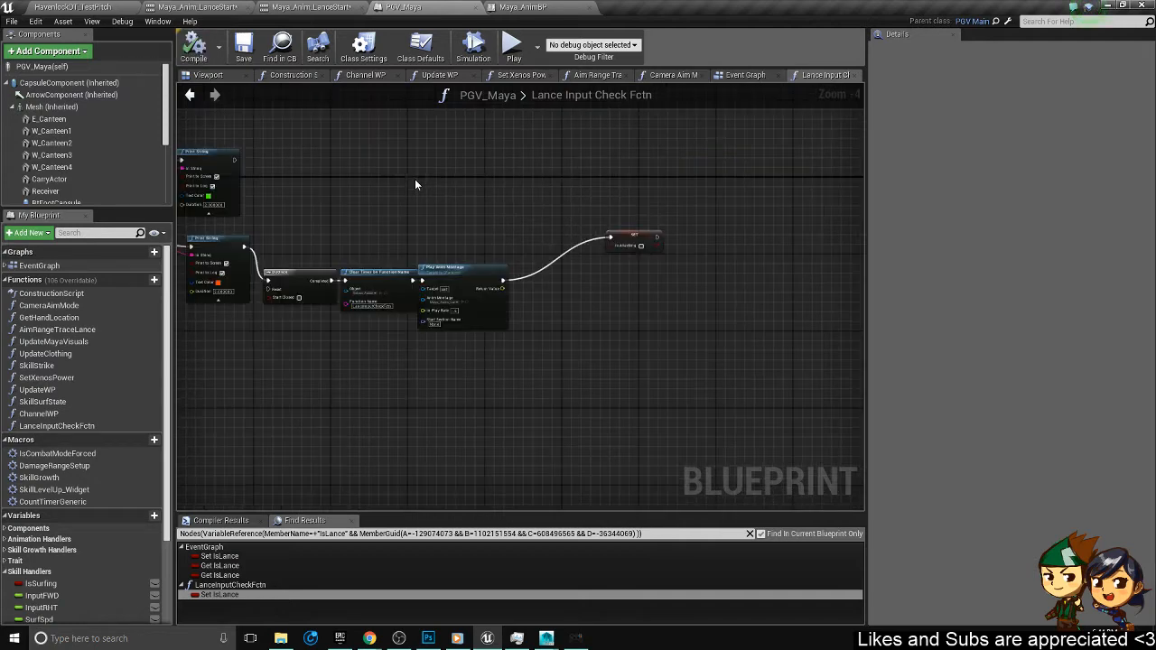
click(739, 76)
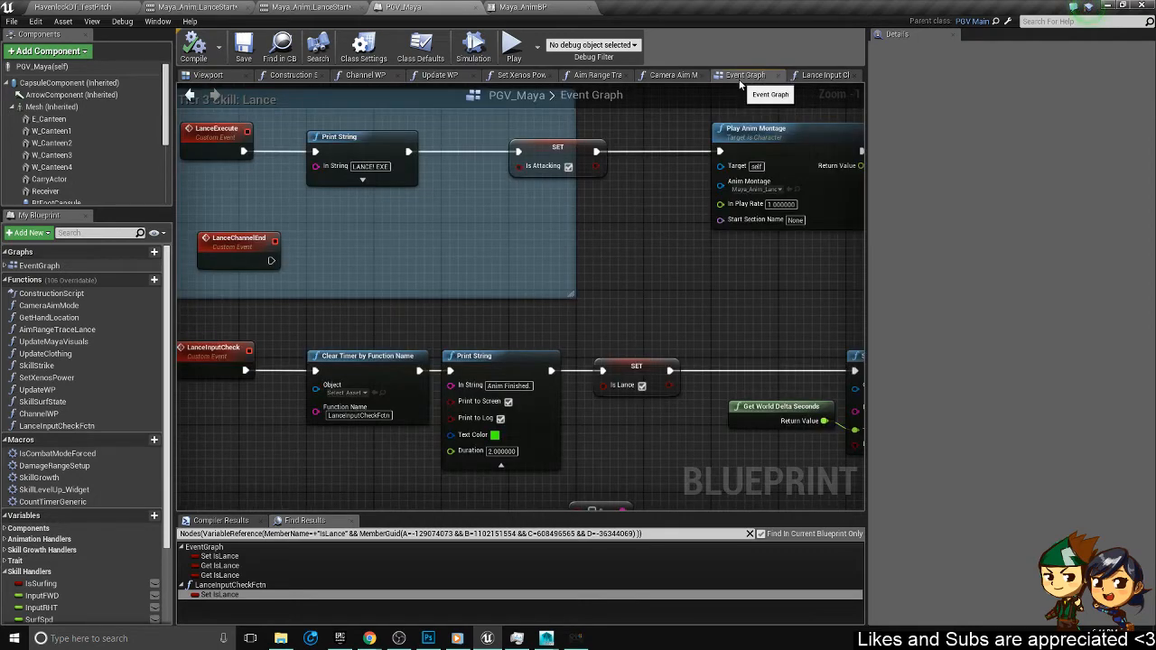
scroll(777, 407, down, 3)
right_drag(795, 424, 493, 331)
scroll(327, 258, up, 3)
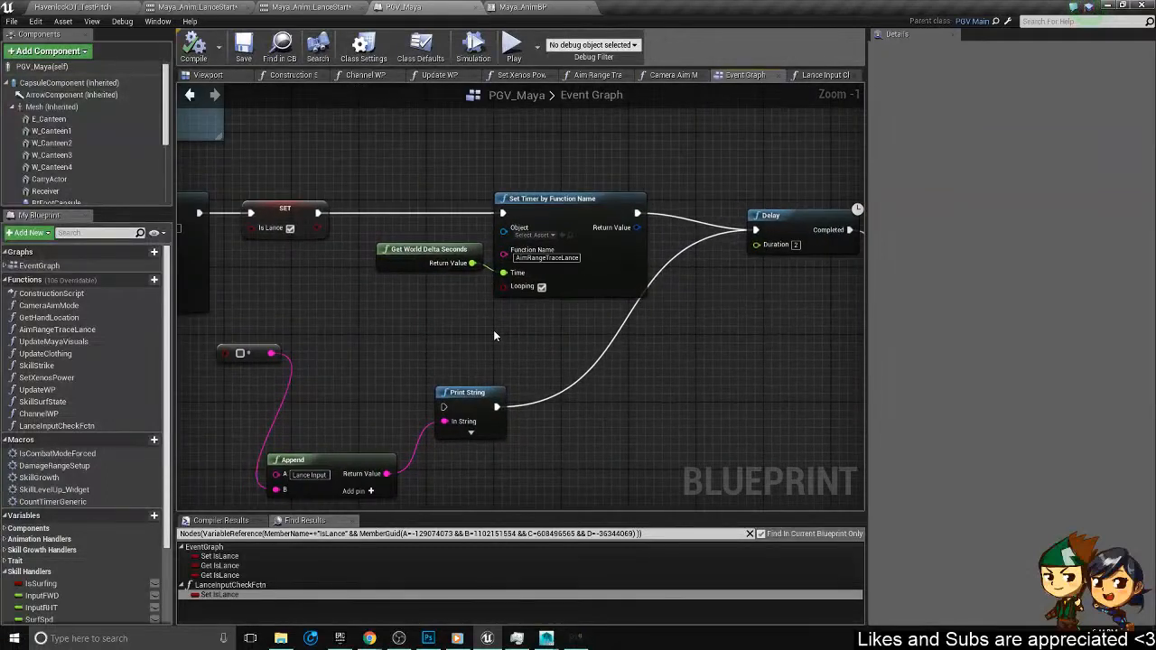
right_drag(443, 302, 608, 242)
drag(422, 292, 345, 401)
right_drag(587, 344, 206, 368)
scroll(558, 313, down, 2)
right_drag(559, 313, 338, 310)
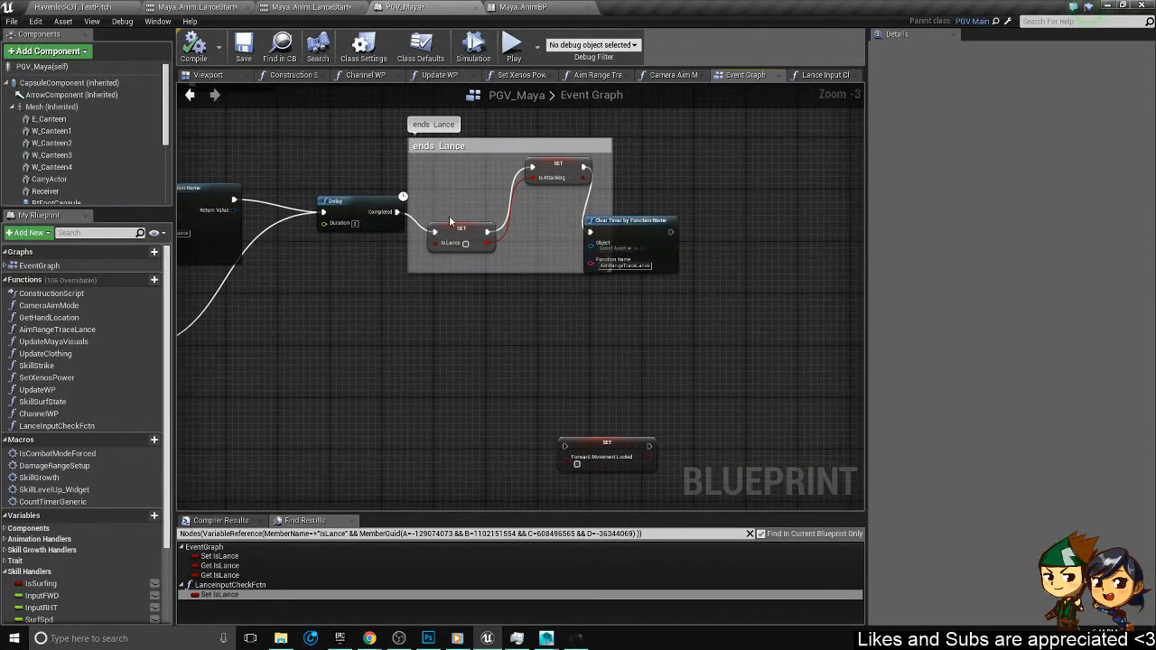
drag(454, 233, 458, 167)
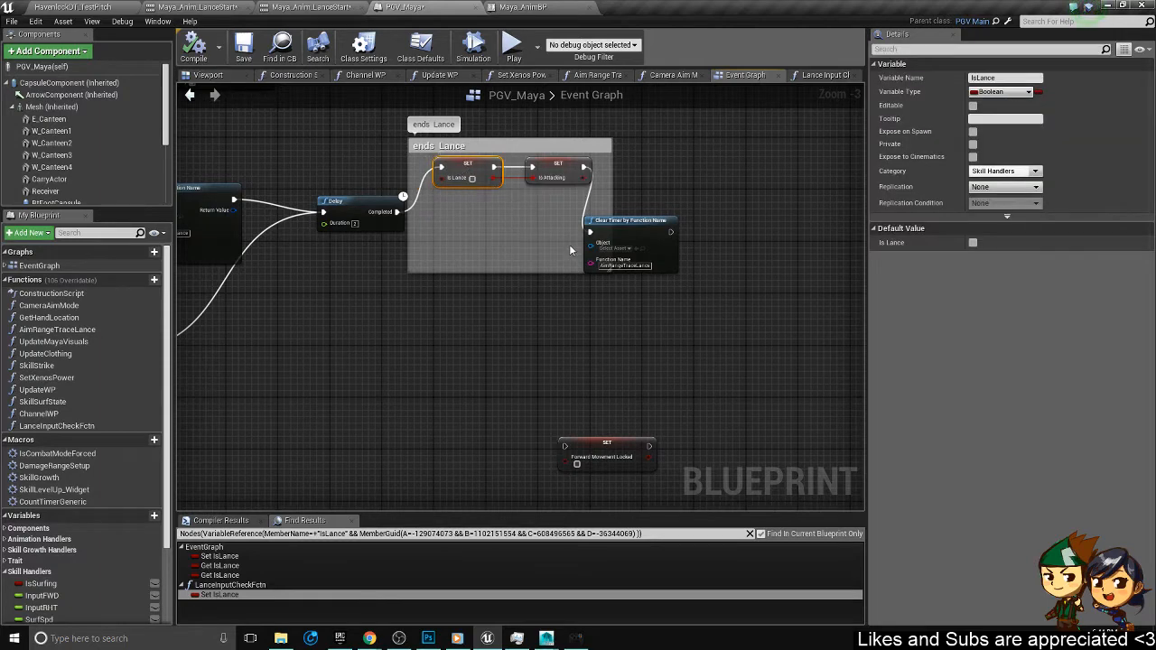
drag(619, 220, 655, 154)
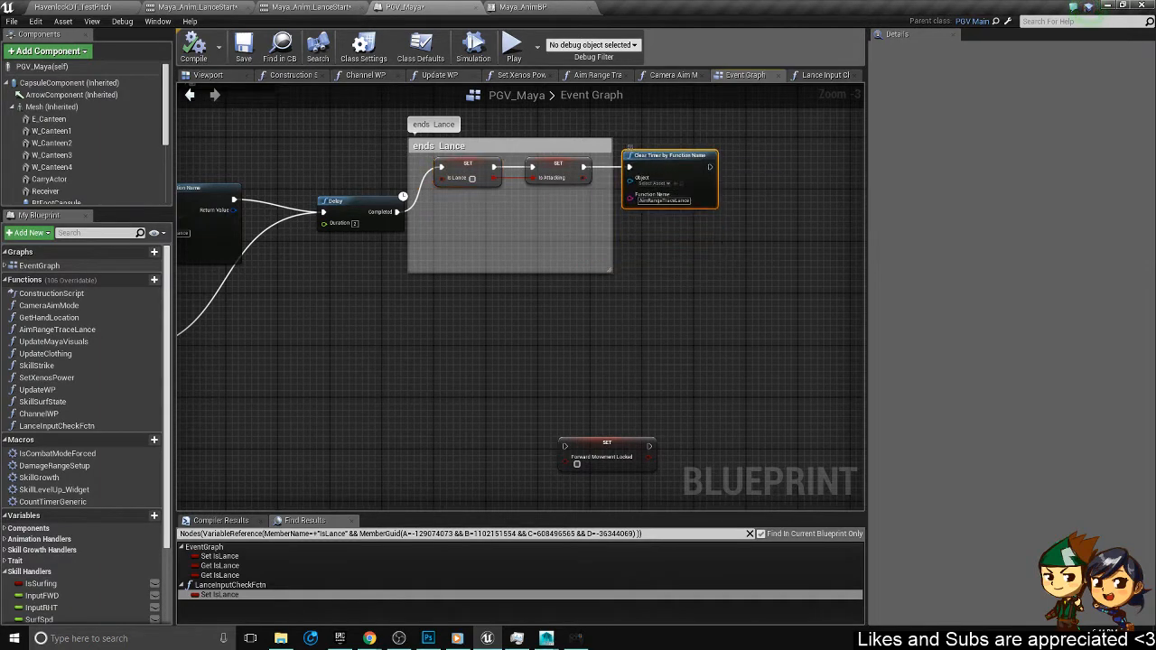
right_drag(720, 243, 655, 306)
scroll(655, 305, up, 3)
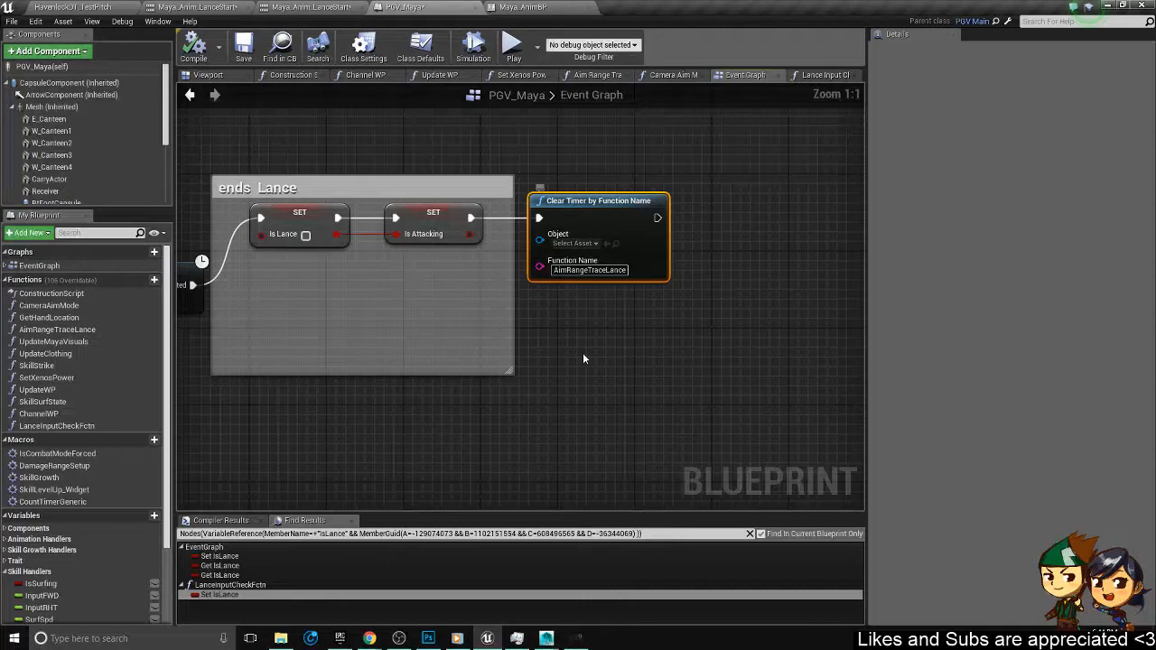
- Switch to Autodesk Maya and inspect the character's pose in the Maya_Anim_LanceStart scene from the side
scroll(599, 315, down, 3)
right_drag(496, 325, 770, 253)
right_drag(586, 296, 576, 219)
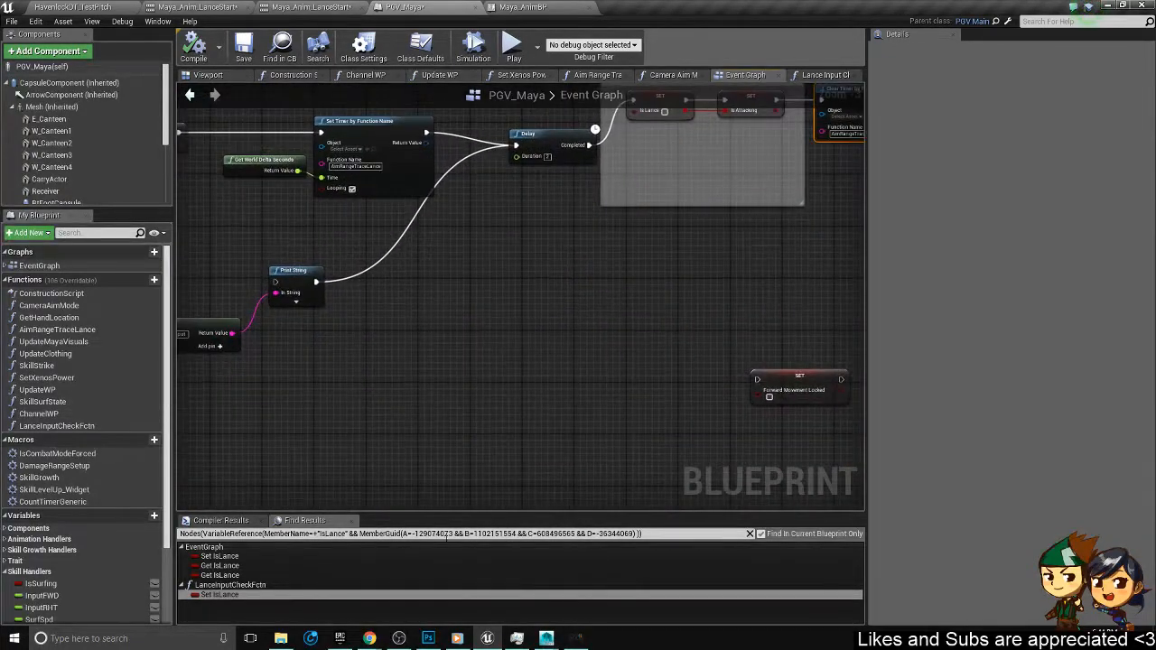
right_drag(598, 374, 518, 488)
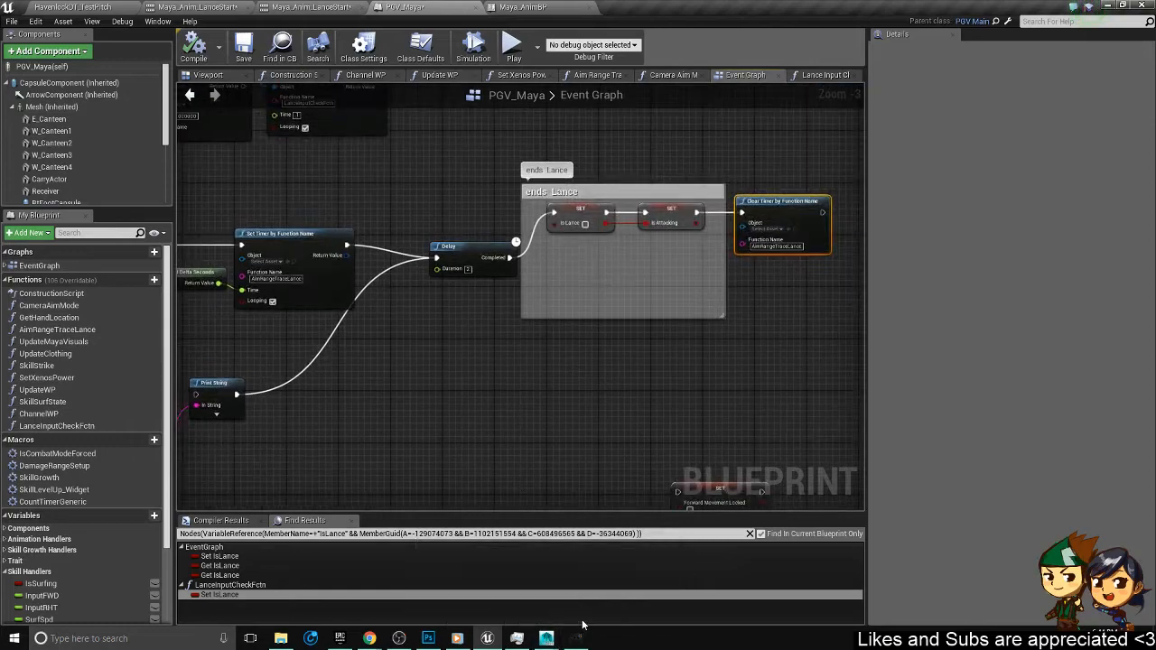
mouse_move(555, 640)
click(611, 582)
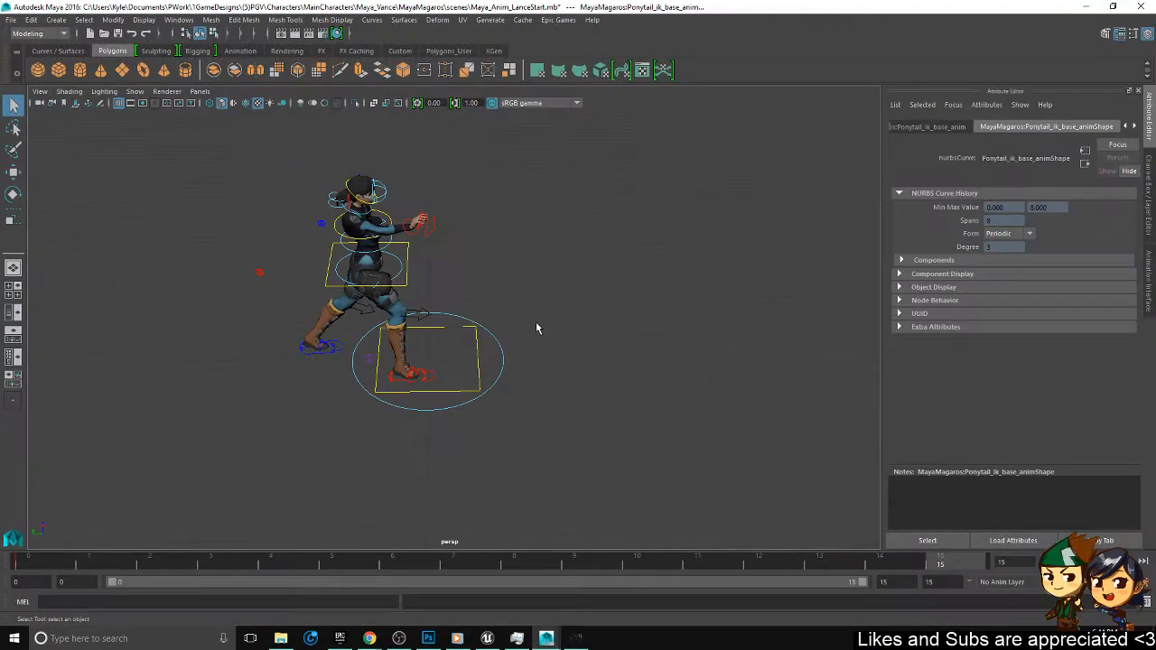
alt+drag(627, 337, 596, 319)
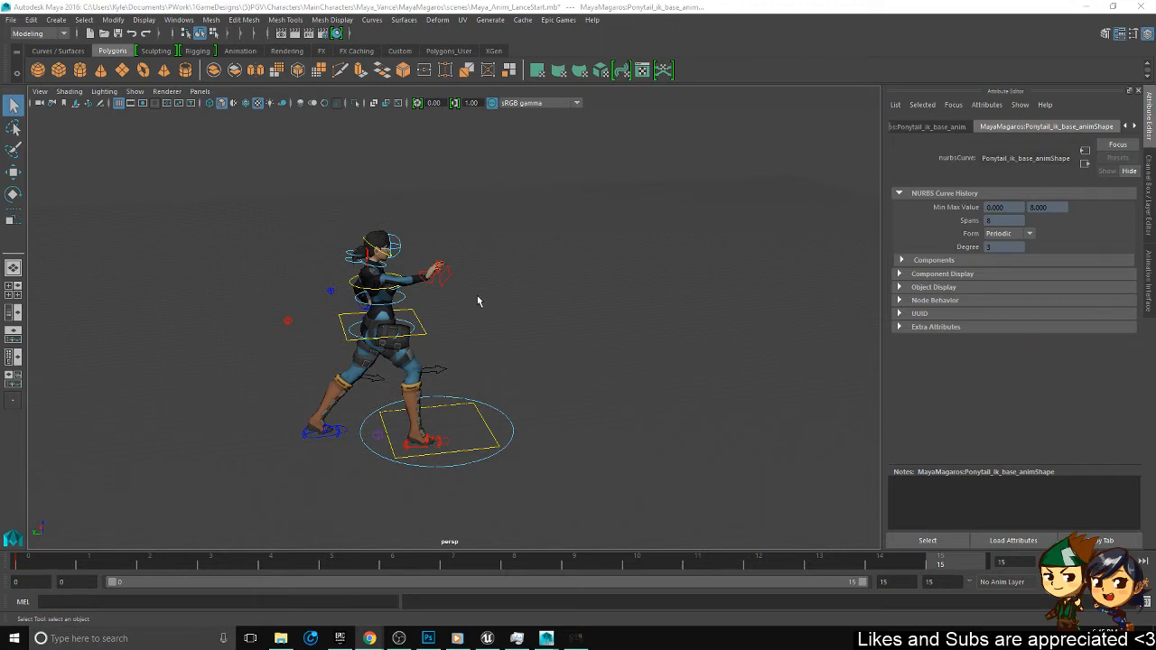
alt+drag(478, 296, 467, 296)
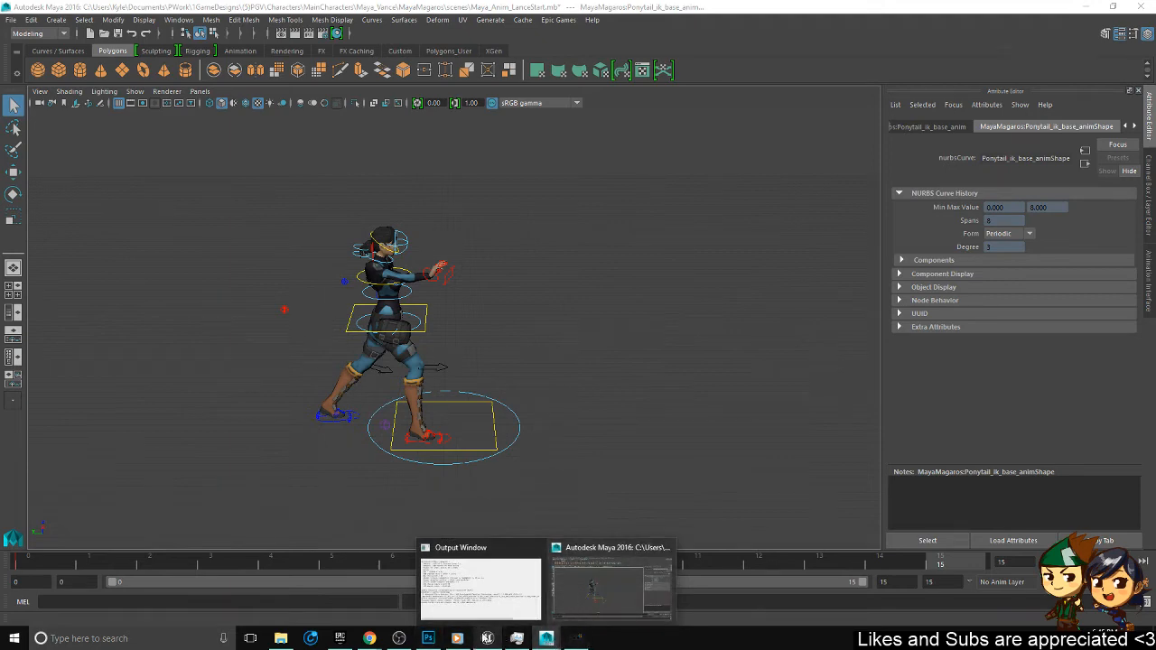
- Back in Unreal, delete the Lance Input debug print nodes and the unconnected Forward Movement Locked setter from the Event Graph, and save PGV_Maya
click(486, 637)
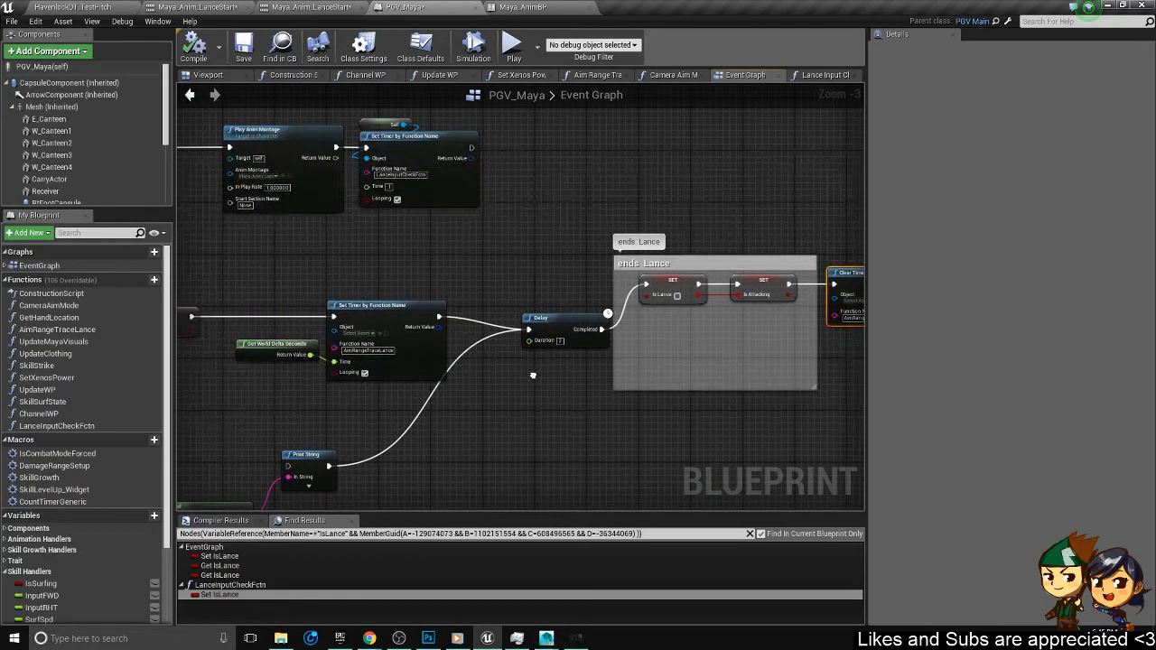
right_drag(533, 375, 583, 300)
scroll(483, 414, down, 1)
right_drag(482, 414, 560, 388)
drag(628, 417, 395, 336)
key(Delete)
right_drag(767, 397, 396, 274)
click(557, 282)
key(Delete)
right_drag(475, 254, 513, 383)
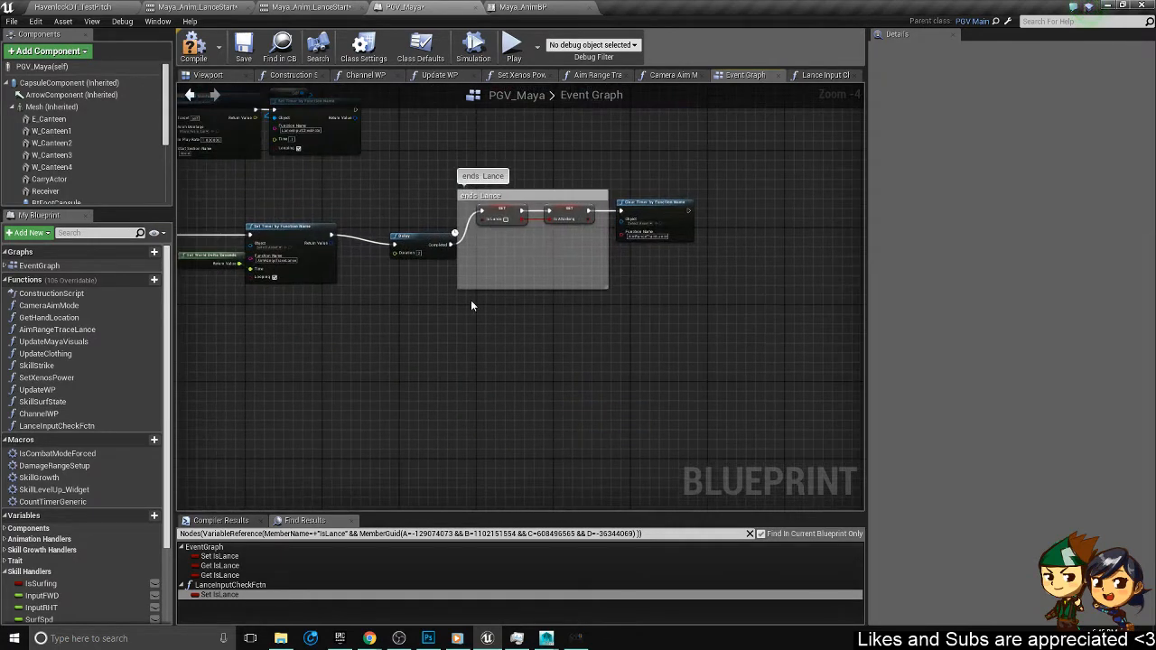
right_drag(431, 271, 666, 350)
scroll(564, 243, down, 1)
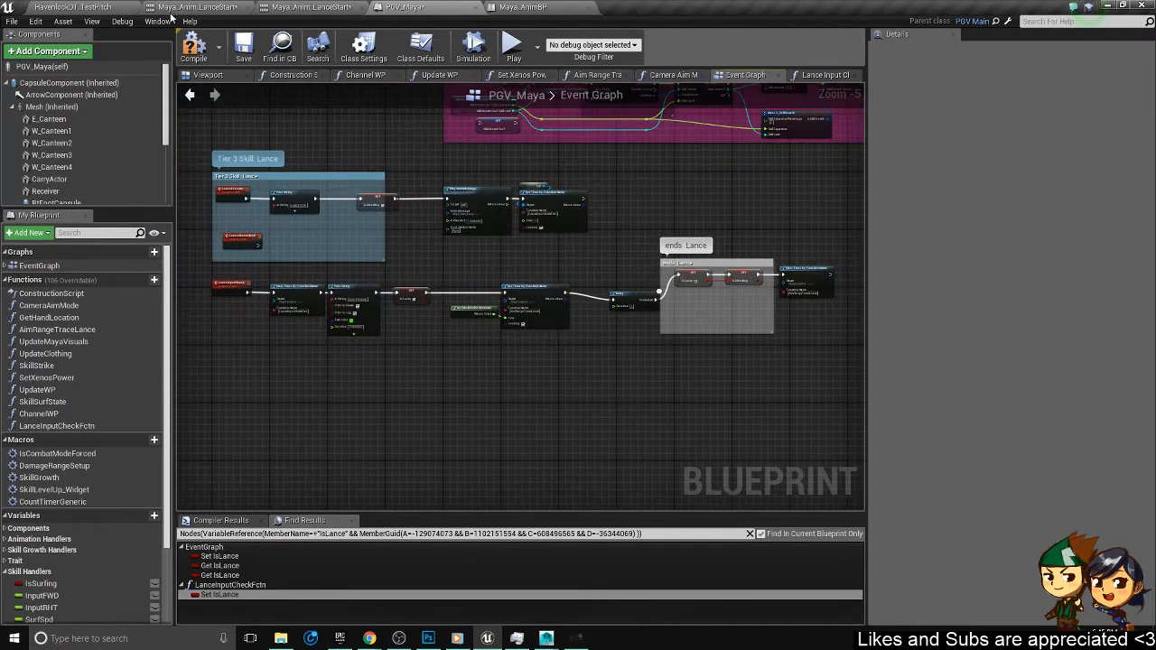
click(244, 46)
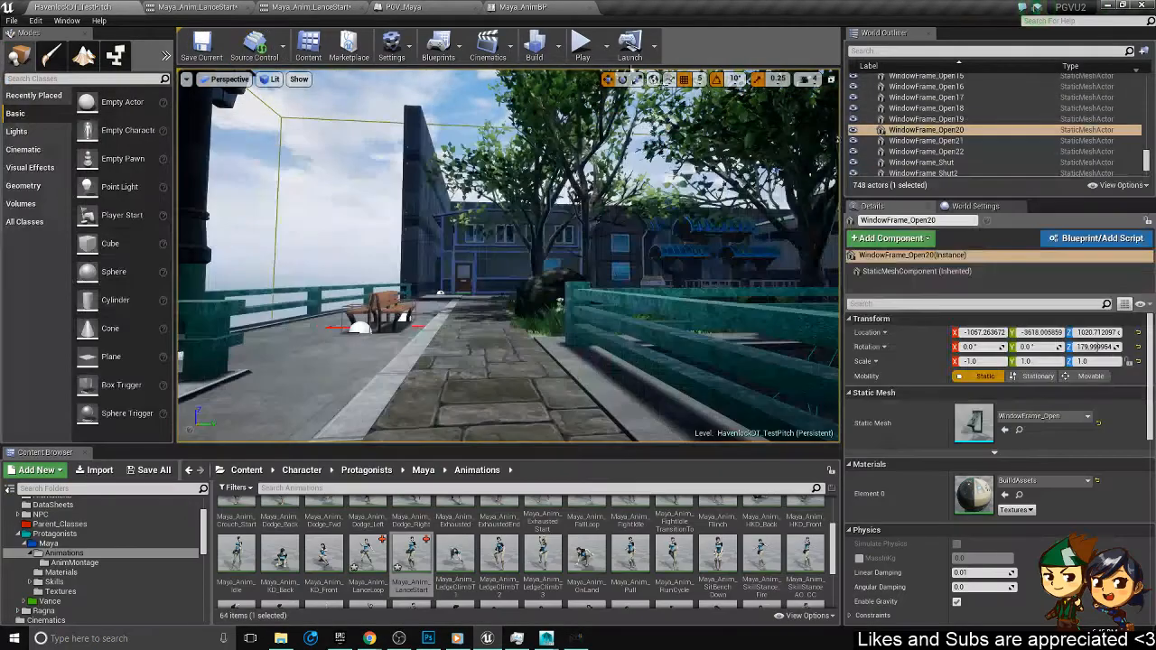
- Delete the A_ItemStash actor from the HavenlockDT_TestPitch level
click(582, 50)
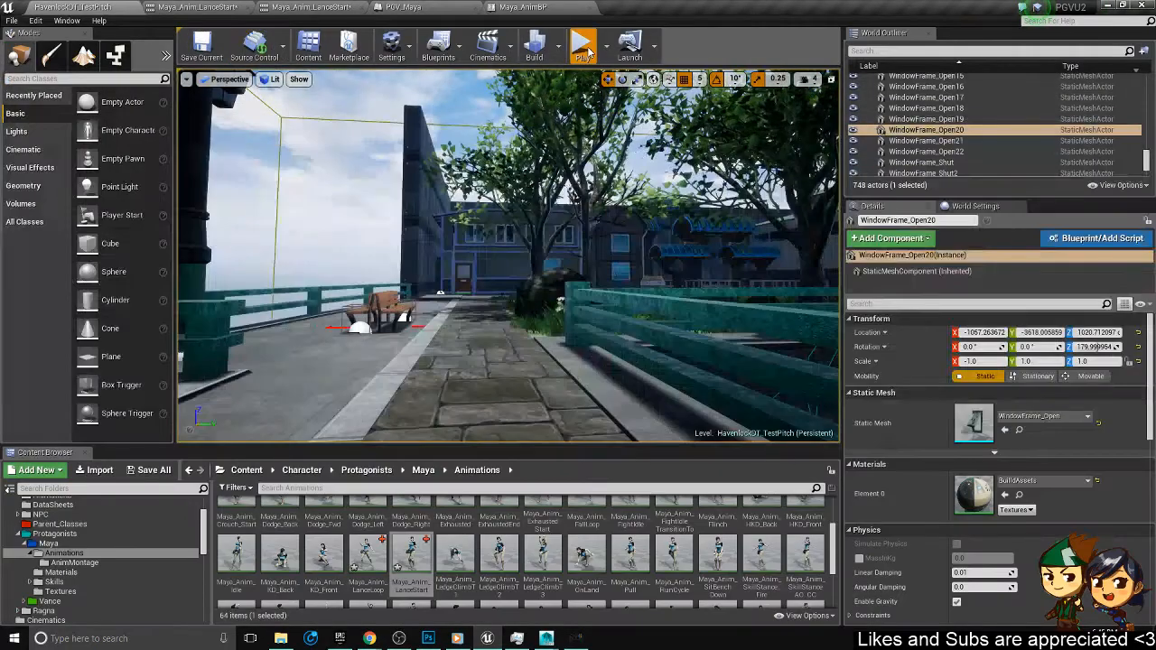
click(669, 357)
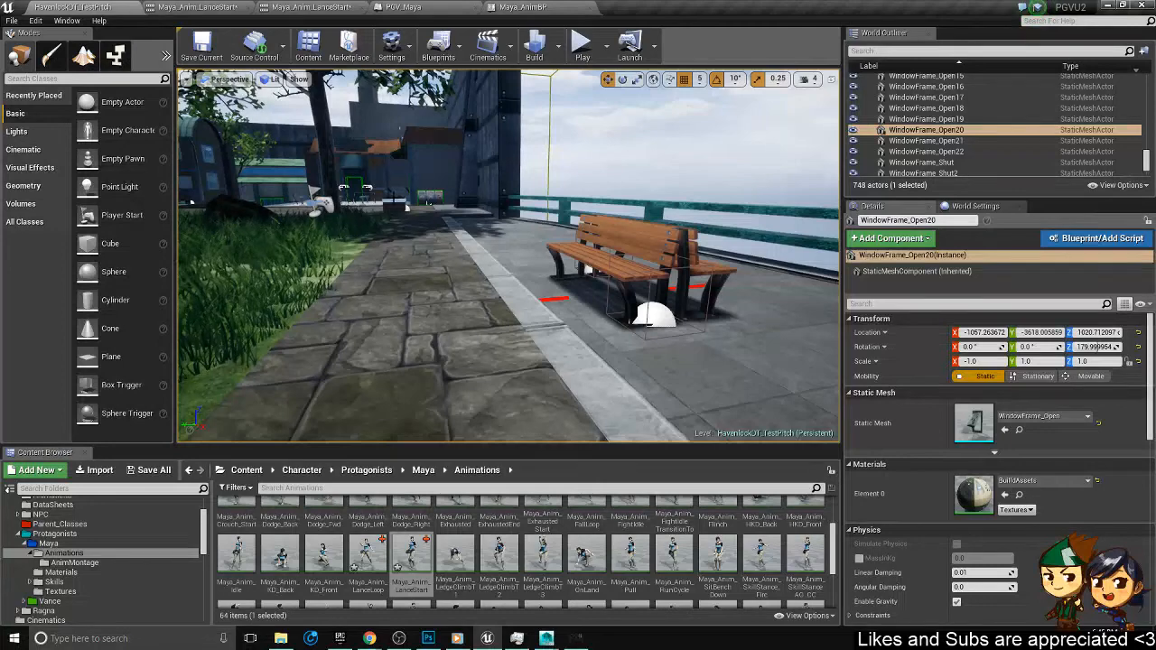
click(394, 204)
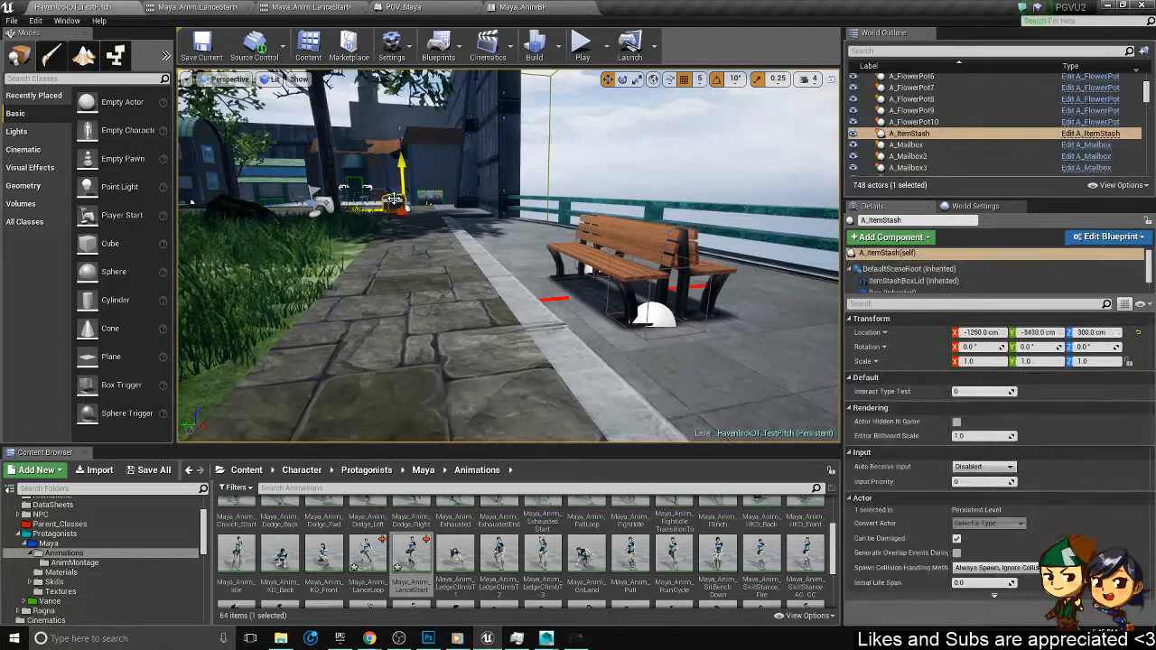
key(Delete)
right_drag(468, 235, 705, 257)
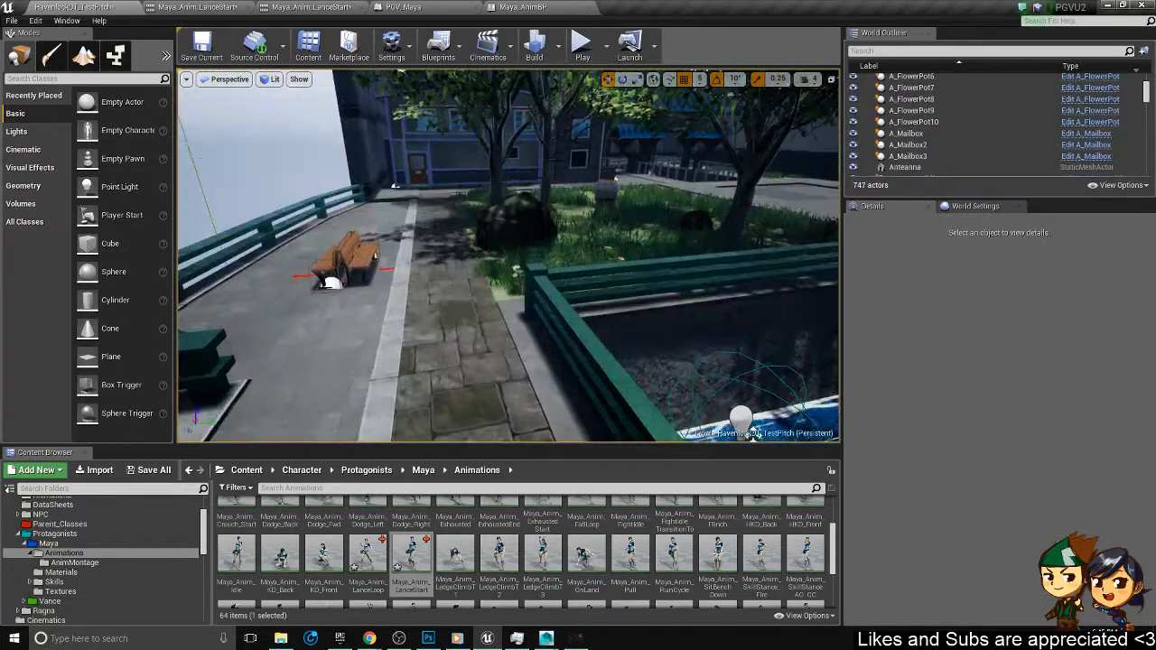
- Play-test the level despite the W_ItemStash compile error, choosing Maya as the starting character, and end the session
click(587, 45)
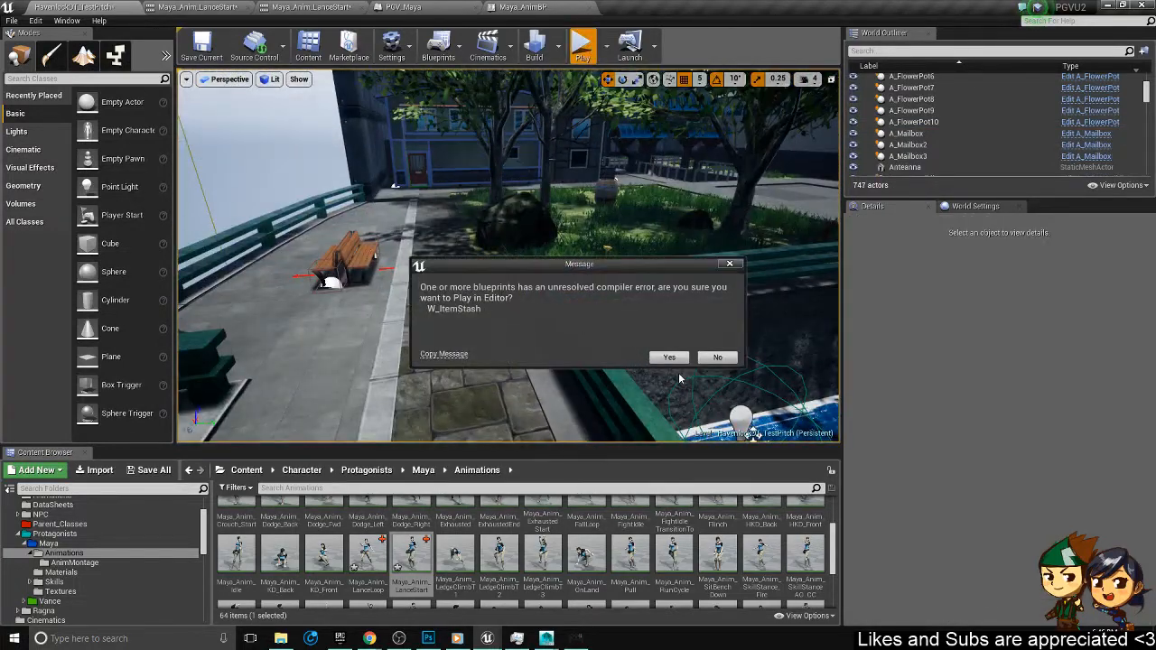
click(669, 358)
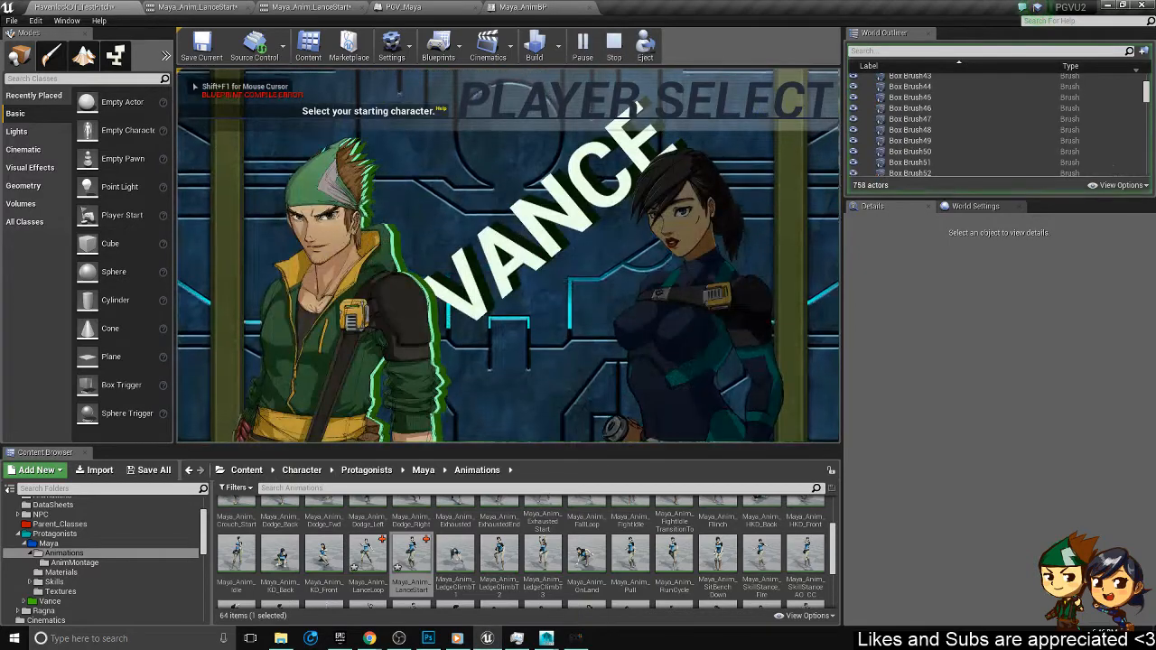
key(Right)
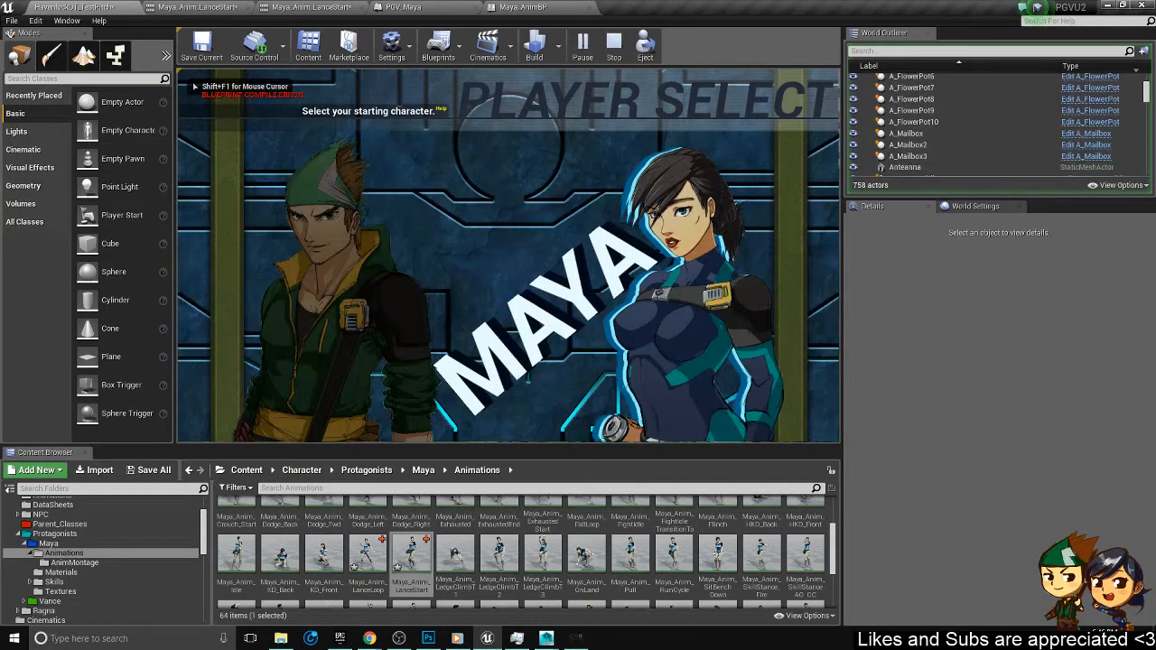
key(Return)
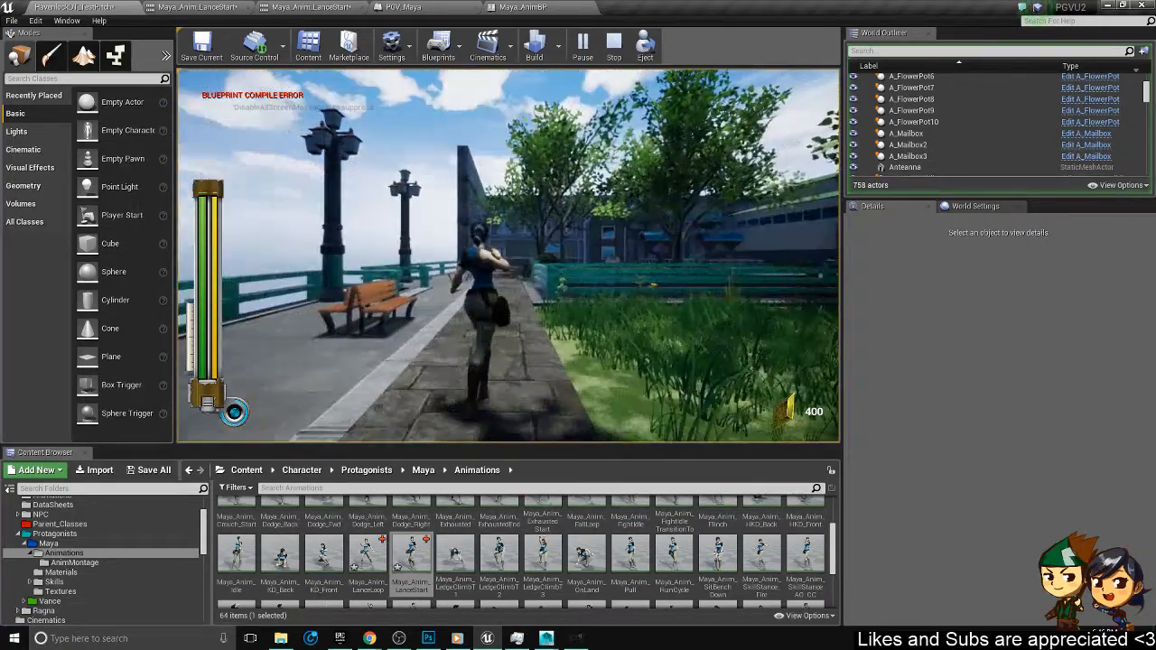
key(Escape)
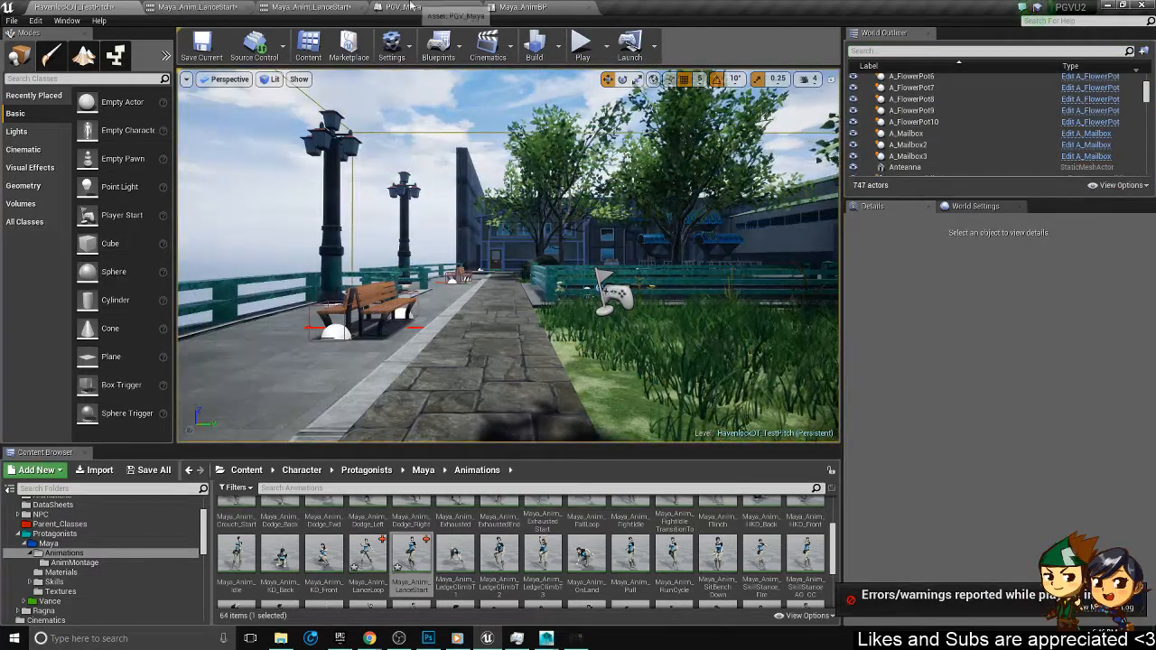
click(191, 6)
click(540, 6)
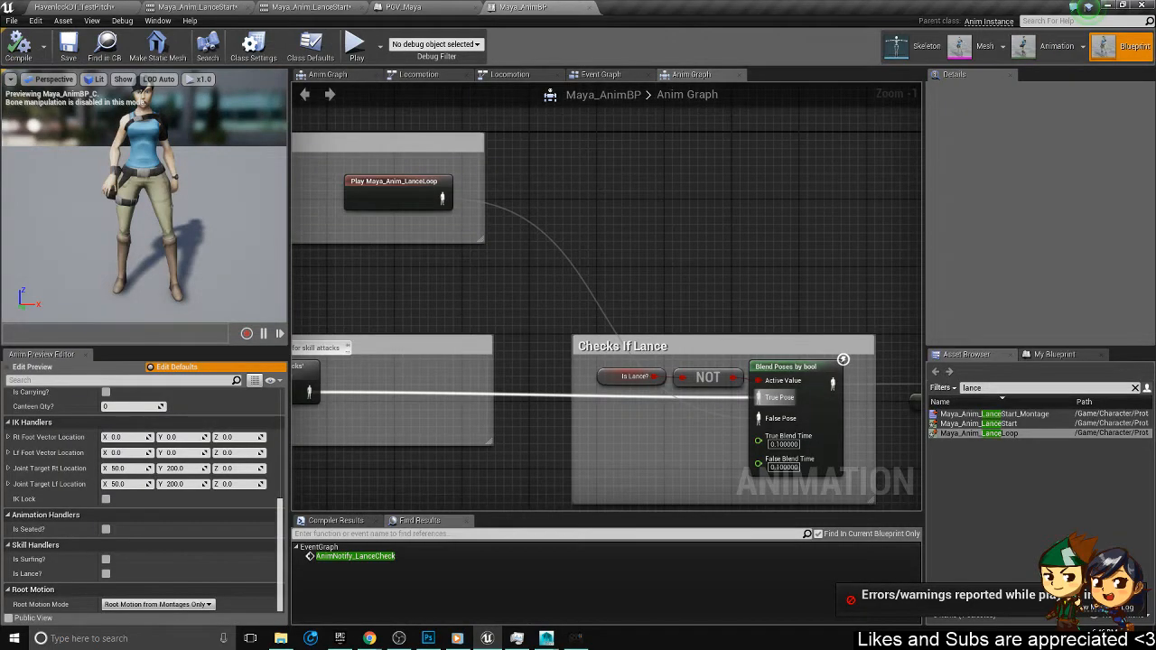
click(81, 7)
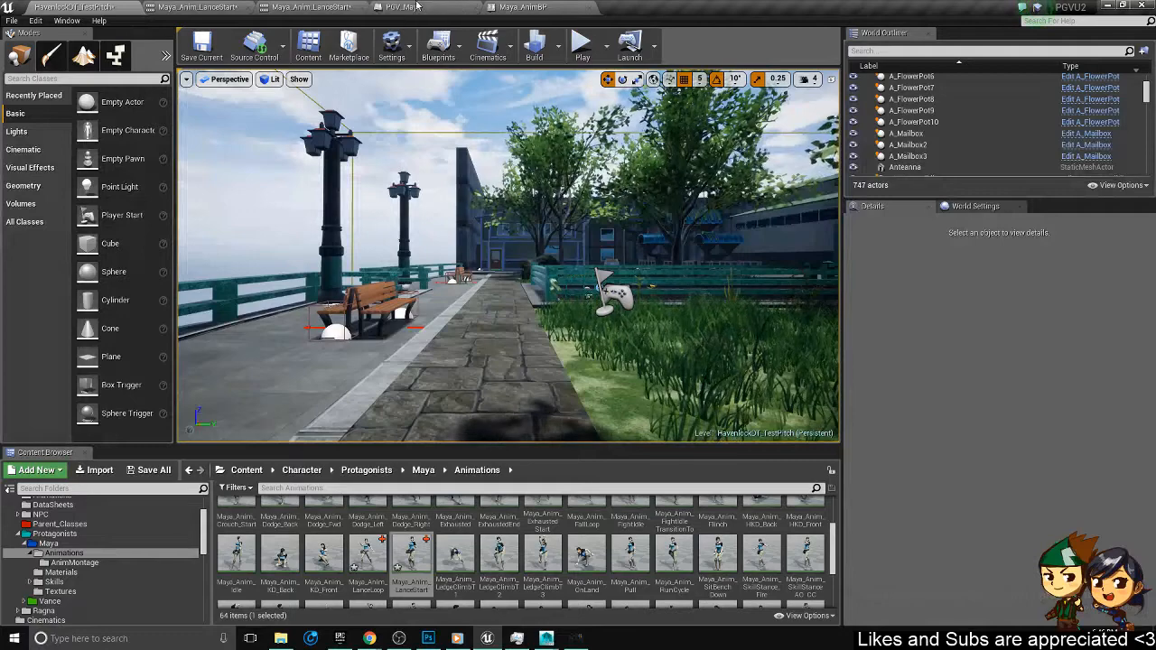
- In PGV_Maya's Event Graph, move the AimRangeTraceLance Clear Timer node into the ends Lance comment and delete the Delay node before it
click(403, 6)
right_drag(706, 296, 508, 291)
scroll(508, 291, up, 4)
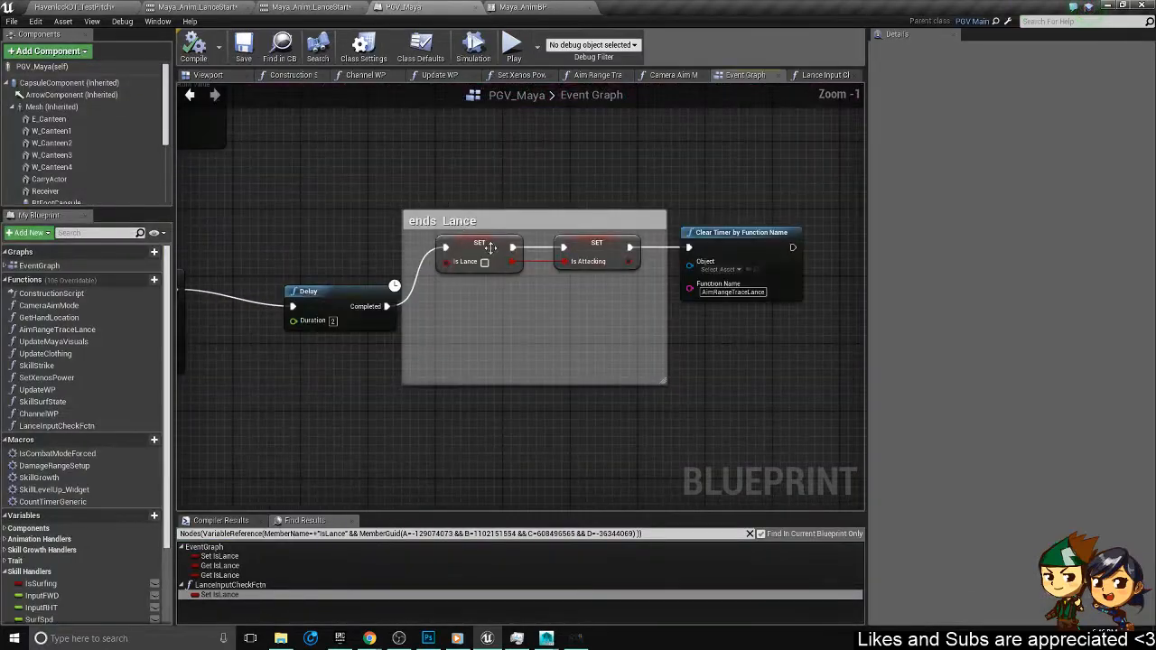
drag(719, 240, 567, 305)
right_drag(567, 306, 809, 305)
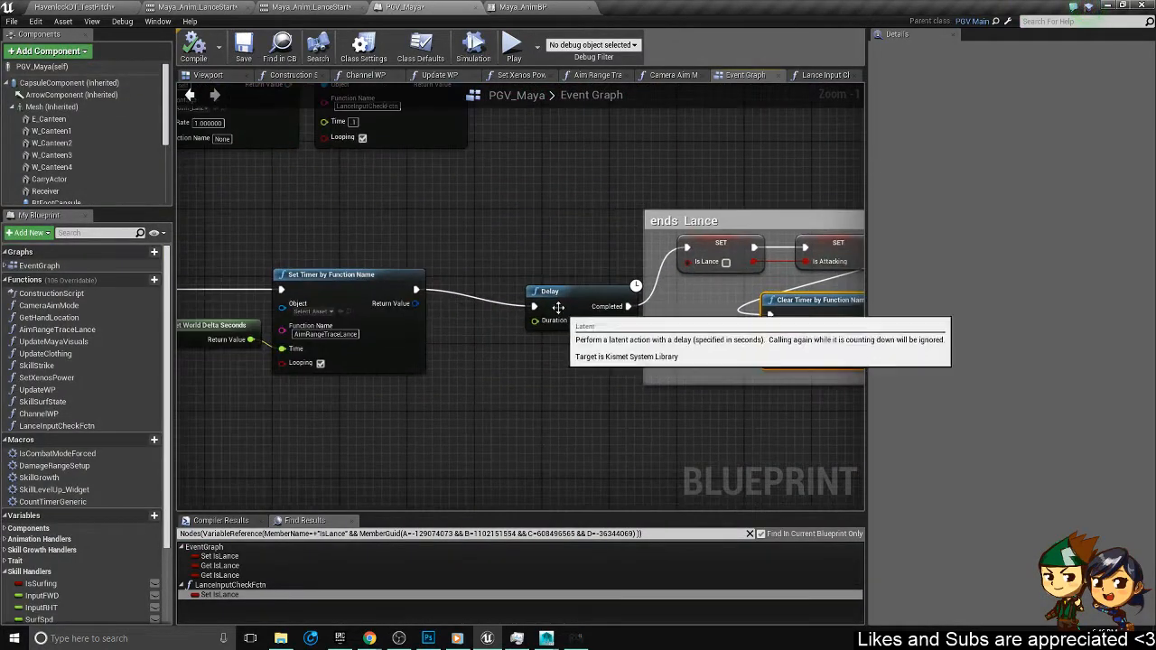
scroll(642, 267, down, 3)
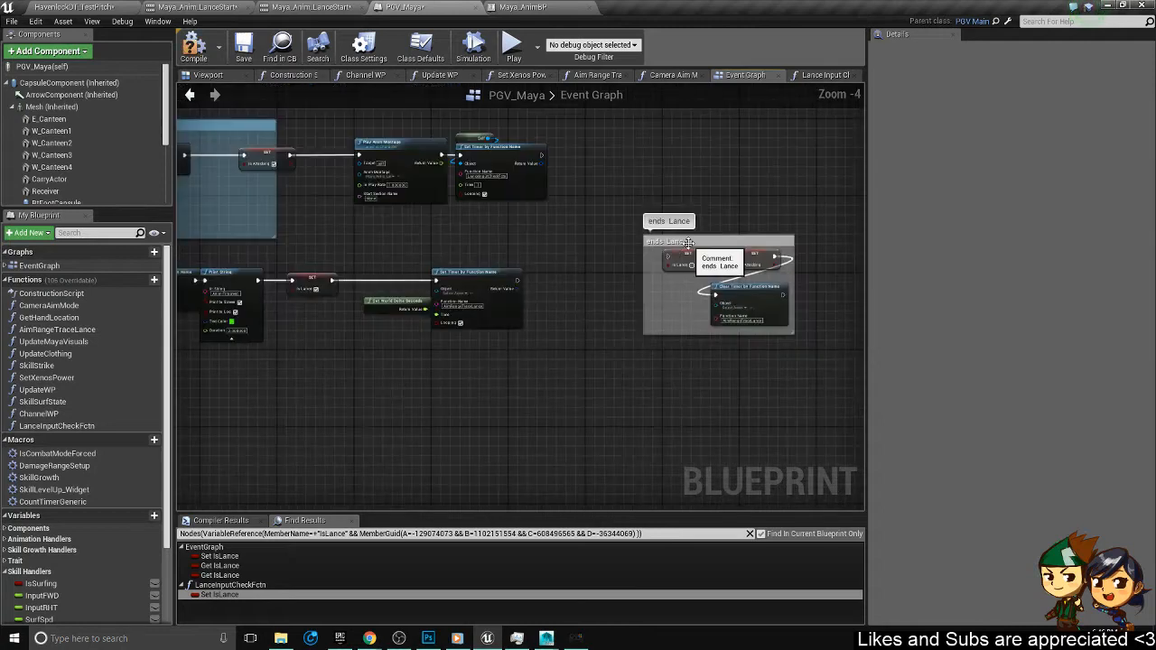
- Move the ends Lance comment and its nodes below the LanceInputCheck row
drag(677, 220, 253, 413)
drag(727, 294, 313, 470)
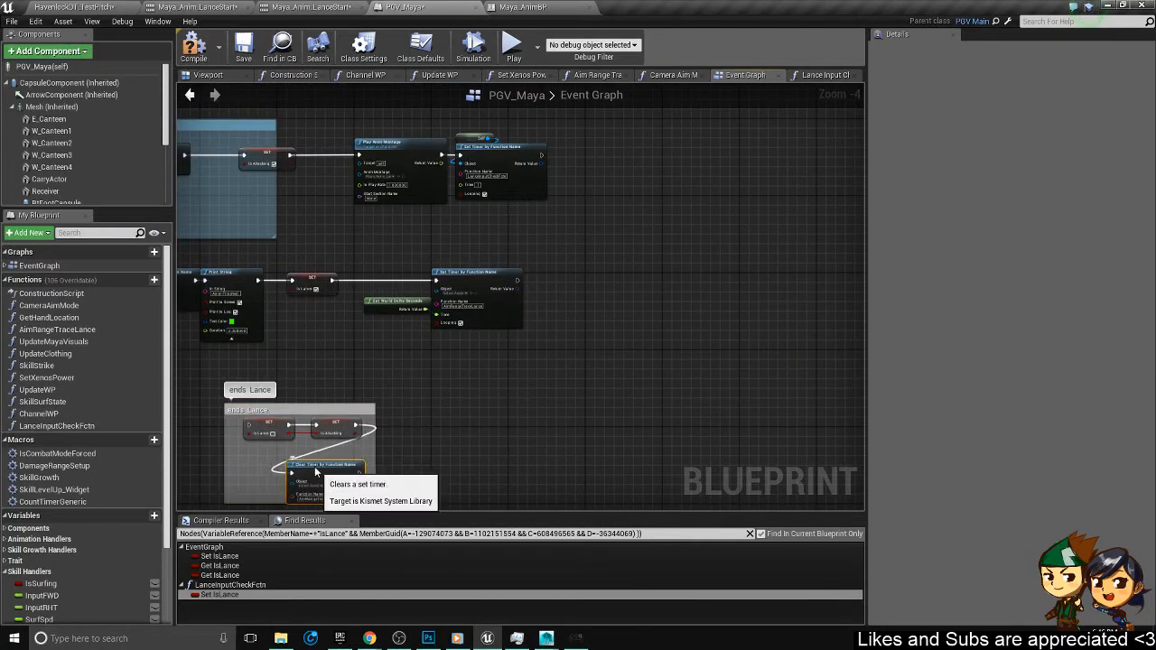
right_drag(313, 470, 611, 359)
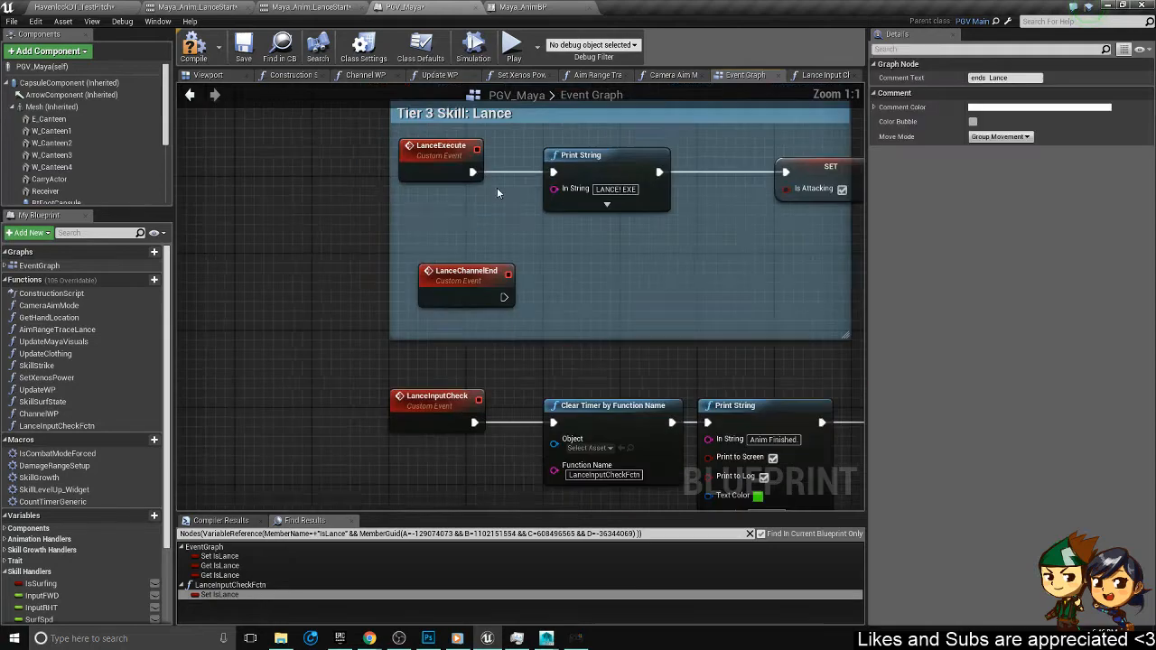
- Move the LanceChannelEnd event beside the ends Lance section and wire it to the Is Lance setter
right_drag(464, 307, 513, 211)
scroll(498, 197, down, 4)
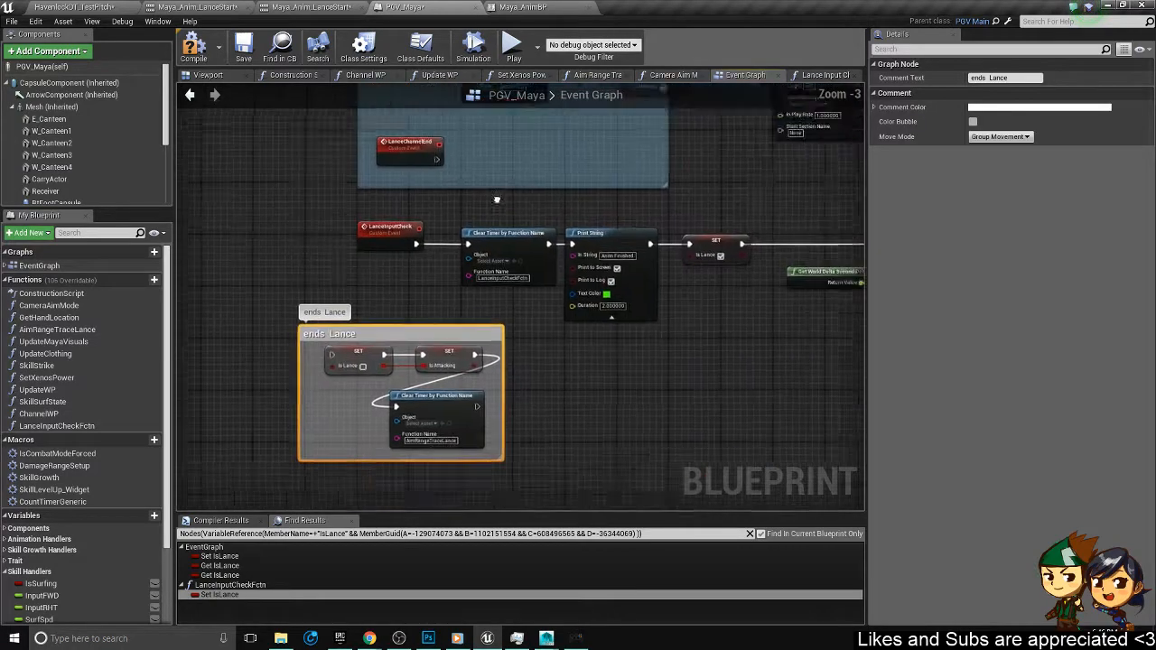
drag(384, 141, 413, 283)
scroll(271, 323, up, 4)
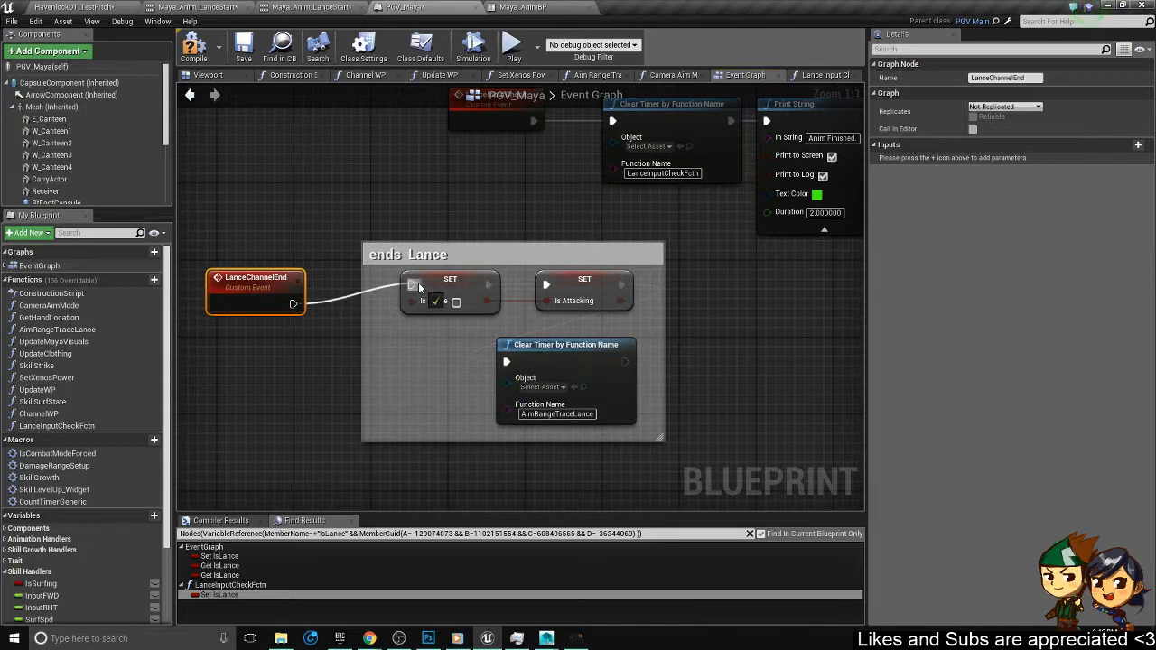
- Adjust the spacing between the LanceChannelEnd event and the ends Lance section beneath the LanceInputCheck row
scroll(418, 282, down, 2)
scroll(423, 276, down, 1)
drag(434, 228, 237, 309)
drag(459, 264, 641, 316)
click(553, 298)
scroll(504, 330, up, 1)
drag(503, 330, 485, 323)
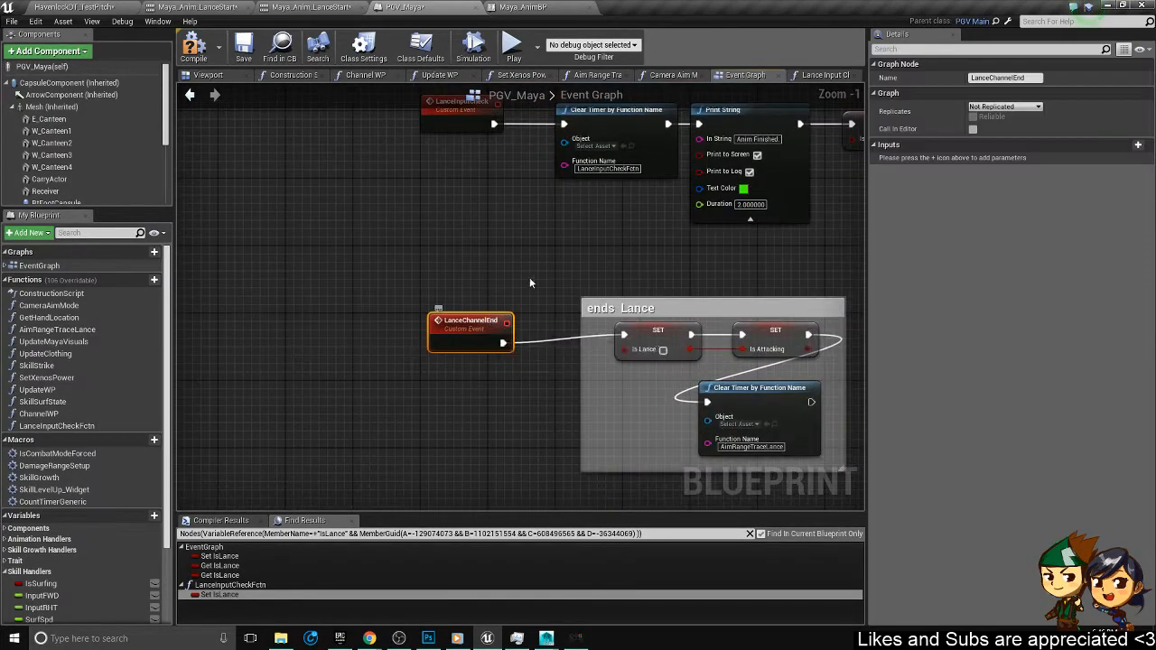
- Review the lance event chains, and locate the Activate Skill Stance section in the Event Graph
scroll(619, 242, down, 1)
right_drag(620, 242, 527, 359)
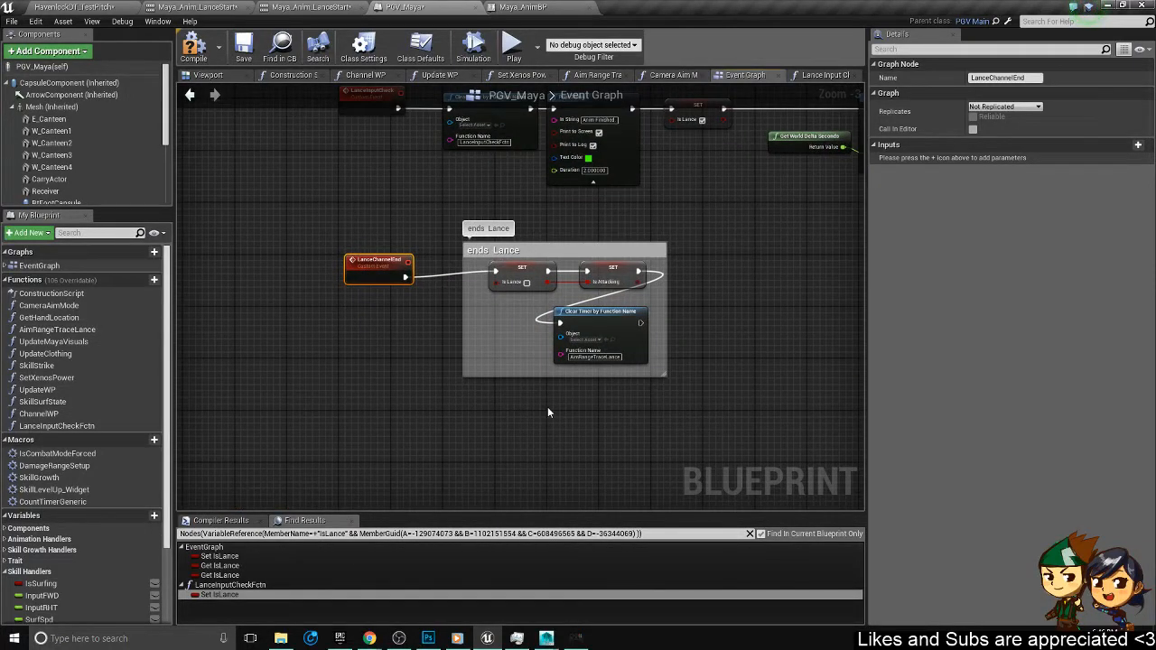
right_drag(700, 223, 598, 363)
click(504, 463)
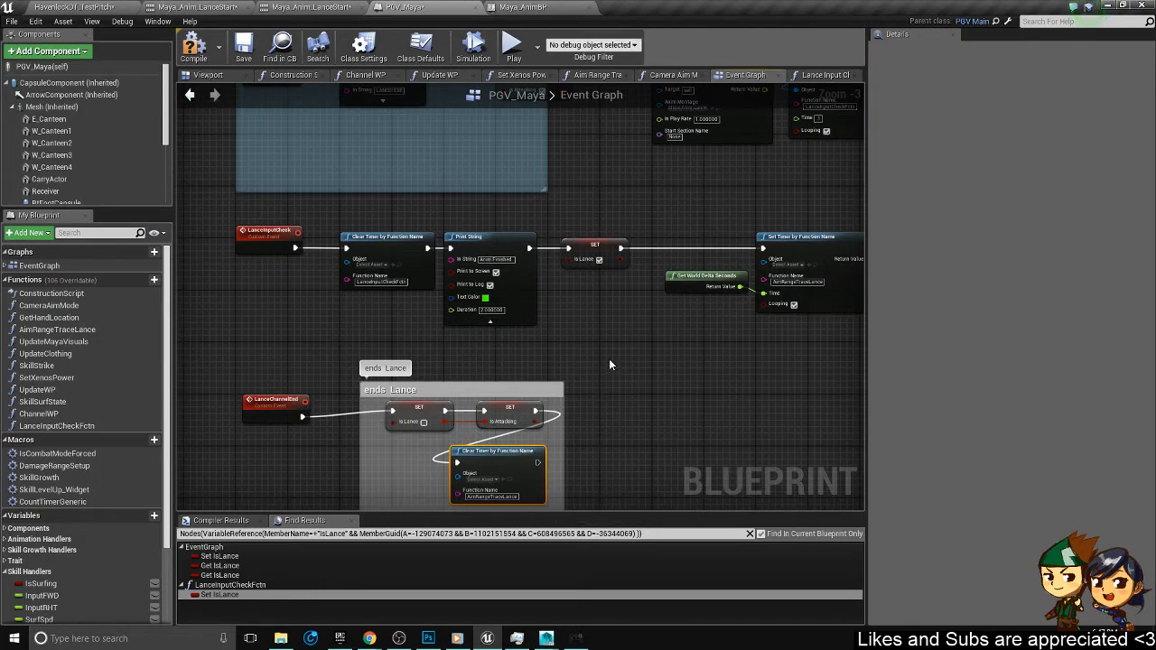
right_drag(607, 377, 634, 426)
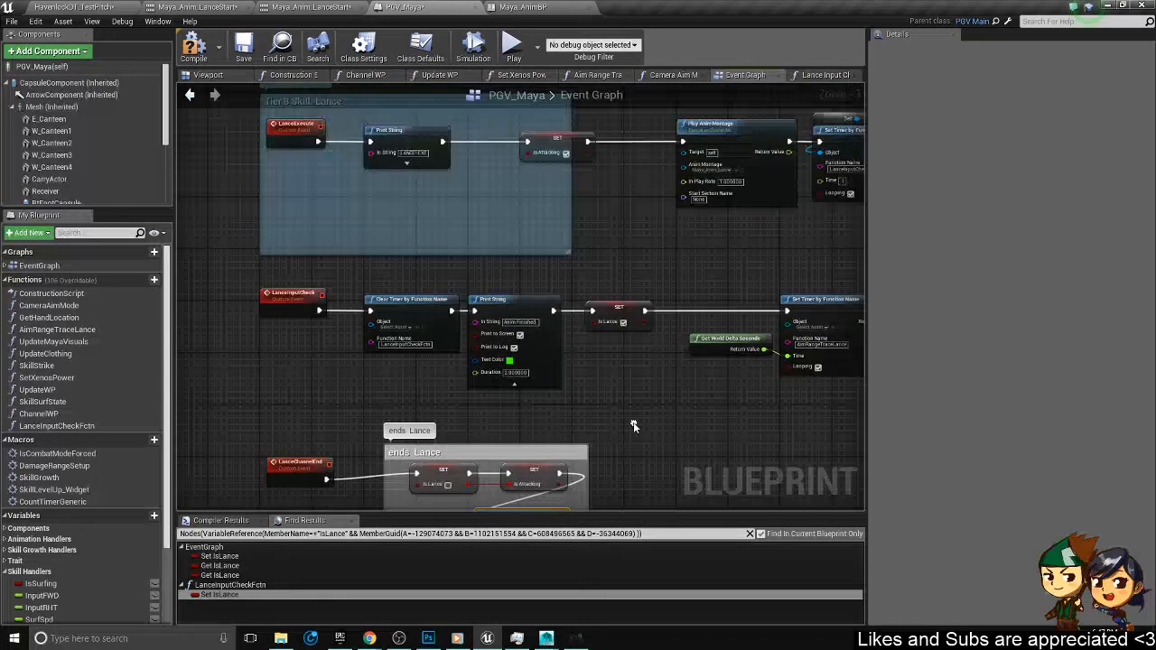
scroll(418, 317, down, 6)
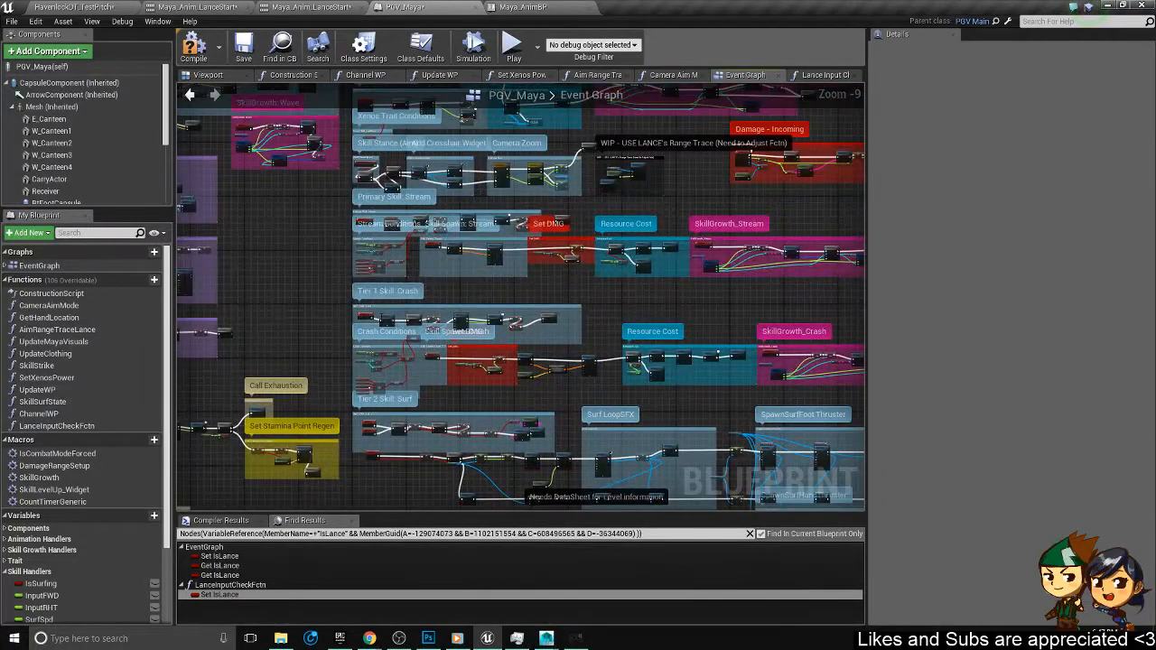
right_drag(345, 240, 441, 352)
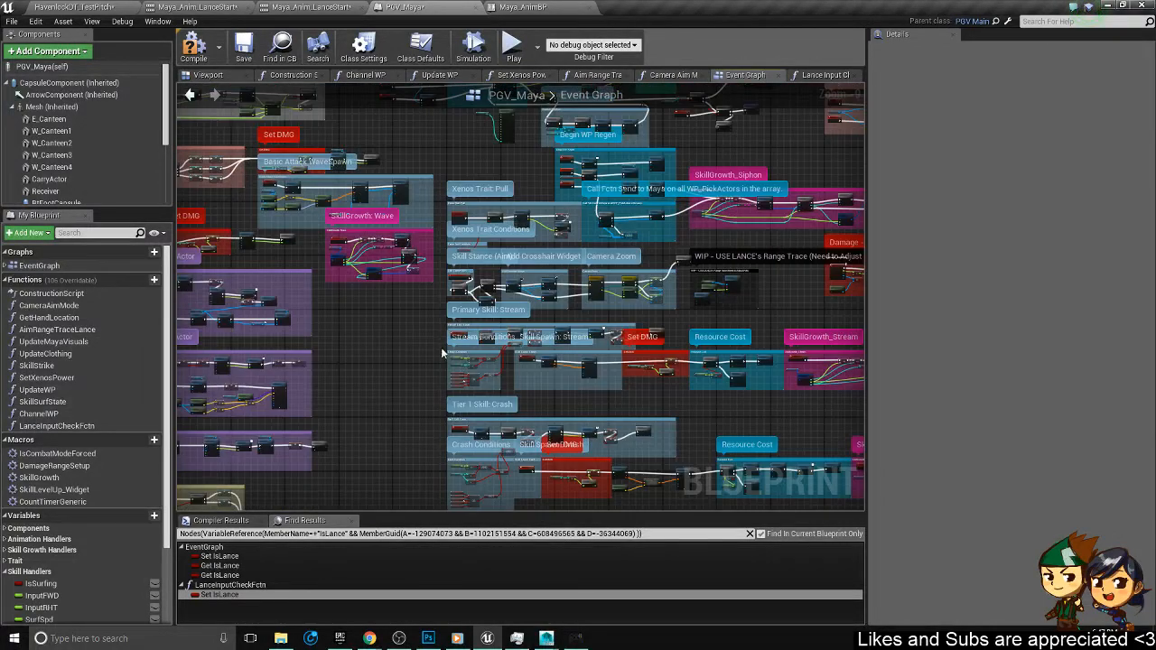
right_click(352, 285)
right_drag(336, 334, 776, 157)
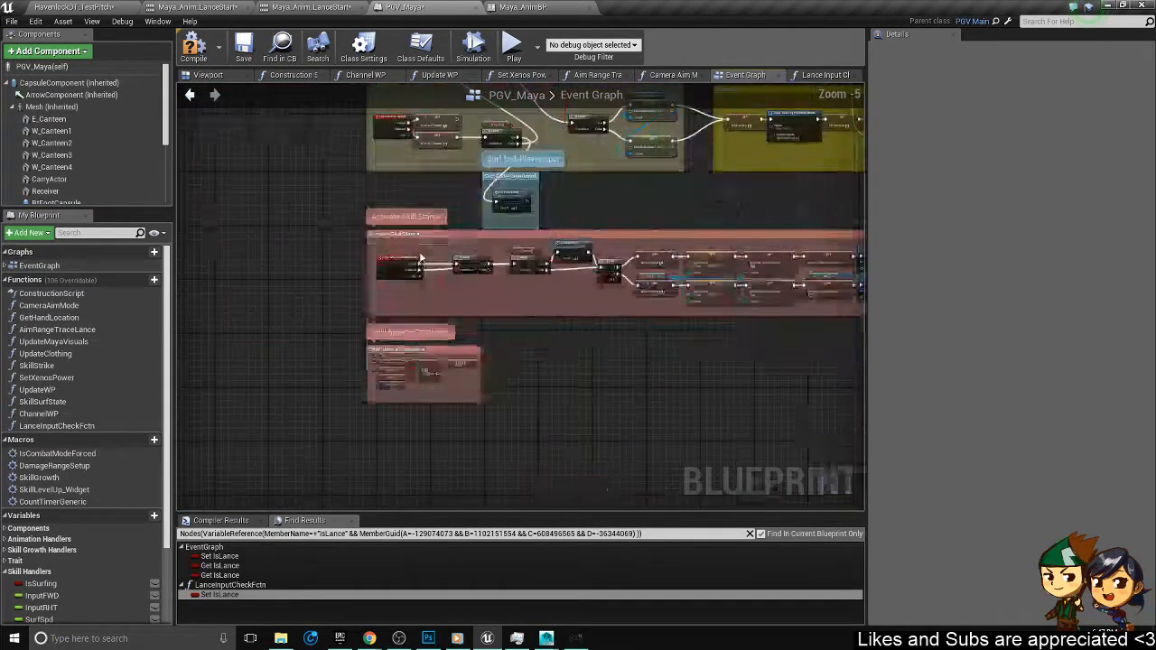
scroll(421, 257, up, 4)
scroll(422, 253, down, 1)
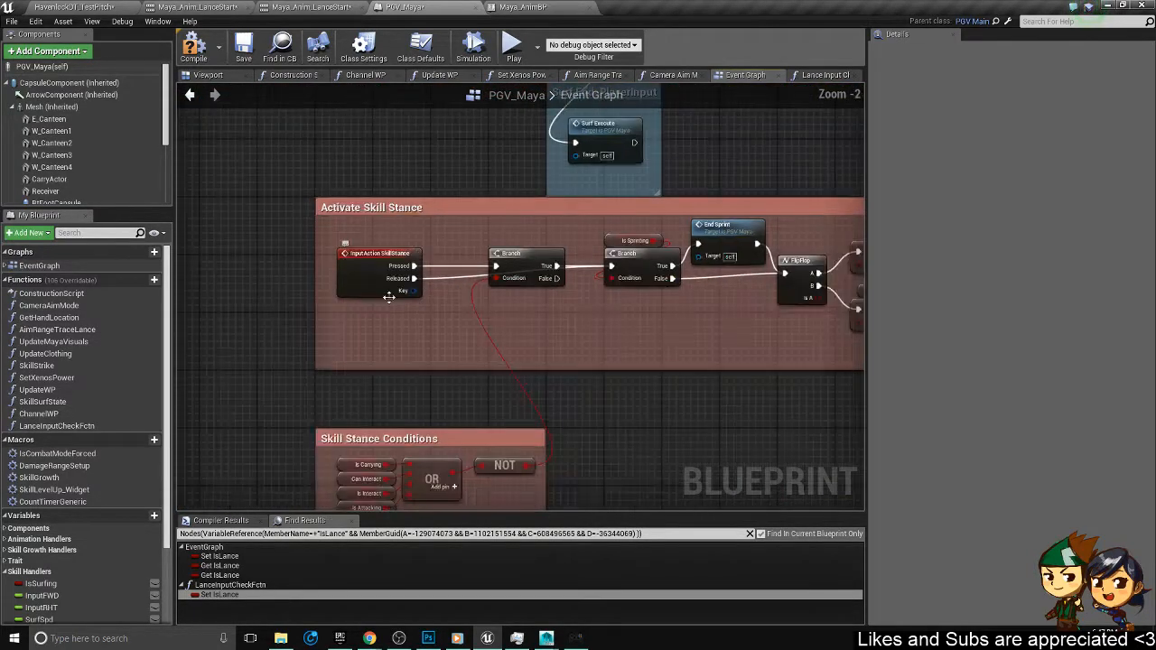
- Examine the Activate Skill Stance chain from InputAction SkillStance through its branches and FlipFlop to the Set Field Of View nodes
right_drag(393, 277, 564, 274)
scroll(564, 274, up, 2)
click(511, 278)
right_drag(736, 291, 322, 285)
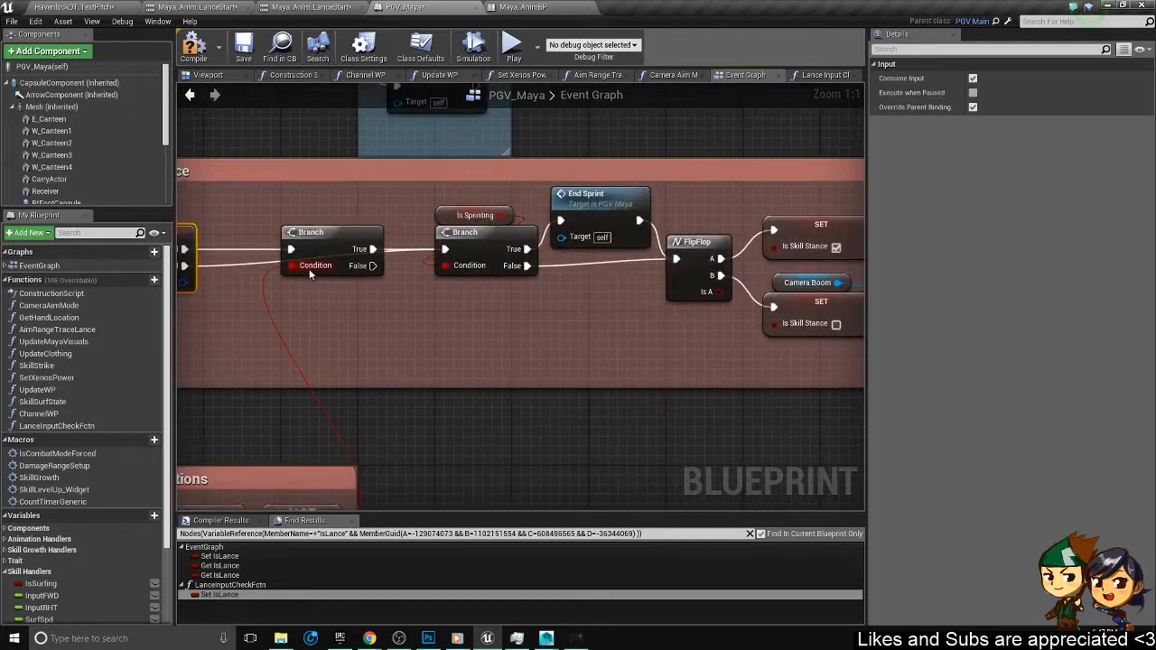
right_drag(437, 301, 679, 260)
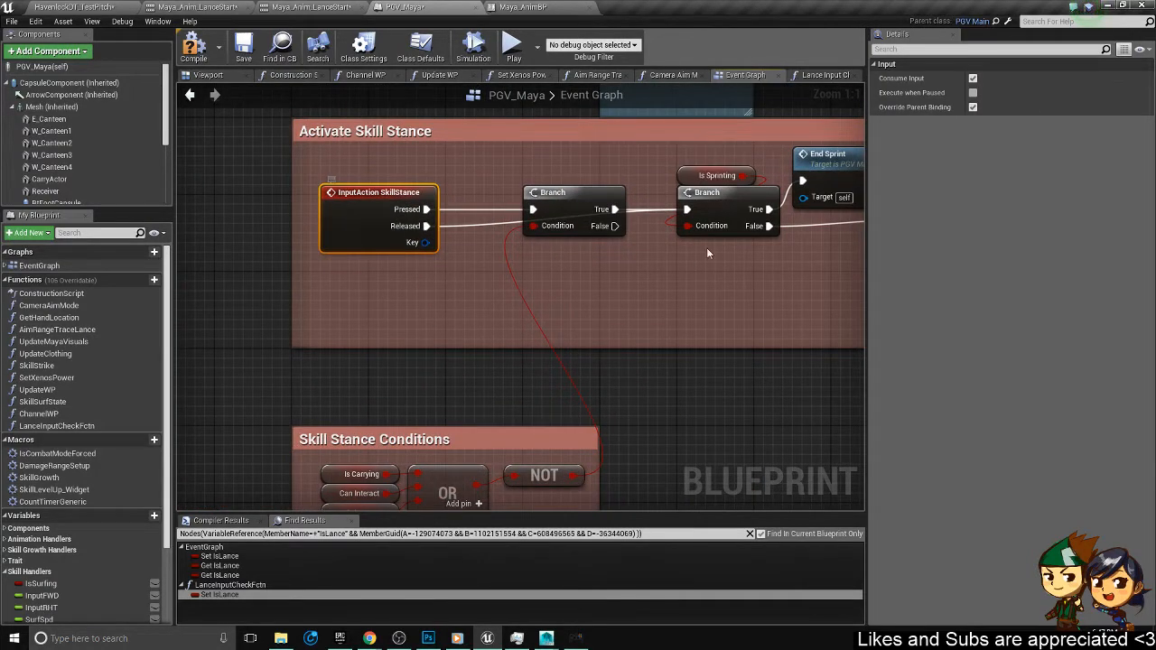
right_drag(790, 233, 555, 244)
right_drag(180, 271, 337, 268)
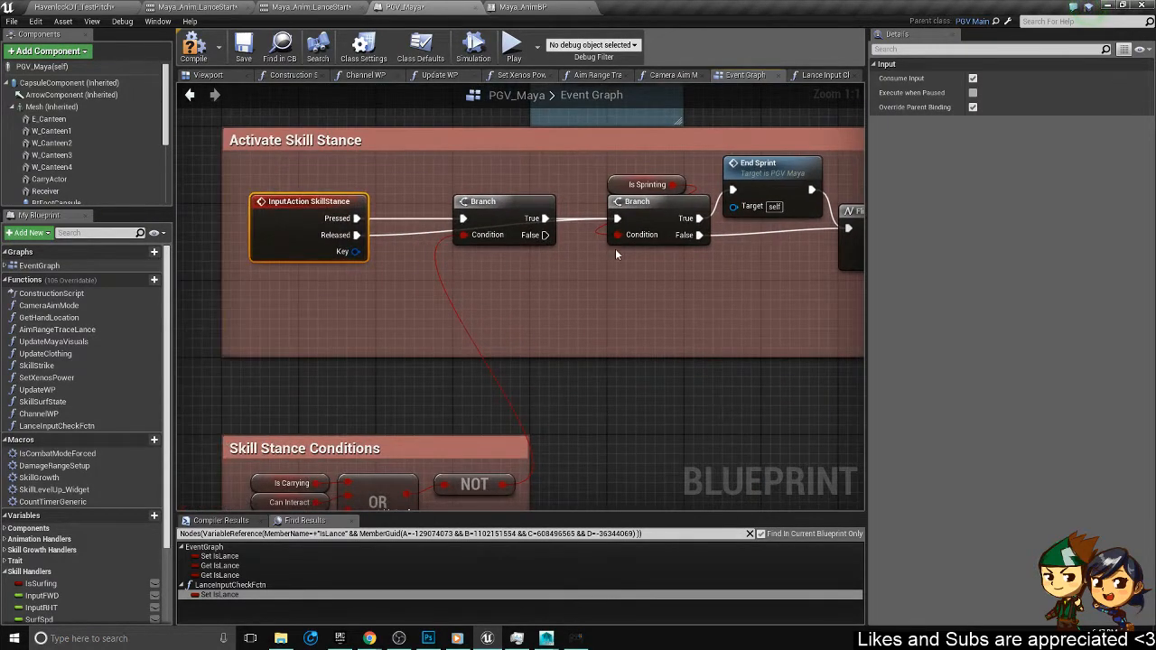
right_drag(615, 254, 540, 262)
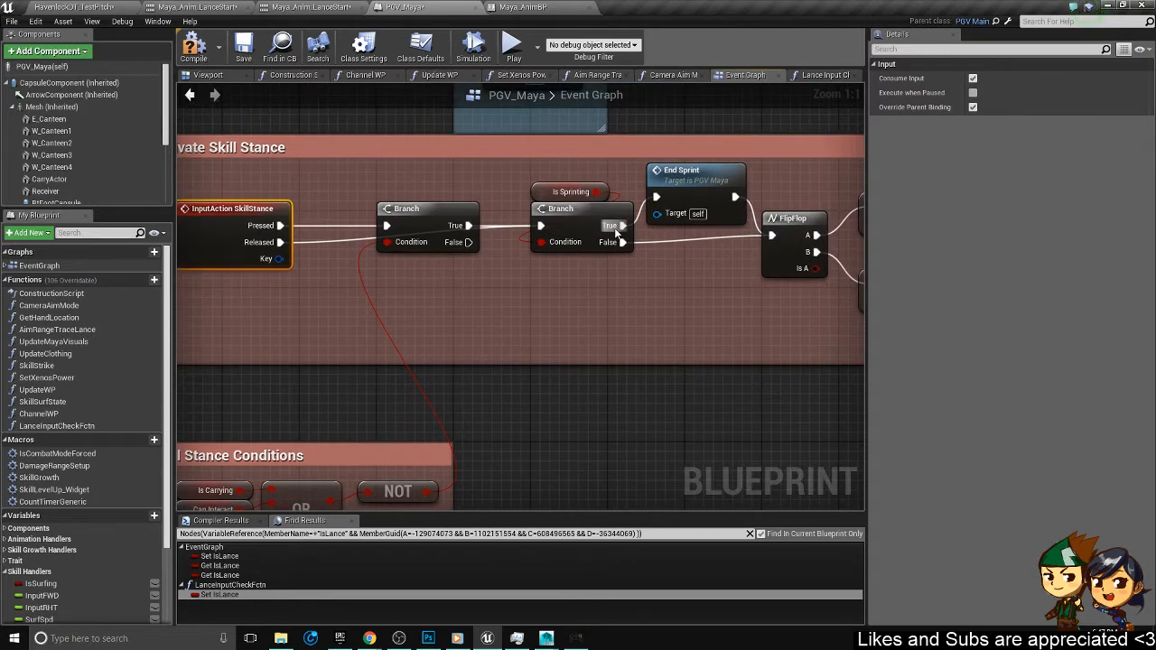
right_drag(616, 233, 642, 246)
right_drag(461, 255, 655, 208)
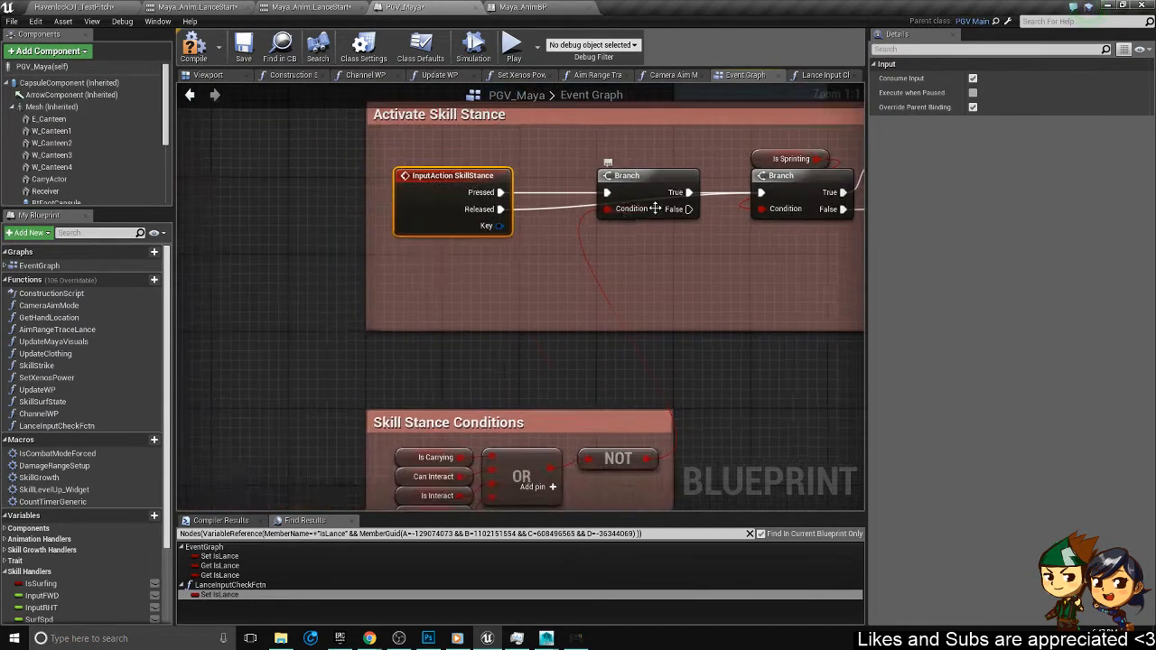
scroll(622, 213, down, 1)
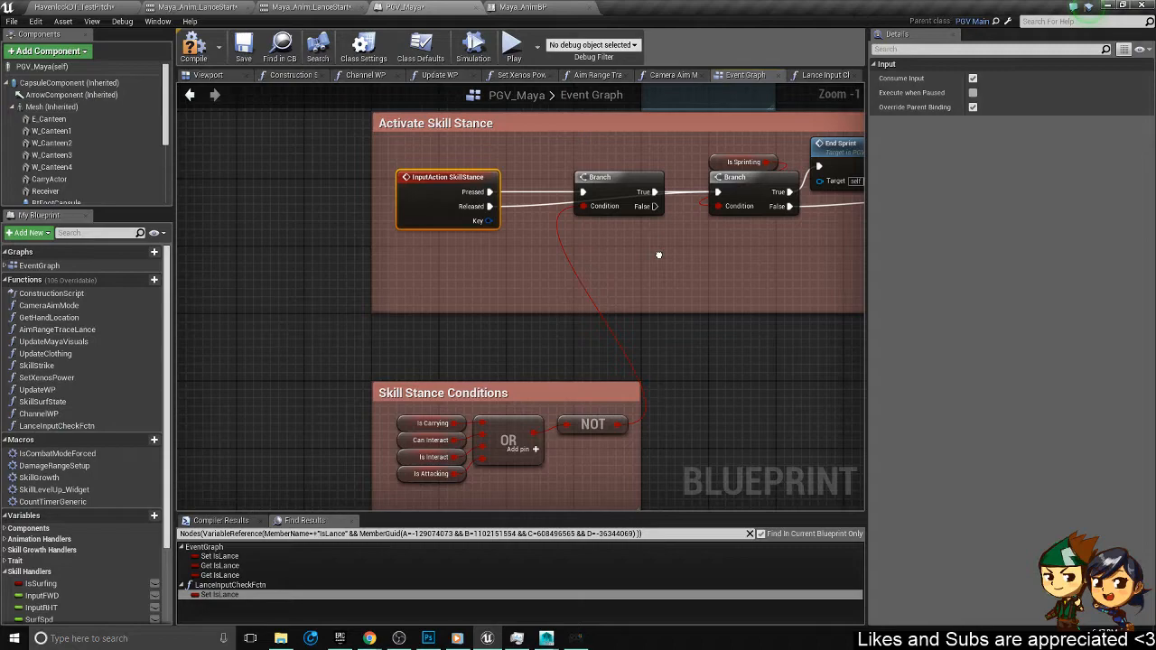
right_drag(658, 255, 512, 243)
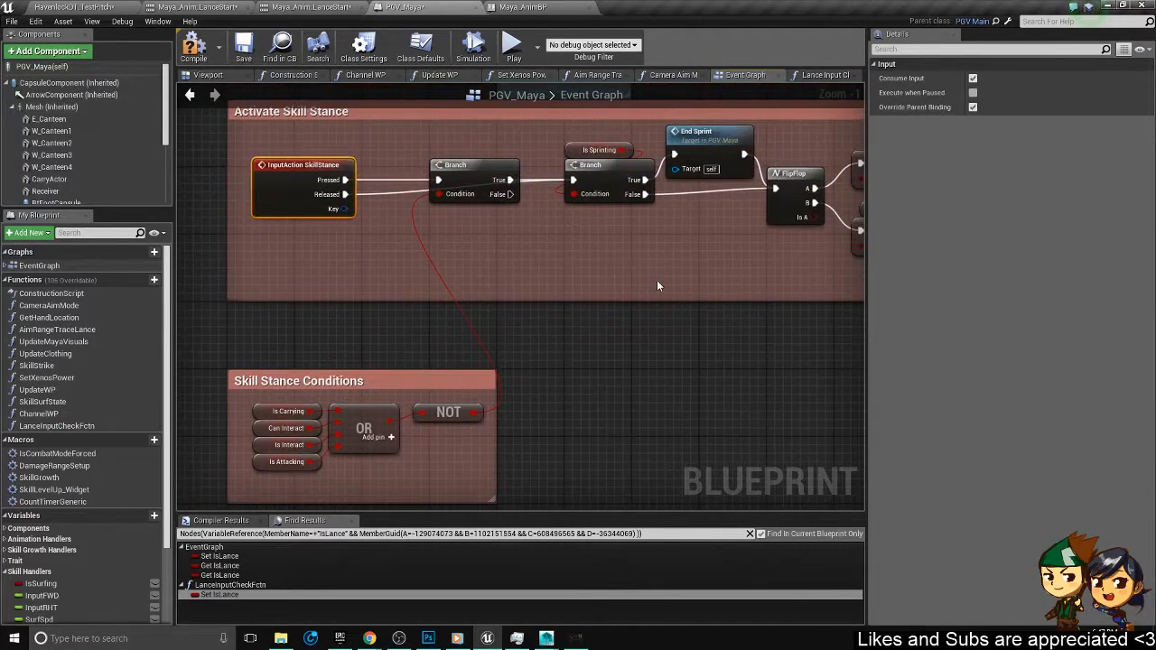
right_drag(656, 280, 502, 355)
right_drag(608, 317, 371, 311)
right_drag(640, 294, 384, 292)
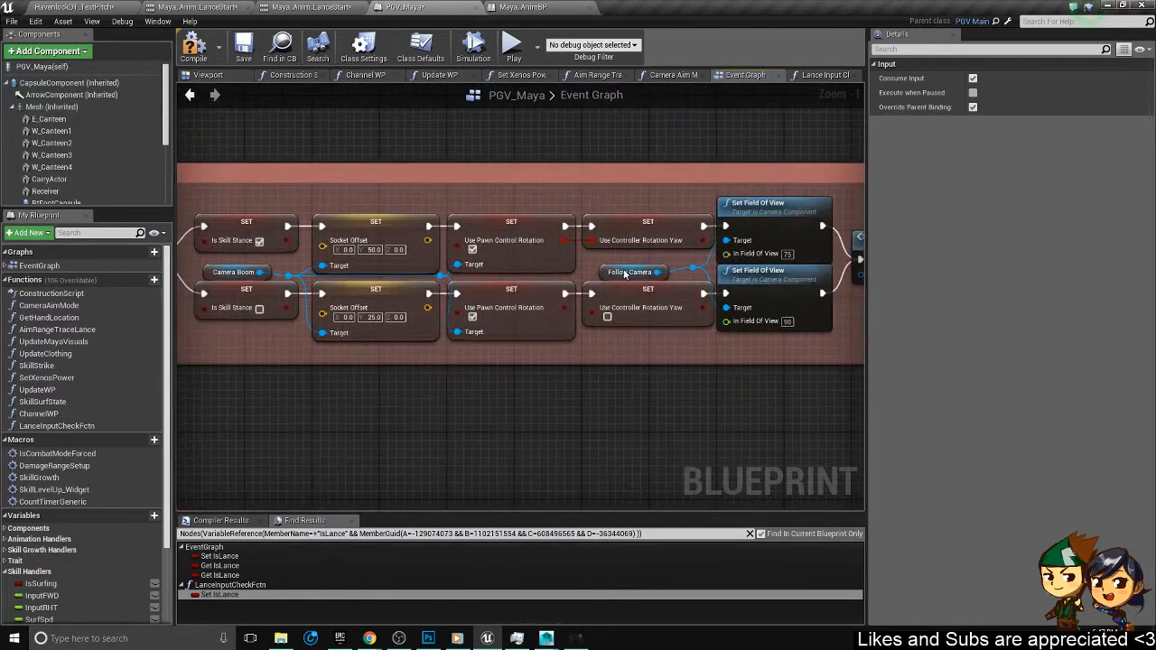
right_drag(766, 270, 724, 226)
right_drag(370, 287, 624, 264)
right_drag(335, 260, 590, 281)
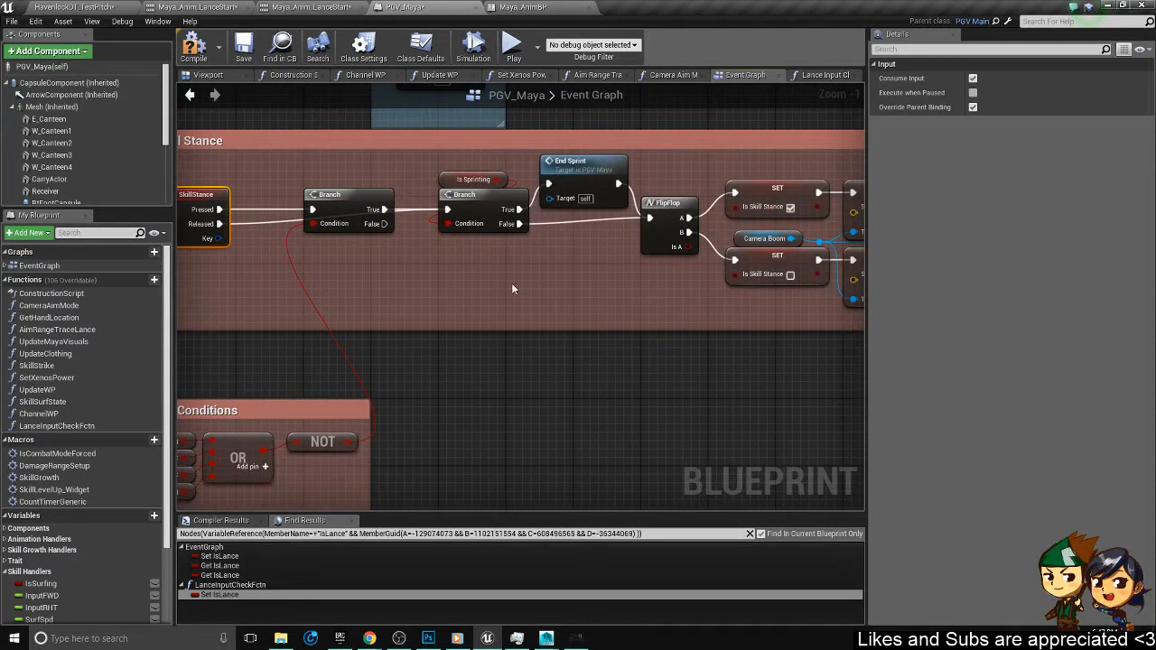
- In Activate Skill Stance, move the first Branch up and the Is Sprinting Branch with its getter down, and add a new Branch below them
click(464, 203)
right_drag(399, 259, 673, 230)
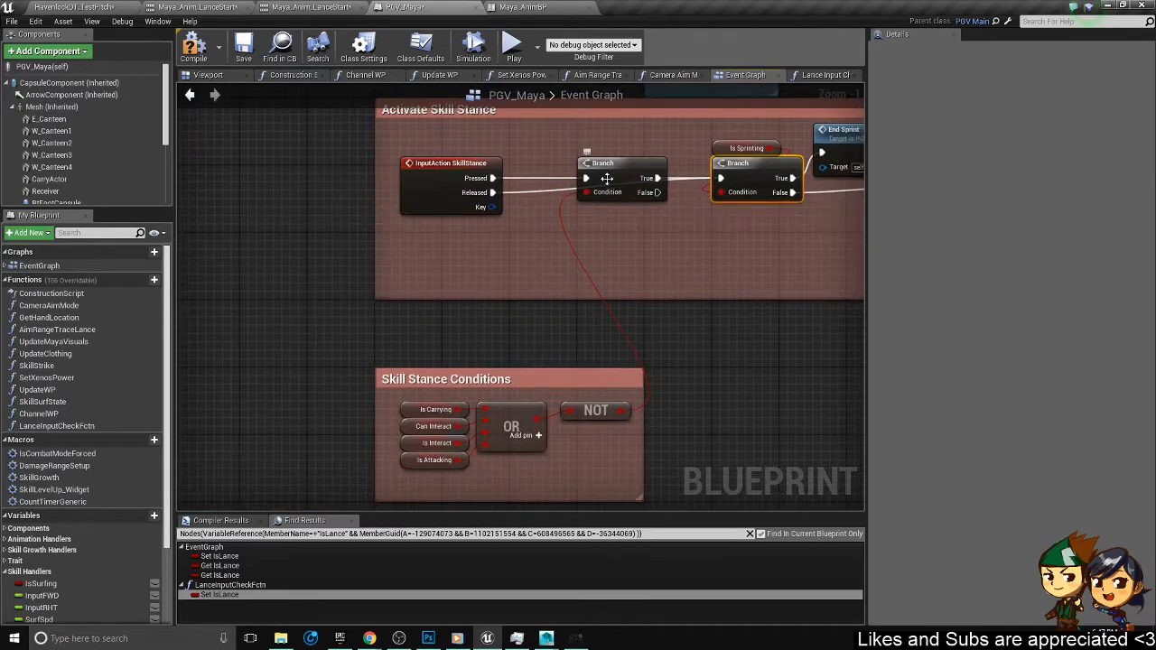
drag(606, 179, 578, 174)
right_drag(746, 183, 608, 160)
click(608, 161)
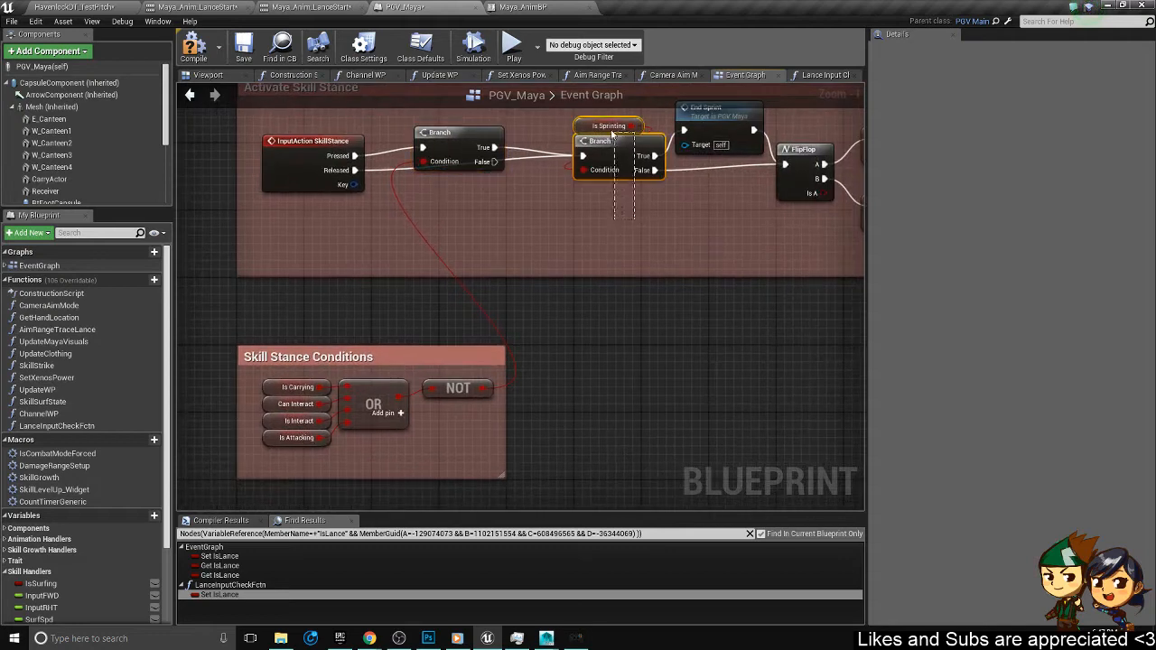
drag(608, 161, 614, 186)
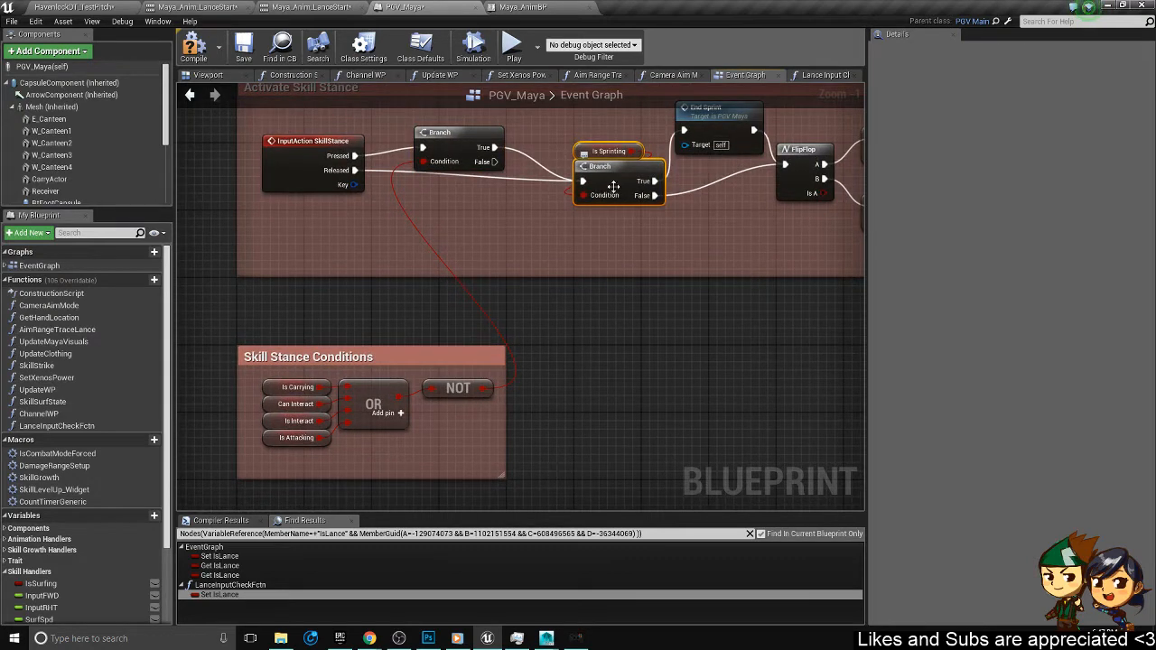
click(579, 249)
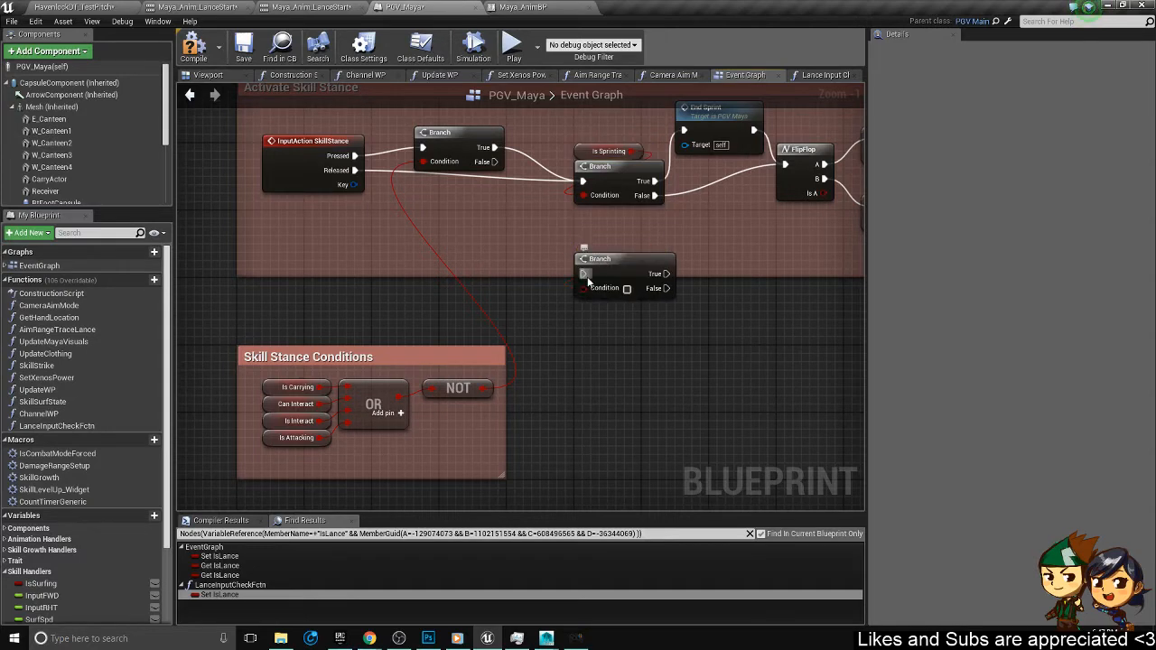
- Feed an Is Lance getter into the new Branch's Condition and place the getter just above that Branch
drag(584, 287, 539, 225)
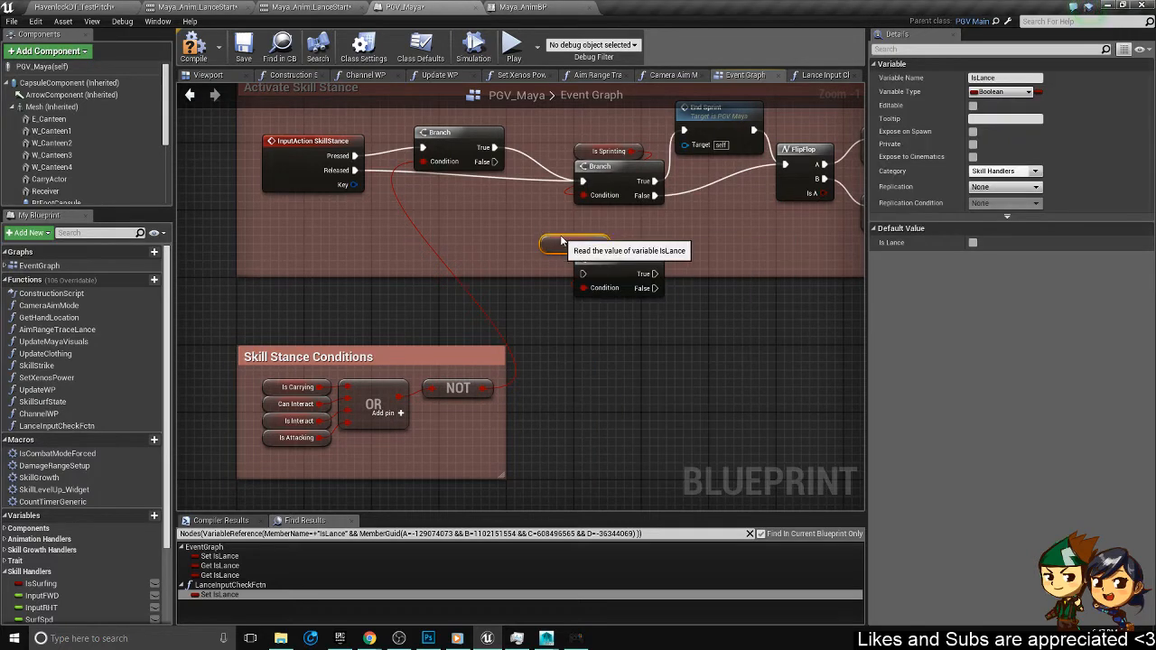
drag(553, 237, 594, 236)
- Examine the LanceExecute, LanceInputCheck and LanceChannelEnd event chains in the Tier 3 Lance skill area
scroll(717, 343, down, 9)
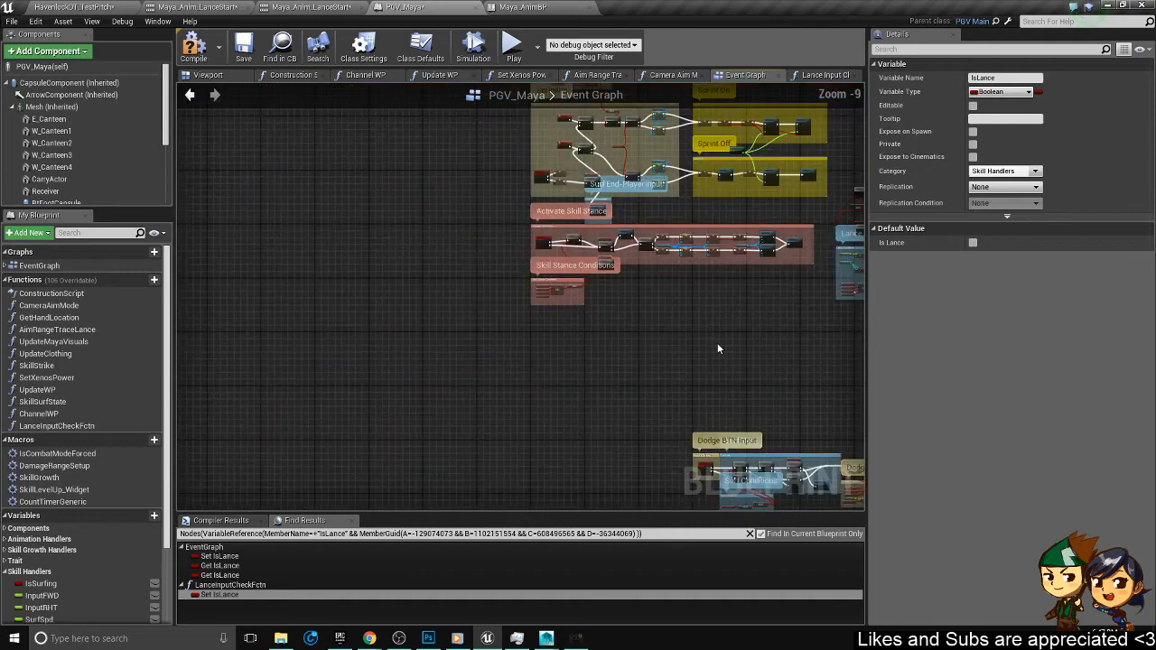
right_drag(821, 483, 431, 245)
scroll(407, 229, up, 7)
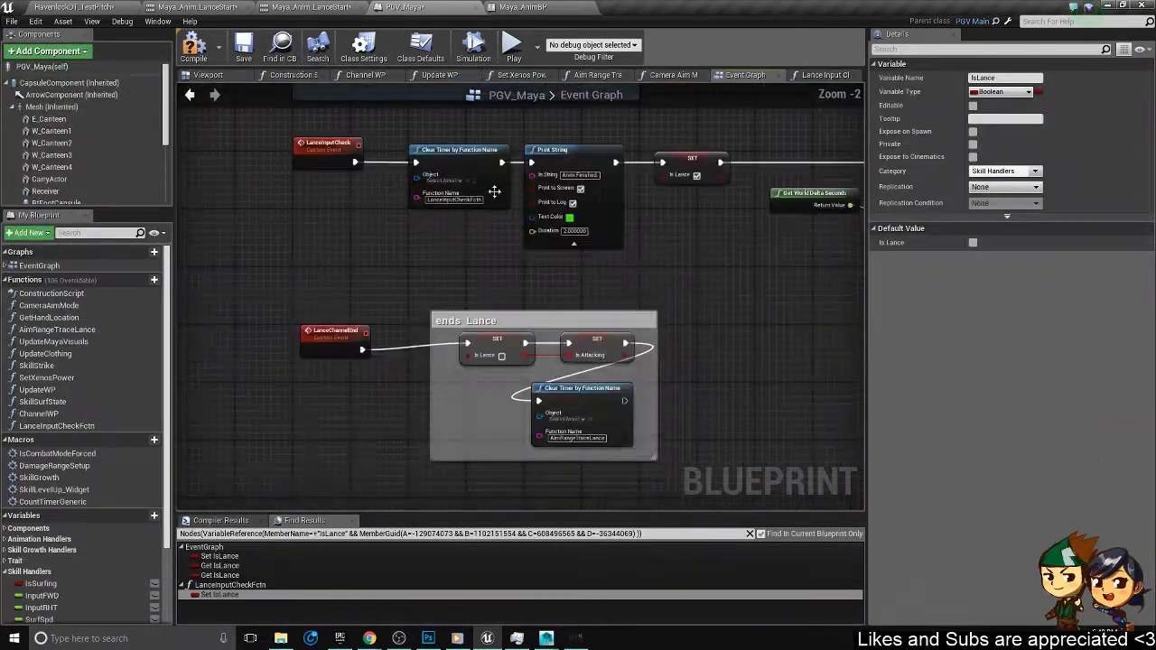
right_drag(493, 191, 432, 329)
right_drag(593, 229, 578, 310)
scroll(578, 310, down, 1)
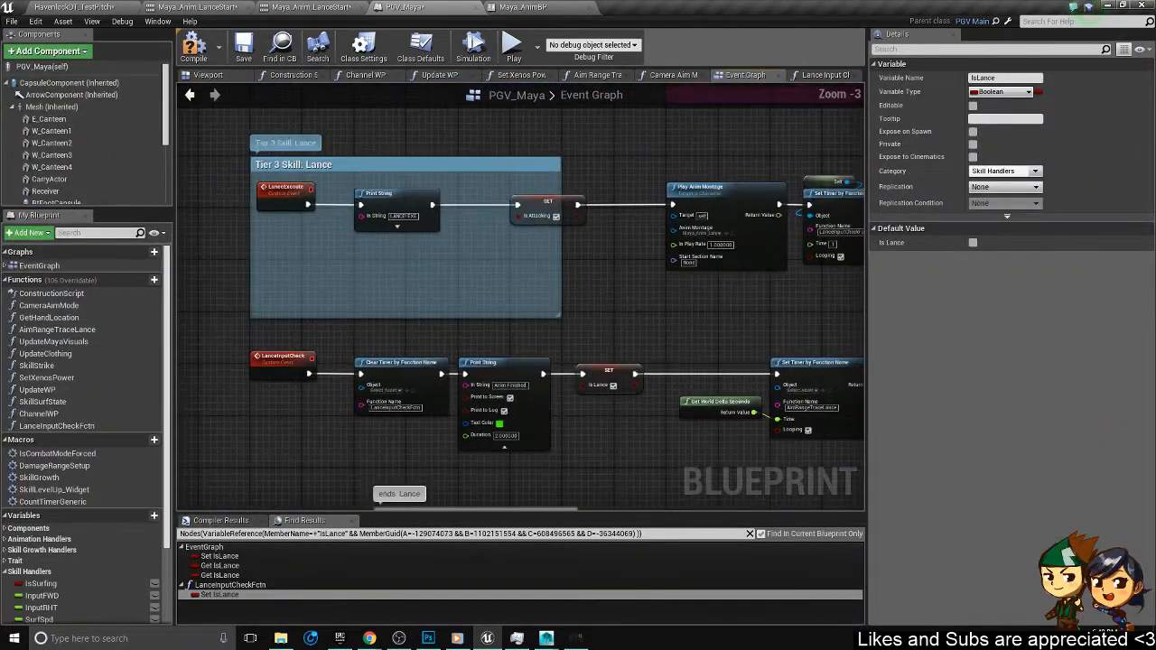
right_drag(664, 447, 597, 301)
drag(572, 279, 323, 190)
right_drag(513, 199, 495, 302)
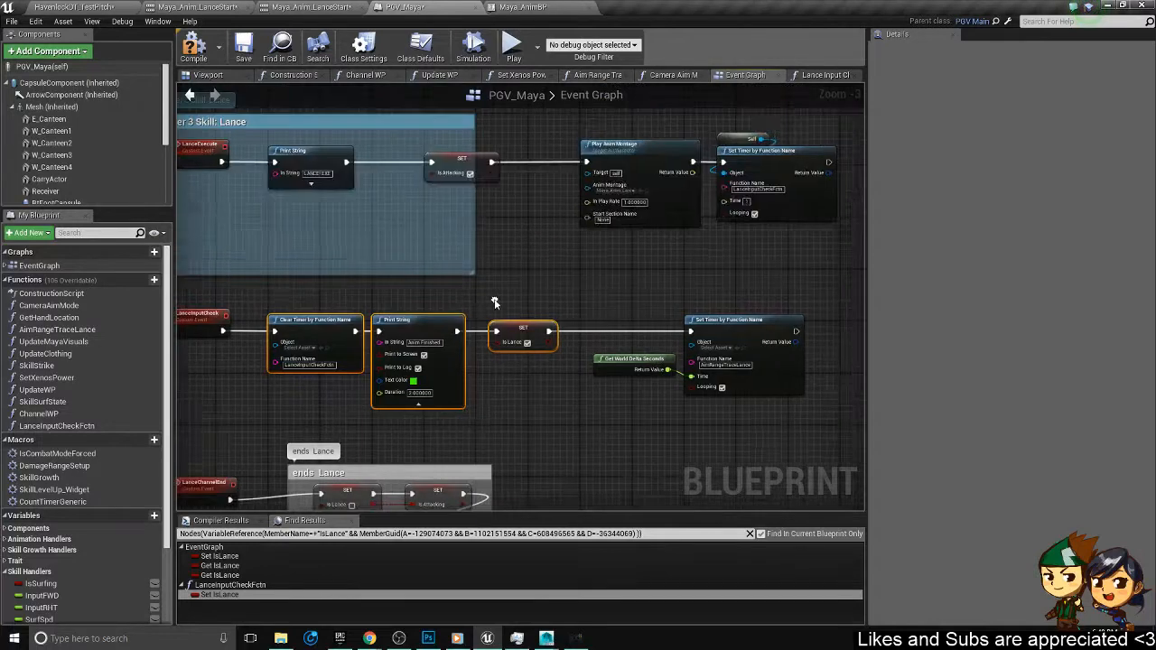
- Move the Set Is Lance node slightly closer to the Print String node in the LanceInputCheck chain
click(556, 291)
drag(565, 290, 475, 354)
drag(525, 327, 511, 327)
right_drag(517, 271, 633, 249)
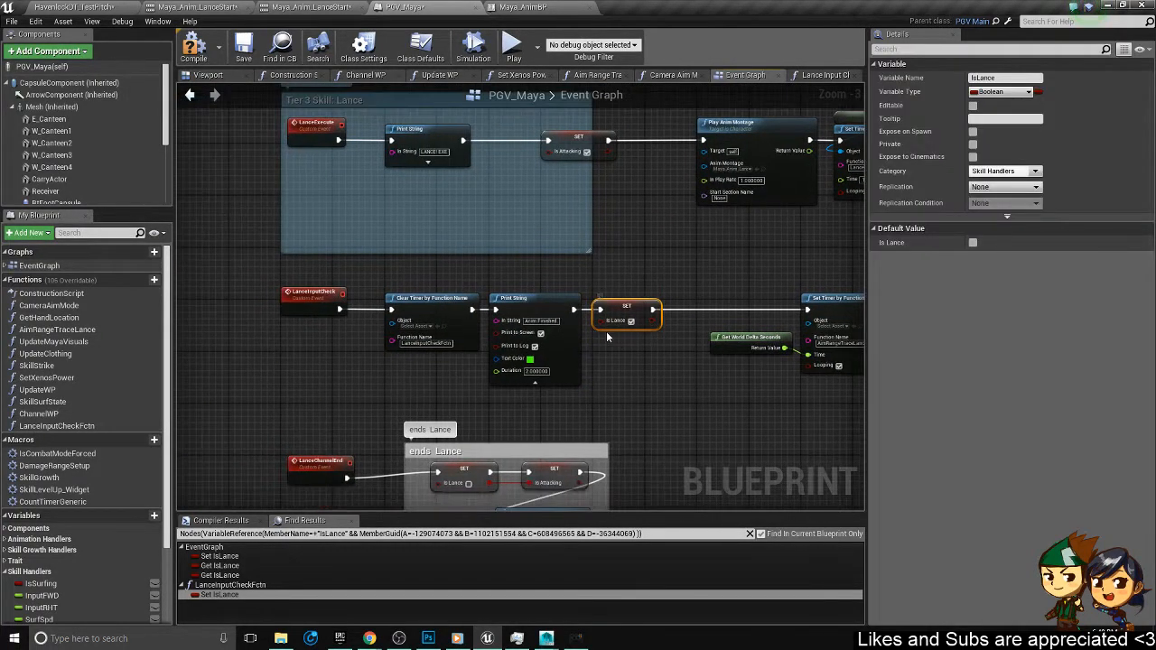
- Examine the dodge input, dodge conditions, exhaustion and ledge leap sections of the event graph
scroll(606, 331, down, 10)
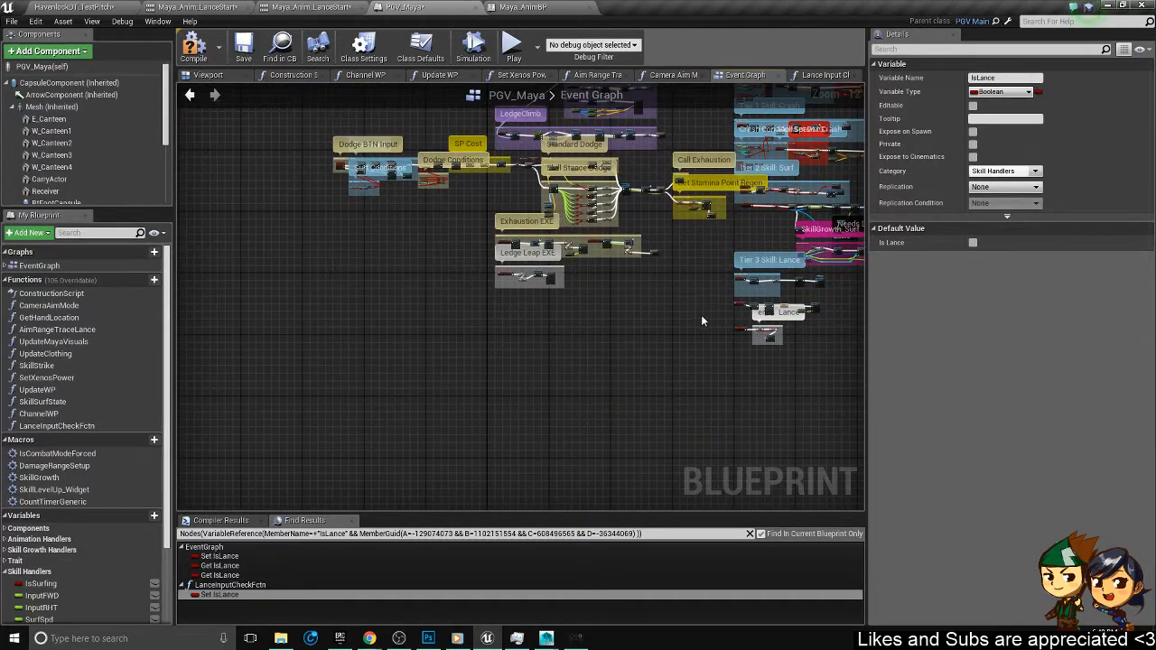
scroll(793, 341, up, 6)
right_drag(417, 242, 705, 372)
right_drag(515, 265, 766, 419)
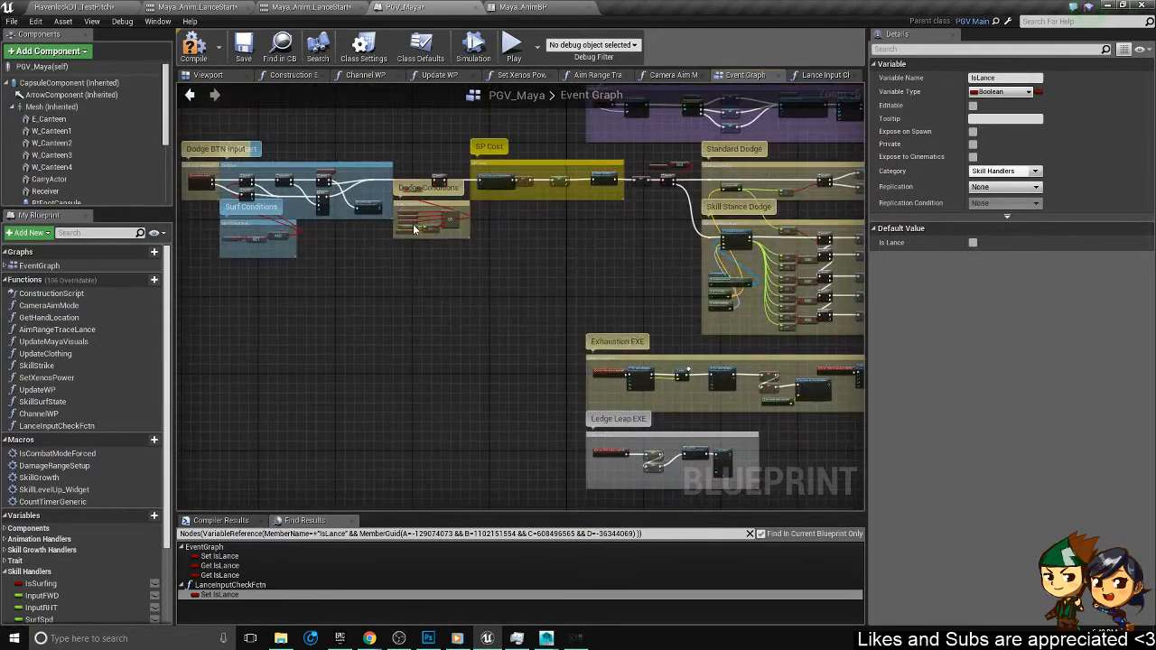
right_drag(260, 193, 516, 236)
scroll(573, 252, up, 6)
scroll(515, 247, down, 6)
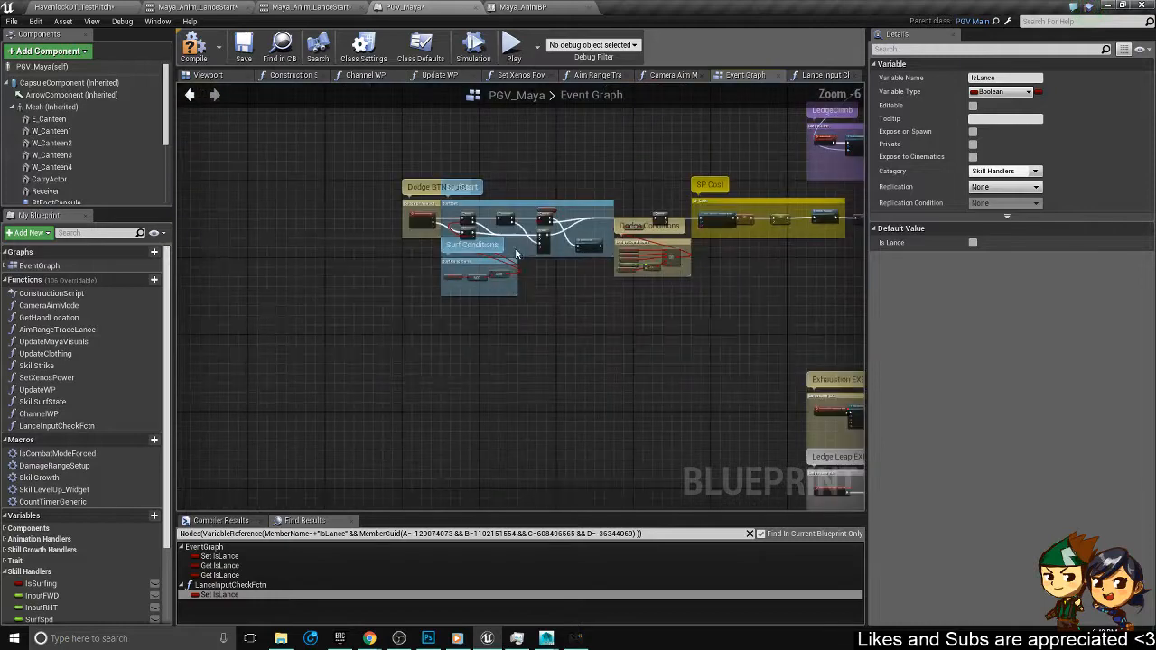
right_drag(595, 313, 286, 176)
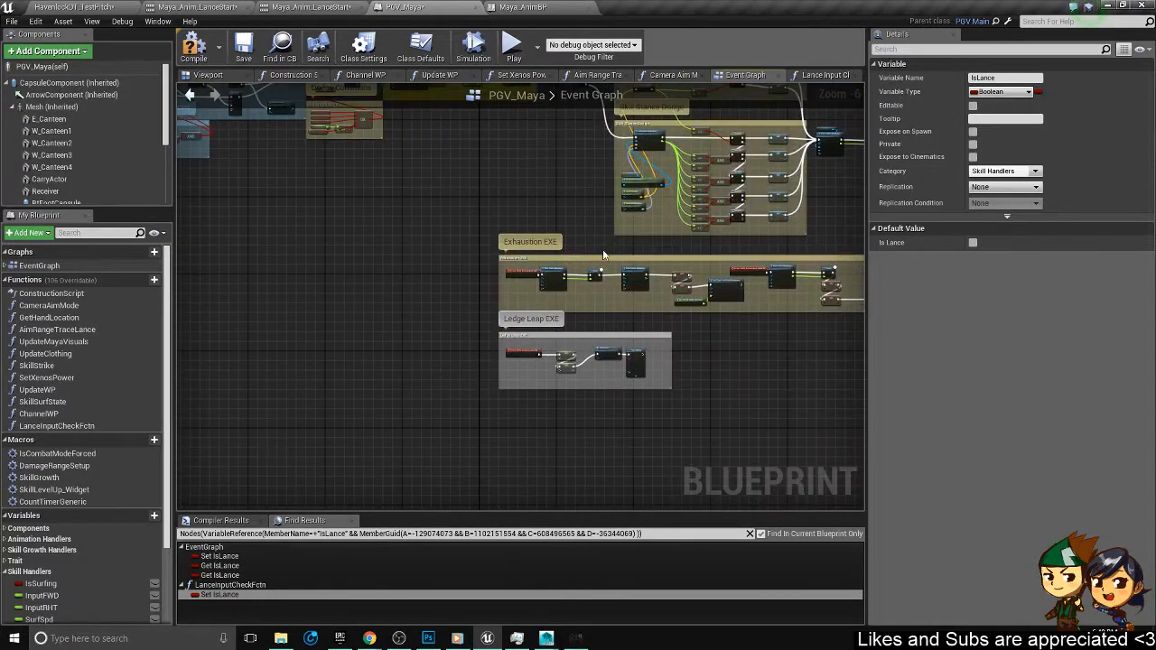
right_drag(603, 251, 685, 385)
scroll(583, 341, down, 6)
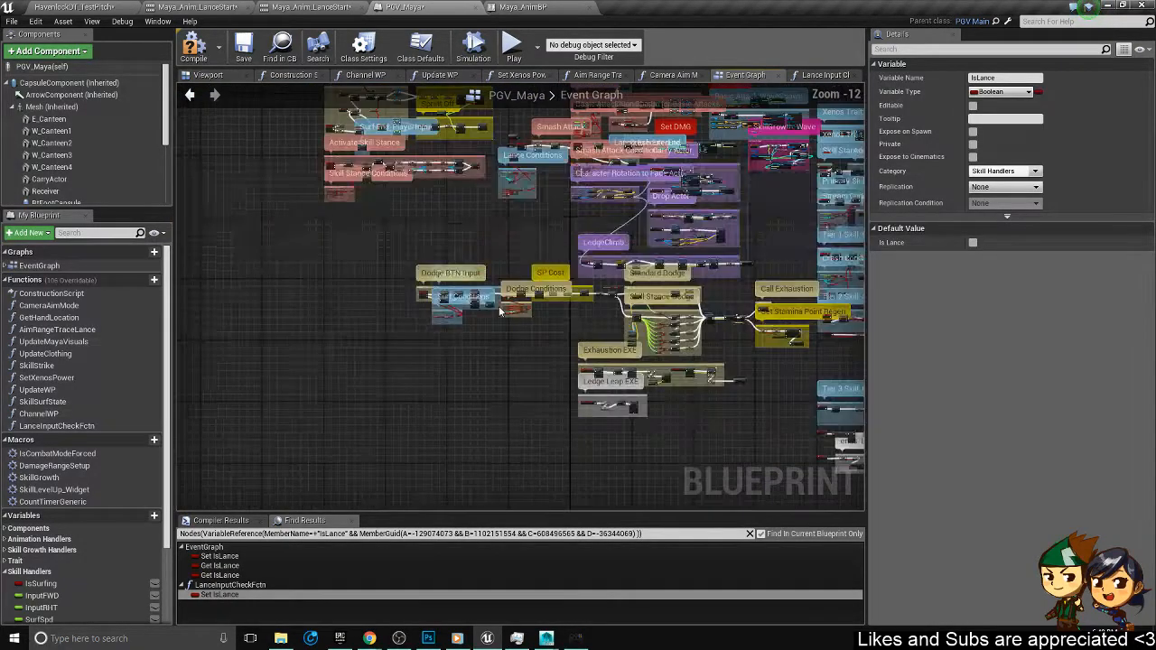
- Wire the SkillStance Released output into the Is Lance Branch, and that Branch's False output into the Is Sprinting Branch
scroll(348, 169, up, 11)
right_drag(347, 169, 453, 269)
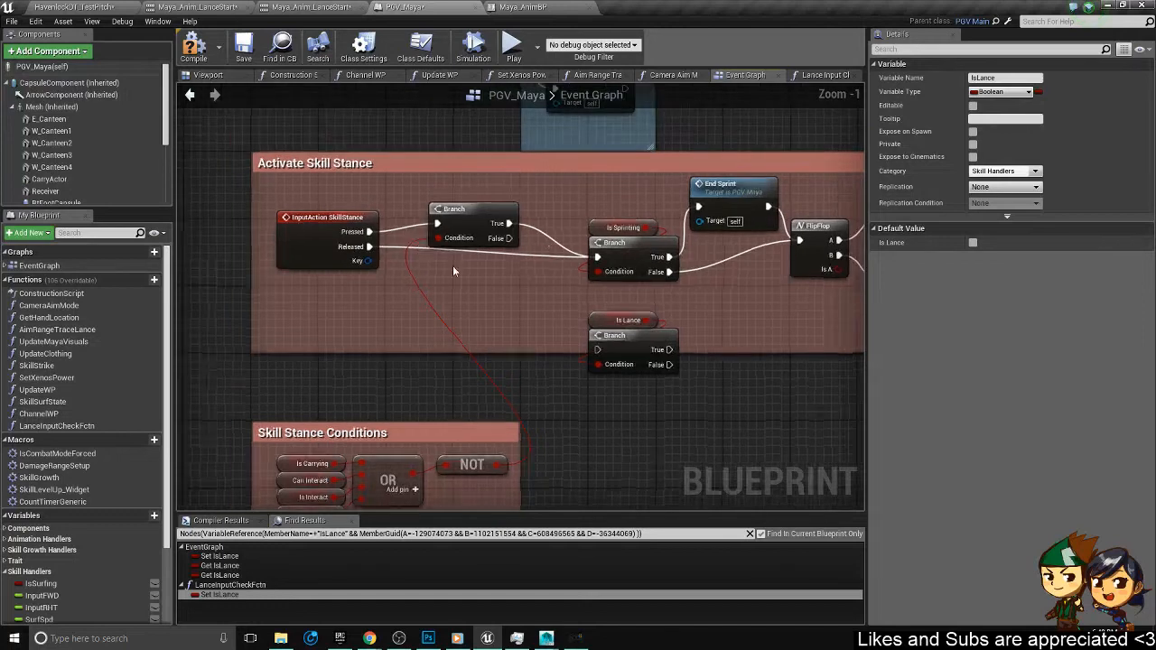
scroll(452, 265, up, 1)
drag(322, 210, 585, 332)
right_drag(670, 346, 643, 335)
drag(642, 335, 555, 211)
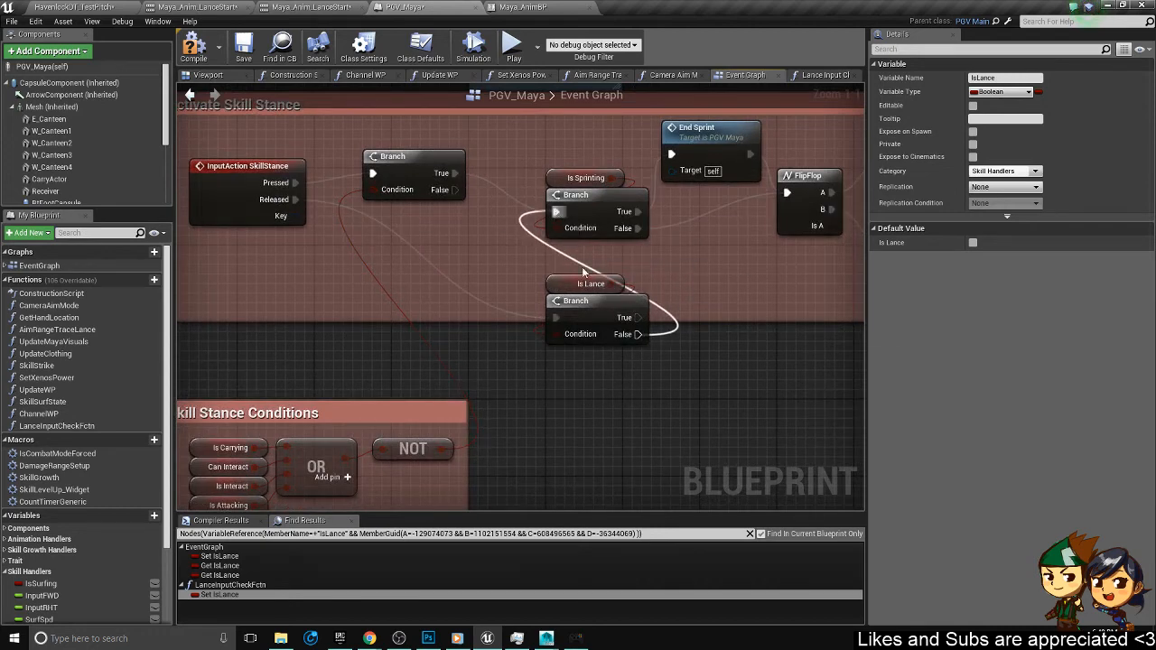
drag(619, 390, 579, 286)
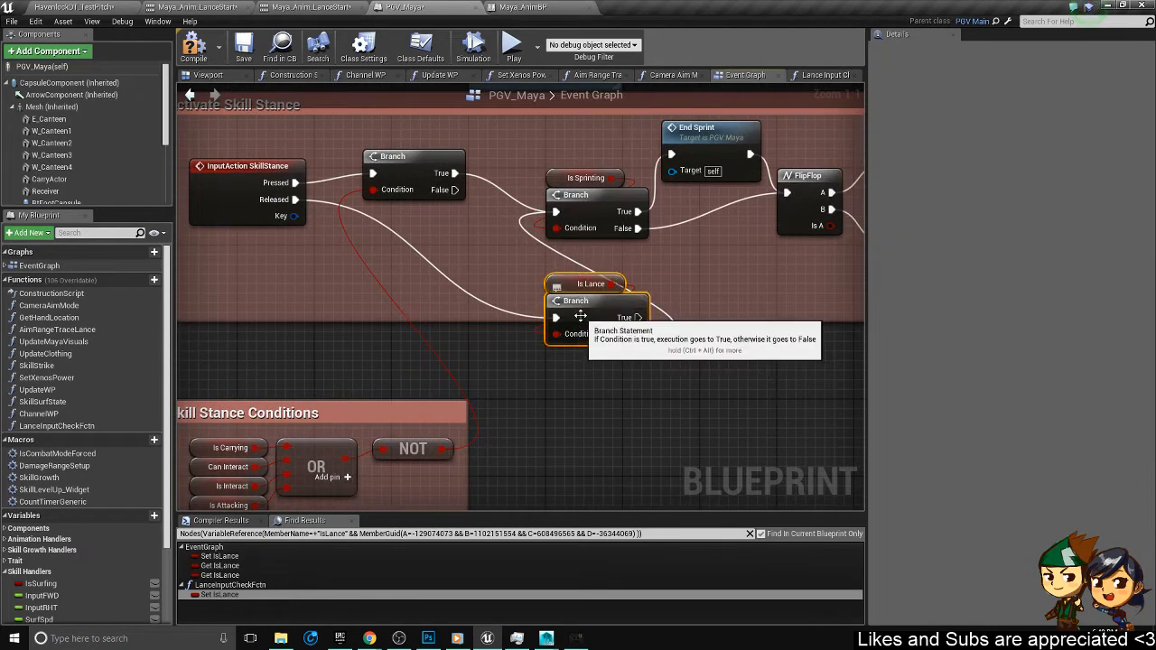
- Add a Lance Channel End call from the Is Lance Branch's True output and place it below the Activate Skill Stance comment
right_drag(640, 372, 593, 343)
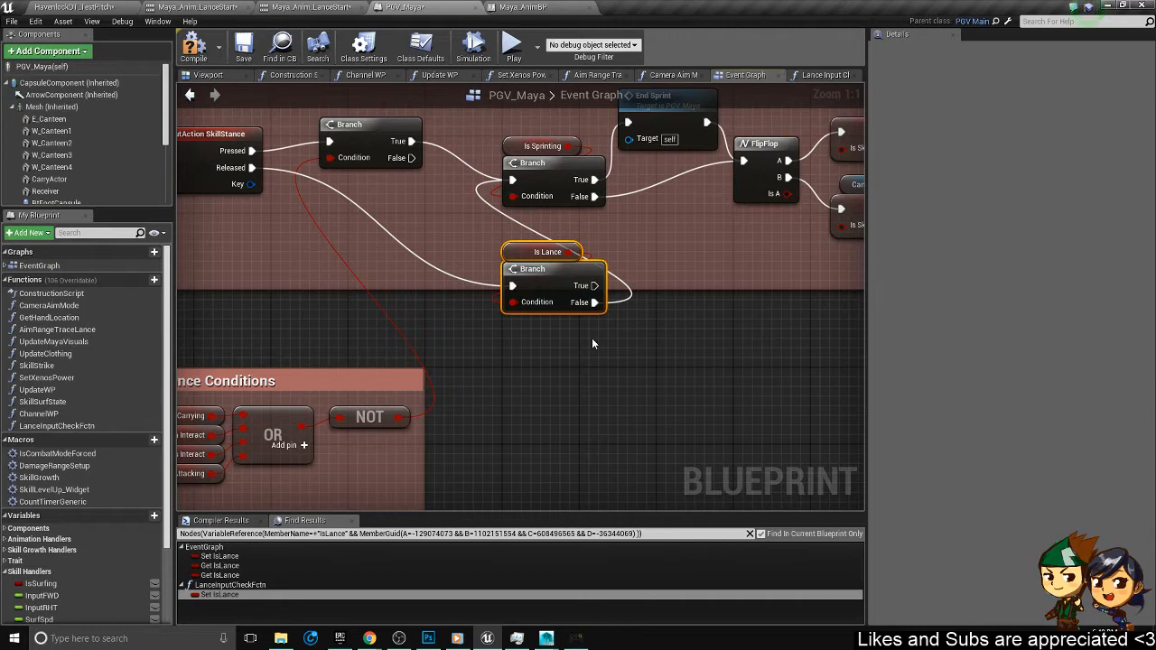
drag(594, 285, 735, 366)
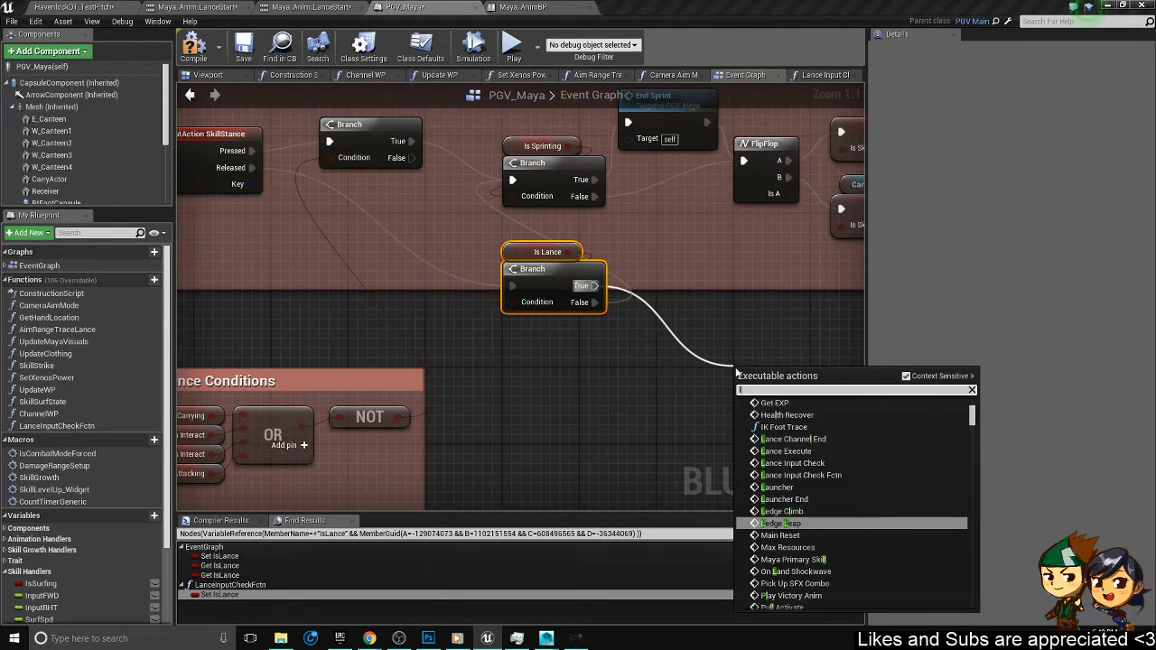
text(laan)
key(BackSpace)
text(nce En)
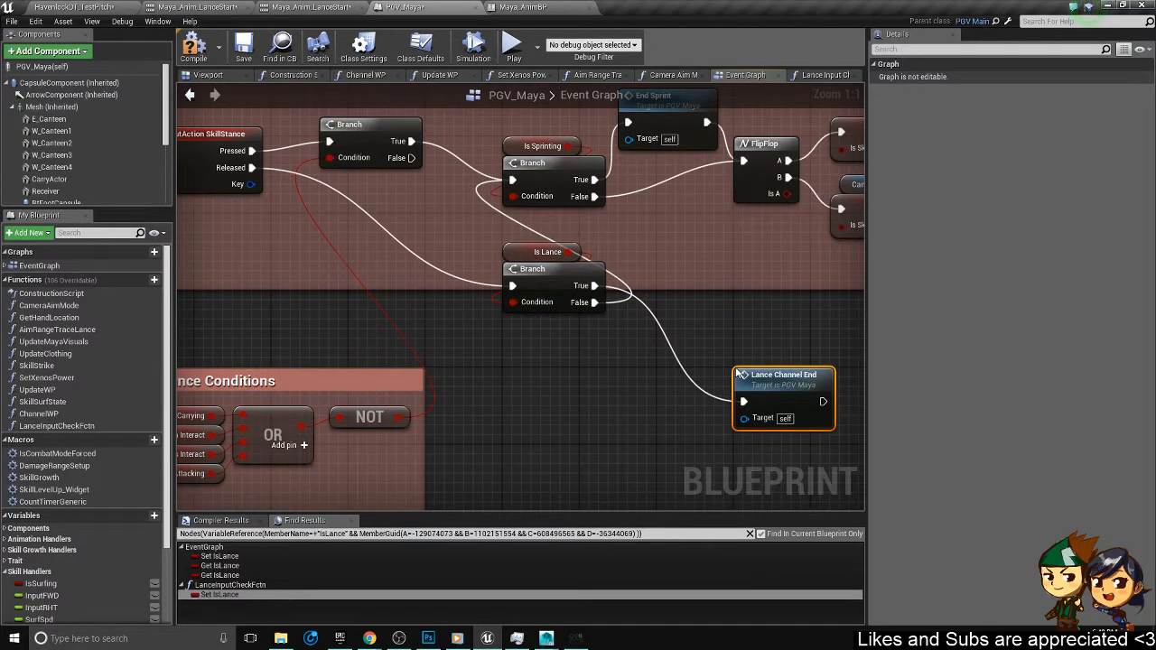
drag(763, 384, 695, 387)
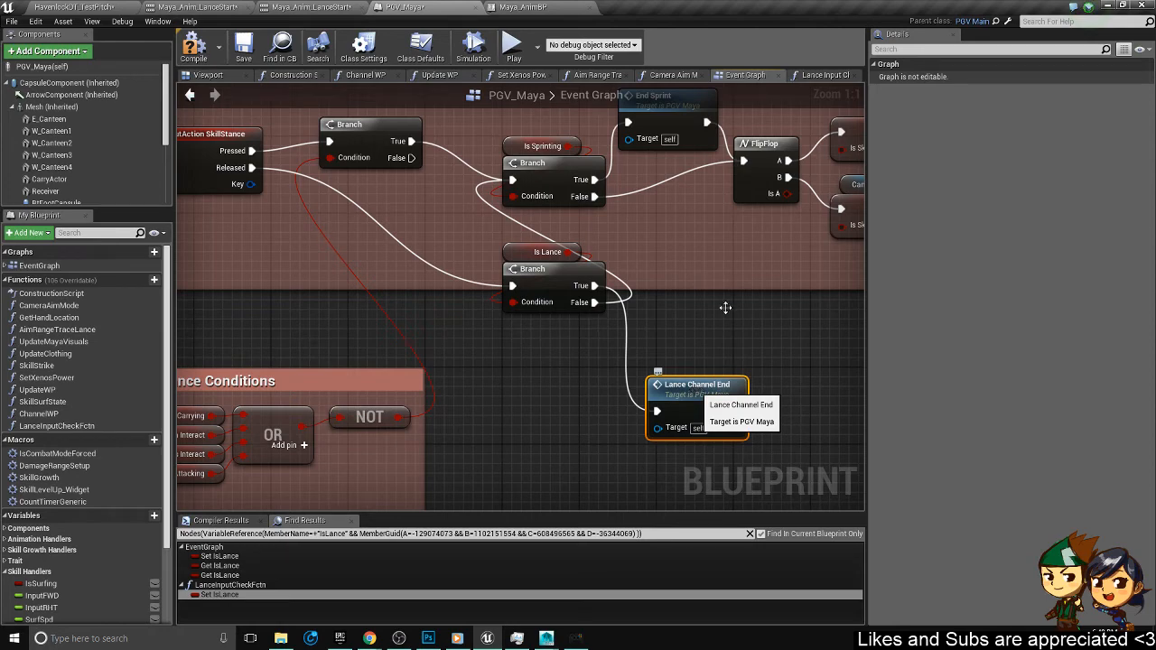
- Wrap the Lance Channel End node in a comment box coloured light blue (95DFFFFF), matching the Surf End-PlayerInput comment
key(c)
scroll(714, 346, down, 7)
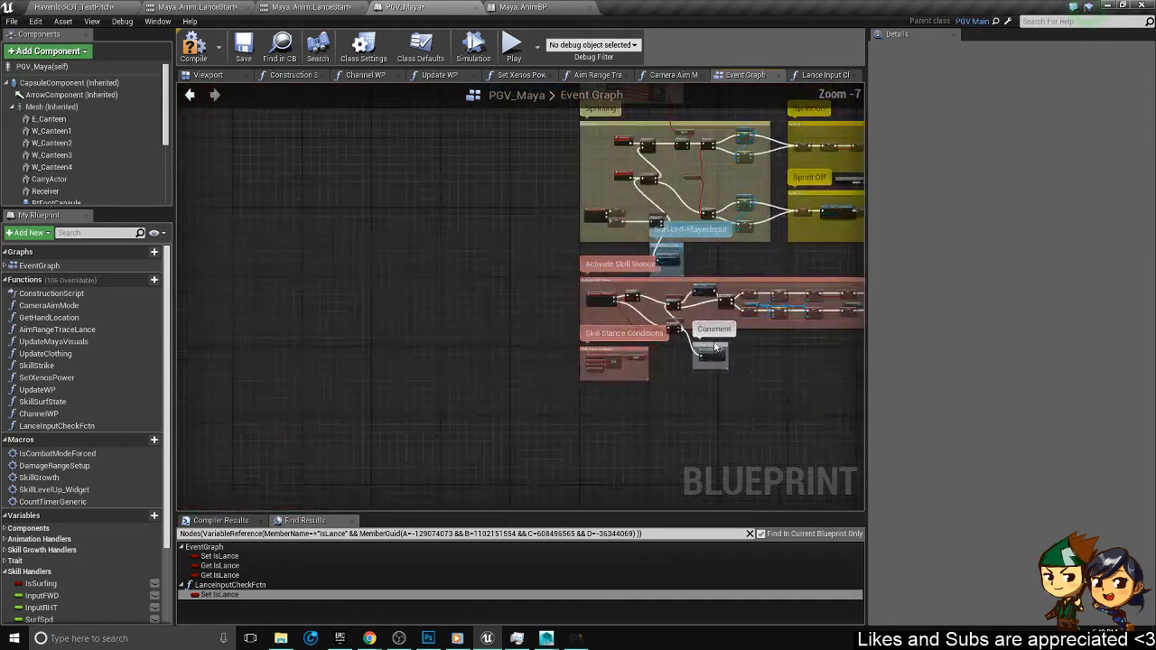
scroll(656, 226, up, 5)
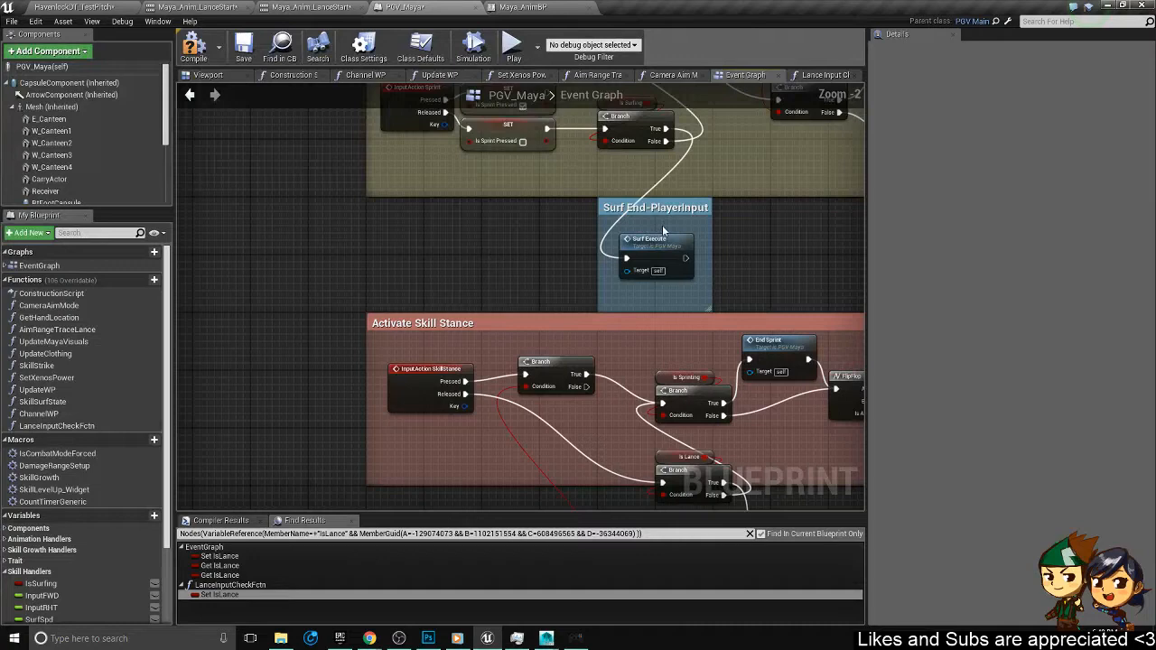
click(663, 231)
click(1038, 106)
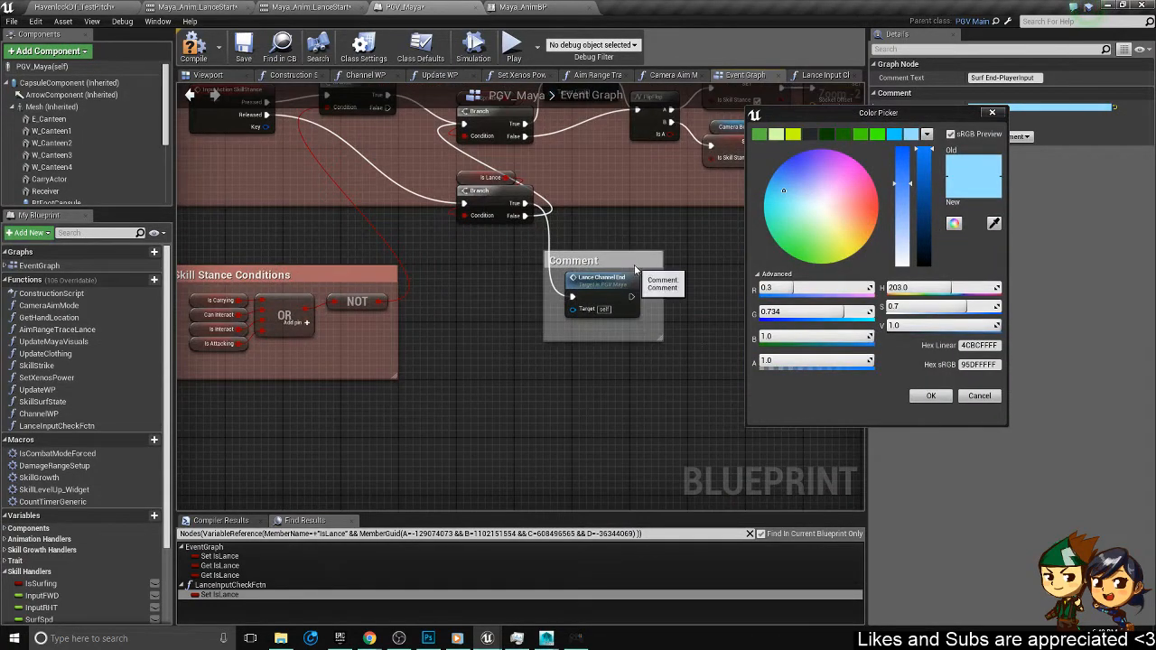
click(664, 339)
click(1039, 107)
click(903, 138)
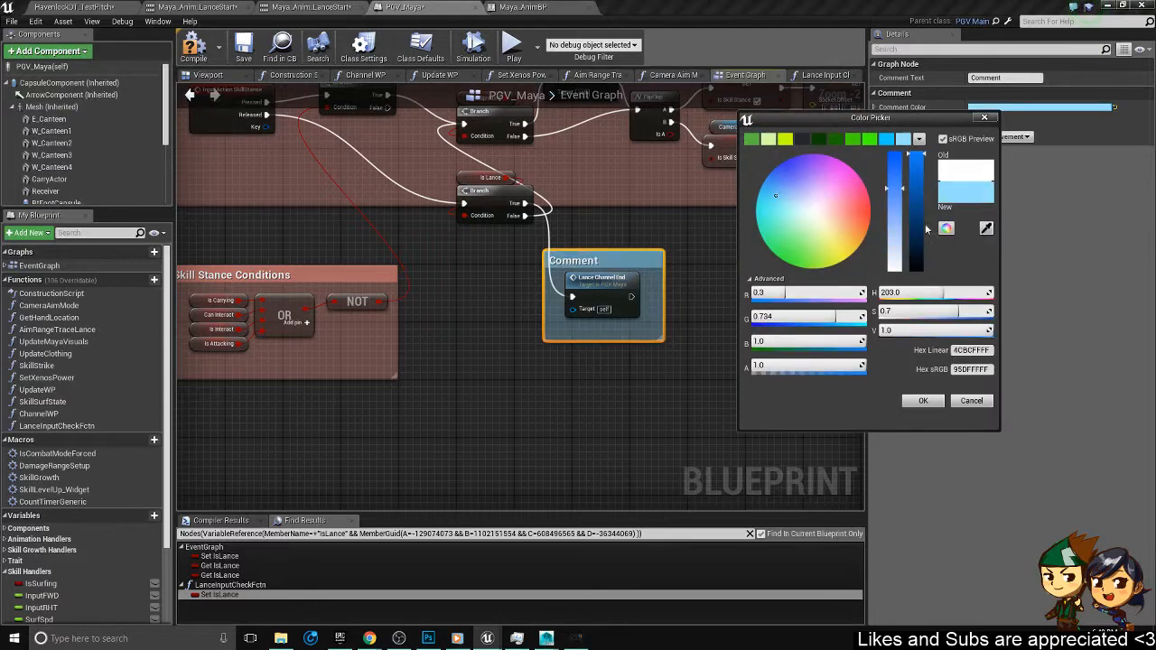
click(923, 400)
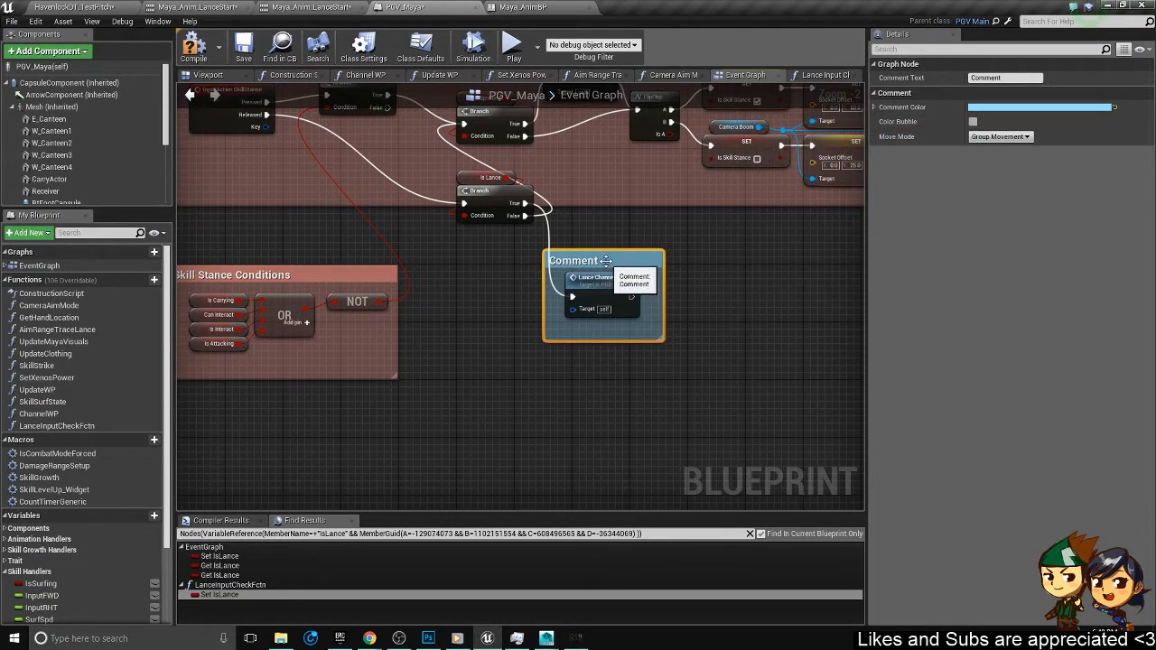
- Title the comment box around Lance Channel End "Lance End-PlayerInput"
text(Lance)
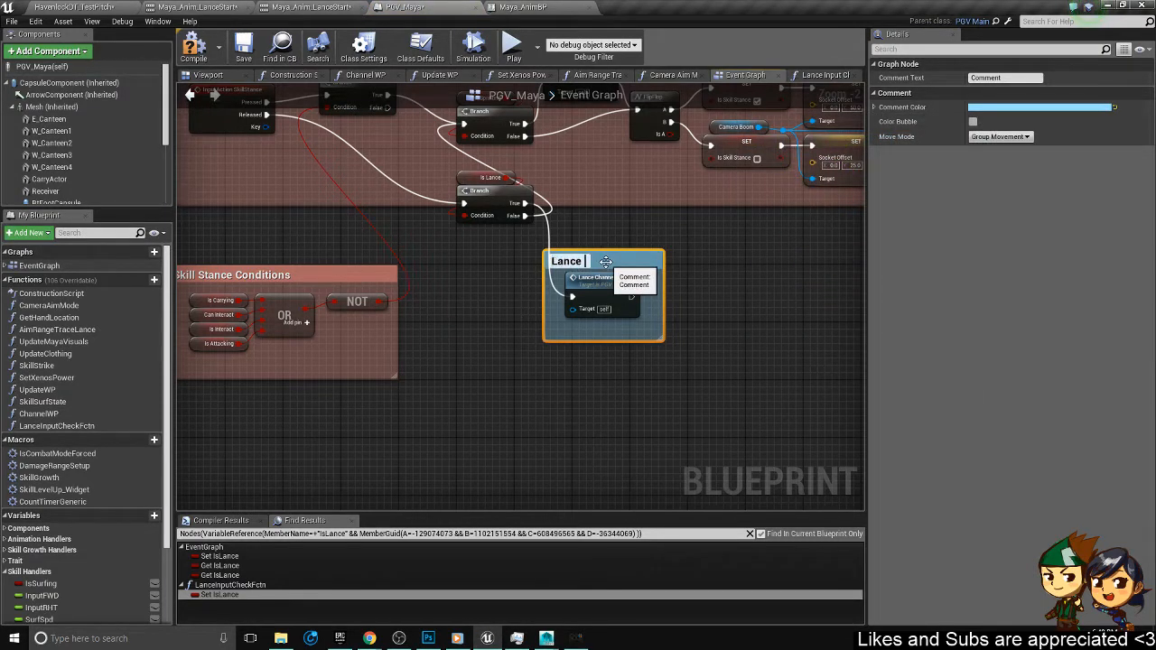
text( End)
key(Return)
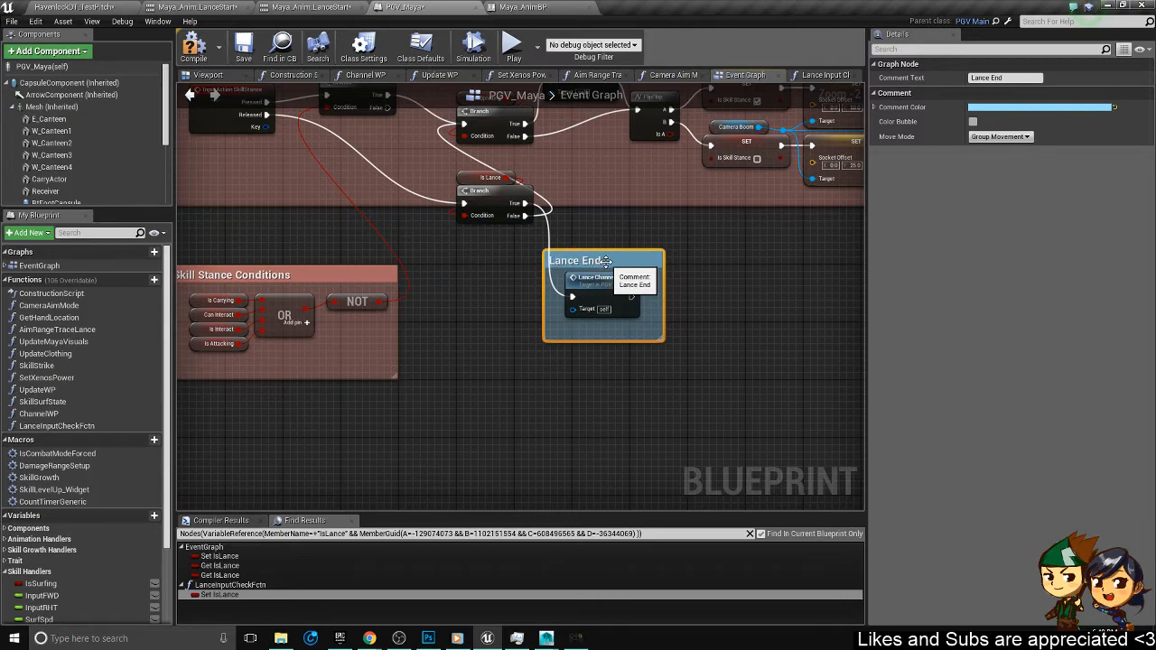
right_drag(594, 222, 595, 439)
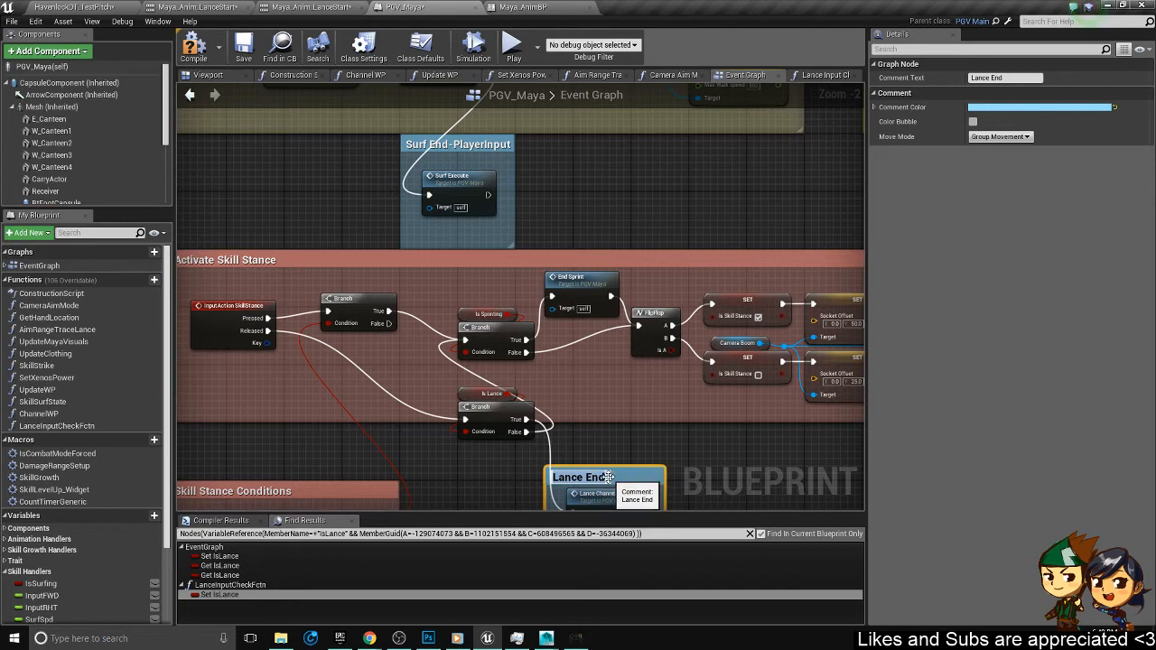
double_click(603, 477)
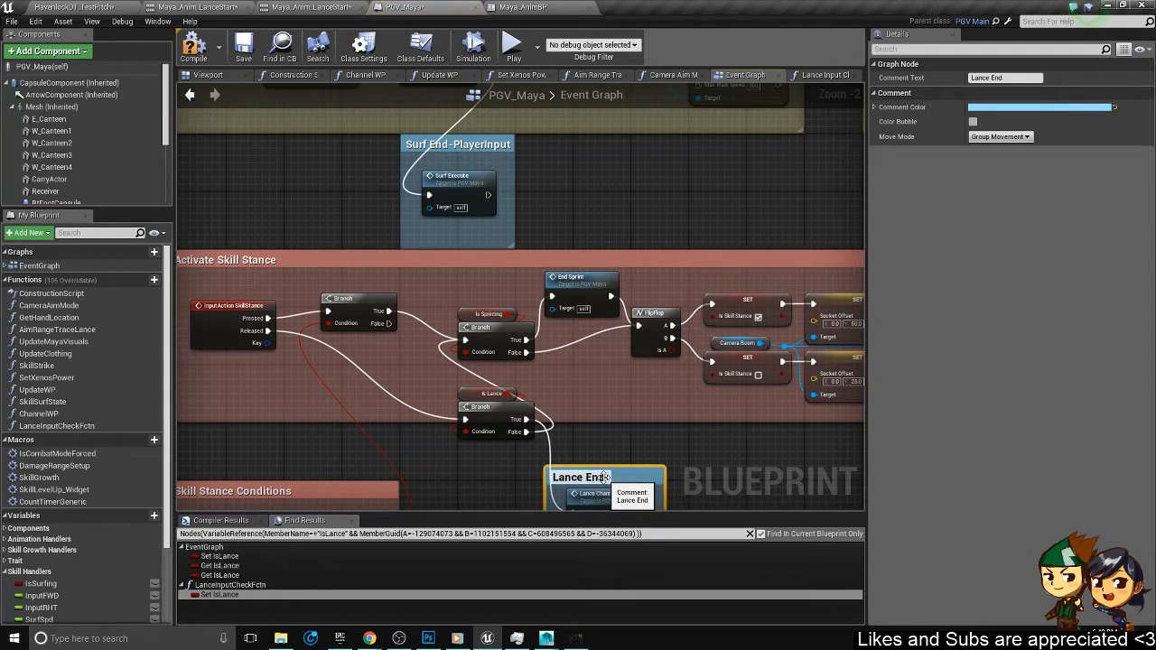
text(PlayerInput)
key(Return)
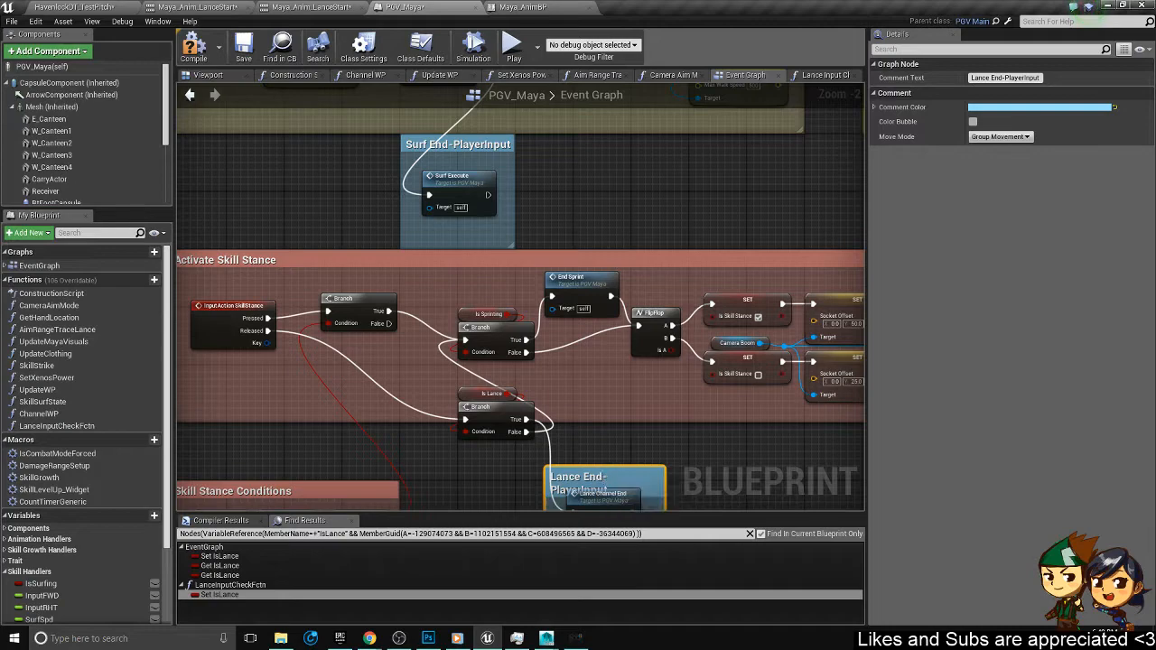
- Widen the Lance End-PlayerInput comment to fit its title on one line and move it up beside the Is Lance Branch
right_drag(659, 502, 646, 336)
click(654, 357)
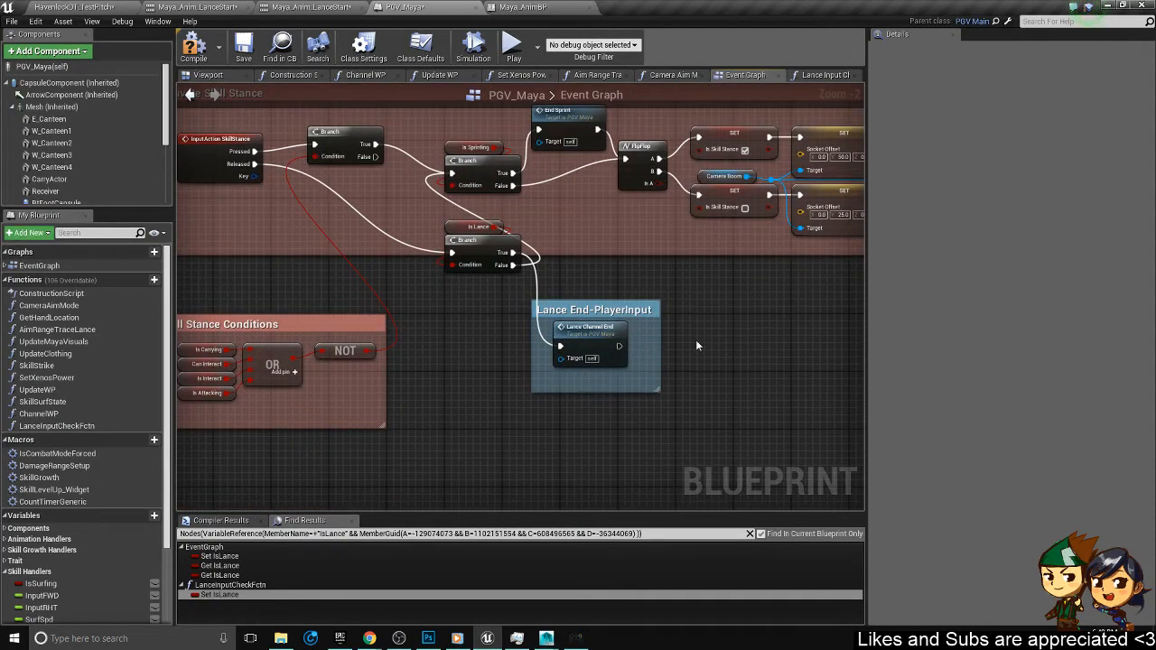
right_drag(707, 310, 781, 364)
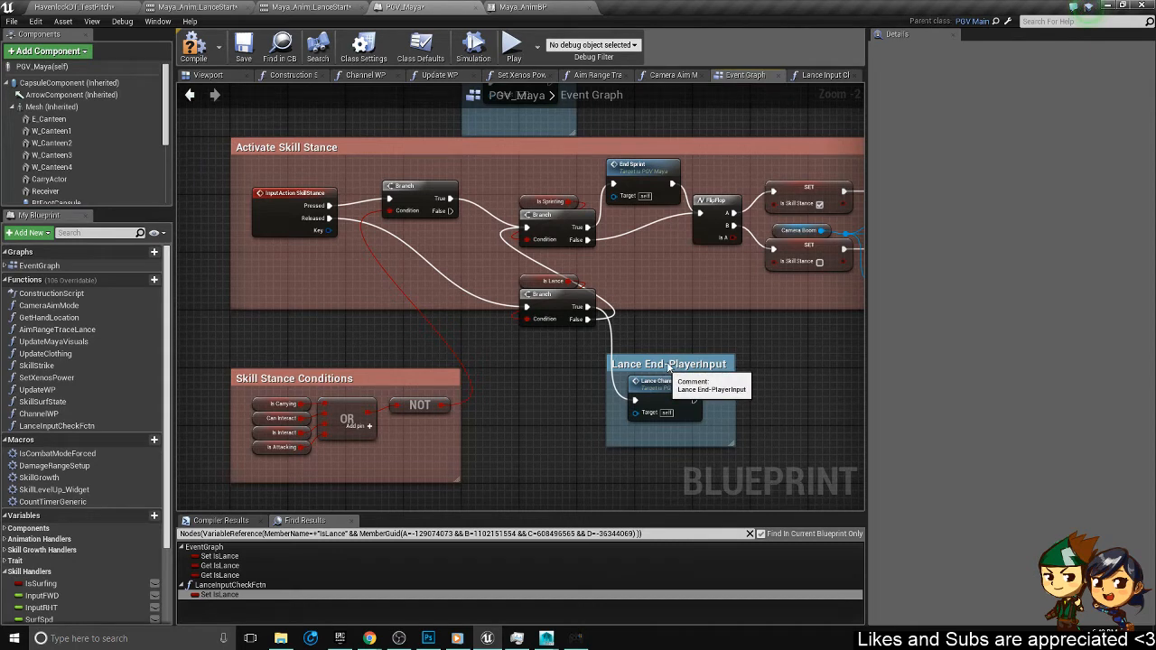
drag(668, 365, 698, 321)
click(549, 378)
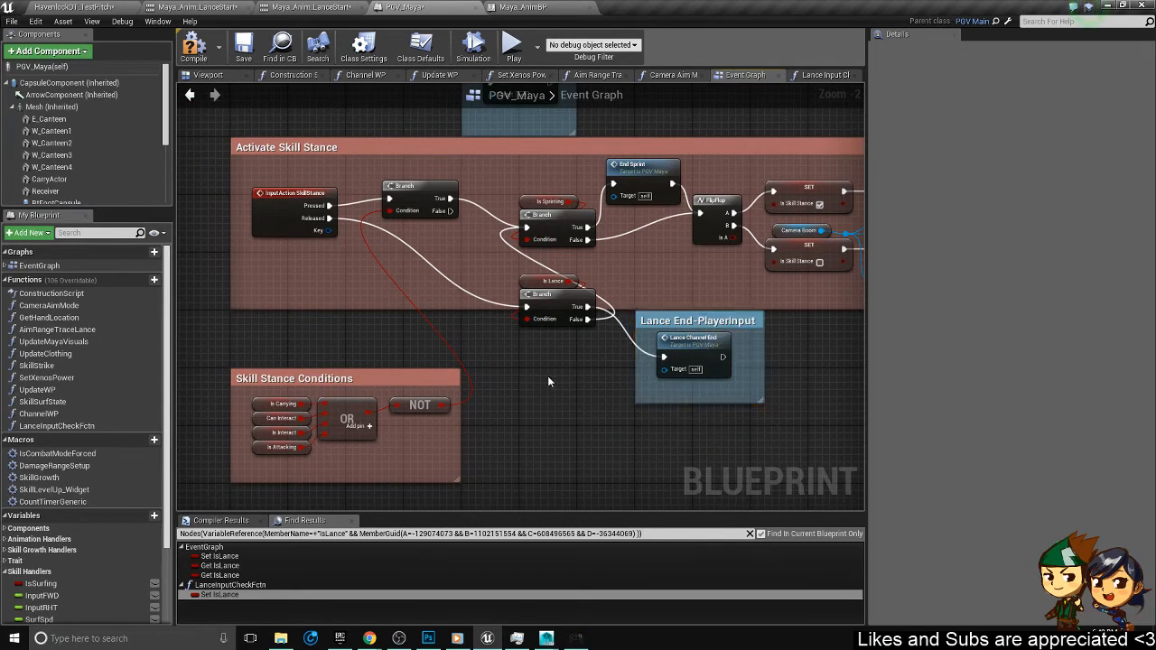
- Connect the Lance Channel End execution output to the FlipFlop input in the Activate Skill Stance section
scroll(548, 381, down, 1)
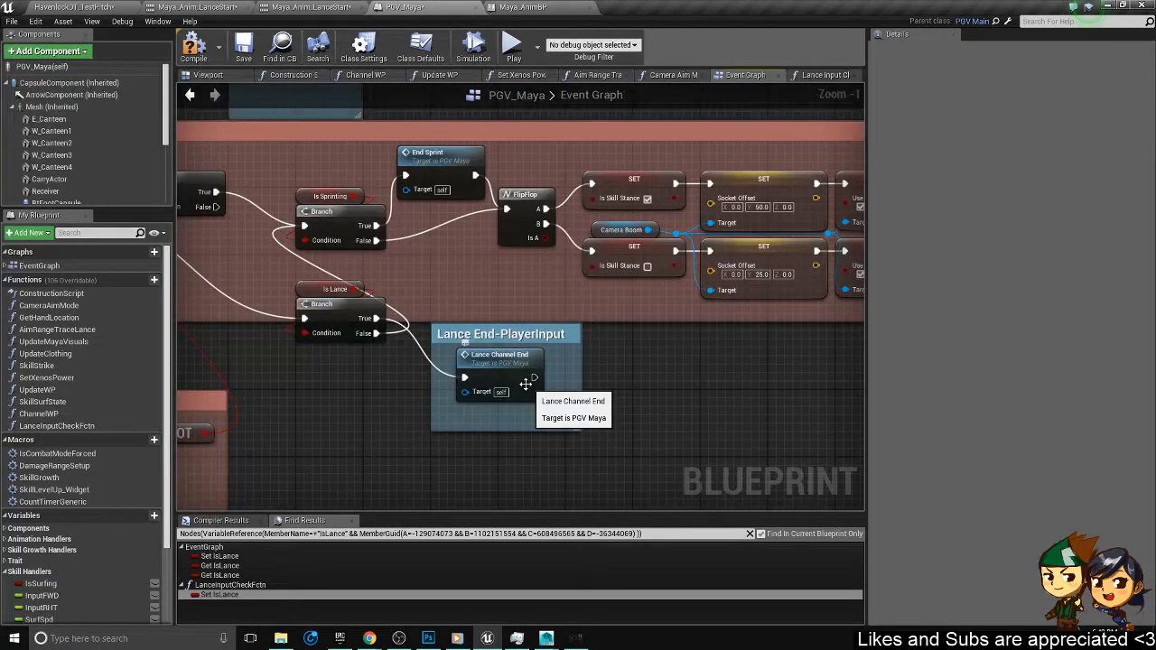
drag(534, 377, 507, 210)
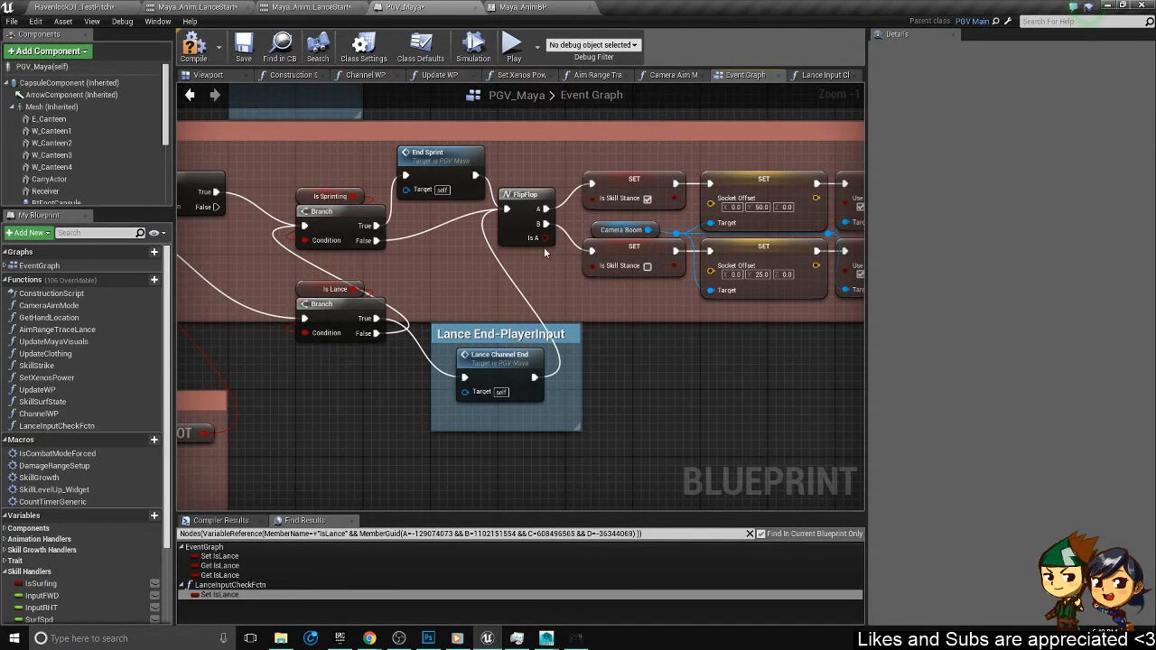
right_drag(545, 253, 698, 244)
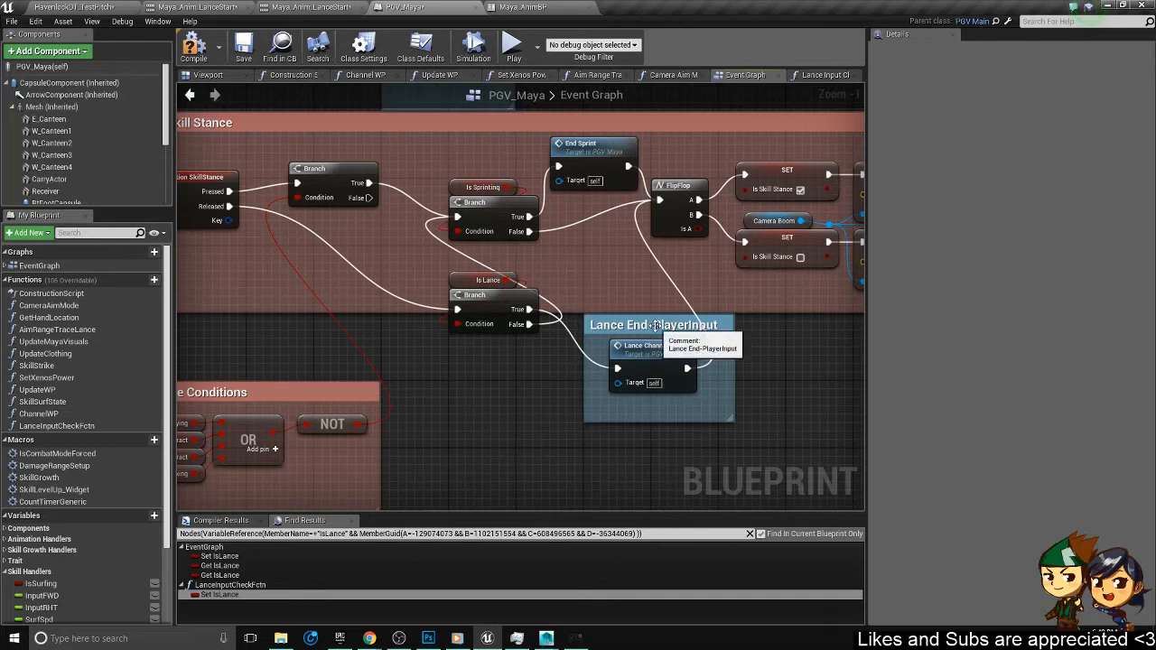
- Shift the End Sprint node slightly to the right, closer to the FlipFlop in the Activate Skill Stance section
right_drag(609, 239, 664, 230)
scroll(664, 230, down, 1)
right_drag(646, 173, 546, 309)
click(547, 309)
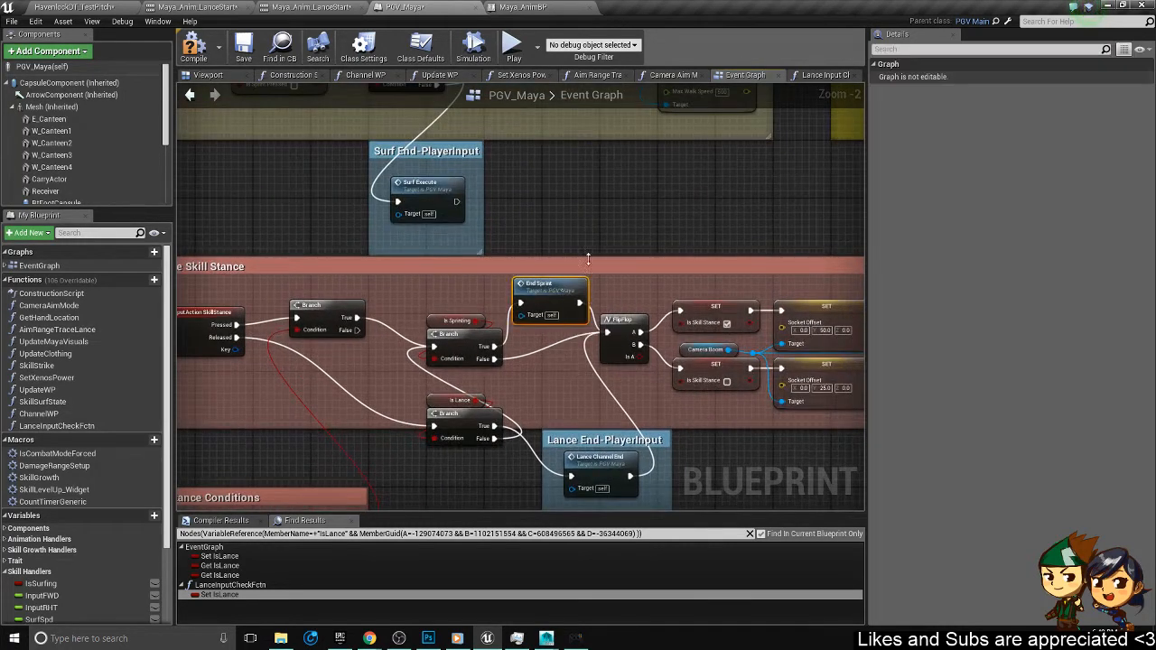
mouse_move(547, 312)
mouse_down()
mouse_move(610, 214)
mouse_move(589, 206)
mouse_move(568, 308)
mouse_up()
right_drag(560, 354, 608, 224)
scroll(562, 366, down, 3)
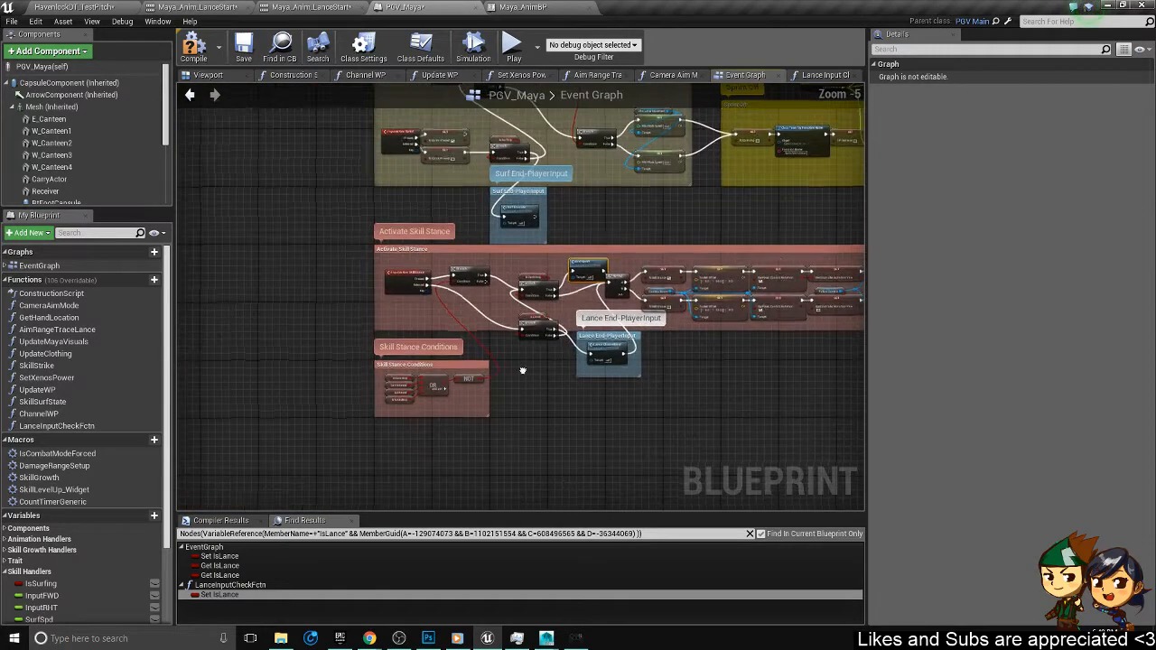
- Review the layout around the Activate Skill Stance section and save the PGV_Maya blueprint
right_drag(423, 361, 527, 296)
scroll(527, 297, up, 3)
scroll(759, 274, down, 1)
right_drag(760, 275, 517, 343)
scroll(673, 335, down, 3)
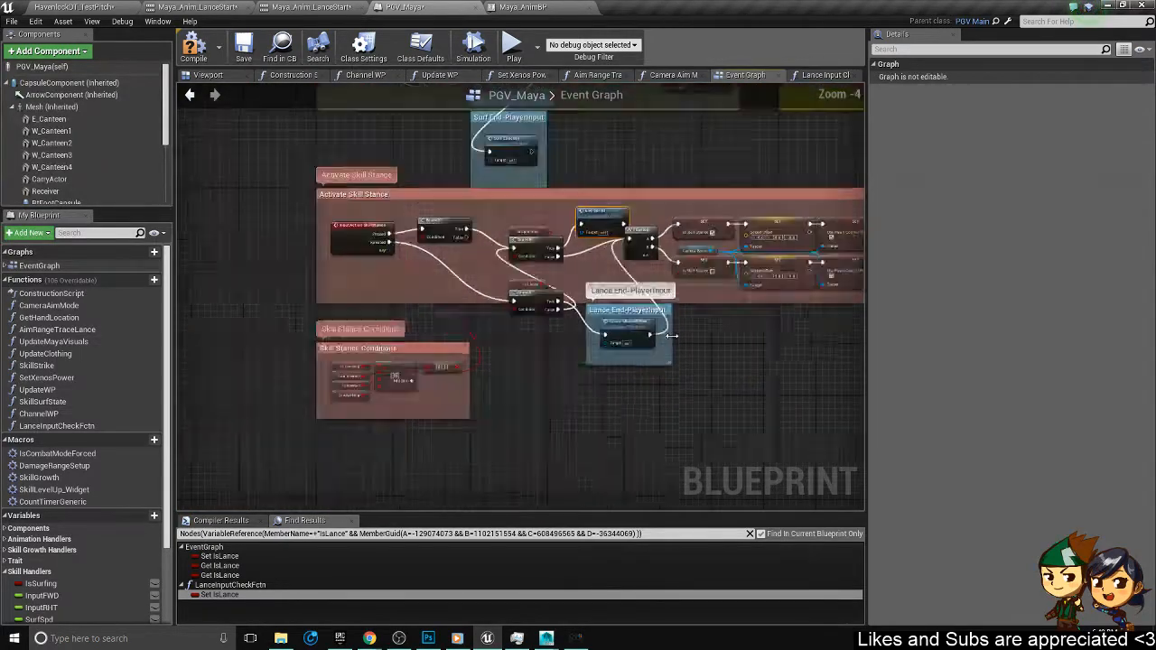
mouse_move(673, 335)
right_down()
mouse_move(540, 326)
mouse_move(405, 130)
right_up()
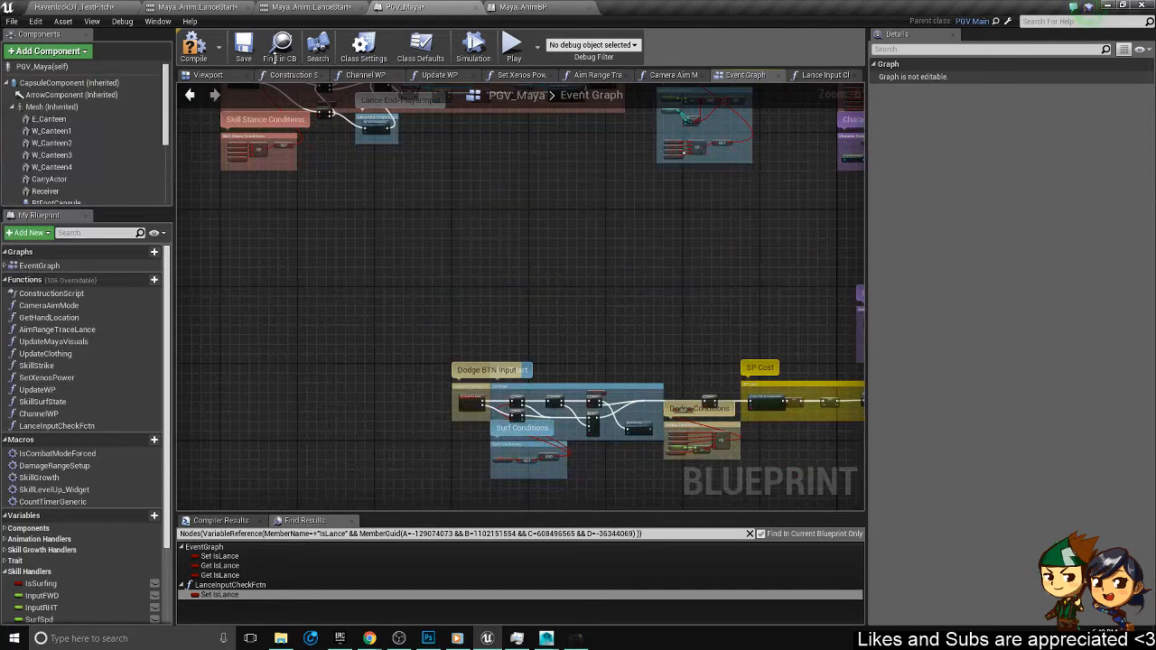
click(243, 46)
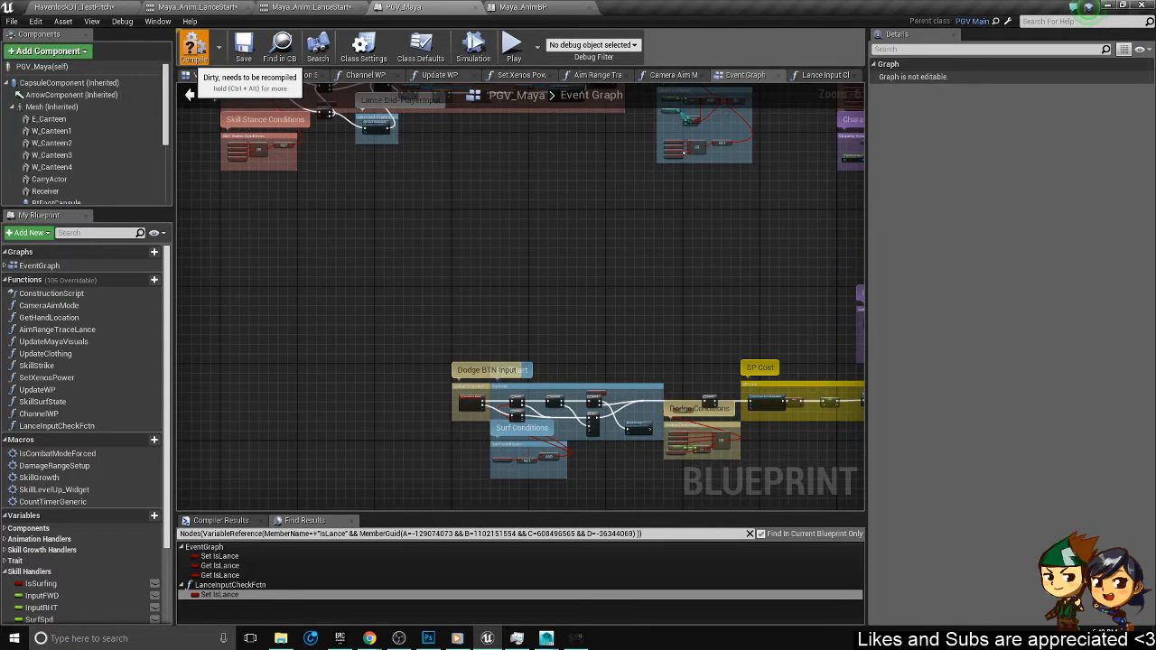
key(alt+Tab)
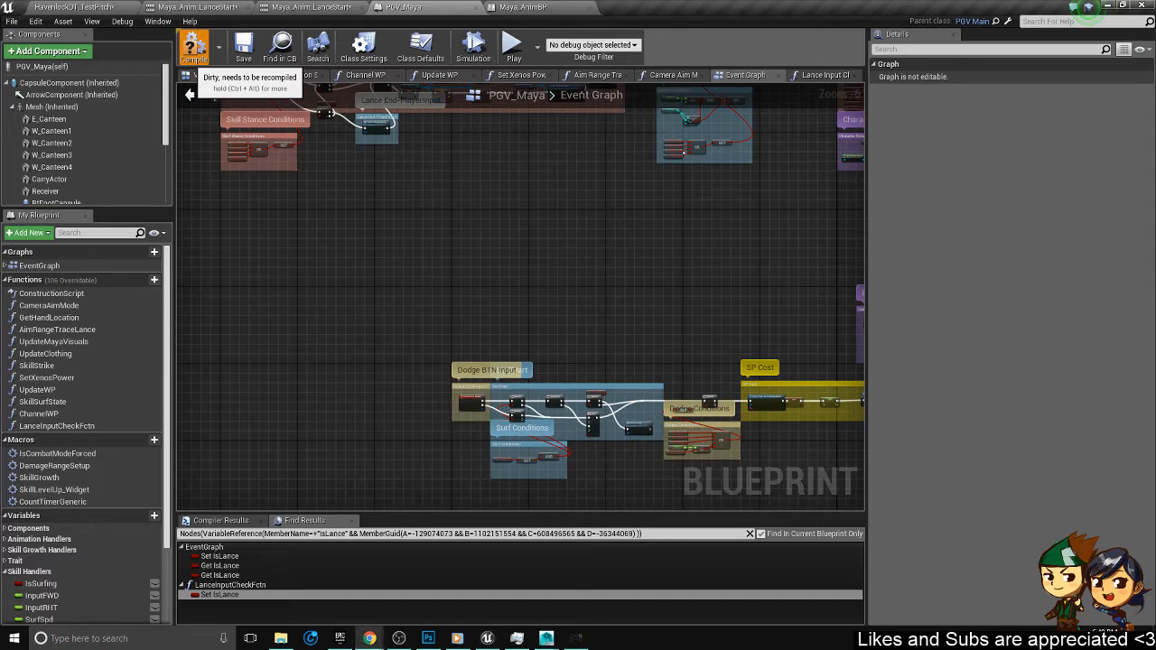
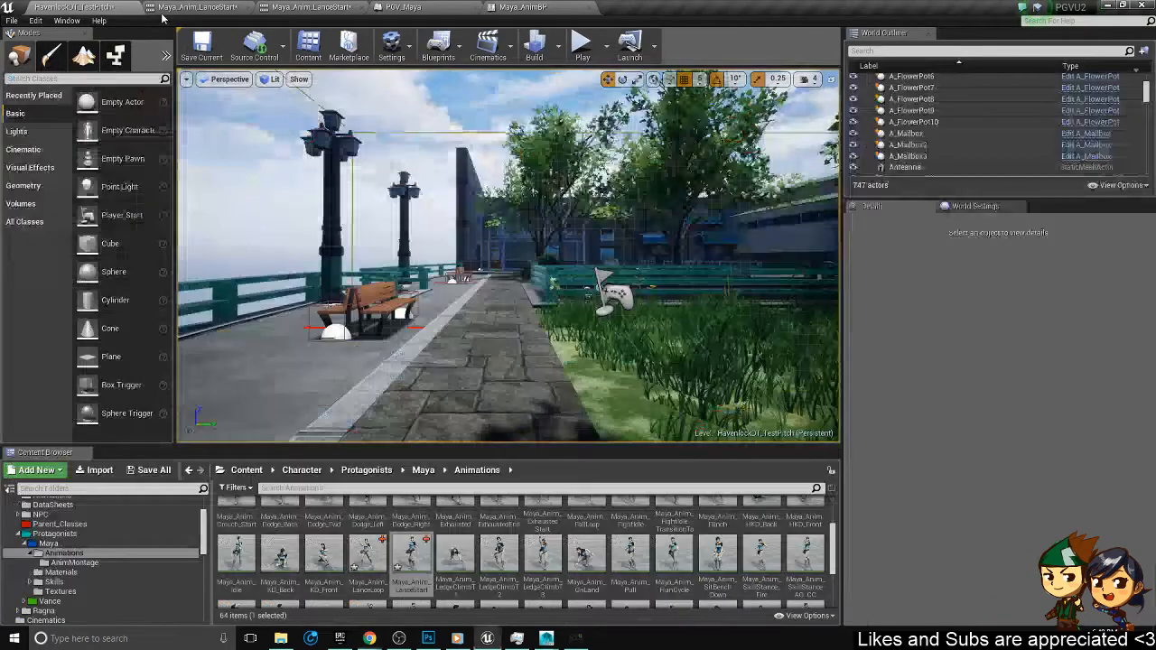
- Play the HavenlockDT_TestPitch level in the editor despite the unresolved W_ItemStash compiler error, with Maya as the starting character
right_drag(508, 256, 605, 361)
click(587, 52)
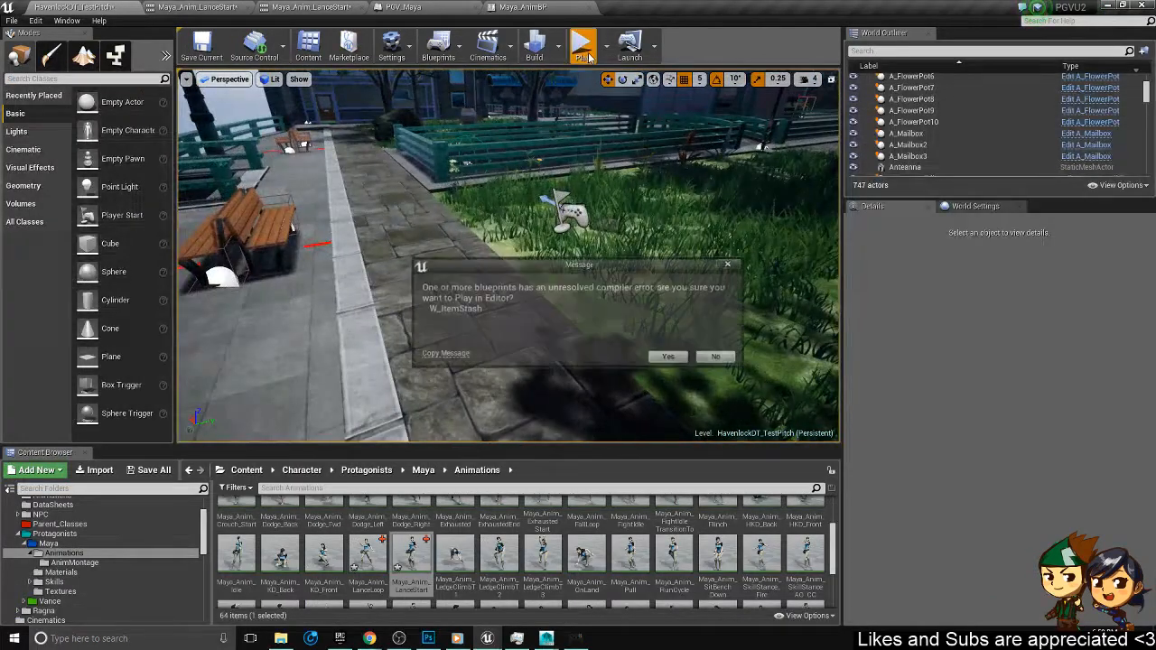
click(672, 359)
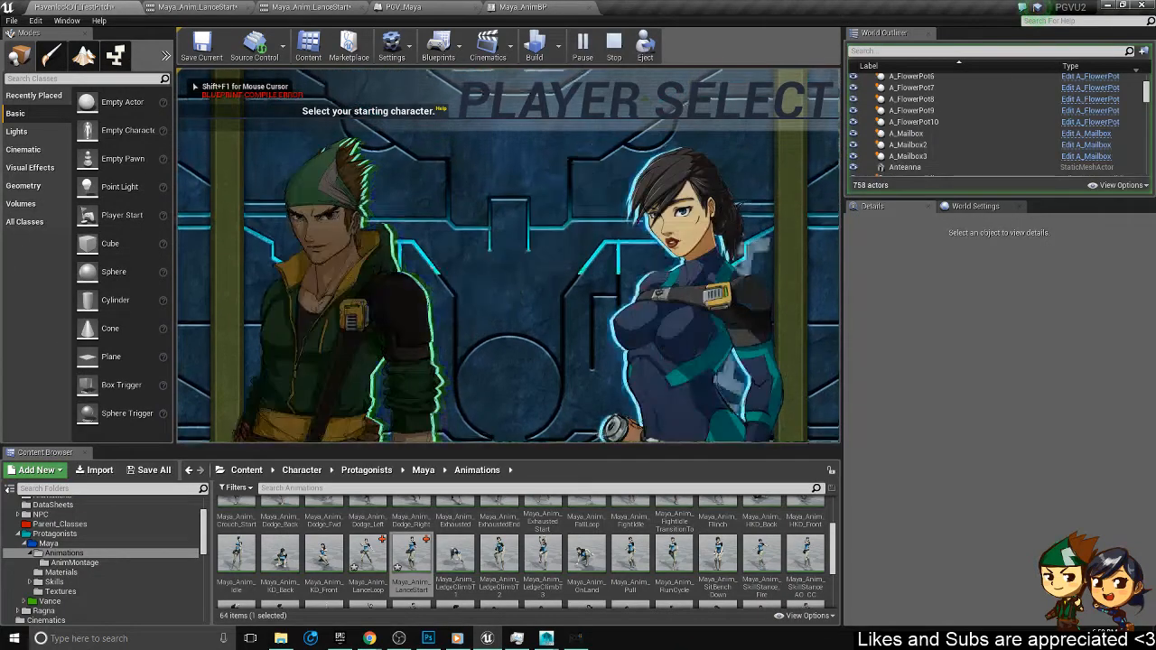
click(586, 298)
key(Return)
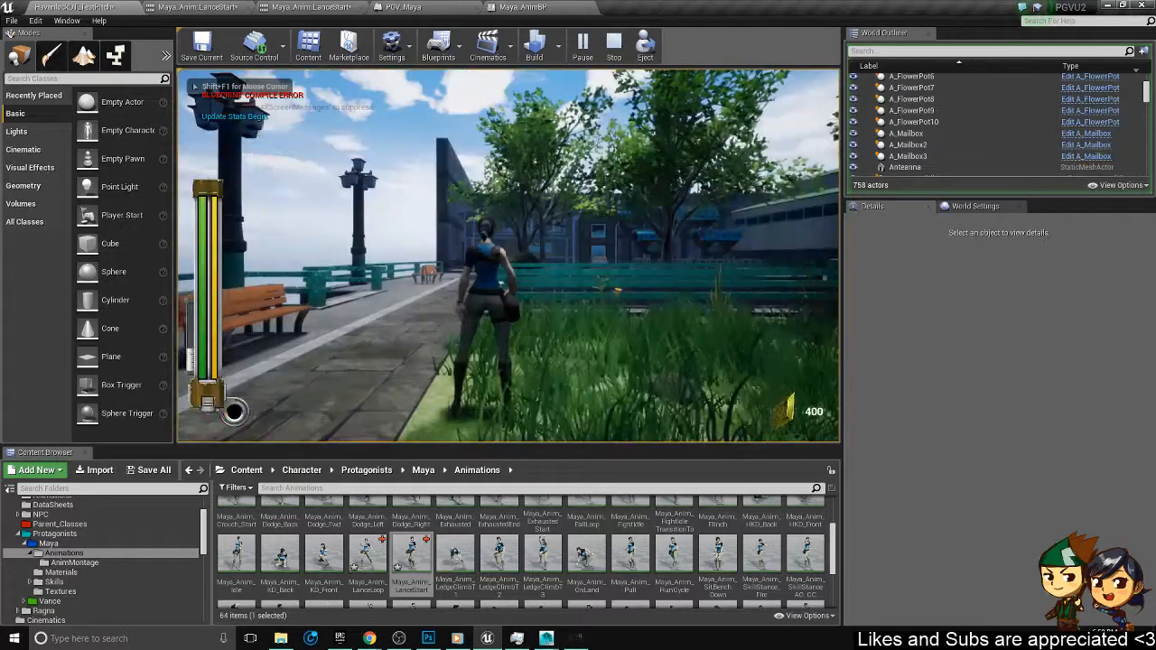
- Test Maya's movement and attacks along the stone path, and end the play session
key(w)
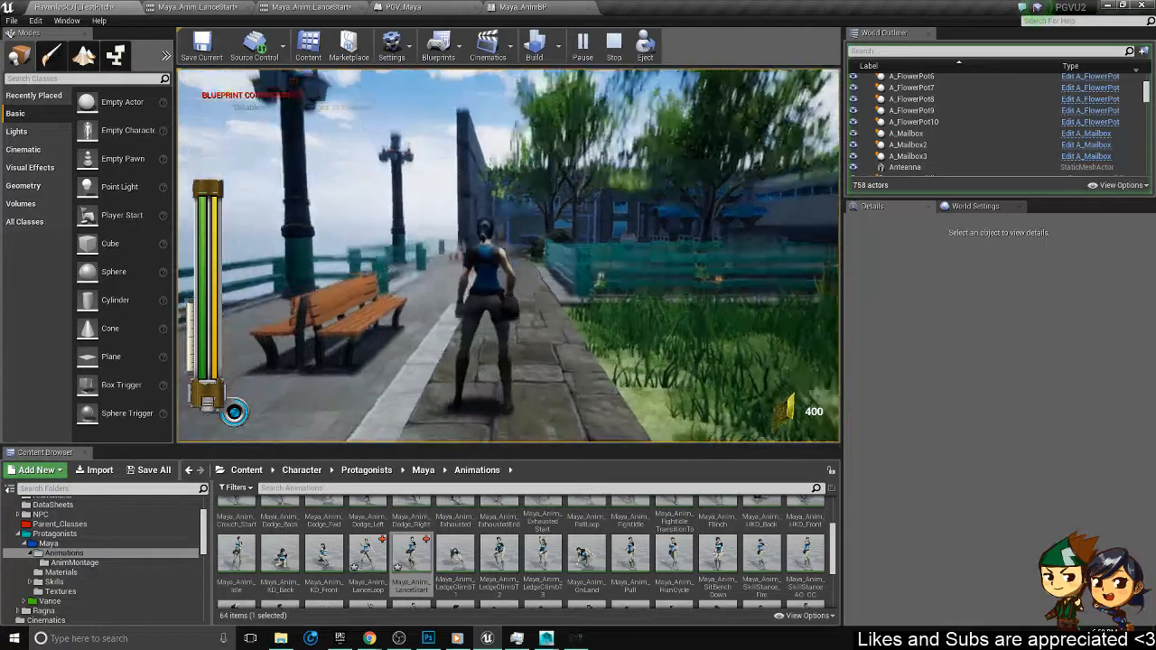
click(508, 256)
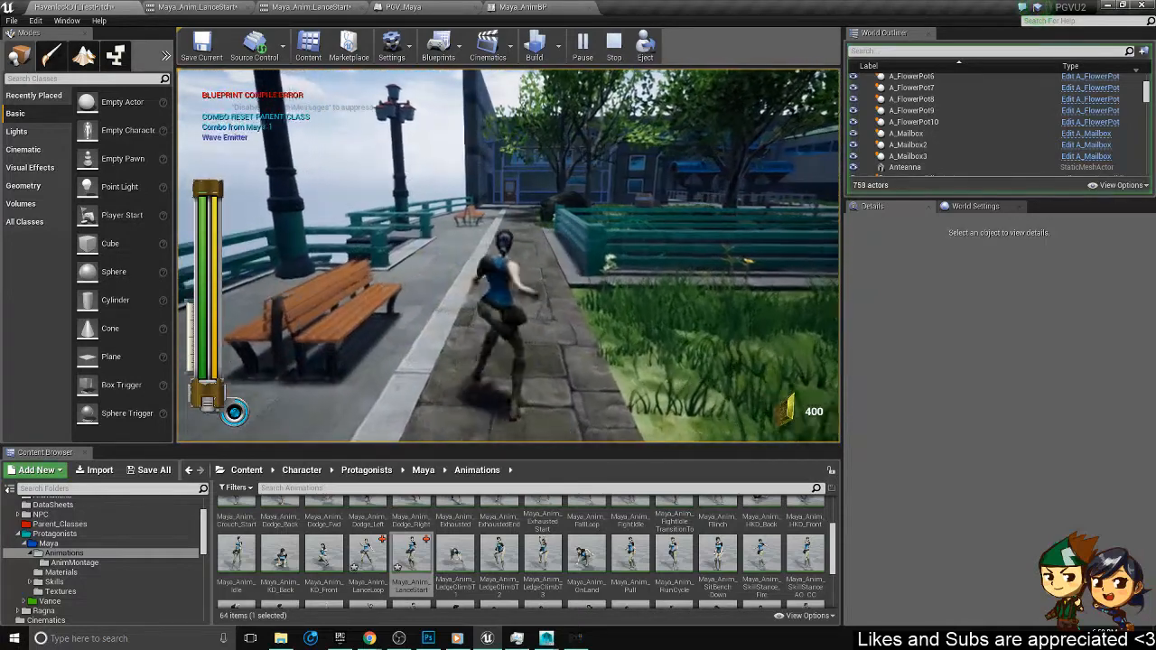
key(d)
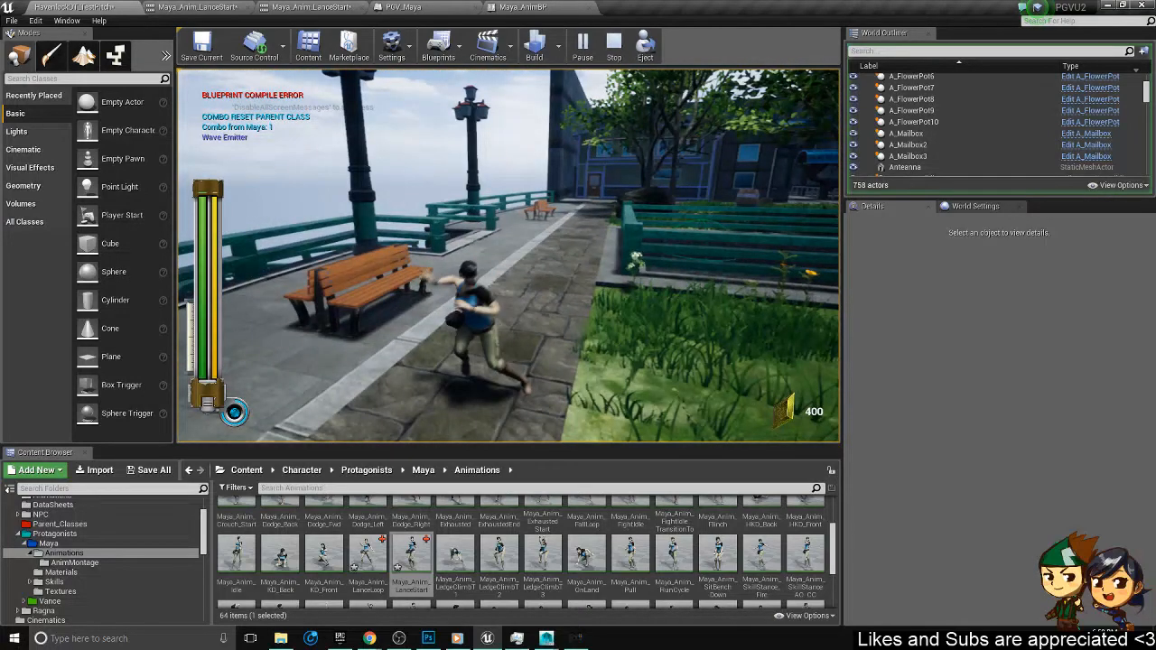
click(508, 255)
click(509, 256)
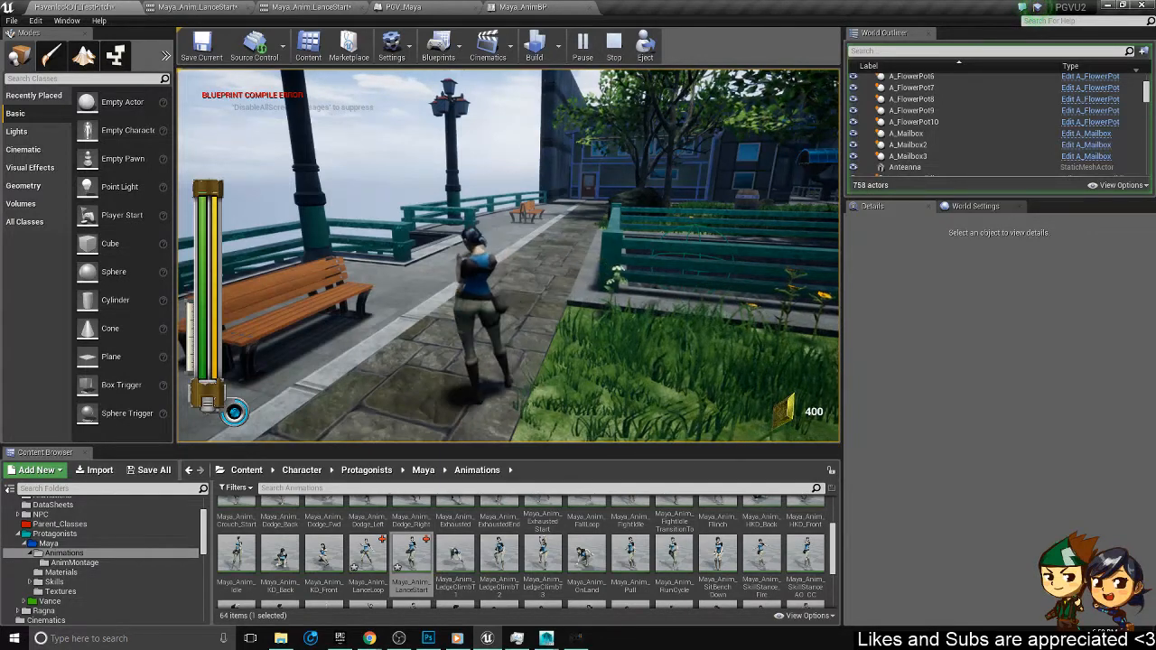
key(w)
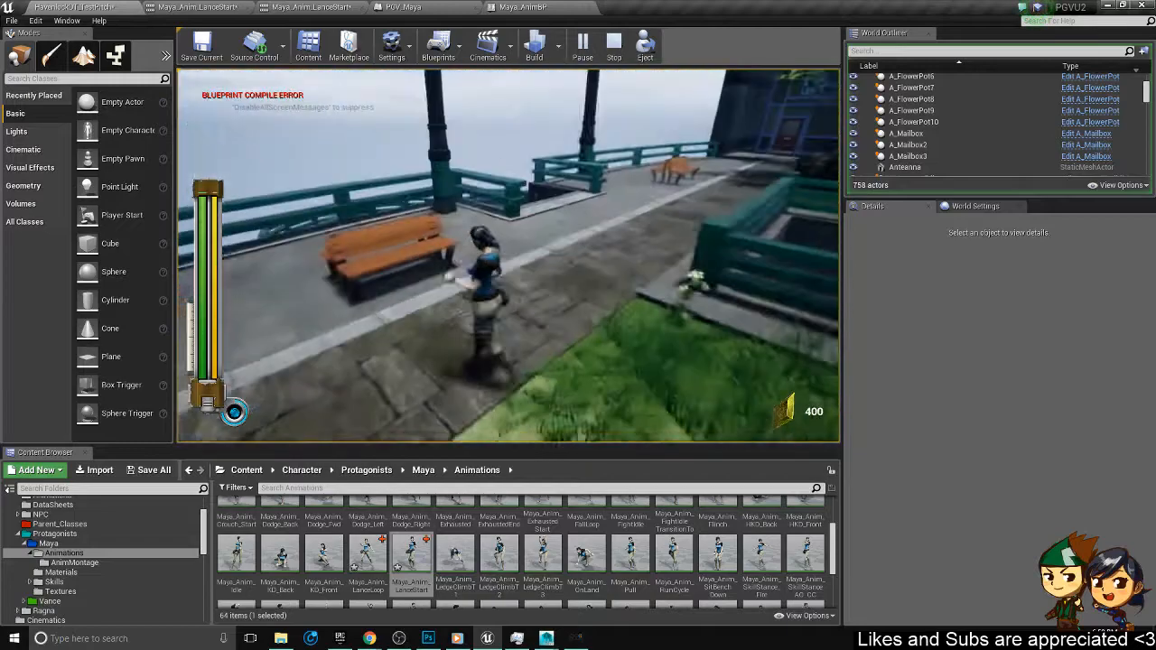
key(Escape)
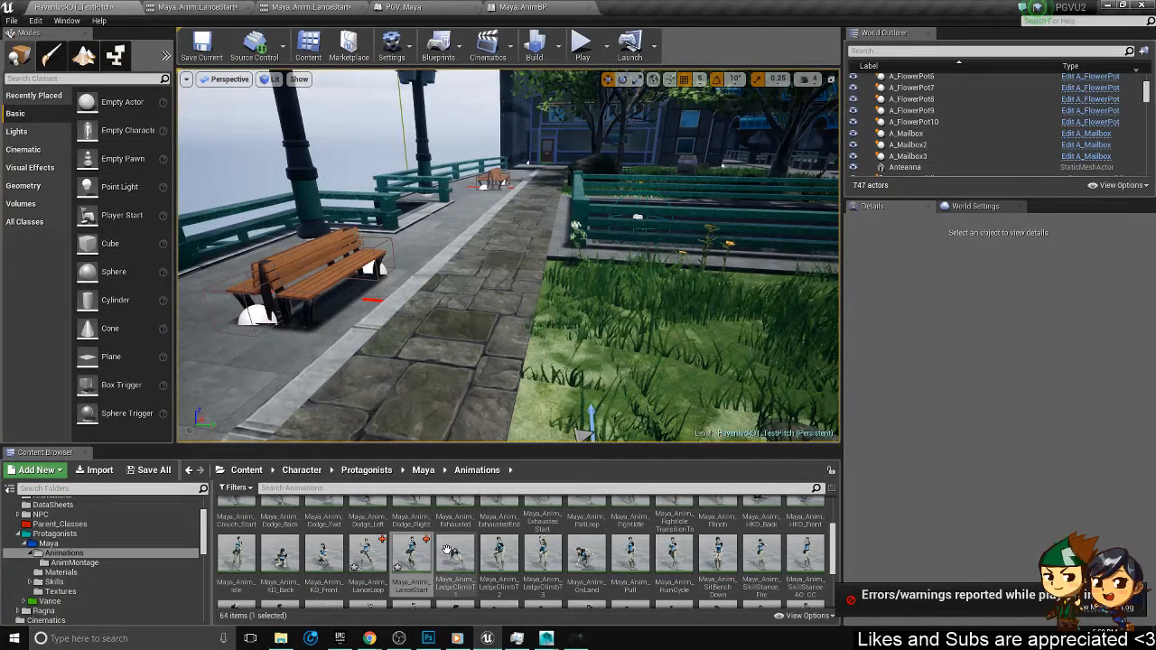
- Save all modified assets, check the Maya_Anim_LanceStart animation and return to the level
scroll(446, 550, down, 1)
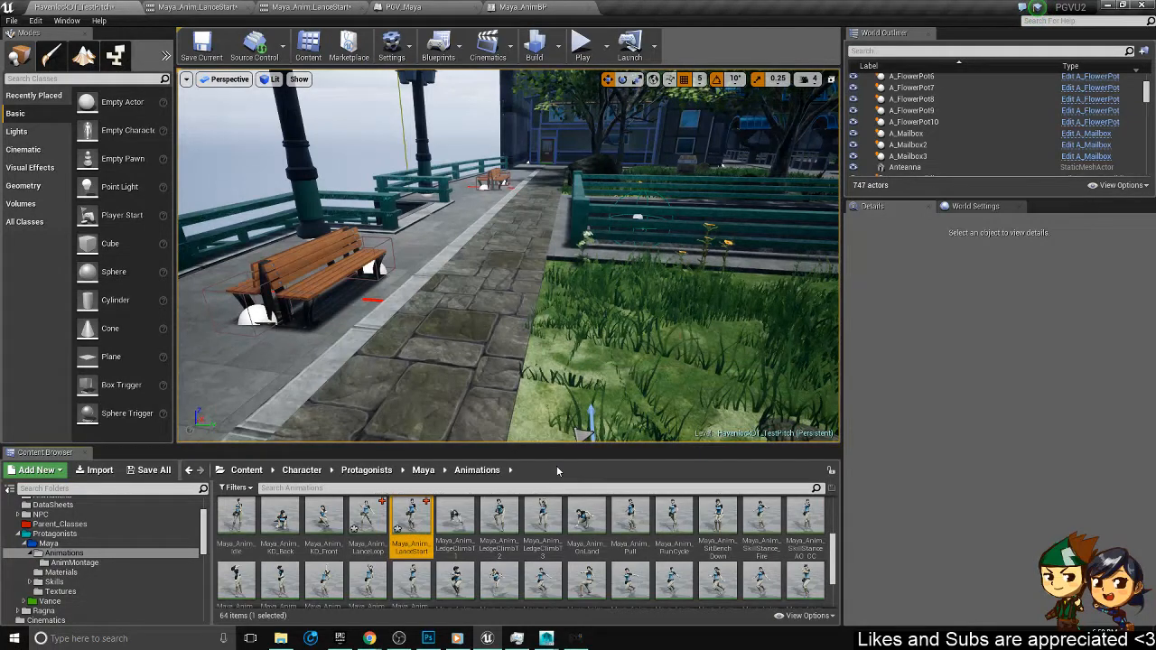
key(ctrl+shift+s)
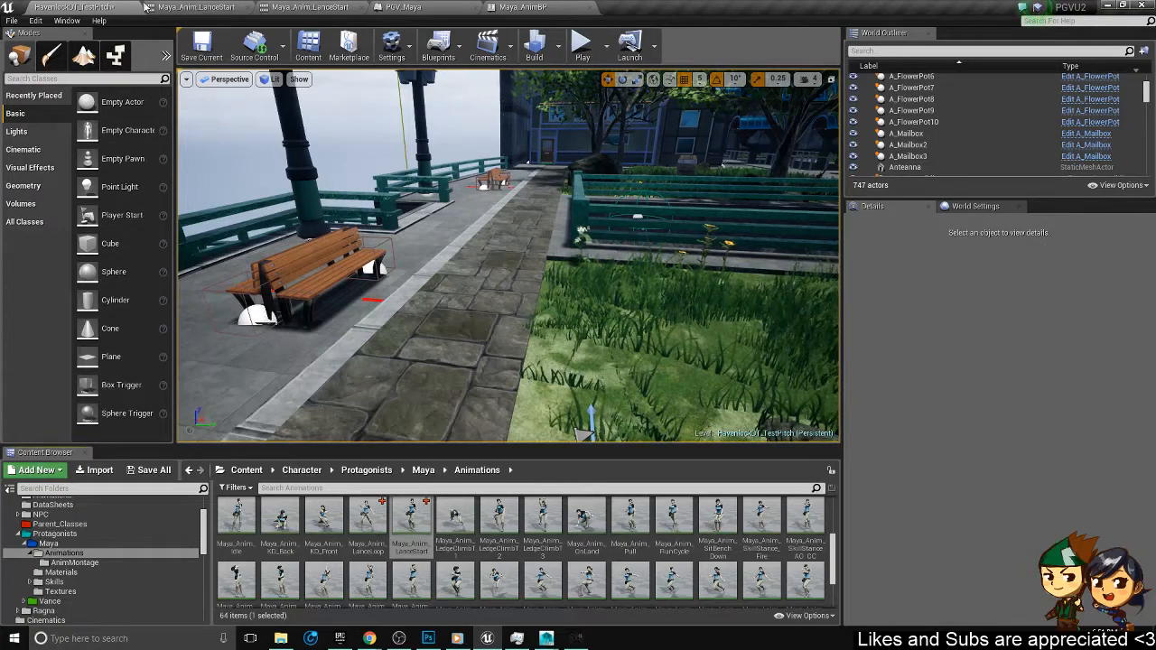
click(191, 6)
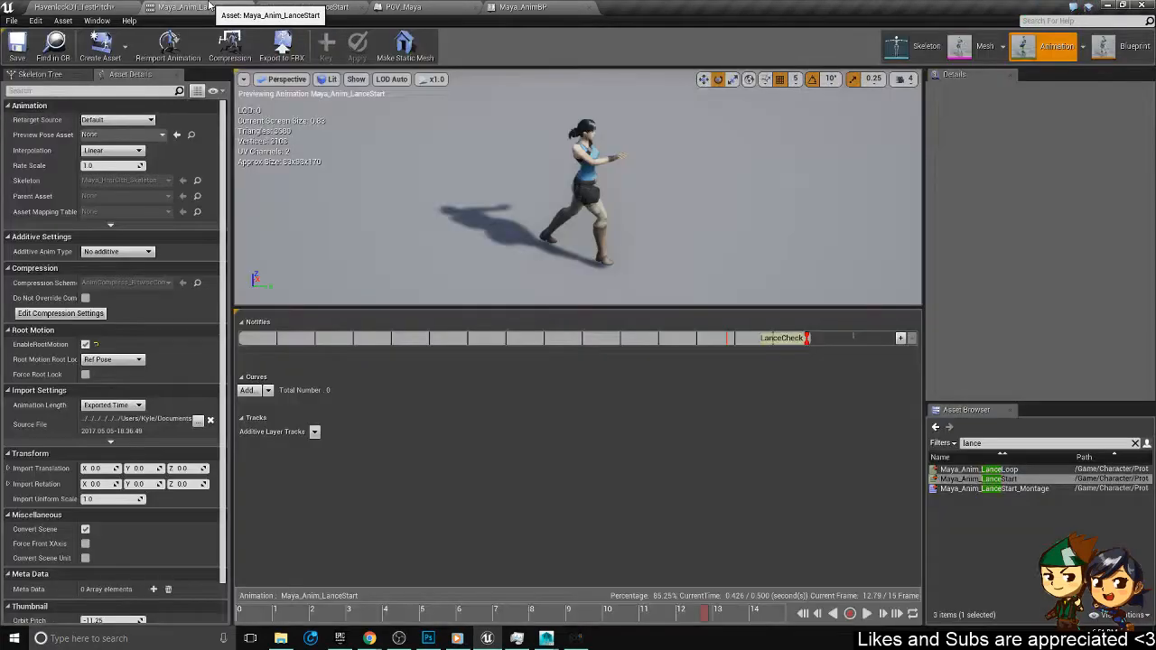
click(134, 5)
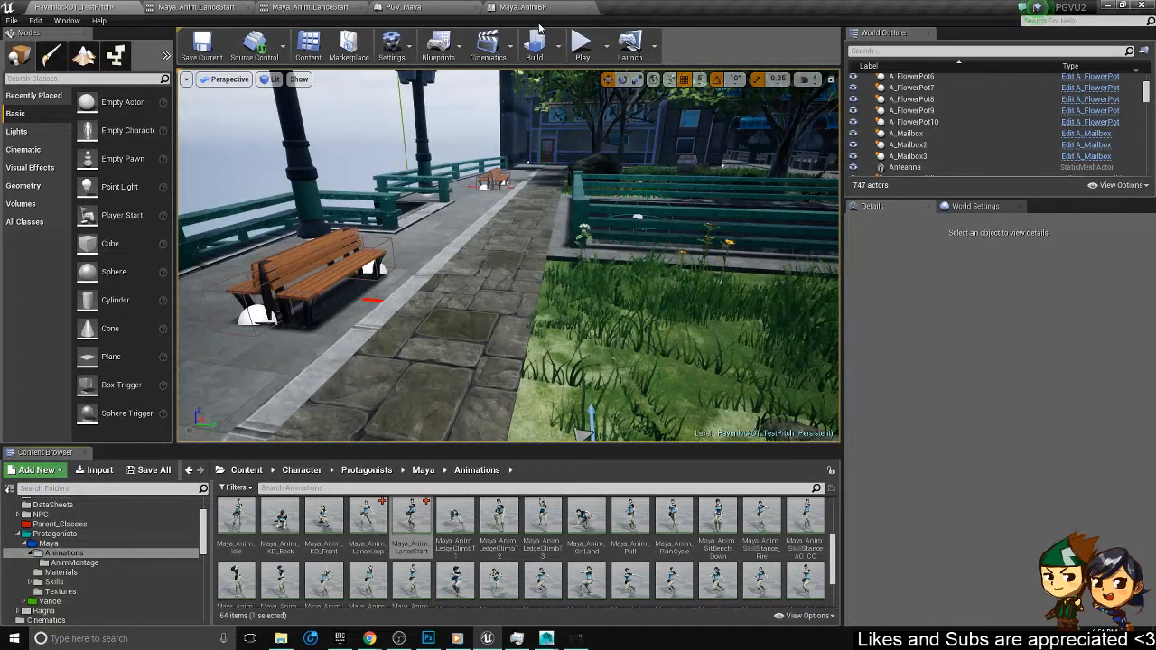
- Start a new play session in the level and select Maya as the character
click(580, 45)
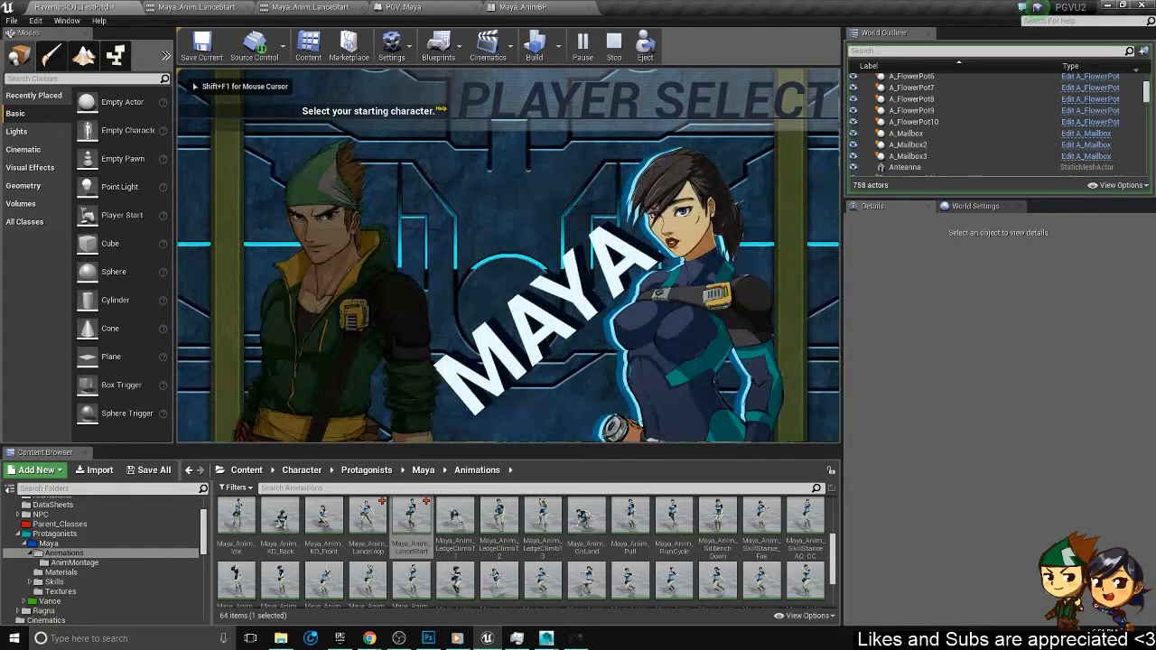
key(Return)
key(Return)
- Try Maya's skill stance and run her around the park area to check her movement between stances
key(w)
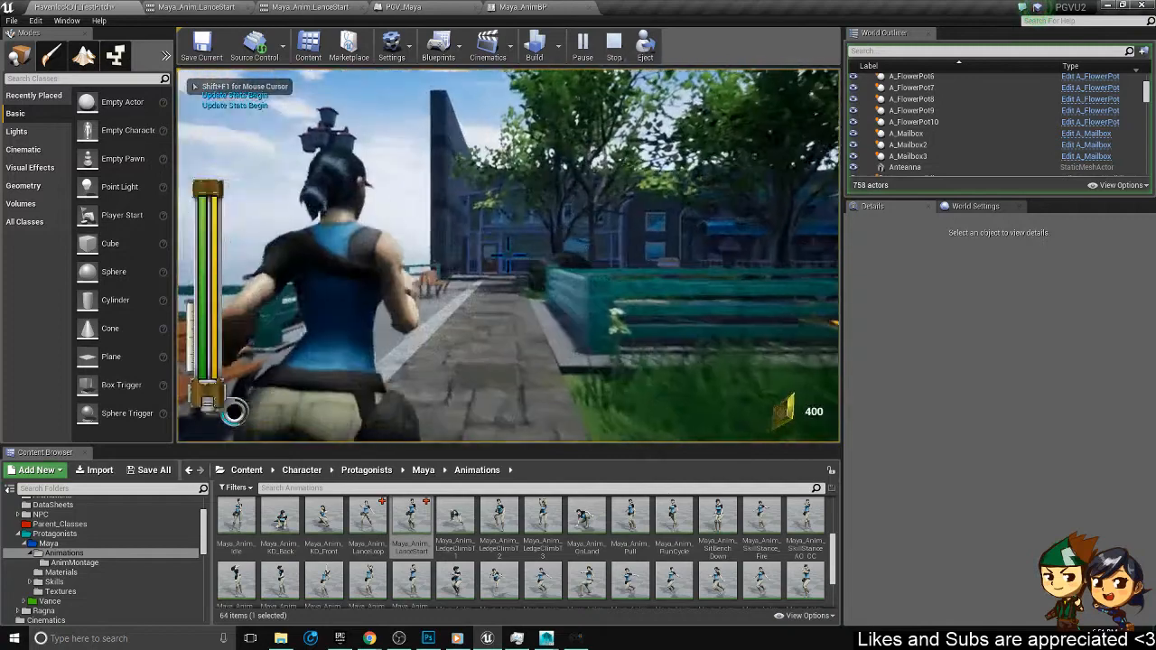
right_click(508, 256)
click(508, 256)
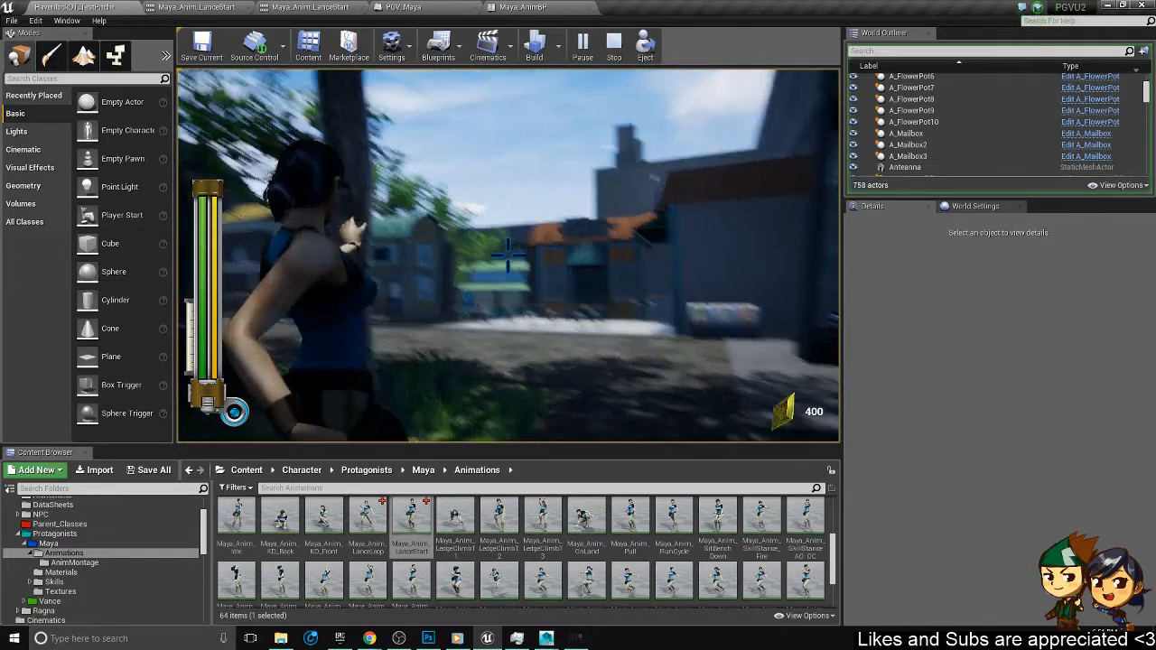
key(w)
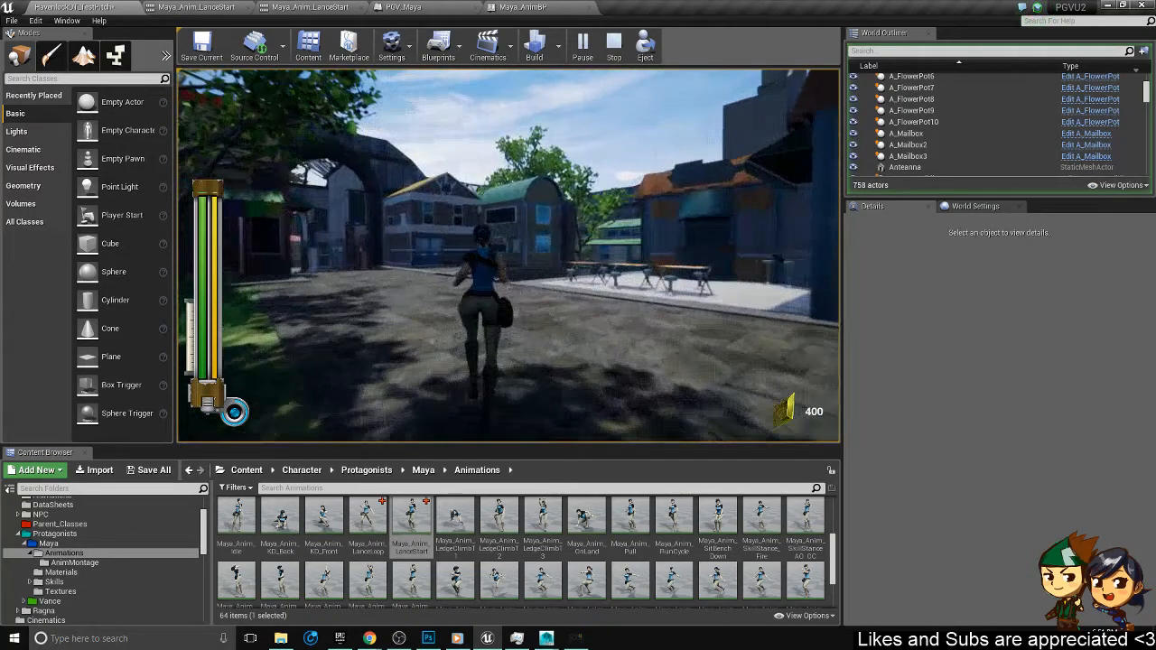
key(w)
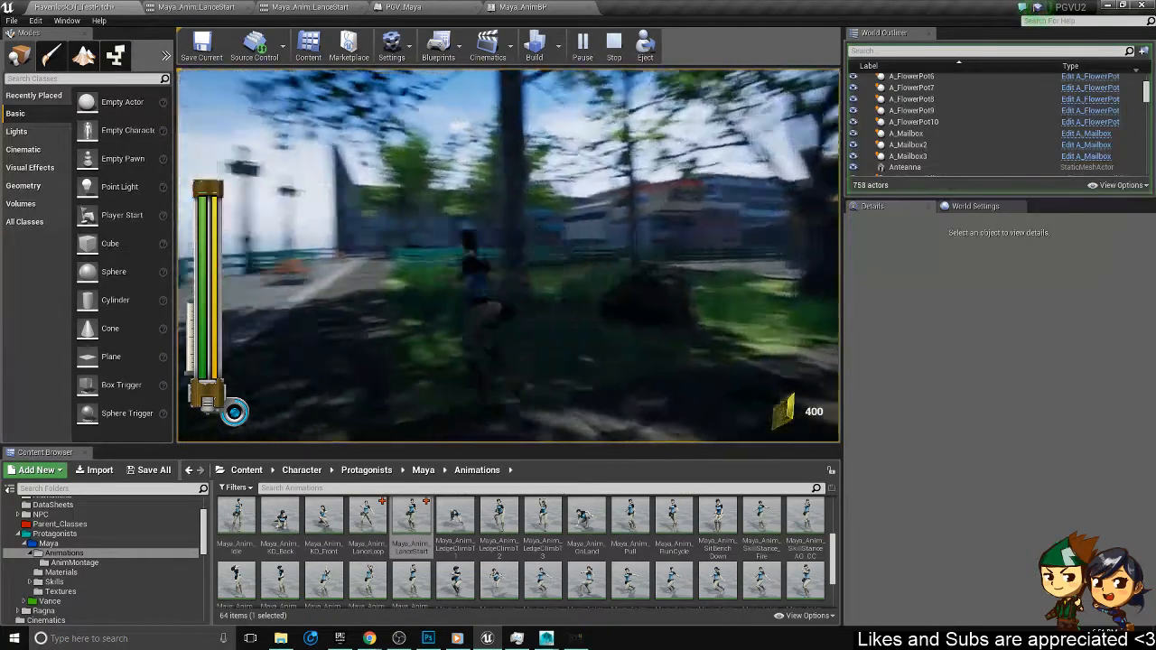
key(w)
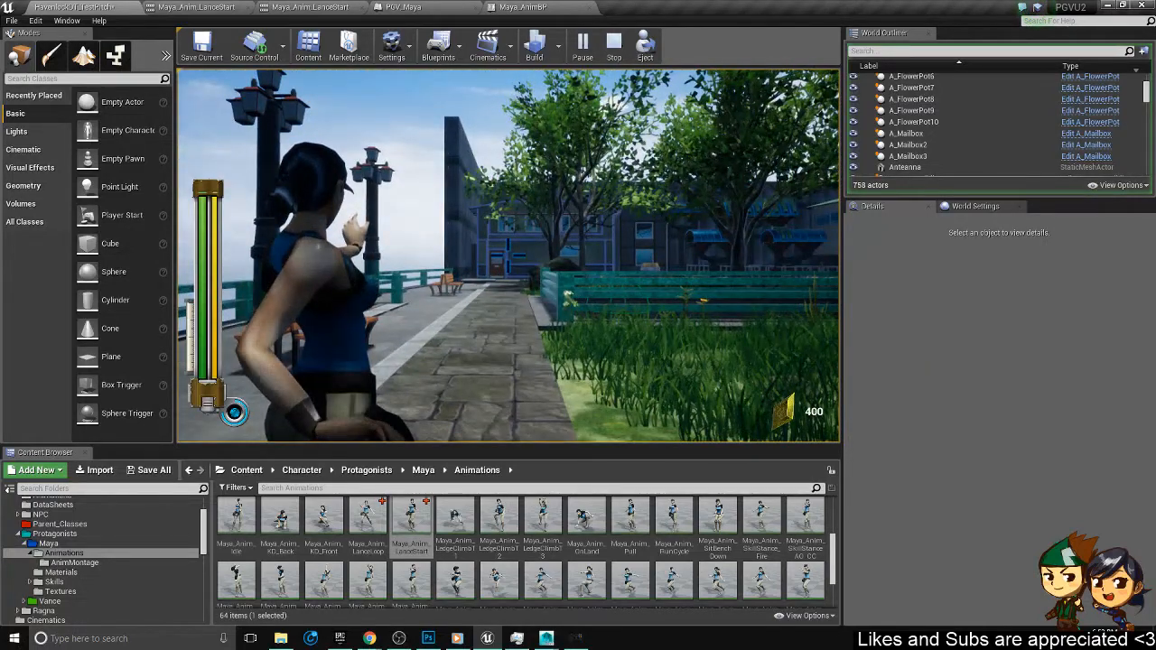
- Fire Maya's Lance skill several times from the skill stance, releasing the stance between attempts, and stop the play session
click(508, 256)
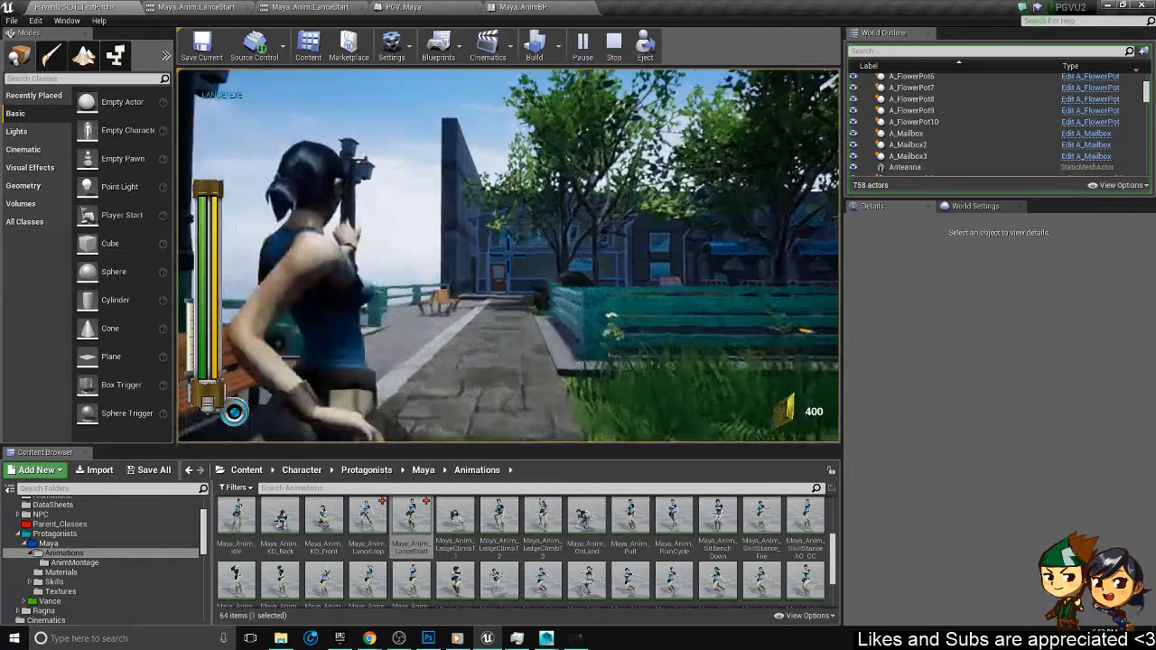
click(507, 256)
click(508, 256)
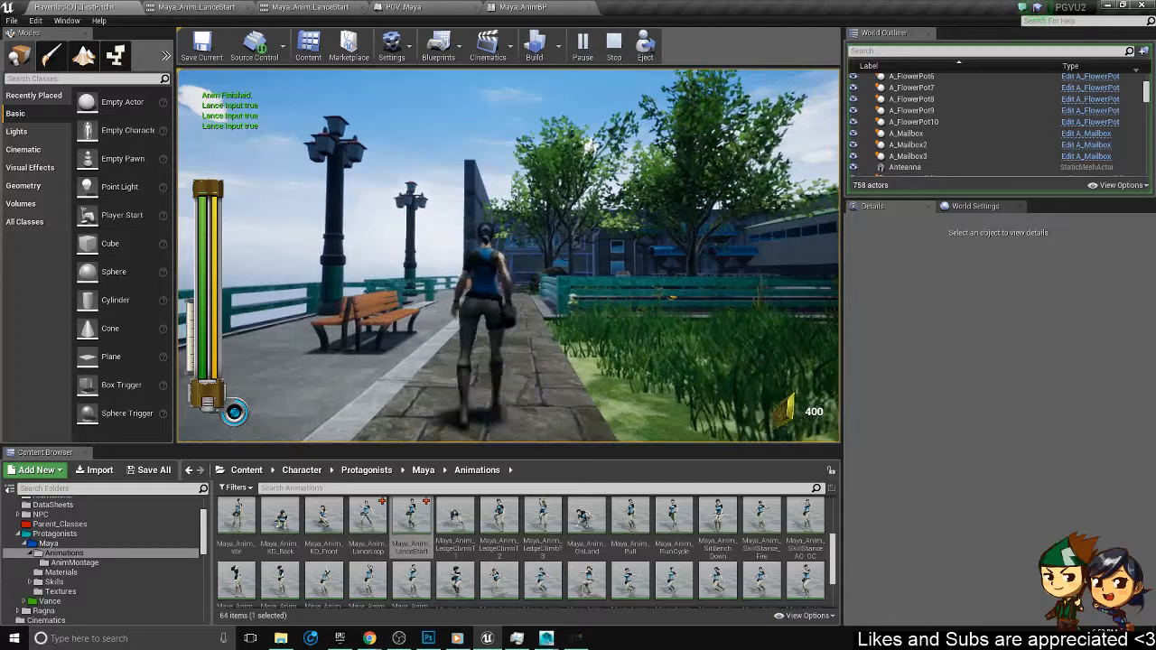
key(w)
click(507, 256)
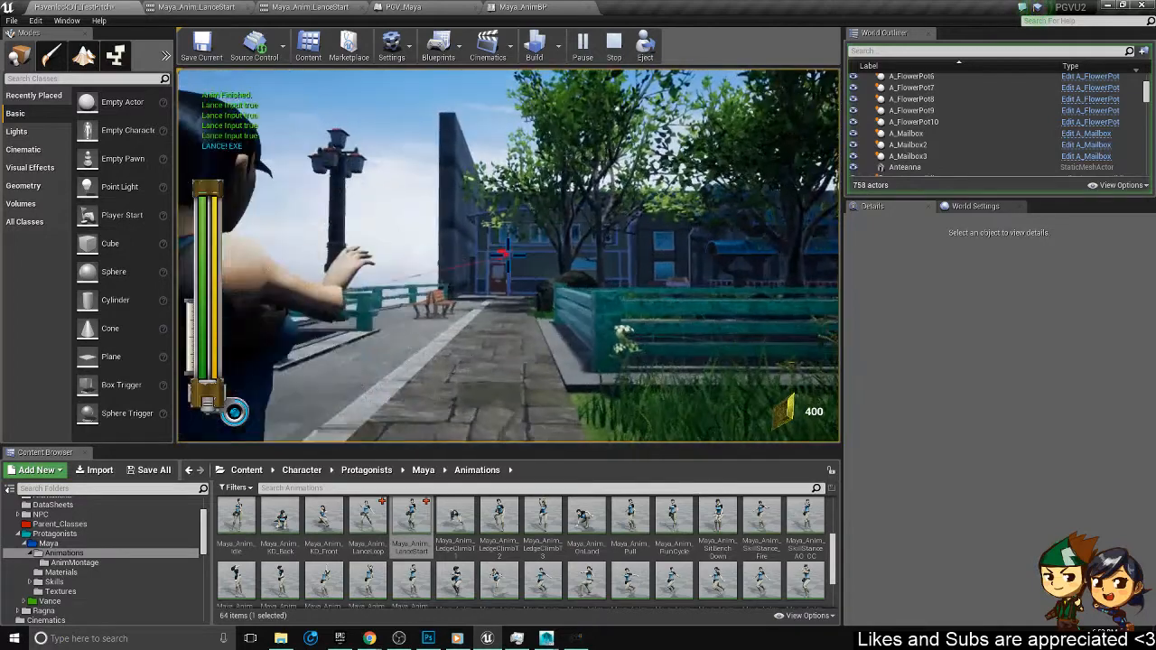
key(w)
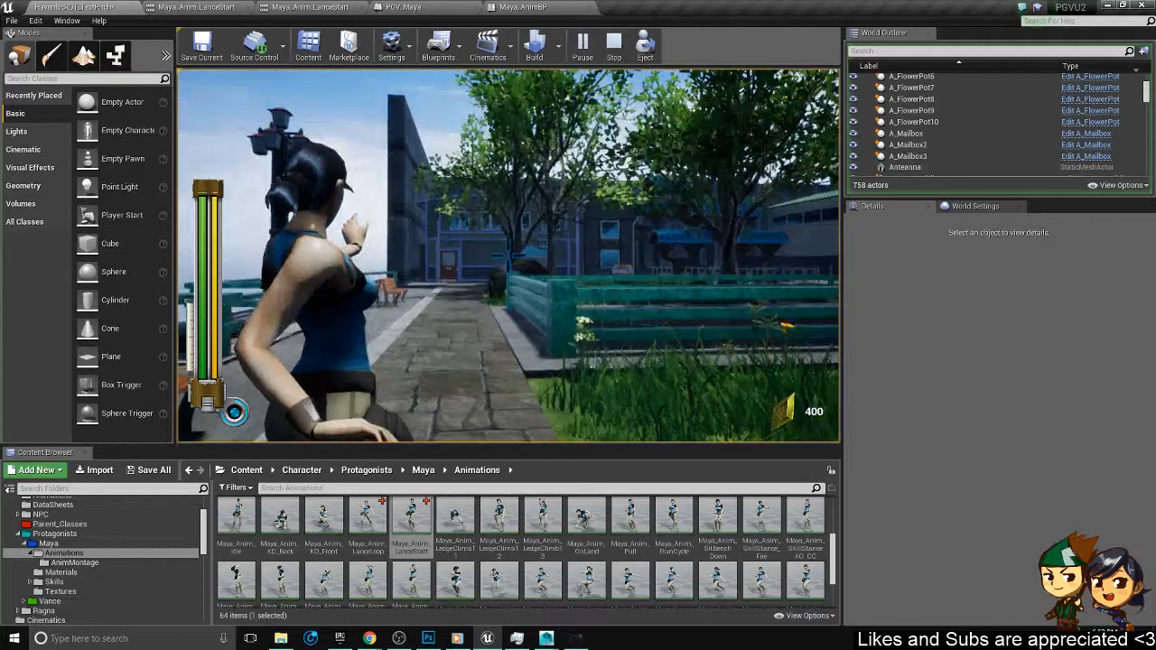
key(Escape)
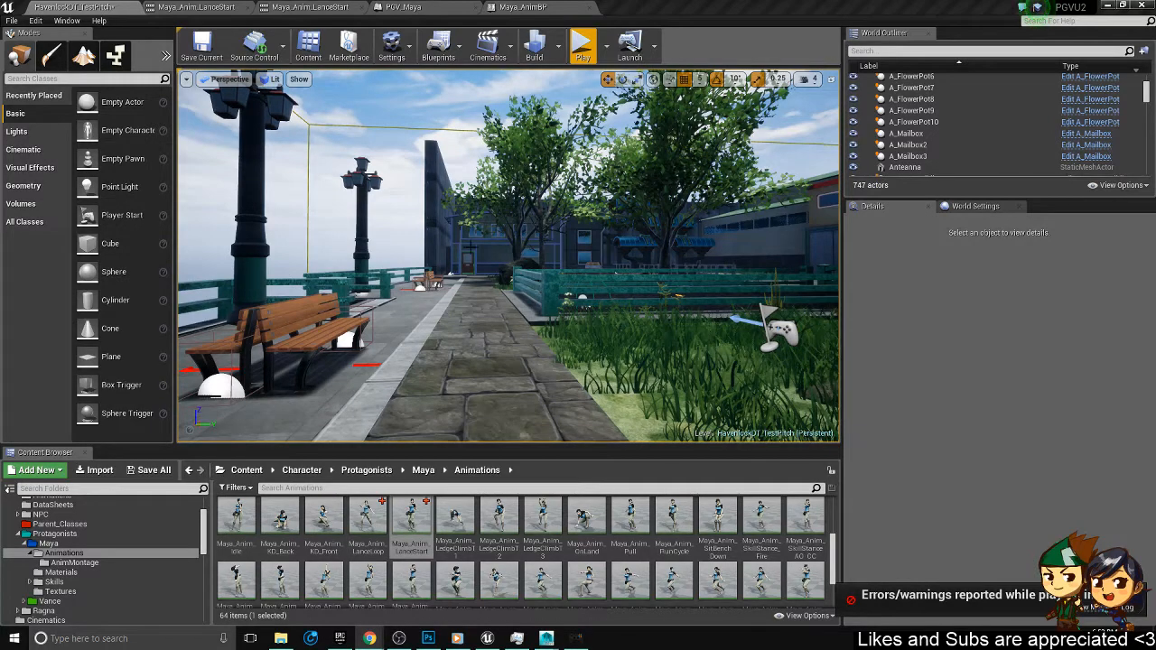
- Open the Skills folder under Character > Protagonists > Maya in the project content
right_drag(469, 245, 497, 401)
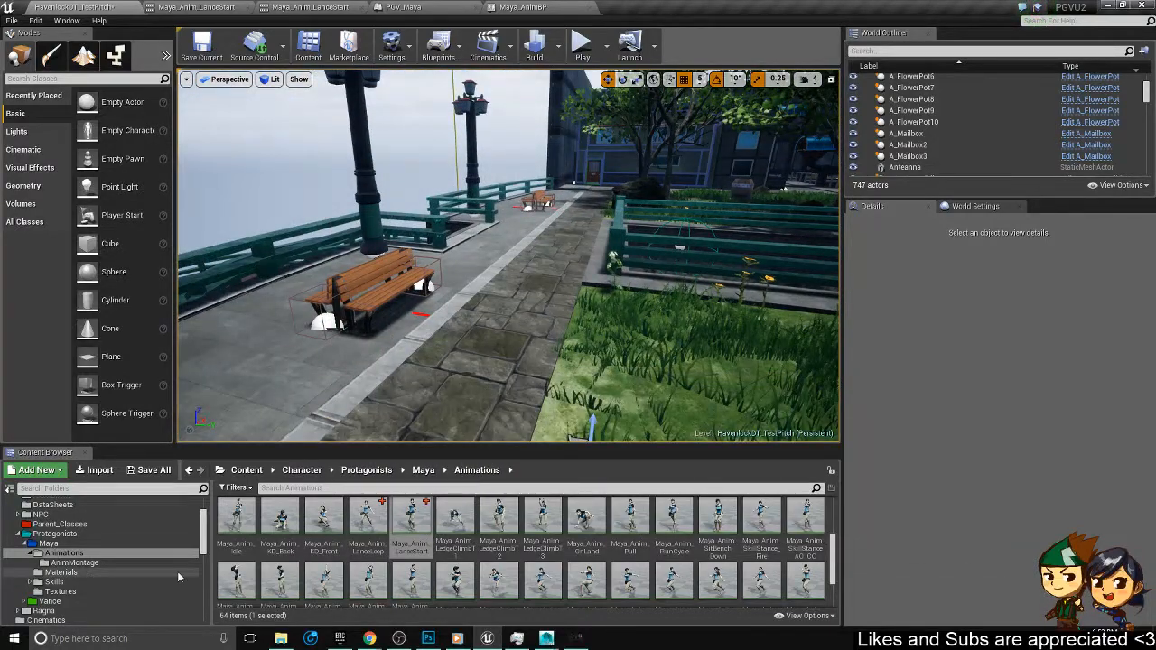
click(411, 513)
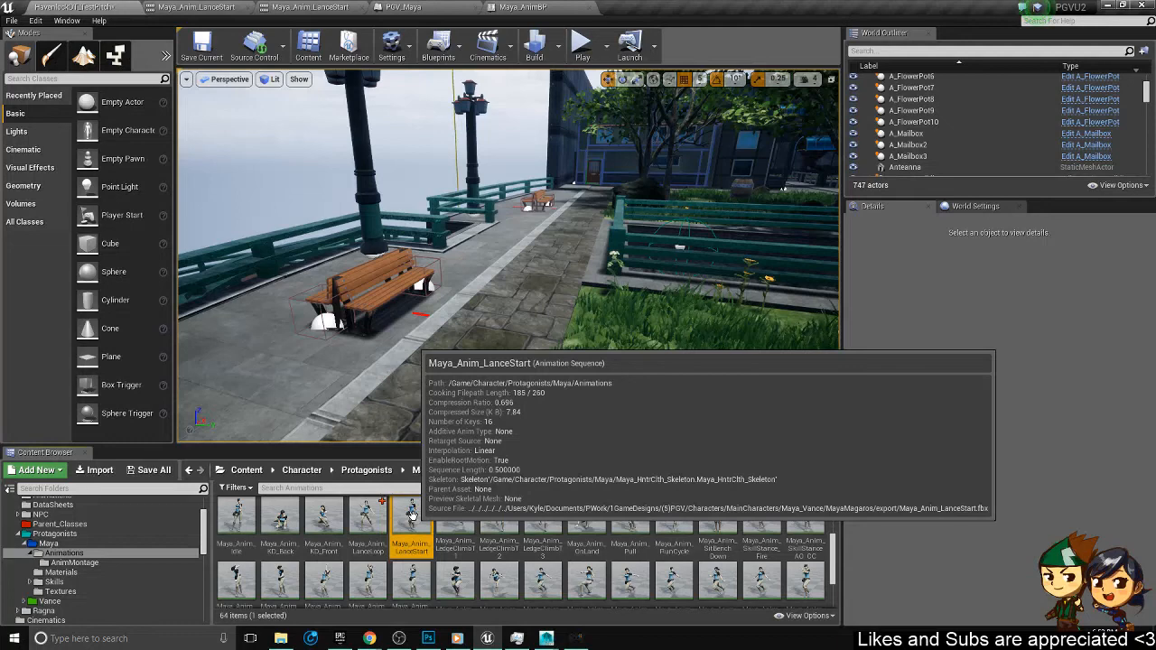
scroll(55, 578, up, 3)
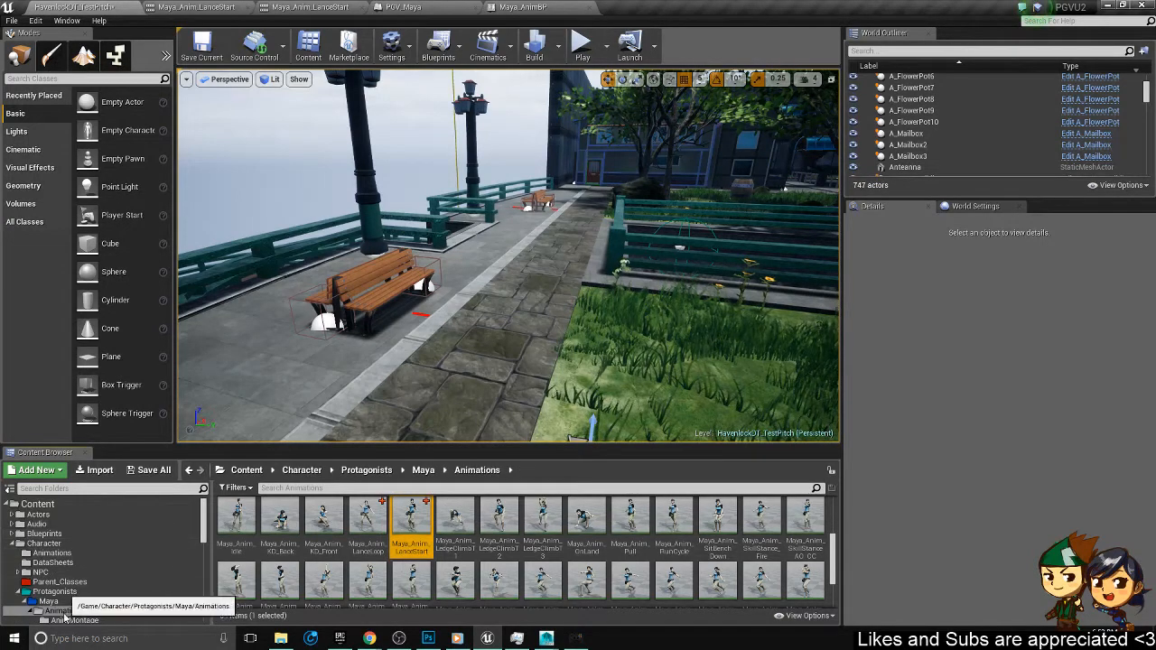
click(51, 610)
click(48, 600)
double_click(324, 519)
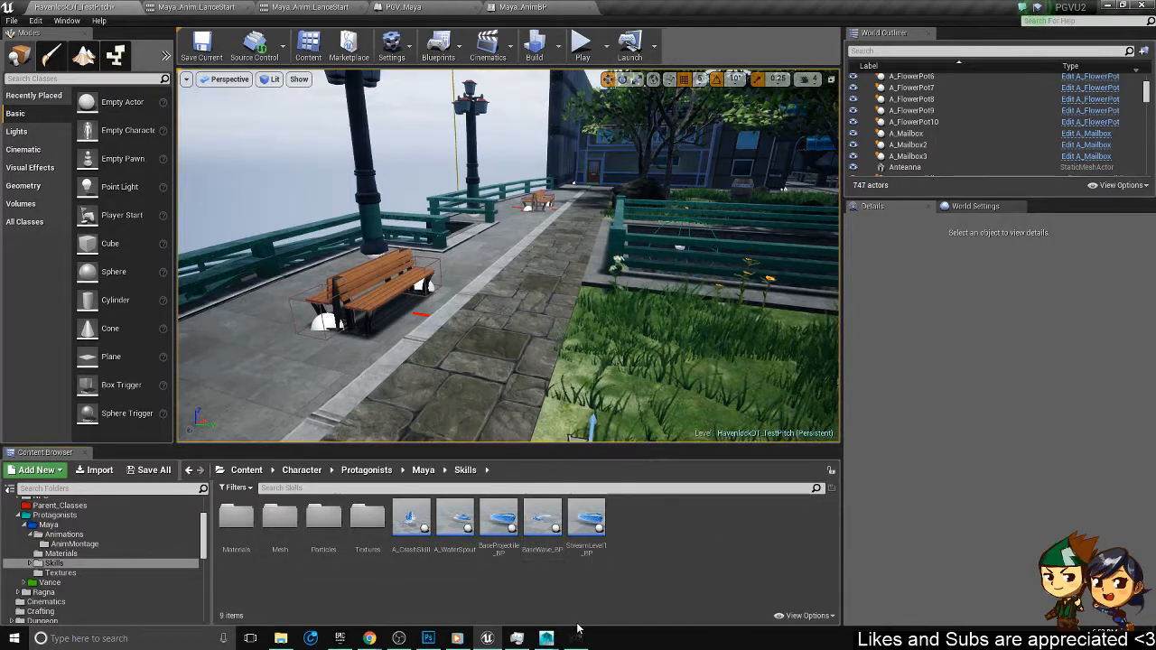
- Open the BaseWave_BP blueprint and examine its water wave from several angles and up close in the viewport
double_click(538, 516)
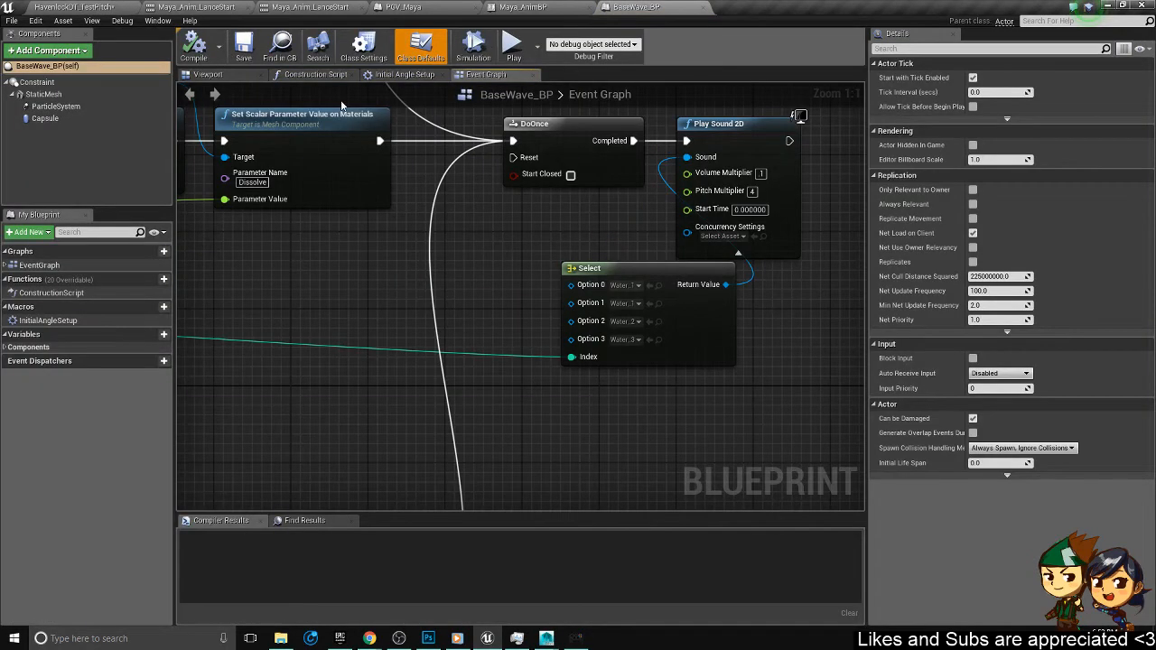
click(207, 74)
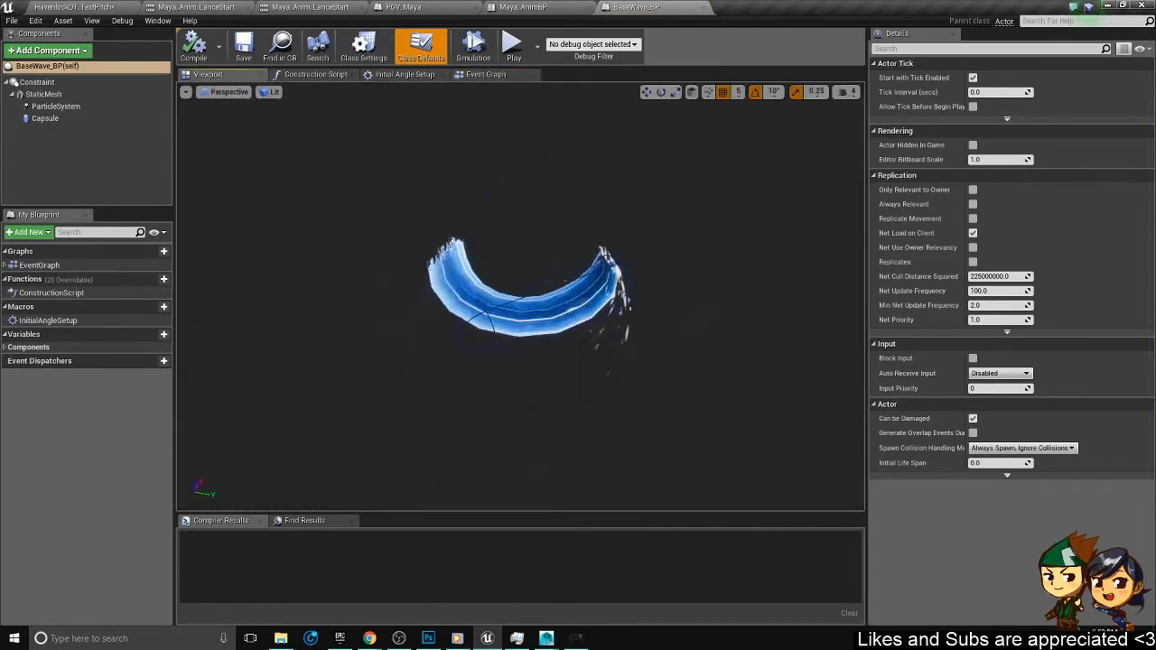
alt+drag(447, 243, 553, 242)
alt+drag(611, 286, 520, 237)
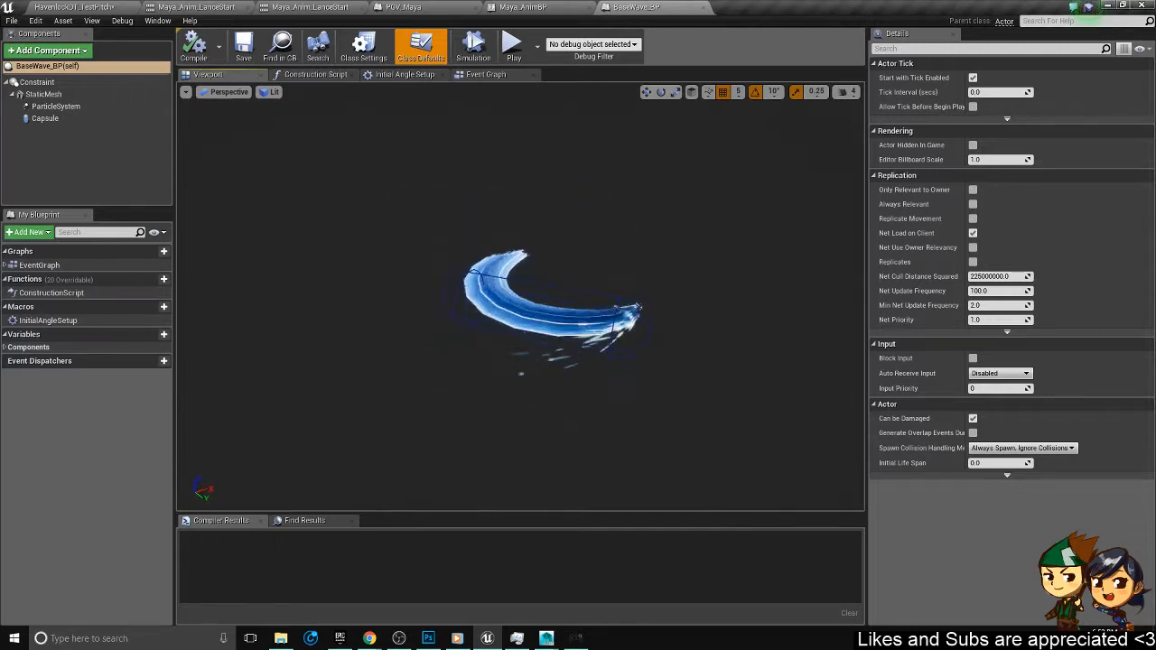
alt+drag(612, 286, 488, 308)
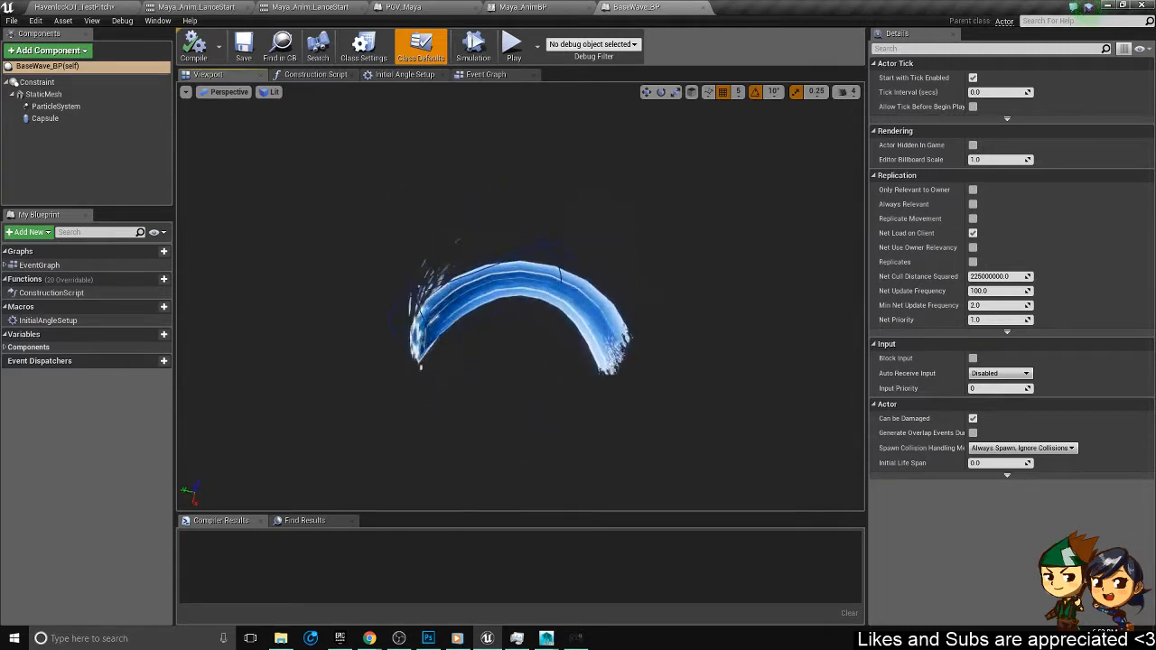
alt+drag(470, 390, 443, 370)
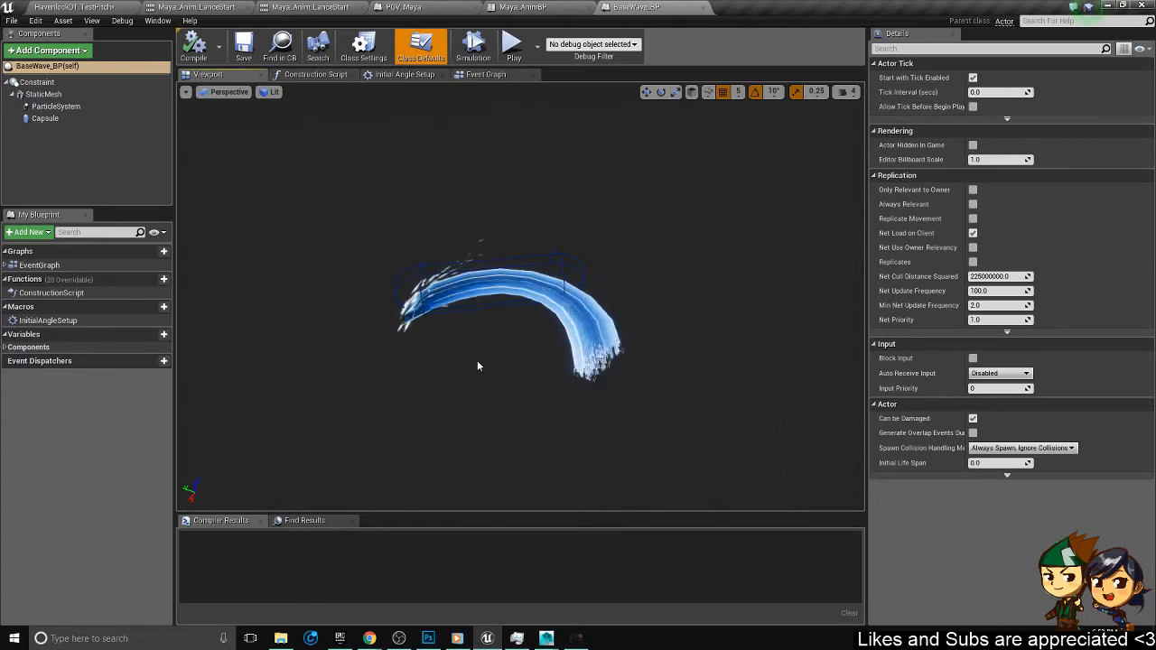
alt+drag(477, 361, 564, 300)
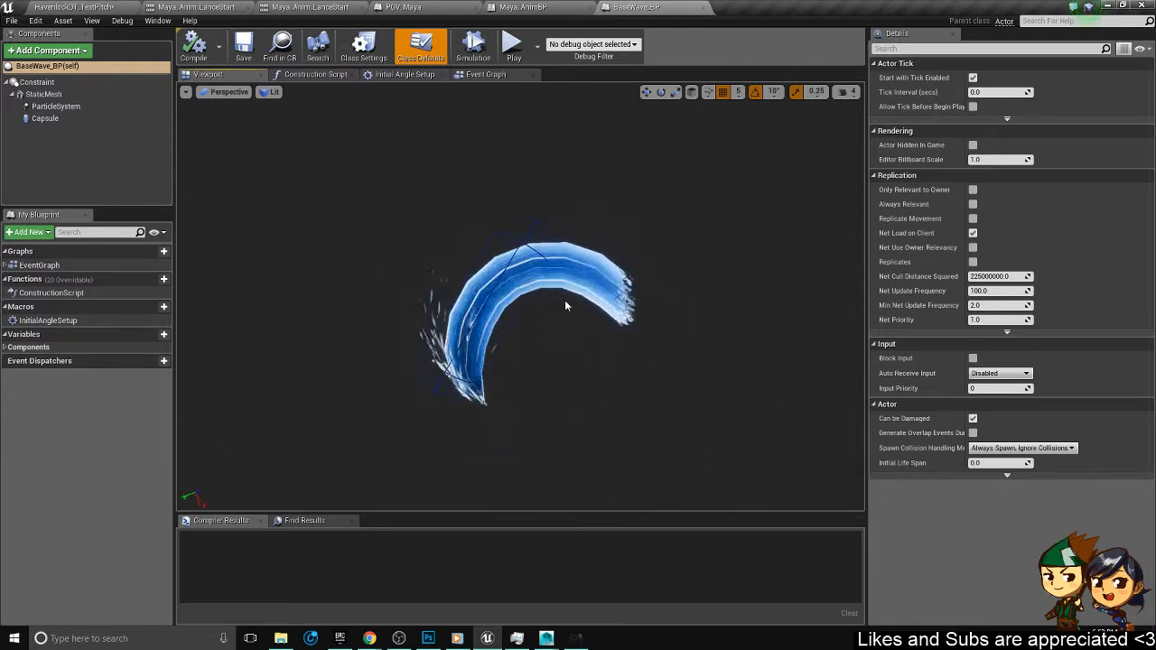
mouse_move(565, 300)
alt+right_down()
mouse_move(645, 302)
mouse_move(578, 301)
alt+right_up()
alt+drag(578, 302, 574, 267)
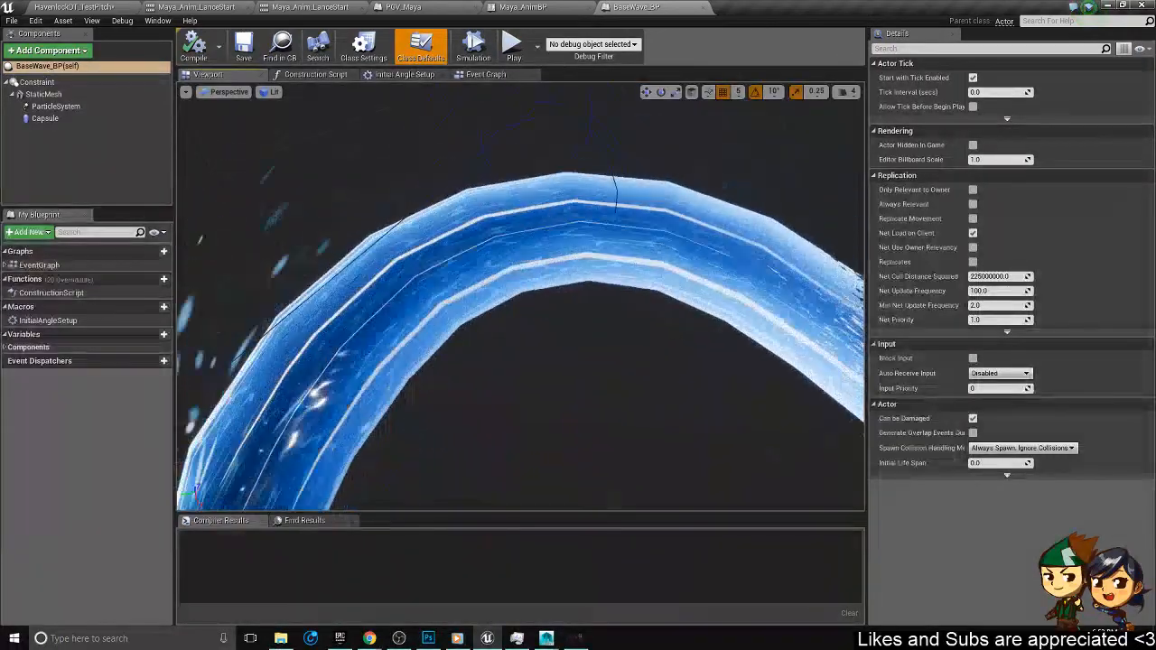
- Open the material instance MI_WaterSkills_V used by BaseWave_BP's static mesh and inspect its preview
click(56, 105)
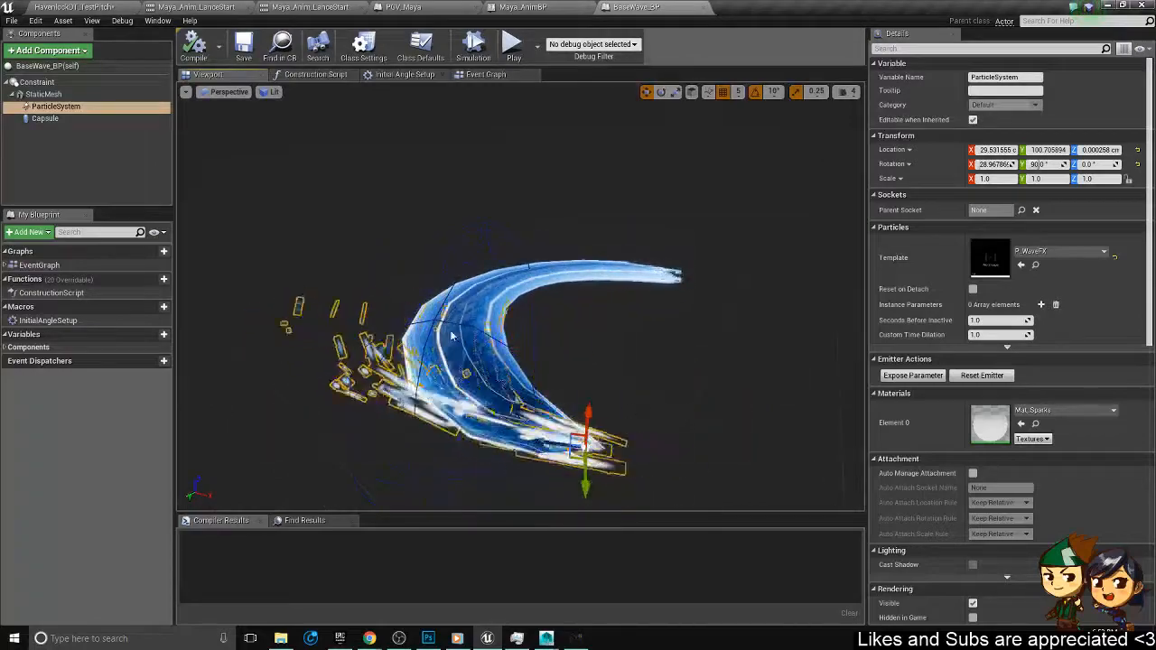
click(44, 94)
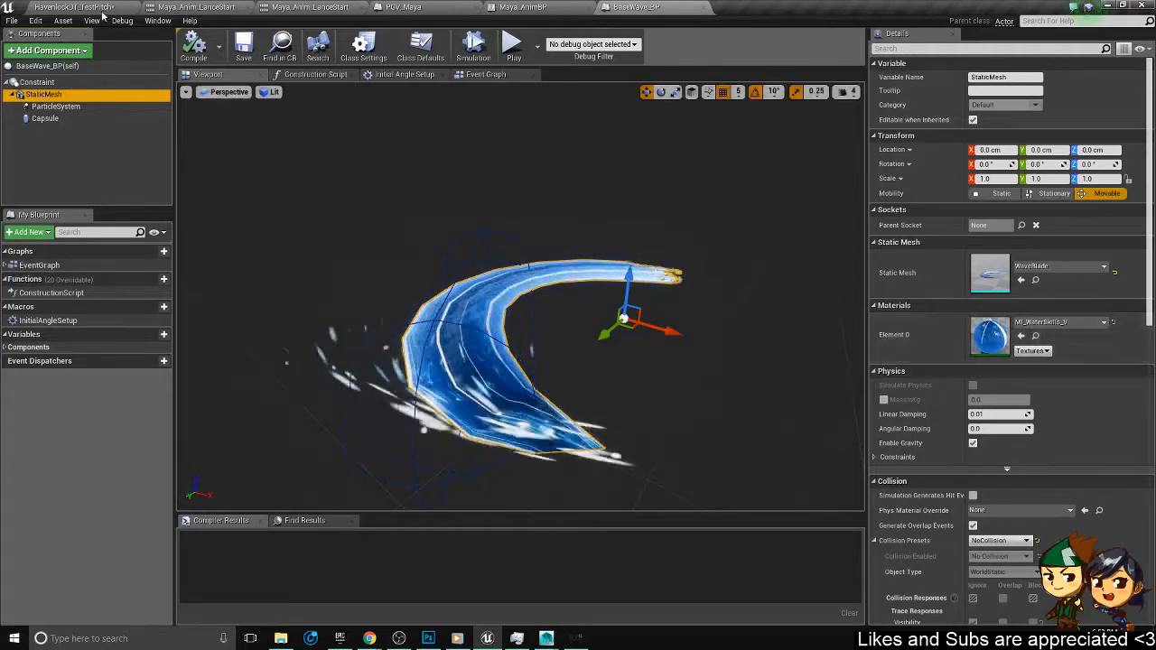
click(1036, 336)
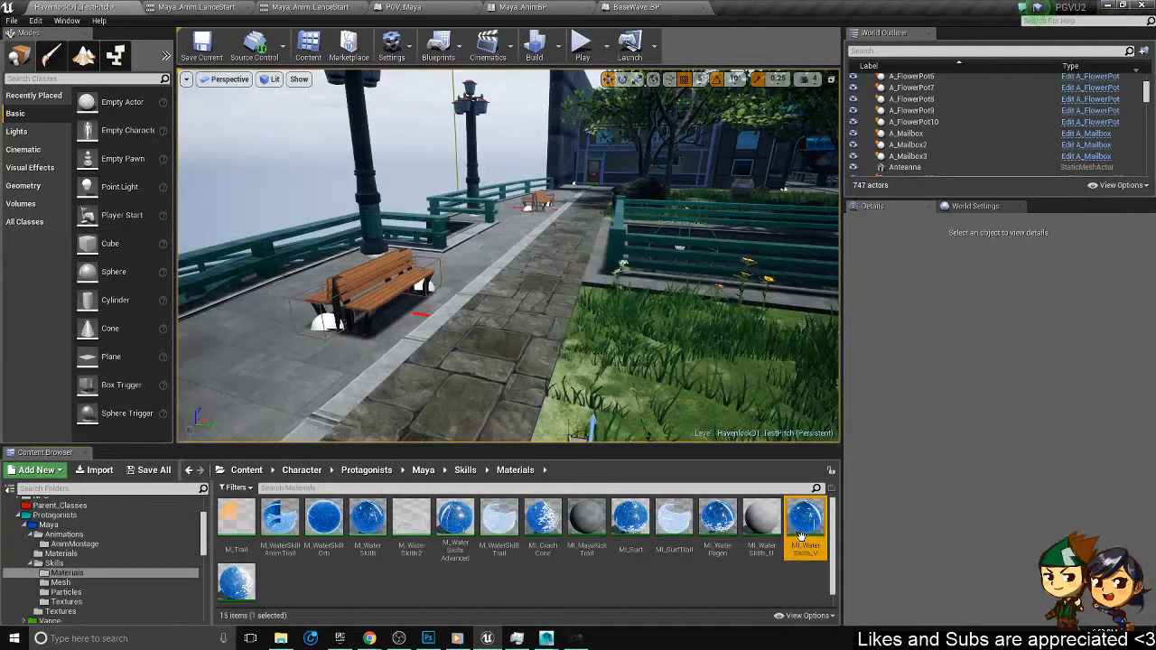
click(371, 592)
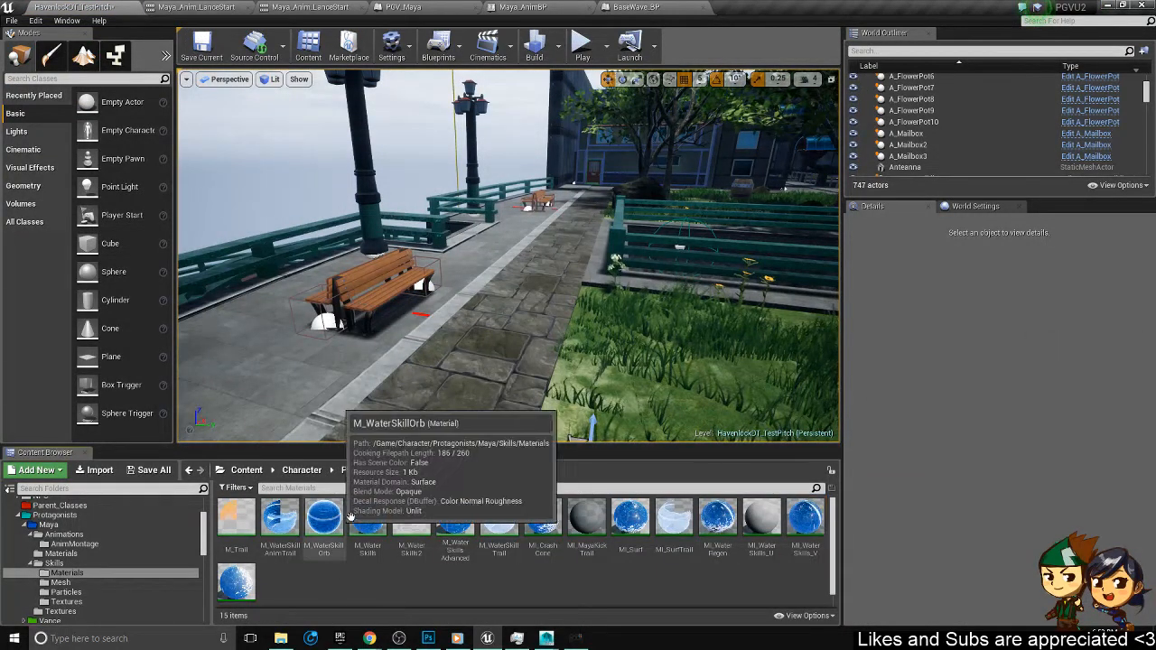
double_click(805, 516)
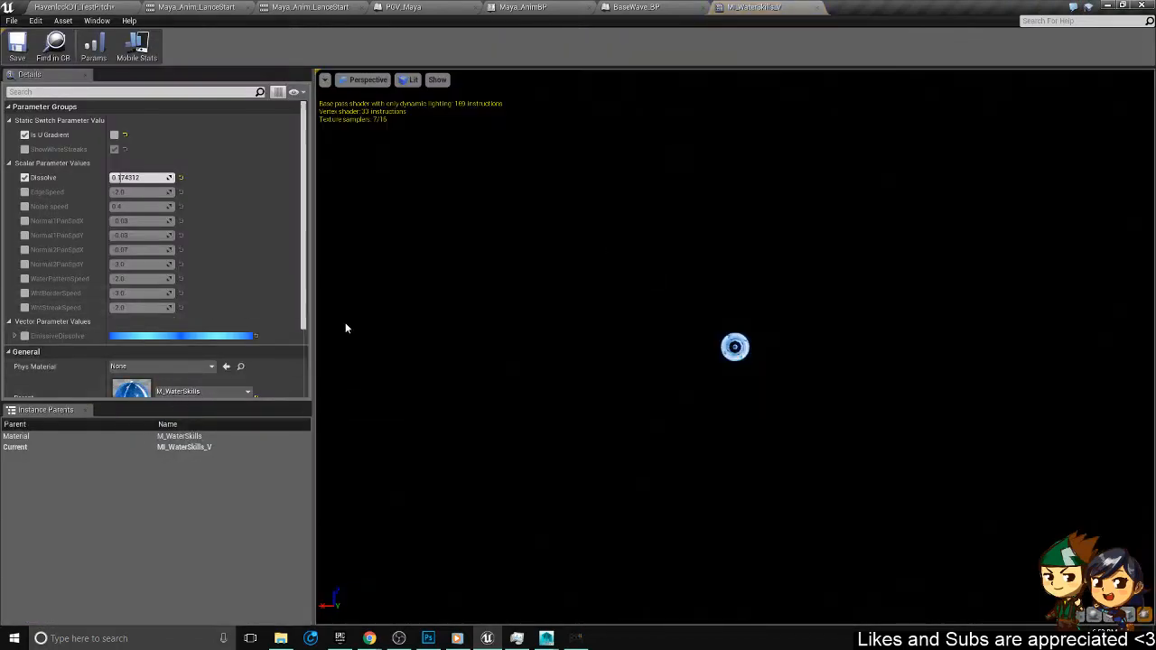
mouse_move(682, 265)
right_down()
mouse_move(682, 344)
mouse_move(674, 268)
right_up()
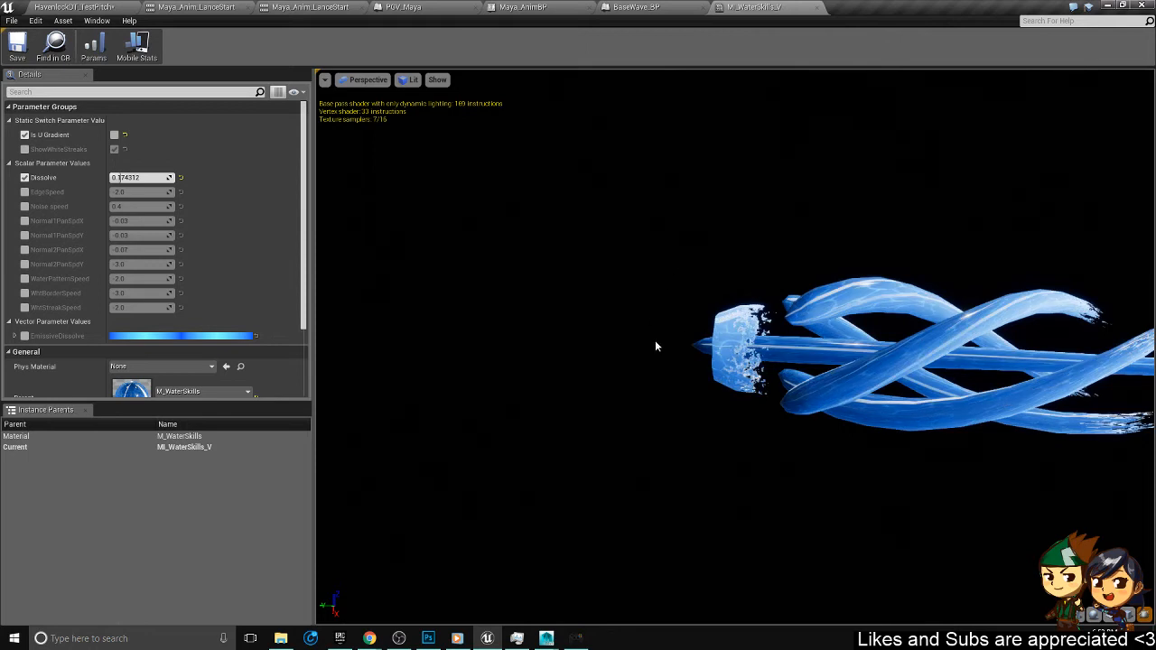
drag(655, 340, 805, 289)
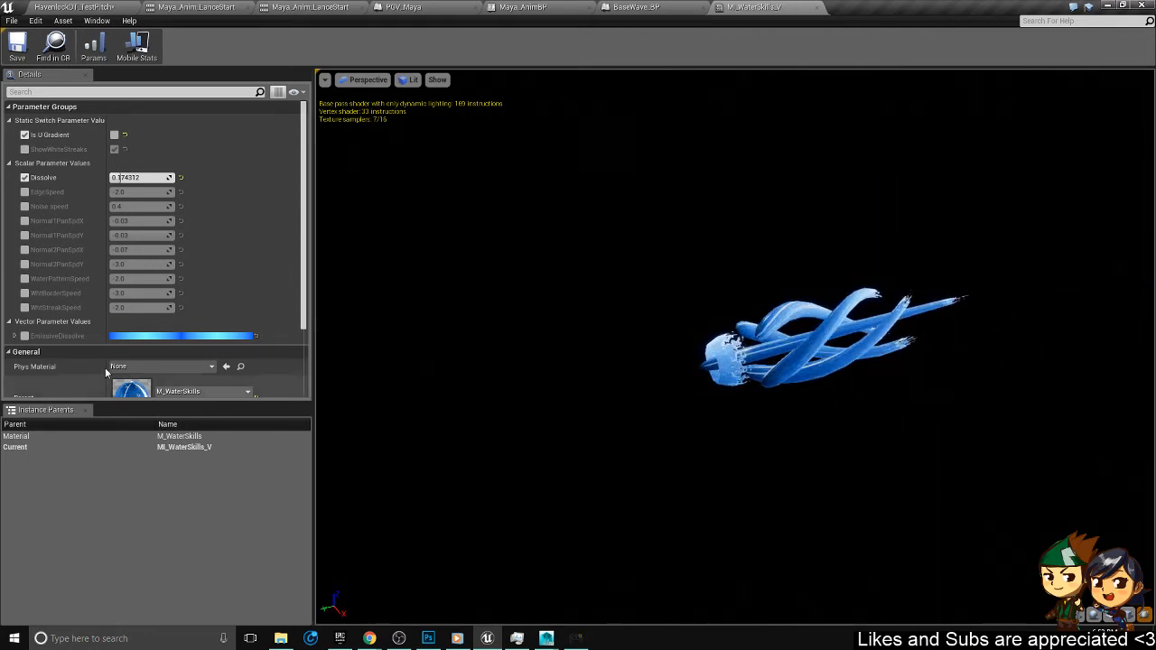
- Find the parent material M_WaterSkills of the instance in the project content and open it
scroll(119, 347, down, 2)
scroll(119, 347, down, 3)
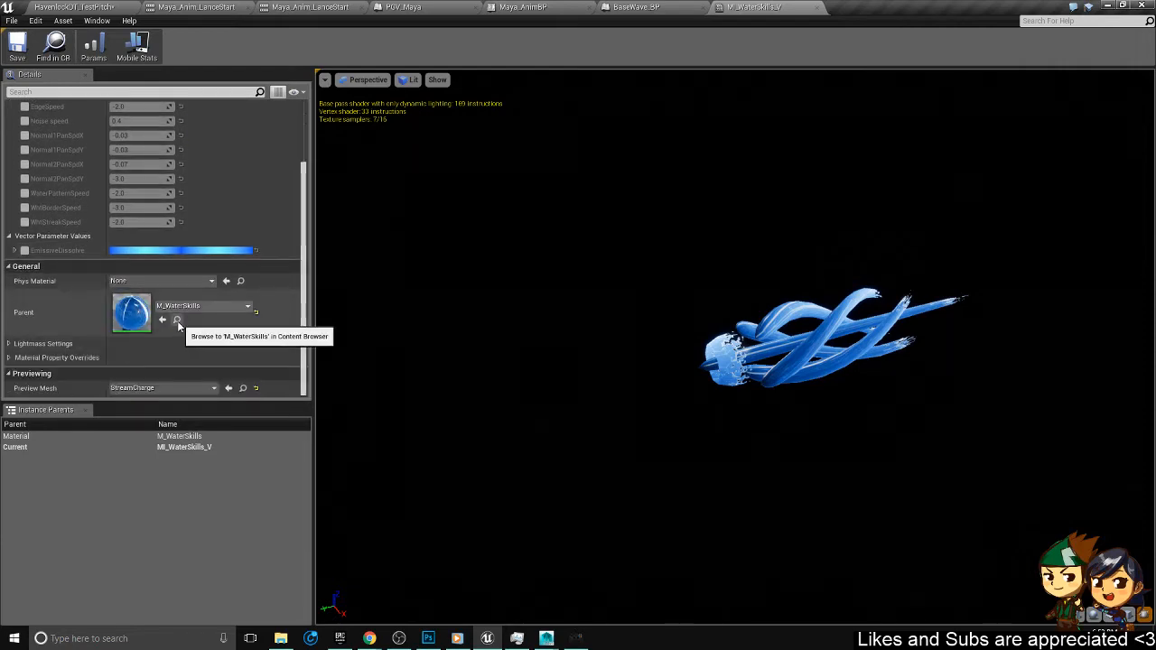
click(177, 322)
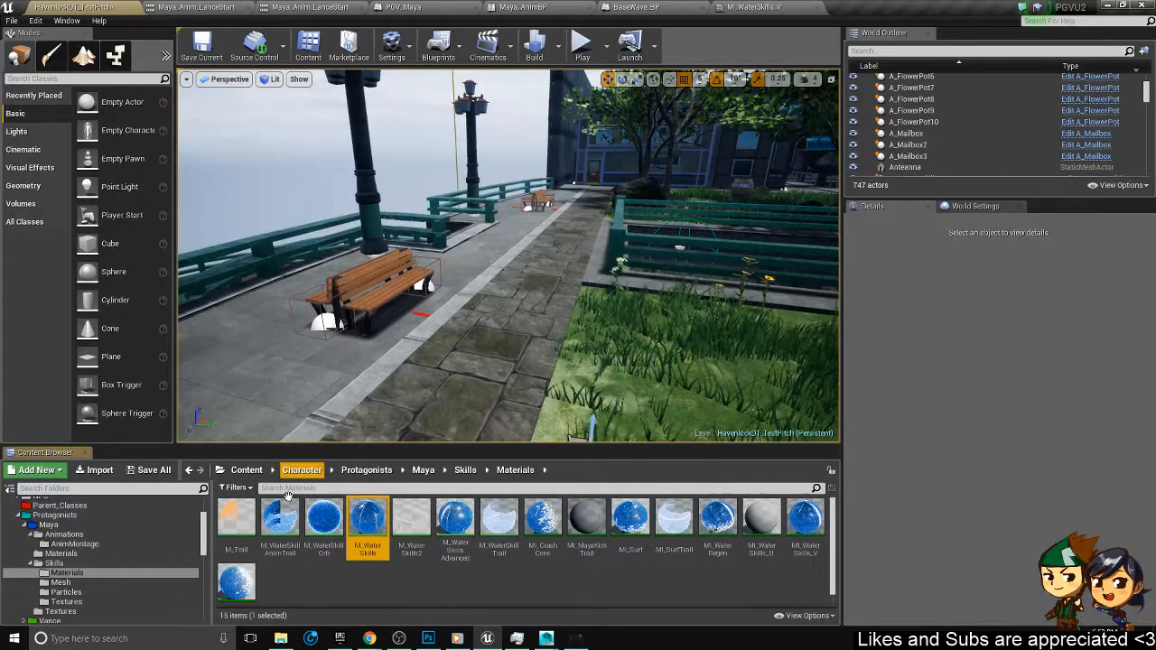
double_click(366, 510)
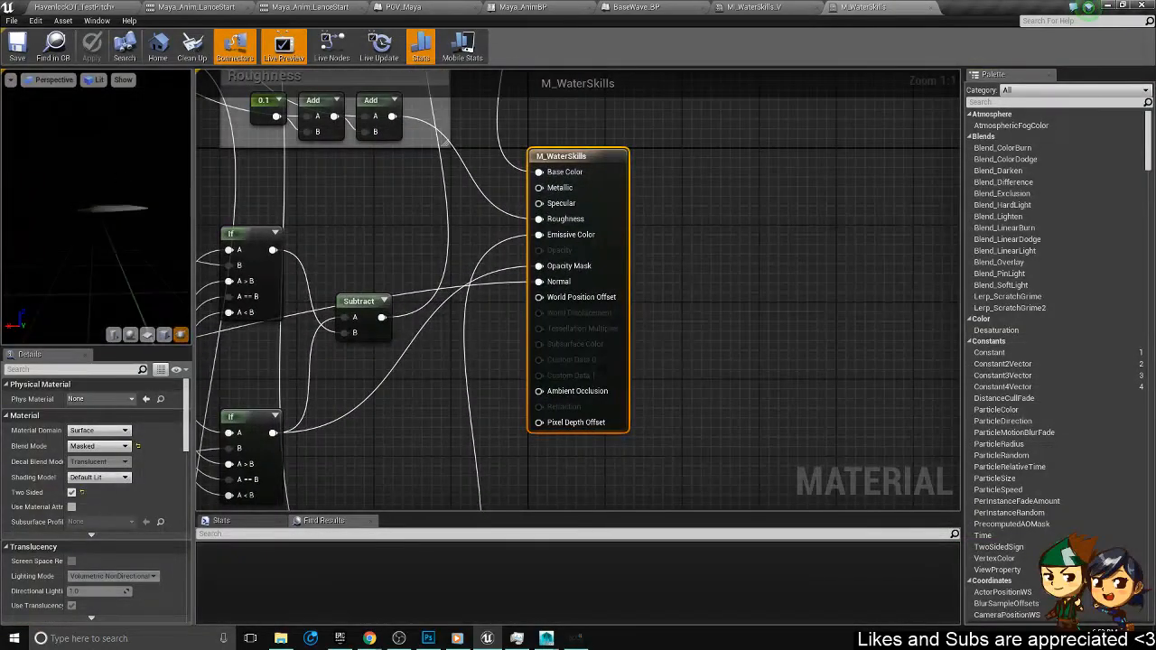
- Preview M_WaterSkills on a plane, enlarge the preview area, and turn the plane to face the camera
drag(136, 271, 147, 340)
click(148, 336)
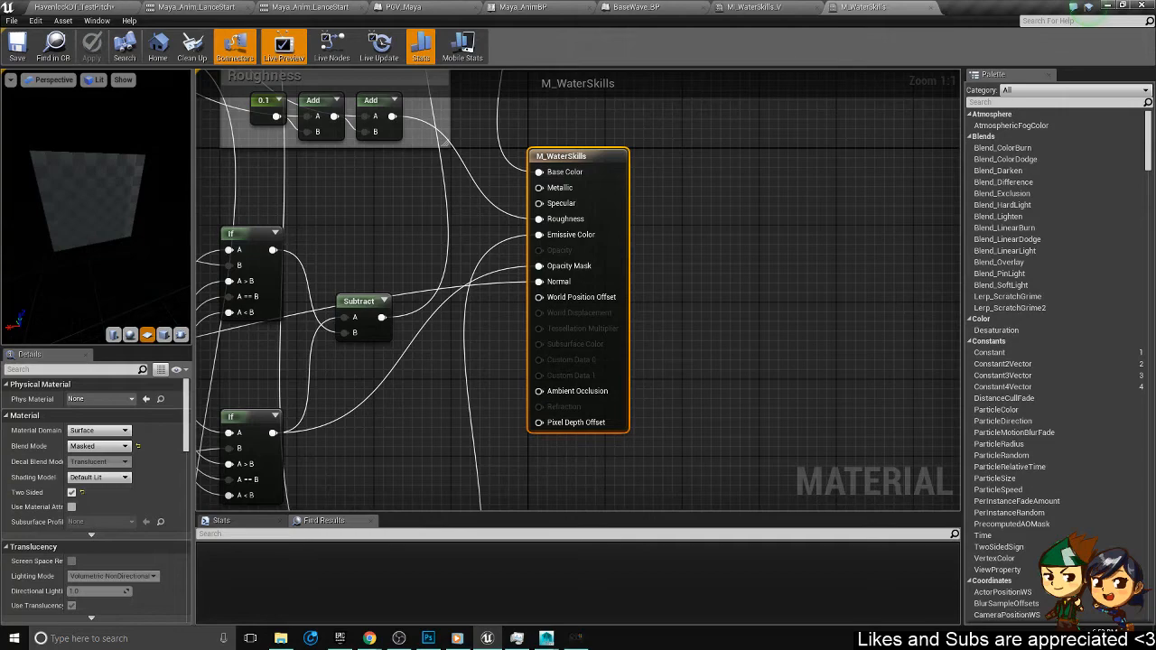
drag(194, 271, 330, 225)
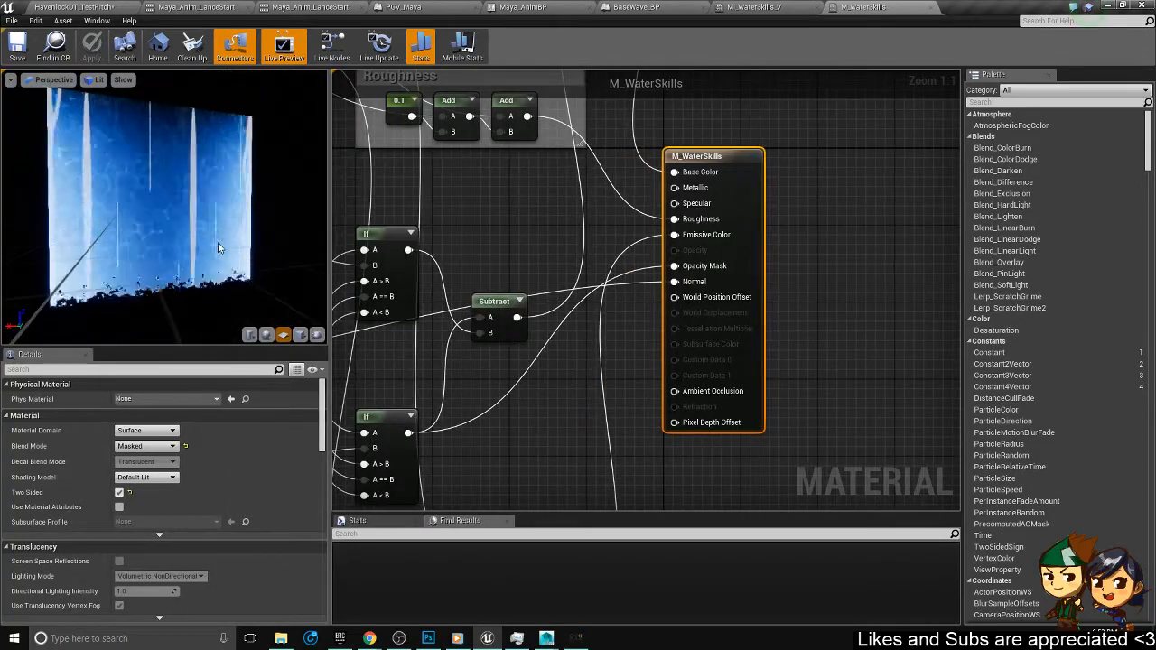
drag(215, 239, 226, 238)
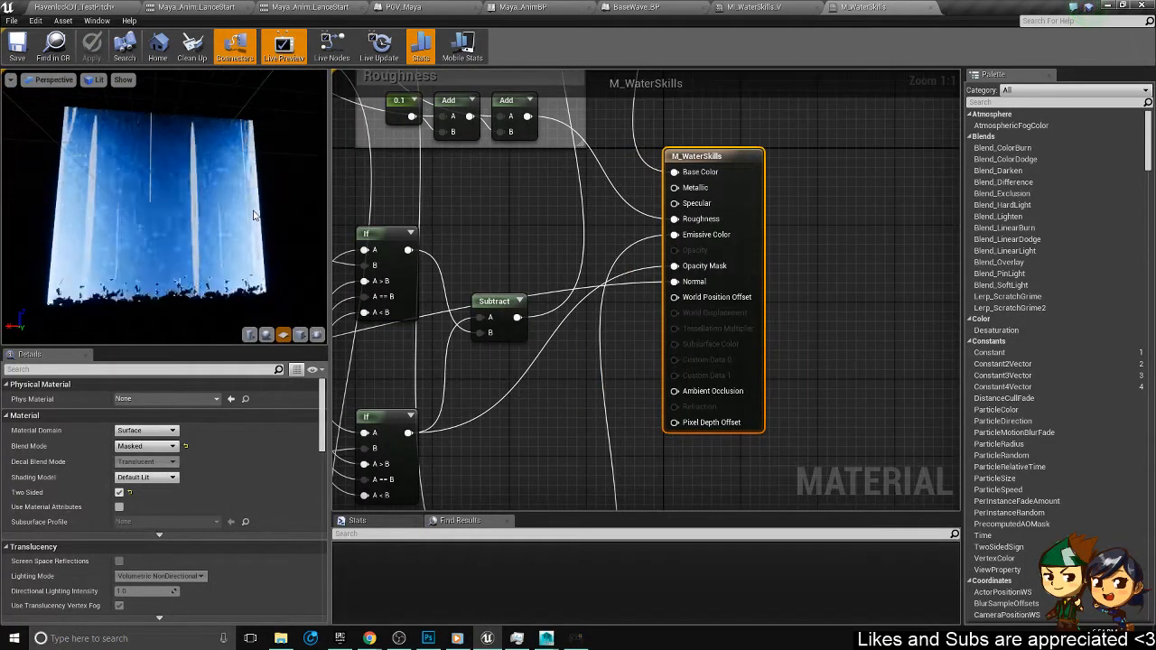
- Look over the M_WaterSkills graph, covering the normal texture, small-wave, distance gradient and emissive node groups
right_drag(477, 206, 560, 256)
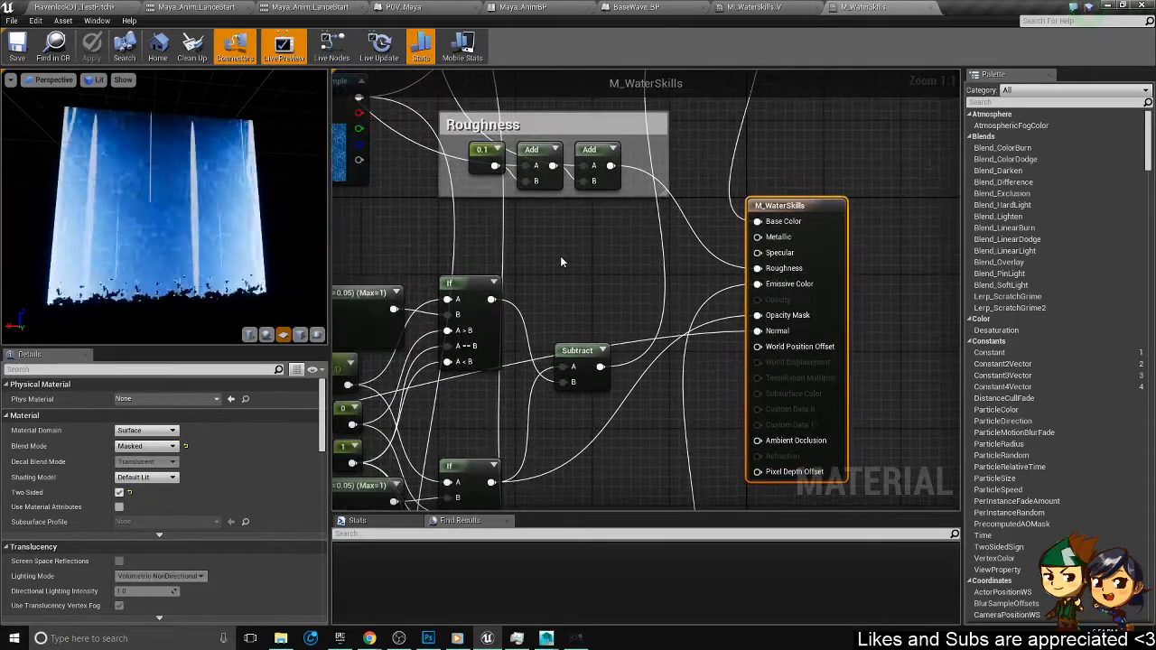
scroll(644, 280, down, 9)
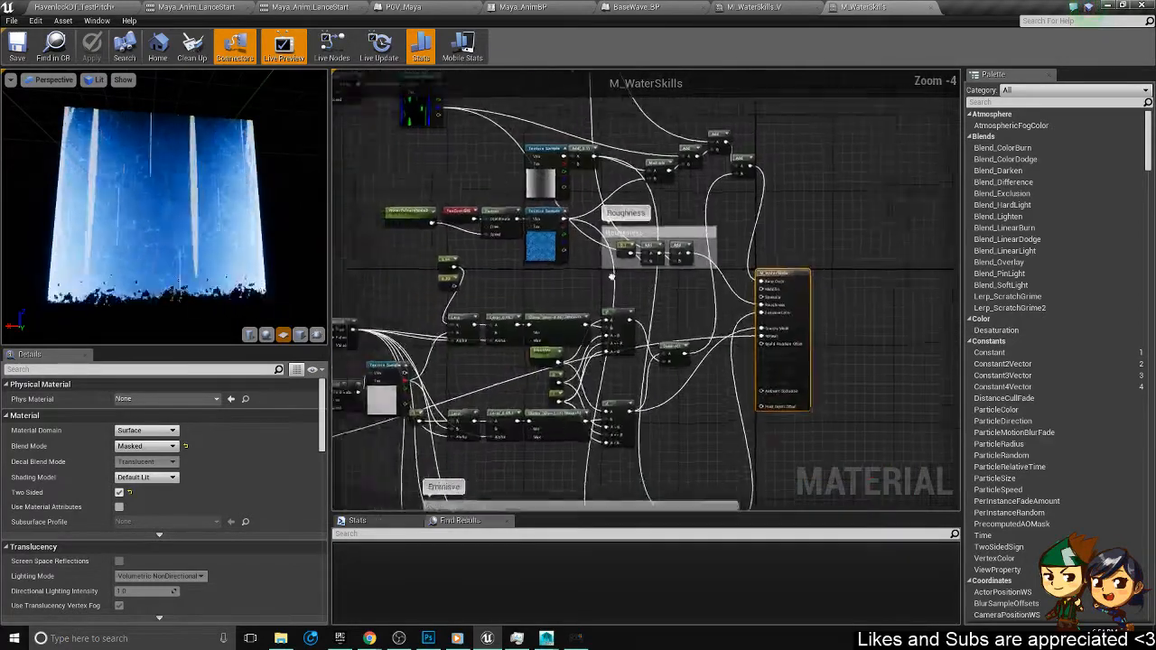
right_drag(623, 269, 887, 259)
right_drag(738, 473, 772, 415)
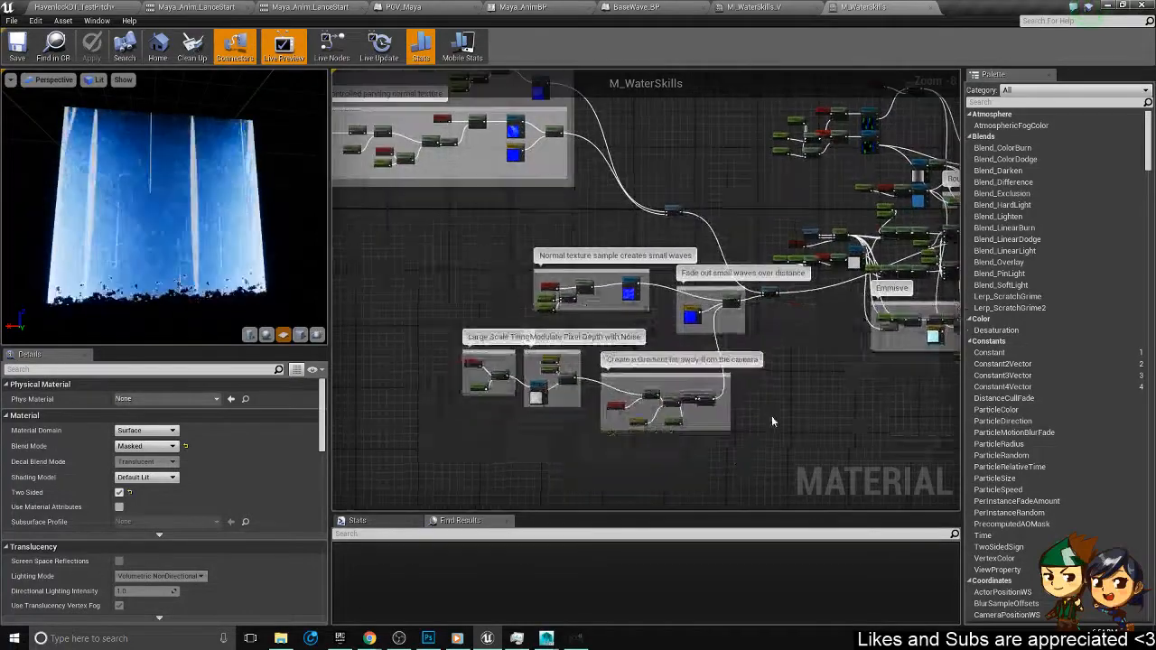
drag(765, 424, 343, 81)
right_drag(755, 211, 540, 192)
right_drag(740, 335, 504, 255)
scroll(503, 256, up, 3)
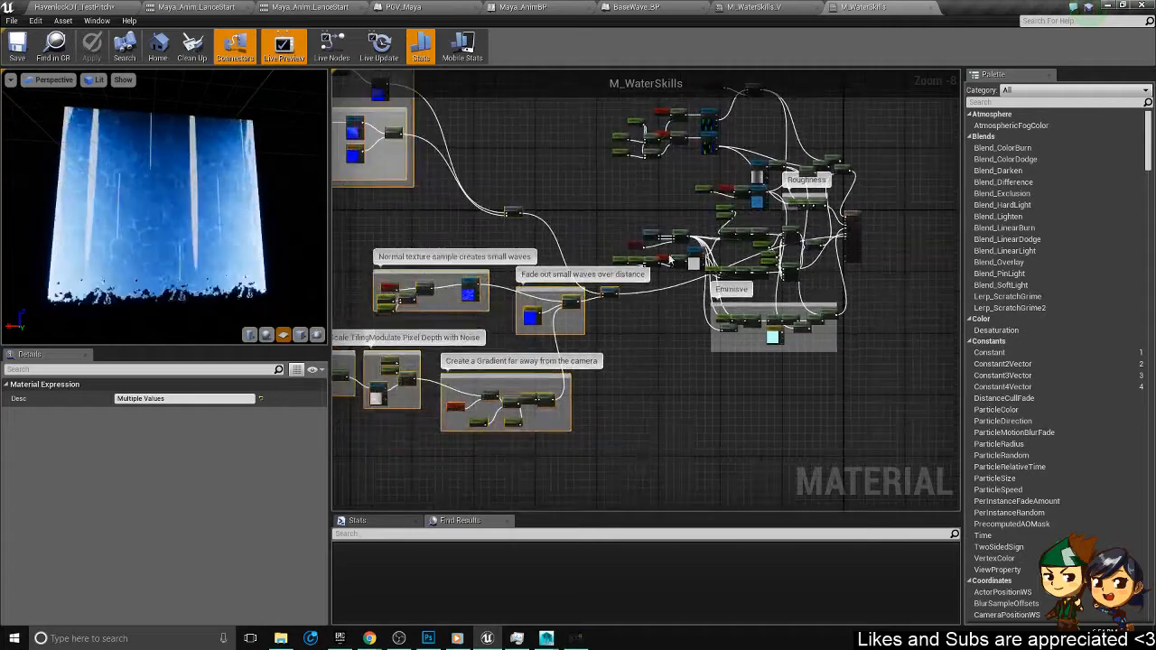
scroll(673, 244, up, 2)
scroll(541, 319, up, 1)
scroll(515, 338, up, 2)
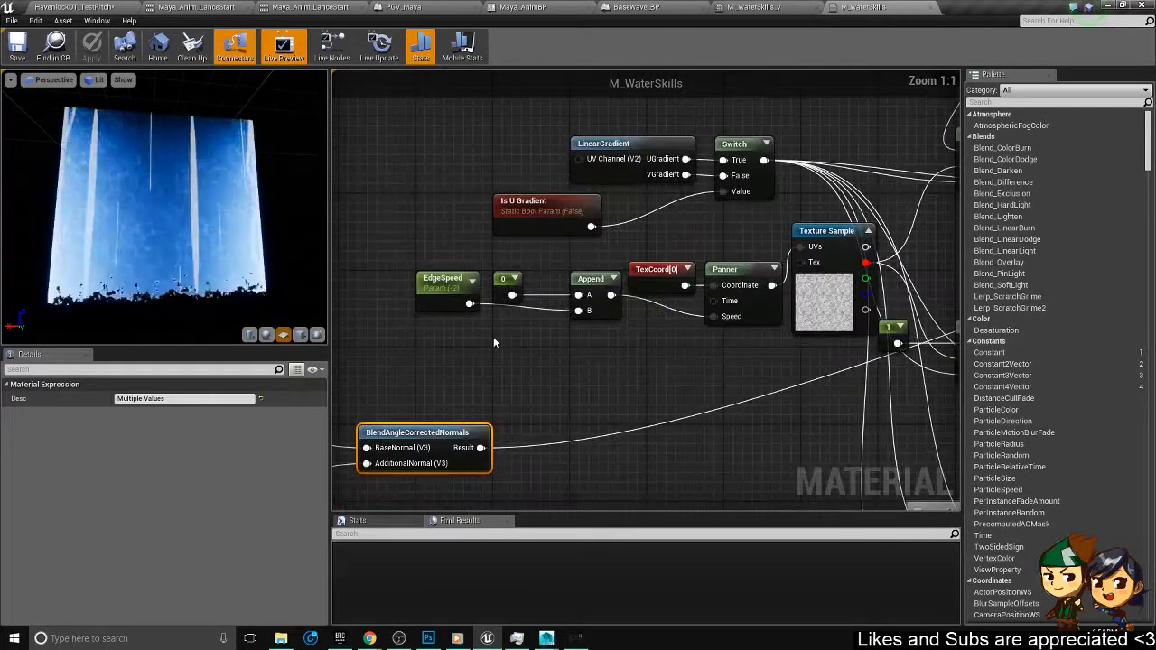
- Examine the EdgeSpeed, Panner and noise Texture Sample nodes and follow their connections through the Lerp and If nodes
click(446, 294)
right_drag(542, 348, 535, 401)
click(735, 317)
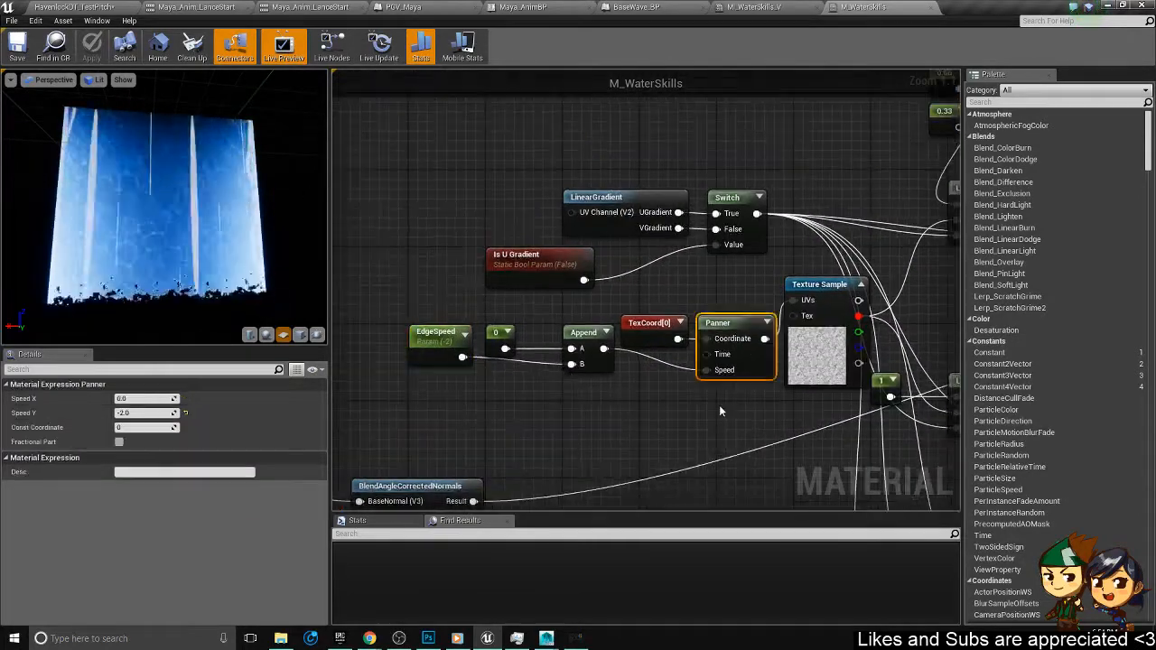
drag(719, 405, 677, 204)
right_drag(753, 414, 645, 378)
click(717, 380)
drag(717, 381, 571, 305)
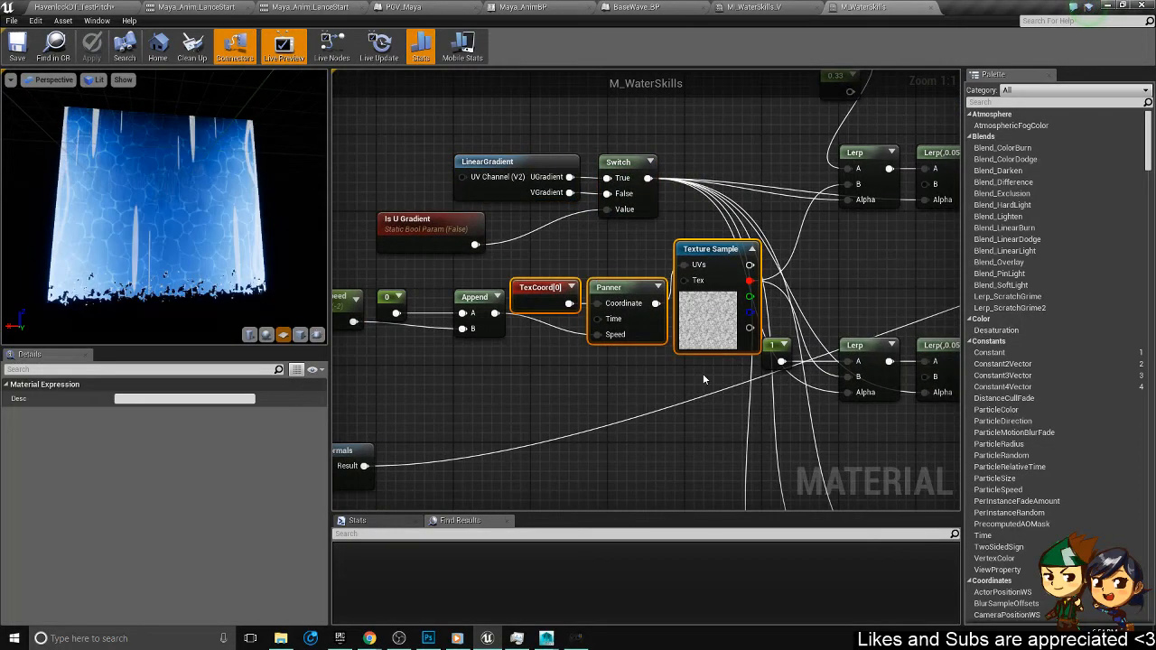
scroll(705, 379, down, 2)
right_drag(704, 379, 334, 377)
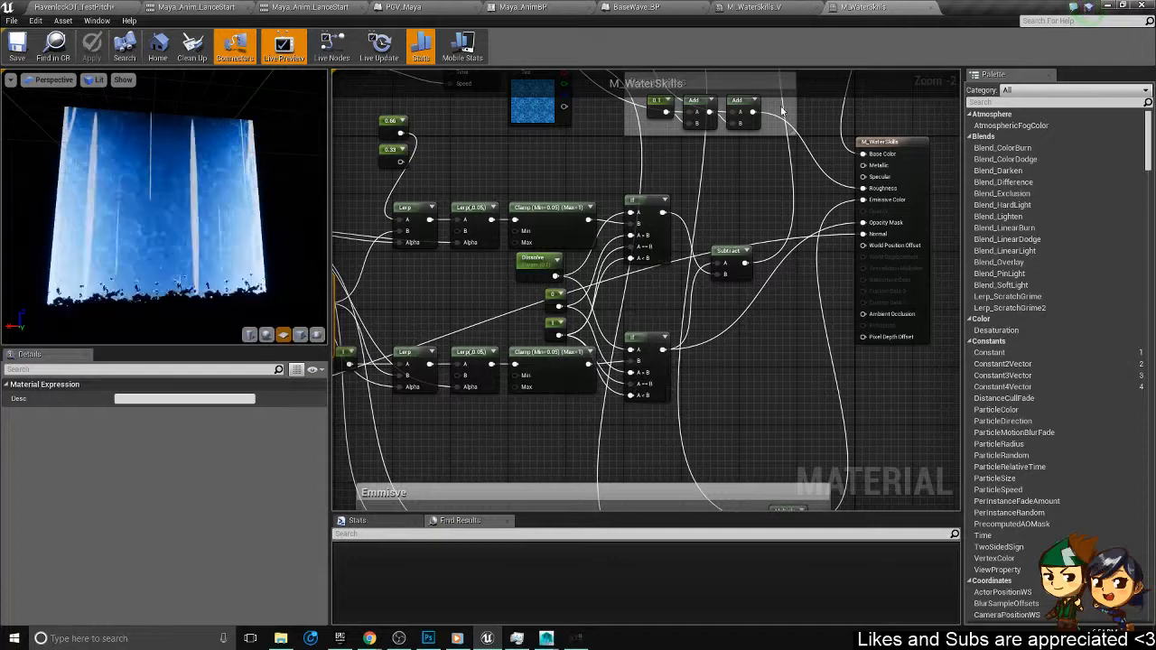
- Return to MI_WaterSkills_V and show its preview on a plane, framed whole in the viewport
click(748, 9)
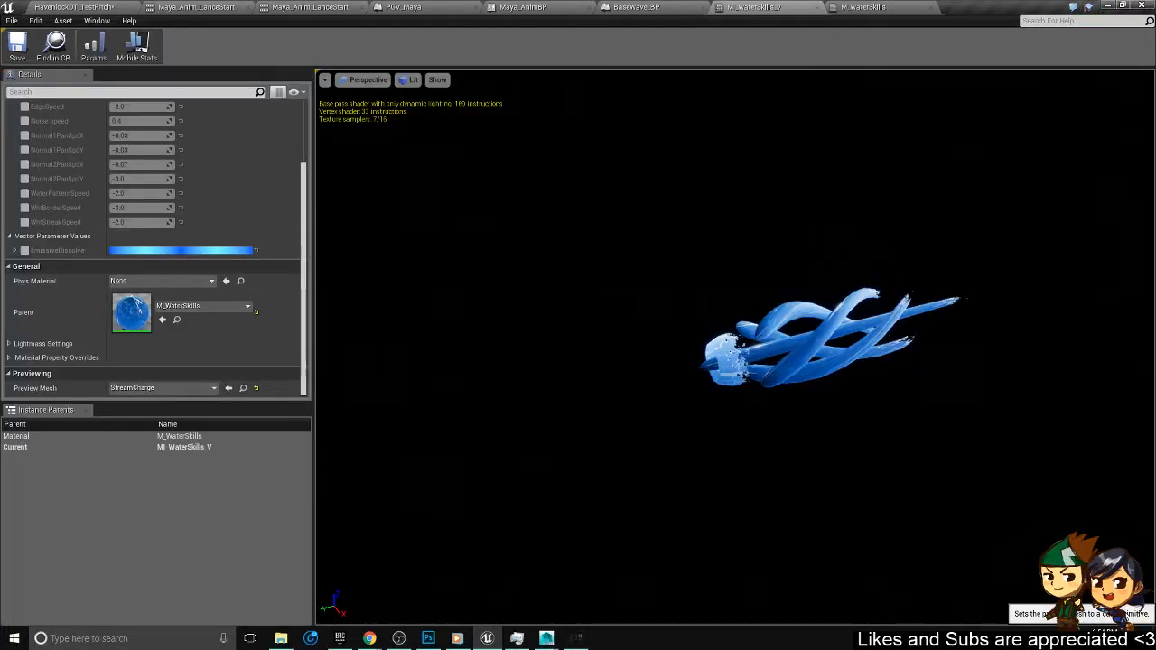
click(1126, 616)
click(1109, 615)
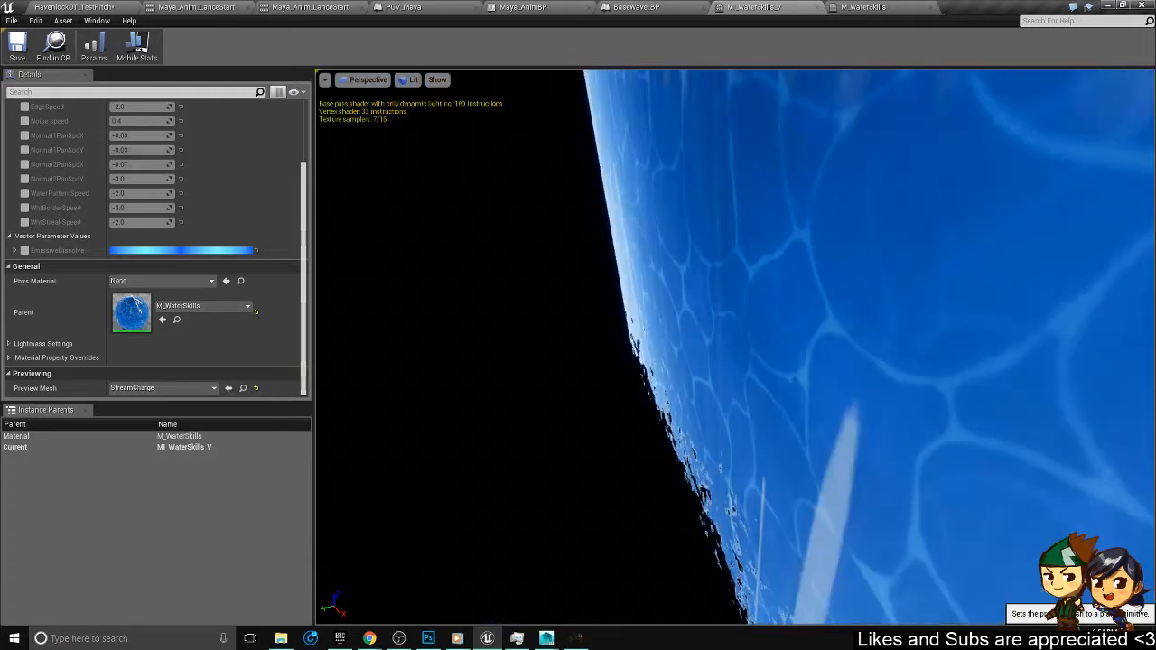
click(1104, 616)
click(363, 79)
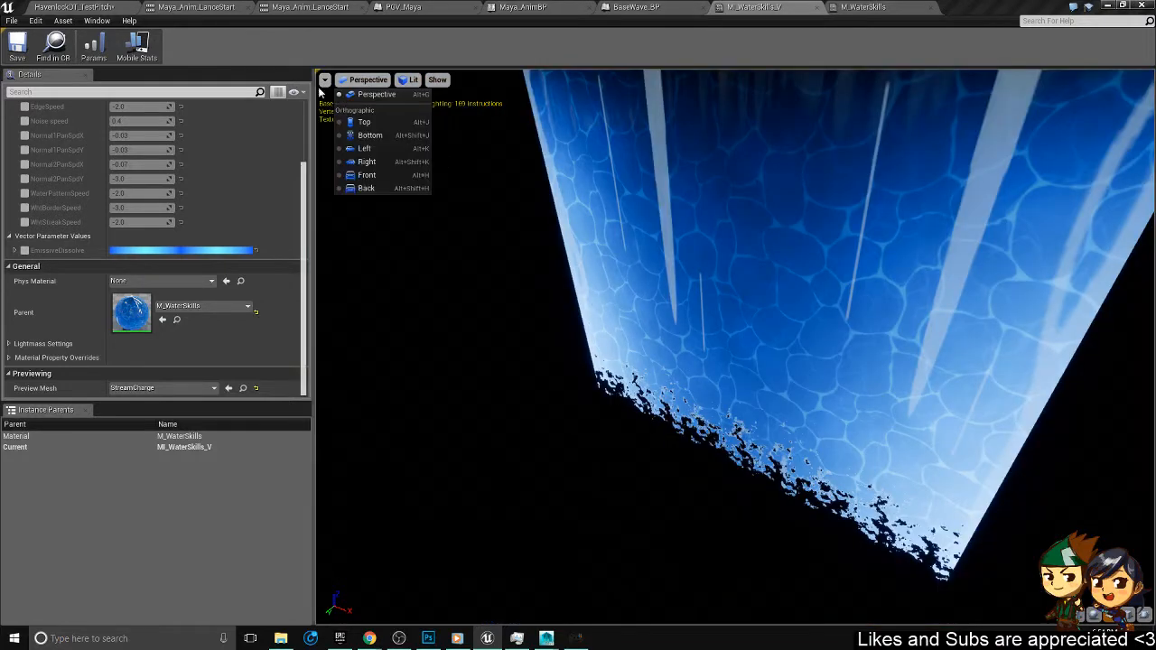
click(325, 79)
click(331, 105)
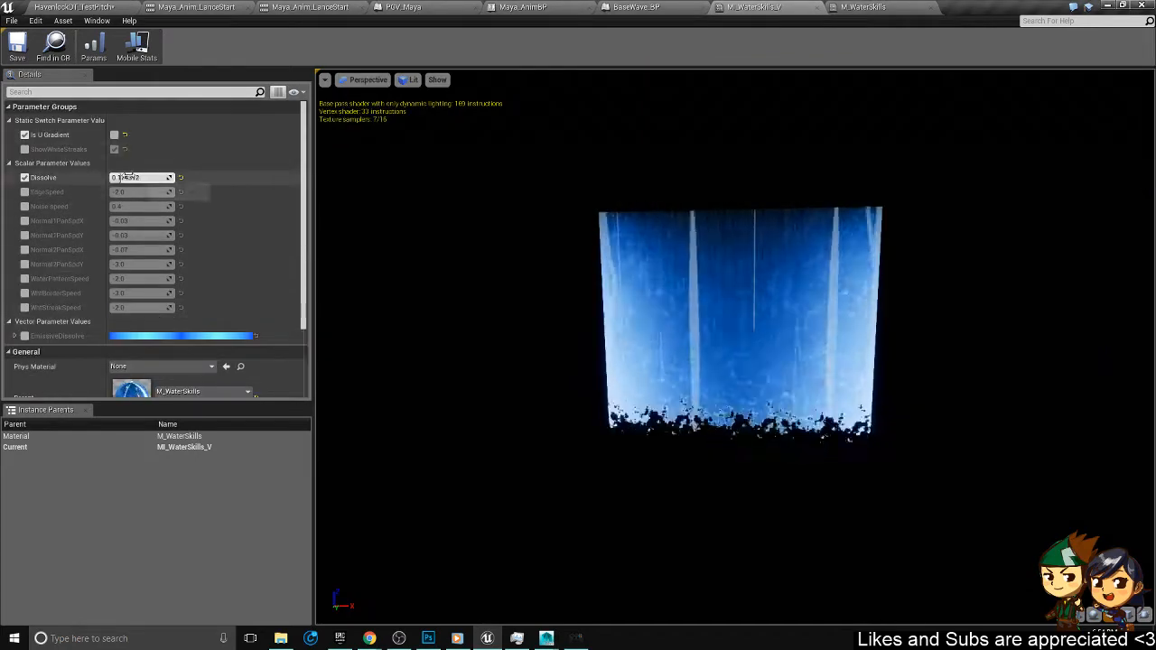
- Try different Dissolve values in MI_WaterSkills_V, leave it at 0.302752, and go back to BaseWave_BP
drag(126, 177, 171, 177)
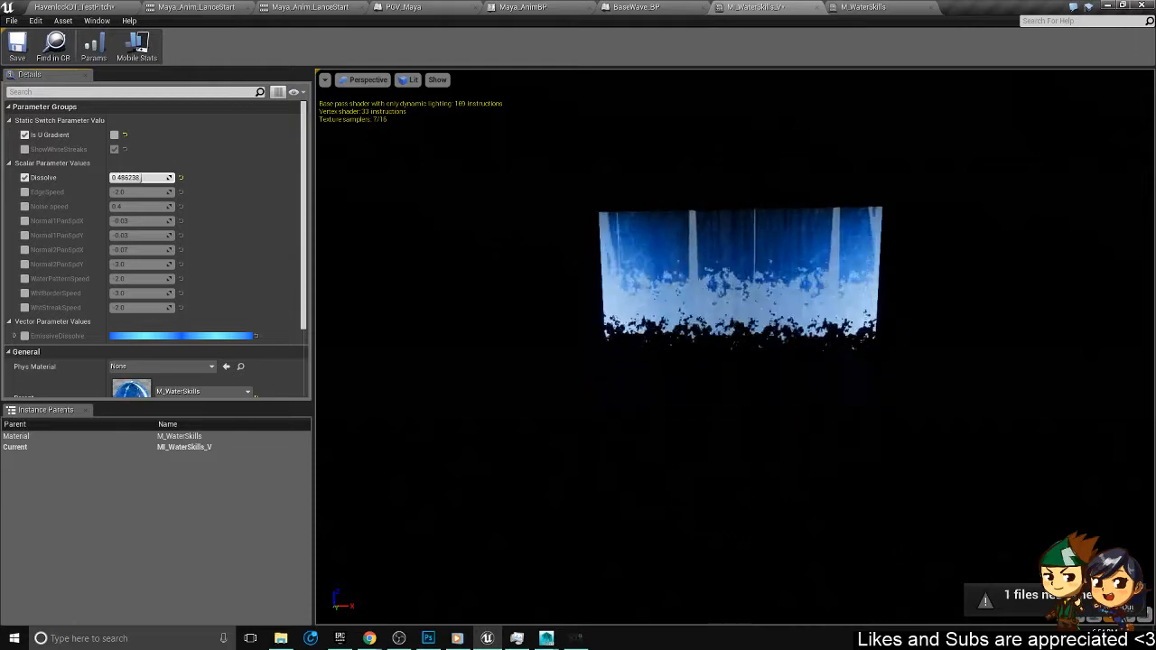
drag(126, 177, 128, 178)
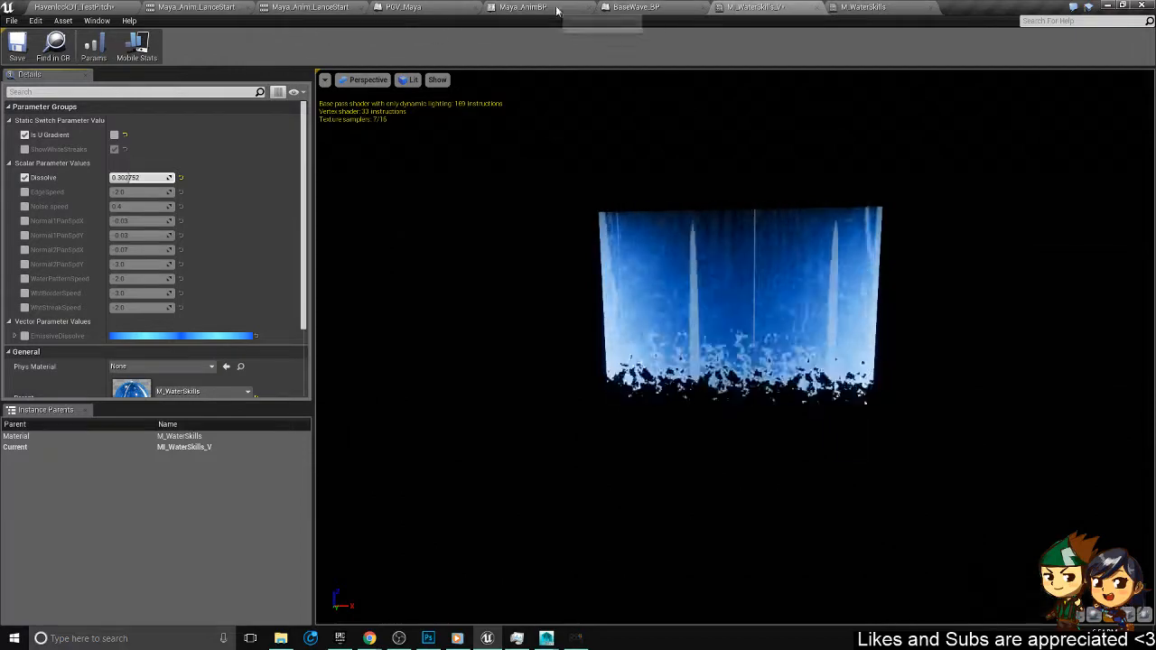
click(622, 7)
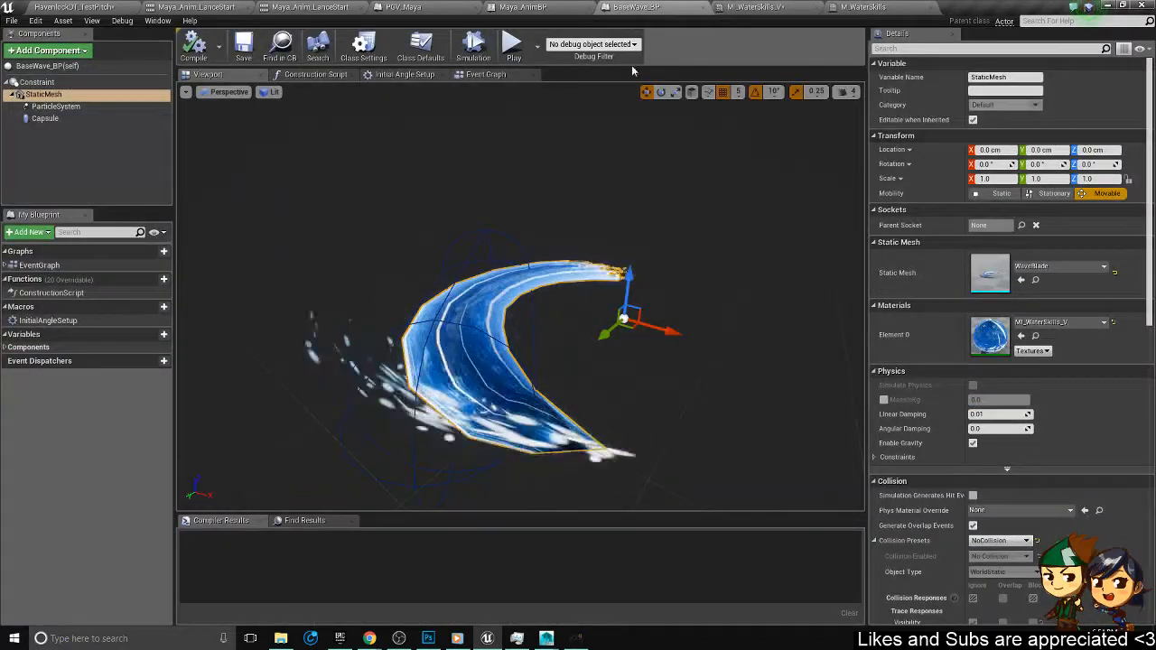
- Follow the BaseWave_BP Event Graph from Timeline_2 to the Set Scalar Parameter Value on Materials node that drives Dissolve
click(483, 74)
scroll(360, 213, down, 8)
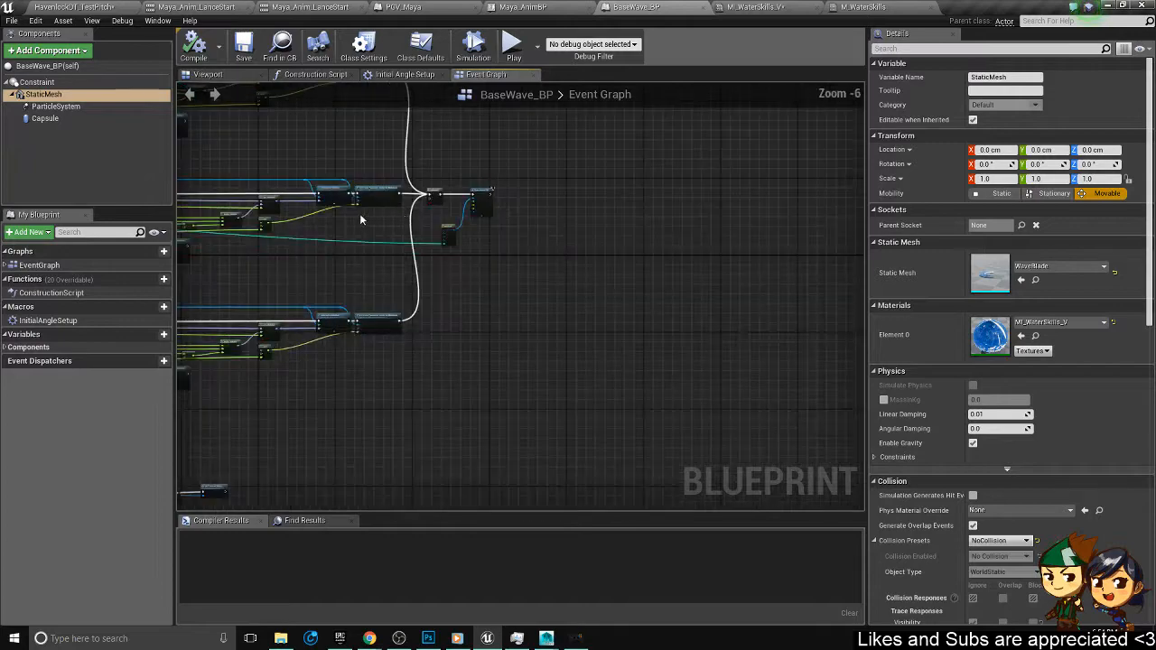
scroll(662, 271, up, 3)
scroll(662, 271, up, 5)
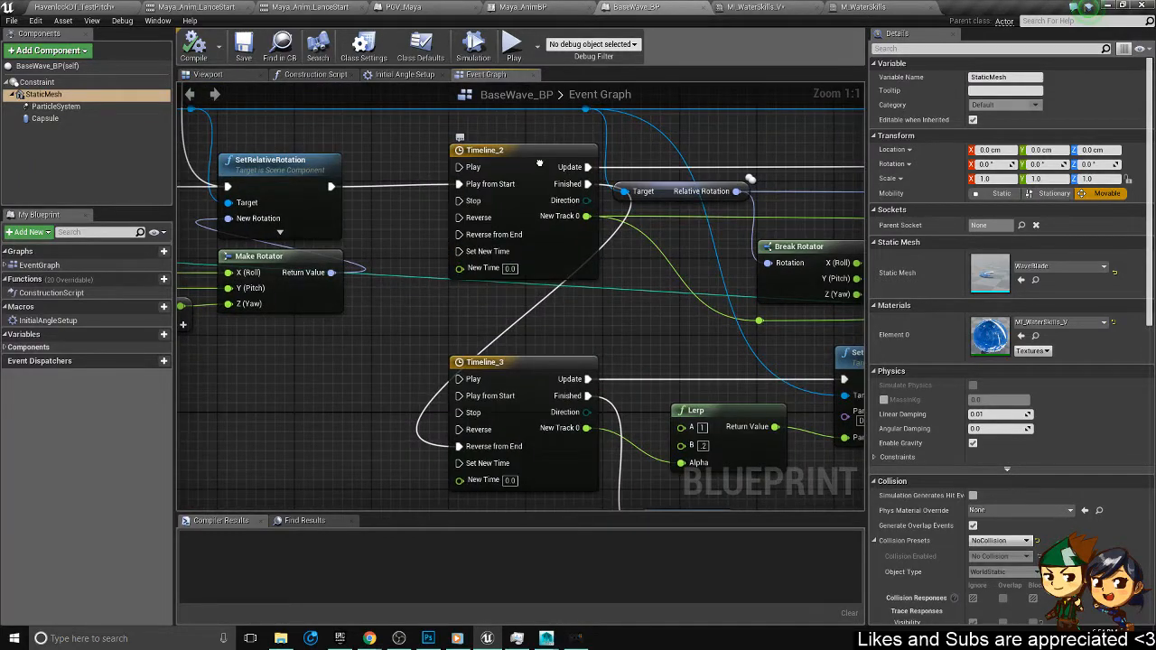
scroll(554, 306, down, 4)
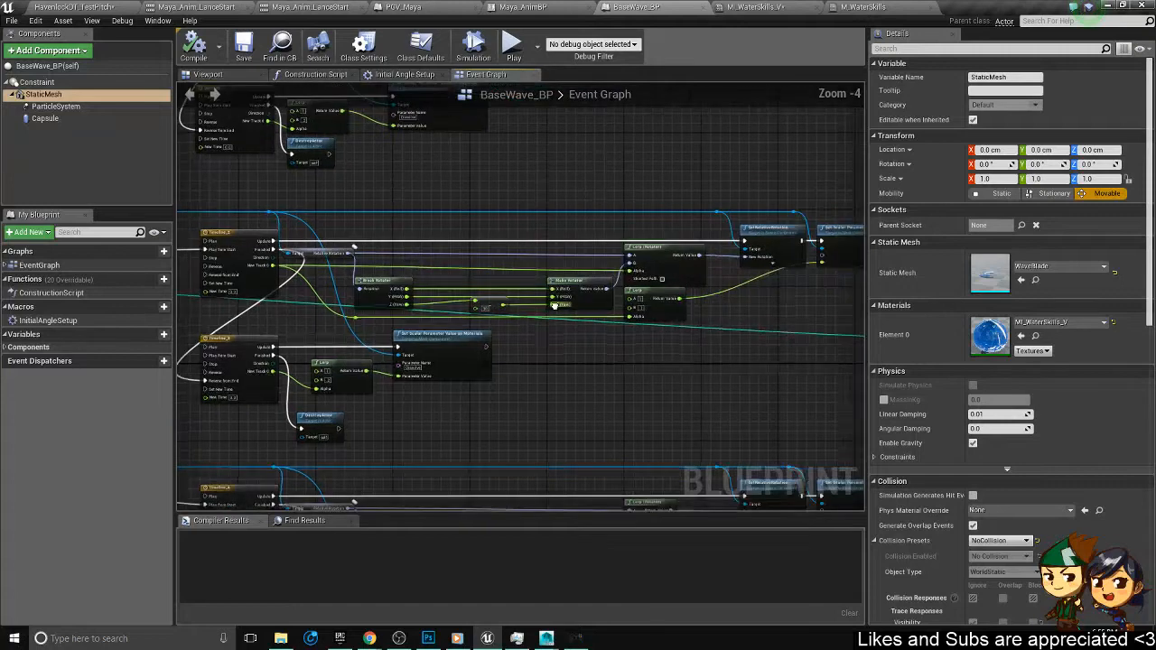
click(672, 267)
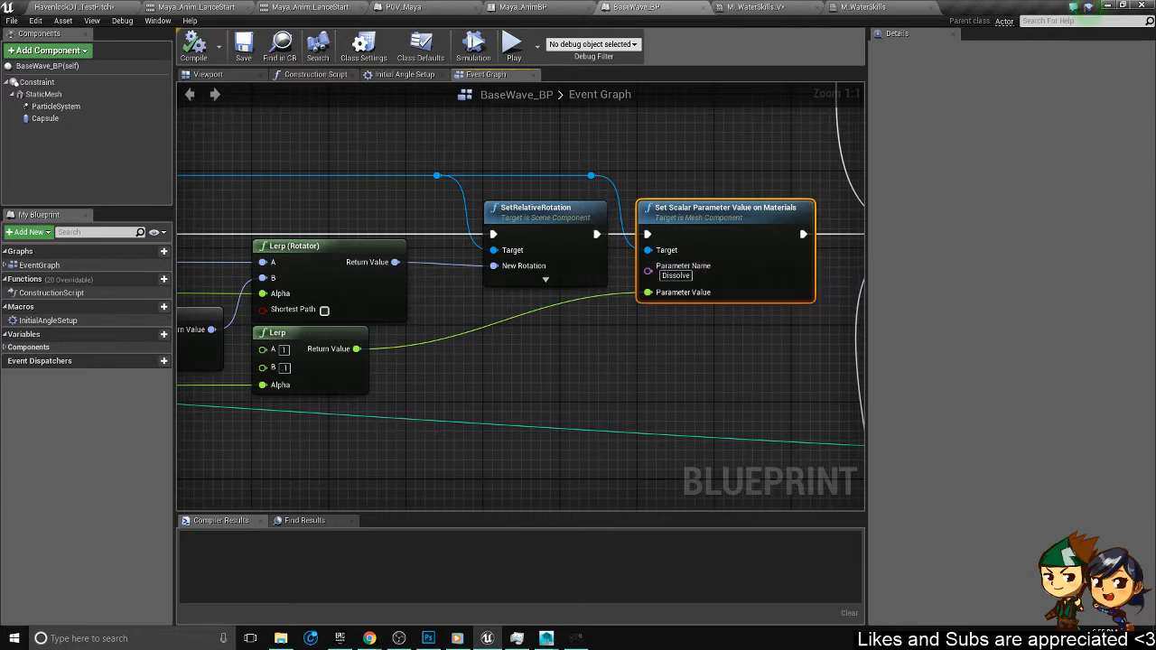
- Examine the Timeline_3 branch in the Event Graph, with its Lerp, Dissolve parameter and DestroyActor nodes
scroll(635, 381, down, 4)
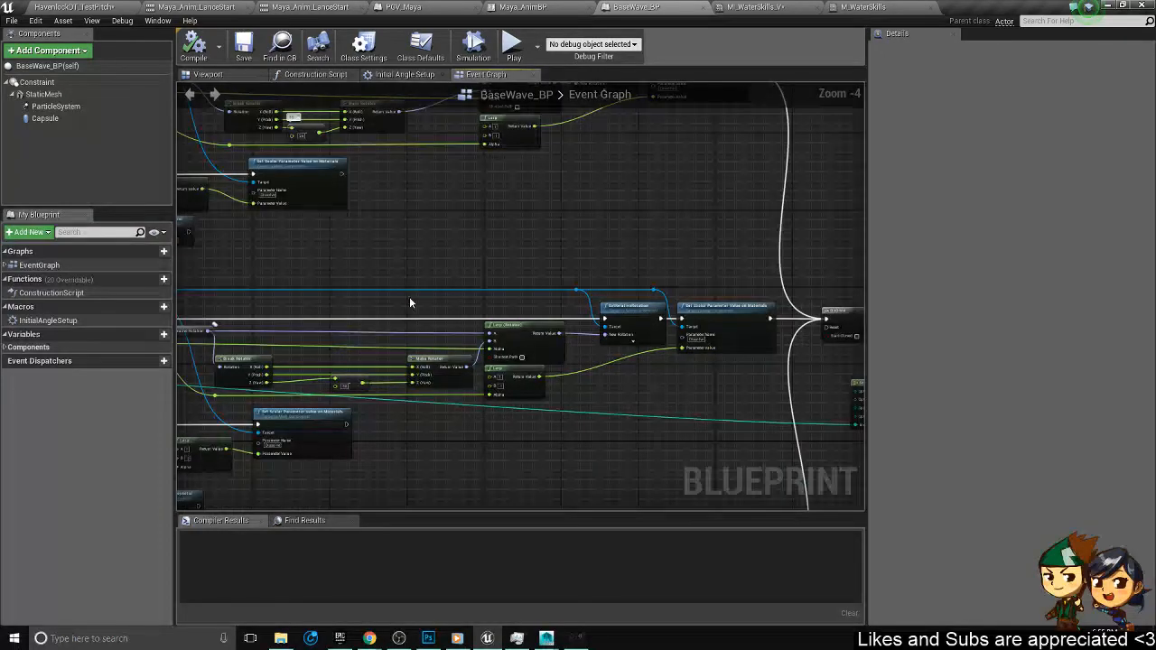
right_drag(409, 302, 603, 307)
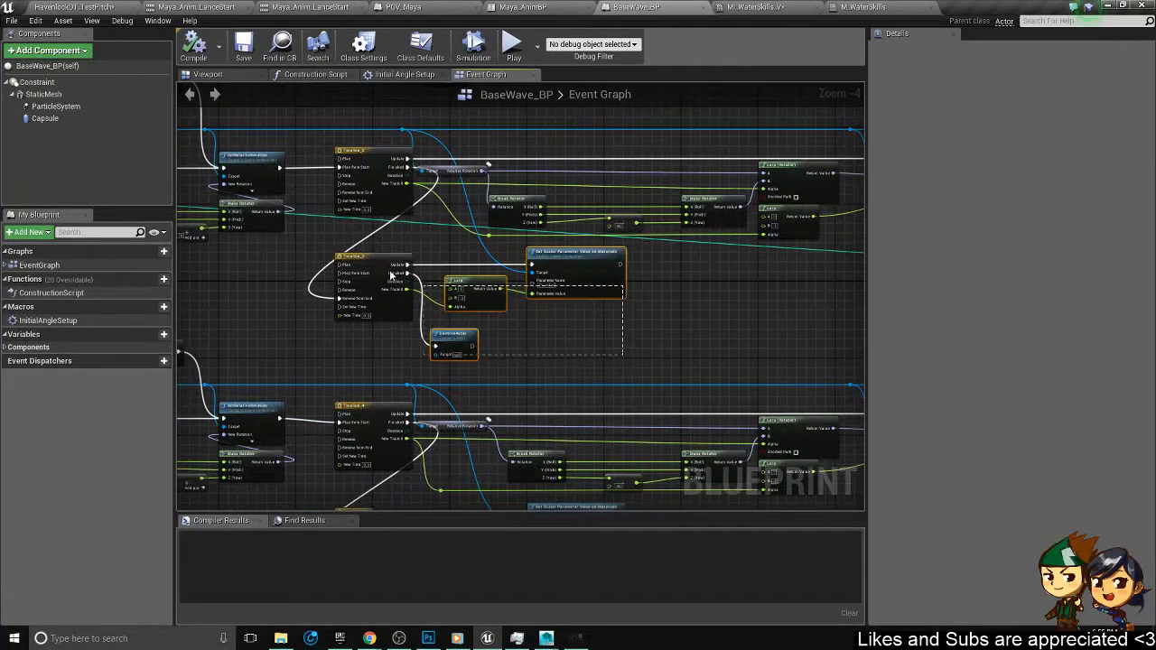
drag(391, 275, 398, 271)
scroll(424, 253, up, 3)
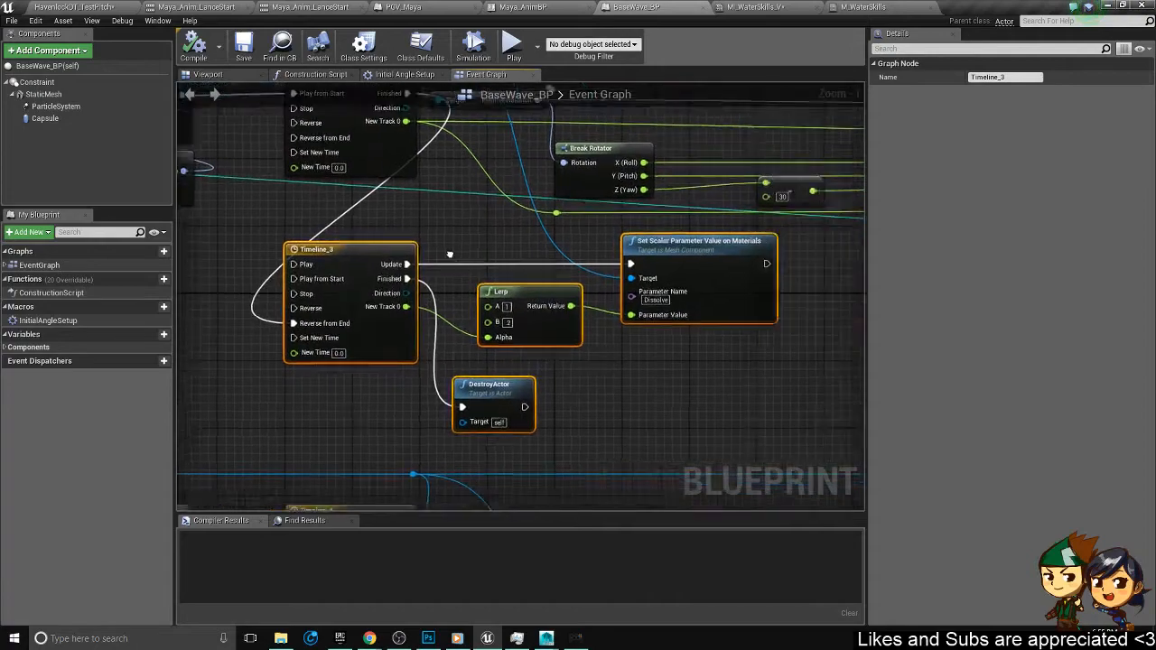
scroll(449, 255, down, 2)
scroll(460, 343, up, 3)
scroll(544, 353, down, 4)
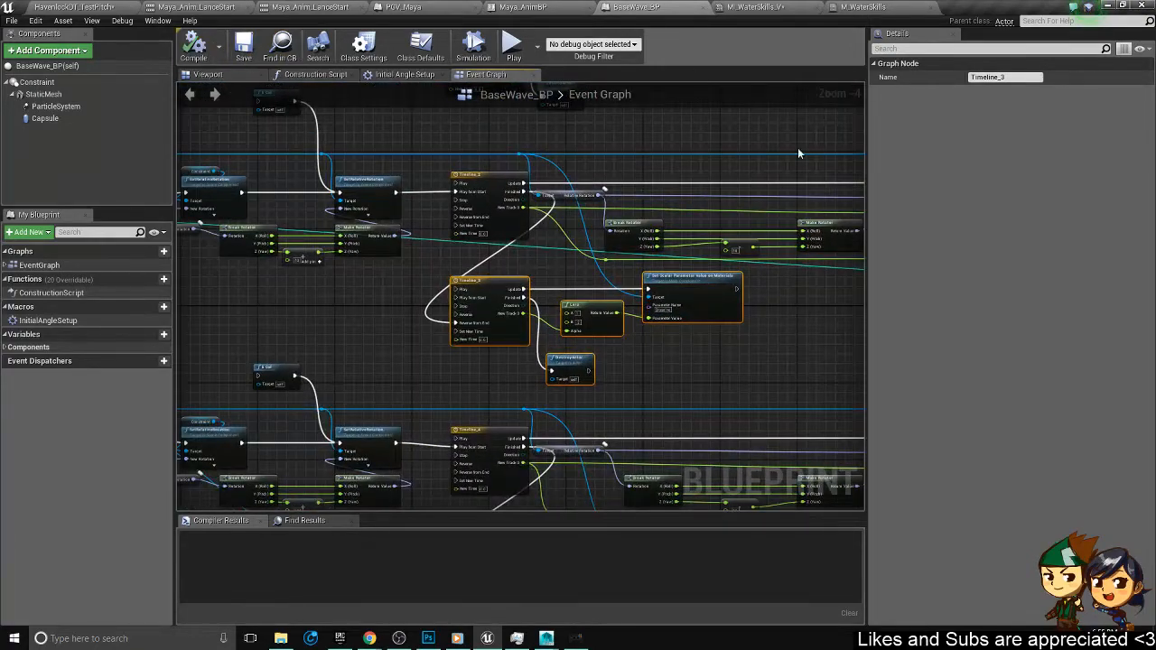
- Save MI_WaterSkills_V, checking it out from source control, and locate it in the Content Browser
click(754, 6)
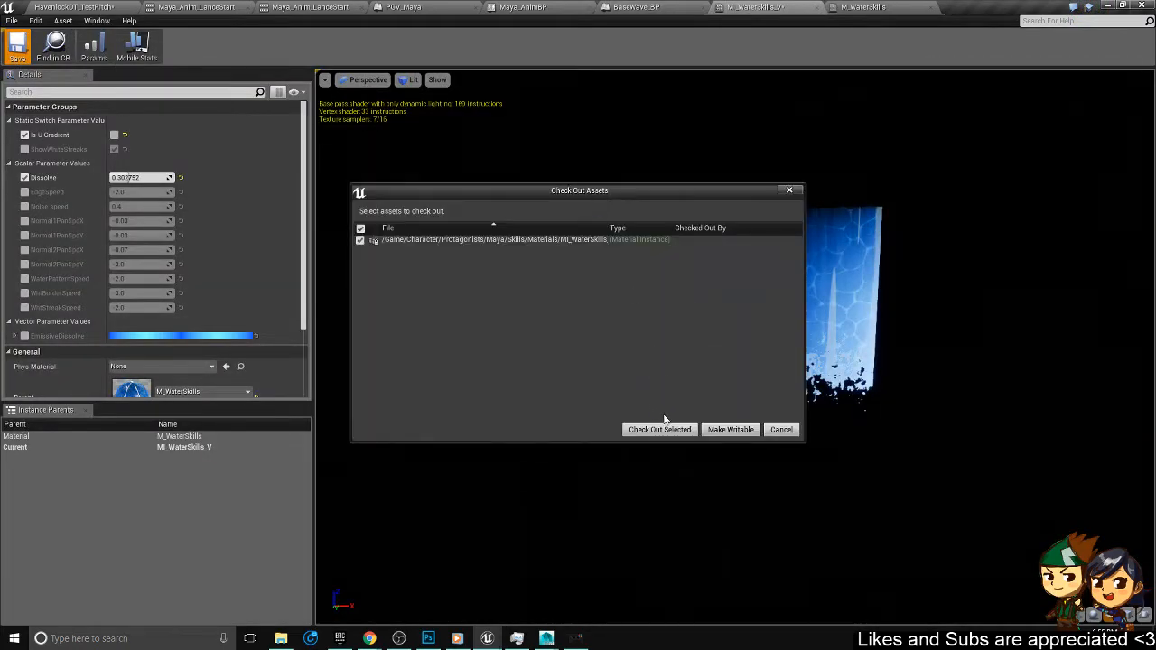
click(679, 433)
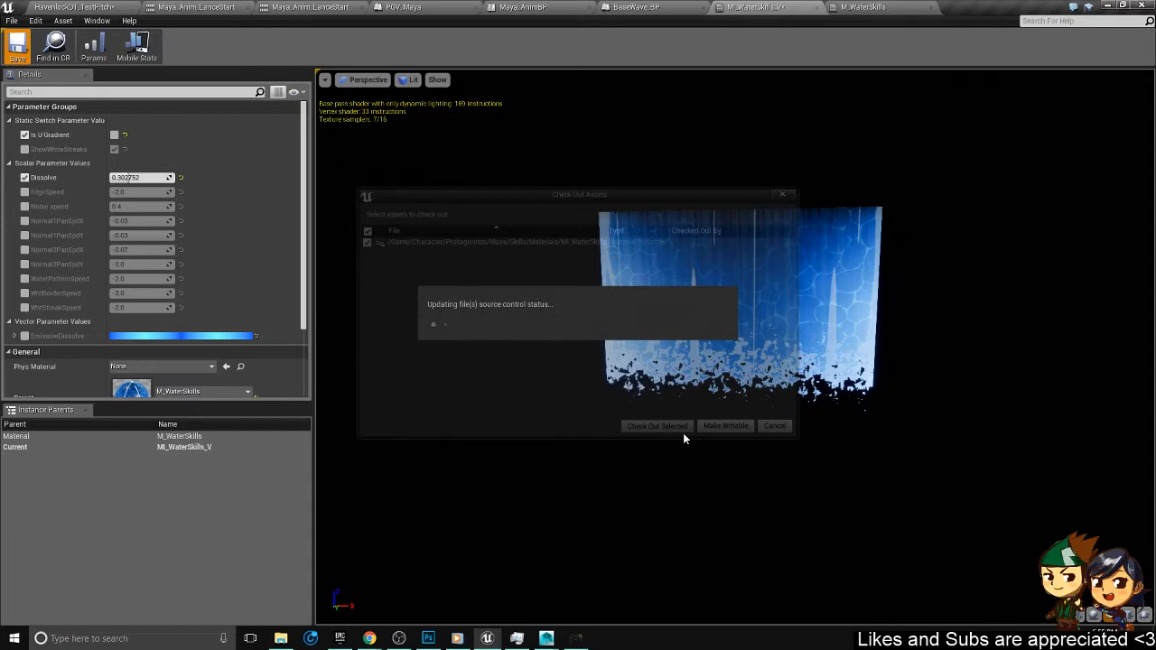
click(56, 42)
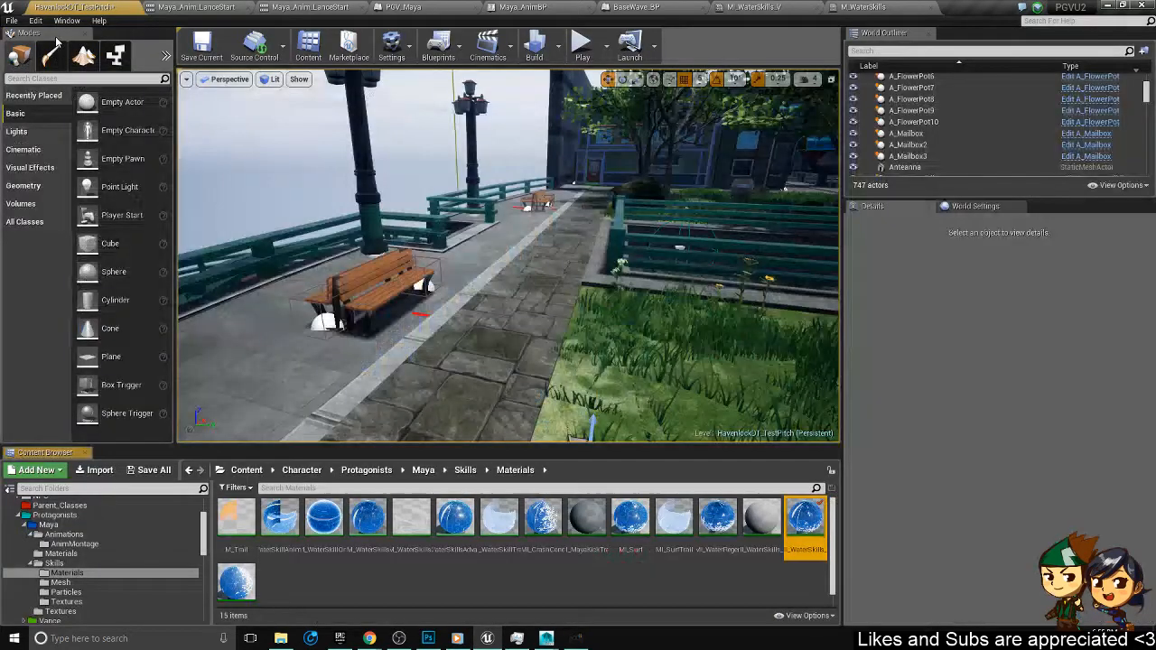
- Check MI_WaterSkills_V in to source control with the changelist description "no changes"
right_click(806, 524)
mouse_move(903, 517)
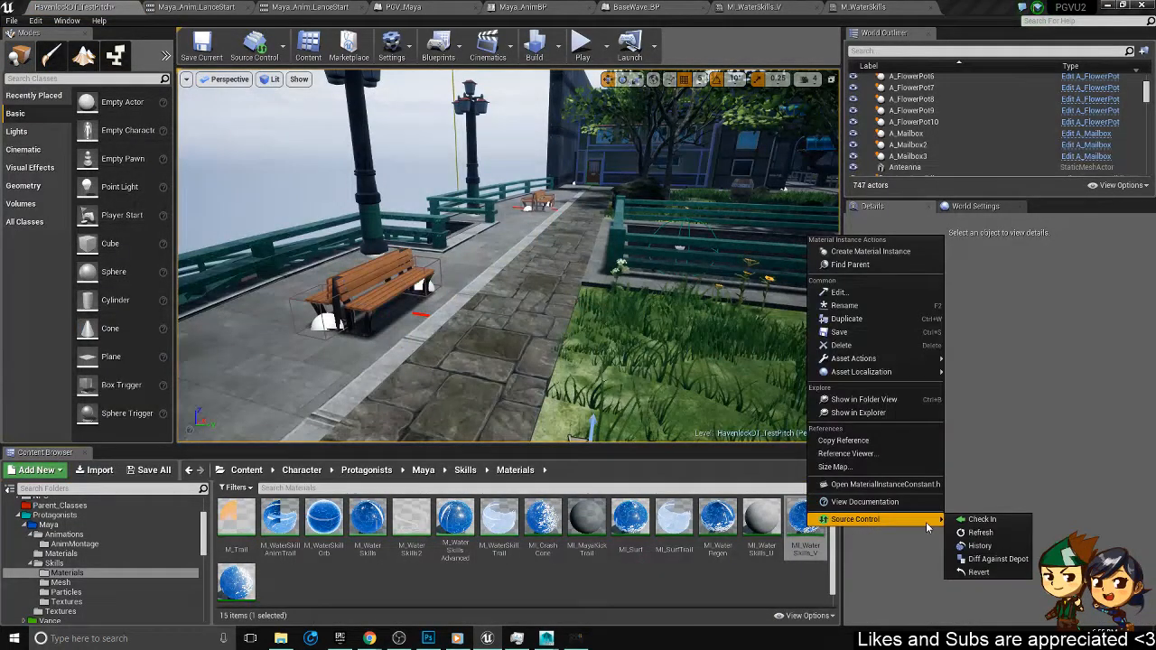
click(984, 516)
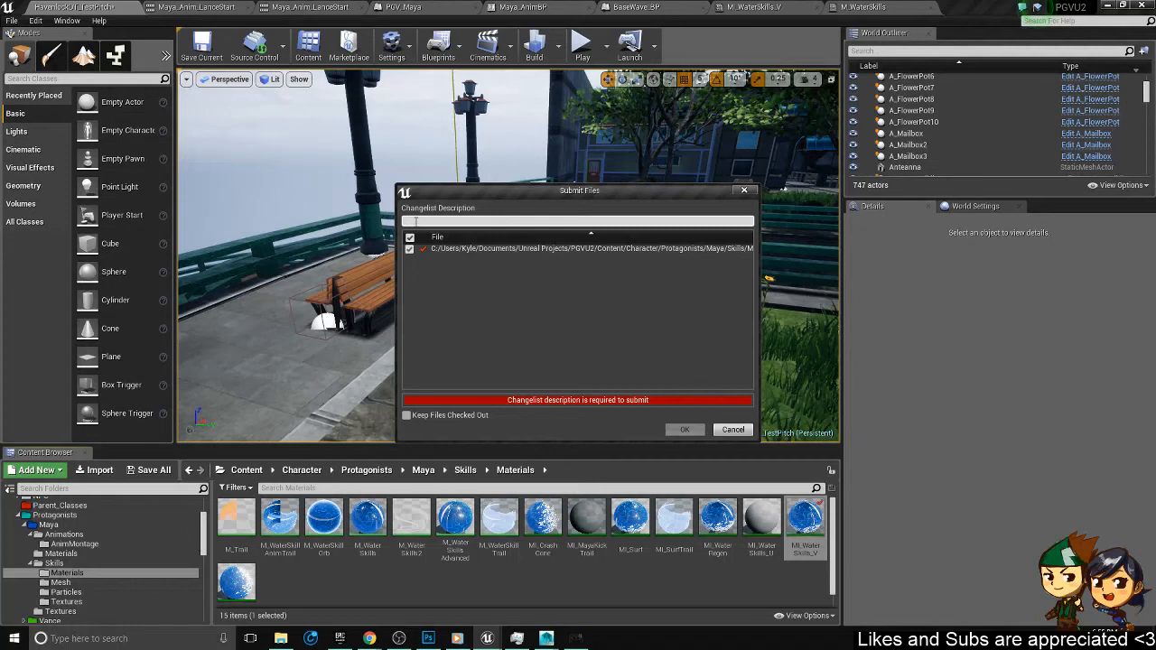
text(ha)
key(BackSpace)
key(BackSpace)
key(BackSpace)
text(no changes)
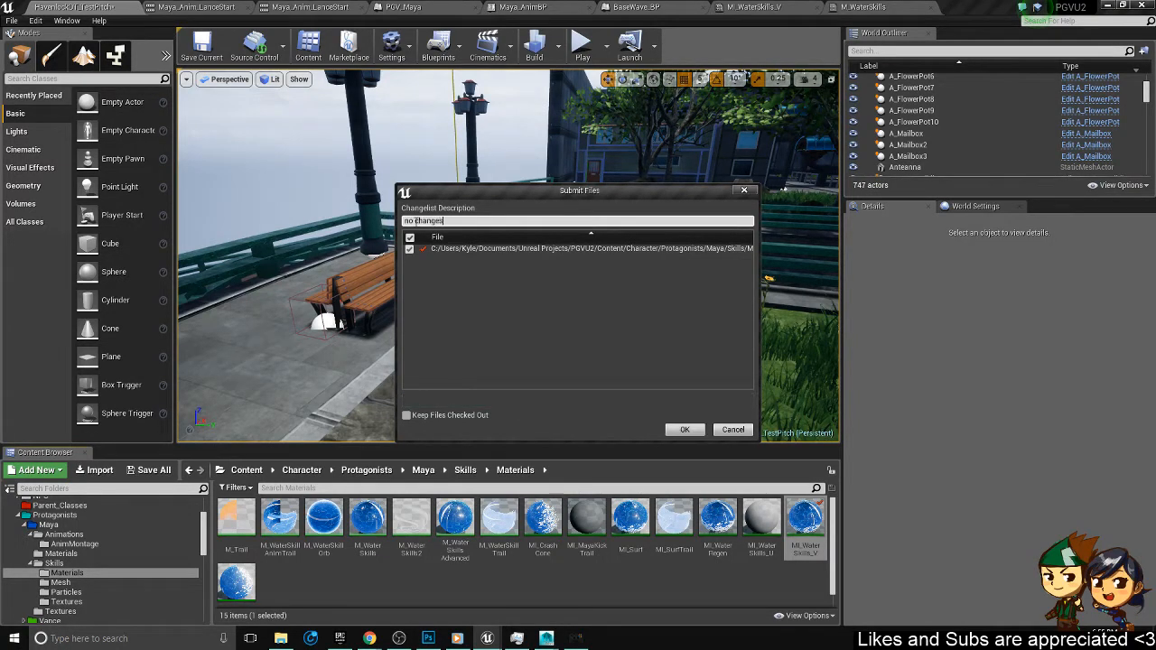
click(685, 430)
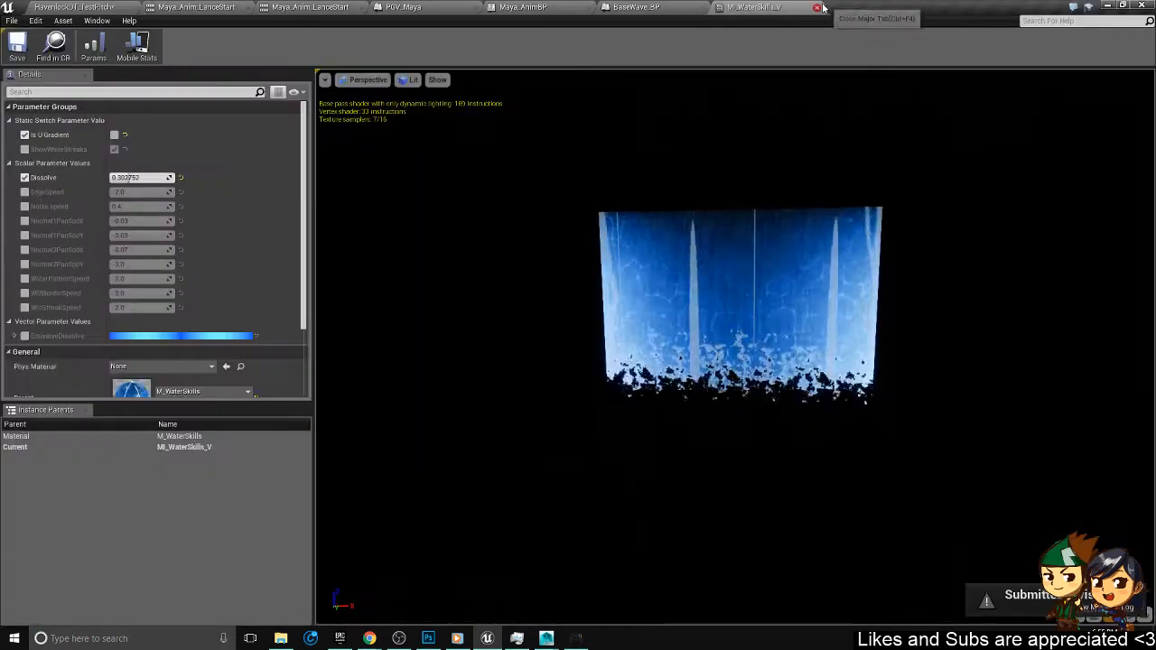
- Close the water material editors and look over the Maya_Anim_LanceStart animation and its LanceCheck notify
click(821, 7)
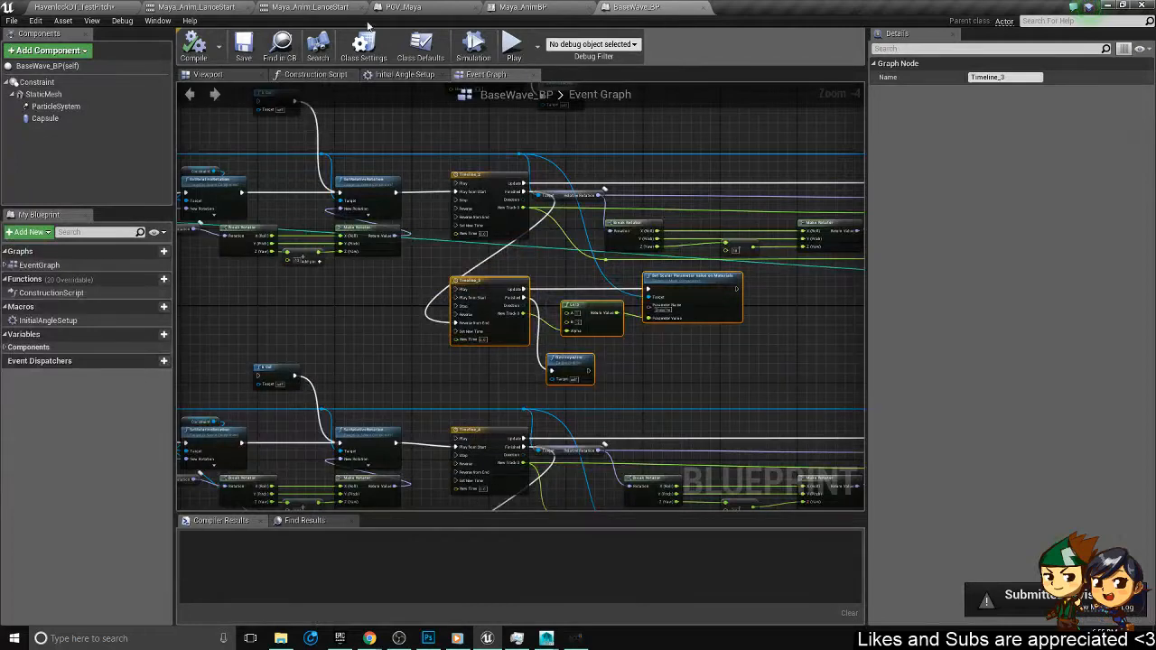
click(548, 7)
click(83, 8)
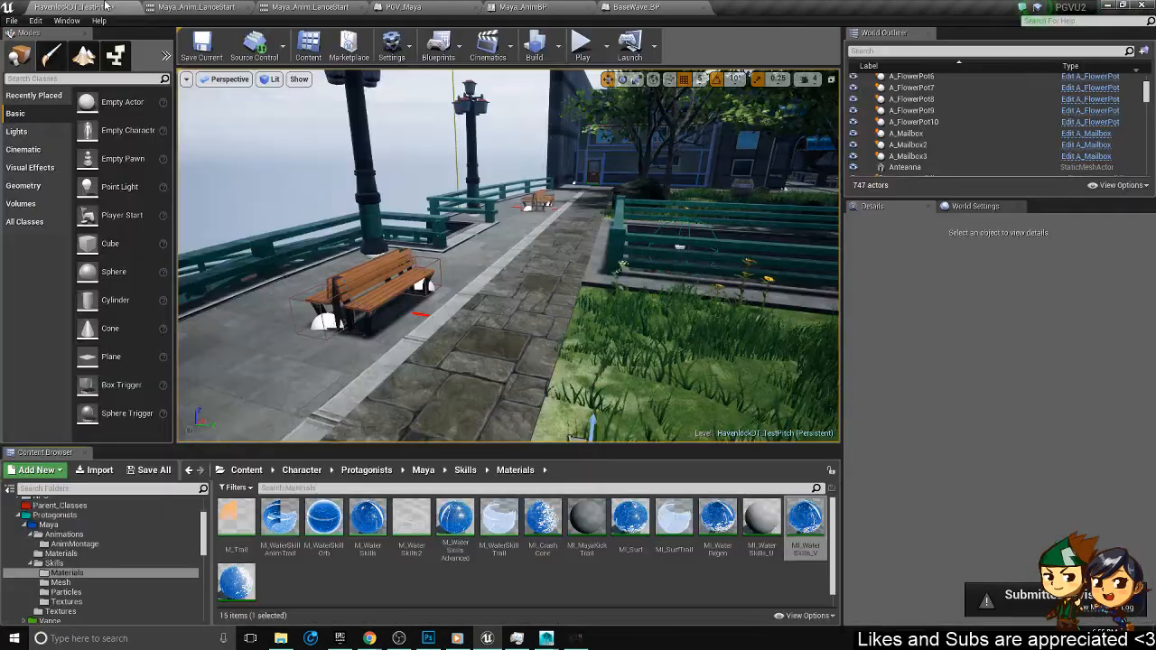
click(403, 7)
click(312, 7)
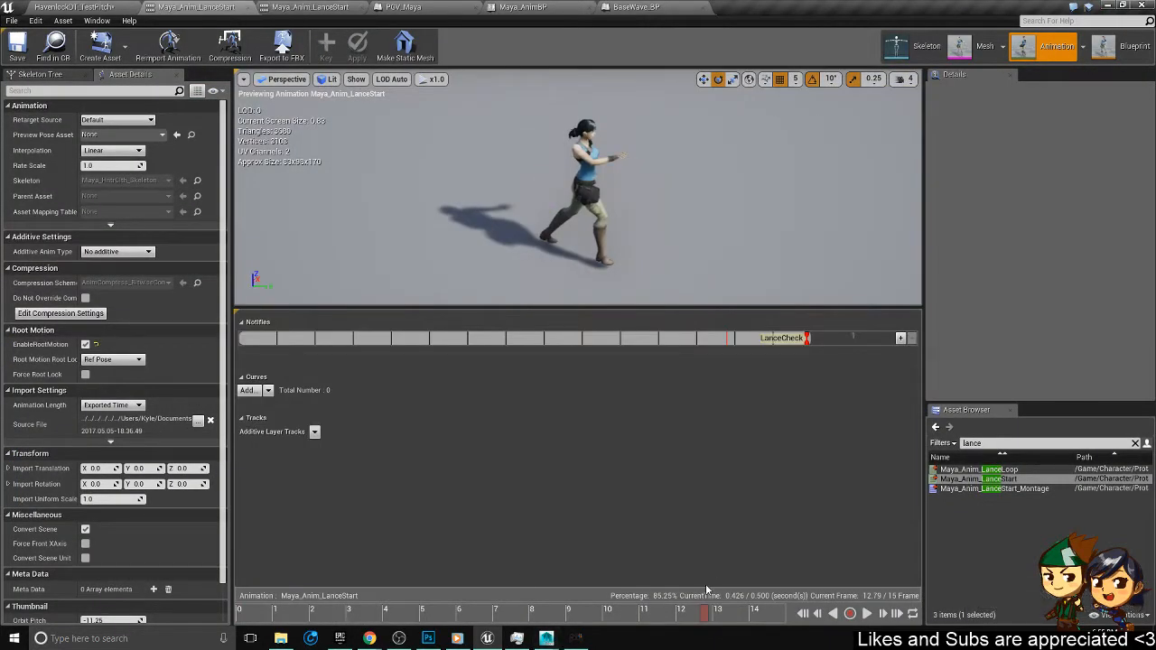
- Return to the level, play it with Maya as the starting character, run her forward briefly, and stop the session
click(92, 6)
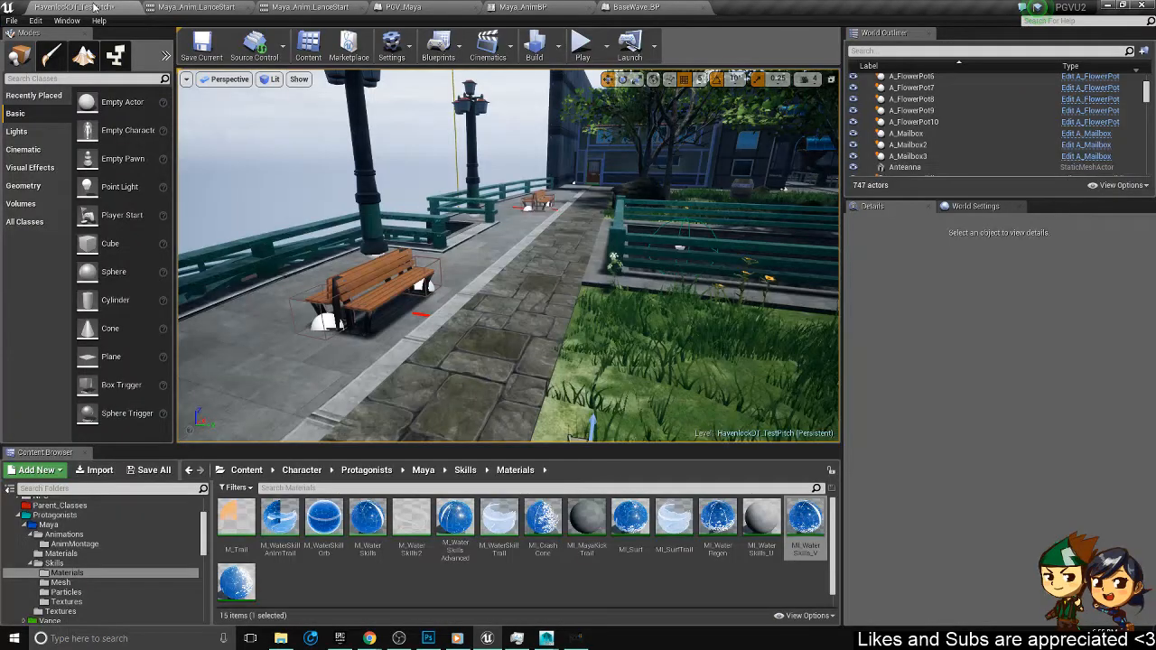
right_drag(452, 244, 479, 248)
click(583, 49)
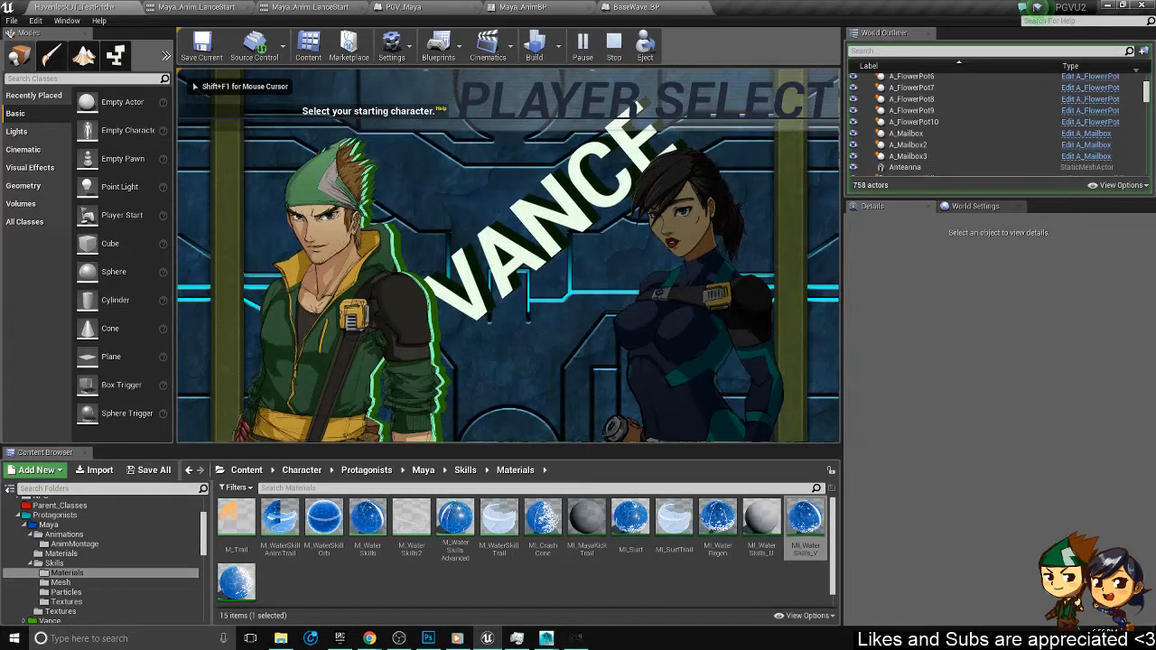
key(Right)
key(Return)
key(Return)
key(w)
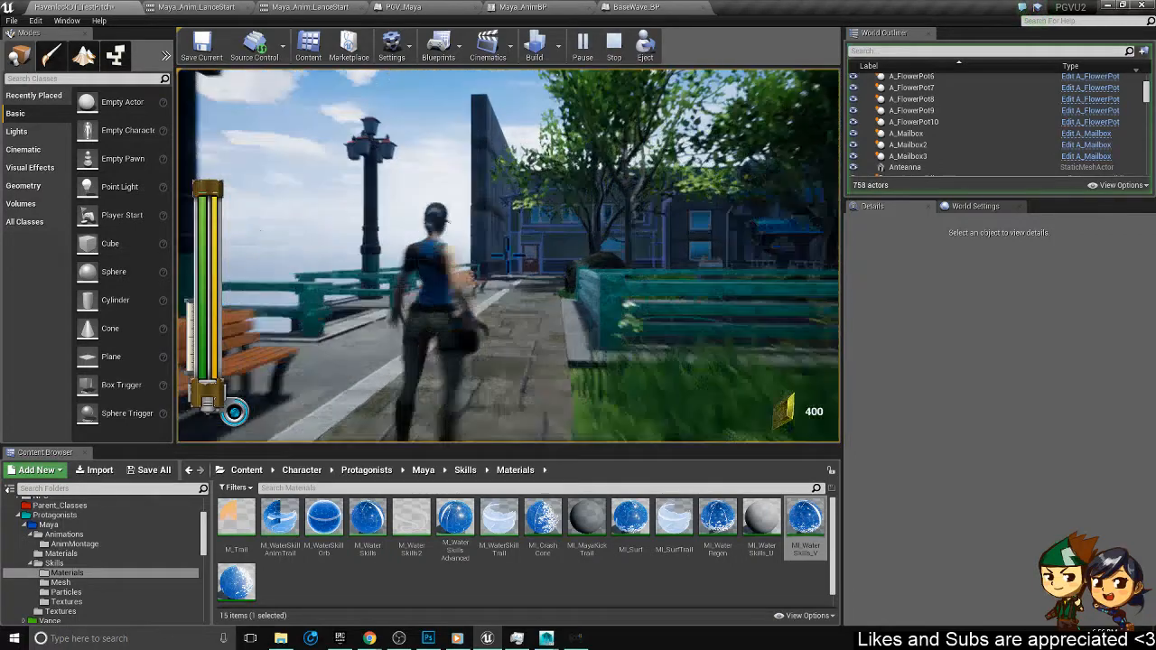
key(Escape)
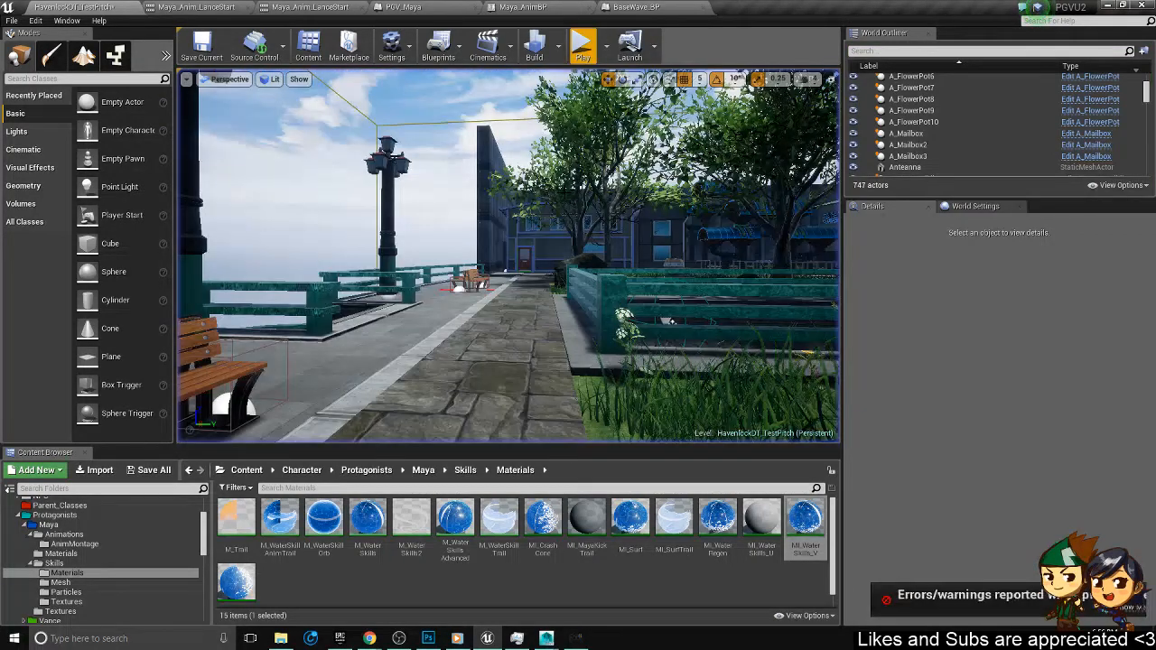
- Play the level again as Maya and hold the Lance aiming pose while adjusting her direction
click(583, 45)
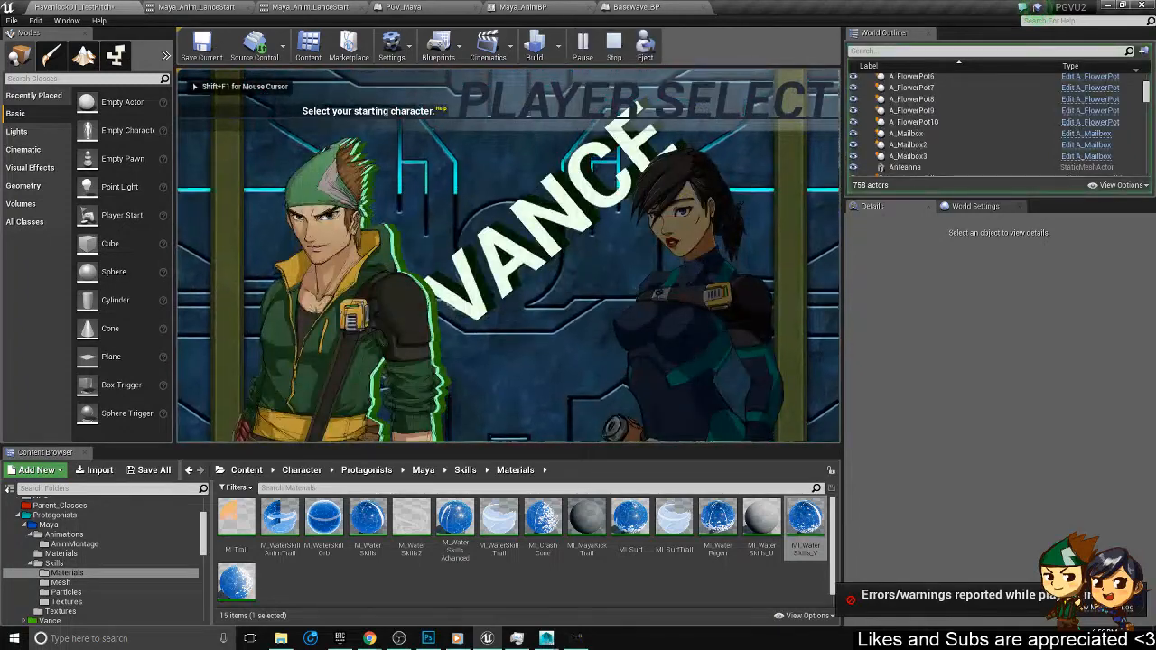
key(Return)
key(Return)
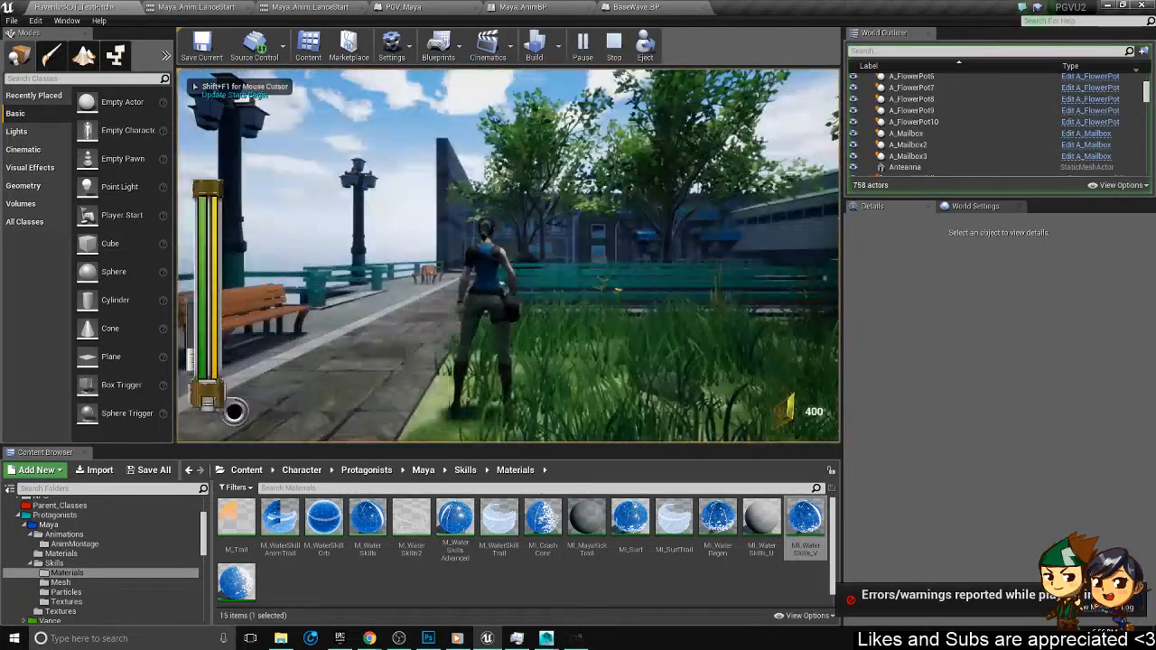
key(a)
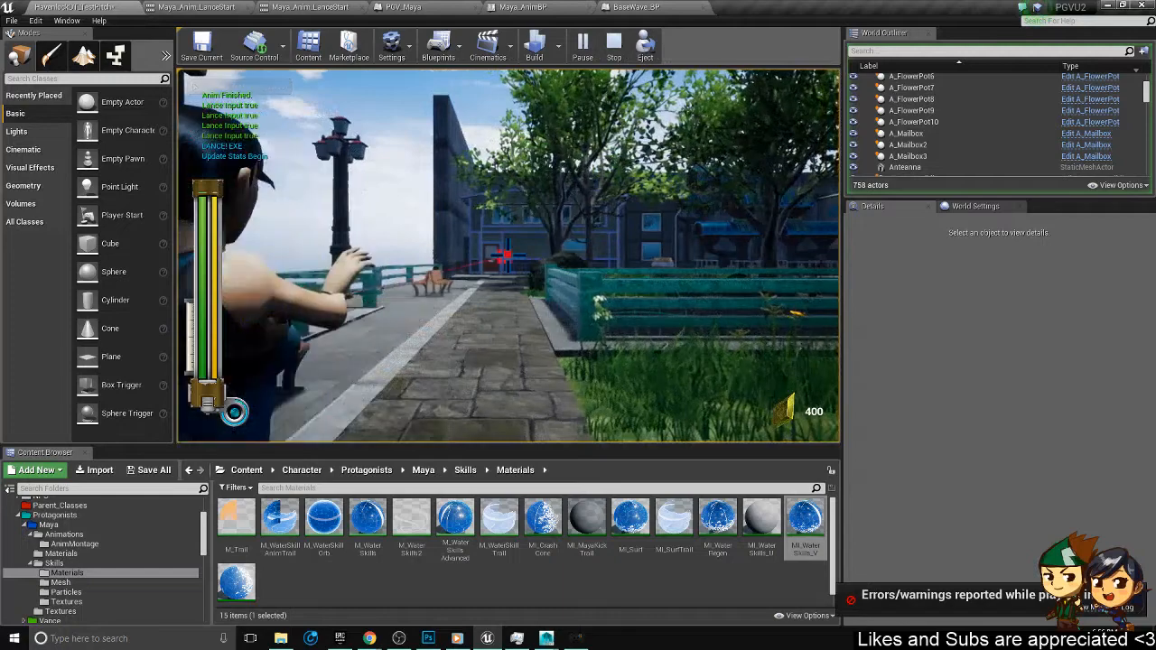
key(a)
key(d)
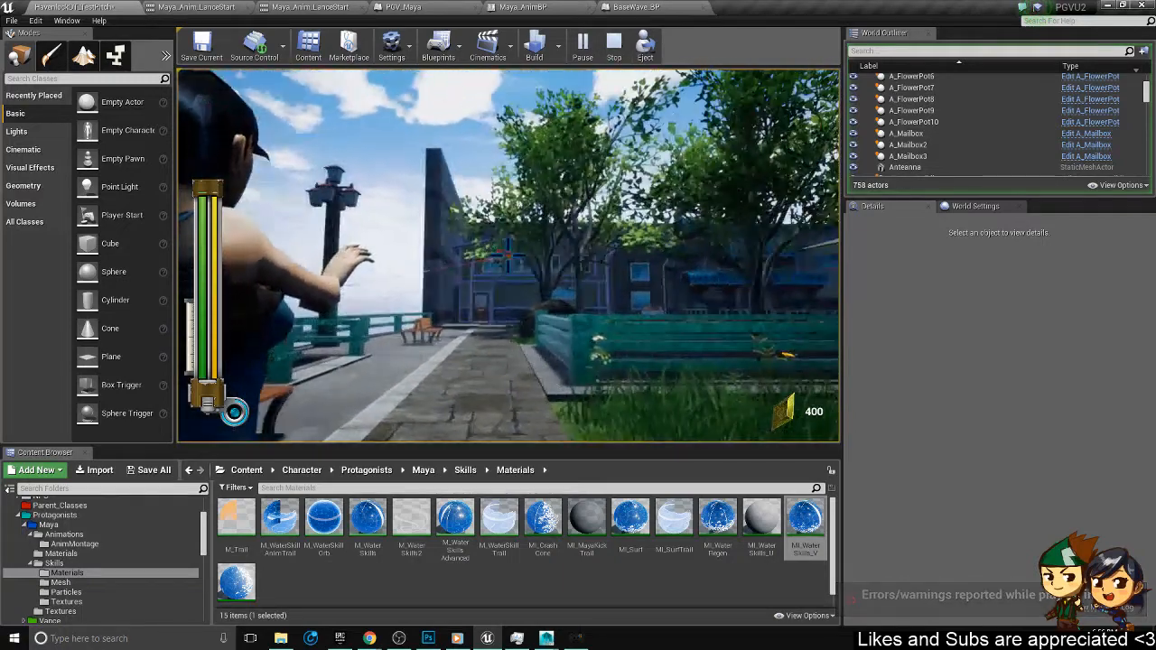
- Cast Lance repeatedly between short runs along the path to test its start and release animations, and end the play session
click(508, 256)
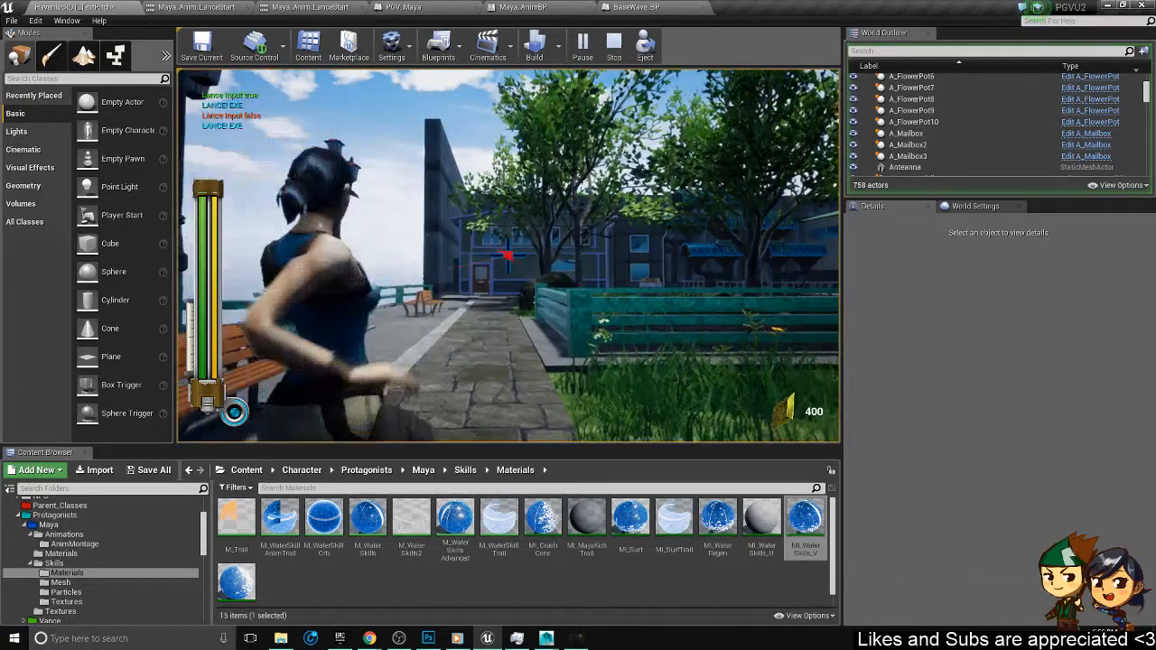
click(507, 255)
click(508, 256)
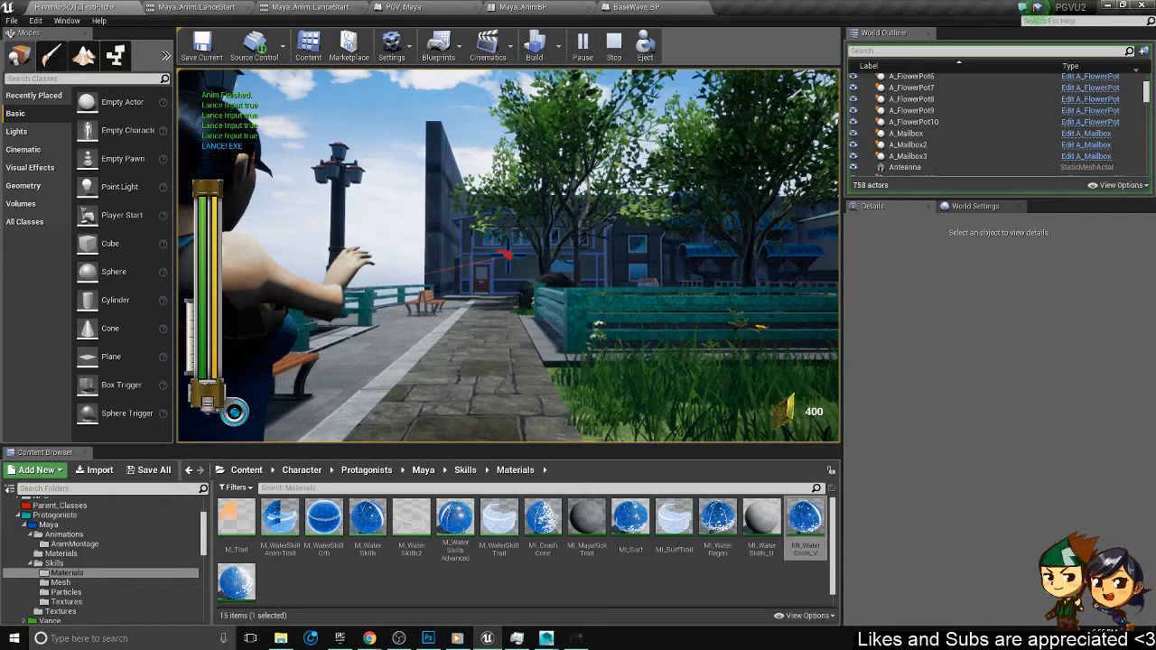
key(w)
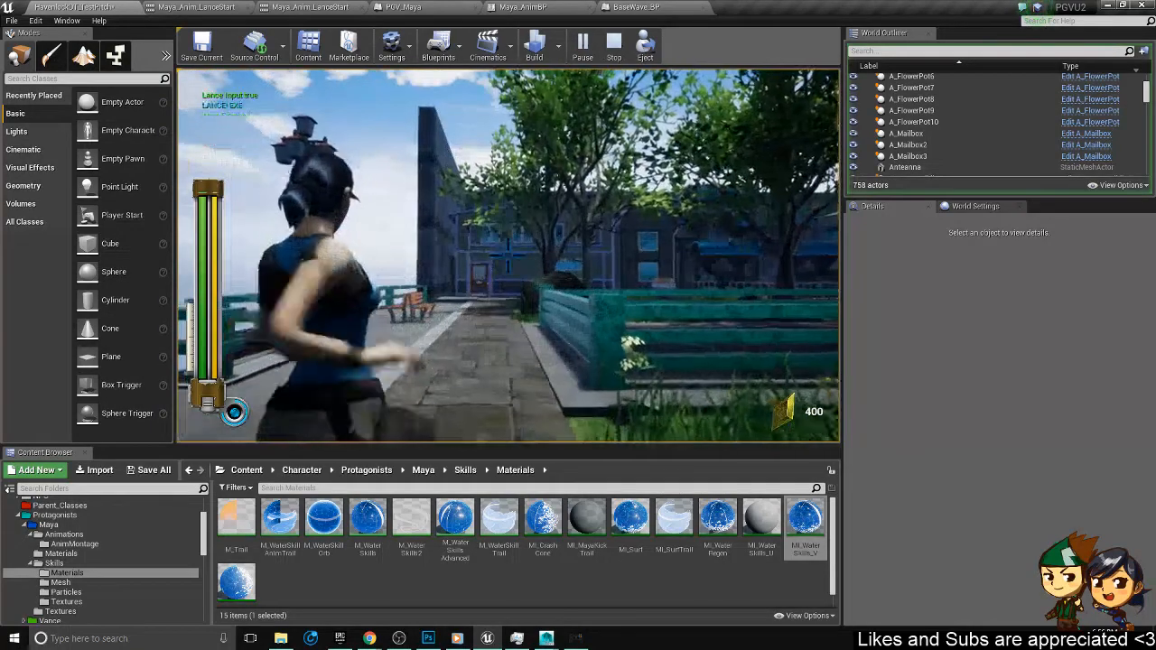
click(508, 256)
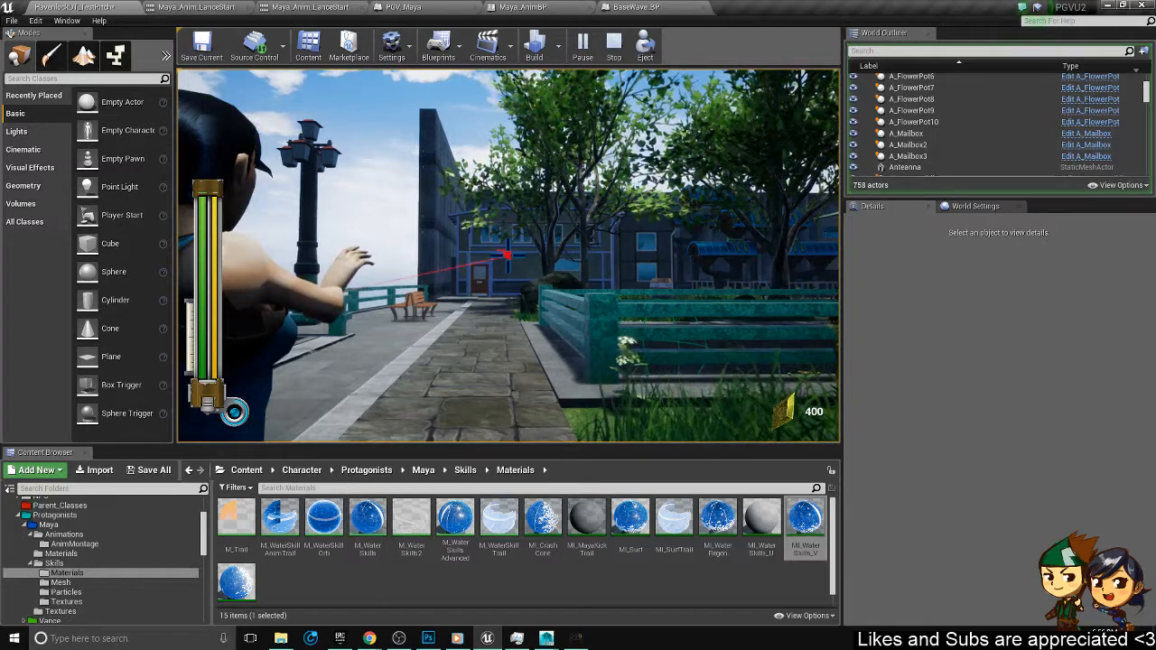
click(508, 256)
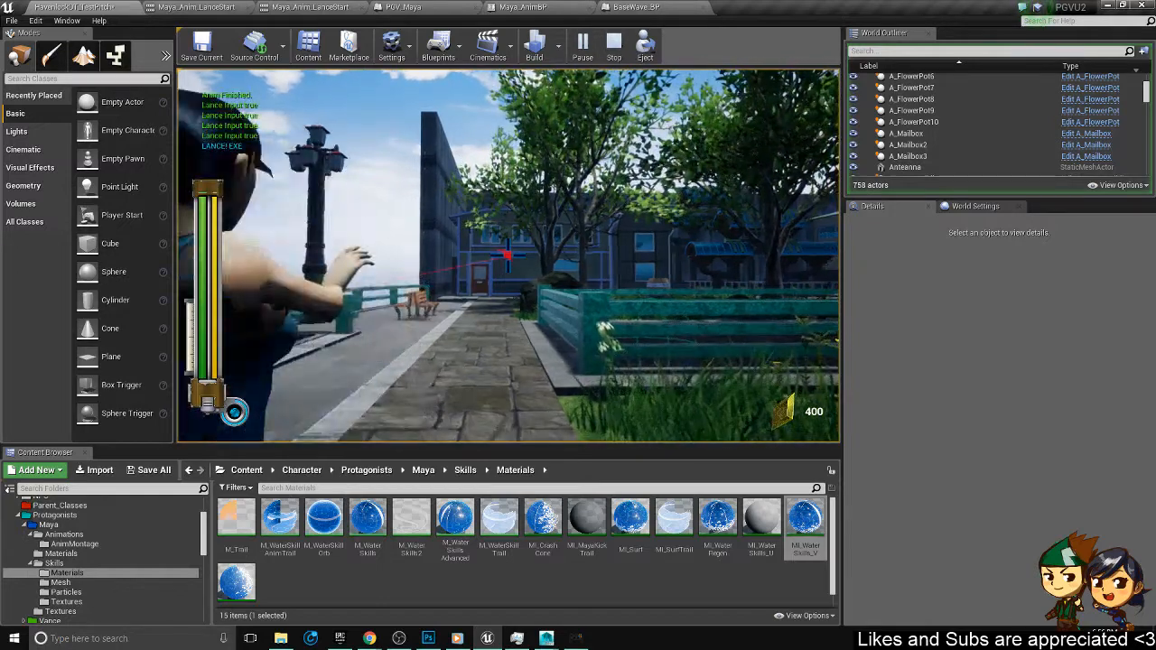
click(508, 255)
click(507, 256)
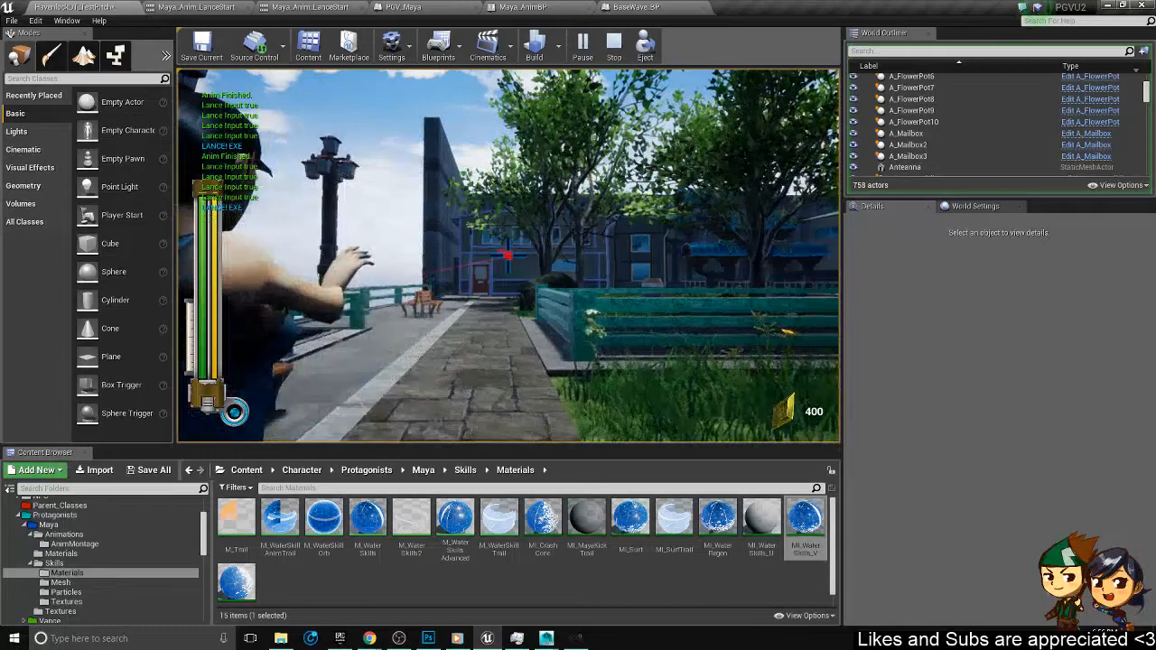
key(w)
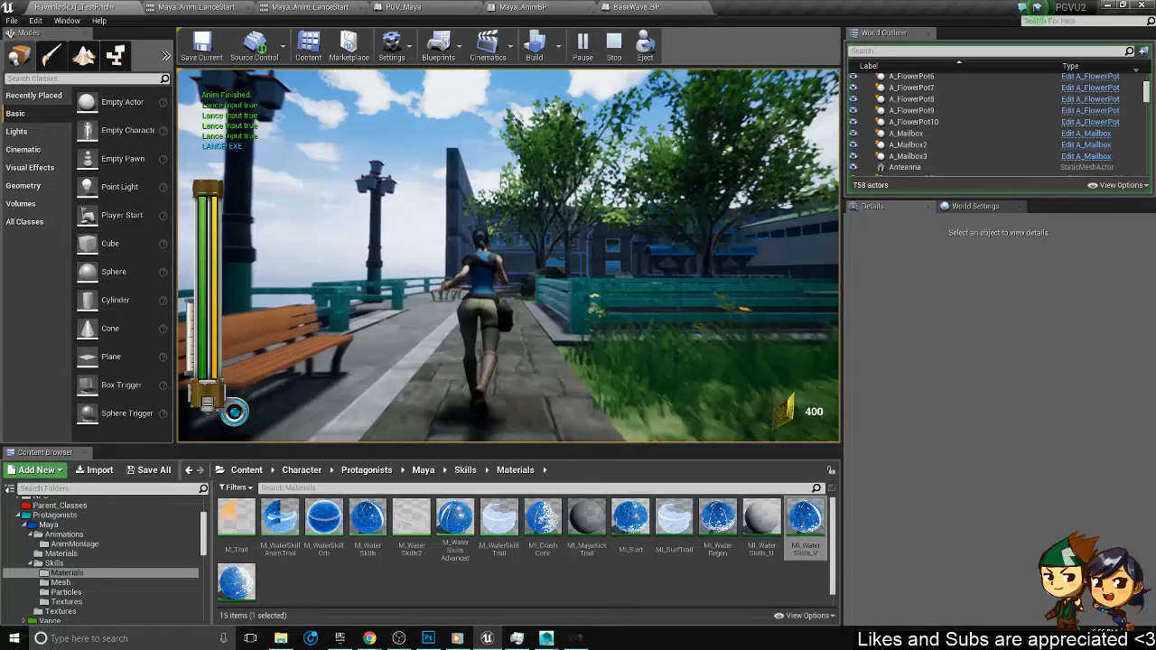
click(508, 255)
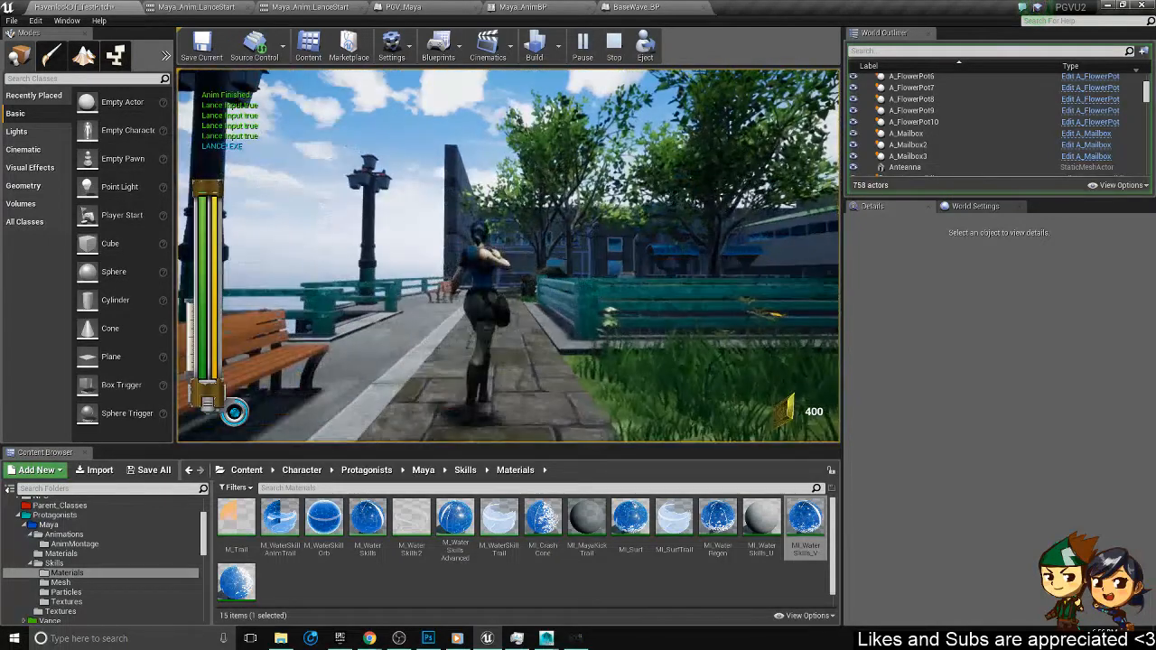
key(Escape)
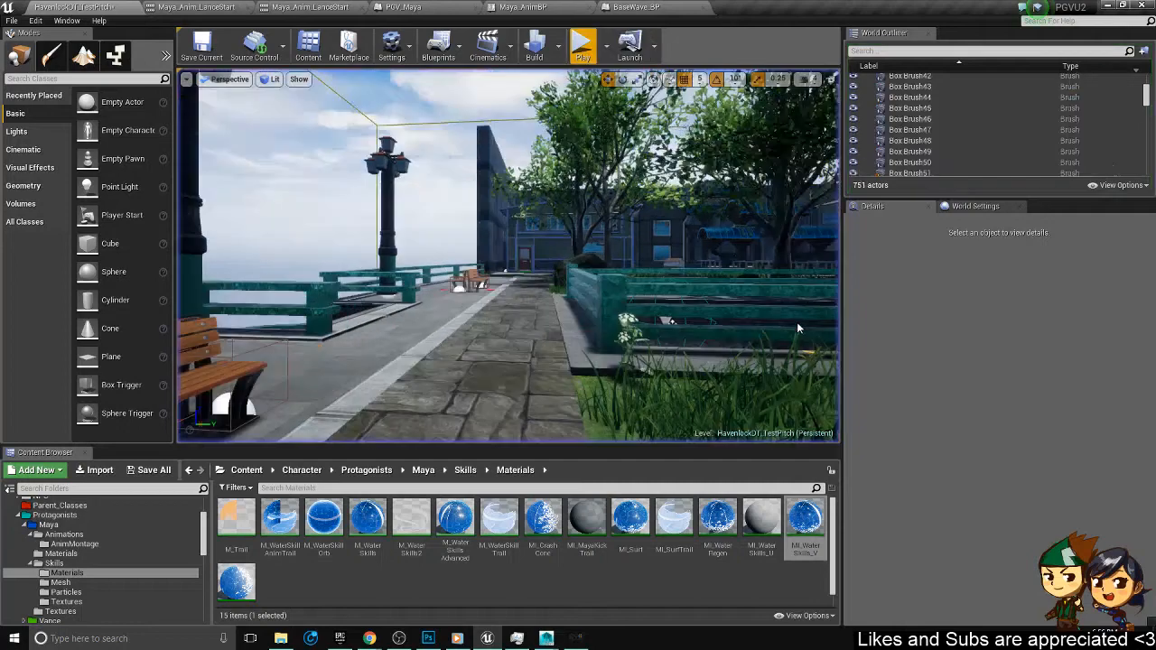
- Close the BaseWave_BP blueprint, glance through the PGV_Maya and Maya_Anim_LanceStart editors, and return to the HavenlockDT_TestPitch level
click(528, 7)
click(647, 8)
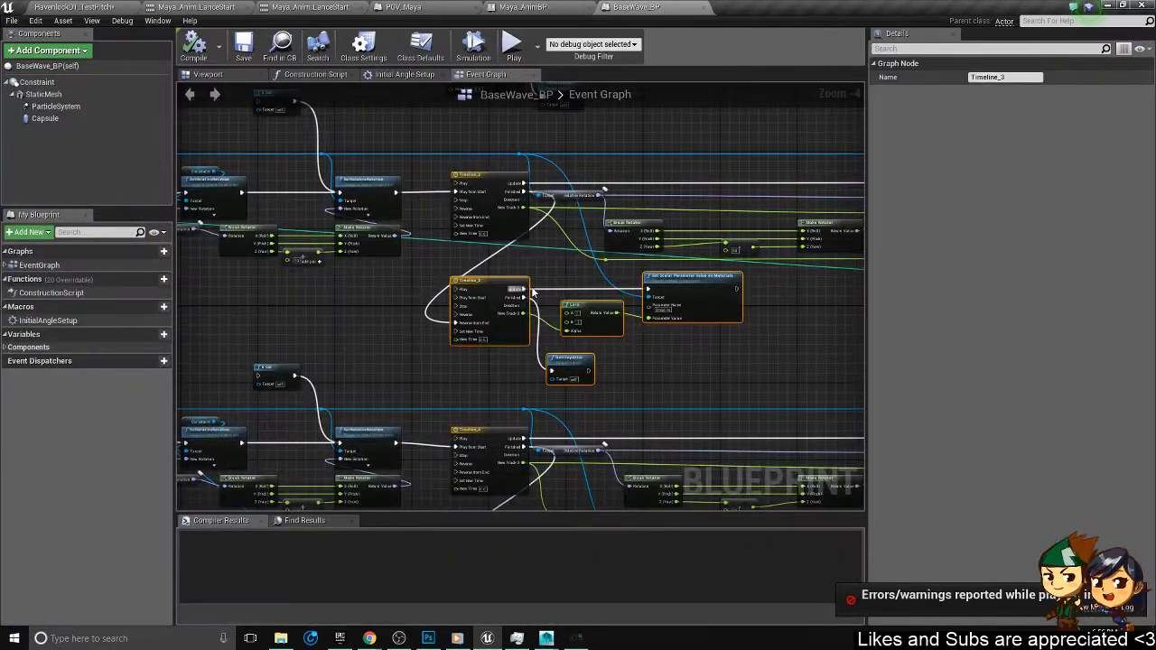
scroll(515, 289, down, 5)
click(702, 7)
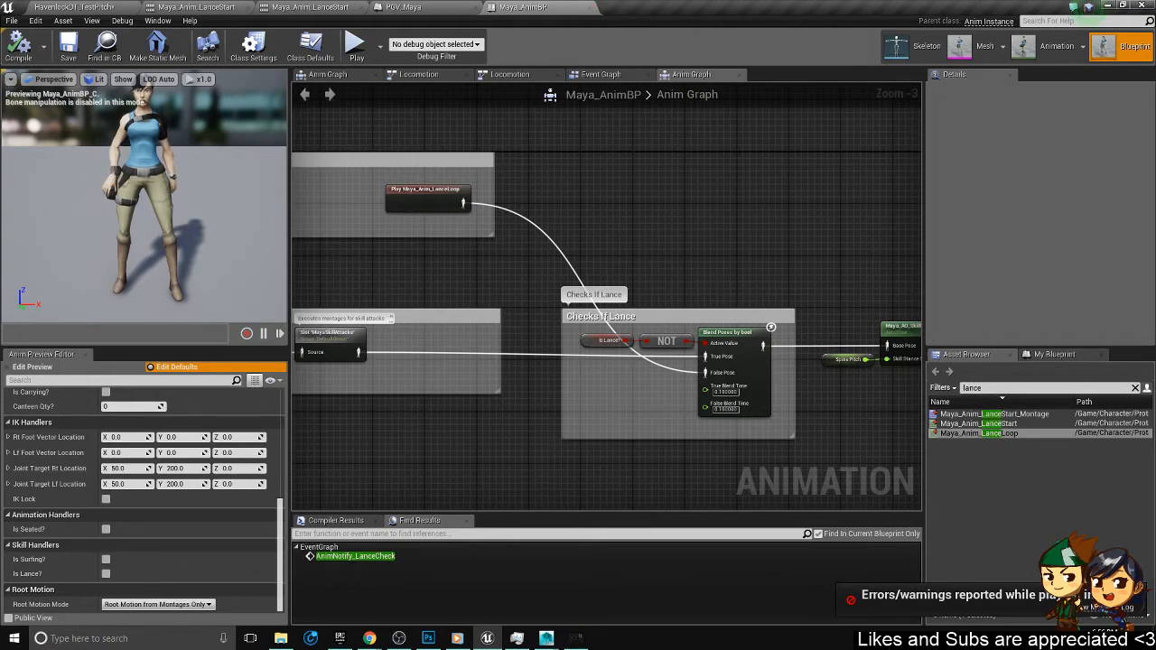
click(420, 6)
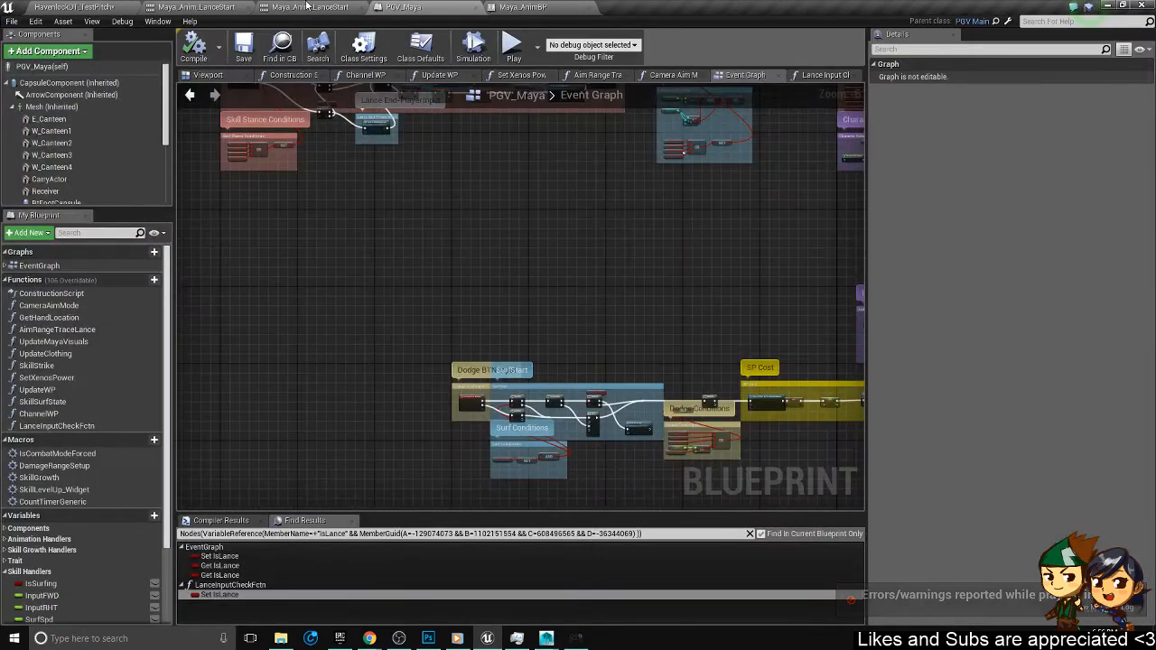
click(188, 6)
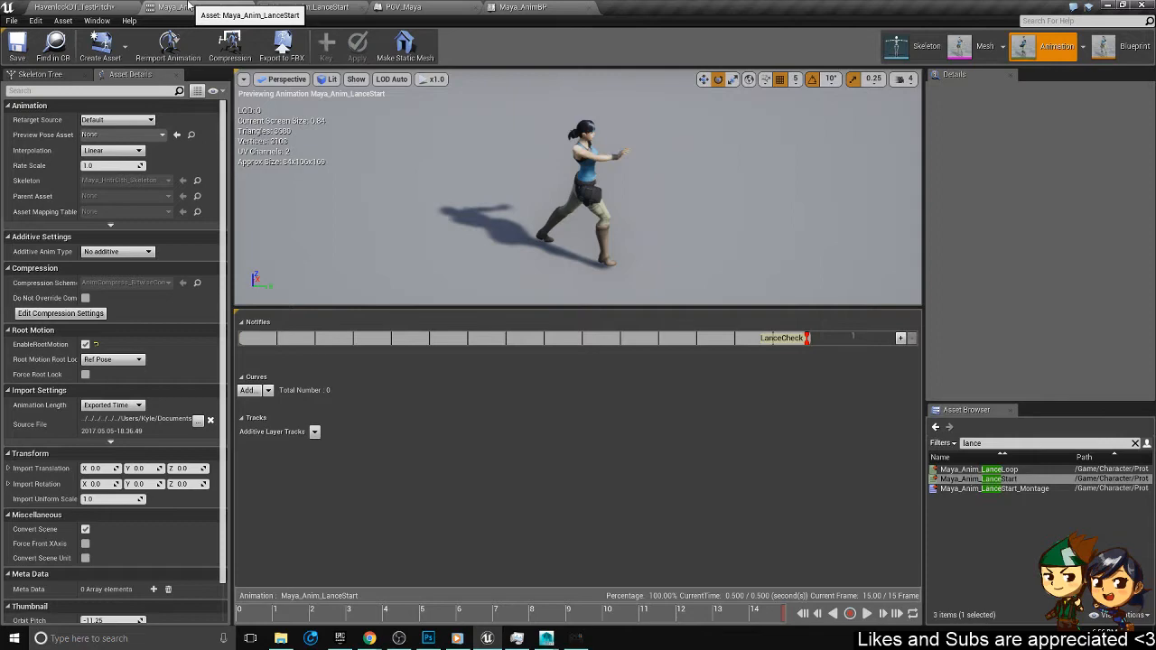
click(75, 6)
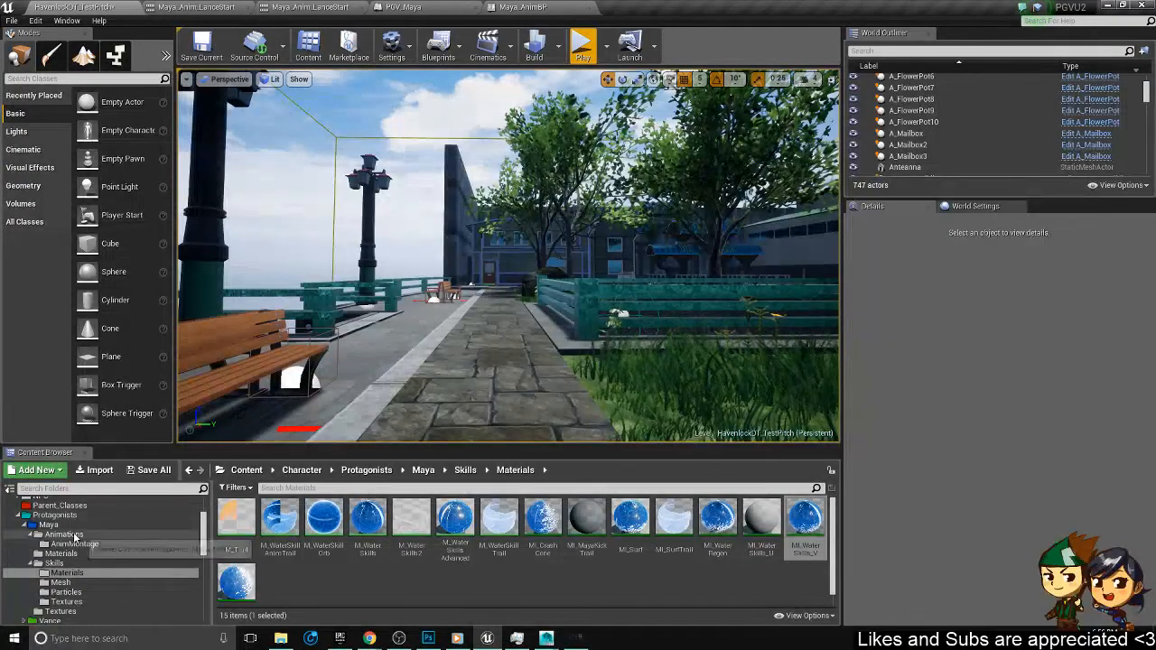
- Browse the assets in Maya's Animations folder and select the Maya_Anim_LanceStart animation
click(80, 536)
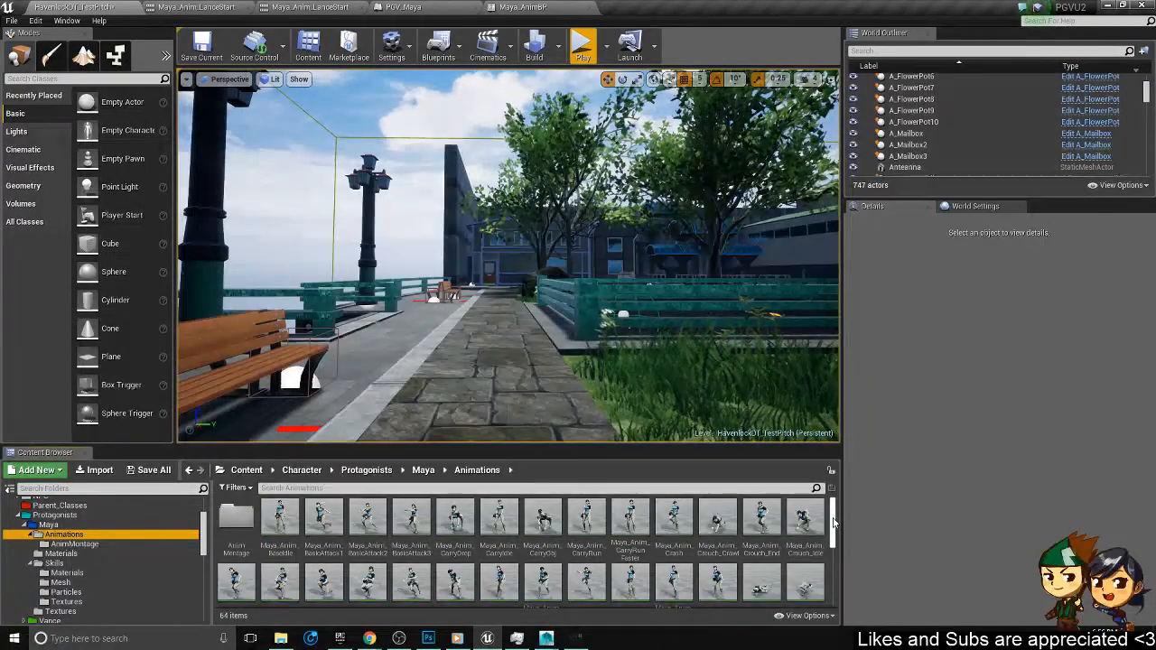
mouse_move(832, 523)
mouse_down()
mouse_move(834, 559)
mouse_move(832, 540)
mouse_up()
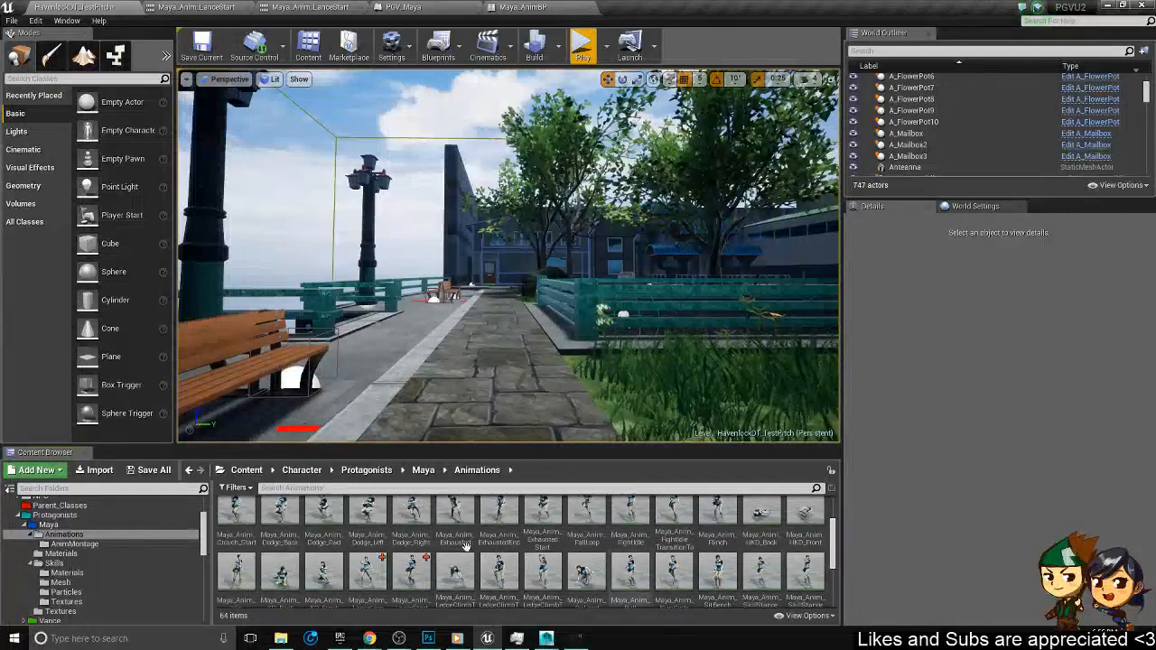
scroll(411, 561, down, 1)
click(410, 561)
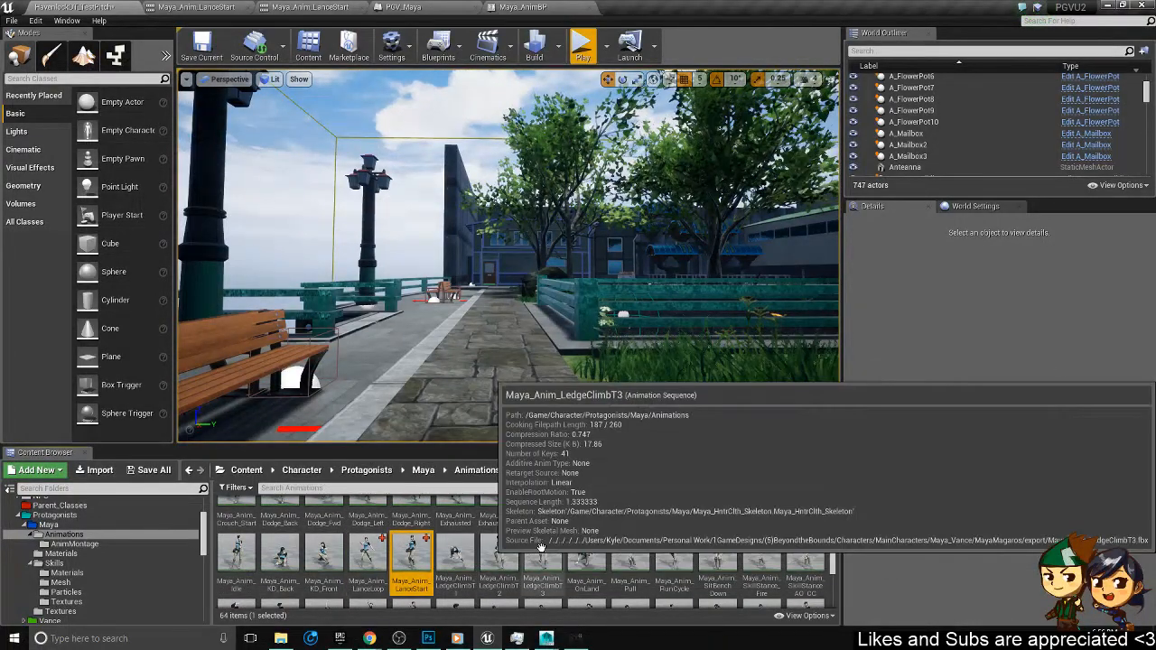
scroll(841, 556, down, 3)
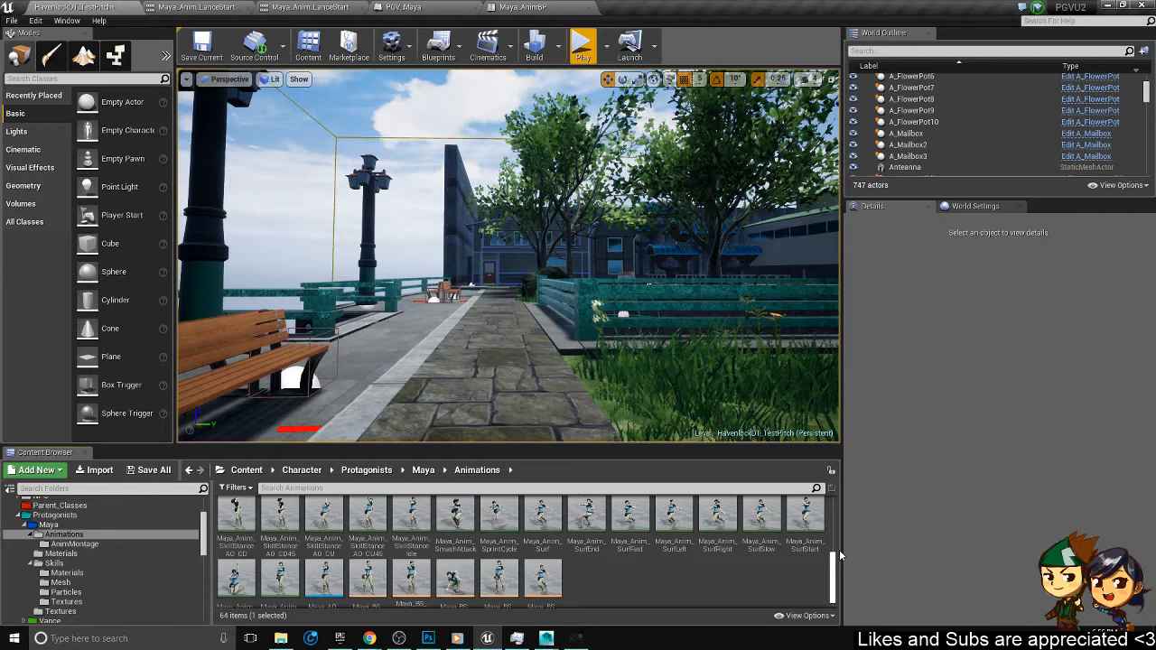
drag(841, 555, 840, 527)
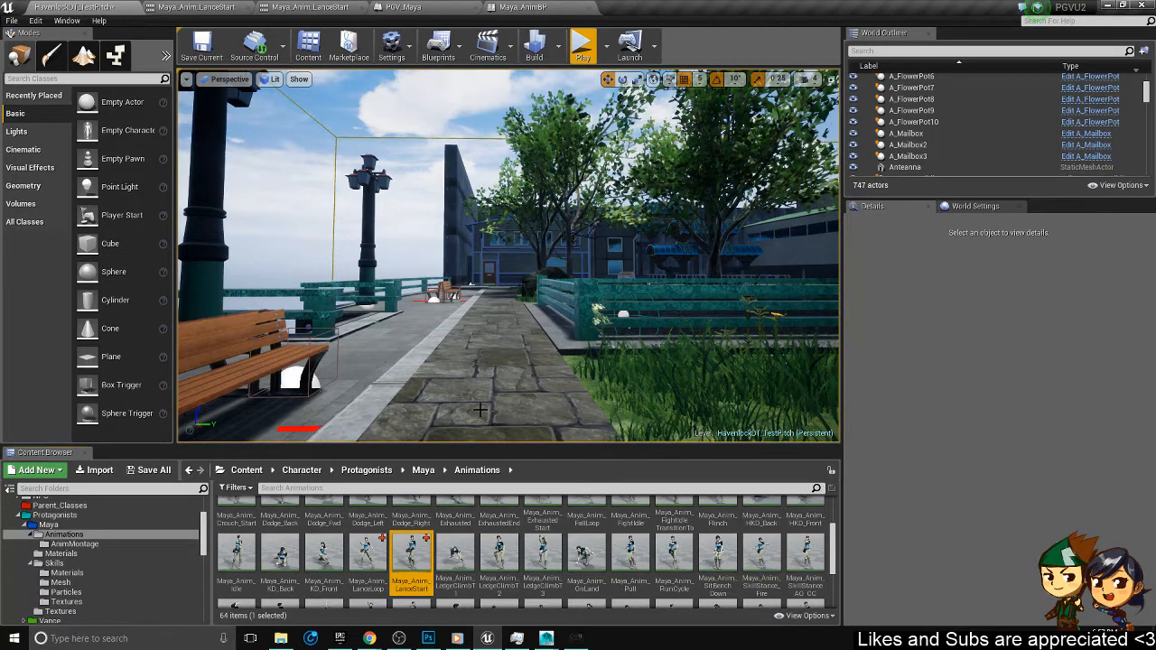
right_drag(480, 410, 480, 411)
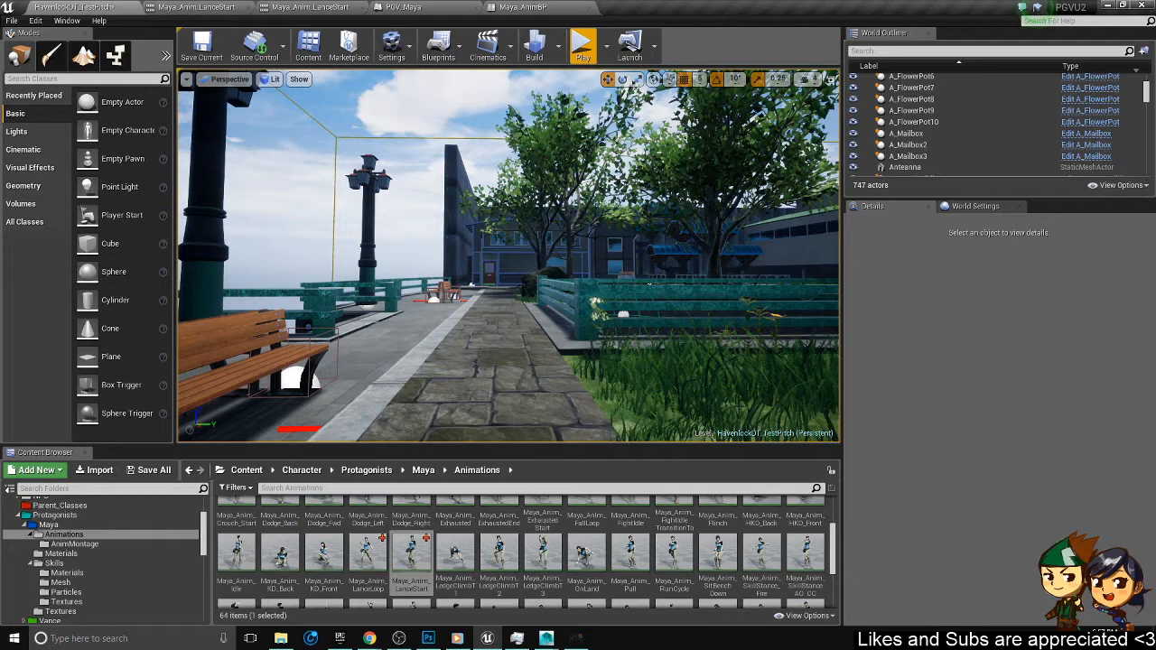
right_drag(457, 273, 457, 273)
key(w)
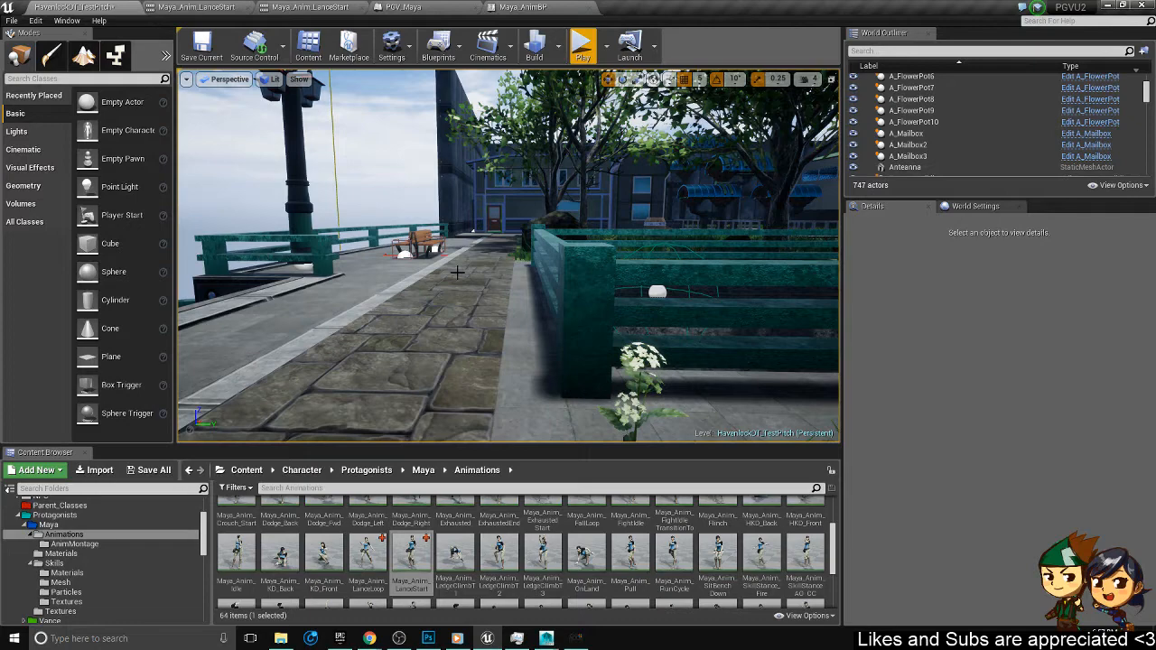
key(s)
right_drag(470, 344, 443, 330)
key(s)
key(s)
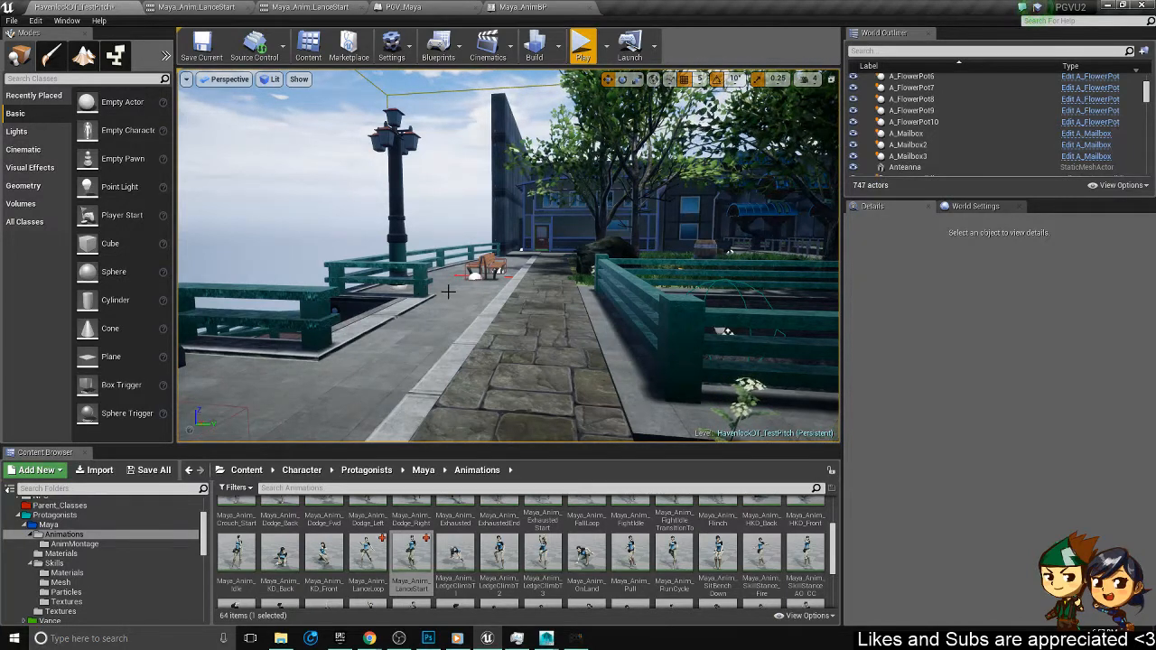
right_drag(190, 110, 238, 130)
mouse_move(388, 264)
right_down()
mouse_move(361, 269)
mouse_move(378, 267)
right_up()
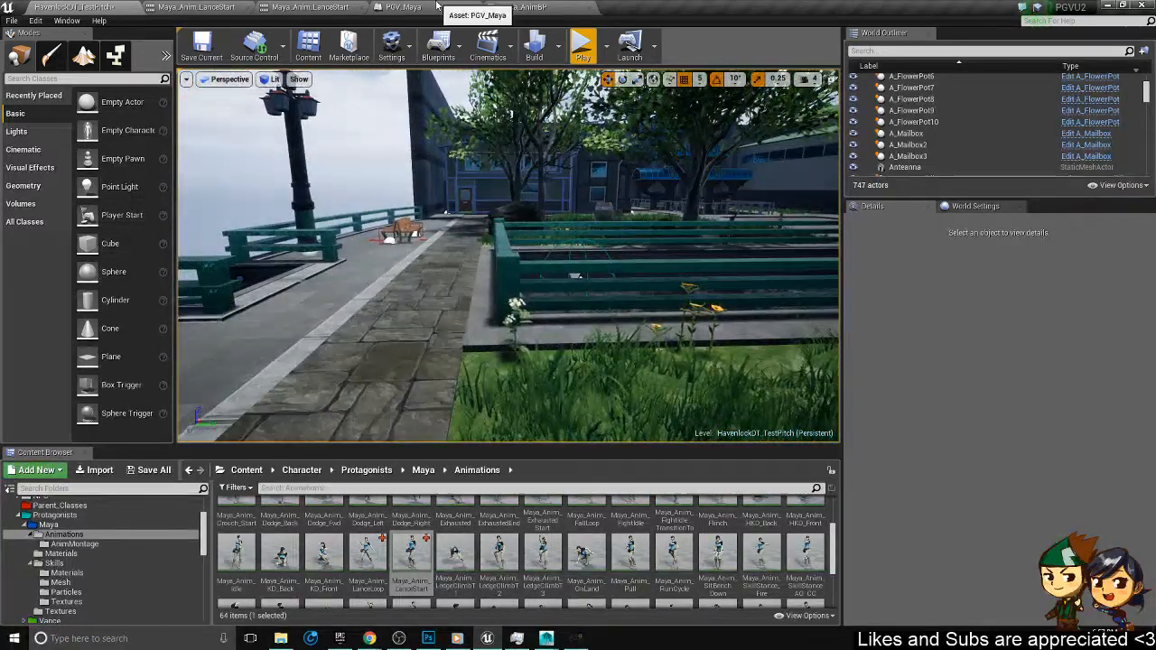
- Look over the PGV_Maya Event Graph around the dodge, sprint, skill stance and Lance Conditions node groups
click(389, 6)
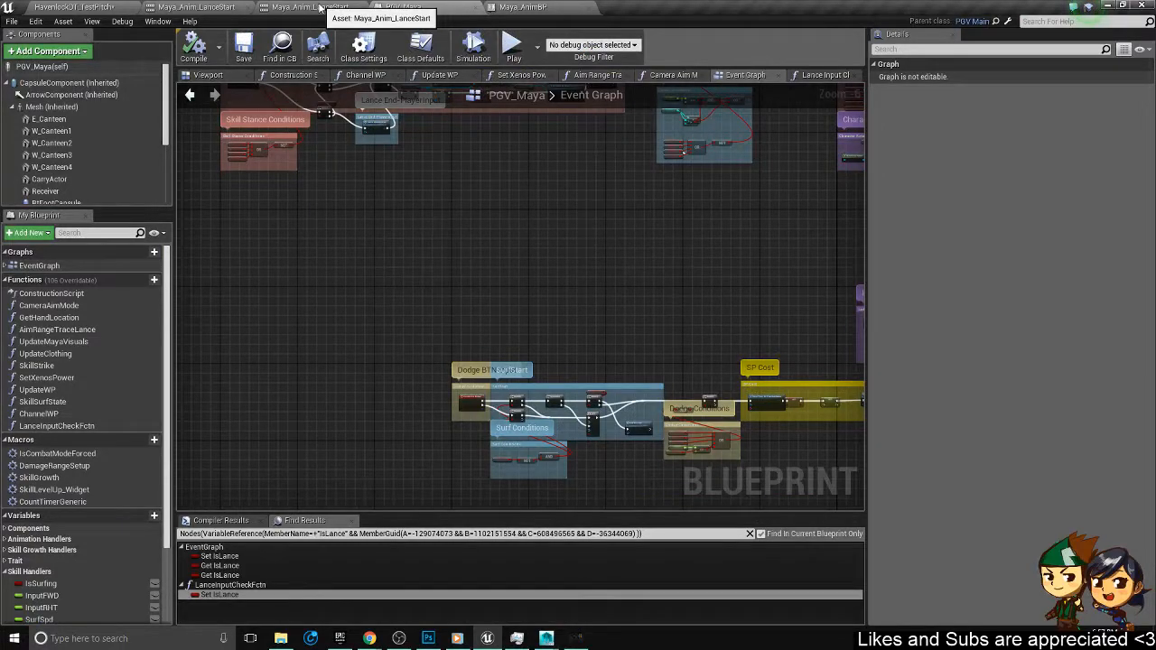
click(76, 8)
click(400, 4)
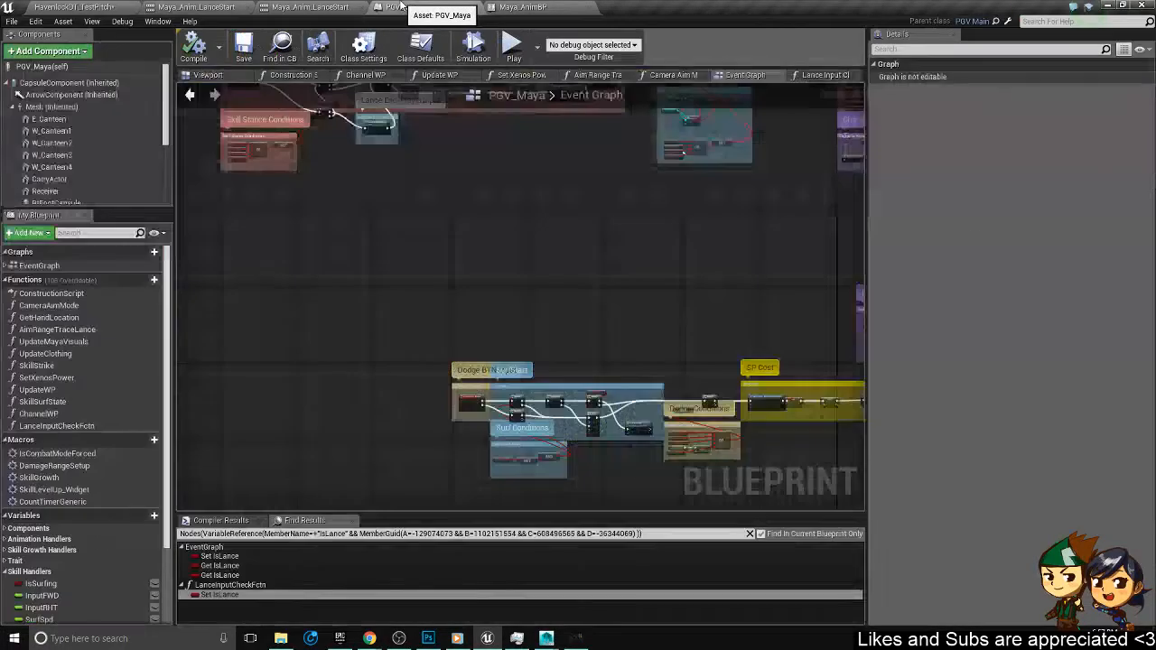
right_drag(588, 273, 365, 293)
scroll(364, 294, down, 1)
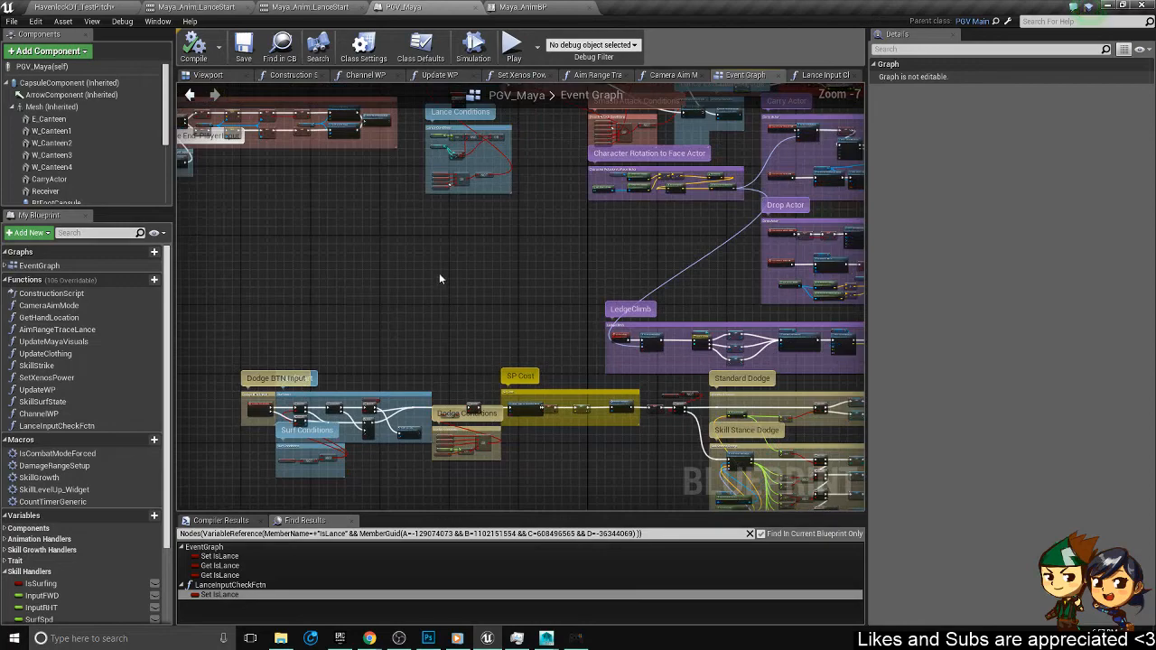
right_drag(415, 231, 492, 319)
scroll(475, 294, up, 3)
right_drag(403, 287, 527, 373)
scroll(527, 373, down, 4)
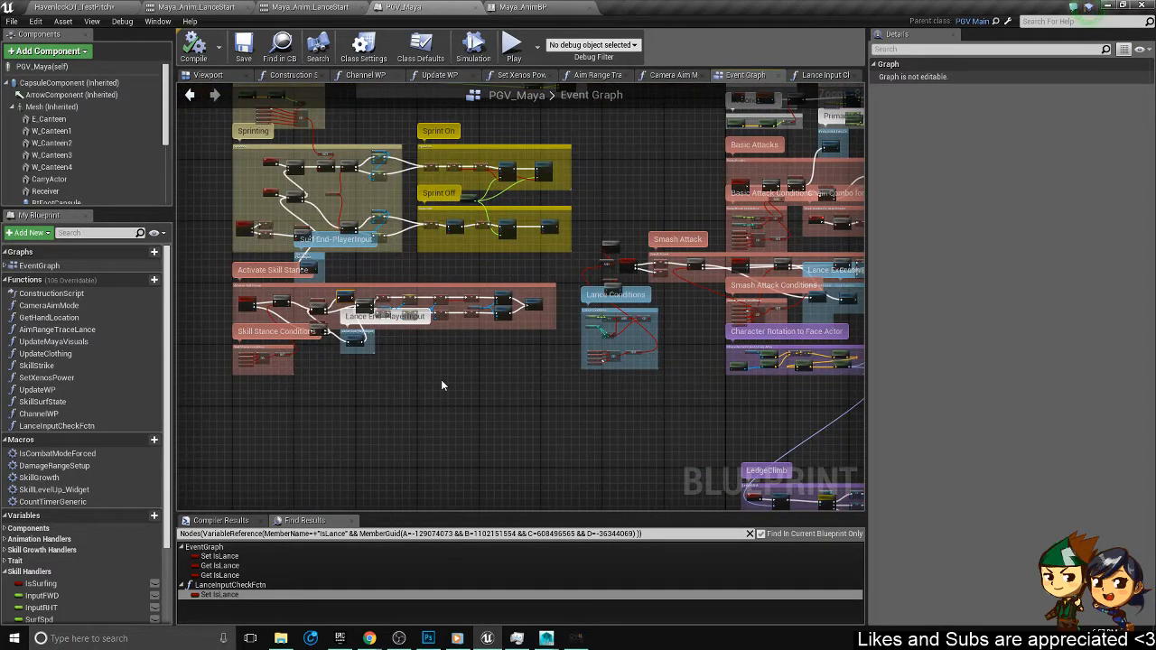
- In the Maya_AnimBP Anim Graph, shrink the Stationary Lance Stance comment box to fit around the Maya_Anim_LanceLoop node
click(523, 7)
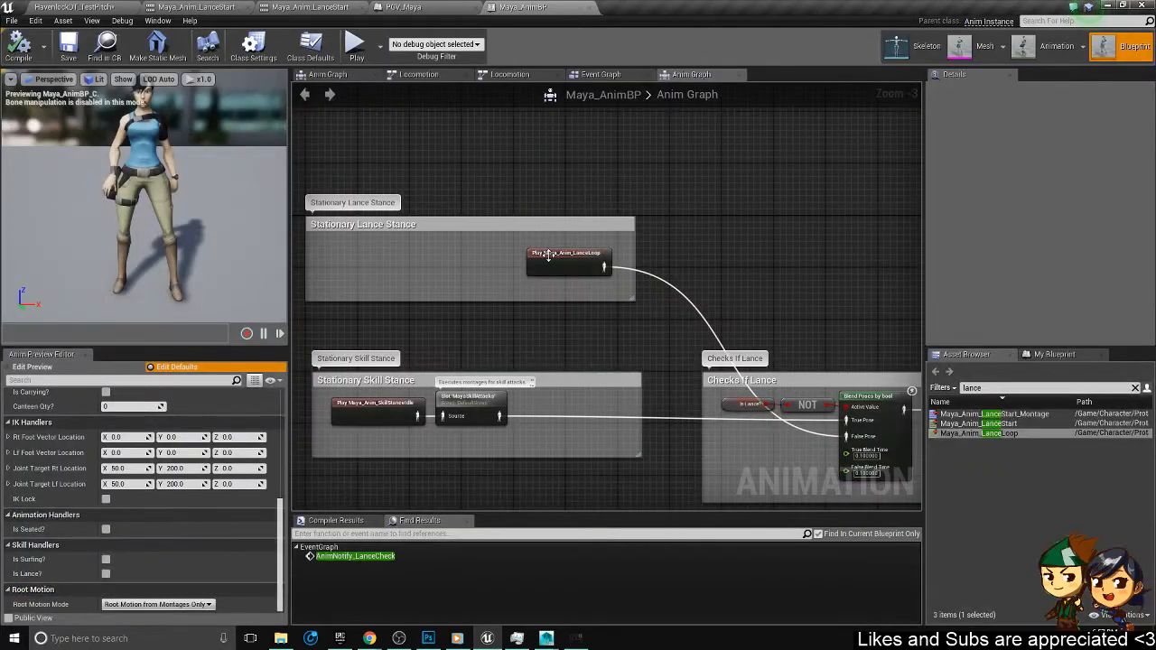
right_drag(706, 386, 729, 327)
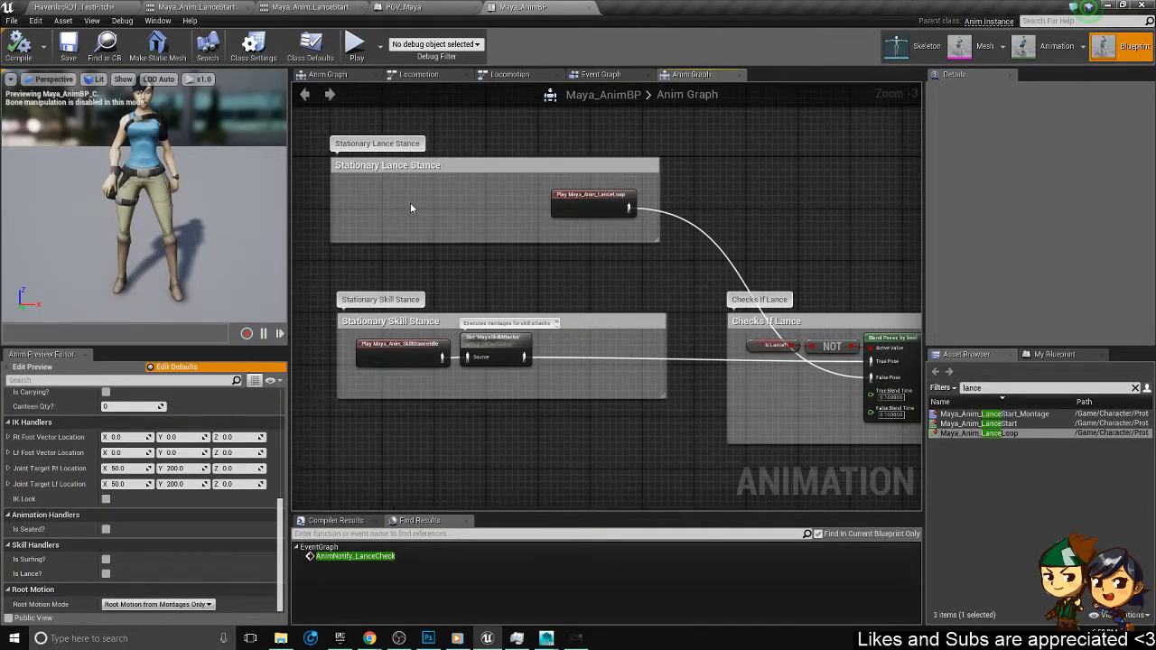
drag(332, 185, 637, 170)
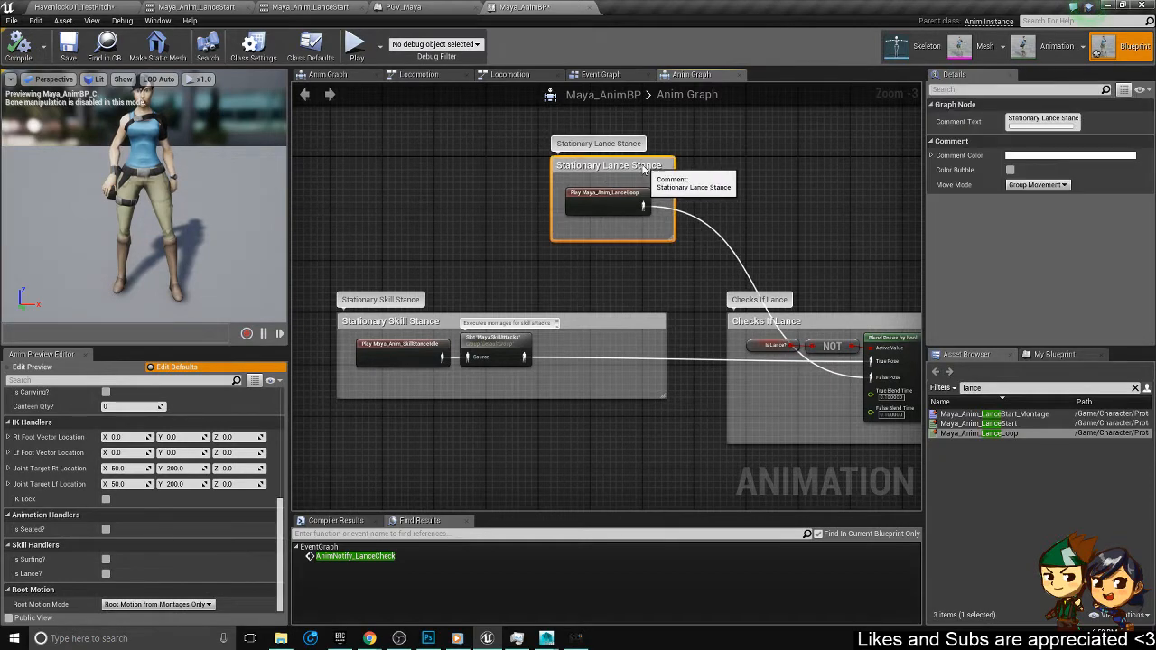
- Examine the FaceButtonTop input, Smash Attack and Lance Conditions nodes in the PGV_Maya Event Graph
click(404, 6)
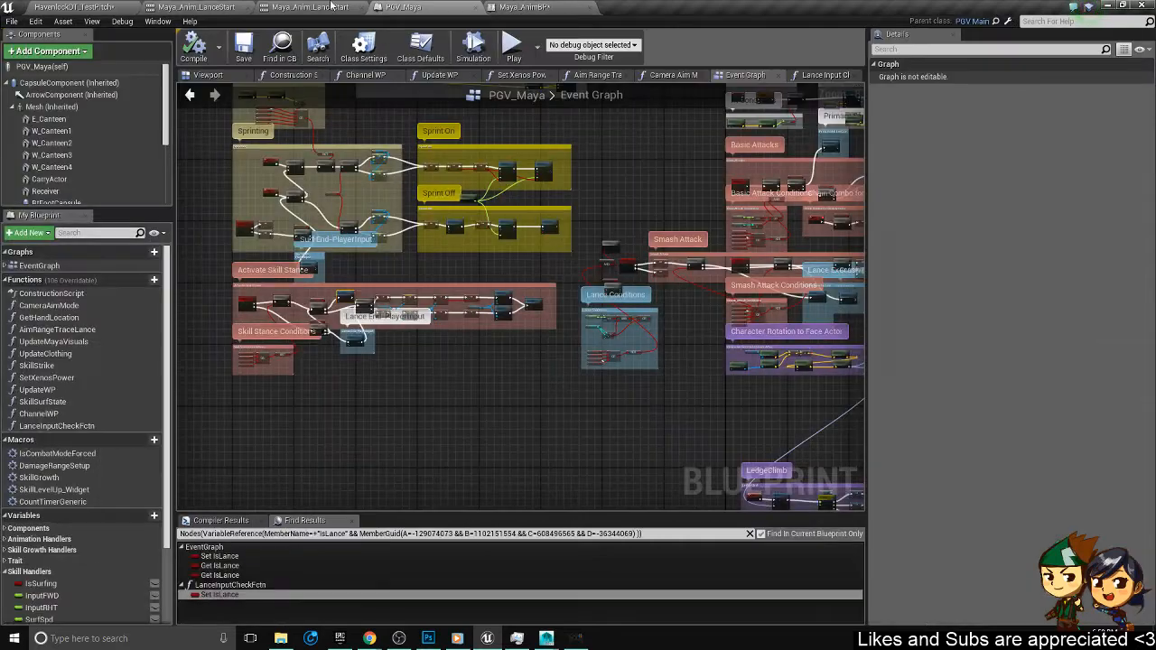
right_drag(650, 311, 478, 260)
scroll(469, 268, up, 7)
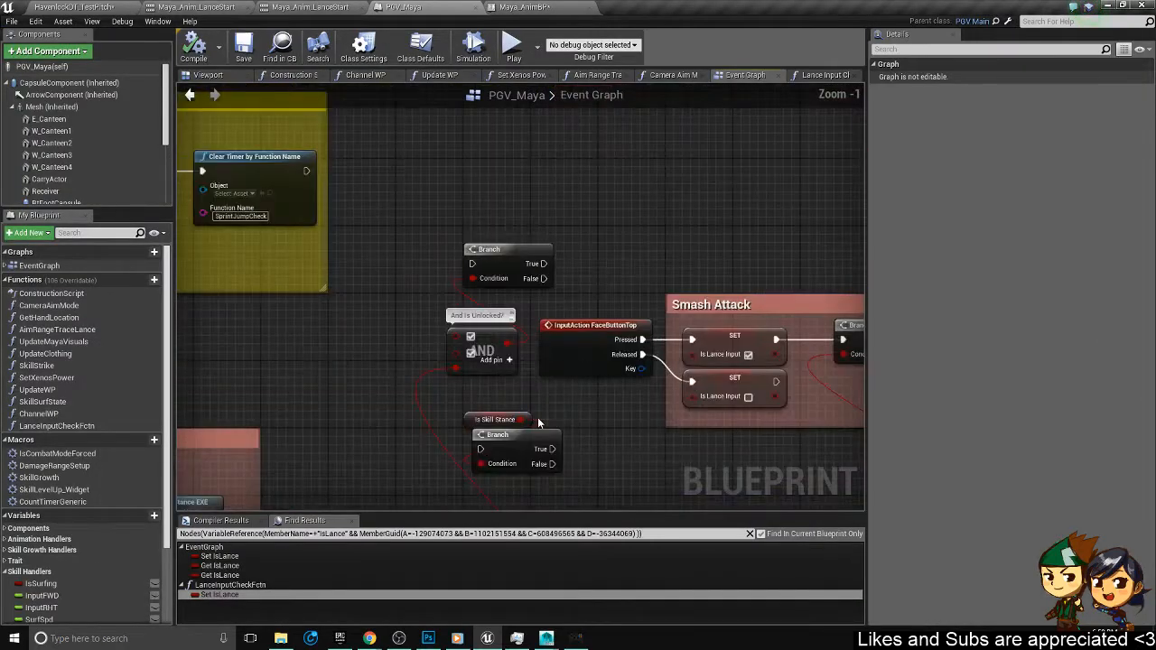
right_drag(535, 412, 468, 249)
scroll(486, 275, down, 2)
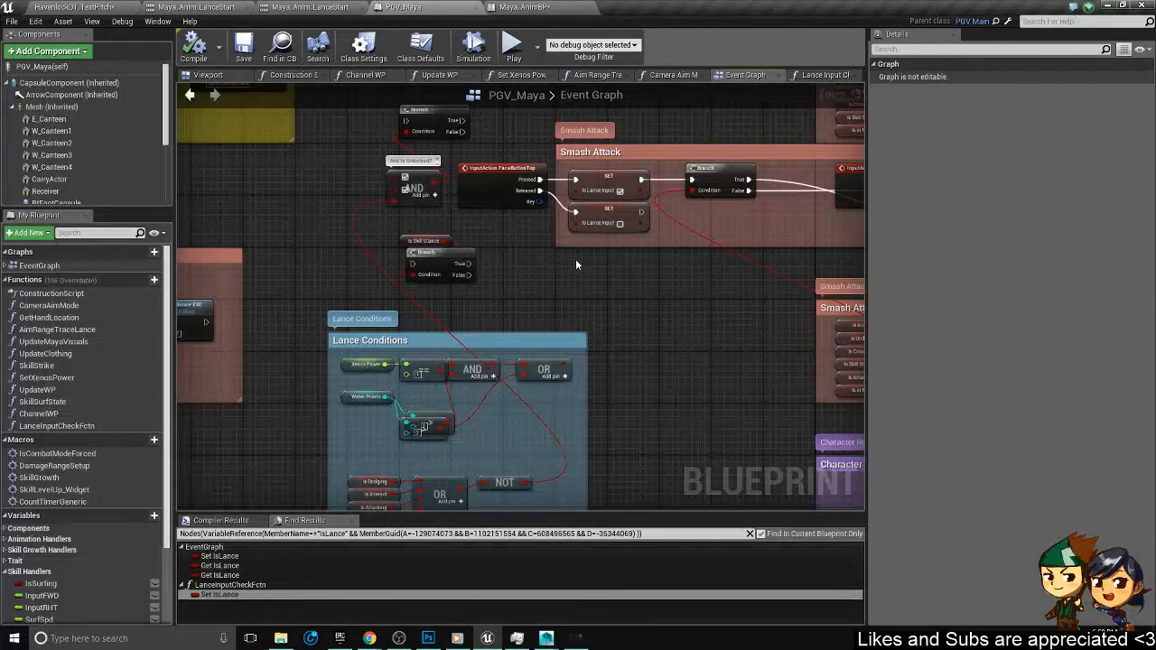
right_drag(576, 258, 395, 281)
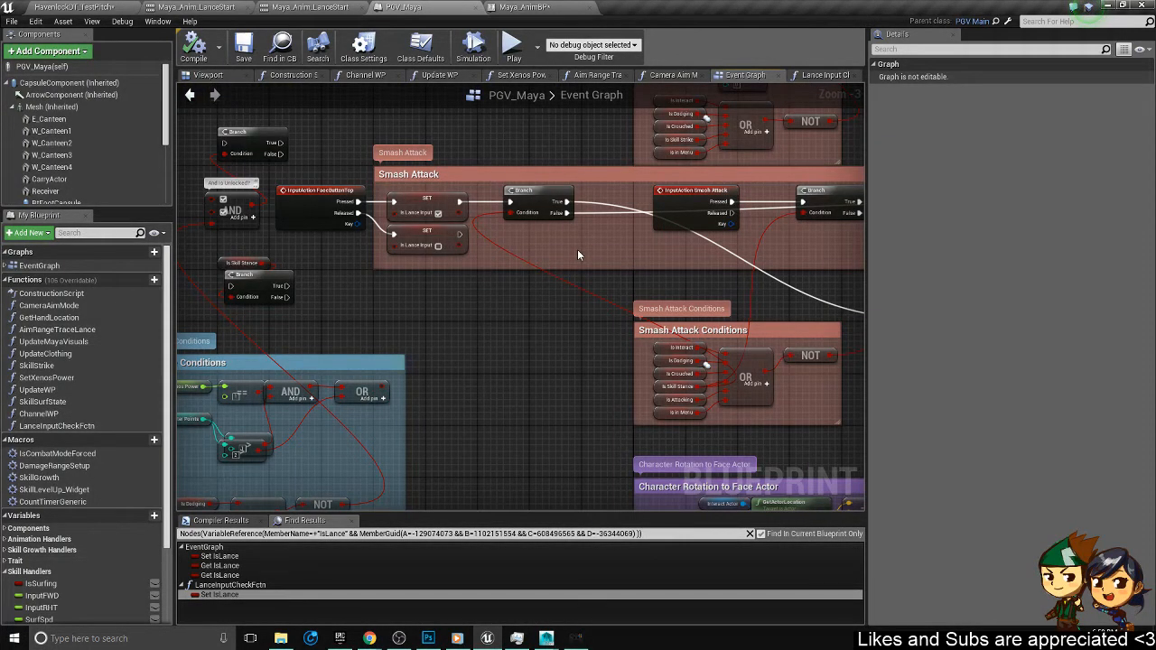
scroll(578, 255, up, 2)
right_drag(759, 251, 848, 287)
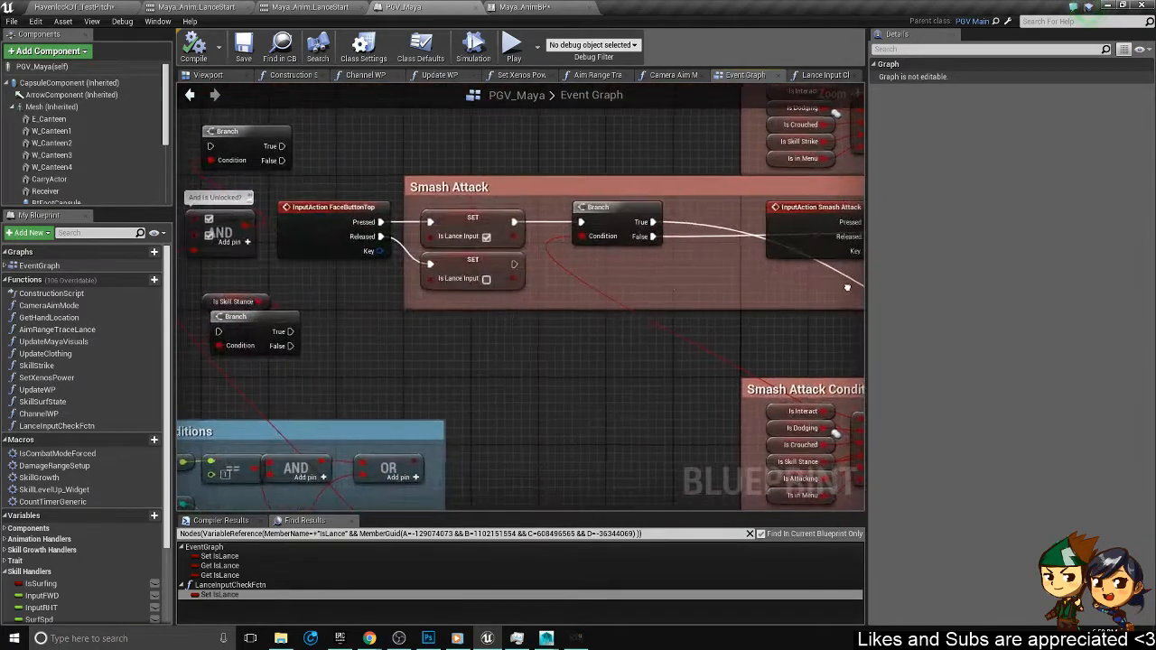
right_drag(496, 262, 598, 244)
scroll(504, 253, down, 2)
- Move the "And Is Unlocked?" AND node and its connected Branch down beside the Lance Conditions comment box
drag(374, 157, 404, 124)
right_drag(554, 370, 513, 344)
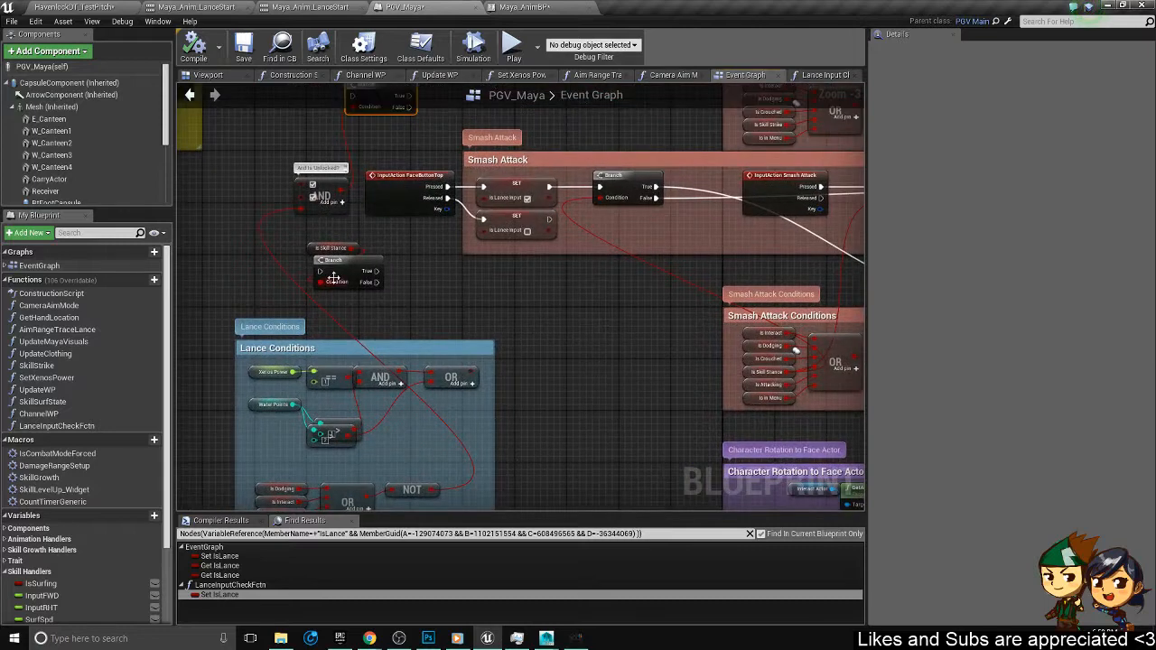
right_drag(319, 272, 365, 304)
click(377, 219)
ctrl+click(417, 130)
scroll(418, 133, down, 1)
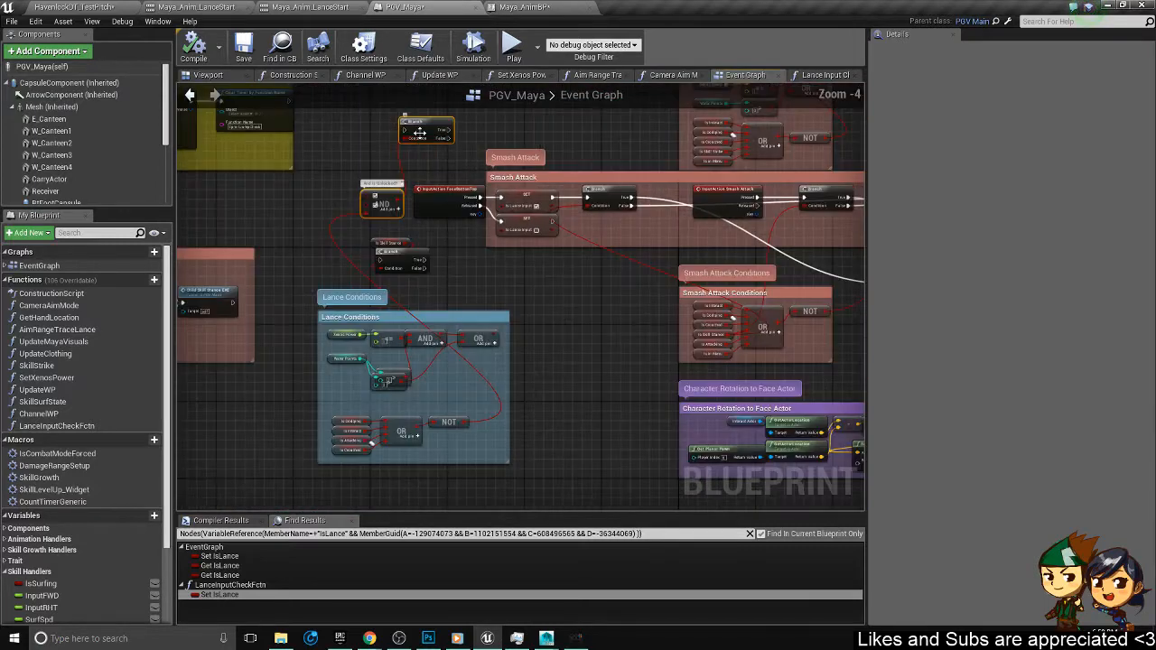
drag(419, 135, 548, 370)
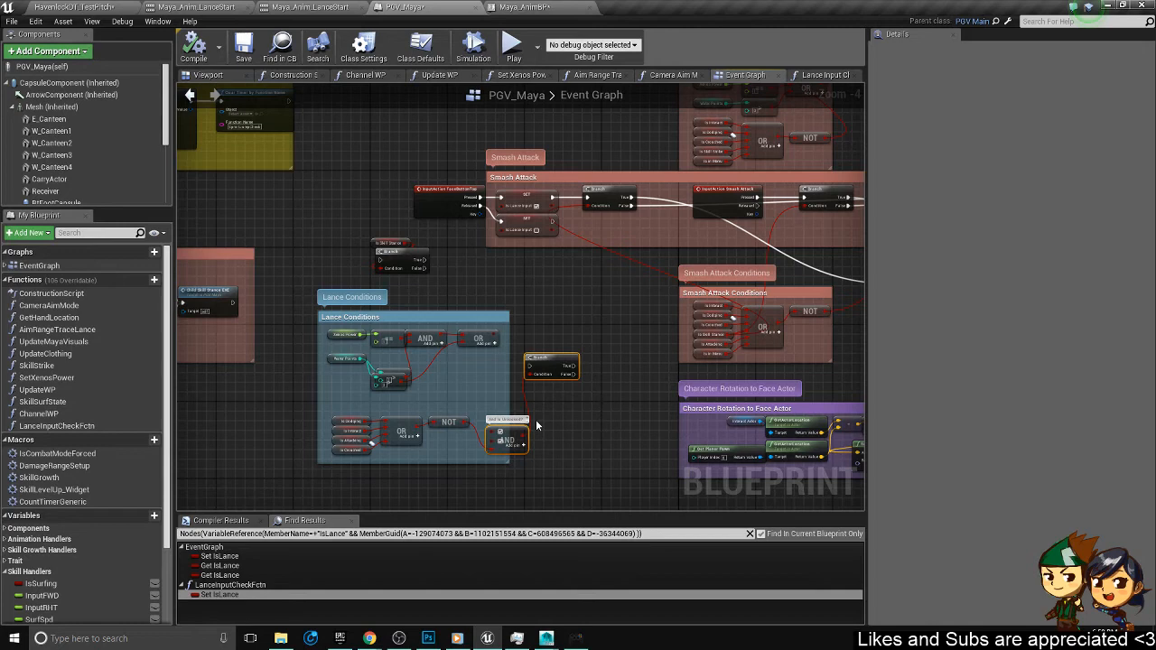
- Raise the AND and Branch nodes together so the Branch sits level with the upper part of the Lance Conditions group
right_drag(536, 420, 417, 177)
scroll(479, 230, up, 2)
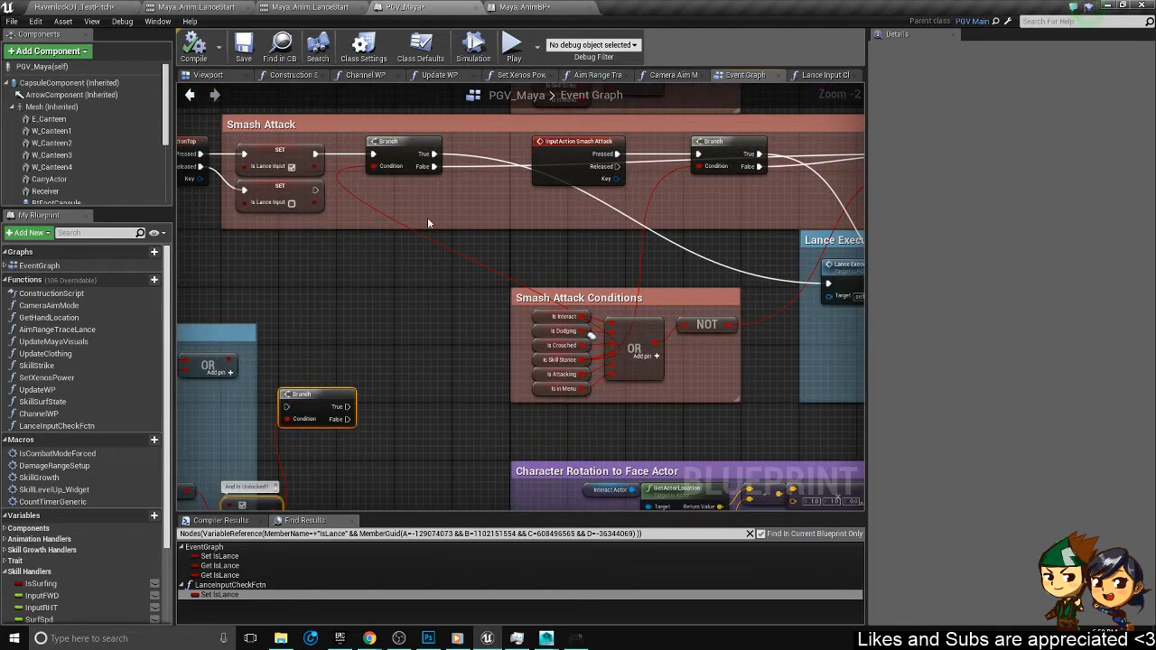
scroll(387, 213, down, 1)
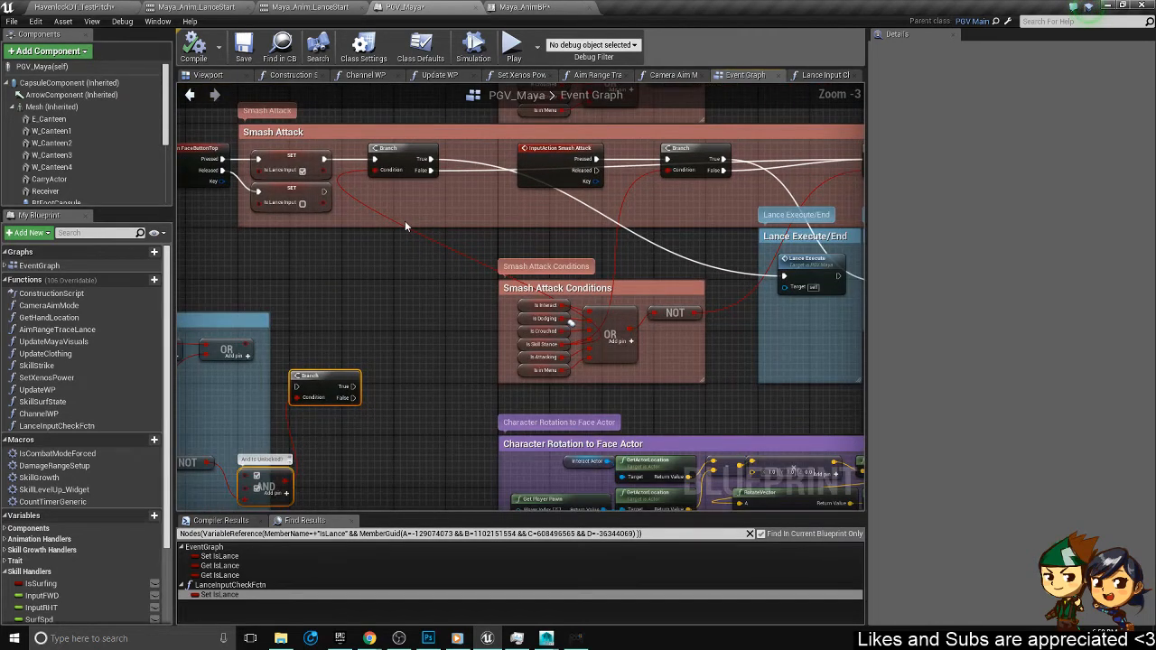
right_drag(235, 232, 361, 210)
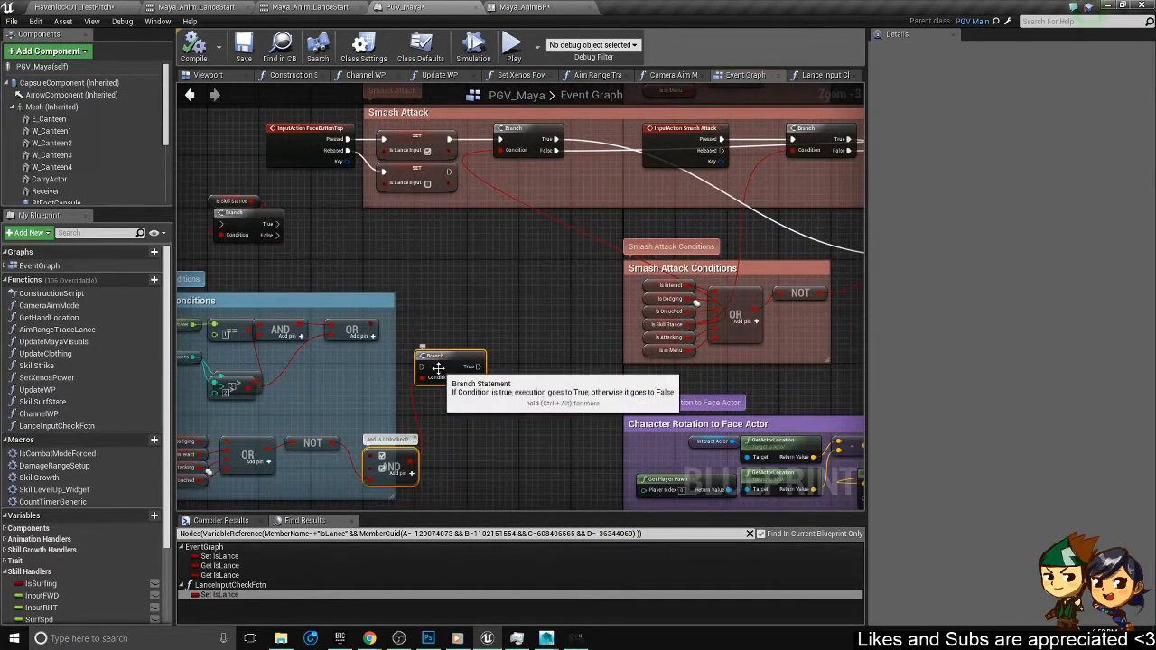
right_drag(439, 368, 513, 365)
drag(513, 365, 509, 310)
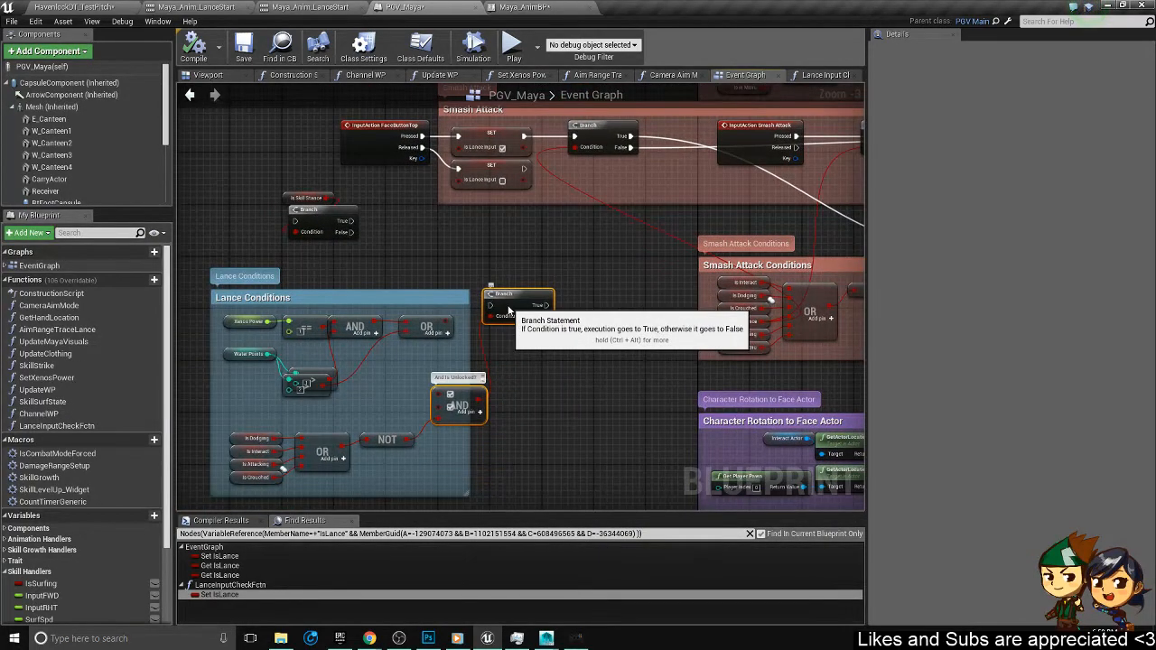
right_drag(353, 266, 376, 264)
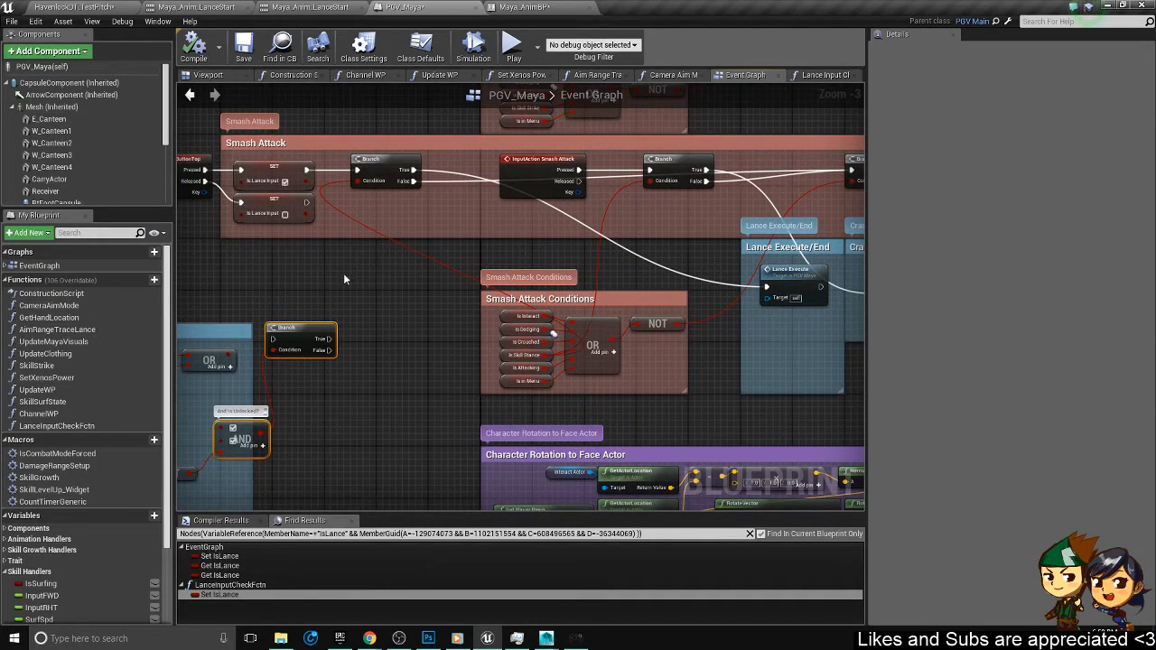
right_drag(313, 270, 495, 123)
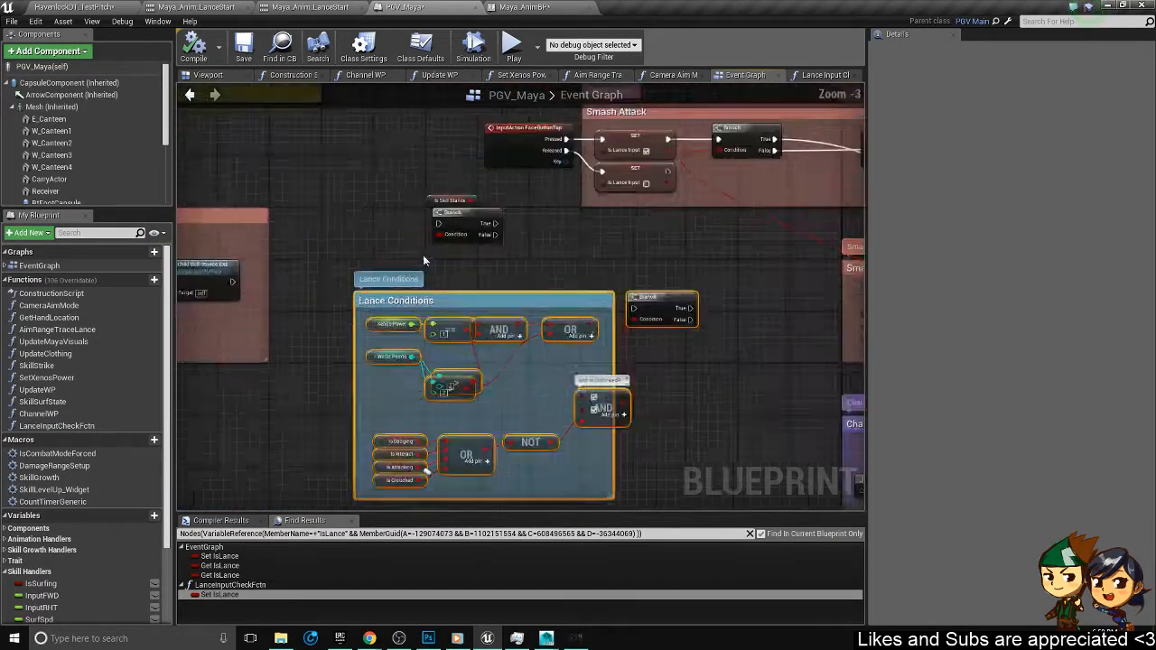
- Move the Lance Conditions group below the FaceButtonTop input and fit its comment box around the lower OR and NOT nodes
scroll(423, 255, up, 1)
drag(490, 308, 570, 273)
right_drag(570, 277, 316, 260)
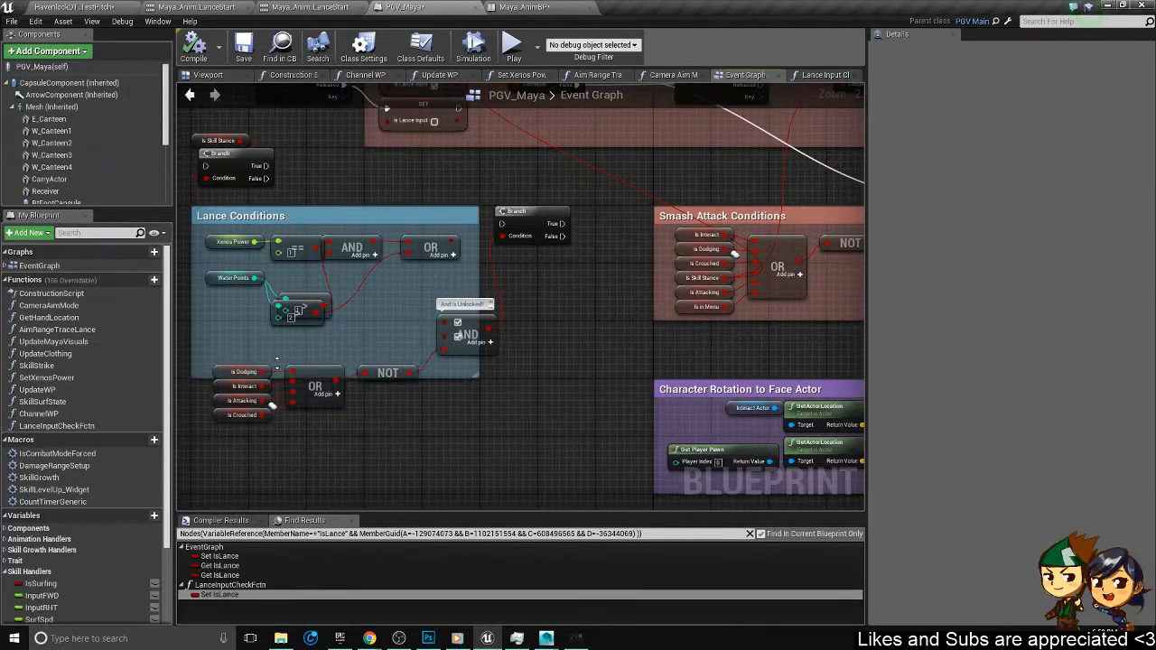
drag(403, 478, 239, 358)
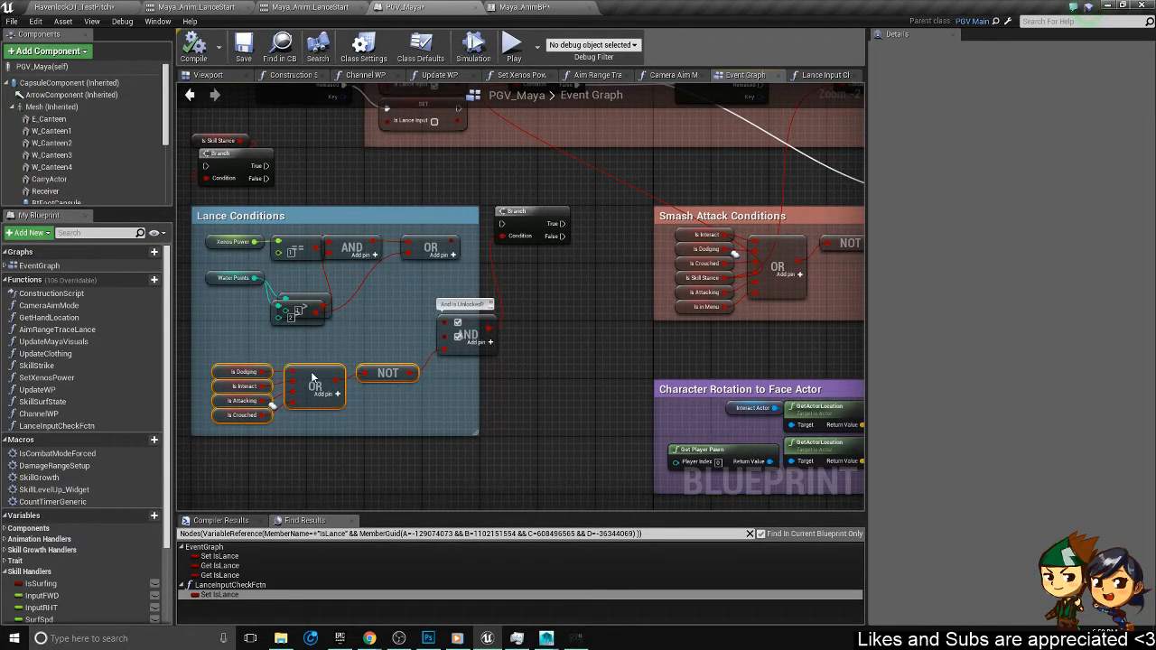
drag(312, 376, 306, 375)
right_drag(414, 355, 403, 374)
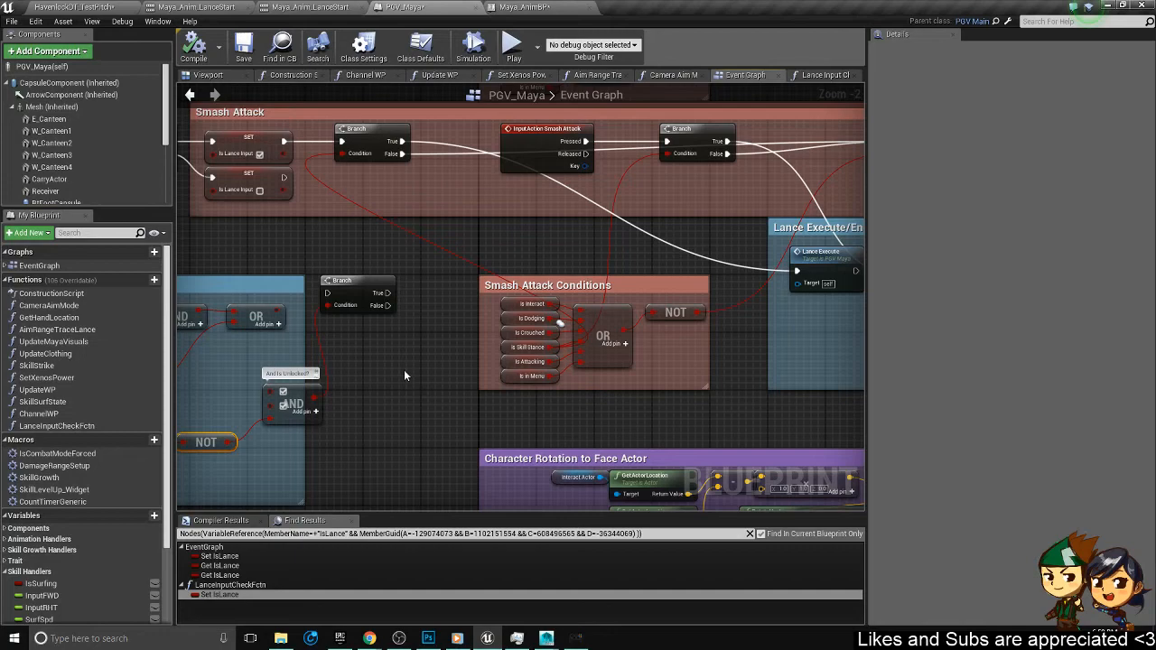
- Examine the Activate Skill Stance, Skill Stance Conditions and Lance End-PlayerInput sections of the Event Graph
scroll(404, 374, down, 5)
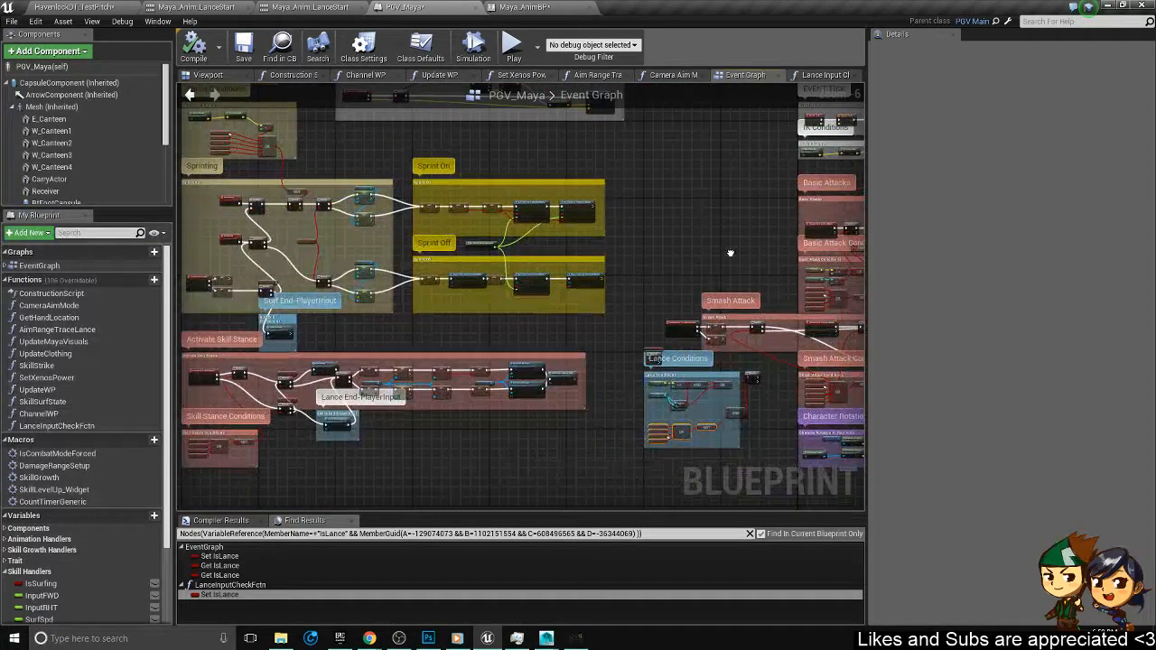
scroll(730, 253, down, 3)
right_drag(731, 253, 791, 200)
scroll(498, 339, up, 5)
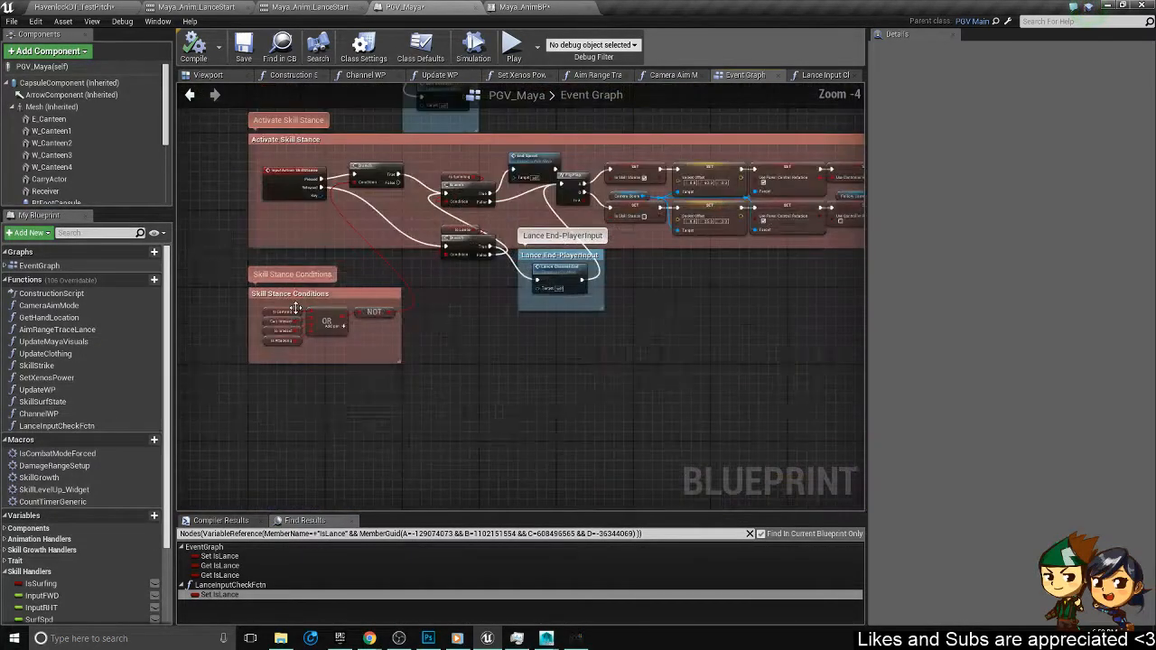
scroll(287, 344, up, 4)
scroll(303, 294, down, 5)
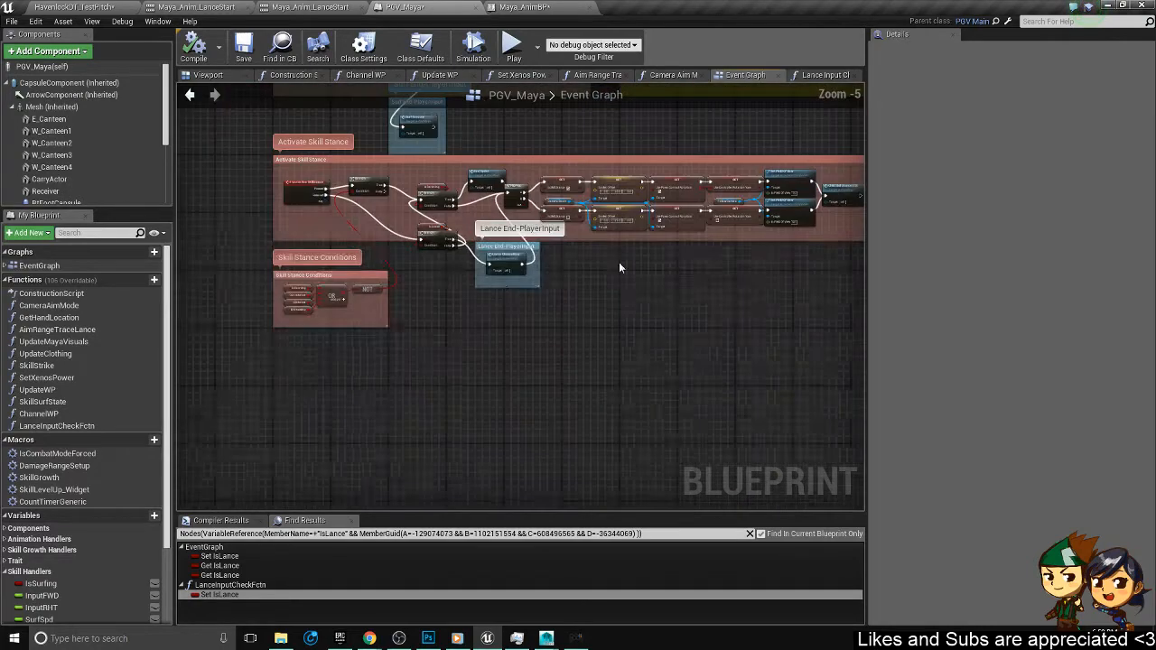
- Examine the Xenos Power, Water Points and unlock checks inside the Lance Conditions group next to the Smash Attack logic
right_drag(836, 169, 277, 318)
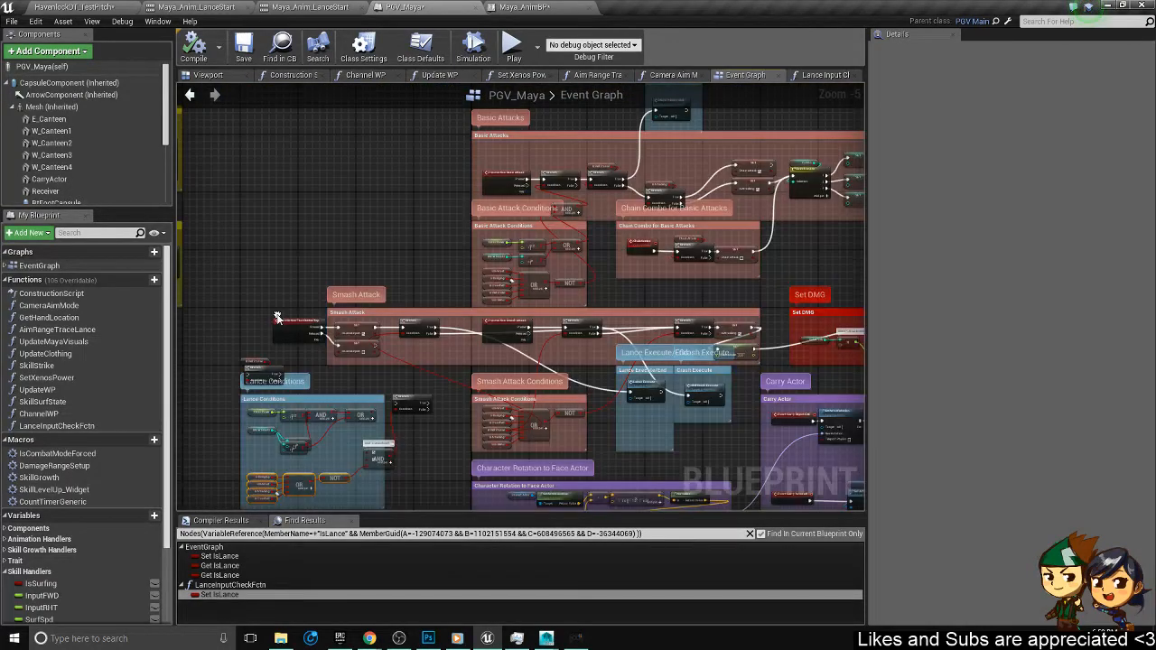
scroll(477, 432, up, 4)
right_drag(470, 296, 712, 217)
drag(396, 396, 220, 312)
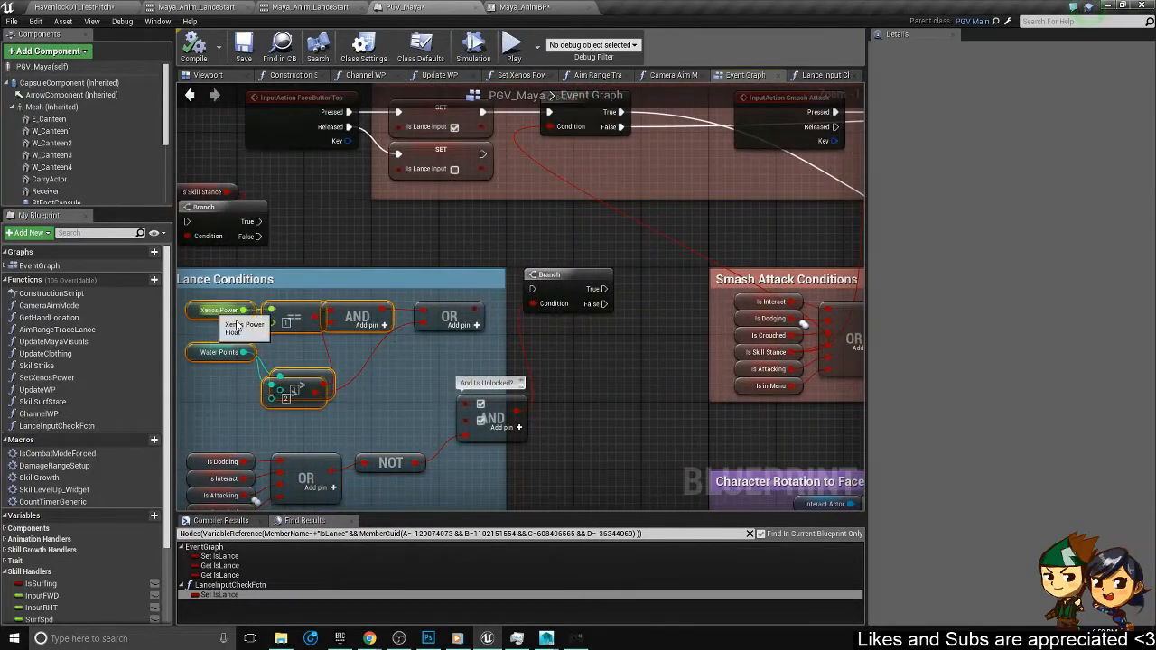
drag(438, 395, 257, 302)
right_drag(524, 342, 494, 387)
right_drag(423, 366, 546, 364)
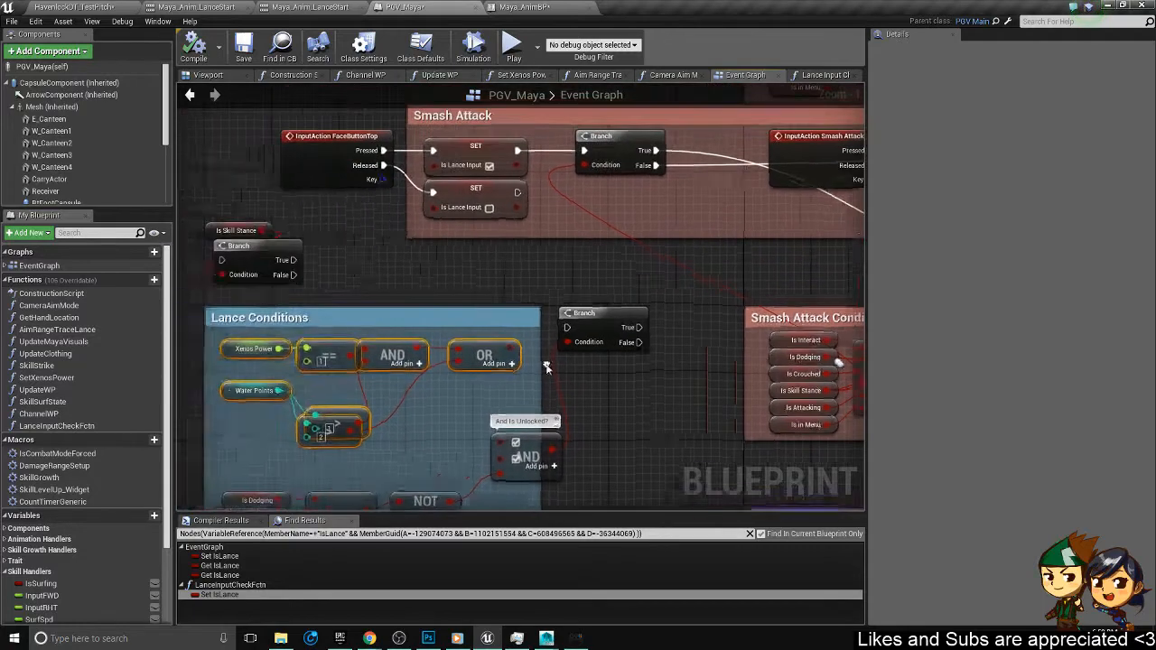
scroll(545, 364, down, 3)
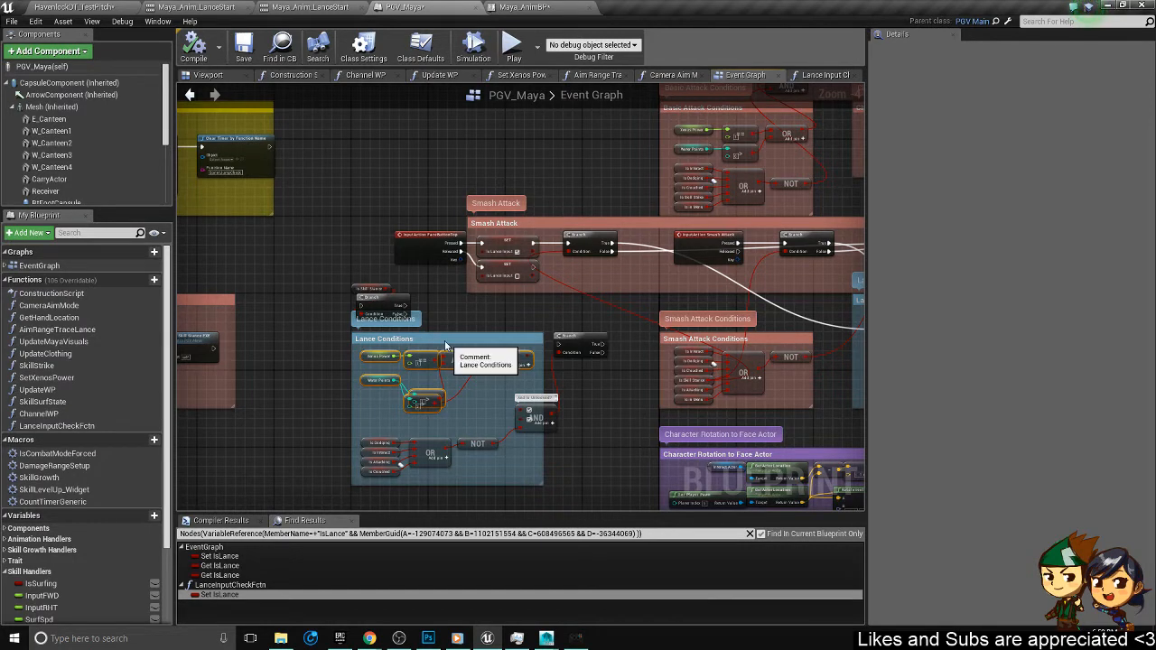
right_drag(596, 418, 423, 369)
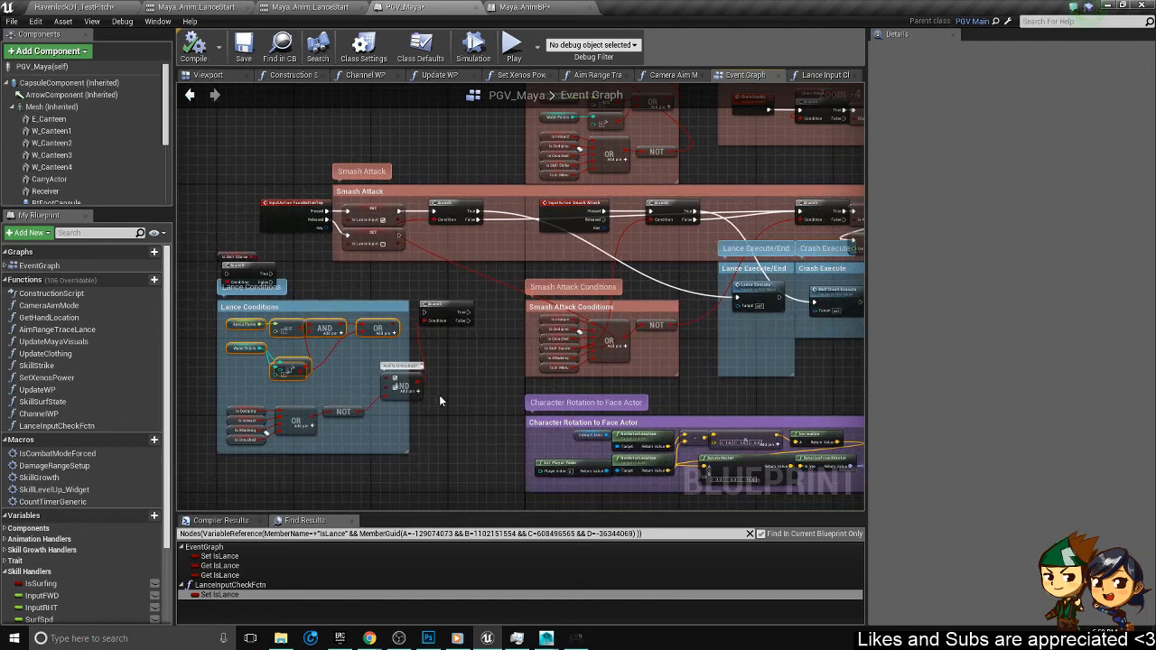
click(405, 387)
drag(380, 357, 235, 323)
drag(328, 371, 240, 328)
- Move the Is Skill Stance Branch into the Lance Execute/End box and reroute the incoming execution wire from Lance Execute to it
right_drag(489, 323, 383, 313)
right_drag(234, 289, 369, 252)
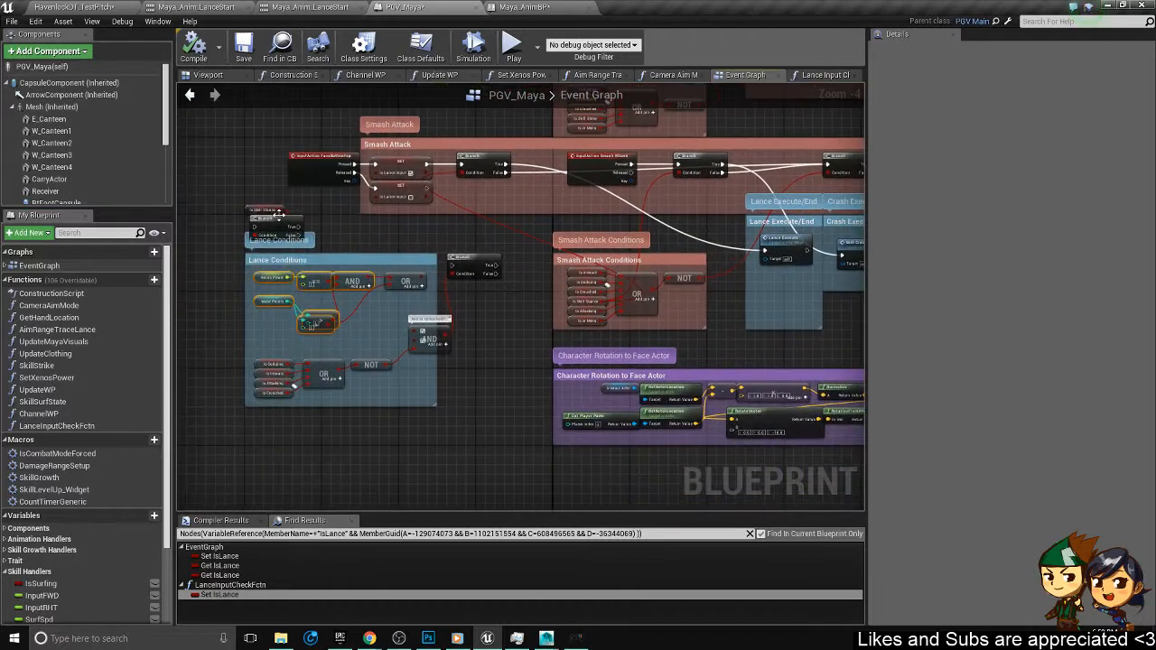
click(287, 218)
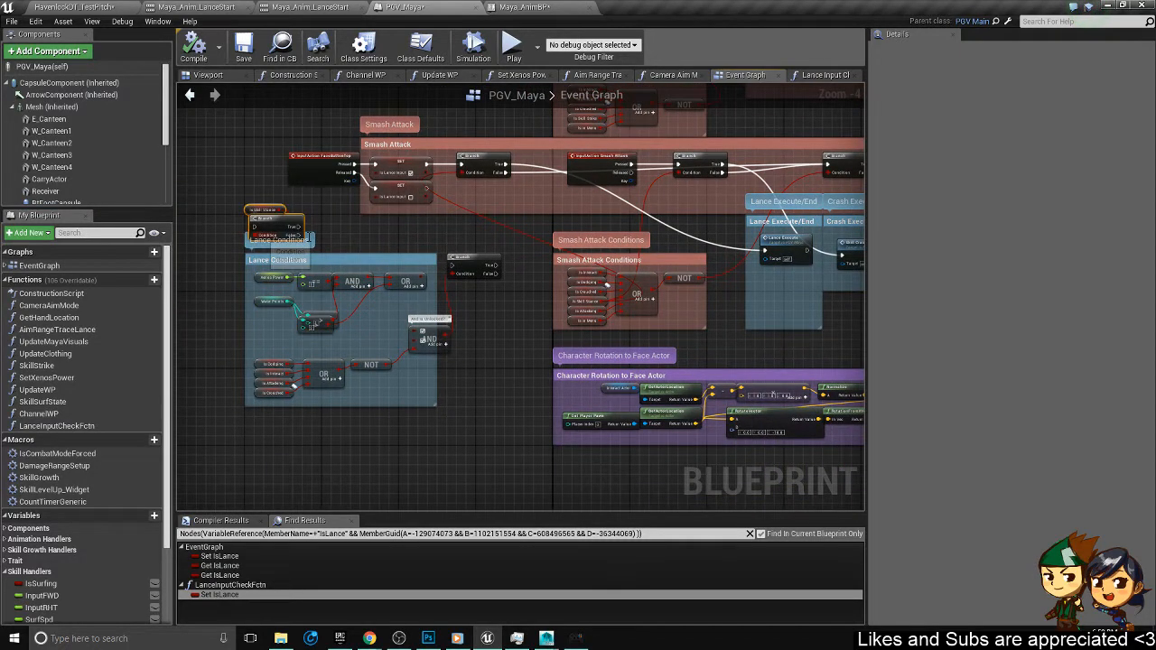
drag(287, 220, 799, 286)
right_drag(798, 287, 689, 258)
scroll(737, 280, up, 4)
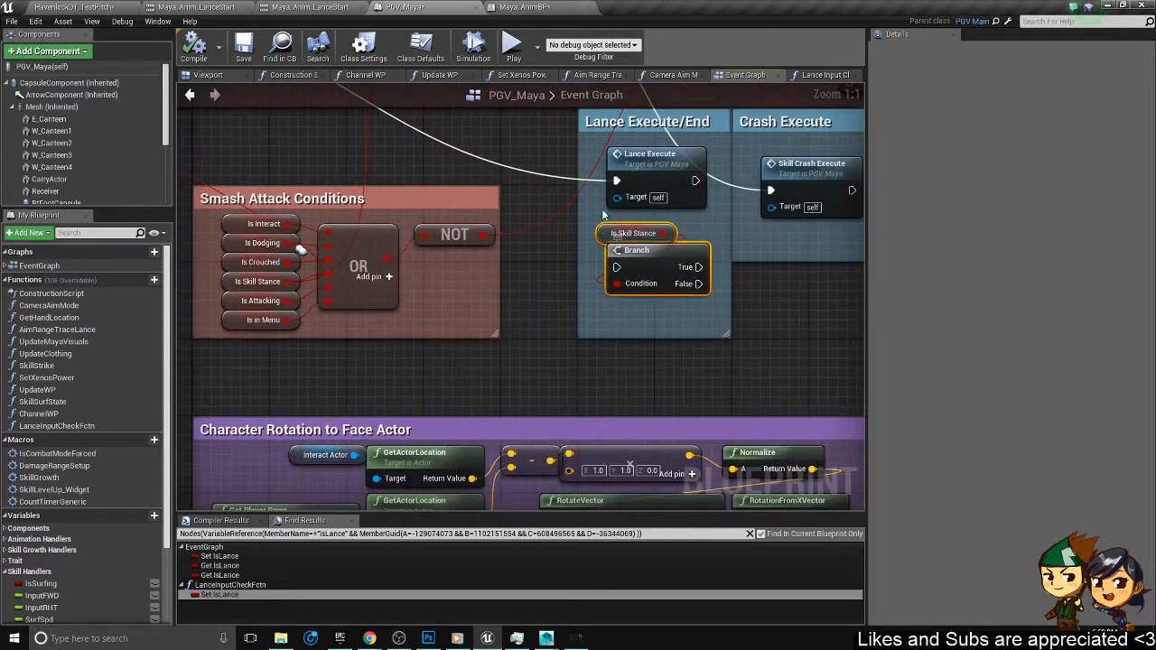
ctrl+drag(619, 183, 619, 268)
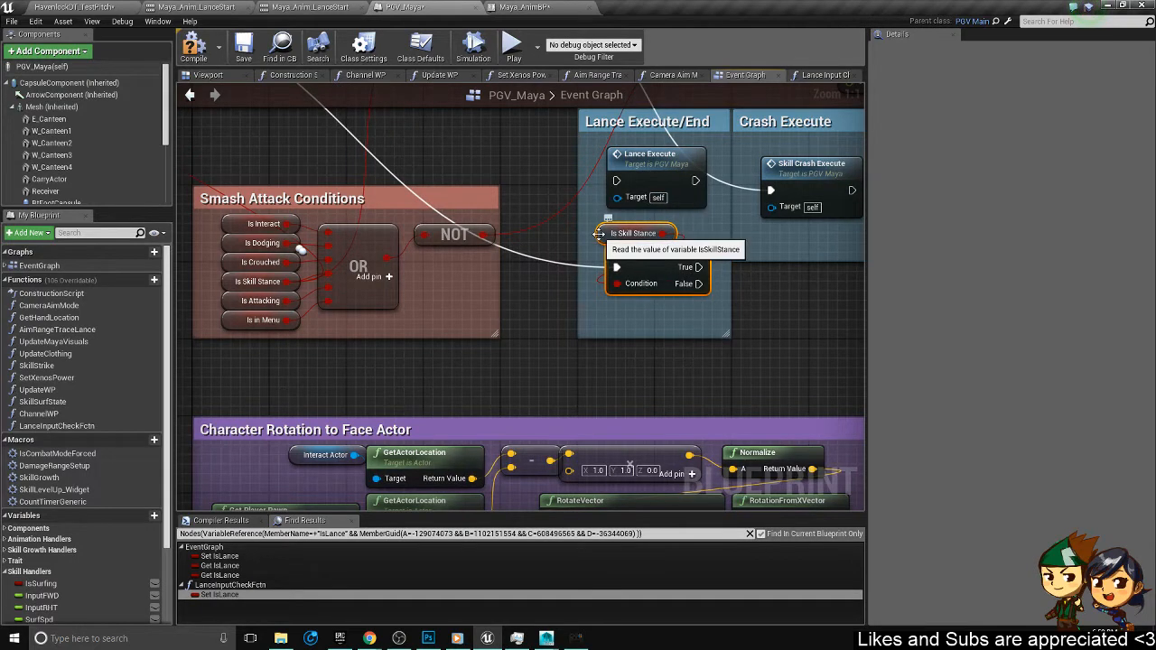
- Replace the Branch's Is Skill Stance getter with an Is Lance getter wired to Condition, placed just above the Branch
click(600, 238)
key(Delete)
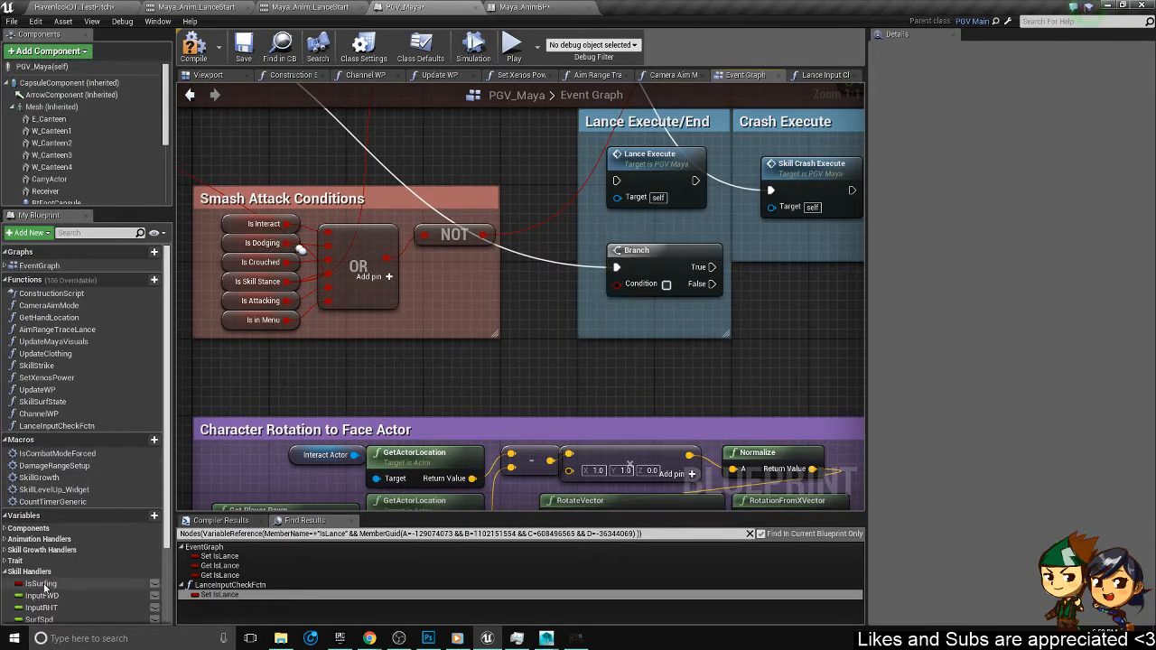
scroll(61, 601, down, 3)
drag(39, 530, 617, 285)
right_drag(491, 315, 431, 390)
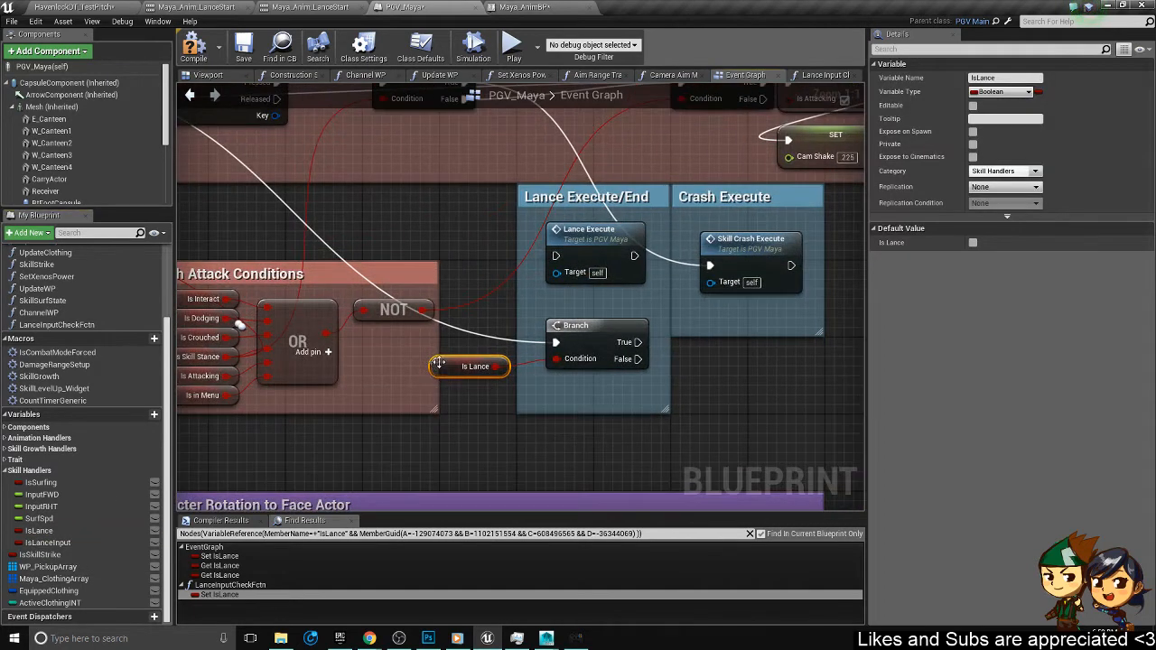
drag(438, 363, 565, 308)
- Place Lance Execute beneath the Is Lance Branch, connect the Branch's execution output to it, and save the PGV_Maya blueprint
drag(579, 243, 588, 386)
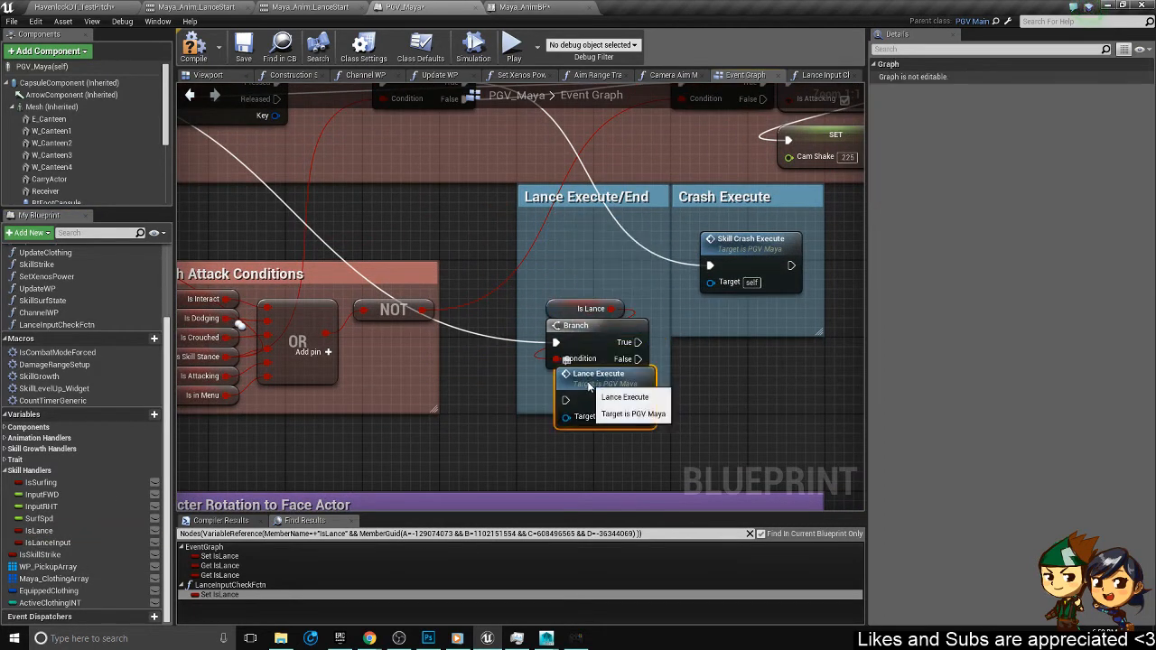
mouse_move(583, 265)
mouse_down()
mouse_move(598, 339)
mouse_move(588, 260)
mouse_up()
drag(592, 373, 573, 325)
scroll(388, 274, down, 2)
right_drag(388, 275, 728, 372)
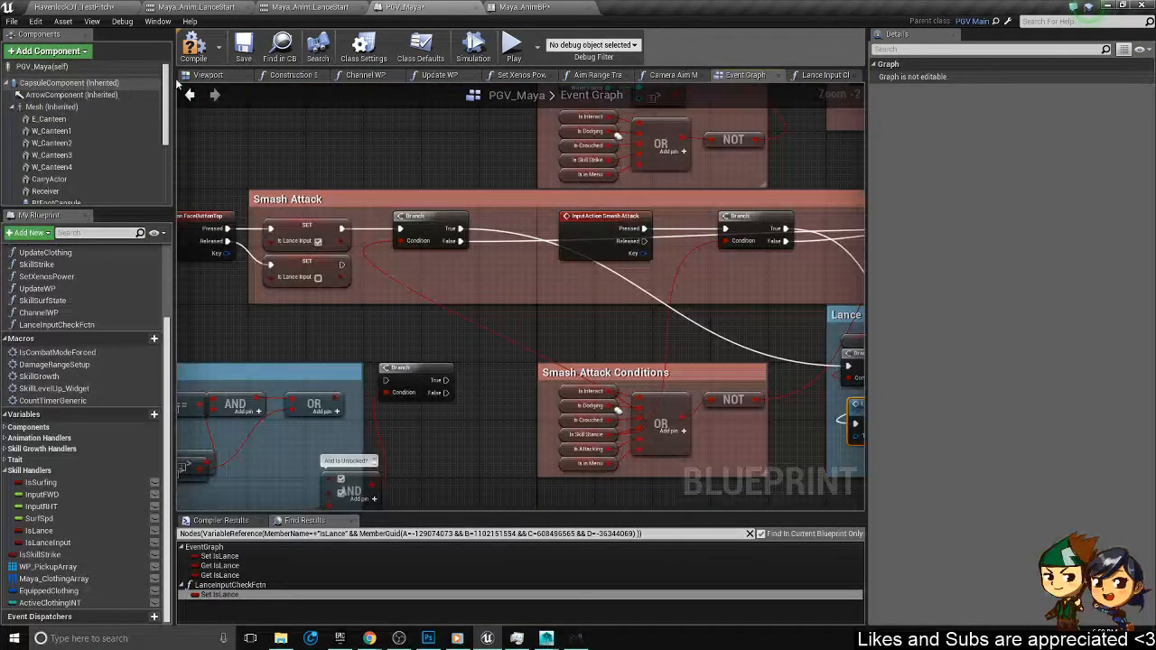
key(ctrl+s)
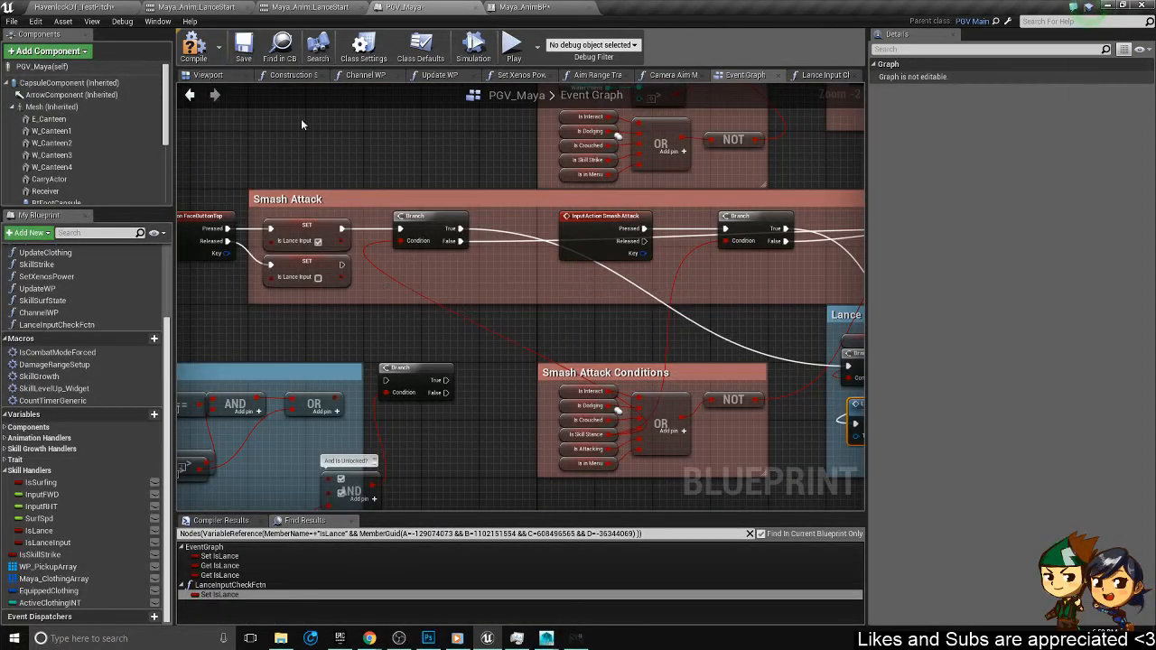
click(245, 56)
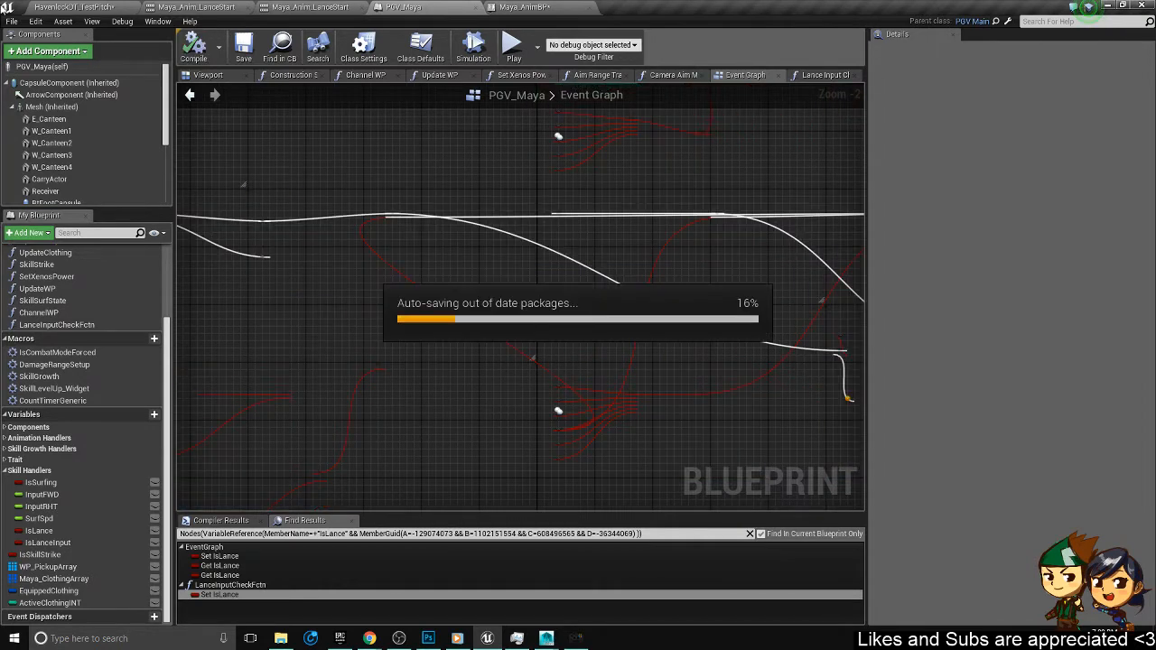
- Play-test the HavenlockDT_TestPitch level with Maya as the starting character and end the session
click(533, 7)
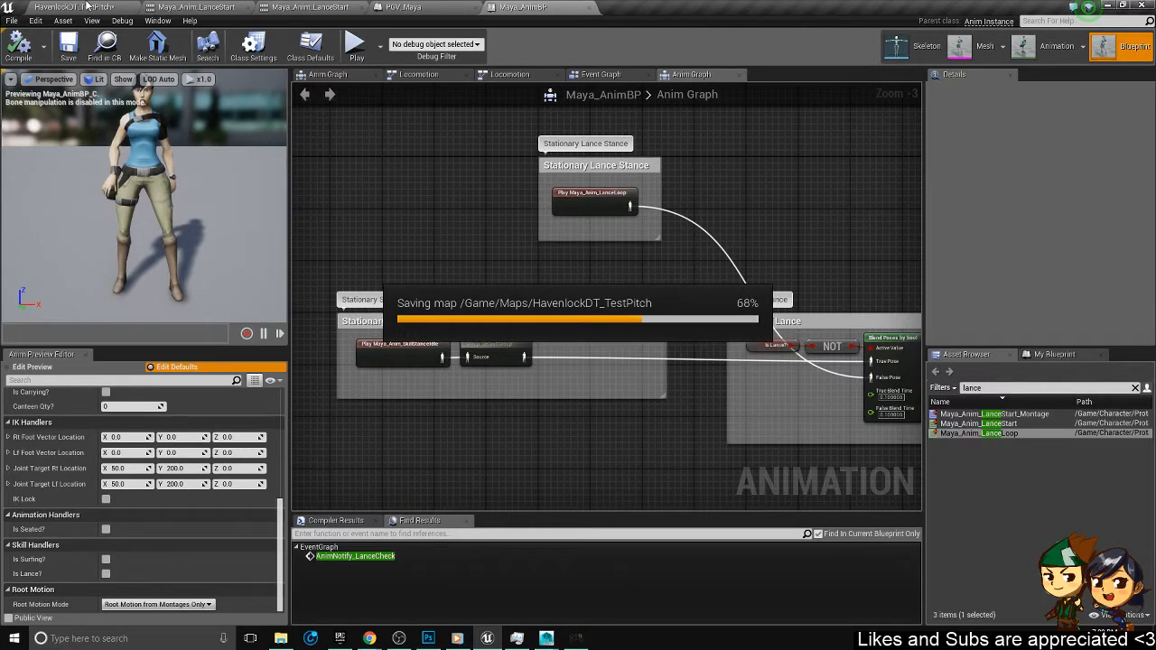
click(88, 6)
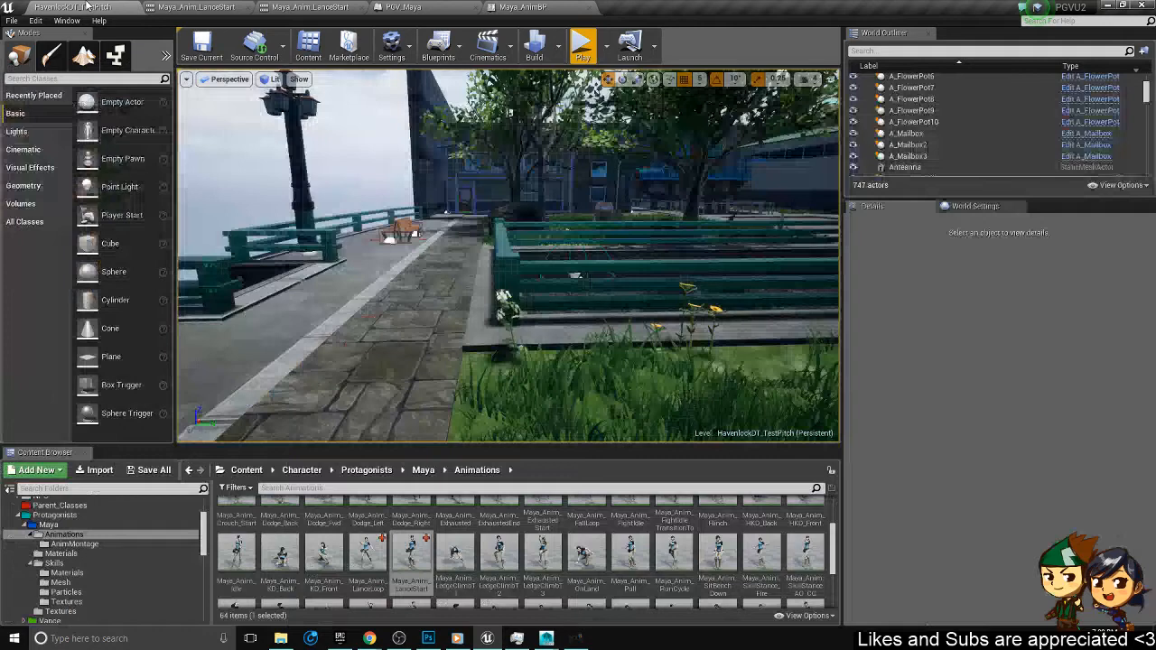
click(582, 50)
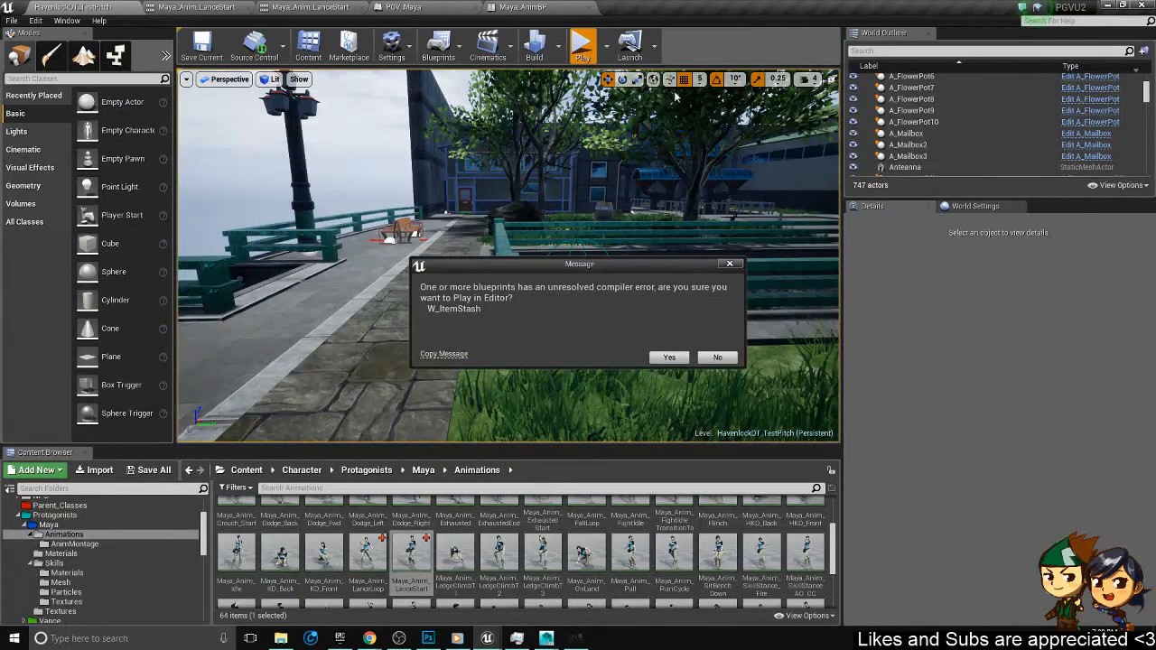
click(669, 357)
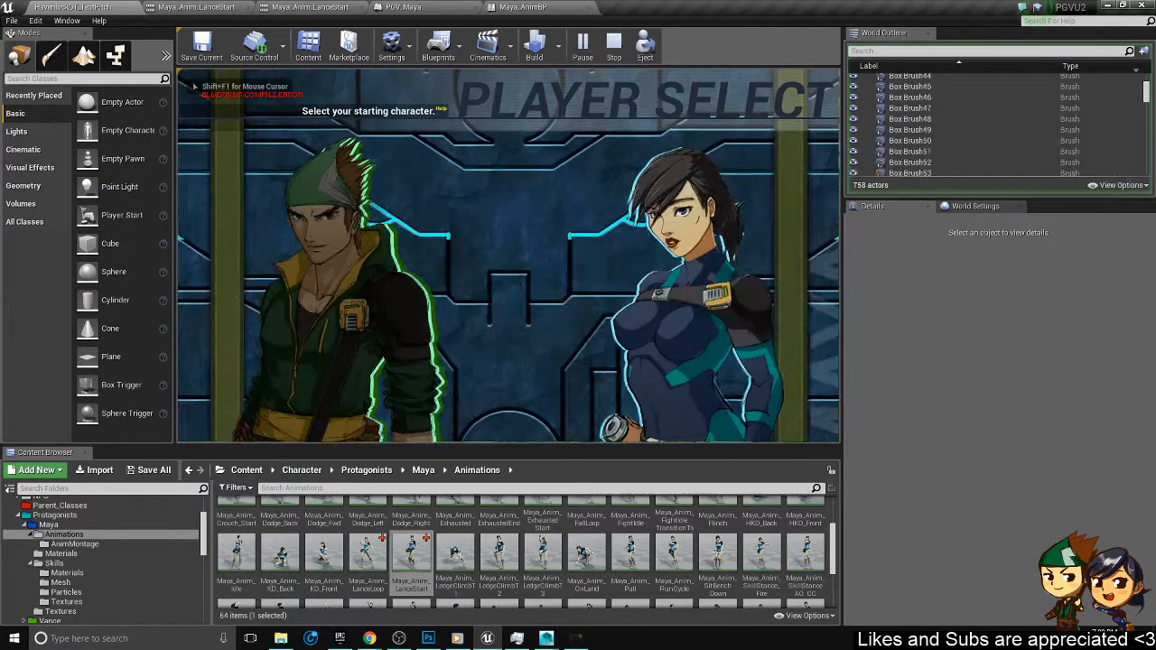
key(Return)
key(Return)
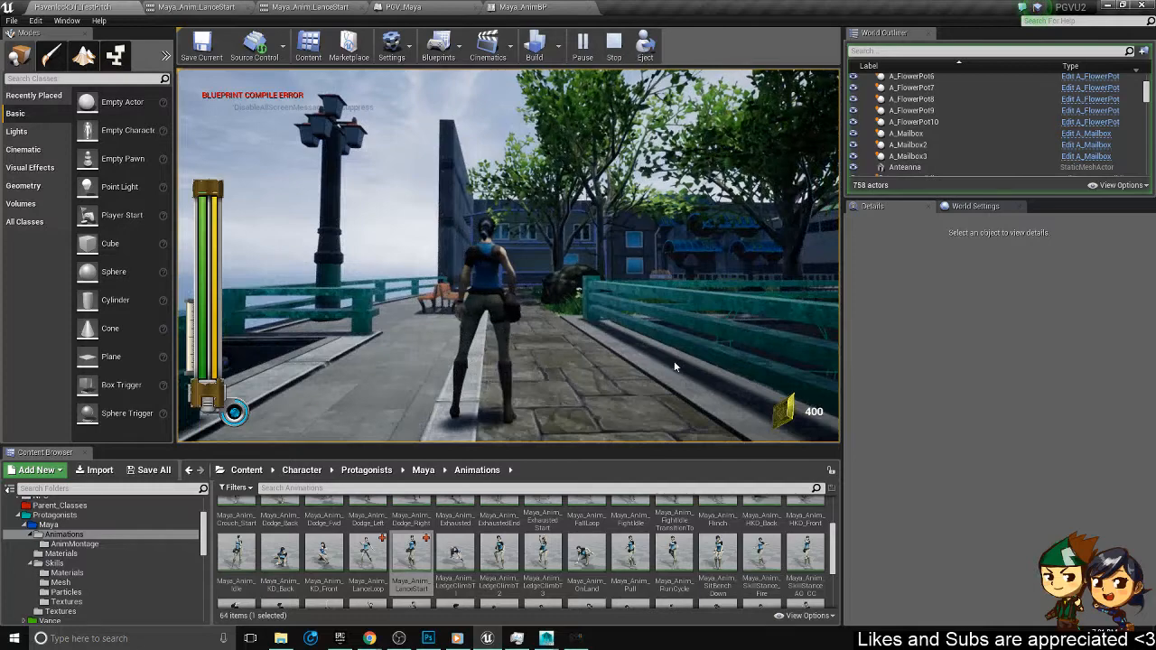
key(Escape)
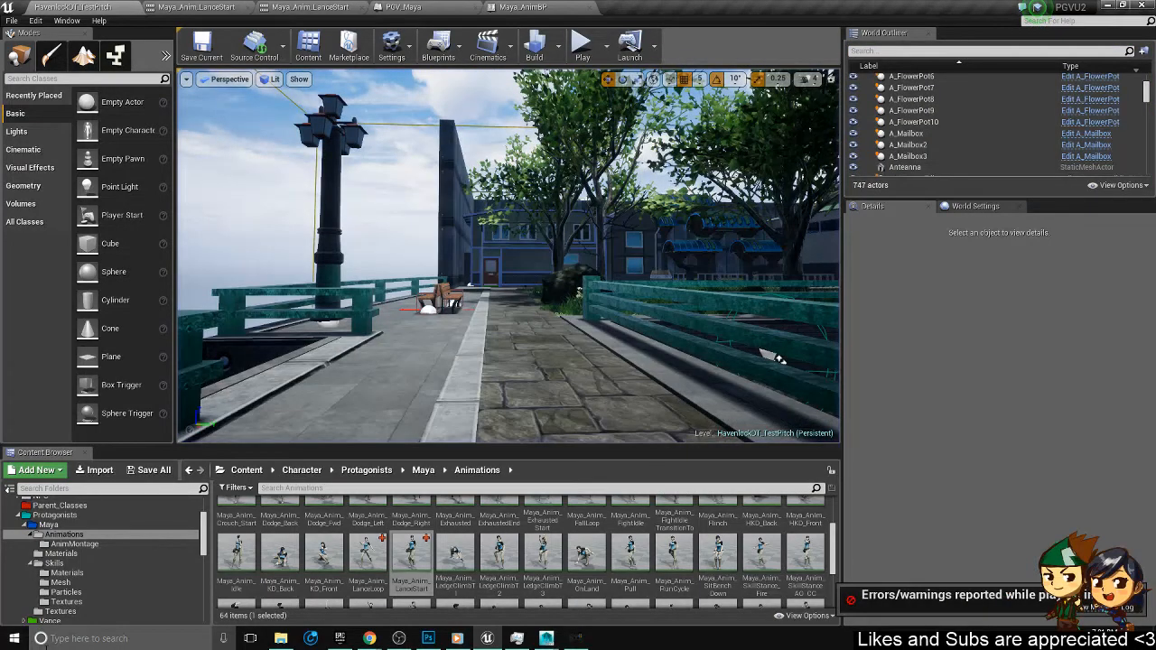
- In PGV_Maya's Movement Input section, move the InputAxis MoveRight event and its Branch down to make room
click(404, 6)
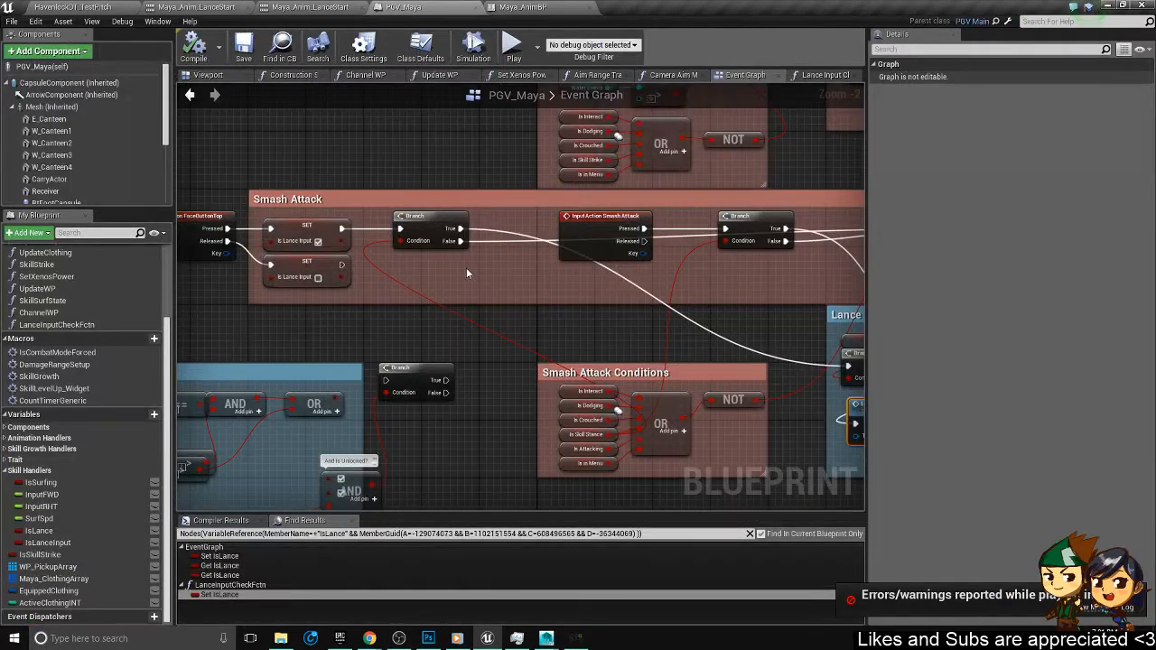
scroll(466, 267, down, 3)
scroll(553, 202, down, 3)
right_drag(487, 110, 541, 271)
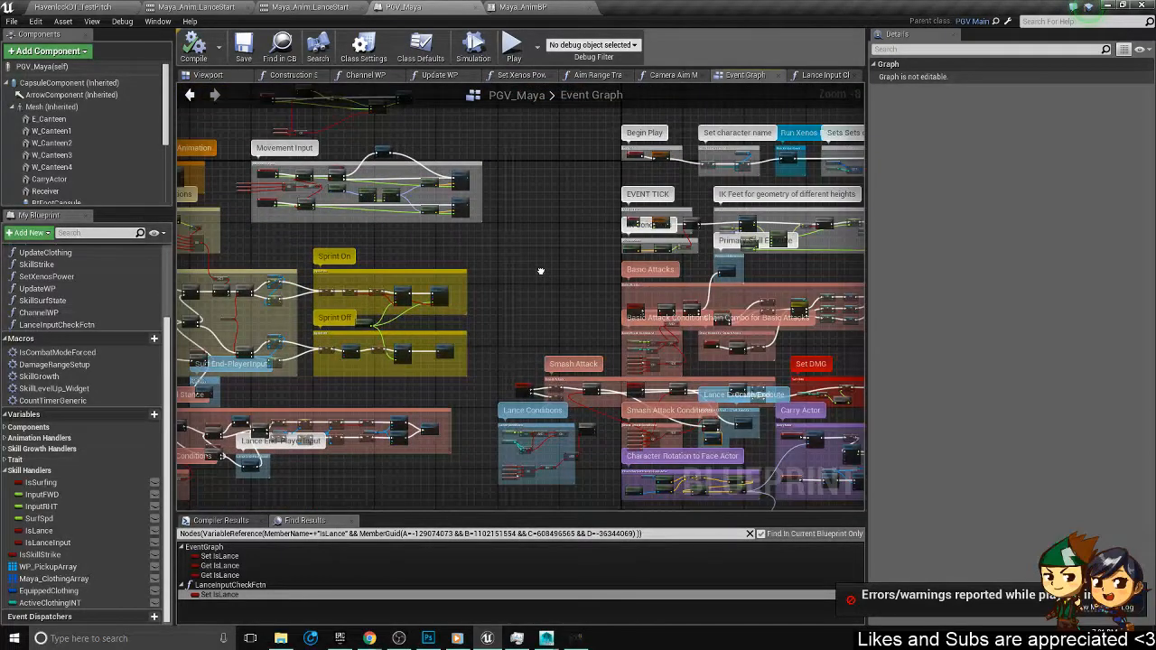
scroll(541, 271, up, 8)
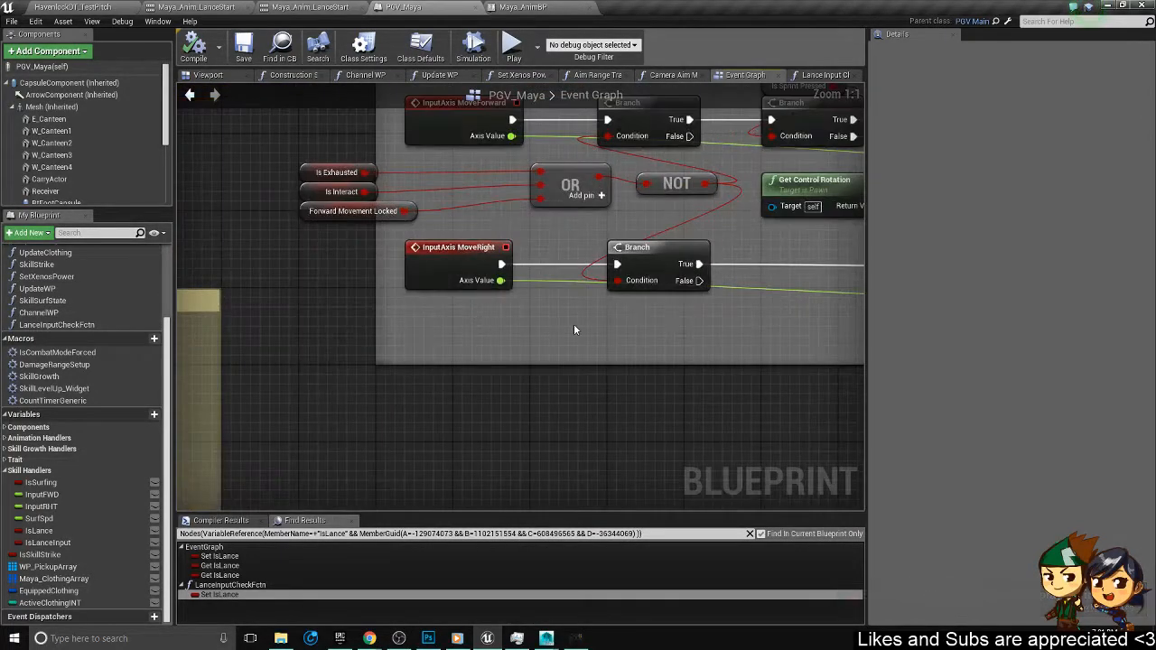
drag(645, 322, 491, 311)
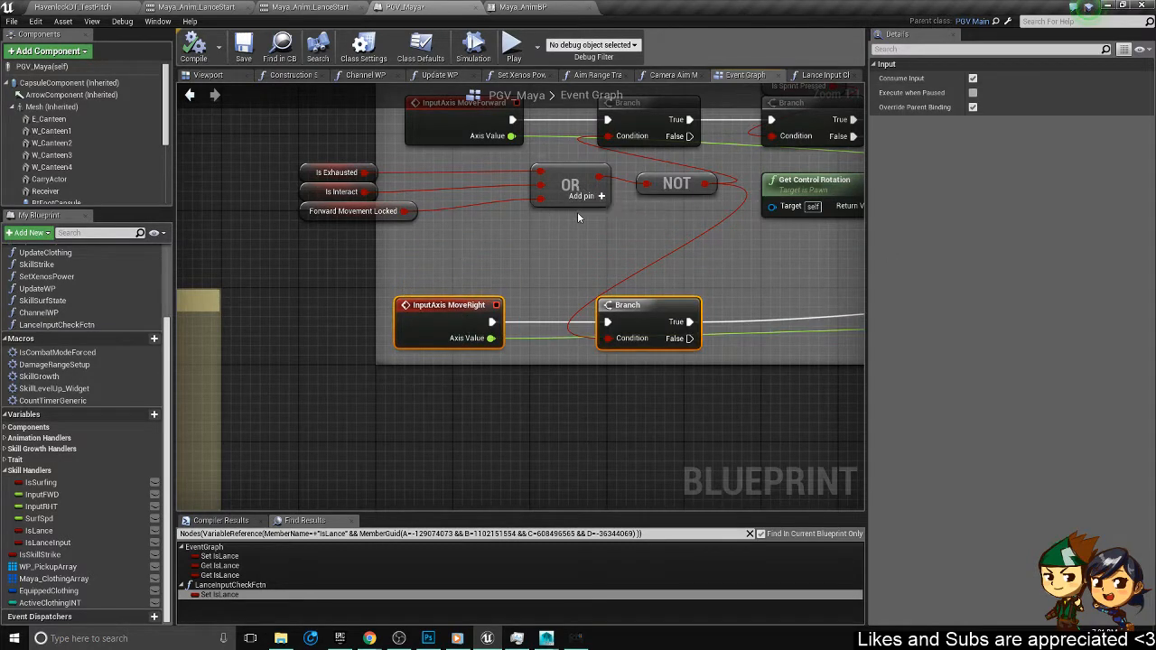
- Add a fourth input to the movement OR node and feed it an Is Lance getter placed under Forward Movement Locked
click(601, 197)
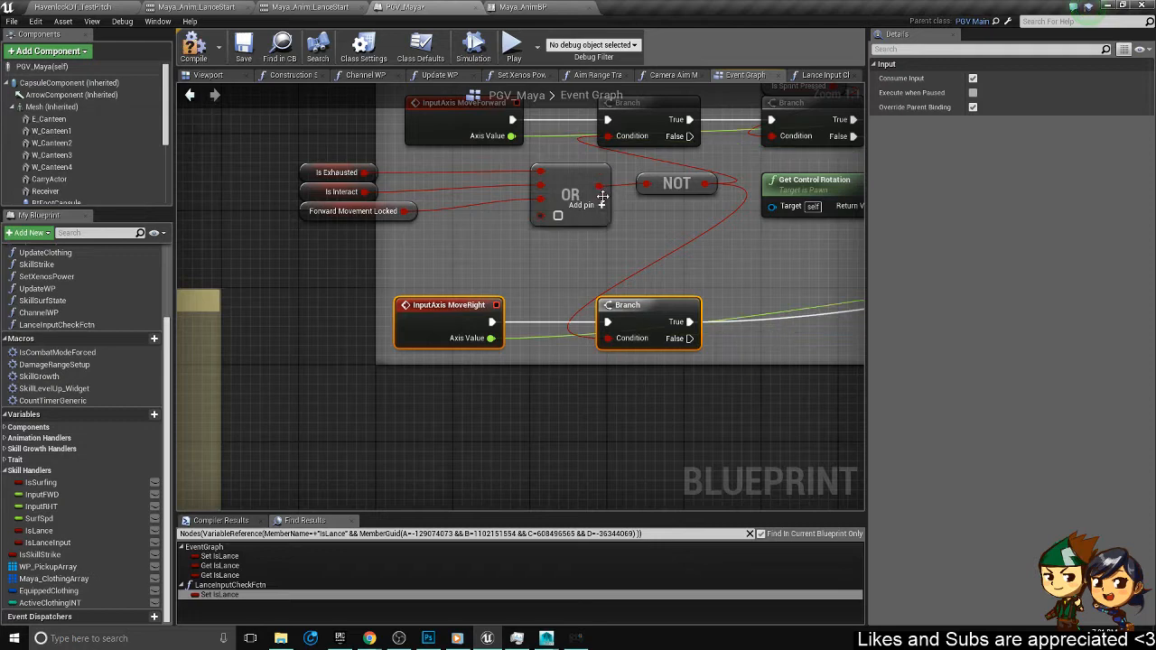
drag(557, 215, 376, 275)
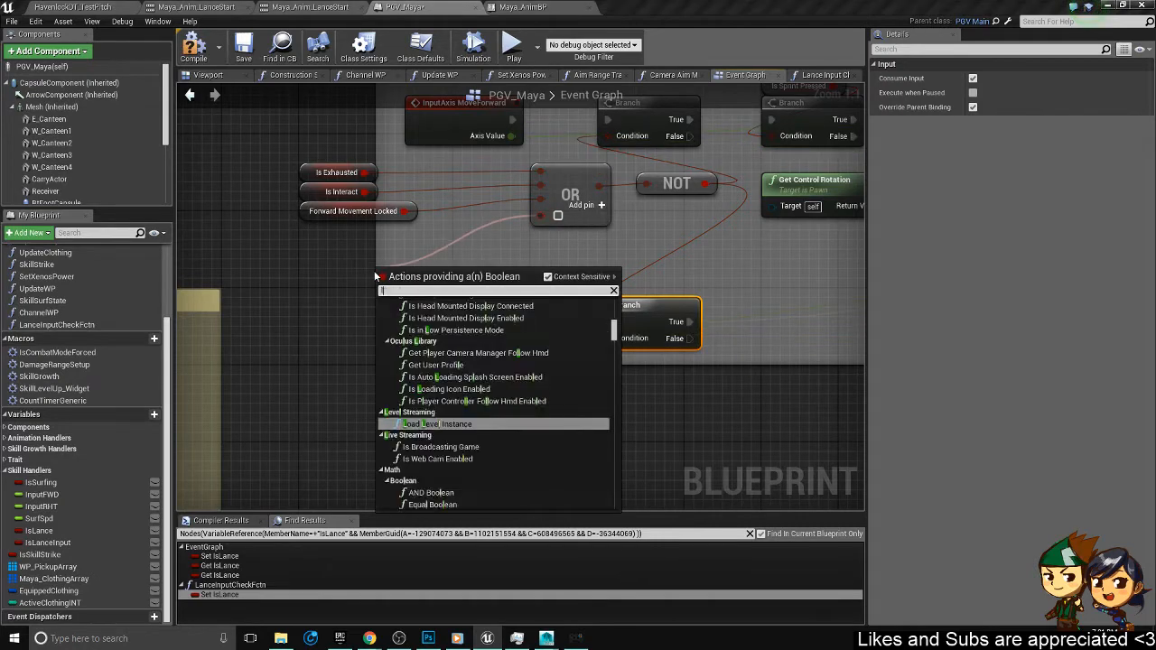
text(lance)
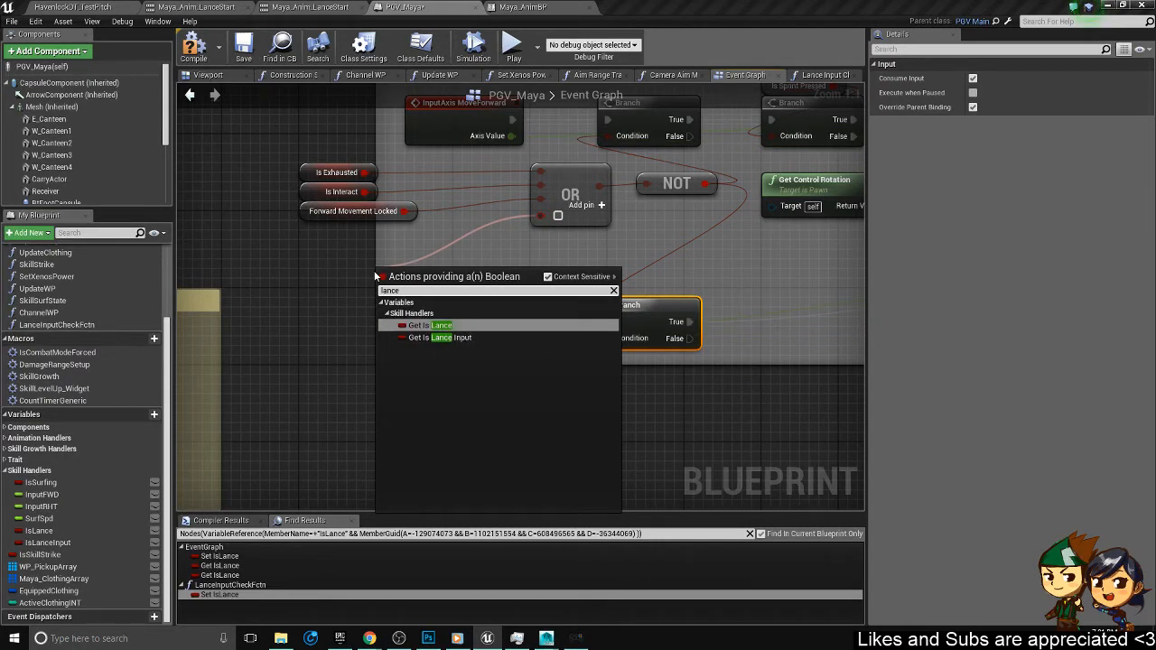
key(Return)
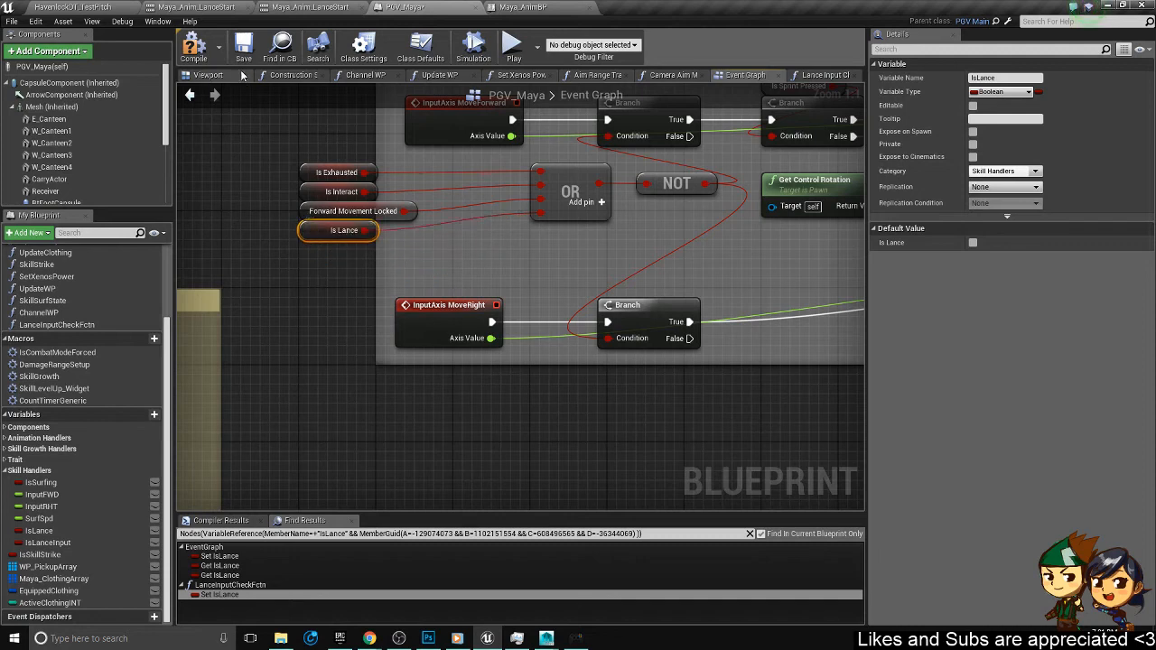
- Save and compile the PGV_Maya blueprint
click(242, 54)
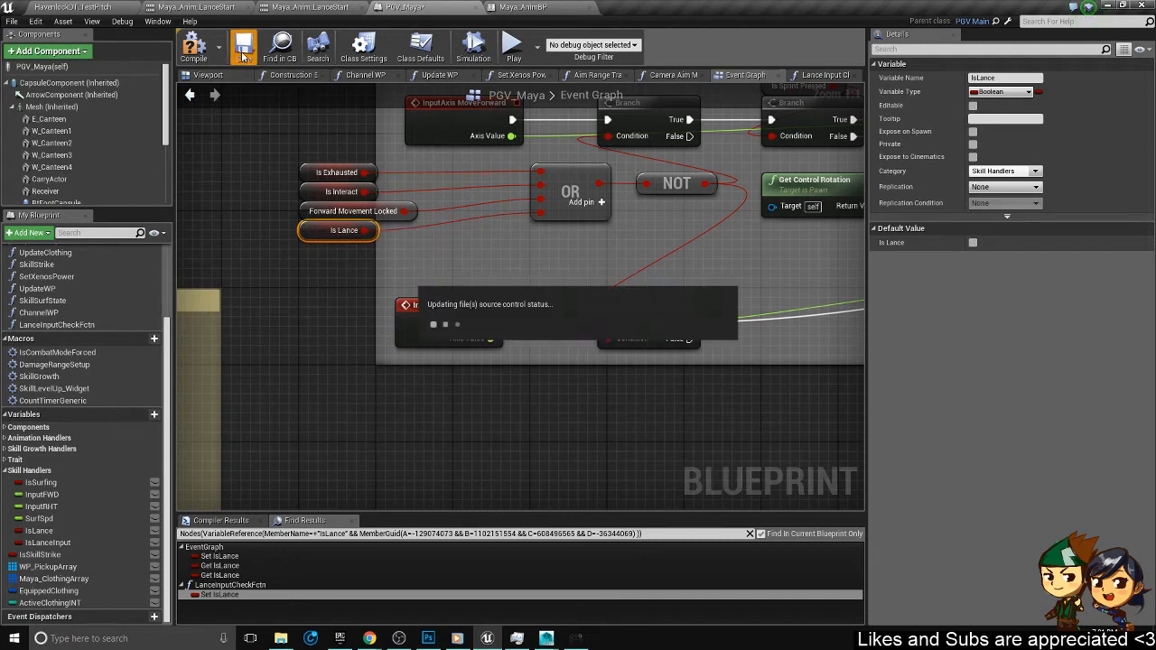
click(195, 47)
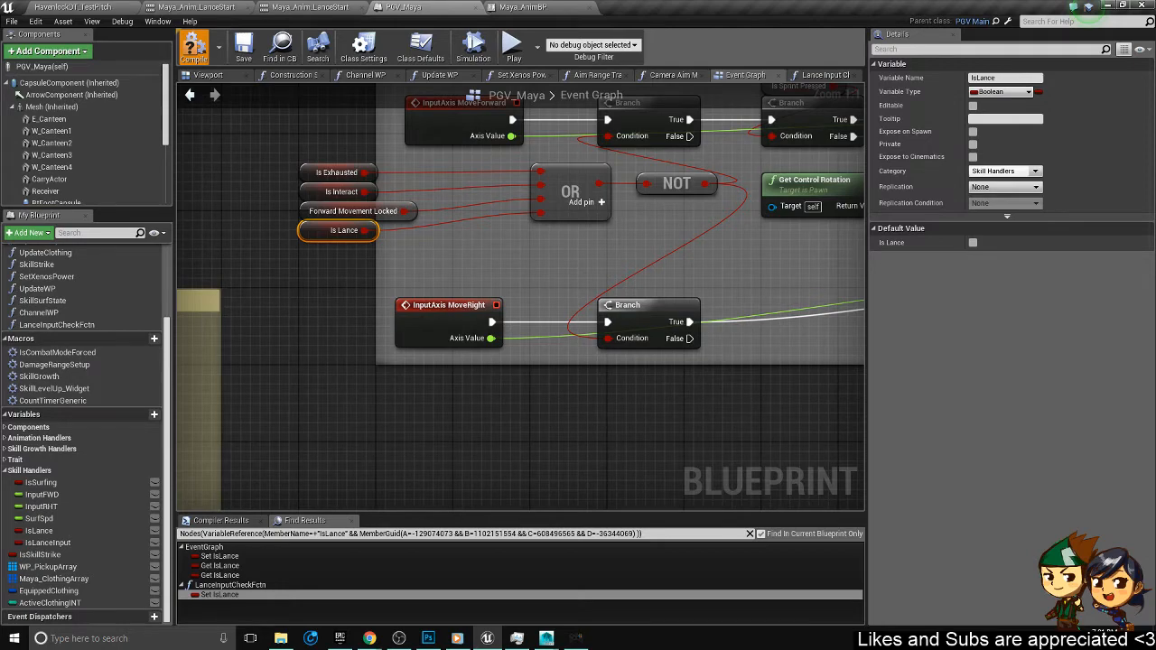
click(194, 50)
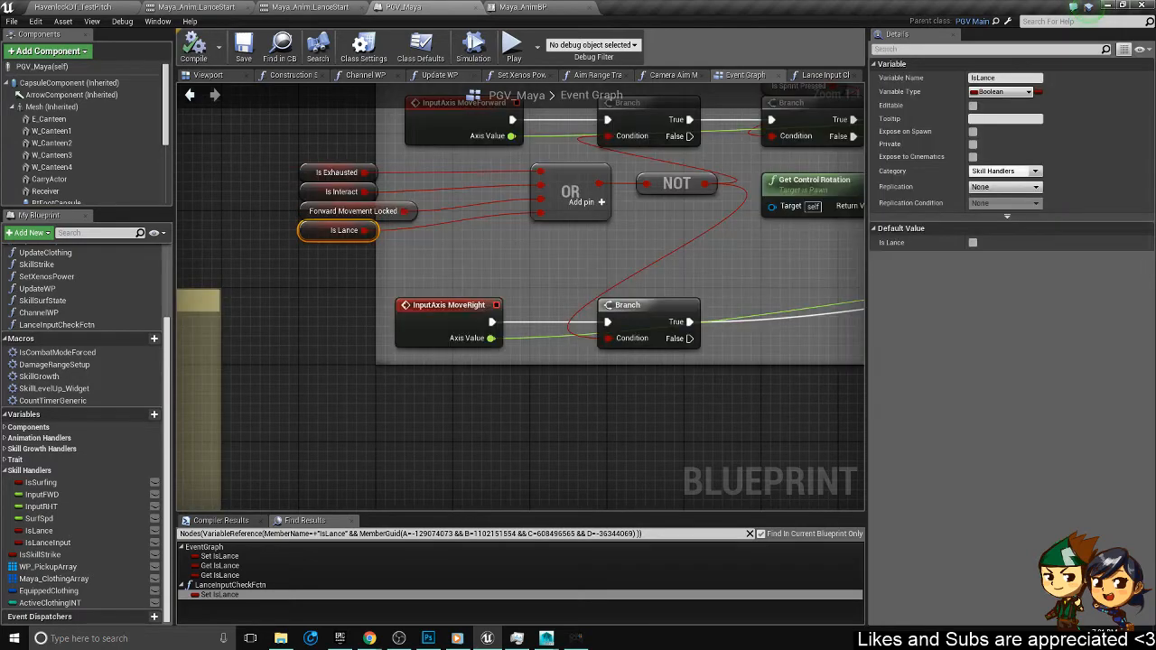
- Start a play session in the HavenlockDT_TestPitch level, accepting the compile-error prompt and confirming Maya as the starting character
click(74, 8)
click(577, 43)
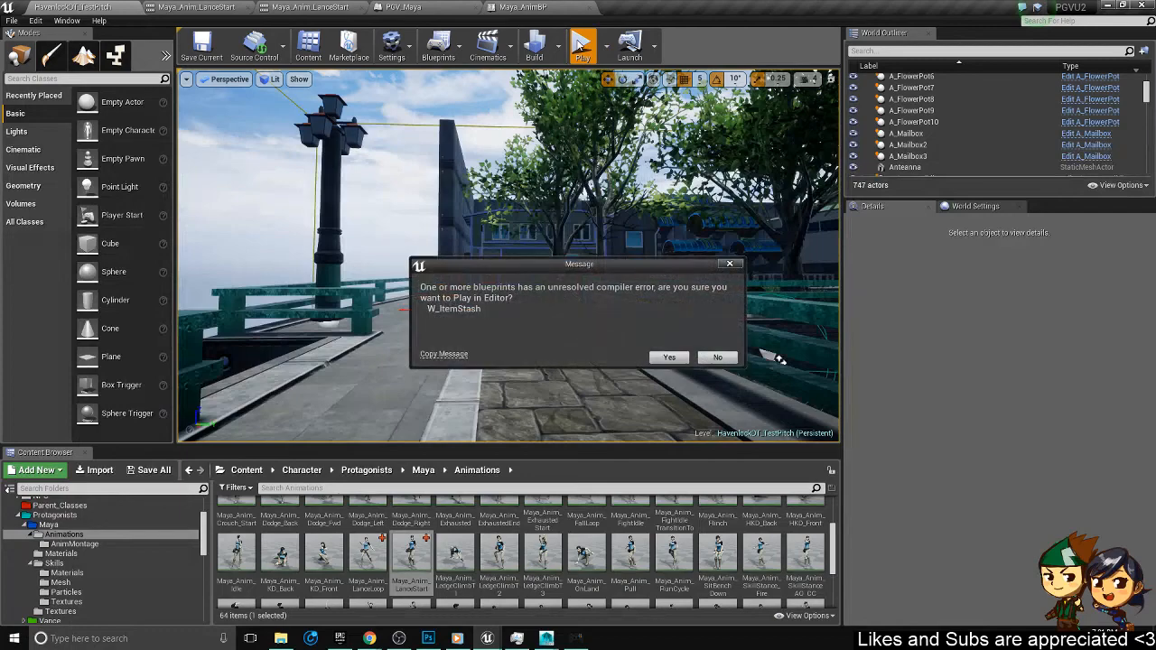
click(669, 357)
key(Right)
key(Return)
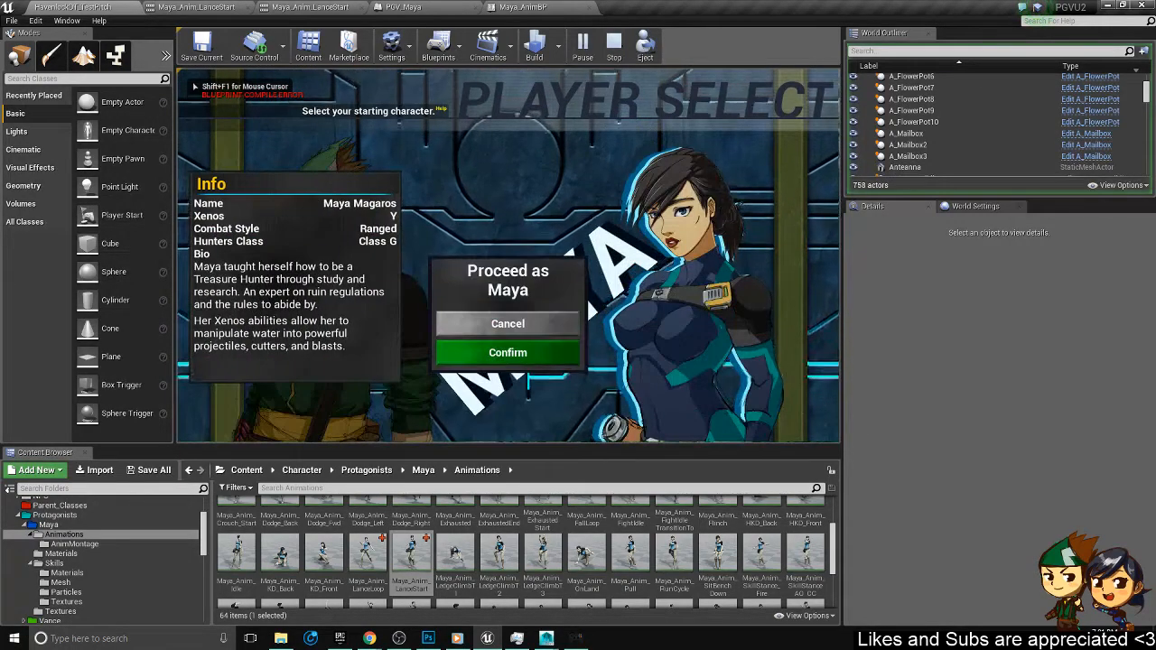
key(Return)
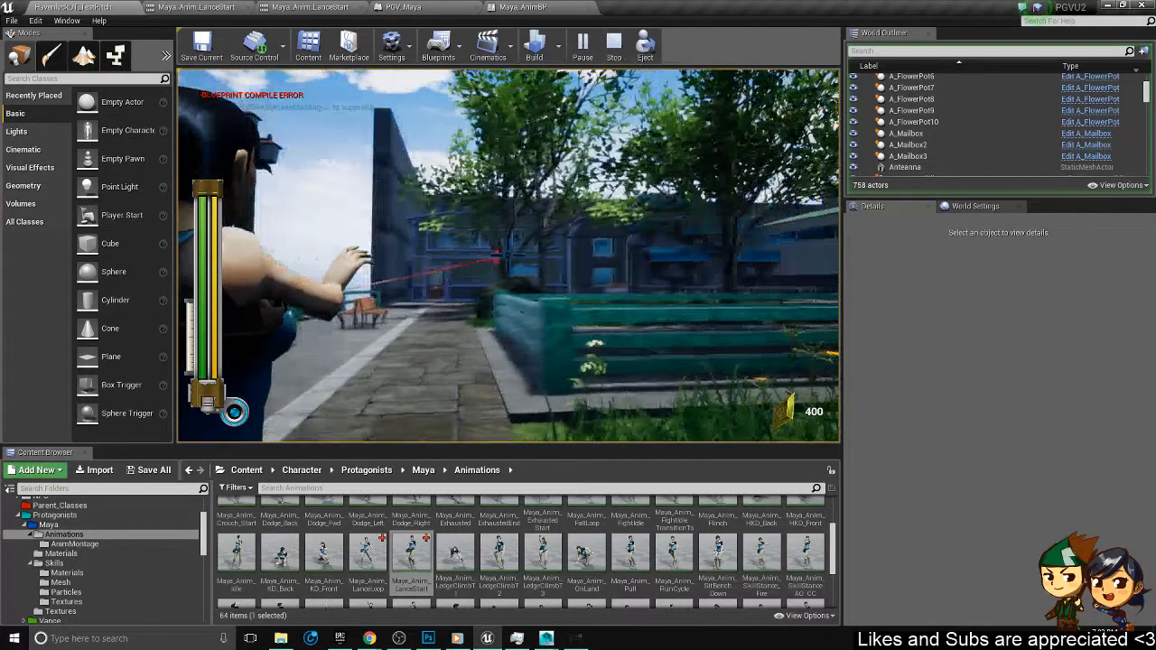
- Run forward, then aim and fire the Lance skill repeatedly to check its execution and the movement lock
key(w)
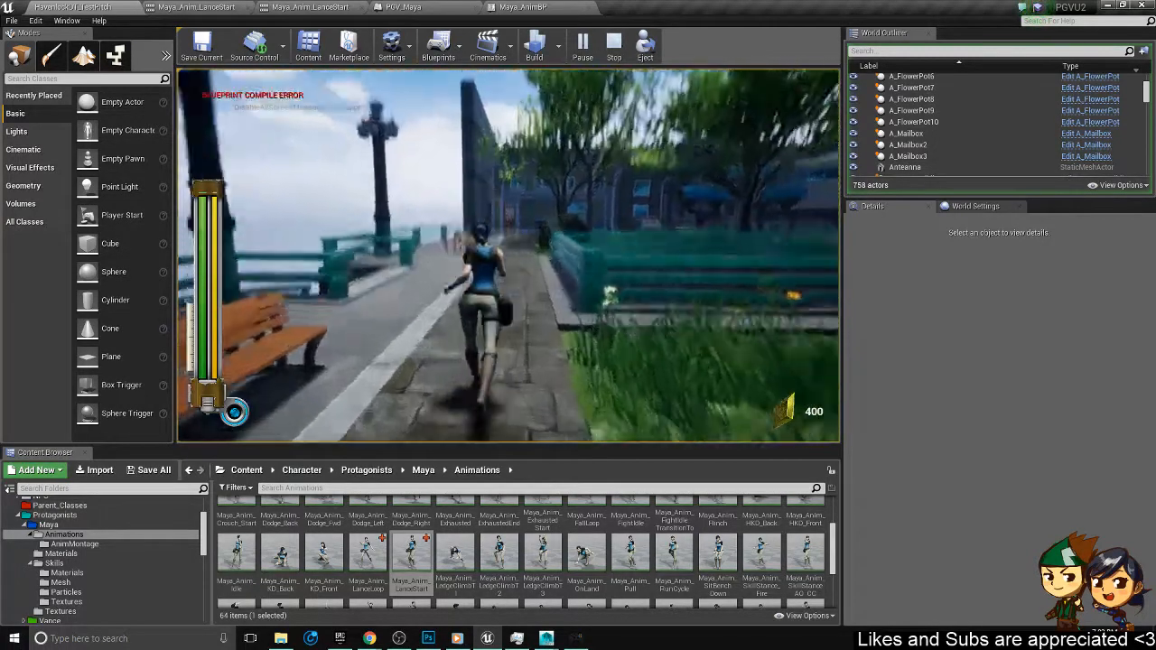
right_click(508, 255)
click(508, 256)
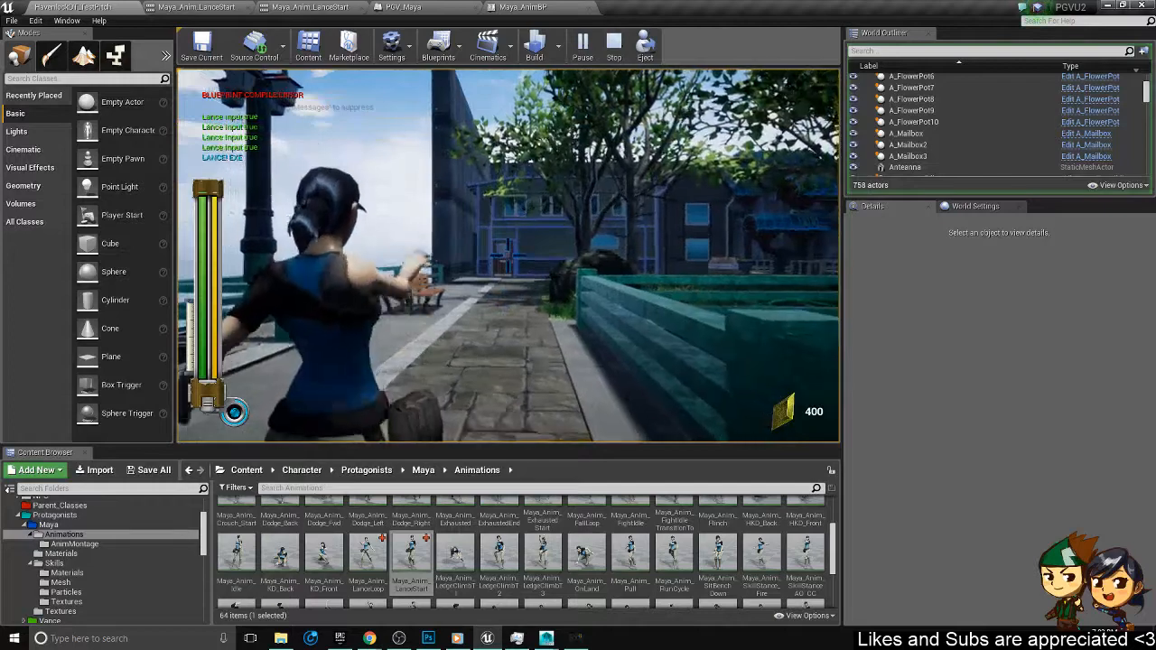
right_click(508, 256)
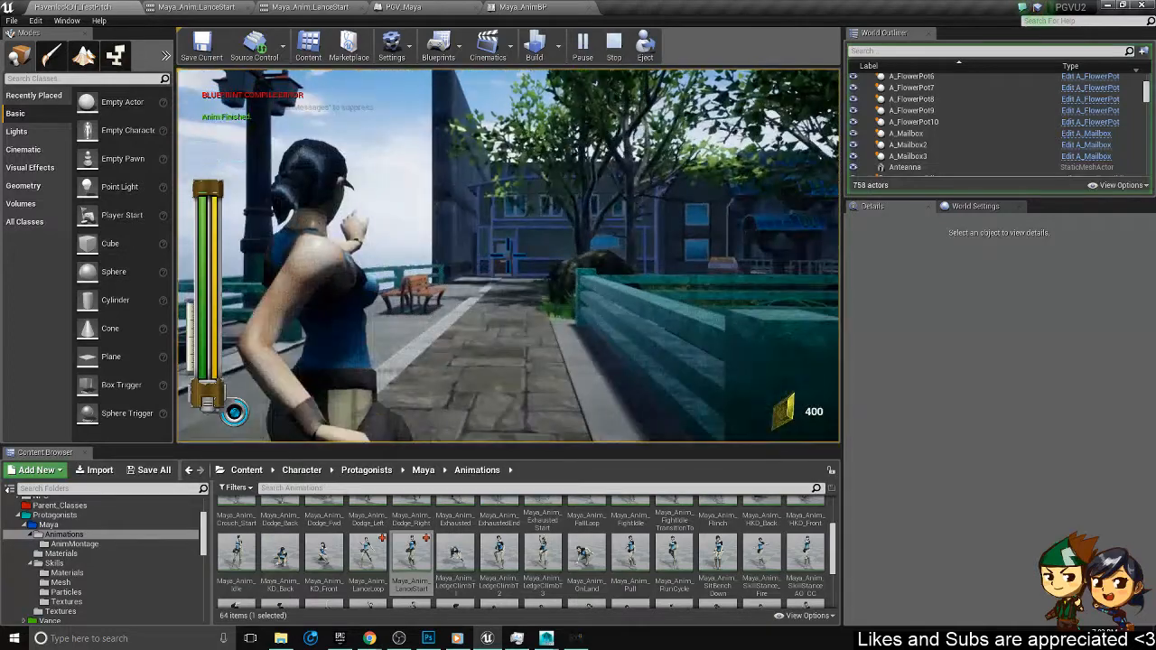
right_click(508, 255)
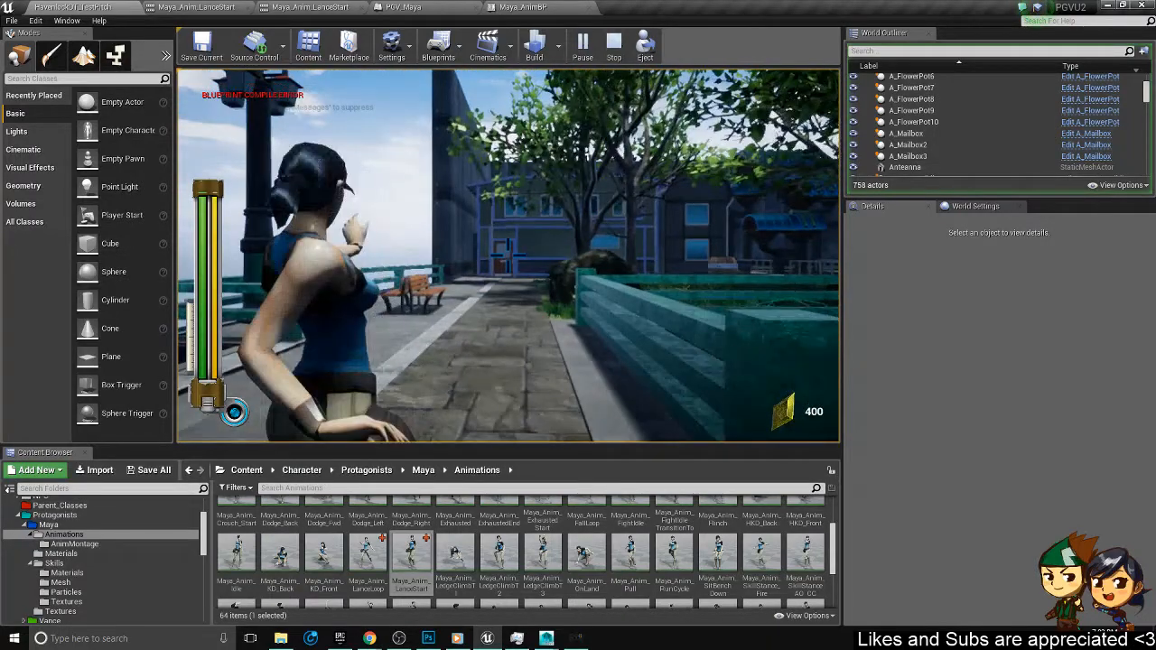
click(508, 256)
right_click(507, 256)
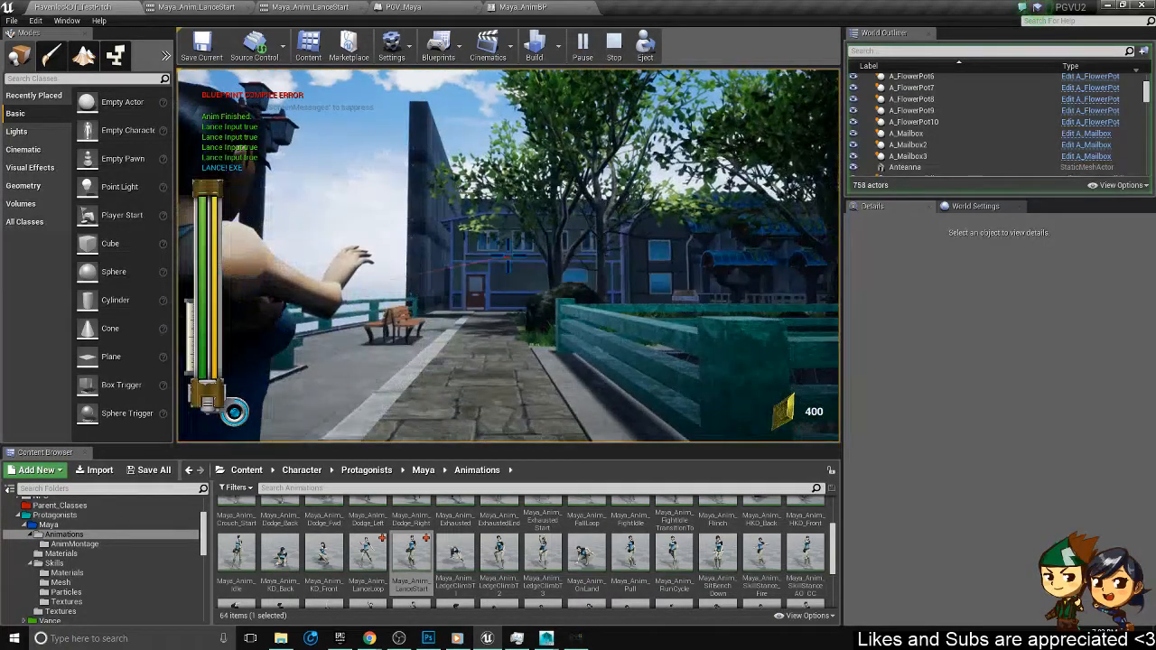
right_click(508, 255)
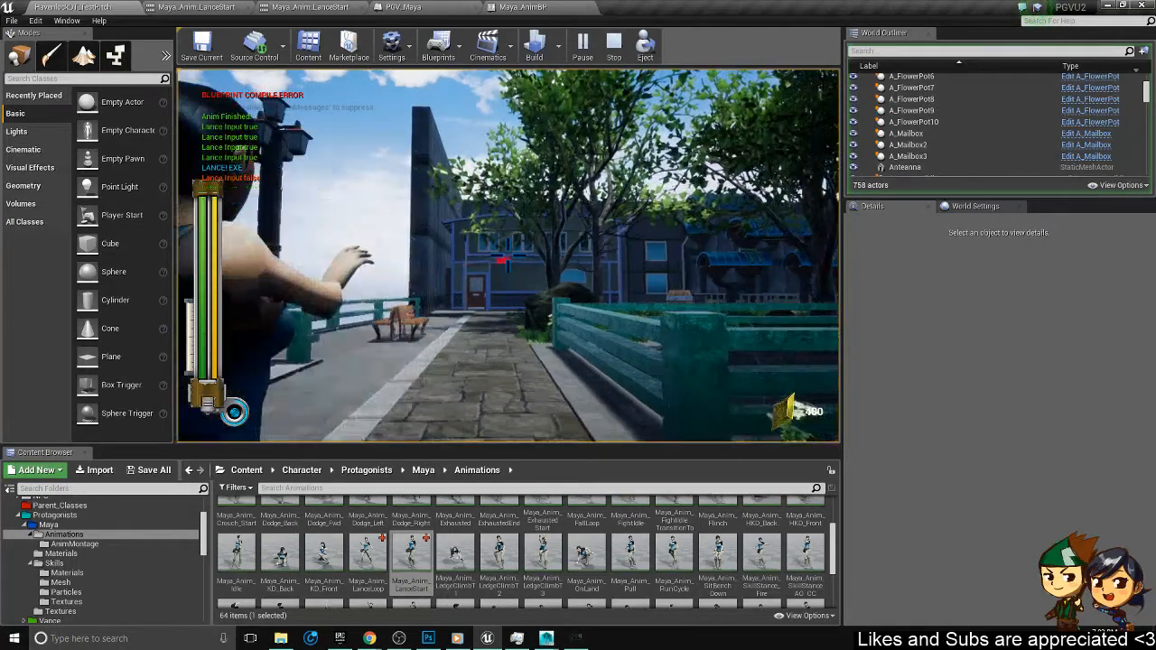
click(507, 255)
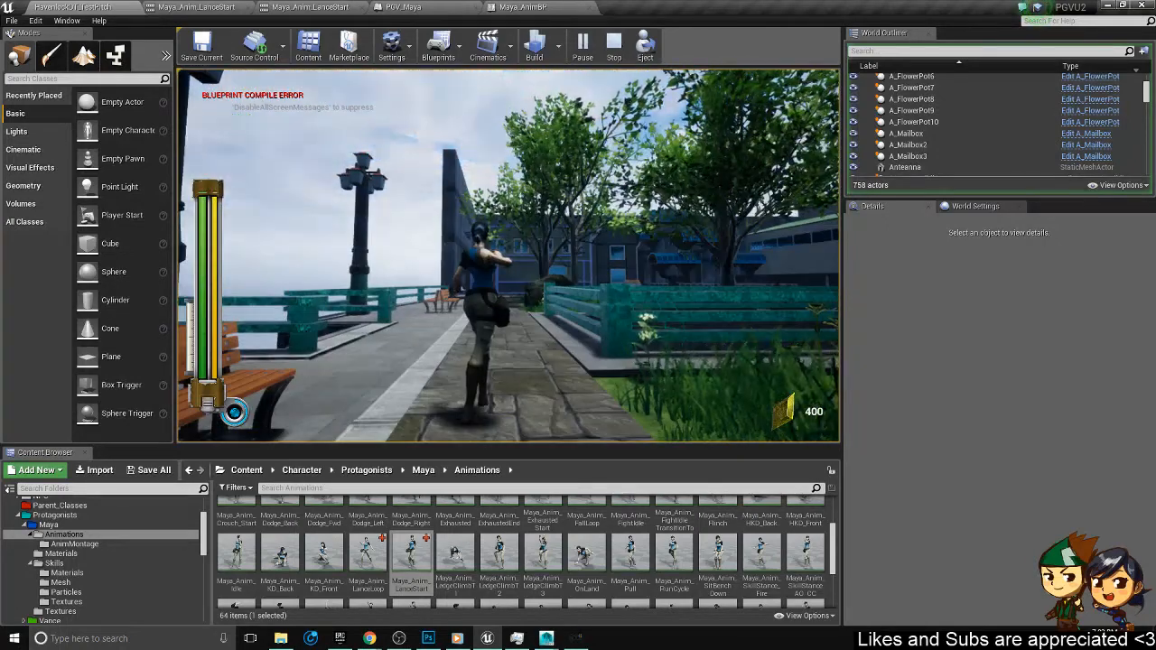
- Move Maya backward and forward, aim and fire the Lance again with movement input, and end the play session
key(s)
key(w)
right_click(507, 256)
click(507, 255)
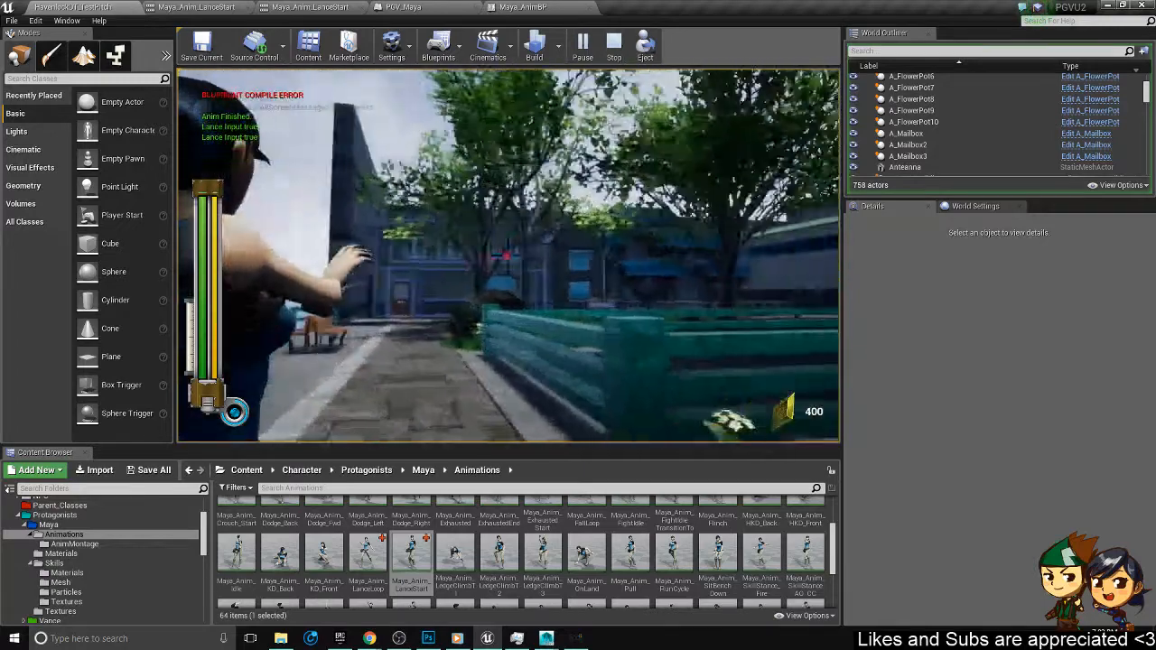
key(w)
key(Escape)
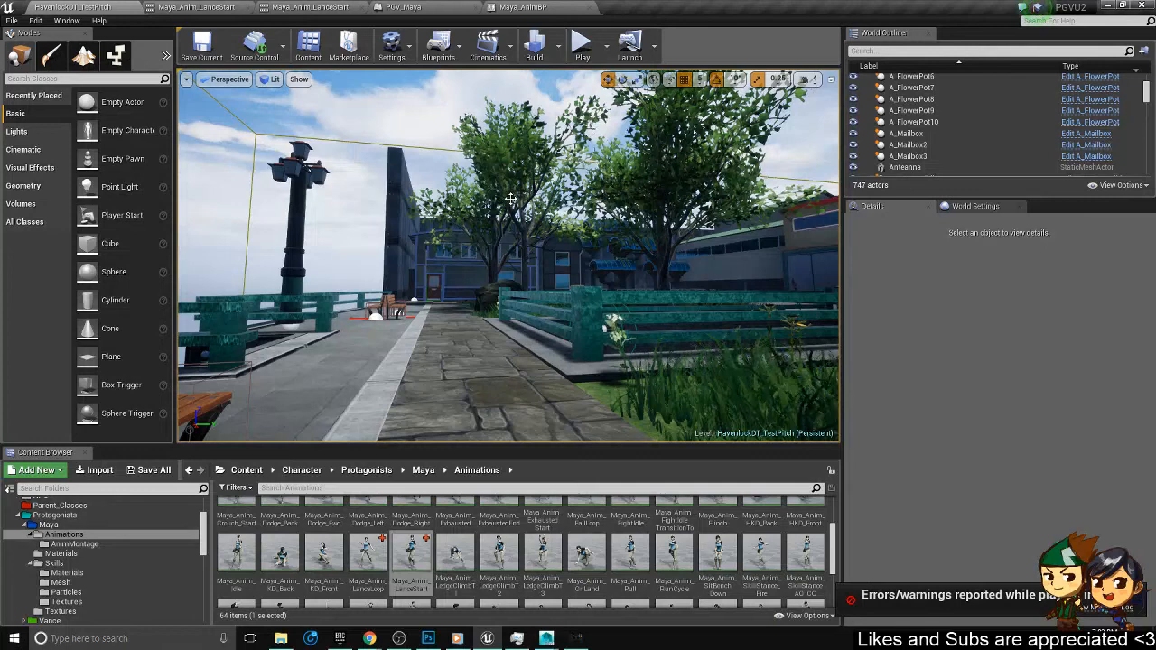
- Save all modified project assets and switch to the Maya_Anim_LanceStart scene in Autodesk Maya
click(12, 20)
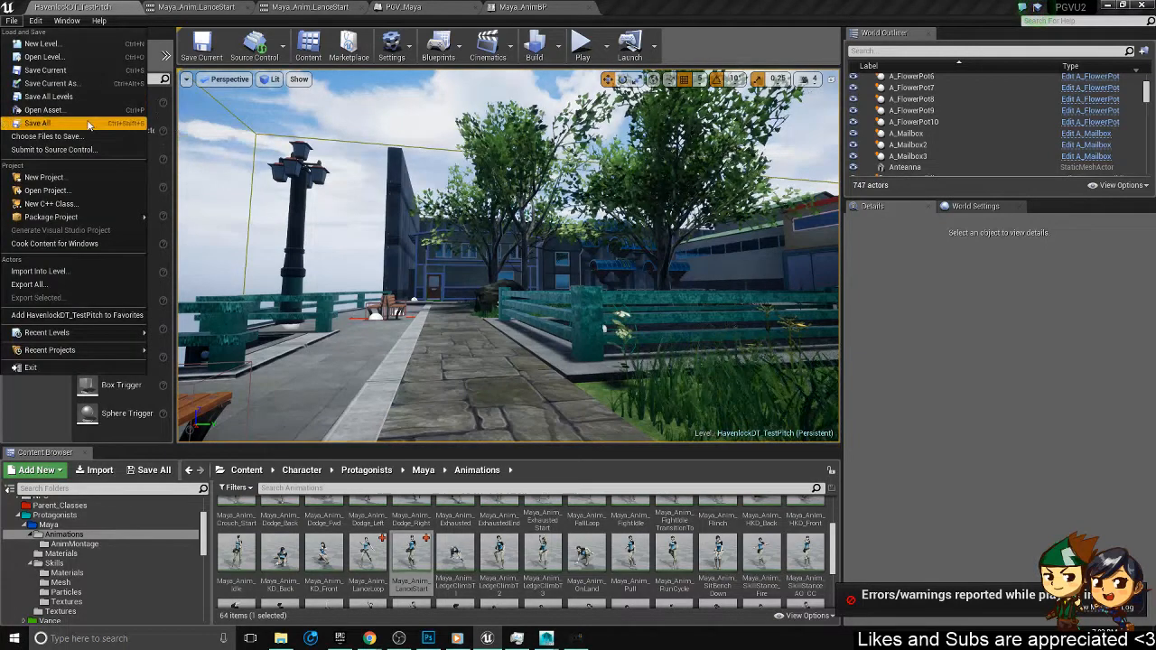
click(88, 124)
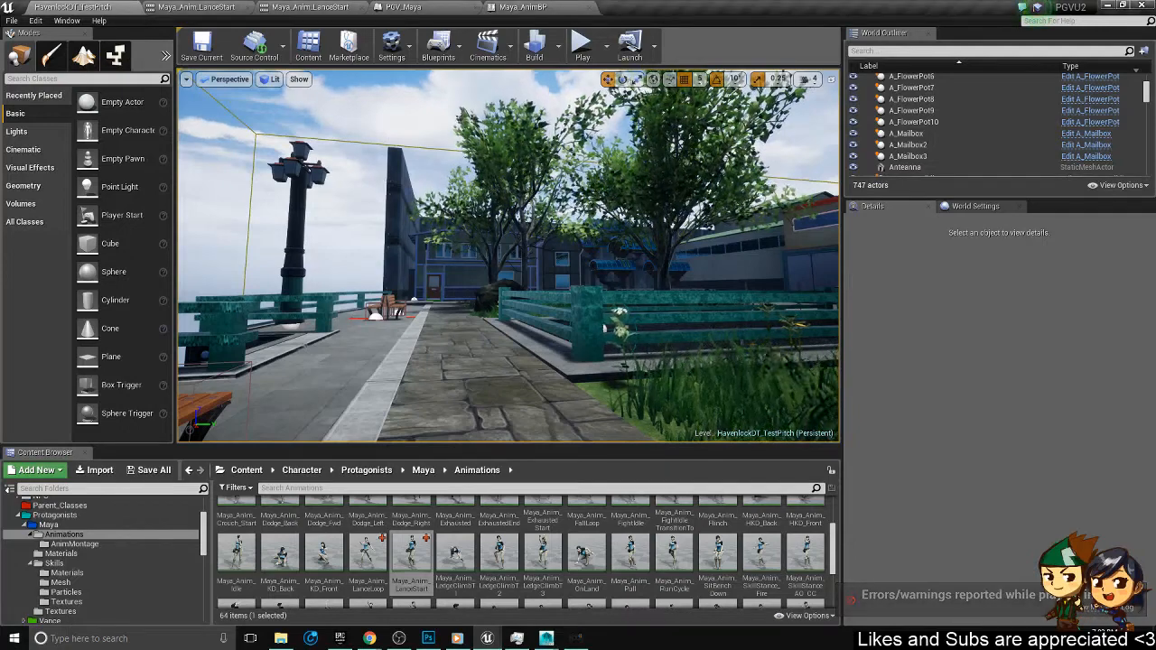
mouse_move(546, 638)
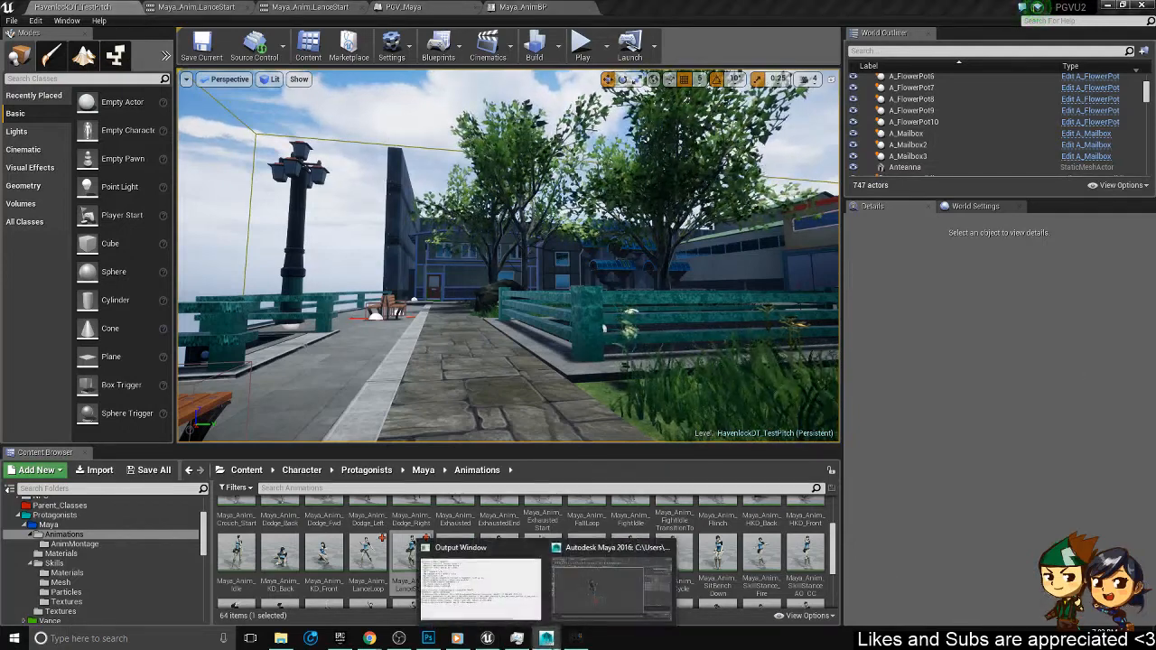
click(607, 592)
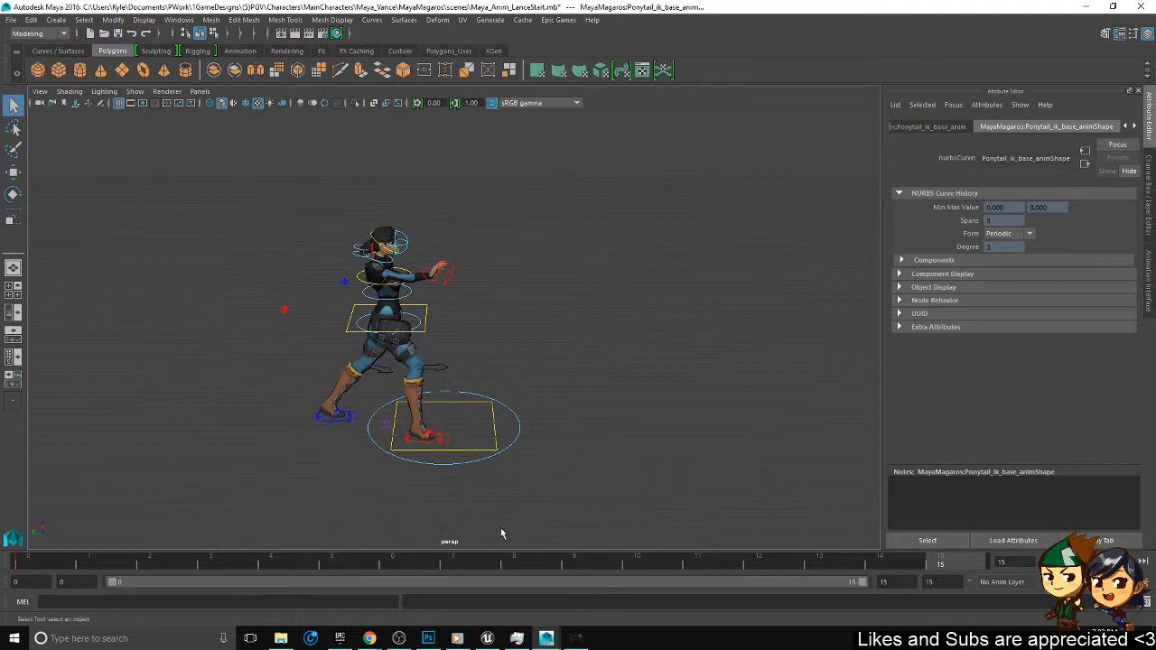
- Play back the lance start animation from frame 1 and inspect the character's final pose at frame 15 from several angles
drag(56, 561, 88, 561)
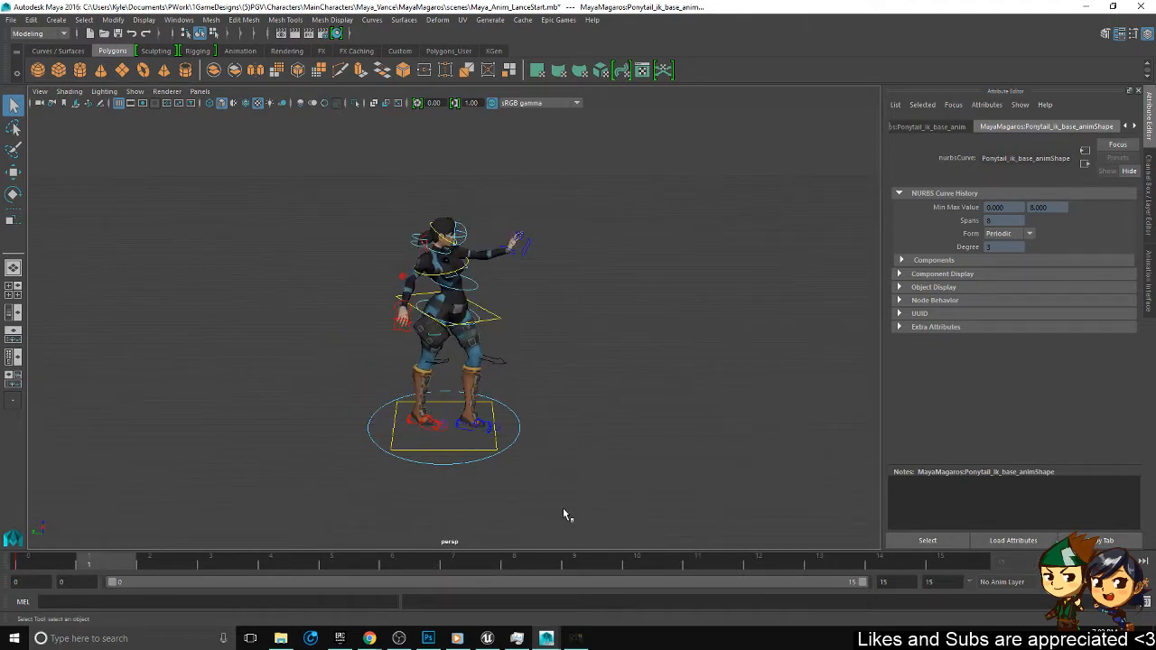
key(alt+v)
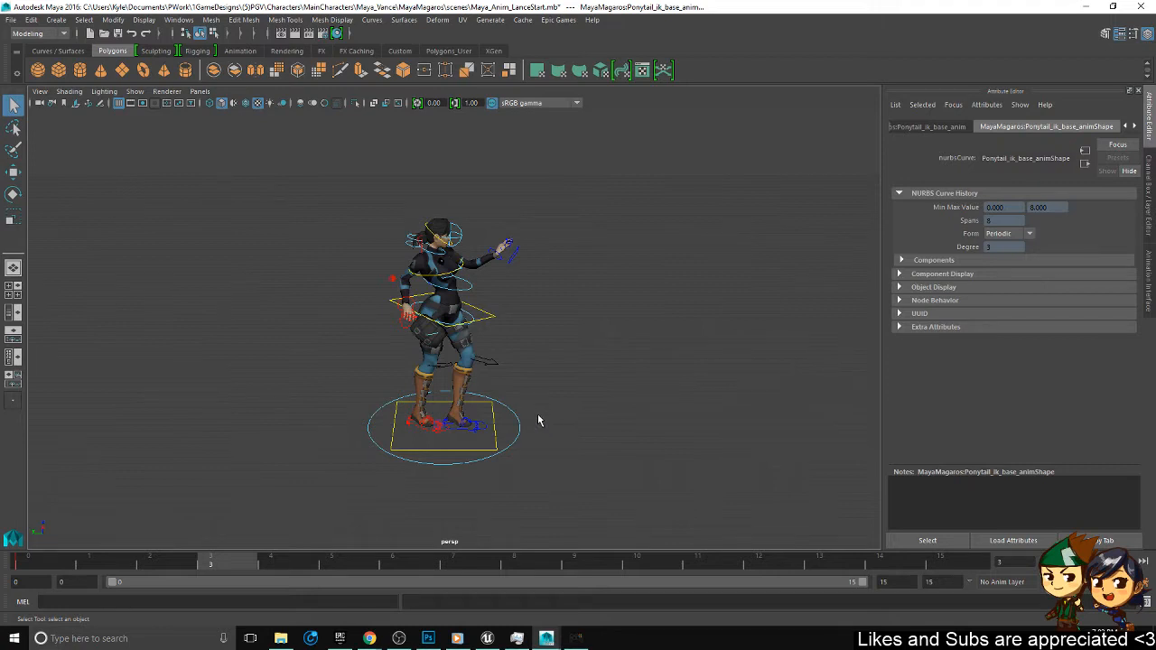
alt+drag(538, 416, 541, 422)
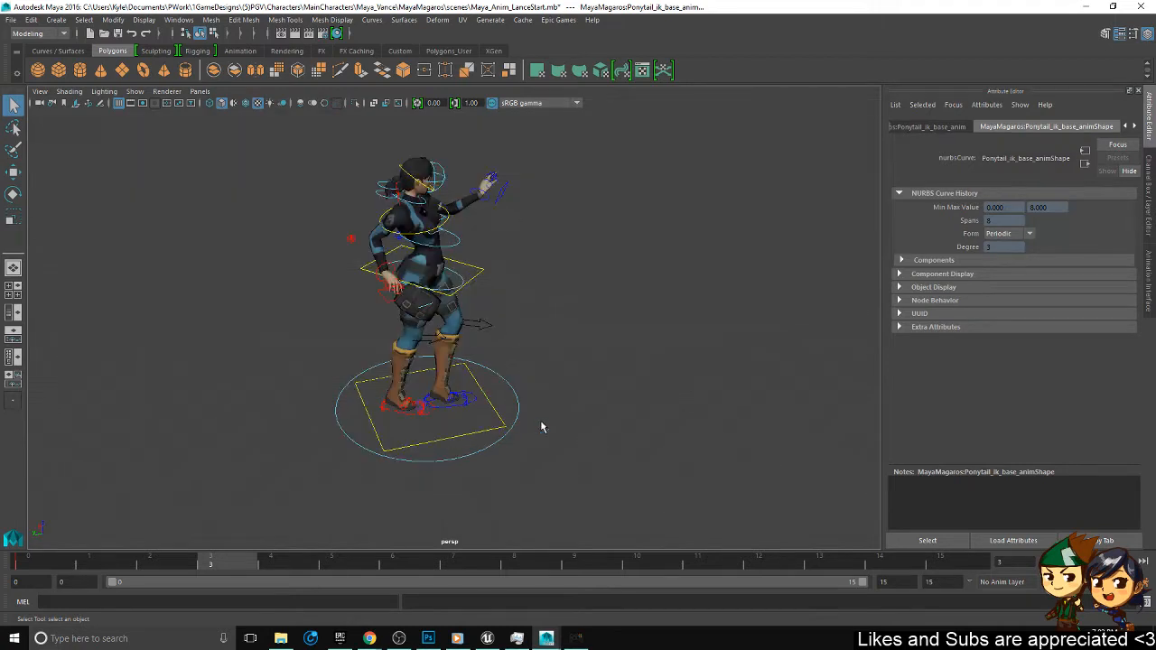
click(957, 563)
alt+drag(591, 369, 572, 367)
alt+middle_drag(549, 253, 588, 268)
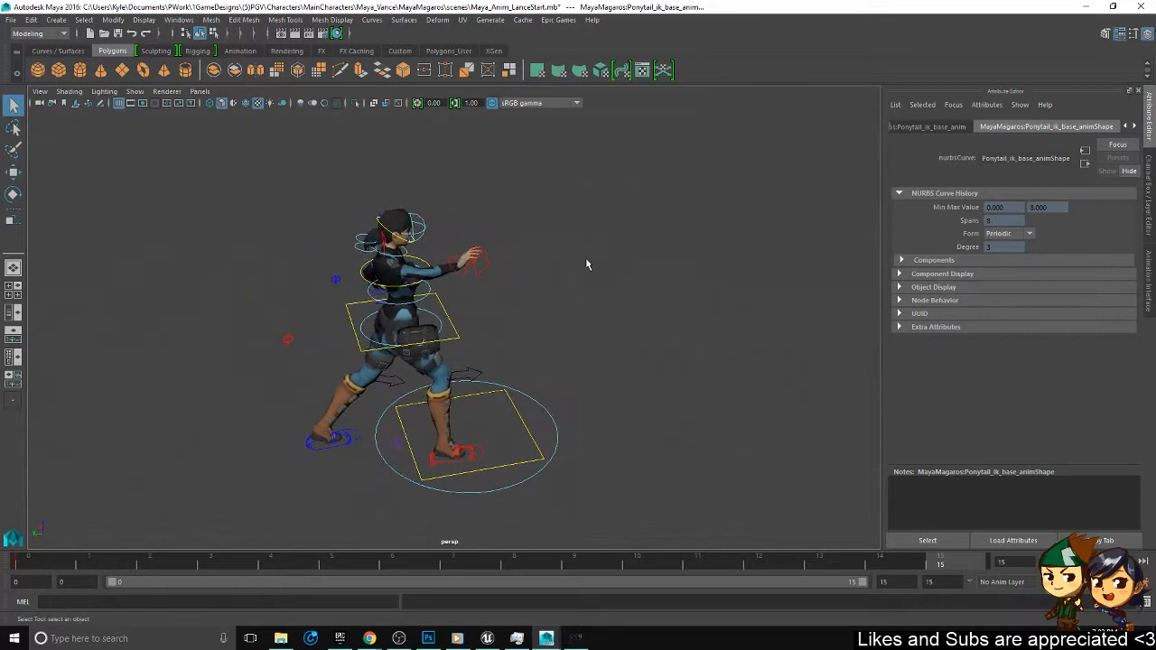
alt+drag(587, 264, 665, 317)
scroll(663, 320, up, 5)
alt+middle_drag(630, 264, 610, 411)
alt+drag(611, 411, 363, 243)
- At frame 15, move the left wrist control forward beside the right hand to about X -55.4, Y 10.1, Z -18.0, rotate it and set a key
click(370, 149)
alt+drag(370, 149, 444, 154)
alt+right_drag(443, 154, 347, 53)
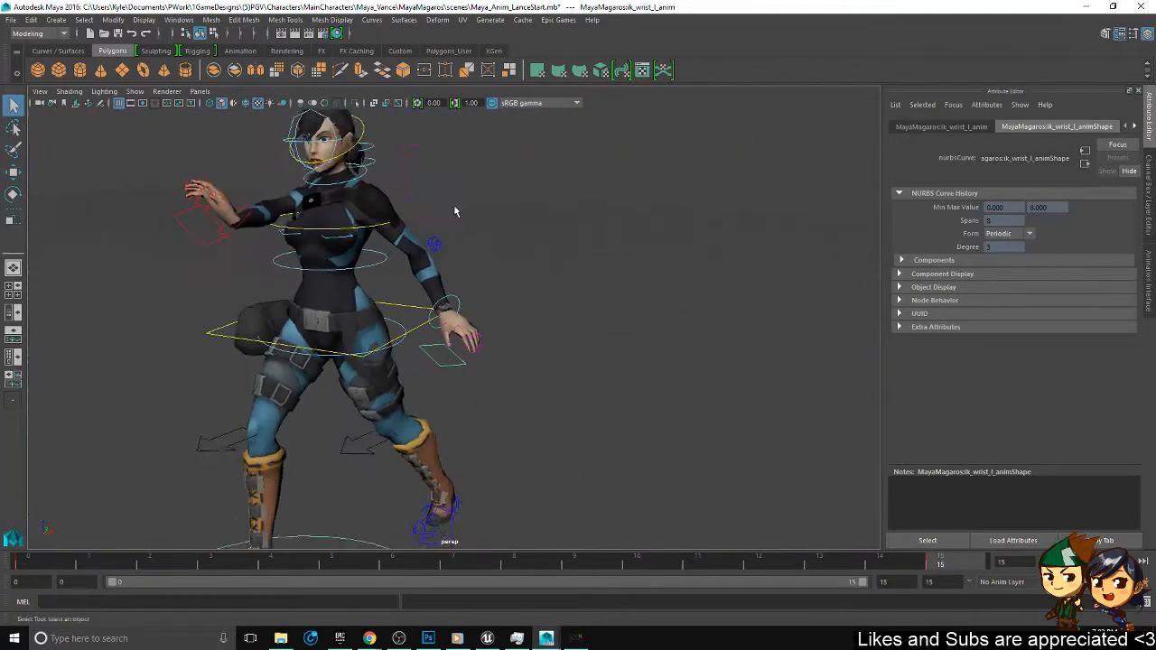
alt+middle_drag(454, 206, 471, 308)
alt+drag(471, 307, 535, 411)
key(w)
alt+middle_drag(535, 411, 538, 342)
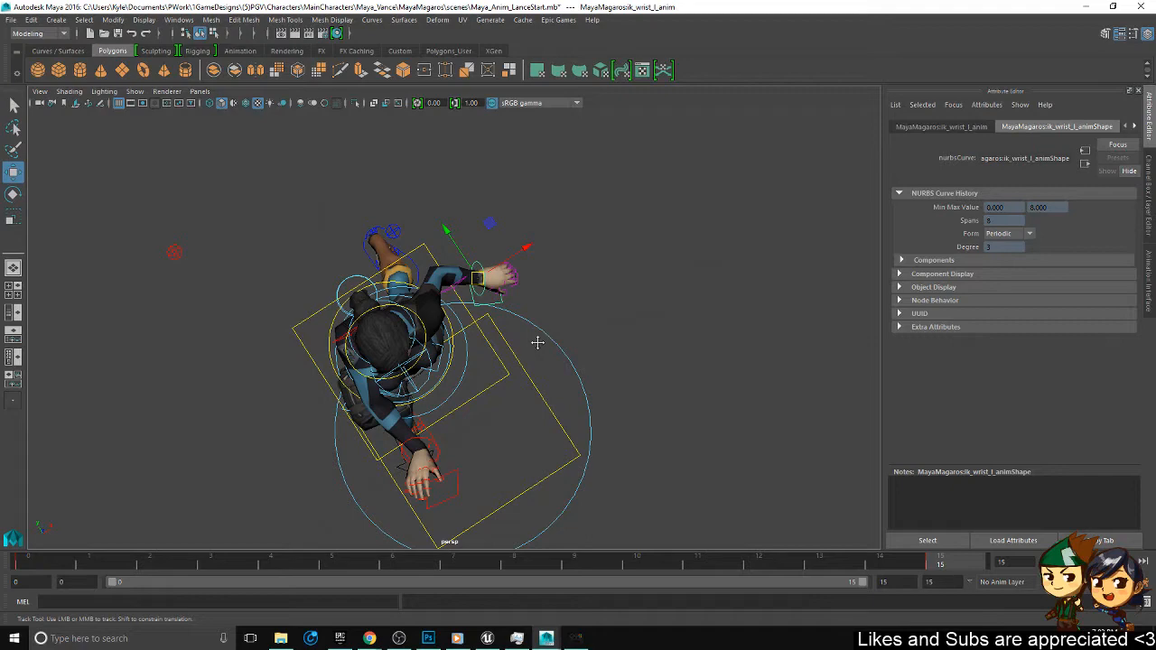
alt+drag(537, 343, 480, 442)
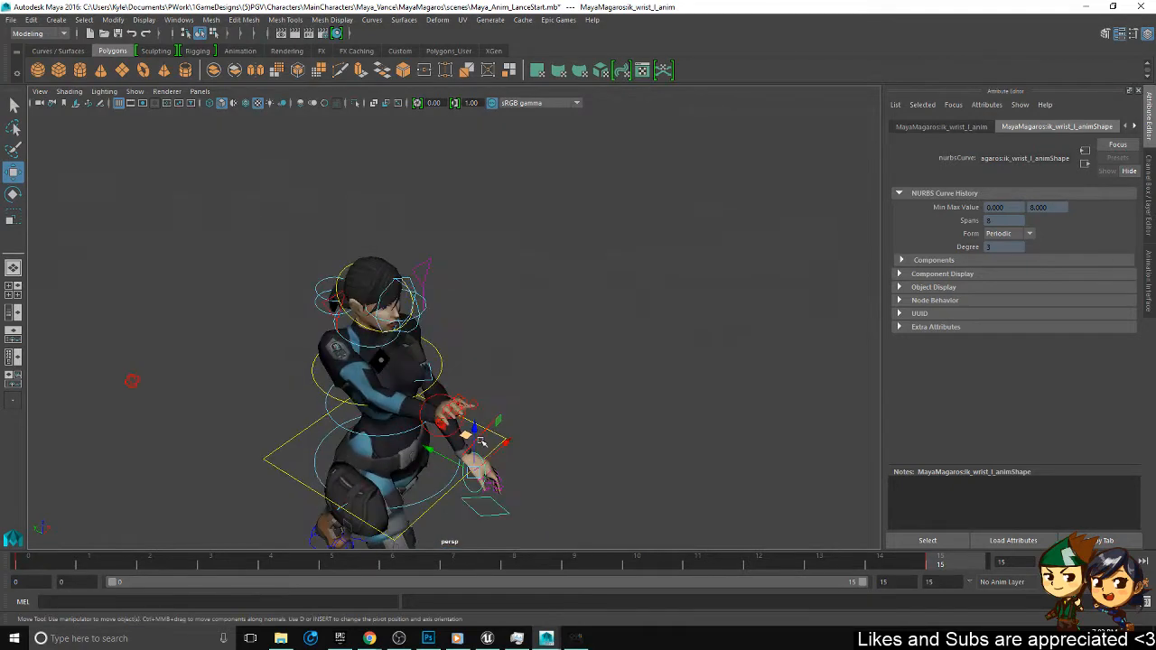
alt+drag(445, 364, 482, 397)
key(e)
key(s)
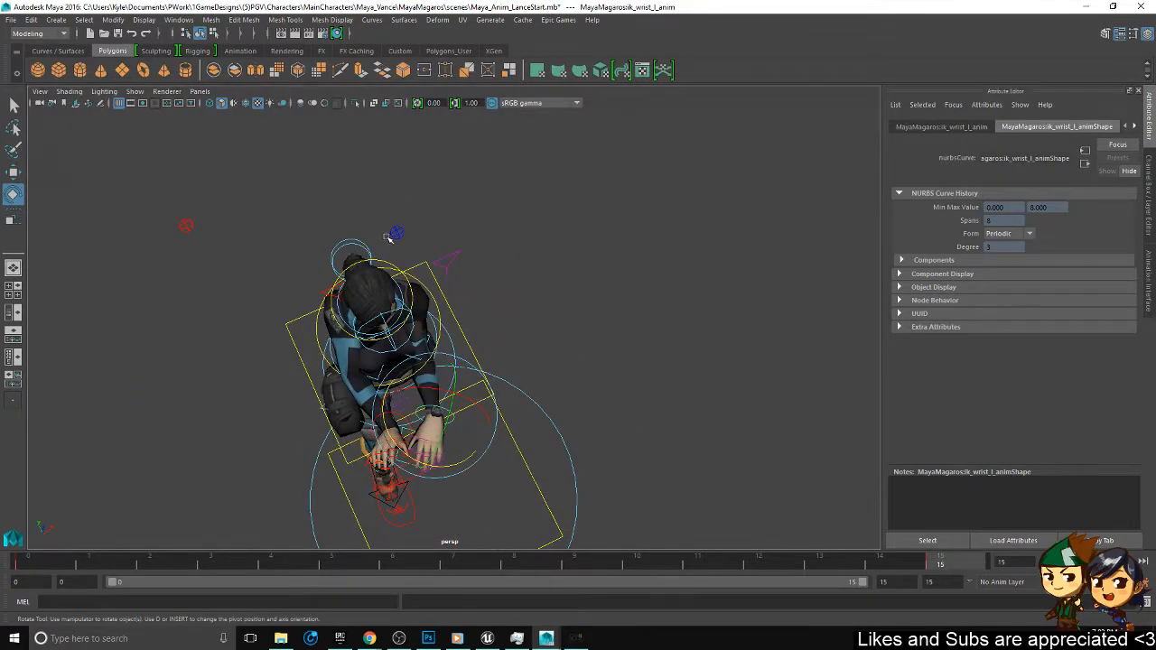
- Show the Animation Interface and move the left elbow control outward to about X 7.4, Y -1.1
click(391, 237)
click(1150, 275)
key(w)
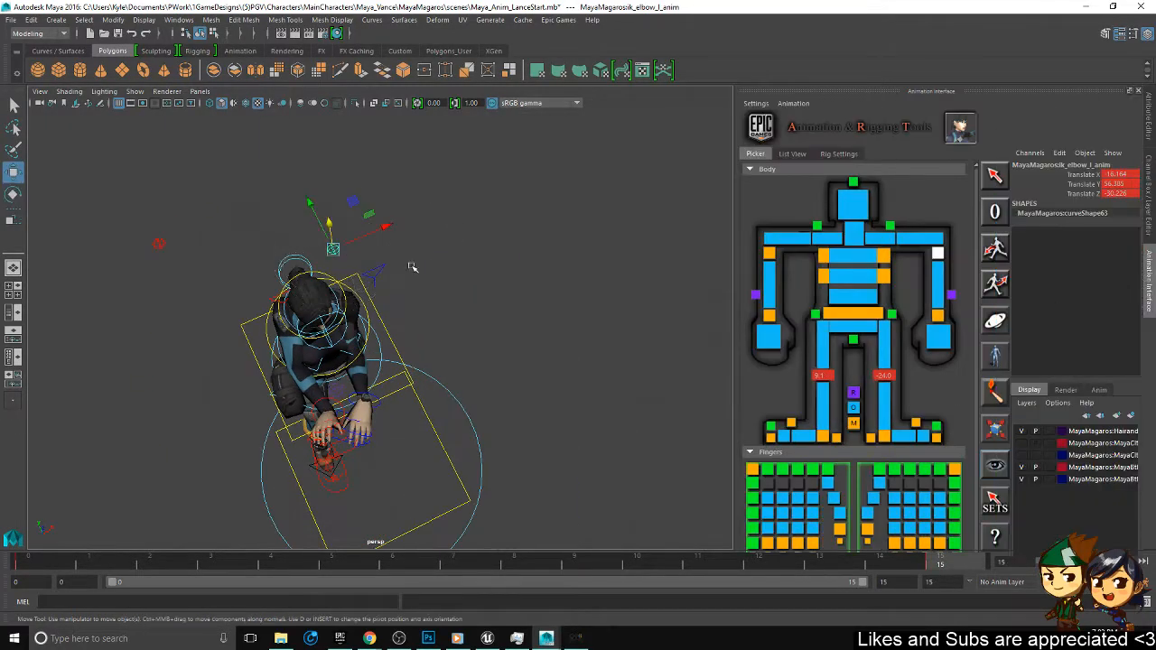
drag(353, 201, 368, 209)
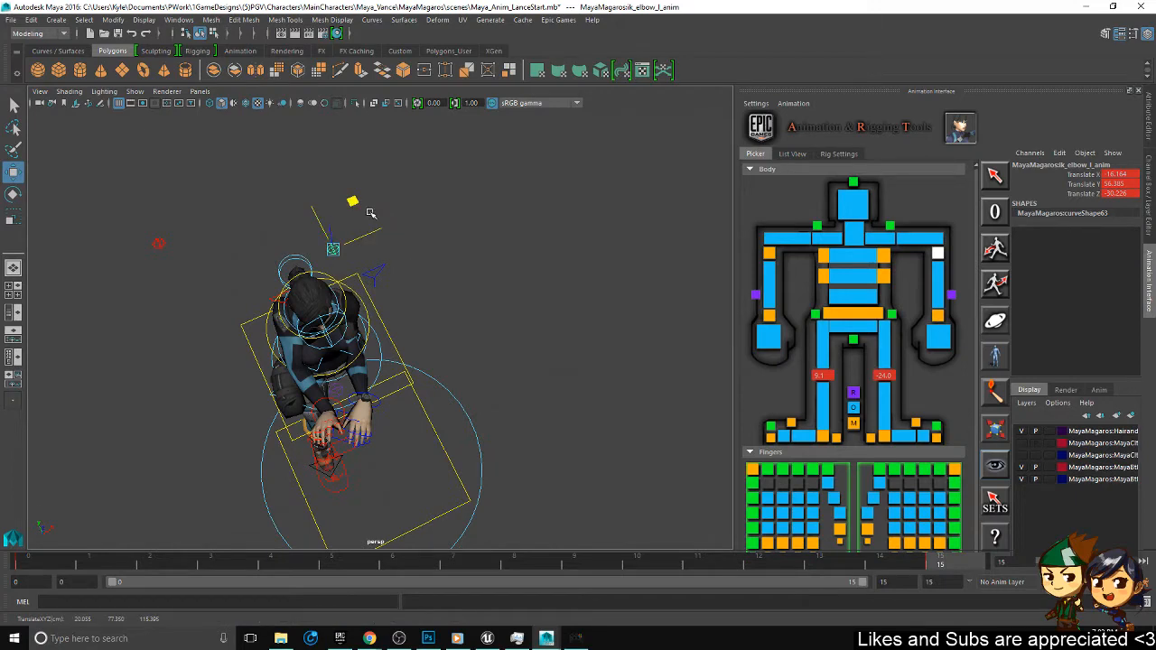
- Rotate the left wrist control to about X 1.8, Y -23.6, Z -181.5
click(371, 398)
alt+drag(372, 416, 411, 297)
key(e)
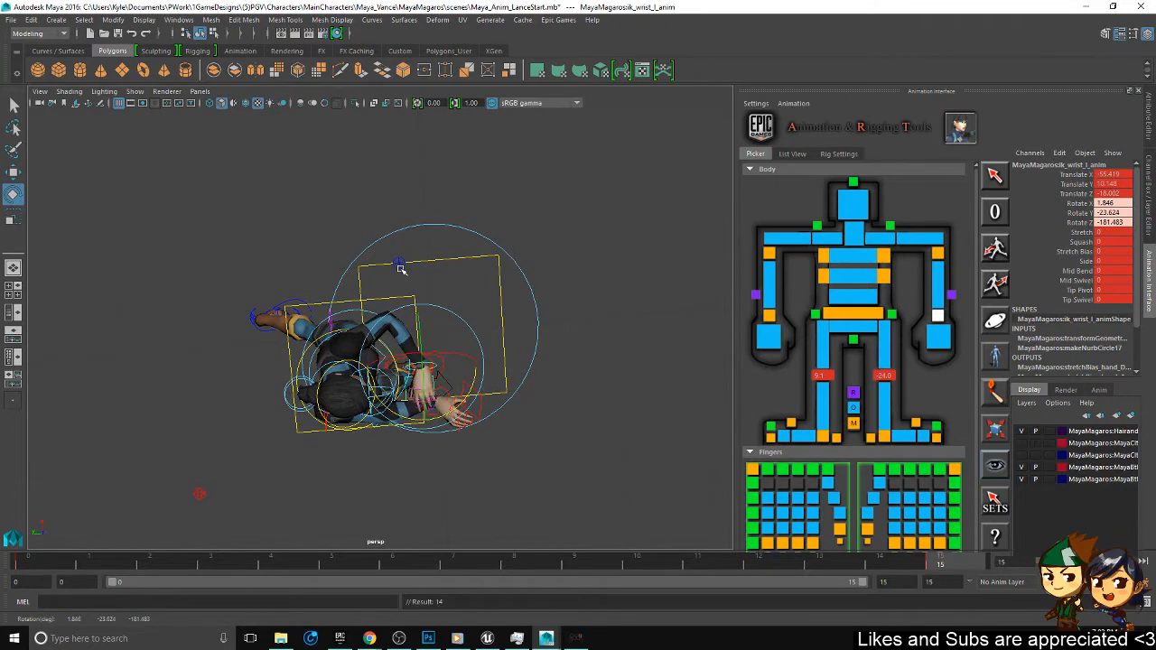
- Reposition the left elbow control beside the character's left arm so the elbow bends outward
click(400, 267)
alt+drag(503, 297, 371, 220)
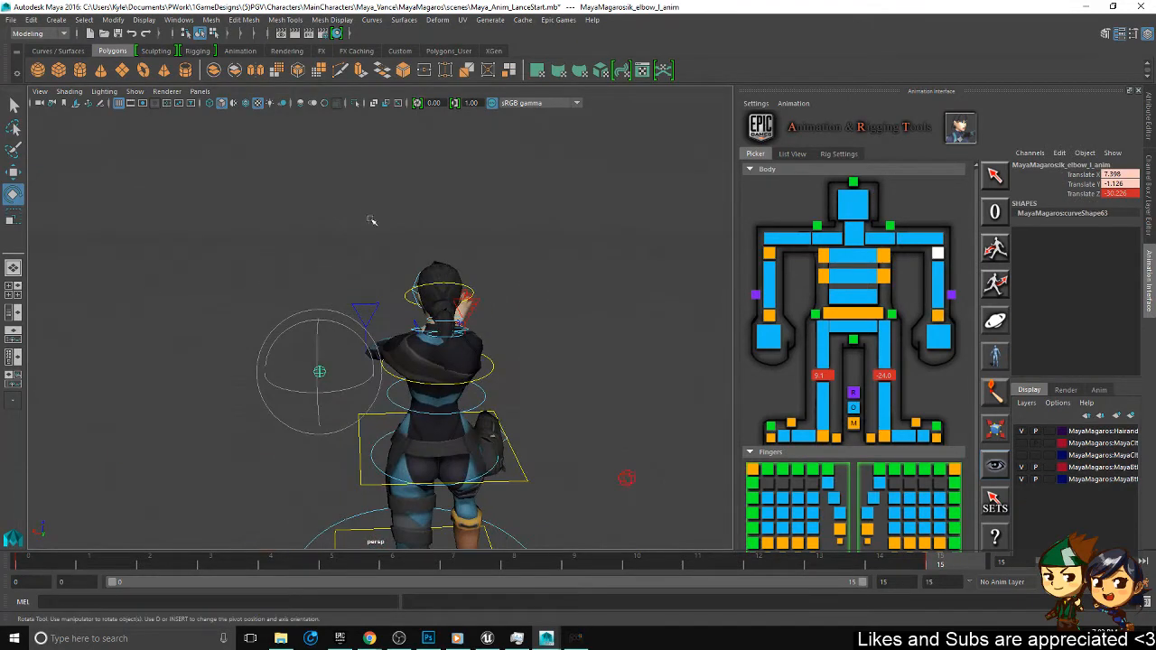
alt+drag(528, 304, 334, 303)
key(w)
drag(448, 359, 508, 284)
- Rotate the chest IK control to about 24.3 on X to turn the character's upper body
click(826, 239)
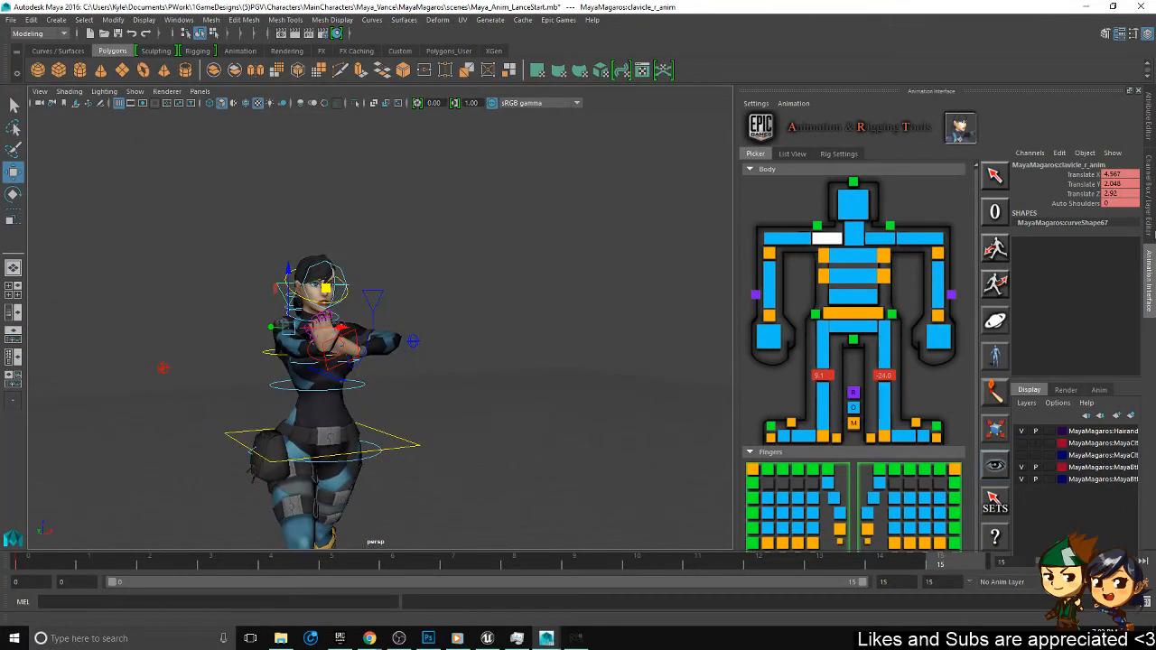
alt+drag(439, 273, 450, 308)
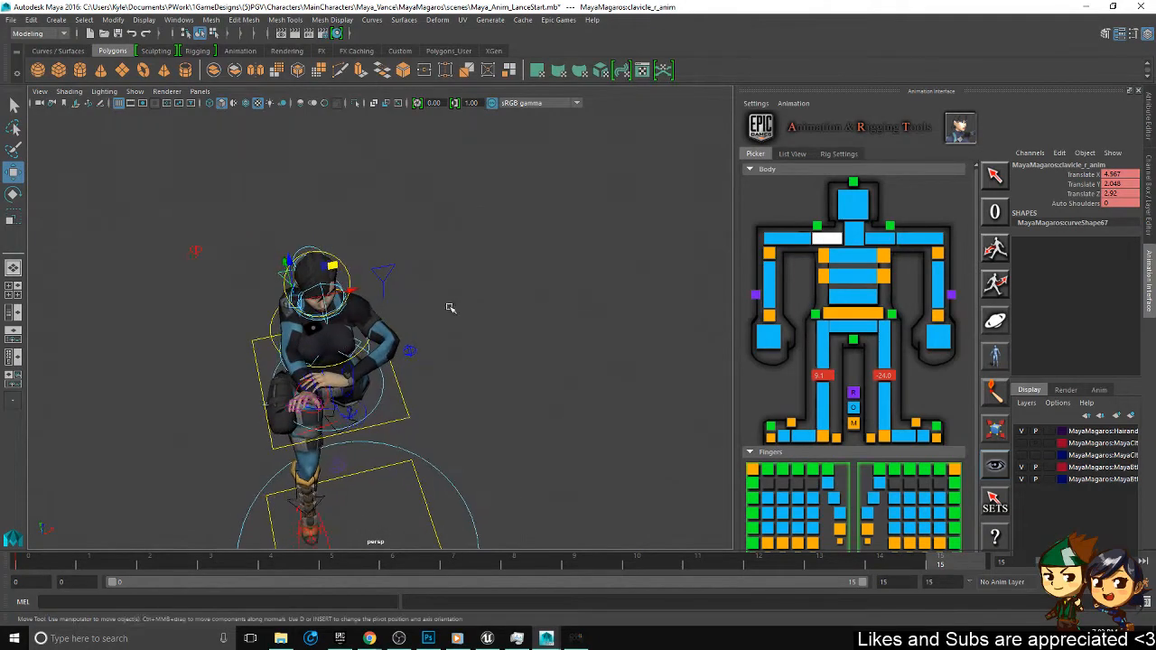
click(885, 260)
click(854, 260)
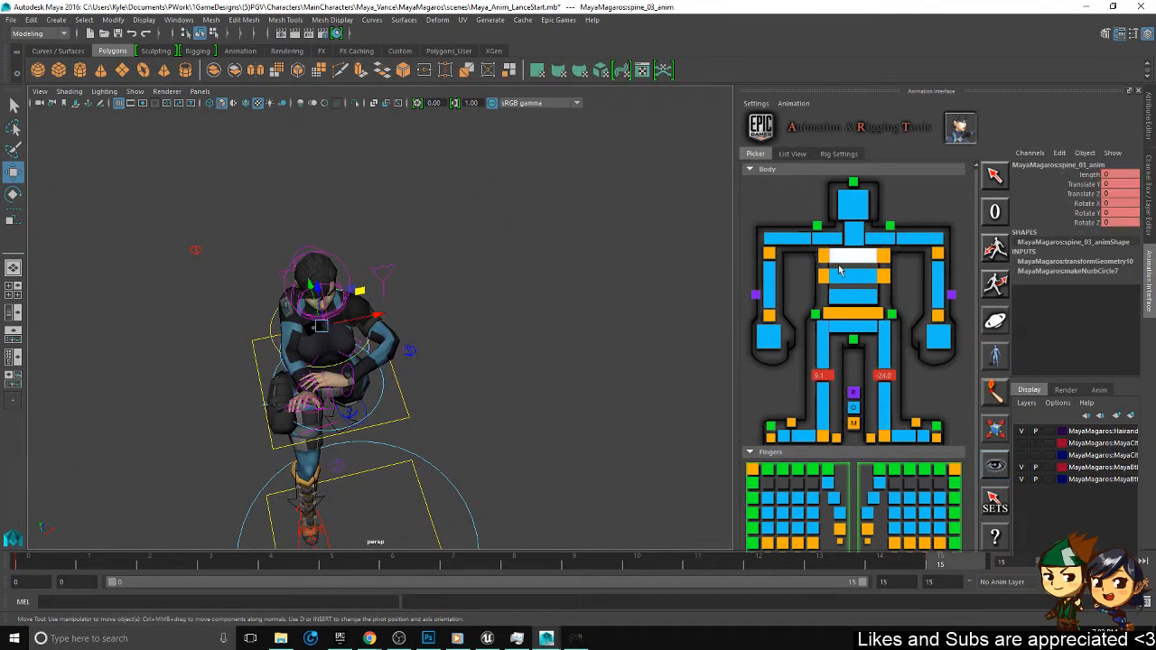
alt+drag(568, 368, 498, 334)
key(e)
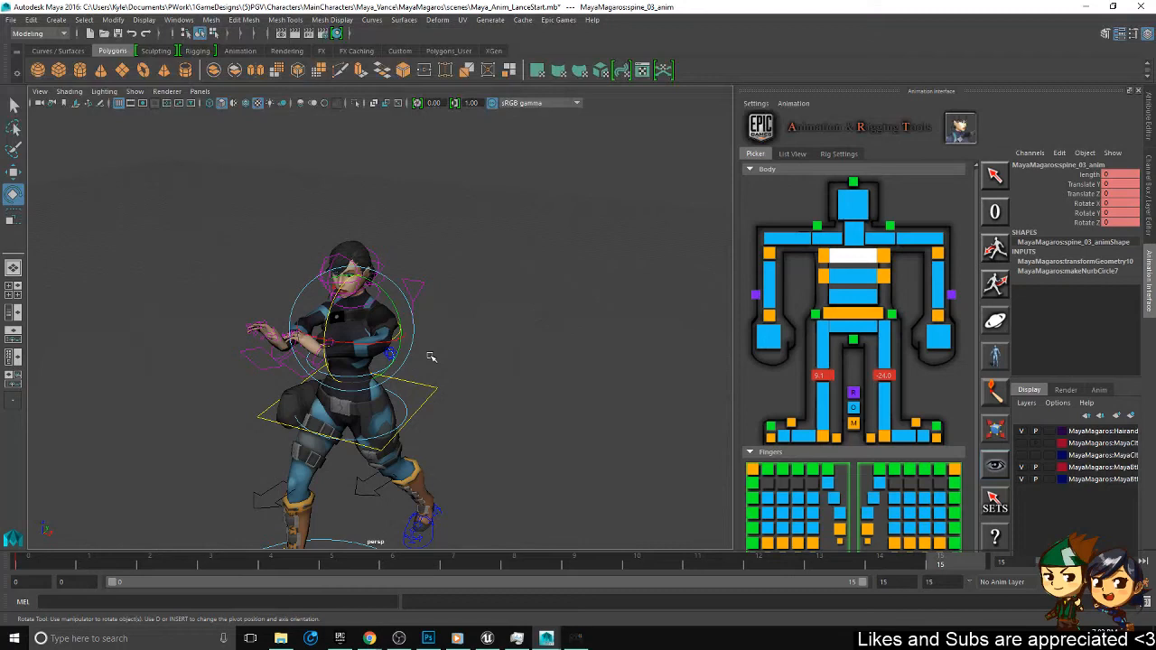
click(886, 259)
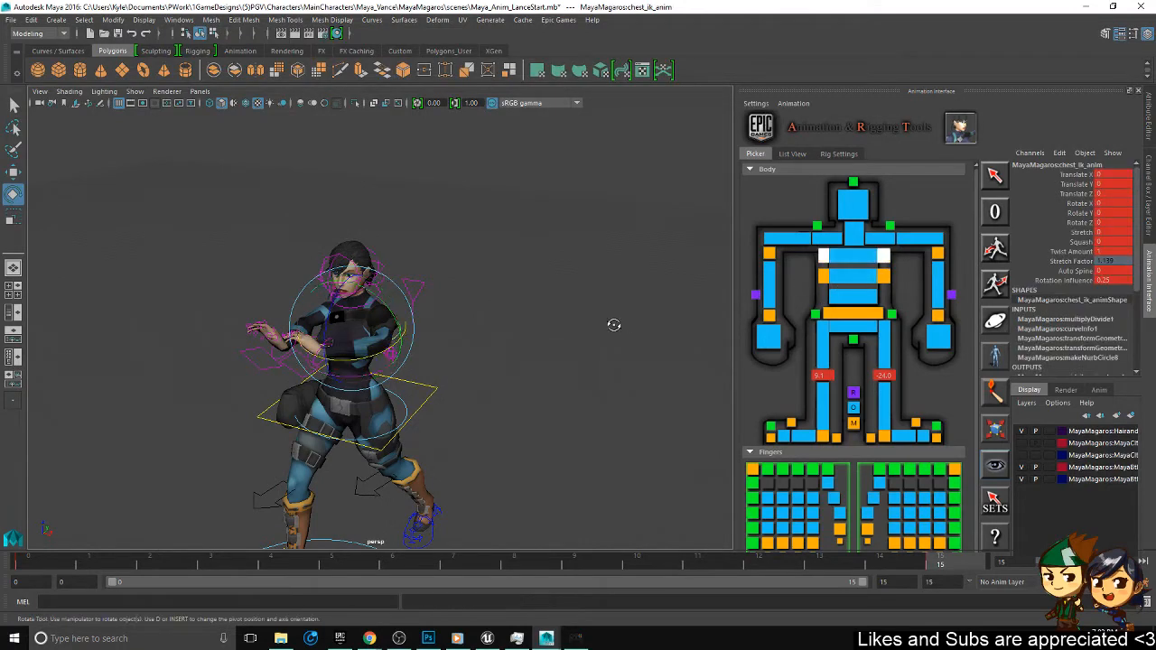
alt+drag(615, 326, 418, 346)
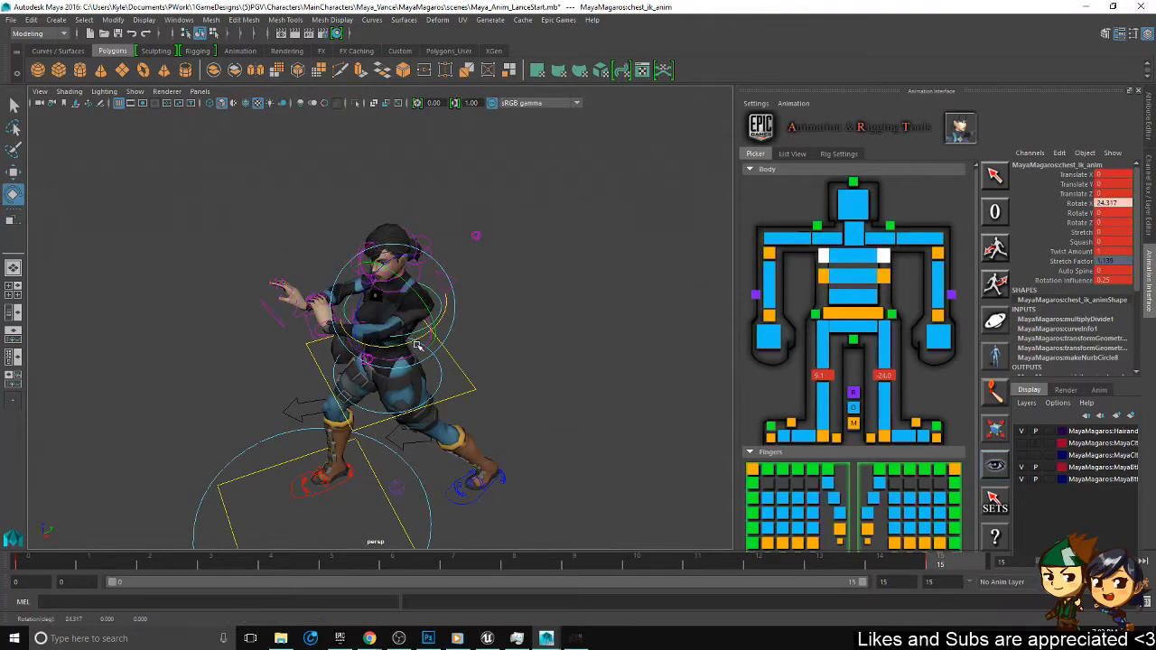
- Rotate the neck control to about -18.7 on X so the head faces forward
click(854, 236)
alt+drag(614, 325, 395, 389)
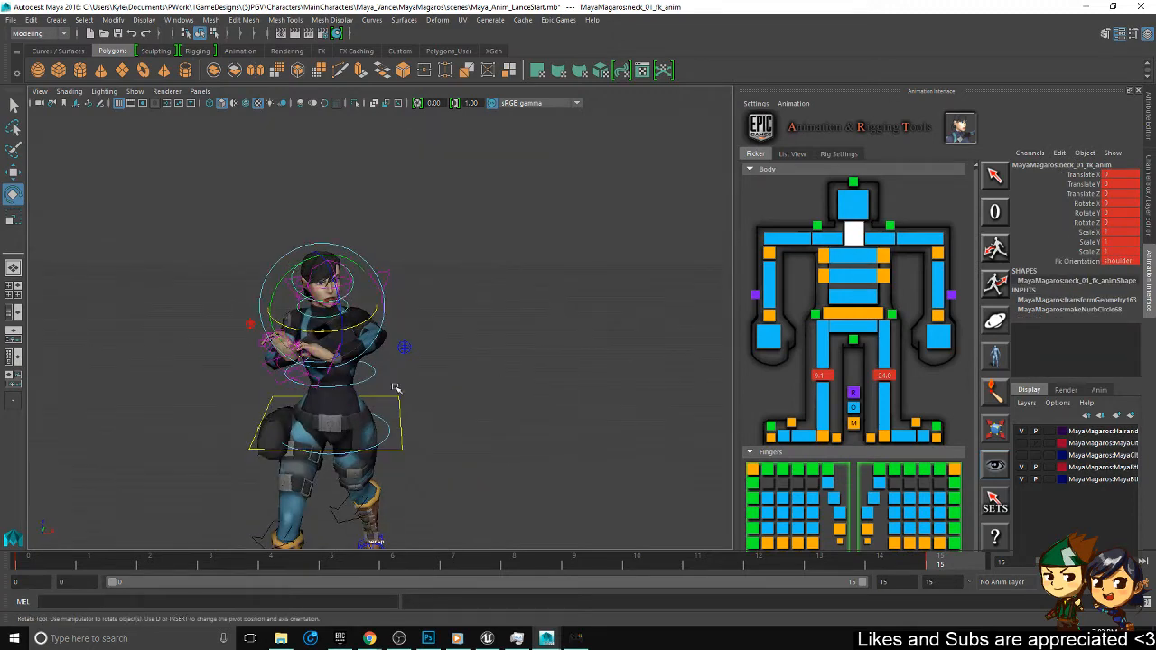
drag(344, 327, 354, 329)
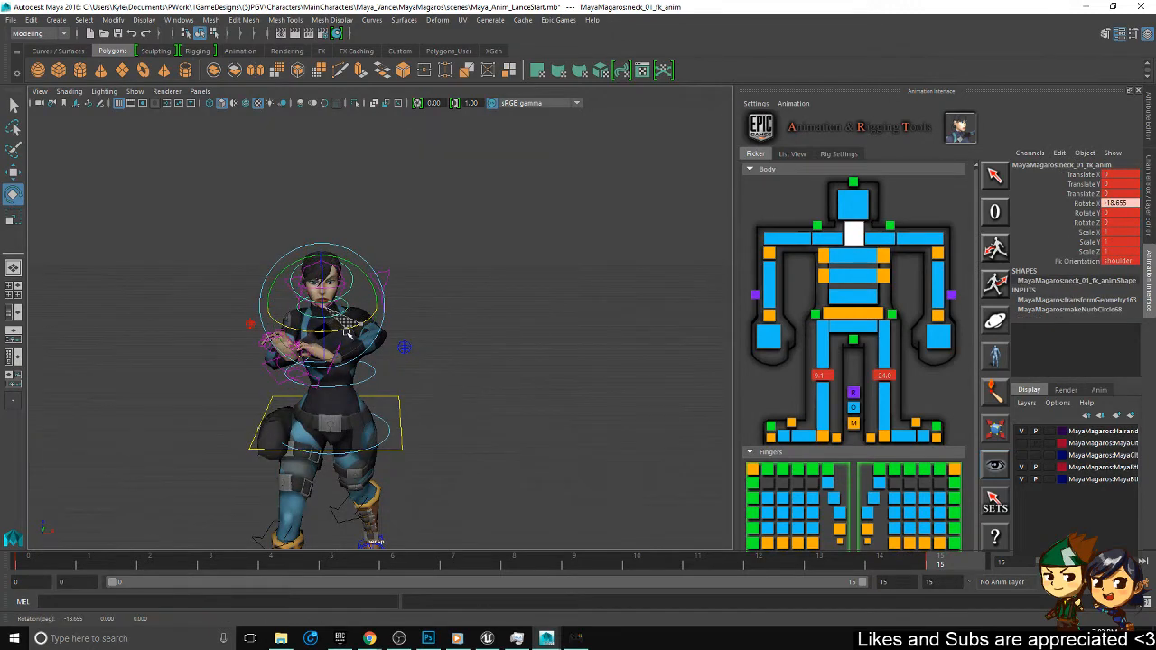
- Move the right wrist control forward to about Y -1.7 and rotate it to about X -42.7, Y 57.9, Z 45.6
alt+drag(492, 271, 623, 325)
click(417, 402)
alt+drag(495, 396, 552, 373)
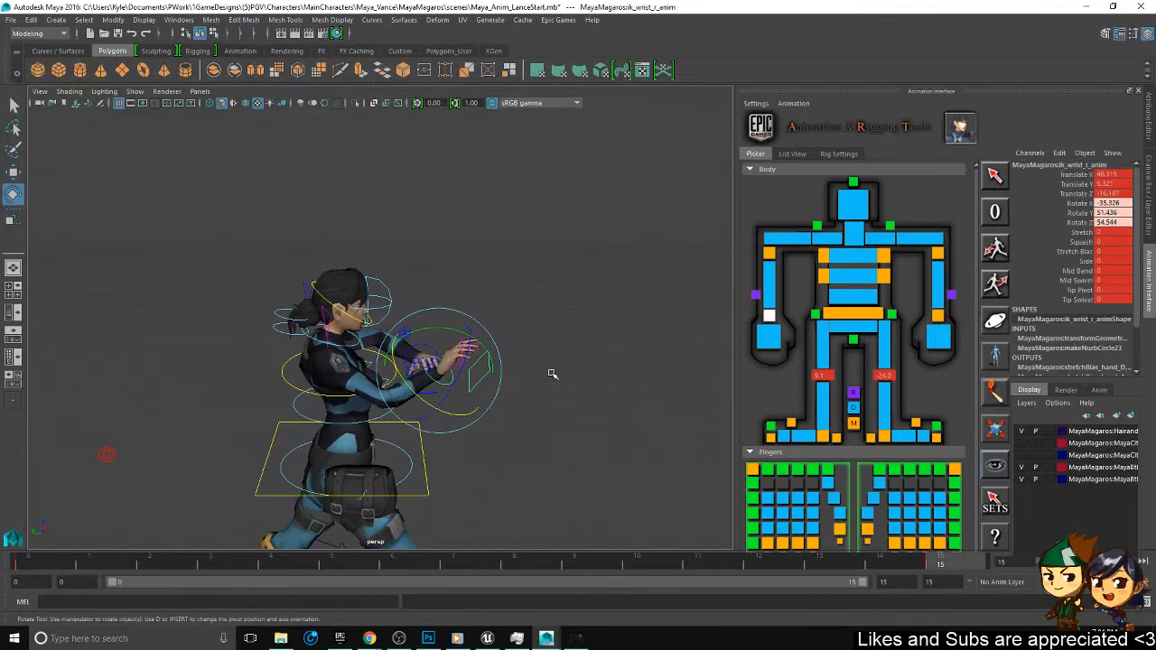
key(w)
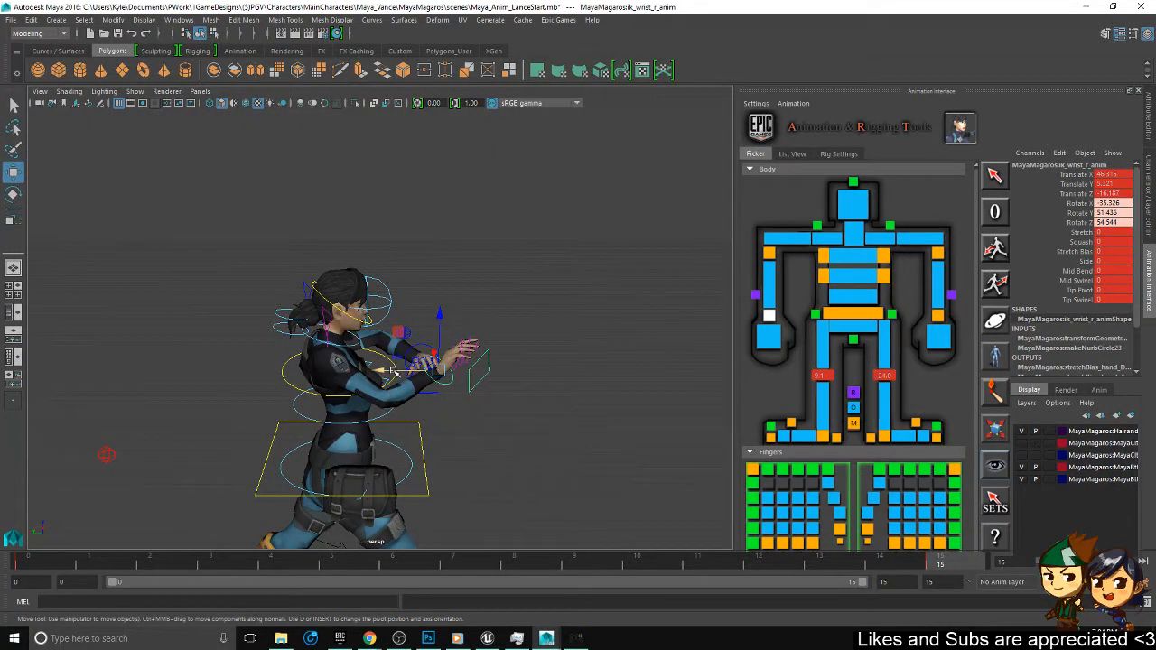
drag(394, 372, 493, 311)
key(e)
alt+drag(493, 312, 623, 263)
alt+middle_drag(633, 259, 529, 289)
alt+right_drag(529, 289, 552, 543)
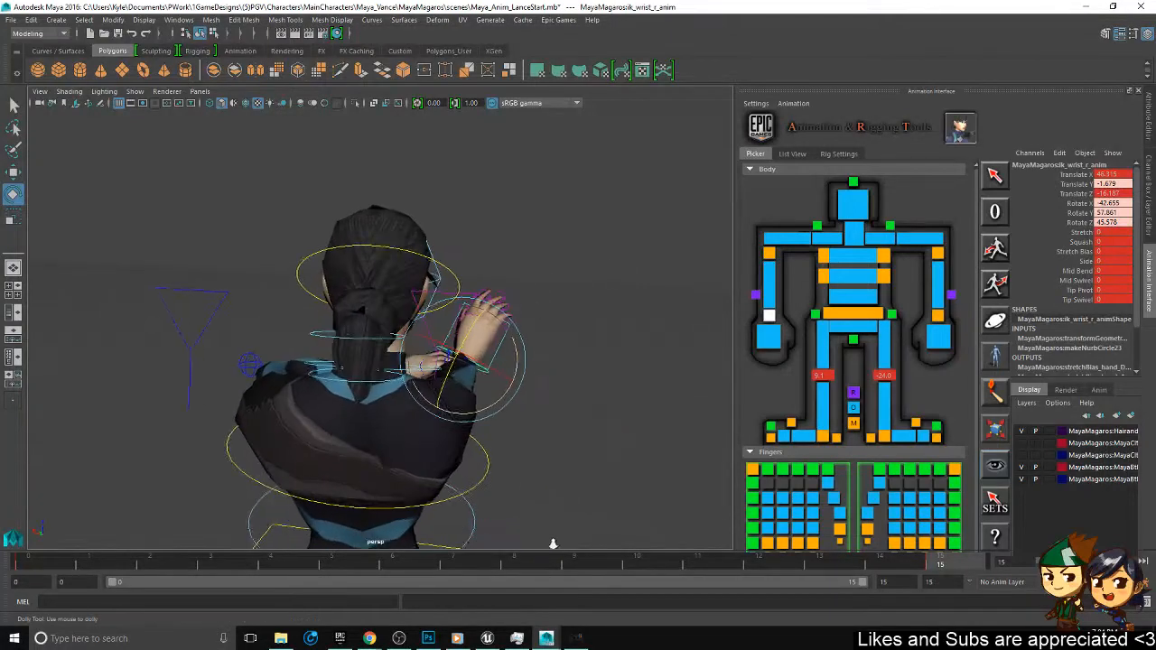
- Move the left wrist control to about X -60.2, Y 13.1, Z -14.6
alt+middle_drag(624, 405, 497, 426)
alt+drag(497, 427, 488, 377)
click(285, 398)
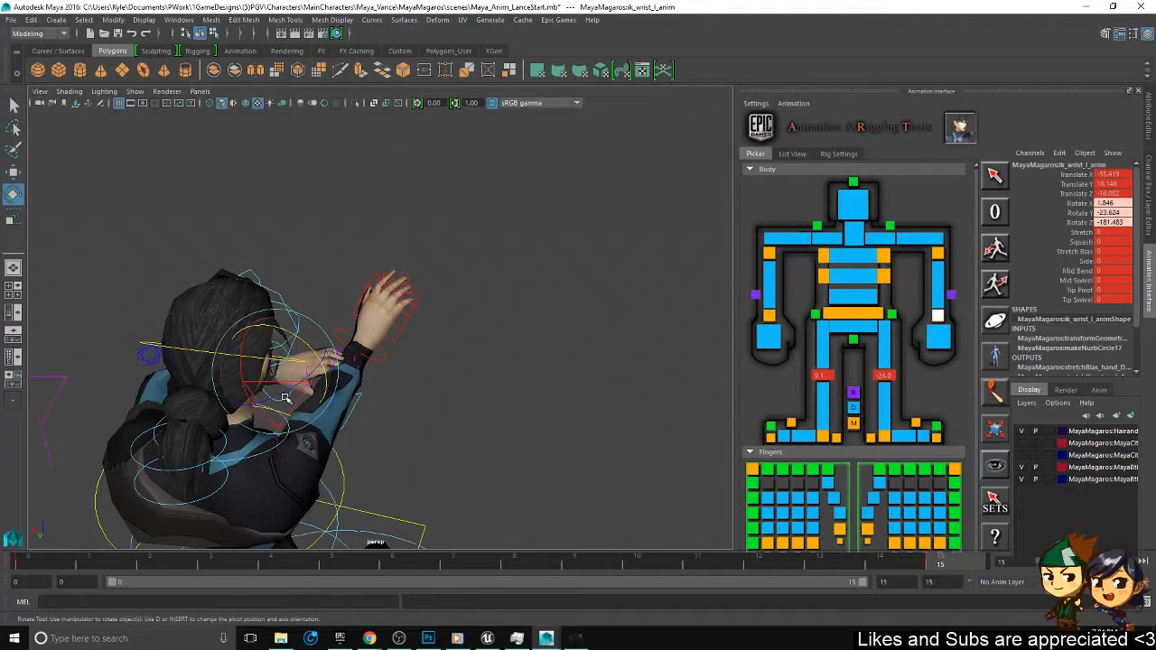
key(w)
alt+drag(284, 399, 294, 423)
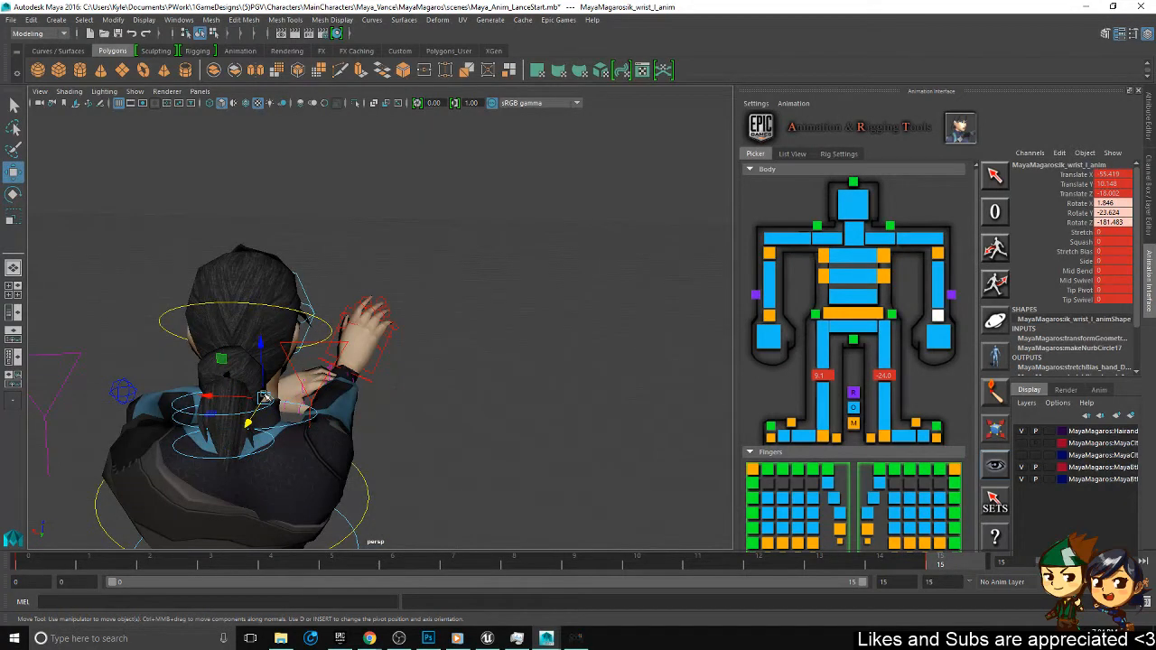
drag(222, 358, 244, 341)
alt+drag(473, 392, 384, 391)
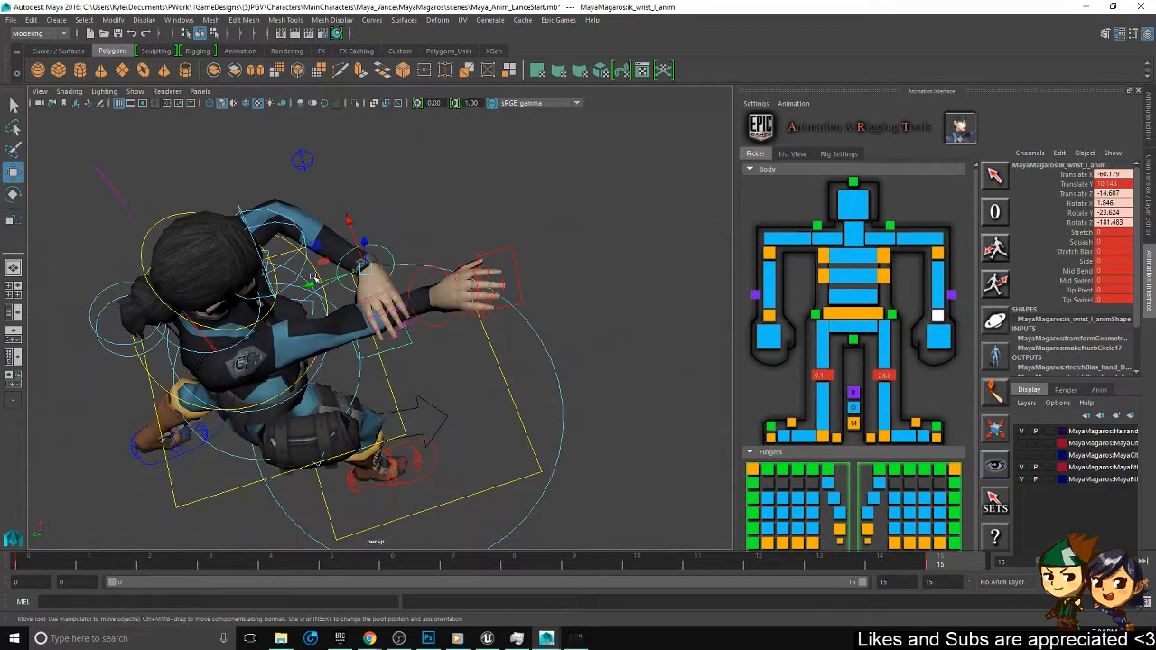
mouse_move(321, 282)
mouse_down()
mouse_move(289, 292)
mouse_move(299, 289)
mouse_up()
alt+drag(490, 341, 587, 285)
- Rotate the left wrist control to about X -22.2, Y -47.2, Z -182.6
key(e)
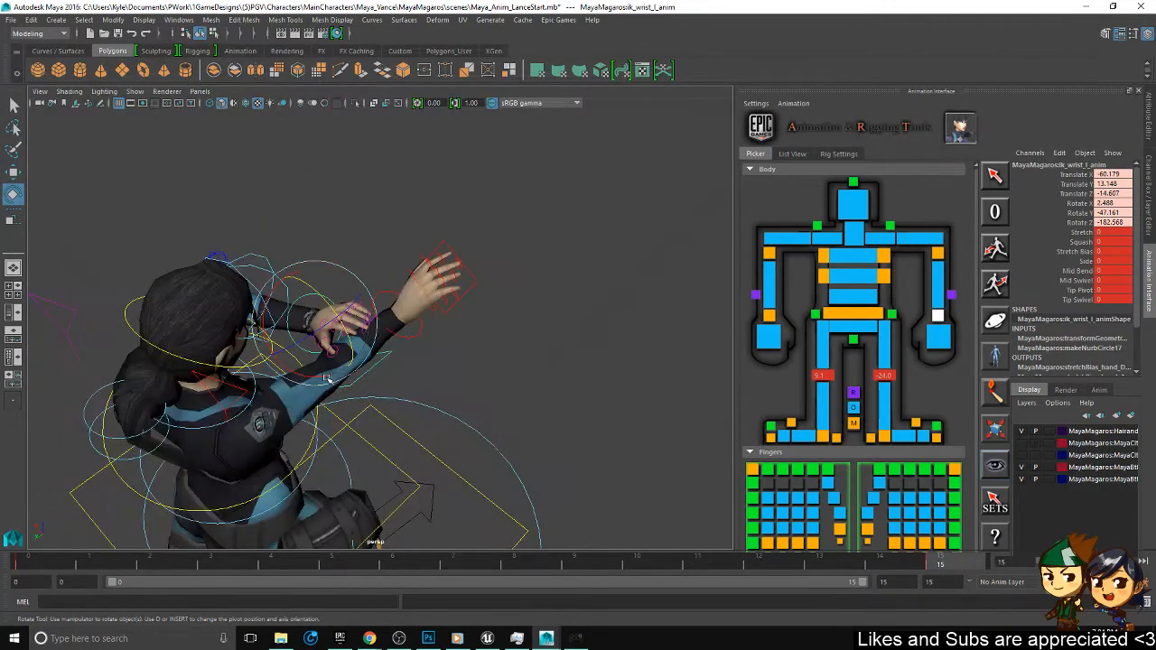
drag(333, 361, 294, 381)
alt+drag(428, 383, 476, 394)
- Reposition the left wrist control to about Y 15.4, Z -18.4 and key its translation
key(w)
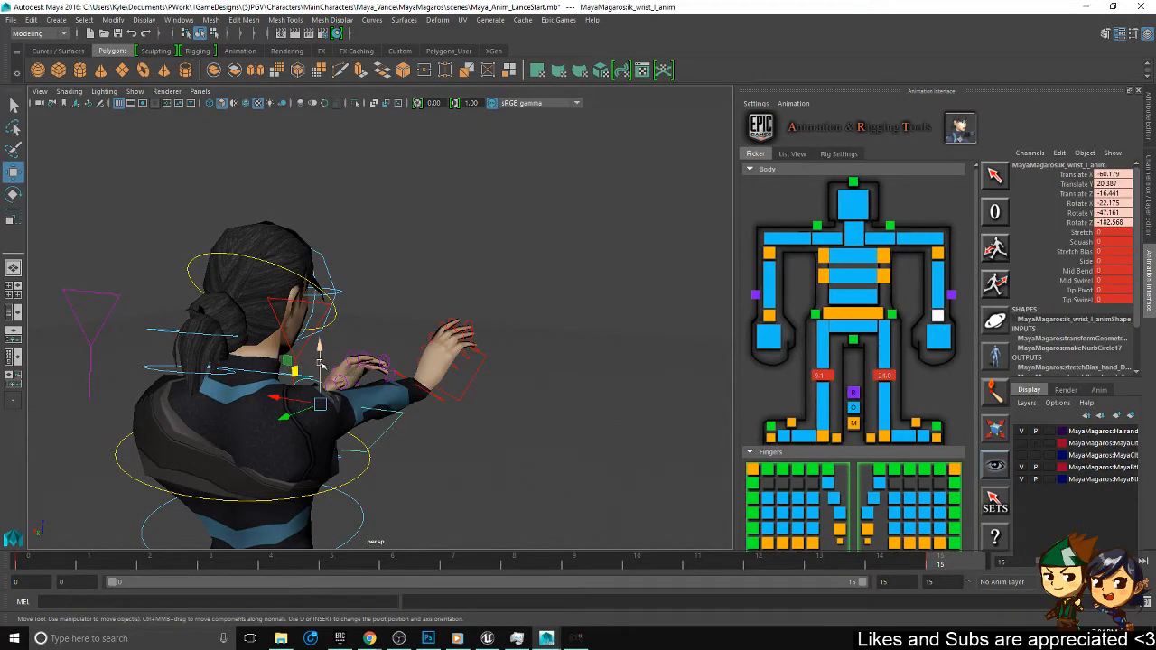
alt+drag(320, 361, 519, 363)
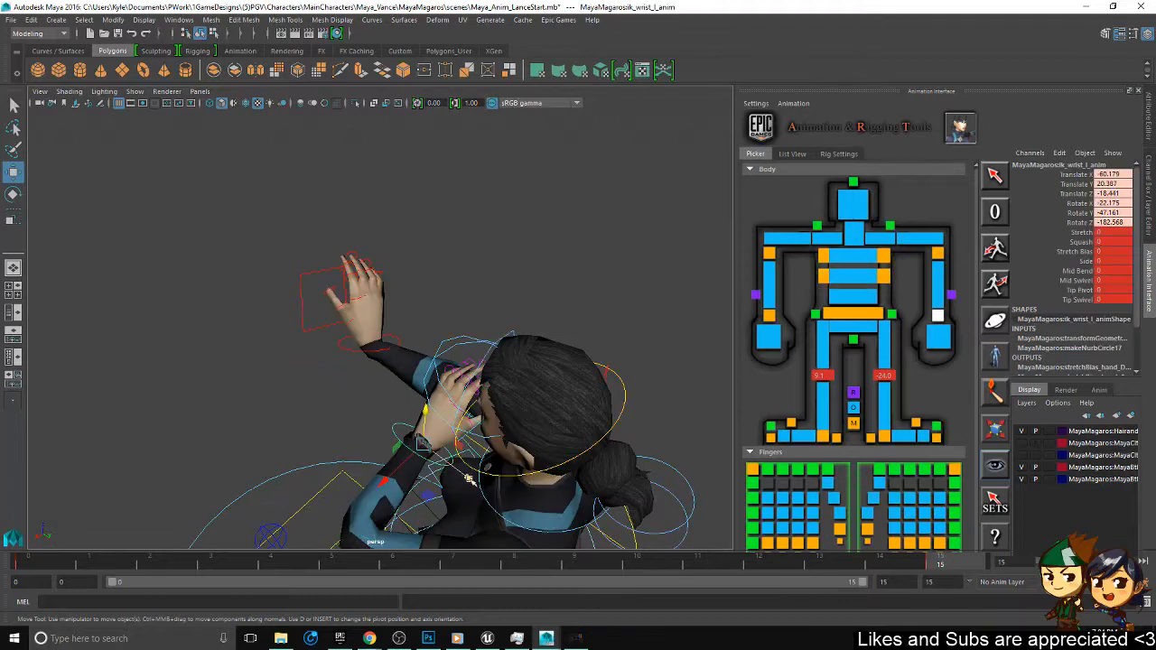
drag(469, 480, 478, 397)
alt+right_drag(477, 398, 477, 405)
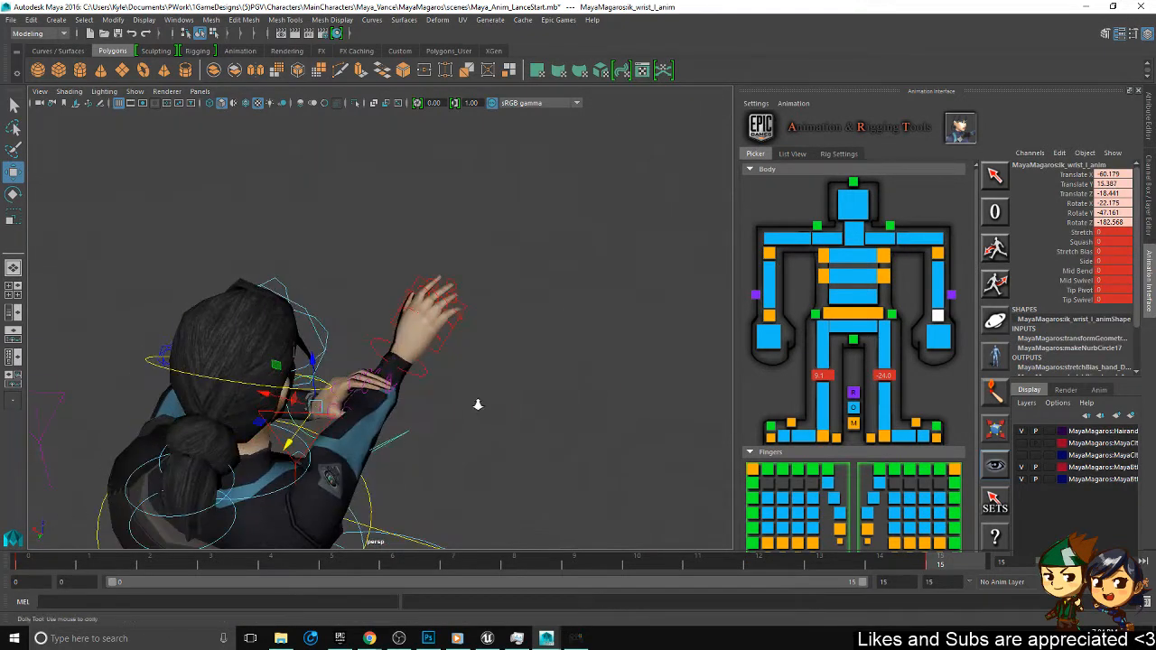
alt+drag(478, 405, 440, 318)
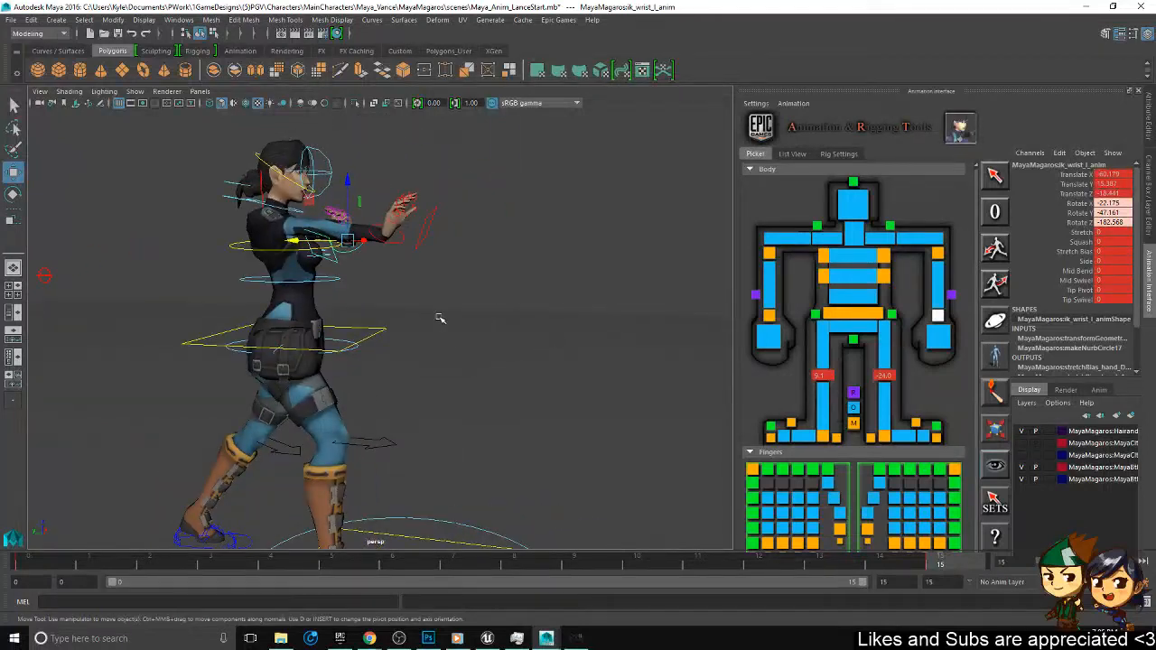
- Move the body control down and forward to about X -22.0, Y 38.7 and set a key at frame 15
click(380, 333)
alt+middle_drag(389, 347, 465, 317)
alt+drag(465, 317, 506, 335)
alt+middle_drag(506, 335, 511, 287)
alt+drag(512, 286, 435, 331)
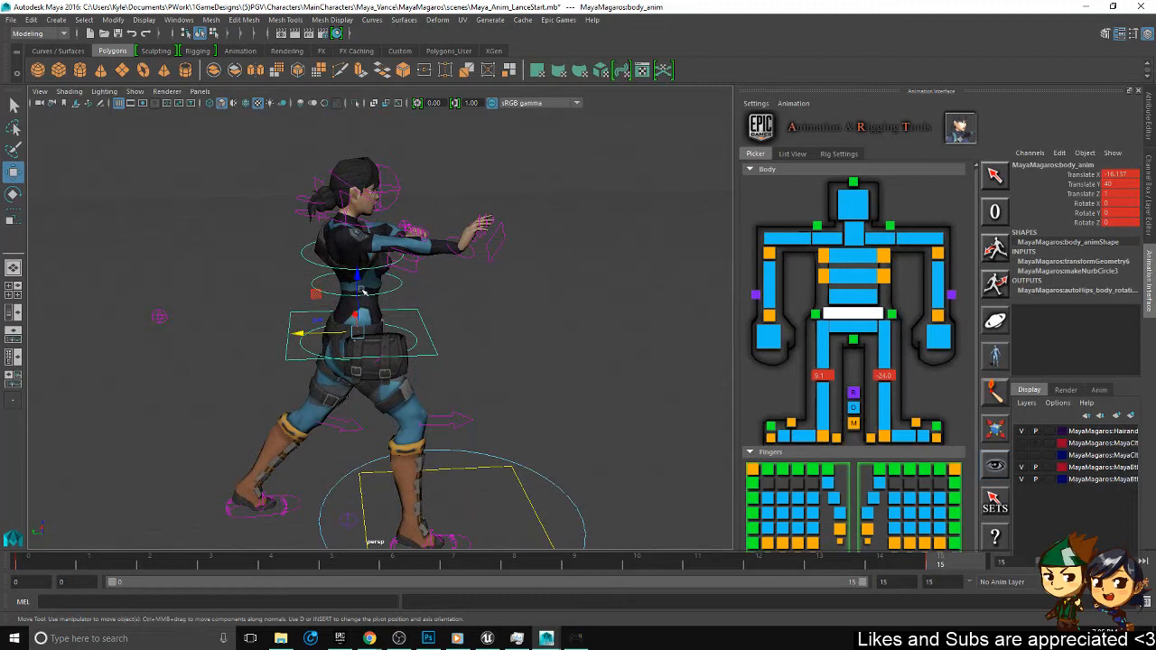
drag(360, 289, 367, 307)
mouse_move(496, 277)
alt+mouse_down()
mouse_move(463, 279)
mouse_move(503, 269)
alt+mouse_up()
key(s)
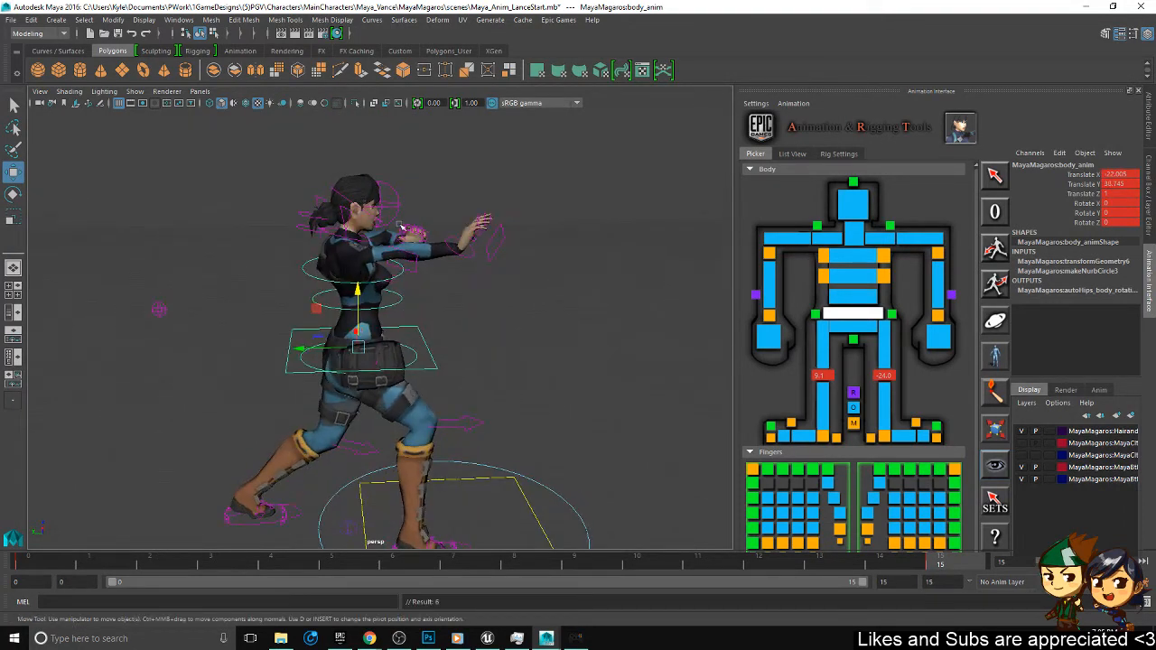
- Move the left elbow control to about X -7.7, Z -24.8 and set a key
alt+drag(605, 261, 733, 257)
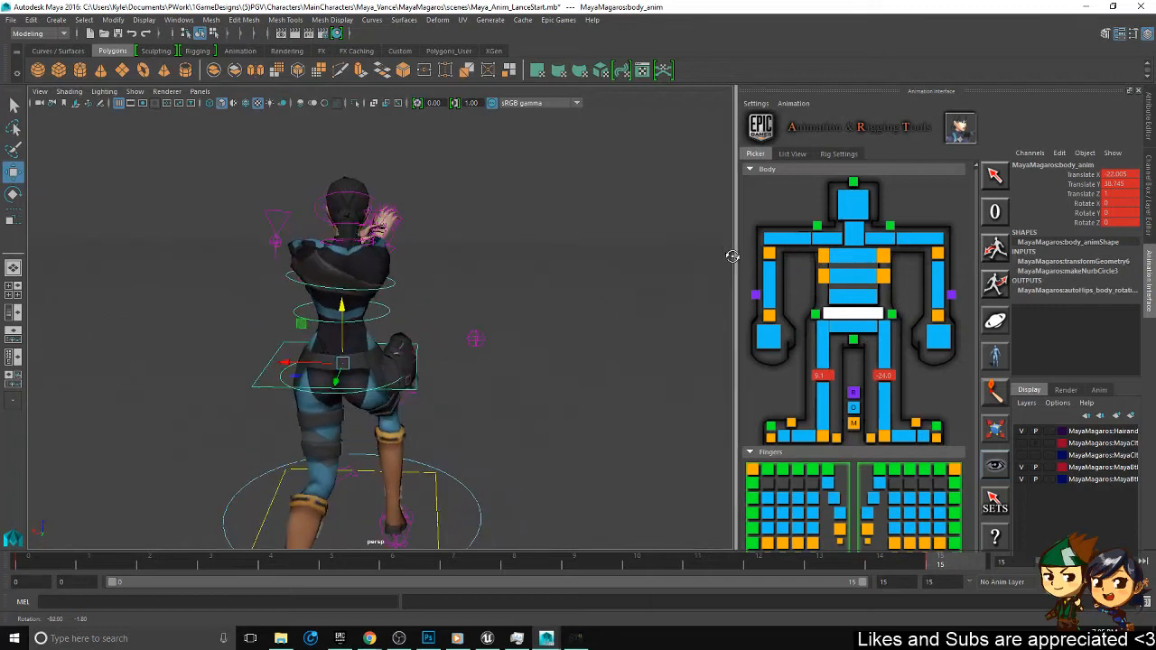
alt+middle_drag(280, 266, 377, 291)
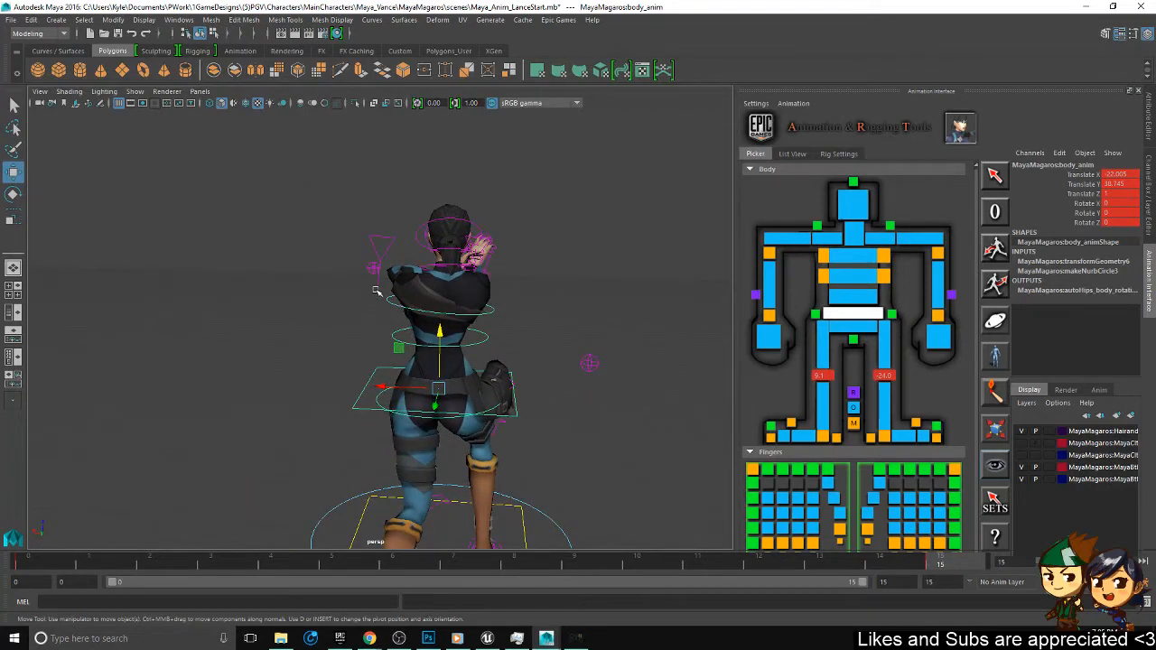
click(374, 269)
drag(373, 234, 372, 261)
key(s)
alt+drag(539, 227, 405, 268)
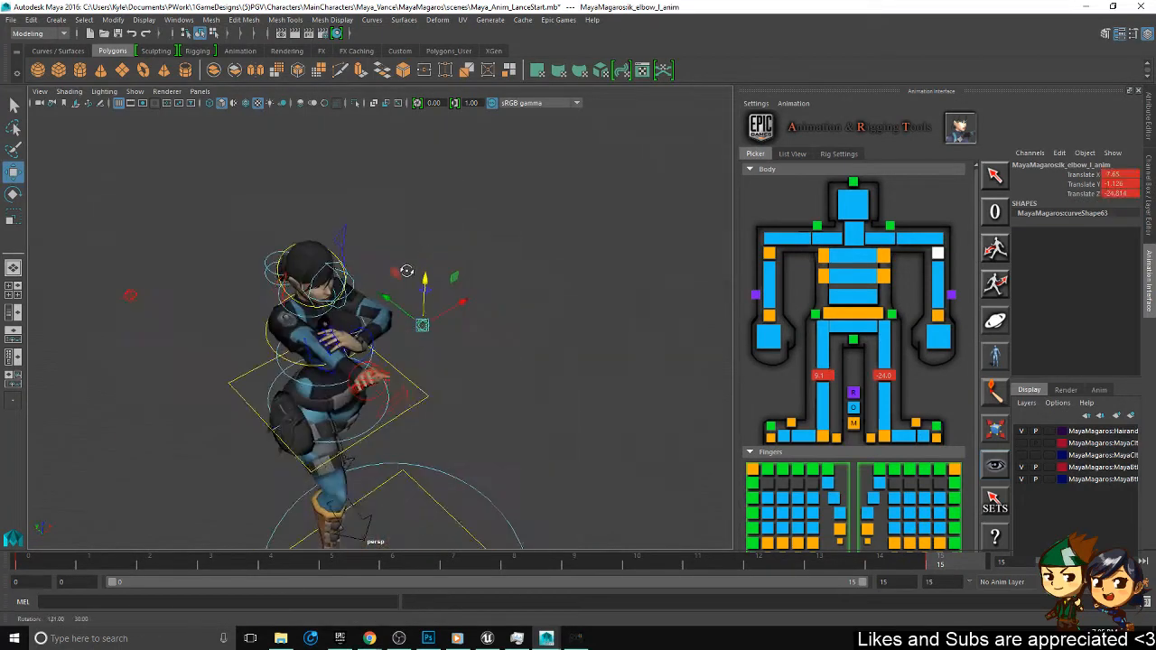
- Rotate the left foot control to about 15.1 on Z and set its Knee Twist to 19
alt+middle_drag(476, 376, 505, 331)
alt+drag(504, 331, 602, 341)
alt+drag(740, 341, 694, 351)
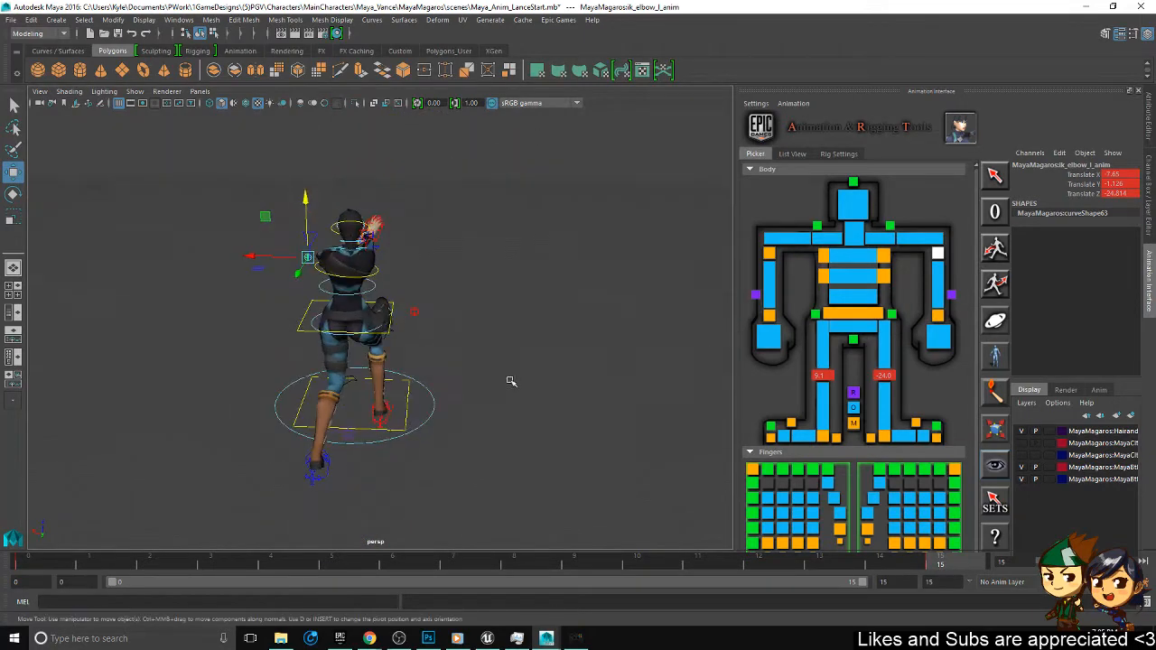
alt+drag(502, 378, 519, 377)
alt+middle_drag(499, 373, 556, 340)
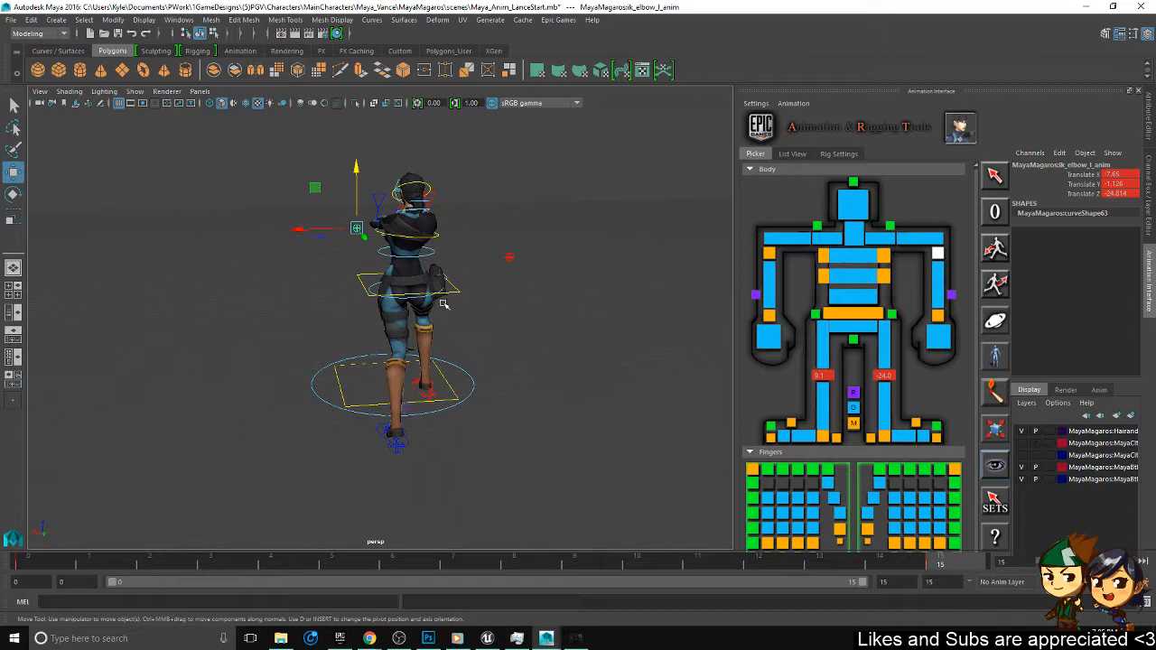
alt+drag(351, 285, 421, 371)
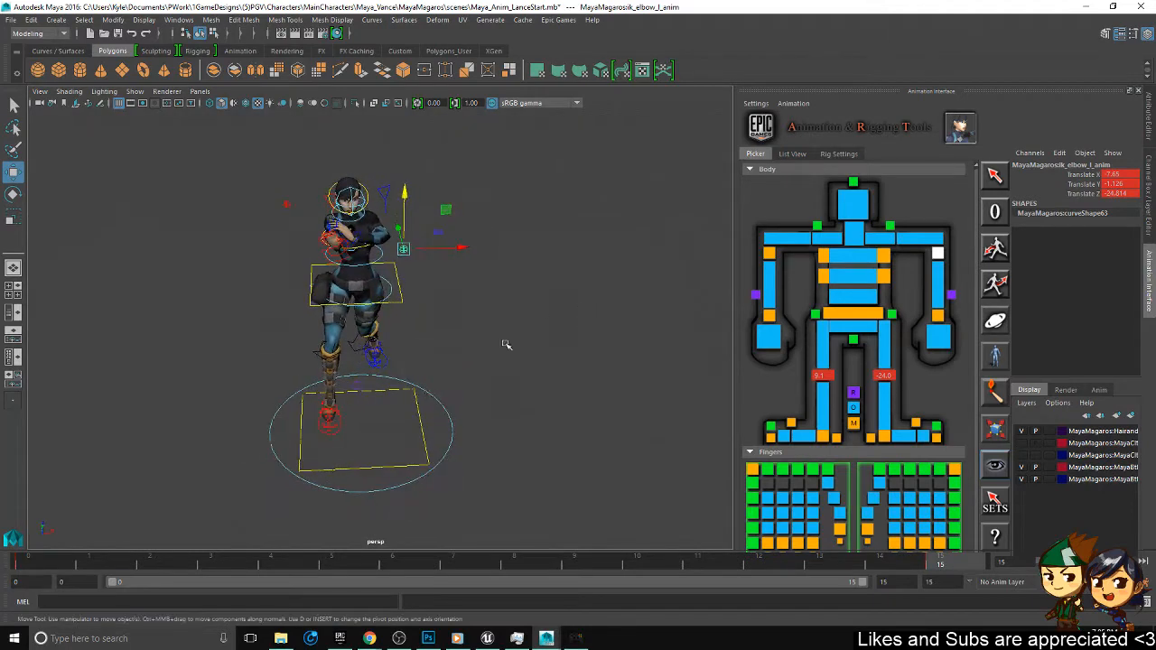
click(388, 361)
key(e)
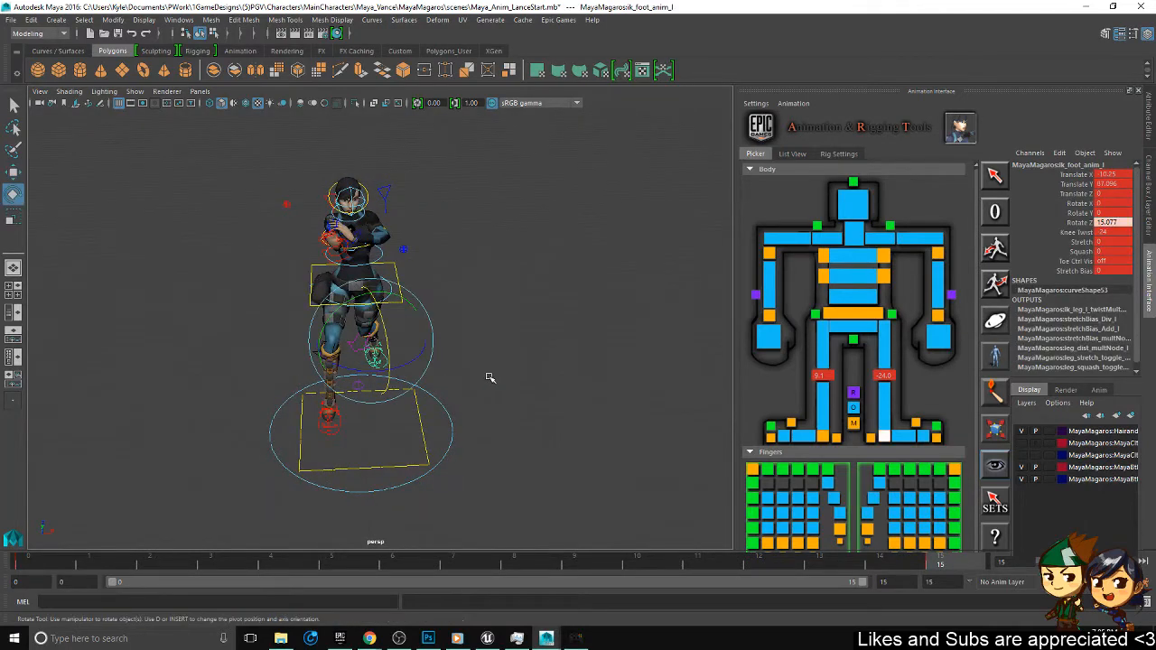
click(1076, 232)
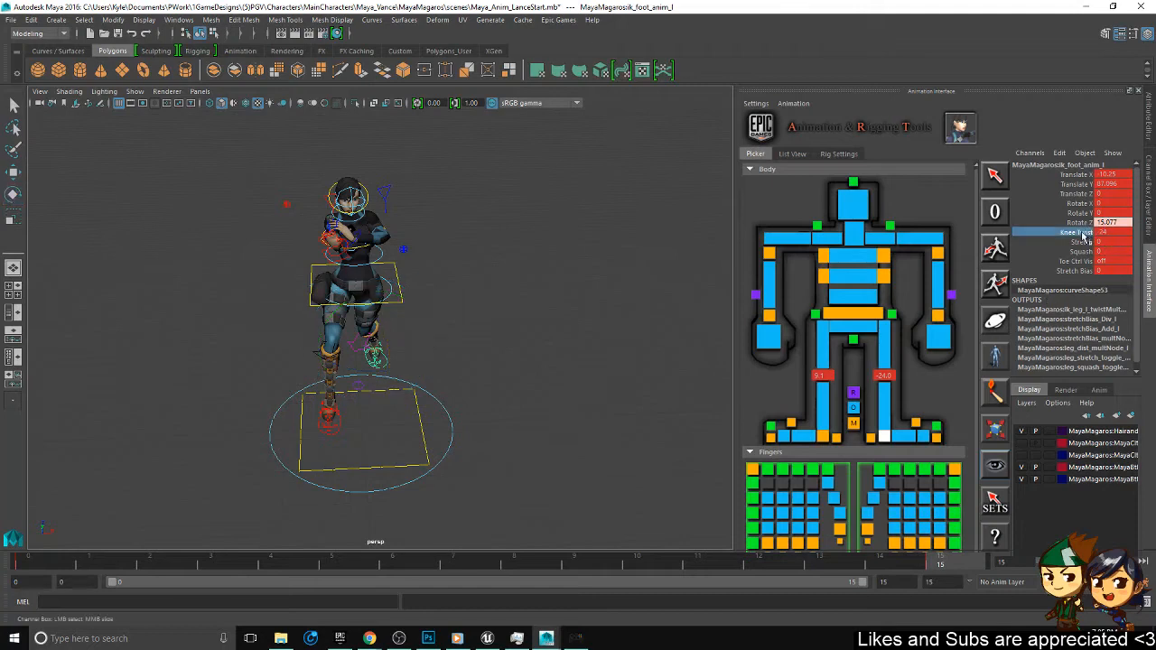
middle_drag(420, 381, 678, 365)
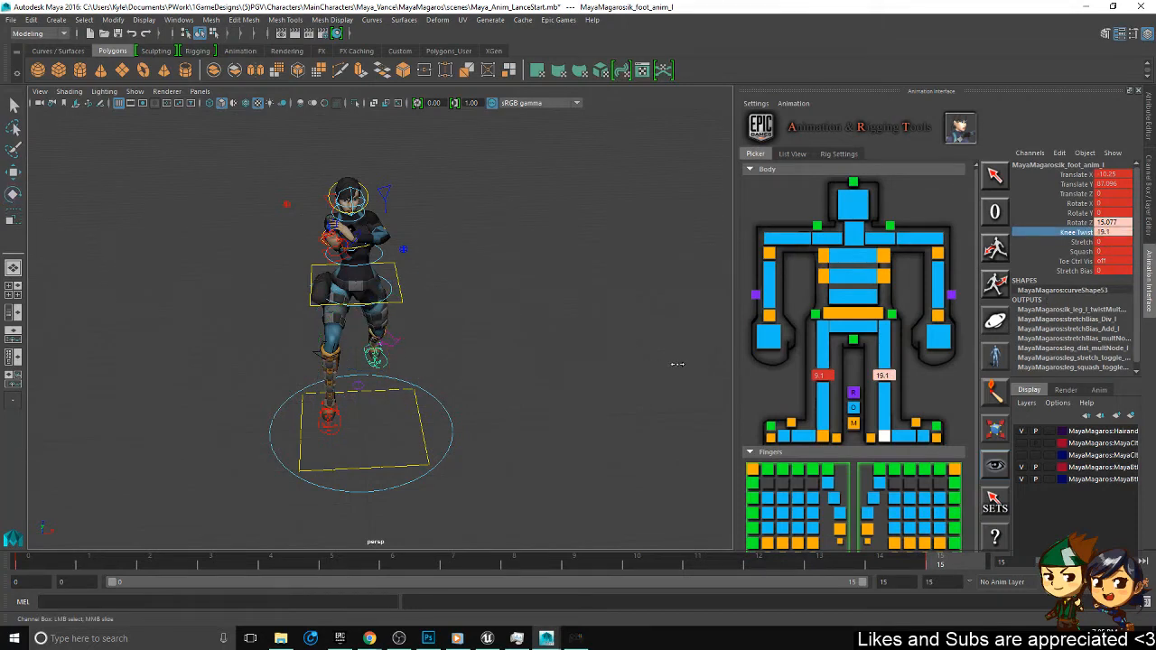
alt+drag(510, 396, 633, 411)
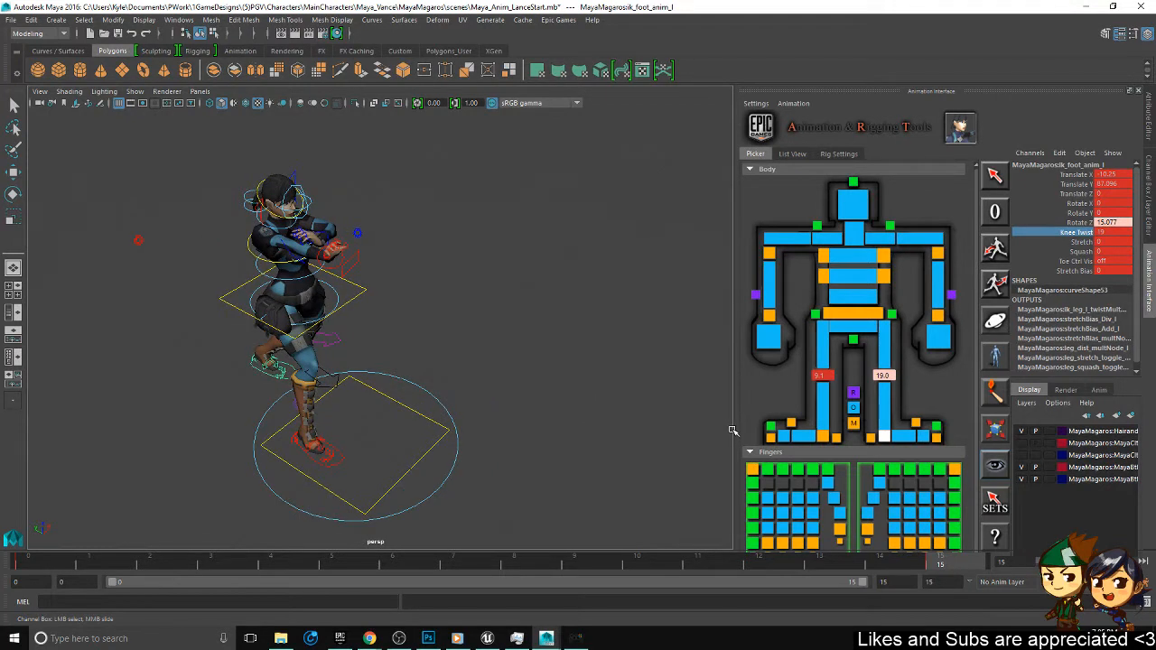
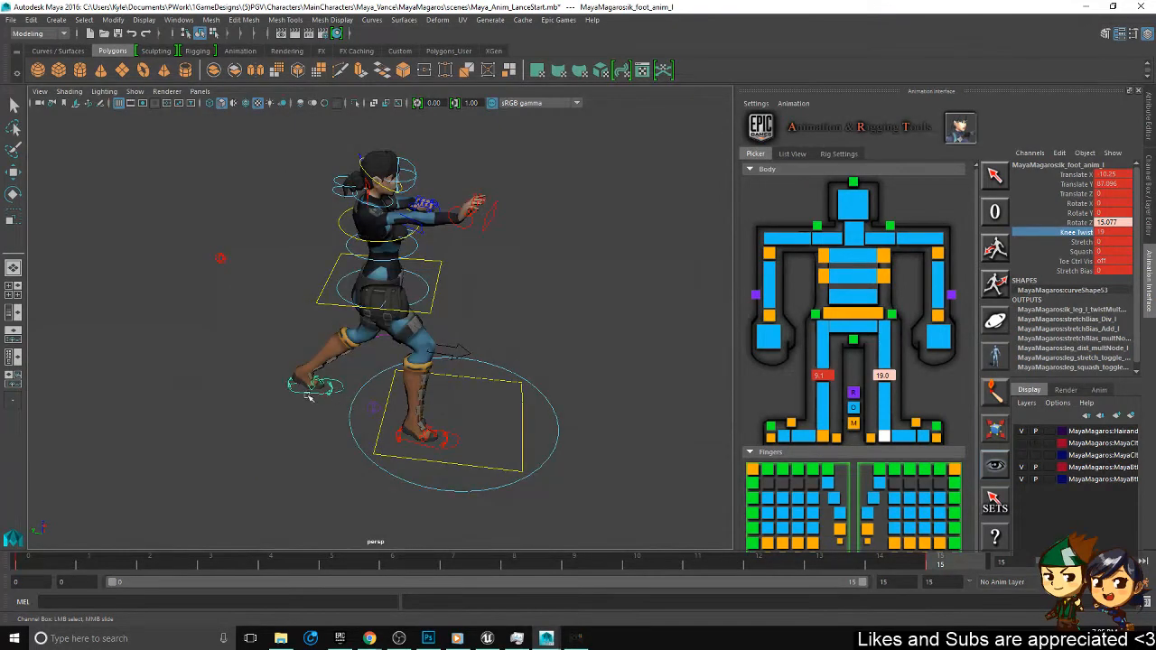
- Move the left foot control farther back to about Y 93.1 and key its translation
alt+drag(325, 409, 271, 356)
key(w)
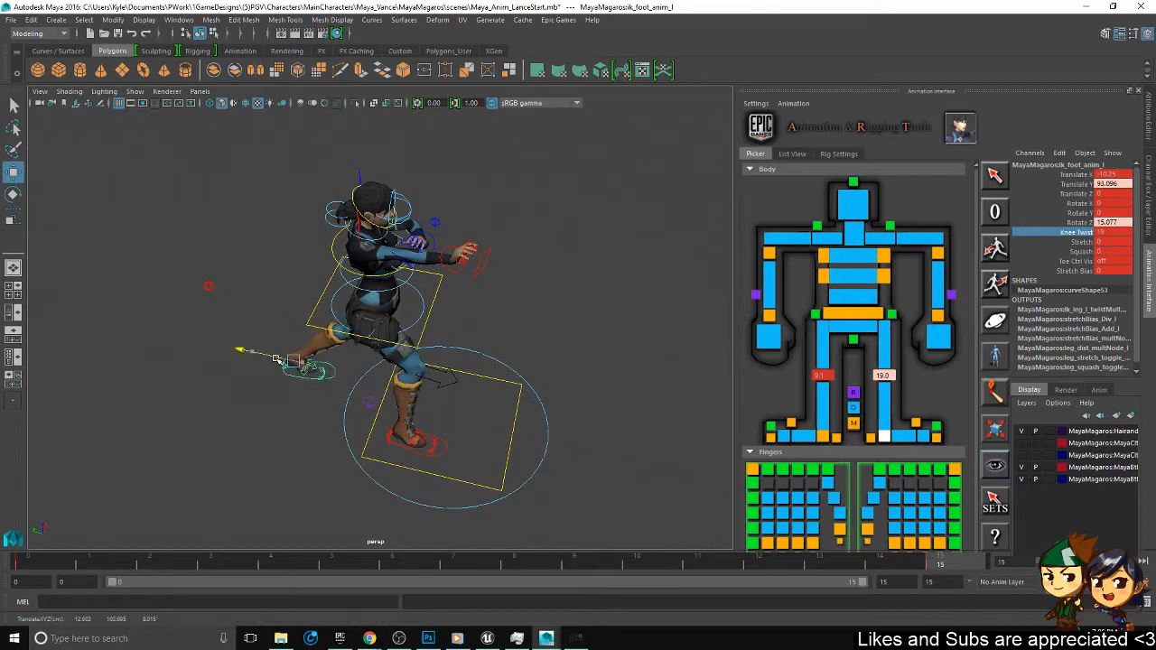
alt+drag(350, 372, 358, 320)
key(shift+w)
alt+middle_drag(541, 284, 514, 338)
alt+drag(514, 337, 536, 328)
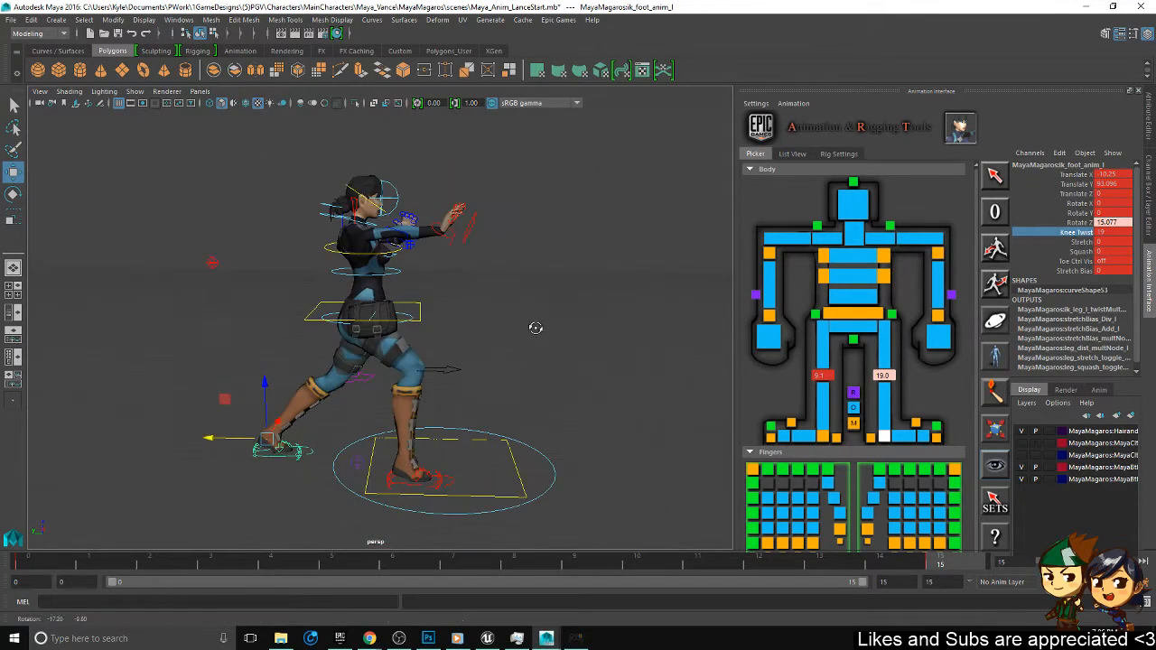
alt+middle_drag(504, 218, 433, 305)
alt+right_drag(433, 306, 459, 405)
alt+drag(428, 273, 389, 333)
alt+middle_drag(293, 295, 364, 307)
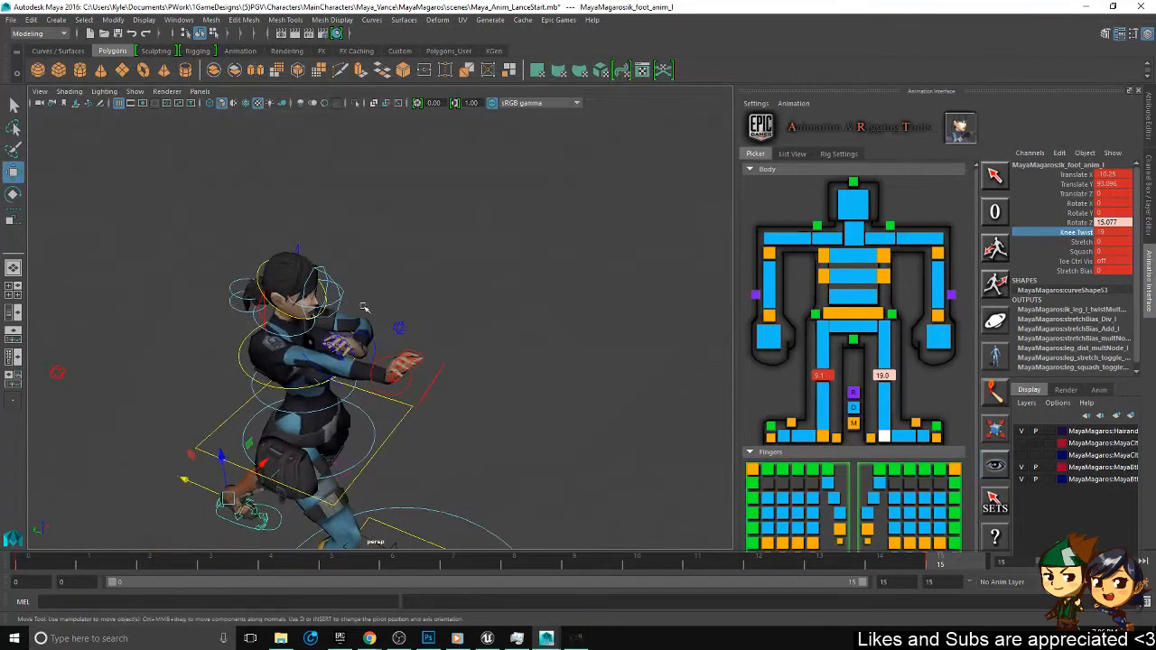
- Turn the head at frame 15 by rotating the neck control to about -18.7 on X and -23.6 on Y
click(374, 337)
alt+drag(389, 334, 295, 263)
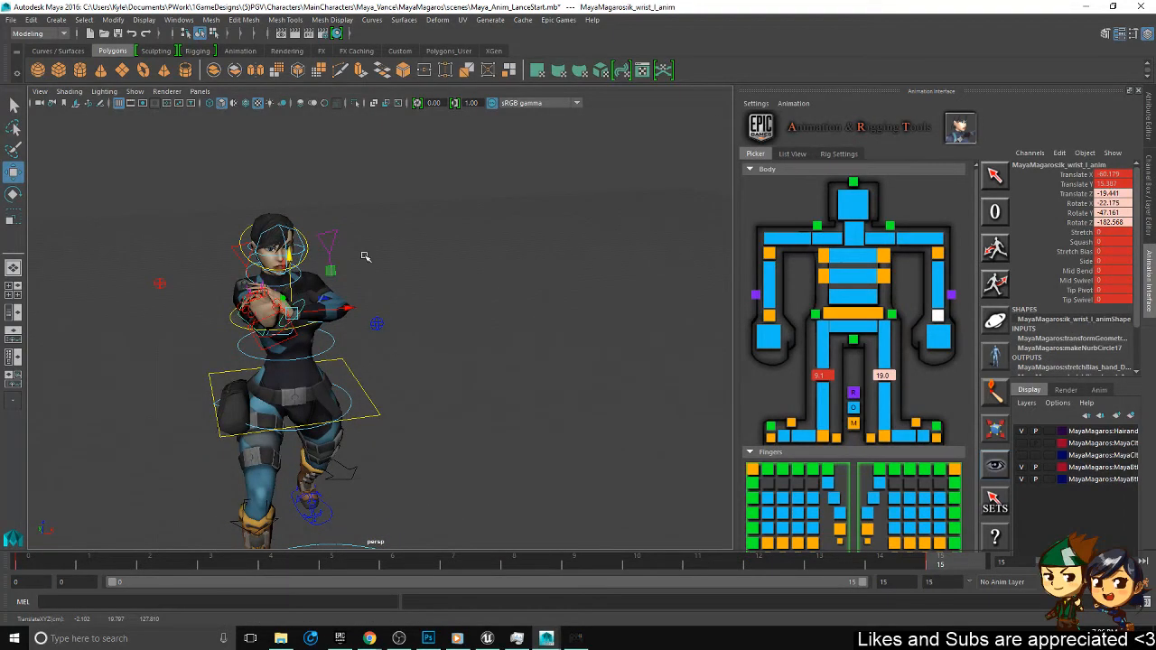
alt+drag(365, 256, 356, 261)
click(299, 268)
key(e)
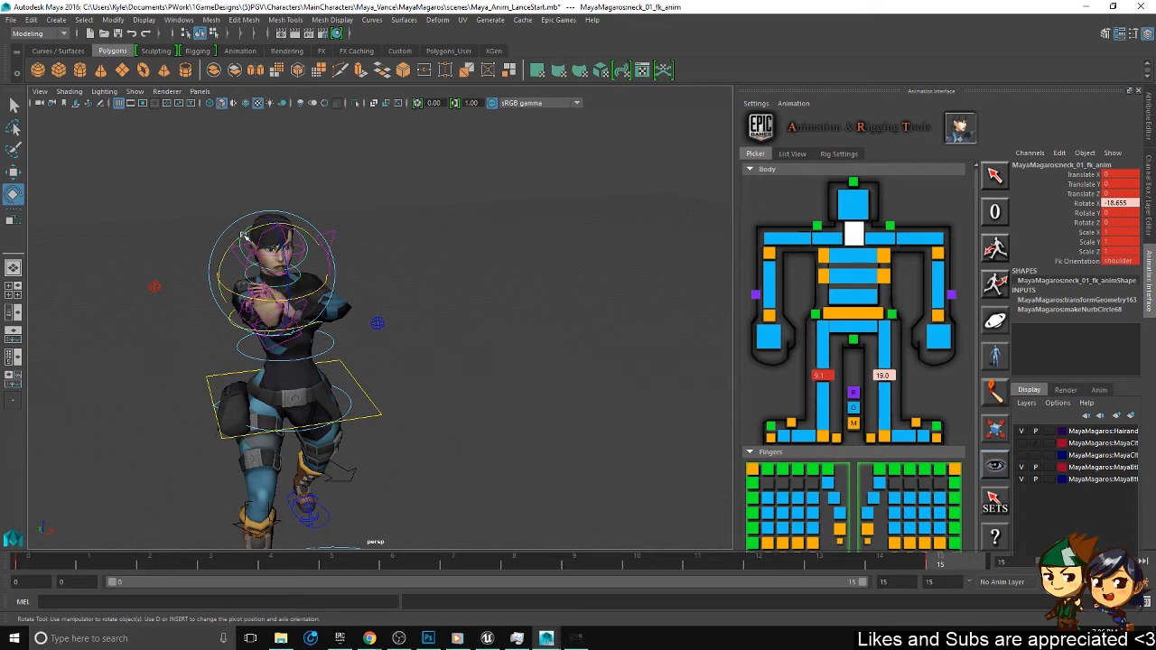
drag(242, 235, 215, 251)
alt+drag(367, 229, 506, 219)
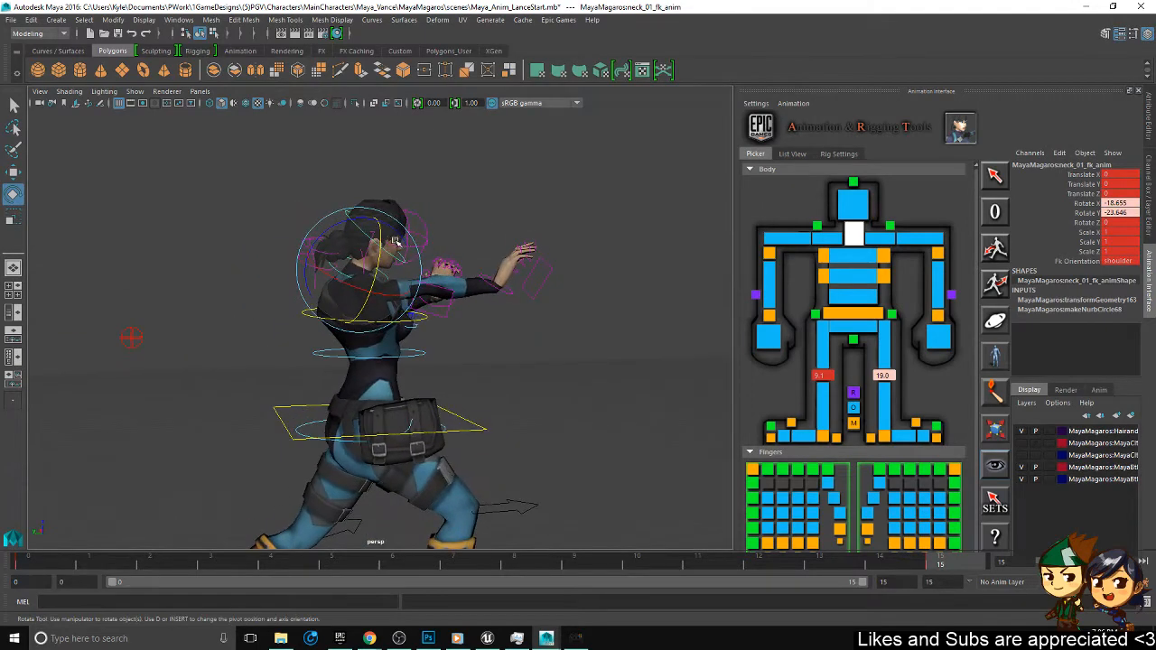
alt+drag(397, 242, 400, 198)
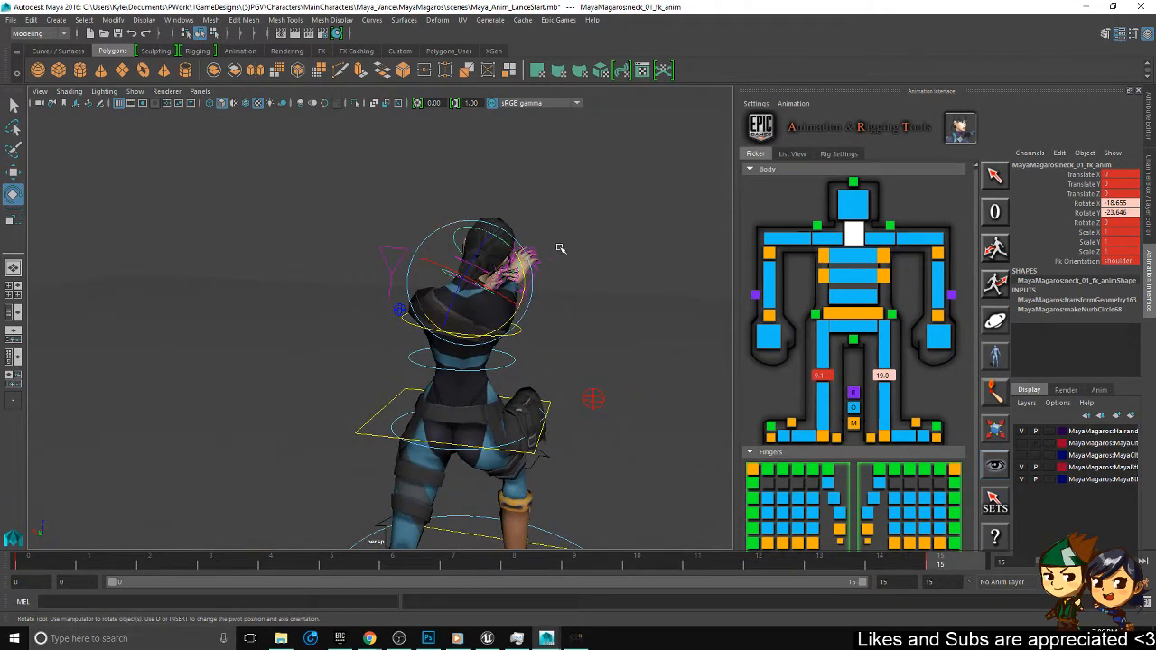
drag(522, 277, 474, 271)
- Move the right clavicle control to about X 4.7, Y 2.0, Z 4.9 and set a key
click(826, 243)
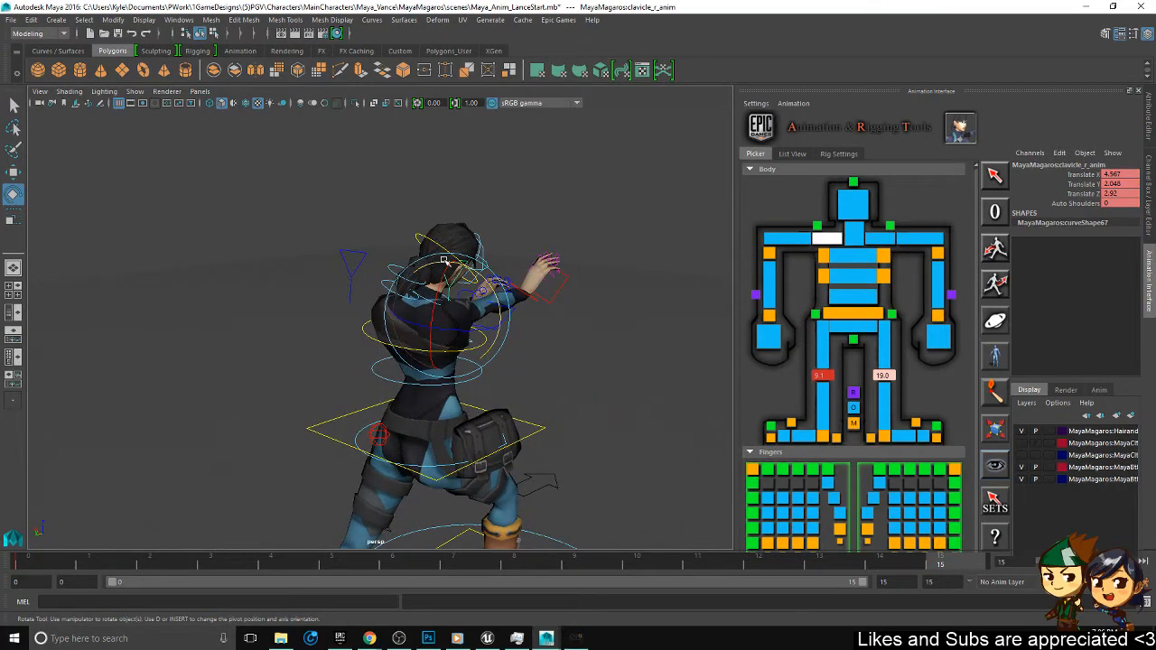
key(w)
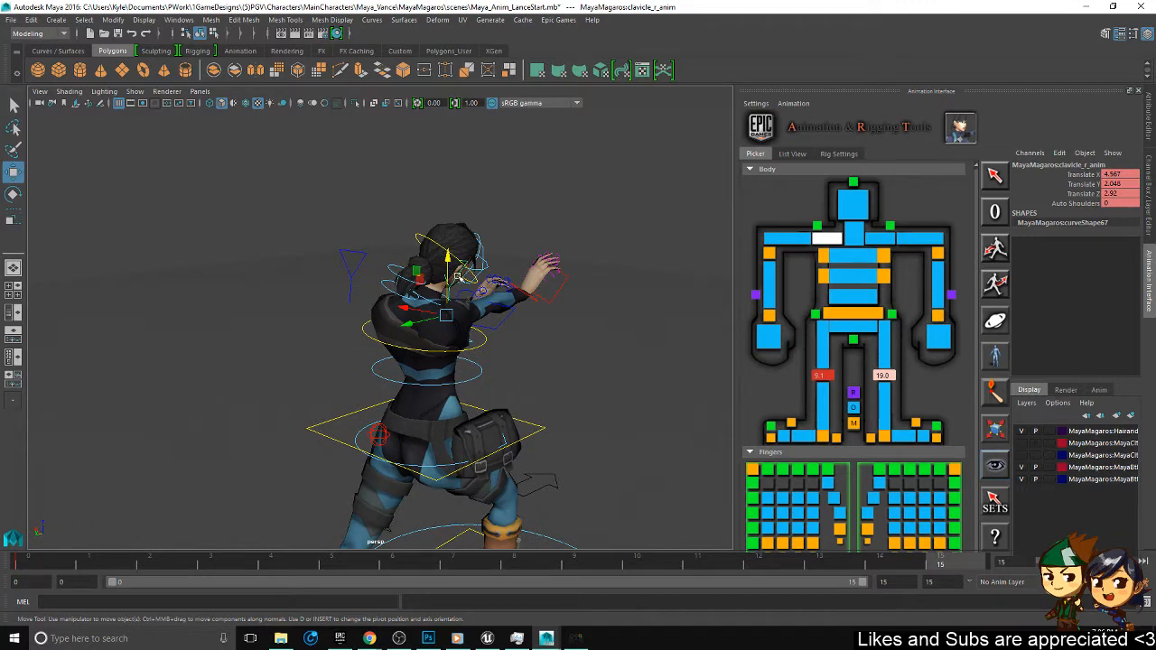
drag(457, 275, 453, 264)
- Set the right foot control's Rotate Z to 0 and key it at frame 15
alt+drag(594, 295, 487, 443)
alt+middle_drag(487, 444, 483, 362)
alt+right_drag(483, 361, 449, 544)
alt+drag(442, 411, 434, 444)
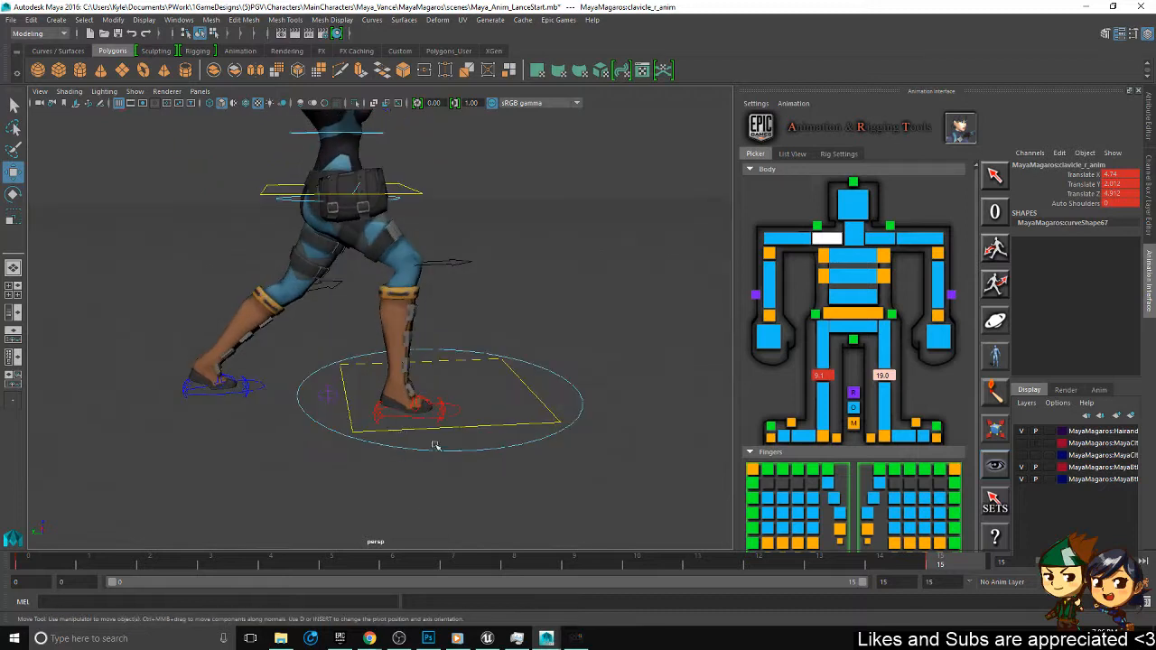
click(376, 413)
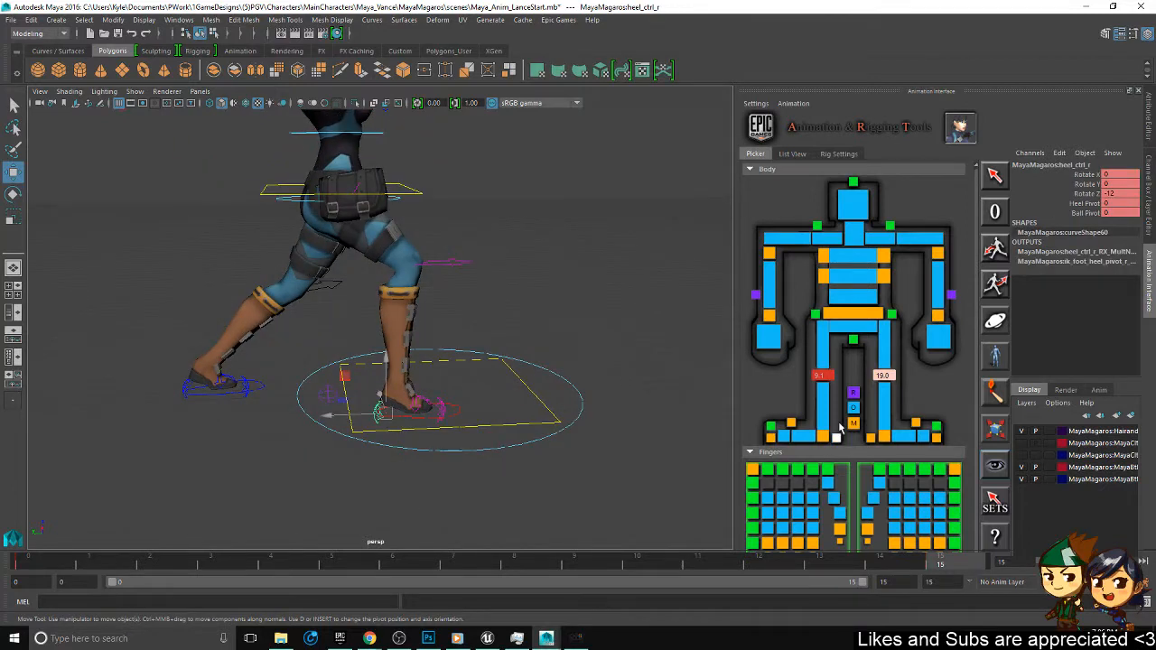
click(823, 435)
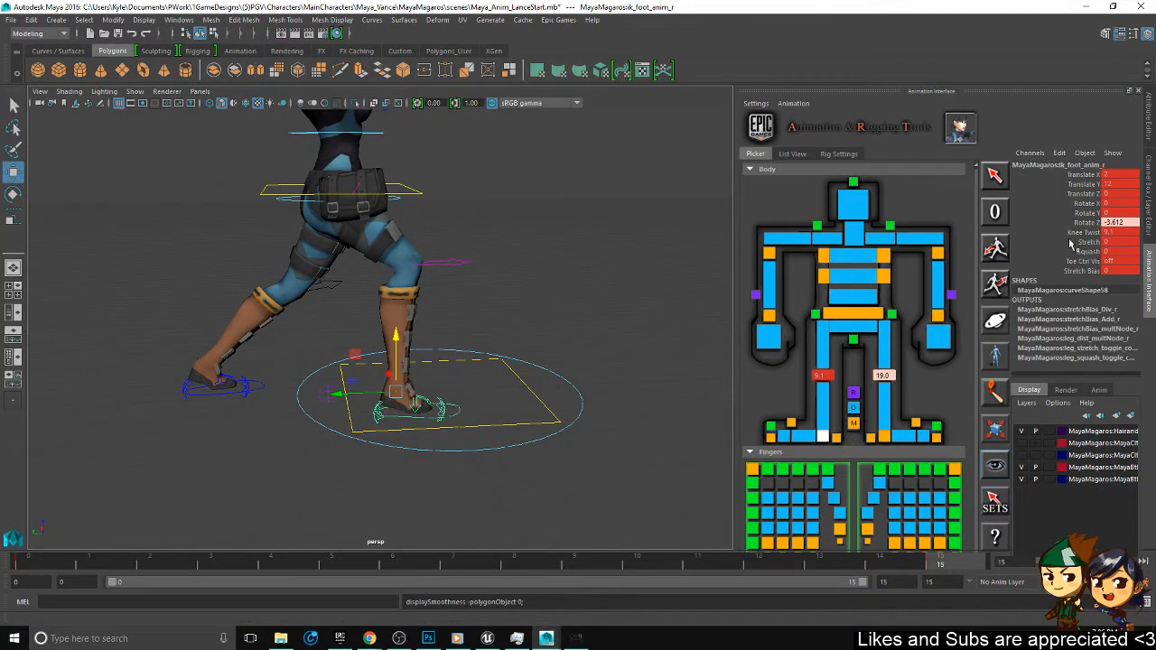
click(1123, 224)
text(0)
key(Return)
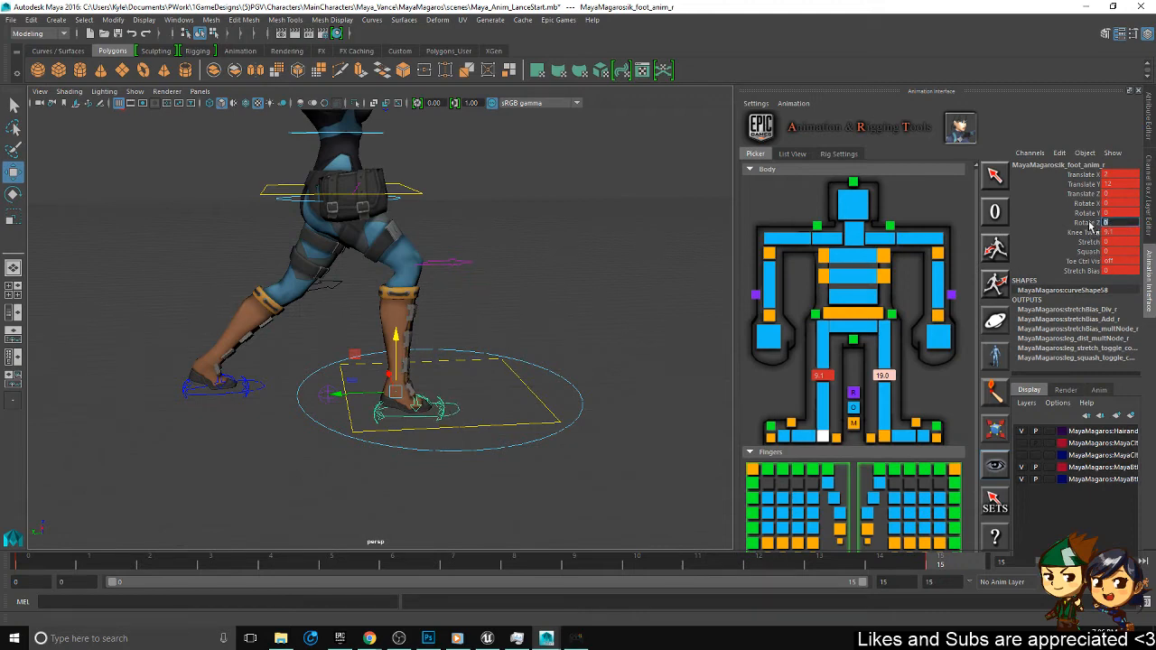
click(1085, 232)
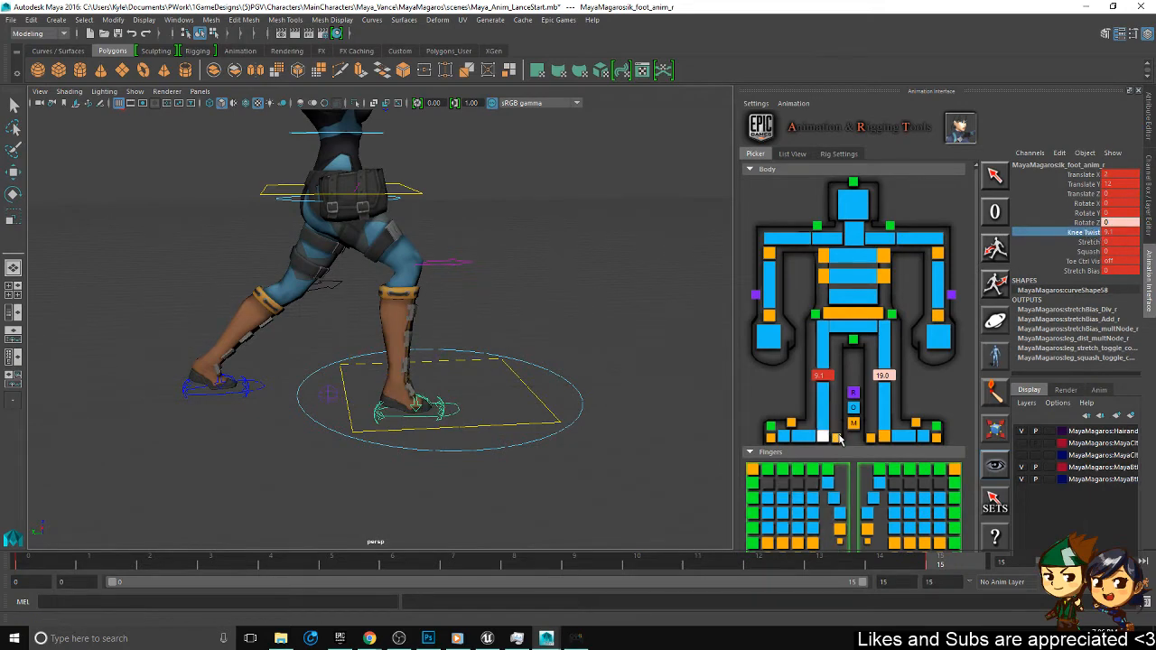
- Set the right heel control's Rotate Z to 0 and key it at frame 15
click(836, 438)
click(1104, 195)
text(0)
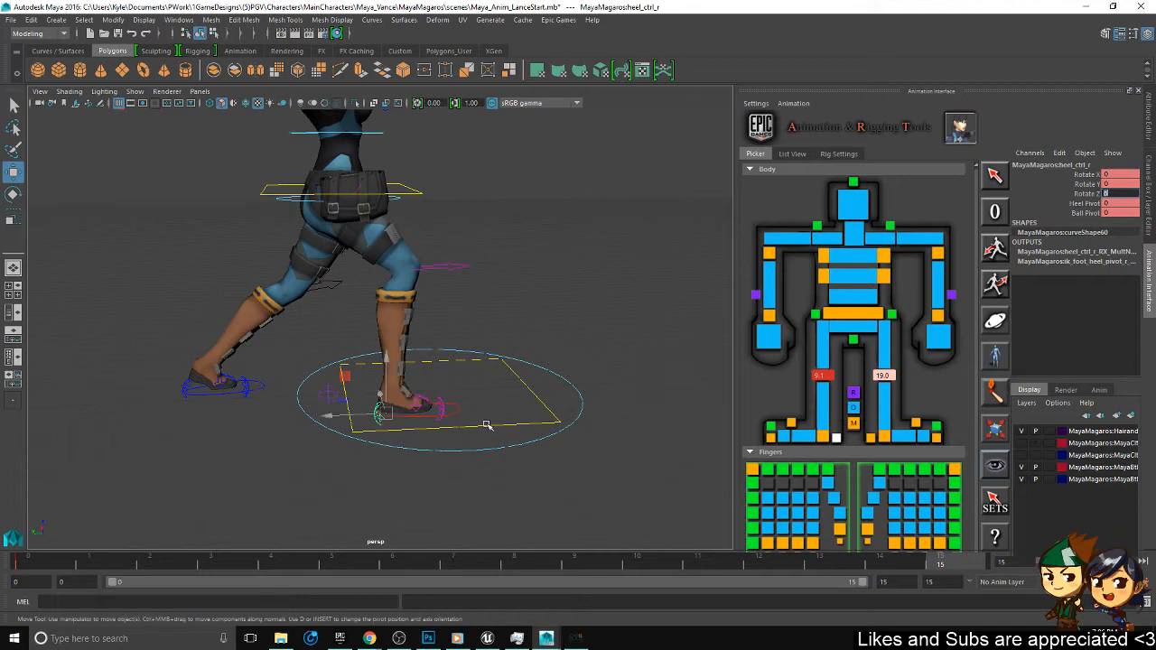
key(Return)
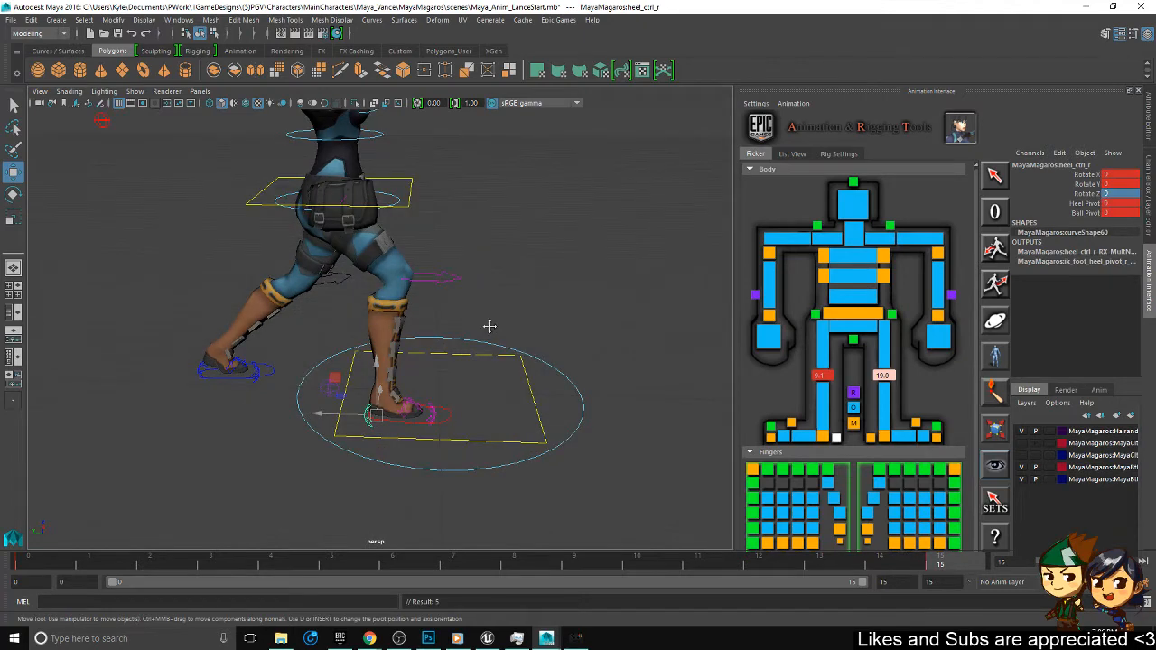
- Play and scrub the animation between frames 0 and 15 from several angles, checking the leg and body motion
alt+middle_drag(487, 326, 526, 297)
drag(58, 564, 1069, 487)
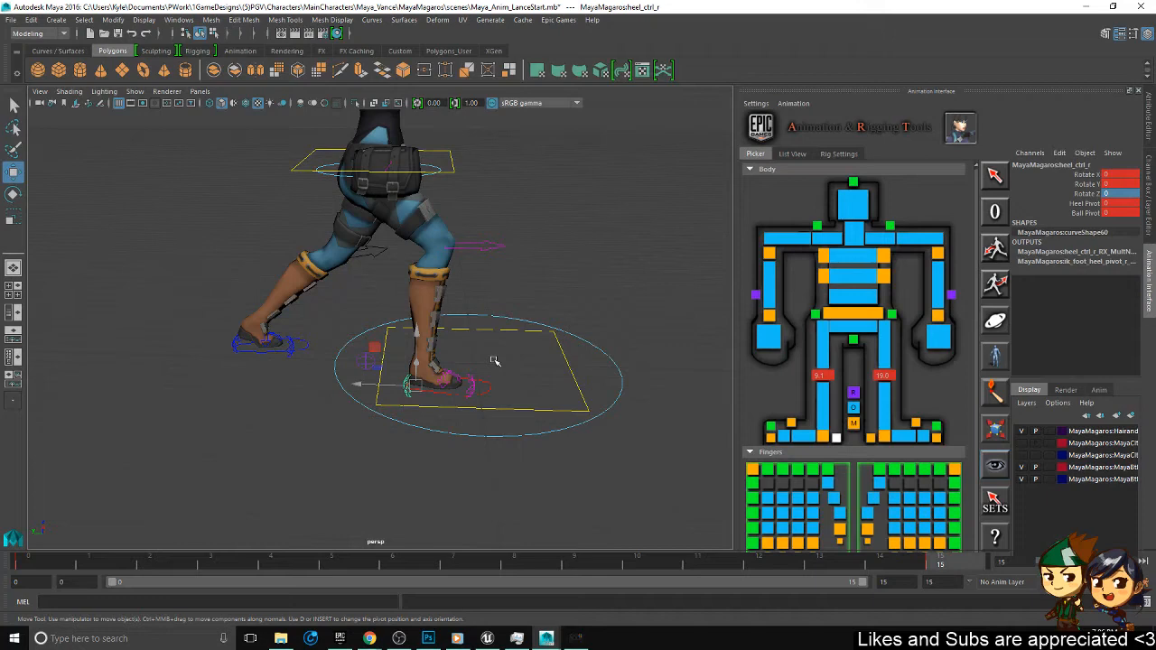
alt+drag(494, 361, 482, 282)
alt+middle_drag(482, 281, 482, 302)
drag(59, 567, 659, 428)
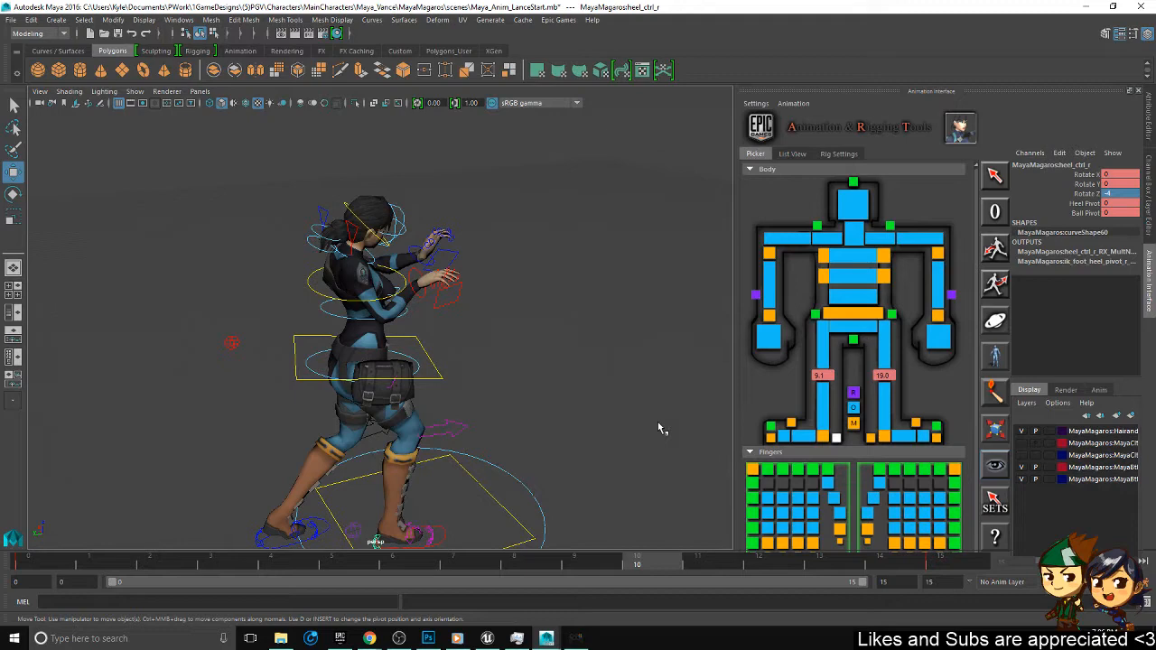
key(alt+v)
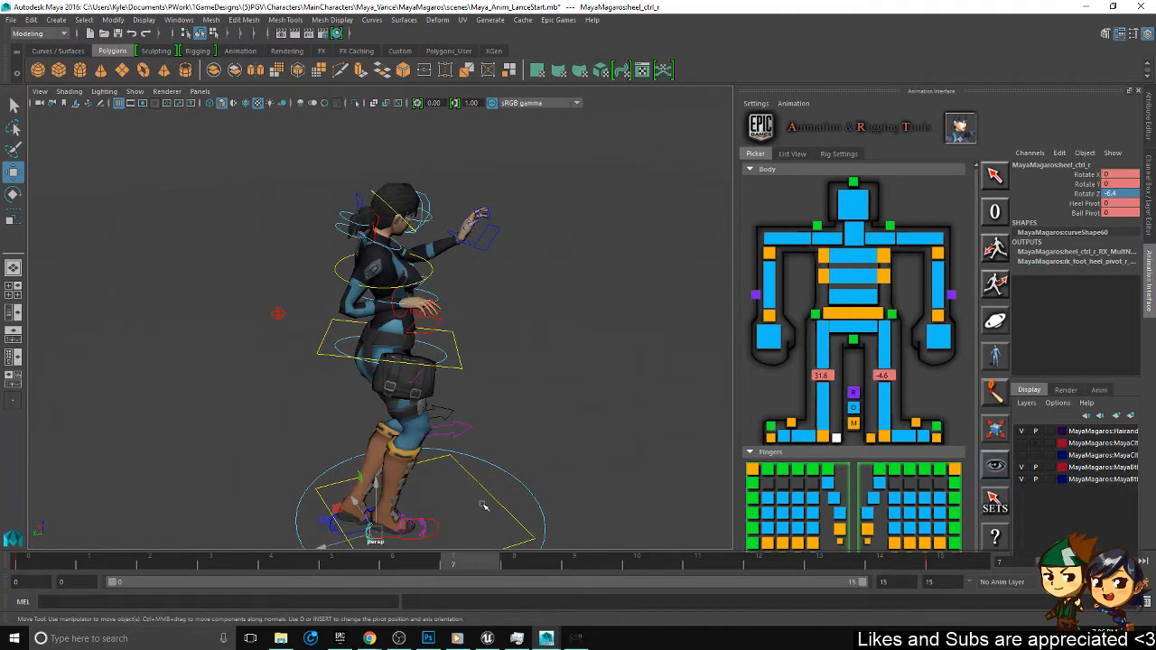
alt+drag(484, 507, 539, 447)
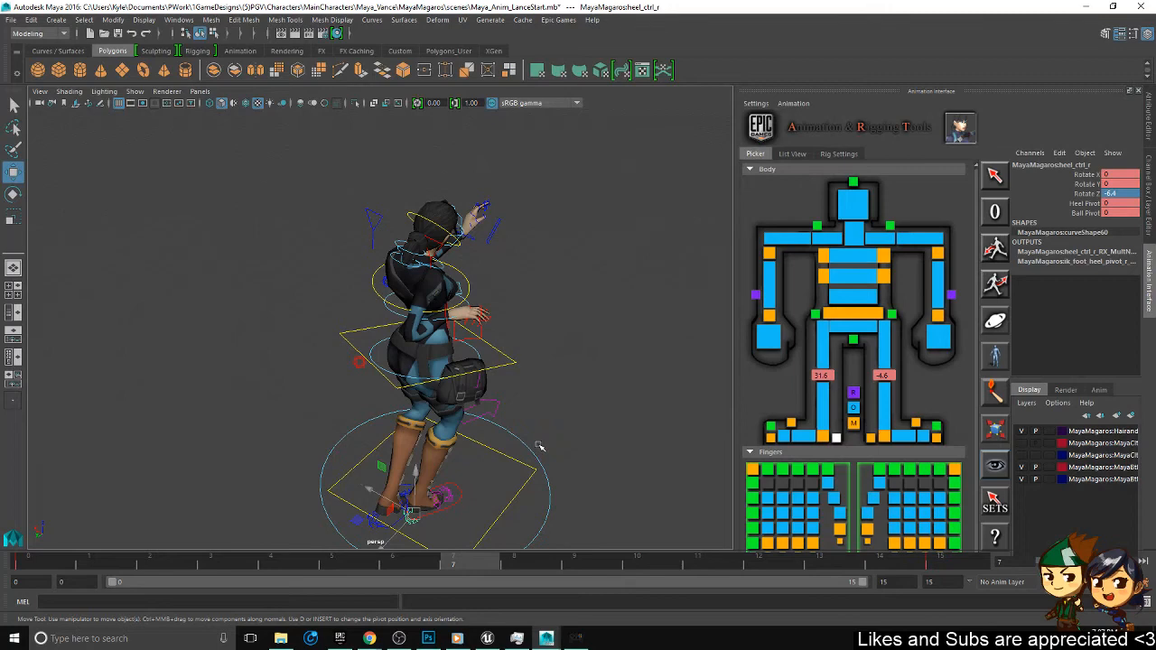
drag(146, 570, 2, 589)
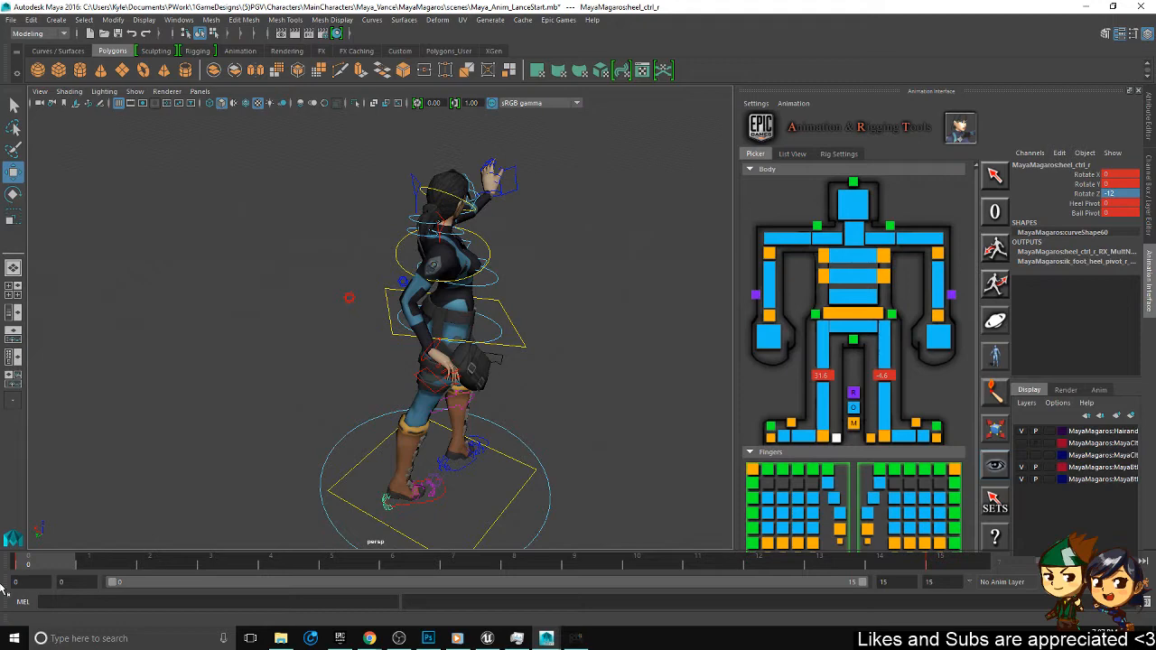
drag(0, 589, 1, 588)
alt+middle_drag(725, 456, 638, 391)
alt+drag(346, 397, 312, 515)
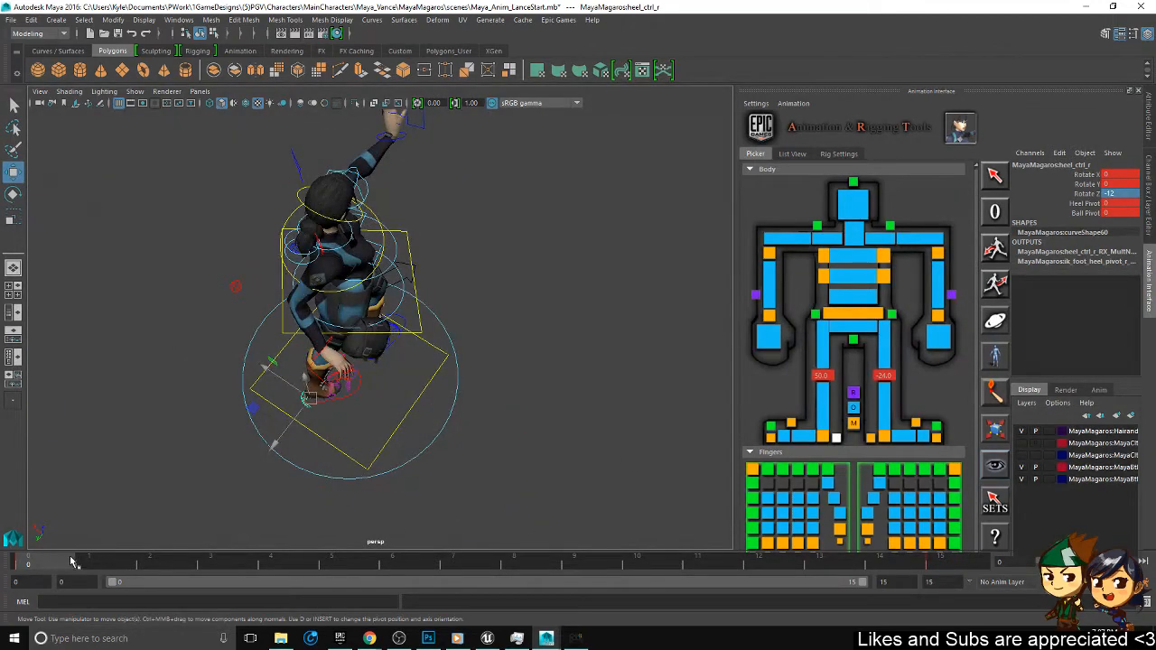
drag(72, 562, 11, 362)
alt+drag(365, 380, 319, 349)
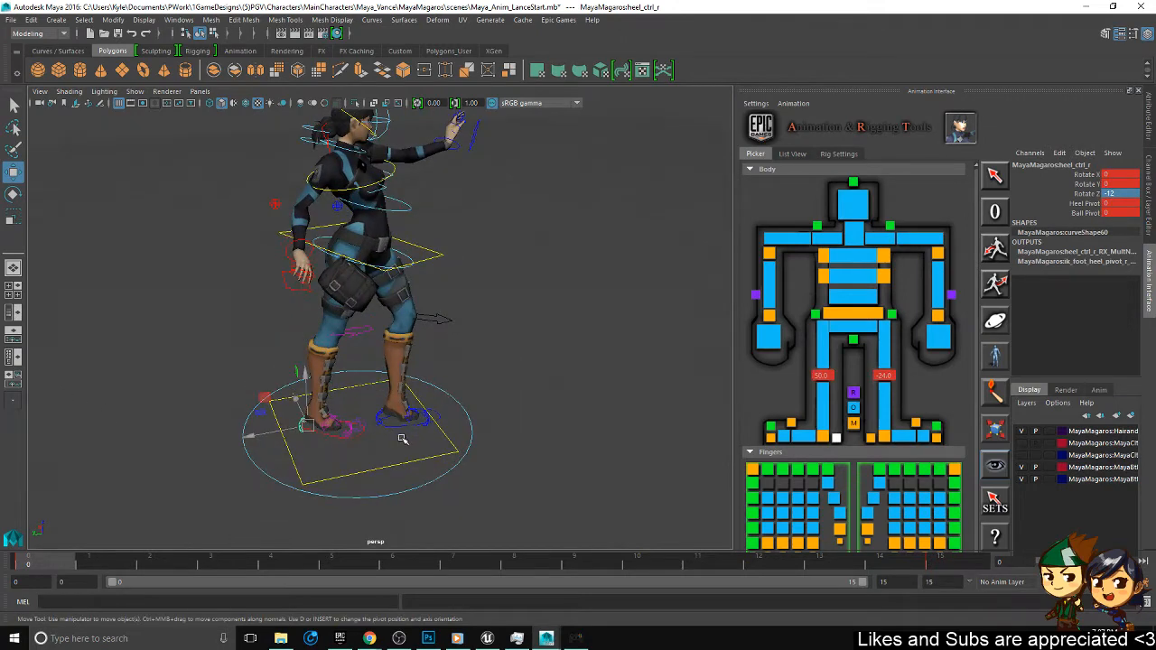
- Try to copy the left foot control's key from frame 0 to frame 5, skipping the missing reference file
click(296, 531)
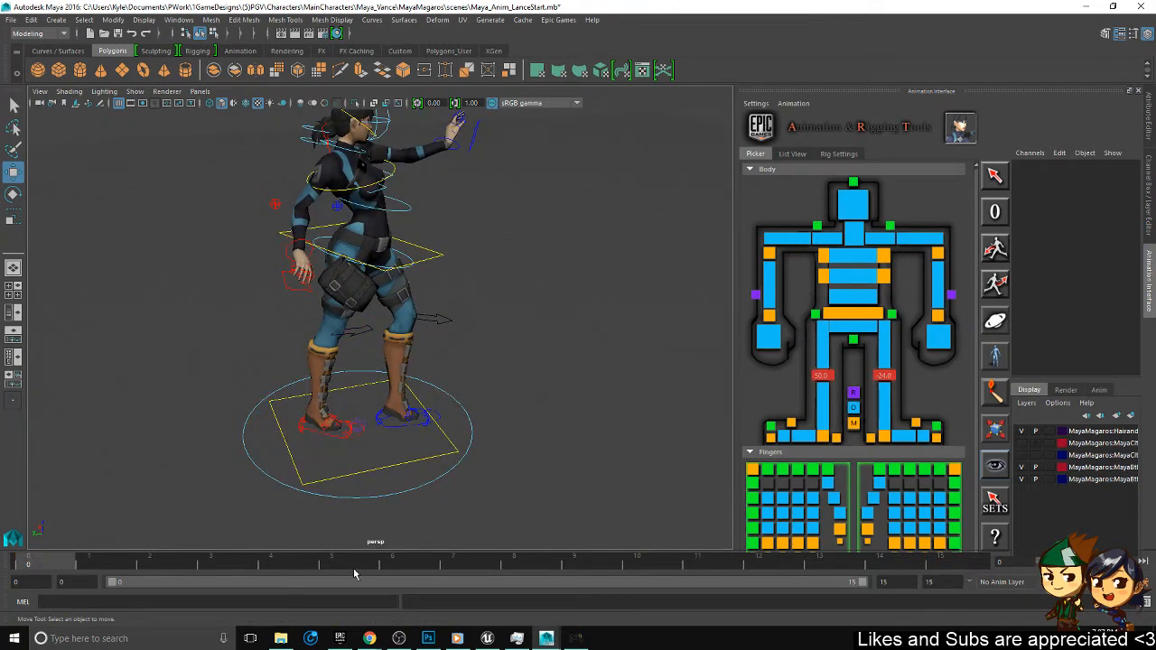
drag(354, 575, 27, 565)
click(403, 430)
right_click(54, 567)
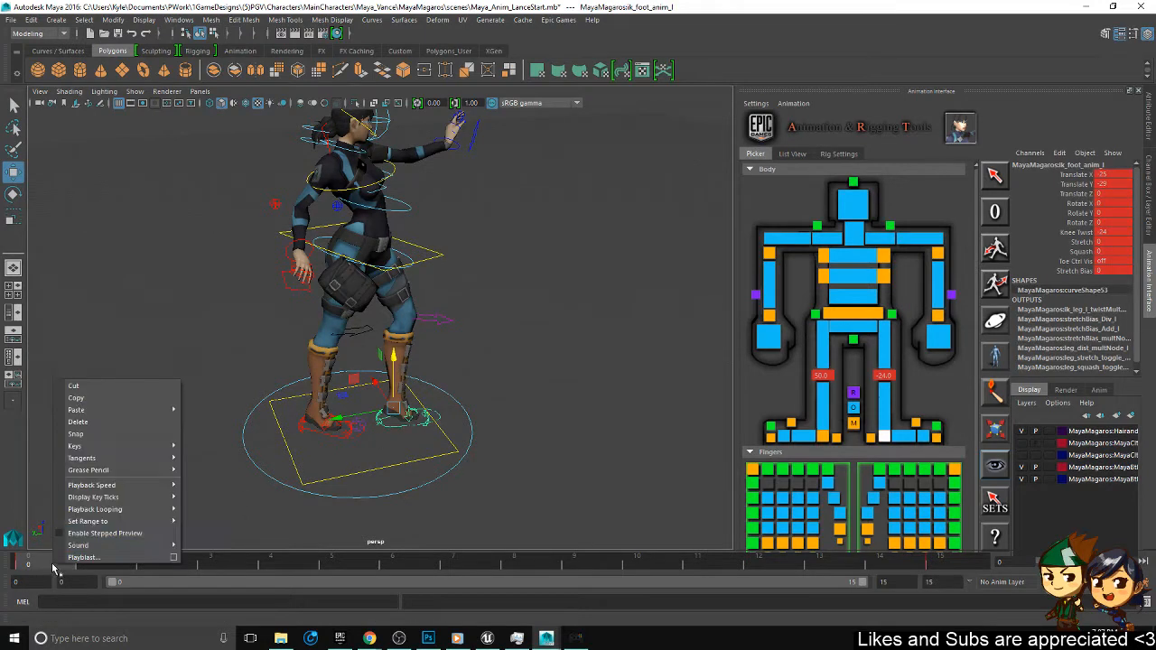
click(91, 403)
click(331, 565)
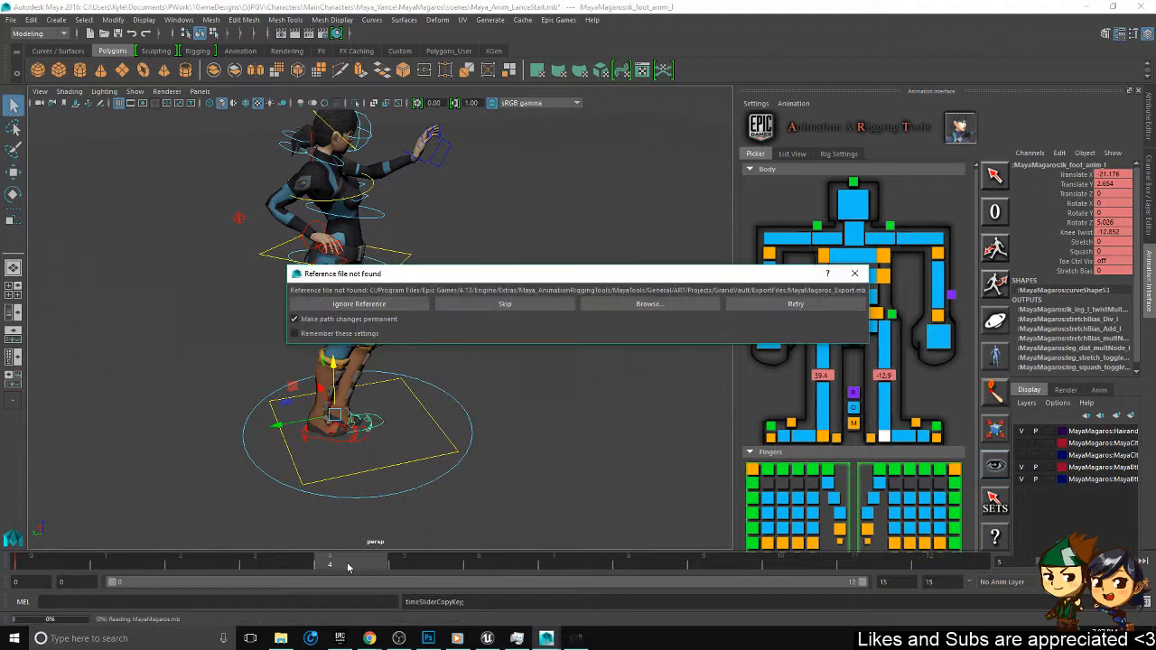
click(505, 305)
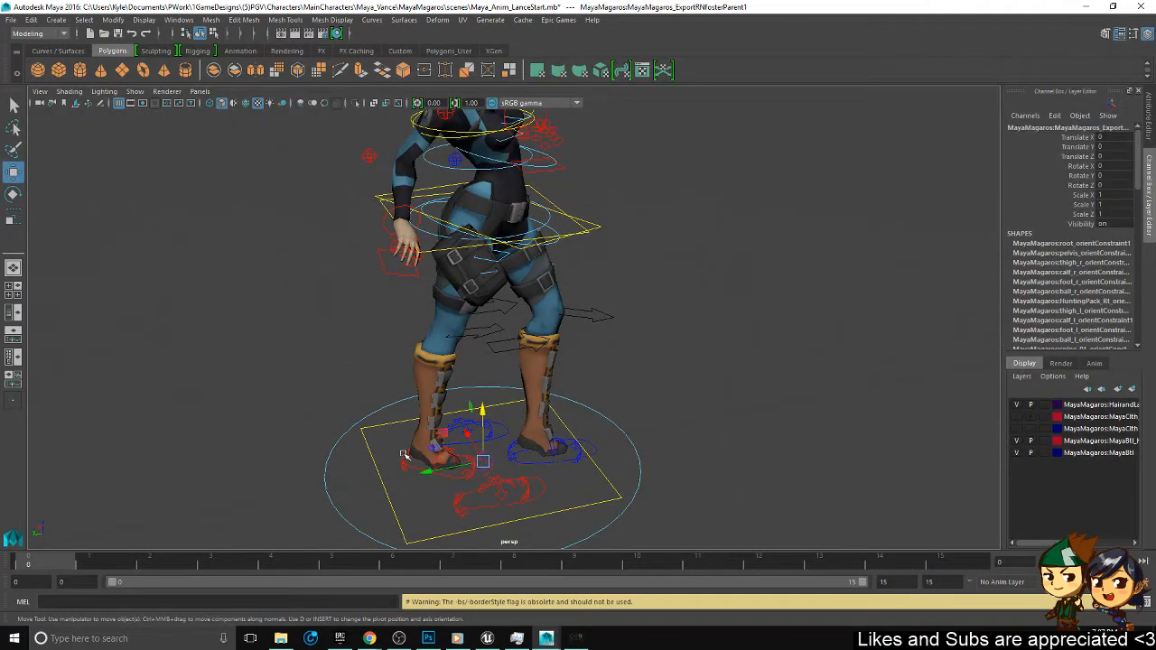
- Try to undo the accidental paste that duplicated the rig controls
alt+middle_drag(709, 375, 607, 379)
key(ctrl+z)
key(ctrl+z)
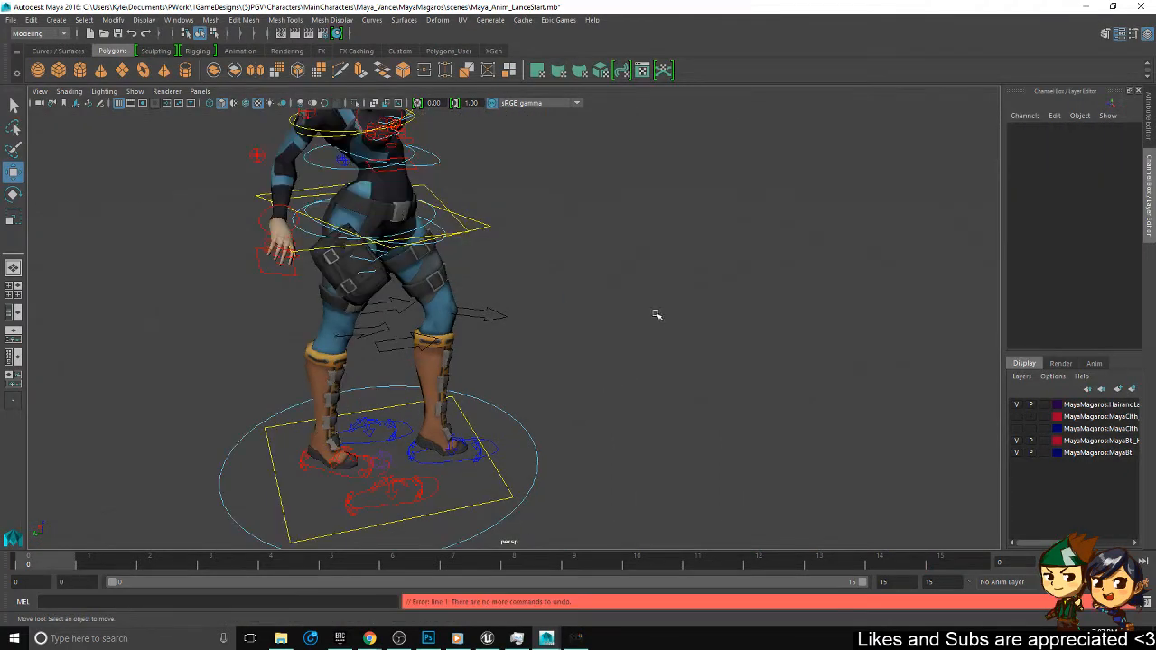
alt+middle_drag(773, 152, 720, 205)
alt+right_drag(723, 206, 640, 230)
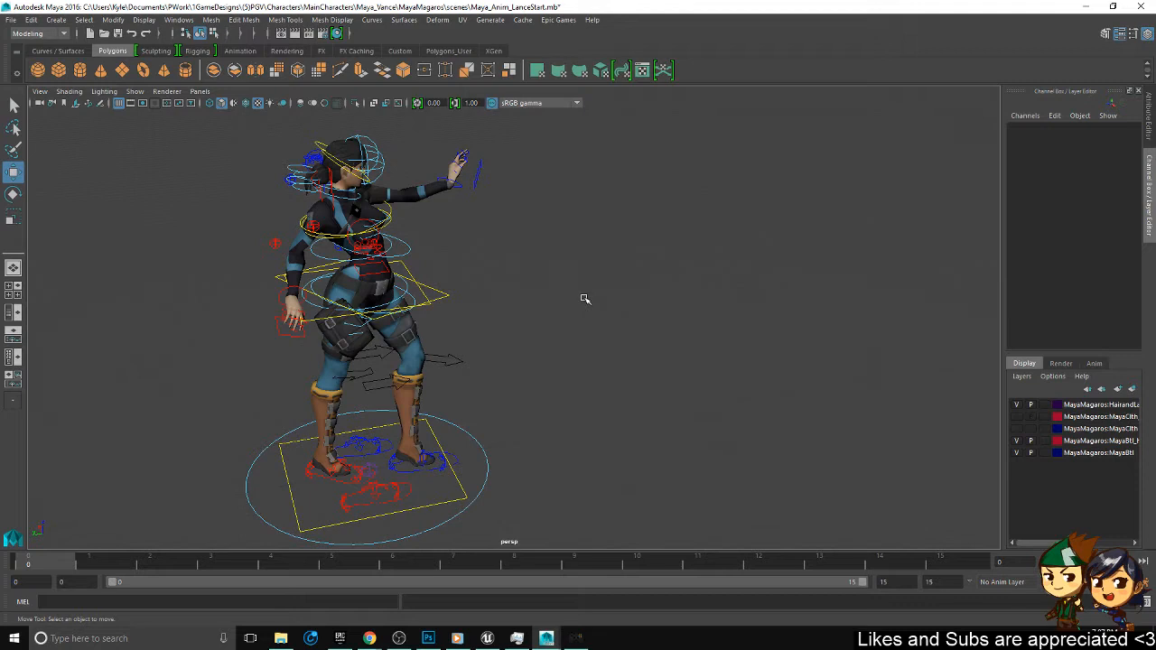
- Delete the duplicated rig group using the Outliner, return to frame 0 and save the scene
click(1152, 131)
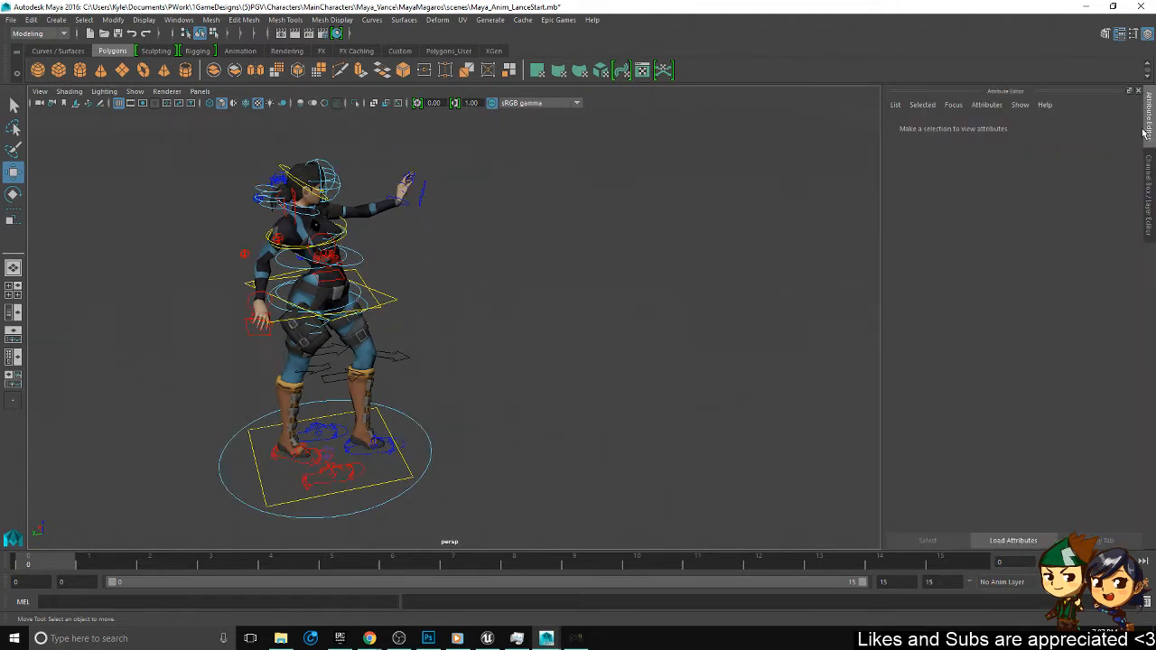
click(1147, 190)
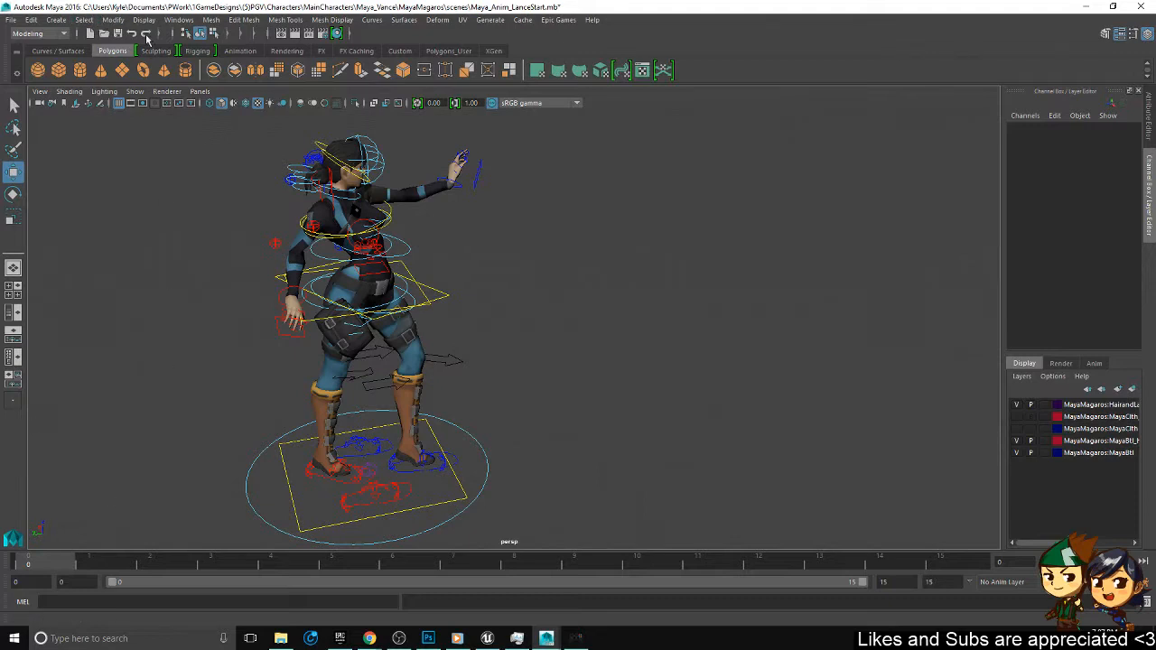
click(179, 19)
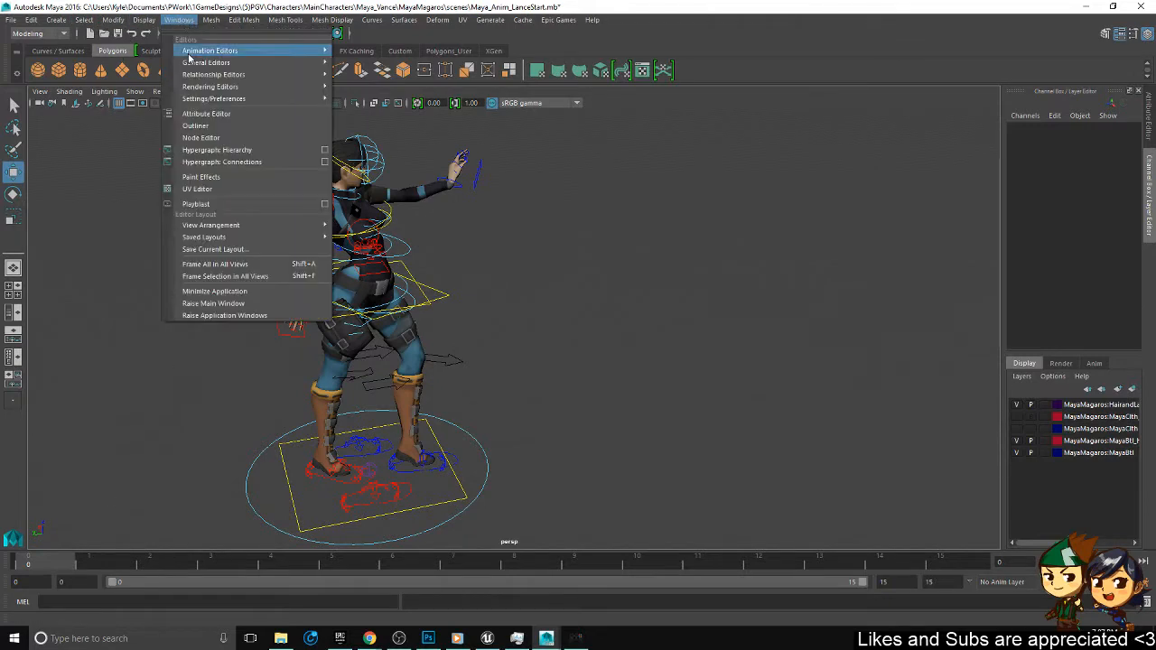
click(207, 126)
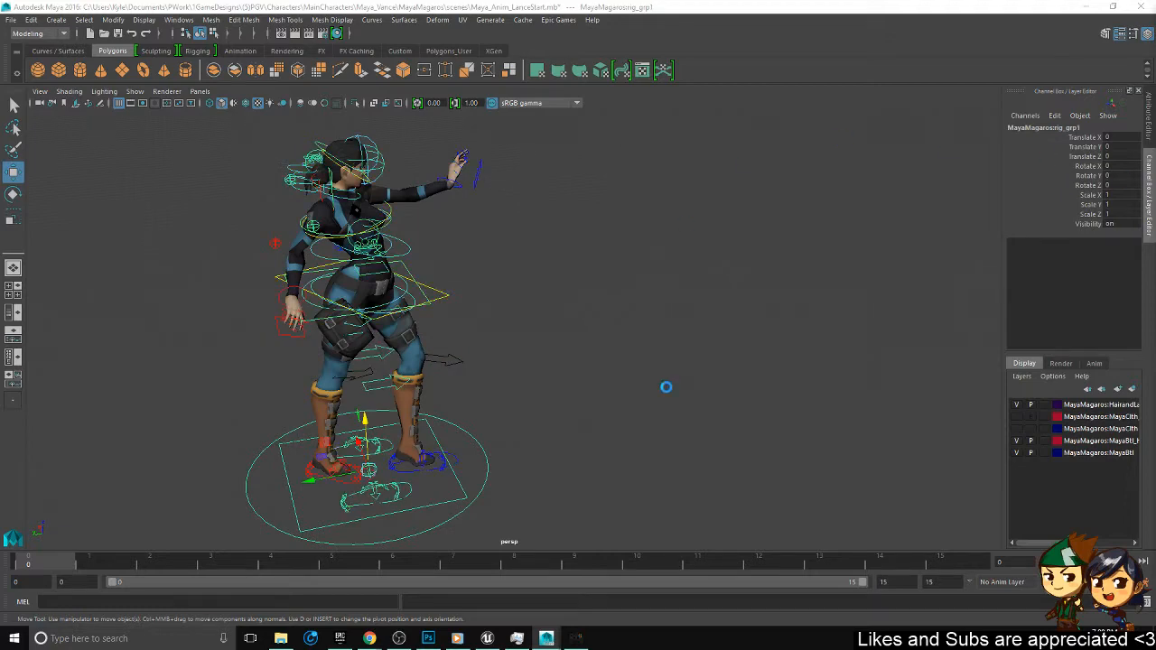
click(706, 313)
drag(42, 560, 2, 552)
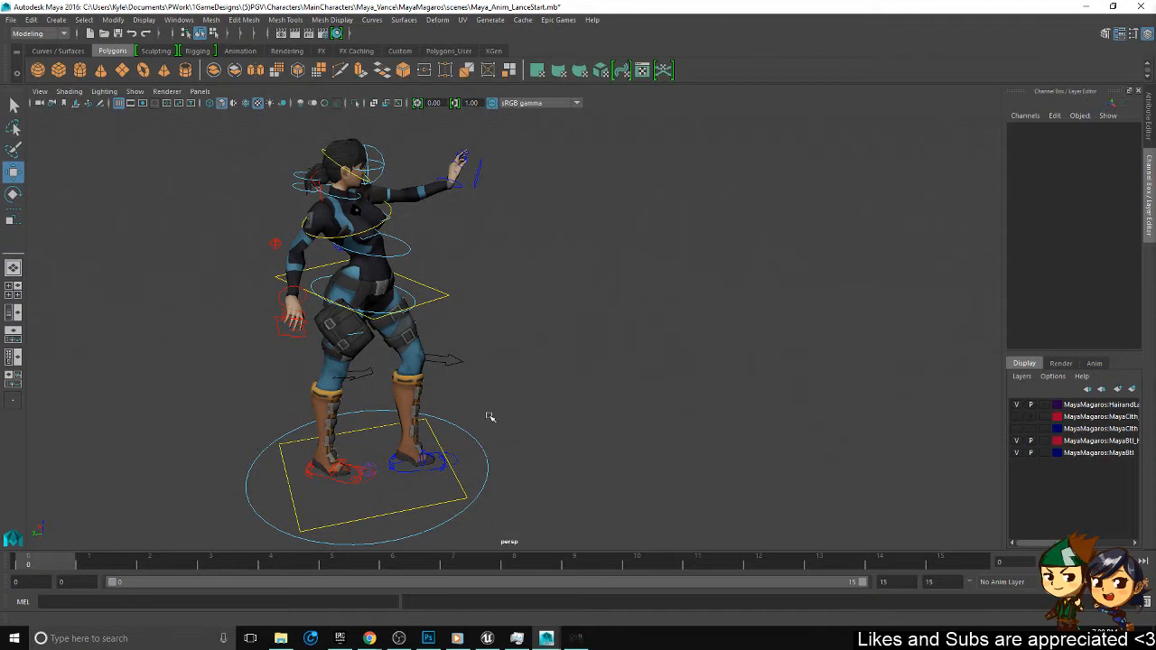
key(ctrl+s)
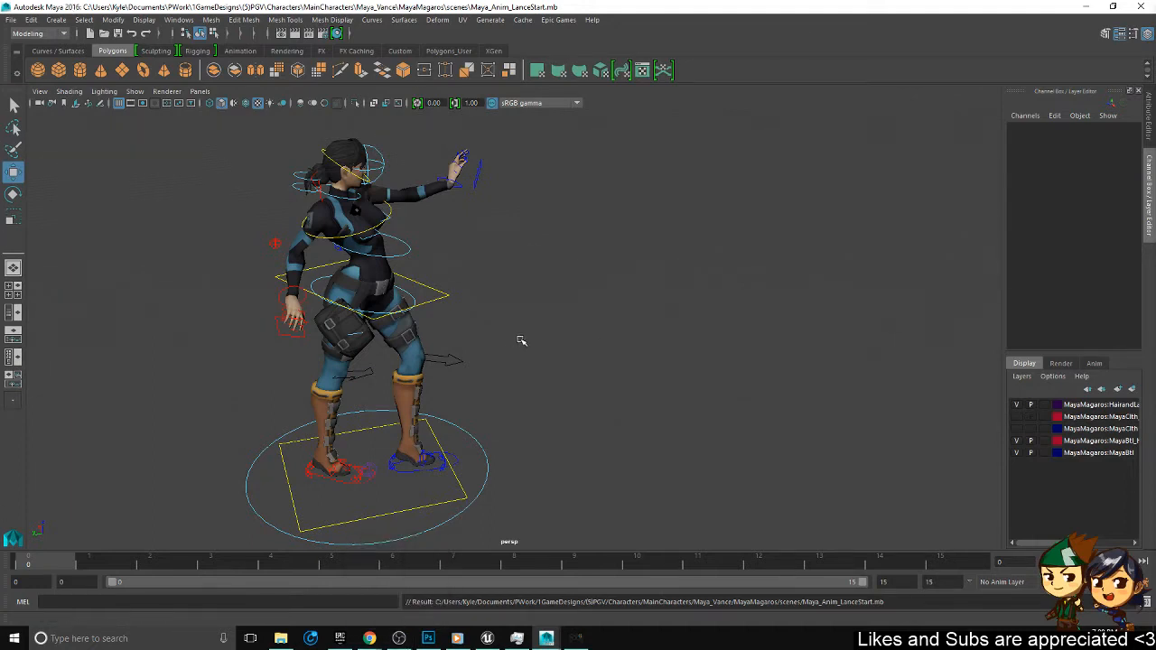
- Scrub the timeline from frame 0 to frame 15 to review the full lance start motion from the side
alt+drag(521, 340, 606, 406)
alt+drag(699, 343, 604, 381)
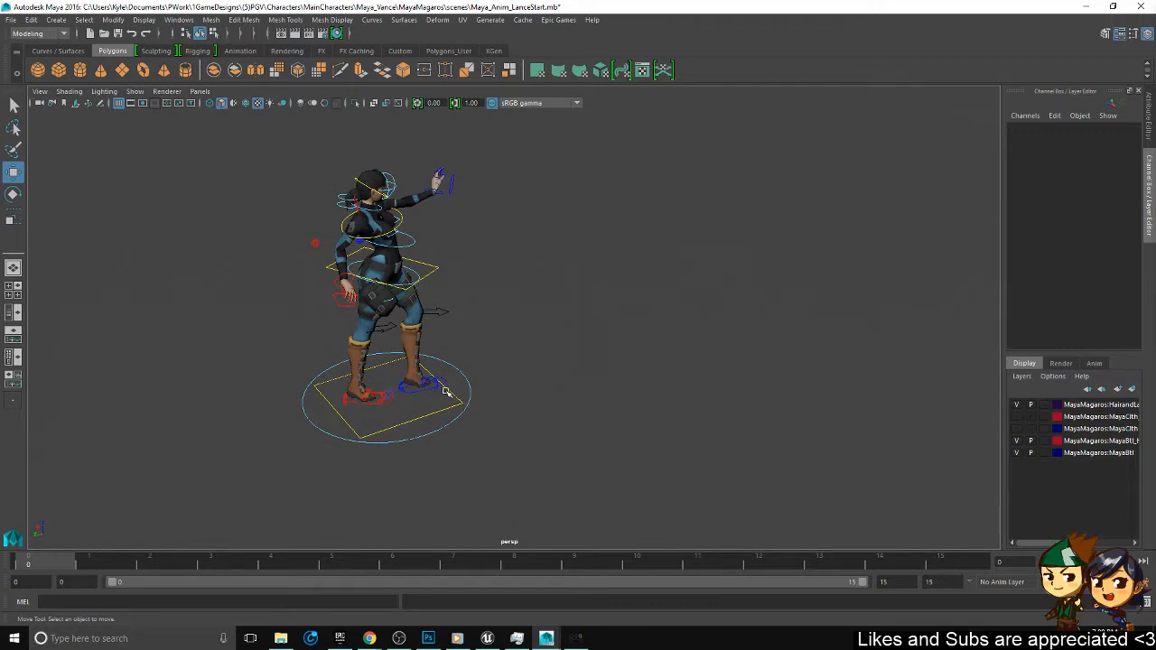
alt+middle_drag(558, 403, 541, 364)
drag(67, 561, 30, 490)
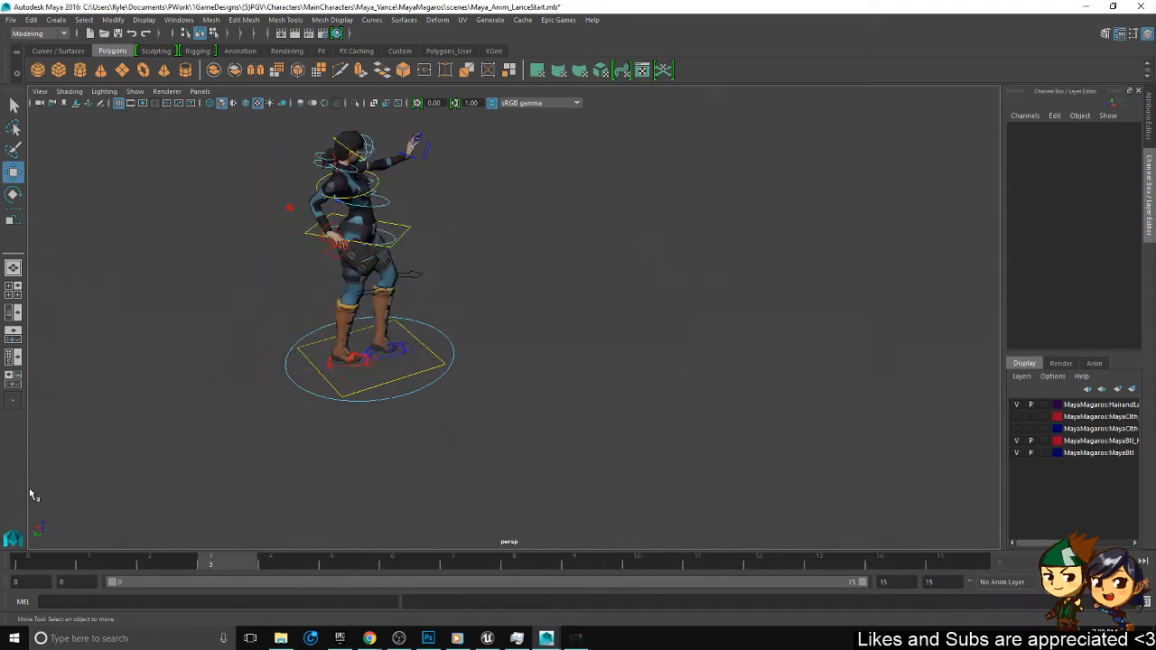
alt+drag(531, 374, 480, 357)
drag(79, 565, 944, 545)
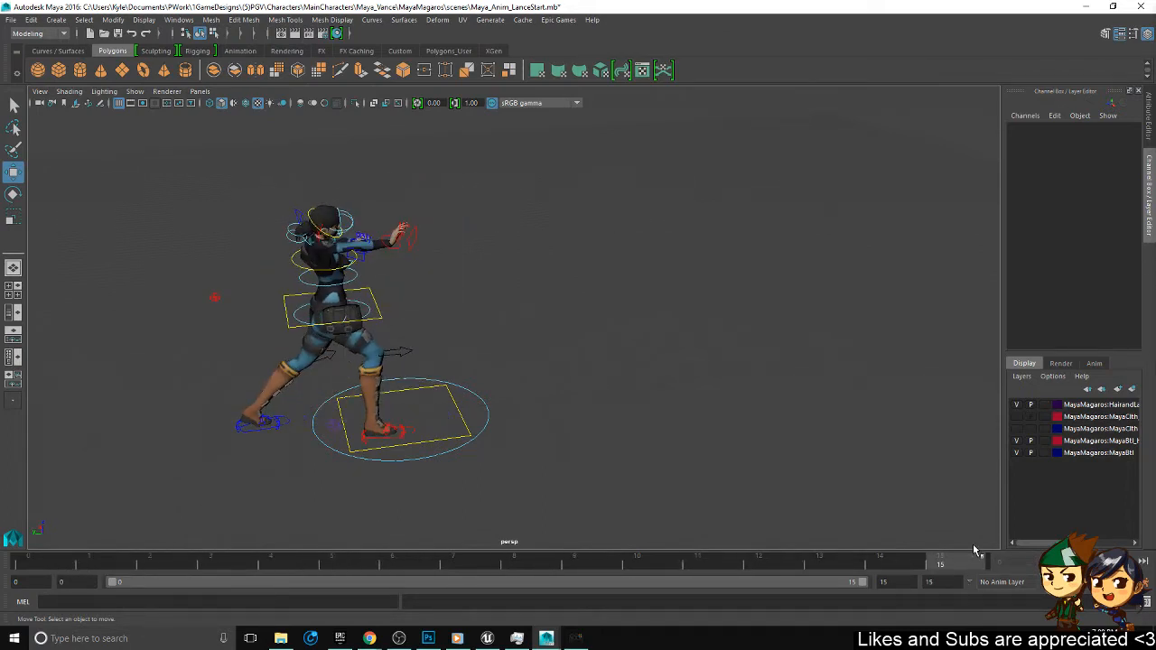
- Scrub between frames 0 and 15 to examine the body motion and the right foot control's slide from several angles
alt+drag(596, 389, 558, 353)
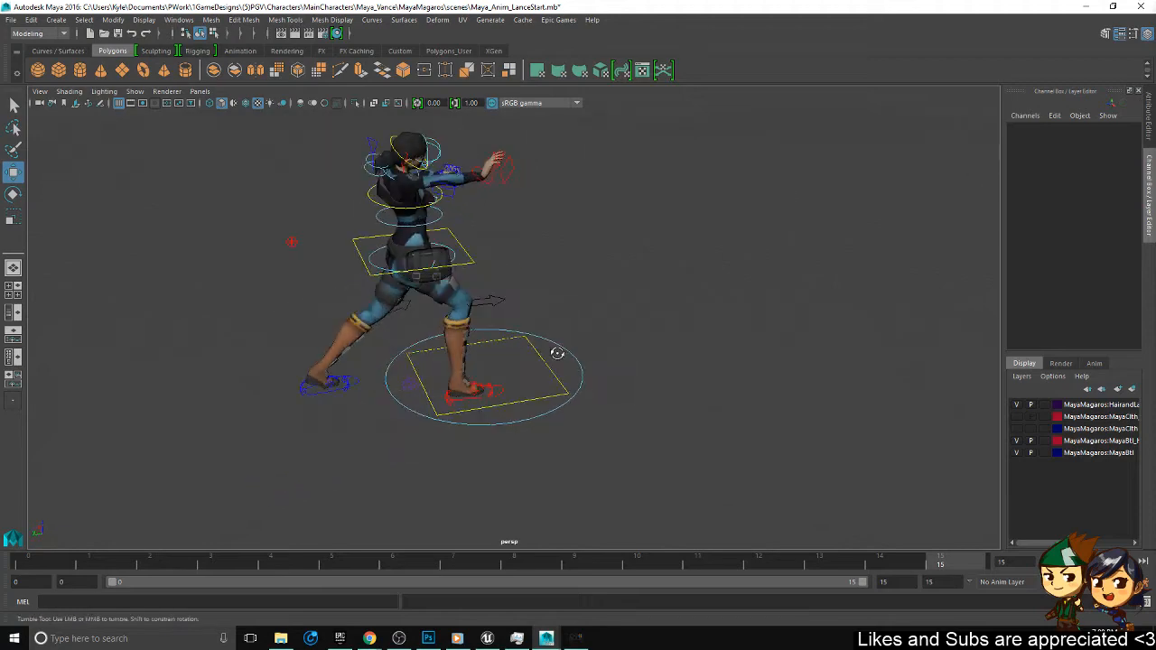
drag(32, 565, 924, 548)
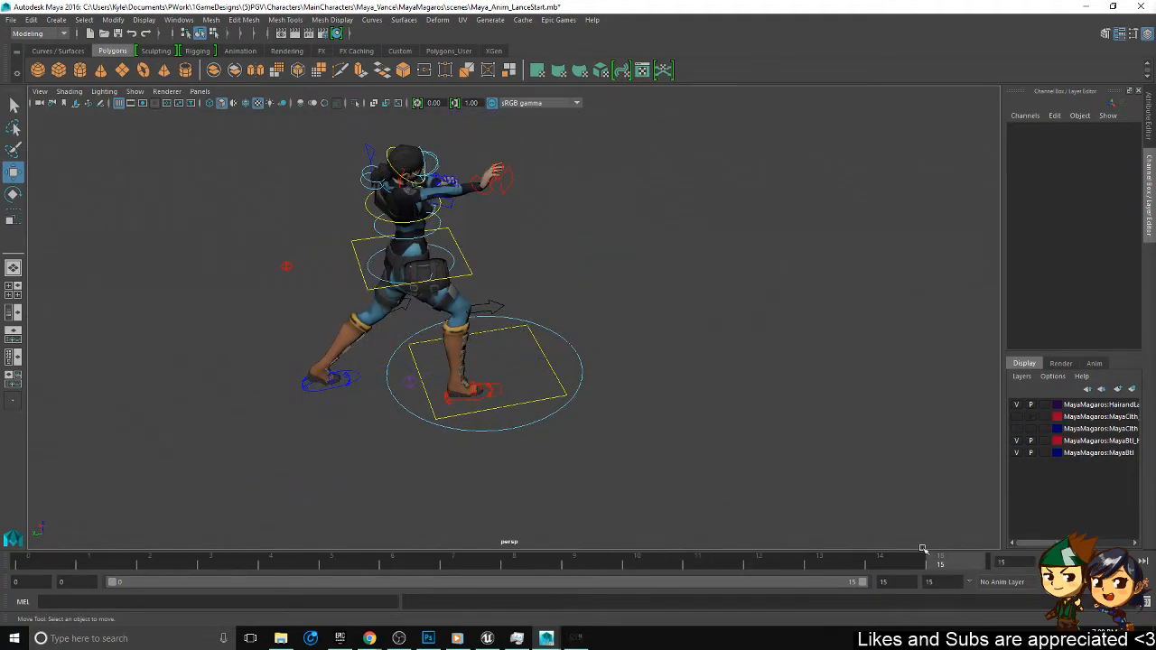
alt+drag(512, 398, 509, 439)
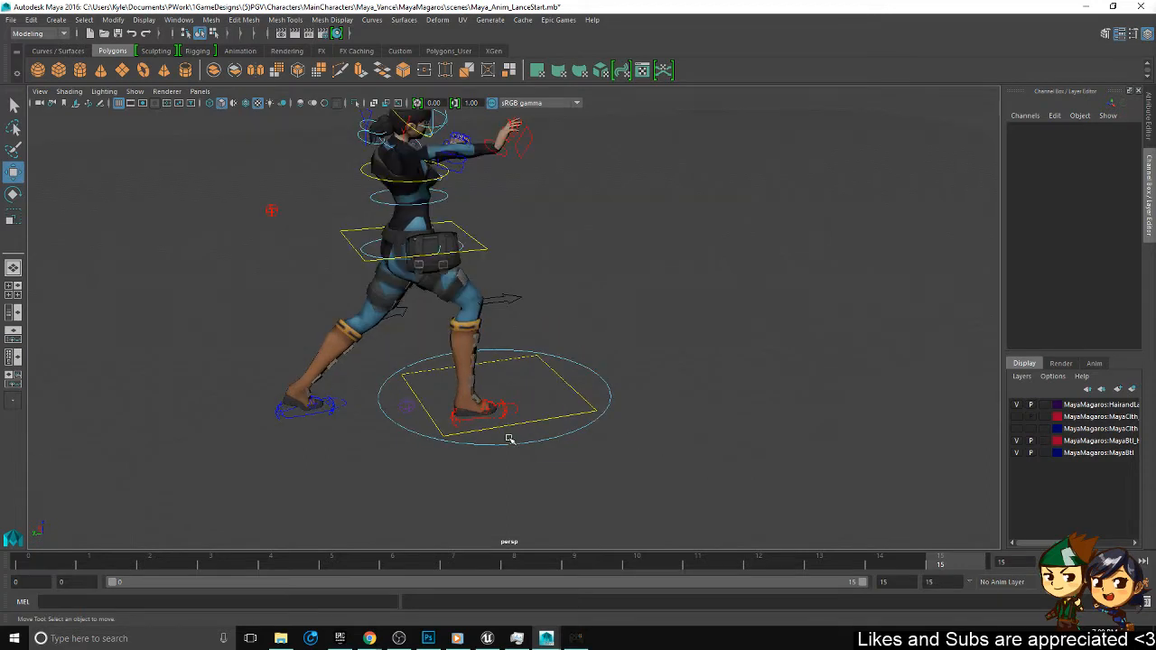
click(497, 408)
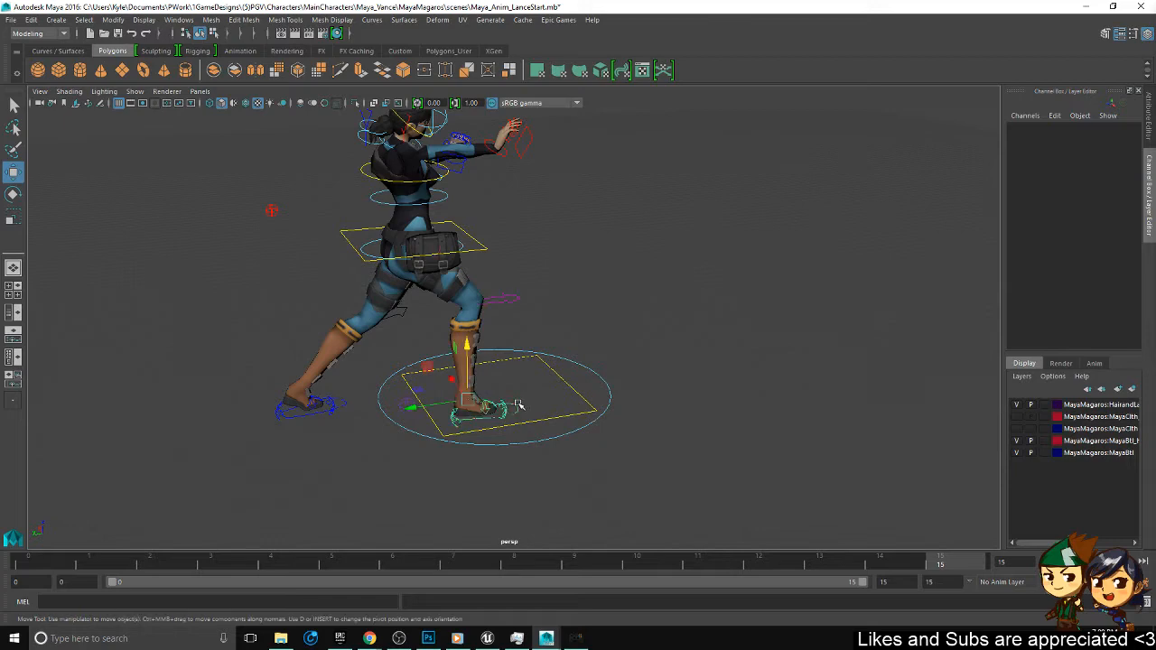
drag(40, 562, 1131, 540)
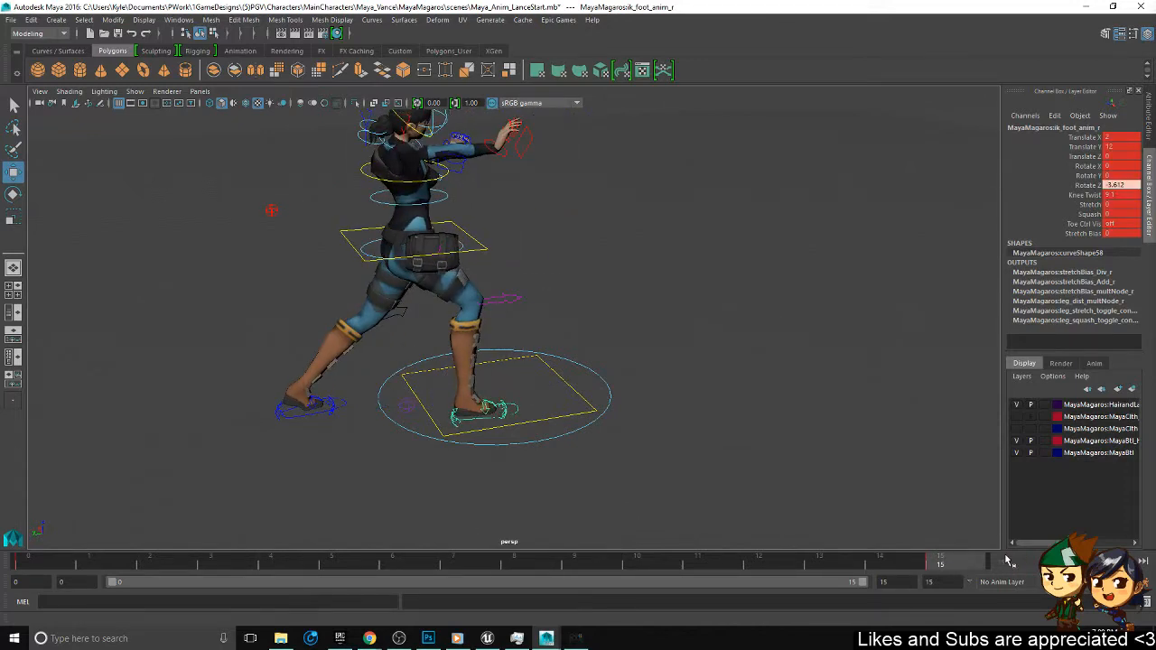
key(w)
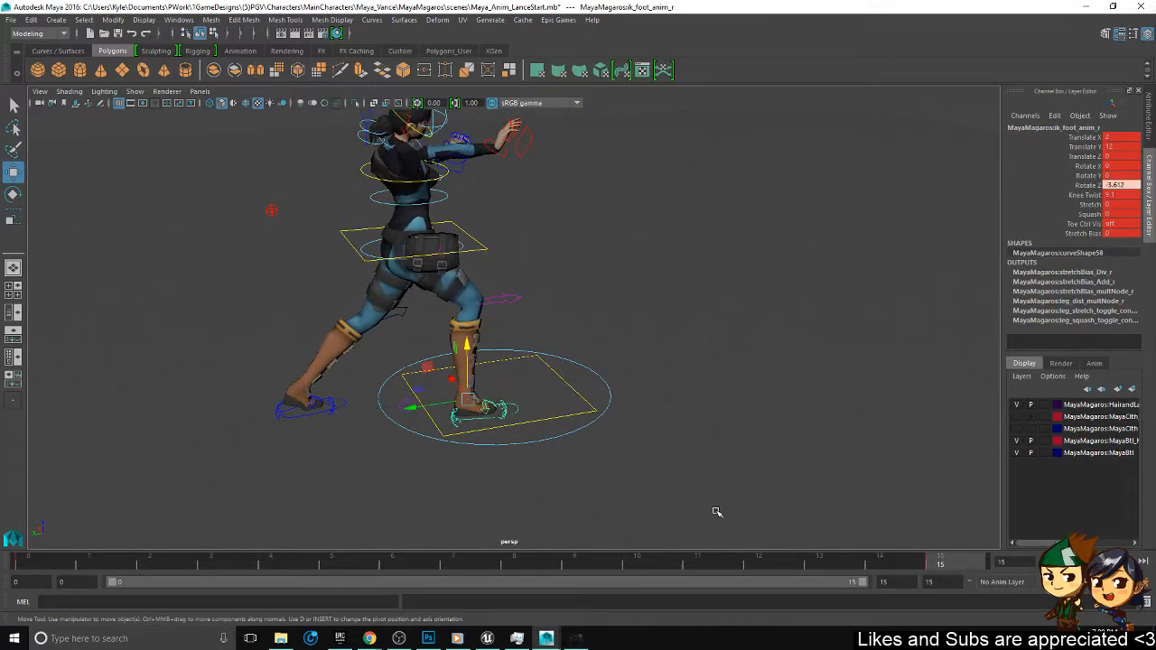
alt+drag(716, 512, 6, 485)
key(k)
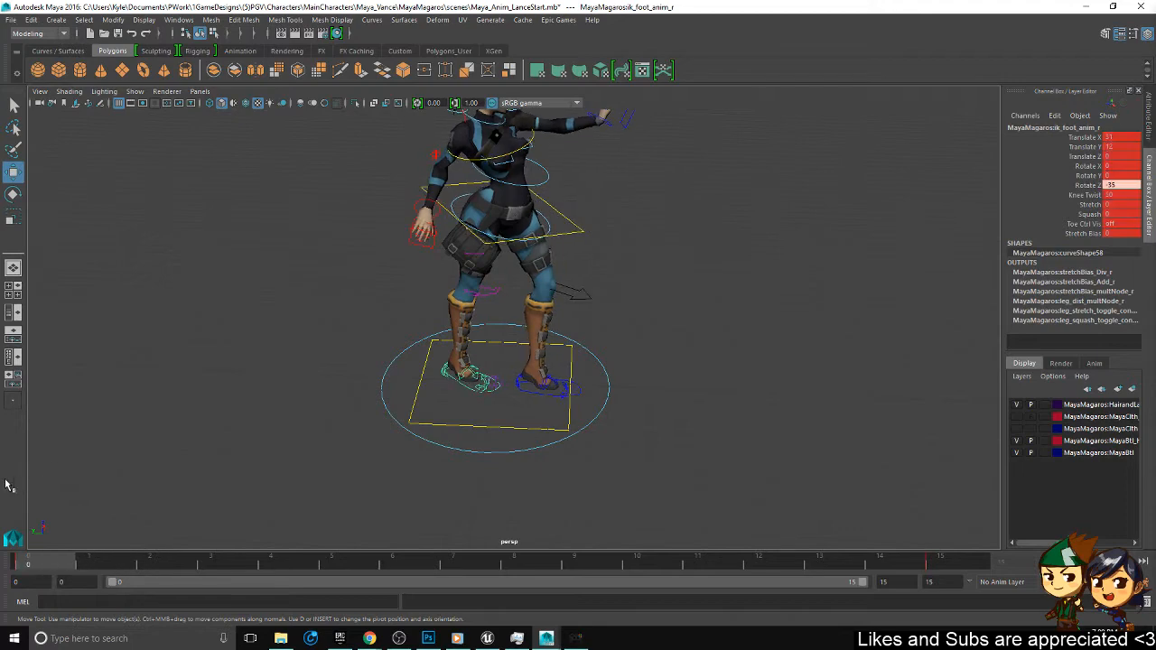
drag(234, 480, 56, 490)
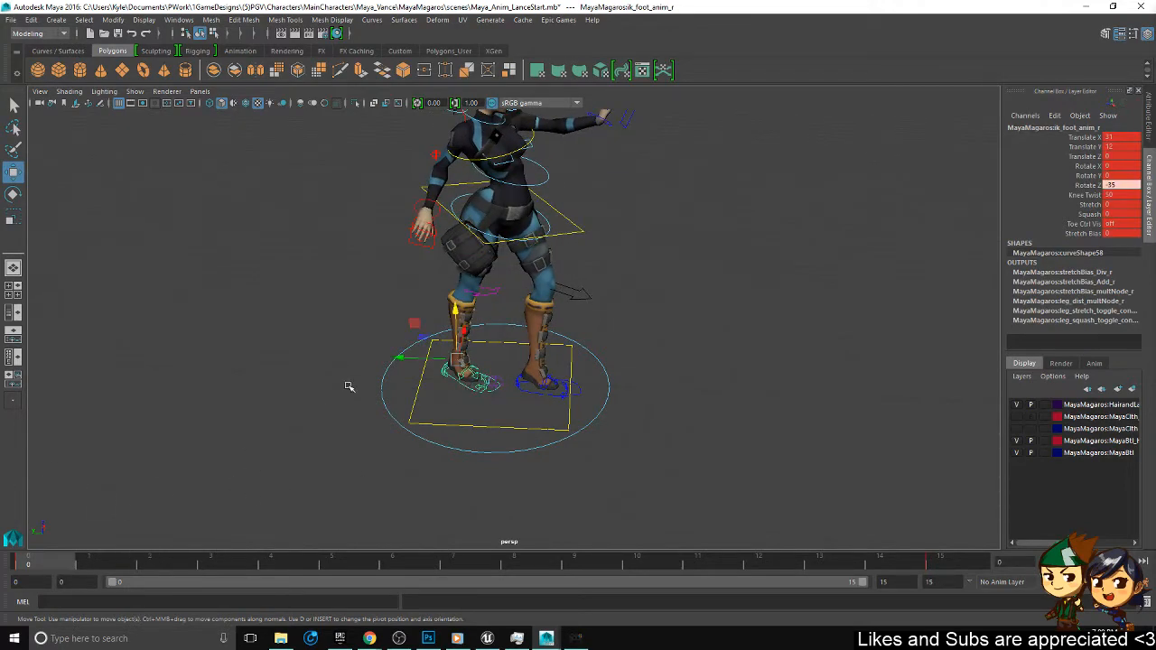
alt+drag(349, 386, 382, 392)
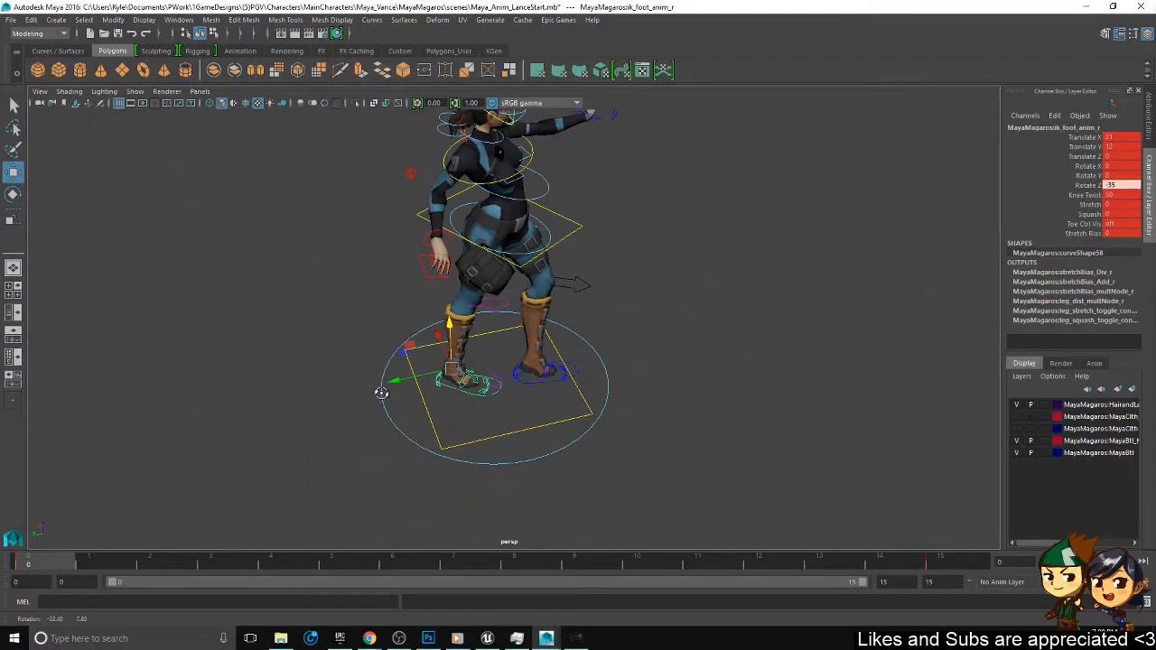
click(250, 565)
drag(172, 561, 6, 553)
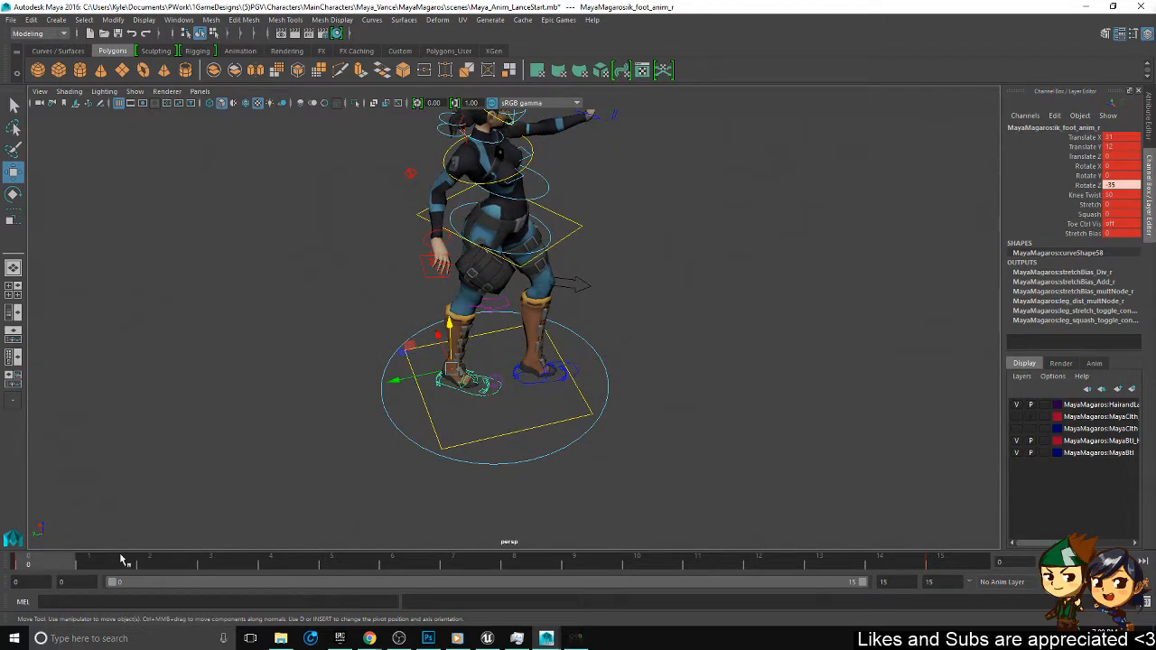
- Copy the left foot control's key from frame 0 to frame 4 and scrub to check the planted foot
click(533, 383)
click(270, 564)
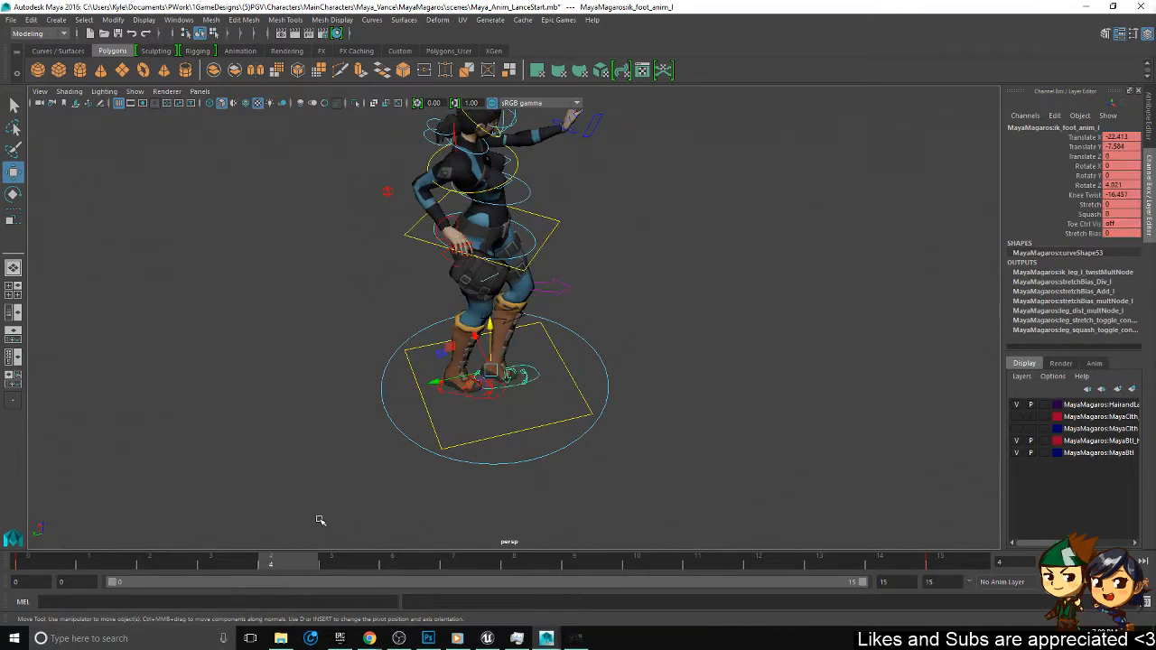
click(36, 569)
right_click(37, 569)
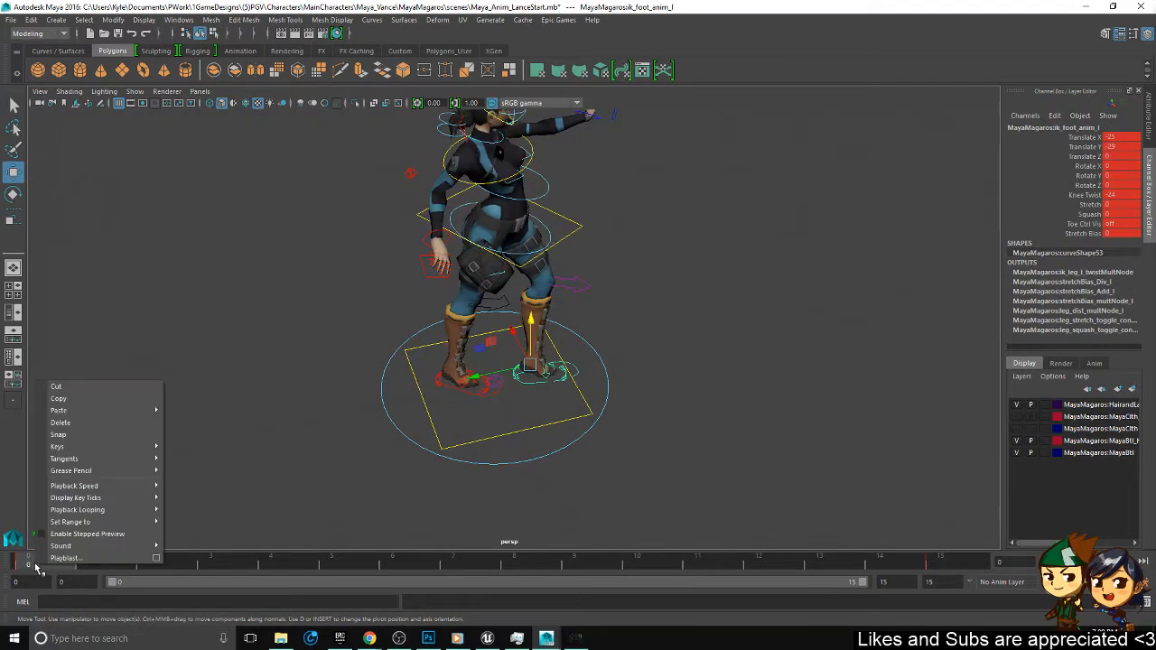
click(72, 394)
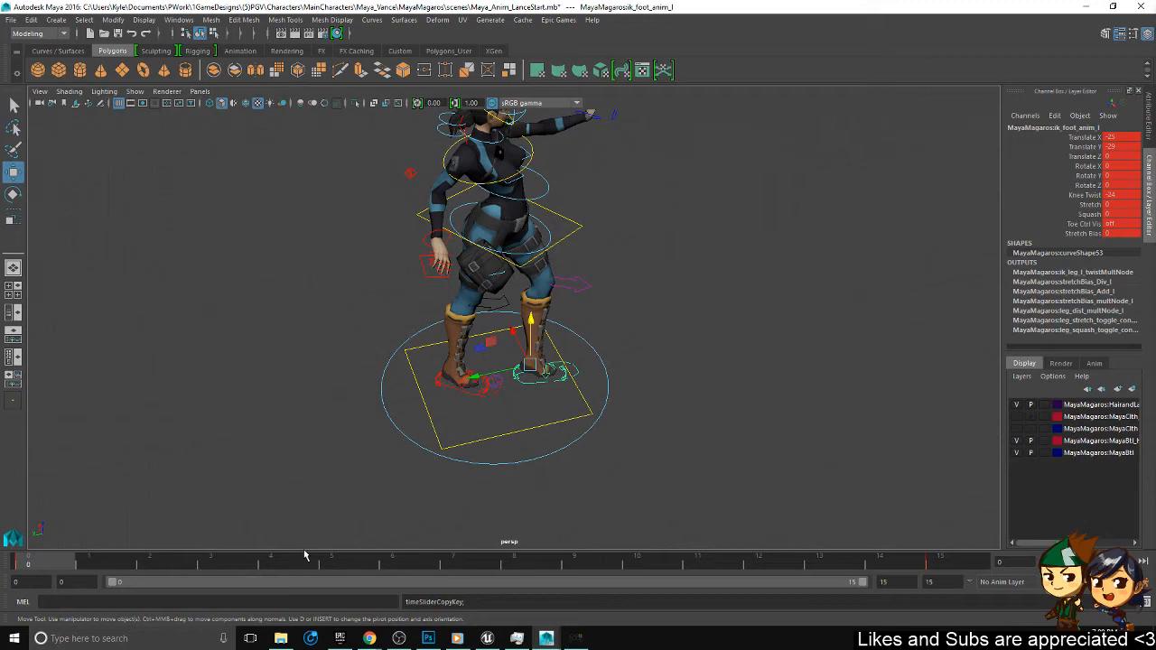
click(271, 564)
right_click(283, 566)
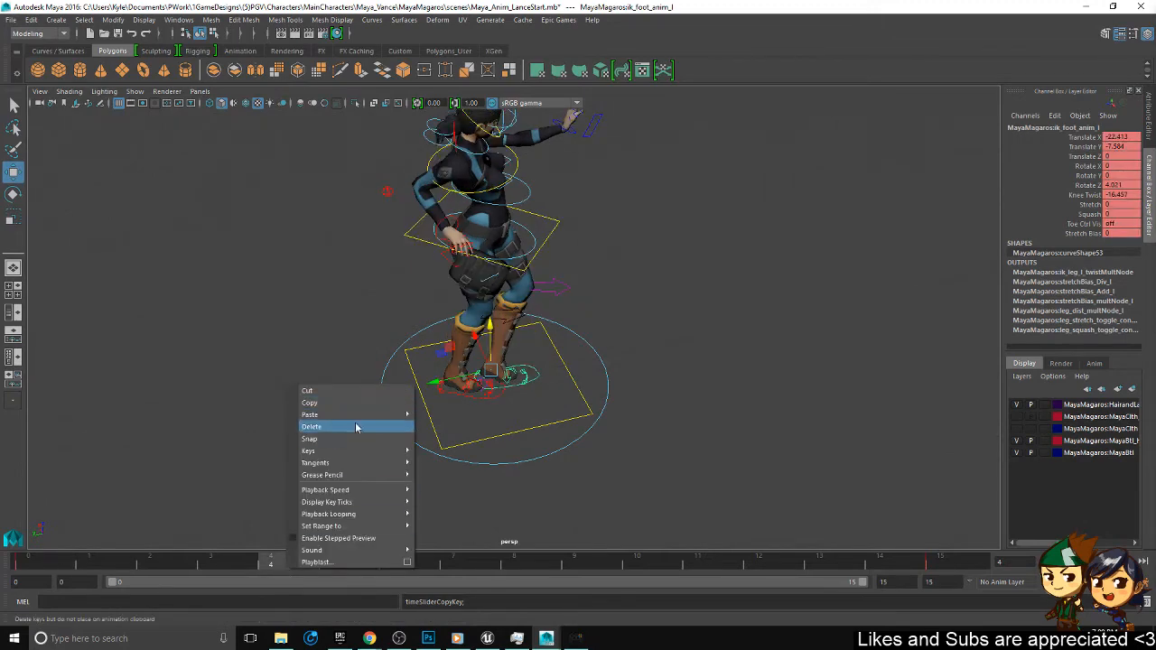
mouse_move(361, 414)
click(454, 425)
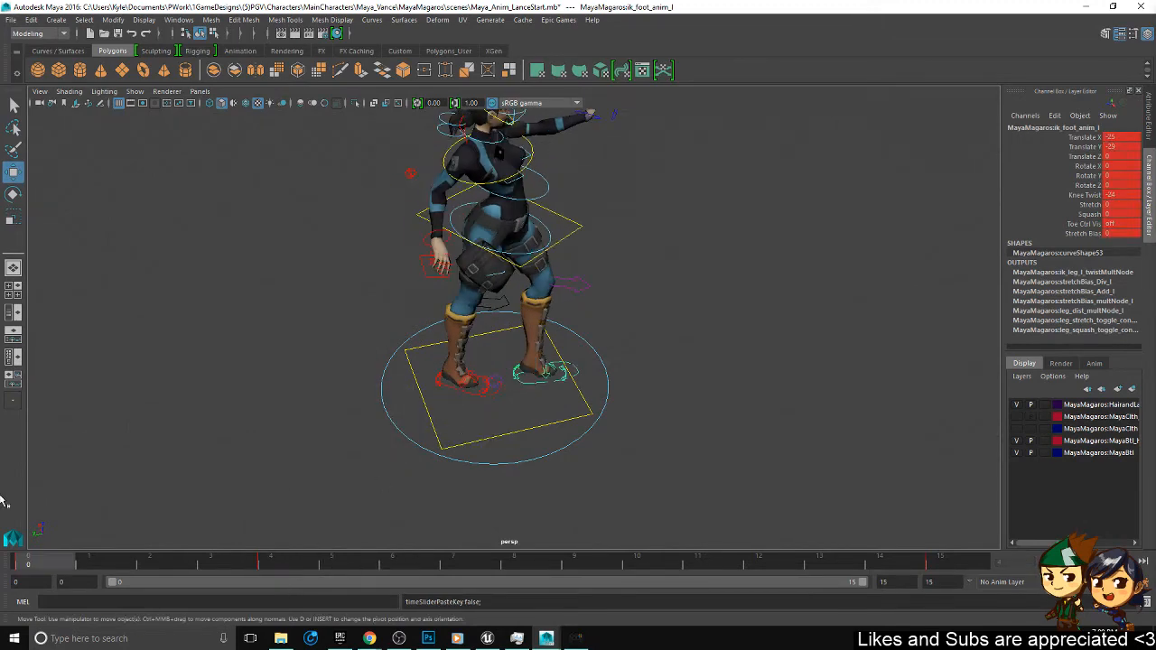
drag(4, 495, 270, 444)
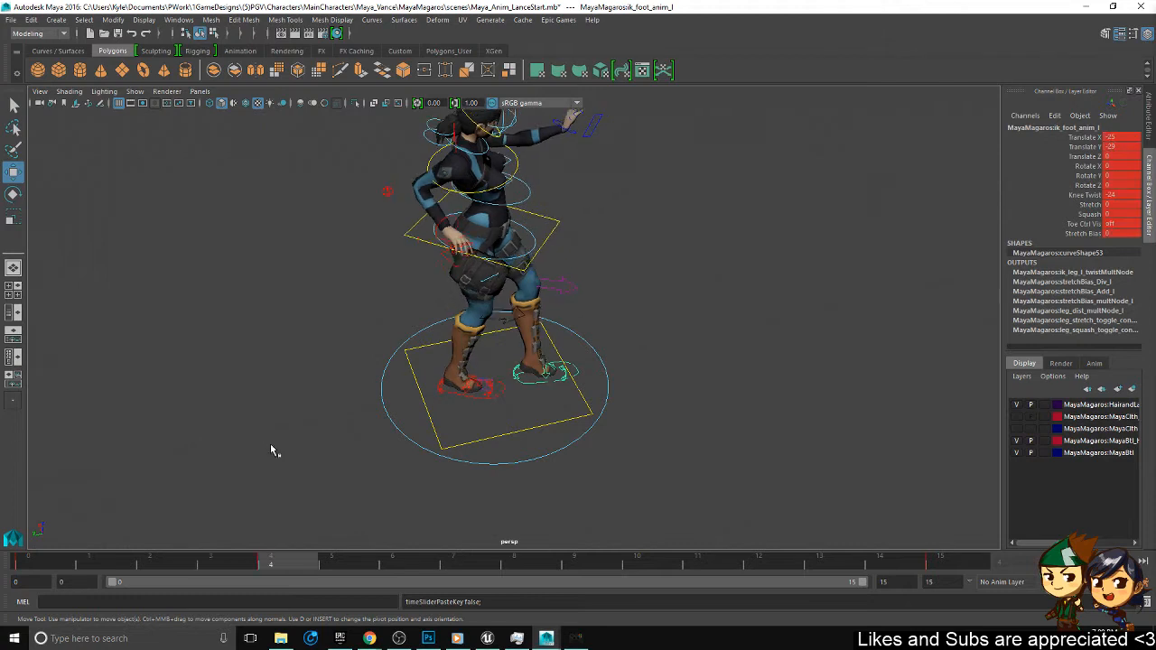
- Move the right foot control to Translate X 5.913 at frame 4, key it, and review the motion through the range
click(466, 393)
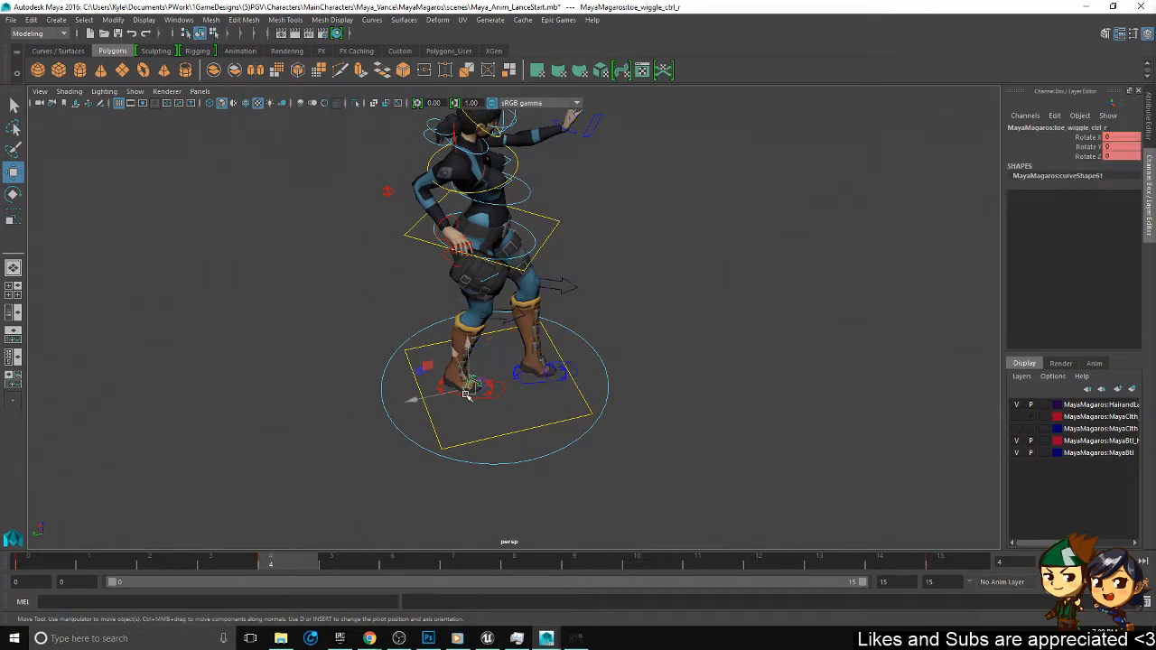
alt+drag(465, 392, 513, 325)
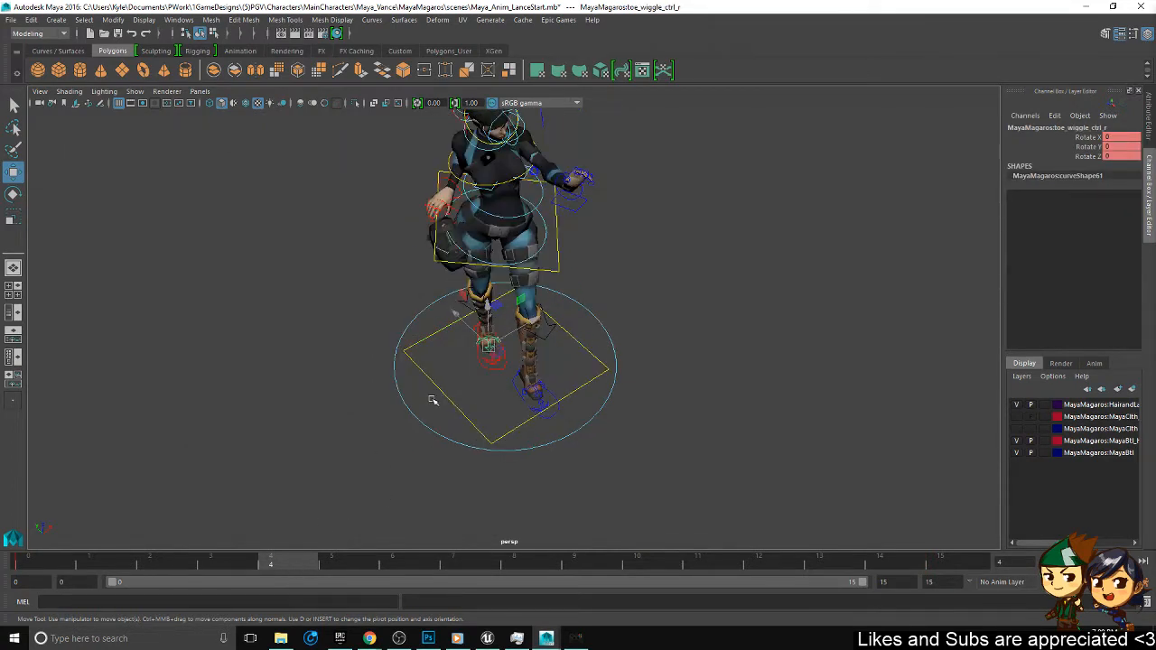
click(492, 348)
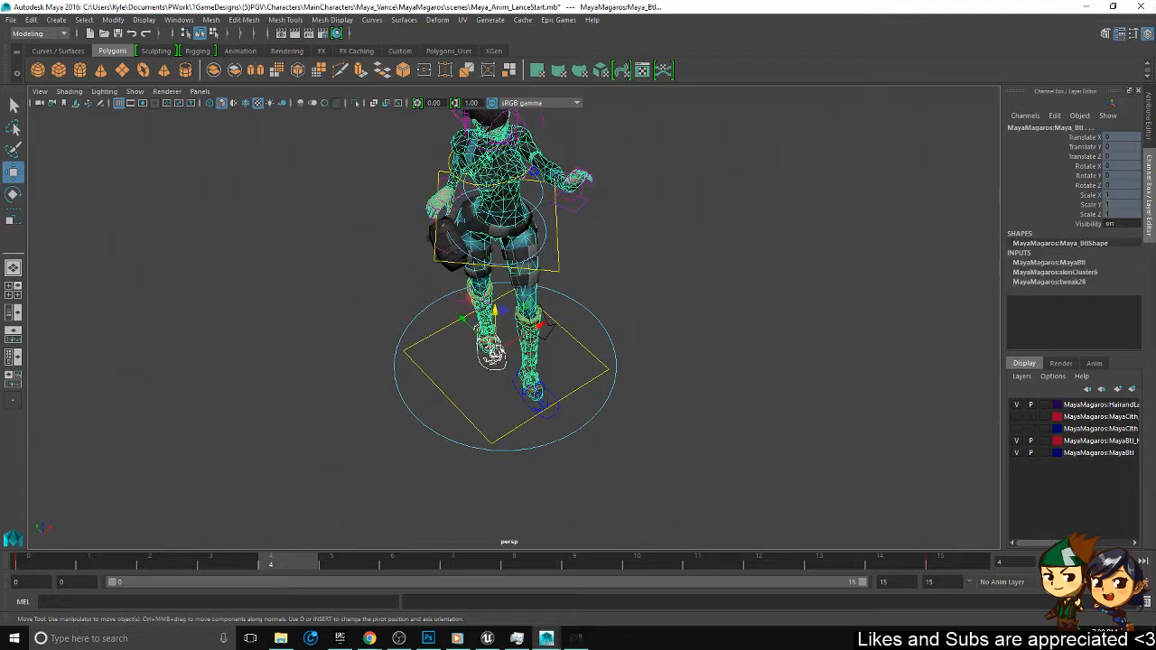
key(ctrl+z)
click(506, 361)
drag(531, 301, 485, 324)
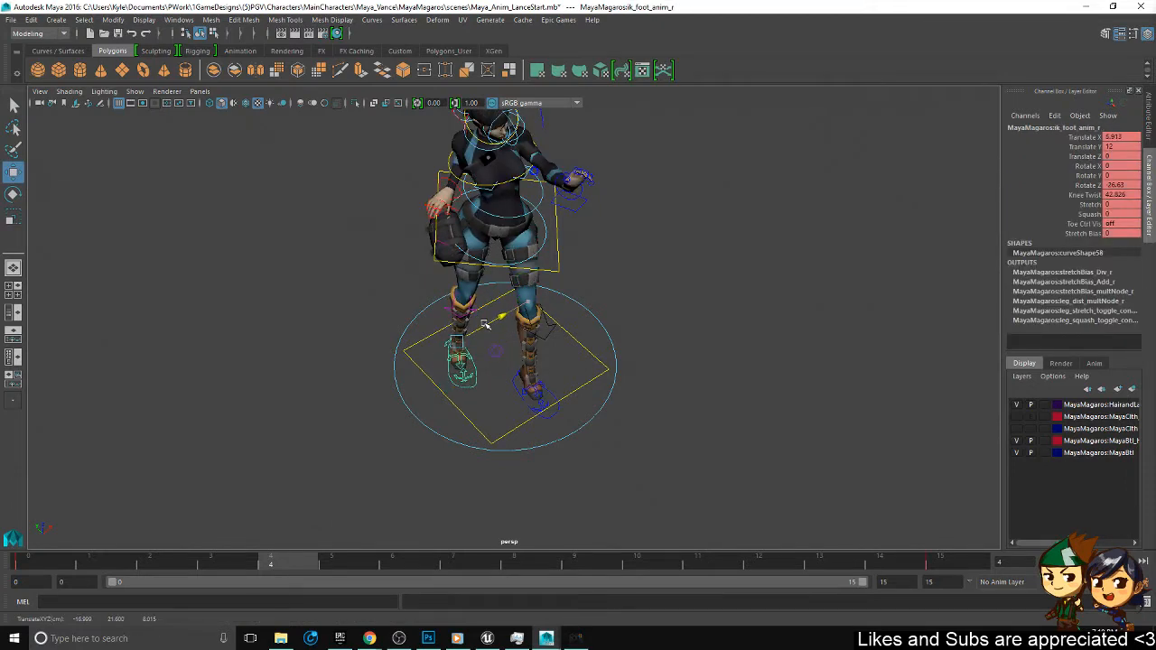
key(s)
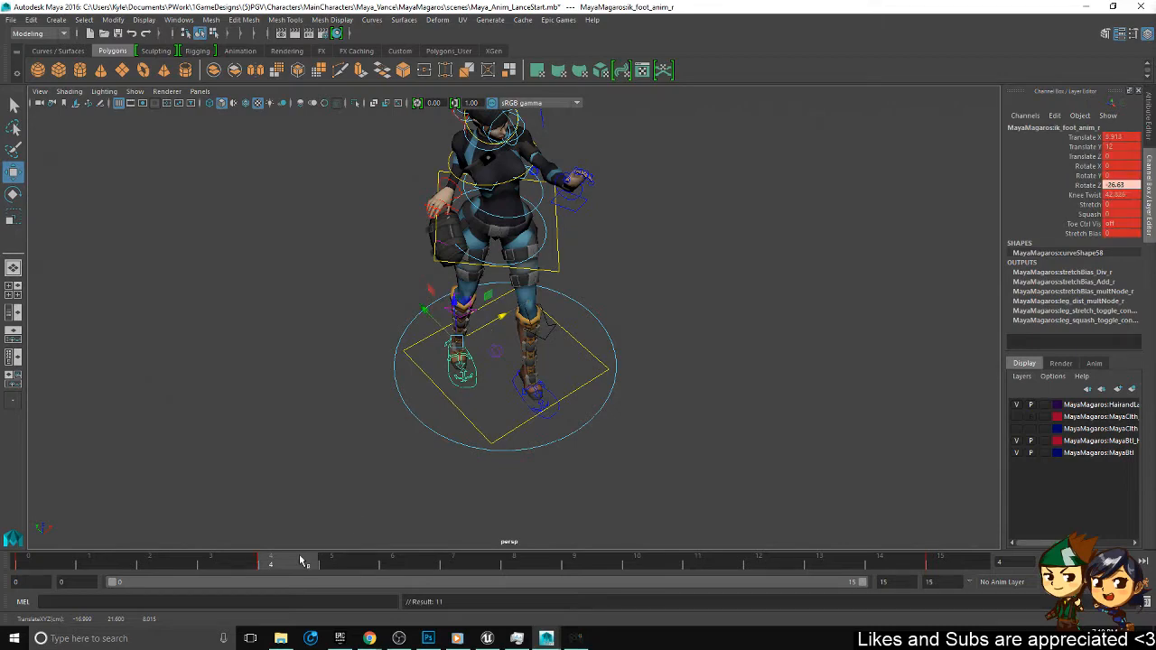
drag(300, 561, 818, 502)
alt+drag(720, 443, 614, 298)
drag(843, 562, 206, 569)
mouse_move(169, 535)
mouse_down()
mouse_move(973, 534)
mouse_move(13, 535)
mouse_move(424, 534)
mouse_move(349, 382)
mouse_move(1138, 490)
mouse_move(4, 420)
mouse_move(18, 417)
mouse_up()
- Copy the right foot control's key from frame 15 to frame 4 and play back the animation
click(938, 565)
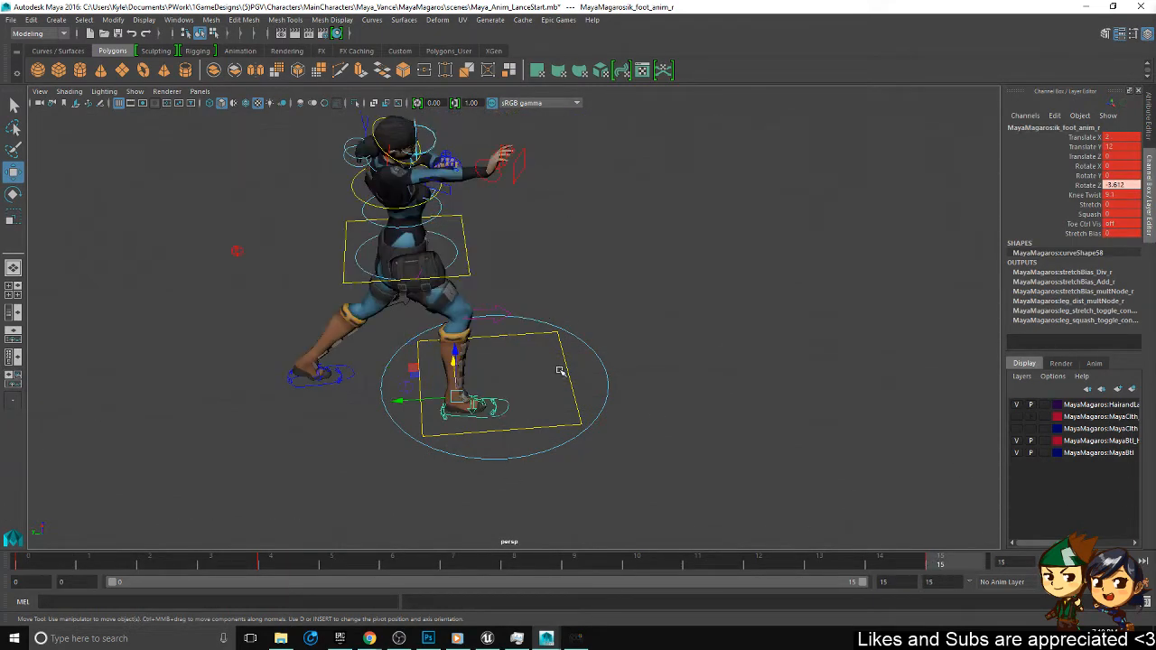
right_click(963, 560)
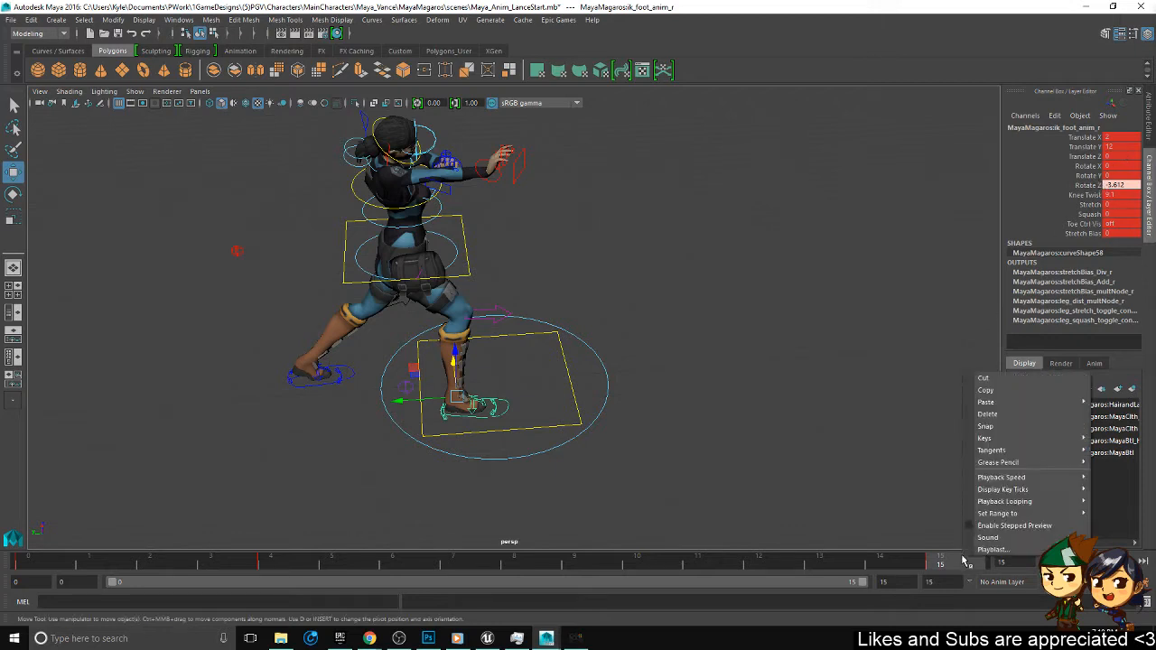
click(999, 395)
click(270, 562)
right_click(271, 562)
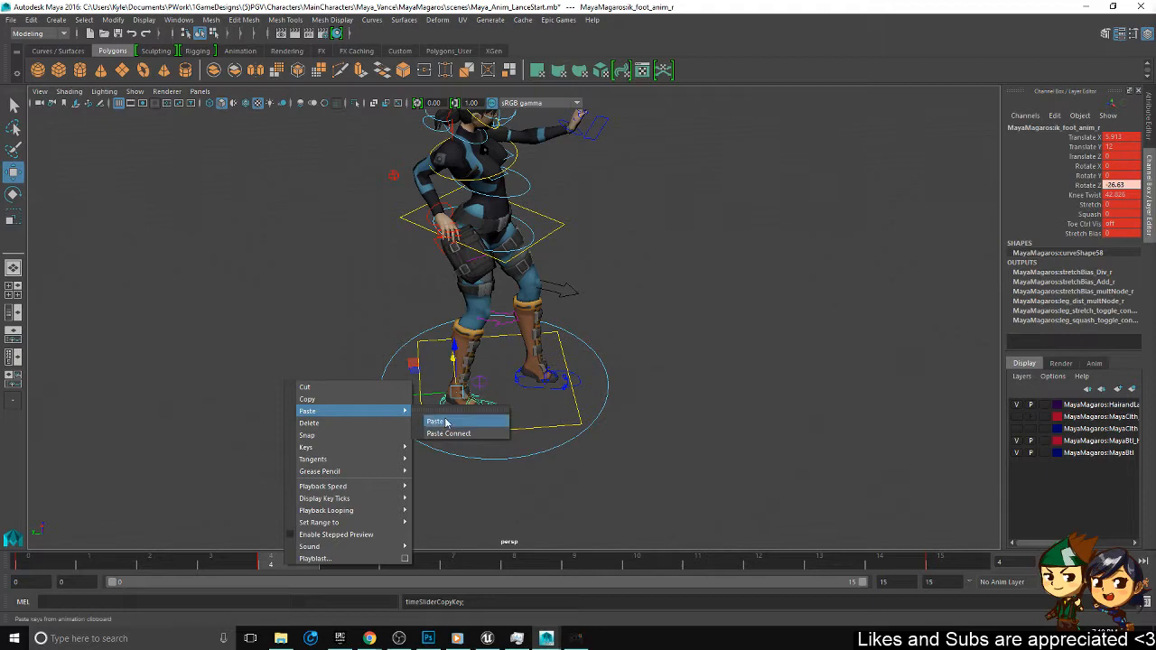
click(438, 422)
key(alt+v)
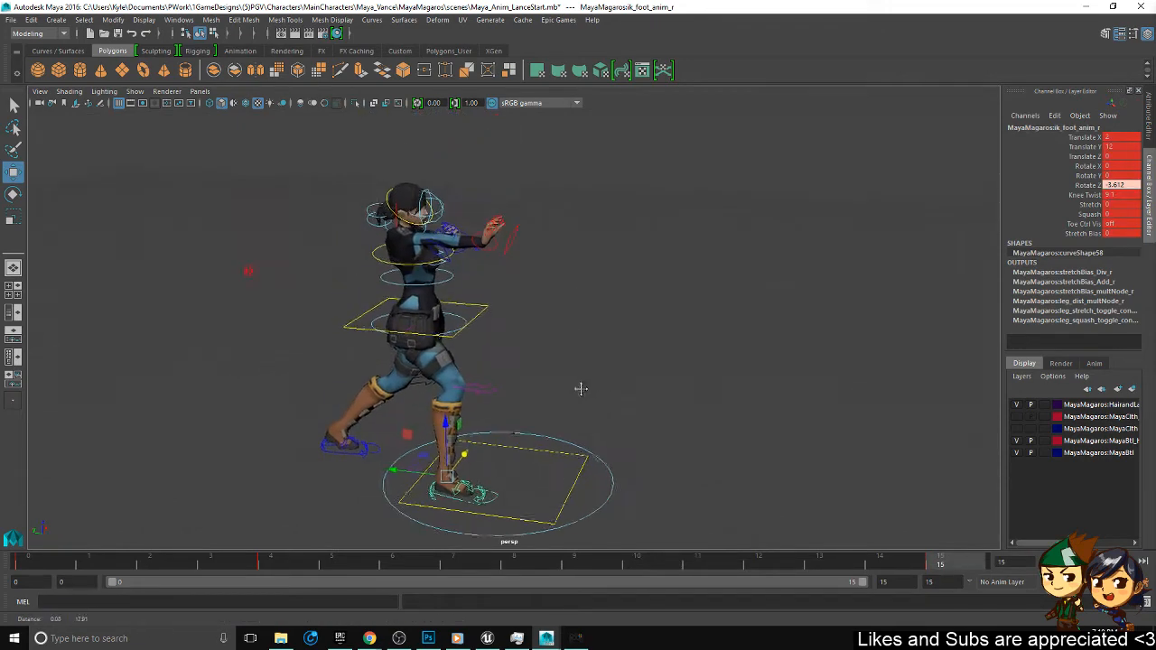
- Copy the body control's key from frame 15 to frame 11 and scrub back to check the body motion
click(291, 565)
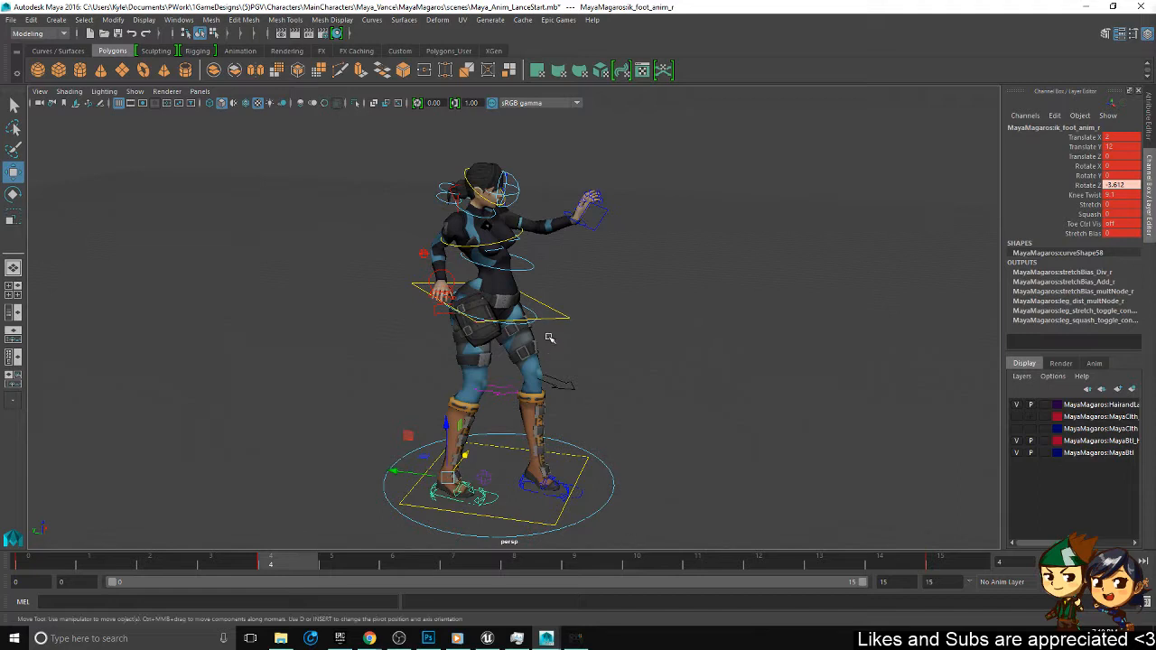
drag(592, 295, 567, 330)
drag(287, 560, 3, 595)
alt+drag(440, 394, 575, 350)
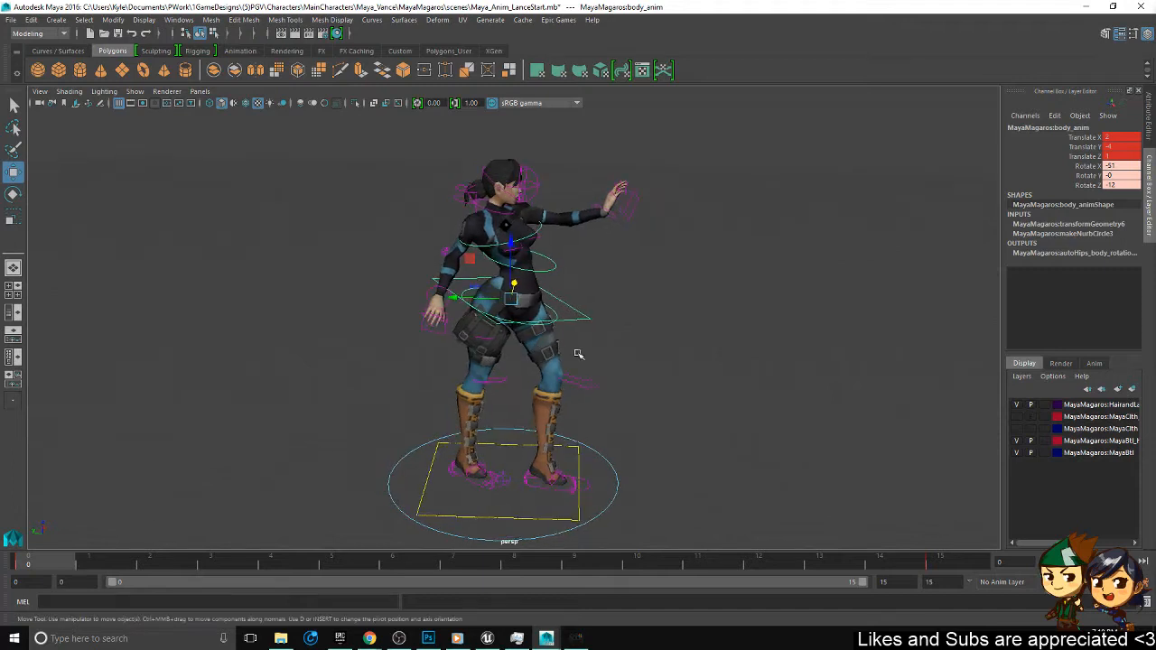
click(945, 566)
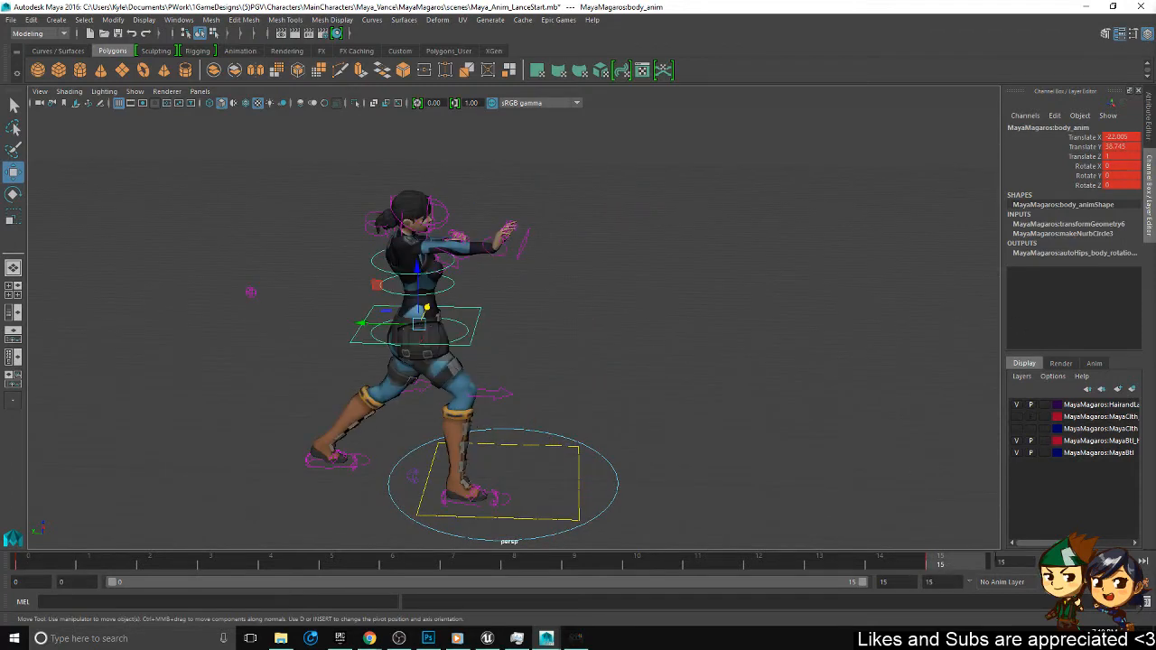
right_click(973, 568)
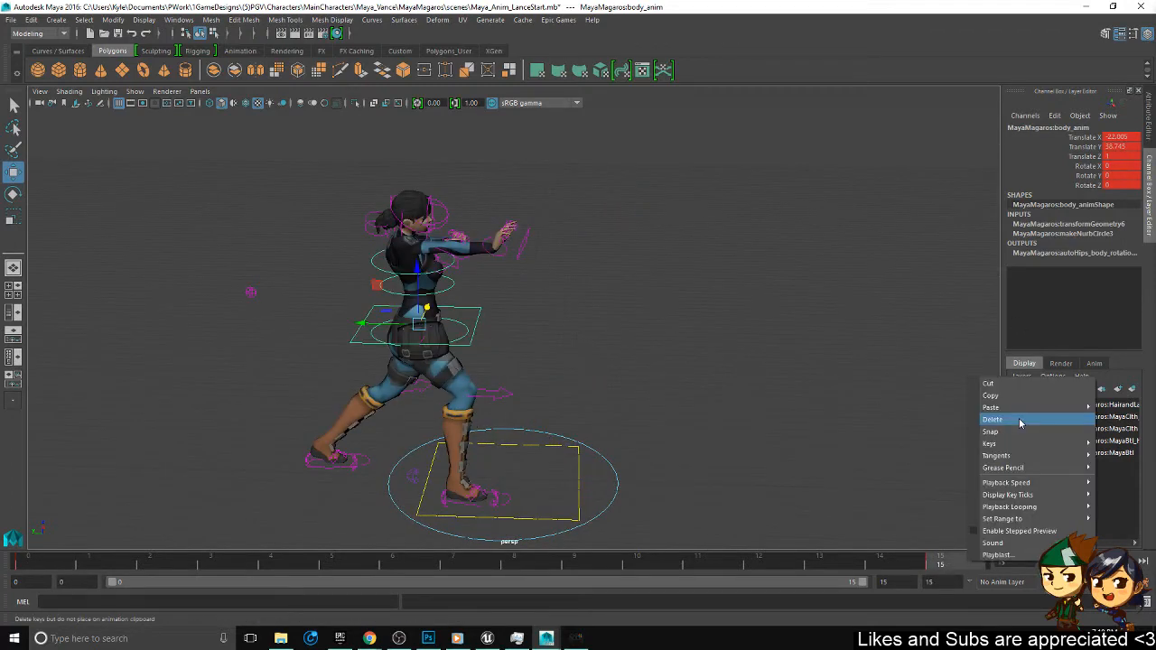
click(1020, 424)
click(402, 566)
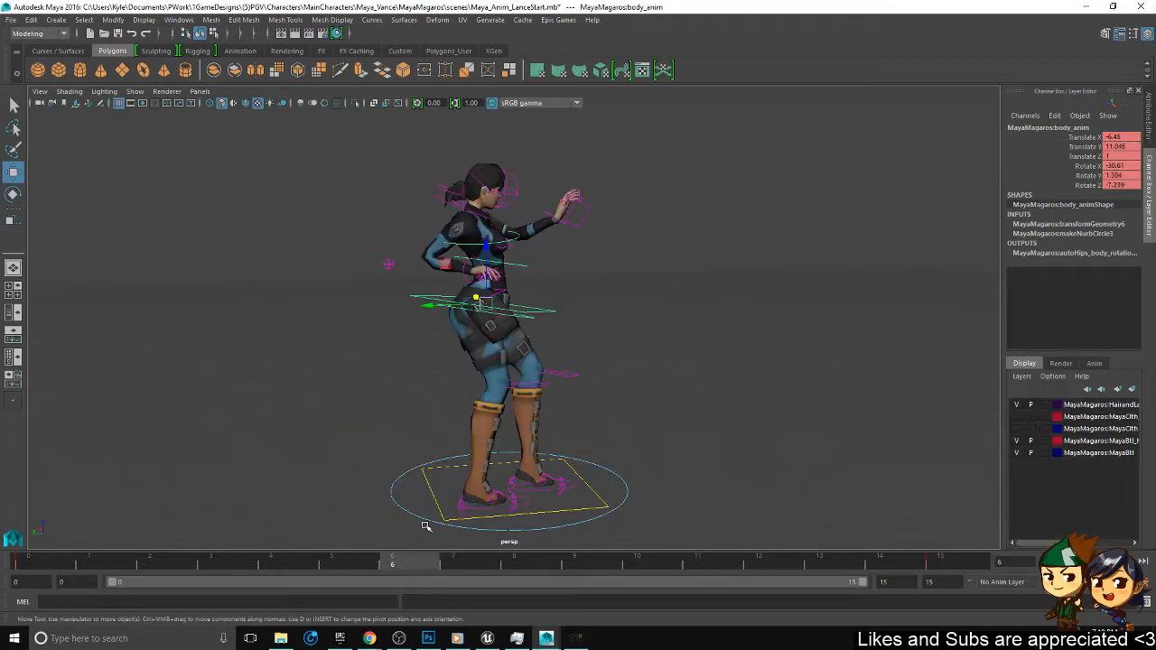
drag(439, 562, 718, 565)
right_click(717, 565)
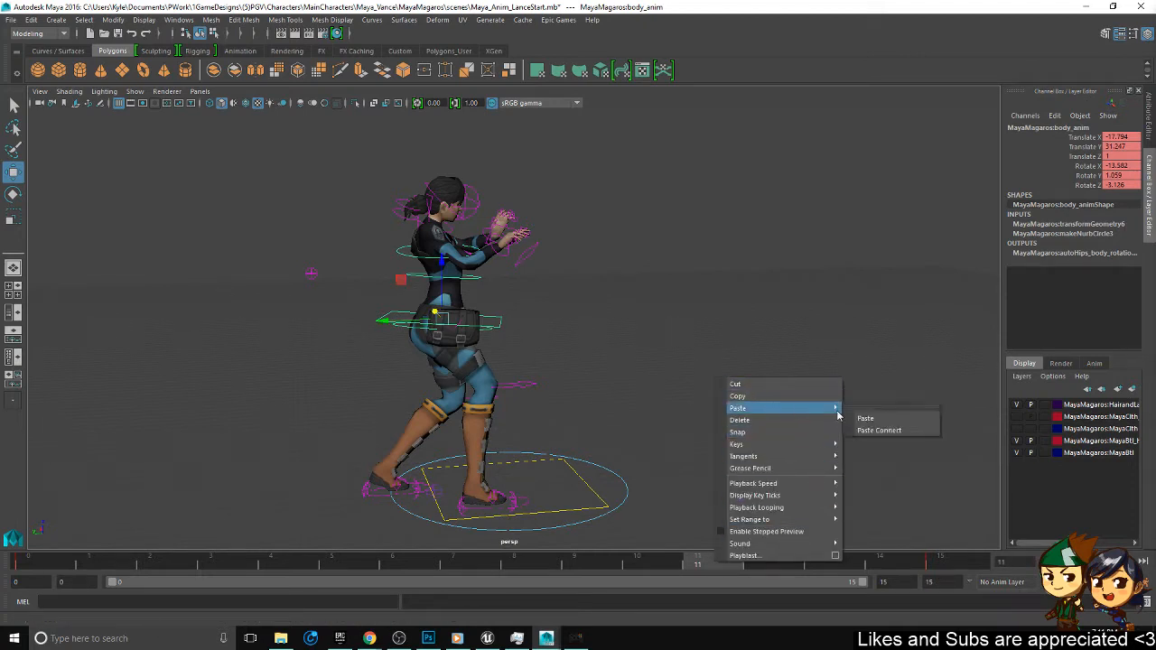
click(898, 415)
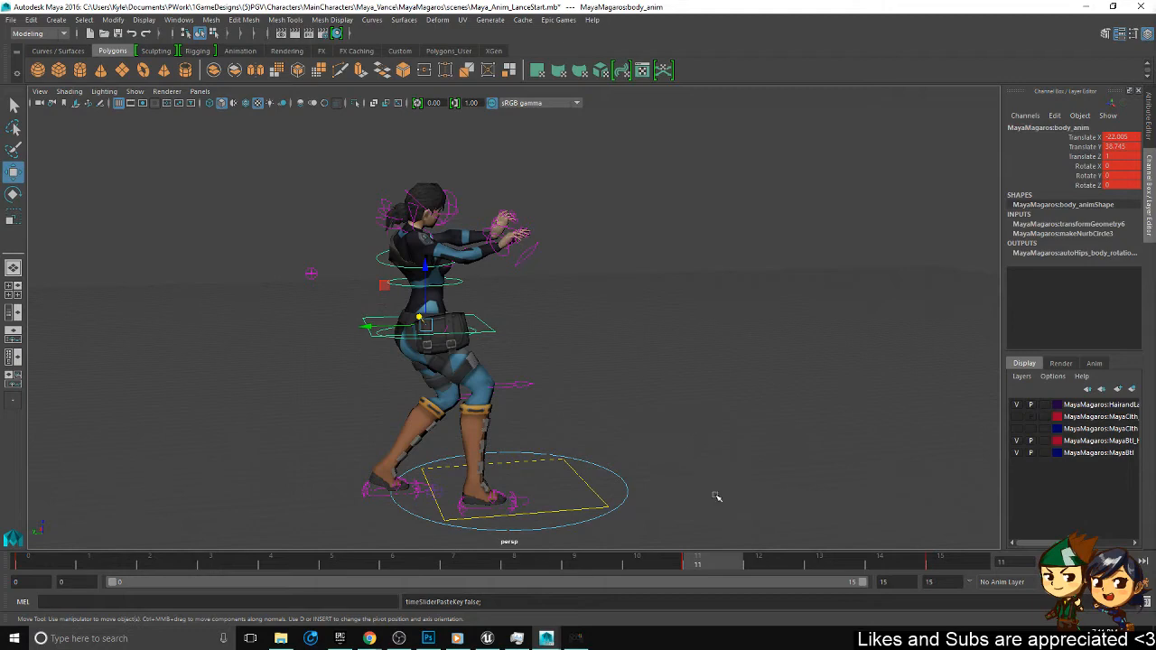
drag(732, 561, 465, 601)
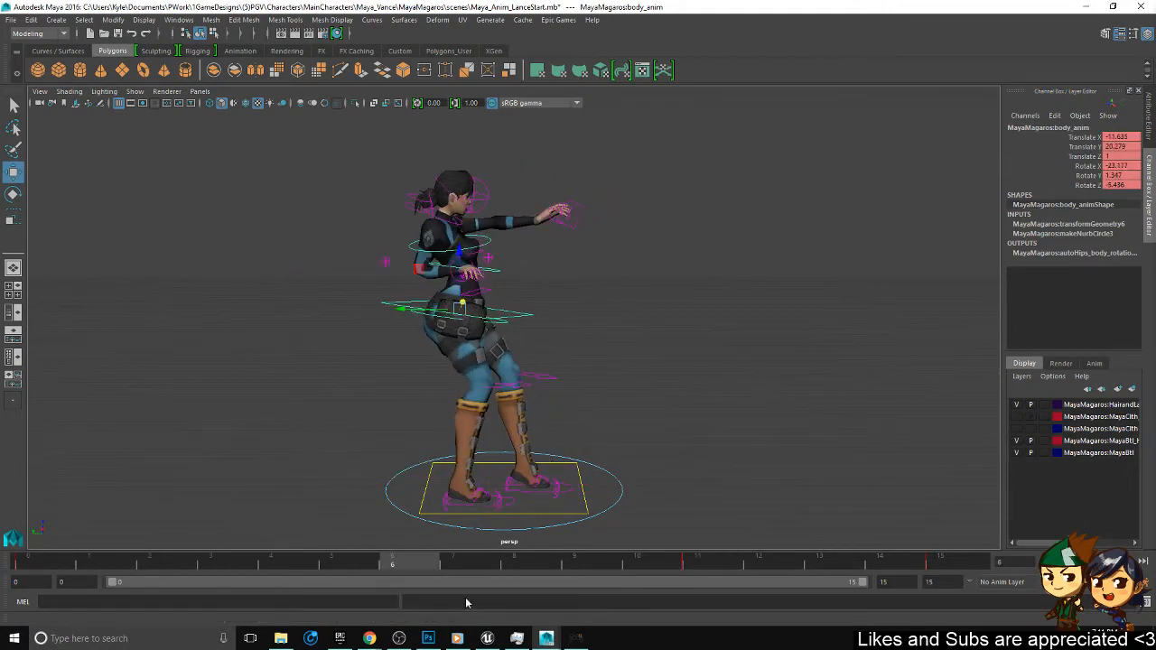
- Copy the left foot control's key from frame 15 to frame 10 and play back the animation
click(538, 492)
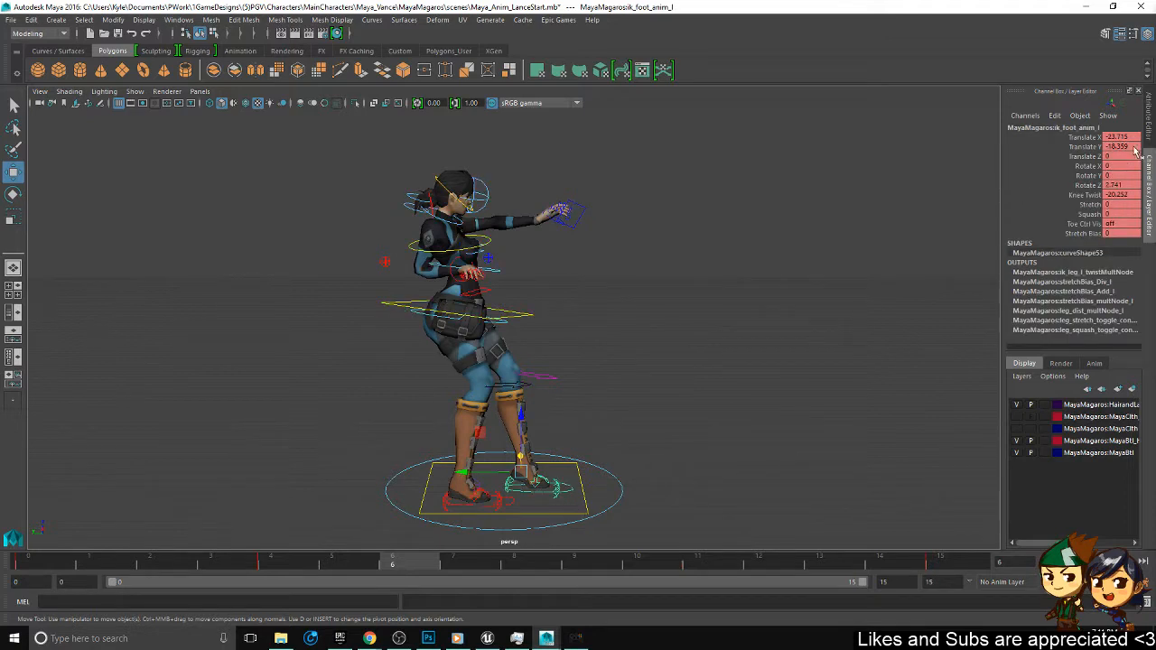
click(941, 564)
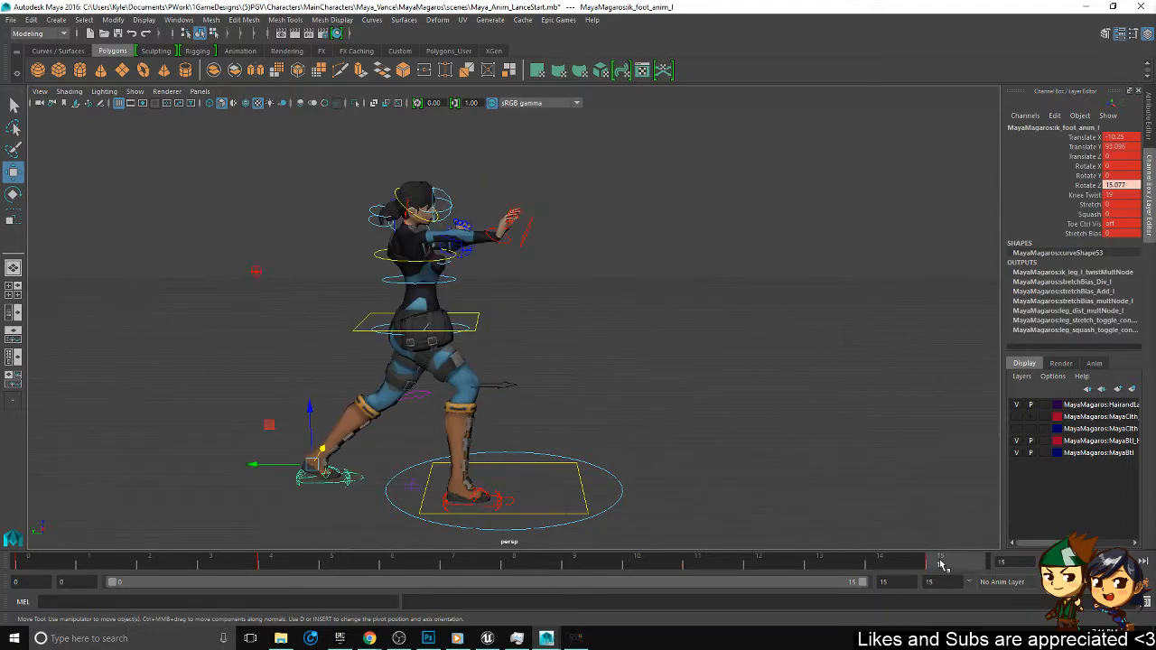
right_click(941, 566)
click(980, 398)
click(626, 567)
right_click(627, 567)
mouse_move(714, 413)
click(811, 411)
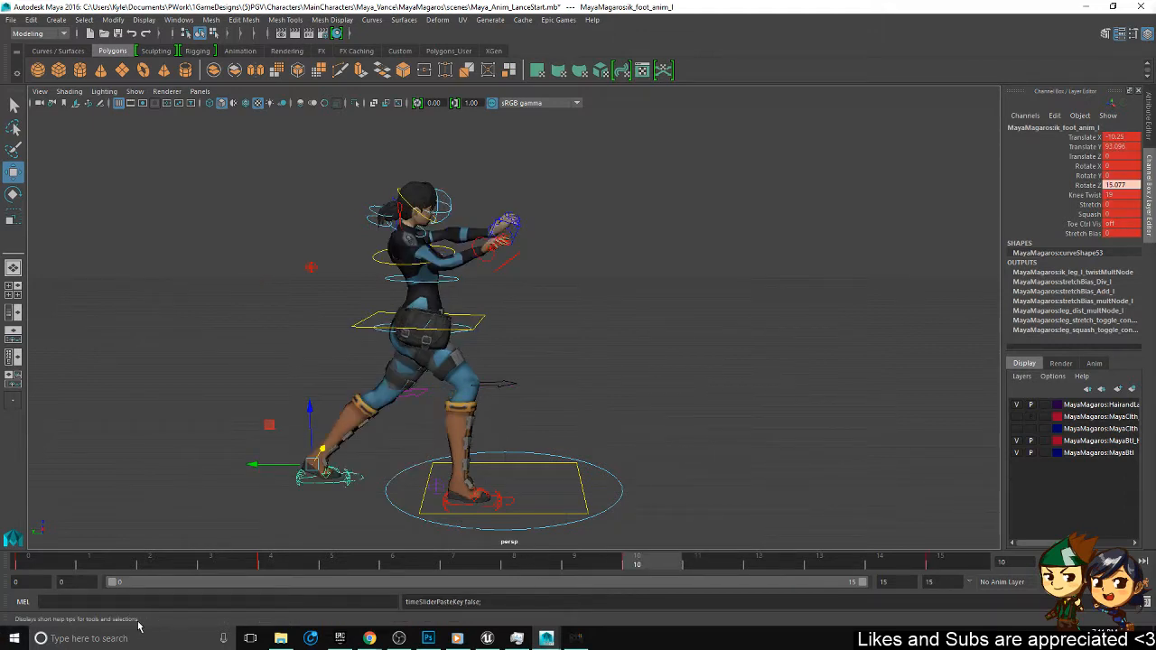
key(alt+v)
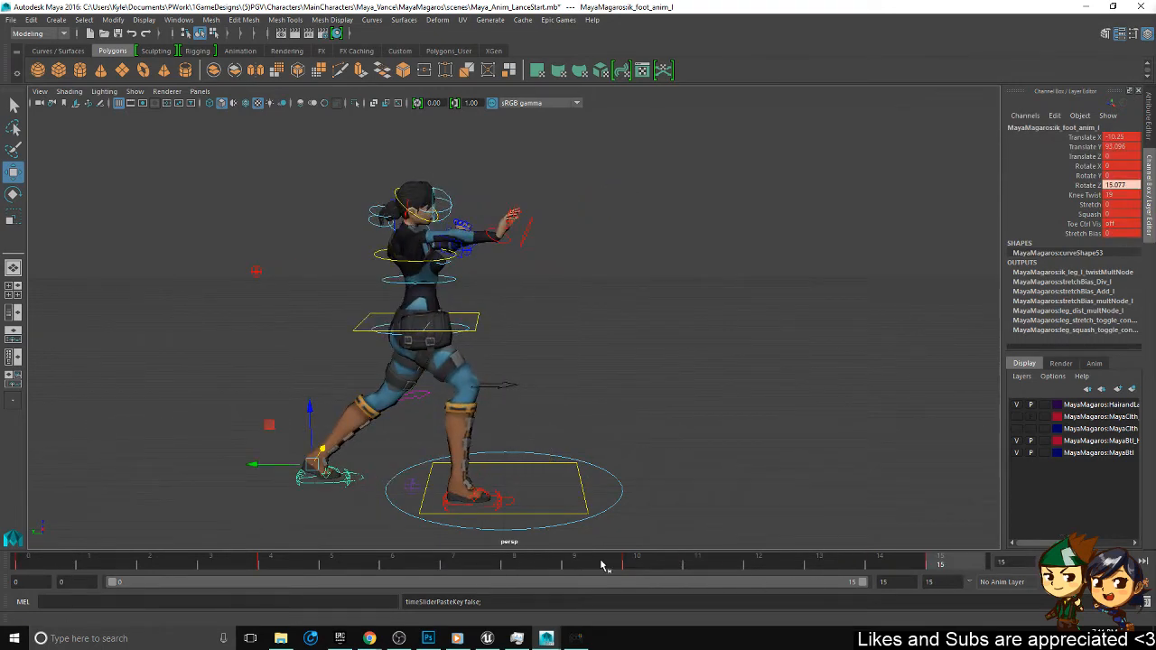
click(632, 565)
drag(556, 288, 482, 329)
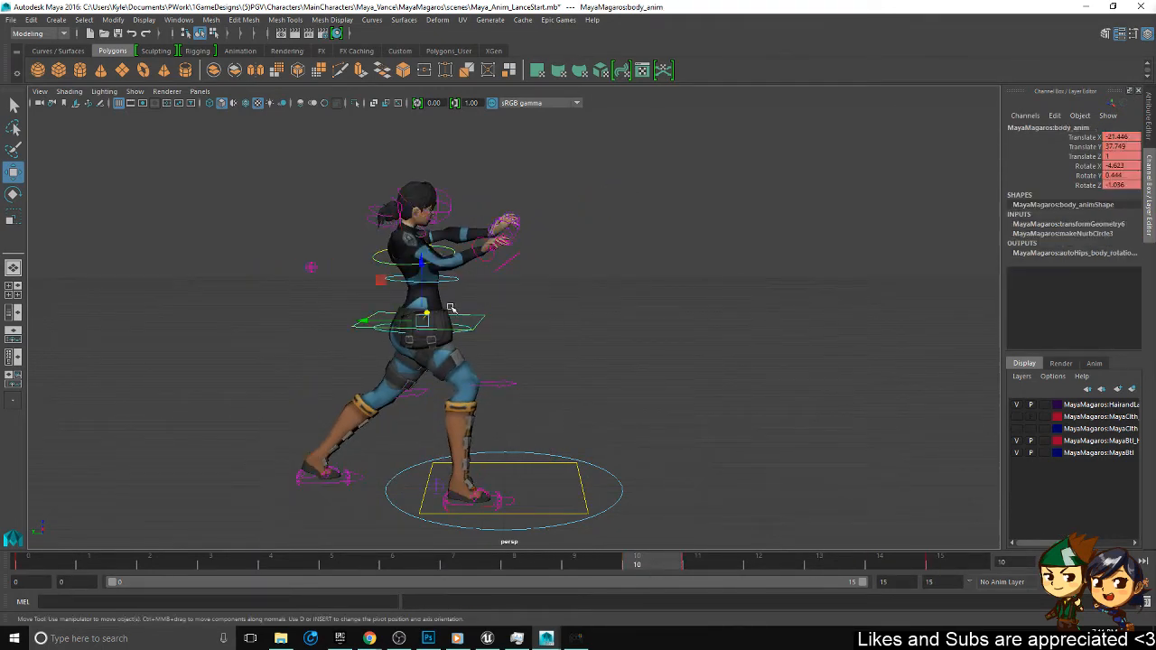
mouse_move(425, 291)
mouse_down()
mouse_move(426, 269)
mouse_move(448, 284)
mouse_move(419, 270)
mouse_up()
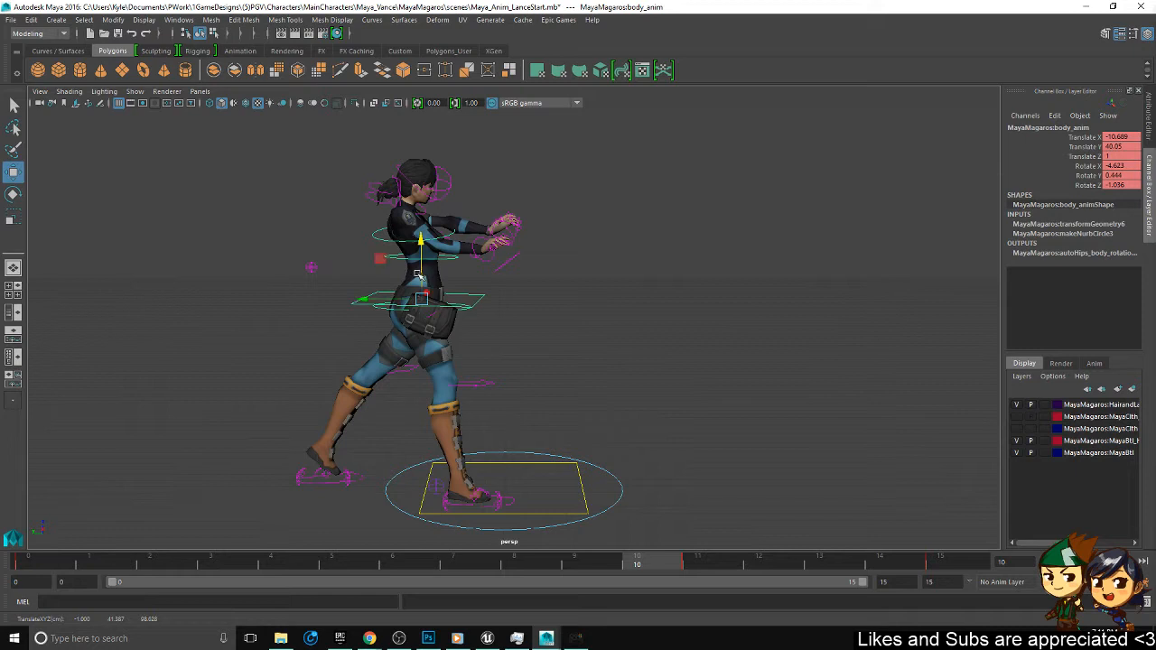
- At frame 11, move the body control to Translate X -18.439 and Translate Y 50.757, key it, and play back the animation
click(689, 567)
drag(421, 294, 424, 284)
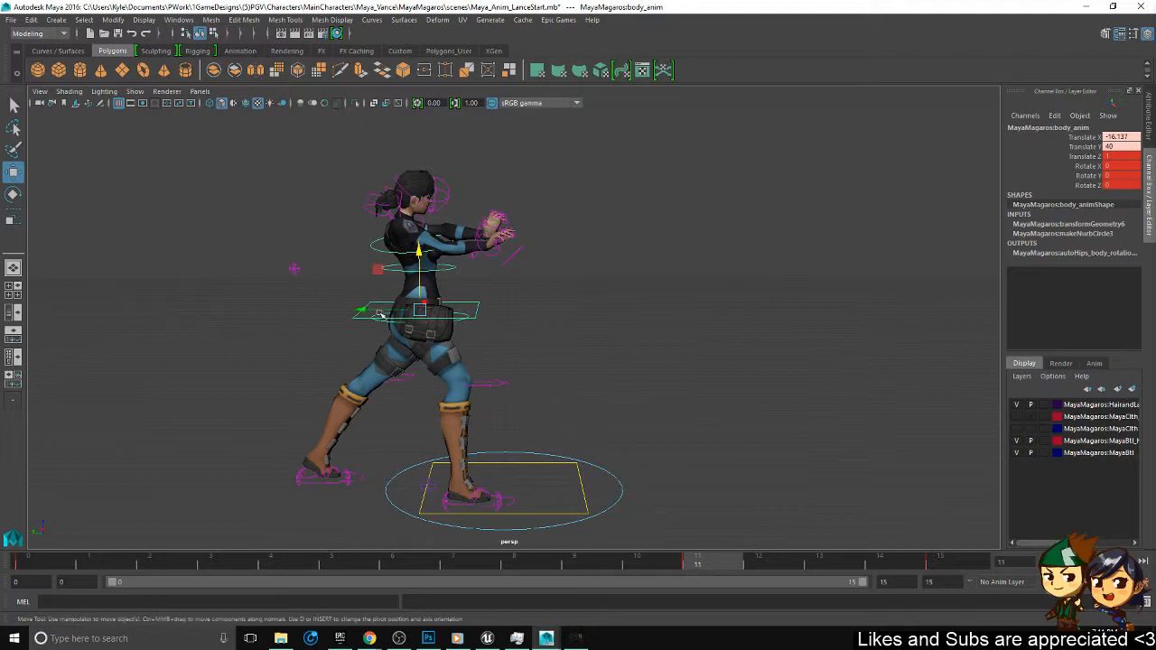
drag(374, 312, 351, 313)
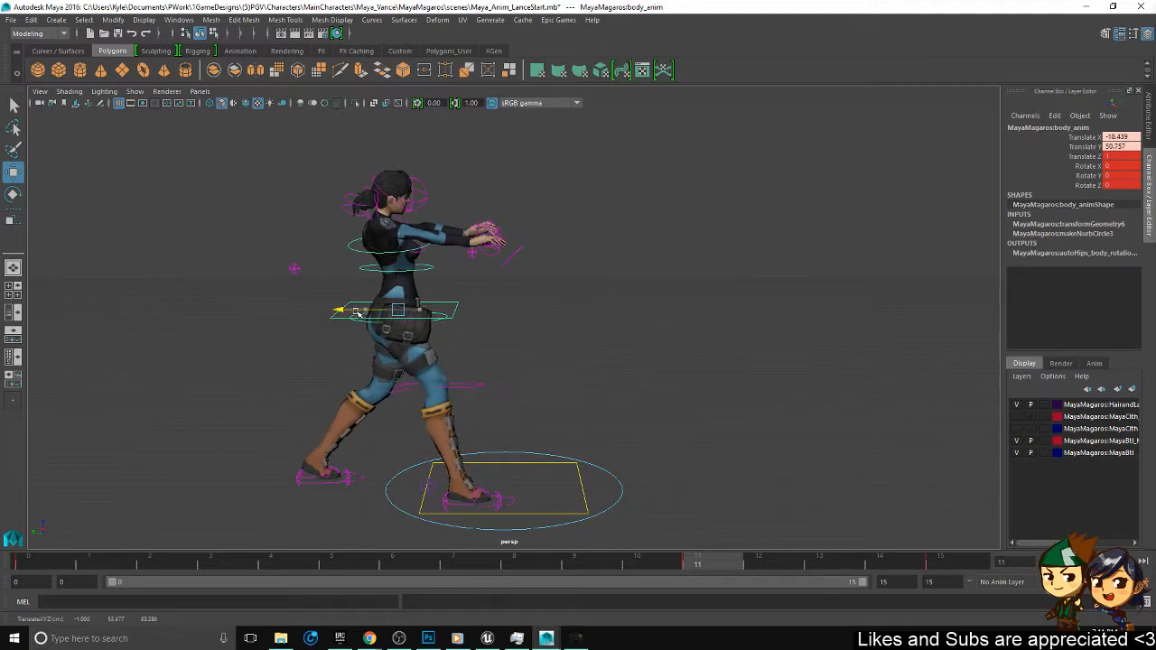
key(s)
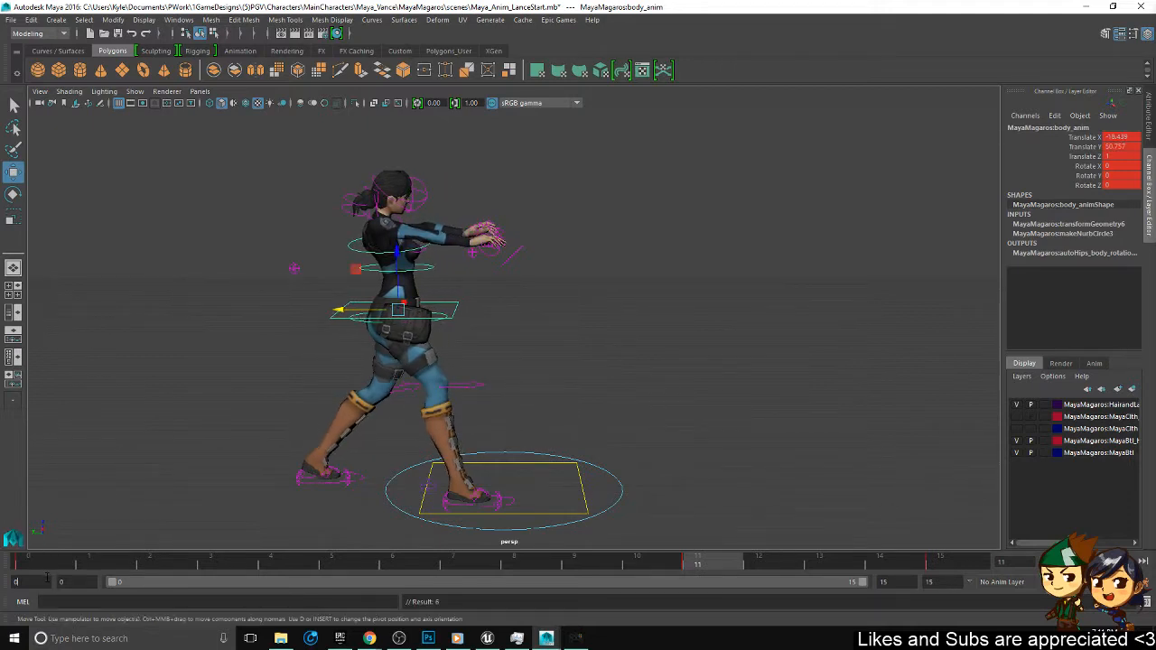
key(alt+v)
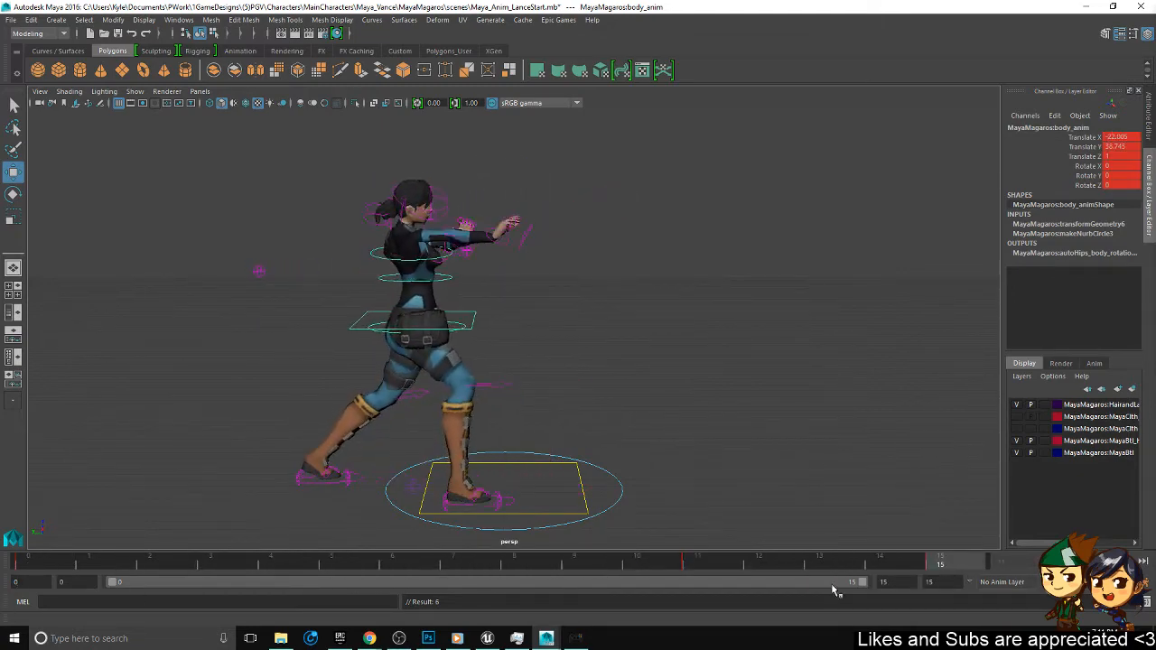
- Raise the body control at frame 11 to Translate X -14.527 and Translate Y 51.593, key it, and scrub through the motion
click(693, 559)
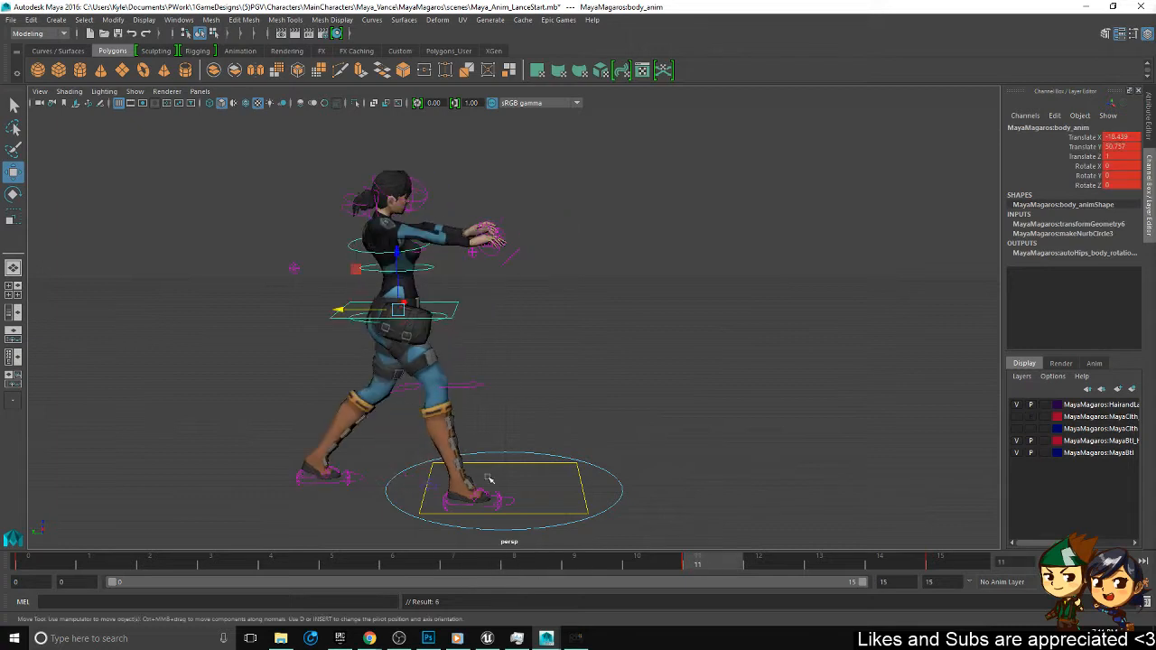
drag(396, 282, 397, 273)
key(s)
drag(707, 564, 347, 647)
drag(0, 605, 696, 548)
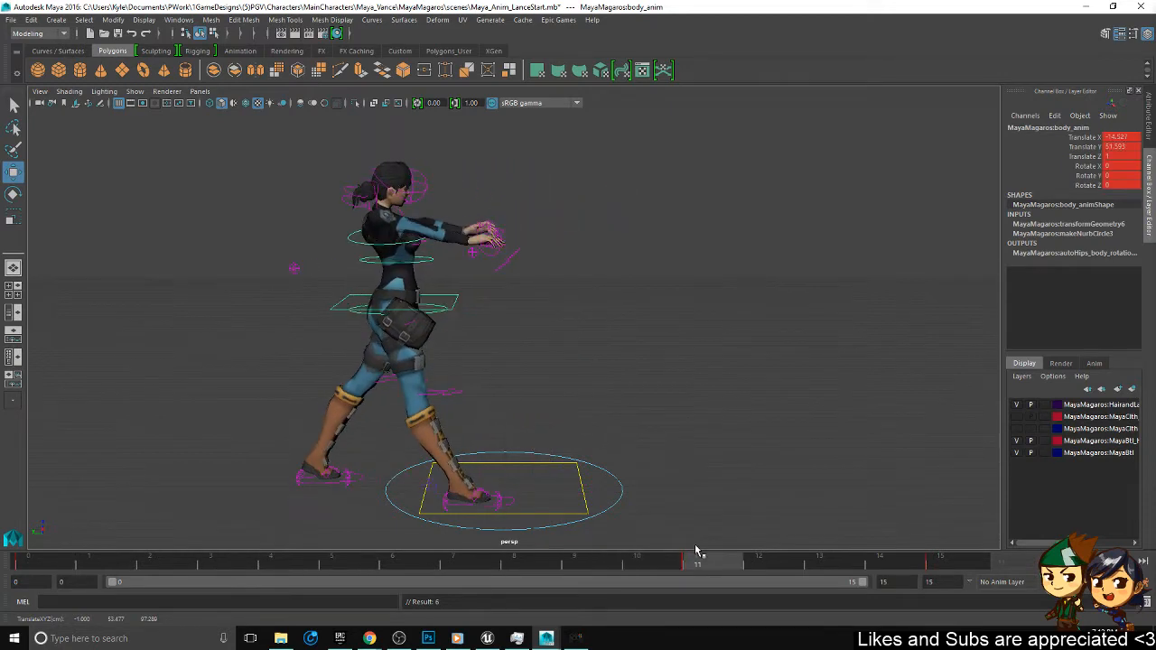
- Try shifting the chest control forward and tilting the body control at frame 11, undoing both changes
click(345, 233)
click(355, 236)
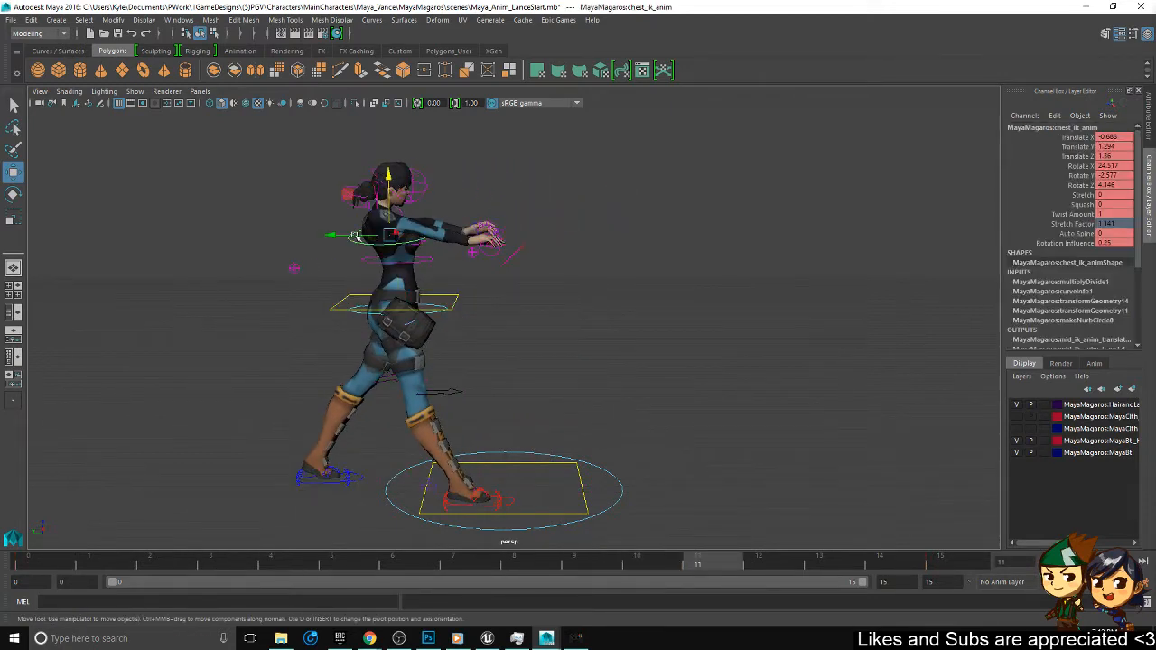
drag(350, 236, 361, 236)
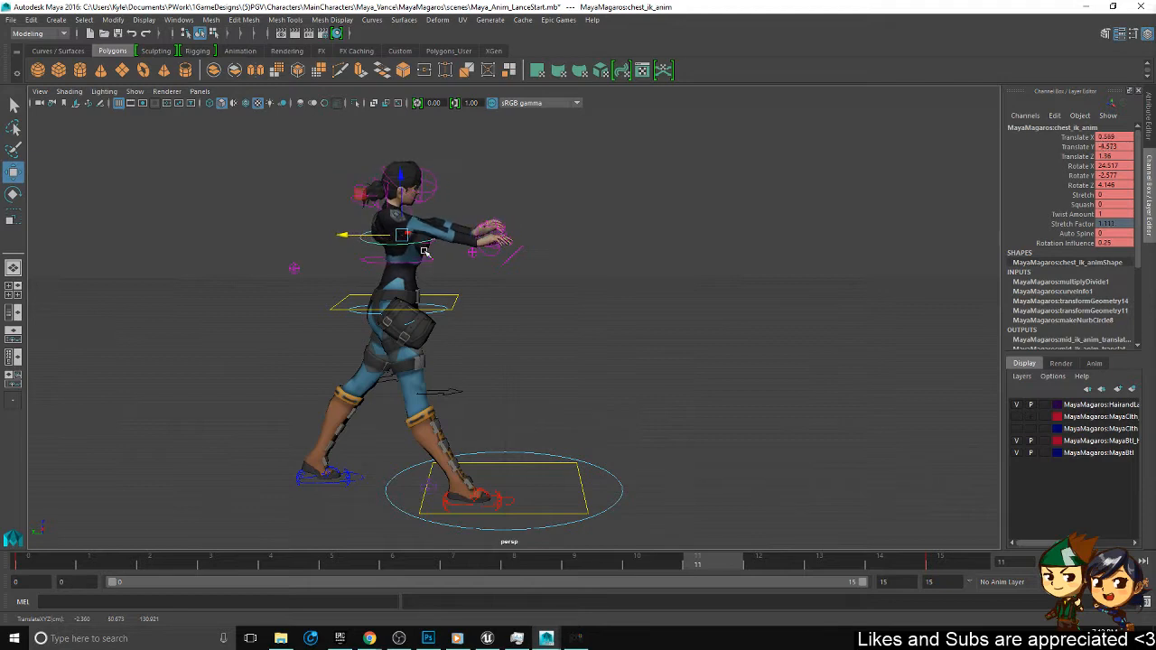
key(ctrl+z)
click(455, 303)
key(e)
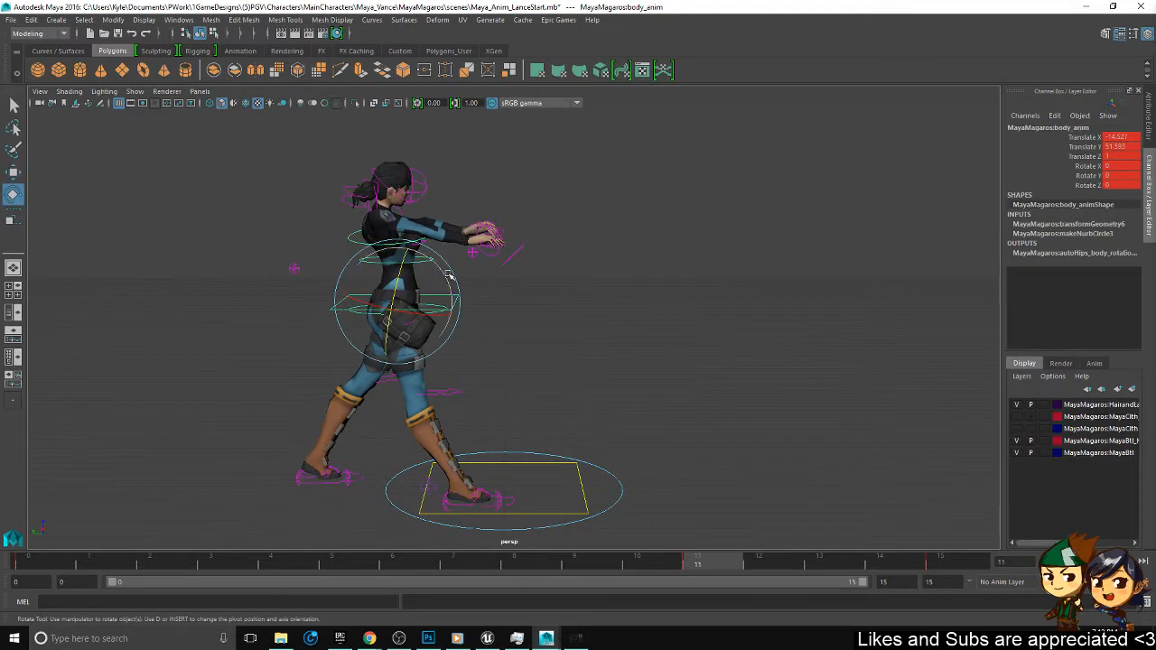
drag(444, 272, 447, 276)
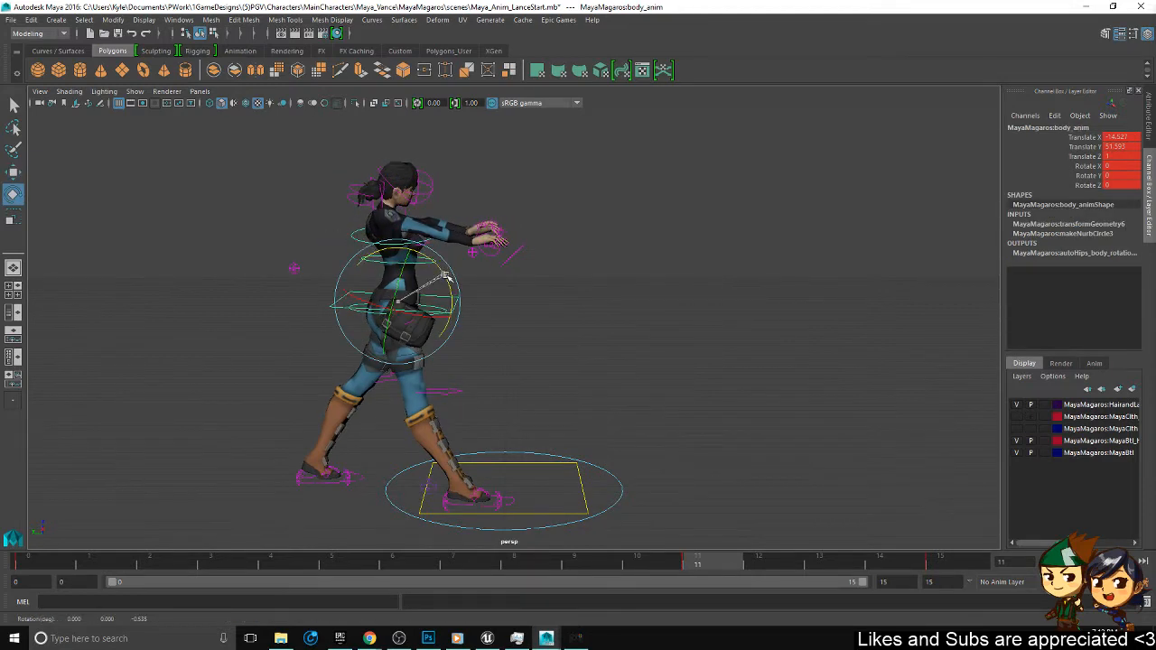
key(ctrl+z)
- Review the motion and, at frame 8, move the right elbow control to Translate X -19.542 and Translate Y 54.103 and key it
key(alt+v)
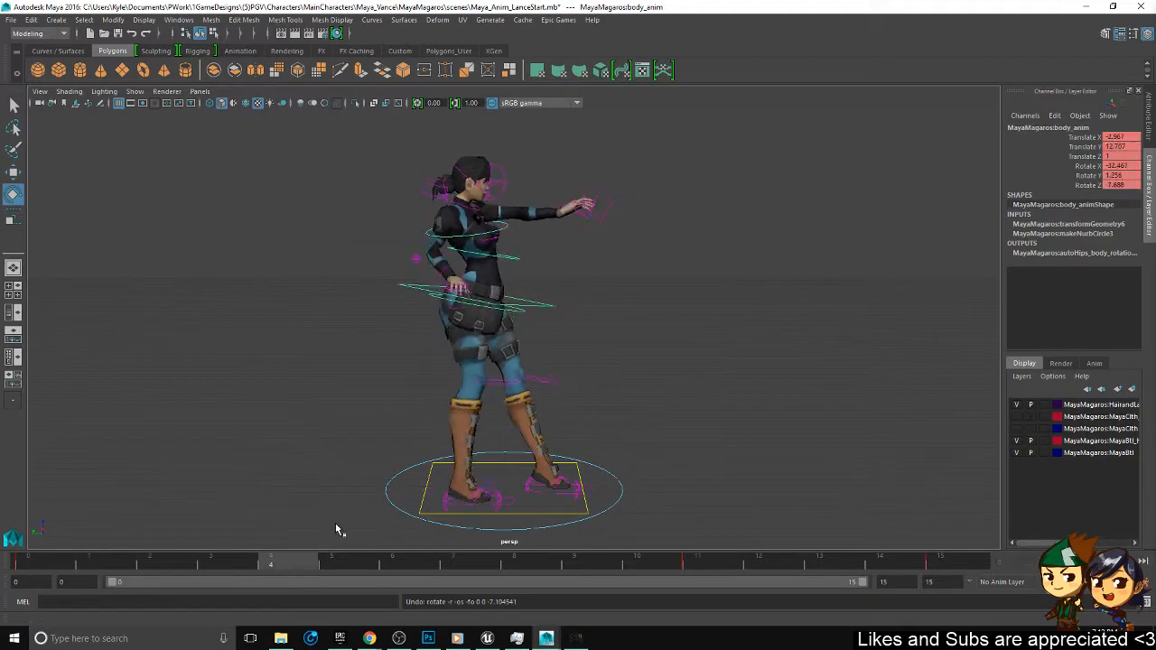
alt+drag(632, 388, 513, 384)
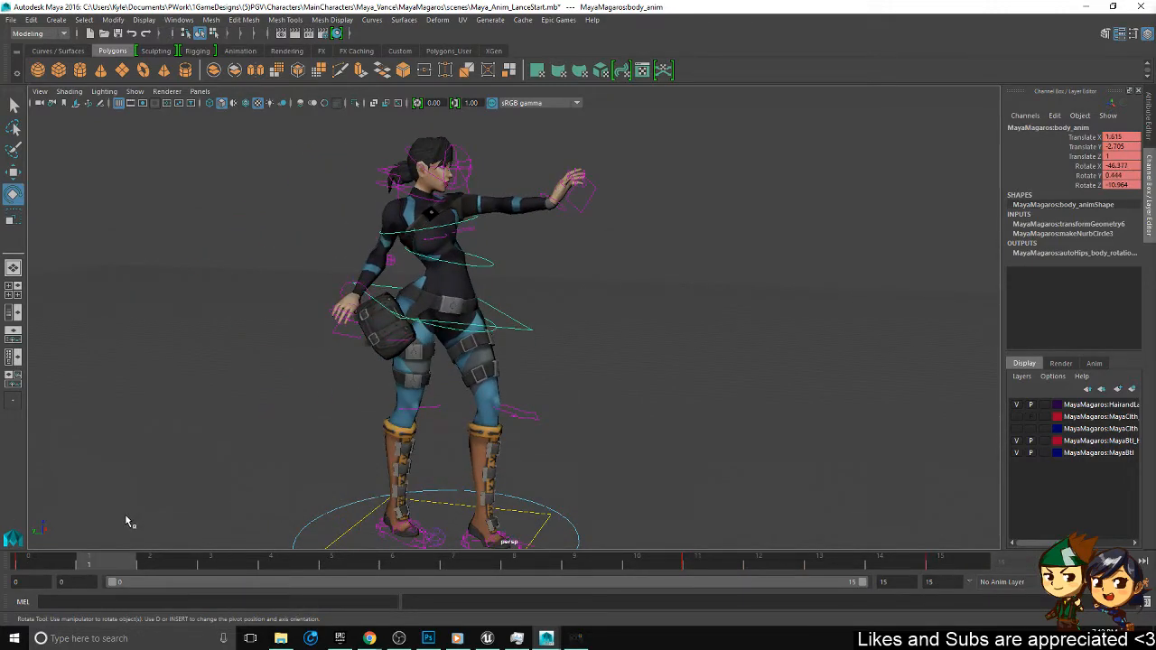
drag(452, 560, 407, 252)
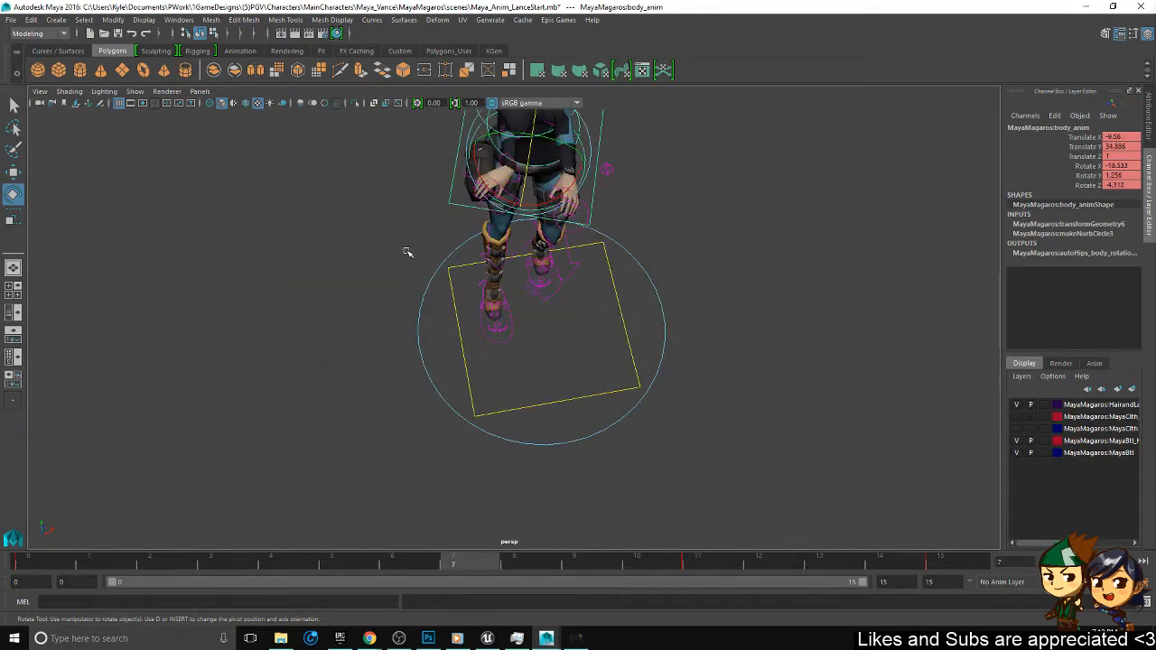
key(comma)
drag(528, 352, 561, 381)
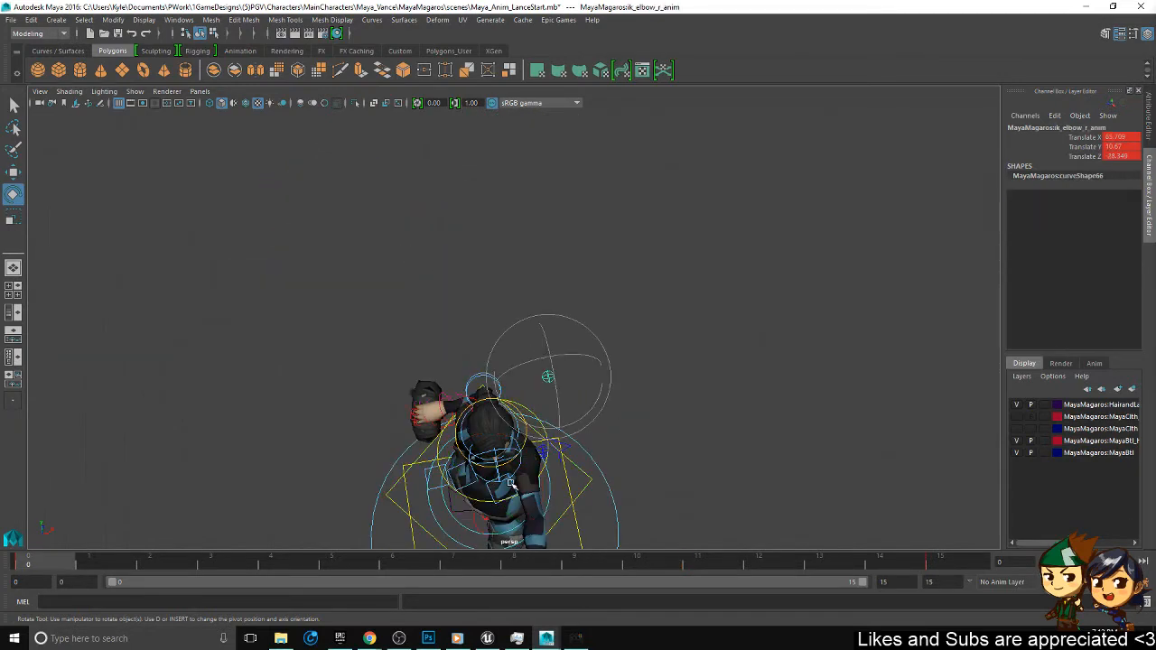
click(522, 566)
alt+middle_drag(567, 388, 569, 422)
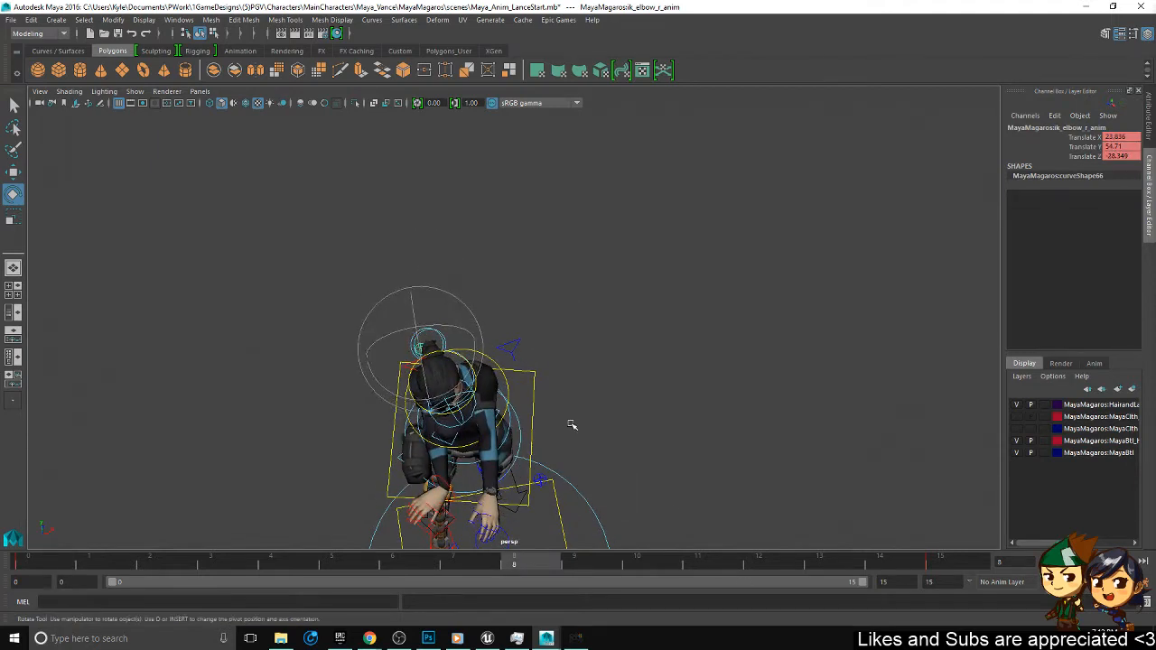
key(w)
drag(455, 311, 352, 326)
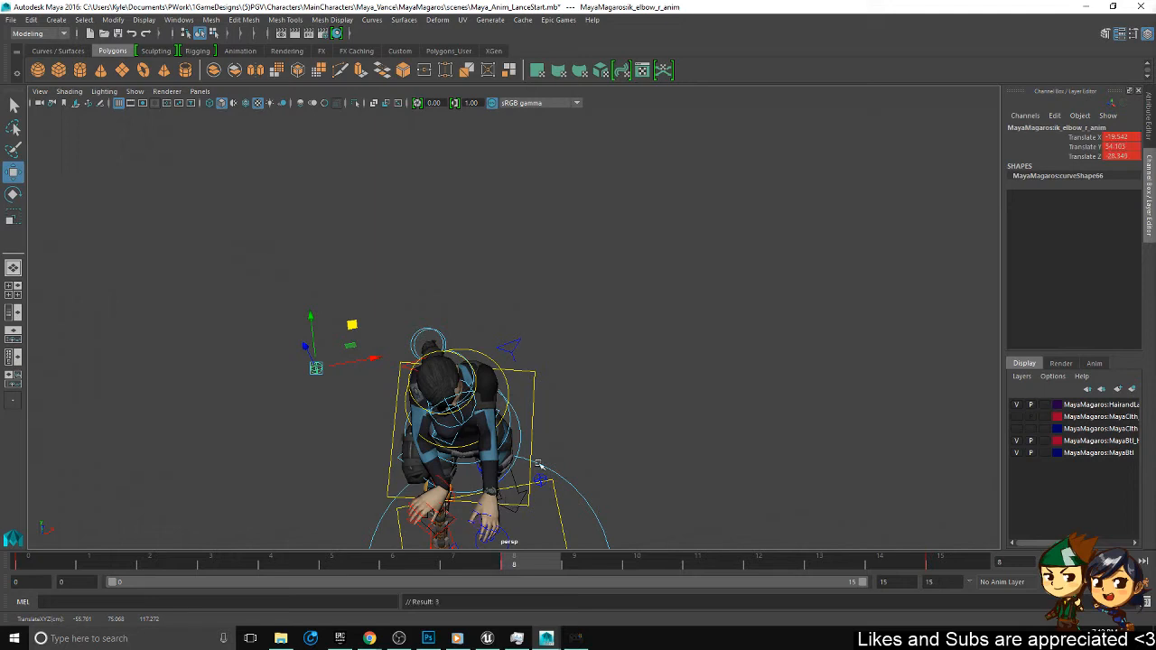
- Scrub through frames 0 to 15 from several angles to check the right arm's motion
alt+drag(566, 433, 656, 379)
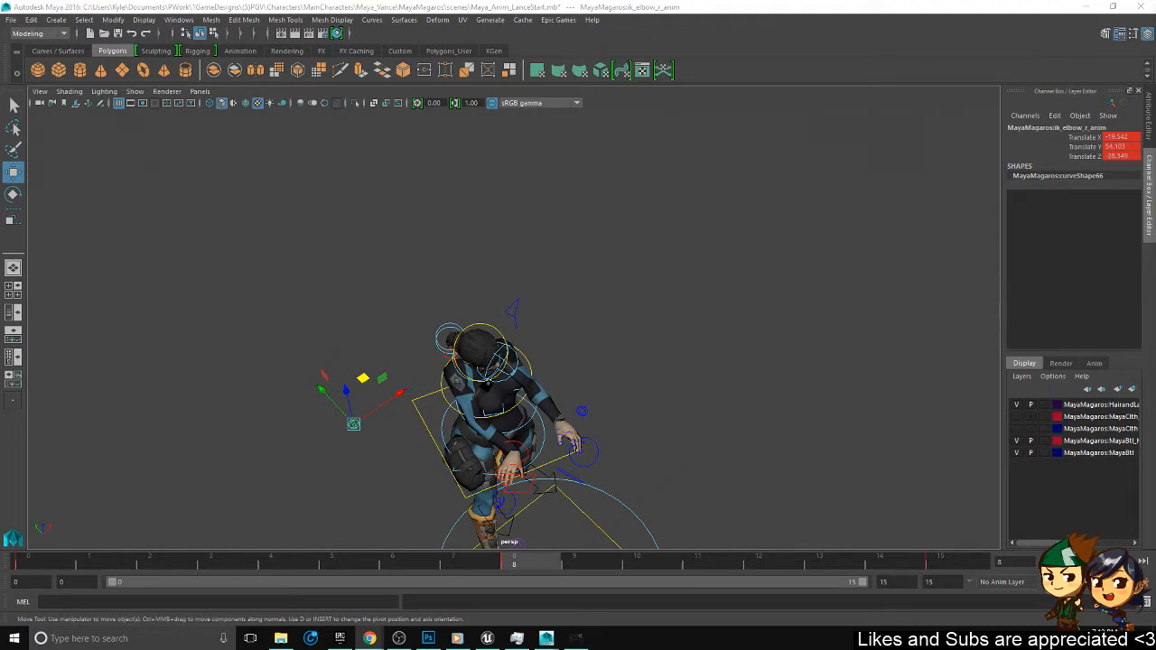
alt+drag(697, 406, 625, 319)
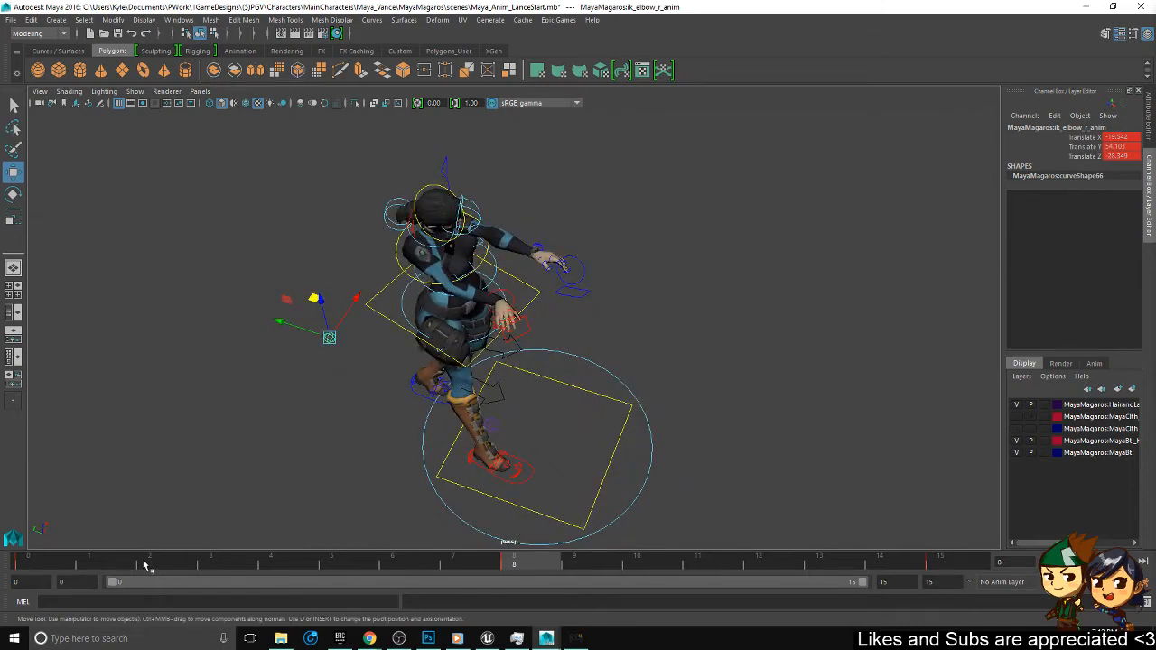
mouse_move(145, 565)
mouse_down()
mouse_move(72, 563)
mouse_move(498, 541)
mouse_move(47, 526)
mouse_move(110, 509)
mouse_move(265, 501)
mouse_move(436, 509)
mouse_move(214, 524)
mouse_move(549, 510)
mouse_move(849, 531)
mouse_move(5, 559)
mouse_up()
mouse_move(83, 549)
mouse_down()
mouse_move(920, 572)
mouse_move(367, 535)
mouse_move(780, 534)
mouse_move(406, 528)
mouse_move(849, 553)
mouse_move(506, 514)
mouse_move(509, 483)
mouse_move(475, 455)
mouse_move(470, 421)
mouse_up()
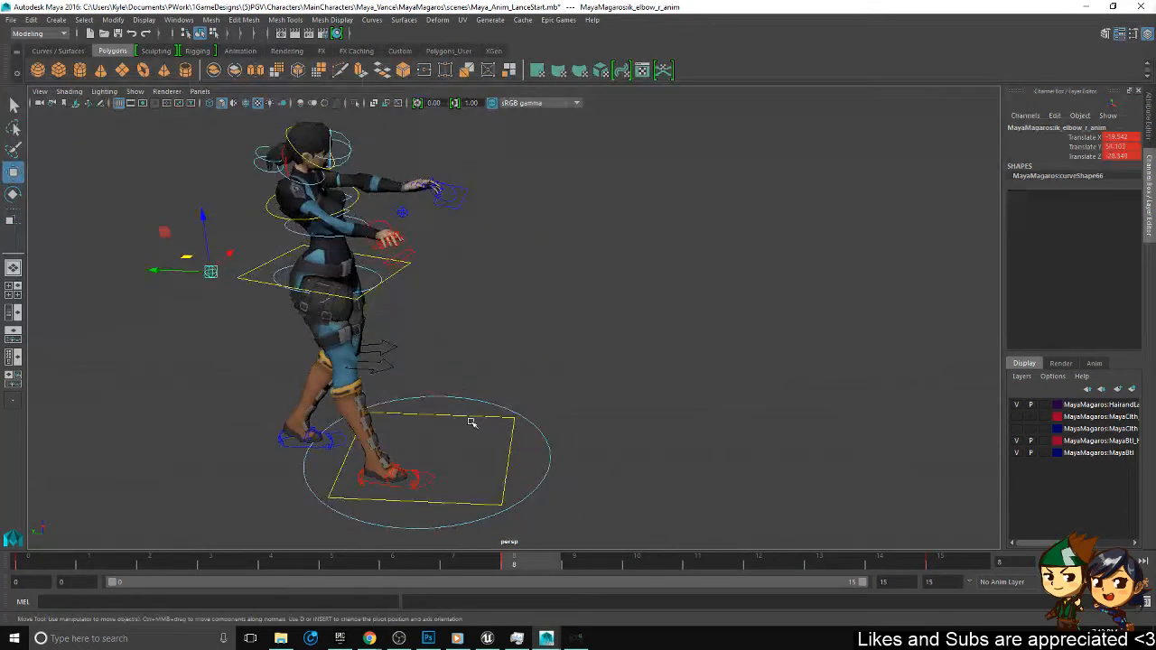
drag(867, 561, 940, 560)
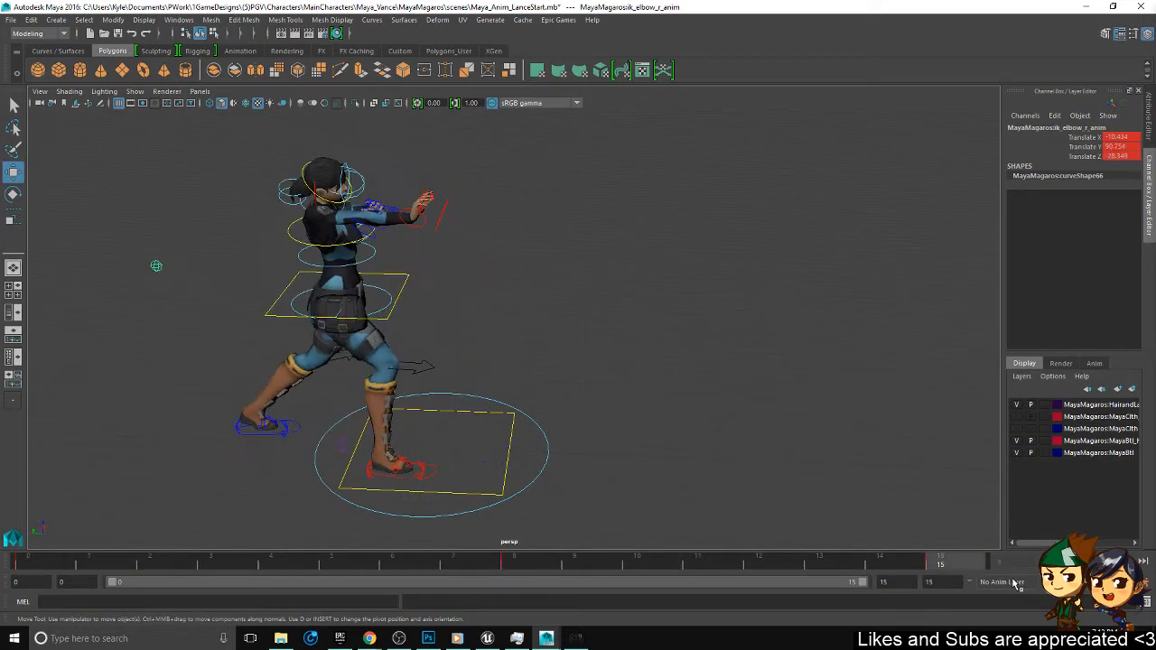
drag(1012, 580, 1039, 561)
- At frame 6, lift the left foot control up and back behind the body, and rotate it for the step
alt+drag(503, 426, 320, 497)
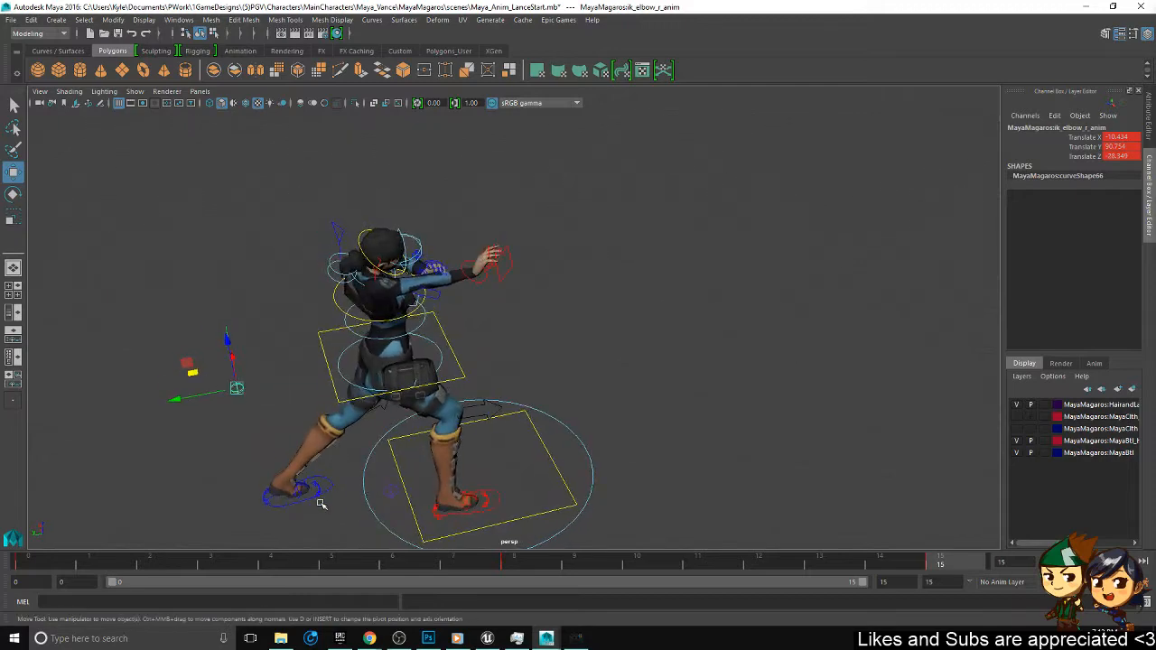
click(305, 503)
alt+drag(485, 505, 411, 492)
drag(271, 569, 441, 564)
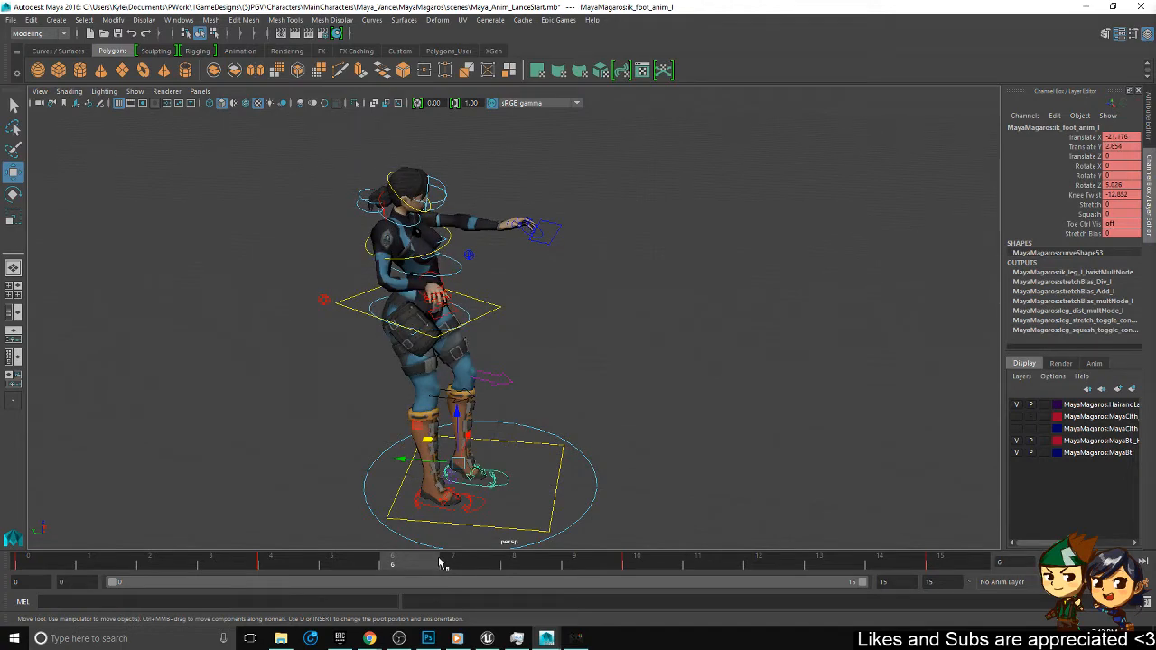
drag(428, 440, 388, 379)
key(e)
drag(461, 371, 512, 426)
click(534, 395)
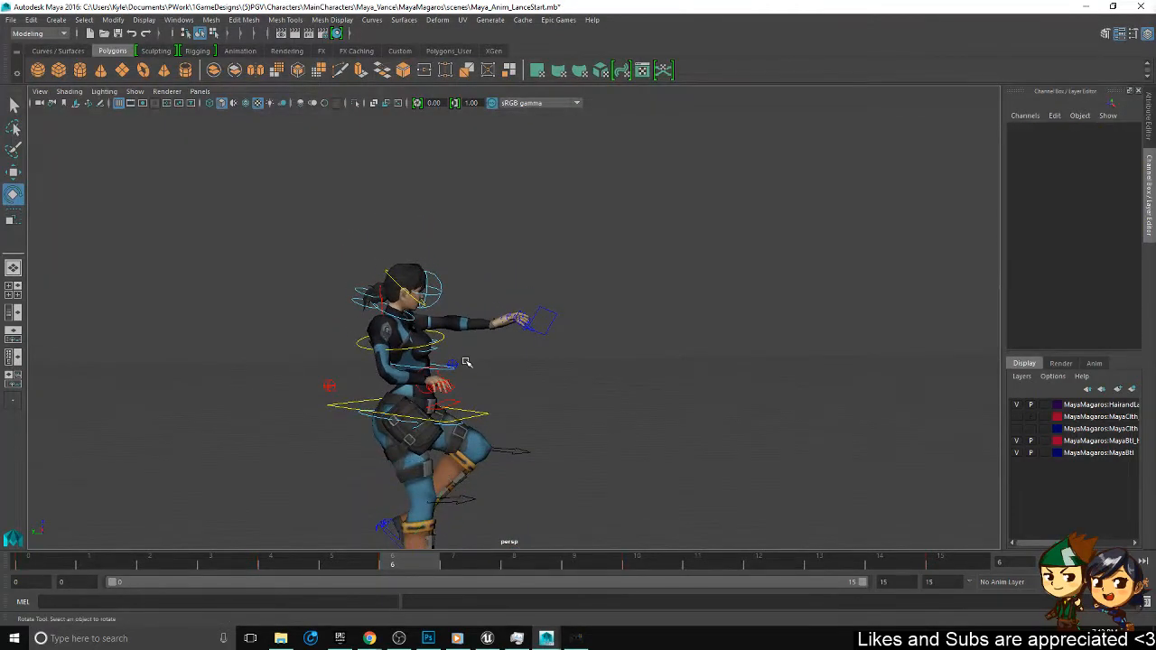
- Try setting the chest control's Translate Y to 0 at frame 6 and undo it
click(443, 337)
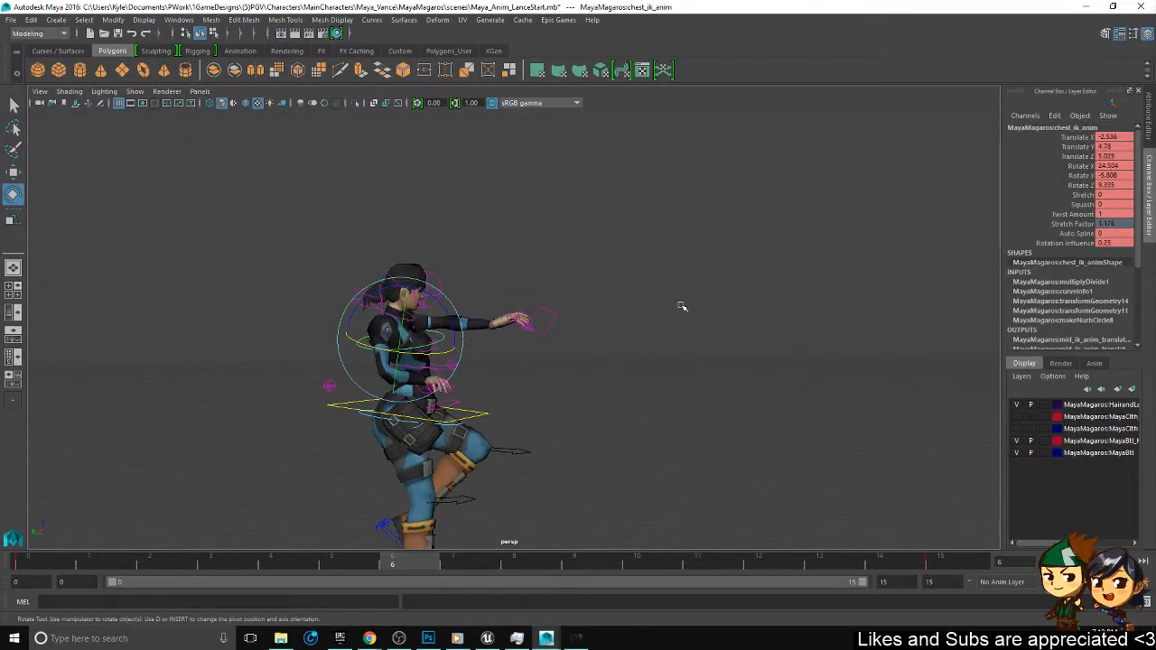
click(1116, 145)
text(0)
key(Return)
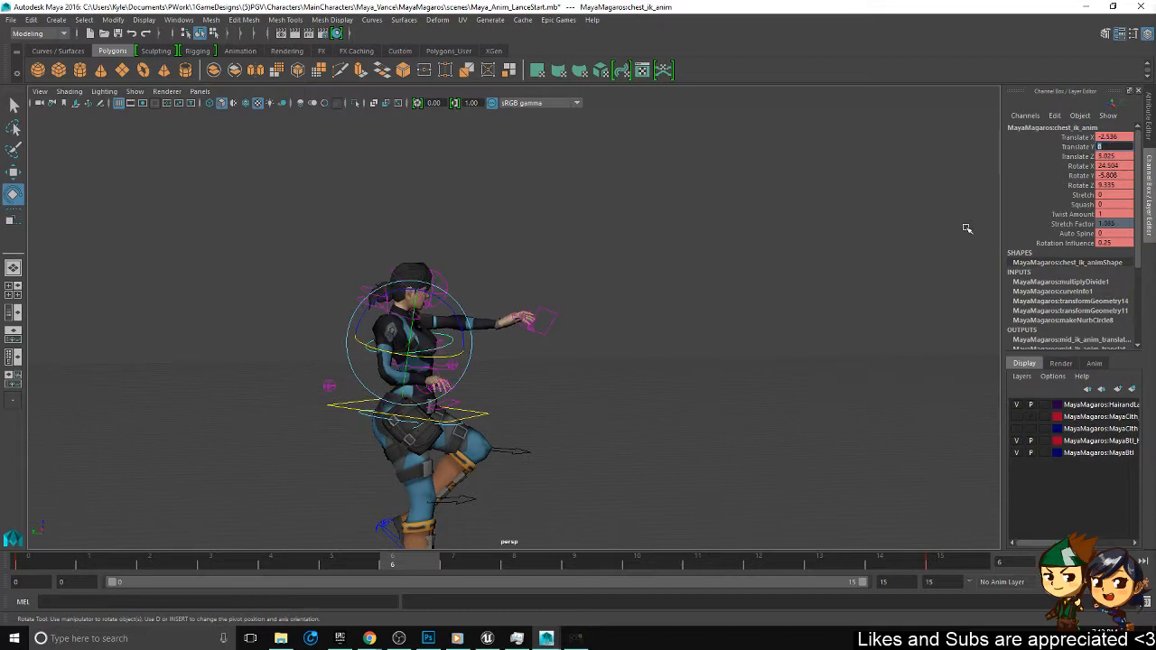
alt+drag(691, 416, 549, 411)
key(ctrl+z)
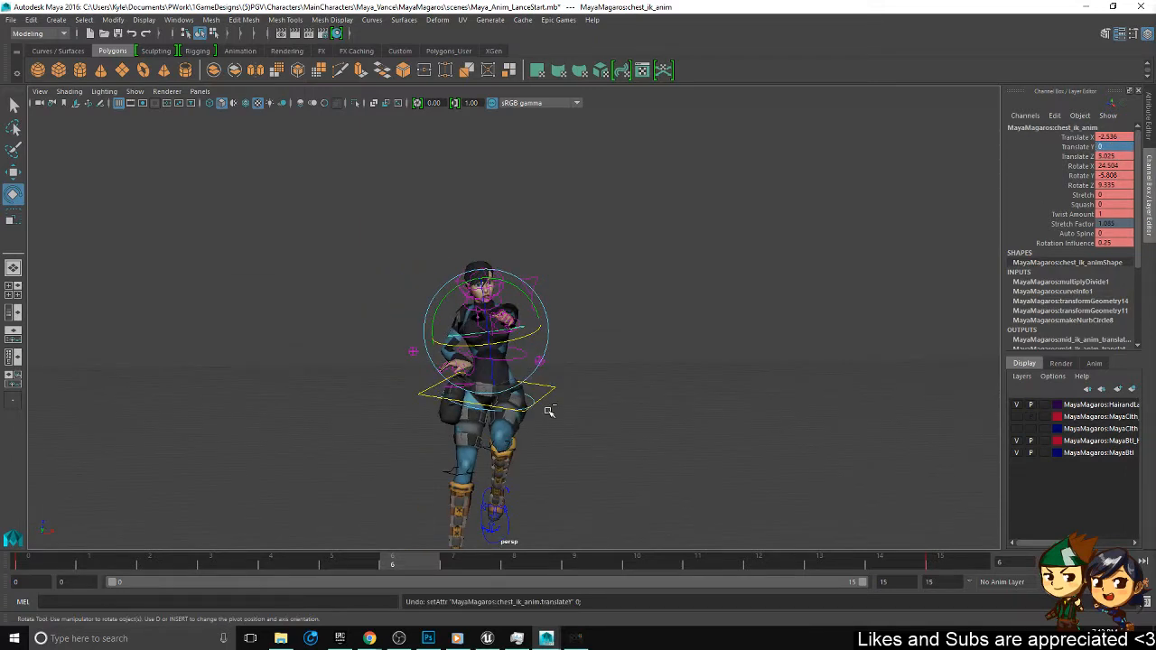
- Set the chest control's Translate X, Y and Z to 0 at frame 6, key it, and deselect it
alt+drag(706, 276, 801, 291)
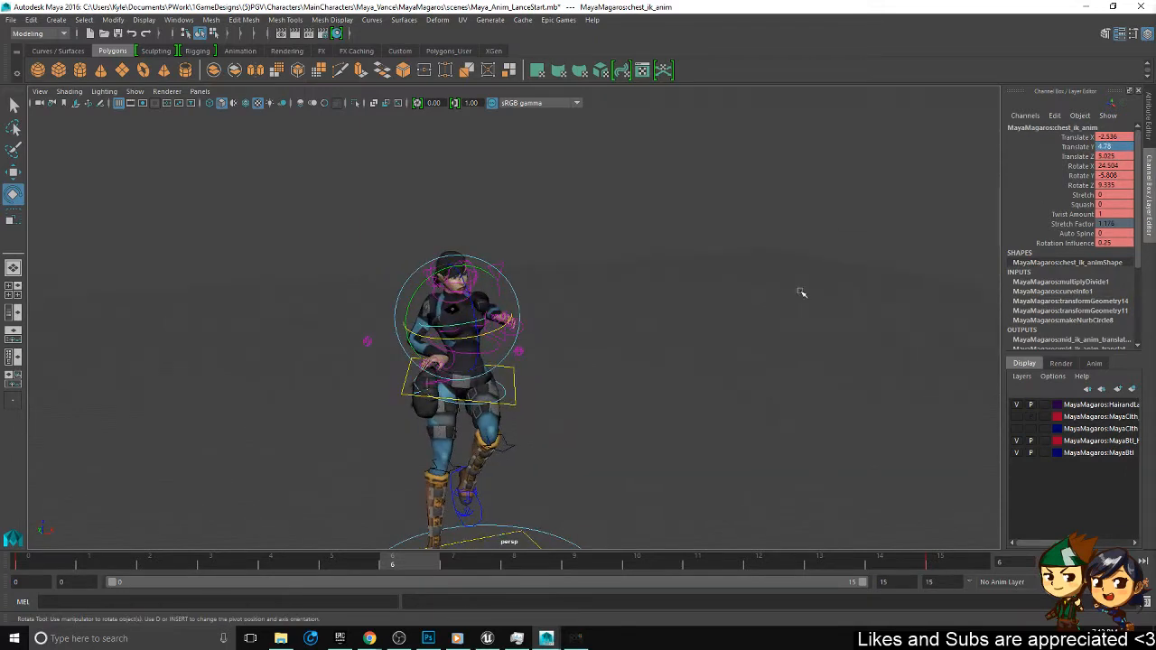
drag(1084, 137, 1094, 153)
key(Return)
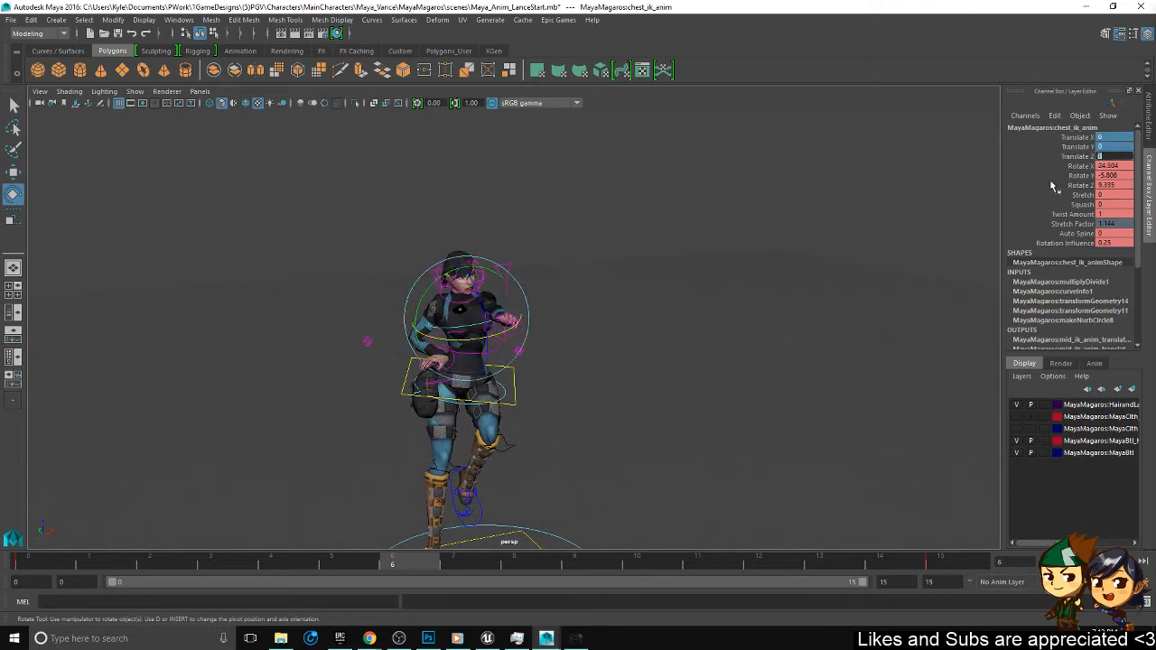
alt+drag(647, 379, 713, 392)
key(s)
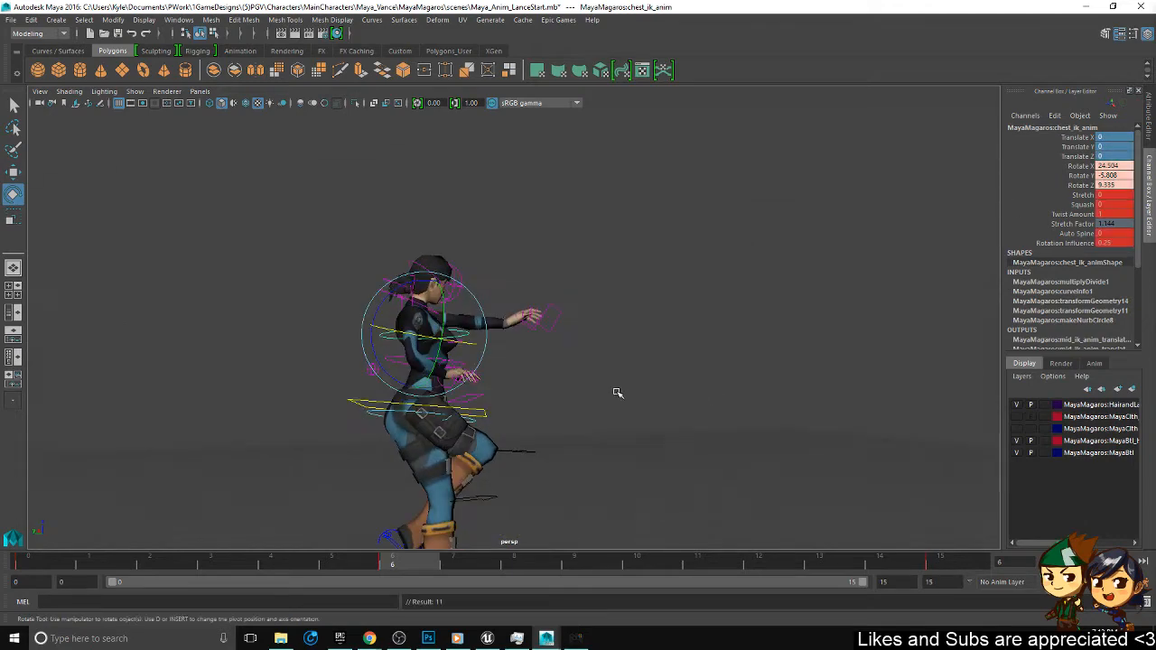
alt+drag(617, 392, 587, 394)
click(536, 442)
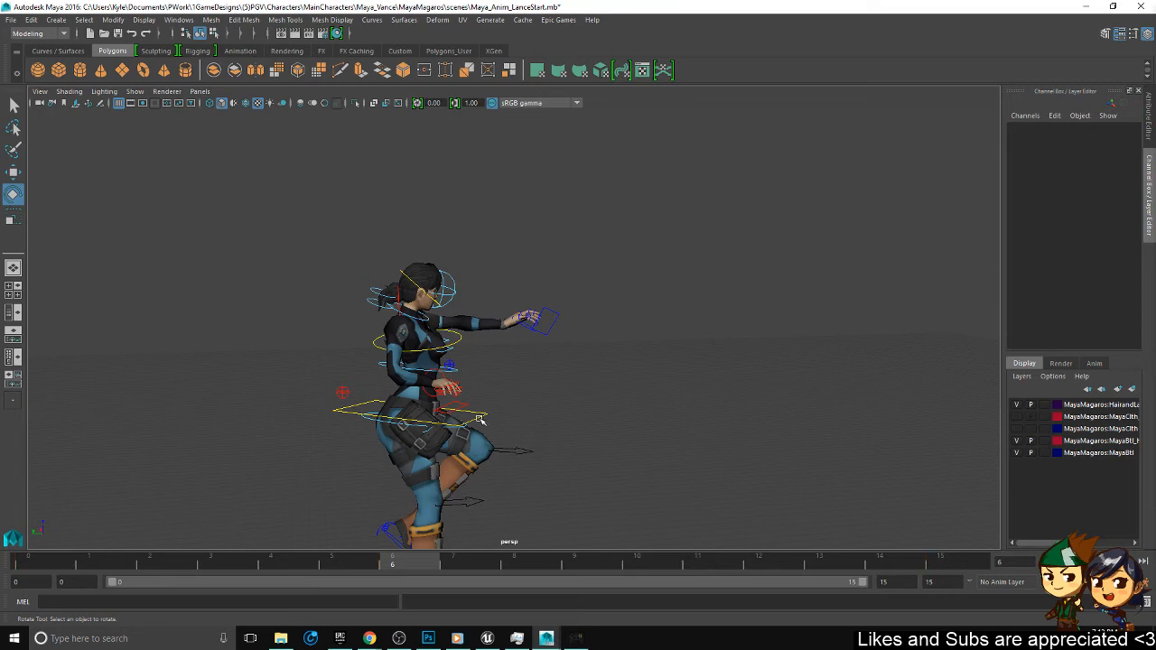
- Rotate the body control on frame 6 to about -23.2, 1.3, -22, key it and play back the animation
click(482, 420)
drag(480, 398, 480, 402)
key(s)
alt+middle_drag(542, 416, 459, 340)
alt+right_drag(473, 350, 452, 377)
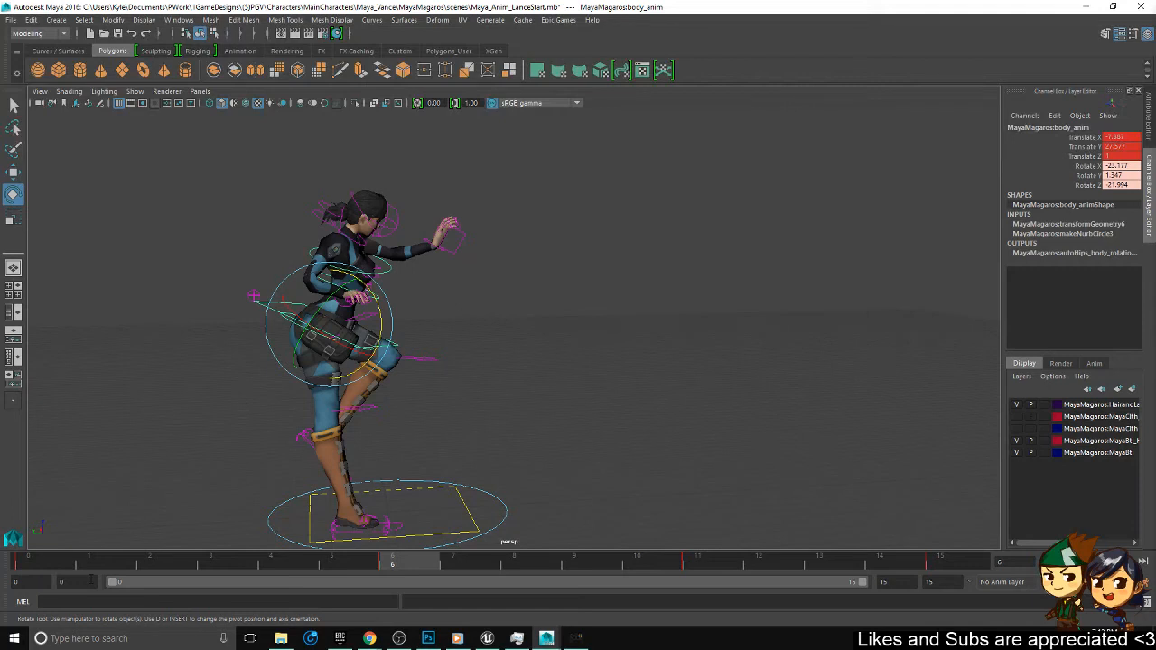
key(alt+v)
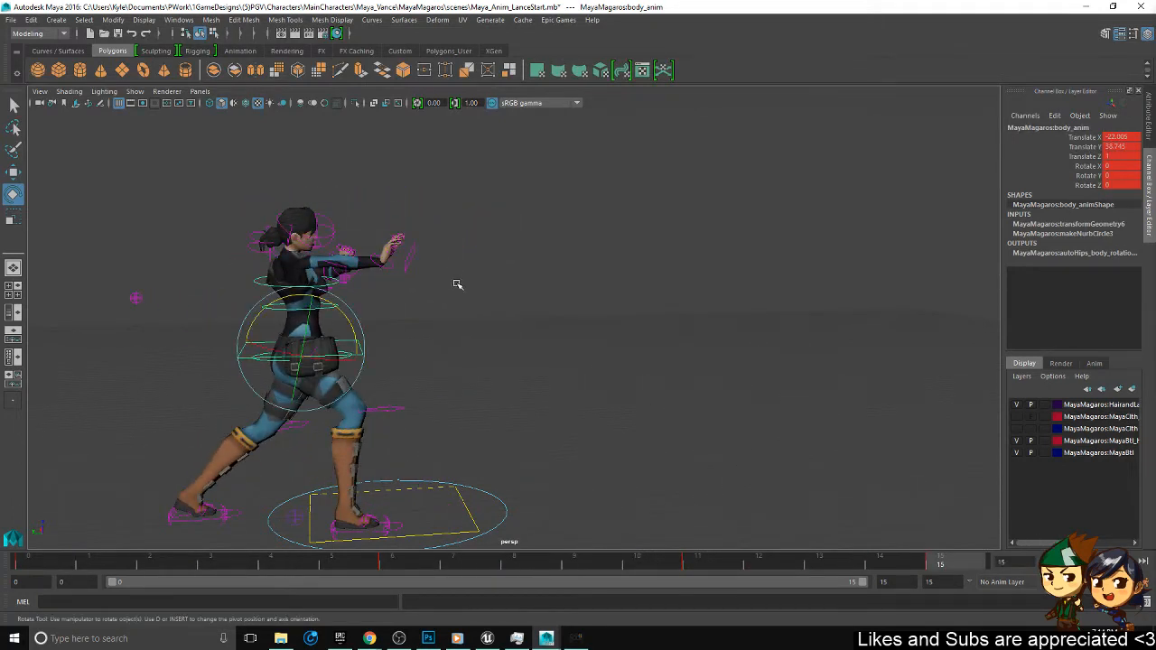
- Move the right elbow IK control on frame 15 to the character's right side so the right arm bends correctly
alt+drag(424, 250, 508, 312)
click(396, 533)
click(547, 566)
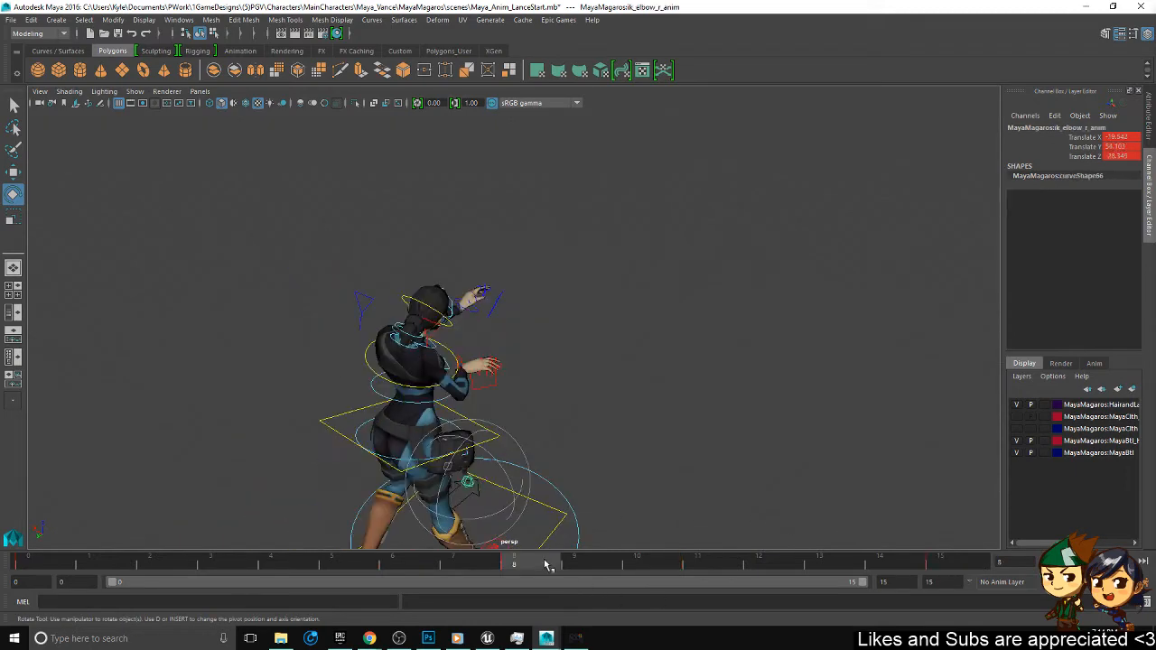
alt+drag(580, 358, 567, 468)
key(period)
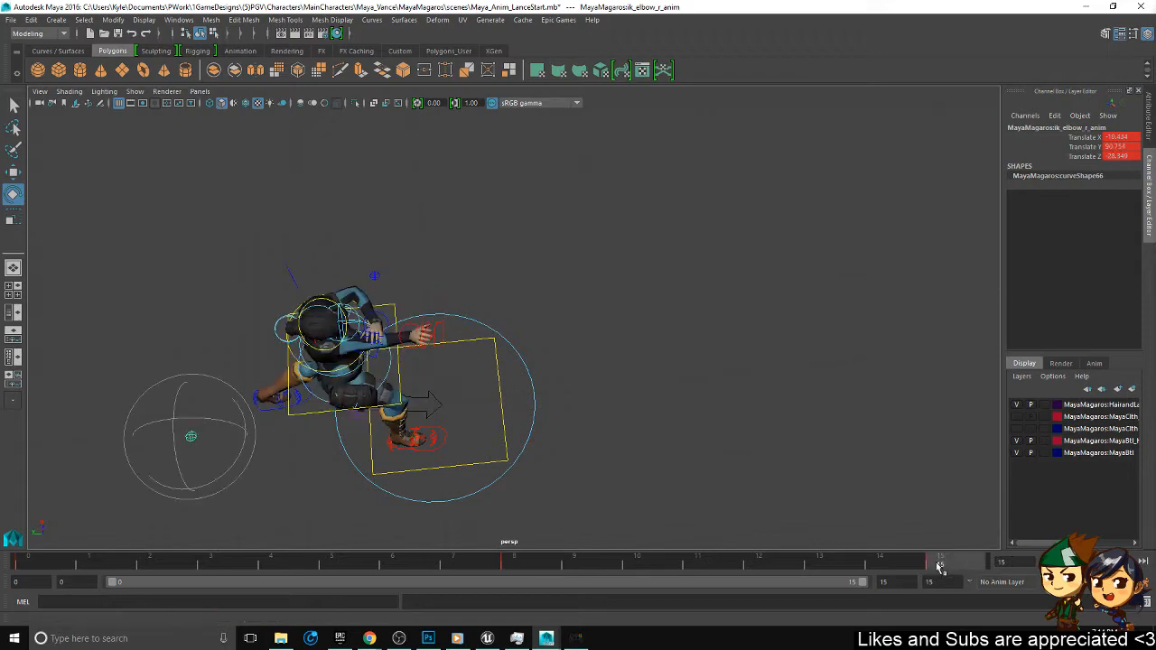
key(w)
drag(149, 405, 379, 395)
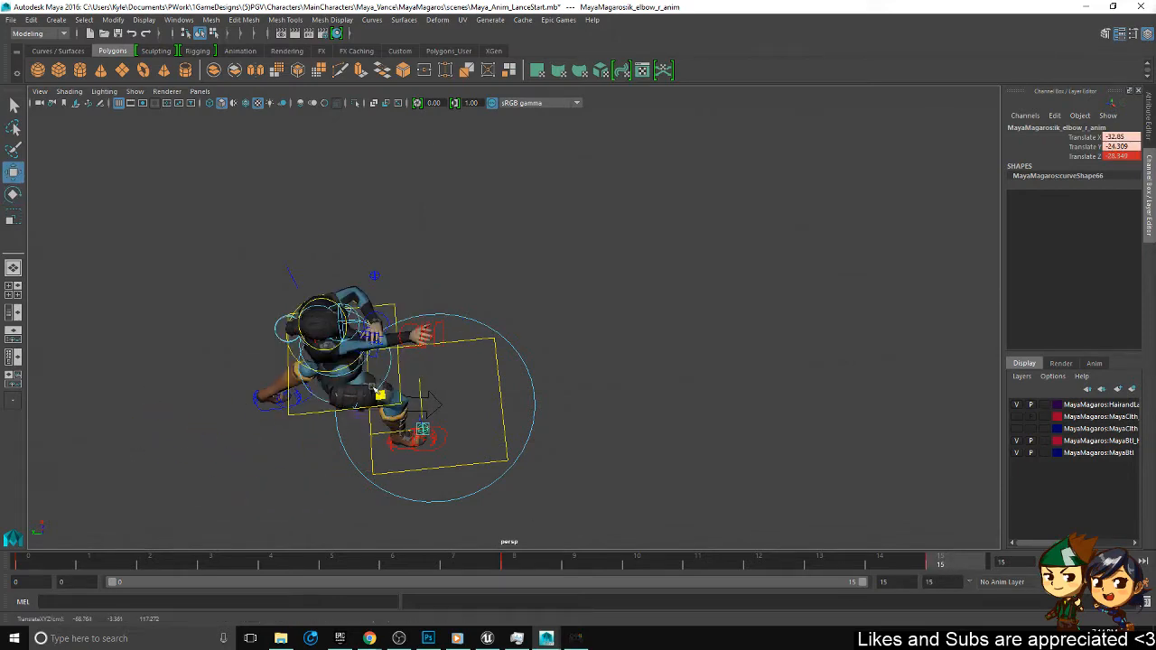
alt+drag(392, 451, 465, 392)
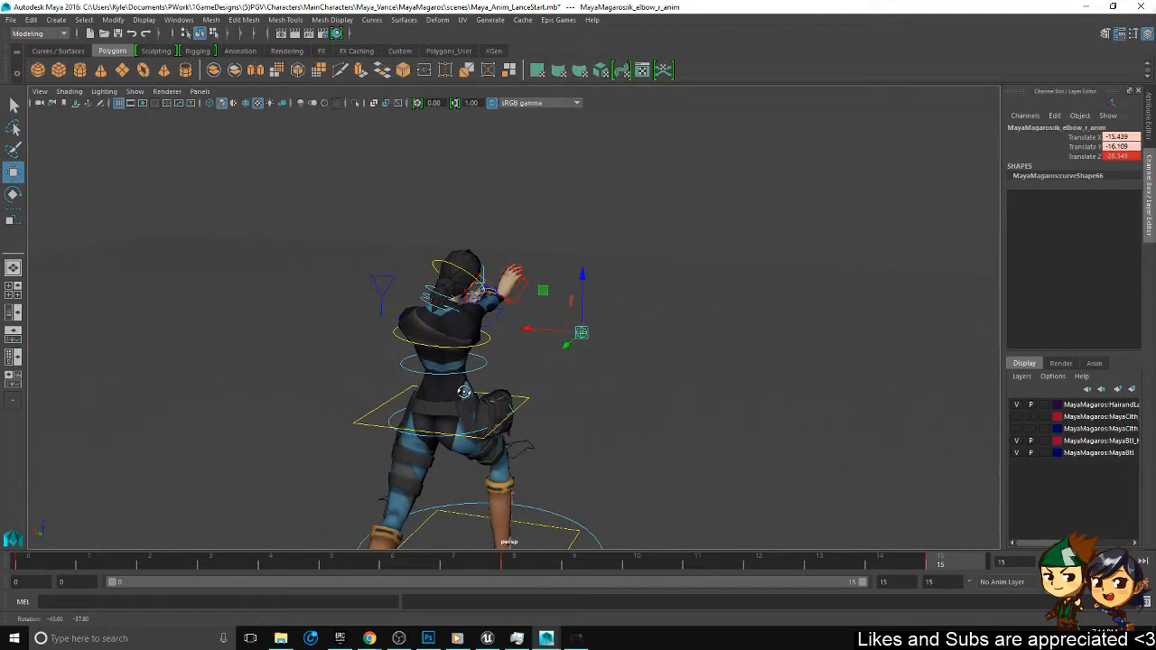
drag(543, 290, 487, 318)
- Try repositioning the right wrist IK control on frame 9
scroll(610, 237, up, 2)
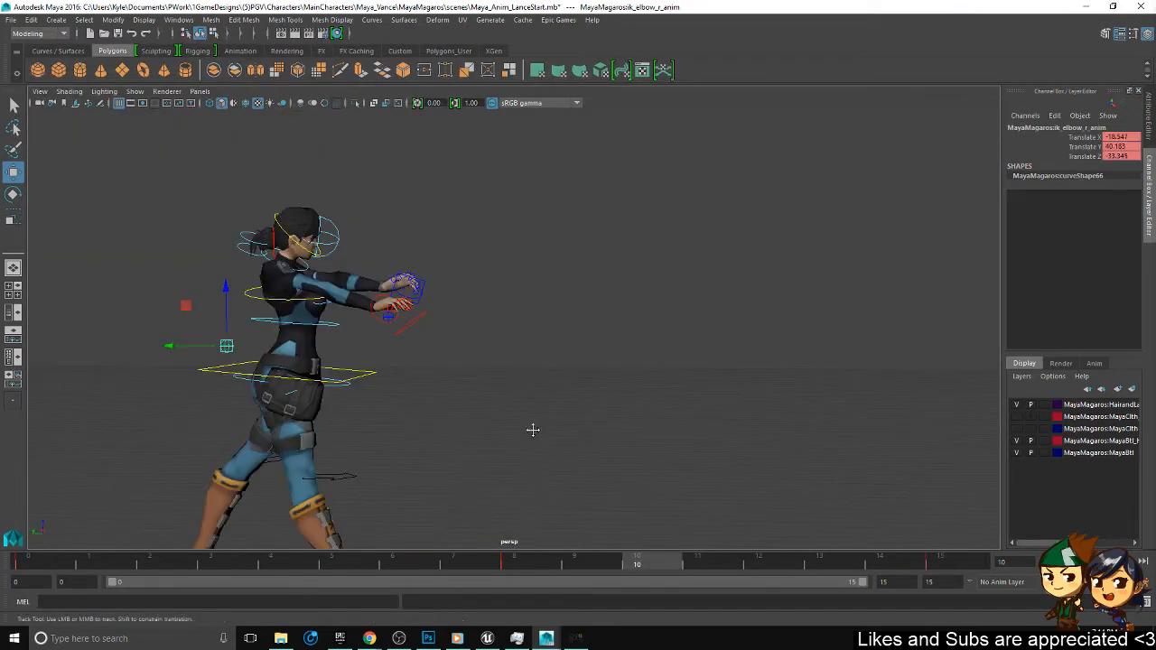
alt+middle_drag(532, 426, 472, 388)
drag(649, 568, 574, 568)
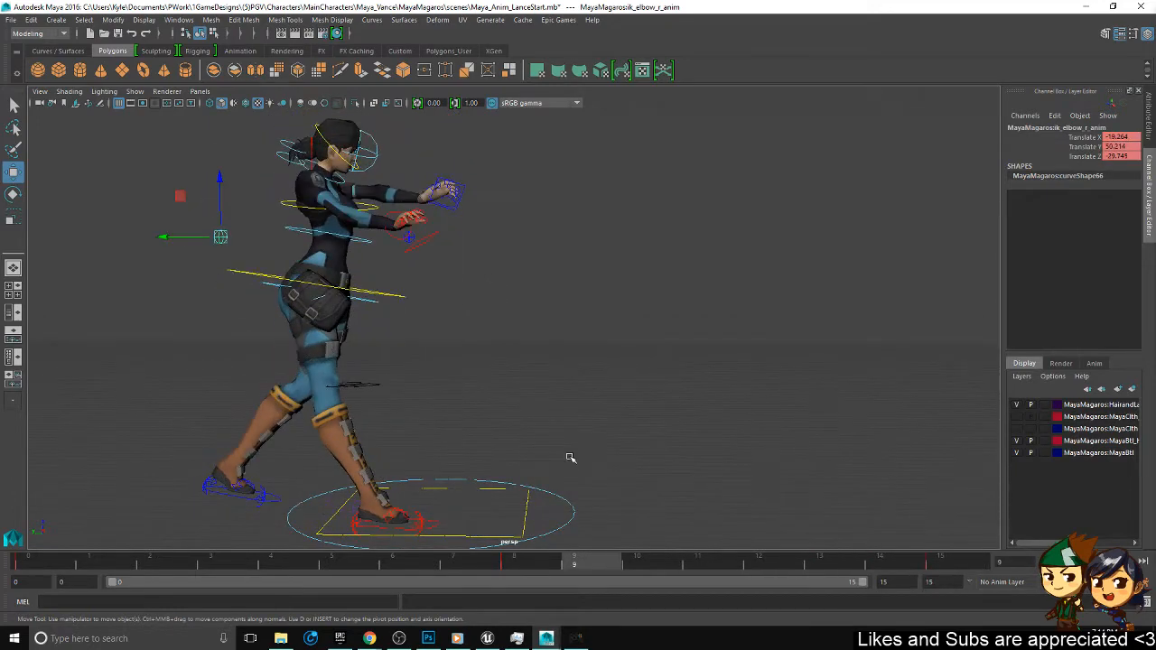
click(395, 238)
alt+middle_drag(396, 238, 413, 267)
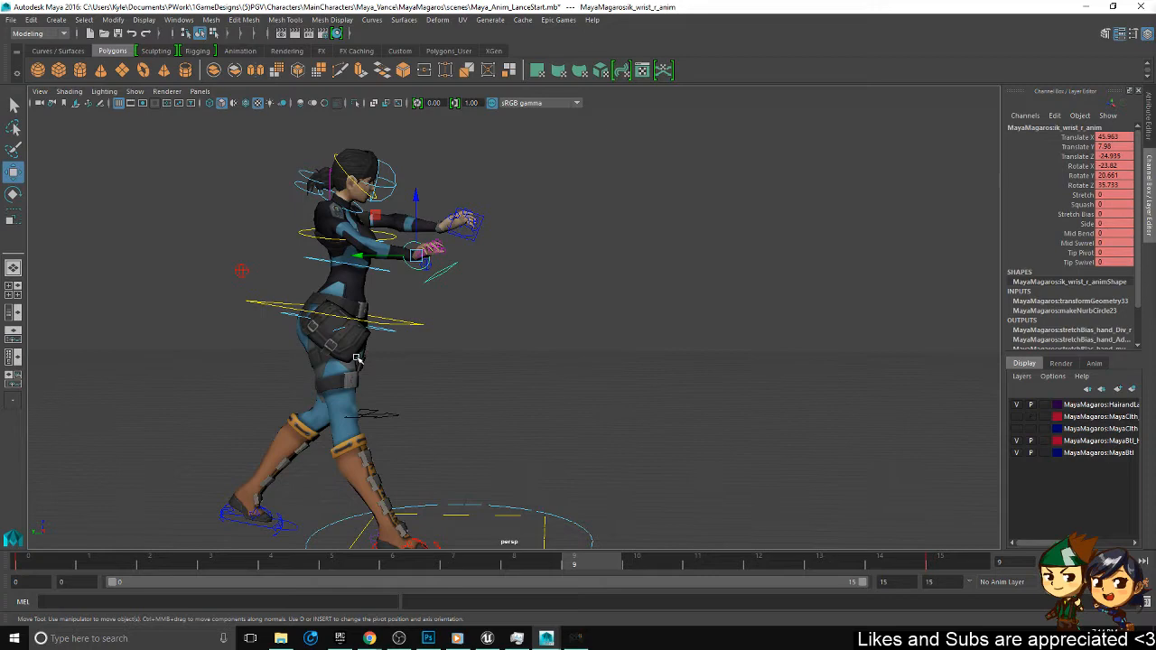
alt+middle_drag(370, 321, 434, 346)
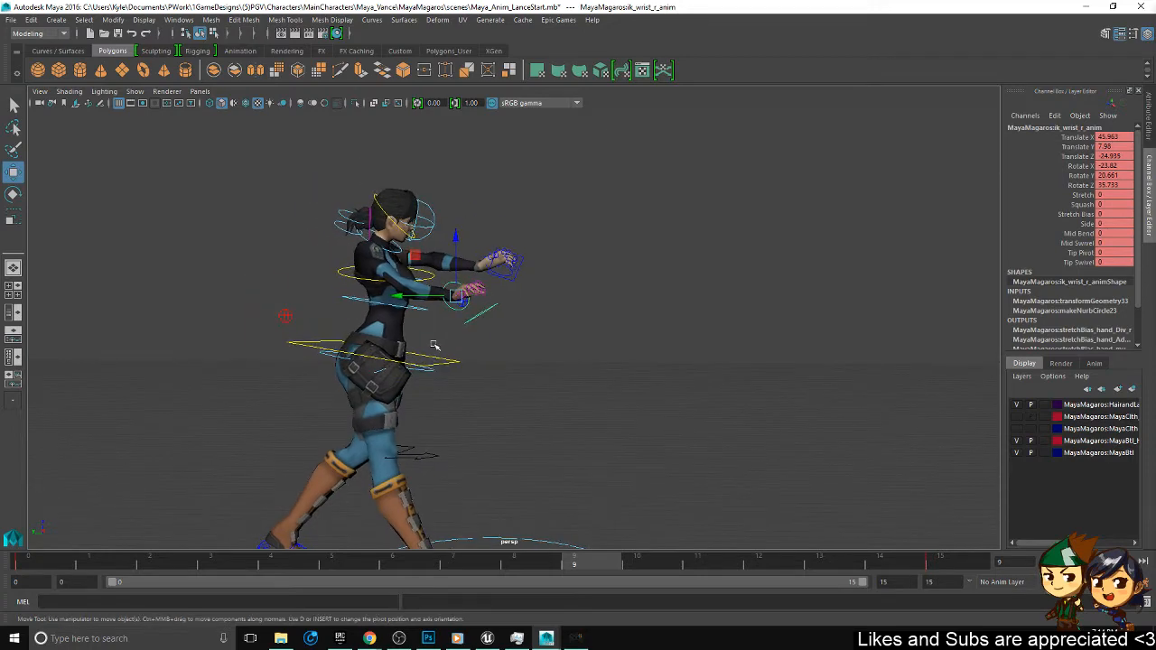
alt+drag(435, 346, 463, 314)
drag(507, 247, 475, 253)
alt+middle_drag(686, 297, 648, 322)
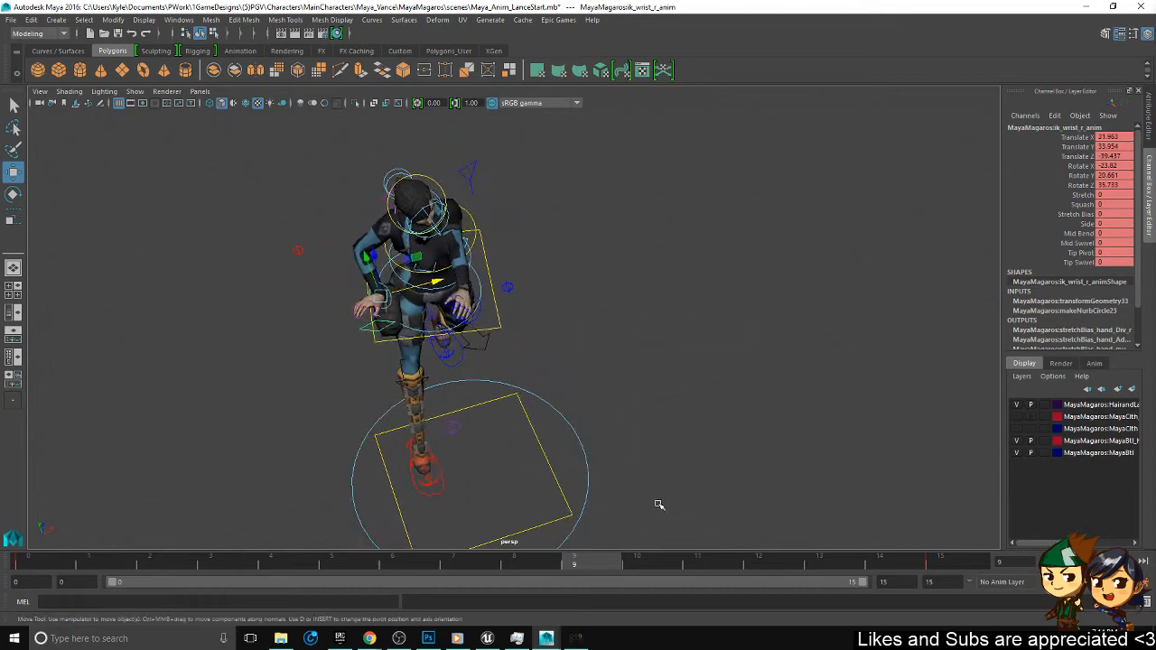
- Try pulling the right wrist IK control back toward the torso on frame 10, then play the animation
click(649, 563)
alt+drag(561, 431, 664, 347)
drag(489, 565, 632, 538)
drag(448, 268, 354, 297)
alt+drag(465, 377, 591, 437)
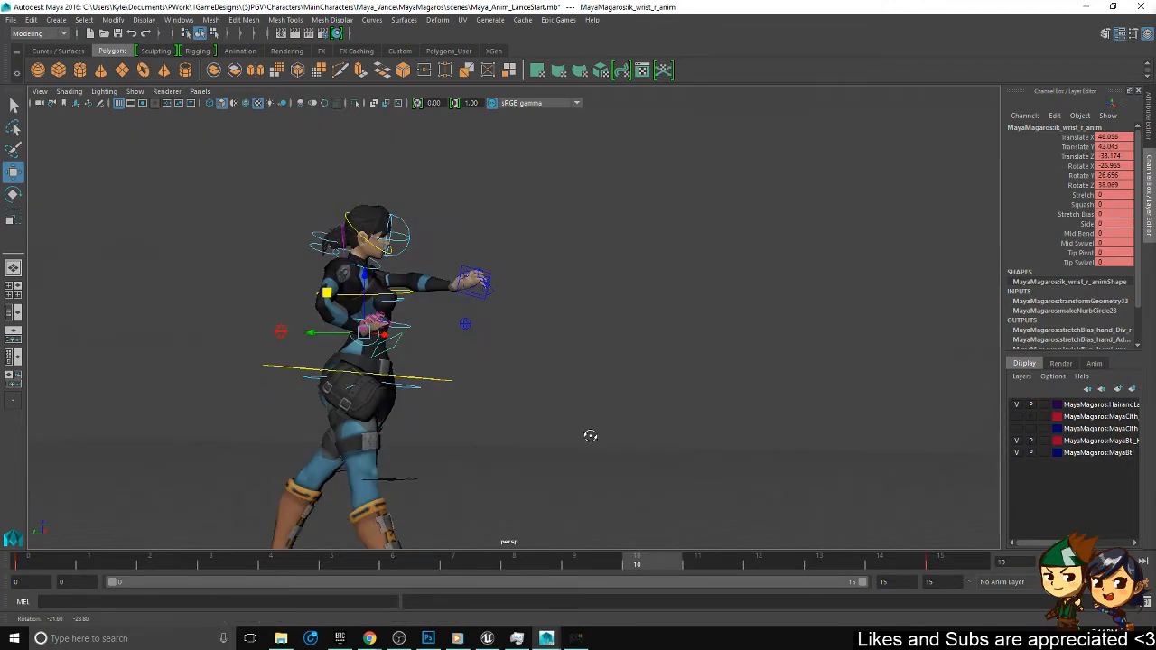
alt+middle_drag(591, 437, 542, 363)
key(alt+v)
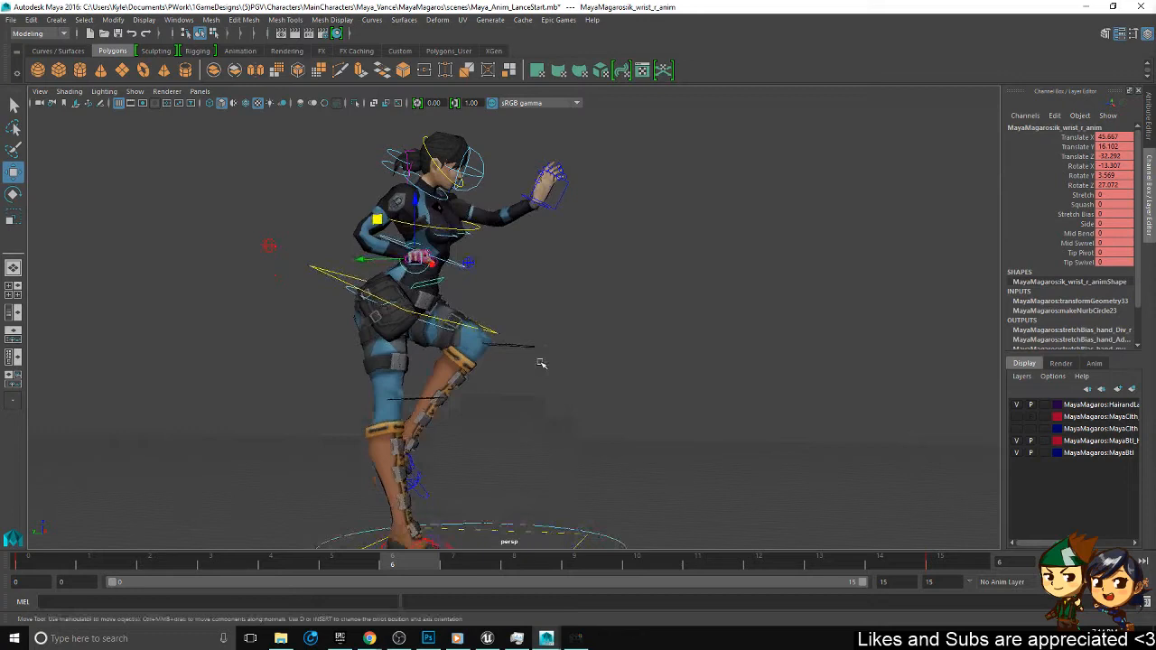
- Shift the right wrist IK control on frame 6 to a Translate Y of about 5.1
drag(264, 215, 337, 249)
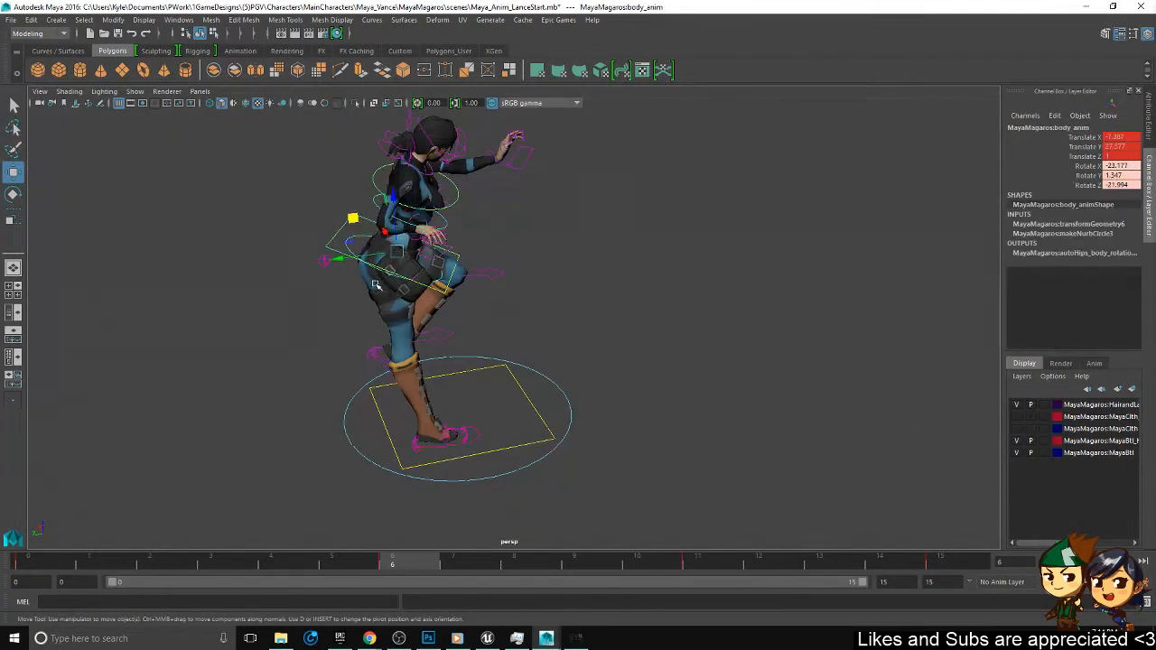
alt+drag(375, 286, 344, 269)
alt+middle_drag(492, 266, 472, 443)
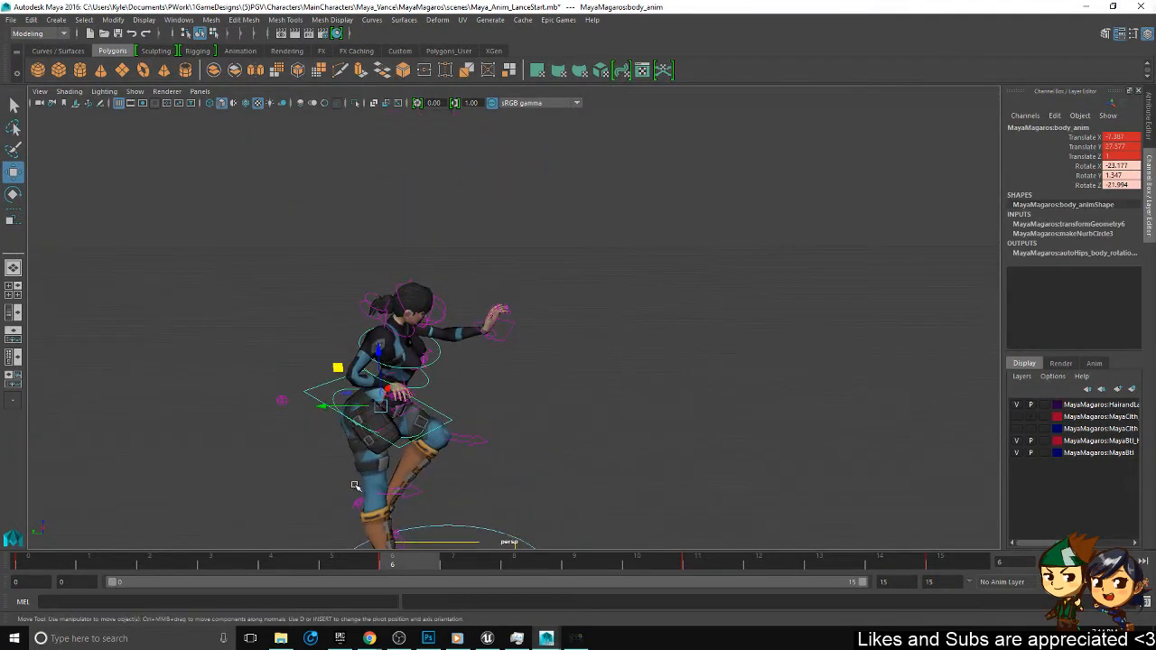
alt+drag(455, 371, 398, 390)
click(379, 380)
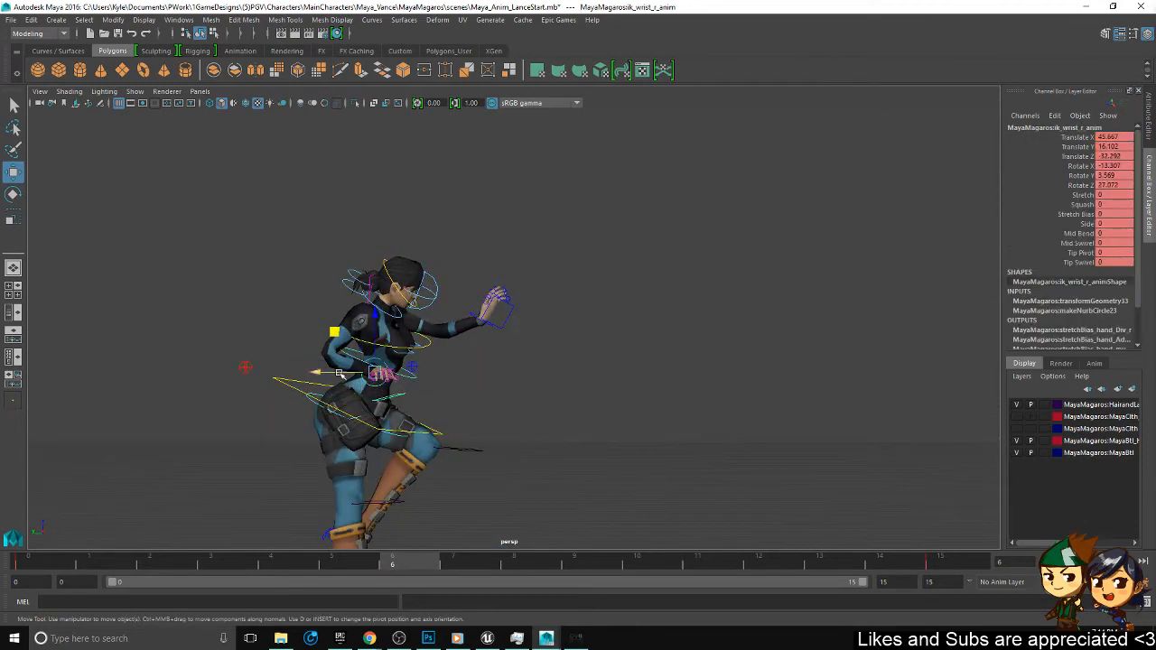
click(359, 372)
alt+drag(360, 372, 376, 400)
- Rotate the right wrist control on frame 6 to about 2.6, 13.5, 113.2 and move it to Translate X 31.667
key(e)
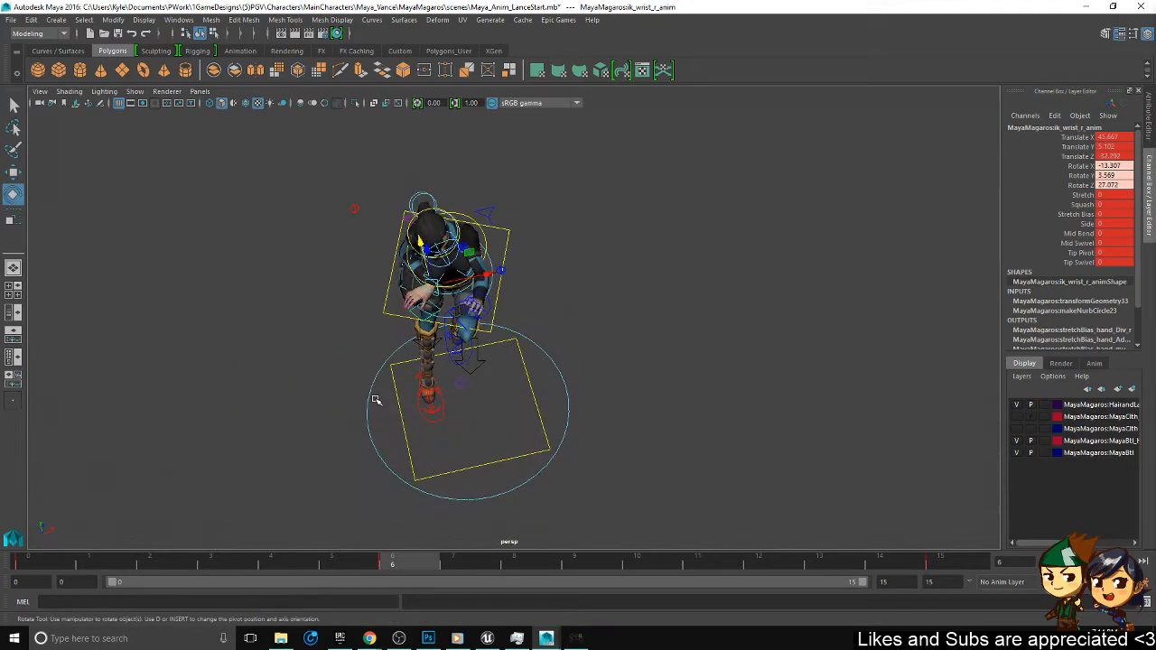
click(420, 323)
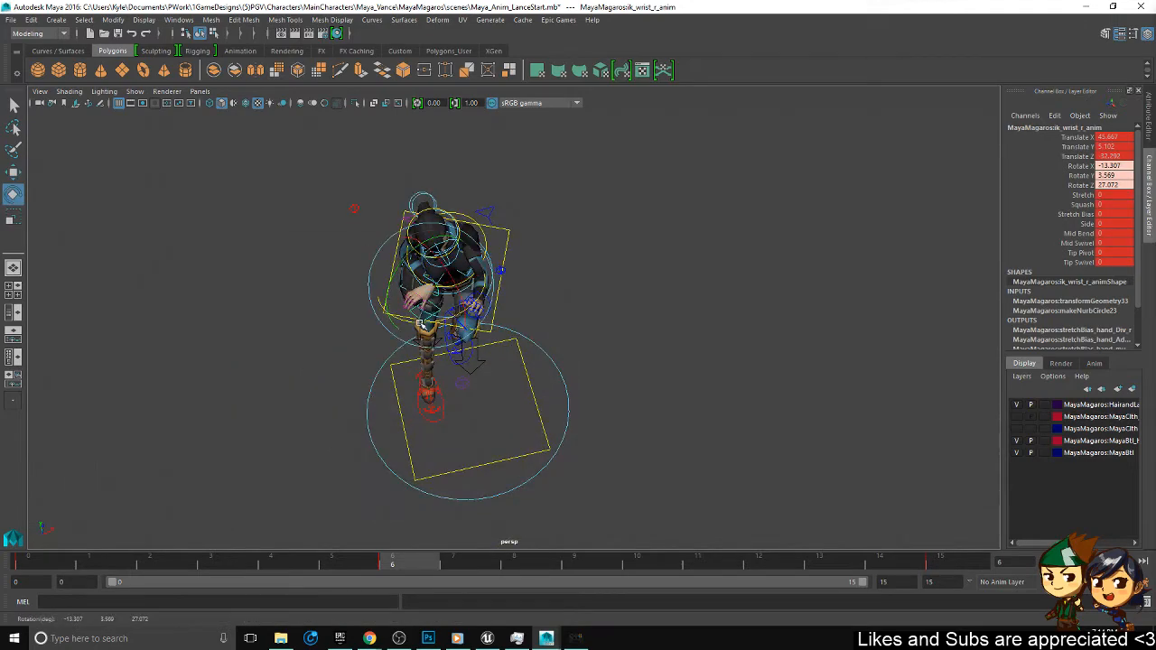
drag(420, 323, 431, 318)
key(w)
alt+drag(452, 317, 472, 292)
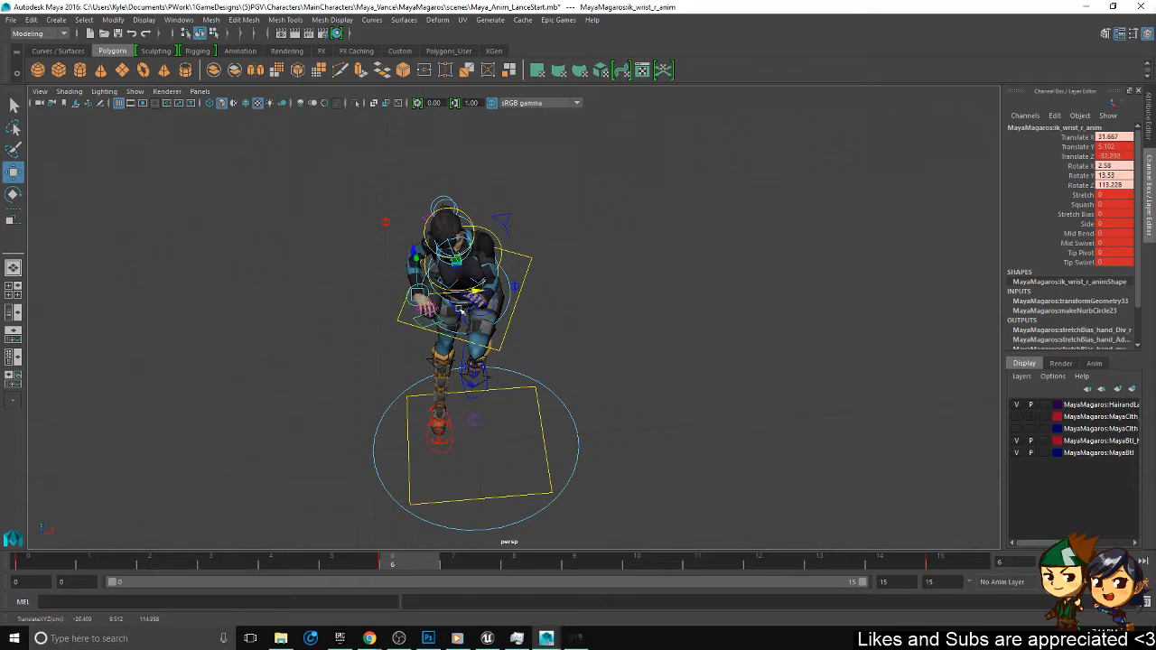
alt+drag(465, 347, 563, 337)
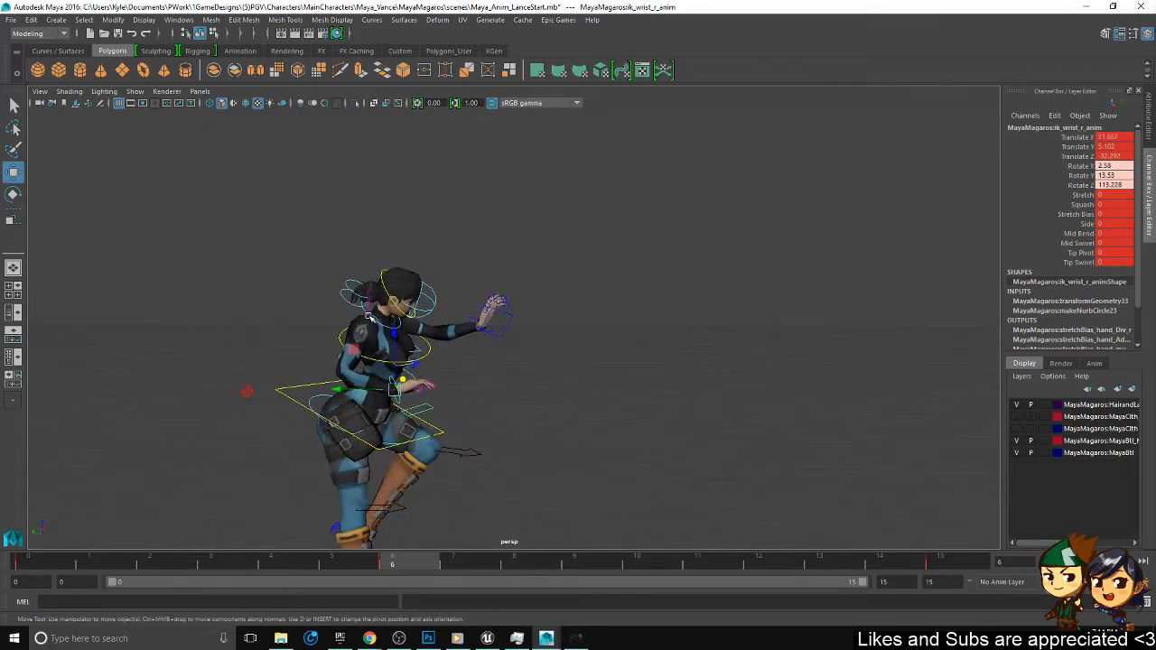
- Select the neck control and copy its key from frame 0
click(367, 316)
click(943, 563)
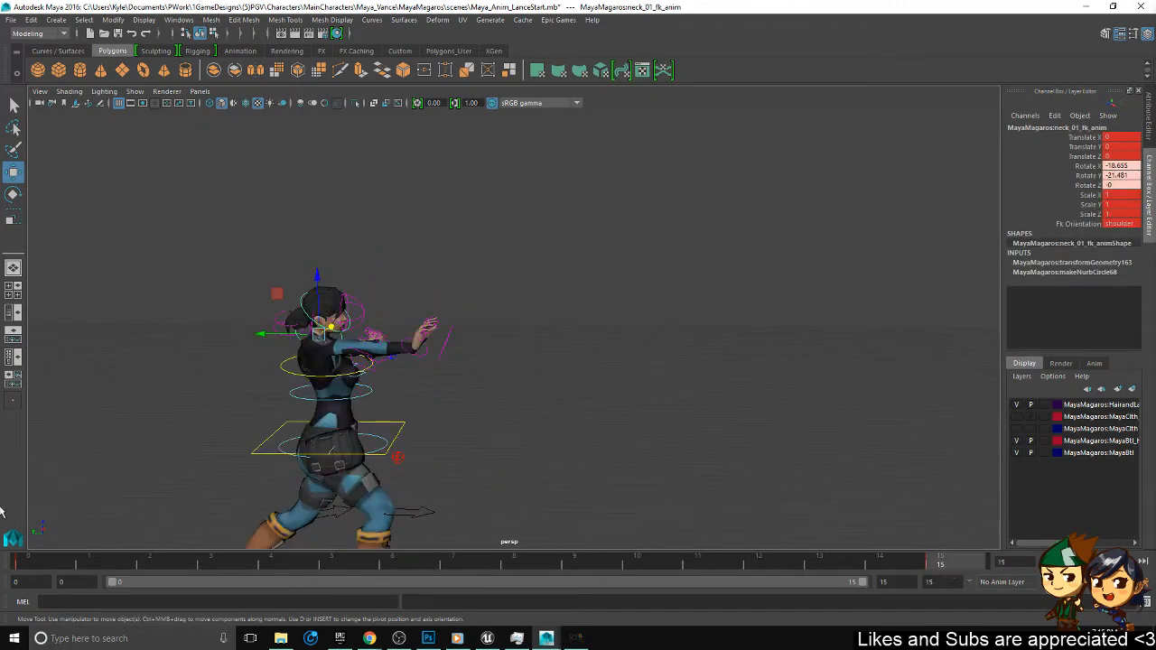
click(40, 569)
right_click(40, 569)
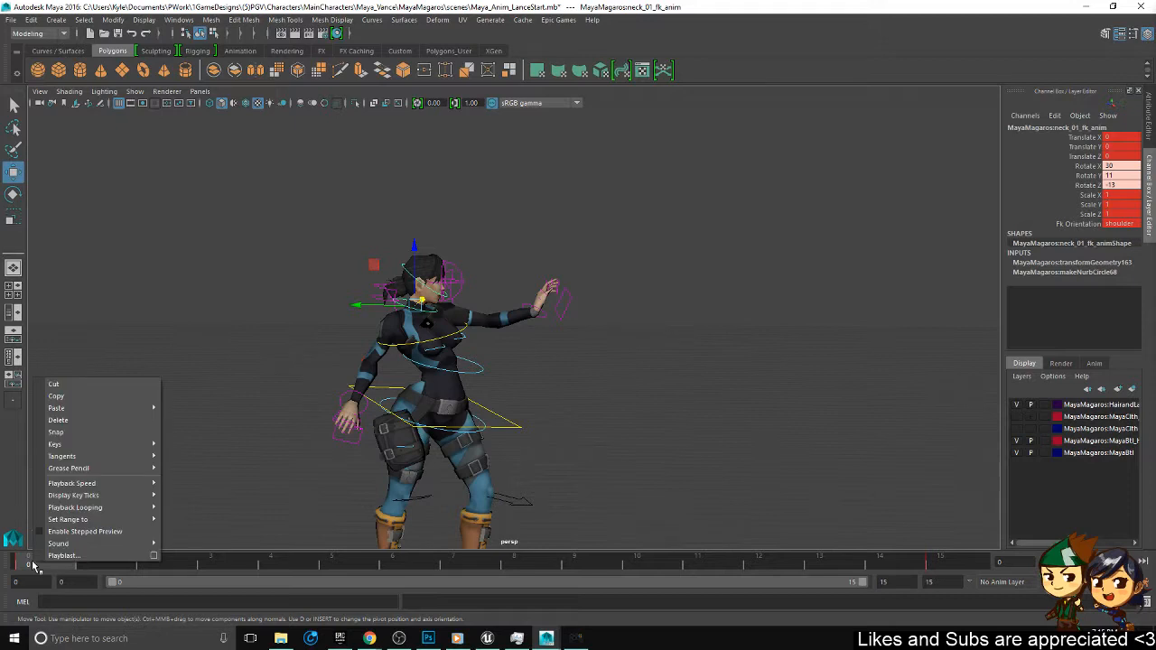
click(66, 399)
- Paste the copied neck key onto frame 11
click(483, 559)
click(645, 562)
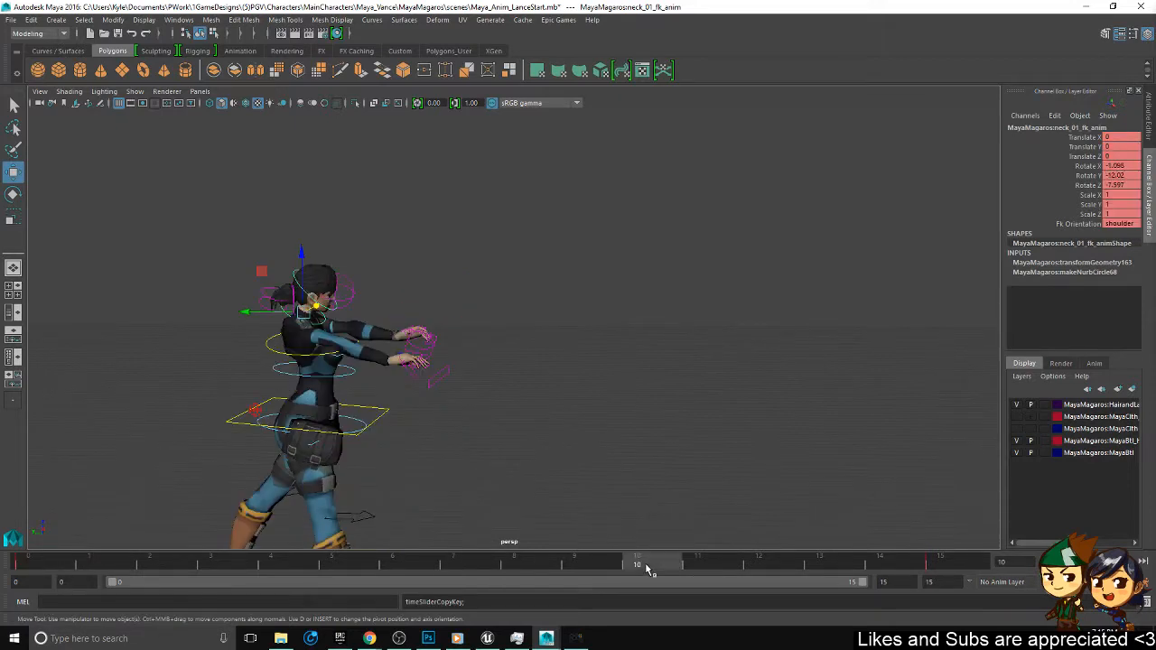
click(940, 562)
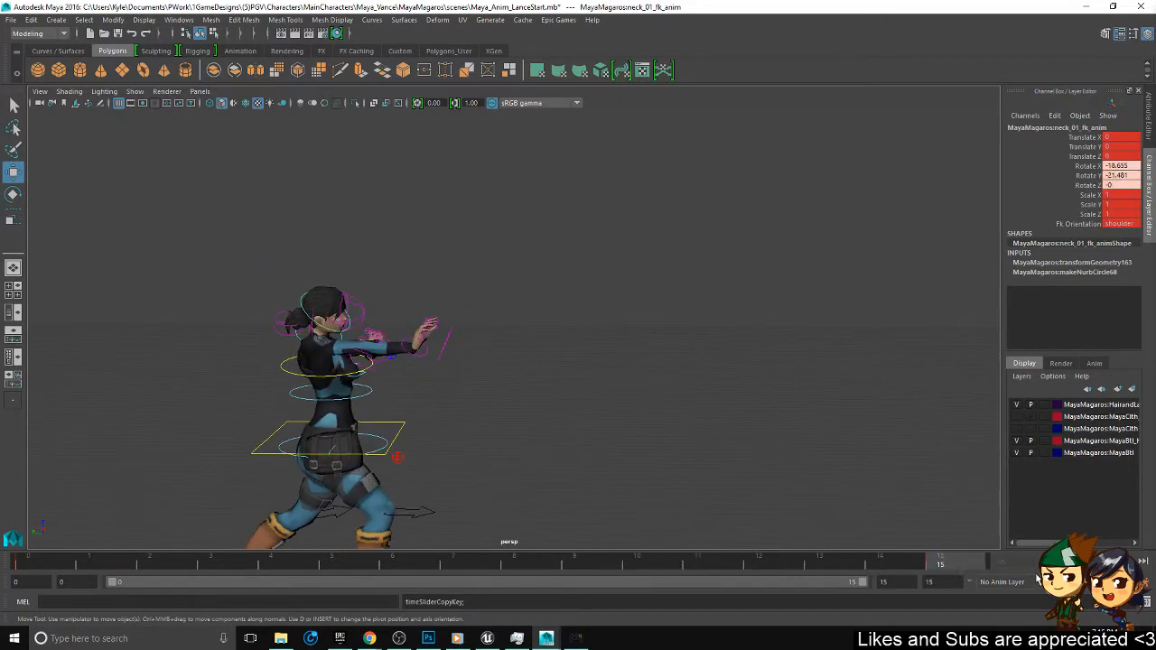
click(720, 561)
right_click(720, 561)
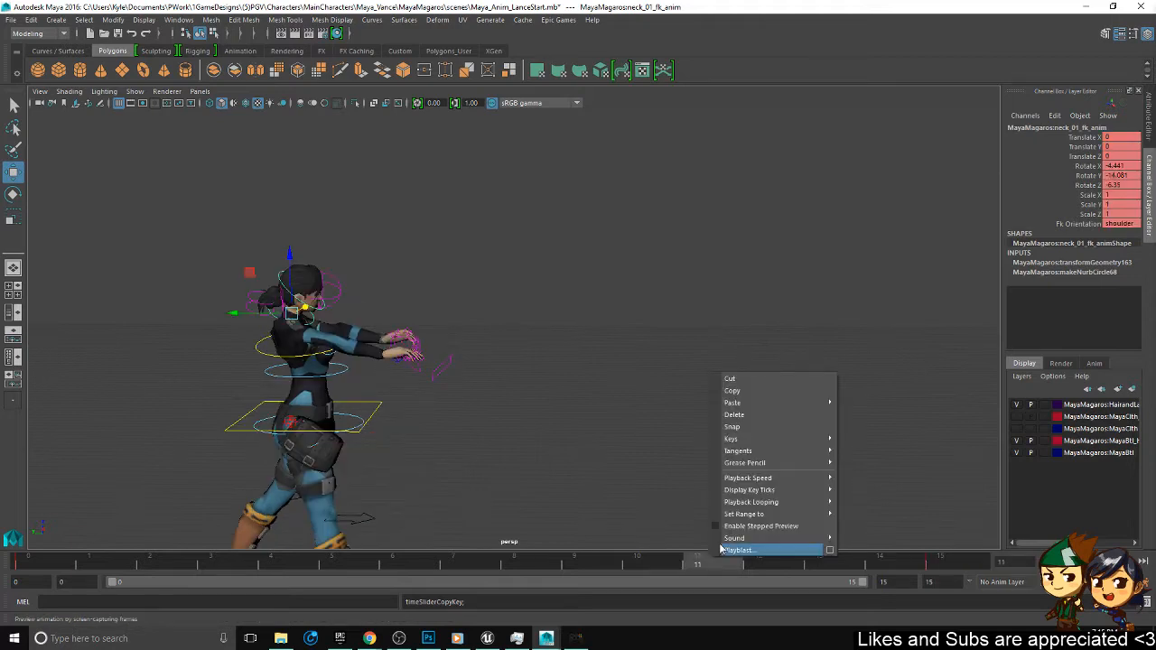
mouse_move(734, 402)
click(860, 415)
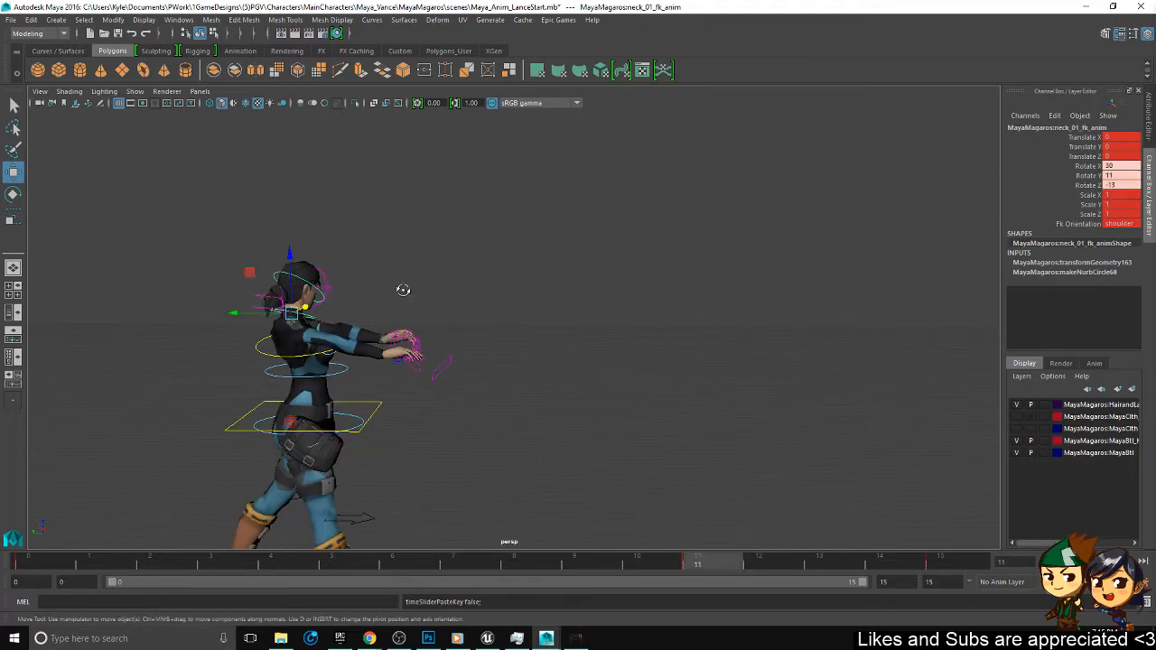
- Rotate the neck control on frame 11 to about -21.7 in X so the head faces forward, and scrub the motion
alt+drag(400, 289, 542, 334)
key(e)
drag(575, 378, 361, 374)
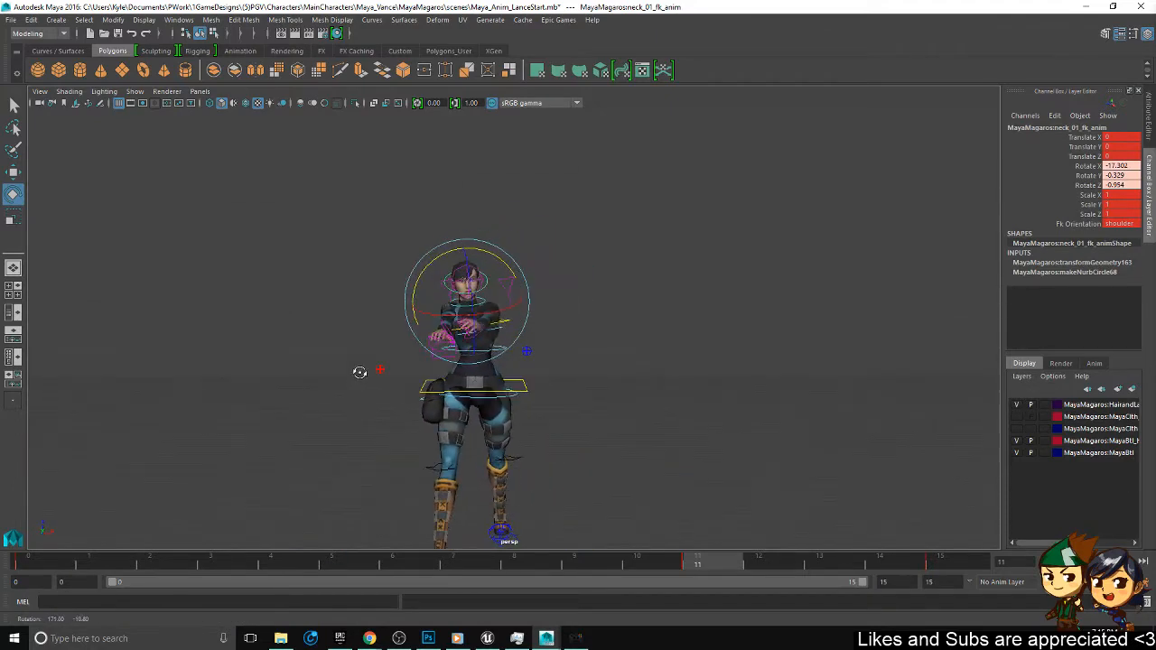
drag(510, 264, 485, 312)
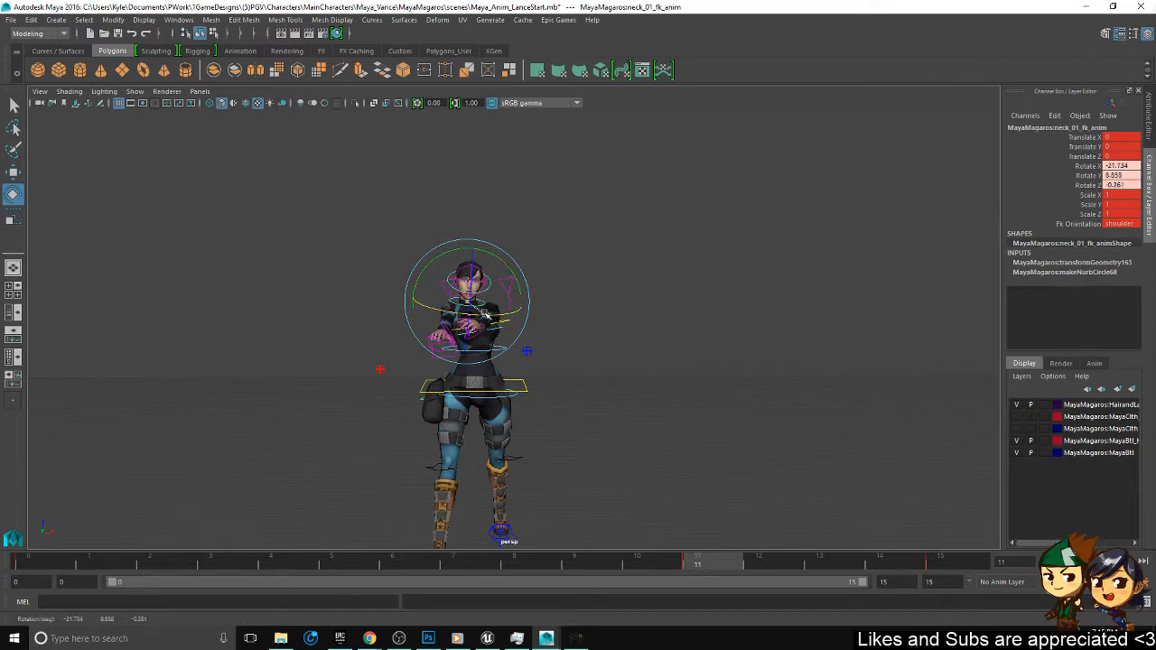
alt+drag(486, 314, 781, 533)
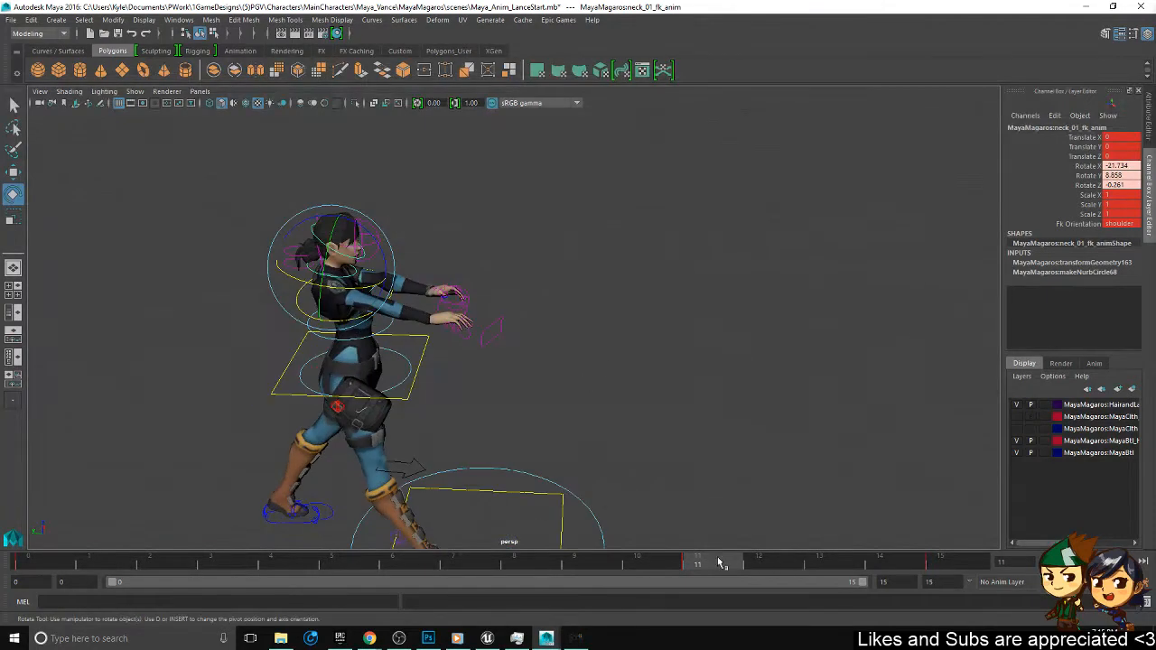
drag(720, 563, 947, 548)
drag(708, 562, 425, 563)
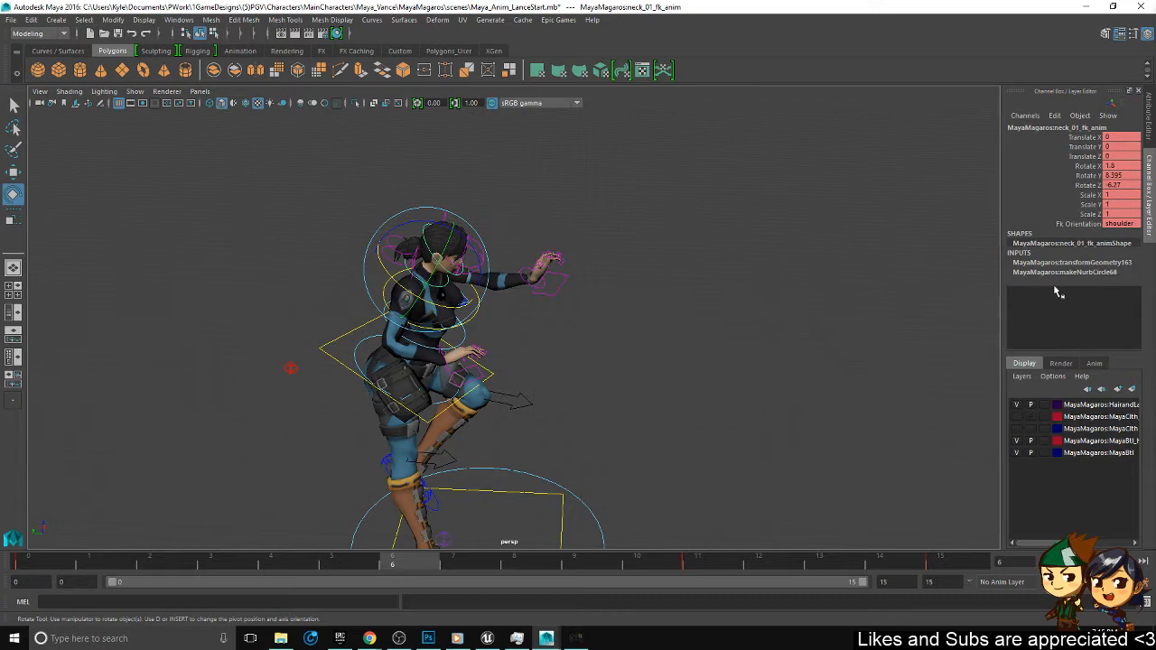
- Open the Epic Games Animation & Rigging Tools animation interface with its body picker
click(1148, 213)
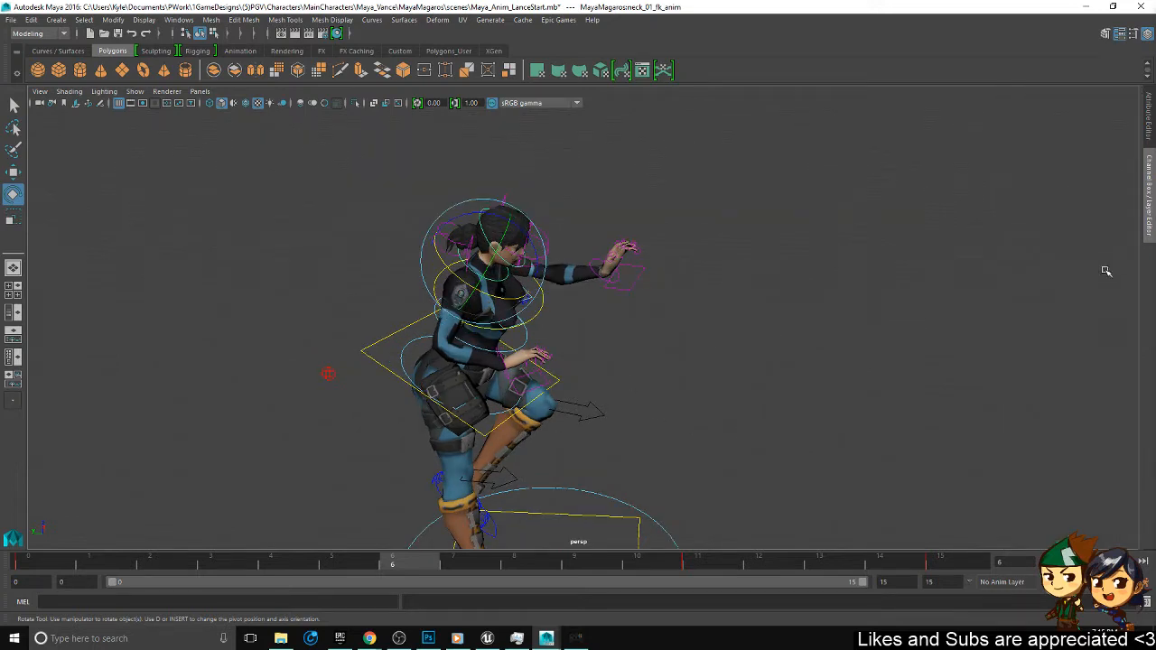
click(1150, 185)
click(1149, 124)
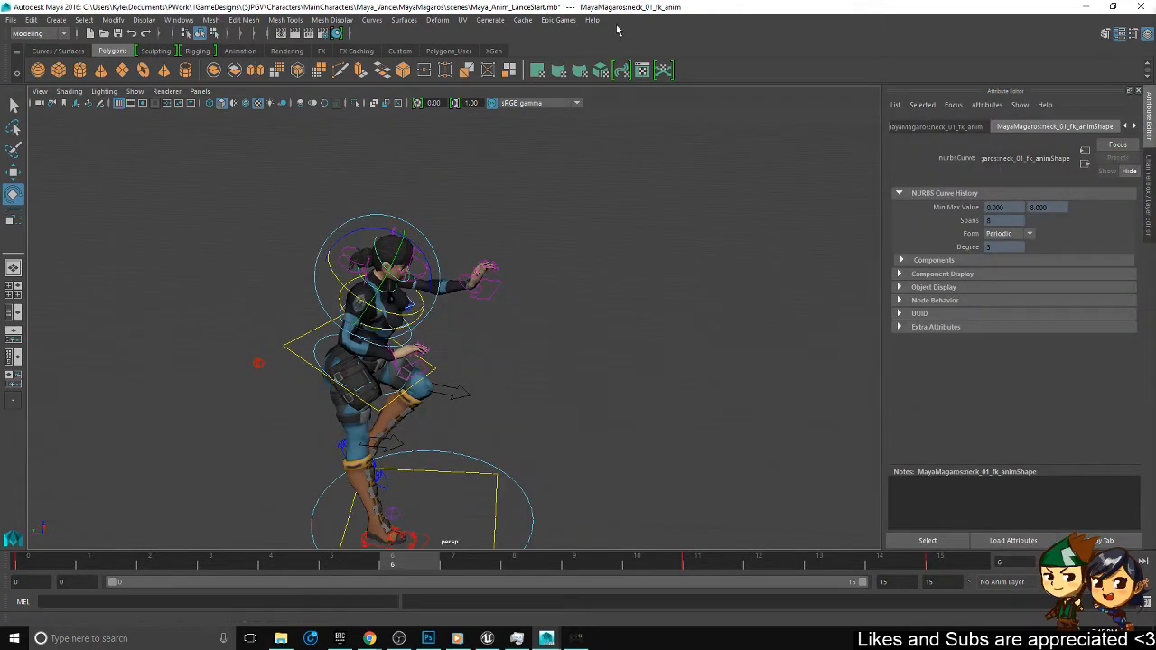
click(558, 19)
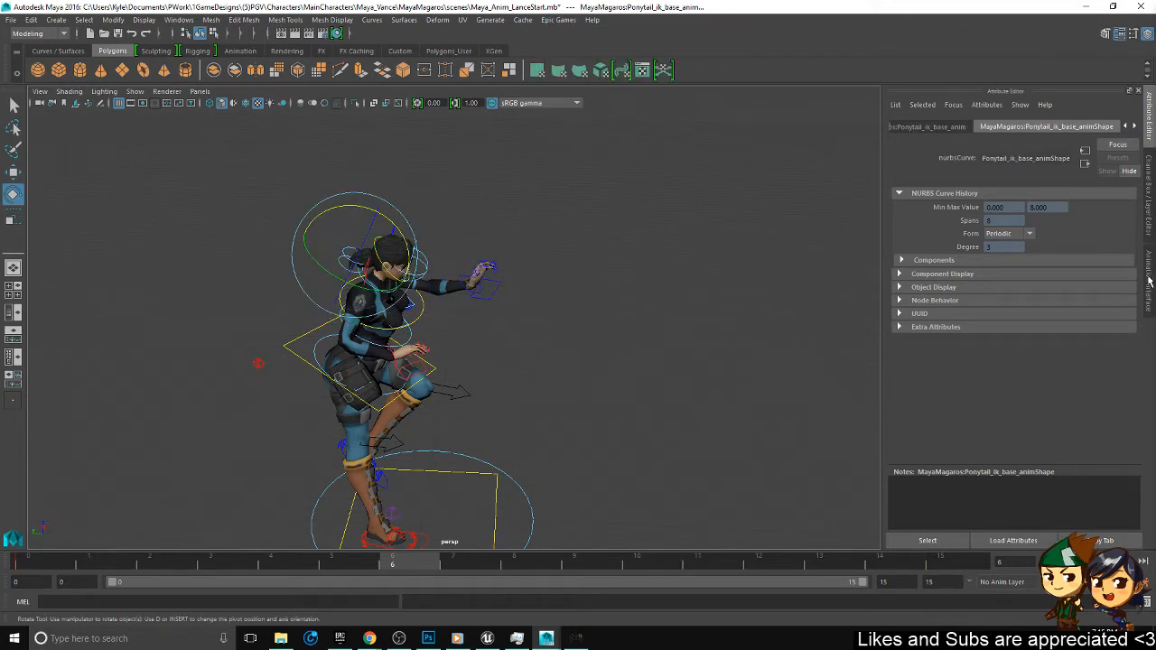
click(1150, 280)
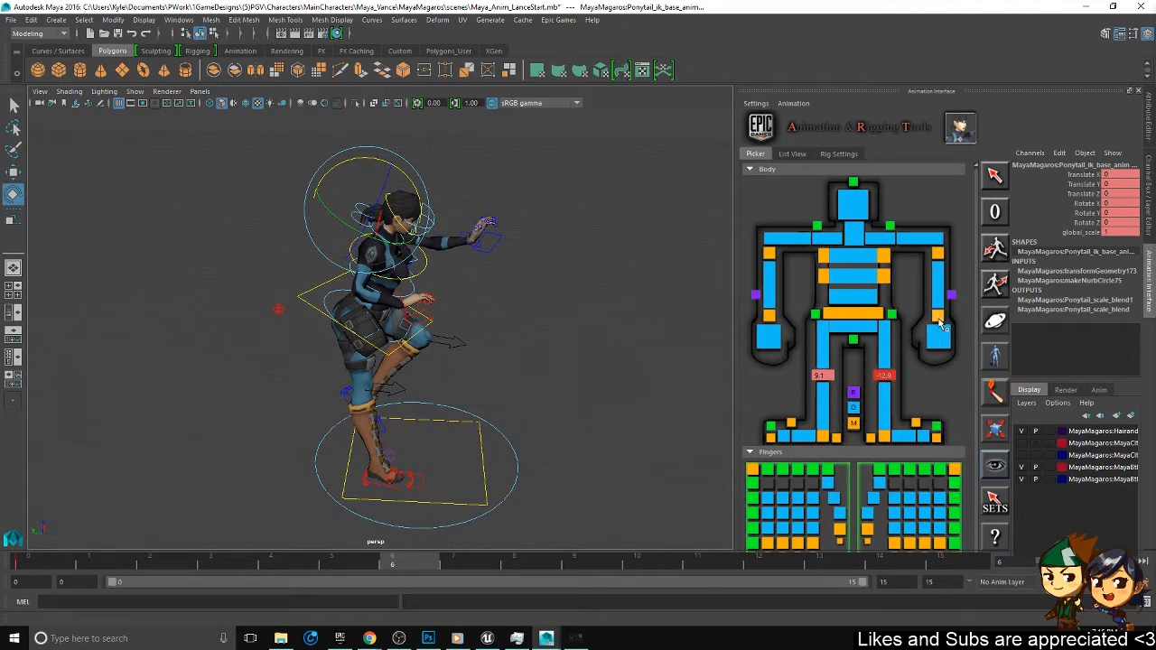
- Move the left wrist control on frame 6 down from its raised position toward the waist, to about -38.6, 16.6, -34.5
click(773, 320)
alt+middle_drag(636, 301, 526, 381)
scroll(526, 381, up, 2)
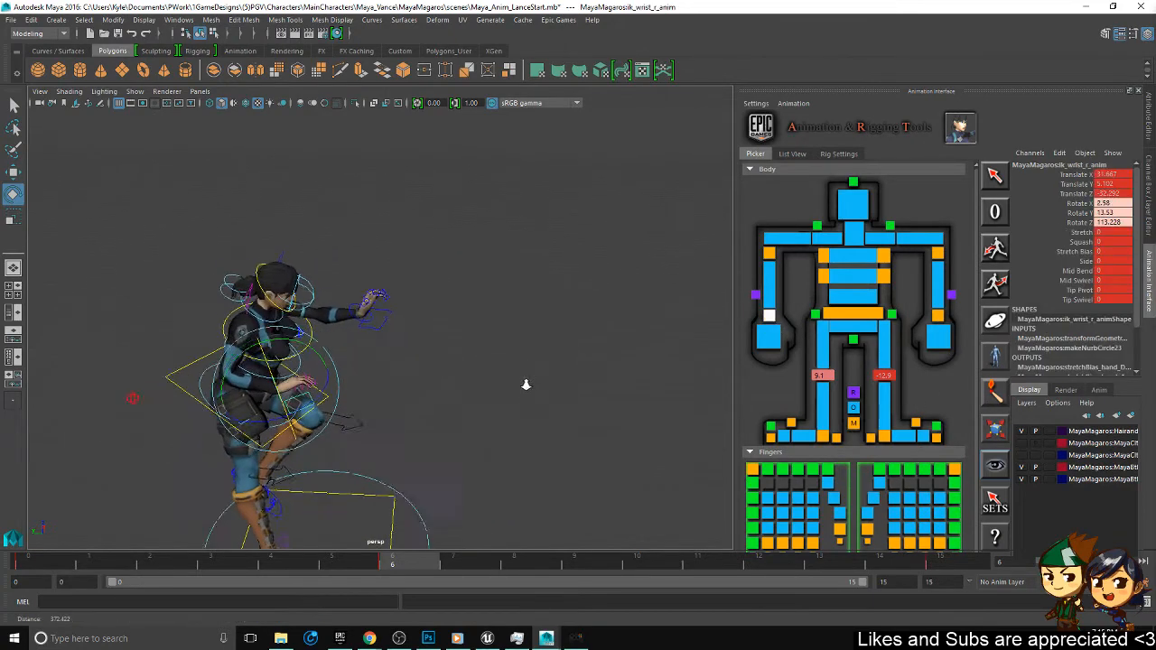
click(346, 307)
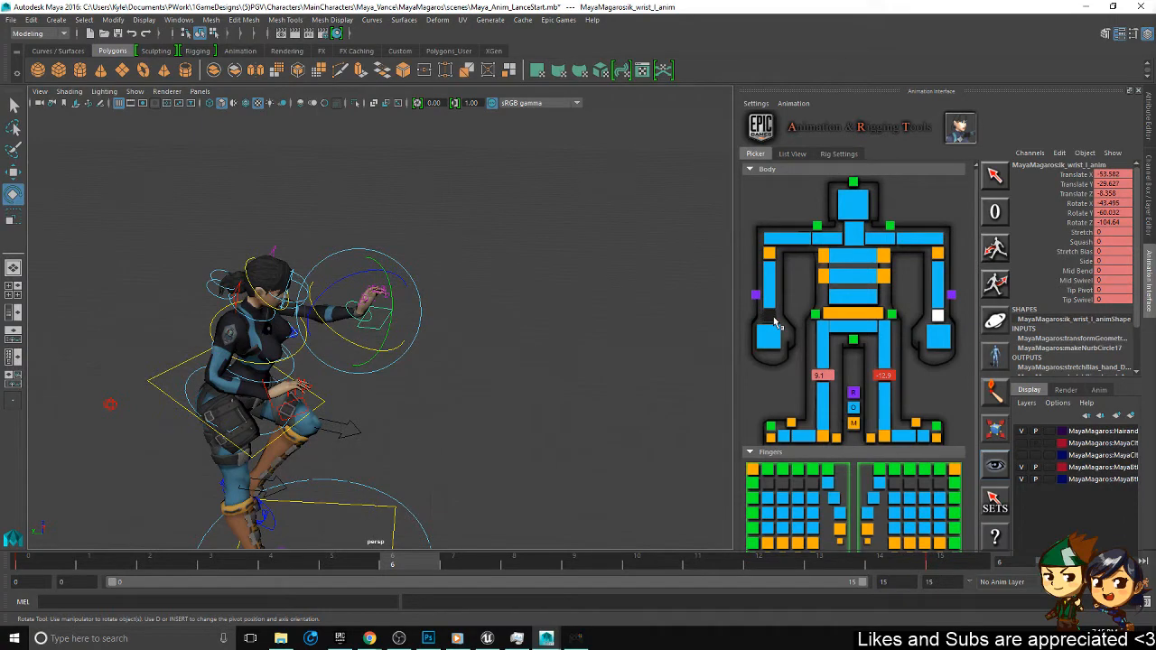
key(w)
alt+drag(548, 369, 391, 309)
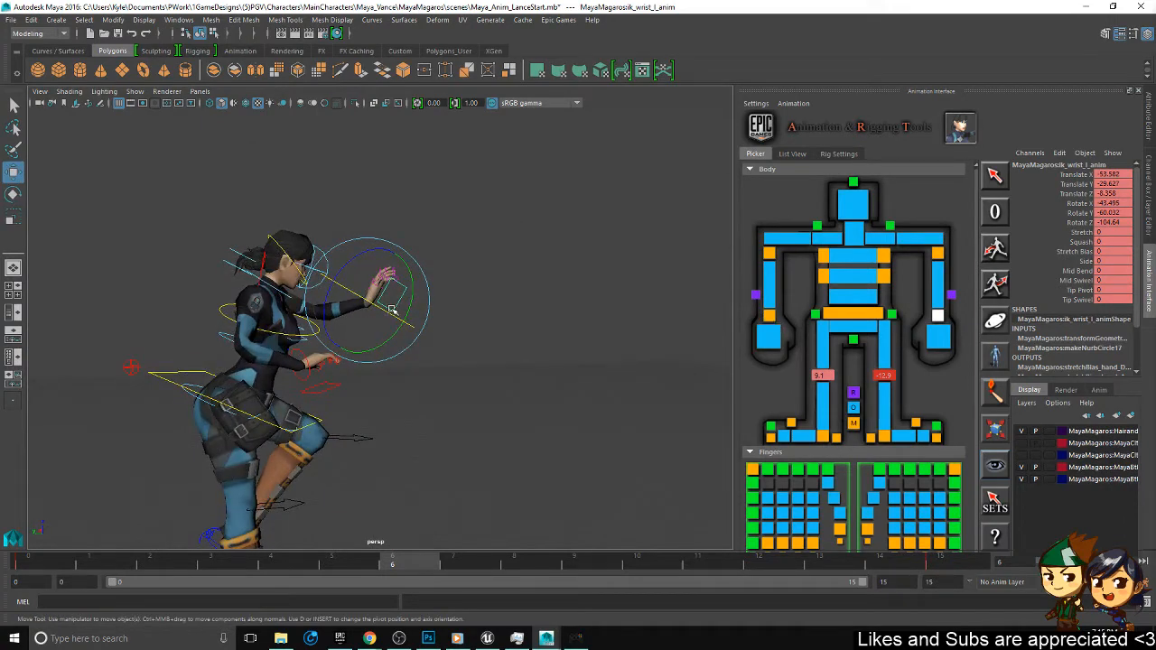
drag(322, 257, 404, 365)
- Shift the left wrist control along one axis to about 4.6 in Translate Y and key it on frame 6
key(f)
scroll(403, 365, down, 5)
alt+drag(452, 305, 249, 379)
alt+drag(249, 379, 335, 372)
alt+right_drag(334, 372, 455, 394)
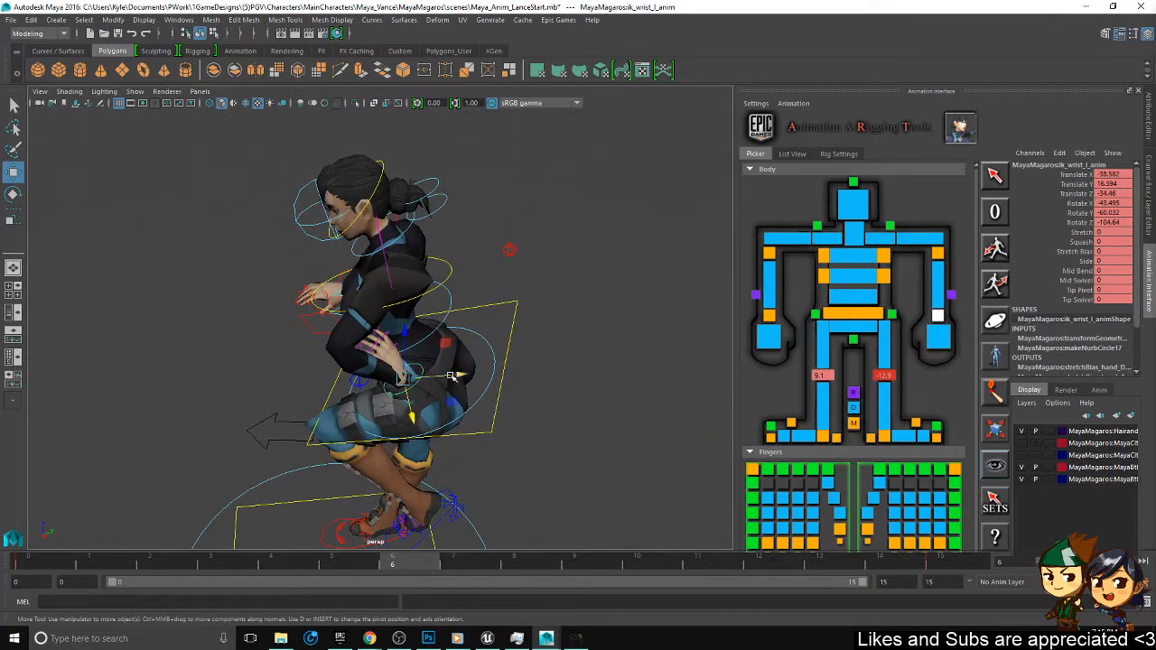
drag(452, 376, 413, 380)
alt+drag(470, 271, 591, 316)
key(s)
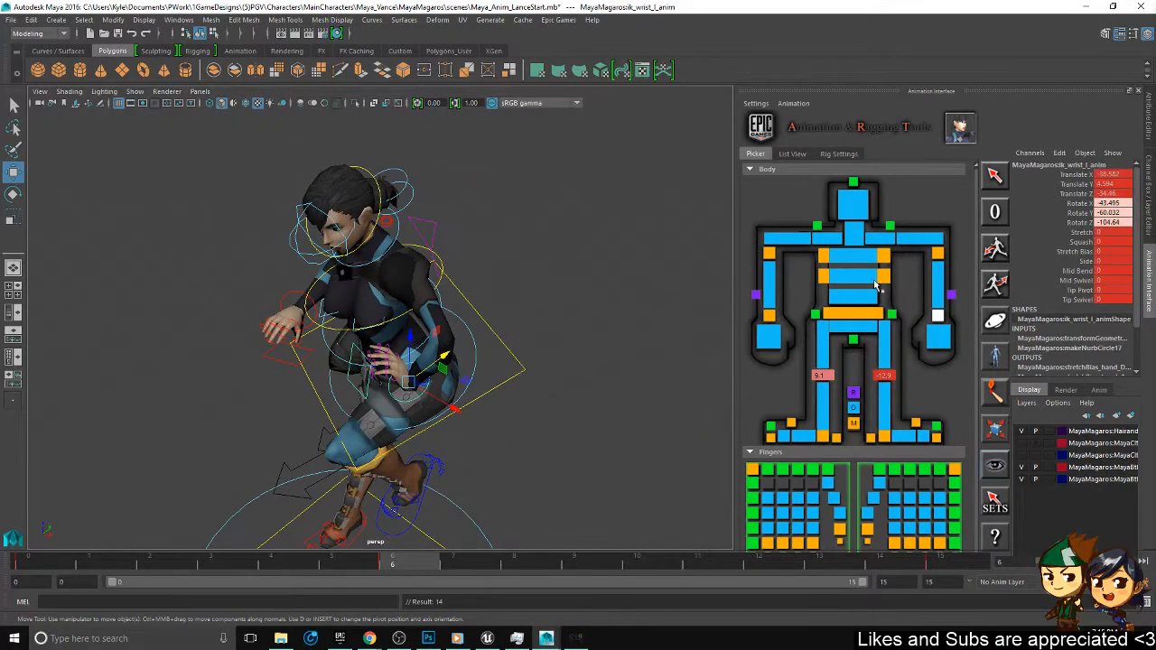
- Cut the left elbow control's key from frame 6 and paste it onto frame 10
click(938, 254)
alt+drag(470, 298, 503, 370)
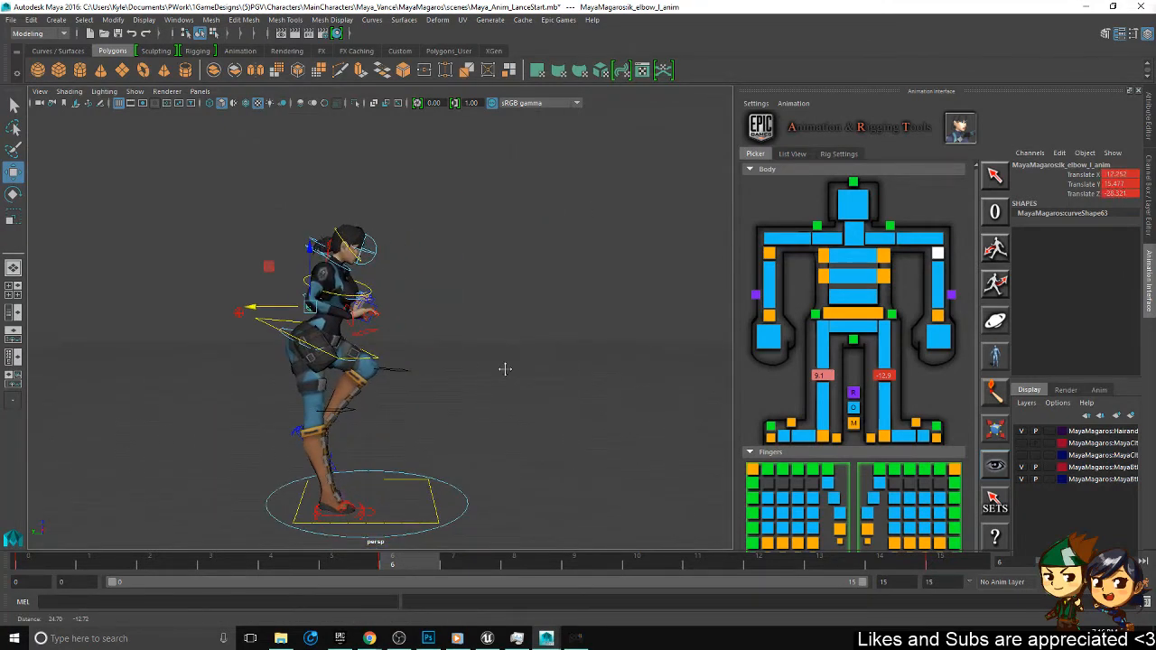
drag(405, 568, 1039, 569)
drag(1128, 525, 409, 534)
right_click(412, 564)
click(430, 388)
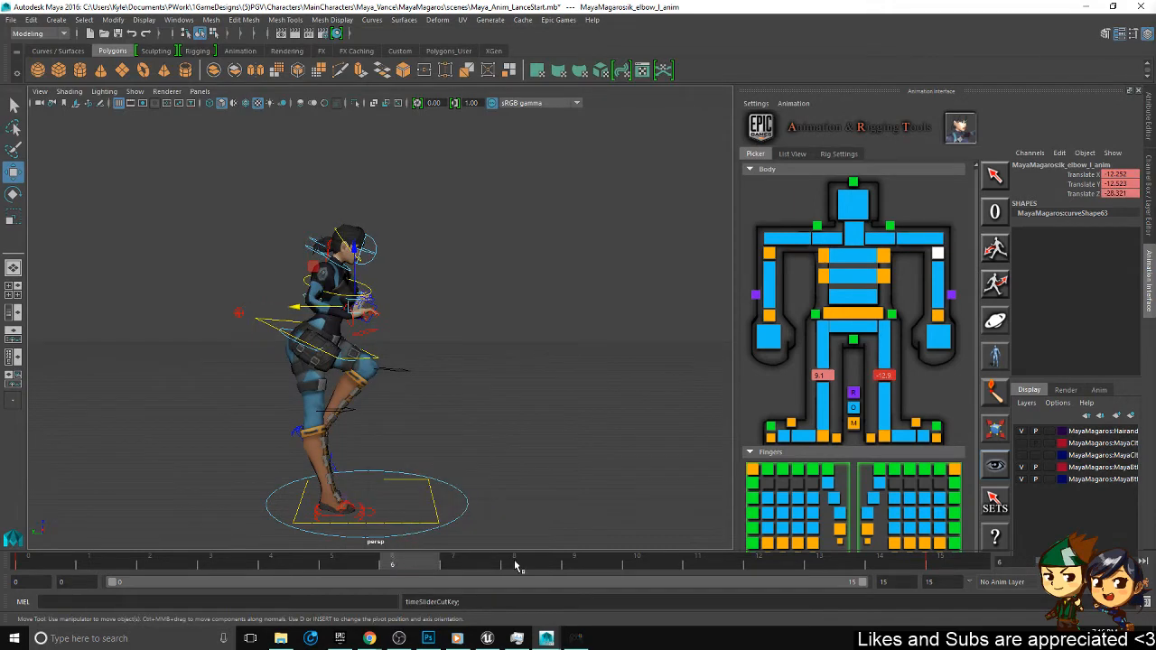
click(636, 564)
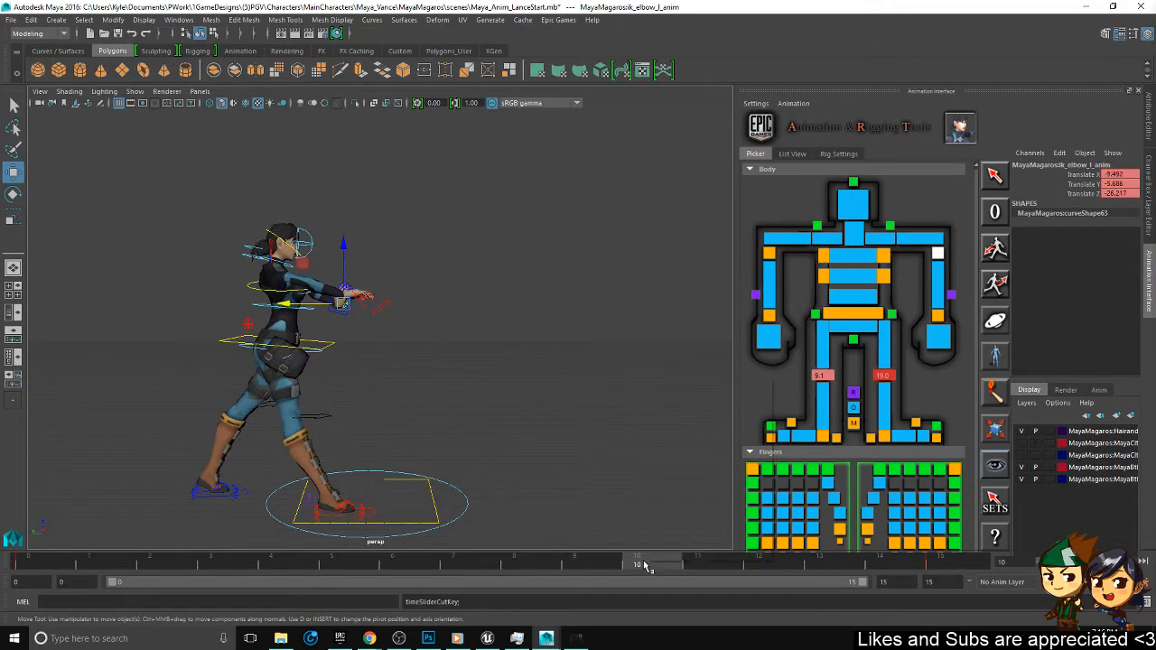
right_click(657, 564)
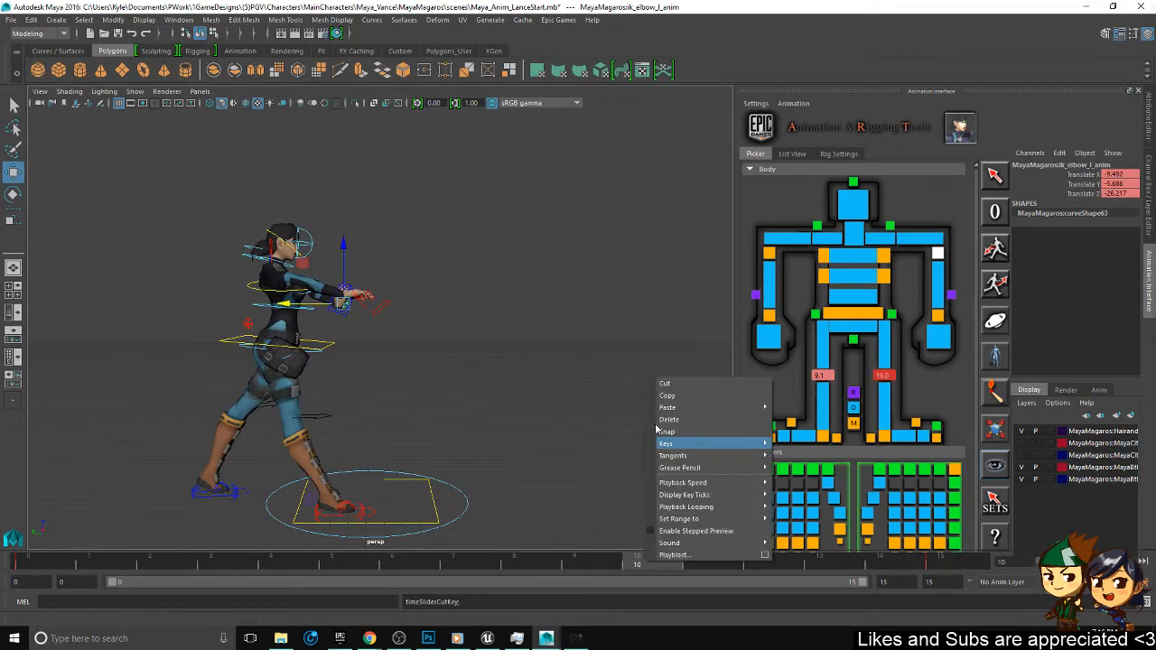
click(667, 408)
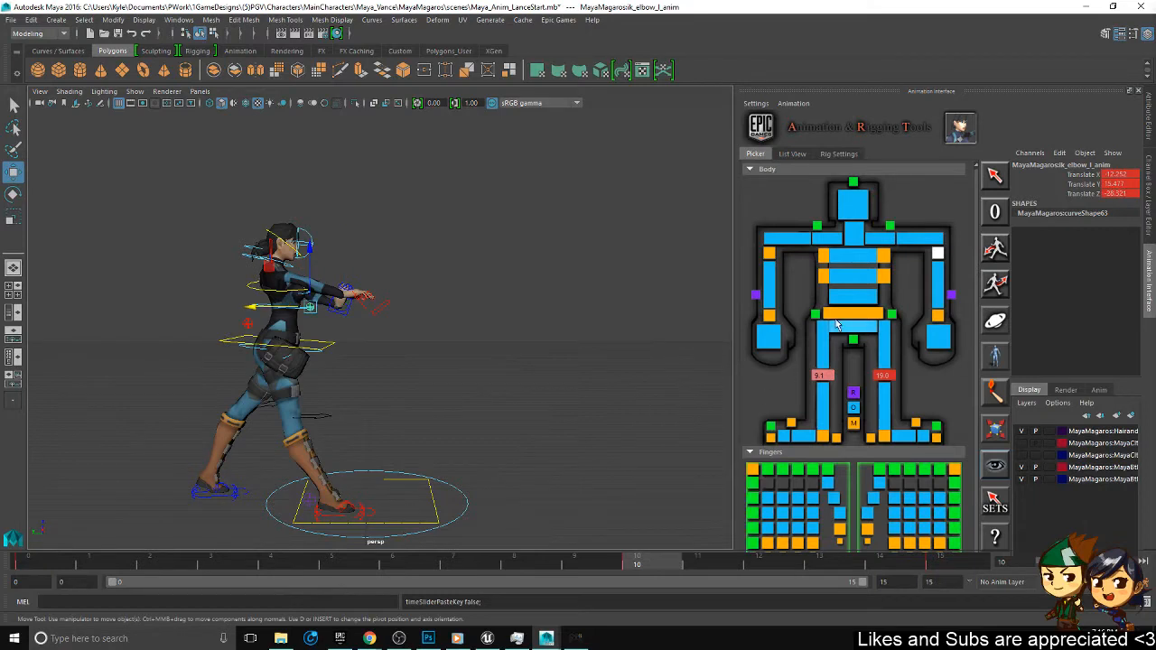
- Cut the right wrist control's key from frame 6 and paste it onto frame 10
click(768, 314)
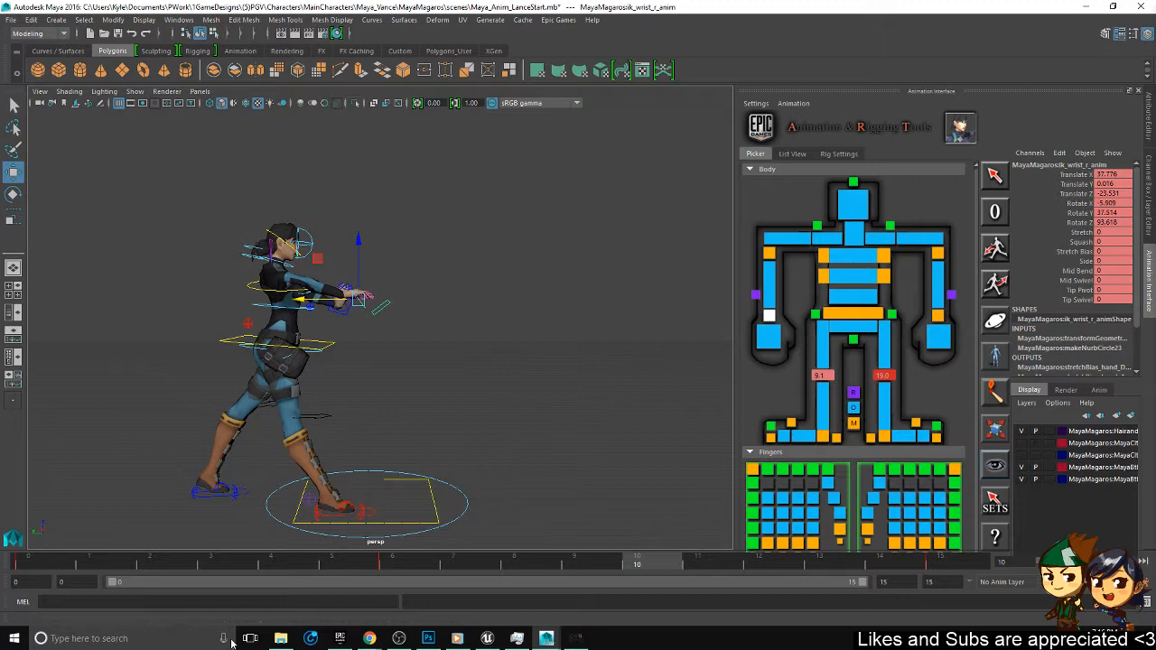
click(402, 567)
right_click(402, 567)
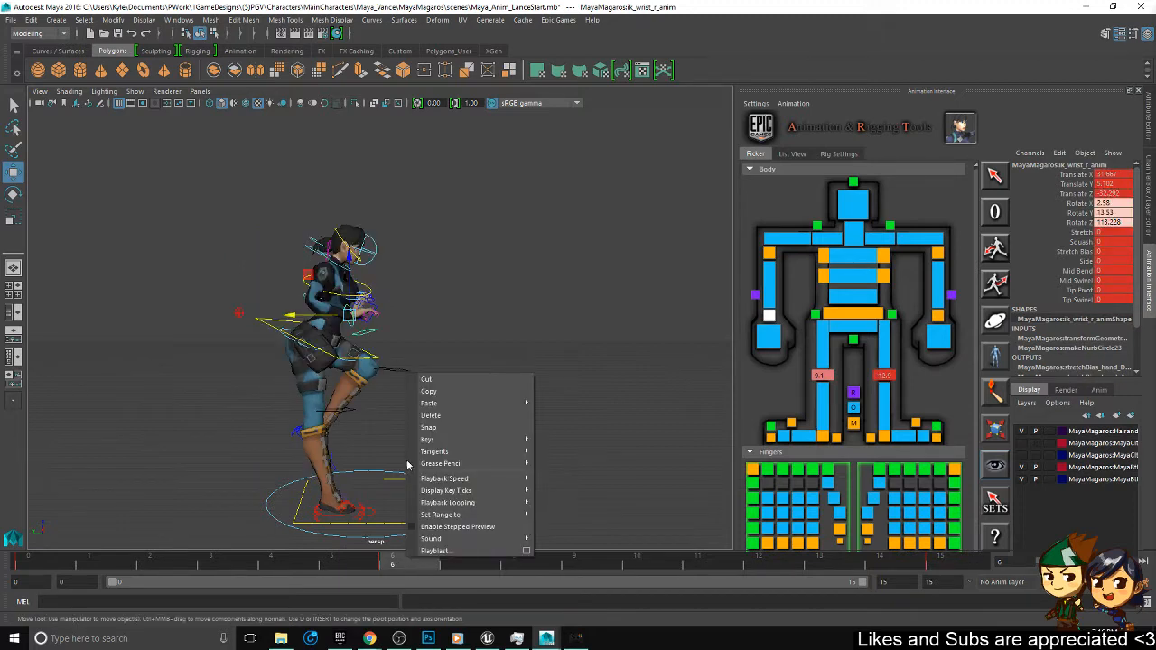
click(434, 391)
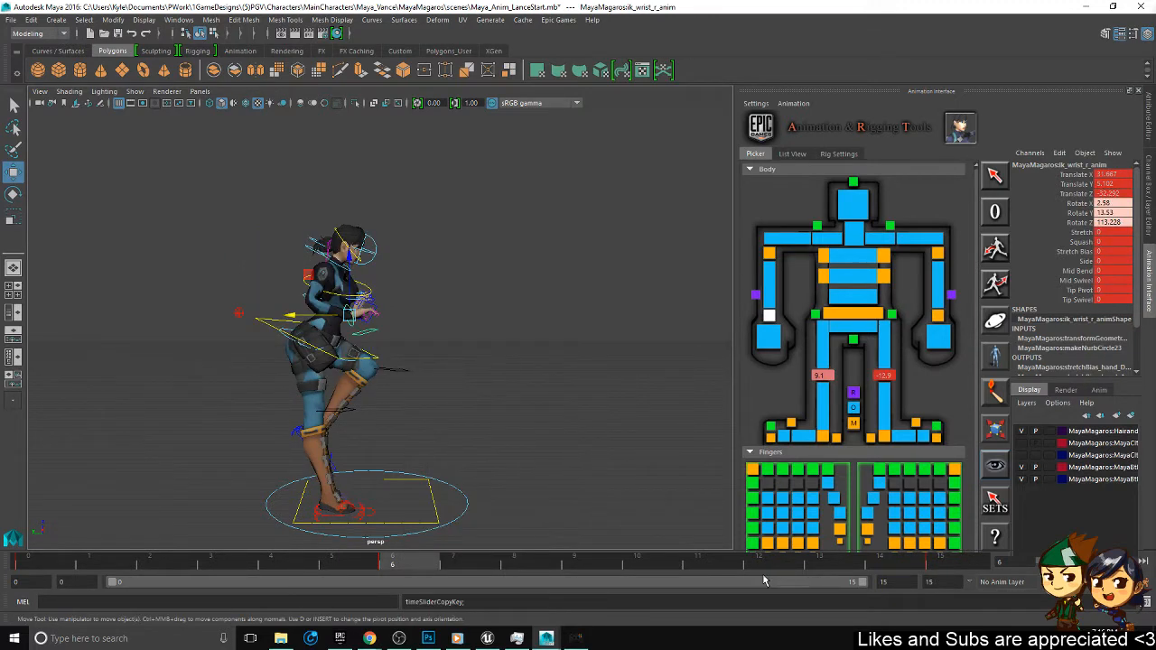
right_click(397, 565)
click(425, 381)
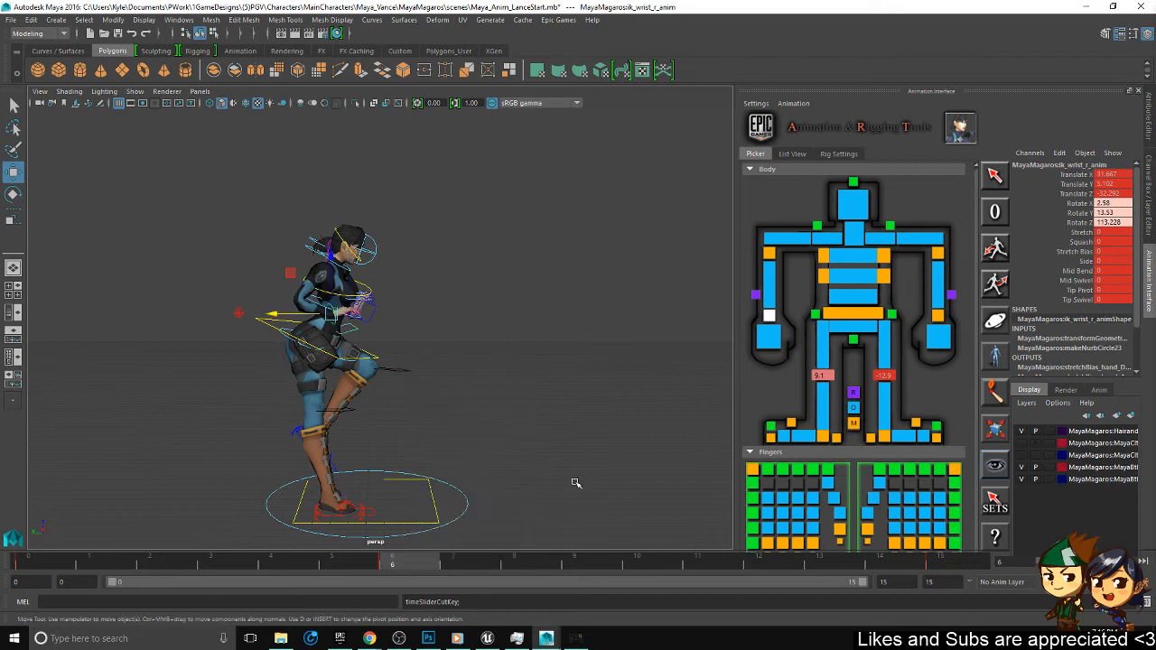
click(664, 564)
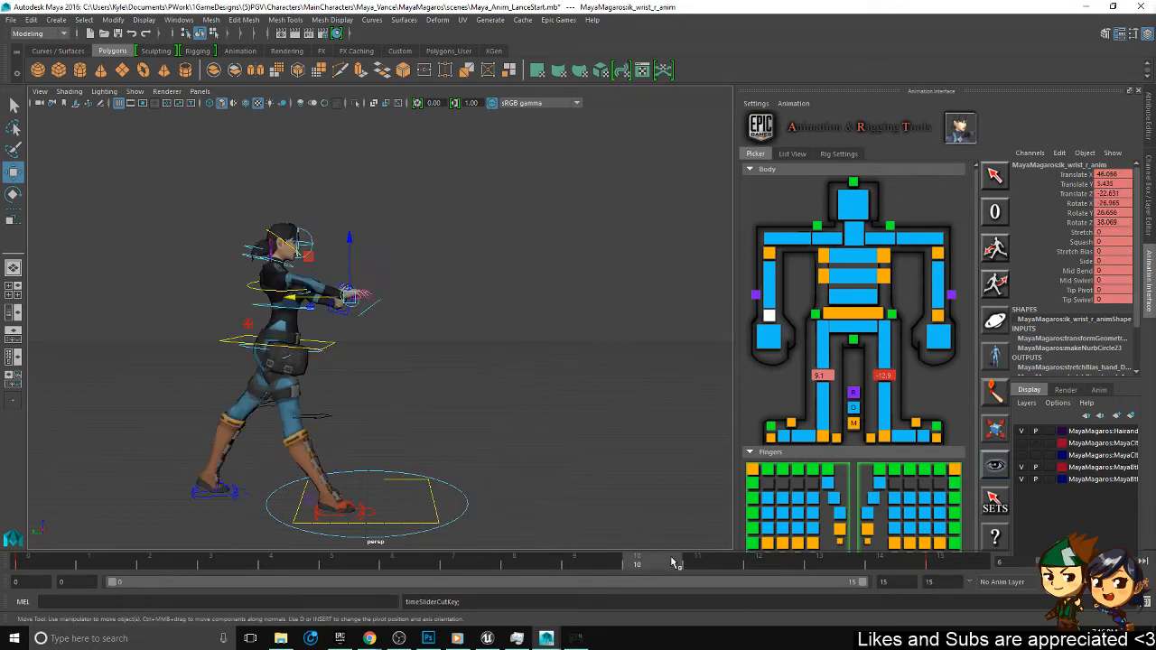
right_click(673, 564)
click(840, 409)
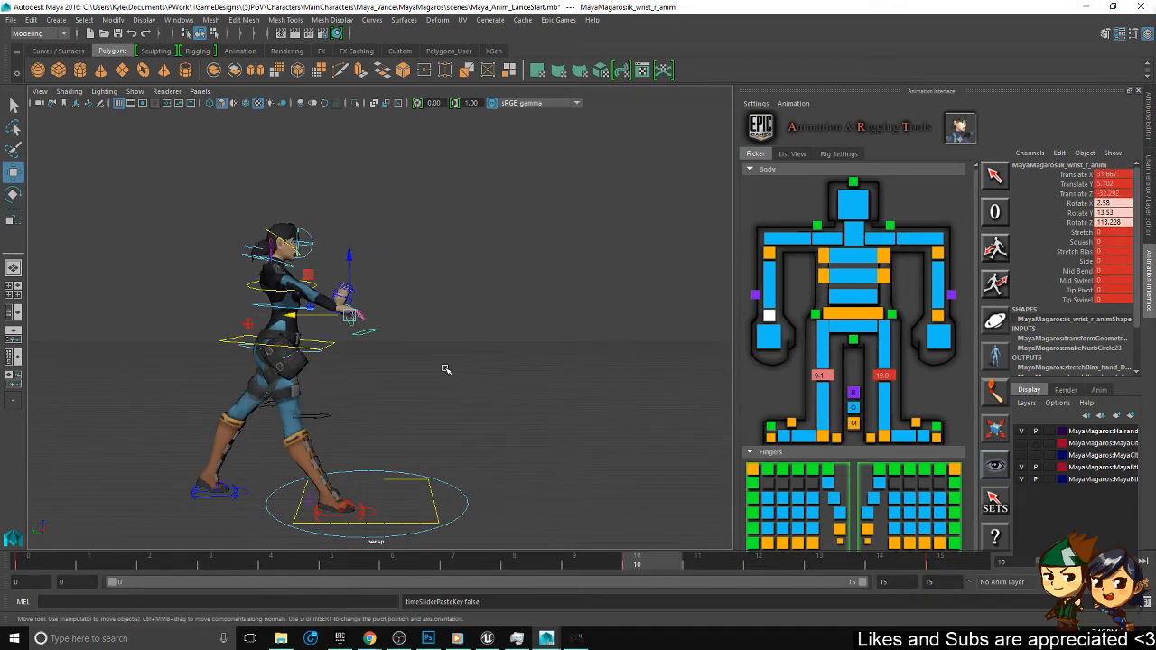
- Pull the right wrist control back toward the body on frame 10 and reposition the right elbow control
alt+middle_drag(445, 369, 527, 366)
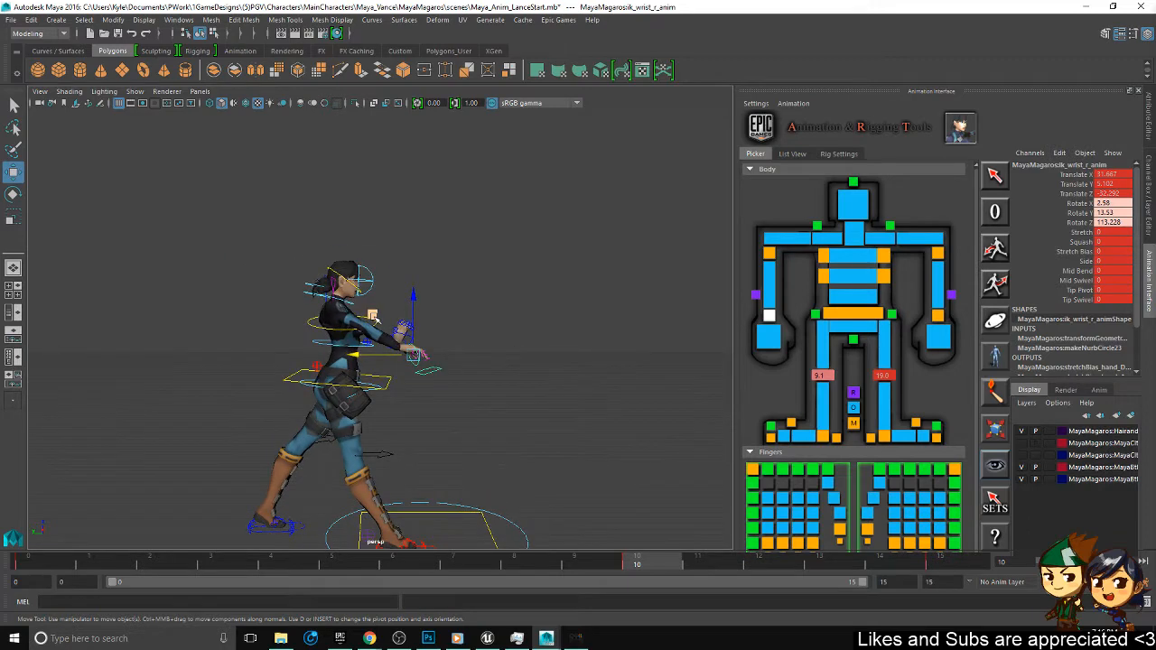
drag(373, 316, 314, 324)
alt+drag(506, 323, 529, 383)
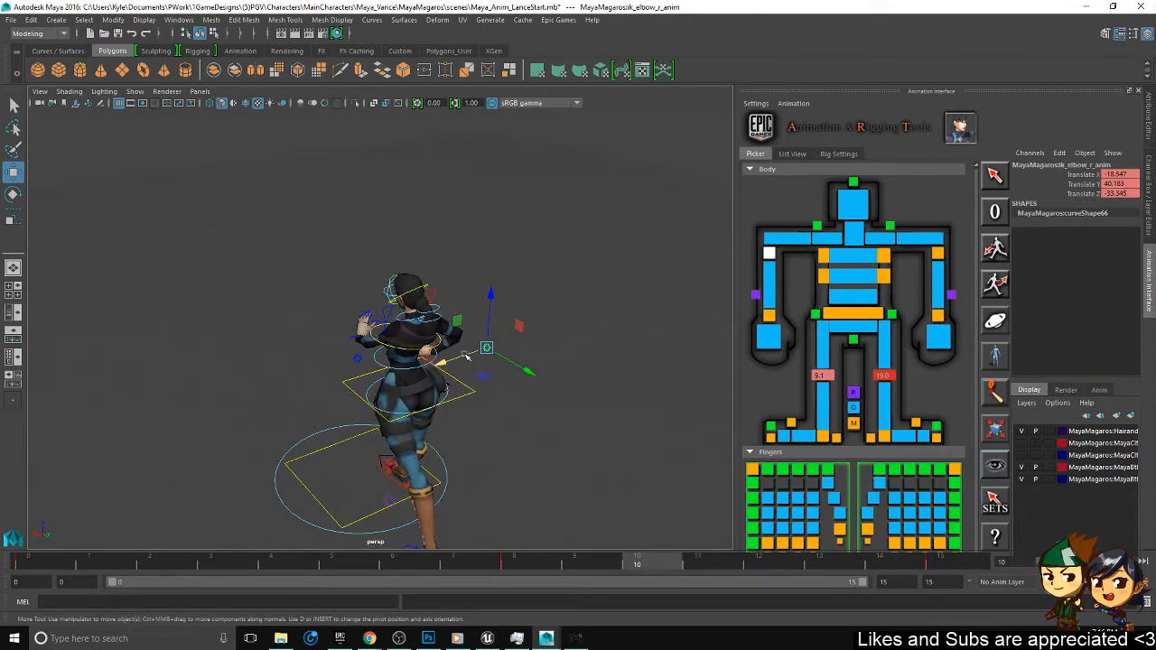
drag(468, 354, 339, 351)
- Bring the left wrist control in beside the torso on frame 10, and key it and the left elbow control
click(394, 318)
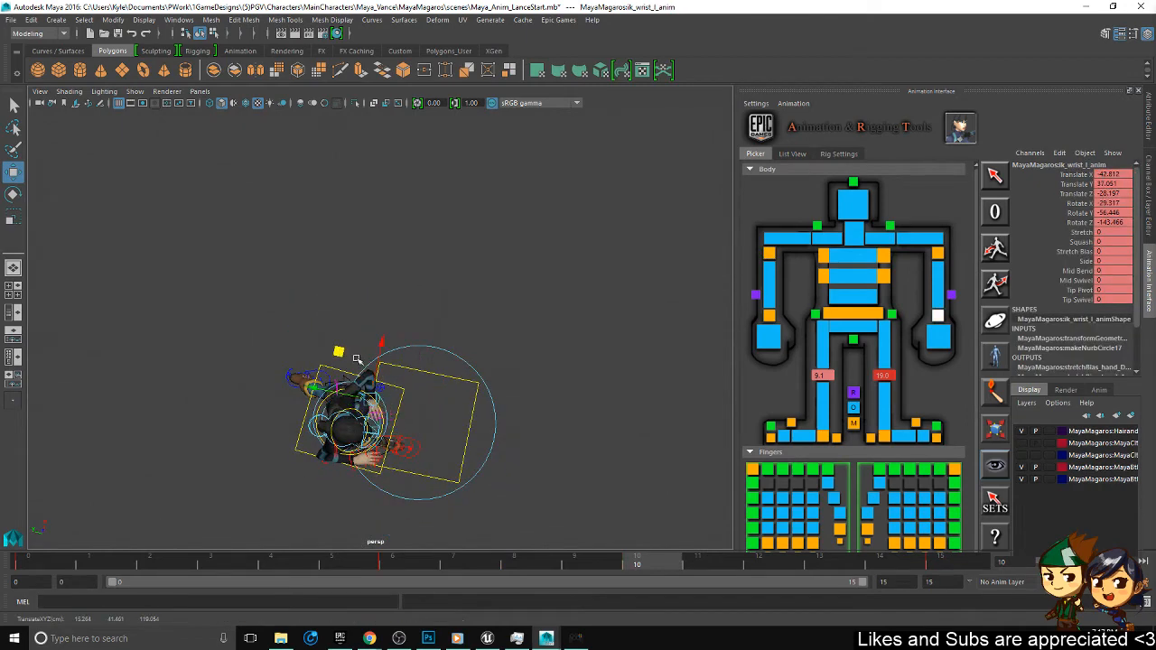
alt+drag(411, 380, 366, 330)
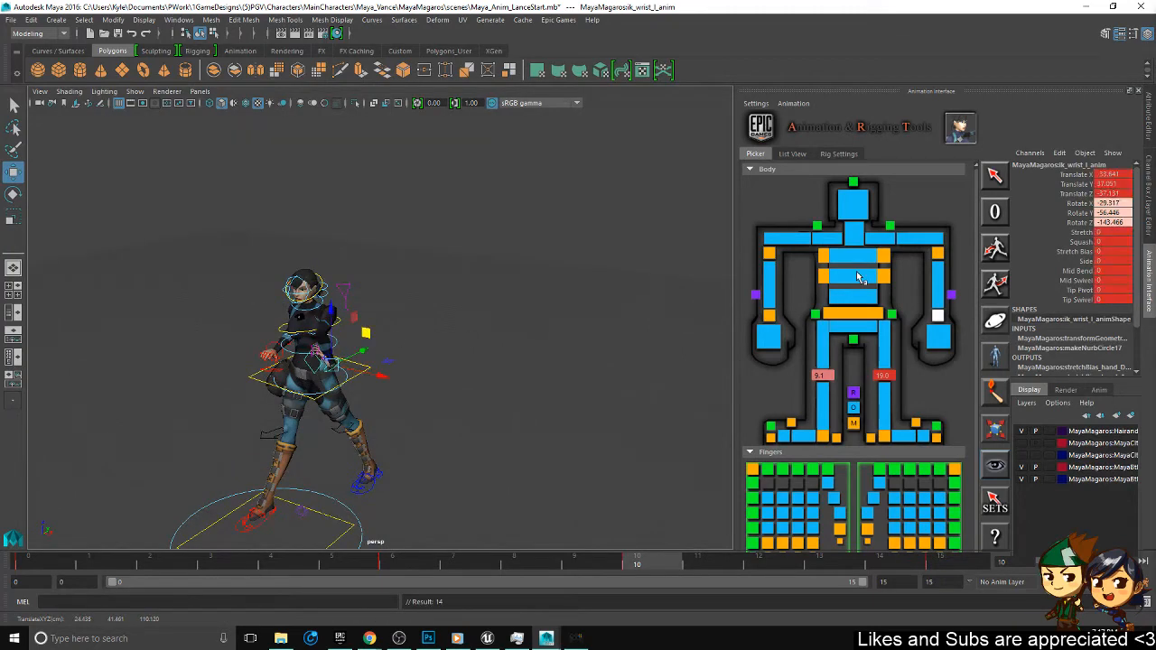
click(937, 253)
alt+drag(612, 308, 481, 374)
alt+drag(481, 374, 596, 309)
key(s)
- Scrub through frames 0 to 15 from several angles to examine the arm motion
alt+drag(409, 406, 480, 391)
alt+drag(386, 473, 403, 471)
drag(65, 567, 959, 593)
alt+drag(475, 394, 320, 480)
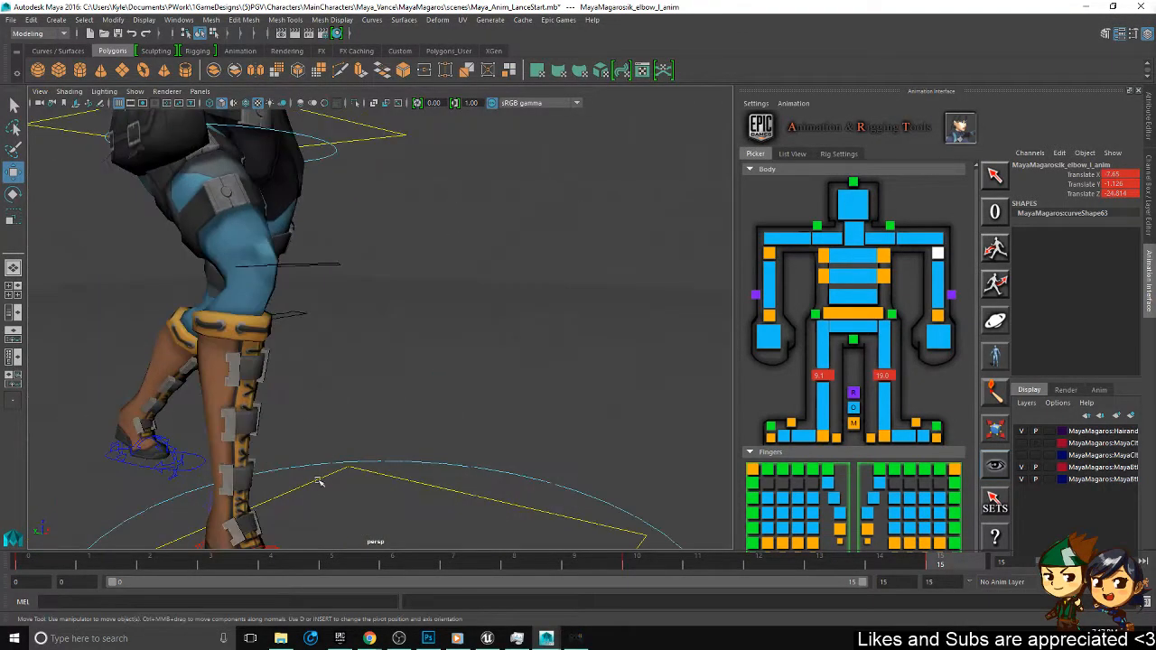
scroll(284, 410, down, 5)
alt+drag(284, 410, 397, 346)
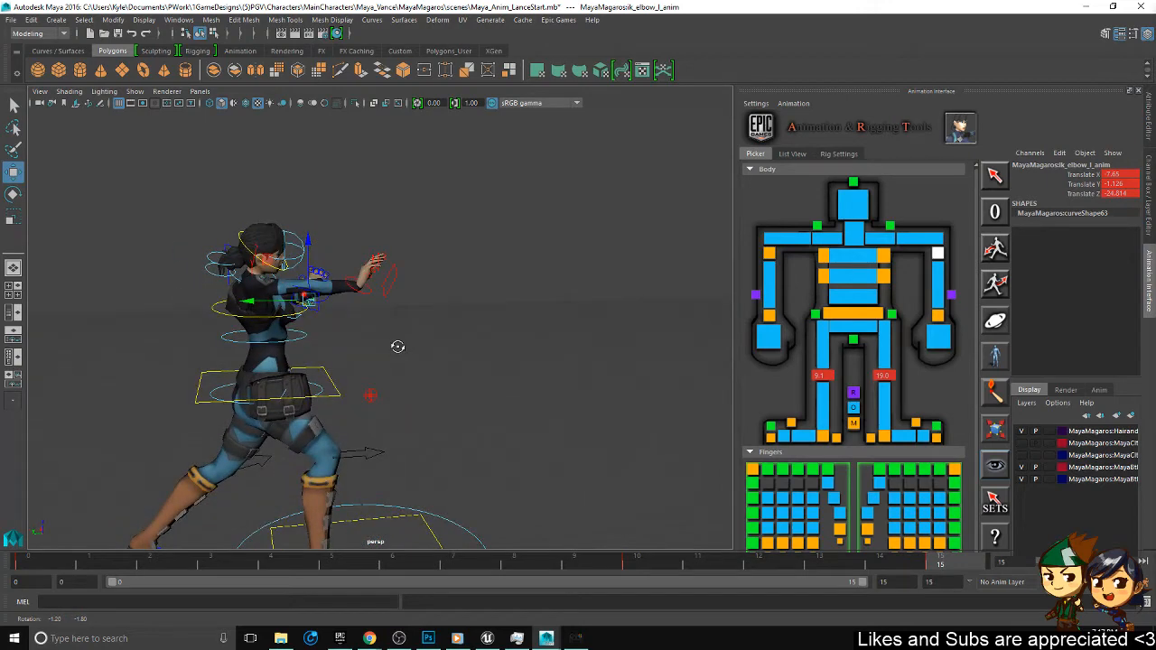
click(41, 562)
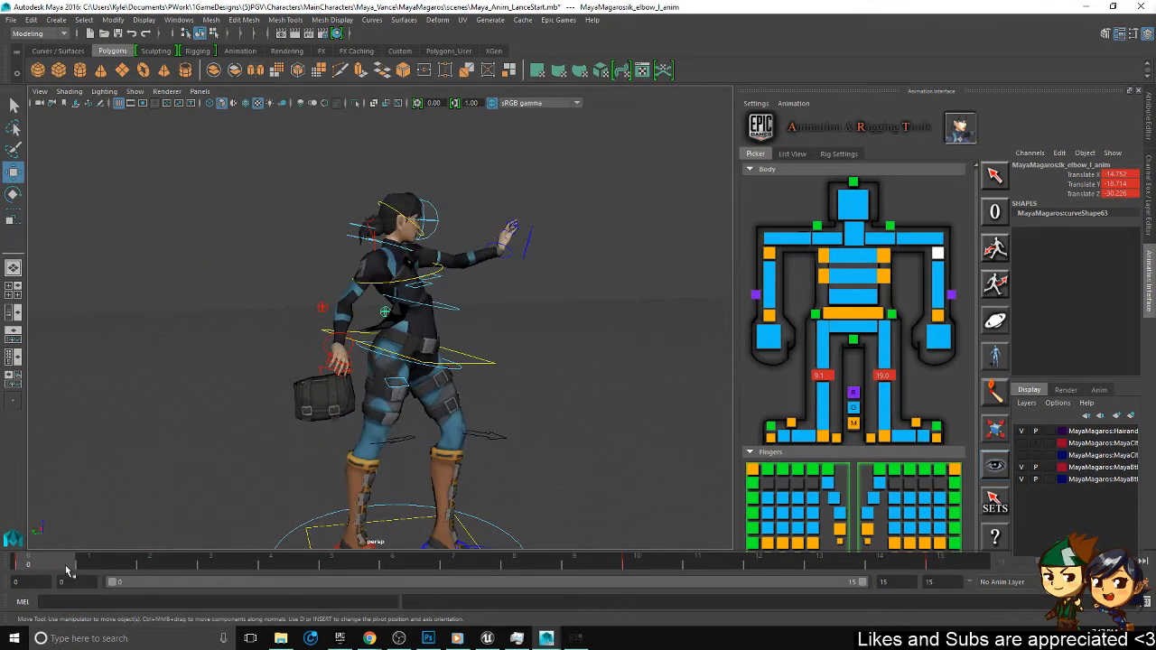
drag(66, 571, 940, 564)
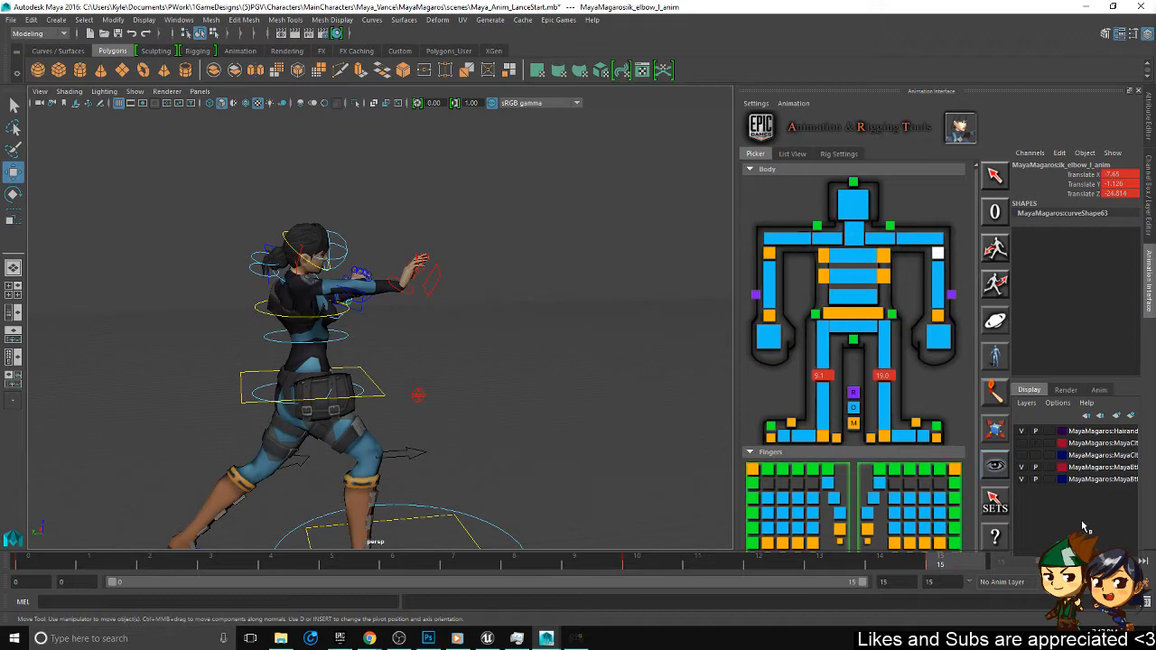
drag(1083, 525, 1070, 455)
mouse_move(575, 395)
alt+mouse_down()
mouse_move(620, 398)
mouse_move(572, 377)
alt+mouse_up()
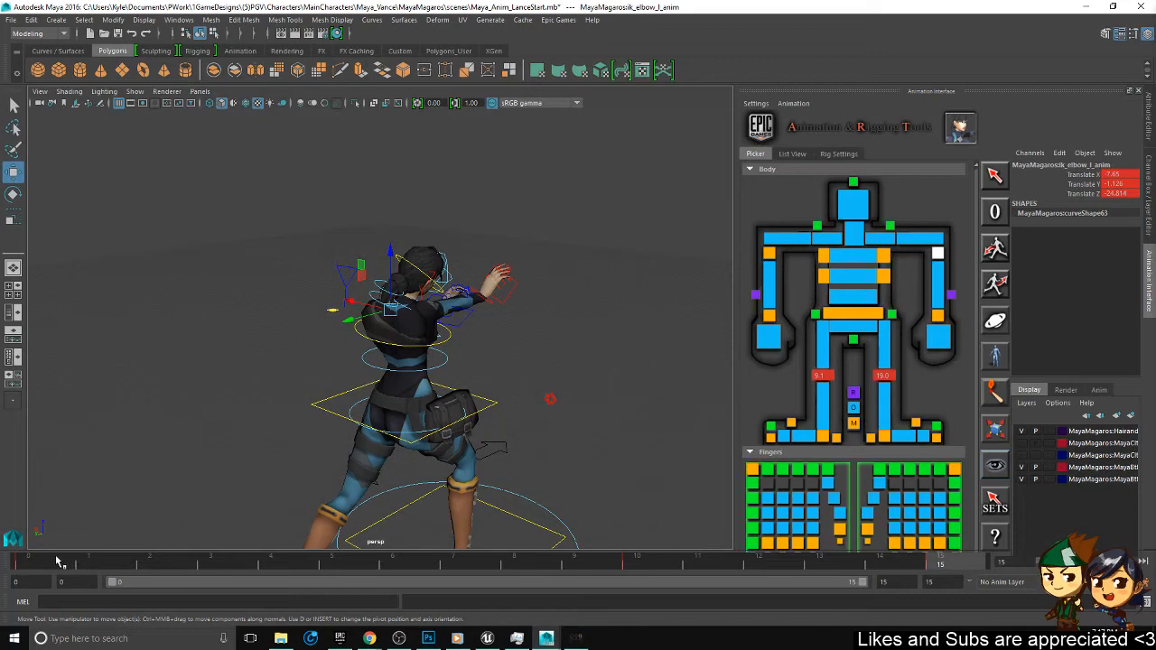
drag(134, 535, 286, 508)
click(90, 564)
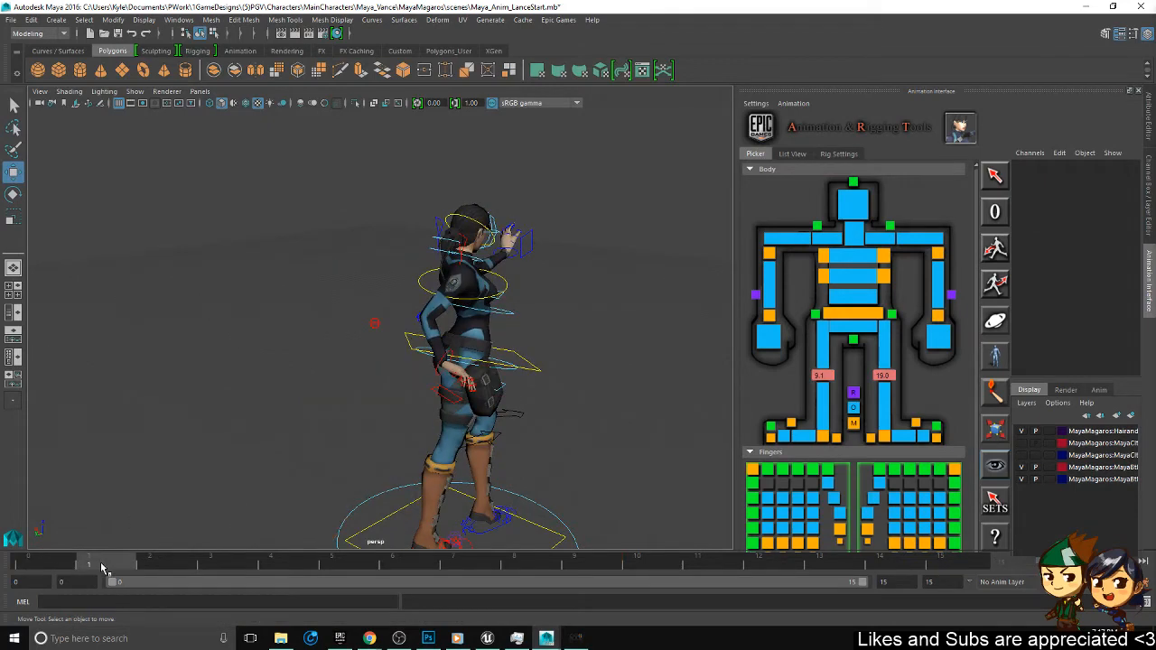
drag(102, 569, 636, 565)
click(29, 567)
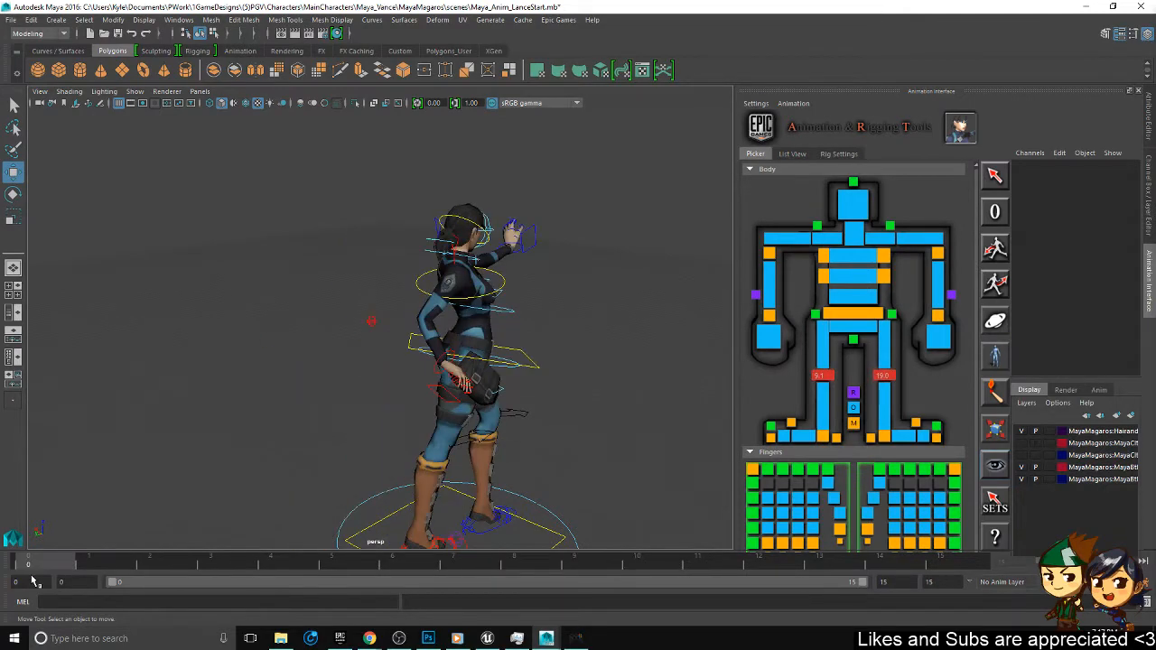
- On frame 4, reposition the right wrist control and rotate it to about -36.7, 15.7, 73.6
drag(31, 578, 233, 598)
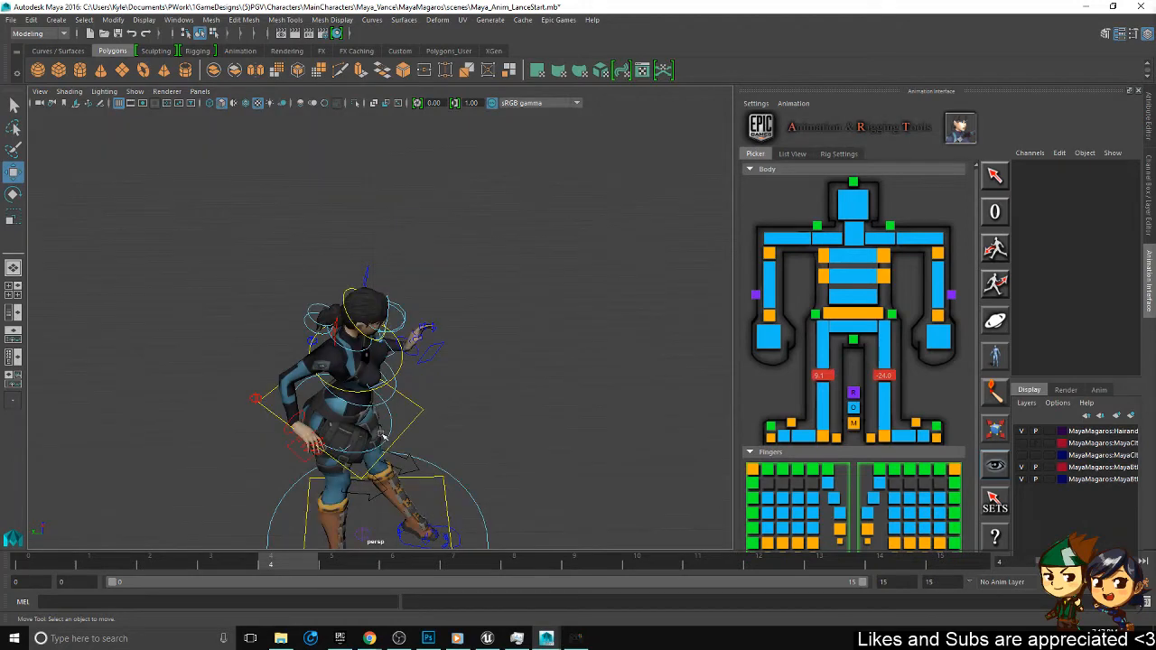
click(284, 433)
alt+drag(285, 433, 420, 259)
alt+drag(564, 213, 488, 397)
drag(331, 424, 271, 353)
key(e)
drag(263, 289, 260, 302)
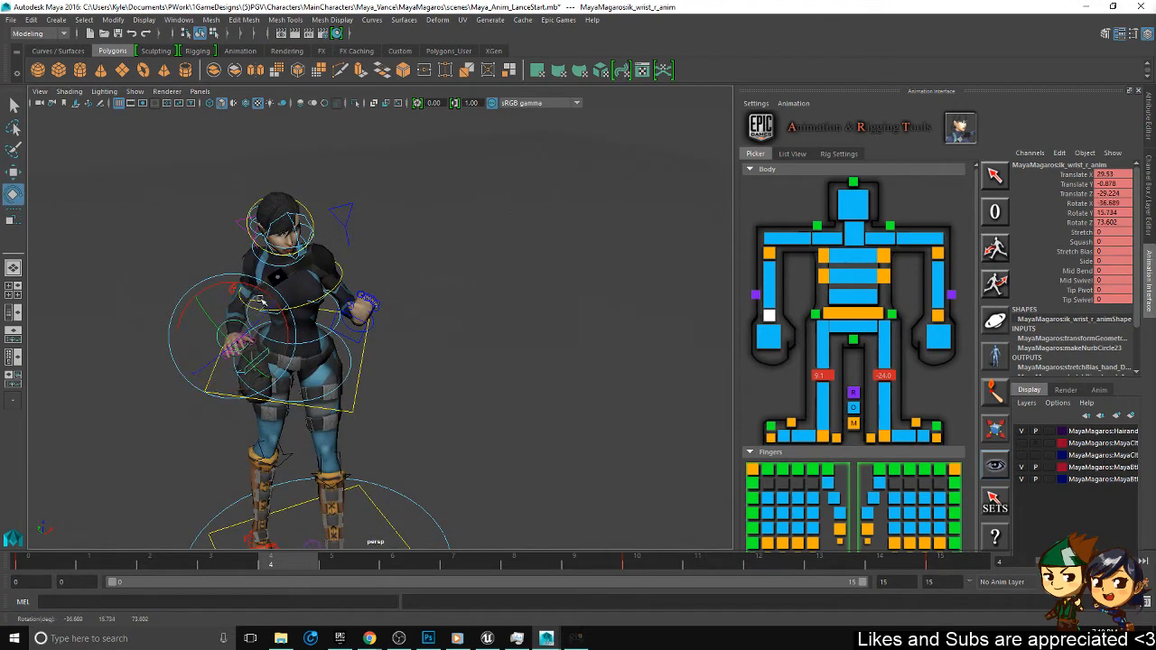
- Fine-tune the right wrist on frame 4, move the right elbow control to about 8 in Translate Y, and key it
alt+drag(171, 368, 268, 366)
key(w)
drag(495, 309, 472, 418)
key(e)
click(351, 337)
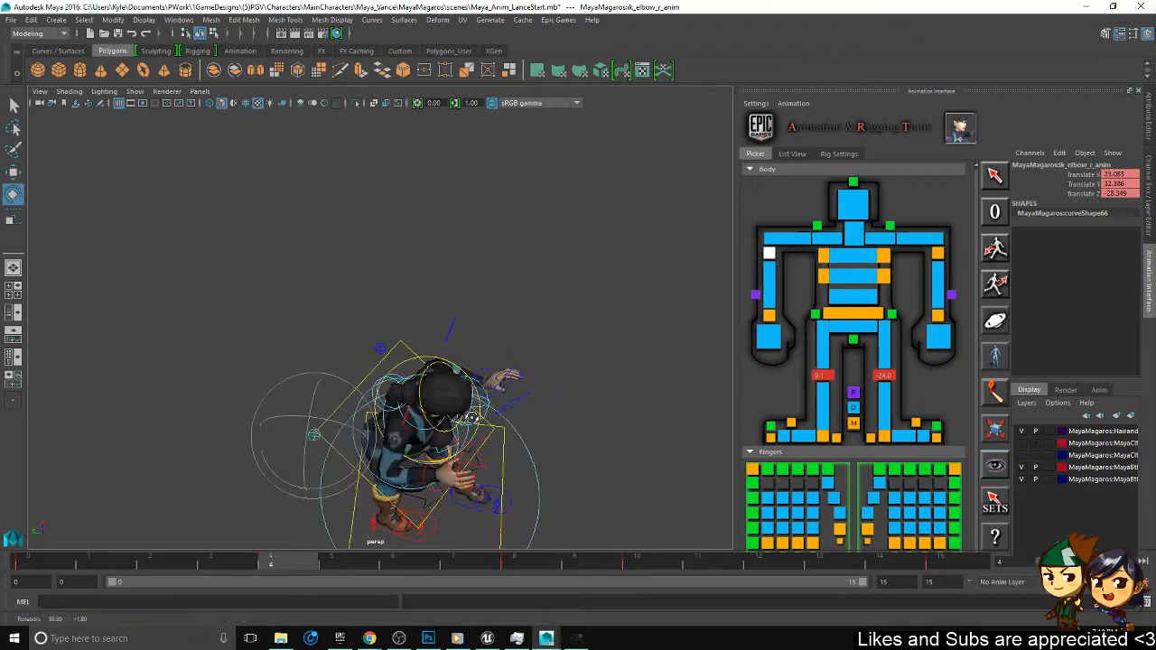
alt+middle_drag(471, 418, 414, 325)
key(w)
drag(223, 285, 258, 379)
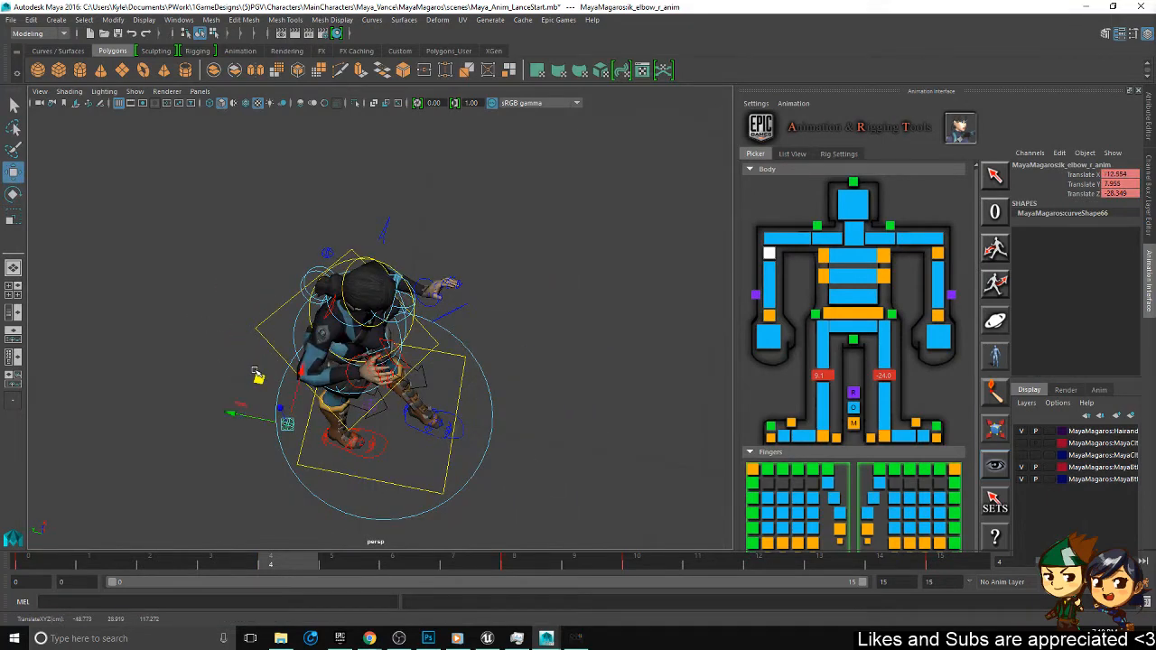
key(s)
- Scrub the timeline from different angles to check how the right arm and elbow move between the keyed poses
alt+drag(418, 412, 437, 354)
scroll(436, 354, down, 2)
drag(45, 563, 940, 479)
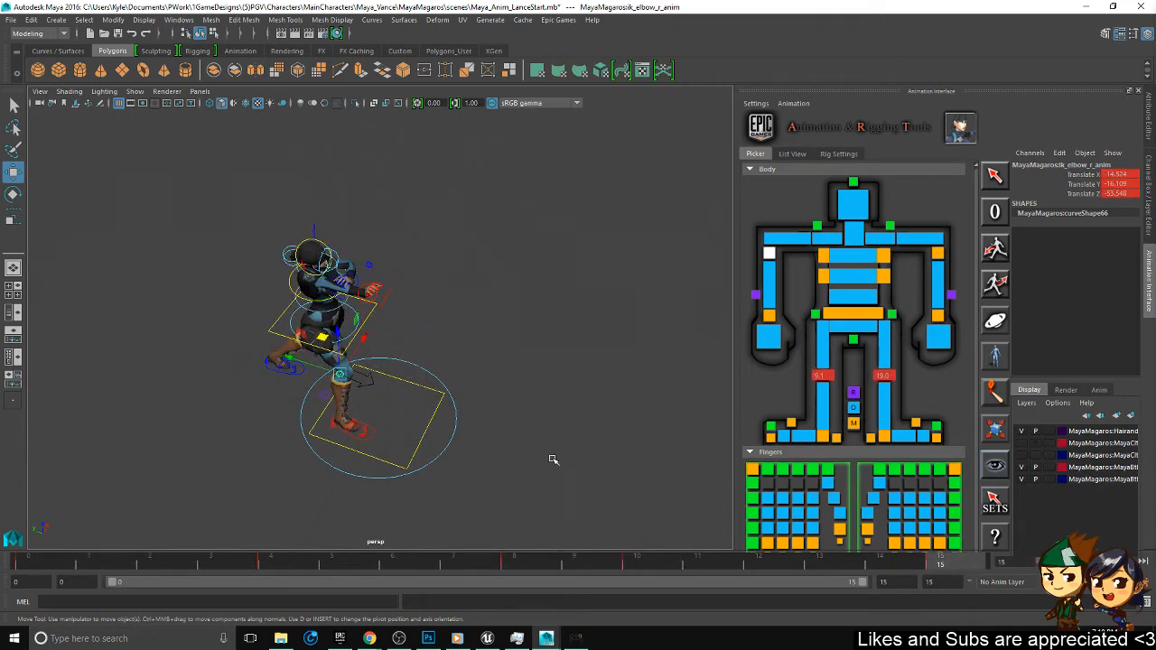
alt+drag(552, 459, 603, 339)
scroll(596, 334, up, 5)
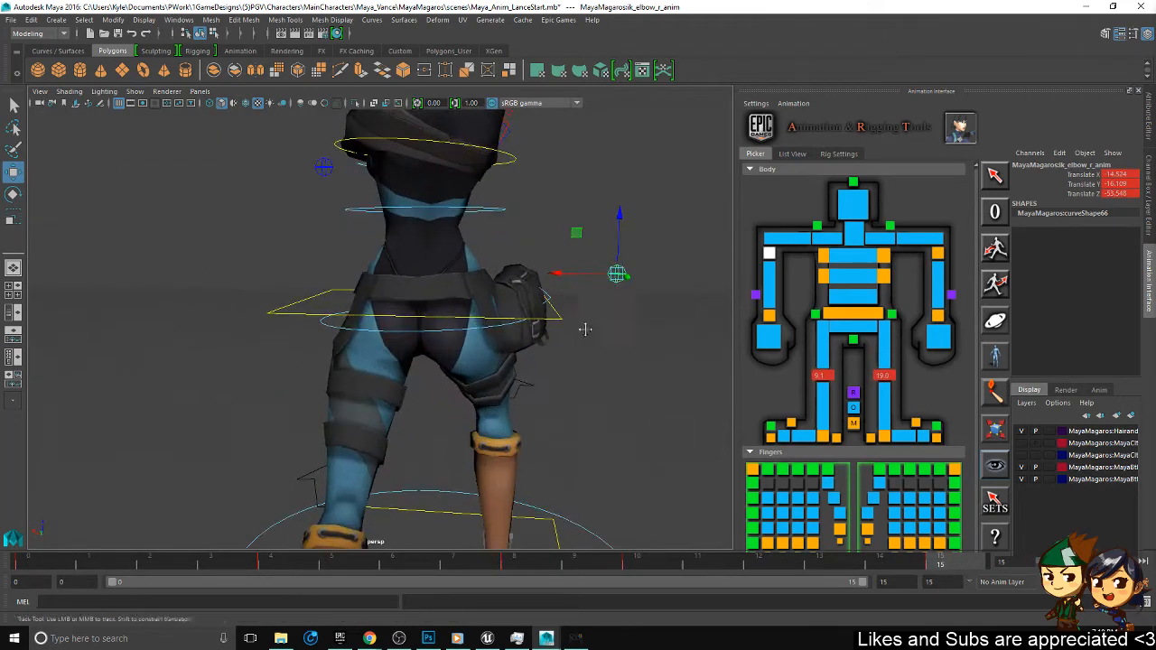
alt+middle_drag(584, 327, 495, 490)
alt+drag(495, 490, 352, 497)
drag(120, 567, 575, 566)
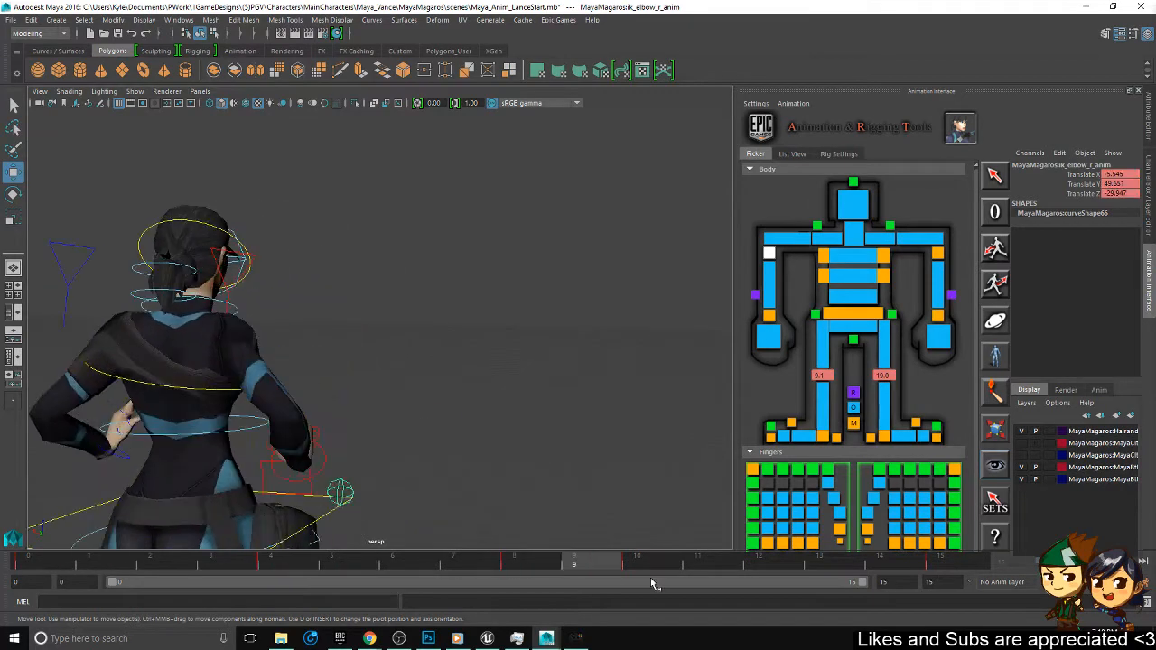
click(150, 564)
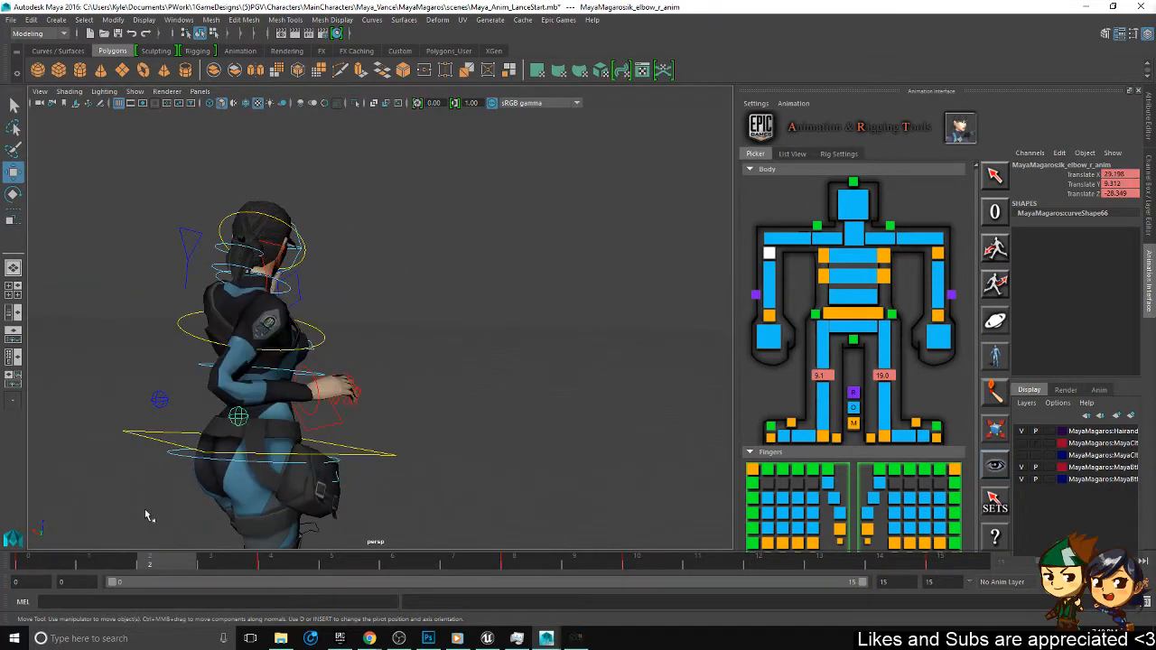
- On frame 10, move the right wrist control to about -29 in Translate Z and rotate it to about -28.4, 70.6, 80.7
drag(150, 564, 1149, 551)
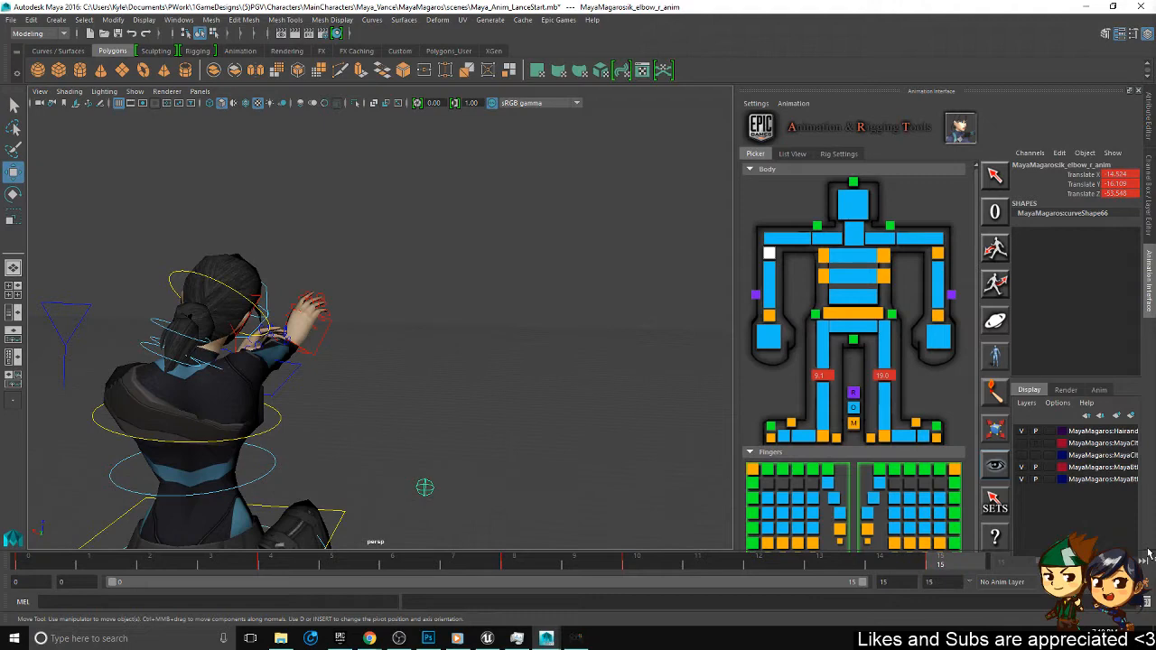
drag(1149, 554, 647, 551)
alt+drag(537, 452, 527, 331)
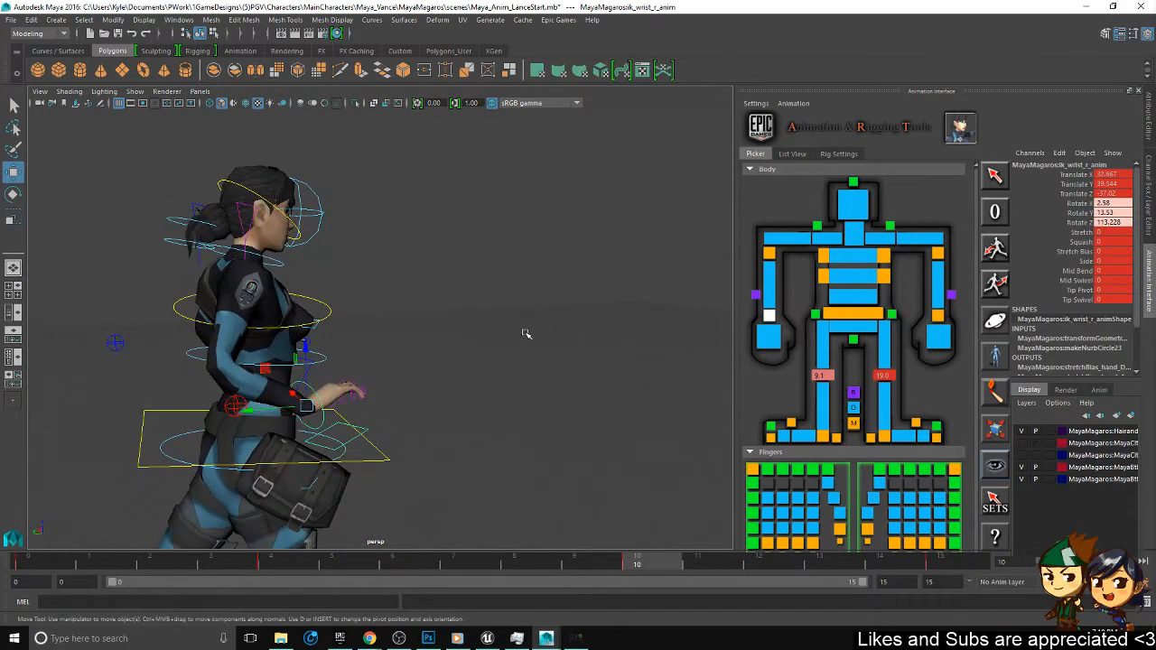
click(296, 388)
drag(306, 372, 372, 354)
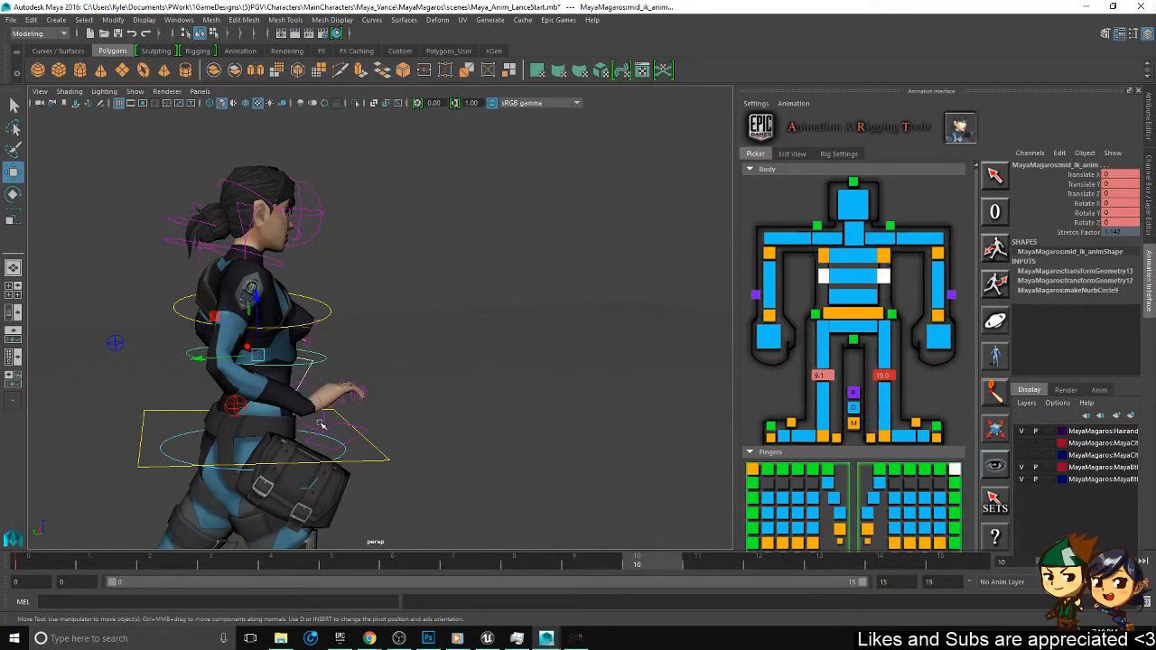
click(320, 423)
drag(310, 376, 311, 346)
alt+drag(311, 346, 459, 394)
key(e)
alt+drag(578, 271, 414, 316)
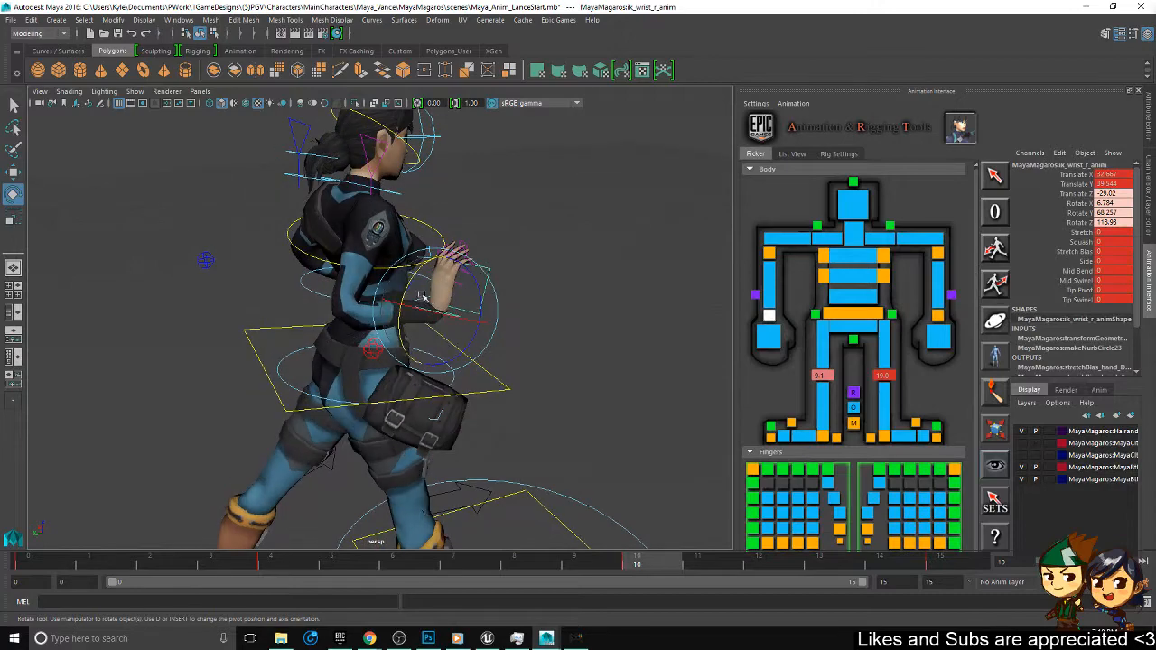
alt+drag(499, 274, 530, 276)
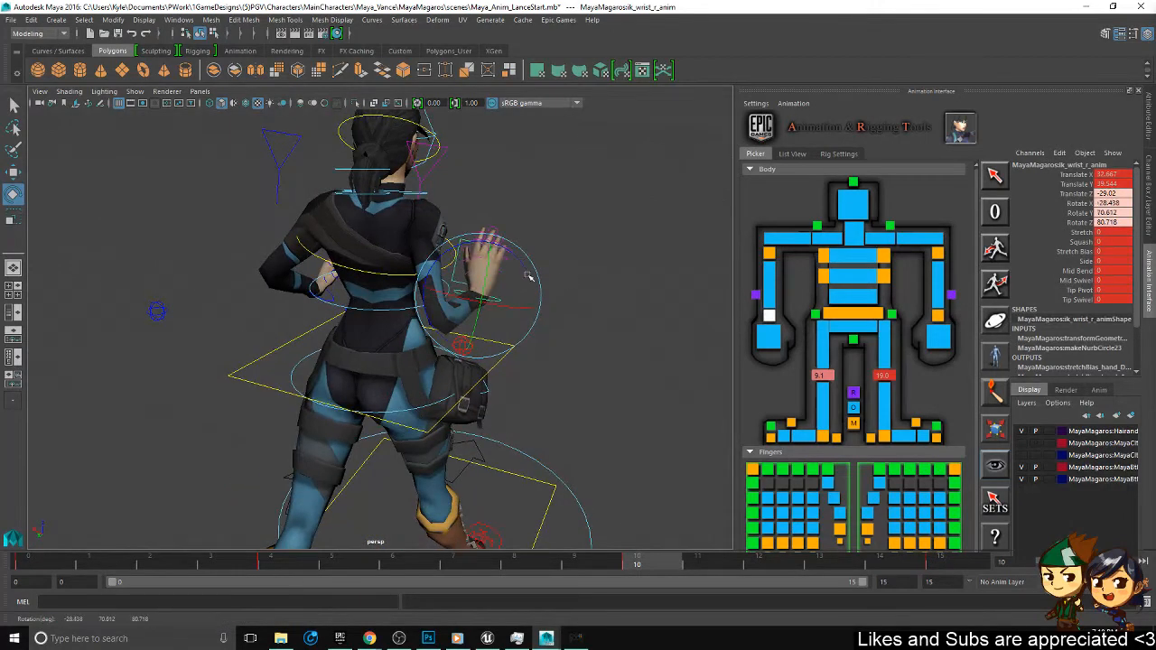
- Play the animation from several side angles to check the right wrist's motion around the frame 10 pose
alt+drag(633, 293, 571, 300)
alt+right_drag(571, 300, 547, 284)
alt+drag(548, 348, 544, 297)
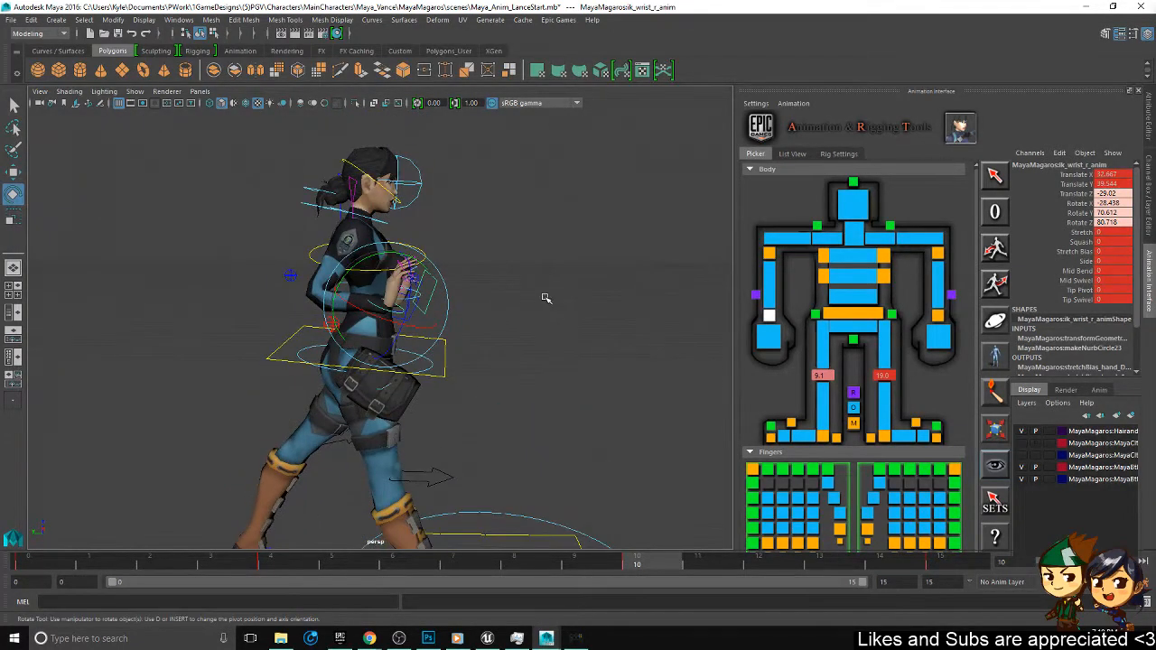
alt+middle_drag(544, 299, 500, 301)
alt+drag(499, 302, 470, 367)
alt+right_drag(469, 366, 465, 299)
alt+drag(464, 273, 424, 264)
key(alt+period)
key(alt+period)
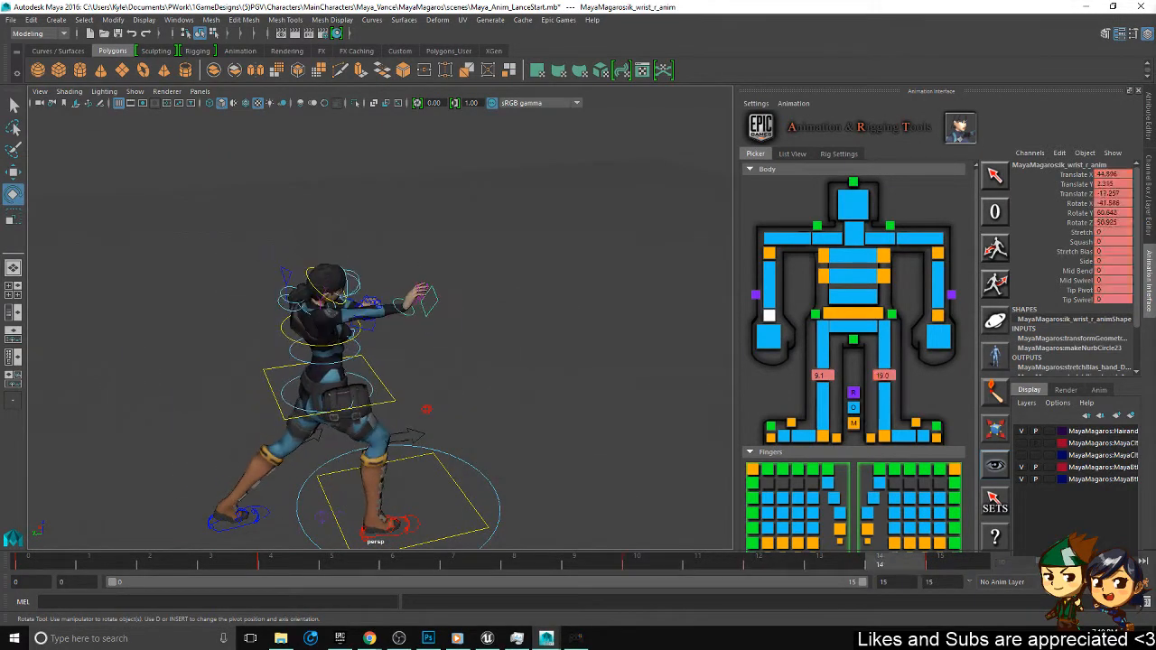
key(alt+v)
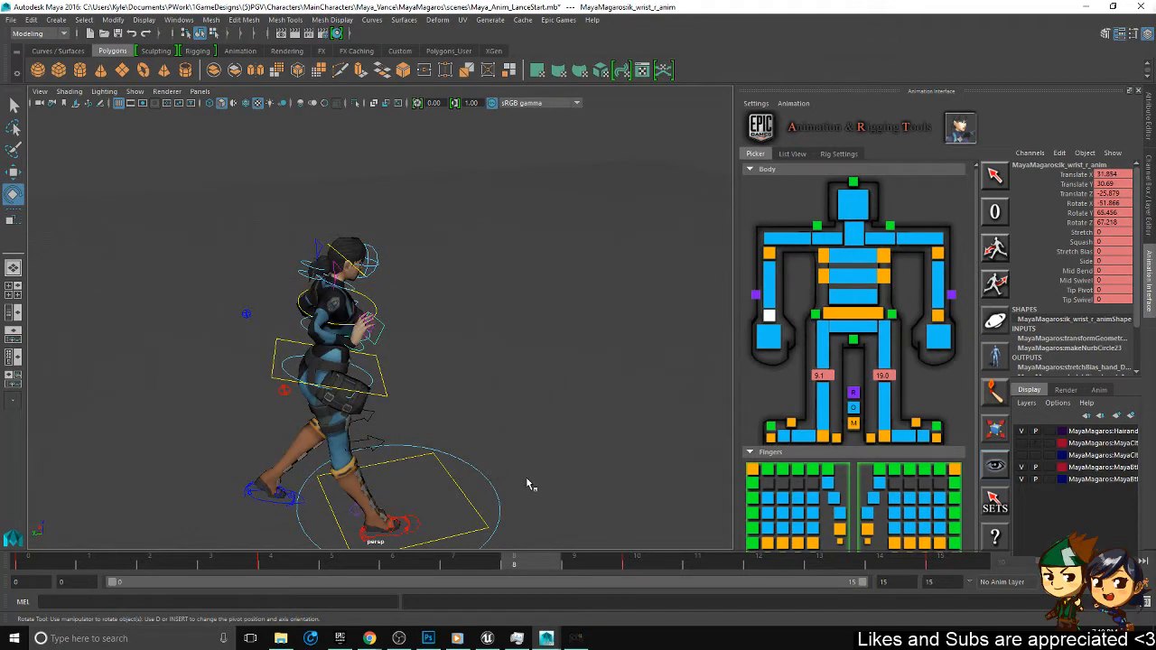
key(alt+v)
- Scrub frames 0 to 15 from above and examine the final pose from the side
alt+drag(254, 345, 414, 281)
alt+right_drag(417, 284, 381, 522)
alt+middle_drag(358, 493, 303, 293)
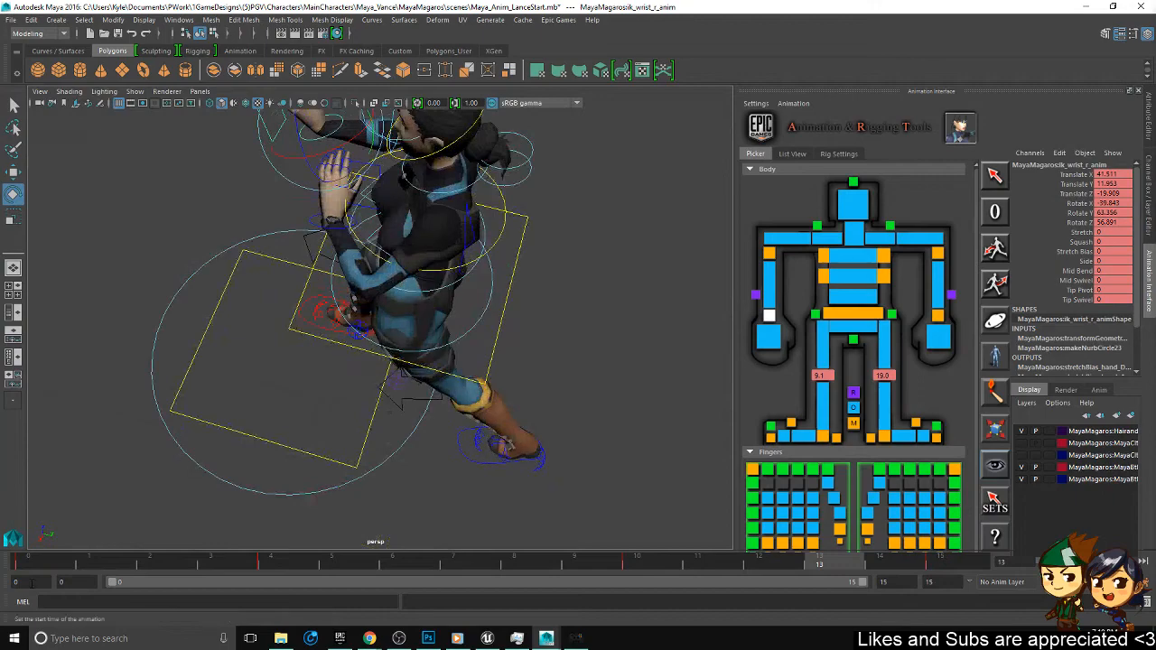
click(40, 566)
drag(40, 566, 940, 564)
alt+middle_drag(477, 305, 531, 433)
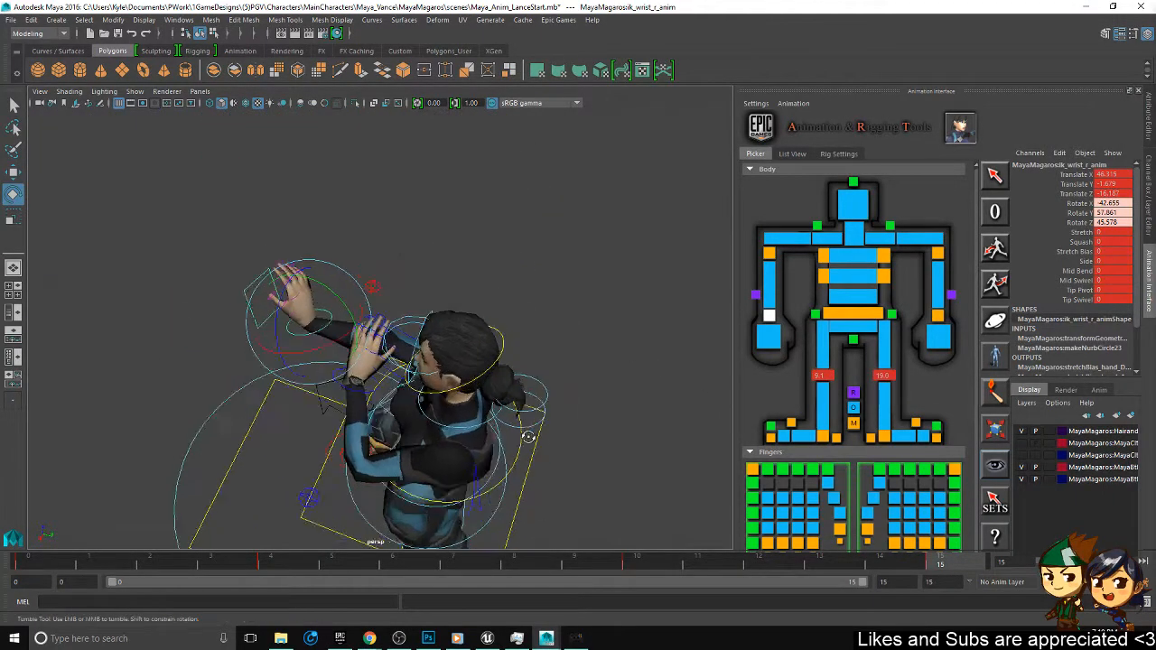
alt+drag(530, 433, 353, 429)
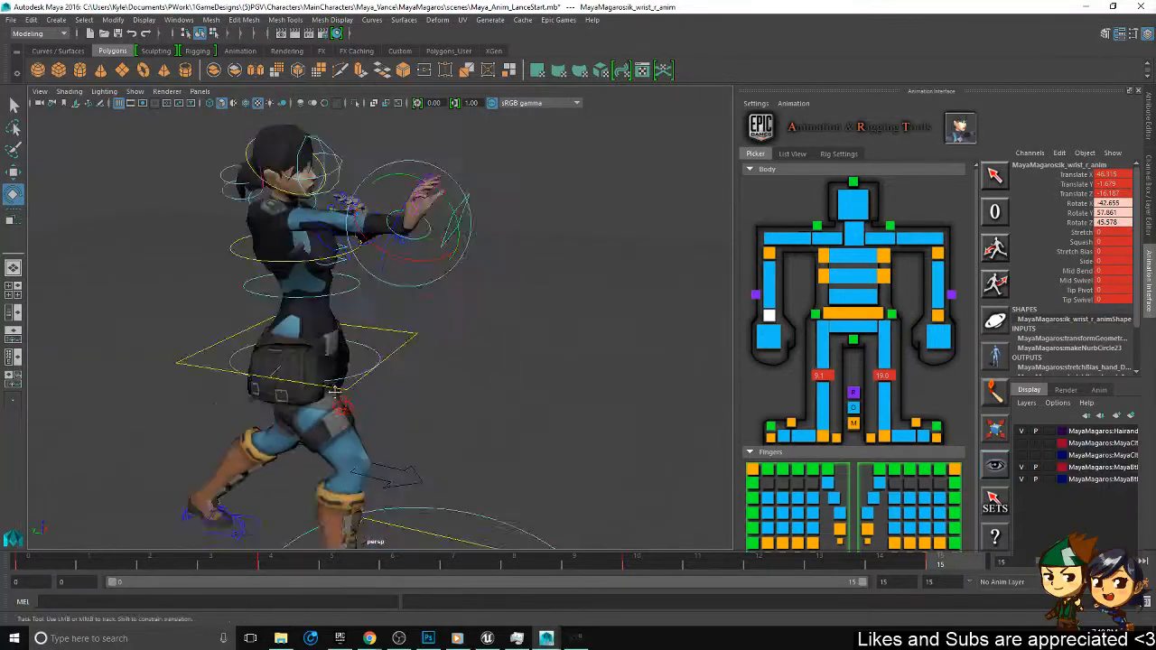
alt+middle_drag(352, 429, 366, 366)
alt+right_drag(366, 366, 400, 292)
alt+drag(316, 465, 380, 266)
- Select the root and body controls together and open their curves in the Graph Editor
click(311, 486)
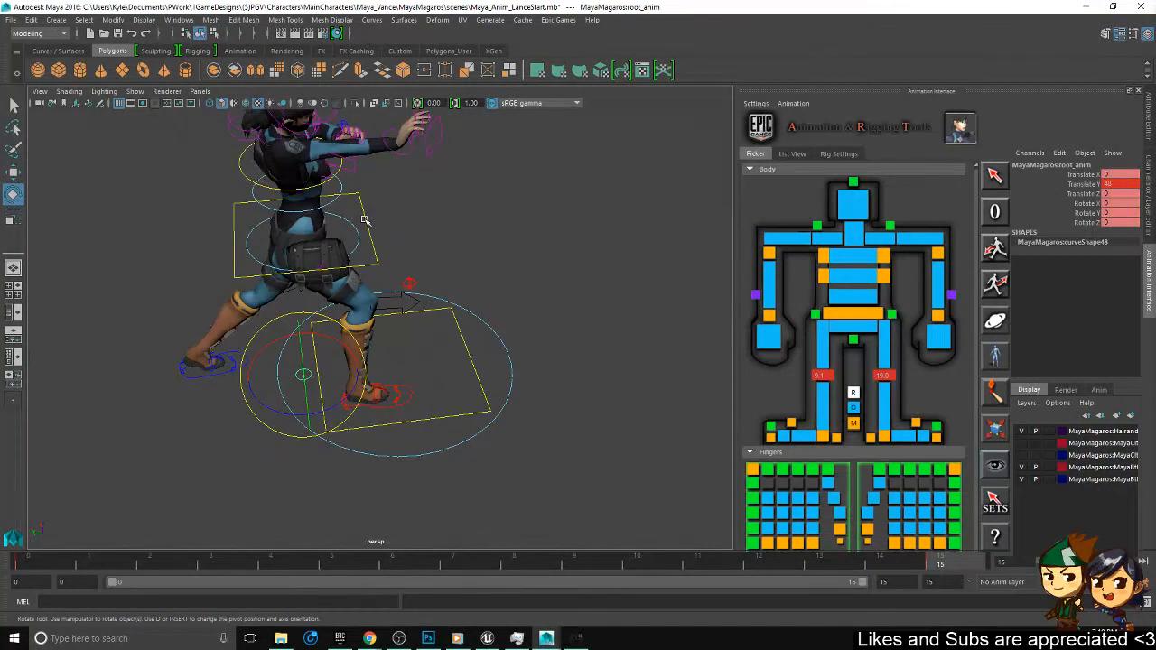
alt+drag(364, 219, 372, 244)
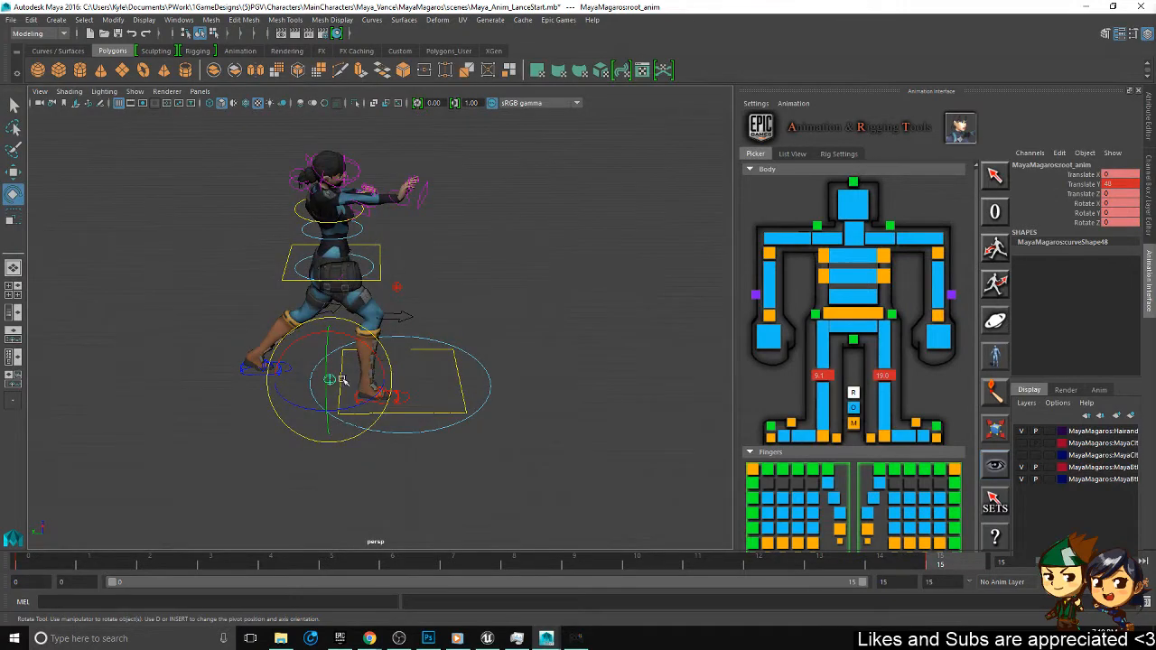
click(269, 260)
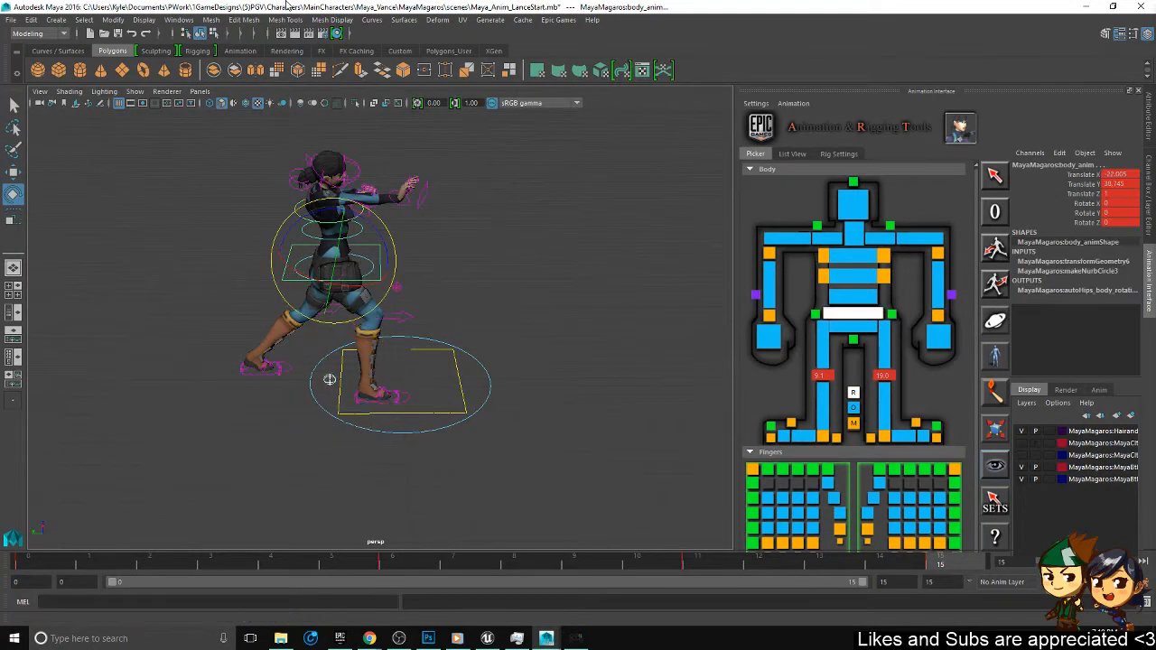
click(244, 20)
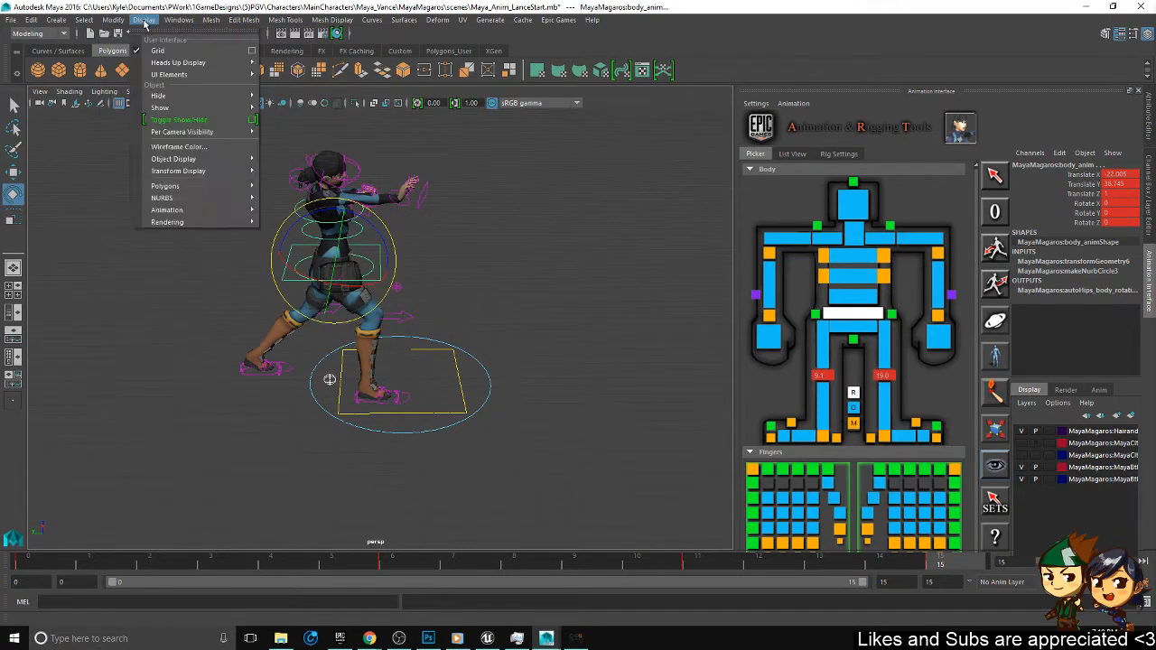
mouse_move(201, 25)
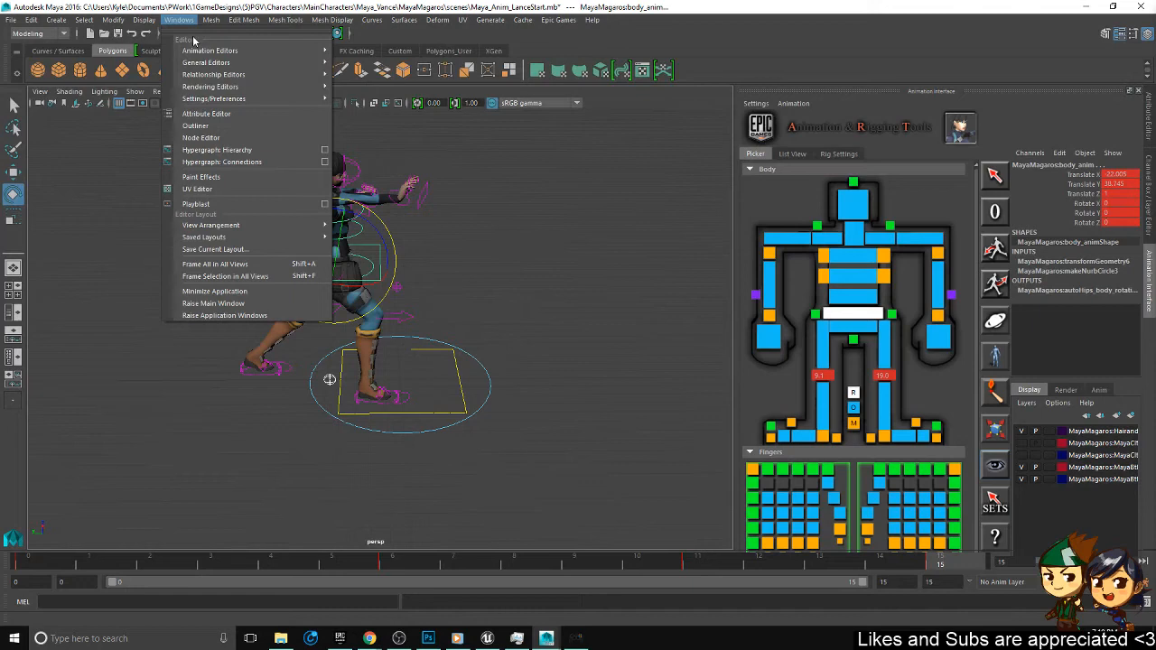
click(360, 57)
drag(661, 70, 1155, 110)
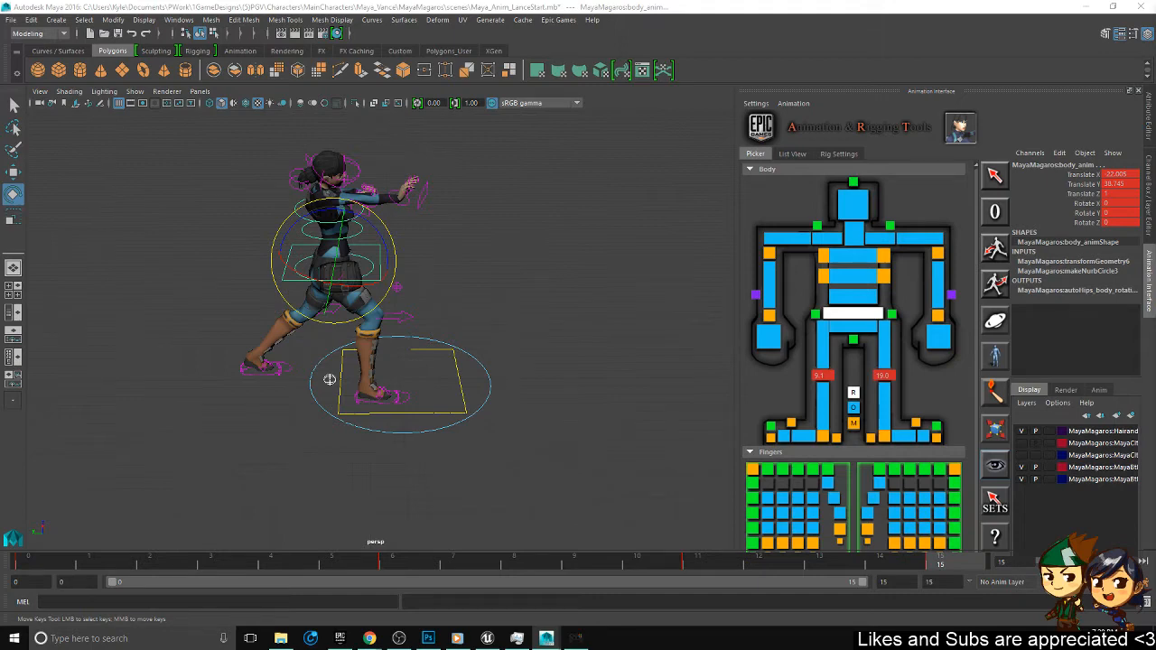
- On frame 6, set a key on only the root control's Translate Y channel
click(397, 561)
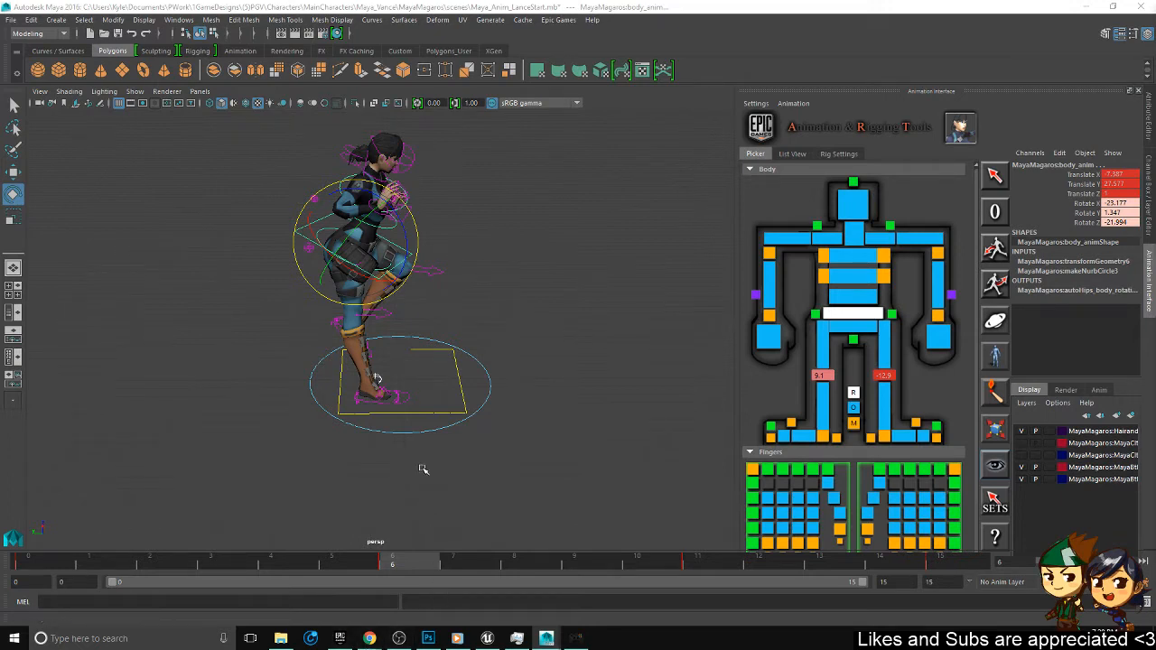
click(480, 305)
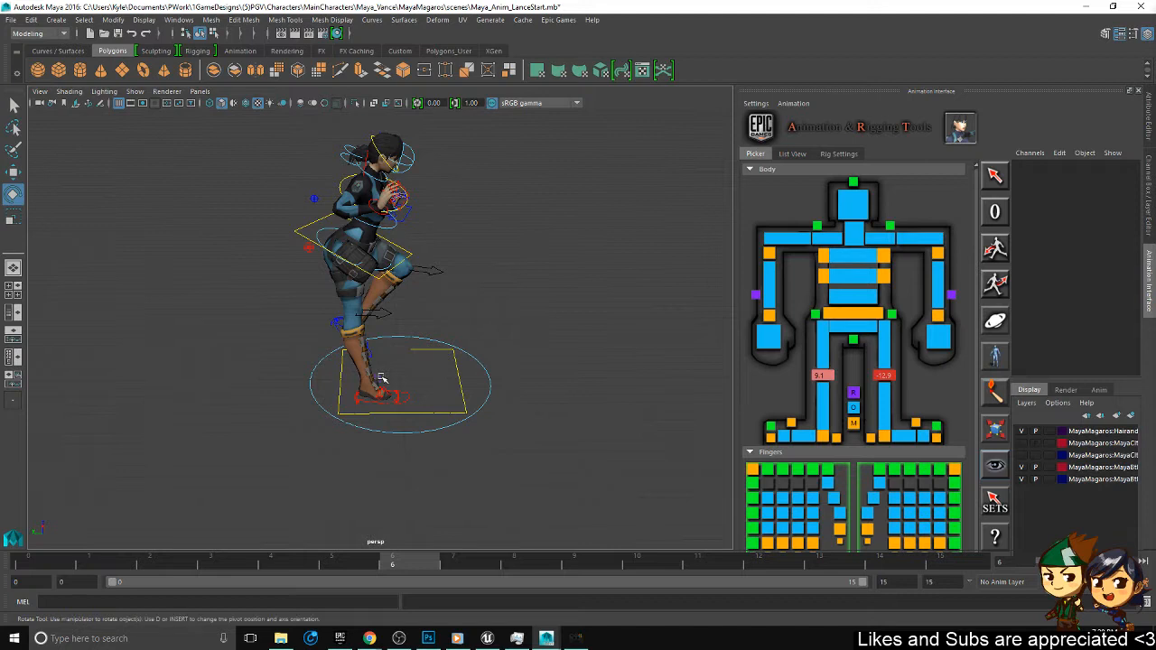
click(384, 378)
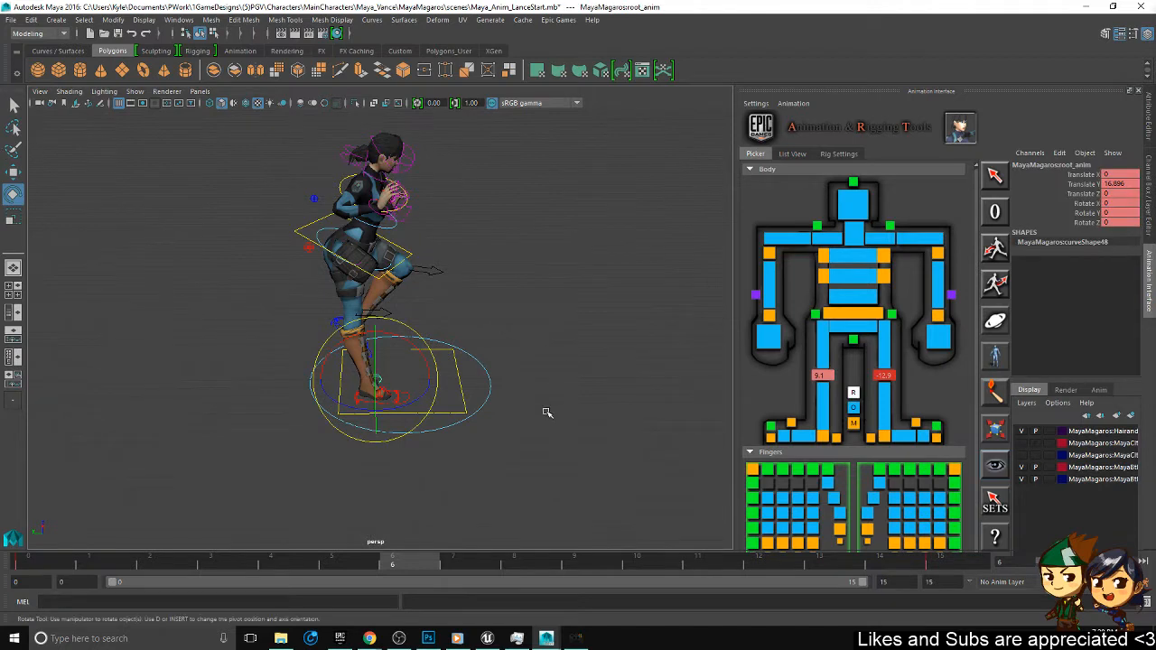
key(s)
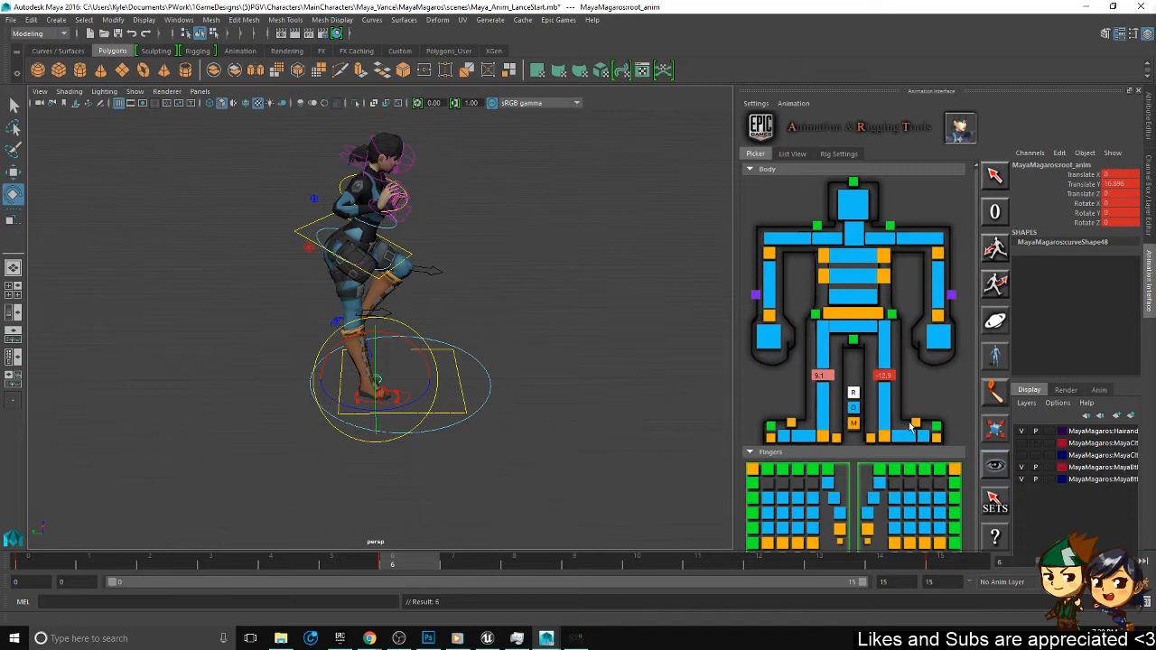
key(ctrl+z)
click(1092, 186)
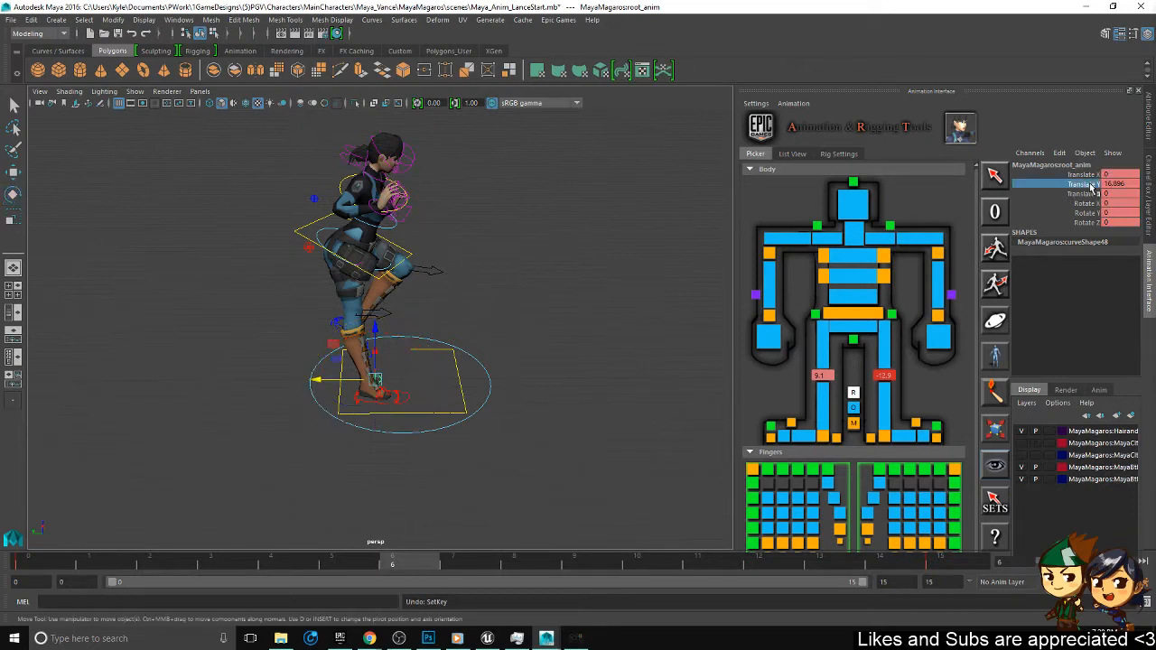
key(s)
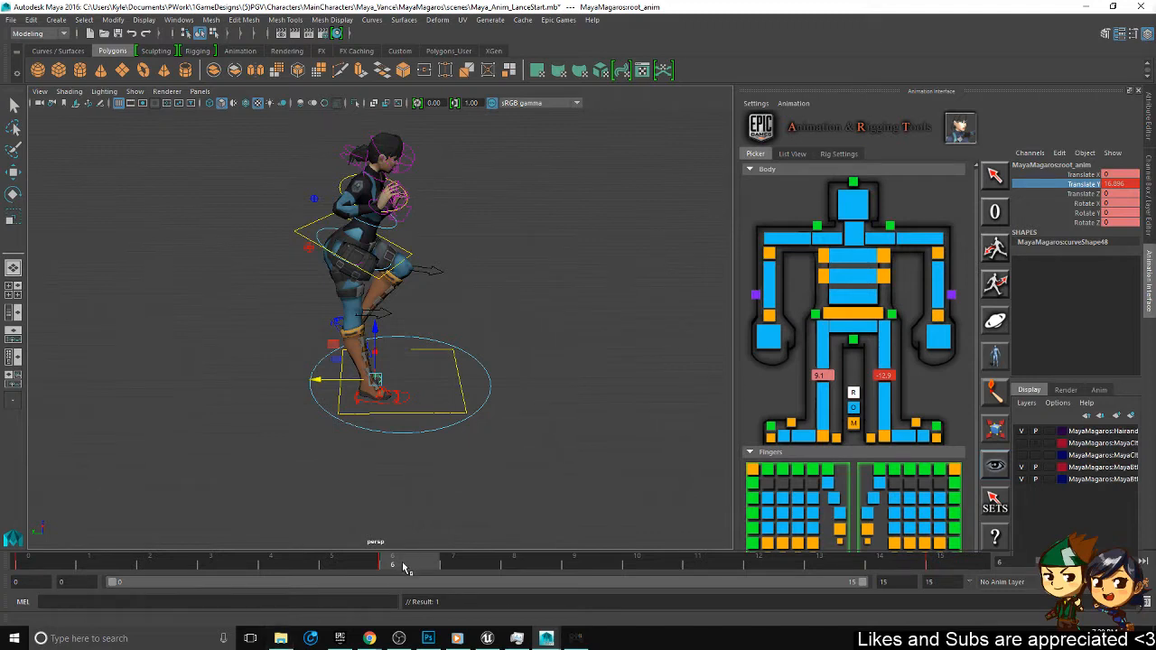
- Key the root control on frame 11
drag(254, 219, 312, 242)
click(698, 569)
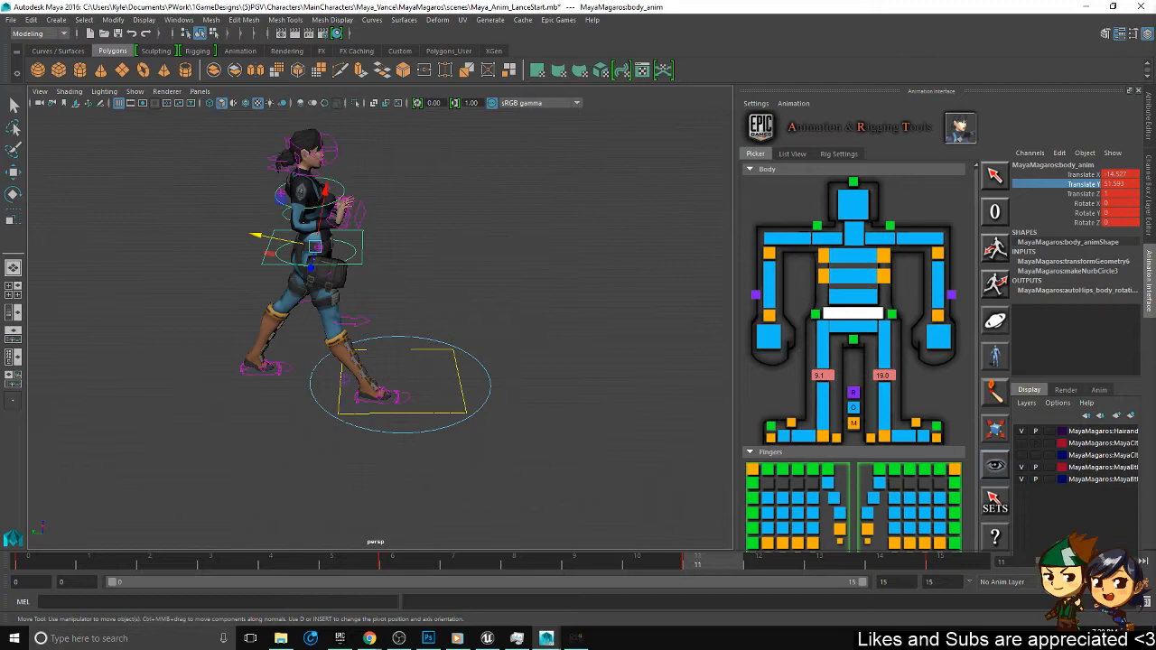
click(853, 392)
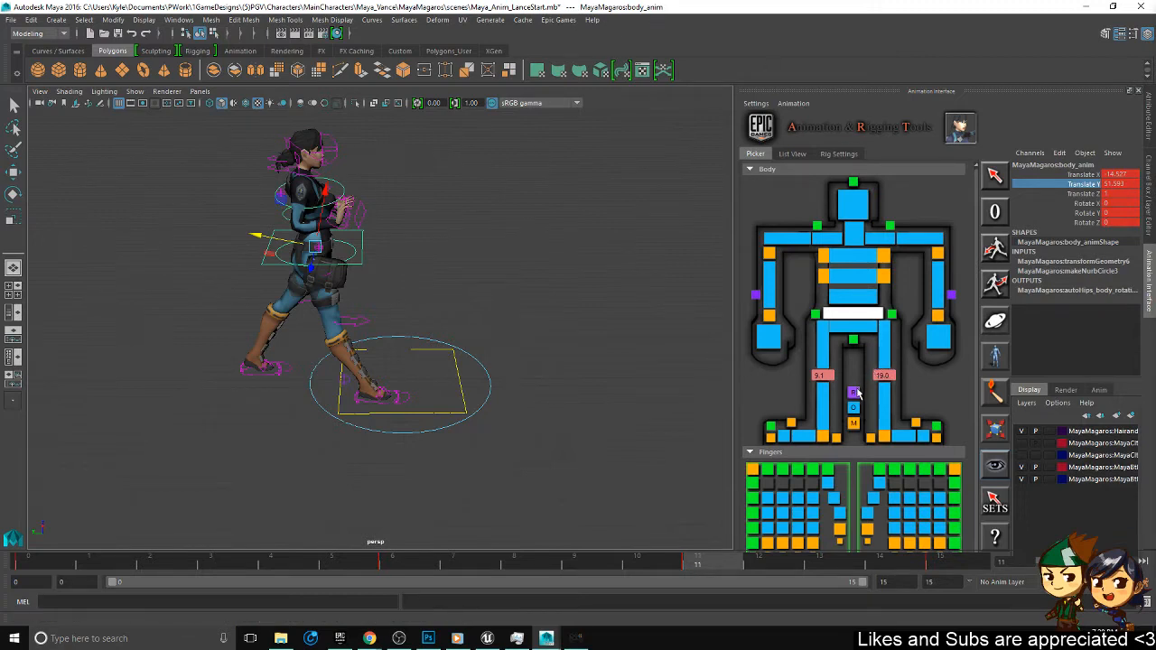
key(s)
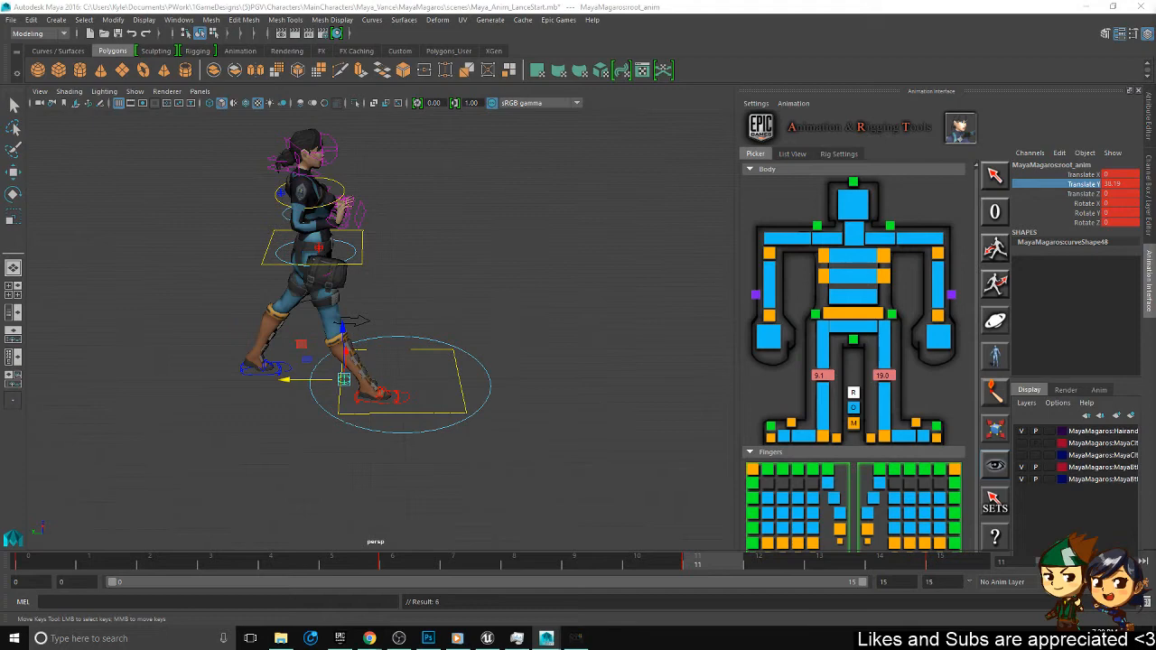
- With the root and body controls selected, adjust the root's Translate Y curve at frame 11 and play back the motion
click(362, 242)
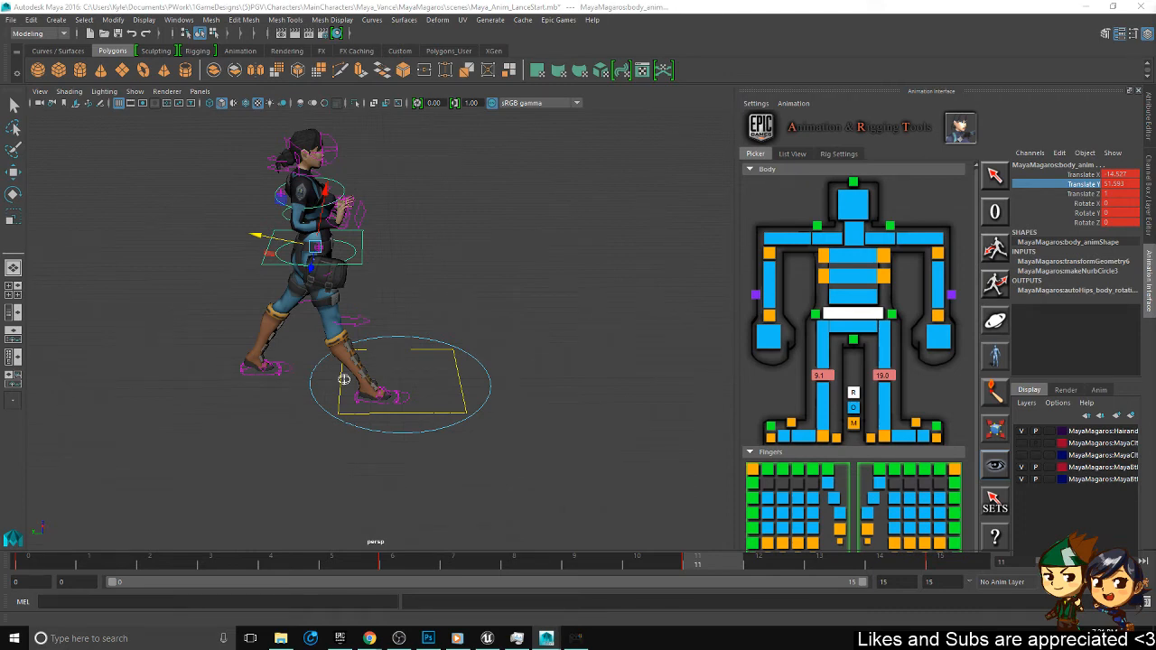
key(w)
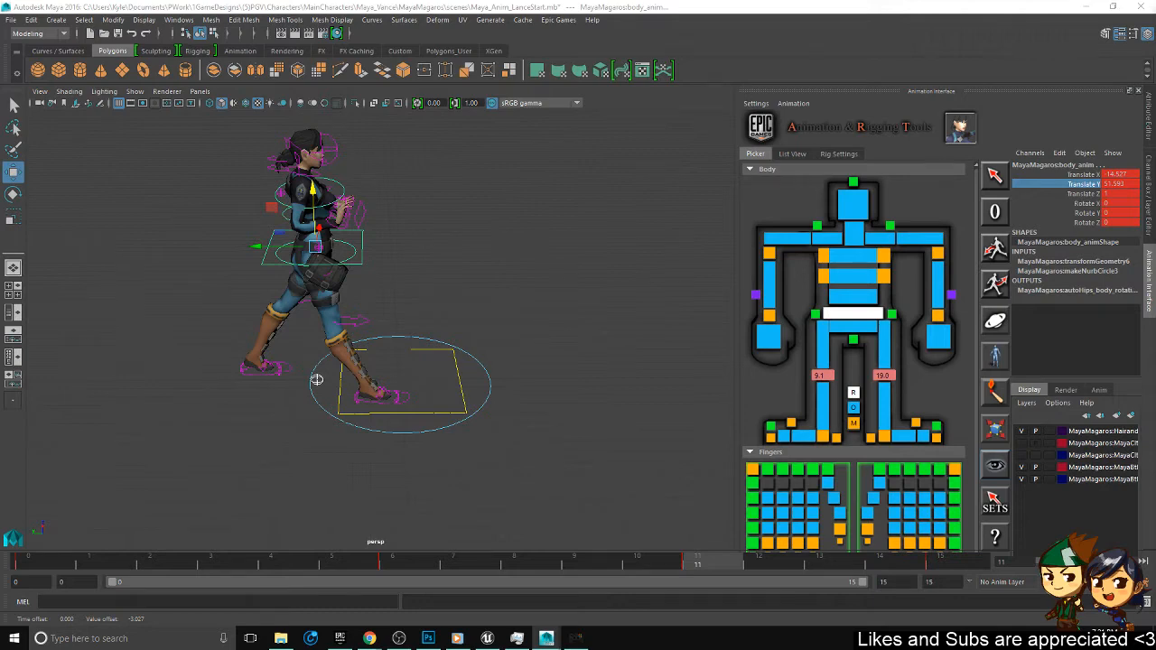
drag(307, 564, 407, 470)
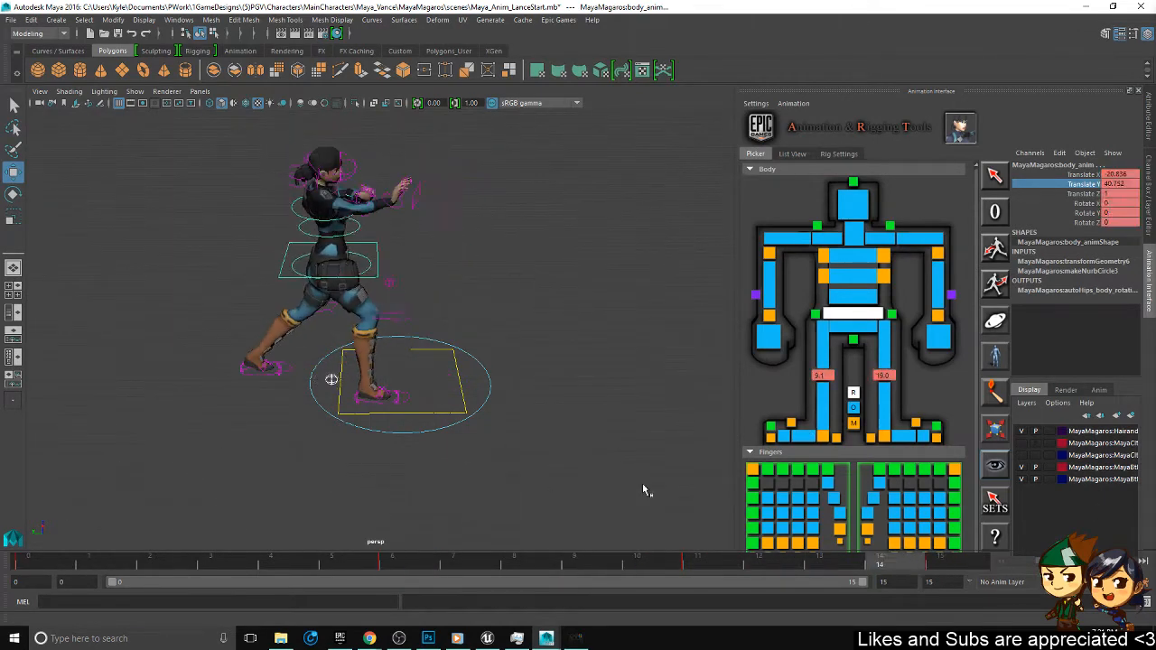
key(alt+v)
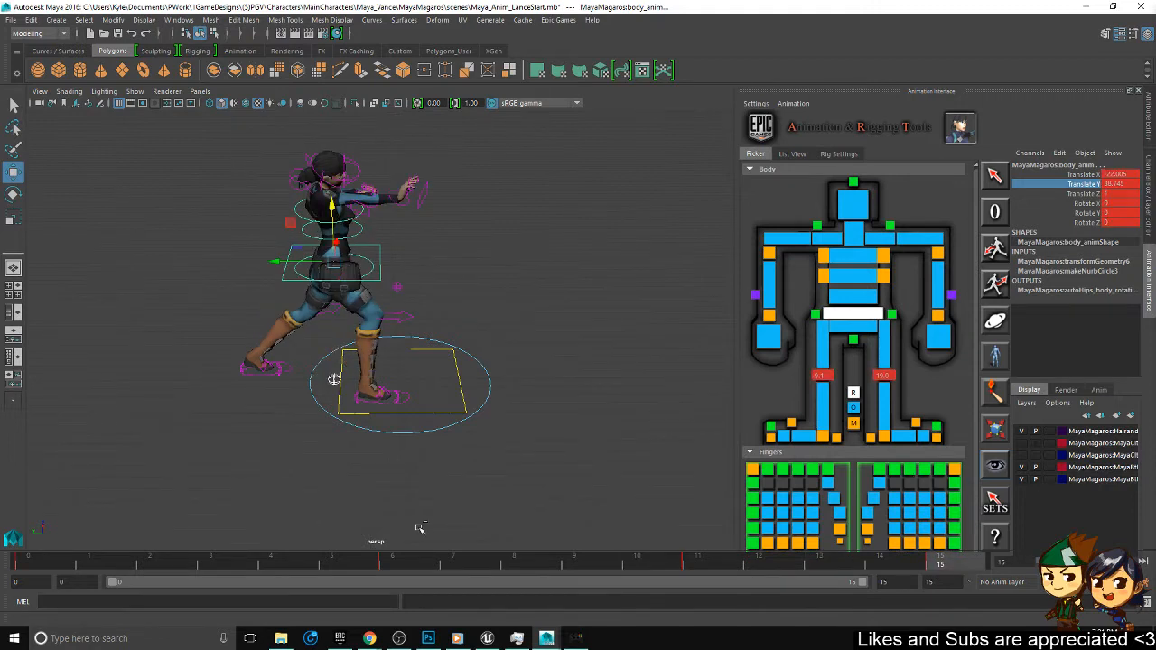
- Clear the control selection and save the Maya_Anim_LanceStart scene
key(ctrl+s)
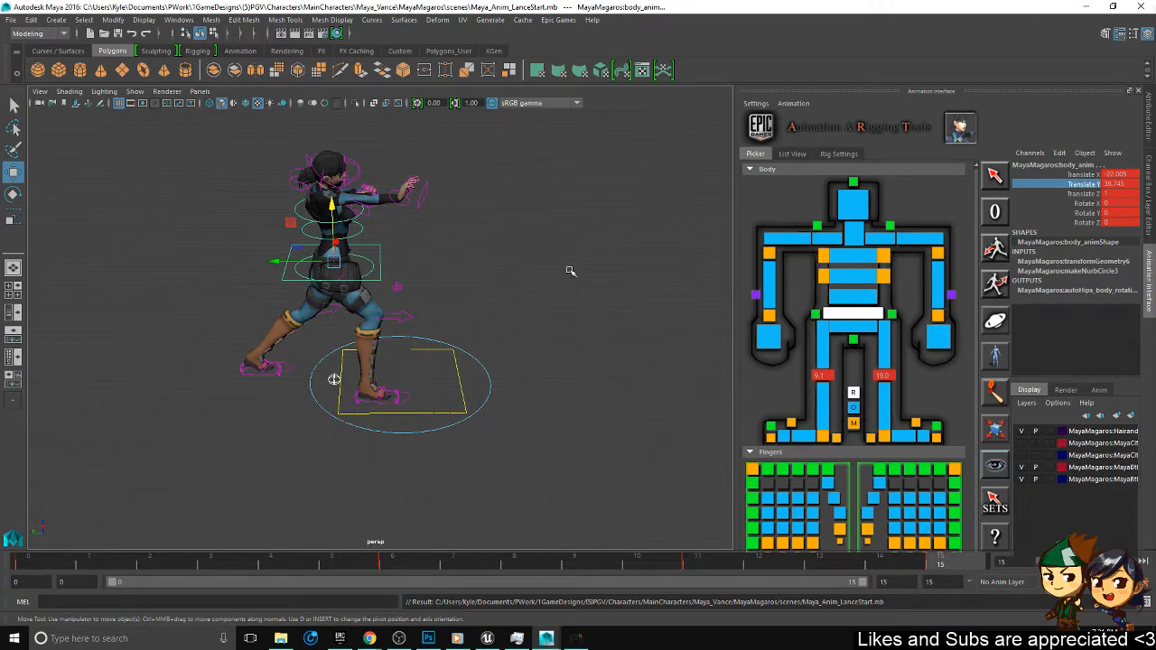
alt+drag(534, 327, 547, 272)
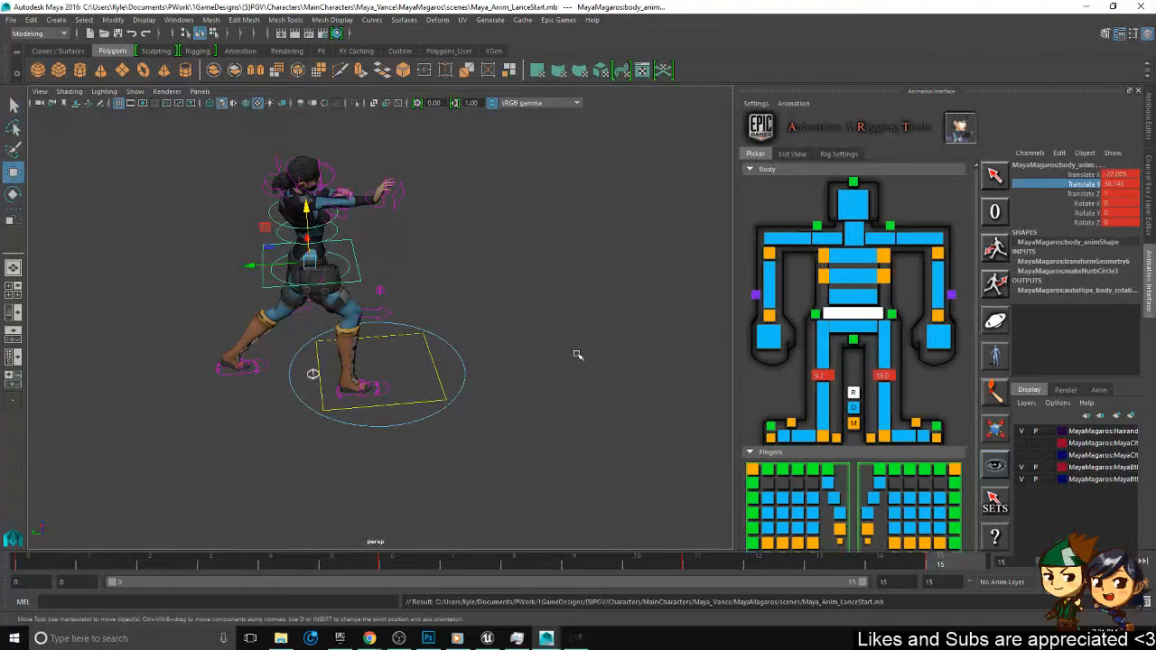
alt+drag(518, 325, 547, 323)
alt+drag(586, 358, 563, 348)
click(563, 348)
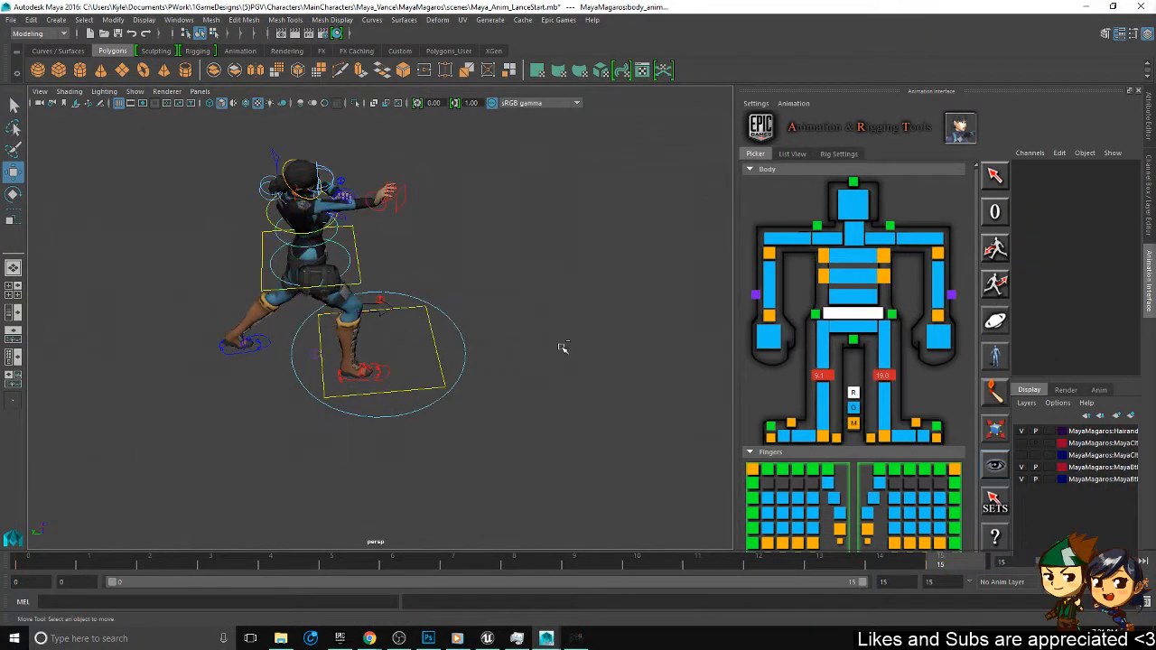
key(ctrl+s)
key(ctrl+s)
- Open the character's Pose Editor and show the saved poses in the Temp category
click(995, 358)
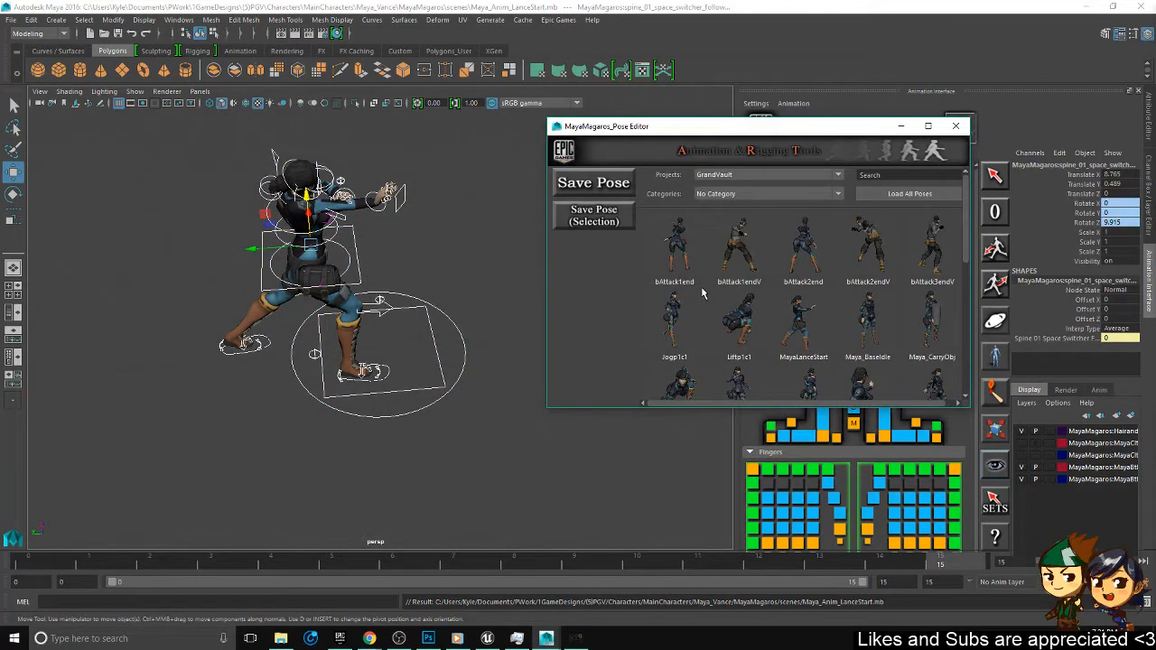
click(768, 193)
click(775, 214)
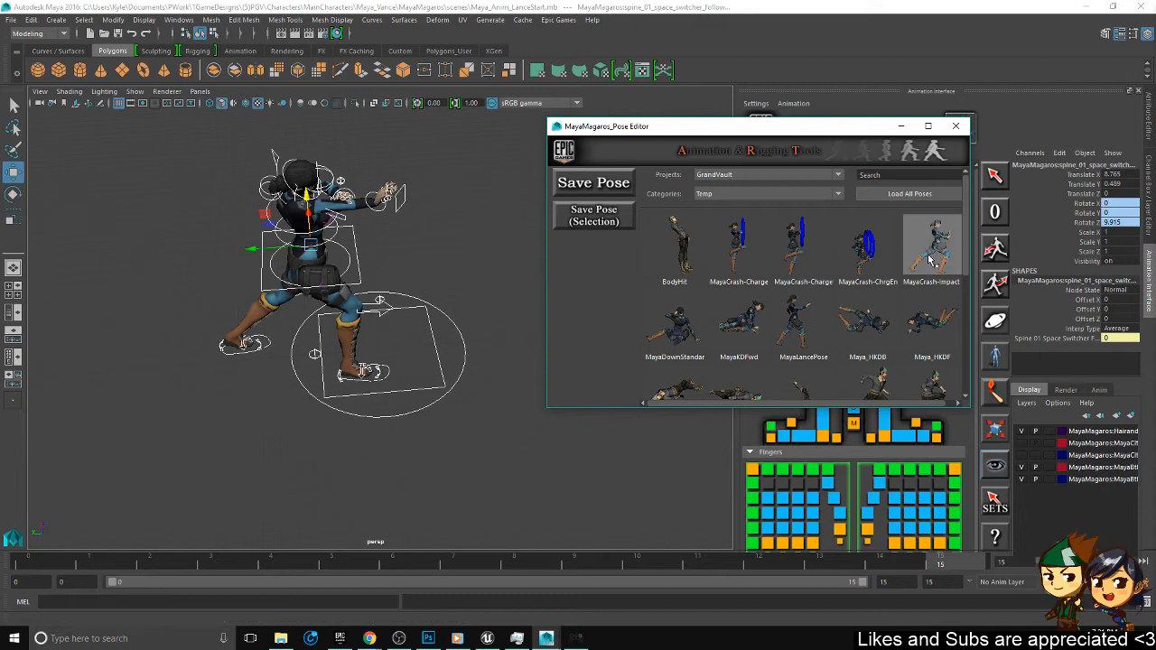
- Start saving the character's current full pose, framing the upper body in the thumbnail preview with the controls deselected
scroll(845, 261, down, 10)
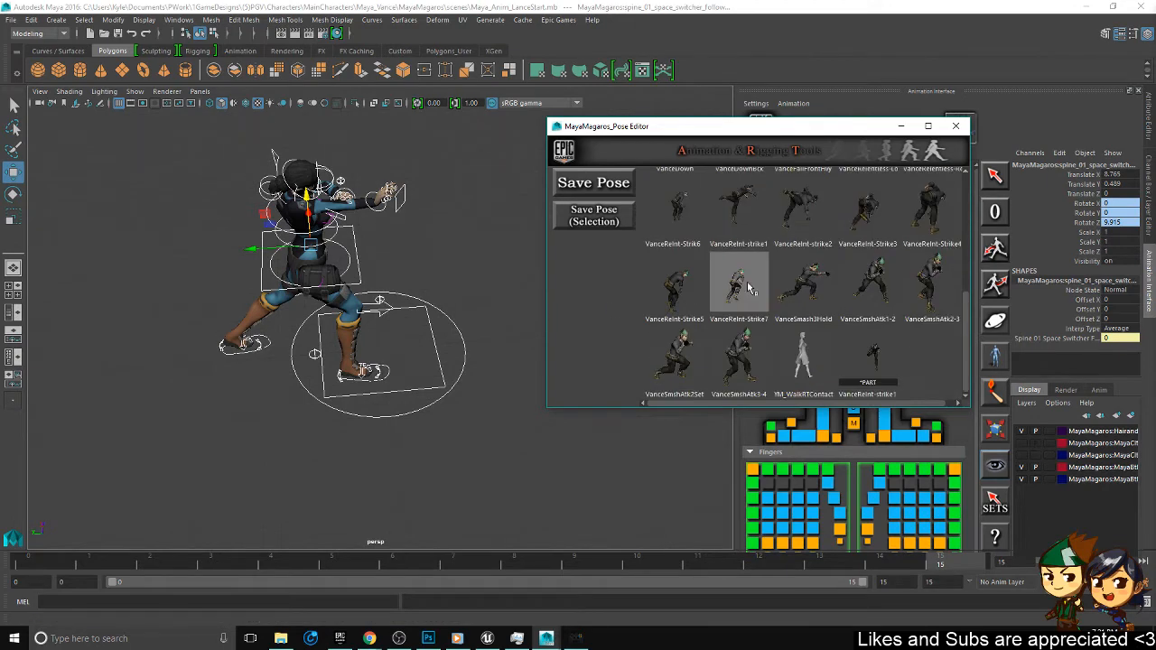
scroll(824, 282, up, 10)
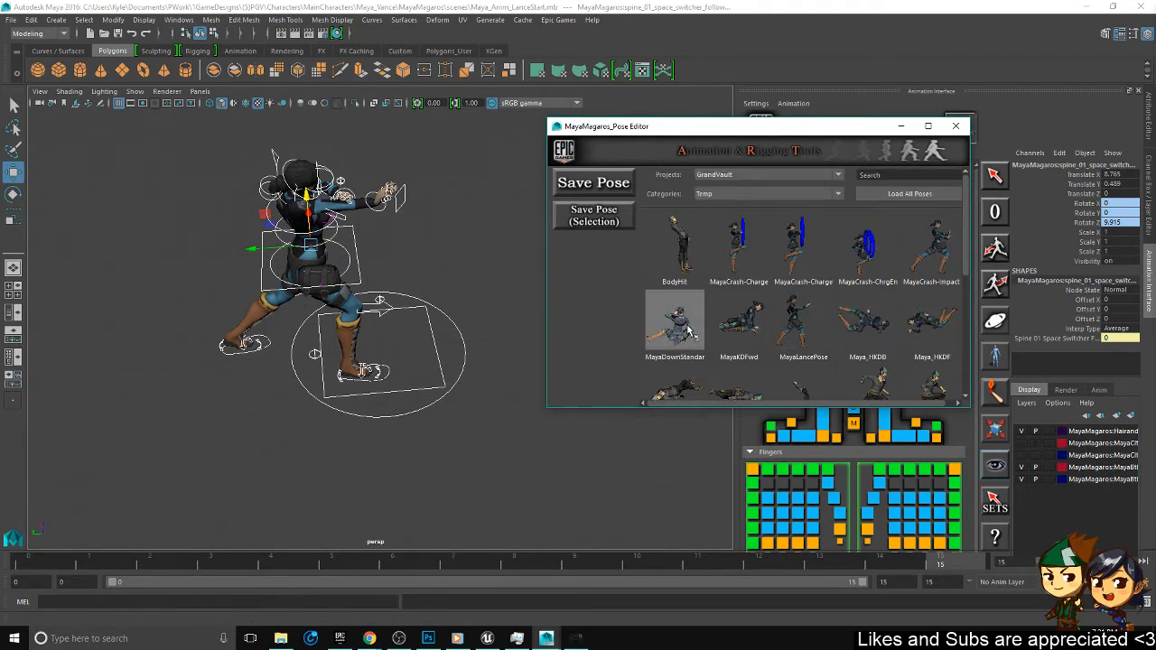
click(594, 185)
alt+drag(602, 322, 665, 320)
alt+right_drag(663, 316, 674, 363)
alt+drag(673, 364, 643, 295)
scroll(639, 296, up, 5)
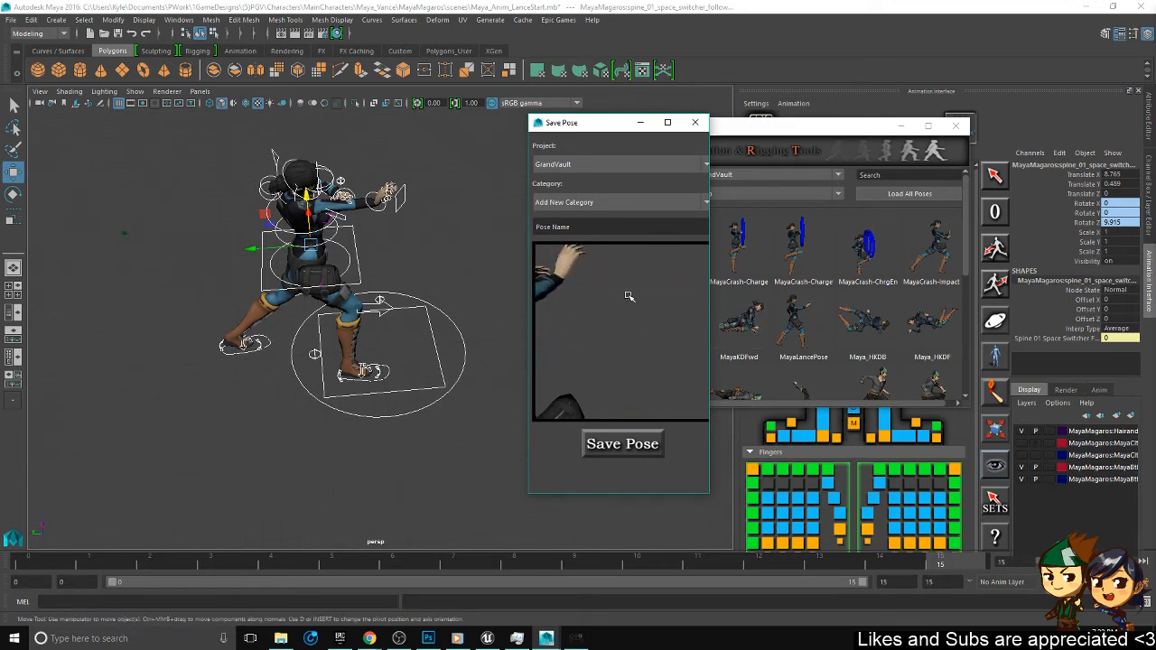
alt+middle_drag(590, 284, 669, 310)
alt+drag(652, 315, 678, 350)
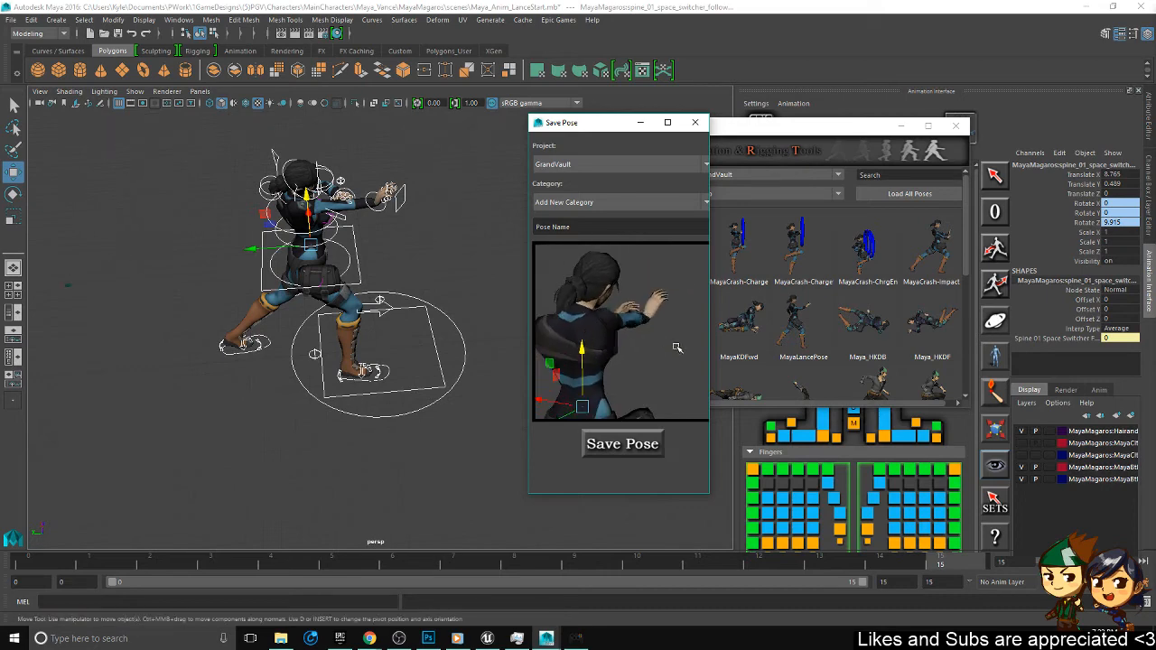
click(621, 265)
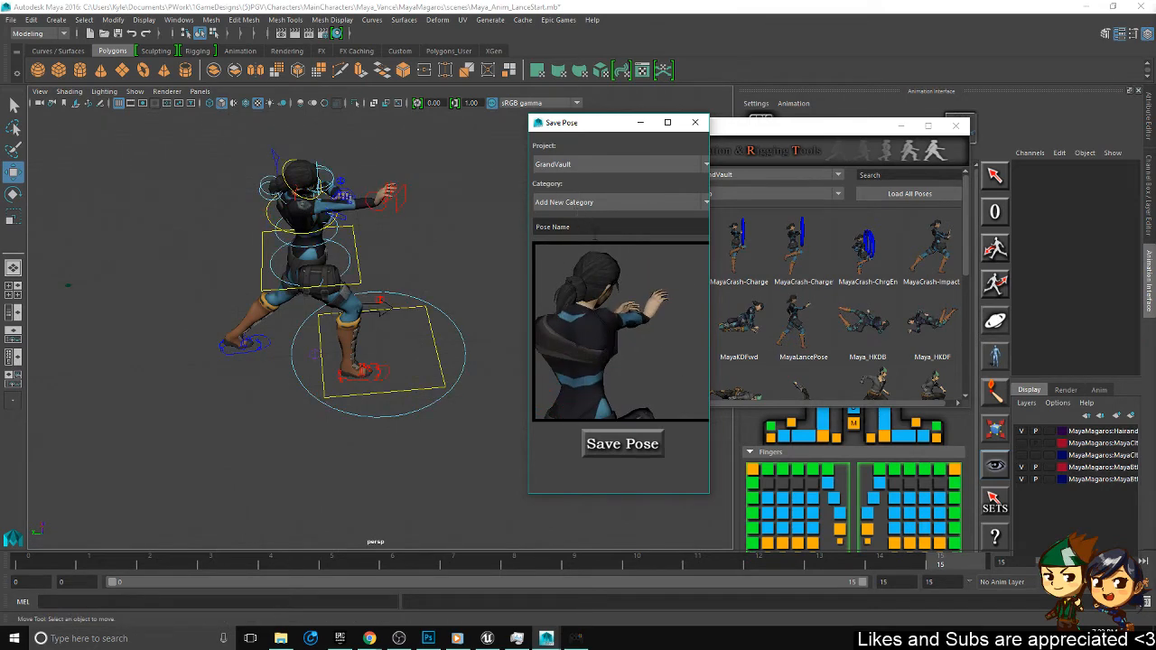
- Save the pose as MayaLancePose in the Temp category, replacing the existing pose
drag(594, 230, 259, 222)
text(MayaLancePose)
click(707, 205)
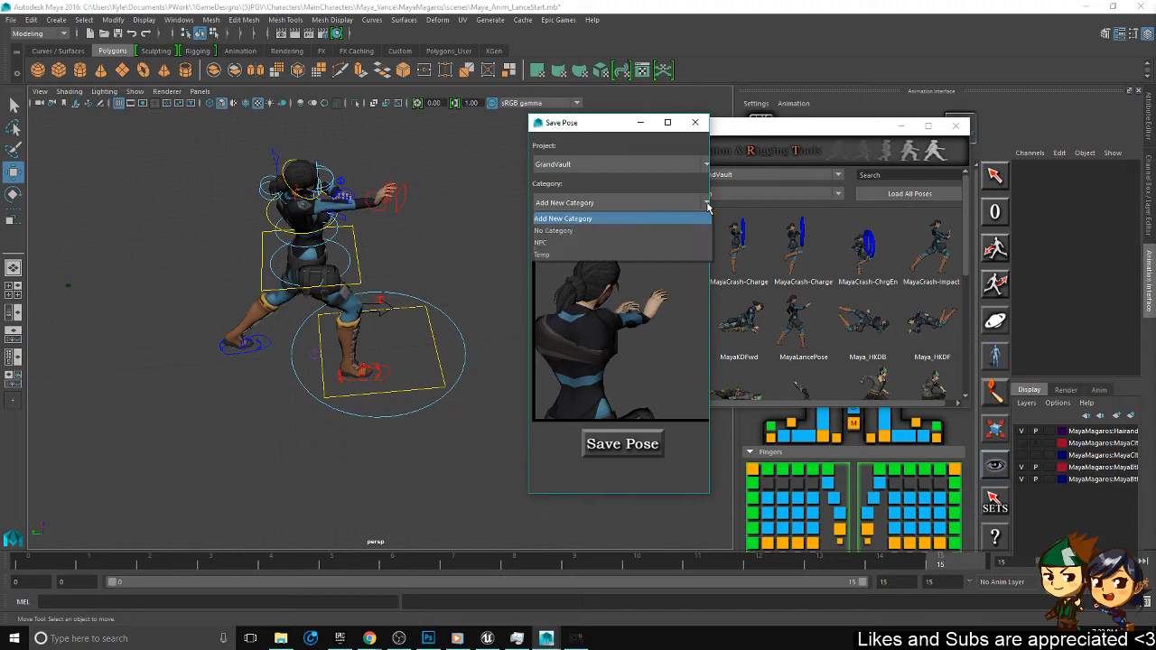
click(557, 256)
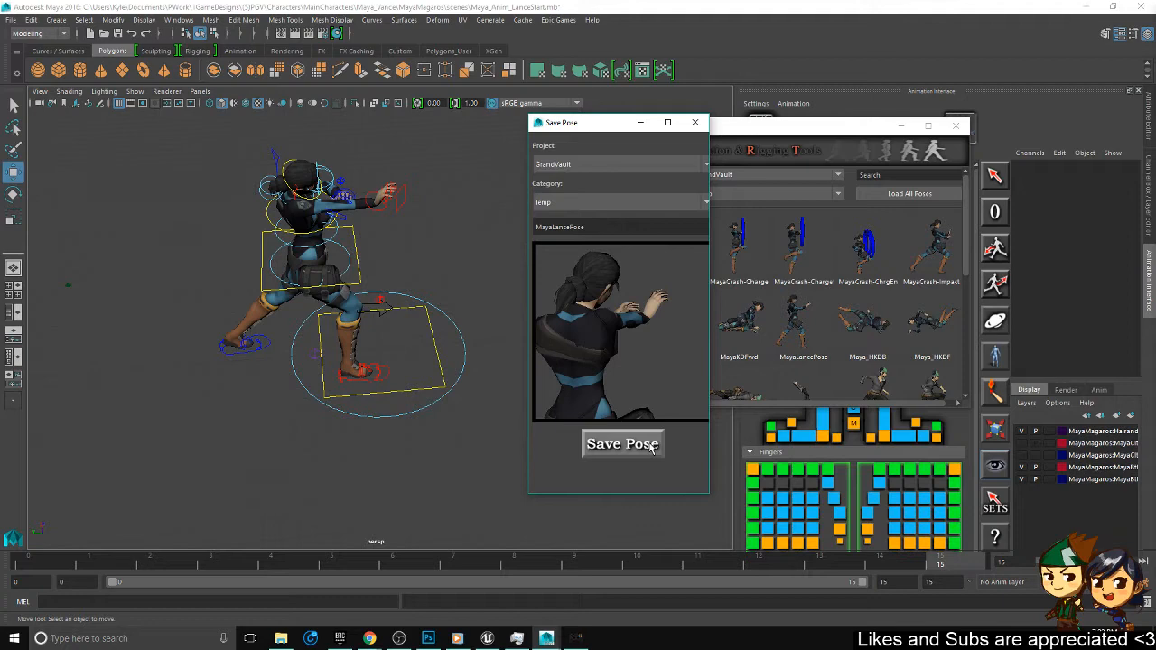
click(652, 446)
click(557, 321)
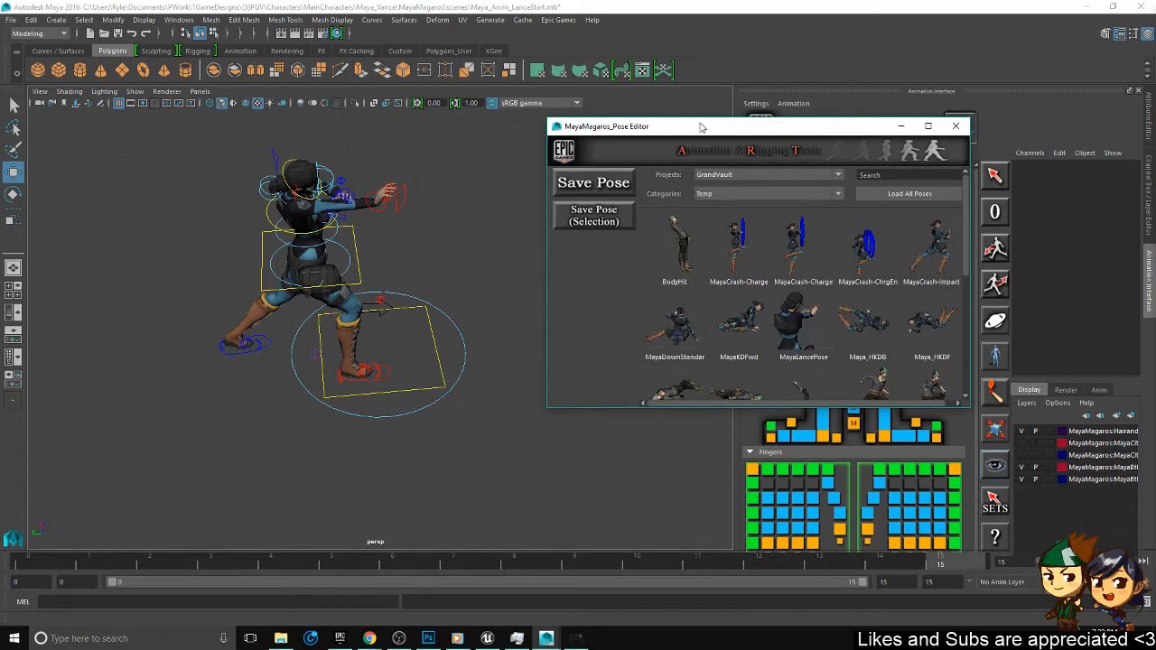
- Move the Pose Editor out of the way and save the Maya_Anim_LanceStart scene
drag(701, 133, 1155, 176)
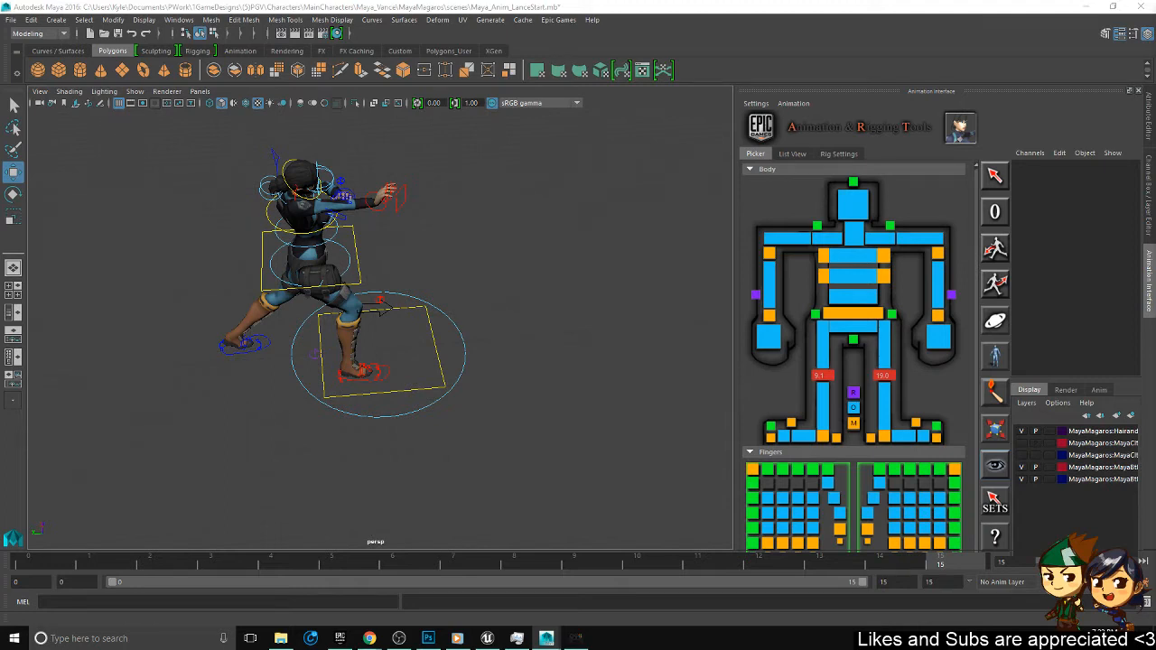
alt+drag(449, 307, 435, 268)
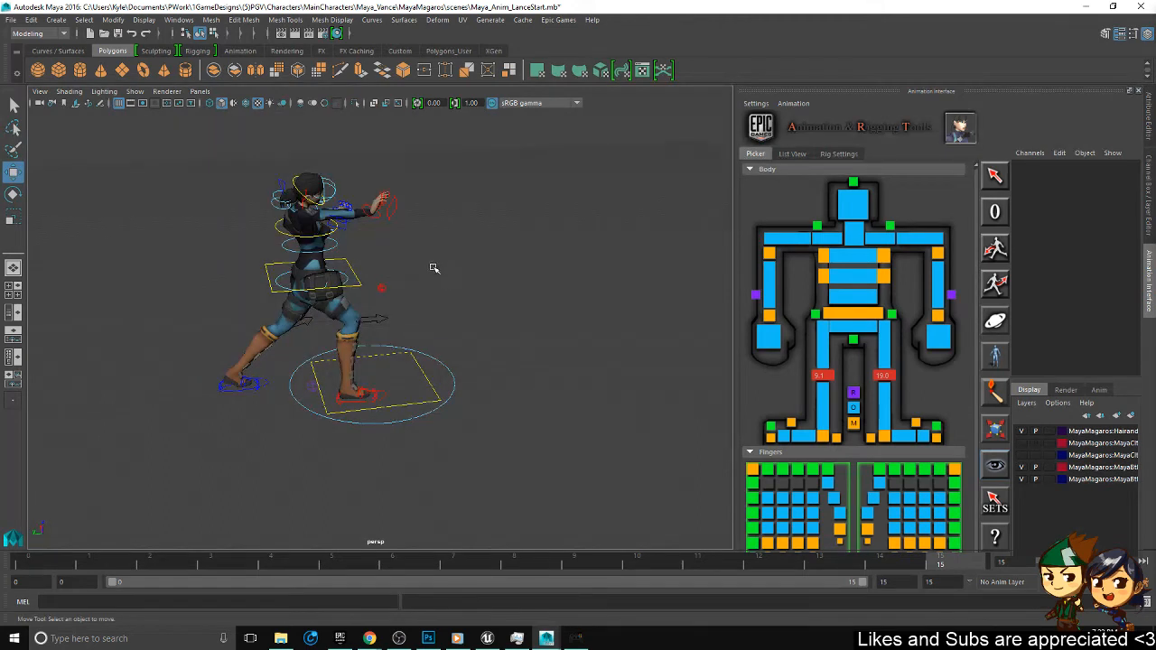
key(ctrl+s)
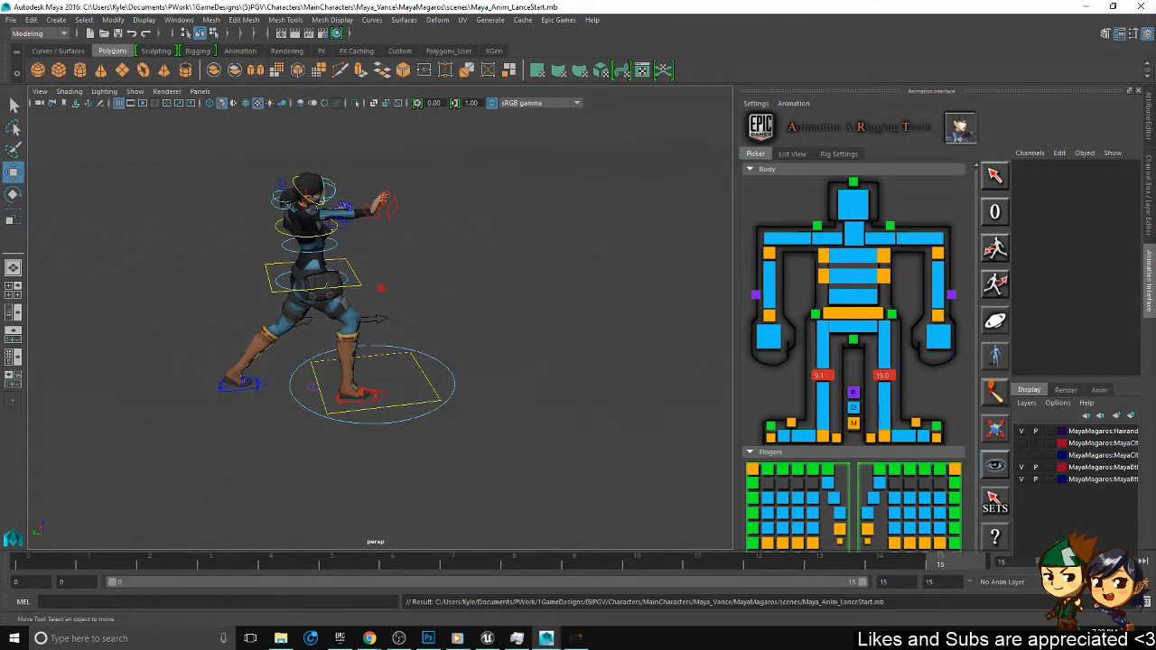
- Export the character's lance start motion to FBX and close the completion dialog
key(alt+Tab)
alt+drag(454, 267, 491, 260)
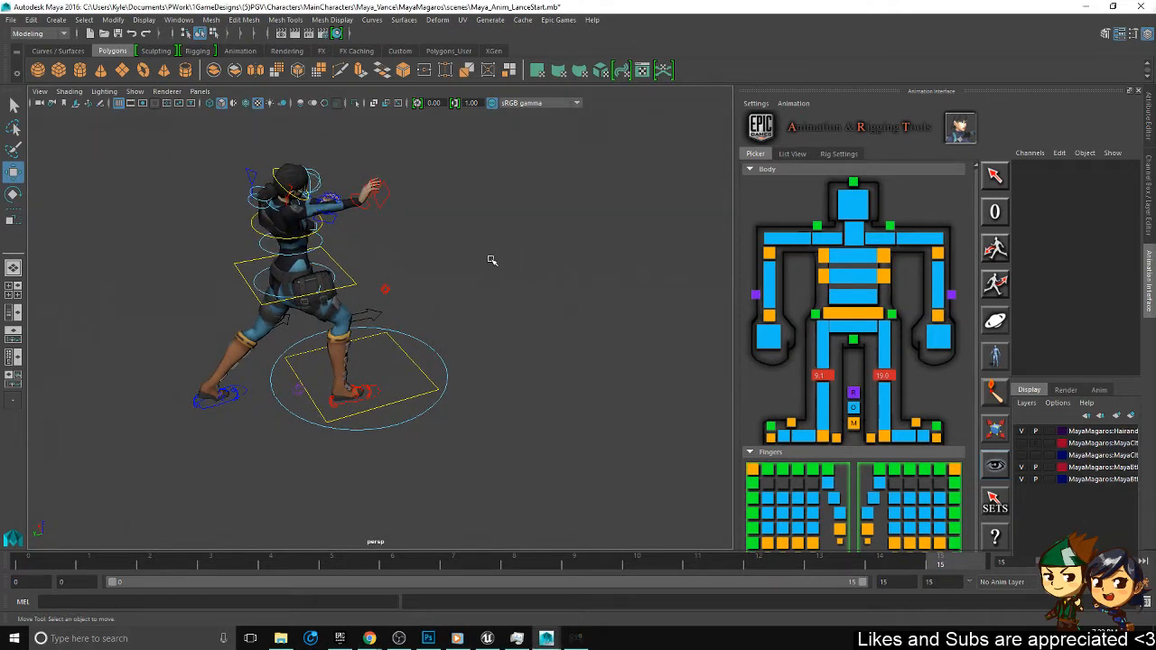
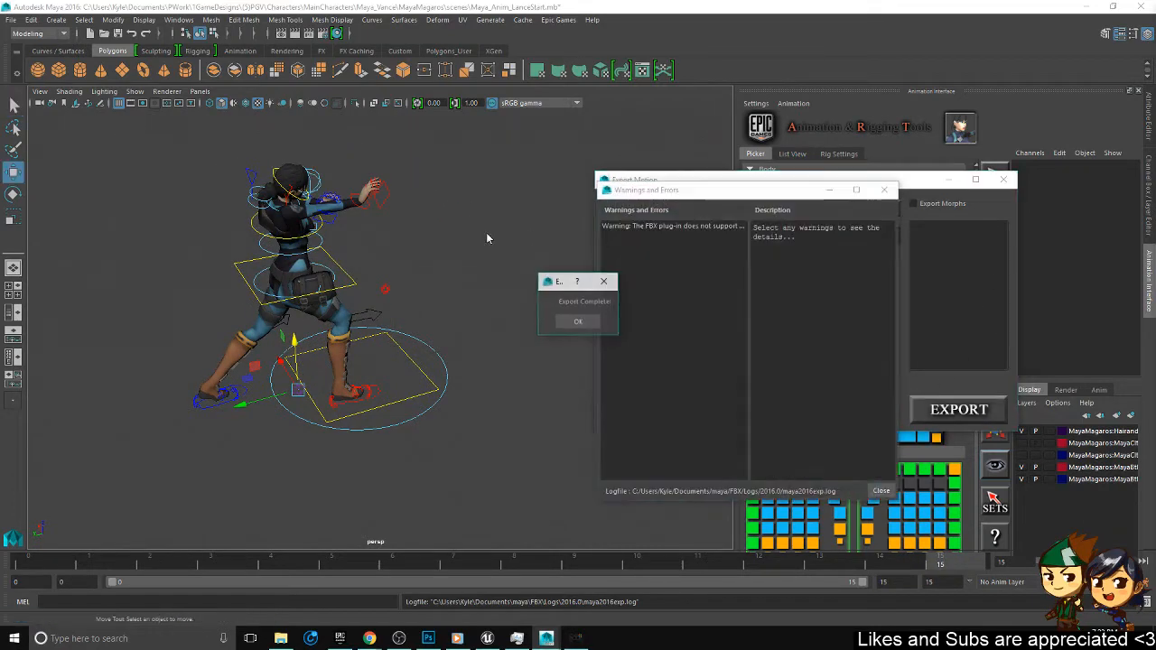
click(580, 324)
- Switch to the Unreal Editor, reimport the Maya_Anim_LanceStart sequence, and open it to play the updated animation
key(alt+Tab)
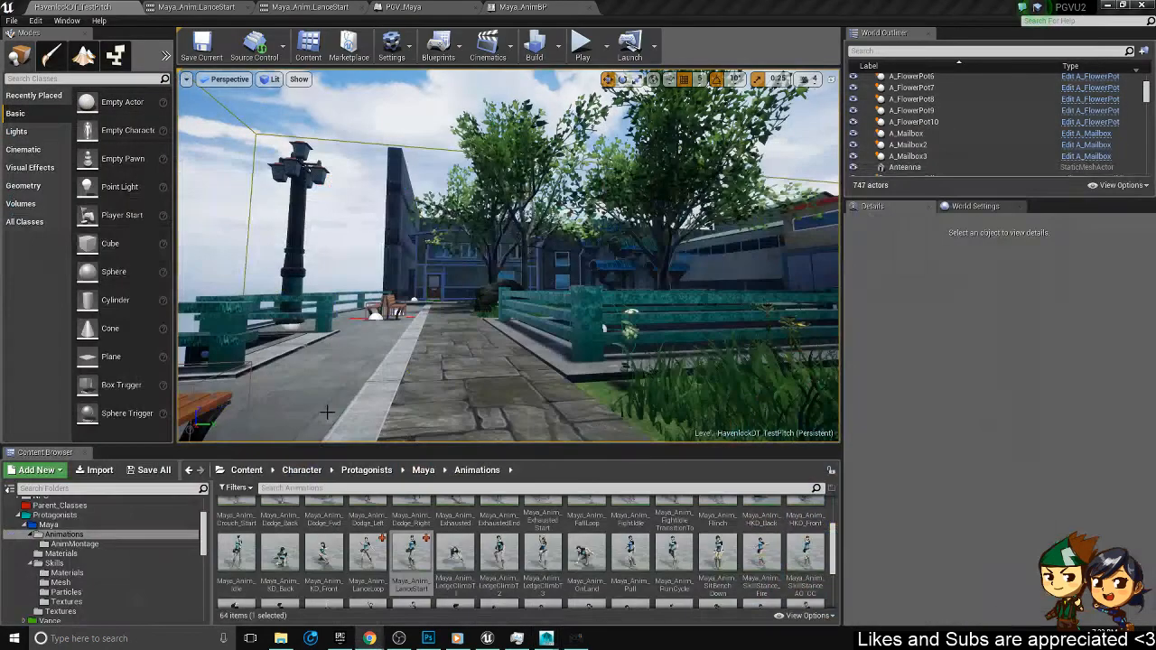
right_click(413, 542)
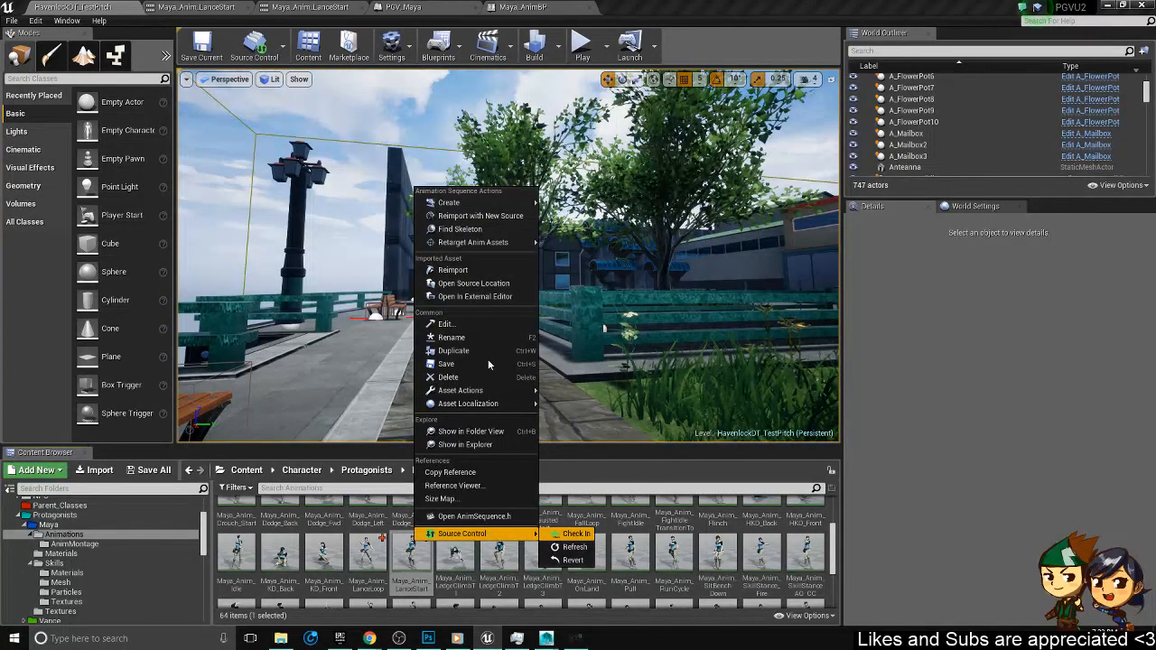
click(453, 269)
double_click(412, 551)
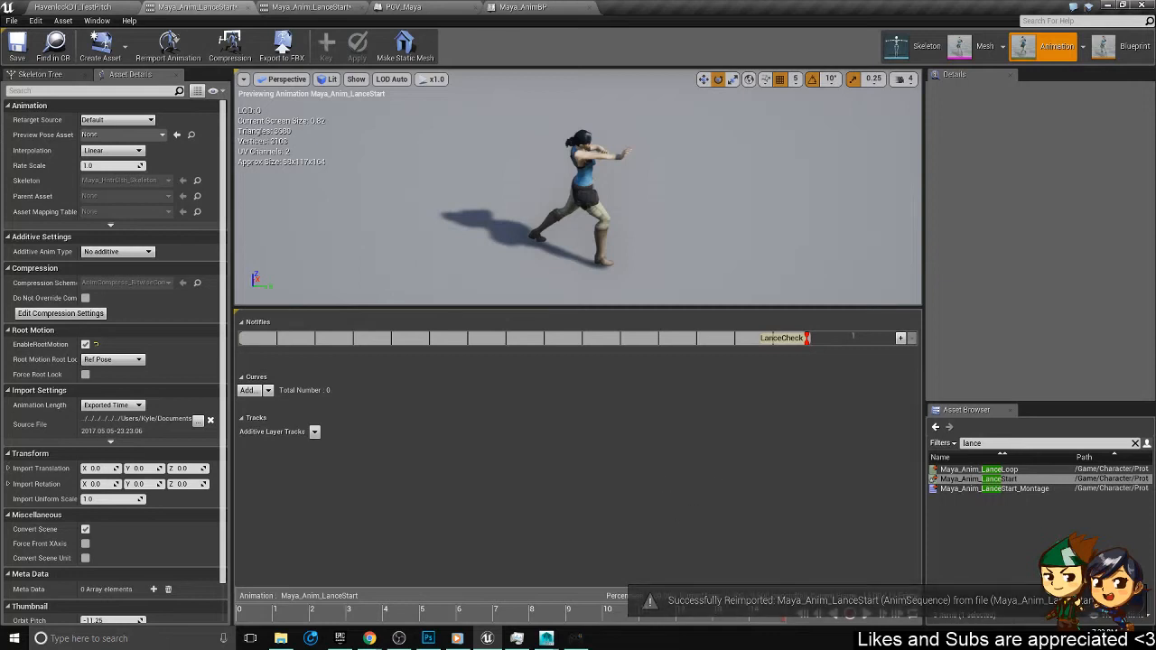
click(867, 614)
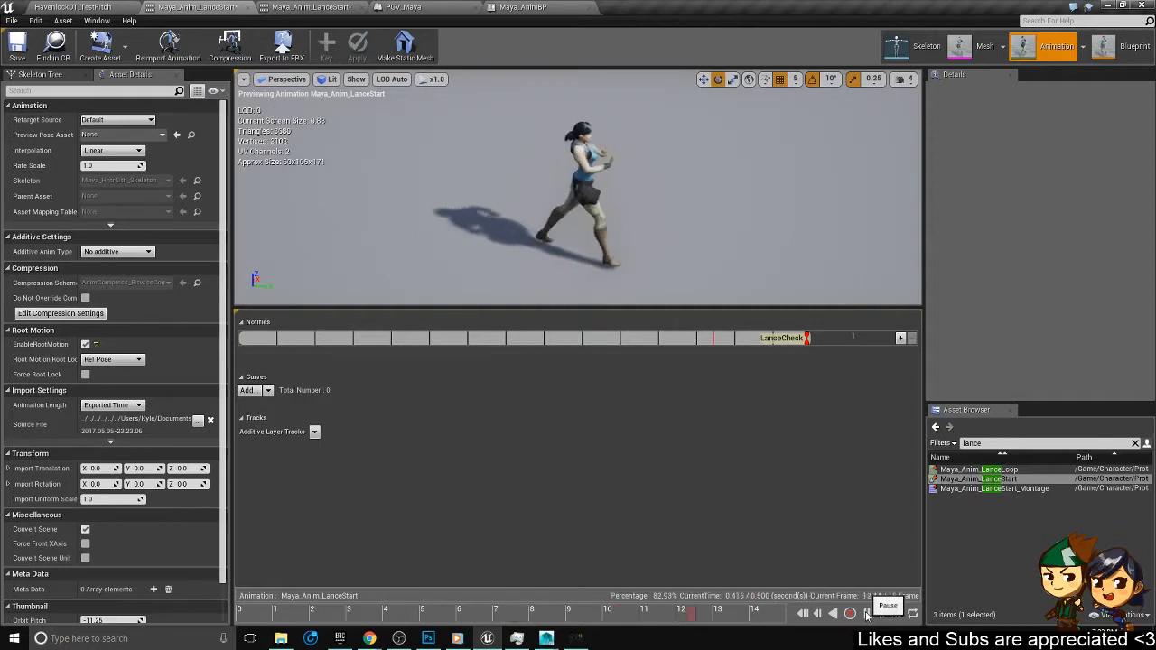
- Play the HavenlockDT_TestPitch level as Maya, test the lance aim in game, and end the play session
click(83, 7)
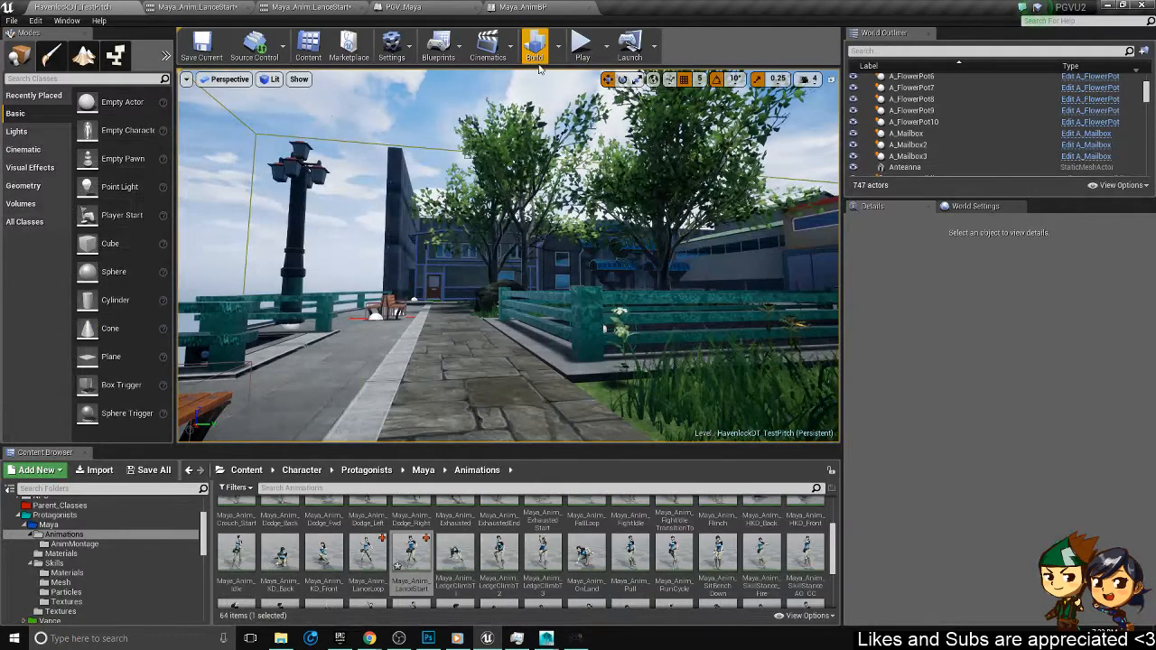
click(586, 52)
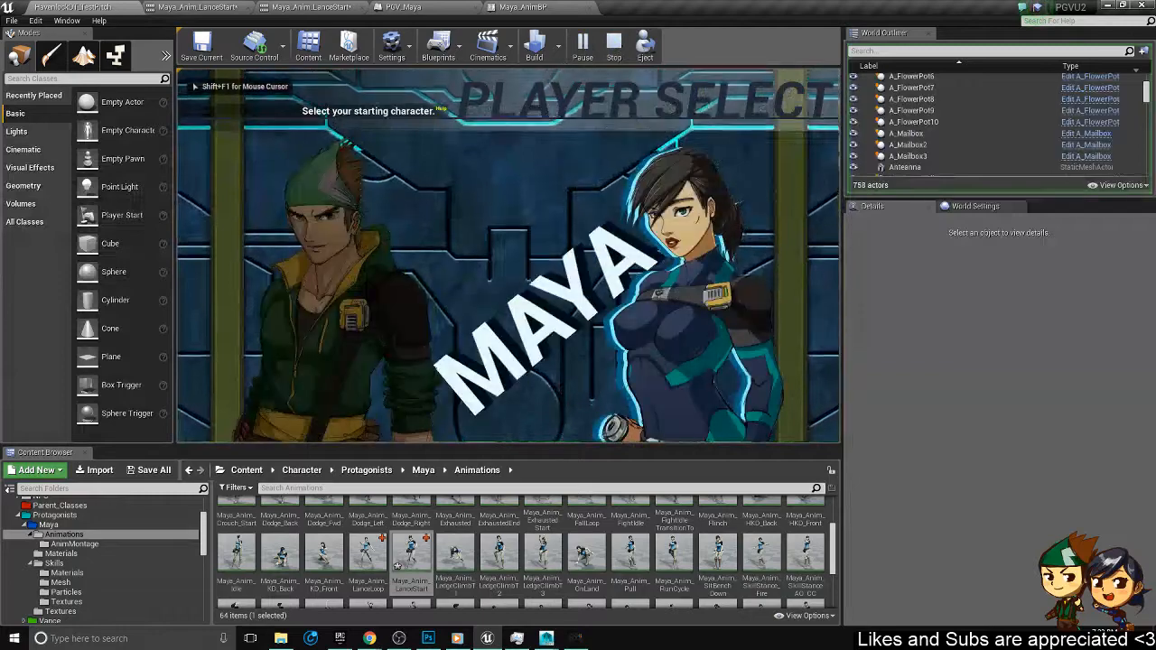
click(592, 309)
click(507, 387)
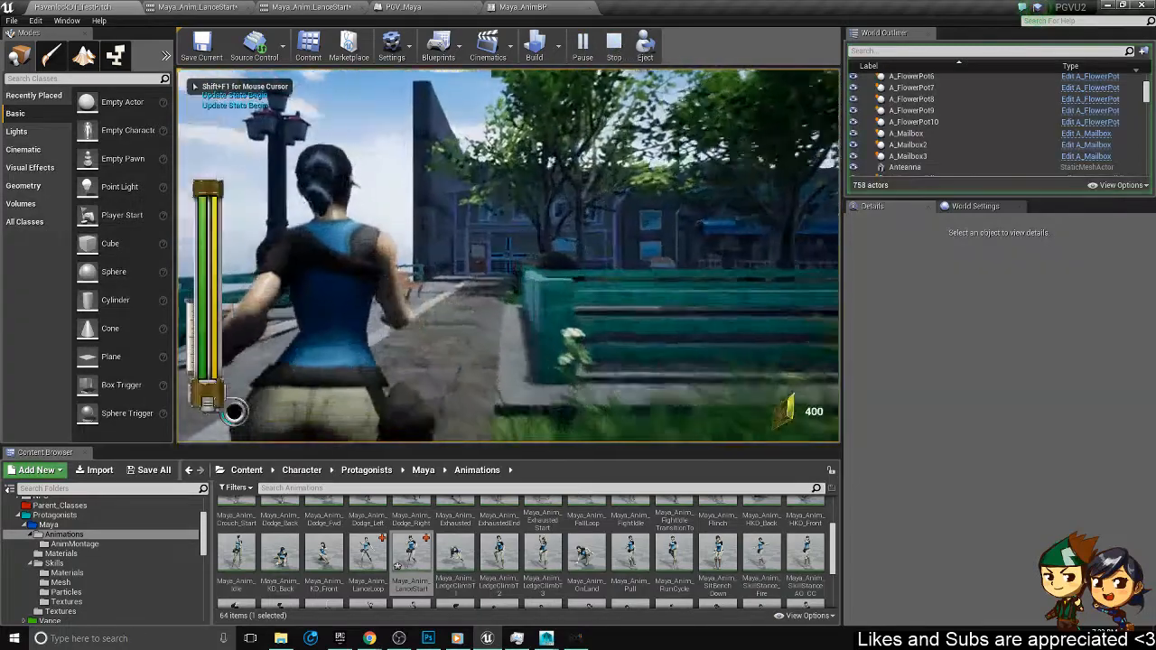
right_click(508, 255)
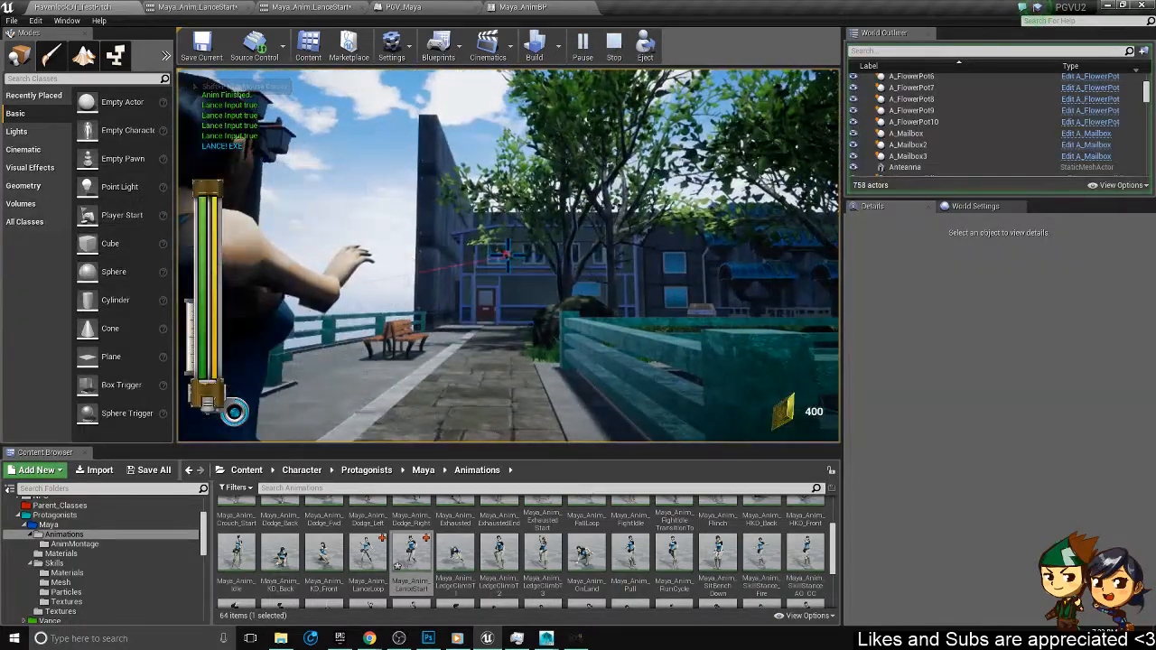
right_click(508, 256)
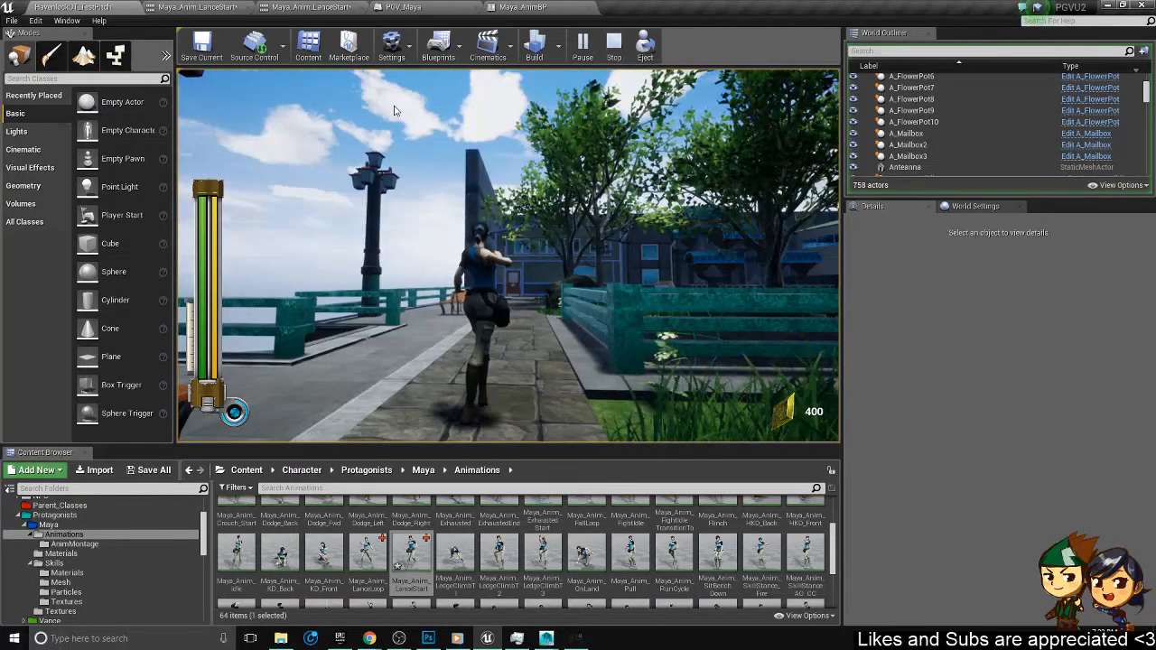
key(Escape)
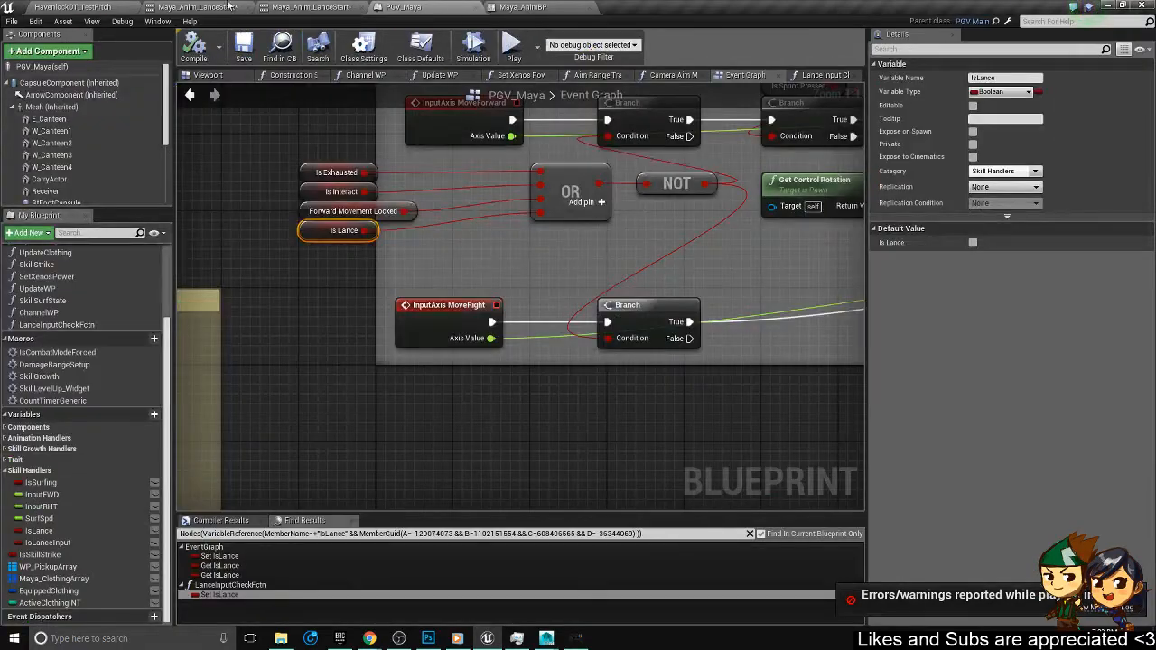
- Open Maya_Anim_LanceStart_Montage, view its pose from the side, and reset its Blend In blend time to the default
click(511, 7)
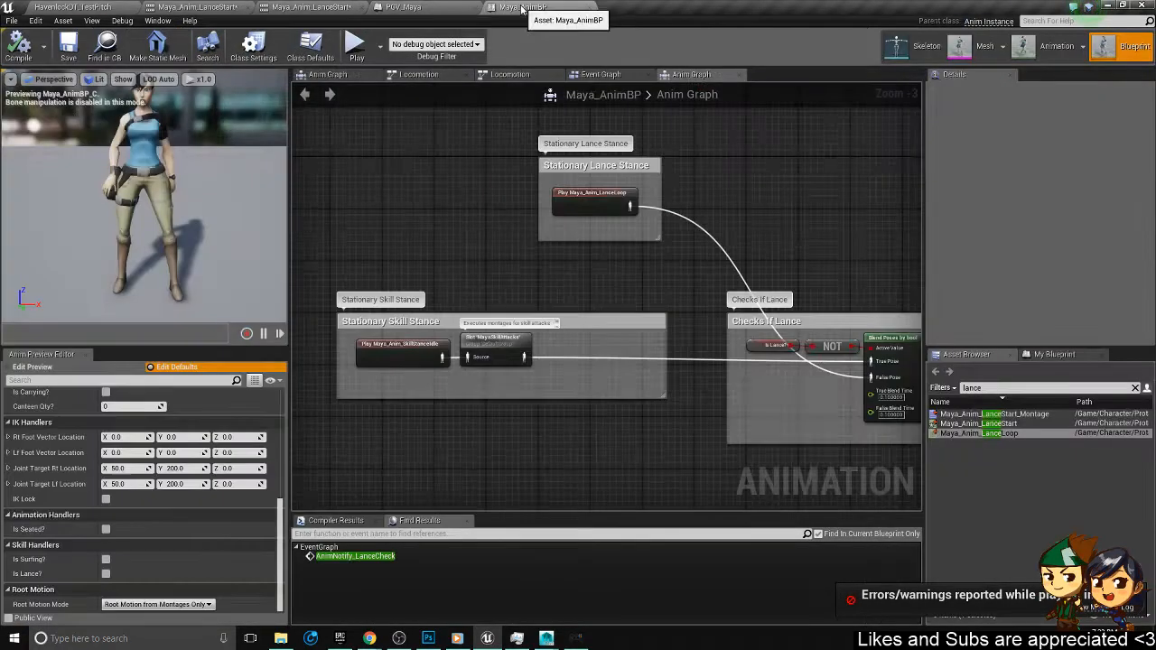
click(1005, 422)
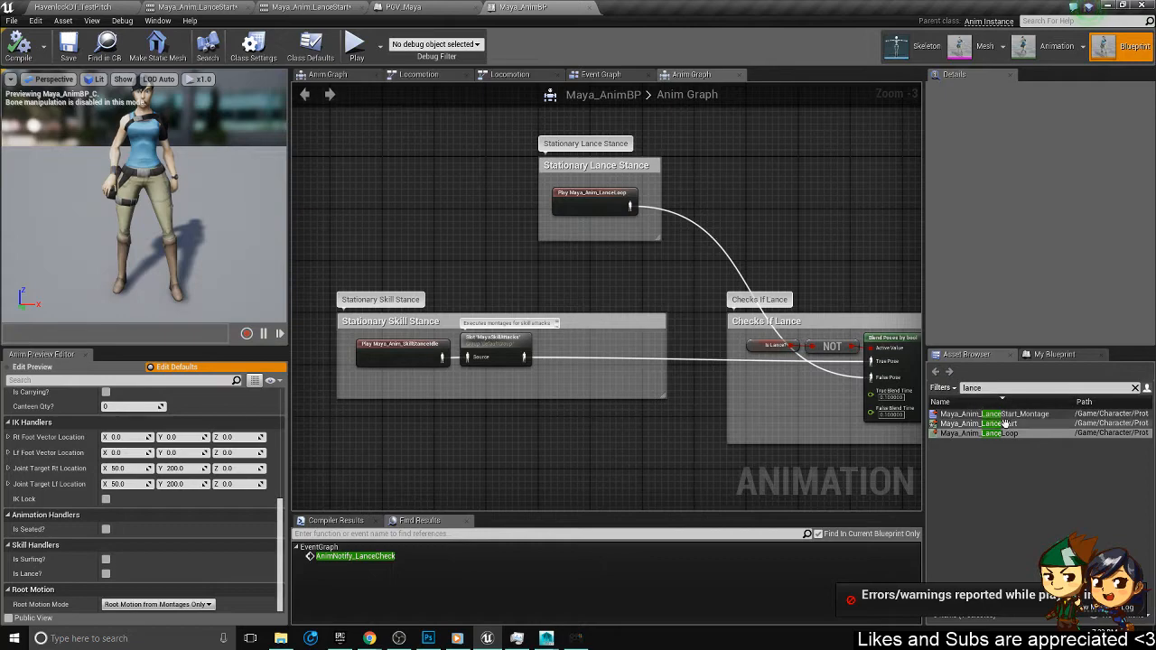
double_click(1002, 416)
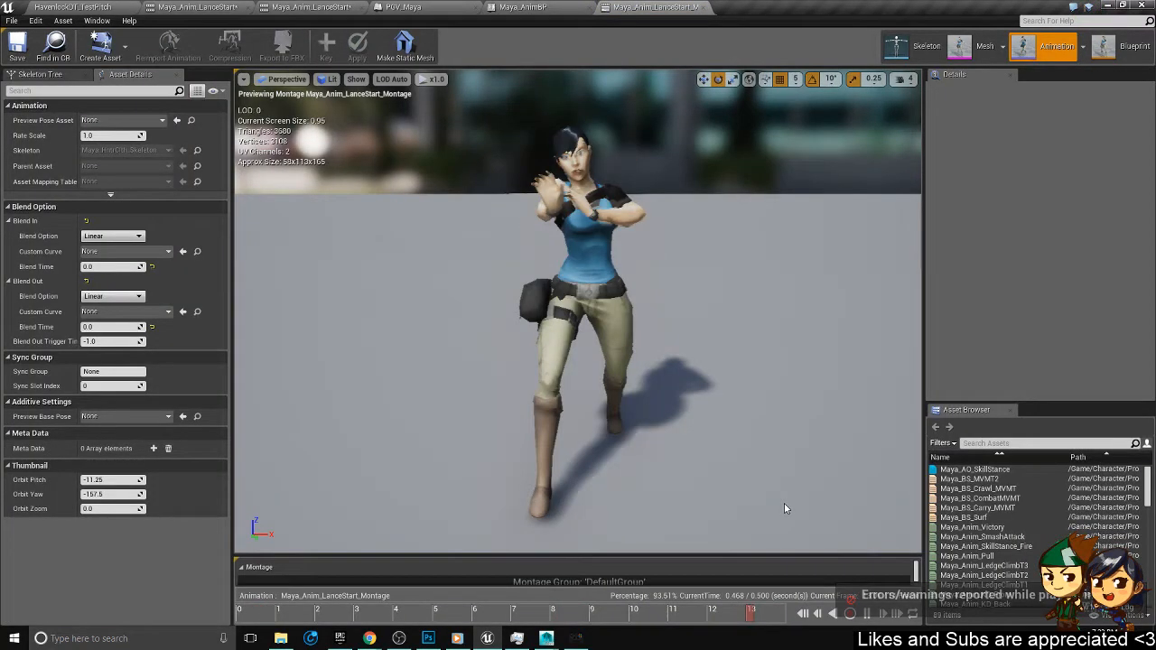
drag(784, 503, 1021, 578)
scroll(784, 503, down, 6)
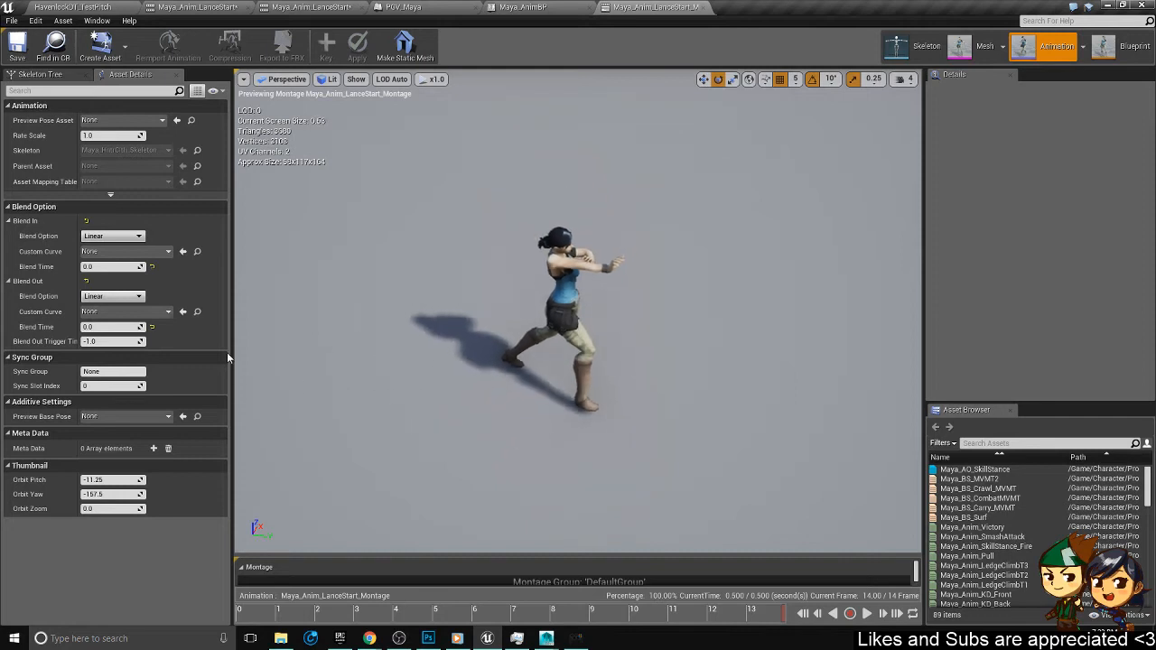
drag(506, 344, 591, 325)
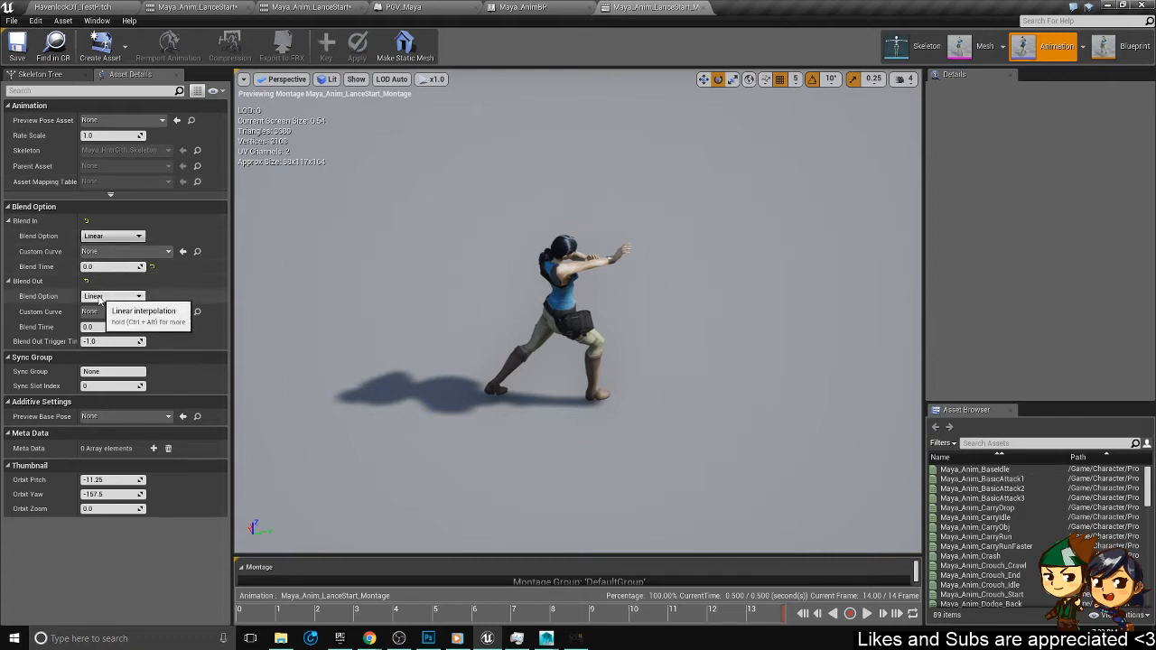
click(110, 327)
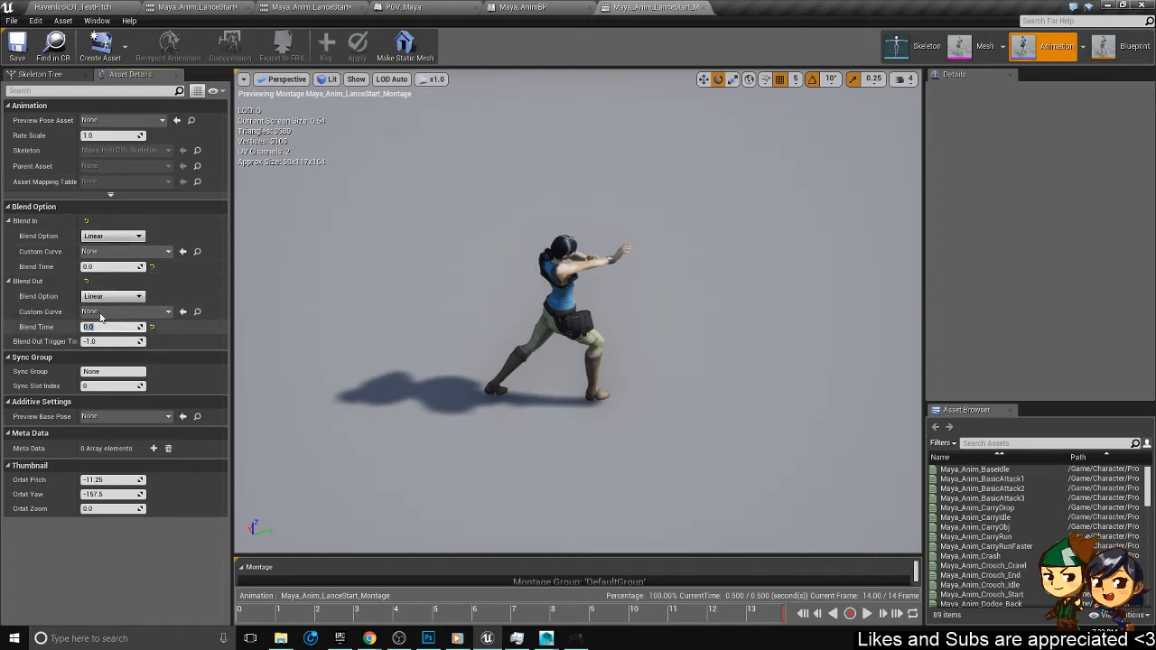
click(152, 269)
- Return to the level and test Maya's running and lance start with the changed montage blend, then stop playing
click(73, 6)
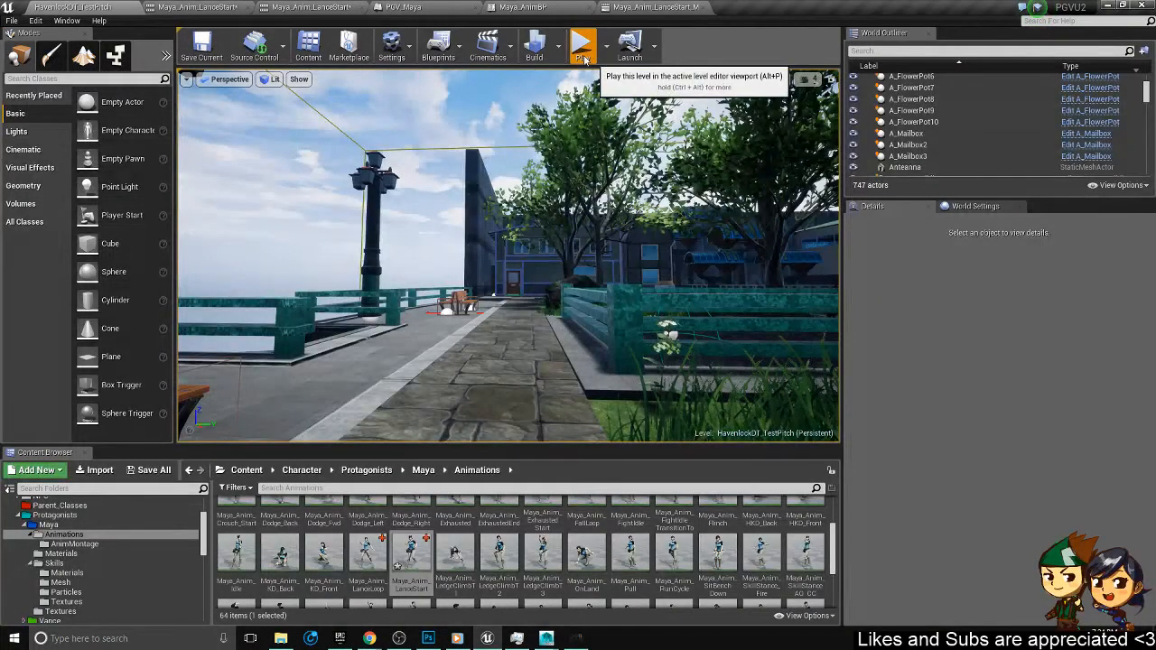
click(583, 41)
key(Right)
key(Return)
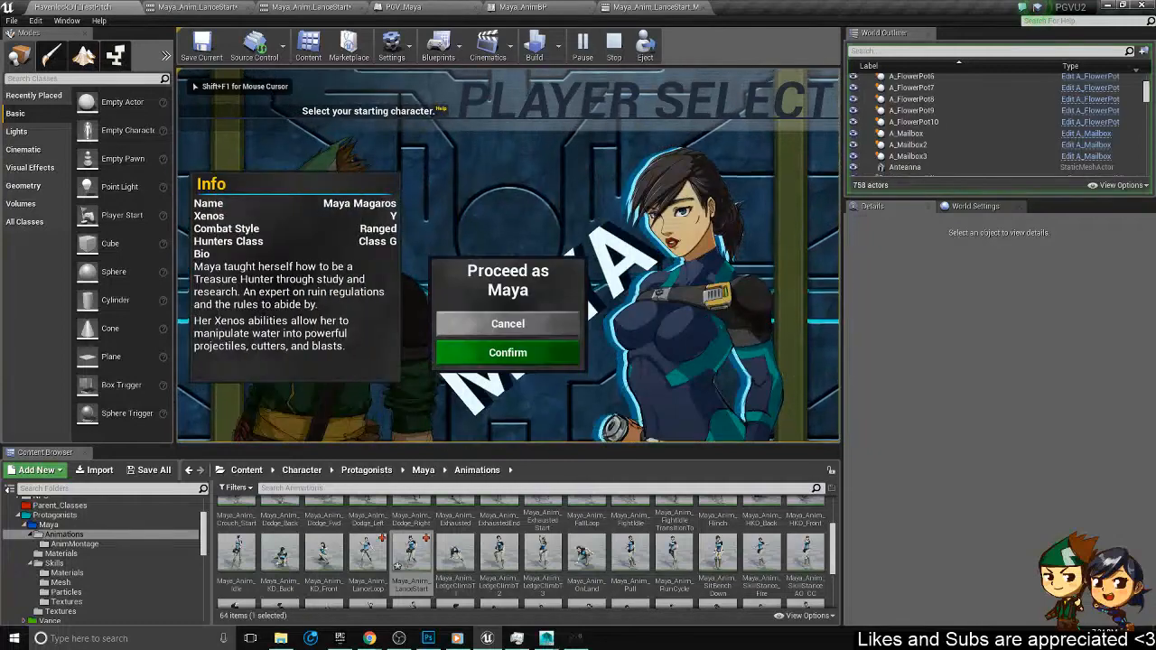
key(Return)
key(w)
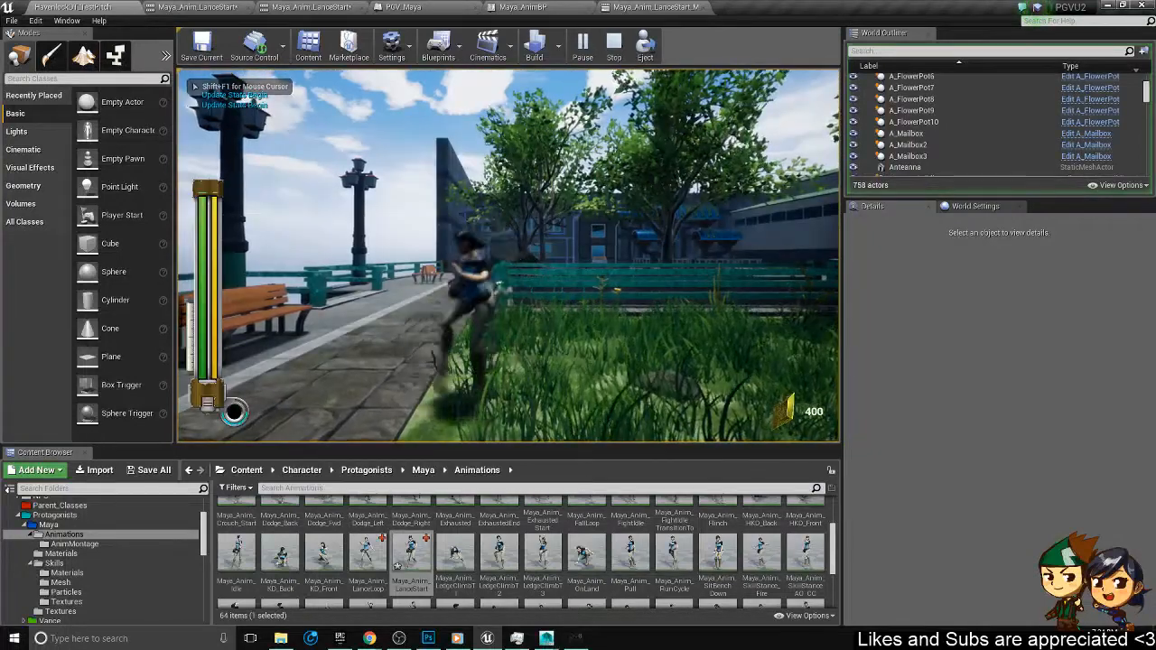
key(w)
click(509, 258)
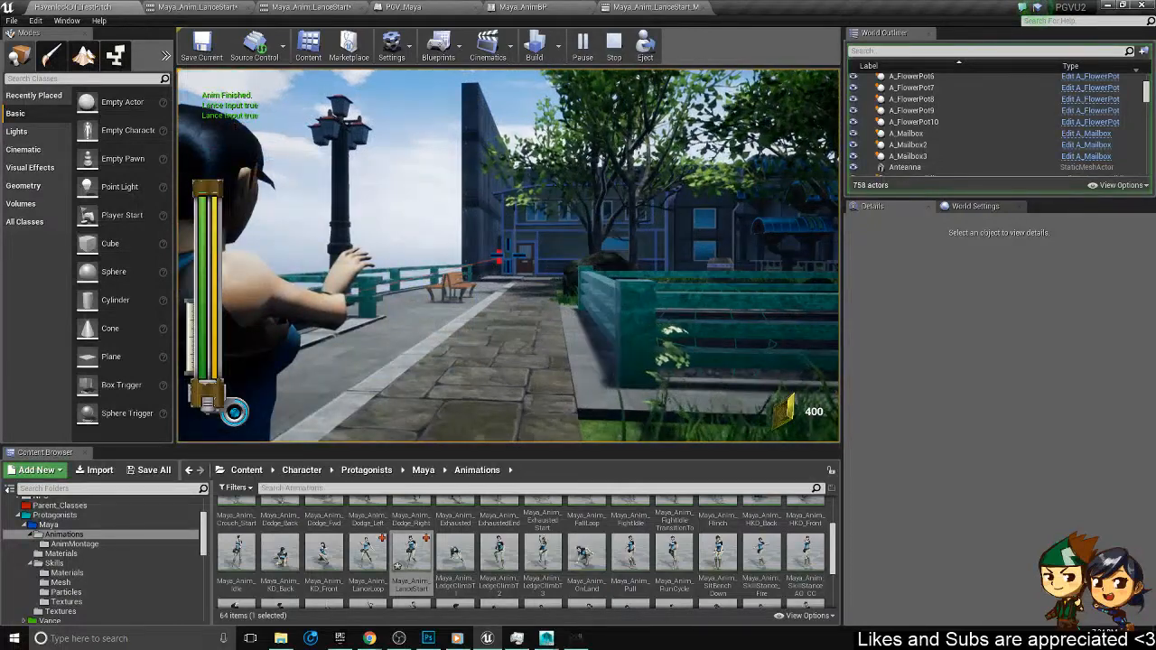
key(Escape)
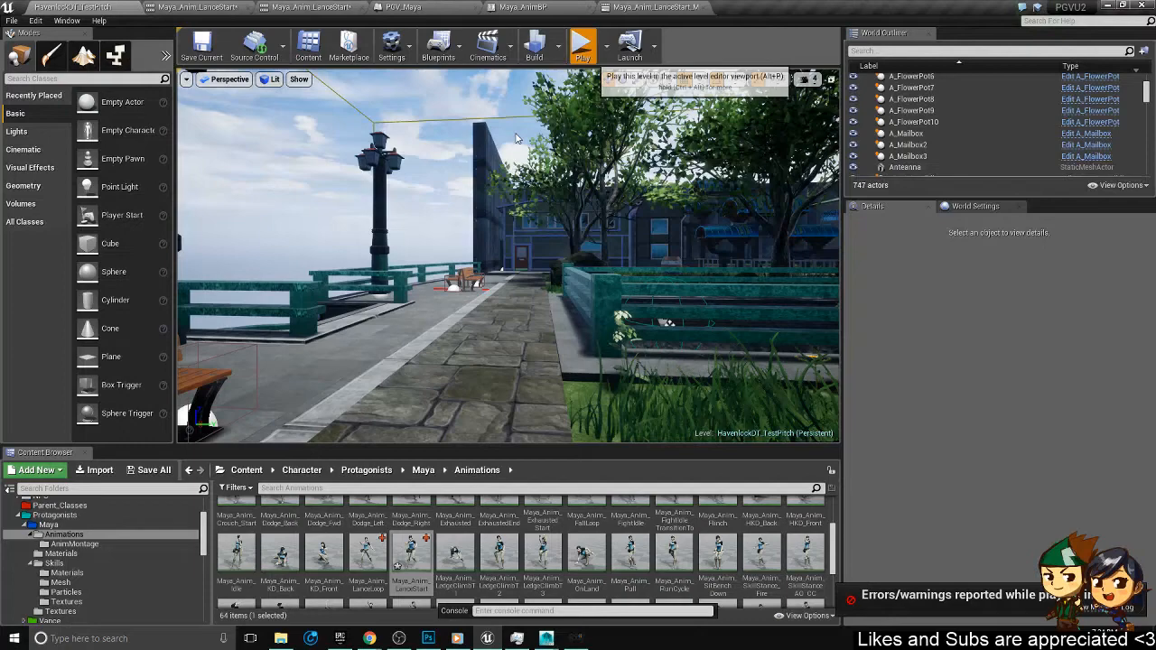
- Play the HavenlockDT_TestPitch level as Maya to check the lance start, and end the play session
key(alt+p)
click(586, 298)
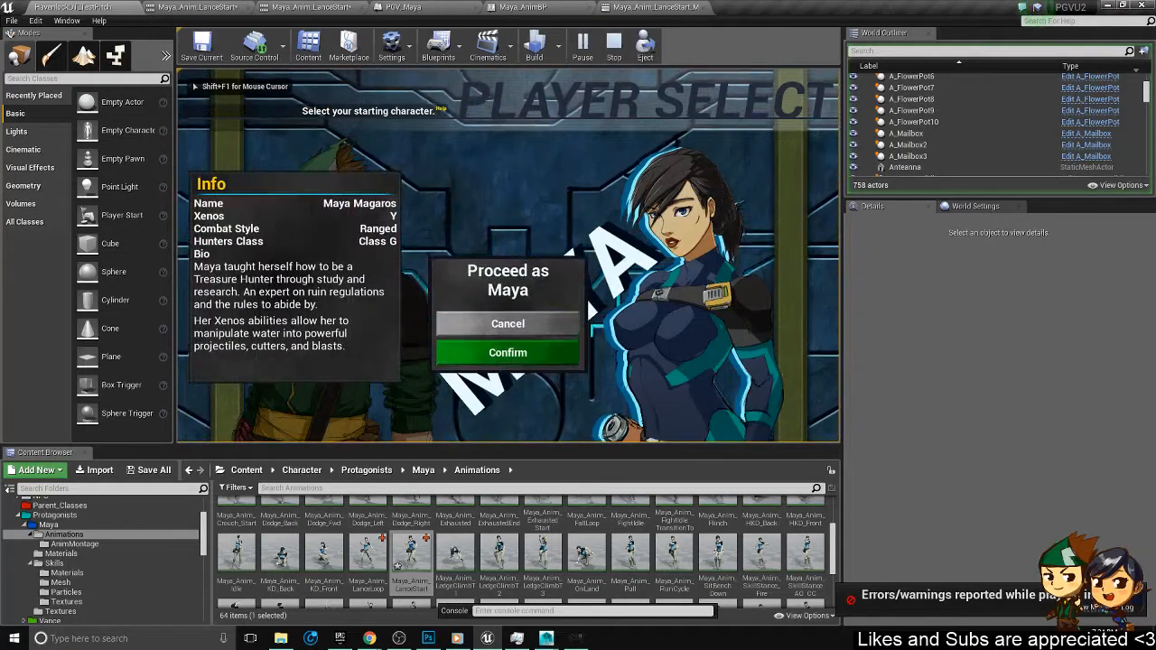
click(507, 353)
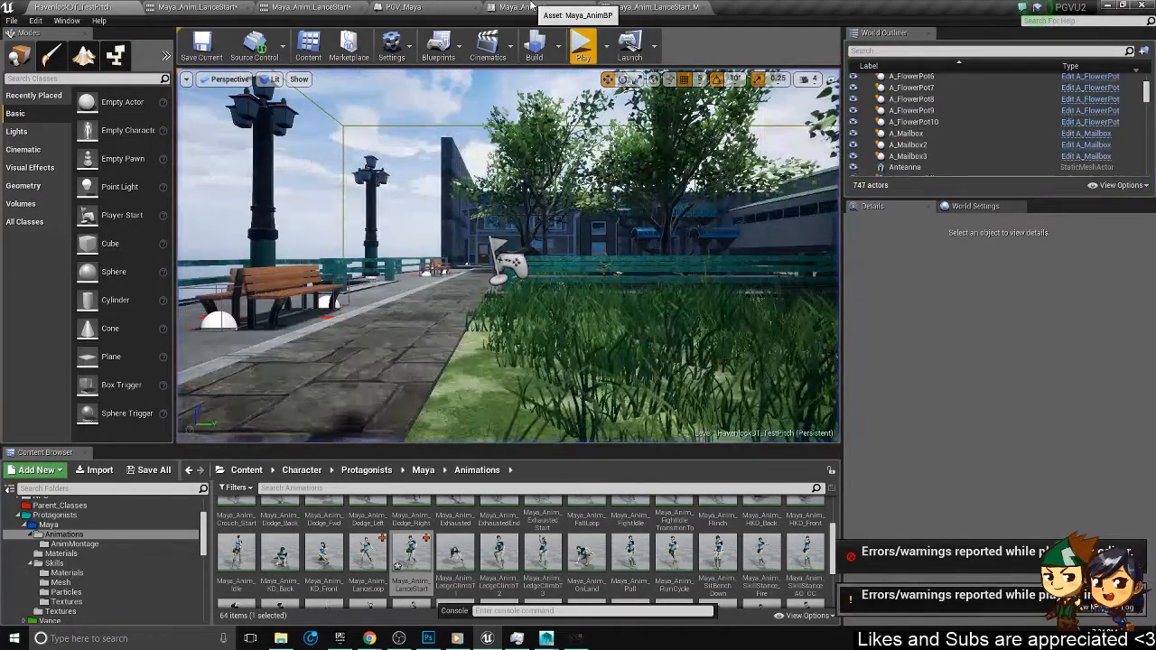
- Go back to Maya_Anim_LanceStart_Montage, set both its Blend In and Blend Out blend times to 0, and save the montage
click(528, 6)
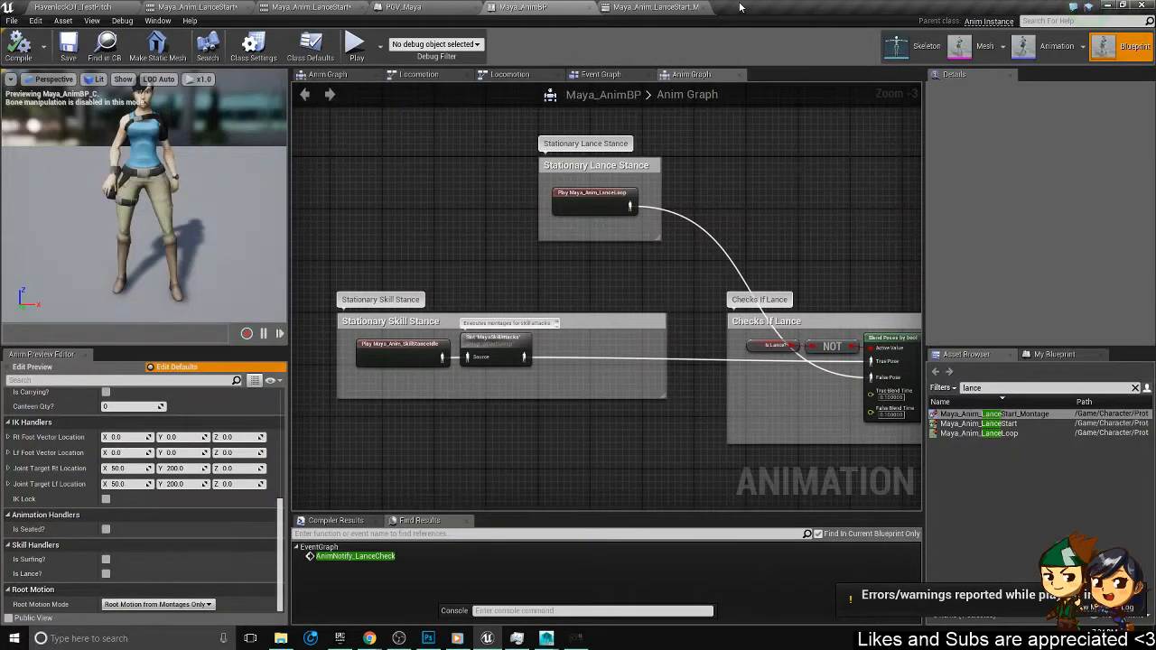
click(673, 7)
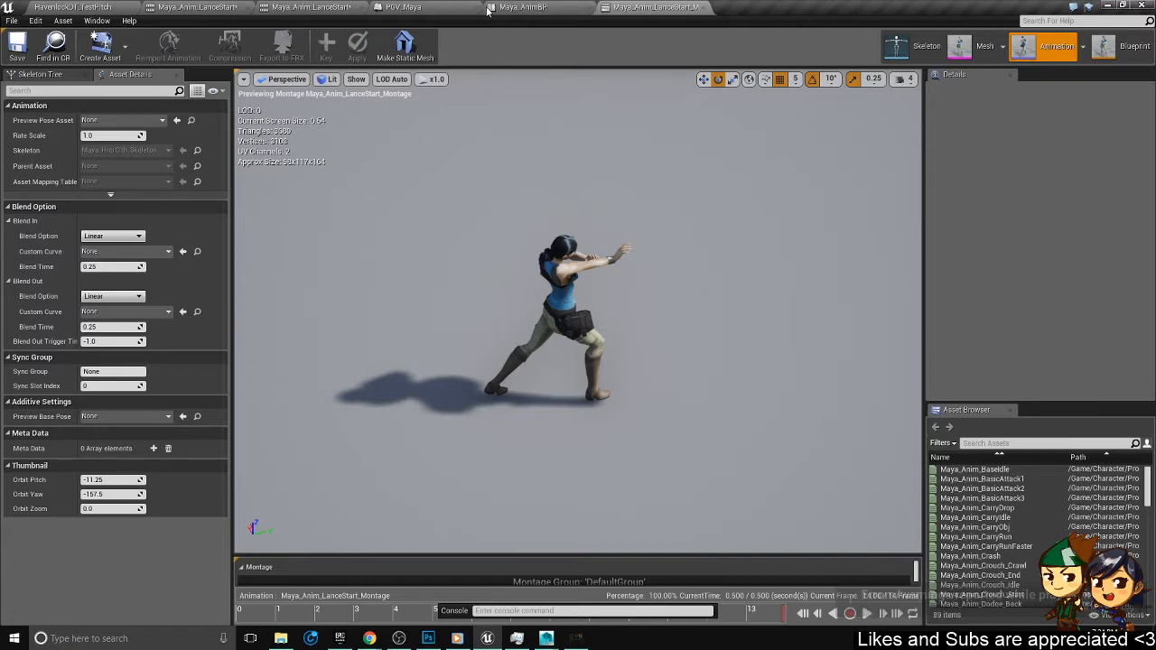
click(487, 7)
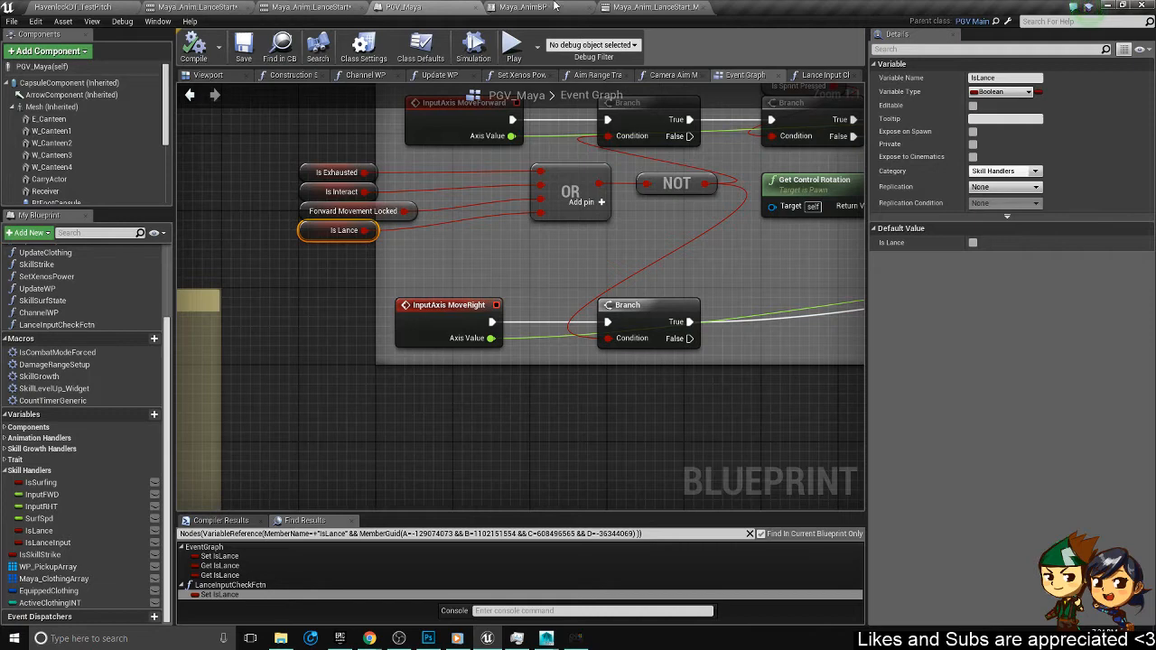
click(650, 7)
click(99, 267)
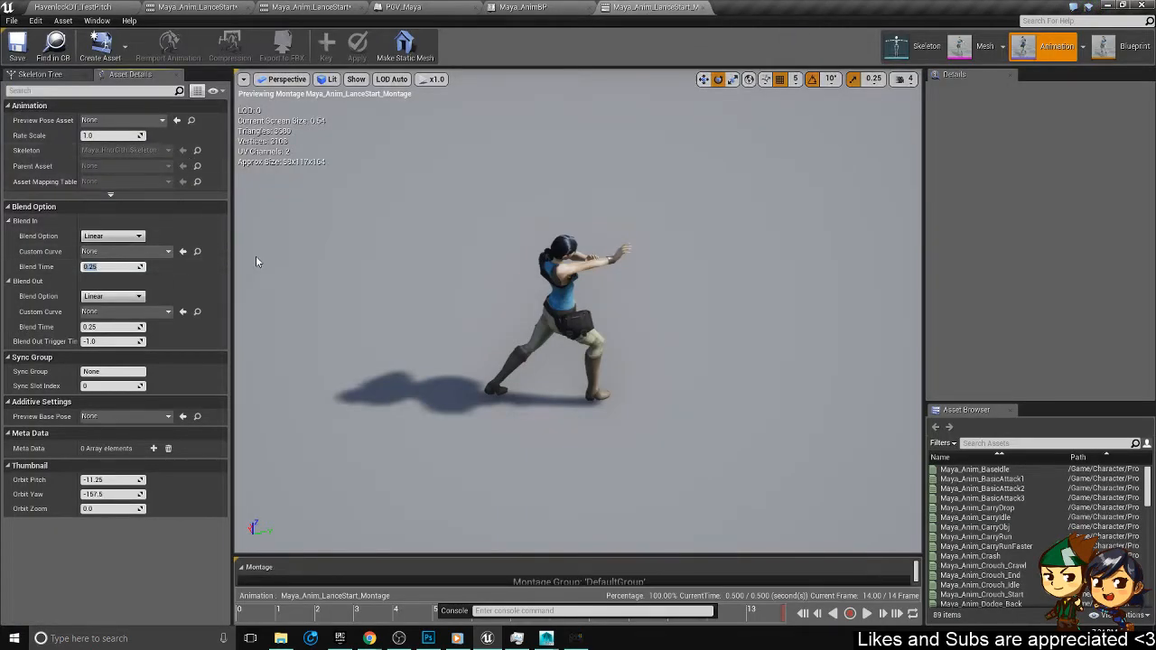
text(0)
key(Return)
click(100, 327)
text(0)
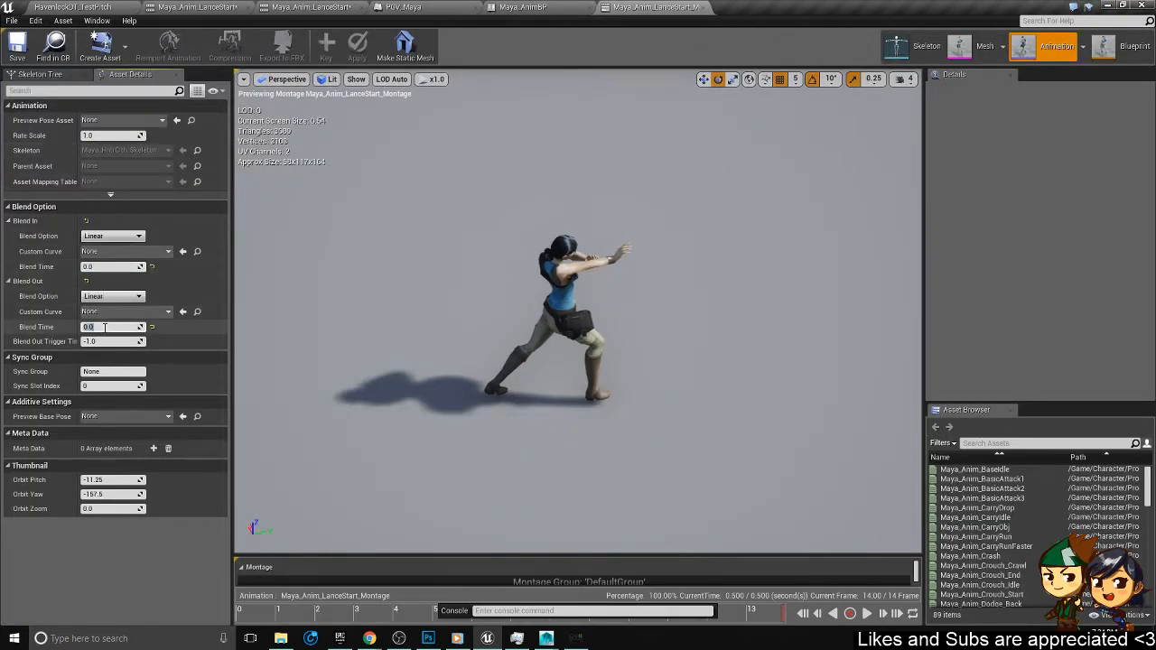
key(Return)
key(ctrl+s)
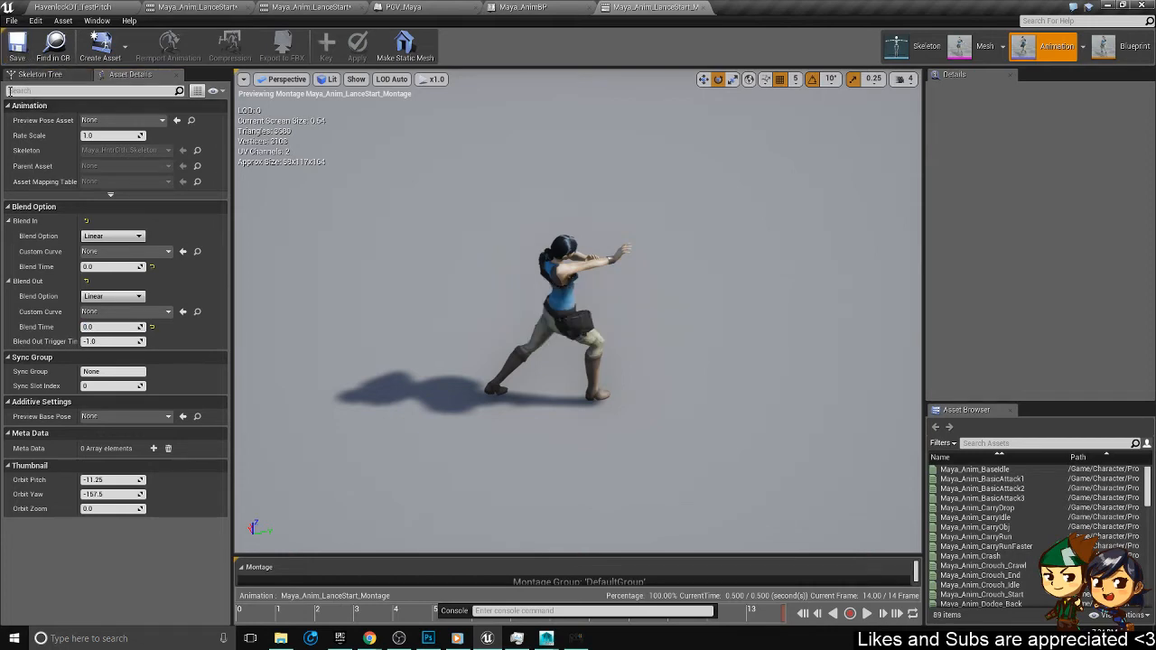
- Return to the level, select the Maya_Anim_LanceLoop asset, and save all modified assets
click(65, 5)
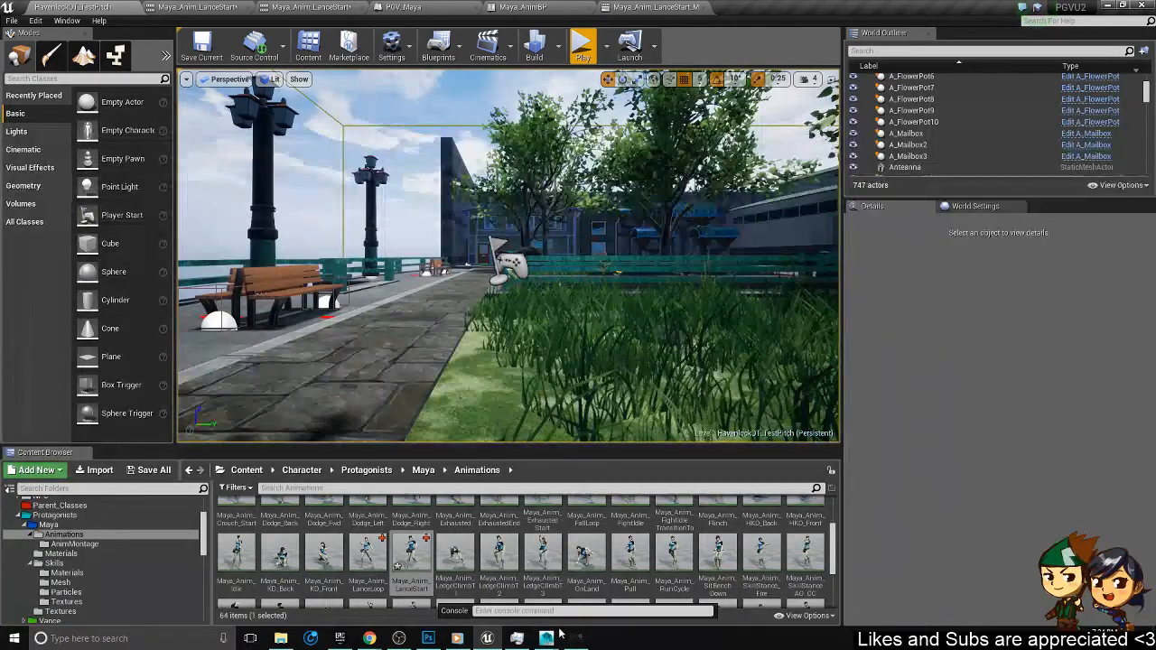
right_click(419, 552)
click(369, 548)
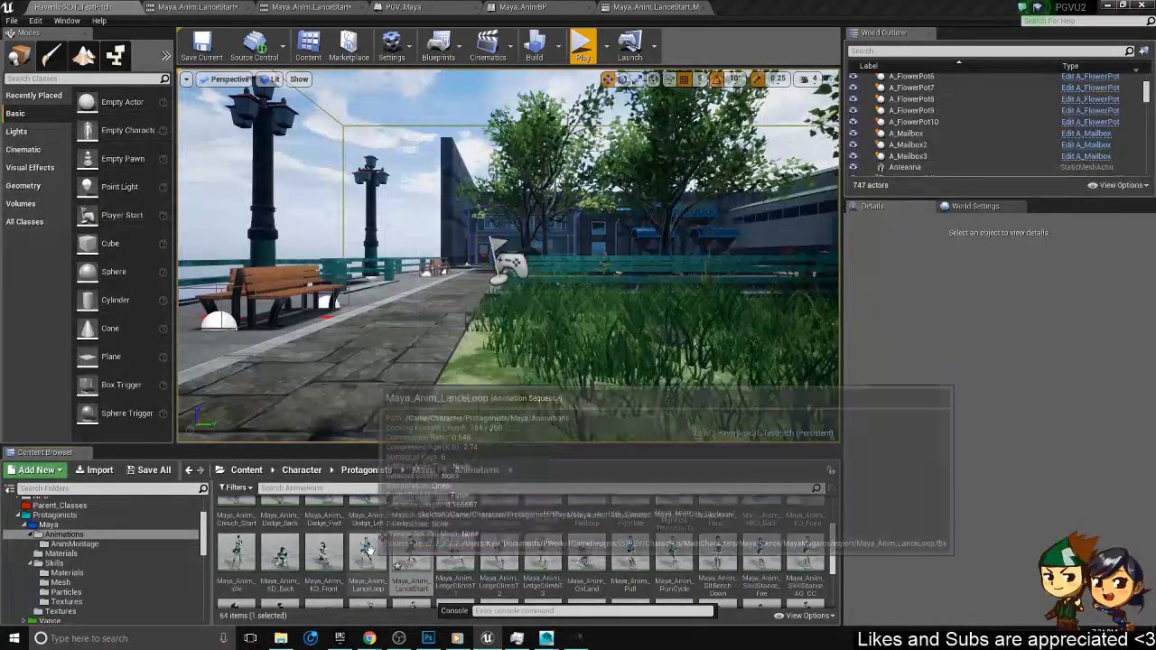
key(ctrl+shift+s)
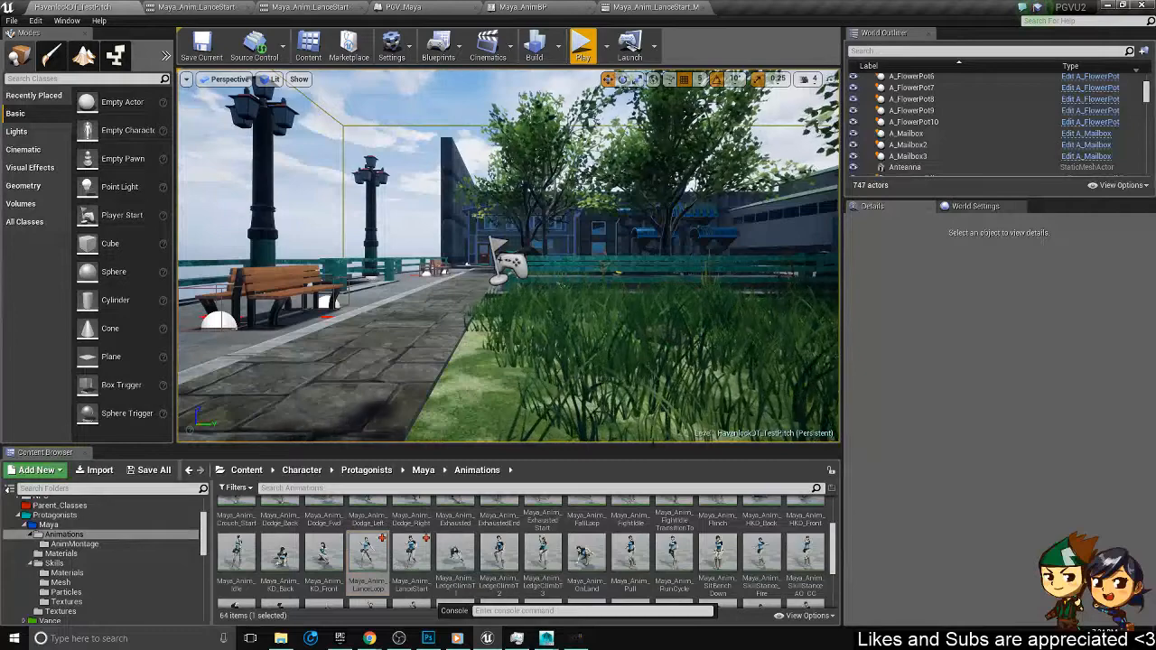
- Switch to Autodesk Maya and close the Warnings and Errors report and the Export Motion window
click(554, 638)
click(576, 583)
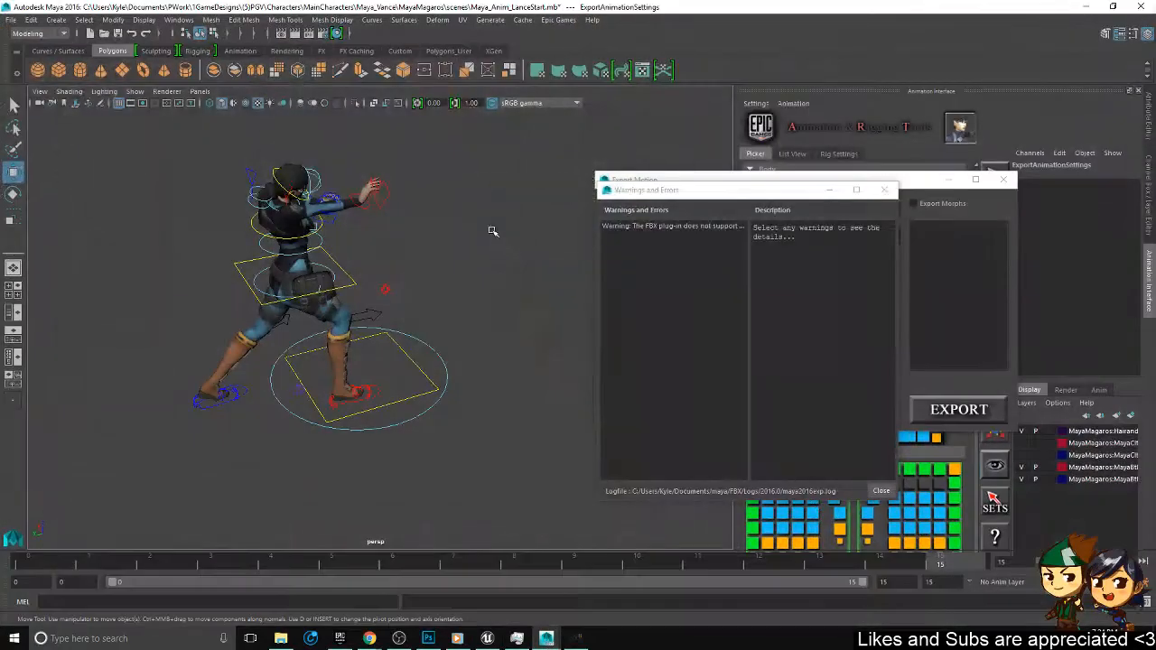
click(505, 279)
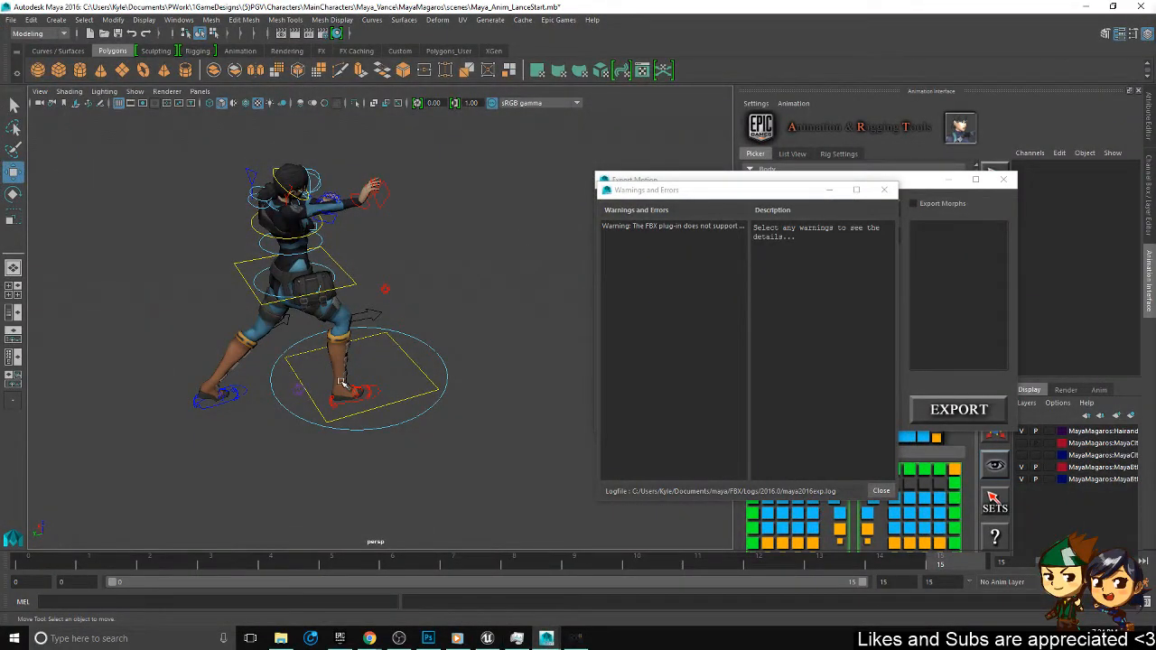
click(884, 189)
click(1002, 180)
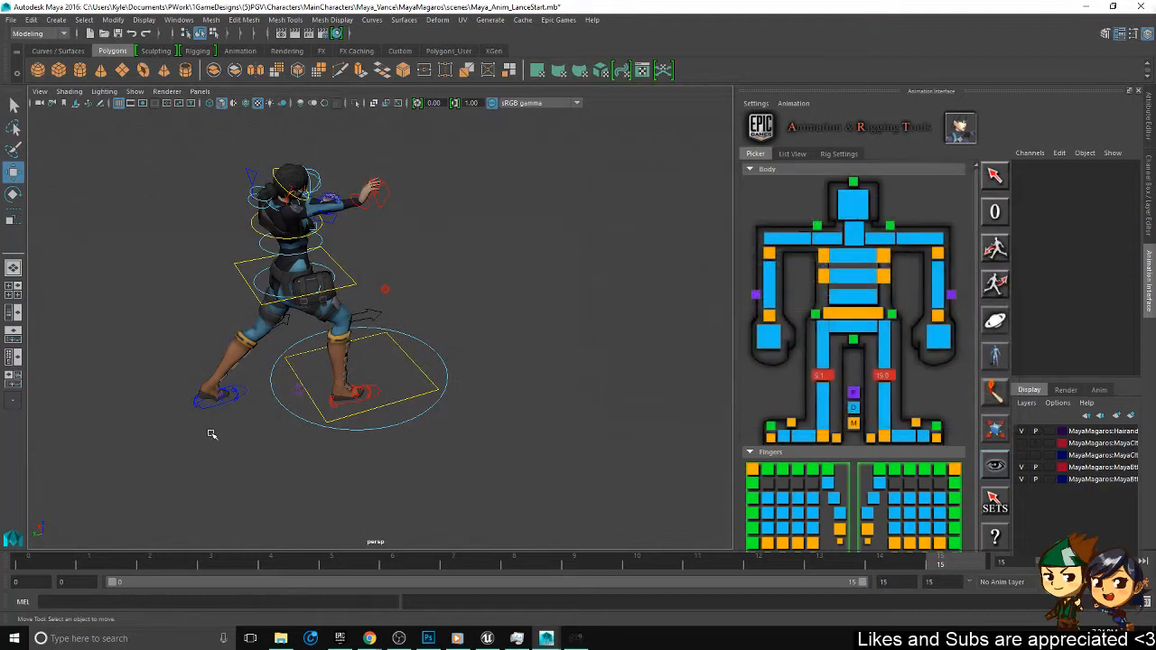
- Inspect the root and body control values of the lance pose at frame 15 and view the rig from another angle
click(298, 390)
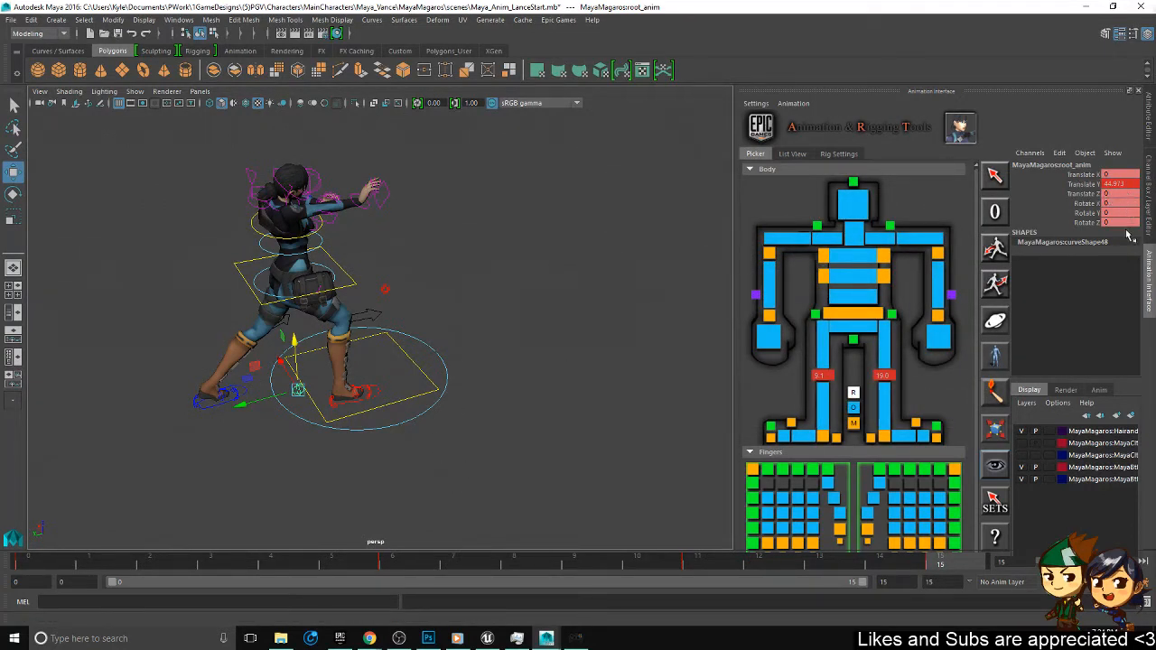
click(575, 404)
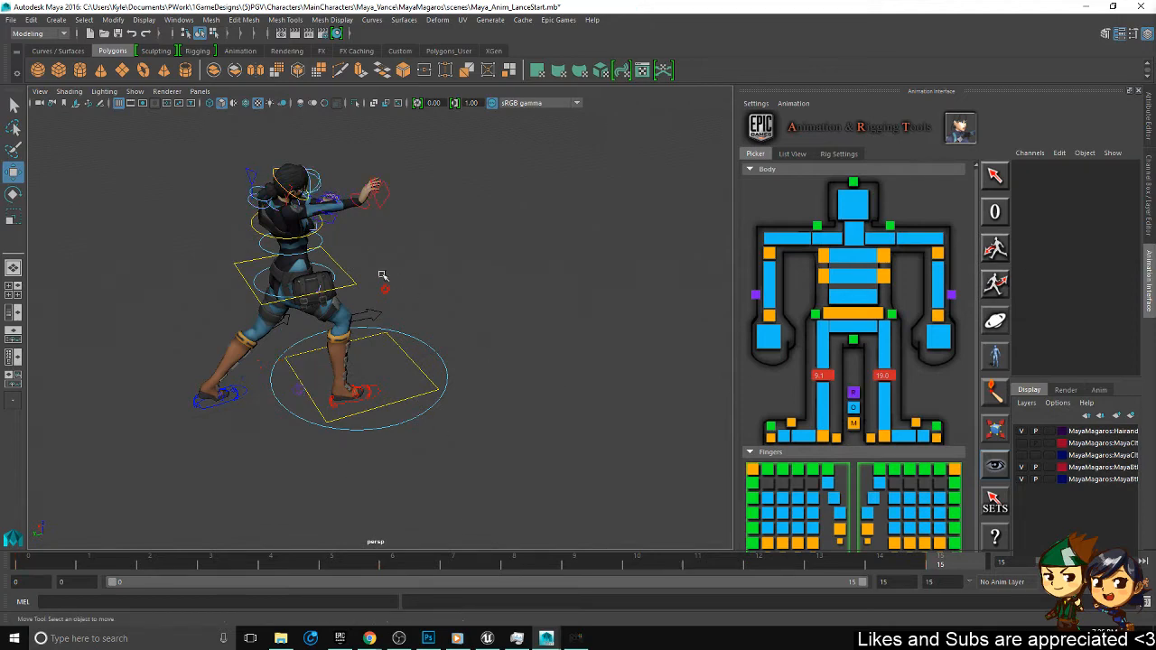
click(353, 285)
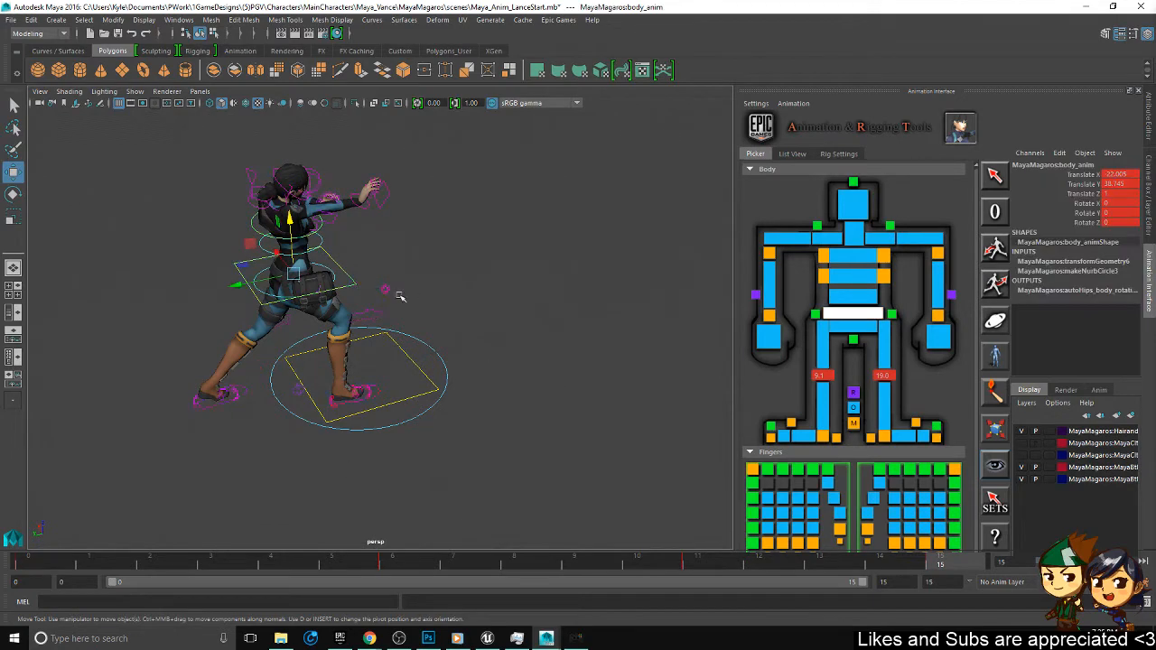
click(547, 318)
alt+drag(551, 331, 519, 349)
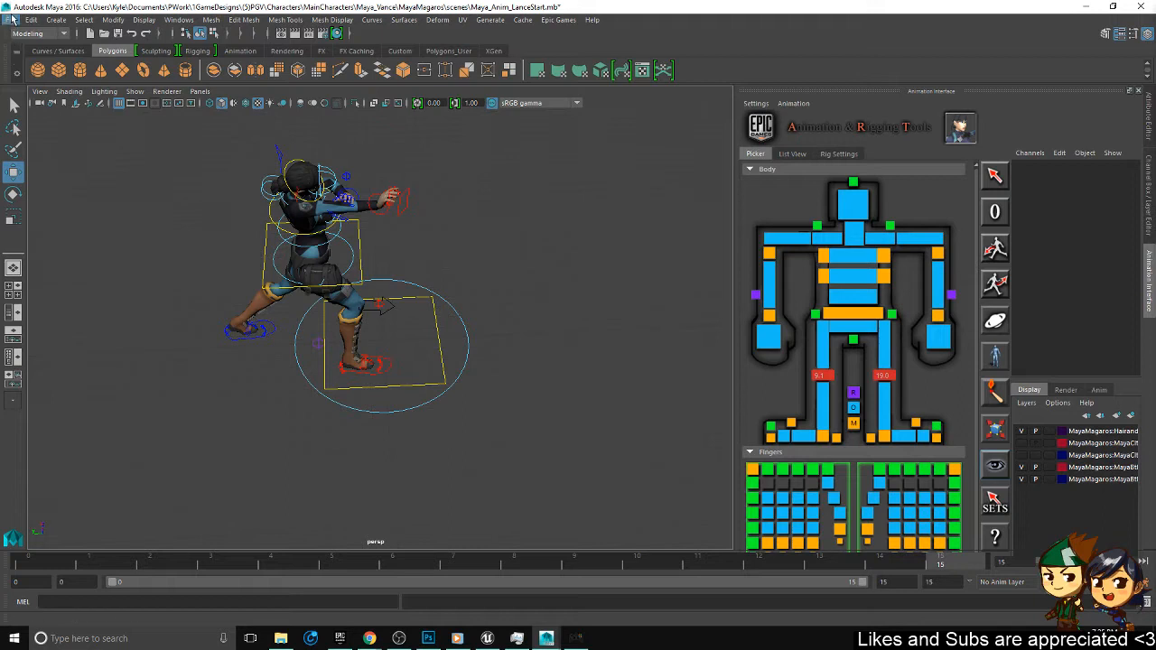
- Save the Maya_Anim_LanceStart scene and restart Autodesk Maya 2016
click(10, 19)
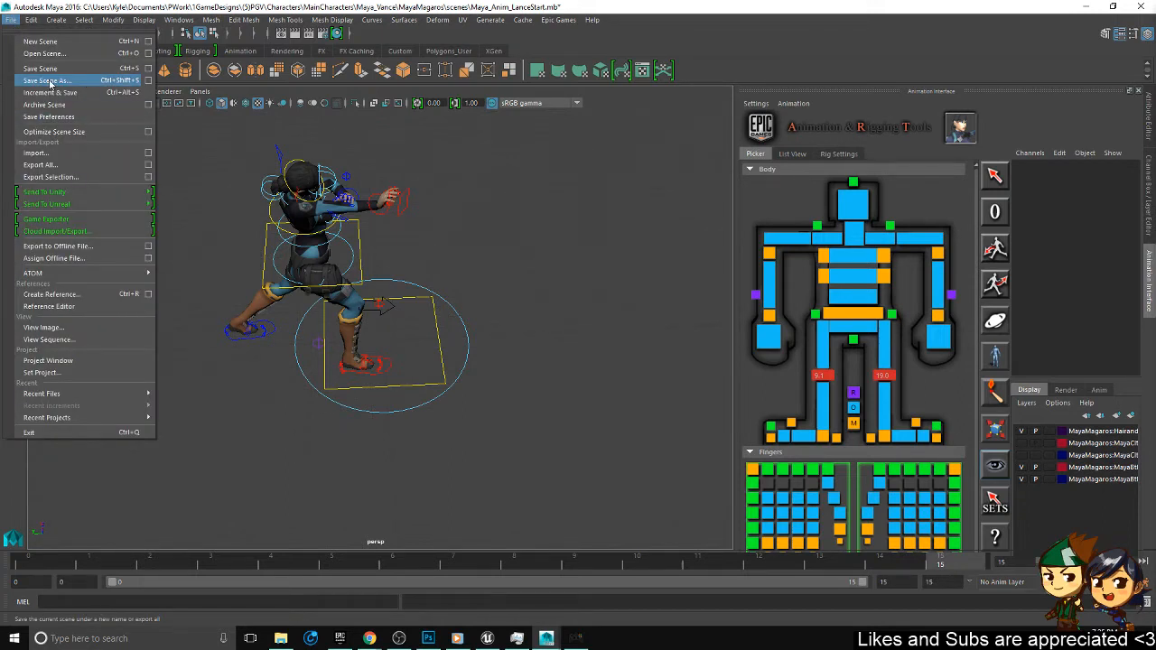
key(ctrl+s)
key(ctrl+s)
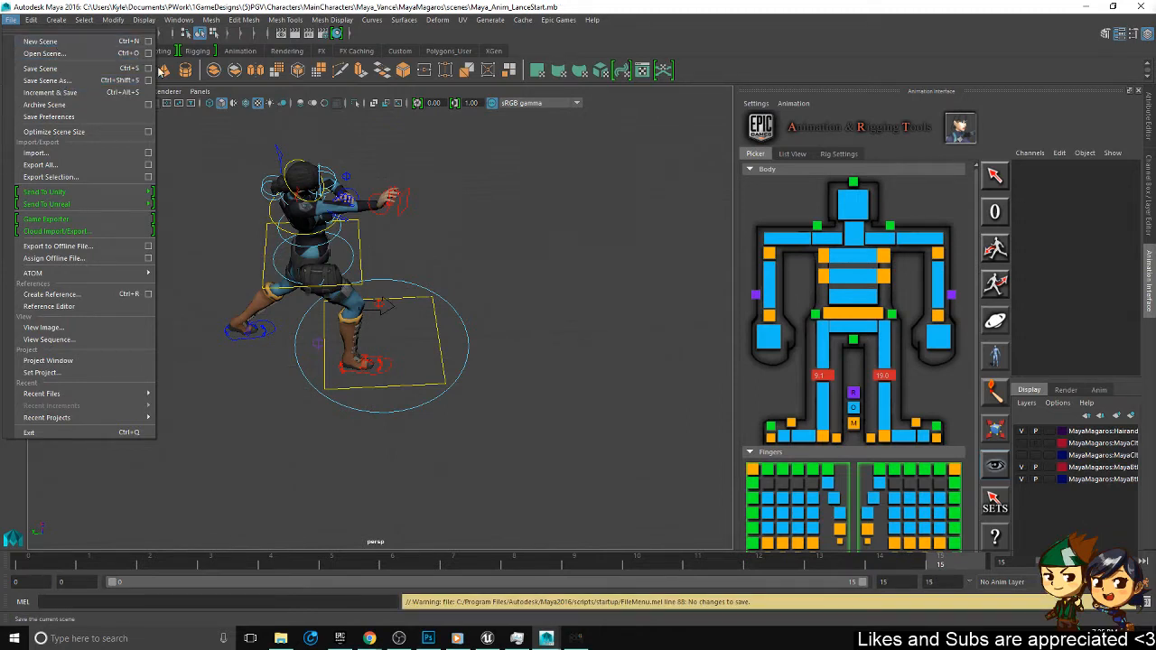
click(524, 190)
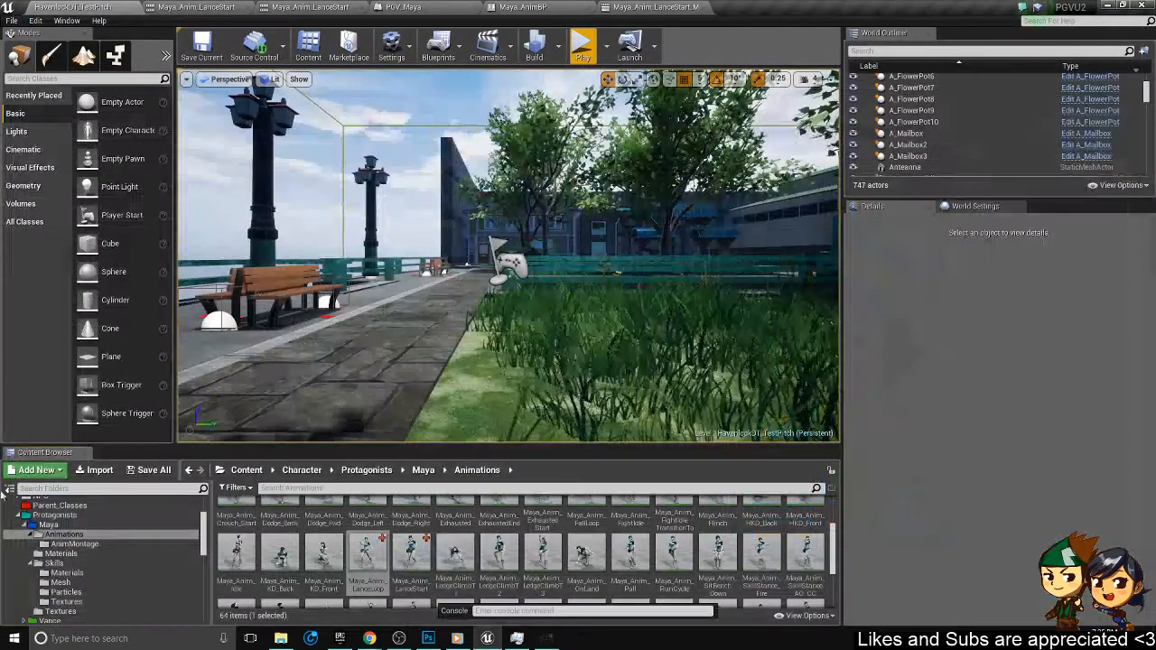
click(13, 639)
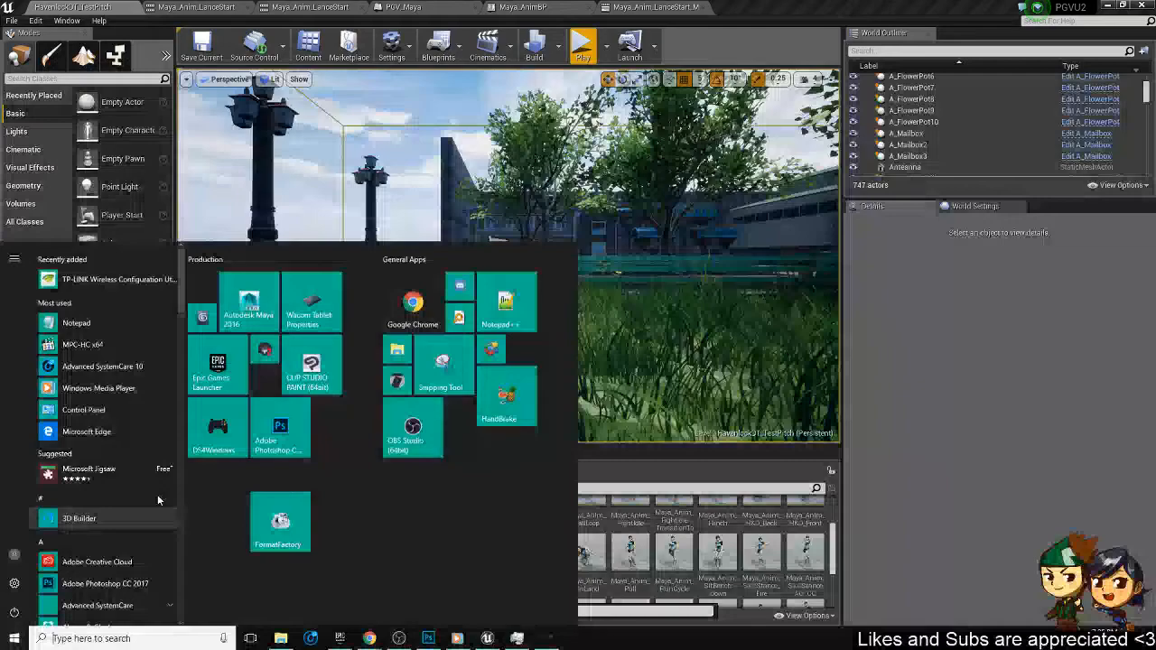
click(249, 303)
right_drag(506, 311, 615, 360)
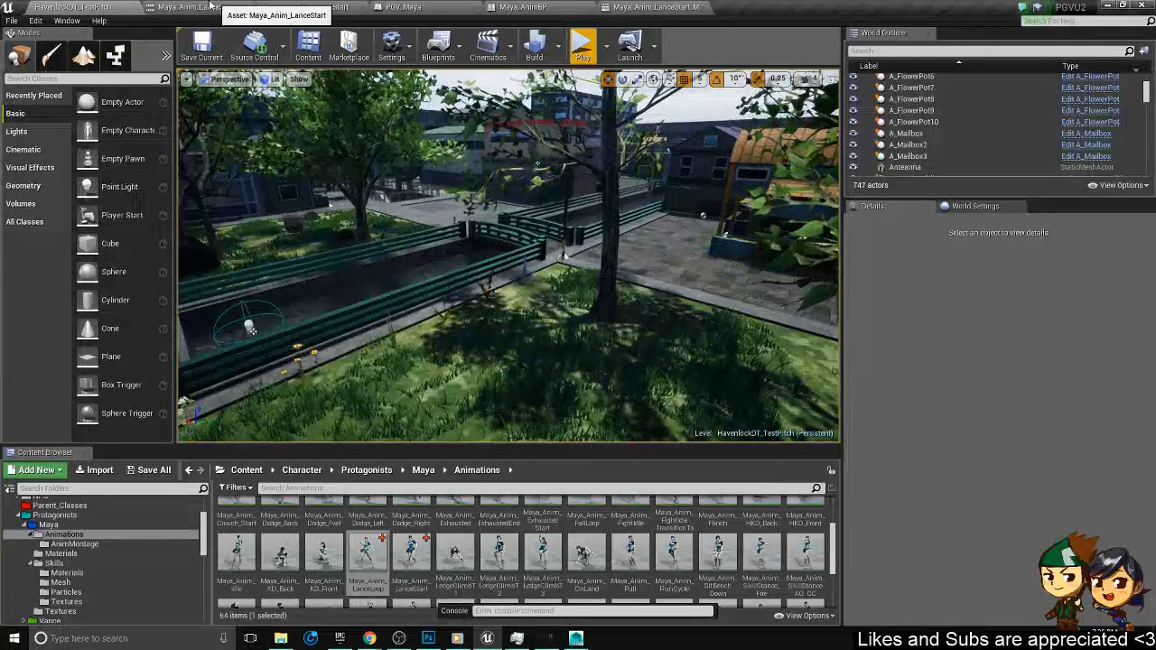
click(286, 7)
click(72, 6)
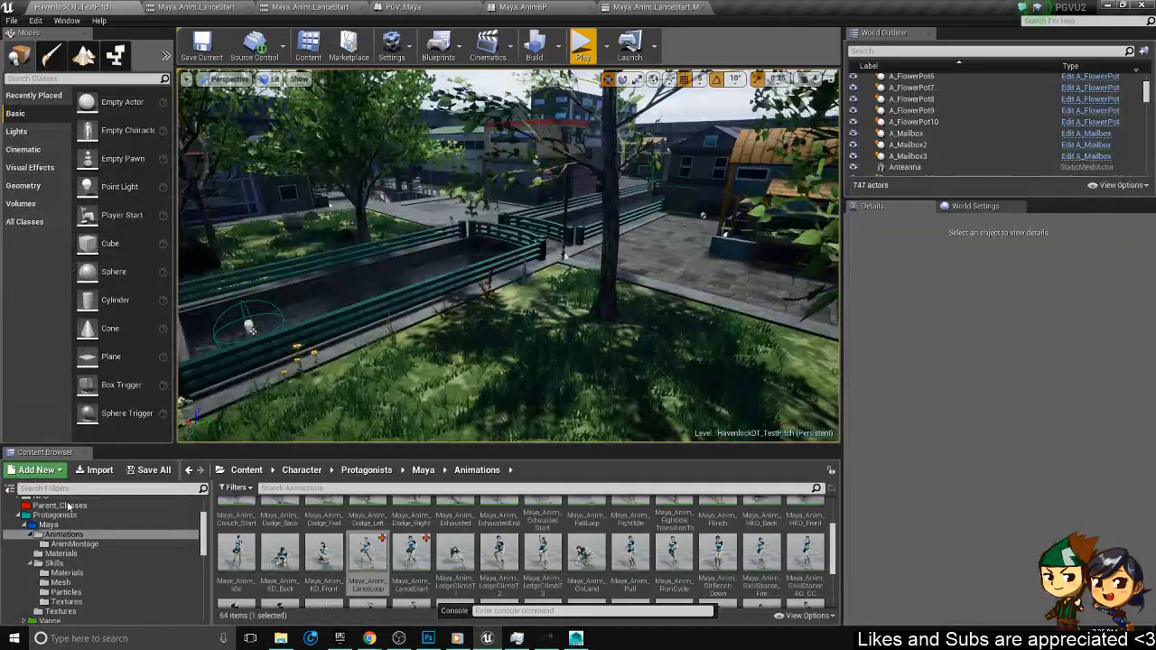
scroll(72, 571, up, 3)
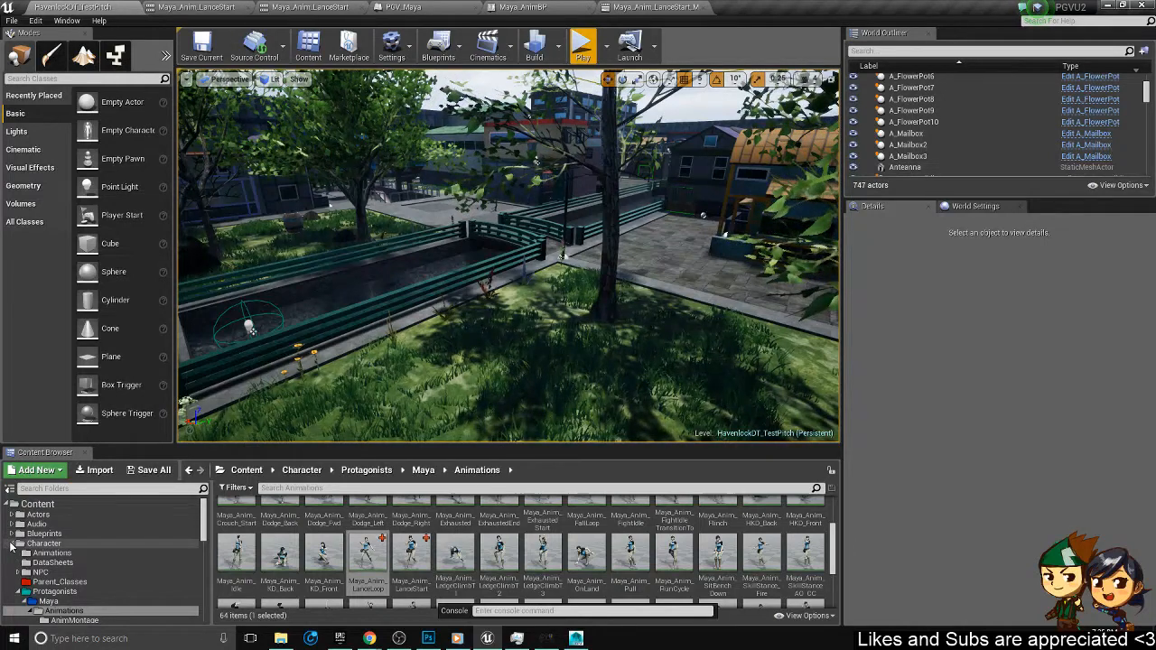
click(12, 546)
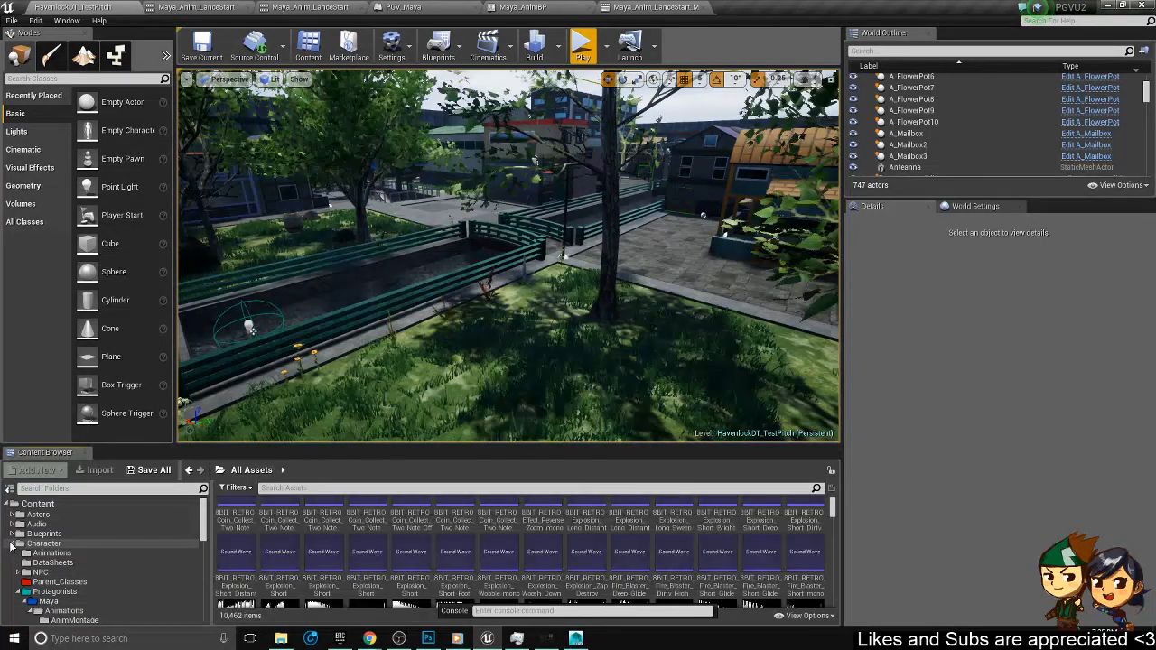
click(11, 546)
scroll(60, 583, down, 3)
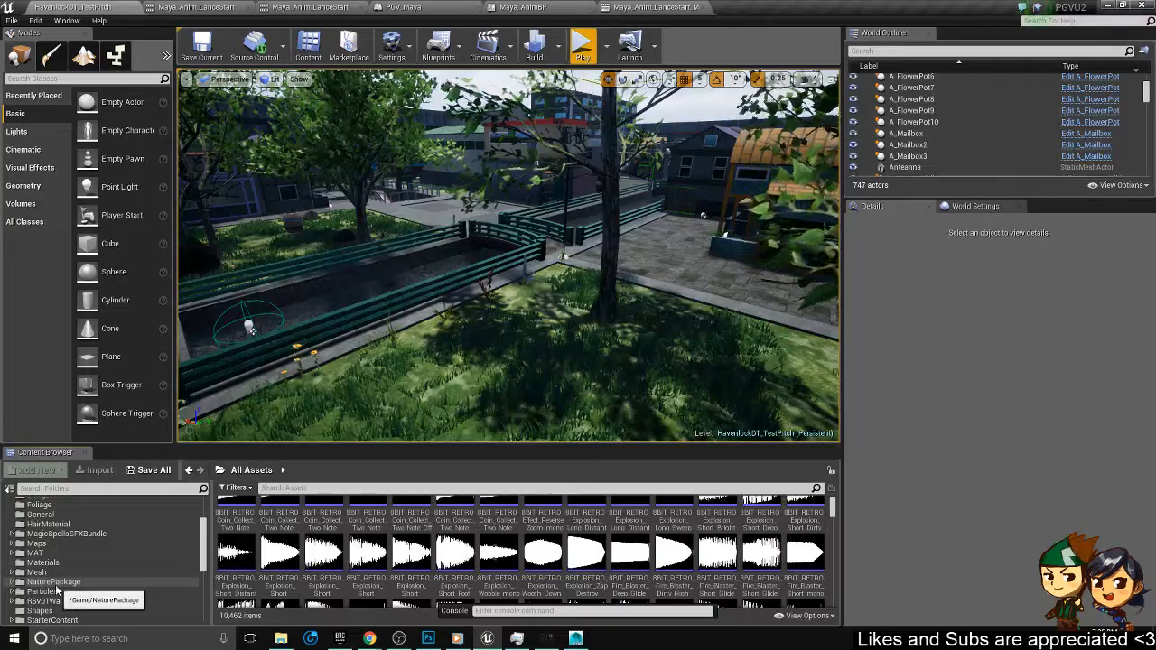
click(58, 583)
click(61, 593)
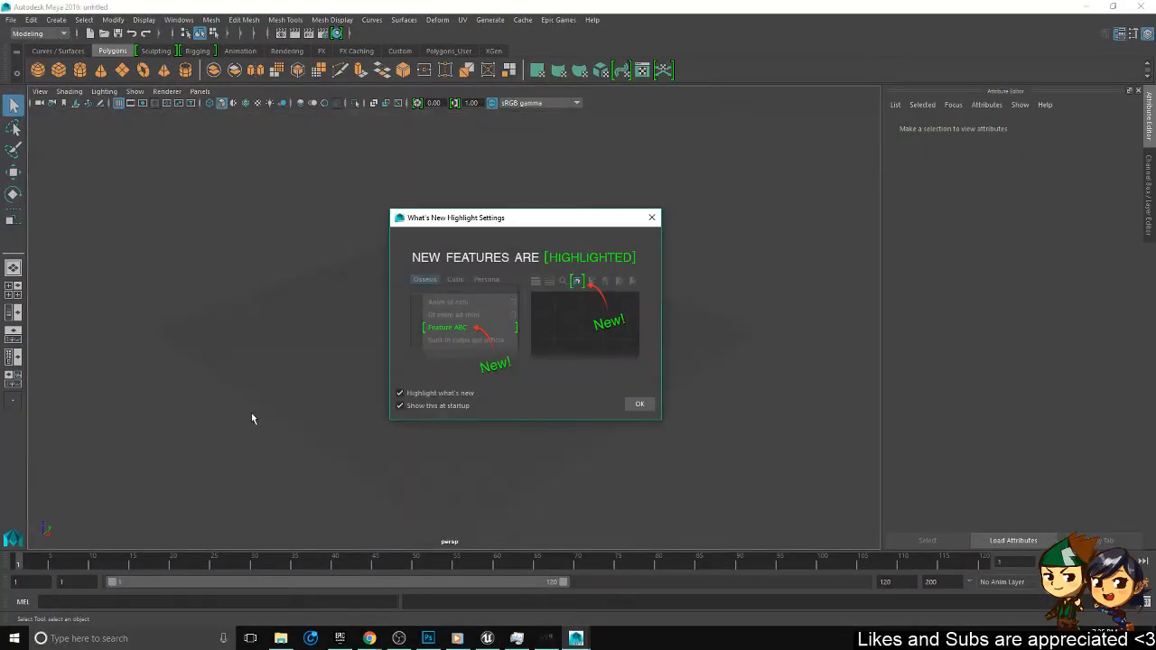
- Dismiss the new-features notice and open MayaMagaros.mb from the MayaMagaros scenes folder without saving the untitled scene
click(651, 217)
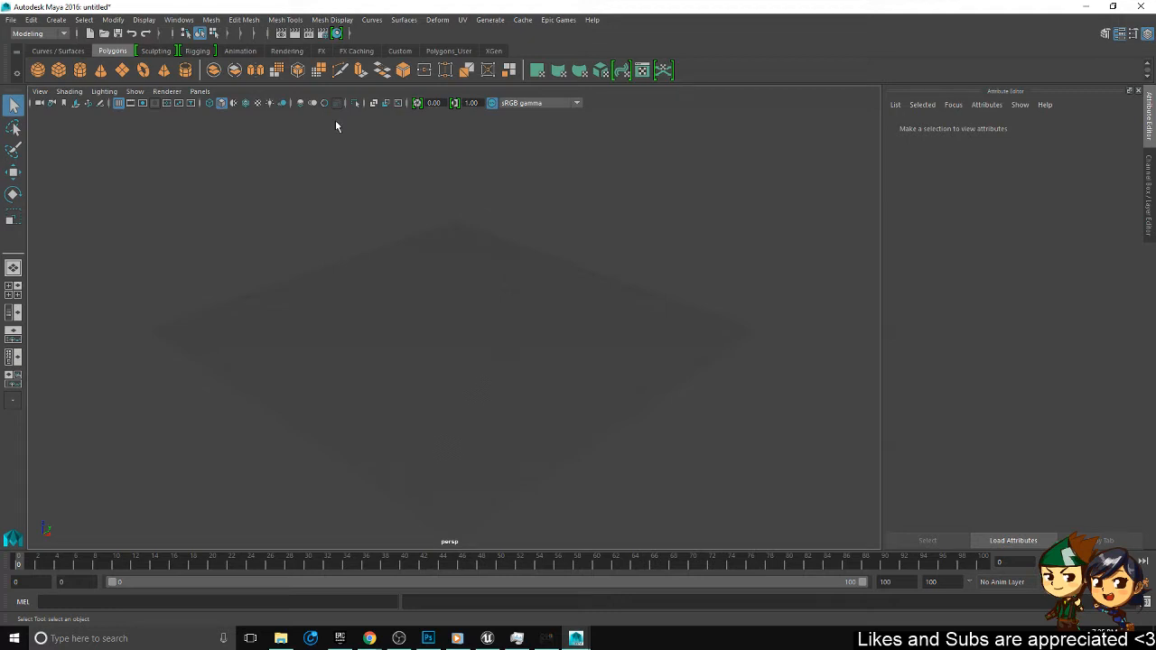
click(11, 19)
click(36, 50)
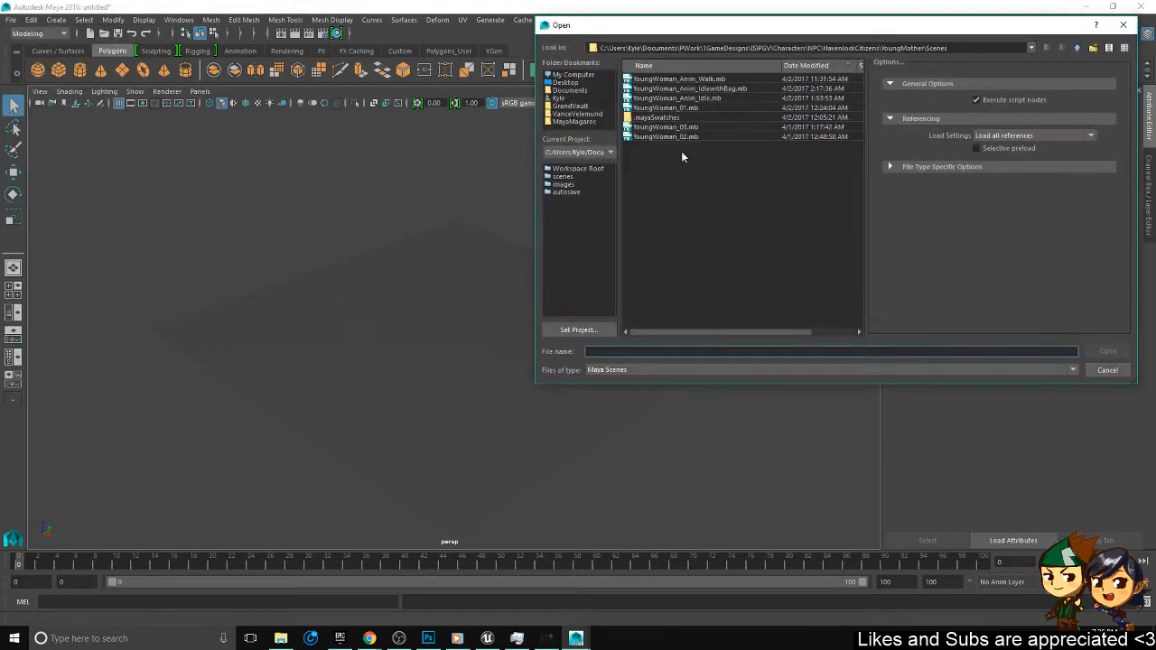
click(583, 121)
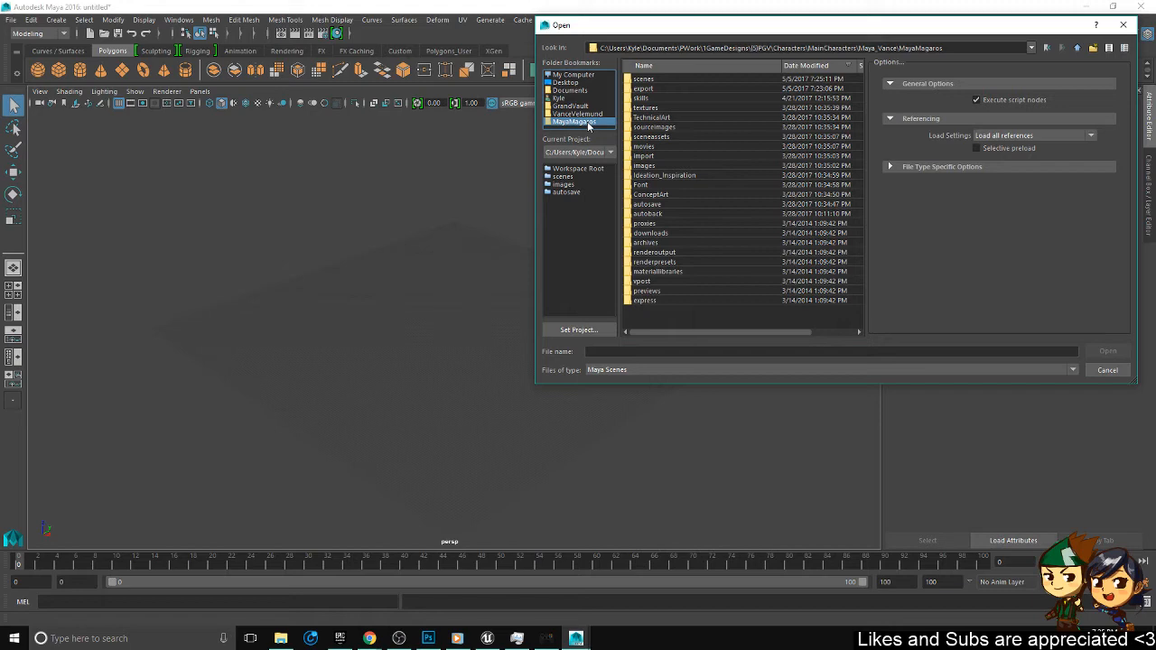
click(645, 79)
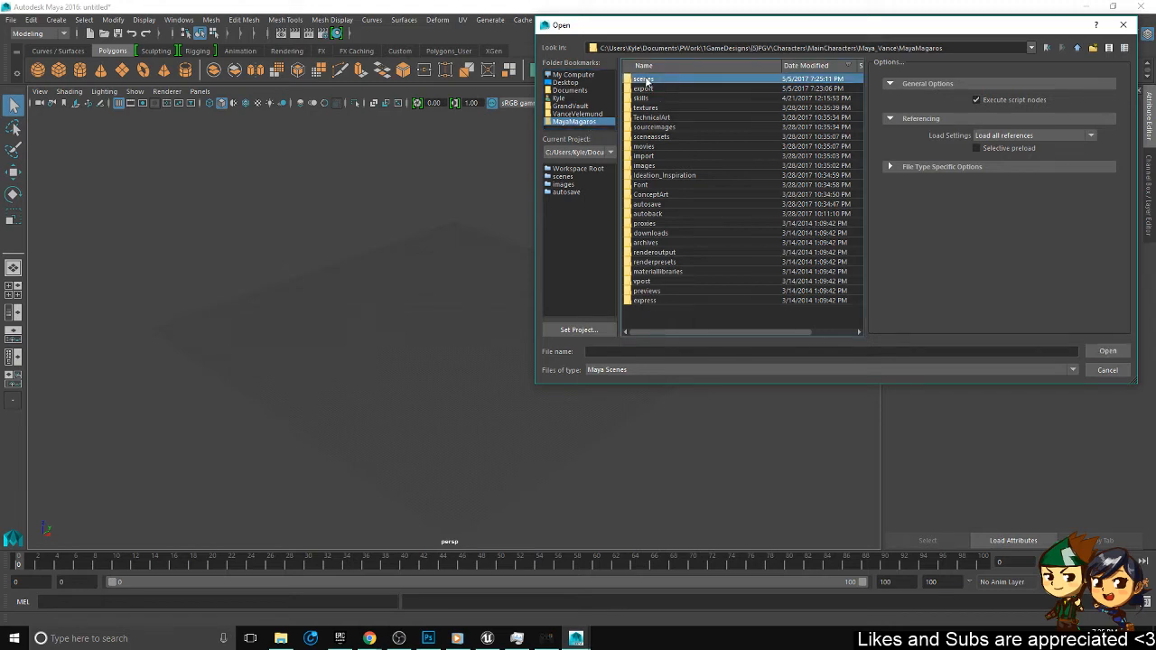
double_click(645, 79)
click(1108, 351)
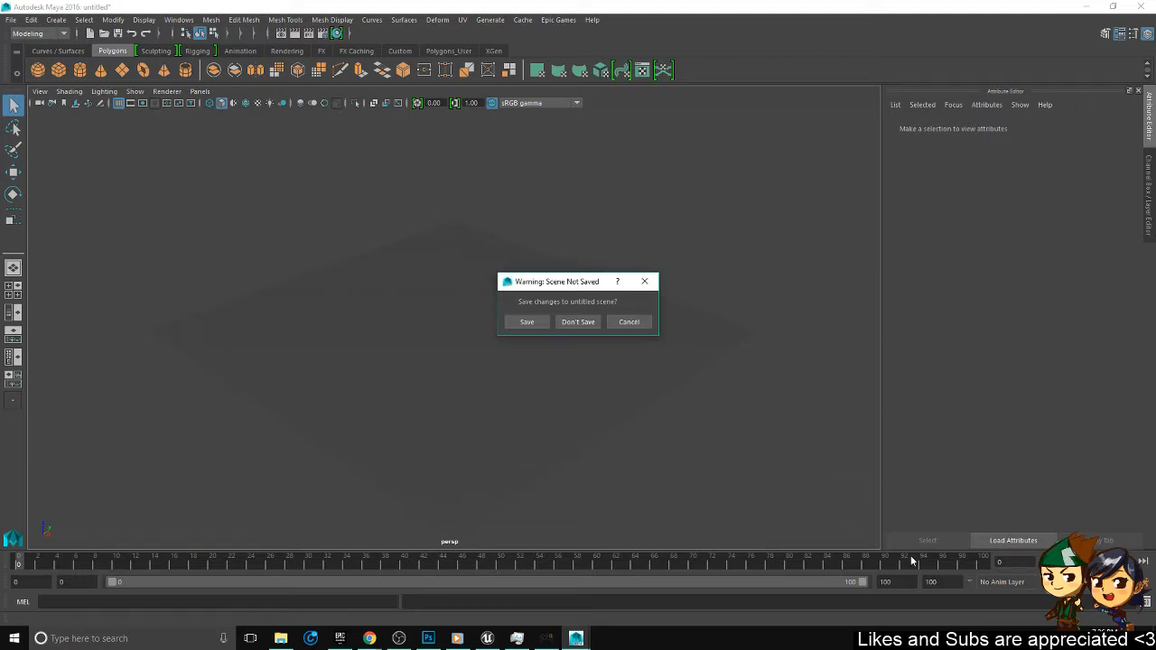
click(579, 322)
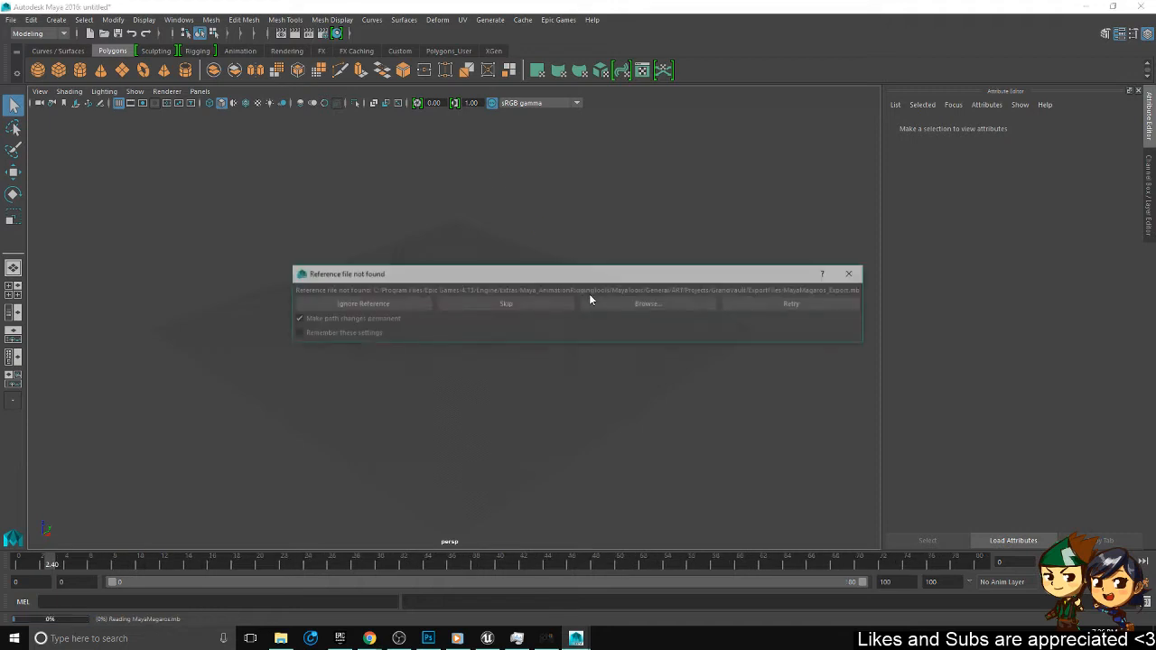
- Relink the missing MayaMagaros_Export.mb reference by locating it through the GrandVault project's ExportFiles folder
click(592, 301)
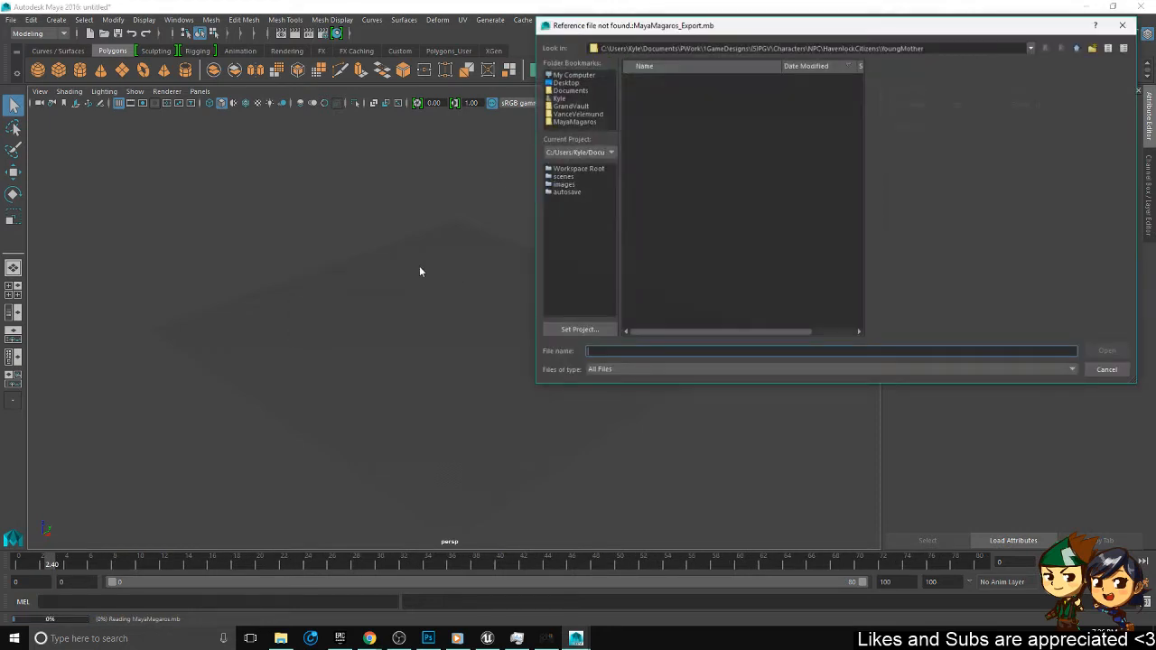
click(586, 115)
click(582, 122)
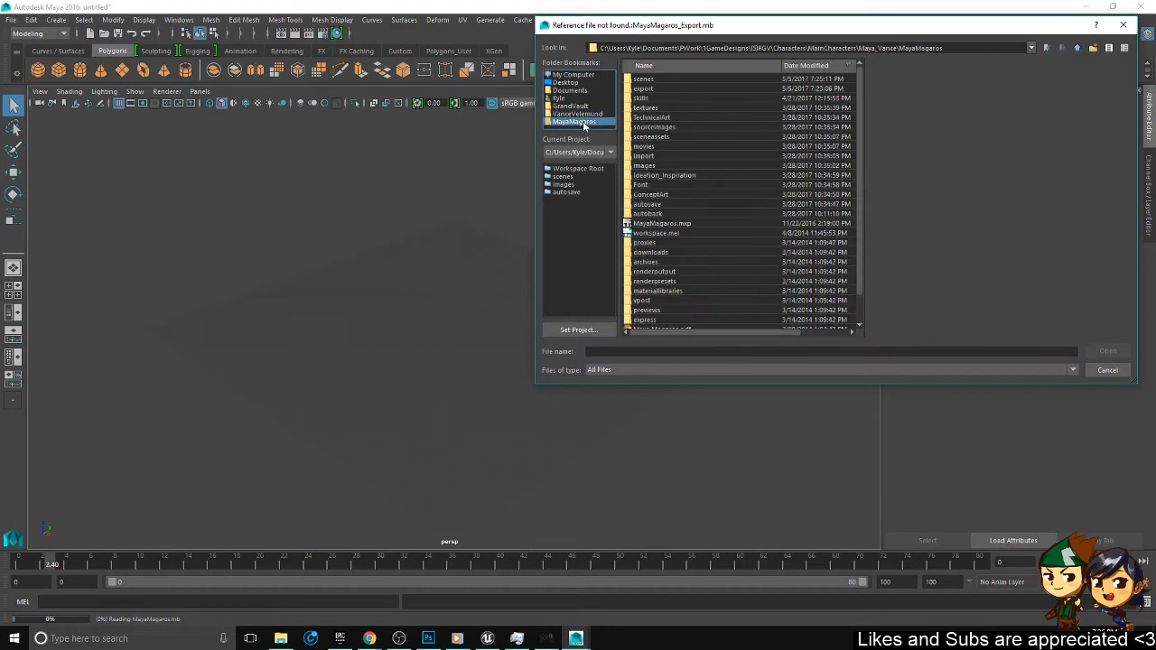
double_click(645, 88)
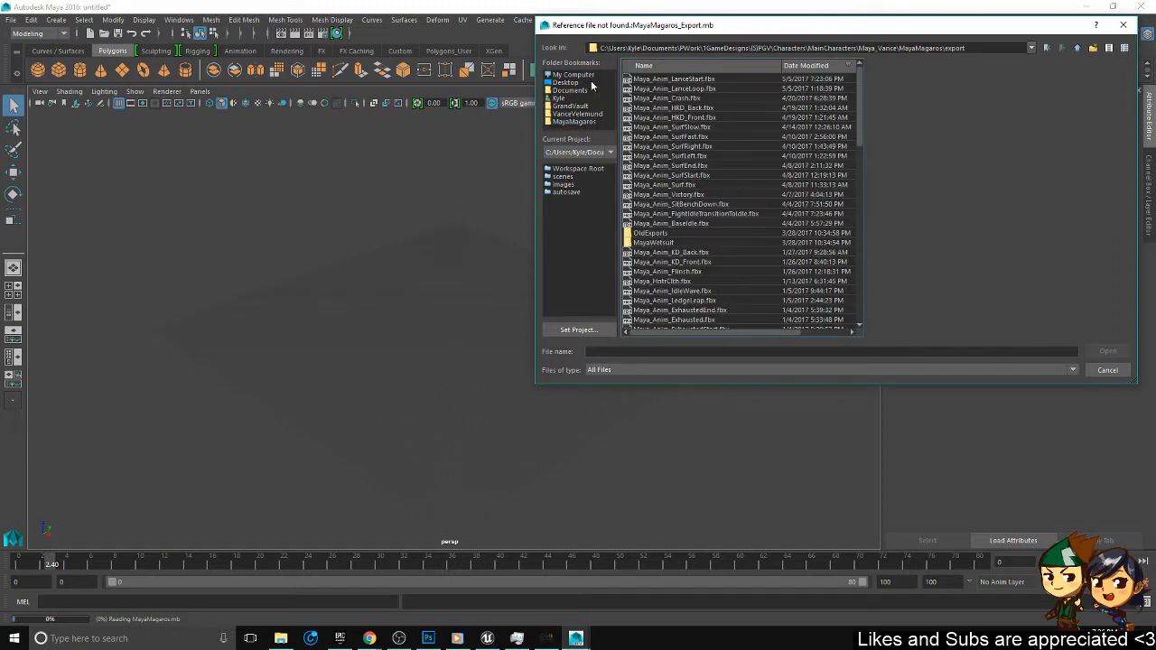
click(578, 105)
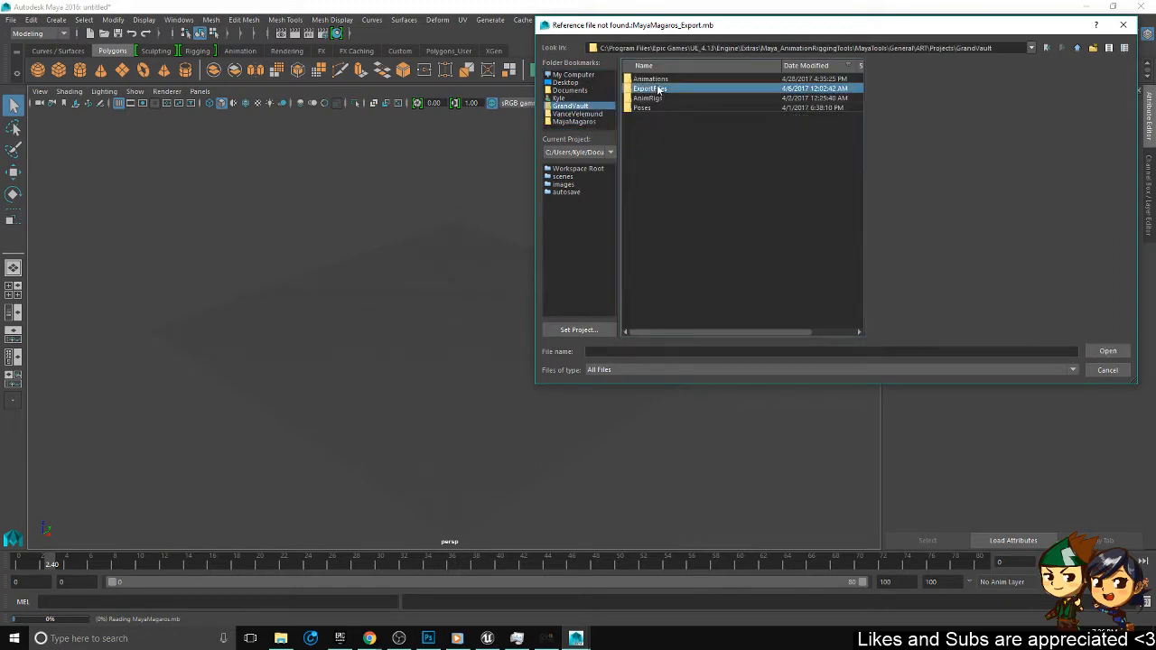
click(682, 89)
click(1109, 352)
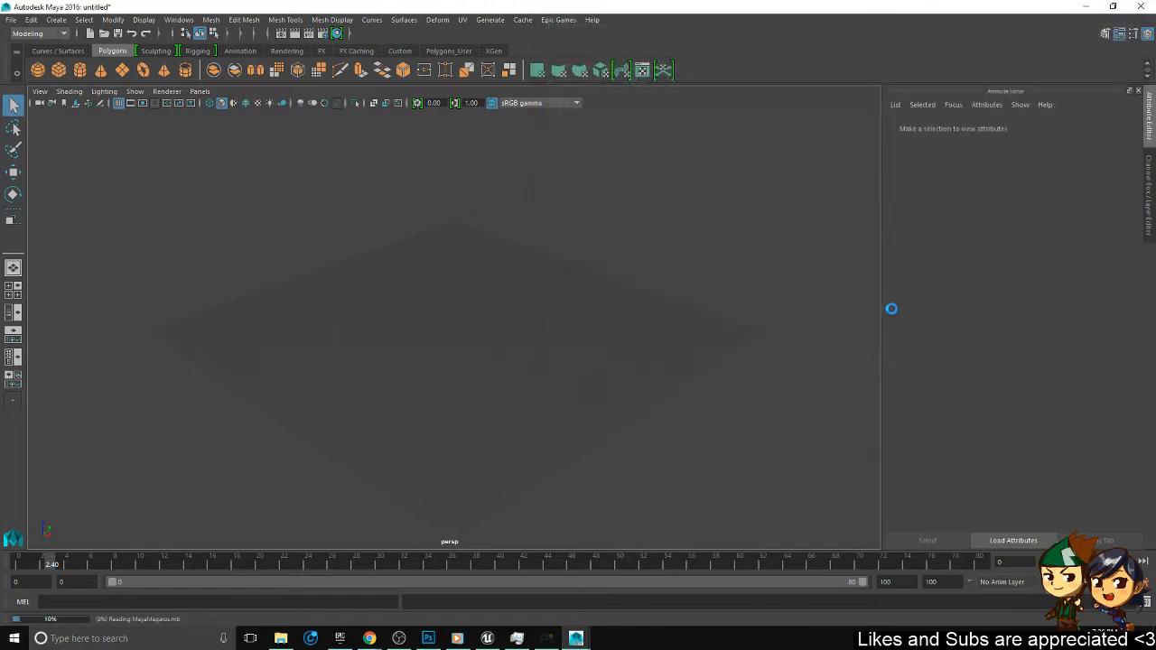
- Switch to Unreal Editor and look through the Materials, Meshes, MyParticleSystems and Sprite folders under Particles
click(485, 639)
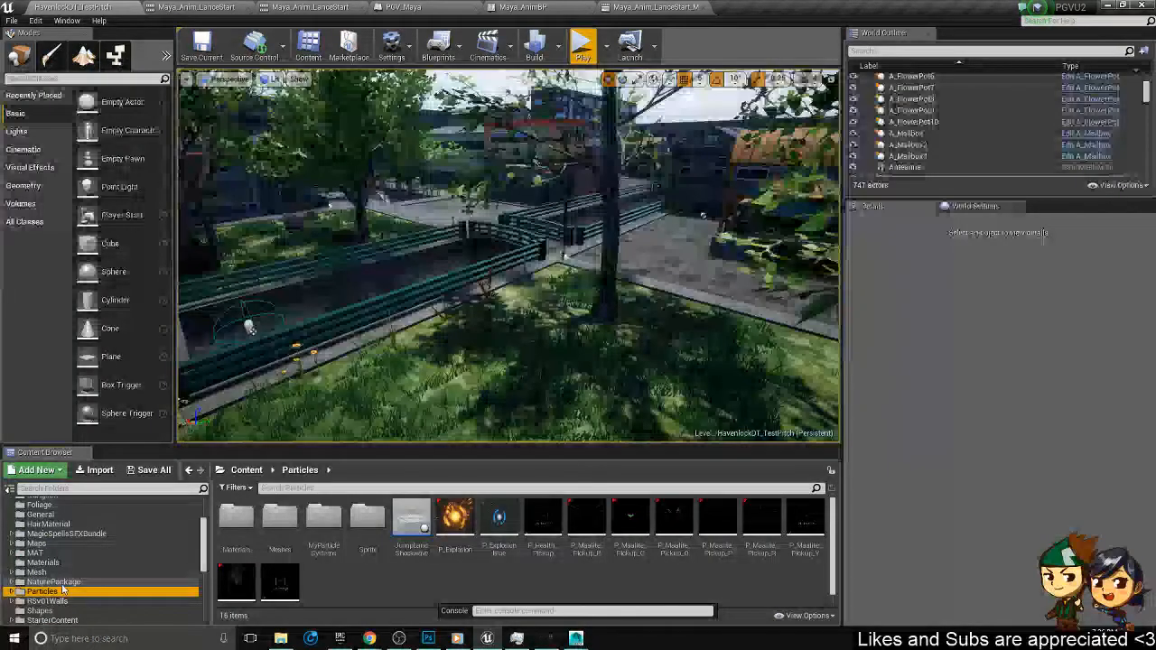
double_click(323, 520)
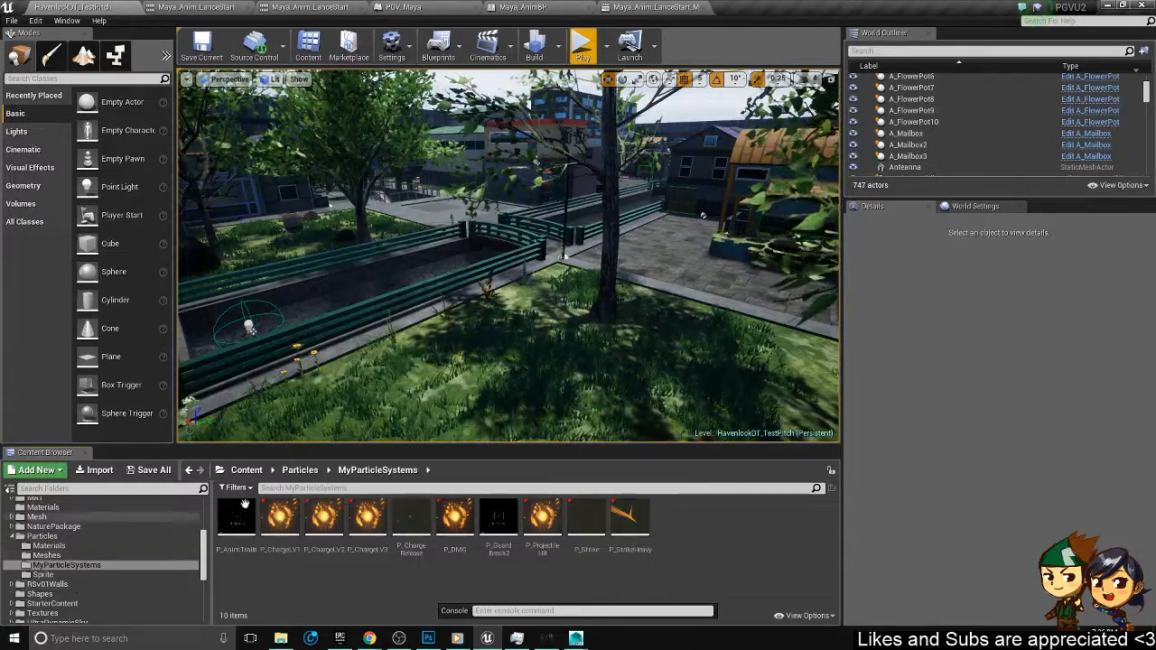
click(48, 545)
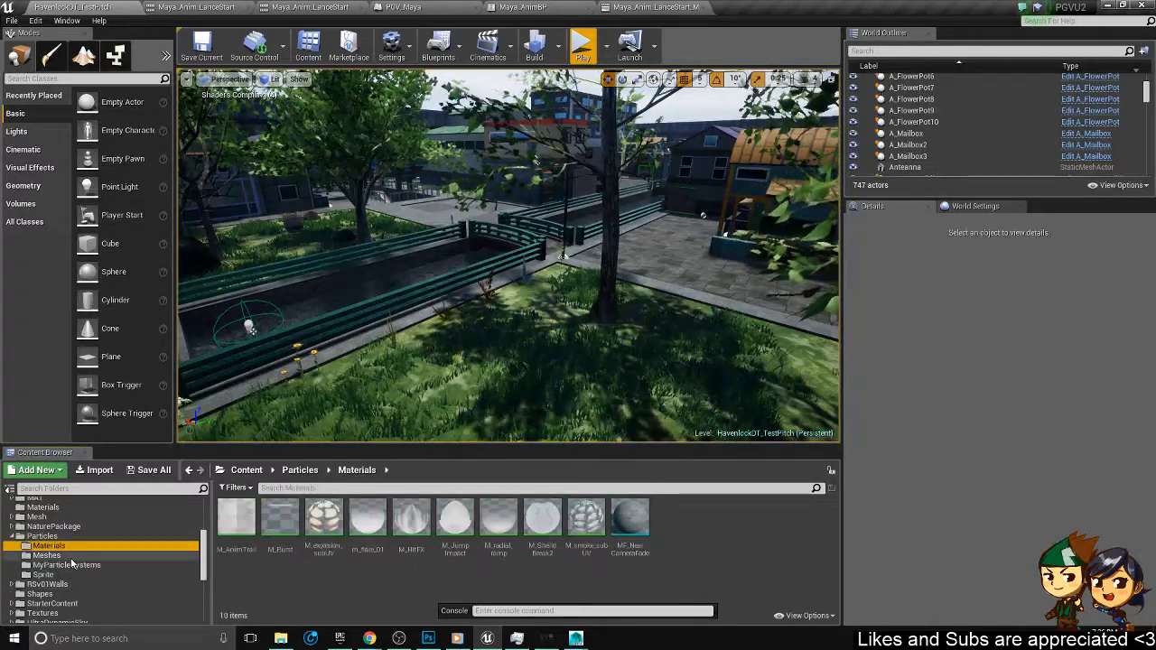
click(56, 555)
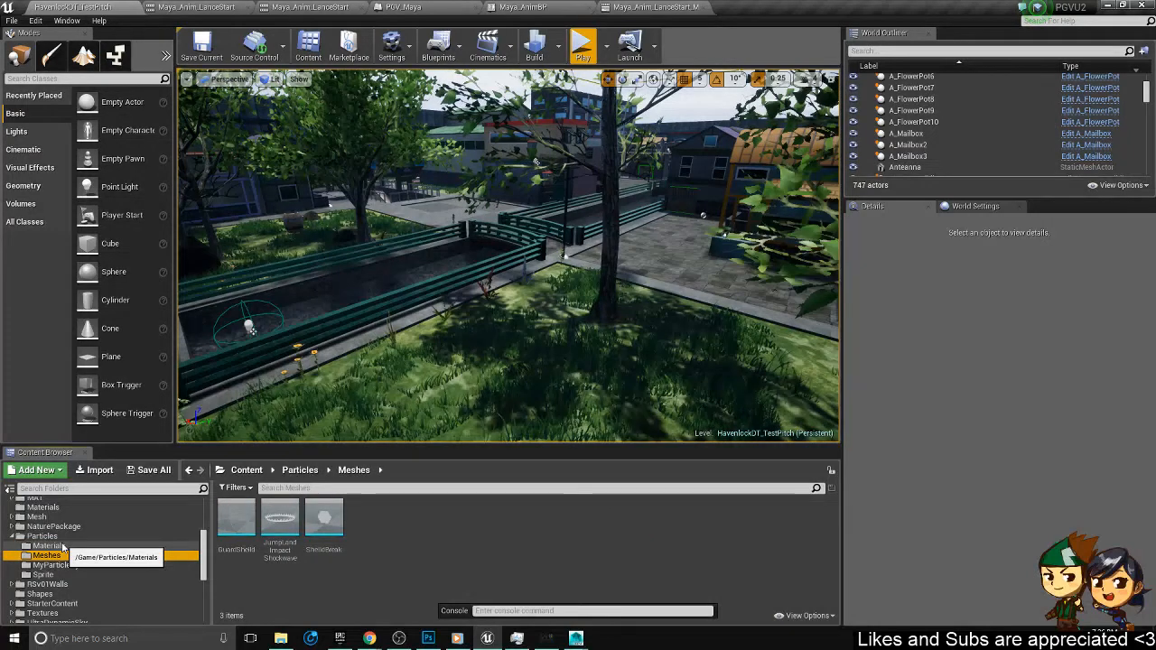
click(63, 538)
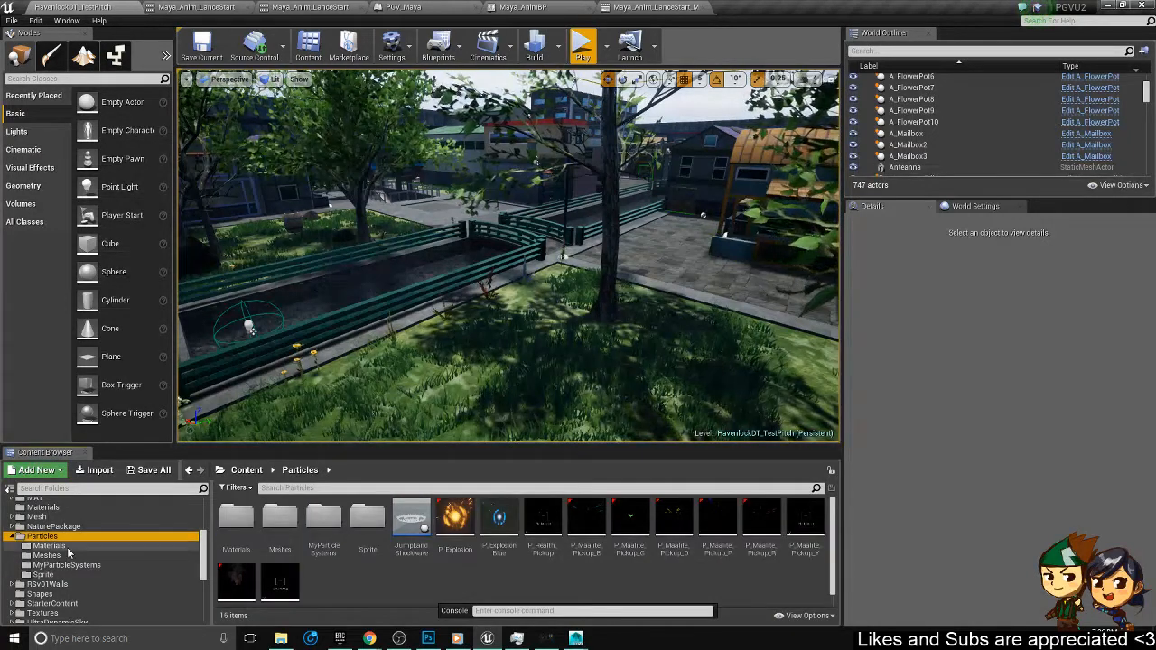
click(323, 522)
double_click(322, 522)
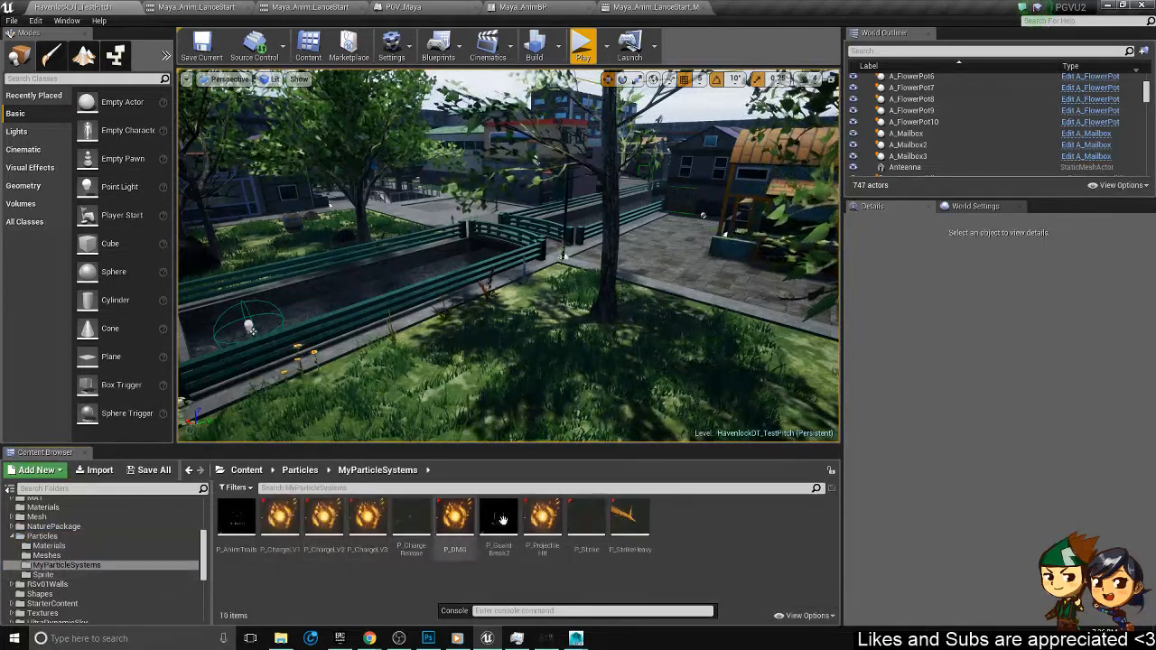
click(48, 546)
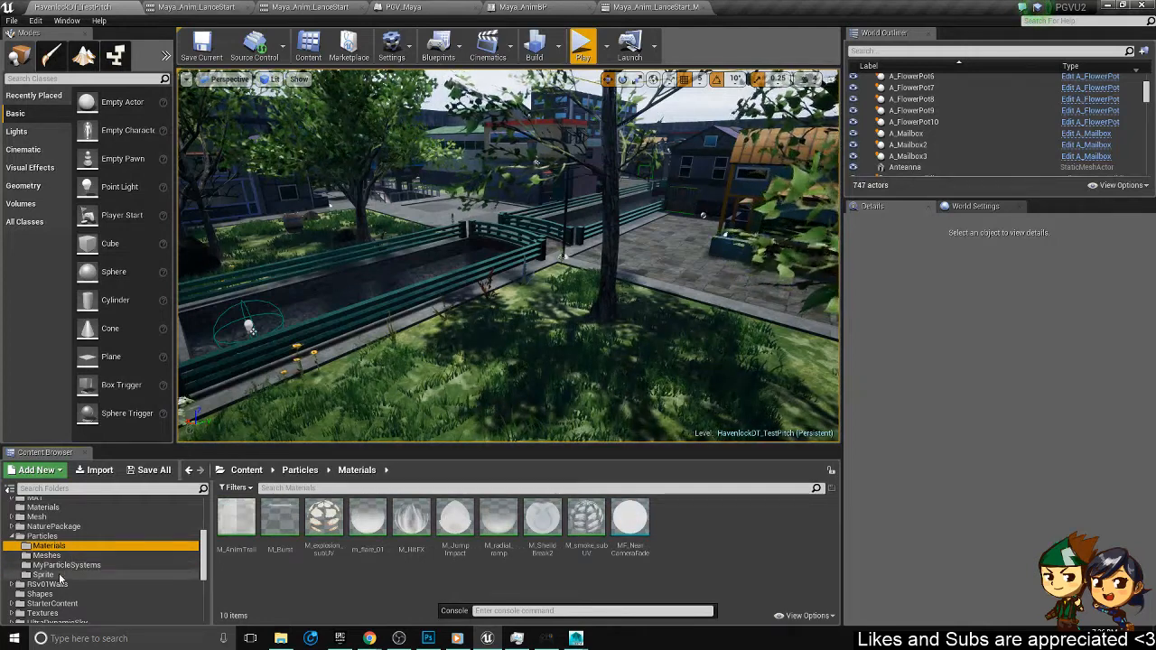
click(56, 575)
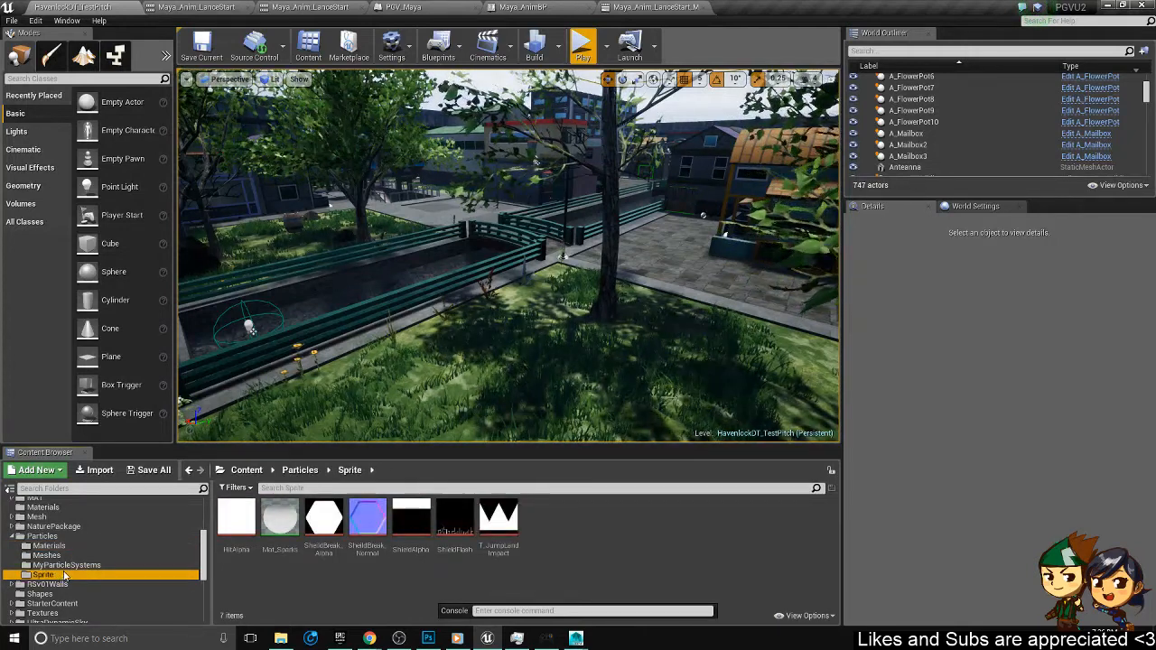
click(60, 565)
click(56, 557)
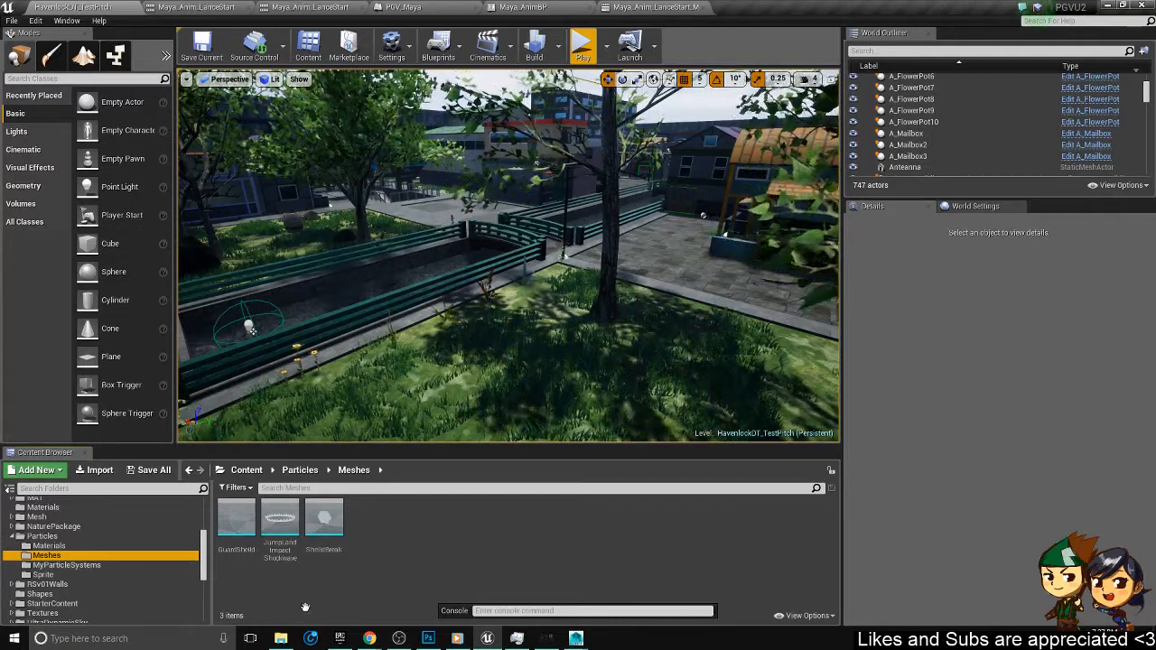
- Review the lance start montage and animation previews and recheck the Particles subfolders for usable effect assets
click(652, 6)
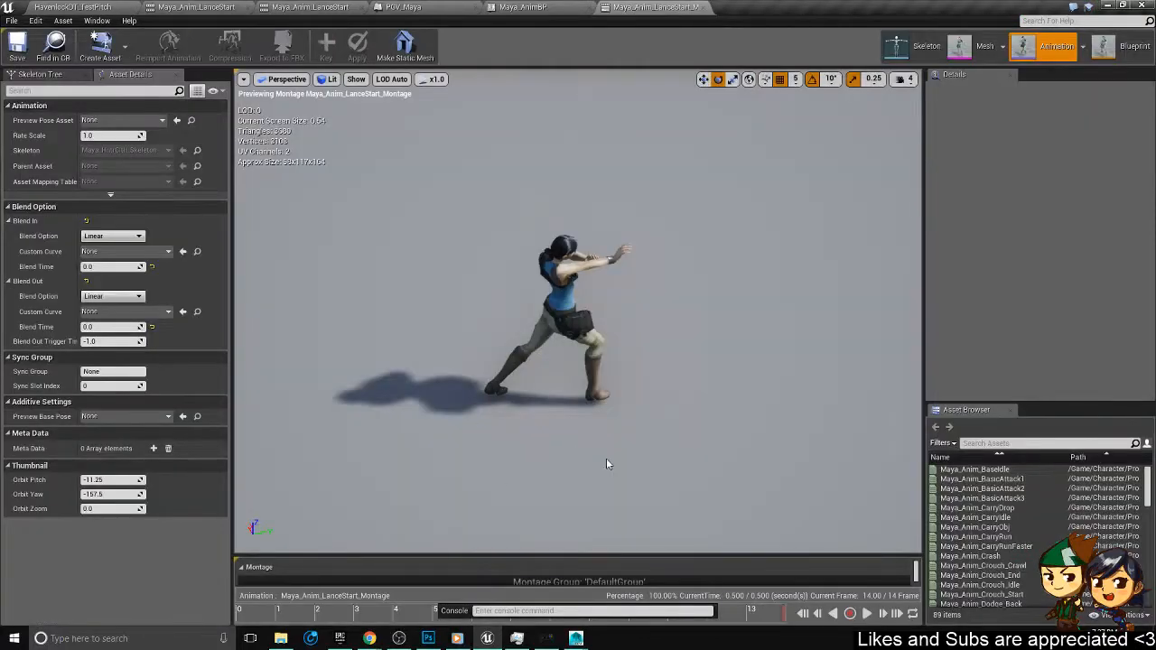
right_drag(578, 311, 628, 329)
click(60, 6)
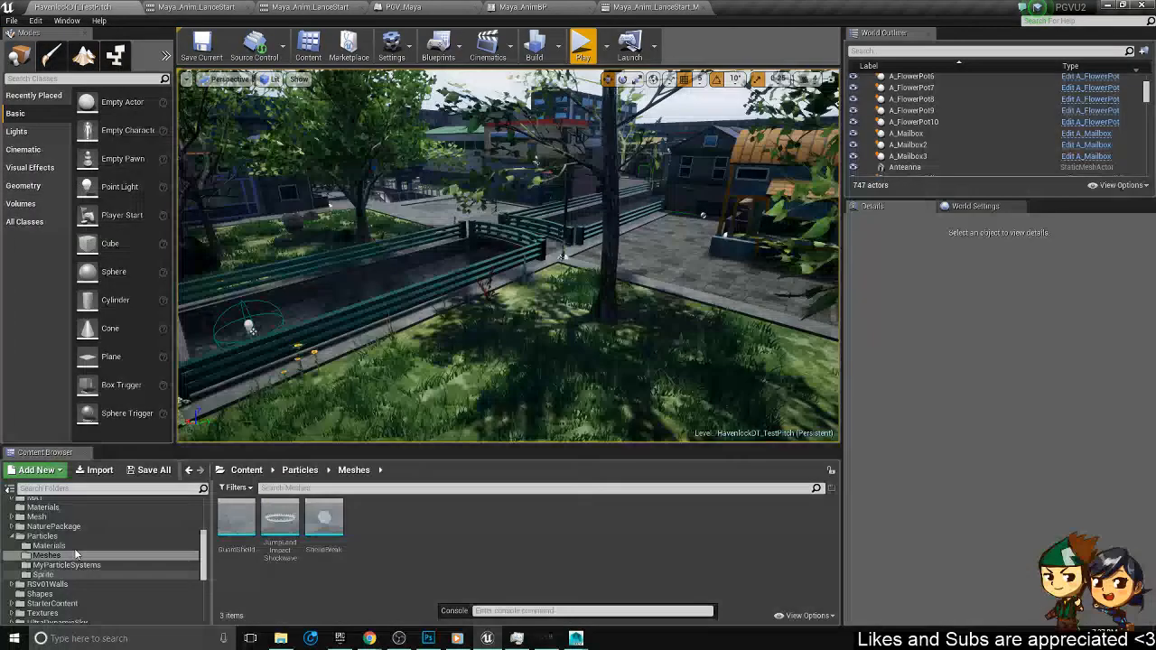
click(65, 565)
click(43, 574)
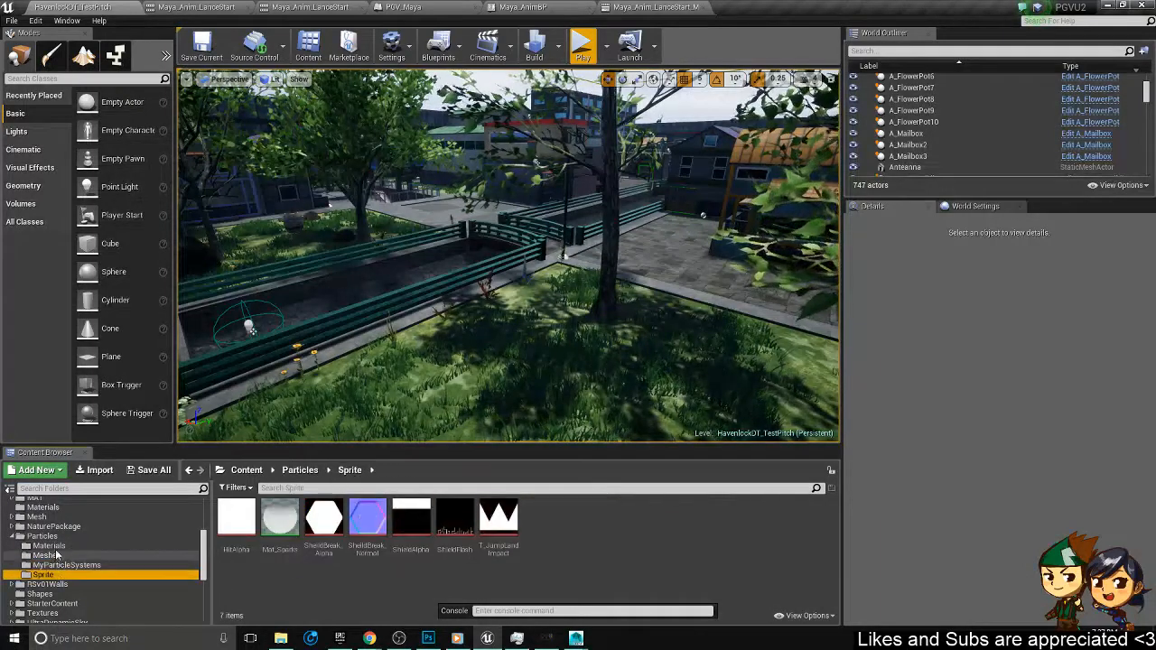
click(50, 547)
click(49, 538)
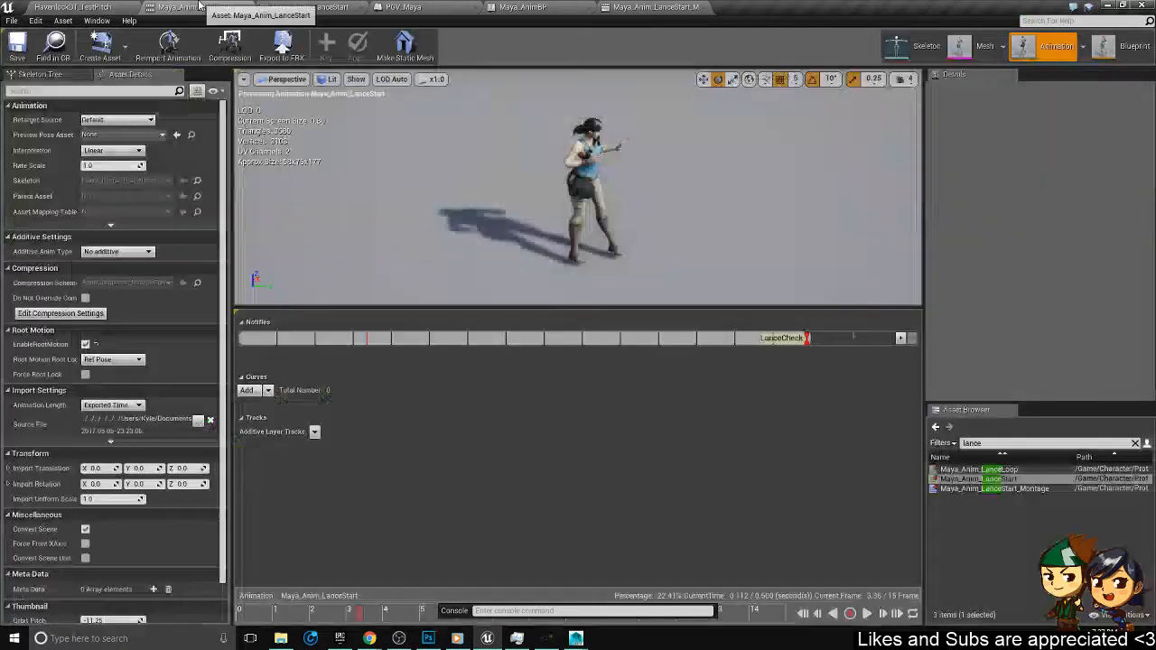
click(196, 7)
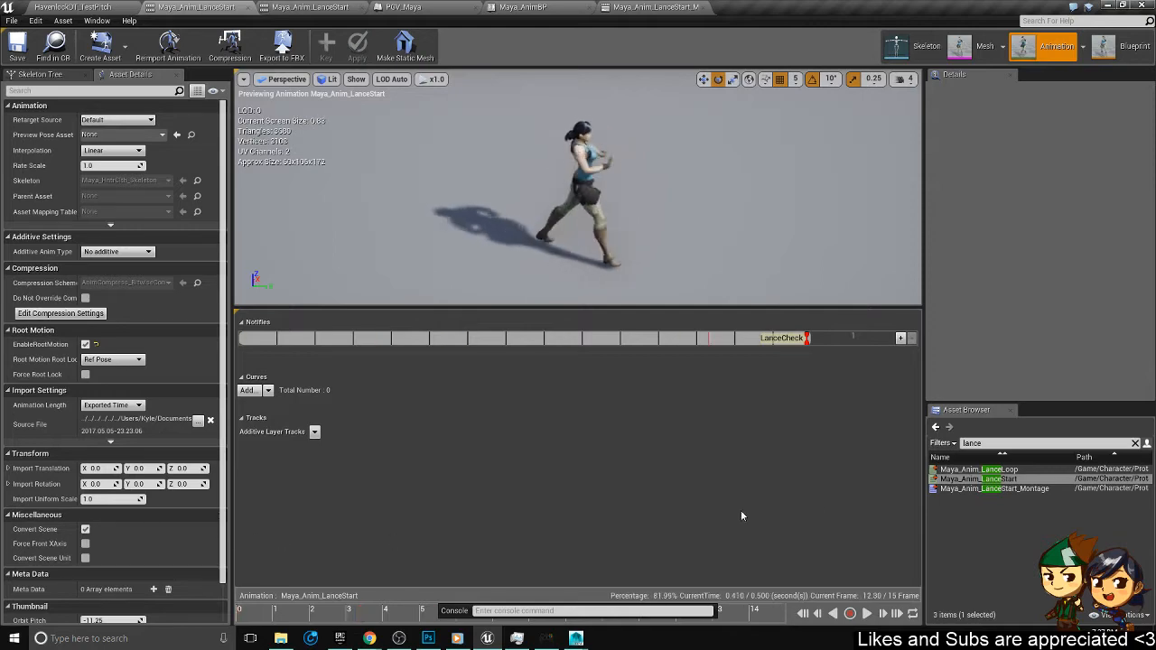
click(68, 7)
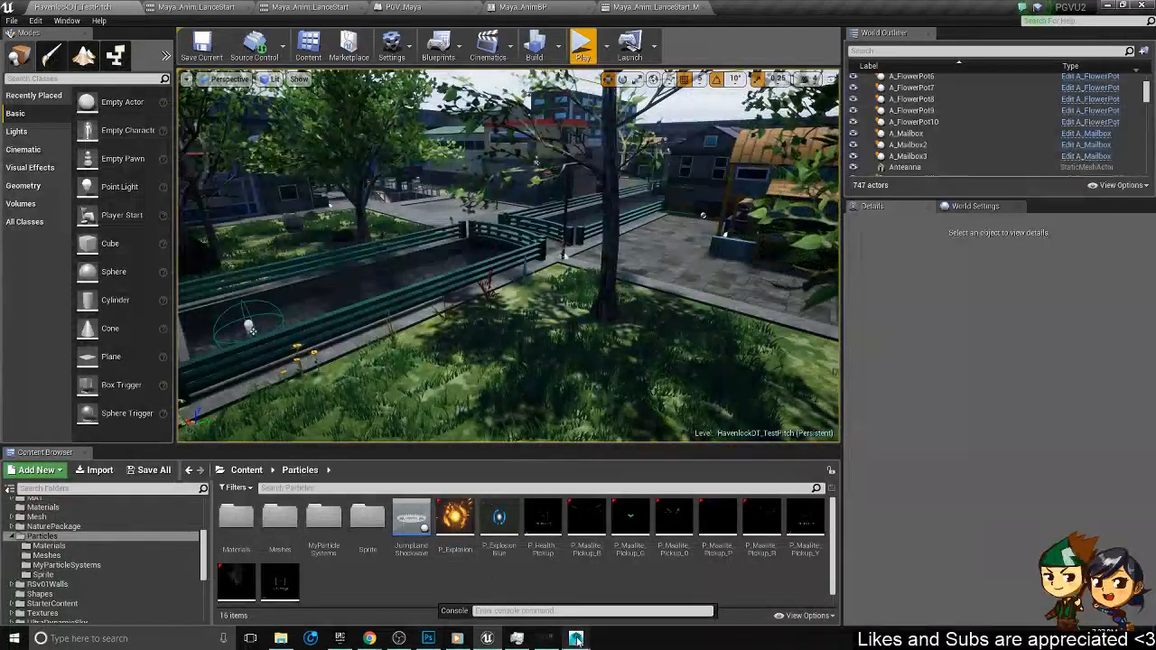
mouse_move(575, 639)
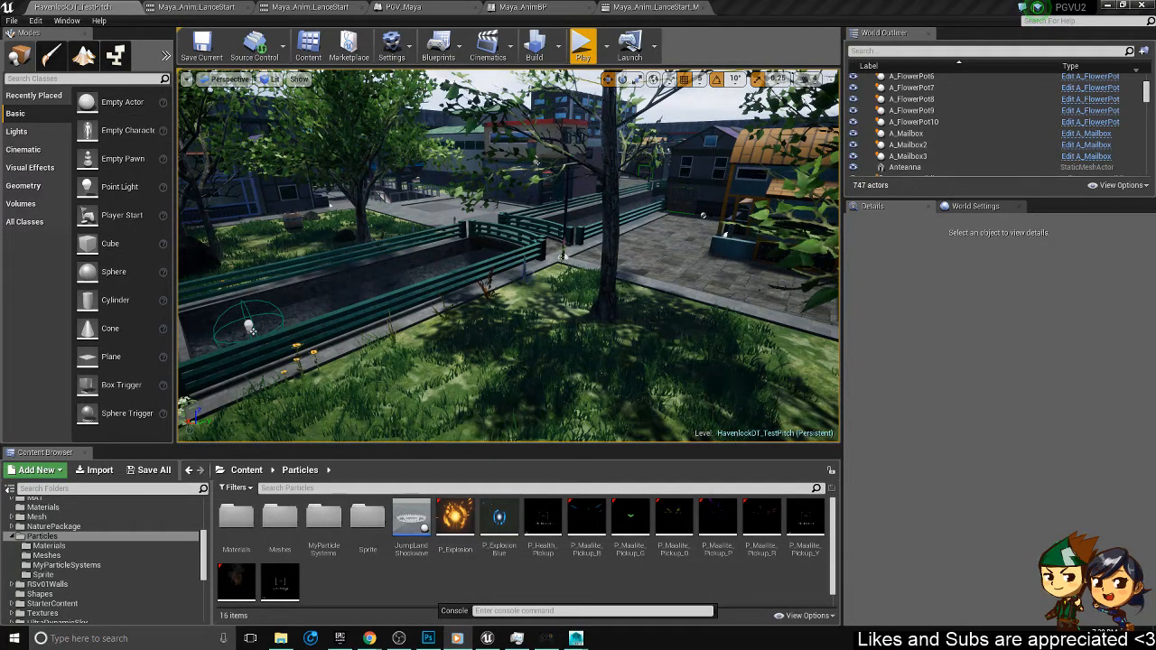
right_drag(578, 343, 483, 343)
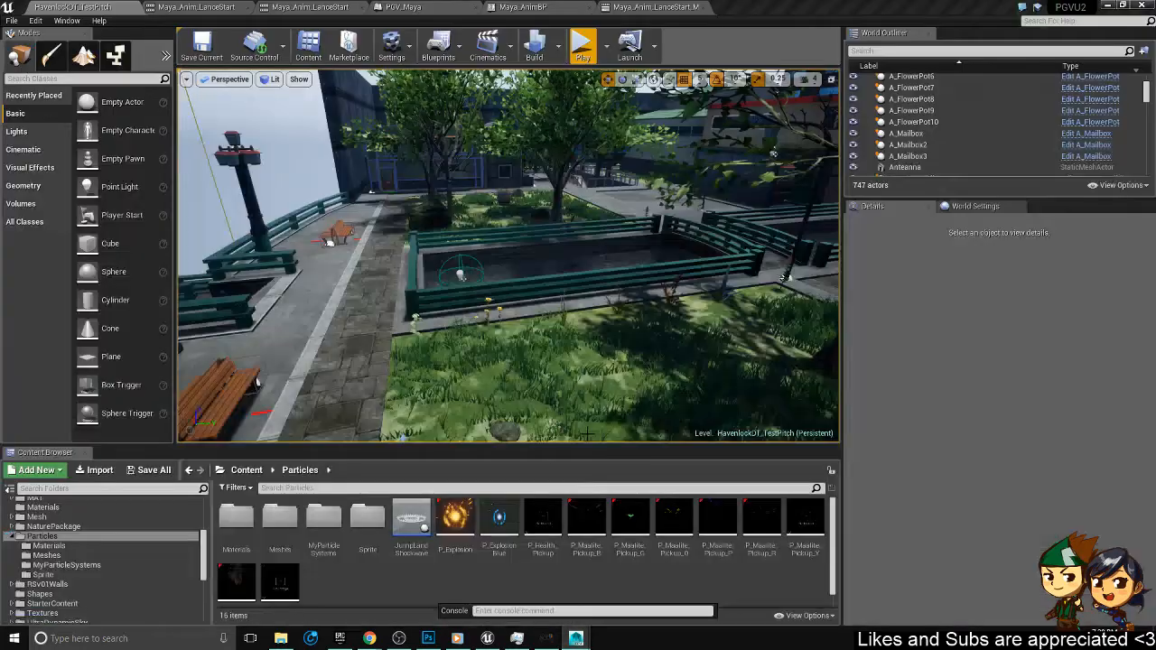
right_drag(527, 347, 562, 347)
scroll(81, 555, up, 4)
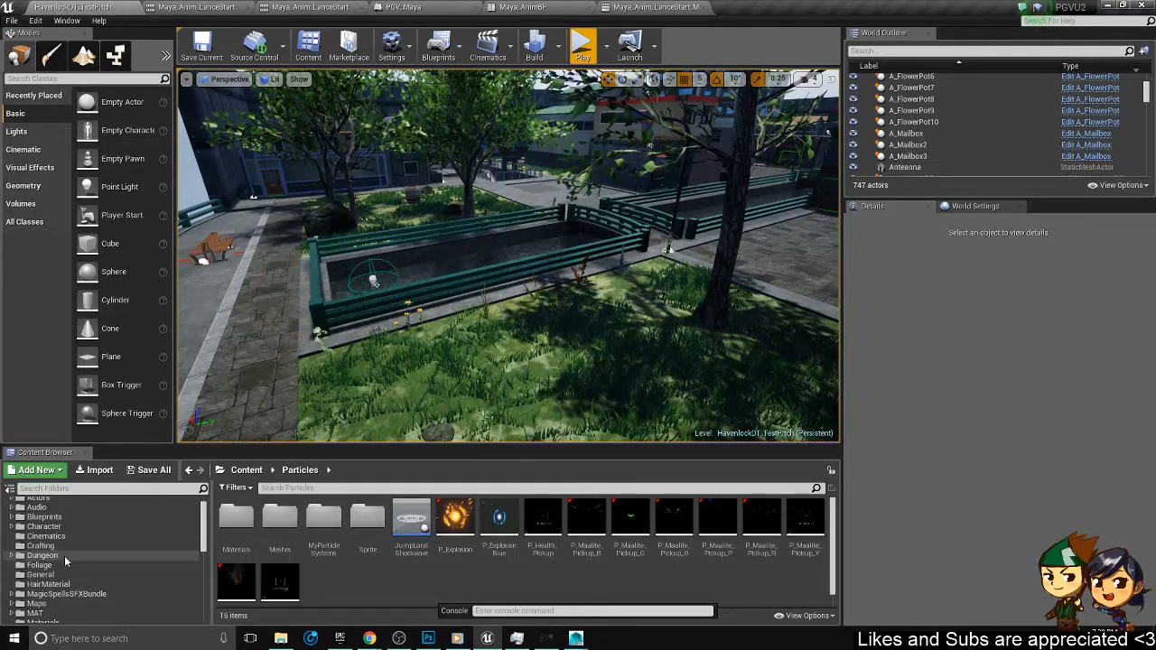
- Close the duplicate Maya_Anim_LanceStart editor and examine the skill stance blend nodes in the Maya_AnimBP Anim Graph
click(334, 8)
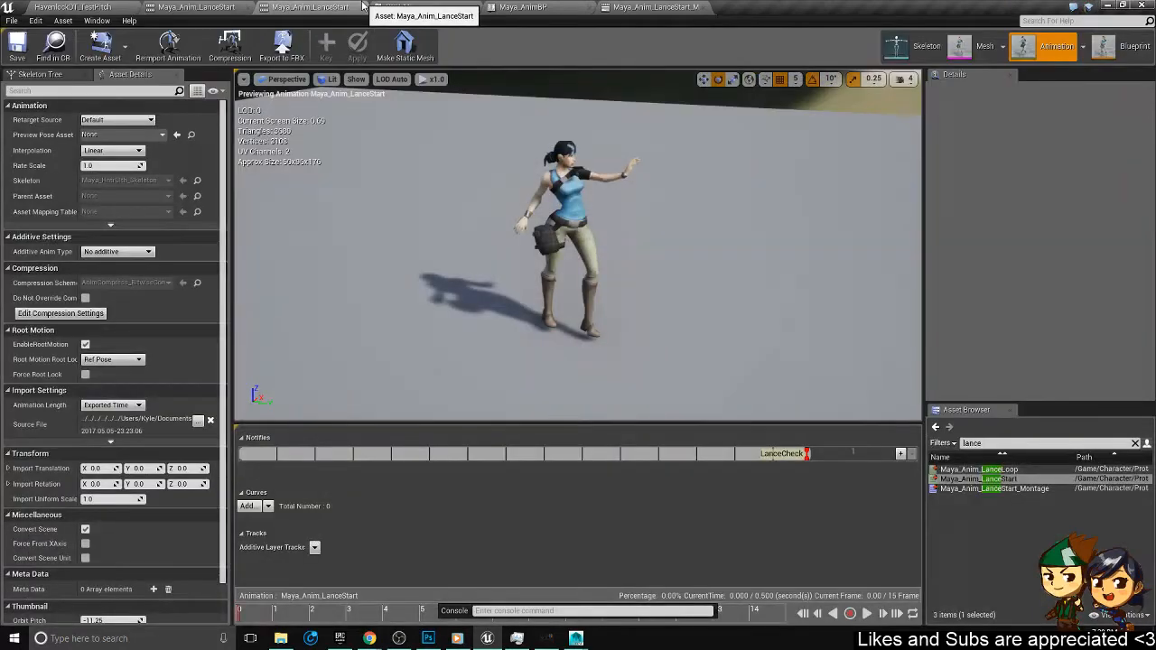
click(362, 7)
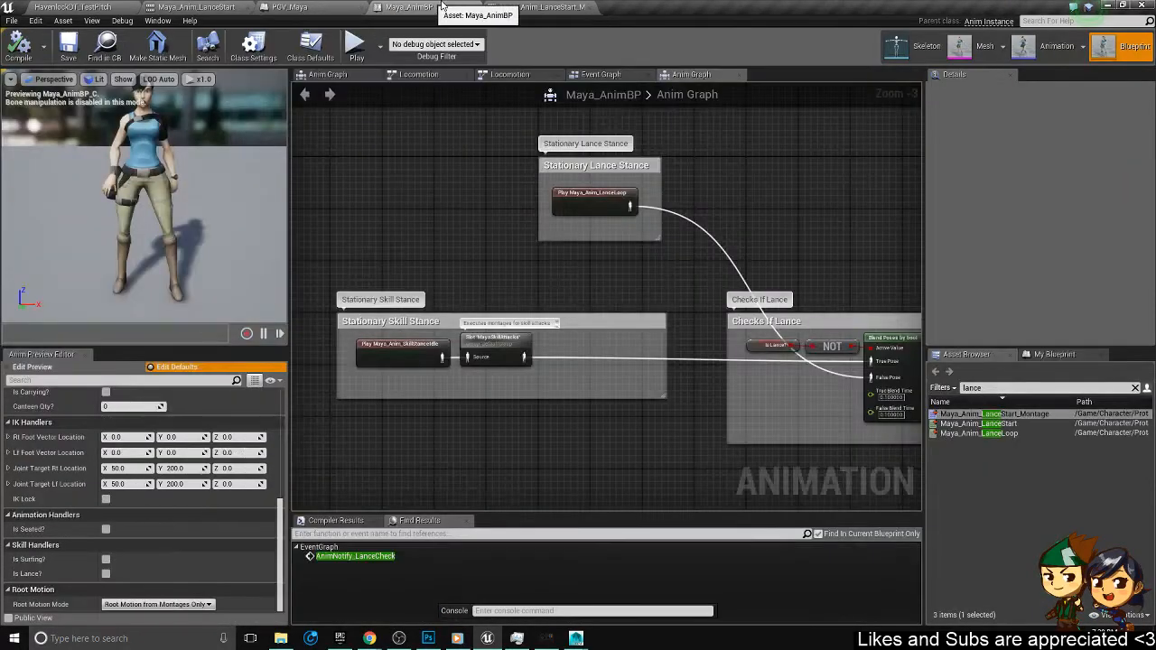
right_drag(871, 156, 555, 155)
scroll(668, 390, down, 1)
right_drag(669, 390, 487, 305)
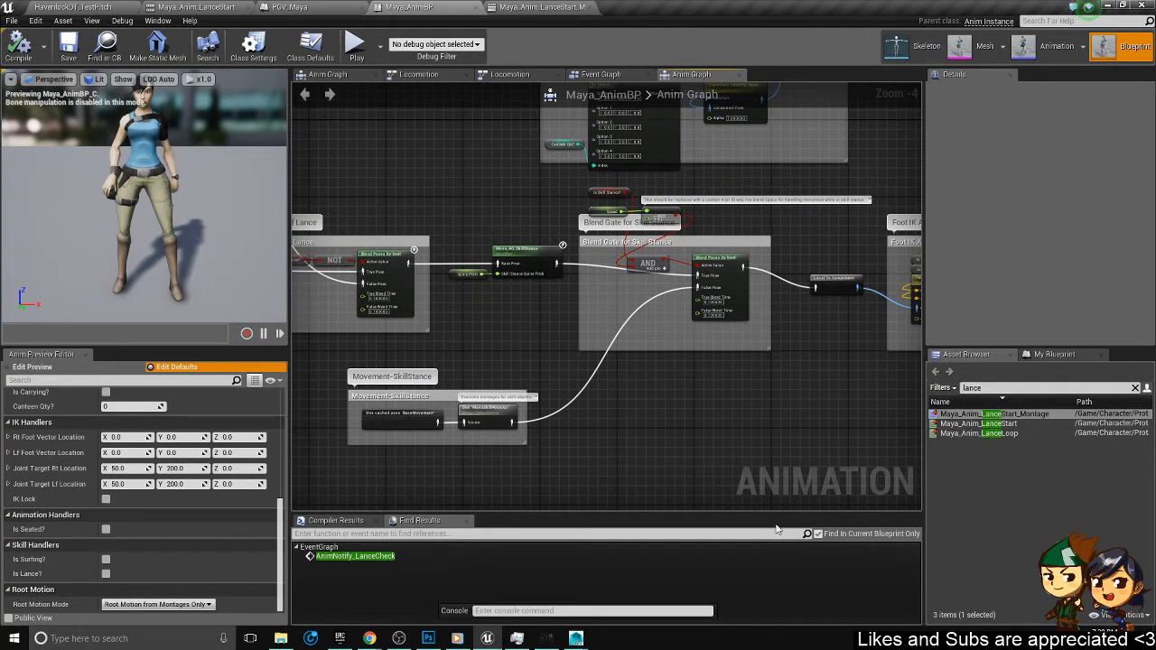
click(428, 639)
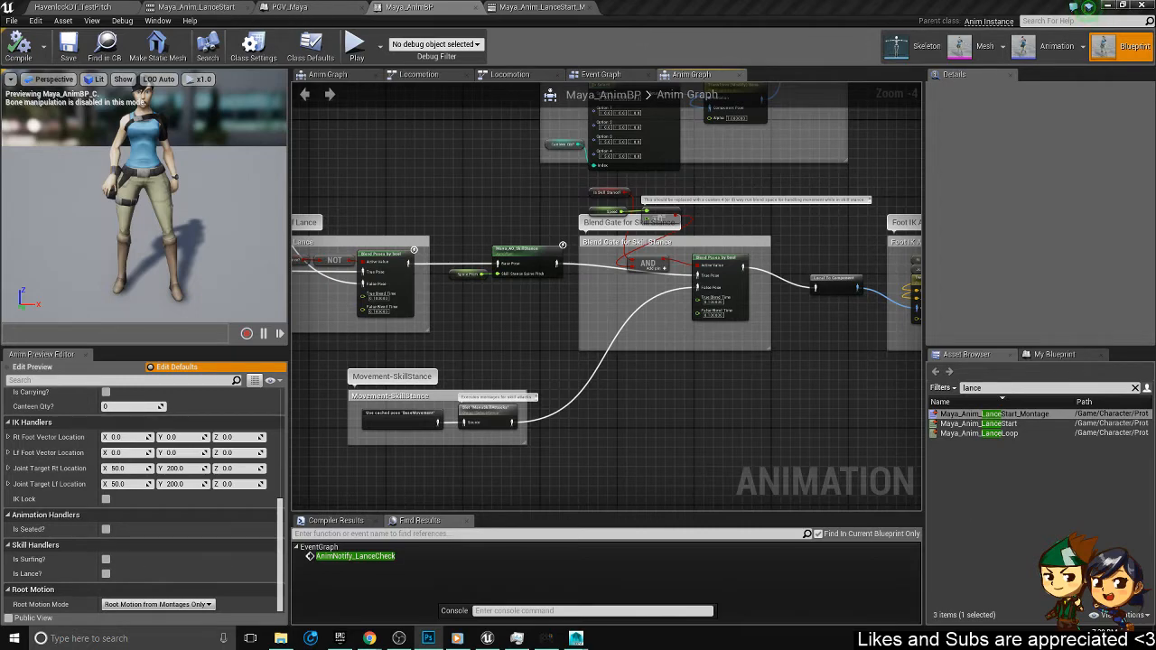
click(88, 6)
click(289, 6)
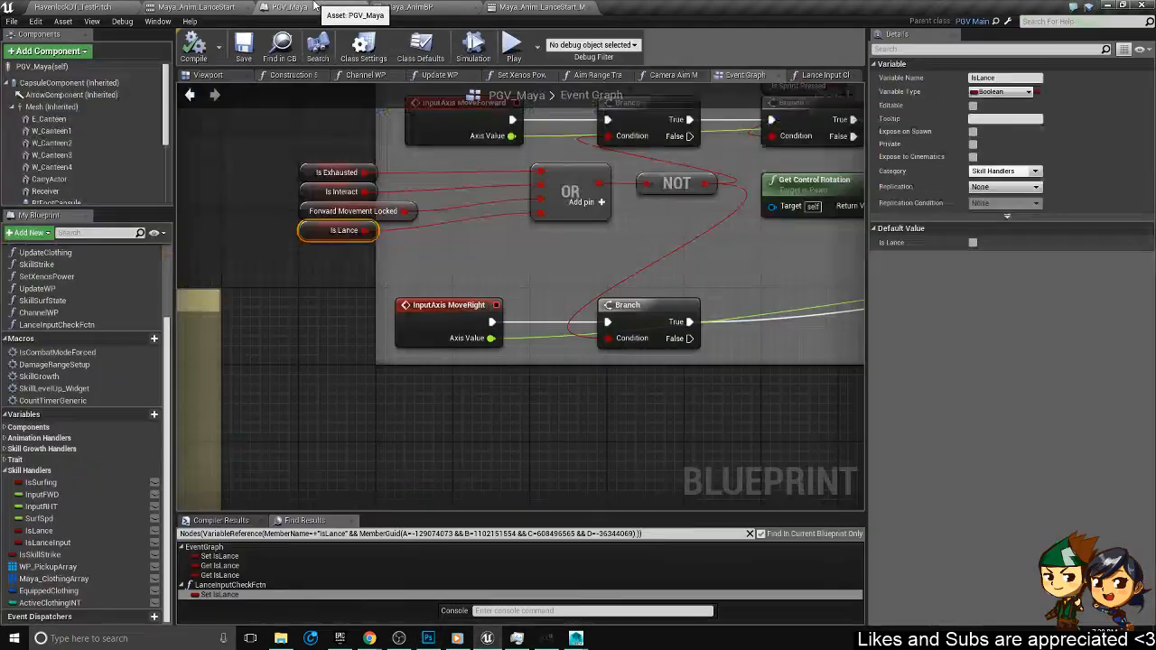
click(422, 6)
click(532, 7)
click(422, 6)
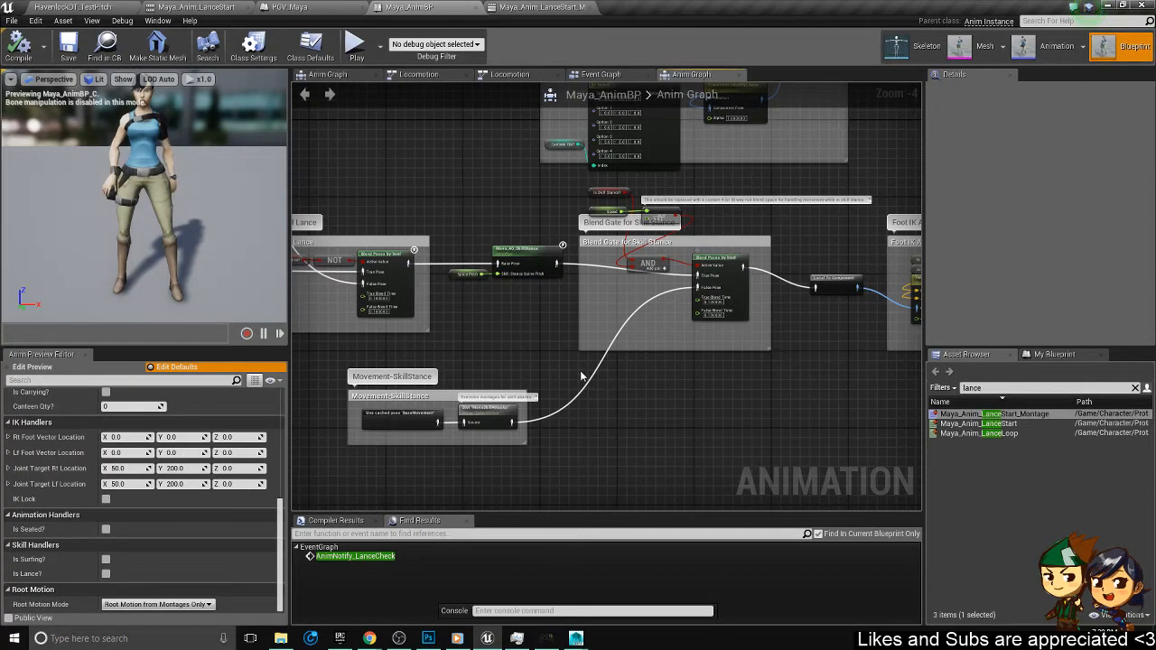
click(496, 6)
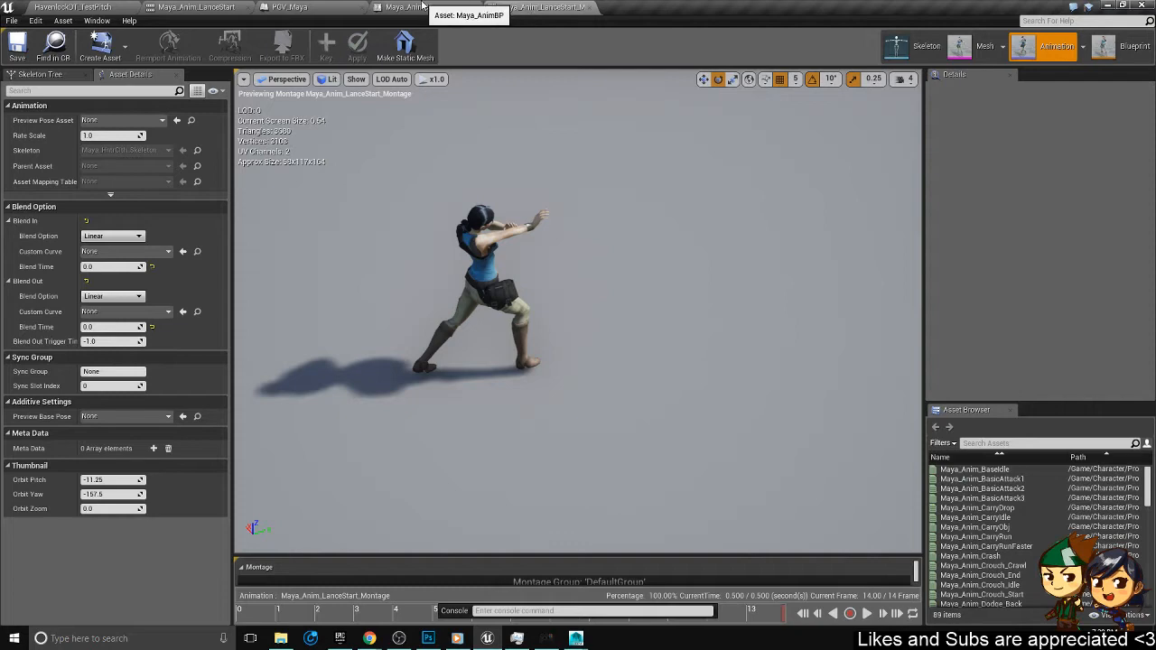
- Move the Lance Conditions group and its adjacent node to an emptier area of the PGV_Maya Event Graph
click(328, 6)
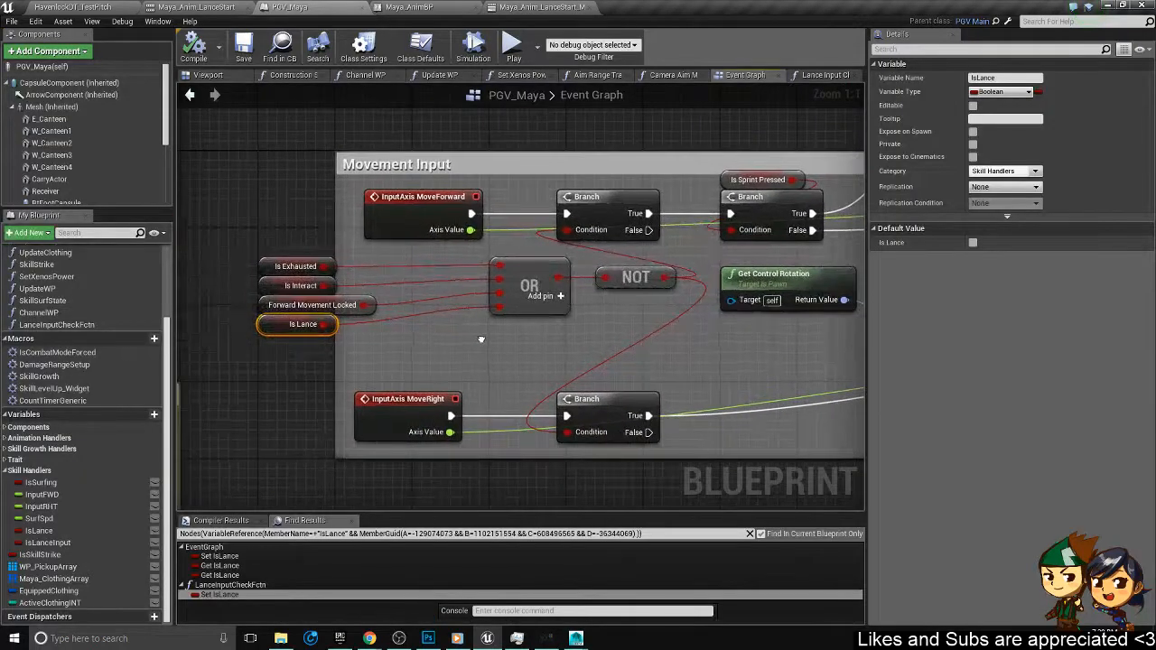
scroll(482, 339, down, 6)
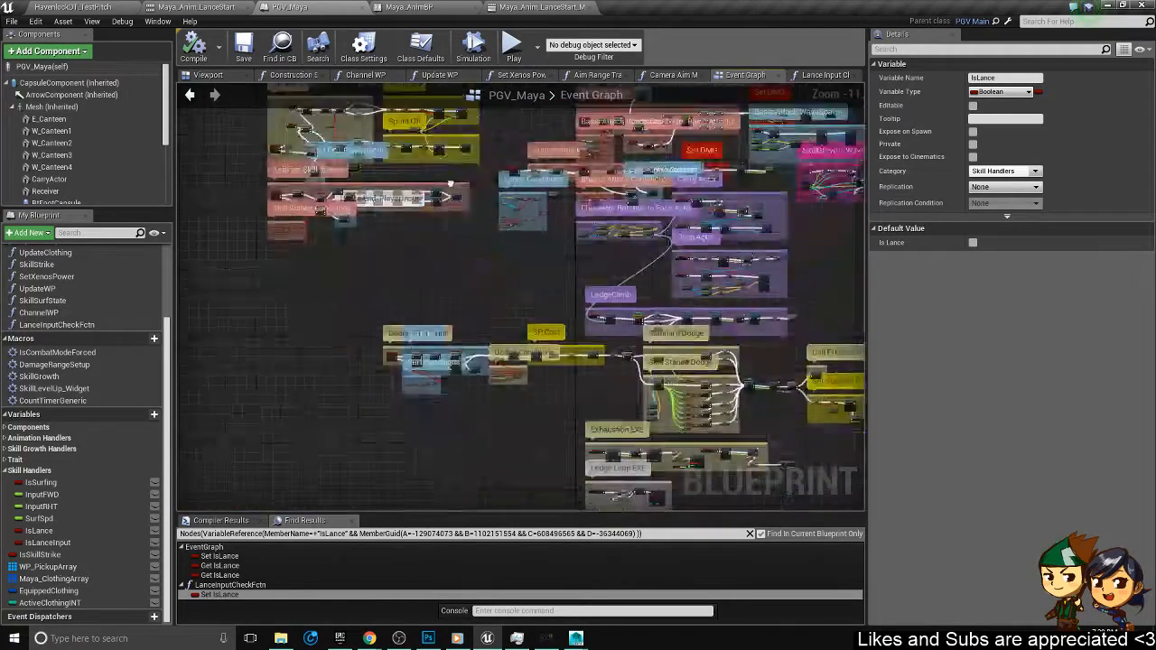
scroll(437, 344, up, 3)
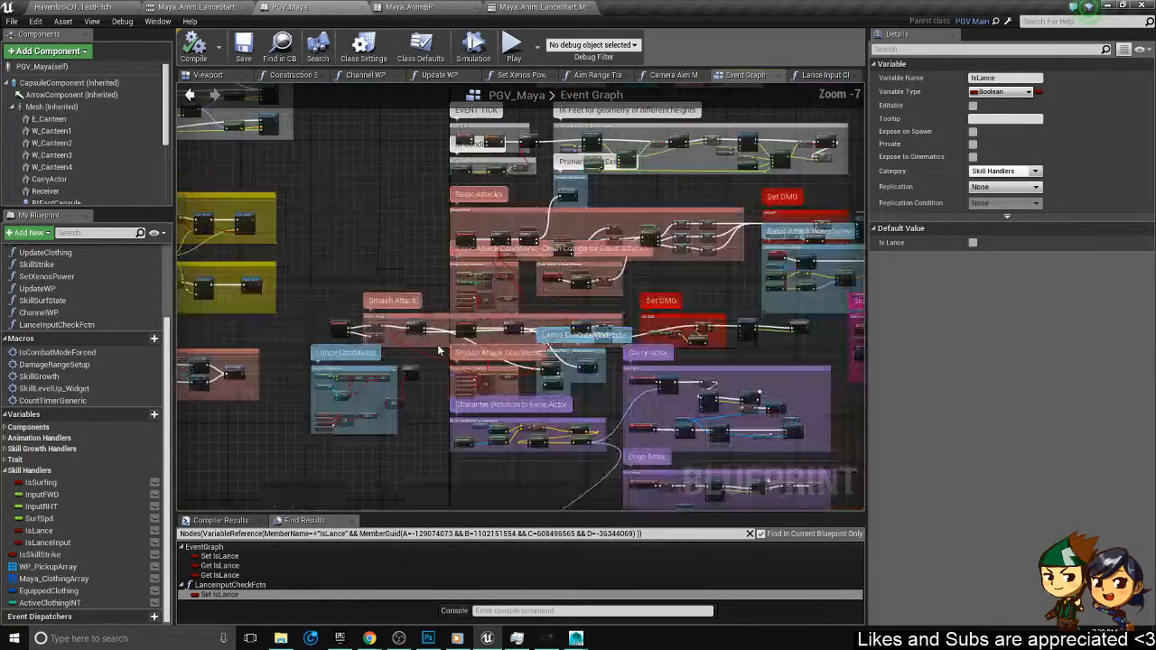
scroll(376, 388, up, 2)
right_drag(391, 366, 423, 268)
scroll(413, 242, down, 3)
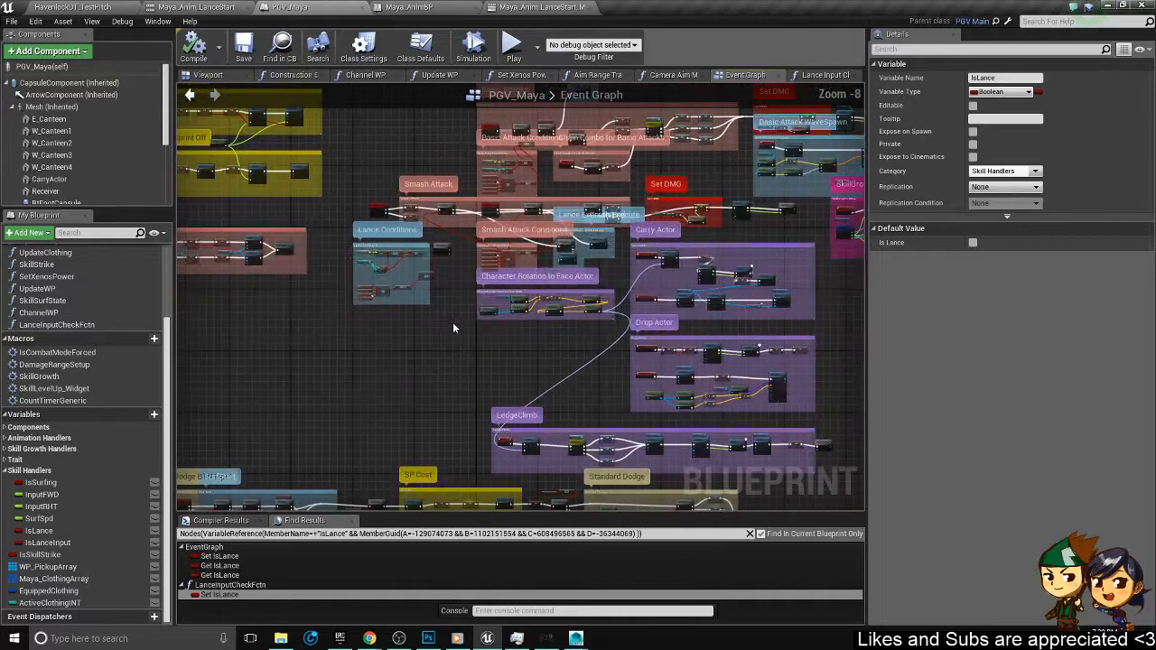
drag(452, 322, 337, 242)
drag(389, 280, 518, 433)
scroll(508, 361, up, 5)
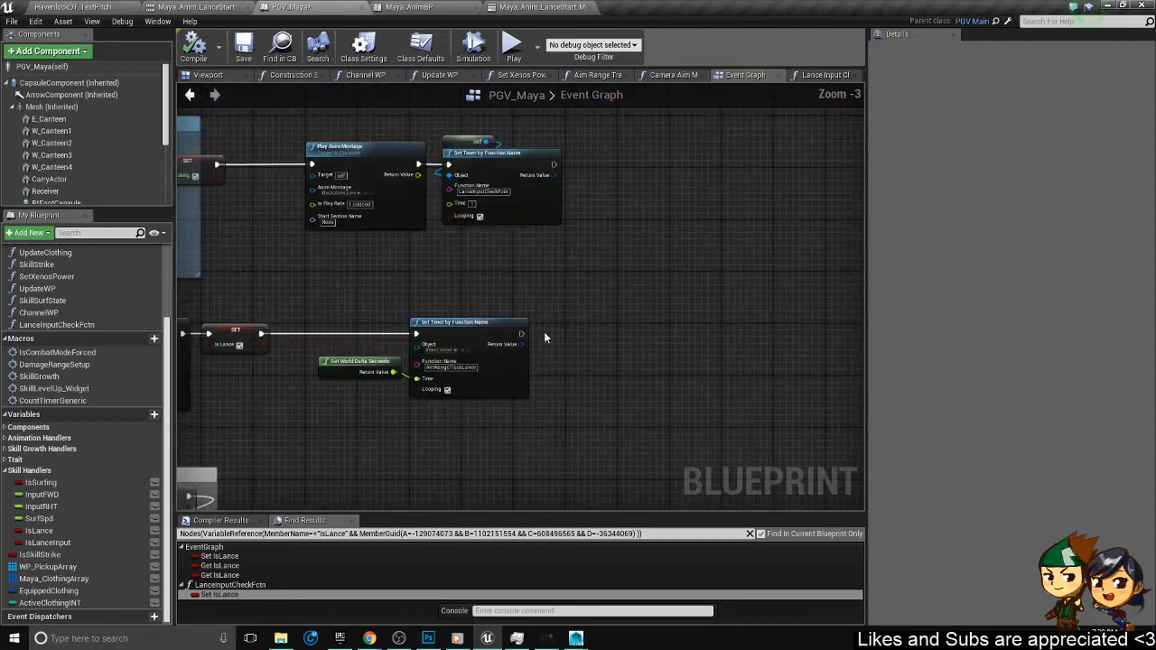
- Review the lance montage and timer nodes and the LanceInputCheck event chain in the Event Graph
right_drag(474, 242, 472, 273)
scroll(666, 294, up, 3)
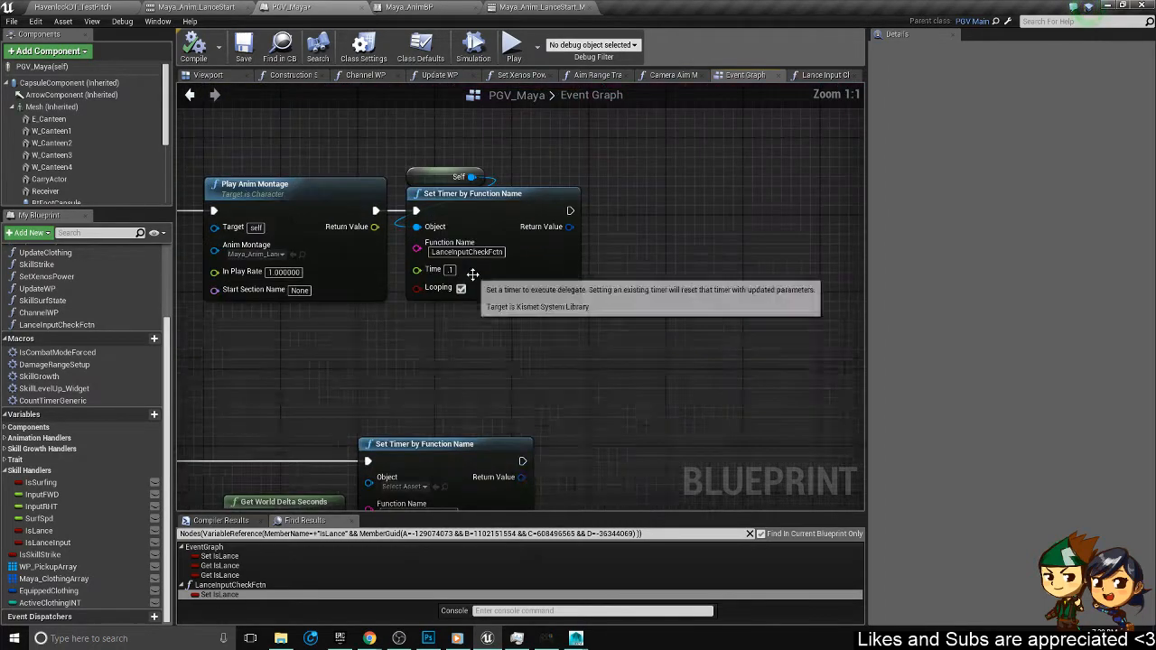
scroll(468, 331, down, 3)
right_drag(309, 439, 645, 330)
scroll(529, 388, up, 2)
right_drag(549, 403, 735, 344)
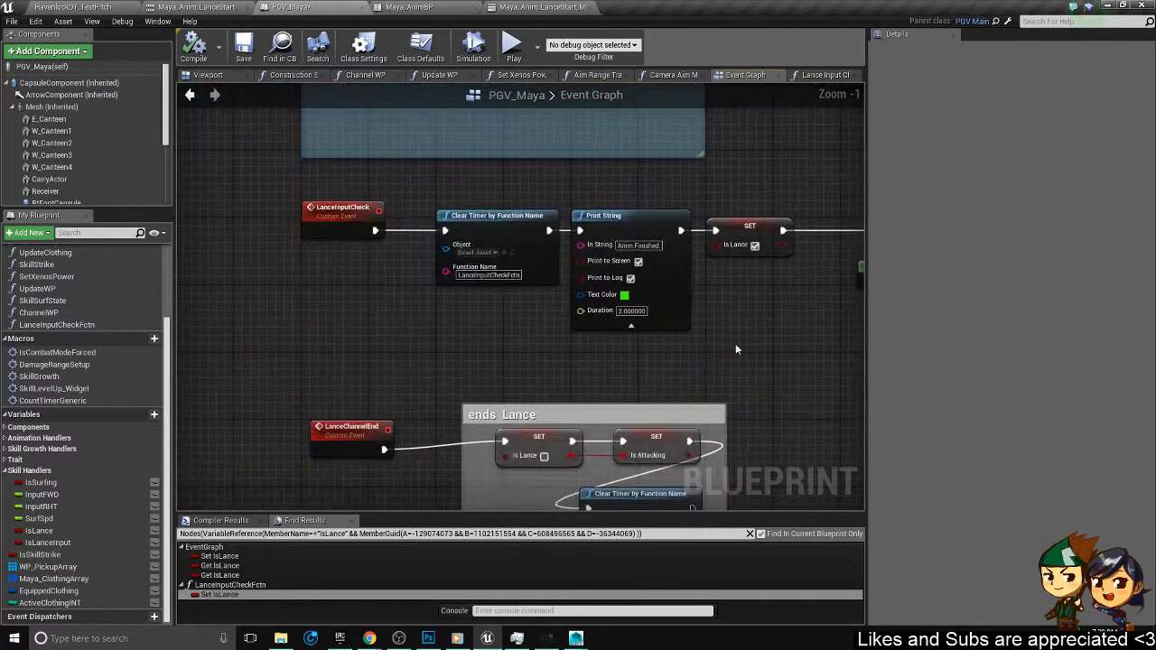
drag(737, 342, 359, 202)
scroll(488, 307, down, 2)
right_drag(617, 380, 572, 302)
scroll(563, 332, up, 1)
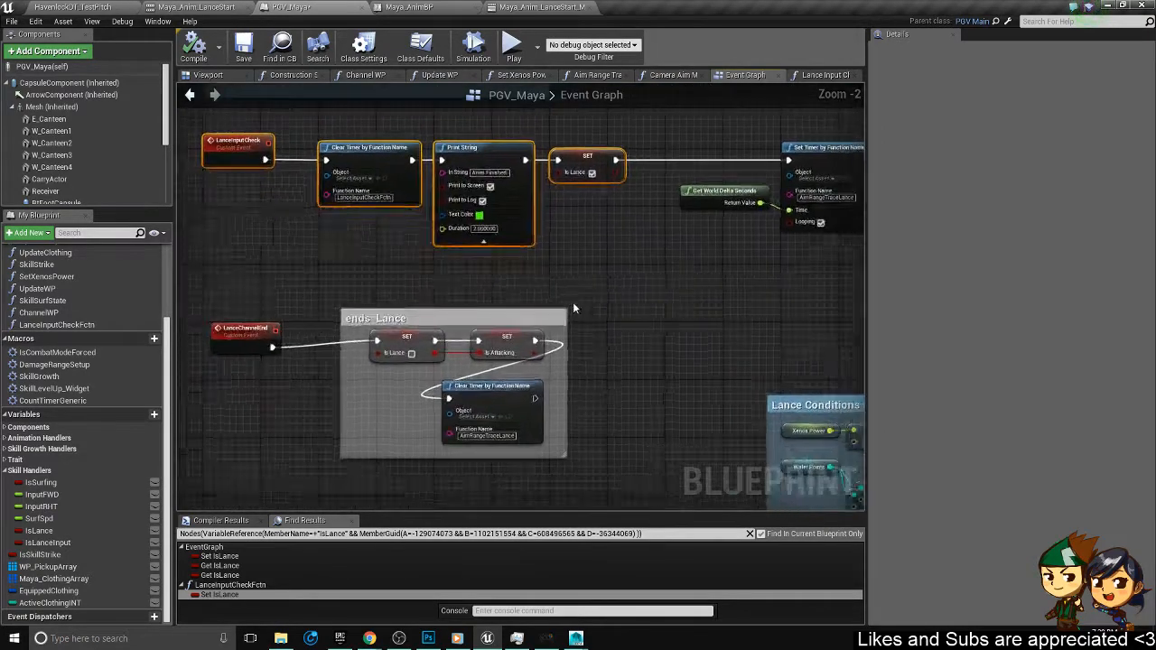
- Examine the LanceChannelEnd event, the ends Lance group and the timer node that calls AimRangeTraceLance
scroll(573, 301, down, 1)
click(275, 346)
scroll(402, 236, down, 3)
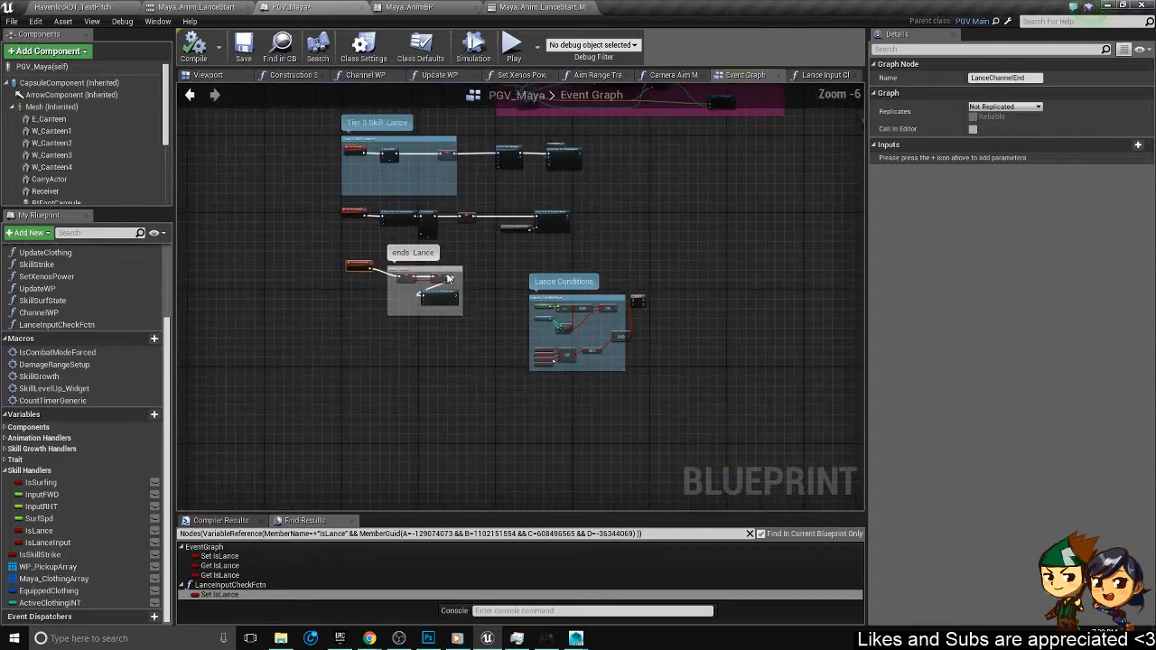
scroll(468, 267, up, 3)
right_drag(728, 157, 575, 251)
scroll(576, 251, up, 3)
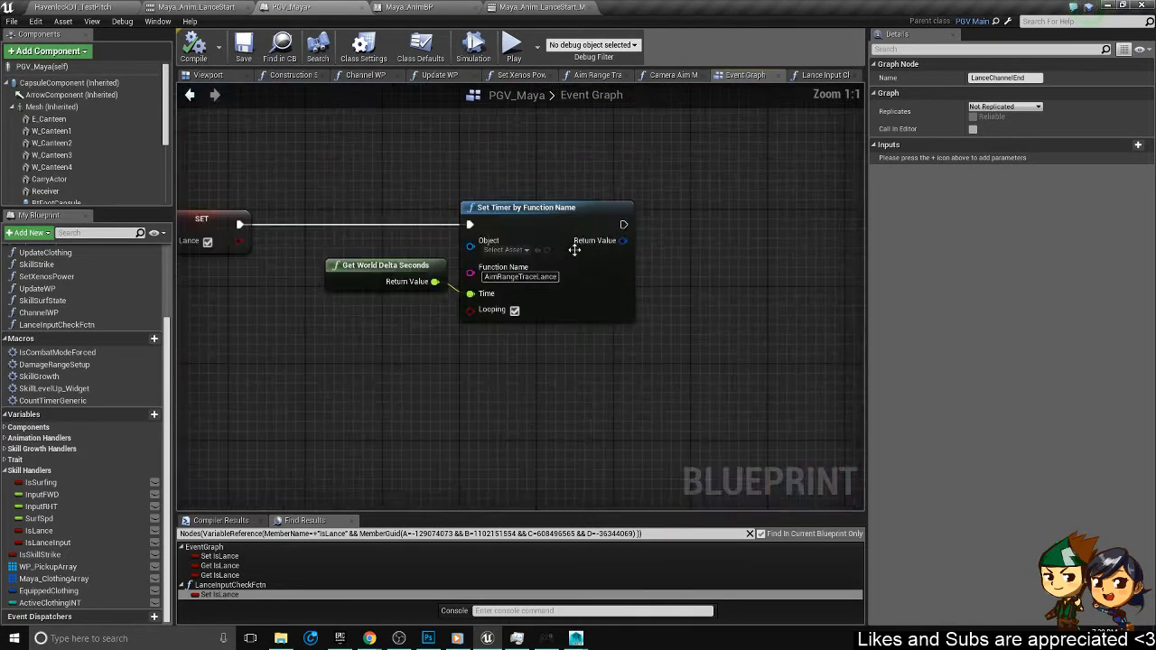
click(607, 273)
scroll(536, 293, down, 4)
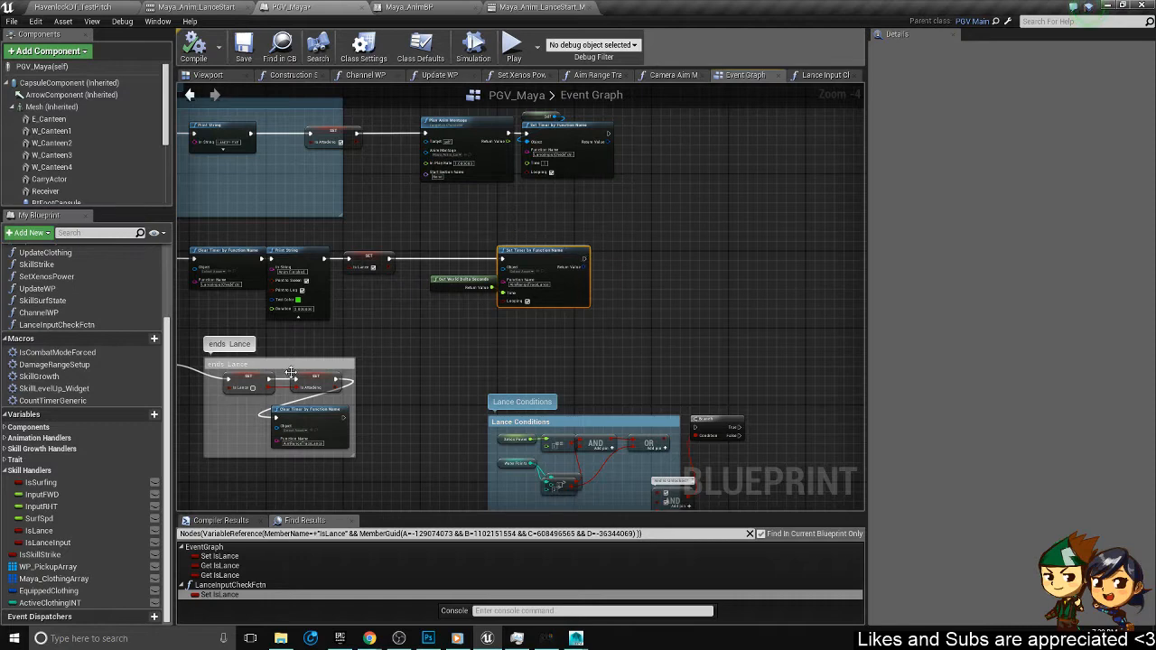
scroll(85, 362, up, 3)
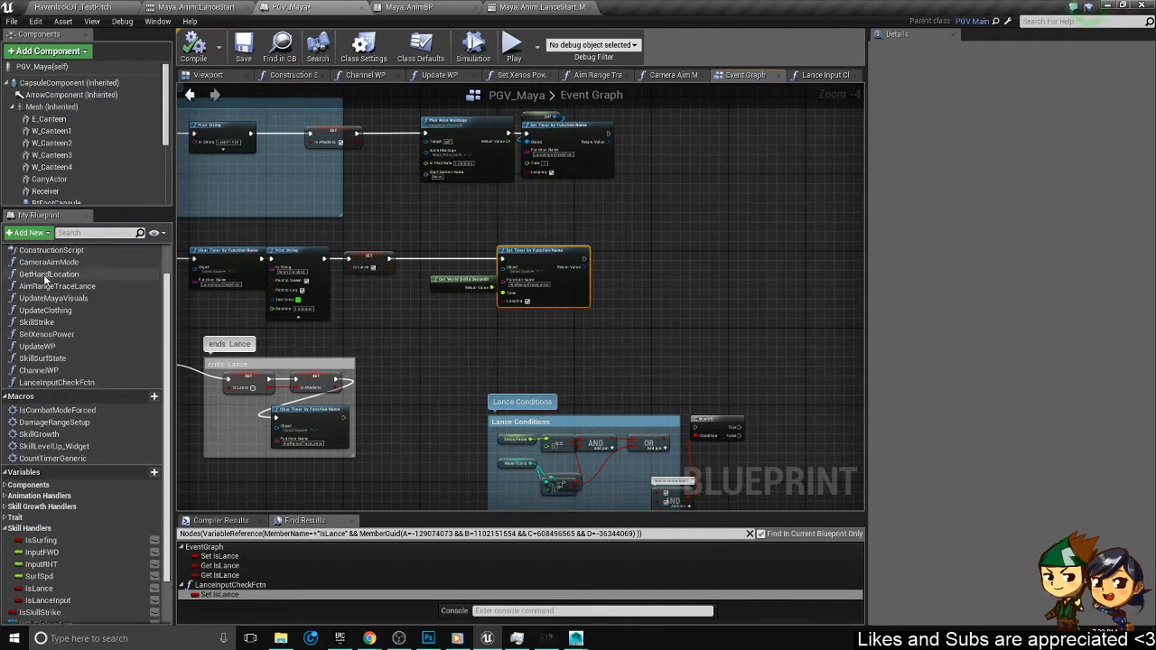
- Close the unneeded function graphs, including Lance Input Check Fctn, Set Xenos Power, Update WP and Channel WP, and return to the Event Graph
click(598, 75)
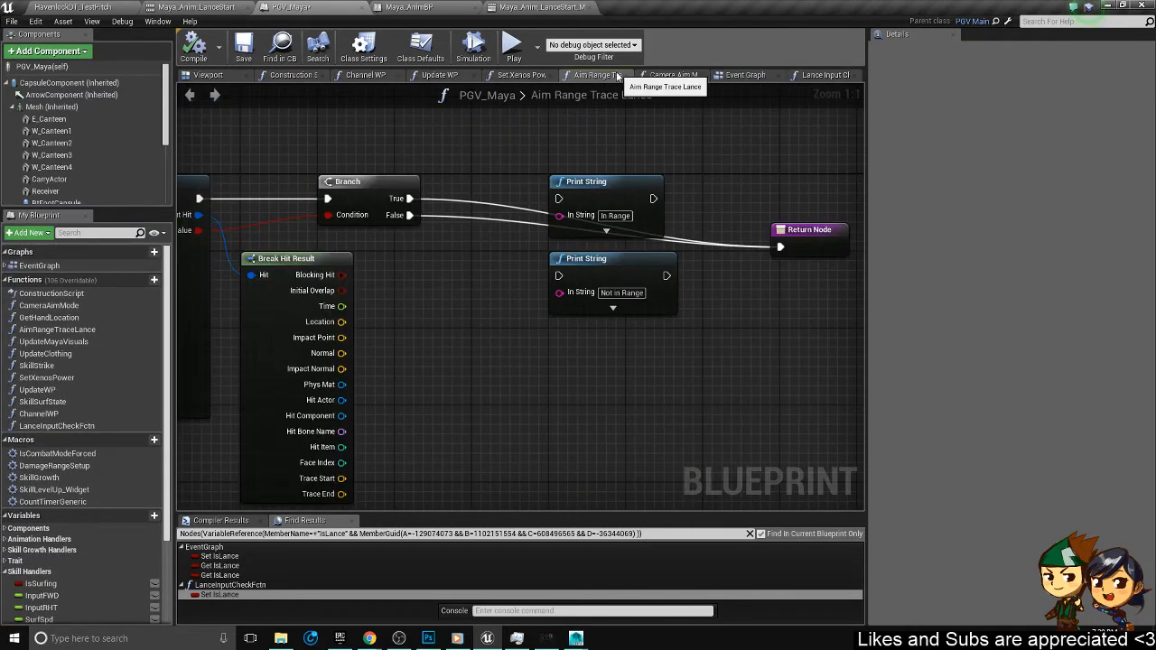
click(826, 75)
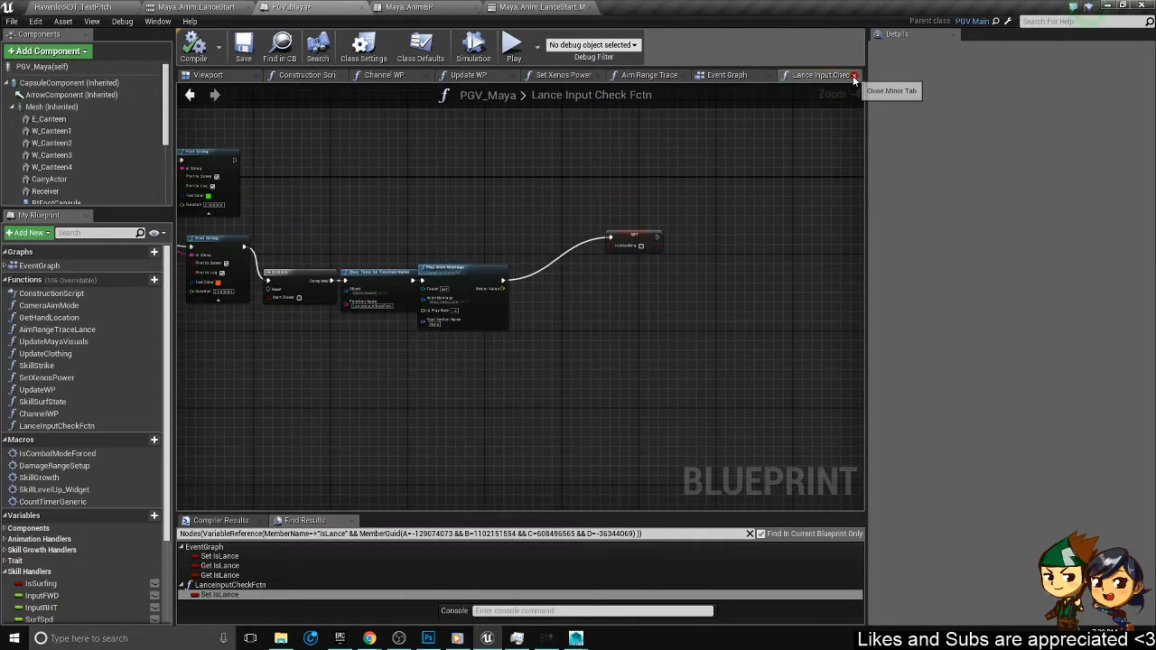
click(849, 75)
click(578, 75)
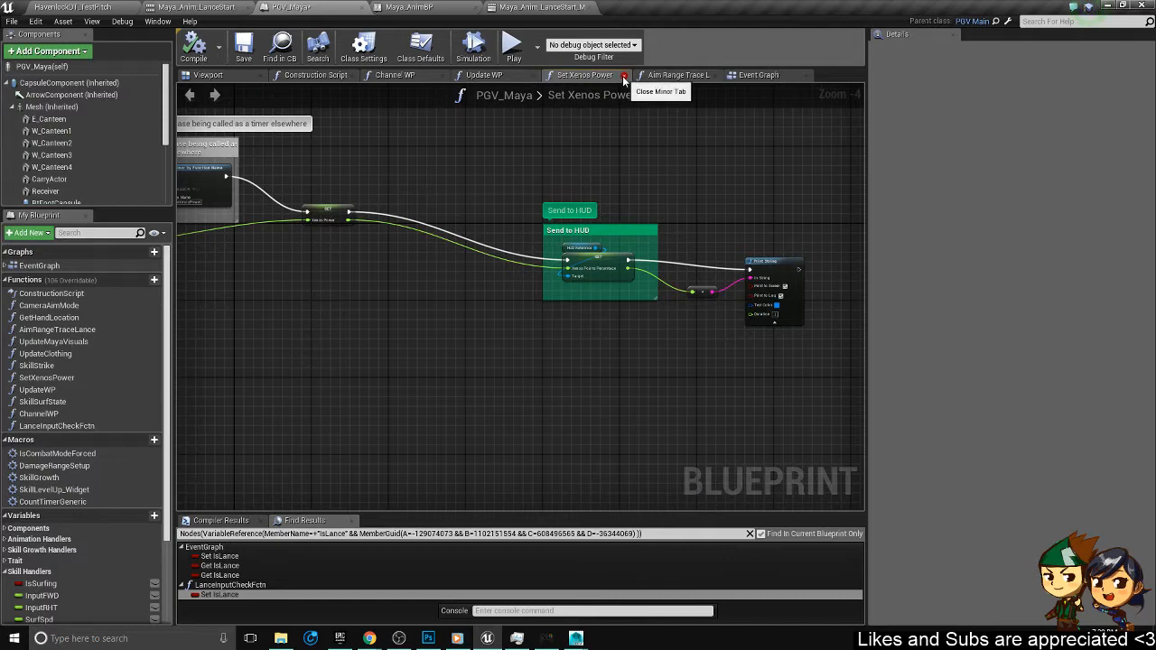
click(624, 75)
click(535, 75)
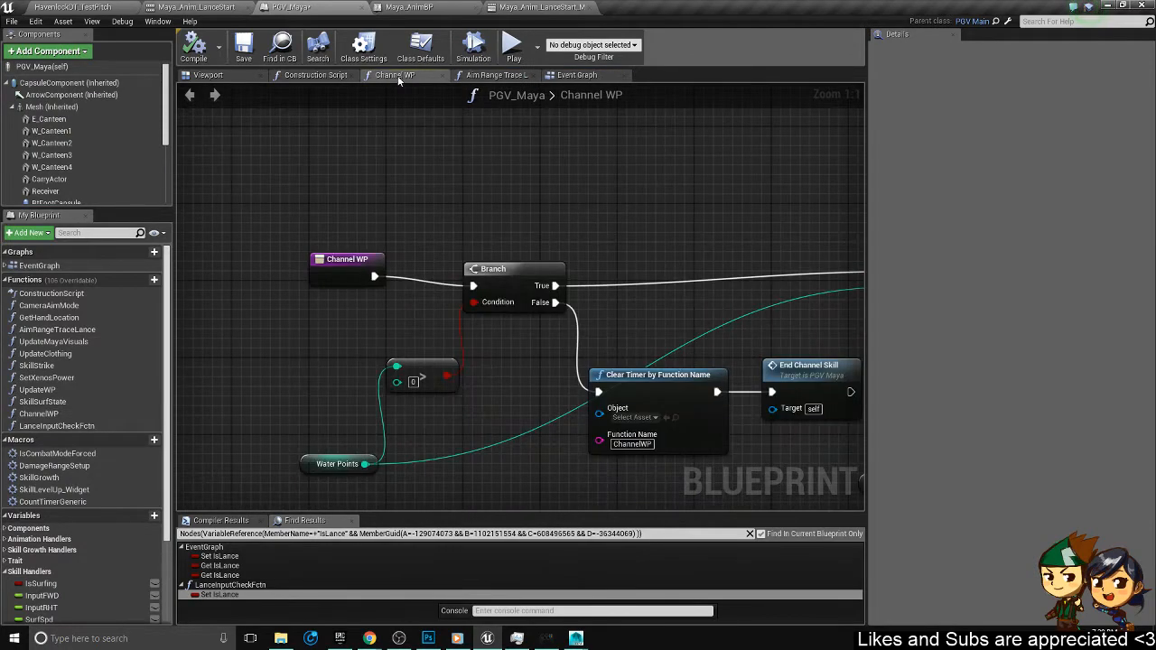
click(437, 76)
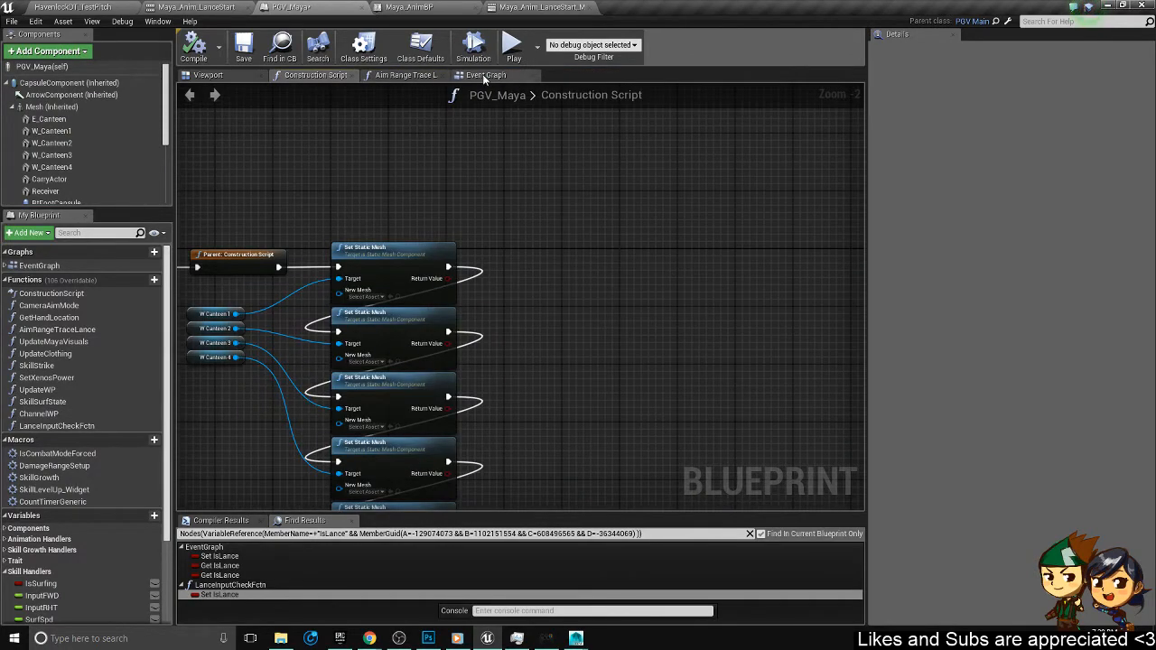
click(485, 76)
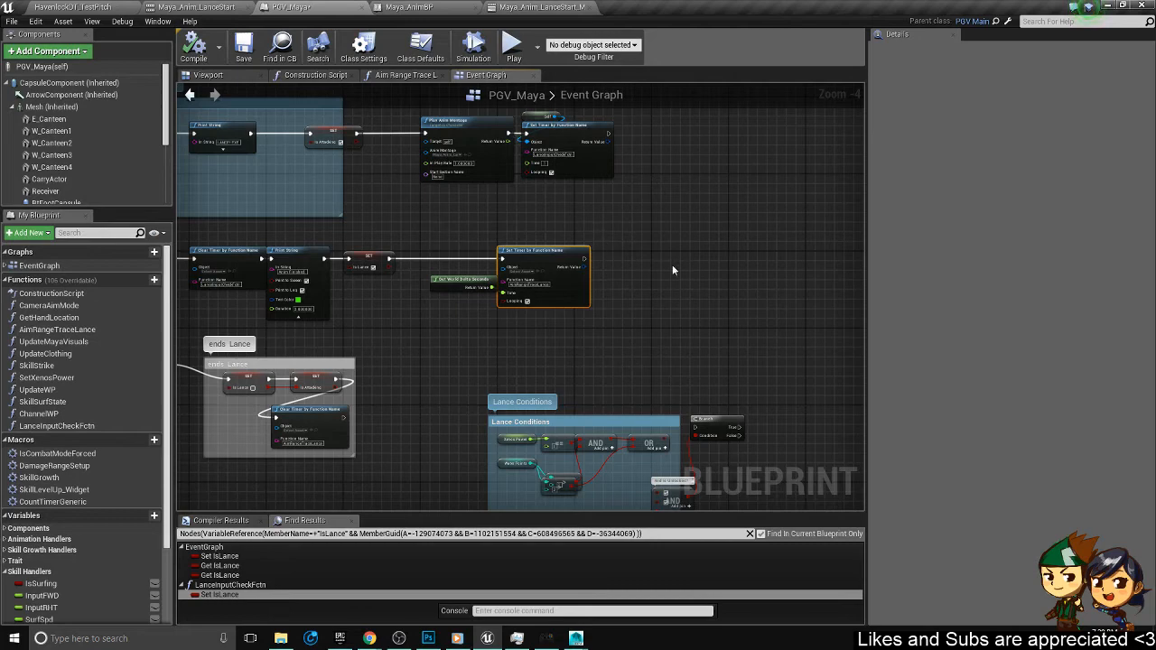
- Line up the LanceChannelEnd event and the ends Lance group beneath the LanceInputCheck chain, tidying the group's Clear Timer by Function Name node
scroll(672, 264, up, 3)
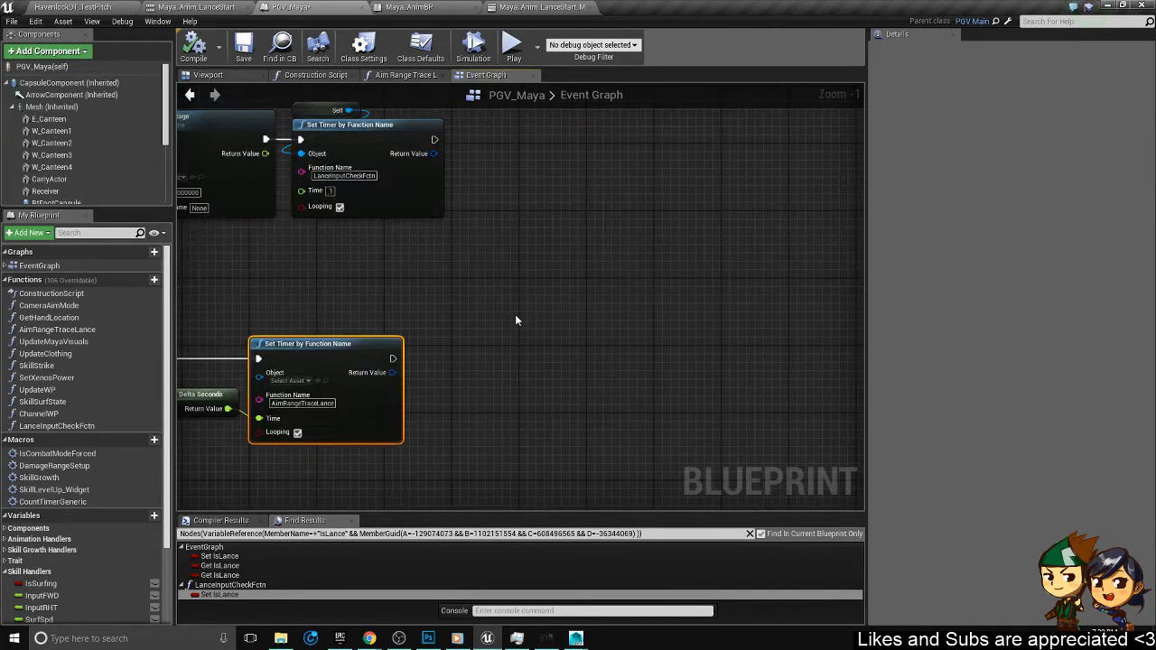
scroll(515, 315, down, 1)
right_drag(515, 314, 641, 321)
right_drag(376, 383, 655, 172)
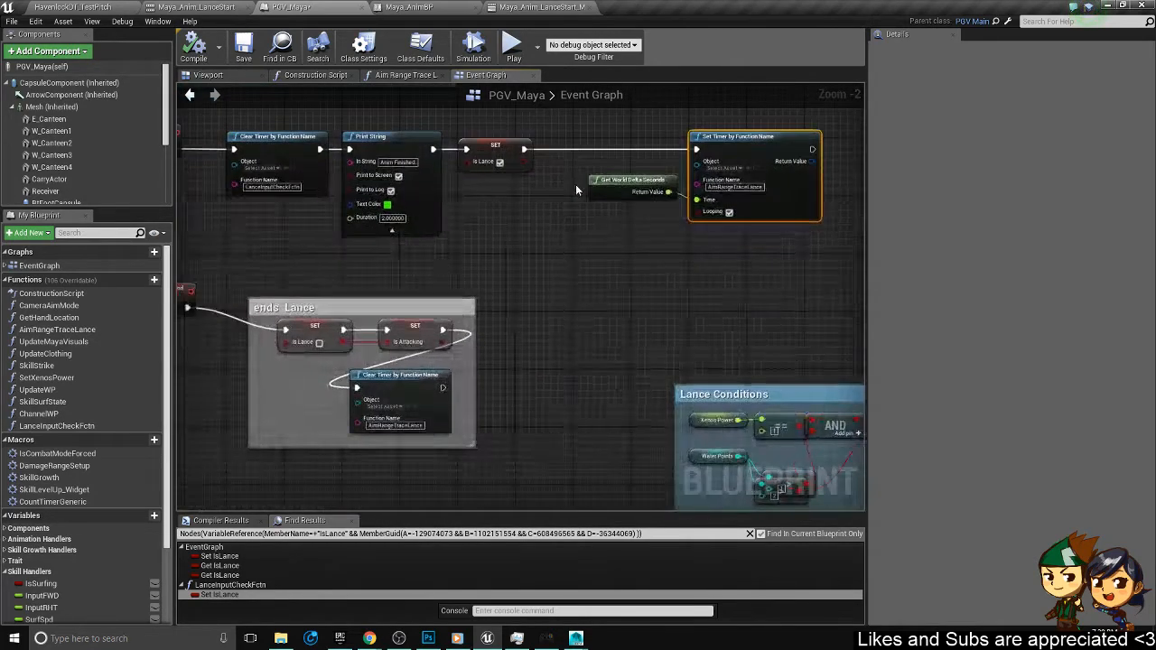
scroll(512, 251, down, 2)
click(351, 348)
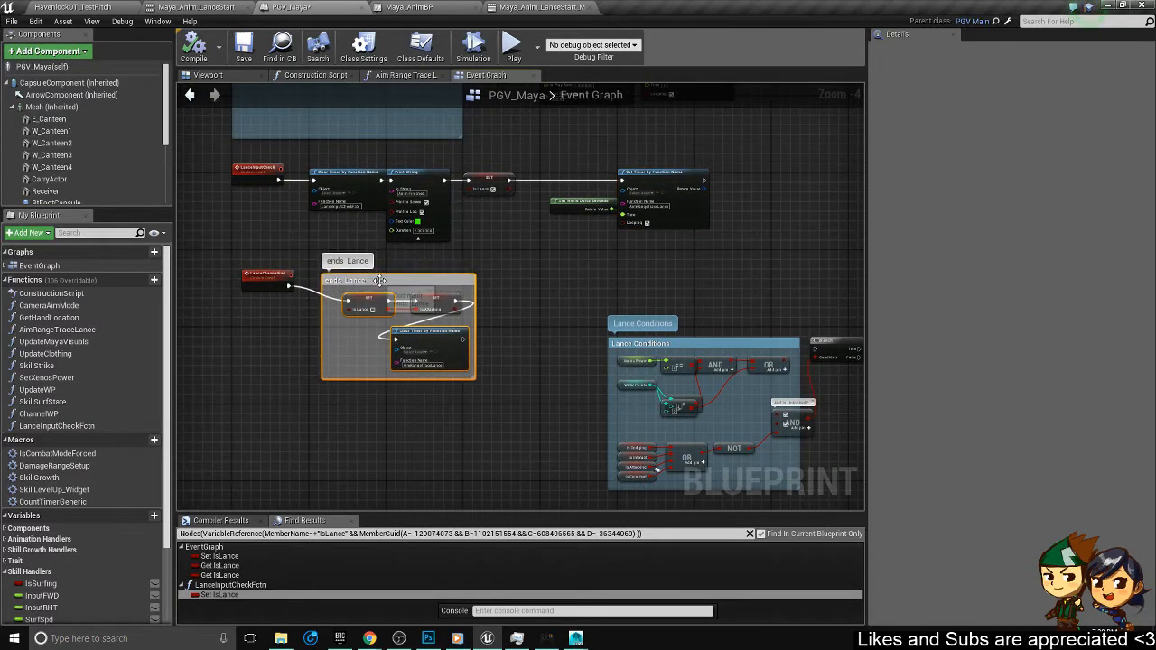
drag(358, 288, 370, 262)
click(268, 274)
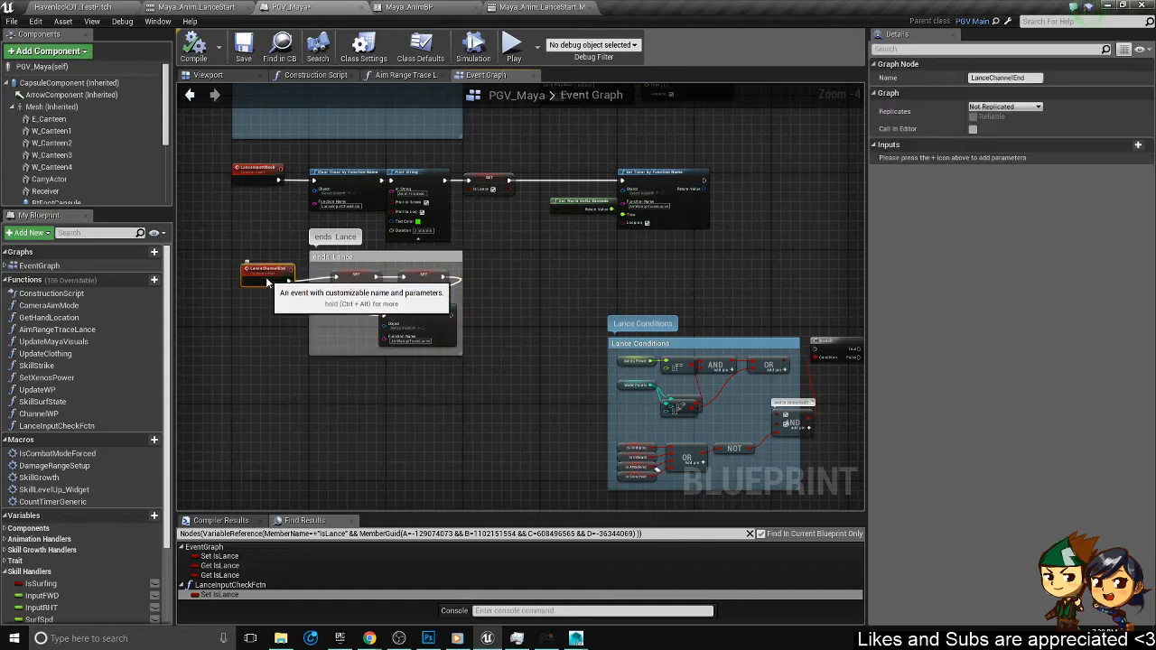
drag(495, 377, 218, 267)
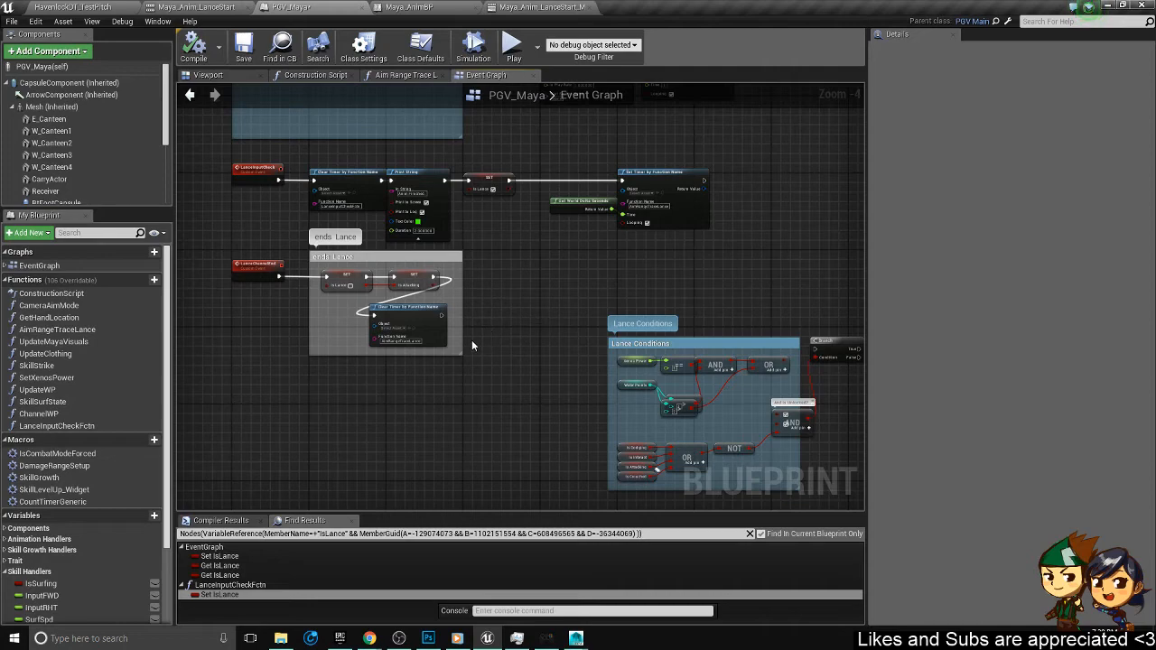
scroll(430, 321, up, 2)
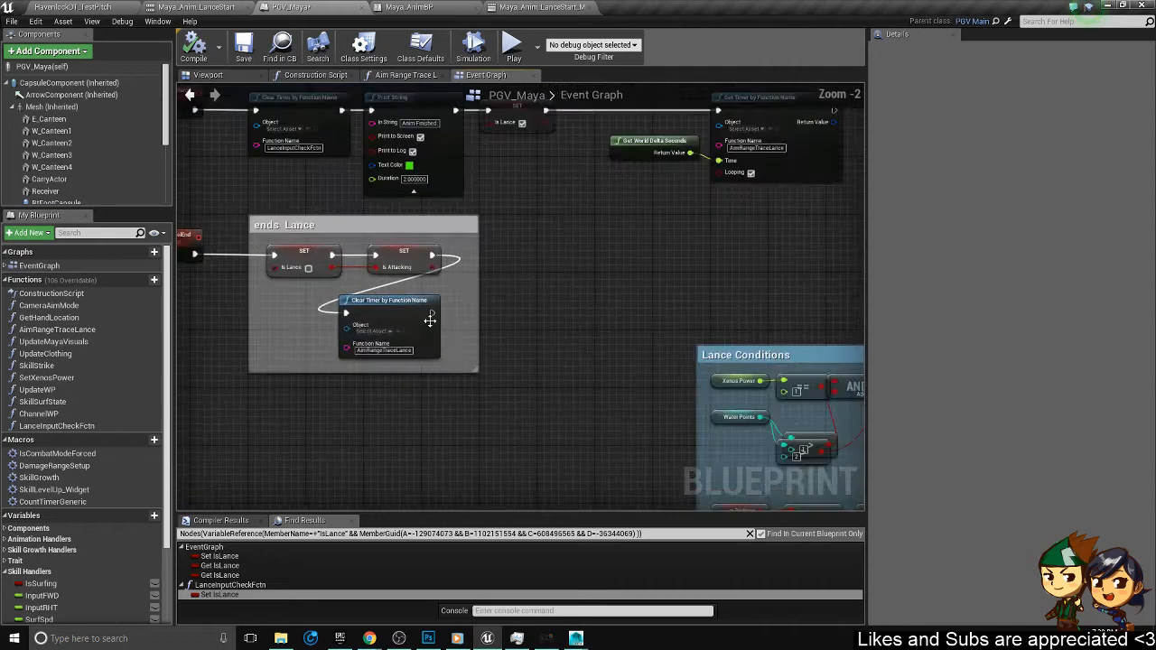
scroll(430, 321, up, 1)
mouse_move(415, 315)
mouse_down()
mouse_move(540, 252)
mouse_move(470, 318)
mouse_move(394, 306)
mouse_move(417, 307)
mouse_up()
- Check the AimRangeTraceLance timer node and examine the line trace inputs in the Aim Range Trace Lance function
scroll(571, 275, down, 1)
right_drag(571, 275, 547, 314)
right_drag(612, 289, 444, 346)
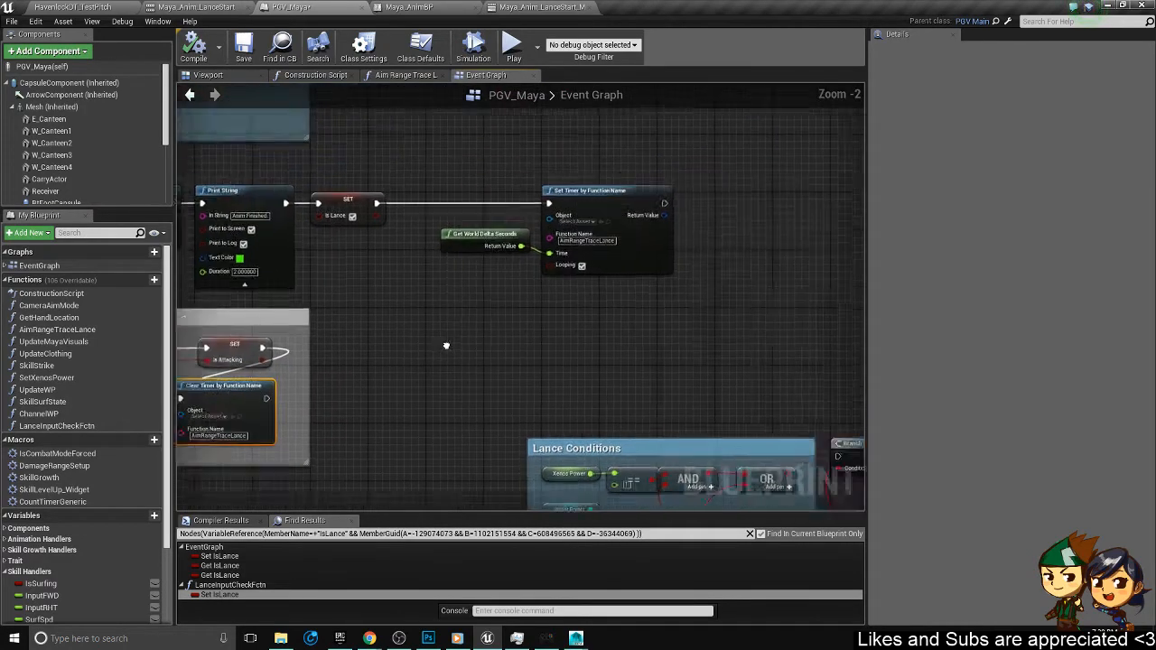
scroll(643, 256, up, 2)
right_drag(643, 255, 512, 292)
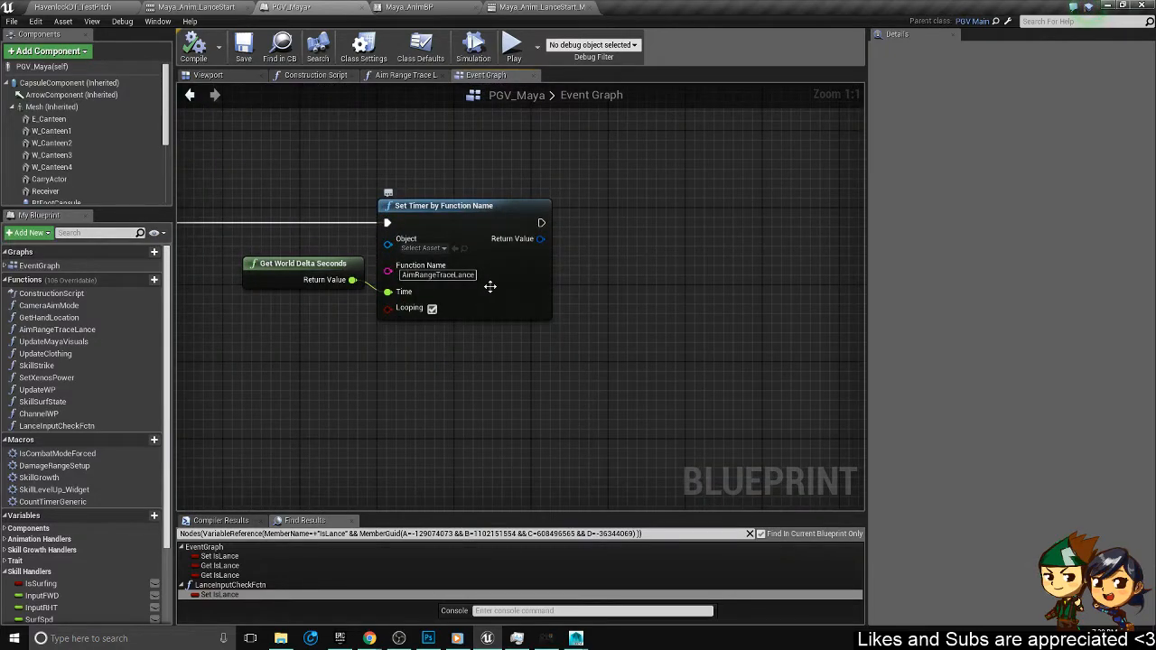
click(488, 287)
click(399, 76)
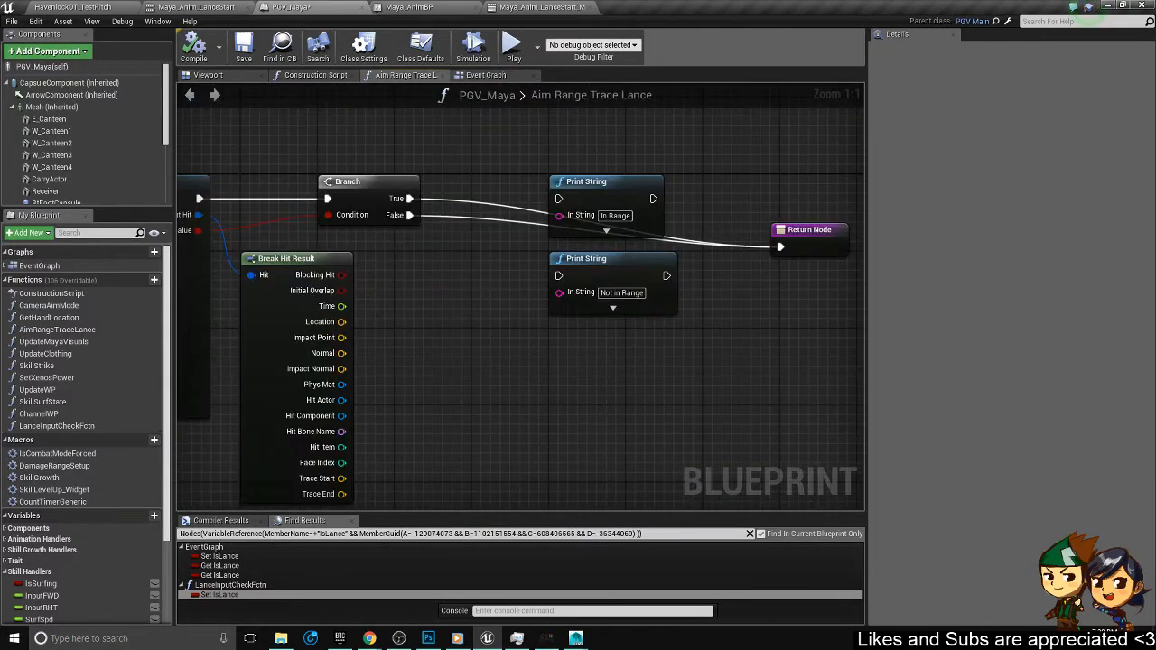
scroll(583, 237, down, 5)
scroll(326, 290, up, 5)
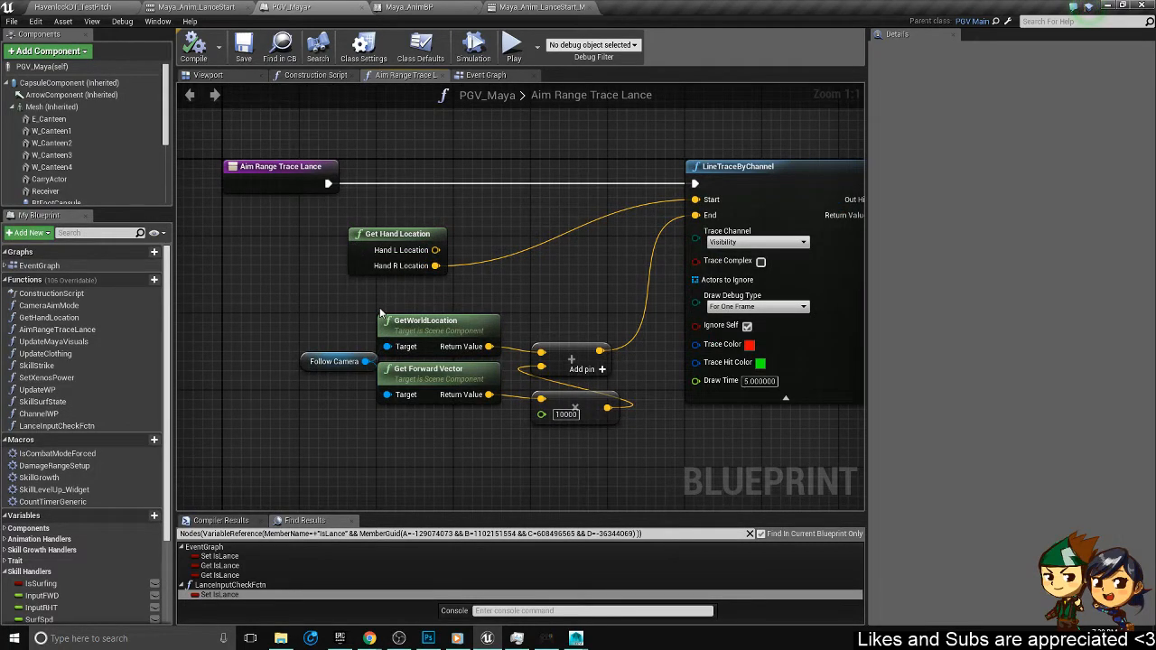
right_drag(569, 321, 482, 279)
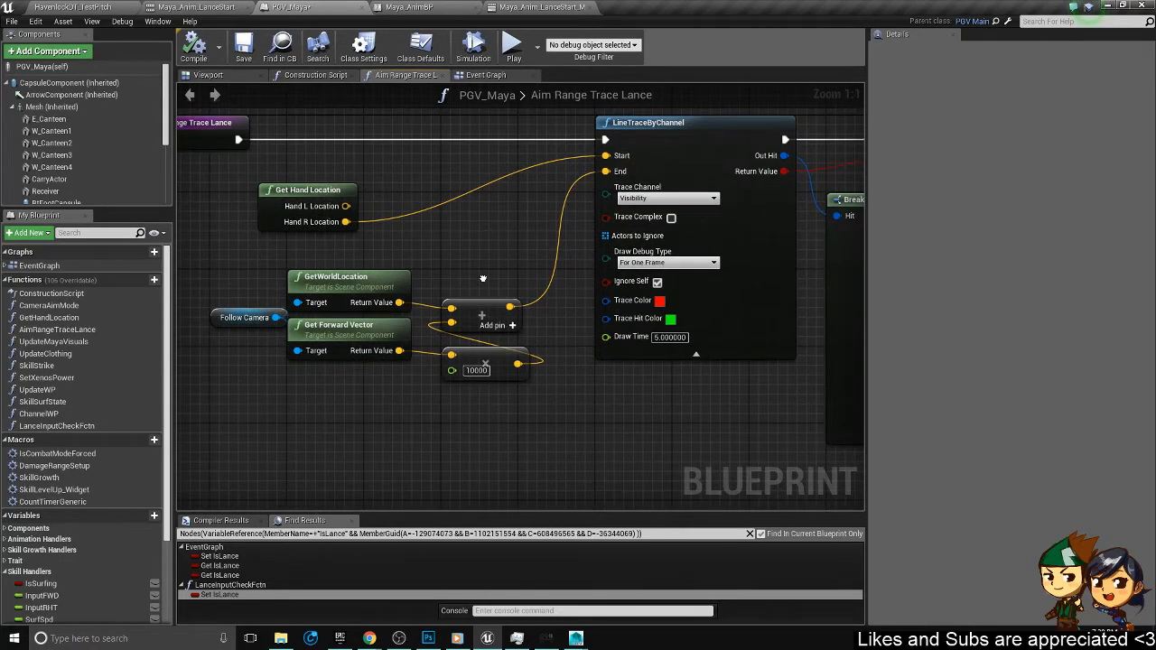
- Move the vector multiply node below the camera nodes and add the comment "Trace Range" to it
scroll(484, 280, down, 1)
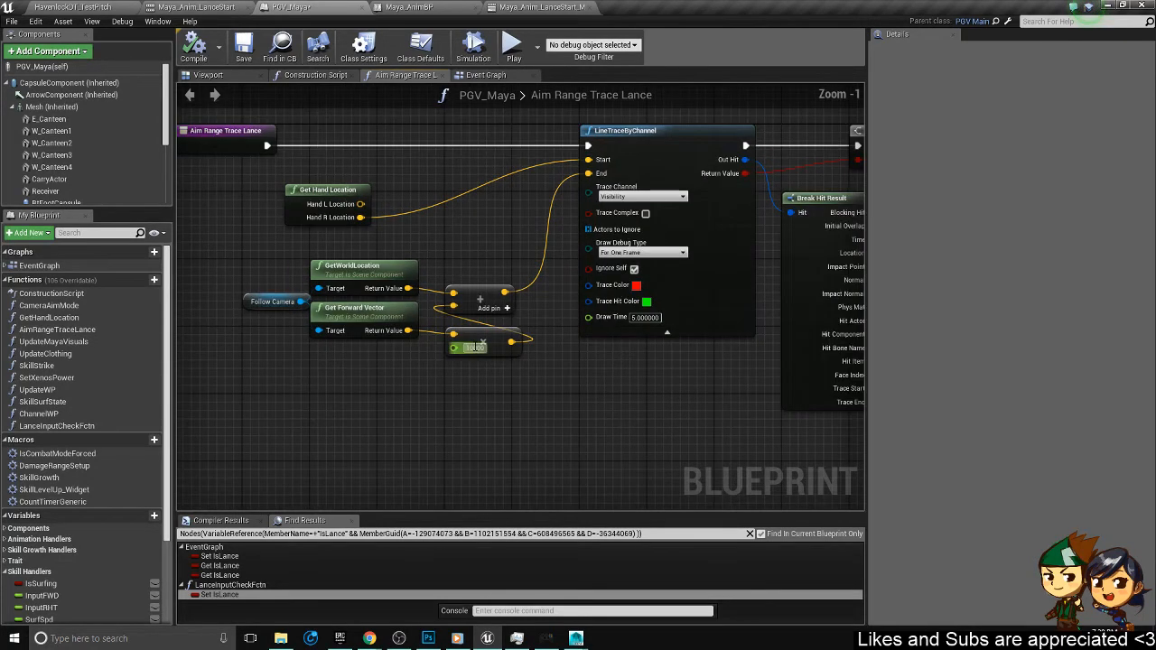
scroll(475, 348, up, 1)
drag(459, 328, 458, 375)
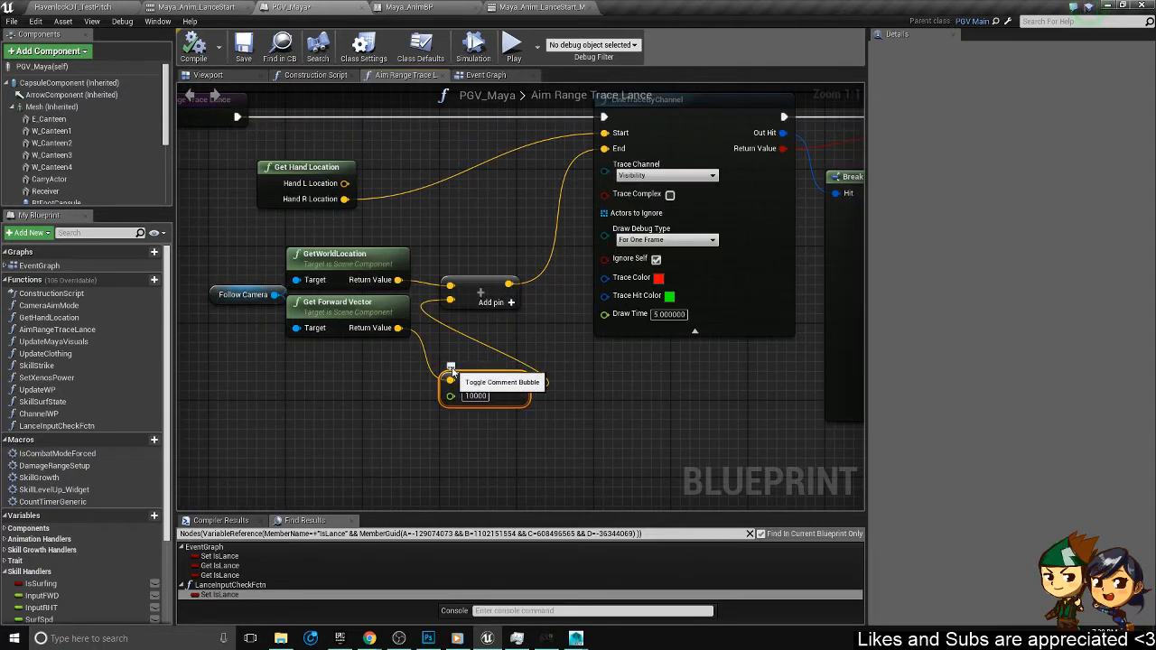
click(451, 368)
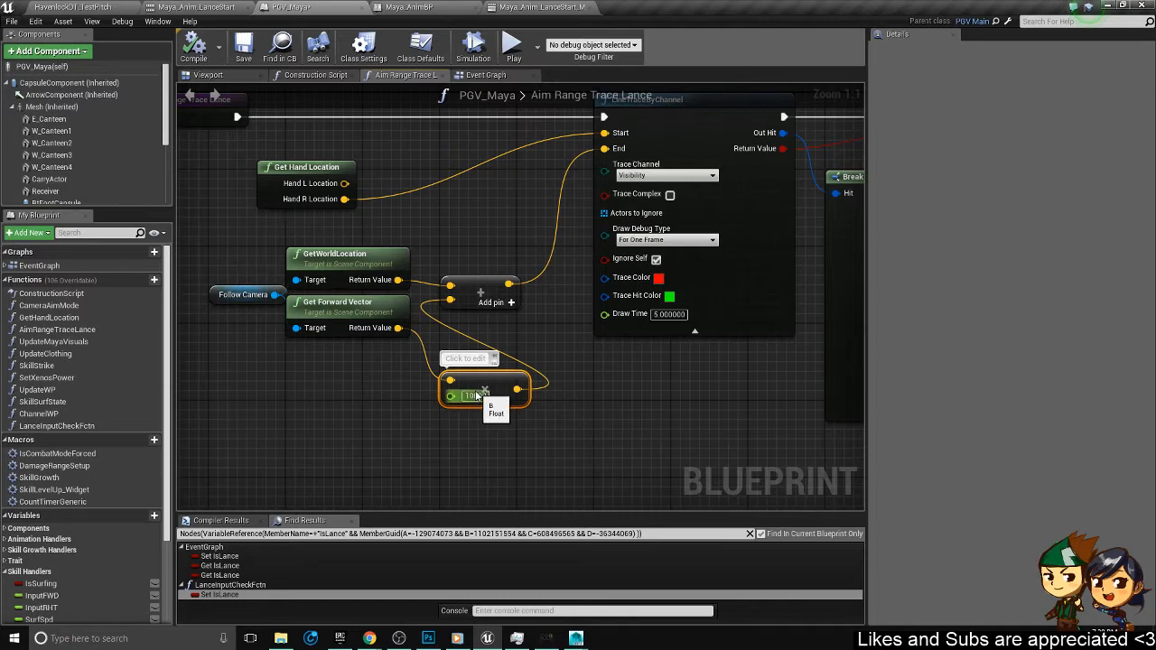
text(Trace Range)
key(Return)
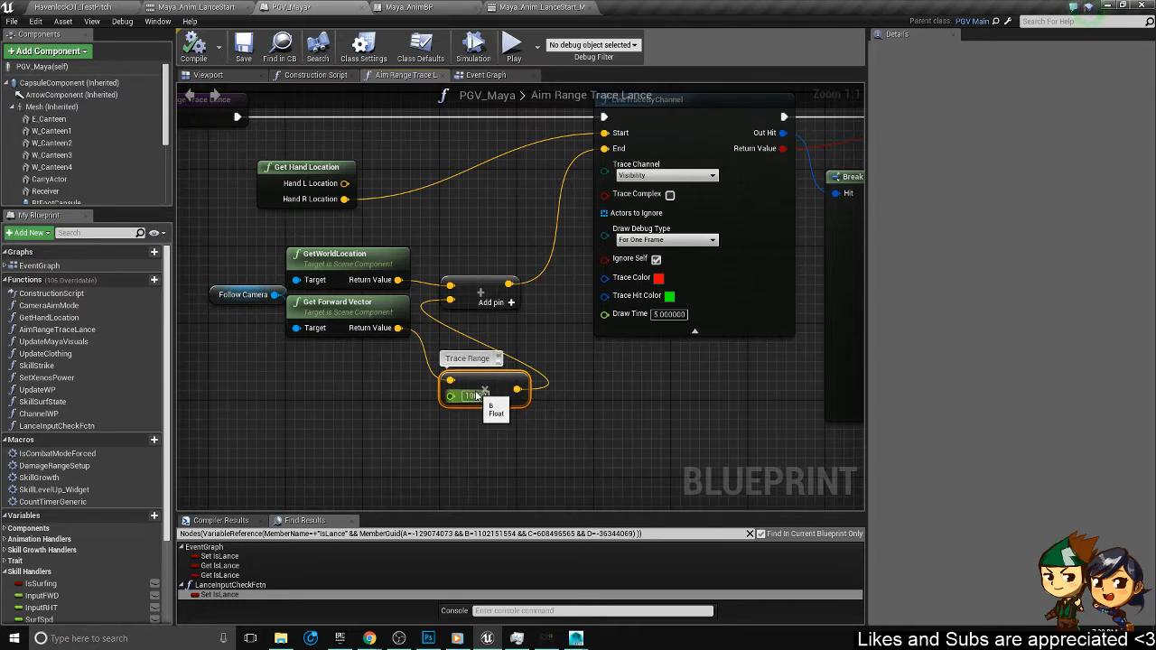
- Examine the Break Hit Result, Branch and Print String nodes that follow the line trace in Aim Range Trace Lance
right_drag(852, 199, 501, 259)
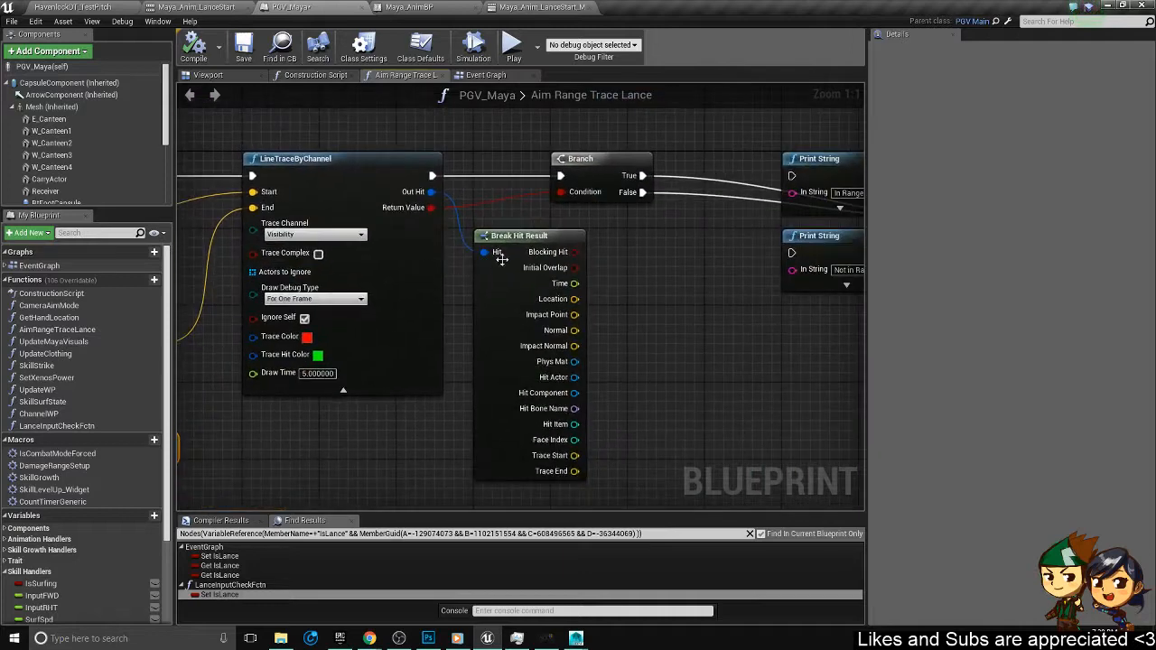
drag(517, 237, 517, 236)
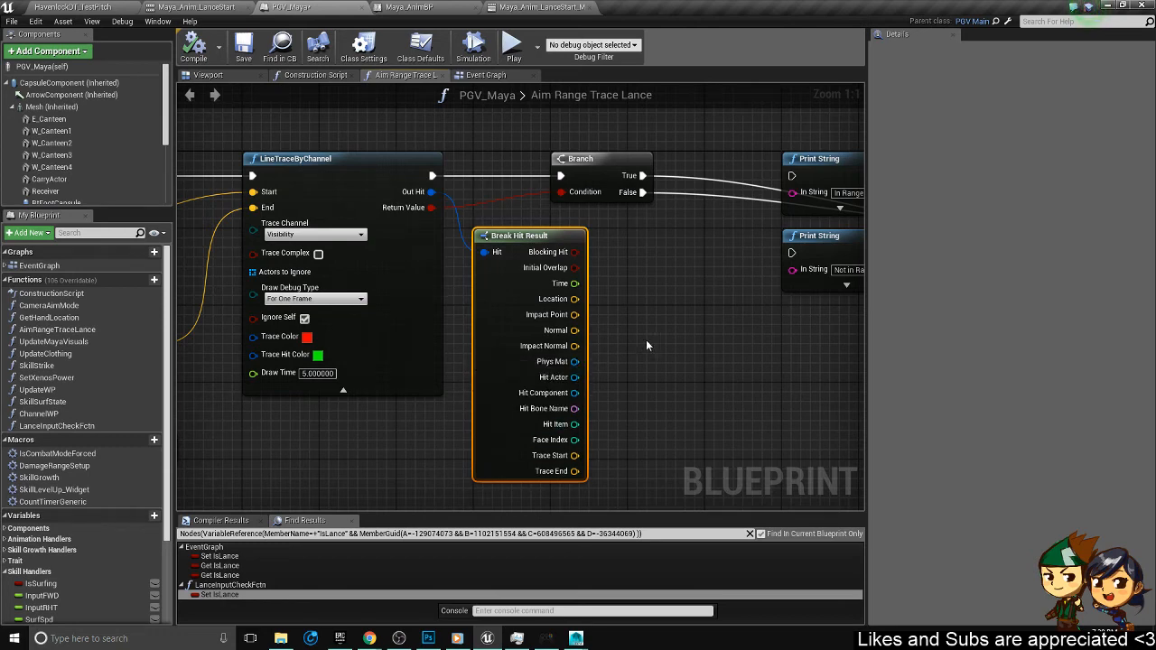
right_drag(647, 345, 577, 387)
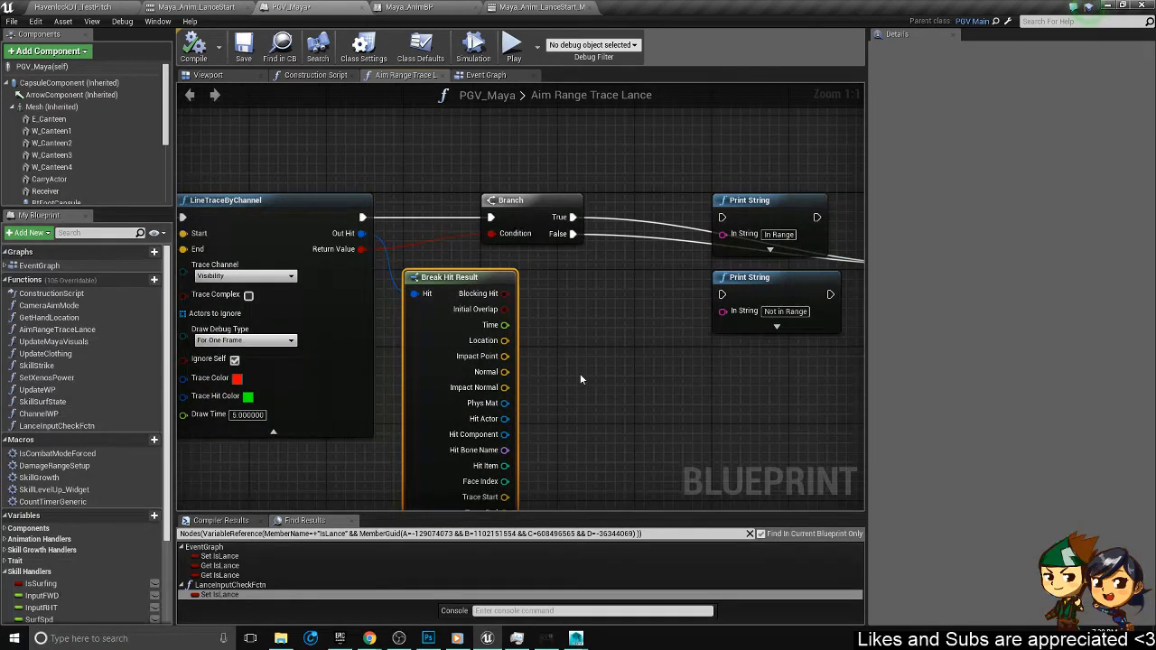
right_drag(370, 395, 476, 364)
right_drag(705, 345, 450, 354)
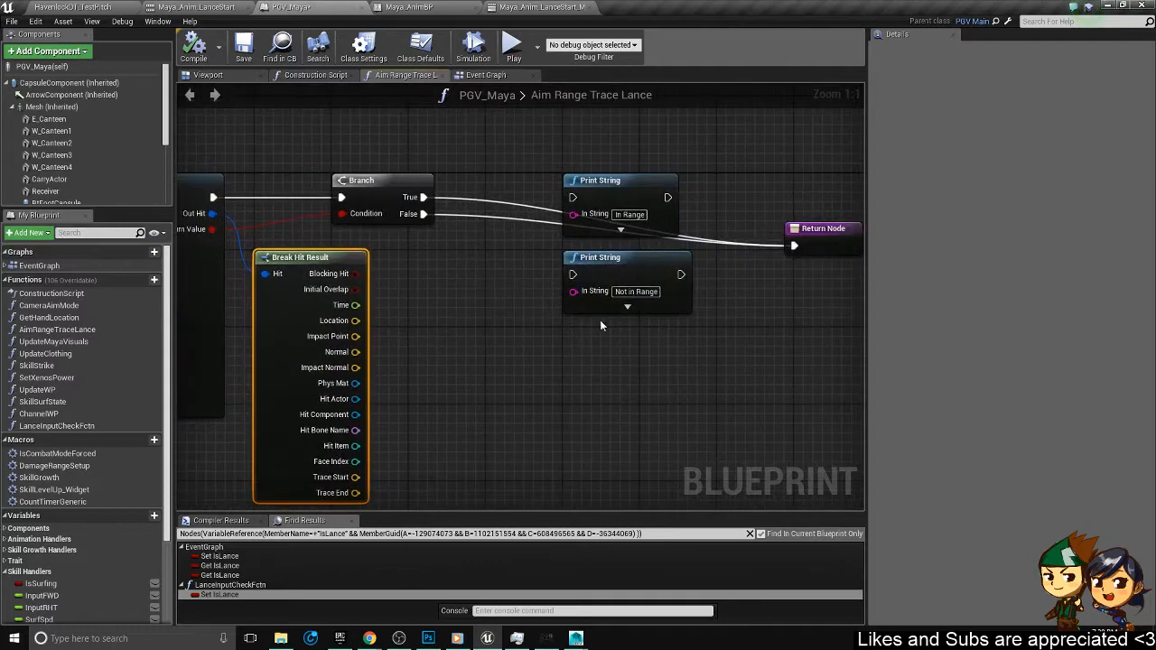
right_drag(607, 308, 561, 331)
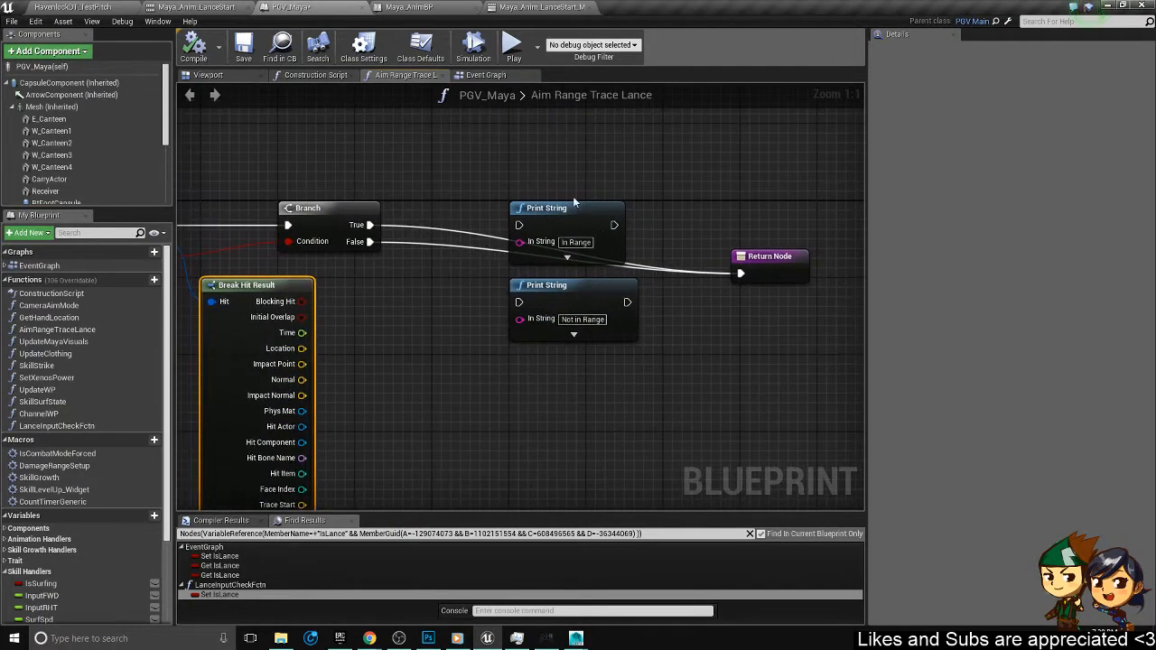
right_drag(461, 263, 677, 235)
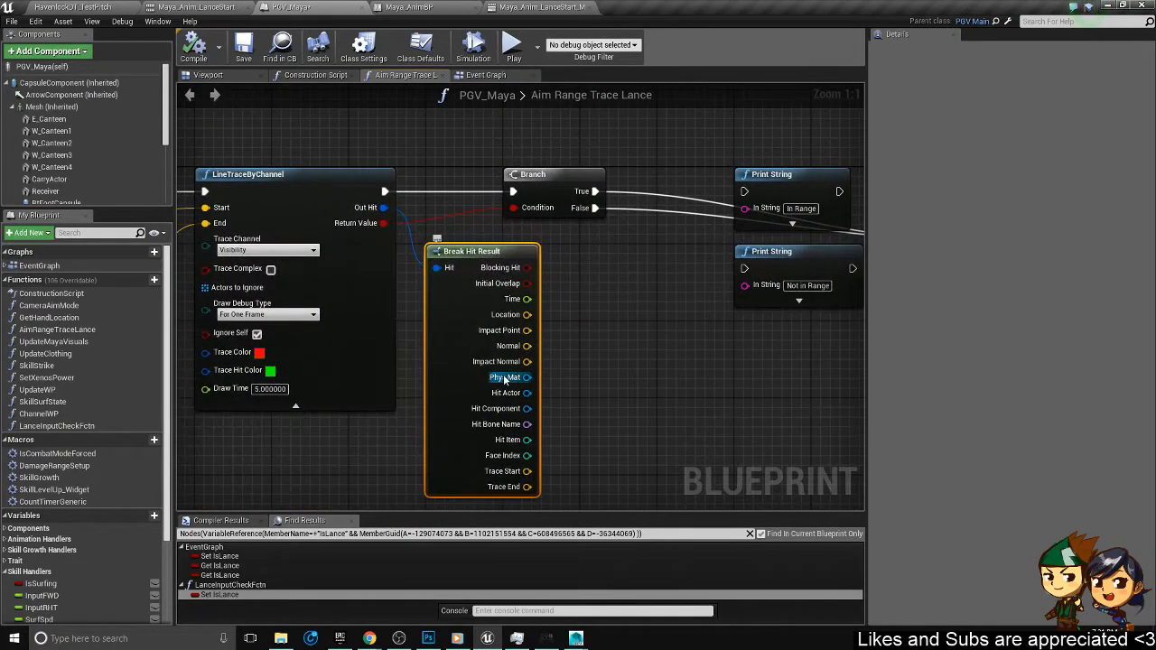
right_drag(493, 352, 421, 316)
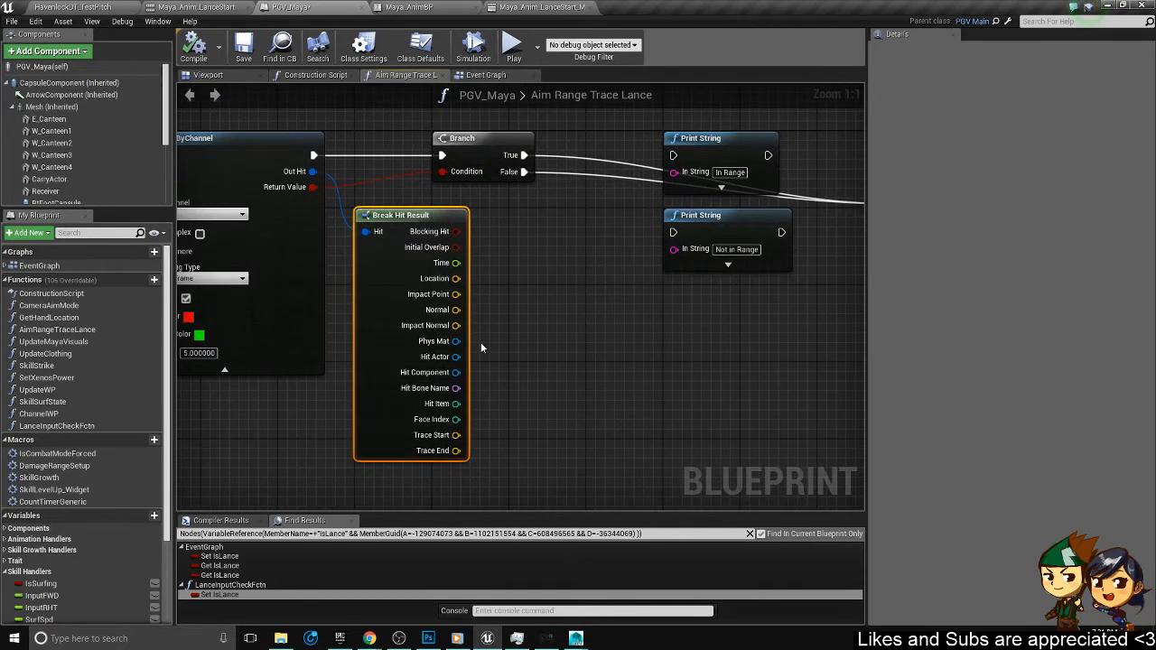
scroll(499, 335, down, 2)
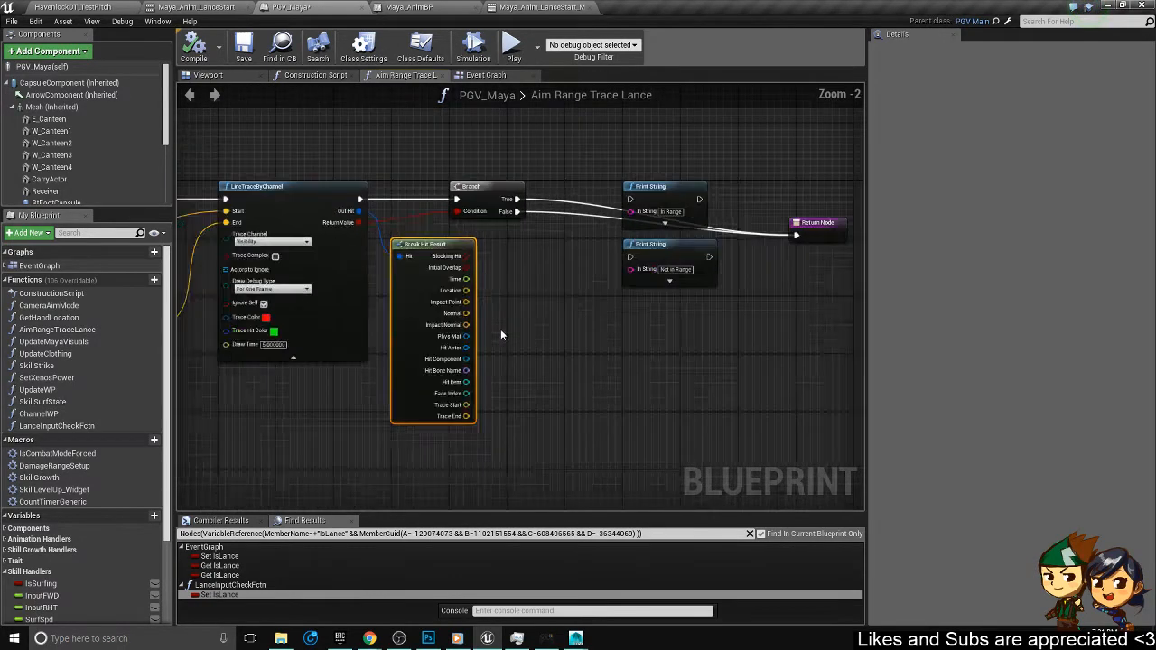
scroll(500, 335, down, 1)
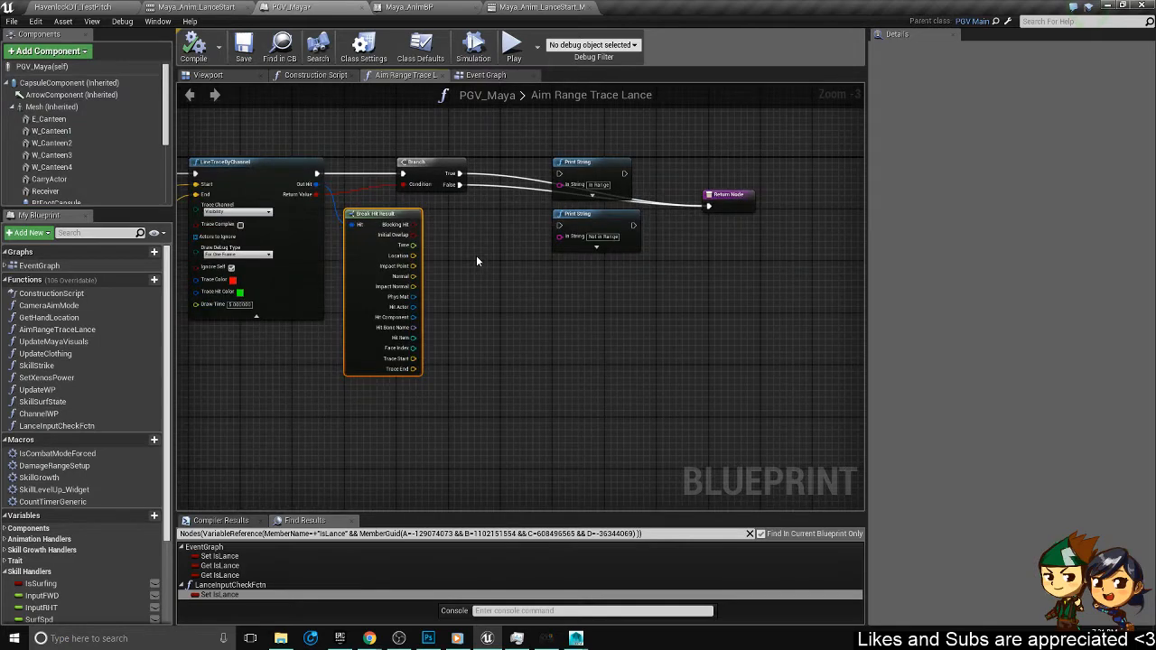
scroll(471, 272, up, 3)
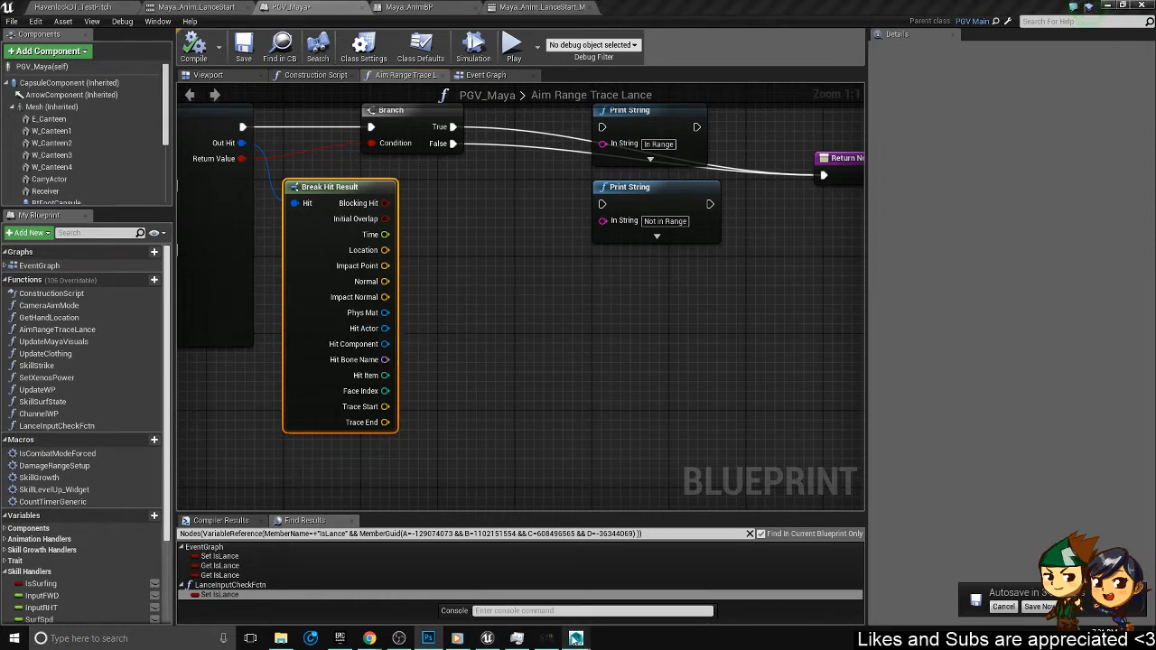
mouse_move(576, 638)
right_drag(387, 257, 451, 321)
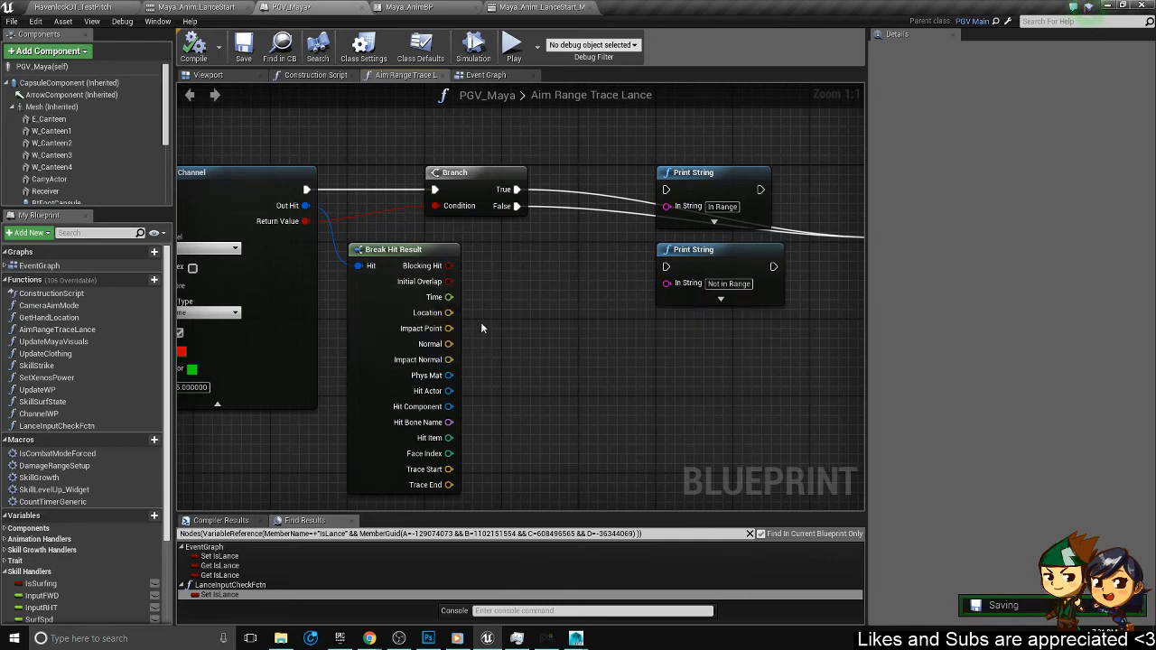
right_drag(545, 305, 484, 296)
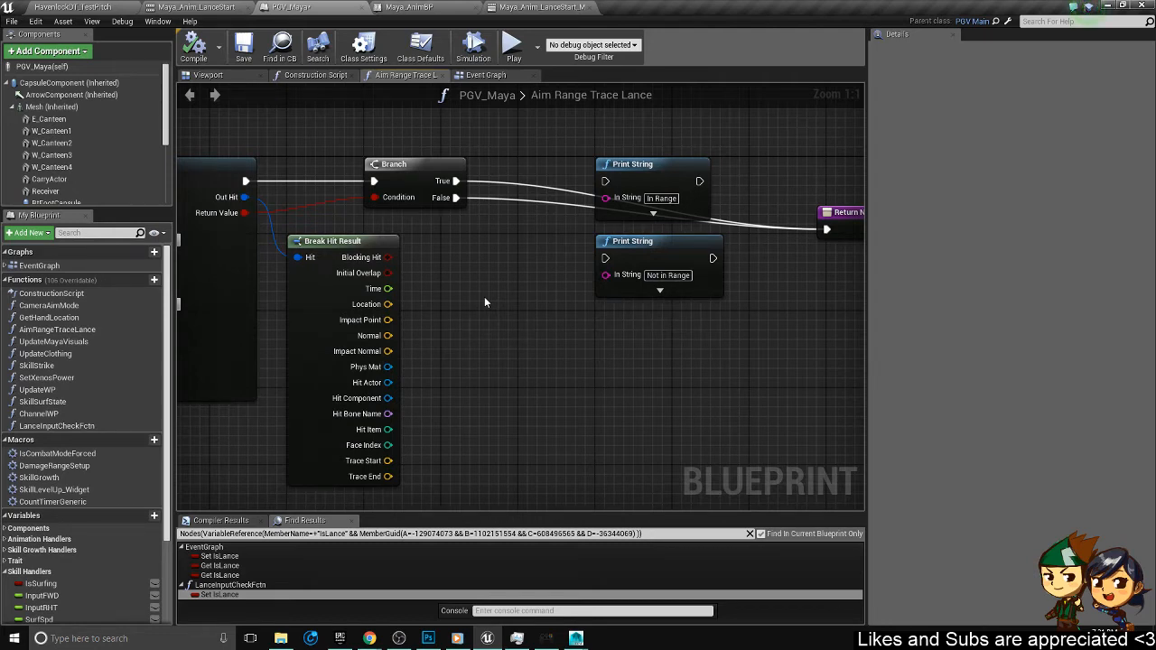
right_drag(484, 298, 431, 326)
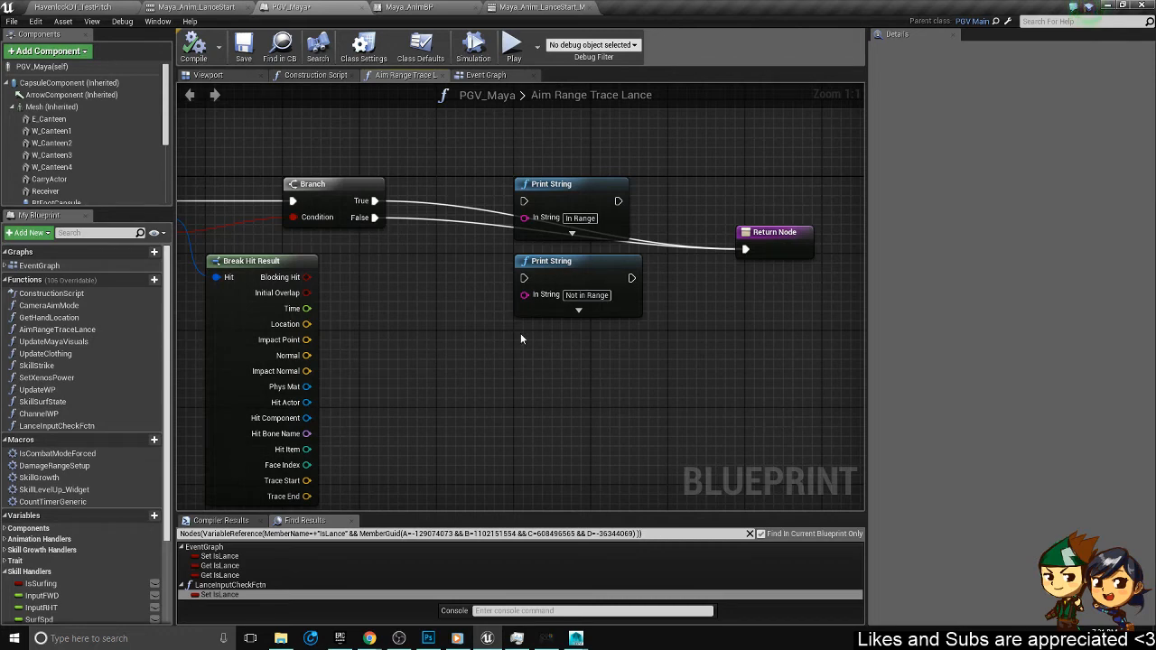
- Move both unconnected Print String nodes above the Branch wires and shift the Return Node slightly farther from the Branch
scroll(549, 396, down, 3)
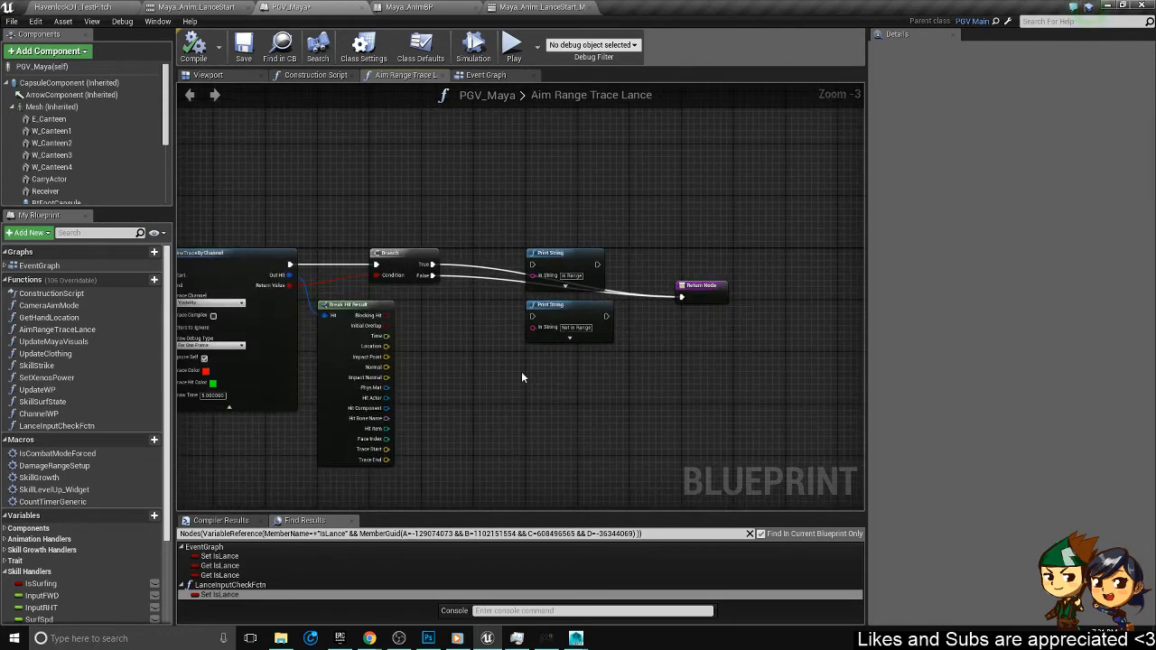
right_drag(521, 371, 486, 368)
scroll(486, 368, up, 1)
drag(554, 364, 533, 119)
drag(746, 269, 761, 270)
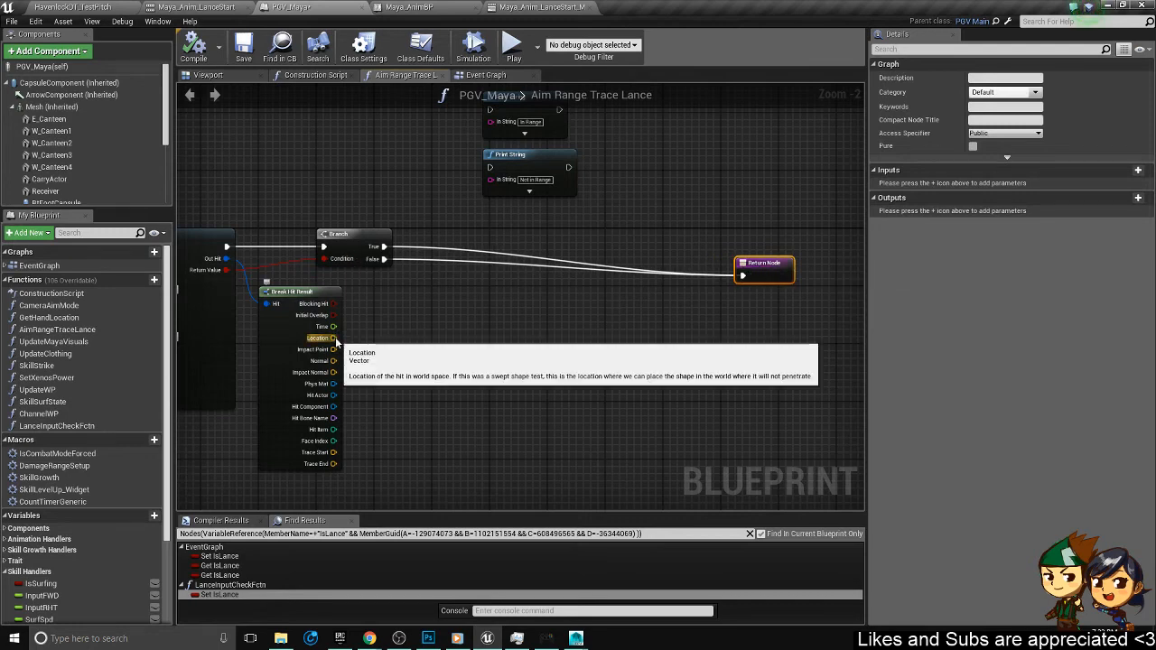
right_click(481, 300)
text(spawn)
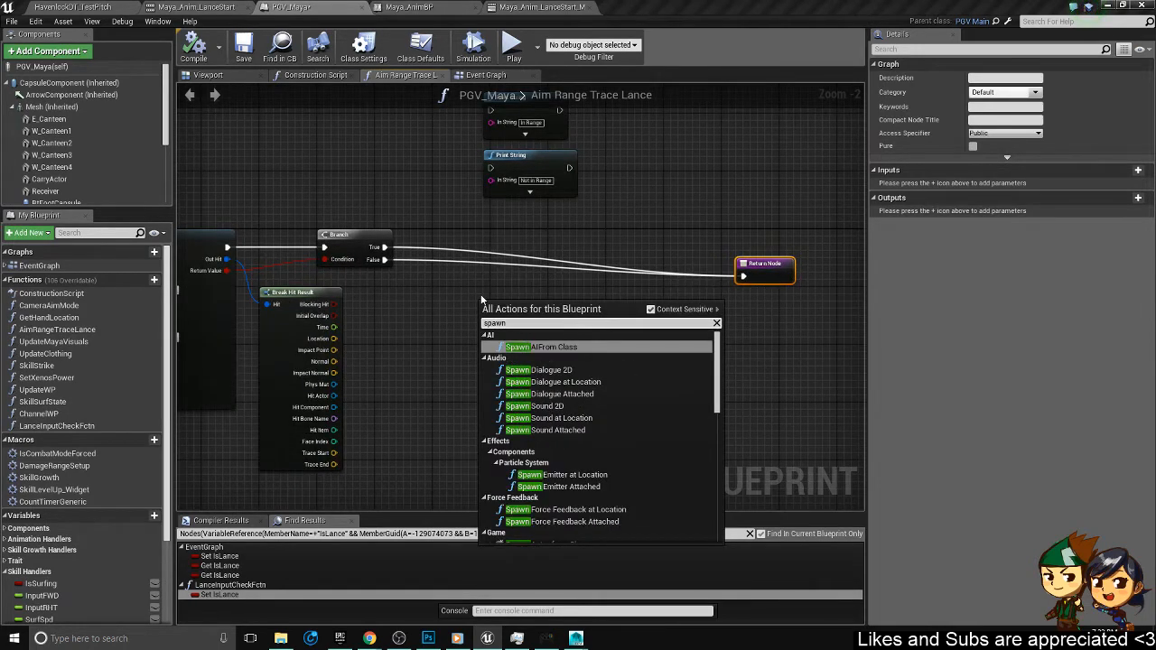
text( particl)
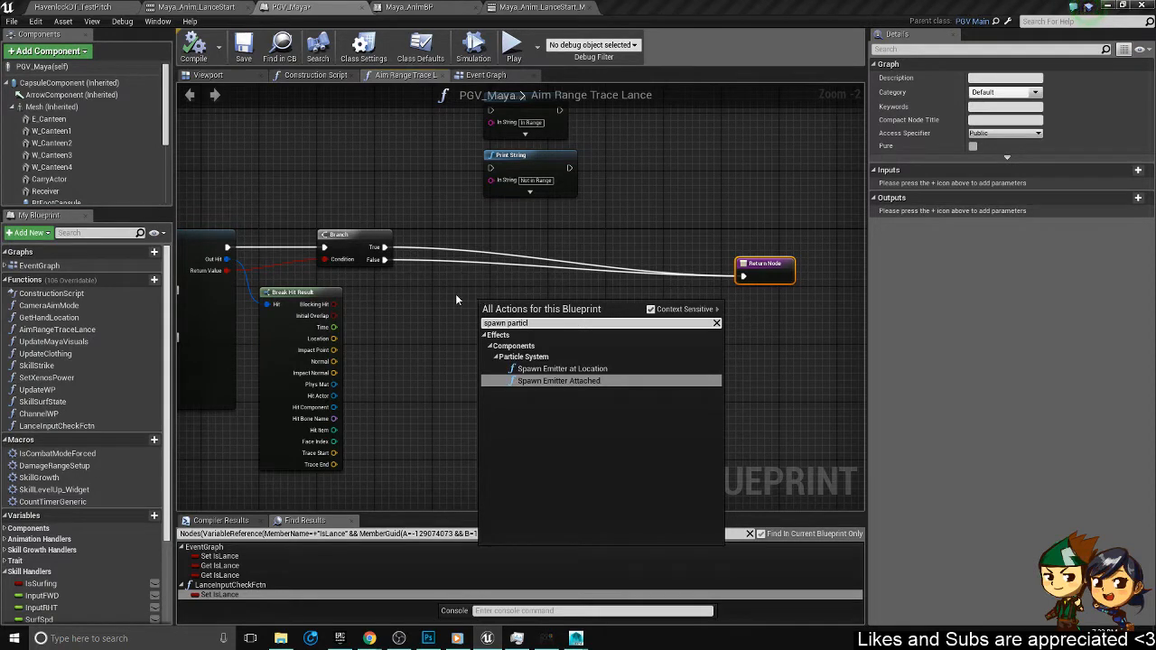
click(576, 369)
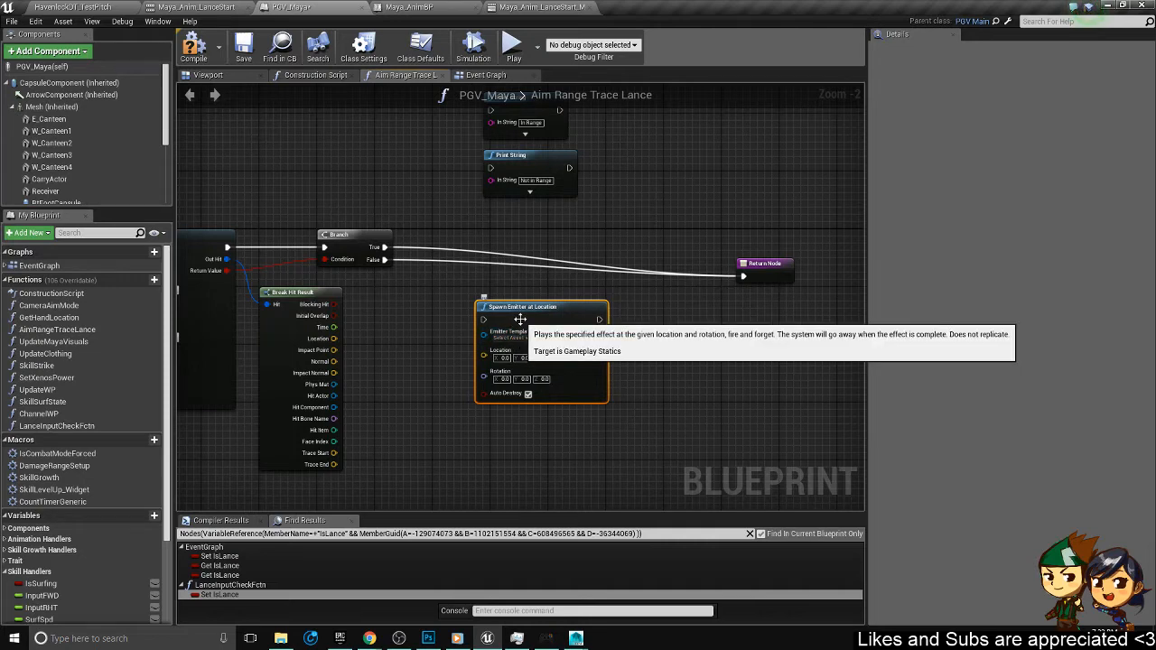
key(Delete)
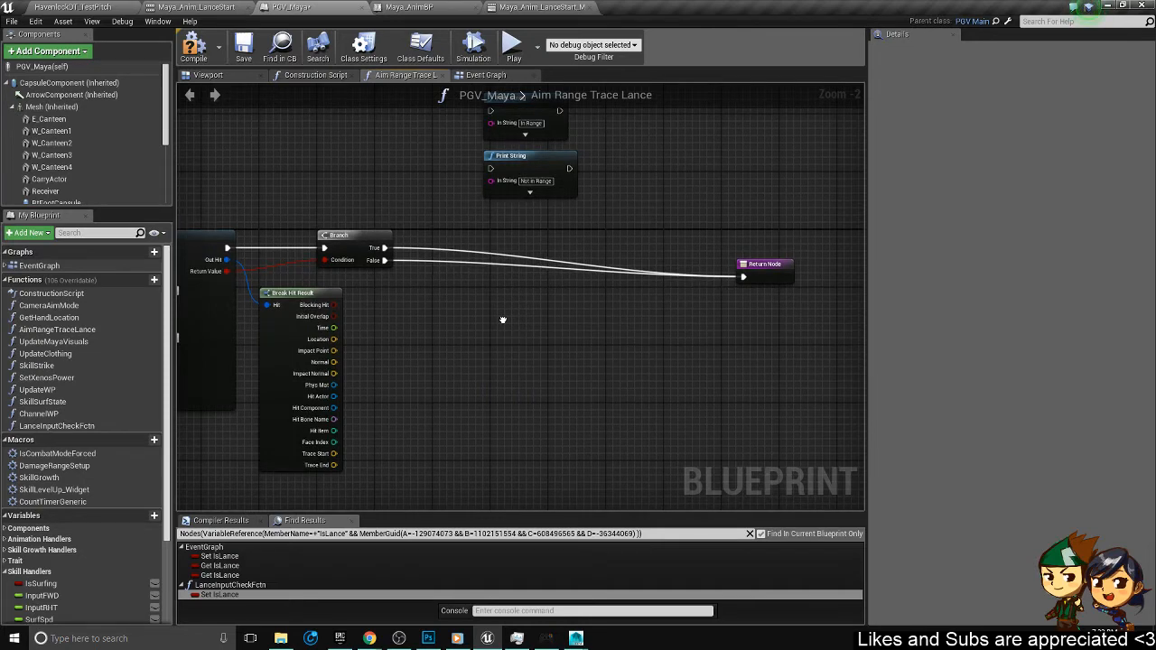
right_click(503, 320)
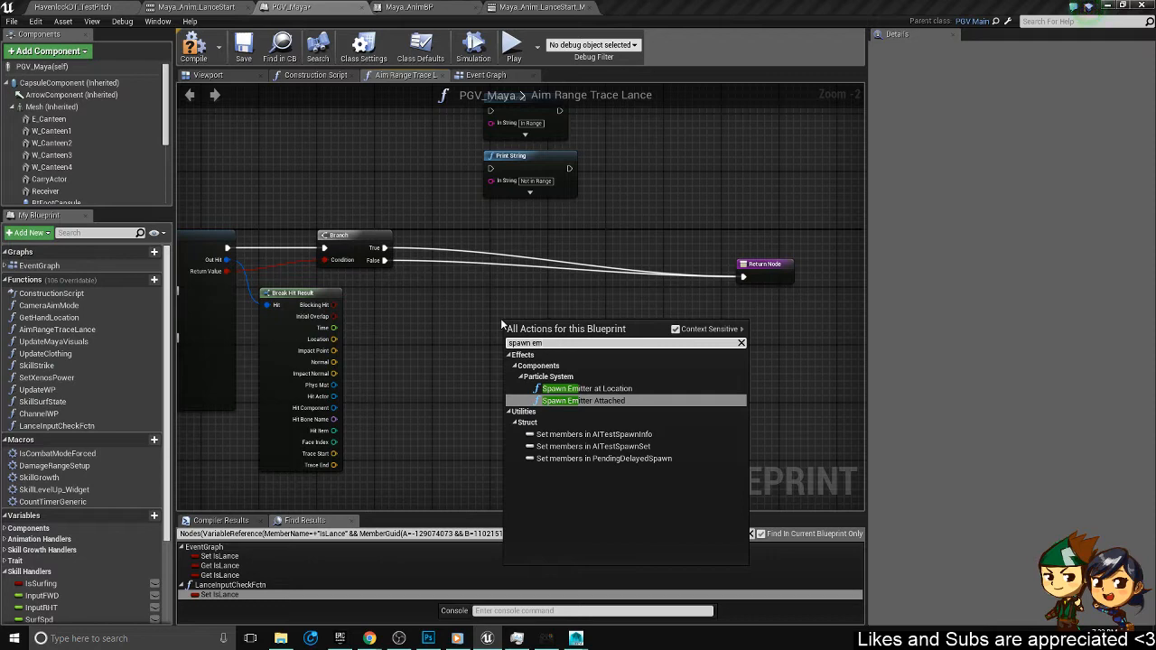
click(627, 401)
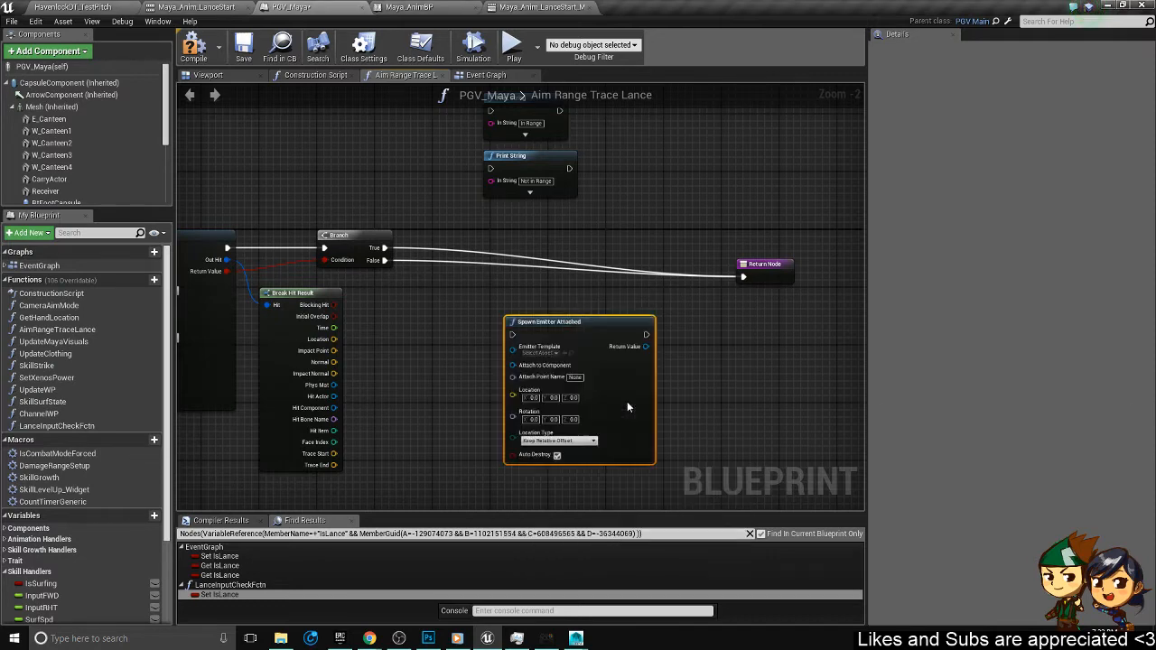
scroll(624, 328, up, 2)
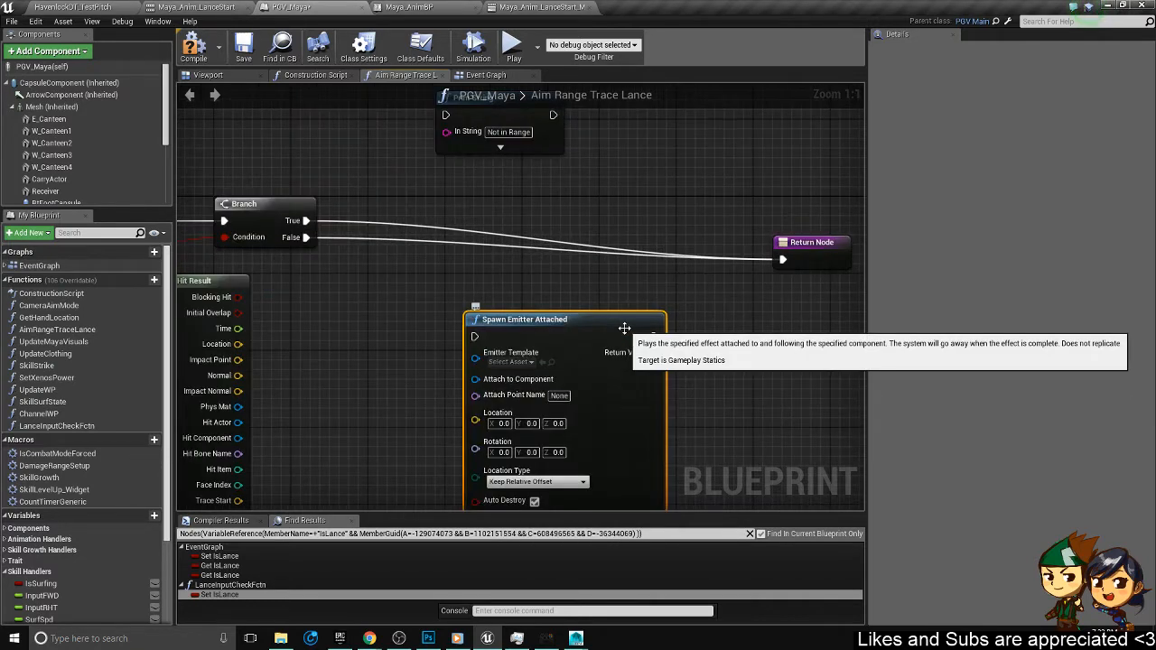
right_drag(522, 412, 579, 344)
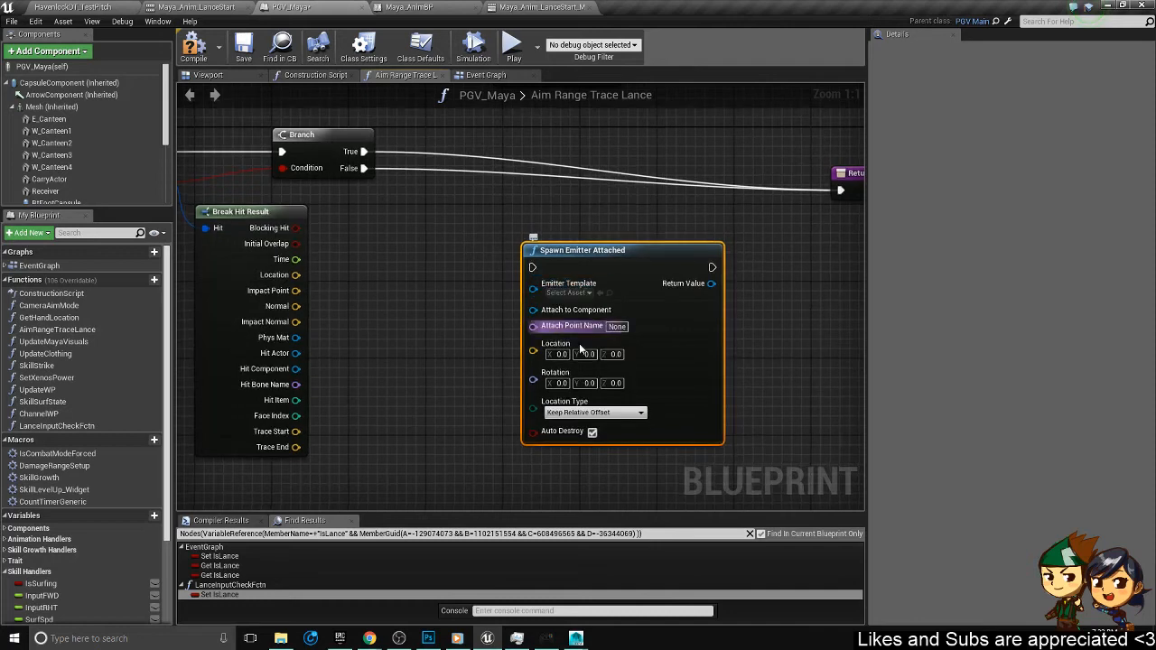
key(Delete)
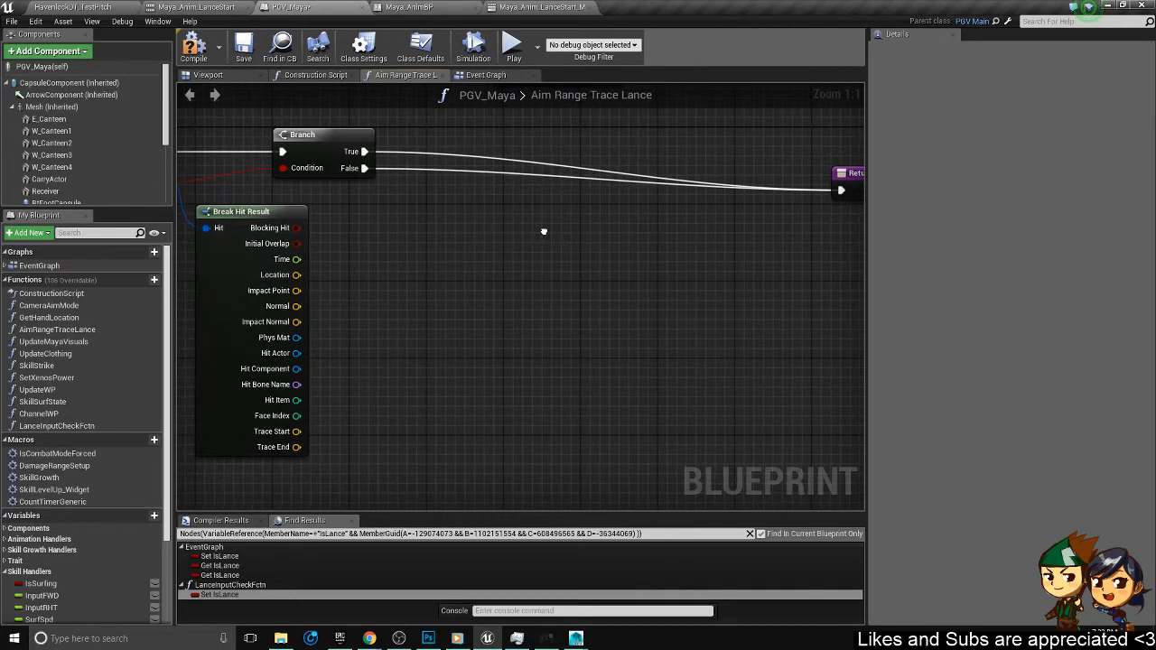
right_click(544, 231)
text(spawn emitter)
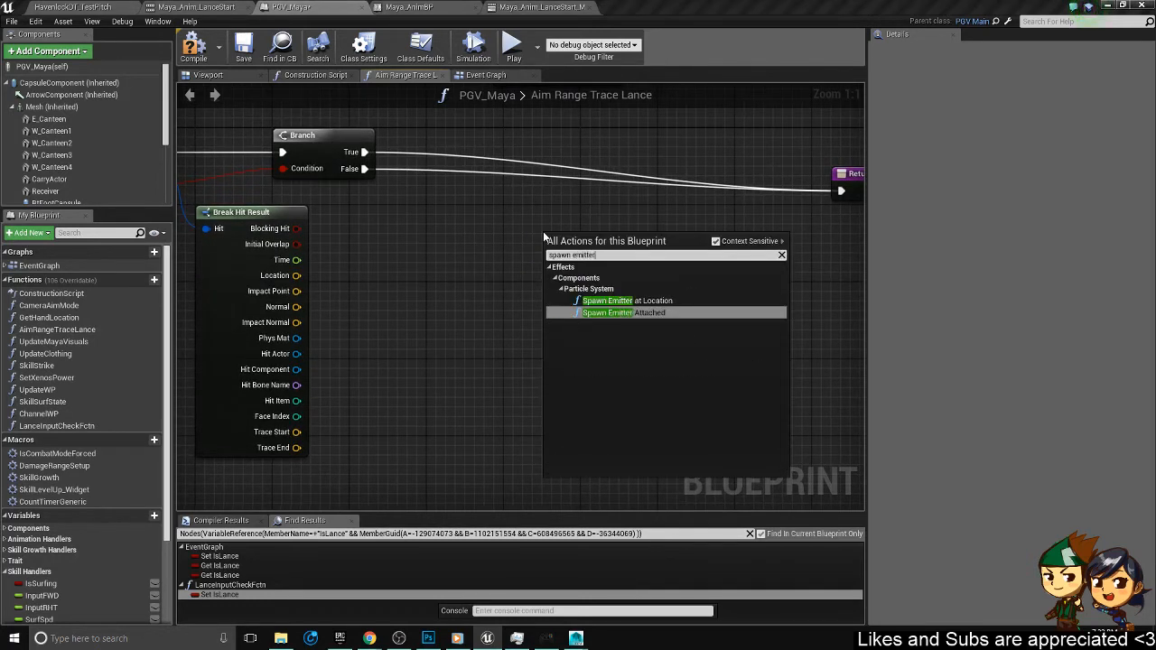
key(Return)
key(Delete)
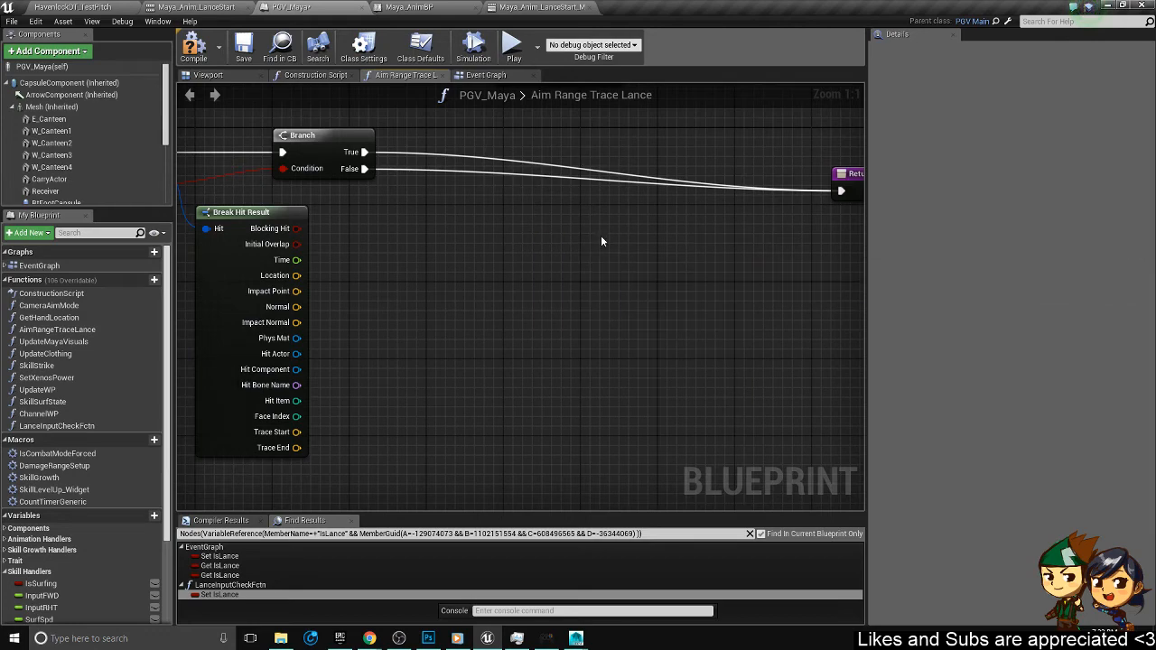
- Add a Spawn Emitter at Location node and connect the Break Hit Result's Location to its Location input
right_click(601, 240)
text(spawn)
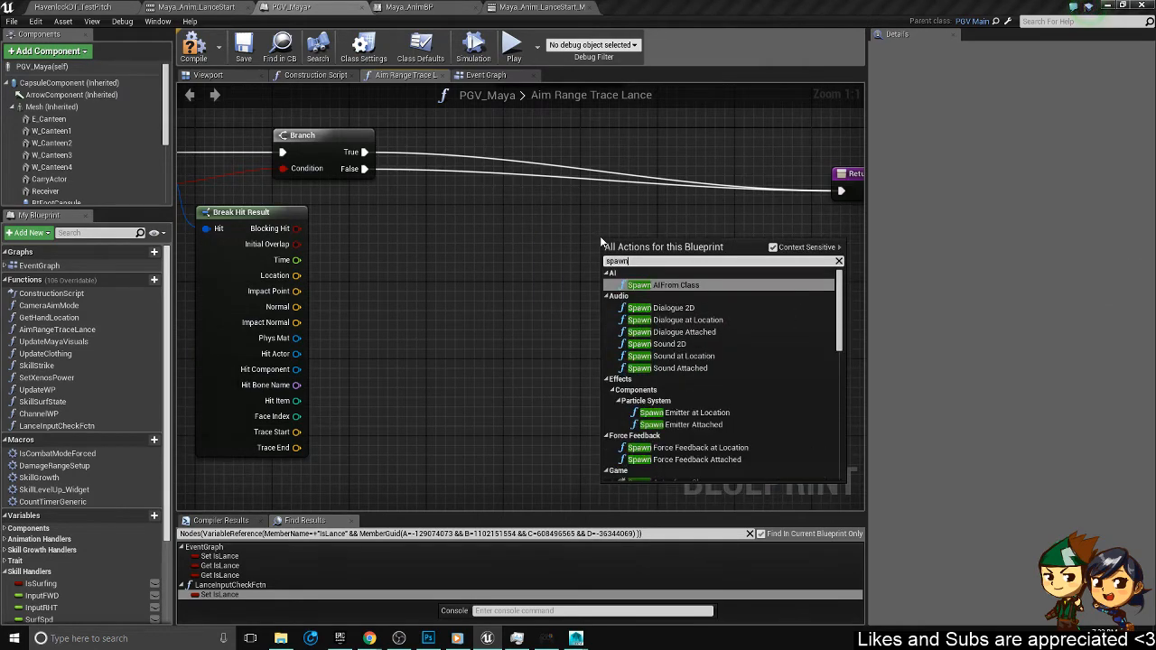
text( emitte)
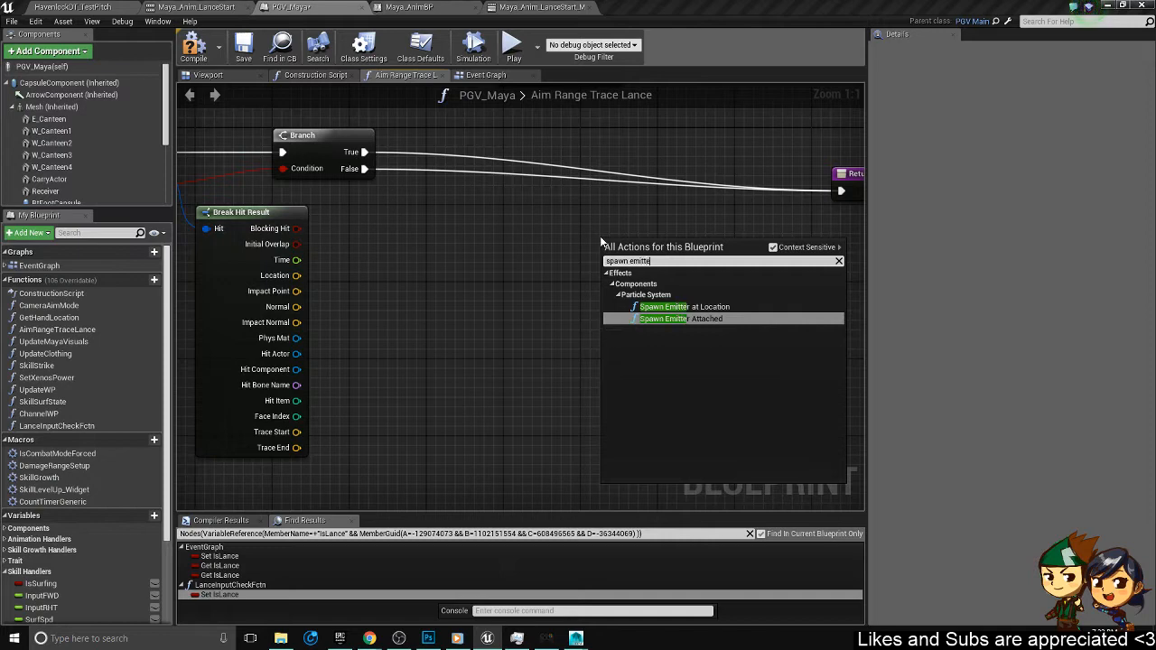
key(Up)
key(Return)
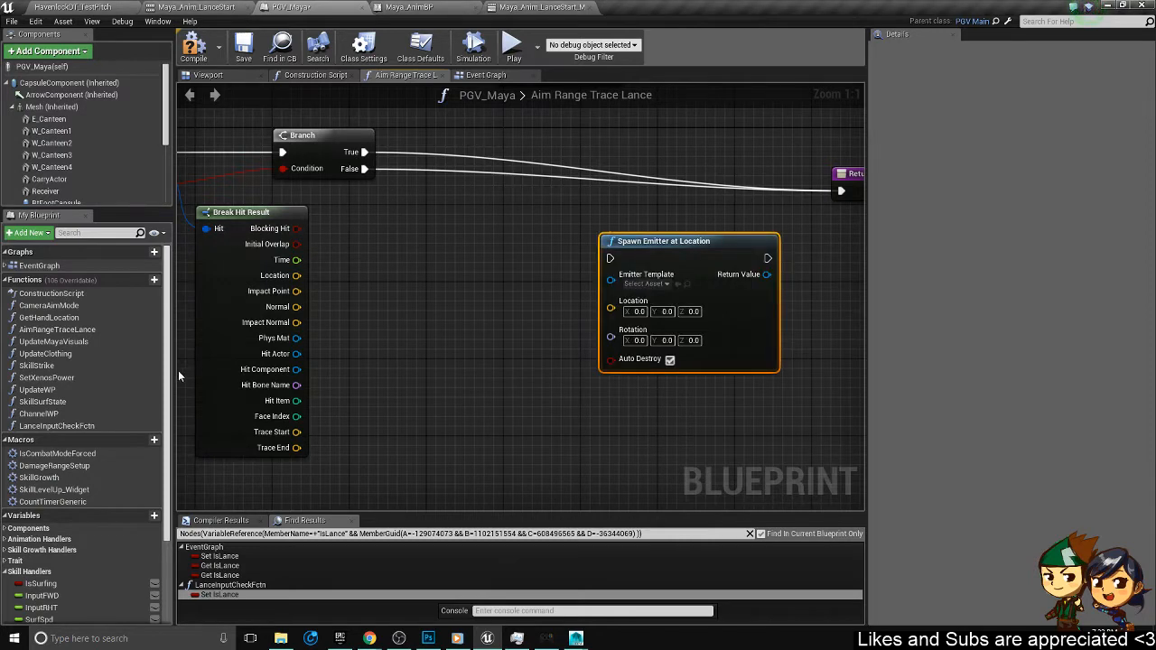
drag(297, 275, 612, 308)
right_drag(653, 251, 717, 338)
drag(717, 338, 597, 307)
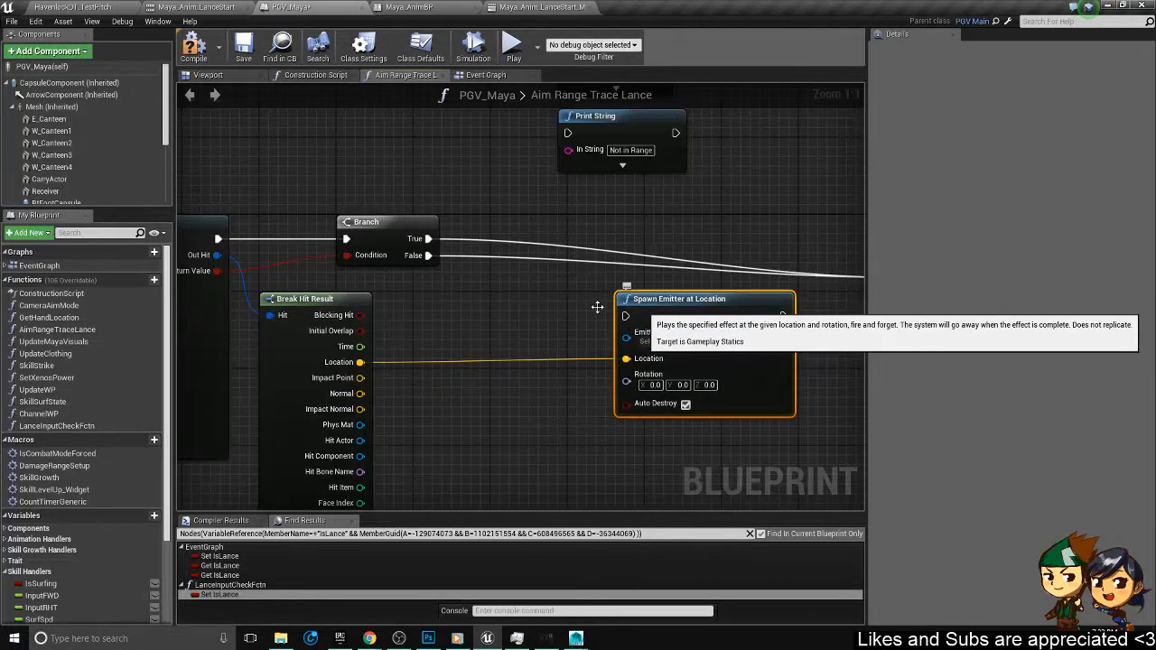
- Wire the Branch's True output through the Spawn Emitter at Location node to the Return Node, raising the emitter node in line
drag(428, 239, 626, 316)
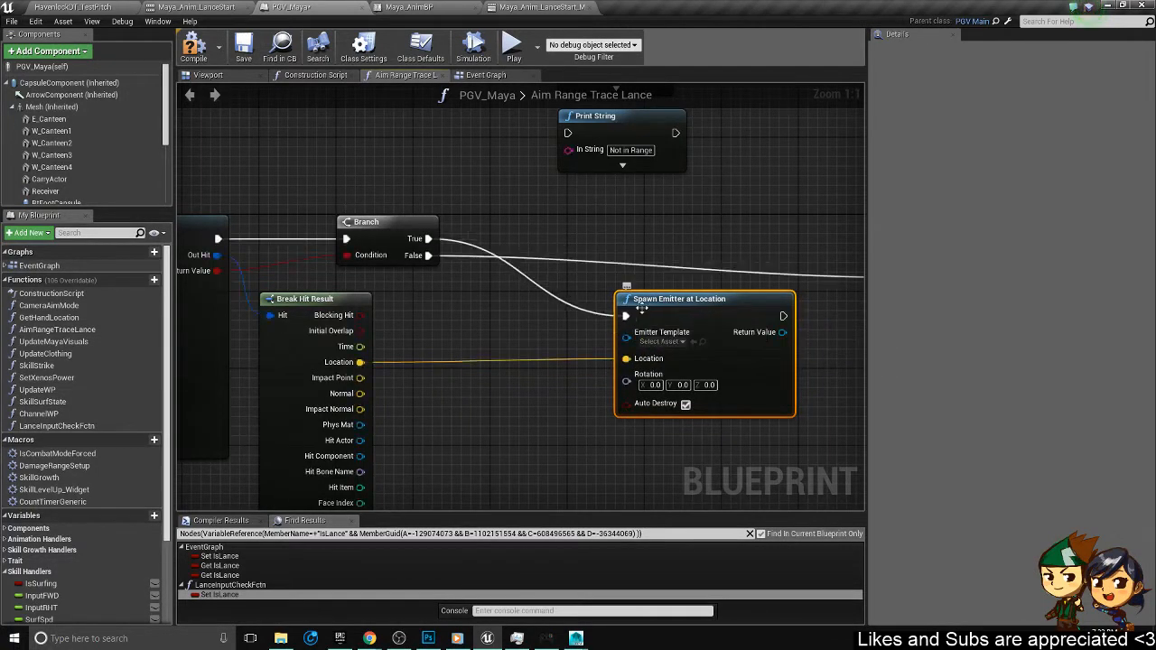
right_drag(668, 325, 517, 311)
drag(517, 311, 521, 214)
right_drag(569, 238, 395, 300)
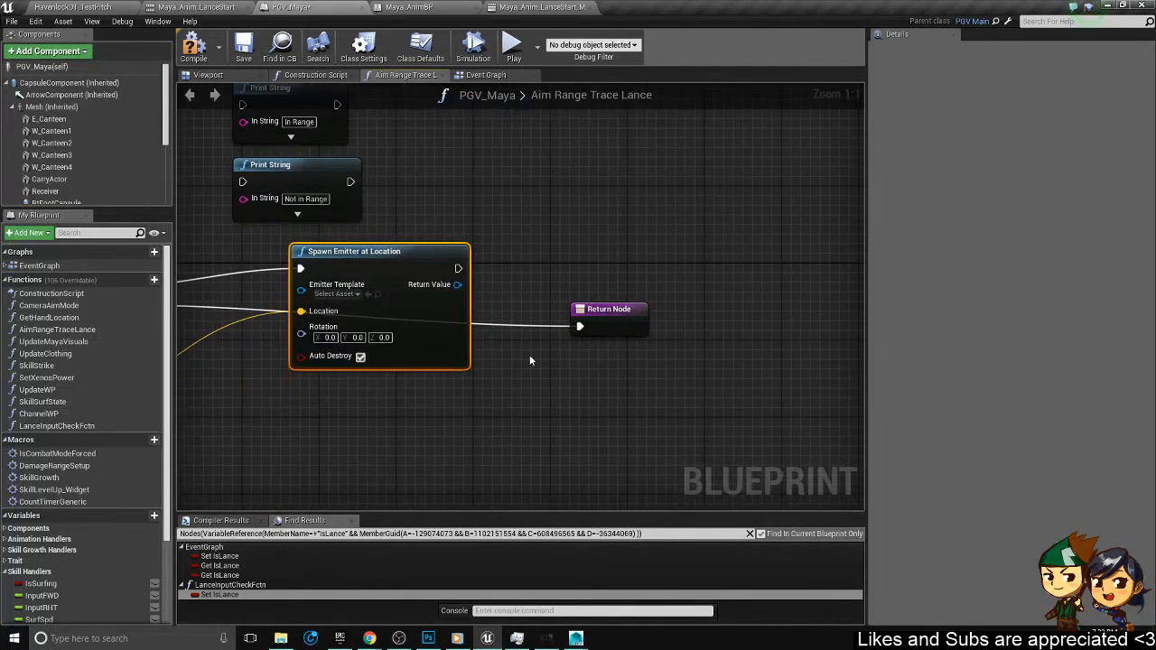
right_drag(529, 360, 666, 314)
drag(594, 222, 718, 281)
right_drag(377, 387, 504, 410)
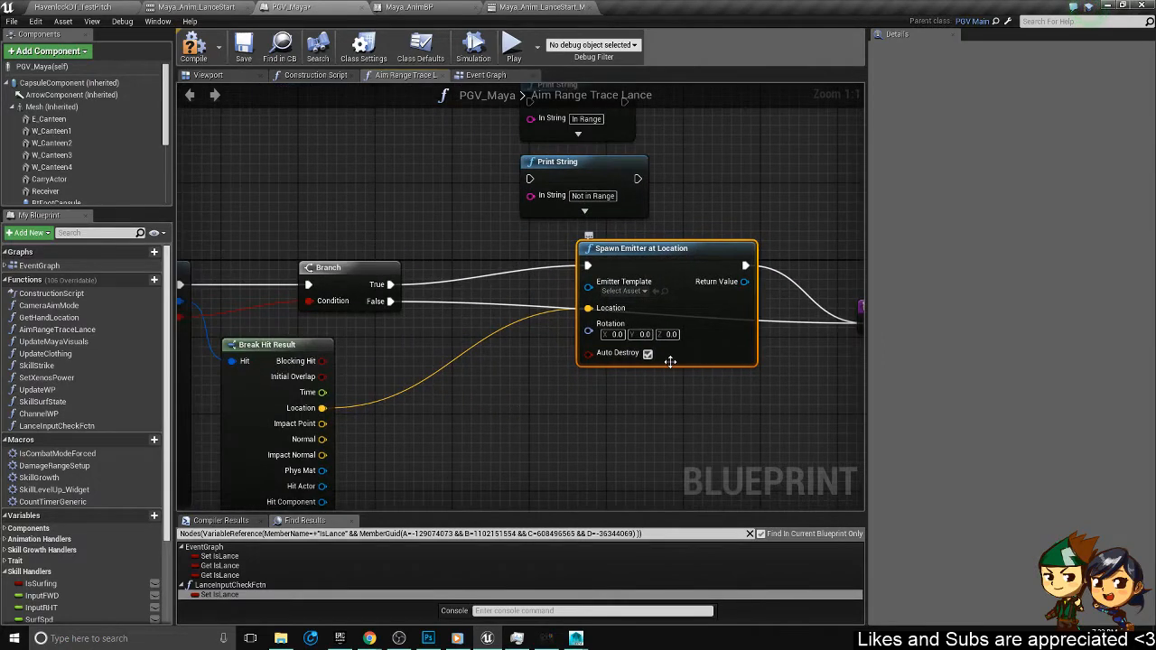
- Review the line trace chain, nudge the Spawn Emitter at Location node closer to the Return Node, and save the blueprint
right_drag(374, 351, 562, 320)
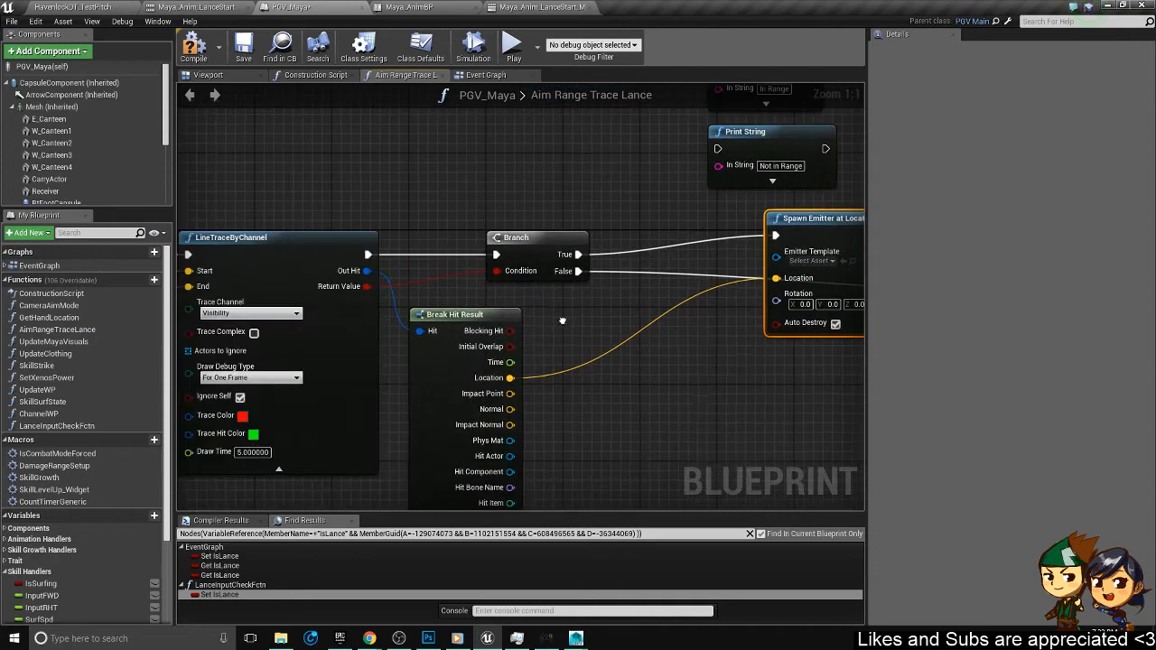
click(537, 238)
right_drag(438, 286, 698, 238)
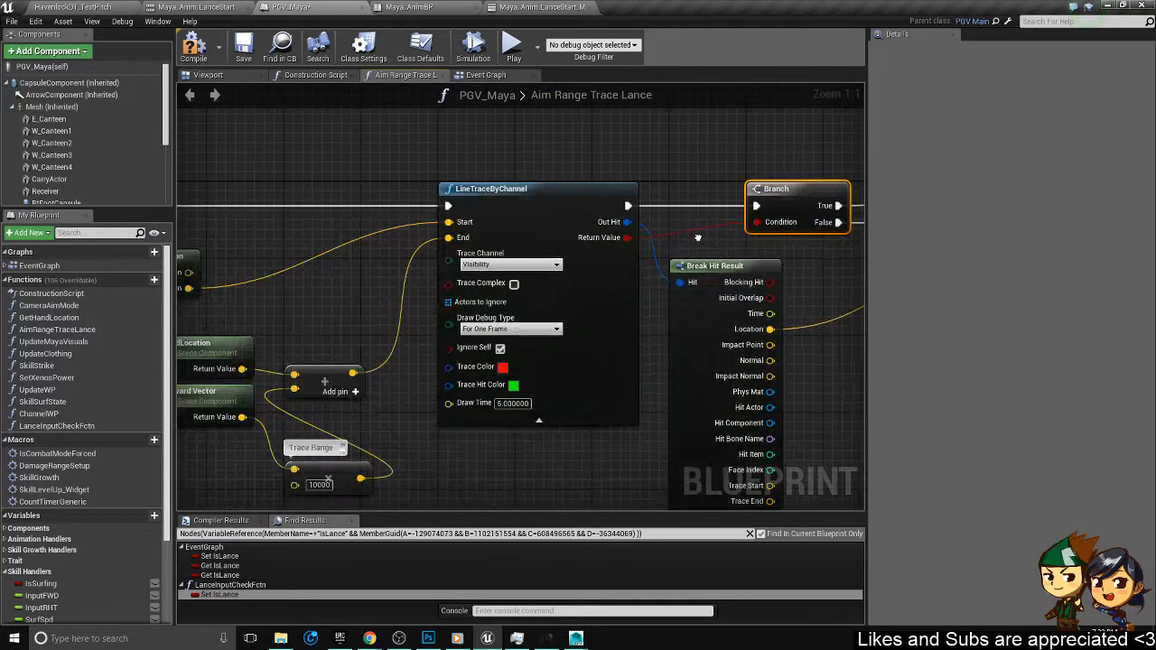
right_drag(323, 479, 374, 460)
right_drag(470, 421, 237, 452)
right_drag(717, 285, 421, 310)
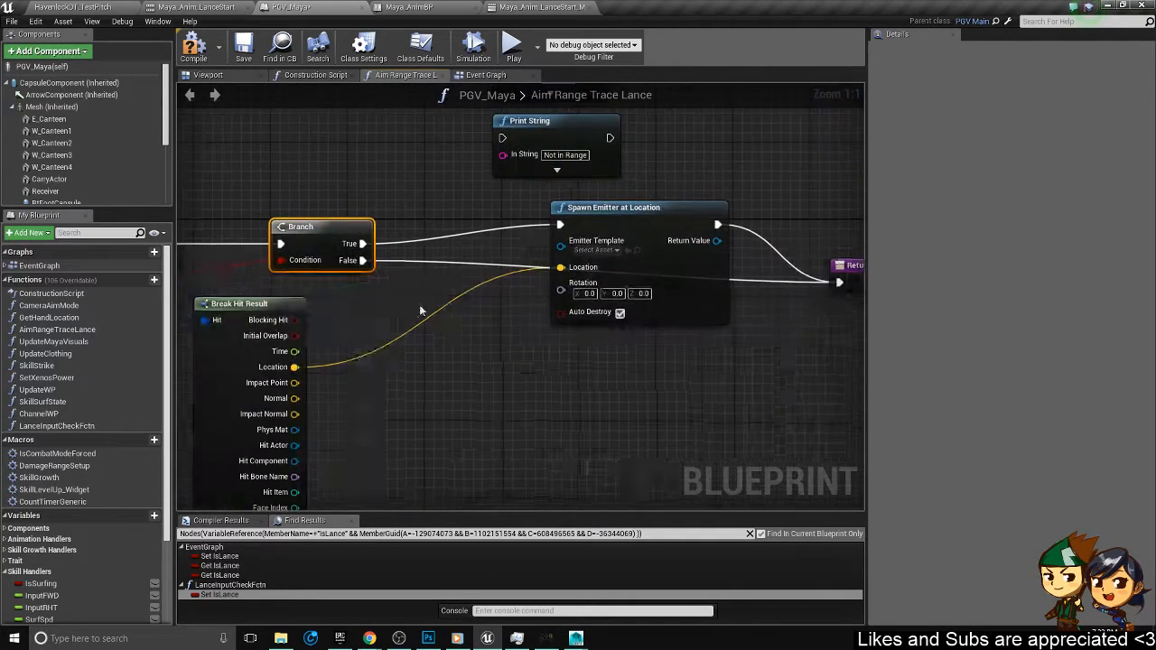
drag(657, 222, 677, 232)
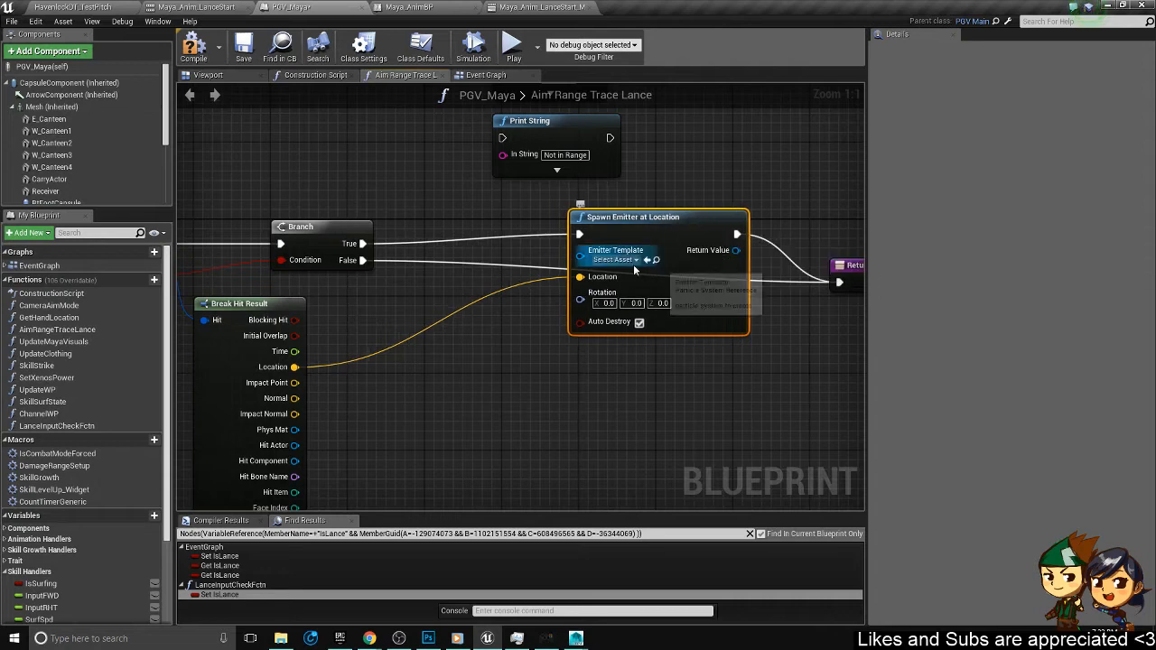
click(243, 47)
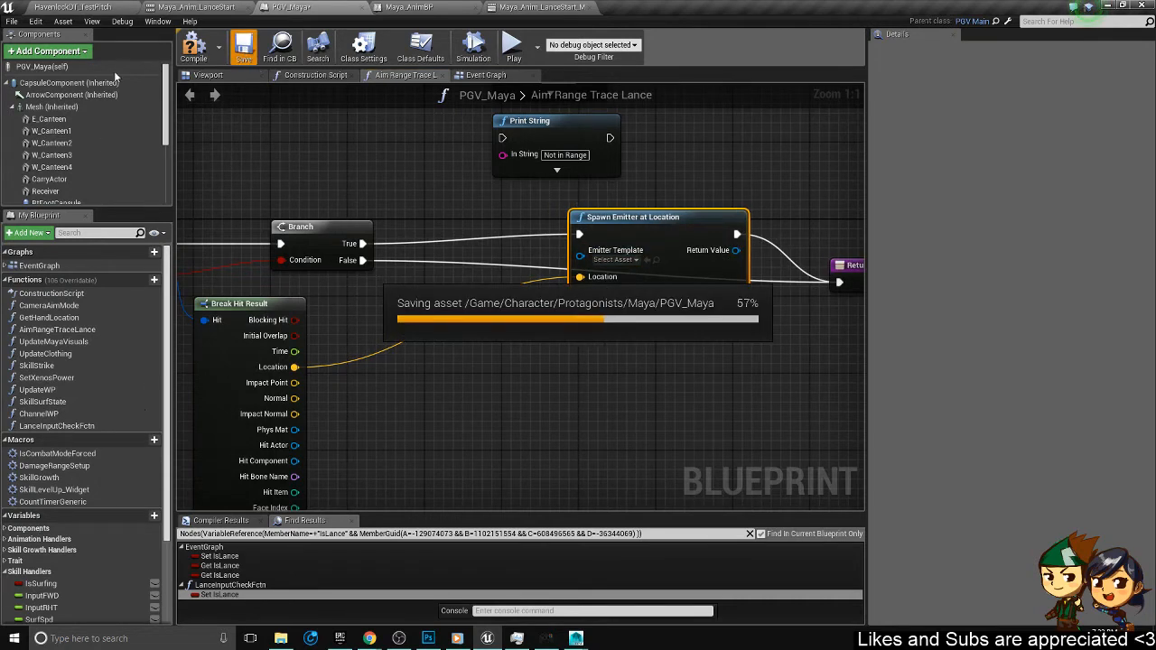
- Switch to the HavenlockDT_TestPitch level and browse the project content to Character/Protagonists/Maya/Skills/Particles
click(91, 7)
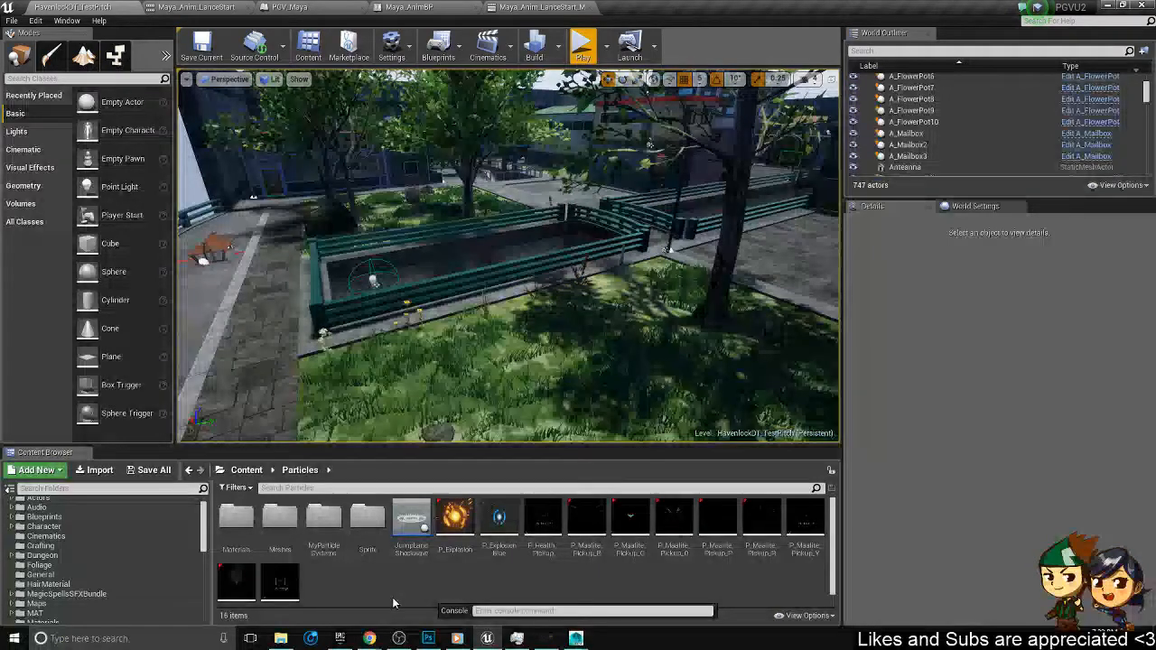
click(499, 522)
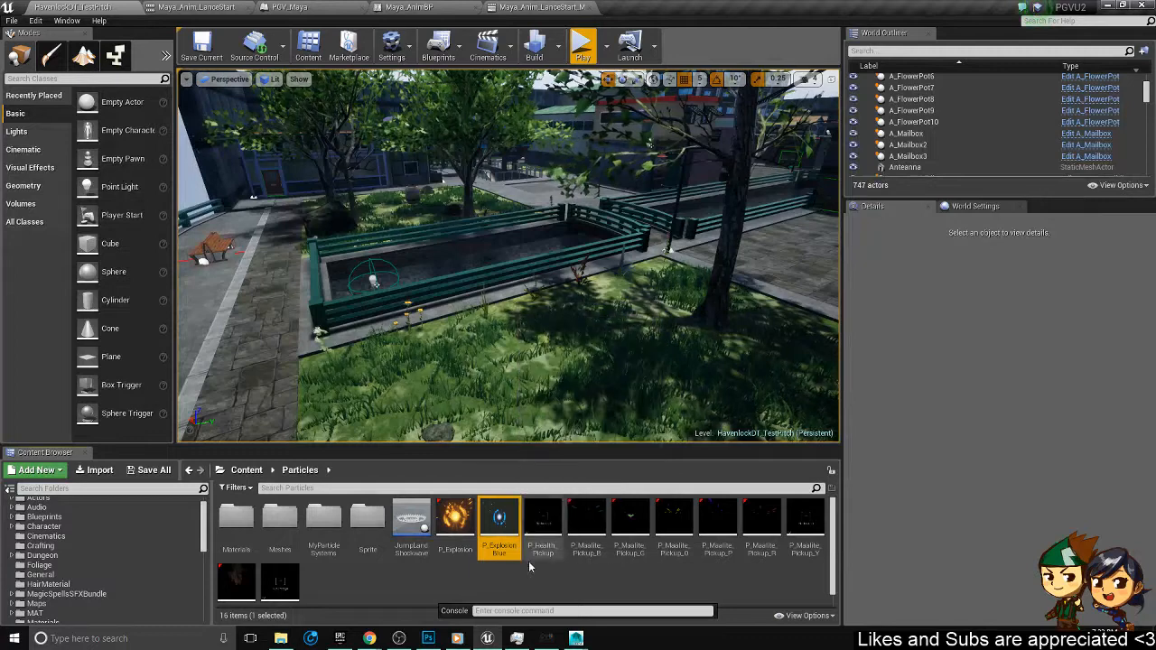
scroll(97, 541, up, 1)
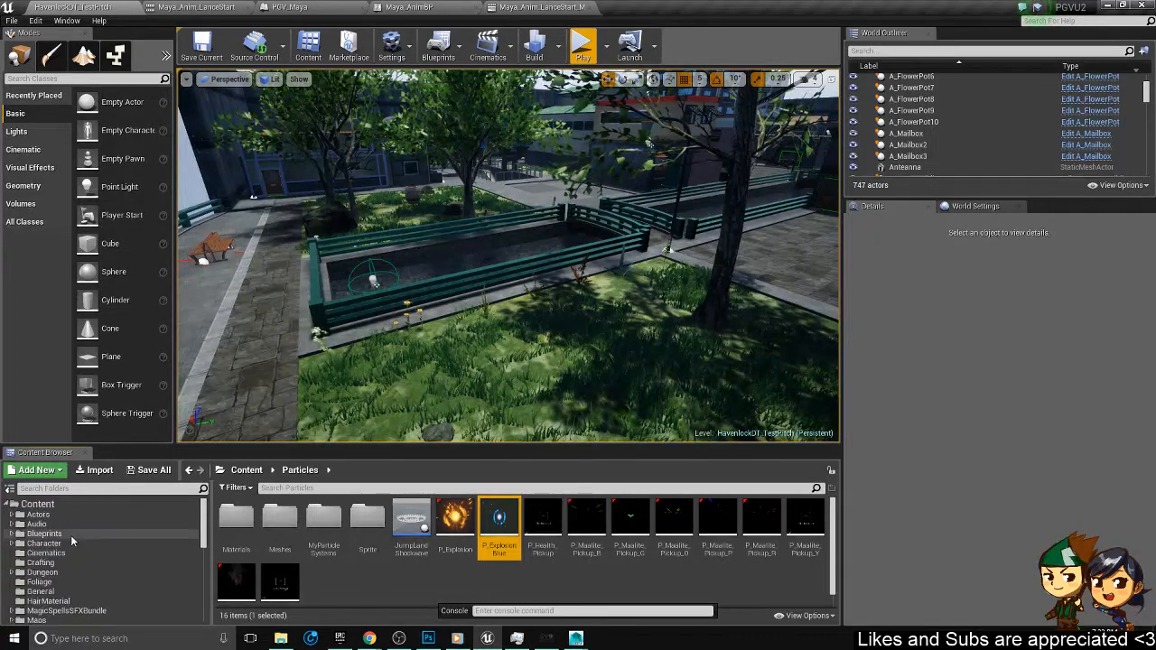
click(77, 544)
double_click(412, 520)
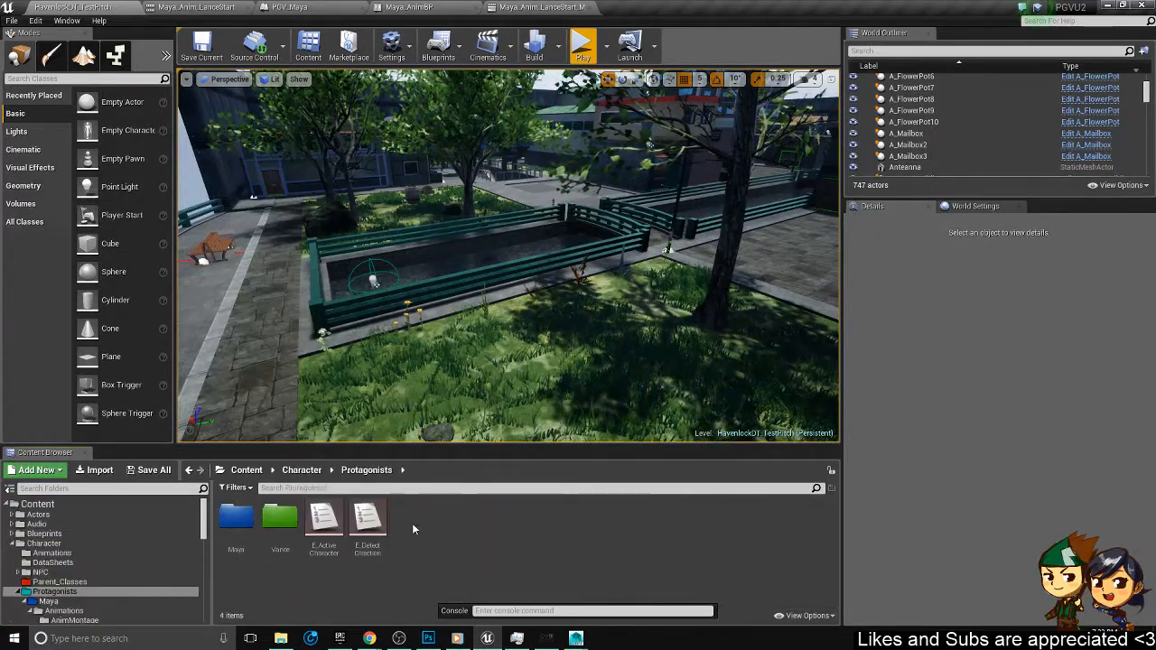
double_click(237, 516)
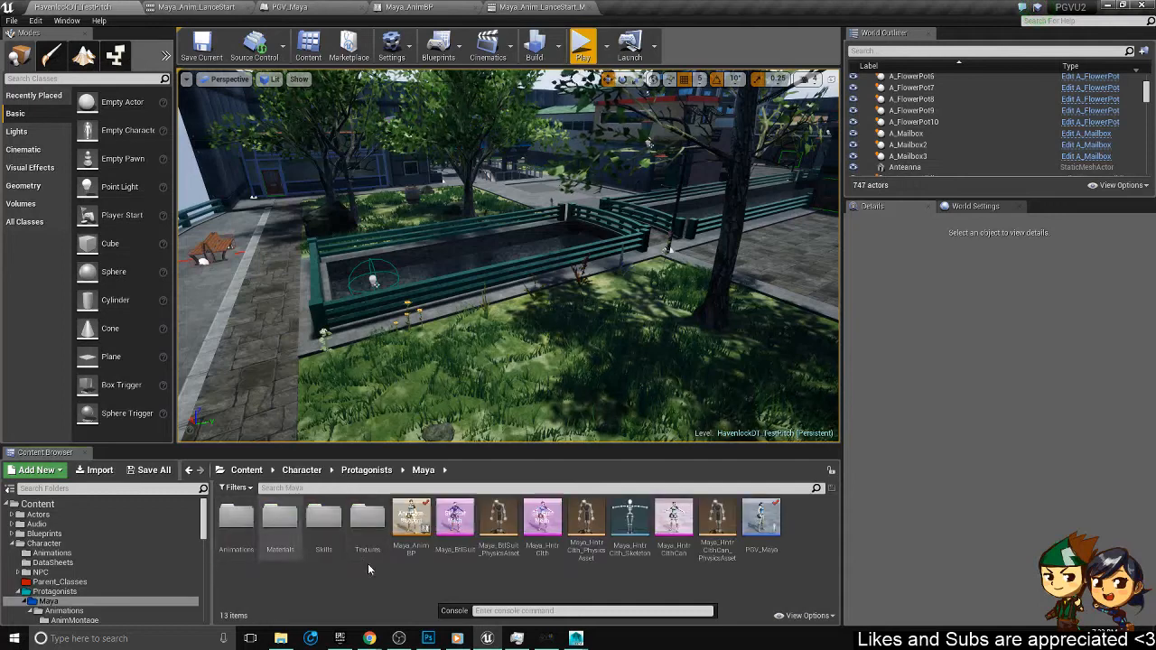
click(317, 523)
double_click(317, 522)
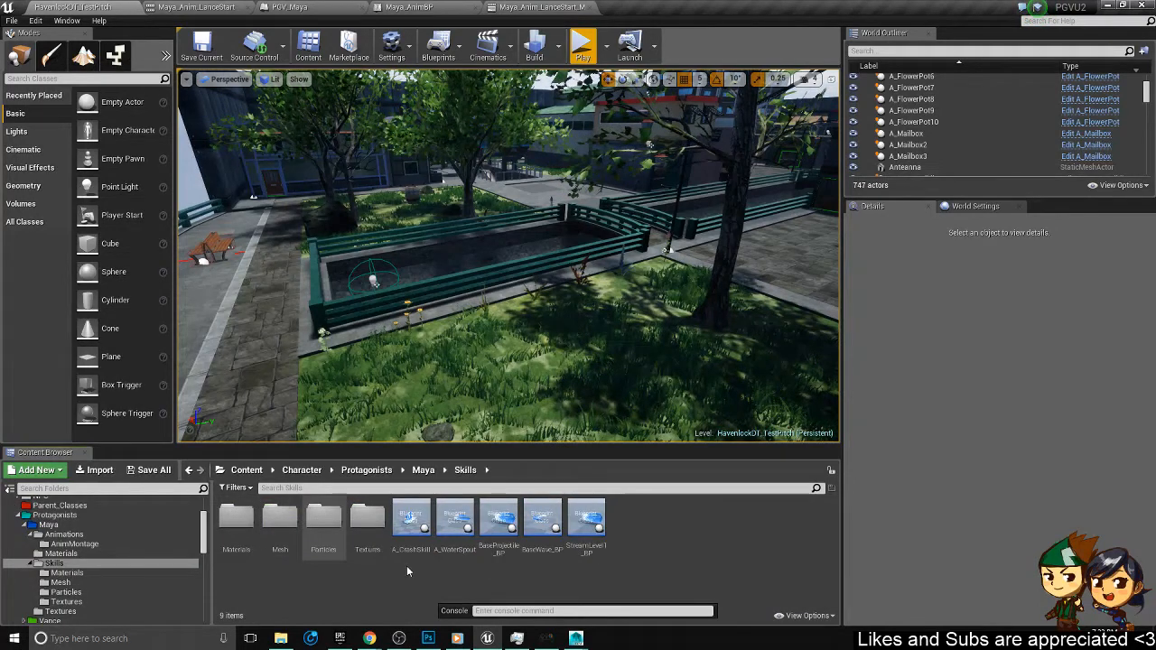
double_click(323, 522)
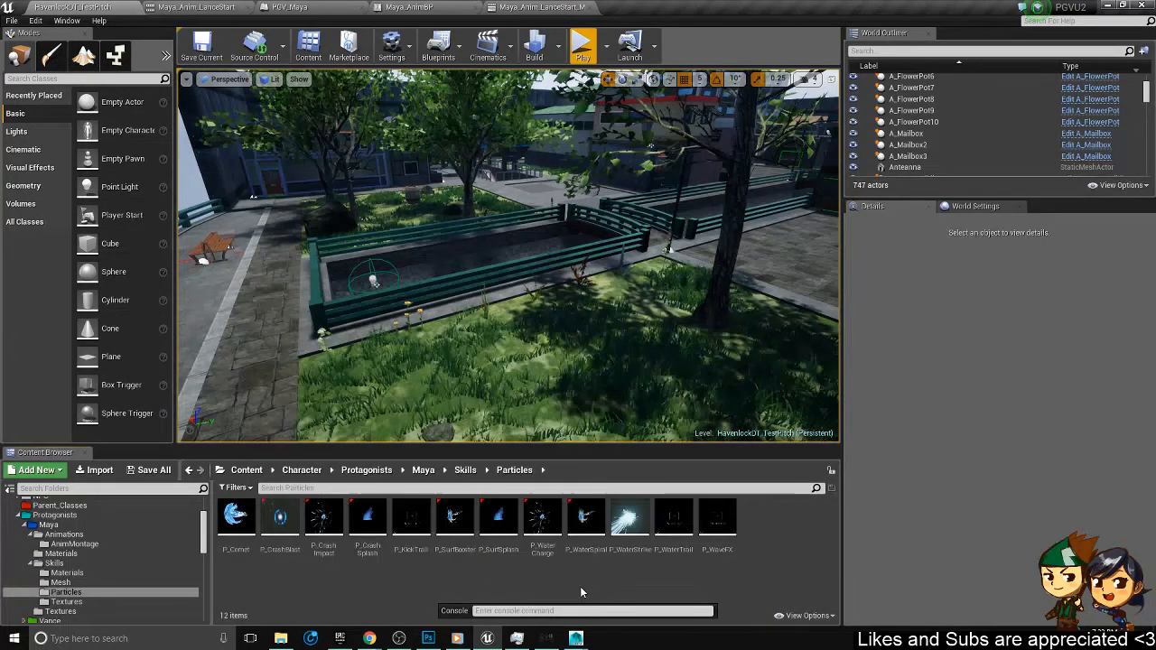
- Inspect the P_CrashImpact particle system, close it, and select P_CrashBlast among Maya's skill particles
click(331, 516)
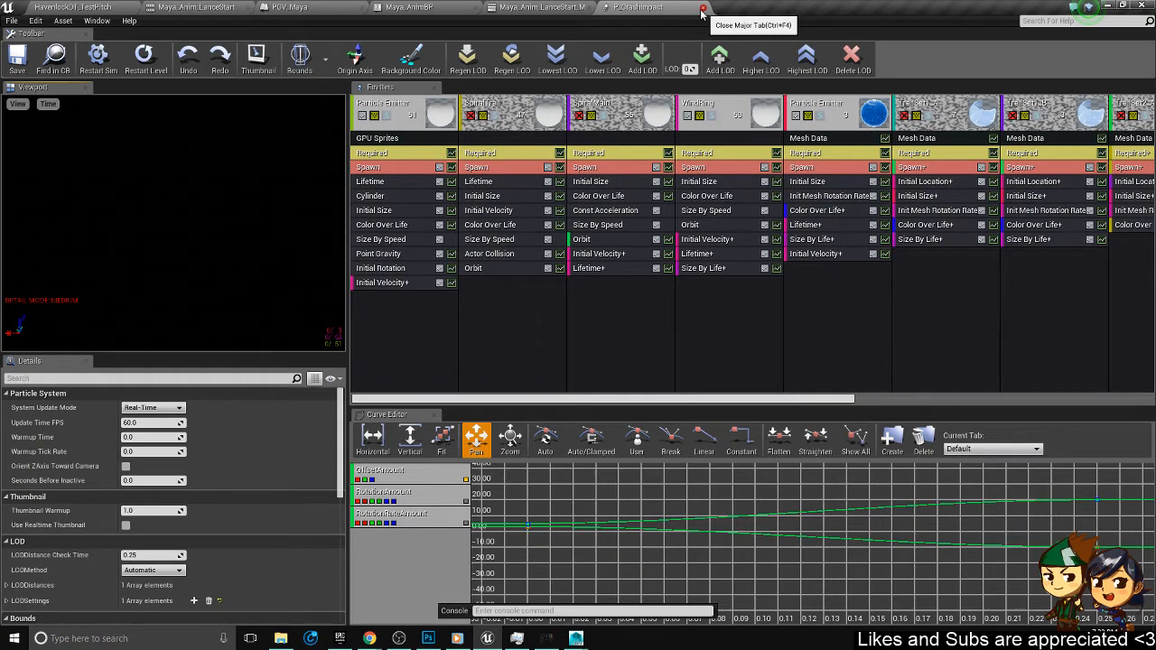
click(703, 8)
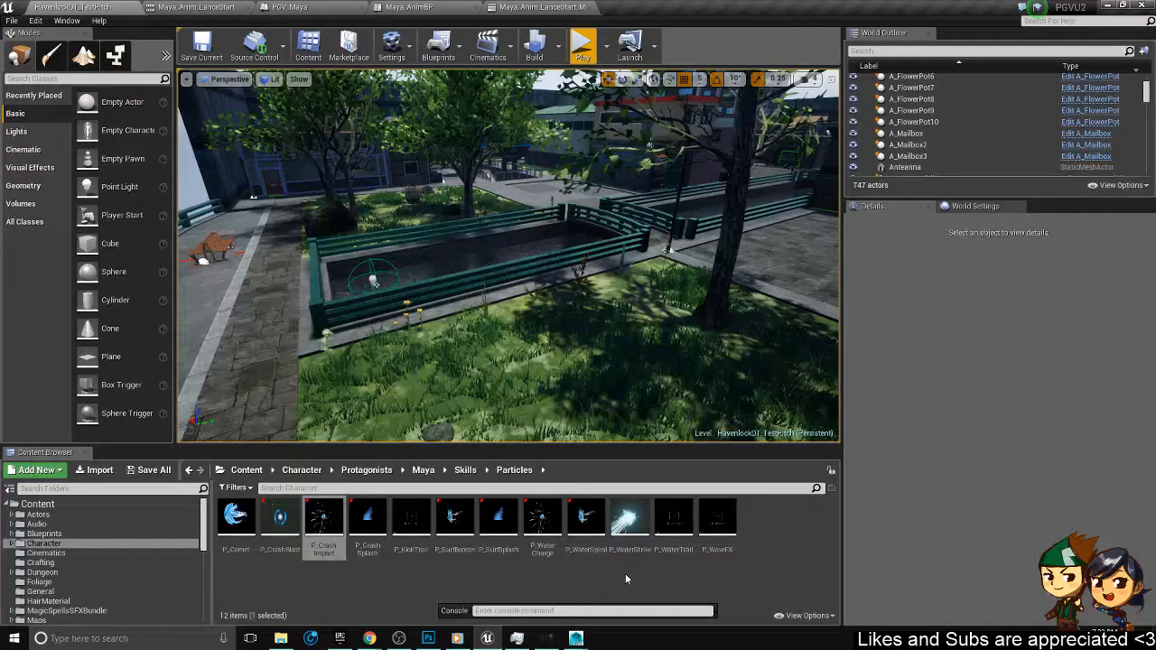
click(280, 519)
- Return to the project's main Particles folder and select the P_ExplosionBlue particle system
scroll(54, 560, down, 4)
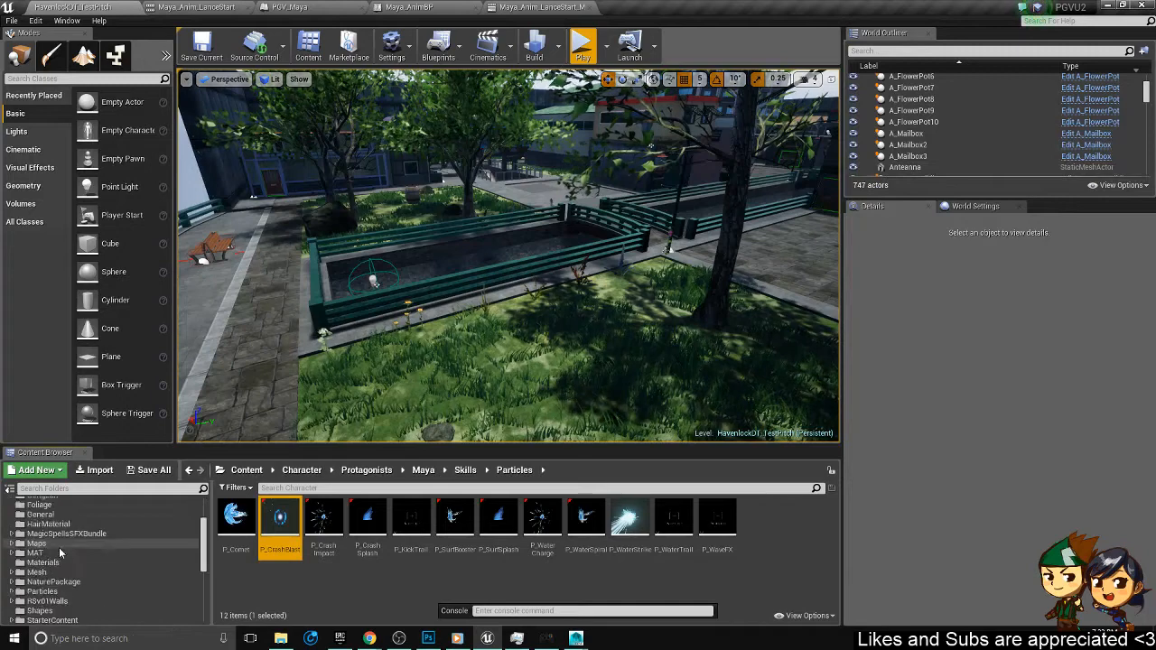
click(46, 544)
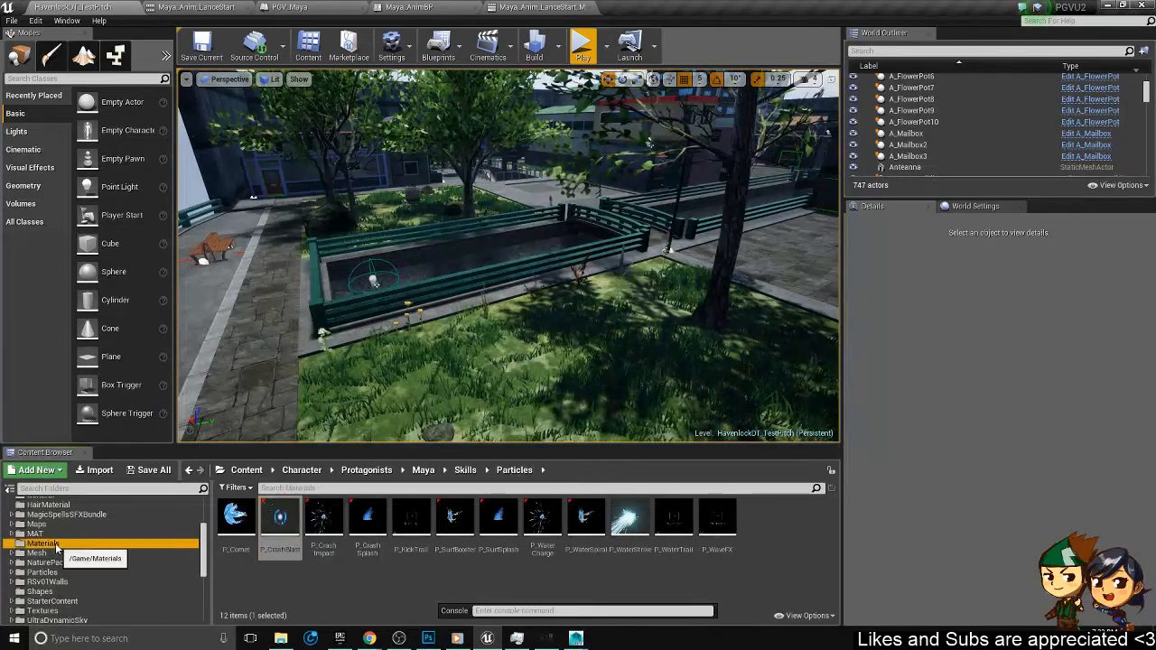
click(90, 572)
scroll(107, 578, down, 1)
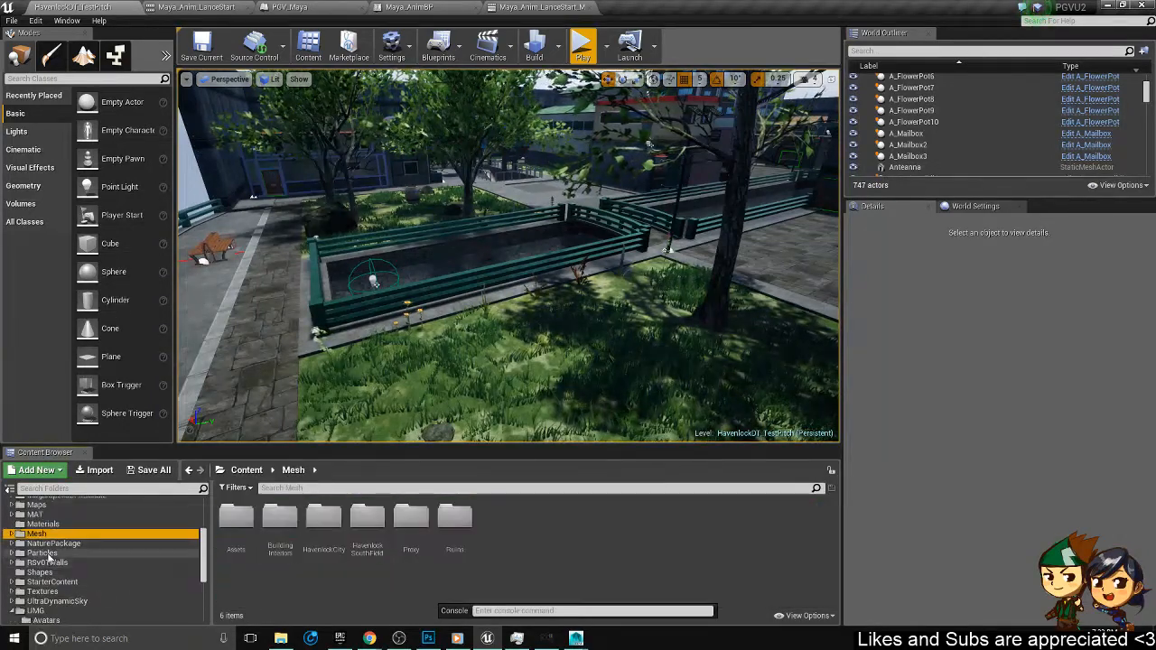
click(499, 523)
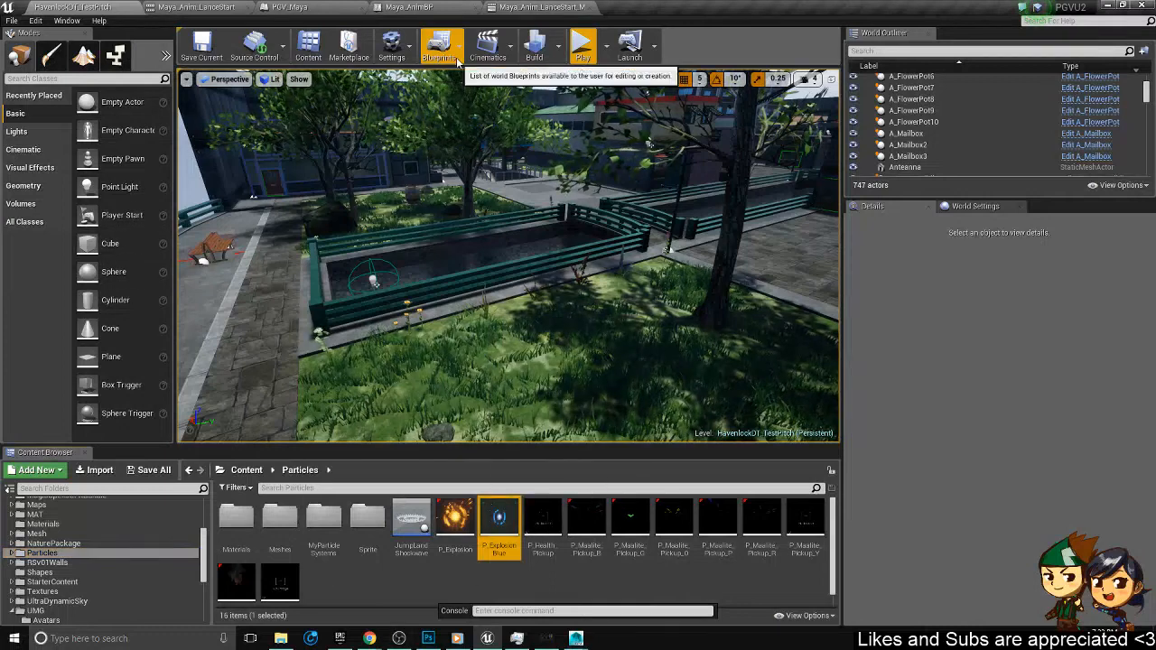
- Assign P_ExplosionBlue as the Emitter Template of Spawn Emitter at Location in PGV_Maya and save the blueprint
click(520, 7)
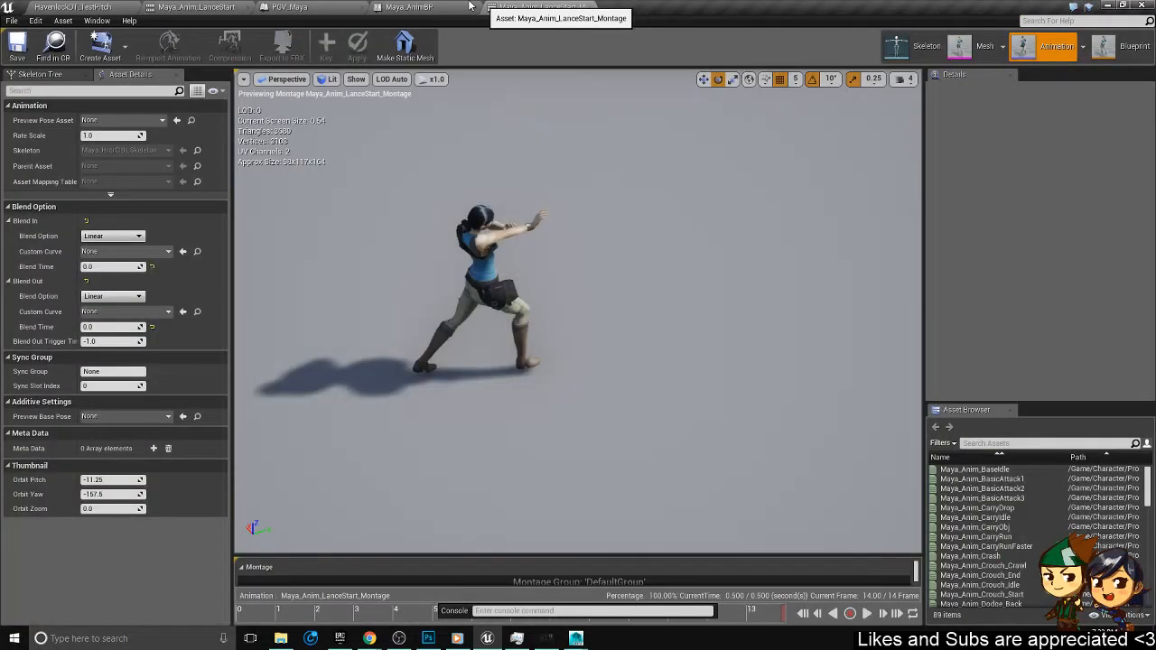
click(327, 8)
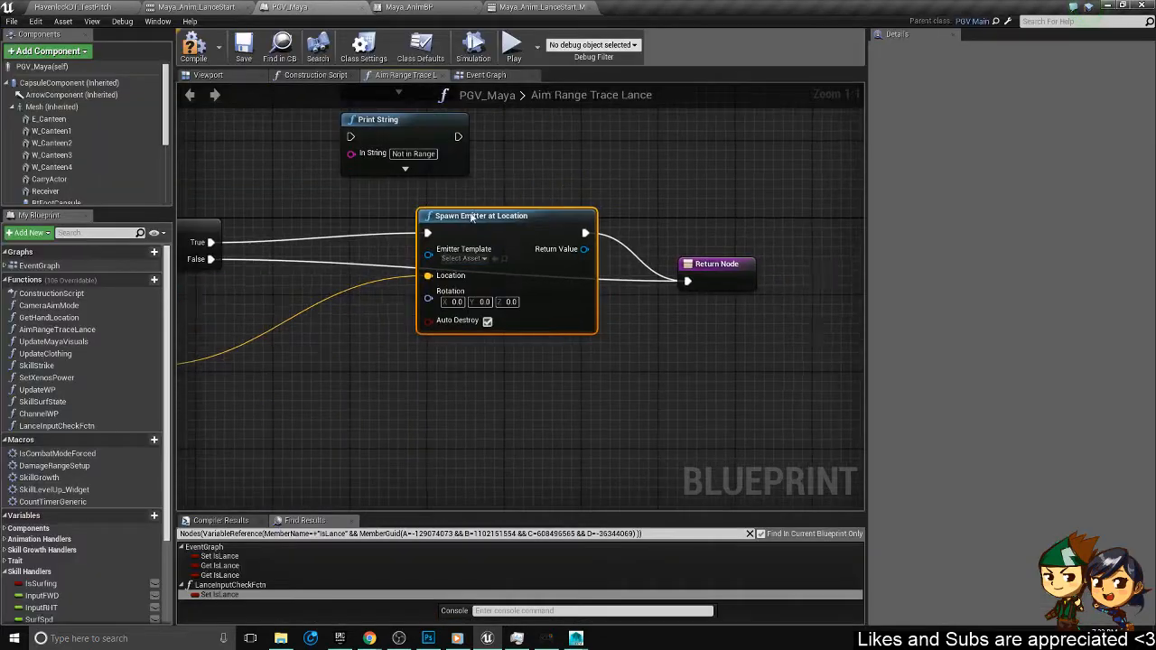
click(496, 262)
right_drag(510, 364, 589, 392)
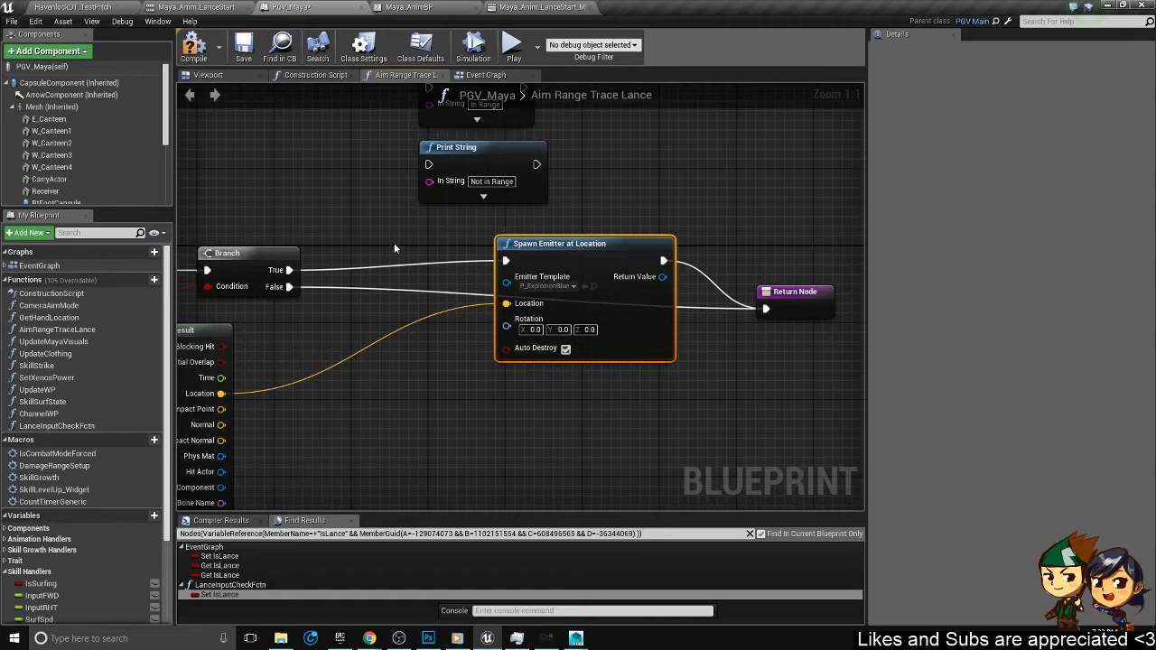
right_drag(395, 248, 488, 296)
click(250, 59)
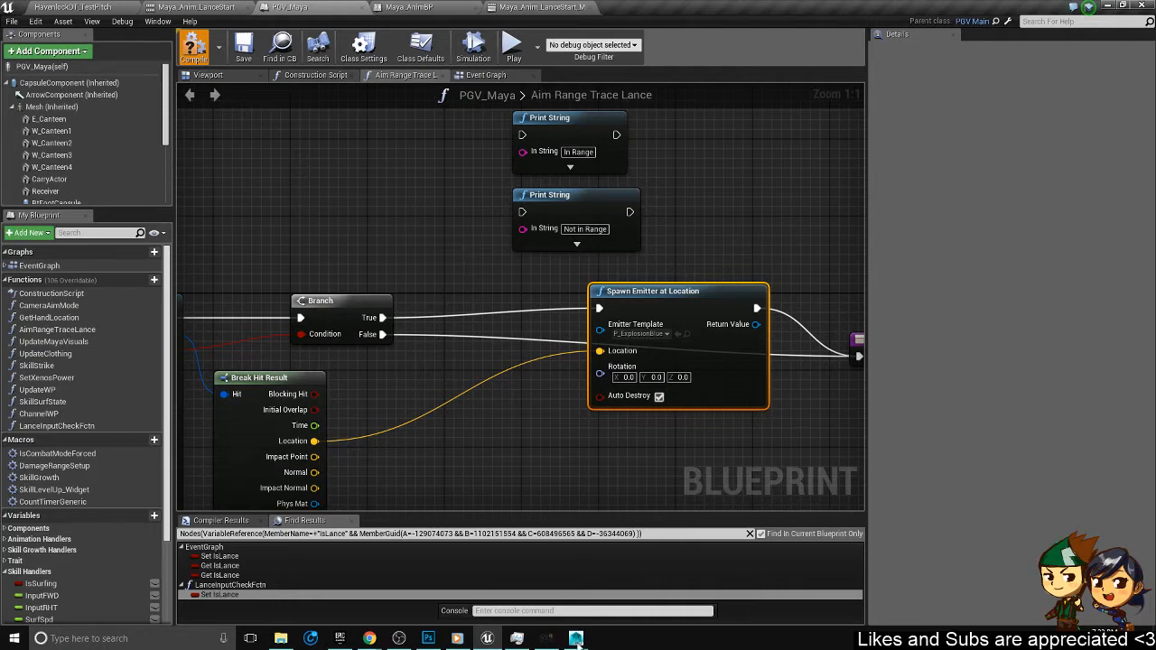
- Switch to Autodesk Maya, show the Animation Interface for the lance loop scene, and go to frame 0
click(576, 638)
alt+drag(628, 367, 557, 322)
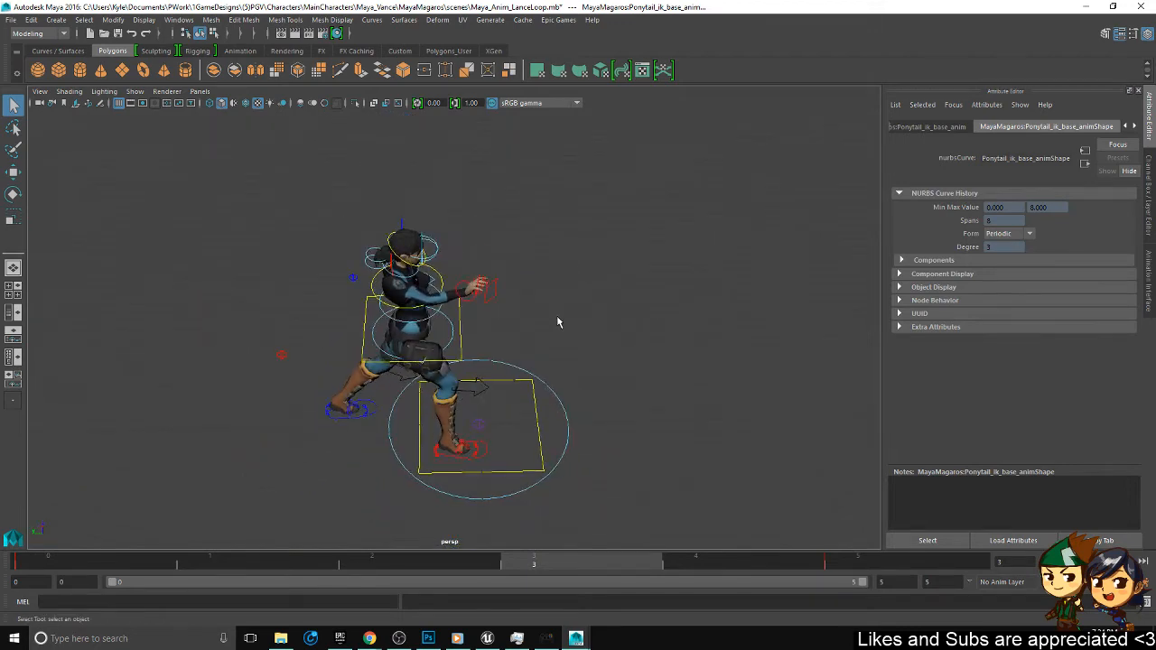
click(1150, 287)
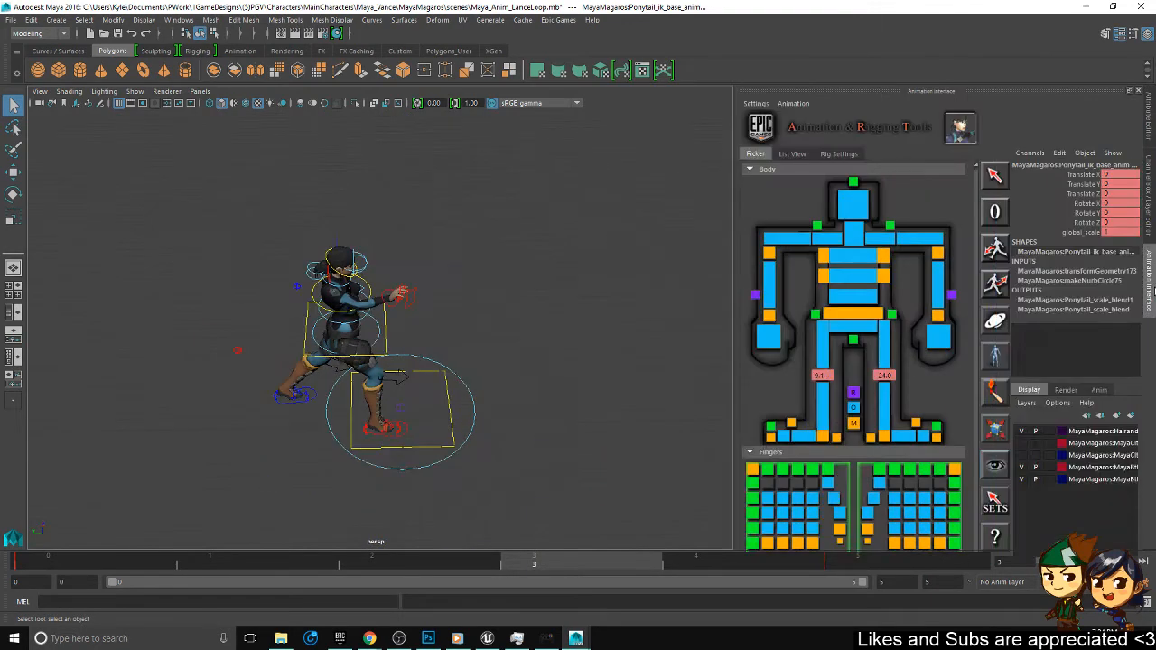
click(93, 566)
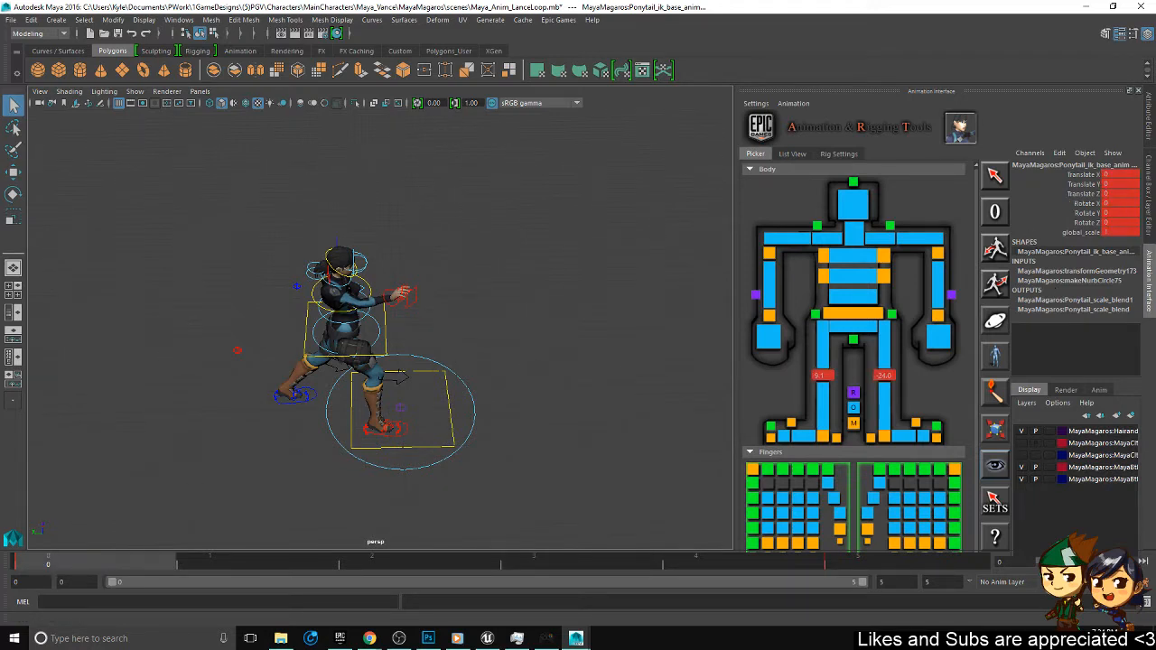
- Open the MayaMagaros Pose Editor with all rig controls selected and place its window clear of the character
click(1147, 228)
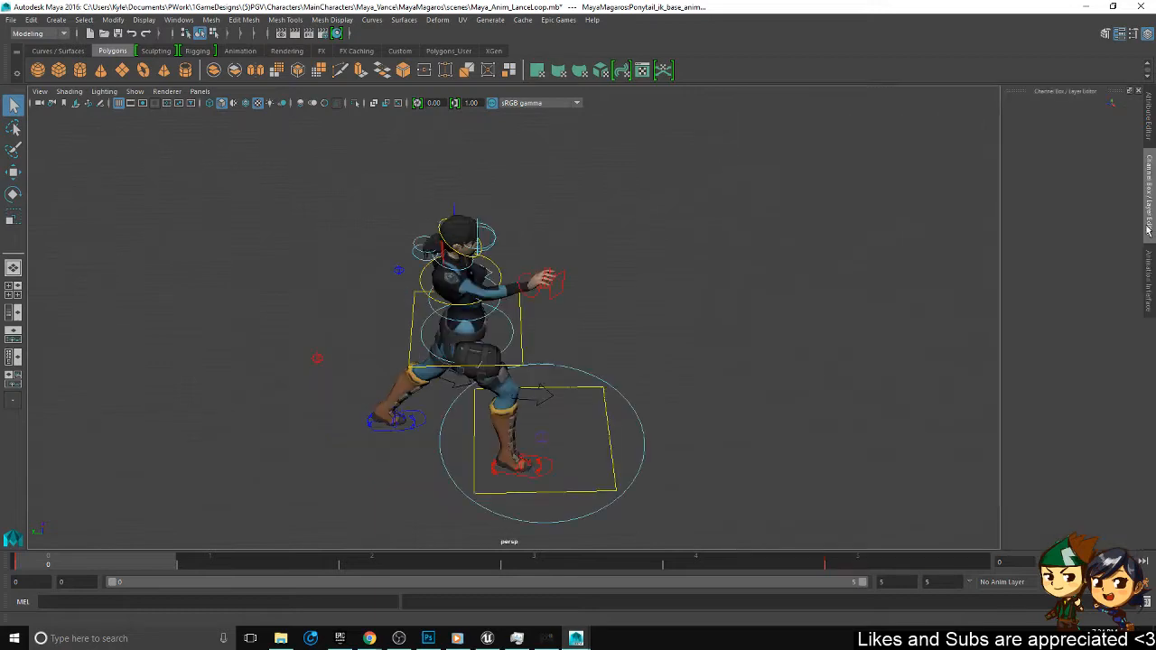
click(1152, 261)
click(1149, 228)
click(1152, 260)
click(1007, 350)
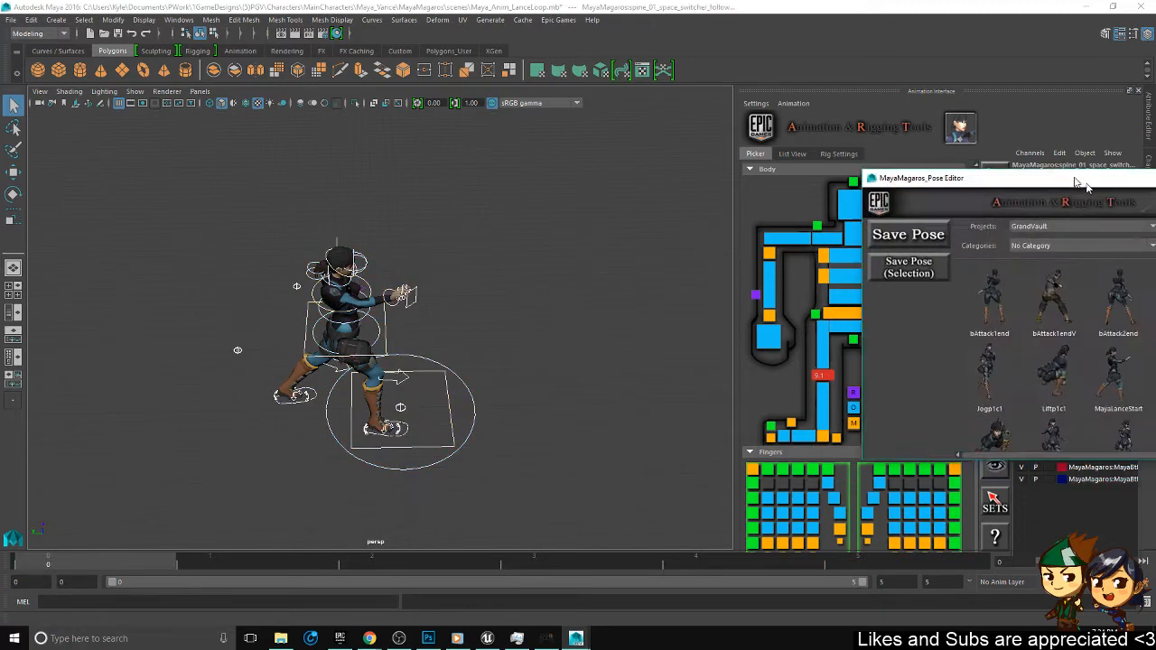
drag(1082, 183, 936, 82)
- List the Temp category poses and apply MayaLancePose to the whole rig at frame 0, then deselect the controls
scroll(941, 259, down, 1)
scroll(883, 296, up, 1)
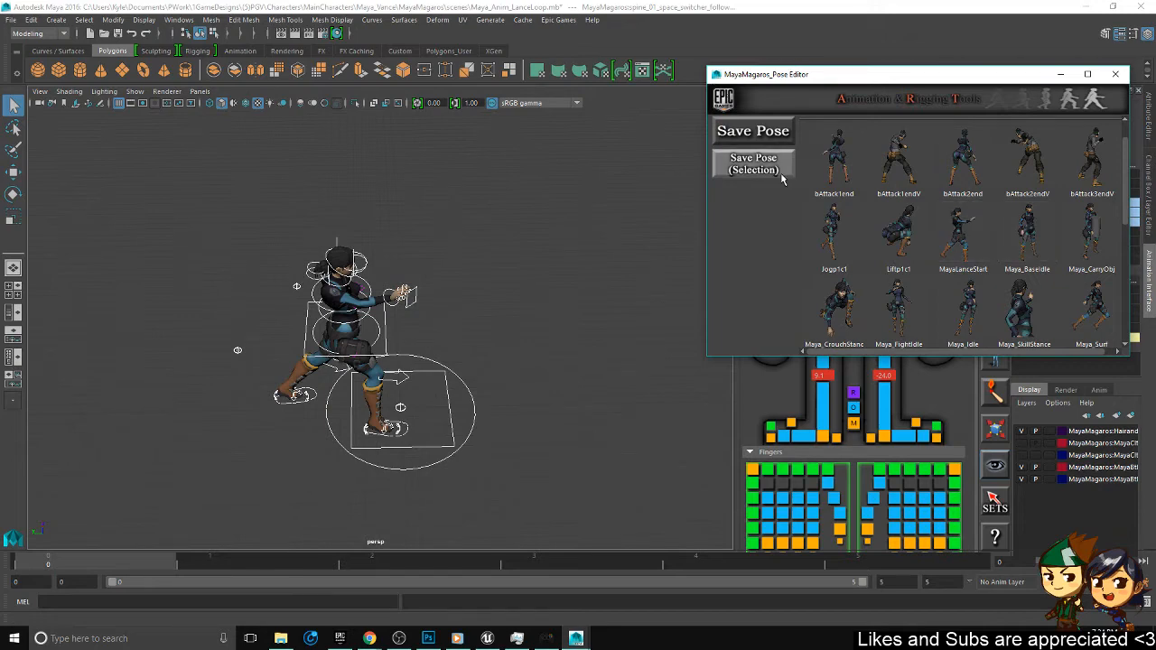
scroll(840, 161, up, 1)
click(879, 143)
click(876, 180)
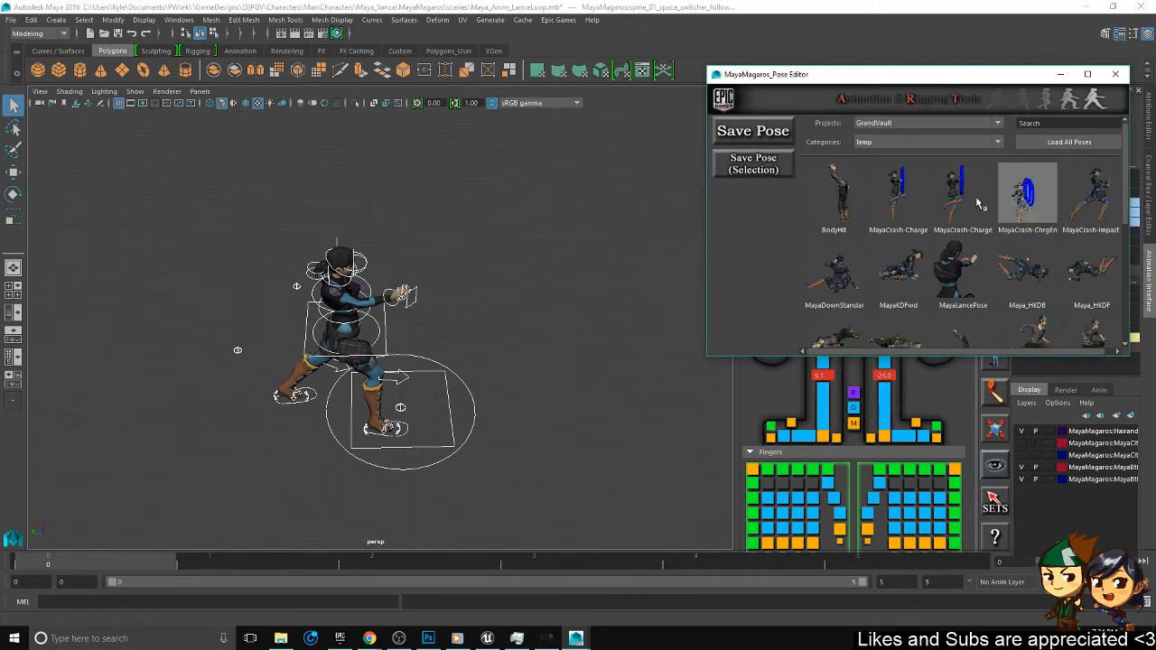
click(972, 262)
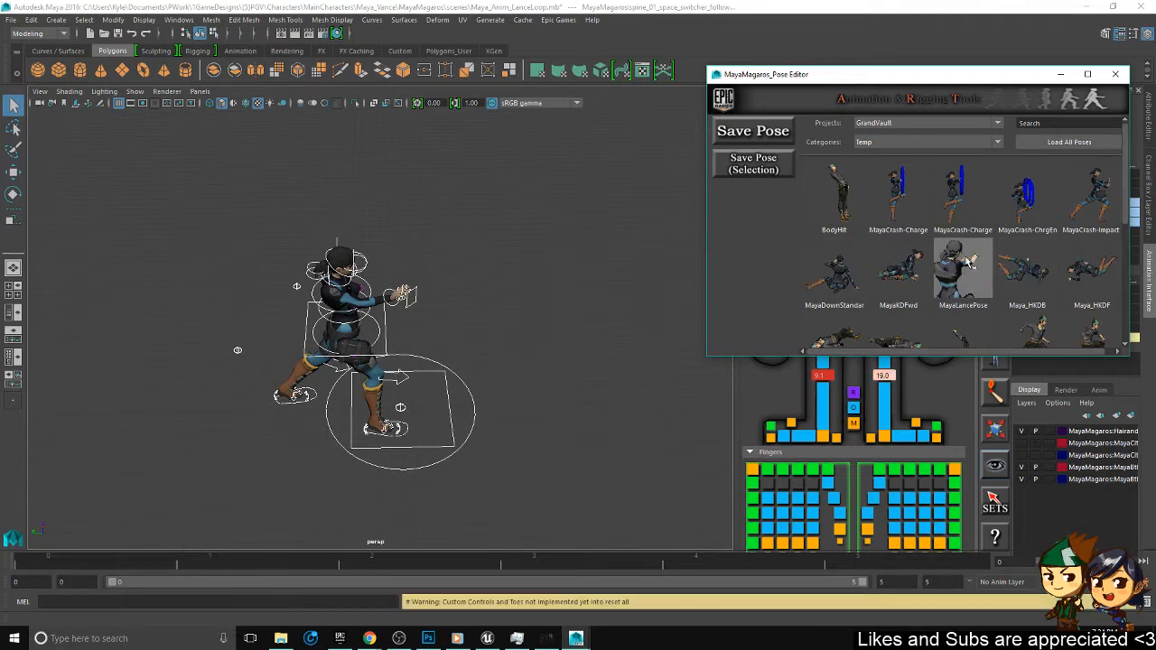
click(575, 331)
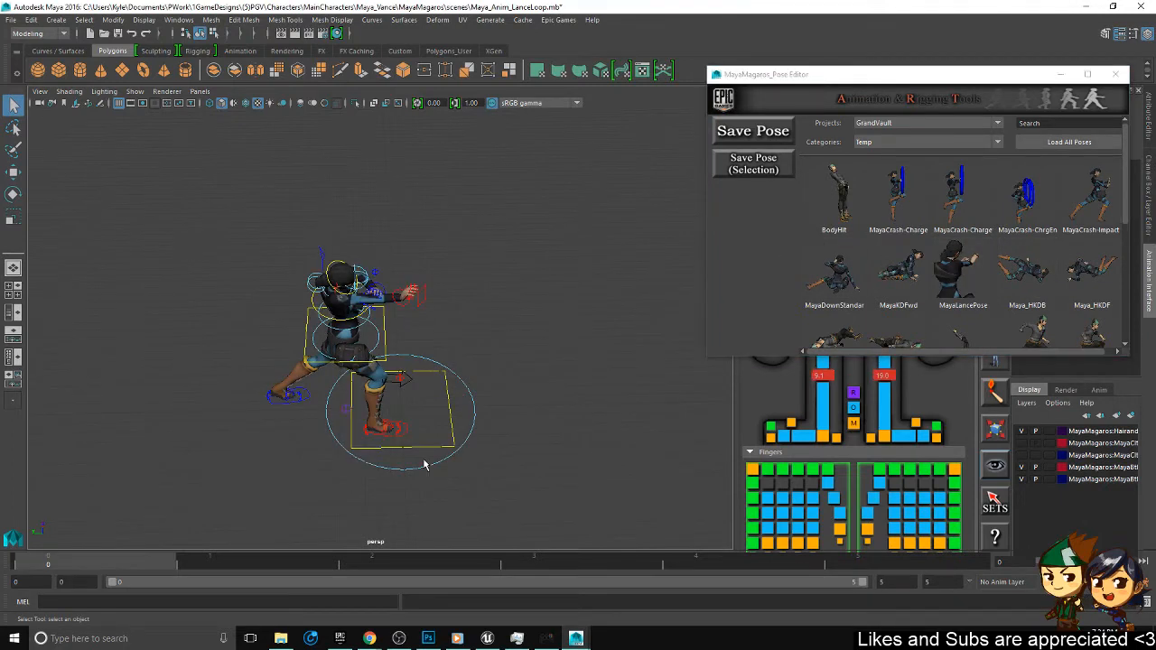
- Apply MayaLancePose to the rig at frame 5 and close the Pose Editor
click(950, 270)
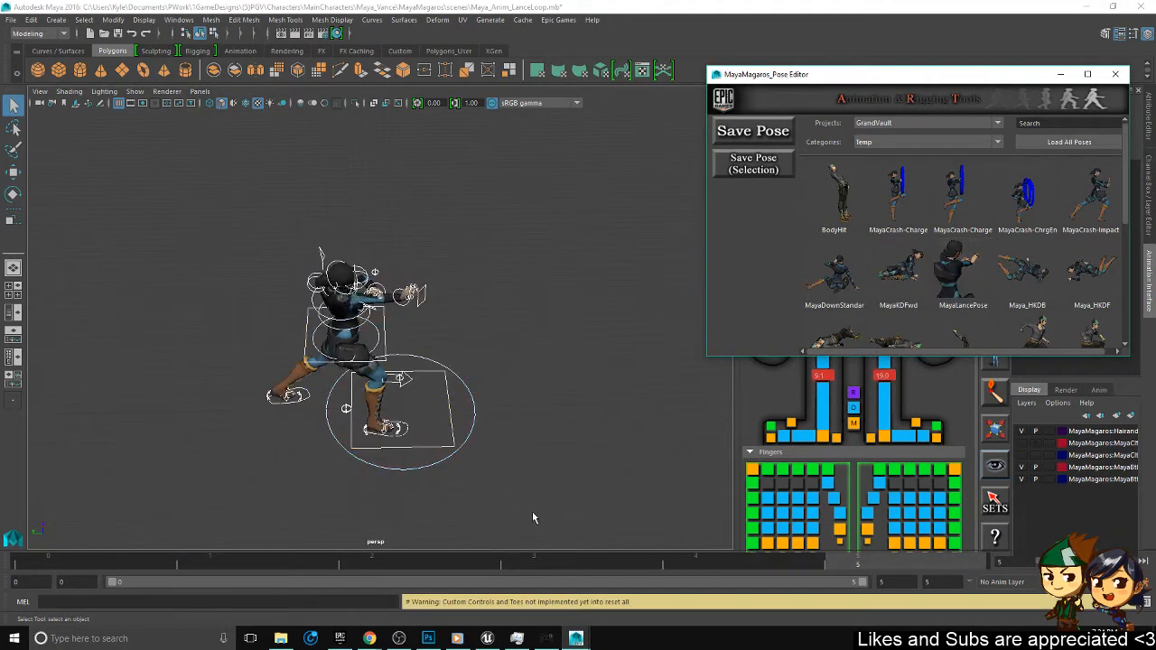
click(595, 451)
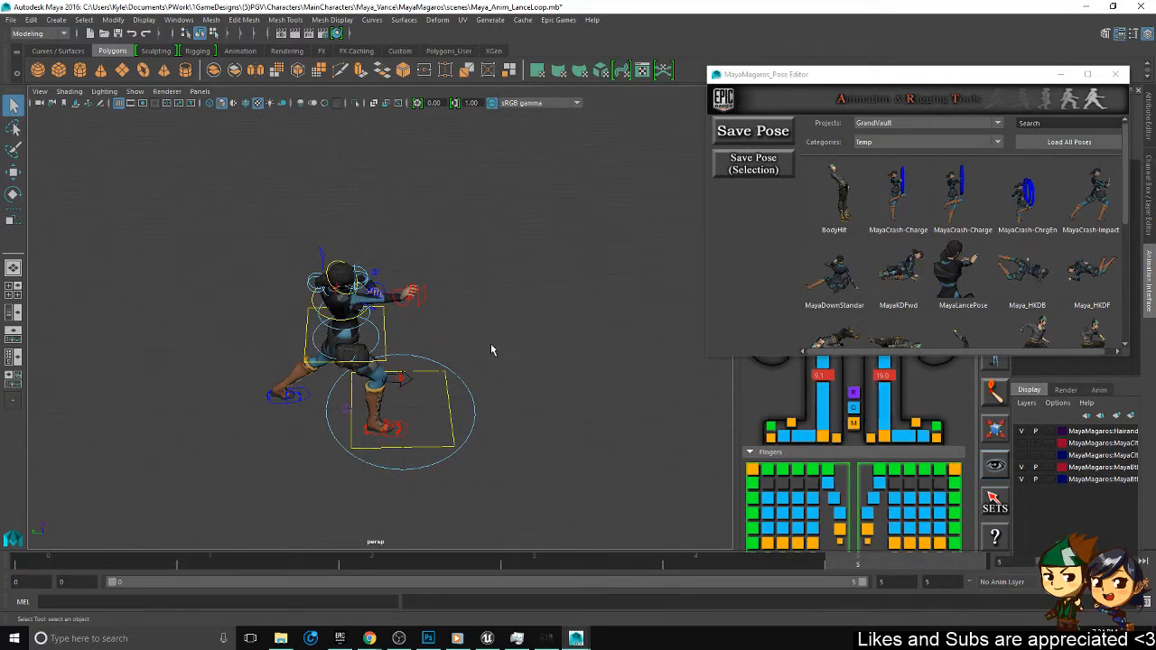
click(402, 309)
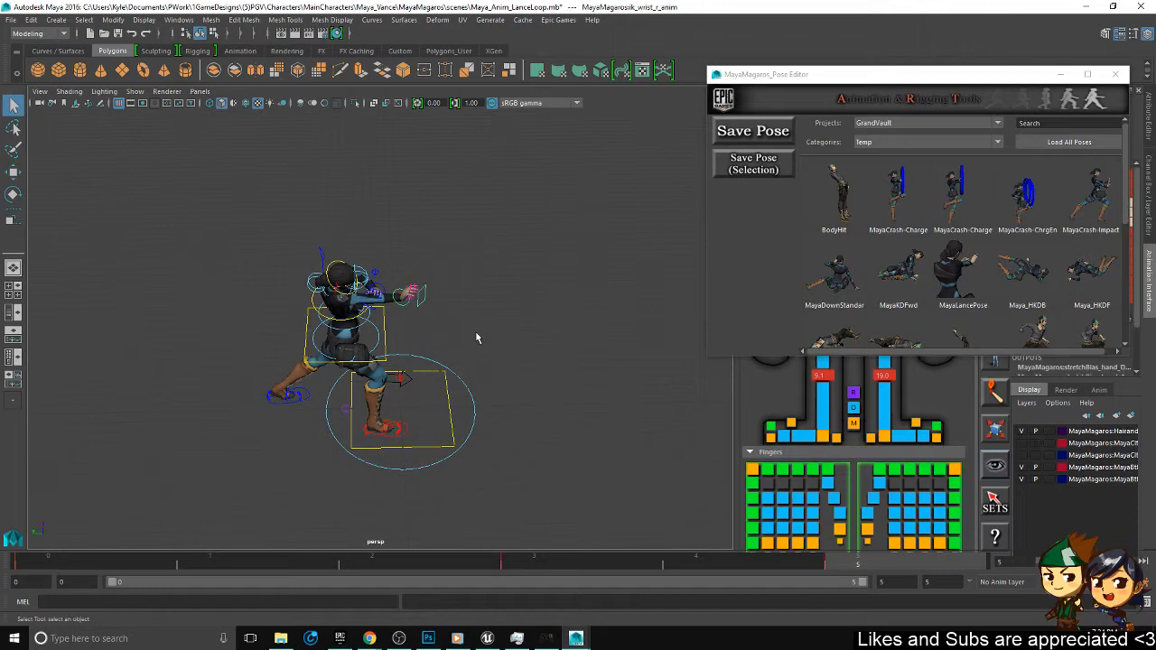
click(1117, 73)
- Delete the right wrist IK control's key at frame 3
scroll(535, 264, up, 3)
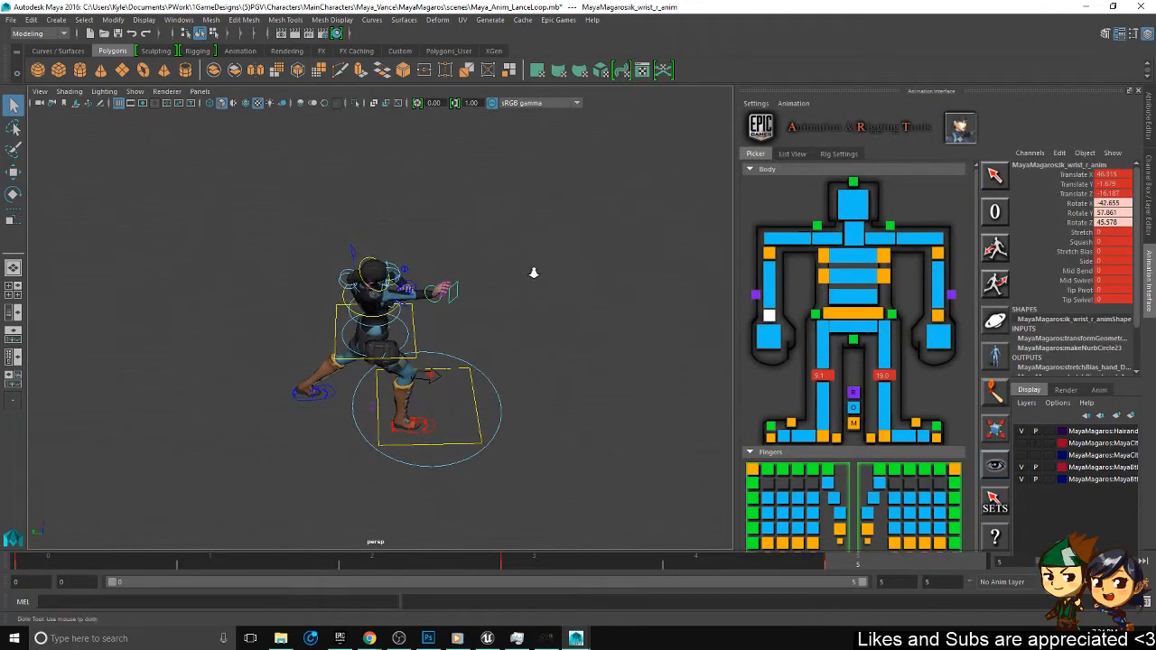
click(570, 560)
right_click(570, 559)
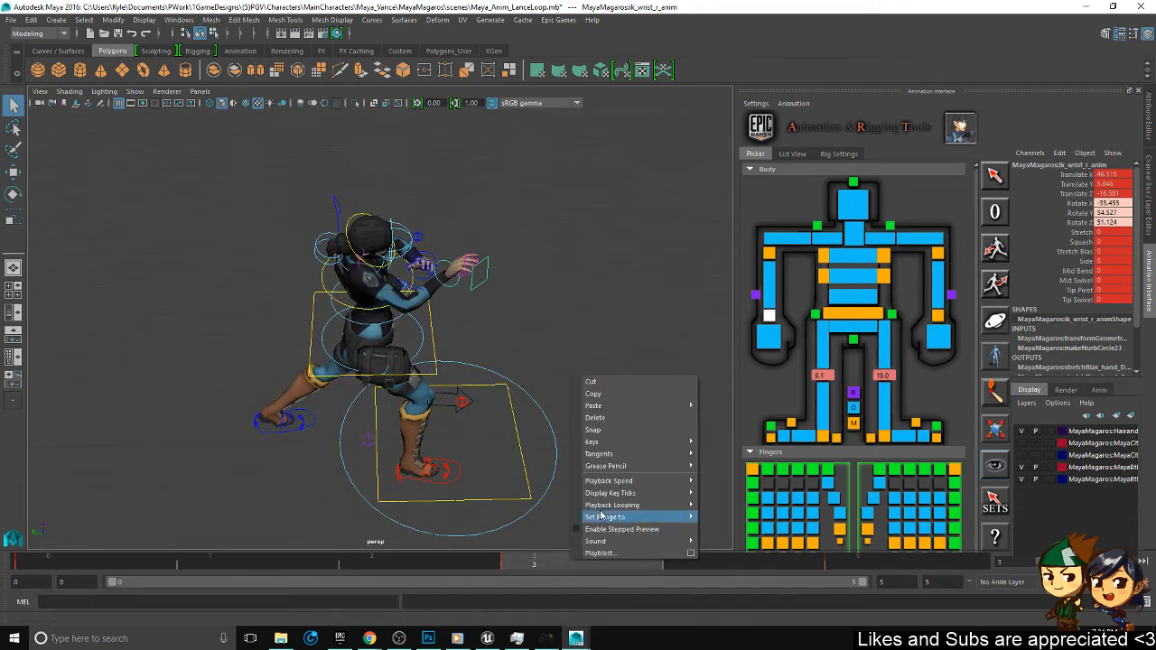
click(609, 419)
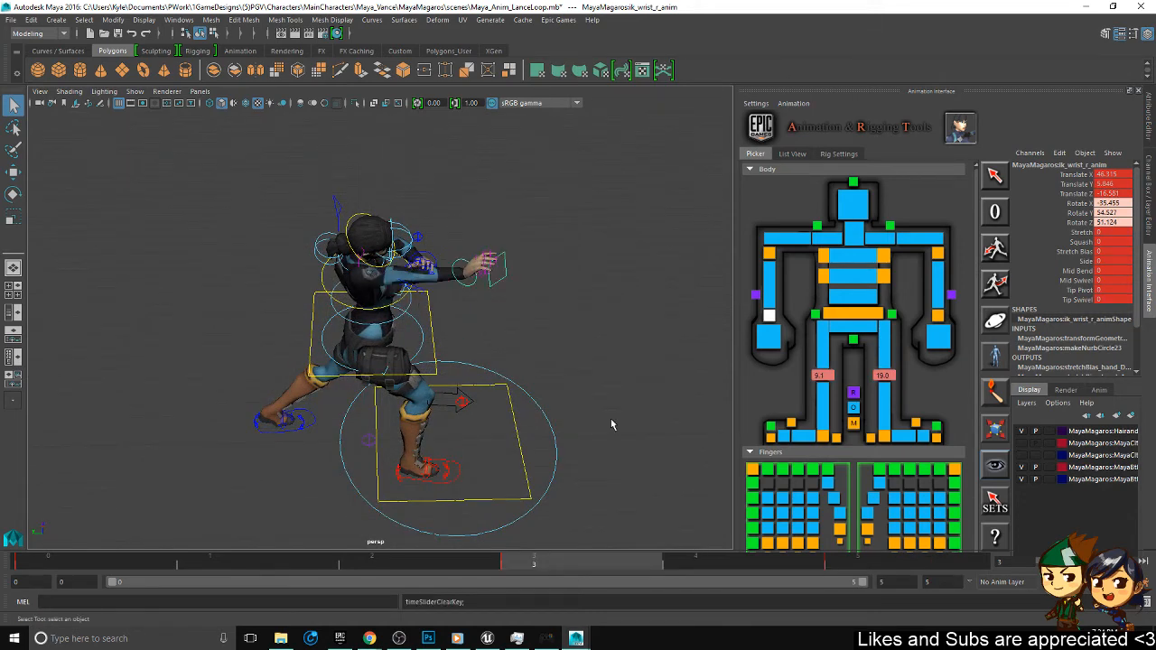
- Raise the right wrist IK control slightly at frame 3 to about Translate Y 0.25 and Z -15.6, and key it
alt+drag(611, 424, 476, 485)
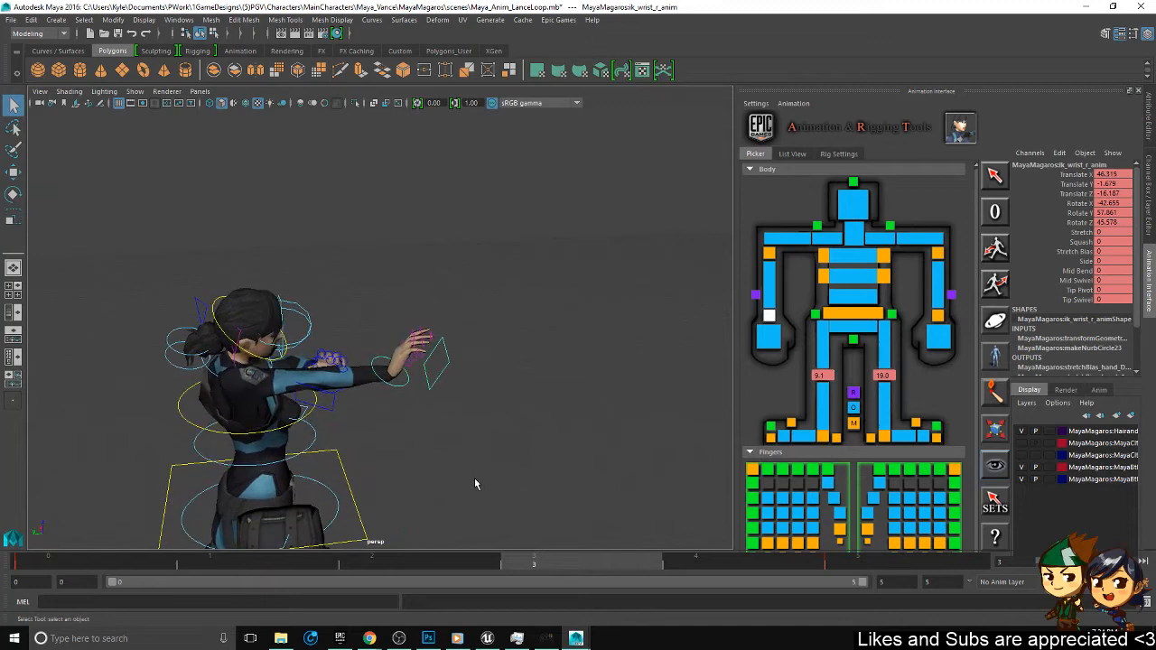
alt+drag(392, 412, 446, 536)
key(w)
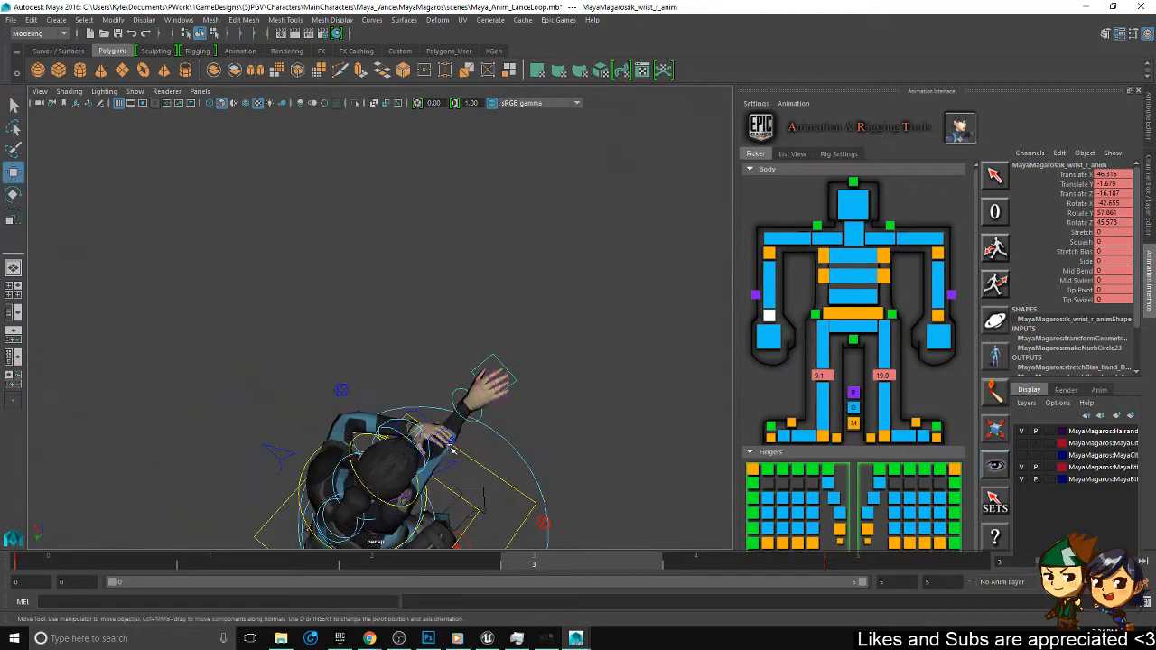
alt+drag(511, 443, 467, 355)
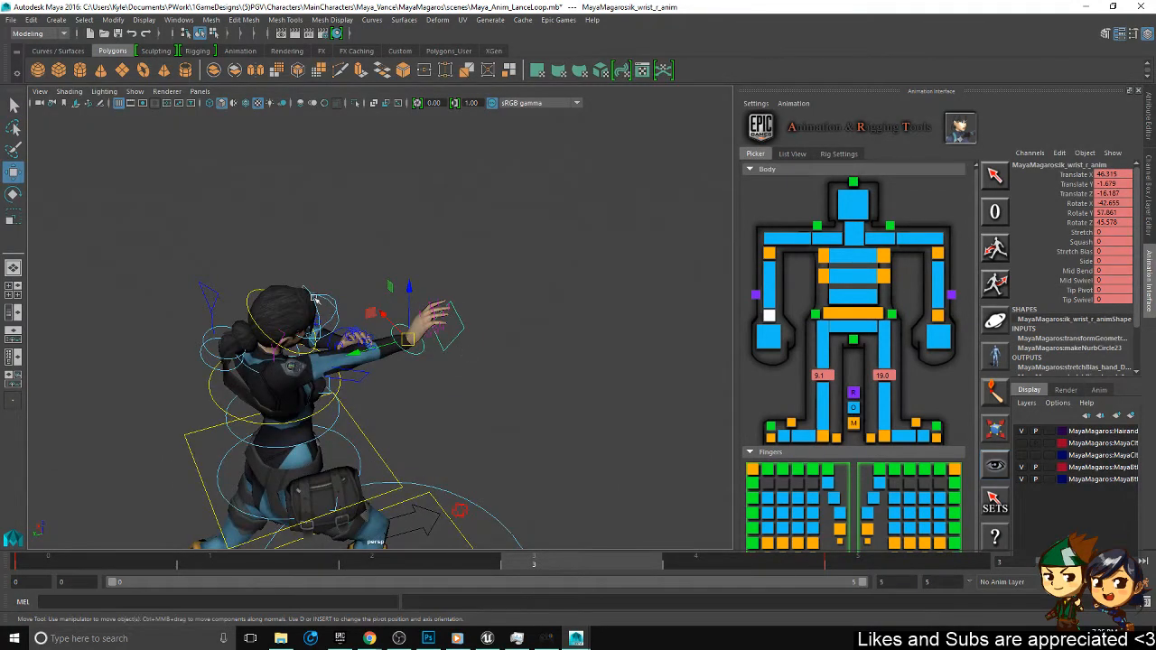
alt+drag(388, 336, 334, 264)
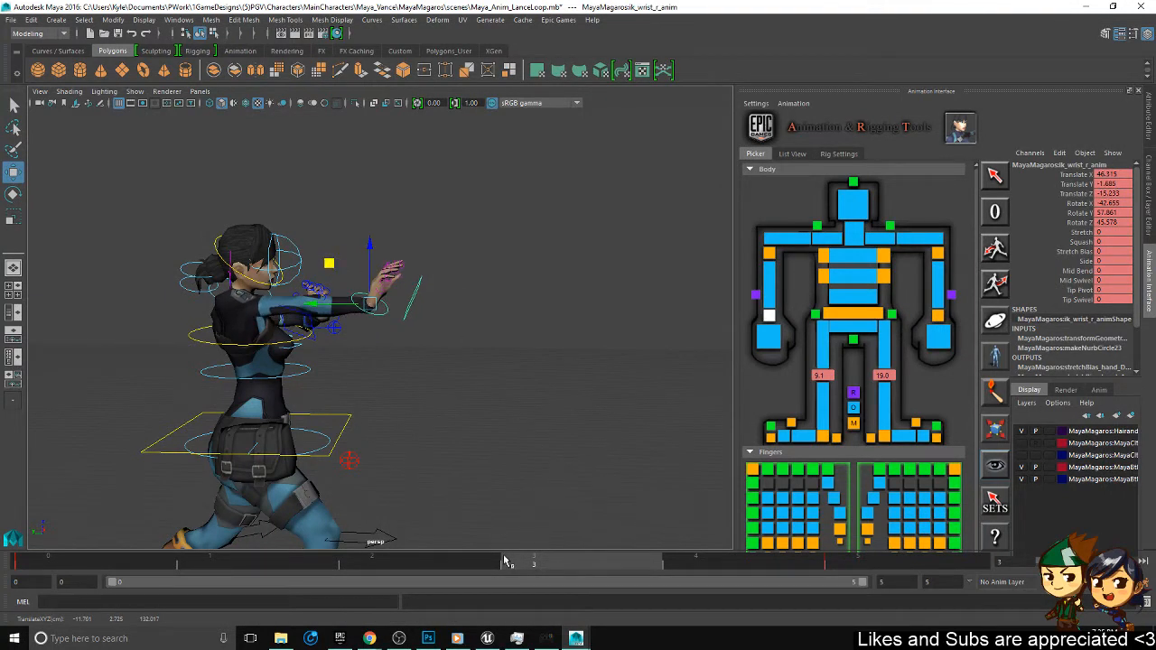
drag(457, 563, 564, 559)
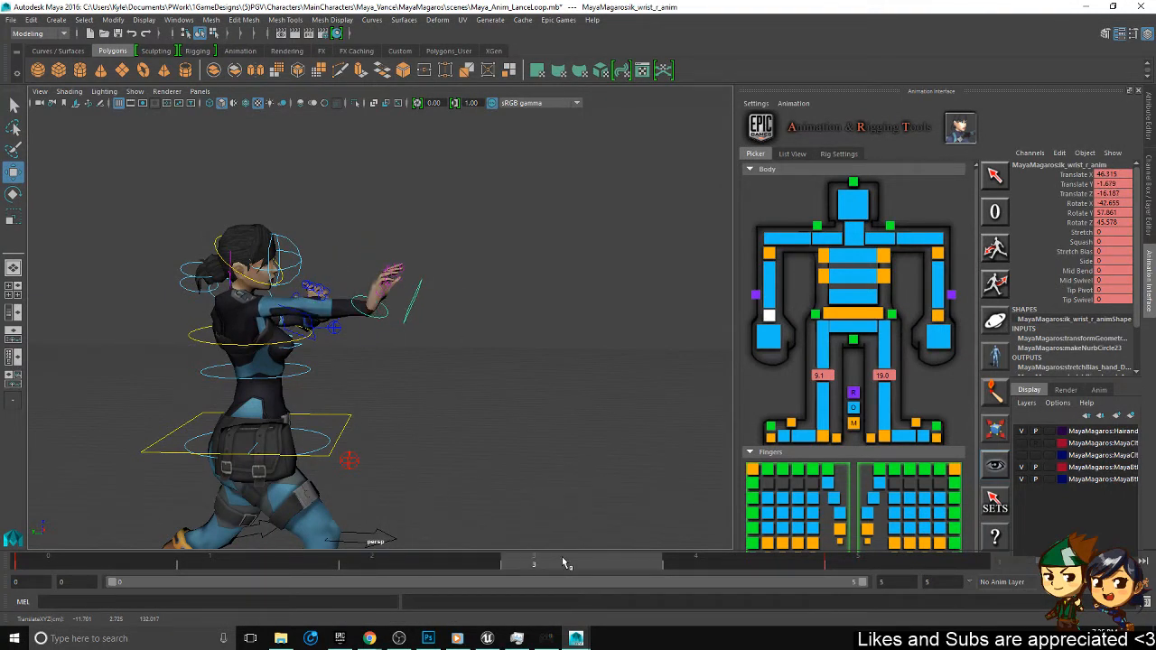
drag(329, 268, 538, 435)
- Move the right elbow IK control at frame 3 and set a key on it
click(493, 476)
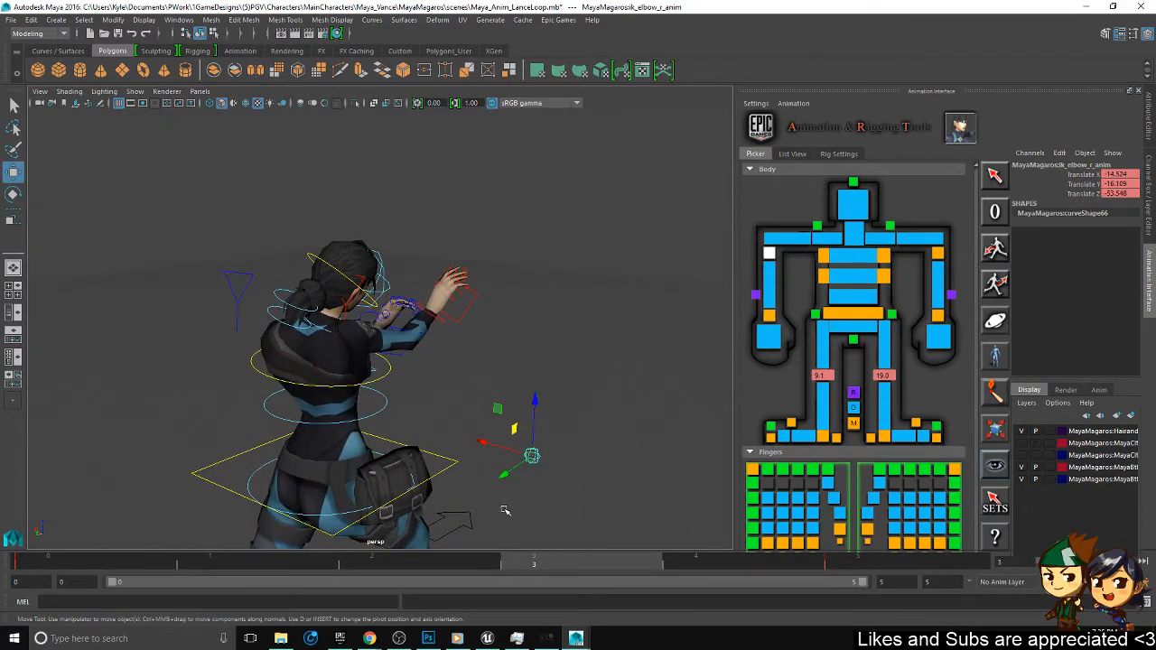
drag(515, 564, 542, 553)
drag(496, 398, 497, 409)
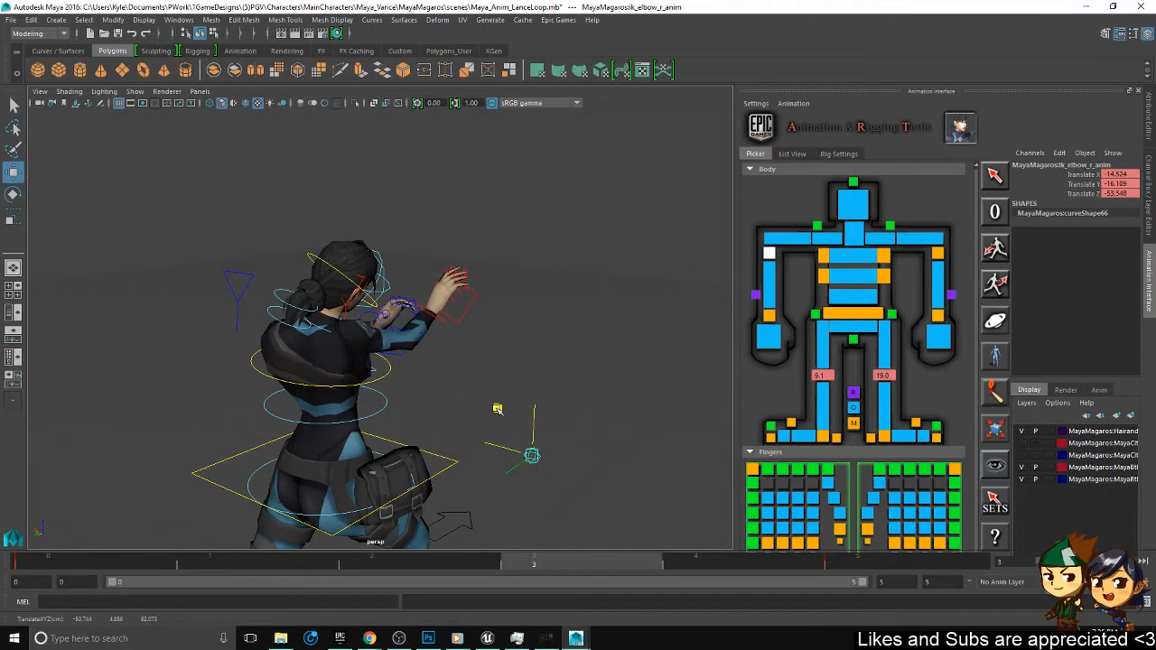
drag(498, 409, 507, 369)
key(s)
drag(135, 564, 90, 529)
- Shift the left wrist IK control at frame 3, rotate it to about 21 in Rotate X, key it and scrub through the loop
alt+drag(327, 275, 449, 362)
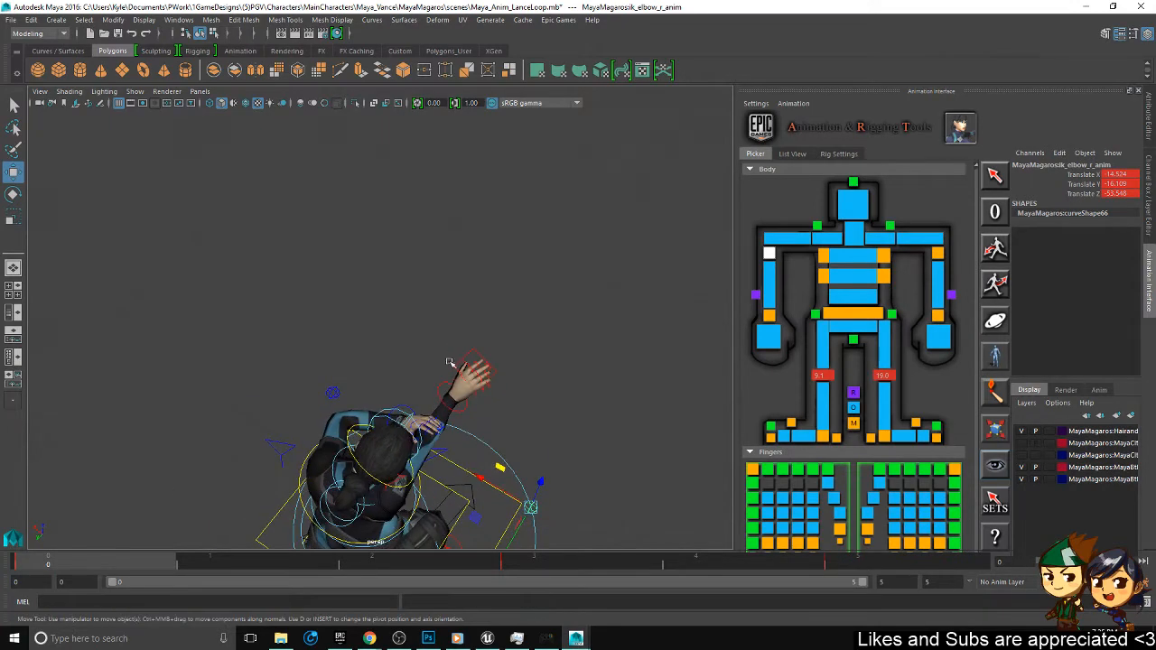
click(401, 404)
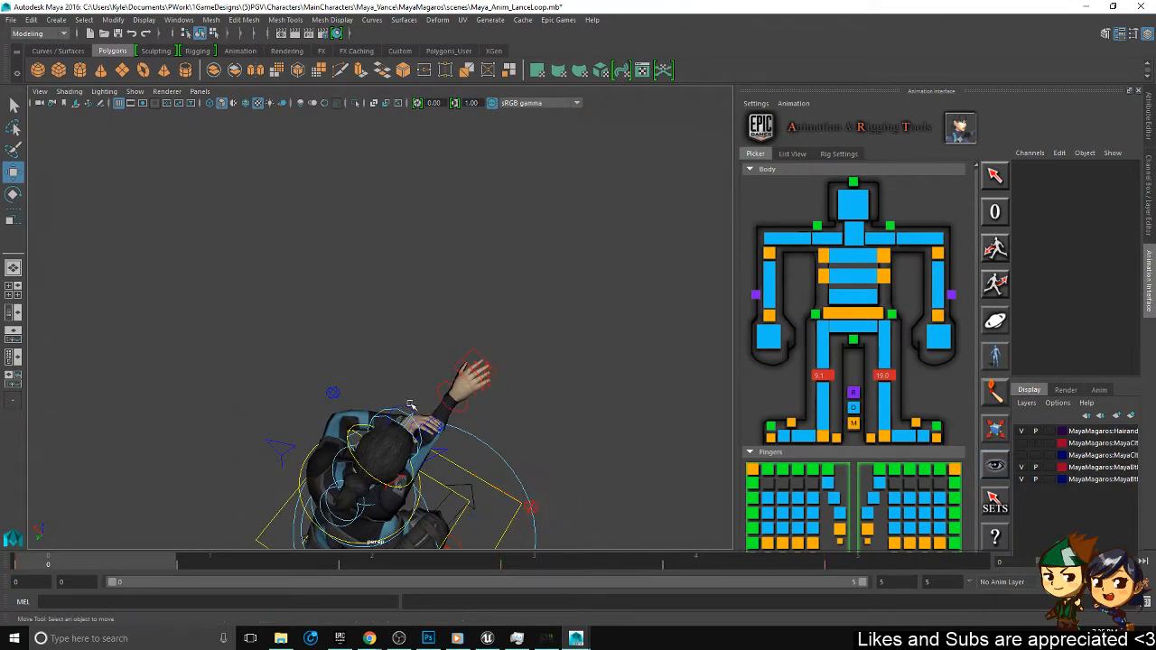
click(406, 408)
alt+drag(406, 408, 501, 468)
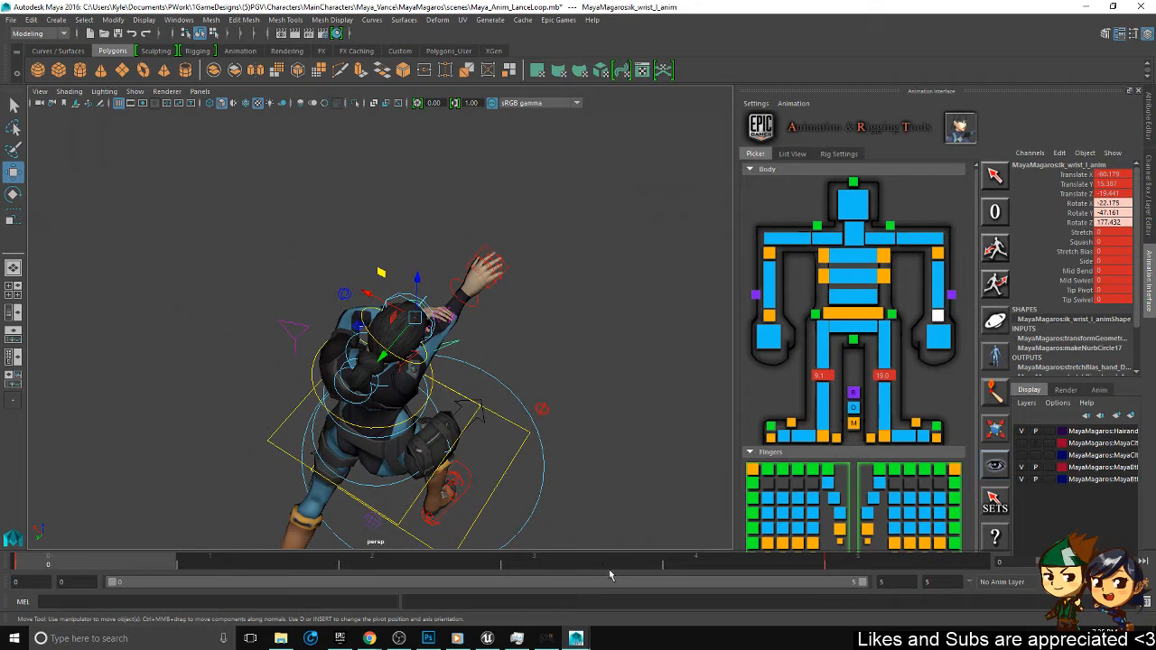
click(594, 565)
alt+drag(597, 462, 541, 480)
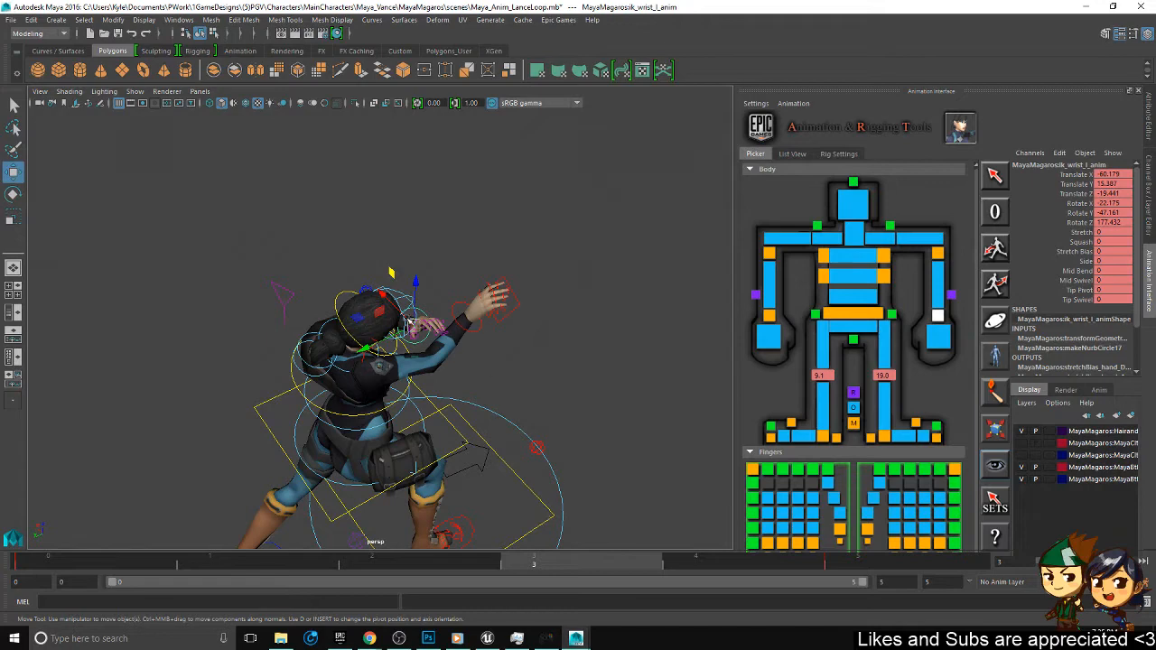
middle_drag(411, 324, 418, 337)
alt+drag(503, 316, 514, 338)
key(e)
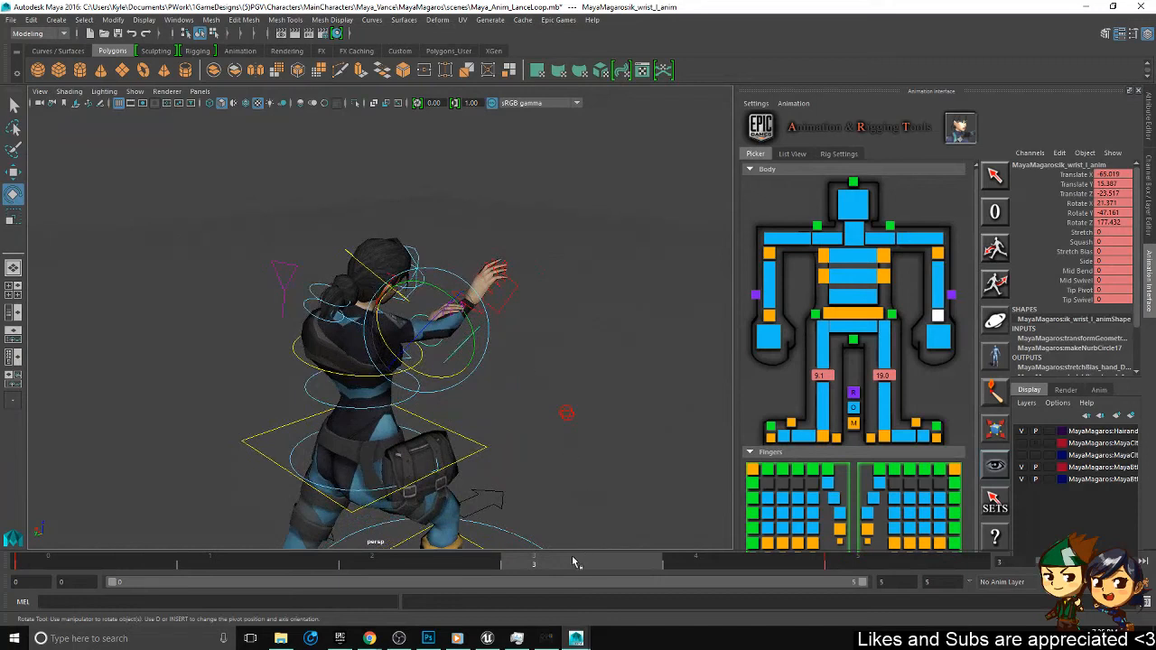
key(s)
drag(513, 553, 850, 496)
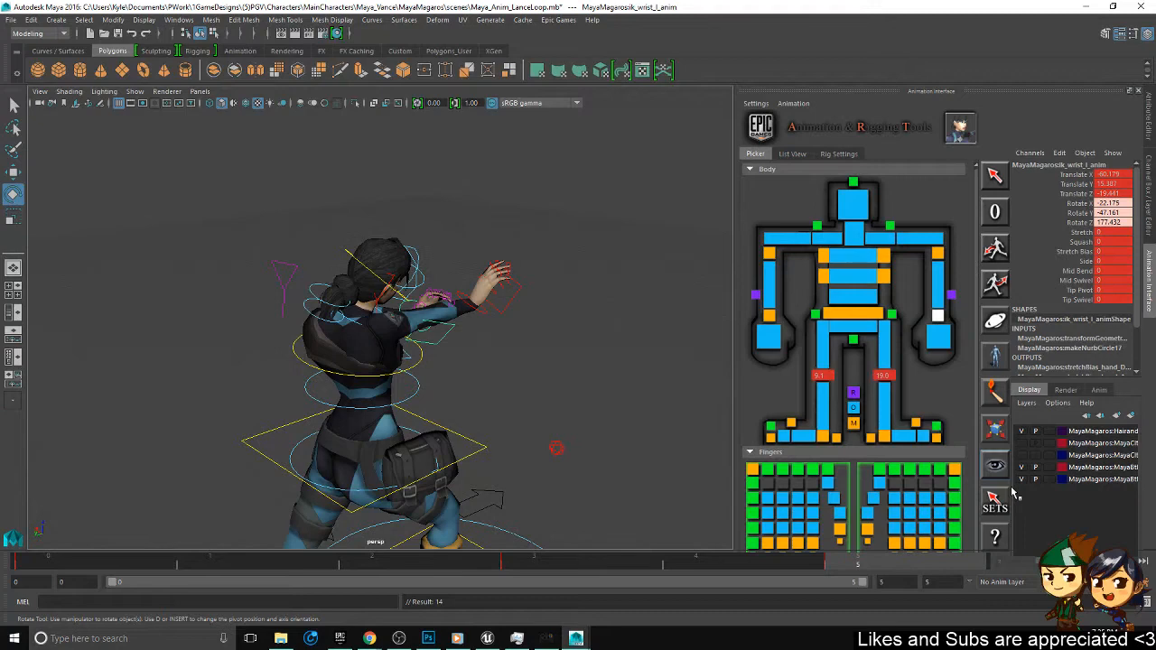
- Open the Graph Editor with the right wrist IK control selected at frame 3
click(486, 309)
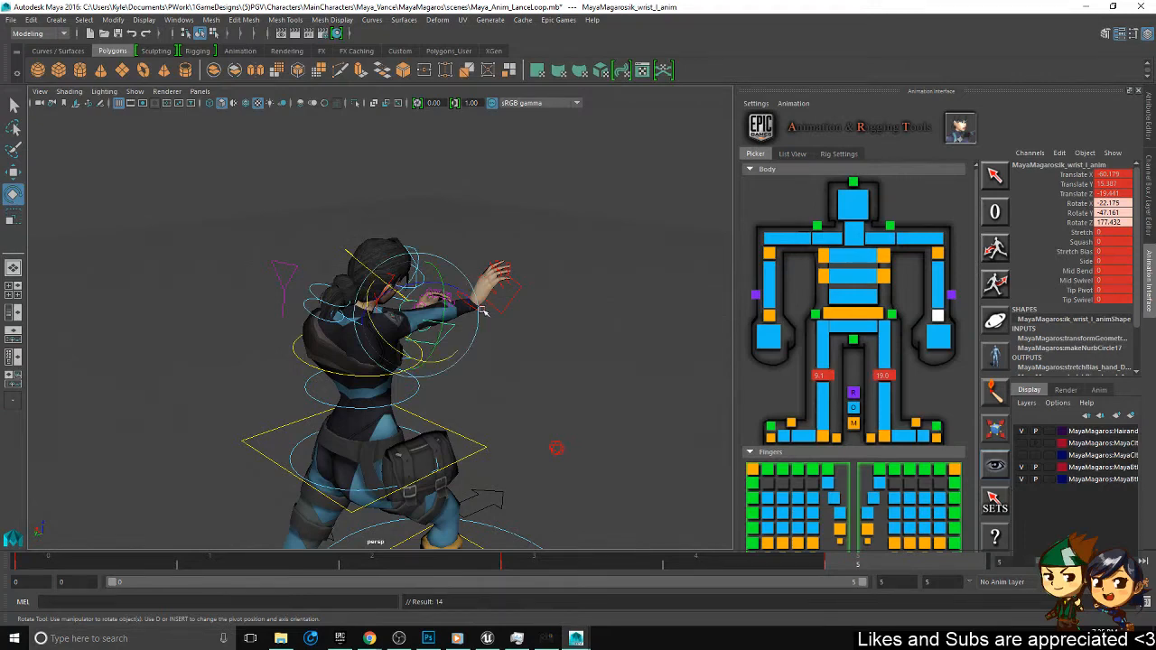
click(581, 567)
alt+drag(579, 403, 527, 413)
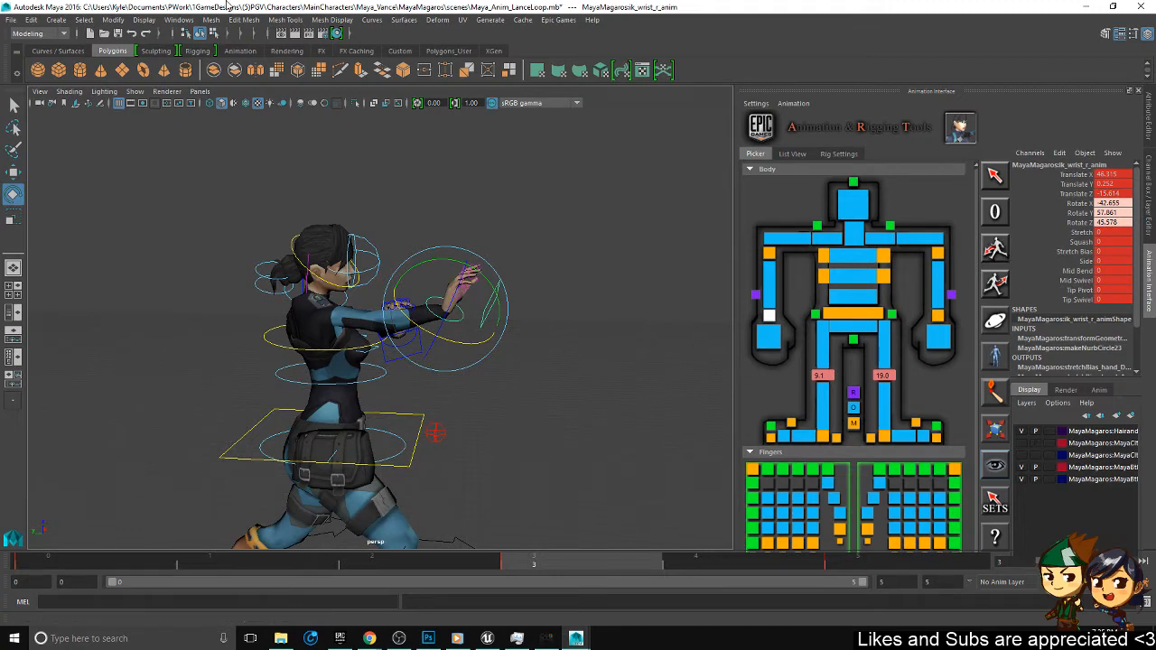
click(179, 19)
mouse_move(230, 65)
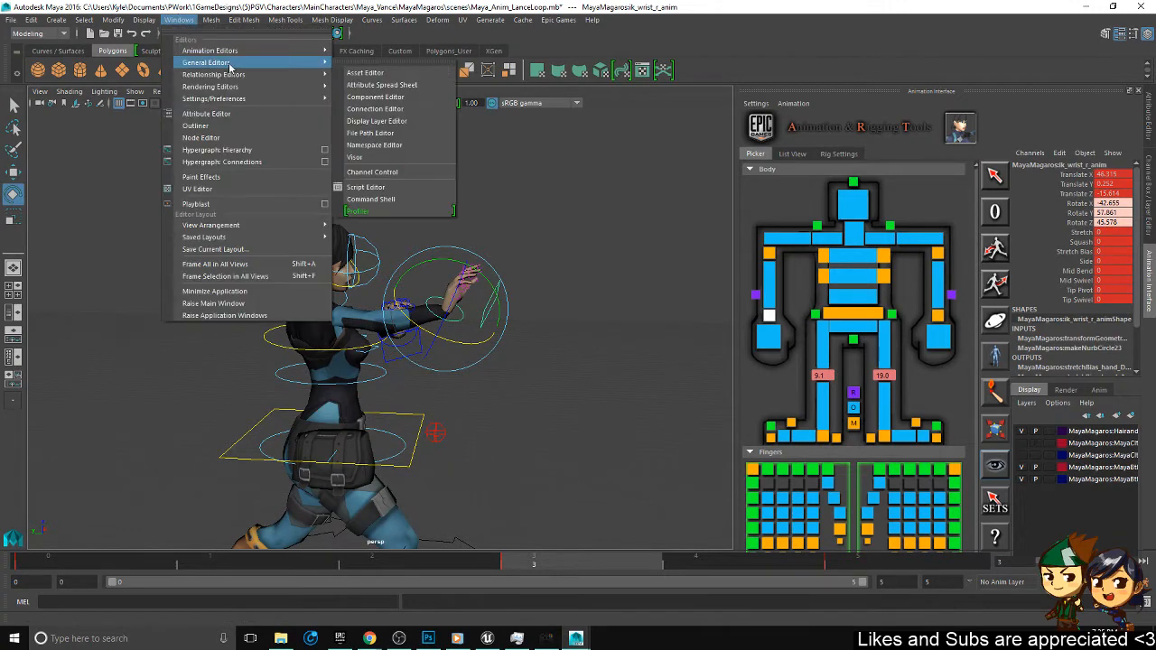
mouse_move(272, 44)
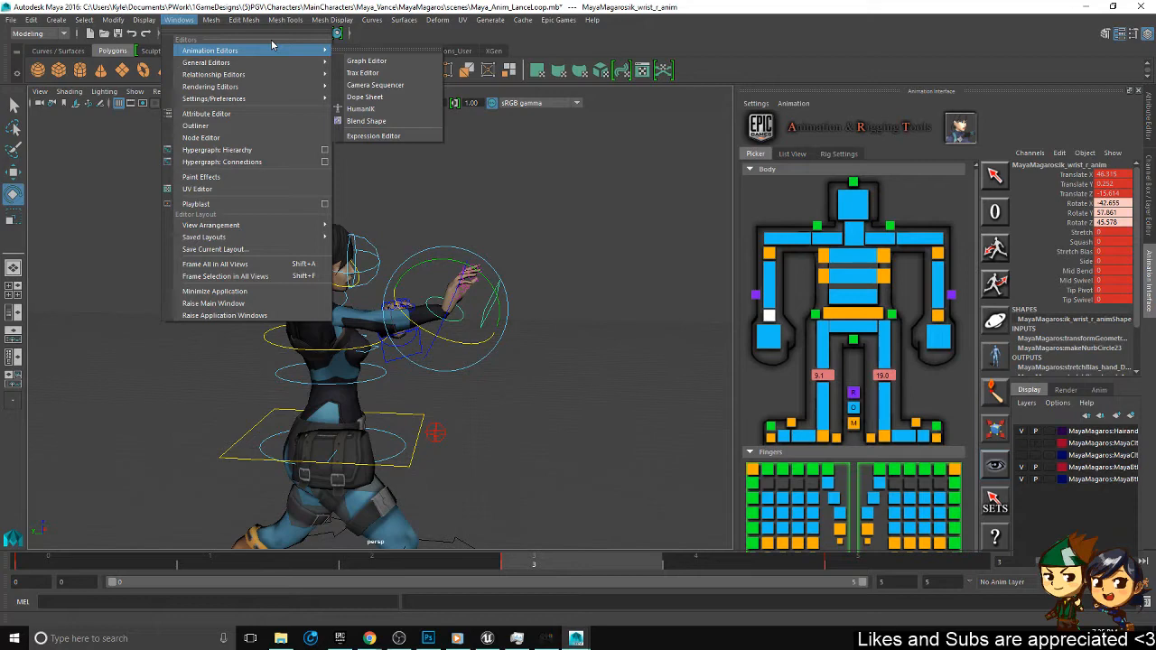
click(362, 72)
click(509, 158)
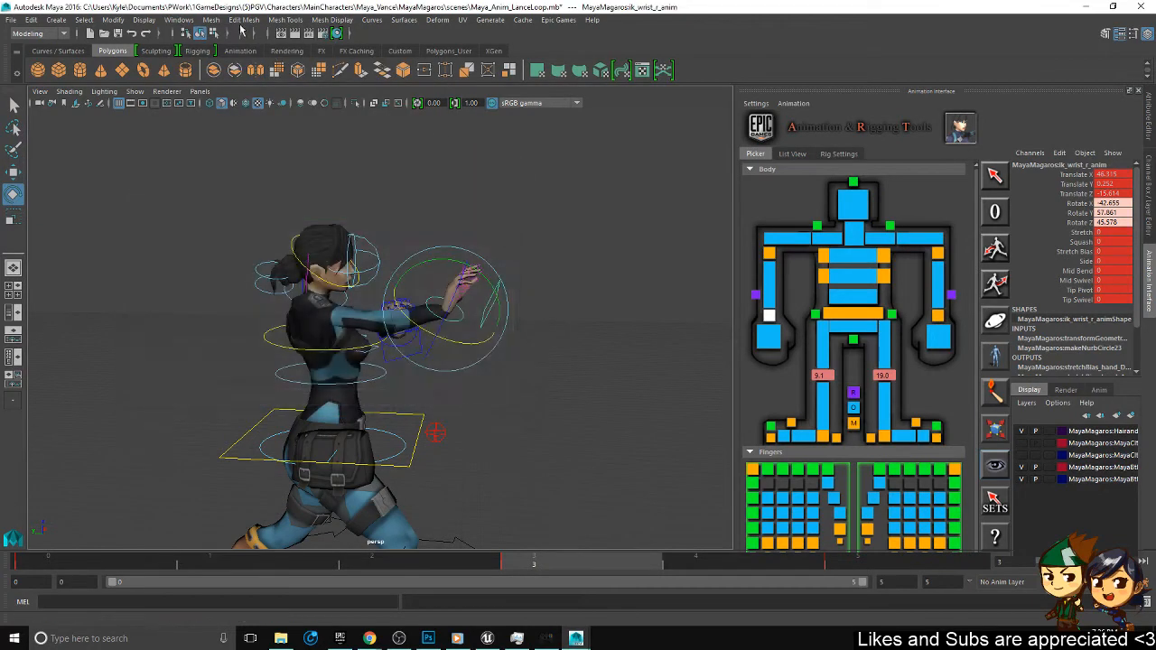
click(179, 20)
mouse_move(223, 49)
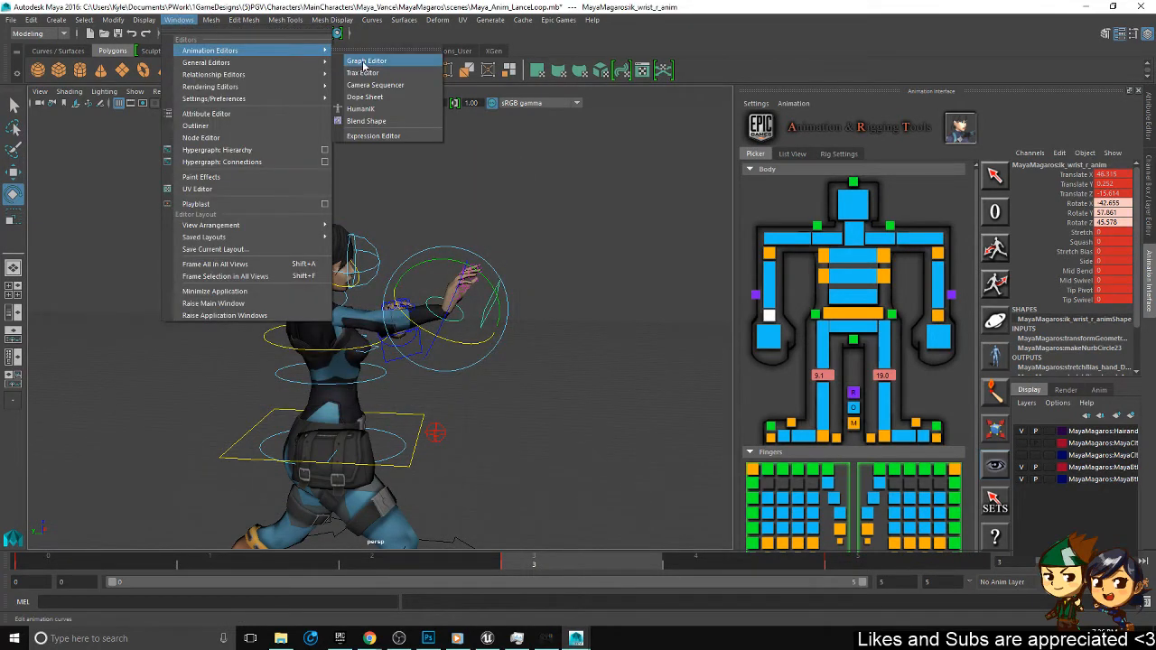
click(363, 62)
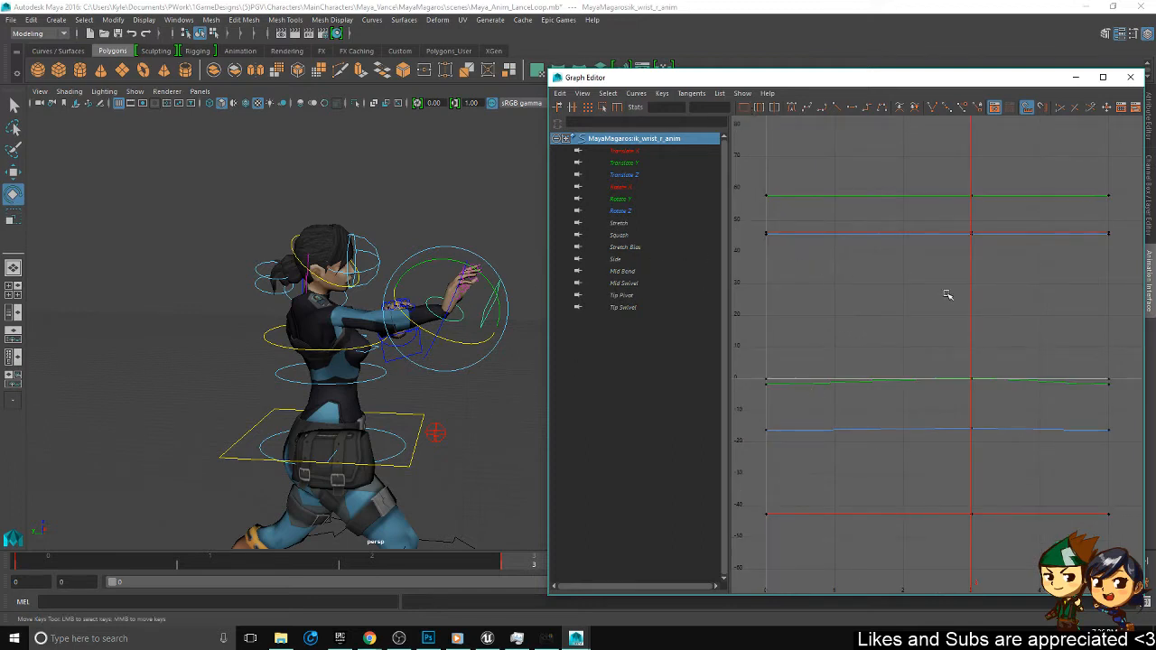
- Adjust the right wrist's Translate Y key at frame 3 to about 0.06, with the Graph Editor placed clear of the timeline
click(625, 167)
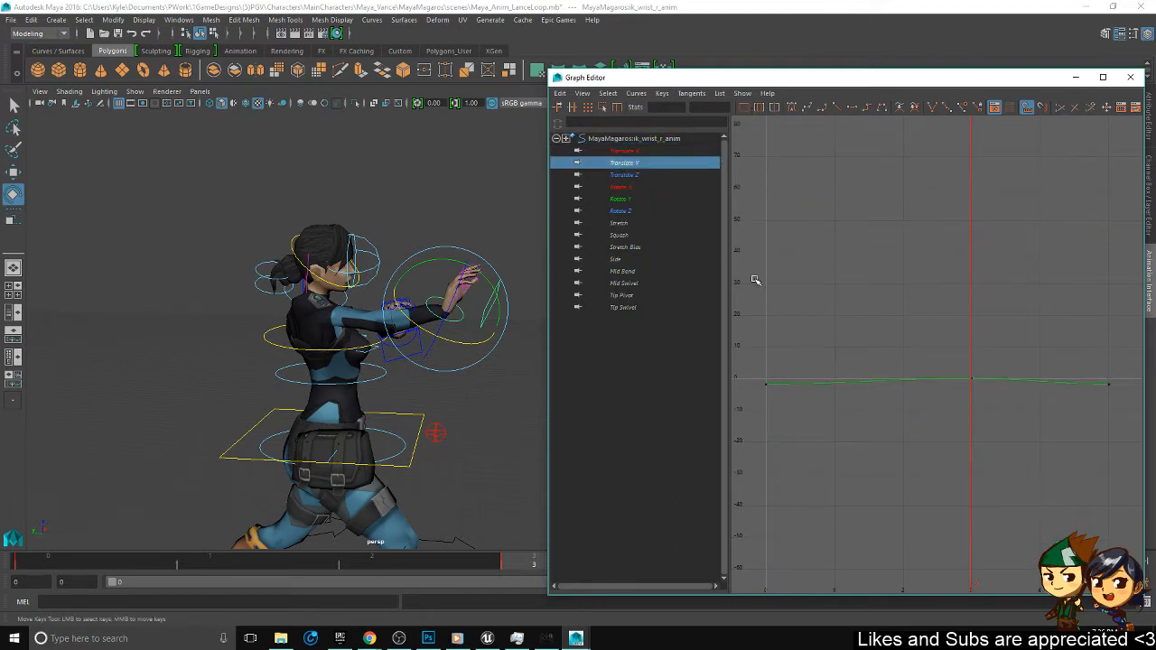
drag(981, 411, 966, 369)
key(w)
shift+middle_drag(972, 379, 971, 385)
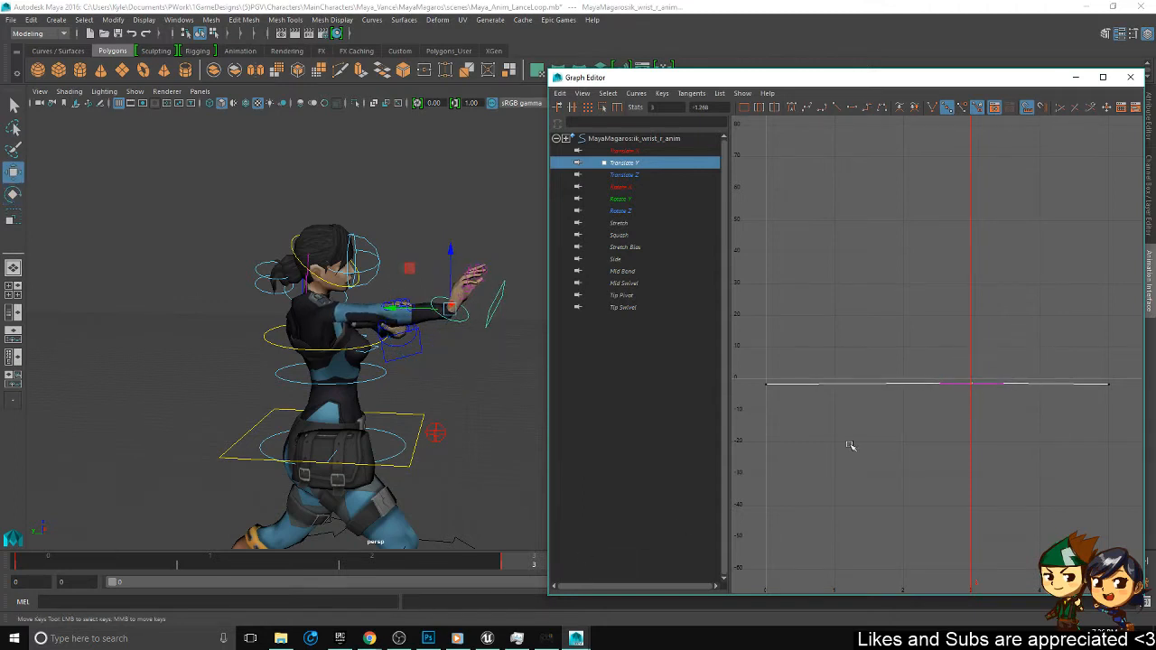
drag(780, 79, 776, 35)
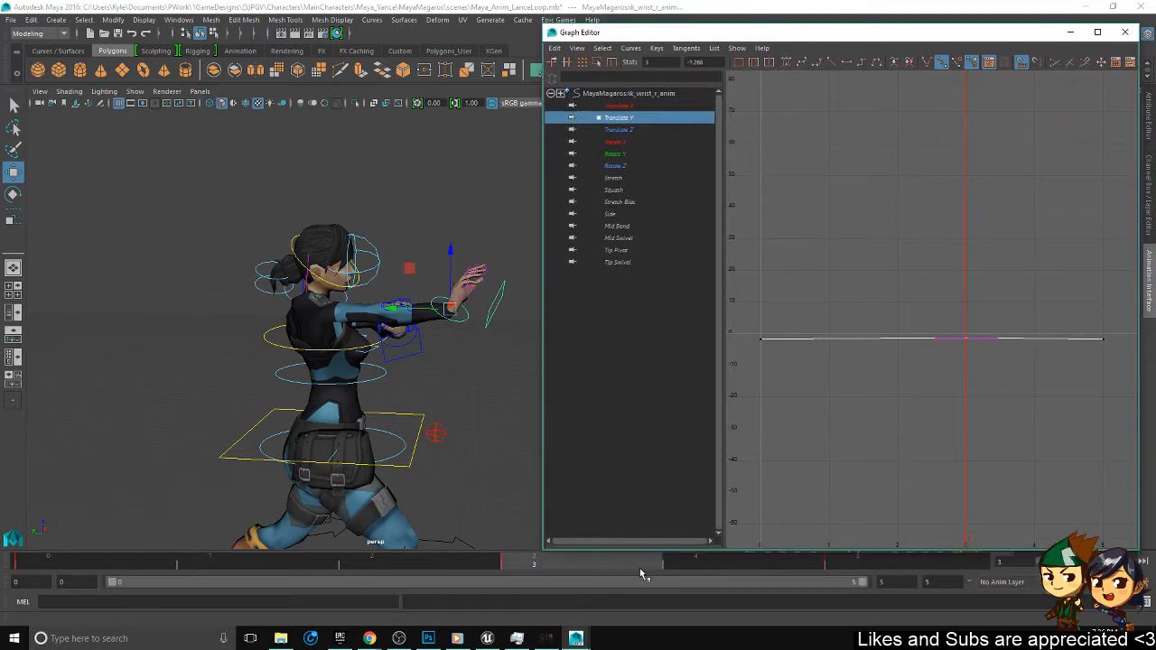
drag(641, 566, 609, 562)
mouse_move(953, 341)
middle_down()
mouse_move(955, 310)
mouse_move(963, 328)
middle_up()
key(ctrl+z)
drag(465, 569, 150, 589)
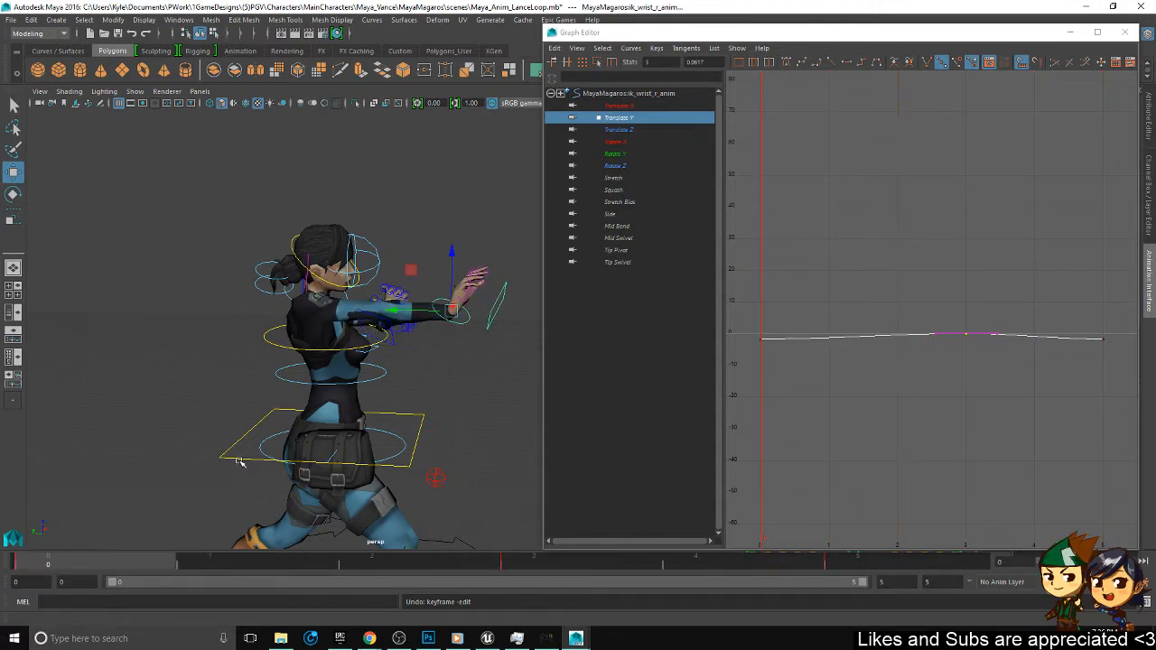
- Select the left wrist IK control and refine its position and rotation at frame 3, with Rotate X about 10
click(402, 330)
alt+drag(411, 361, 312, 433)
click(544, 561)
alt+drag(366, 459, 262, 449)
key(e)
key(w)
drag(280, 376, 272, 367)
alt+drag(387, 451, 373, 394)
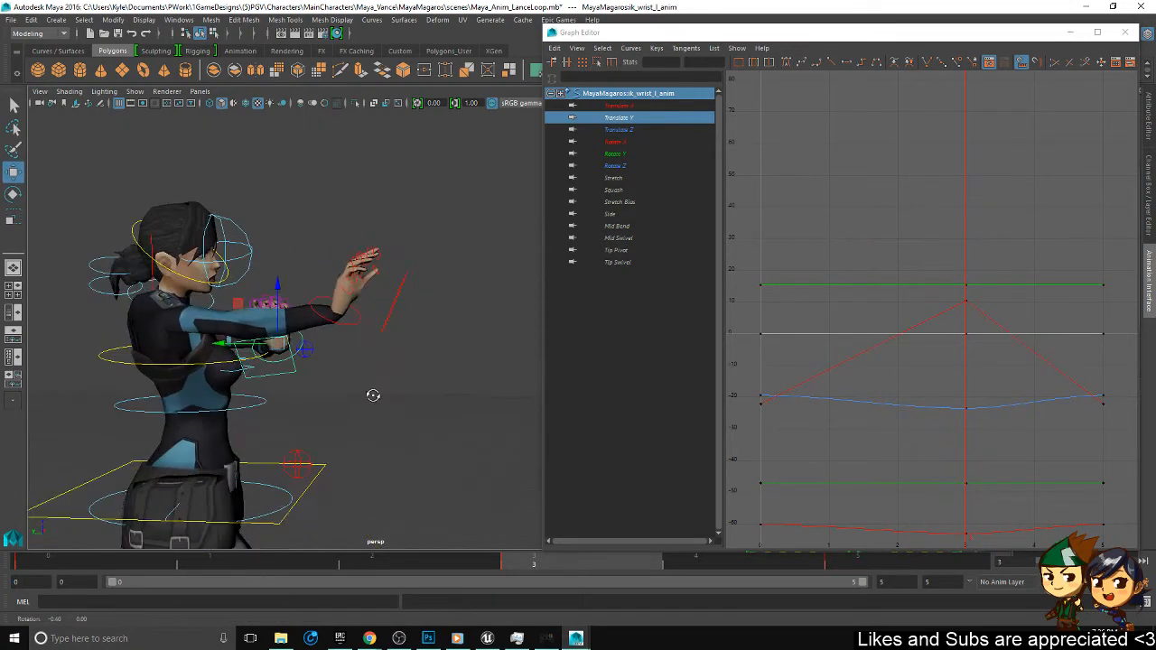
- Play back the lance loop and check the arm motion from several angles
click(372, 554)
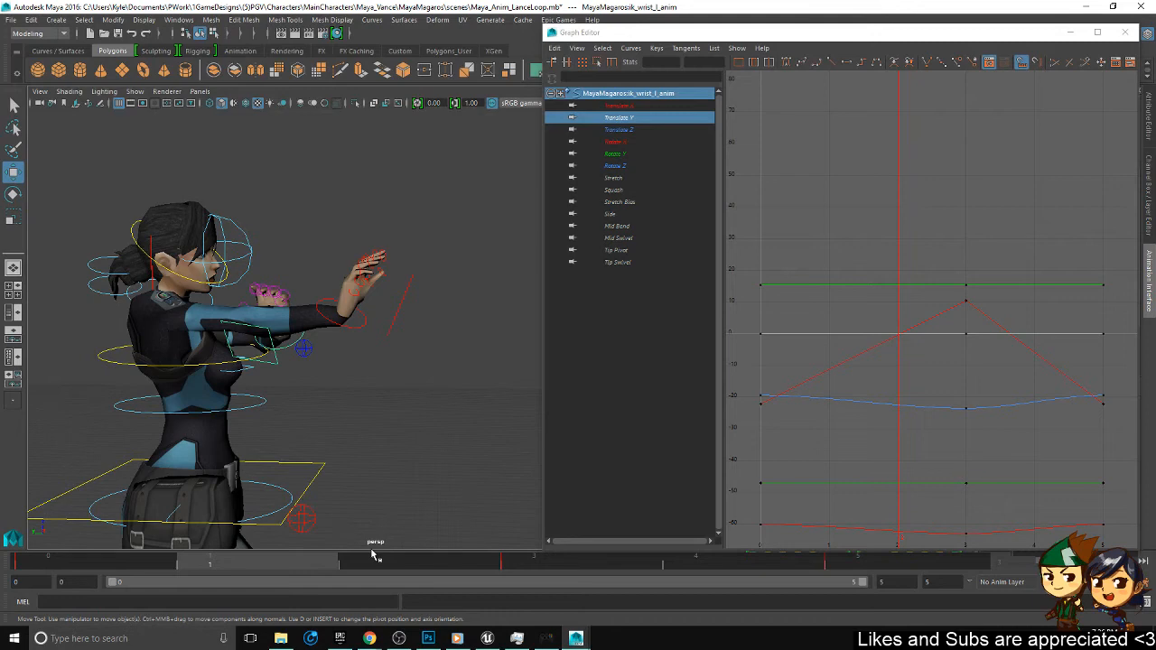
key(alt+v)
alt+drag(375, 479, 315, 348)
alt+right_drag(315, 349, 360, 405)
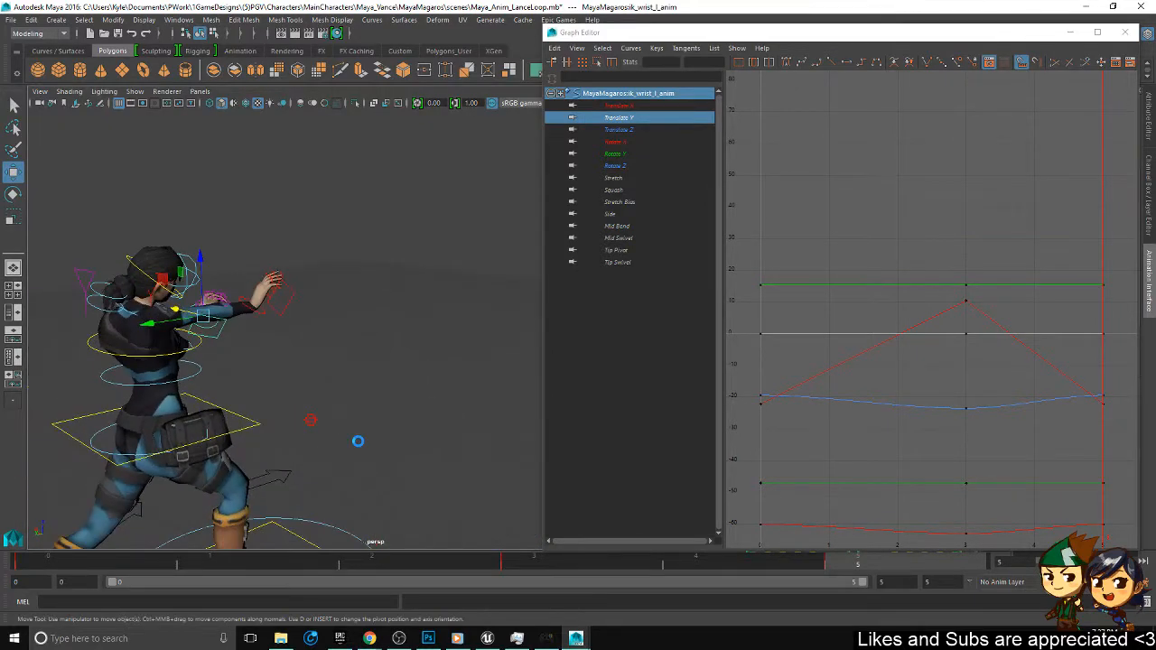
- Deselect the controls, minimize the Graph Editor and save the scene
click(341, 245)
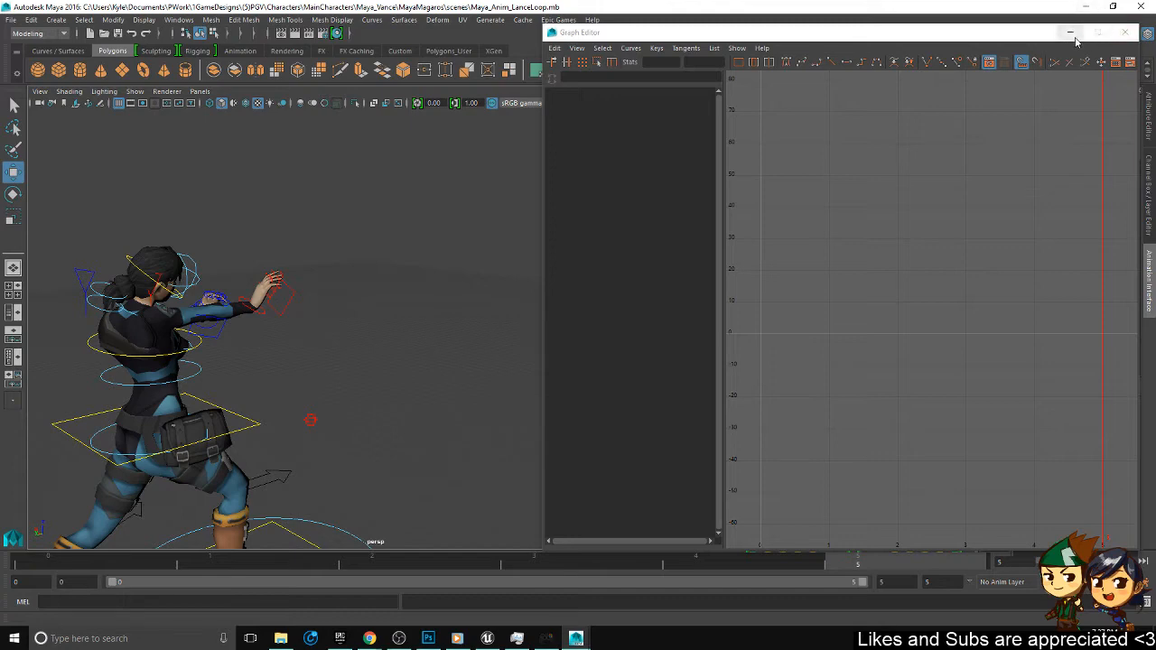
click(1071, 34)
key(ctrl+s)
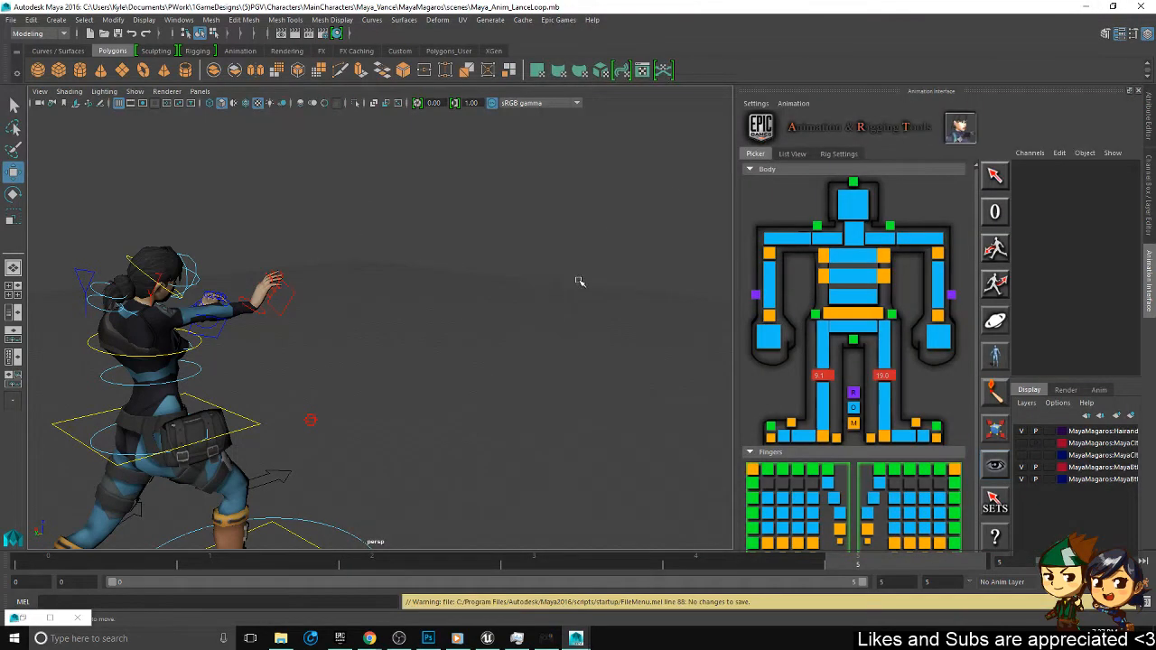
- Select the first ponytail FK control and inspect its channels and the character's pose
alt+middle_drag(441, 347, 569, 262)
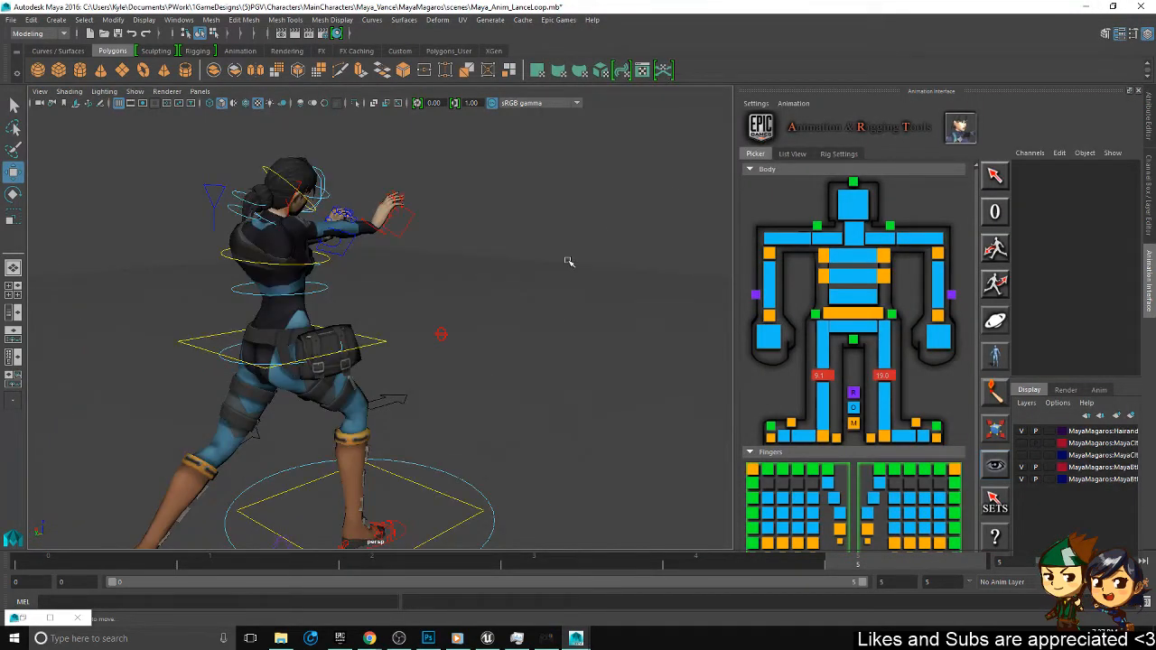
alt+right_drag(570, 262, 560, 416)
alt+drag(560, 416, 504, 372)
click(159, 282)
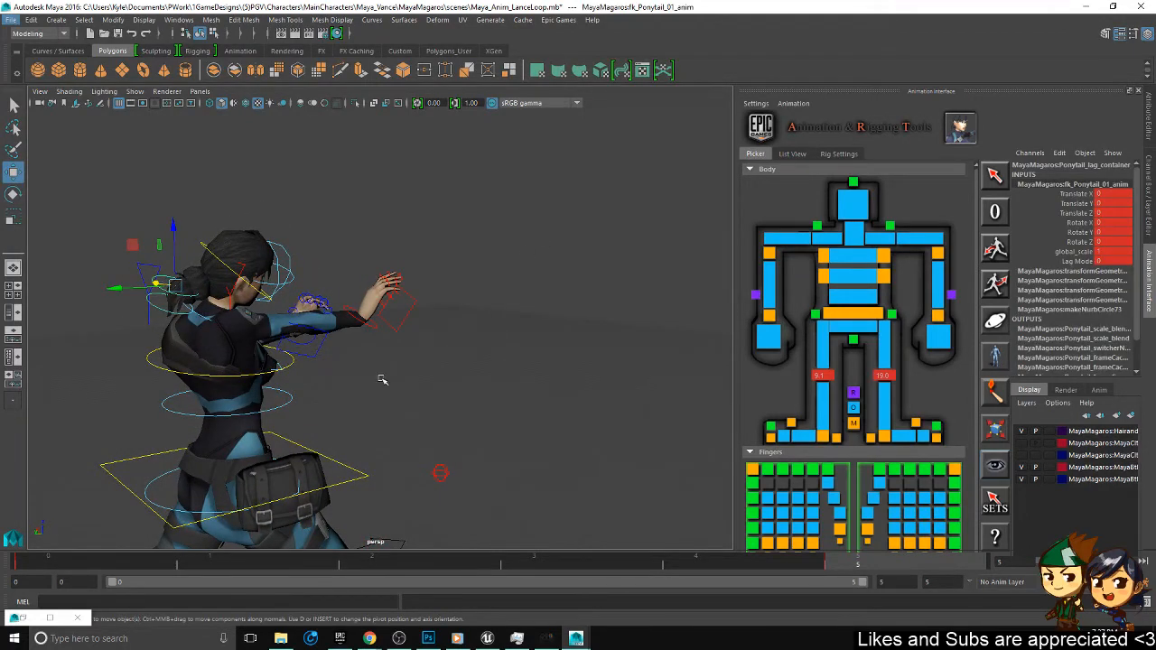
alt+drag(389, 262, 448, 251)
alt+middle_drag(545, 270, 413, 284)
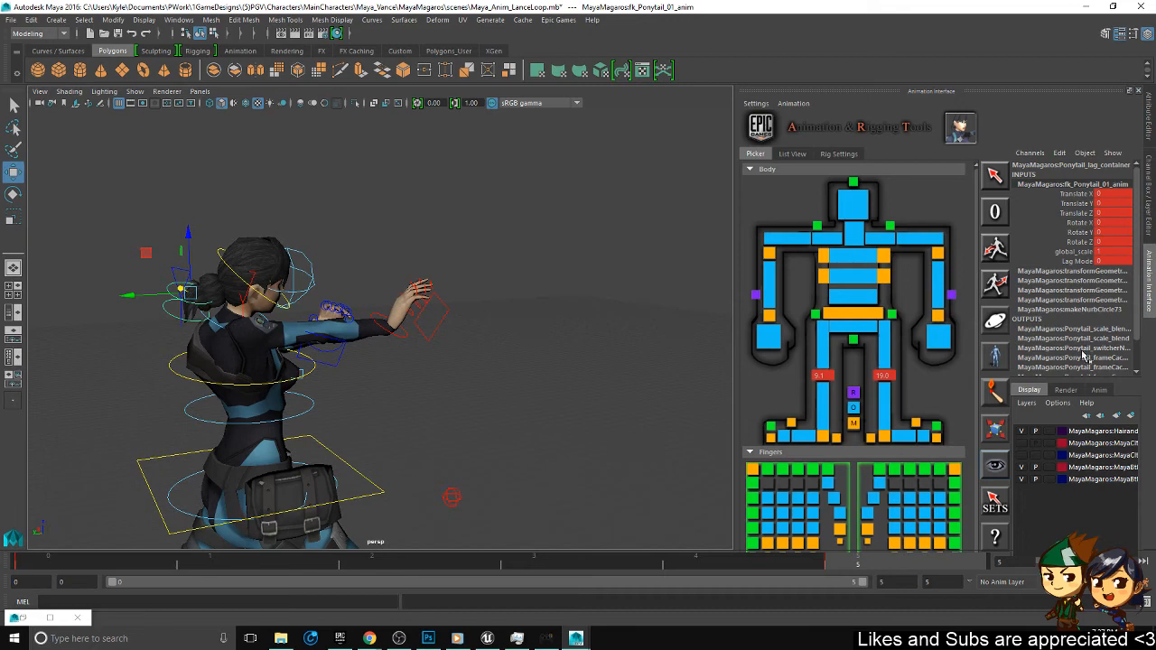
- Export the MayaMagaros motion as the FBX Maya_Anim_LanceLoop.fbx for frames 0 to 5 at 30 FPS
click(1001, 284)
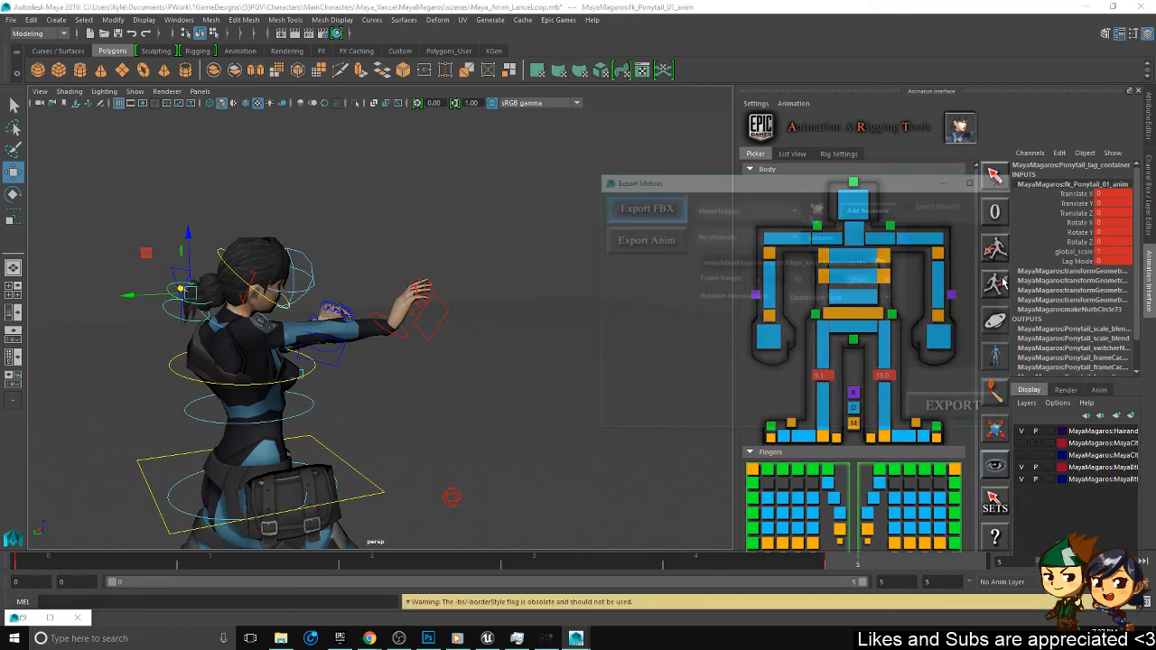
click(958, 408)
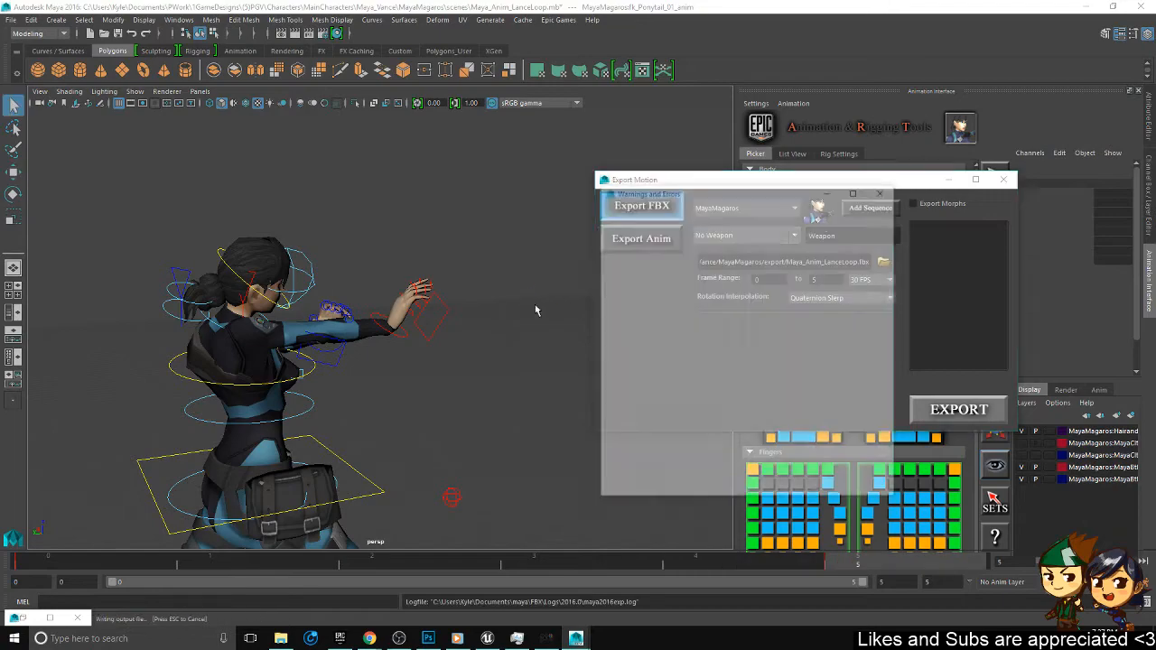
click(583, 325)
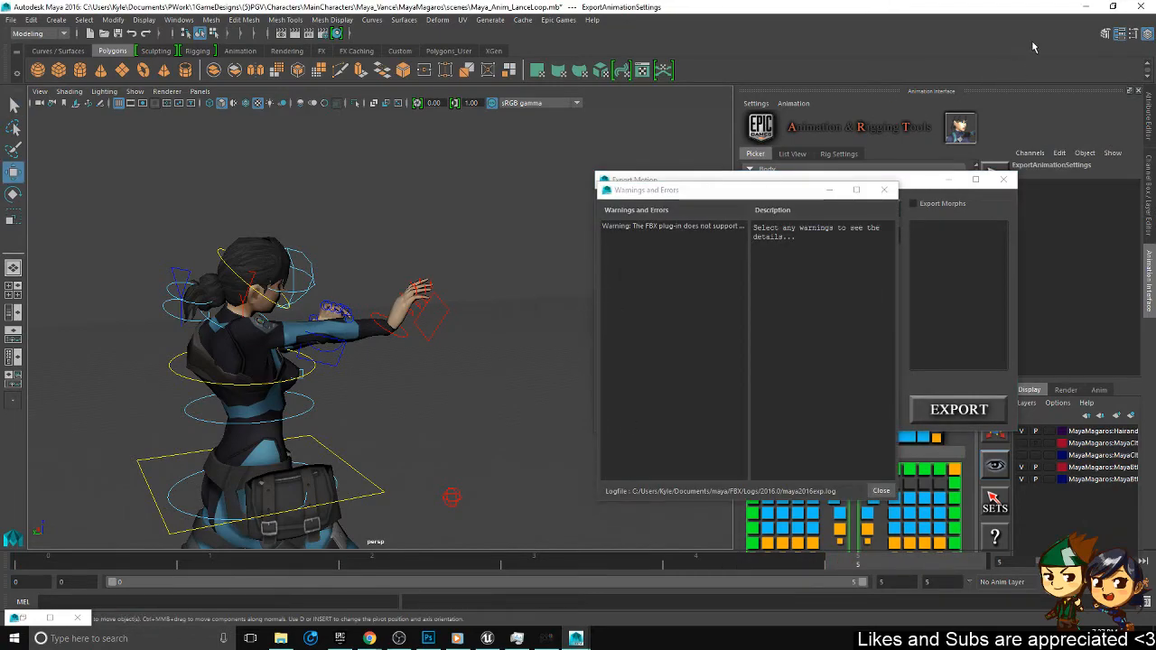
- Switch to Unreal Editor and open Maya's Animations folder under Character/Protagonists/Maya
click(1086, 7)
click(72, 8)
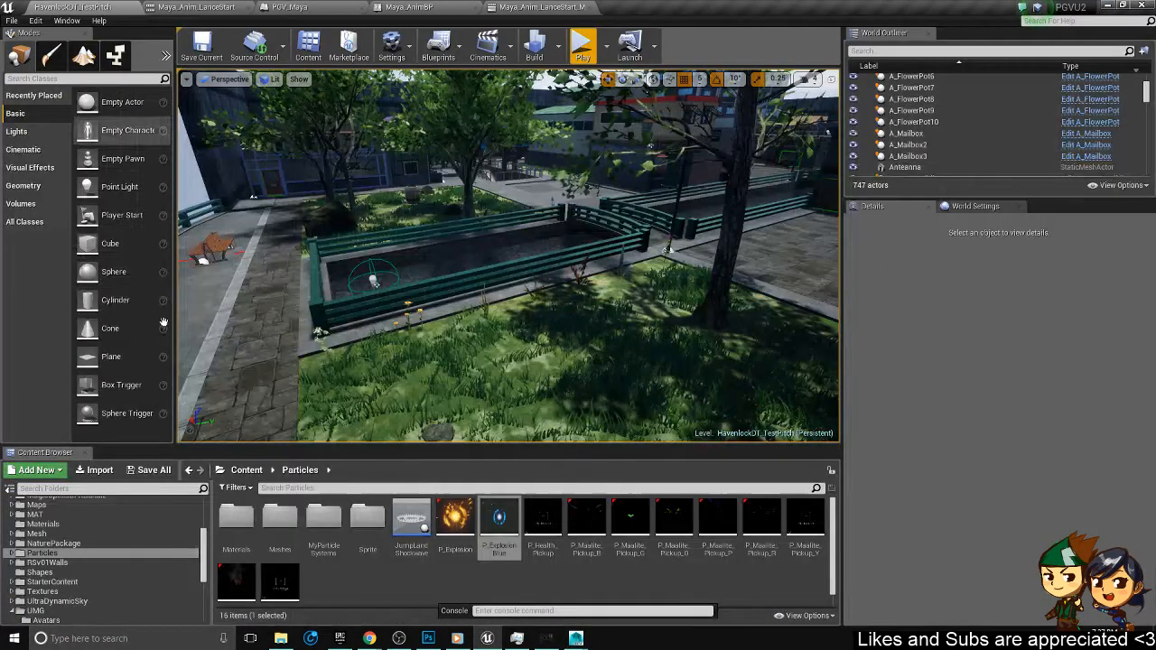
scroll(110, 535, down, 3)
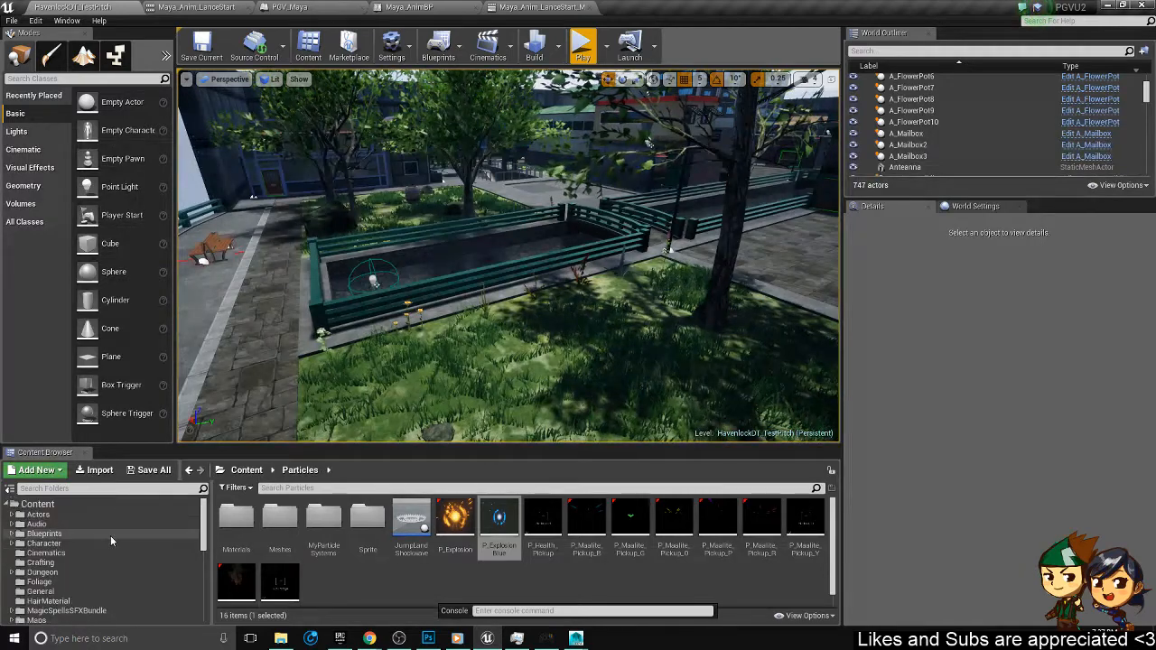
click(290, 7)
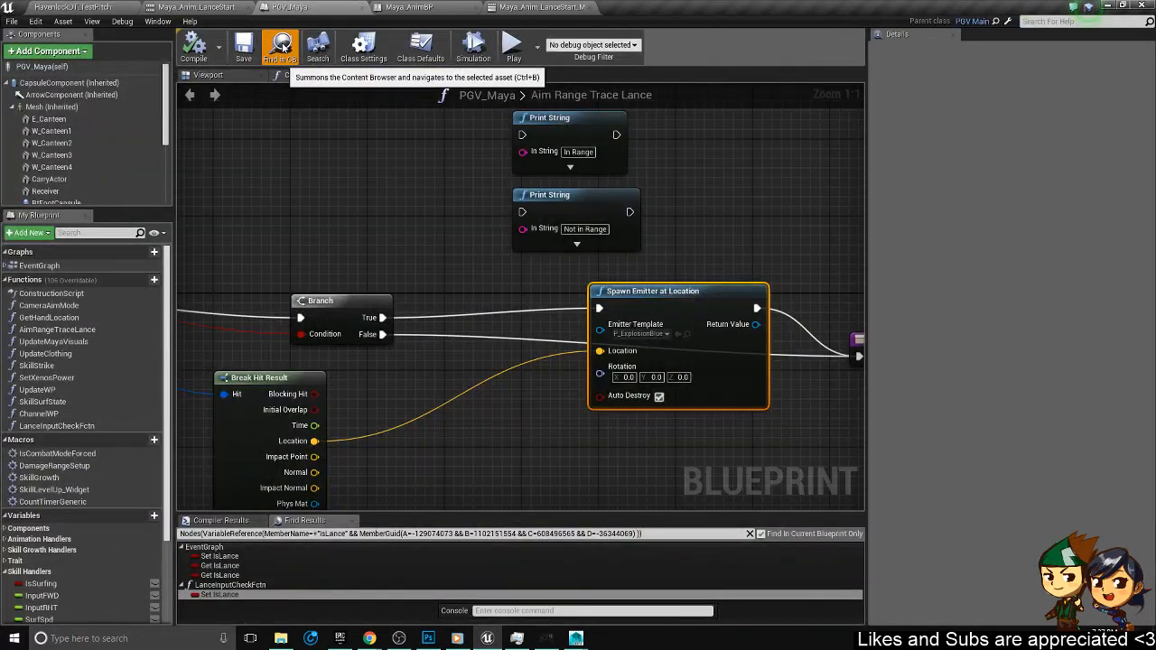
click(282, 47)
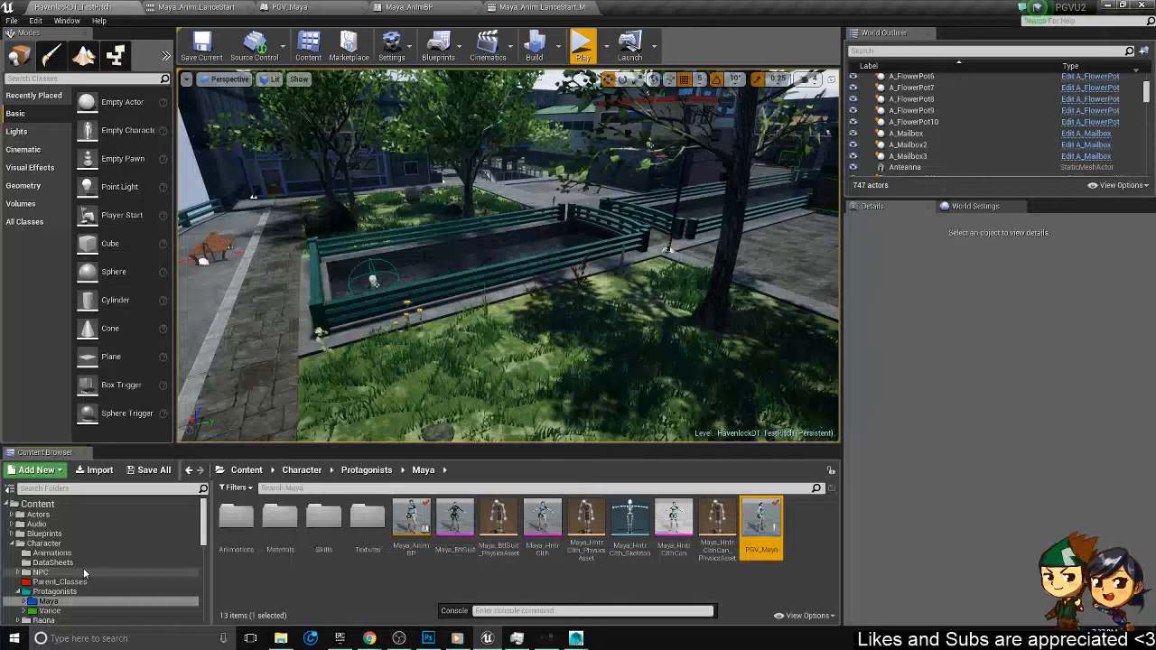
click(52, 553)
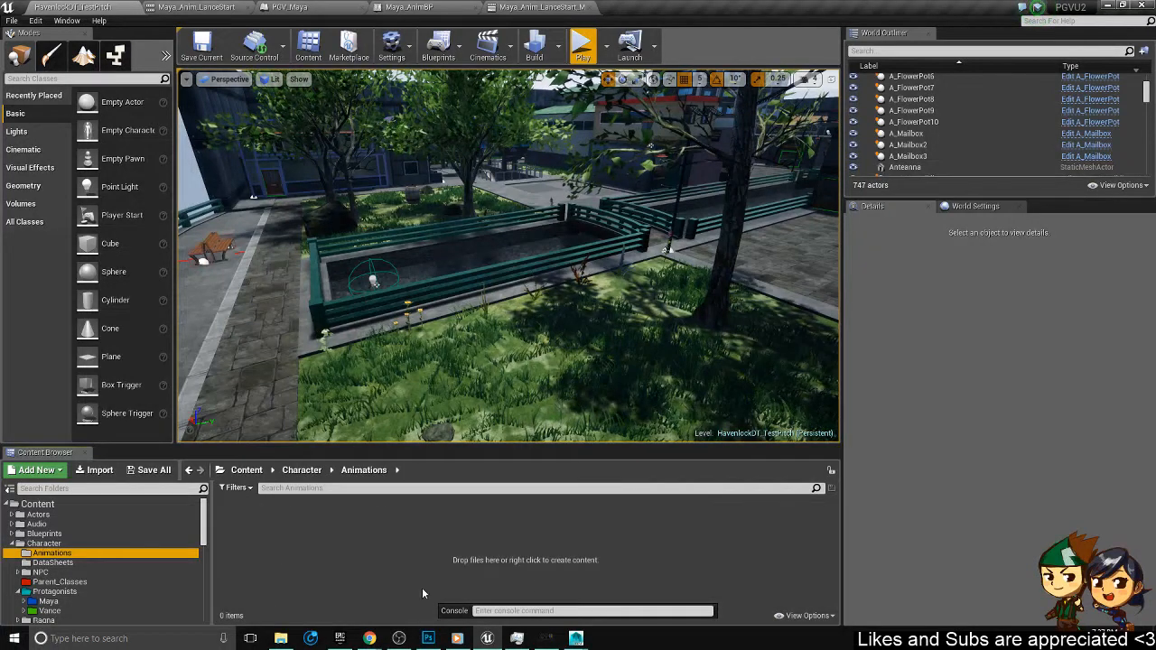
click(55, 592)
click(50, 601)
double_click(237, 515)
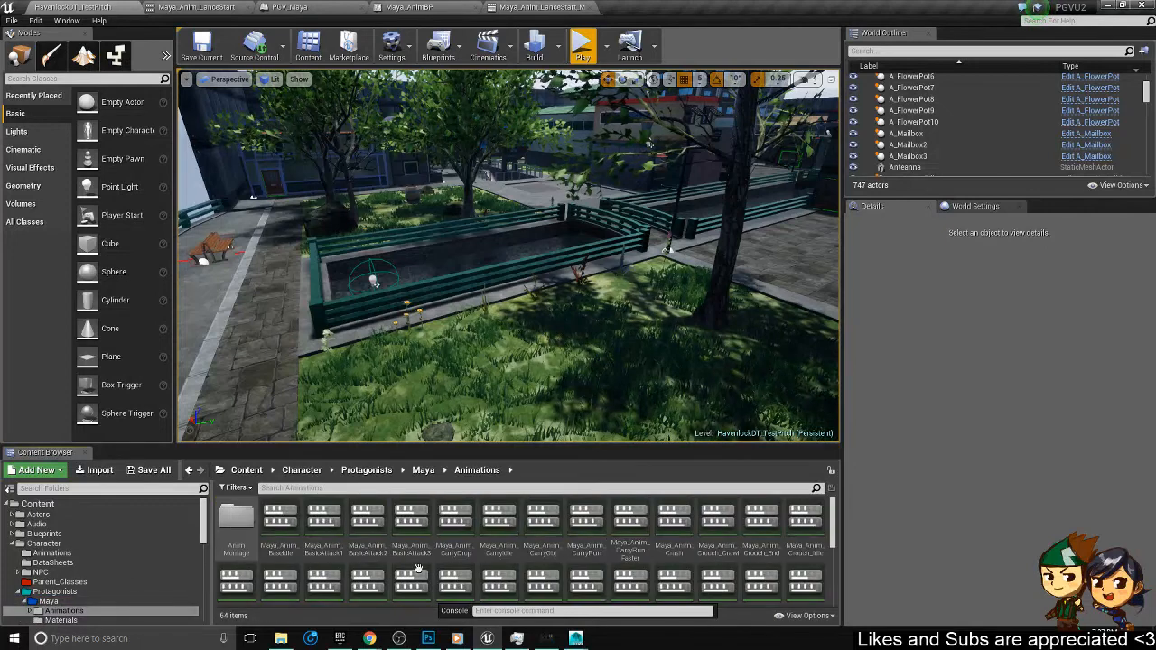
- Reimport the Maya_Anim_LanceLoop animation sequence from its source file
scroll(502, 542, down, 1)
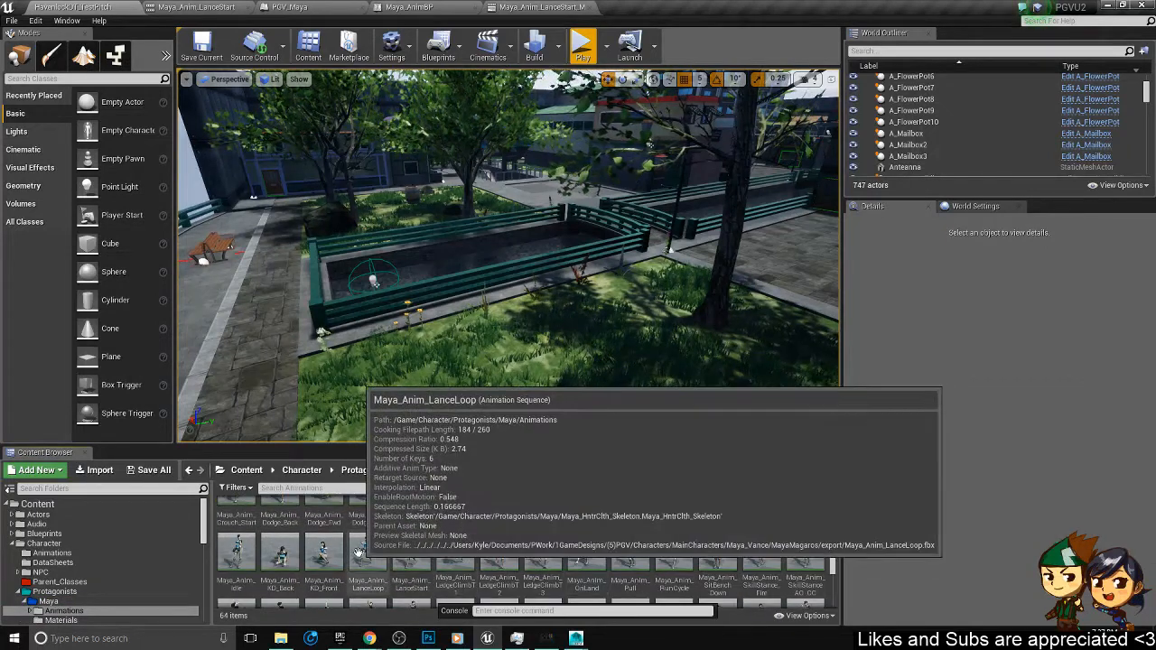
right_click(366, 551)
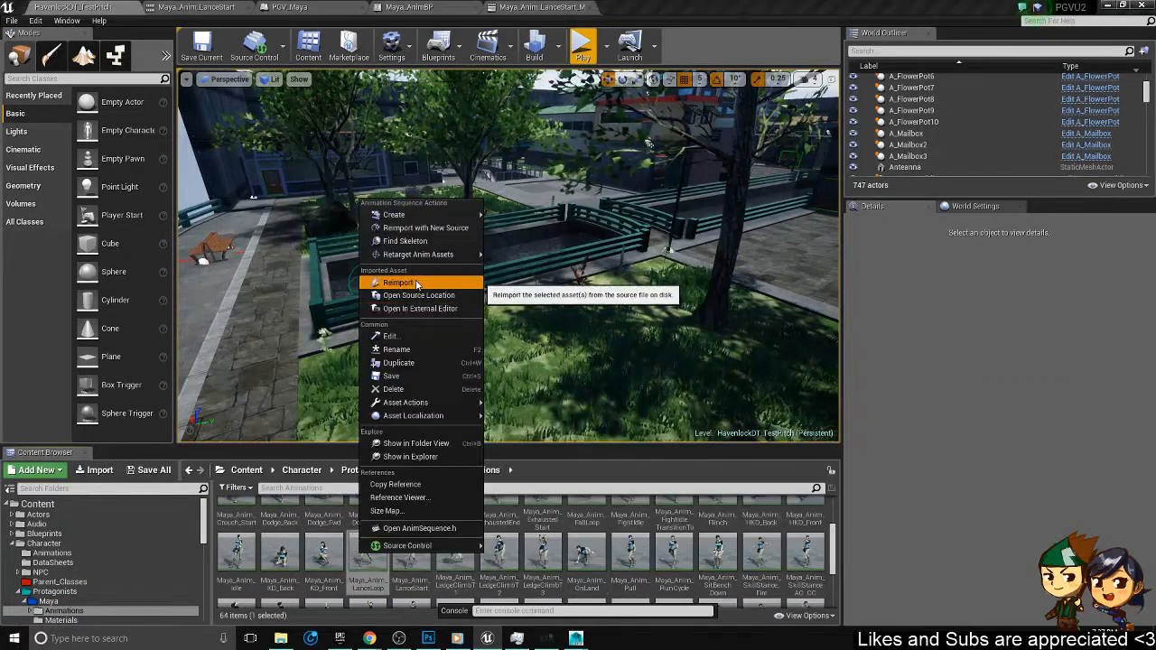
click(416, 282)
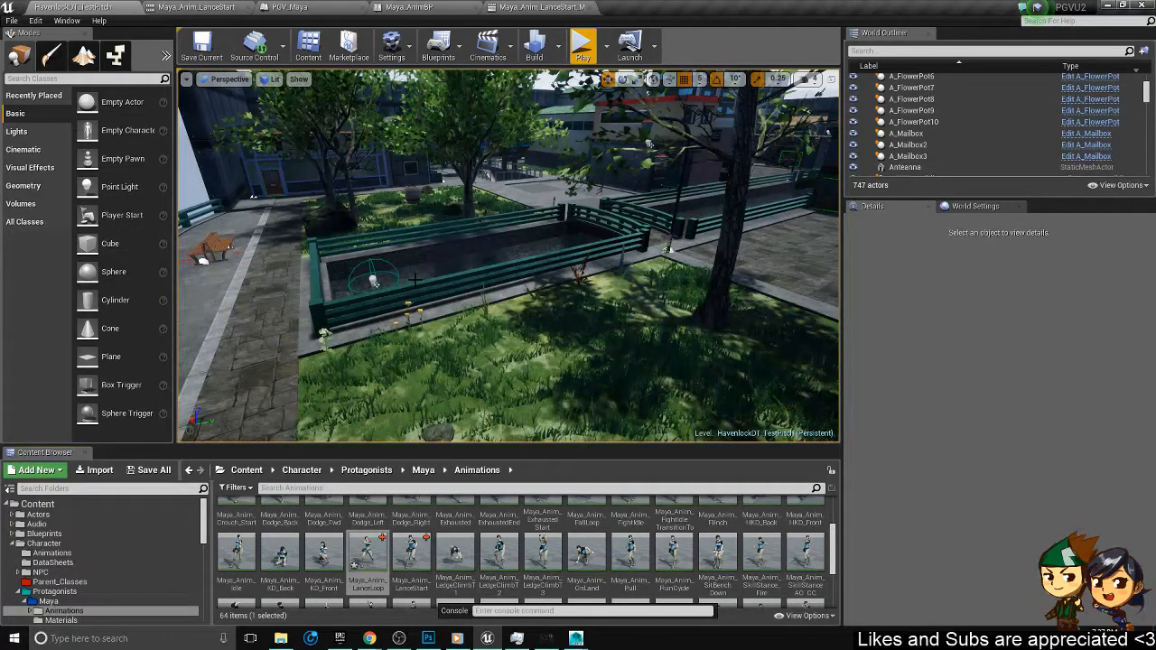
click(204, 54)
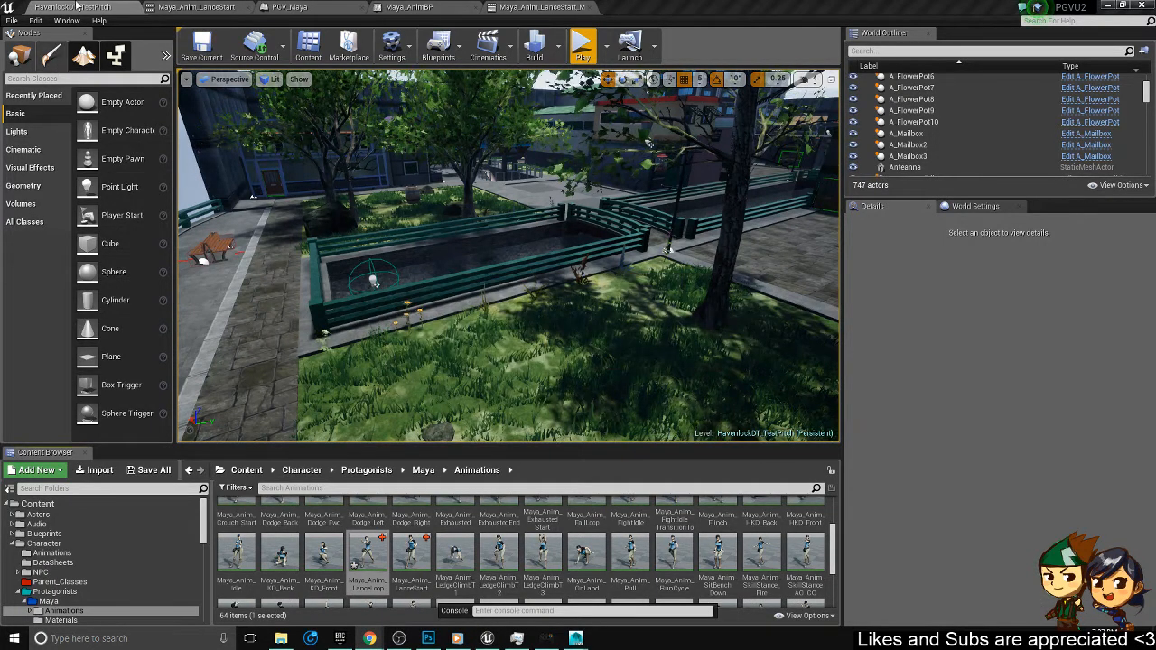
- Run the level despite the W_ItemStash compiler error and test Maya's lance on distant targets with the reimported loop
click(583, 50)
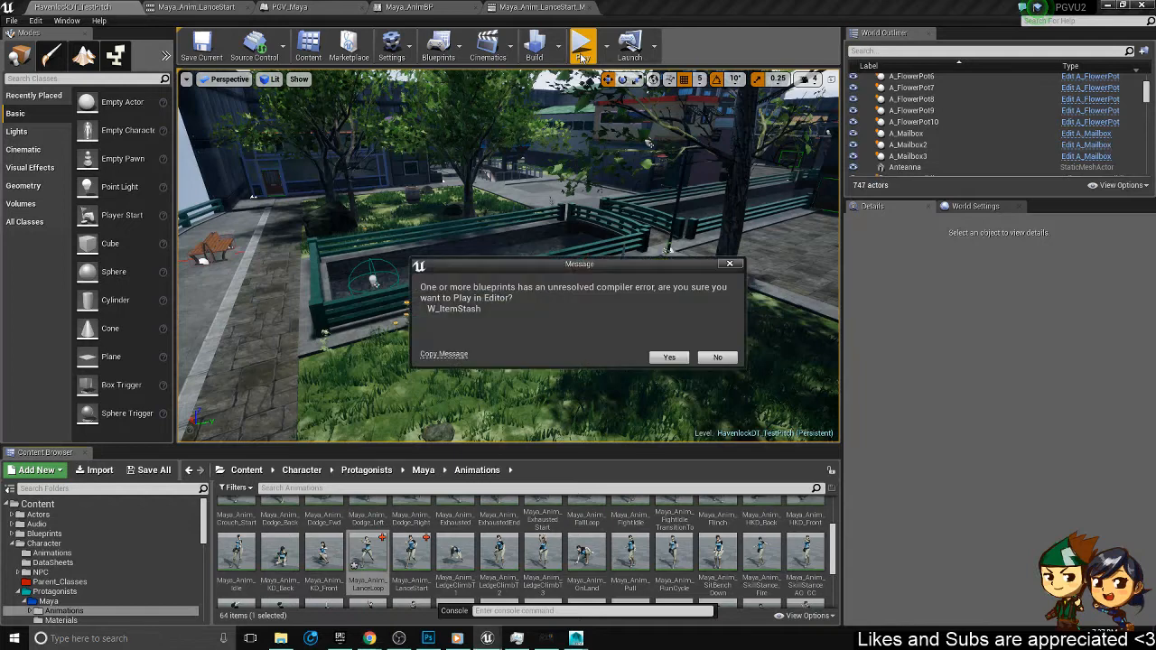
click(670, 357)
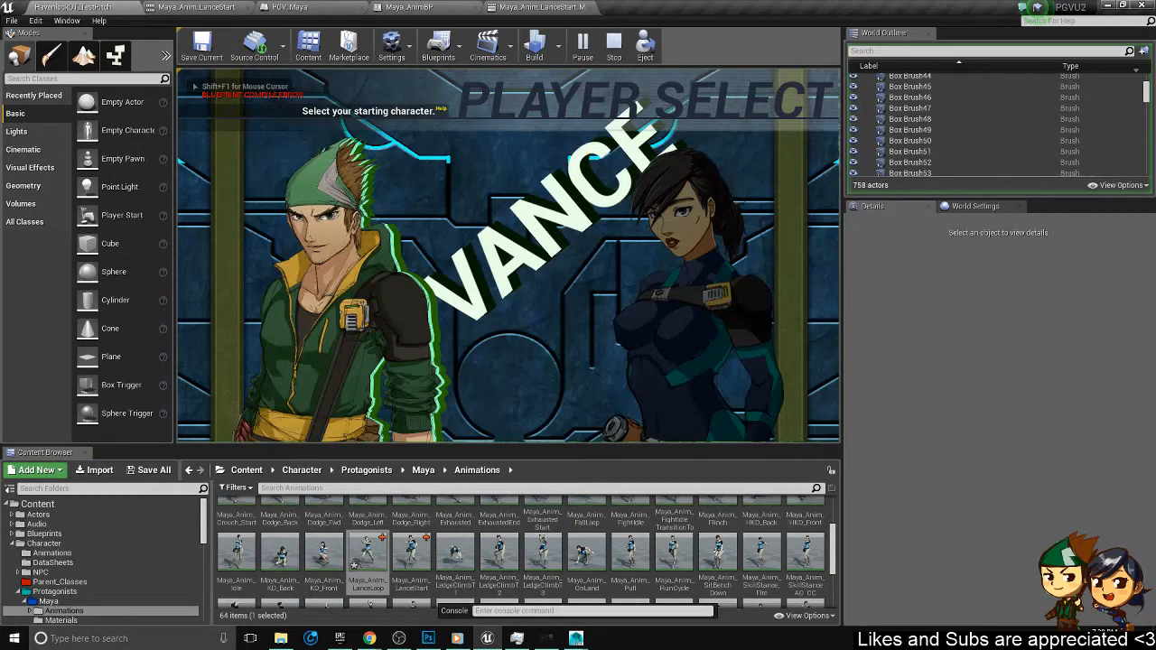
key(Return)
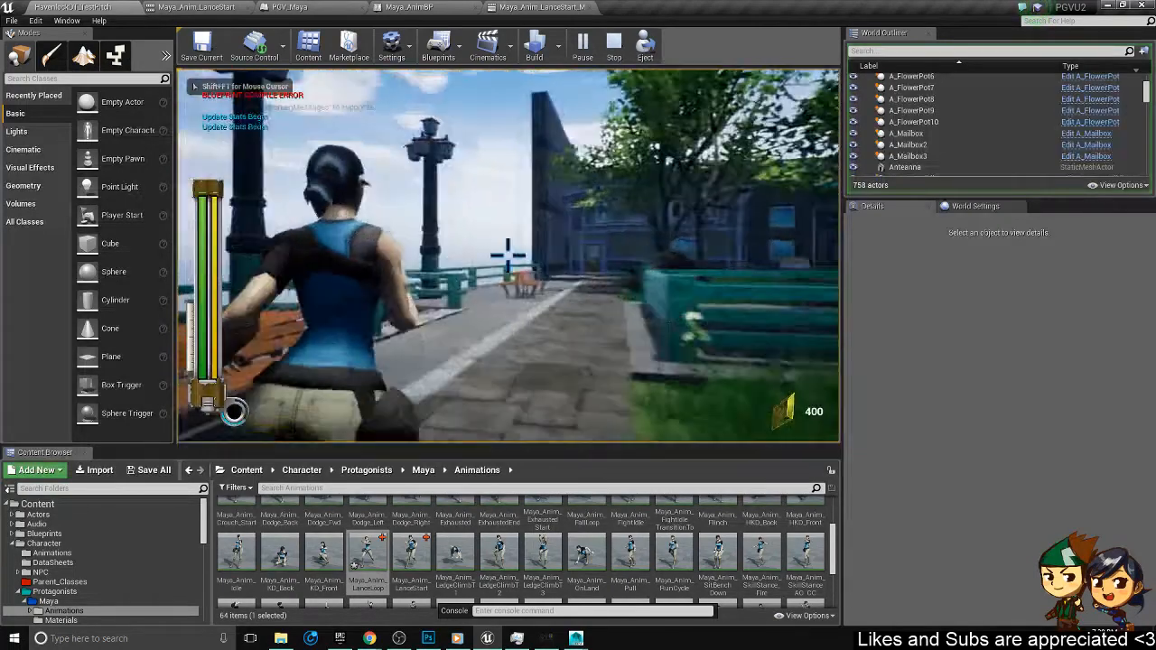
click(508, 256)
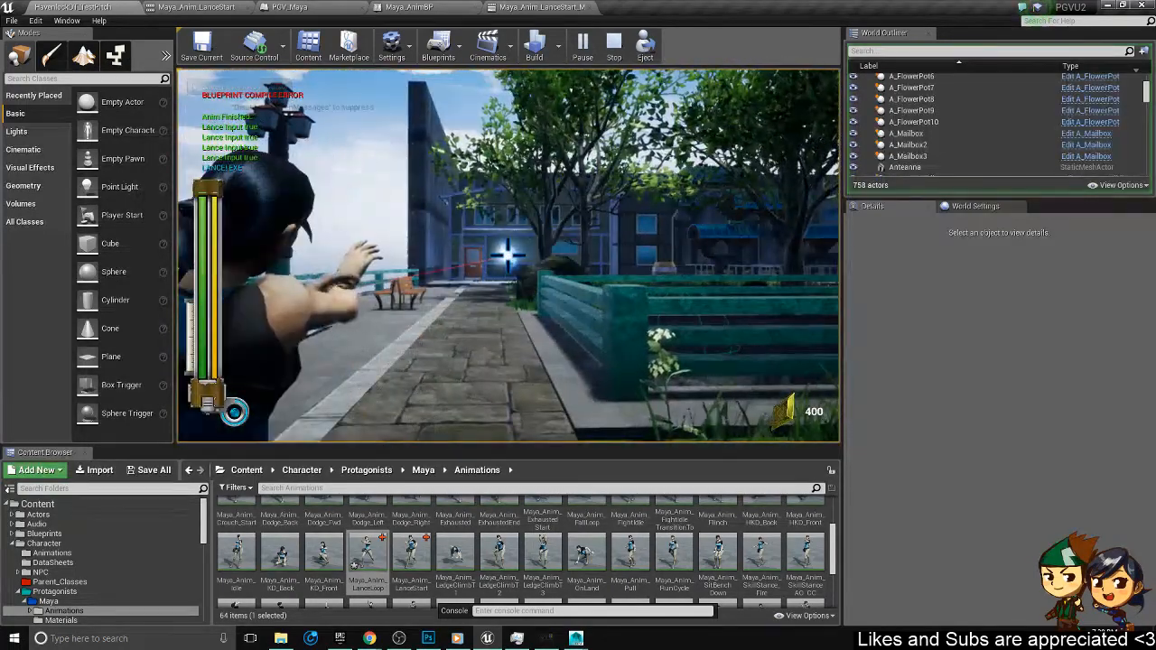
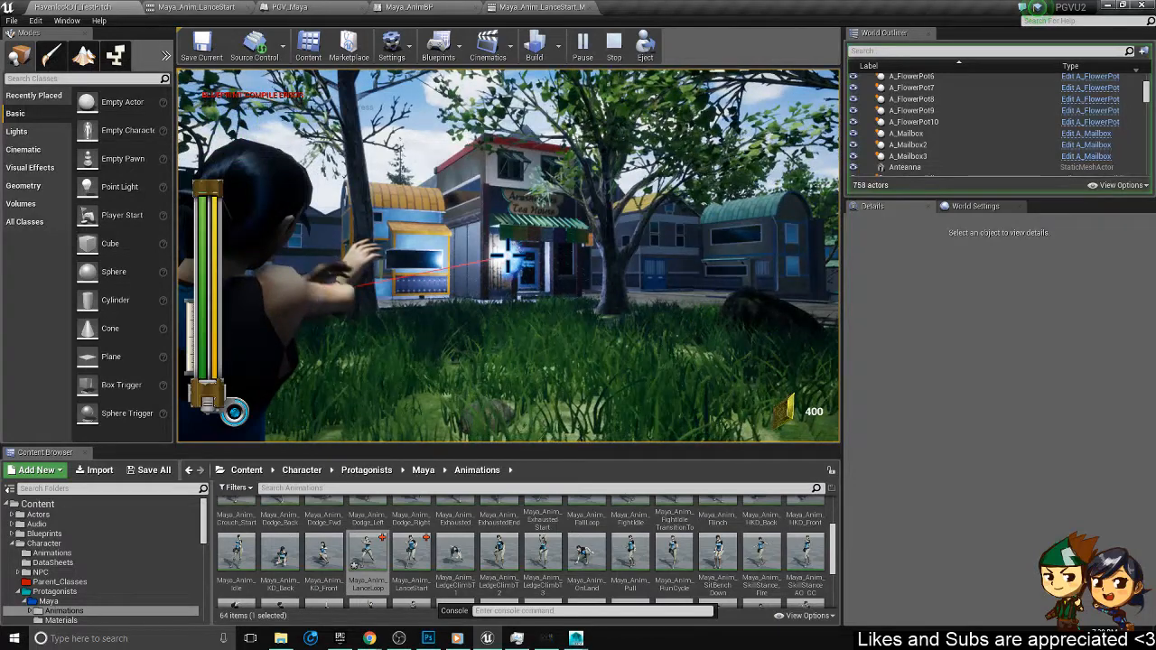
key(Escape)
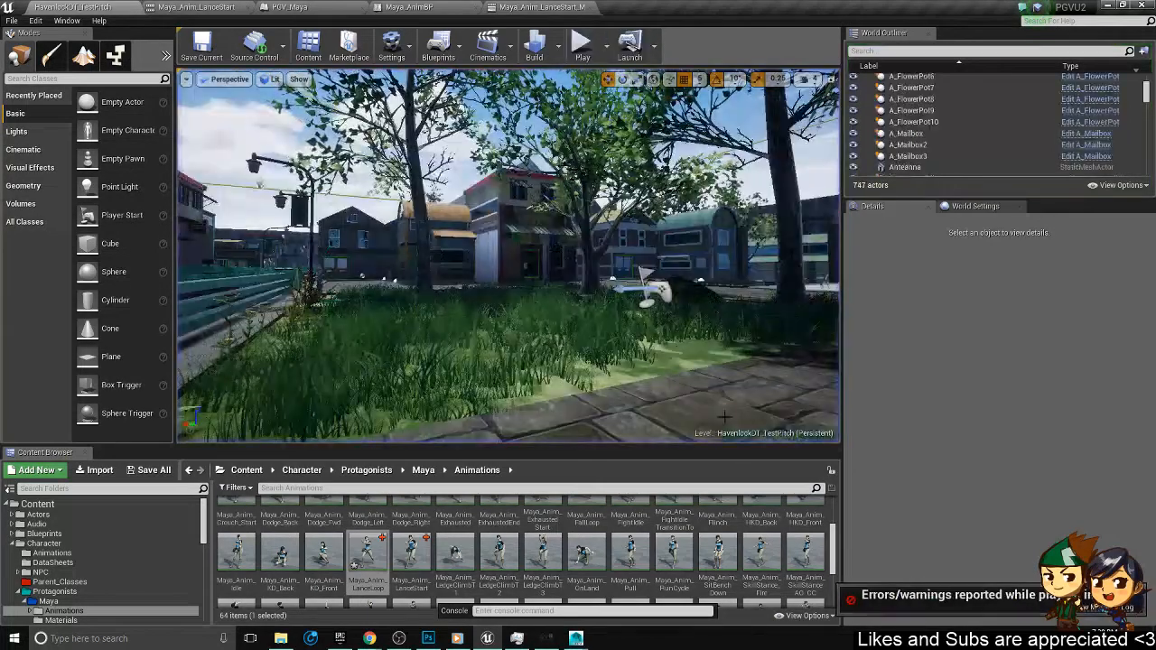
- Enable EnableRootMotion on Maya_Anim_LanceLoop and save the animation
double_click(370, 558)
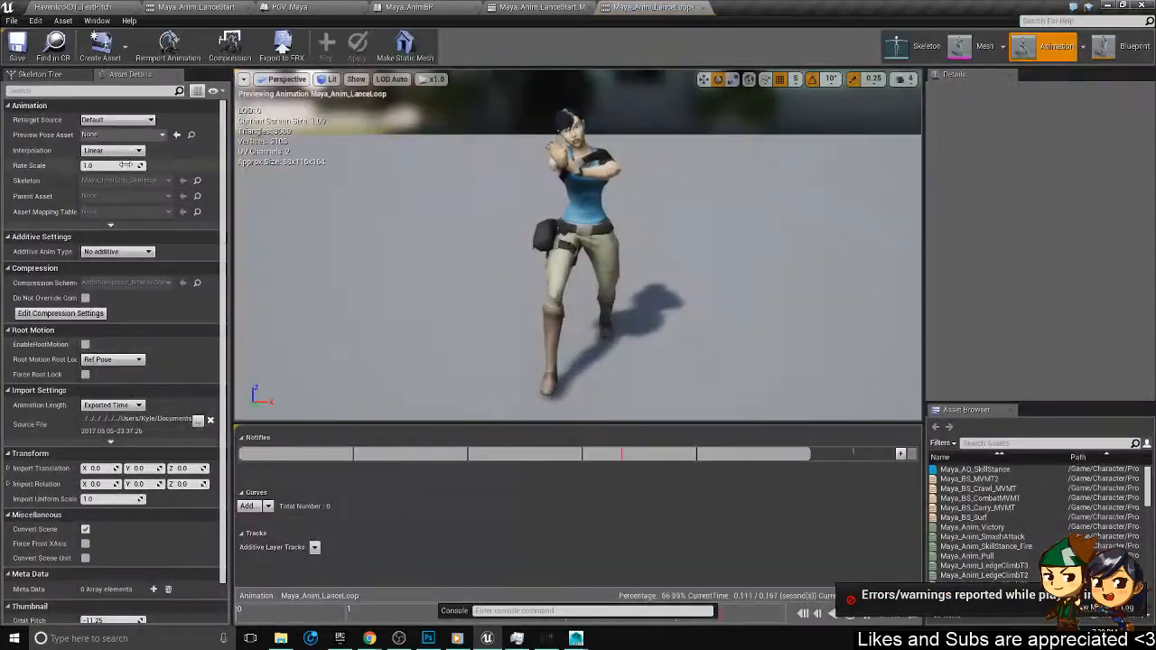
click(85, 345)
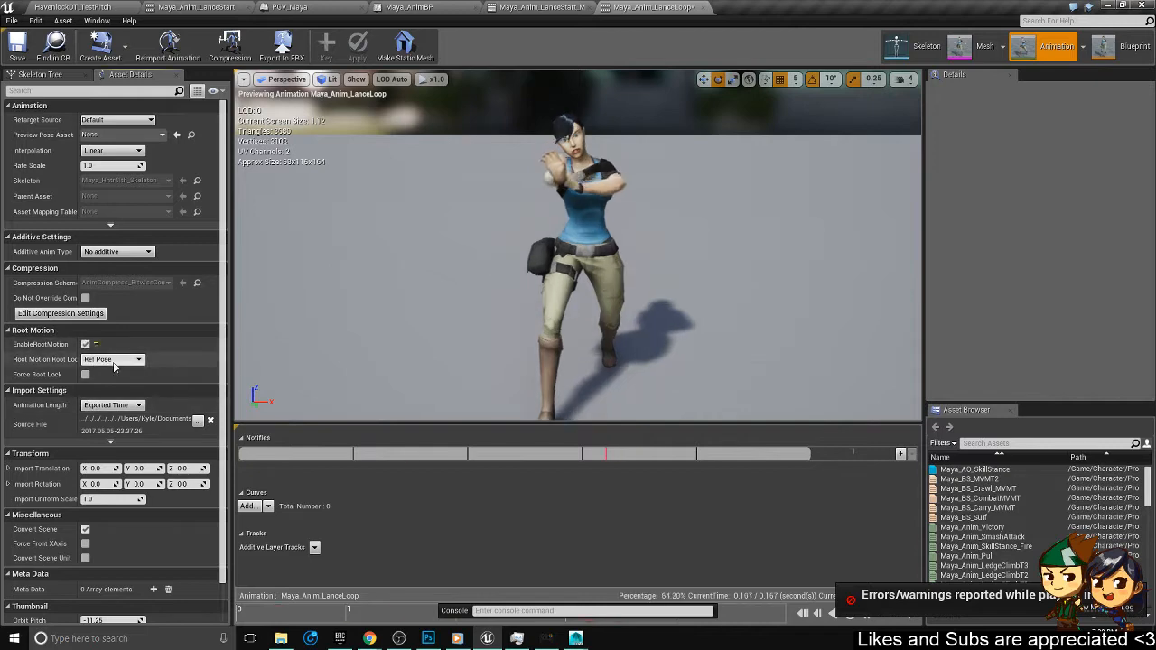
click(41, 50)
- Playtest the level as Maya, firing the lance and moving around to check the loop with root motion enabled
click(65, 6)
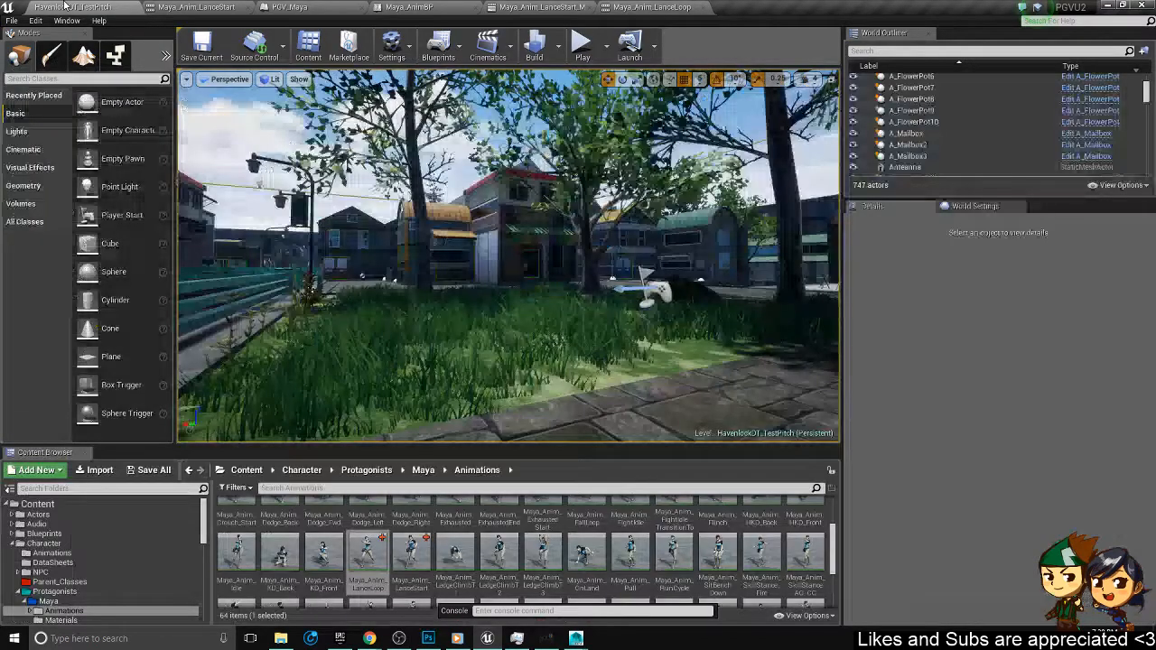
key(alt+p)
key(Right)
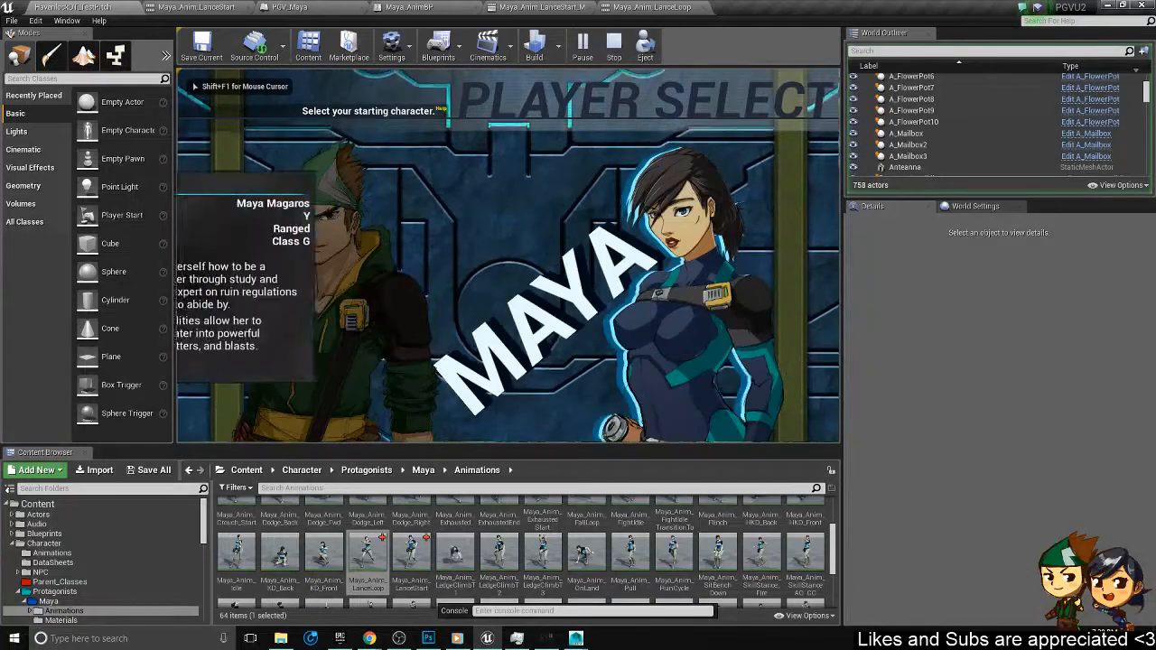
key(Return)
key(Return)
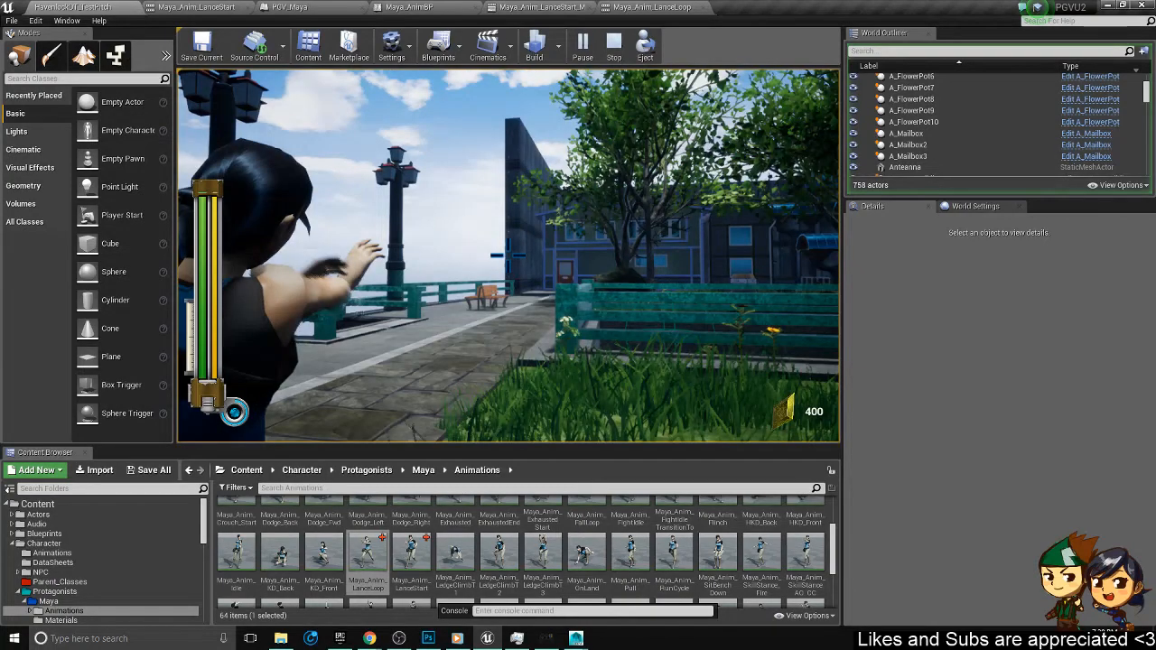
click(508, 256)
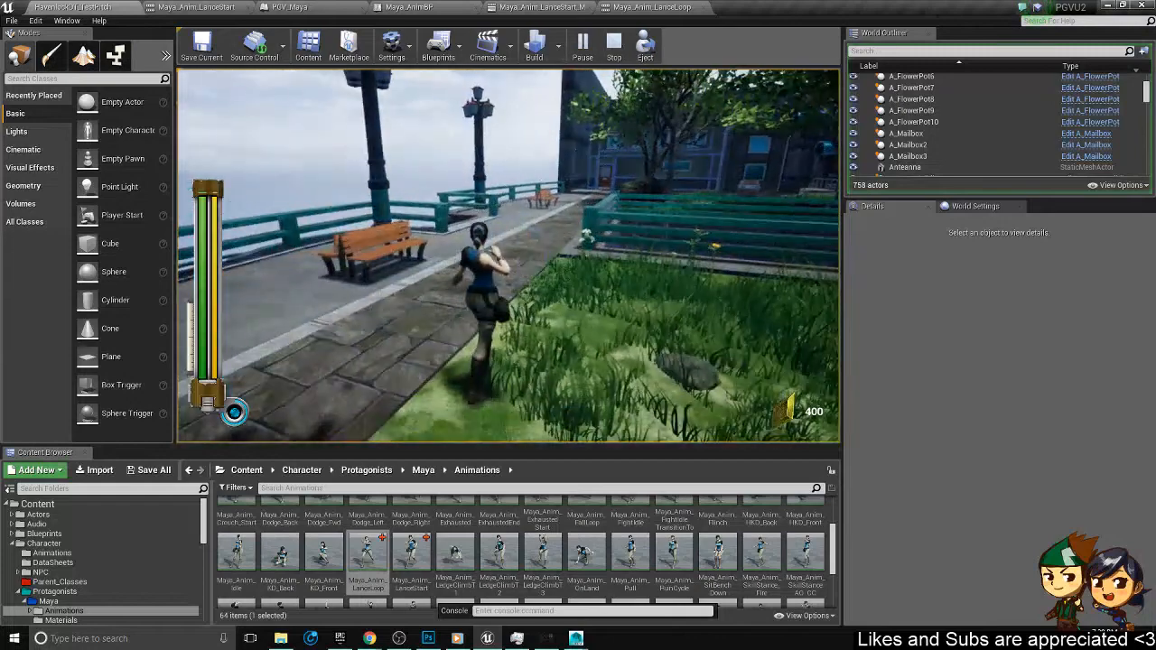
key(s)
key(d)
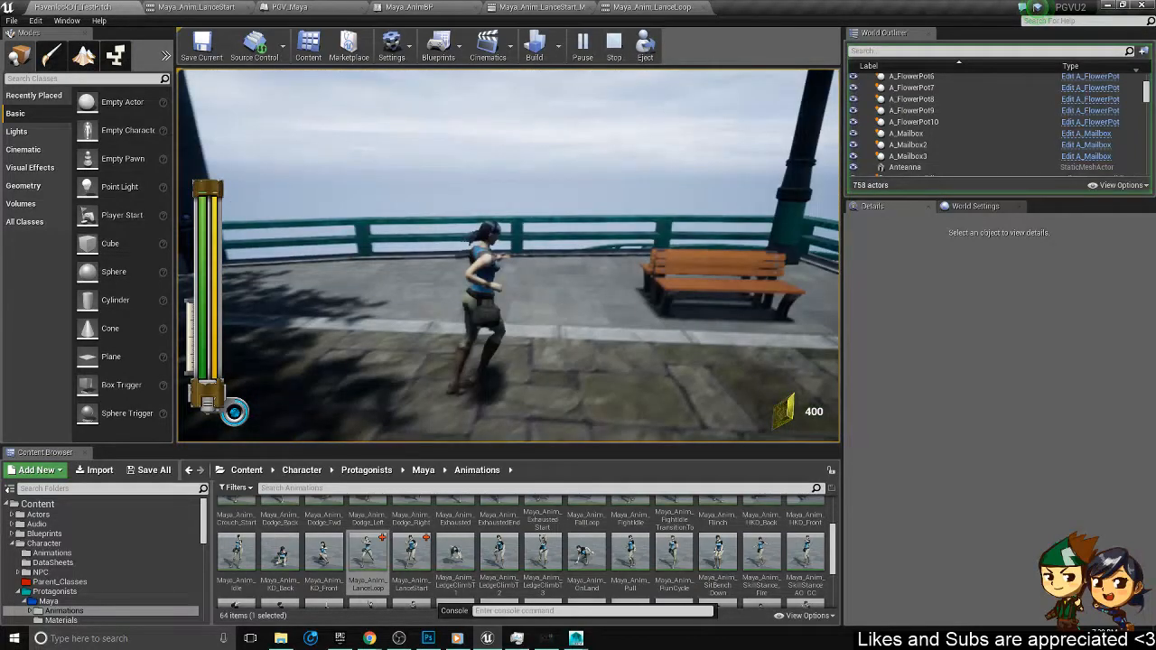
key(Escape)
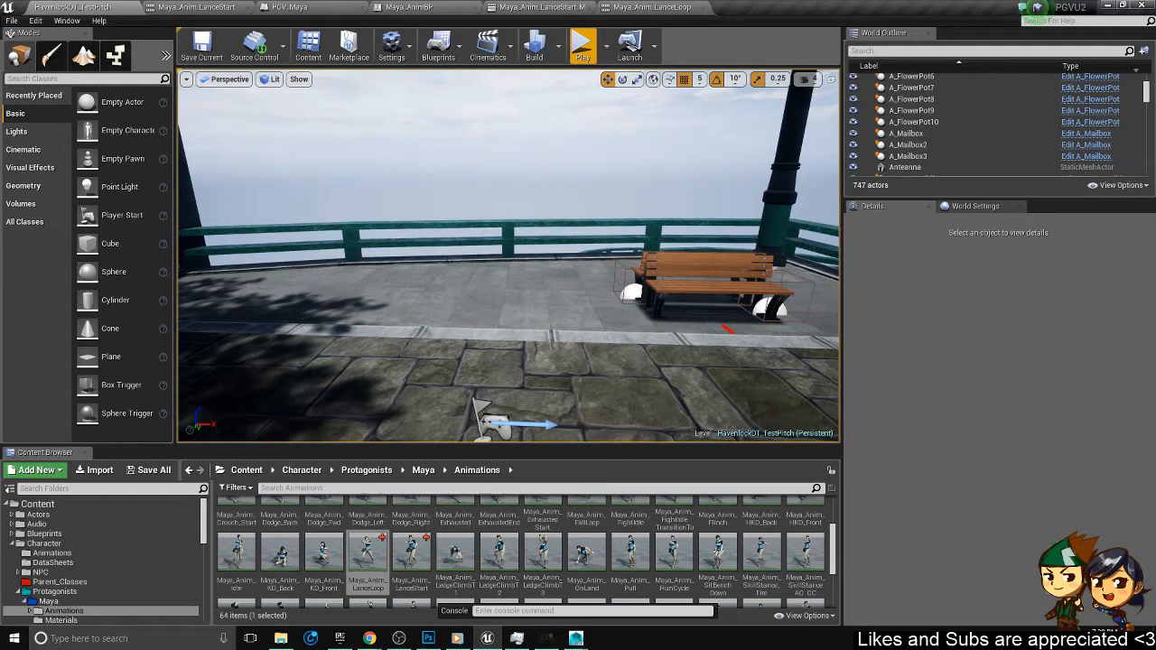
- Start a second play session as Maya and check how she aims, fires the lance and returns to her idle stance
right_drag(445, 210, 822, 217)
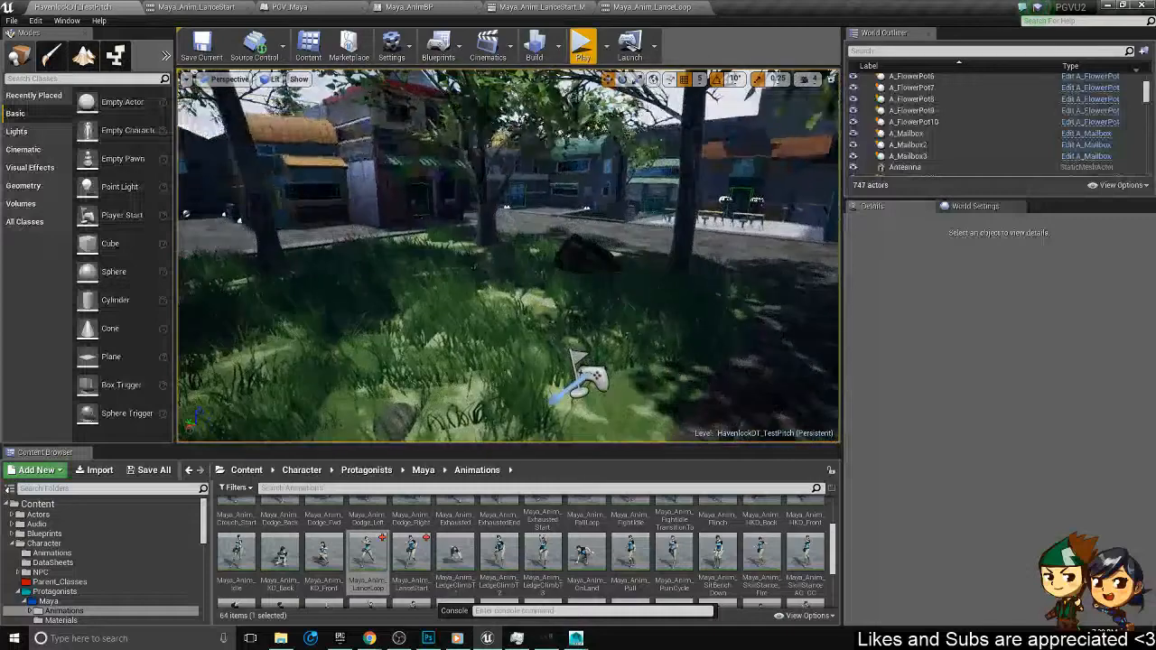
click(583, 45)
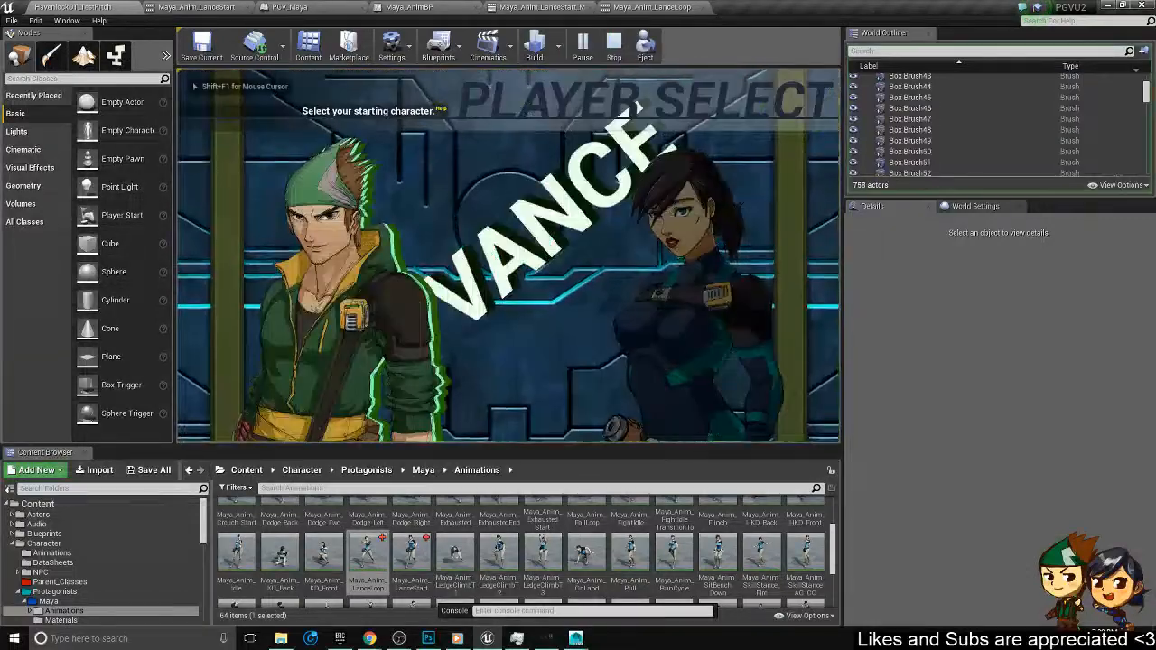
key(Return)
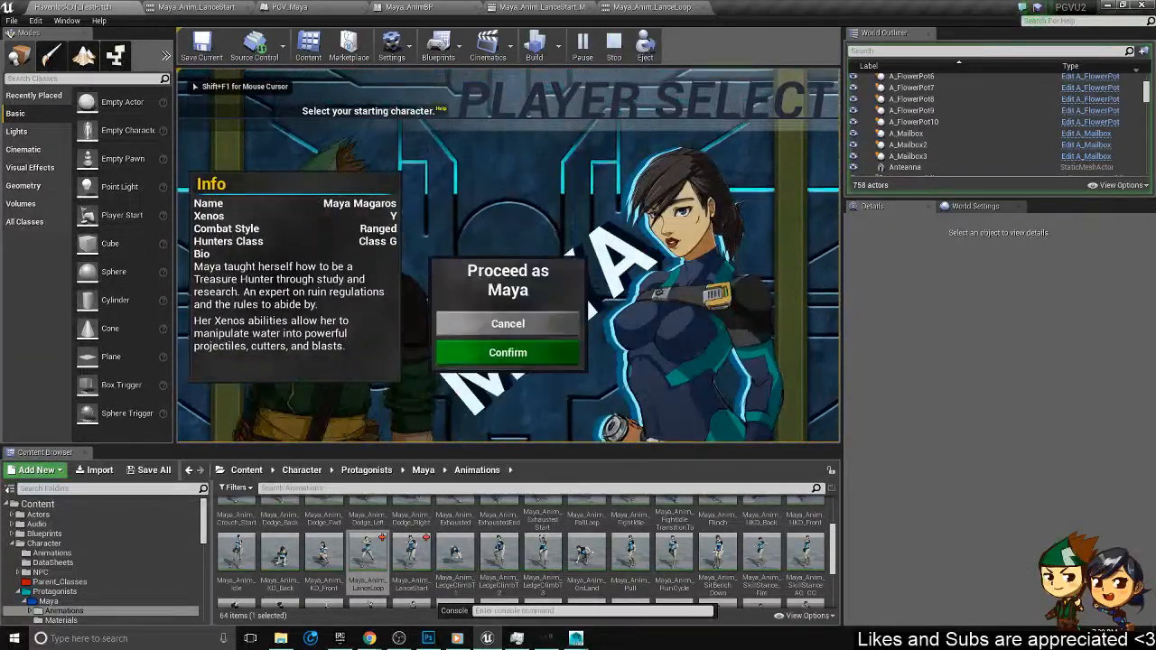
key(Return)
key(w)
right_click(509, 255)
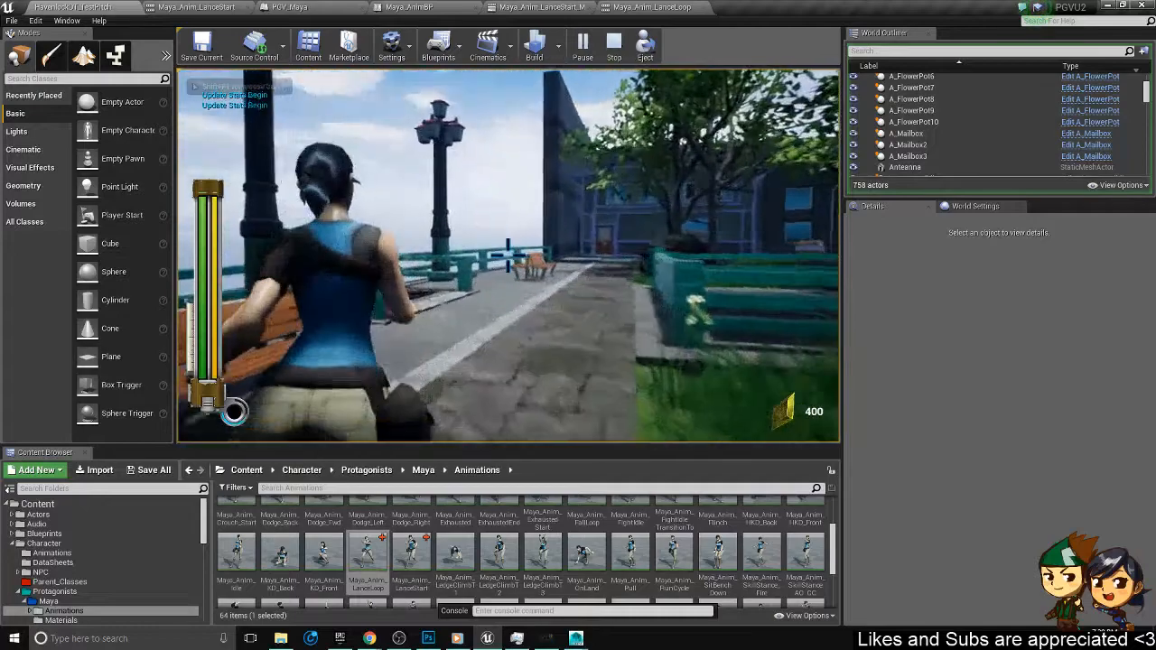
click(508, 255)
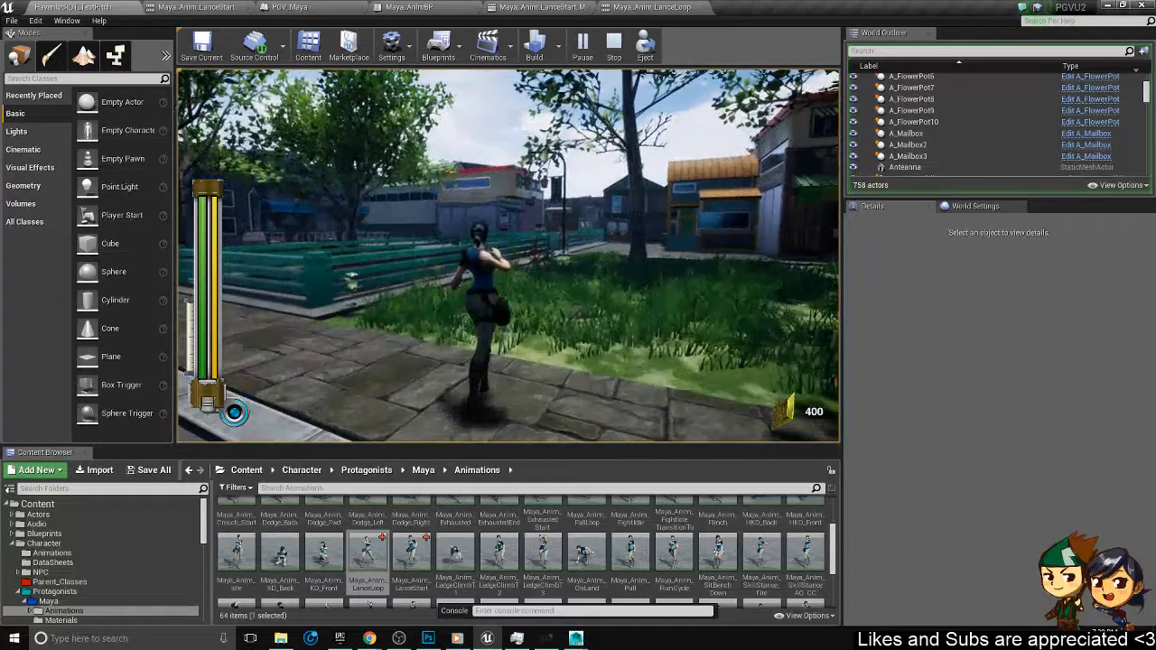
key(Escape)
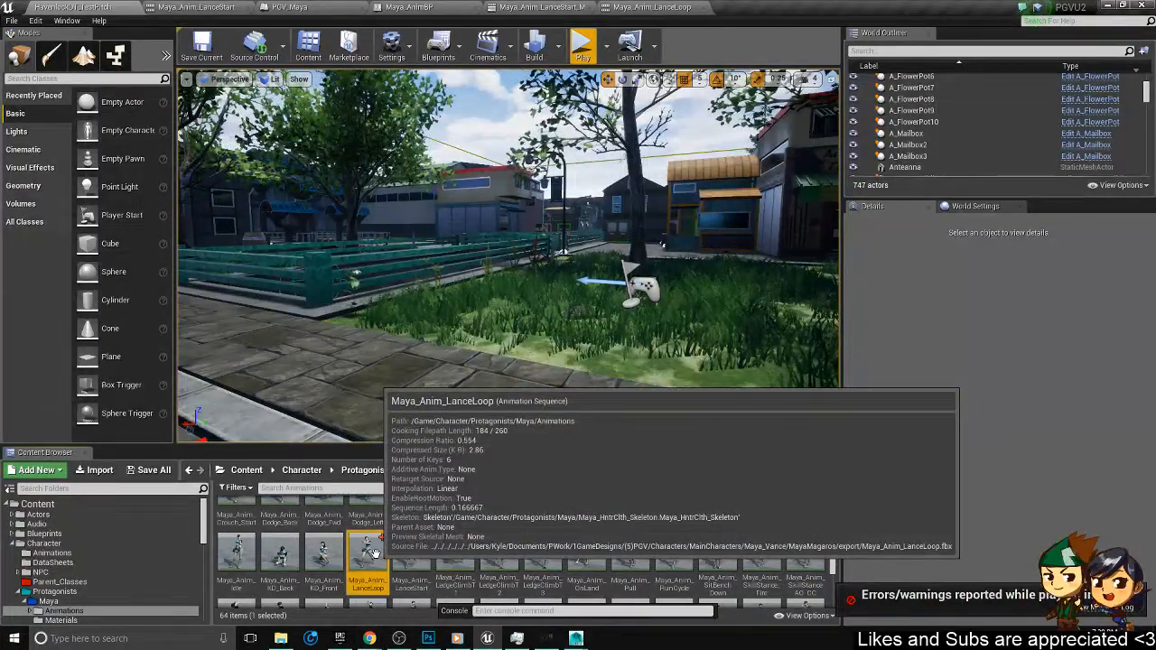
- Set the Root Motion Mode of Maya_AnimBP to Root Motion from Everything
double_click(376, 554)
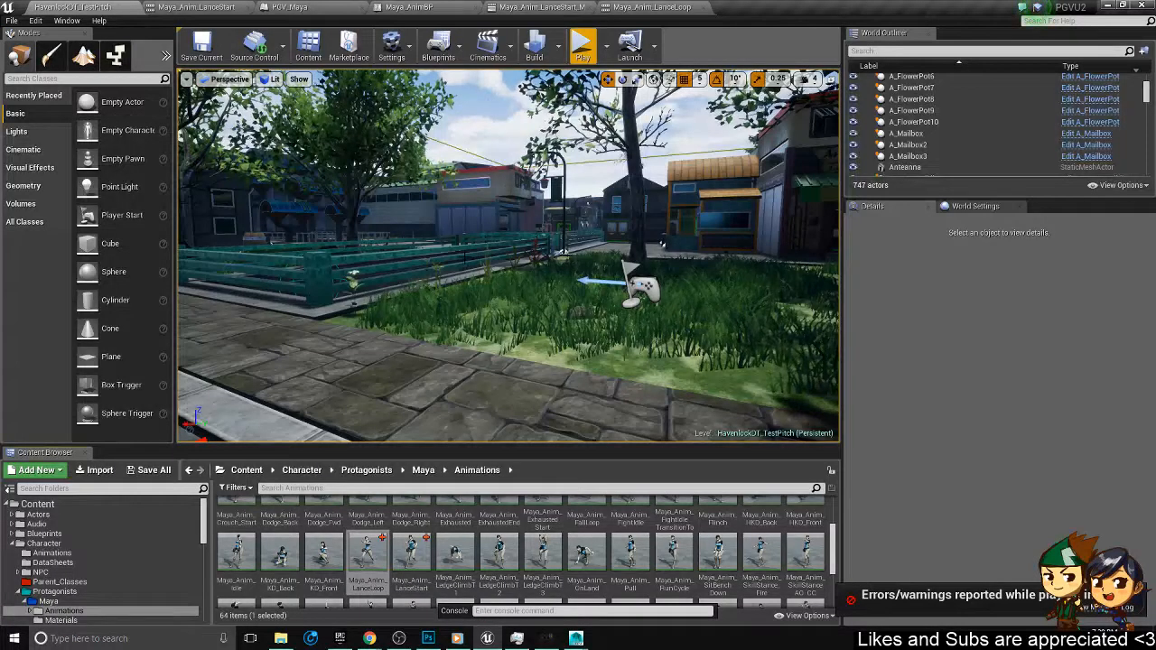
click(437, 642)
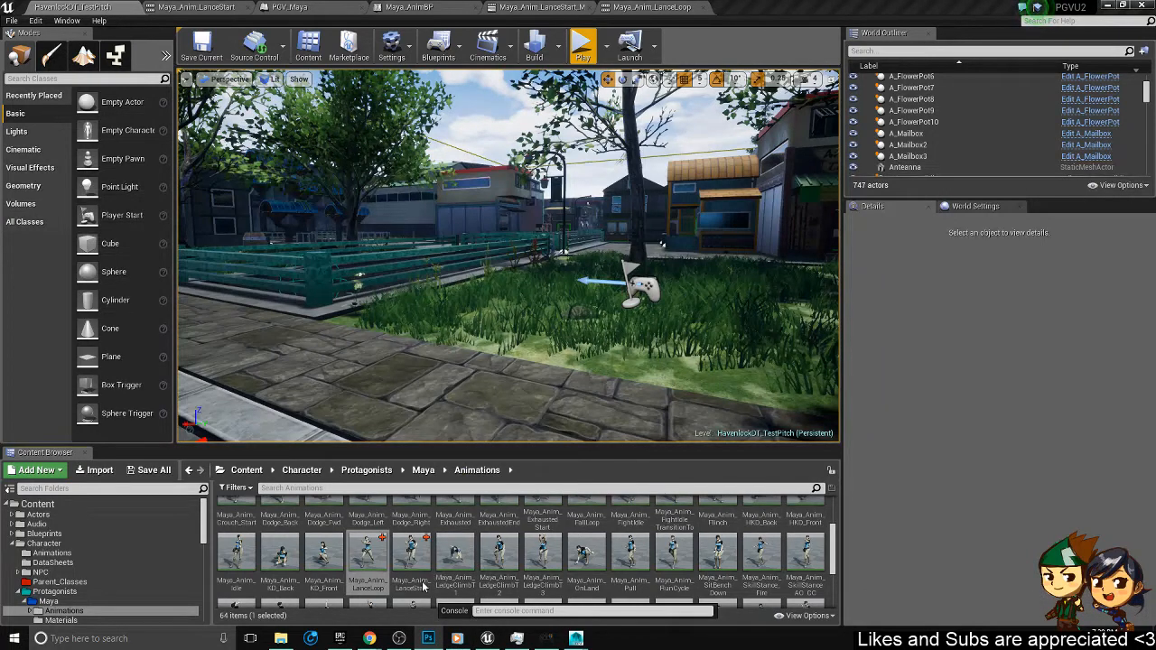
click(408, 8)
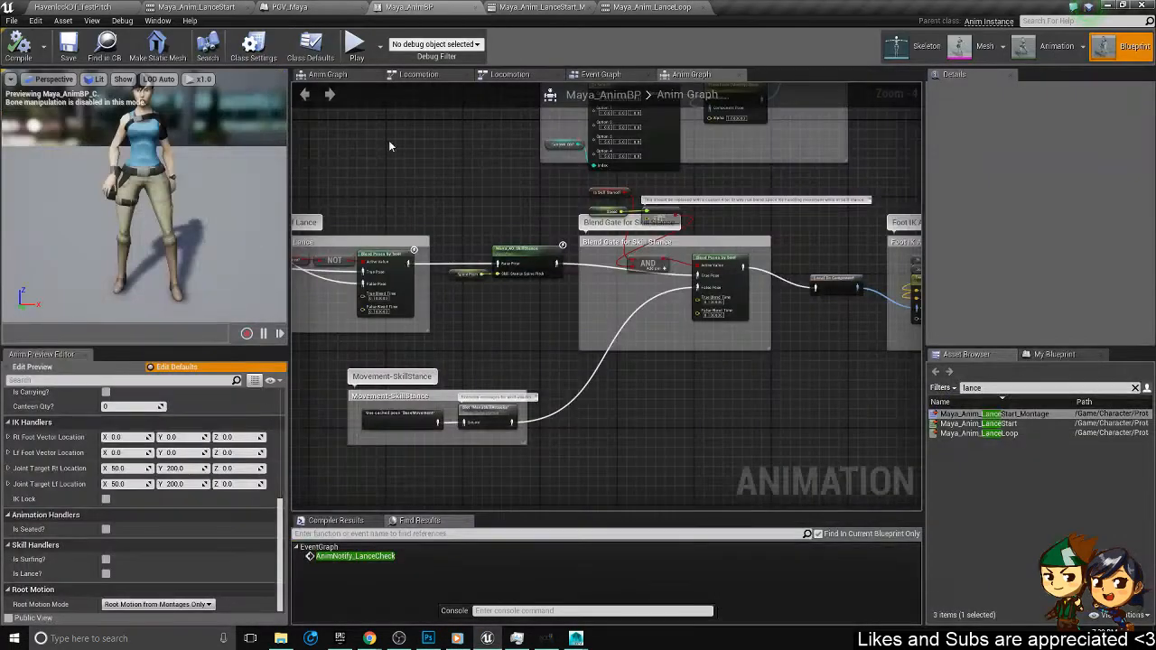
click(158, 604)
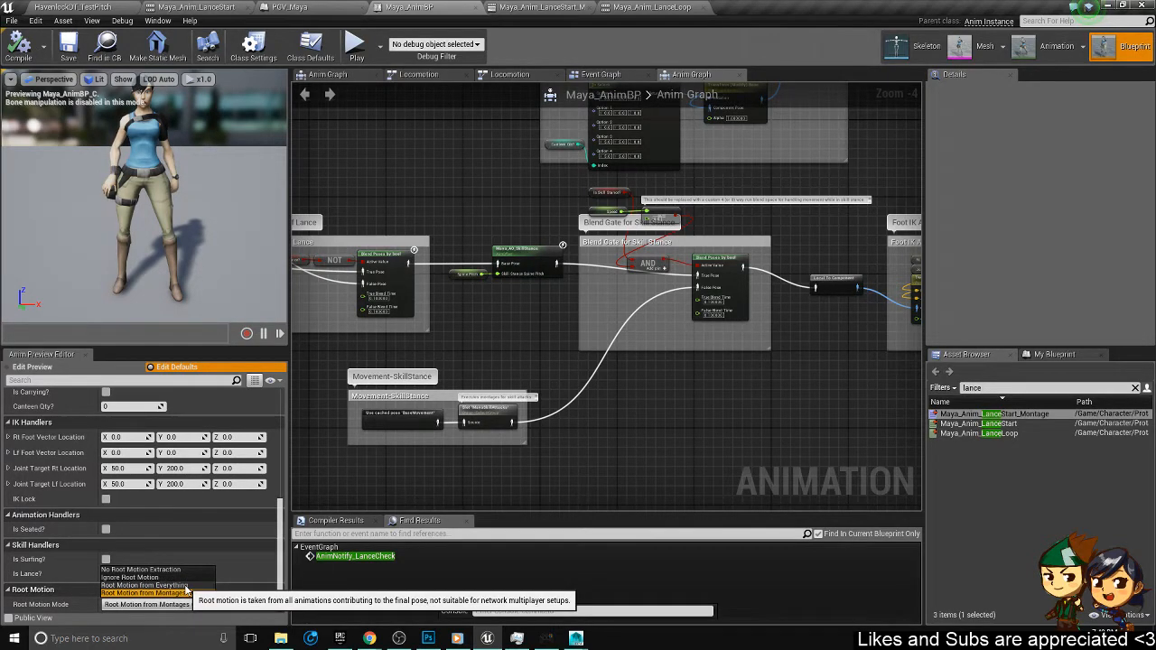
click(185, 586)
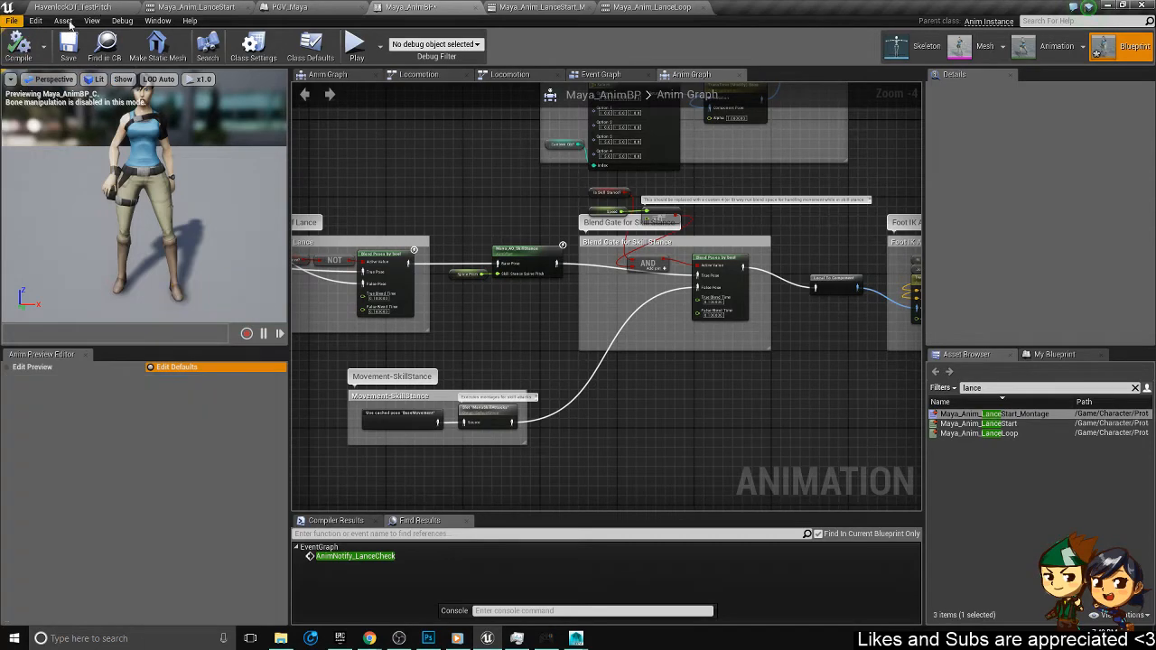
- Playtest as Maya with the new root motion mode, trying the lance, running and surfing through the level
click(110, 6)
click(583, 53)
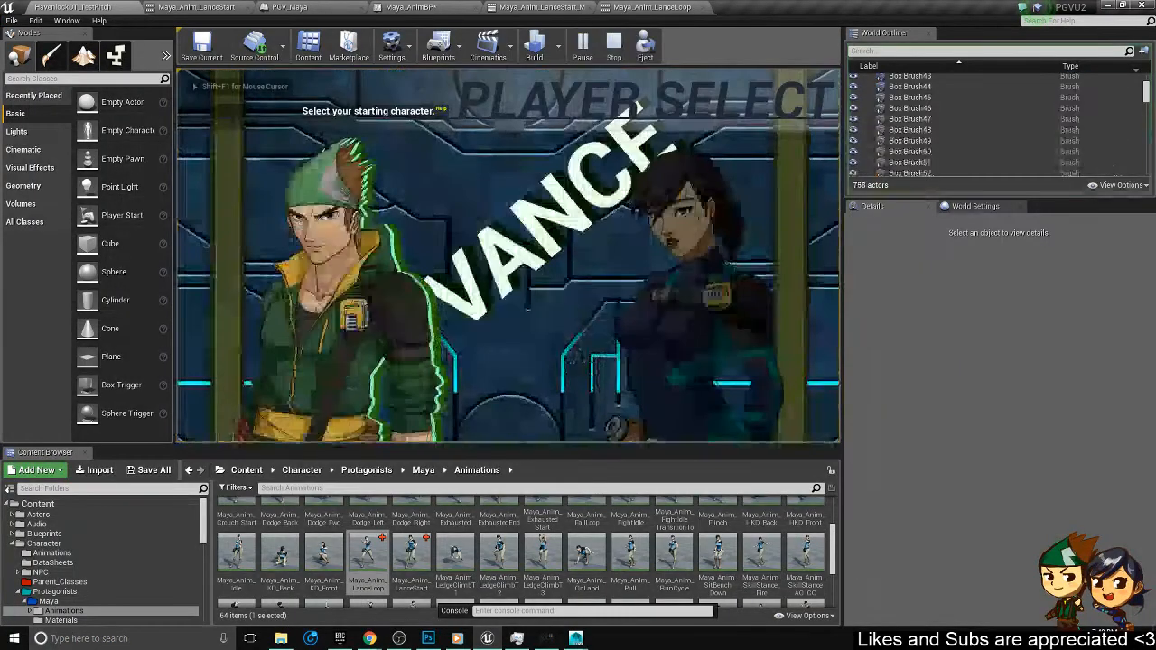
key(Right)
key(Return)
key(Down)
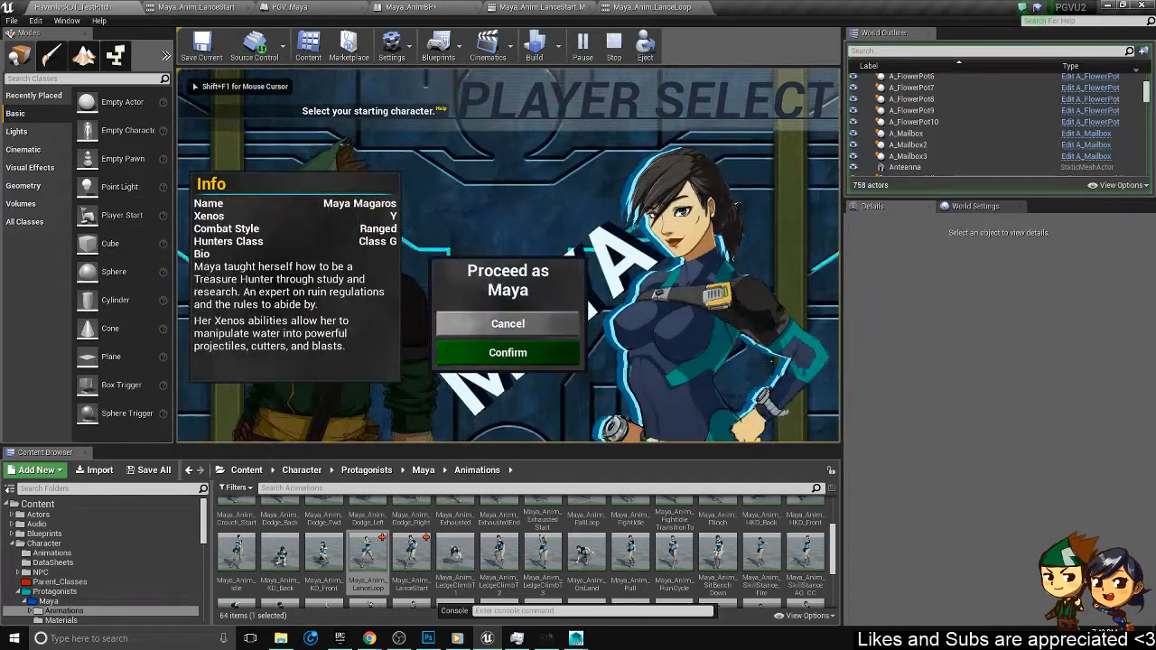
key(Return)
key(w)
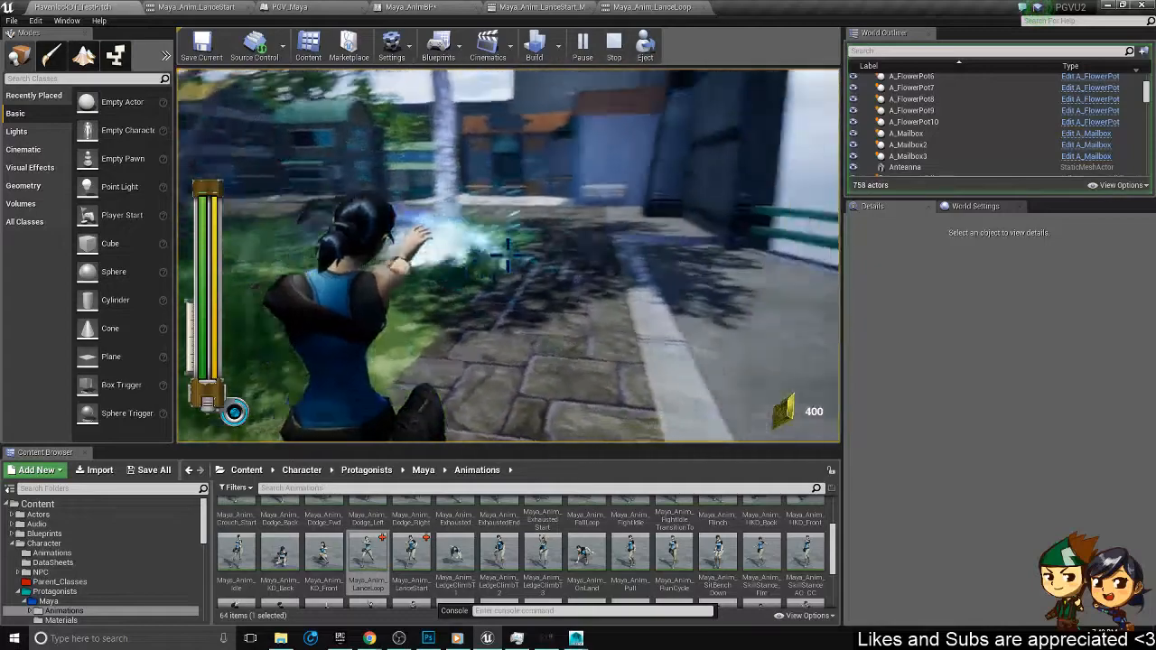
key(w)
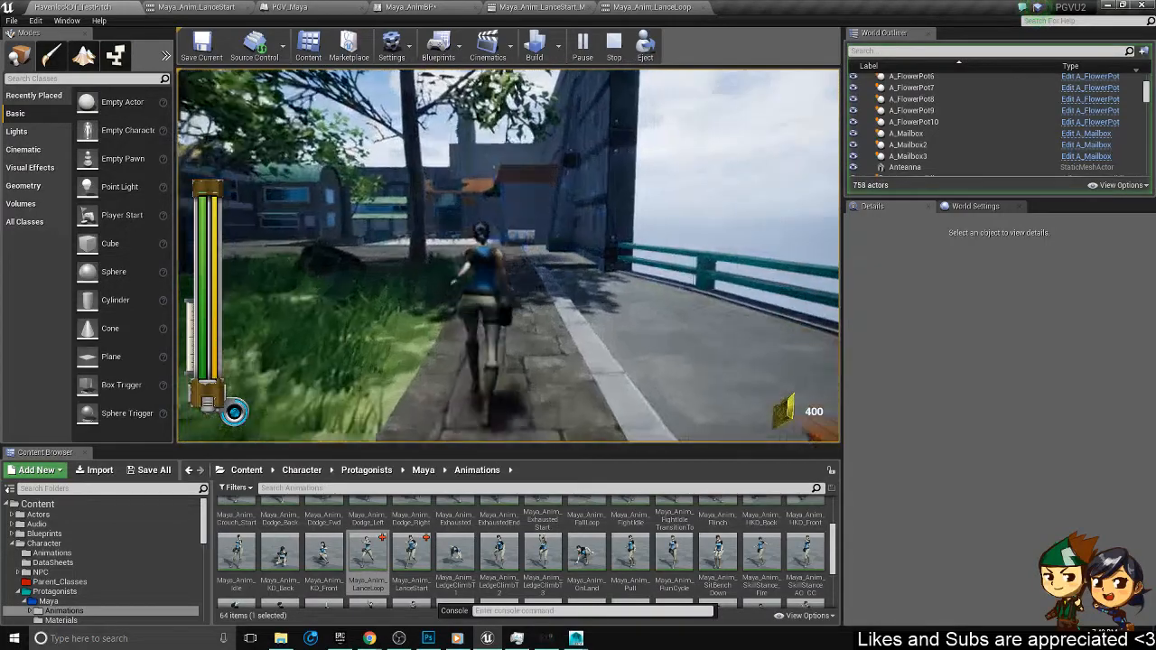
key(shift)
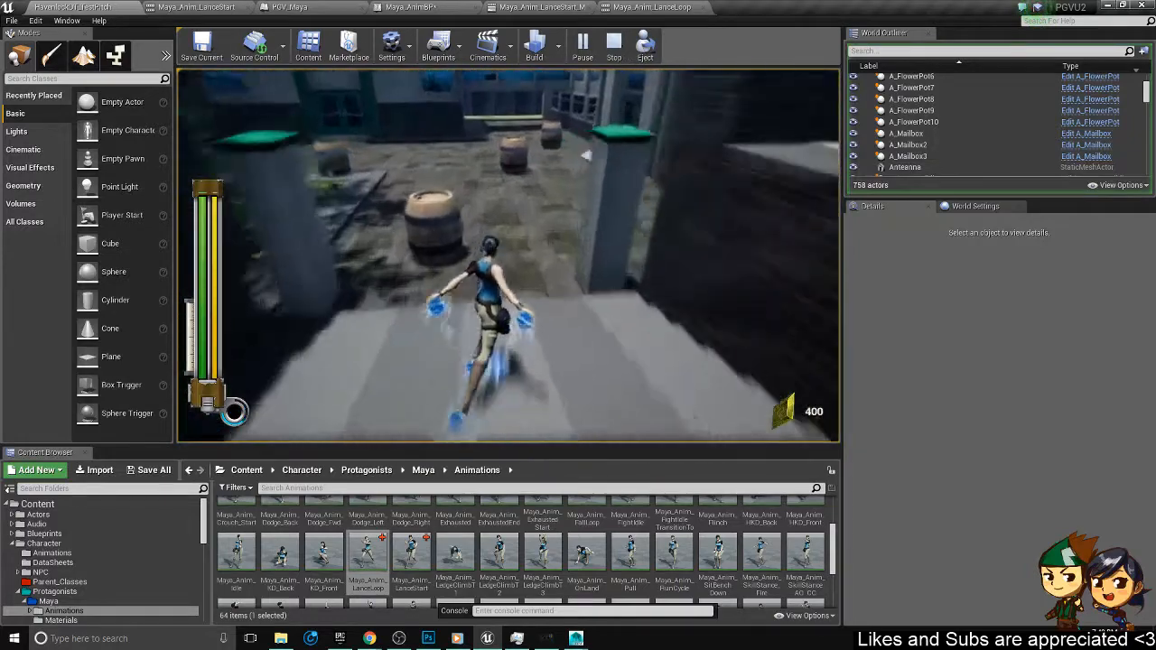
- Play-test the character's movement around the stone courtyard and end the play session
key(shift)
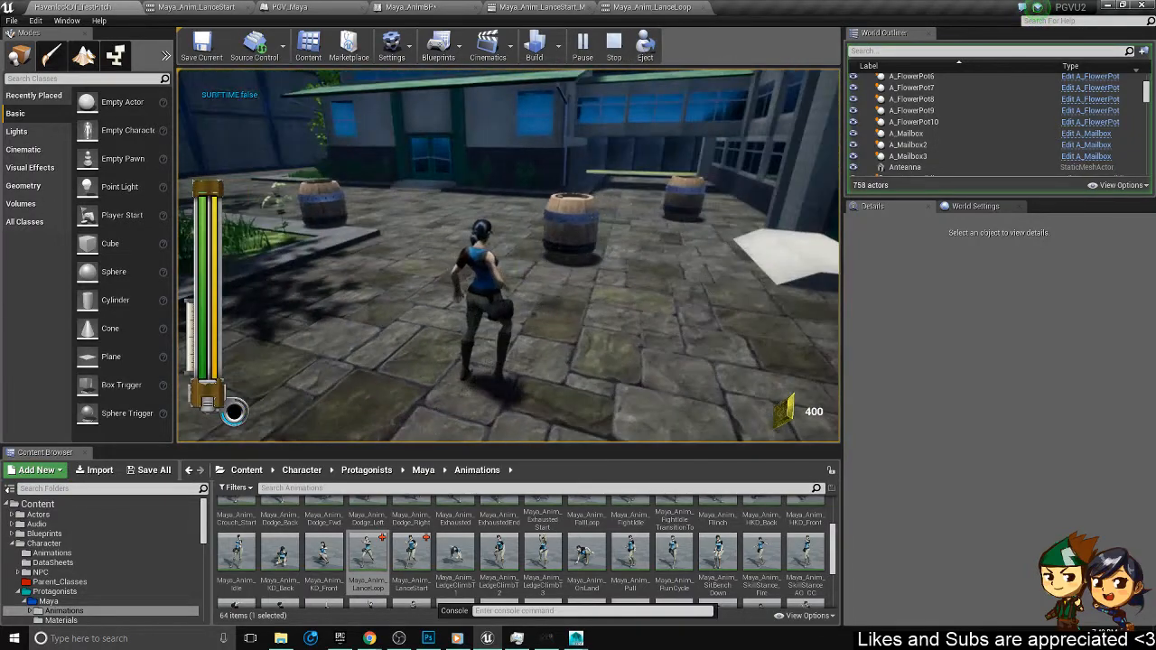
key(a)
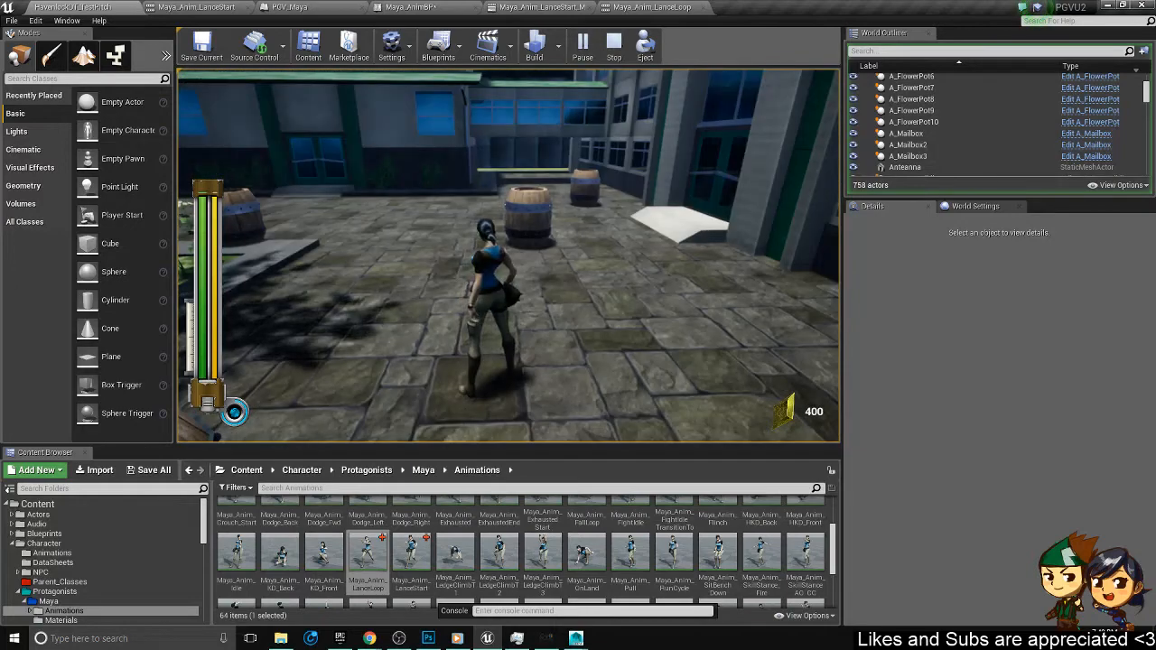
key(w)
key(d)
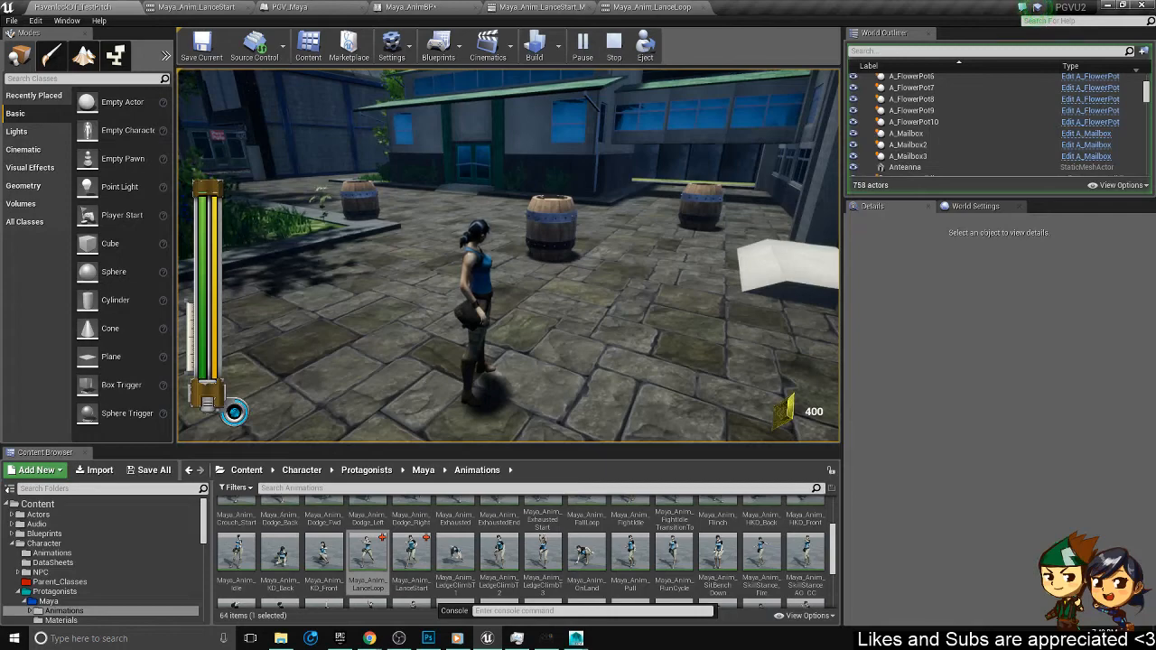
key(Escape)
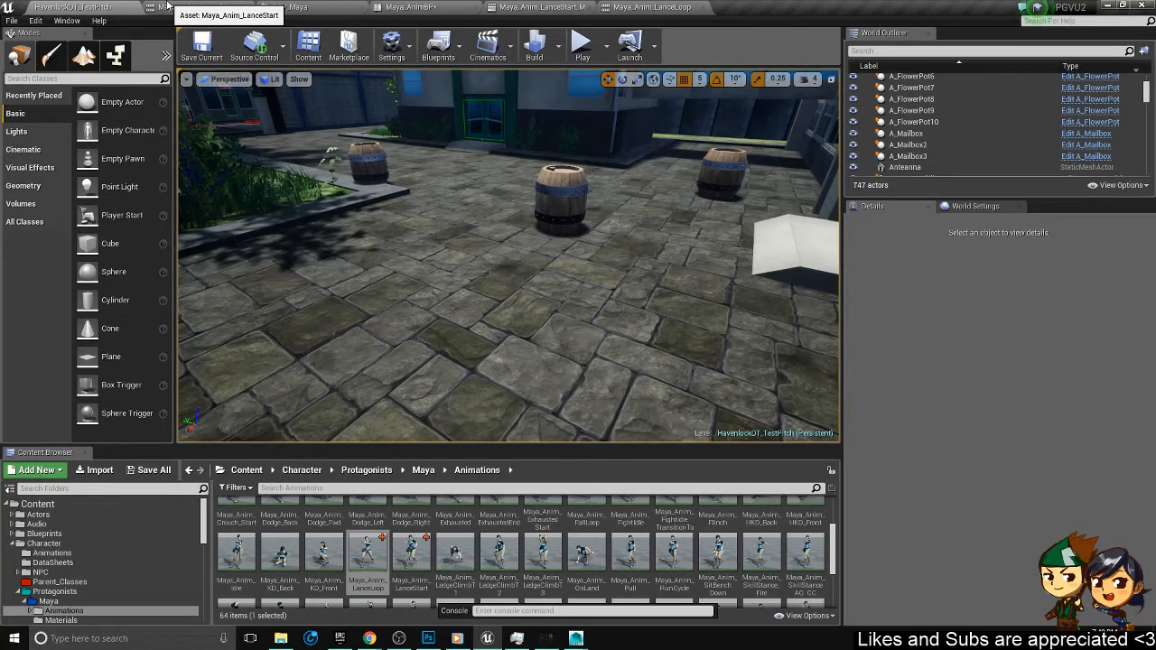
- Switch to the Maya scene Maya_Anim_LanceLoop and move the Graph Editor window so the character's arms stay in view
mouse_move(575, 638)
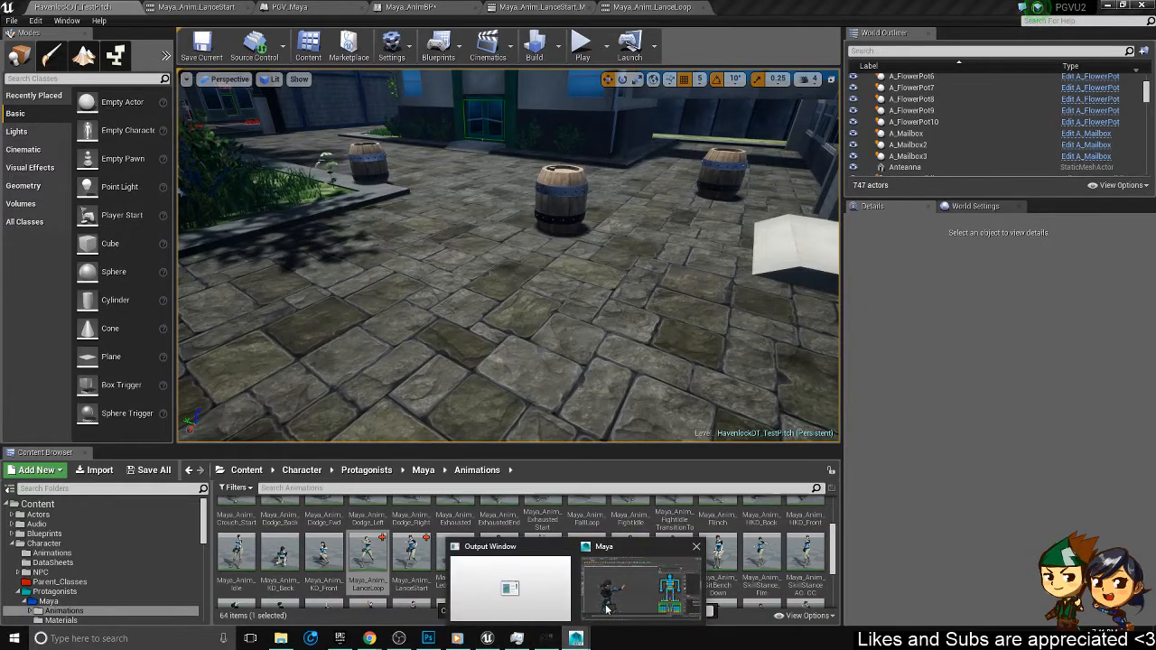
click(628, 578)
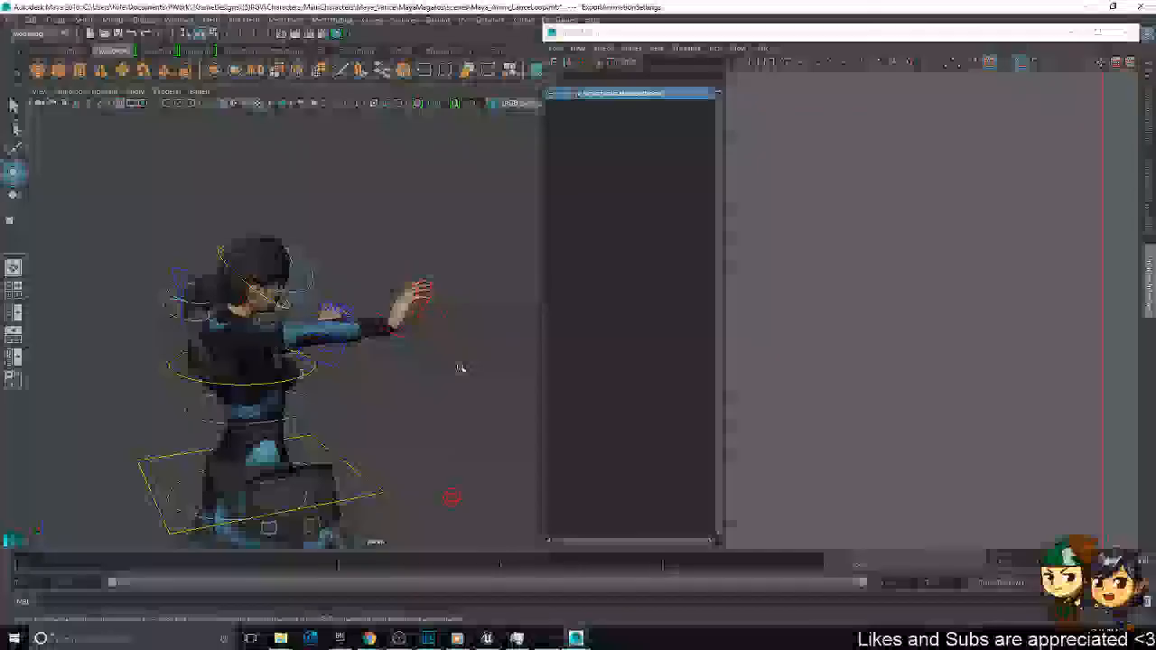
drag(732, 35, 744, 105)
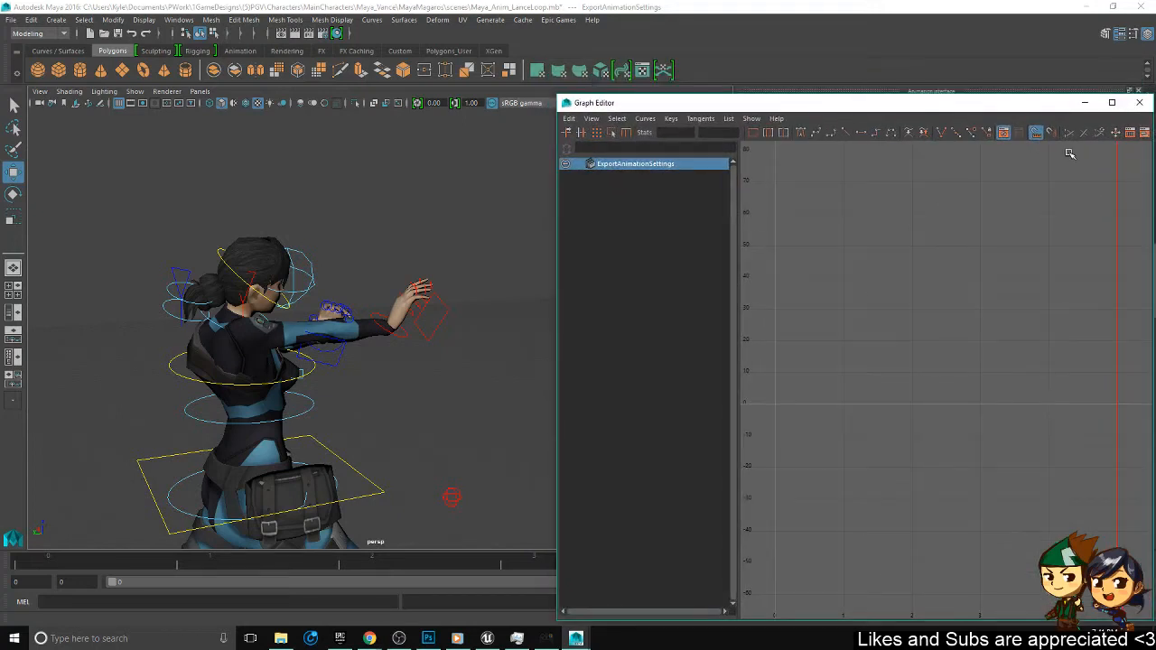
drag(1048, 104, 959, 92)
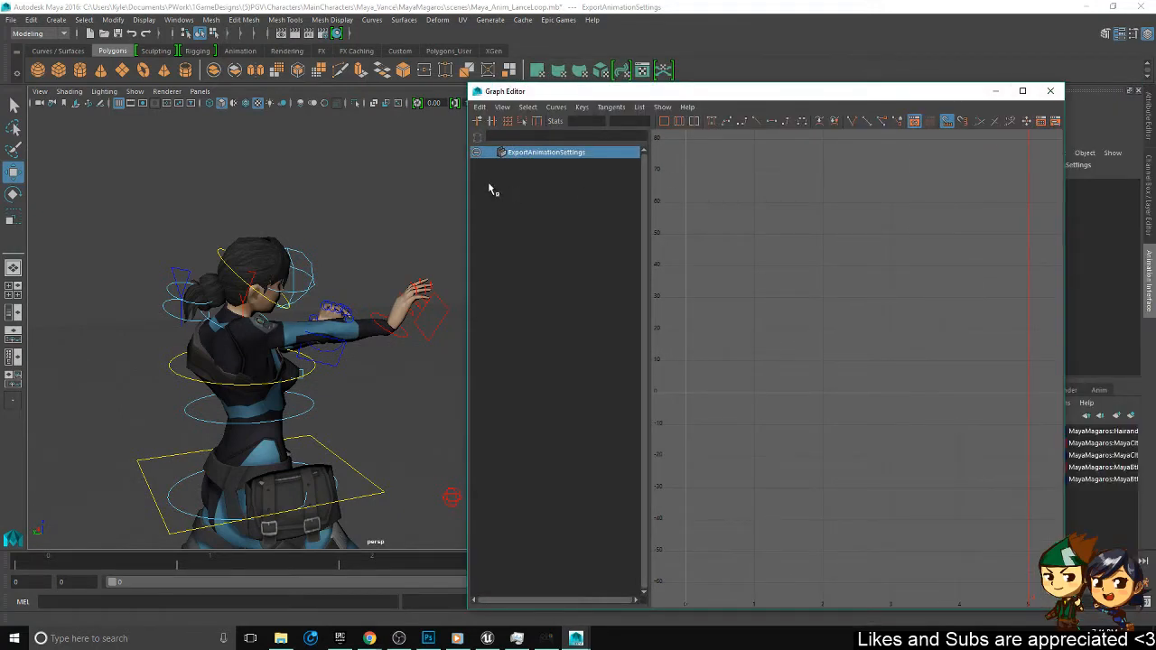
- Lower the right wrist control's Translate Y key at frame 3 to about -1.359 in the Graph Editor
click(411, 335)
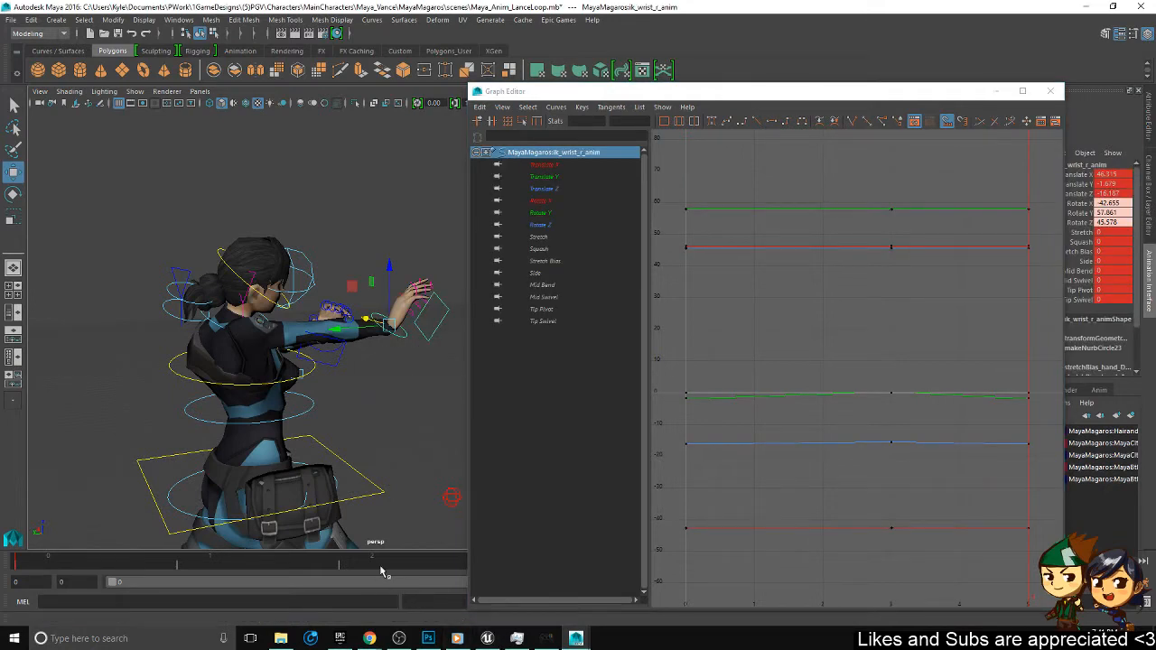
click(545, 178)
click(665, 121)
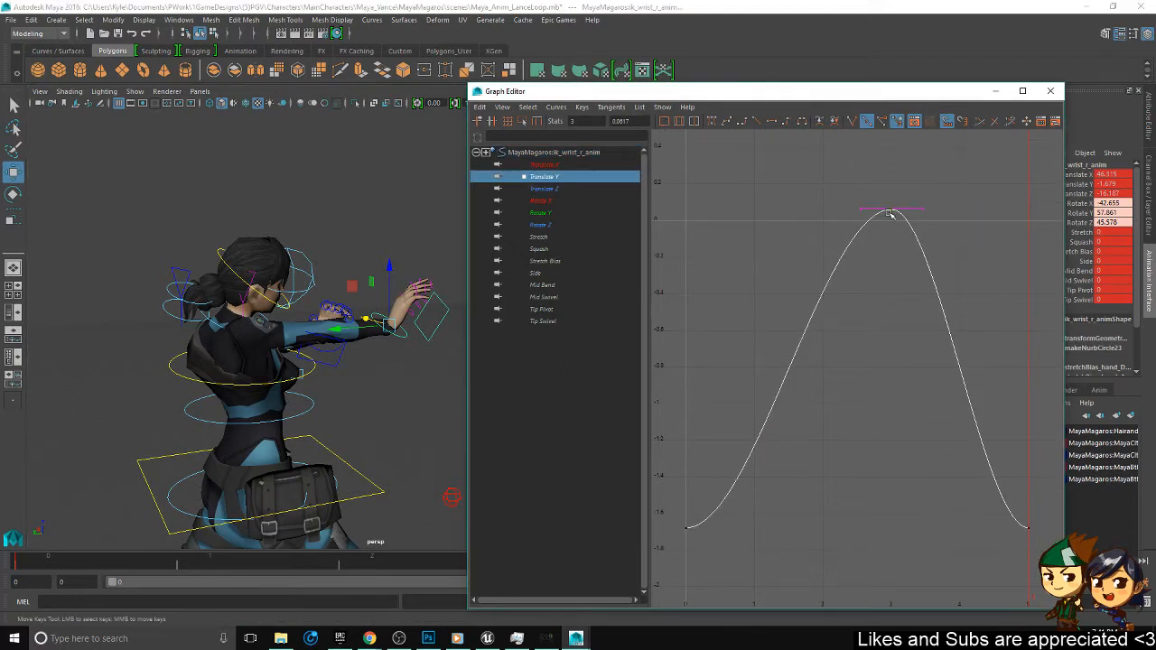
middle_drag(890, 213, 866, 435)
drag(418, 568, 538, 559)
shift+middle_drag(887, 429, 889, 386)
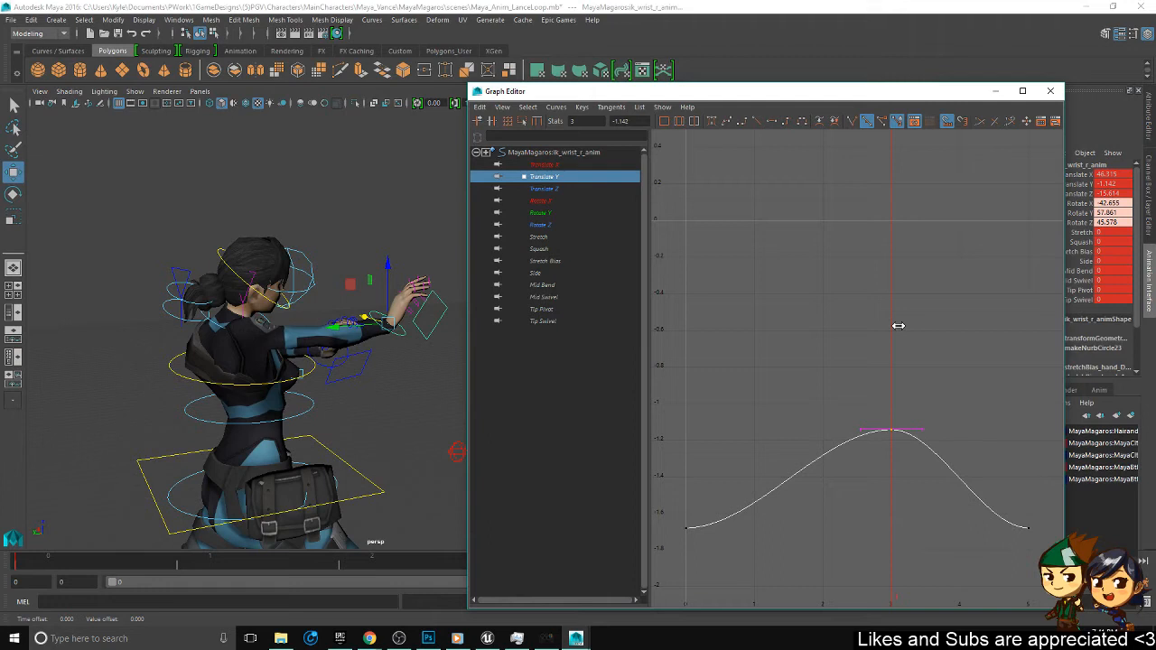
shift+middle_drag(899, 325, 882, 473)
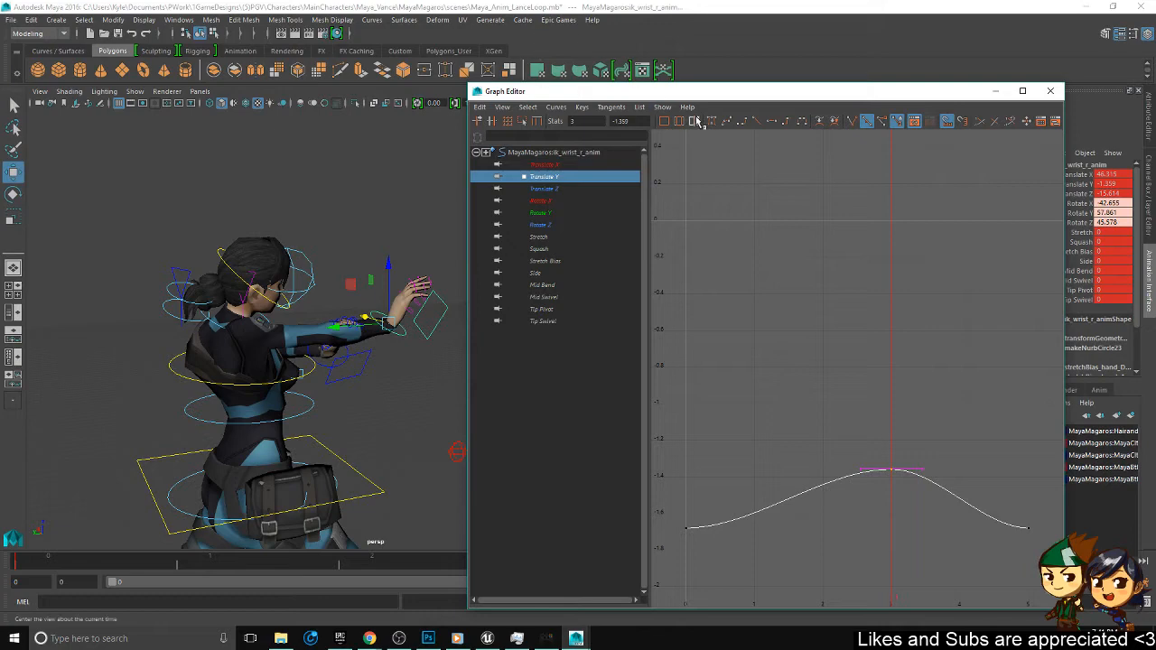
- Rotate the left wrist control at frame 3, key it, and scrub through the motion
drag(686, 99, 778, 82)
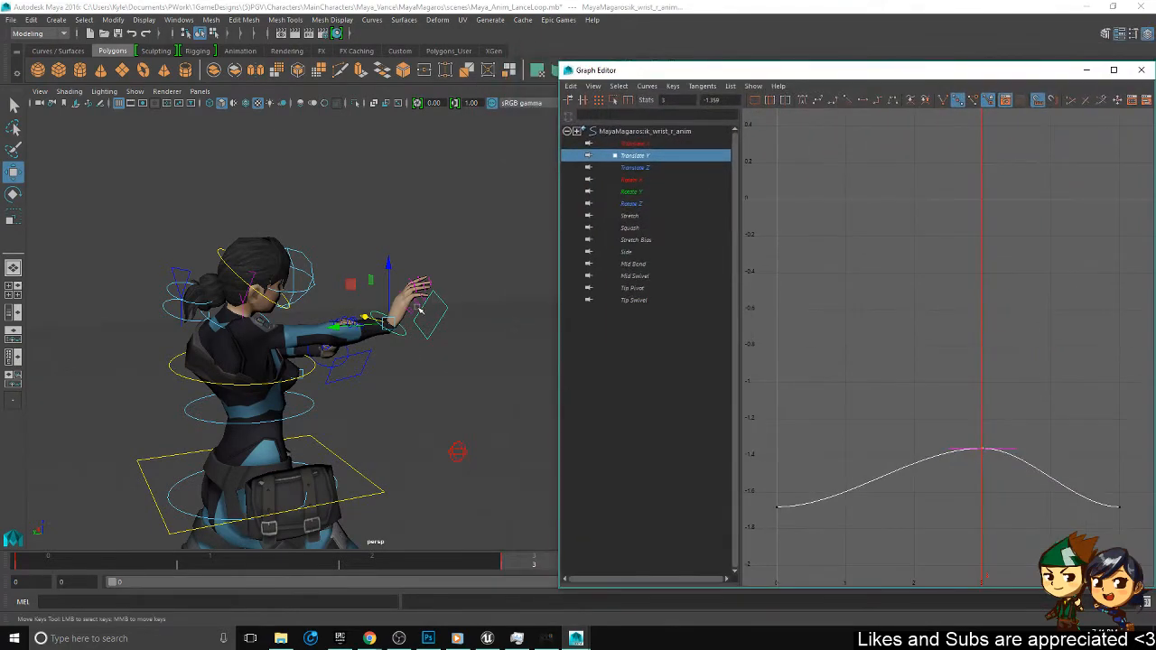
click(413, 336)
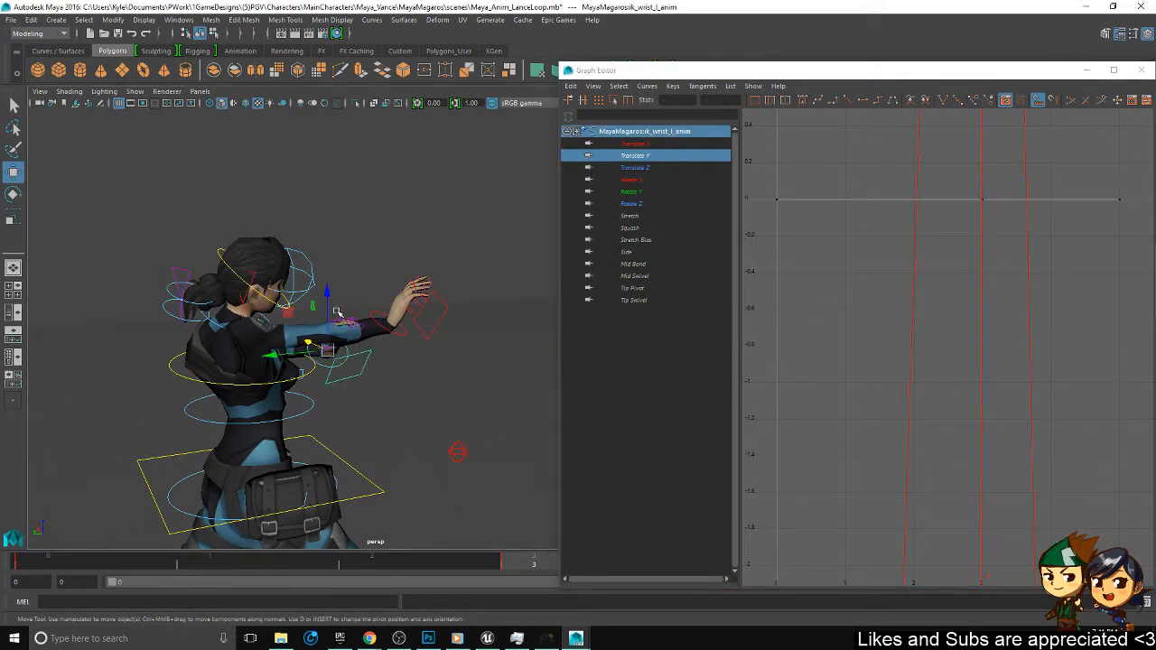
mouse_move(334, 308)
alt+mouse_down()
mouse_move(411, 288)
mouse_move(435, 373)
mouse_move(402, 404)
mouse_move(348, 409)
mouse_move(325, 388)
mouse_move(343, 304)
alt+mouse_up()
key(e)
key(s)
drag(63, 553, 577, 528)
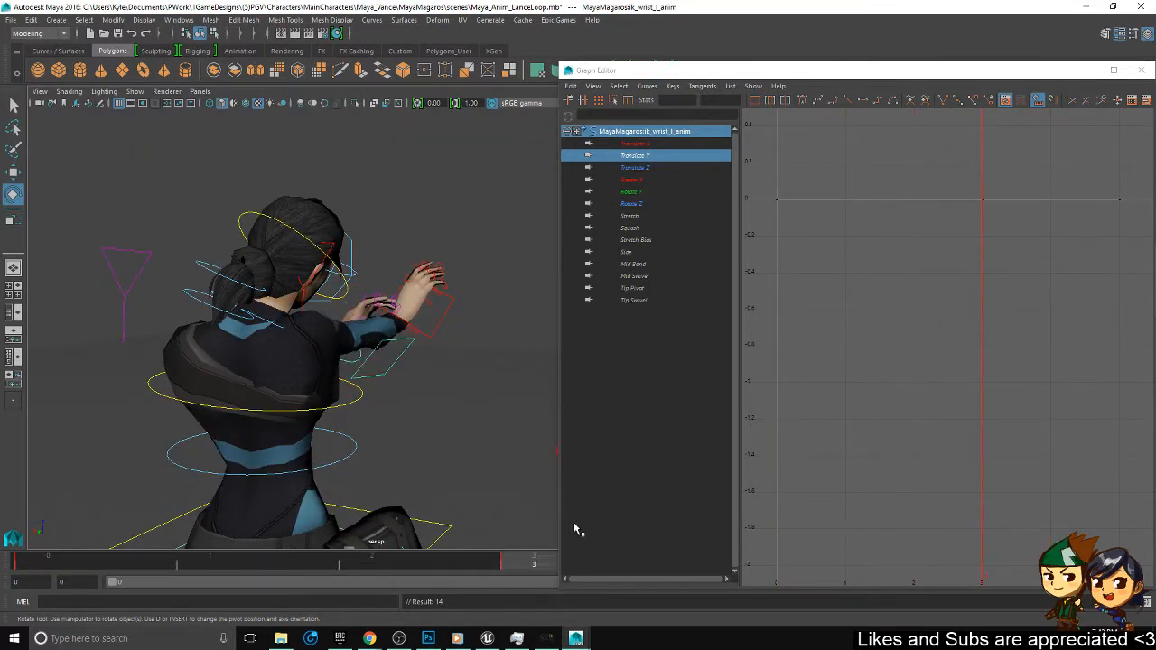
- Adjust the left wrist control's height at frame 3 and key the new position
alt+drag(403, 312, 396, 378)
key(w)
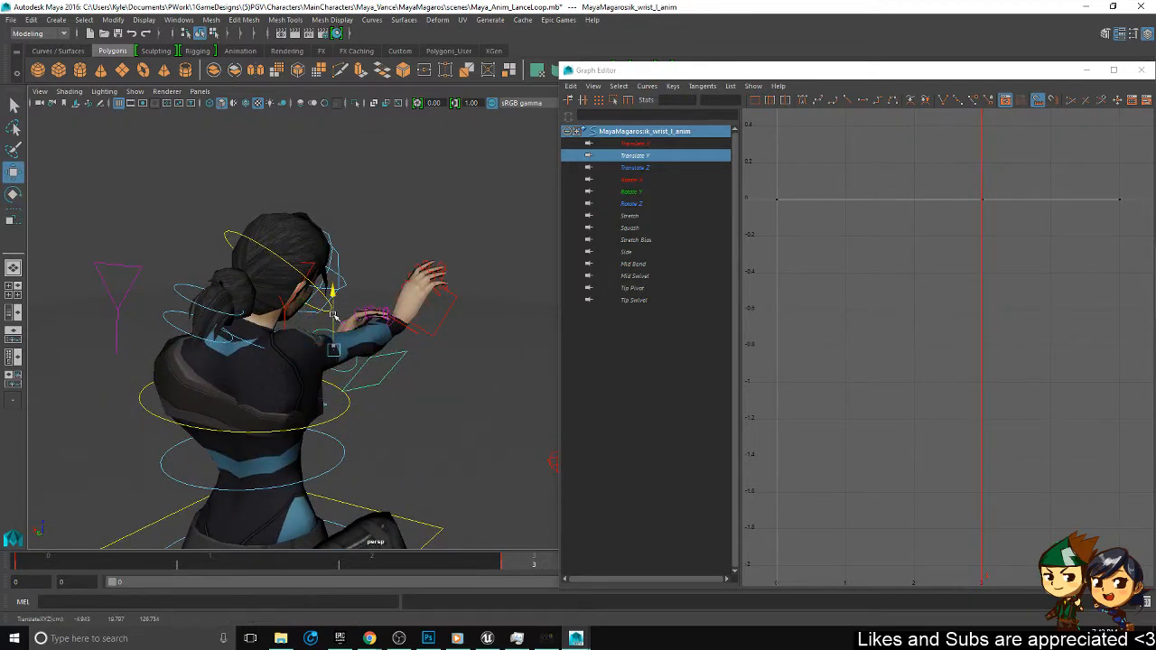
key(s)
- Lower and rotate the left wrist control at frame 0, then key that pose
drag(41, 559, 37, 542)
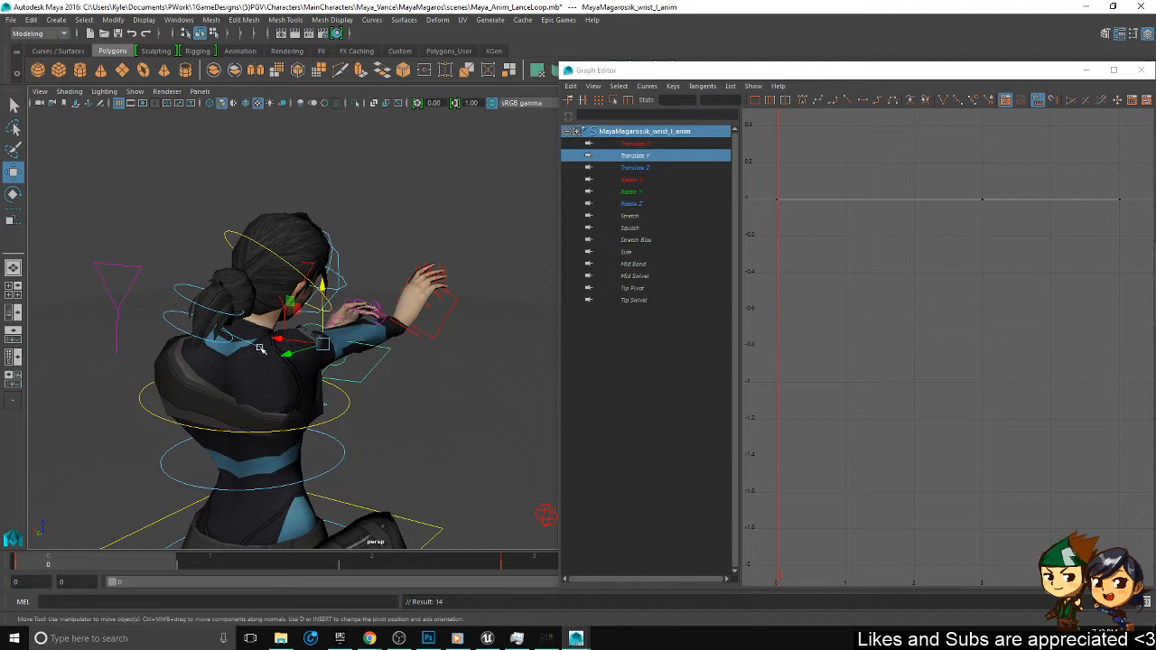
drag(321, 294, 323, 306)
key(e)
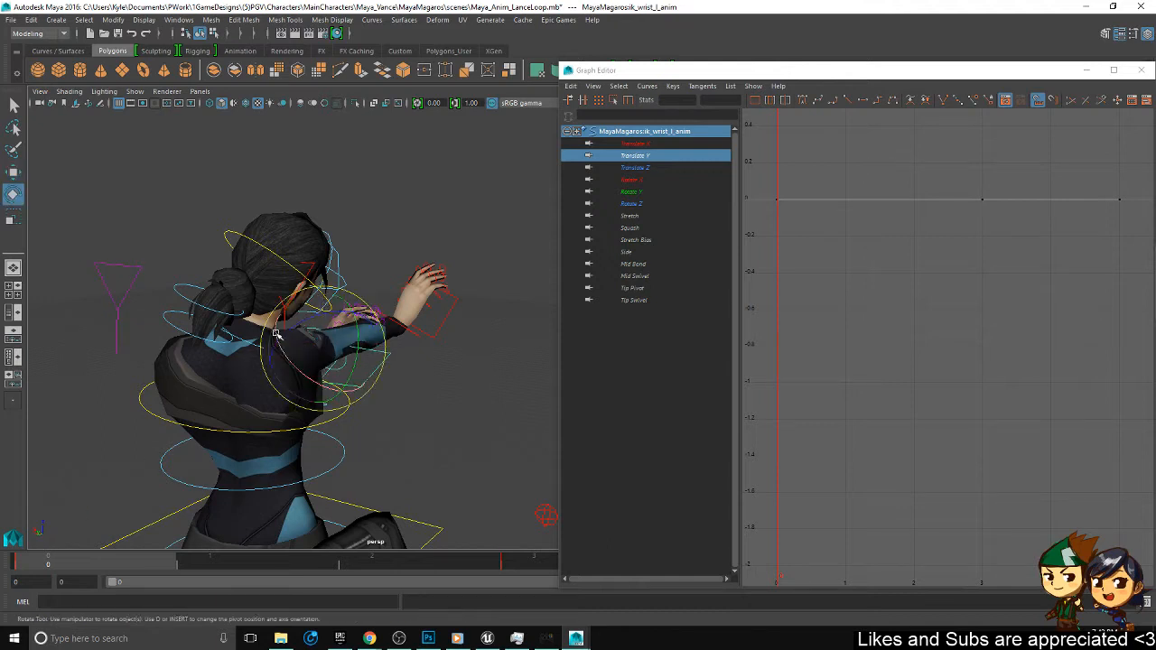
drag(280, 348, 312, 330)
key(s)
drag(153, 553, 627, 512)
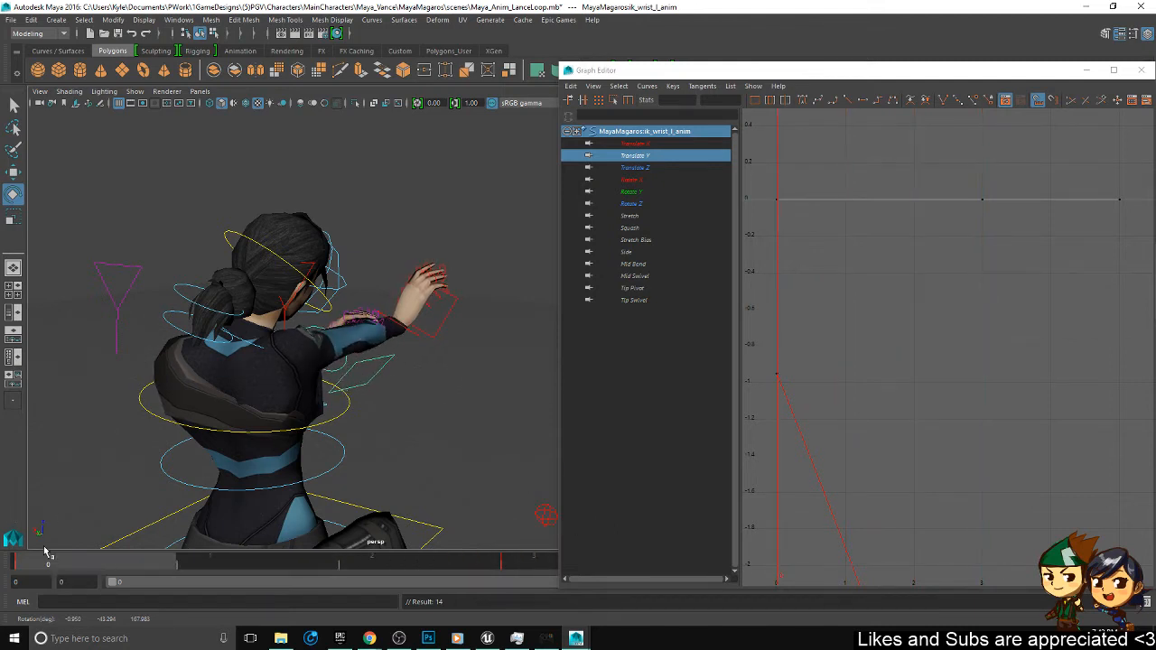
- Copy the left wrist key from frame 0 to frame 5 and scrub the timeline to check the loop
click(65, 564)
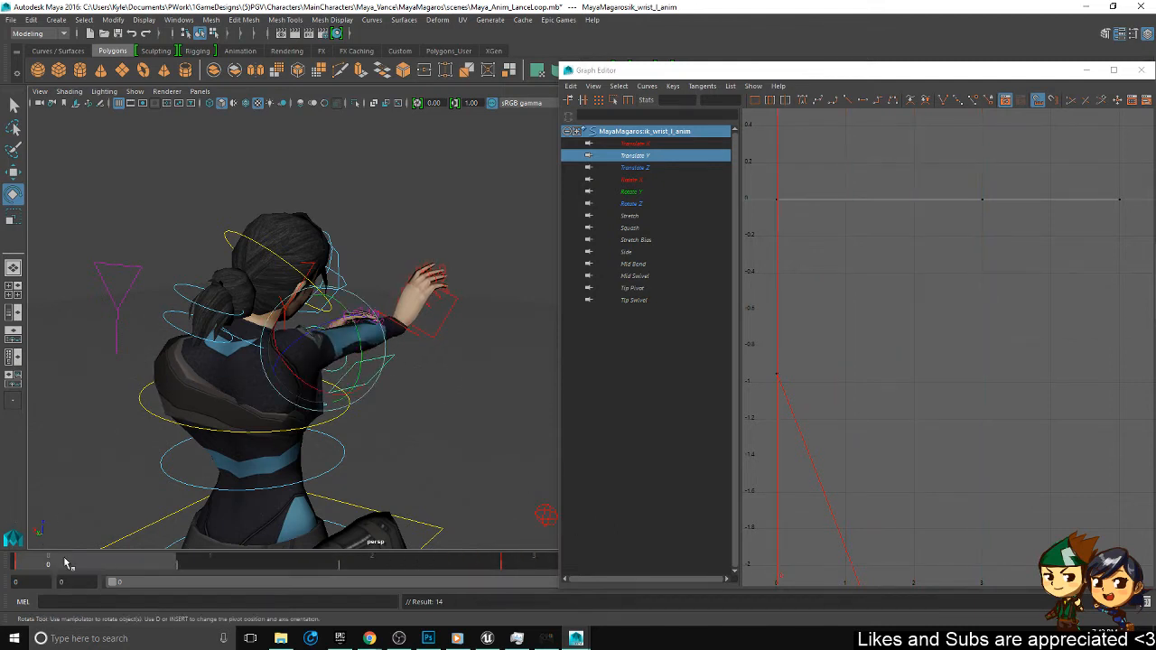
right_click(64, 569)
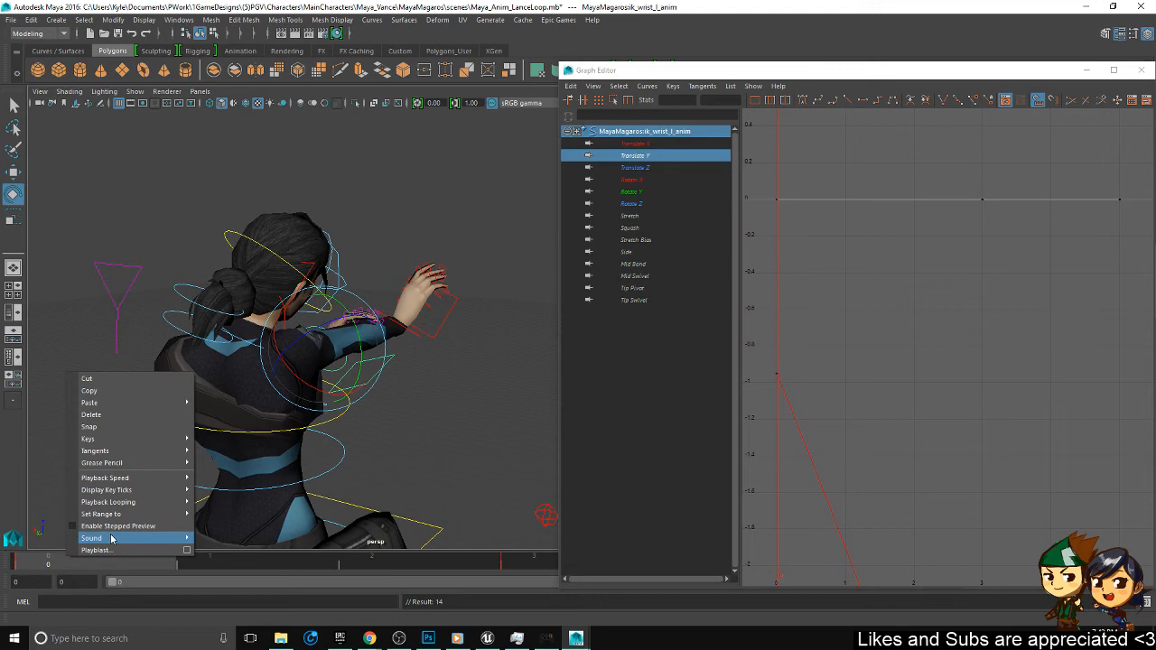
click(109, 392)
drag(603, 590, 615, 493)
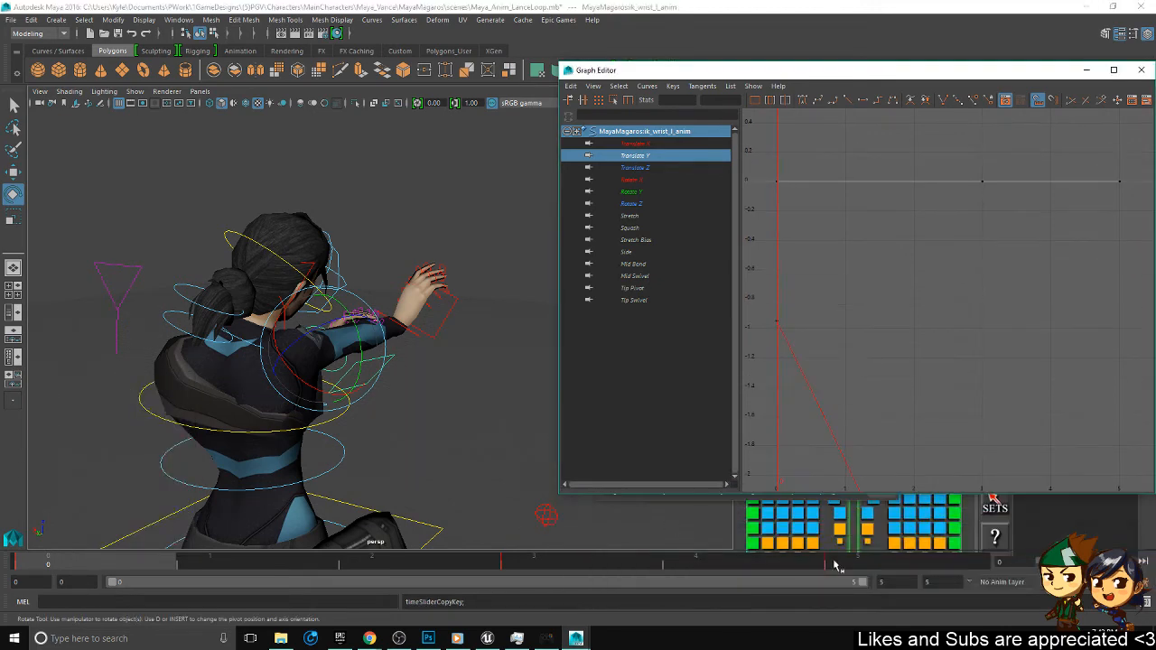
right_click(872, 569)
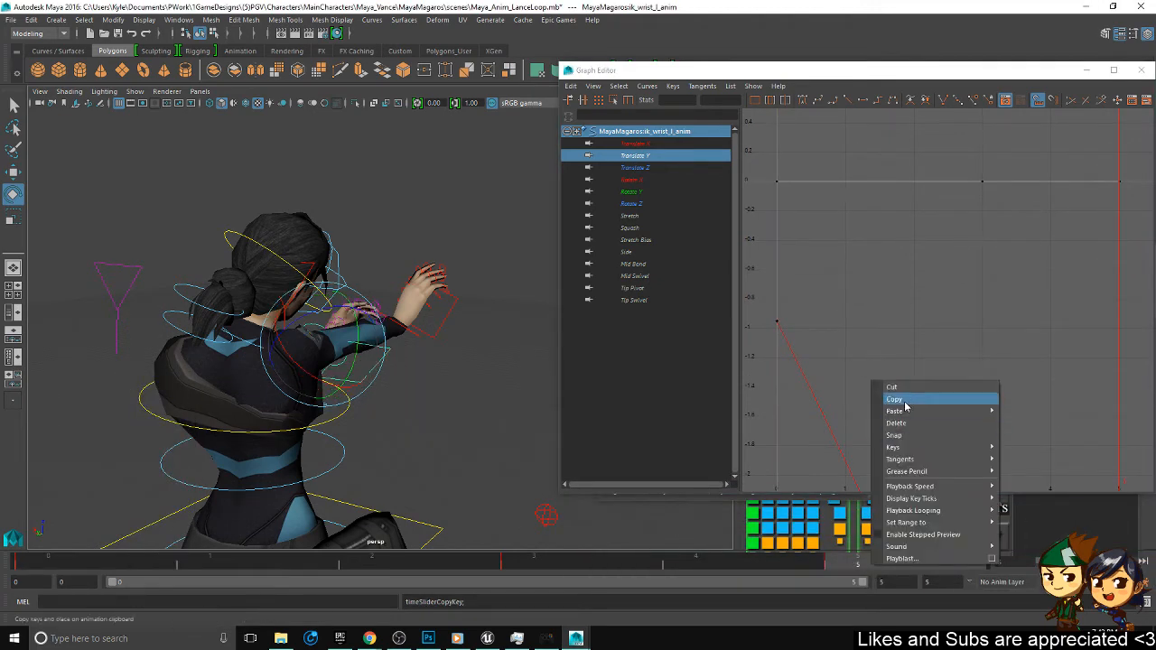
mouse_move(896, 410)
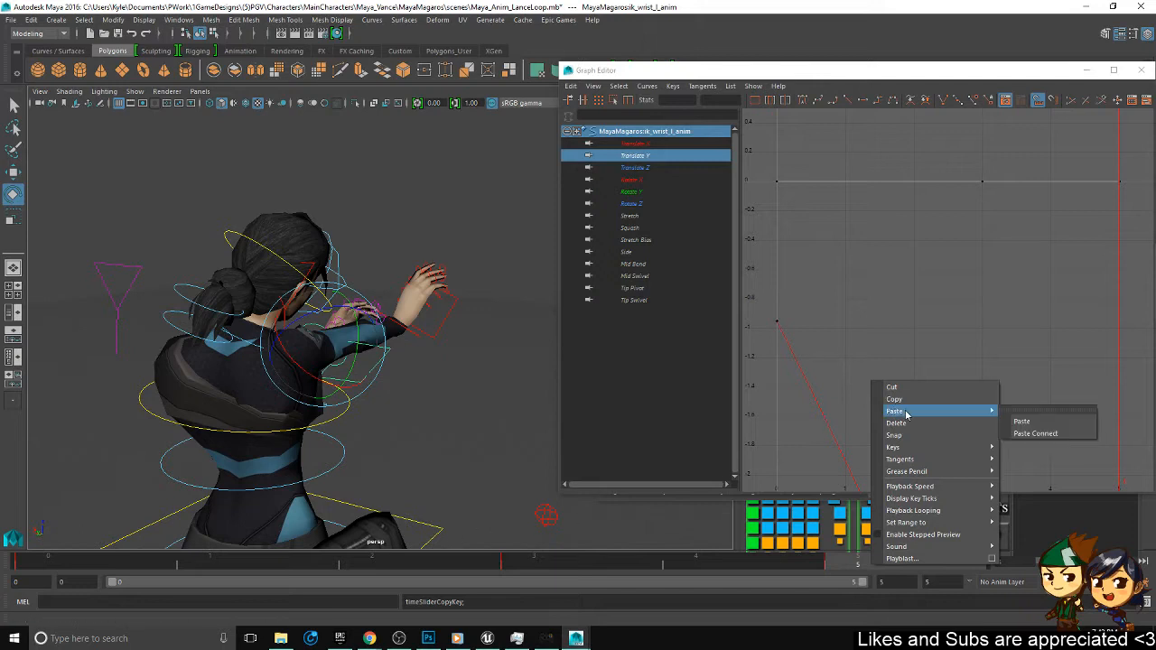
click(1021, 421)
click(636, 557)
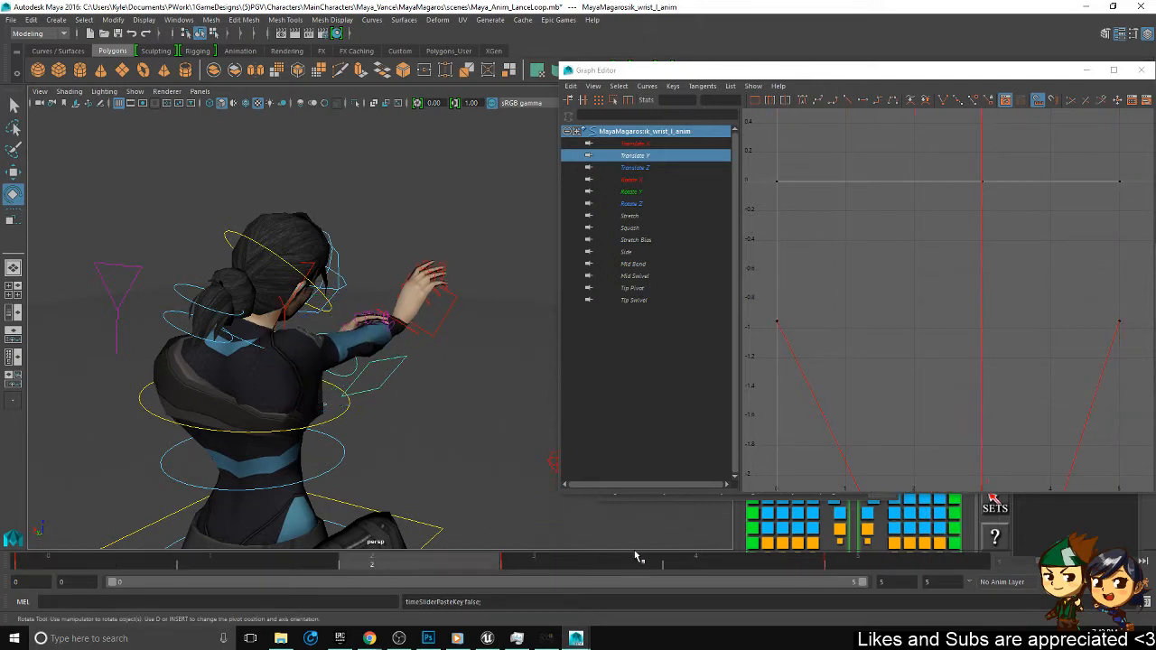
click(238, 563)
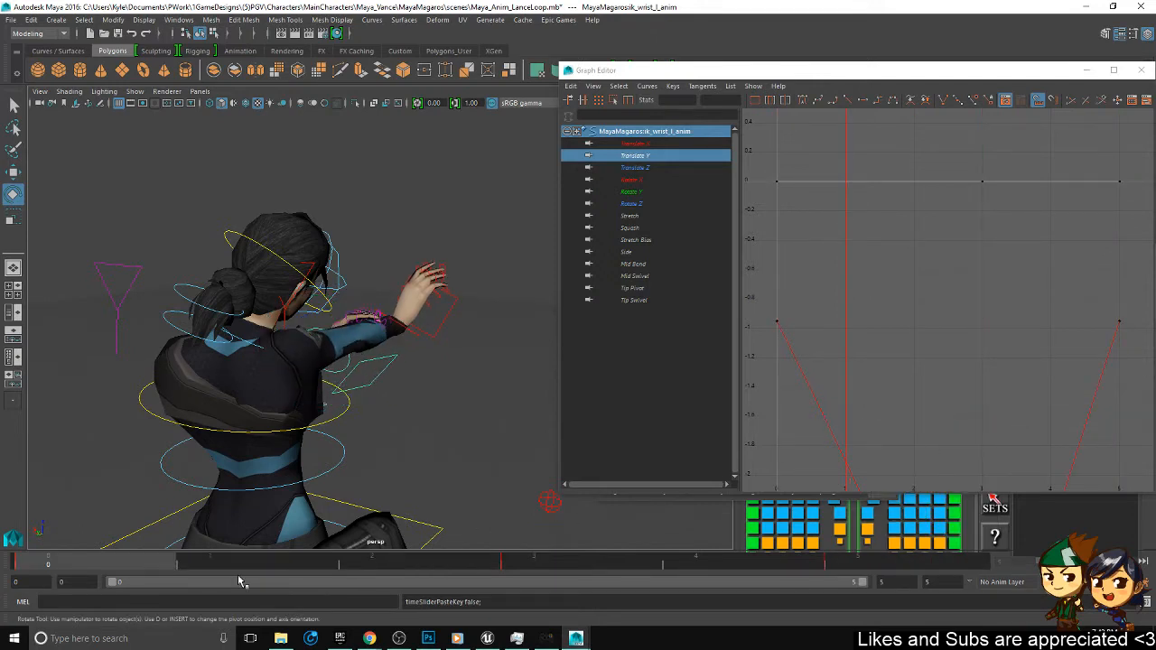
drag(238, 569, 845, 561)
- Select the first ponytail control, preview the loop, and return the timeline to frame 0
alt+drag(421, 379, 398, 377)
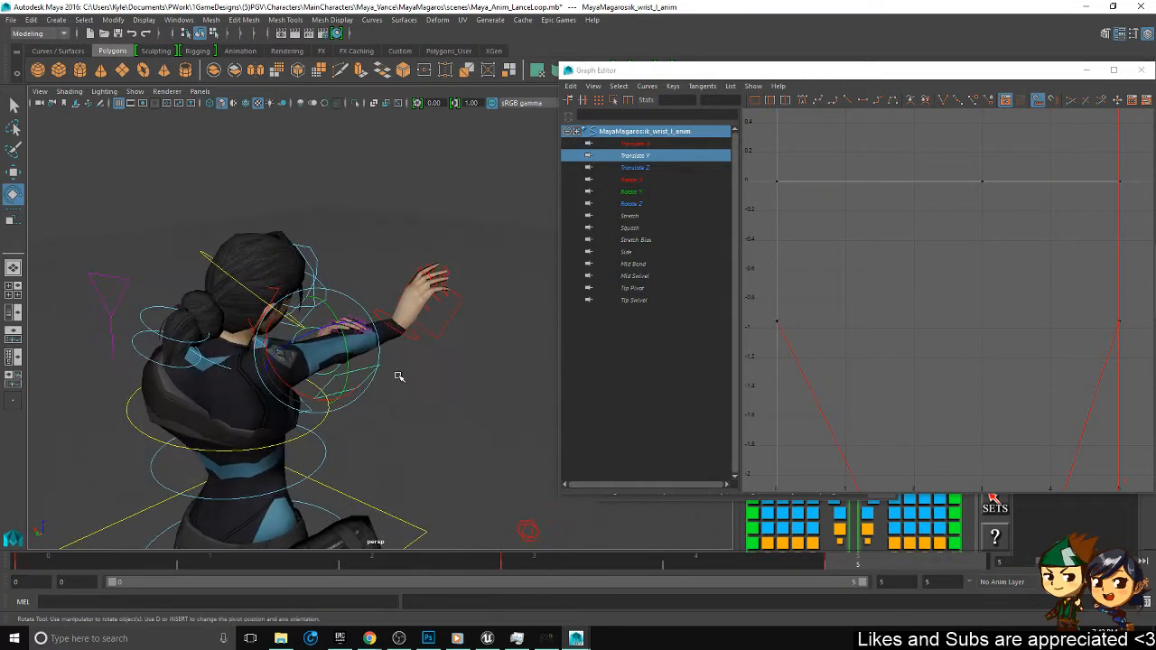
click(143, 318)
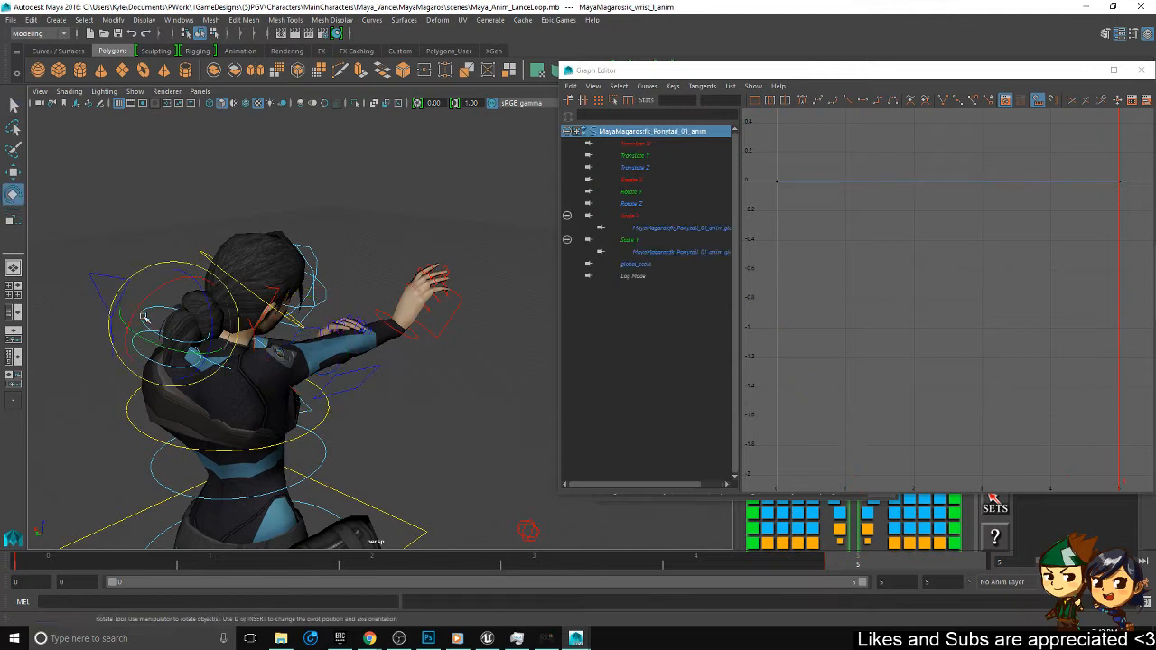
key(alt+v)
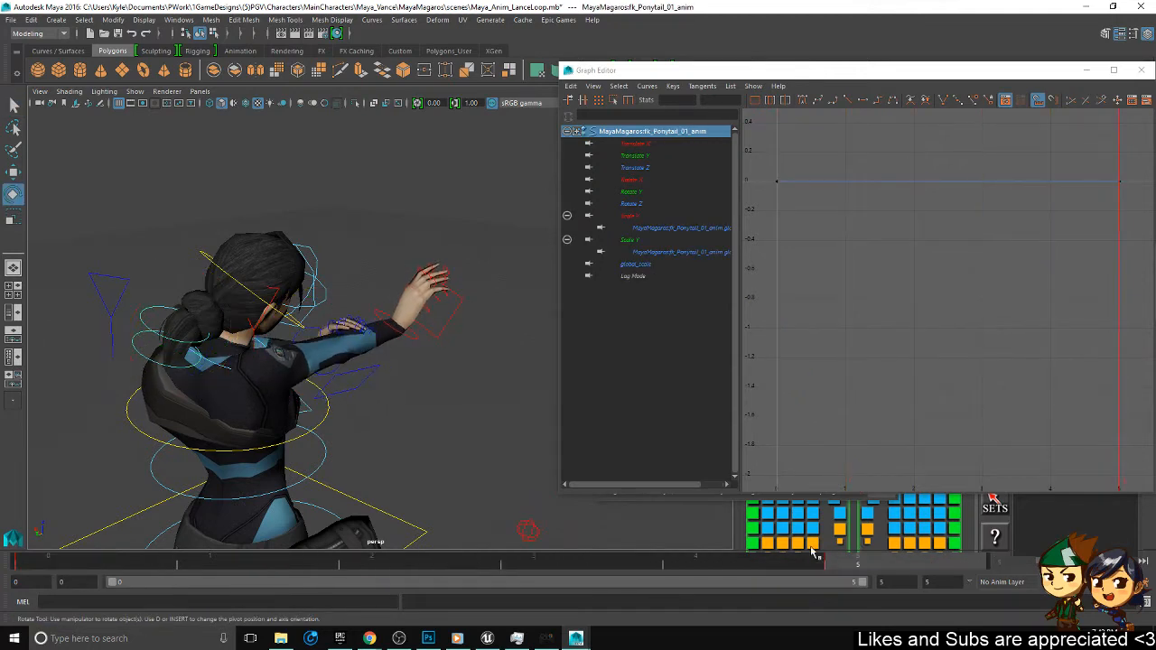
click(91, 560)
drag(150, 319, 278, 253)
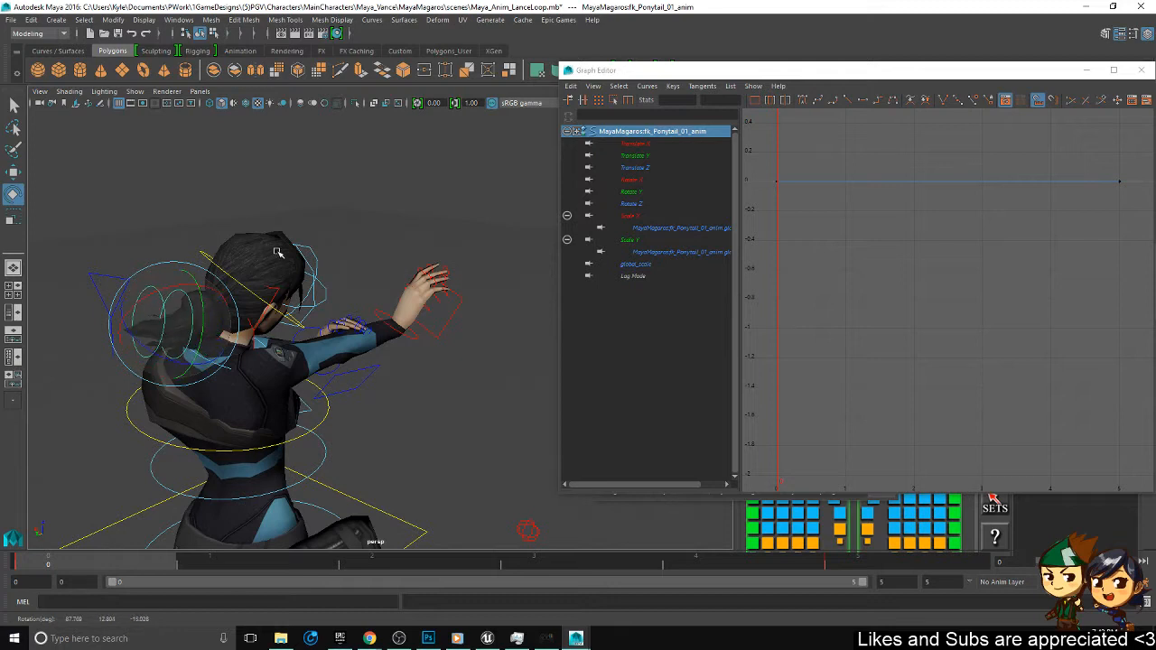
key(ctrl+z)
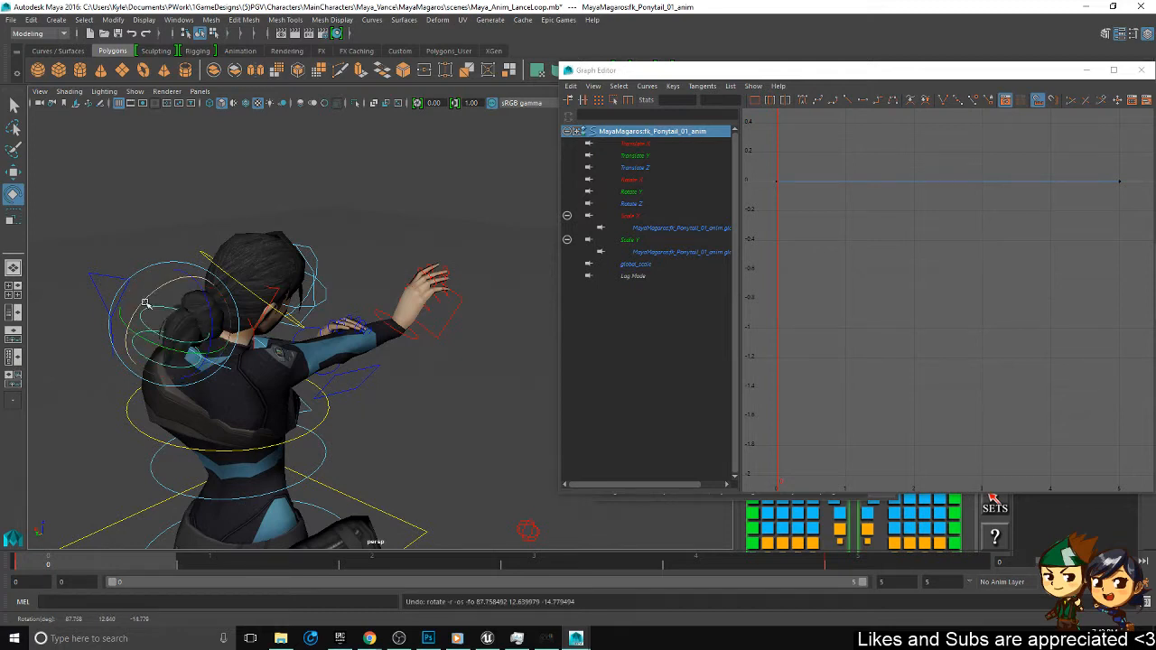
drag(145, 303, 149, 343)
key(ctrl+z)
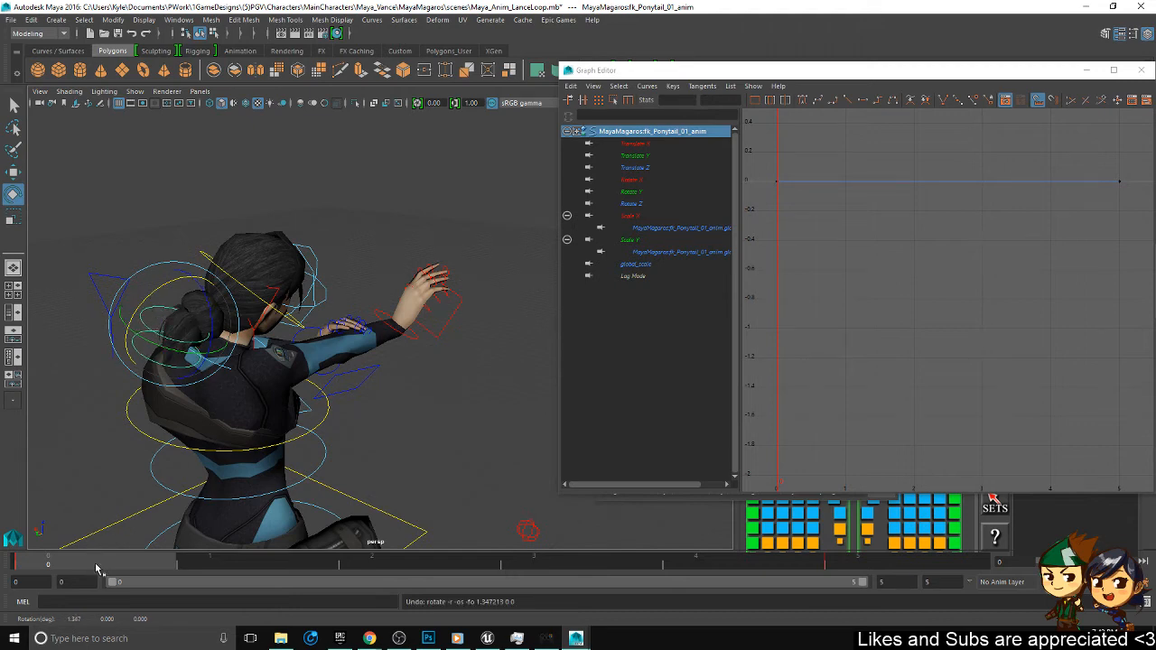
- At frame 0, rotate the first and second ponytail controls into a new swing pose and key them
click(87, 553)
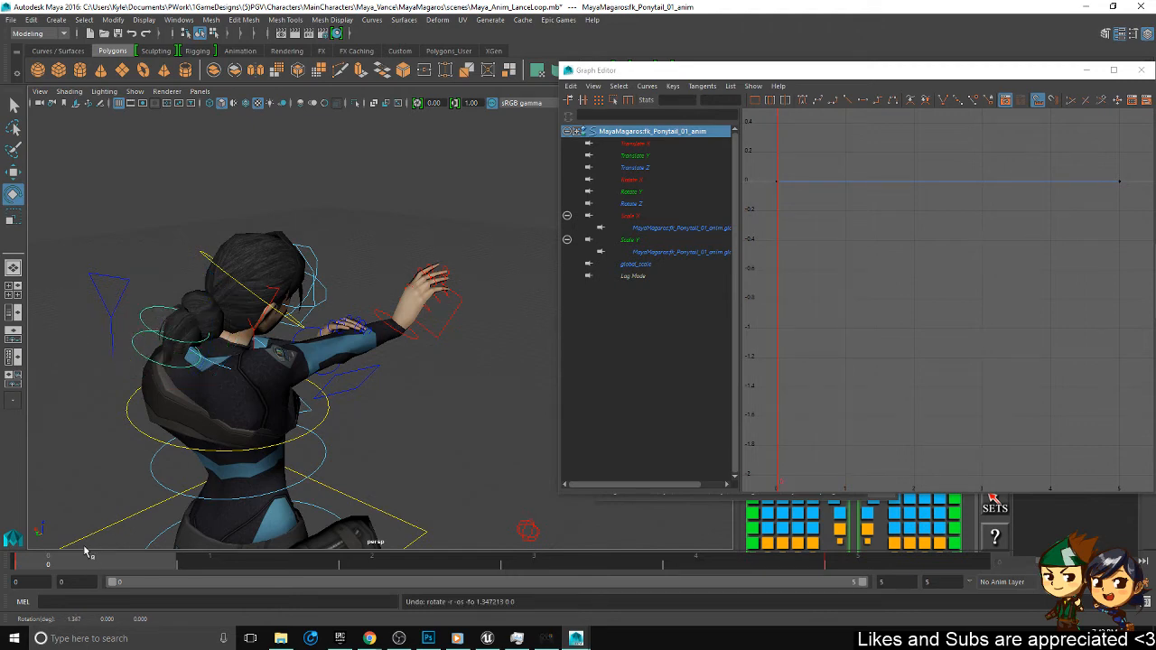
drag(36, 559, 38, 555)
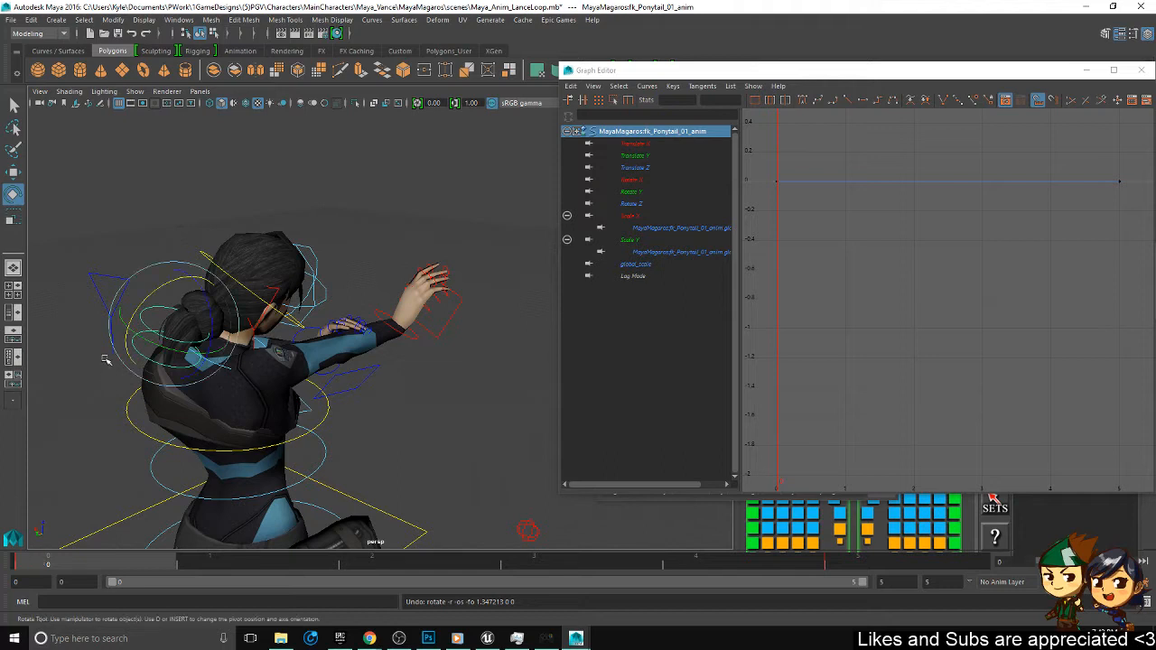
drag(151, 295, 76, 350)
click(133, 276)
click(135, 300)
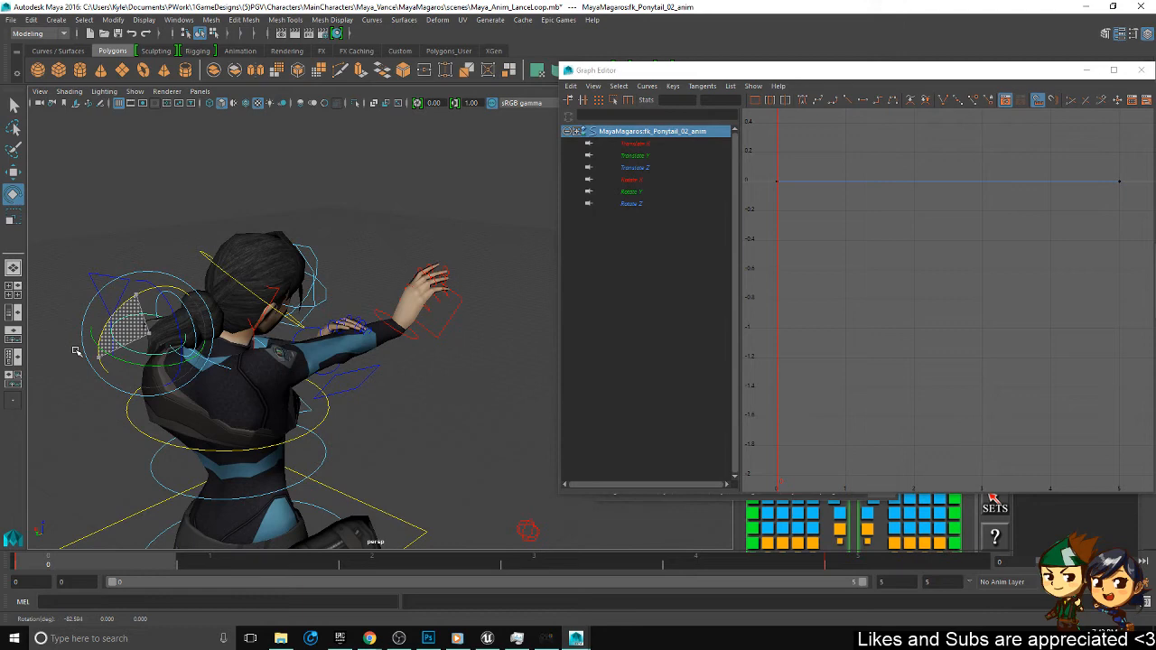
click(128, 322)
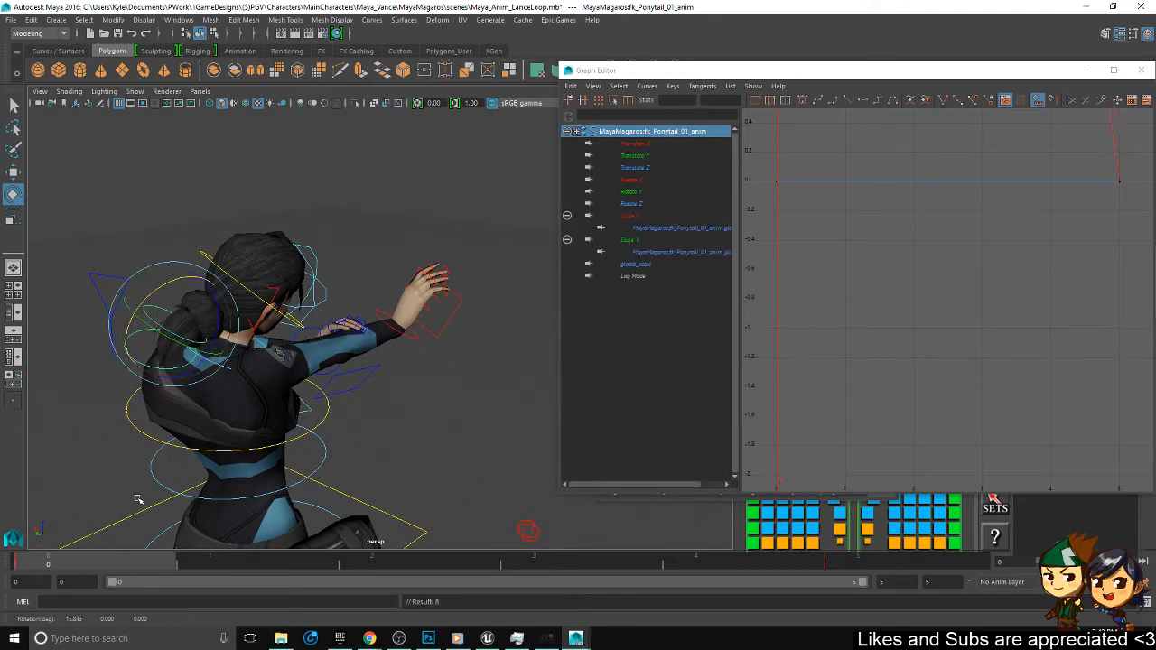
- At frame 3, rotate the first and second ponytail controls to a contrasting pose and key them
drag(100, 564, 521, 533)
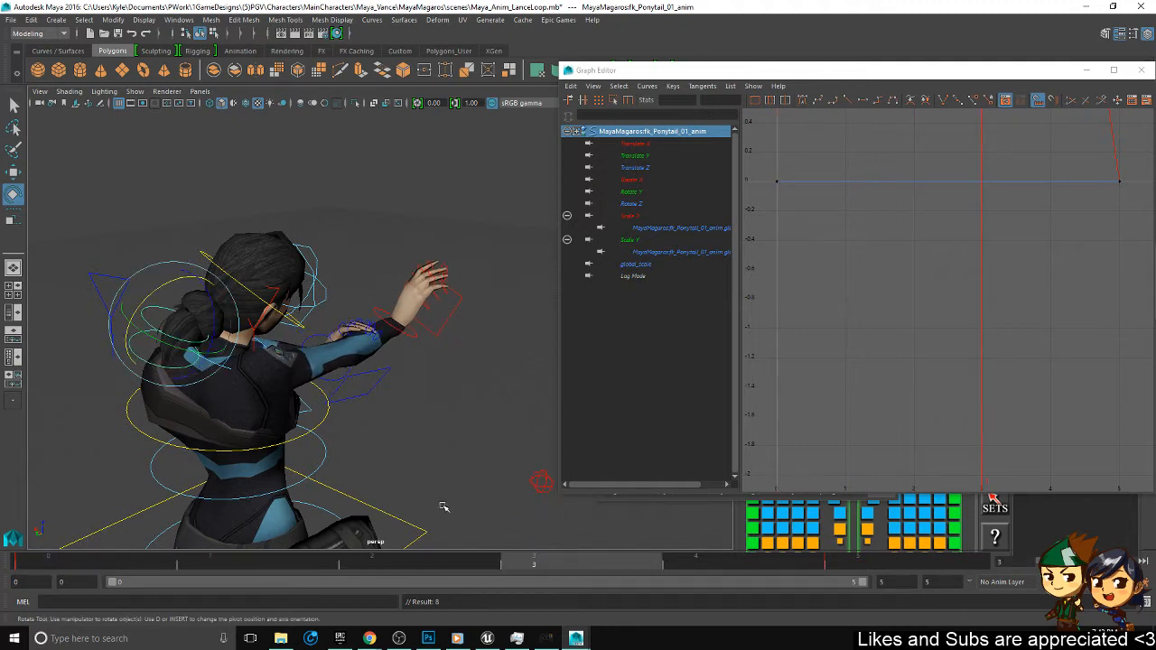
drag(165, 282, 200, 304)
click(129, 377)
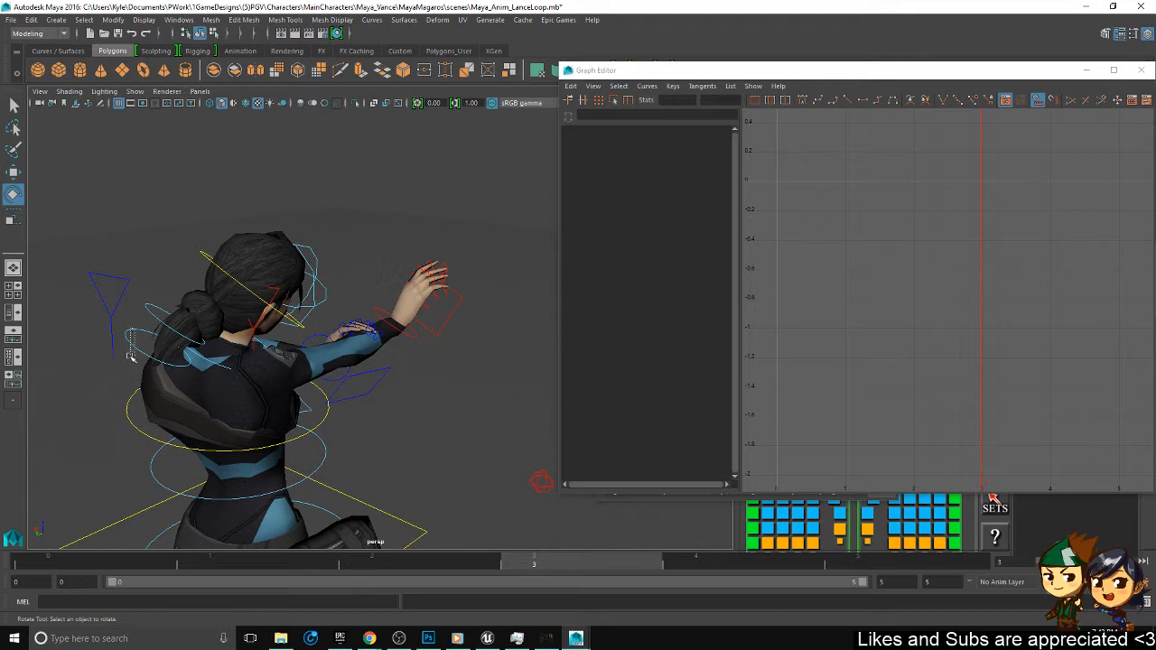
click(131, 356)
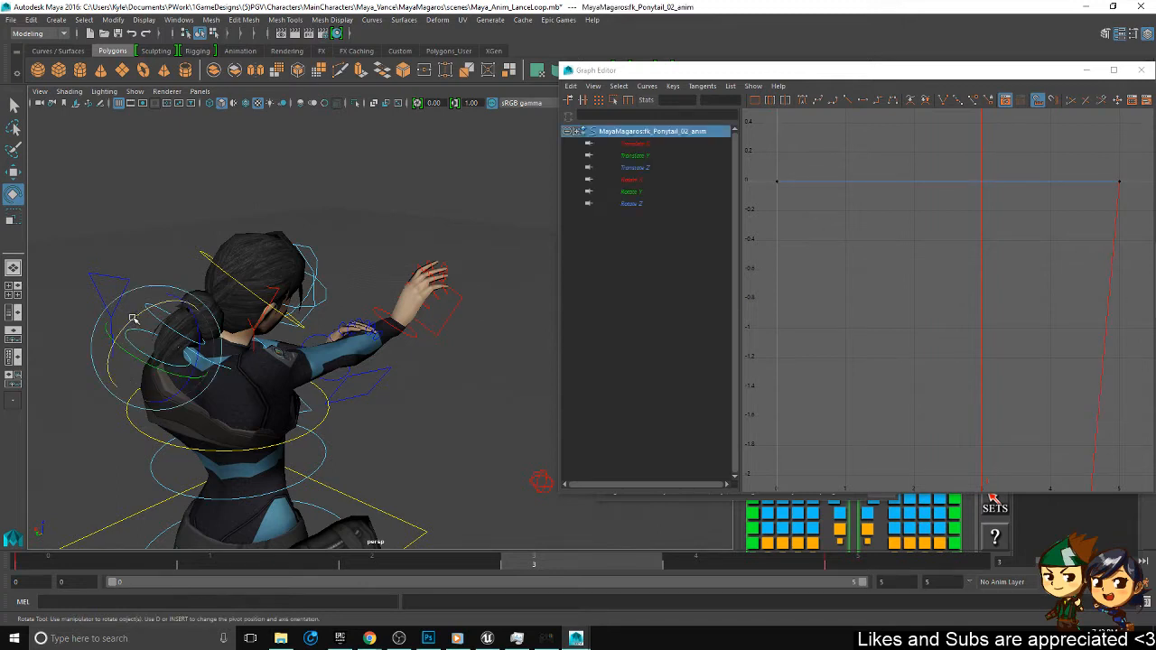
- Scrub between frames 0 and 3 to check the ponytail swing, ending at frame 0
drag(73, 562, 32, 523)
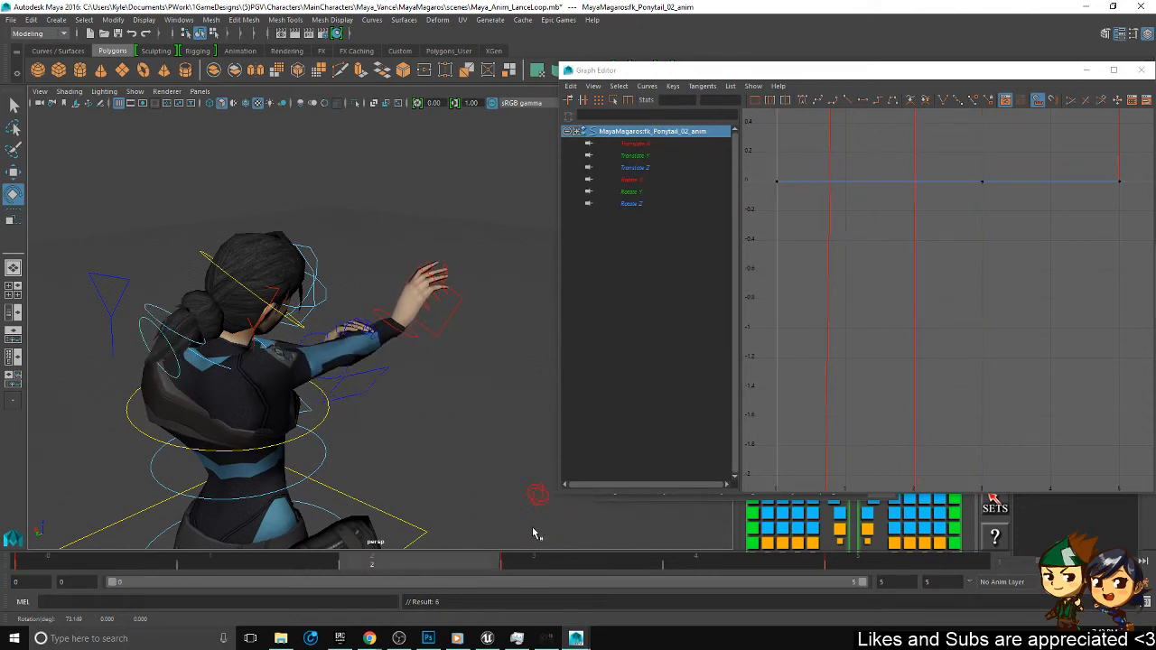
drag(295, 576, 529, 558)
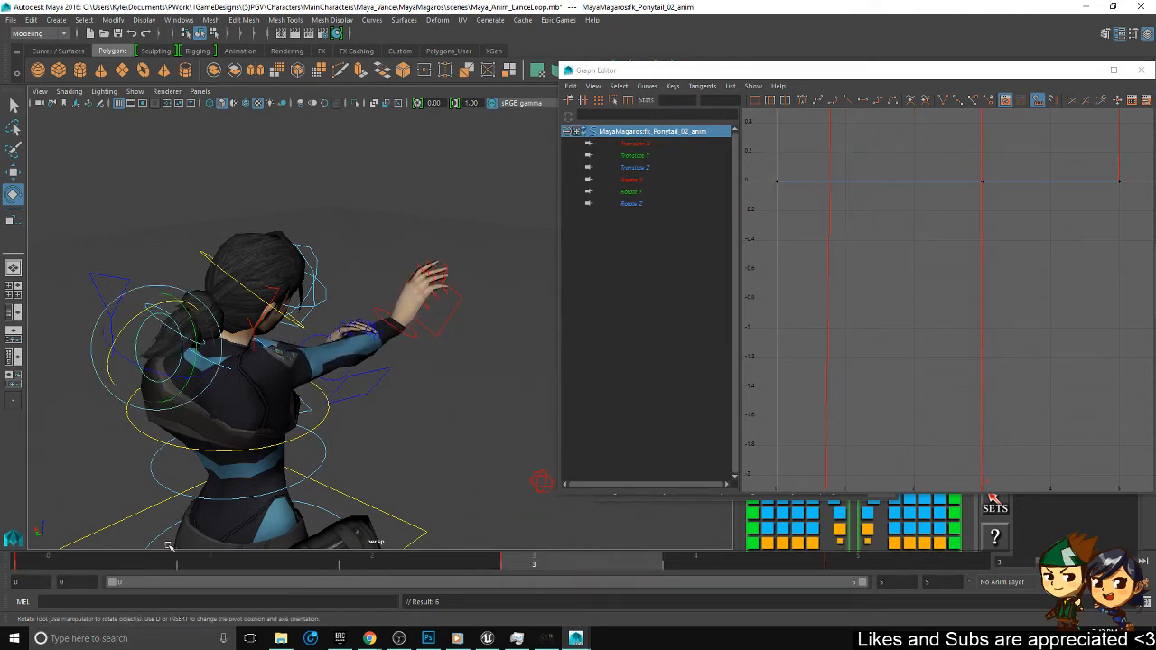
click(88, 563)
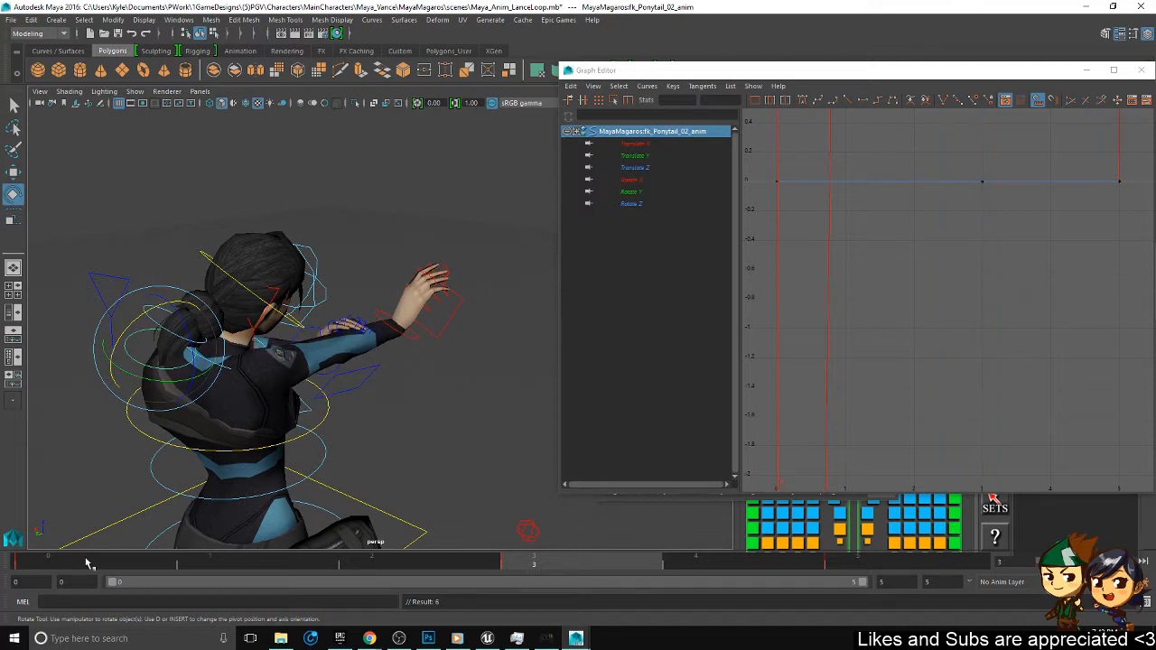
drag(113, 555, 67, 563)
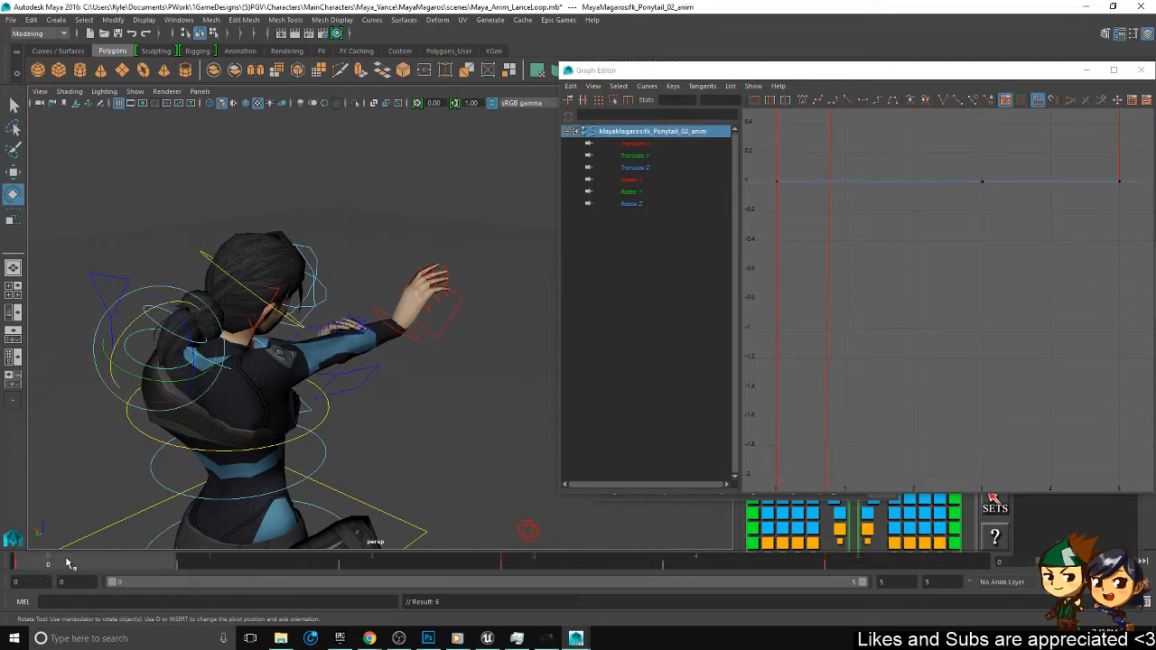
- Copy the second ponytail control's key from frame 0 and paste it at frame 5
right_click(90, 560)
click(122, 402)
right_click(945, 569)
mouse_move(1003, 414)
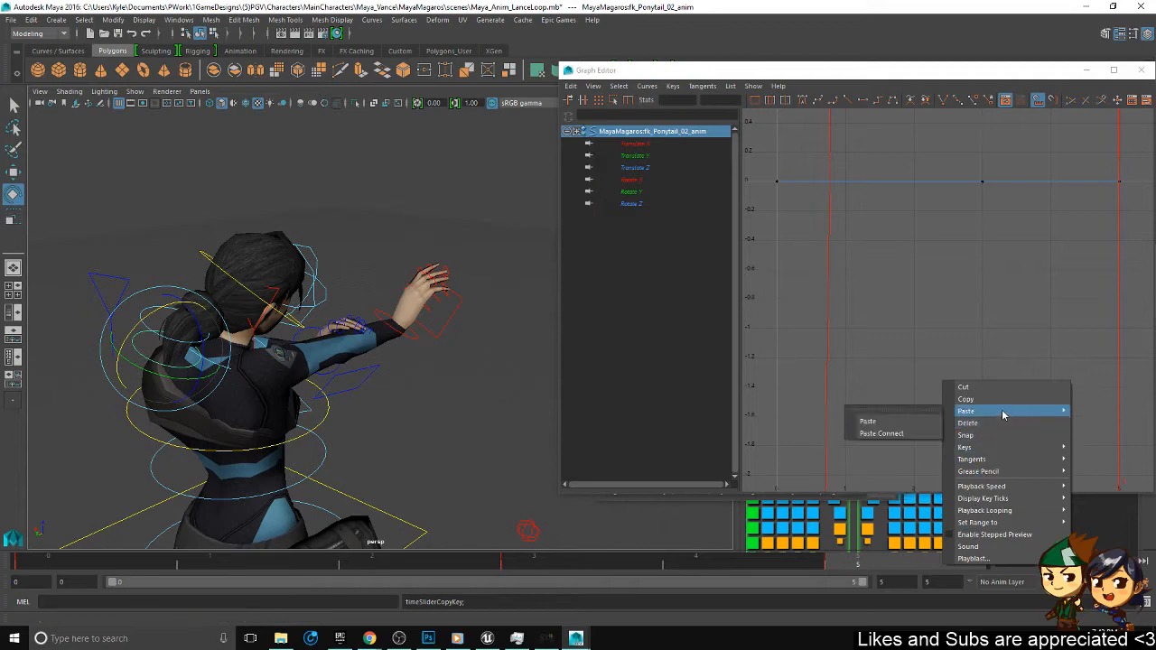
click(915, 423)
- Copy the first ponytail control's frame 0 key to frame 5 and scrub the whole loop to check it
click(127, 304)
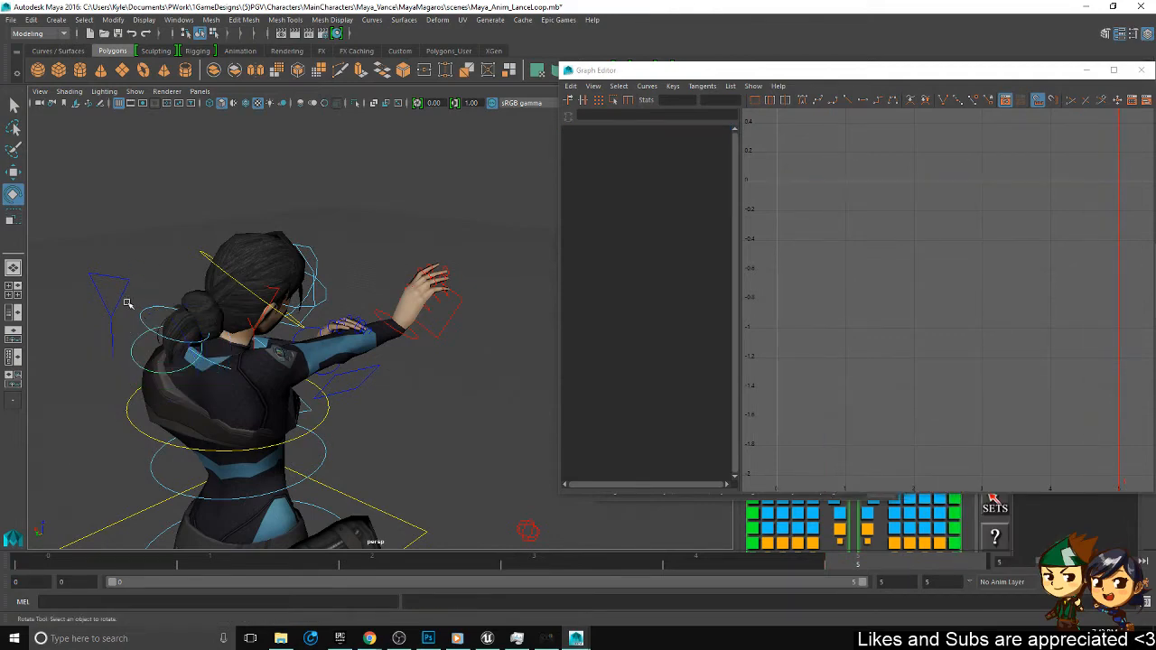
click(147, 313)
click(117, 574)
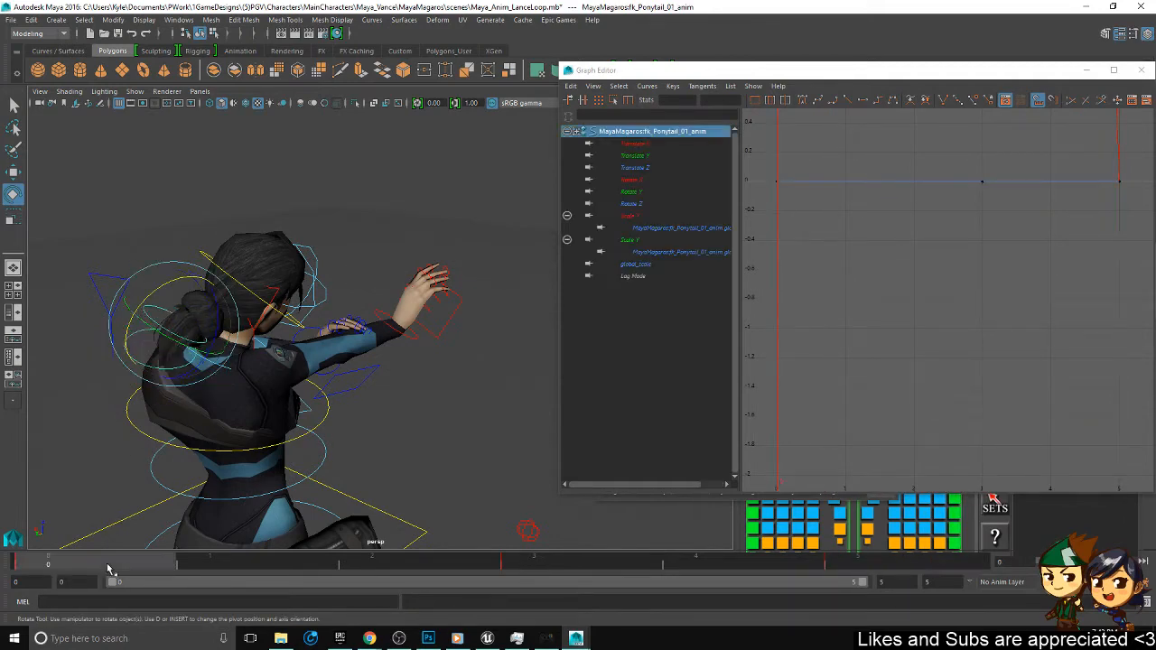
right_click(117, 575)
click(141, 399)
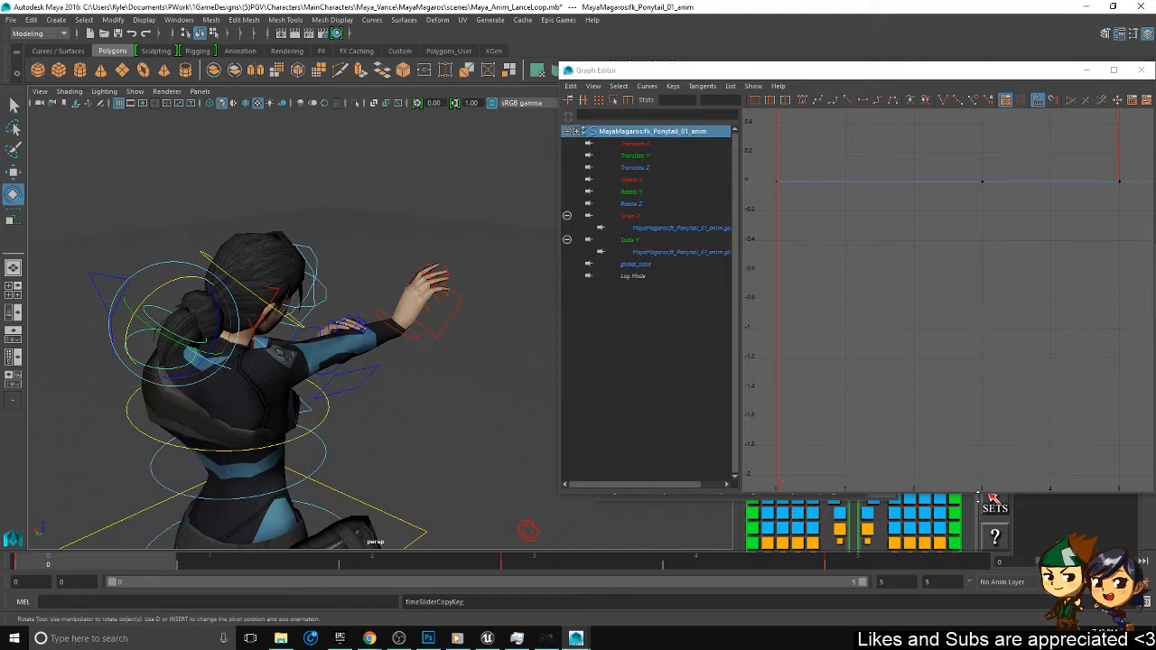
click(915, 556)
right_click(915, 556)
mouse_move(994, 399)
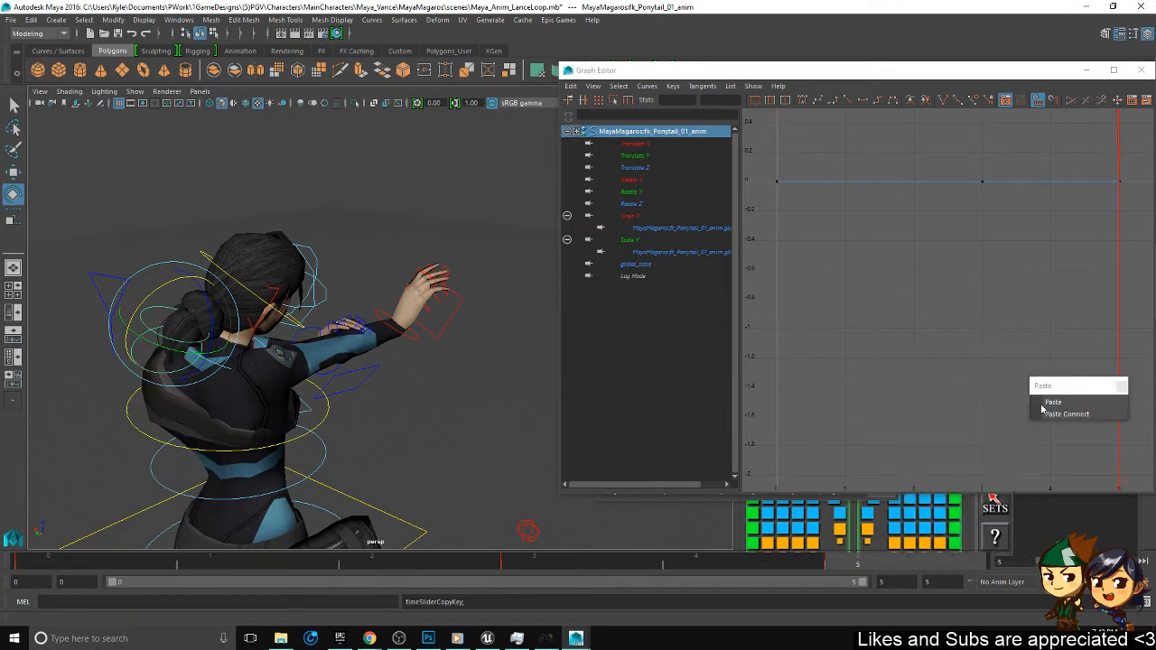
click(1048, 402)
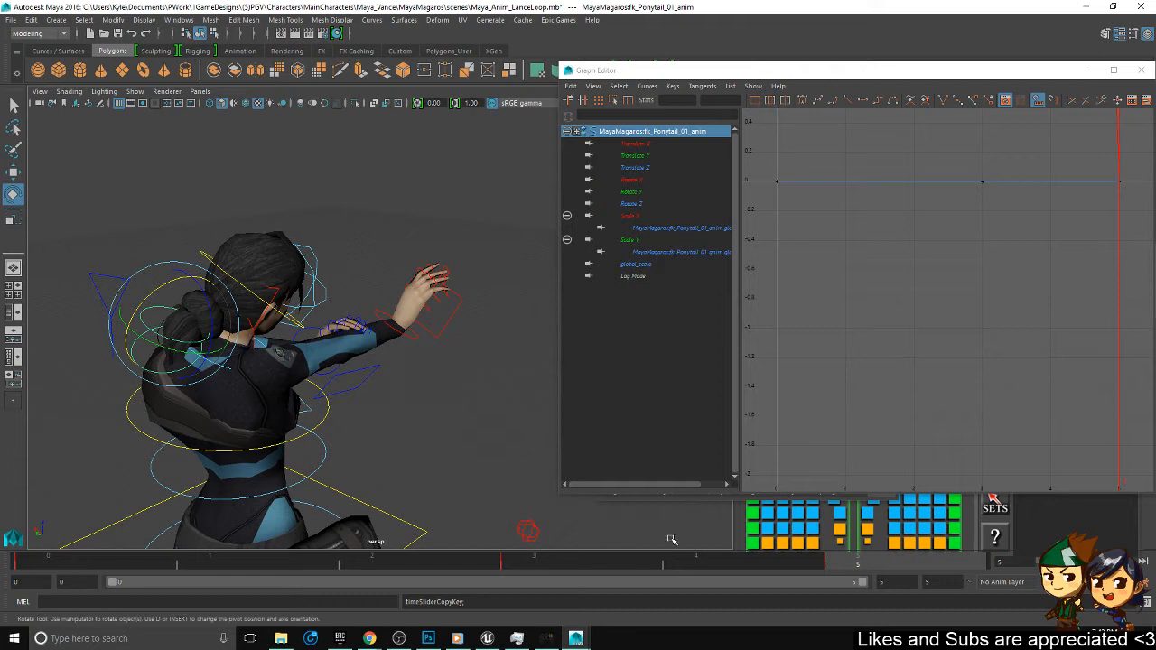
right_click(926, 566)
mouse_move(1029, 406)
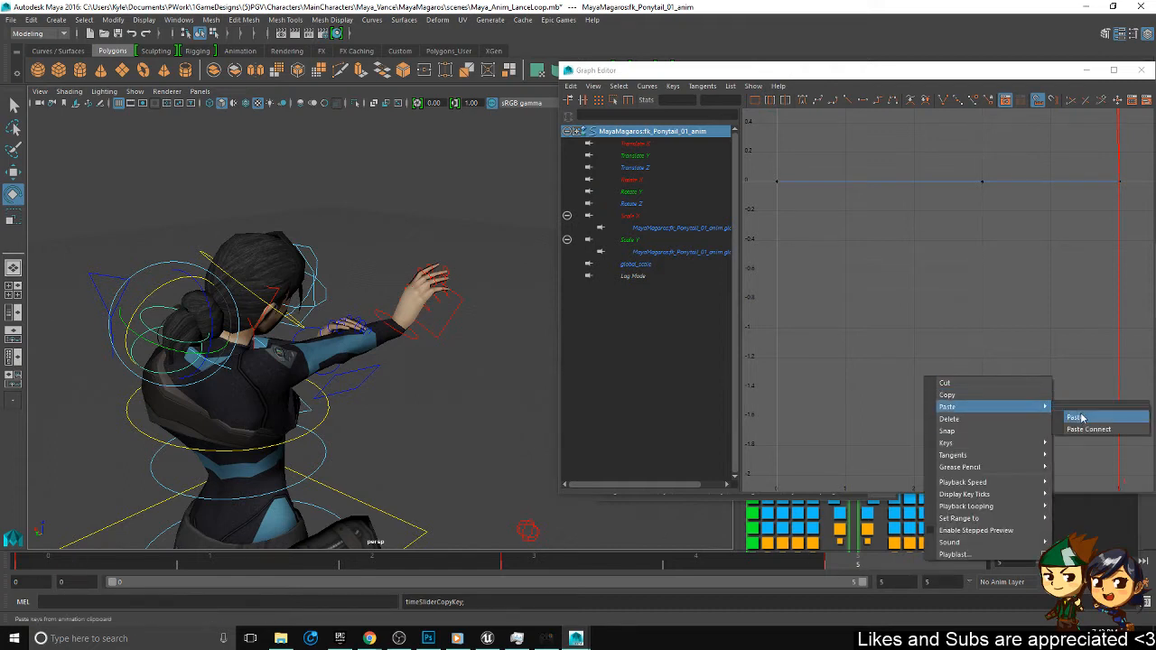
click(1082, 418)
click(129, 542)
drag(101, 567, 858, 558)
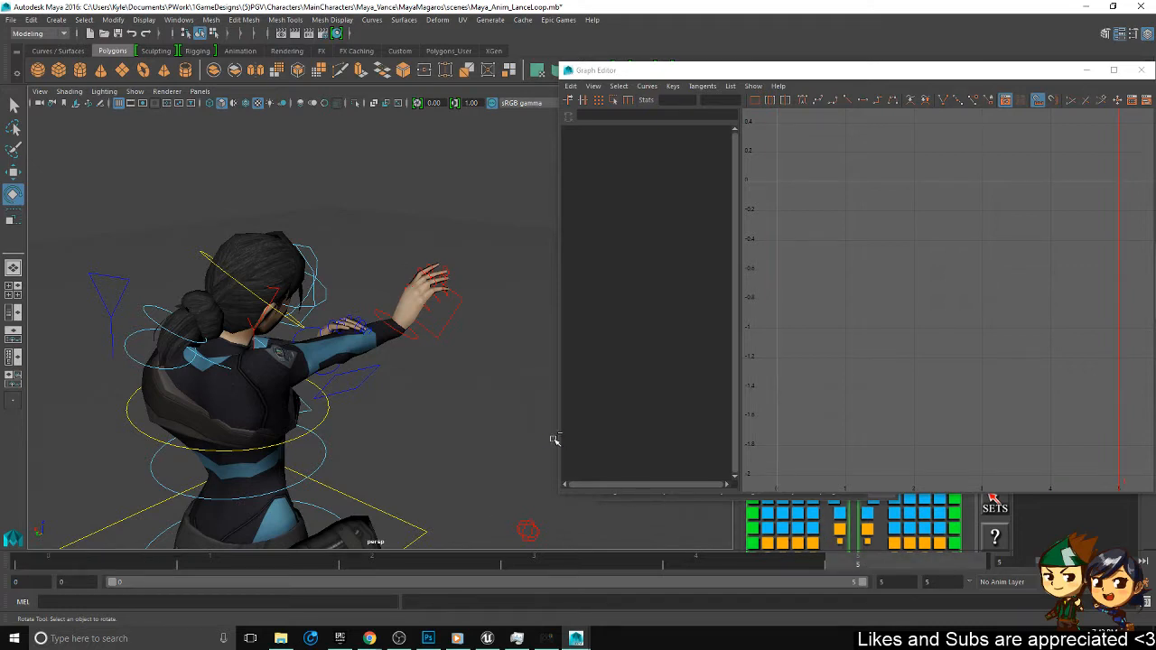
- Save the scene, export the animation to Maya_Anim_LanceLoop.fbx, and close the Export Motion dialog
key(ctrl+s)
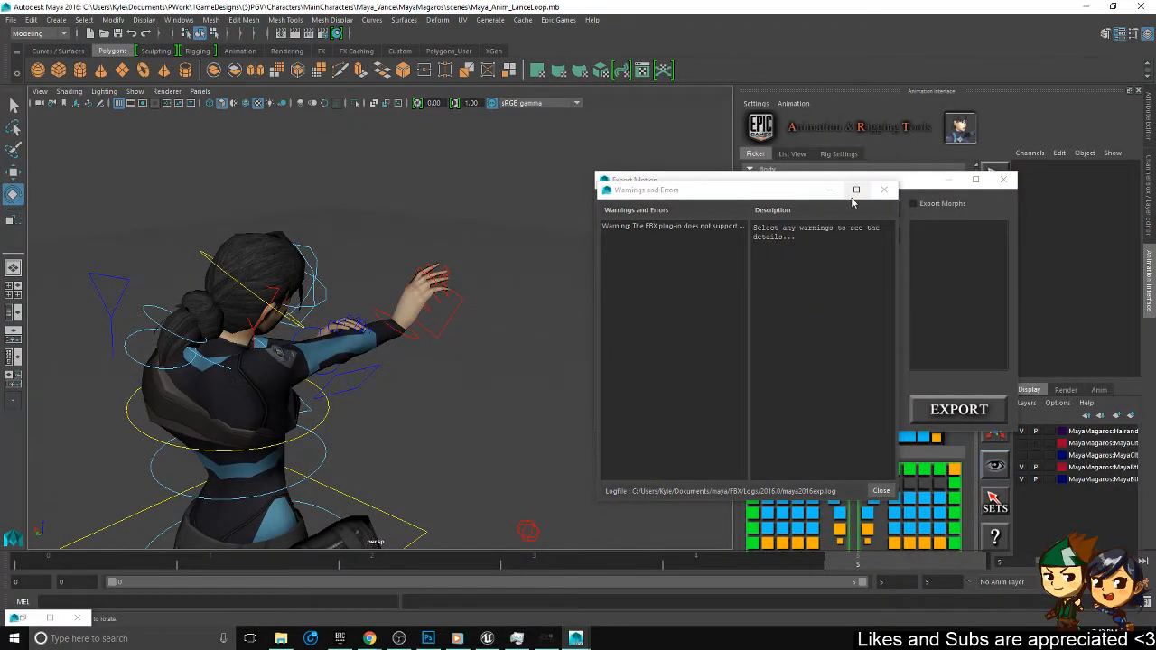
click(884, 190)
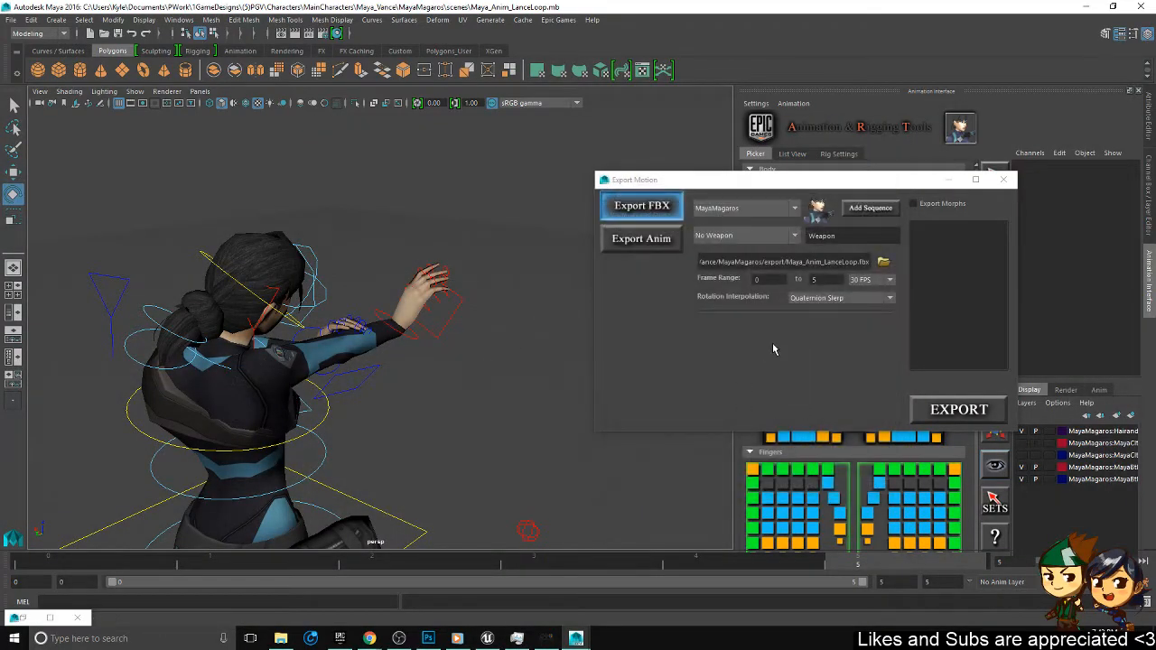
click(955, 413)
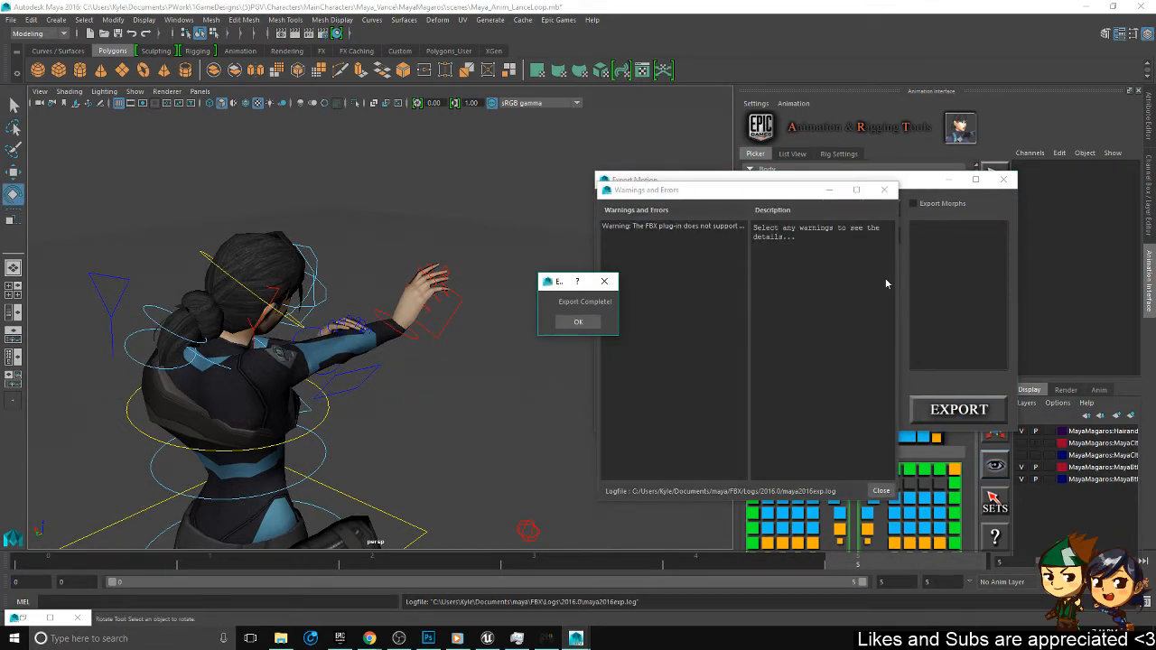
click(578, 322)
drag(645, 191, 583, 206)
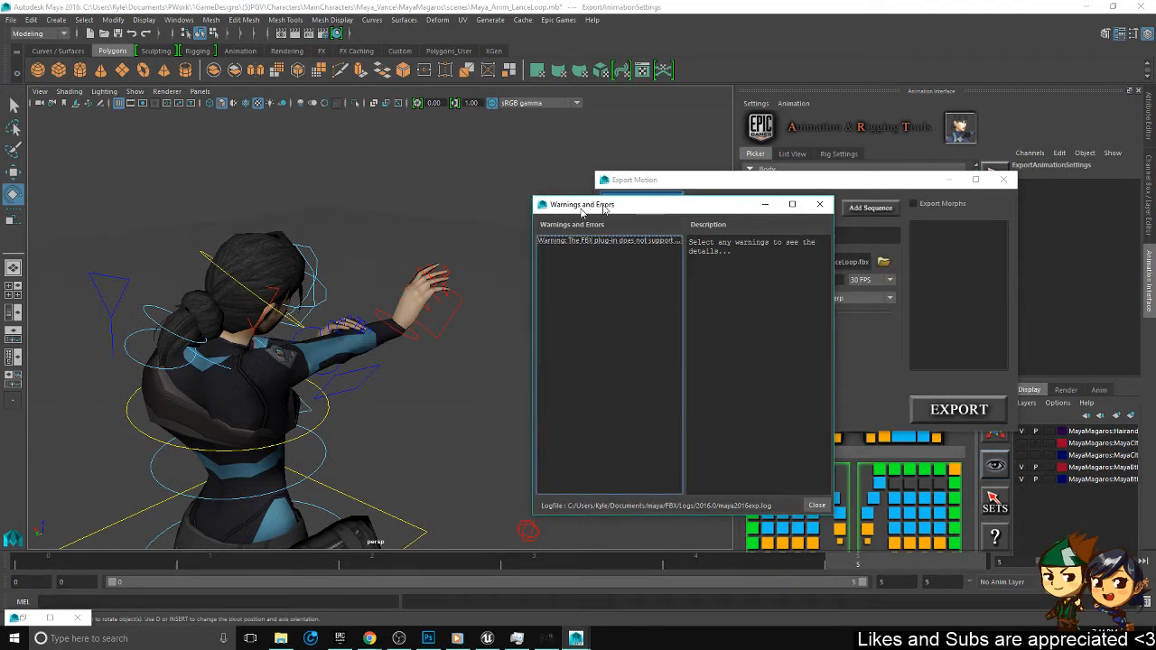
drag(767, 180, 695, 278)
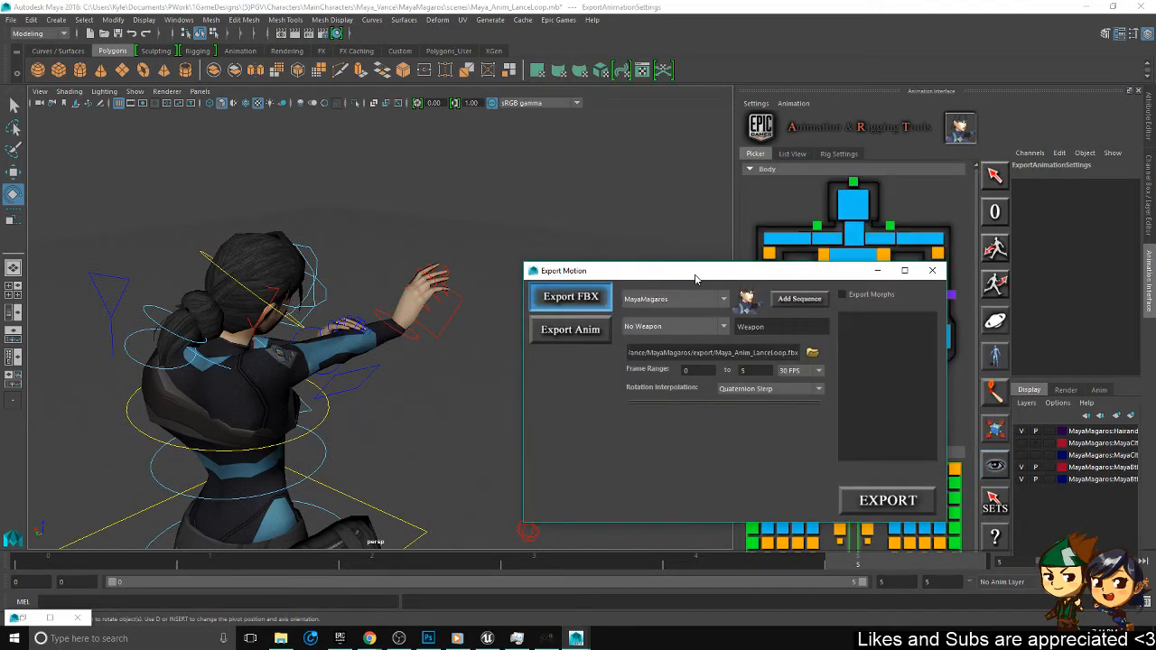
click(935, 270)
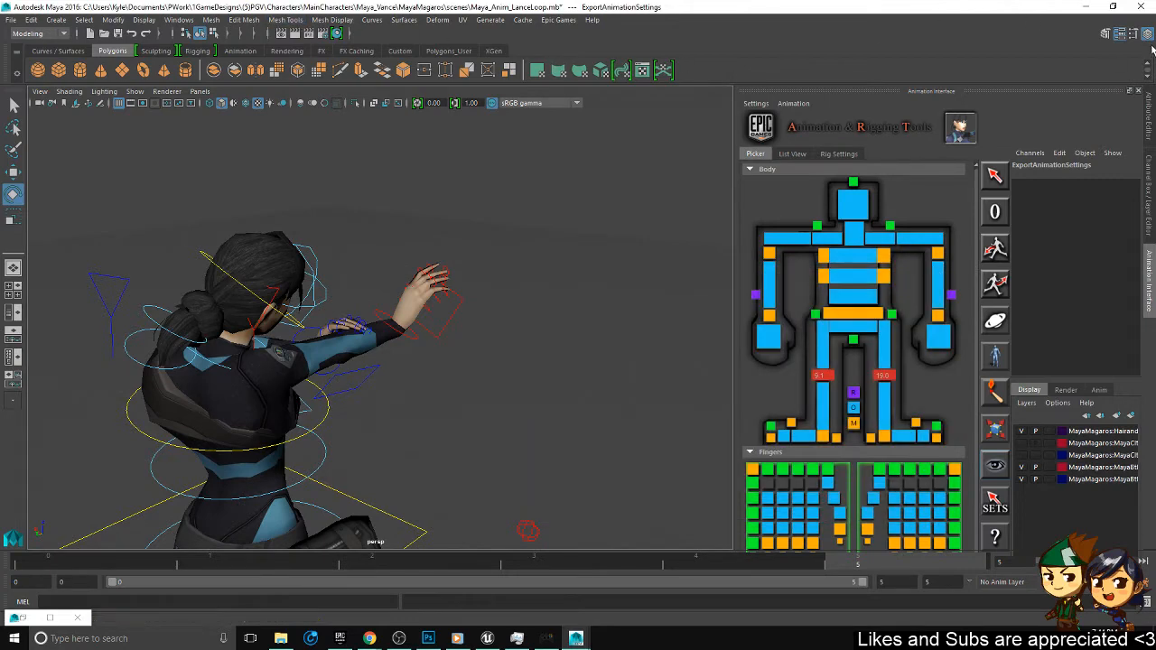
- Move the Maya window out of the way and minimize it to switch to Unreal Editor
double_click(815, 8)
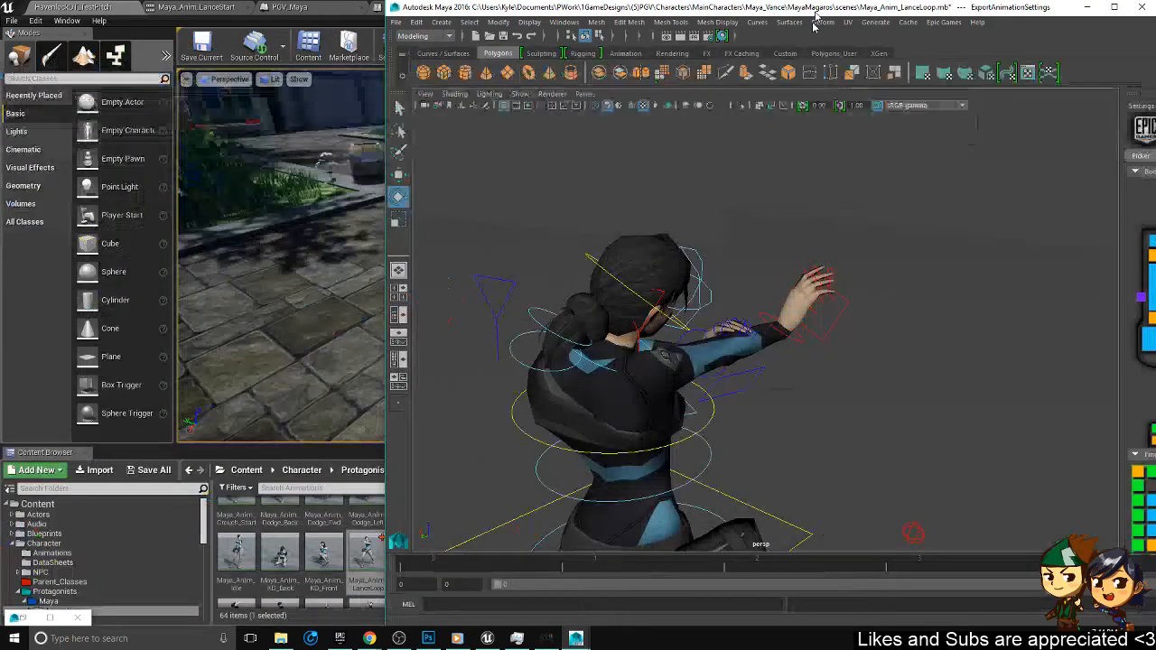
drag(815, 13, 652, 44)
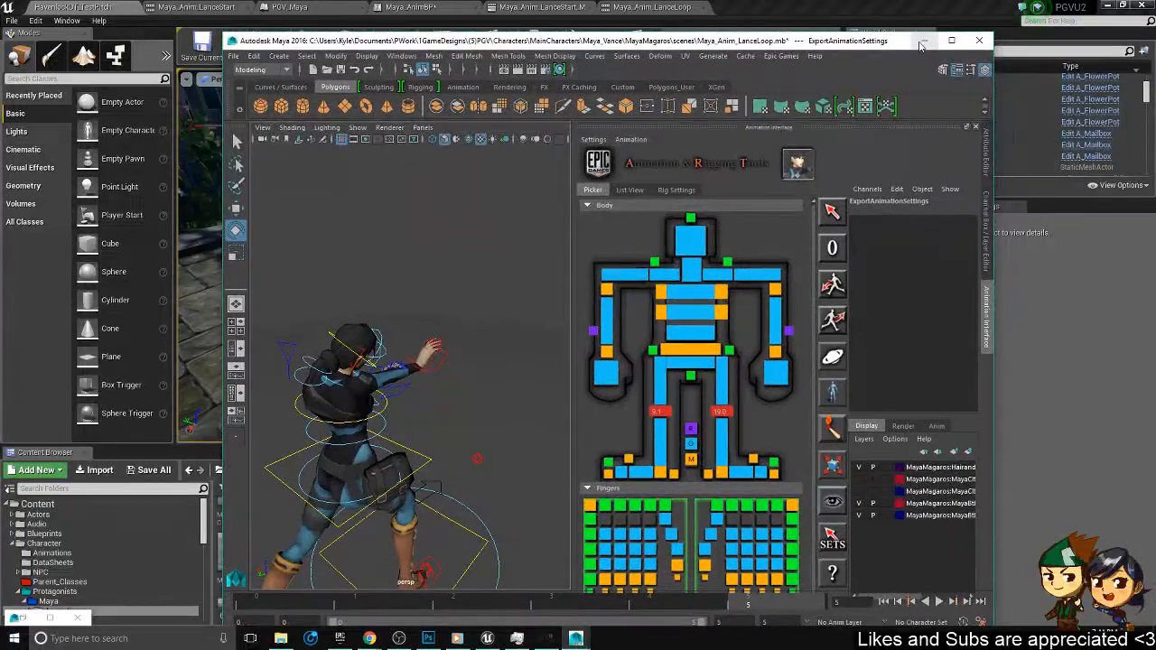
click(922, 42)
- Start a play session in the level with Maya as the character, run forward, and stop the session
click(583, 43)
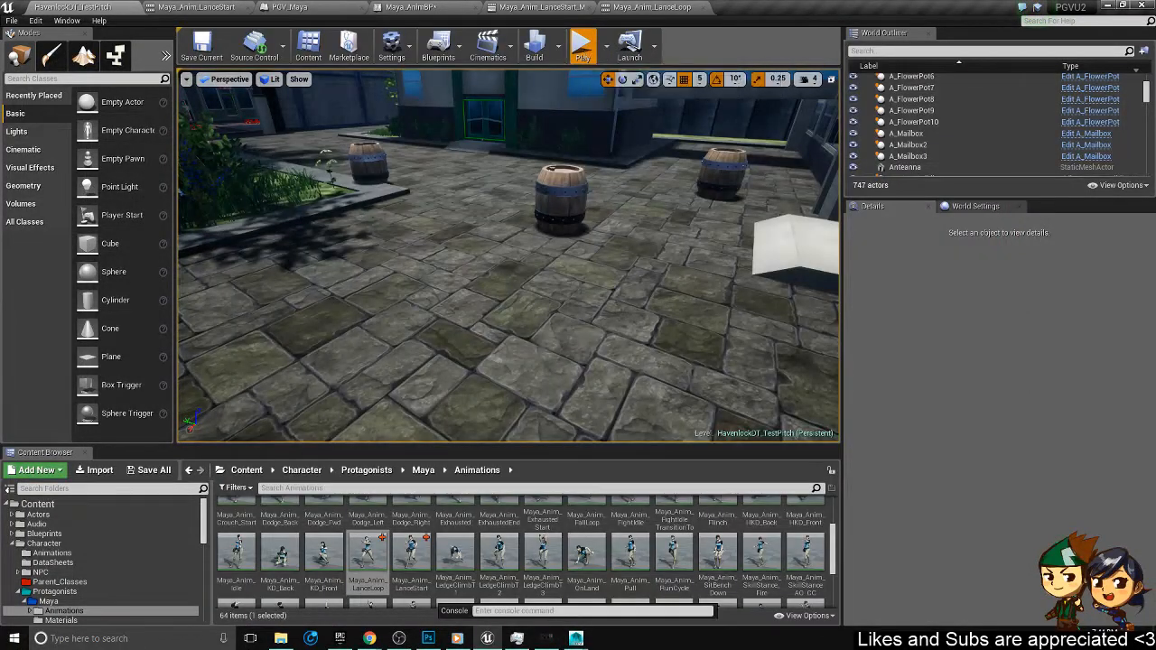
key(Right)
key(Return)
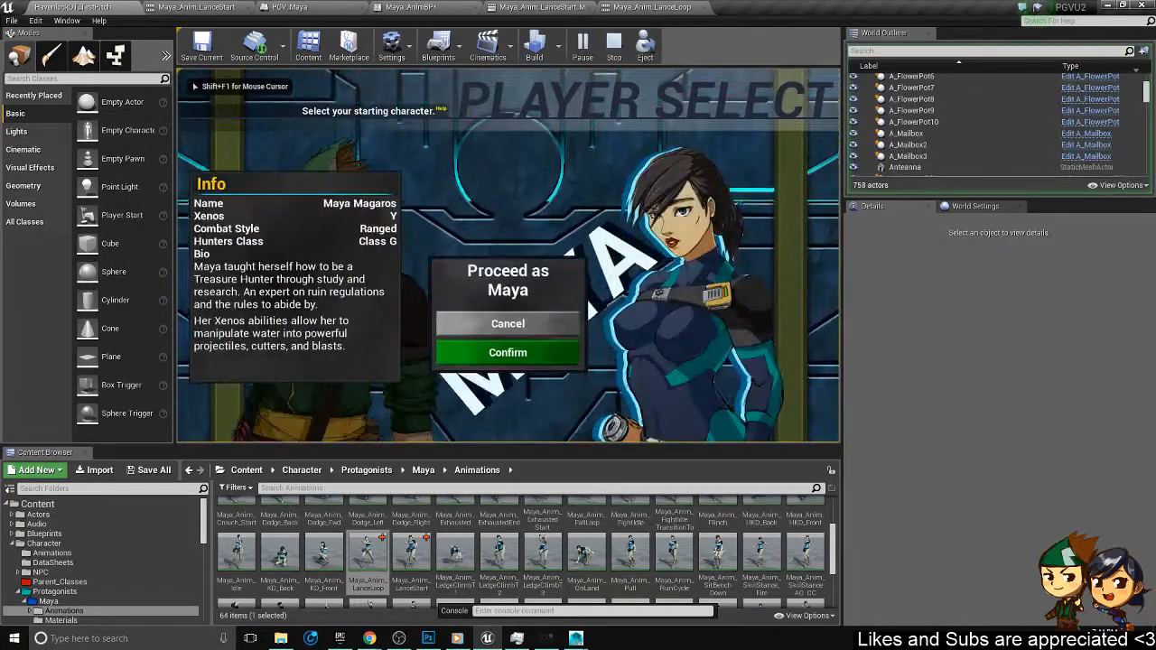
key(Return)
key(w)
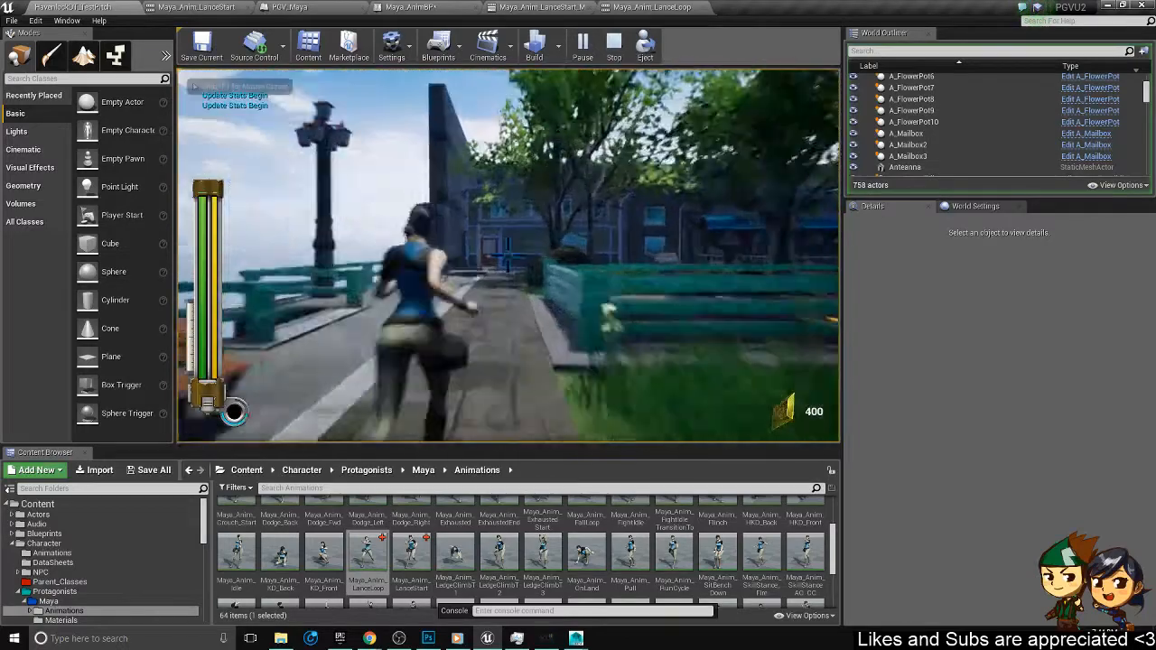
key(Escape)
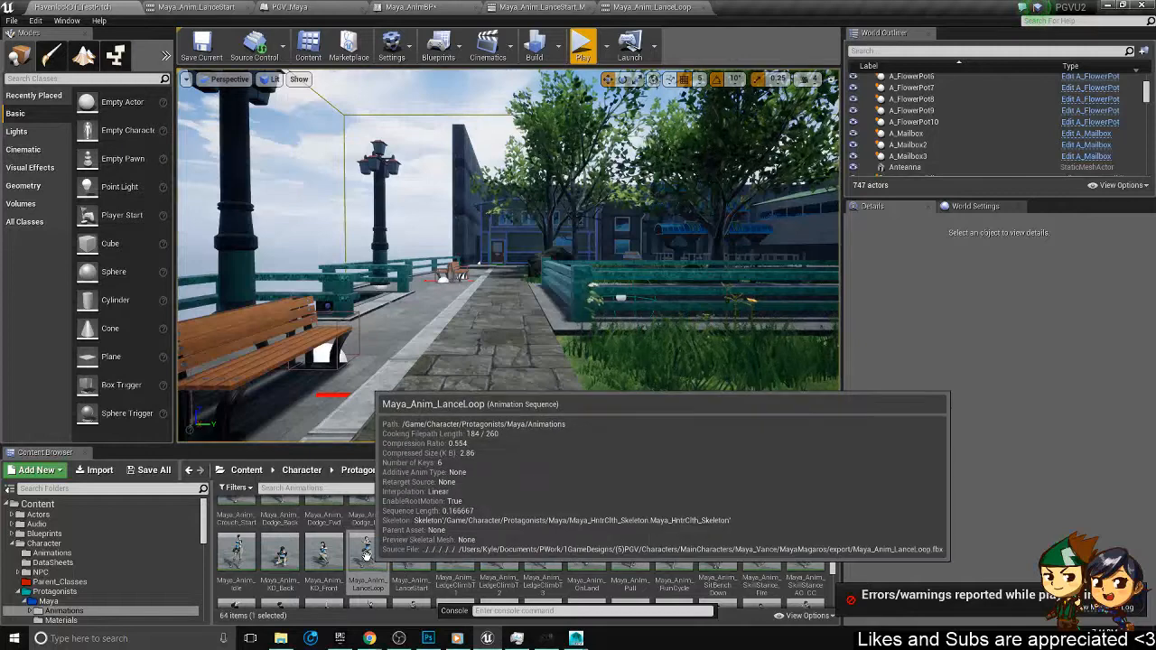
- Reimport the Maya_Anim_LanceLoop animation sequence from its FBX source and save the asset
right_click(366, 554)
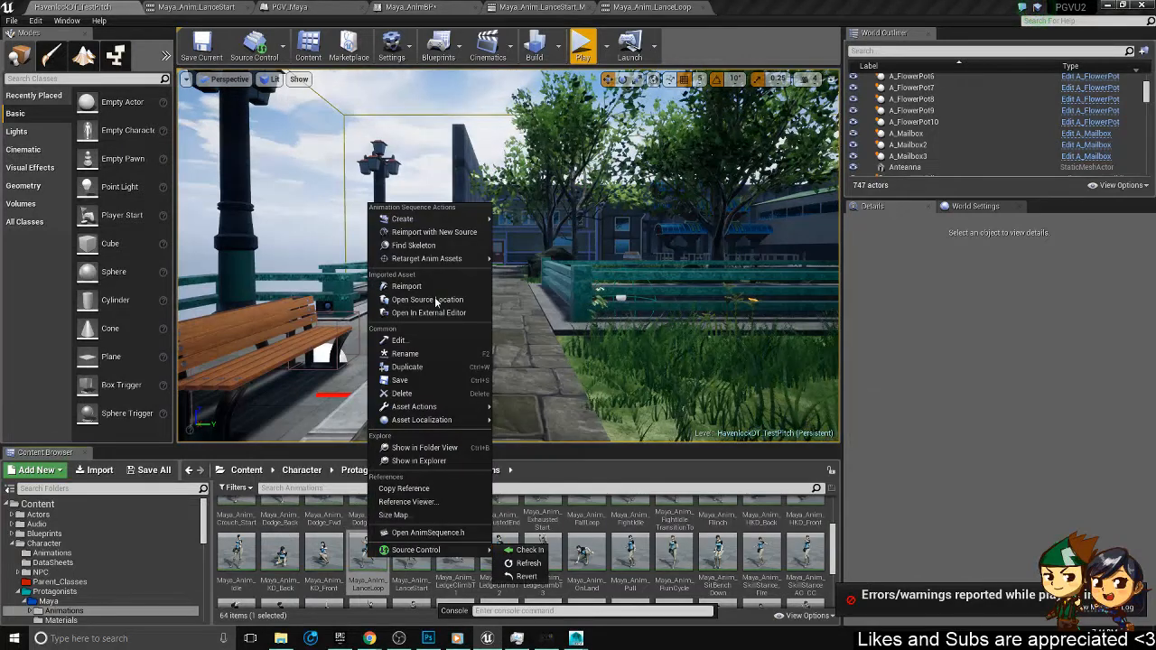
click(420, 286)
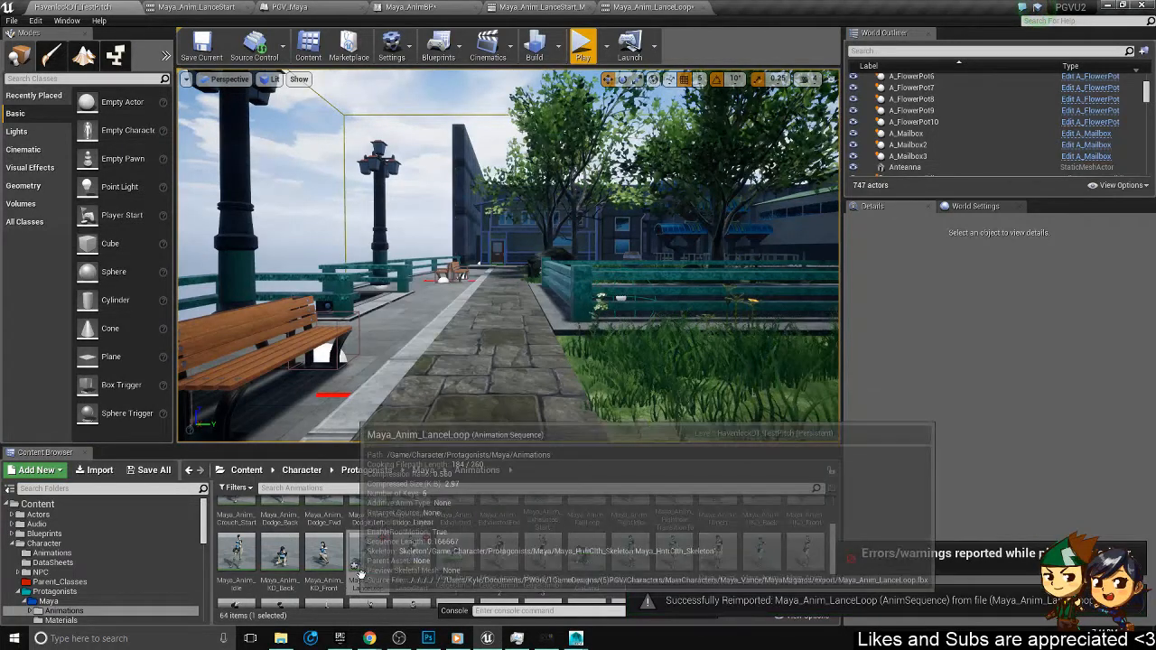
right_click(358, 574)
click(488, 372)
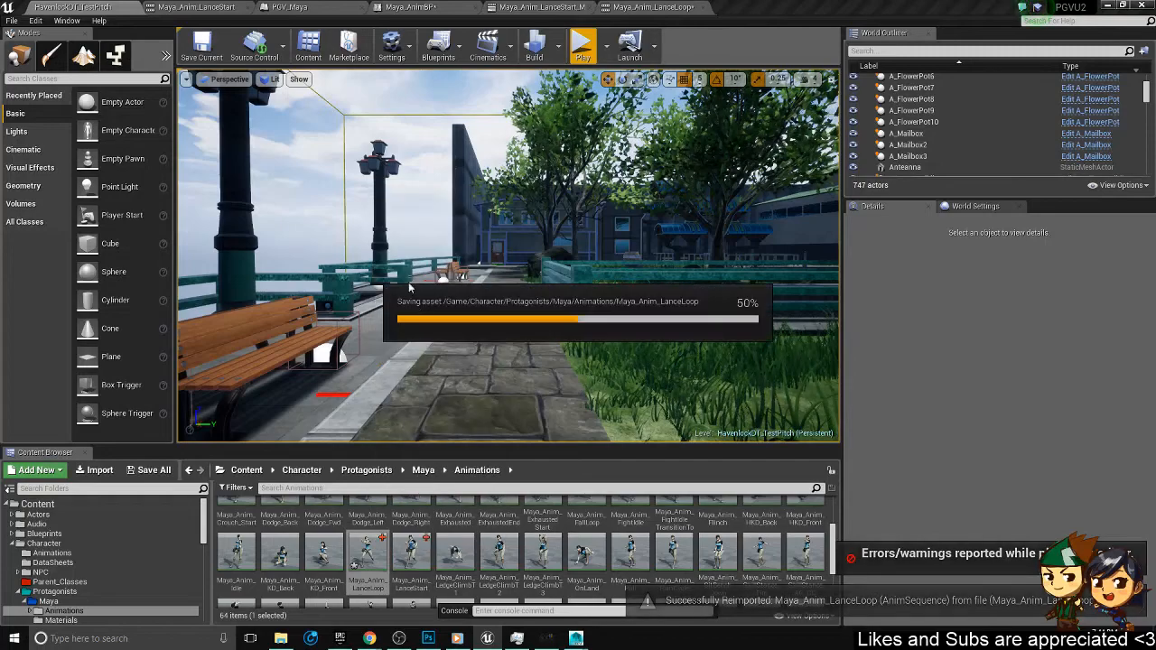
right_drag(492, 325, 686, 316)
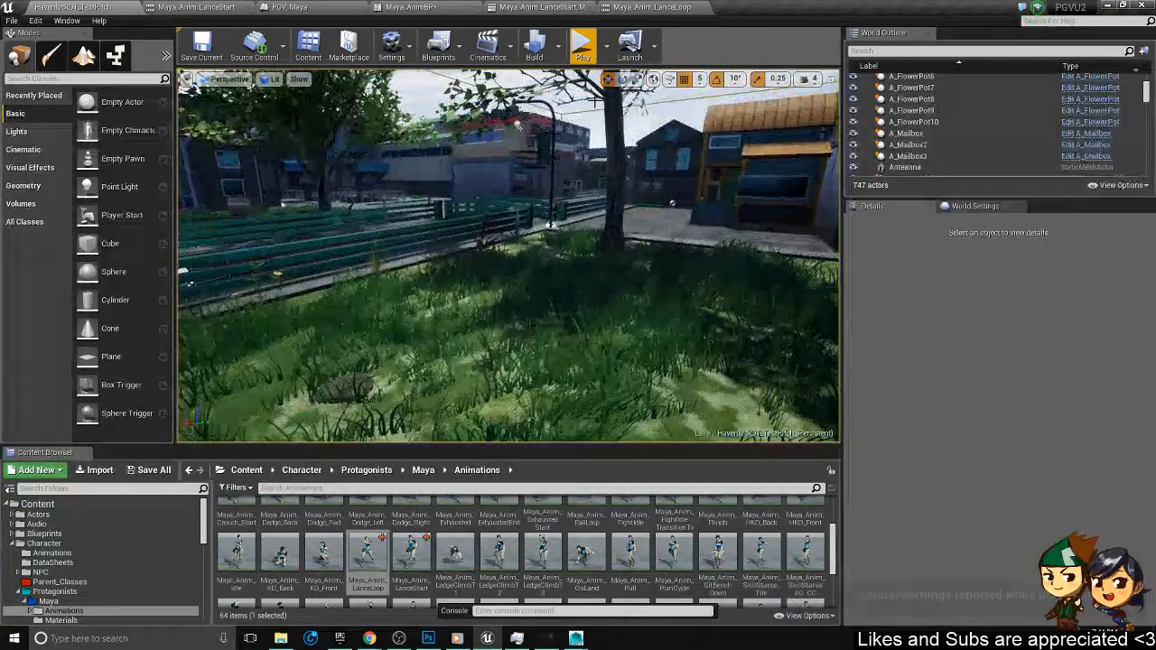
- Play the level as Maya, run forward along the path, test the lance attack at different aim angles, and end the session
click(583, 57)
click(586, 298)
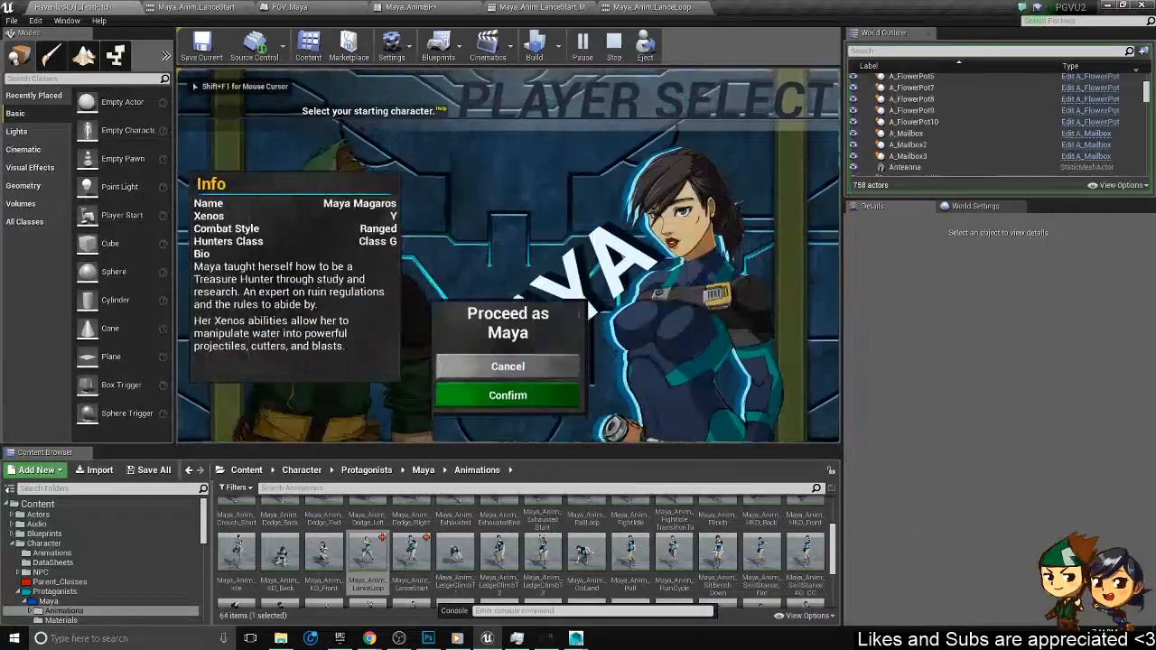
click(507, 353)
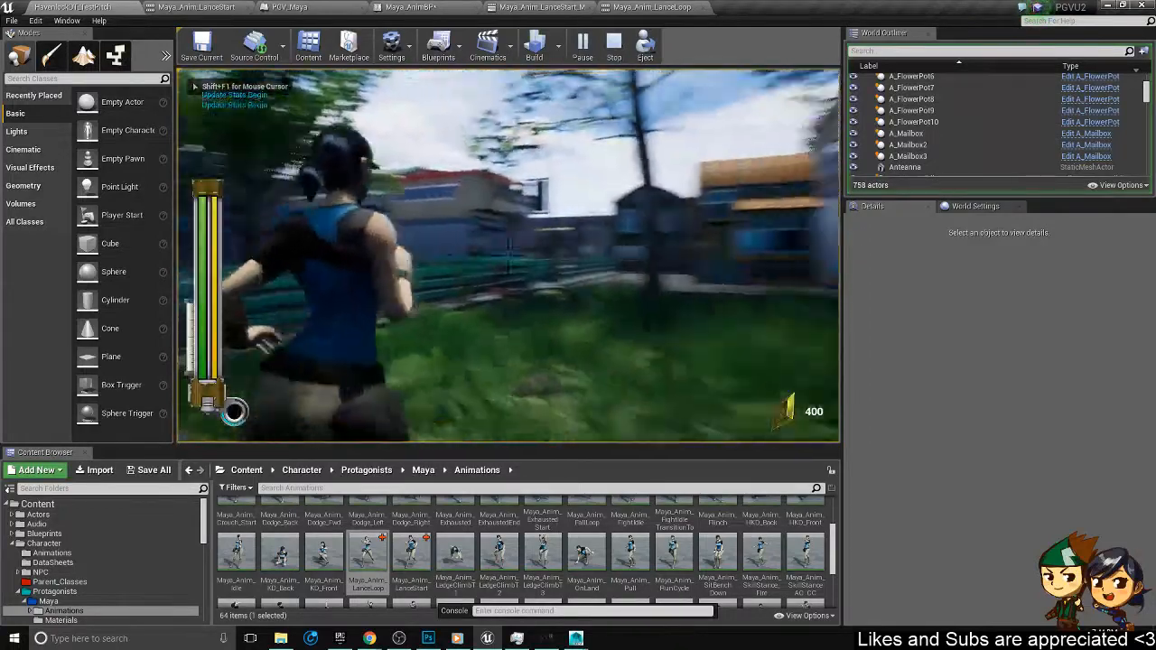
key(w)
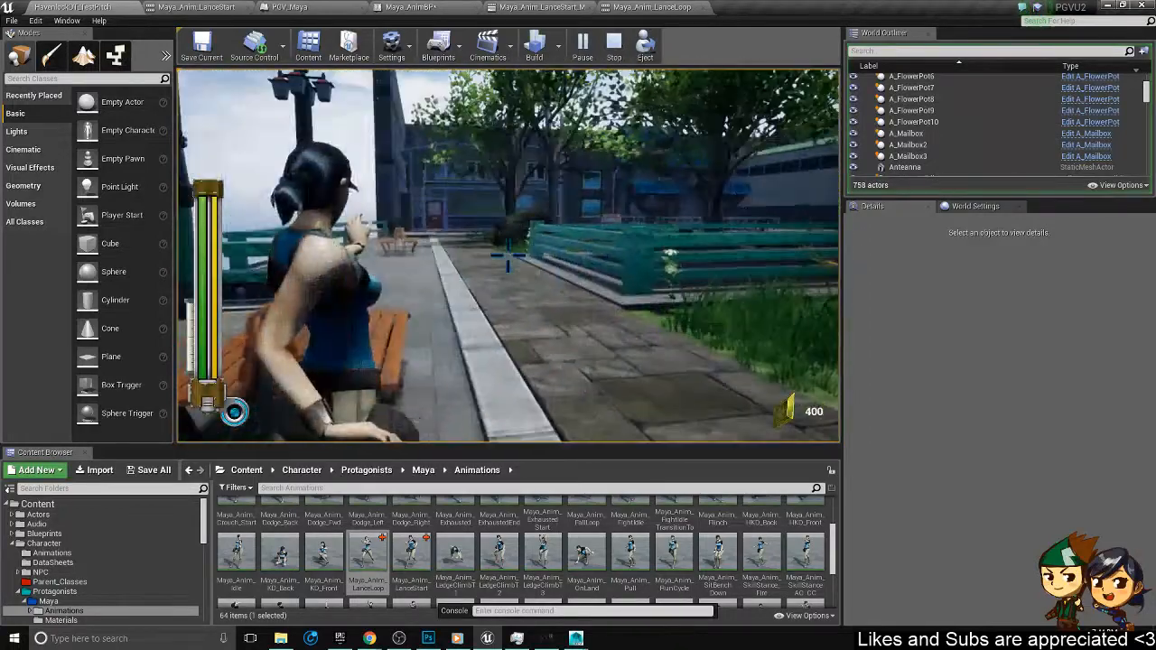
key(w)
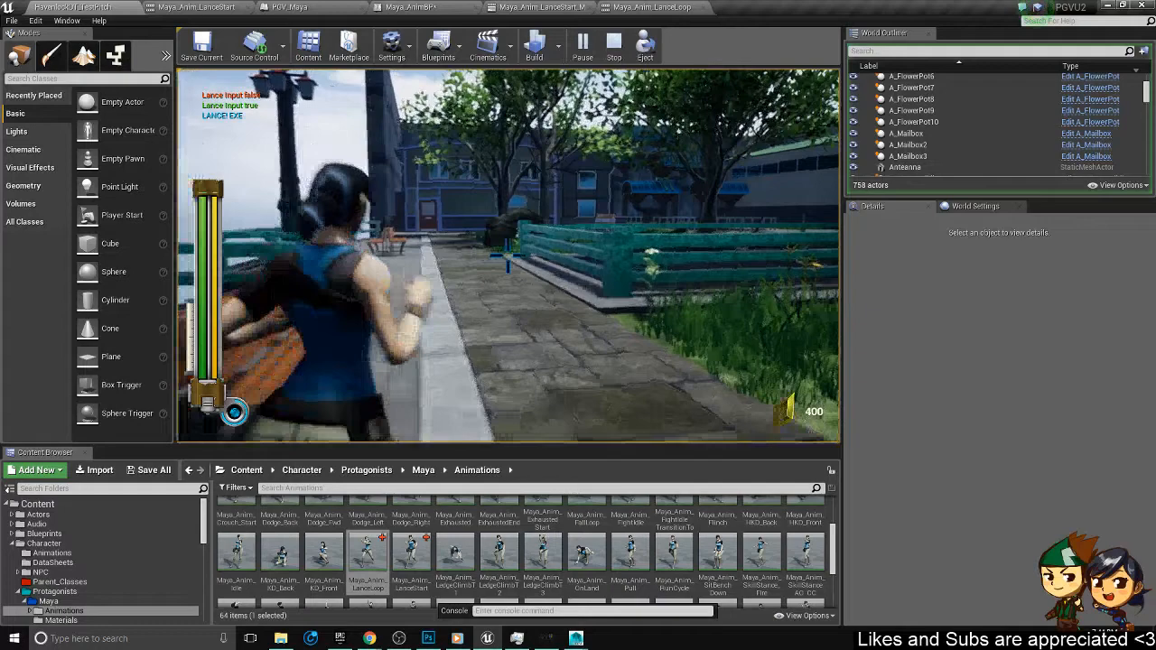
click(507, 256)
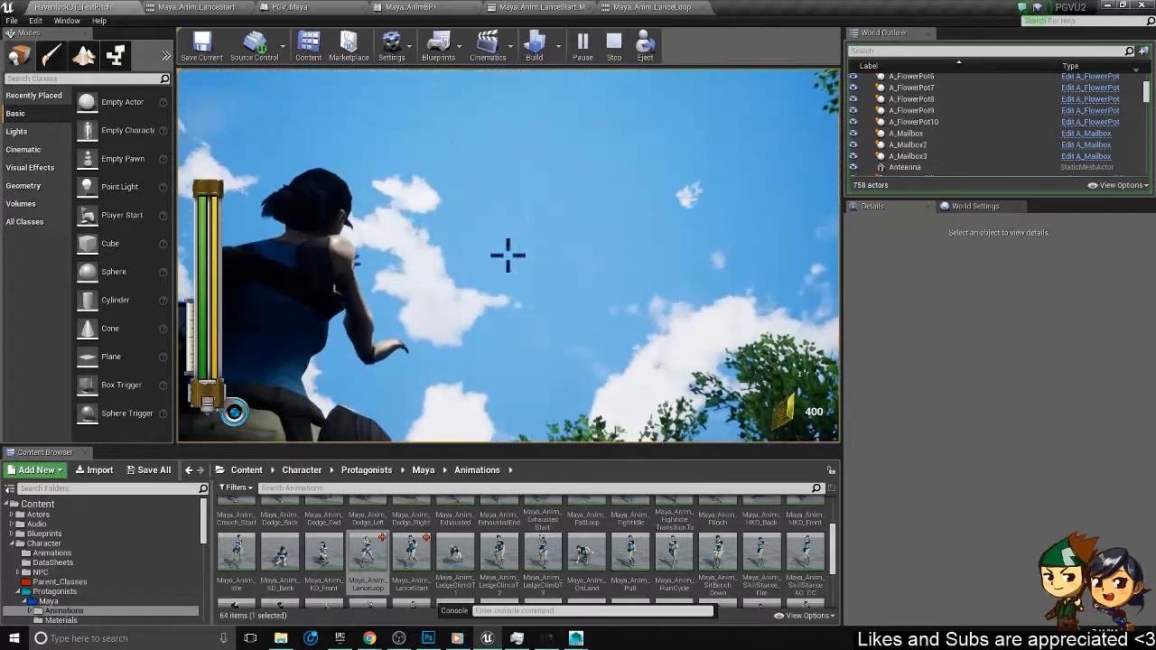
click(507, 256)
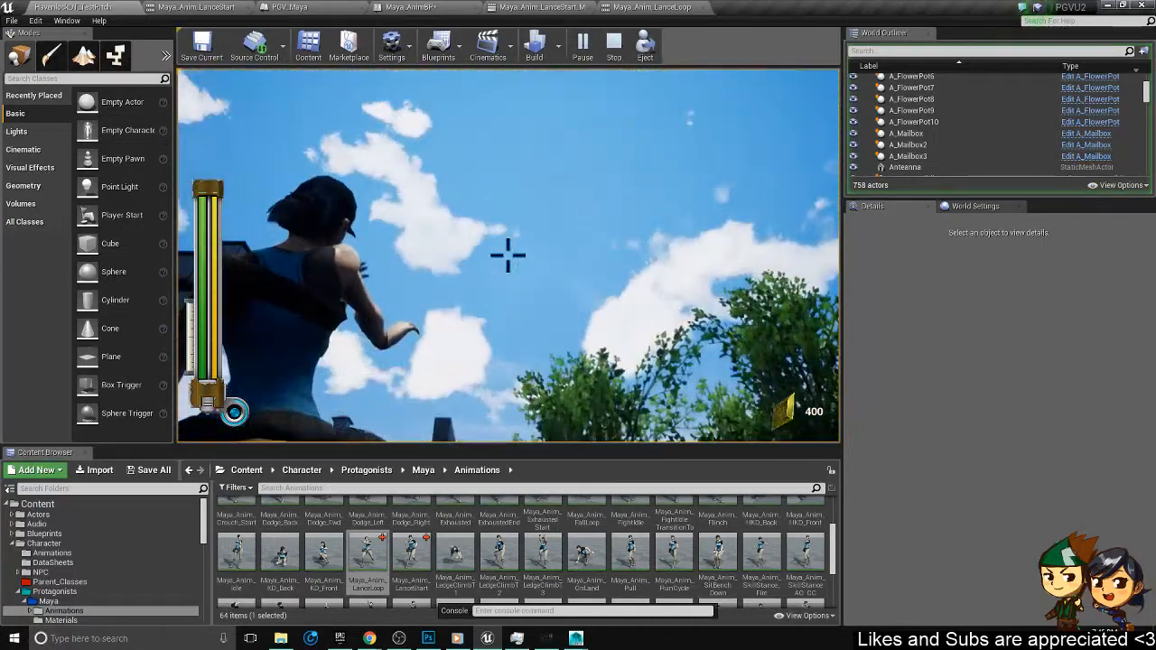
click(508, 256)
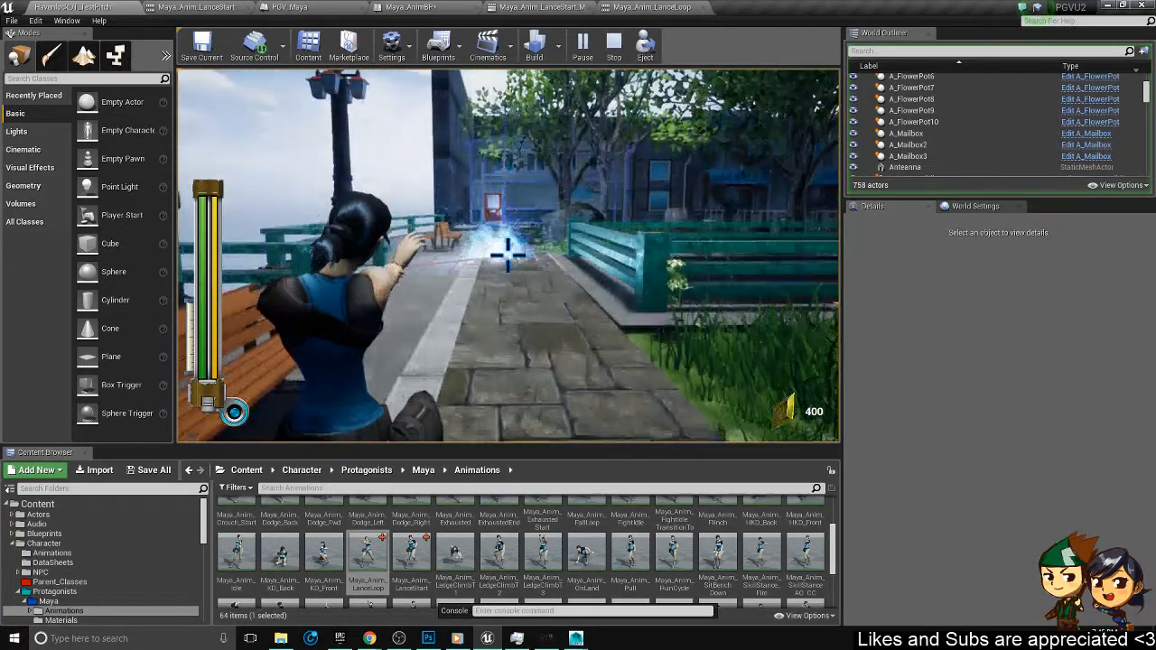
key(Escape)
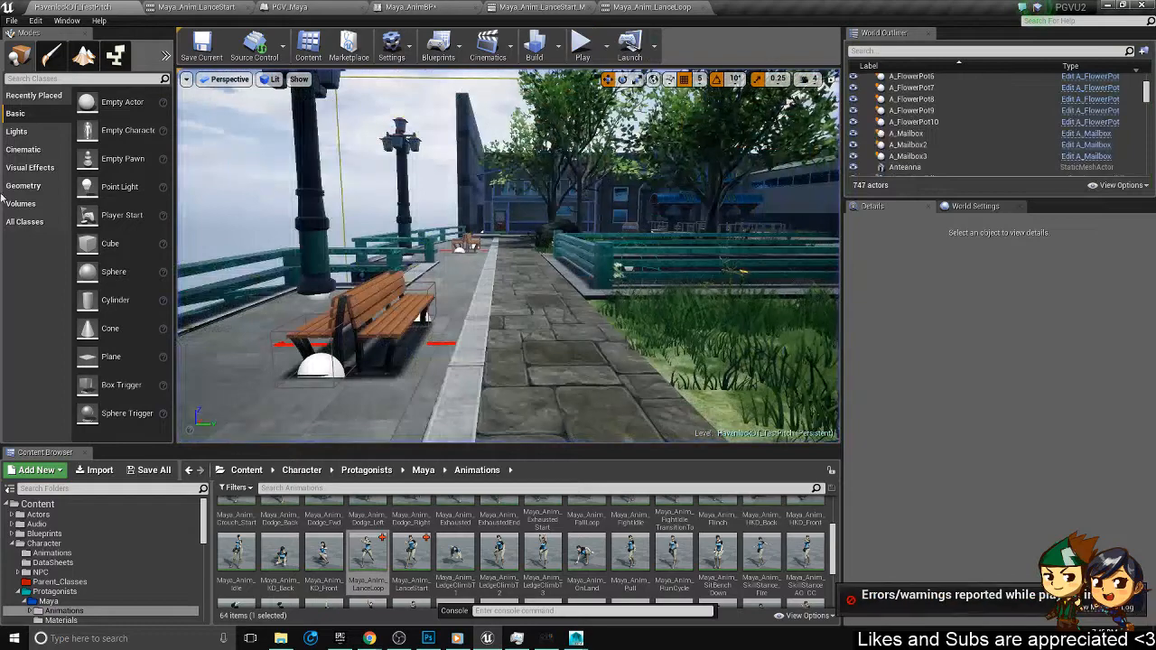
- Open the Maya_AnimBP anim graph and inspect the Maya_AO_SkillStance aim offset node with its Spine Pitch input
click(623, 7)
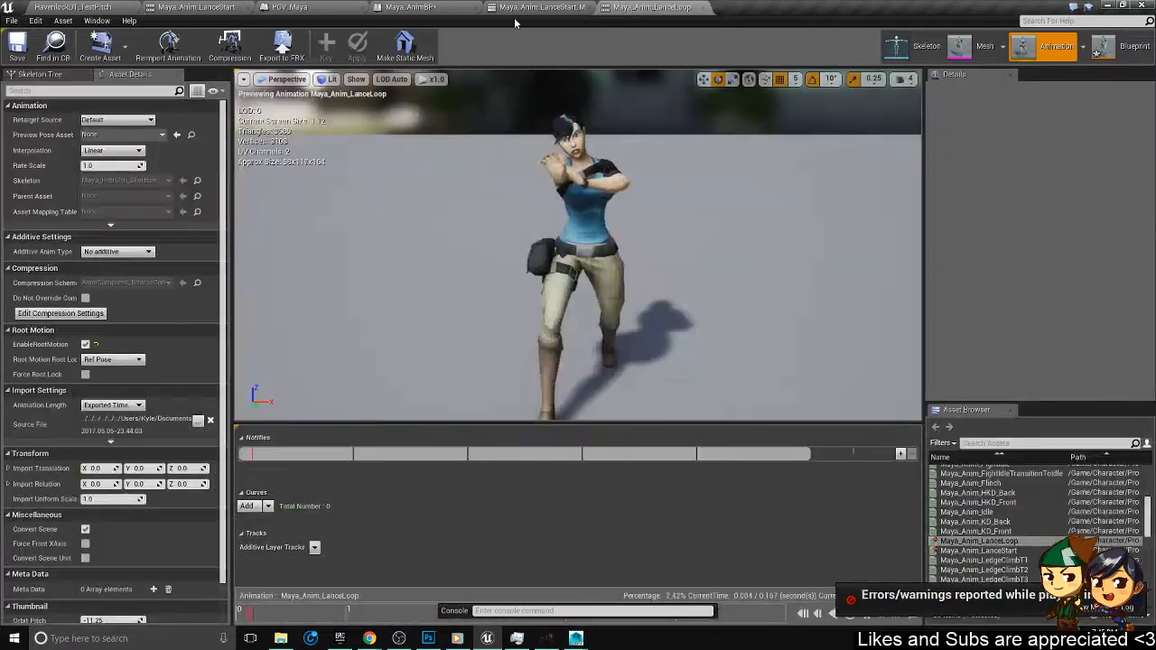
click(544, 7)
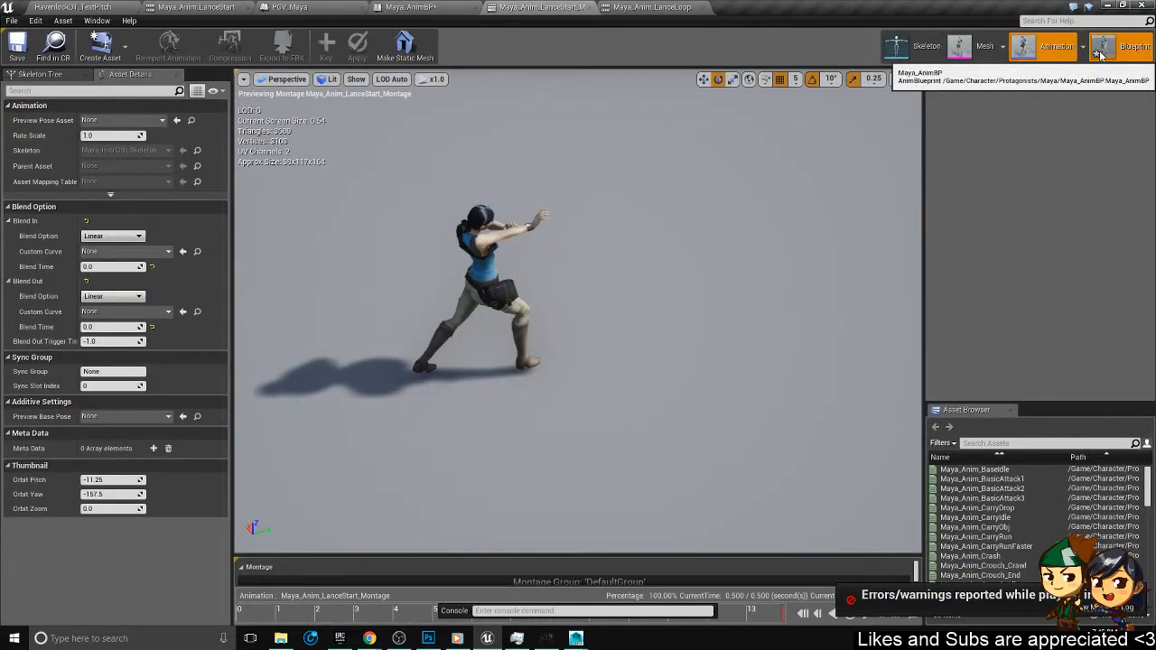
click(1128, 47)
scroll(643, 326, up, 4)
right_drag(644, 325, 558, 423)
right_drag(462, 437, 820, 375)
scroll(726, 353, down, 2)
right_drag(409, 313, 447, 253)
scroll(746, 286, down, 3)
scroll(653, 192, up, 2)
right_drag(654, 193, 524, 205)
scroll(524, 206, up, 1)
right_drag(379, 303, 489, 361)
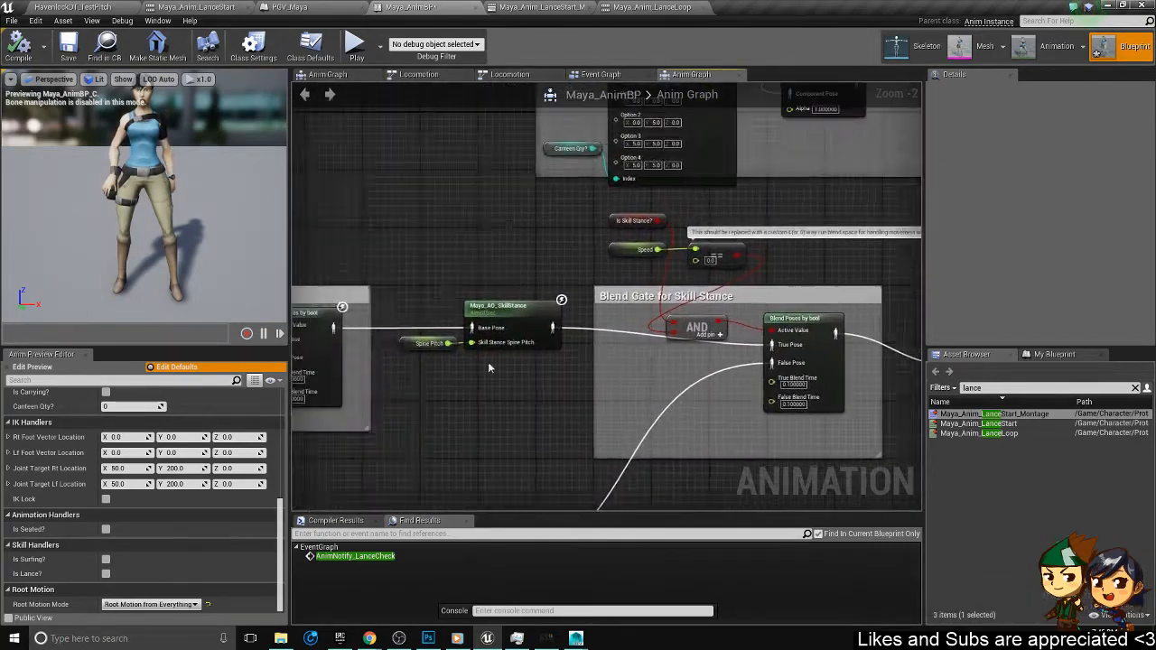
scroll(488, 363, up, 2)
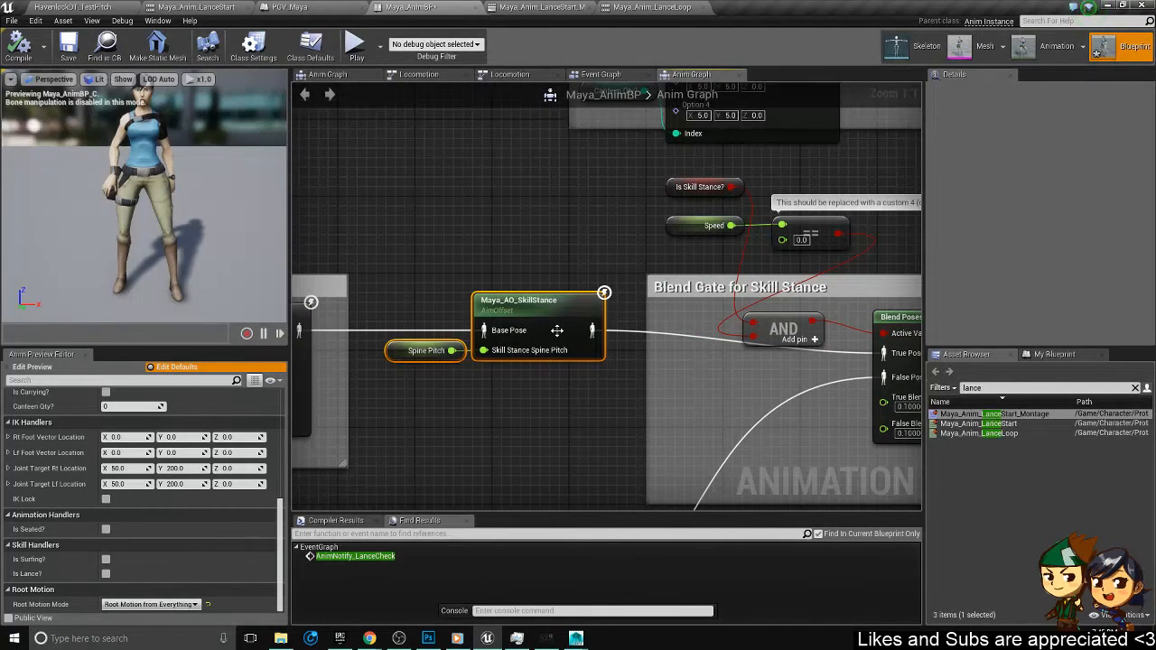
right_drag(535, 314, 561, 324)
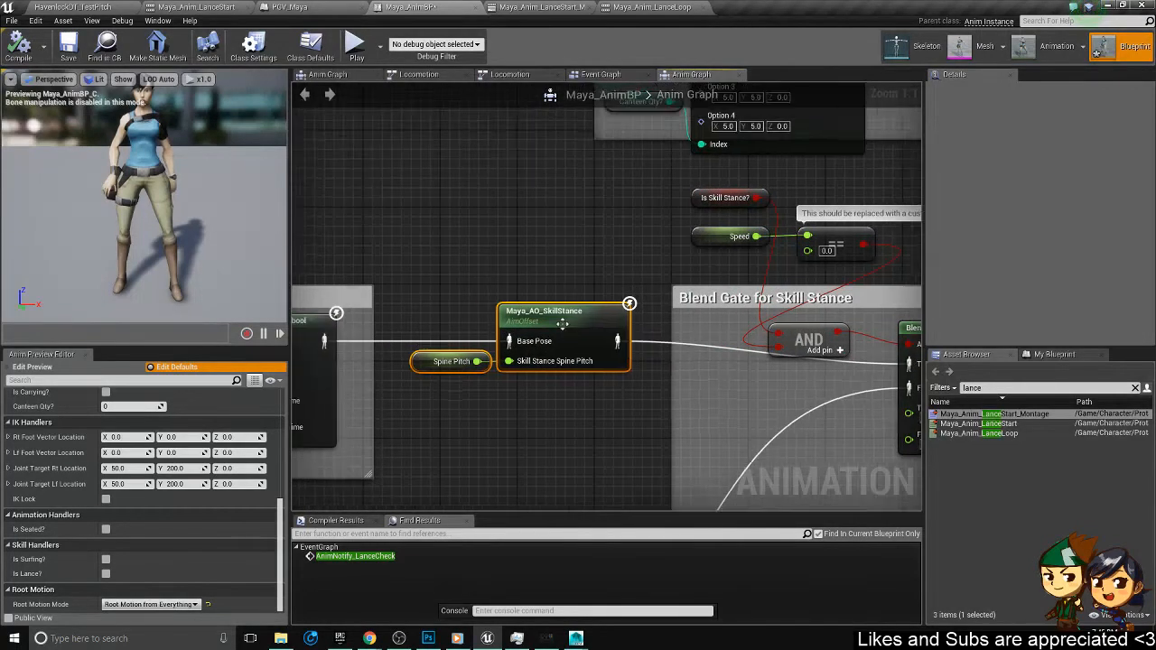
- Inspect the MayaSkillAttacks slot and Maya_Anim_SkillStanceIdle nodes in Stationary Skill Stance, and the neighbouring Stationary Lance Stance group
scroll(560, 324, down, 2)
right_drag(652, 365, 805, 367)
right_drag(917, 324, 901, 351)
scroll(714, 428, down, 2)
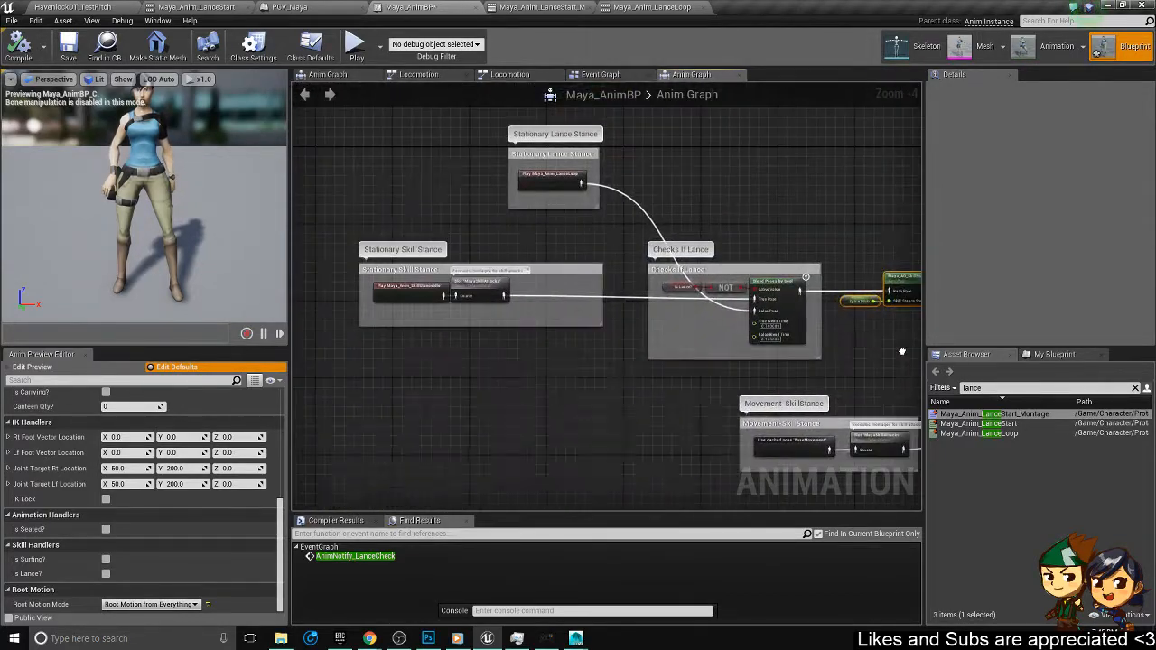
scroll(511, 320, up, 4)
click(450, 274)
right_drag(434, 320, 660, 356)
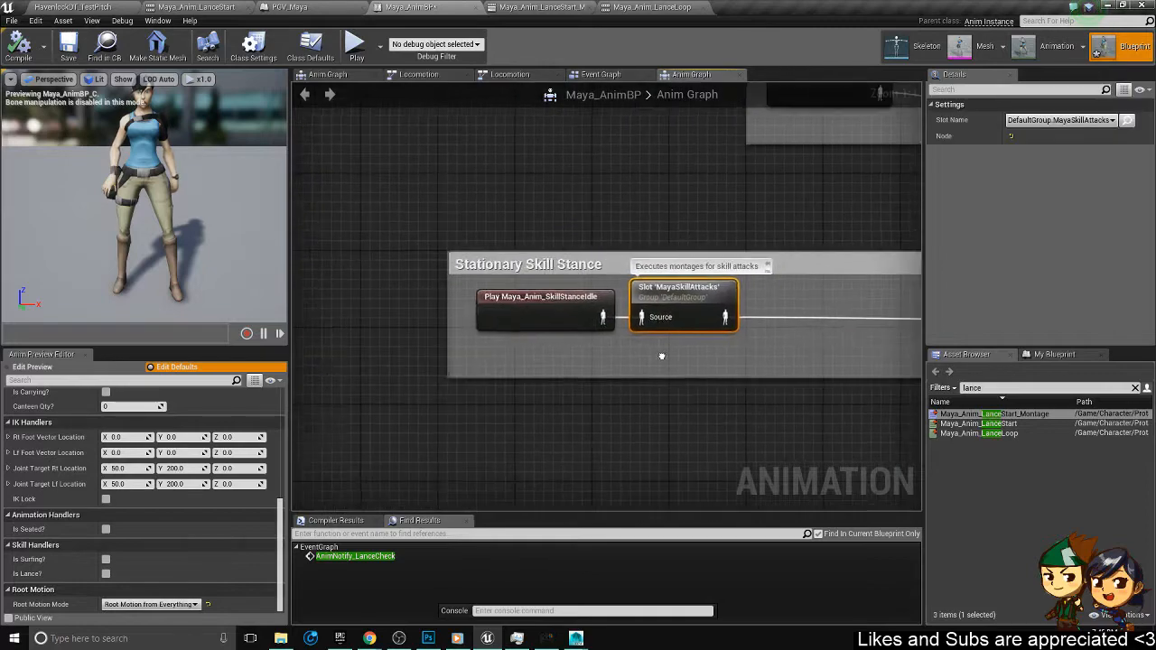
click(538, 317)
scroll(777, 321, down, 1)
right_drag(786, 322, 476, 441)
right_drag(576, 420, 549, 406)
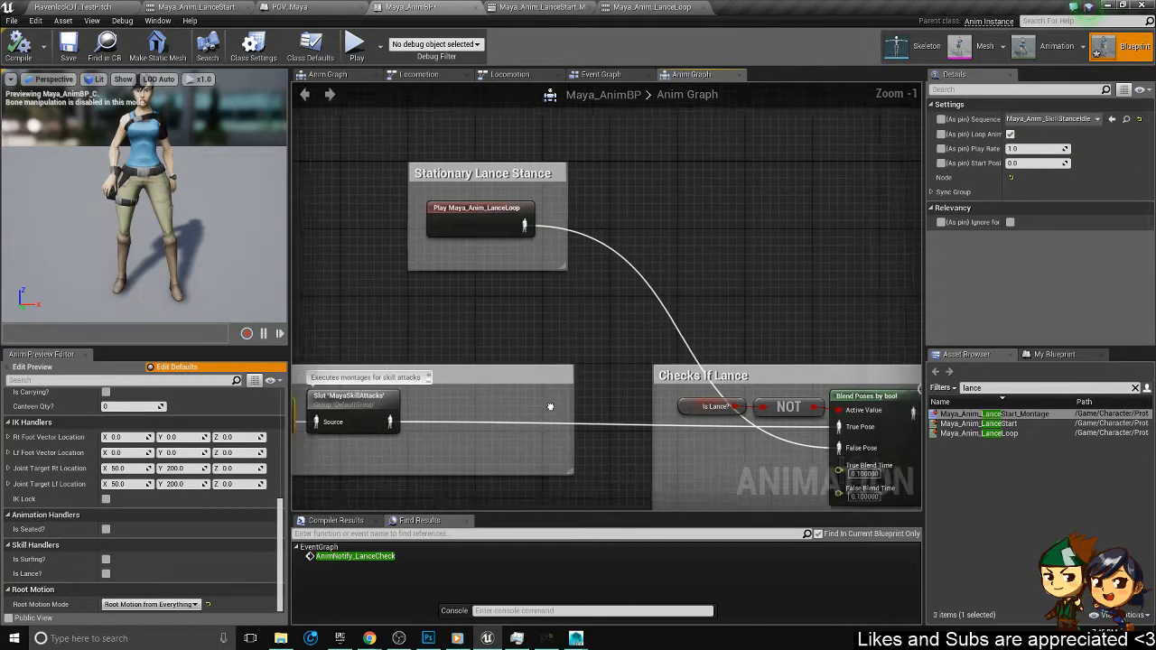
- Examine the IK gate, the neck/head bone transforms feeding BaseMovement, and the Foot IK Adjustments nodes
scroll(550, 406, down, 1)
right_drag(698, 436, 292, 294)
scroll(565, 364, down, 1)
right_drag(821, 279, 433, 357)
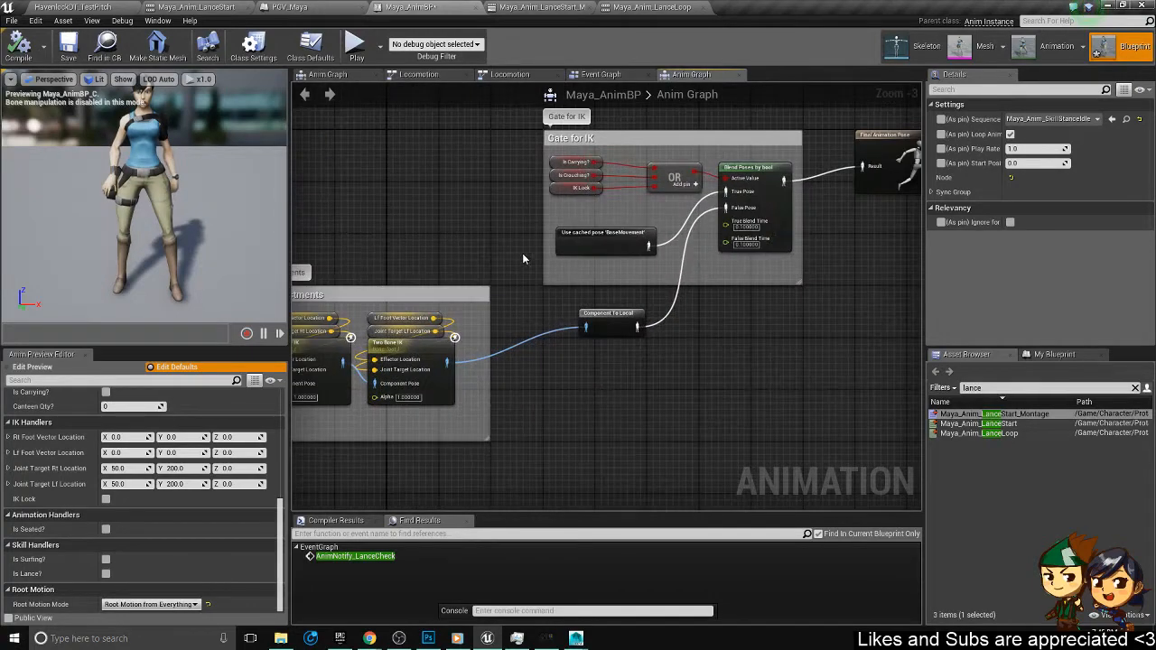
right_drag(523, 259, 701, 410)
scroll(368, 403, down, 2)
scroll(629, 383, down, 1)
right_drag(628, 383, 749, 375)
scroll(658, 340, up, 4)
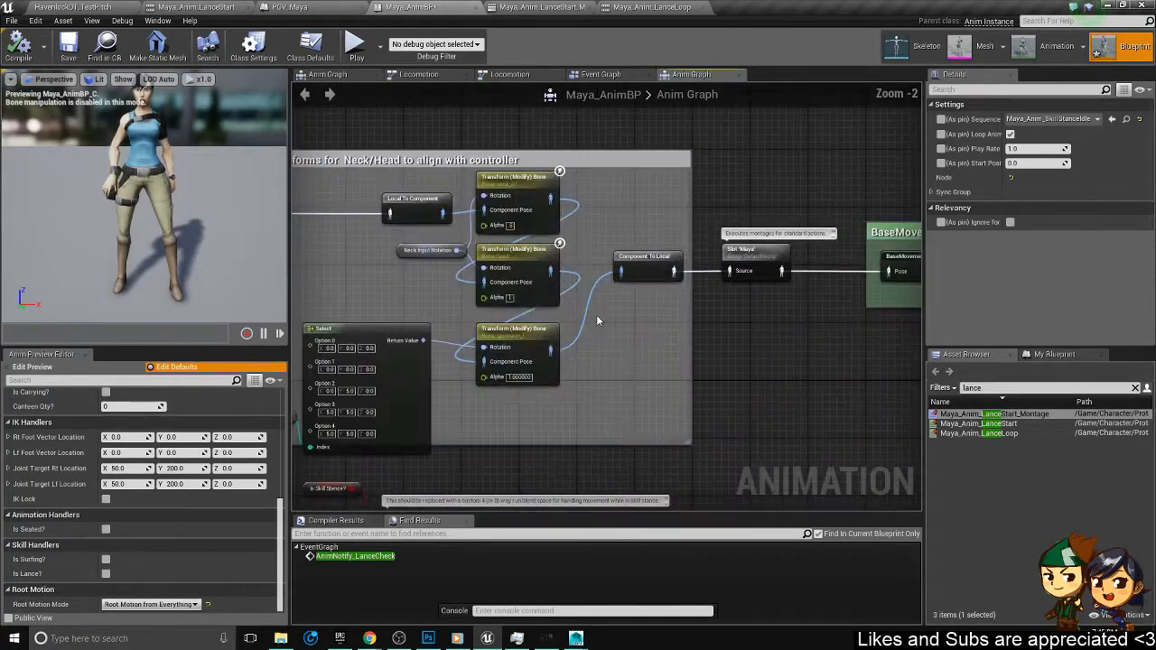
right_drag(508, 288, 670, 300)
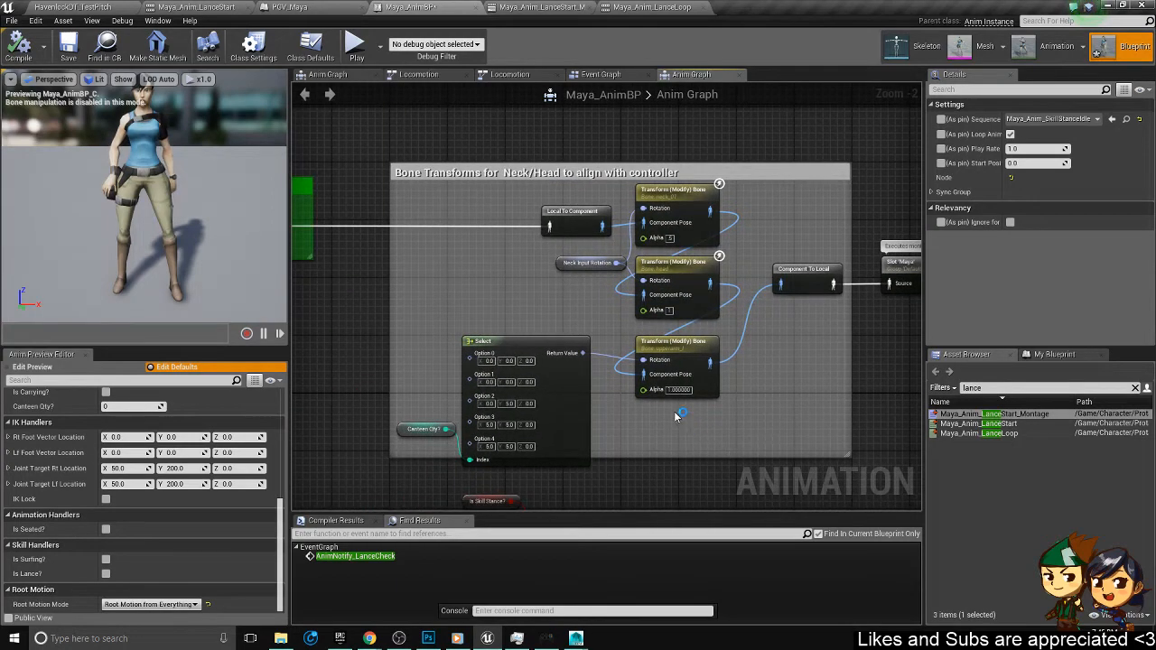
right_drag(675, 416, 685, 370)
right_drag(784, 352, 590, 367)
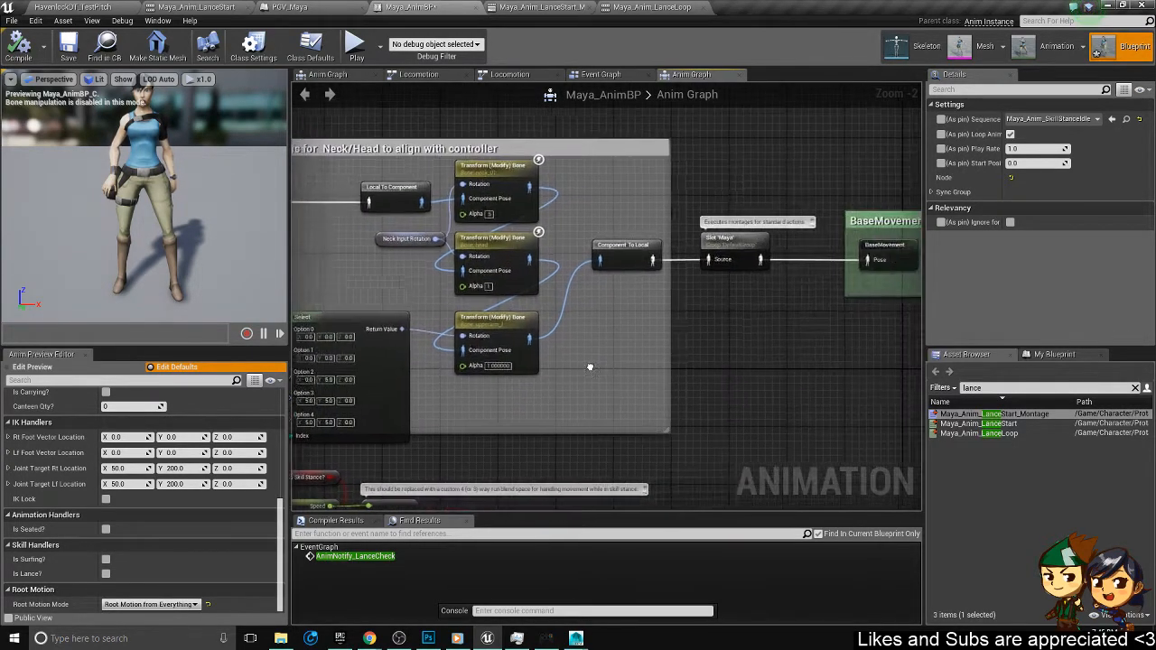
scroll(590, 367, down, 1)
scroll(587, 372, down, 2)
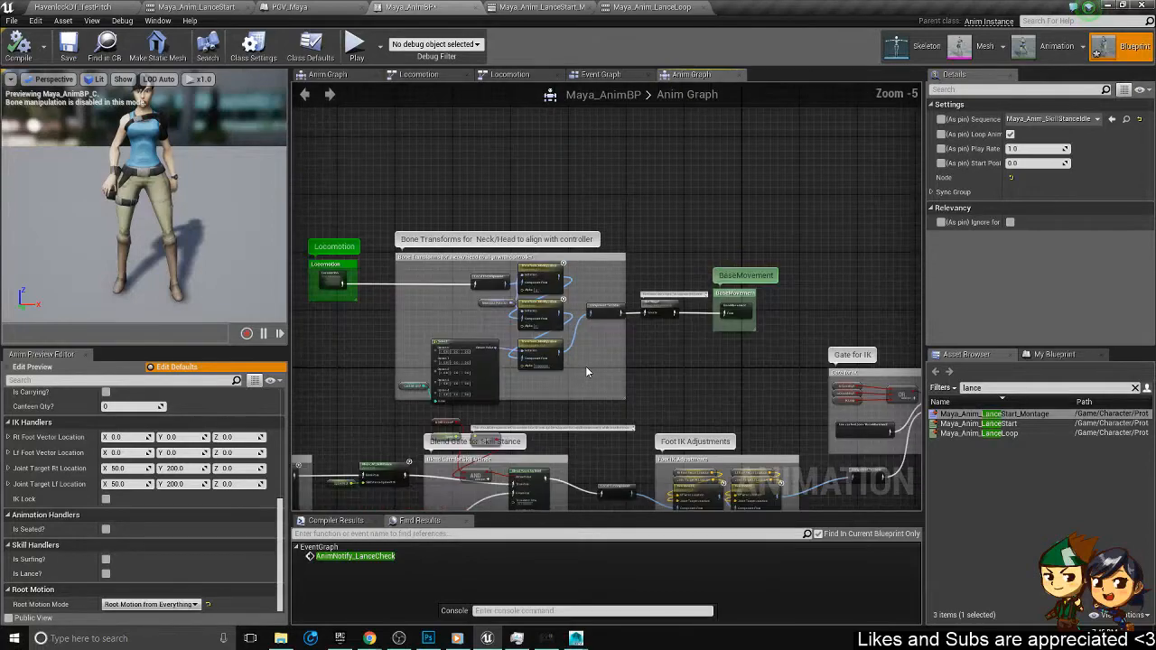
right_drag(586, 365, 676, 114)
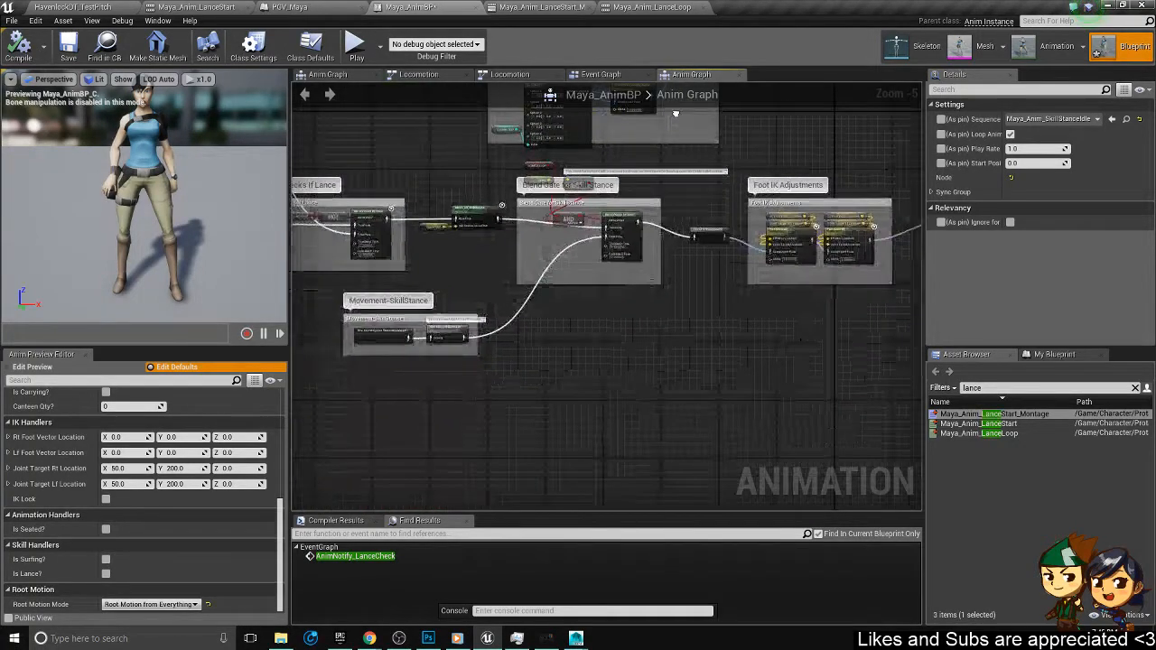
scroll(789, 277, up, 5)
right_drag(788, 277, 552, 383)
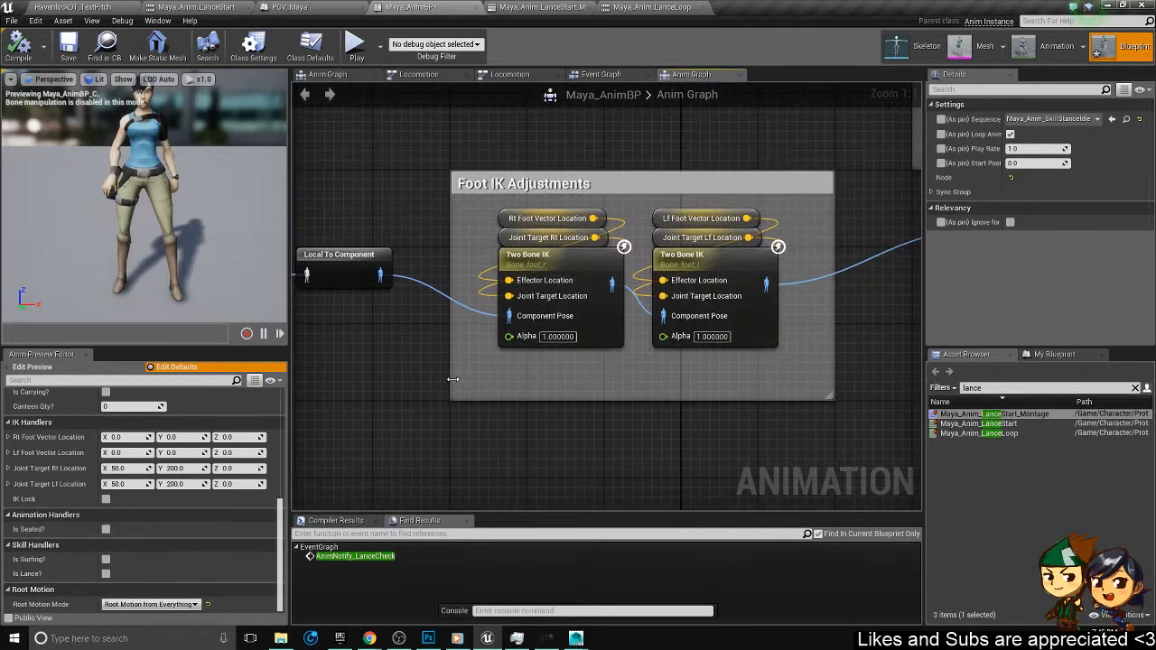
- Trace the MayaSkillAttacks slot and Maya_Anim_LanceLoop pose through the Checks If Lance blend to the skill stance aim offset
right_drag(453, 379, 878, 307)
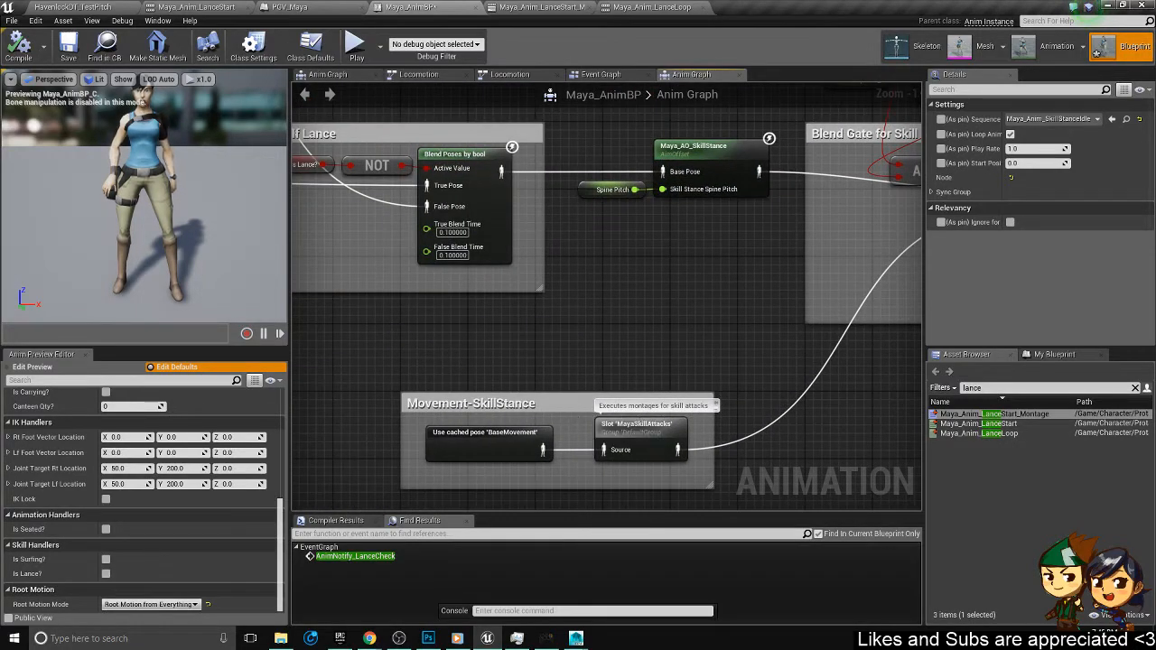
right_drag(410, 309, 622, 390)
right_drag(503, 308, 713, 362)
scroll(663, 354, down, 2)
right_drag(467, 314, 631, 383)
scroll(631, 382, up, 4)
click(629, 380)
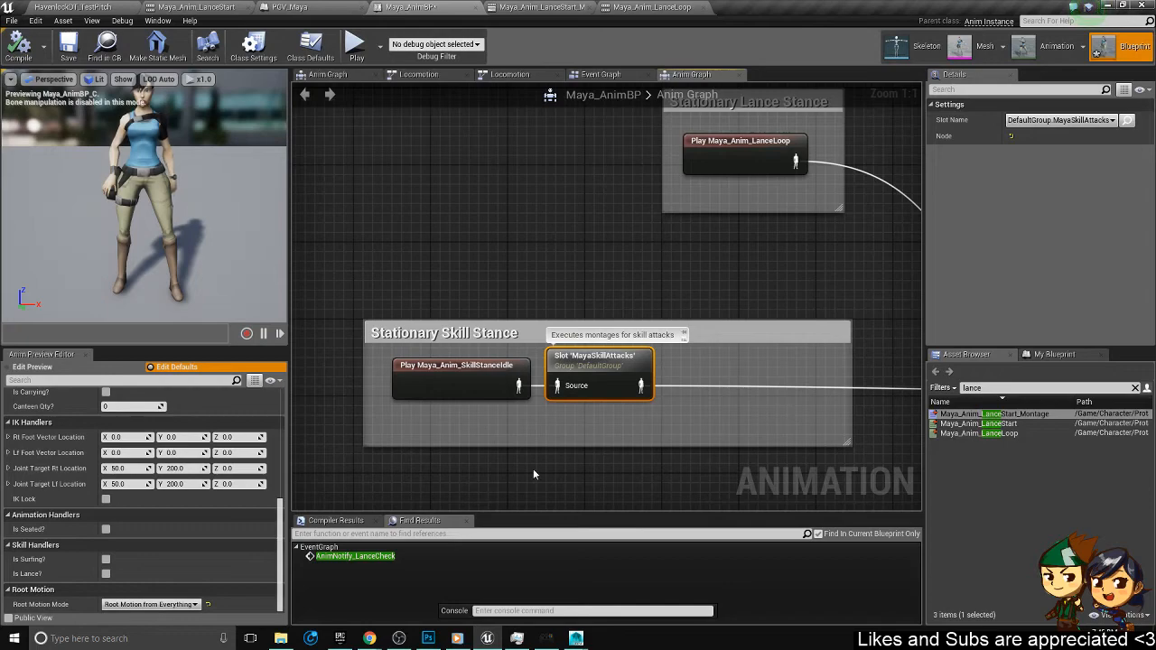
right_drag(697, 407, 328, 333)
scroll(494, 309, down, 2)
right_drag(616, 322, 511, 352)
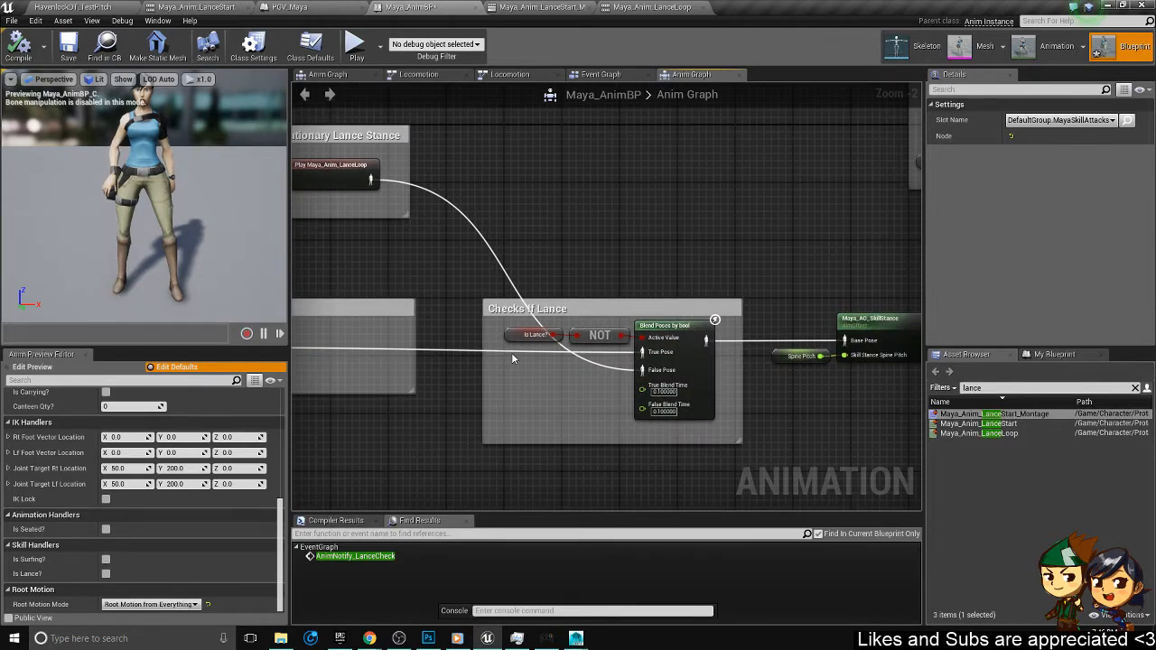
right_drag(331, 323, 589, 305)
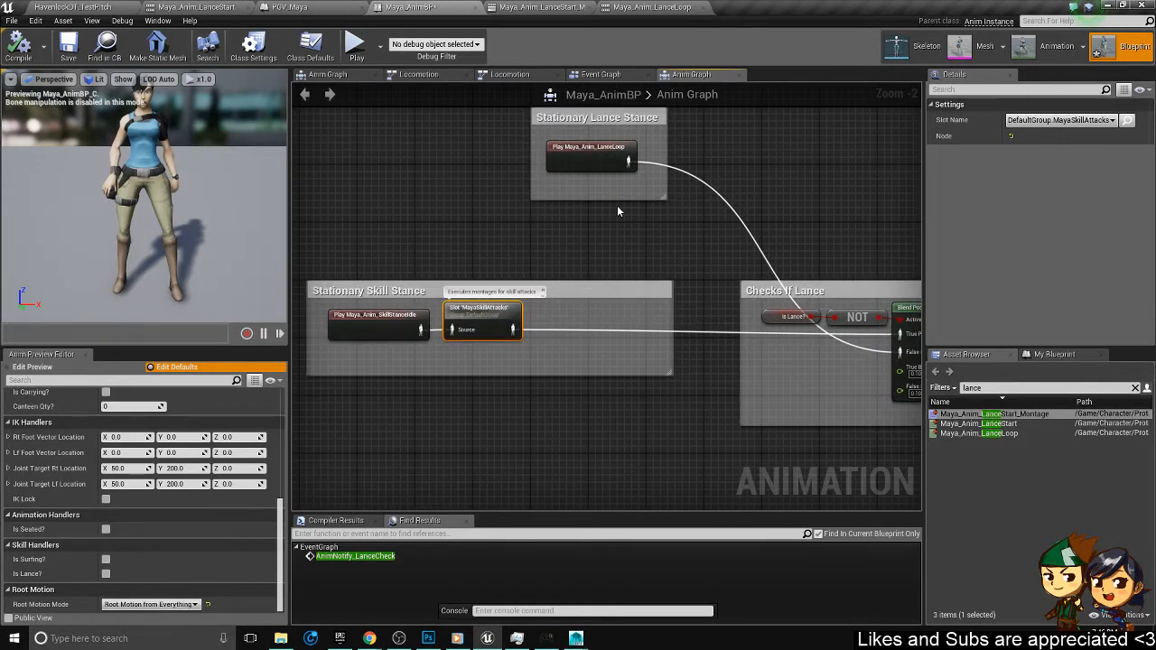
right_drag(618, 211, 347, 181)
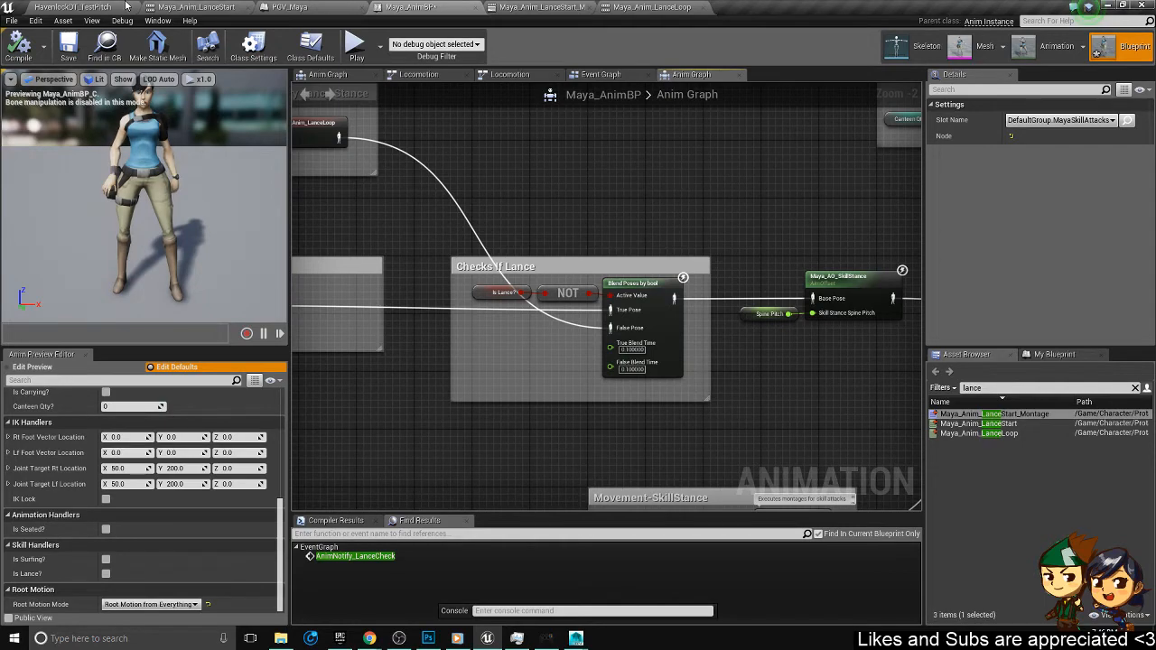
- Look through the animation and montage assets listed beside Maya_Anim_LanceStart_Montage
click(542, 7)
scroll(1022, 524, down, 15)
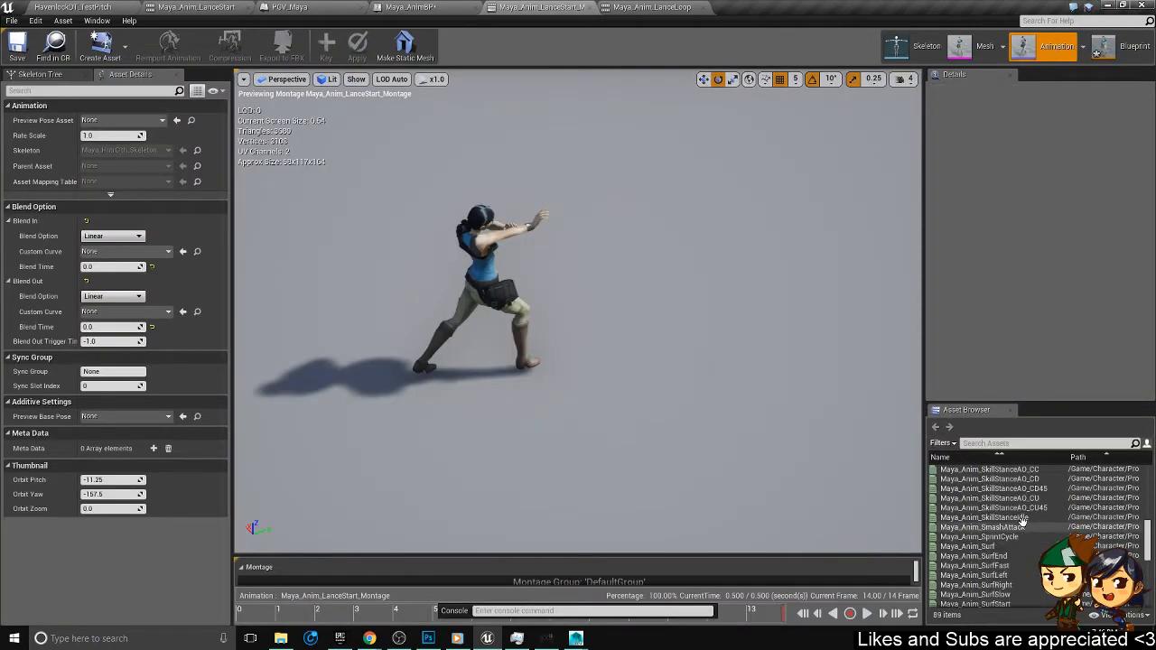
scroll(1041, 539, down, 5)
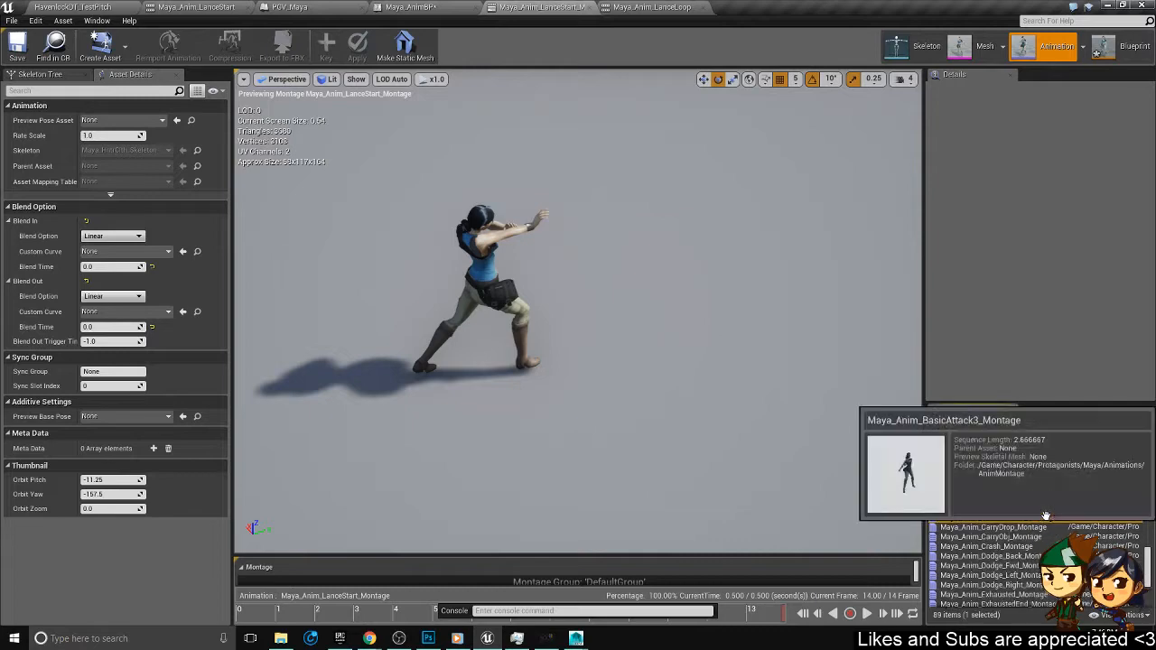
scroll(1039, 547, down, 5)
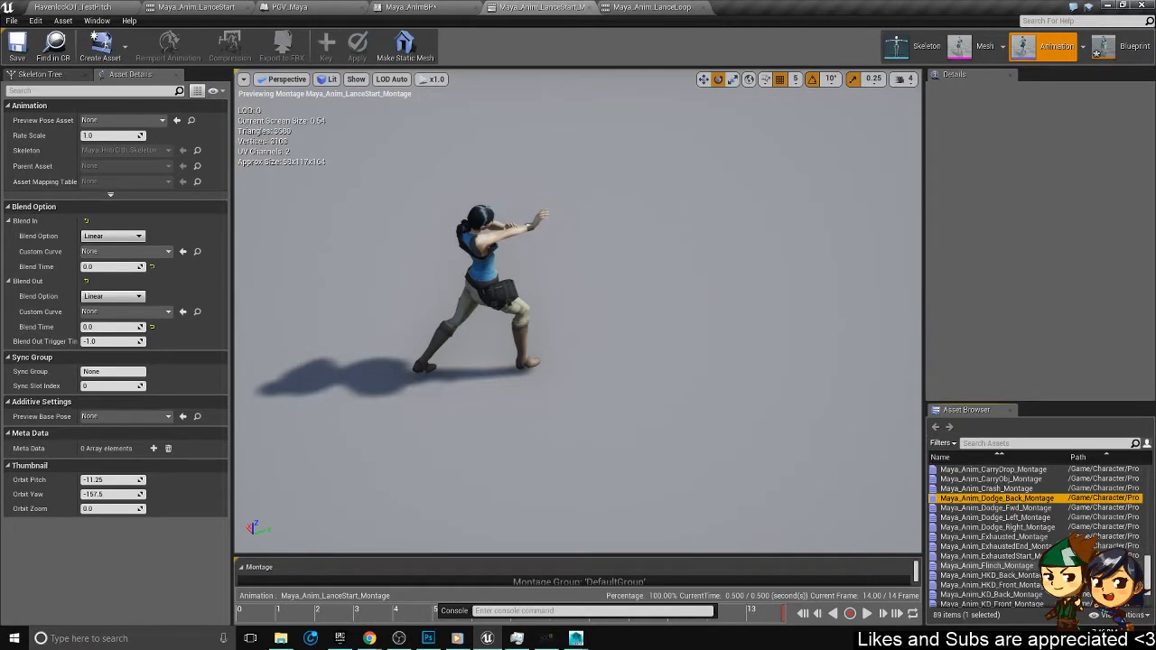
scroll(1037, 547, down, 5)
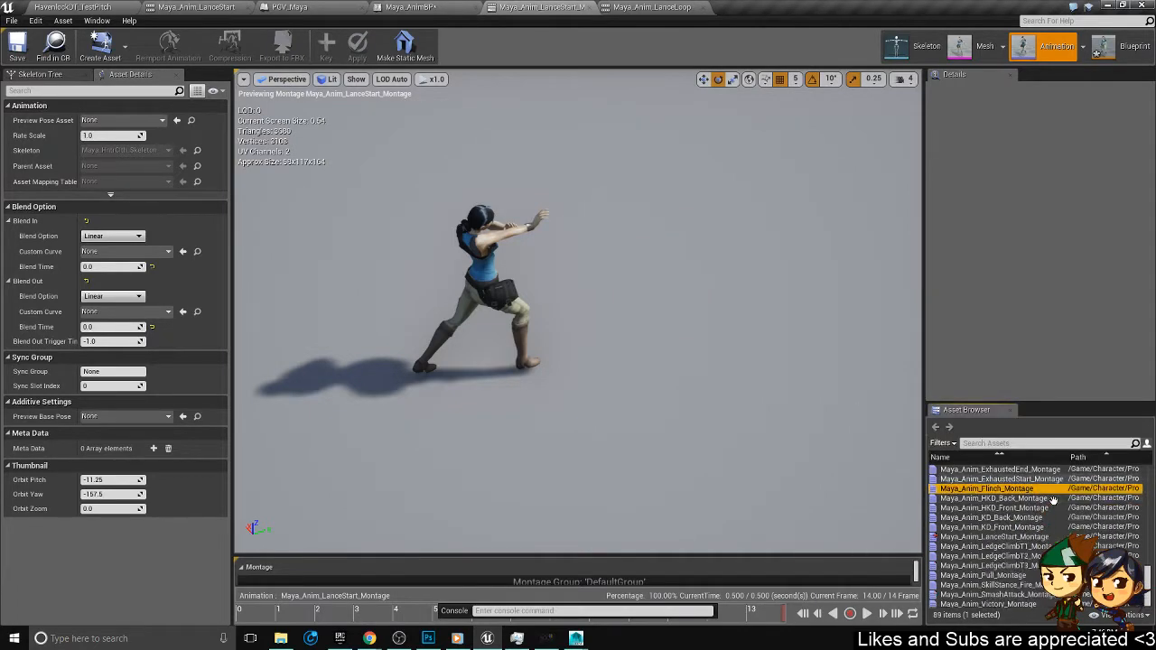
click(994, 585)
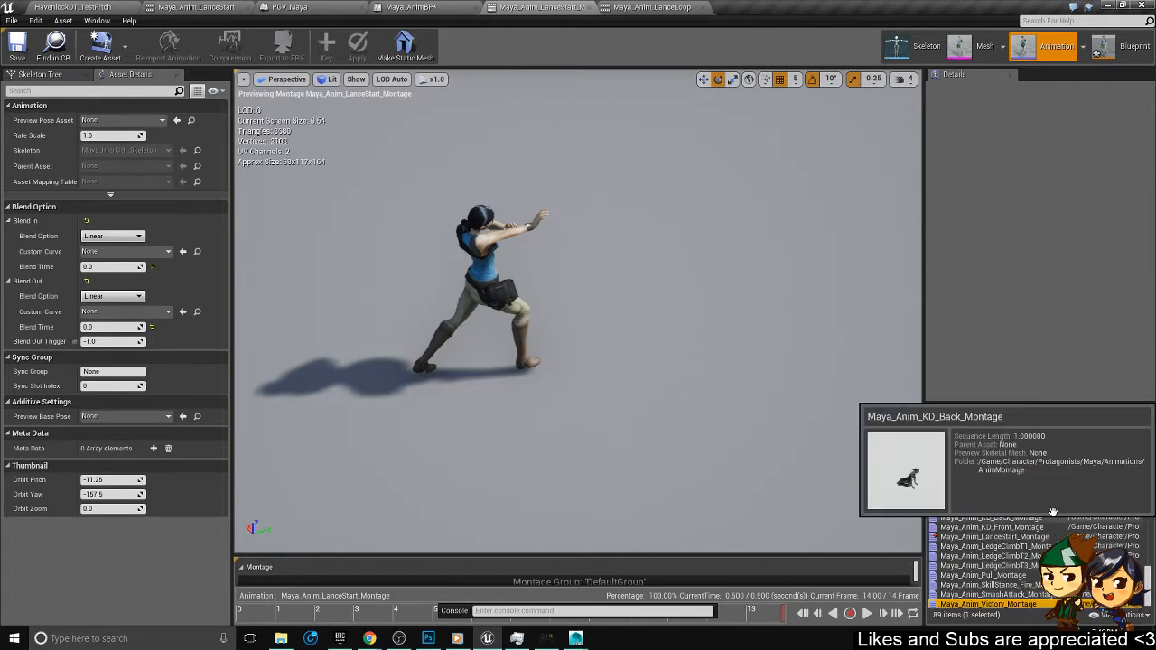
scroll(1048, 524, up, 3)
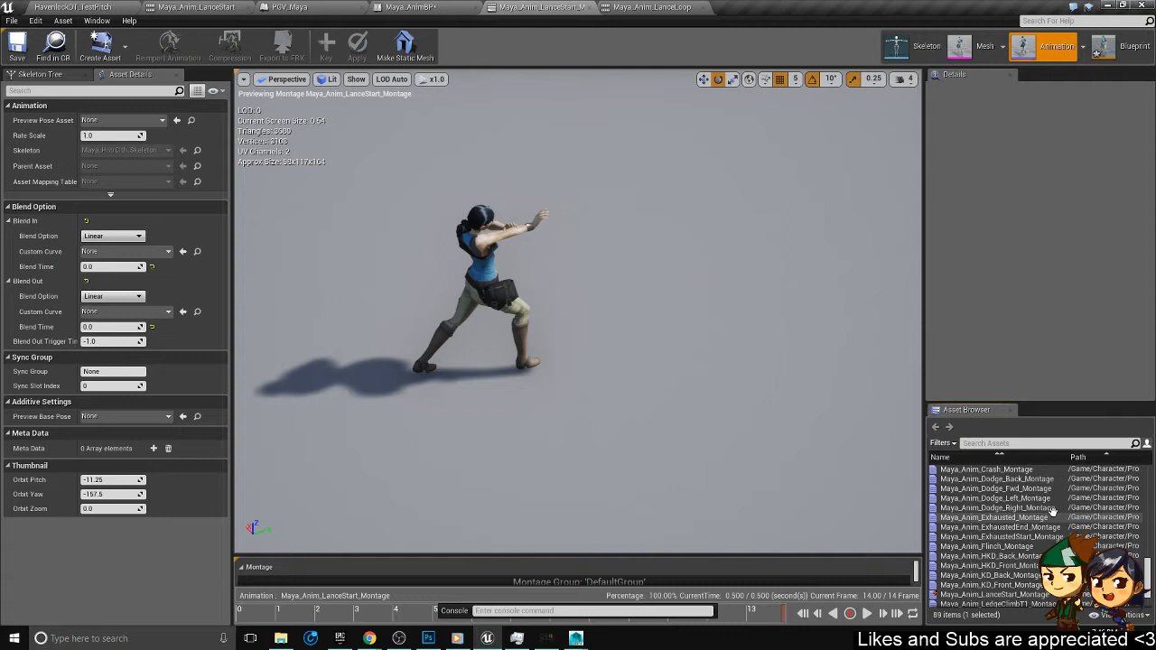
scroll(1052, 512, up, 4)
scroll(1053, 511, down, 2)
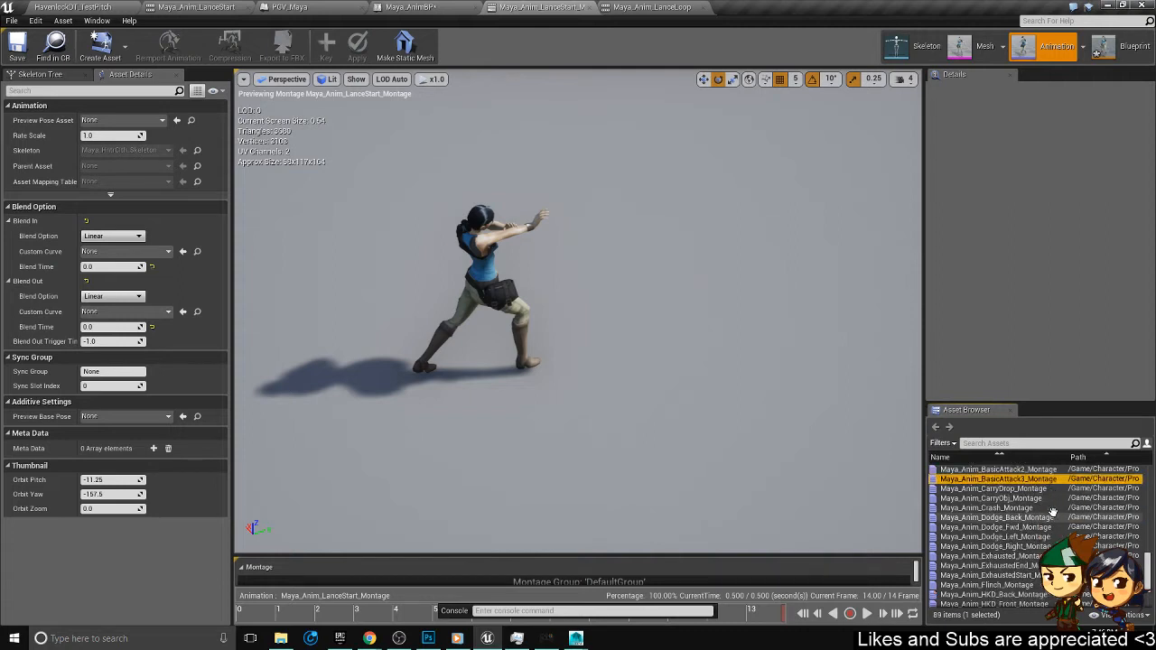
scroll(1052, 511, down, 2)
scroll(1052, 511, down, 1)
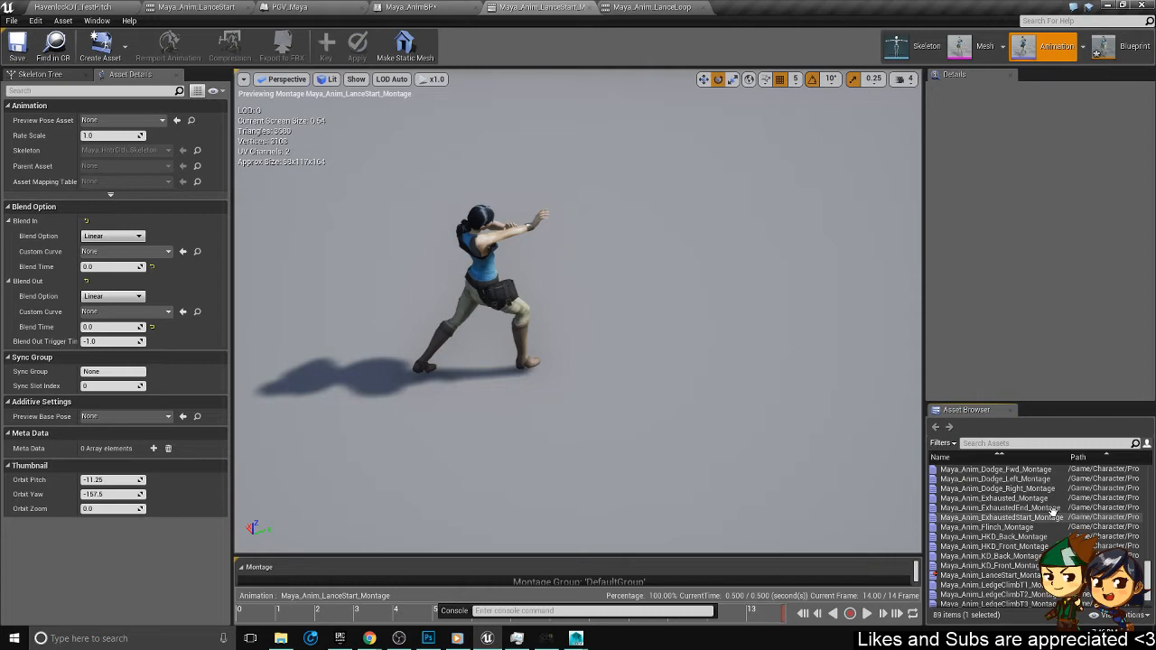
- Expose the montage track and slot of Maya_Anim_LanceStart_Montage, and view the Maya_Anim_LanceLoop pose from the side
click(1022, 574)
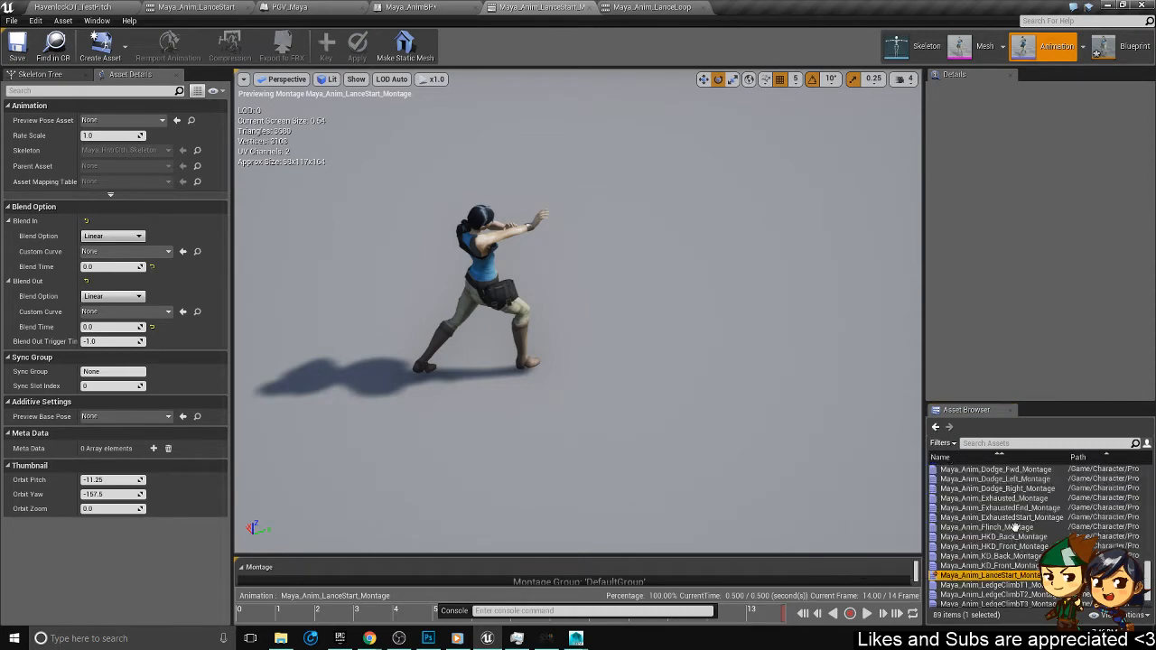
drag(816, 554, 840, 392)
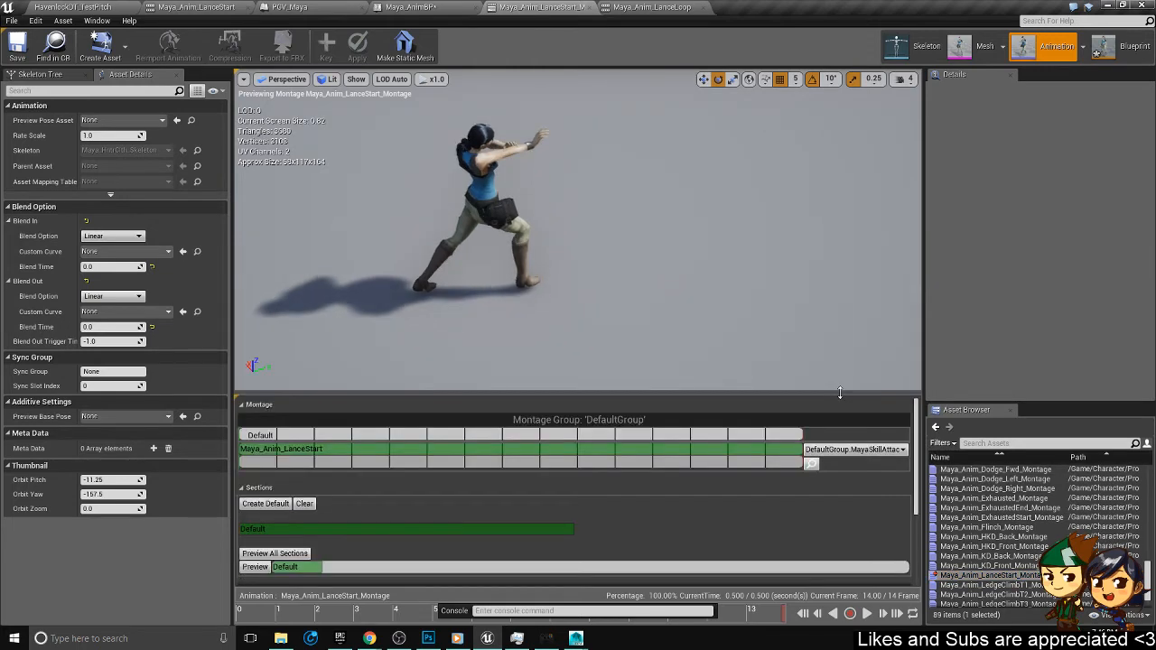
click(651, 7)
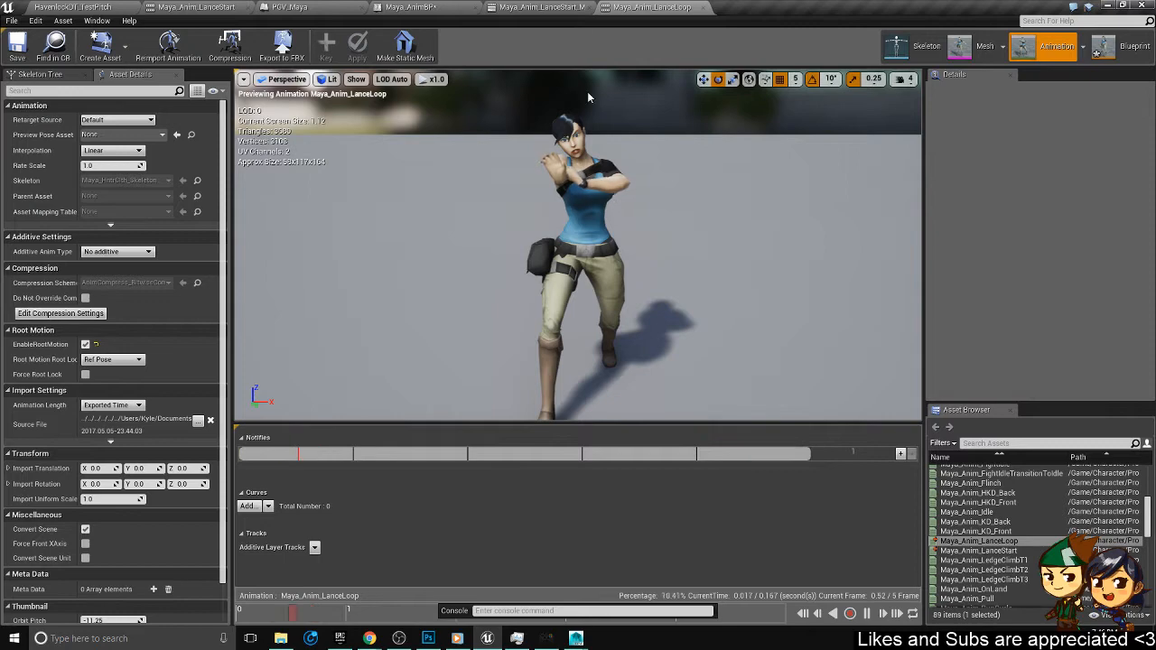
alt+drag(487, 112, 680, 142)
click(73, 7)
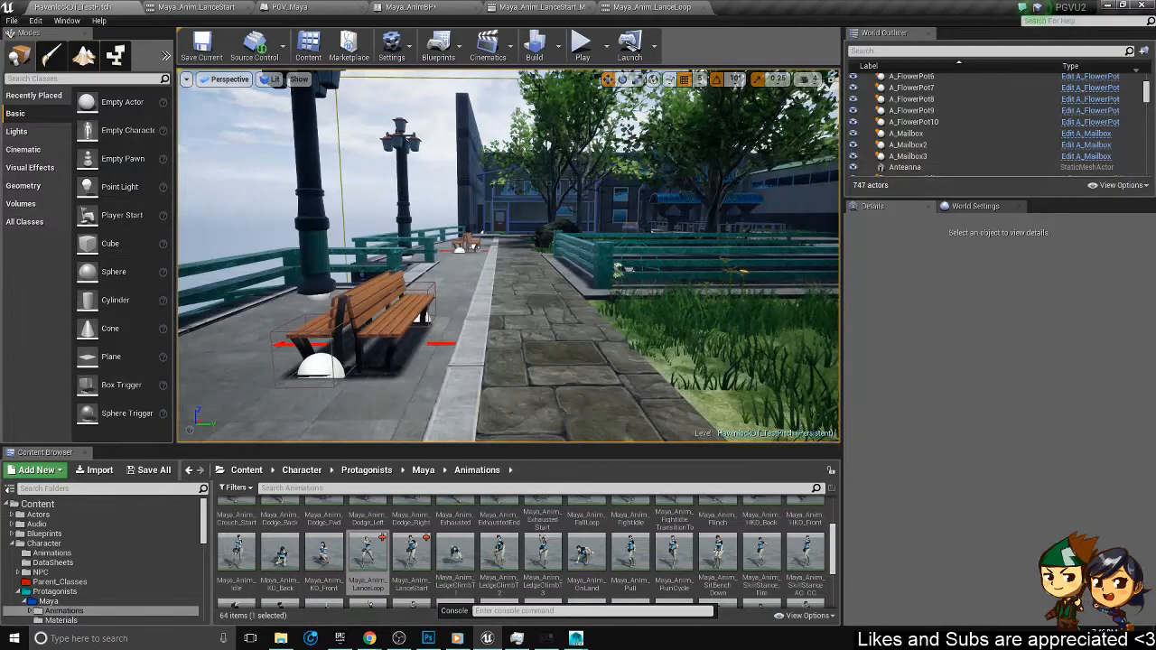
click(583, 43)
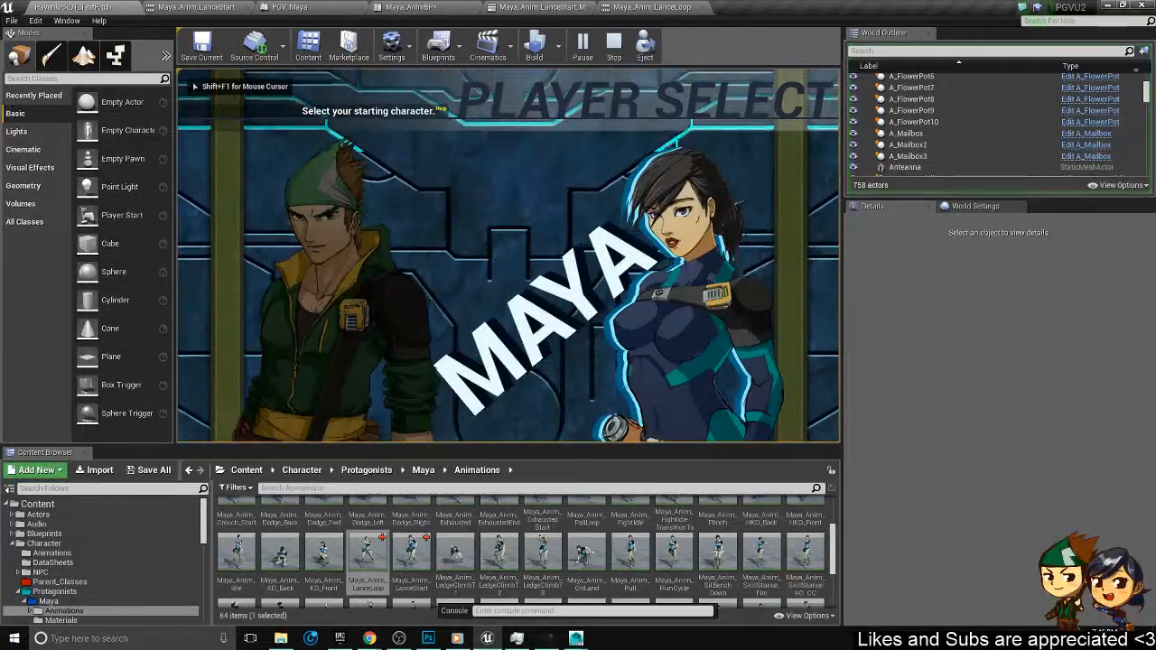
key(Escape)
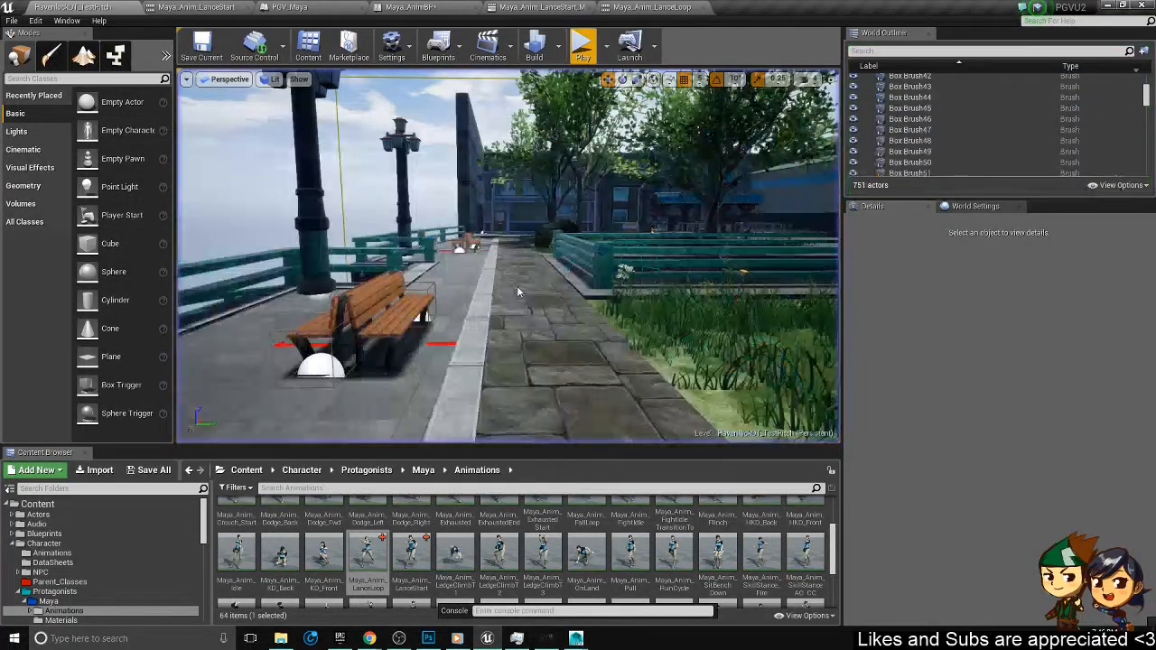
- Examine the Spine Adjust for Skill Stance - aim group in the Maya_AnimBP event graph
click(408, 7)
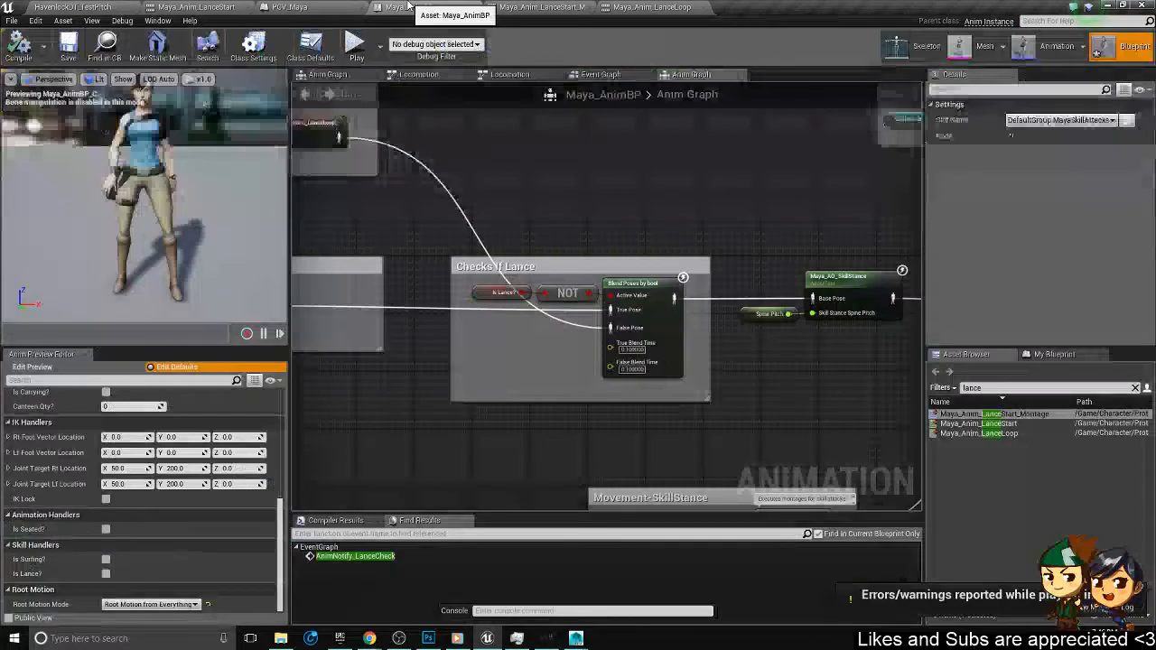
click(600, 74)
scroll(569, 303, down, 4)
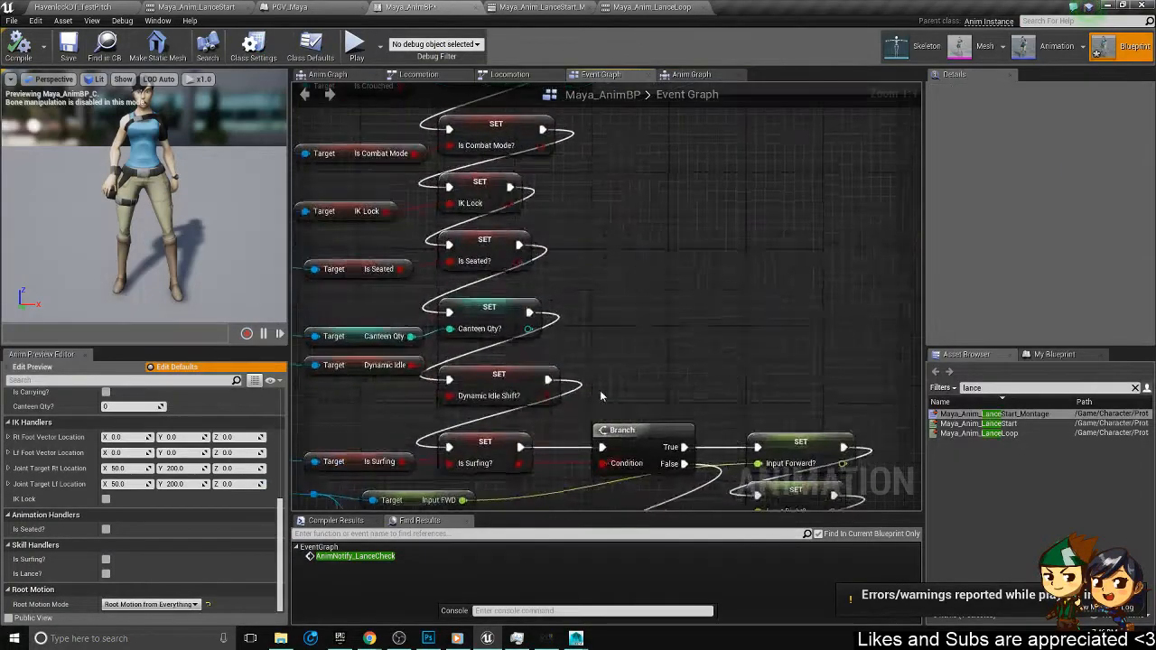
scroll(665, 280, up, 6)
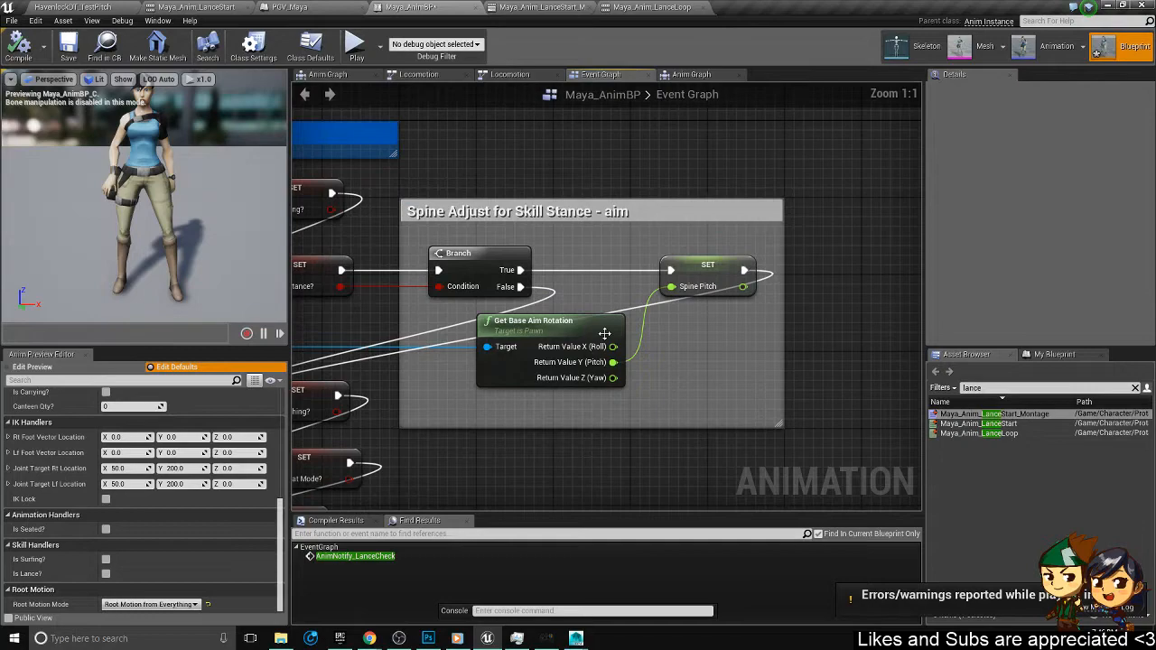
click(480, 211)
right_drag(597, 222, 774, 176)
right_drag(633, 239, 471, 283)
right_drag(689, 249, 618, 221)
right_drag(501, 292, 629, 266)
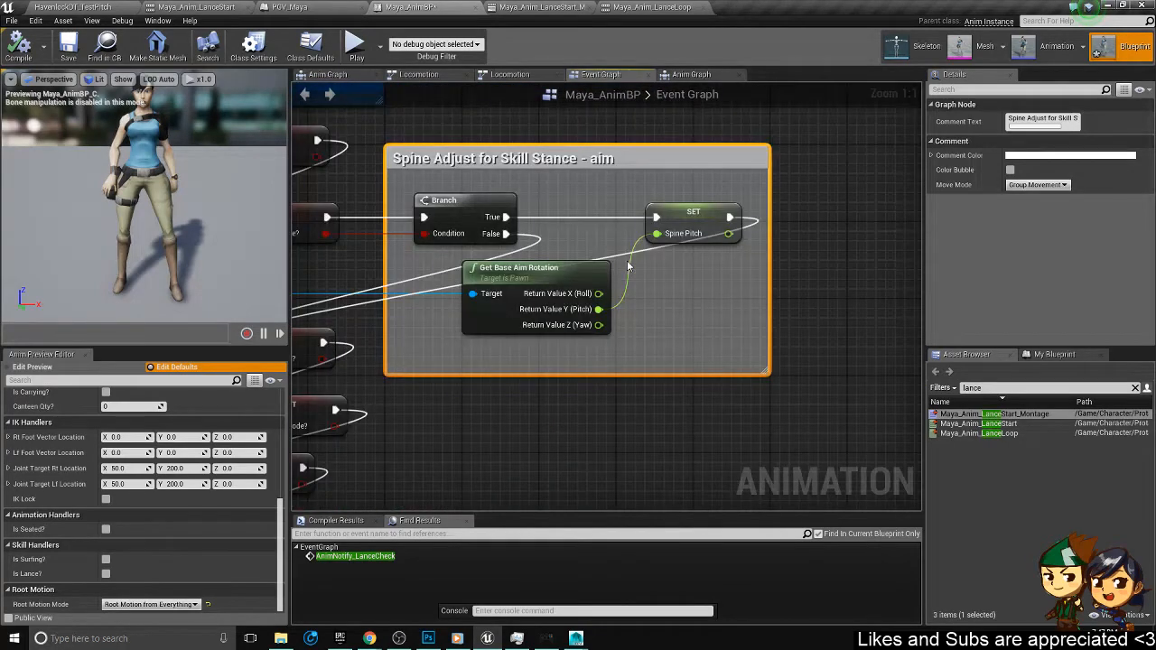
- Look over the head rotation and IK foot groups in the event graph, ending back at the spine adjustment nodes
scroll(627, 264, down, 5)
right_drag(748, 363, 573, 261)
right_drag(440, 242, 833, 279)
right_drag(383, 224, 508, 166)
scroll(507, 166, up, 5)
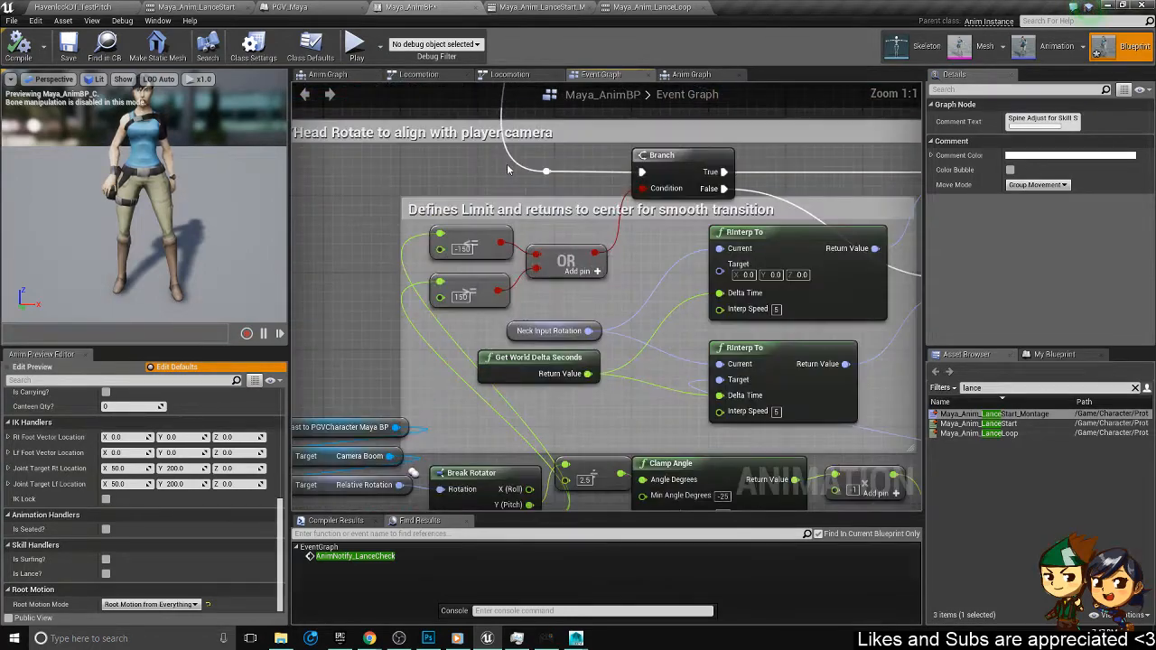
scroll(563, 182, down, 5)
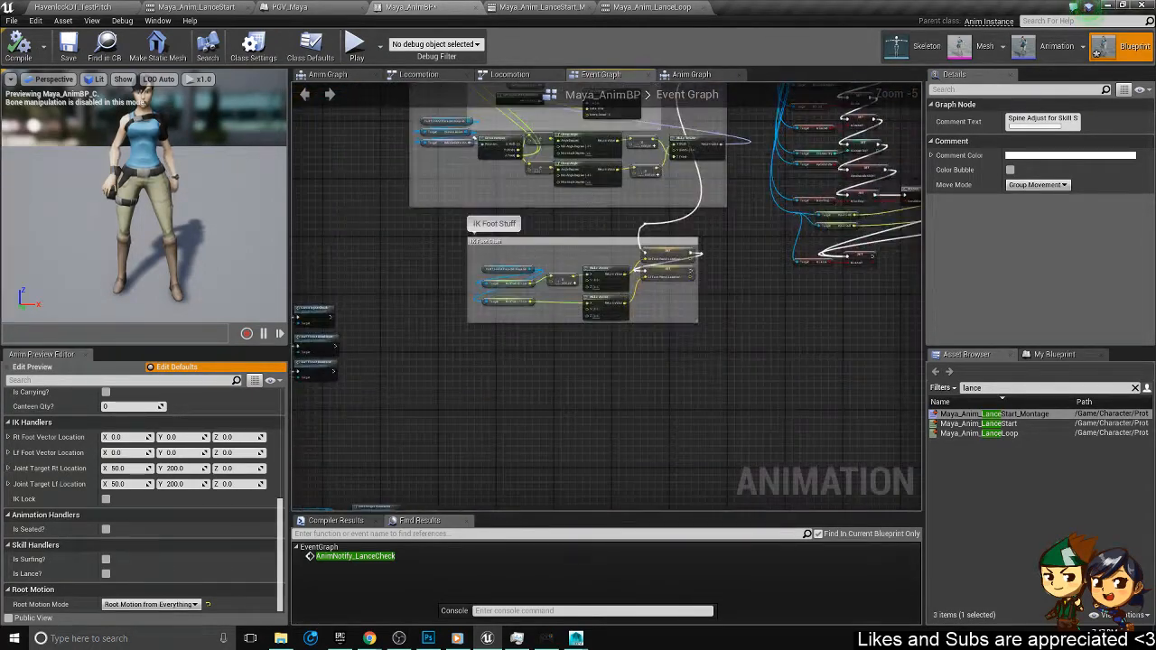
right_drag(903, 101, 601, 331)
scroll(659, 296, up, 5)
right_drag(660, 296, 577, 251)
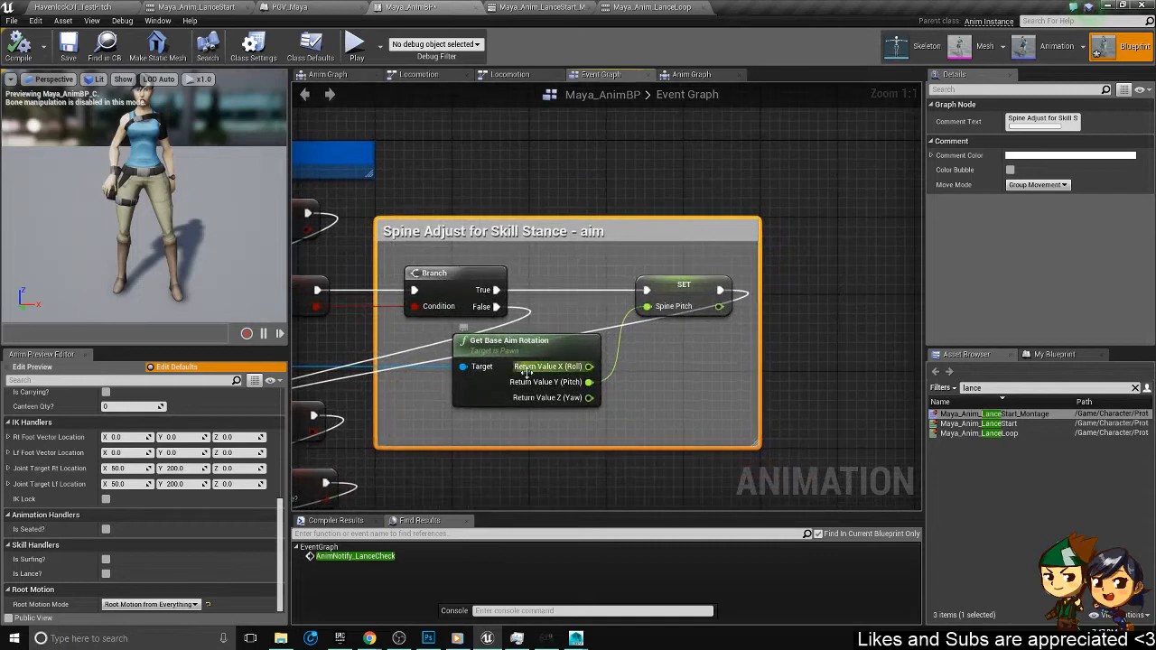
- Find the references to the Spine Pitch variable and follow Get SpinePitch to the aim offset in the anim graph
drag(700, 368, 482, 283)
scroll(481, 283, down, 2)
right_drag(621, 285, 567, 292)
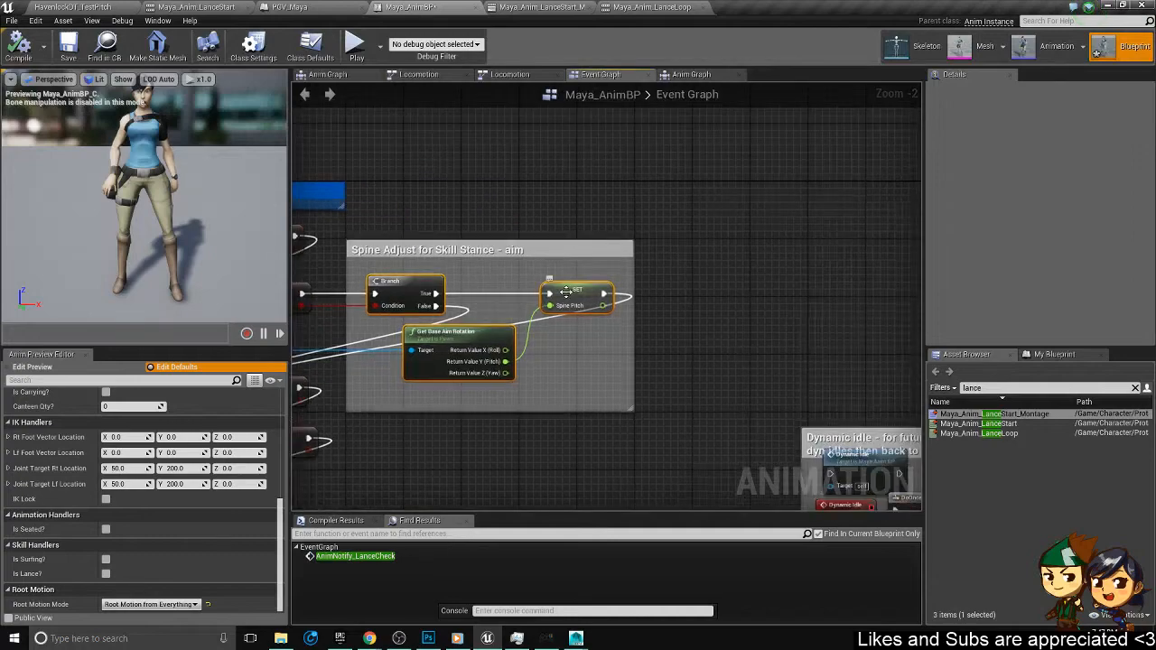
right_click(565, 292)
click(735, 385)
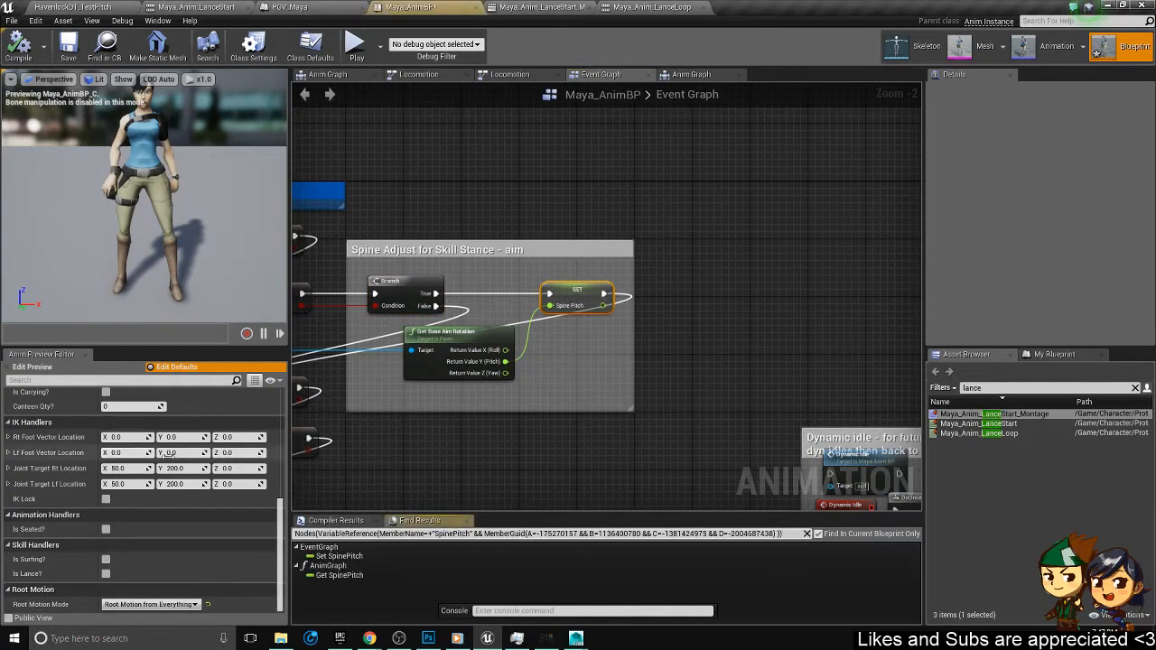
click(338, 575)
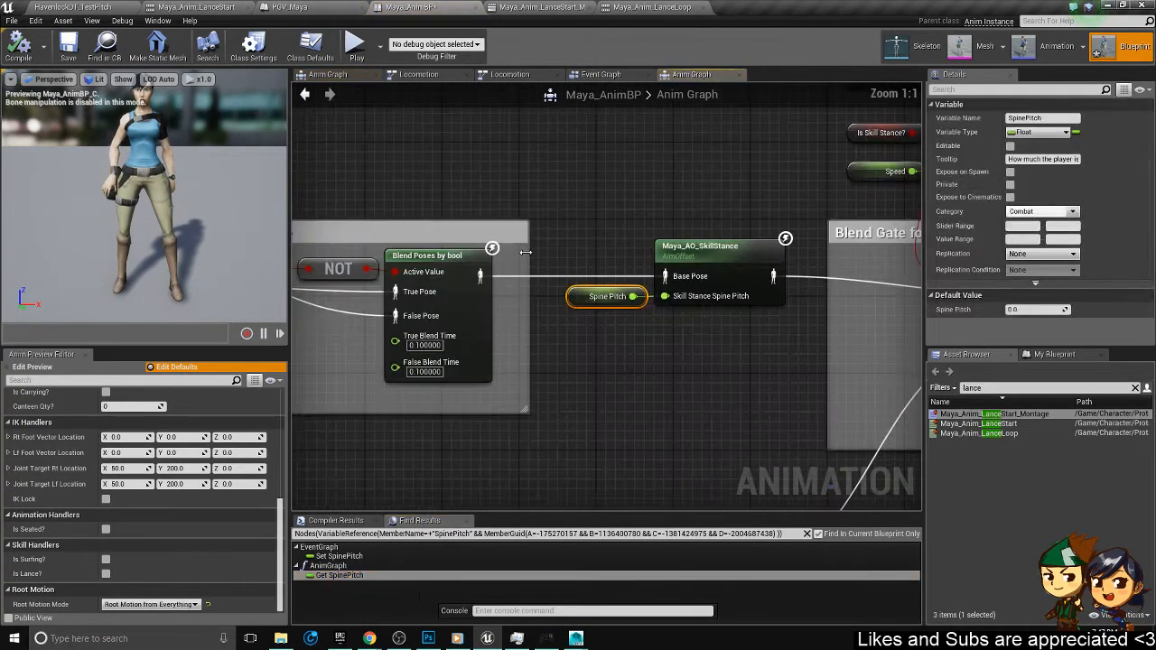
right_drag(646, 383, 686, 344)
scroll(595, 388, down, 2)
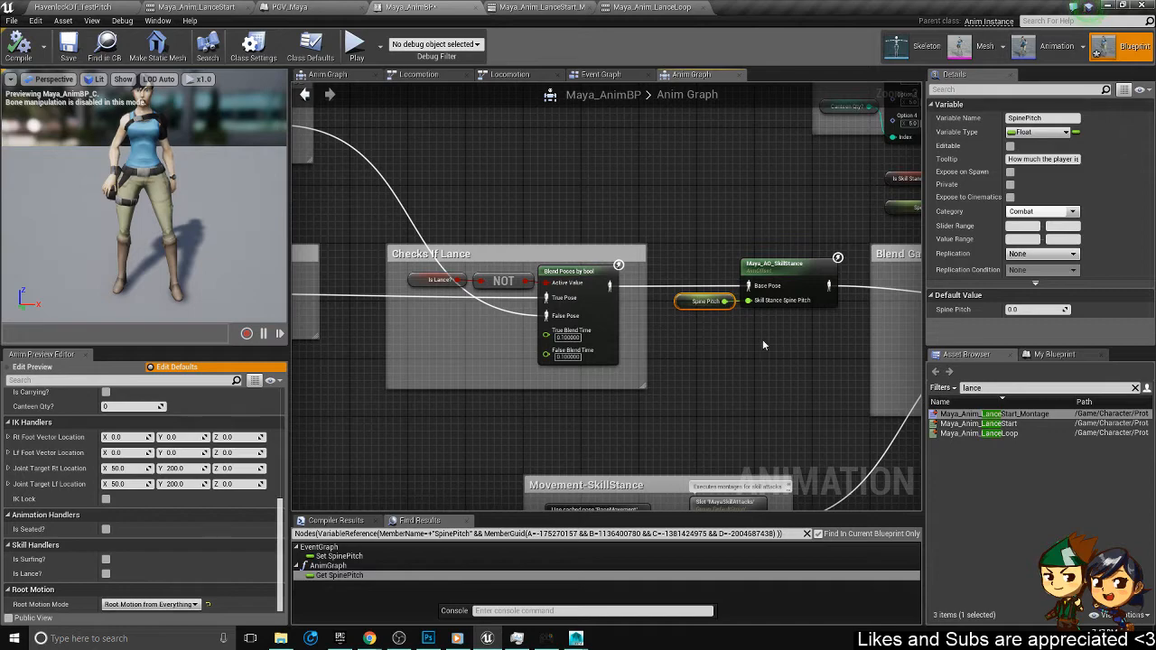
right_drag(762, 339, 481, 339)
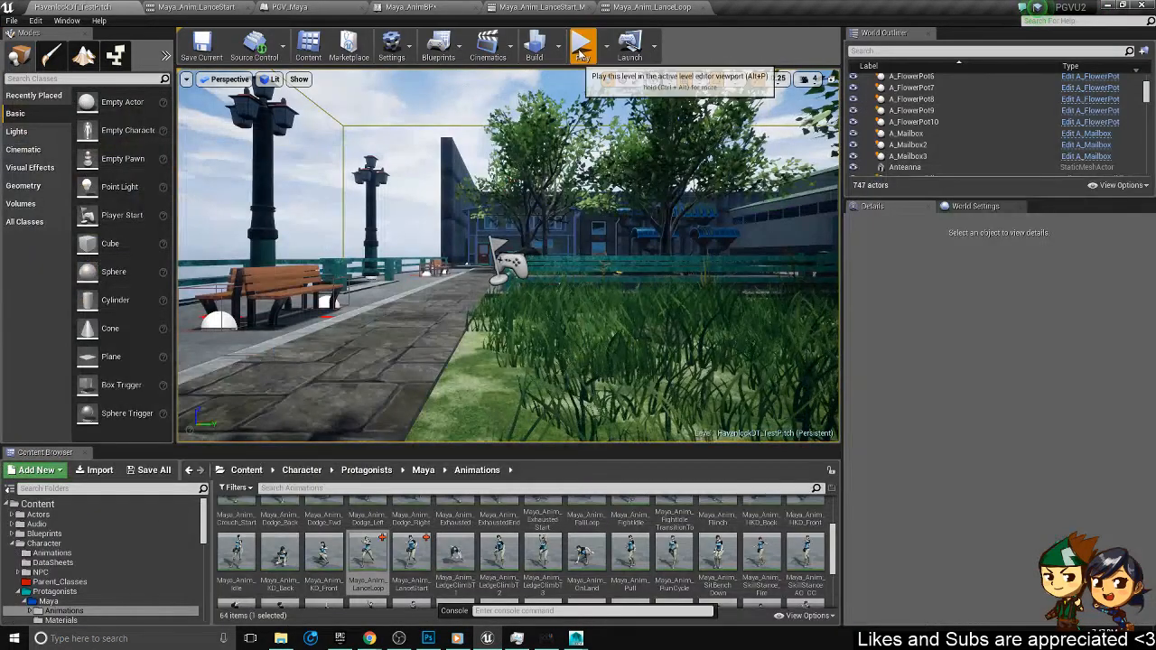
- Start a play test of the HavenlockDT_TestPitch level with Maya as the confirmed character and move her forward
click(583, 45)
key(Right)
key(Return)
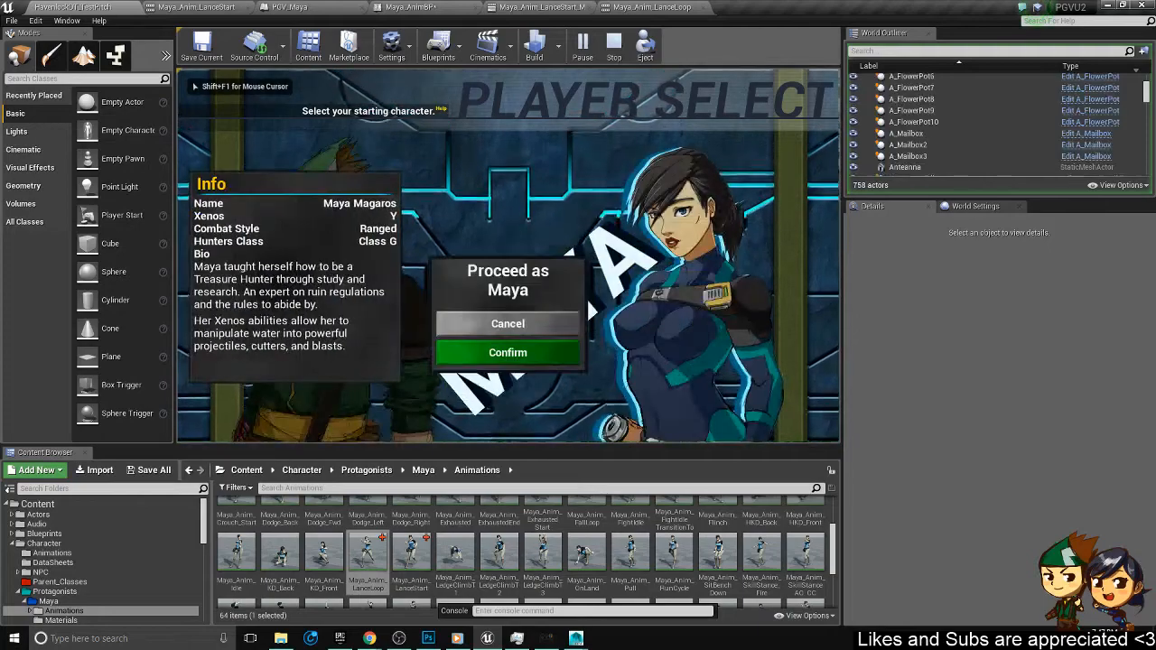
key(Return)
key(w)
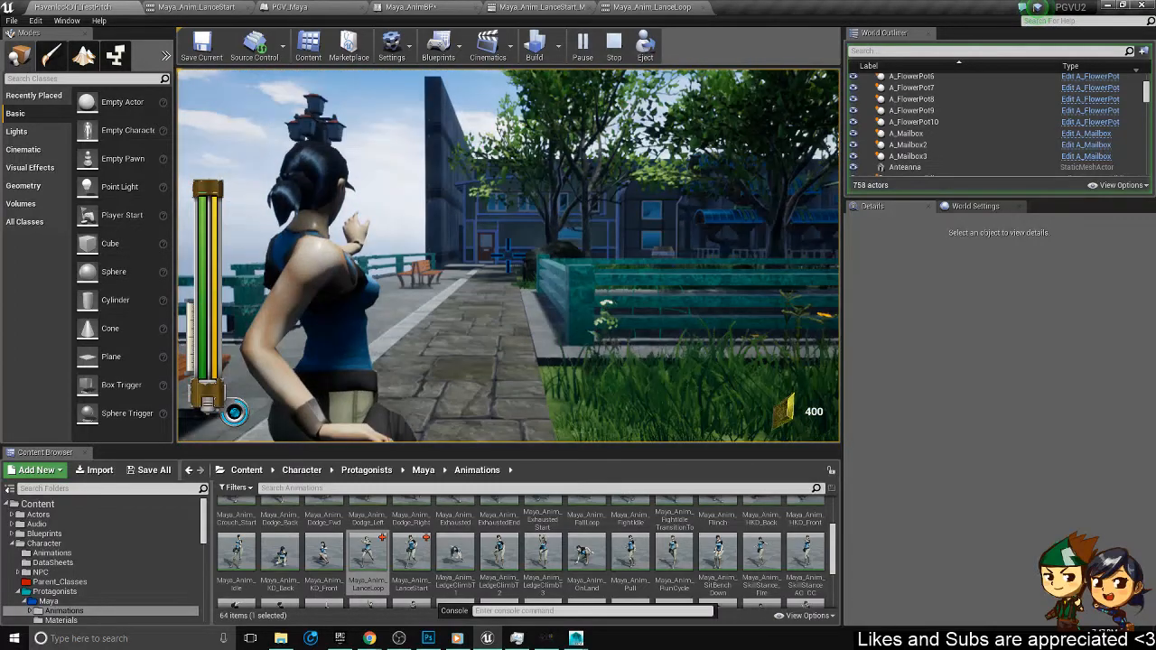
- Test Maya's lance attack while aiming up at the sky and down at the ground, then end the play test
click(507, 256)
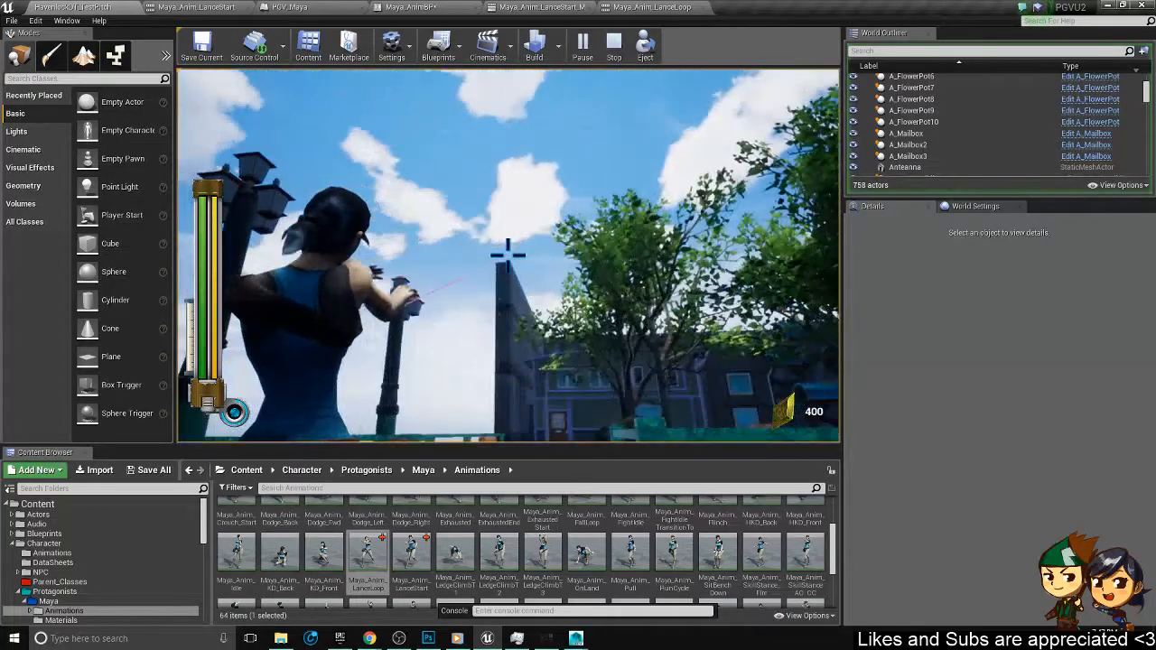
click(508, 256)
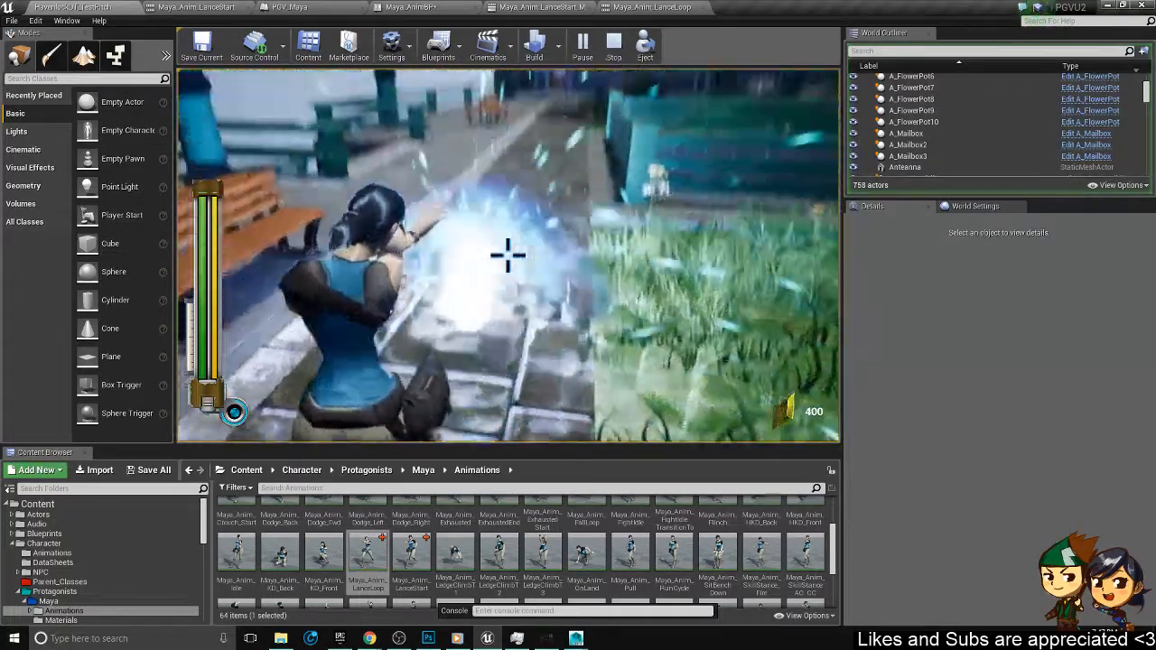
click(507, 256)
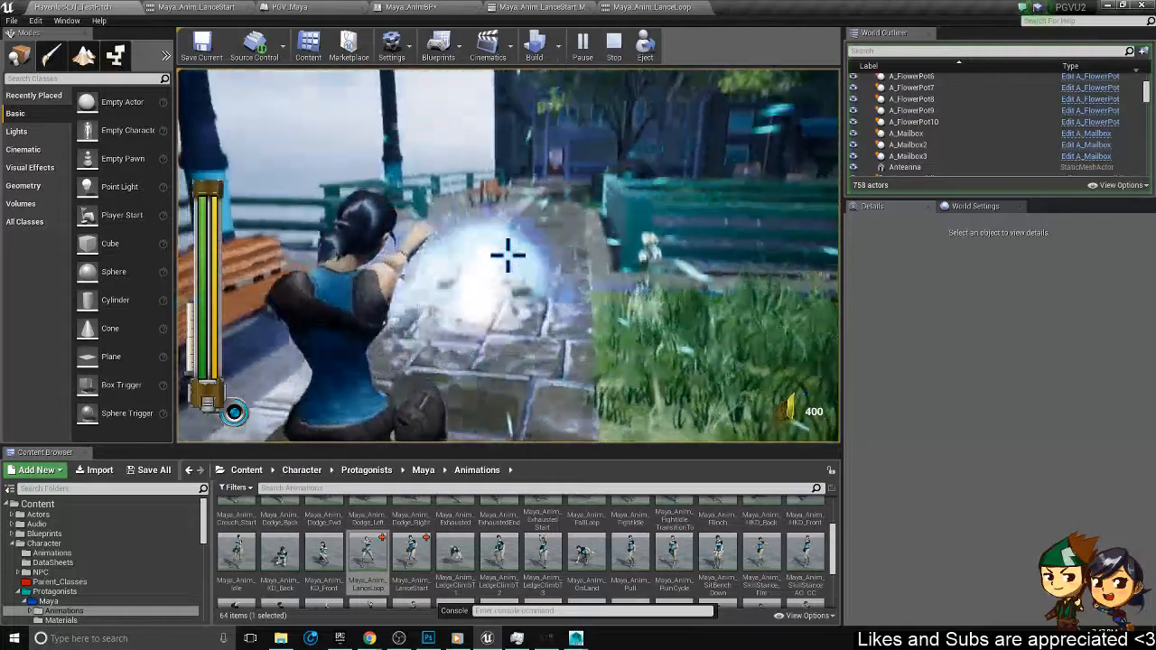
click(507, 255)
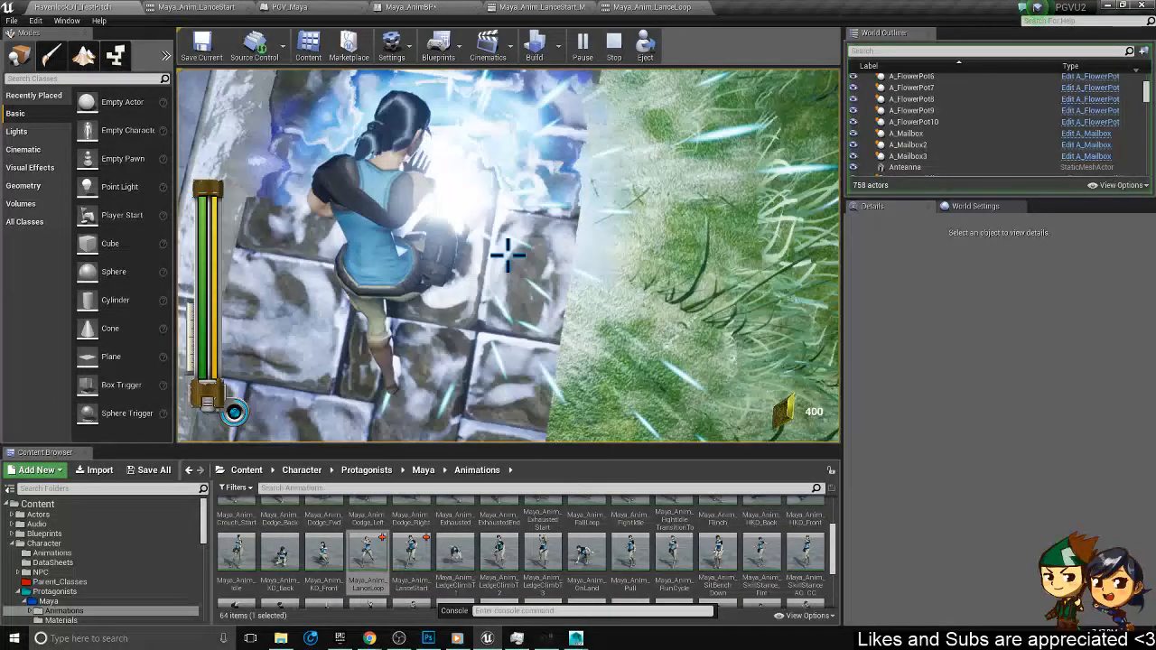
key(w)
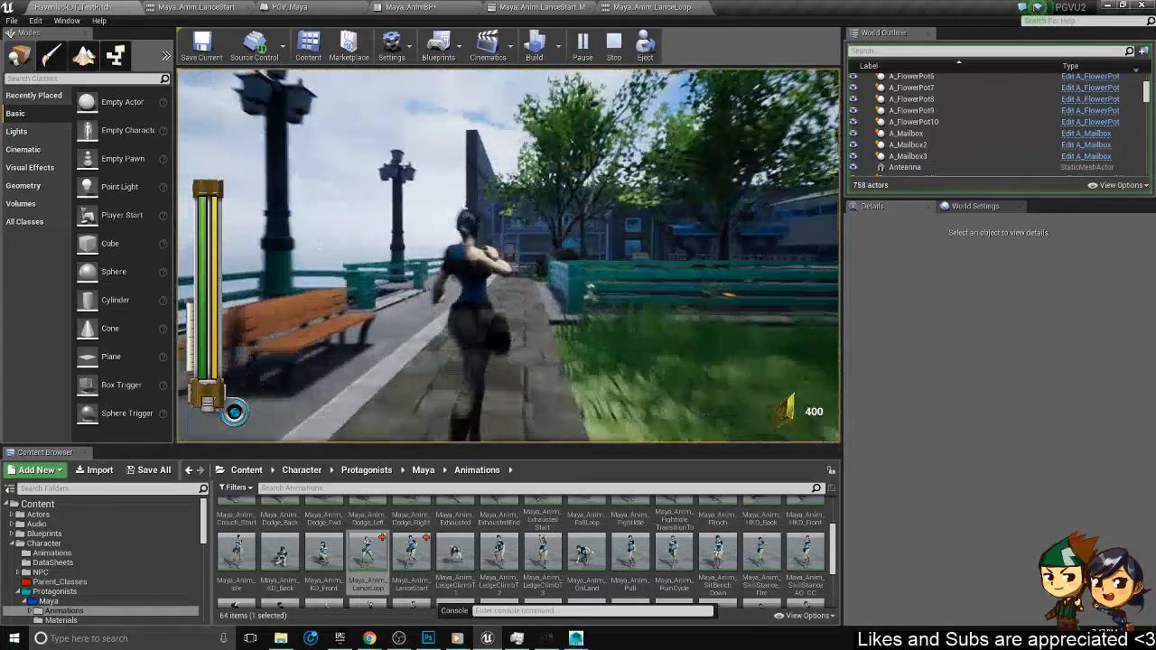
key(Escape)
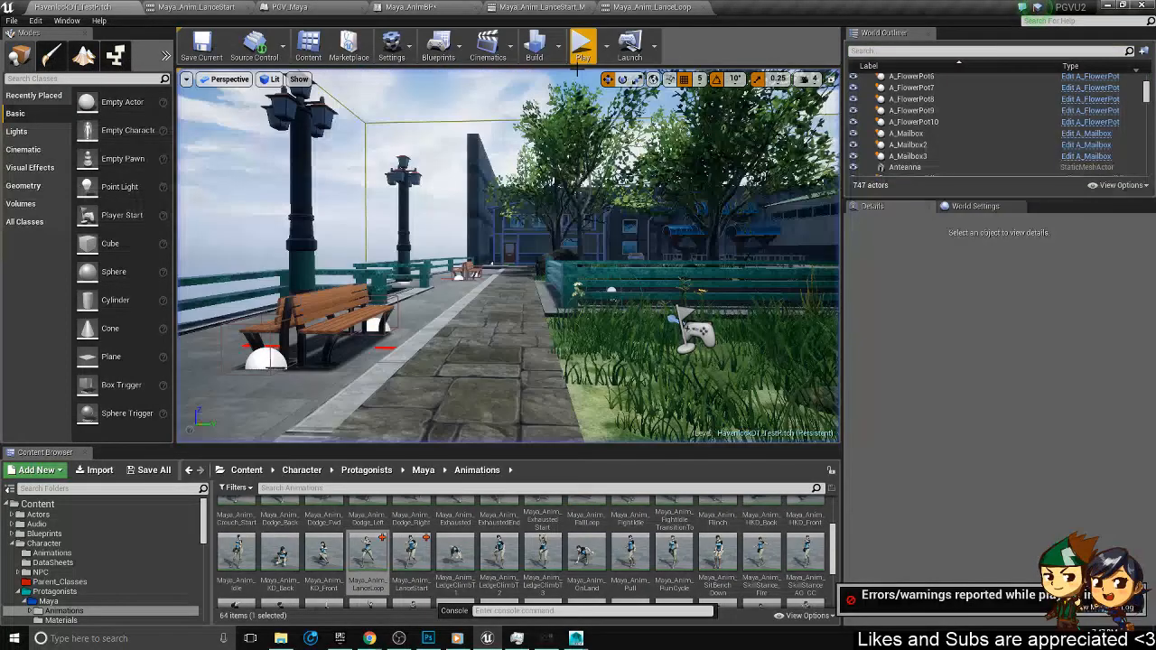
- Return to the Maya_Anim_LanceLoop animation preview by way of the LanceStart montage
click(539, 7)
click(650, 7)
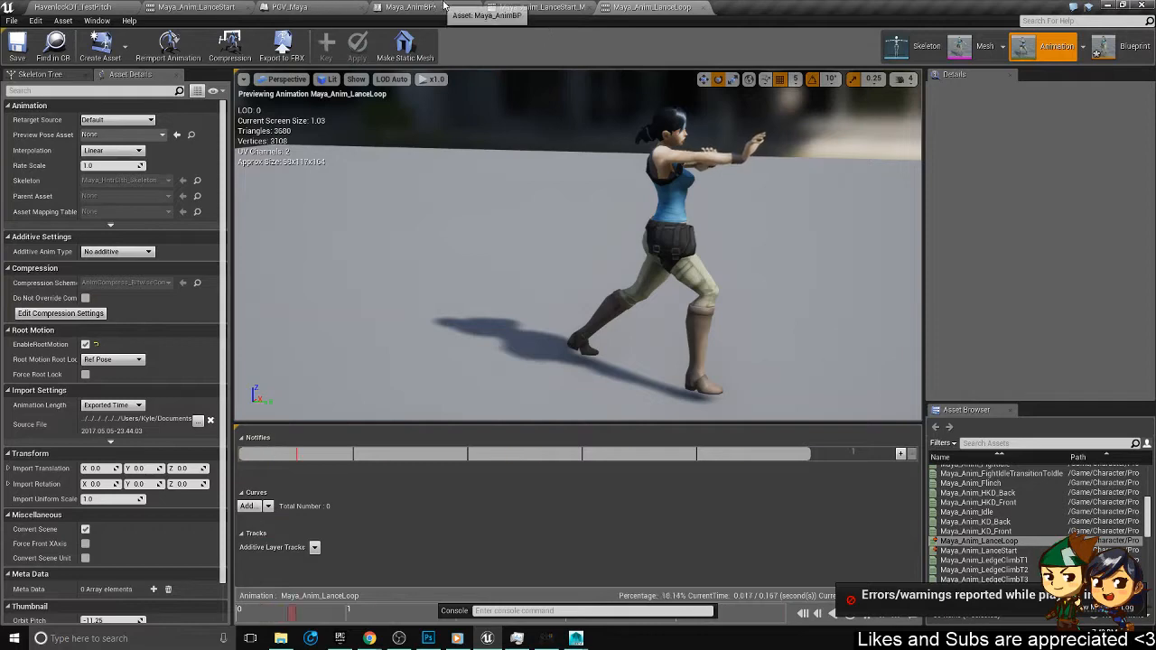
- Return to the Maya_AnimBP anim graph and trace the pose flow around the skill stance blend gate, BaseMovement and neck/head bone transforms
click(539, 8)
click(1118, 45)
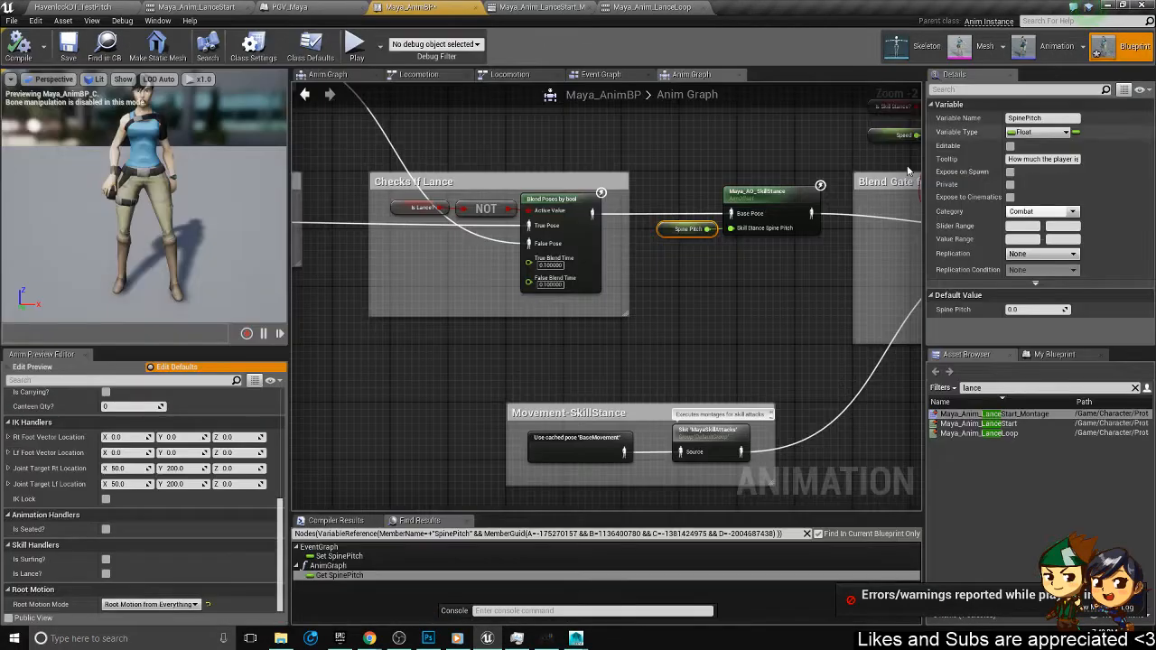
right_drag(867, 228, 374, 339)
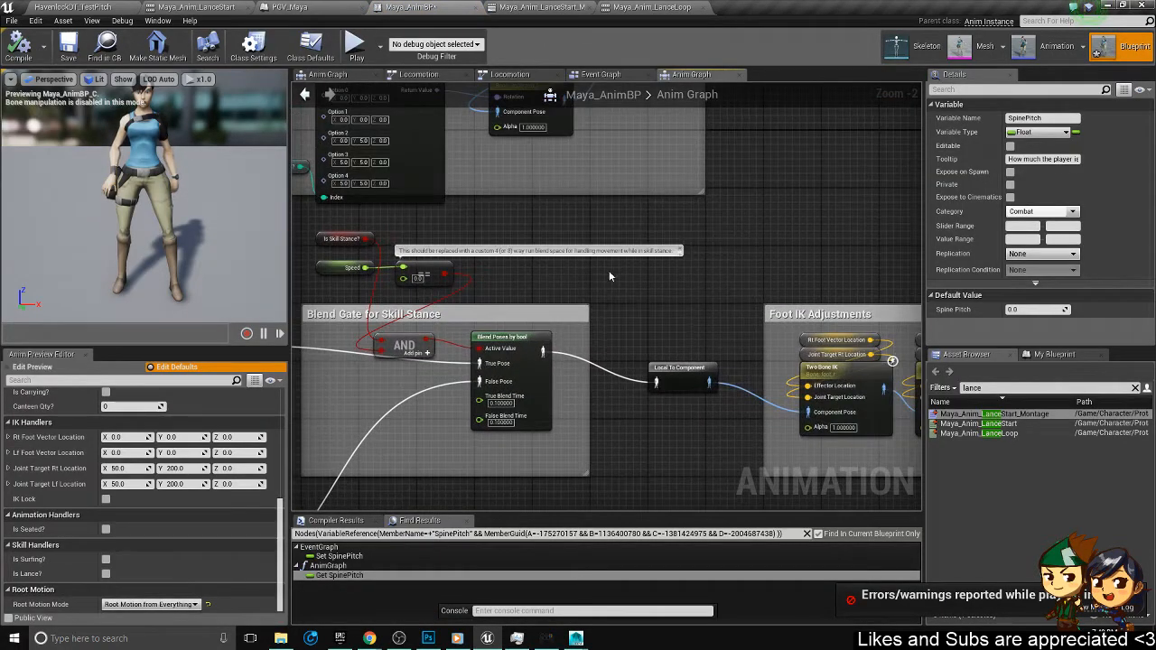
right_drag(868, 281, 349, 351)
right_drag(713, 326, 326, 374)
right_drag(384, 269, 636, 304)
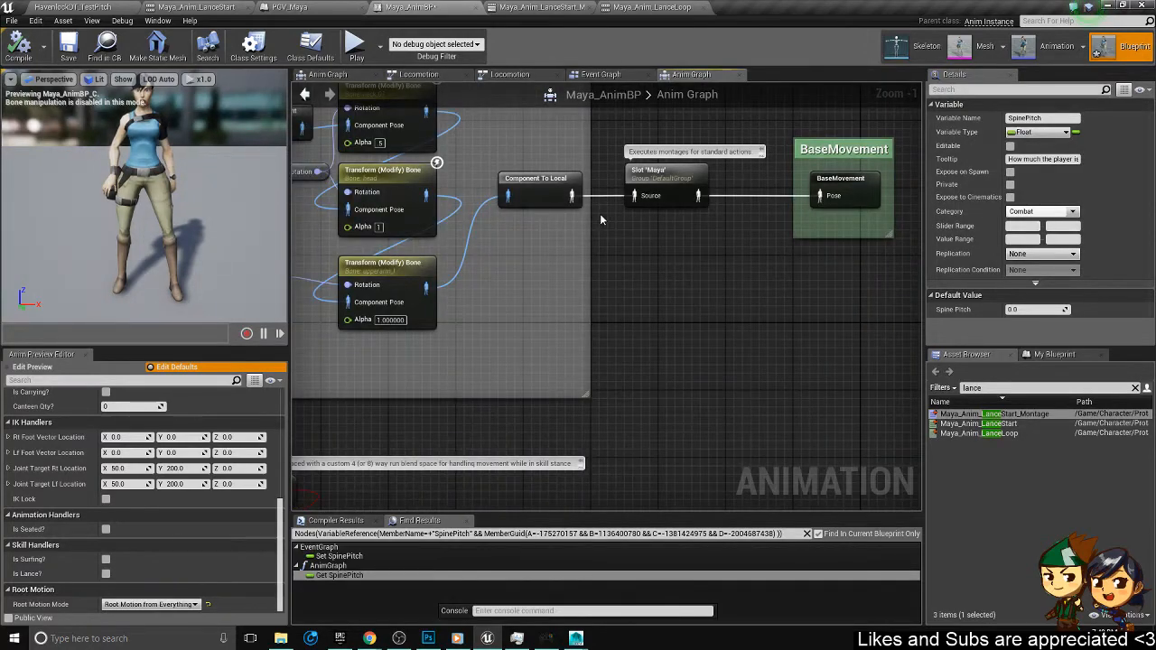
right_drag(600, 213, 855, 295)
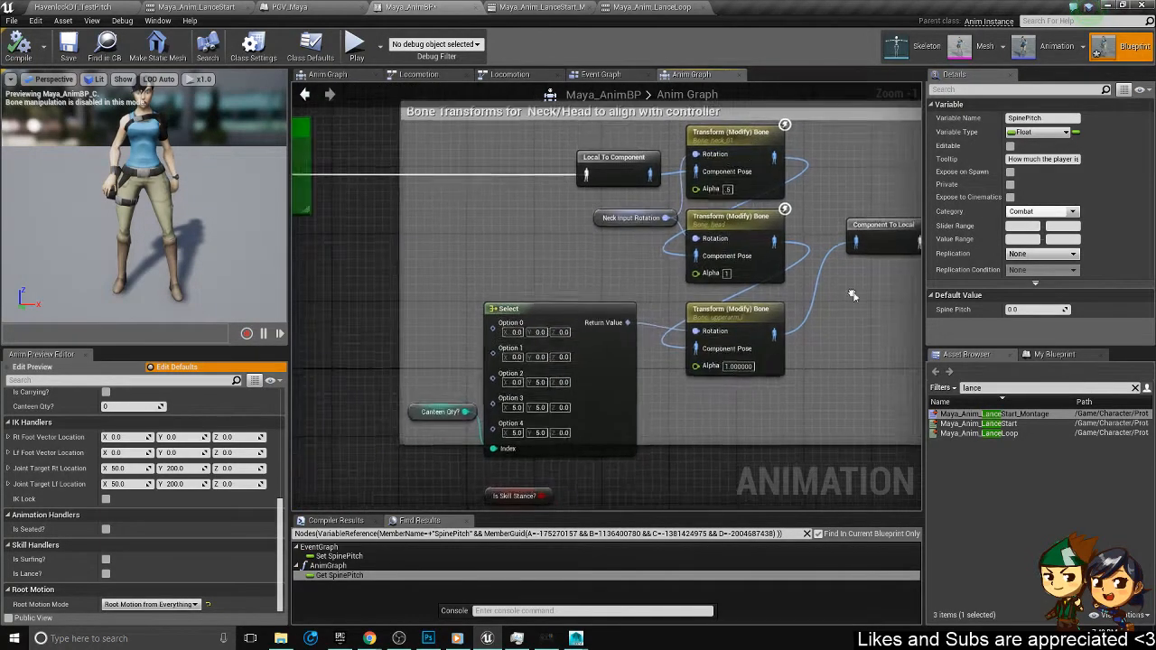
scroll(788, 298, down, 2)
right_drag(720, 358, 657, 203)
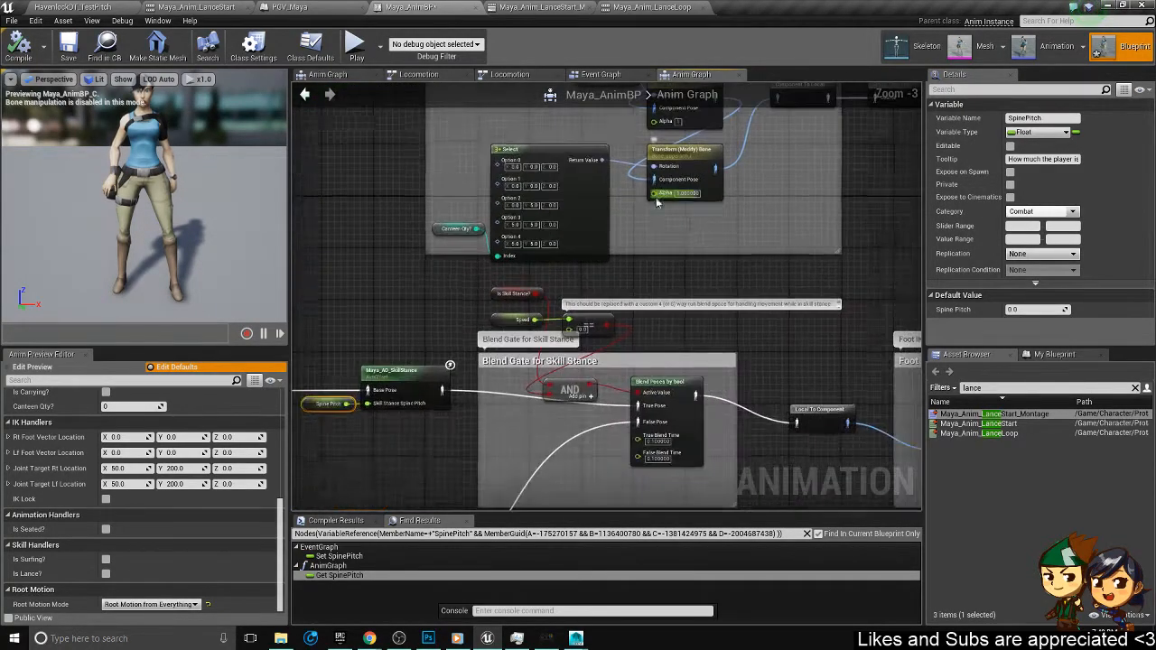
- Look through the blueprint's Combat, Animation Handlers and Movement Handlers variables and select SpinePitch to inspect its details
click(1053, 355)
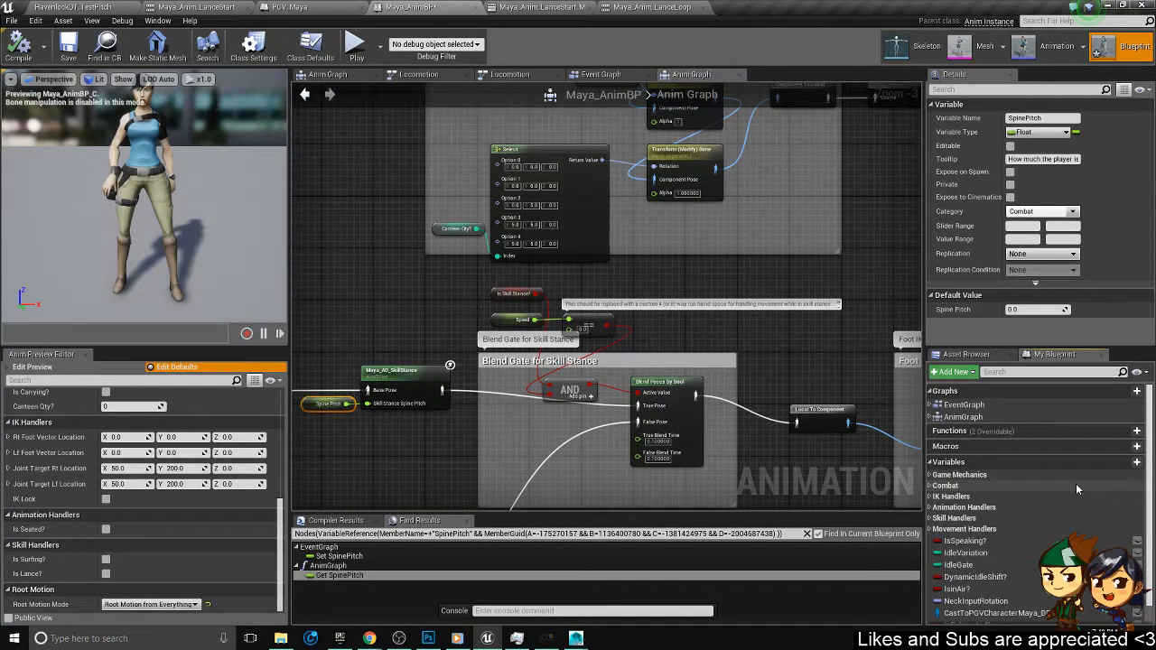
scroll(1077, 489, down, 1)
click(942, 489)
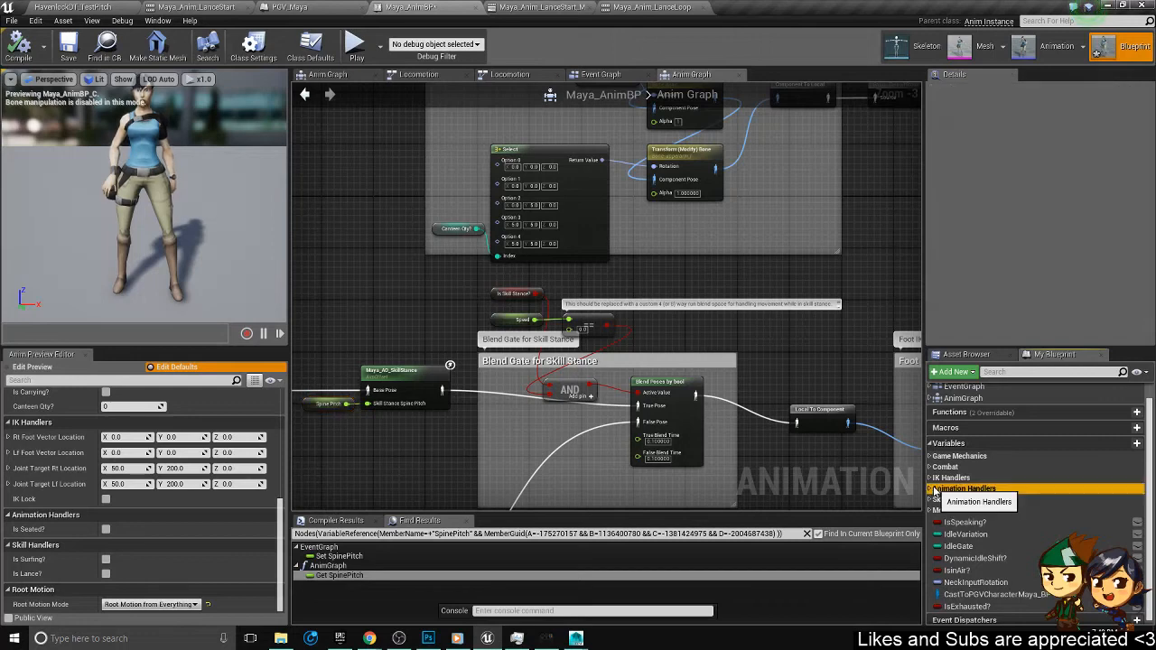
click(931, 489)
scroll(1066, 486, down, 1)
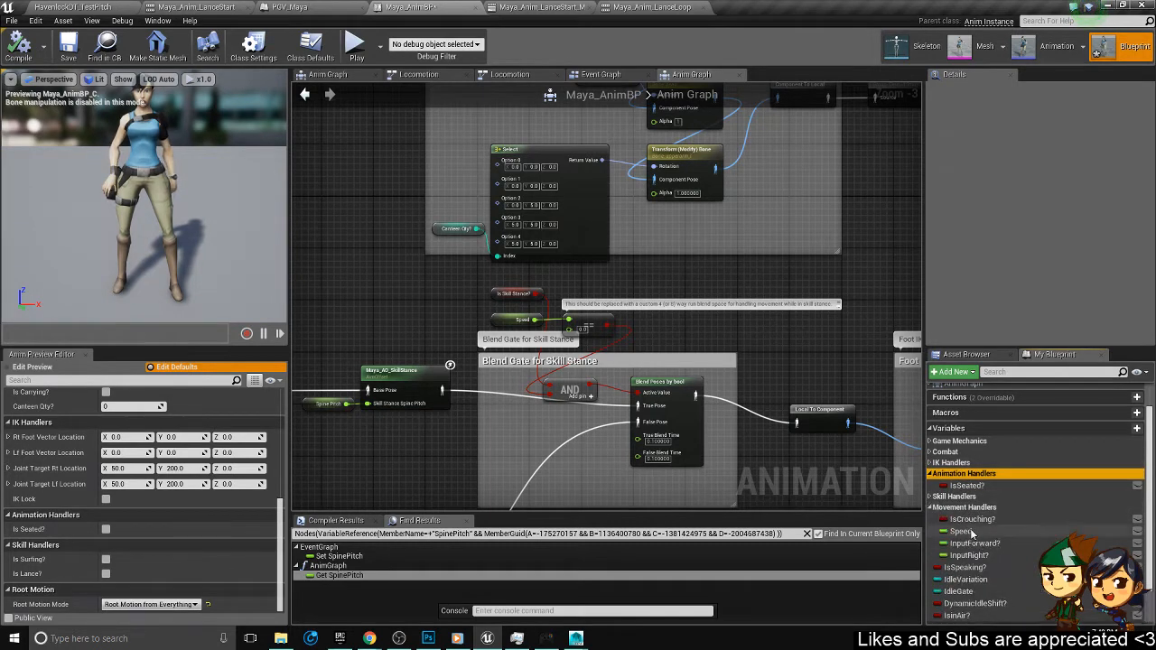
click(930, 509)
click(930, 509)
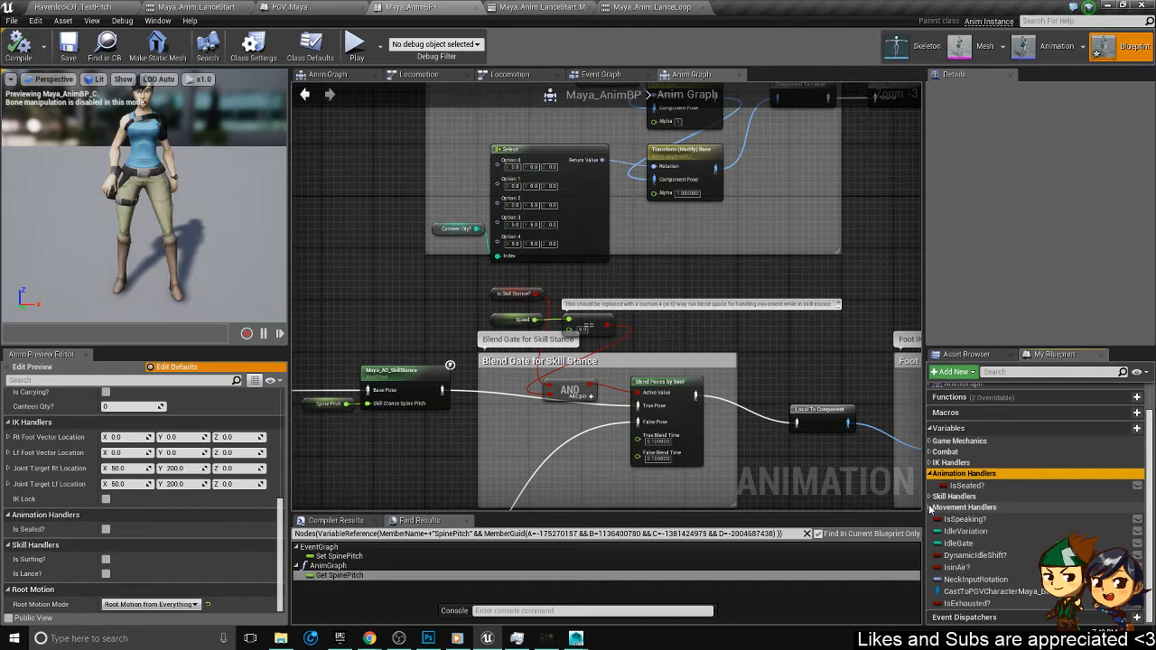
click(930, 452)
click(990, 476)
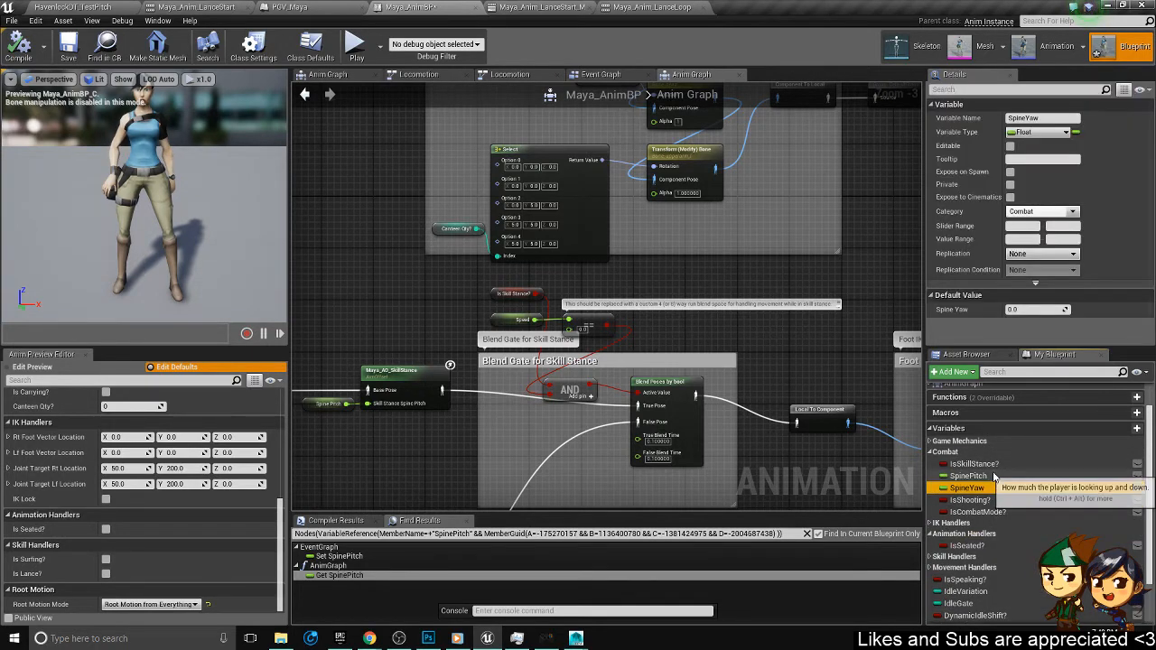
scroll(980, 485, down, 3)
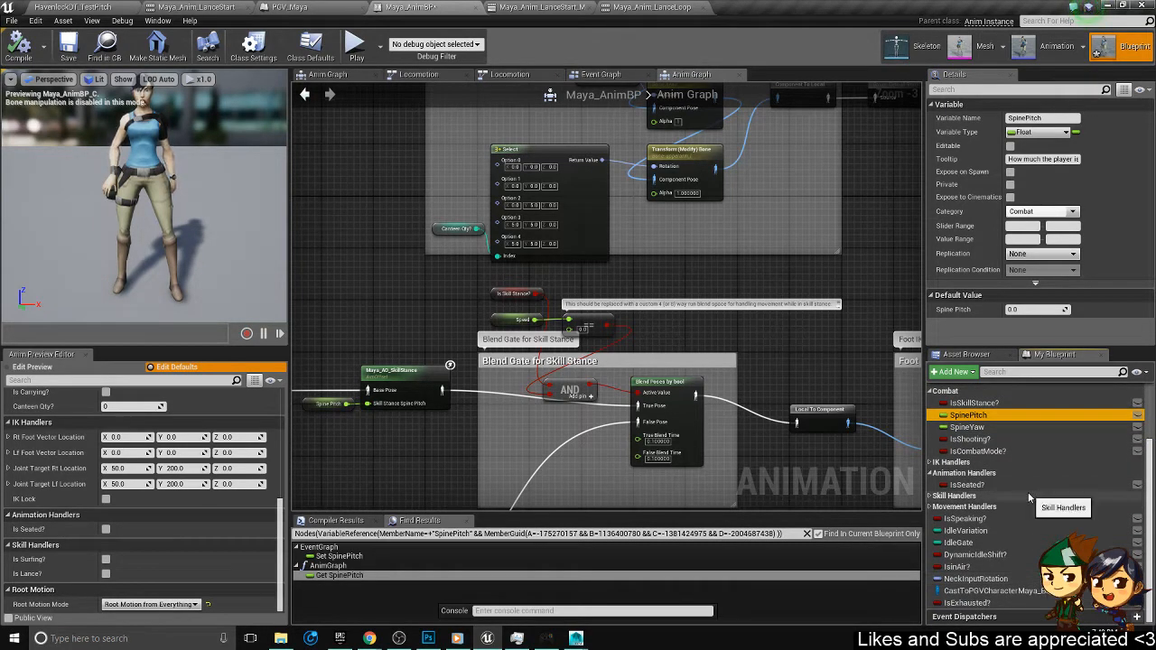
scroll(1016, 540, up, 3)
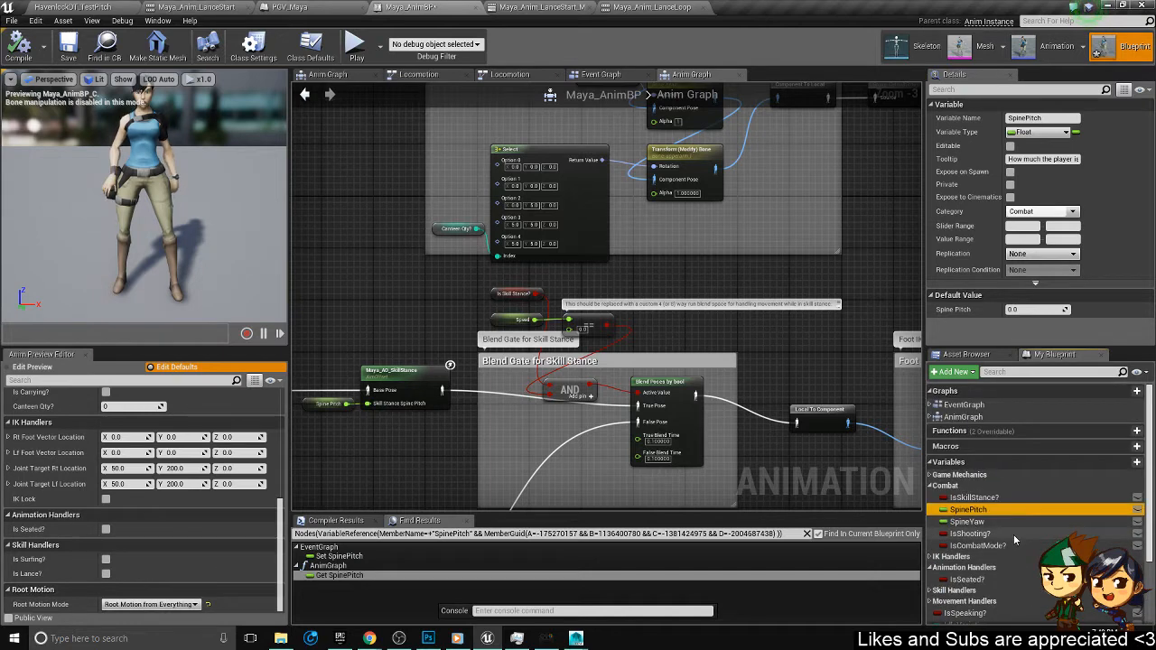
scroll(1014, 534, down, 3)
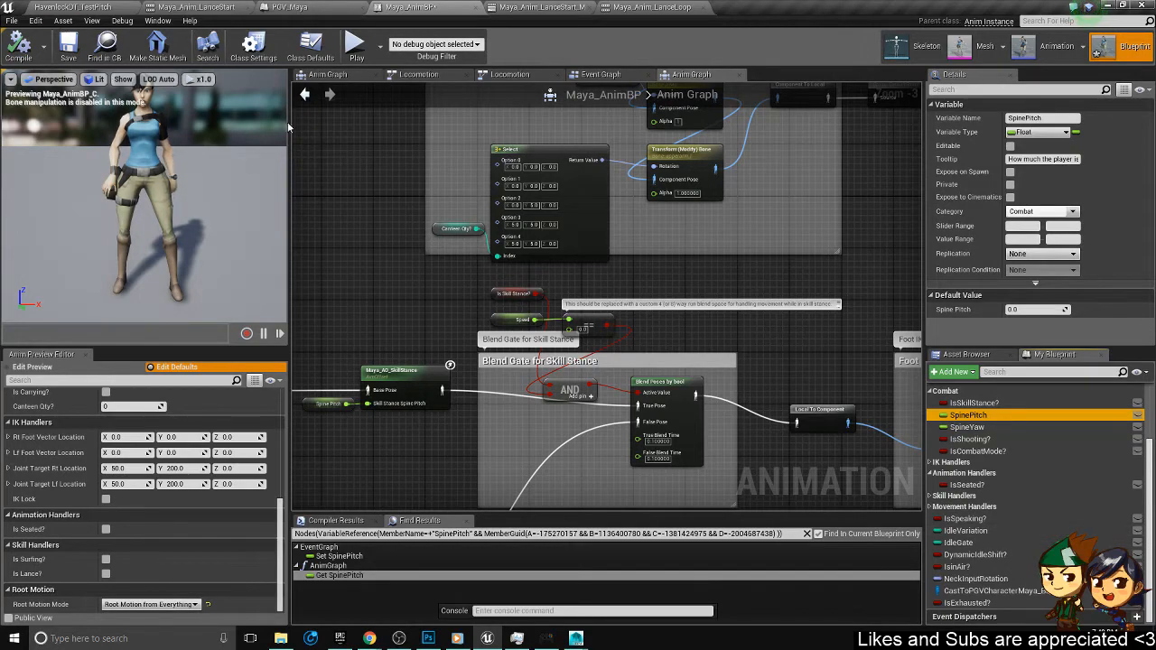
- Examine the anim graph from the neck/head bone transforms back through the lance check to the Maya_AO_SkillStance aim offset
right_drag(743, 299, 534, 433)
right_drag(568, 303, 655, 349)
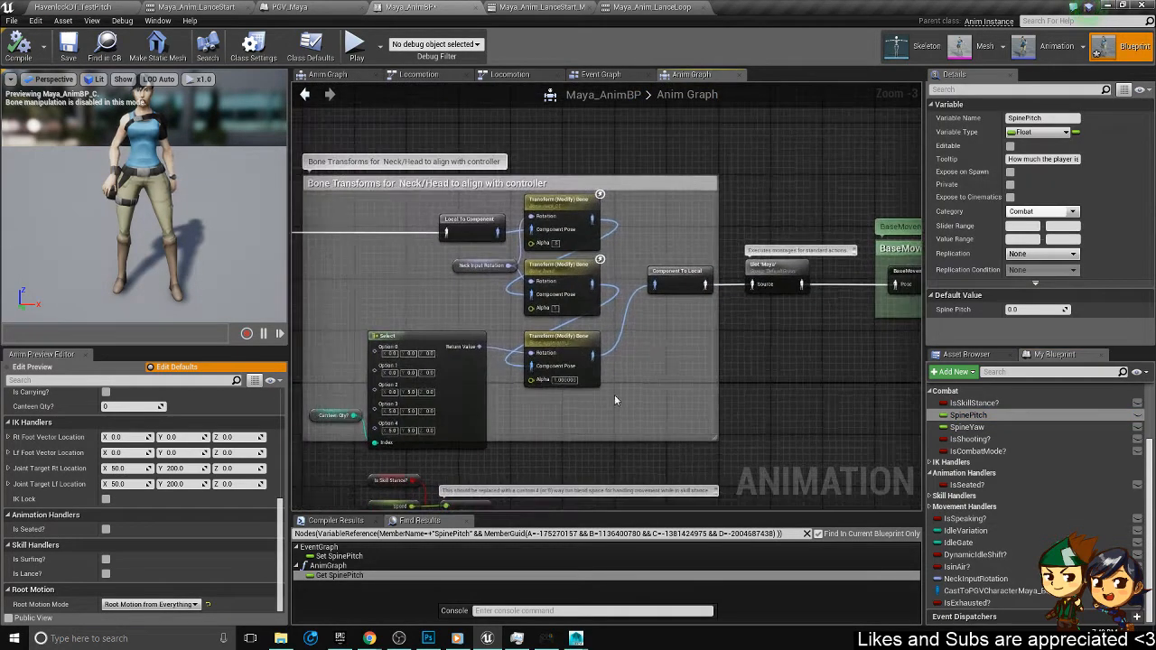
right_drag(556, 481, 710, 186)
scroll(710, 186, down, 2)
scroll(514, 278, up, 1)
right_drag(514, 277, 697, 346)
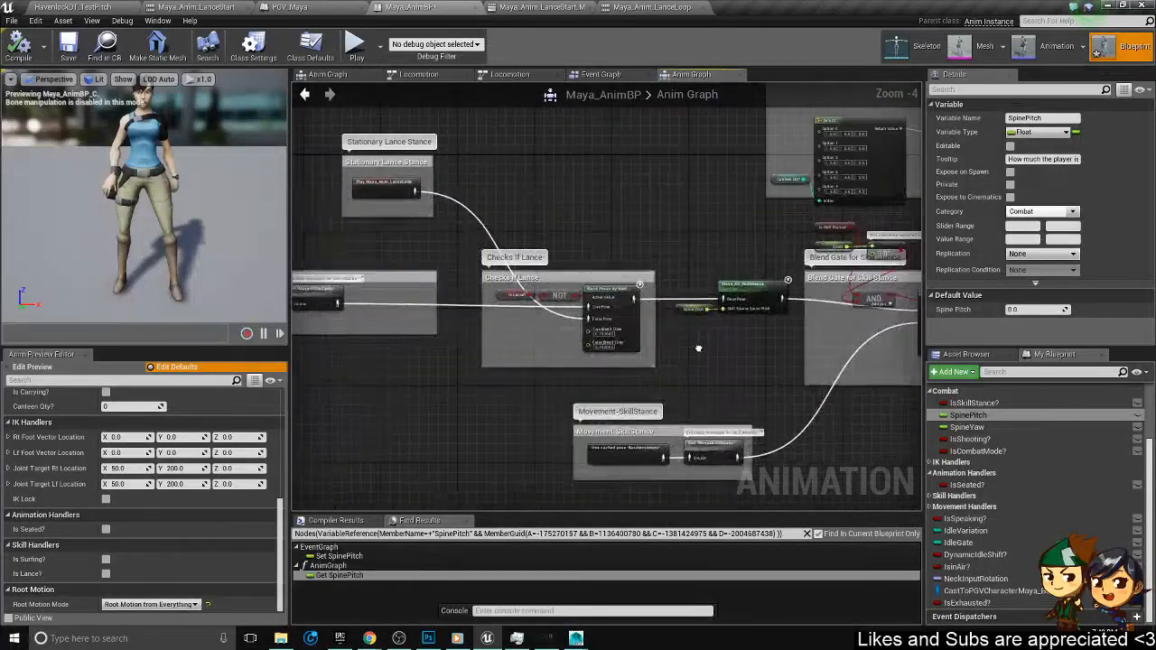
right_drag(750, 308, 533, 331)
scroll(533, 330, up, 3)
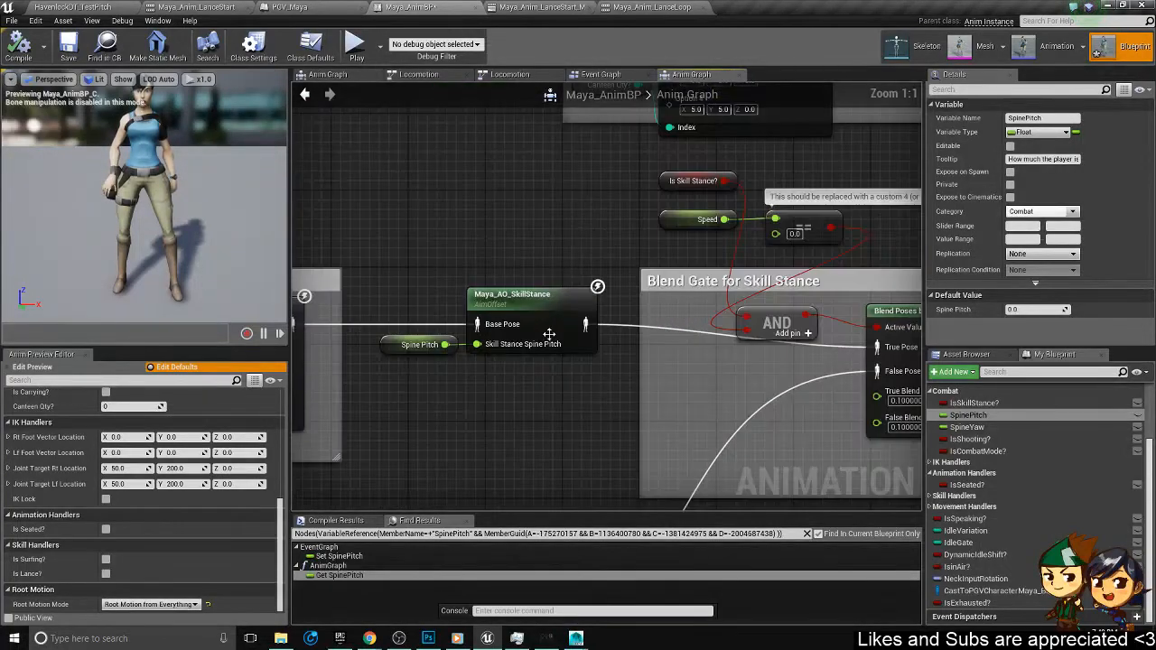
- Inspect the settings and available node actions of the Maya_AO_SkillStance aim offset and its Spine Pitch input
click(508, 298)
right_click(508, 299)
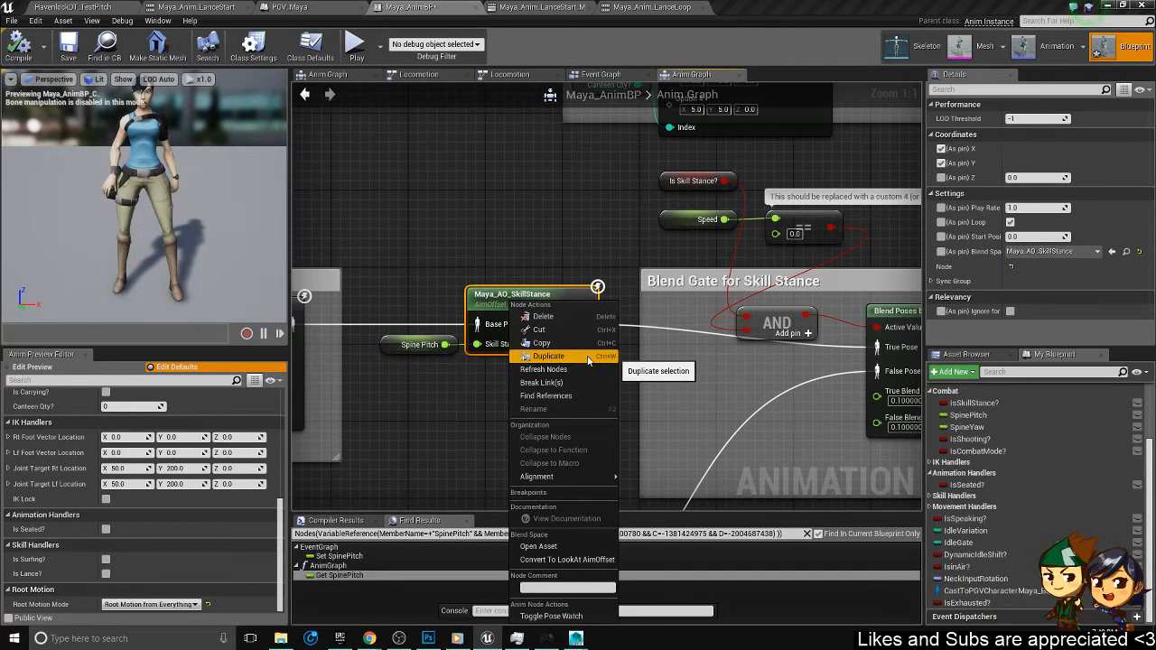
click(437, 387)
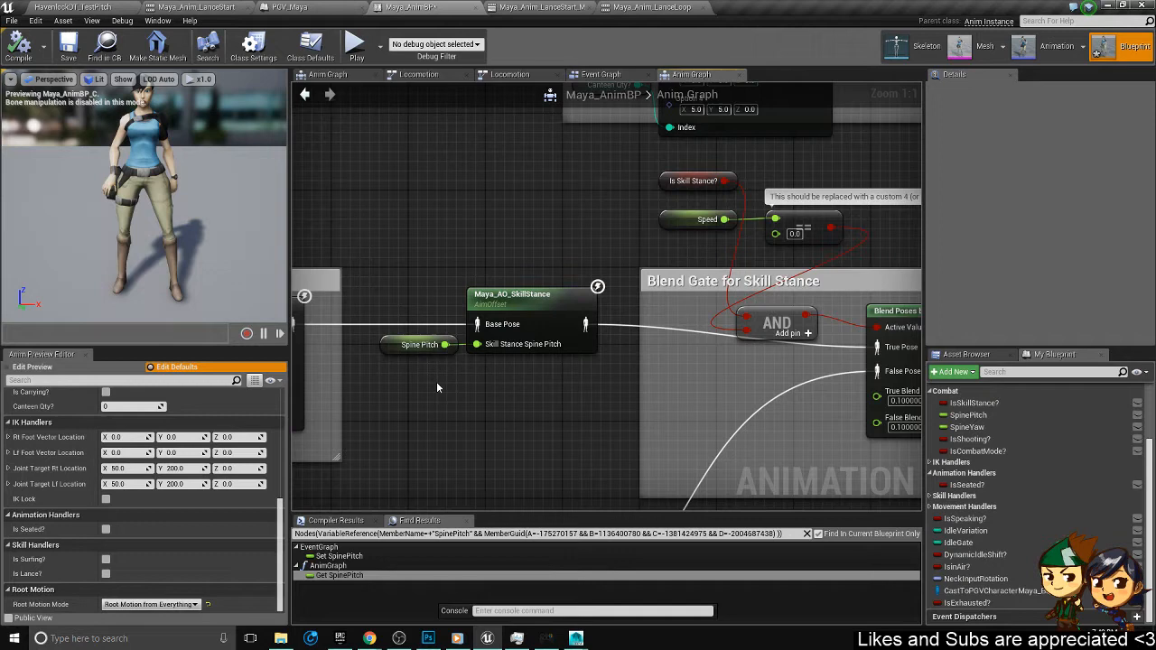
right_click(400, 350)
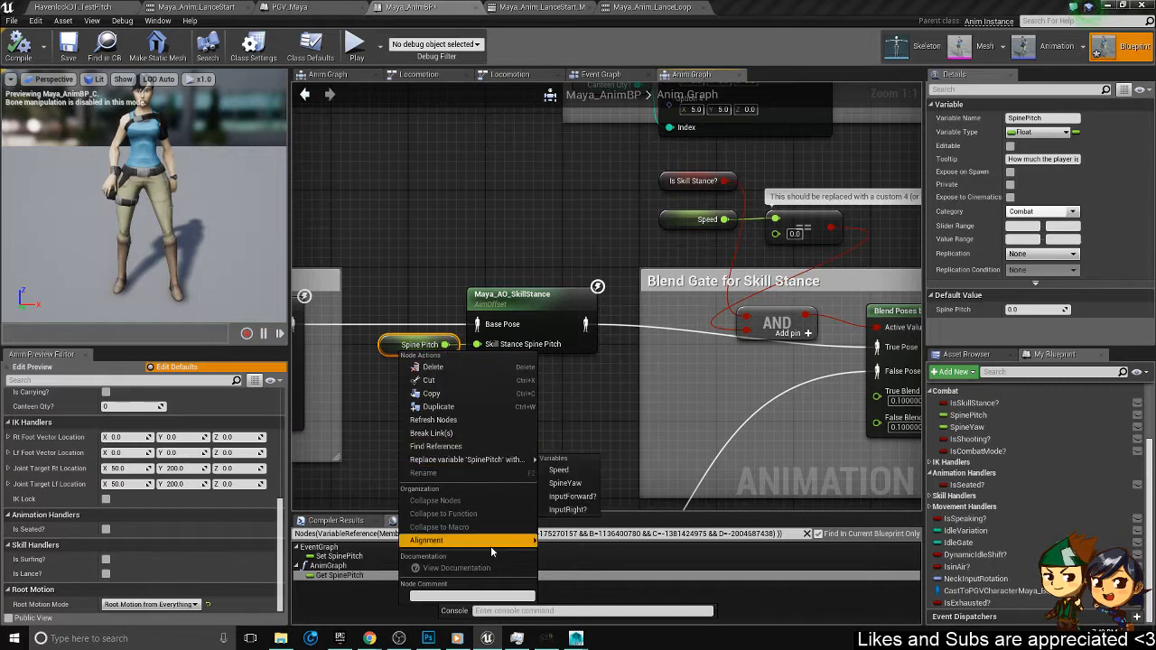
mouse_move(490, 545)
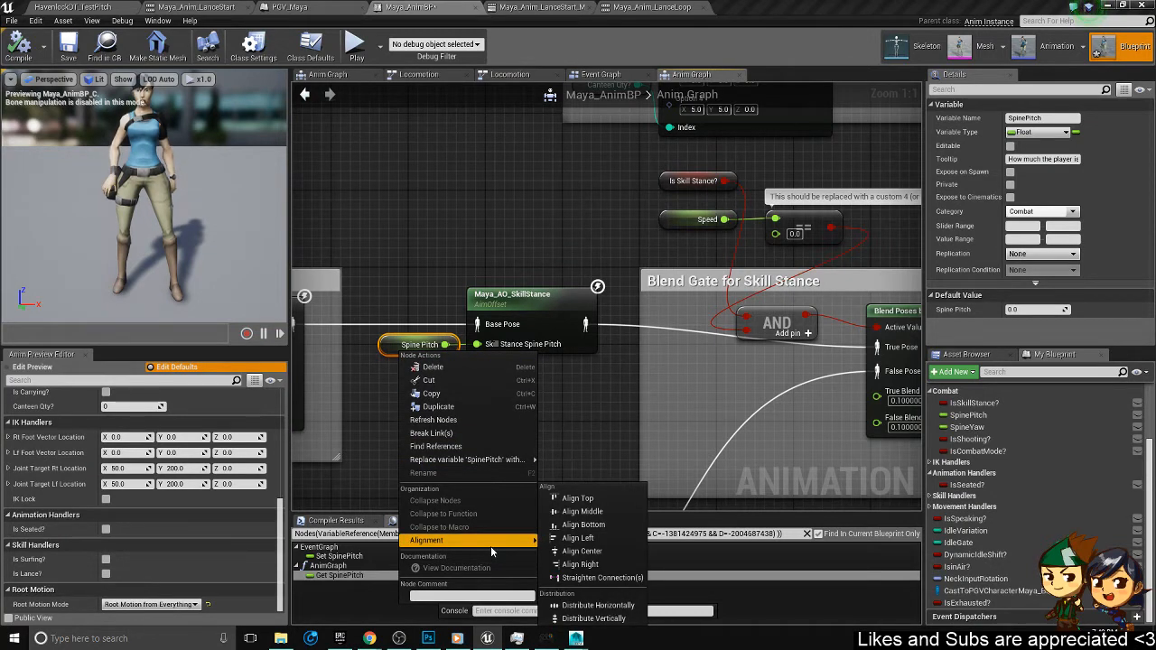
click(495, 250)
- Trace the anim graph from the Checks If Lance blend through the aim offset to the Final Animation Pose
right_drag(495, 249, 509, 258)
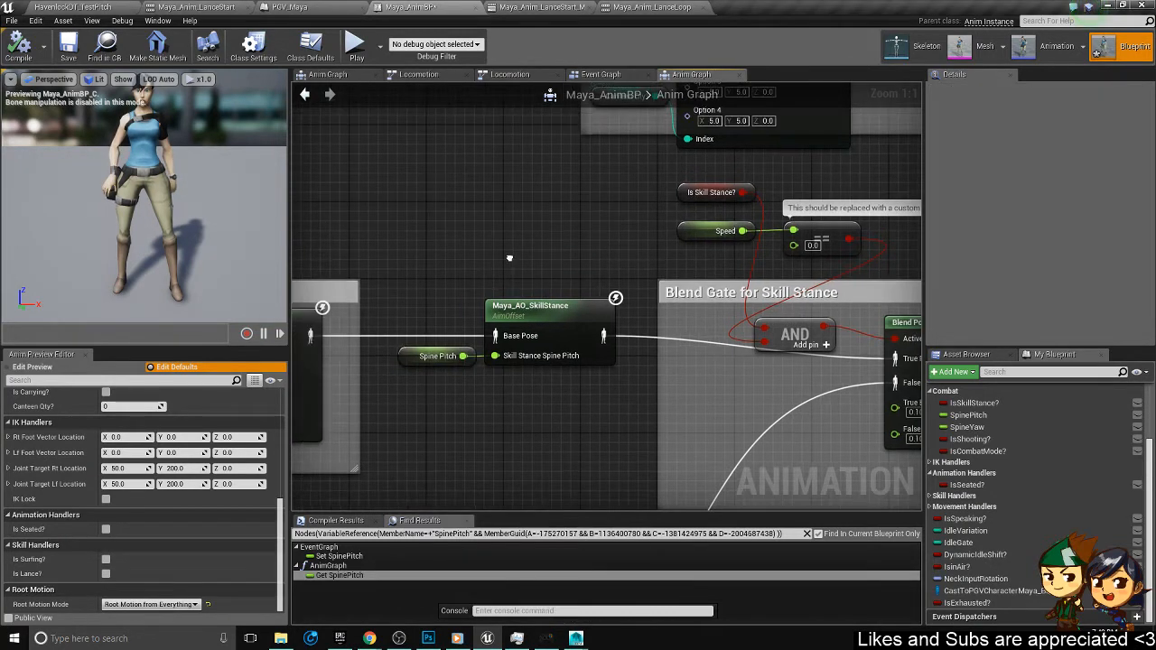
scroll(477, 316, down, 4)
scroll(458, 312, up, 3)
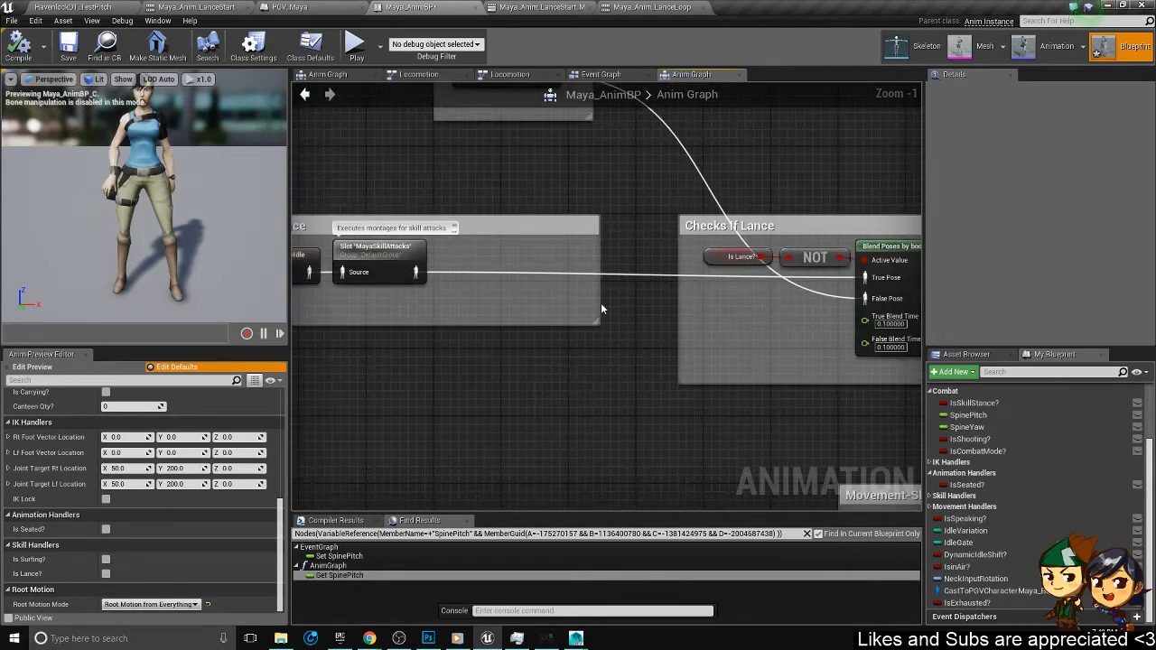
scroll(575, 344, down, 1)
right_drag(575, 344, 353, 276)
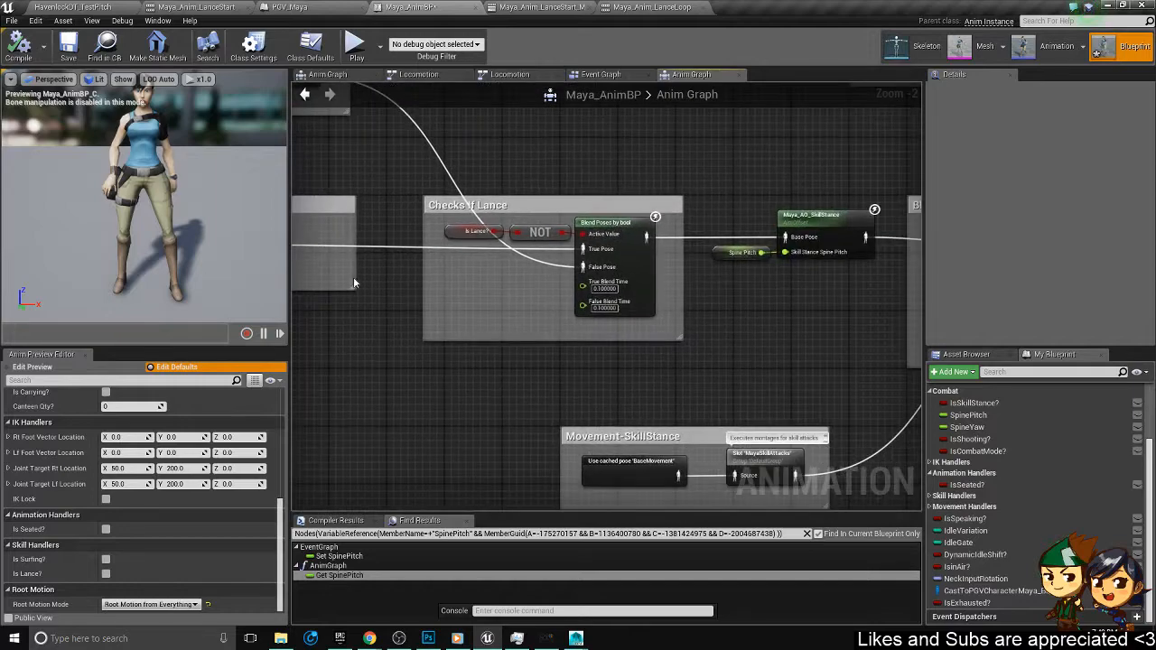
right_drag(620, 284, 599, 334)
scroll(374, 298, up, 2)
right_drag(754, 336, 405, 304)
right_drag(916, 351, 344, 329)
right_drag(635, 308, 293, 398)
right_drag(533, 276, 378, 380)
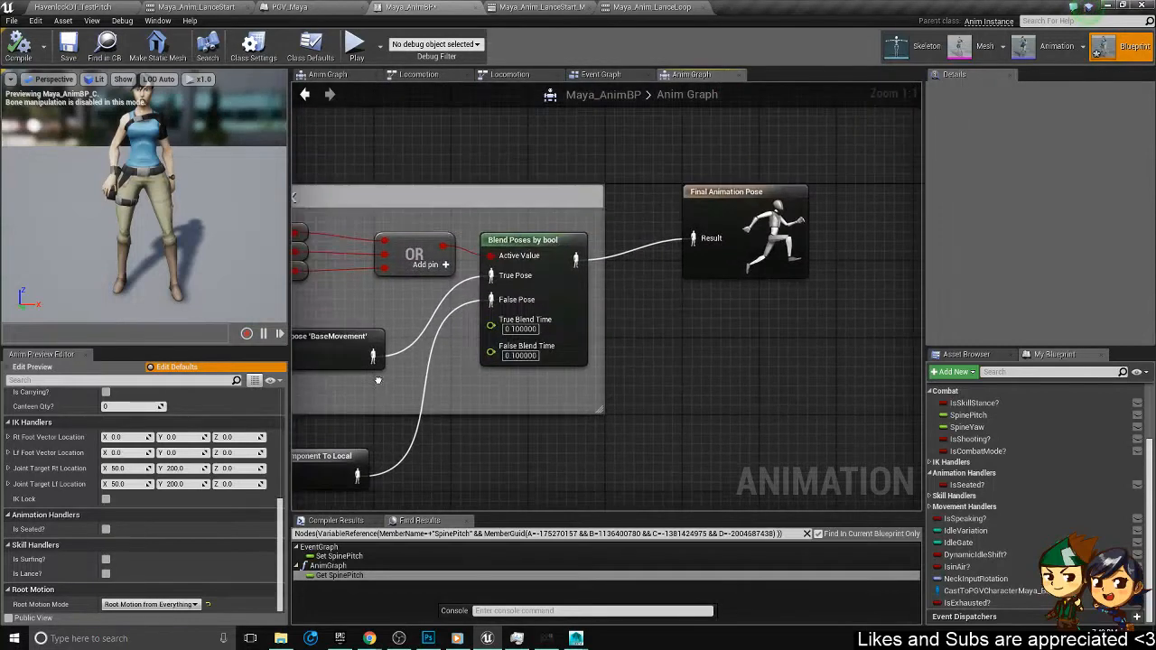
right_drag(428, 265, 734, 239)
- Check Maya's mesh preview and close it, then examine the line trace and Break Hit Result in PGV_Maya's AimRangeTraceLance function
click(972, 47)
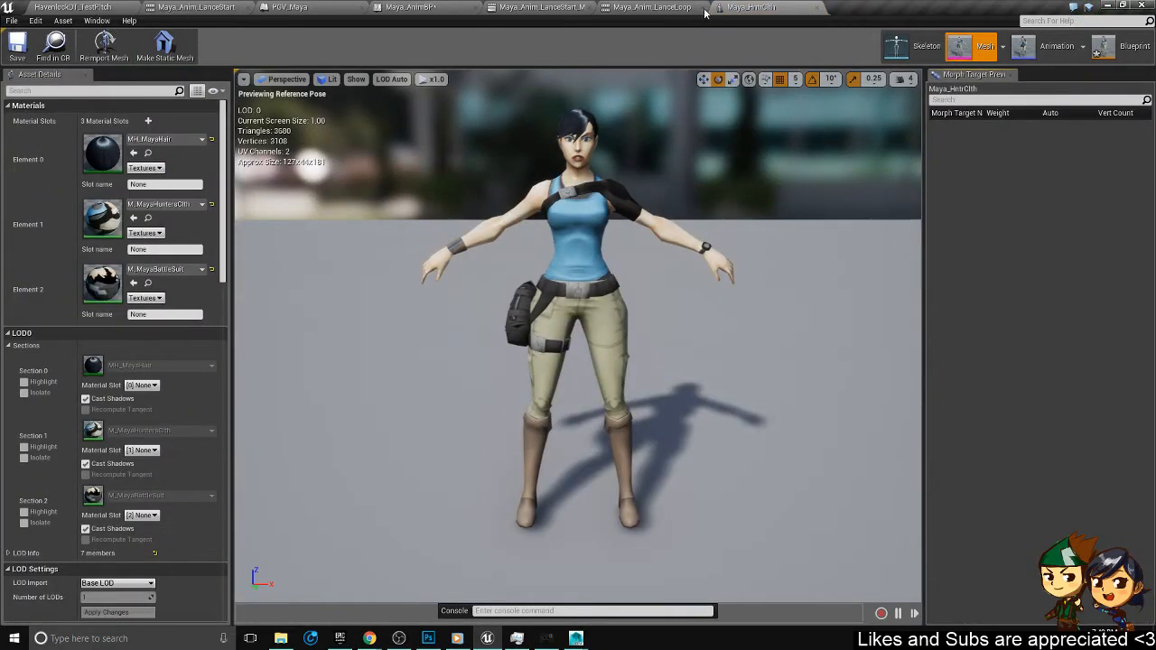
click(799, 8)
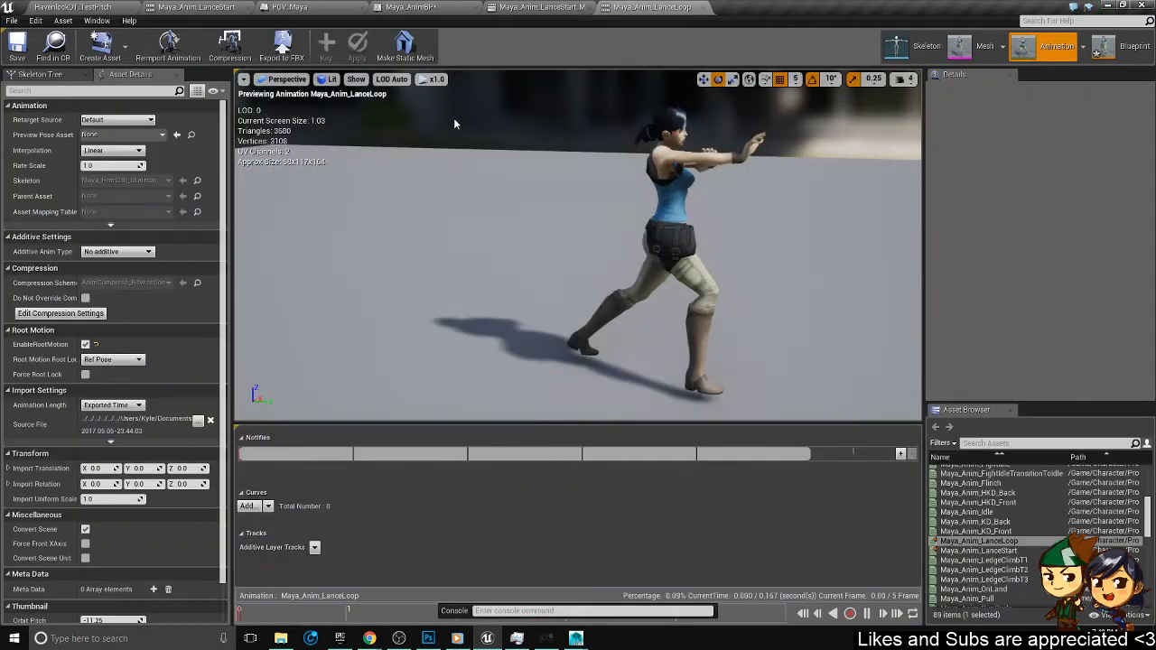
click(283, 8)
scroll(442, 312, down, 4)
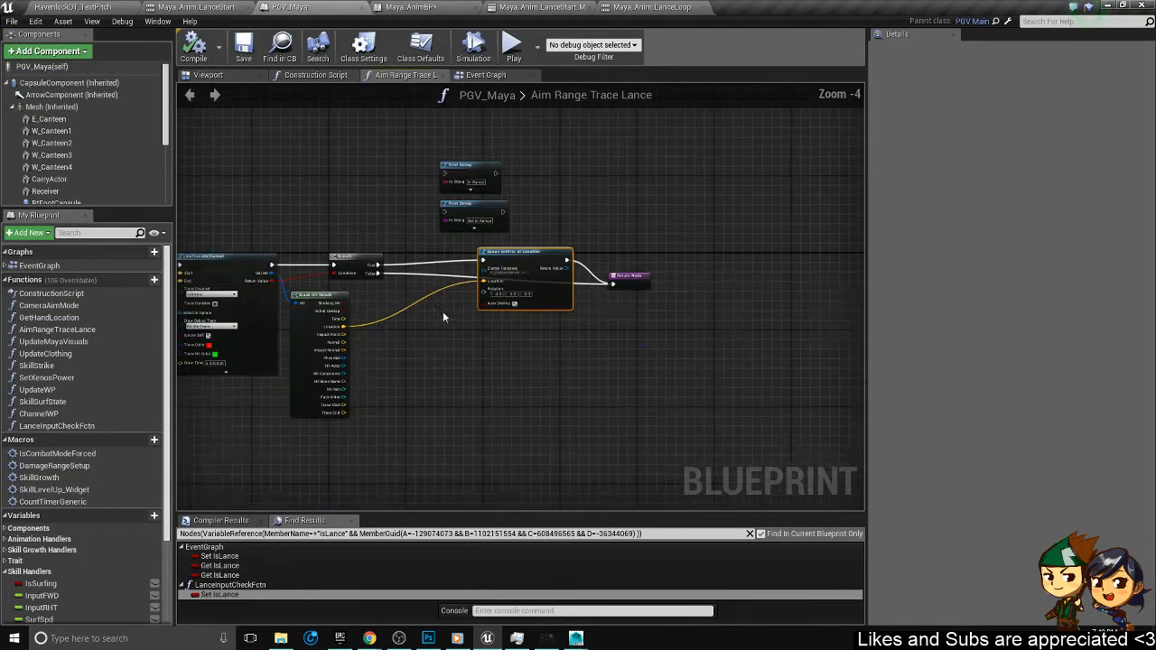
right_drag(442, 312, 478, 318)
scroll(478, 318, up, 4)
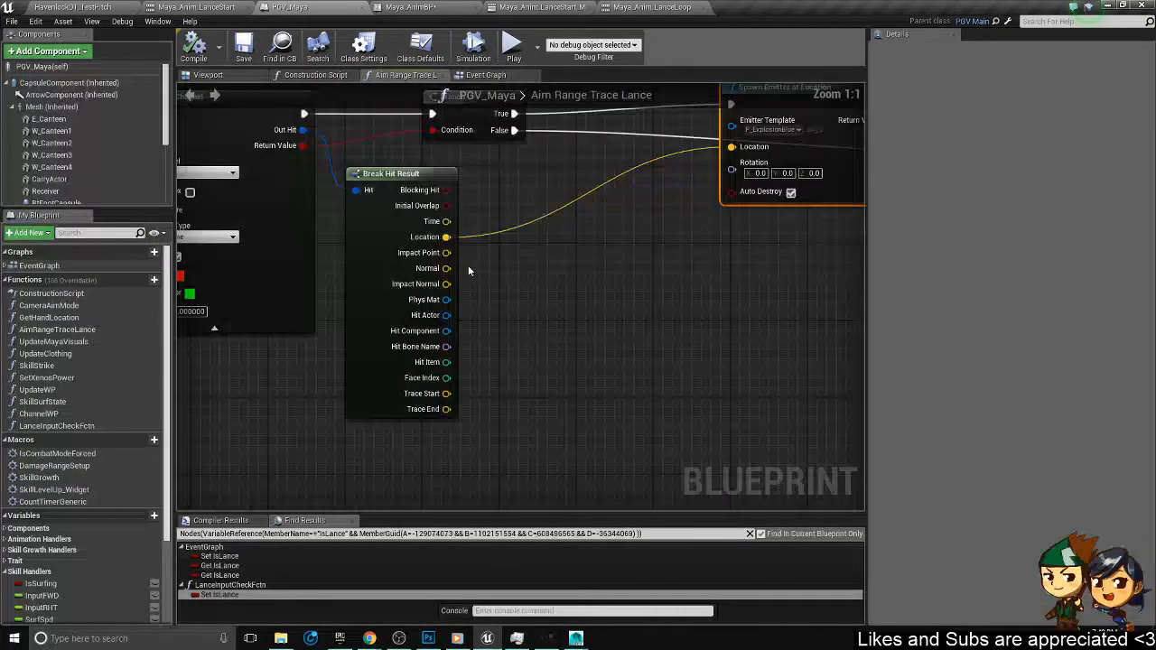
scroll(468, 264, down, 5)
scroll(662, 335, up, 4)
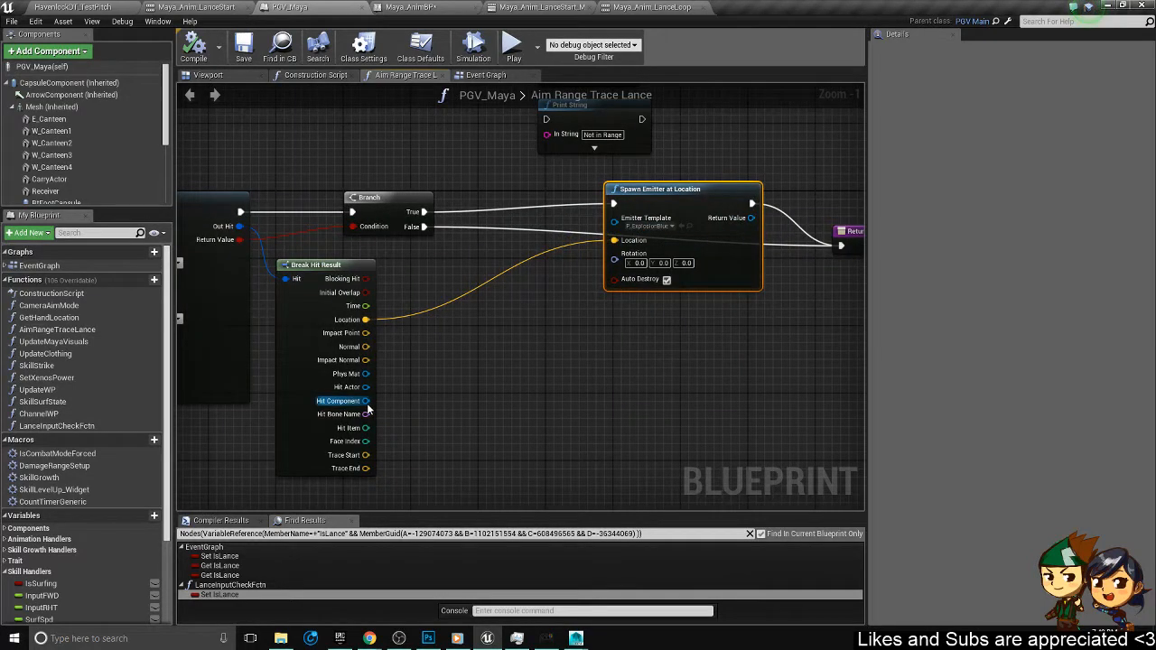
right_drag(480, 341, 636, 255)
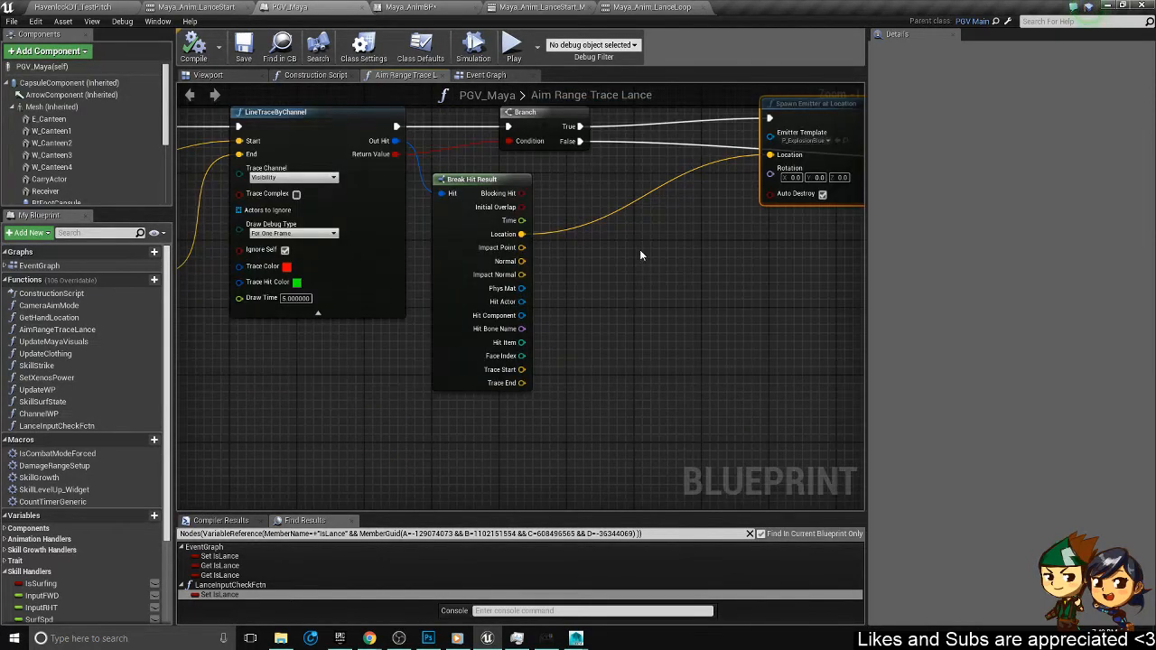
right_drag(616, 299, 514, 267)
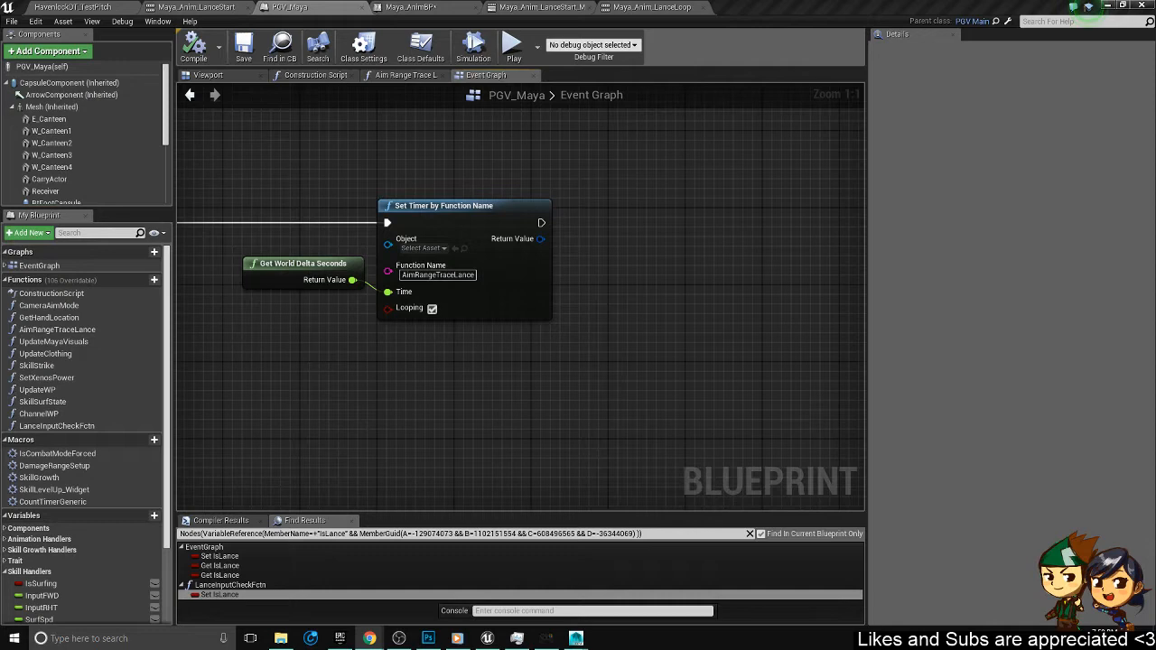
- In PGV_Maya's event graph, move the Set Is Lance node away from Print String toward the AimRangeTraceLance timer node
right_drag(365, 150, 506, 148)
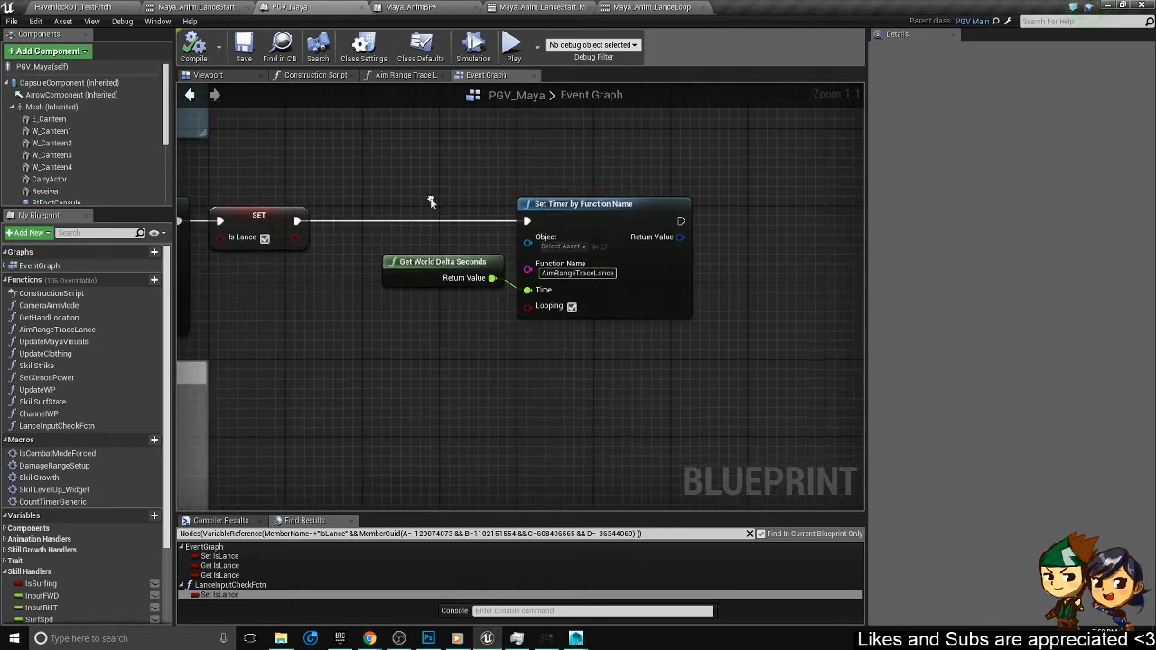
right_drag(237, 361, 434, 405)
drag(427, 259, 506, 253)
click(488, 361)
right_drag(458, 359, 555, 341)
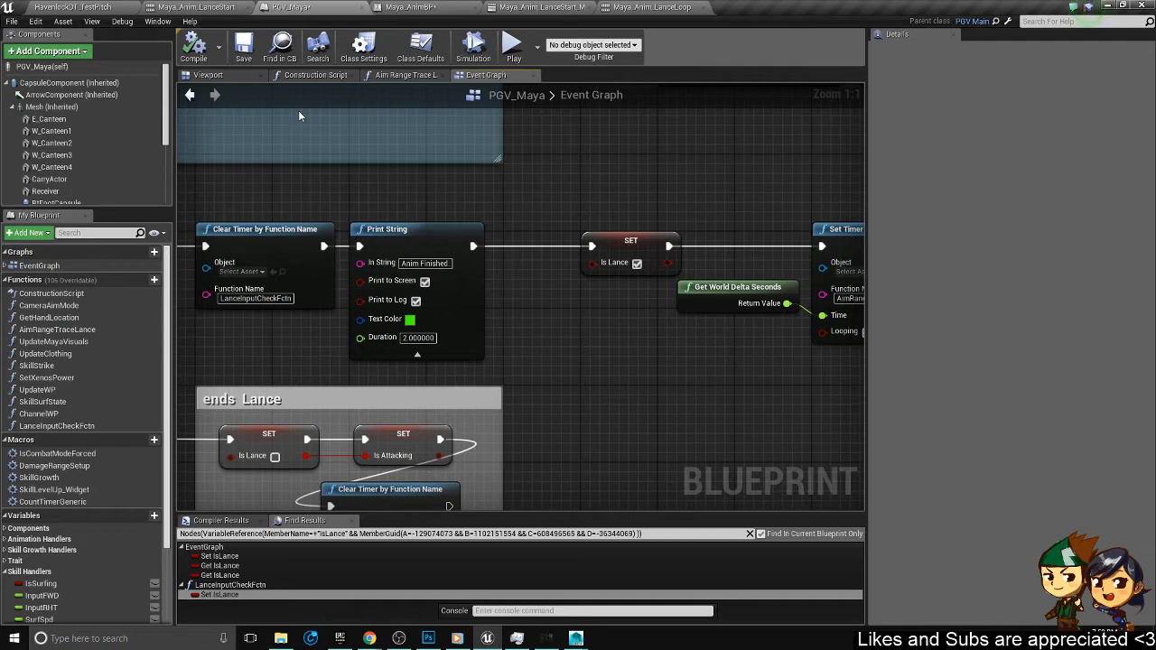
right_drag(407, 268, 378, 278)
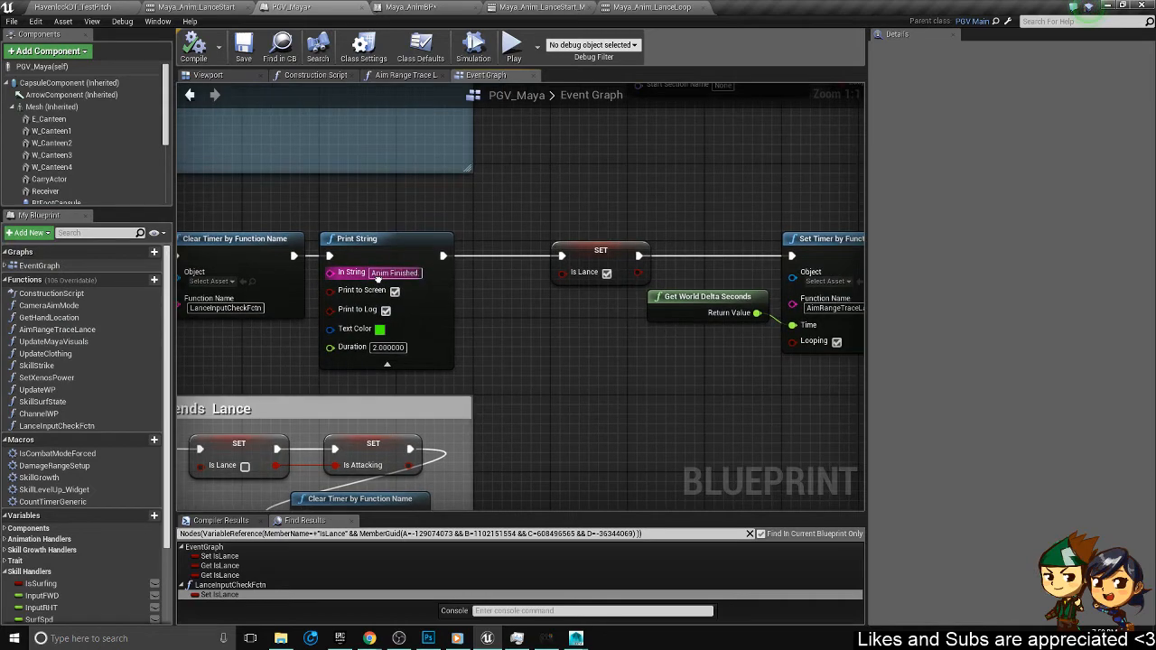
scroll(673, 411, down, 2)
right_drag(673, 411, 456, 359)
scroll(459, 341, down, 1)
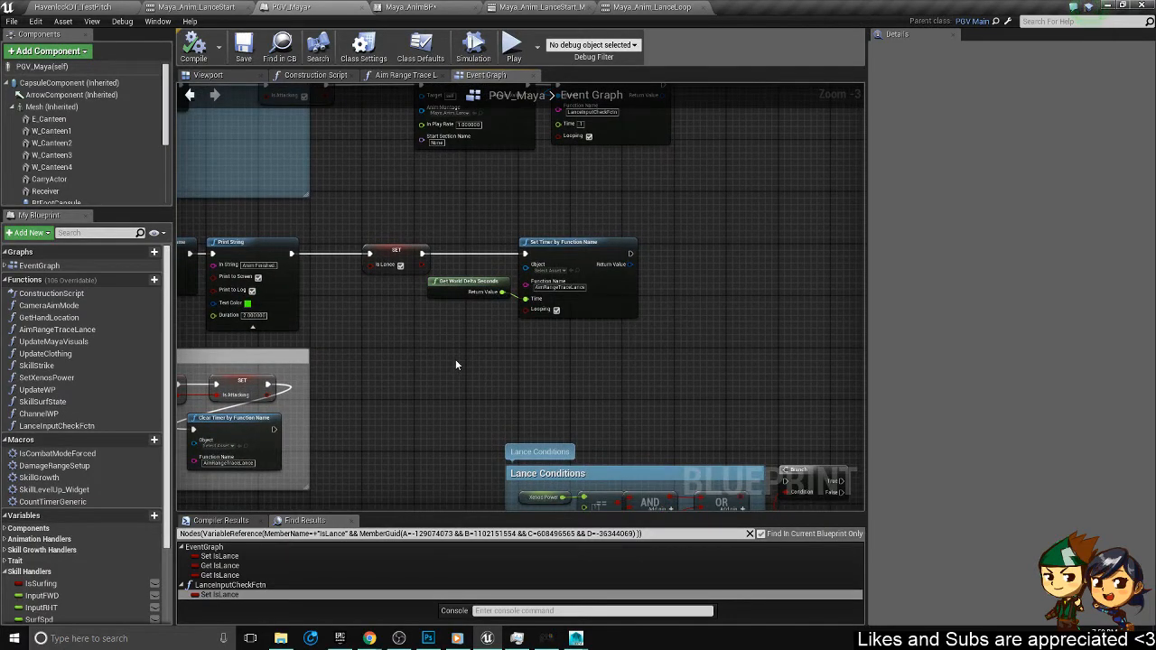
- Within PGV_Maya's Lance Conditions group, separate the overlapping Water Points comparisons by moving the "> 2" node below the "> 1" node
scroll(456, 361, down, 4)
scroll(446, 321, up, 6)
scroll(392, 367, up, 1)
scroll(392, 367, down, 2)
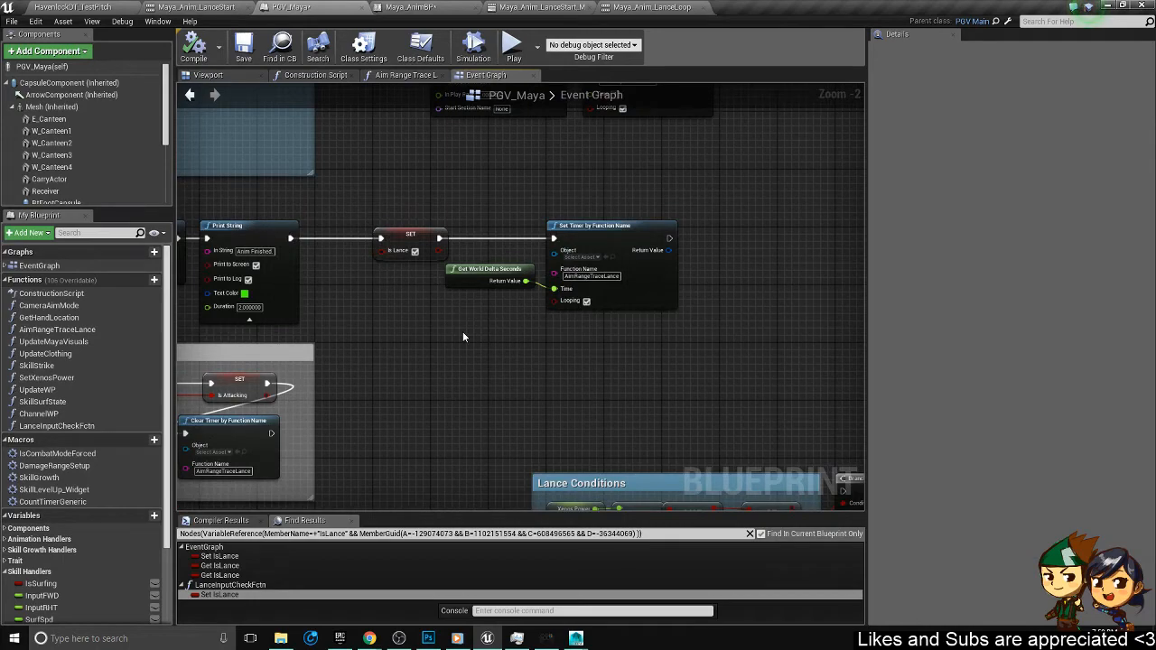
scroll(474, 335, down, 4)
scroll(484, 364, up, 2)
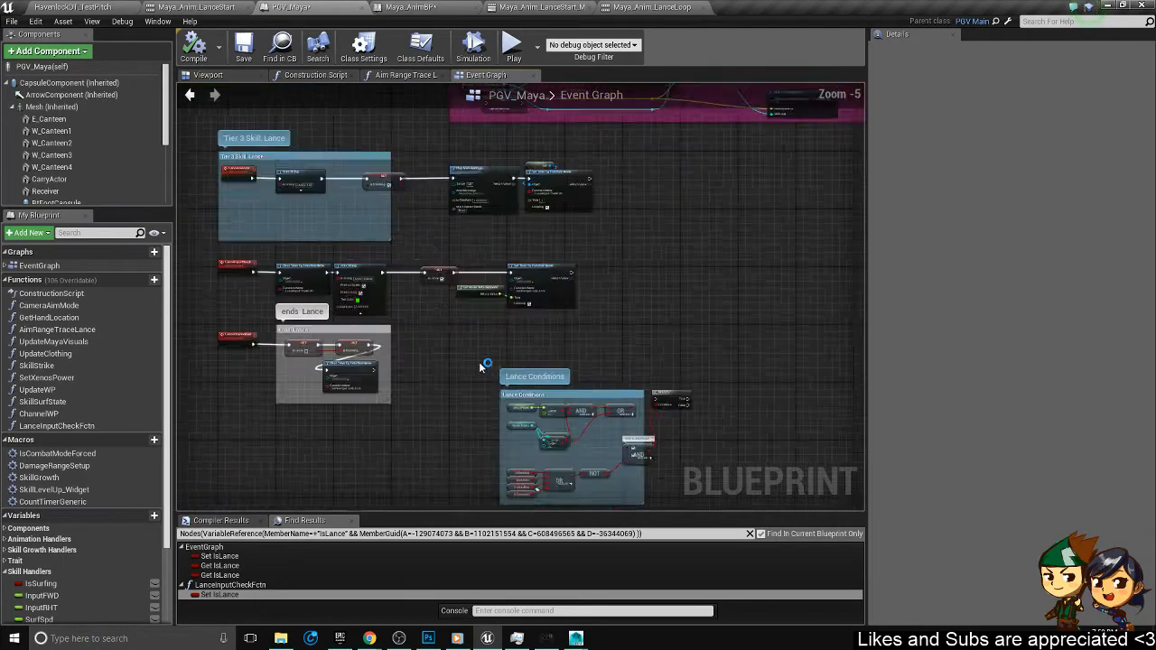
right_drag(469, 353, 587, 257)
right_drag(600, 338, 480, 267)
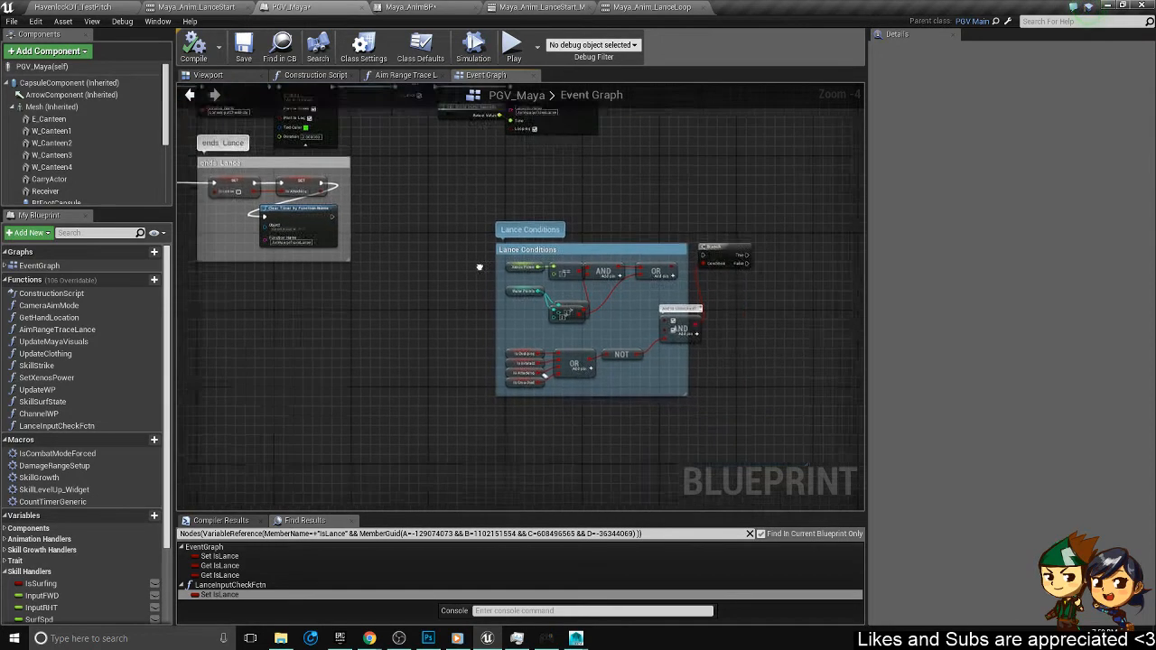
scroll(506, 244, up, 3)
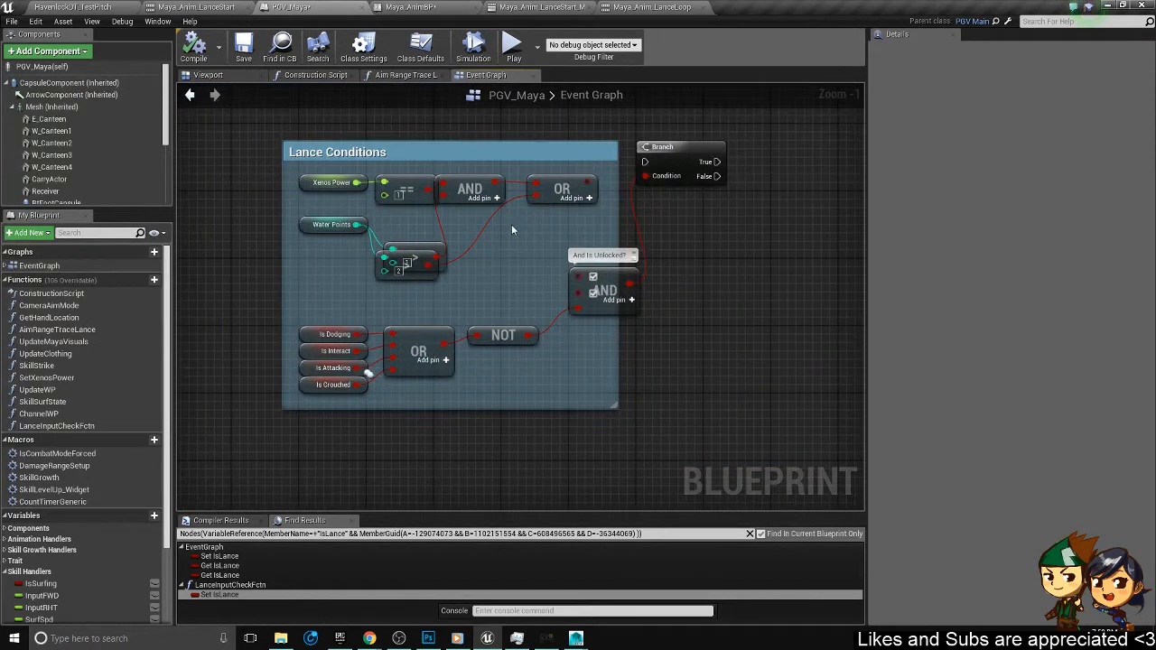
drag(425, 275, 435, 304)
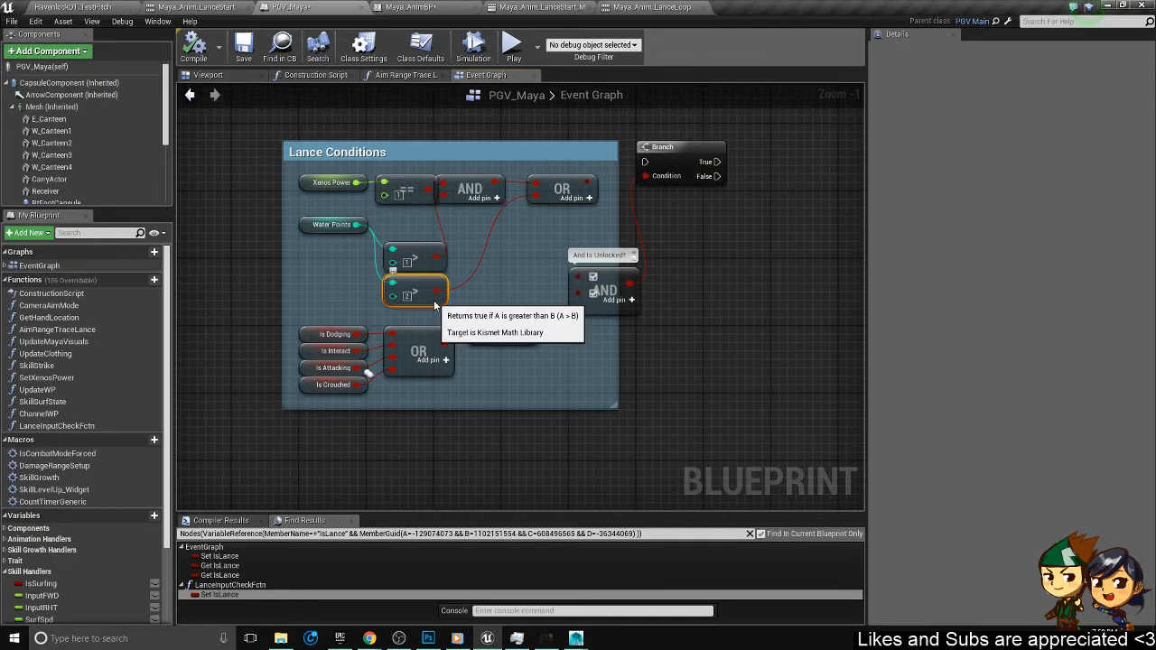
- Review the lance event chains in PGV_Maya, then check the Maya_Anim_LanceLoop animation and the Maya_Anim_LanceStart montage
right_drag(520, 203, 374, 330)
scroll(414, 227, down, 2)
right_drag(458, 283, 382, 332)
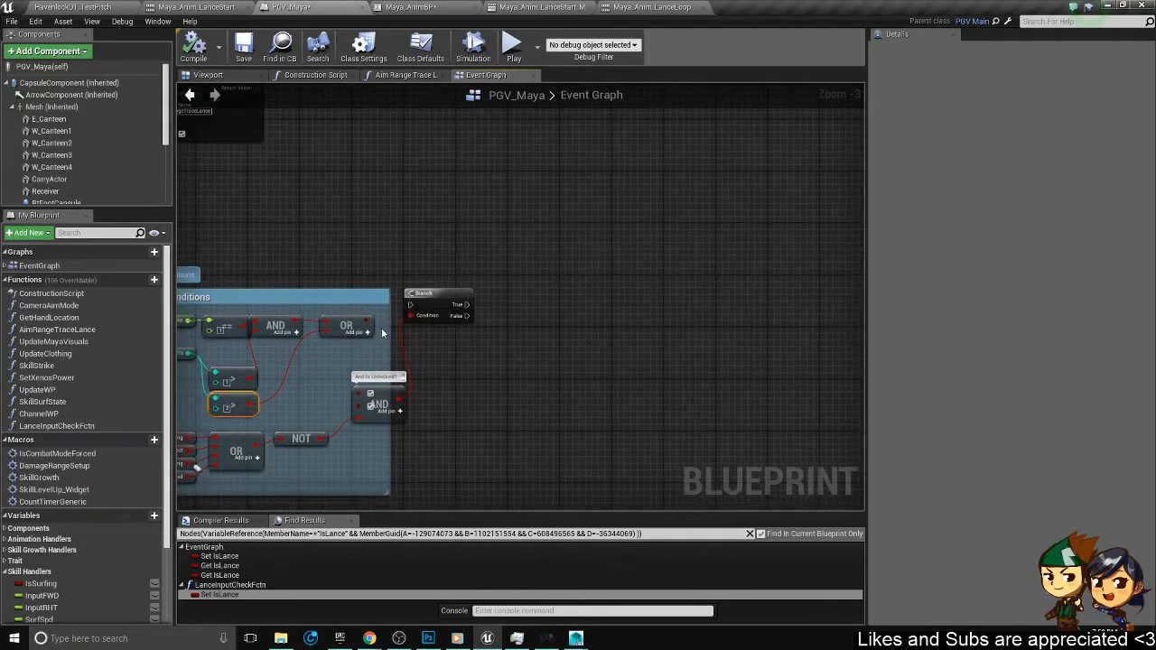
scroll(381, 332, down, 1)
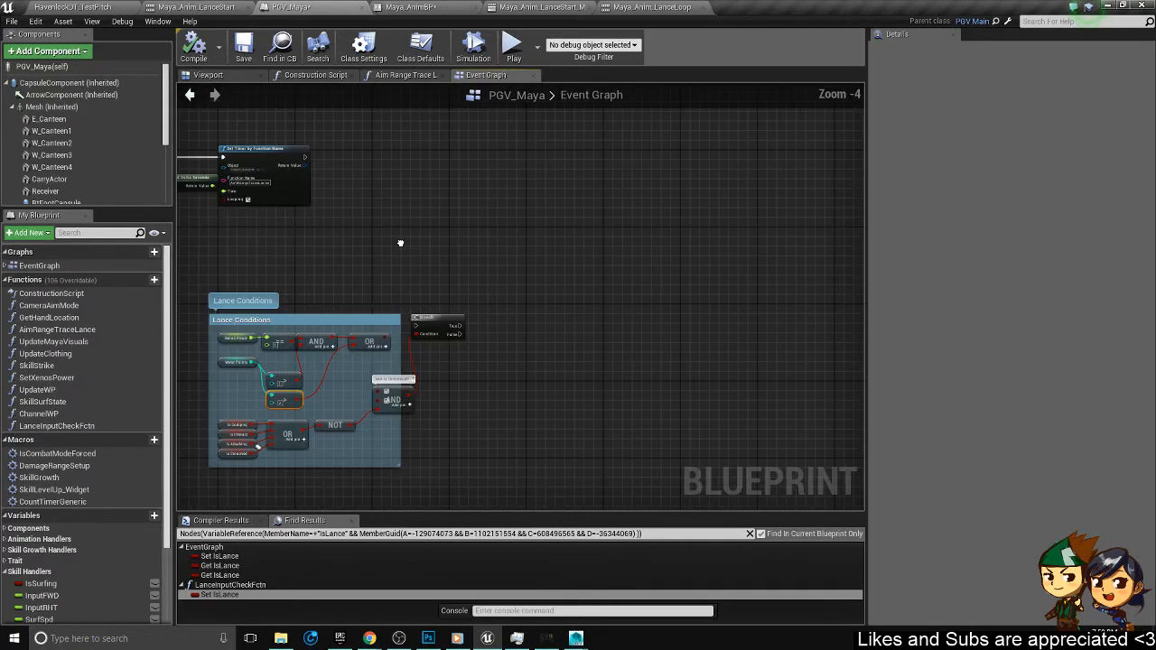
right_drag(400, 243, 632, 401)
scroll(624, 402, down, 4)
scroll(498, 391, up, 5)
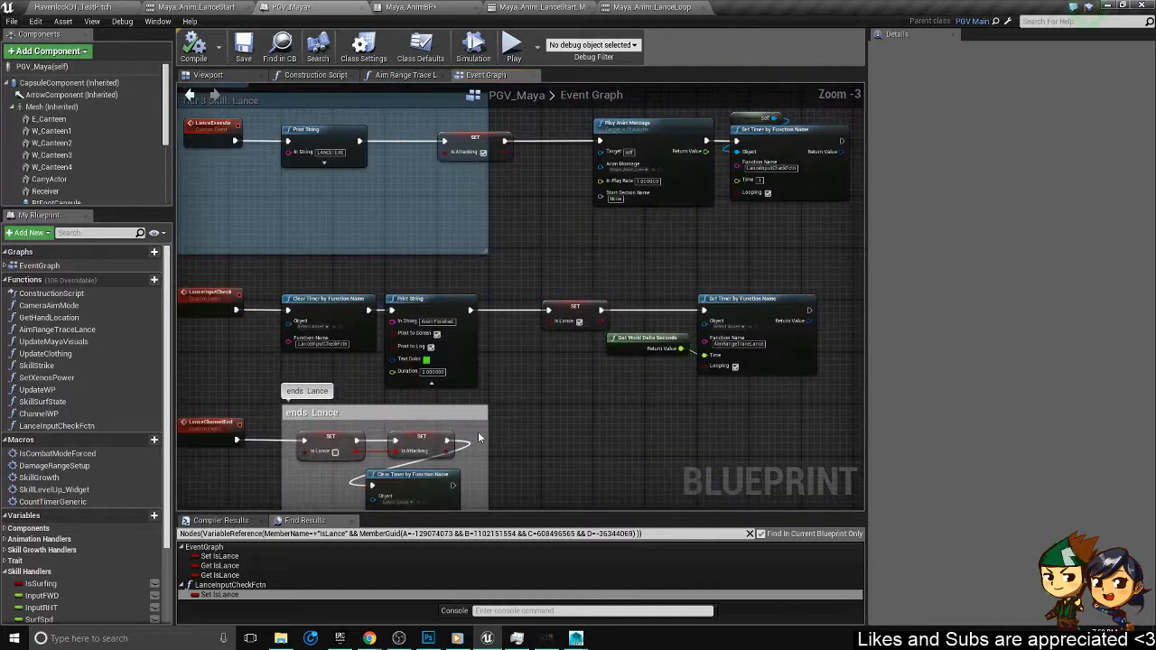
right_drag(482, 437, 541, 351)
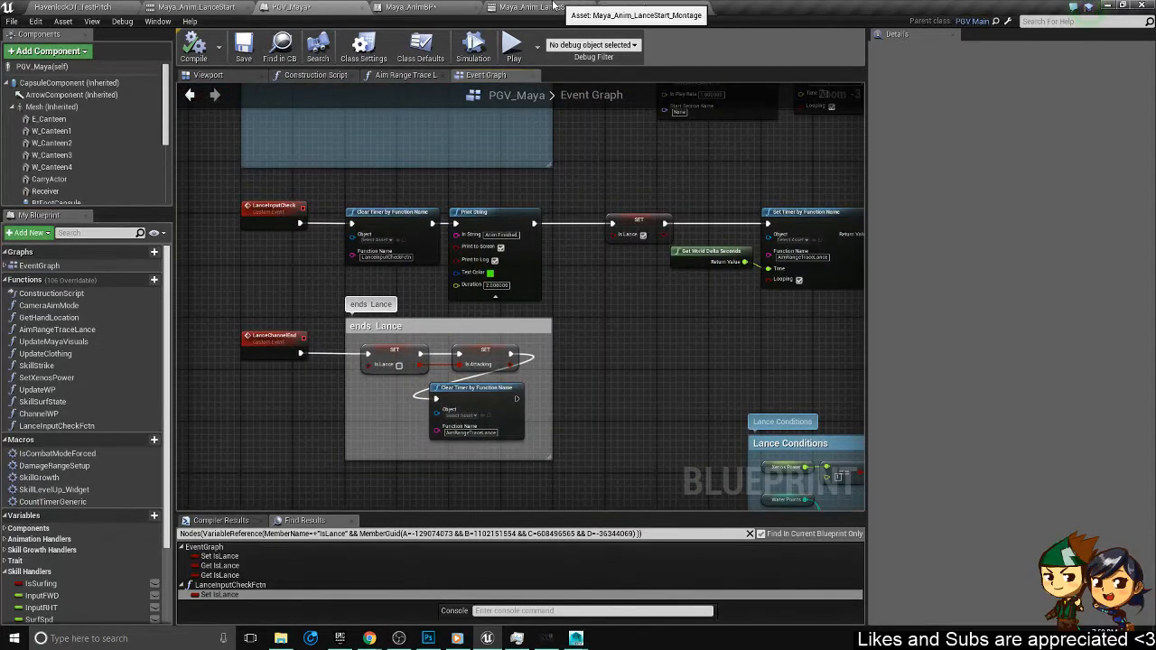
click(652, 7)
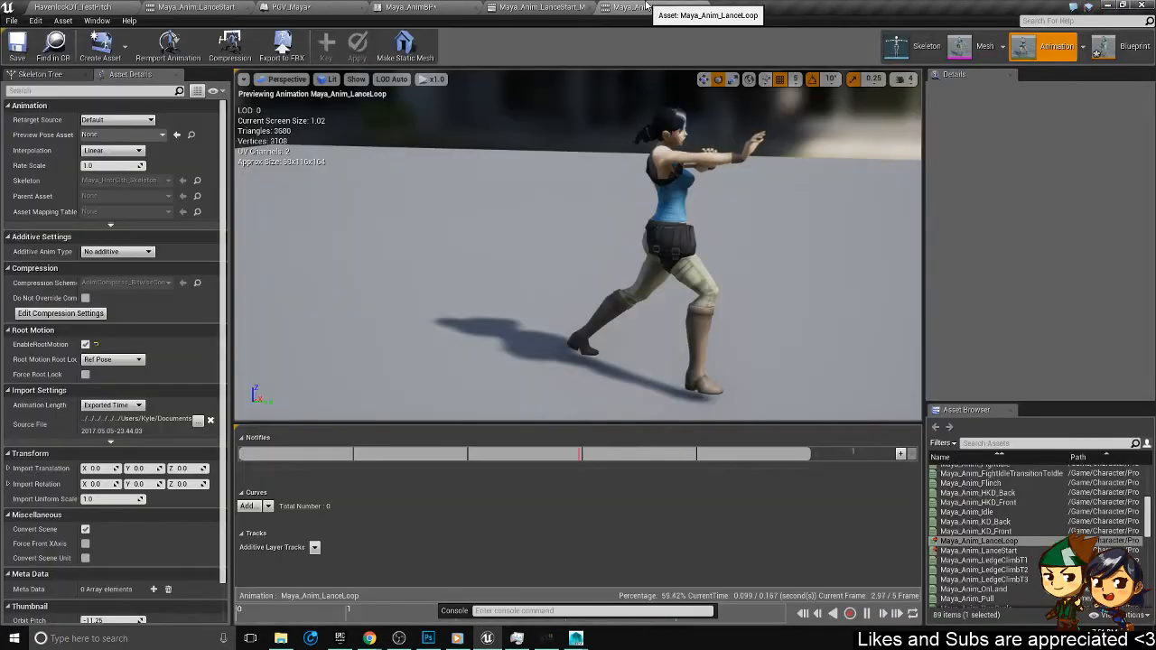
click(540, 7)
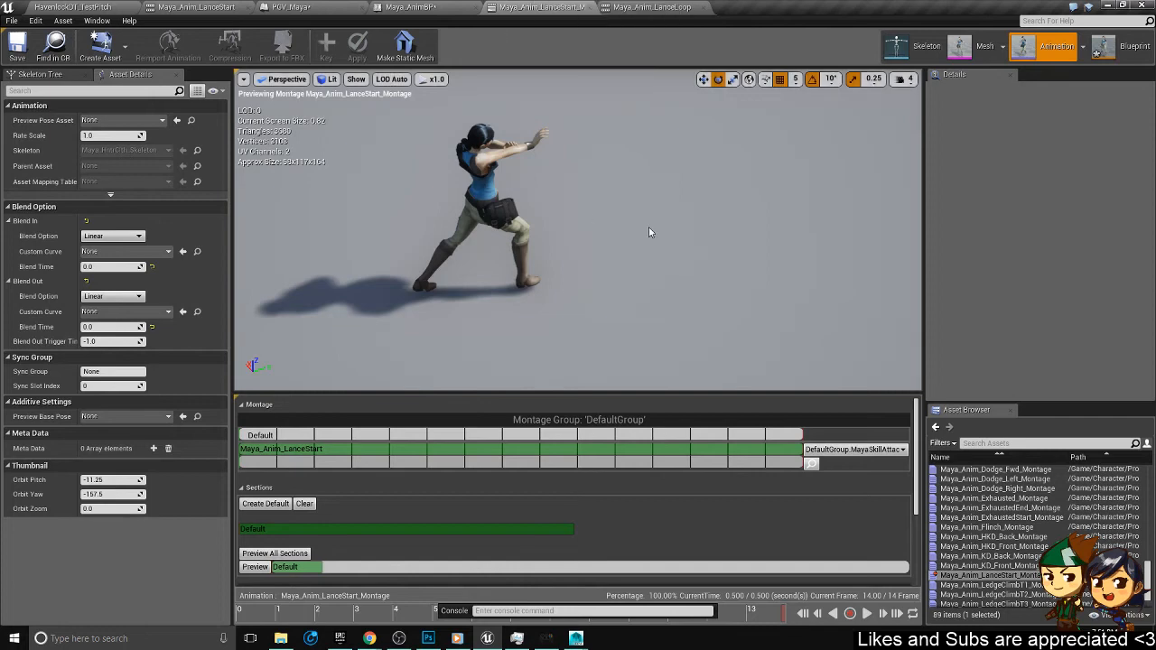
- In Maya_AnimBP, move Maya_AO_SkillStance and Spine Pitch out of the pose chain and wire the Checks If Lance blend to the Skill Stance gate's True Pose
click(1103, 49)
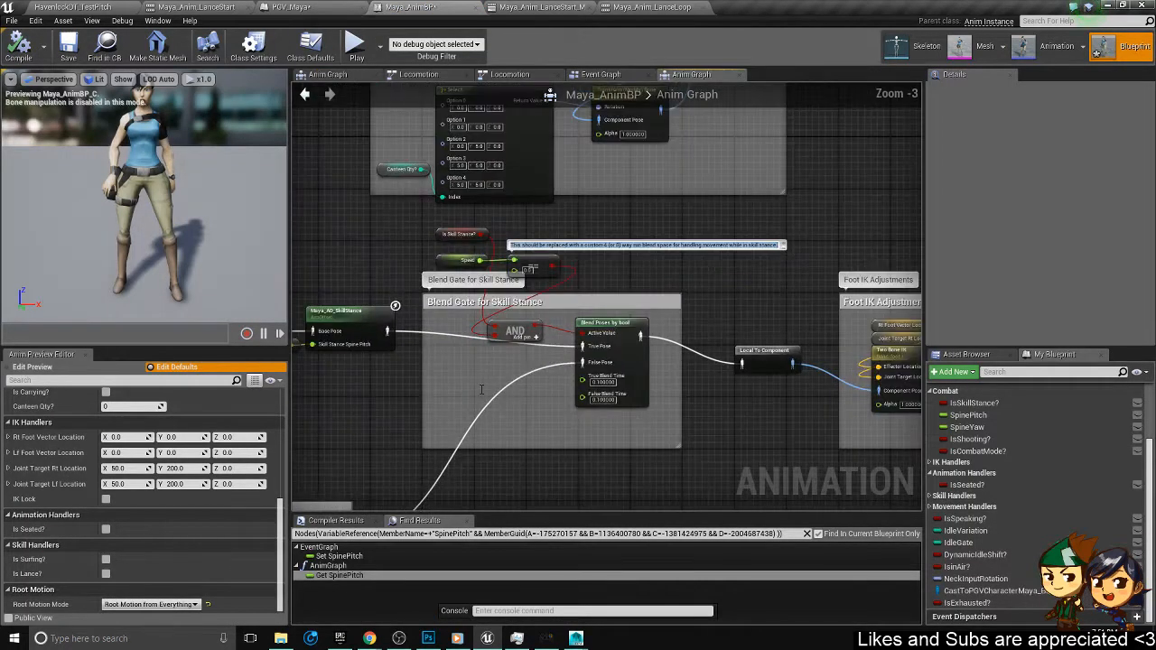
right_drag(645, 213, 545, 350)
right_drag(633, 418, 766, 190)
scroll(560, 271, up, 2)
scroll(668, 244, down, 1)
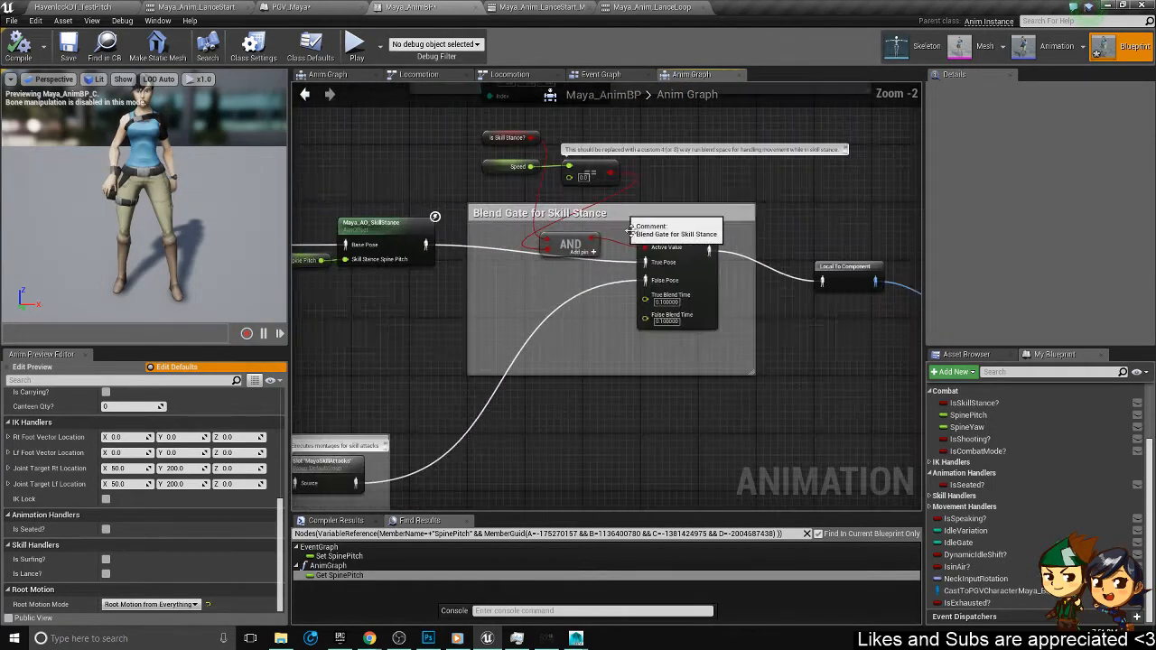
right_drag(481, 272, 702, 265)
drag(620, 275, 543, 180)
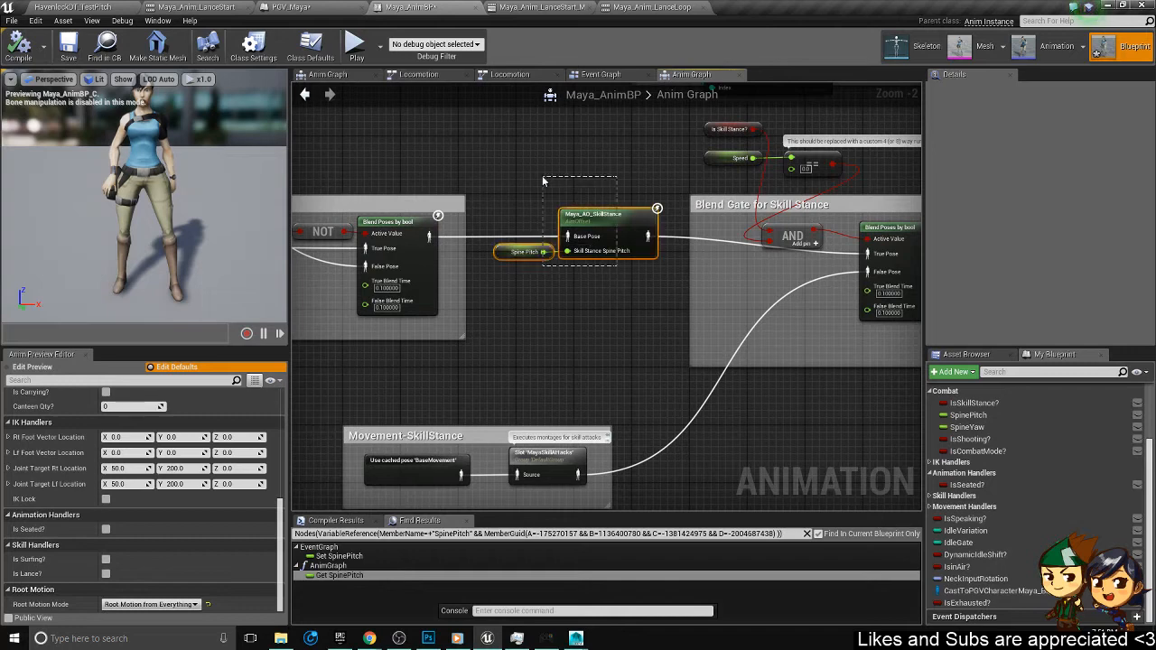
click(620, 352)
drag(620, 352, 529, 169)
drag(602, 235, 591, 118)
click(553, 152)
drag(639, 334, 540, 235)
drag(600, 218, 592, 125)
drag(430, 237, 876, 256)
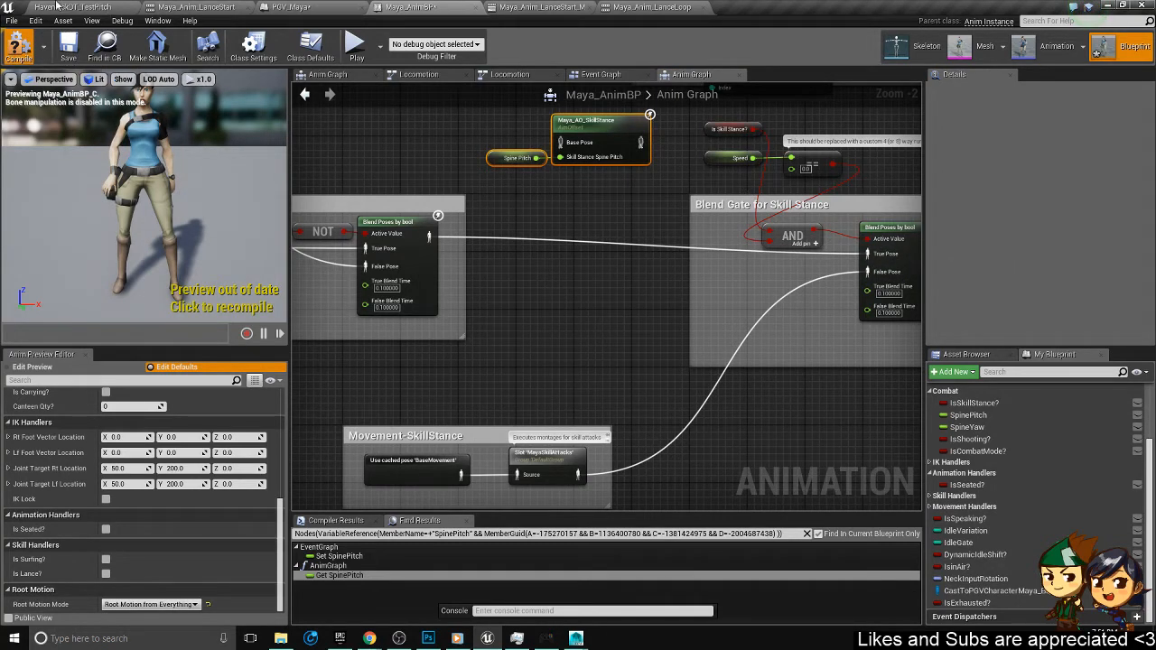
- Play the HavenlockOT_TestPitch level, test Maya's aiming stance and movement, and stop the session
click(72, 6)
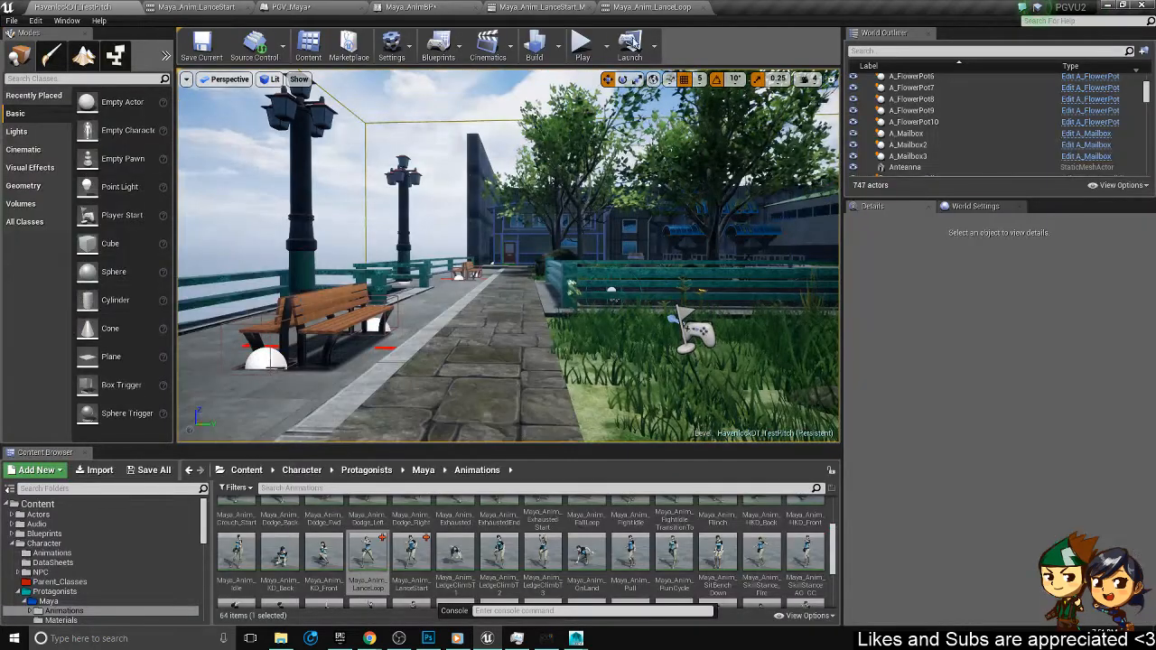
click(591, 47)
click(508, 349)
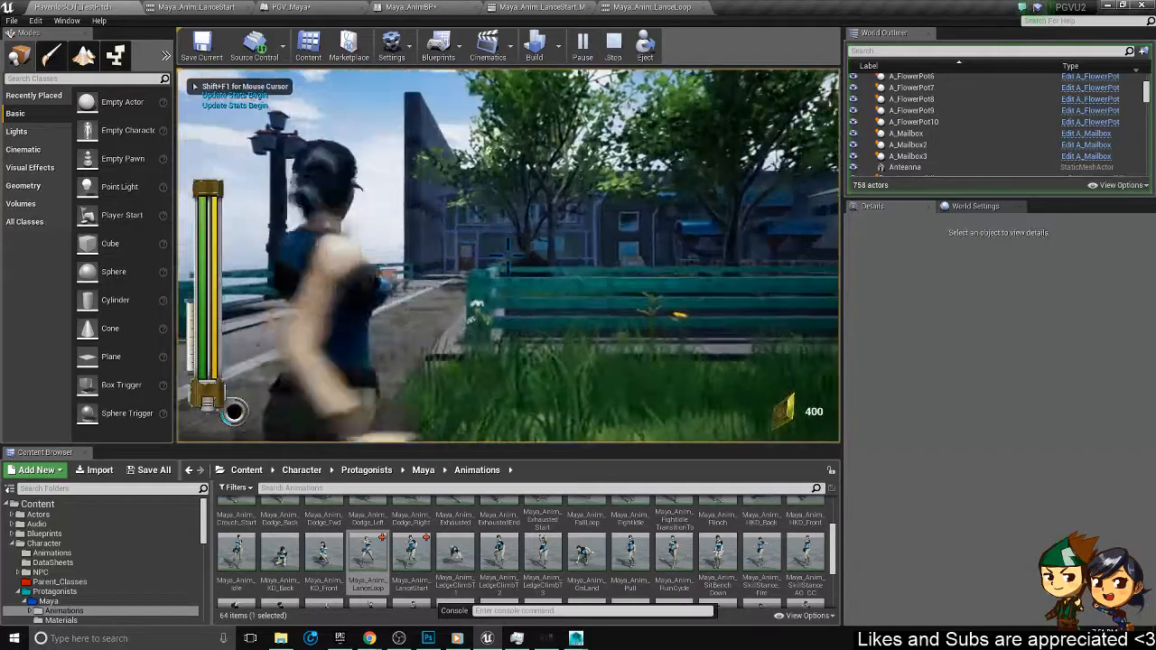
key(w)
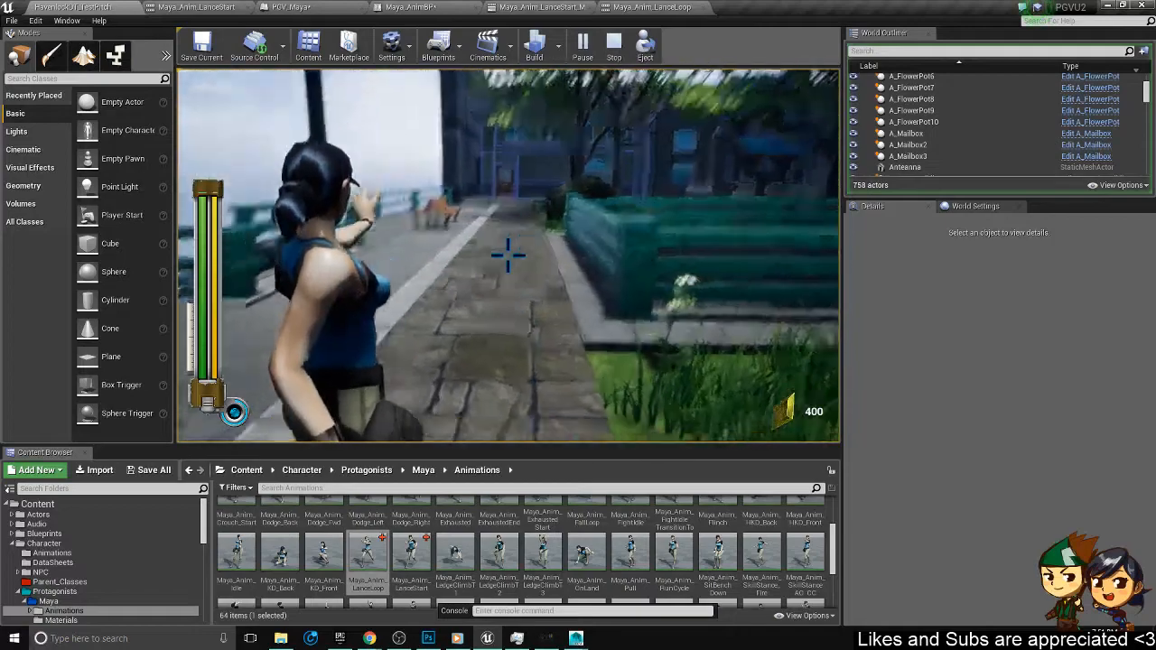
click(508, 256)
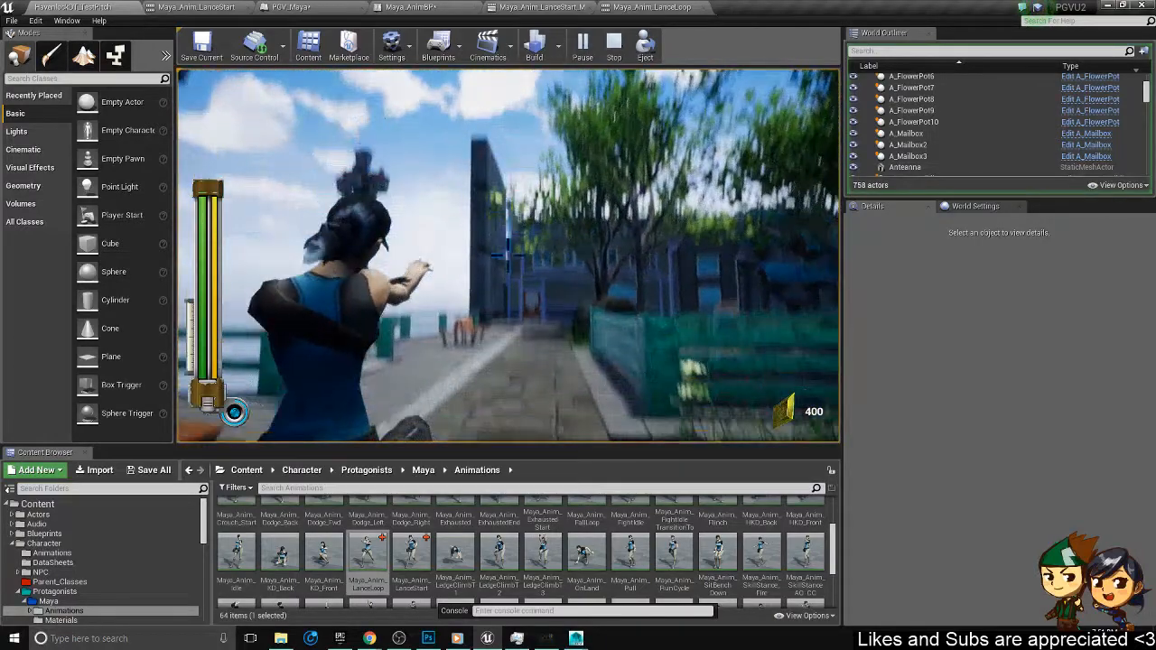
click(508, 255)
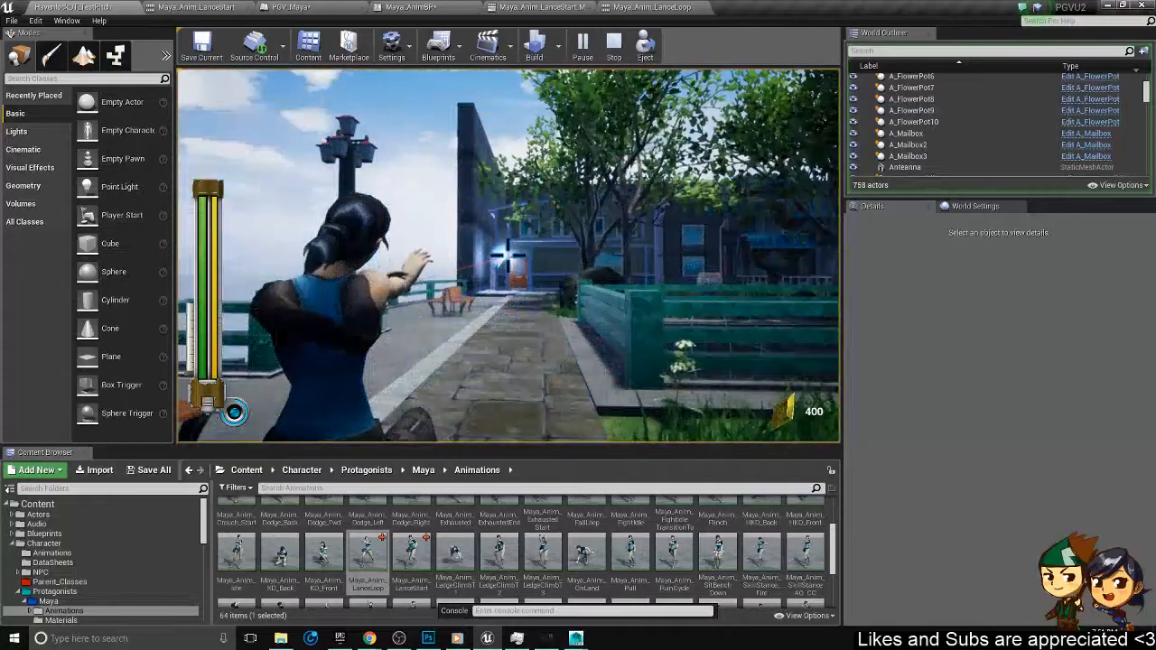
key(w)
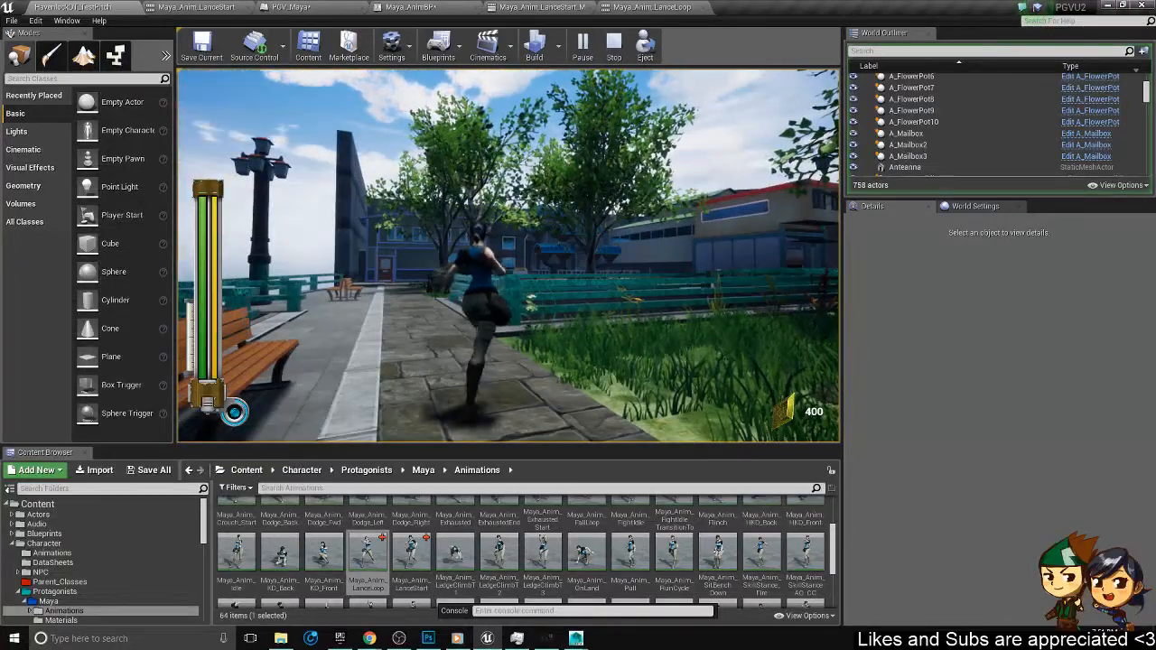
click(615, 45)
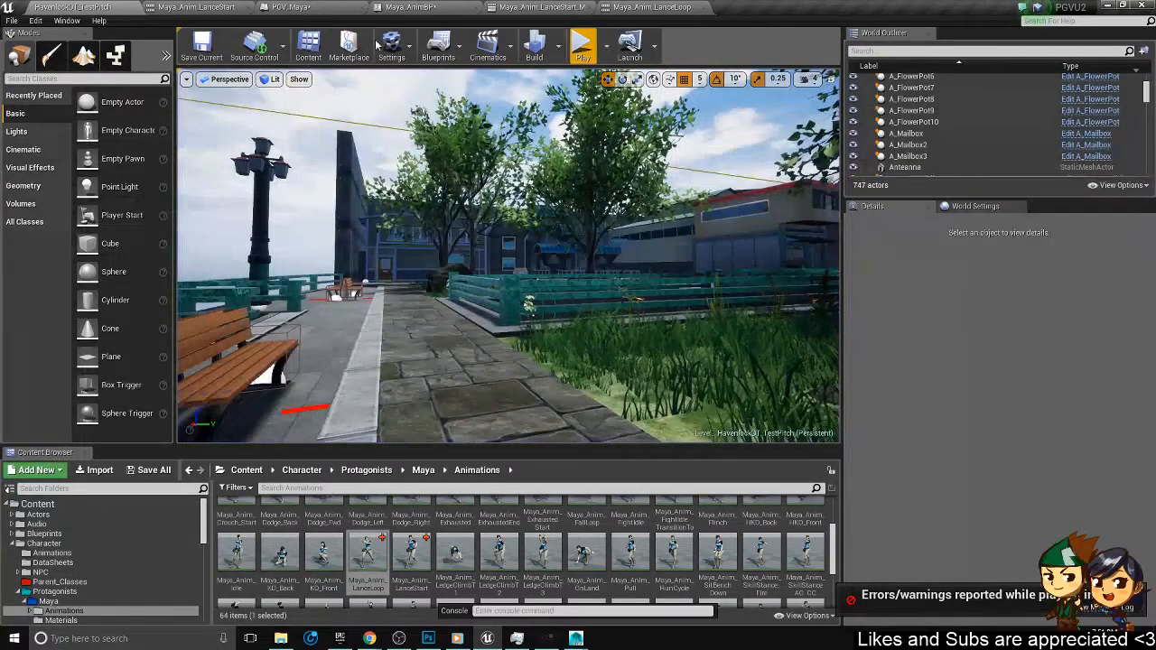
- Compare the Maya_Anim_LanceLoop animation with the Maya_Anim_LanceStart montage
click(641, 7)
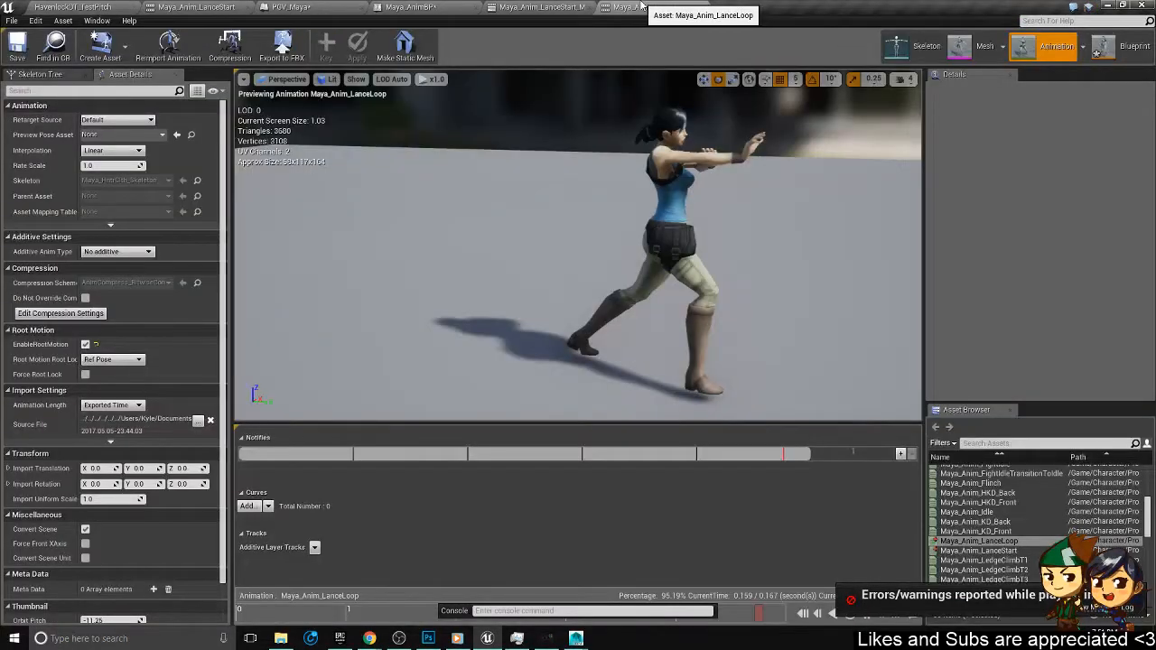
click(525, 7)
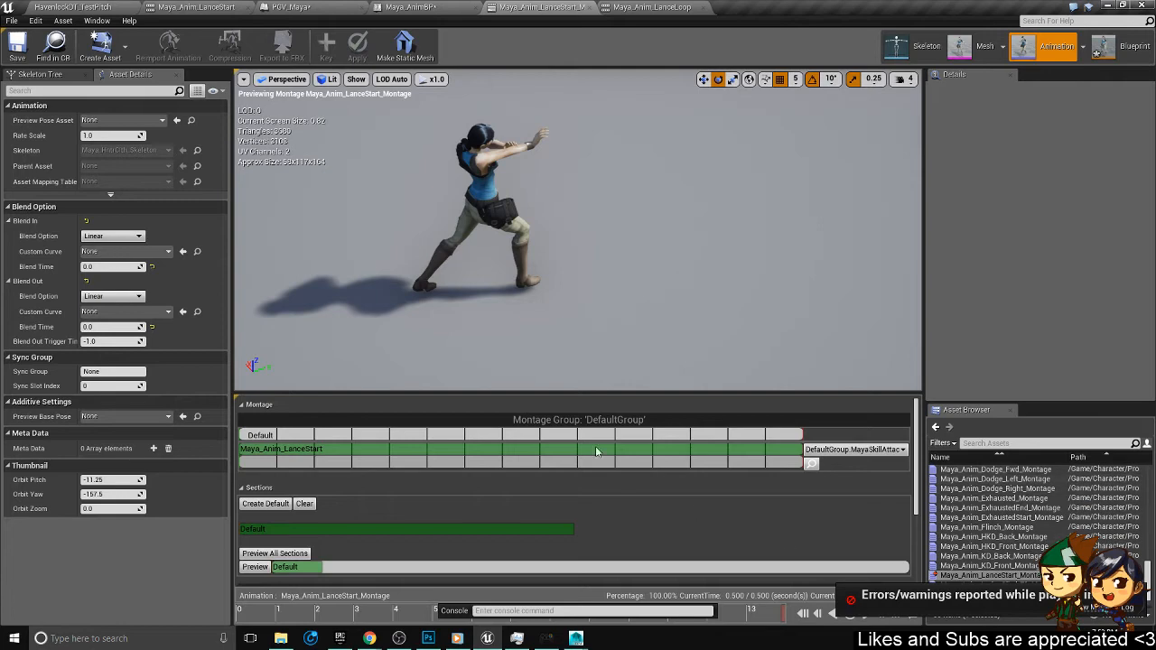
click(617, 7)
click(551, 7)
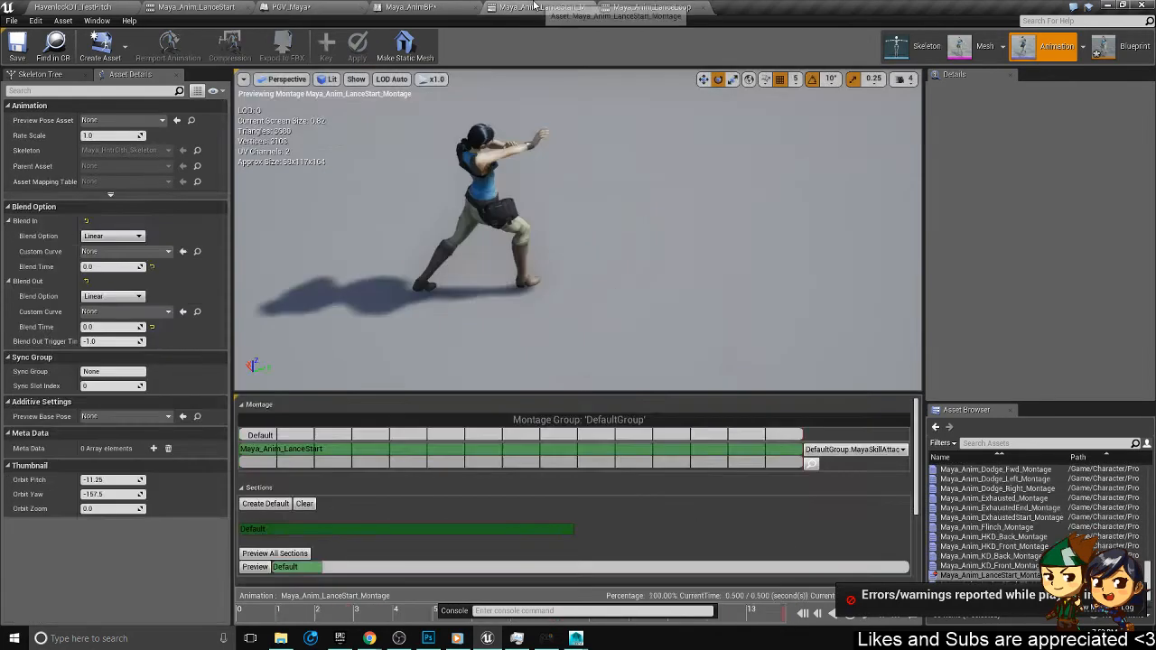
- In Maya_AnimBP, shift the Checks If Lance group away from the MayaSkillAttacks slot and place Maya_AO_SkillStance with Spine Pitch between them
click(424, 6)
right_drag(513, 238, 615, 263)
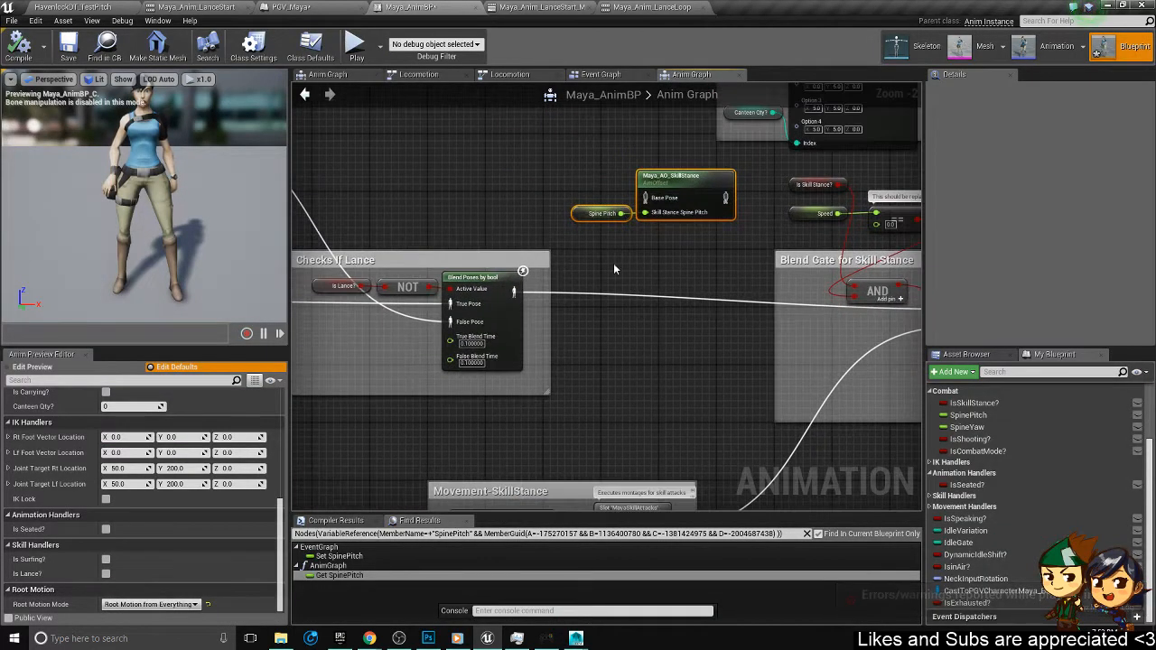
right_drag(525, 220, 431, 290)
drag(617, 307, 488, 234)
right_drag(488, 233, 687, 212)
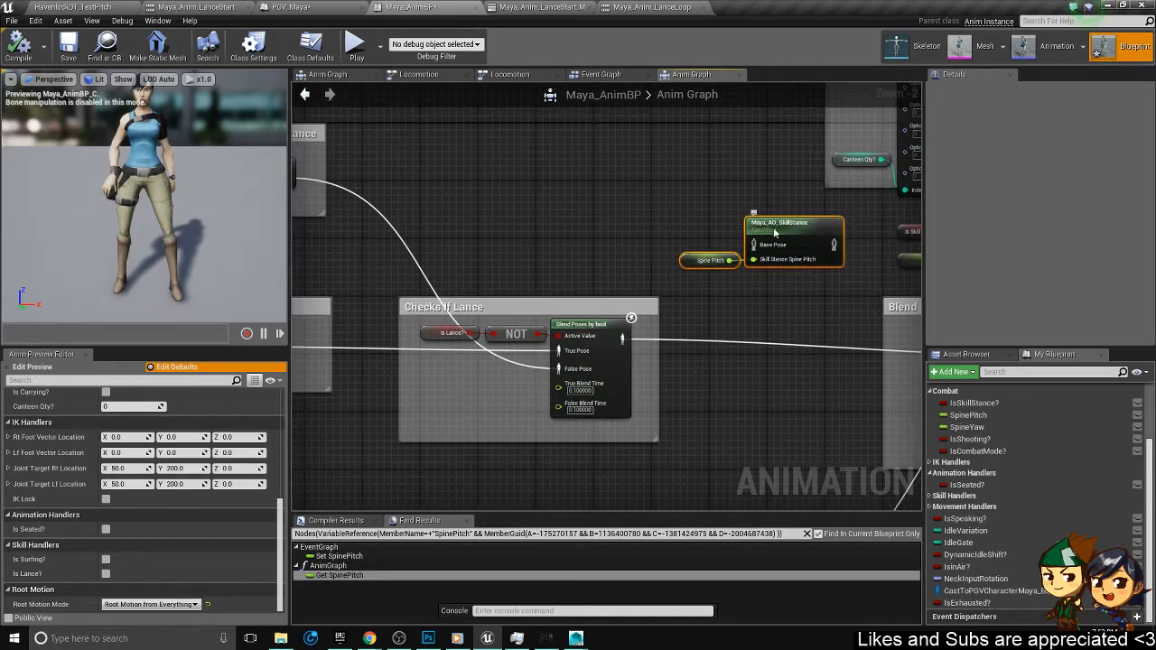
drag(766, 223, 486, 200)
right_drag(691, 337, 750, 293)
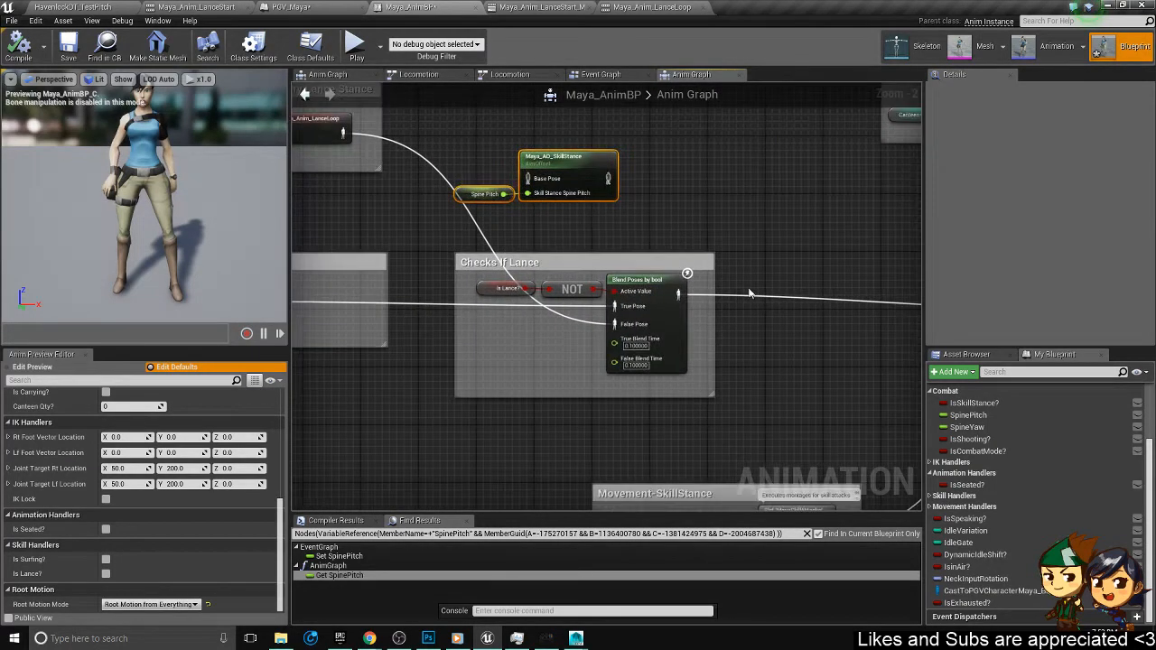
drag(623, 263, 769, 263)
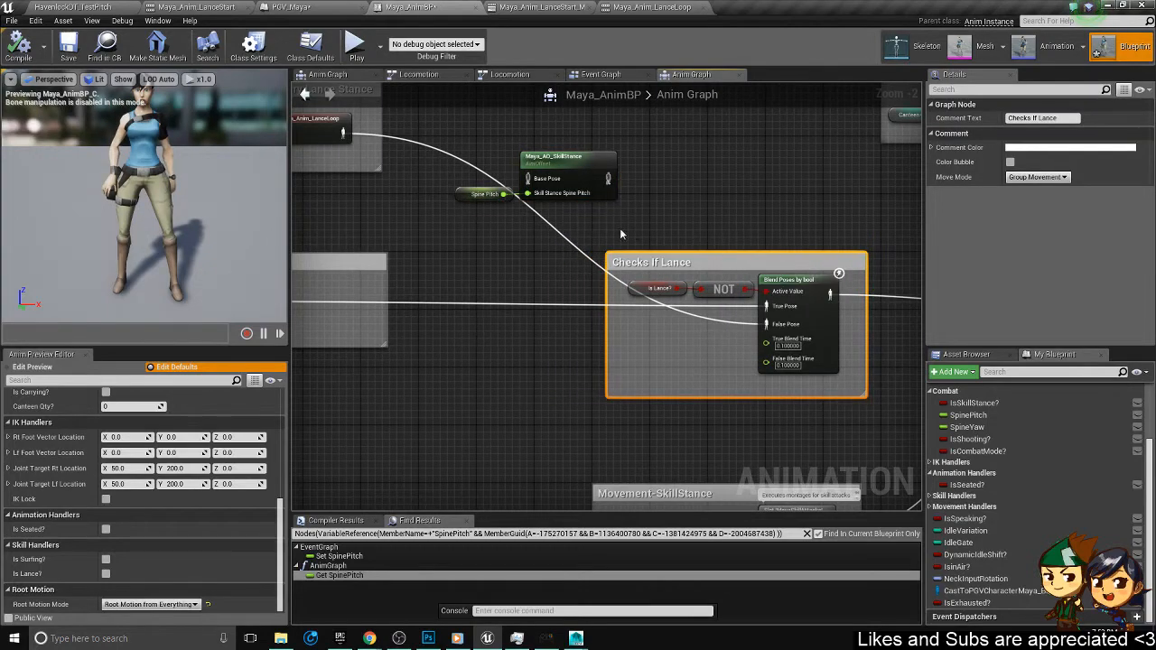
right_drag(620, 227, 686, 223)
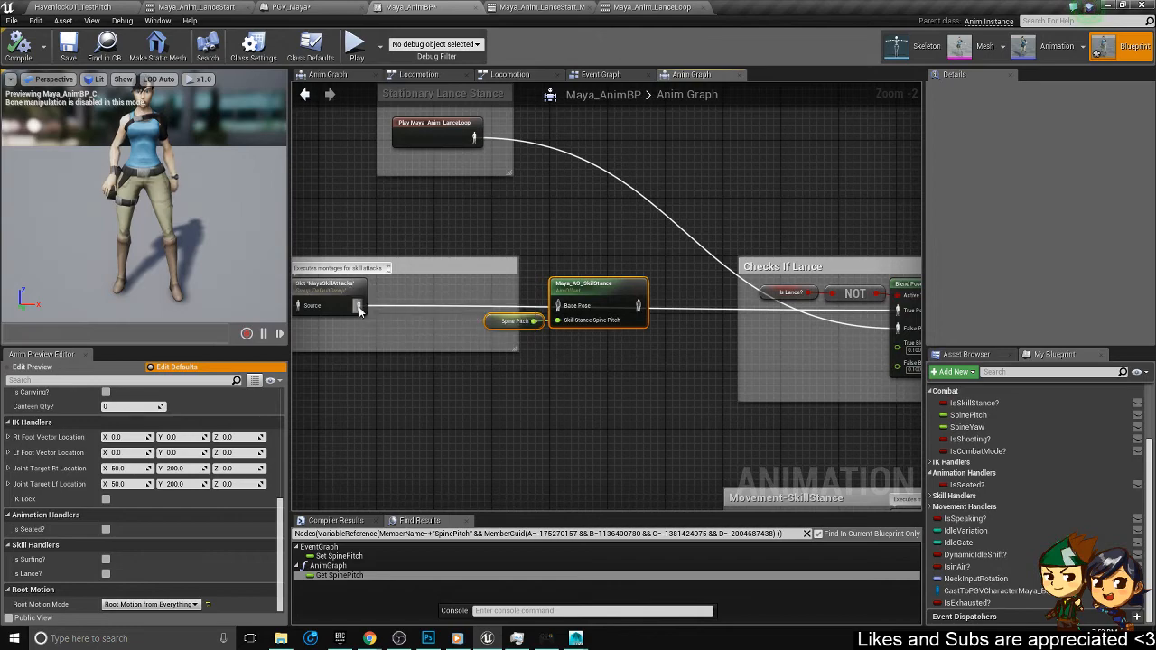
- Wire the MayaSkillAttacks slot through Maya_AO_SkillStance into the Checks If Lance blend's True Pose, and save and compile the blueprint
drag(359, 307, 561, 308)
right_drag(684, 262, 464, 251)
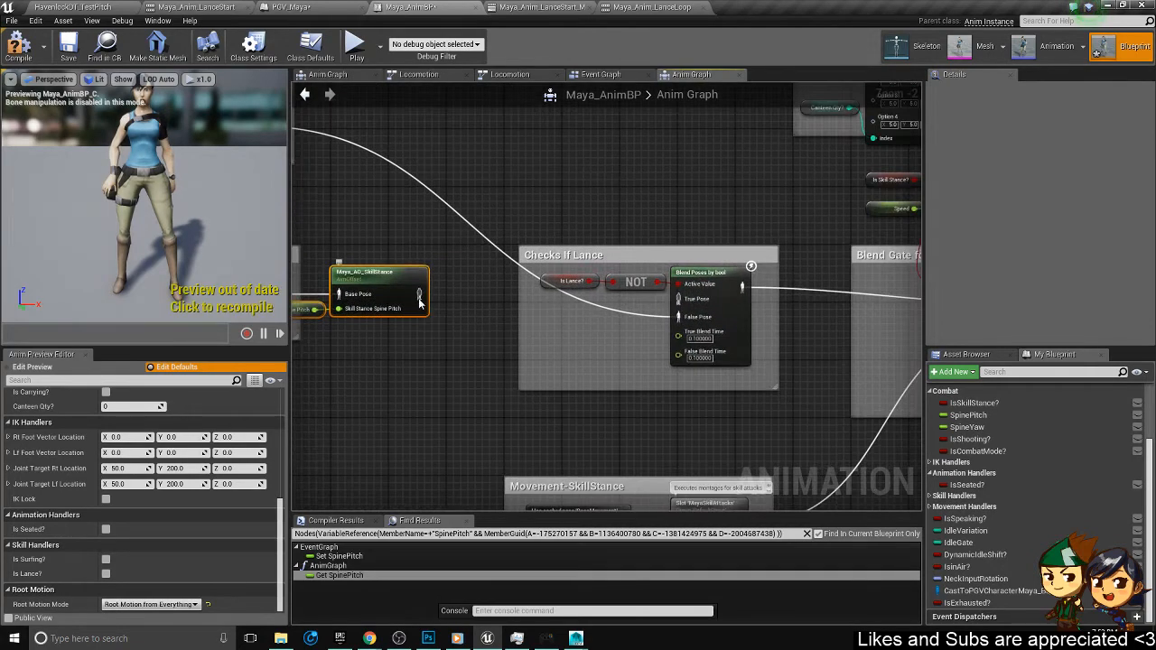
drag(418, 295, 678, 298)
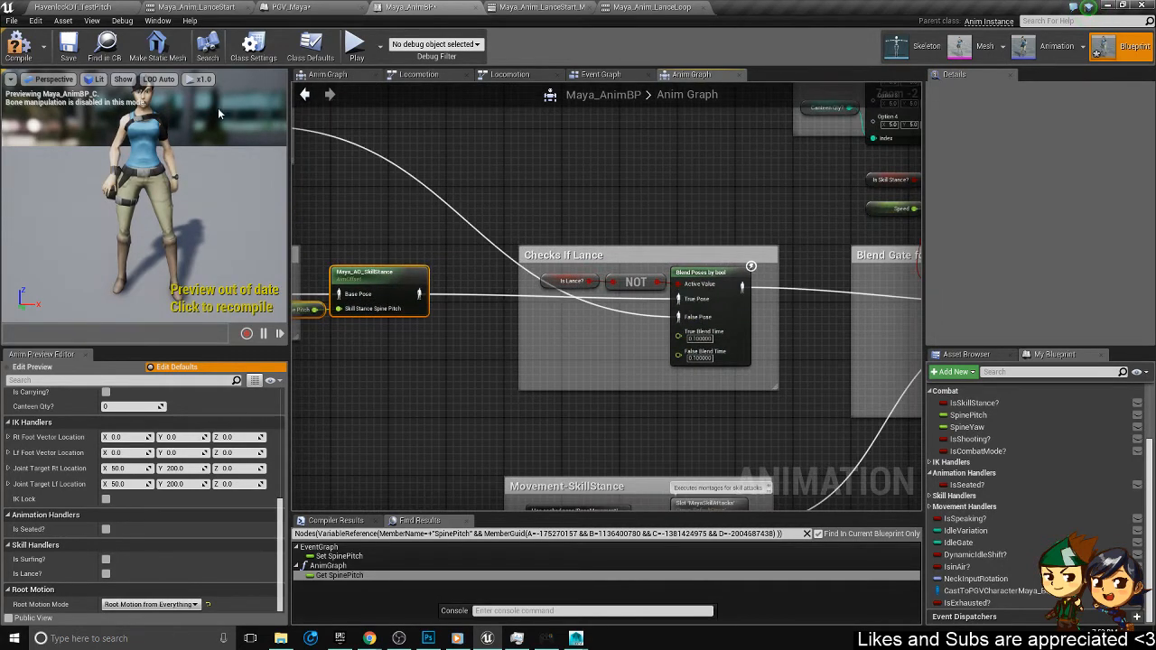
click(65, 56)
click(19, 50)
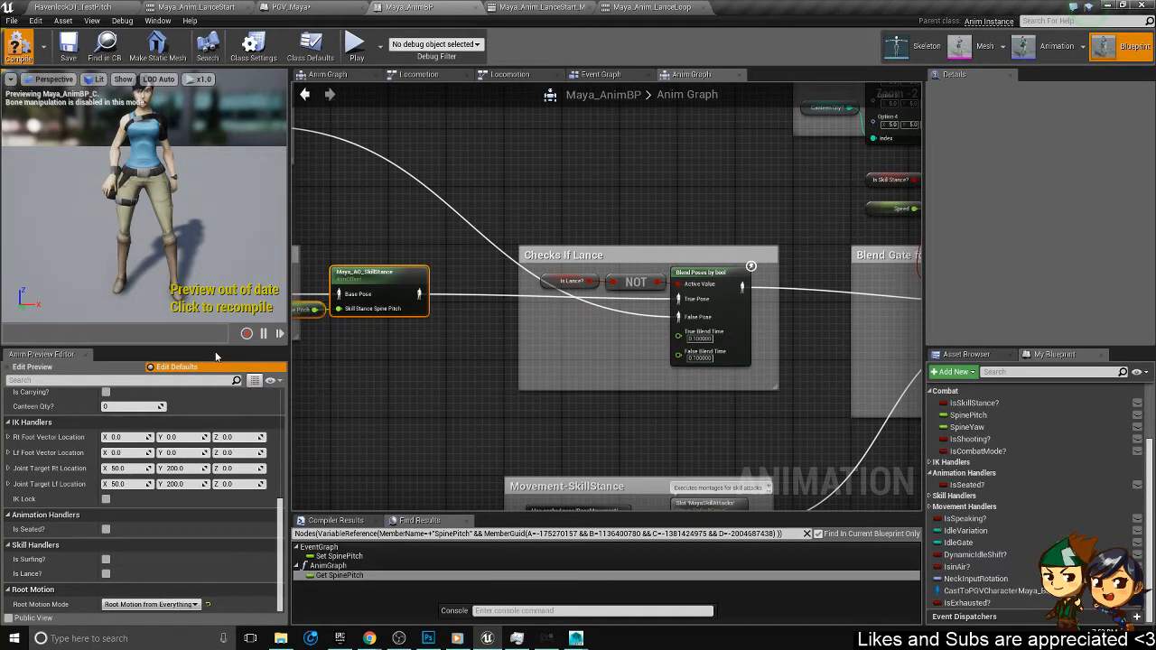
- Play the HavenlockOT_TestPitch level as Maya to test the rewired skill stance aim offset, and stop the session
click(74, 8)
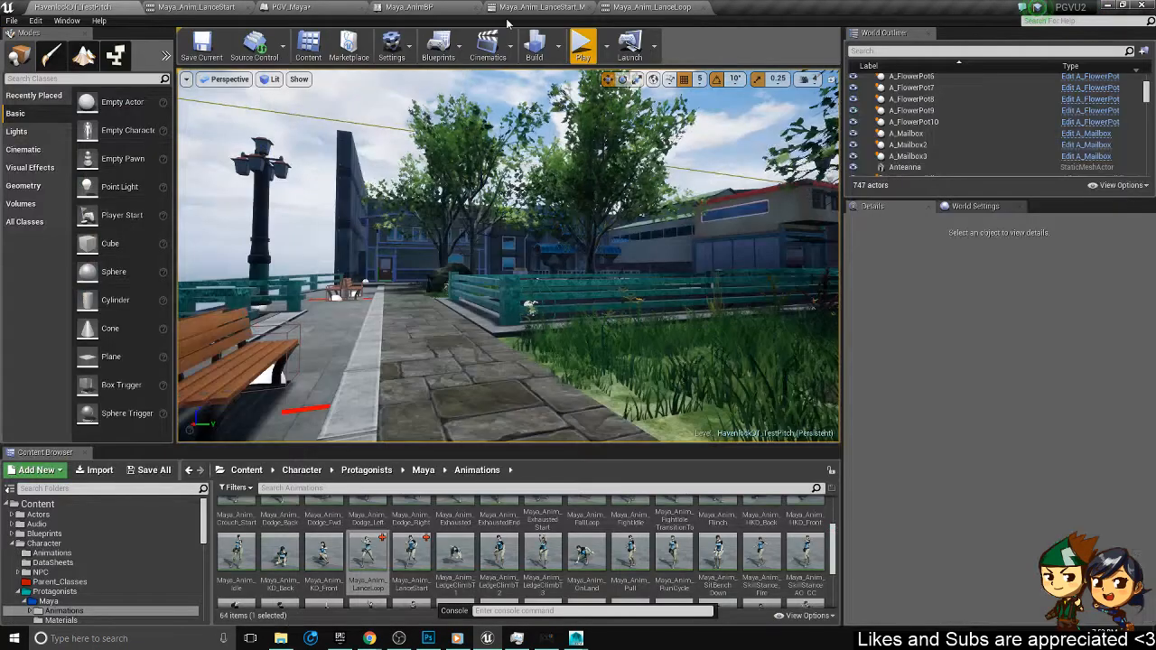
click(582, 43)
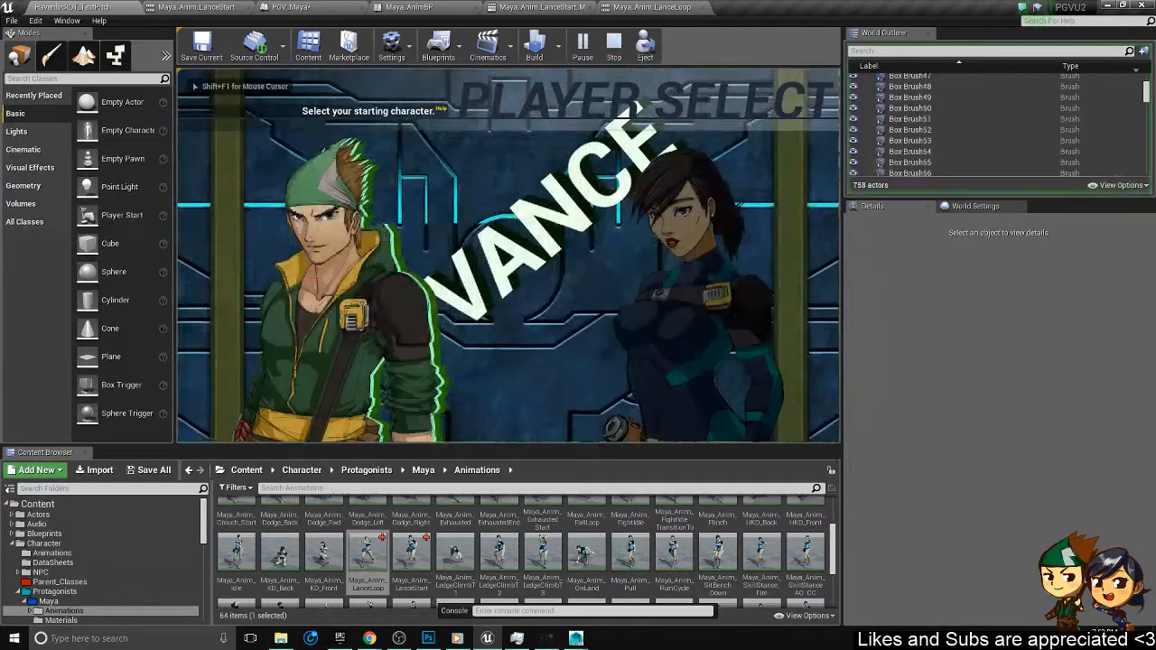
key(Return)
key(Down)
key(Return)
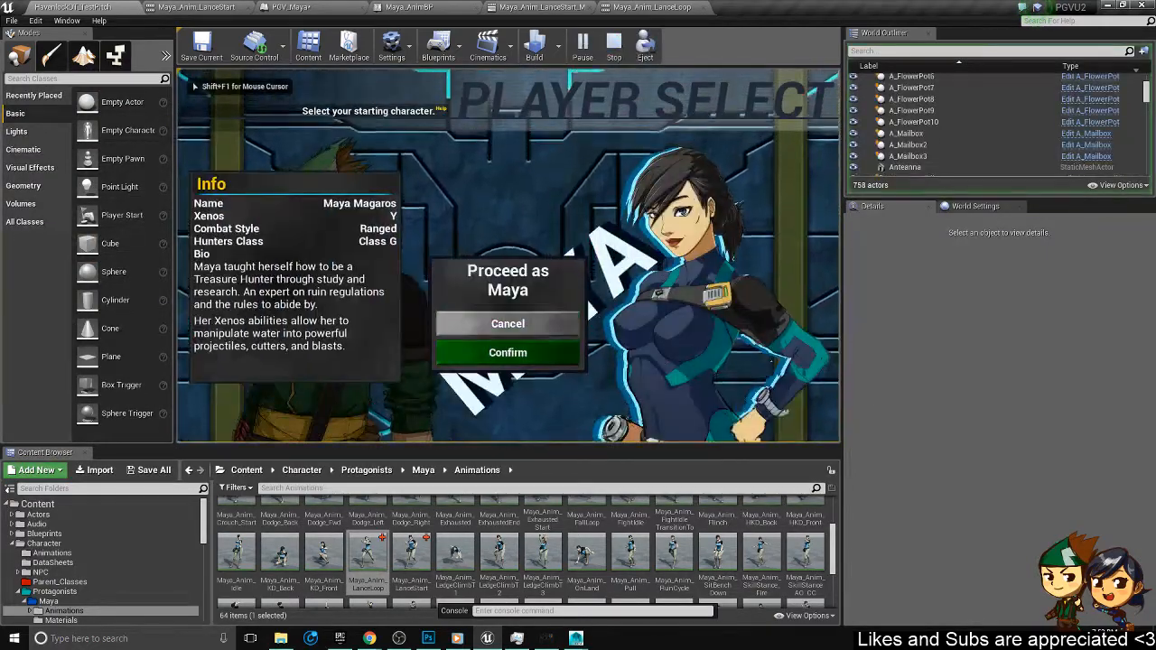
key(w)
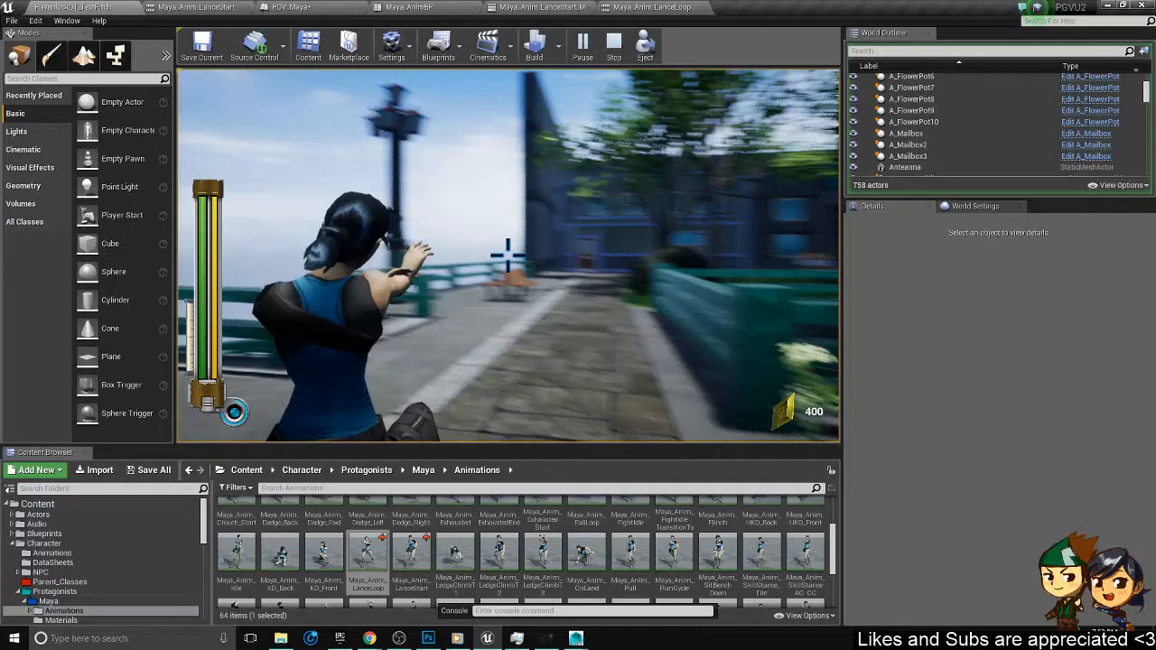
key(Escape)
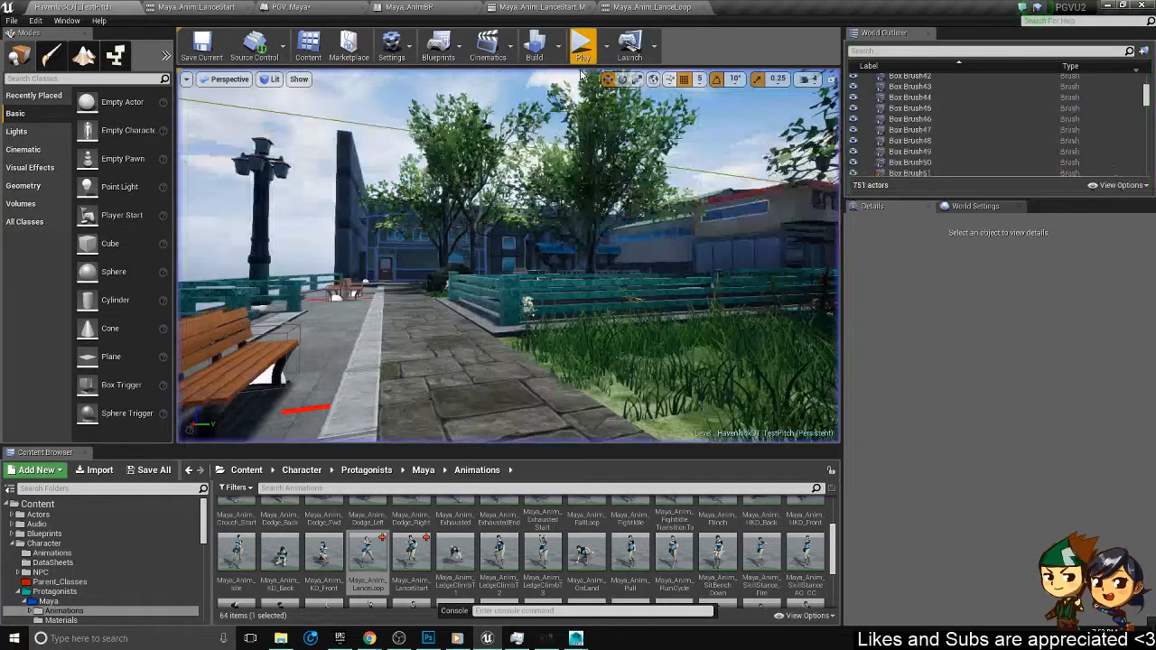
- Review the Maya_AnimBP anim graph from the skill stance and lance groups through the Foot IK Adjustments to the final pose
click(196, 7)
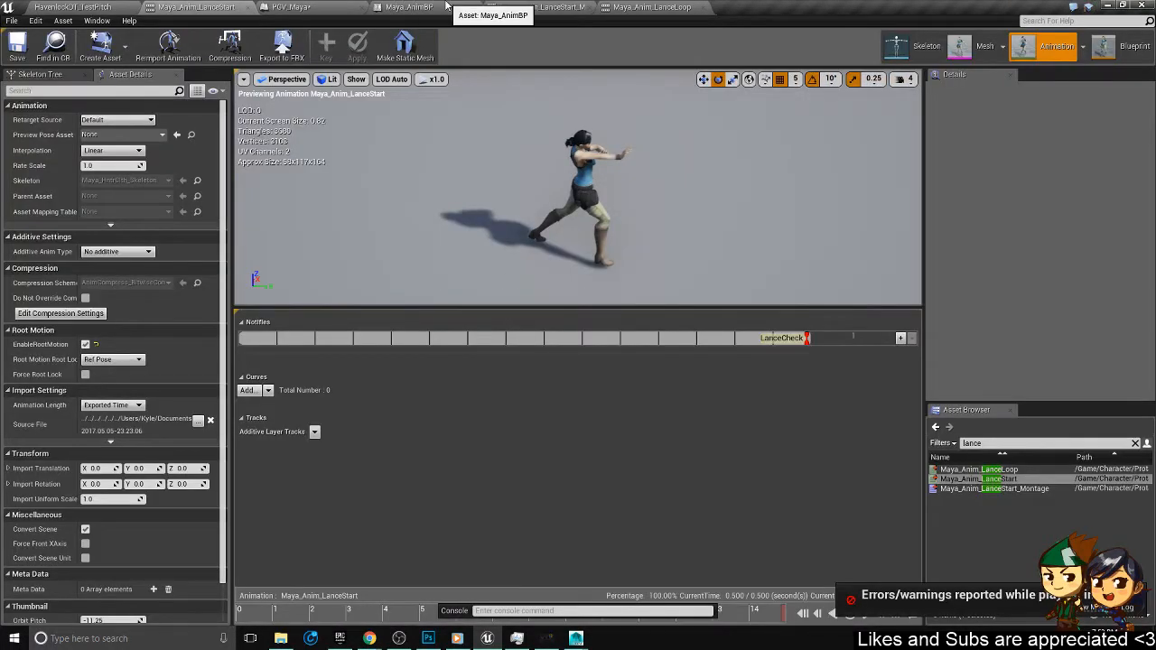
click(286, 8)
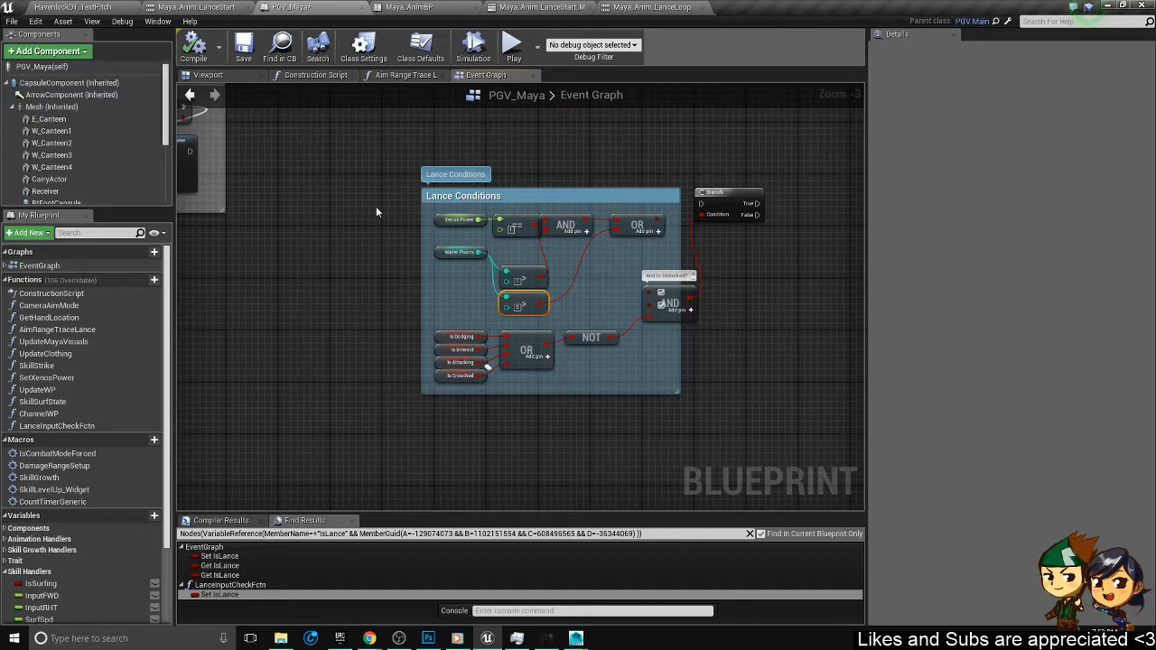
click(406, 7)
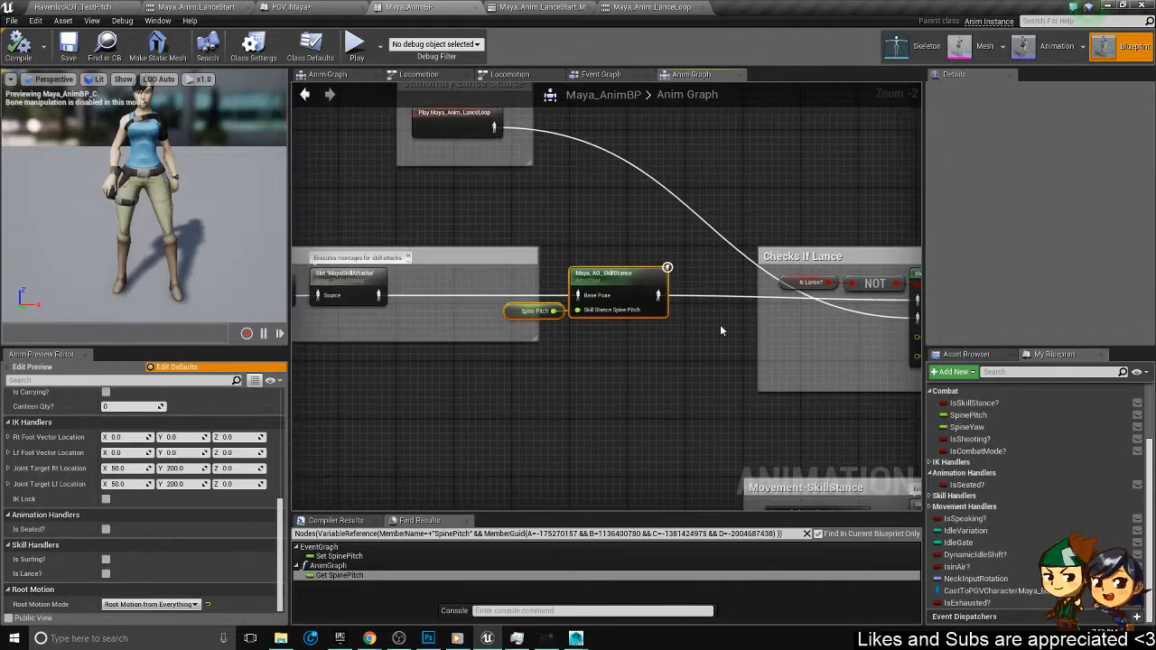
scroll(719, 331, down, 3)
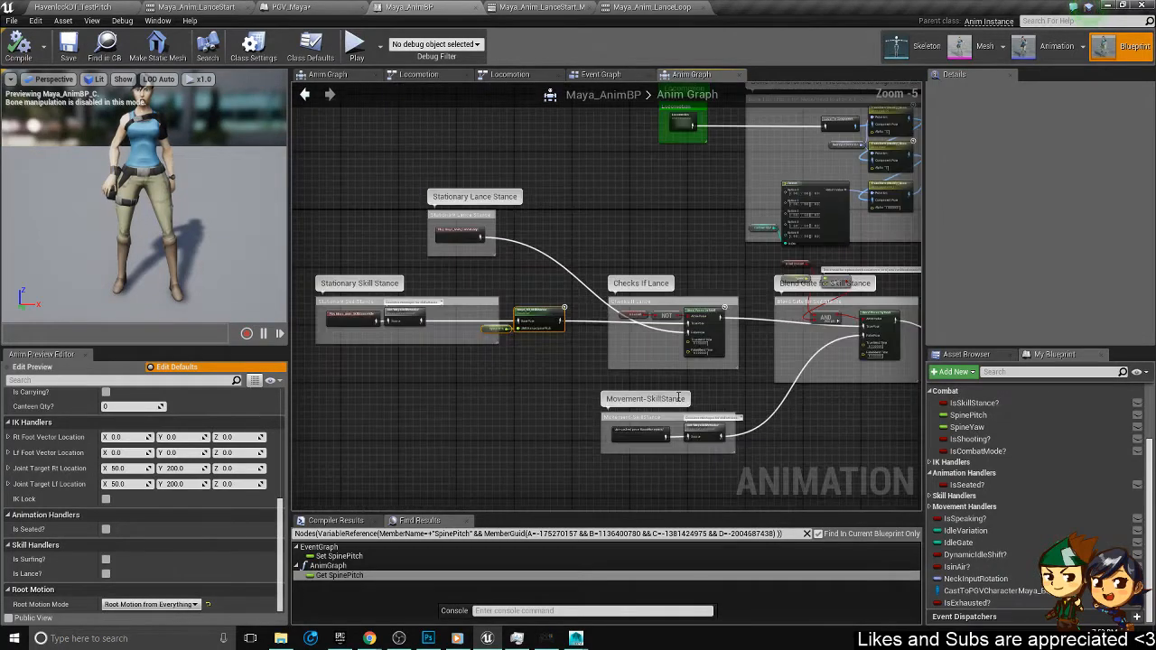
click(679, 398)
right_drag(793, 212, 497, 254)
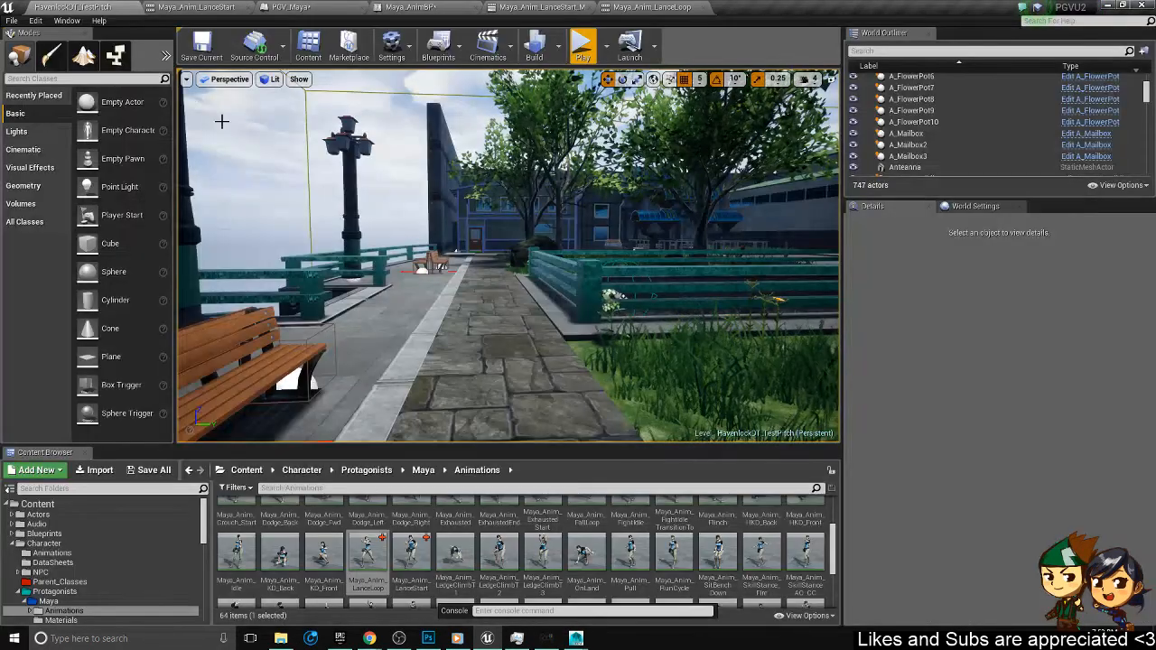
click(194, 6)
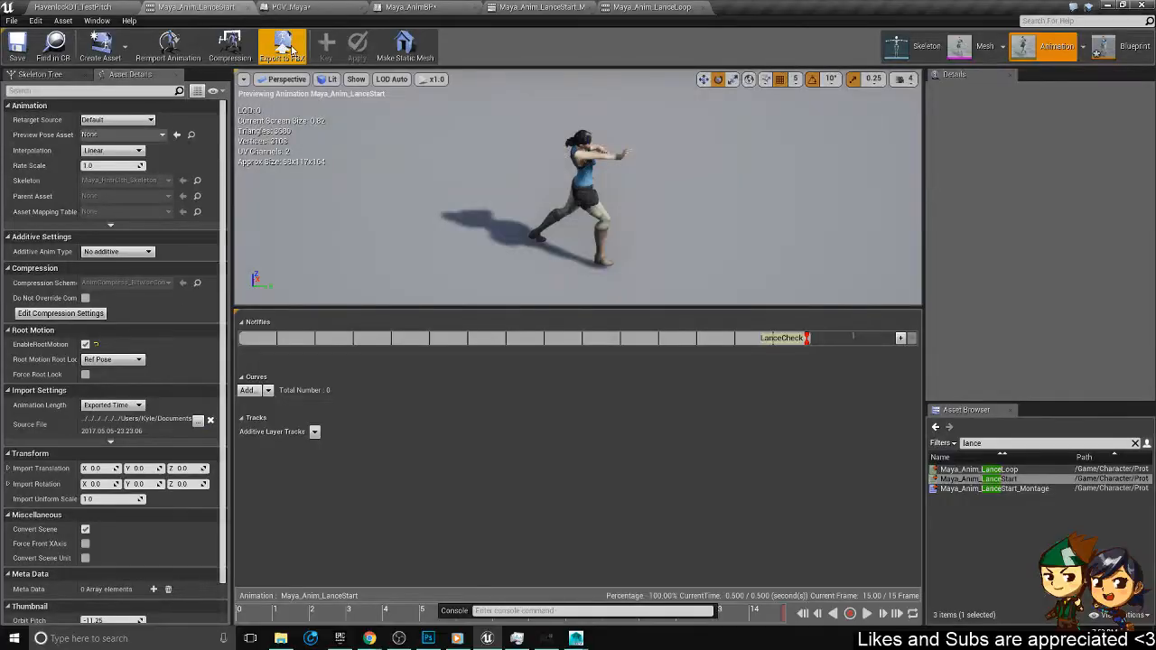
click(323, 6)
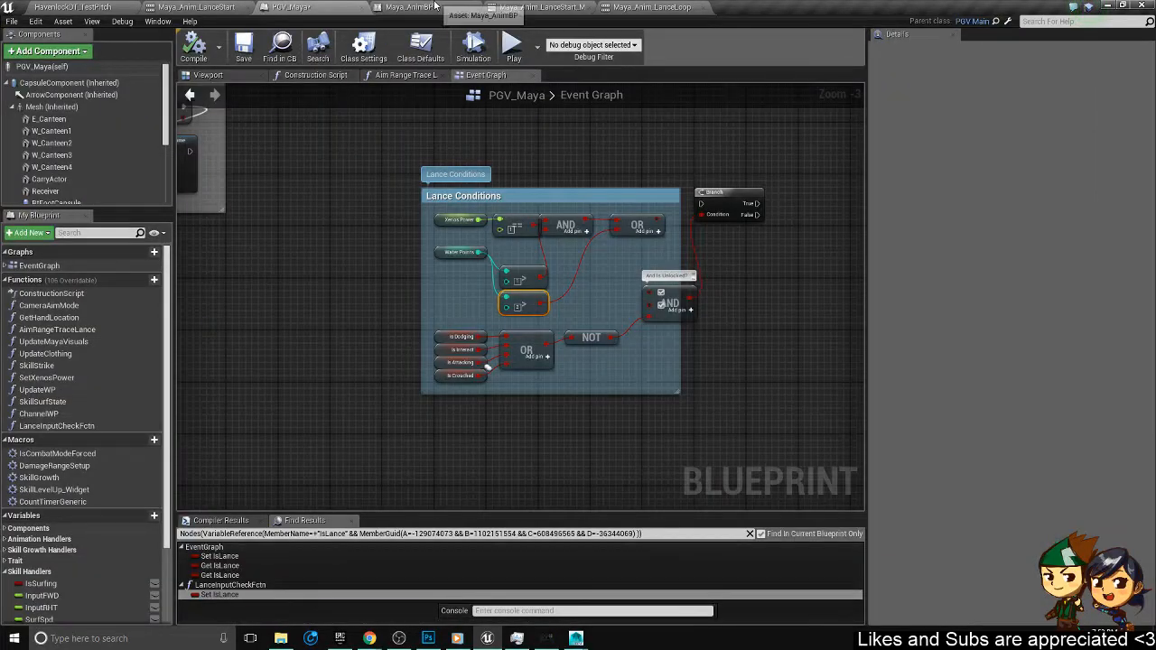
click(194, 6)
click(411, 7)
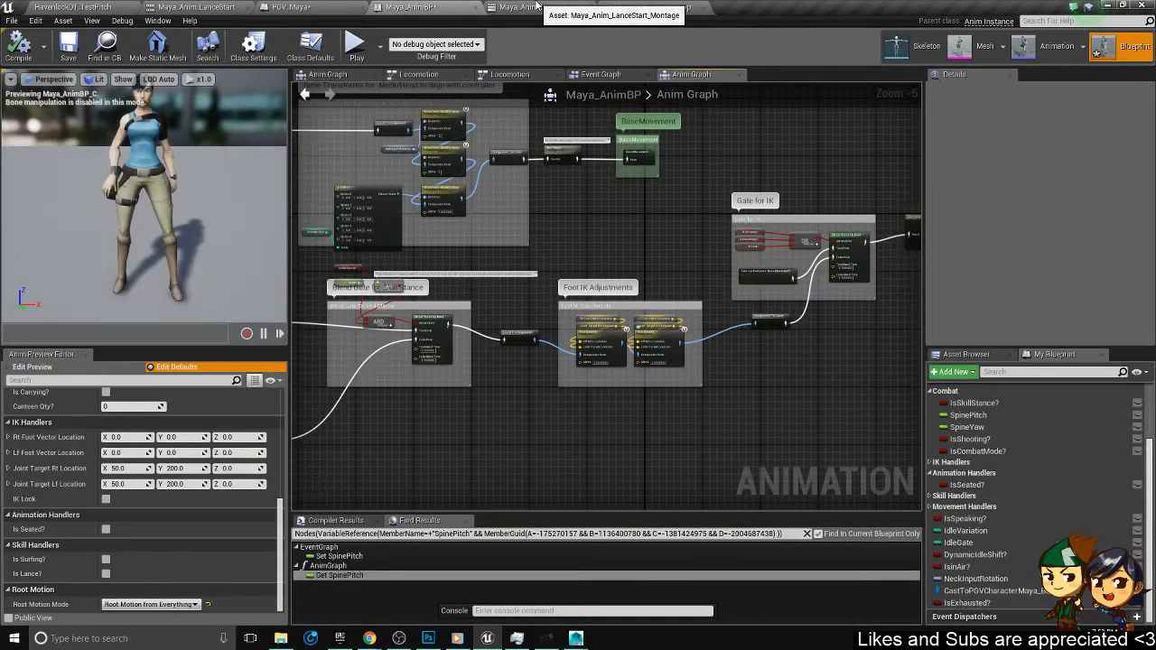
right_drag(730, 356, 416, 268)
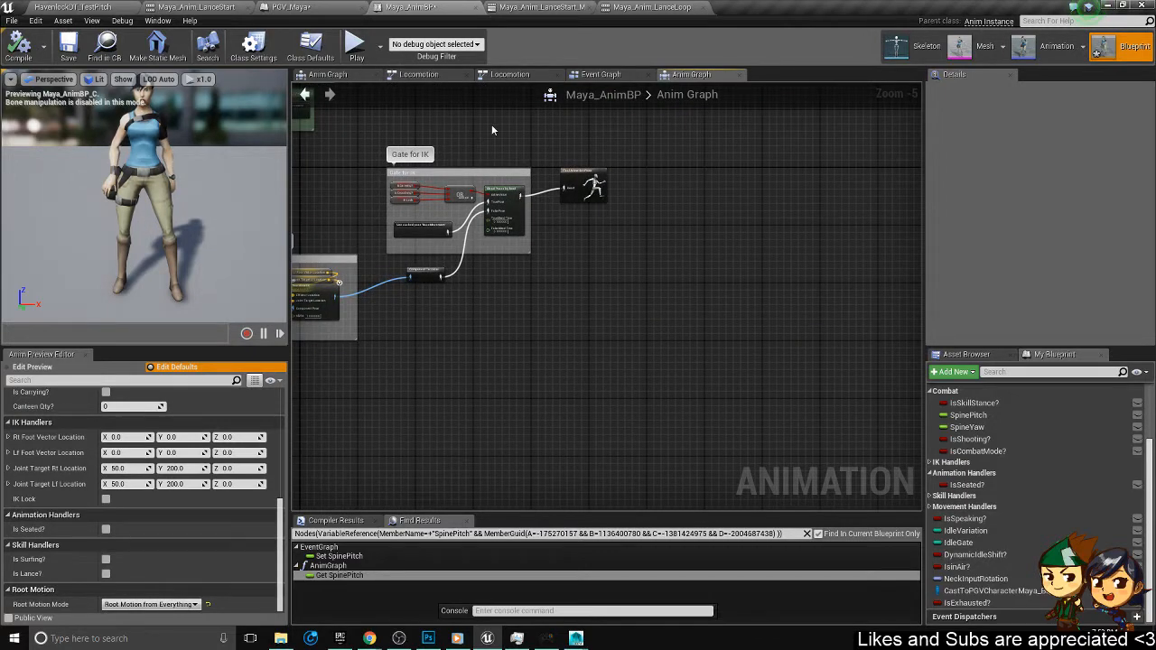
- In PGV_Maya's Aim Range Trace Lance function, align Spawn Emitter at Location with the Branch's True output and place the Return Node below and right of it
click(213, 7)
click(294, 8)
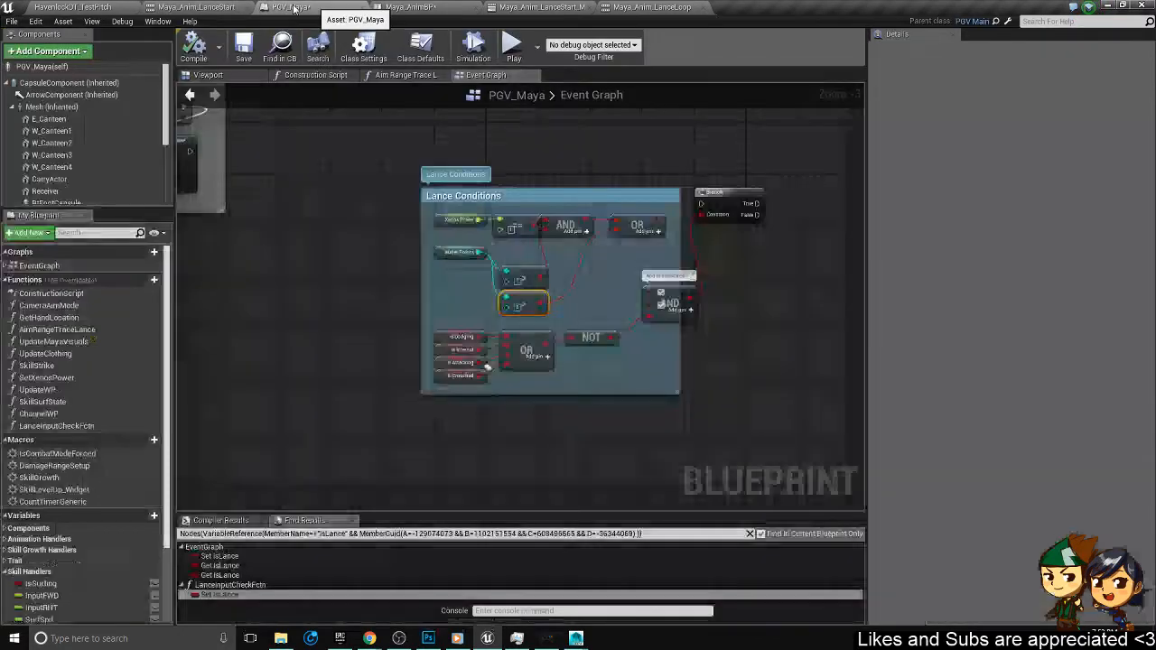
click(188, 7)
click(288, 7)
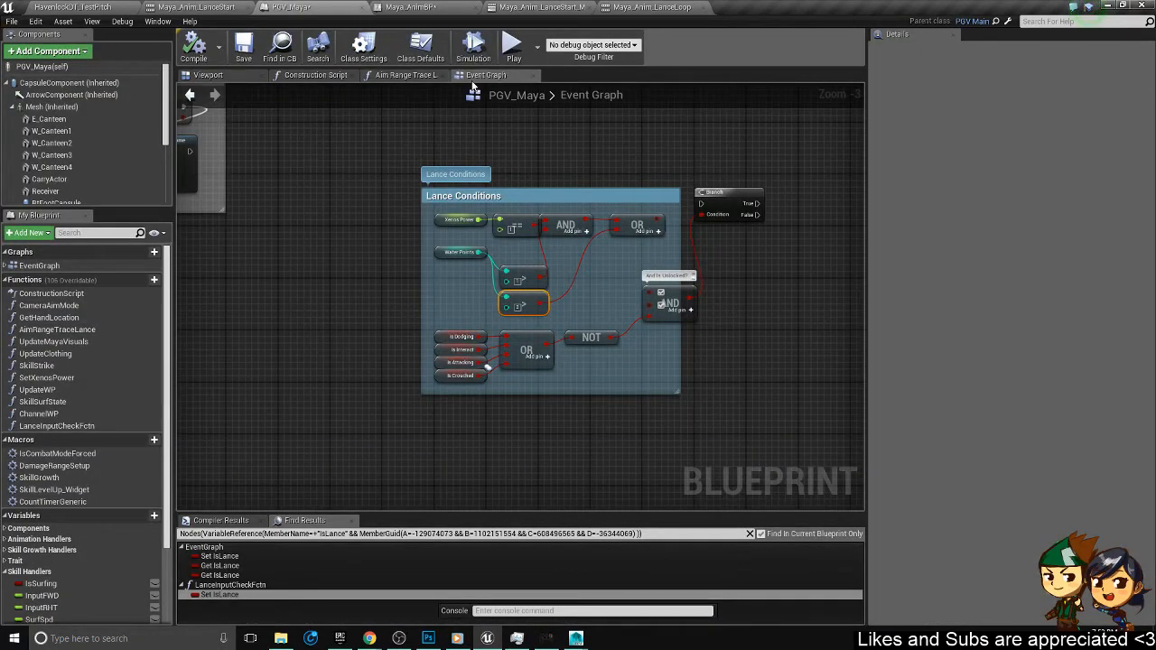
right_drag(428, 133, 386, 200)
click(402, 75)
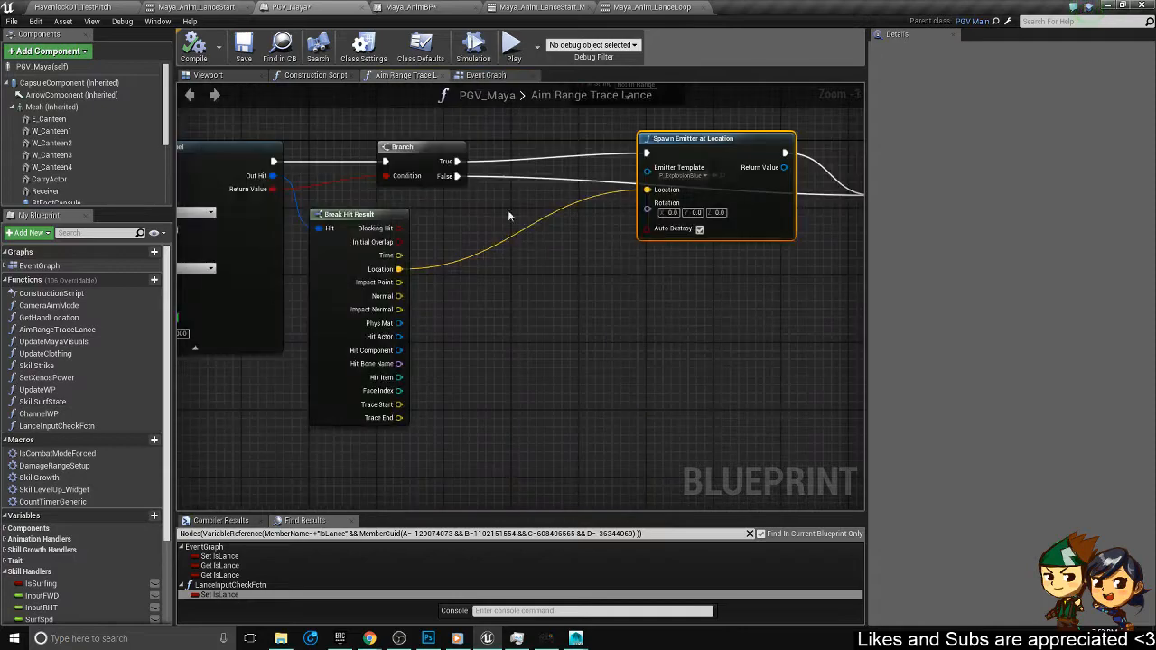
scroll(519, 271, up, 3)
drag(581, 270, 678, 128)
right_drag(461, 204, 696, 244)
mouse_move(655, 278)
mouse_down()
mouse_move(645, 290)
mouse_move(640, 281)
mouse_up()
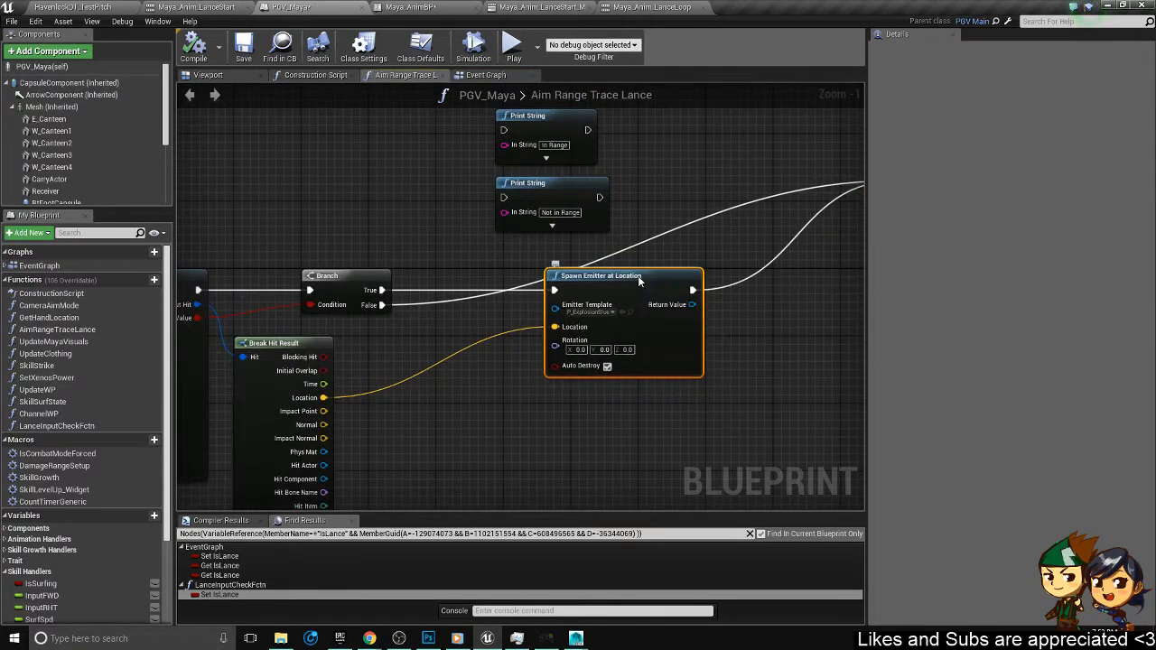
right_drag(723, 280, 420, 264)
scroll(506, 212, down, 2)
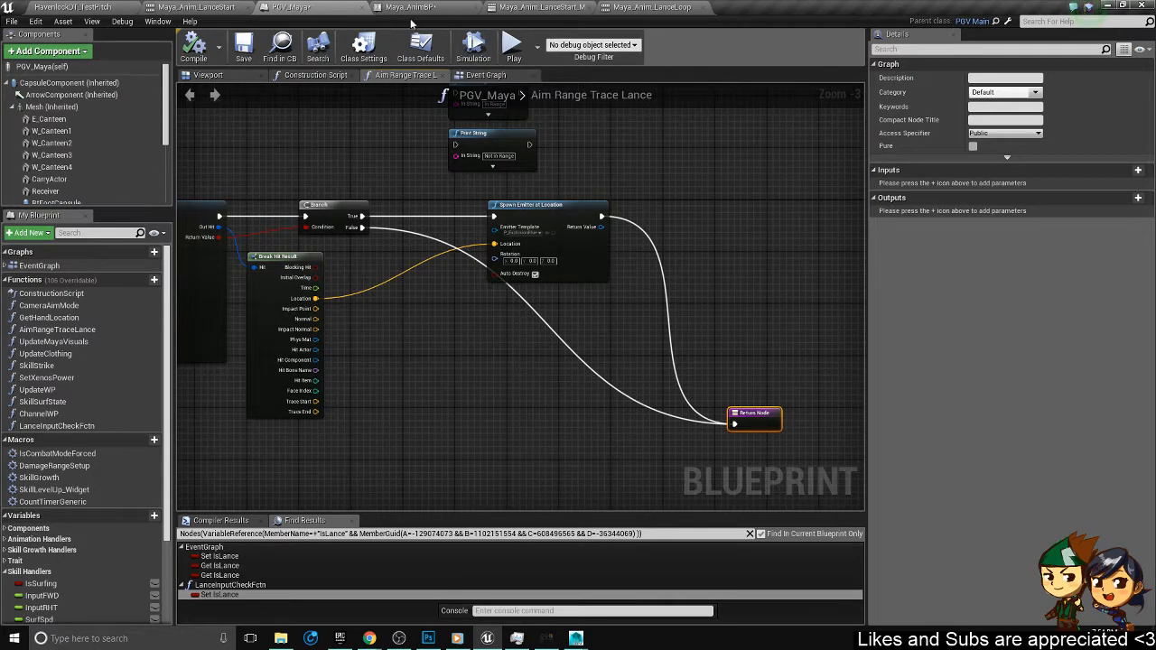
- Detach the Aim Range Trace Lance graph into its own window, move the main editor aside, and maximize the detached graph
mouse_move(420, 79)
mouse_down()
mouse_move(543, 312)
mouse_move(401, 303)
mouse_move(354, 170)
mouse_move(418, 105)
mouse_up()
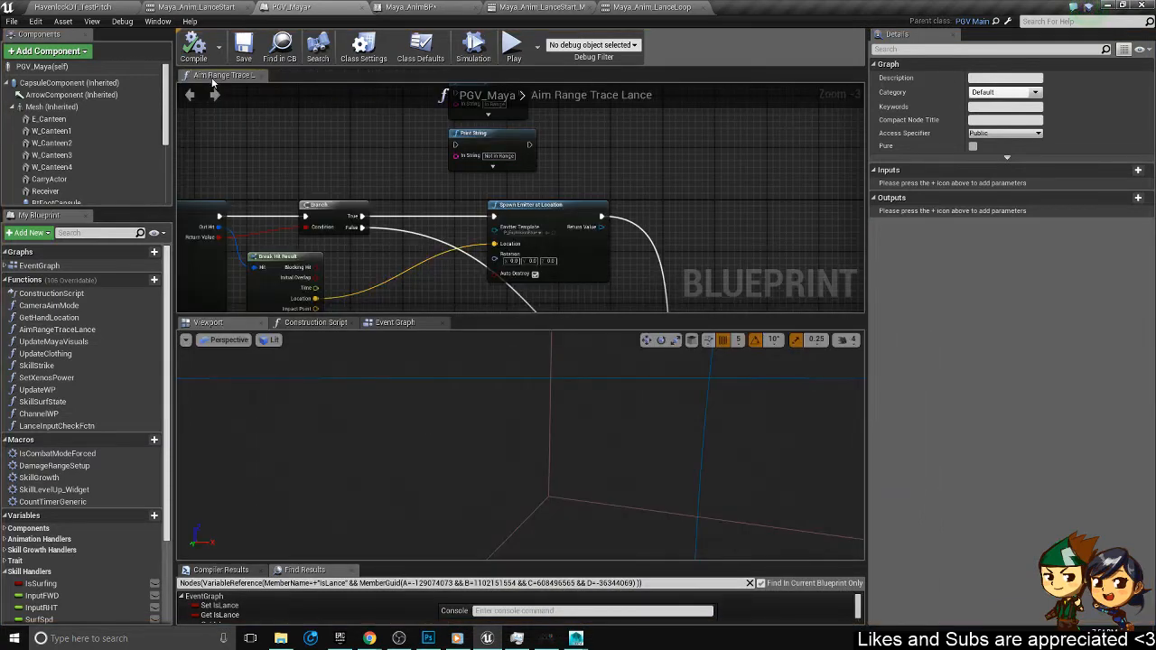
mouse_move(226, 75)
mouse_down()
mouse_move(414, 316)
mouse_move(448, 321)
mouse_up()
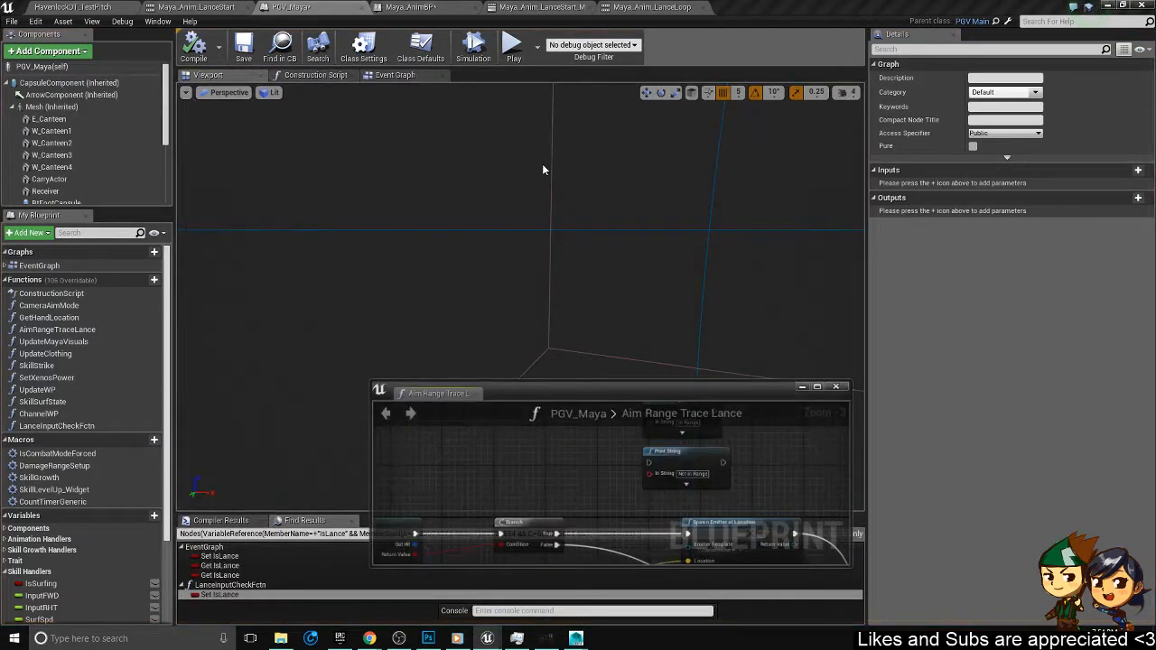
drag(831, 7, 1155, 216)
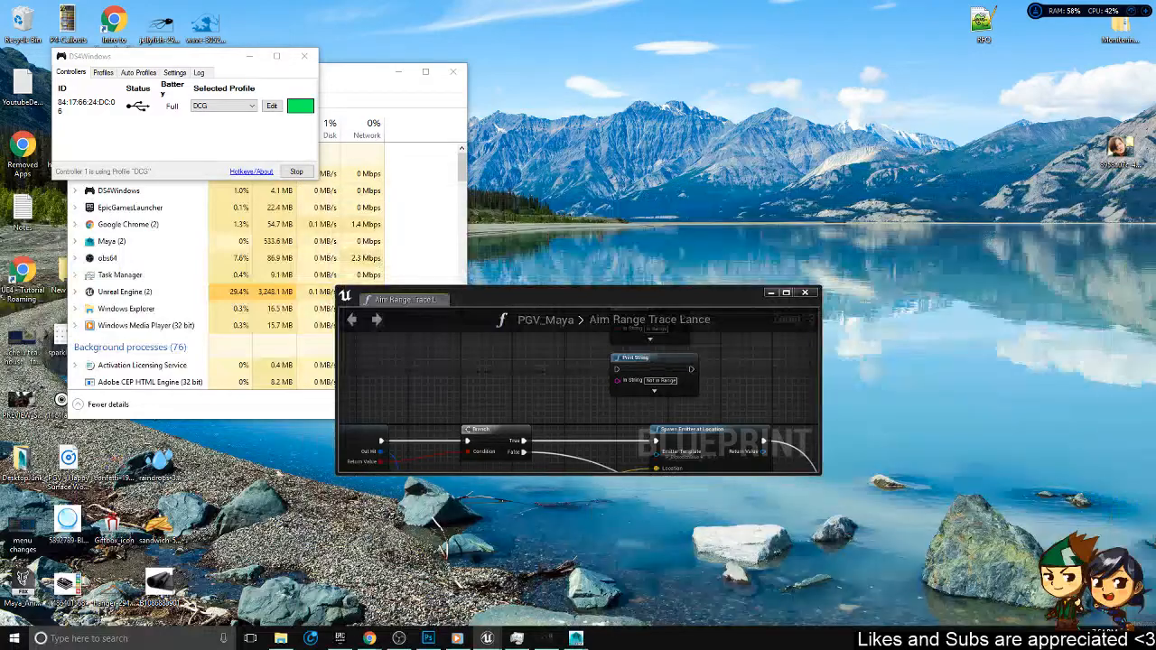
click(786, 292)
right_drag(478, 284, 669, 422)
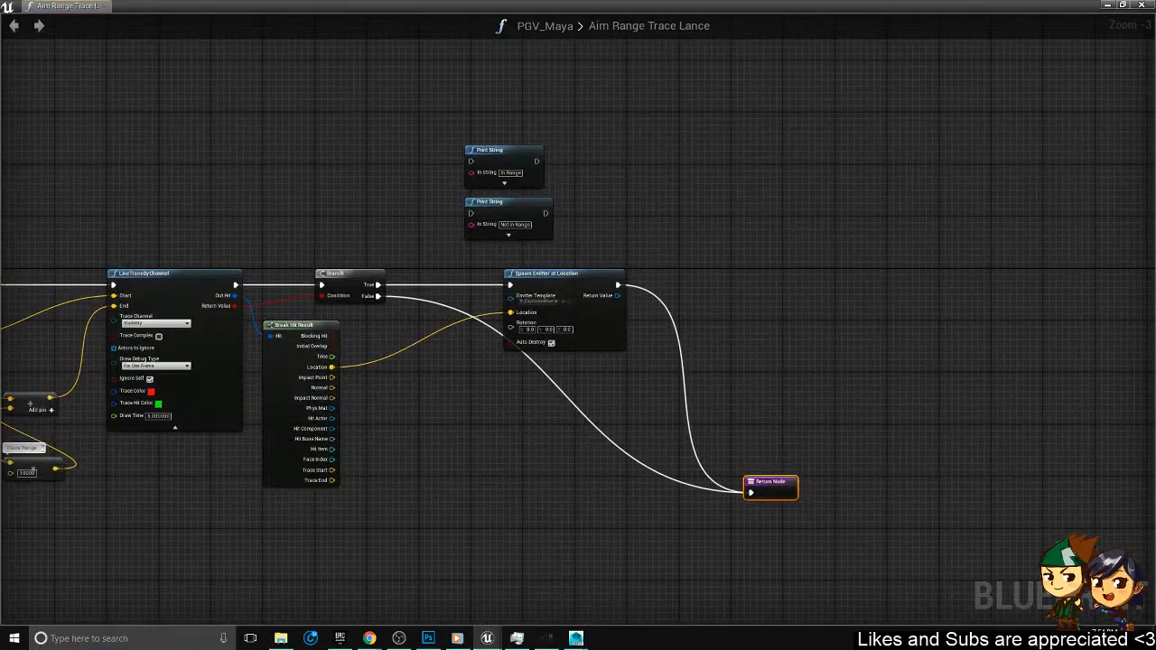
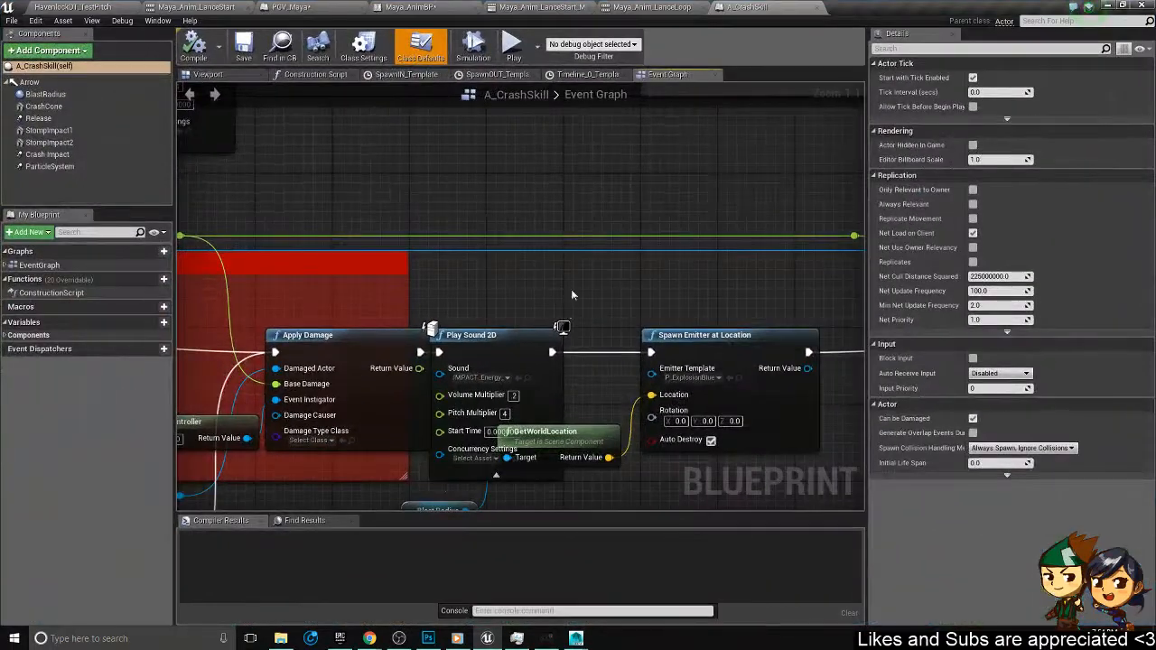
- Examine the BlastRadius overlap logic in A_CrashSkill's event graph, including the Branch, Apply Damage, Play Sound 2D and Spawn Emitter nodes
scroll(571, 295, down, 4)
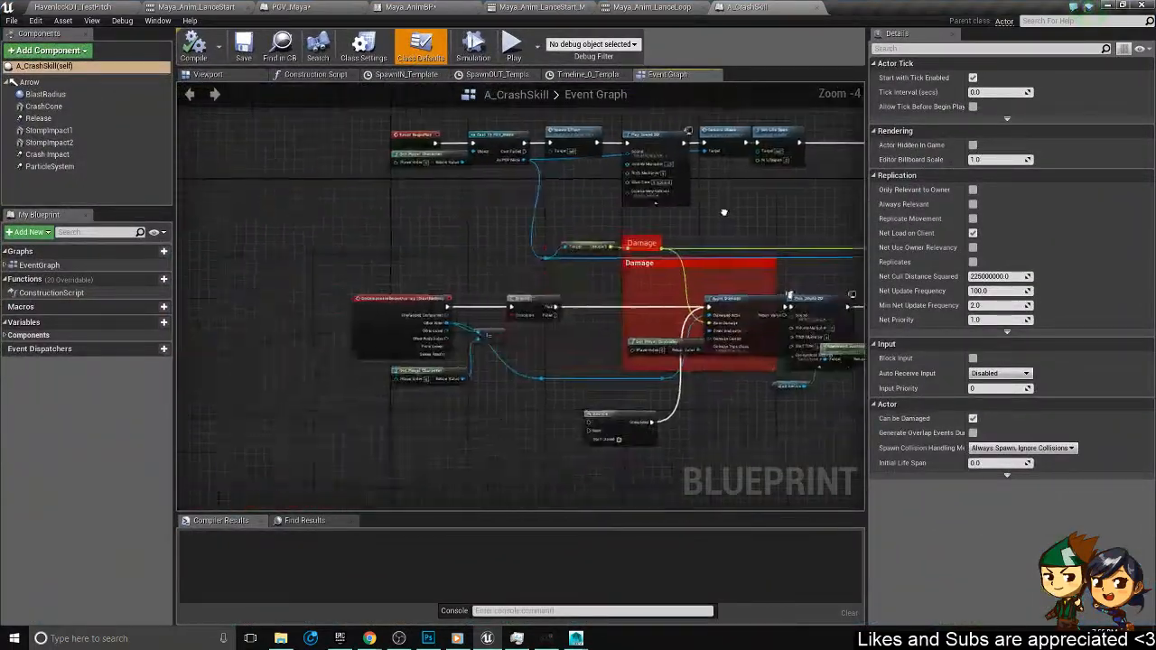
scroll(618, 324, up, 4)
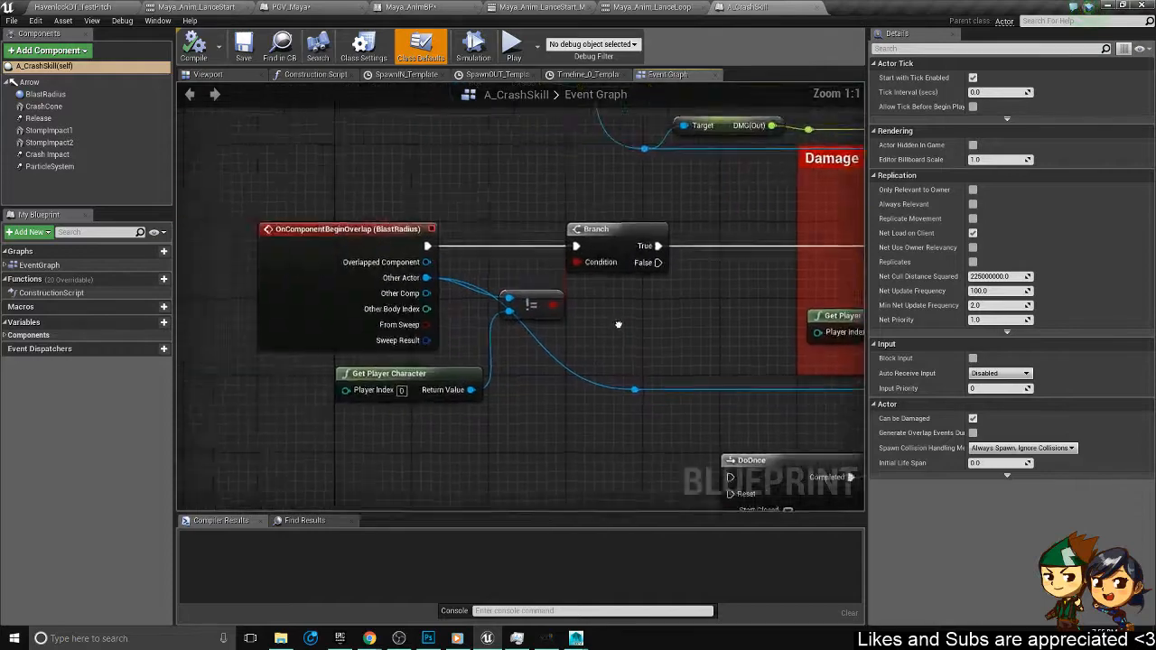
right_drag(618, 324, 363, 324)
right_drag(648, 381, 419, 435)
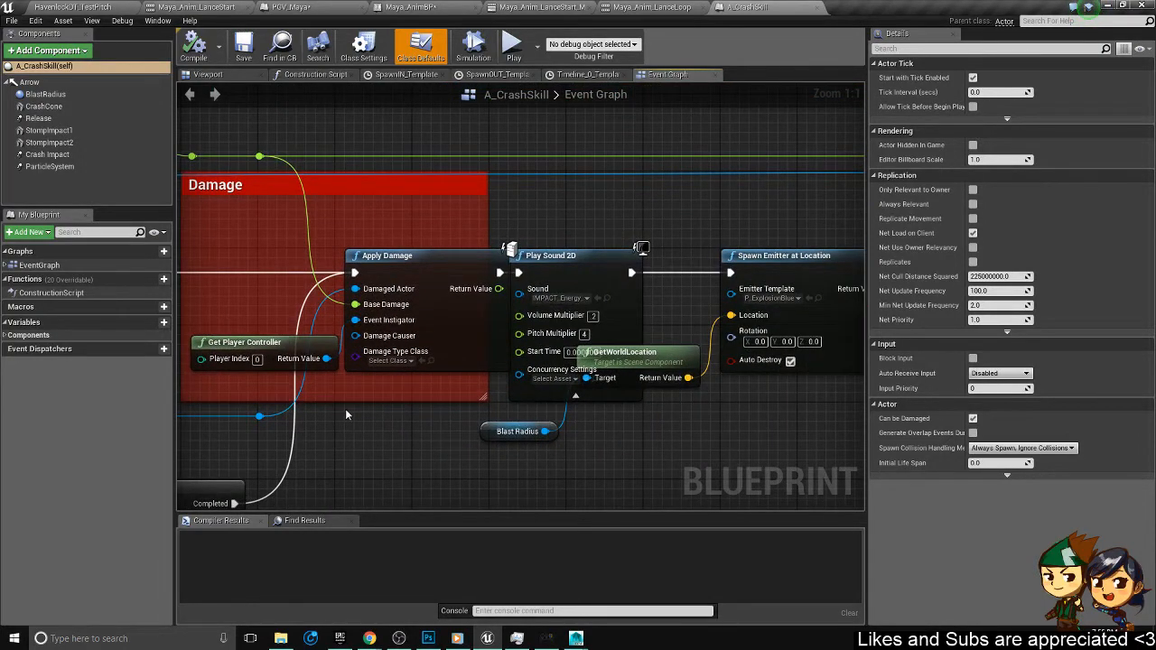
scroll(345, 410, down, 2)
right_drag(304, 413, 339, 365)
scroll(339, 365, up, 2)
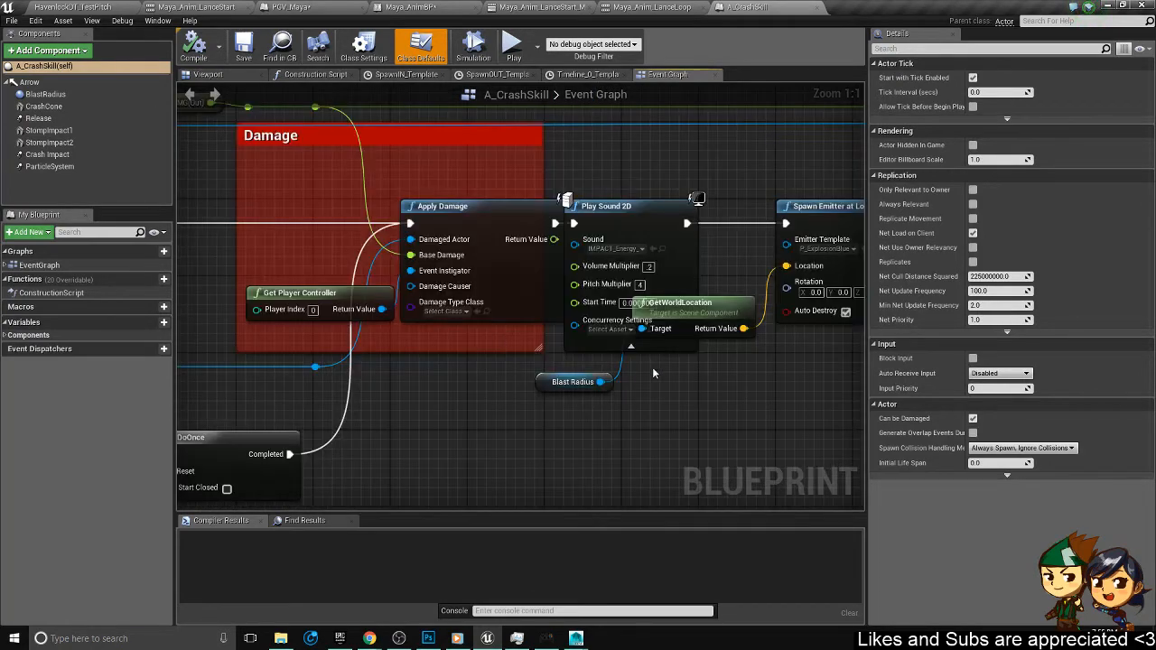
scroll(661, 367, down, 1)
right_drag(661, 367, 726, 354)
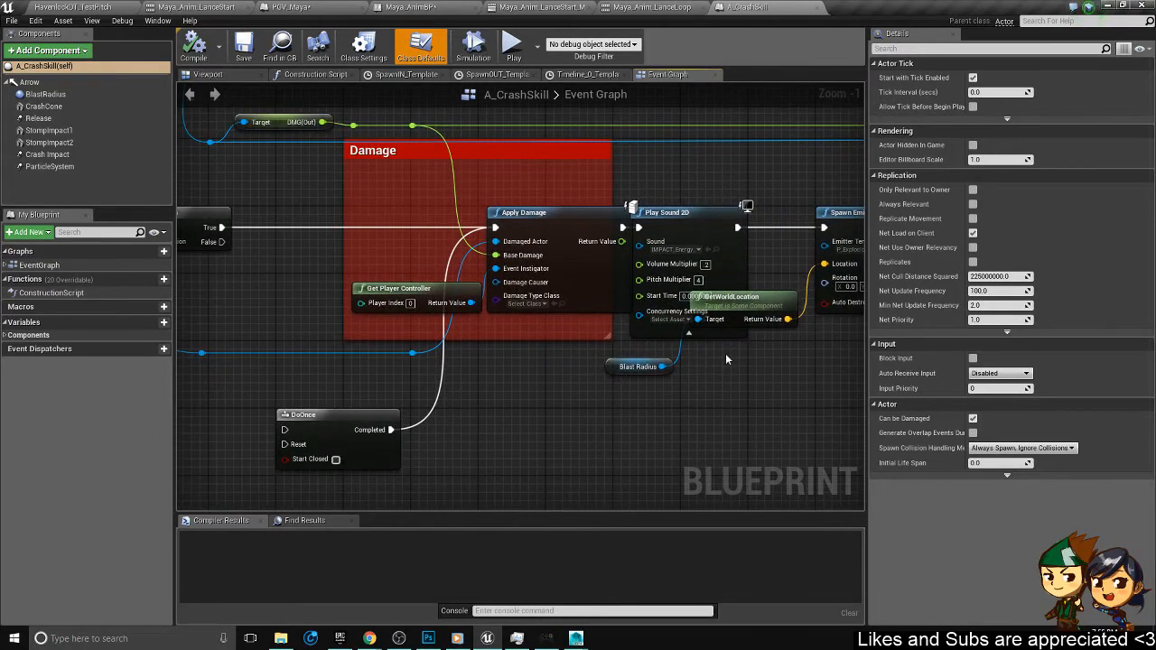
scroll(547, 340, down, 3)
right_drag(417, 271, 558, 245)
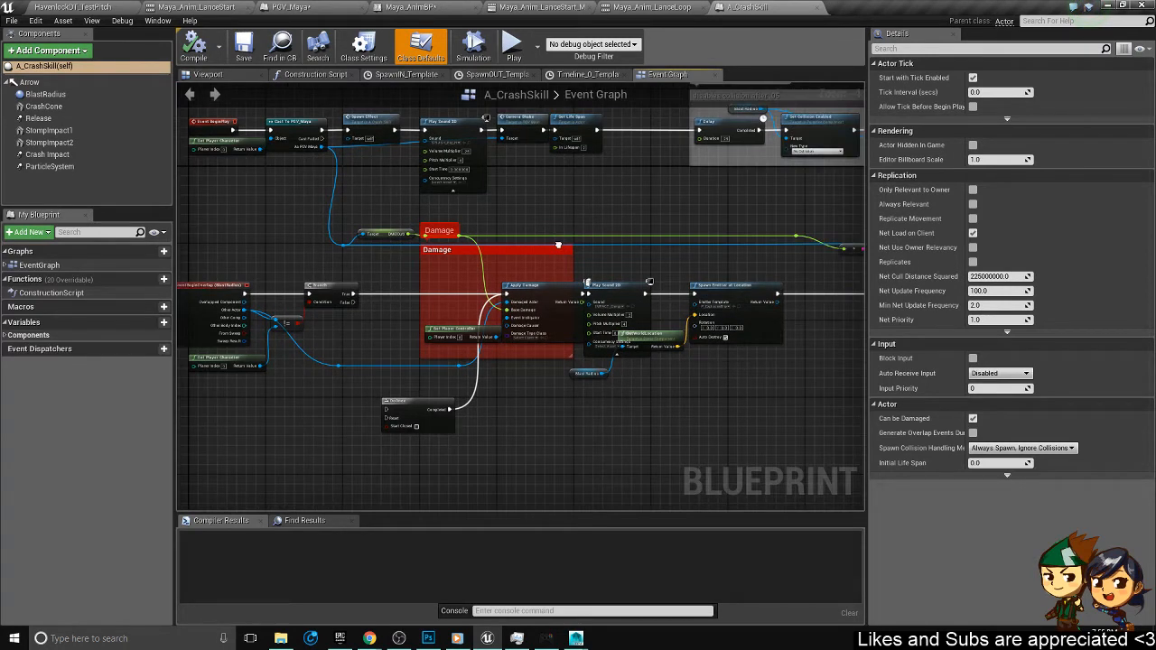
scroll(558, 245, up, 3)
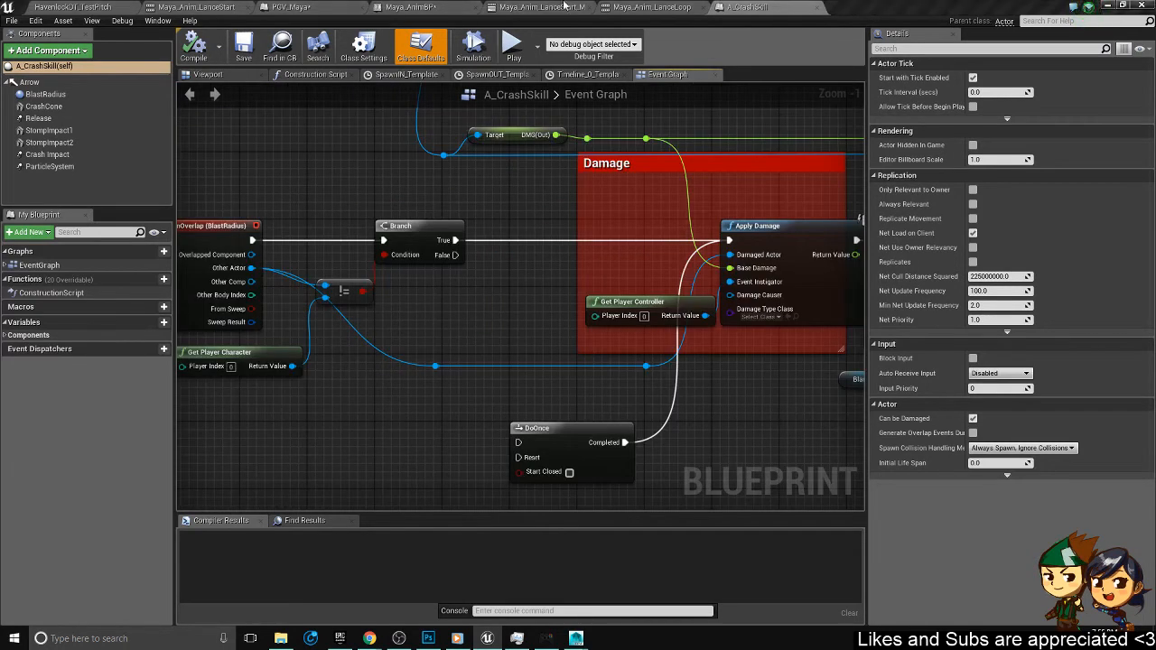
right_click(443, 301)
- Capture a Snipping Tool screenshot of A_CrashSkill's BlastRadius overlap and Damage nodes, then minimize the snip window
drag(903, 6, 2, 126)
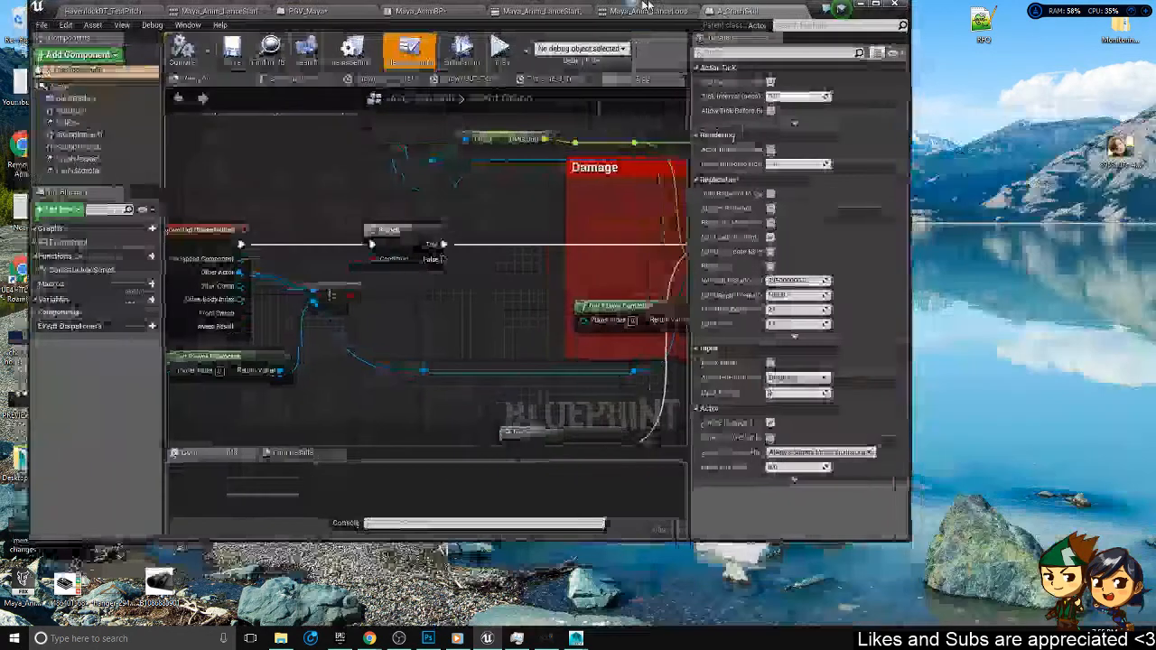
scroll(610, 339, down, 3)
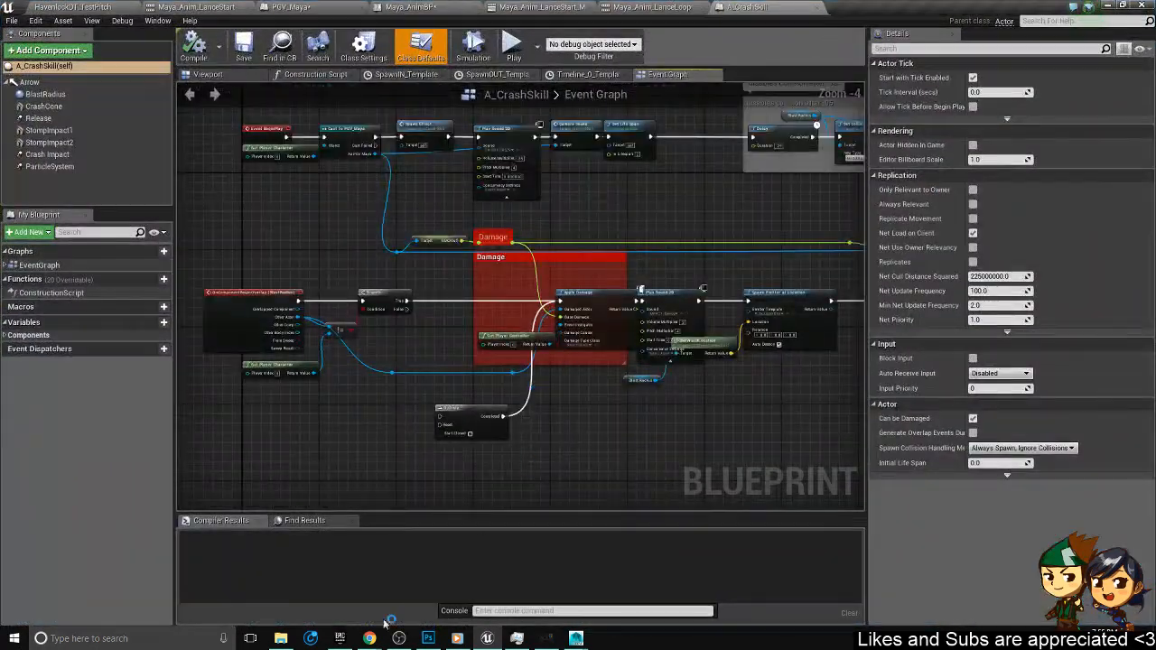
click(15, 638)
click(459, 359)
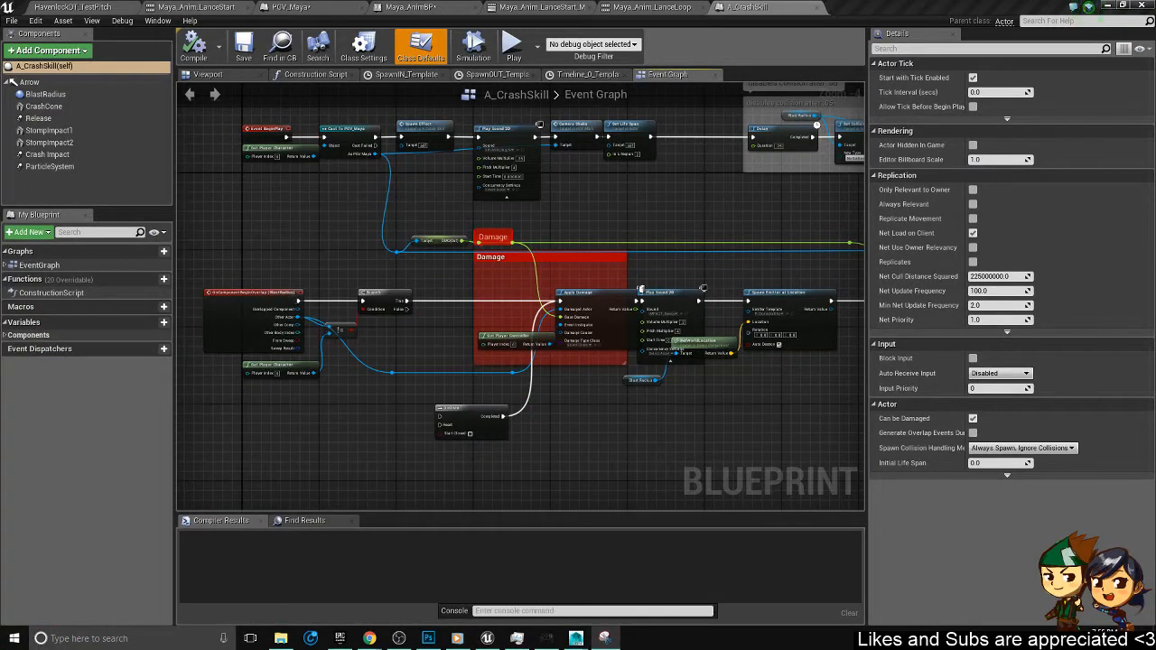
scroll(624, 355, up, 1)
right_drag(525, 426, 675, 392)
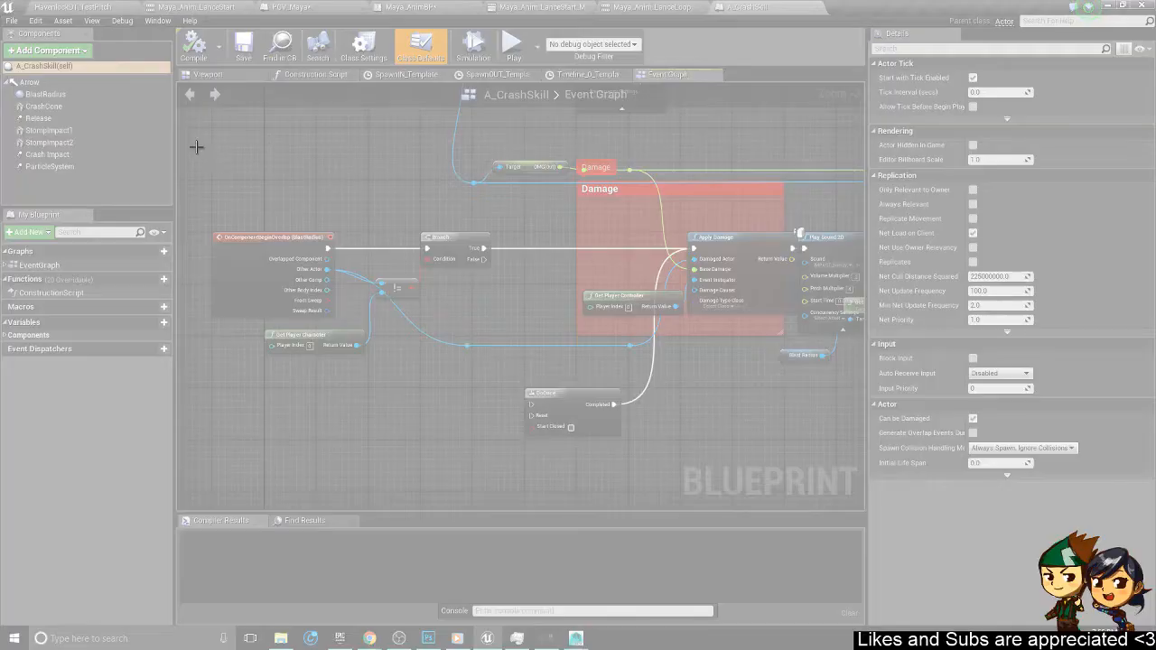
drag(194, 147, 848, 494)
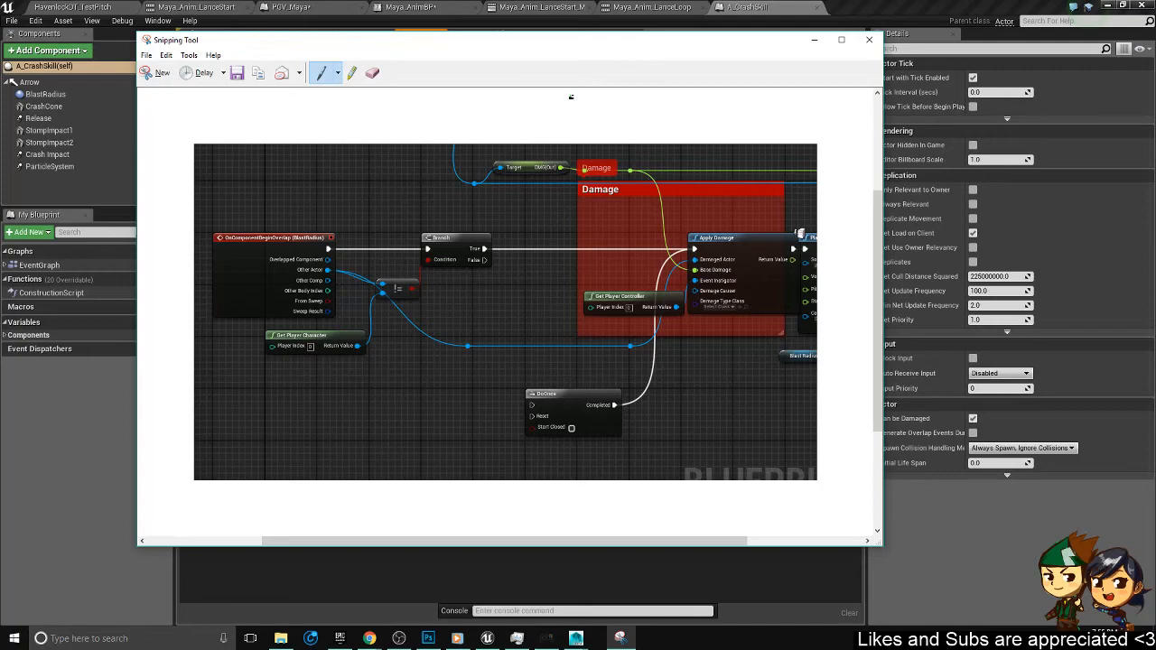
click(814, 40)
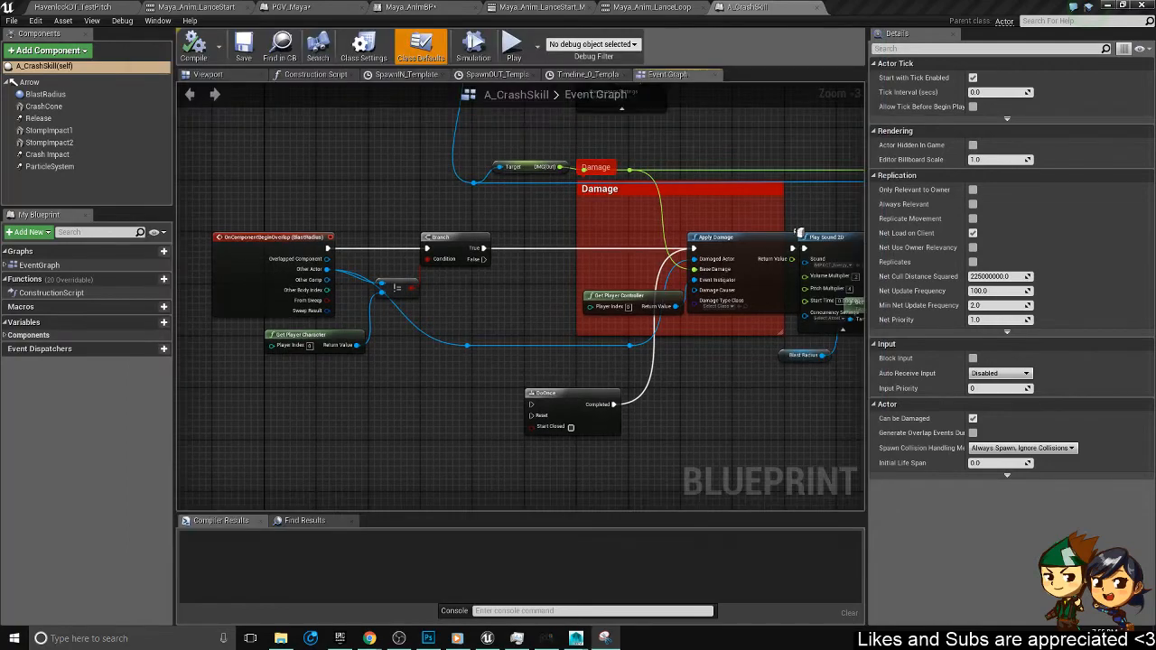
- In PGV_Maya's detached Aim Range Trace Lance graph, insert an Apply Damage node between Spawn Emitter at Location and the Return Node
click(425, 7)
click(540, 7)
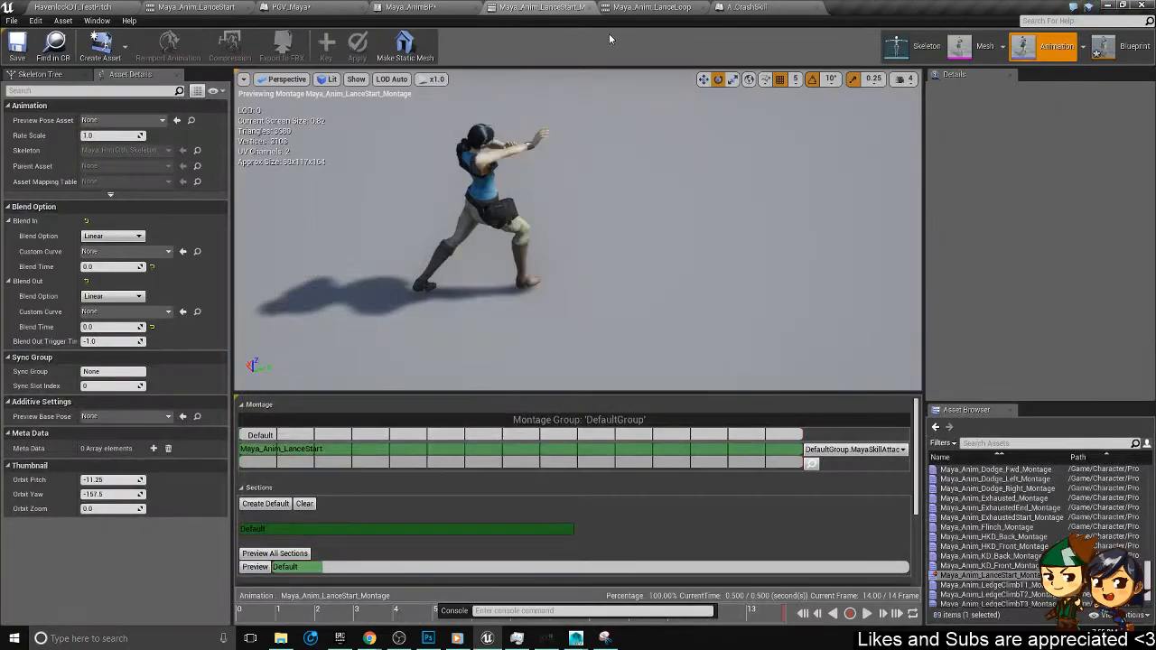
click(653, 7)
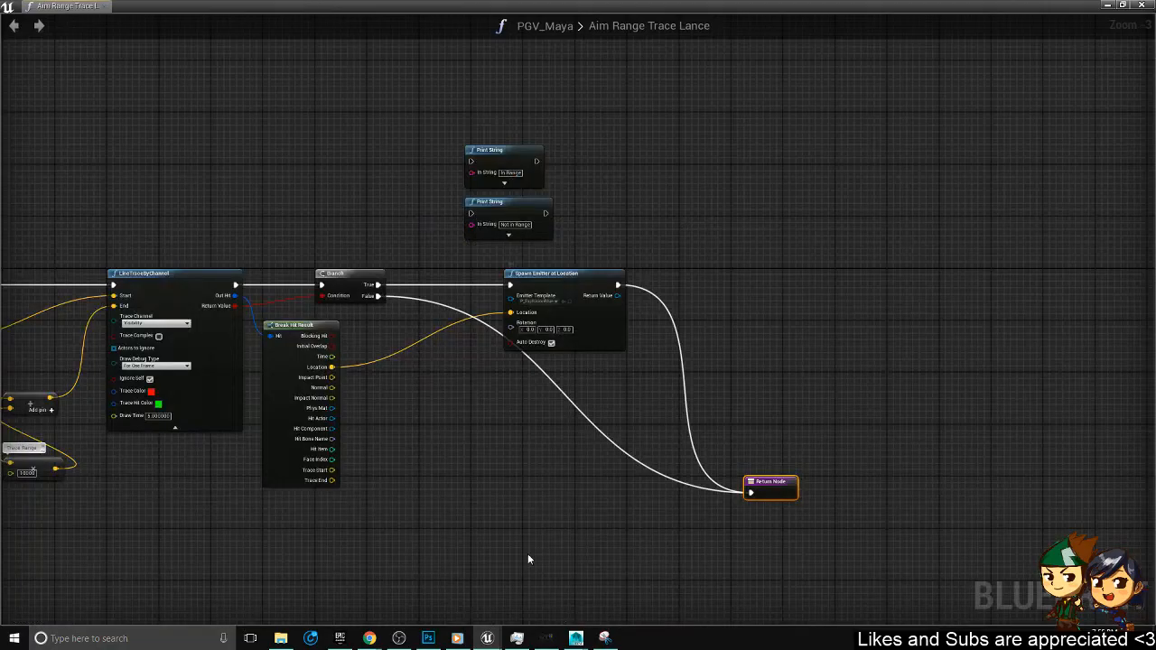
scroll(566, 394, up, 3)
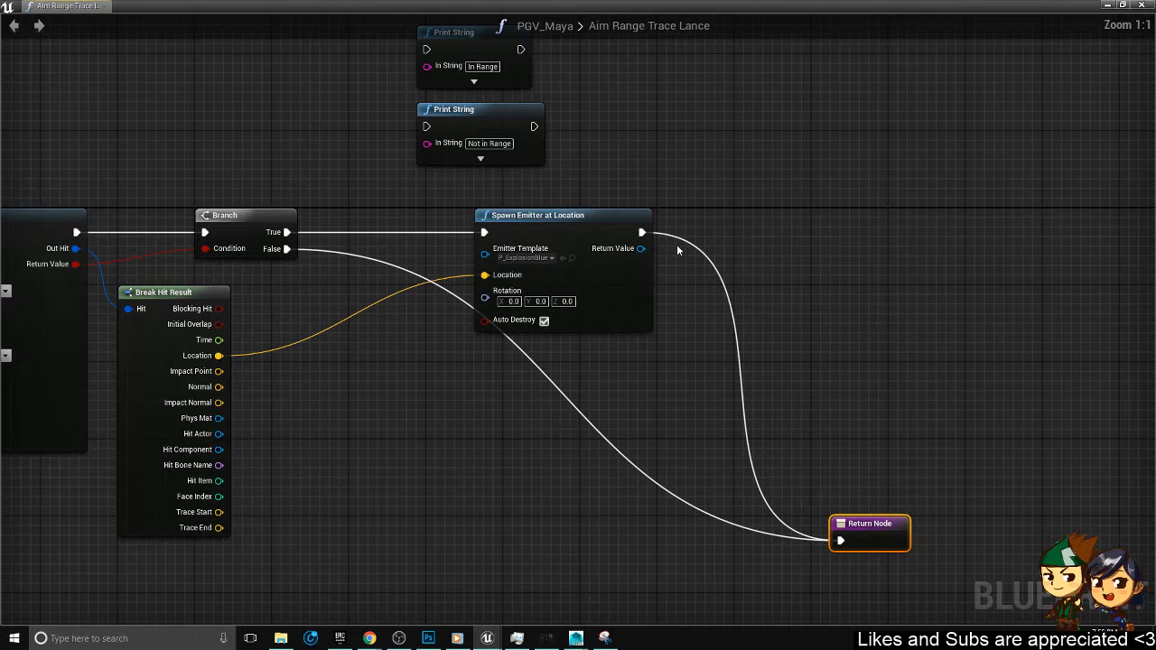
drag(641, 232, 769, 245)
text(apply)
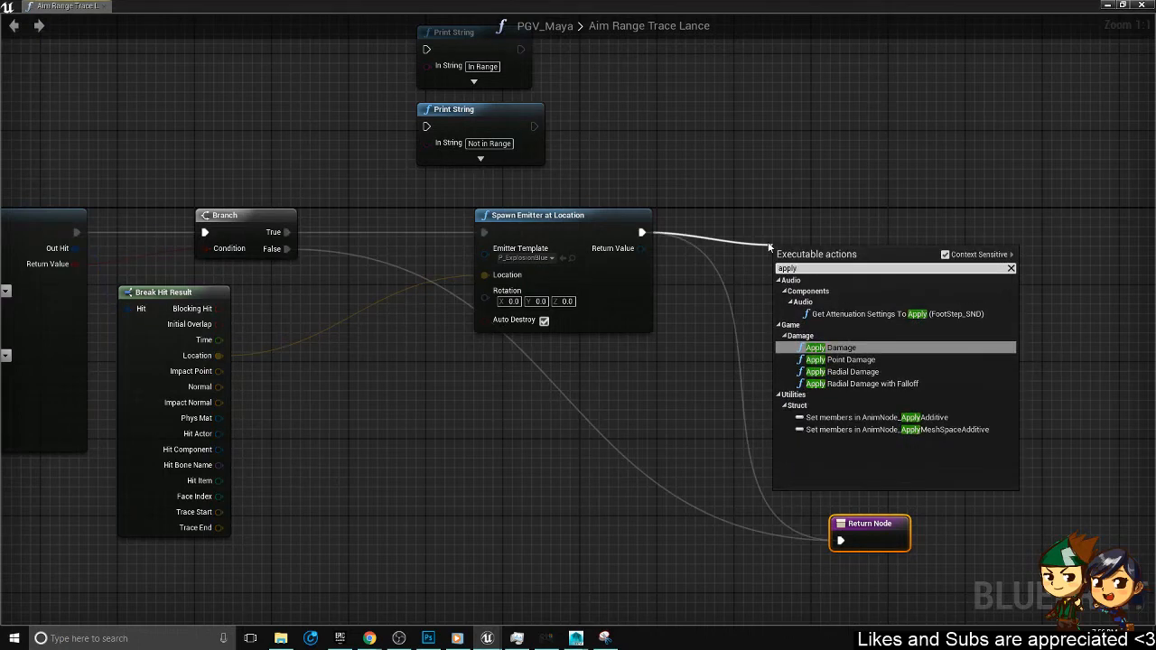
key(Return)
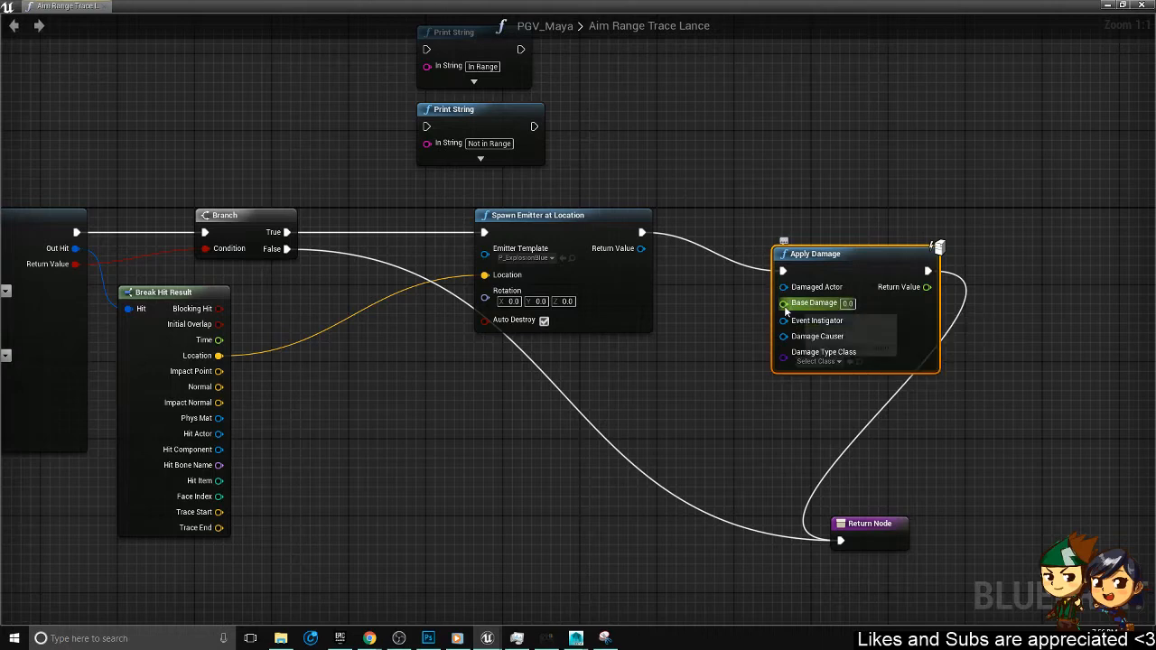
- Feed Apply Damage's Base Damage from the DMG(Out) variable and its Damaged Actor from Break Hit Result's Hit Actor
drag(783, 303, 841, 154)
text(get)
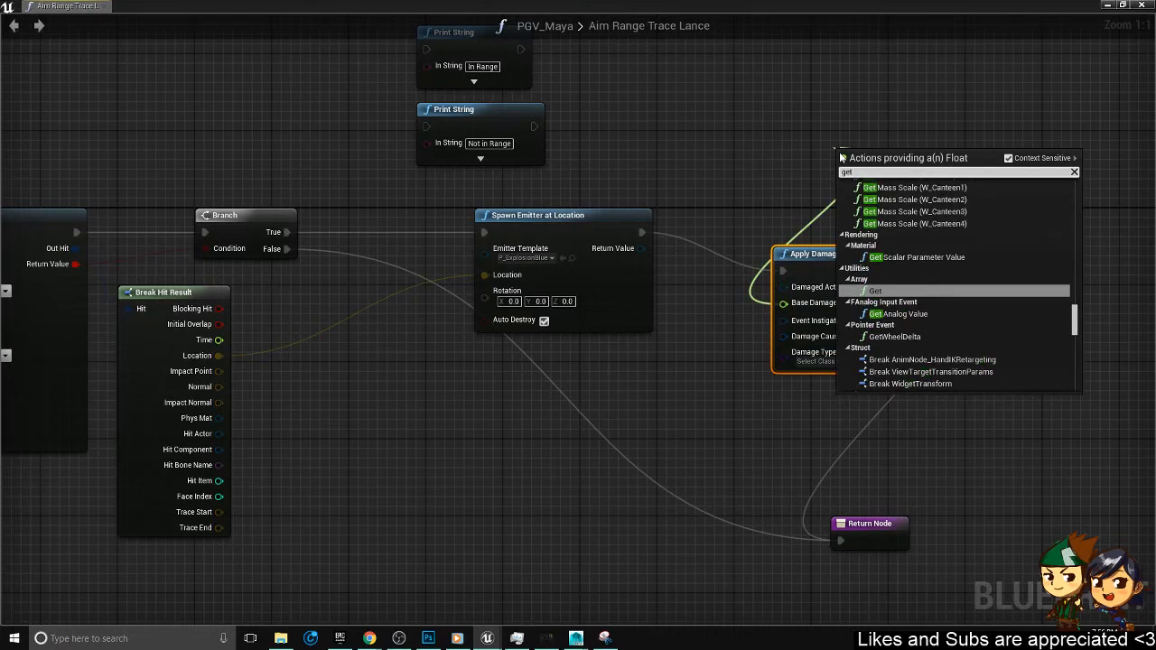
text( damag)
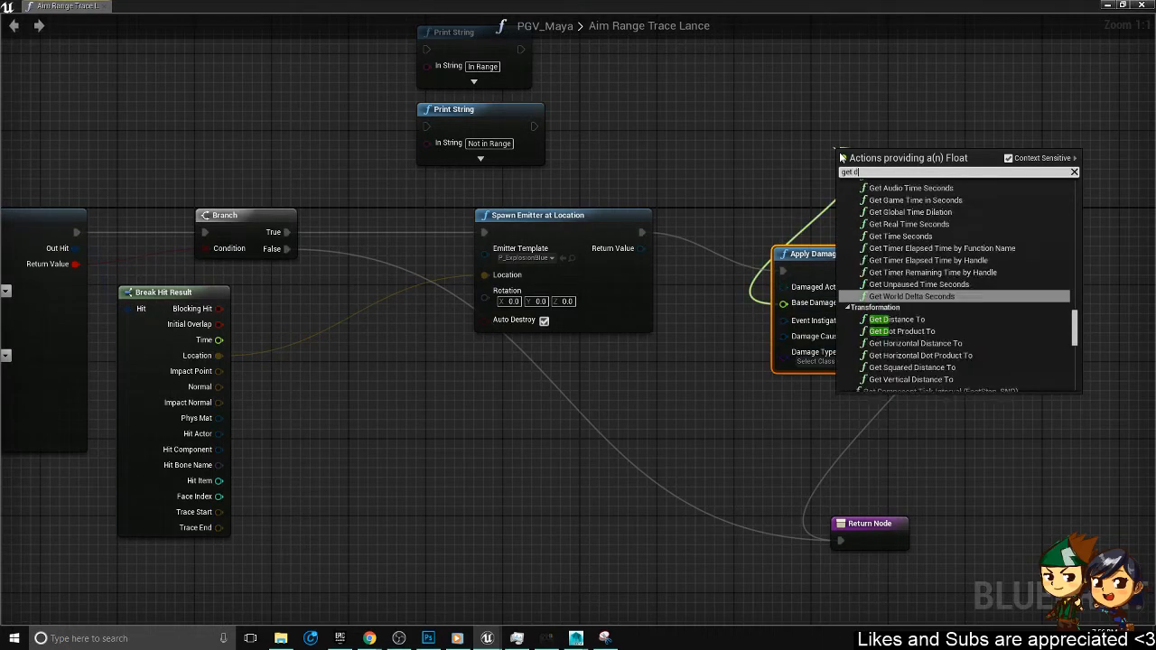
key(BackSpace)
key(BackSpace)
key(BackSpace)
key(BackSpace)
key(BackSpace)
key(BackSpace)
key(BackSpace)
key(BackSpace)
key(BackSpace)
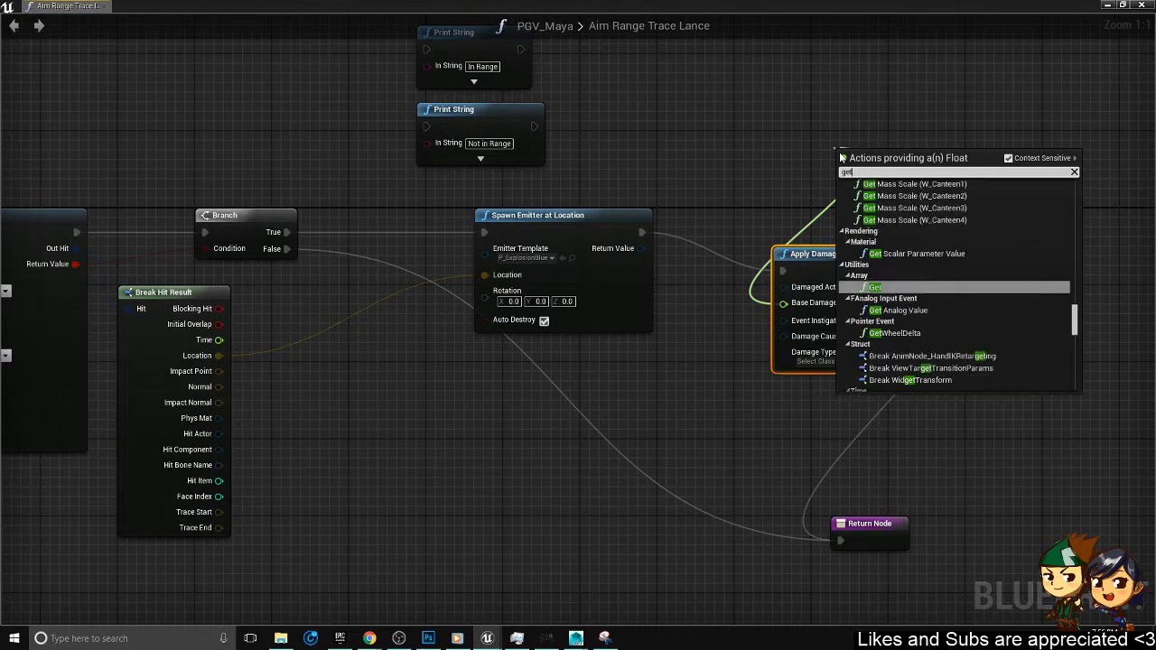
text(d)
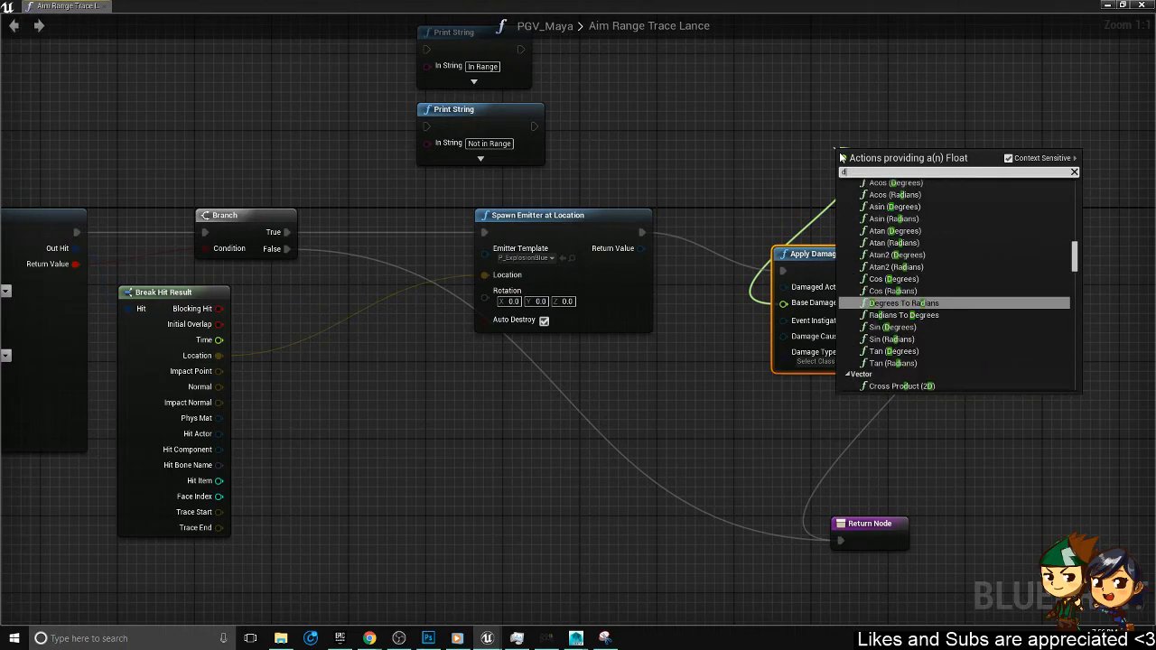
text(mg)
key(Return)
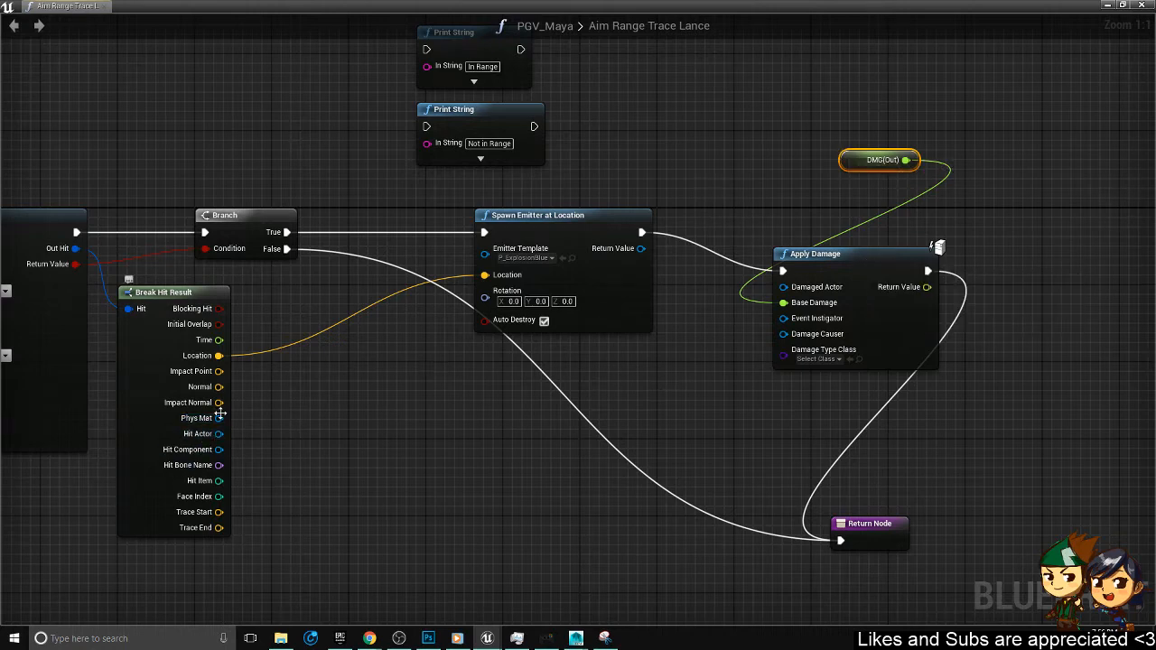
drag(219, 435, 784, 287)
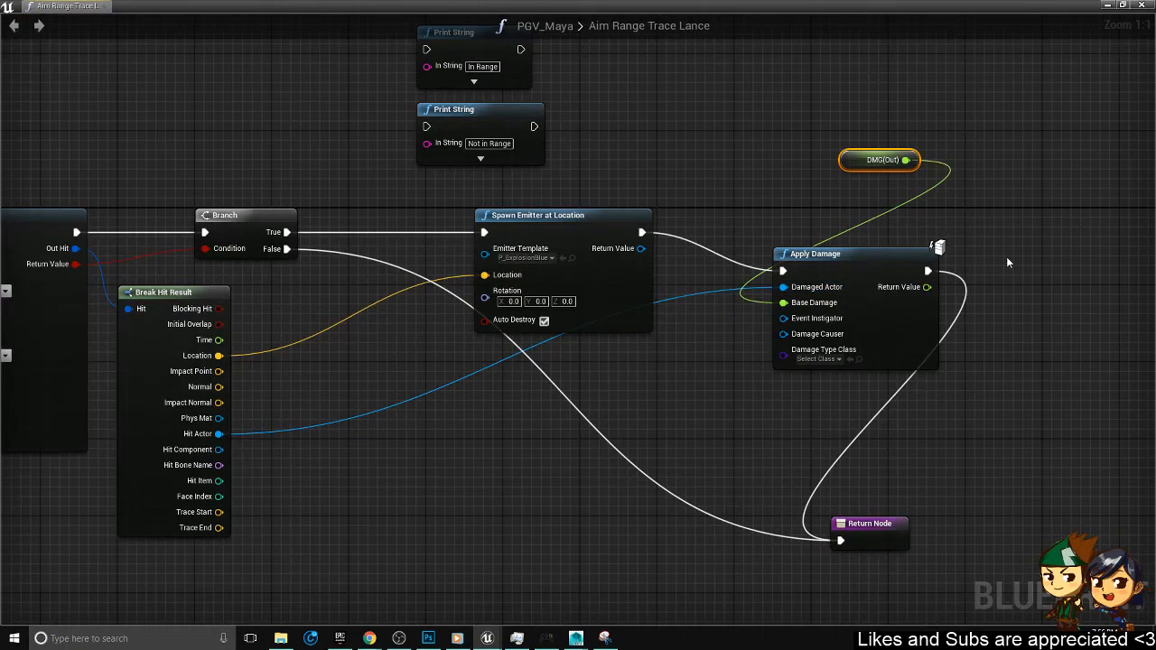
- Nudge Apply Damage slightly up and left, and move the In Range Print String to its right
right_drag(1008, 257, 899, 236)
drag(778, 245, 769, 236)
right_drag(621, 127, 556, 255)
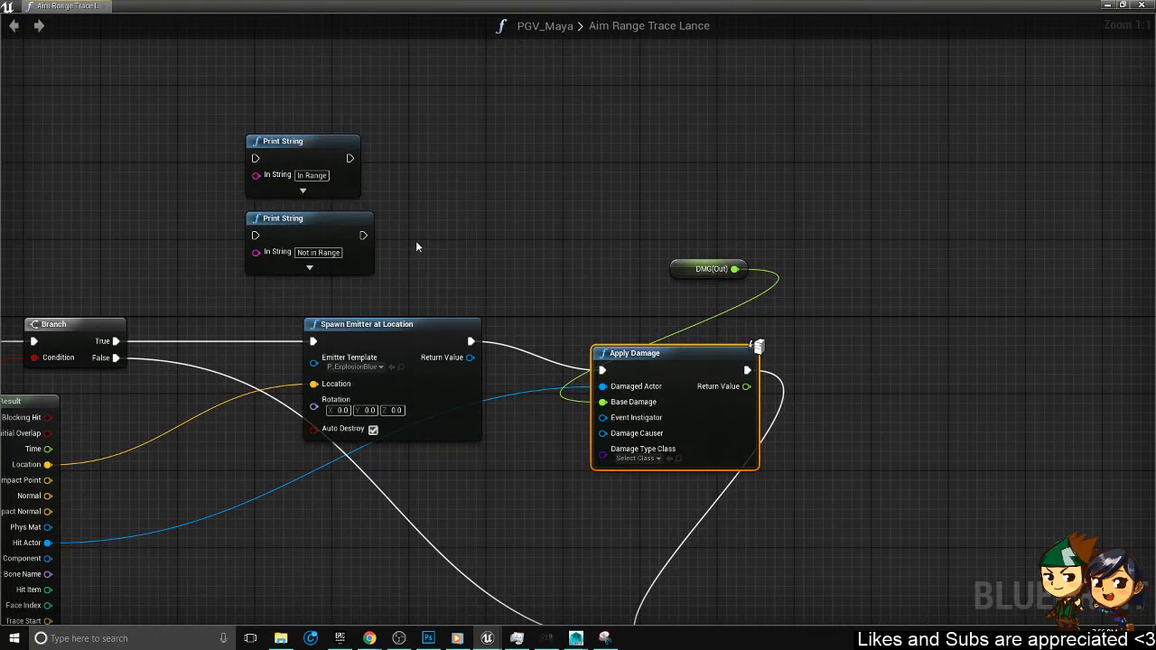
right_drag(416, 244, 611, 154)
click(892, 544)
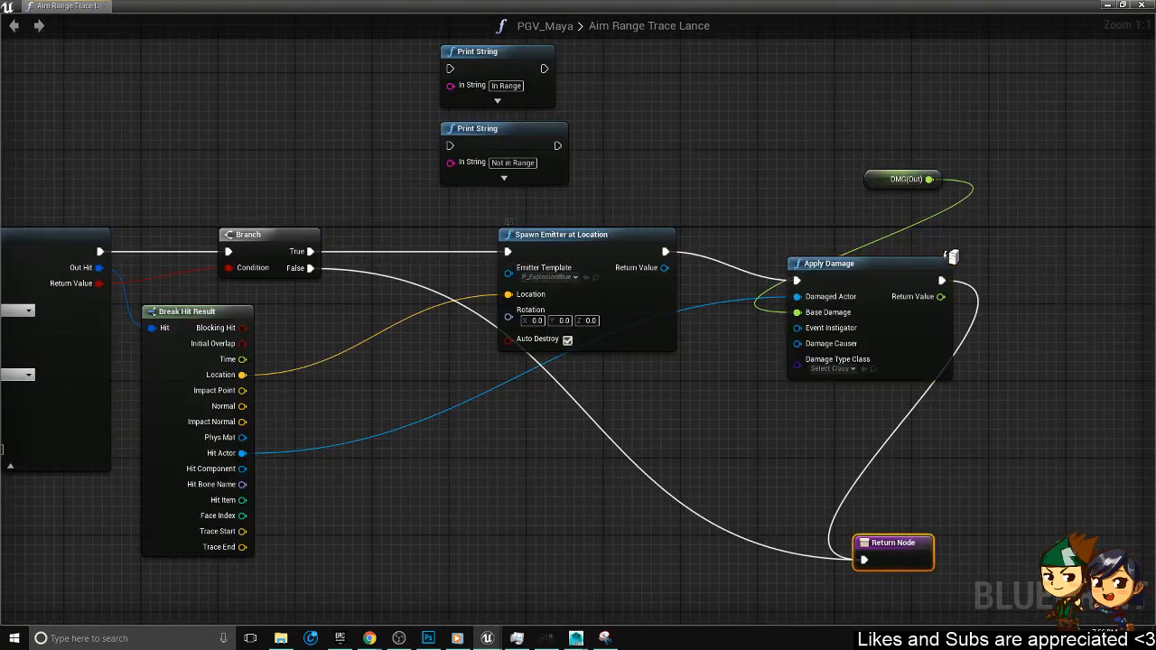
right_drag(565, 85, 423, 137)
click(377, 114)
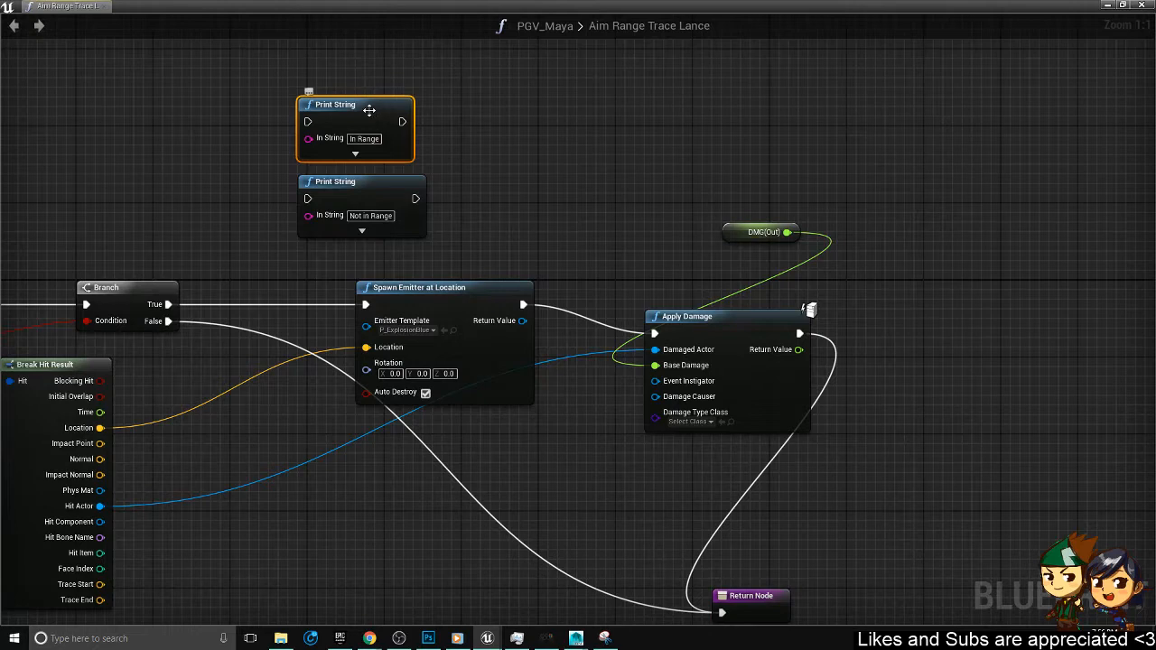
drag(377, 114, 971, 357)
right_drag(967, 357, 882, 287)
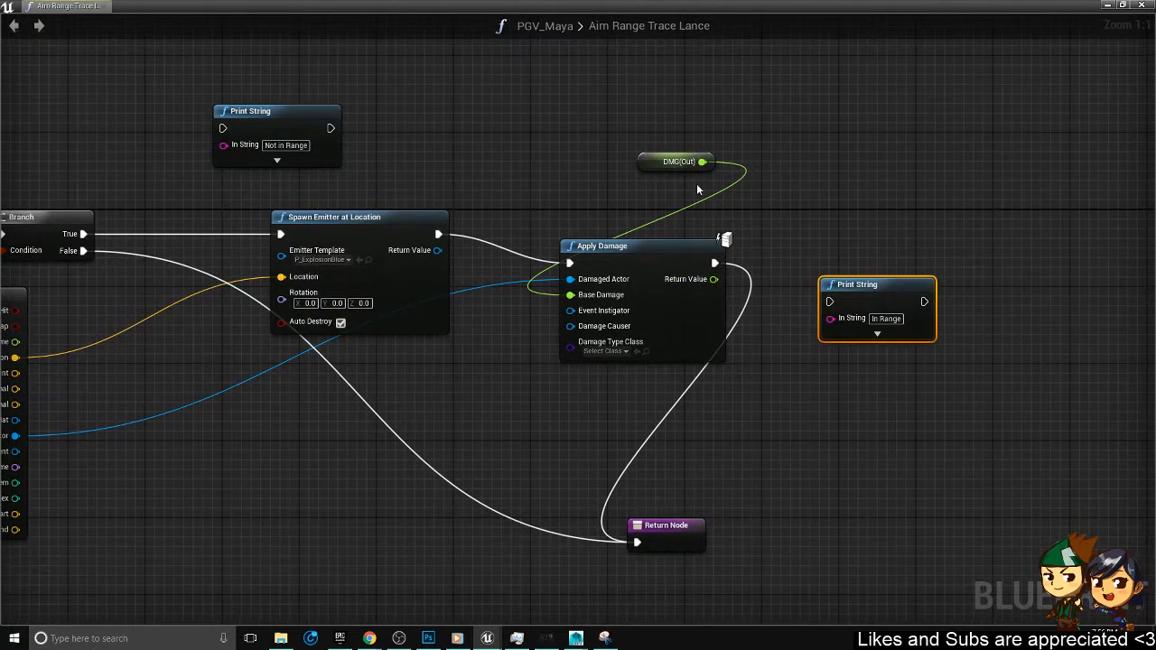
- Connect DMG(Out) to the Print String's In String and chain the node between Apply Damage and the Return Node
drag(702, 163, 836, 317)
drag(840, 274, 831, 265)
drag(715, 263, 678, 529)
- Expand the damage Print String, set its Text Color to blue, and move the node farther up and right of Apply Damage
click(840, 312)
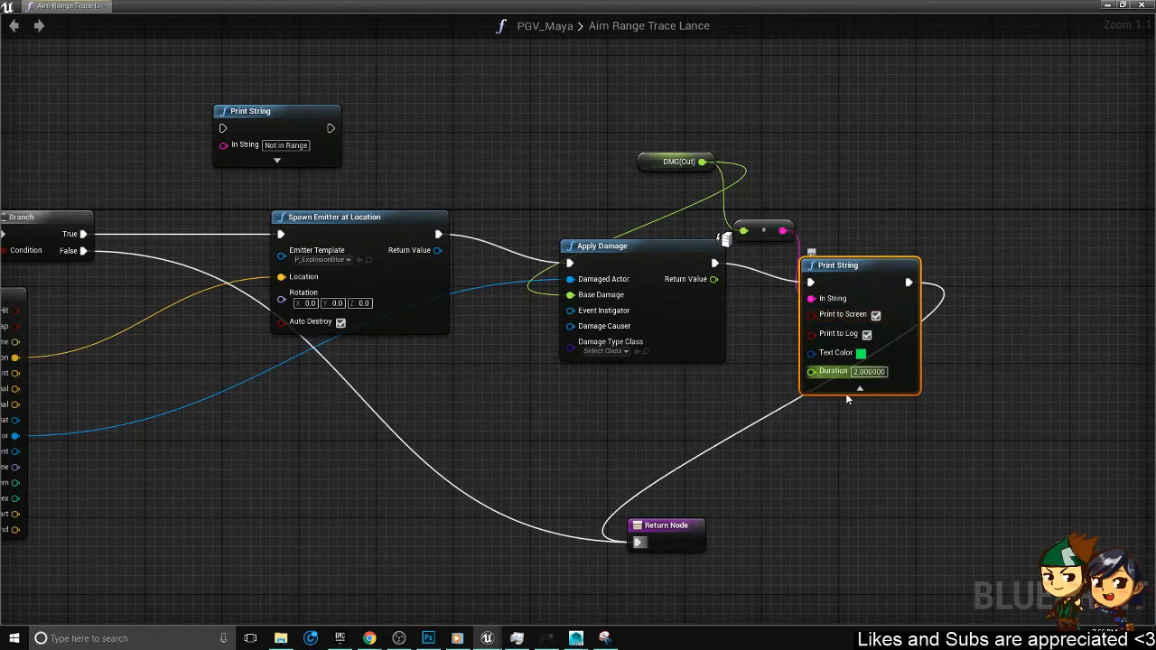
click(861, 353)
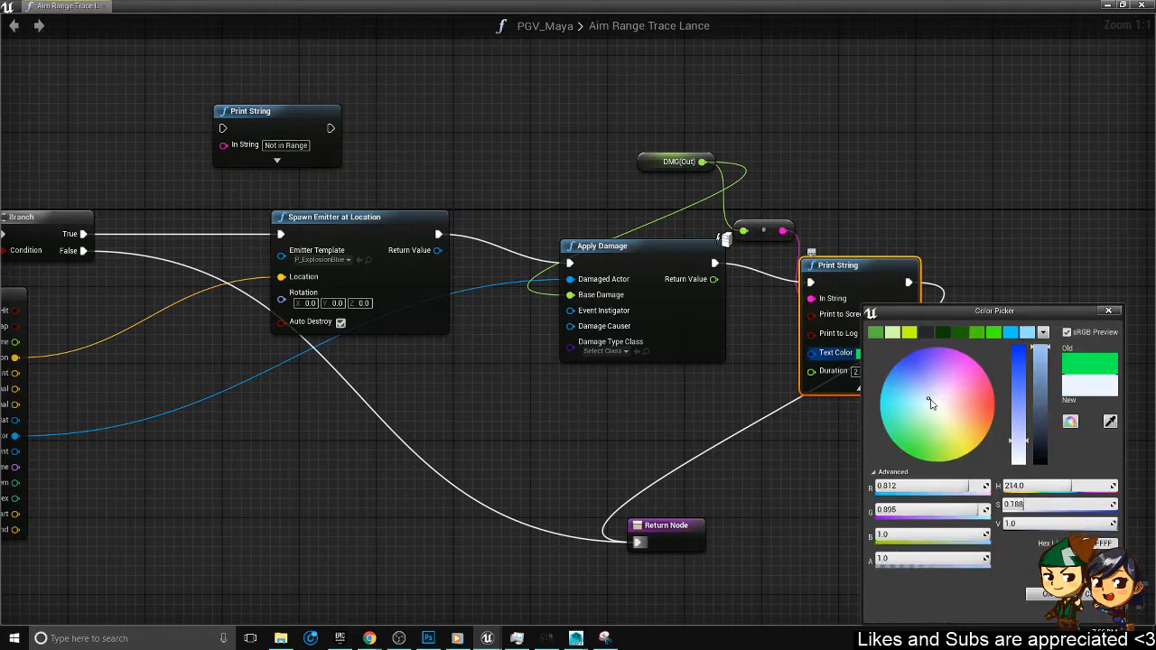
click(1045, 595)
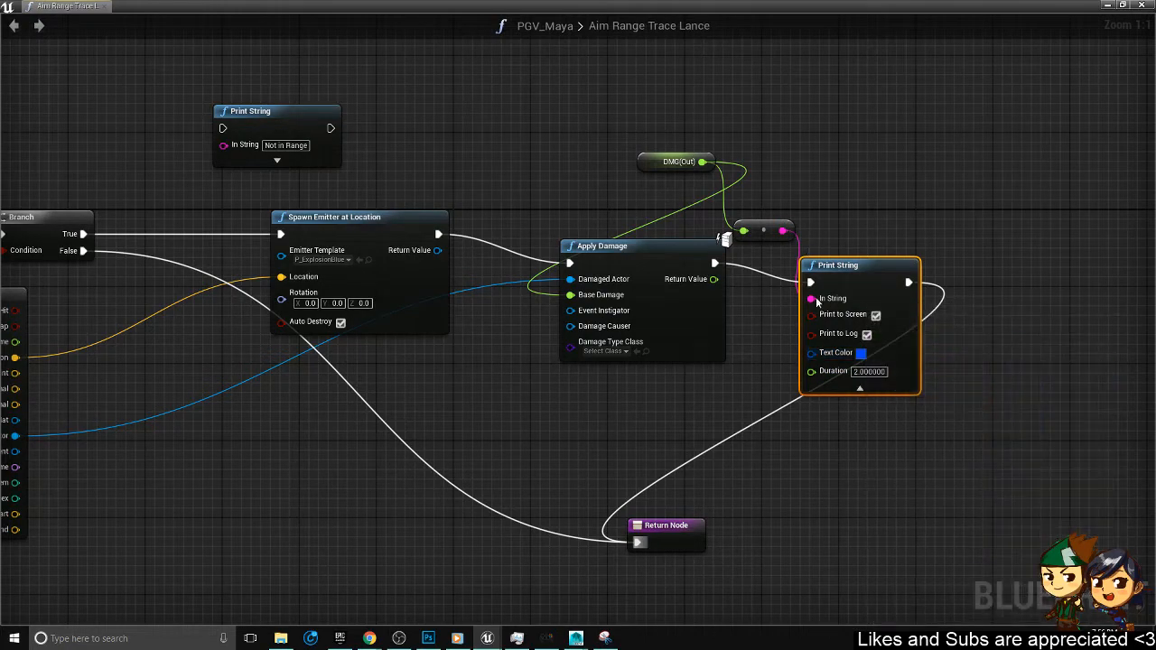
drag(876, 274, 905, 216)
right_drag(772, 412, 859, 286)
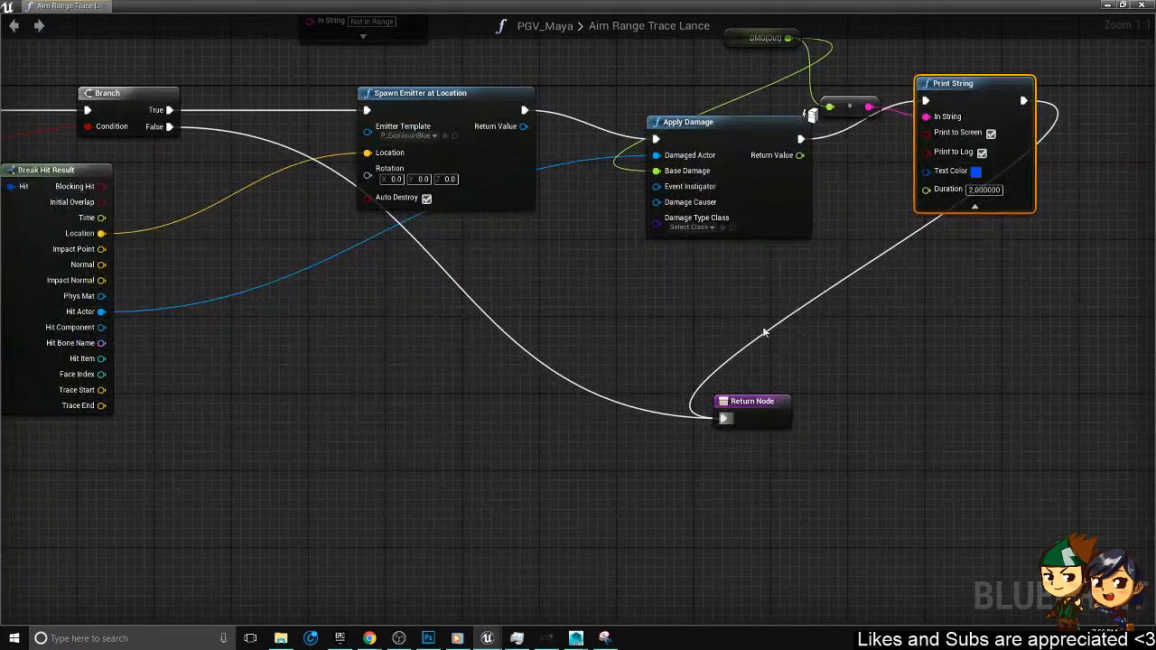
scroll(760, 331, down, 2)
right_drag(735, 288, 803, 329)
scroll(835, 311, up, 2)
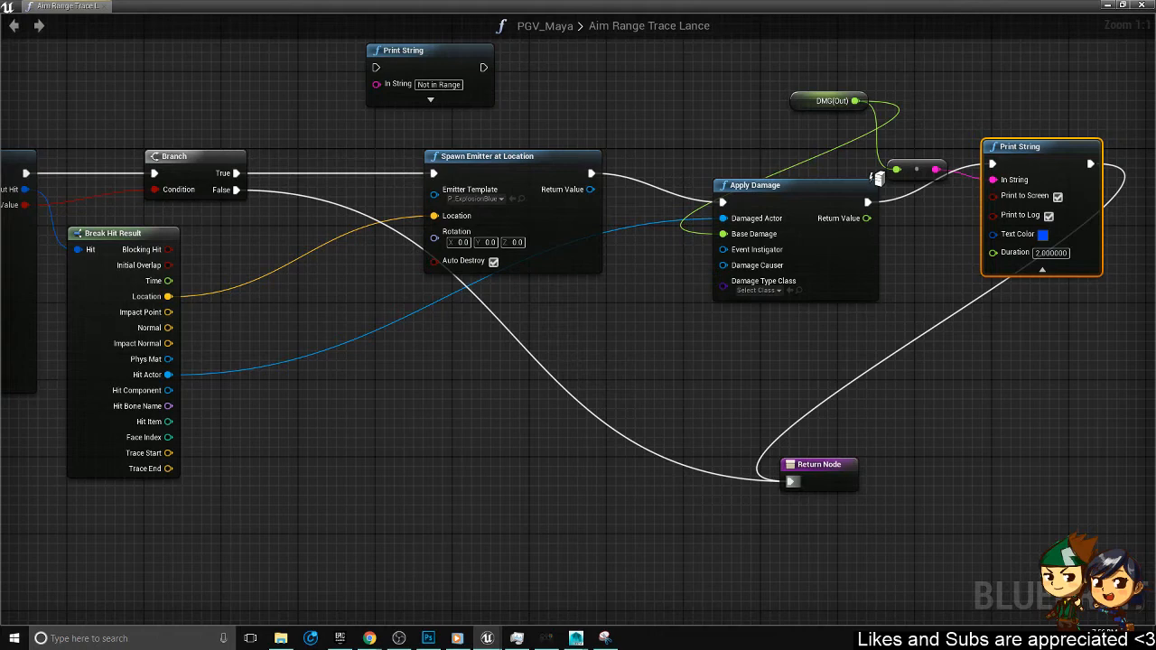
drag(723, 249, 702, 116)
text(play)
key(Return)
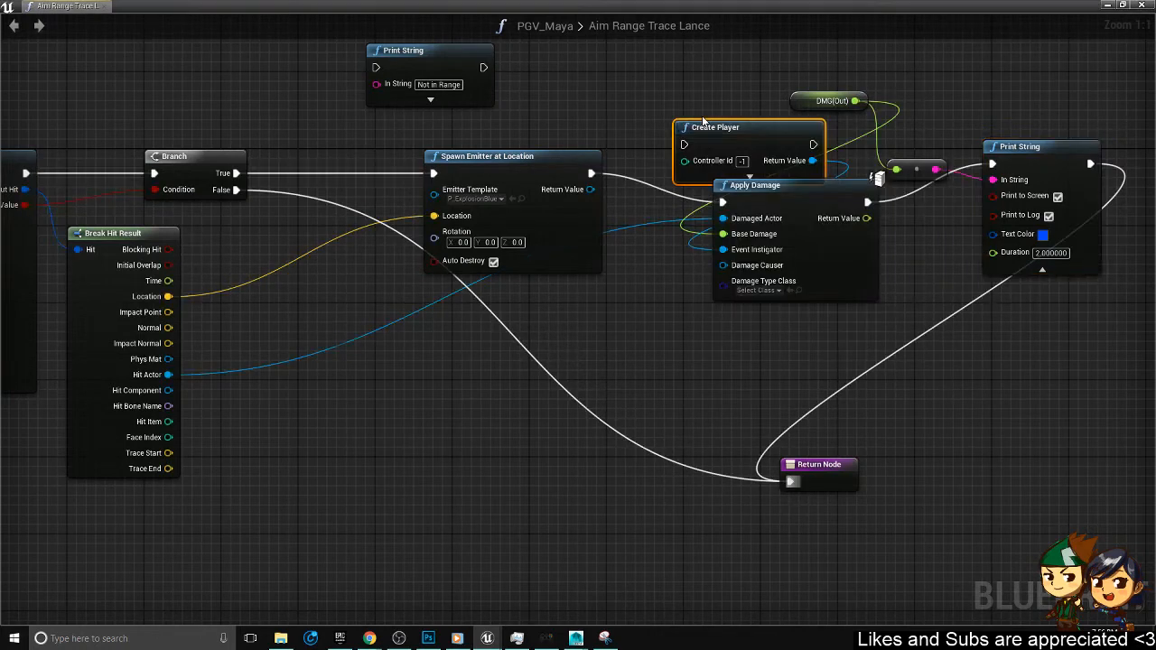
key(Delete)
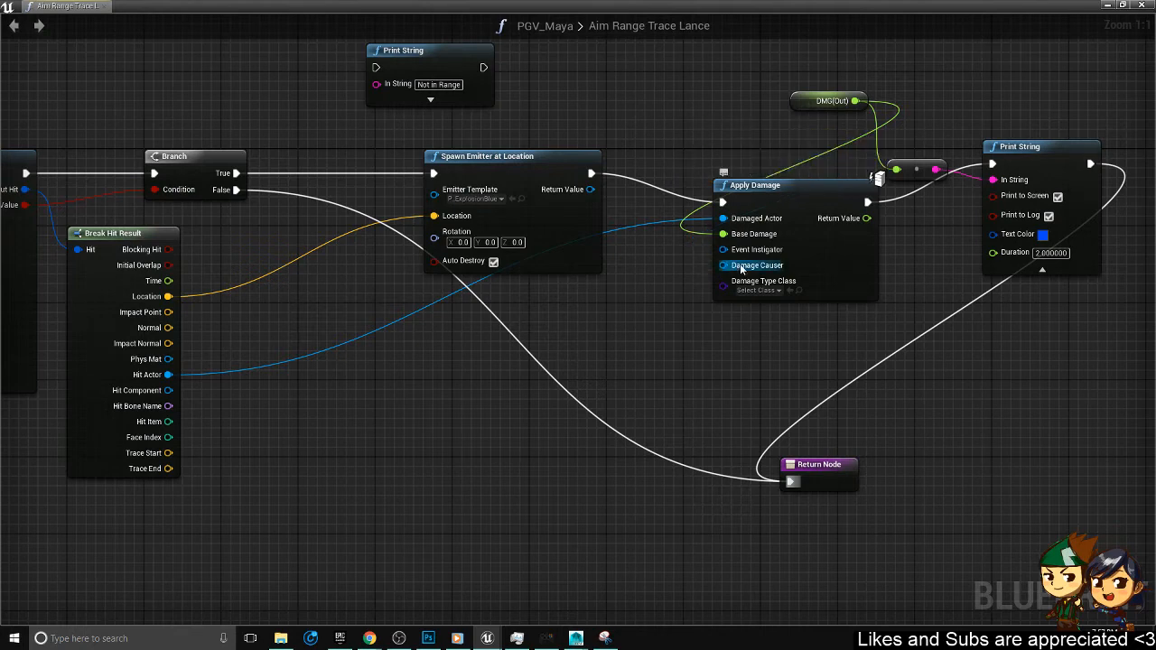
- Add a Get Player Controller node feeding Apply Damage's Event Instigator
click(666, 28)
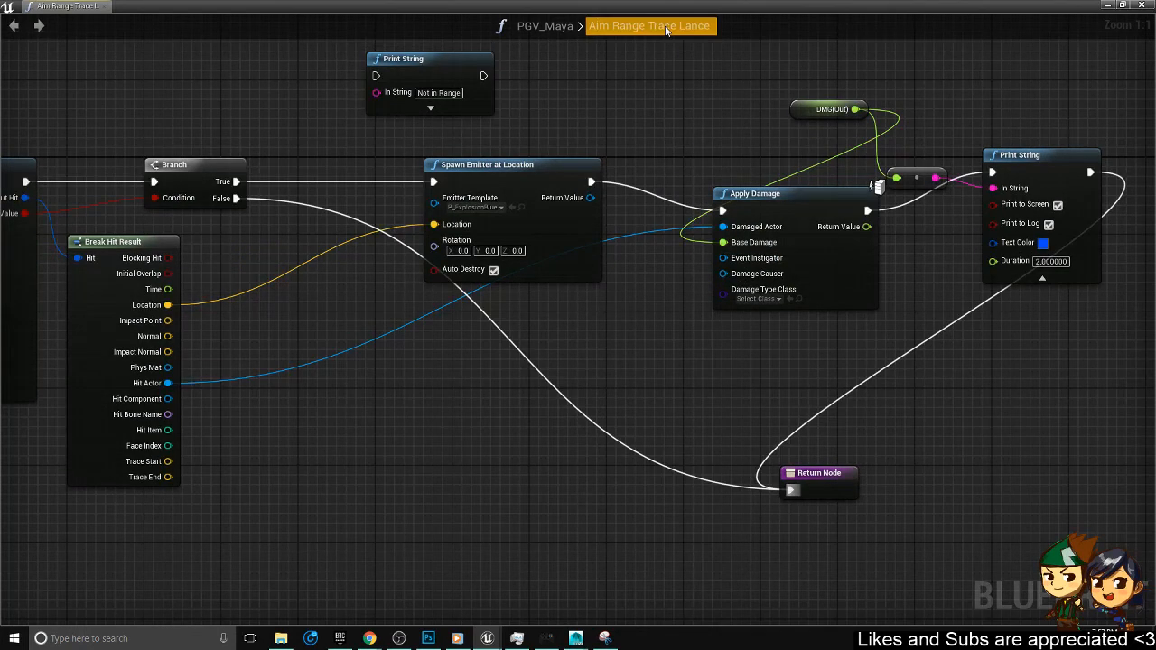
drag(723, 258, 677, 159)
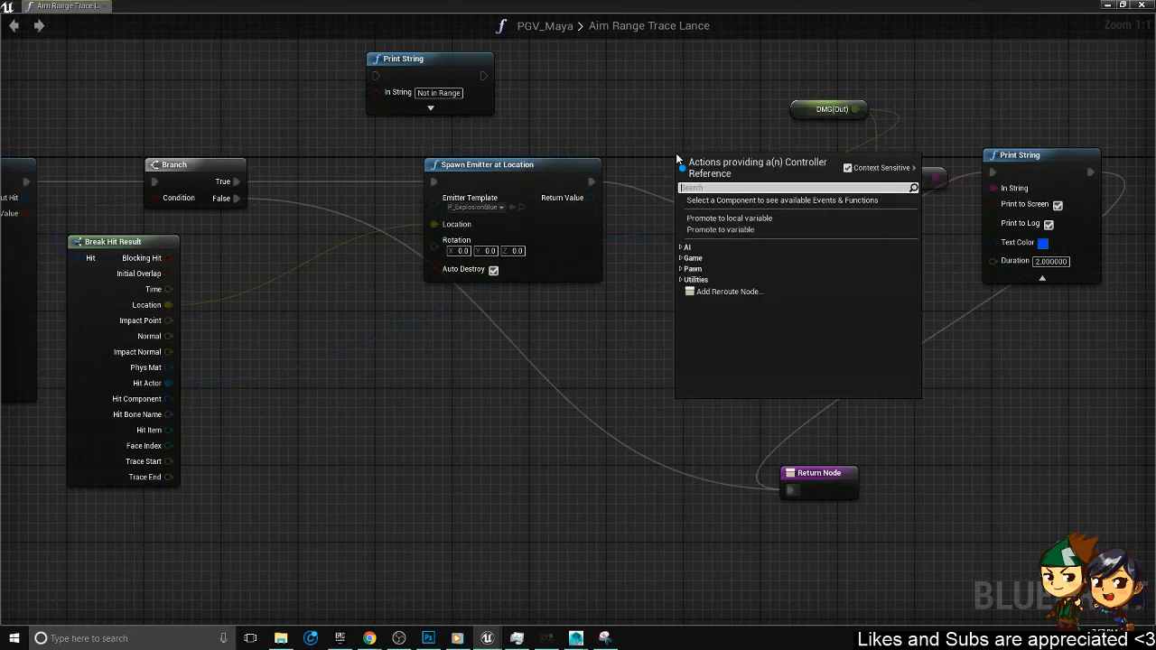
text(p)
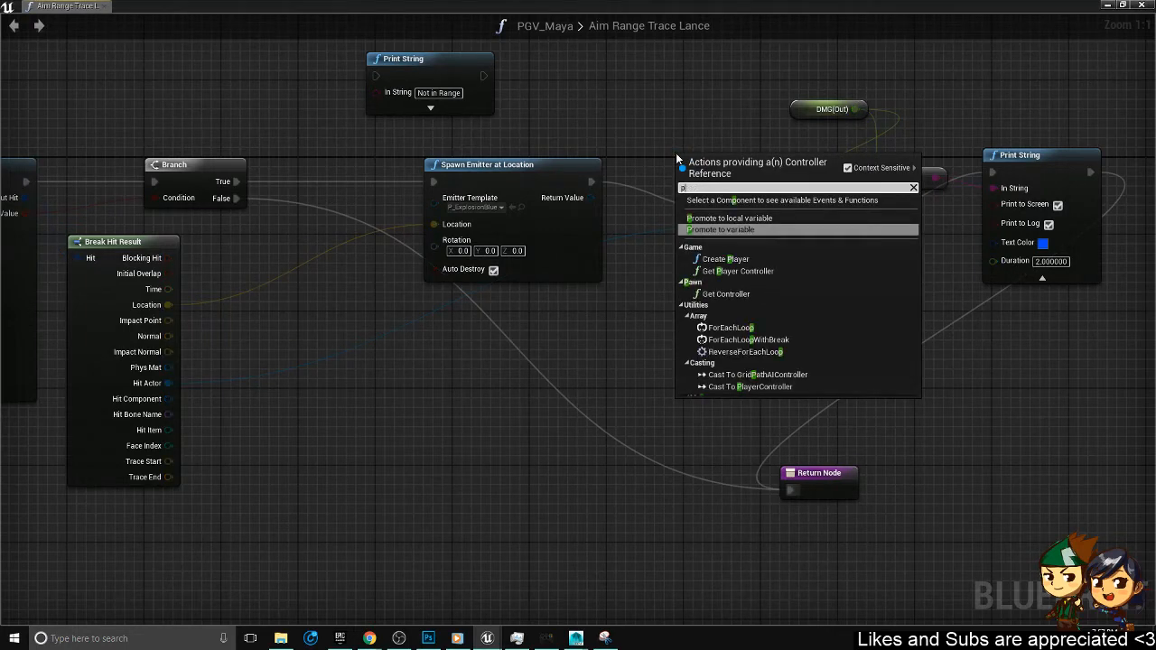
text(lay)
key(Return)
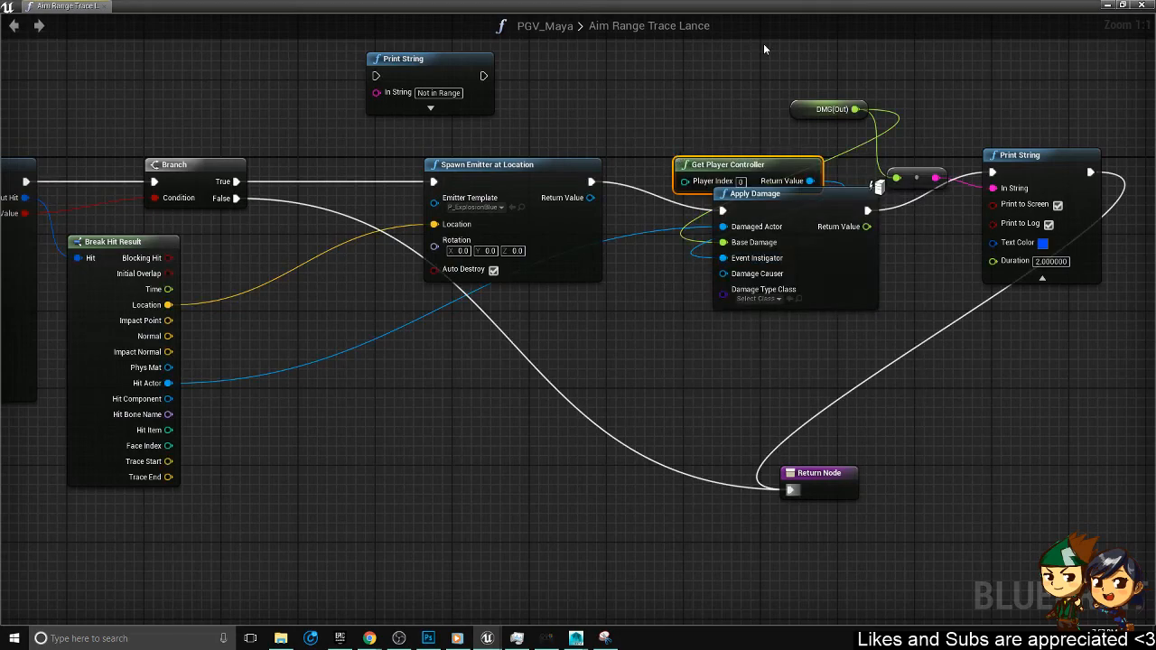
- Dock the Aim Range Trace Lance graph back into the main PGV_Maya editor and save the blueprint
drag(358, 5, 410, 161)
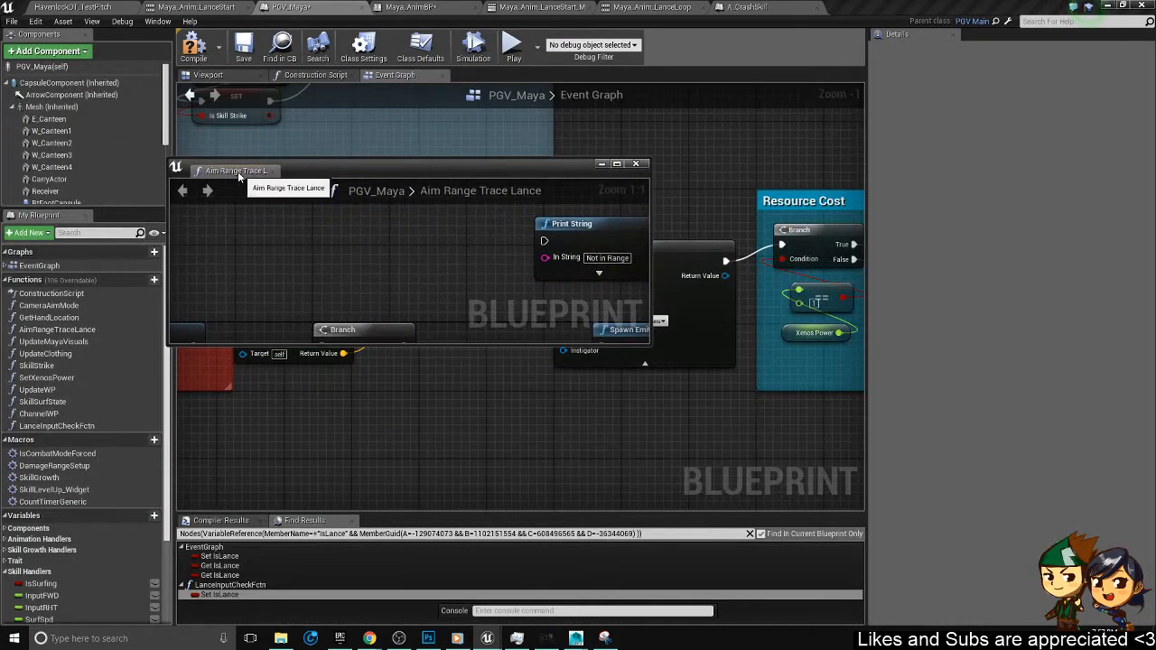
mouse_move(239, 177)
mouse_down()
mouse_move(379, 84)
mouse_move(475, 79)
mouse_up()
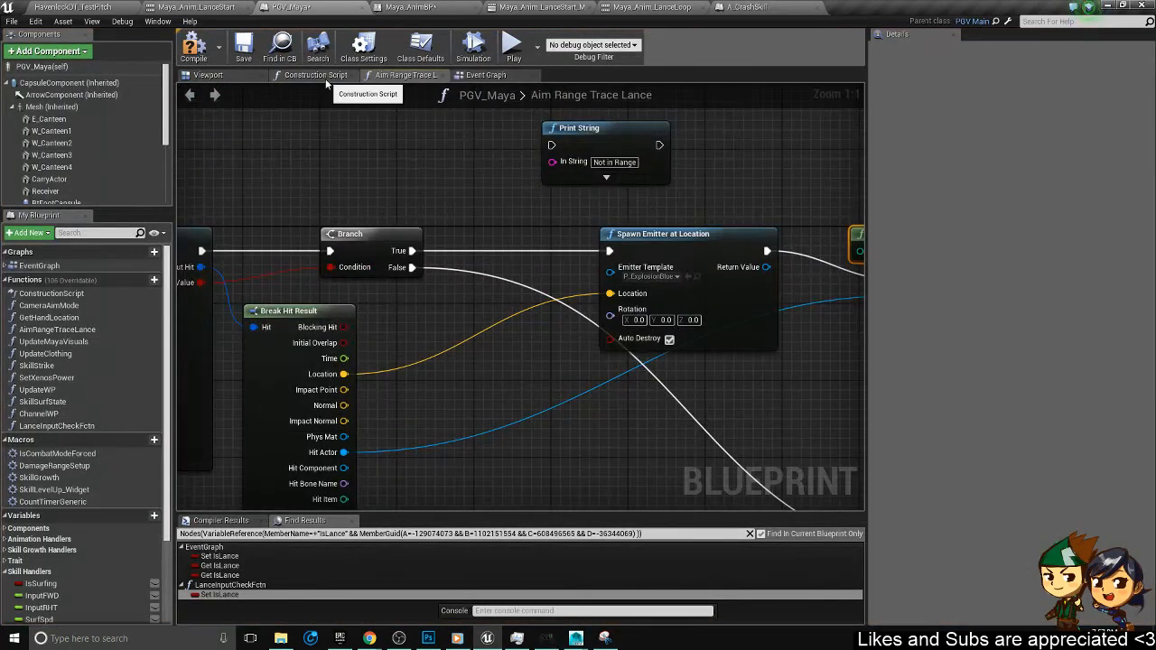
click(244, 45)
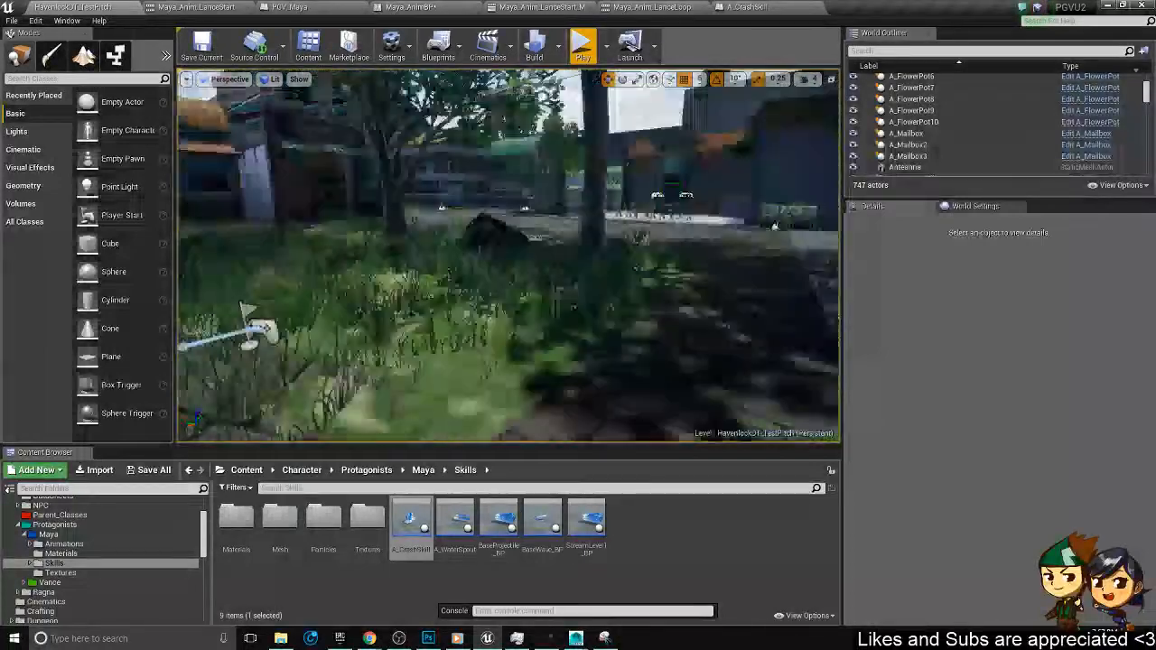
- Play-test the level as Maya, run to the barrels to try the water attack, and stop the session
right_drag(576, 224, 398, 203)
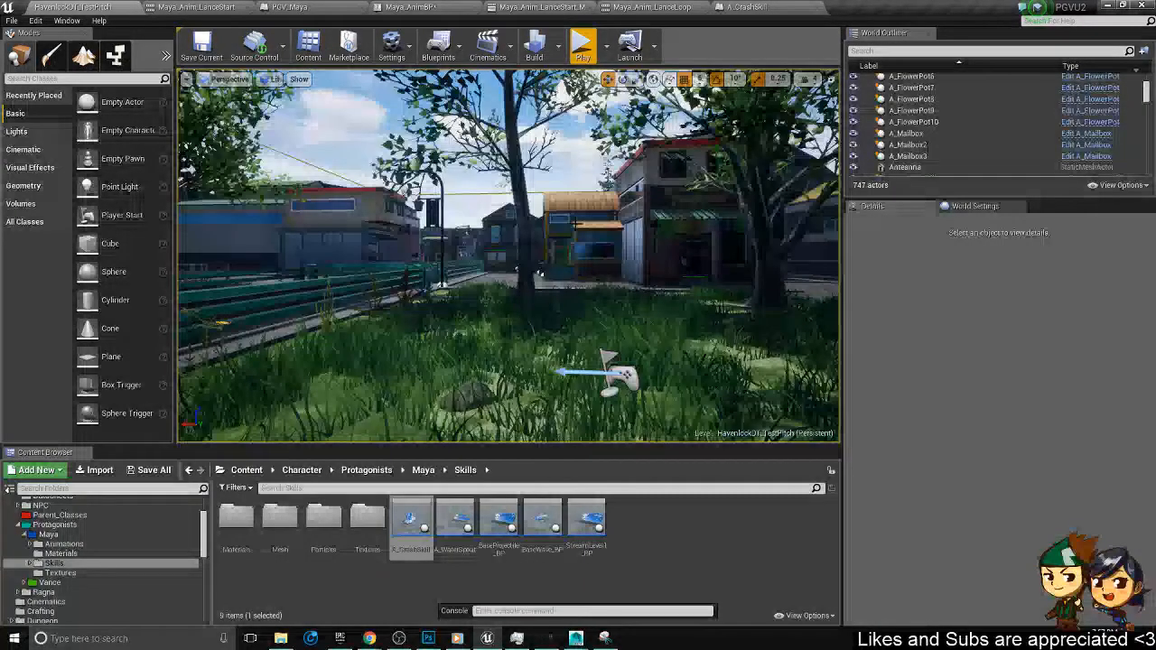
click(582, 45)
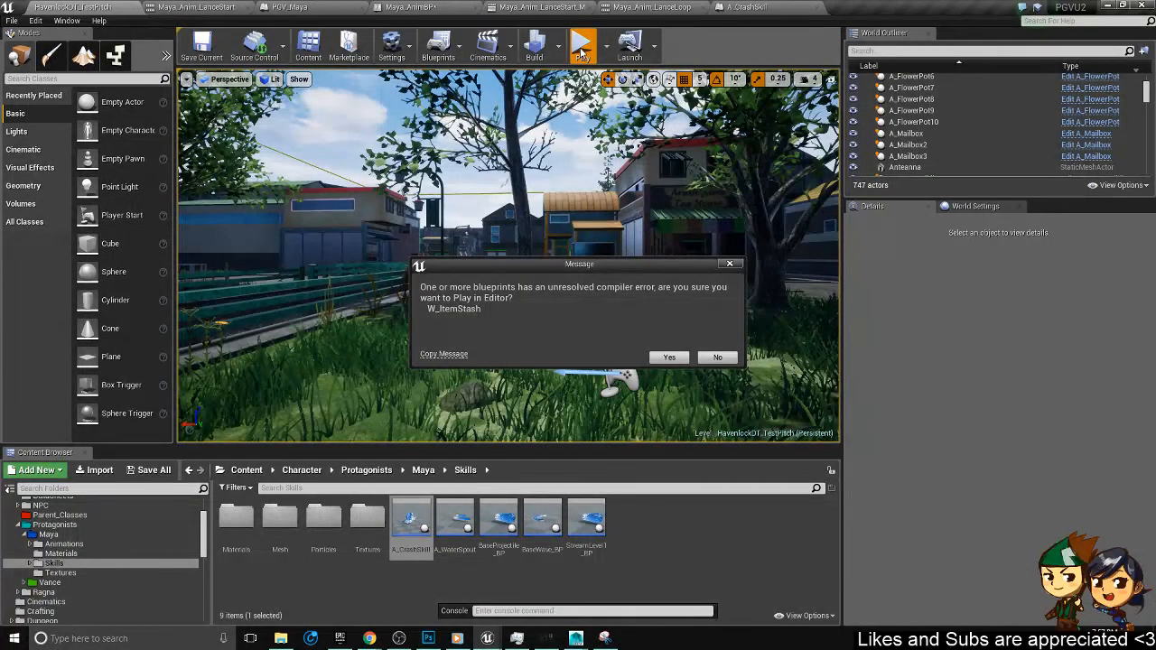
click(668, 357)
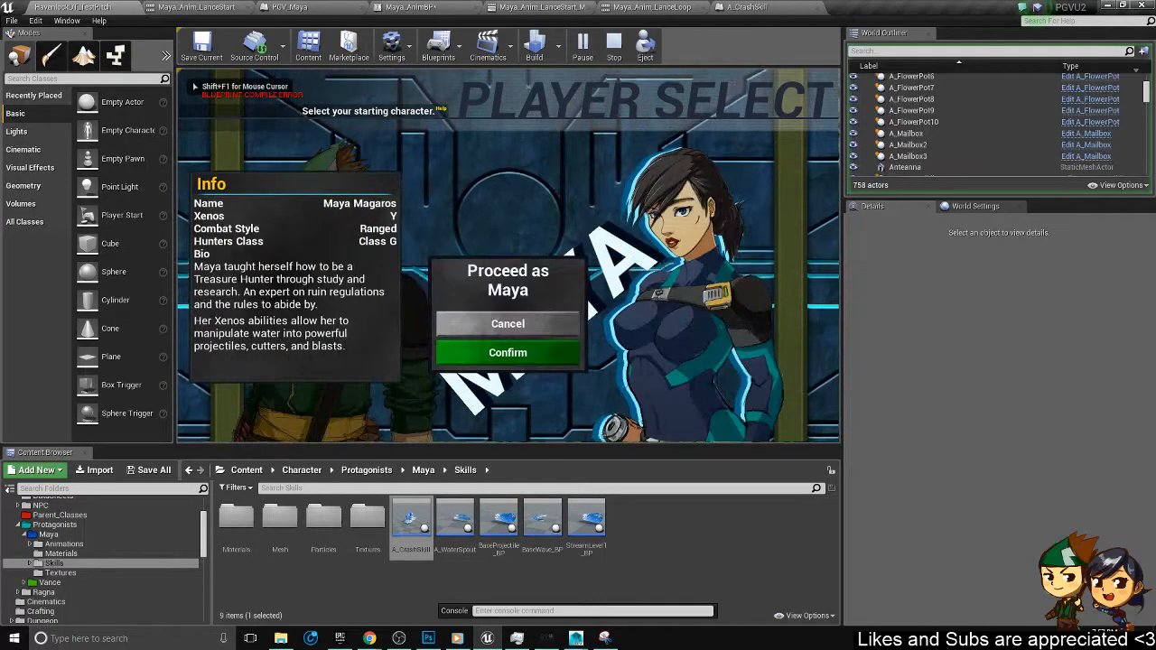
key(Return)
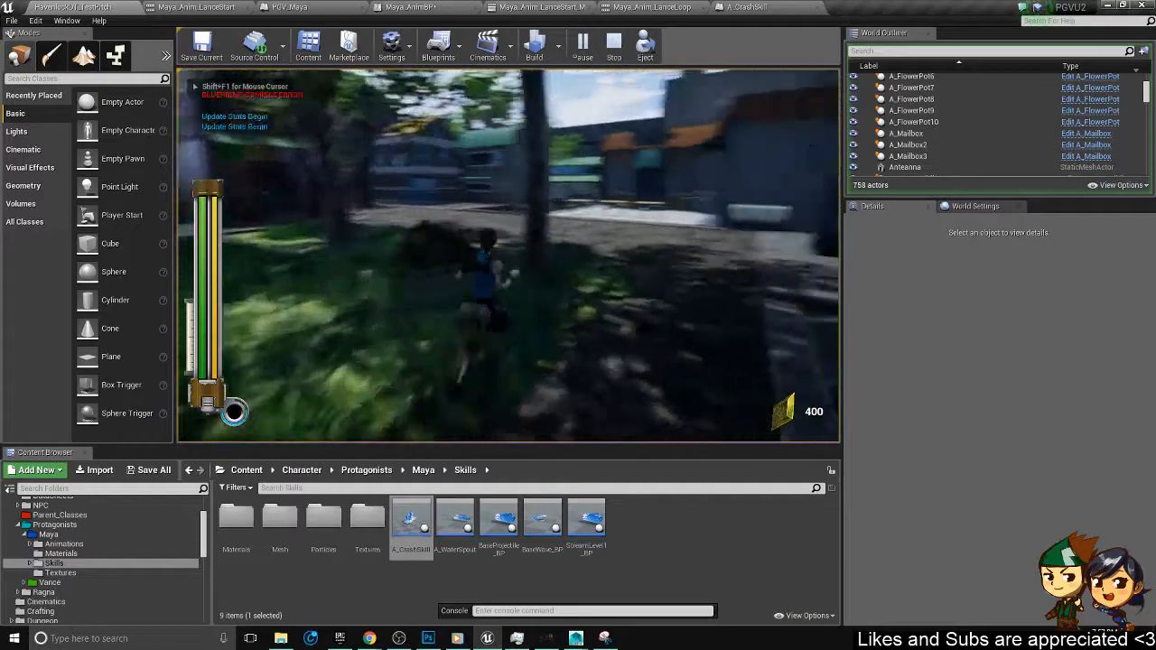
key(w)
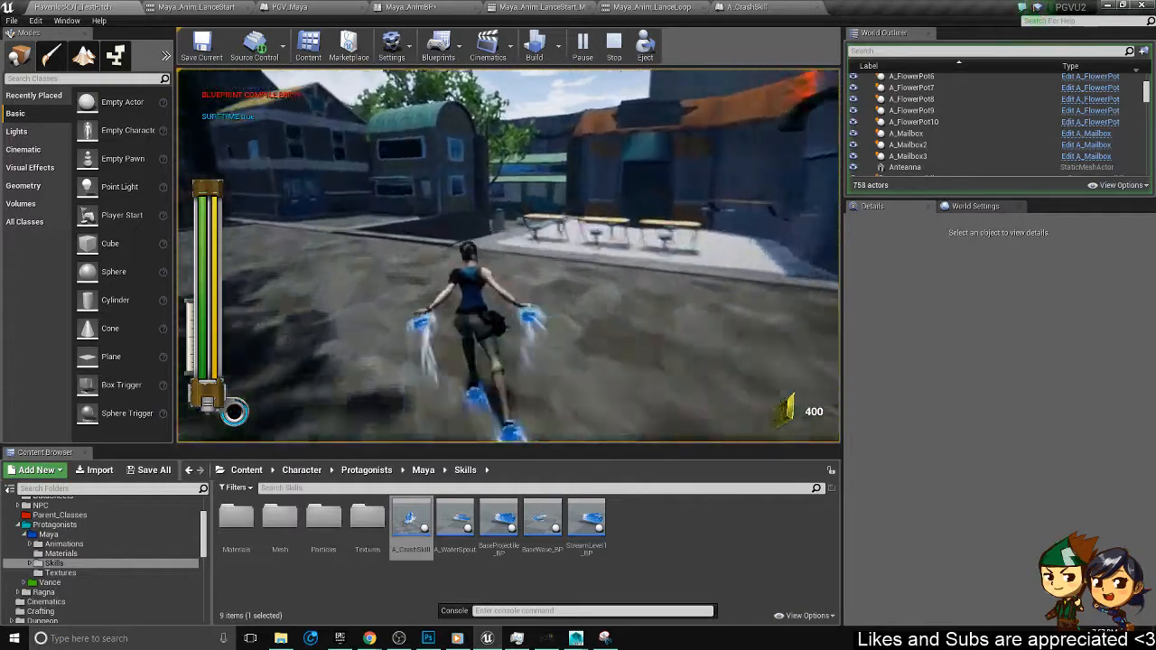
key(w)
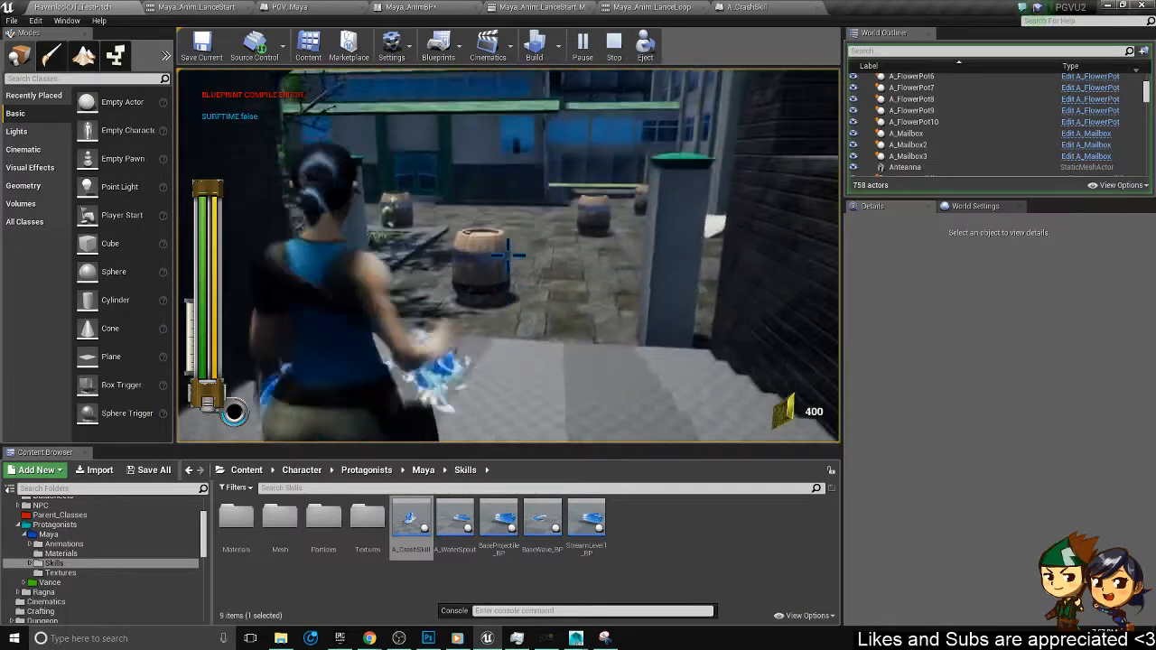
click(641, 364)
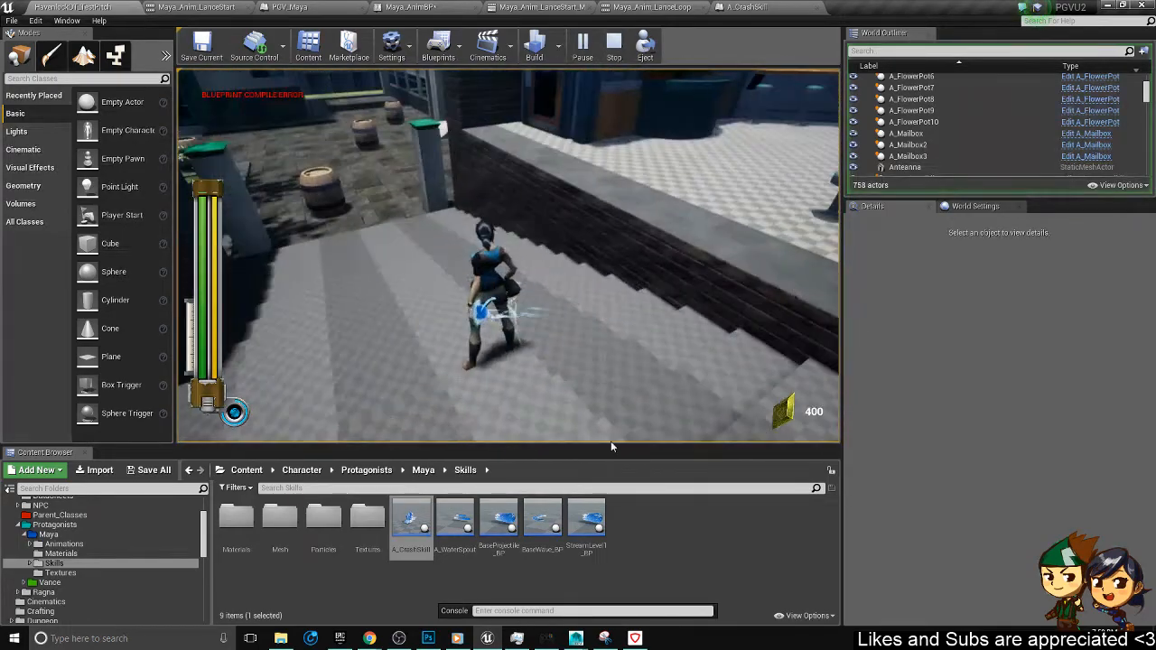
key(Escape)
- Replay the level as Maya, aim and fire the lance trace at the courtyard barrels, and end the session
click(579, 54)
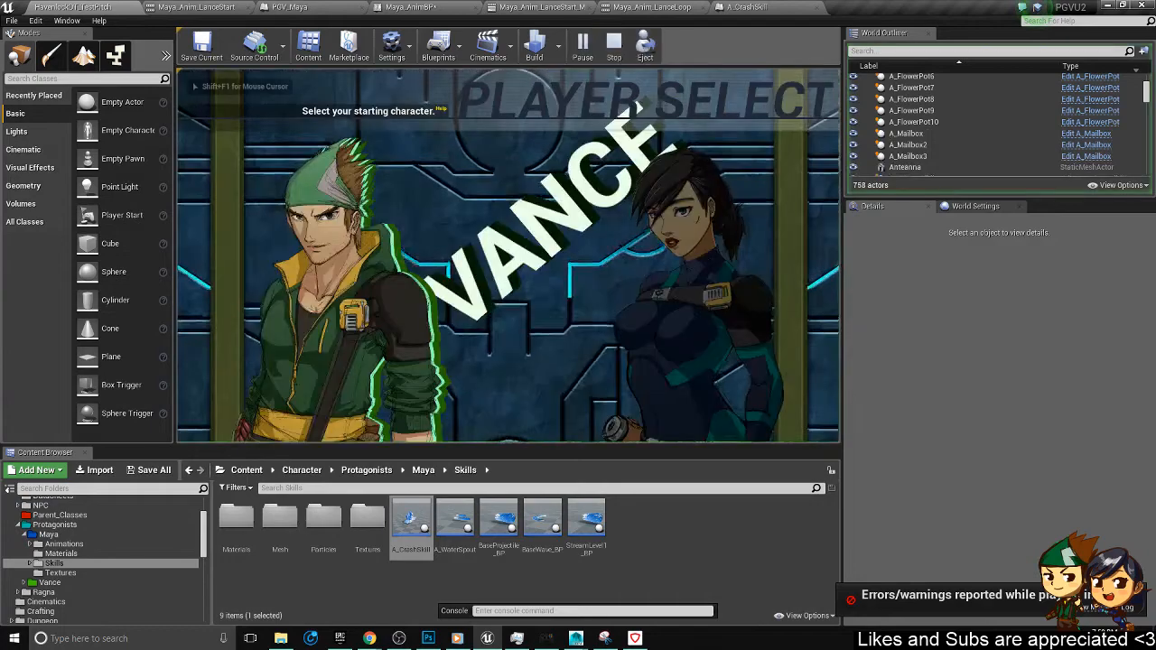
key(Return)
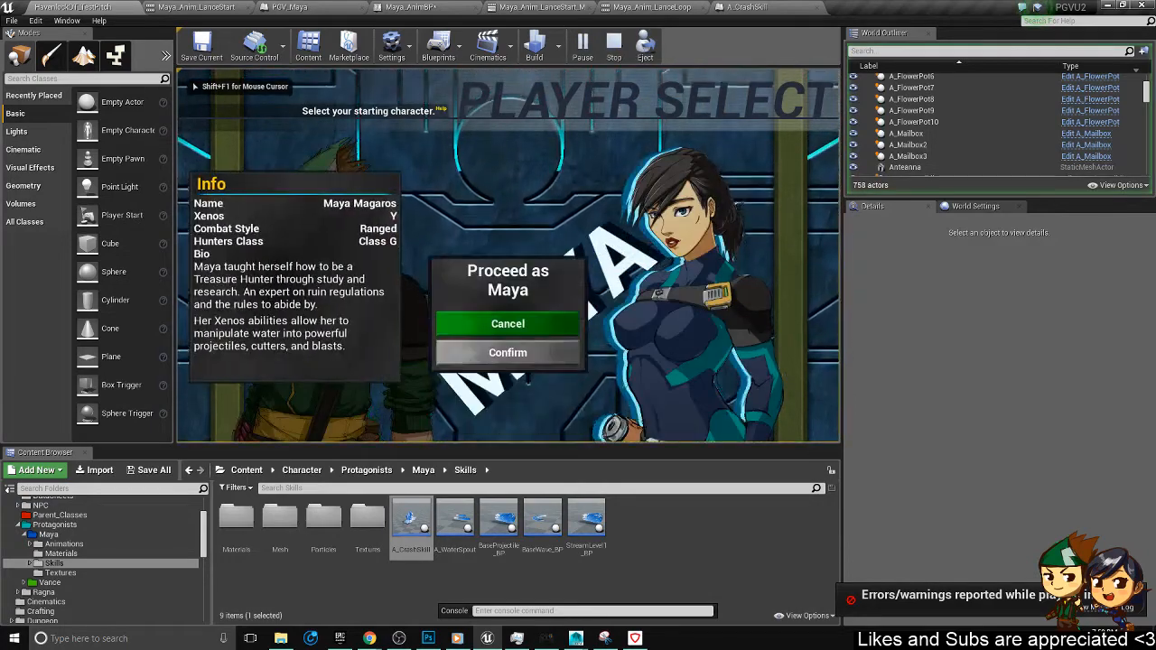
key(Down)
key(Return)
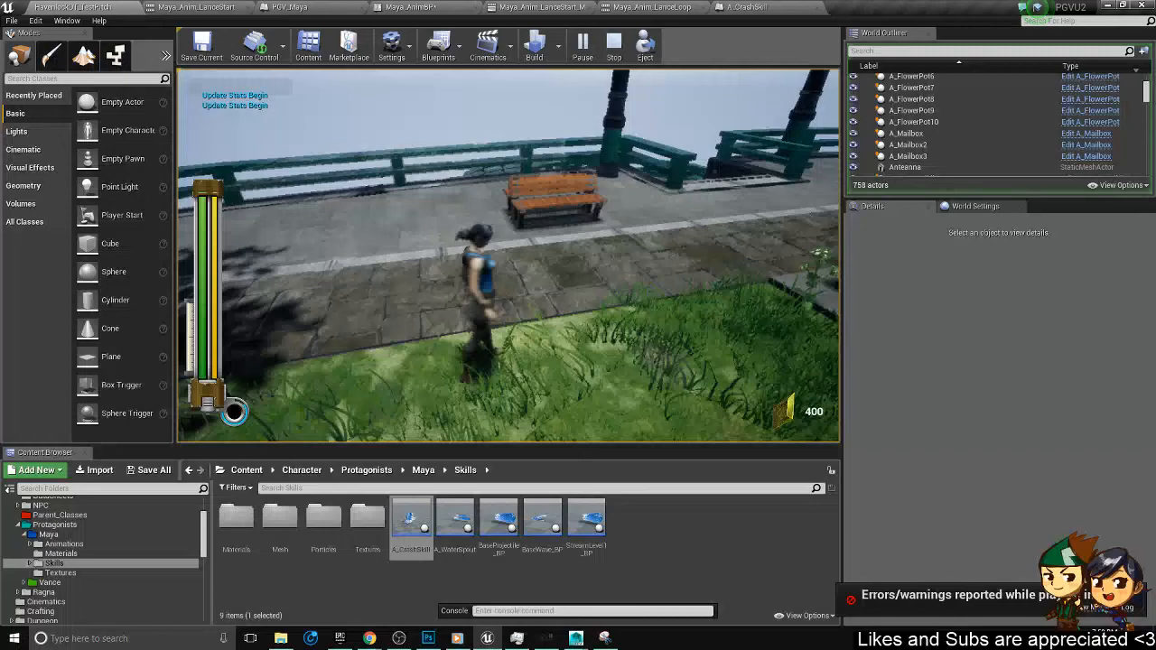
key(w)
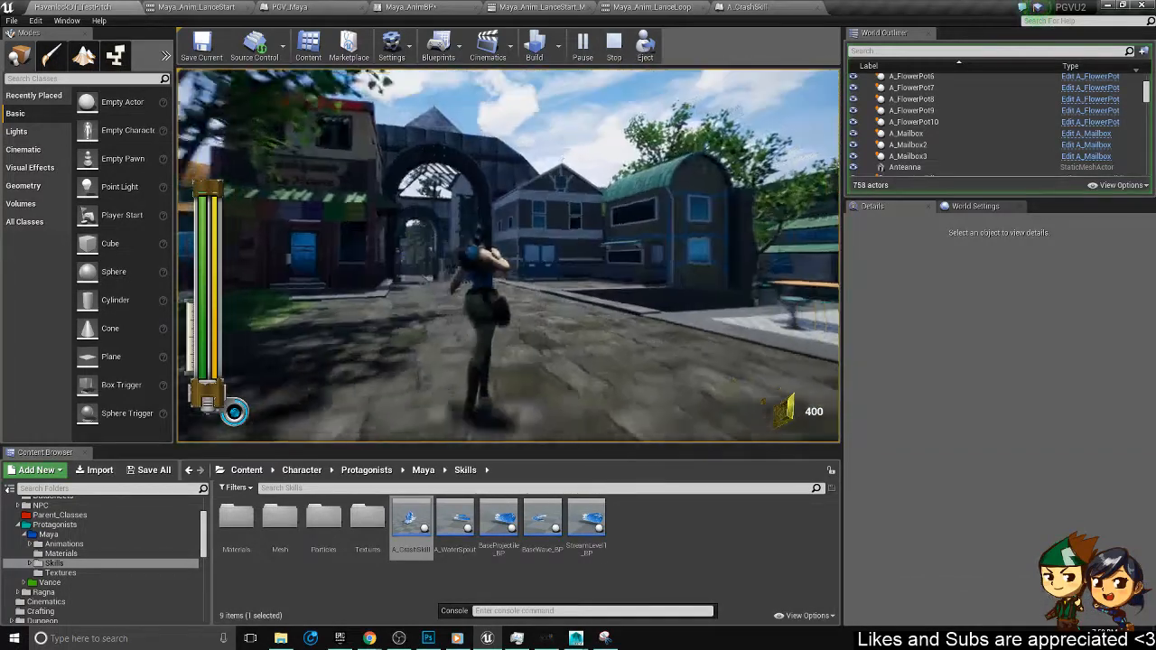
right_click(507, 257)
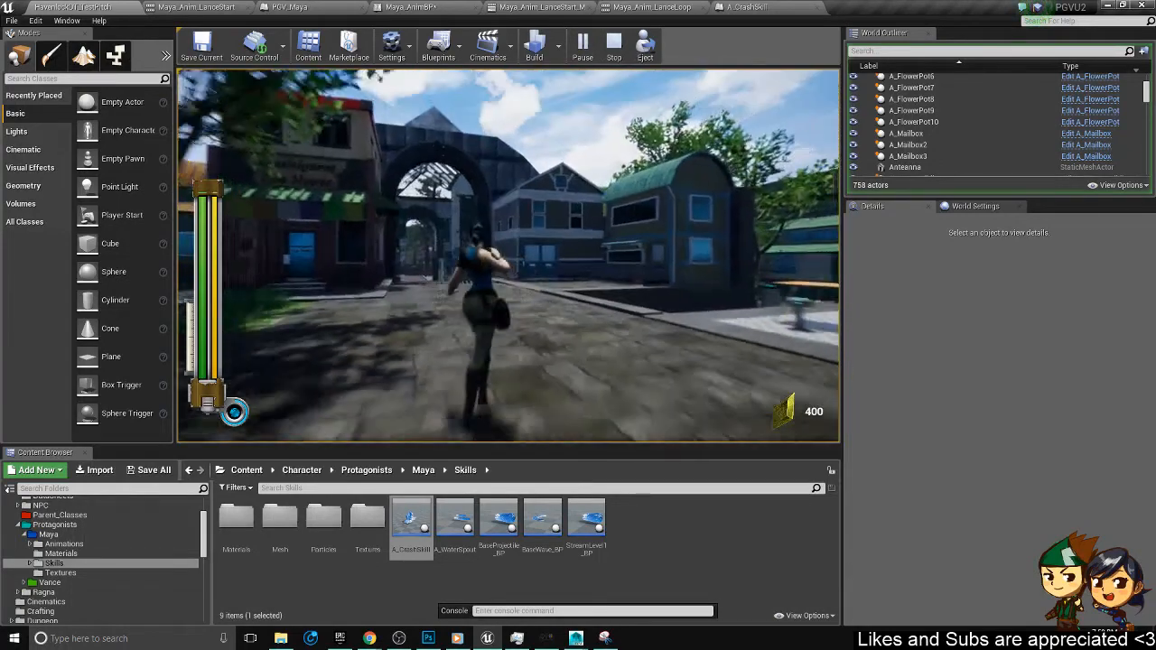
right_click(507, 257)
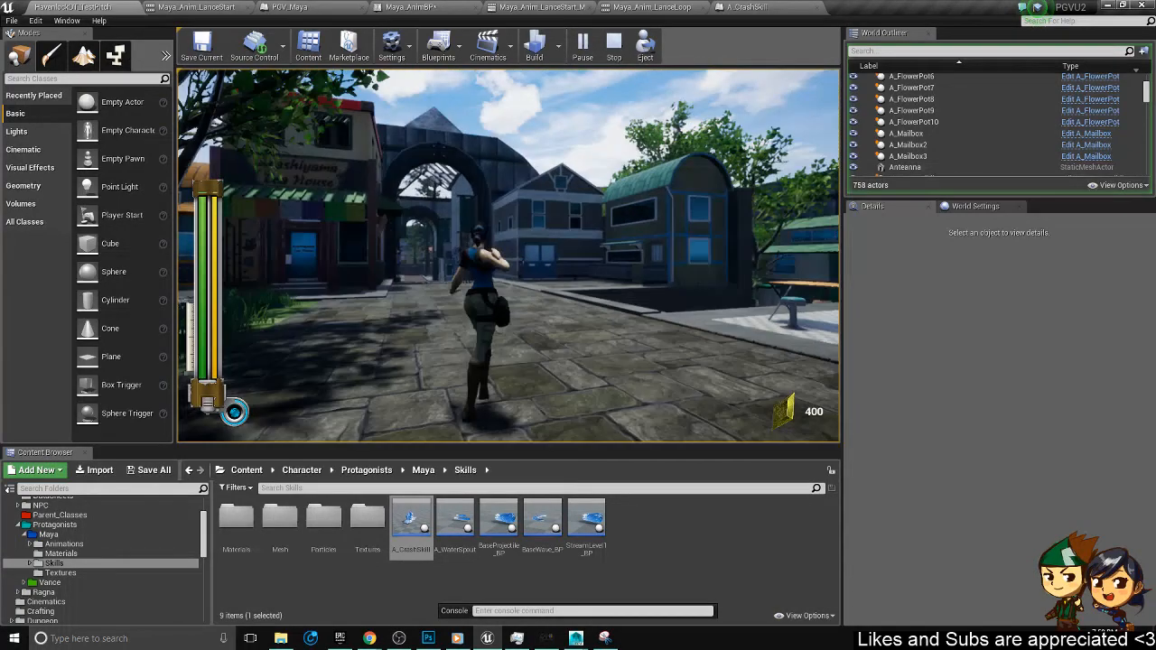
right_click(507, 256)
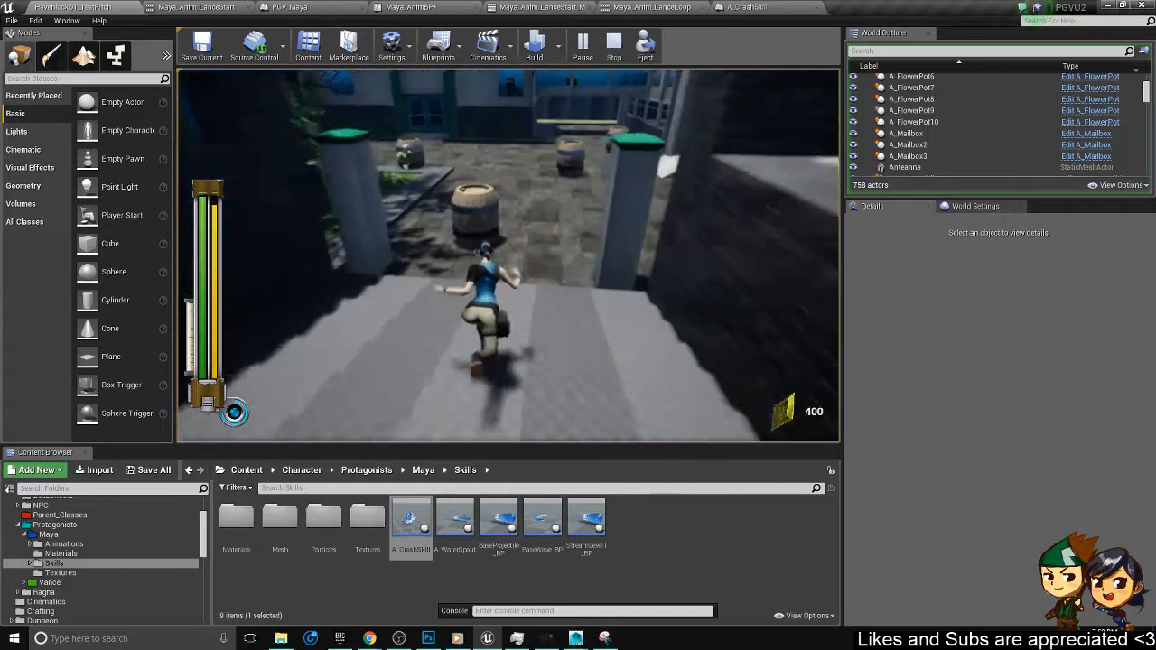
click(508, 256)
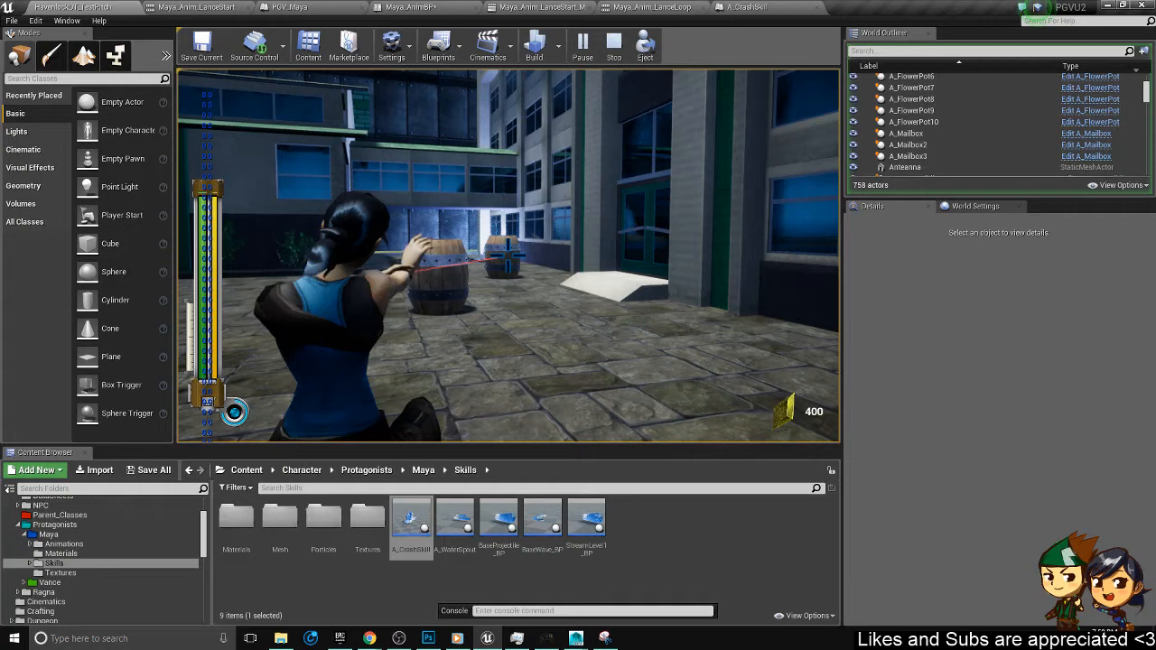
key(Escape)
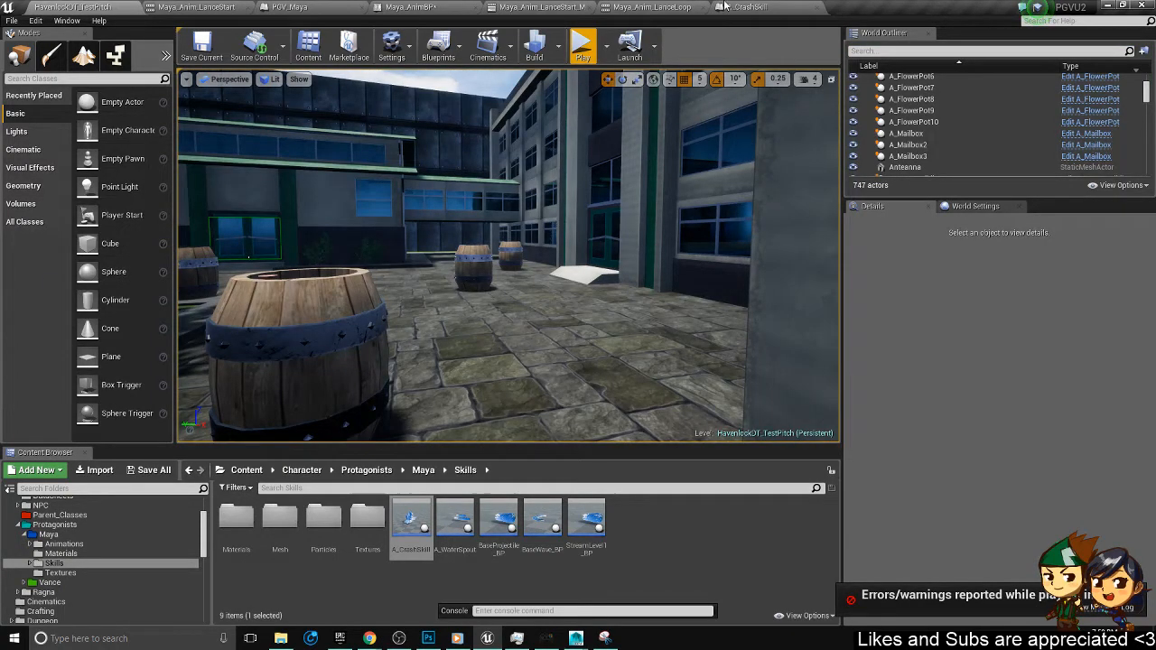
- Return to PGV_Maya's Aim Range Trace Lance graph and check the Trace Channel options of the LineTraceByChannel node
click(411, 7)
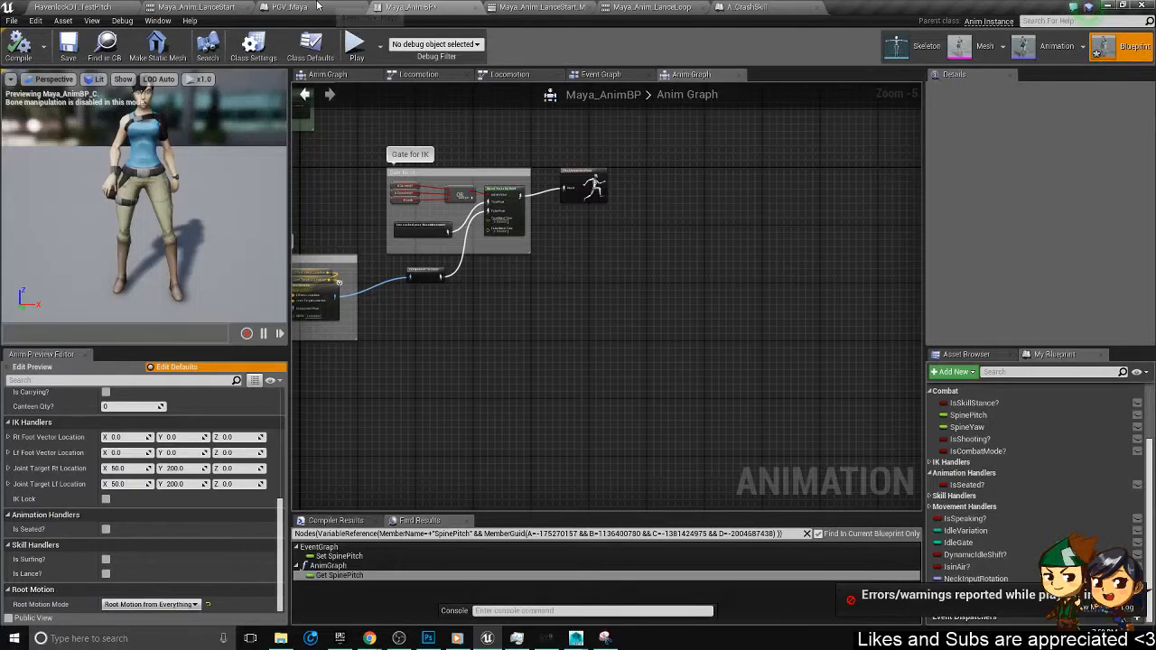
click(289, 6)
right_drag(308, 340, 700, 226)
right_drag(579, 261, 706, 320)
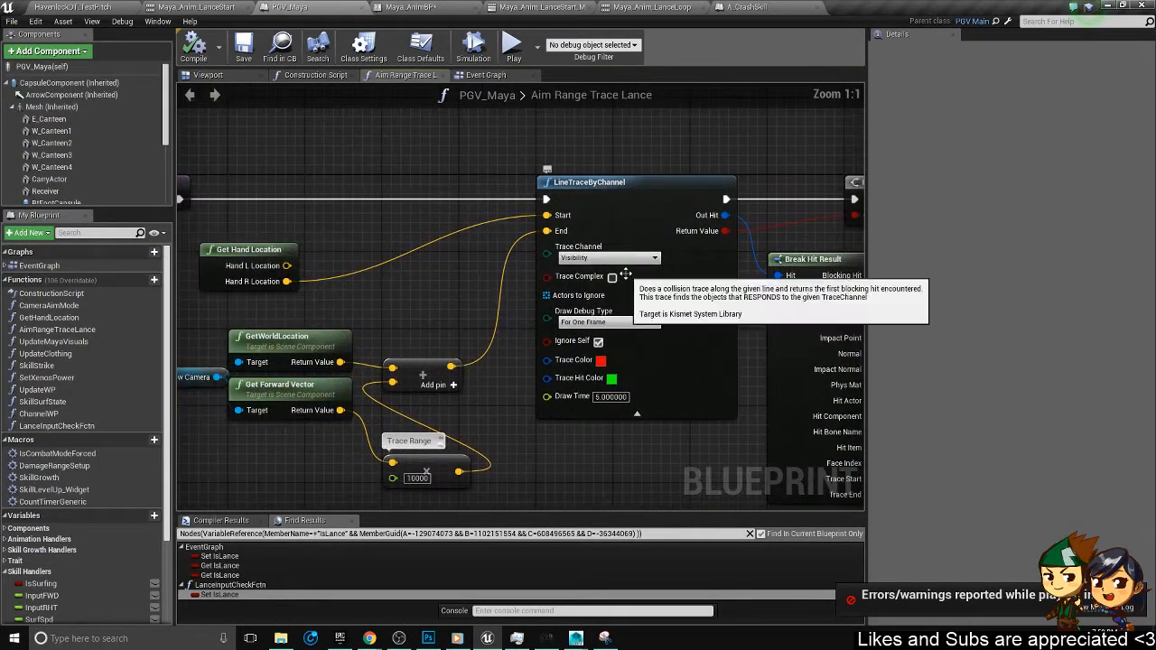
click(657, 260)
click(420, 251)
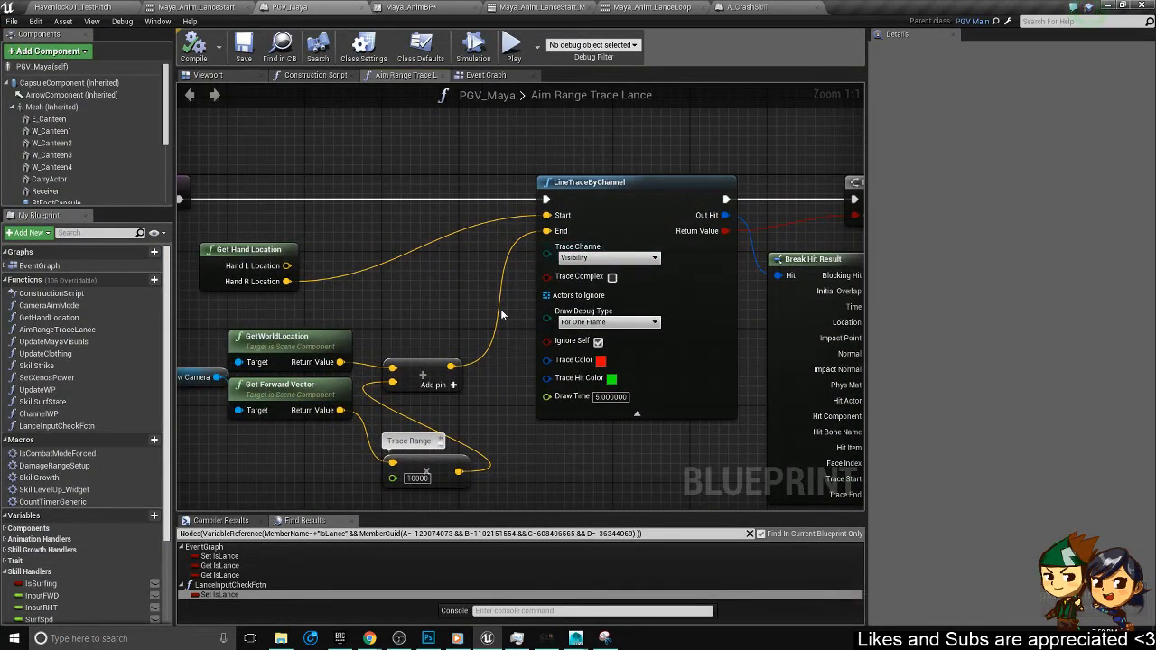
- Try Camera as the LineTraceByChannel node's Trace Channel and restore it to Visibility
right_drag(441, 280, 526, 202)
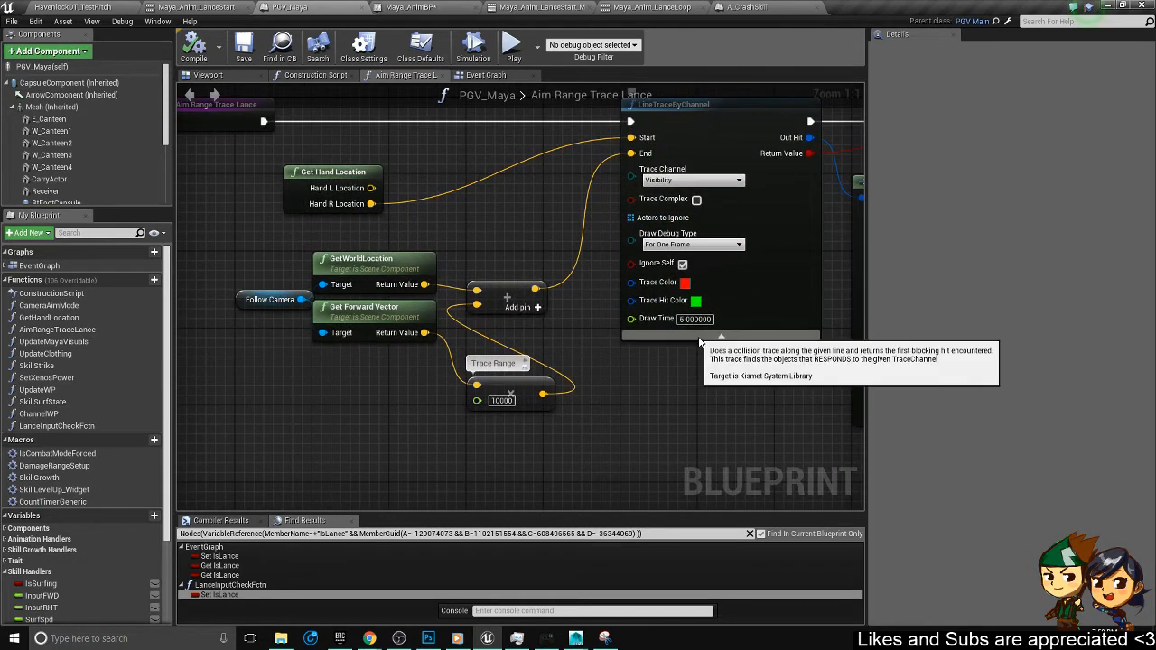
right_drag(700, 343, 658, 405)
click(688, 242)
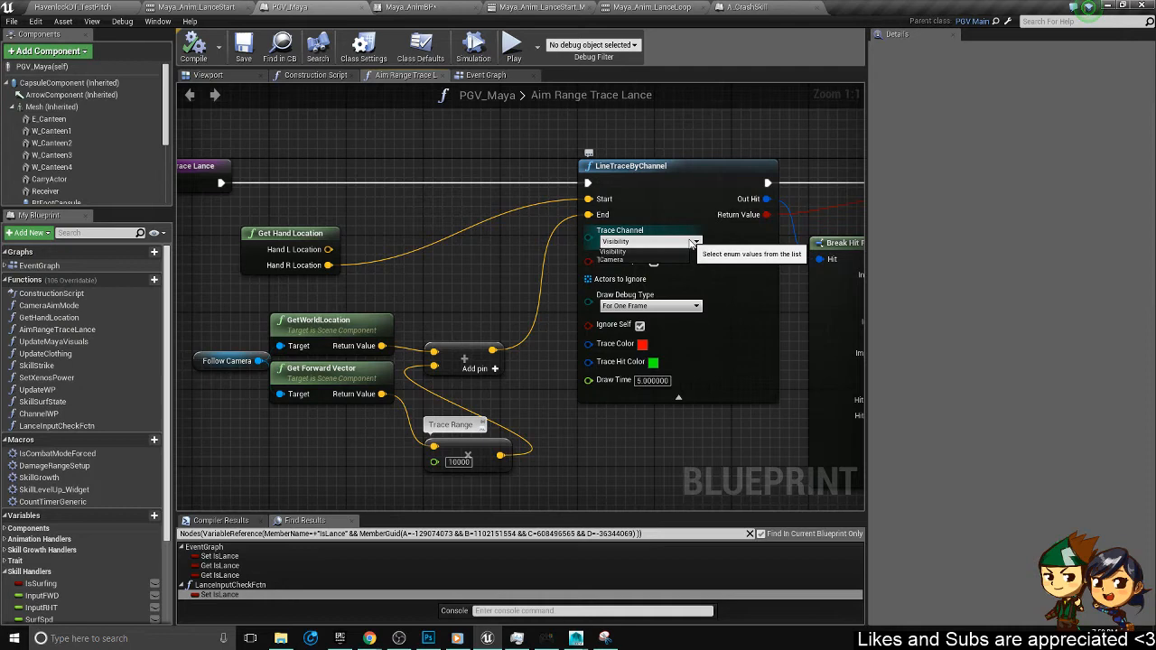
click(650, 262)
click(650, 241)
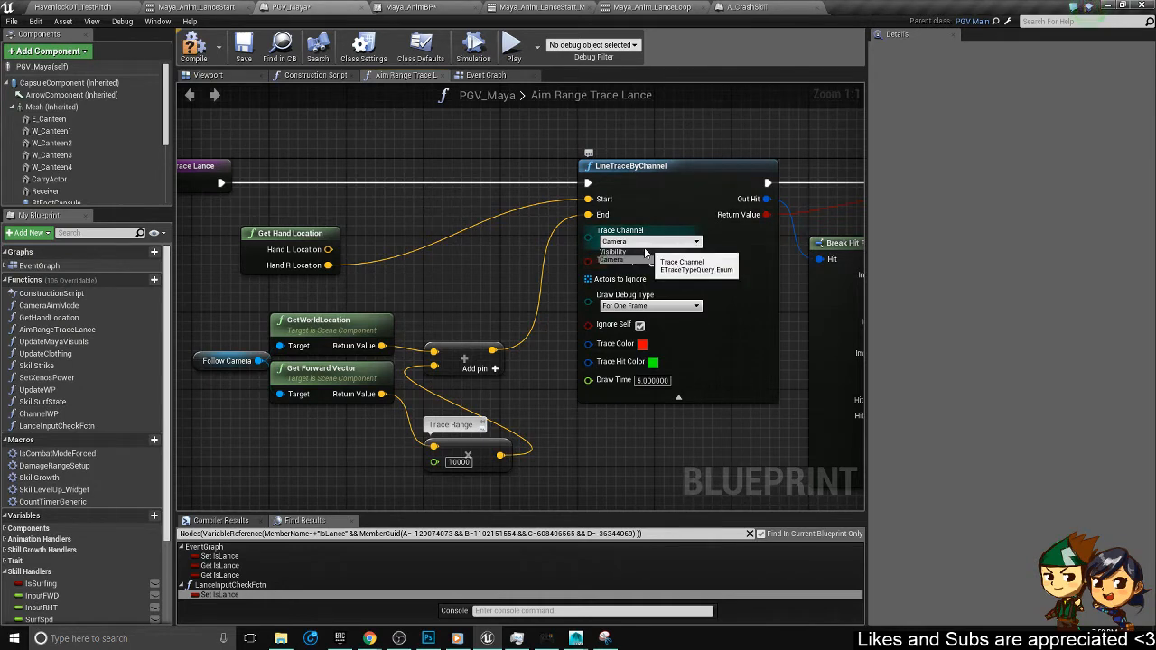
click(664, 256)
- Add a LineTraceForObjects node and place it just above the LineTraceByChannel node
right_drag(504, 82, 516, 214)
right_click(517, 213)
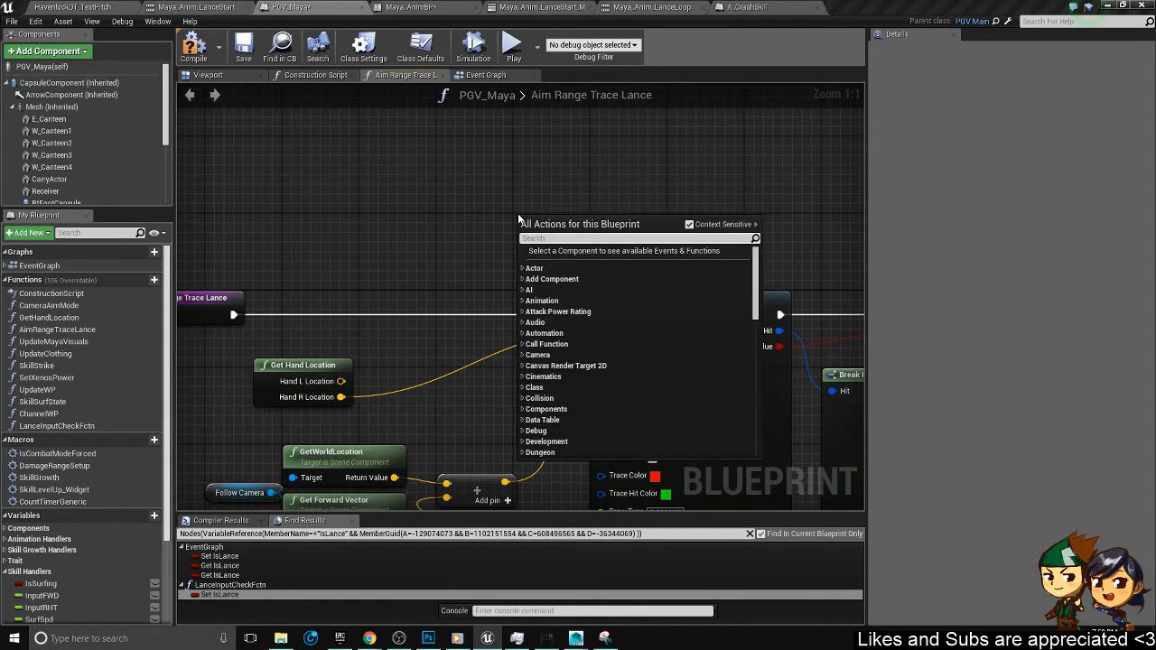
text(line trace)
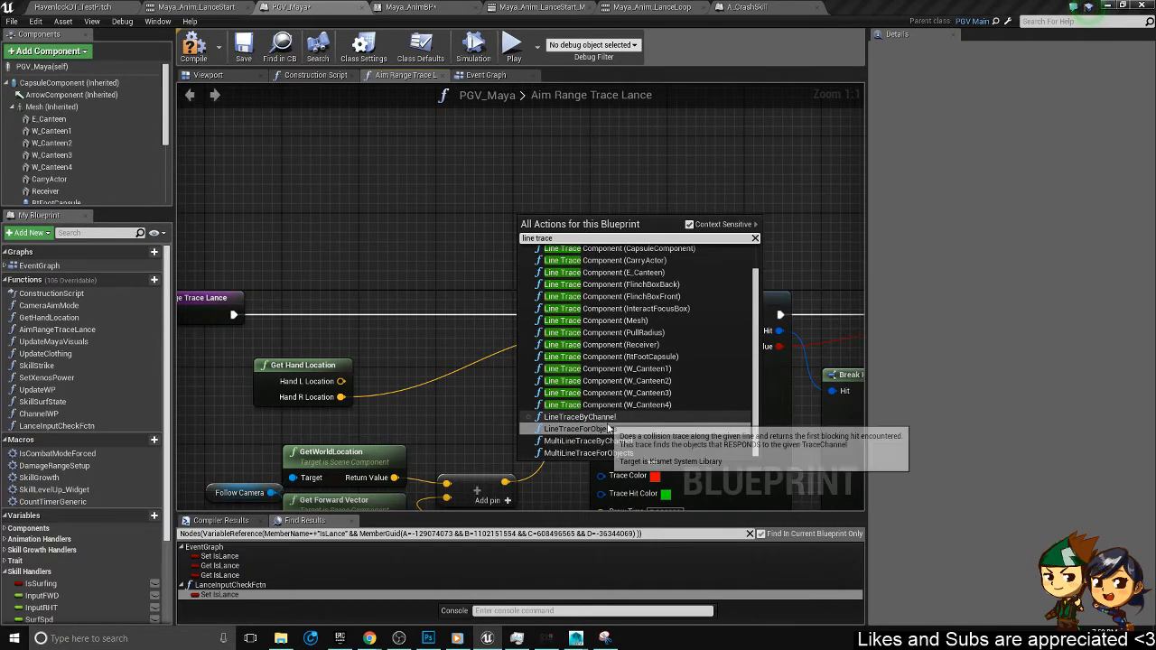
click(609, 430)
scroll(617, 227, down, 2)
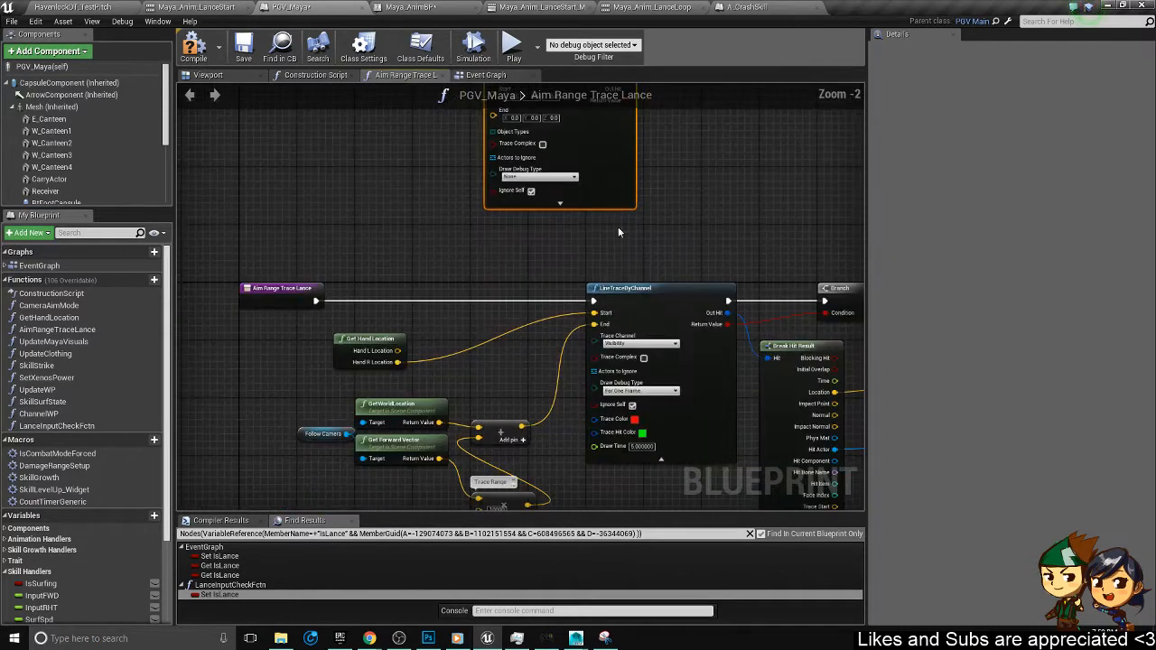
right_drag(571, 315, 583, 334)
right_drag(545, 288, 552, 313)
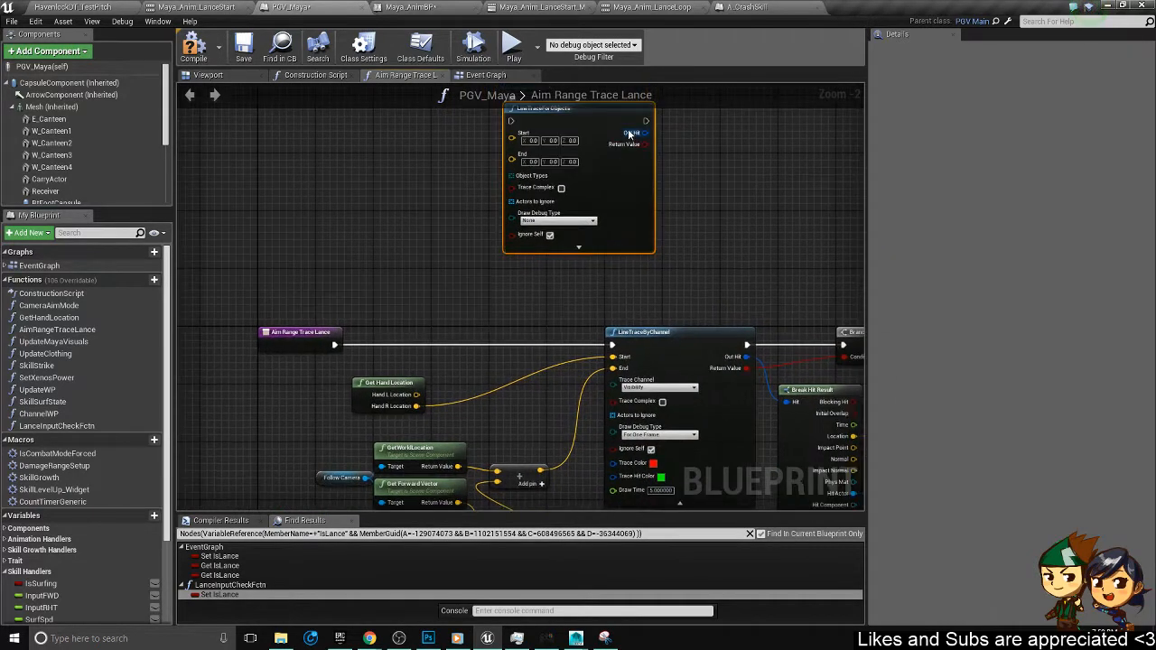
drag(618, 190, 632, 255)
- Move the incoming execution, Start and End connections from LineTraceByChannel to the LineTraceForObjects node
mouse_move(418, 407)
ctrl+mouse_down()
mouse_move(517, 235)
mouse_move(470, 365)
mouse_move(417, 405)
ctrl+mouse_up()
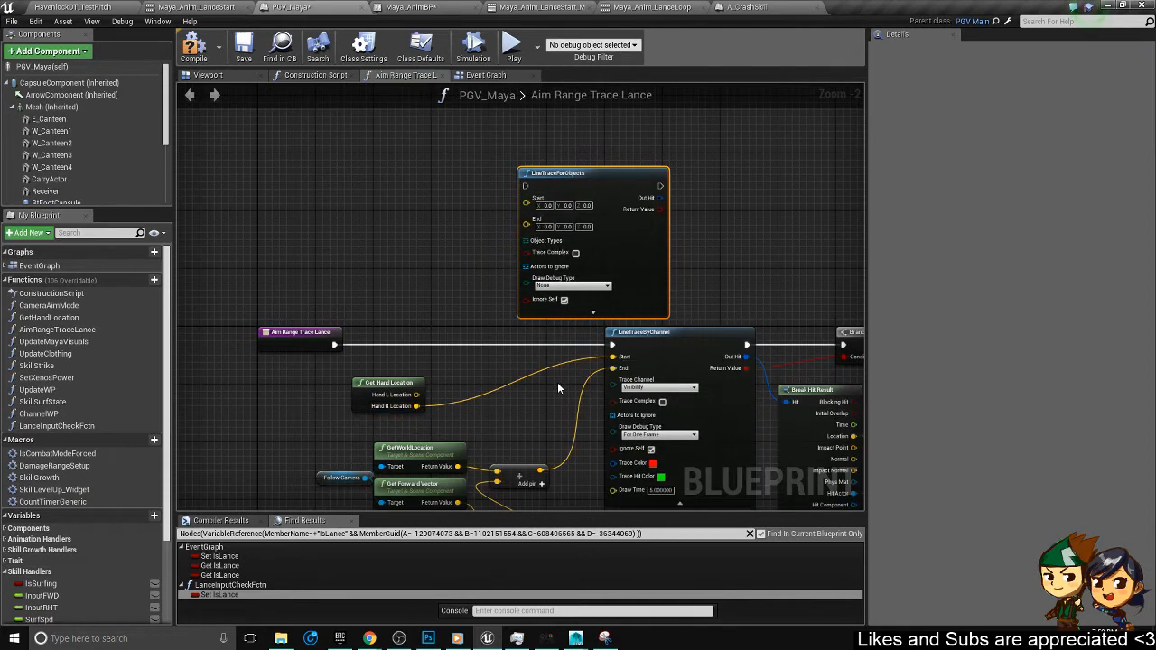
ctrl+drag(606, 362, 527, 198)
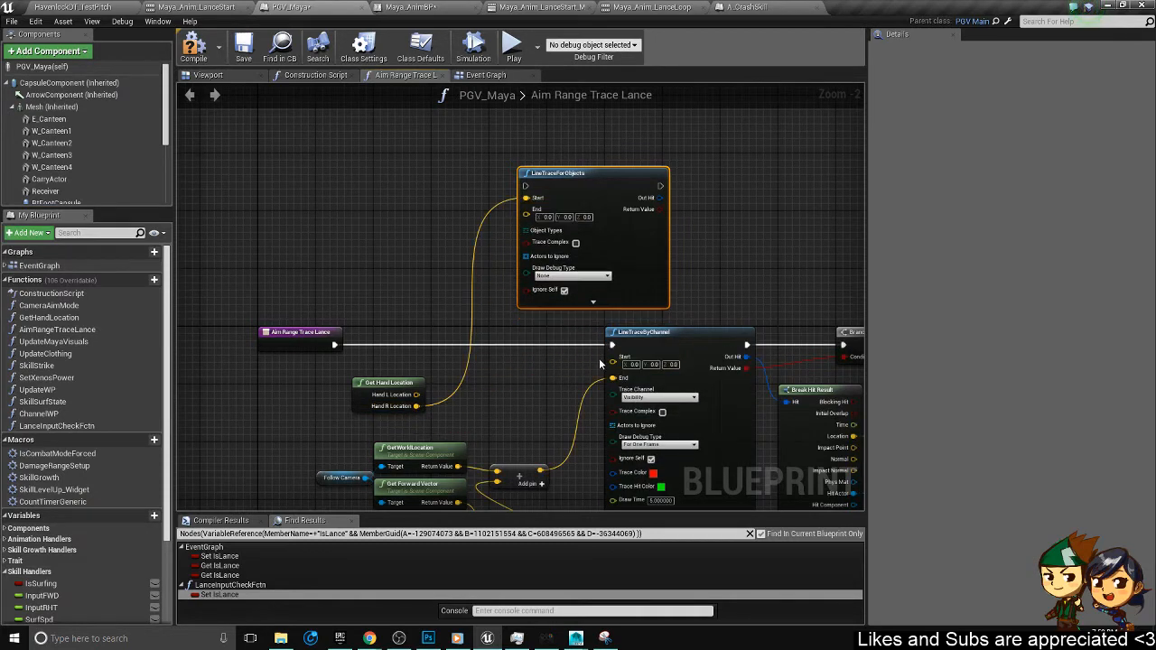
ctrl+drag(614, 353, 524, 186)
right_drag(529, 314, 514, 270)
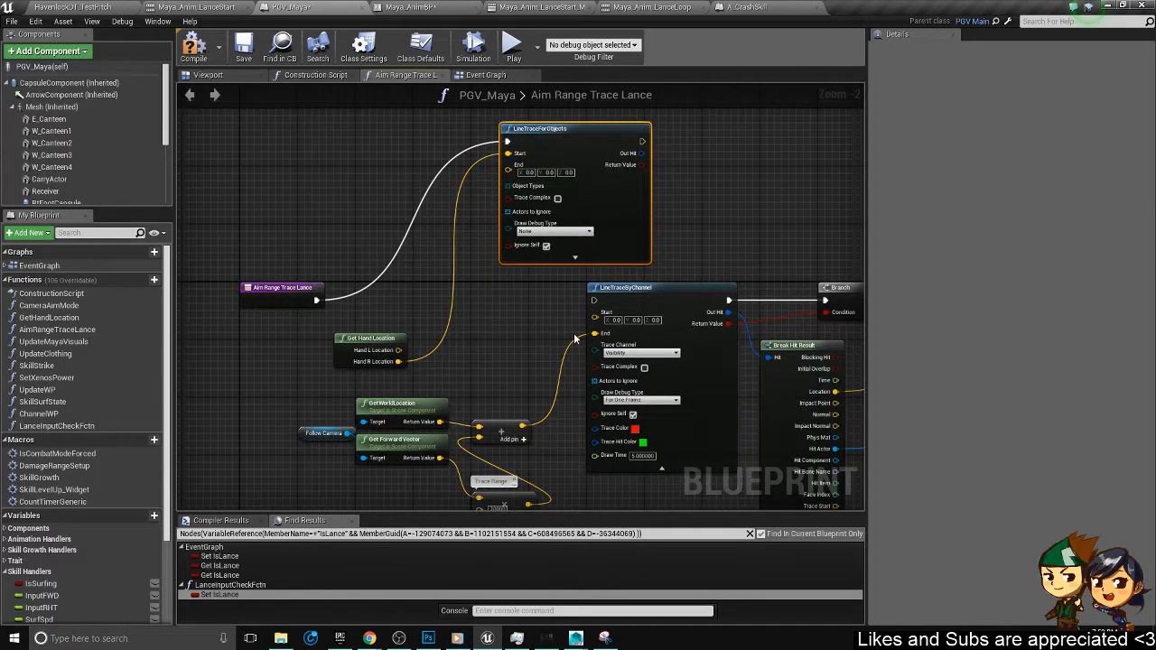
ctrl+drag(594, 333, 509, 169)
- Set the LineTraceForObjects node's Draw Debug Type to For One Frame
right_drag(599, 277, 409, 357)
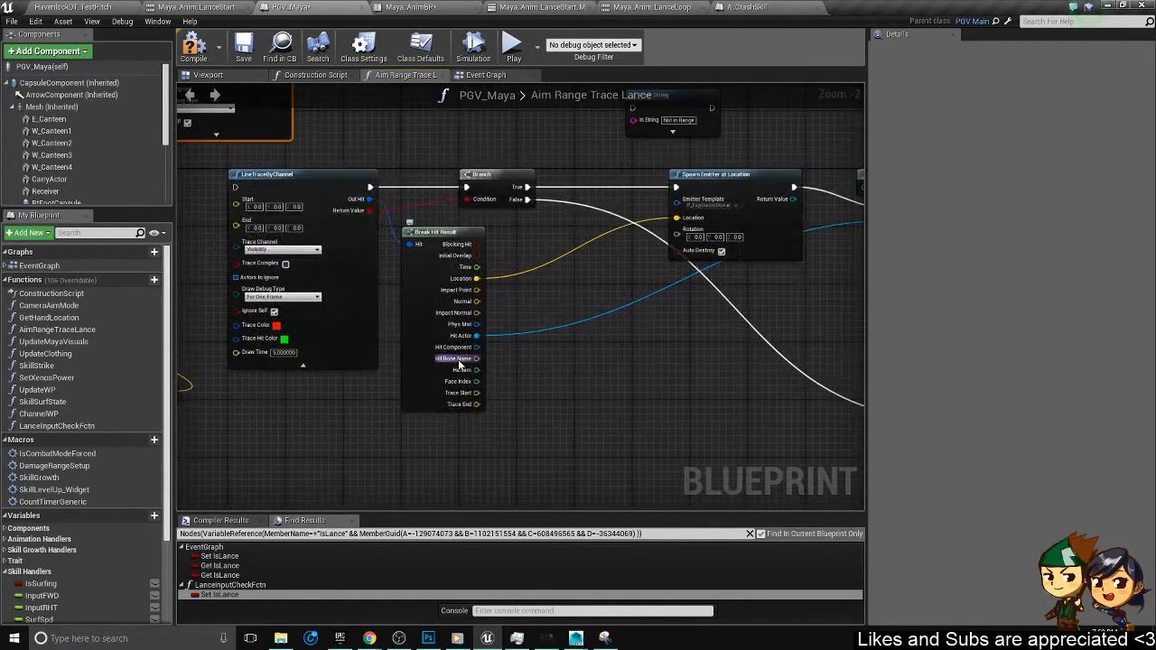
right_drag(414, 281, 505, 398)
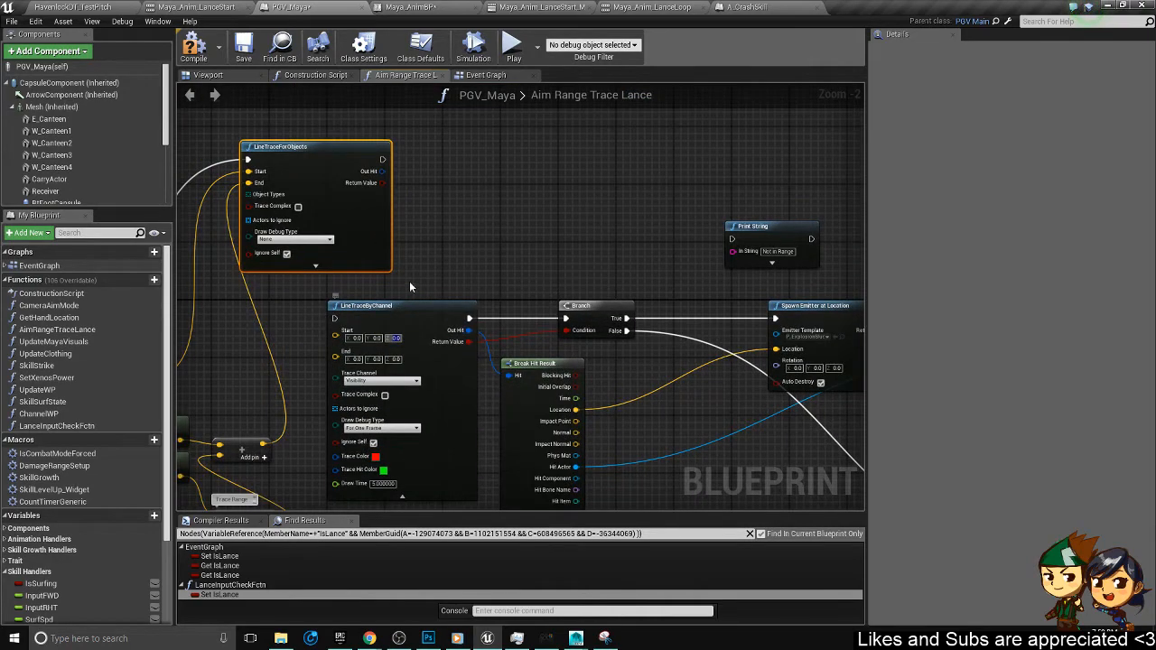
right_drag(409, 281, 617, 173)
right_drag(514, 246, 540, 346)
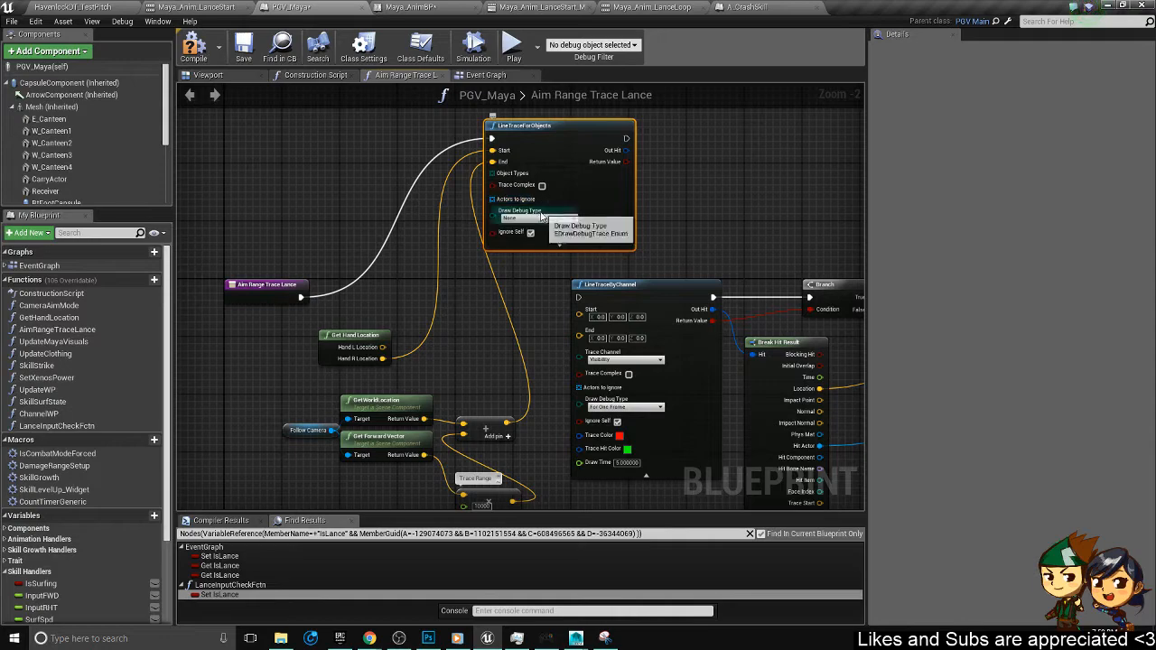
click(571, 218)
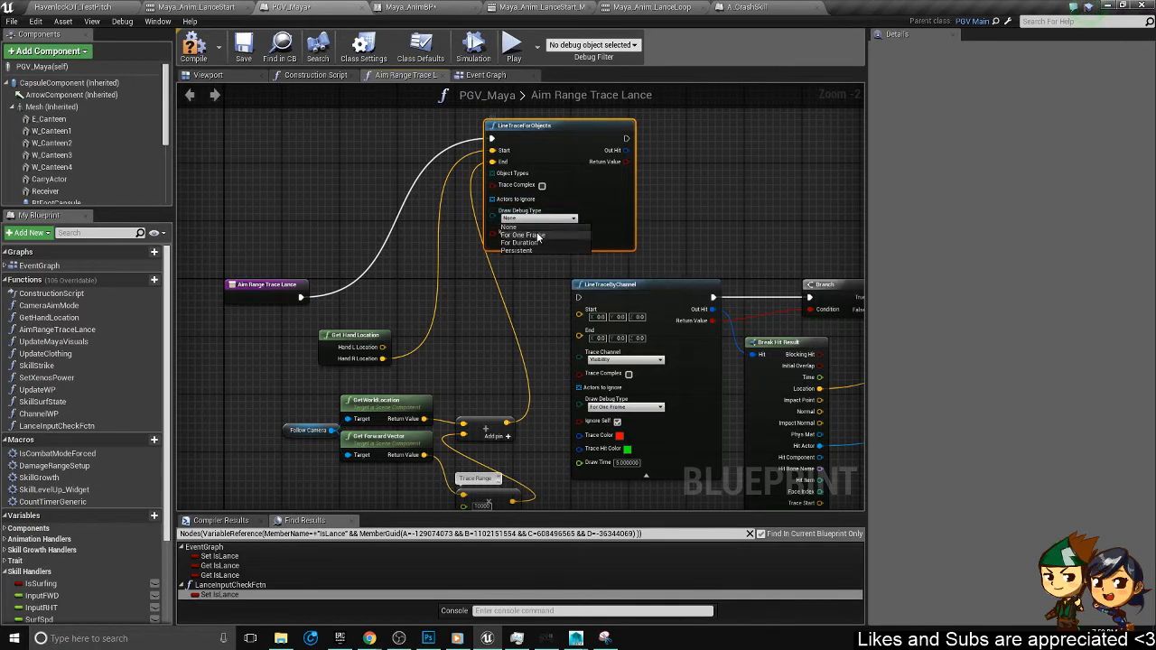
click(543, 236)
- Create a Make Array node from the Object Types input of LineTraceForObjects
mouse_move(668, 287)
right_down()
mouse_move(541, 204)
mouse_move(536, 218)
right_up()
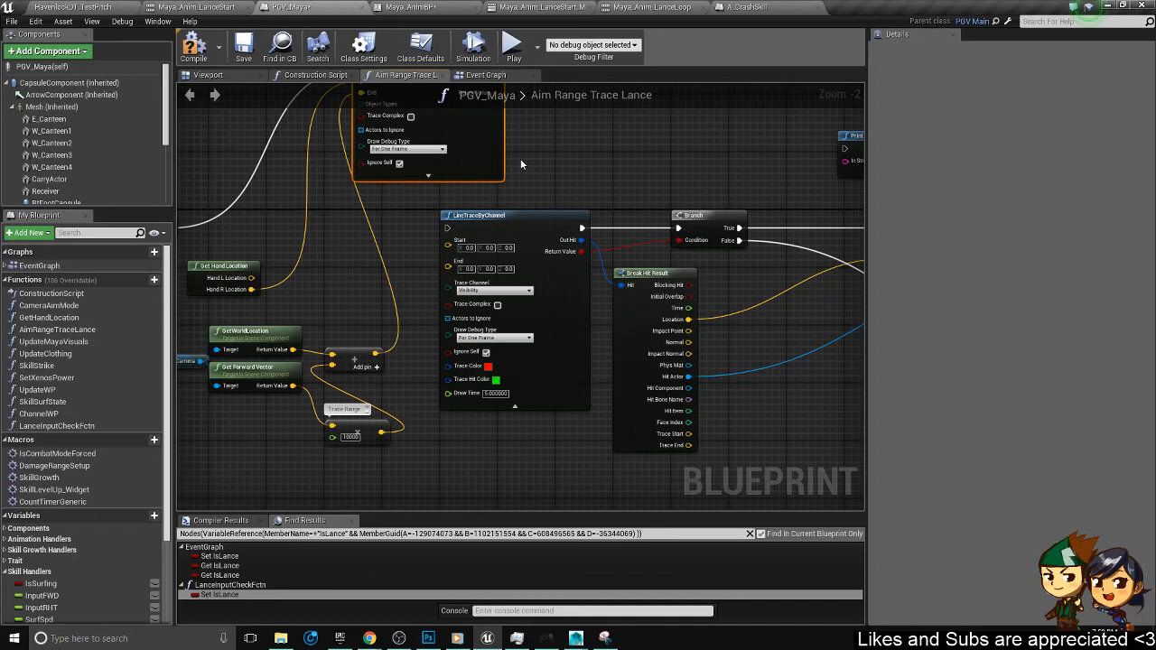
right_drag(520, 163, 697, 262)
drag(533, 203, 443, 148)
text(make)
key(Return)
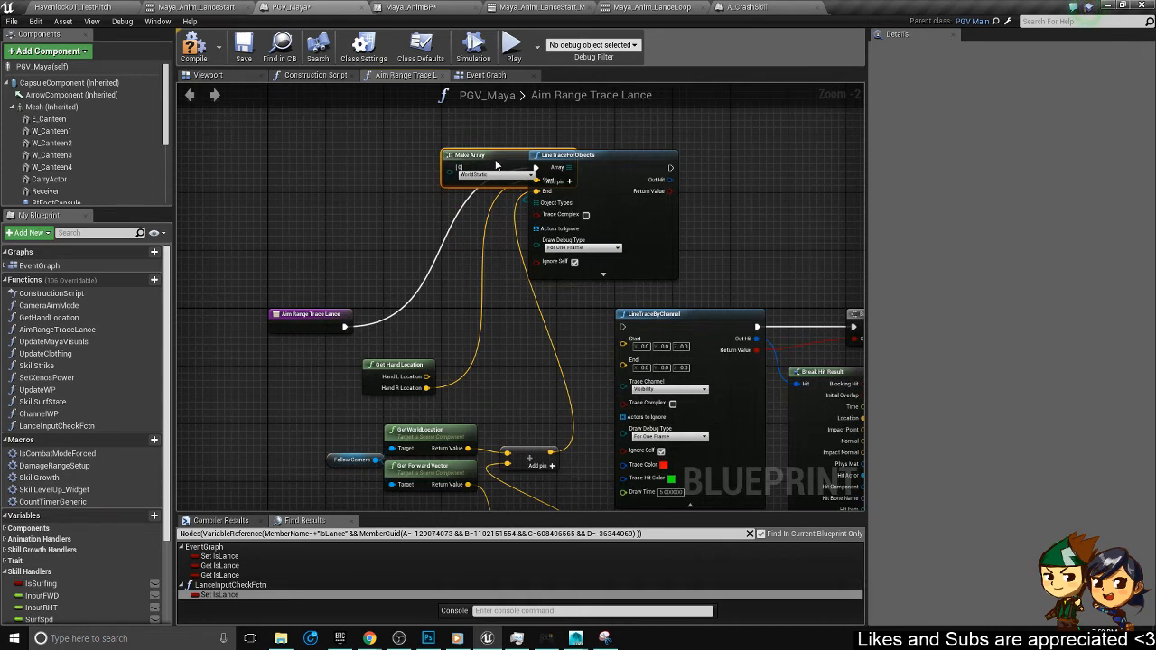
- Move the Make Array node clear of LineTraceForObjects, keep its first element as WorldStatic and add a second element set to WorldDynamic
drag(470, 156, 368, 169)
click(430, 189)
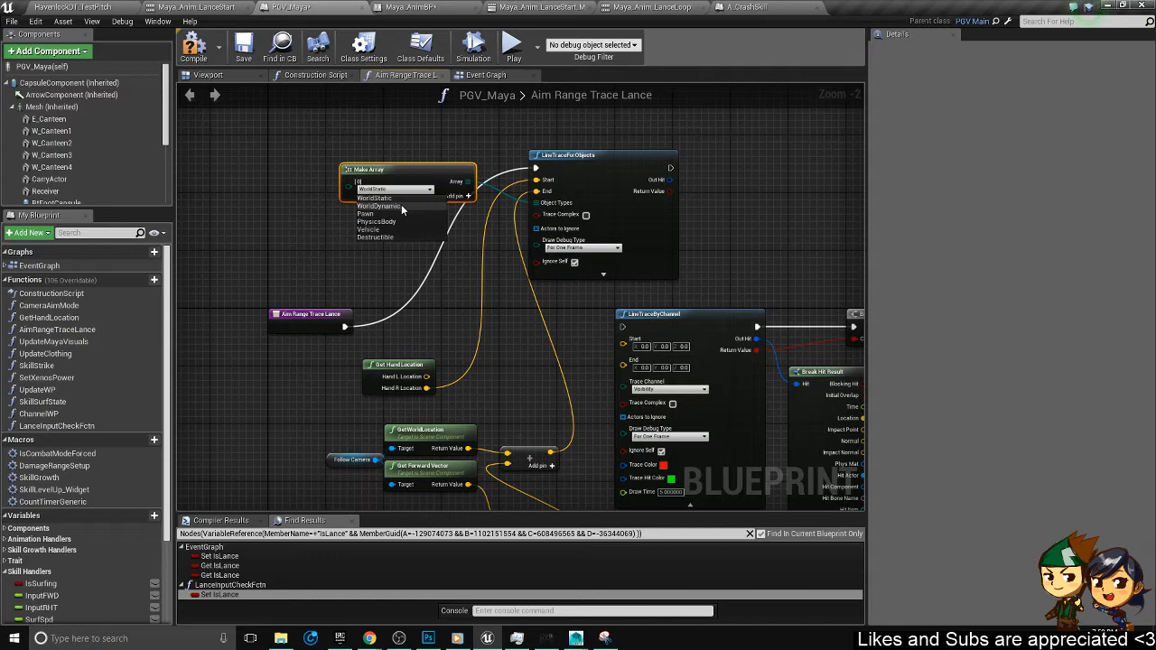
click(448, 256)
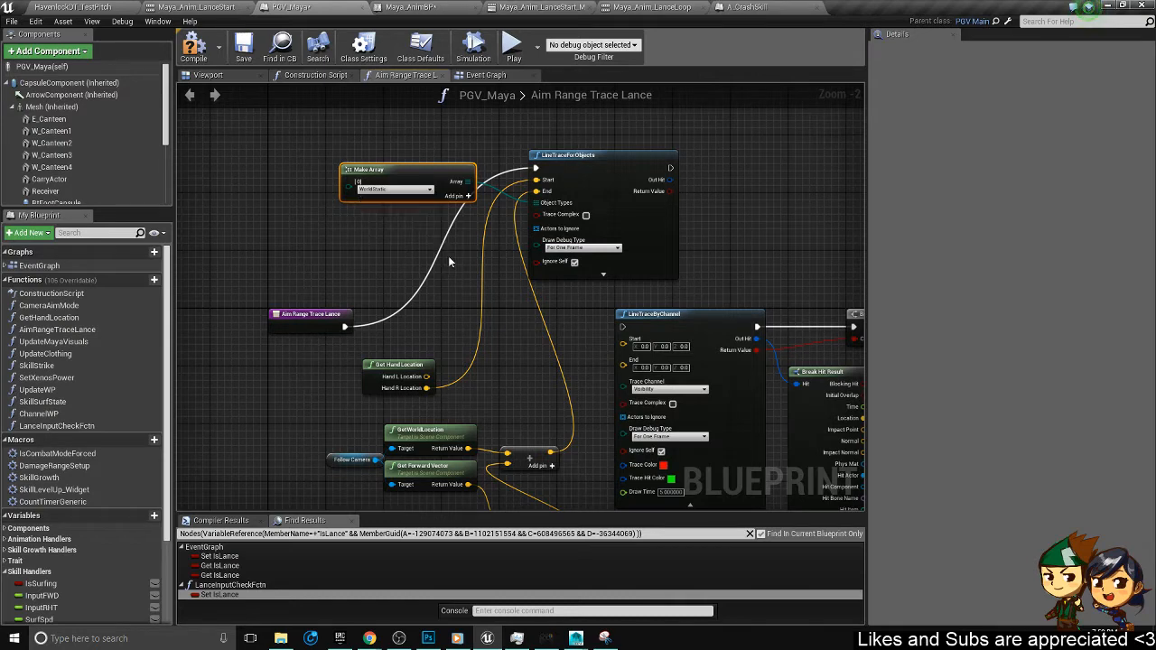
click(468, 195)
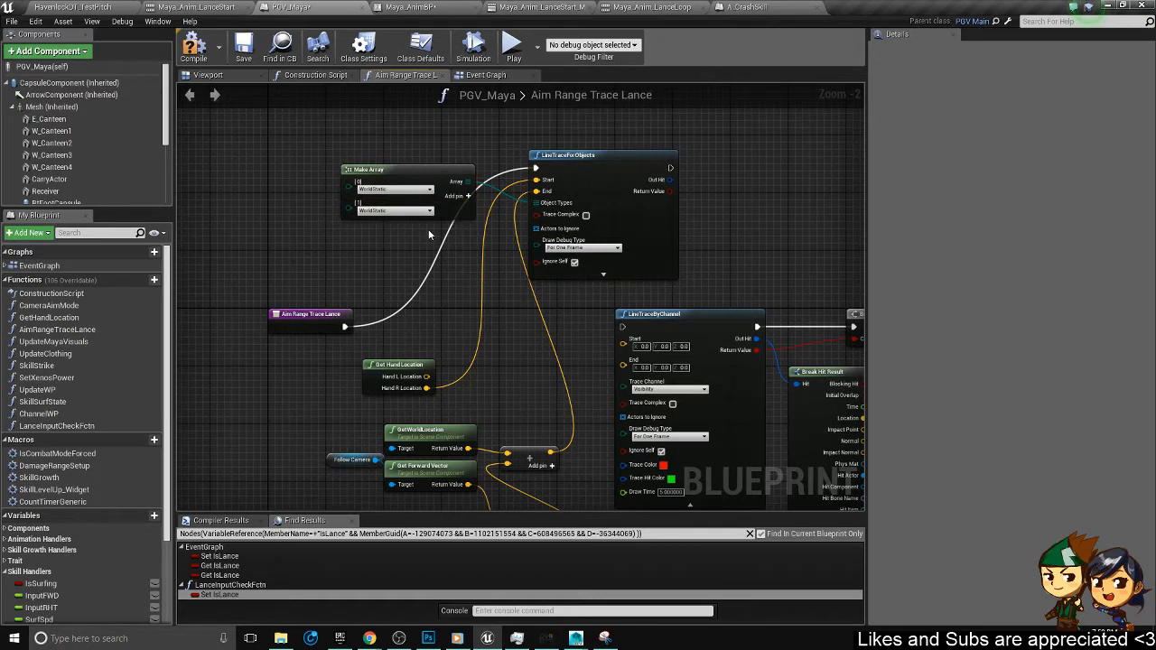
click(411, 210)
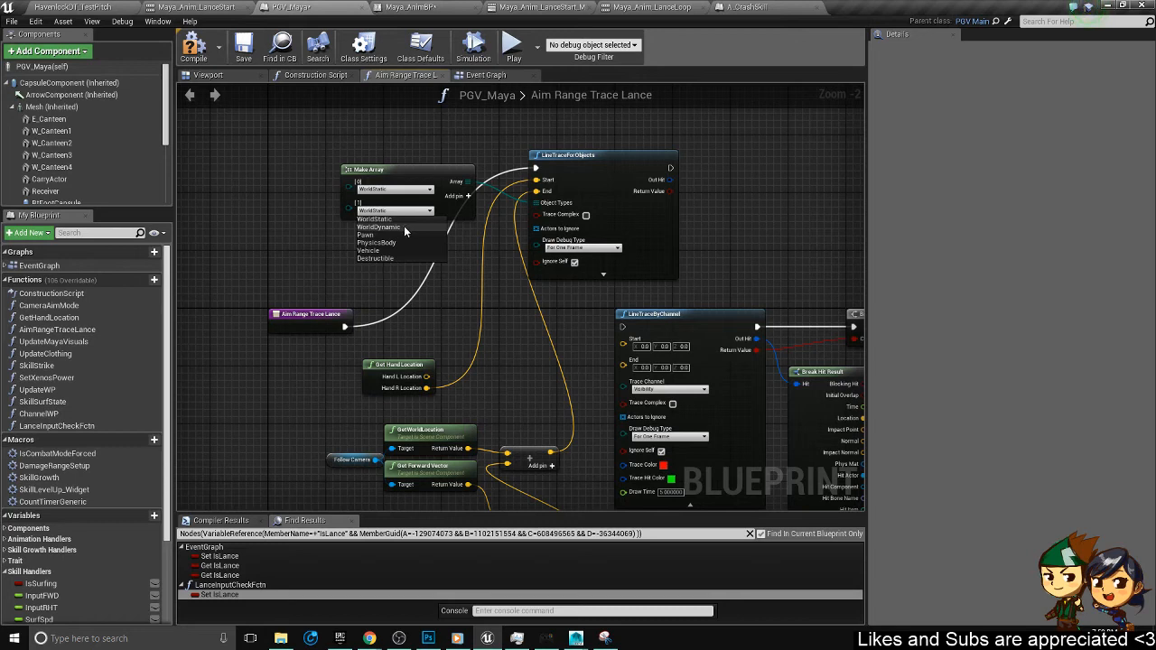
click(404, 227)
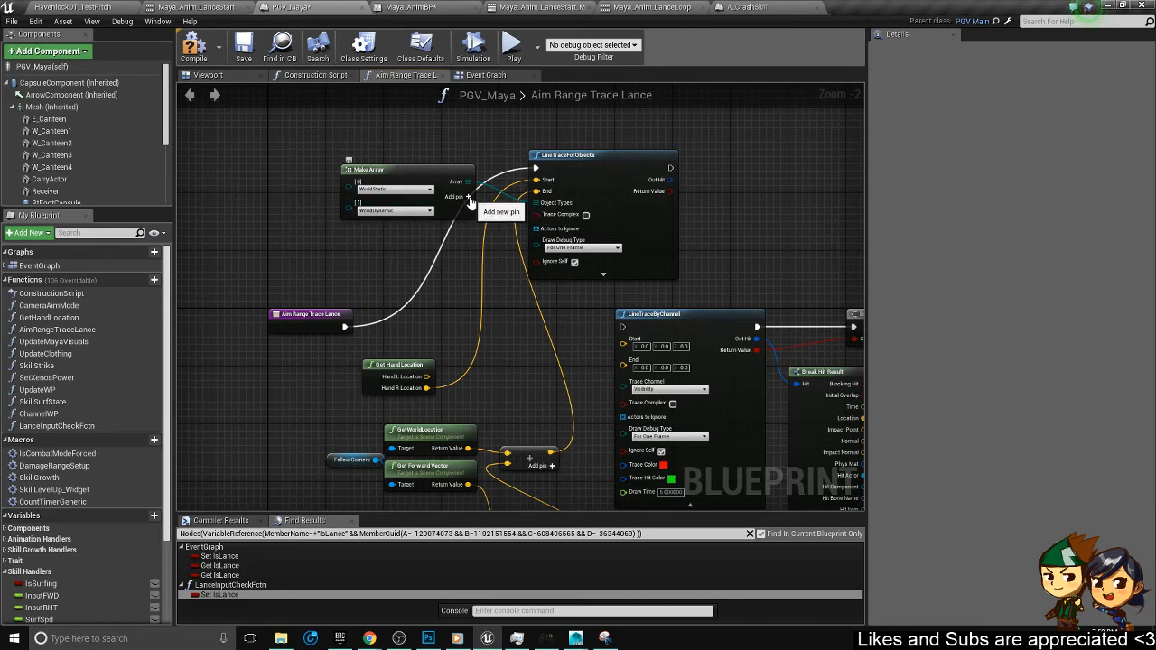
- Add two more elements to the Make Array node and set them to Pawn and Destructible
click(467, 197)
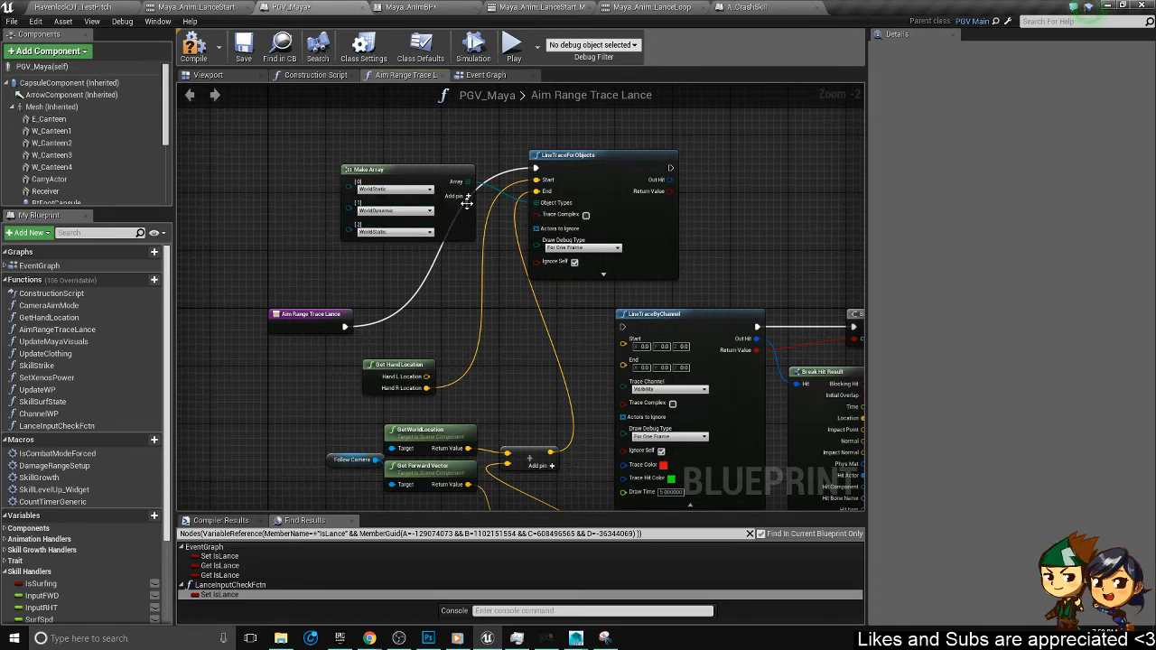
click(460, 206)
click(467, 196)
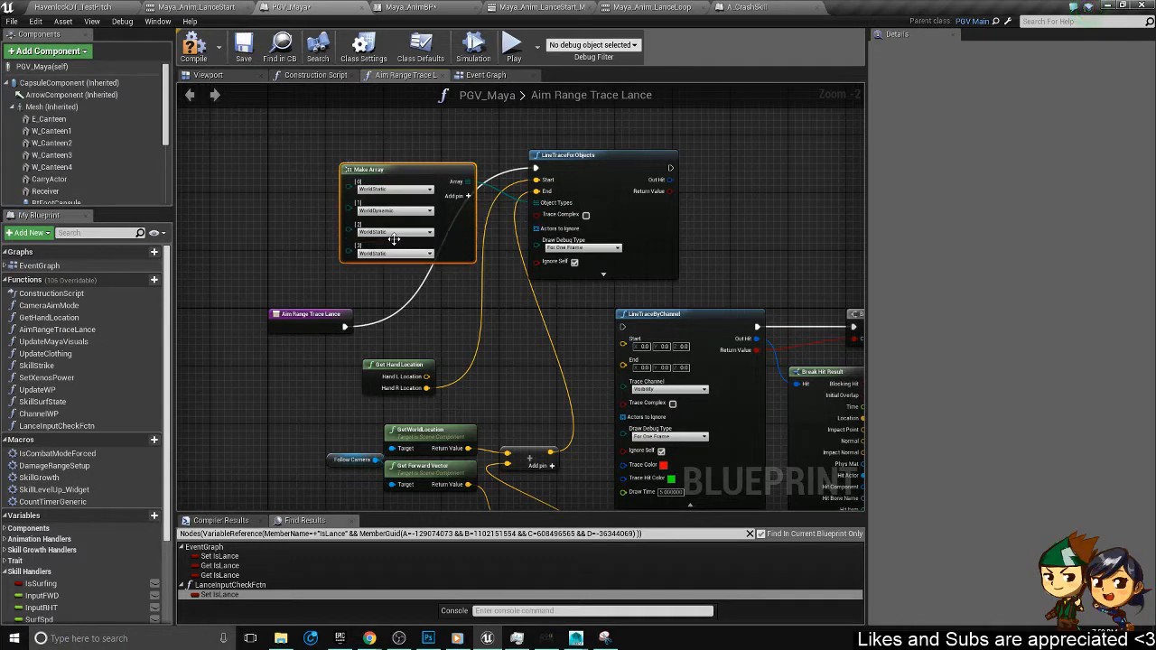
click(392, 233)
click(381, 257)
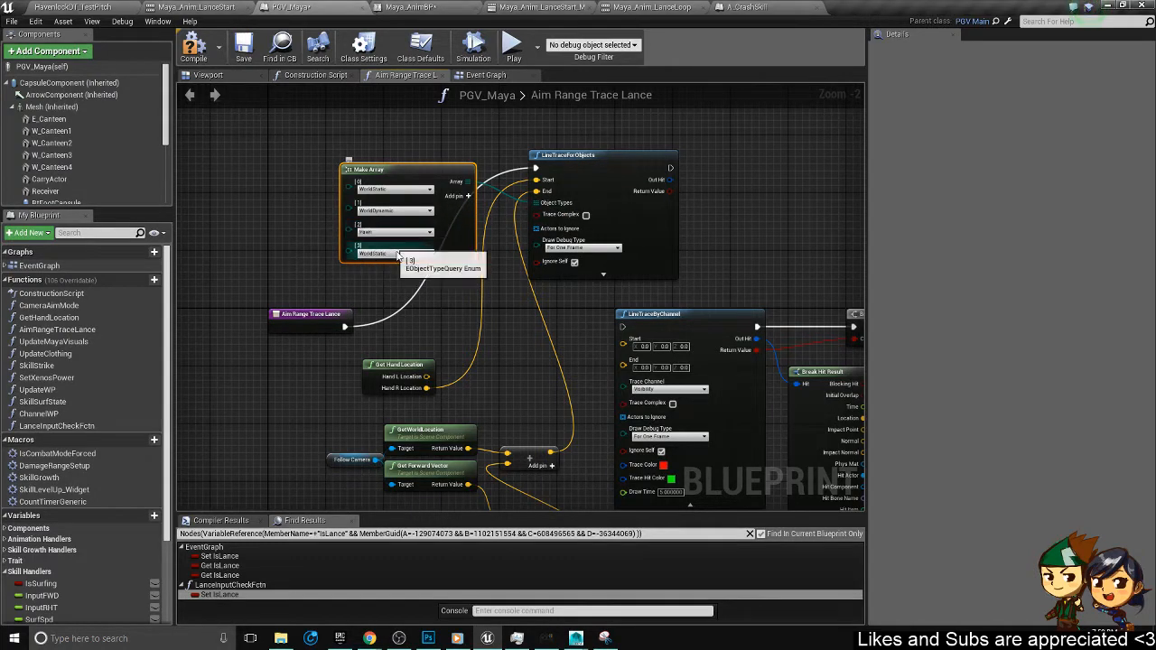
click(393, 253)
click(384, 300)
- Move the outgoing execution, Out Hit and Return Value connections from LineTraceByChannel to the LineTraceForObjects node
right_drag(539, 340, 350, 227)
scroll(445, 152, down, 1)
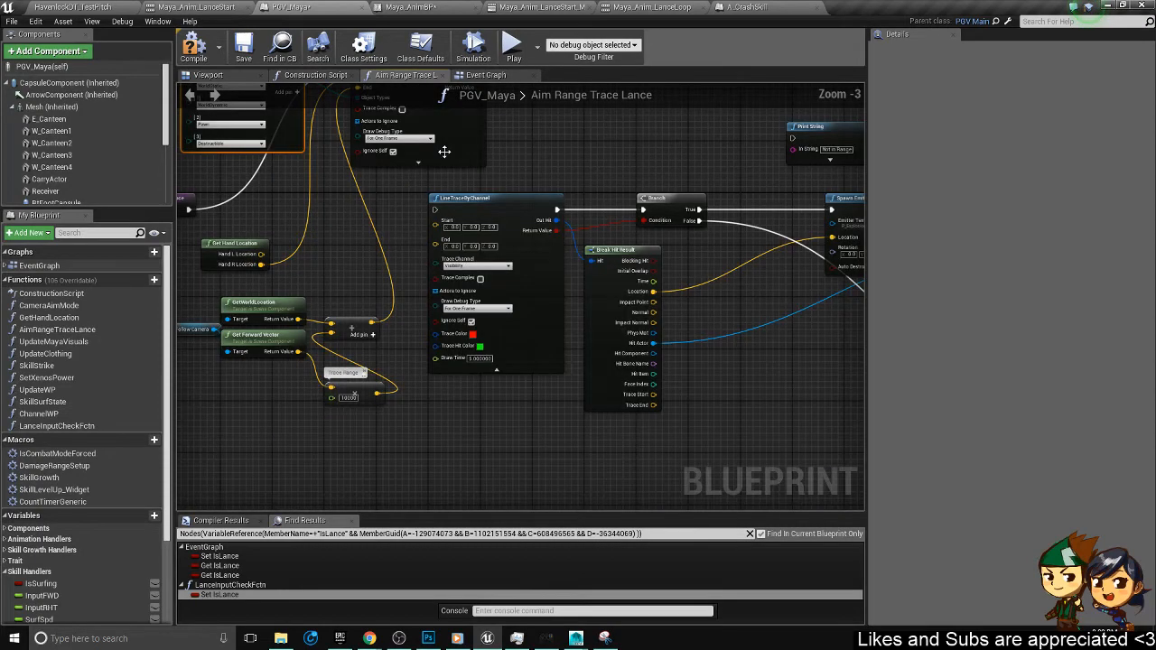
scroll(444, 152, up, 3)
right_drag(512, 169, 434, 249)
scroll(434, 249, down, 2)
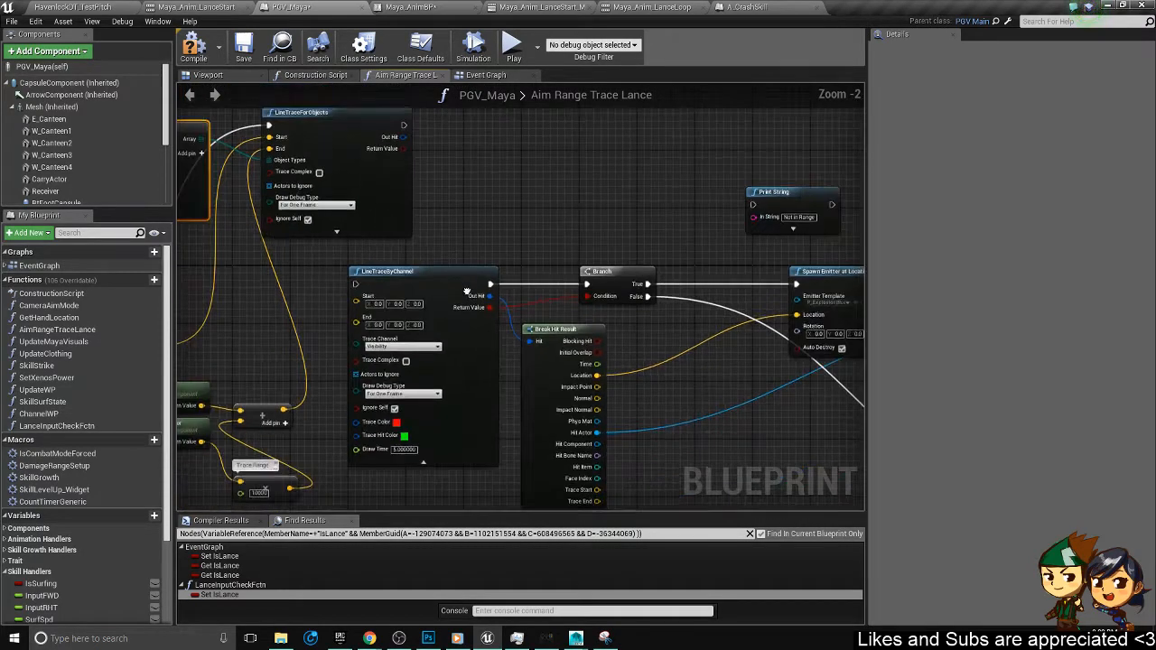
right_drag(467, 291, 469, 325)
ctrl+drag(491, 318, 404, 161)
ctrl+drag(492, 330, 424, 276)
- Delete the LineTraceByChannel node, putting LineTraceForObjects in its place, and save the PGV_Maya blueprint
scroll(455, 240, down, 2)
scroll(455, 241, down, 1)
click(459, 353)
key(Delete)
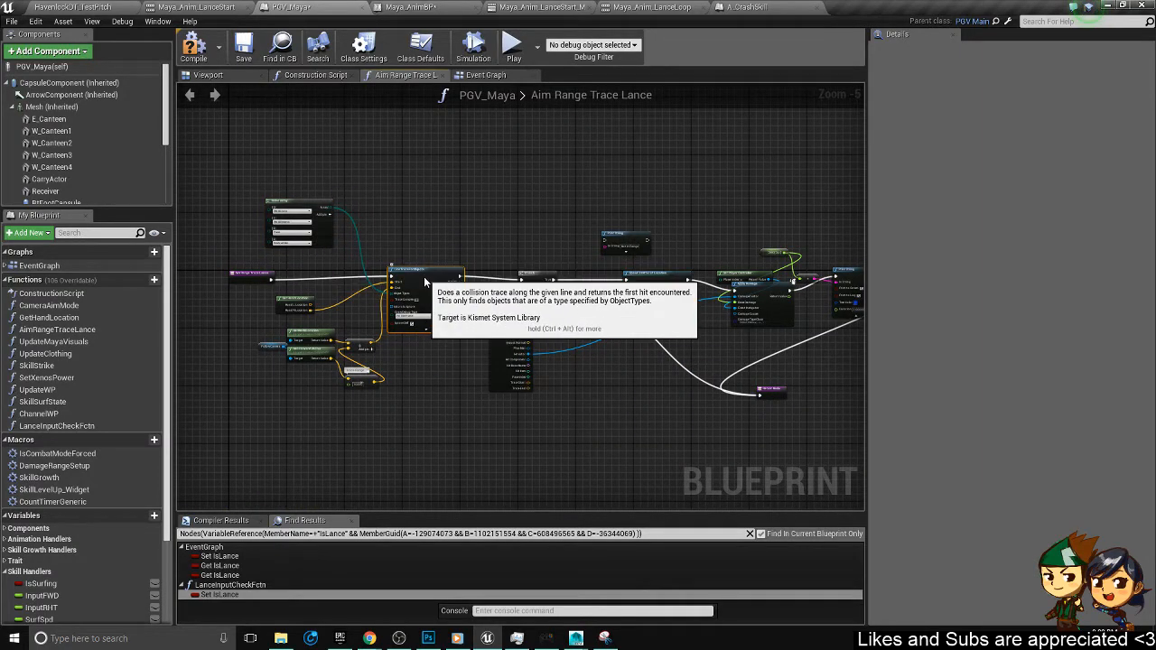
click(244, 47)
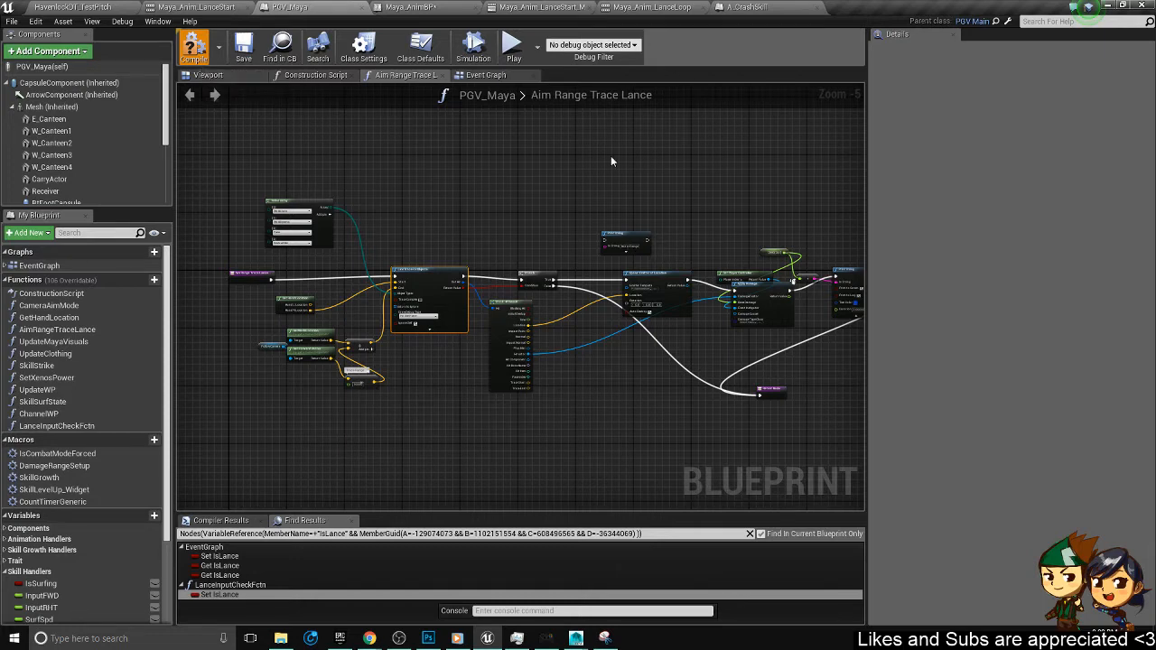
- Play-test the HavenlockDT_TestPitch level as Maya, running from the park to the stairs, and stop the session
click(72, 7)
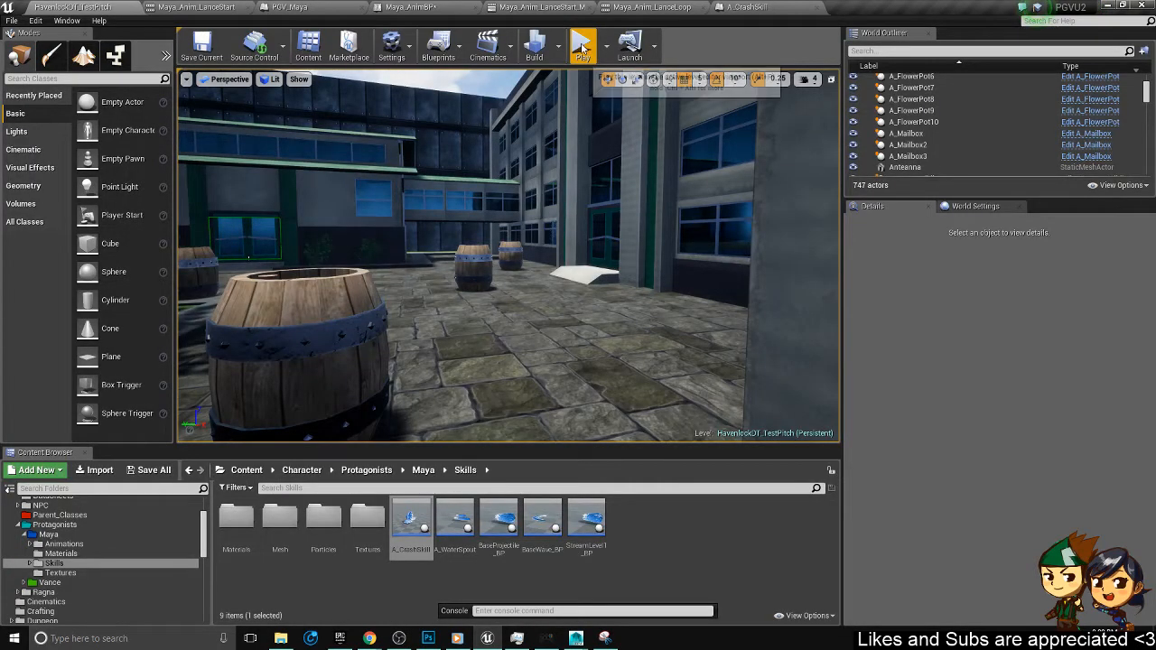
click(583, 50)
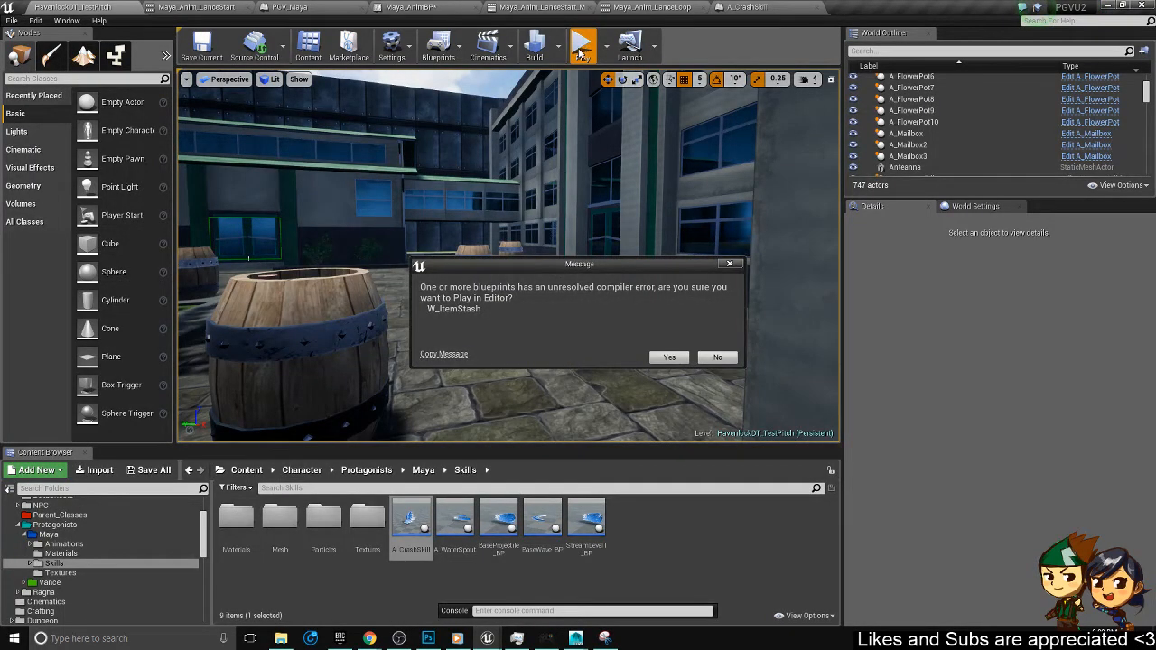
click(669, 357)
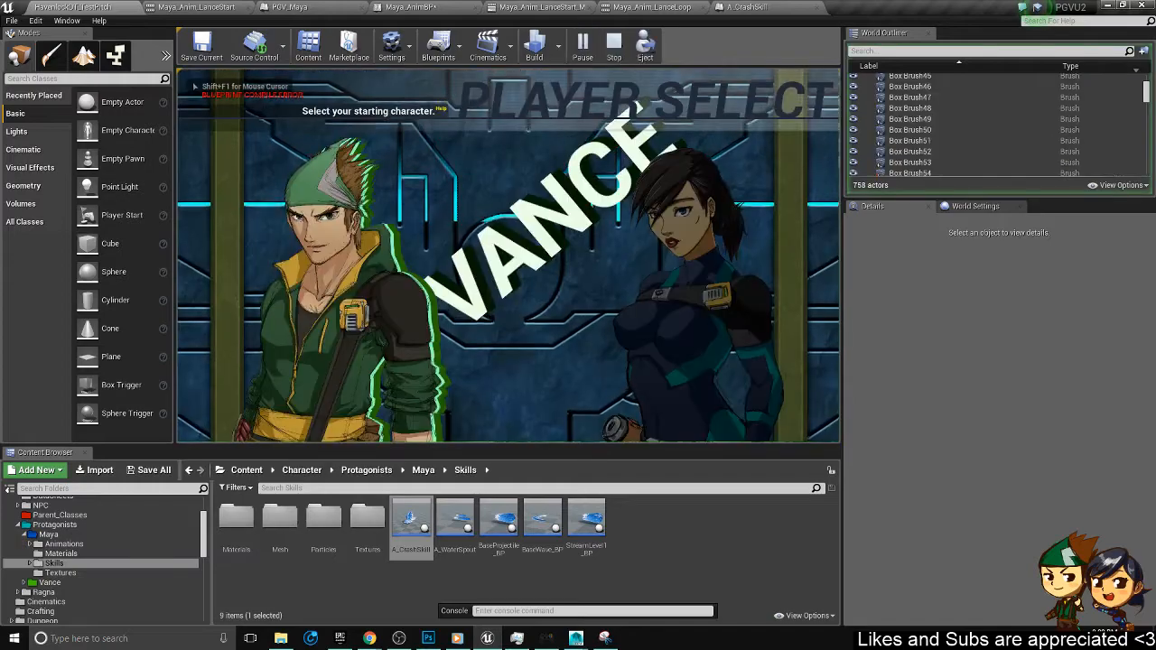
key(Right)
key(Return)
key(Return)
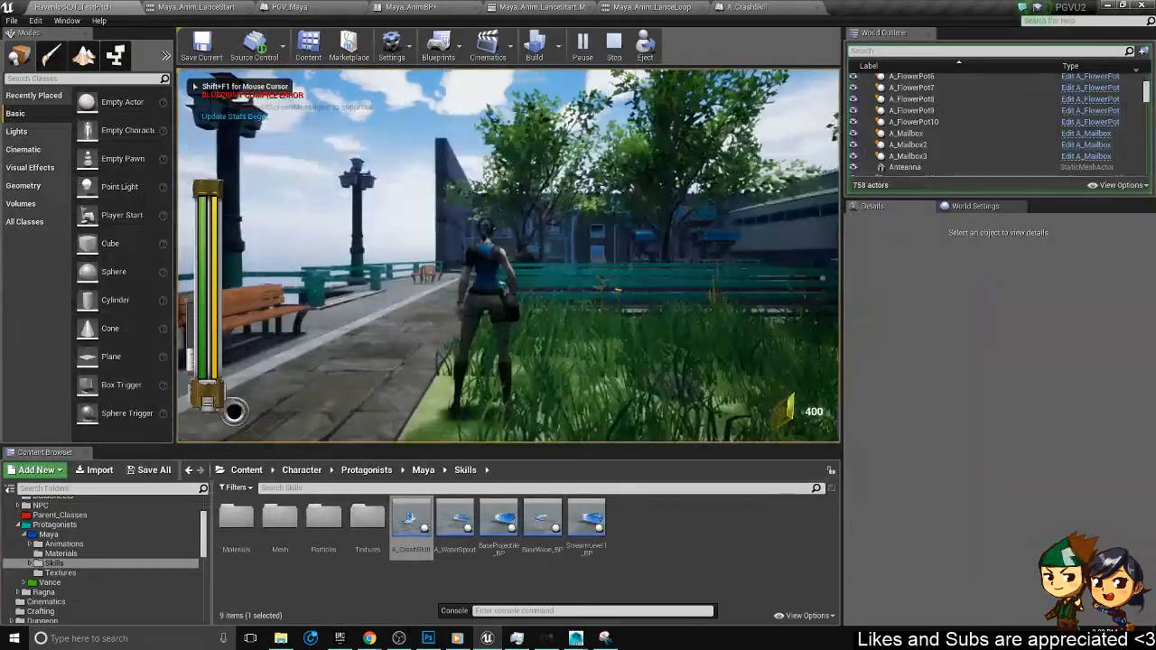
key(w)
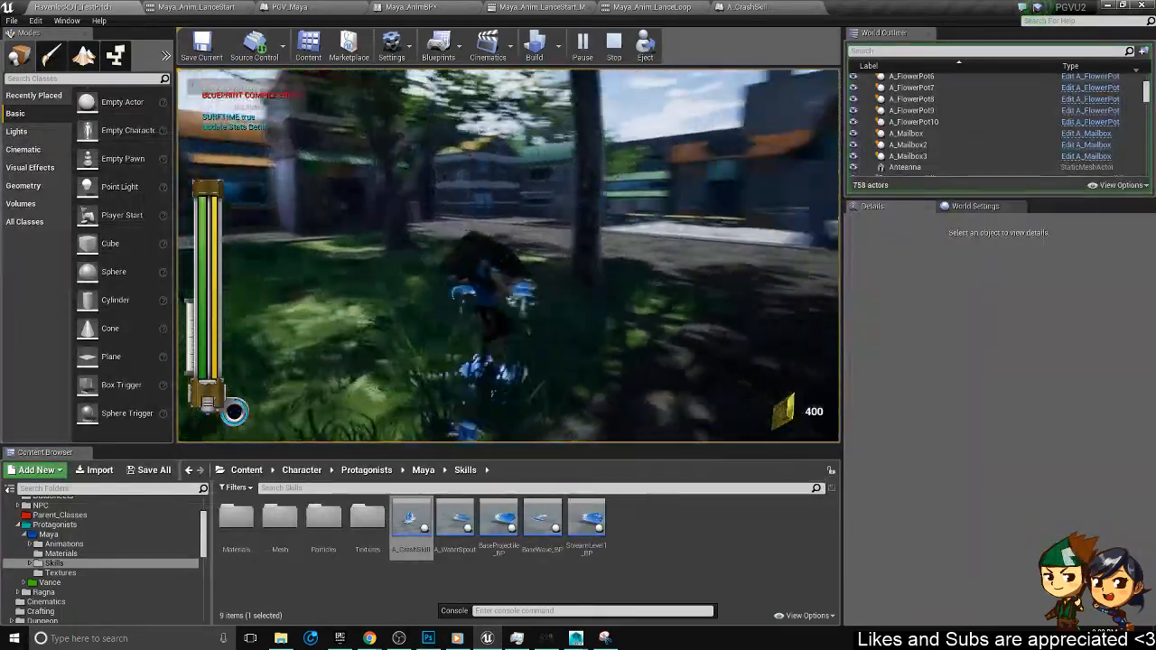
key(w)
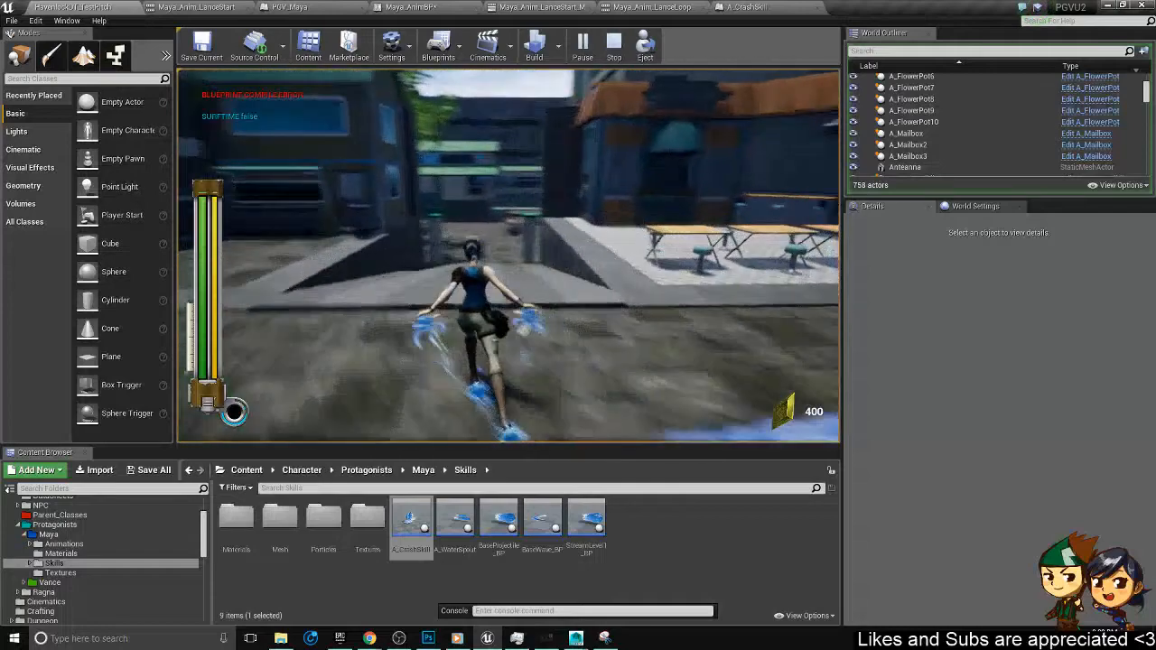
key(w)
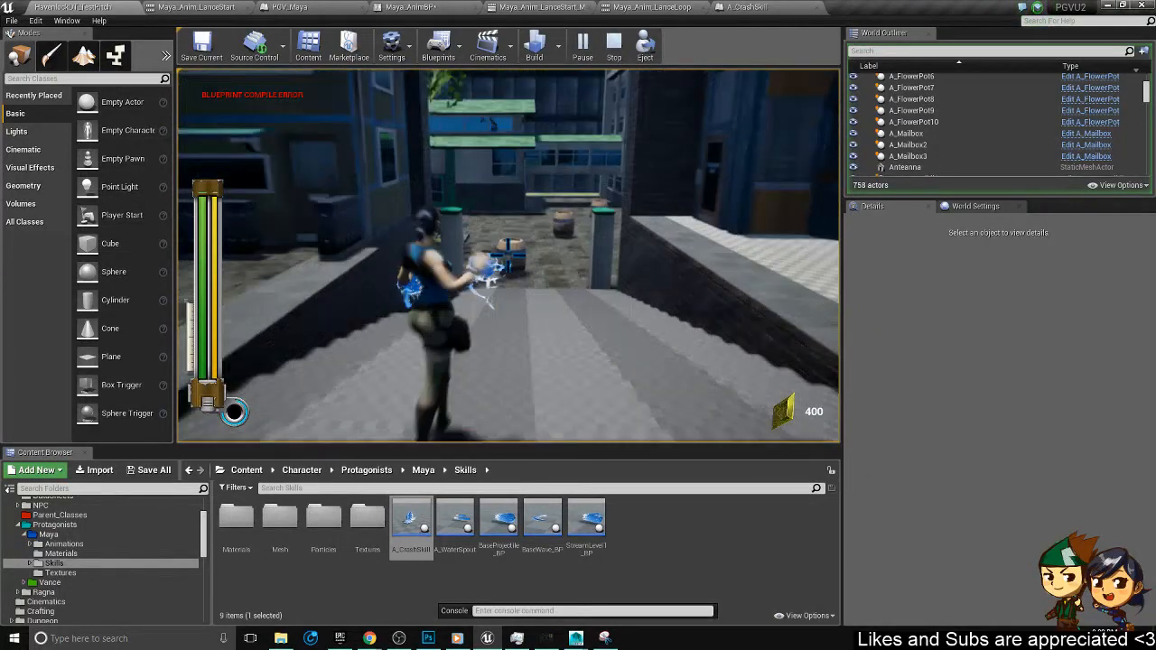
key(Escape)
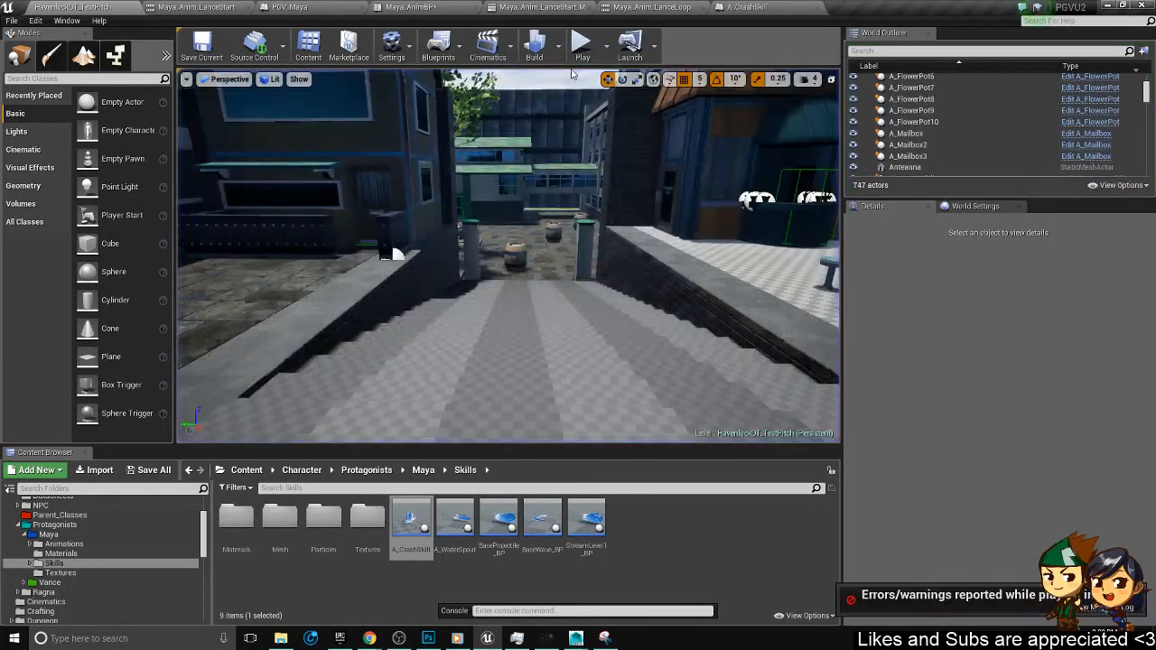
- Restart the play session as Maya and surf to the stairs facing the courtyard barrels
click(583, 45)
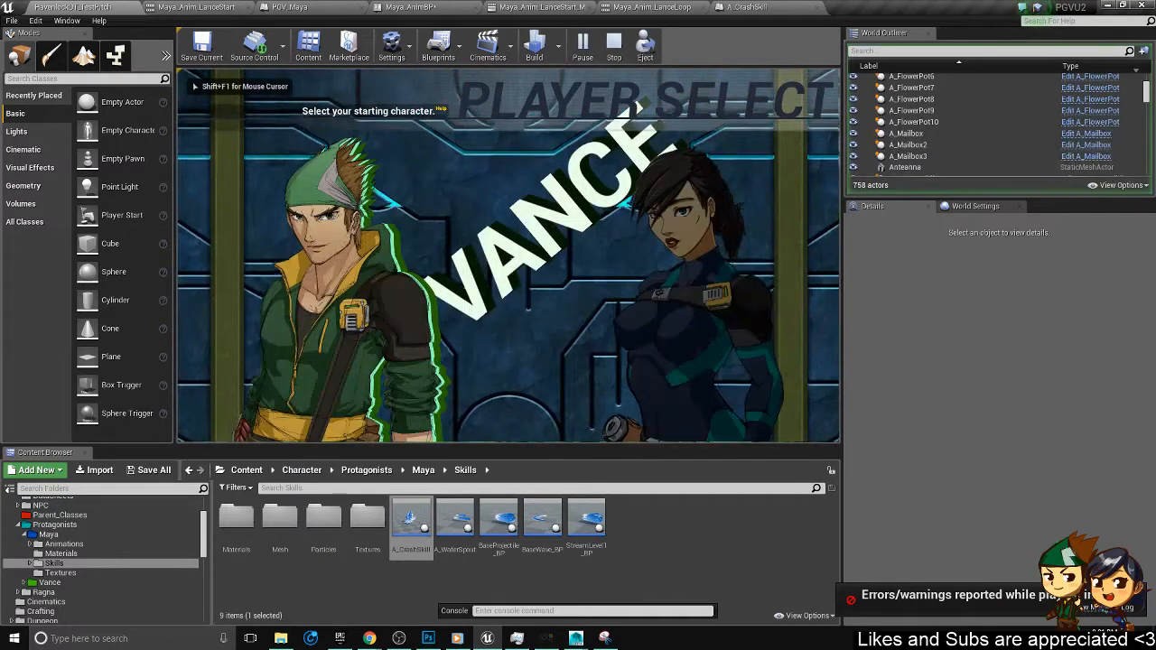
key(Return)
key(Down)
key(Return)
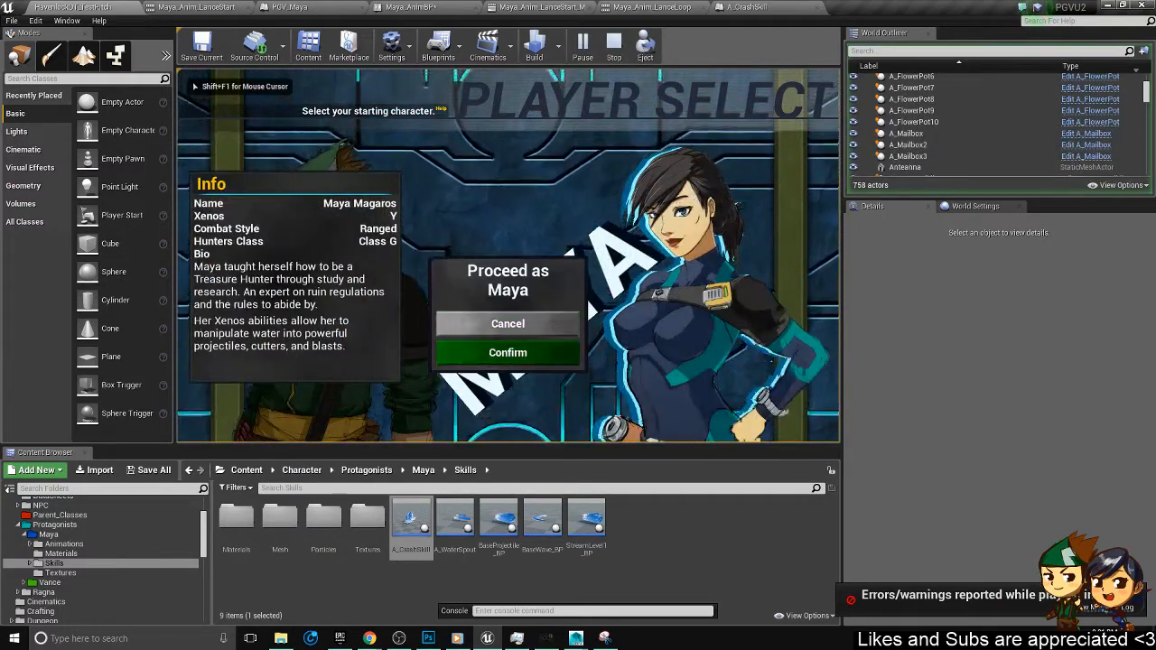
key(w)
key(e)
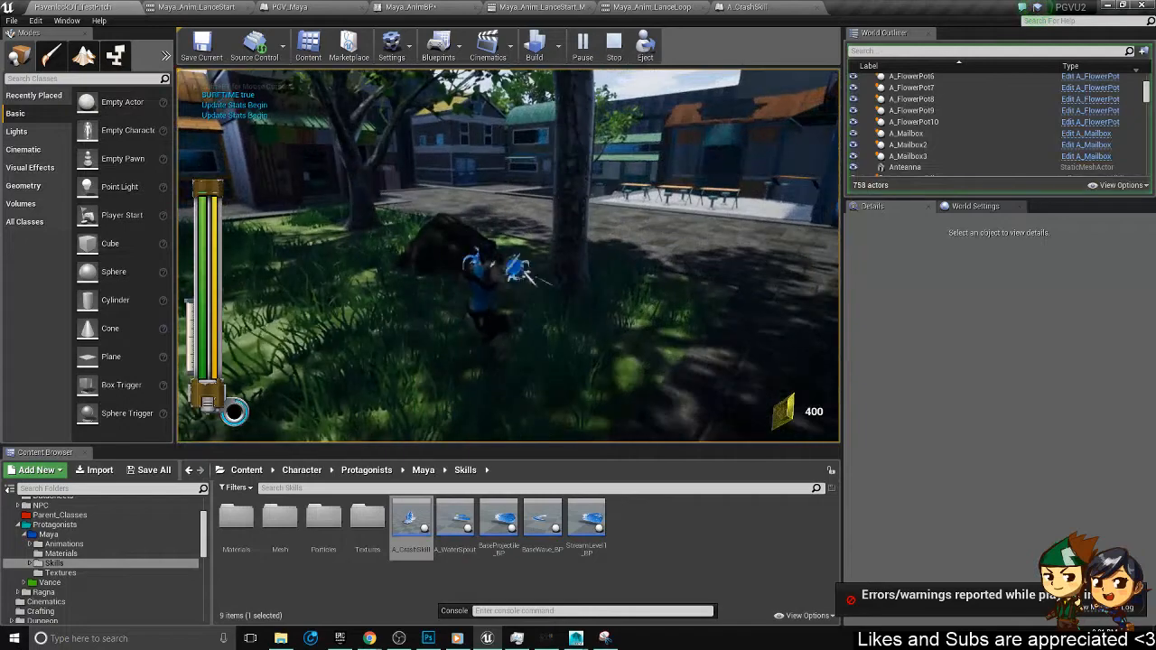
key(w)
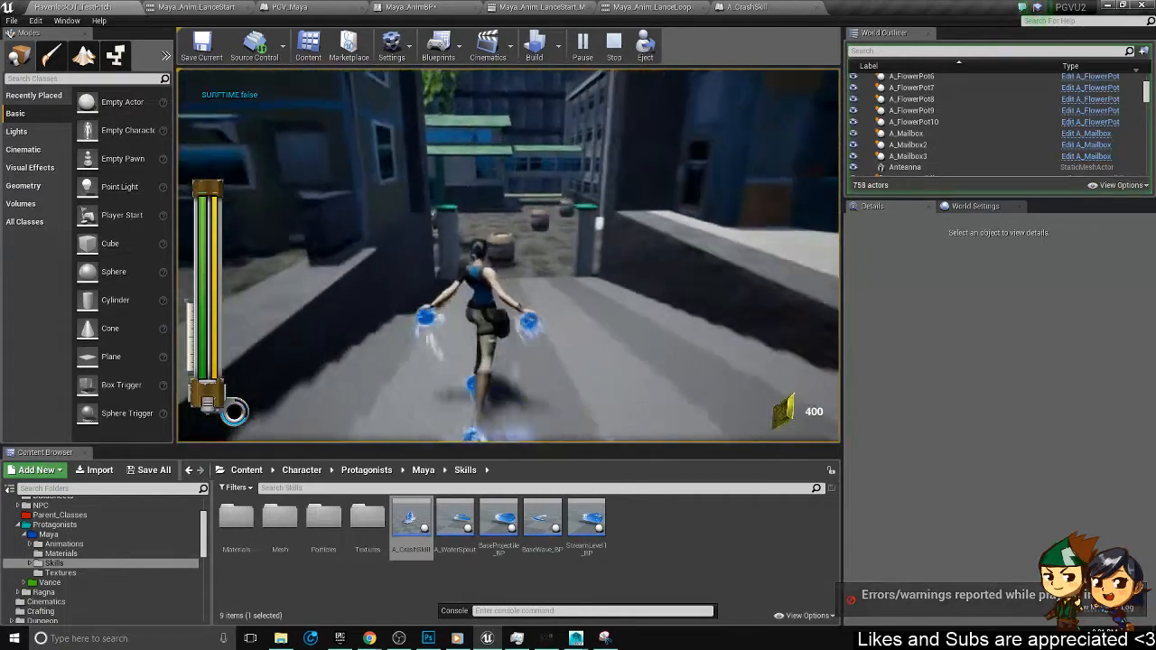
- Aim at the barrels beyond the stairs and fire Maya's lance at them to test the damage
right_click(508, 255)
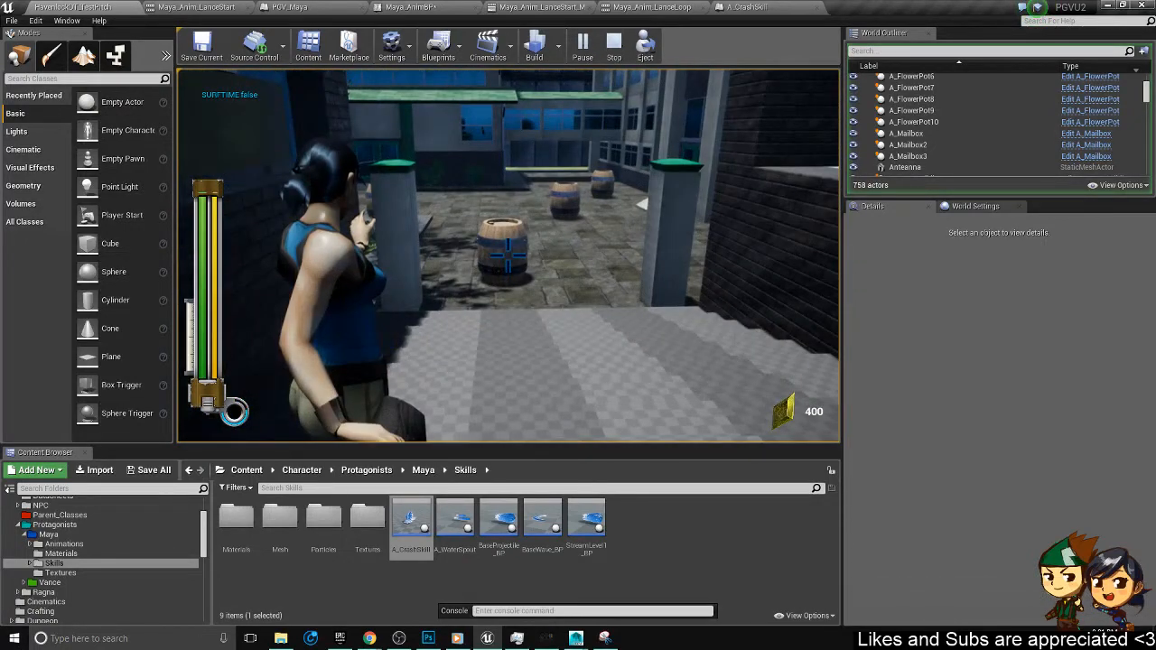
click(508, 256)
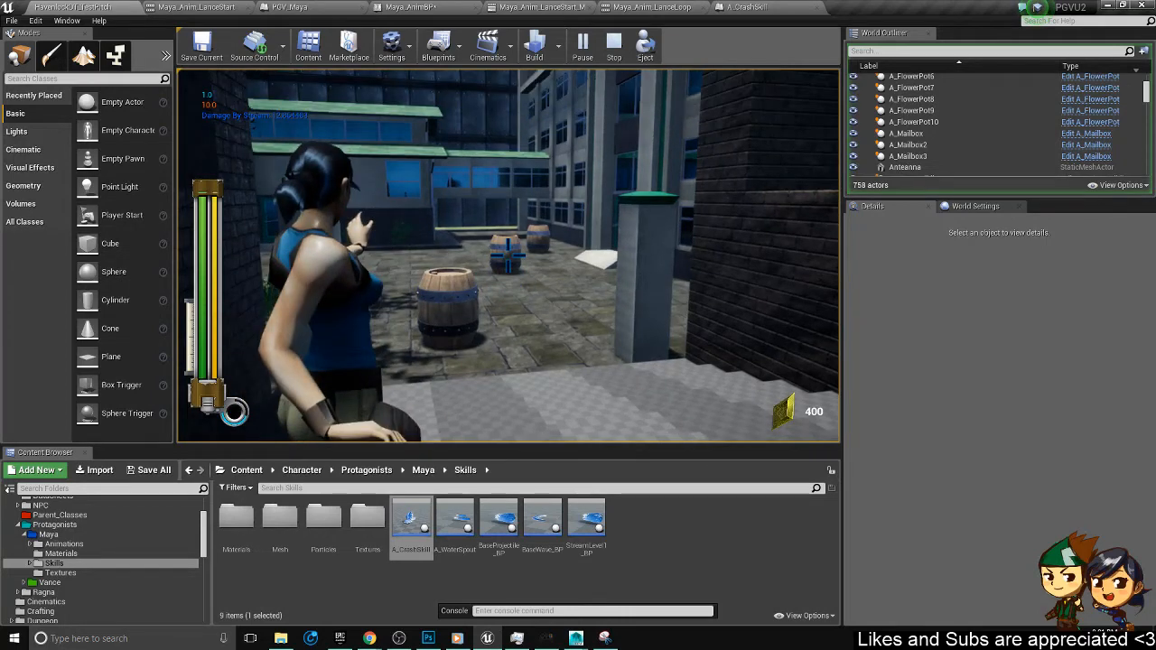
click(509, 255)
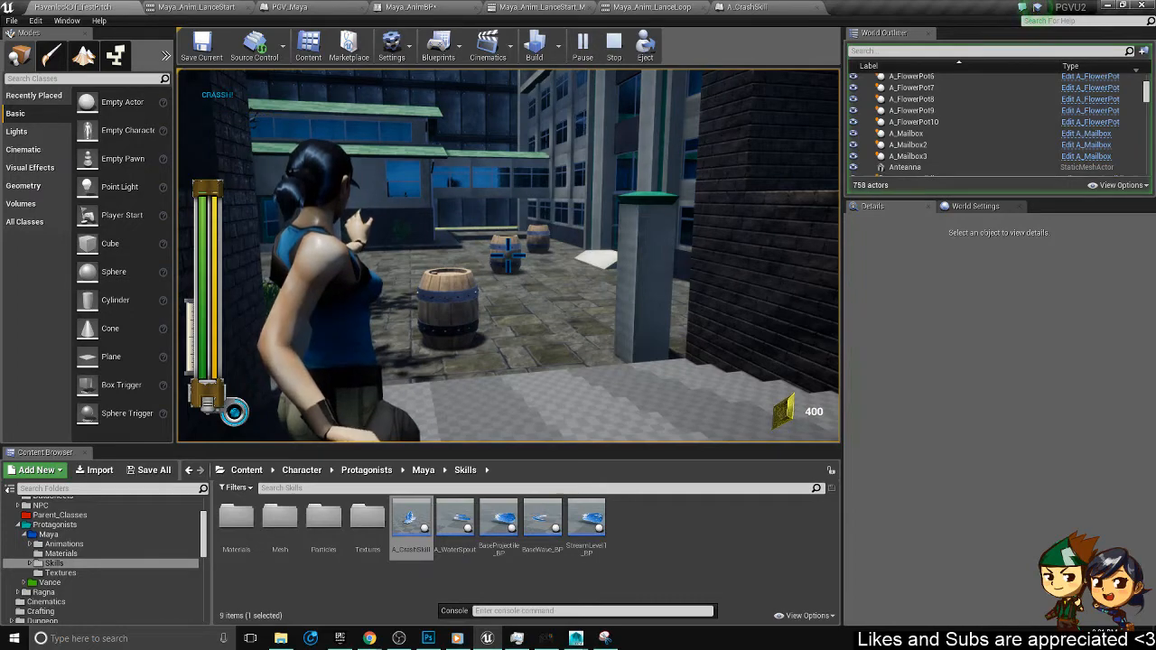
click(509, 256)
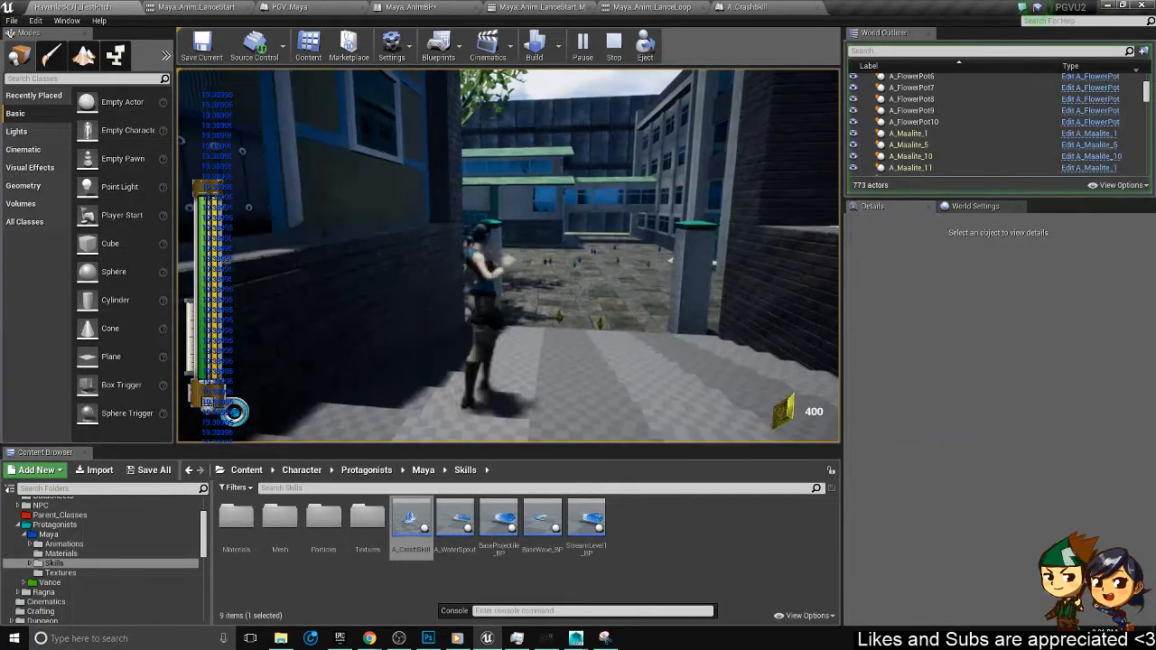
- Run into the courtyard and fire the lance at the barrel beside the planted area
key(d)
key(w)
right_click(508, 256)
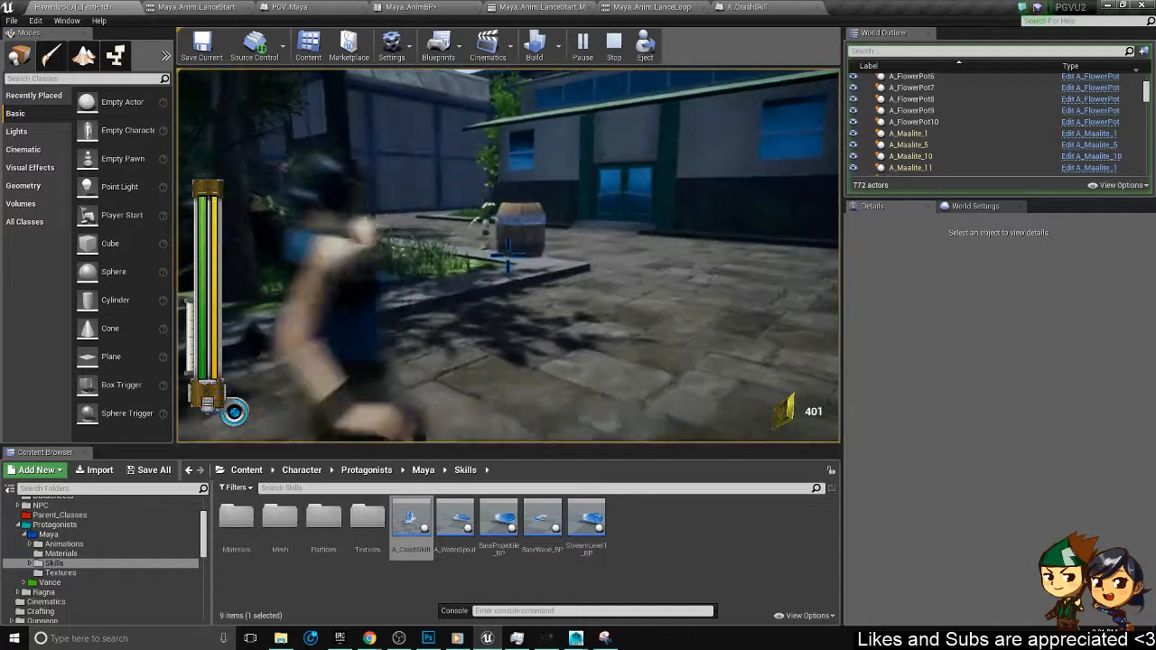
click(508, 255)
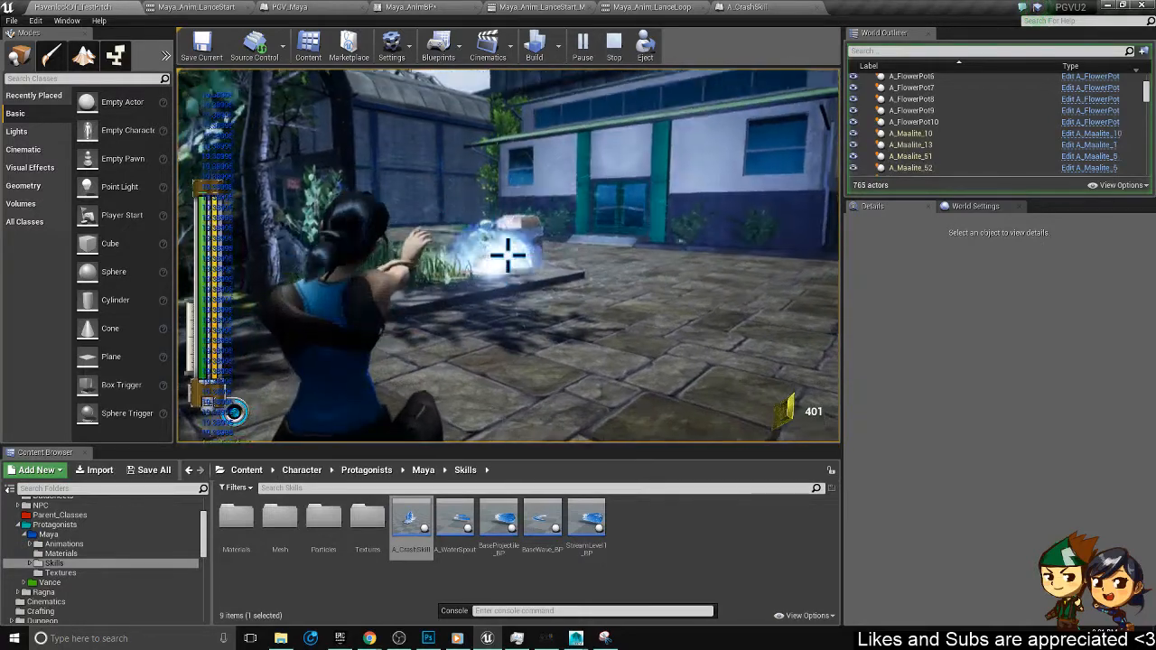
- Run Maya through the crystals dropped in the courtyard to collect them and turn back toward the stairs
key(w)
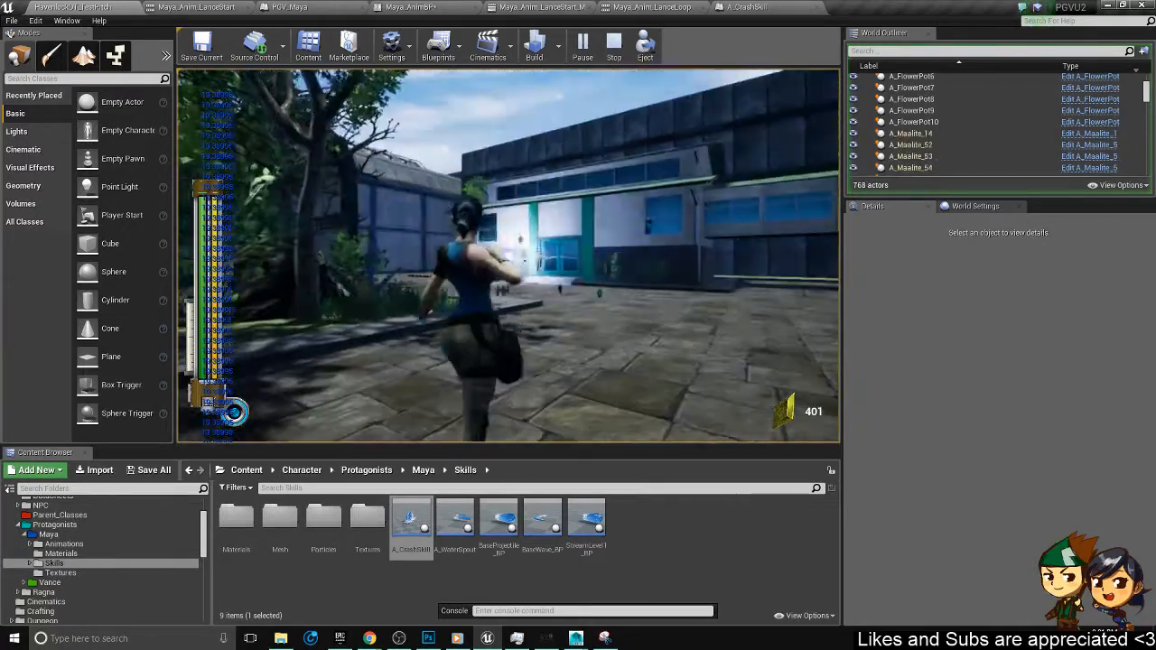
key(w)
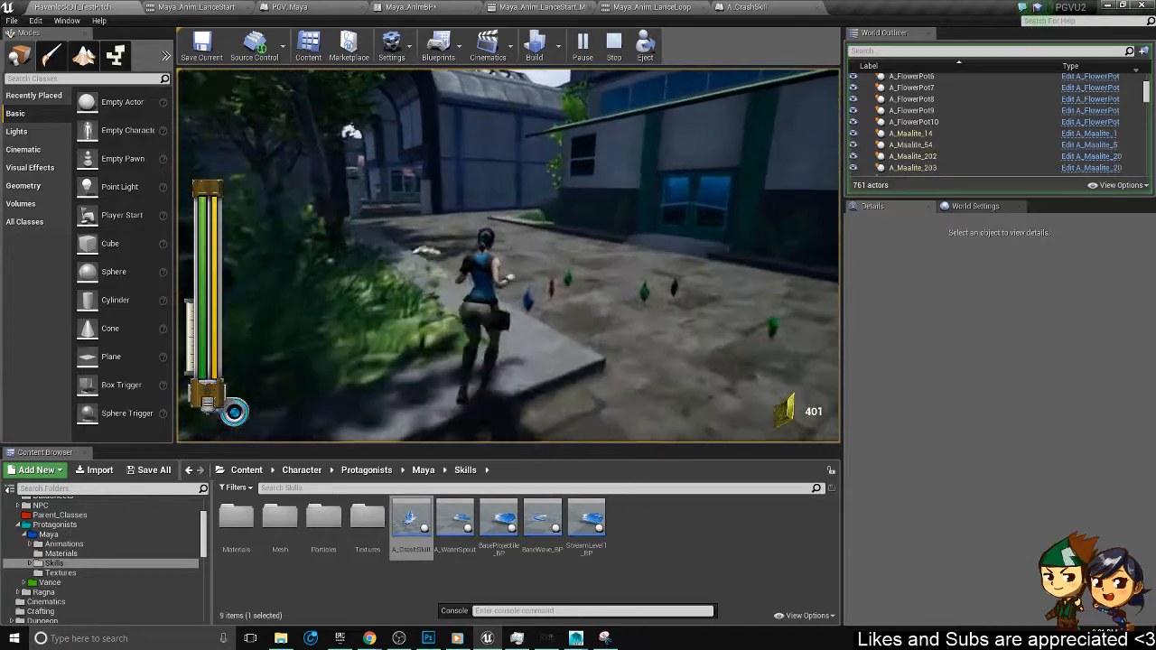
key(w)
key(s)
key(w)
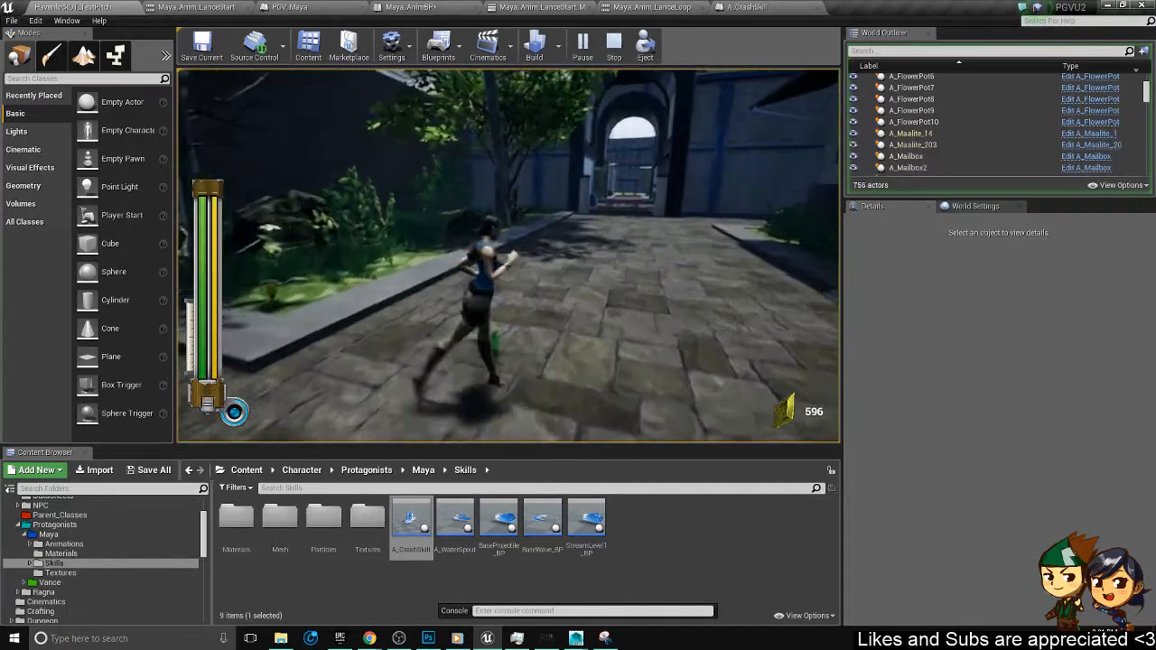
key(s)
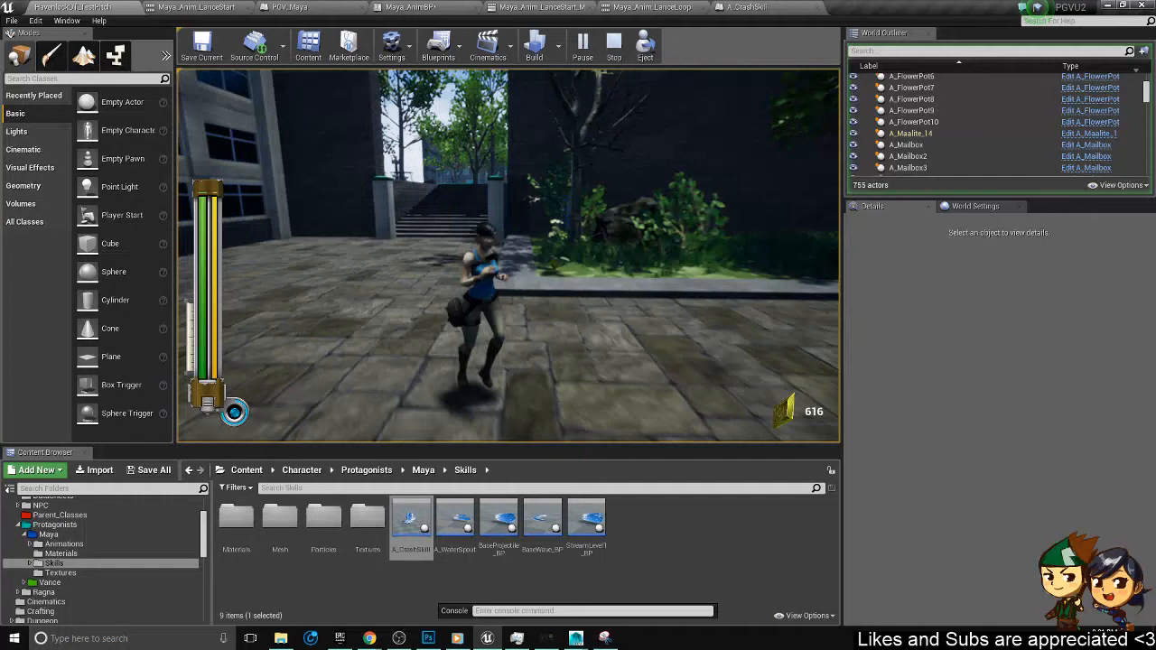
key(w)
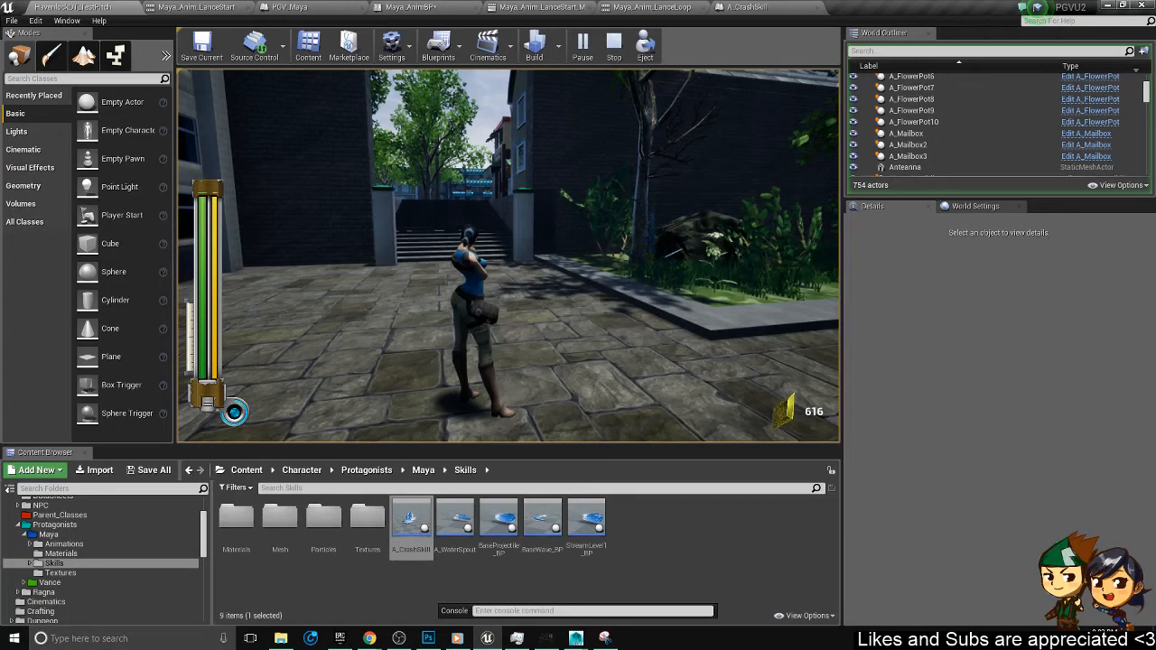
- Run Maya toward the archway, fire the lance while aiming up and down to check her pose, and end the play session
key(w)
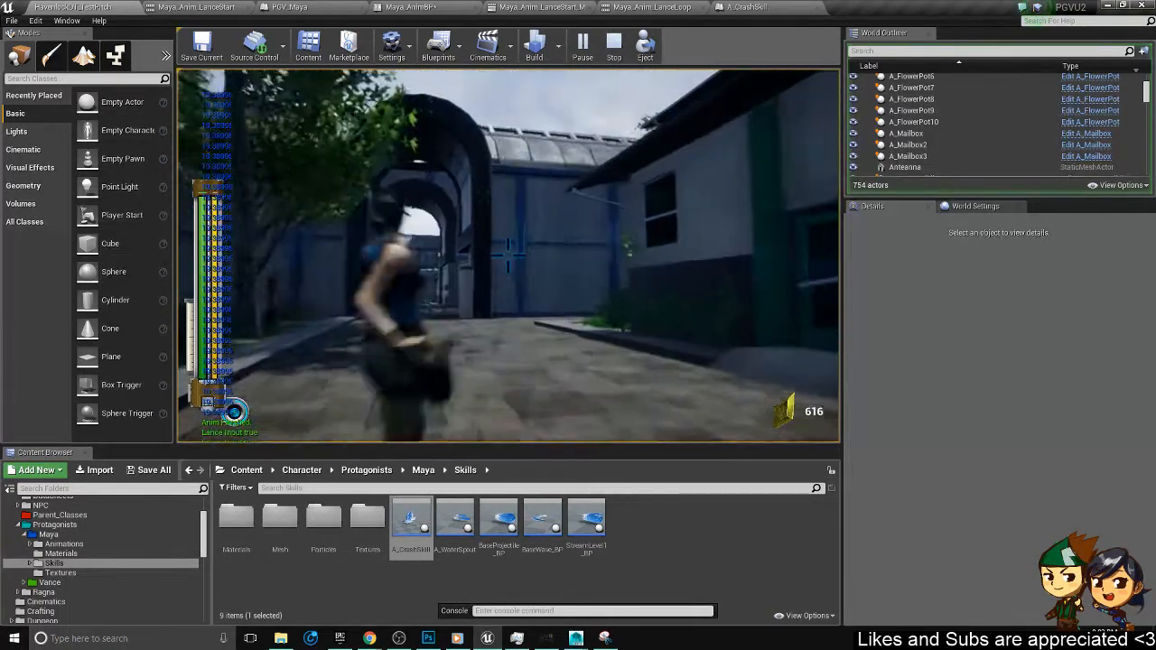
click(508, 256)
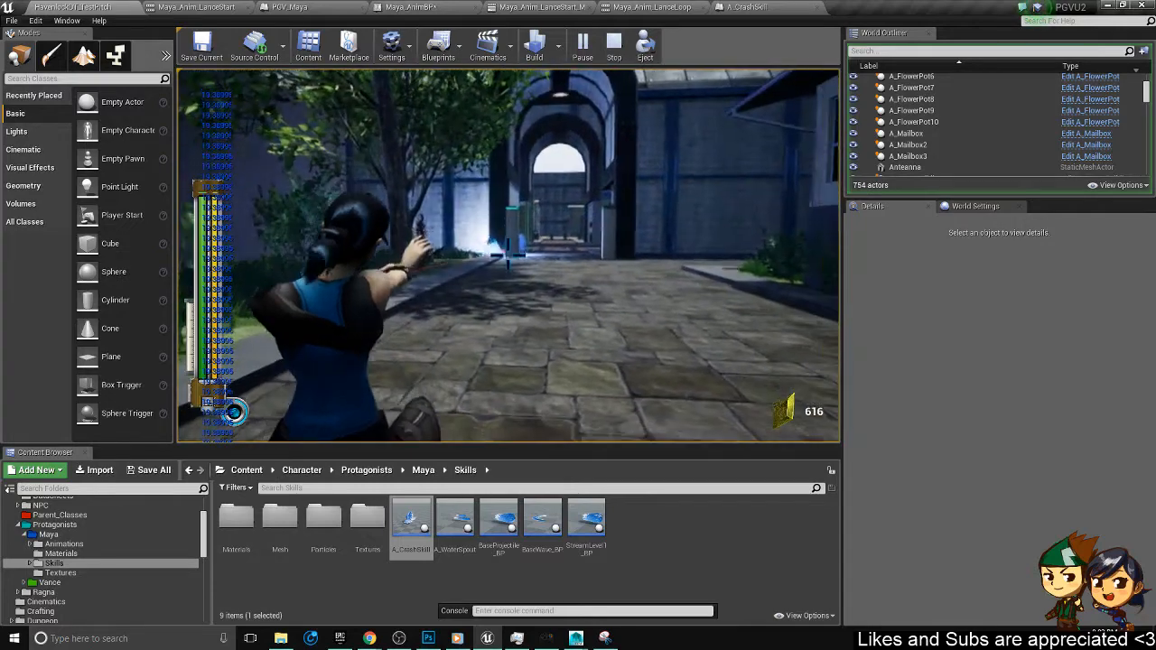
click(508, 257)
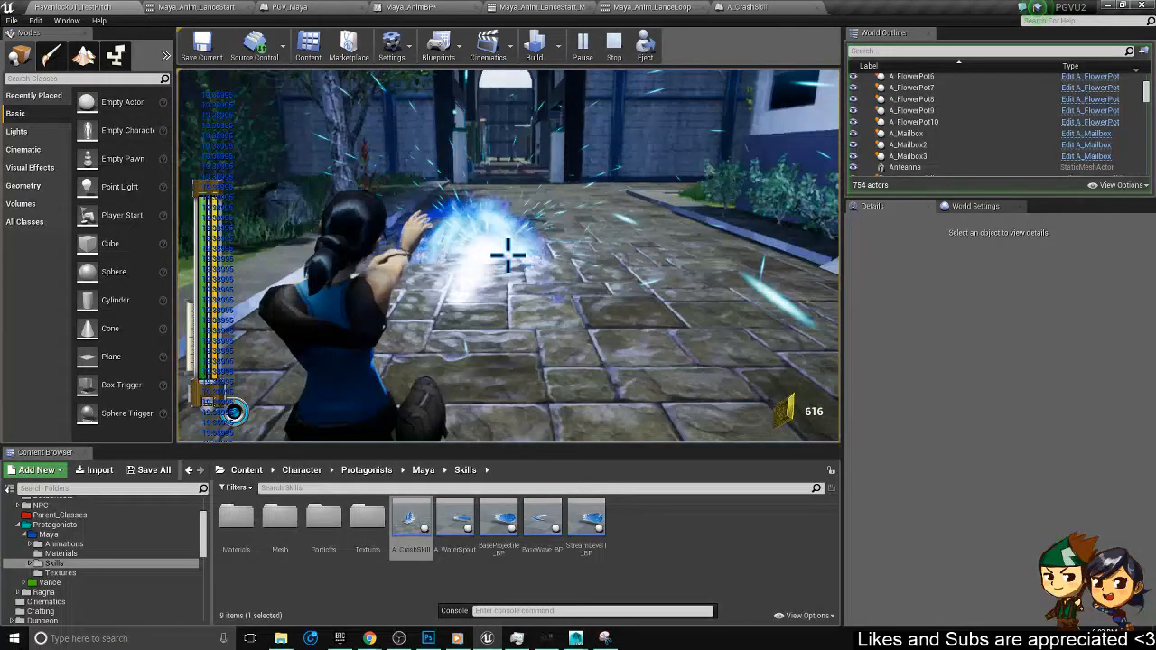
click(507, 256)
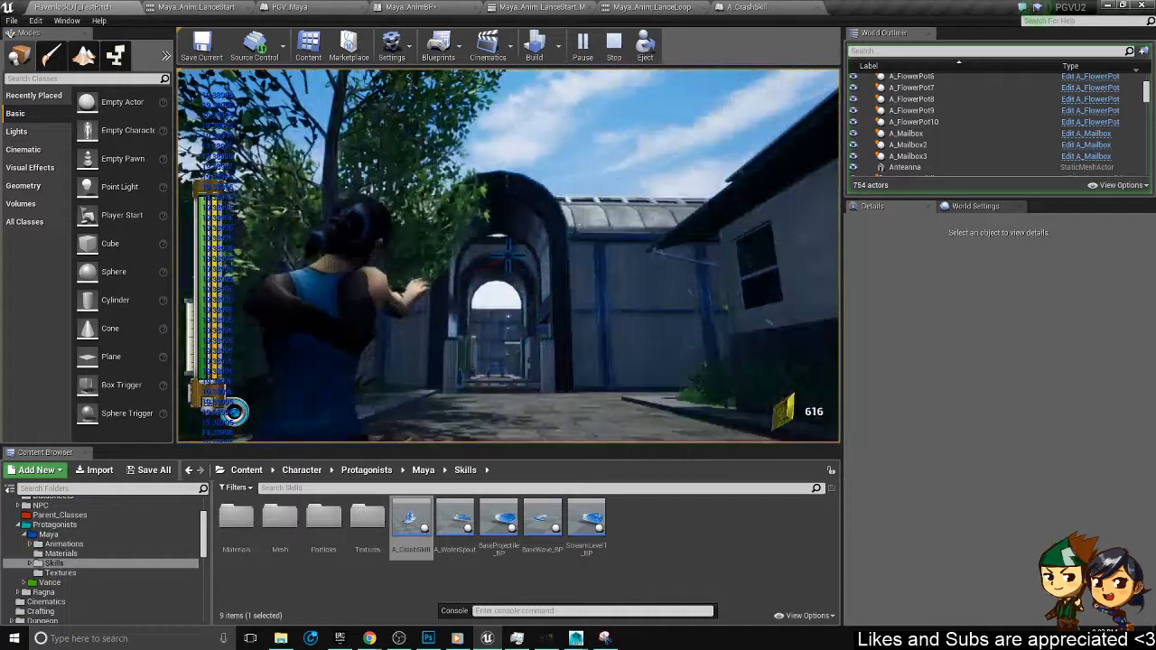
click(507, 257)
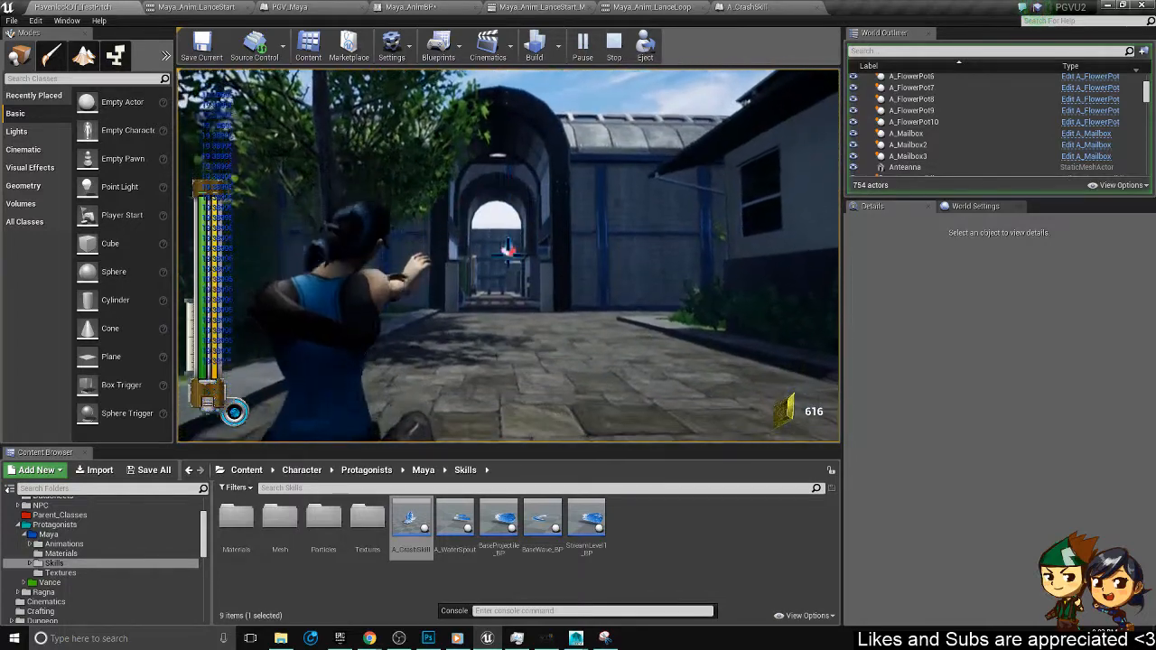
click(507, 256)
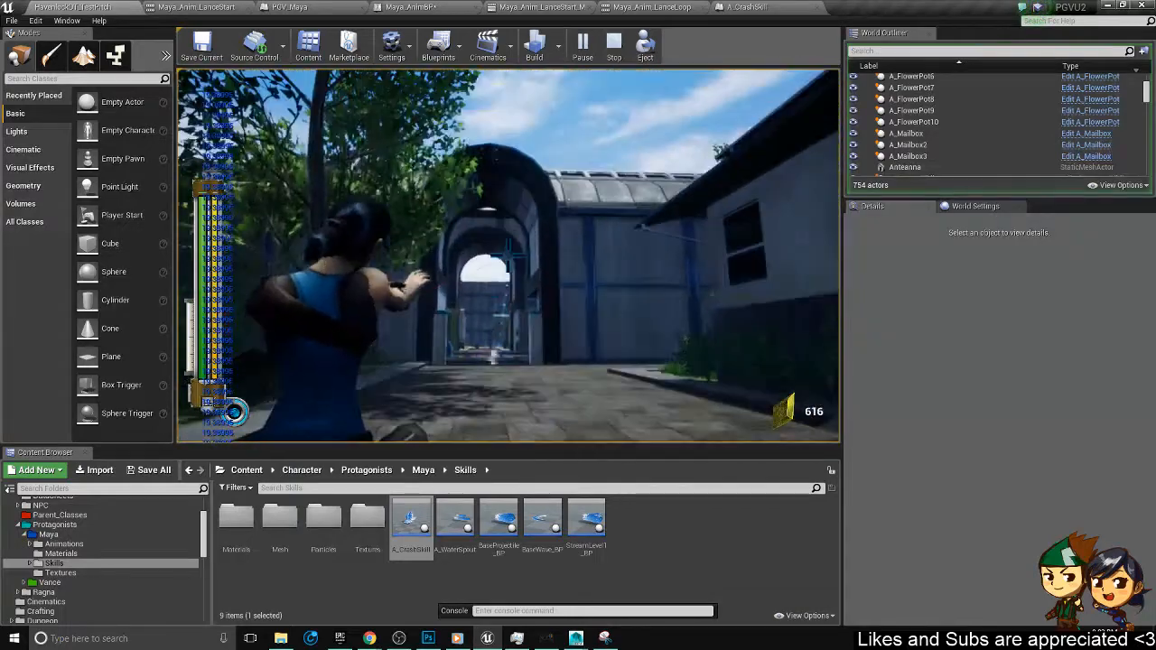
key(Escape)
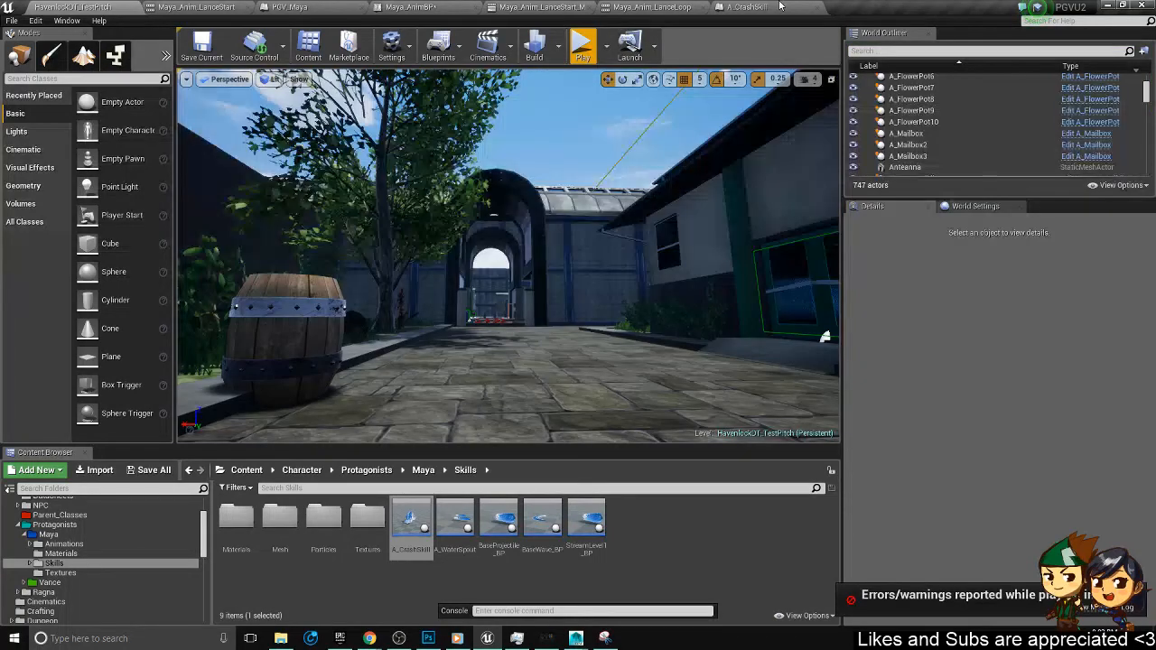
- Connect the Maya_Anim_LanceLoop pose to the Base Pose of Maya_AO_SkillStance in Maya_AnimBP's Anim Graph and save the blueprint
click(654, 8)
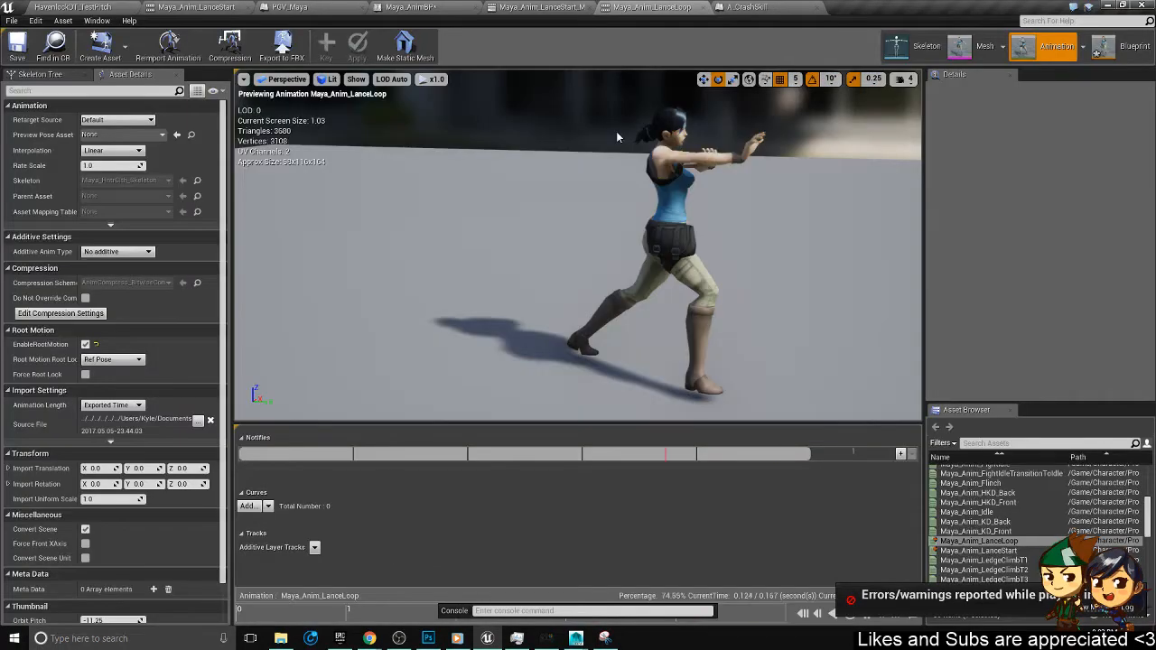
click(1117, 48)
scroll(467, 364, up, 5)
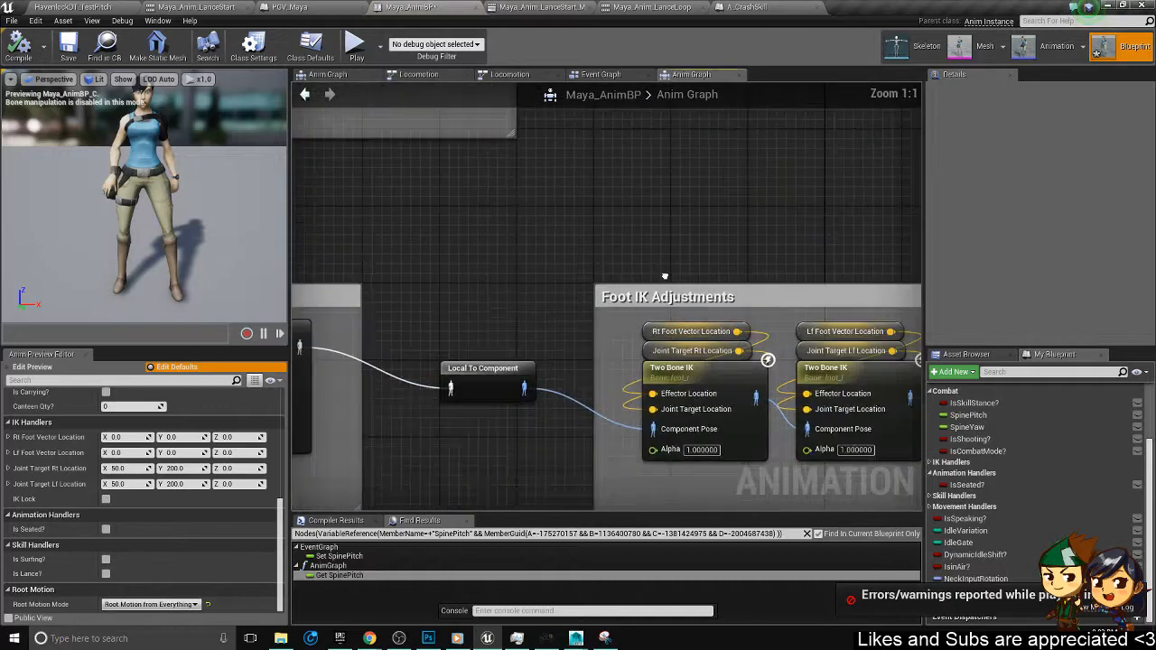
right_drag(665, 276, 919, 240)
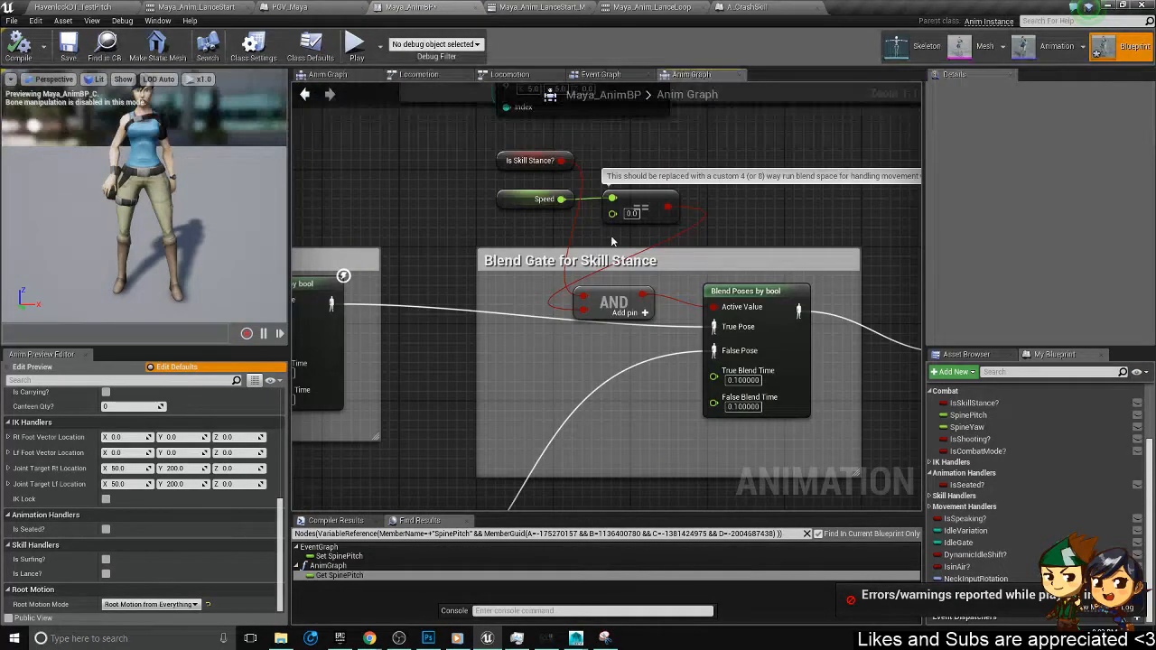
scroll(611, 235, down, 3)
right_drag(611, 235, 920, 190)
right_drag(553, 323, 597, 407)
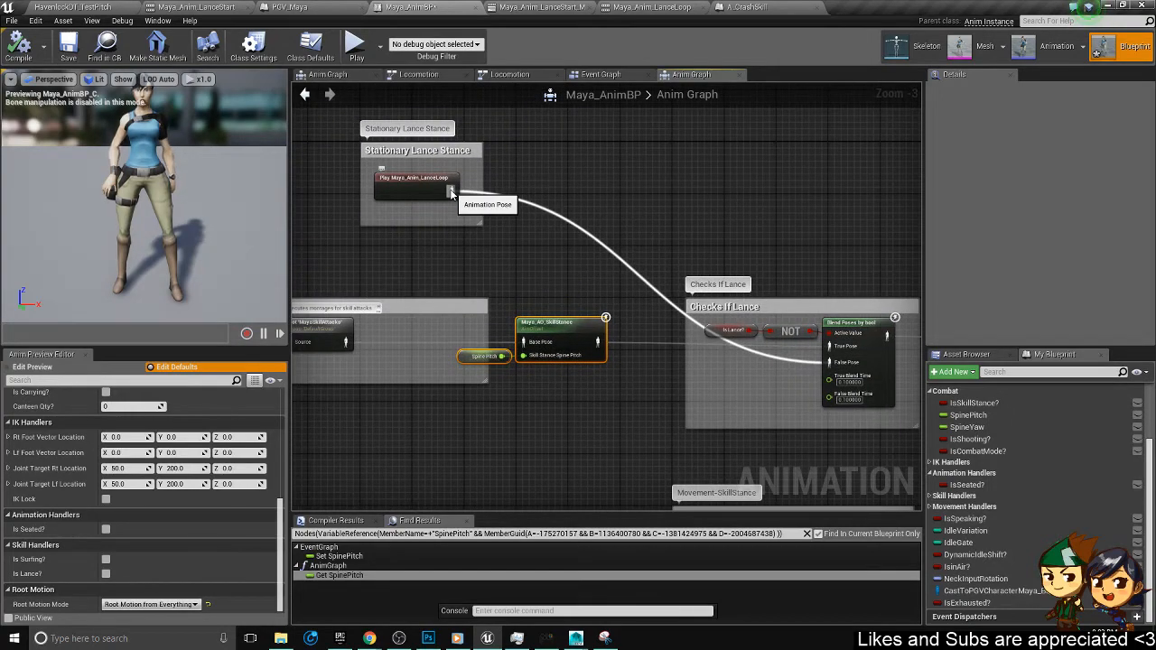
right_drag(512, 270, 598, 278)
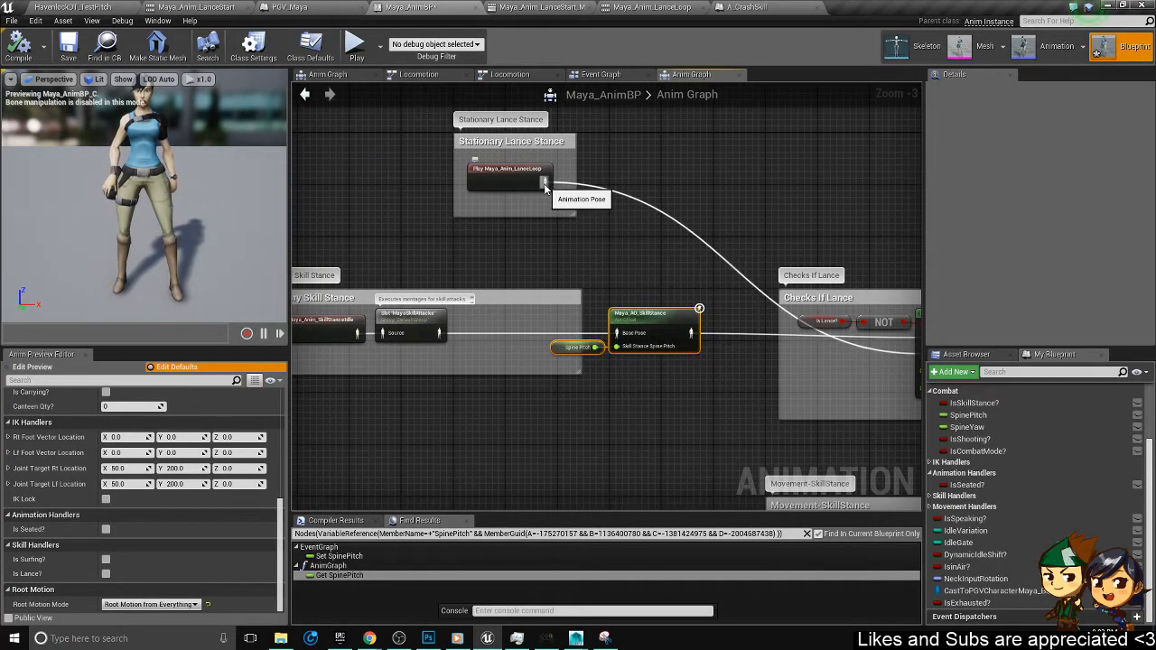
drag(545, 181, 615, 332)
right_drag(723, 387, 646, 351)
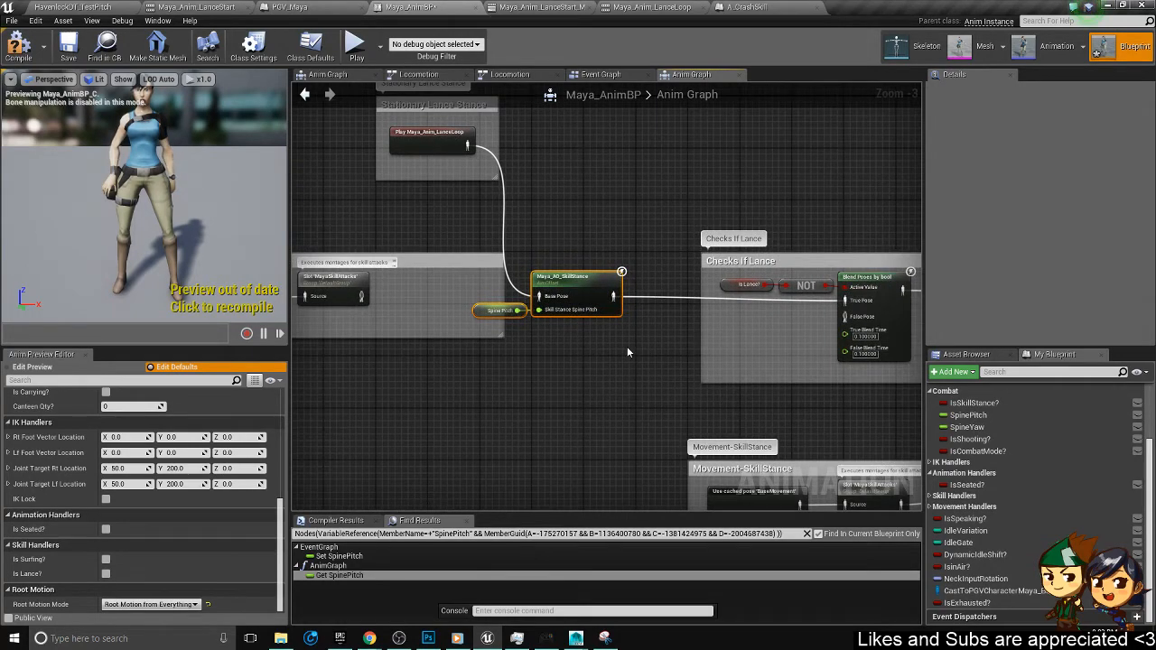
right_drag(573, 342, 762, 341)
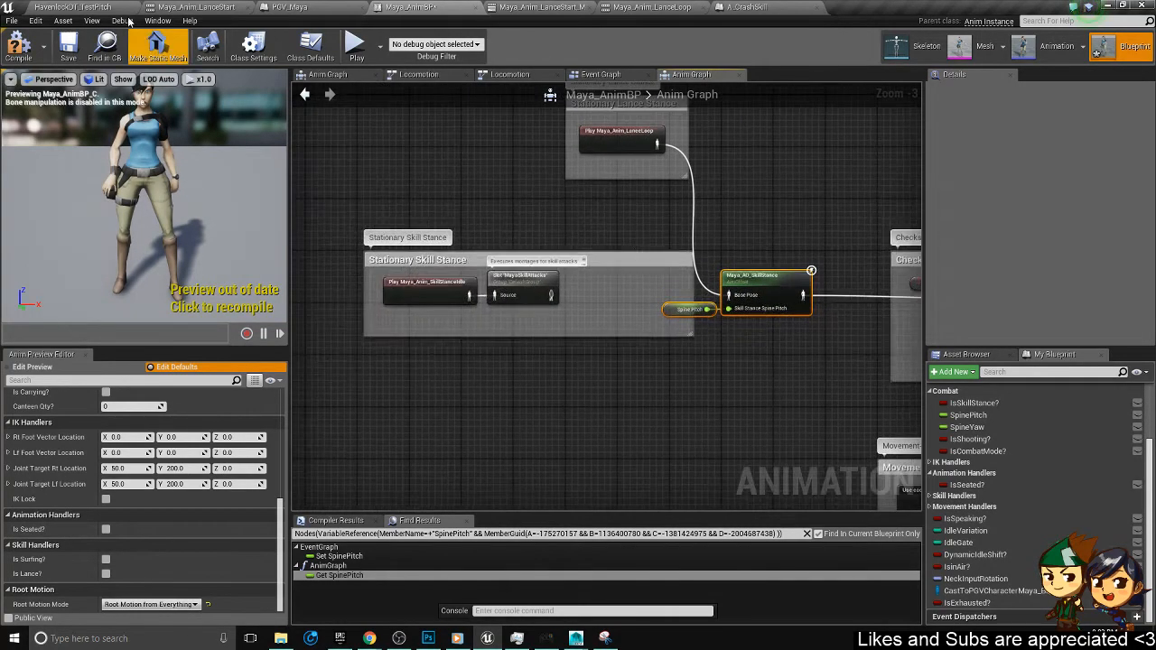
click(78, 43)
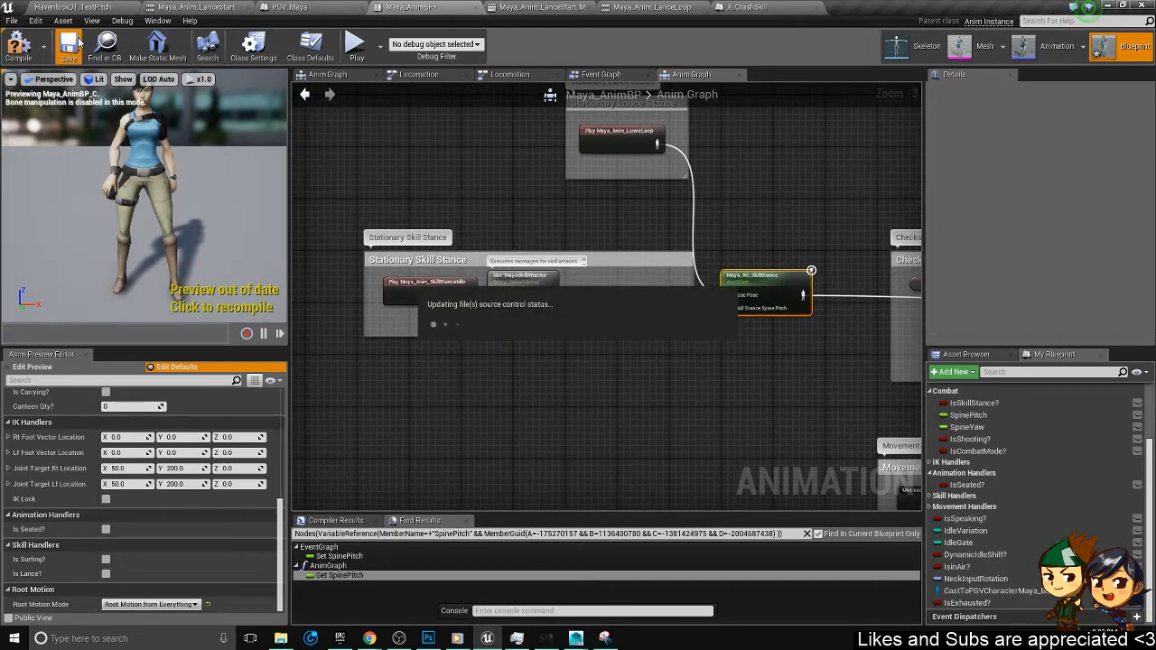
- Open the Maya_AO_SkillStance aim offset from its graph node and examine its spine pitch samples
right_drag(721, 244, 620, 279)
scroll(594, 241, up, 3)
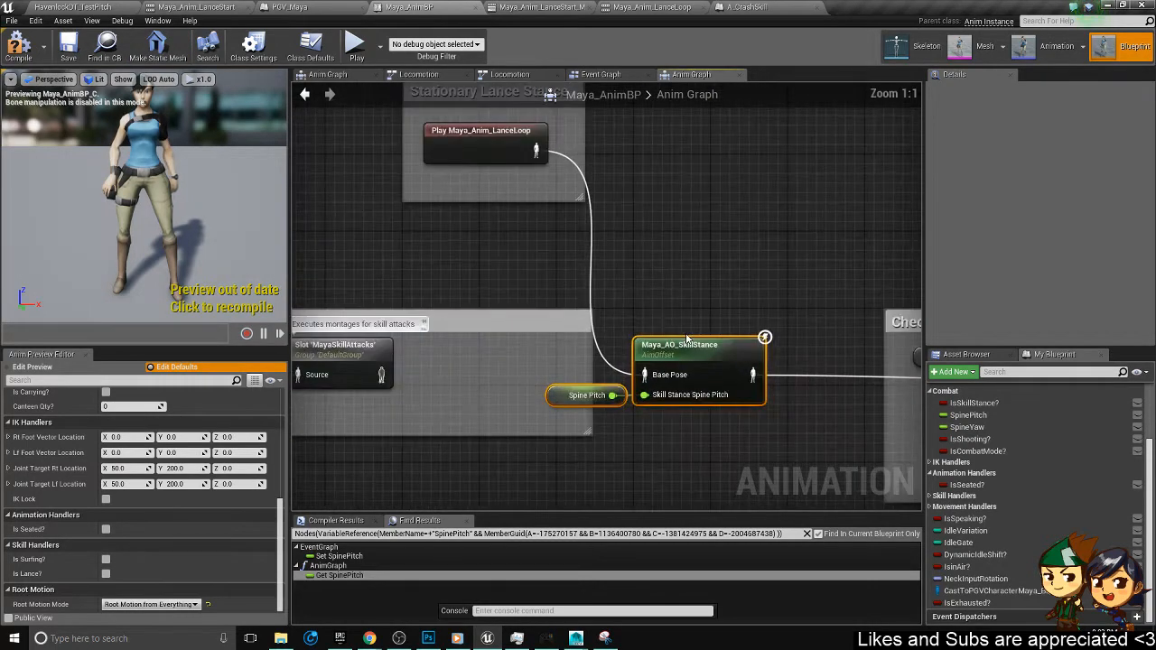
right_drag(693, 339, 615, 285)
double_click(615, 288)
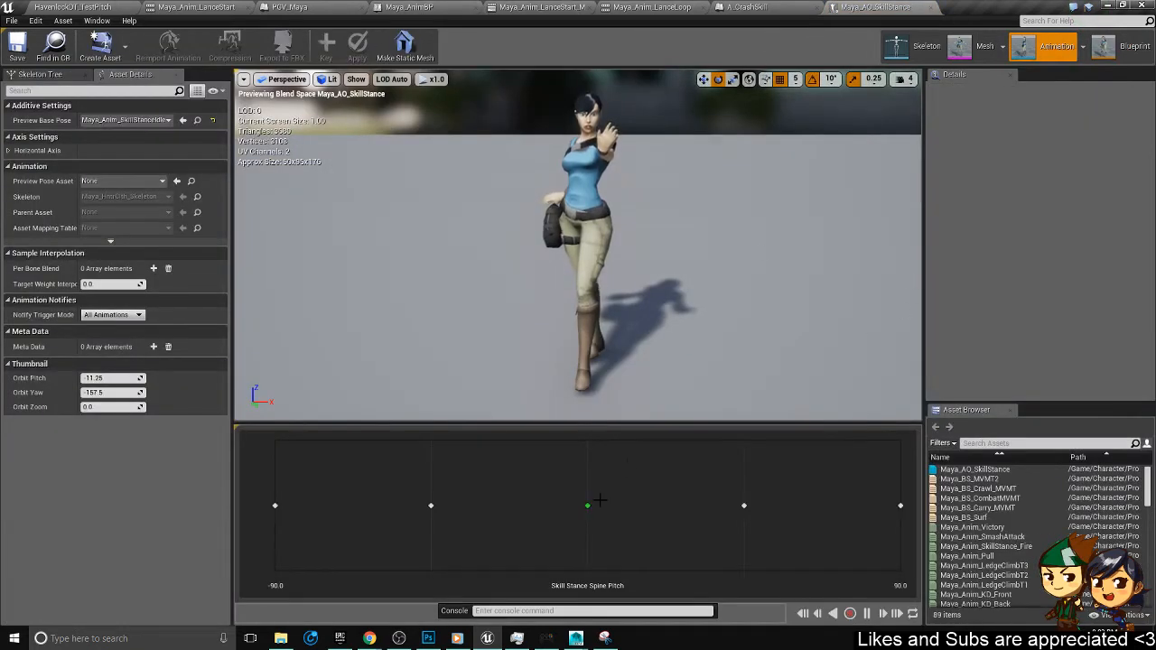
click(750, 7)
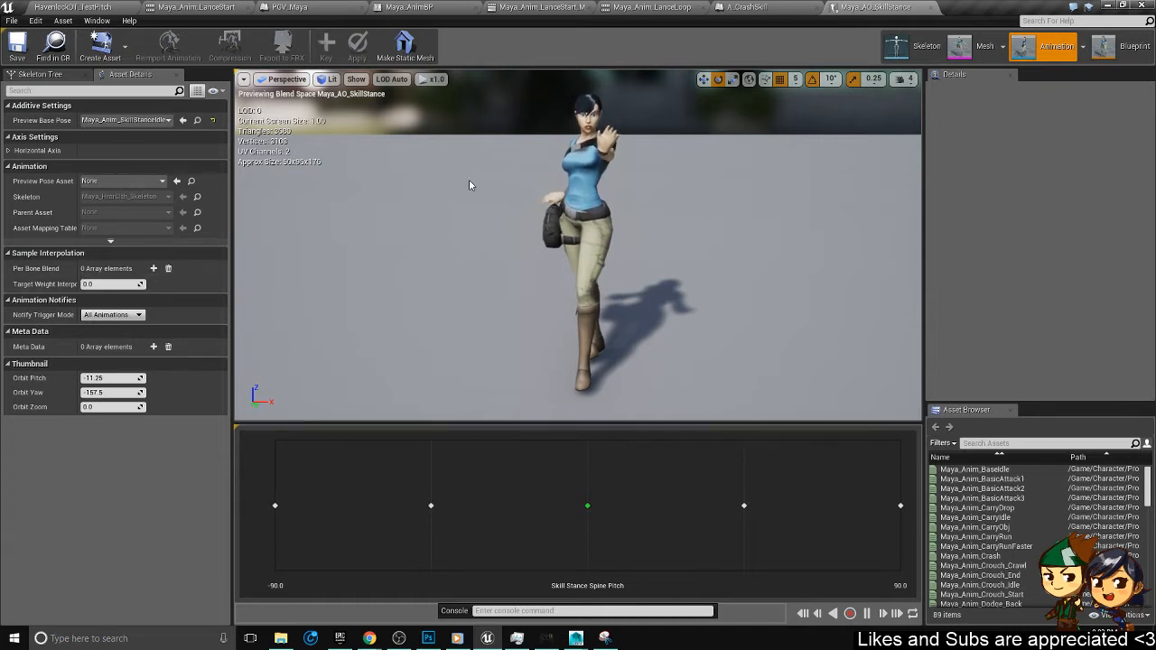
- Reconnect the MayaSkillAttacks slot's output to the Base Pose of Maya_AO_SkillStance in the Anim Graph
click(1131, 56)
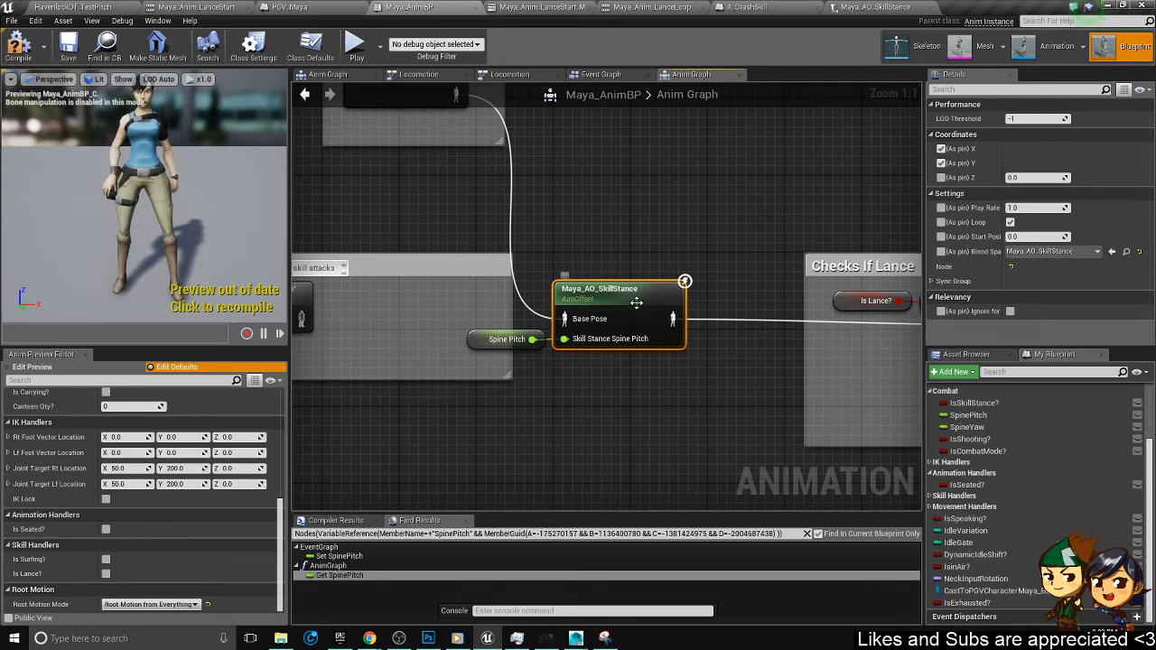
right_drag(611, 230, 758, 268)
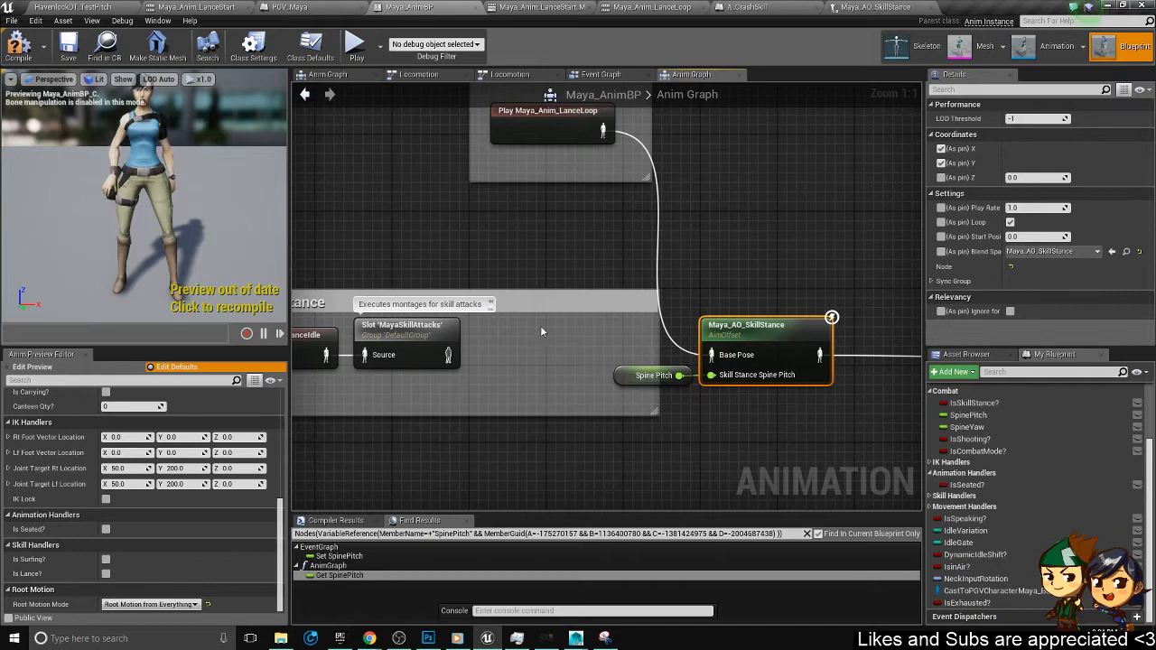
right_drag(542, 332, 710, 383)
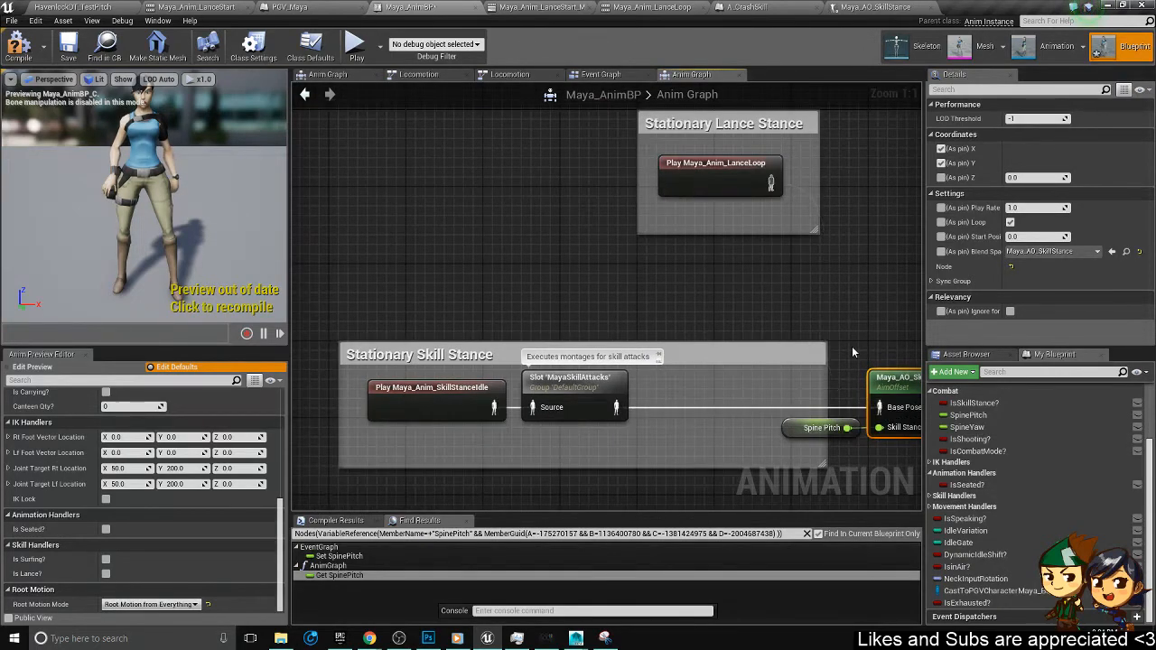
right_drag(852, 346, 596, 230)
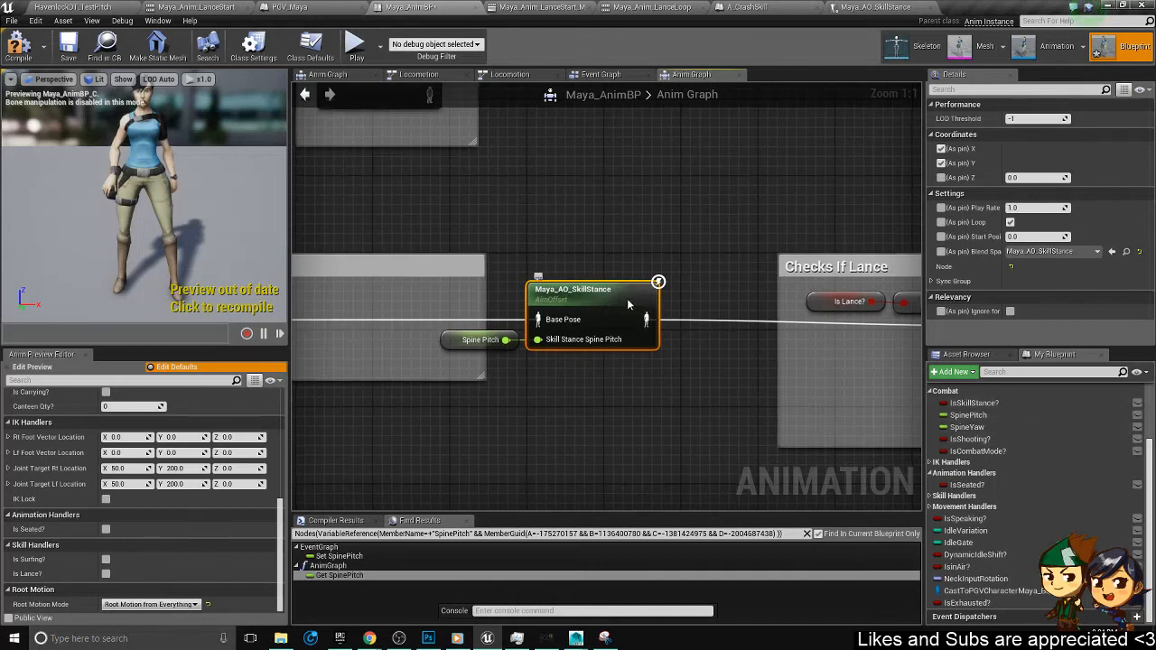
- Search Maya's animation assets for "skill" and examine the SkillStance aim offset animations
click(964, 354)
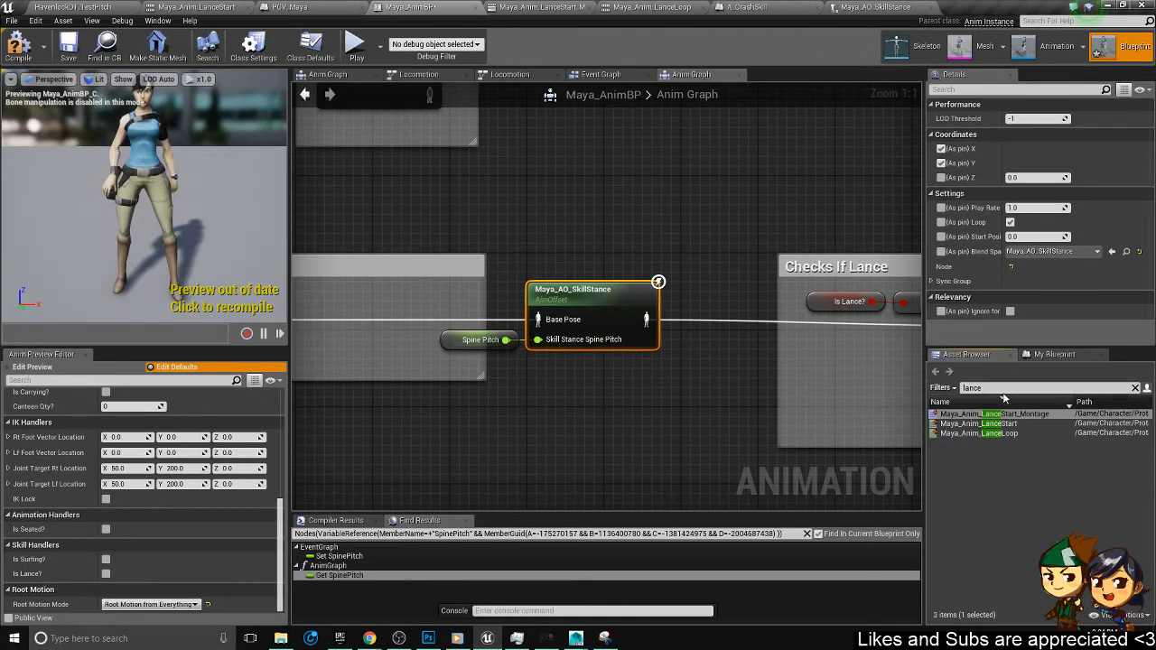
click(976, 387)
text(skill)
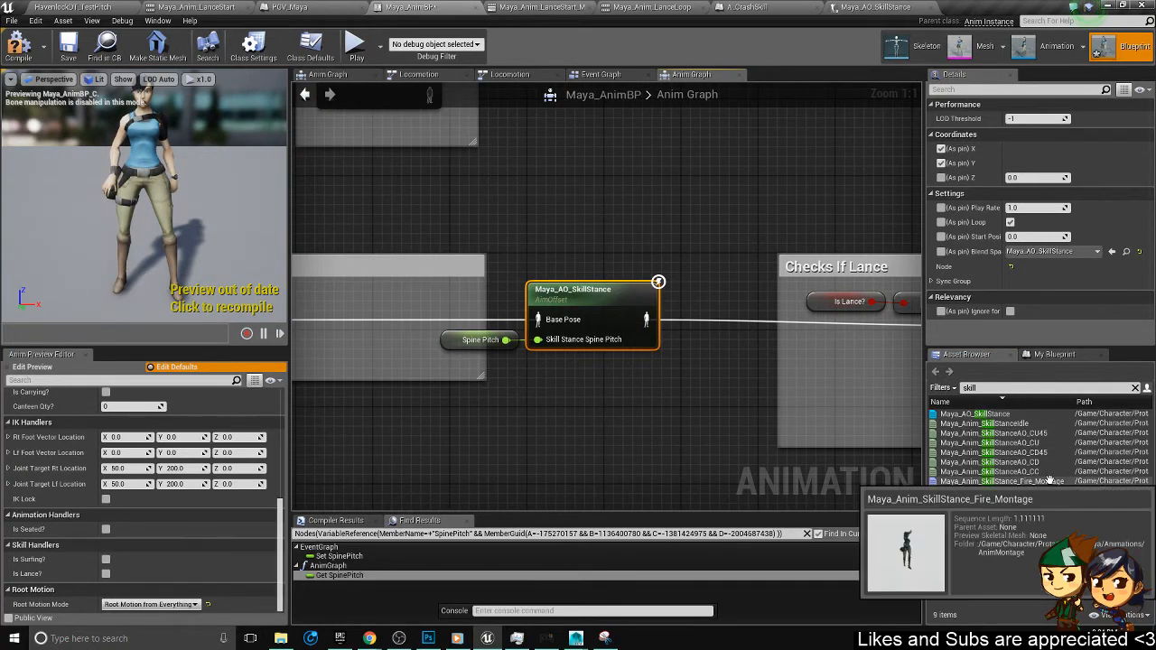
mouse_move(1024, 492)
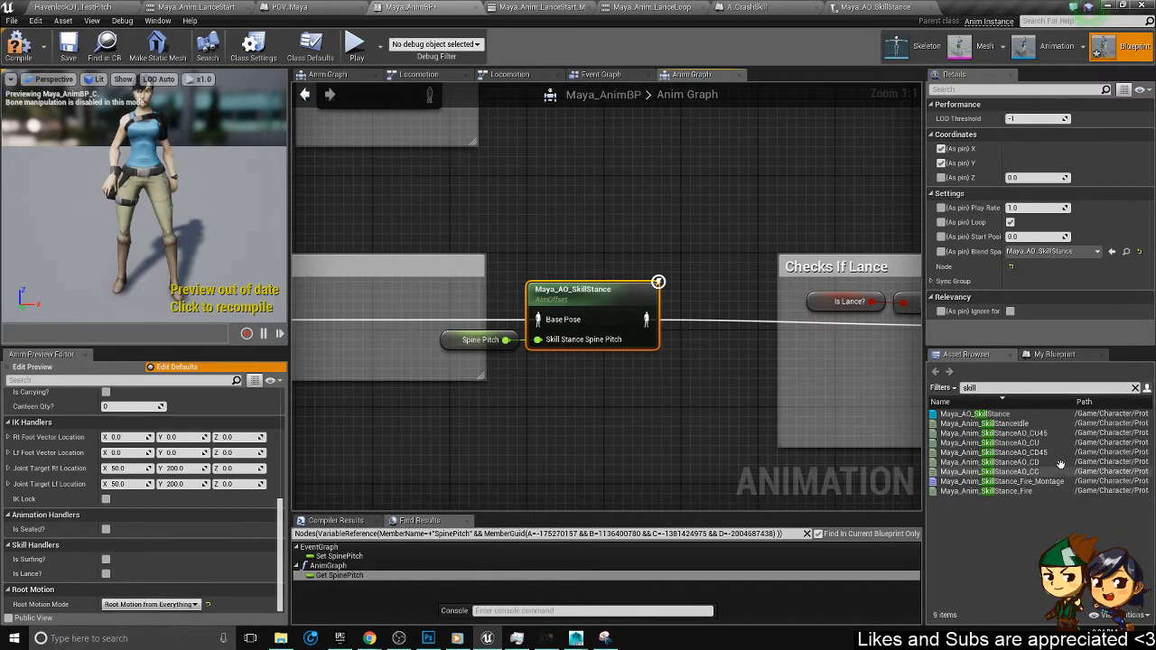
mouse_move(1056, 460)
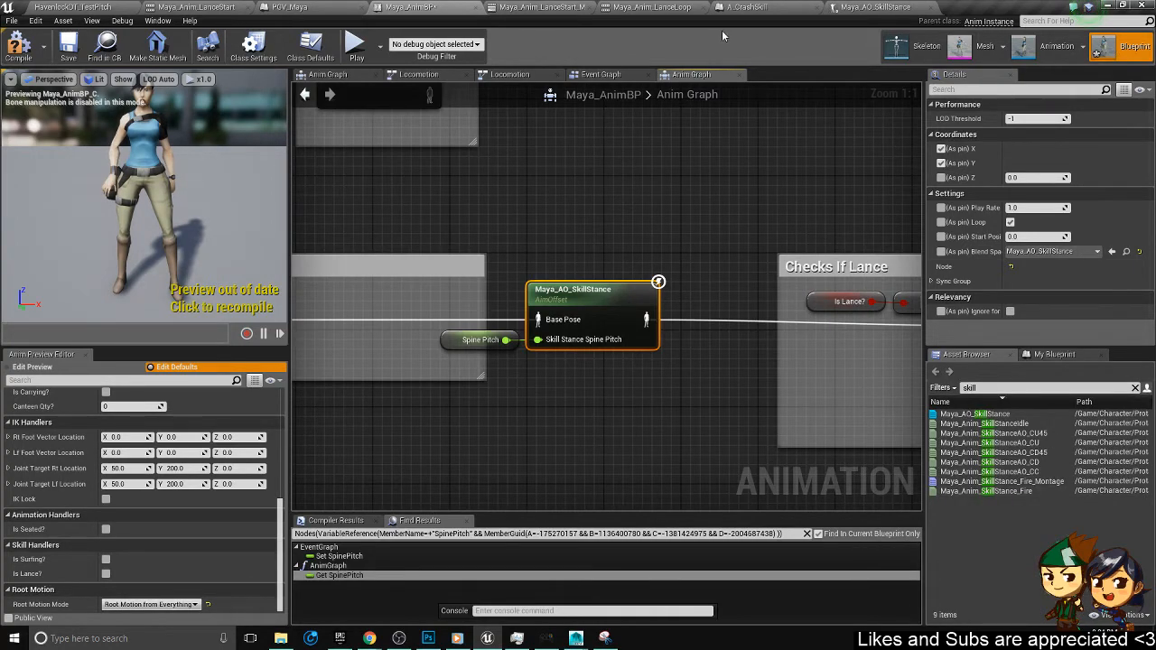
- Return to the level editor, browse Maya's Animations folder and open the Maya_AO_SkillStance aim offset
click(68, 7)
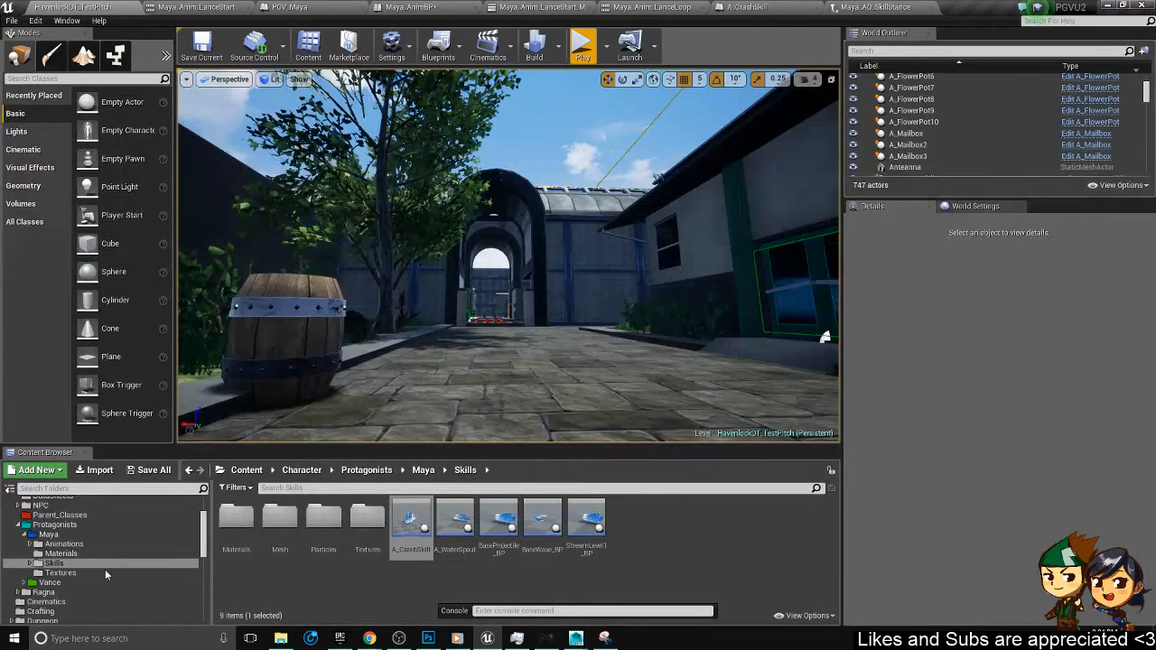
click(51, 547)
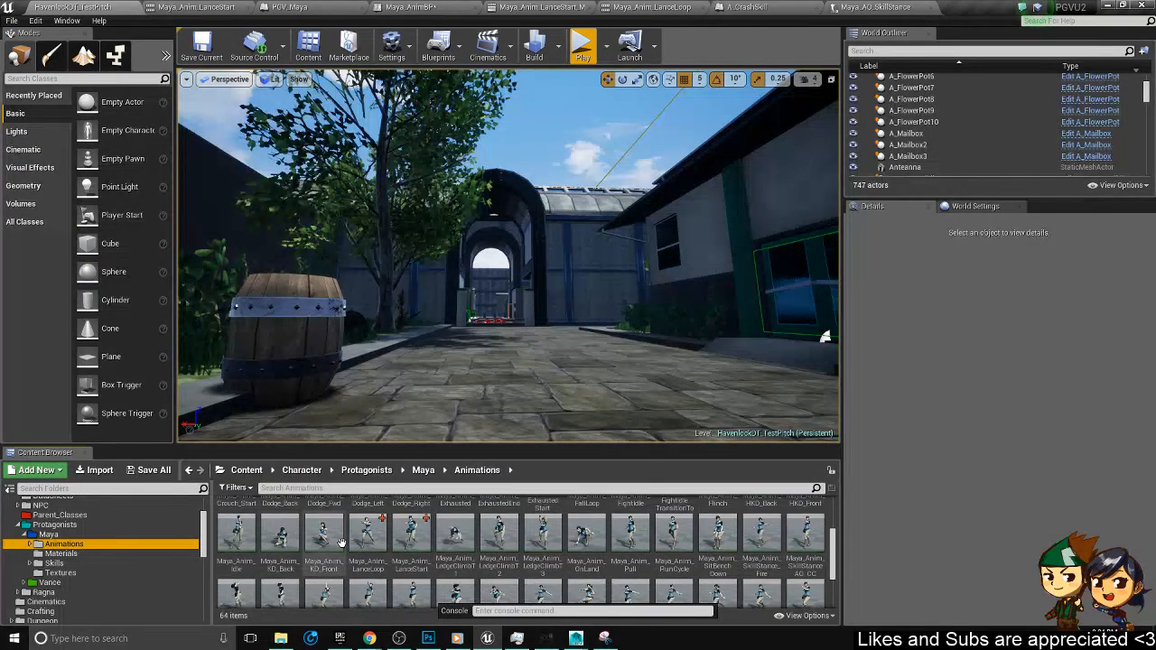
scroll(342, 542, down, 5)
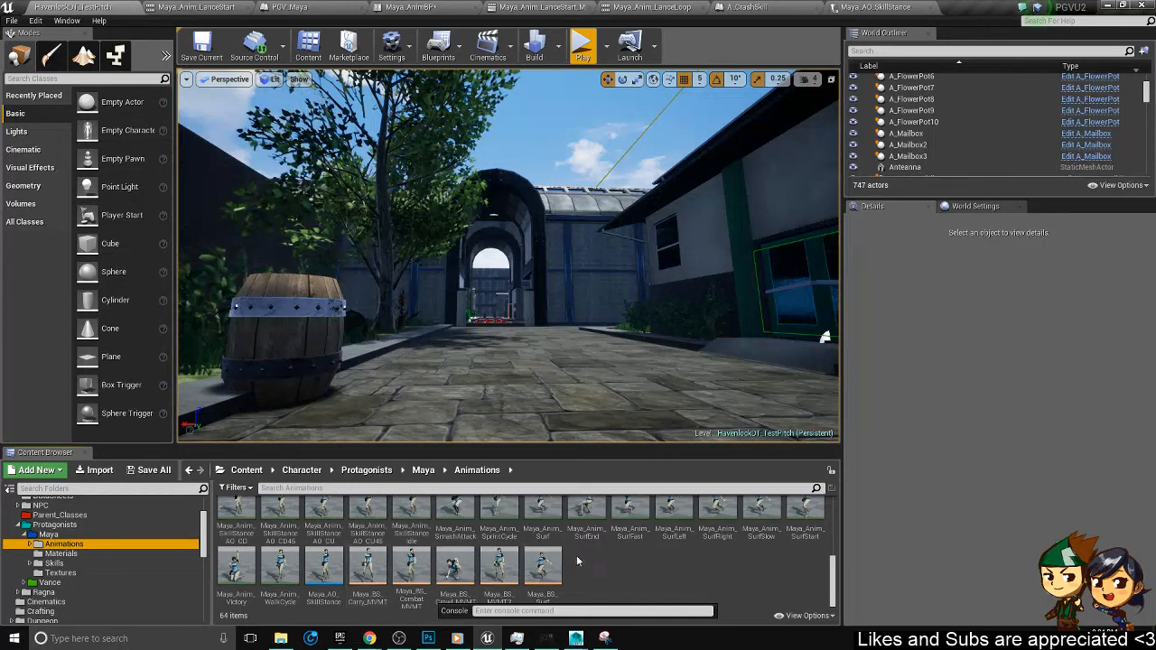
click(325, 564)
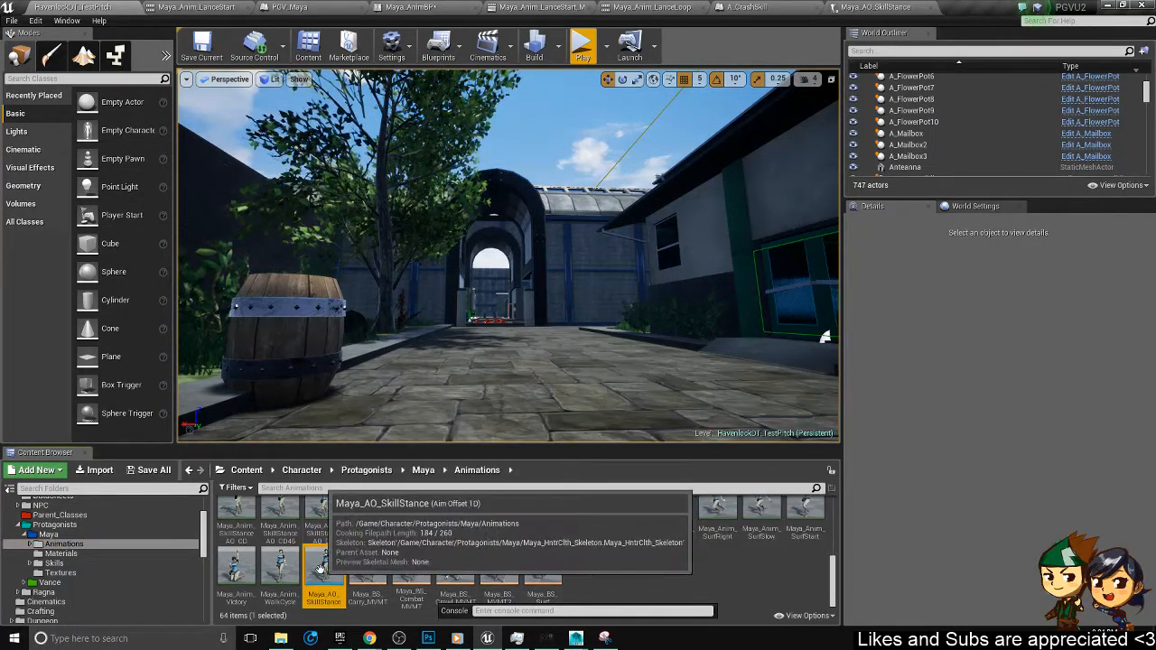
double_click(320, 567)
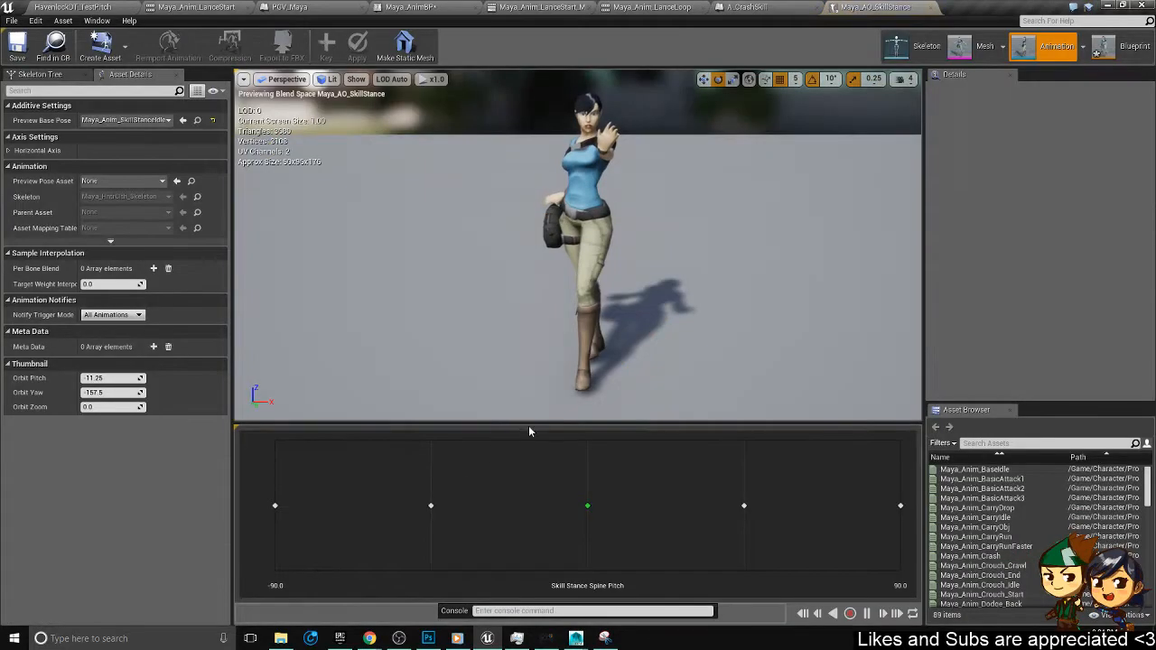
- View Maya from the side, preview the aim offset poses around zero spine pitch, and select the -45 sample
alt+drag(482, 242, 682, 257)
alt+right_drag(578, 256, 533, 257)
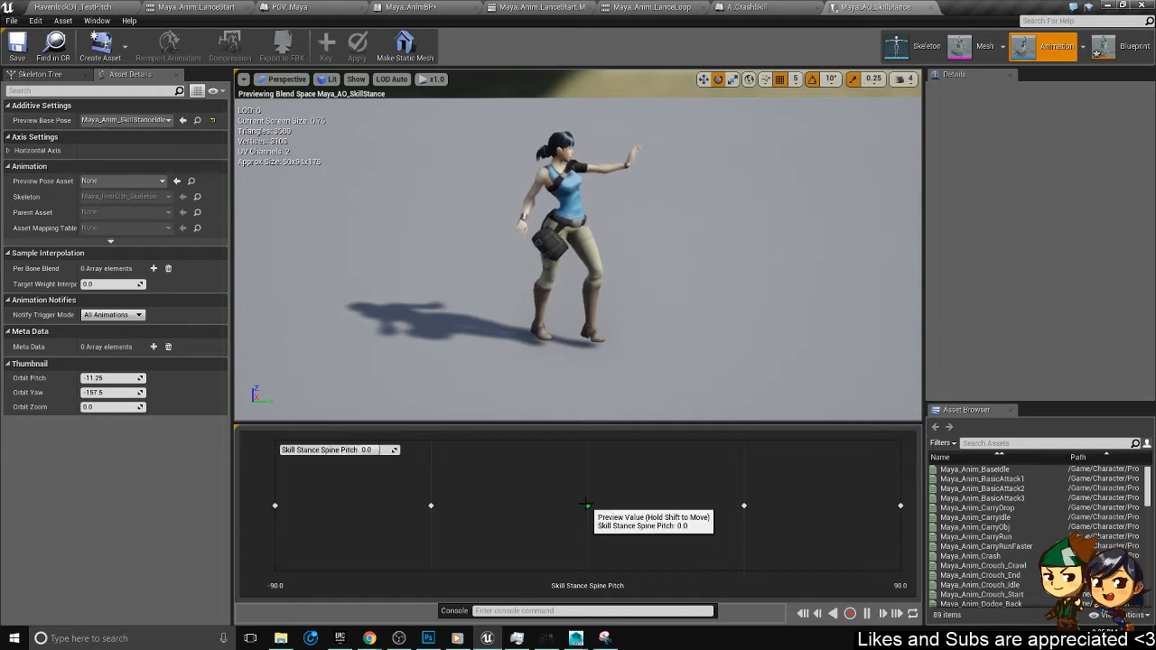
key(shift)
mouse_move(585, 505)
shift+mouse_down()
mouse_move(266, 533)
mouse_move(792, 457)
mouse_move(818, 467)
mouse_move(793, 428)
mouse_move(309, 438)
mouse_move(537, 438)
mouse_move(479, 492)
mouse_move(588, 513)
mouse_move(547, 509)
shift+mouse_up()
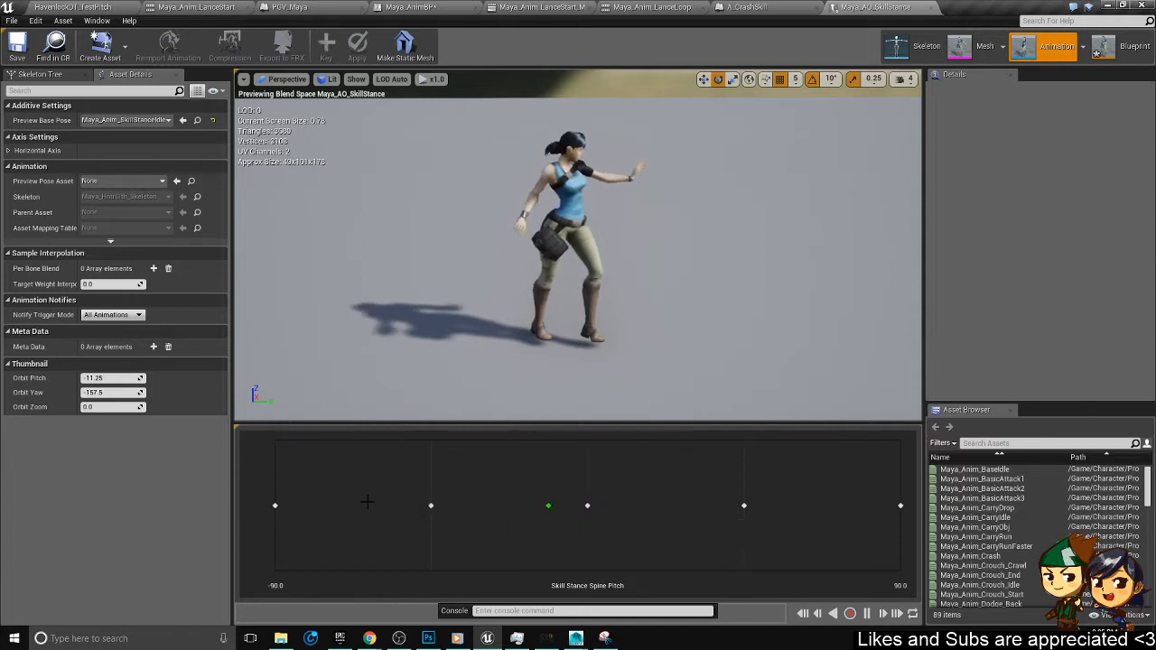
shift+drag(619, 503, 553, 504)
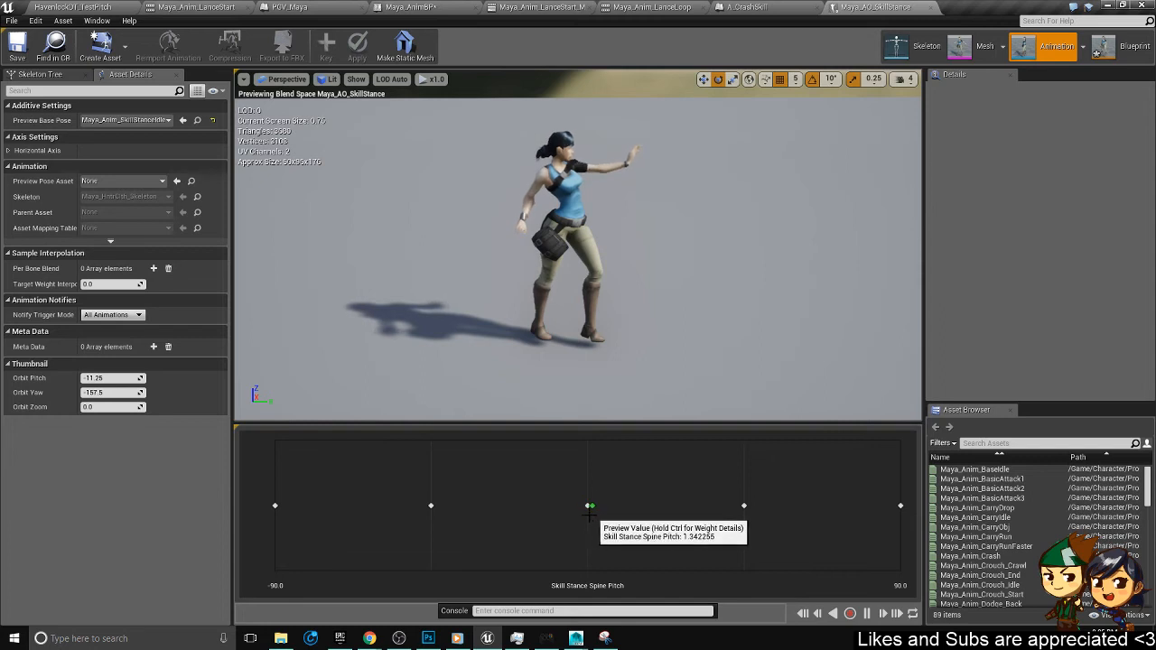
click(431, 506)
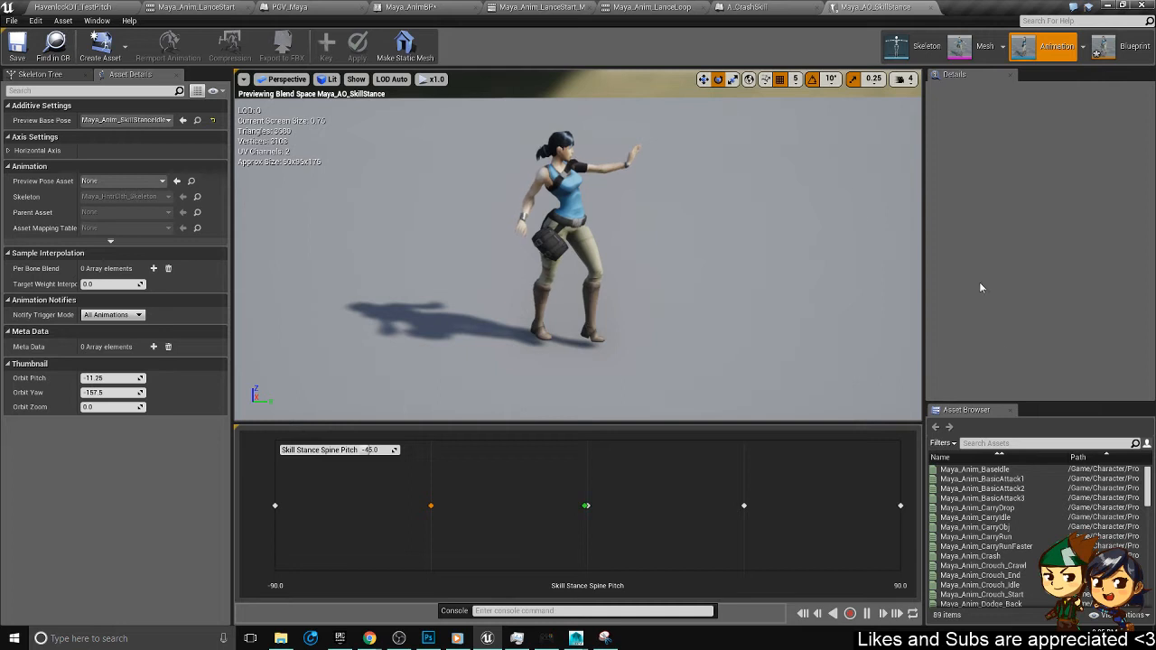
- Return to the Anim Graph and add a second Maya_AO_SkillStance AimOffset node beside the Stationary Lance Stance comment
click(1102, 48)
right_click(625, 270)
click(692, 289)
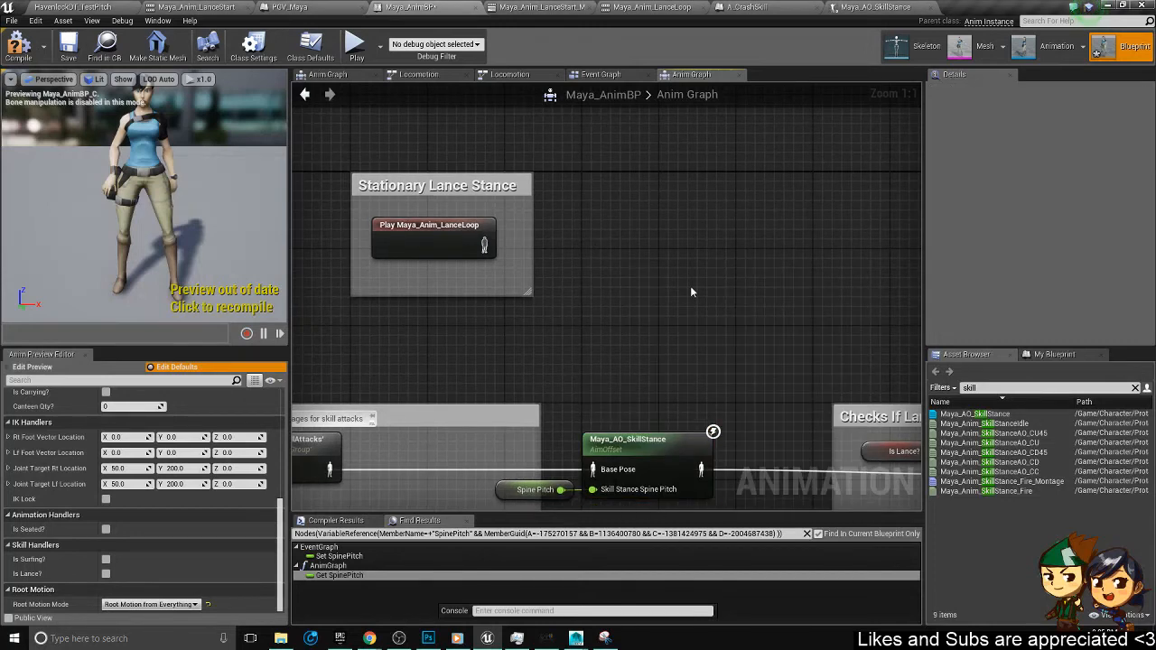
right_click(692, 289)
text(ski)
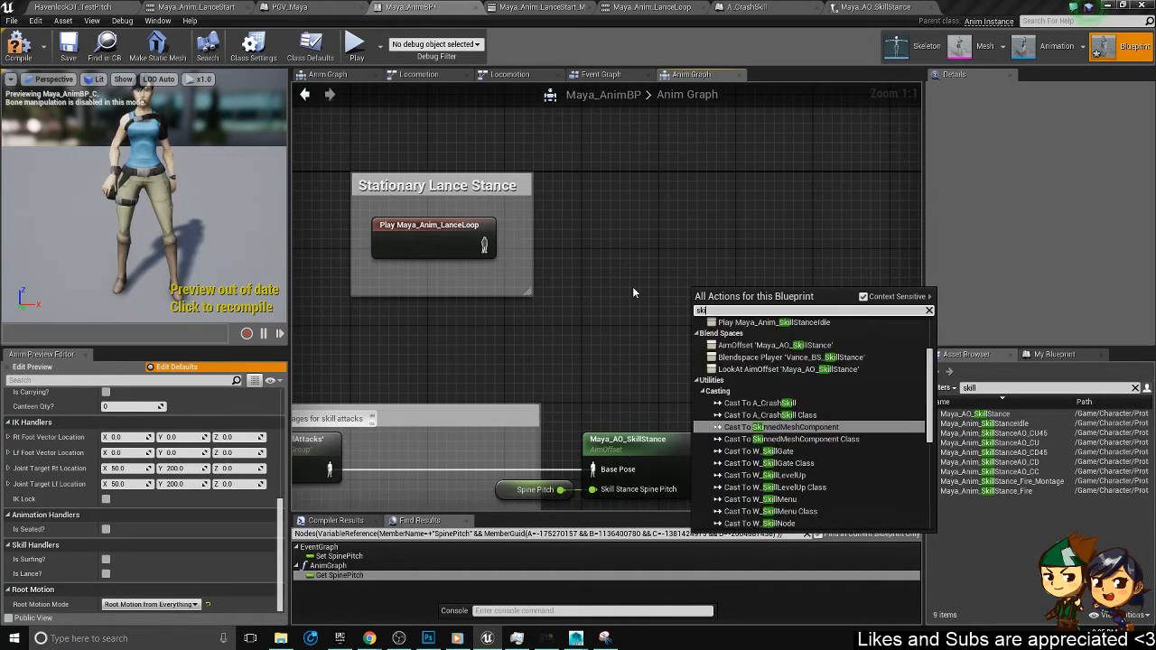
text(ll stanc)
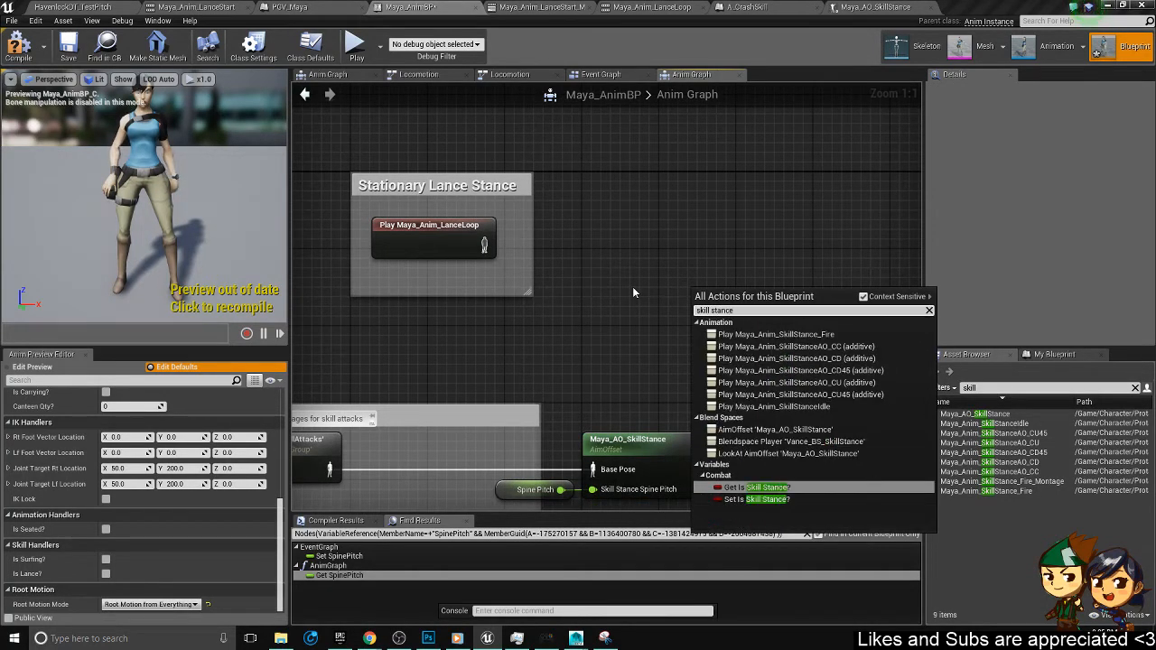
key(ctrl+a)
text(ao)
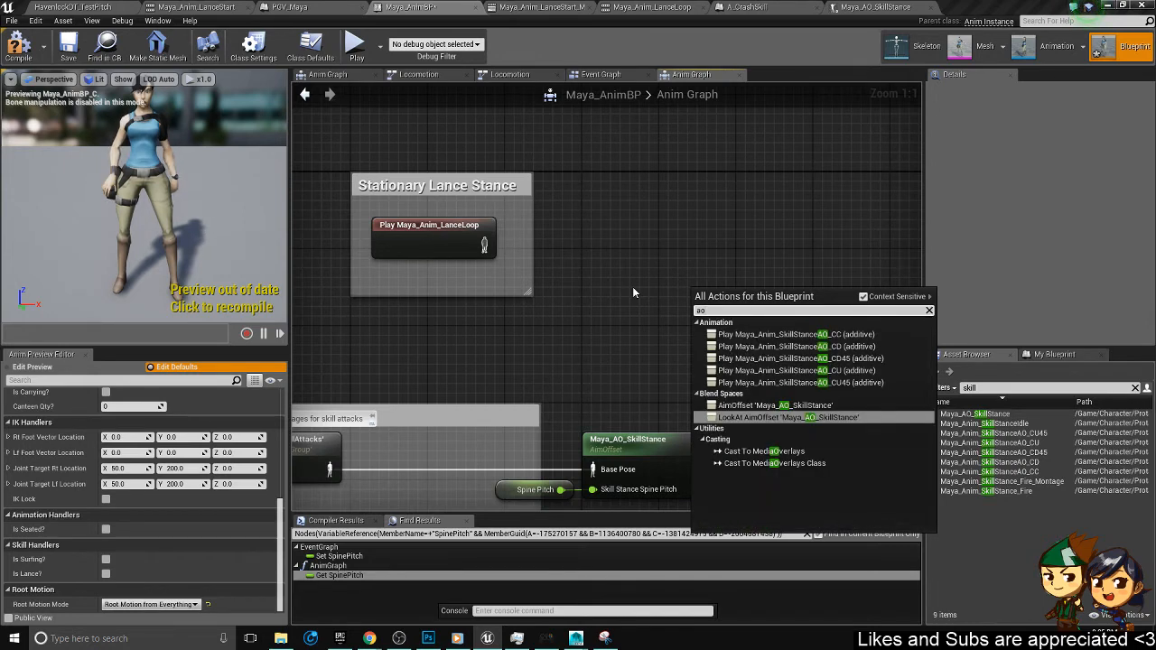
click(850, 407)
drag(723, 298, 666, 247)
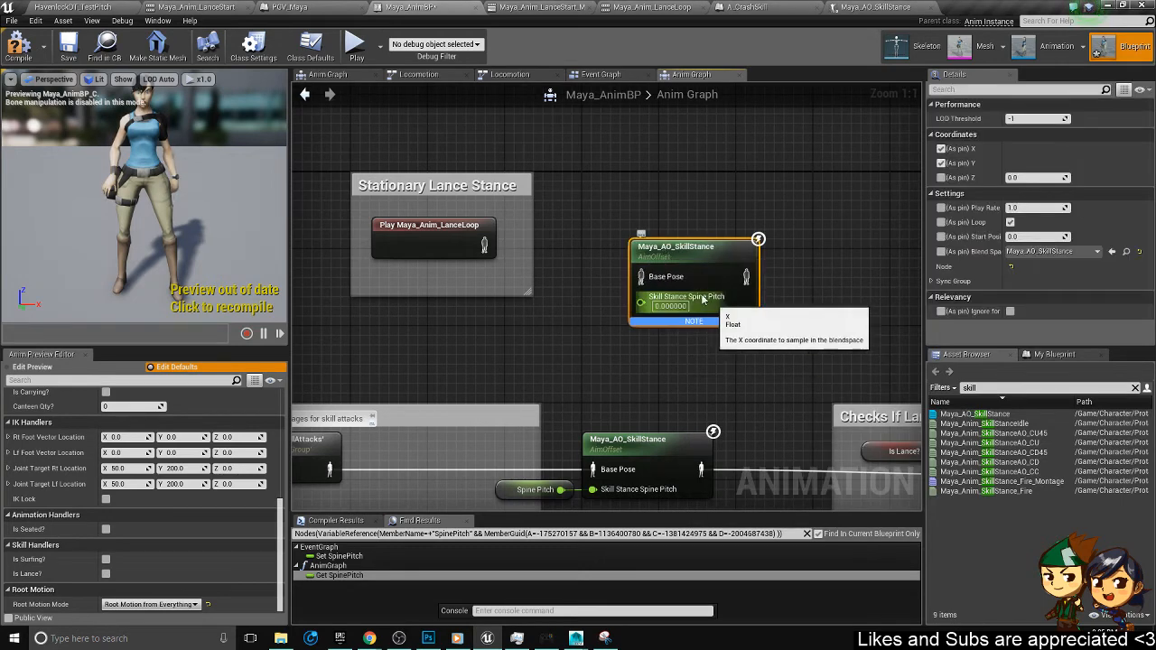
- Move the Spine Pitch variable node up between the two Maya_AO_SkillStance nodes and adjust the new aim offset node's position
right_drag(685, 354, 721, 296)
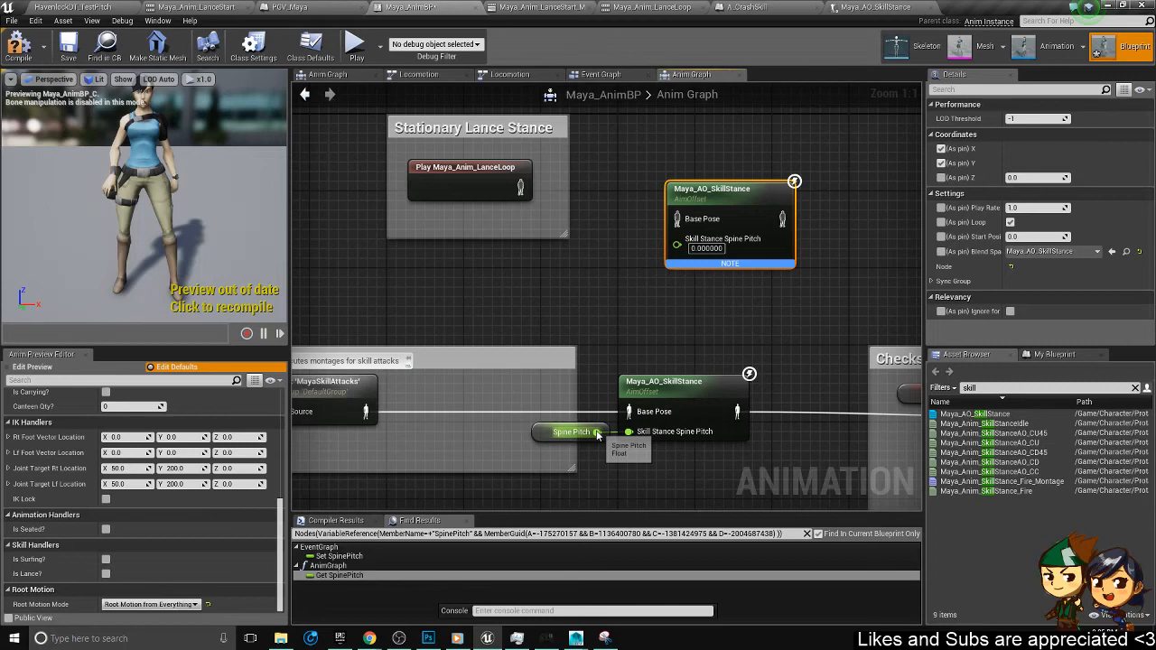
drag(572, 432, 514, 316)
drag(709, 205, 680, 197)
right_drag(737, 245, 621, 253)
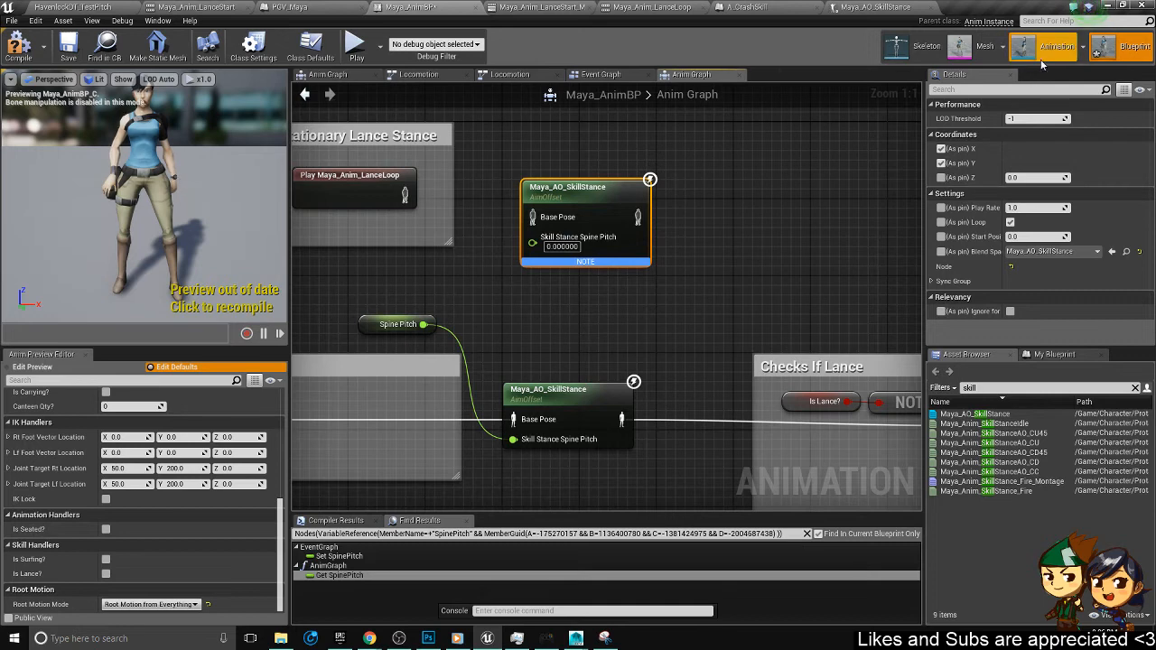
- Open the Maya_AO_SkillStance aim offset asset and examine its full Horizontal Axis settings with the setting names readable
double_click(1022, 413)
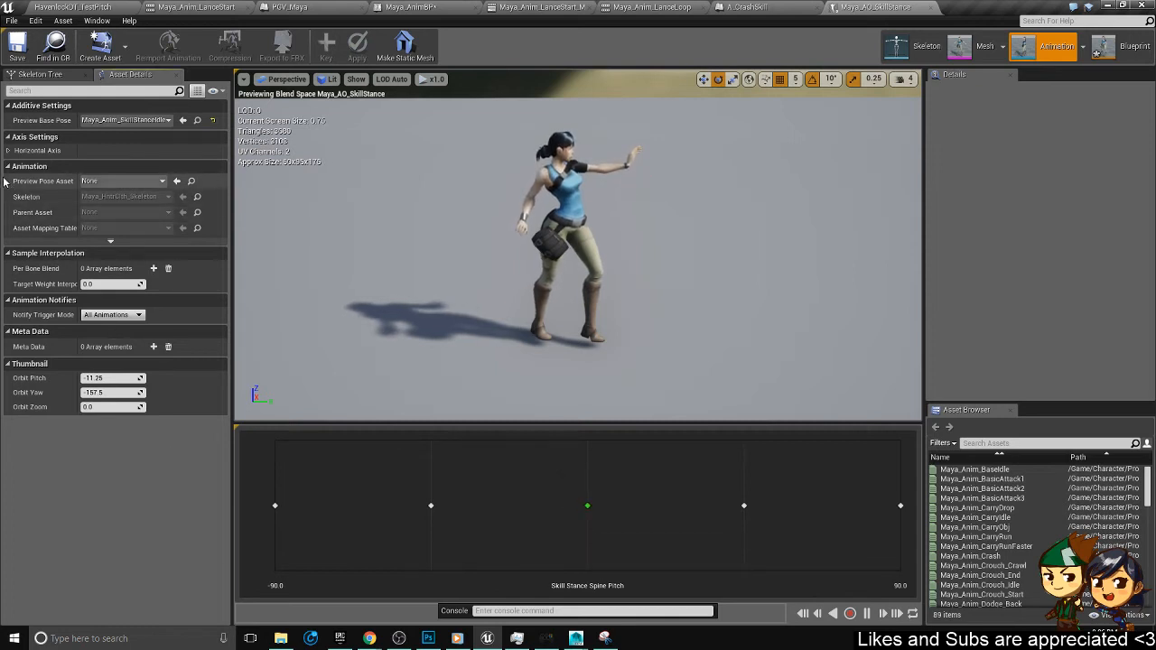
click(8, 151)
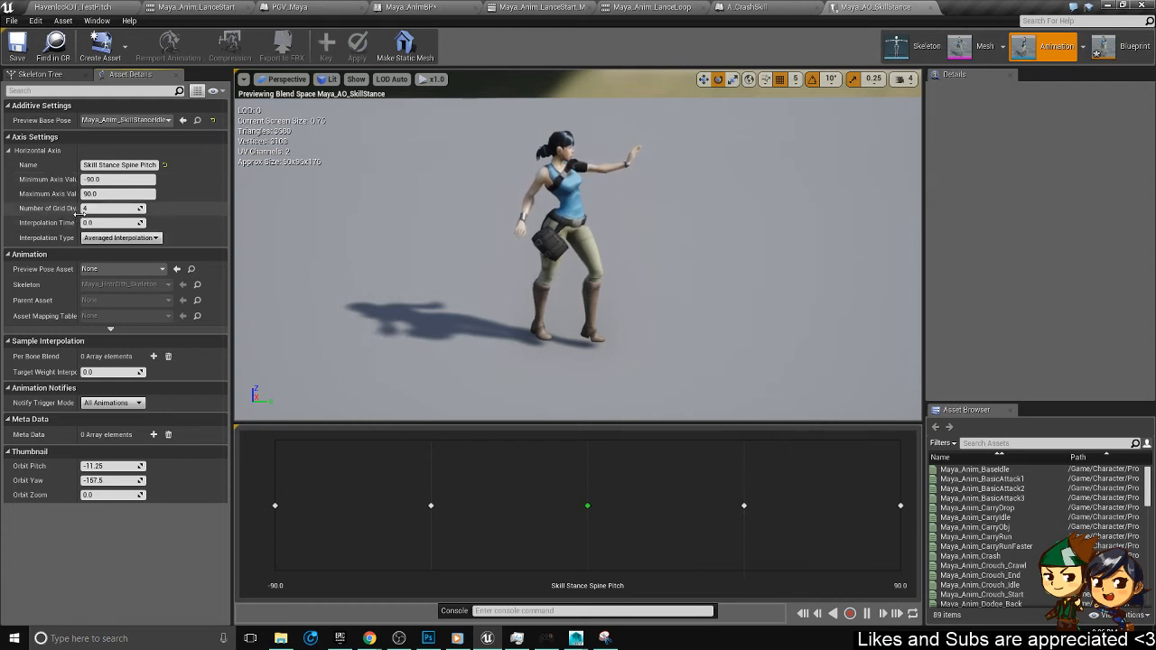
drag(80, 210, 99, 226)
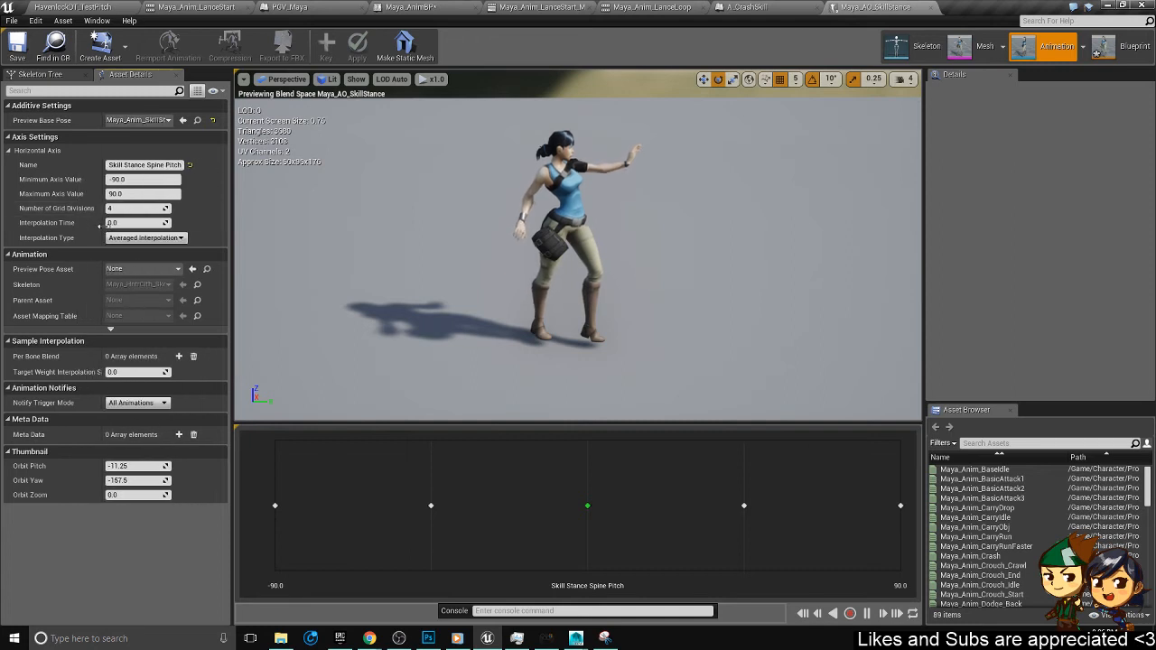